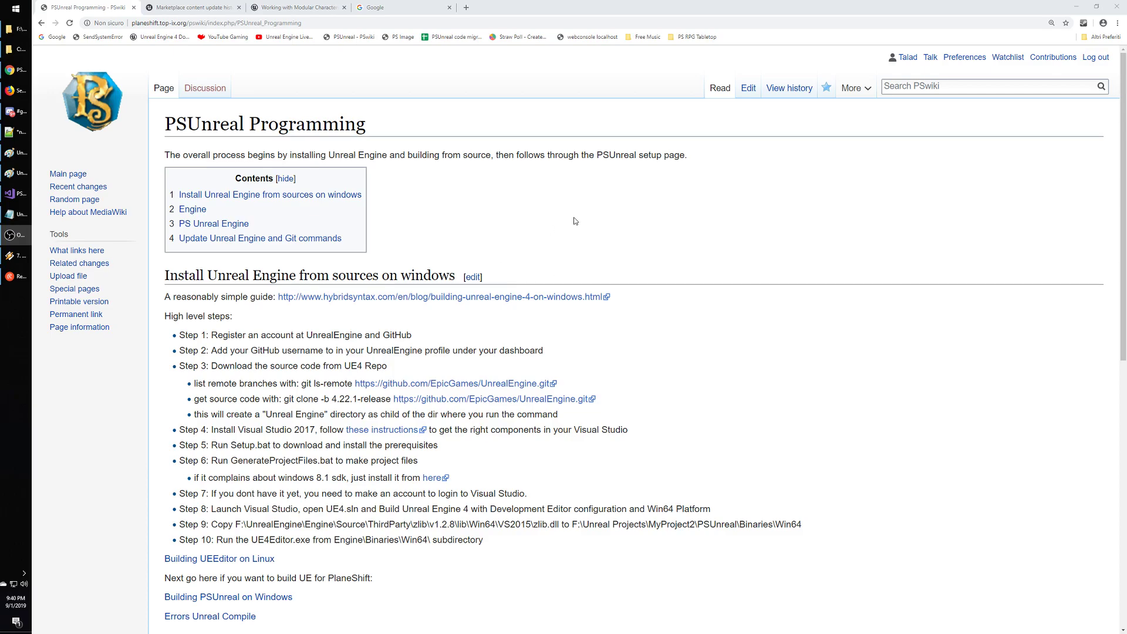
click(576, 221)
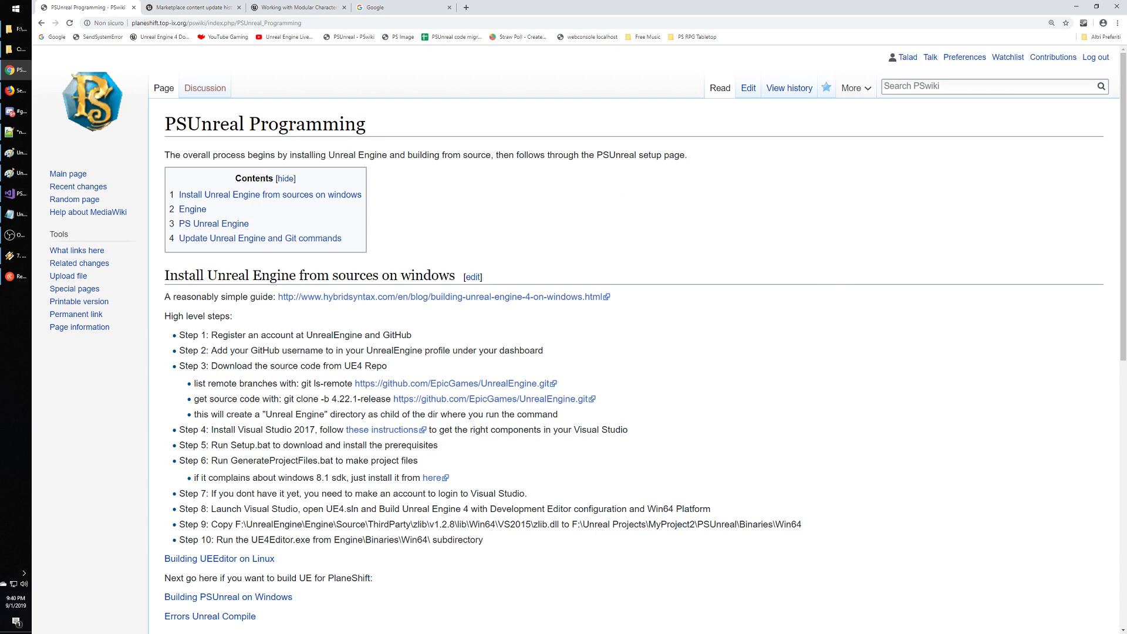
key(alt+Tab)
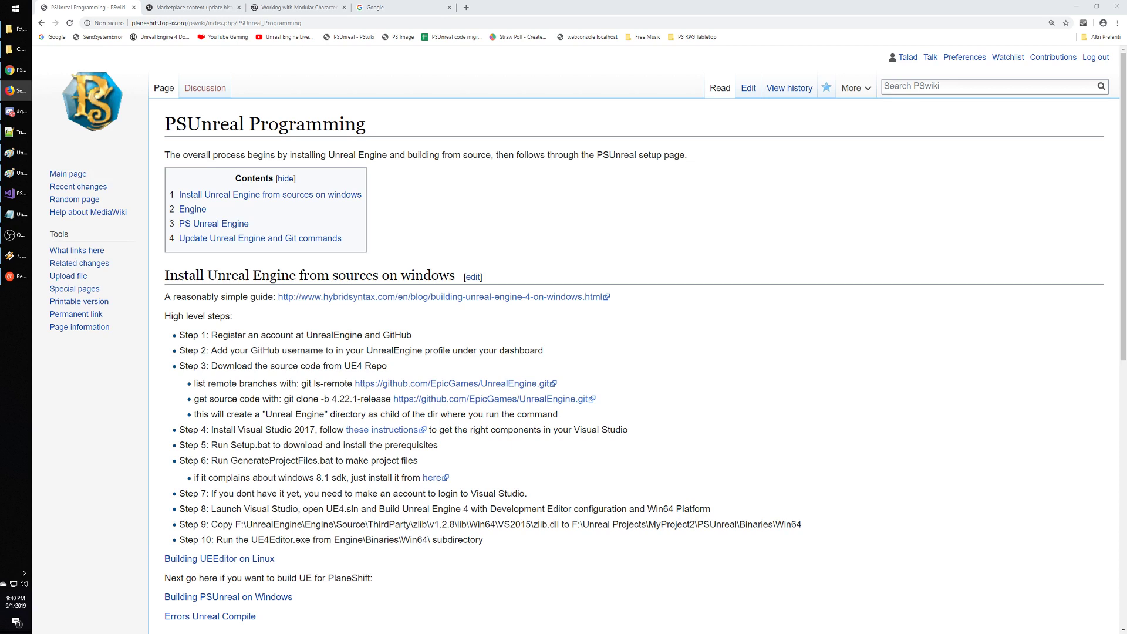
Launch the Unreal editor for the project by running editor.bat from the PSUnreal Scripts folder in File Explorer.
click(20, 49)
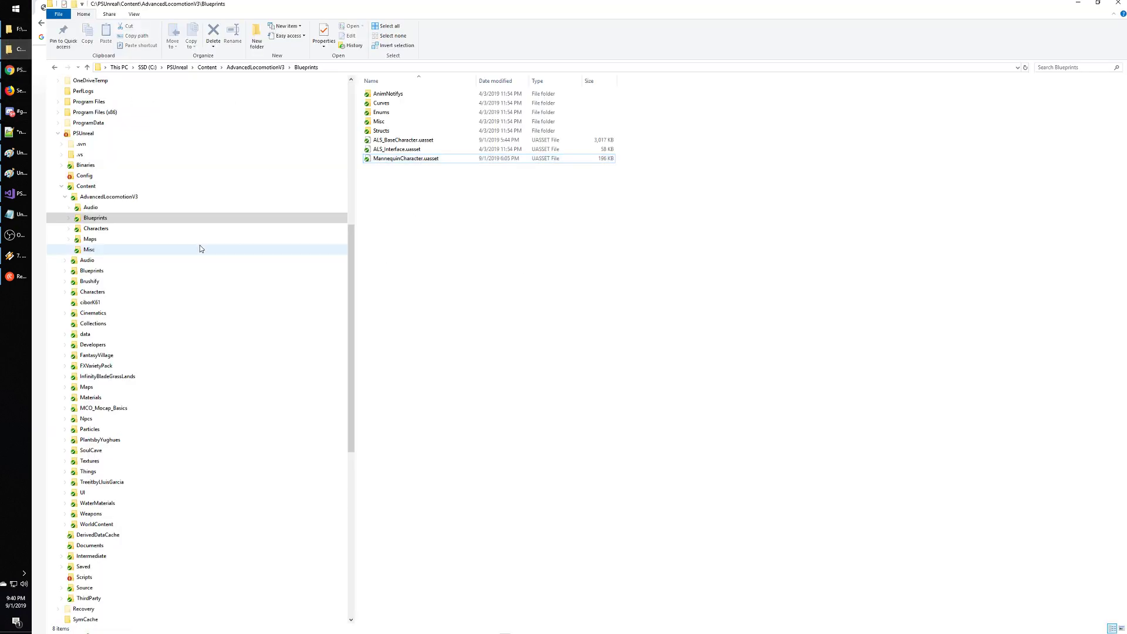
click(80, 189)
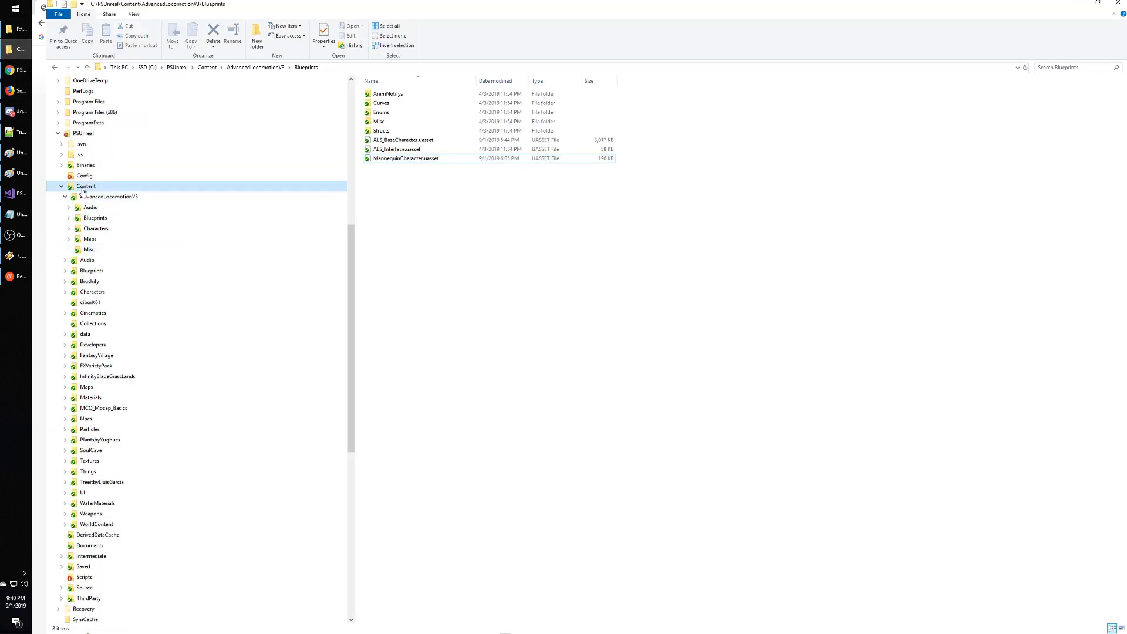
click(61, 186)
click(61, 186)
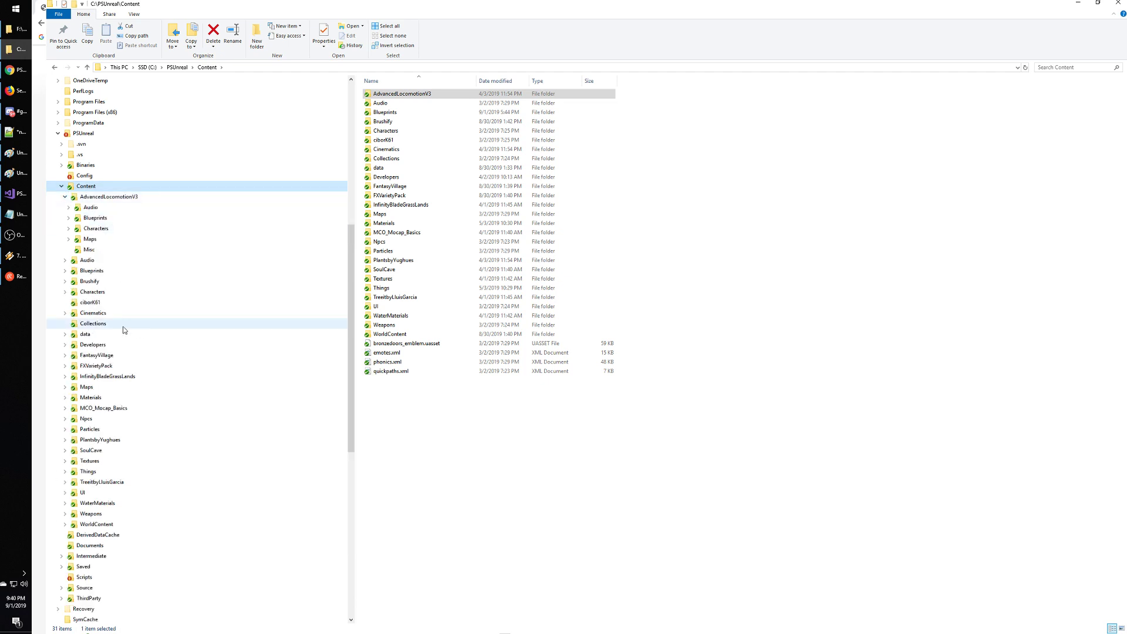
click(84, 578)
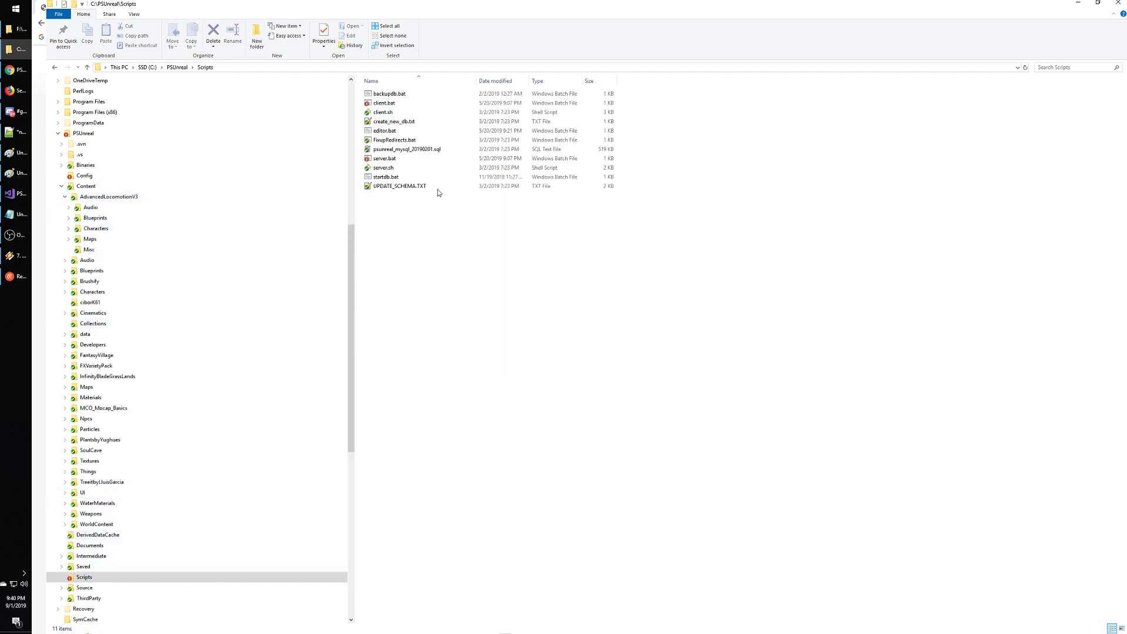
double_click(385, 131)
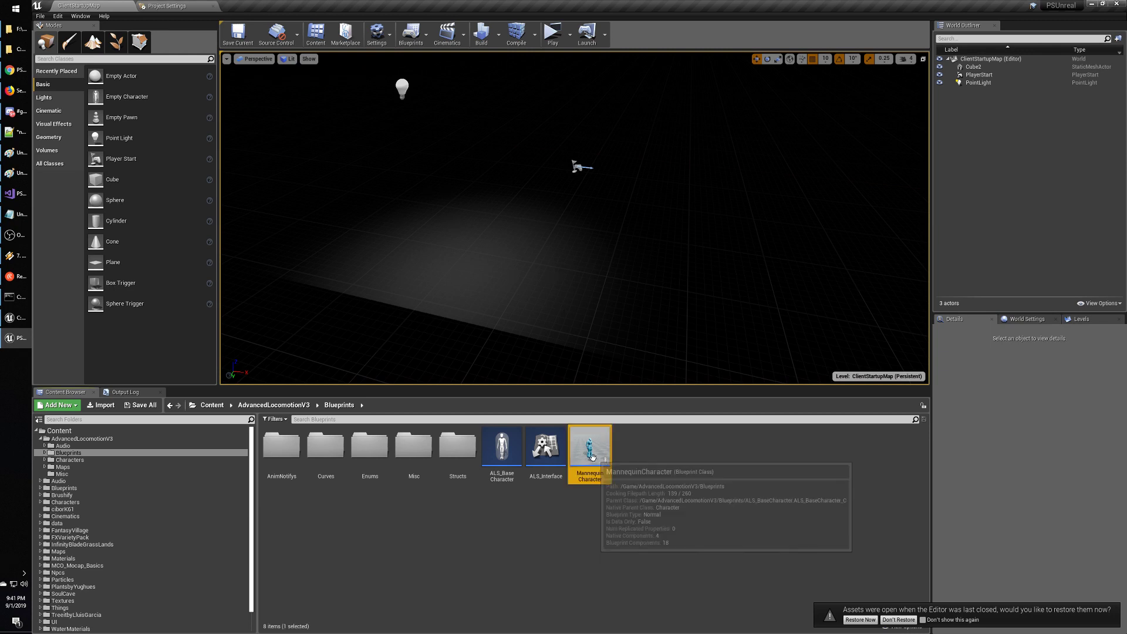
Inspect the MannequinCharacter blueprint's details in the AdvancedLocomotionV3 Blueprints folder, then clear the selection.
click(545, 449)
click(590, 452)
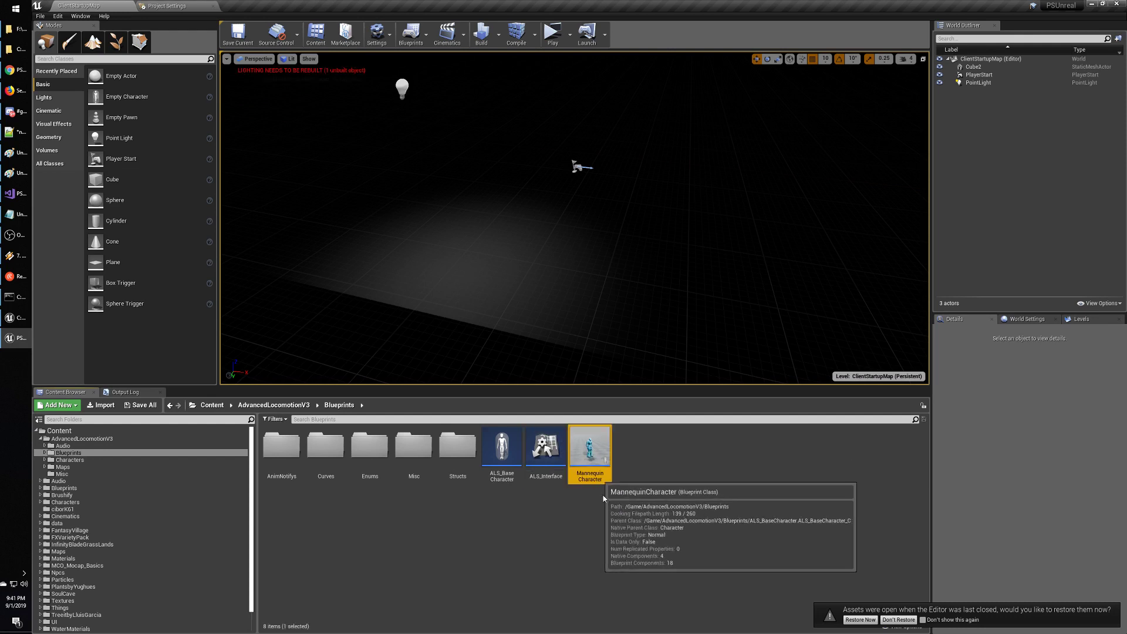
click(604, 513)
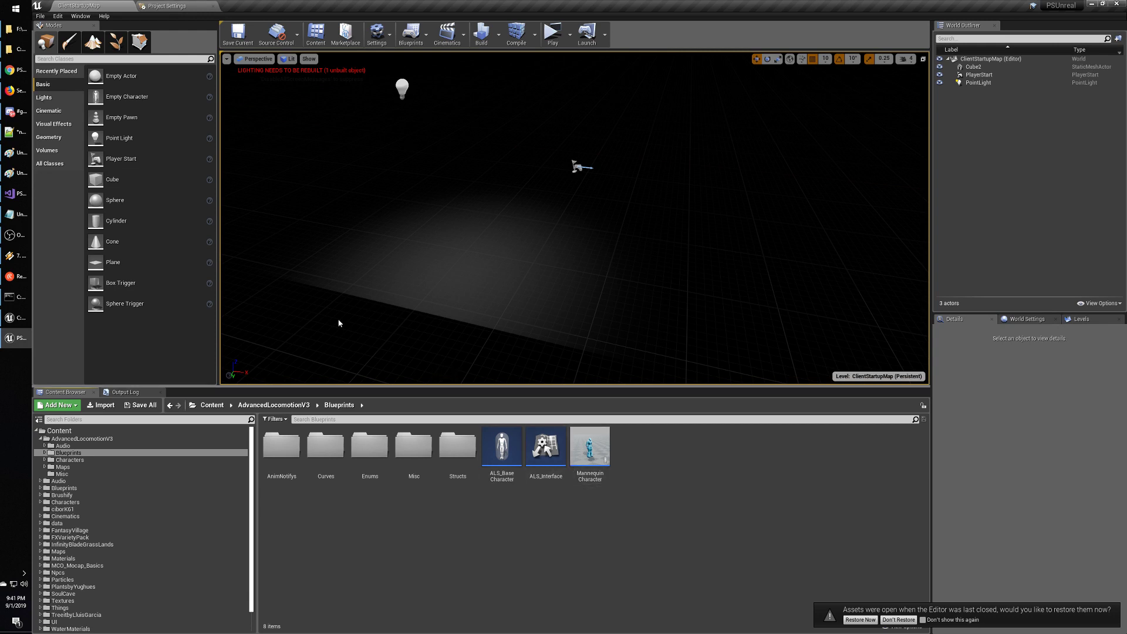
Switch to Chrome, search Google for "unreal engine advanced locomotion system", and highlight the "UE4 - Advanced Locomotion System V3 - Features" video title.
click(16, 70)
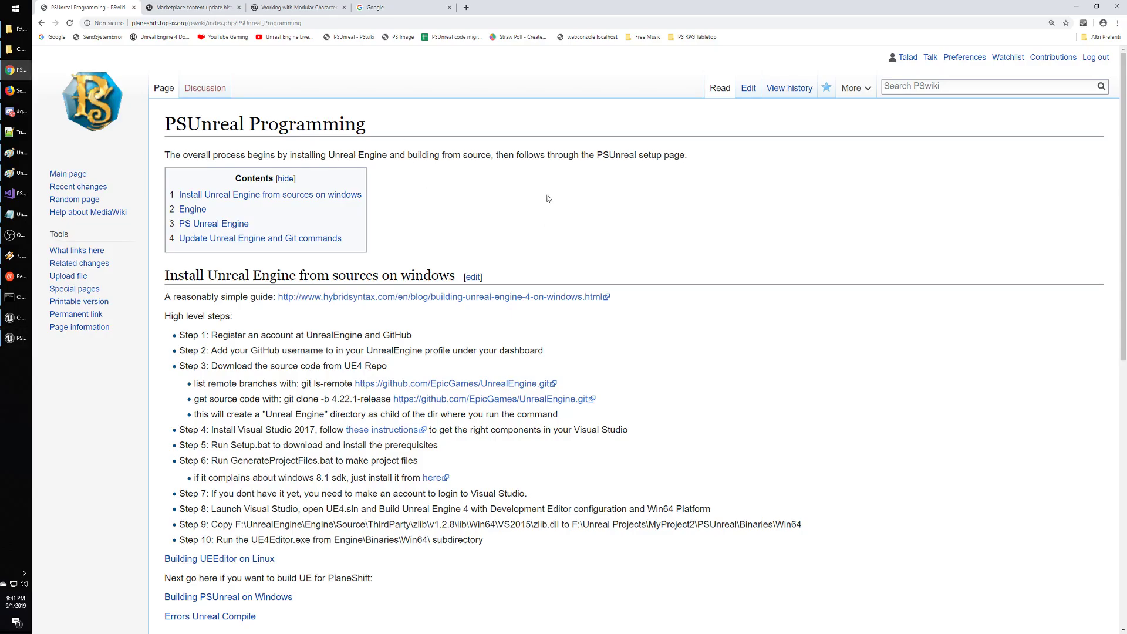
click(413, 14)
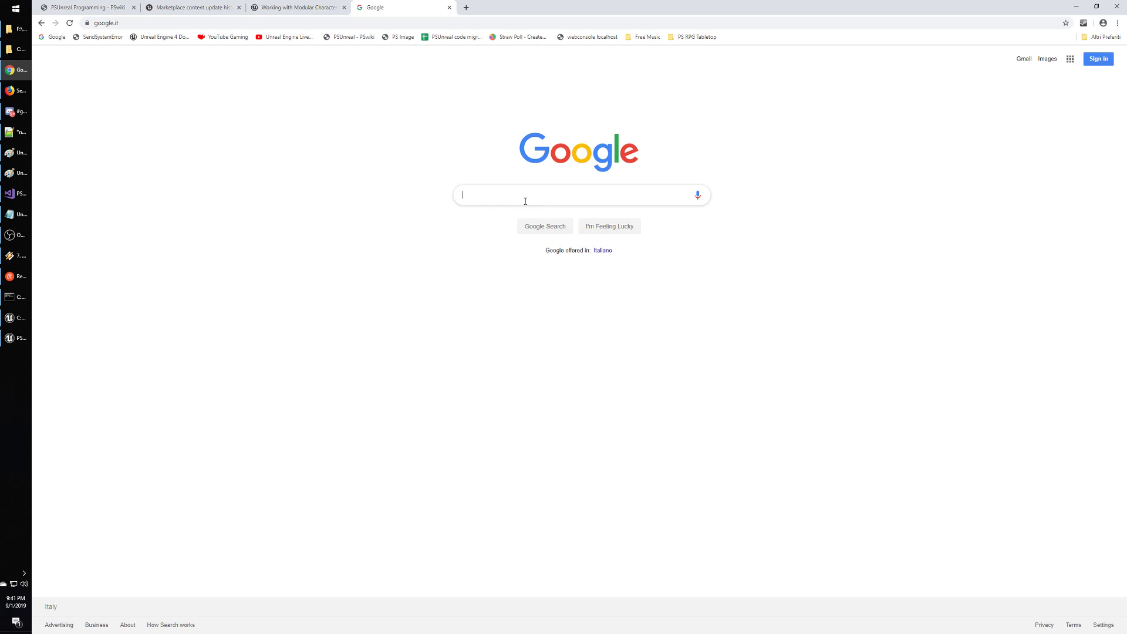
text(unrealengine )
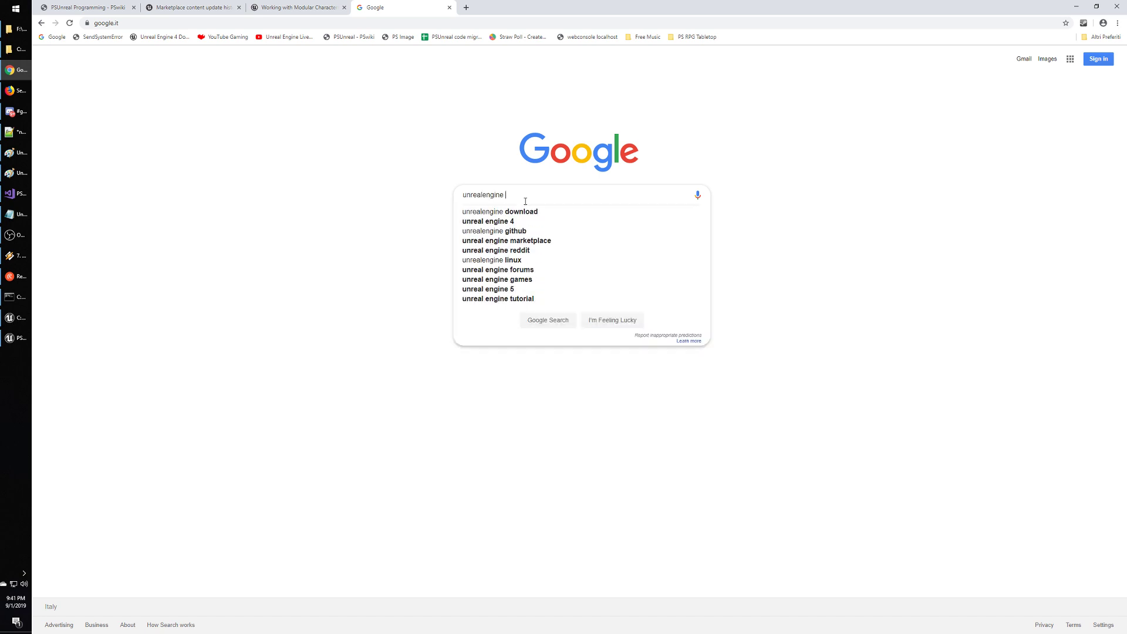
text(locotion)
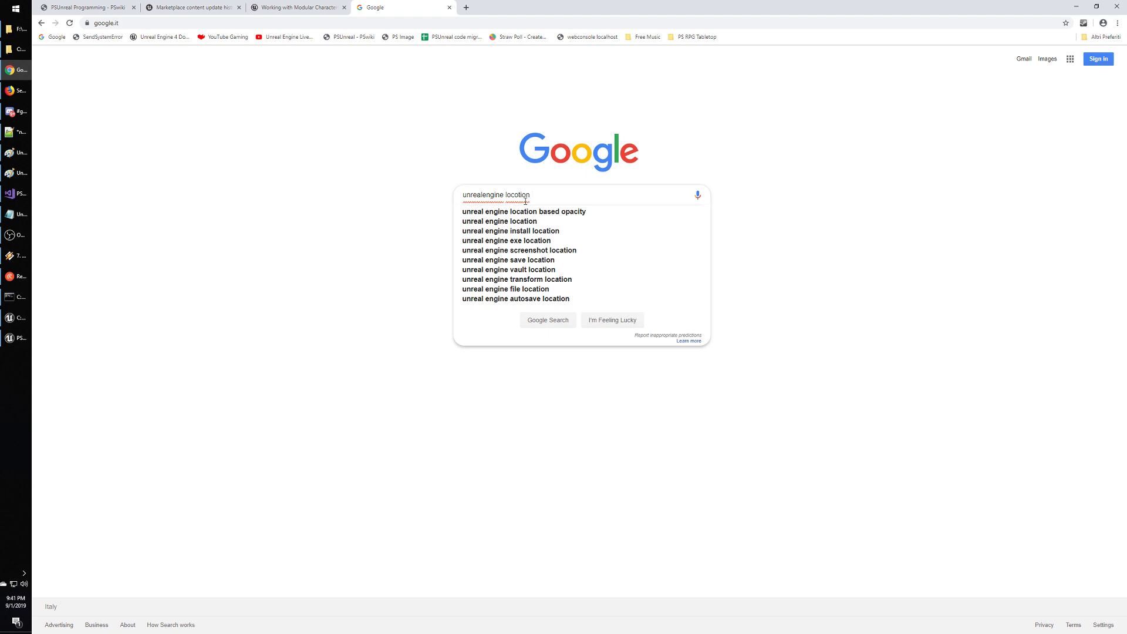
key(ctrl+Left)
text(advanced)
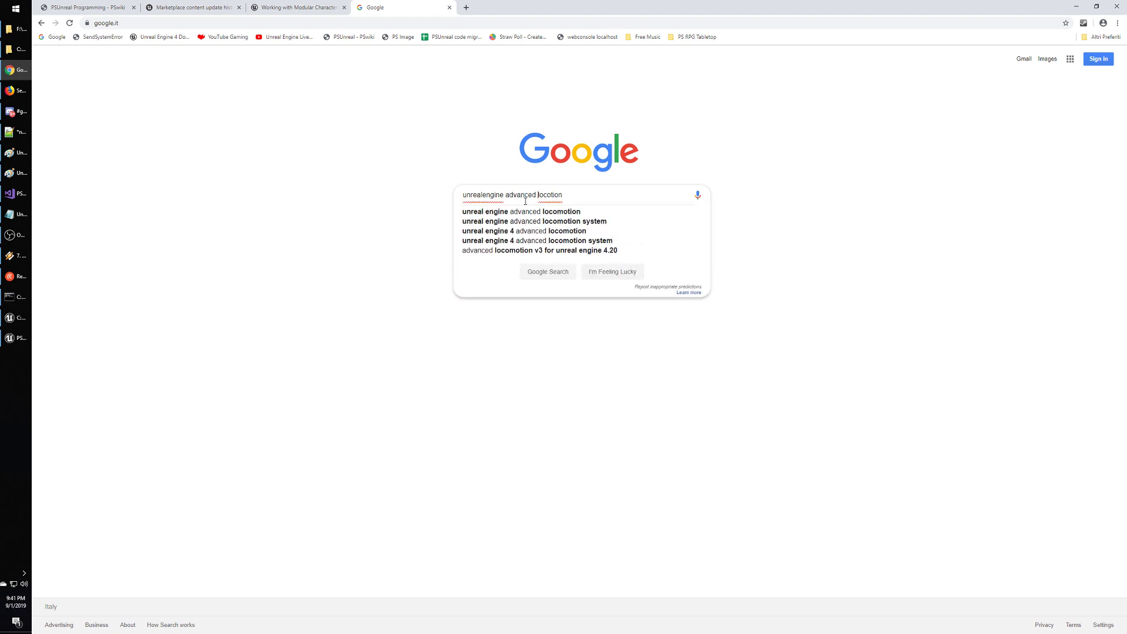
key(Down)
key(Down)
key(Return)
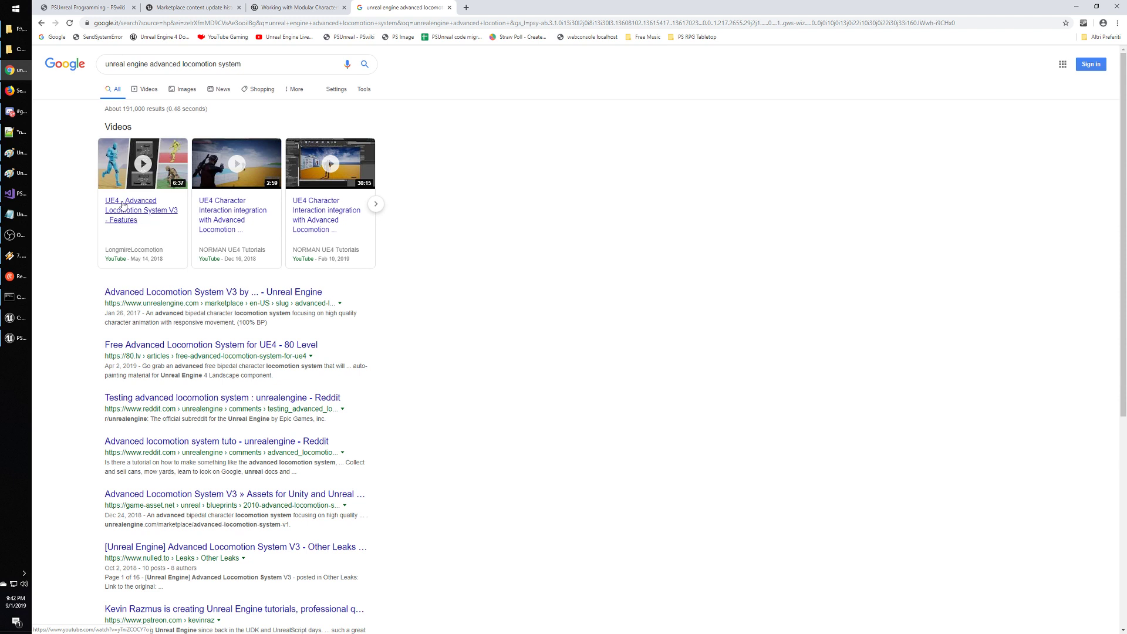
drag(91, 201, 176, 224)
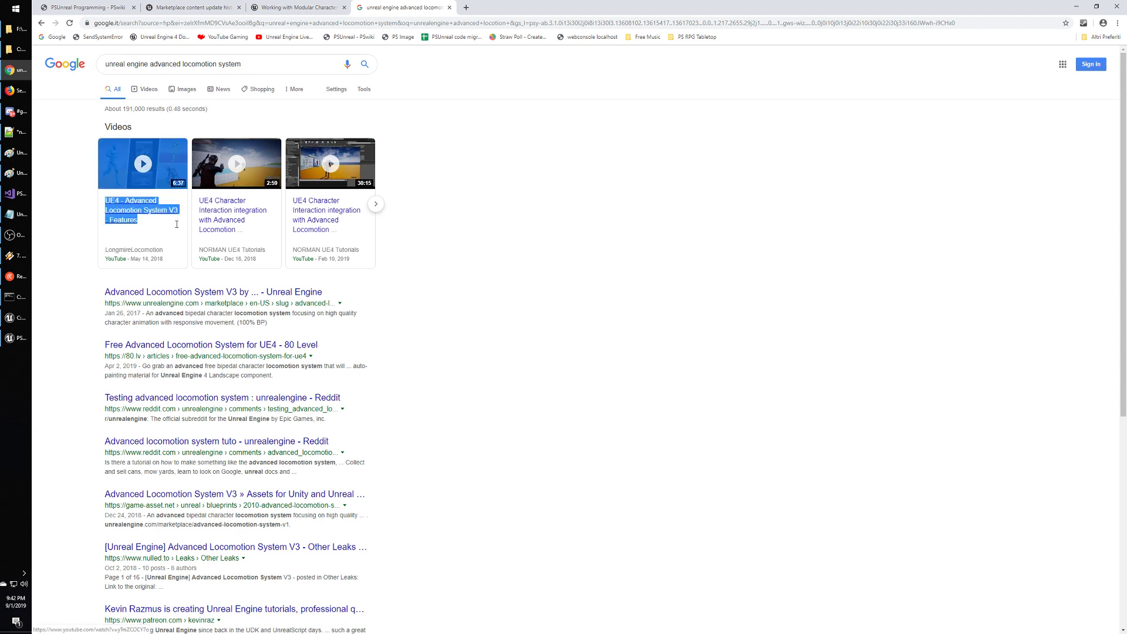
click(56, 224)
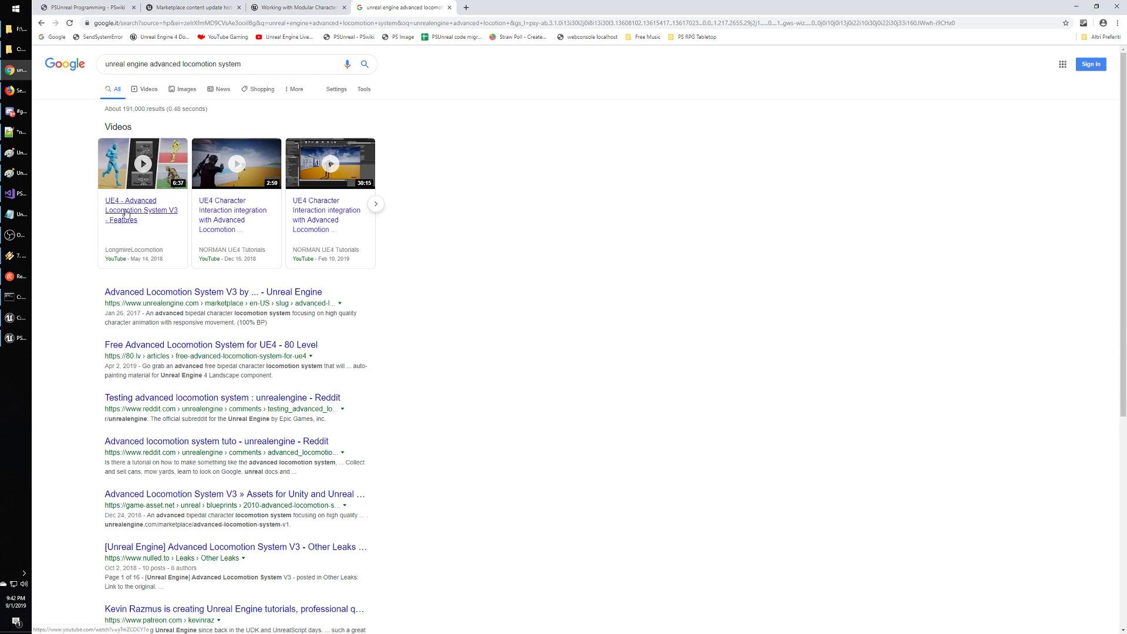
Switch back to the Unreal editor and open the Maps folder of AdvancedLocomotionV3.
click(18, 337)
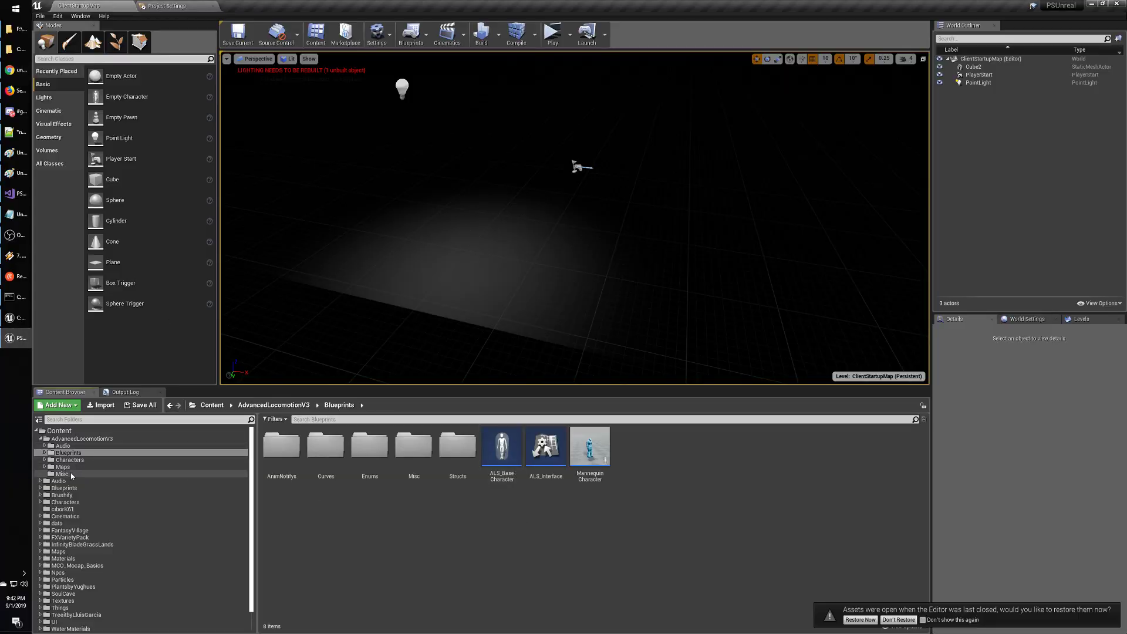
click(62, 467)
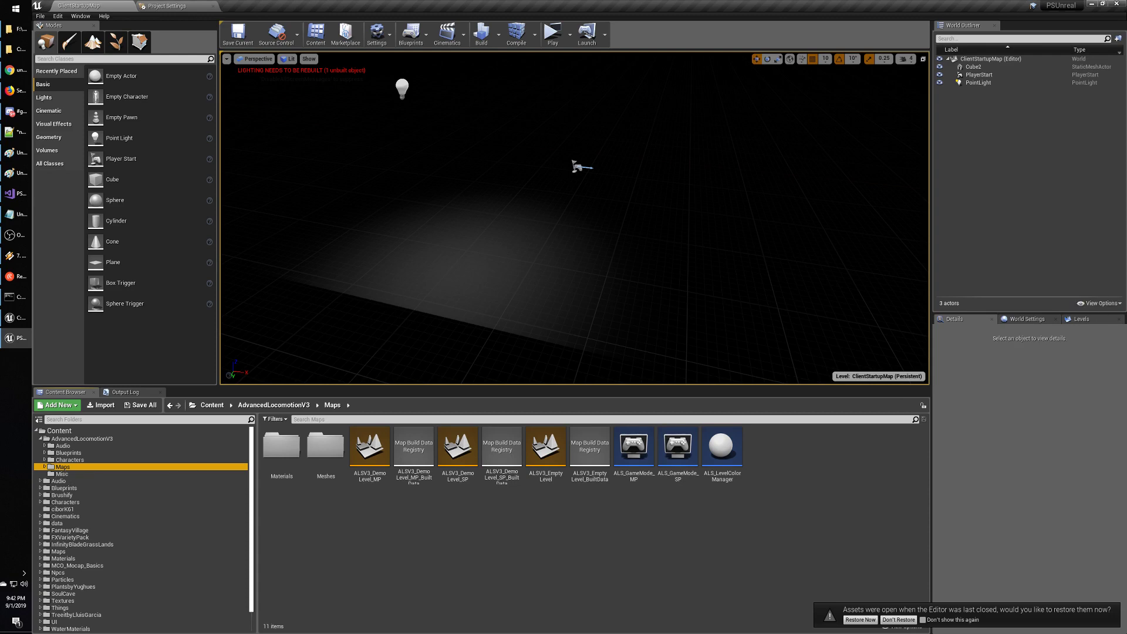
key(alt+Tab)
key(alt+Tab)
key(alt+Tab)
key(alt+Tab)
key(alt+Tab)
key(alt+Tab)
key(alt+Tab)
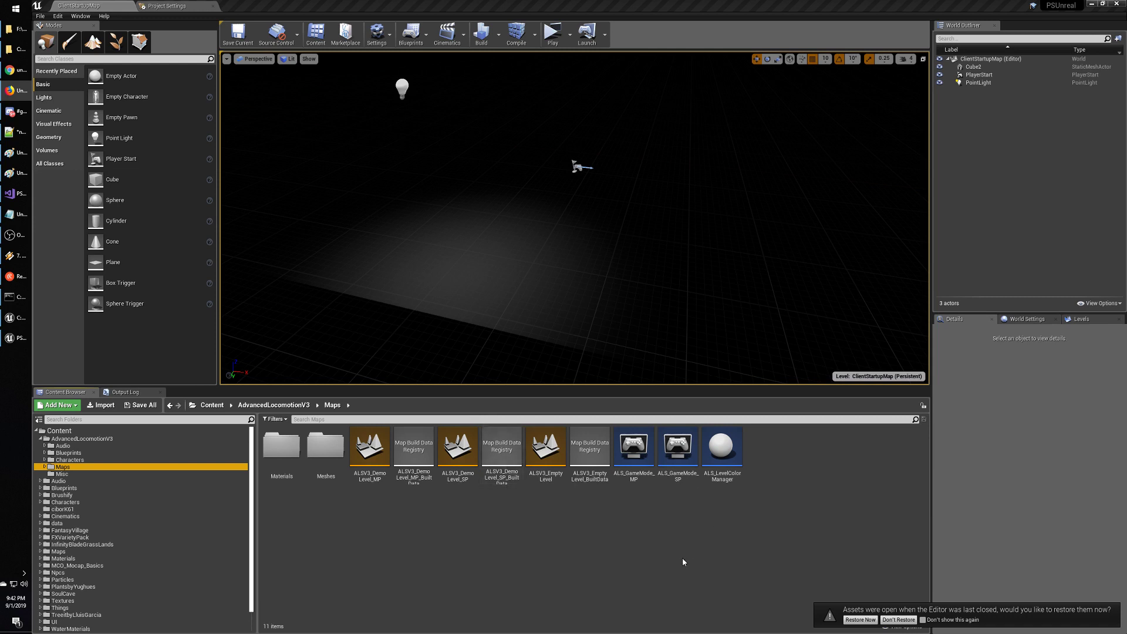
Open the ALSV3_DemoLevel_MP level and play it in a maximized game preview window.
click(672, 536)
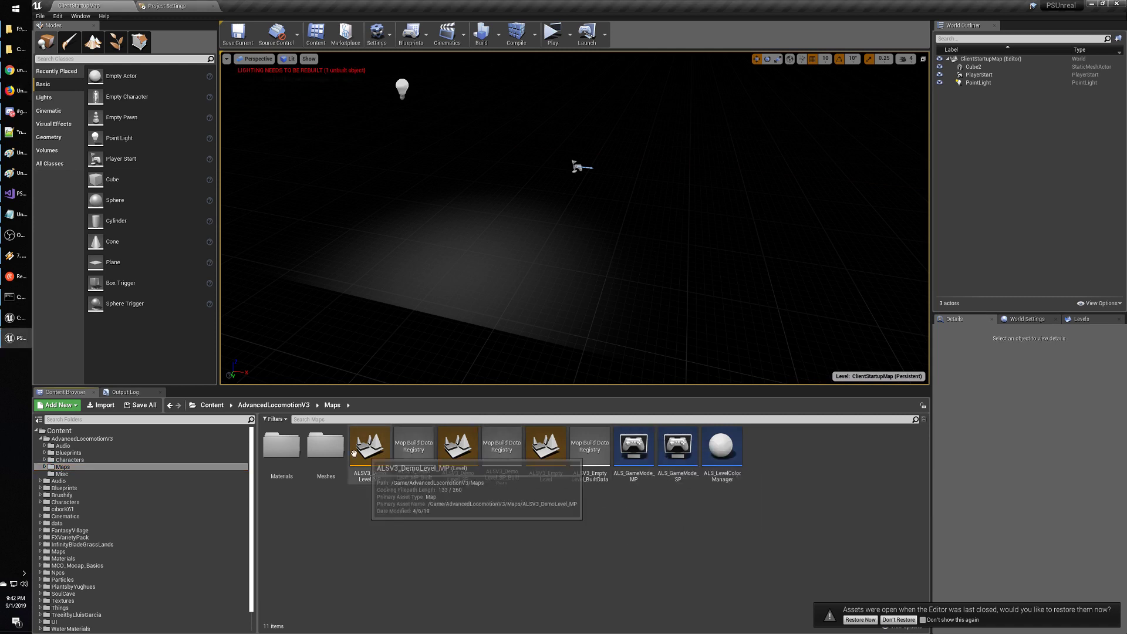
double_click(378, 456)
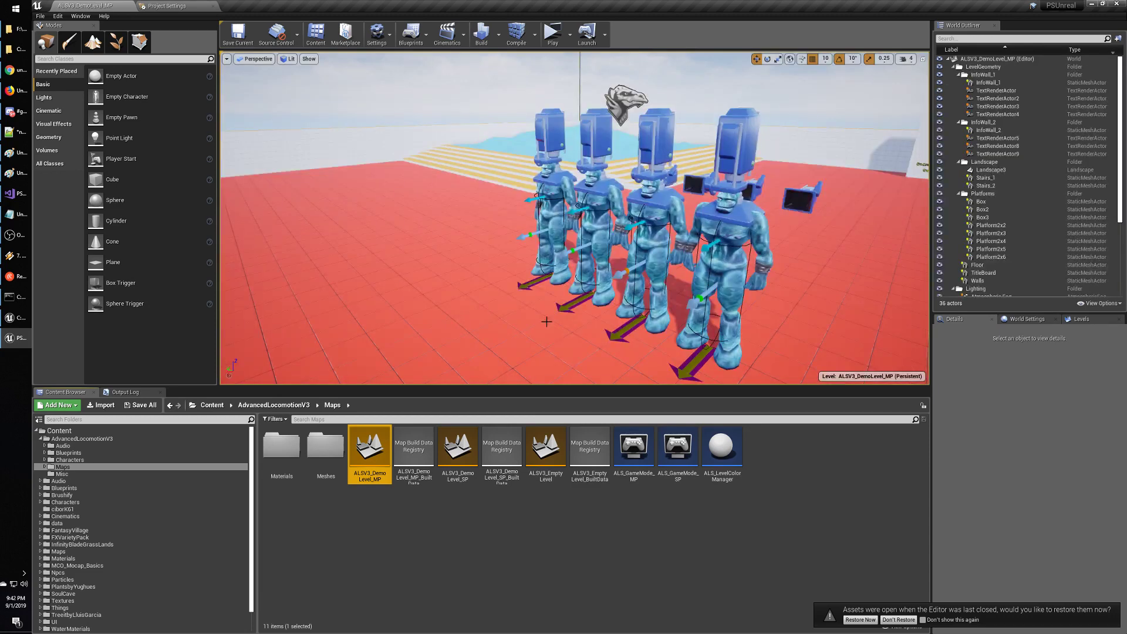
click(552, 34)
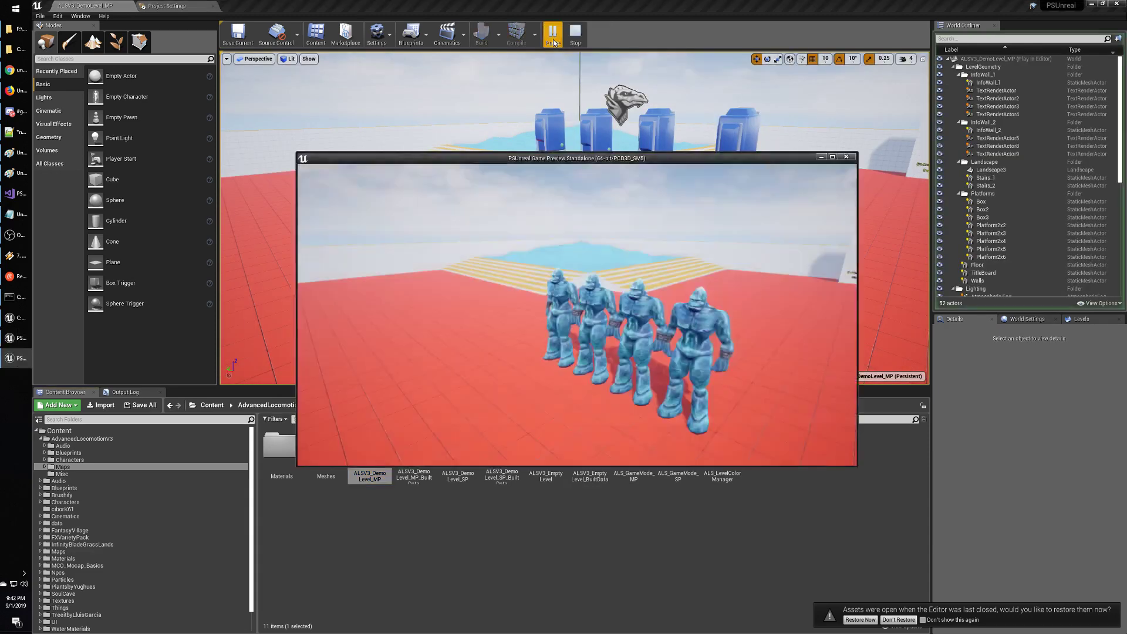
drag(598, 158, 537, 78)
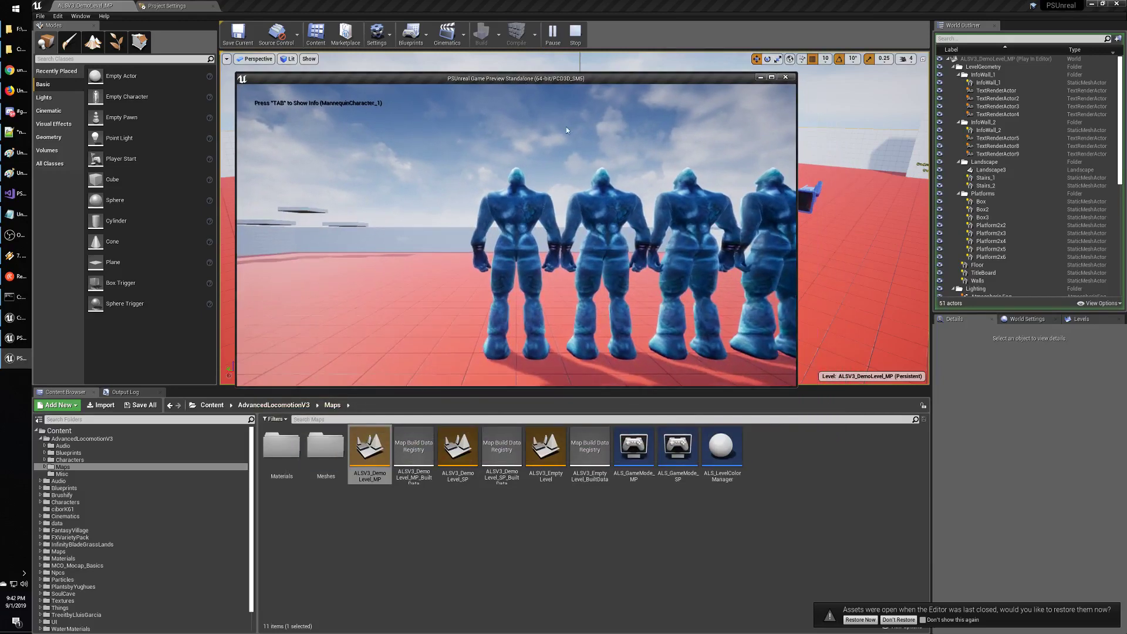
click(773, 78)
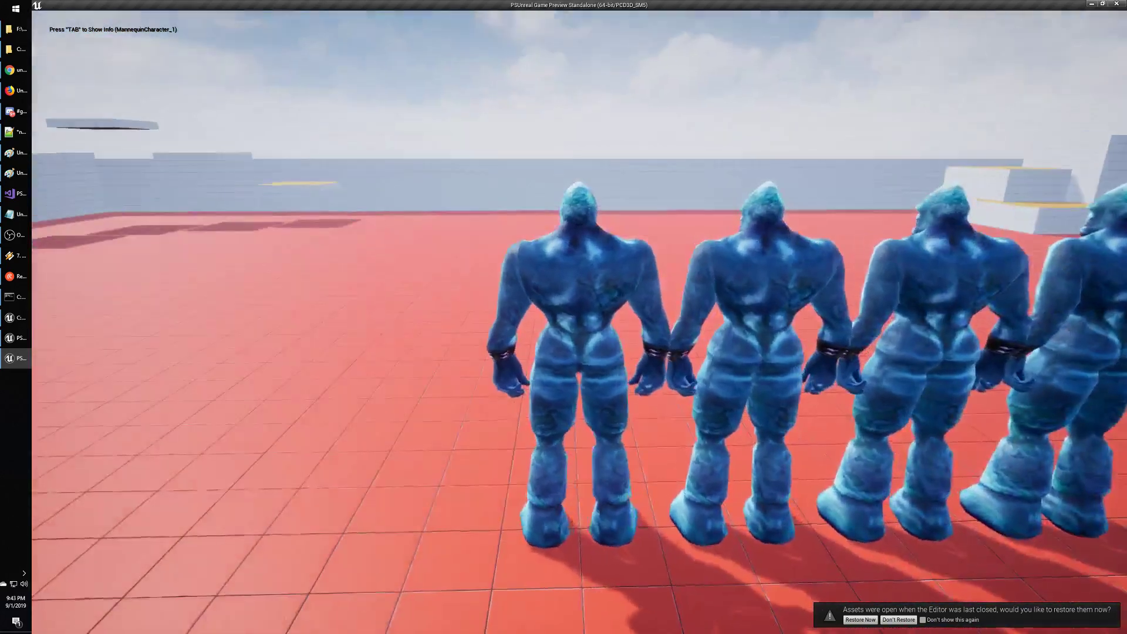
Run the character forward, backward and sideways around the demo level to examine its locomotion animations.
key(w)
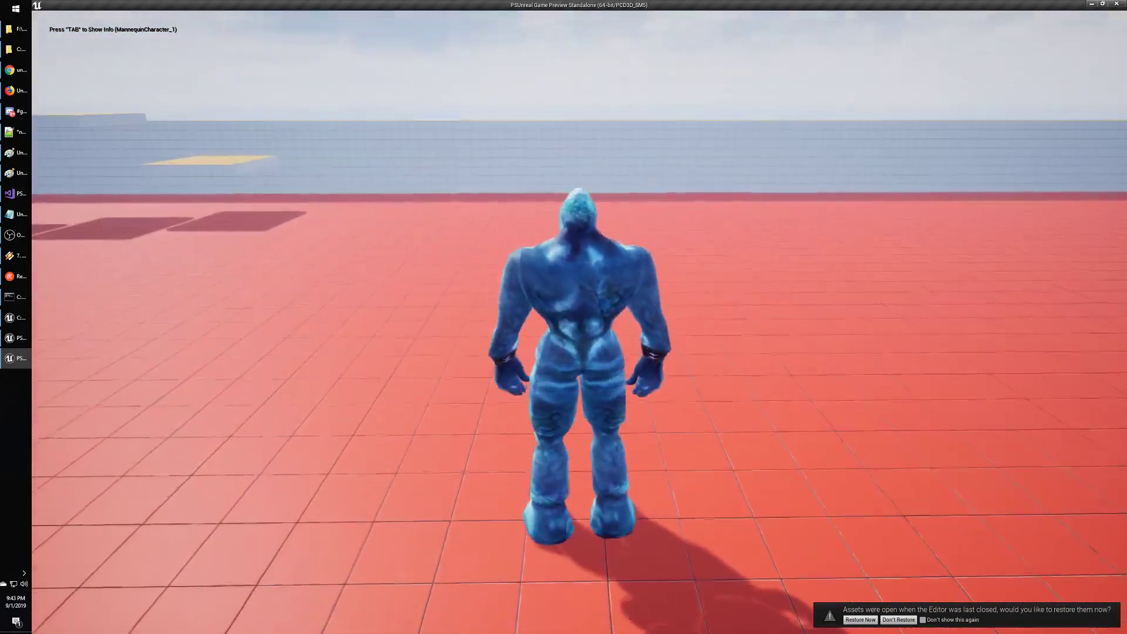
key(s)
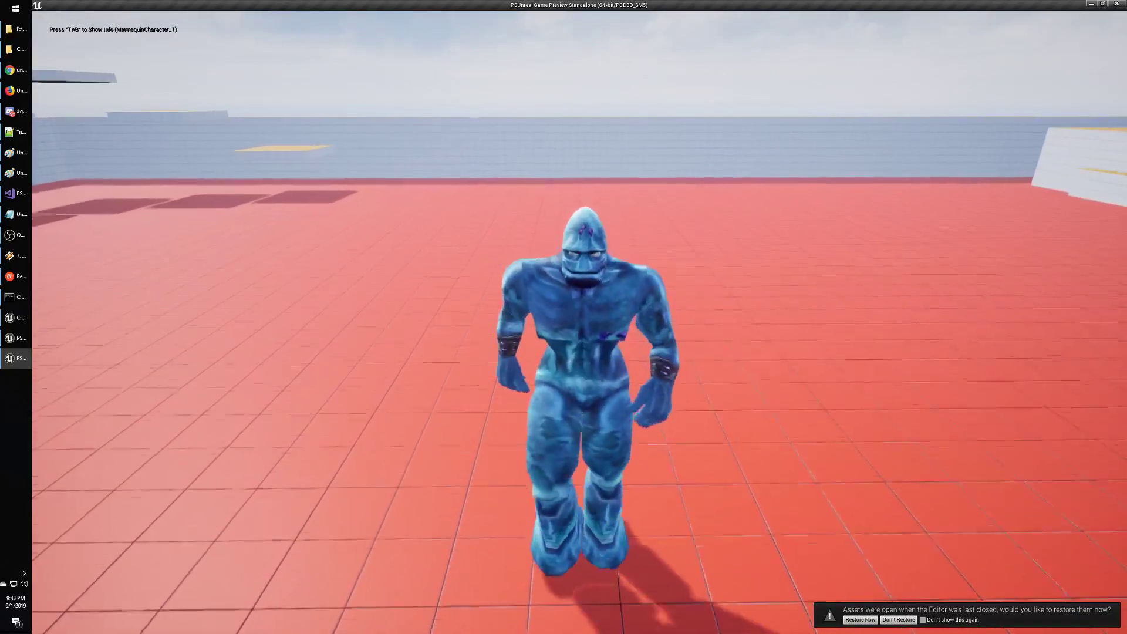
key(a)
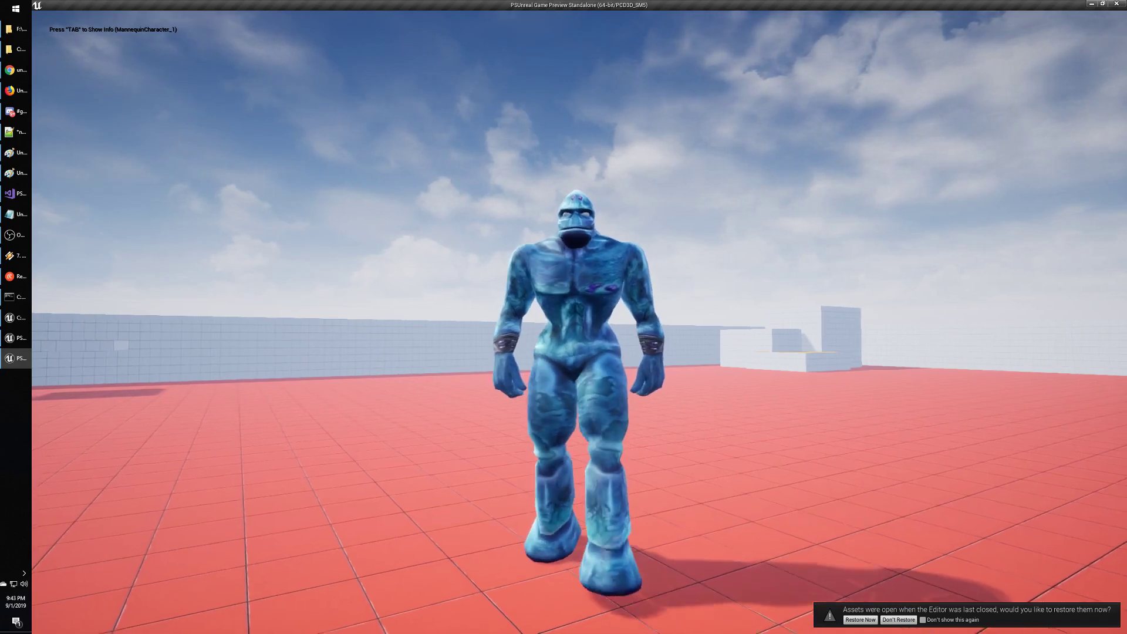
key(w)
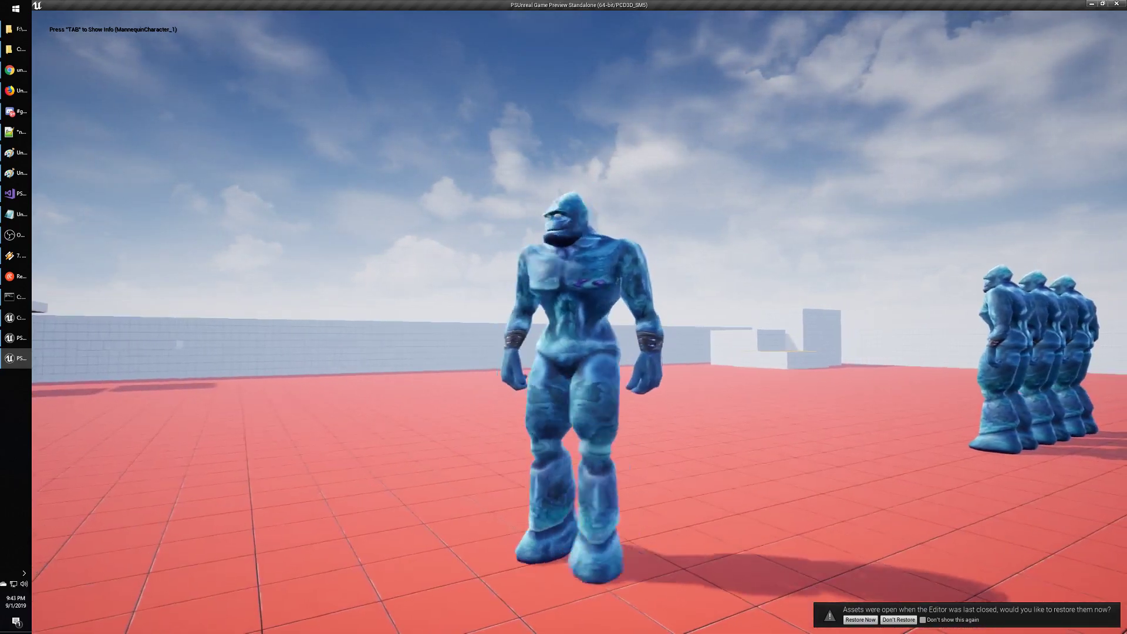
key(s)
key(a)
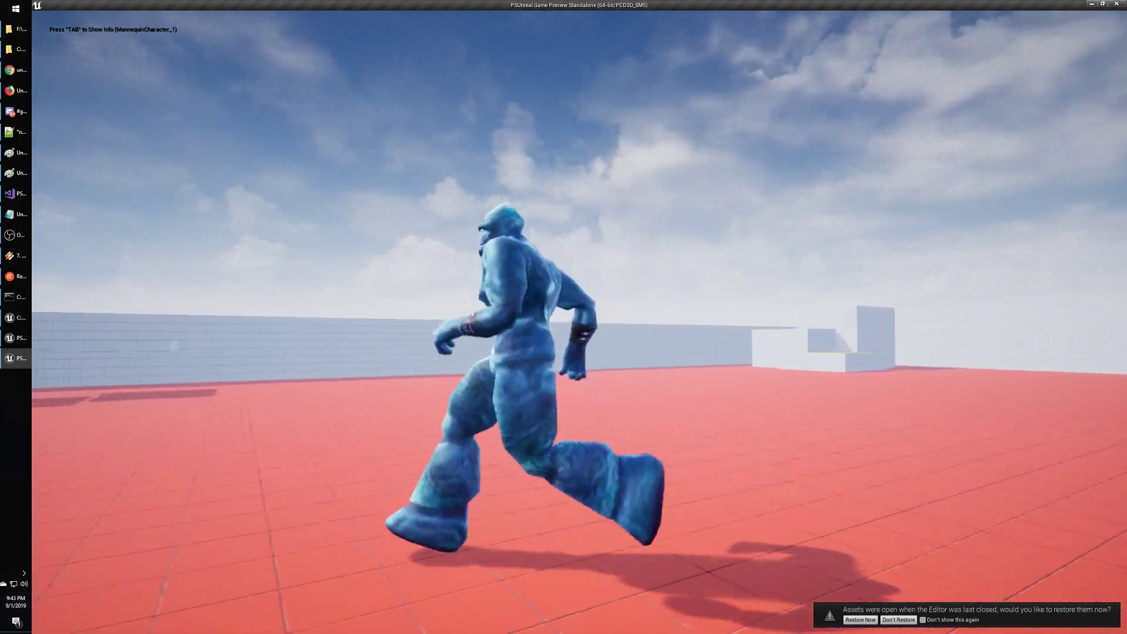
key(d)
key(s)
key(a)
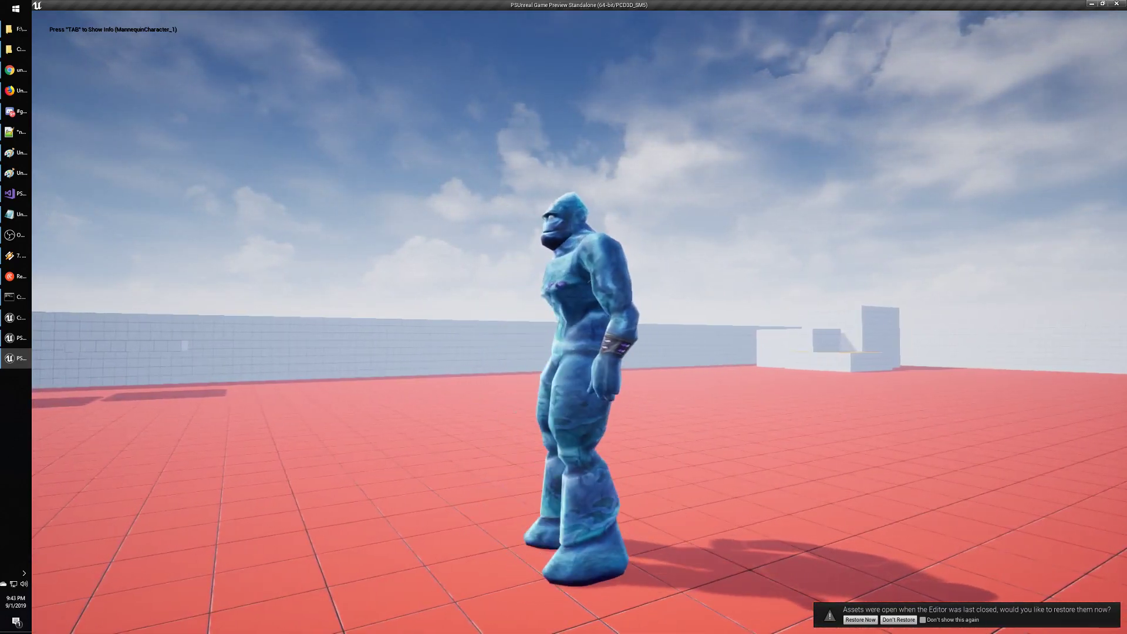
key(a)
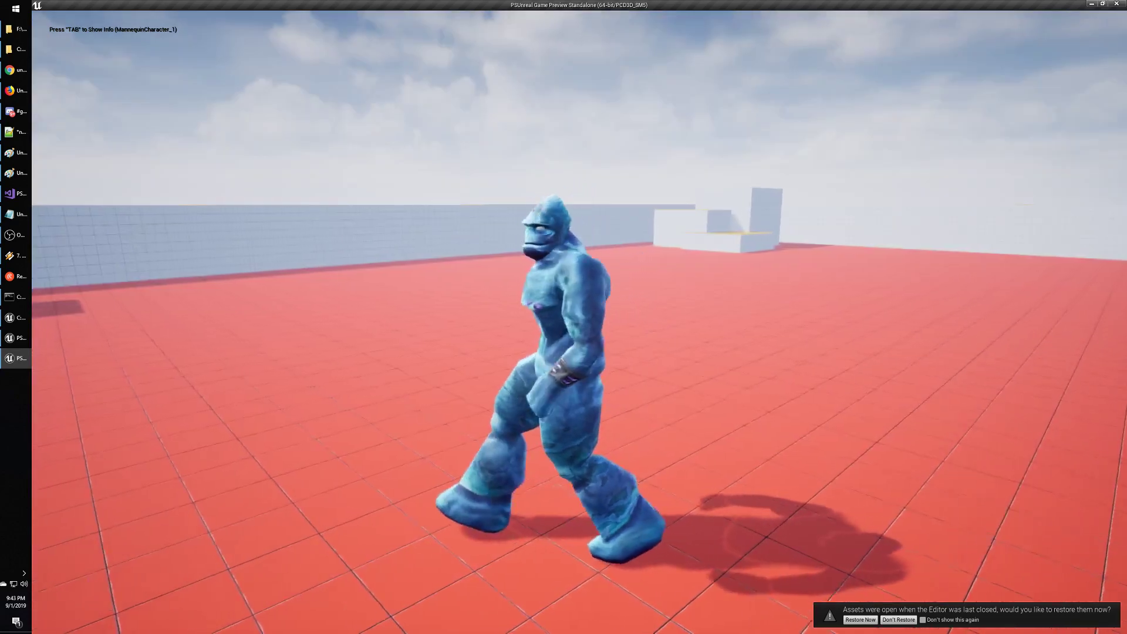
key(w)
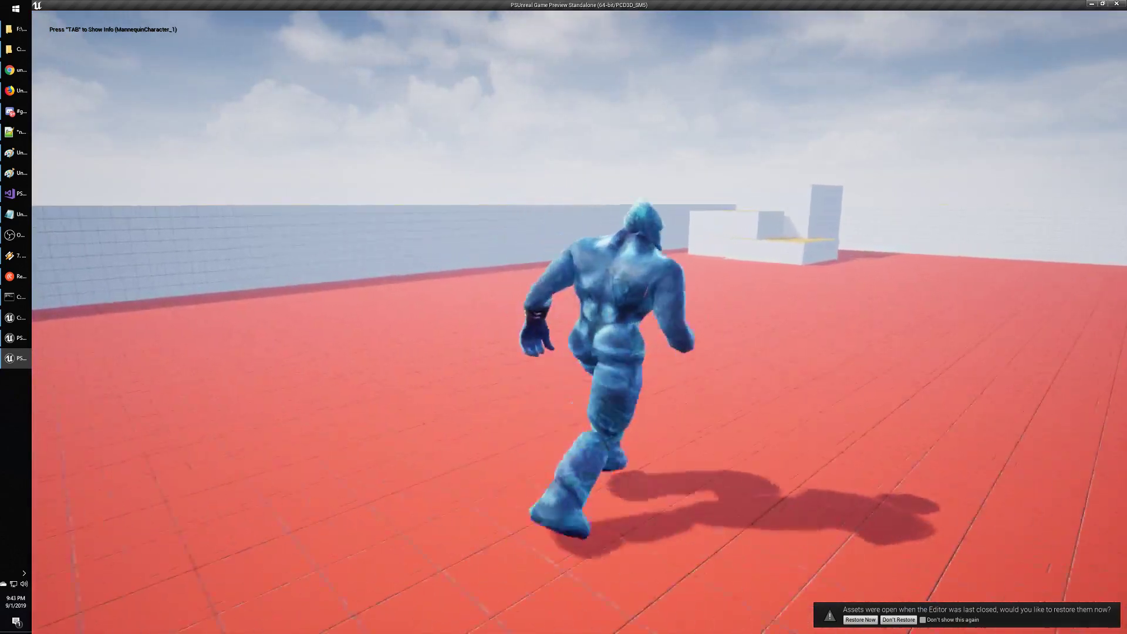
key(a)
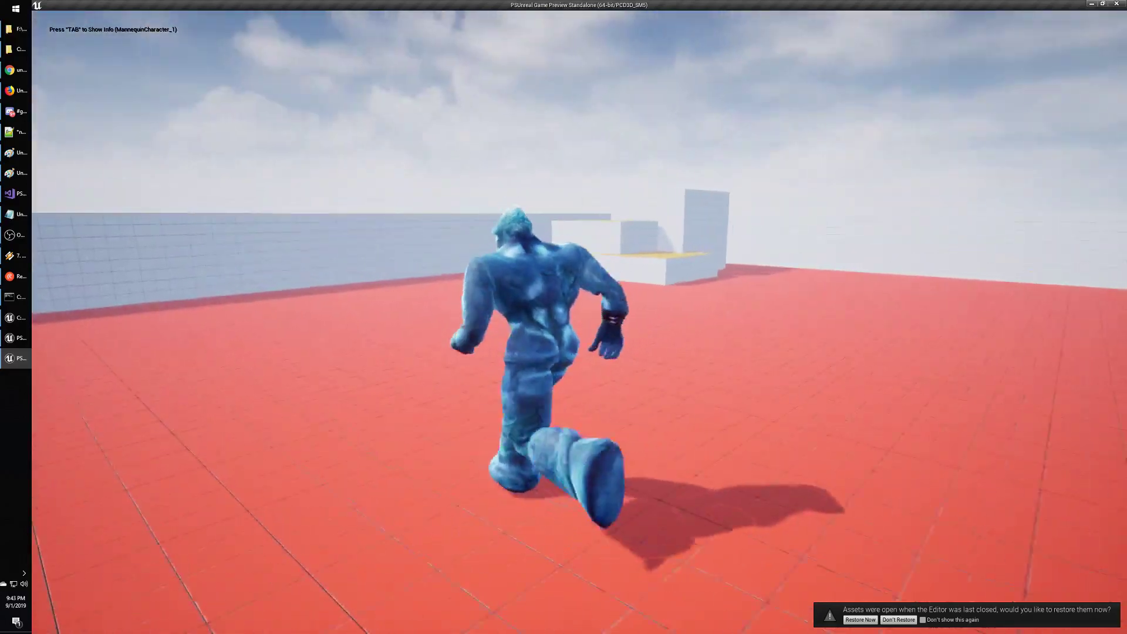
key(d)
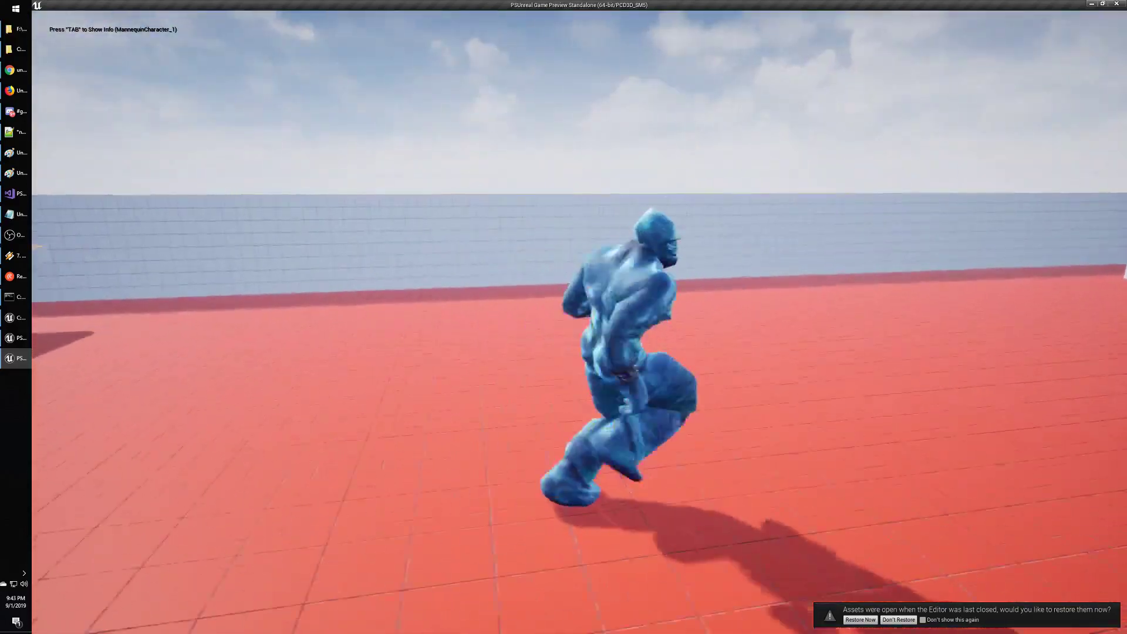
Run the character side to side and jump it on the open red floor to examine its turning and jumping animations.
key(a)
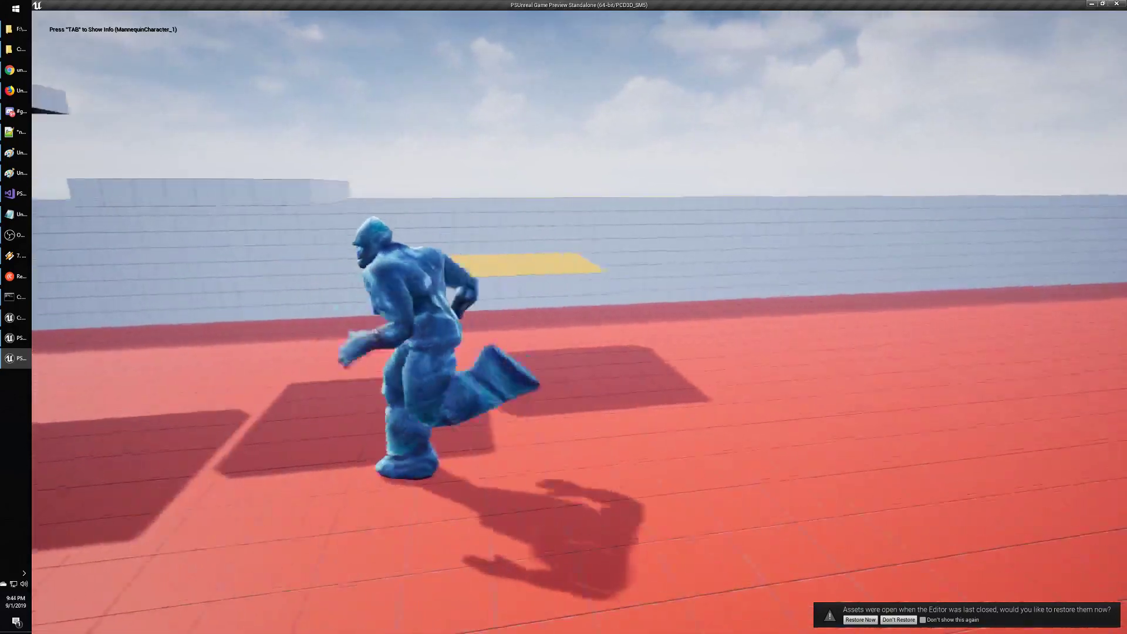
key(s)
key(d)
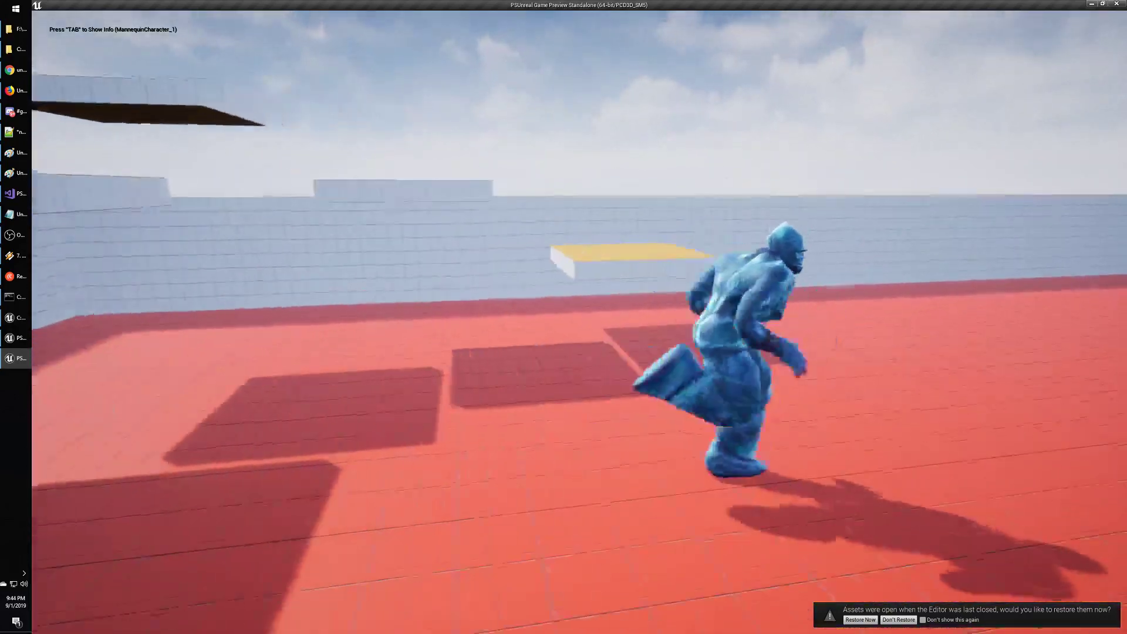
key(w)
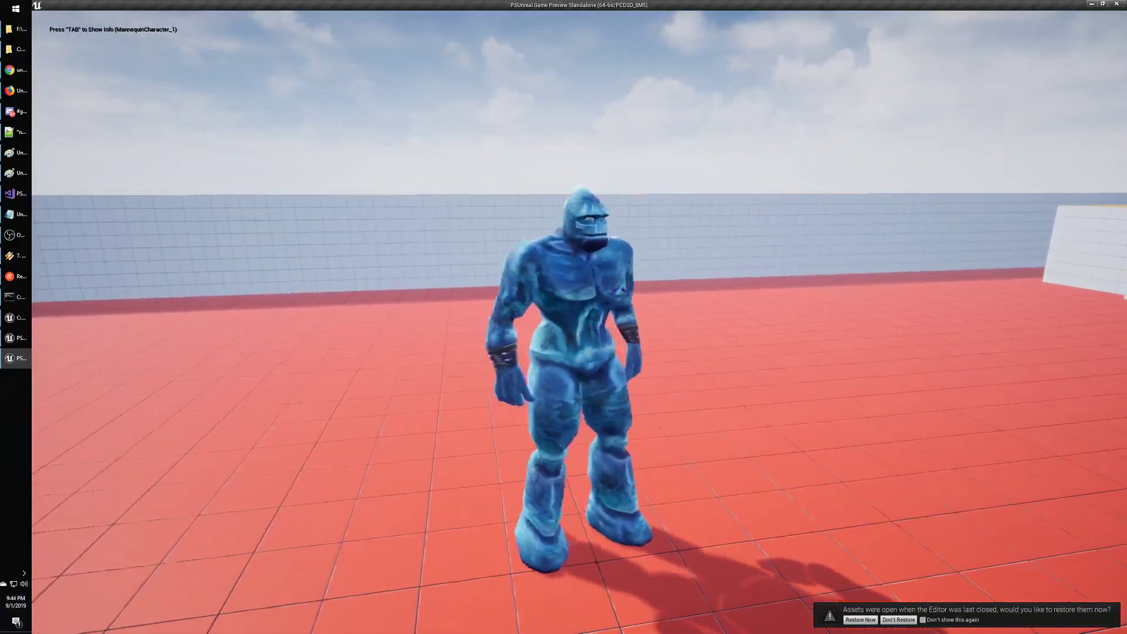
key(s)
key(space)
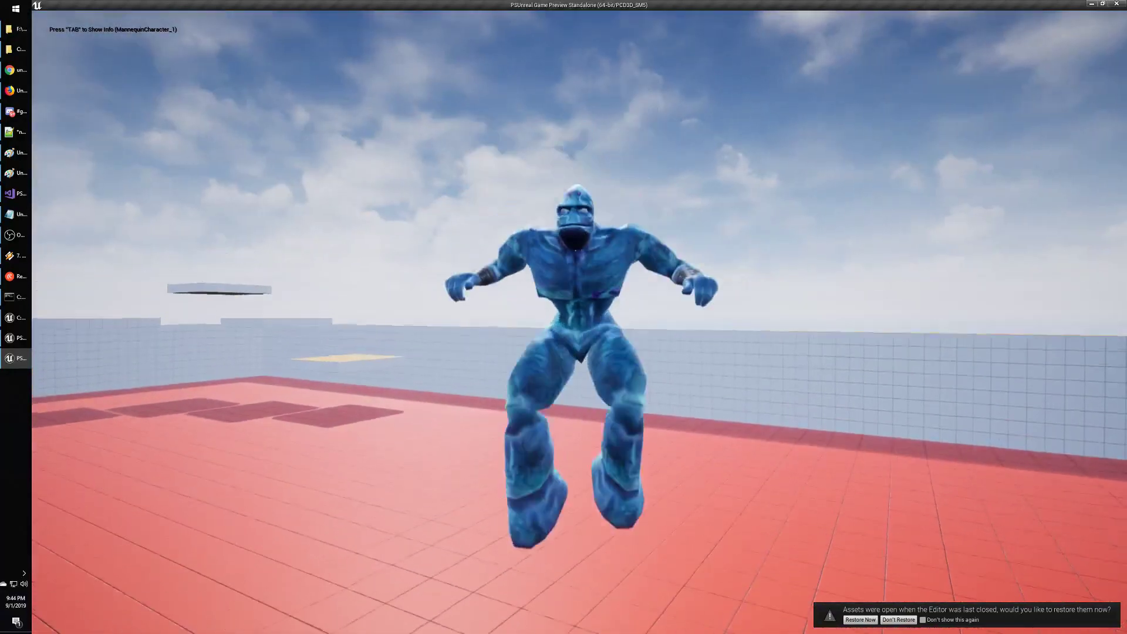
key(a)
key(space)
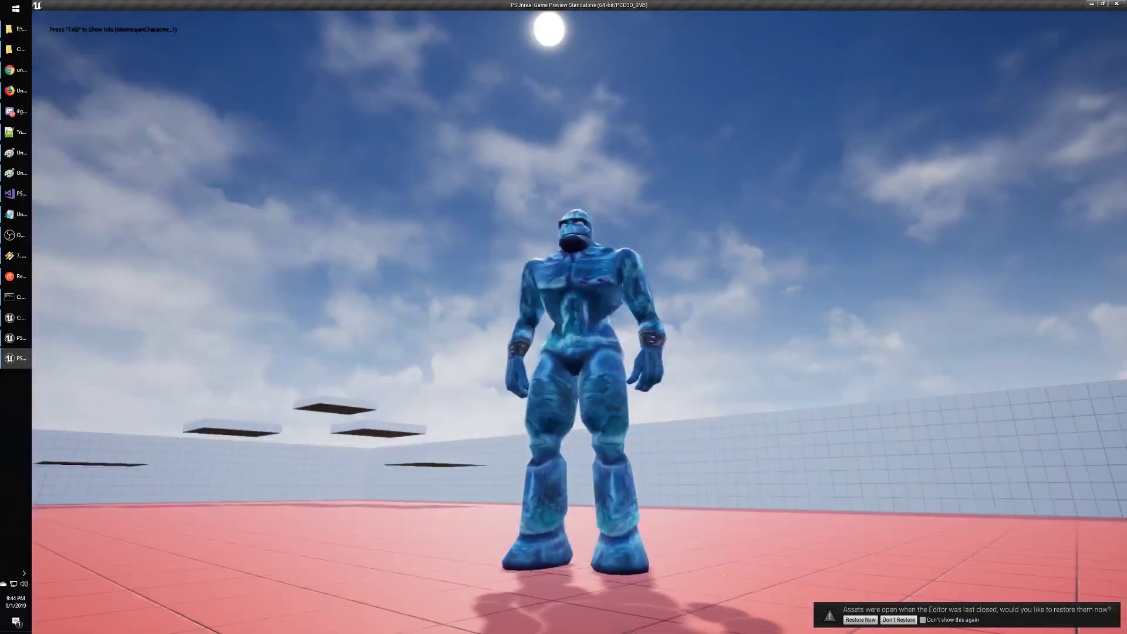
Run the character to the floating yellow platforms and jump it from one platform to the next.
key(w)
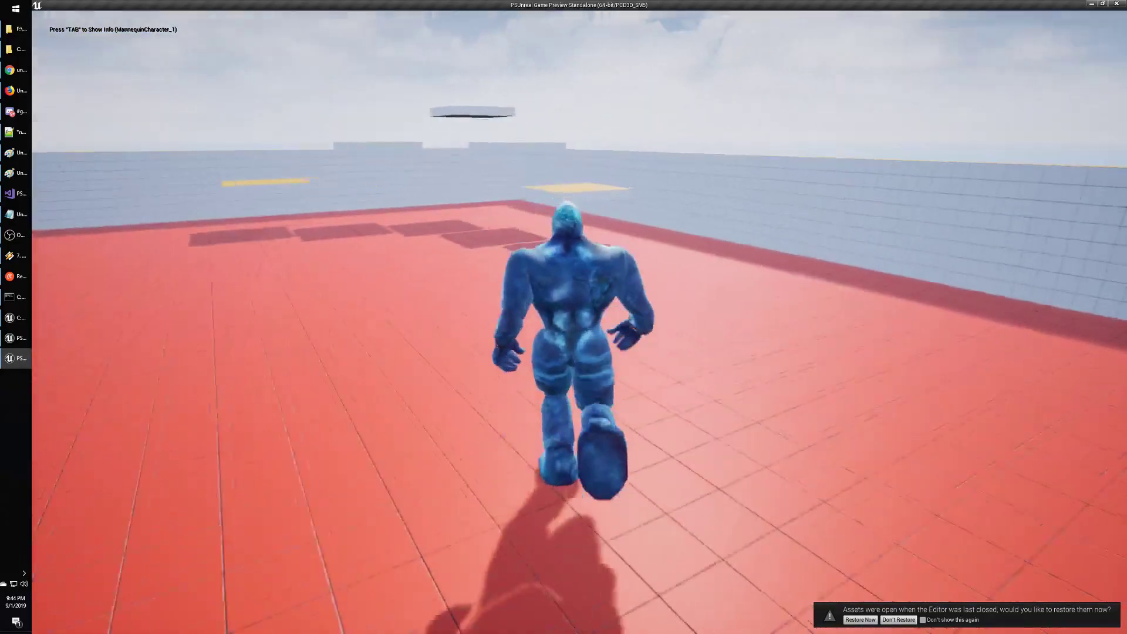
key(space)
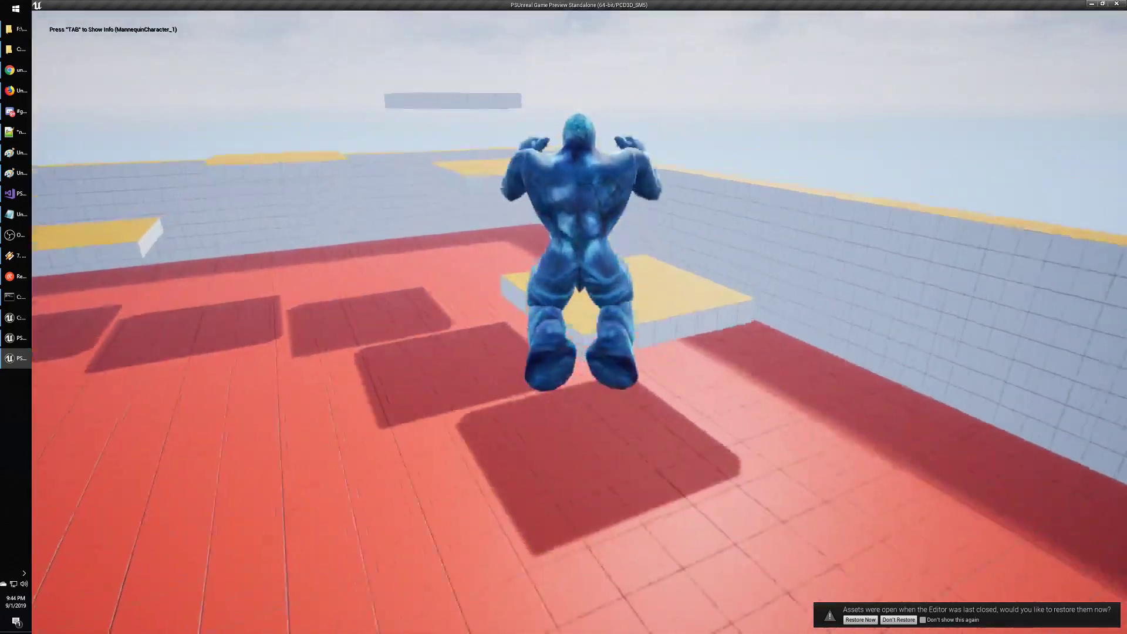
key(space)
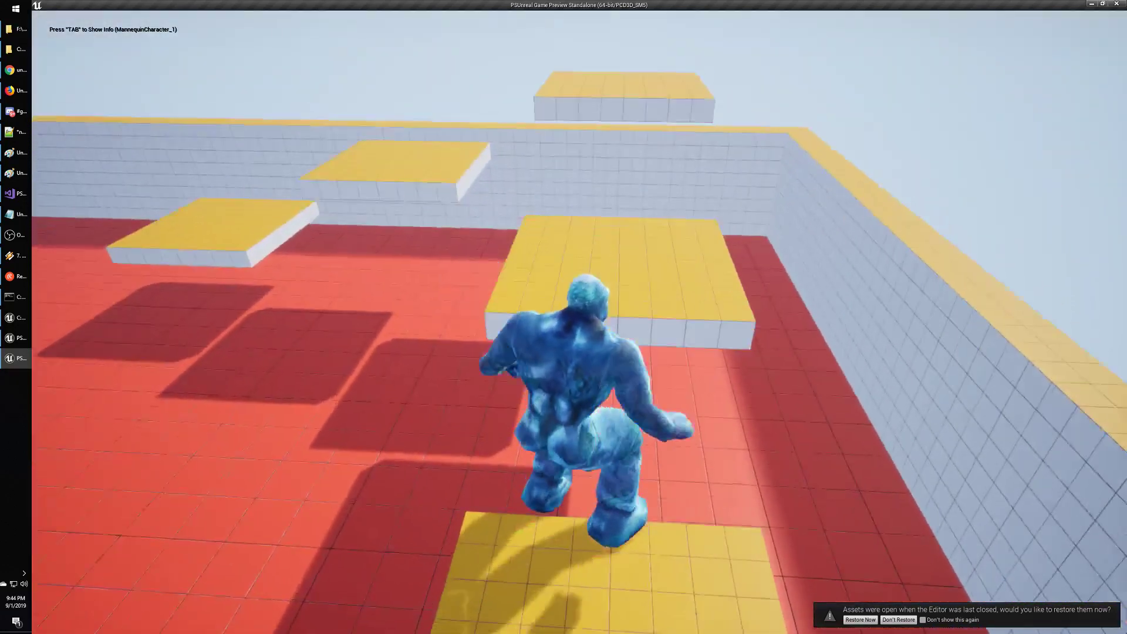
key(s)
key(space)
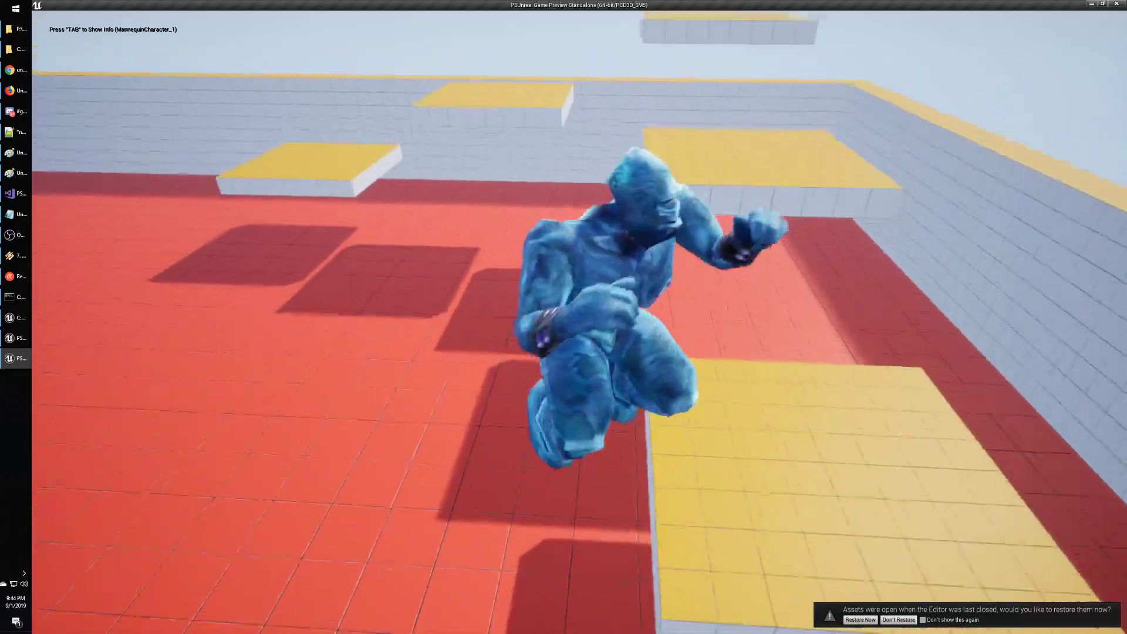
key(w)
key(space)
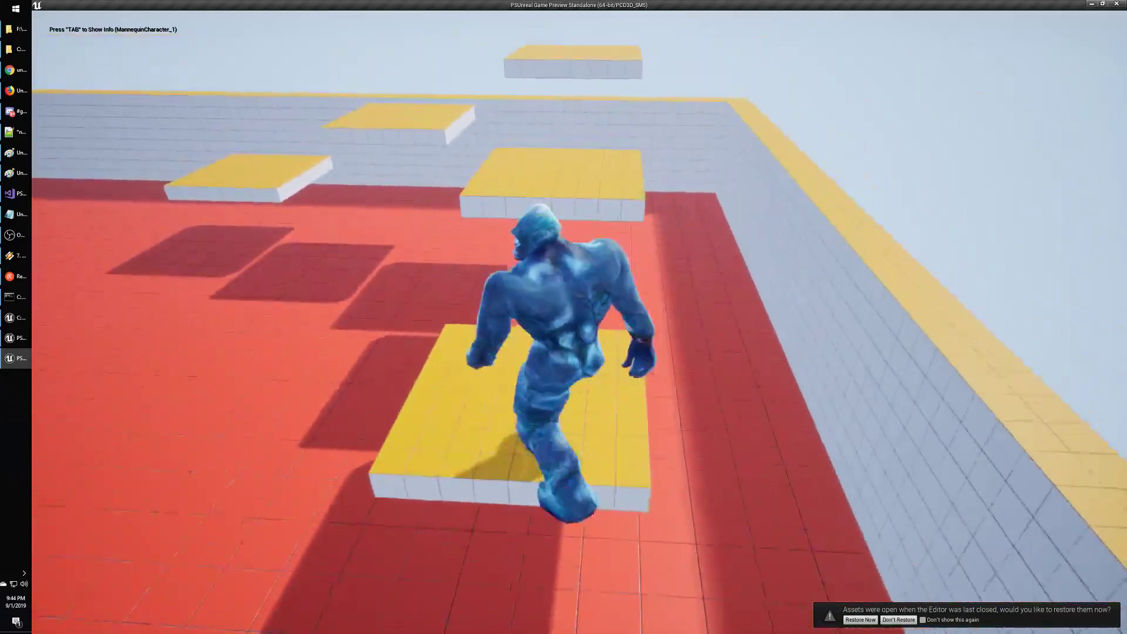
key(space)
key(space)
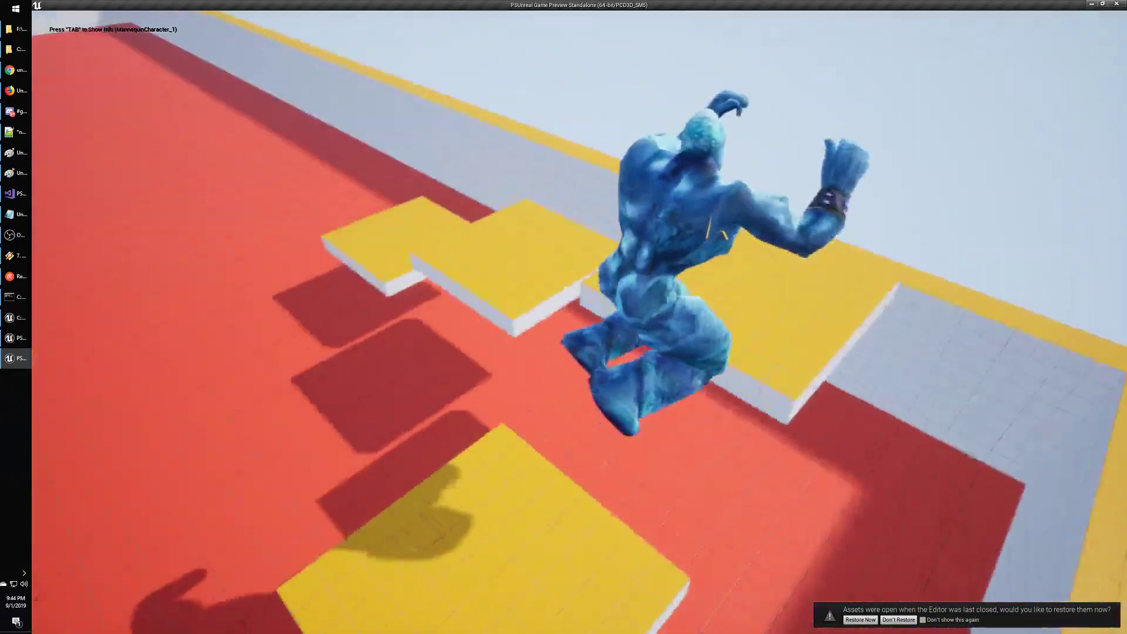
key(w)
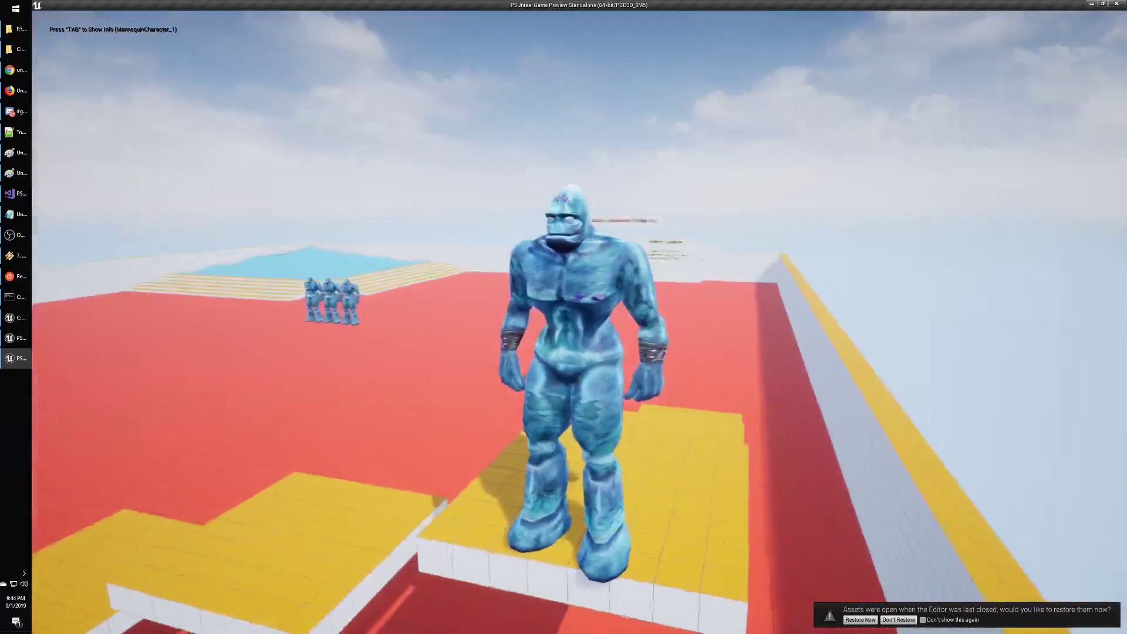
Move the character back and forth on the yellow platforms and down to the red floor to examine its low-stance movement.
key(w)
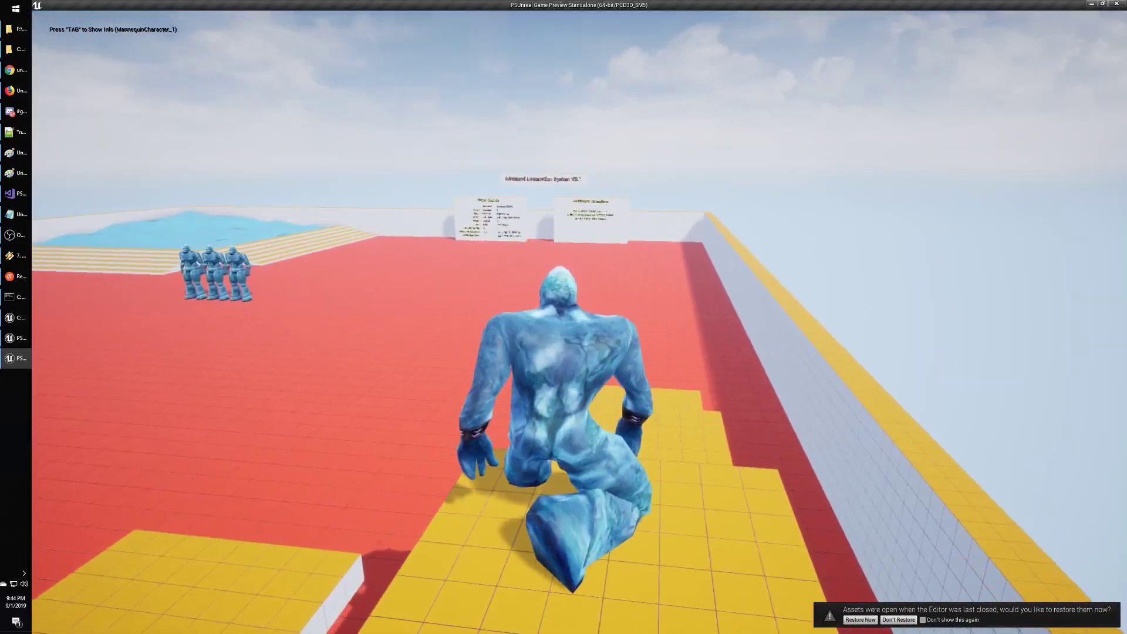
key(s)
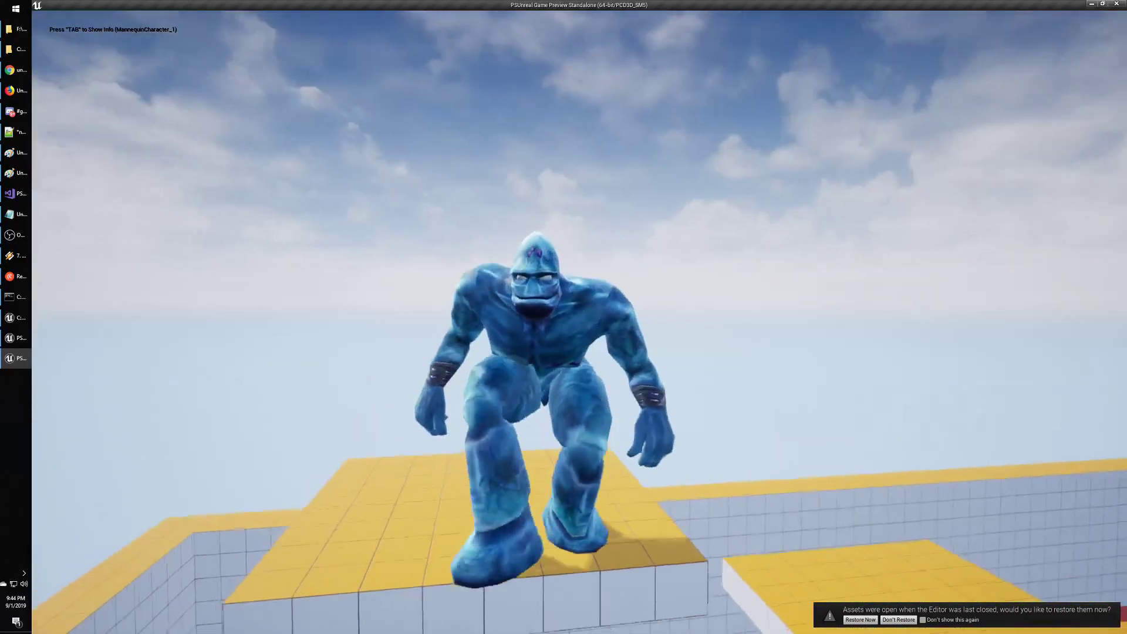
key(s)
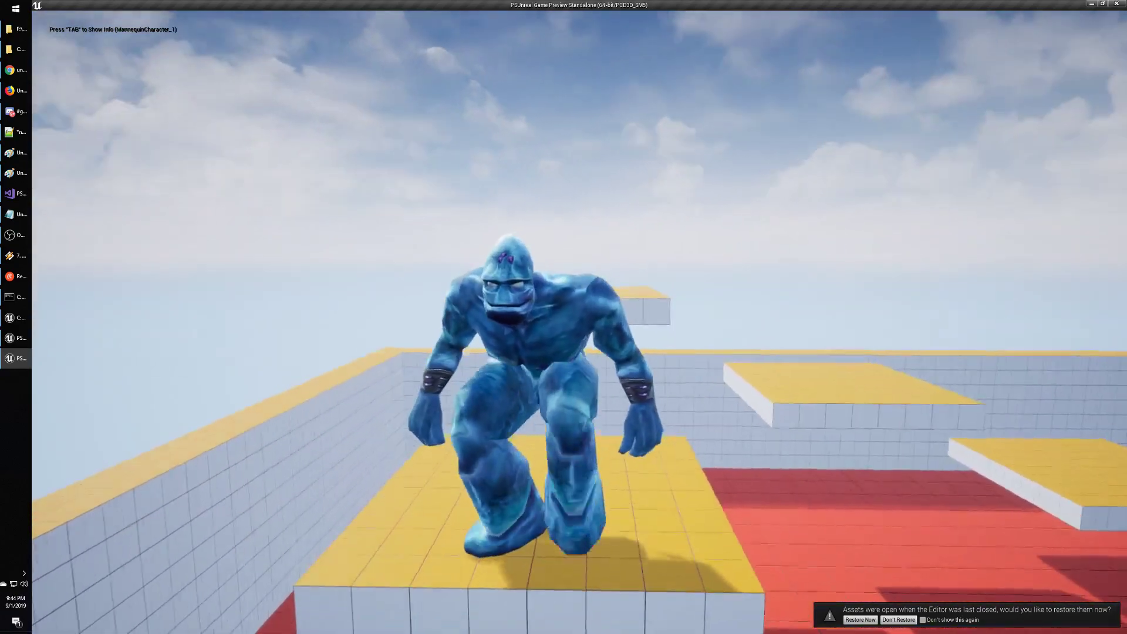
key(s)
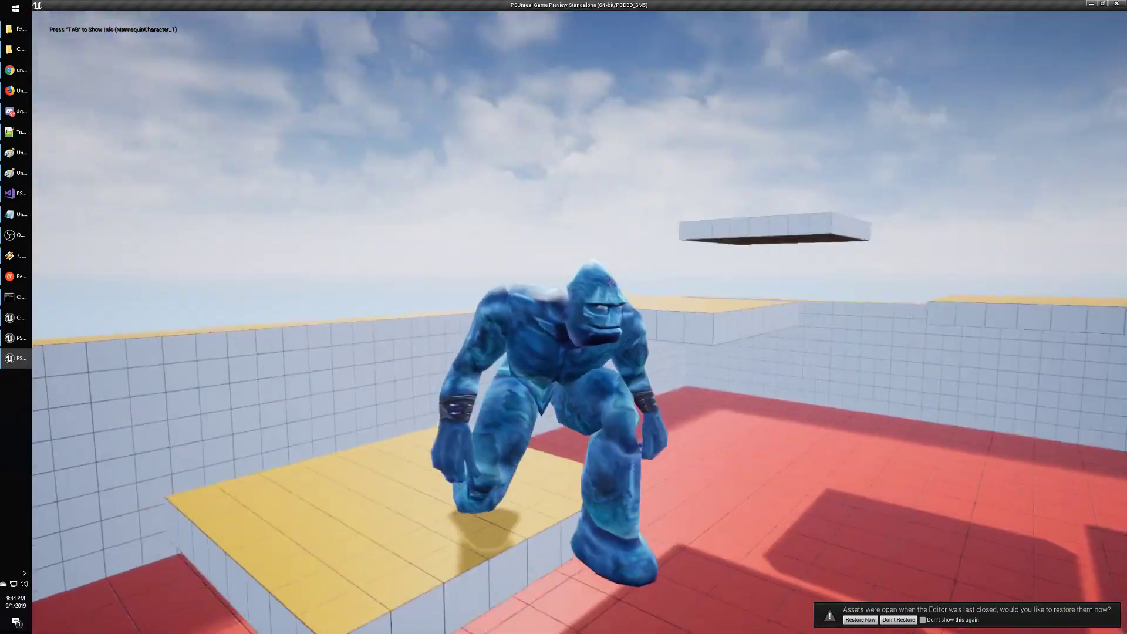
key(s)
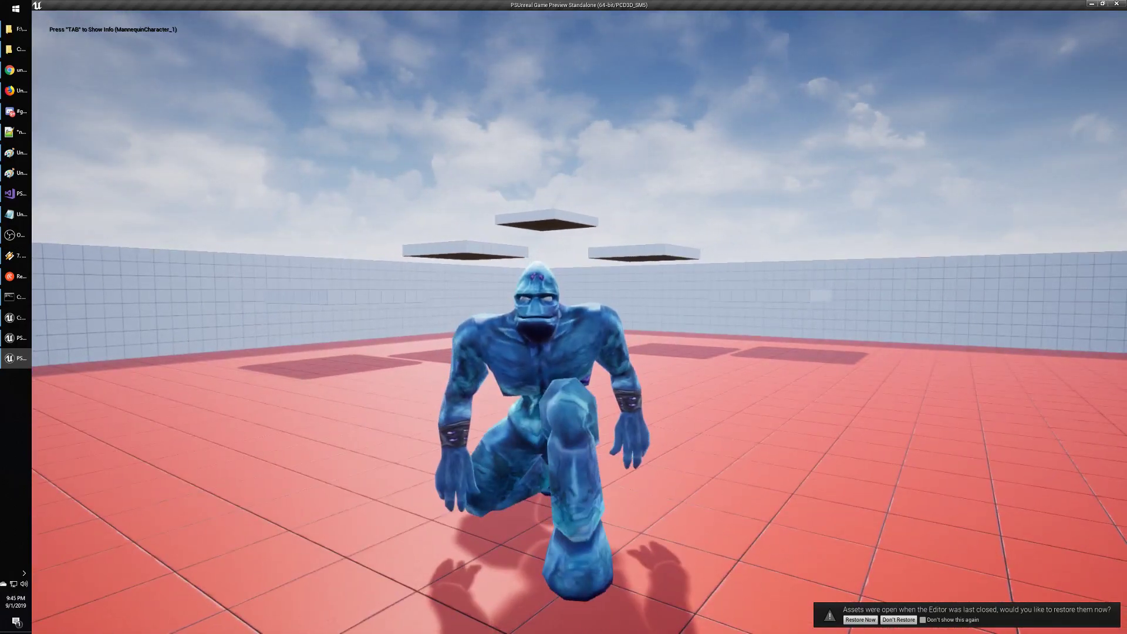
Jump the character on the open red floor and run it to the steps beside the water pool.
key(space)
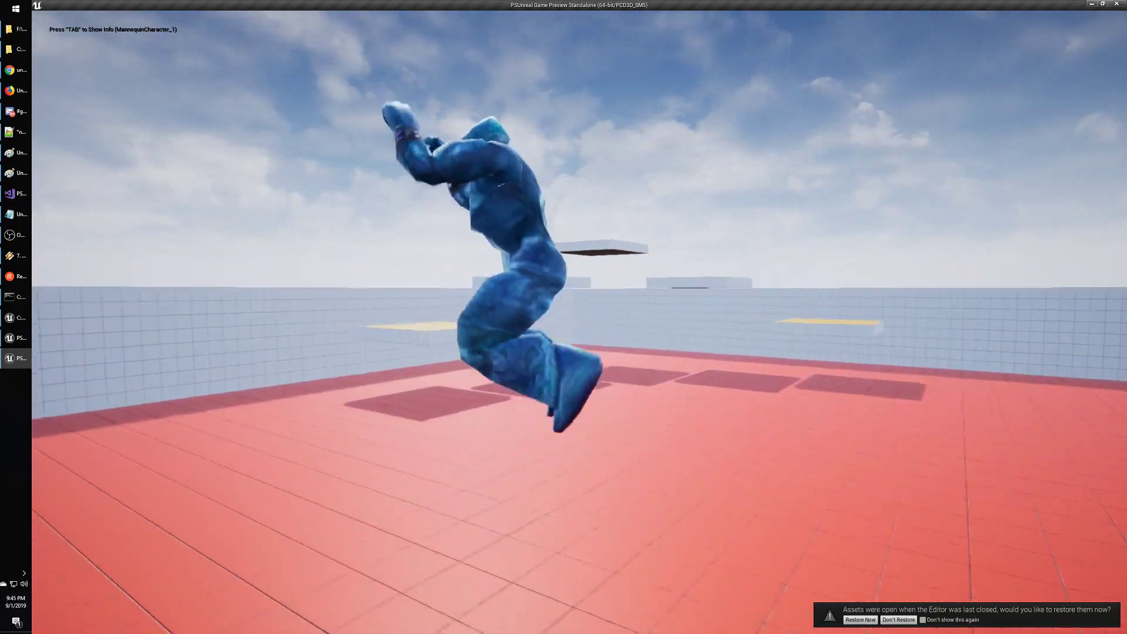
key(space)
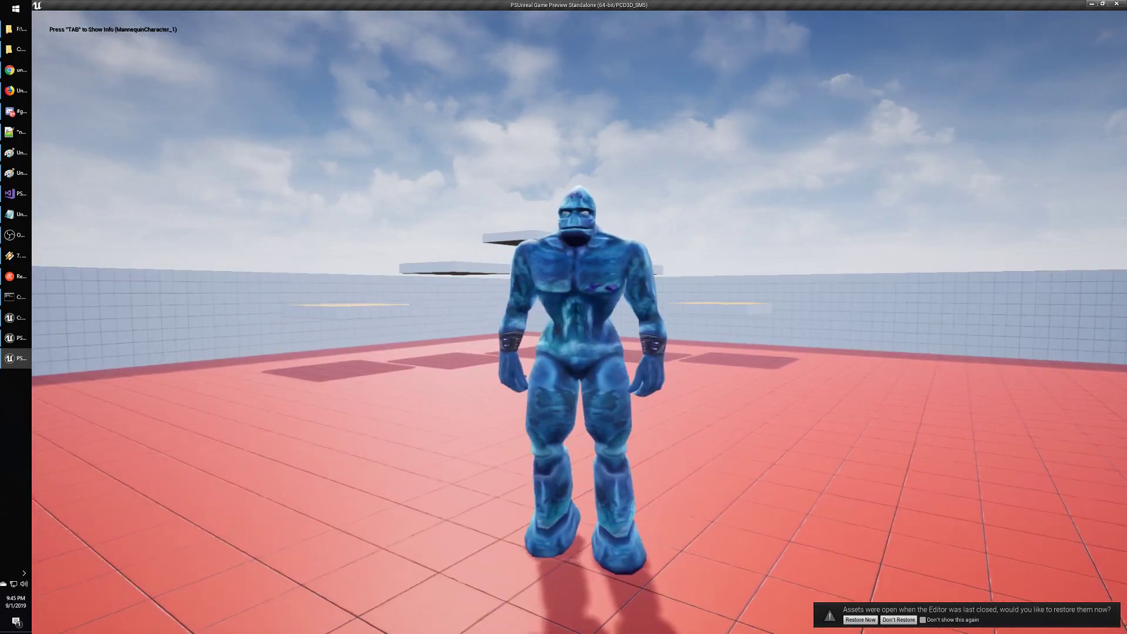
key(w)
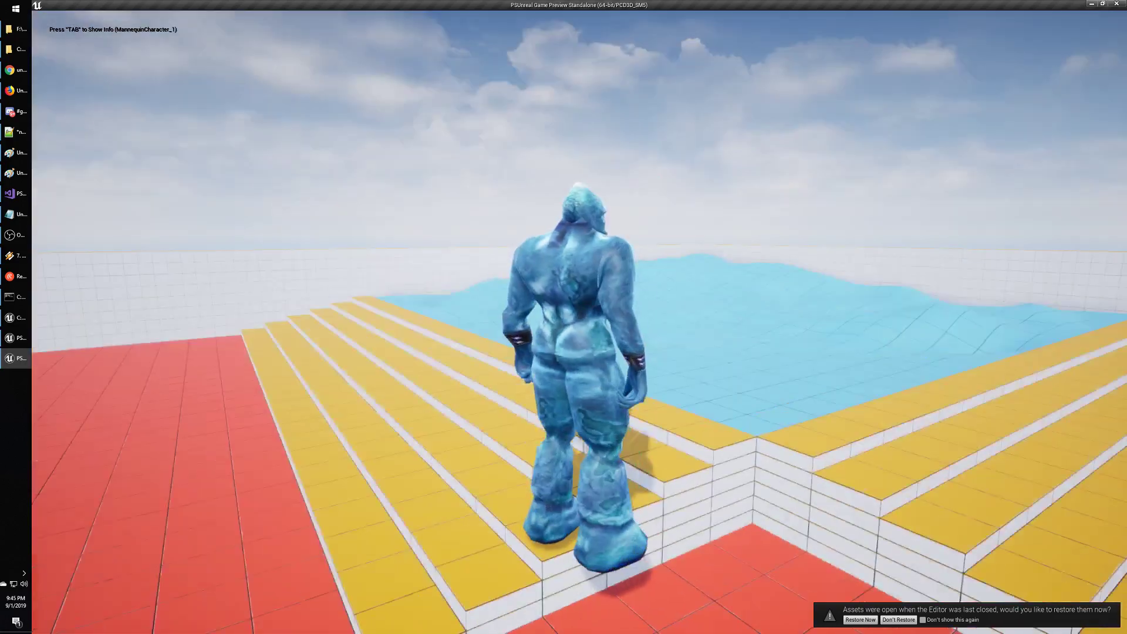
Move the character in different directions around the pool steps and jump it to examine the direction changes.
key(s)
key(d)
key(s)
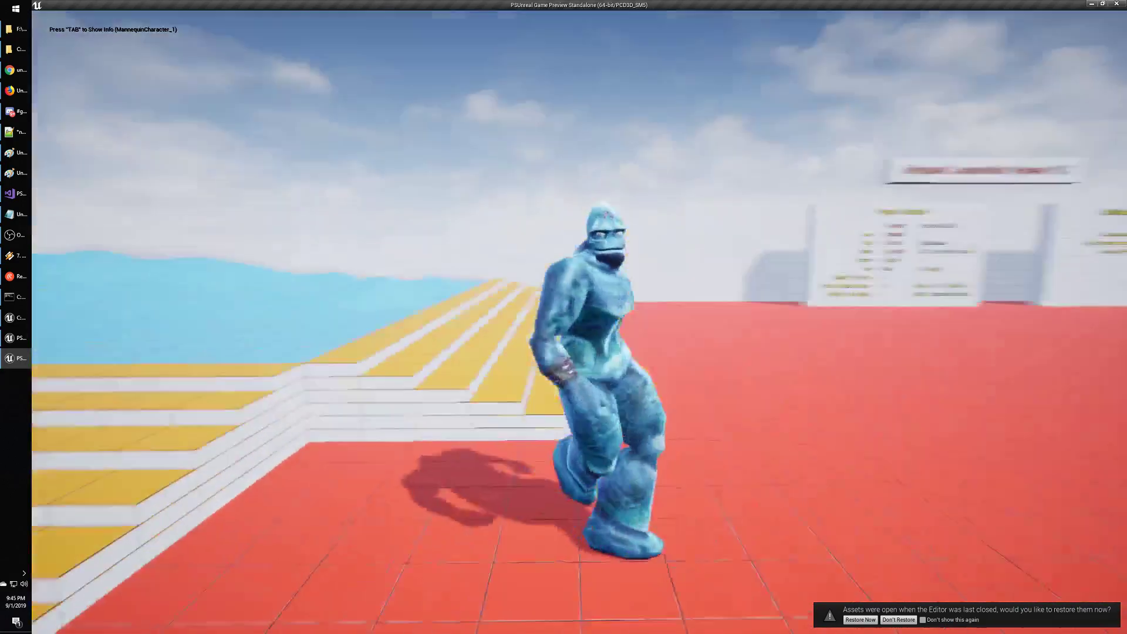
key(a)
key(a)
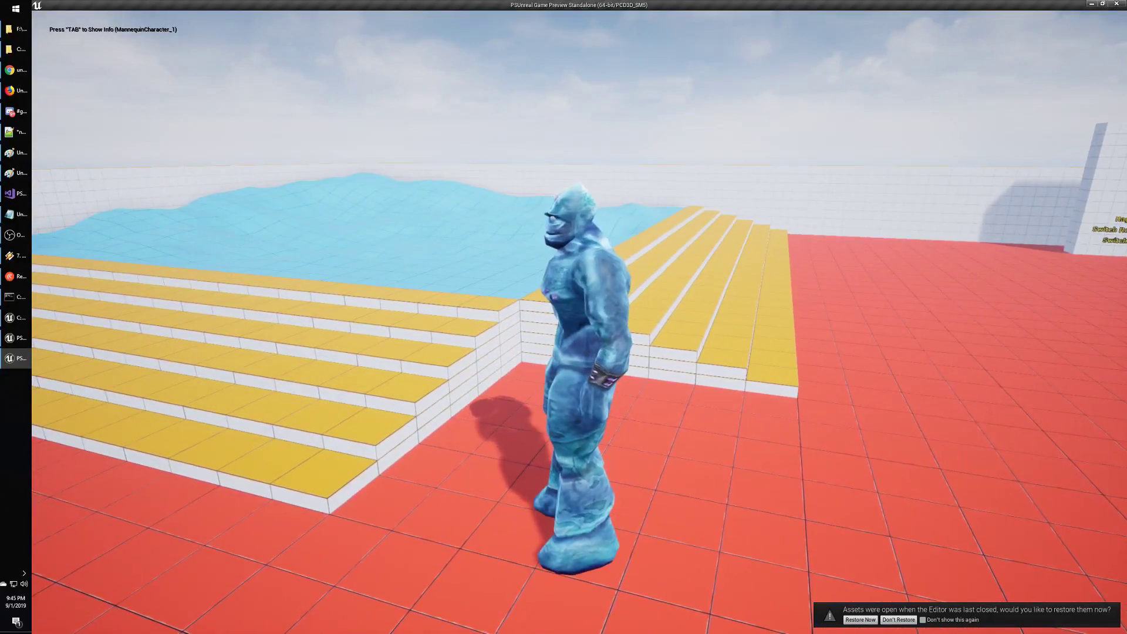
key(w)
key(space)
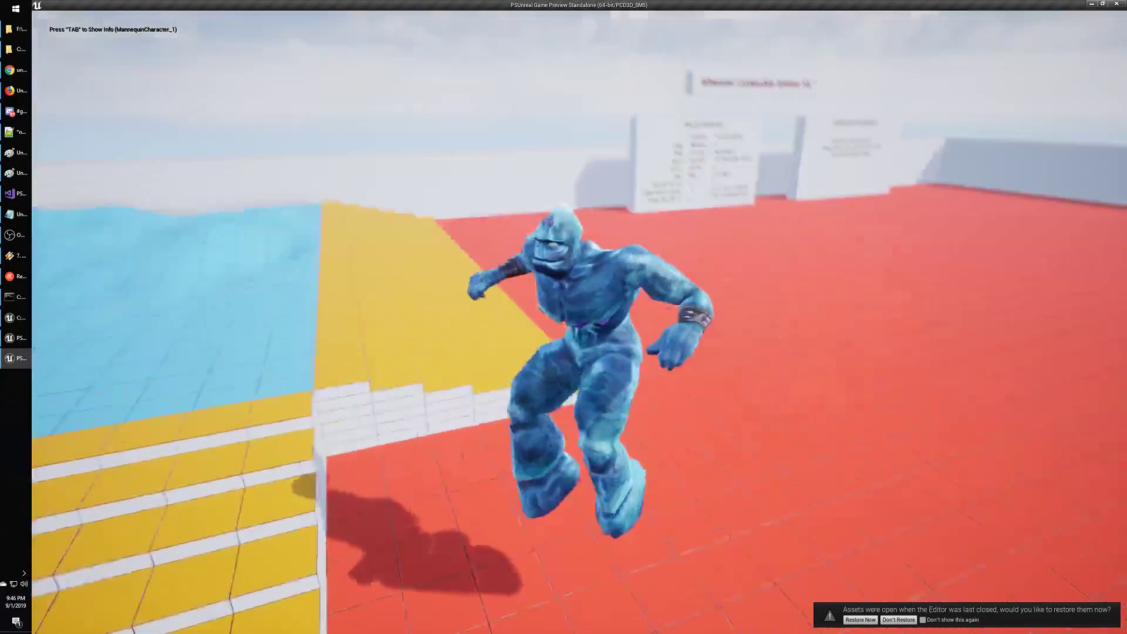
key(space)
Run the character past the three standing mannequins across the floor, jumping and changing direction on the way.
key(w)
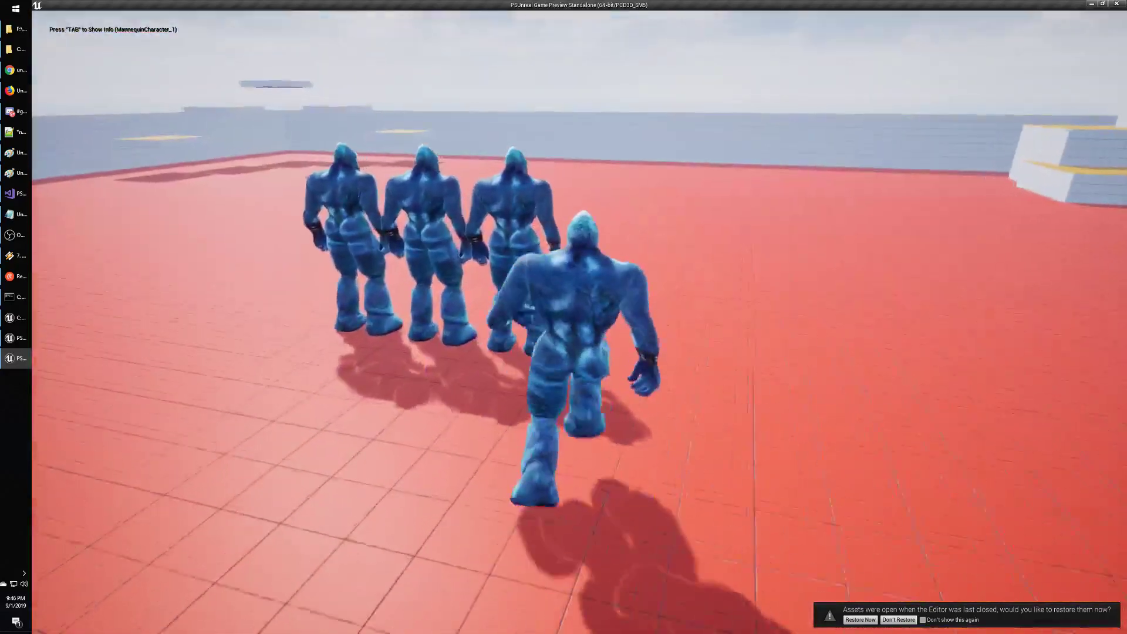
key(space)
key(w)
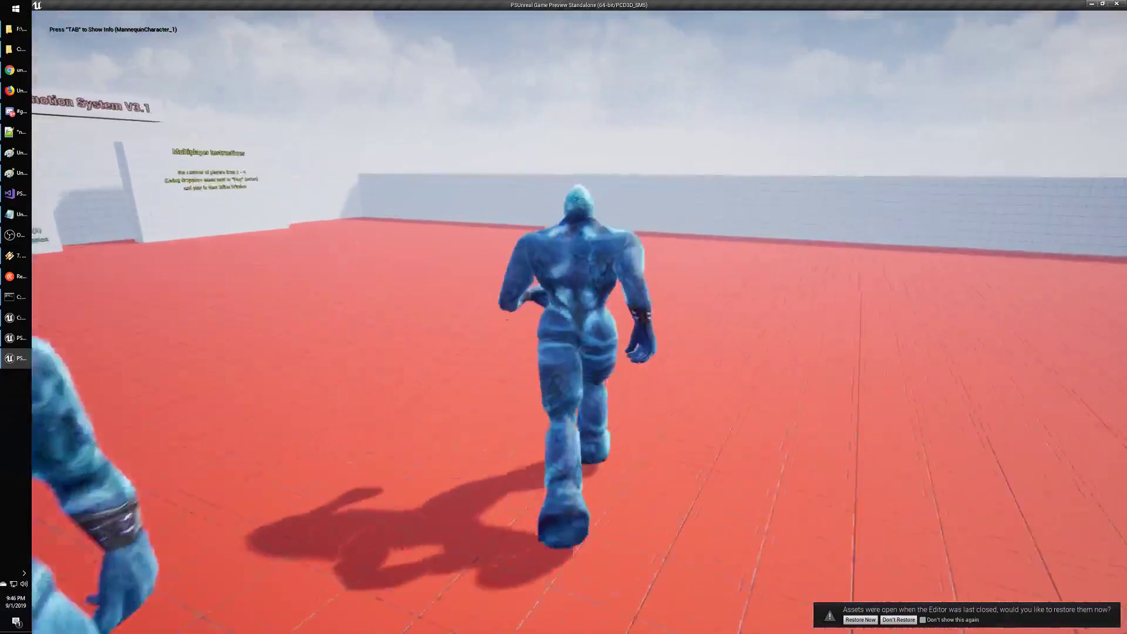
key(d)
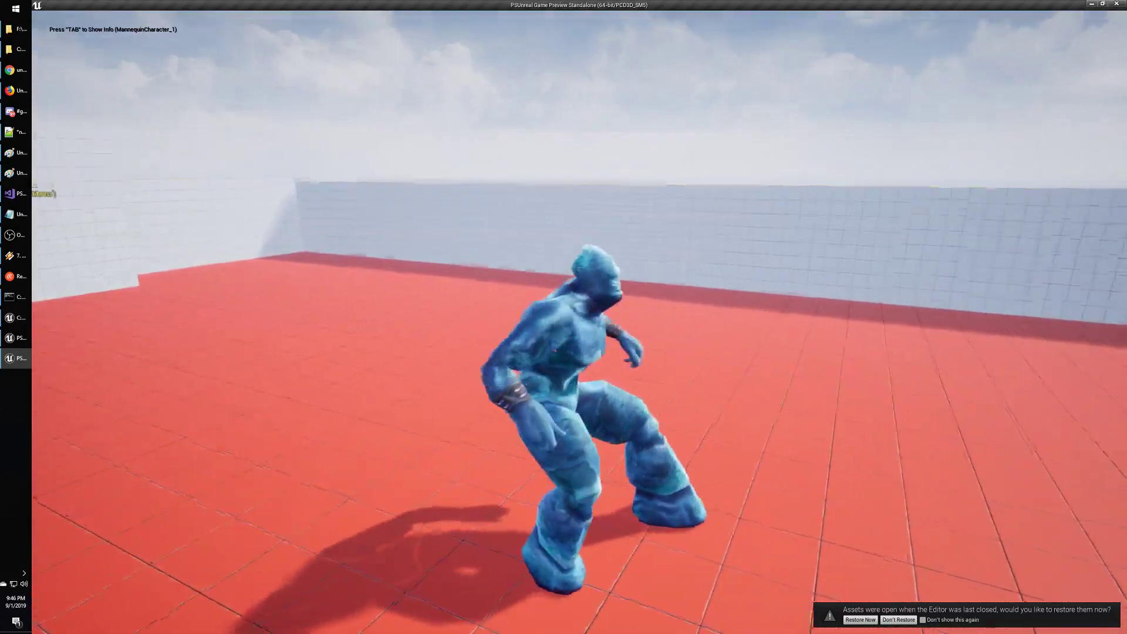
key(s)
key(w)
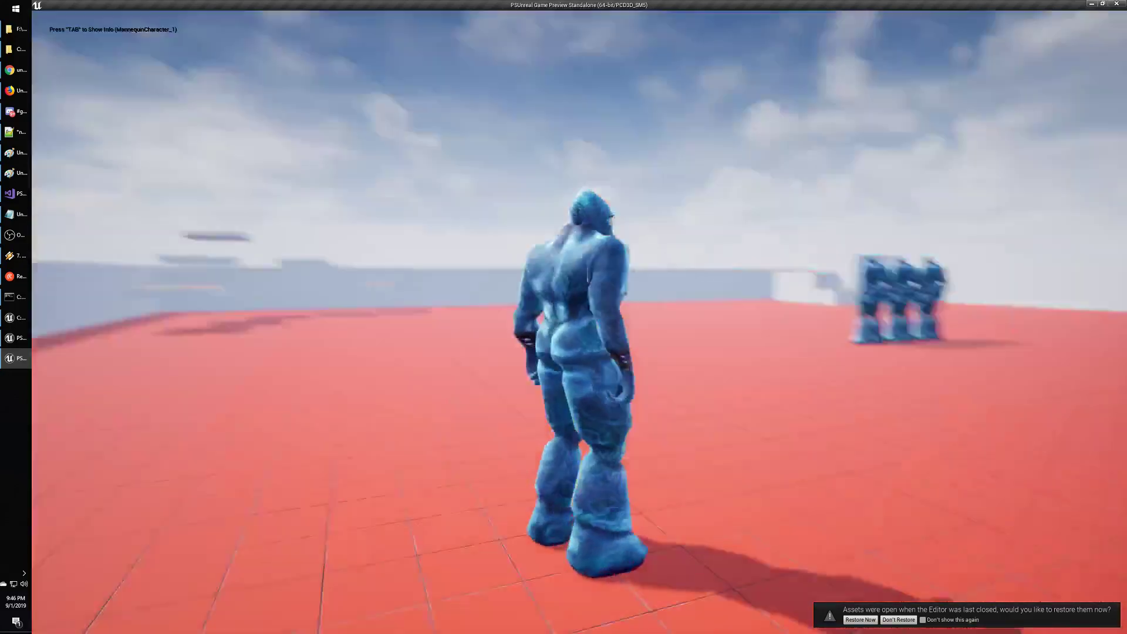
Bring the character back beside the three standing mannequins and turn it to face the camera for comparison.
key(w)
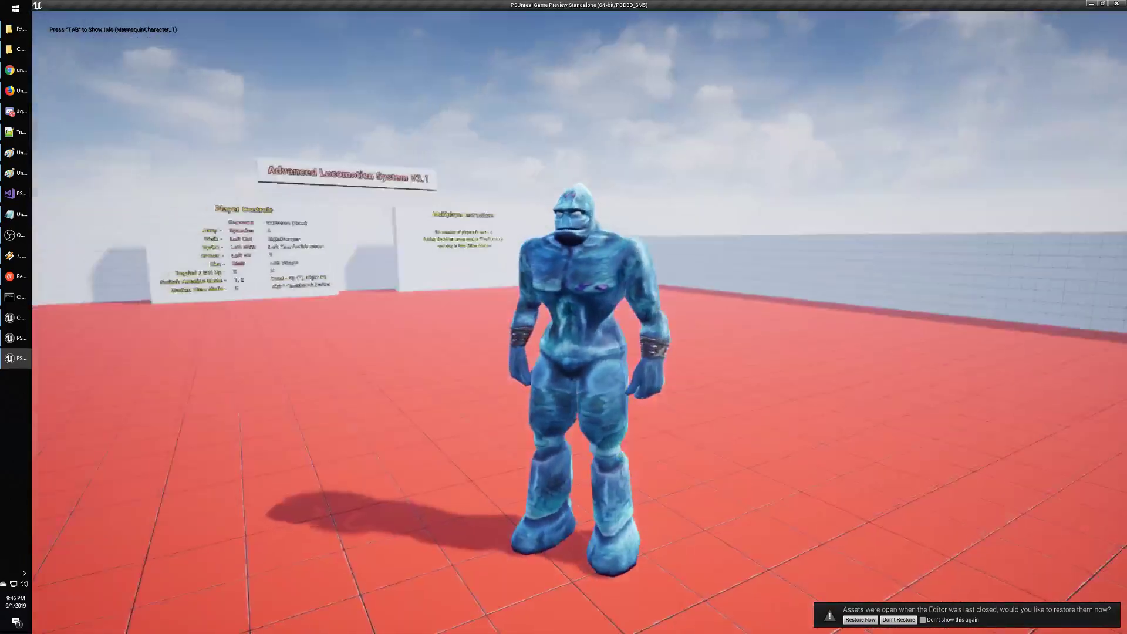
key(s)
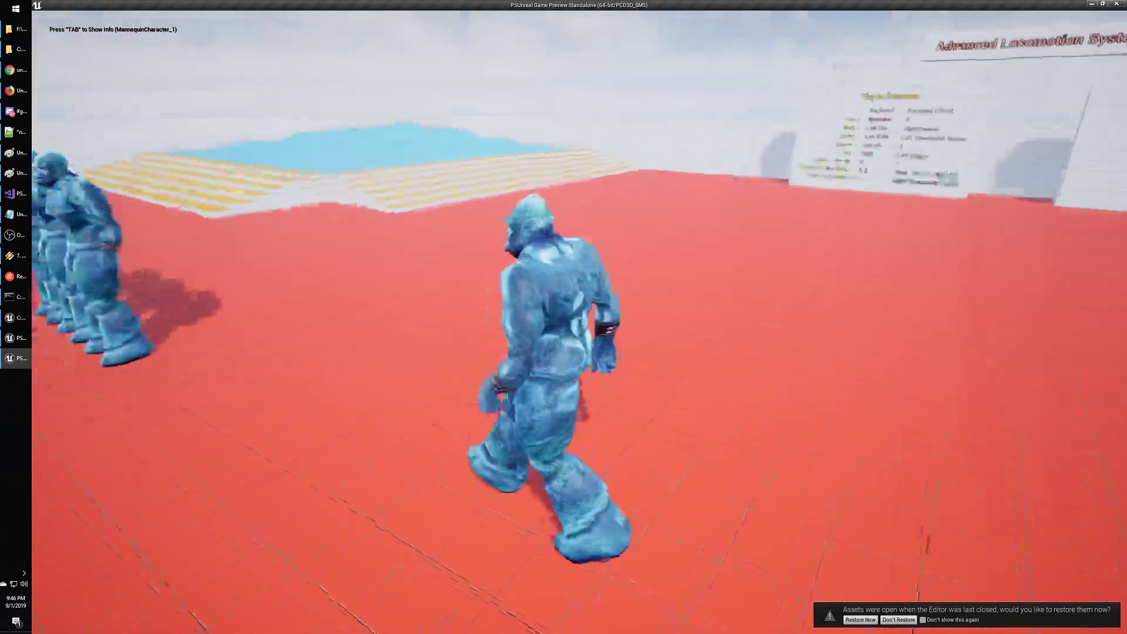
key(w)
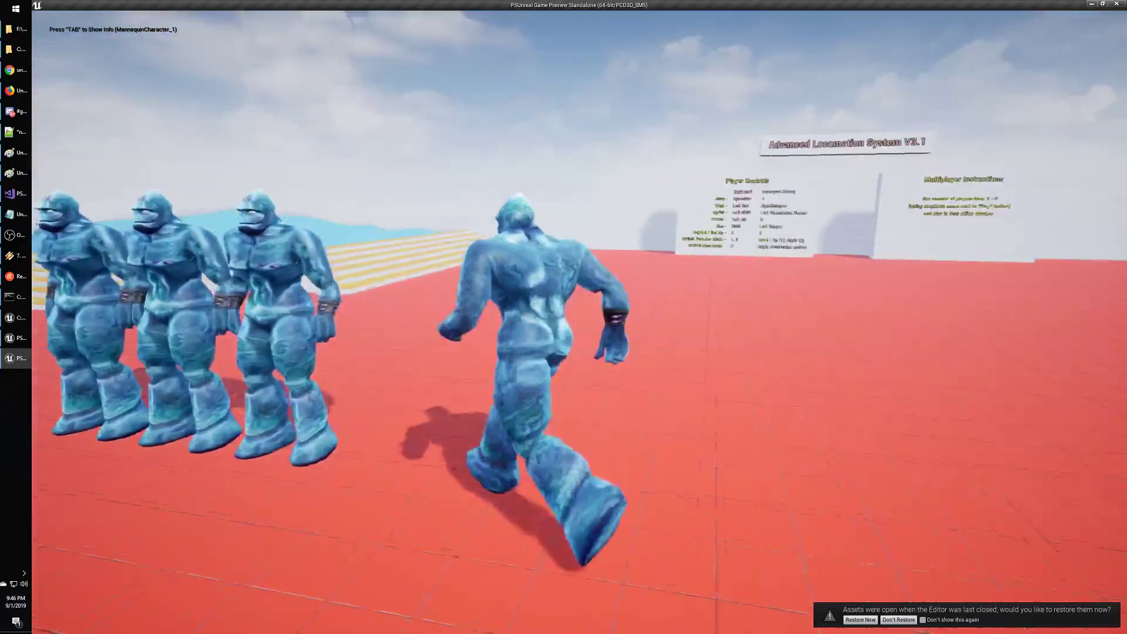
key(s)
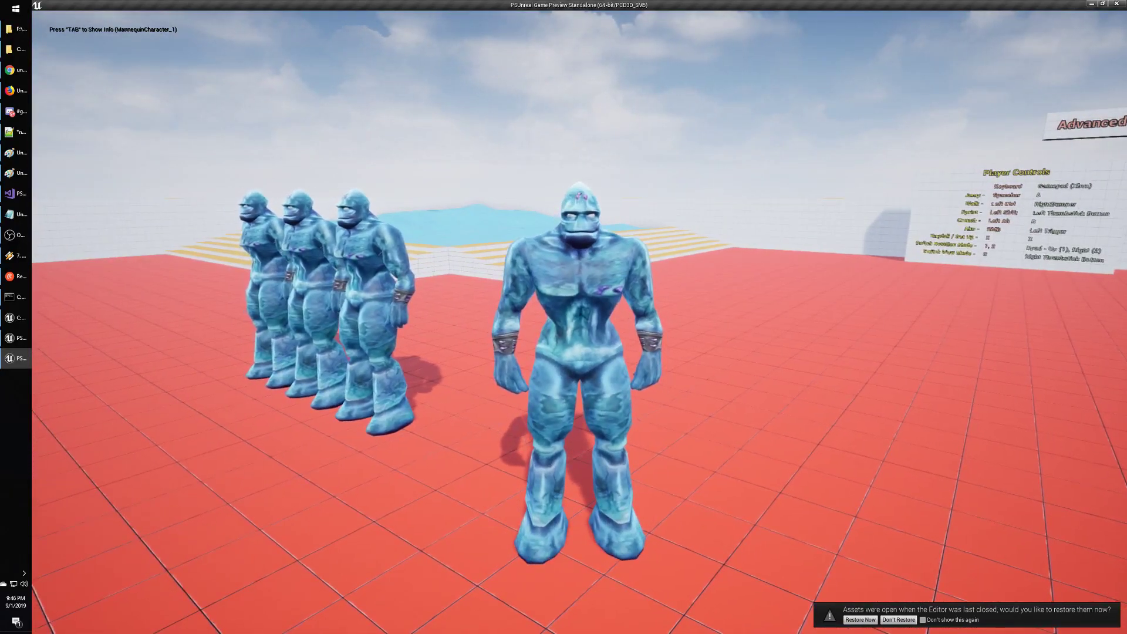
key(s)
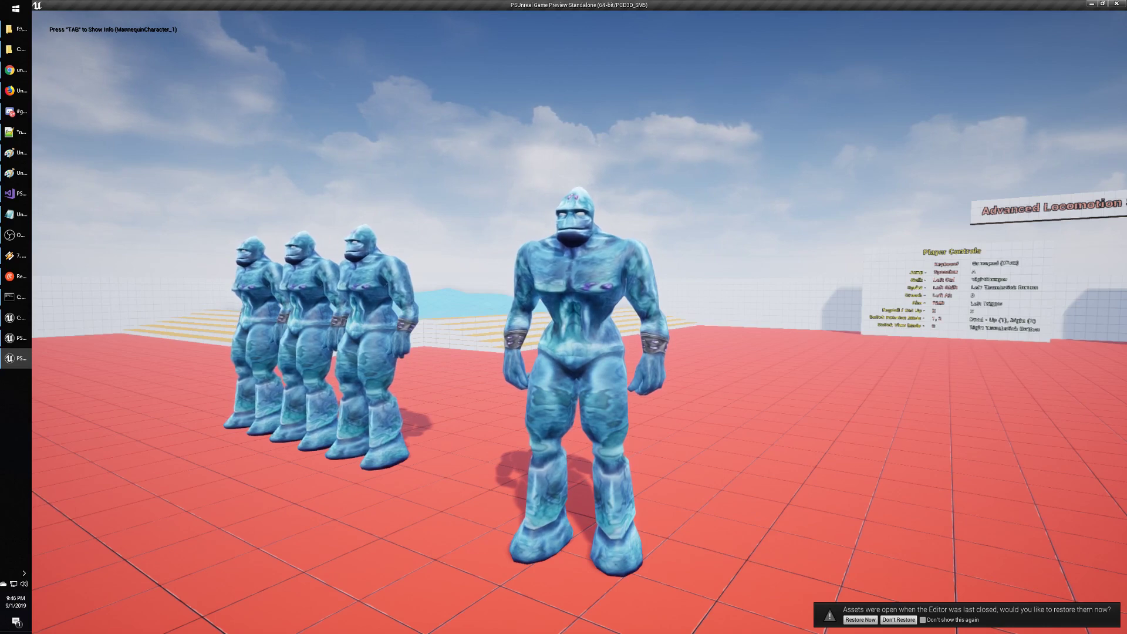
key(x)
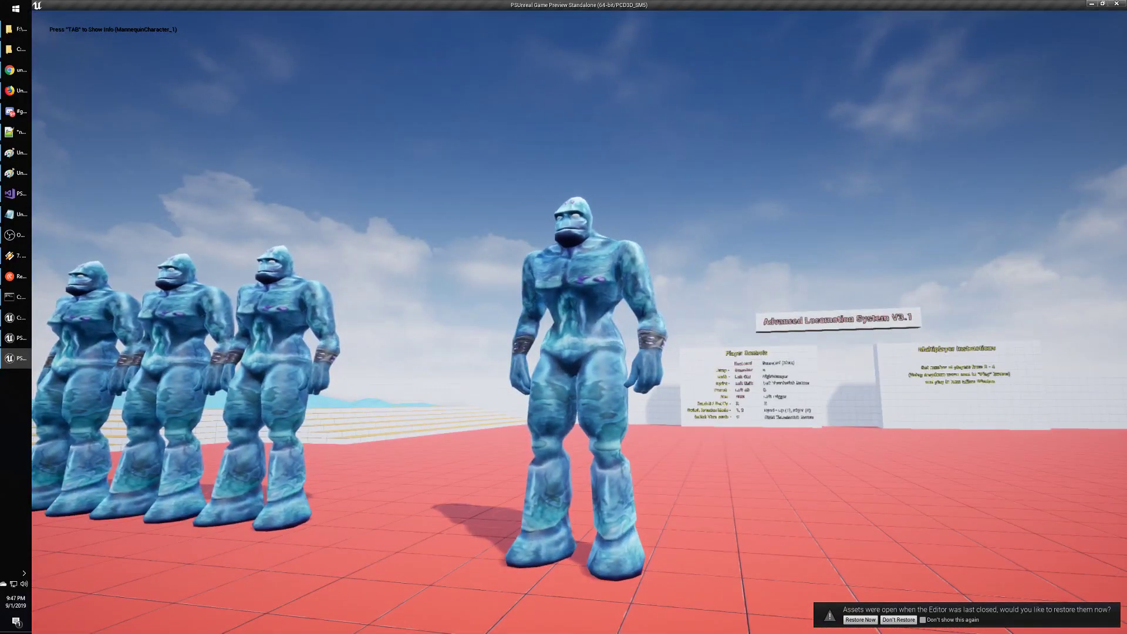
End the standalone game preview and switch to the File Explorer window with the PSUnreal Scripts folder.
key(Escape)
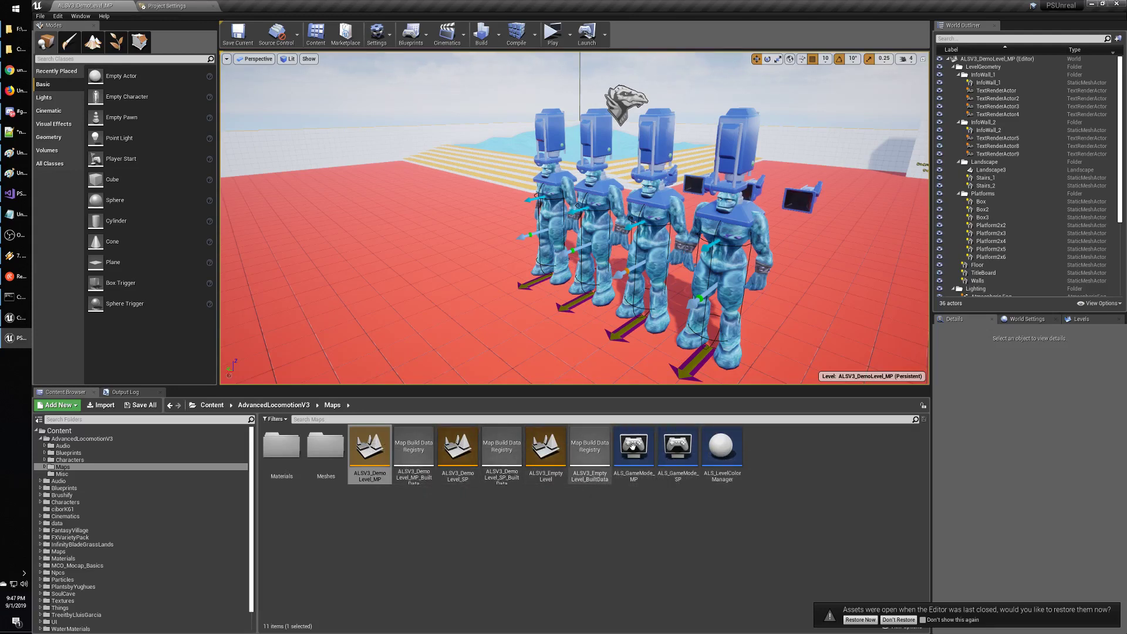
click(17, 49)
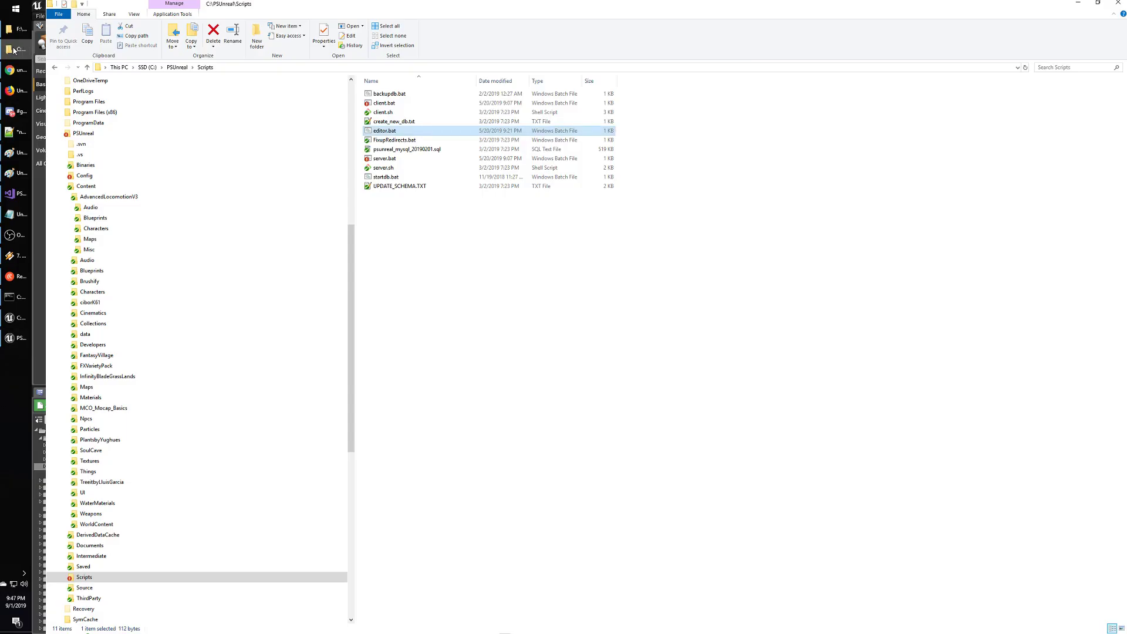
Open the AdvancedLocomotionSystemV project from the AdvancedLocomotionSystemV3 folder under Unreal Projects and close its Message Log.
click(451, 251)
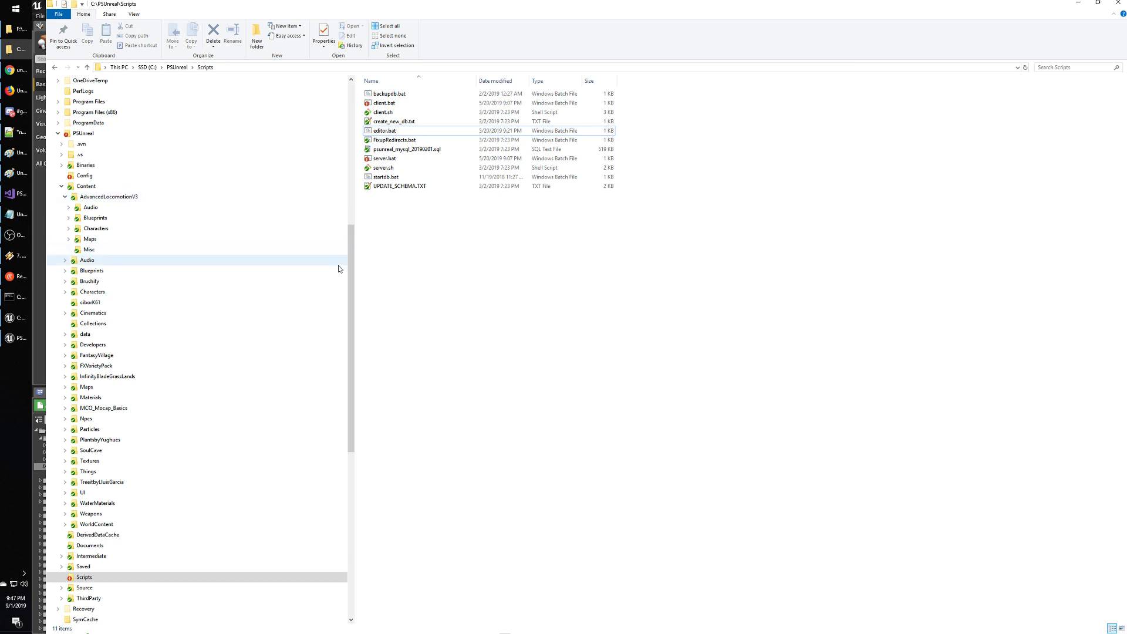
mouse_move(351, 275)
mouse_down()
mouse_move(354, 433)
mouse_move(355, 258)
mouse_up()
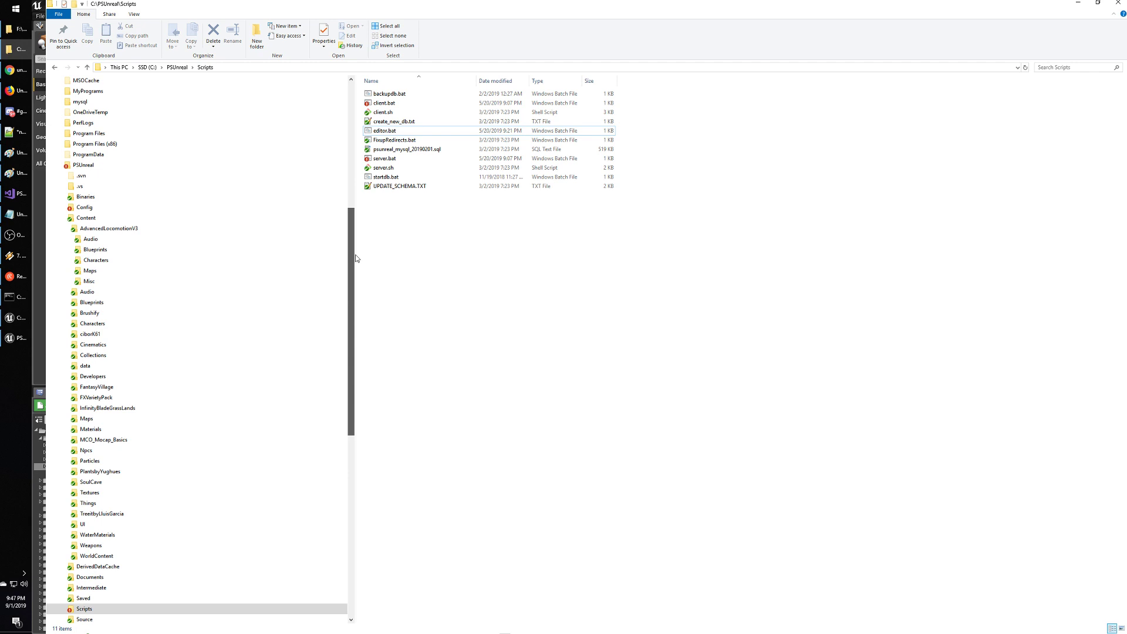
click(5, 26)
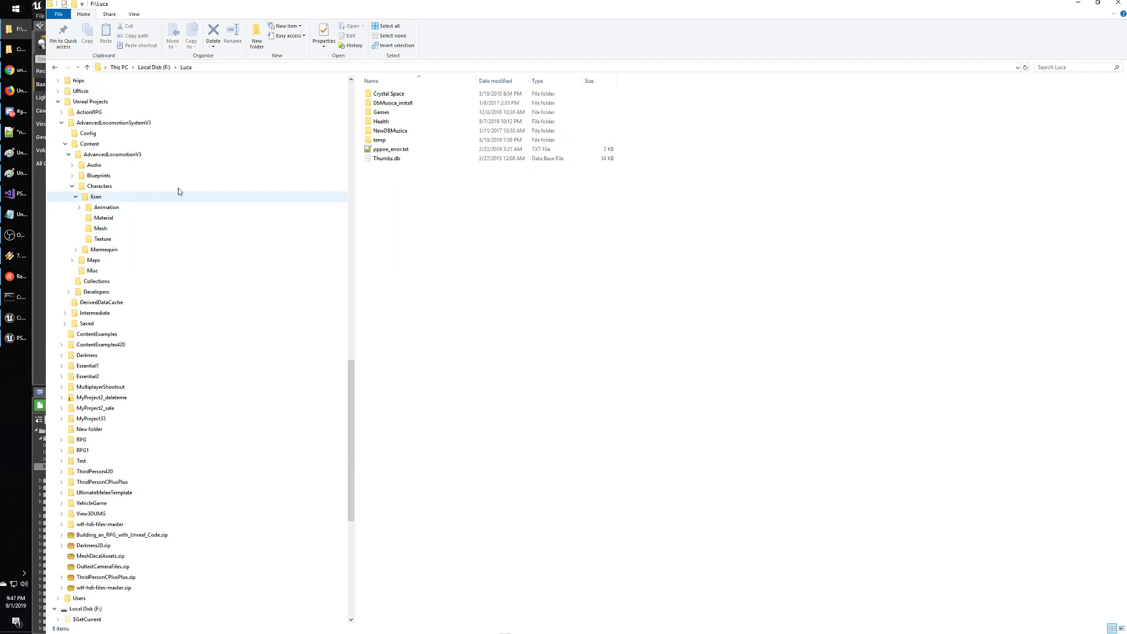
click(115, 123)
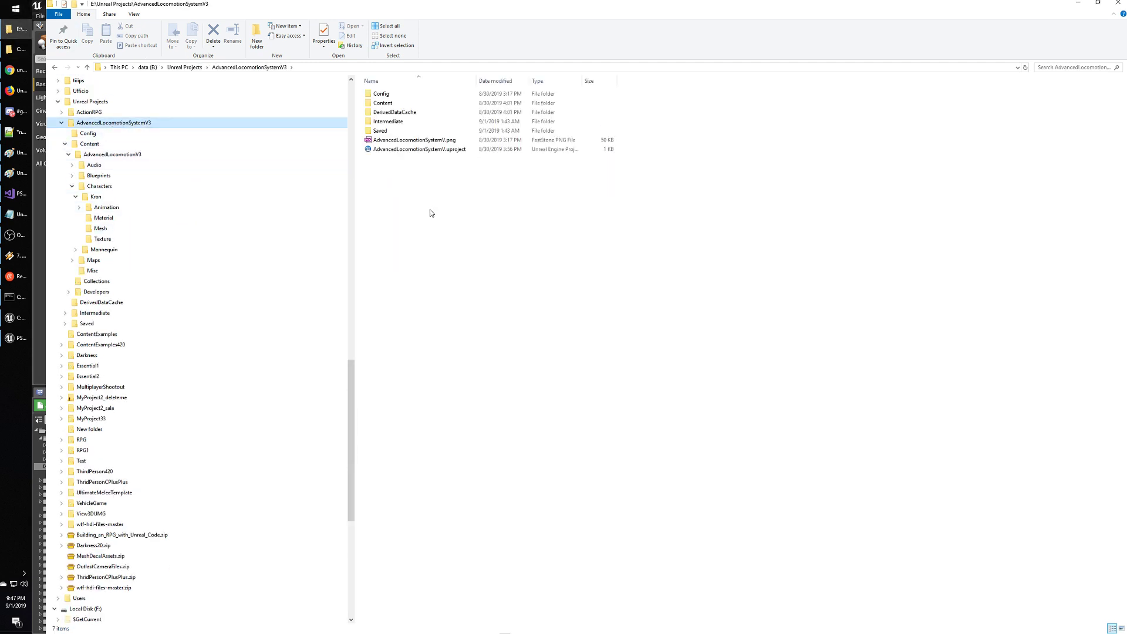
double_click(426, 150)
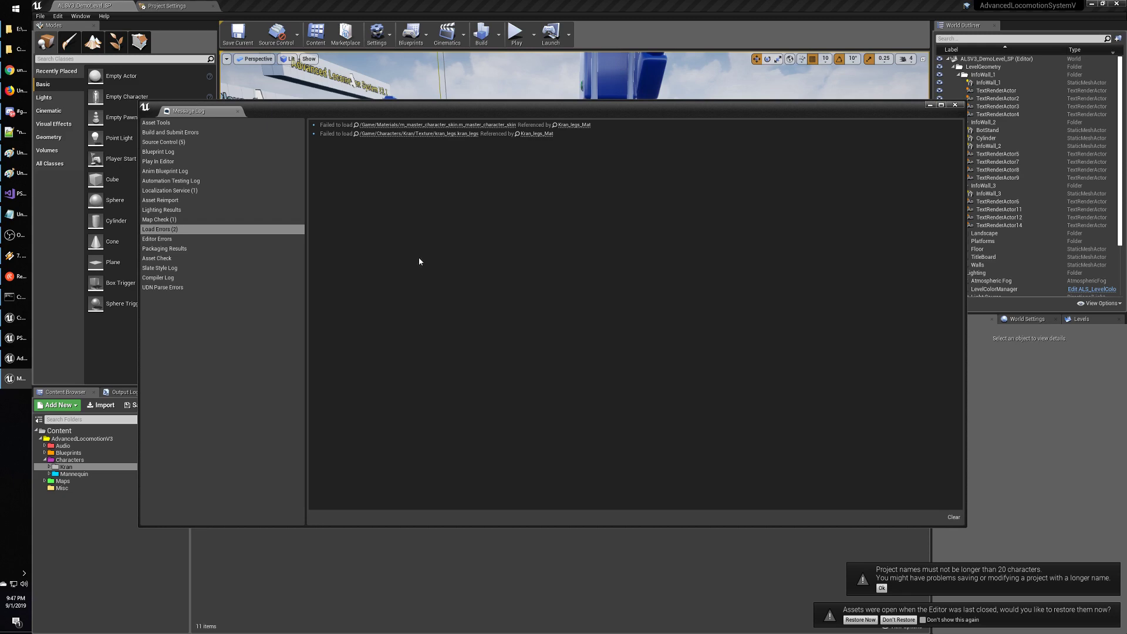
click(954, 105)
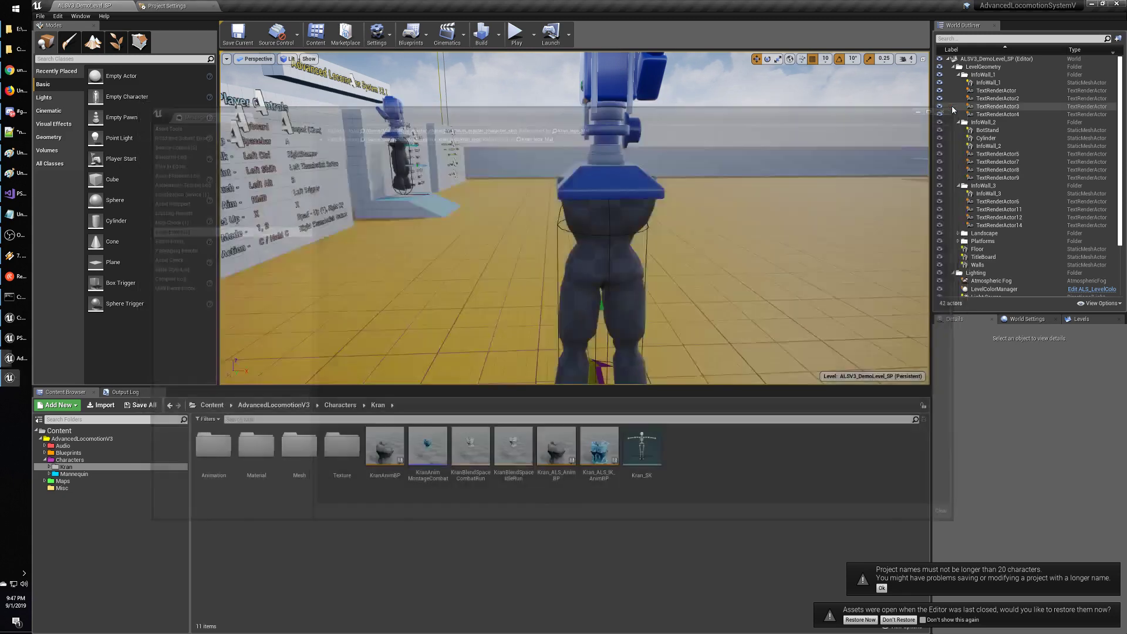
Examine the Mannequin folder's assets and the MannequinCharacter_Player actor standing in the demo level.
click(732, 211)
right_drag(733, 212, 643, 217)
key(s)
key(w)
key(s)
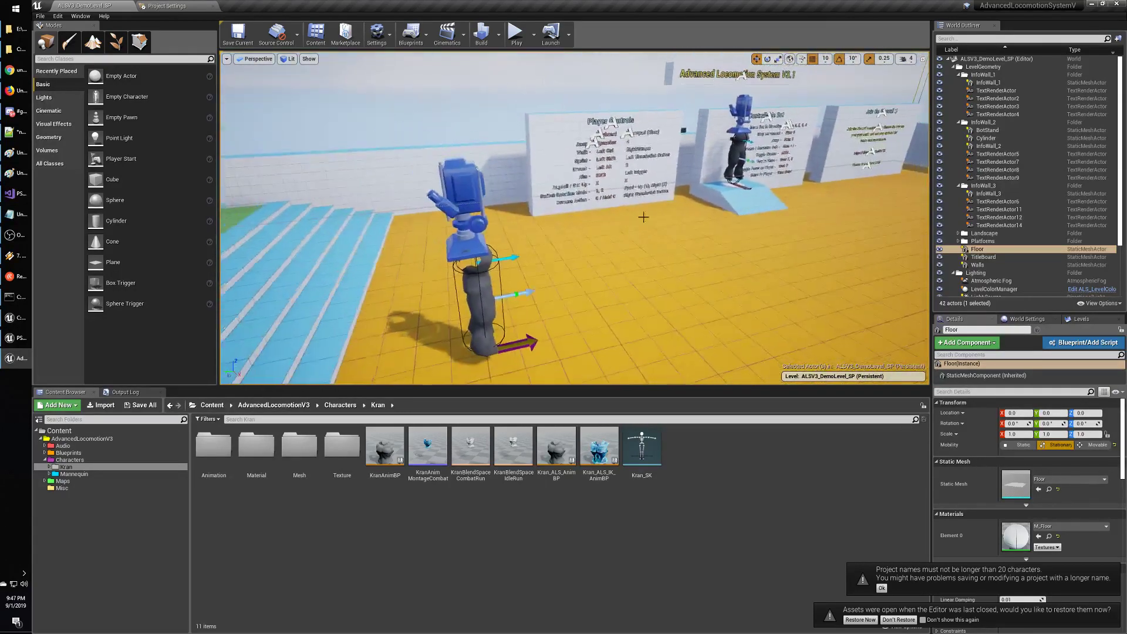
click(74, 473)
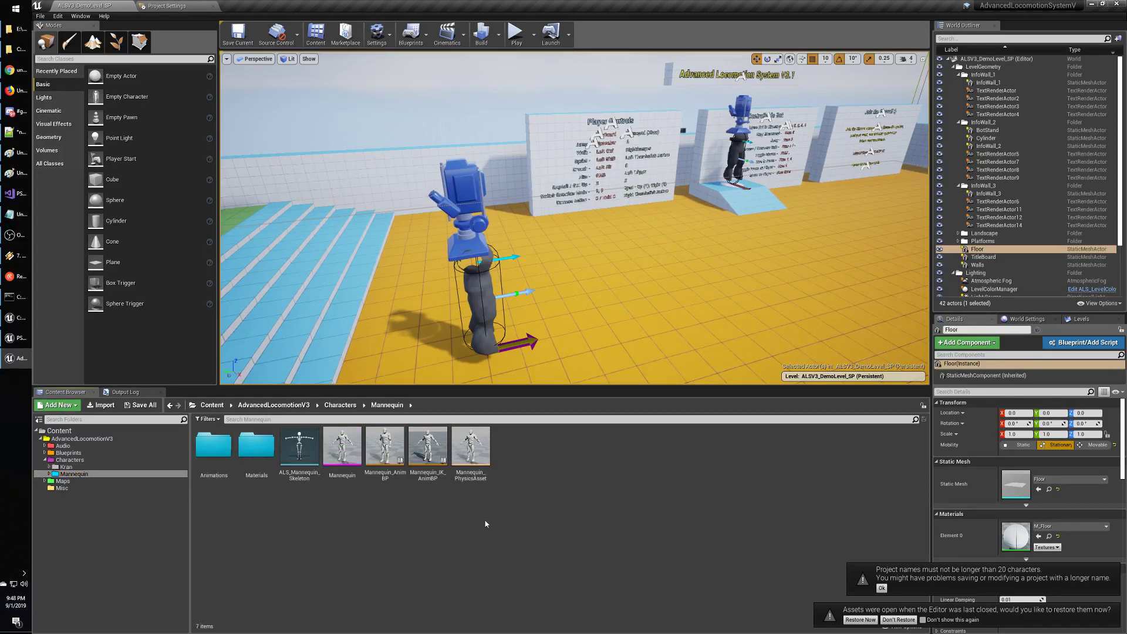
click(471, 455)
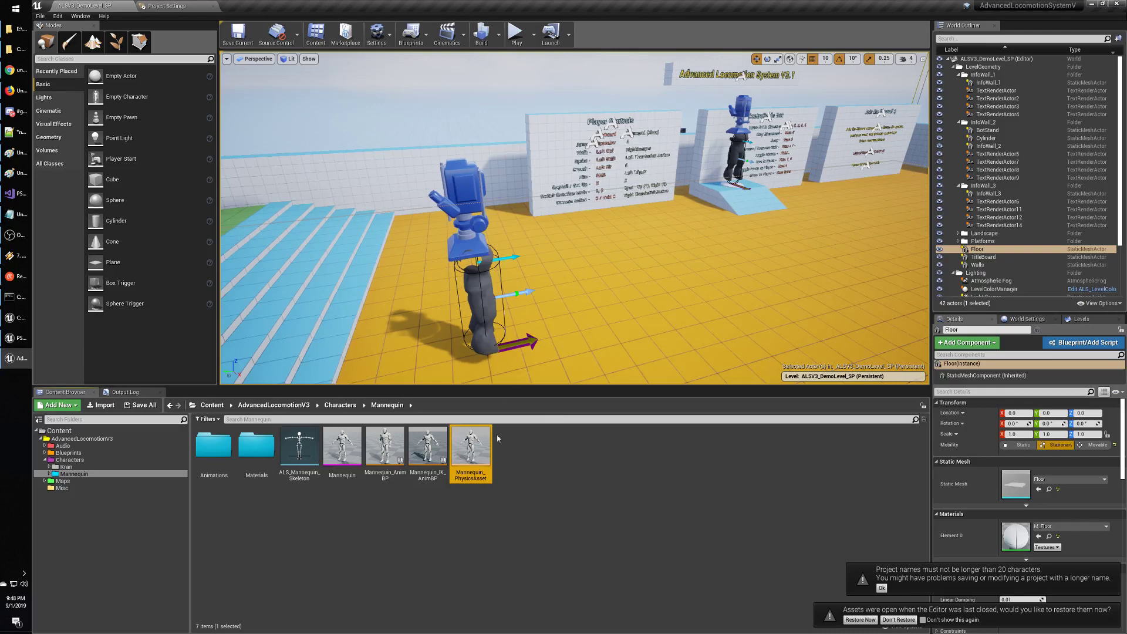
click(480, 283)
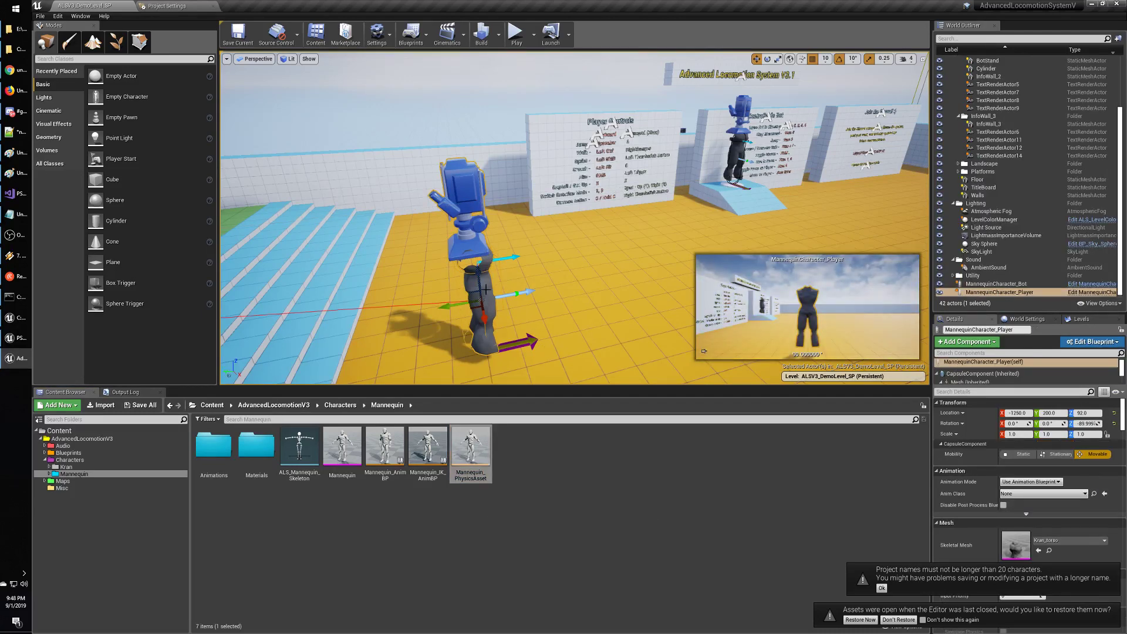
mouse_move(540, 291)
right_down()
mouse_move(517, 306)
mouse_move(511, 294)
mouse_move(539, 290)
right_up()
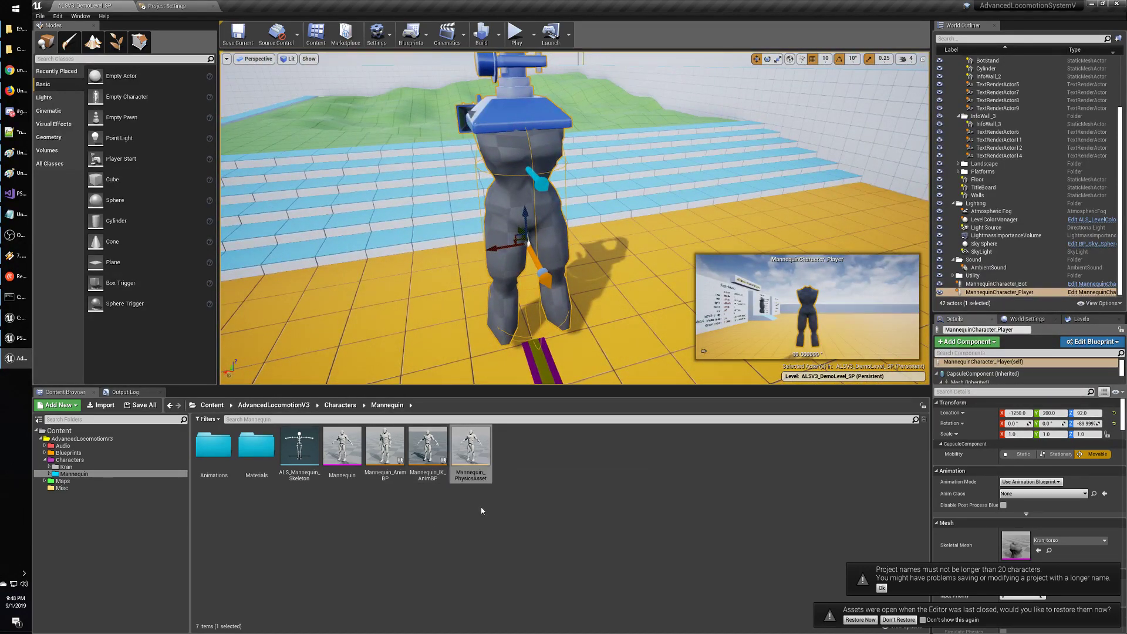
Open the MannequinCharacter blueprint from the Blueprints folder and delete its legs skeletal mesh component.
click(102, 454)
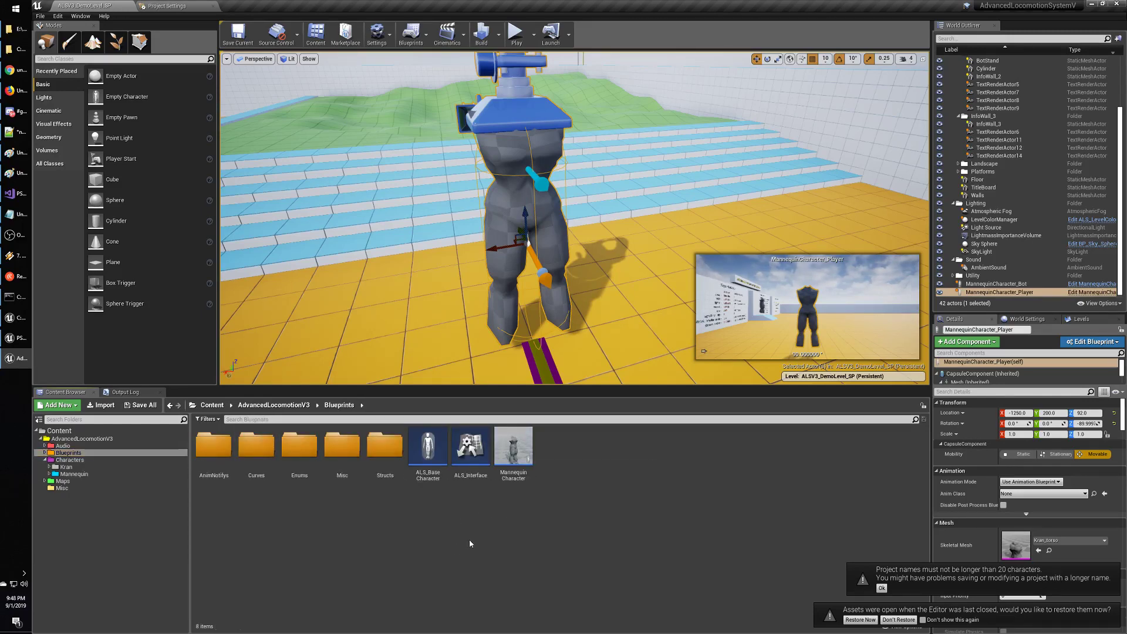
double_click(519, 461)
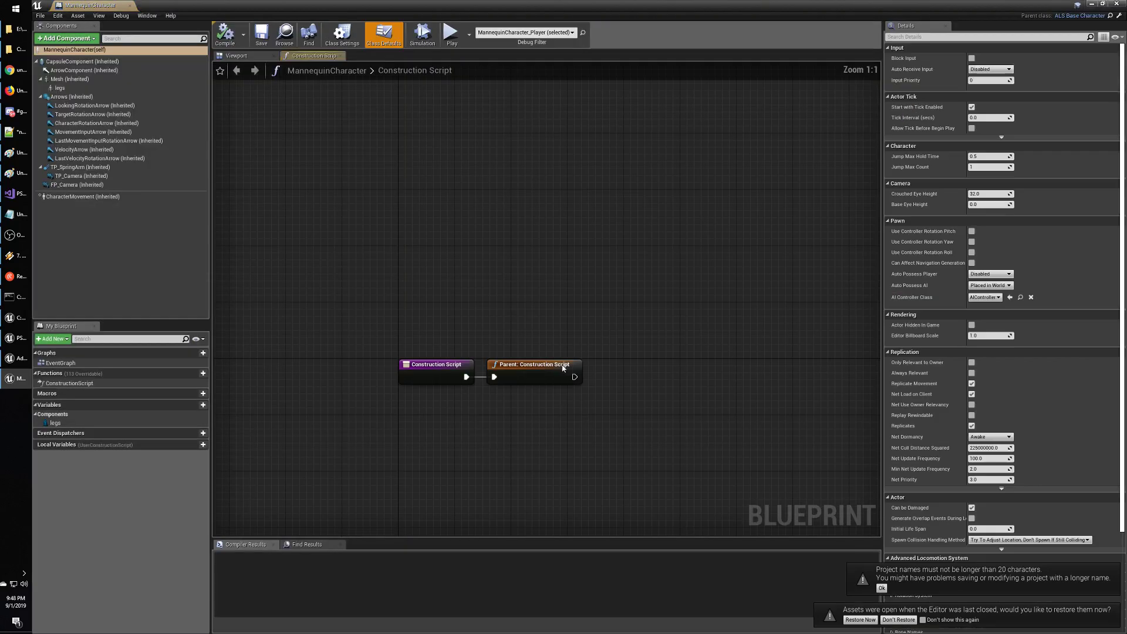
click(251, 57)
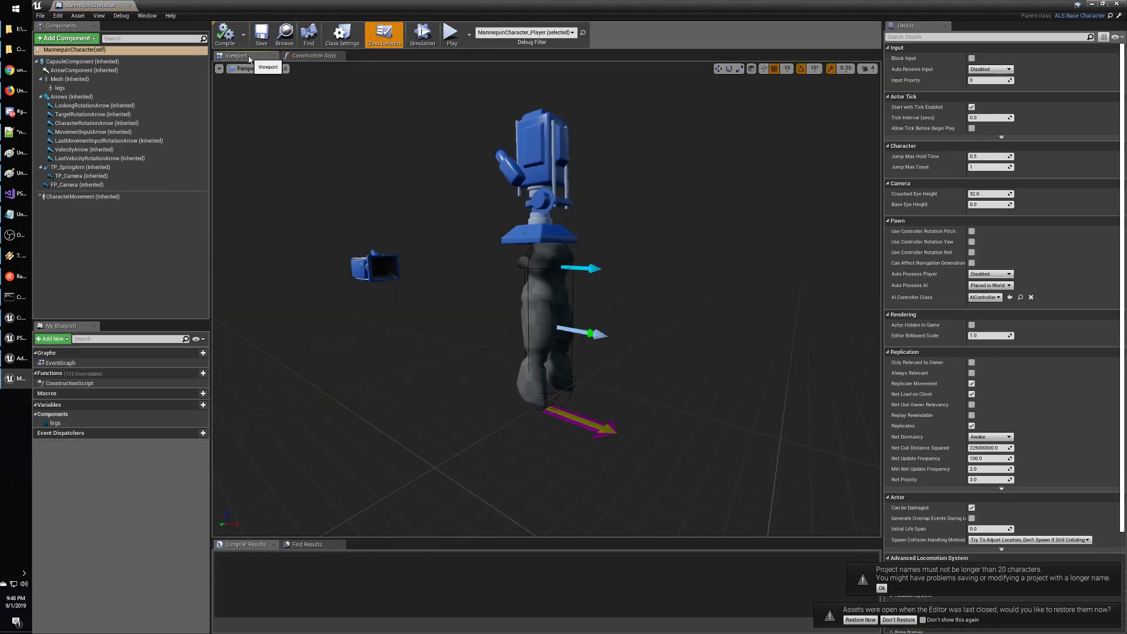
click(73, 80)
click(76, 88)
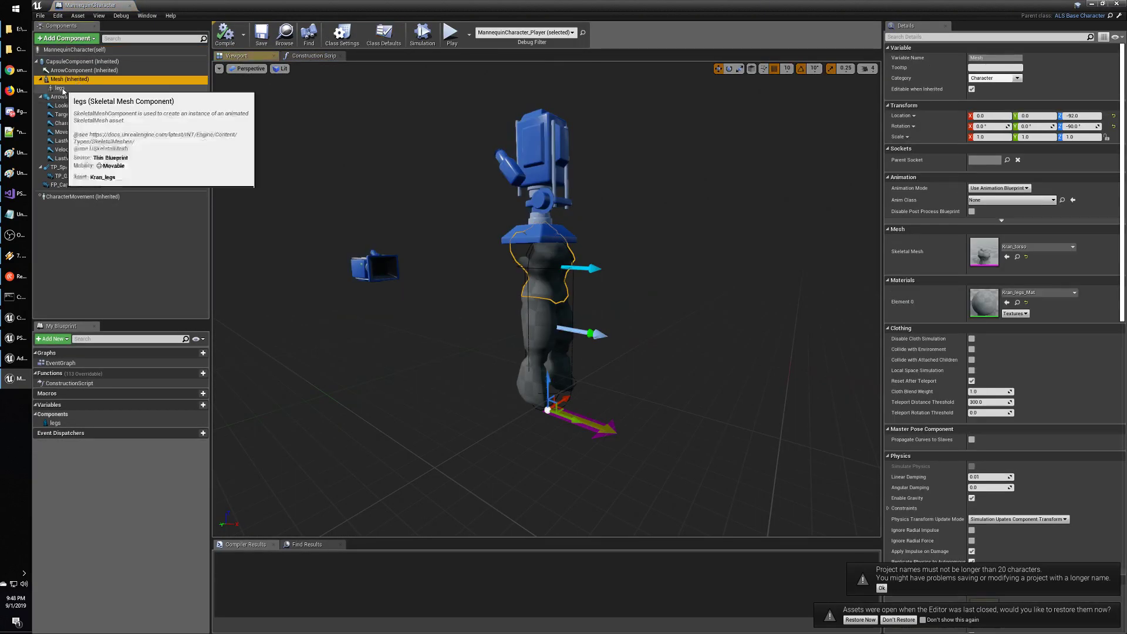
key(Delete)
Set the inherited Mesh component's skeletal mesh to Mannequin, then compile, save and close the blueprint.
click(64, 79)
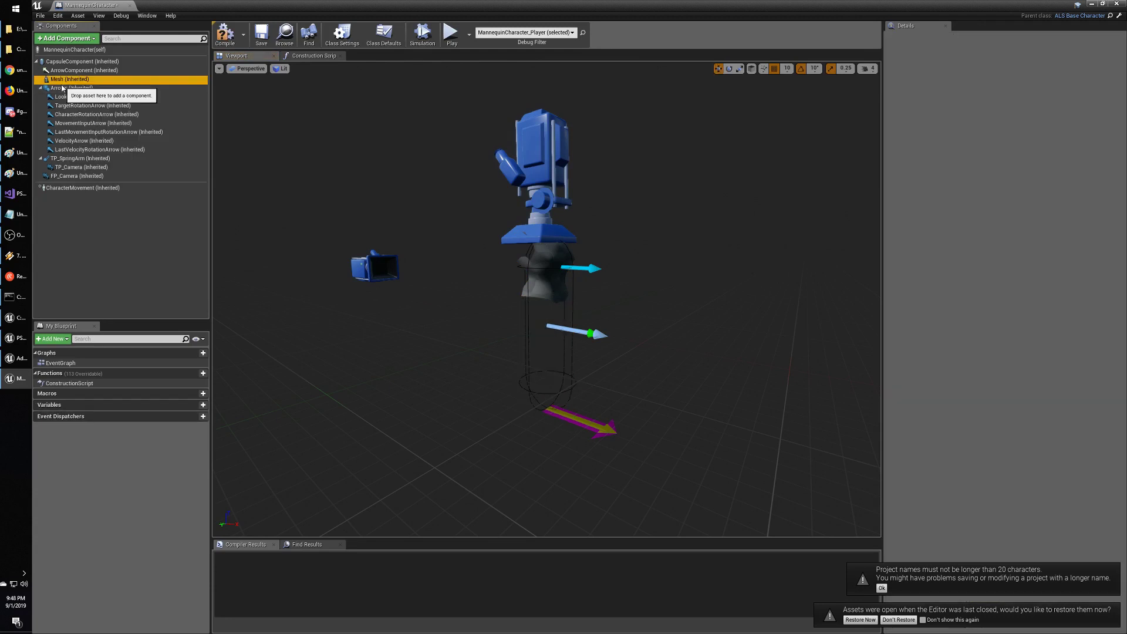
click(1037, 248)
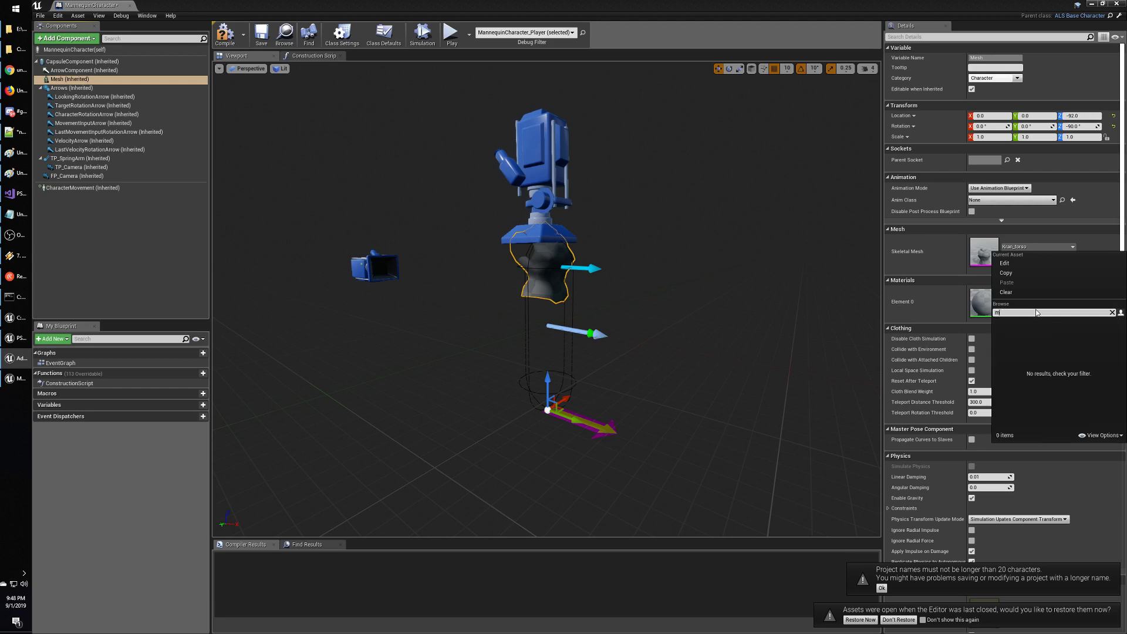
click(1027, 324)
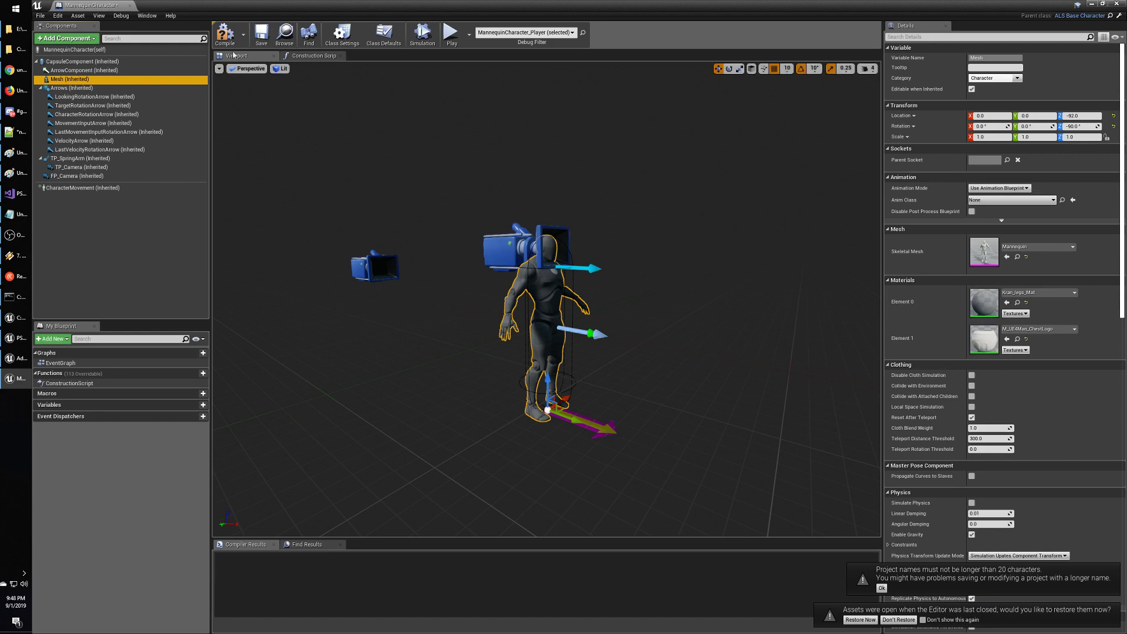
click(224, 33)
click(262, 35)
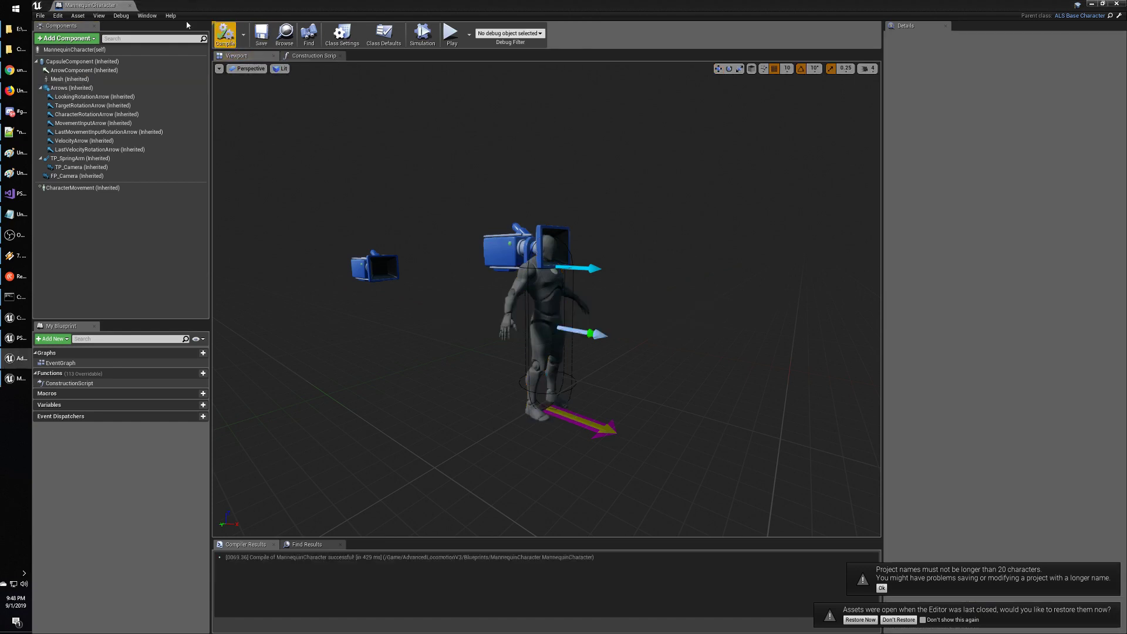
click(131, 6)
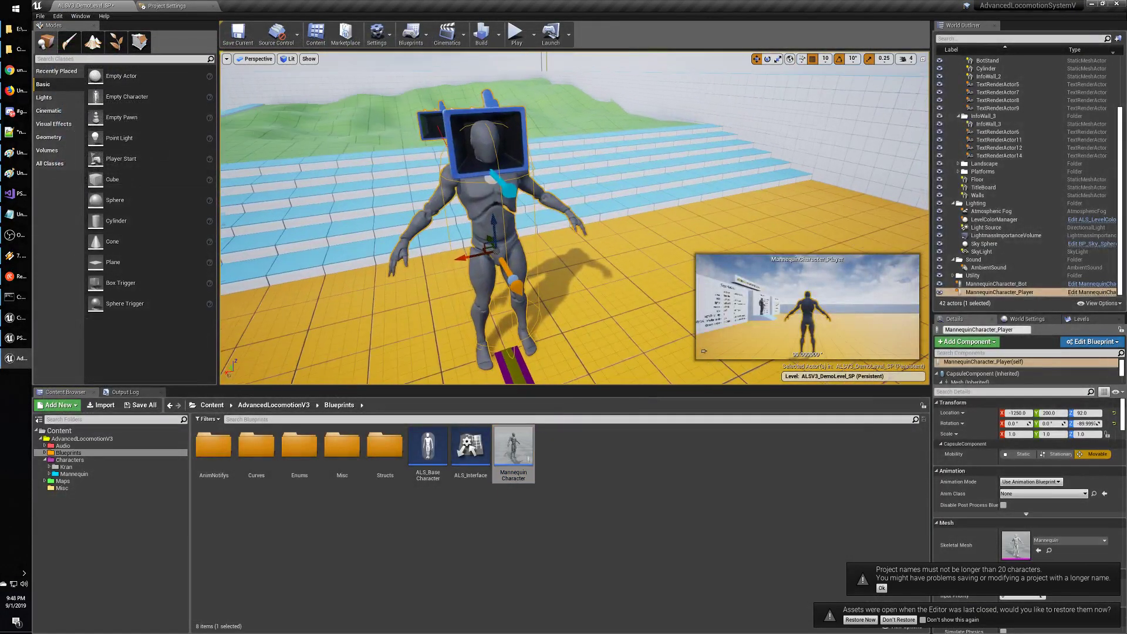
Play the demo level briefly to check the mannequin character, then stop and view the character from behind.
click(516, 33)
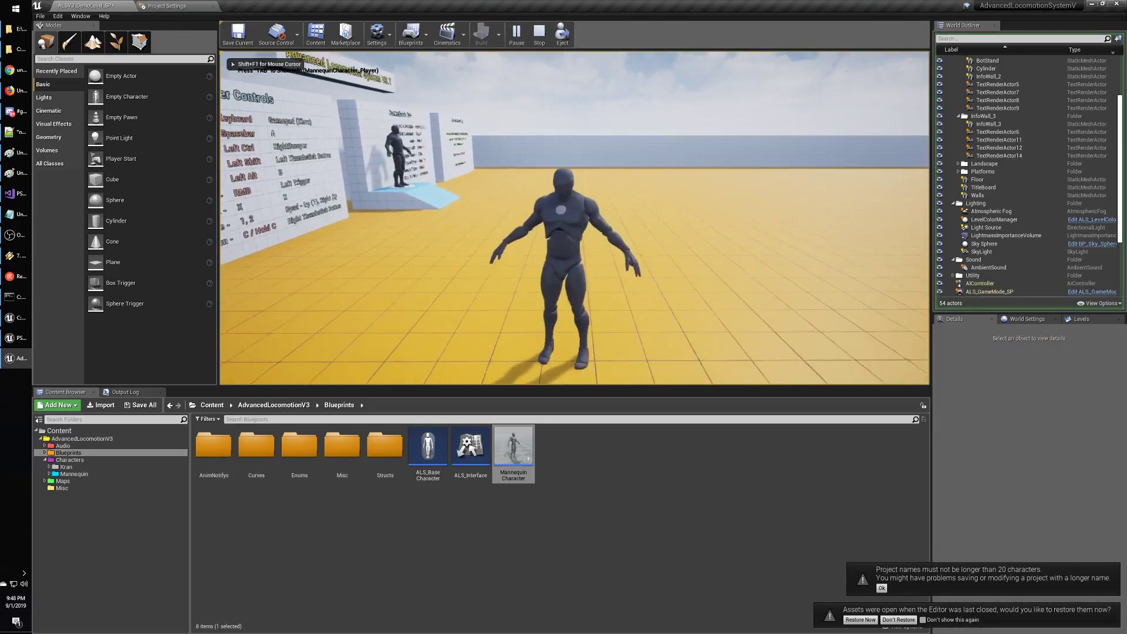
key(Escape)
right_drag(362, 157, 362, 191)
key(s)
click(166, 5)
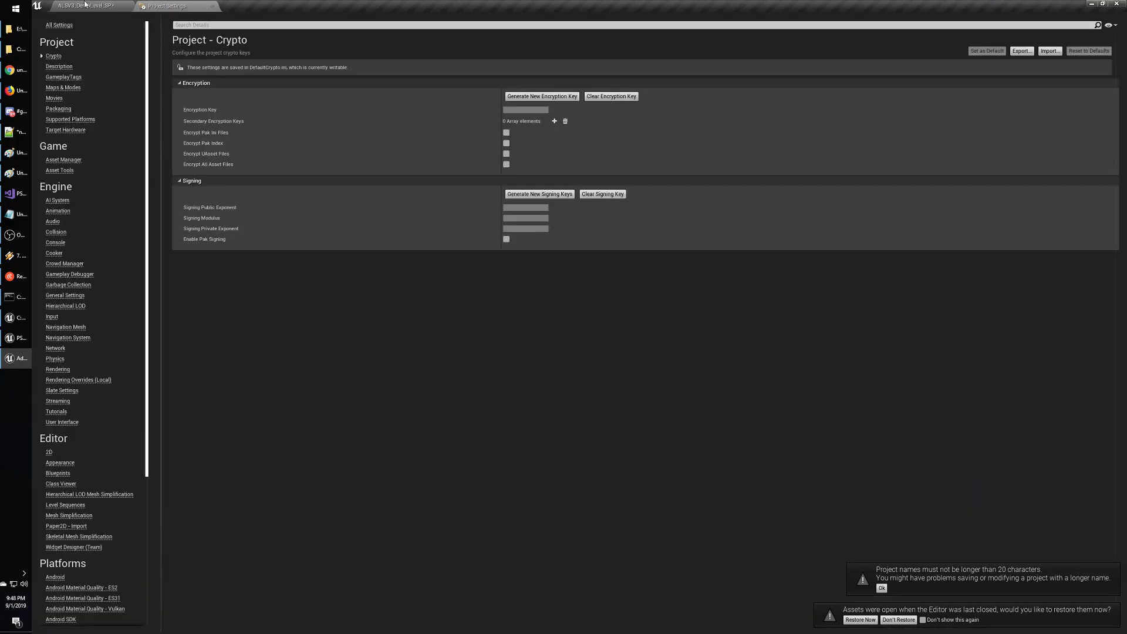
click(85, 5)
double_click(514, 447)
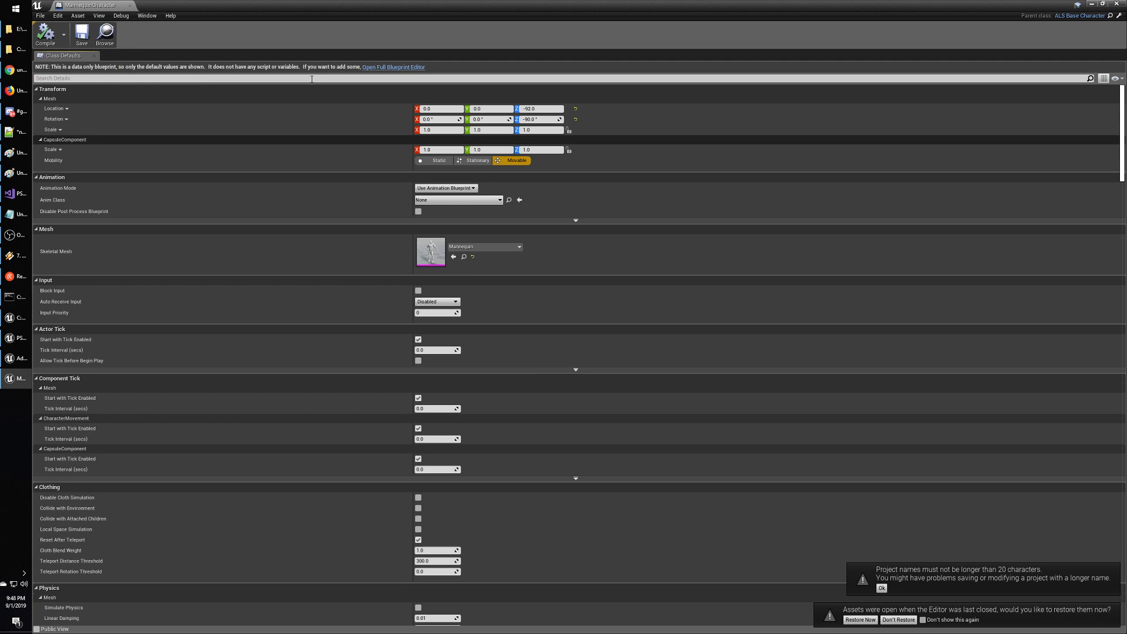
click(130, 6)
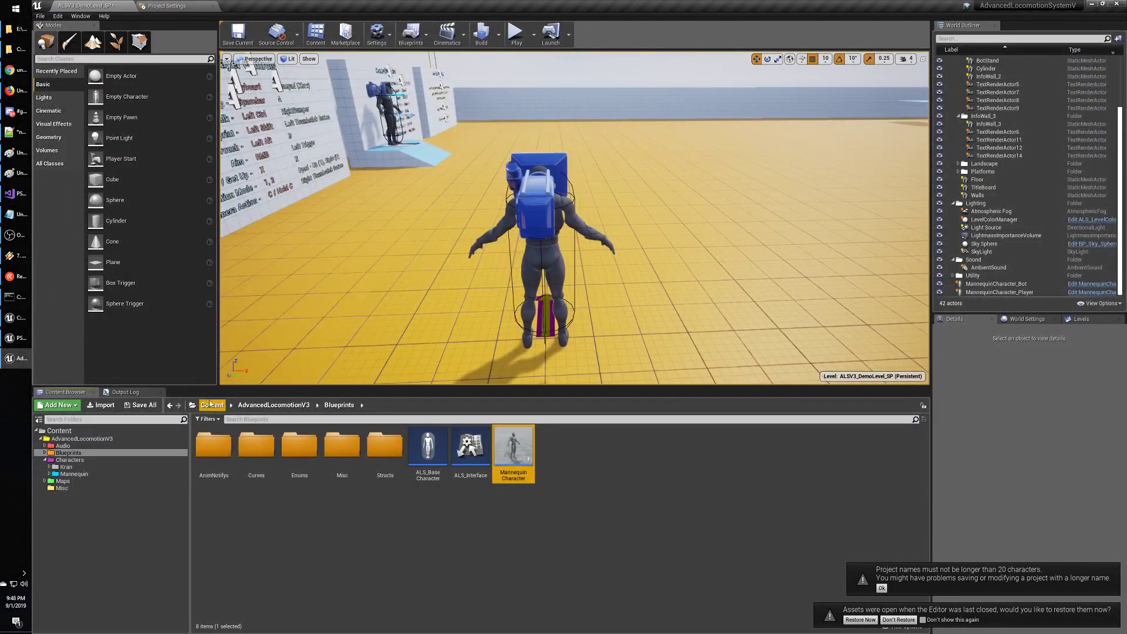
Open the Mannequin_AnimBP animation blueprint from the Characters/Mannequin folder and dismiss the startup notifications without restoring previous assets.
click(311, 530)
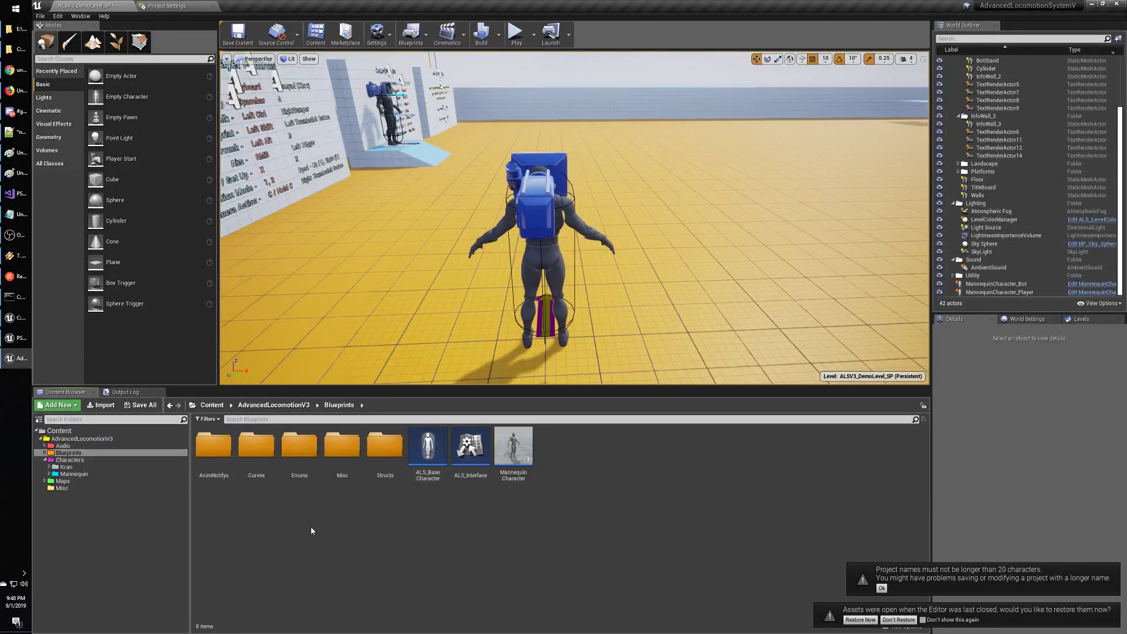
click(46, 454)
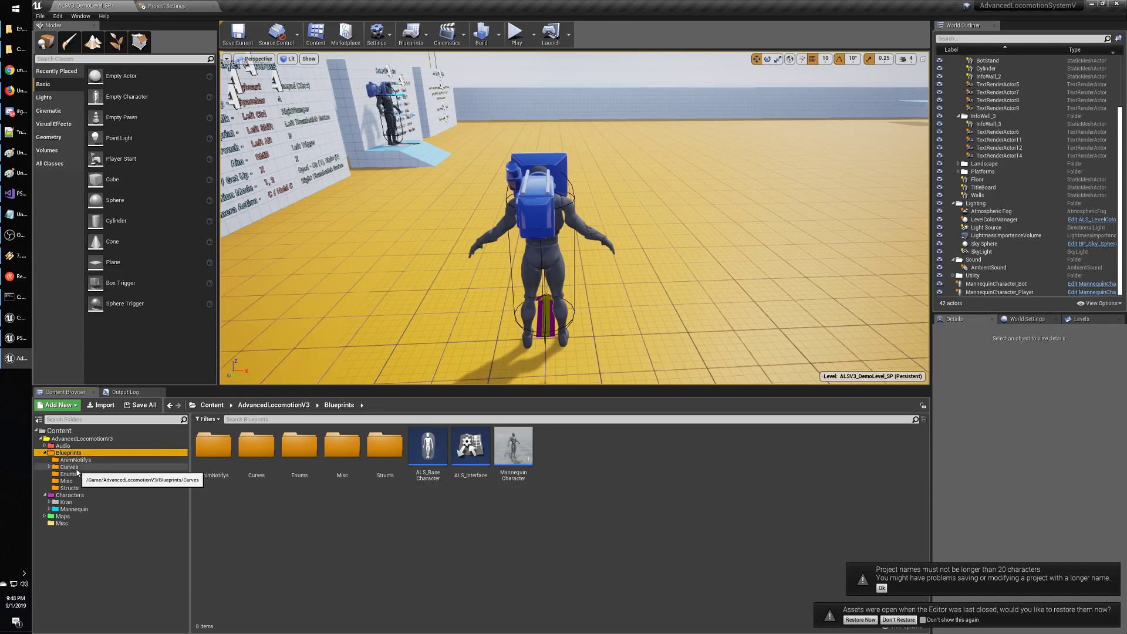
click(46, 454)
click(67, 460)
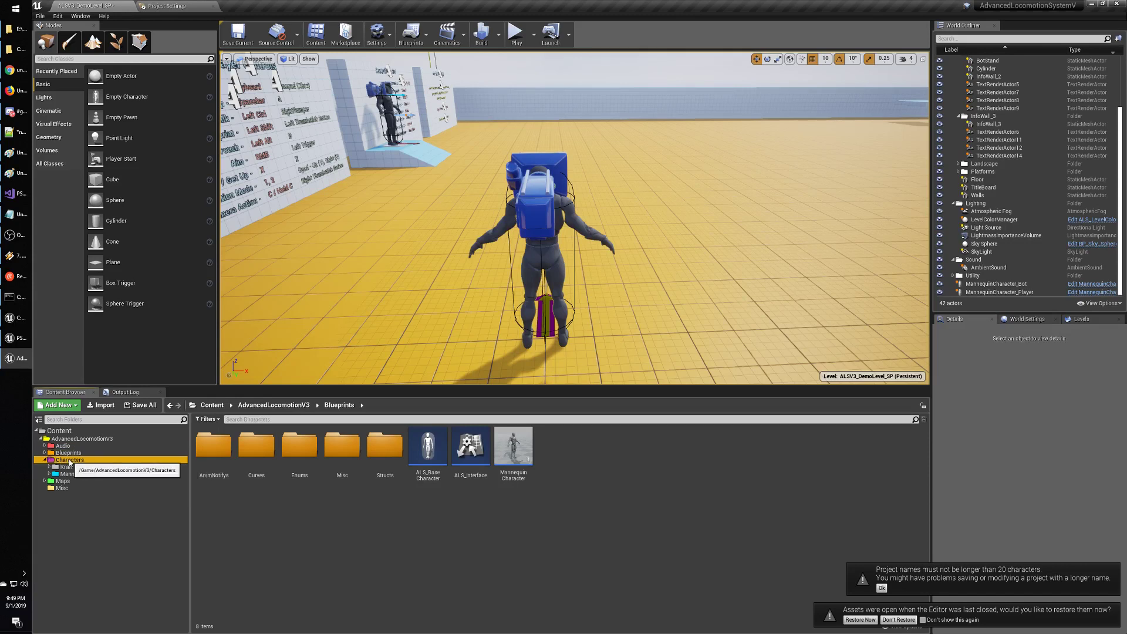
click(73, 475)
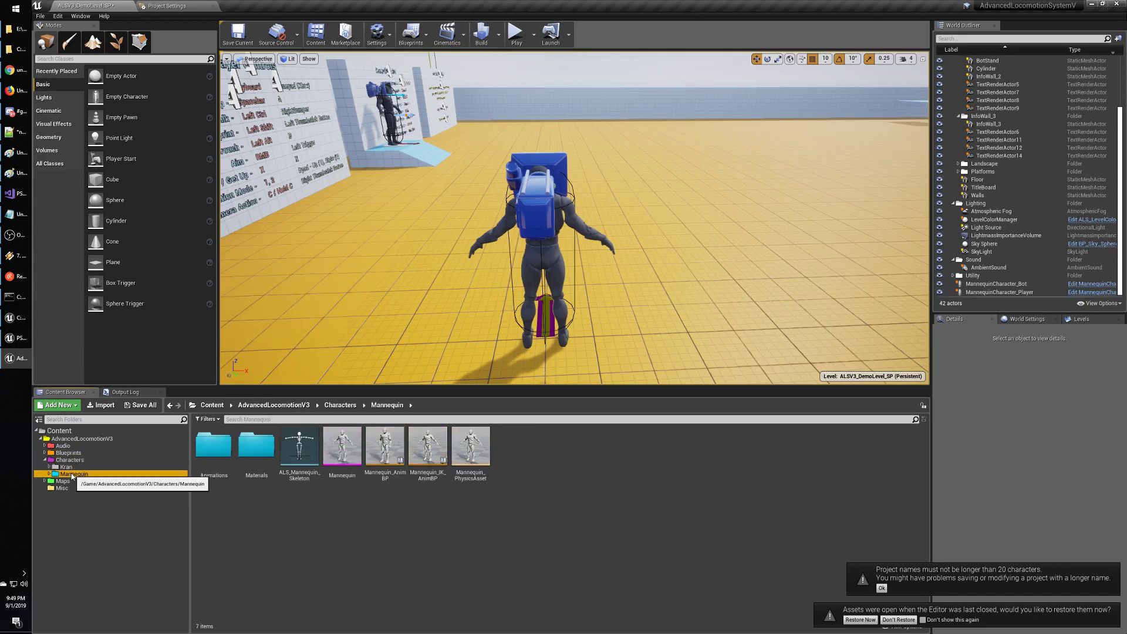
click(406, 522)
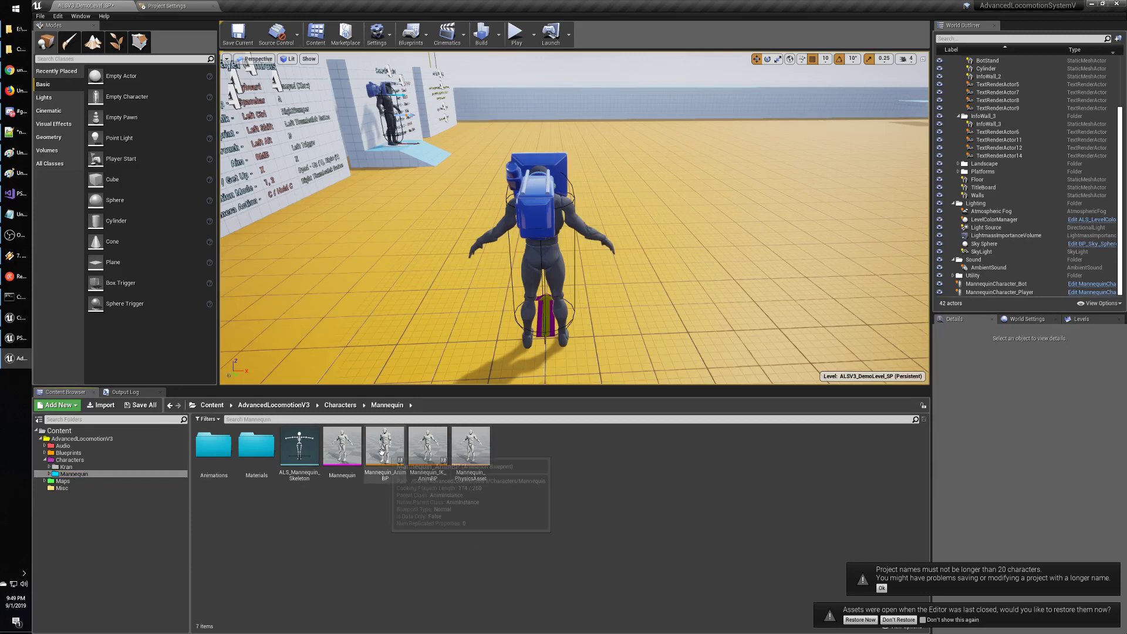
click(388, 470)
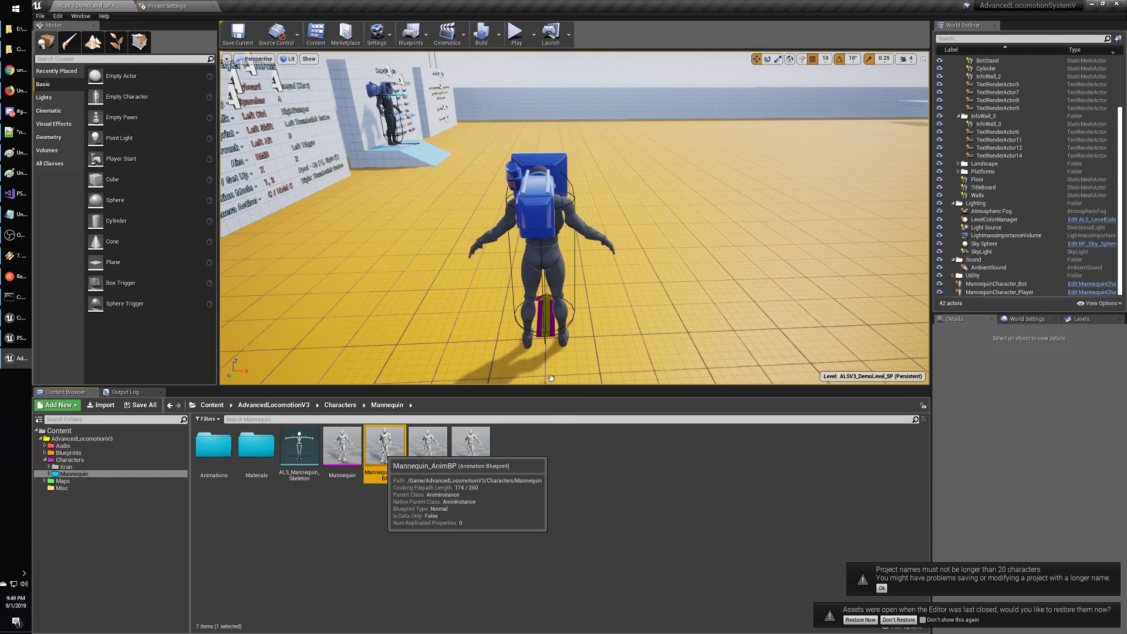
double_click(381, 456)
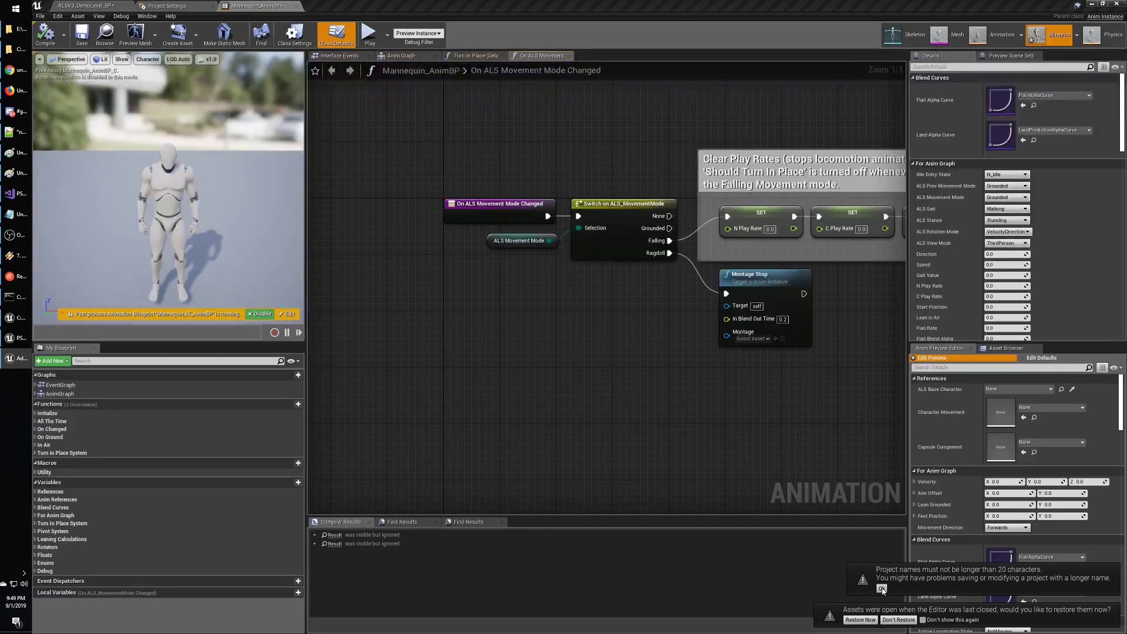
click(883, 589)
click(898, 620)
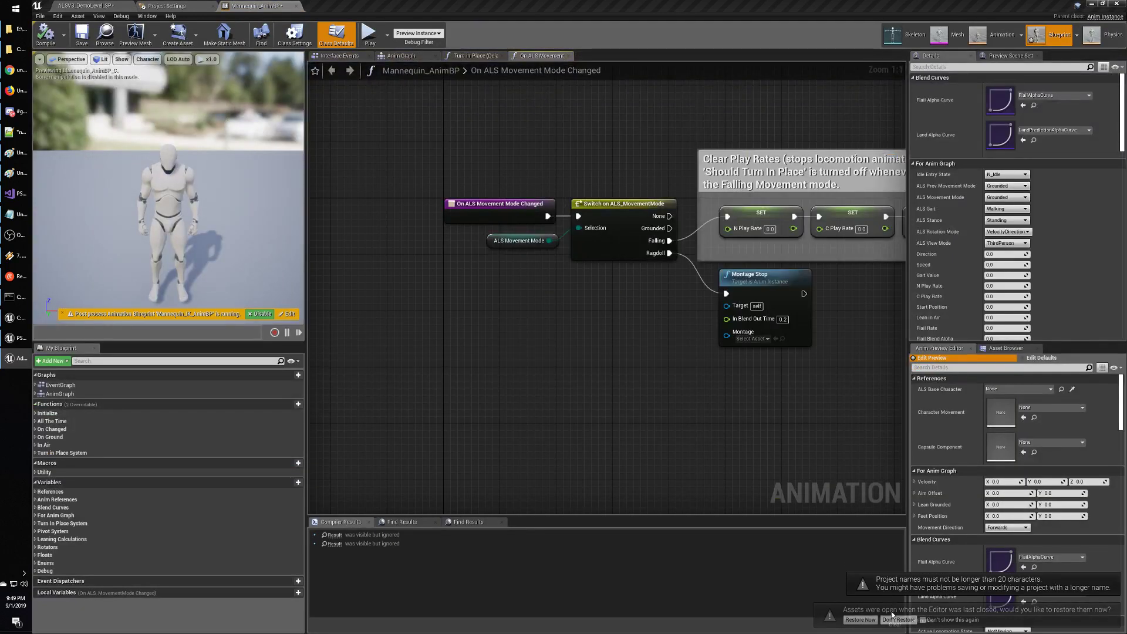
Review the Interface Events graph of Mannequin_AnimBP and bring up its Anim Graph.
click(339, 55)
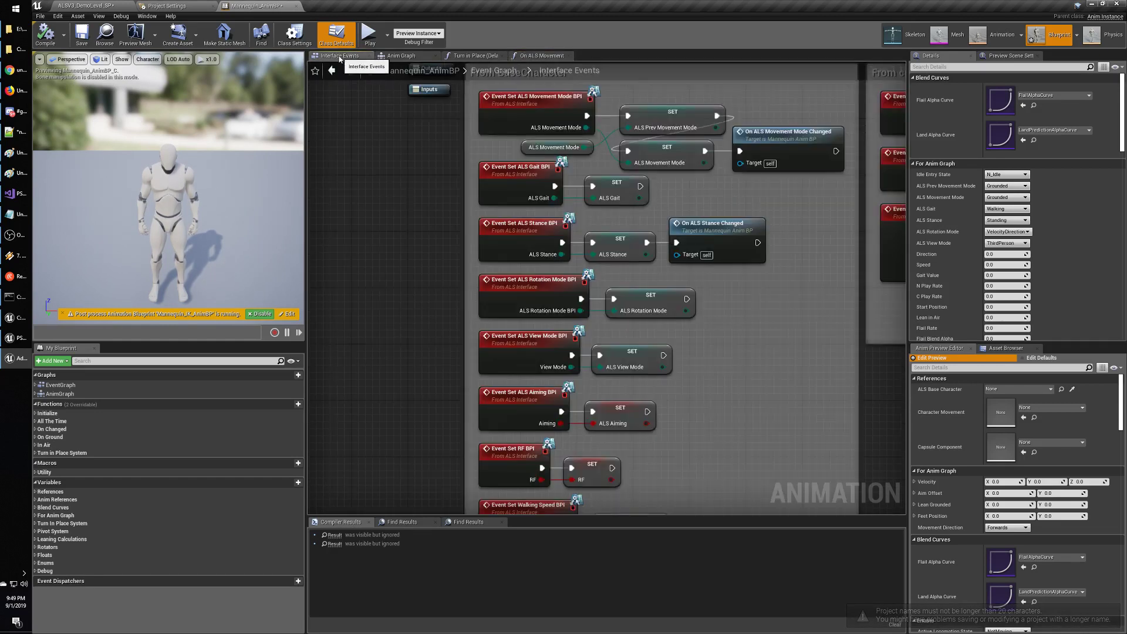
click(185, 210)
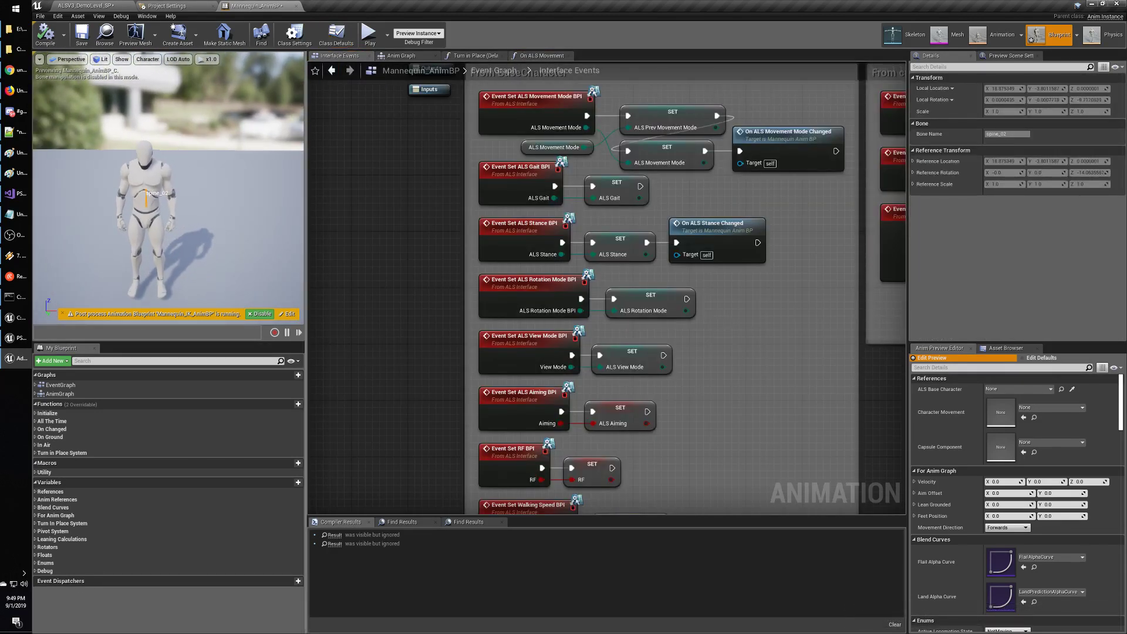
click(408, 56)
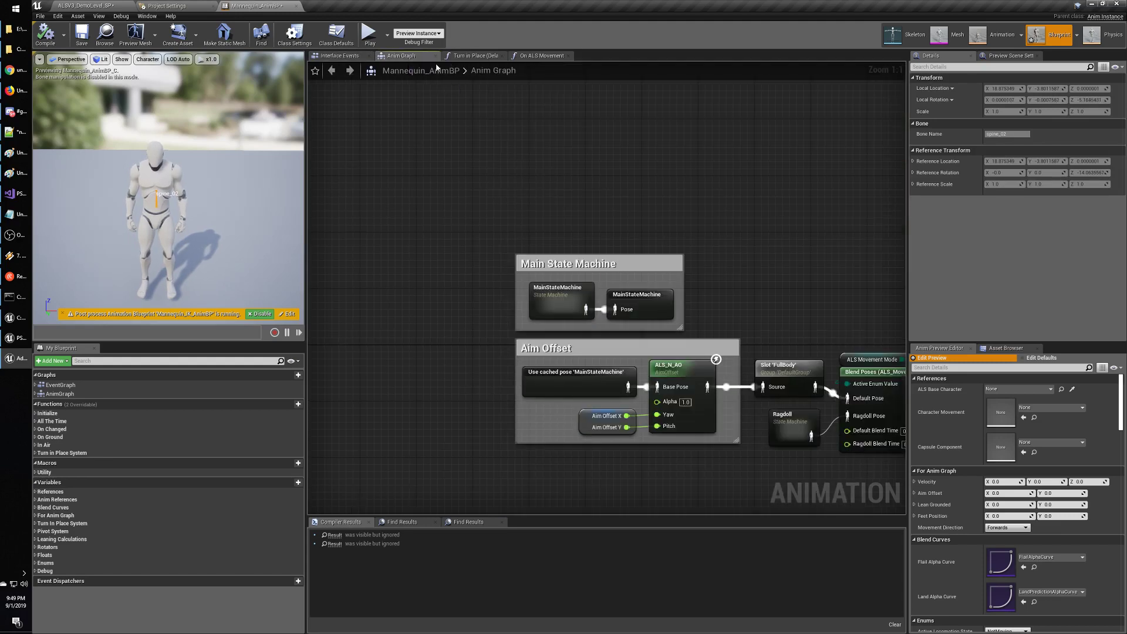
Review the Turn in Place graph and the On ALS Movement Mode Changed function of Mannequin_AnimBP.
click(468, 55)
click(543, 55)
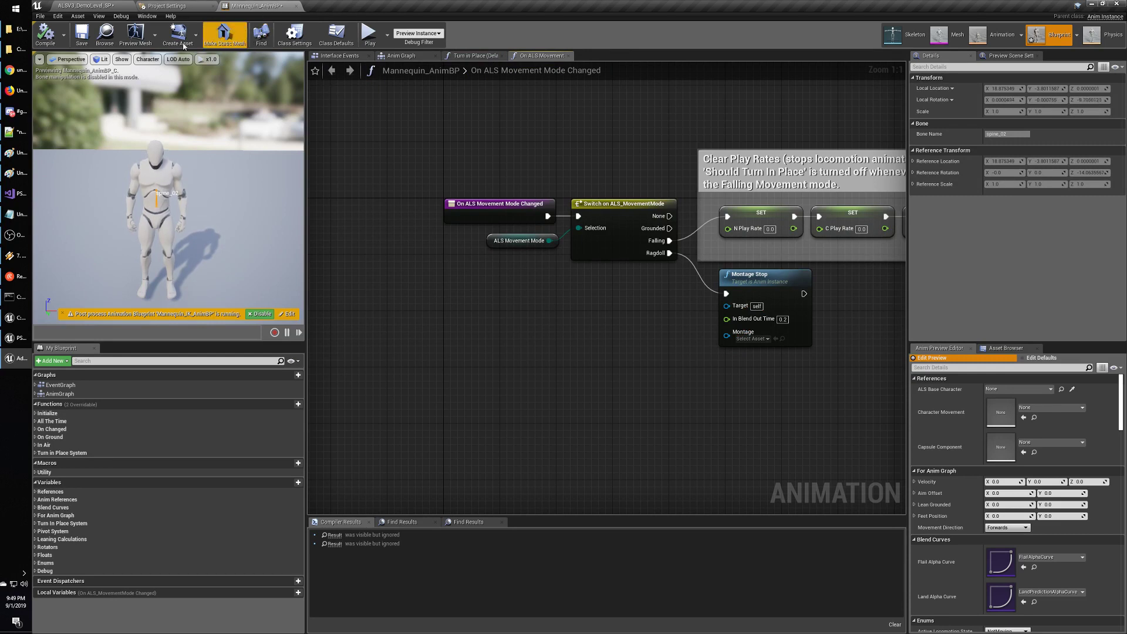
right_drag(556, 187, 483, 209)
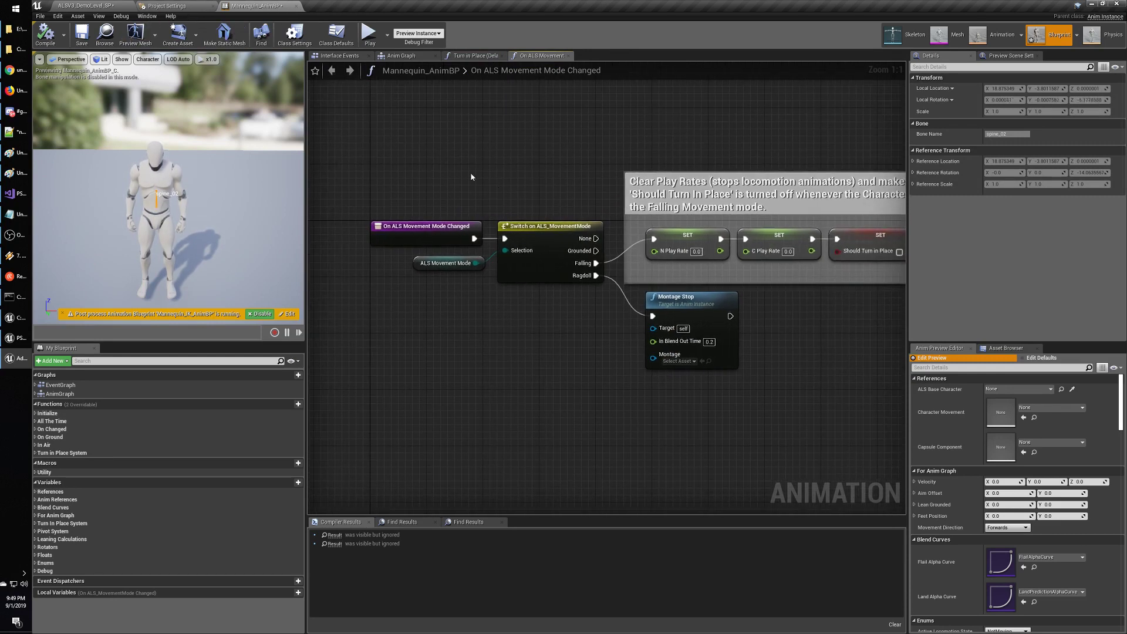
Return to the demo level and compare the contents of the Kran and Mannequin folders under Characters.
click(88, 5)
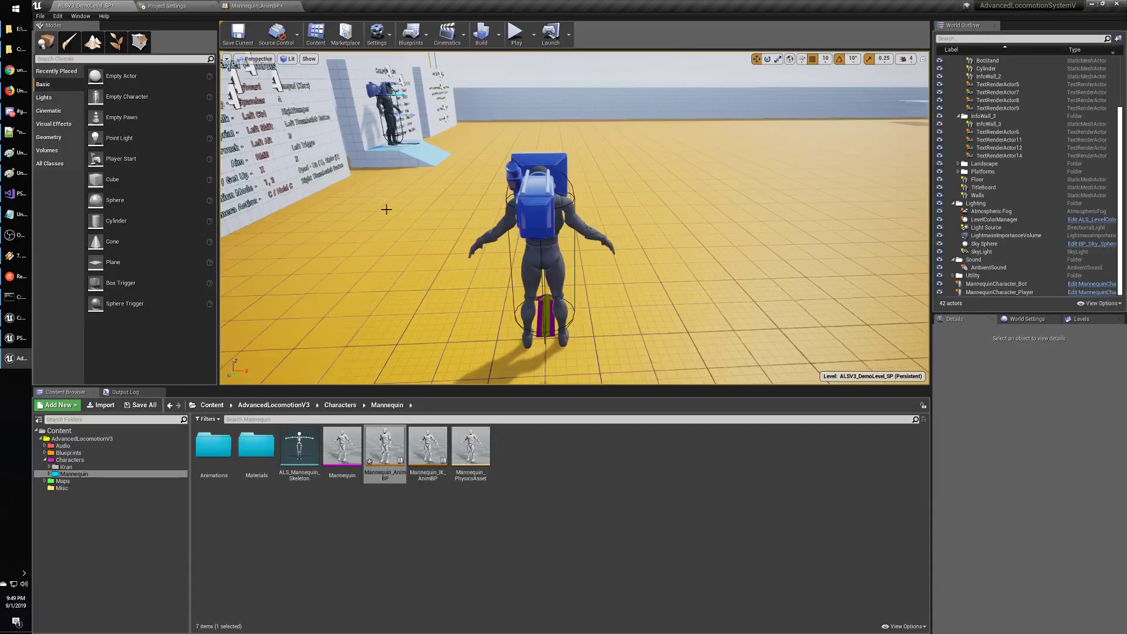
click(466, 497)
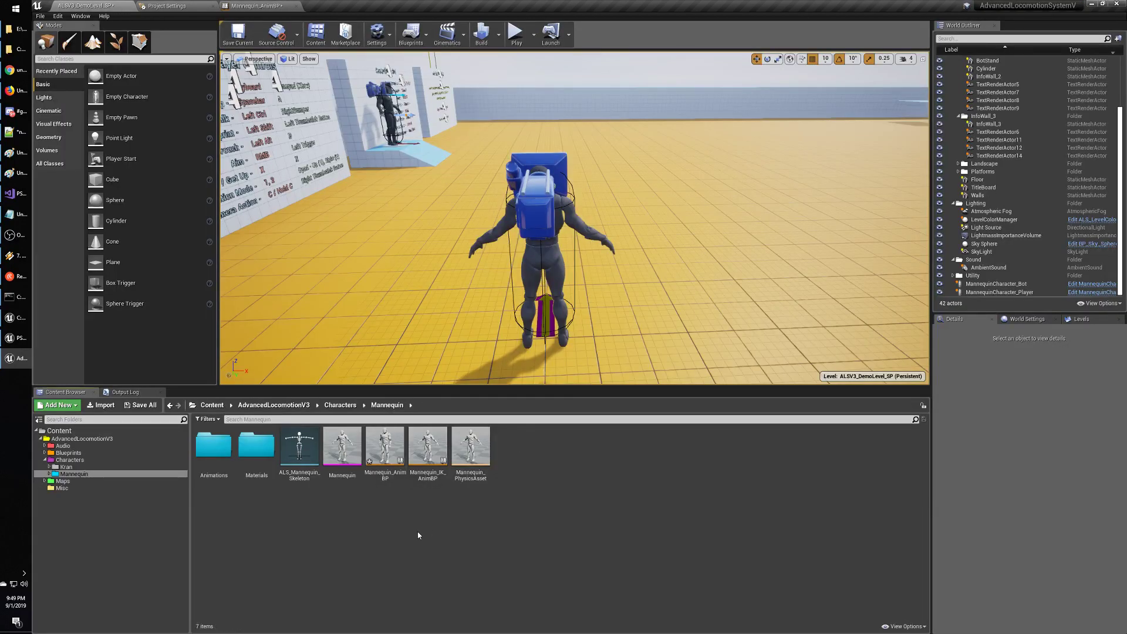
click(82, 439)
click(69, 460)
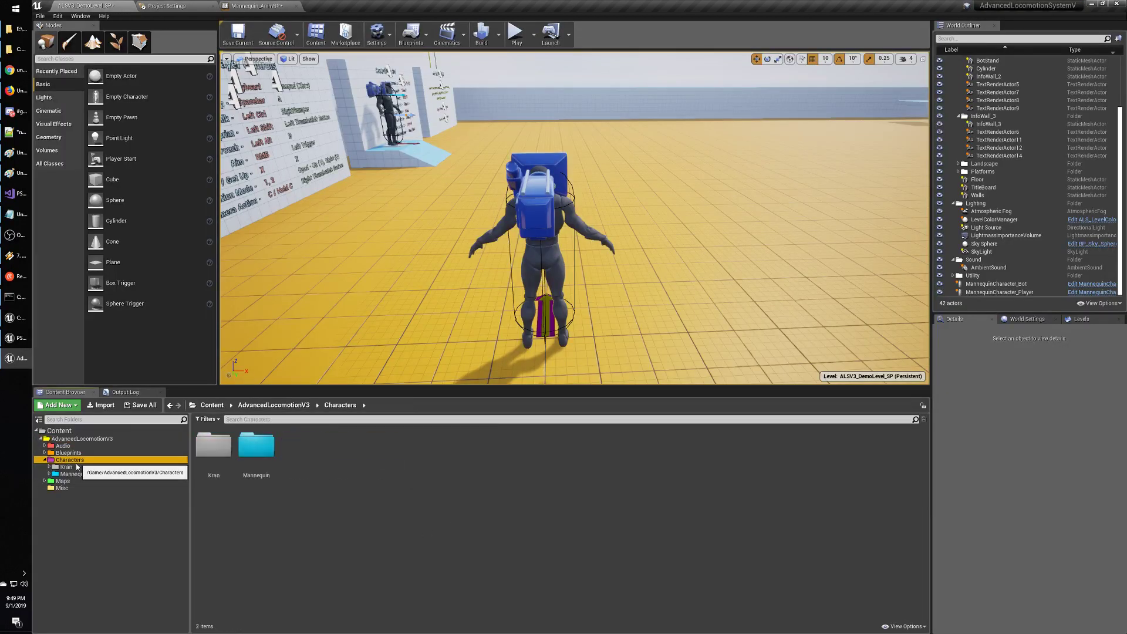
click(70, 466)
click(74, 474)
click(70, 460)
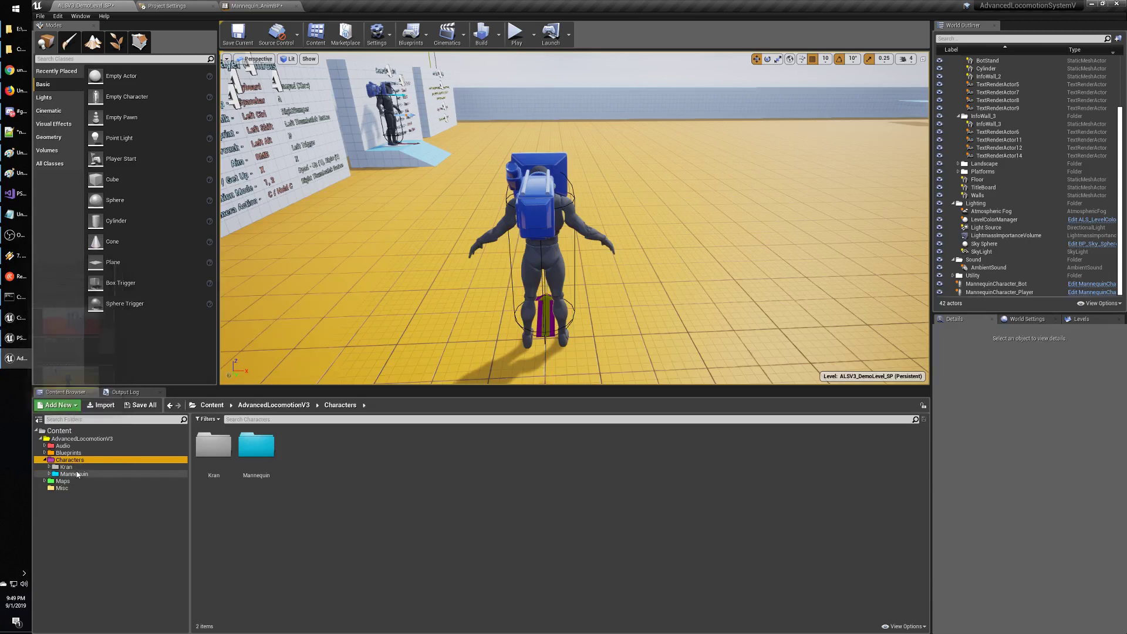
click(323, 503)
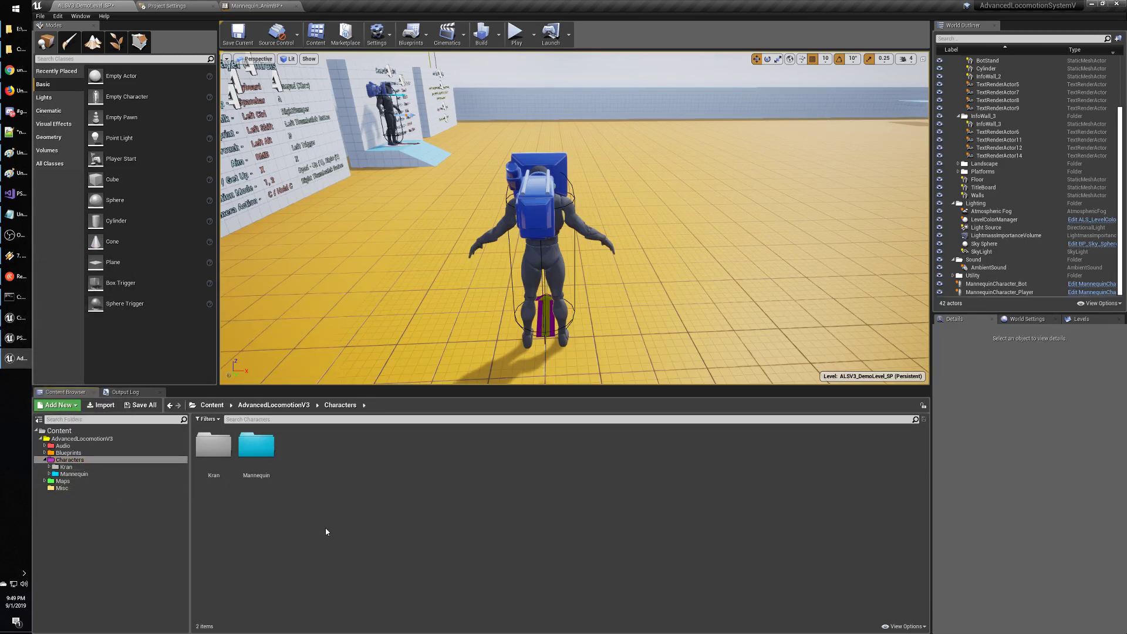
click(66, 467)
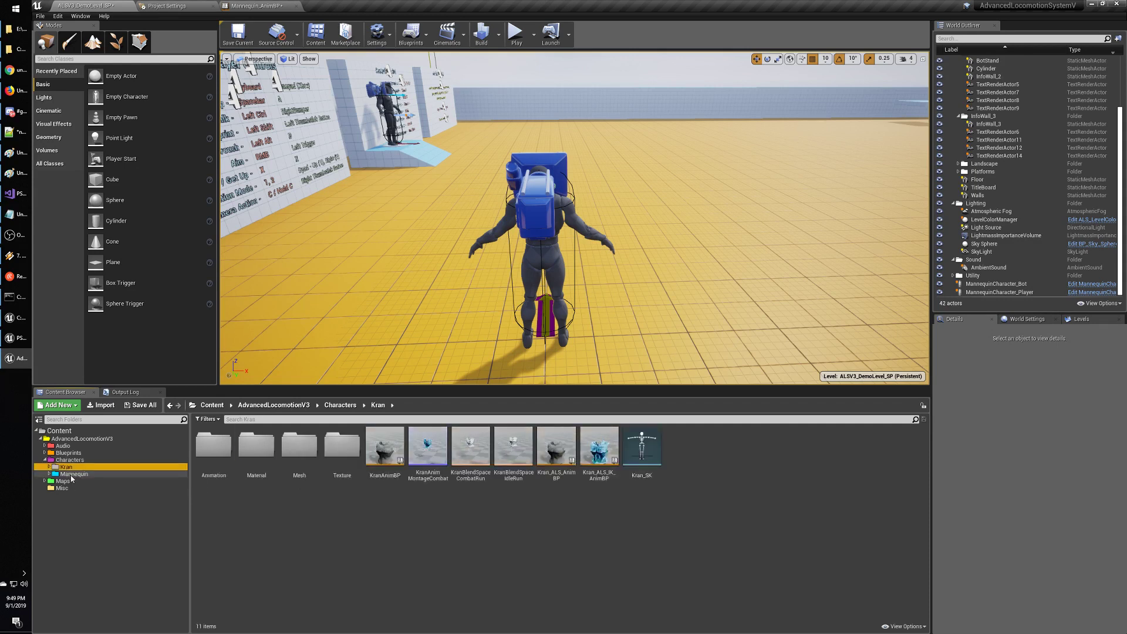
click(74, 474)
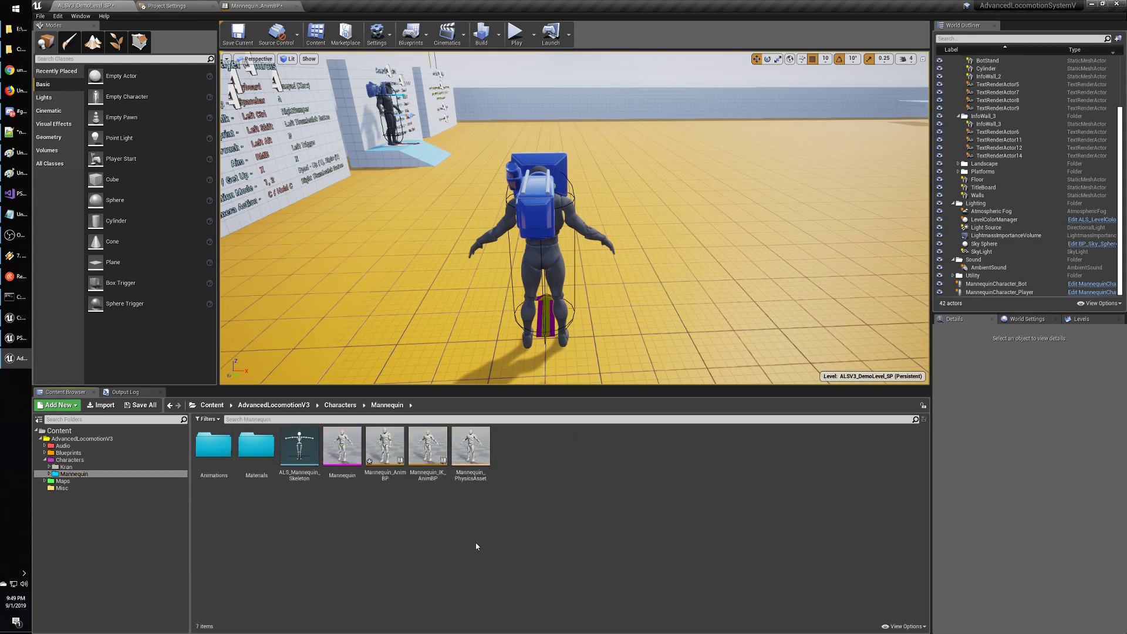
Switch to Chrome, search Google for "unreal engine ragdoll" and open the UE4 Tutorial: Ragdoll Physics video.
click(12, 69)
double_click(189, 65)
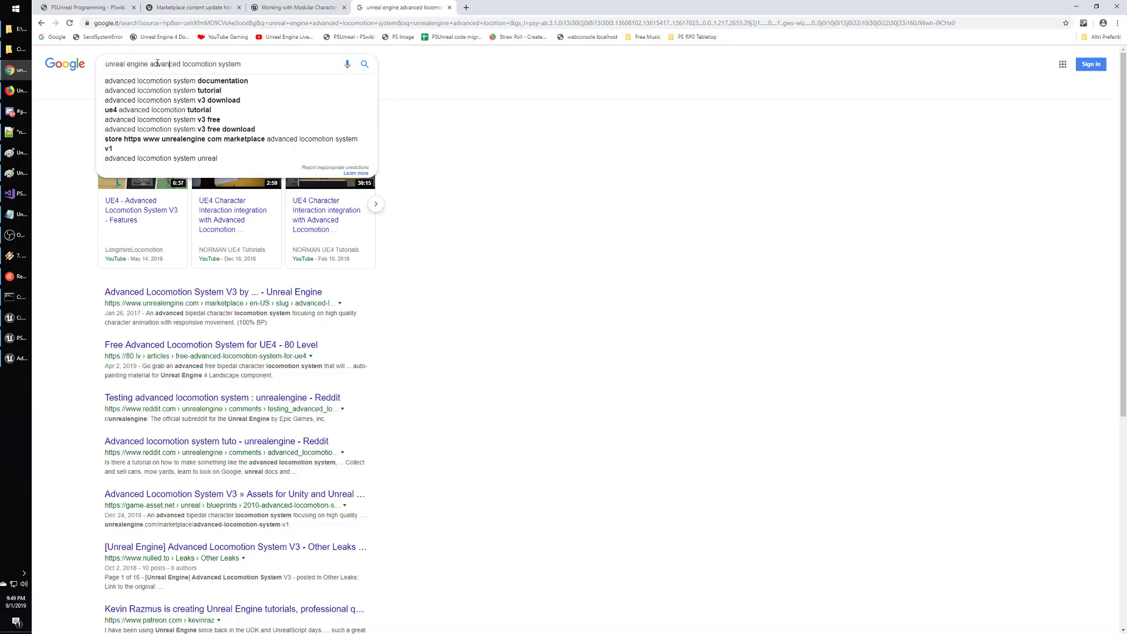
key(BackSpace)
key(BackSpace)
text(ragd)
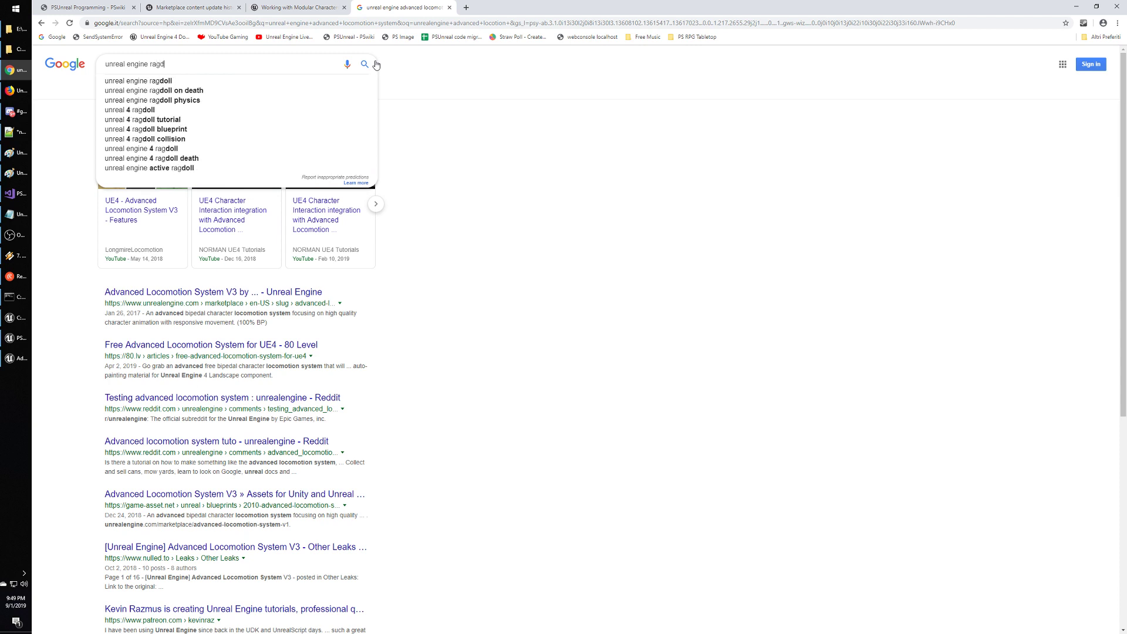
text(ooll)
key(Return)
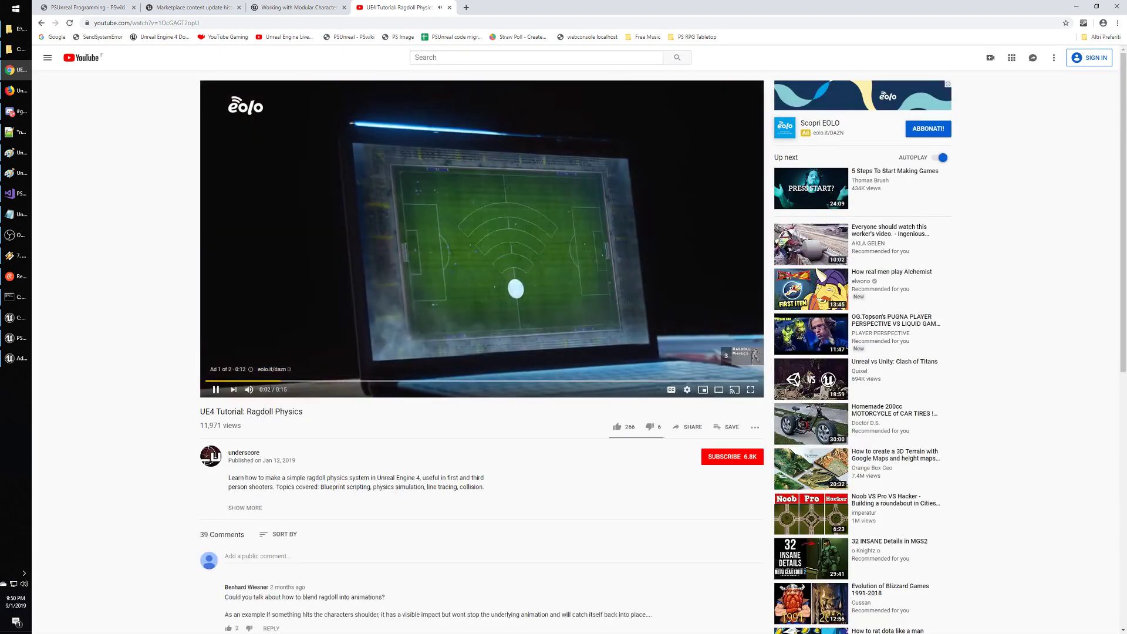
Skip the advertisement before the ragdoll tutorial and mute the video.
key(alt+Tab)
key(alt+Tab)
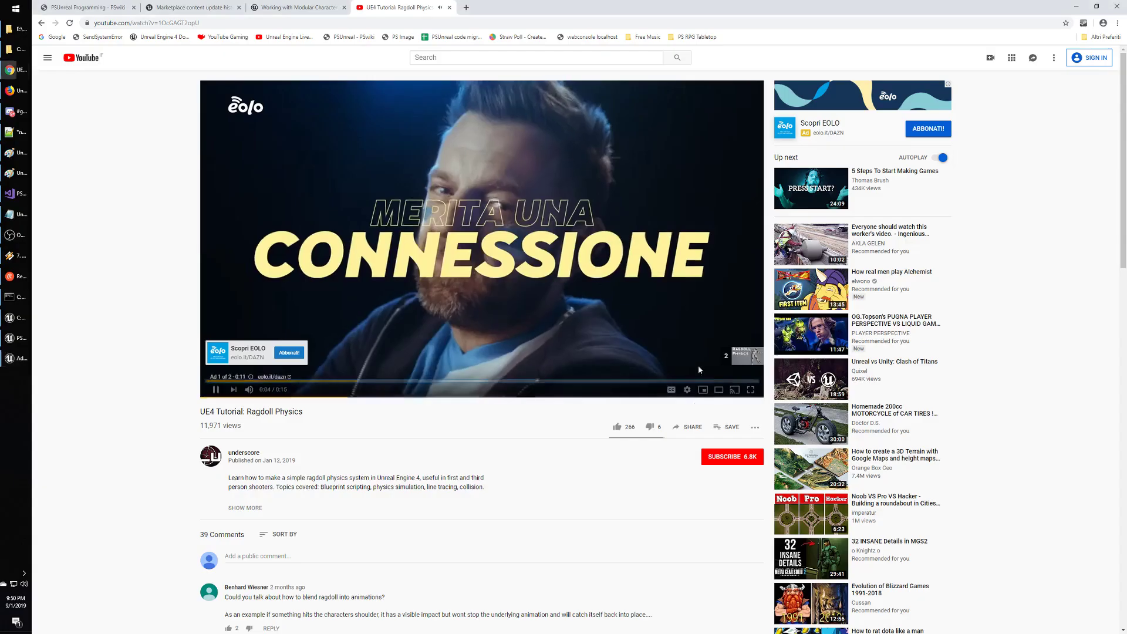
click(738, 357)
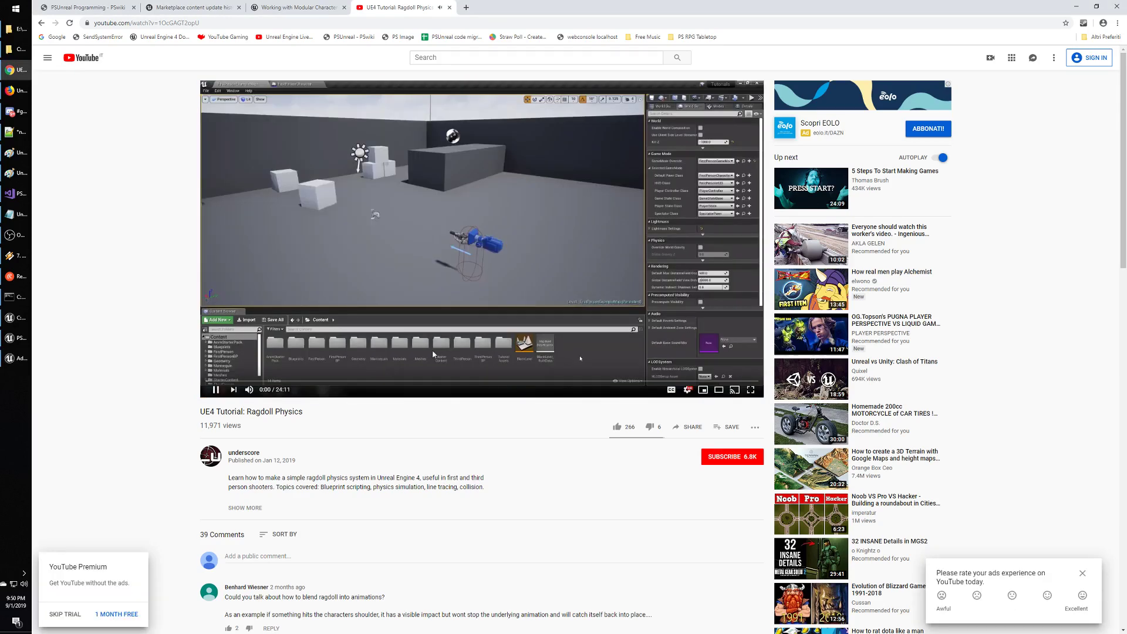
click(249, 390)
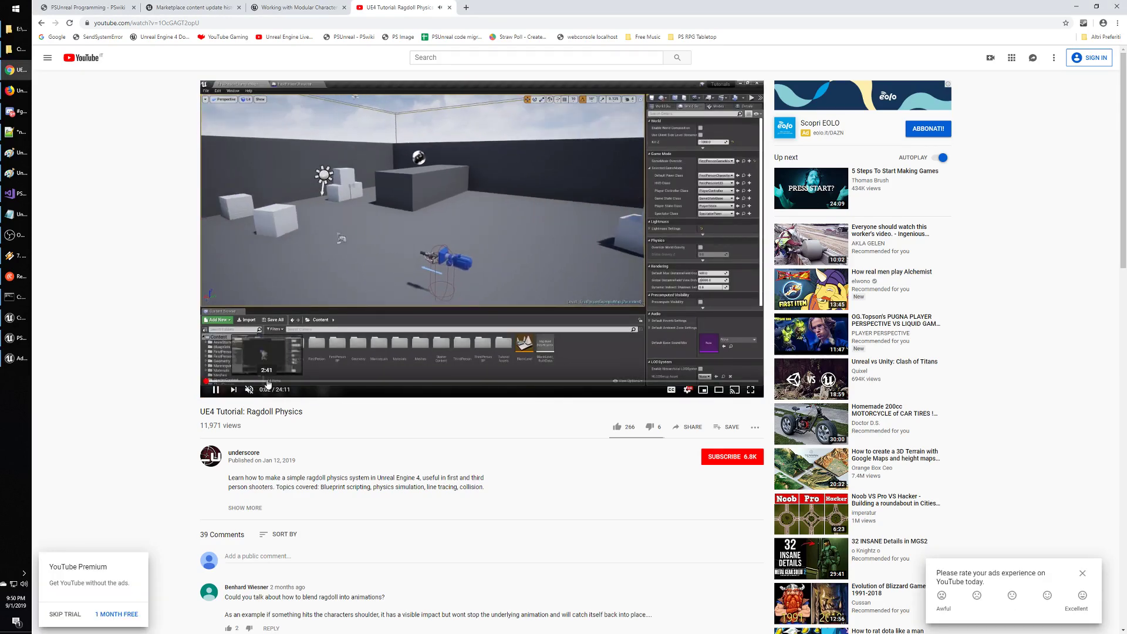
Skim through the ragdoll tutorial up to the RagdollDummy_BP event graph at about 21:49.
click(266, 382)
click(303, 382)
click(320, 381)
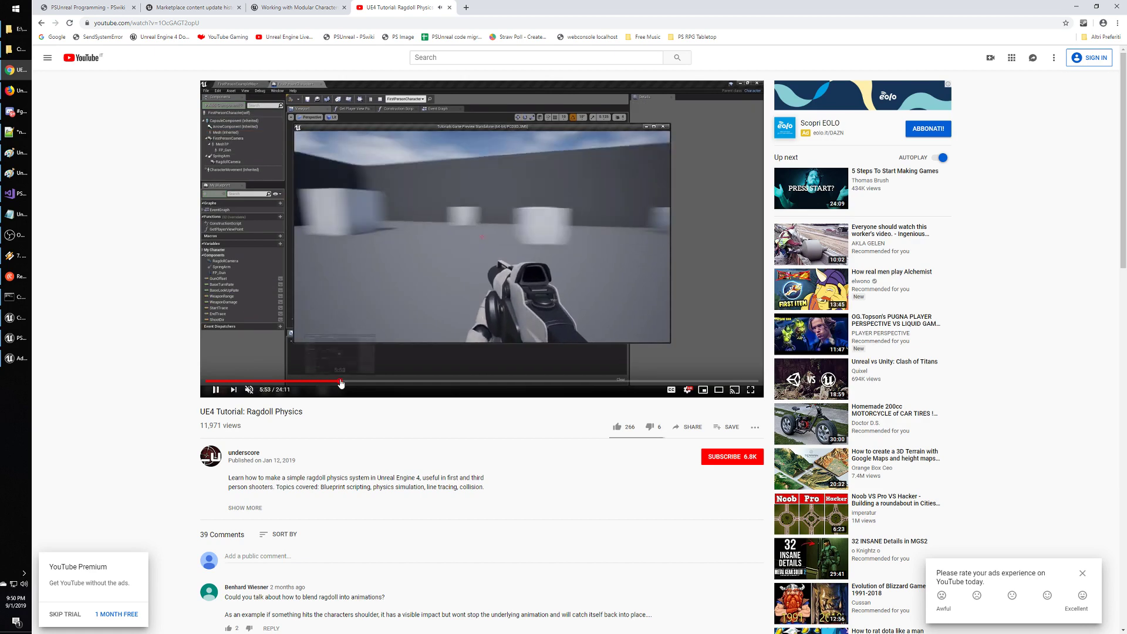
click(340, 381)
click(473, 381)
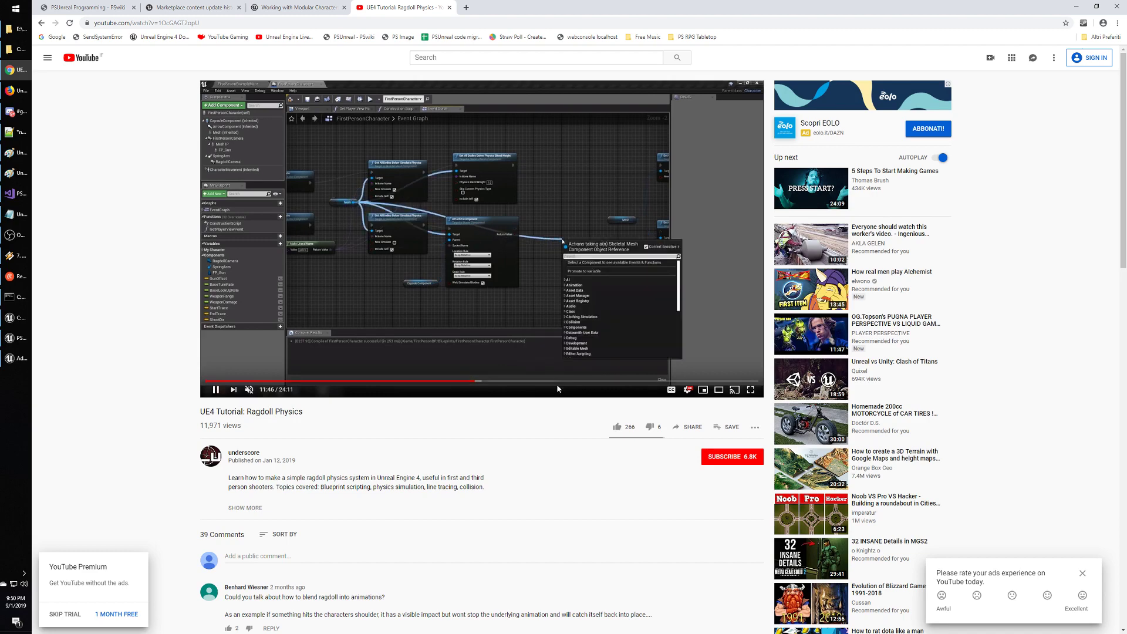
click(567, 382)
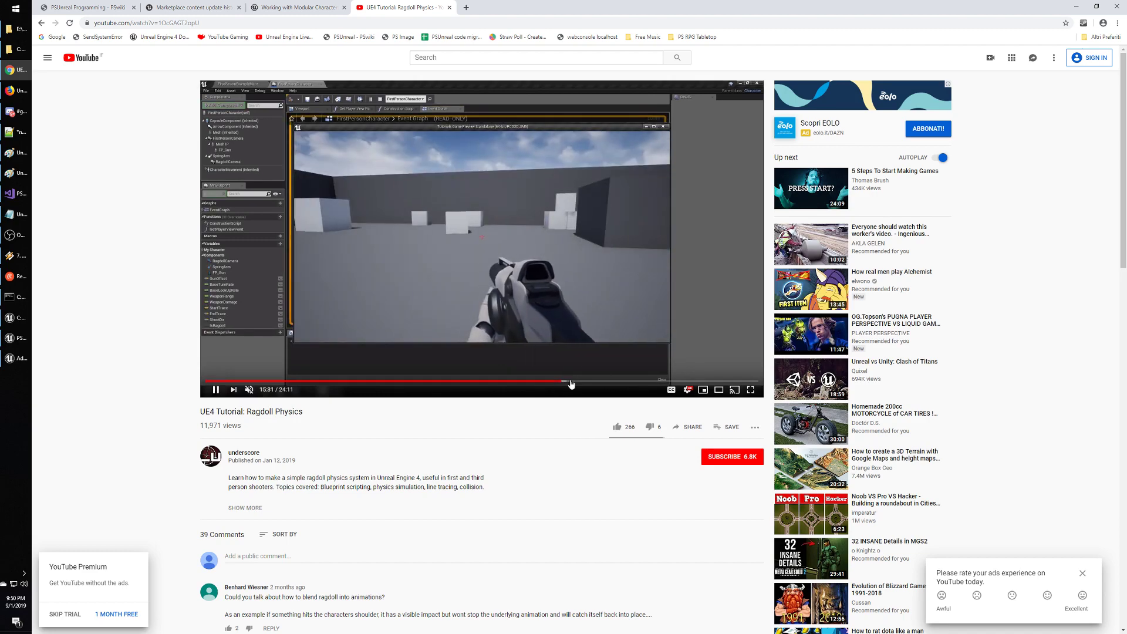
click(585, 381)
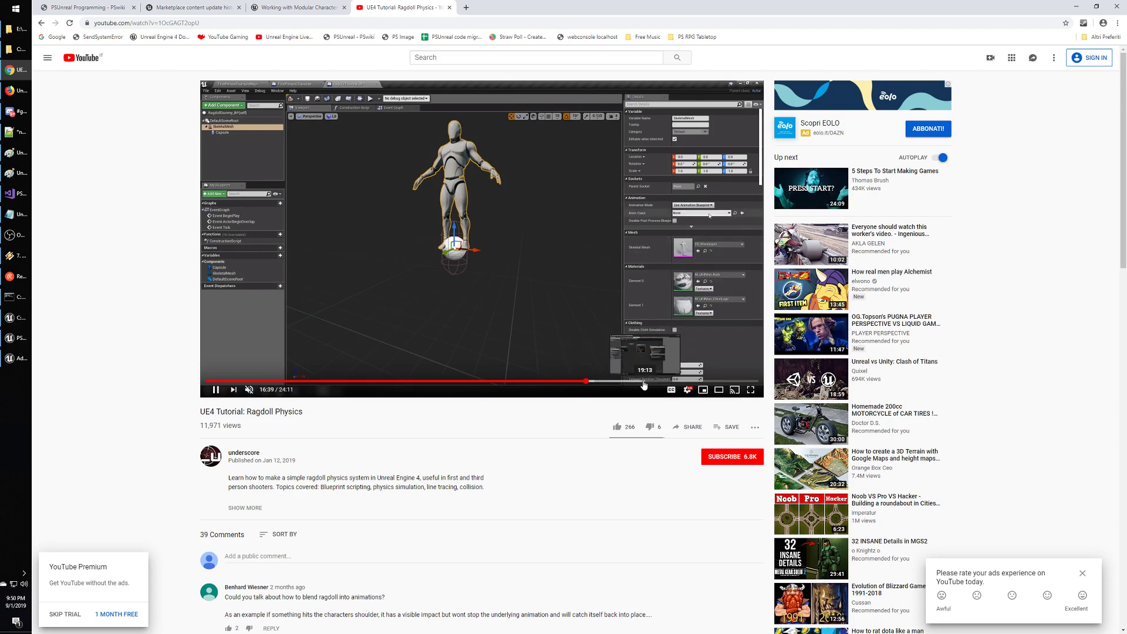
click(619, 382)
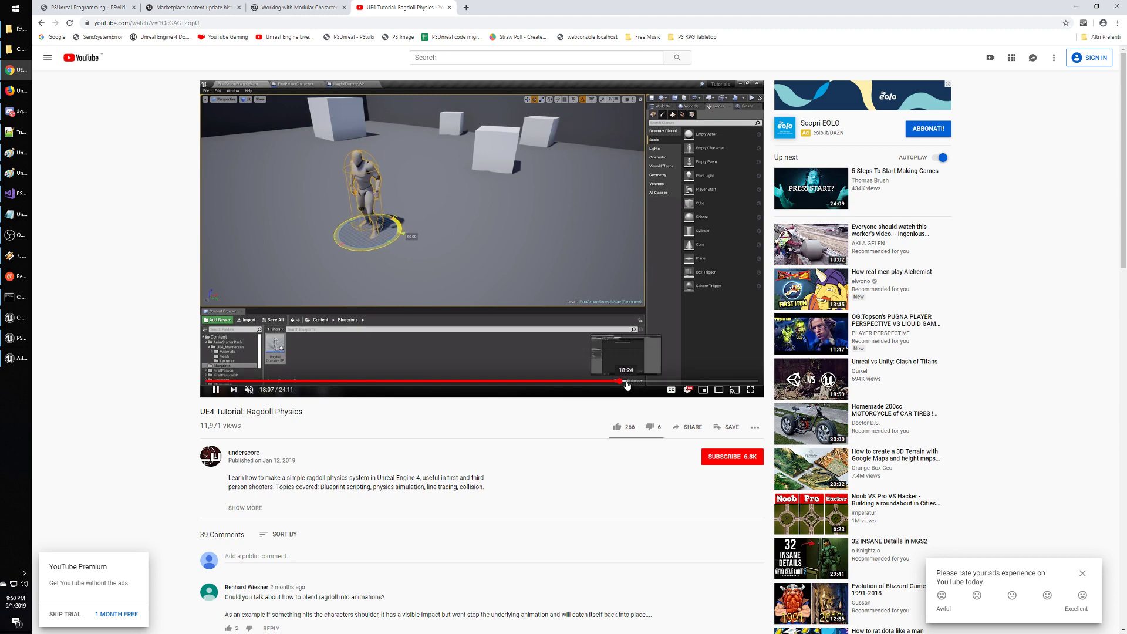
click(642, 382)
click(691, 382)
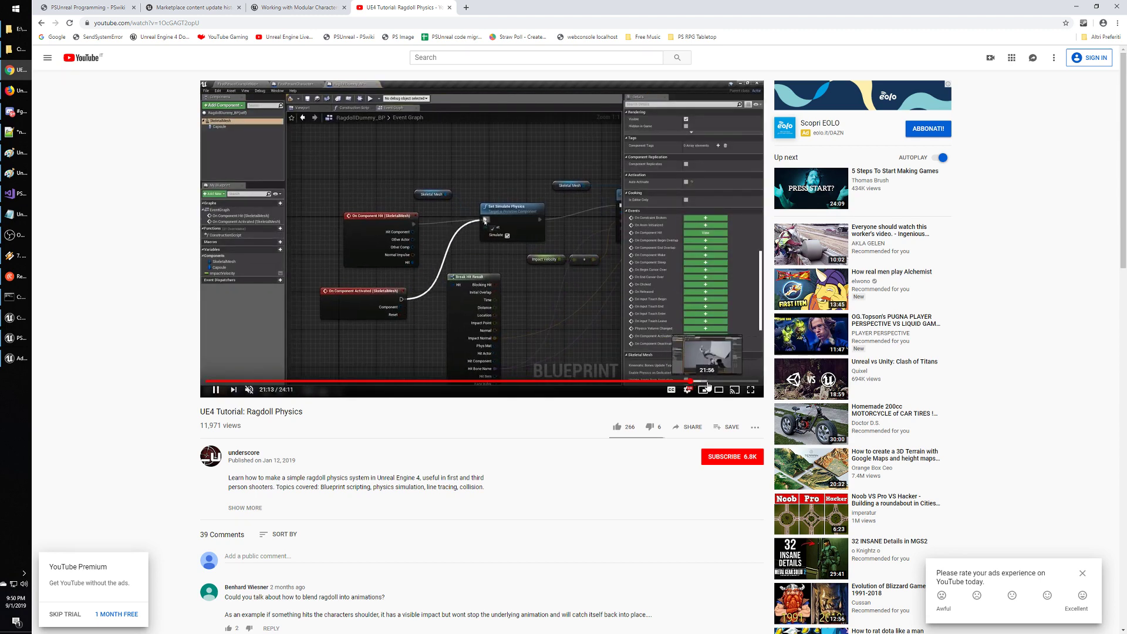
click(705, 382)
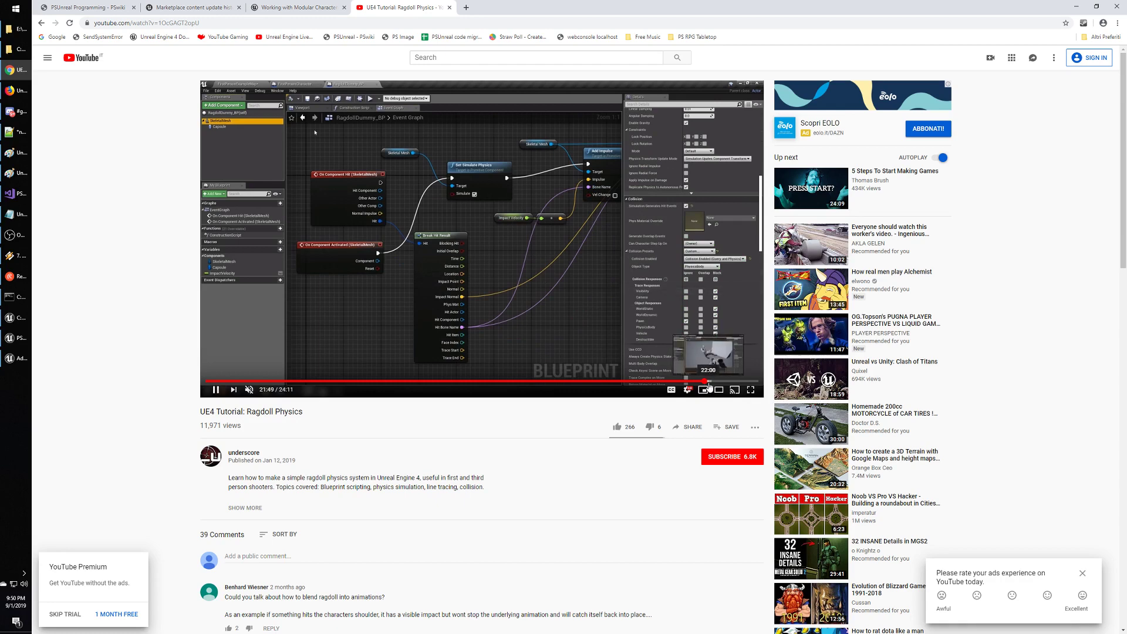
Watch the ragdoll demonstration from about 21:50 in full screen at a playback speed of 0.25.
click(750, 389)
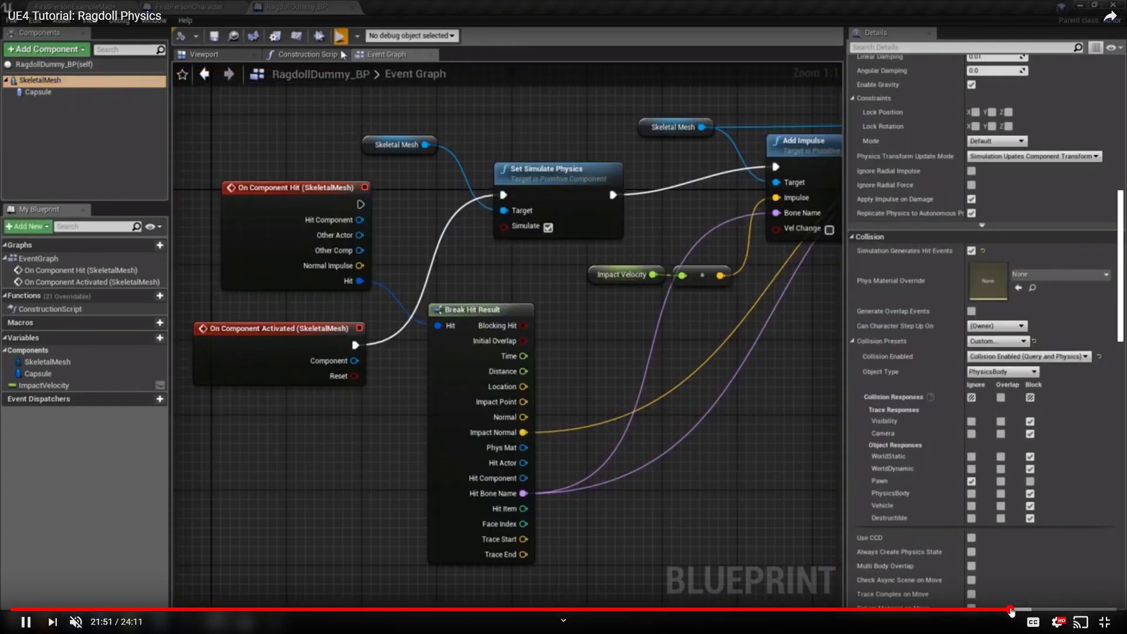
click(1013, 610)
click(340, 36)
click(563, 312)
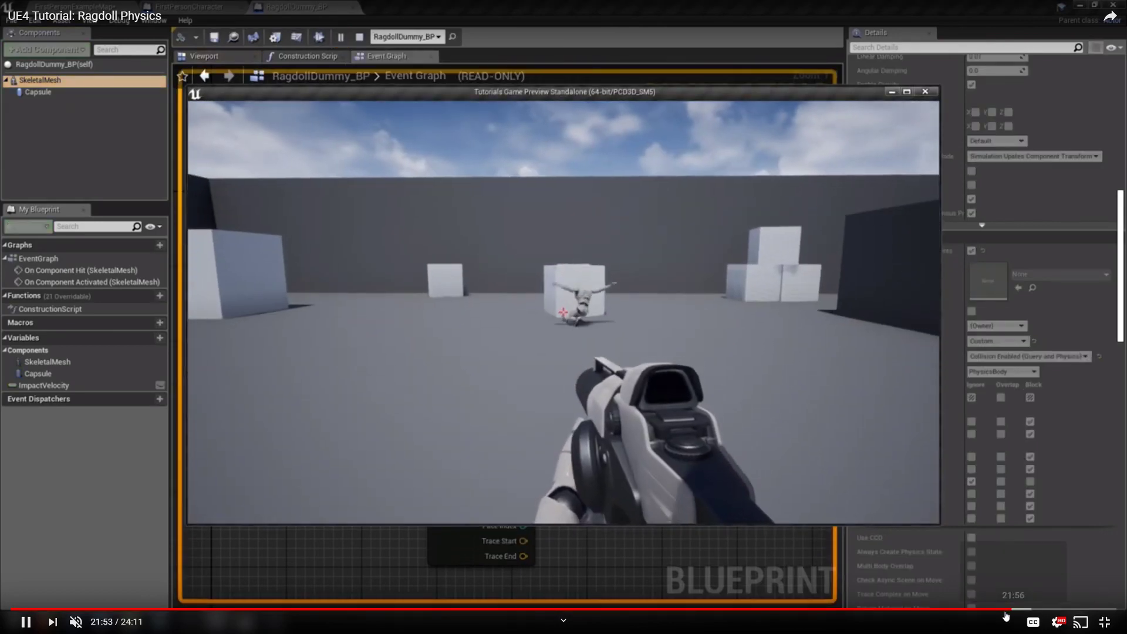
click(1010, 609)
click(1059, 623)
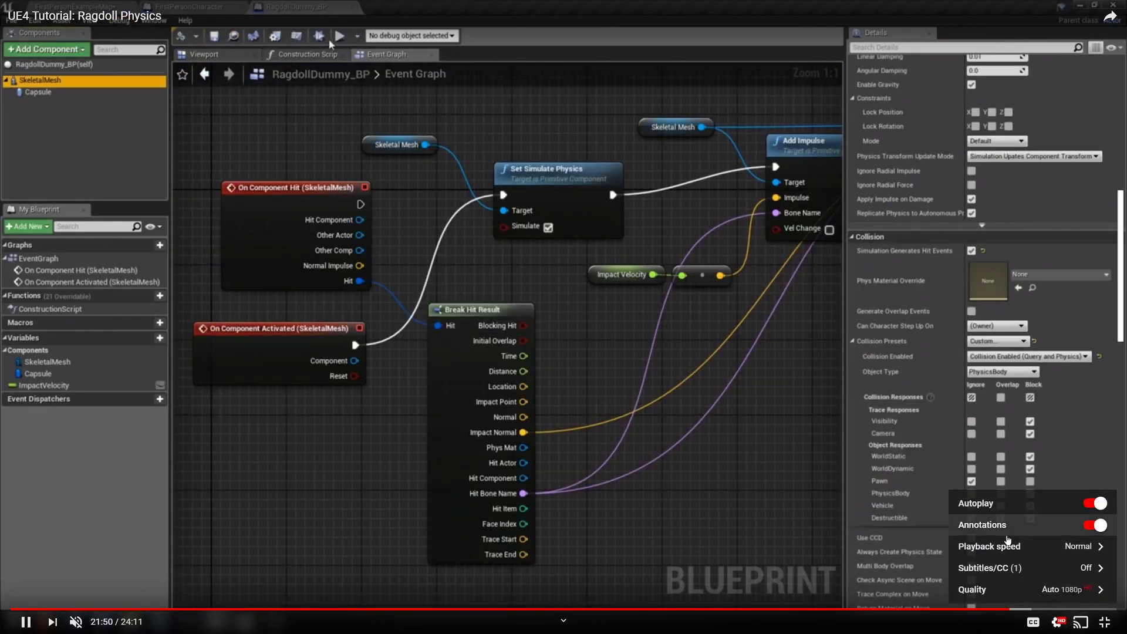
click(1015, 543)
click(1012, 444)
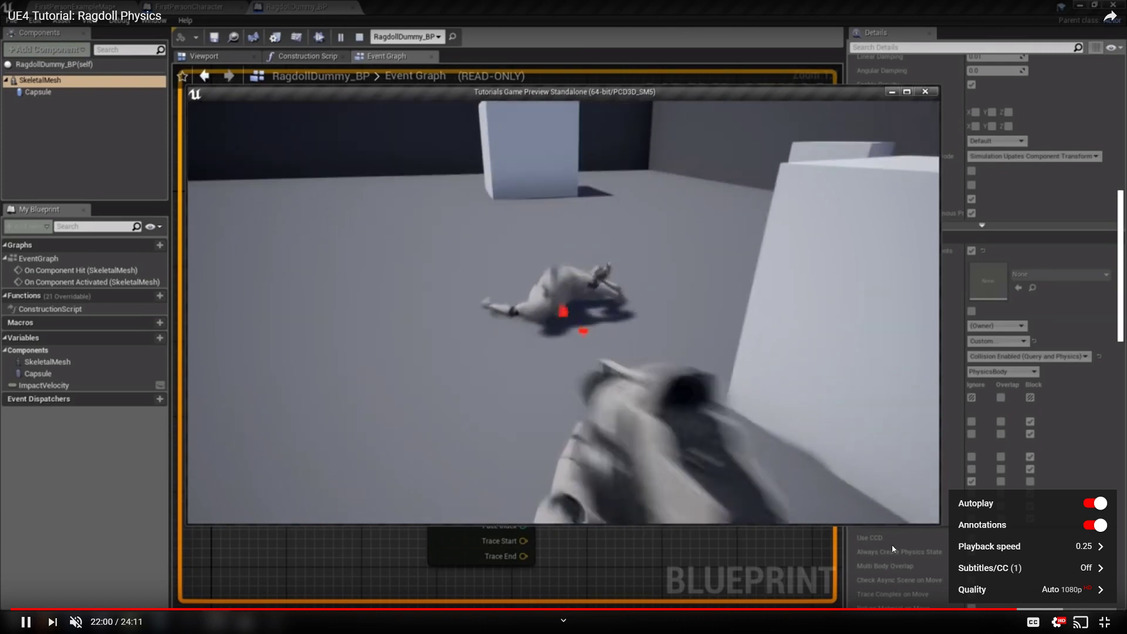
Exit full screen, close the ragdoll tutorial and switch back to the AdvancedLocomotionSystemV project in Unreal Editor.
key(Escape)
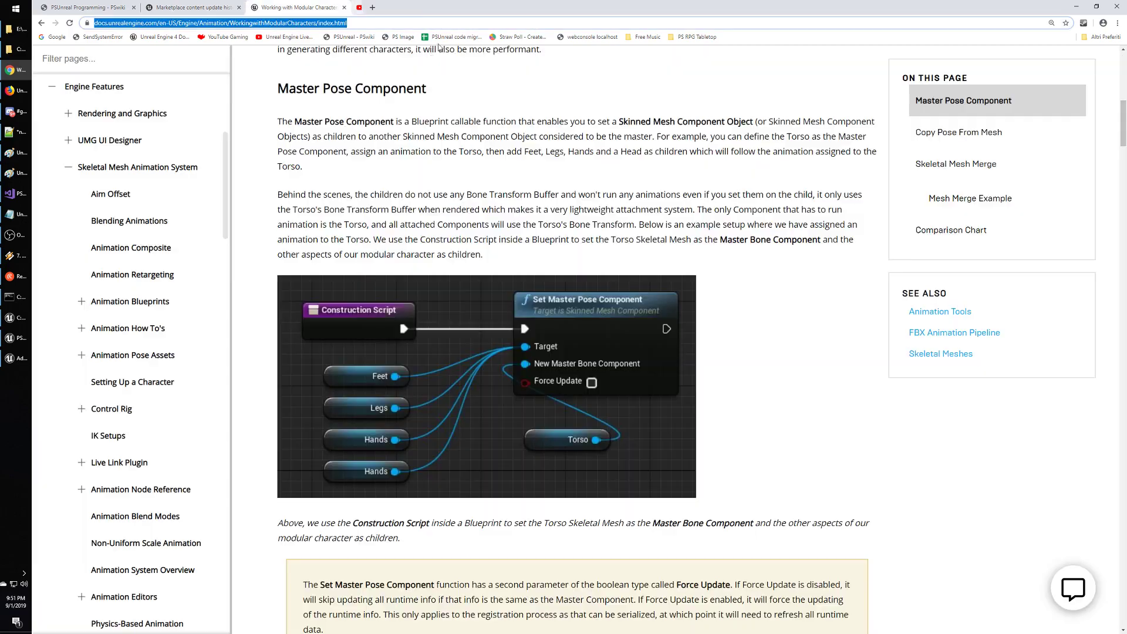
middle_click(437, 11)
key(alt+Tab)
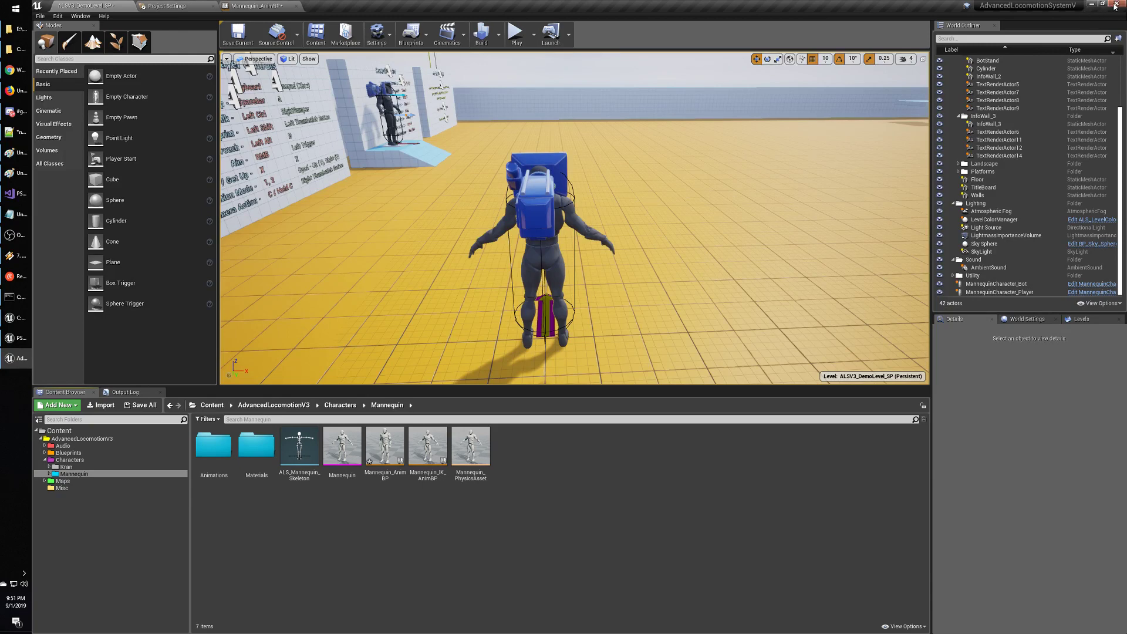
Check the full On ALS Movement Mode Changed graph once more, then close the AdvancedLocomotionSystemV project without saving.
click(257, 5)
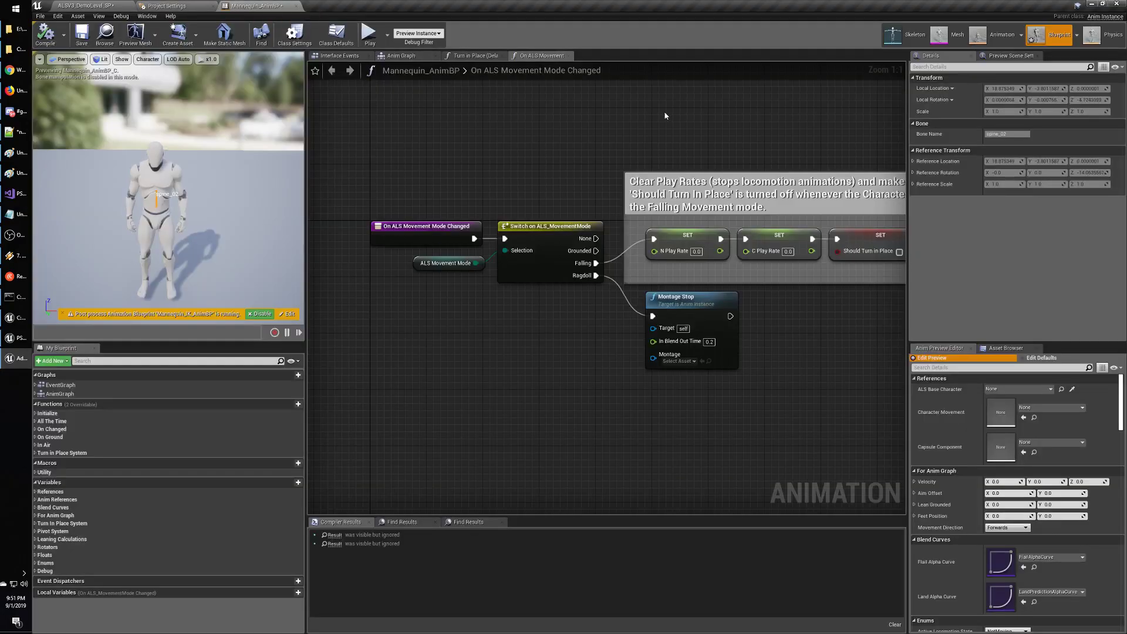
right_drag(764, 121, 702, 149)
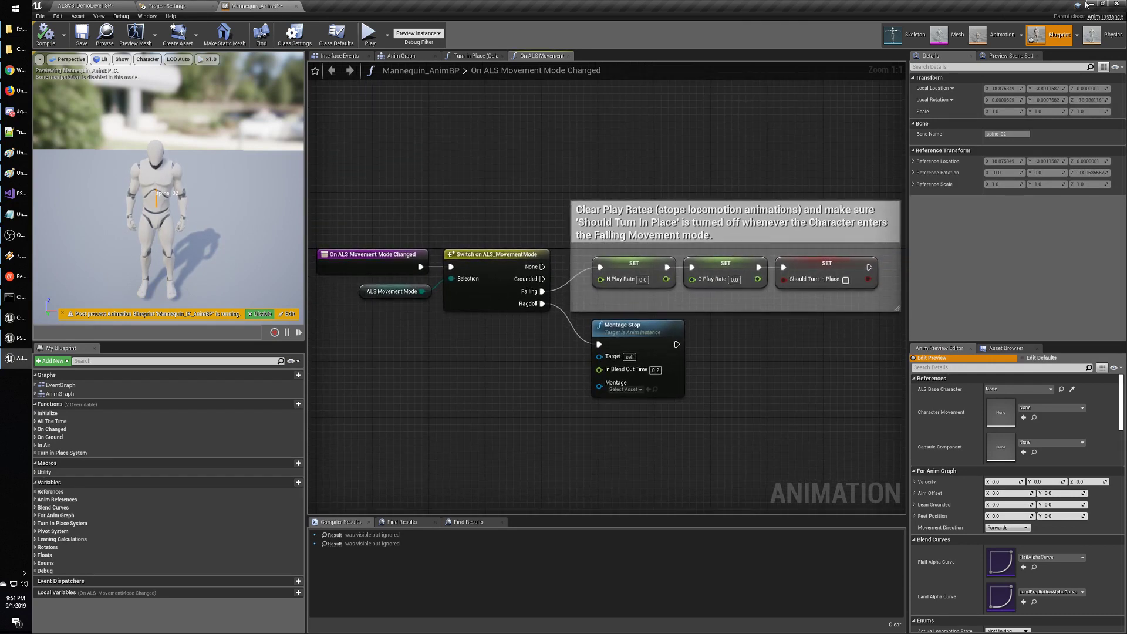
click(1121, 3)
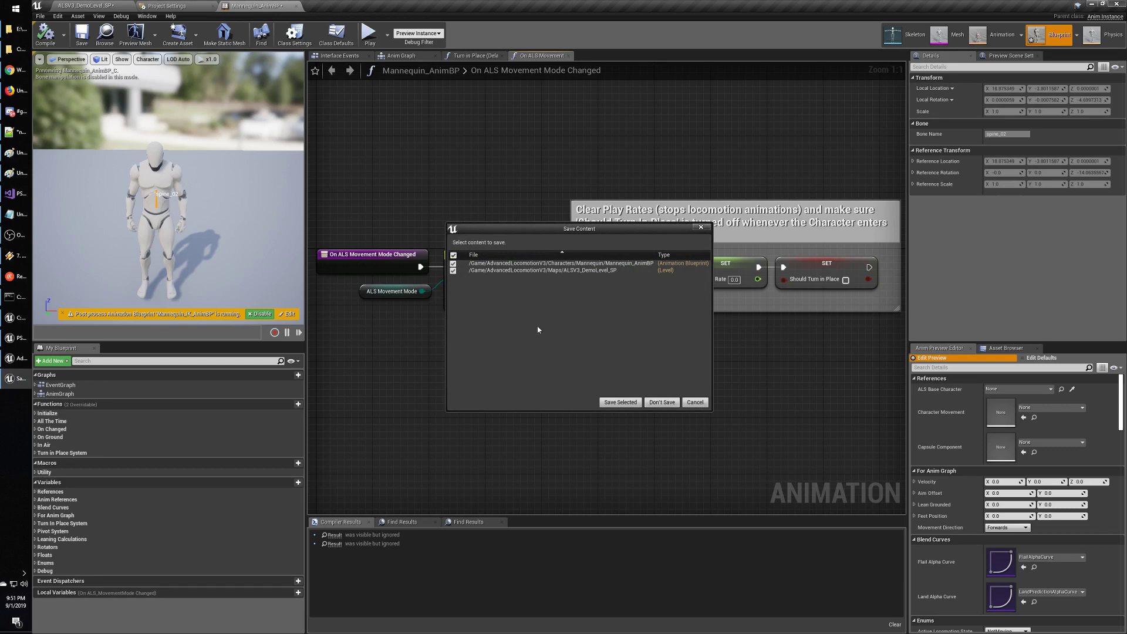
click(653, 402)
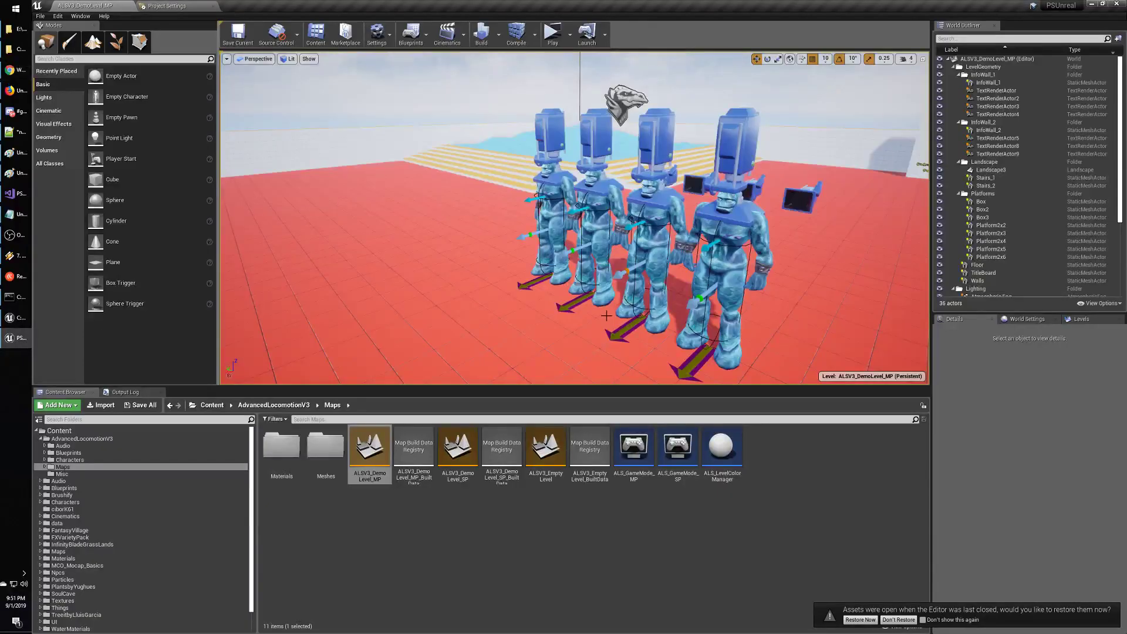
Inspect the Kran characters in PSUnreal's demo level, select MannequinCharacter_1, then switch to the character screenshot in Paint.
right_drag(607, 316, 586, 333)
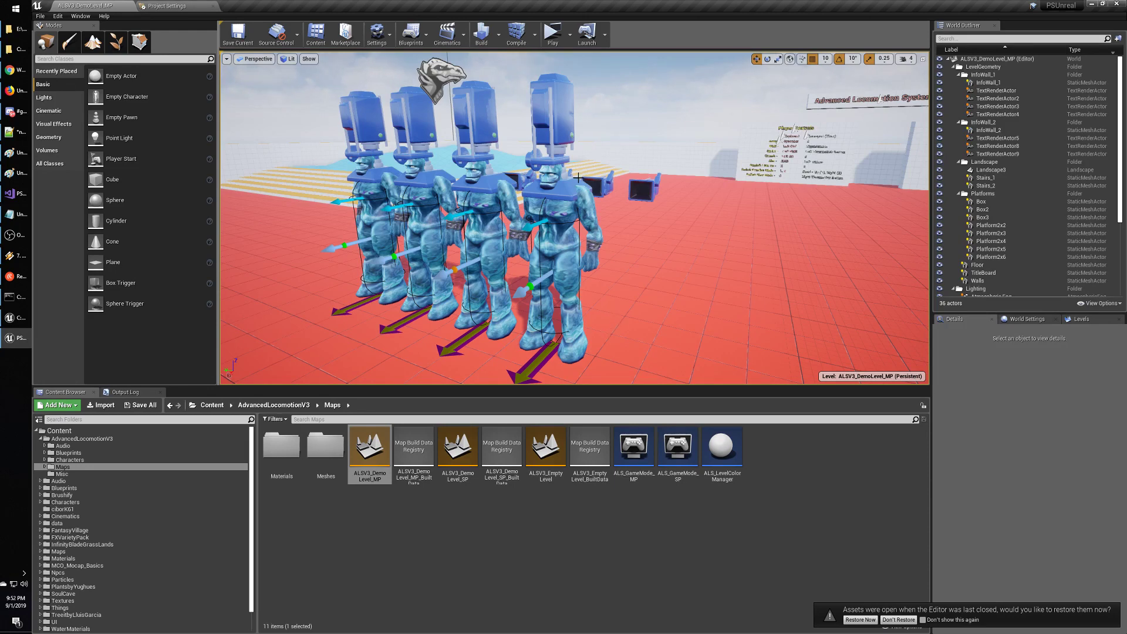
click(585, 214)
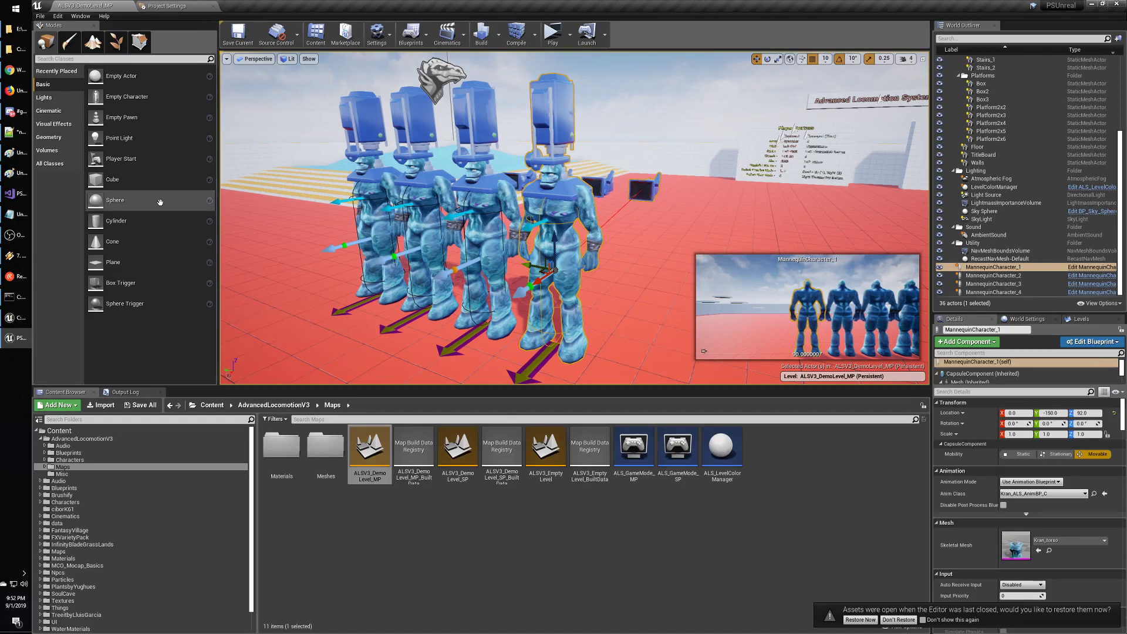
click(18, 172)
click(18, 160)
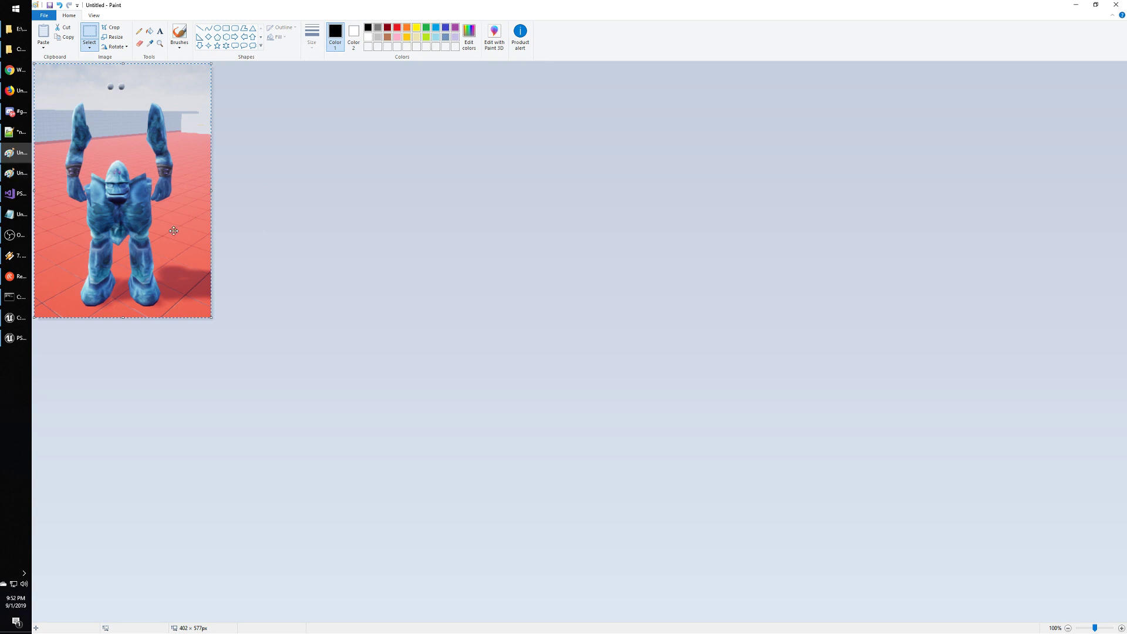
Enlarge the Kran screenshot to 200% and outline the detached eyes above the character's head for inspection.
click(369, 387)
ctrl+scroll(368, 386, up, 1)
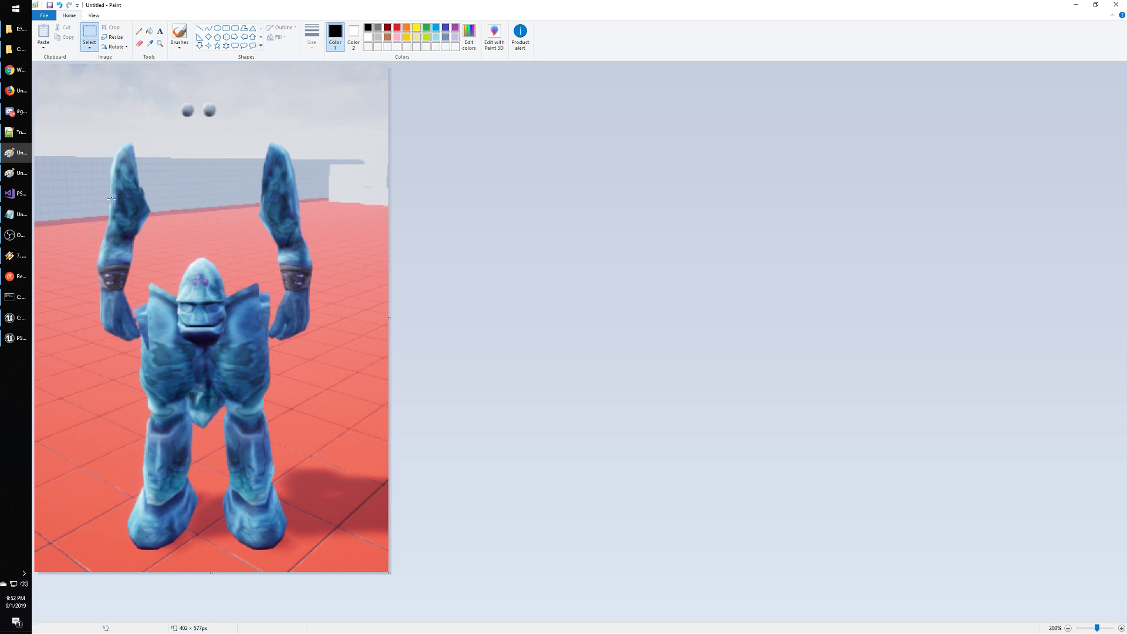
drag(172, 97, 226, 131)
click(287, 132)
drag(174, 94, 222, 125)
click(229, 122)
Switch to the Paint screenshot showing the Kran's skeleton overlay, enlarge it to 200% and outline the whole character for inspection.
click(16, 173)
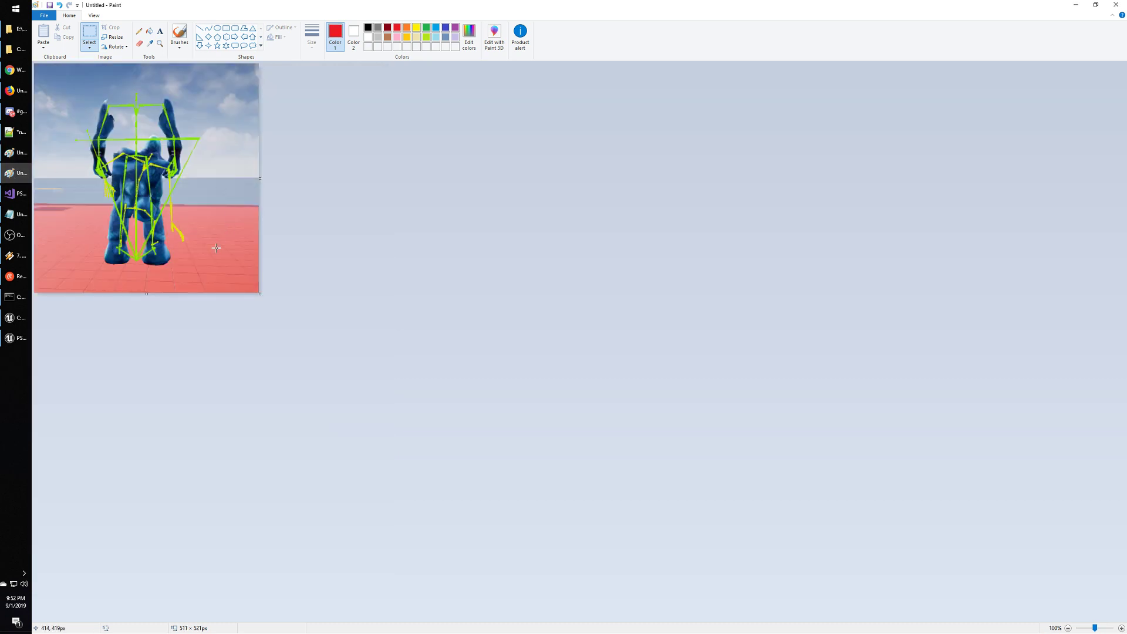
ctrl+scroll(216, 248, up, 2)
ctrl+scroll(216, 248, down, 1)
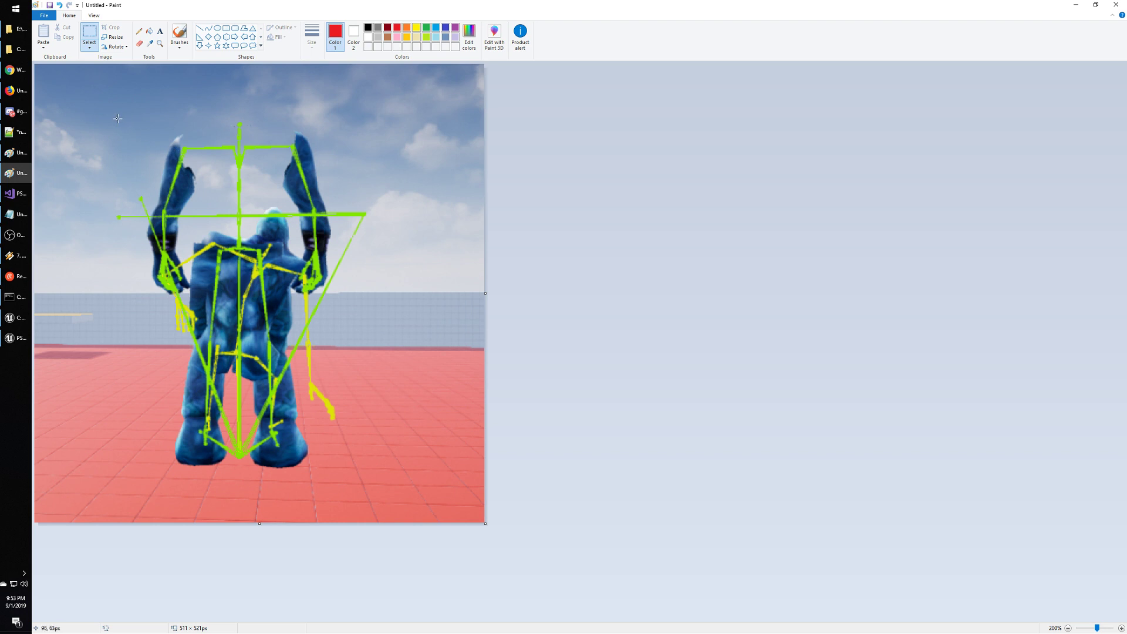
drag(113, 116, 407, 488)
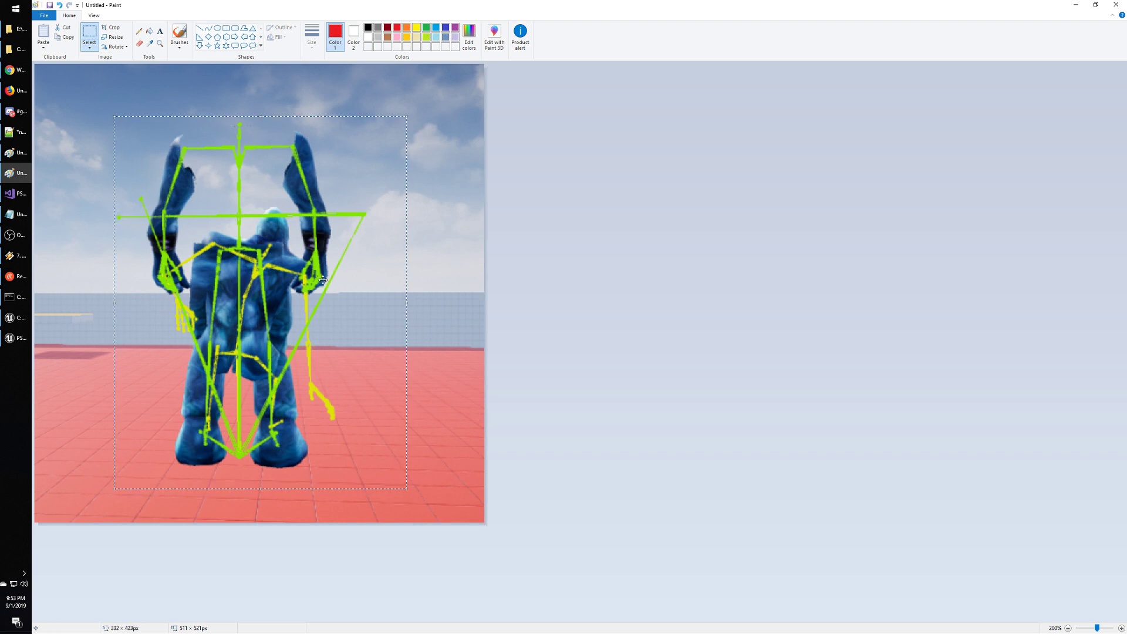
click(590, 186)
drag(118, 97, 417, 497)
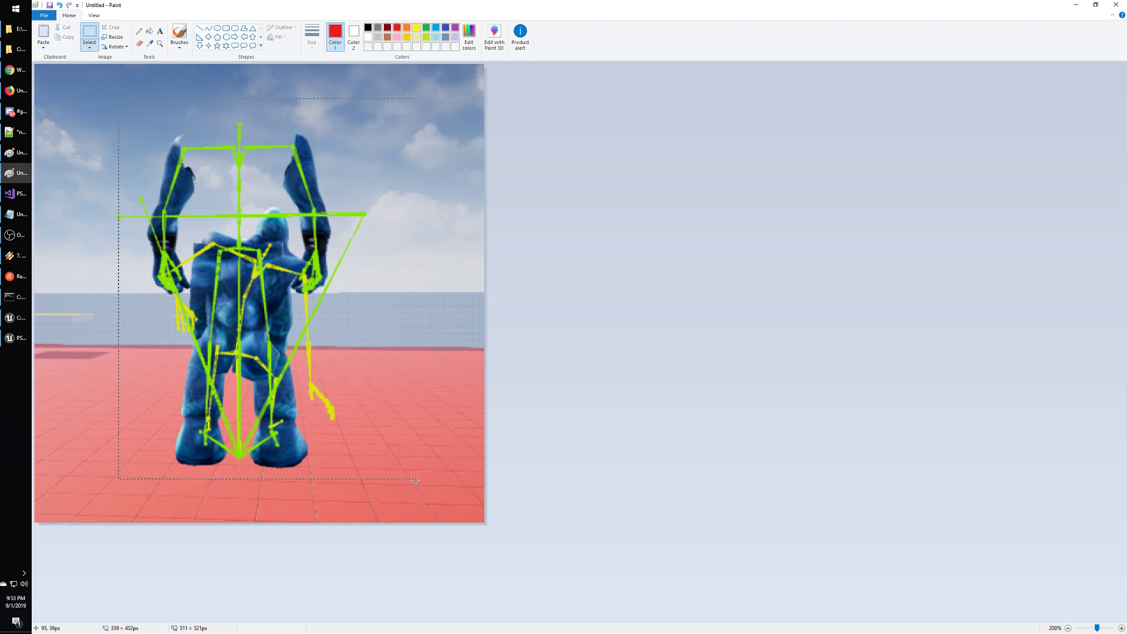
click(636, 319)
Switch to PSUnreal and browse the AdvancedLocomotionV3 Blueprints folder and the Characters/Kran folder.
click(21, 297)
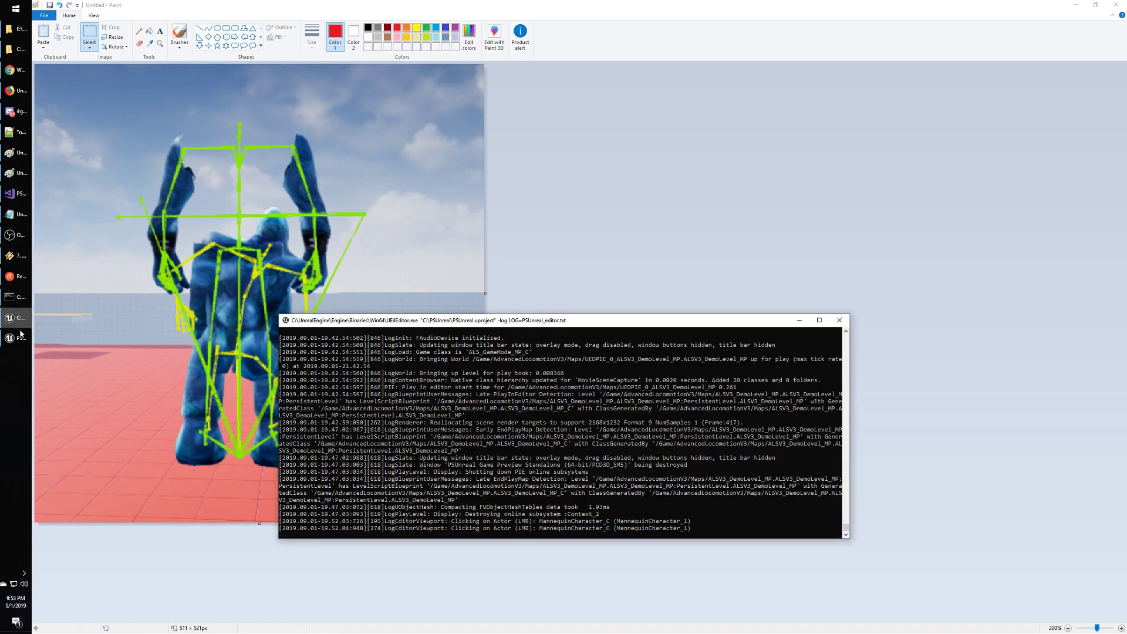
click(21, 338)
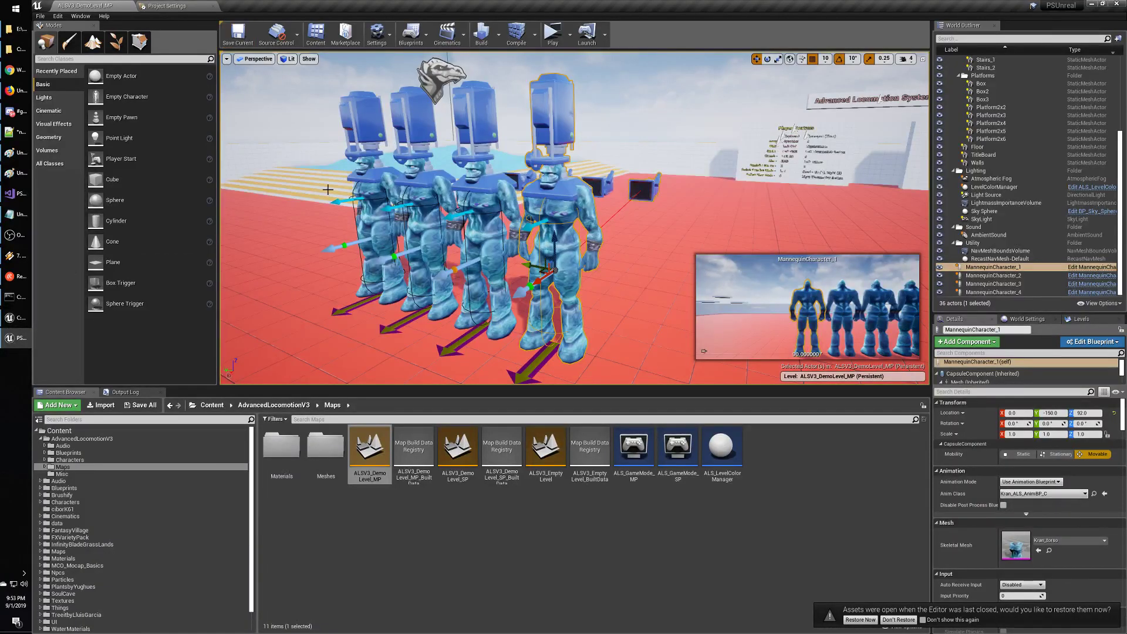
click(74, 453)
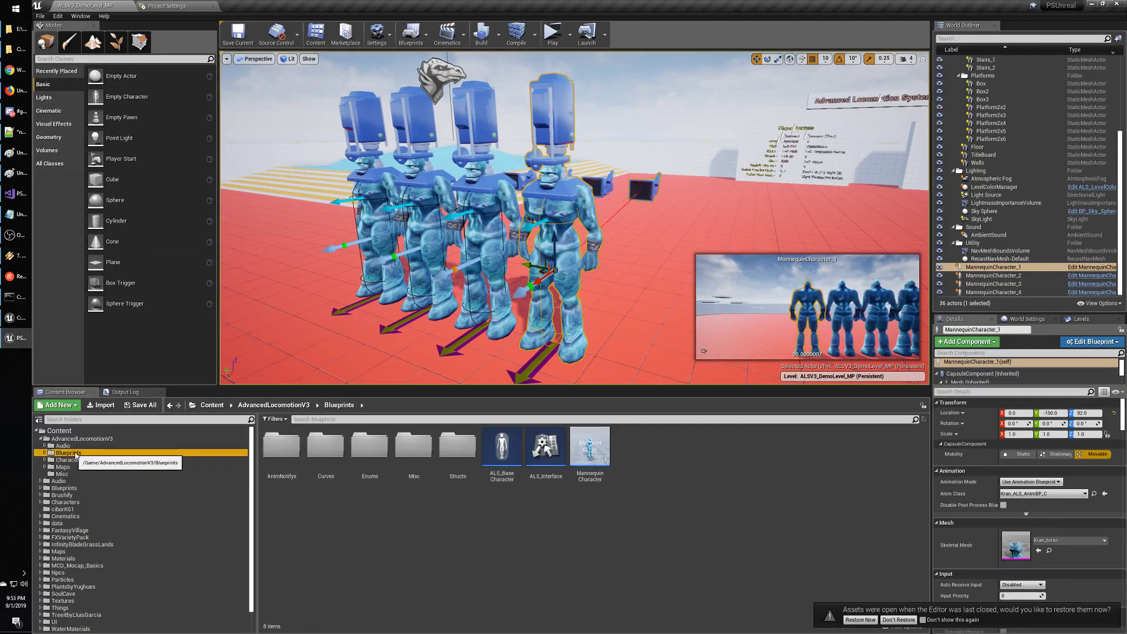
click(593, 447)
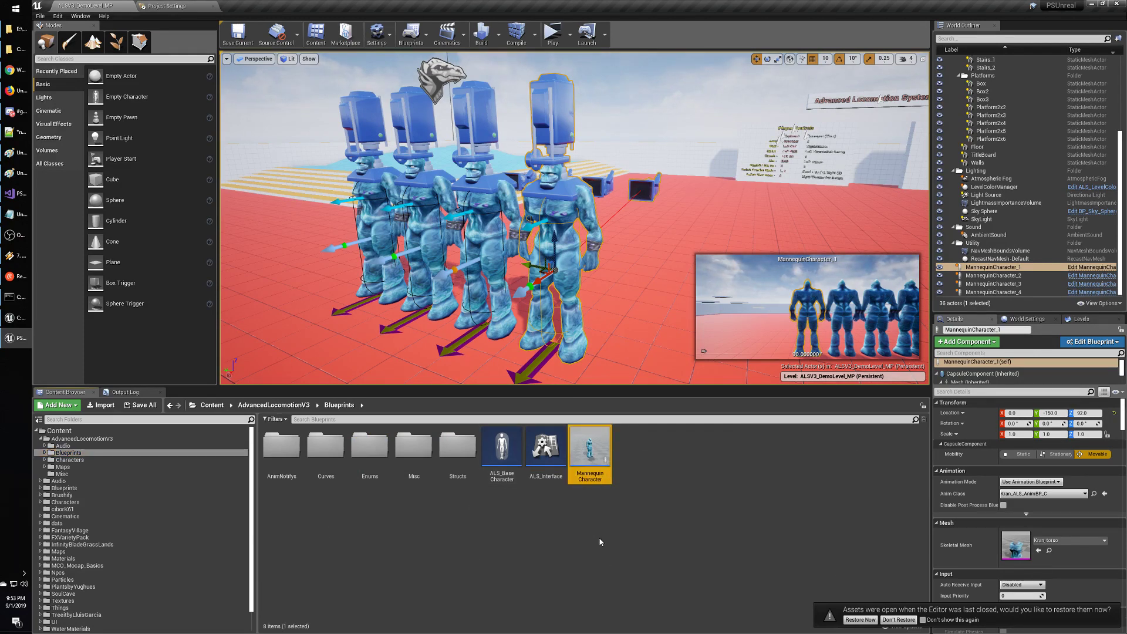
double_click(69, 502)
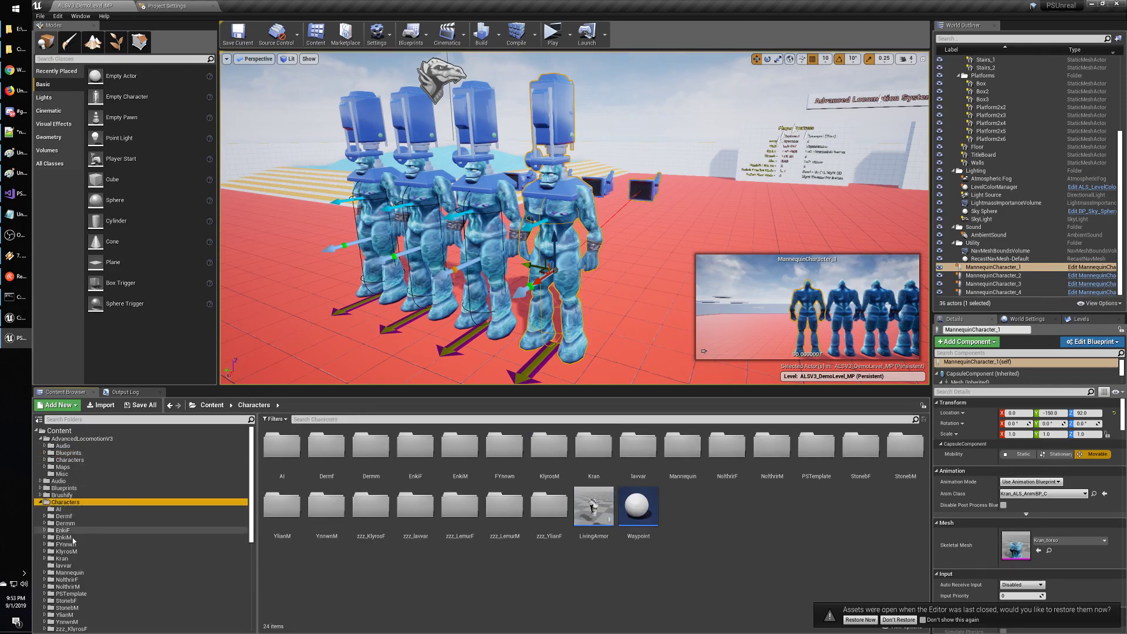
click(69, 559)
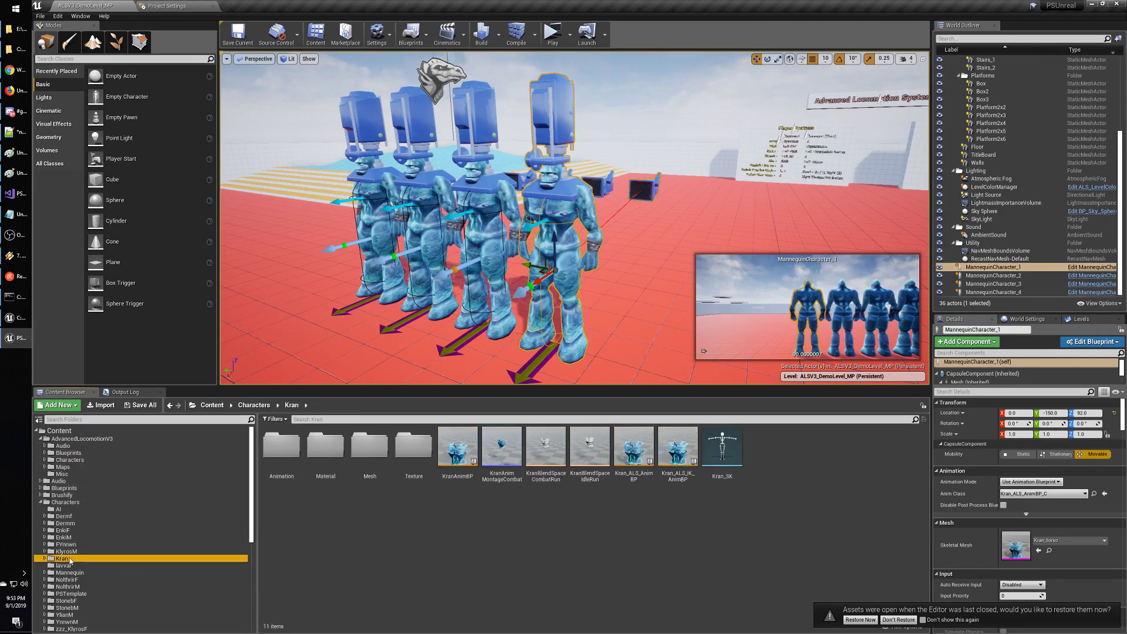
click(605, 537)
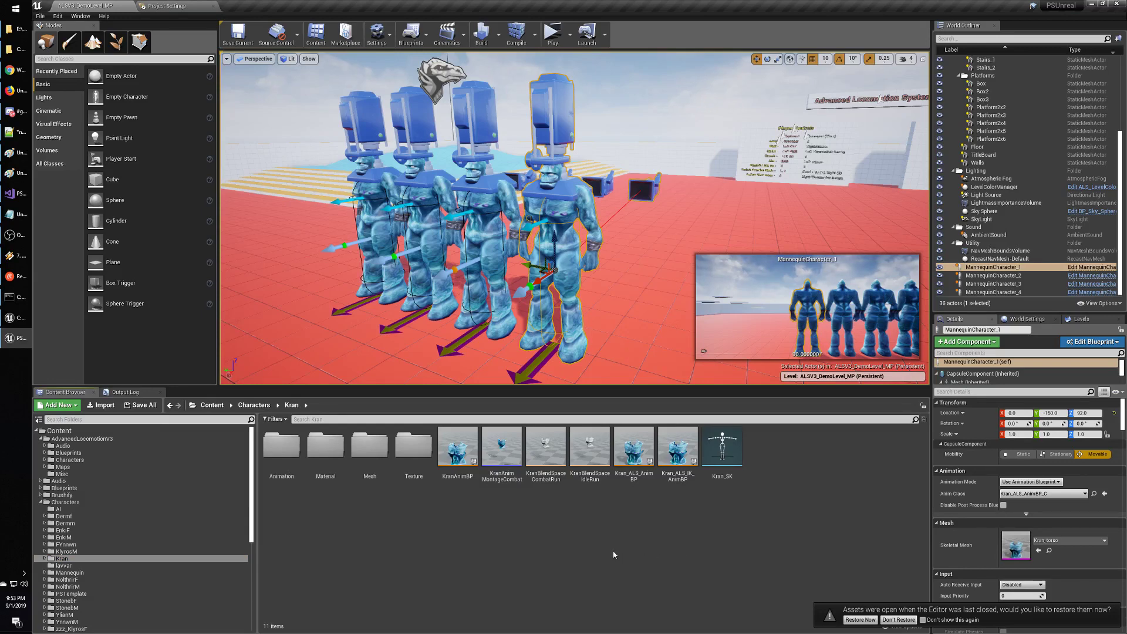
Open the MannequinCharacter blueprint from AdvancedLocomotionV3/Blueprints and examine the Set Master Pose Component nodes in its Construction Script.
click(70, 453)
double_click(590, 449)
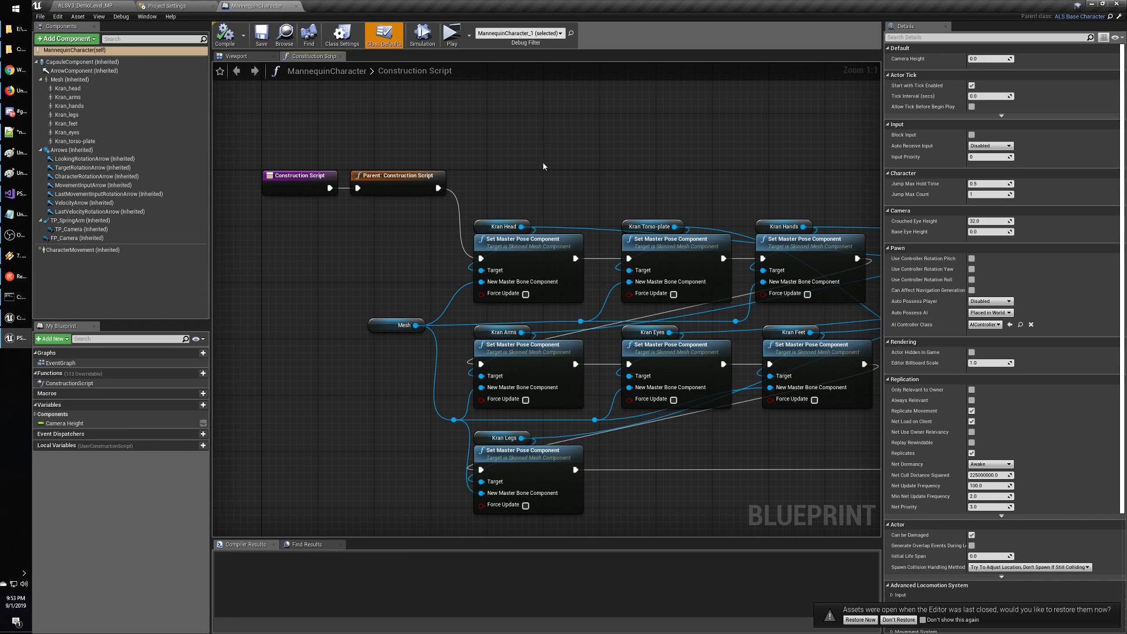
right_drag(542, 161, 523, 152)
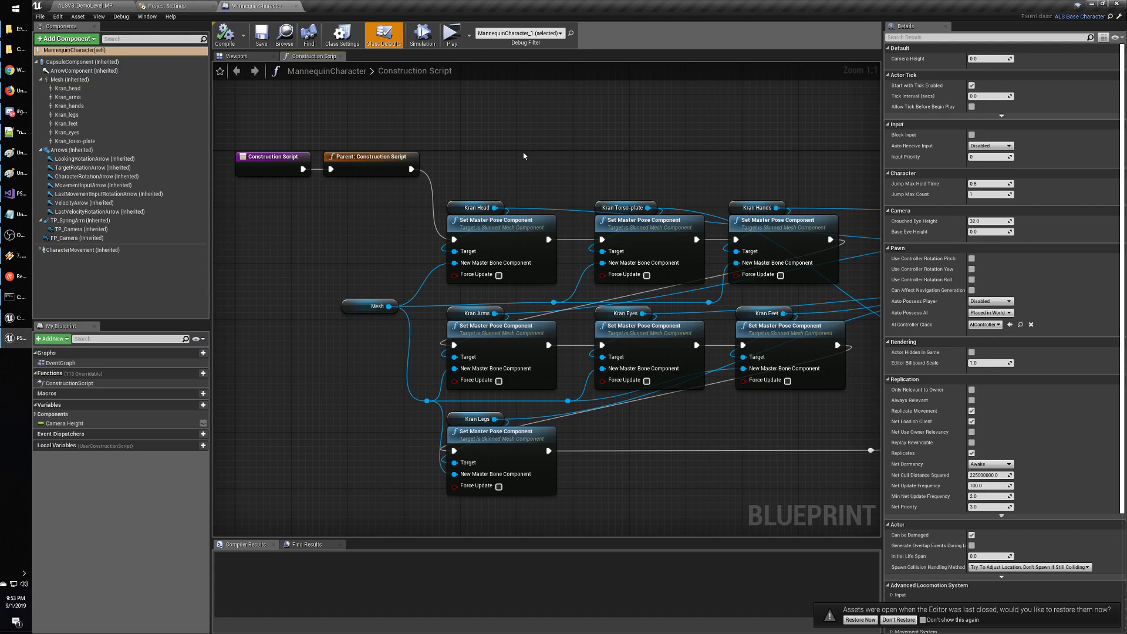
Show MannequinCharacter's 3D preview and inspect the Kran_arms, Kran_hands and Kran_legs components one by one.
click(237, 56)
click(476, 253)
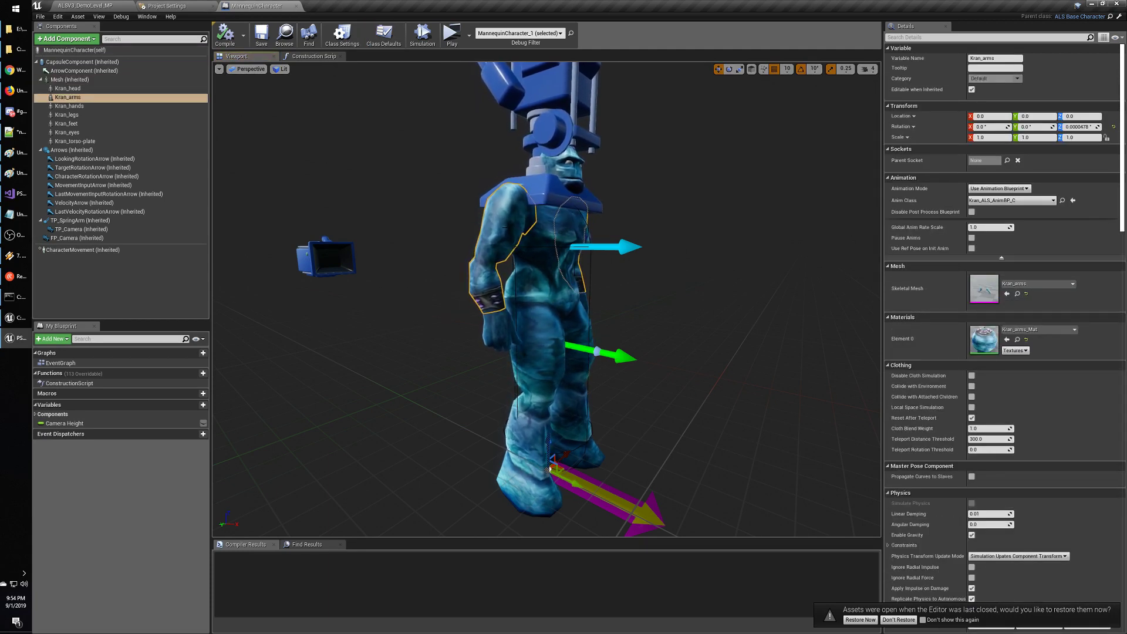
click(70, 105)
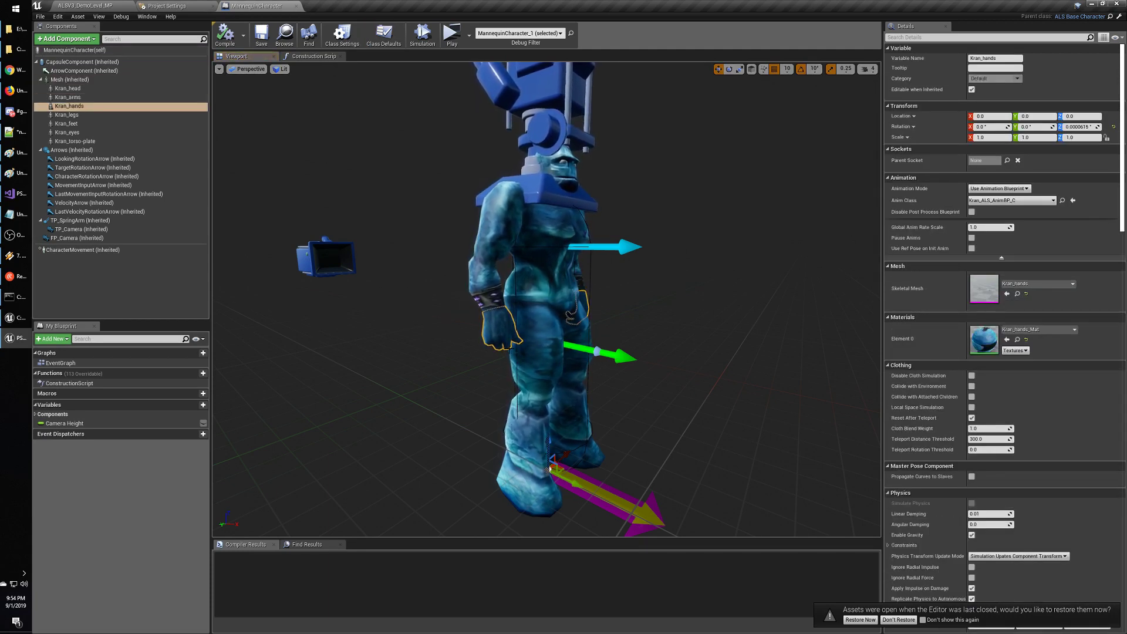
click(66, 115)
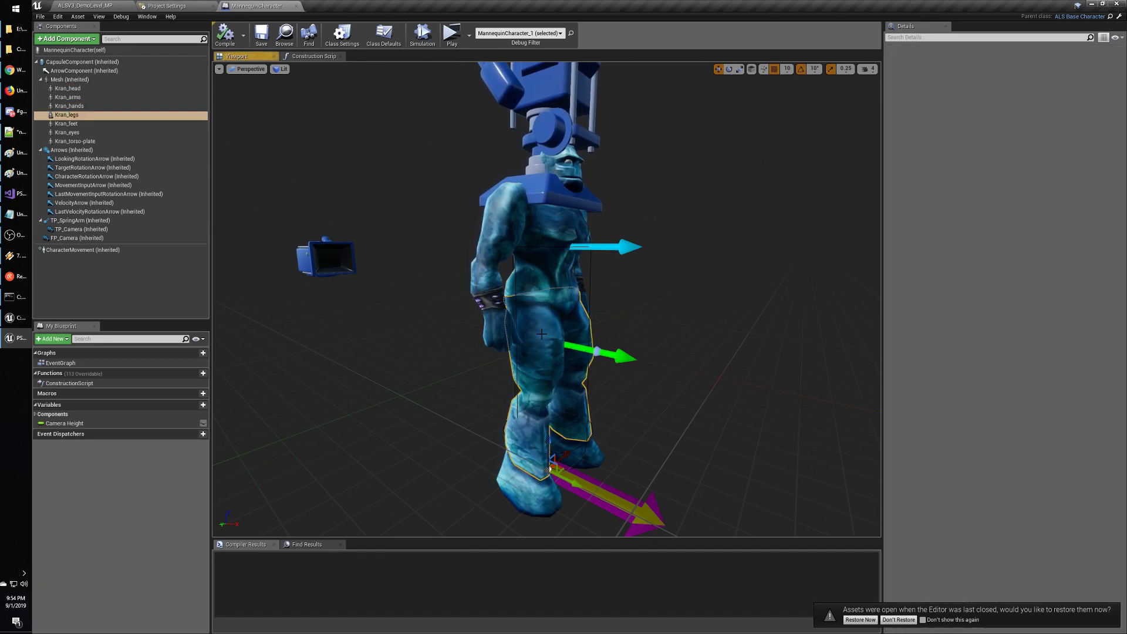
Switch to the Working with Modular Characters documentation in Chrome and review its title, introduction and Master Pose Component section.
click(16, 70)
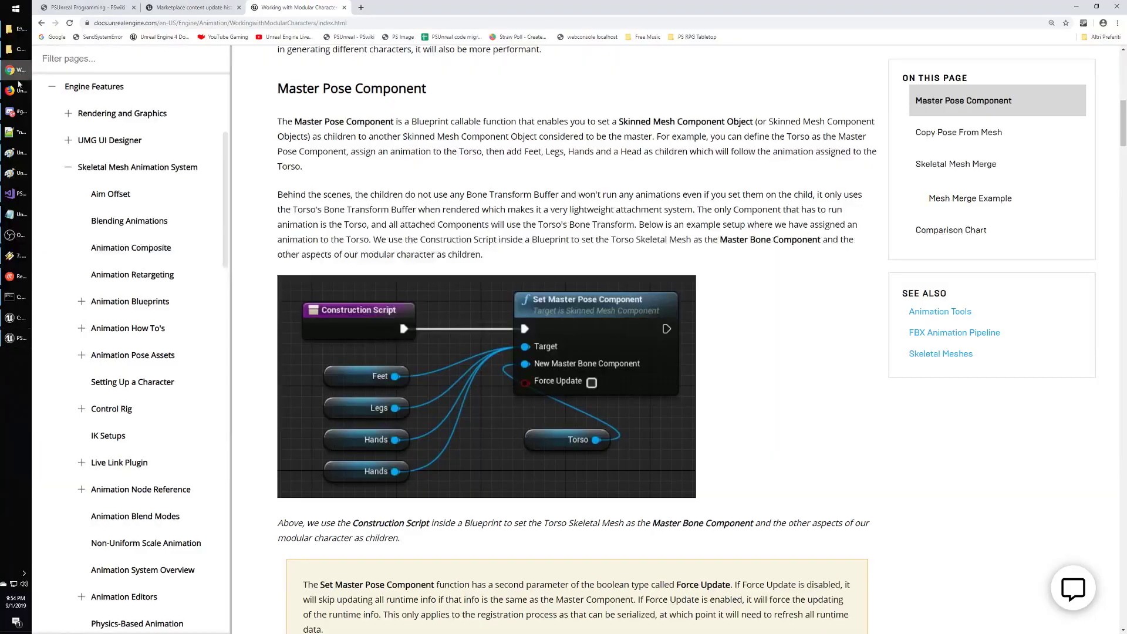
scroll(749, 346, up, 4)
scroll(754, 362, up, 5)
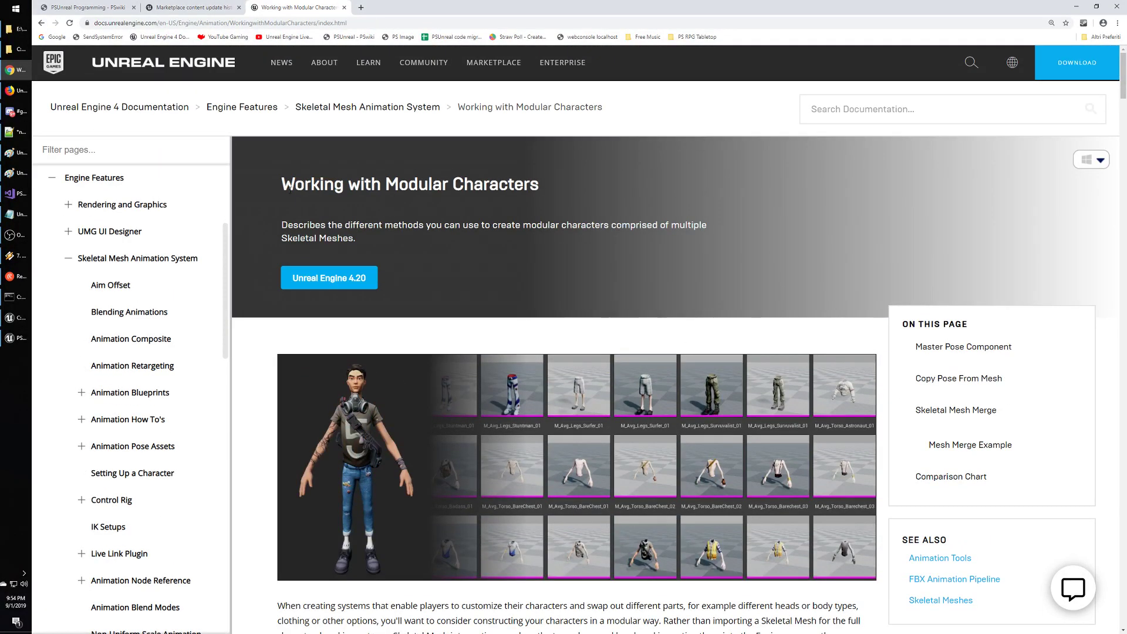
triple_click(539, 184)
click(539, 183)
scroll(569, 275, down, 8)
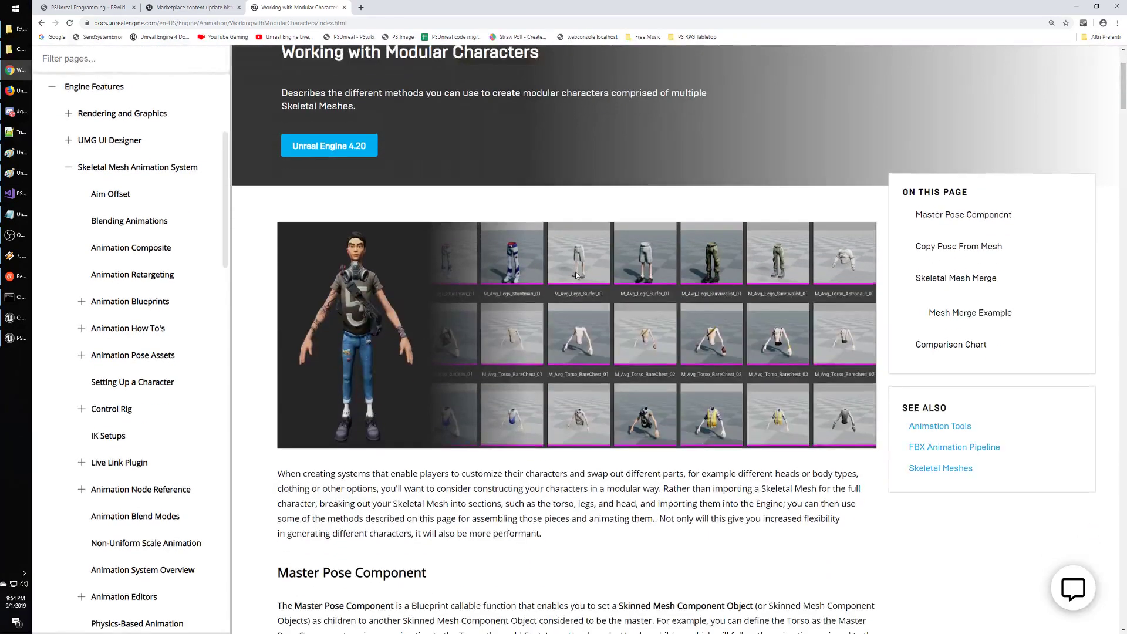
scroll(536, 247, down, 2)
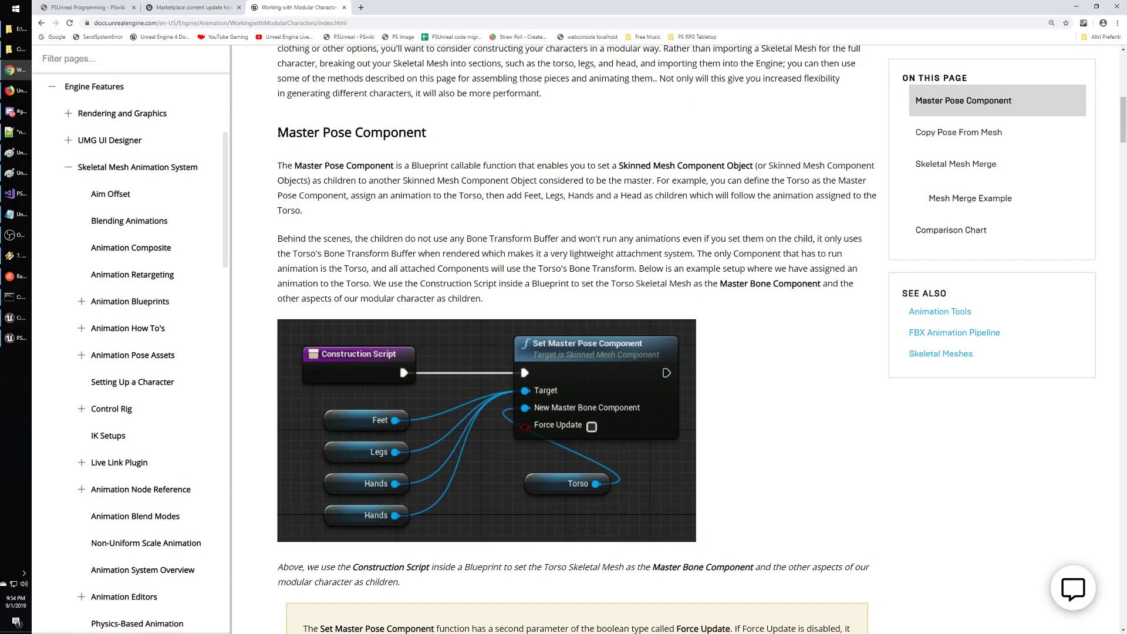
Highlight the Master Pose Component heading and mark the example Construction Script graph while reading the section.
drag(277, 133, 452, 138)
click(513, 194)
drag(444, 307, 536, 354)
click(545, 299)
Switch to the Kran skeleton overlay screenshot in Paint for comparison with the documentation.
key(alt+Tab)
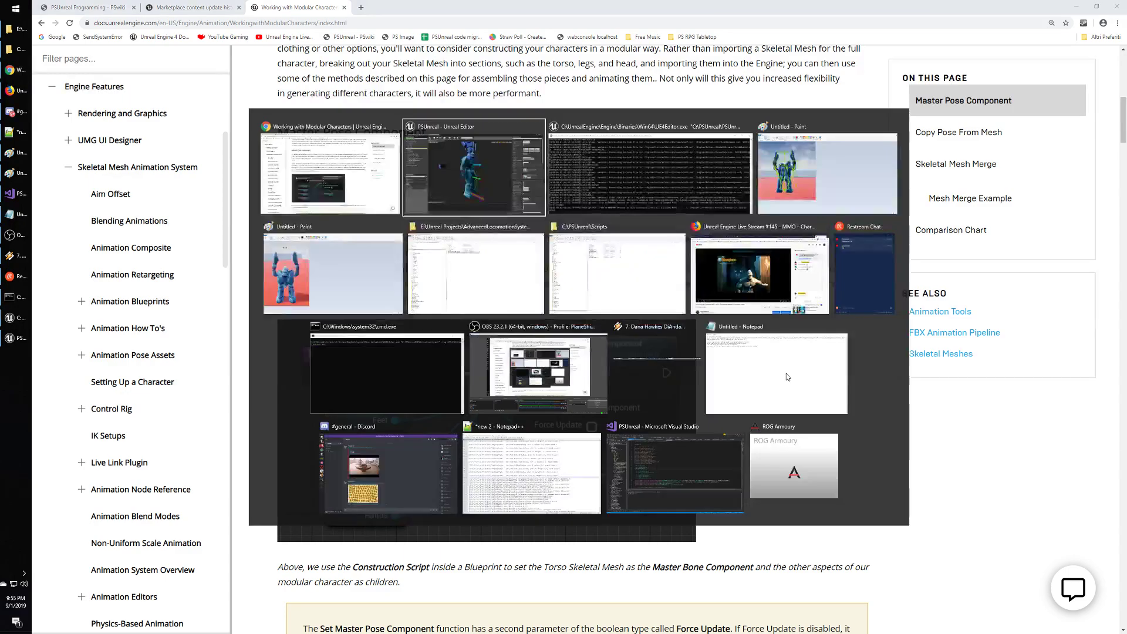
key(alt+Tab)
key(Tab)
key(Tab)
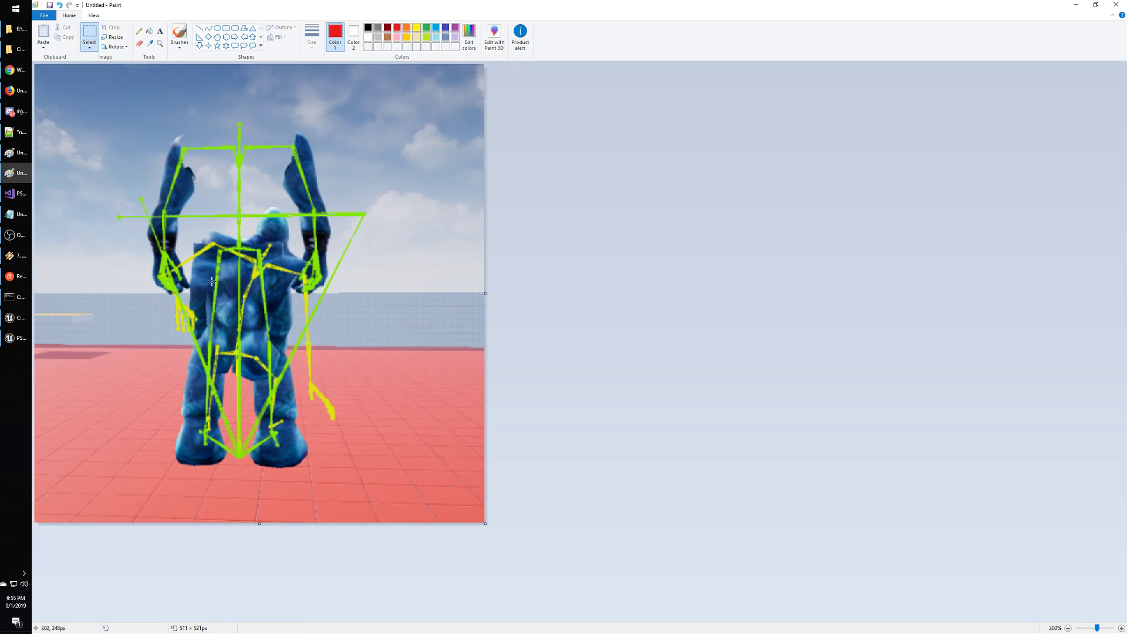
Return to PSUnreal, play ALSV3_DemoLevel_MP in a new window and move the Kran character back and forth.
click(11, 338)
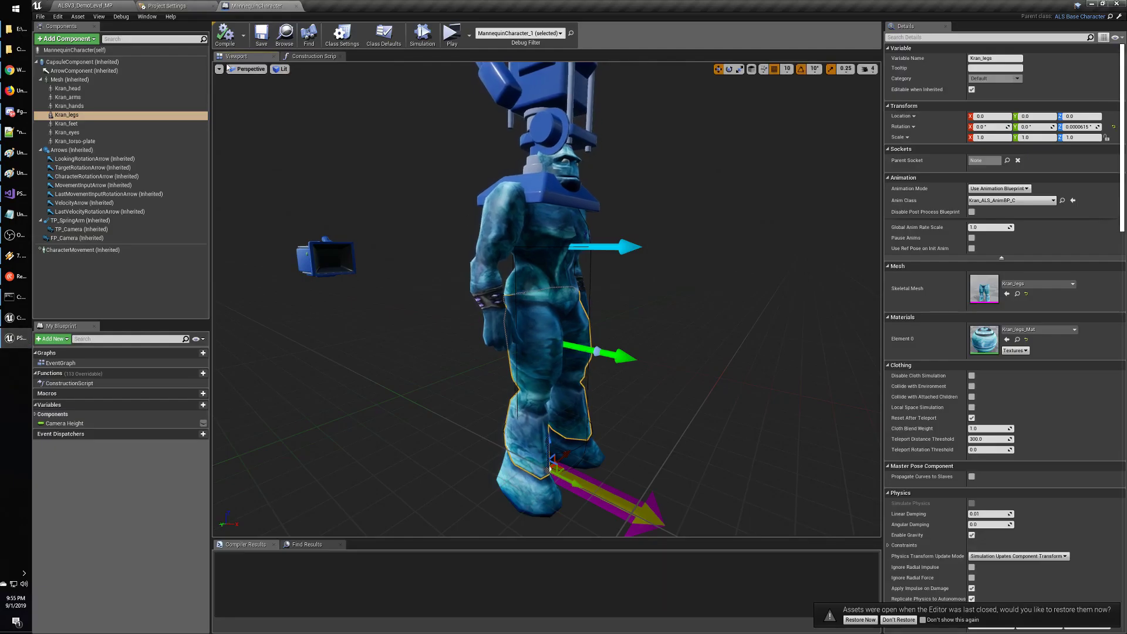
click(104, 5)
click(552, 33)
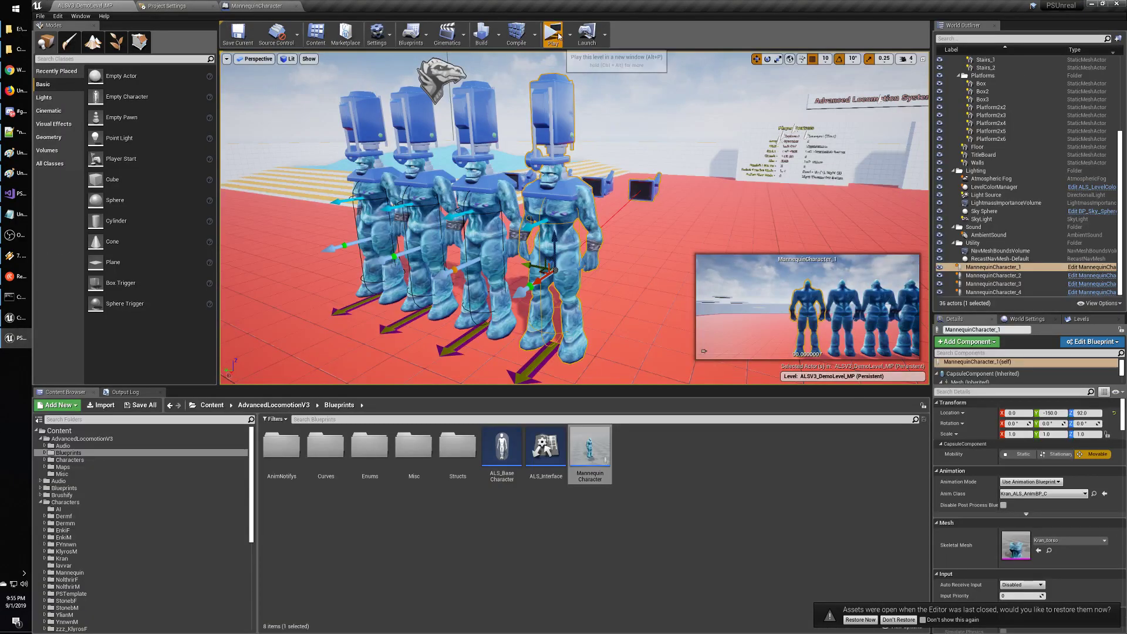
click(833, 157)
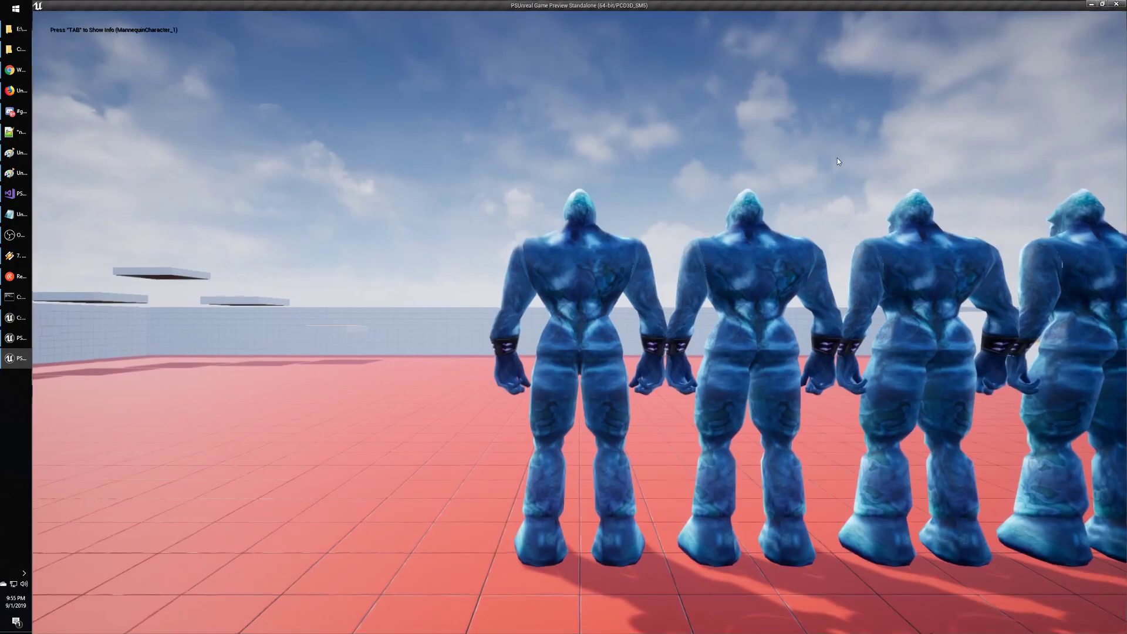
key(w)
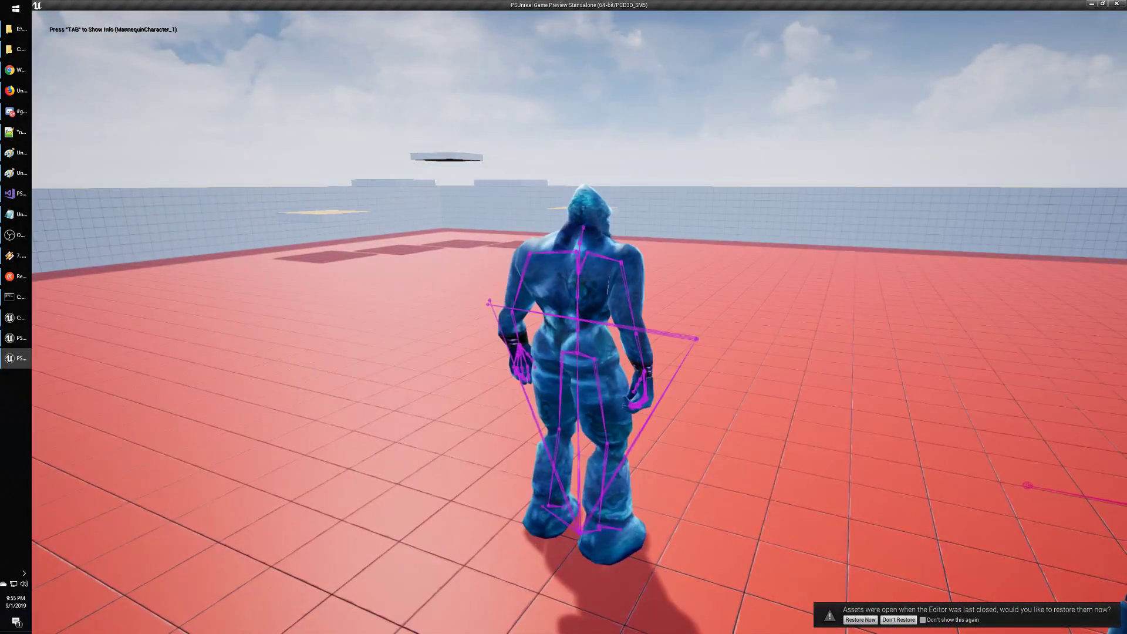
key(s)
key(w)
key(s)
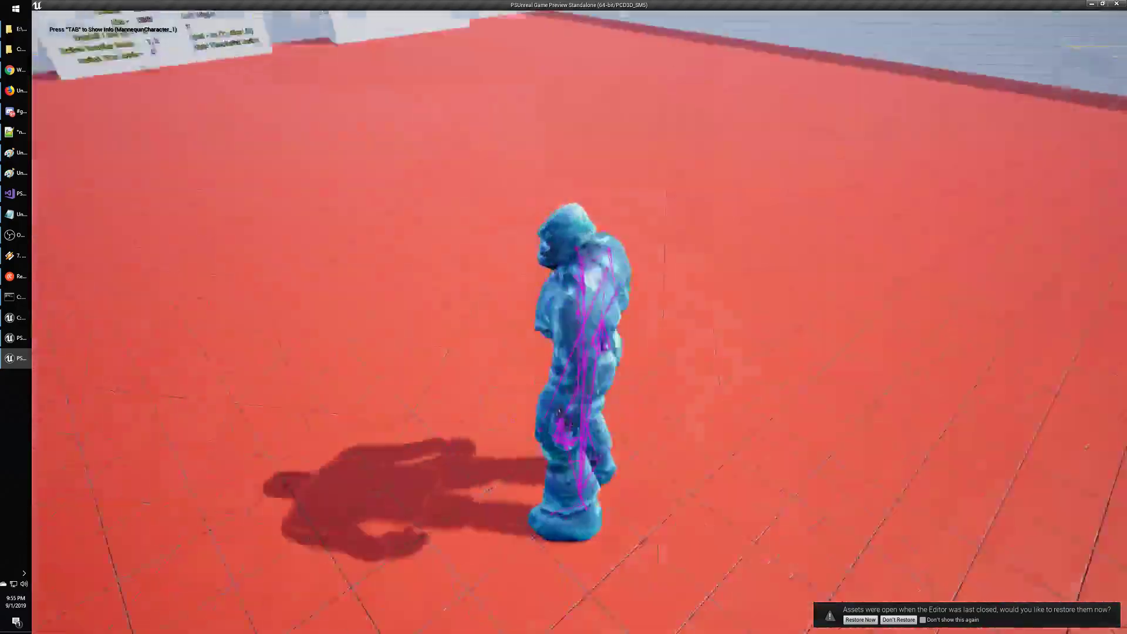
Test the Kran character's crouch, stand-up and jump animations in the game preview.
key(c)
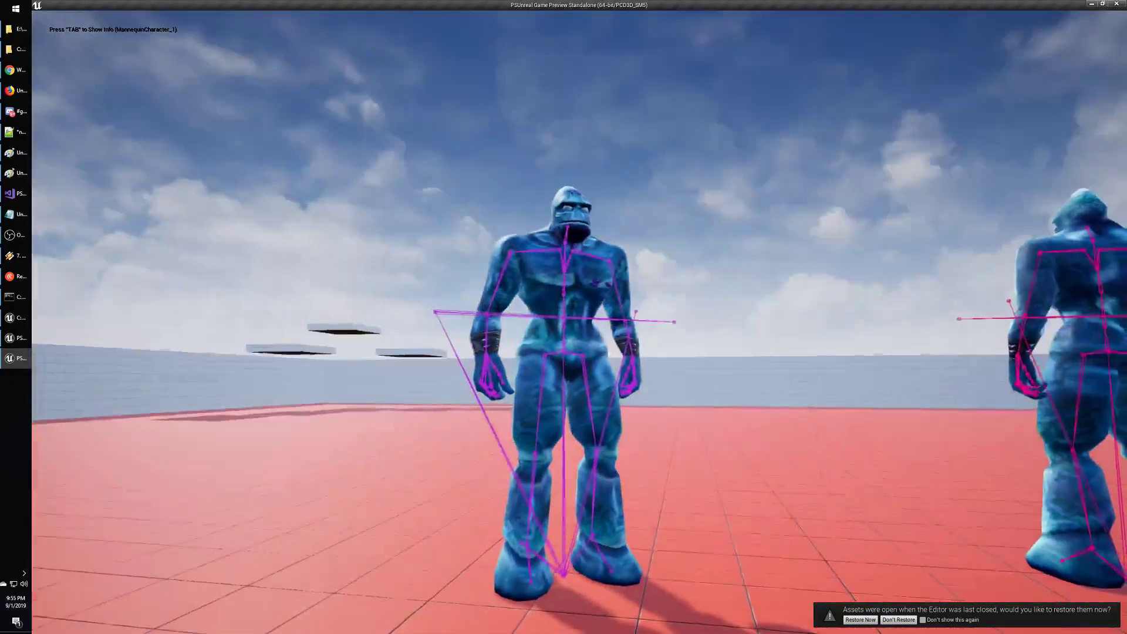
key(c)
key(c)
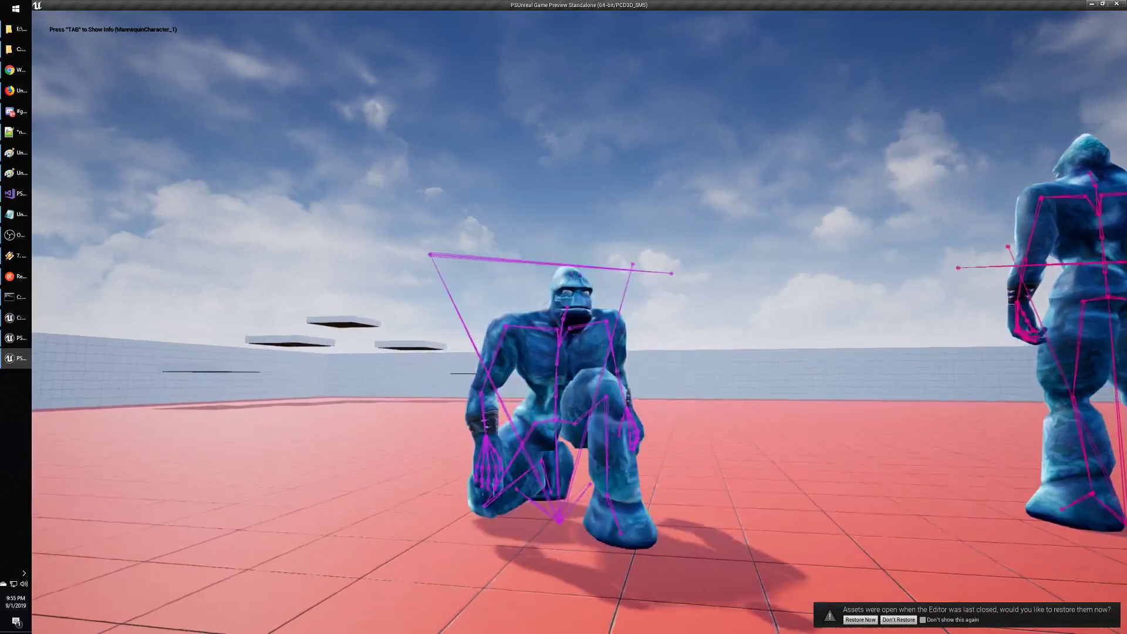
key(c)
key(space)
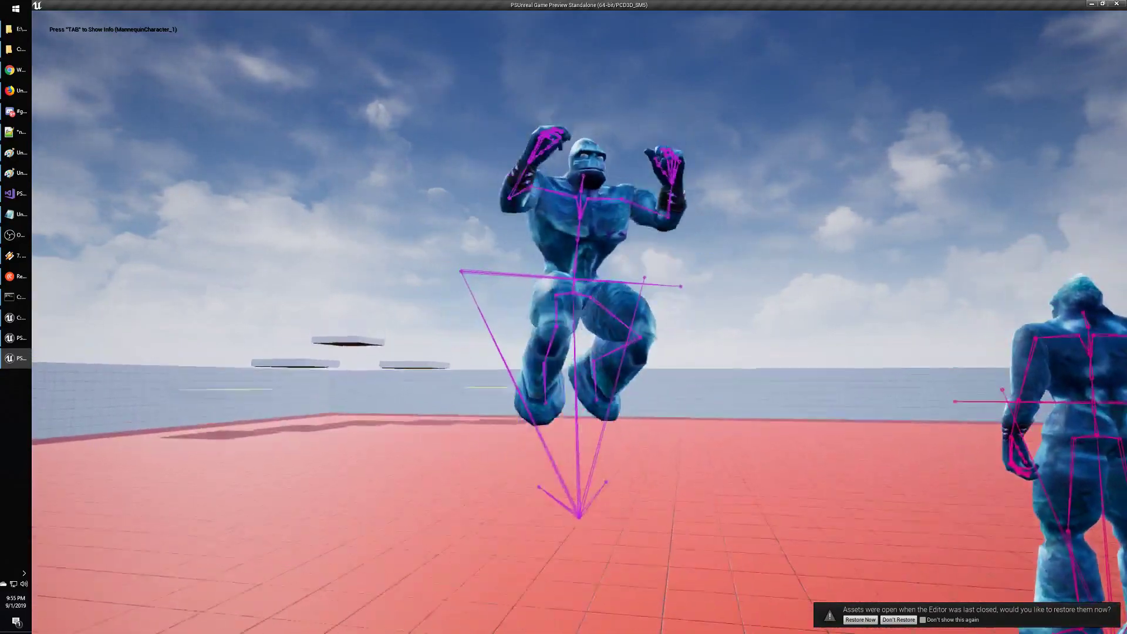
key(c)
key(c)
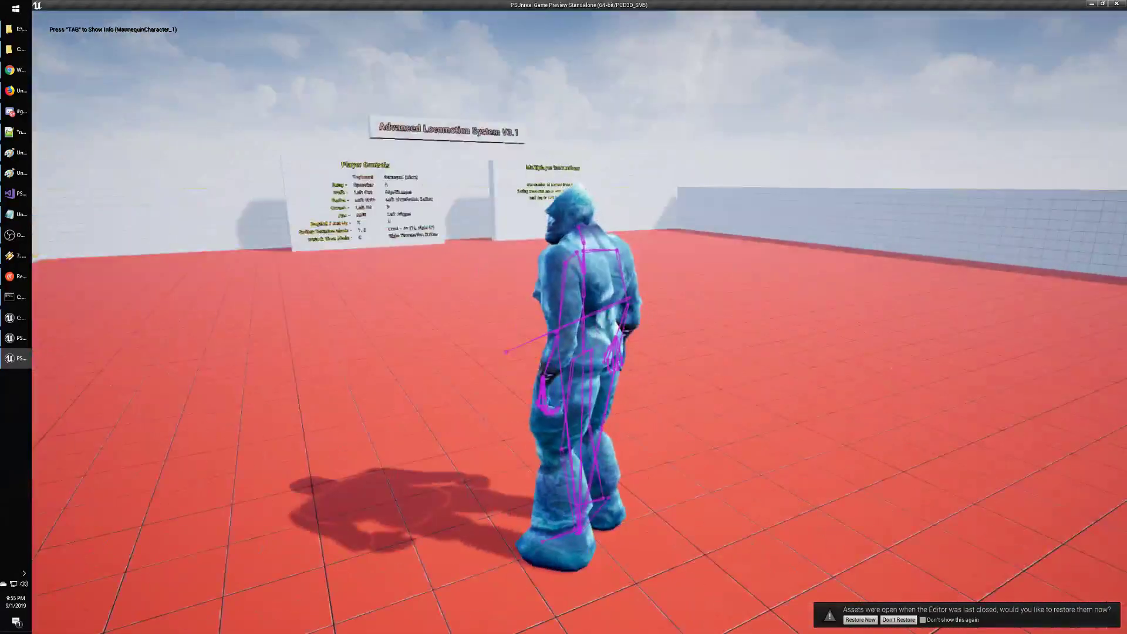
Stop the game preview, recheck the skeleton screenshot in Paint and switch to the Master Pose Component documentation in Chrome.
key(Escape)
key(alt+Tab)
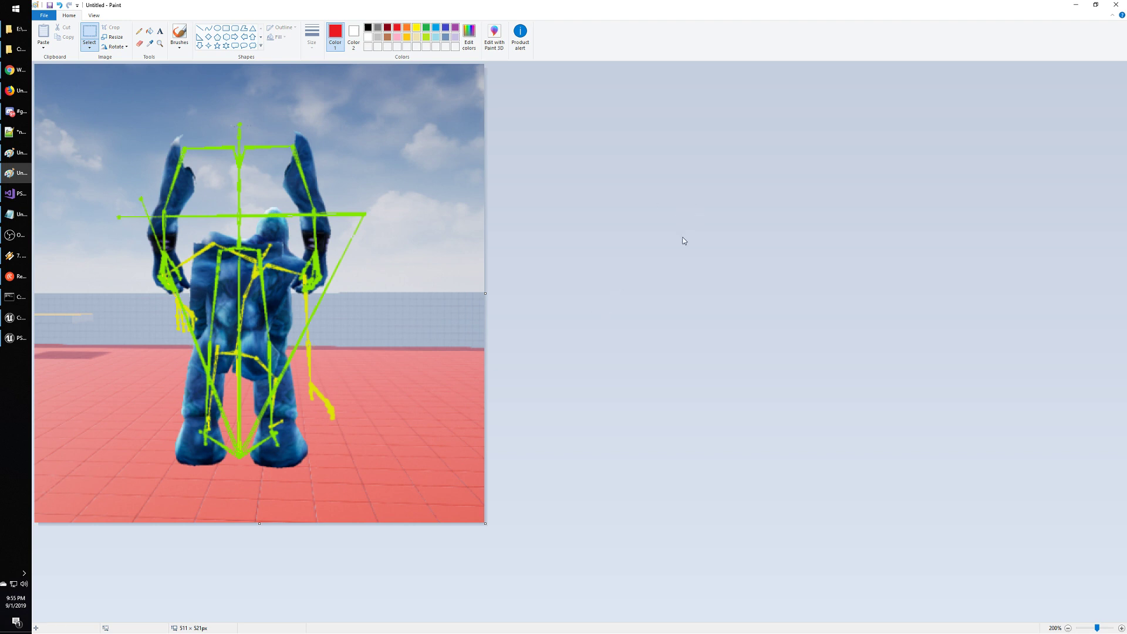
key(alt+Tab)
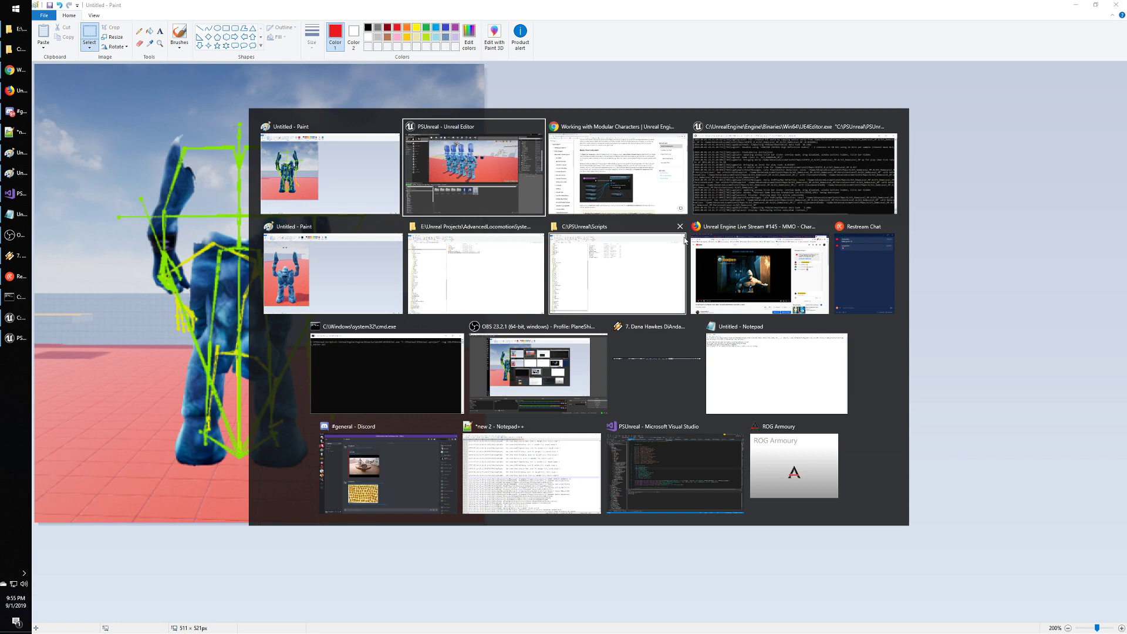
key(alt+Tab)
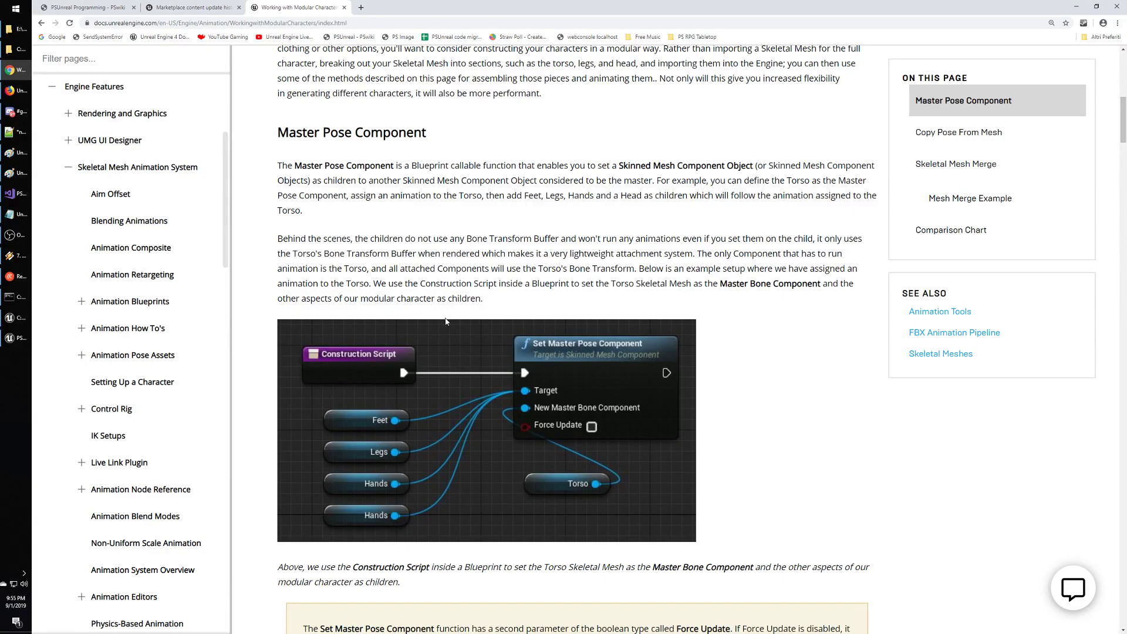
Examine the Set Master Pose Component blueprint example in the modular characters documentation.
drag(445, 318, 679, 412)
click(522, 202)
drag(556, 305, 826, 406)
click(744, 355)
drag(745, 354, 731, 374)
click(779, 387)
Open the documentation site's feedback forum thread and go to the latest posts on page 7.
click(1057, 586)
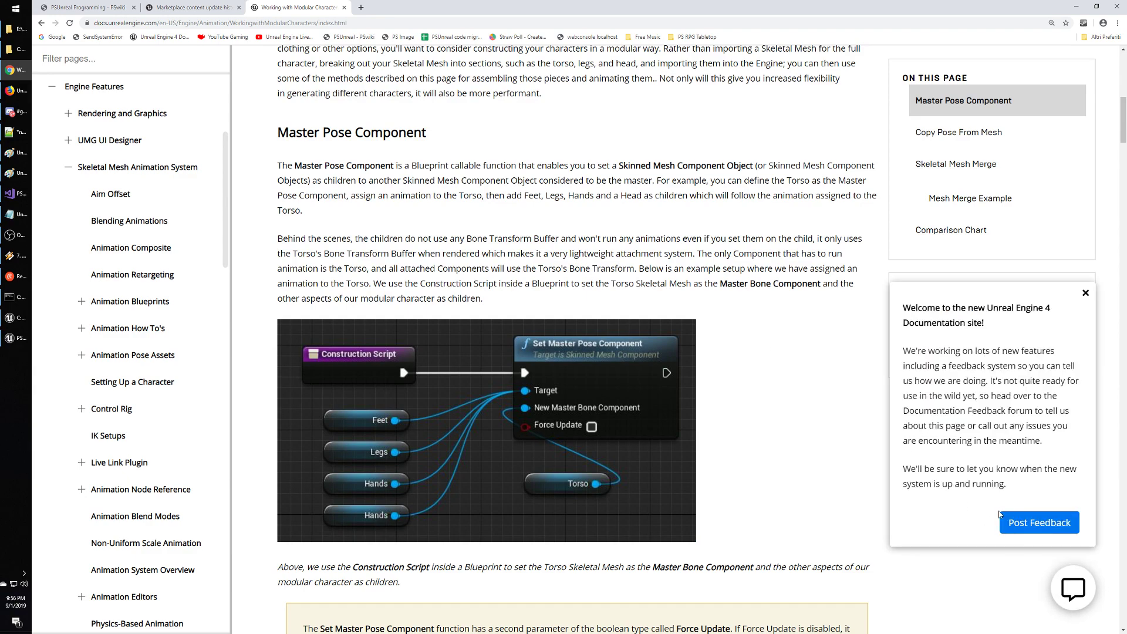
click(1039, 523)
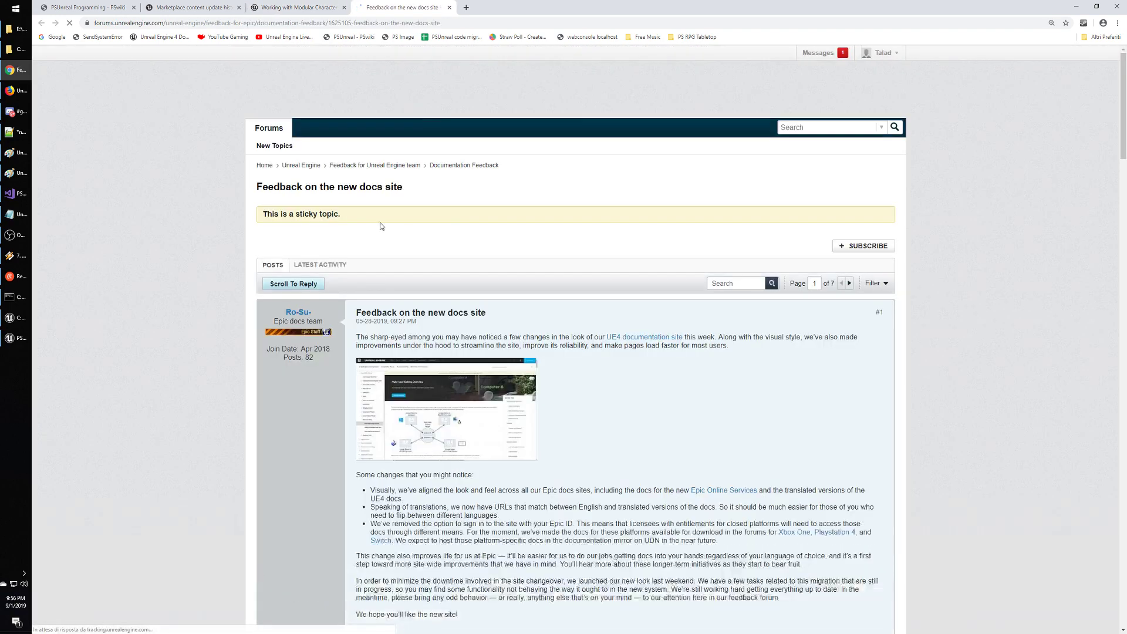
scroll(648, 418, down, 15)
scroll(650, 419, down, 20)
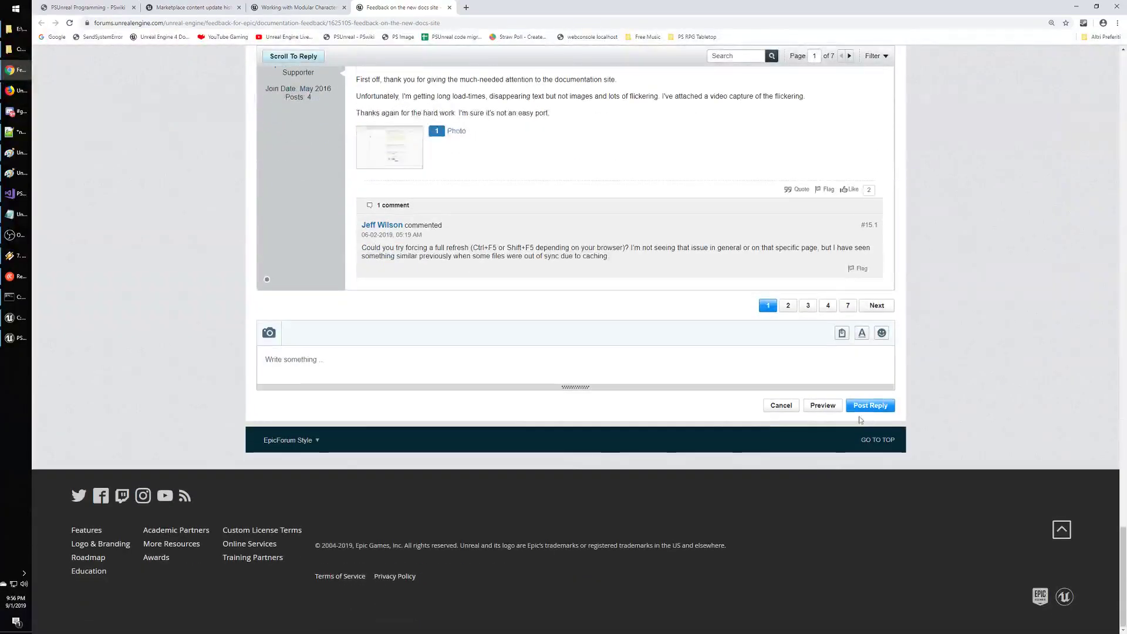
click(849, 306)
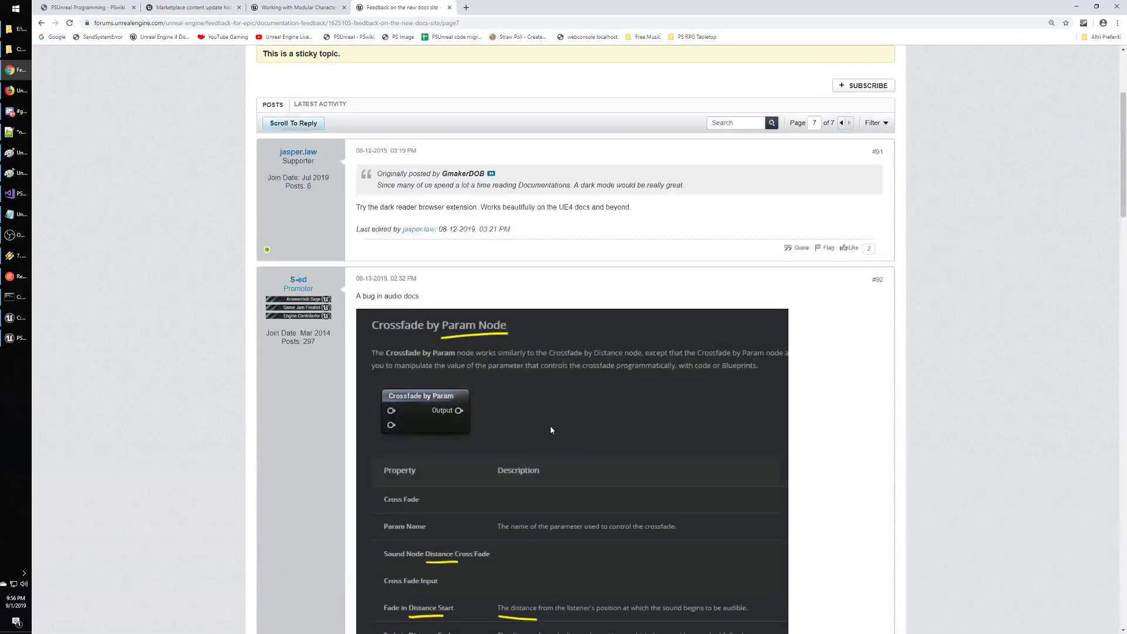
scroll(550, 426, down, 15)
scroll(551, 425, down, 15)
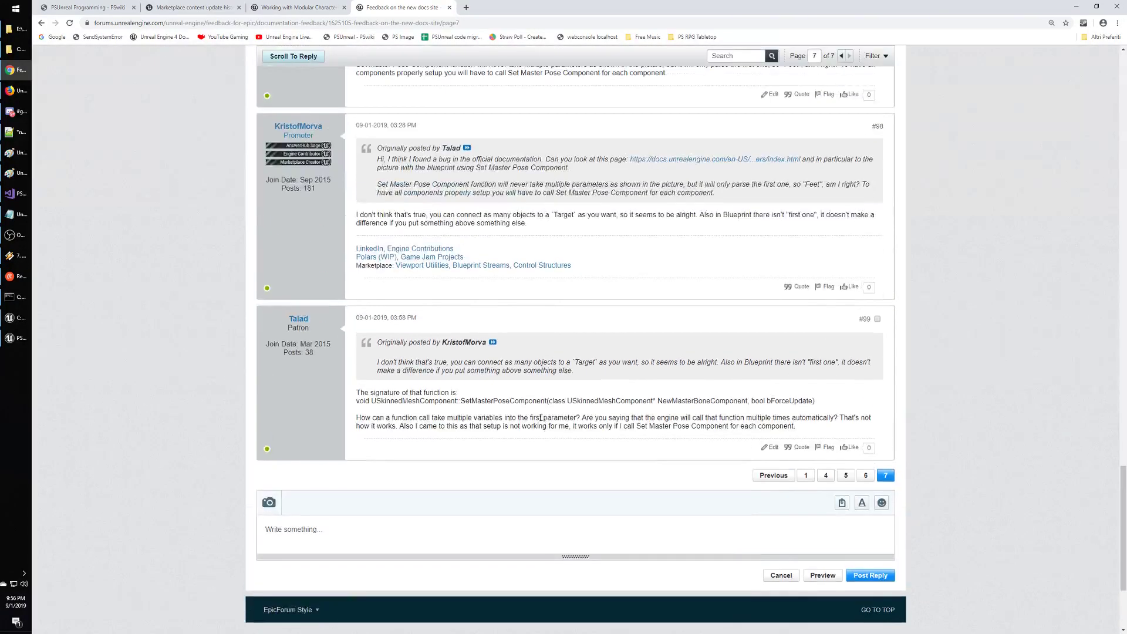
Review the forum posts discussing whether Set Master Pose Component accepts multiple targets.
scroll(541, 418, up, 1)
scroll(499, 388, down, 1)
drag(295, 313, 590, 436)
click(546, 408)
scroll(478, 355, up, 4)
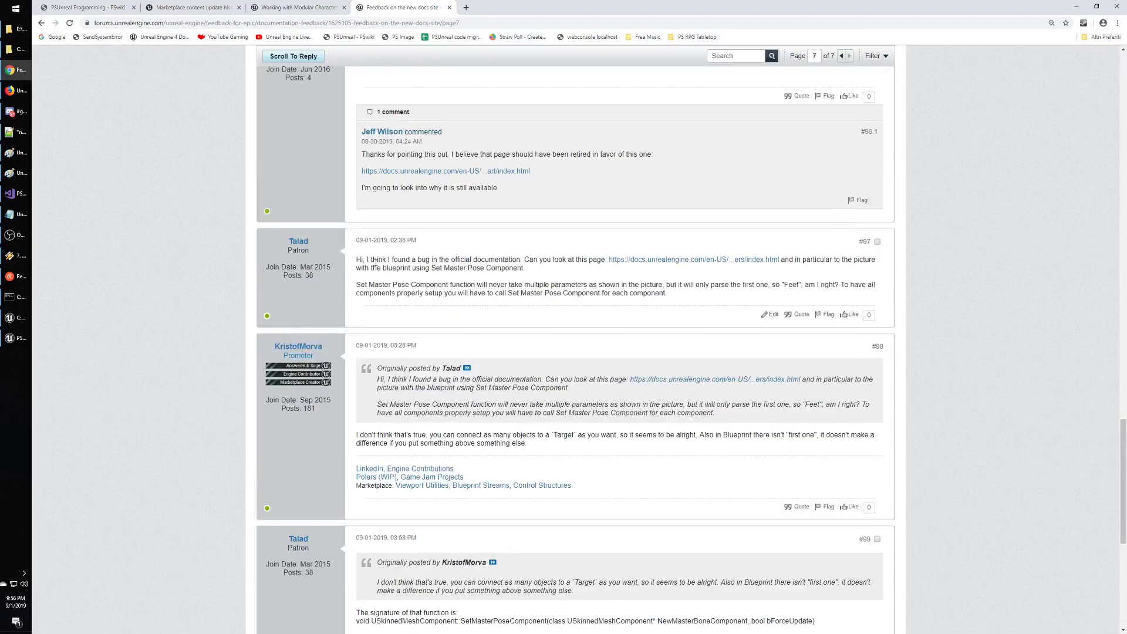
drag(375, 263, 669, 296)
click(488, 88)
Recheck the Master Pose Component documentation, then switch to PSUnreal and point out the MannequinCharacter blueprint in the Blueprints folder.
click(297, 7)
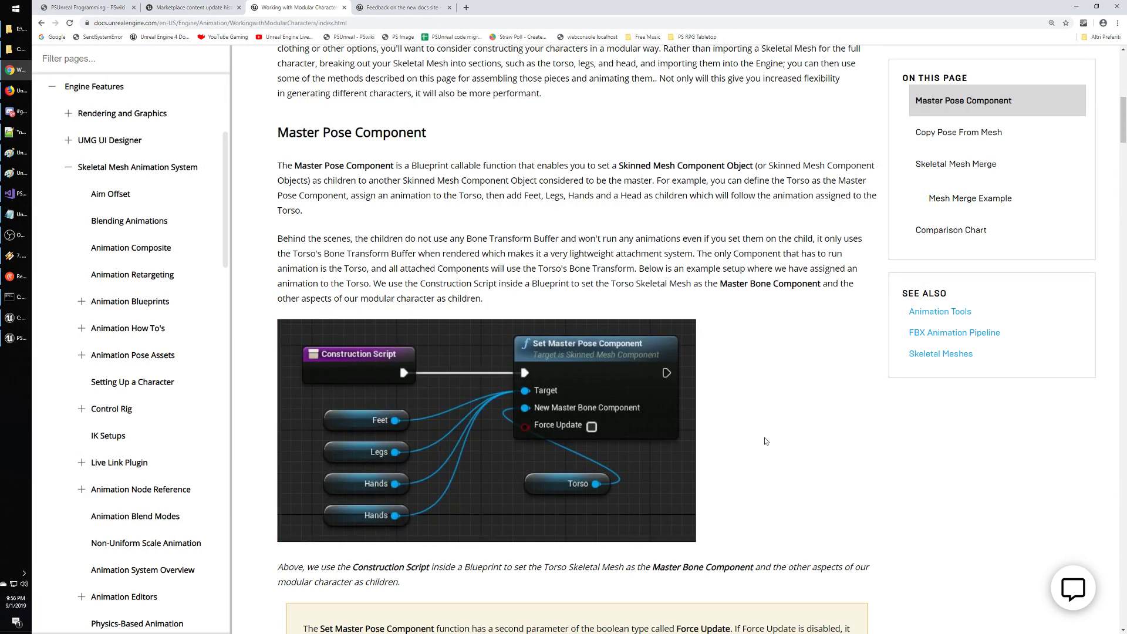
key(alt+Tab)
click(753, 454)
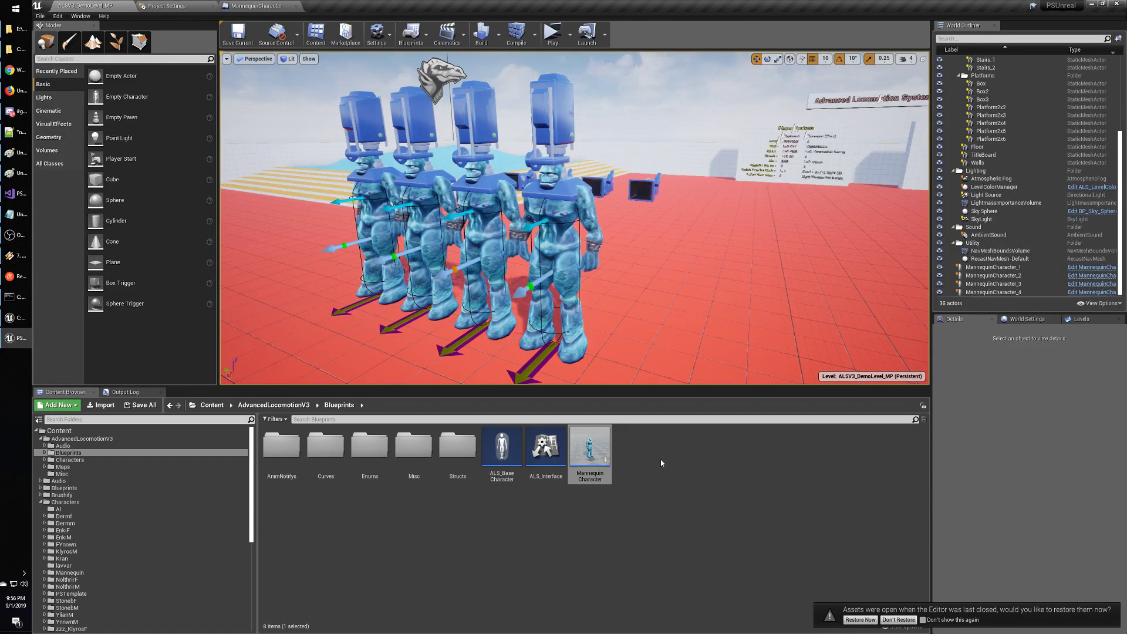
click(668, 477)
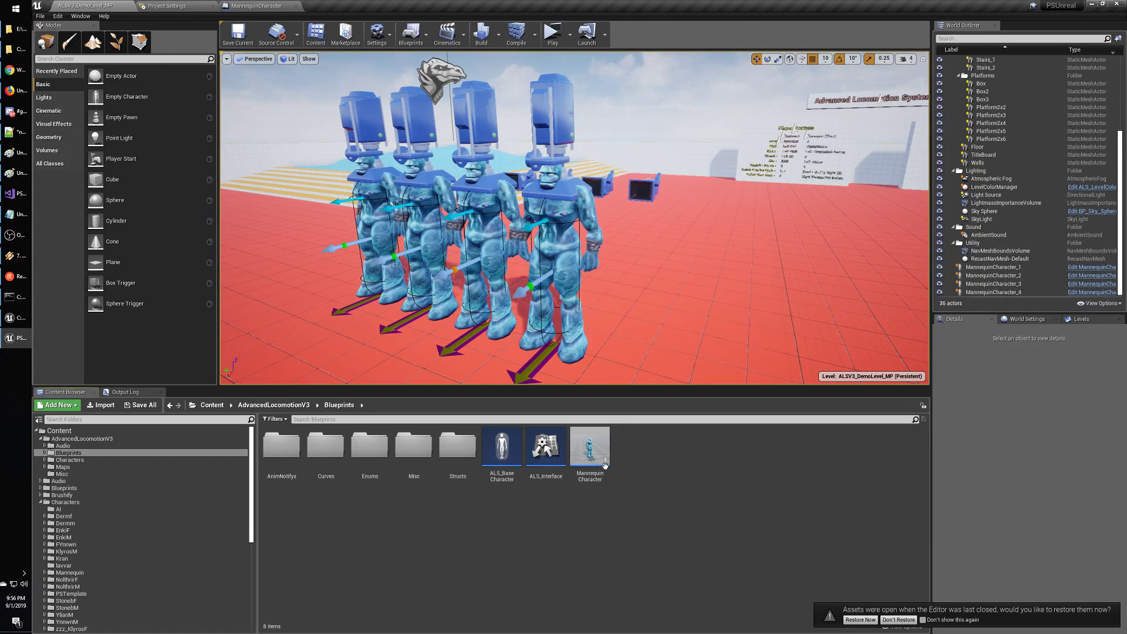
click(589, 454)
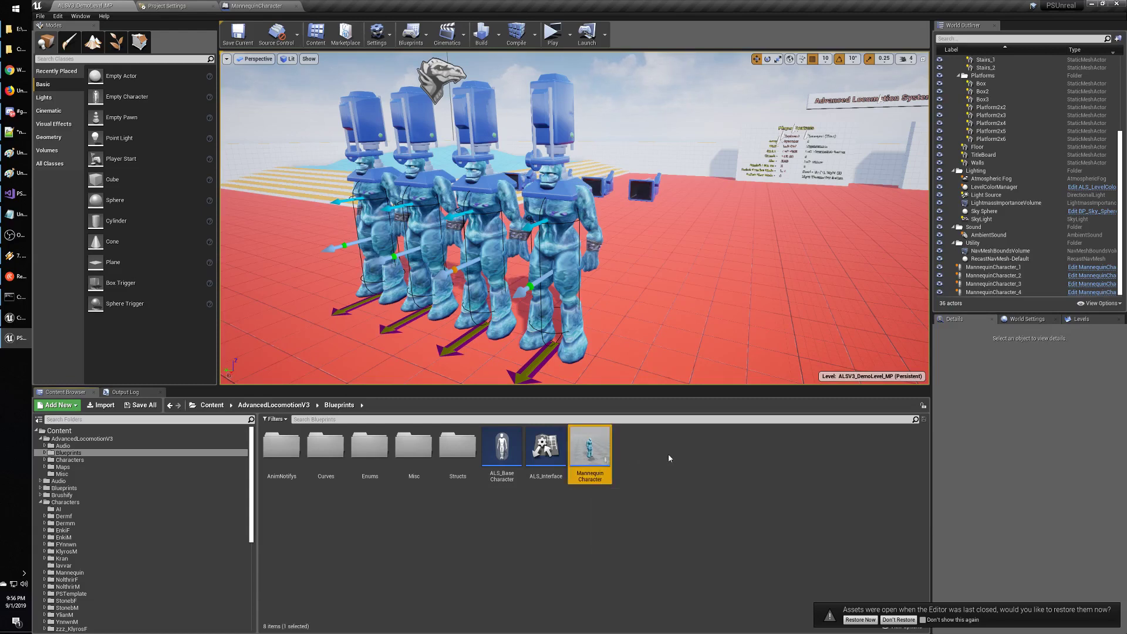
click(666, 461)
click(598, 459)
click(664, 461)
click(593, 455)
click(659, 462)
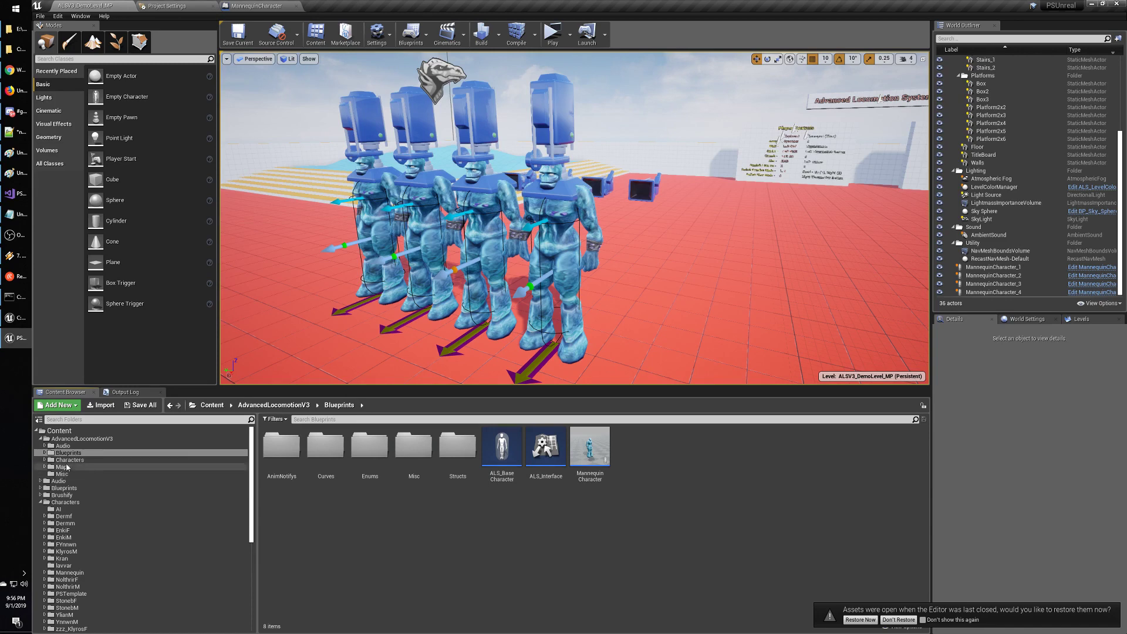
Compare the contents of the AdvancedLocomotionV3 folder and the project's Characters folder.
click(67, 440)
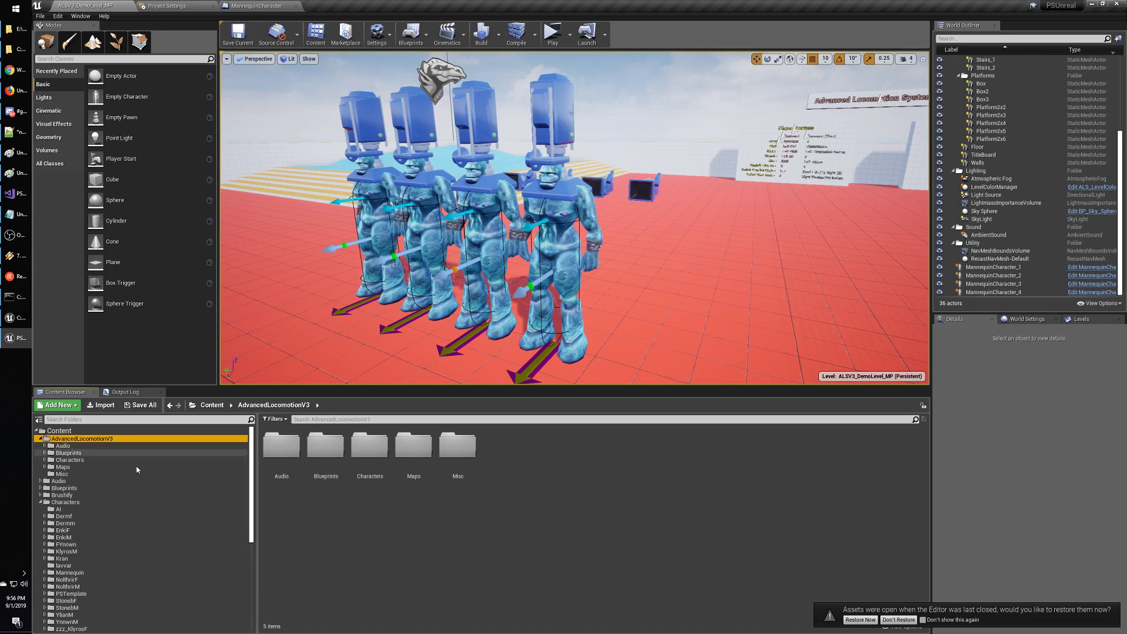
click(81, 503)
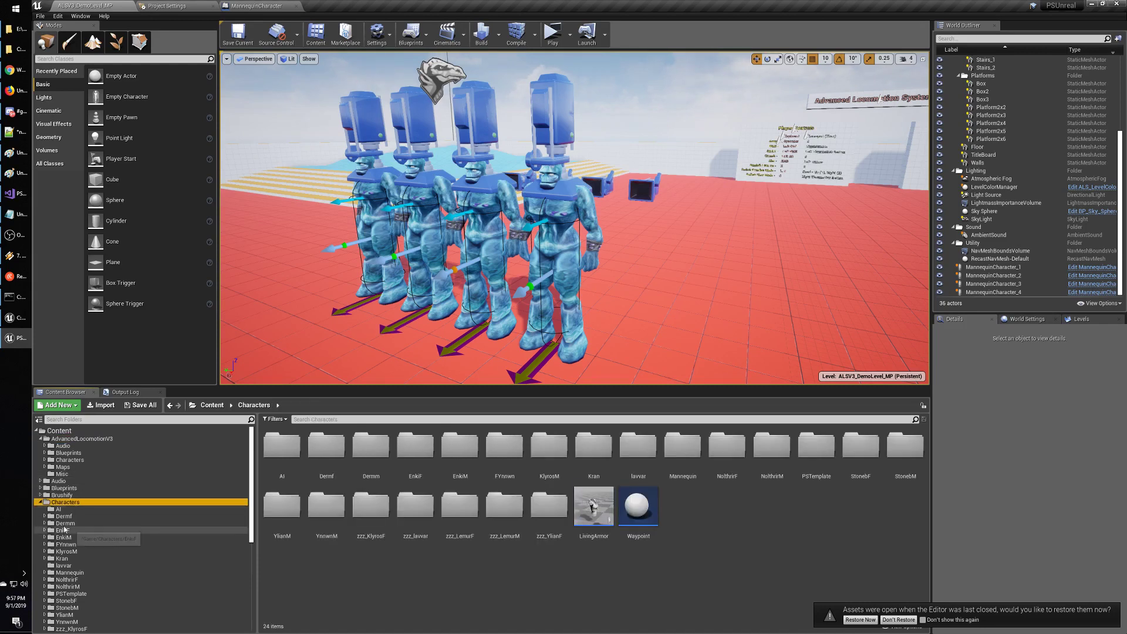
click(73, 439)
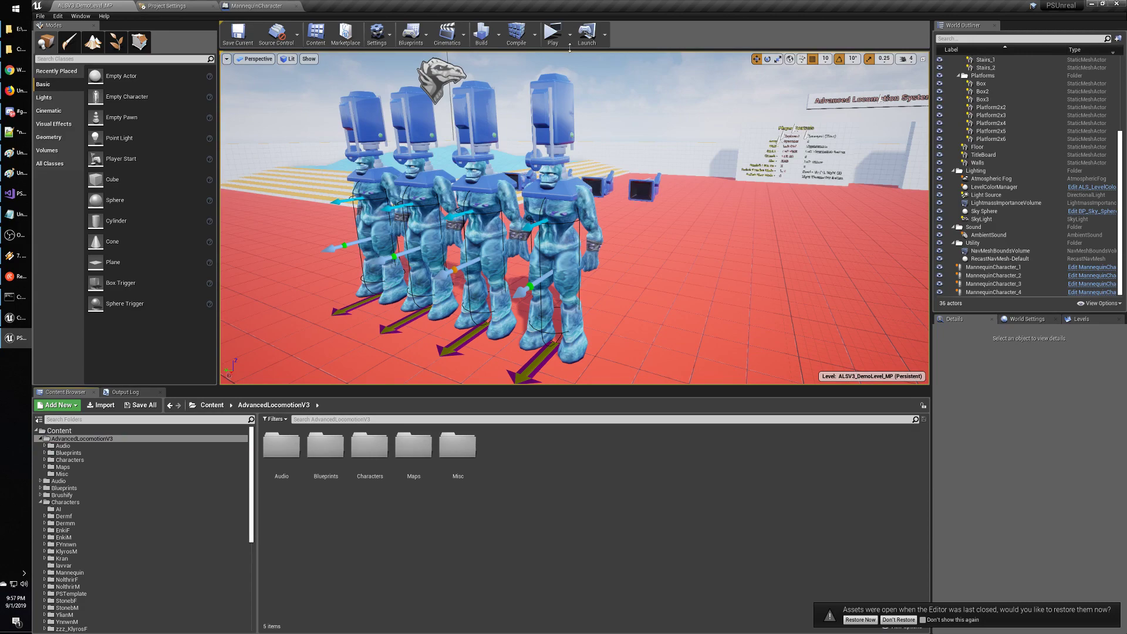
Play the demo level in a new window and test the Kran character's forward, backward and sideways movement.
click(554, 35)
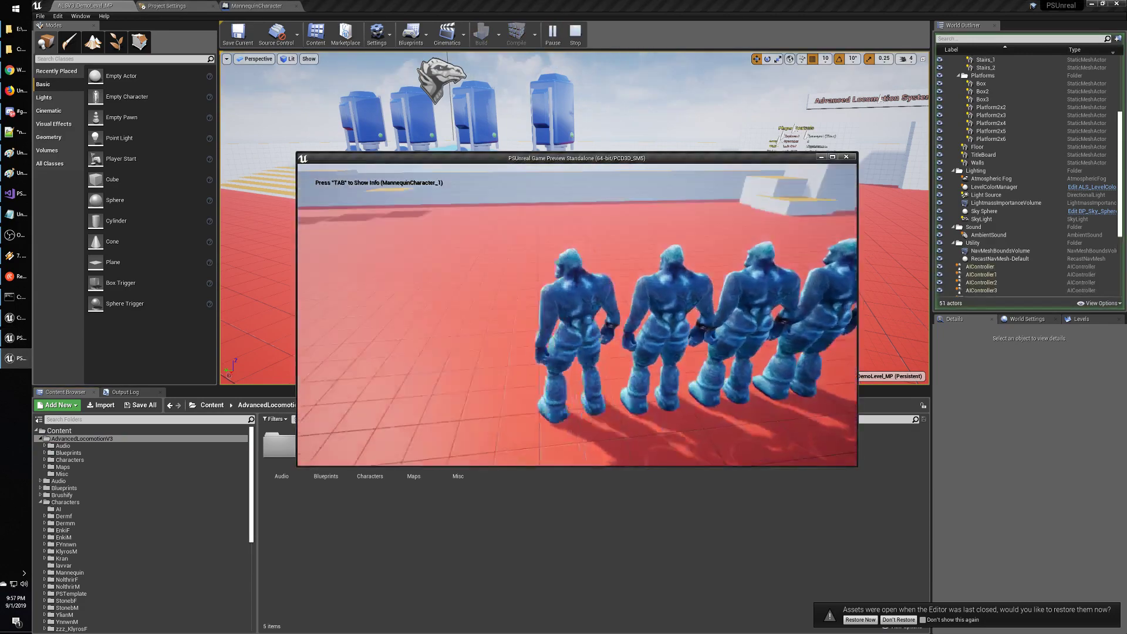
key(w)
key(s)
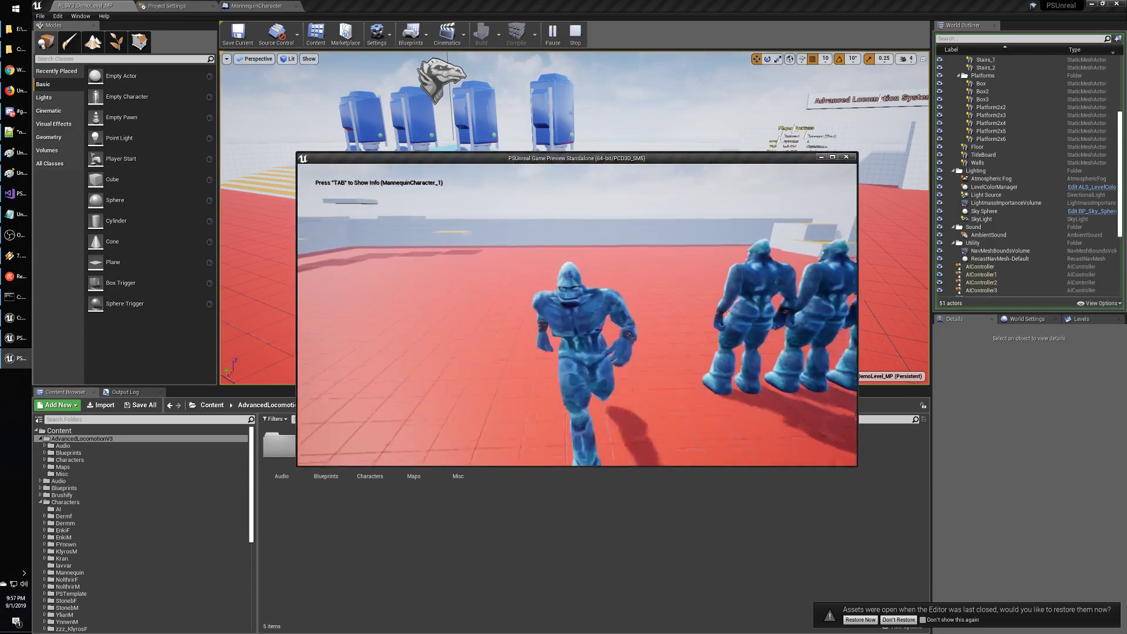
key(w)
key(s)
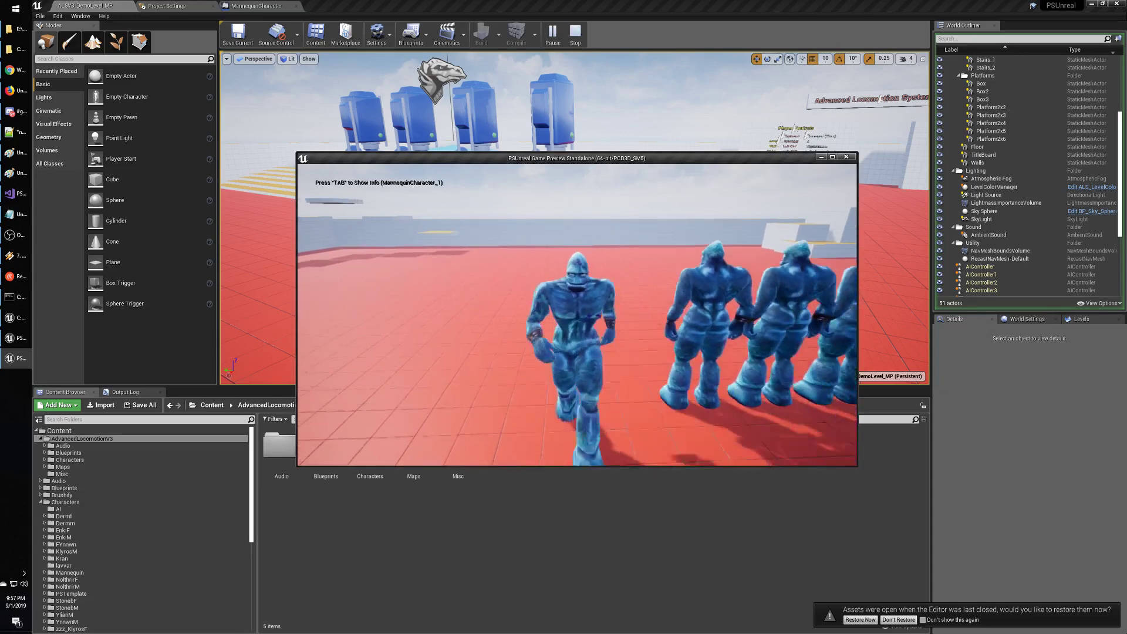
key(a)
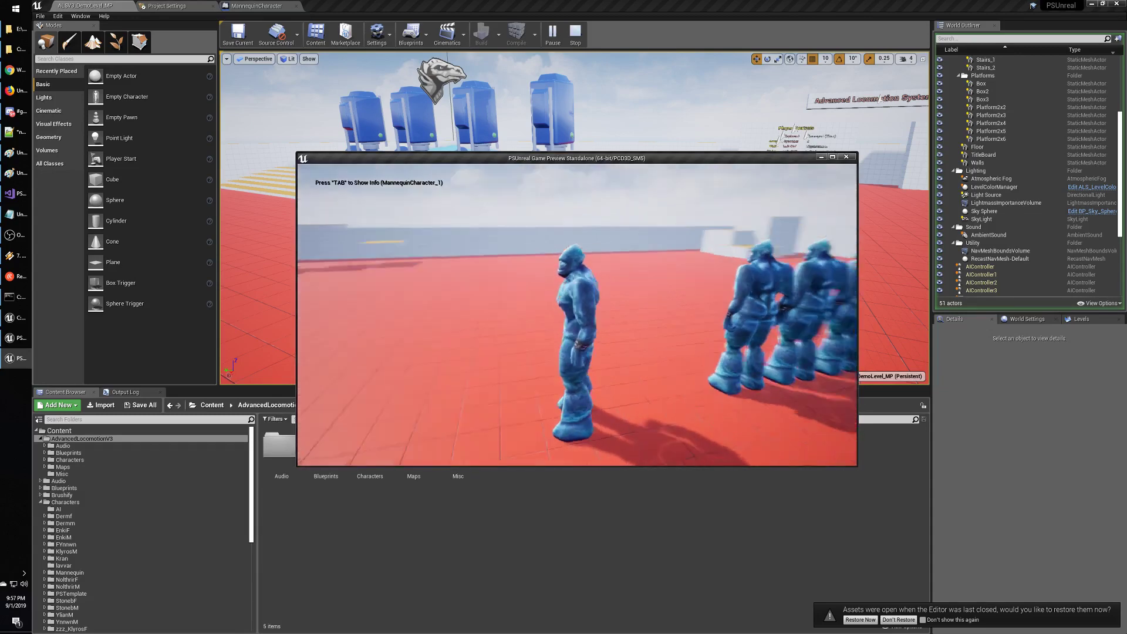
key(w)
Maximize the game preview and turn the Kran character forward and to both sides to inspect its body.
key(Escape)
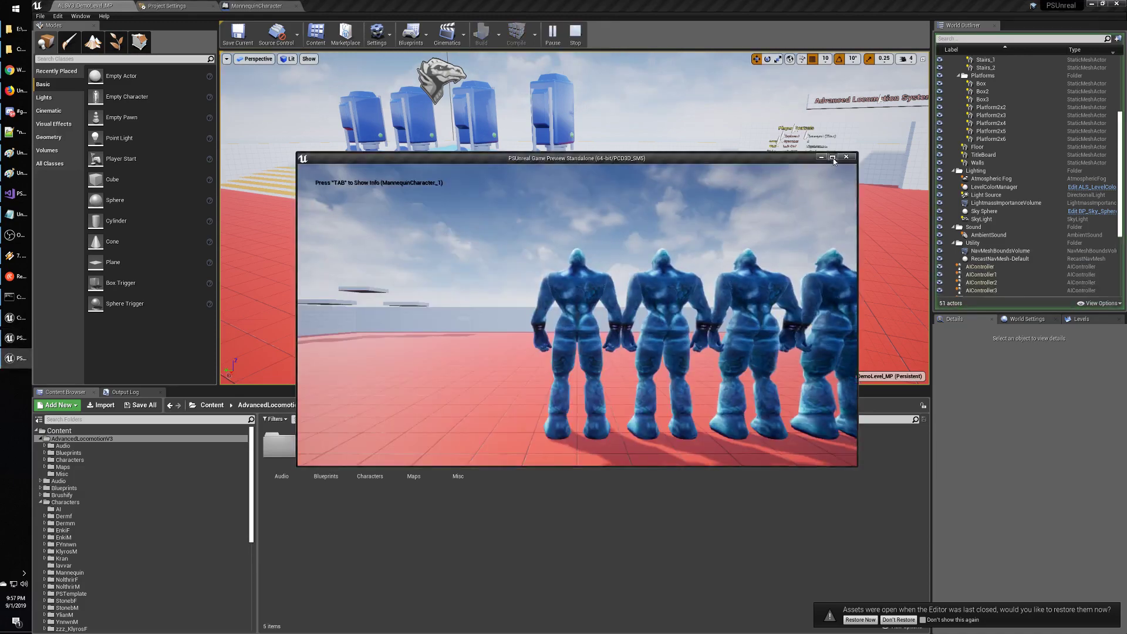
click(832, 157)
key(w)
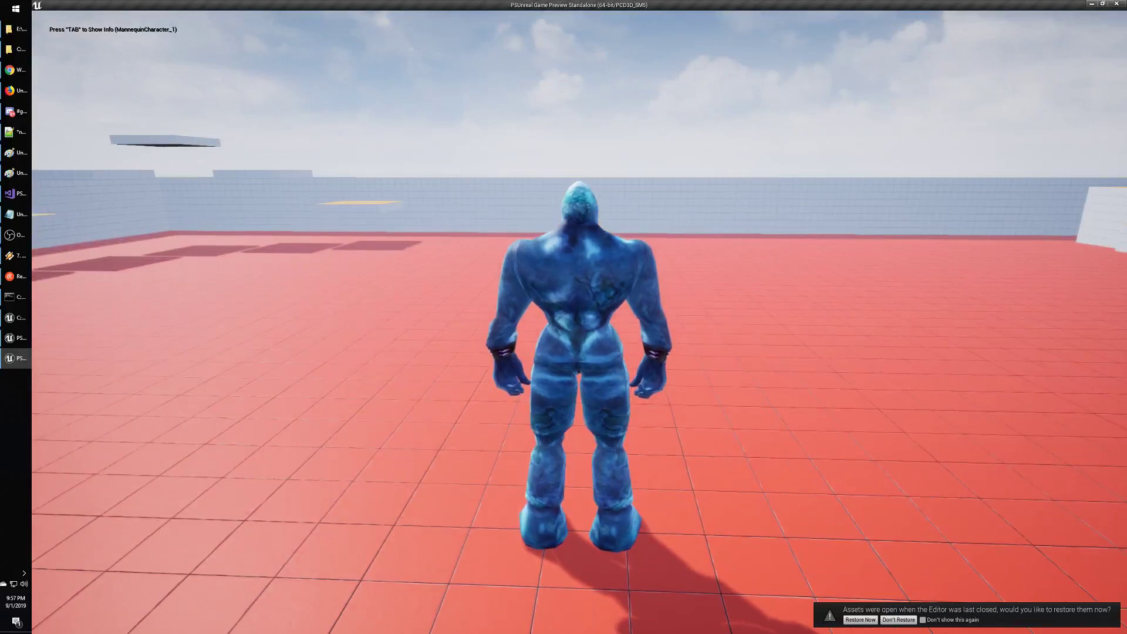
key(a)
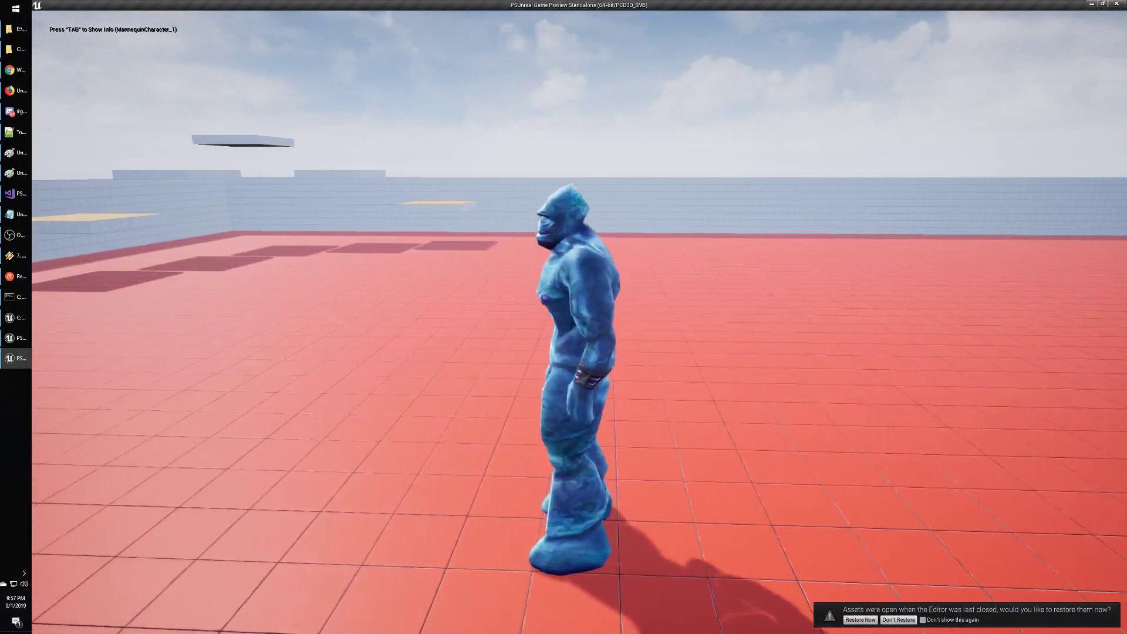
key(w)
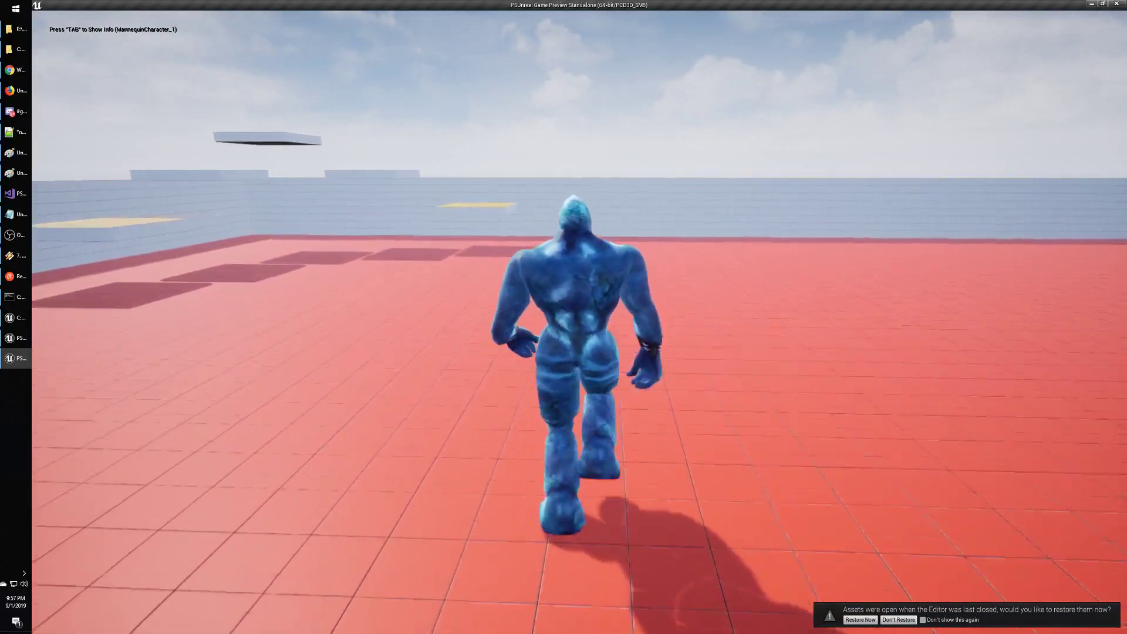
key(d)
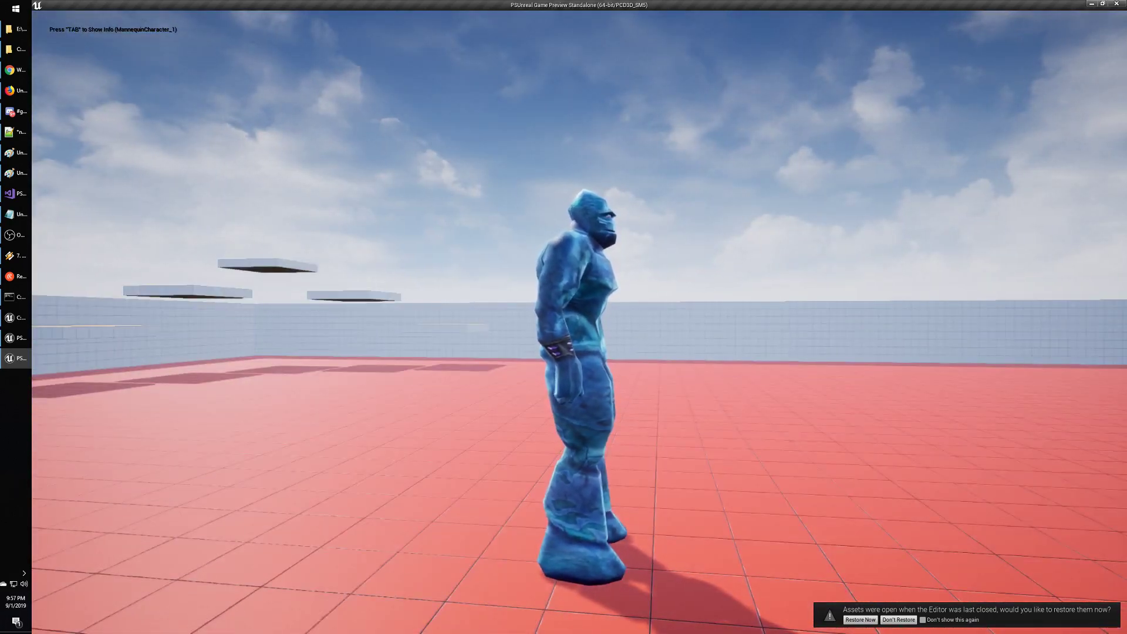
key(d)
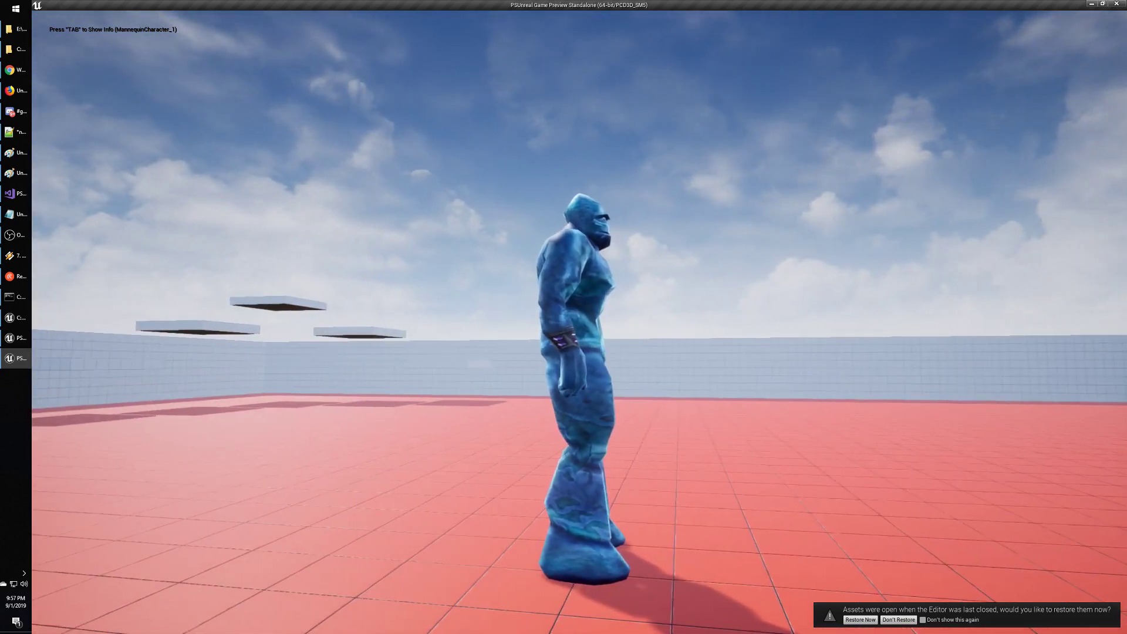
key(d)
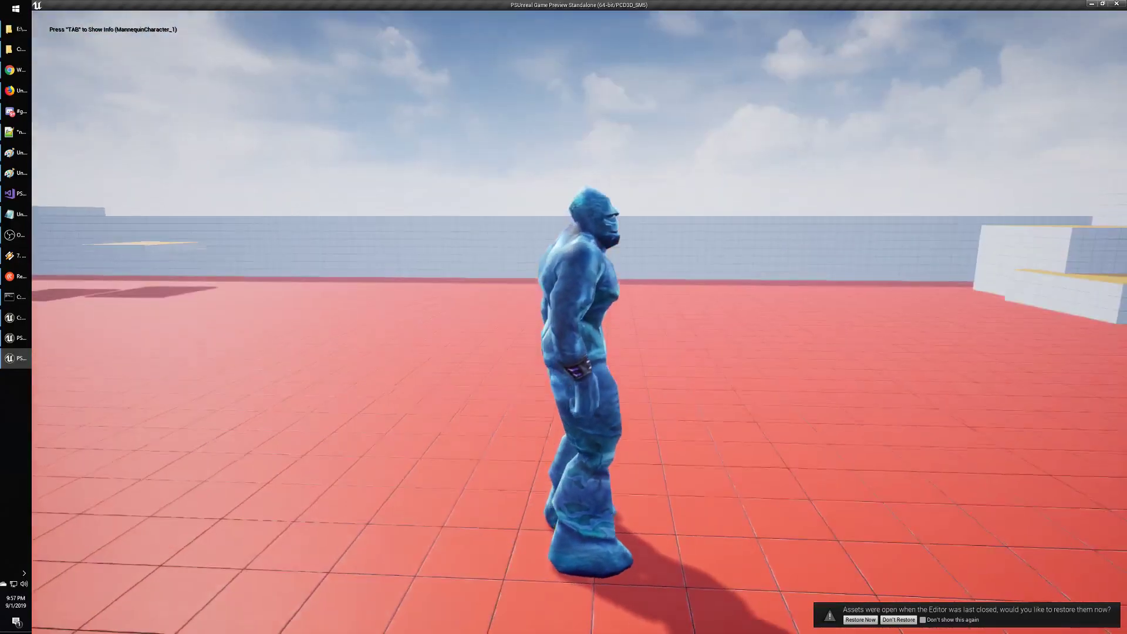
key(a)
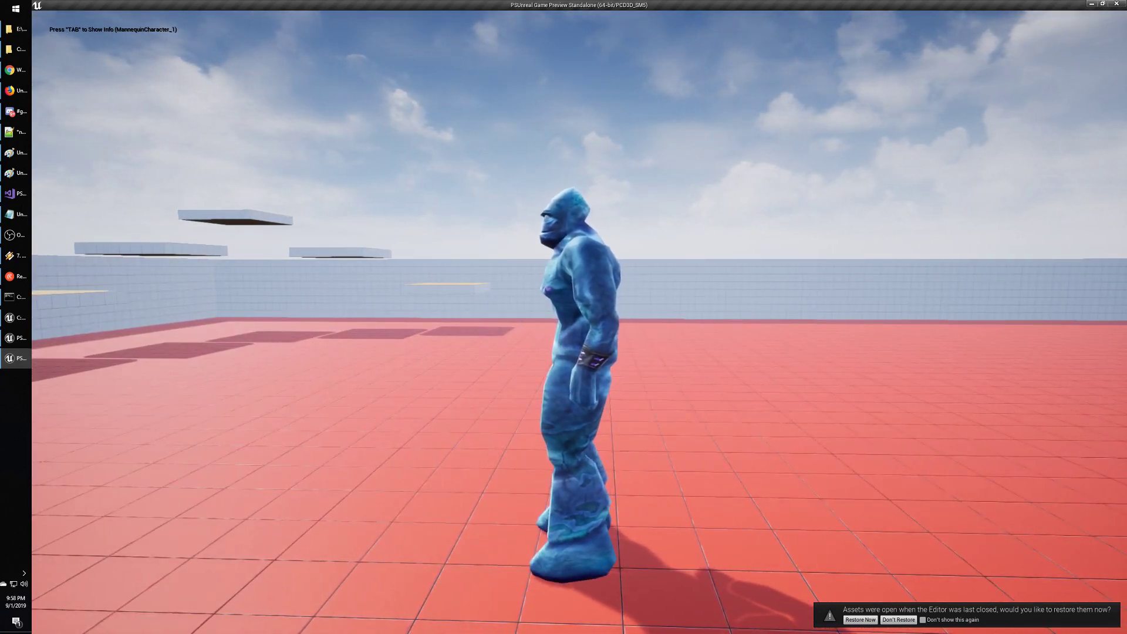
key(d)
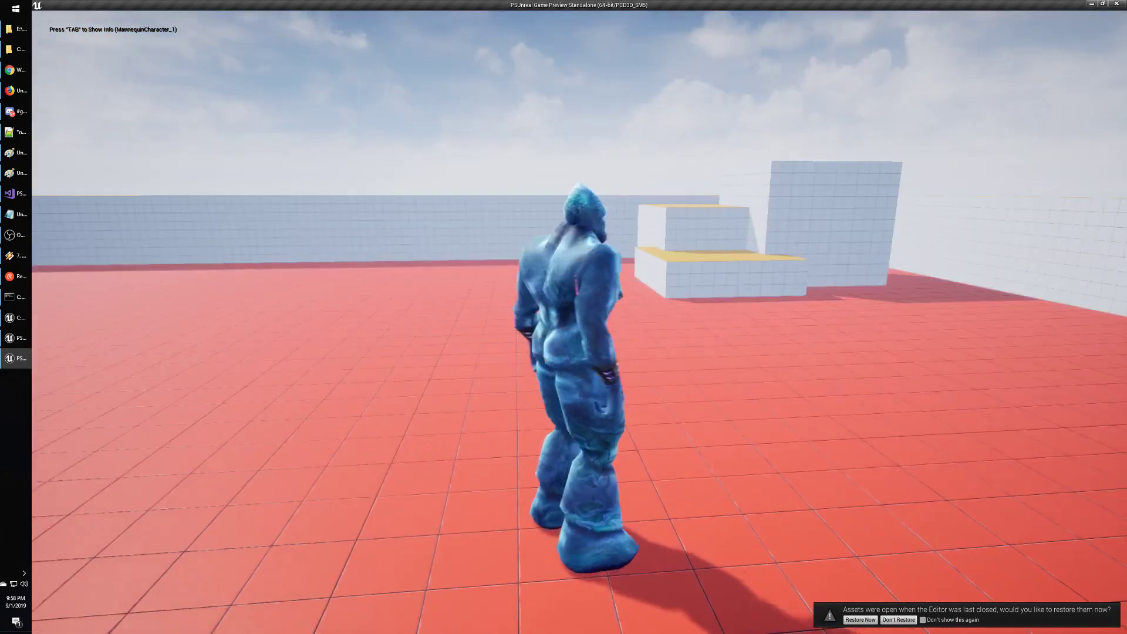
Move the Kran character in all directions to check its walking and turning animations, and stop the game preview.
key(w)
key(s)
key(w)
key(s)
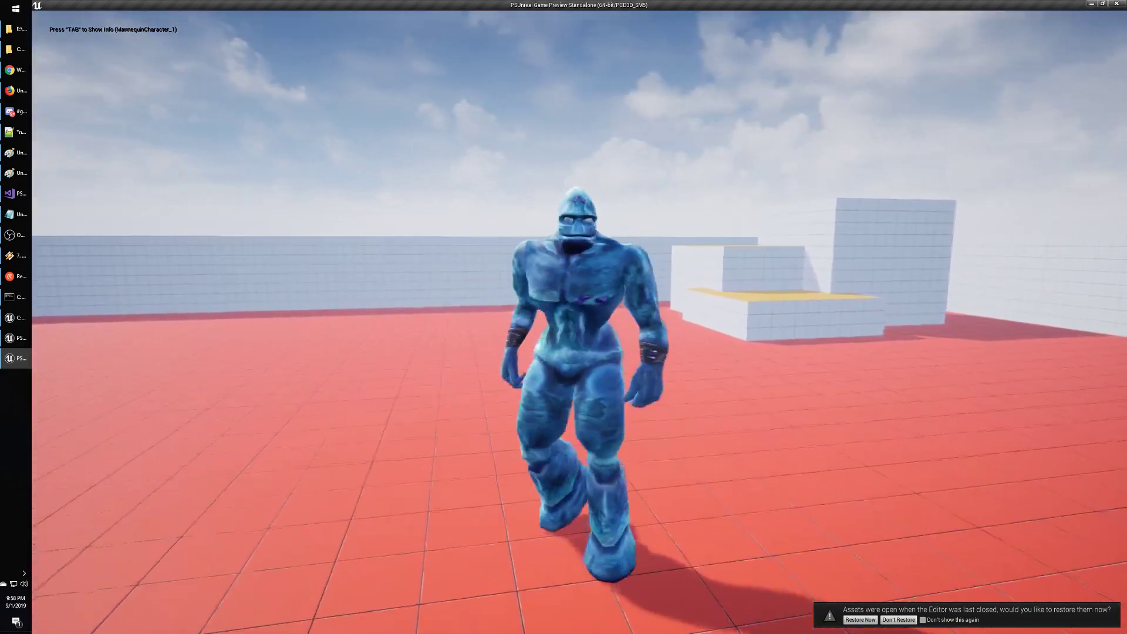
key(a)
key(w)
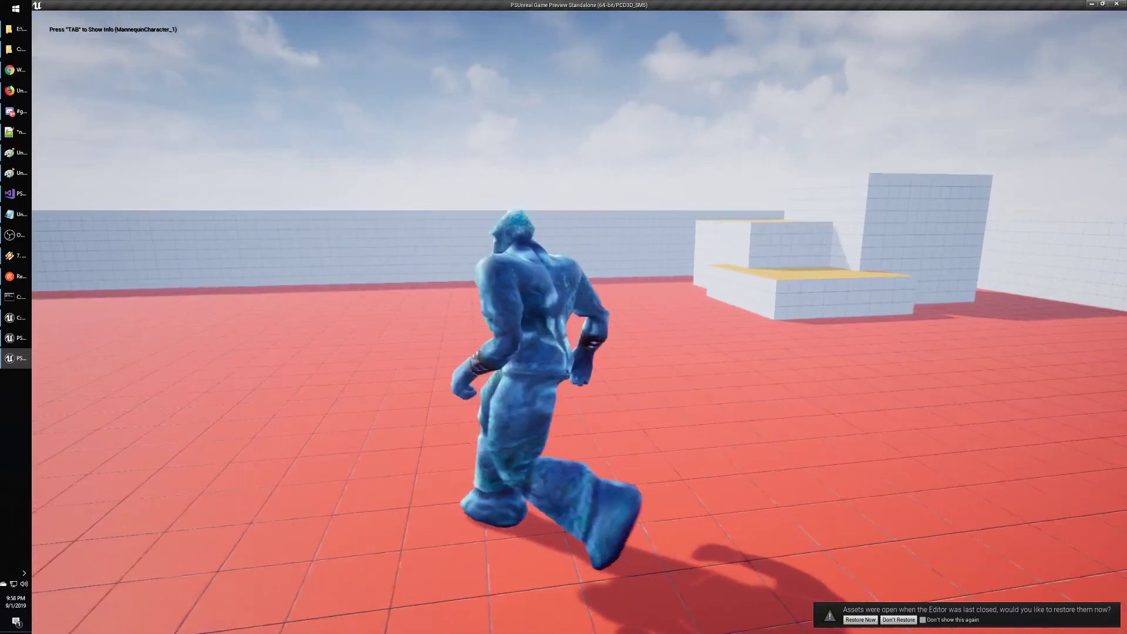
key(s)
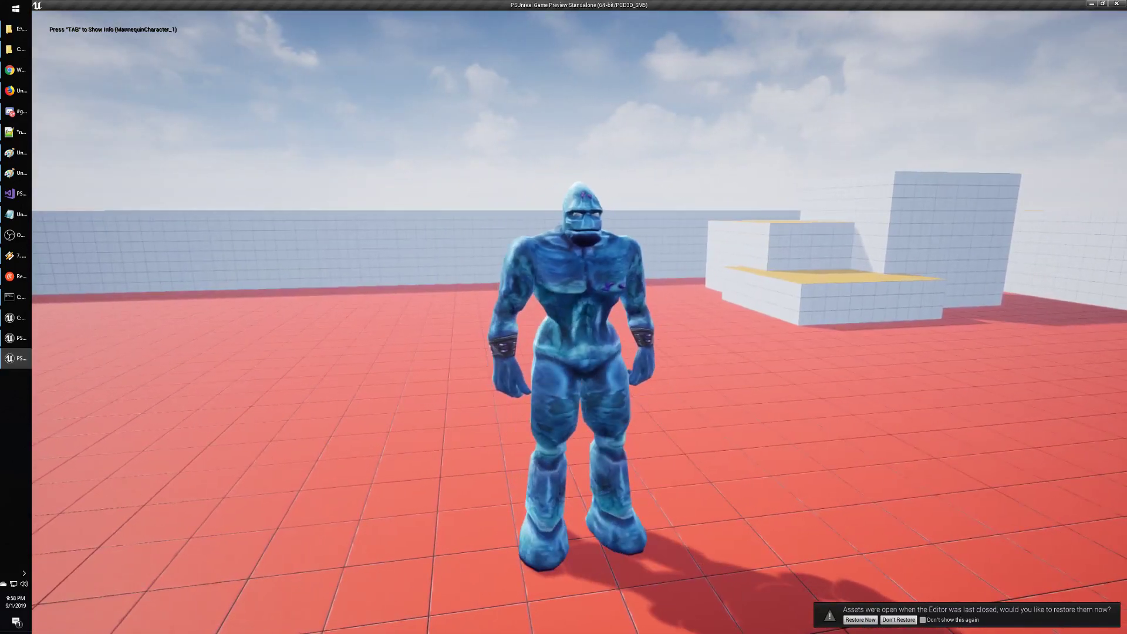
key(d)
key(s)
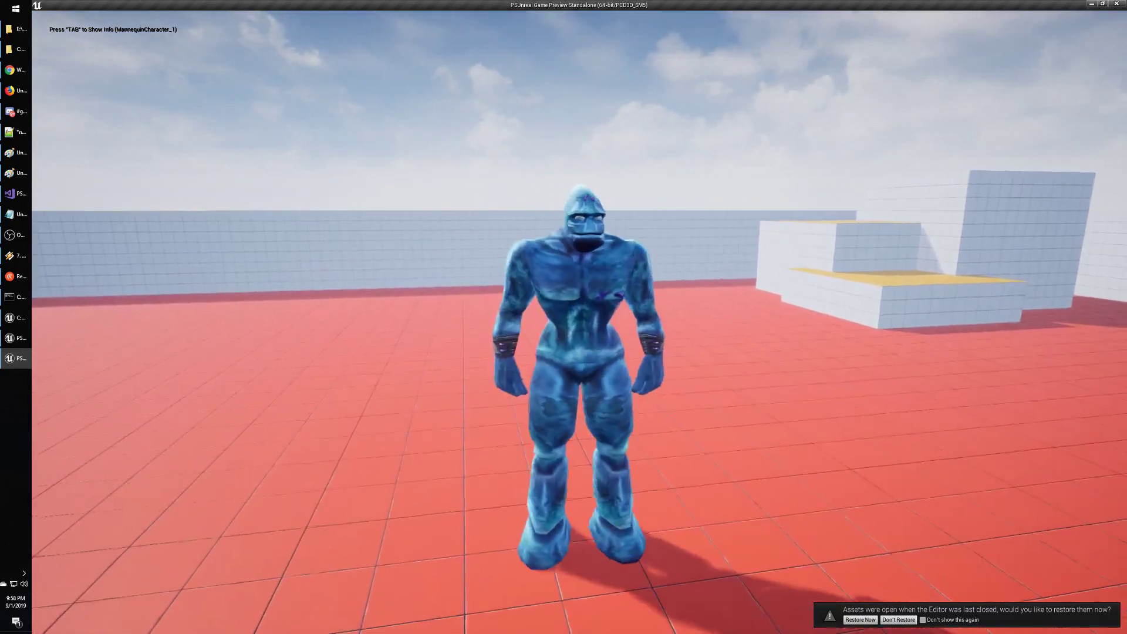
key(w)
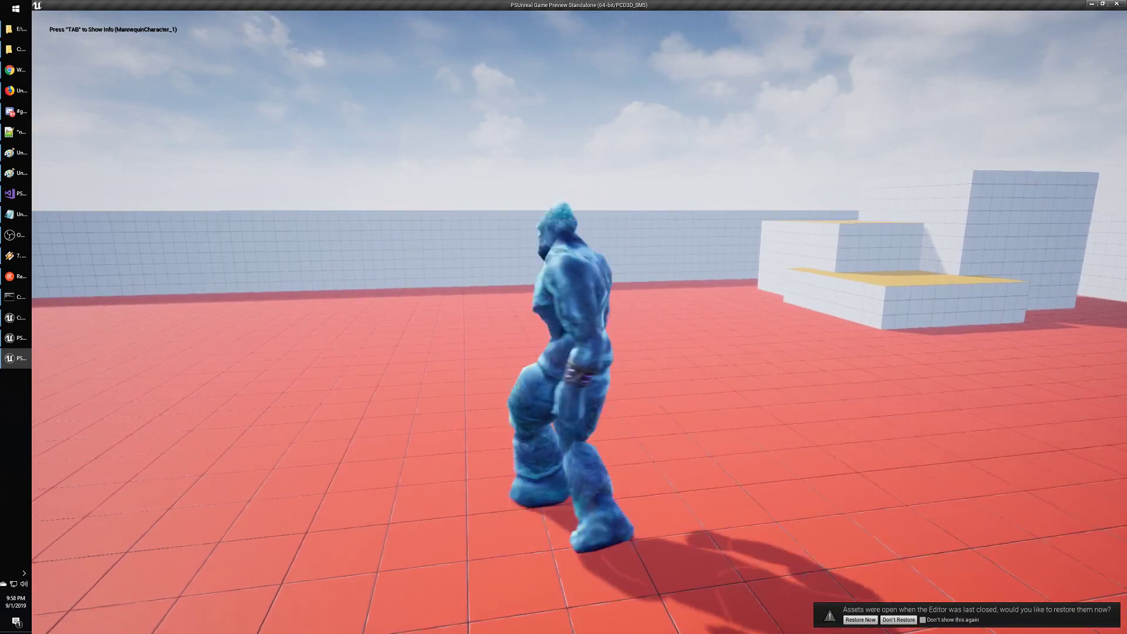
key(d)
key(s)
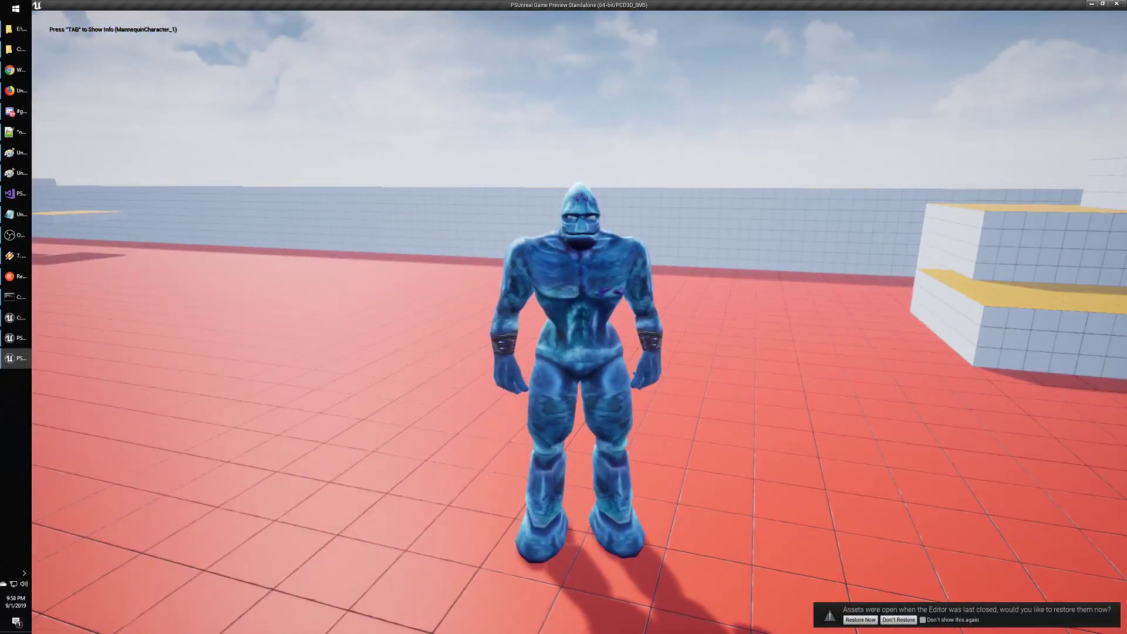
key(a)
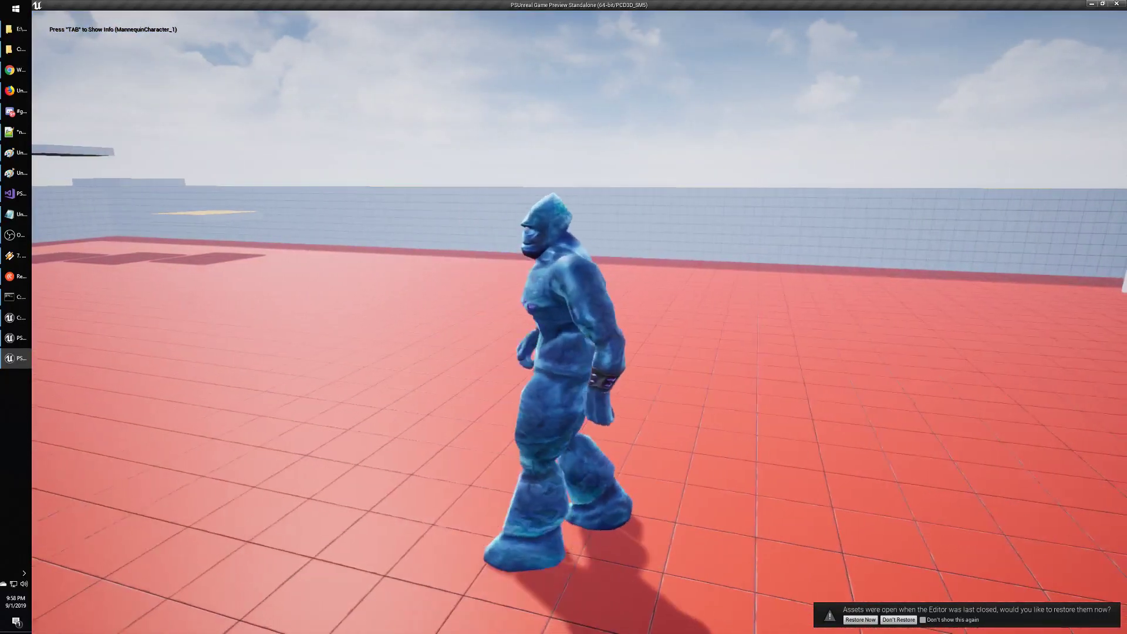
key(Escape)
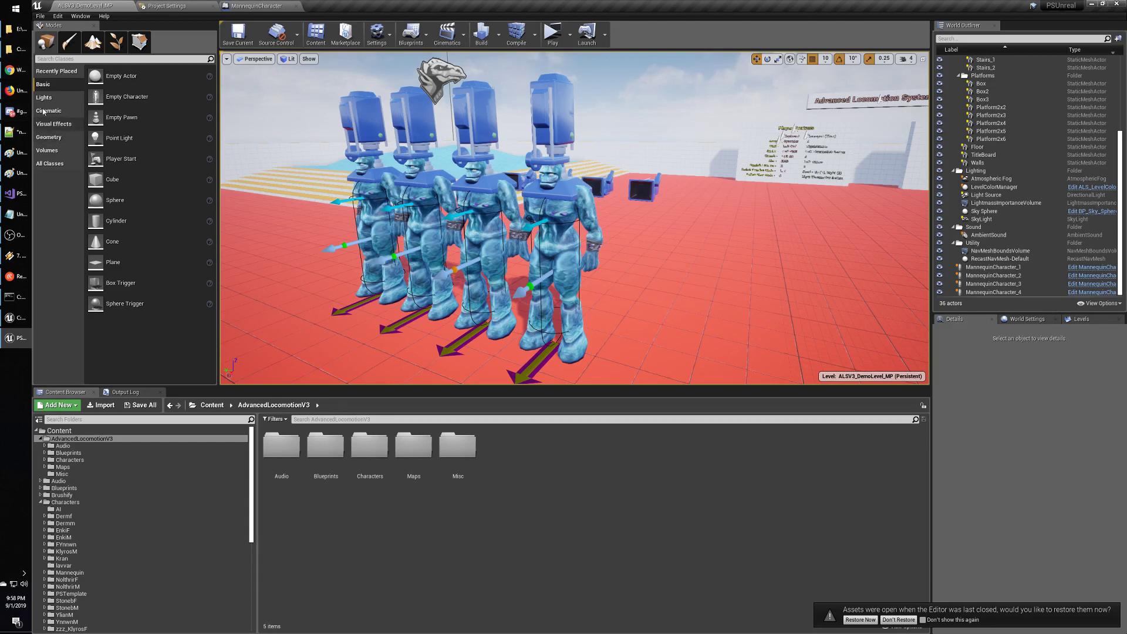
In File Explorer, compare PSUnreal's AdvancedLocomotionV3 folder with the original AdvancedLocomotionSystemV3 project's copy and check that project's Config folder.
click(14, 53)
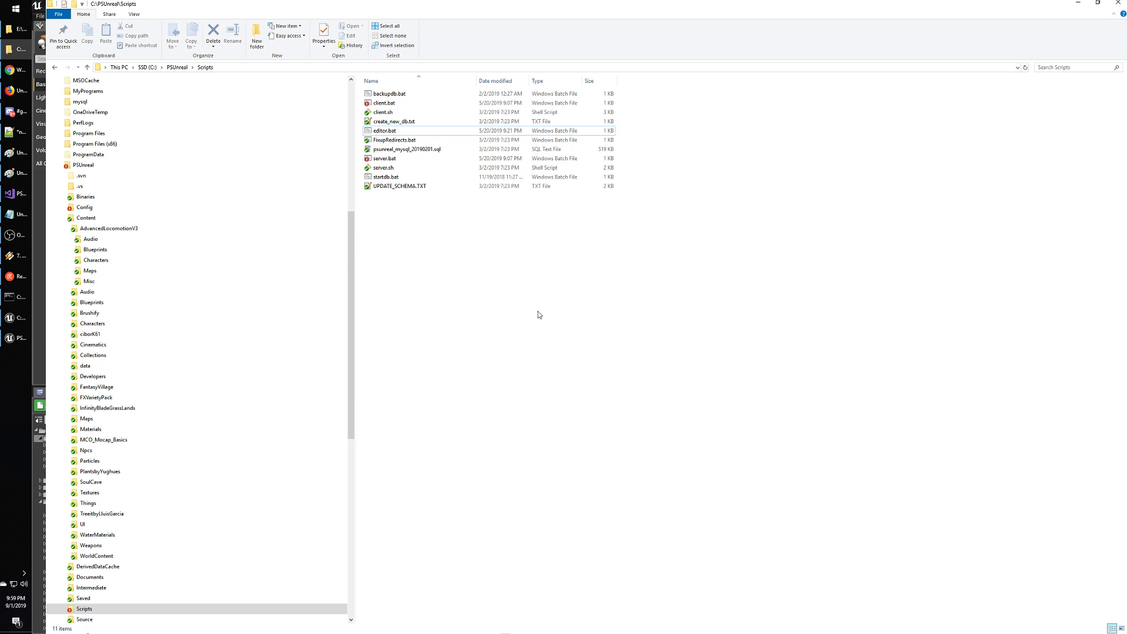
click(111, 229)
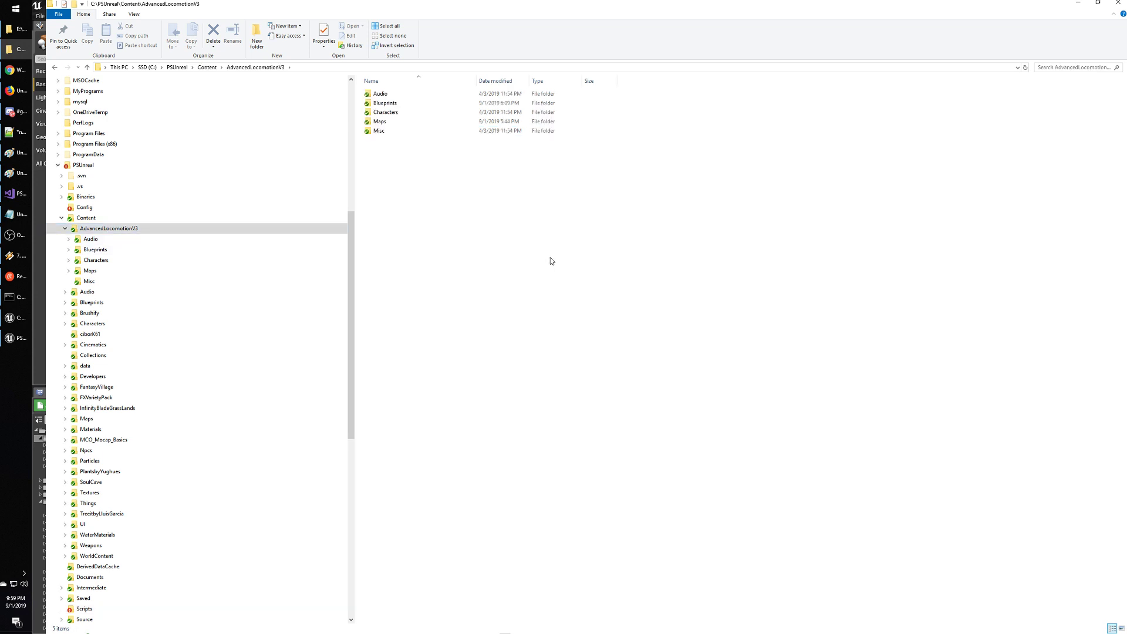
click(18, 29)
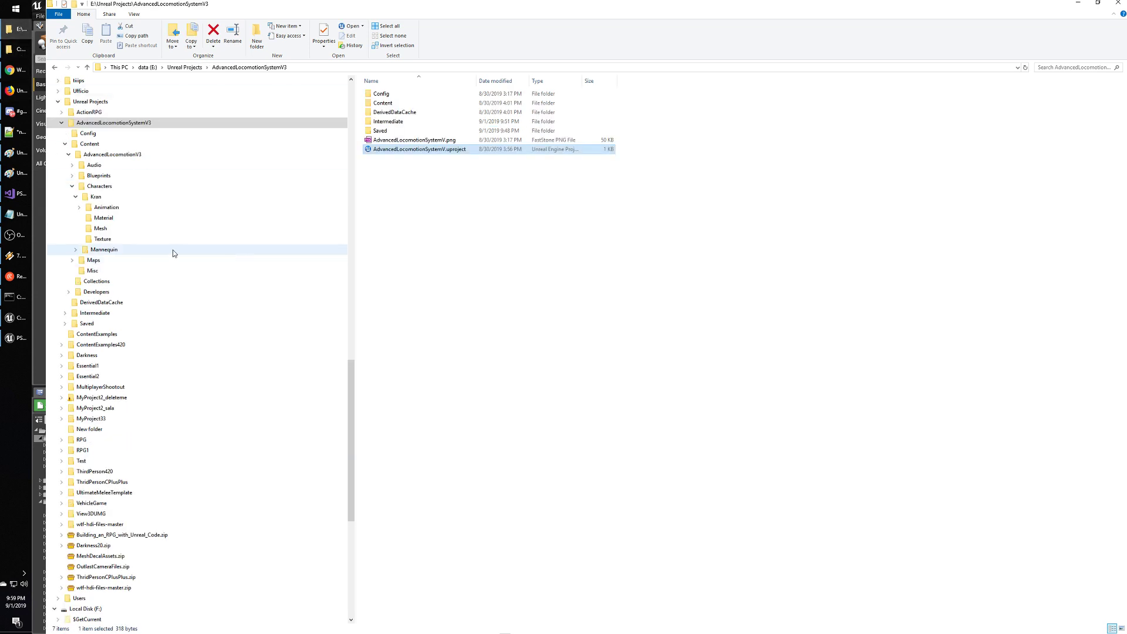
click(108, 155)
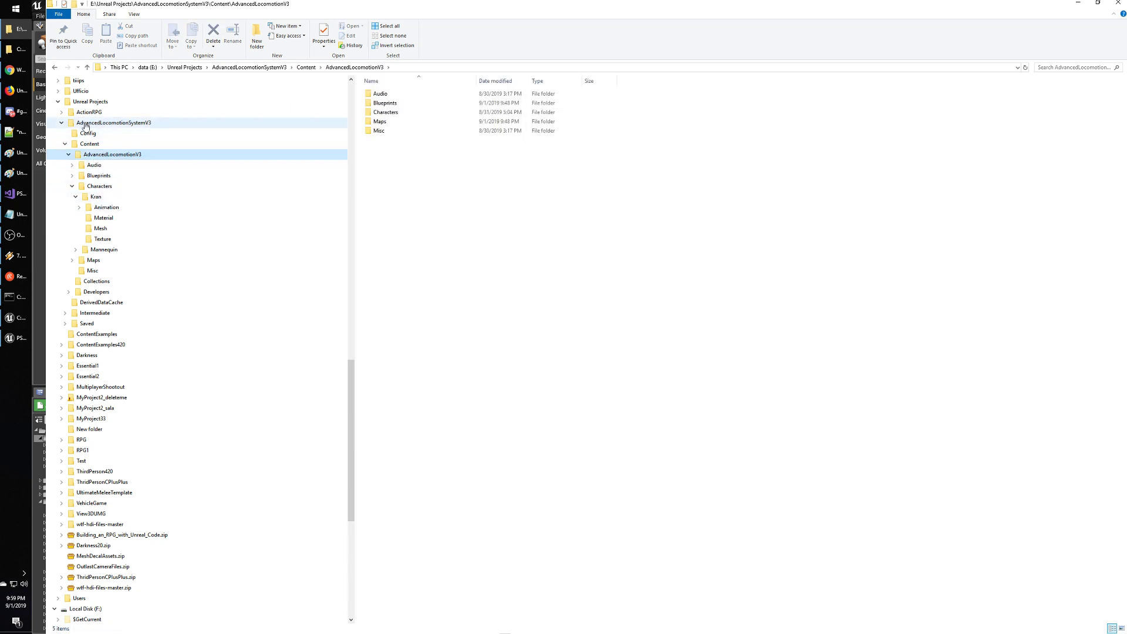
click(85, 123)
click(88, 133)
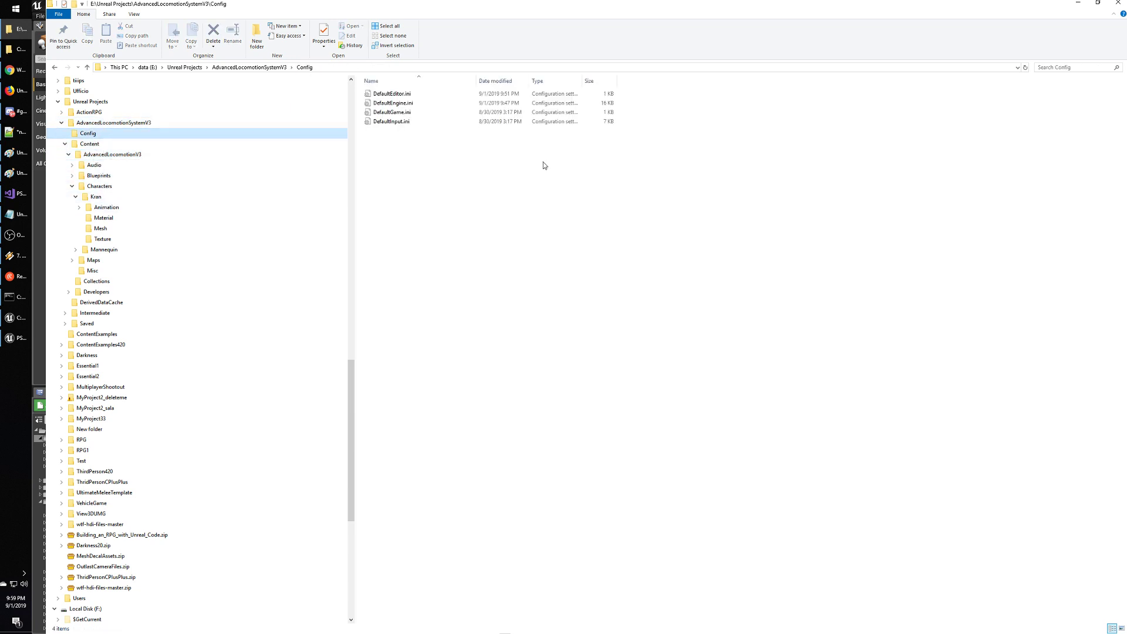
click(88, 123)
click(88, 133)
Inspect the Audio, Blueprints, Characters, Maps and Misc subfolders of AdvancedLocomotionV3 in the PSUnreal Content folder.
click(18, 50)
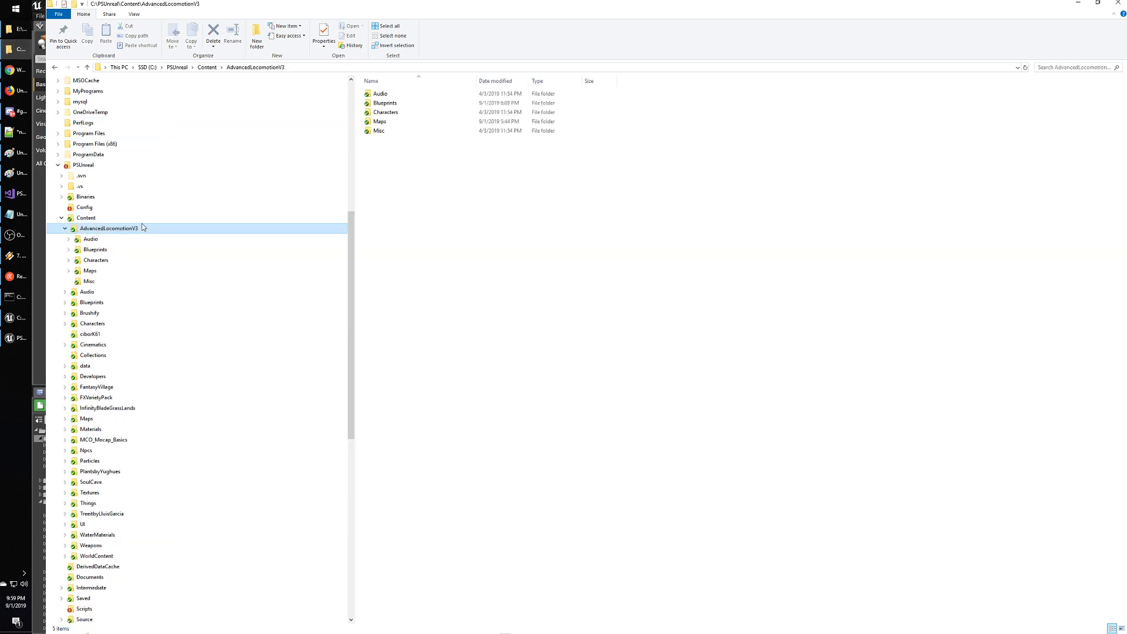
click(91, 240)
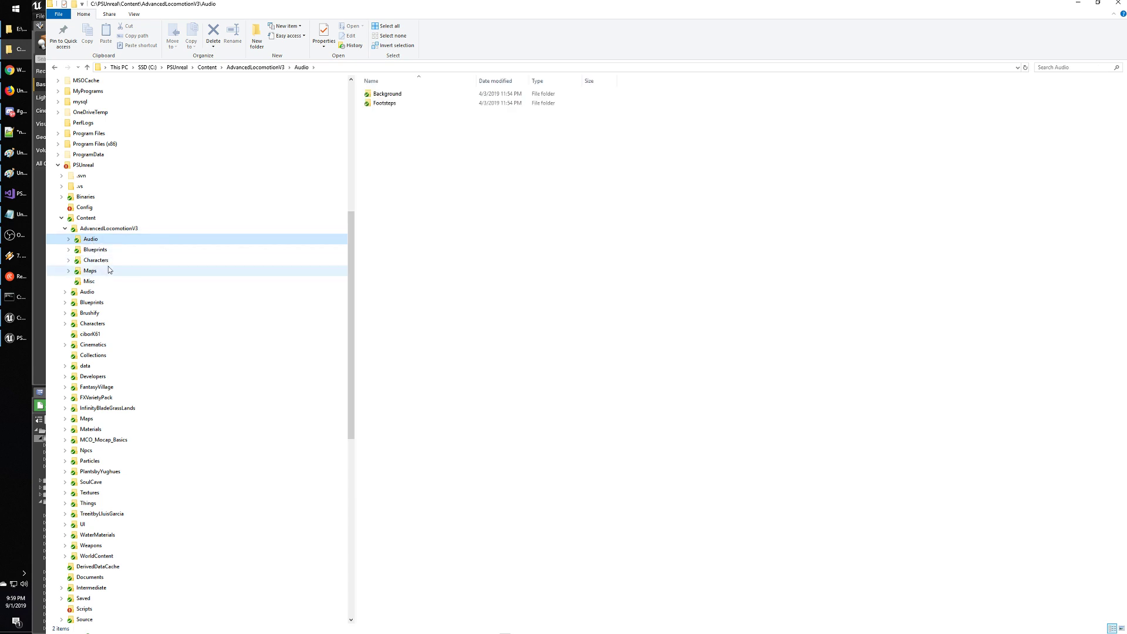
click(109, 228)
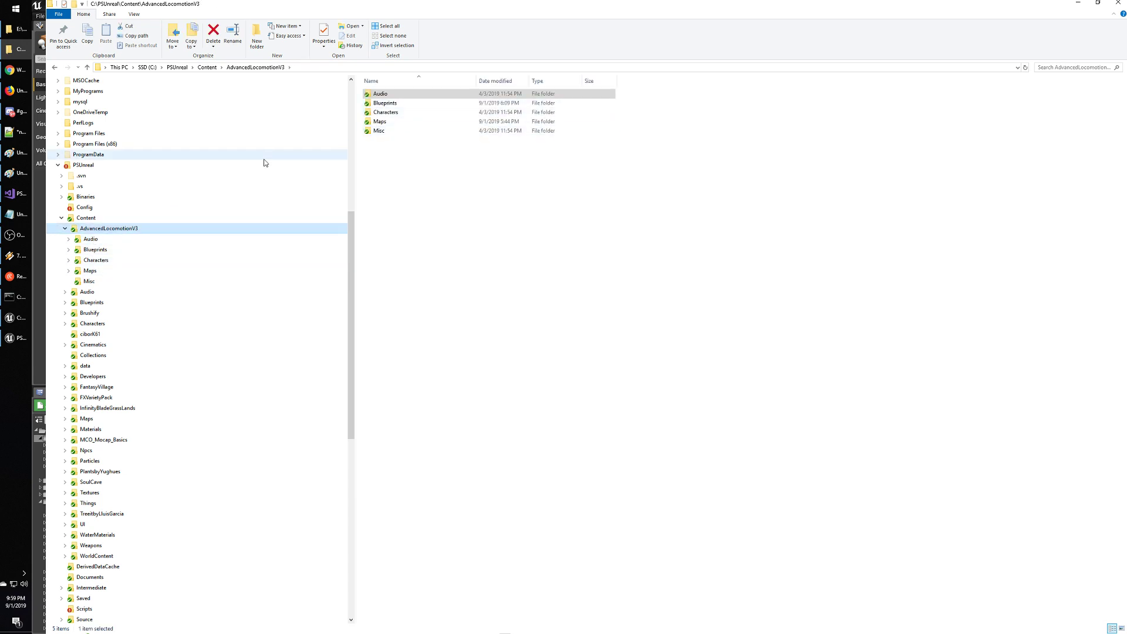
click(96, 250)
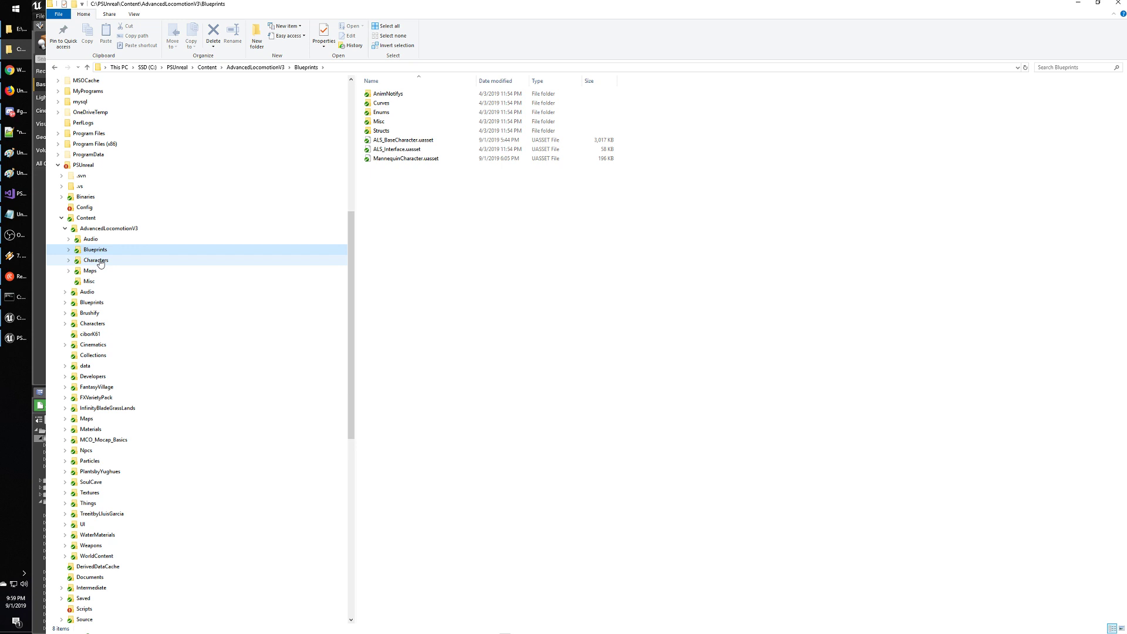
click(96, 260)
click(91, 271)
click(91, 281)
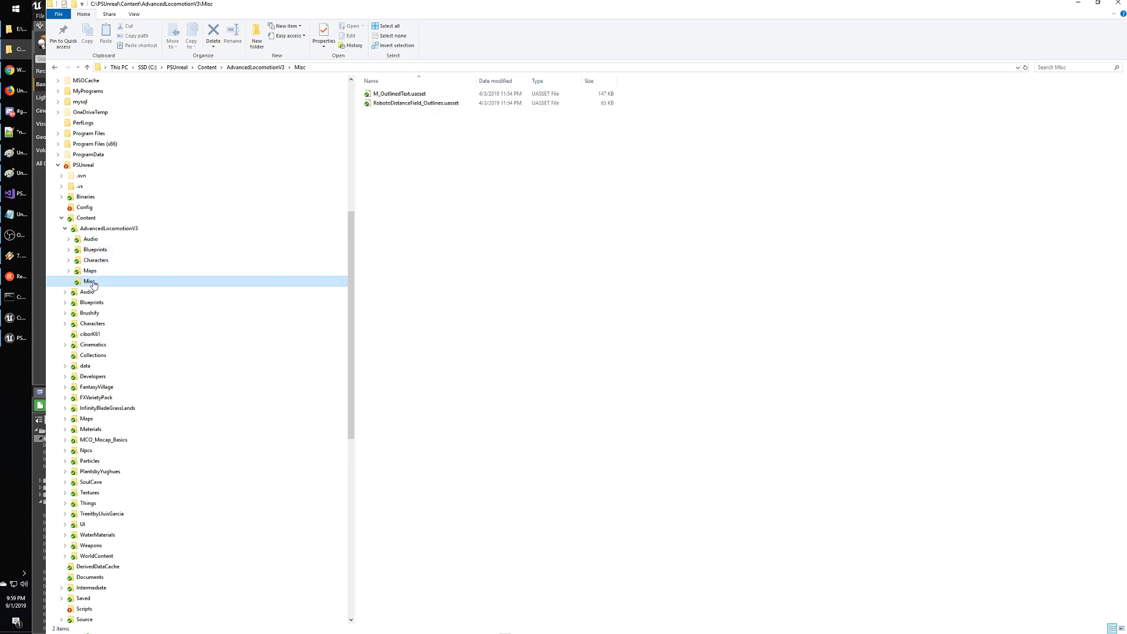
click(107, 229)
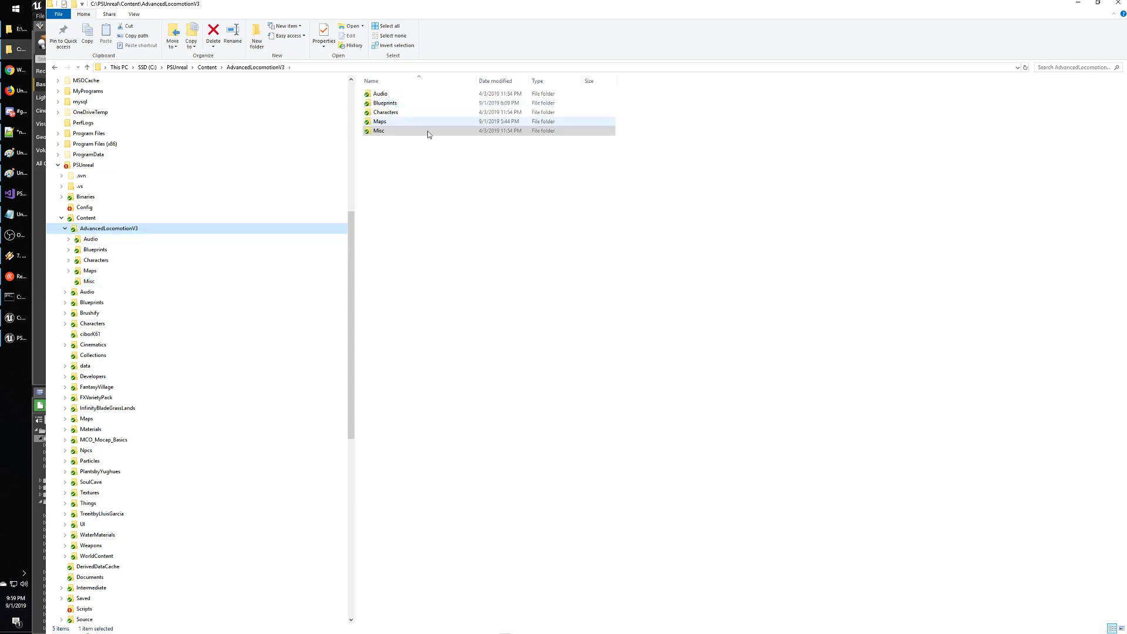
Switch back to the PSUnreal editor and select the front mannequin character and the floor in the demo level.
click(19, 339)
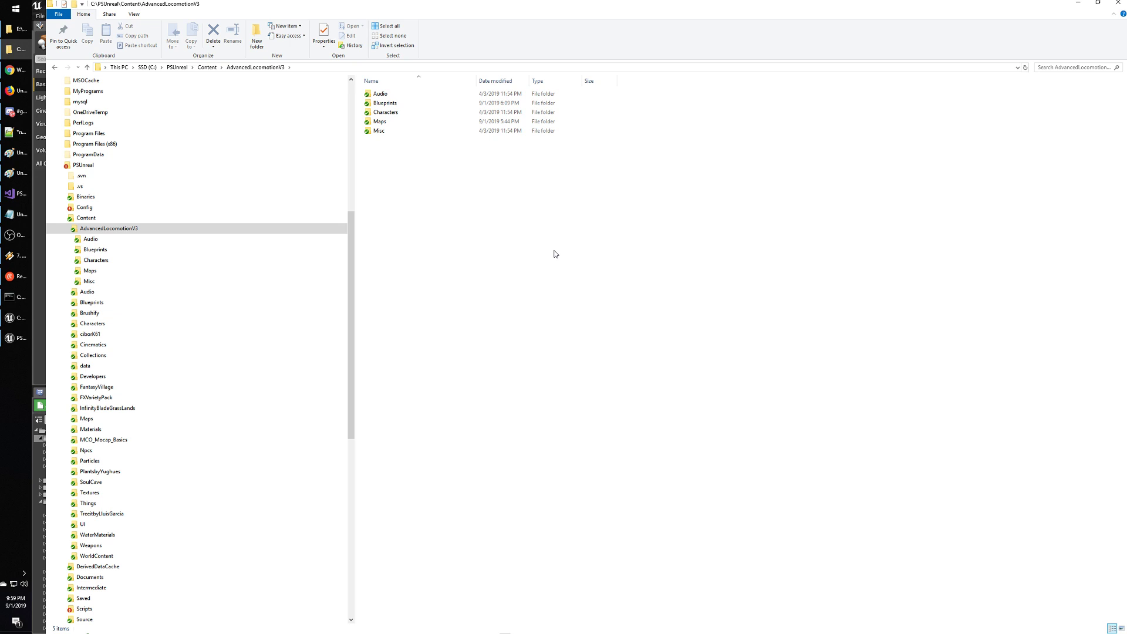
click(19, 339)
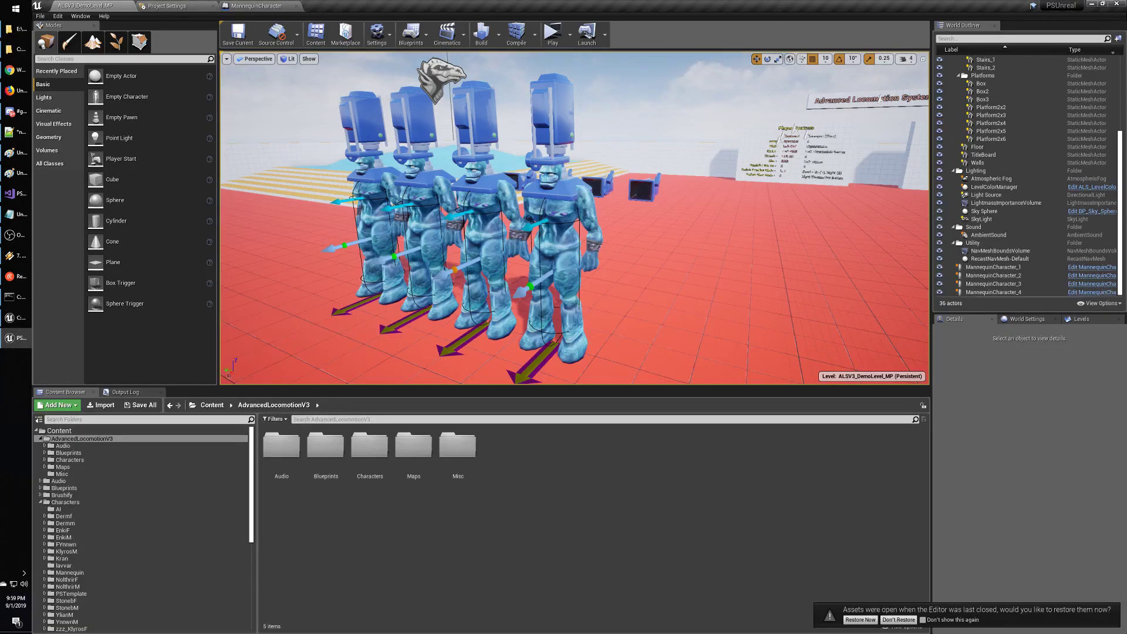
click(554, 270)
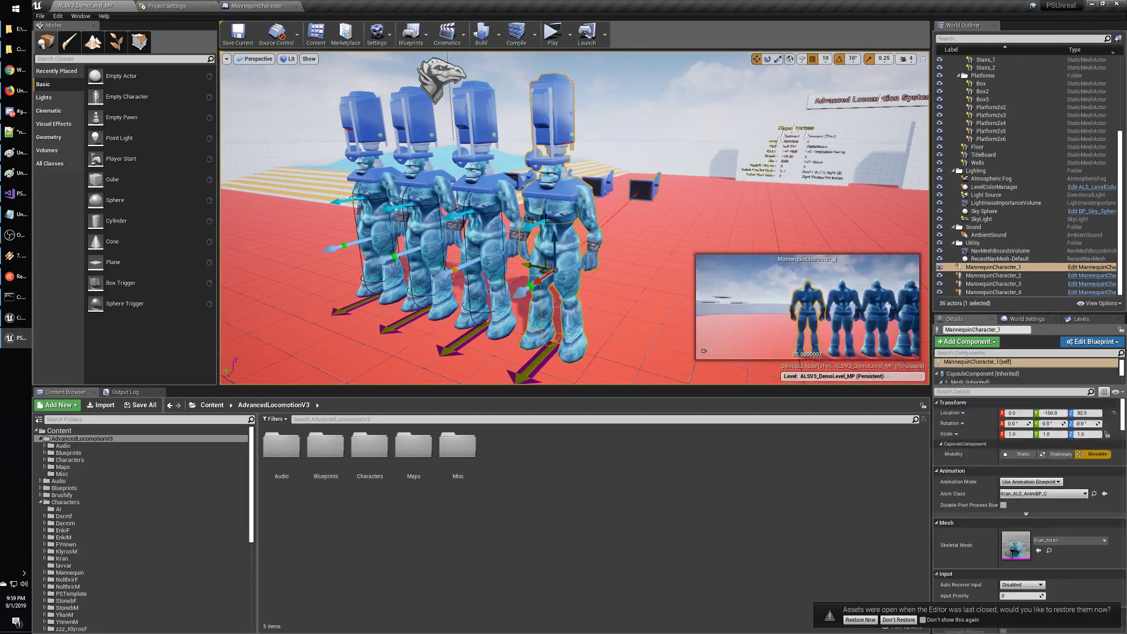
click(634, 270)
click(584, 210)
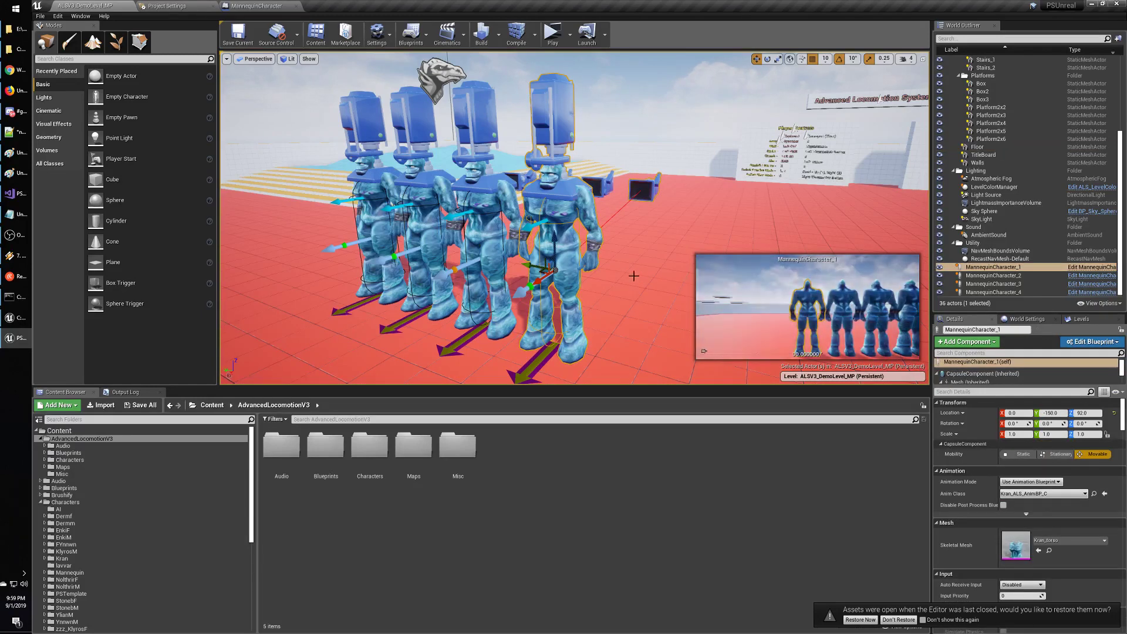
click(634, 275)
click(563, 235)
click(614, 264)
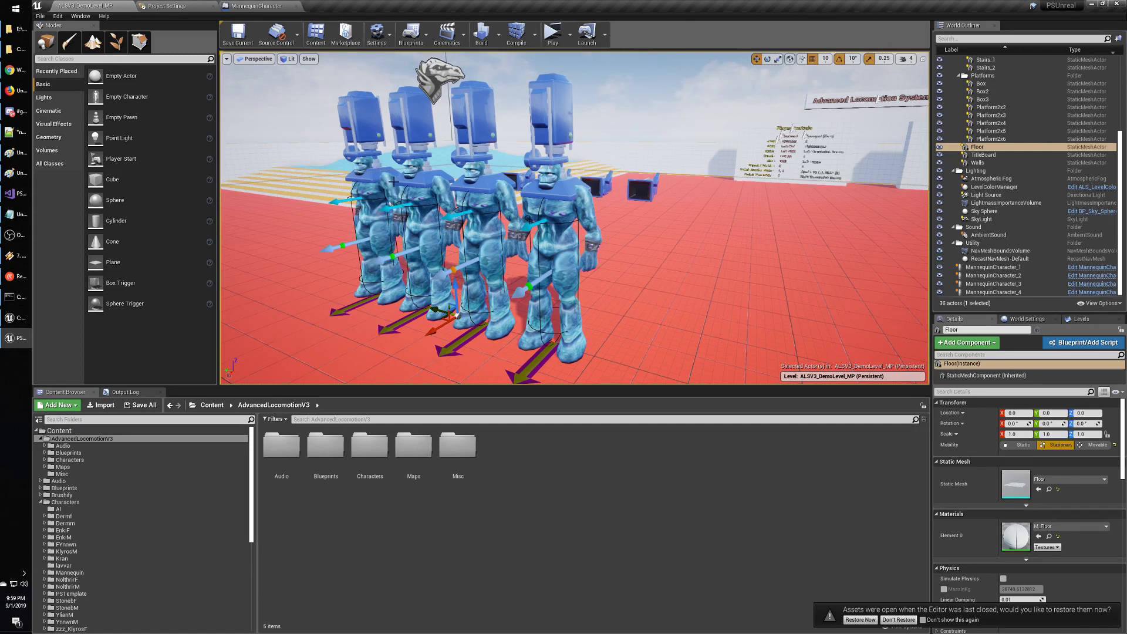
Browse the Mannequin folder under AdvancedLocomotionV3 Characters, including its Animations and Materials subfolders.
click(62, 445)
click(70, 454)
click(68, 460)
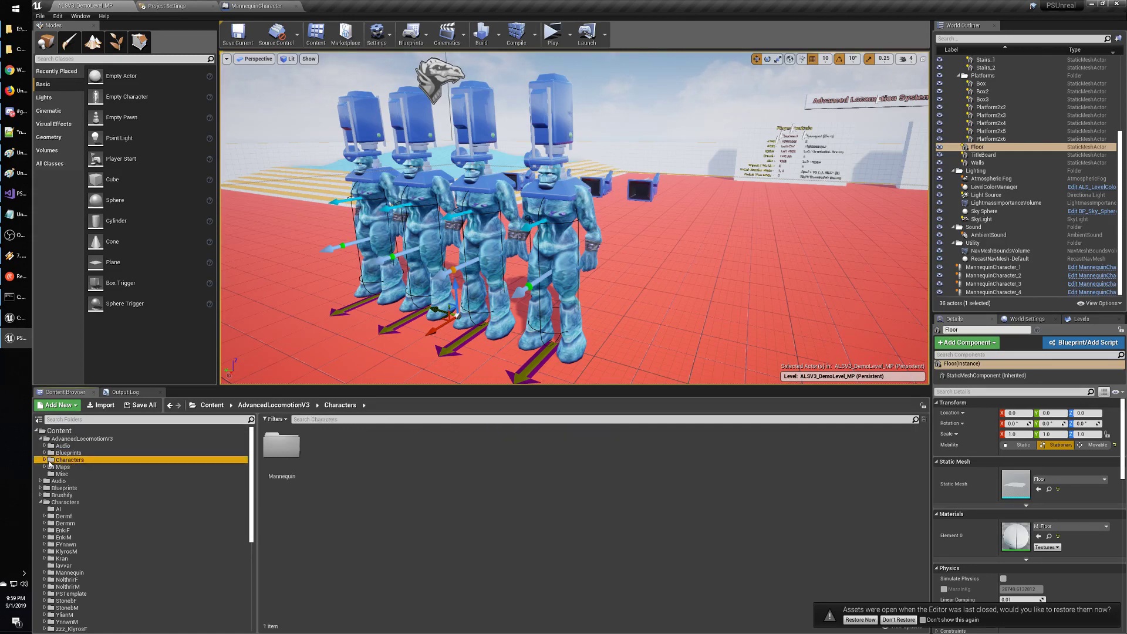
click(45, 459)
click(61, 468)
double_click(63, 468)
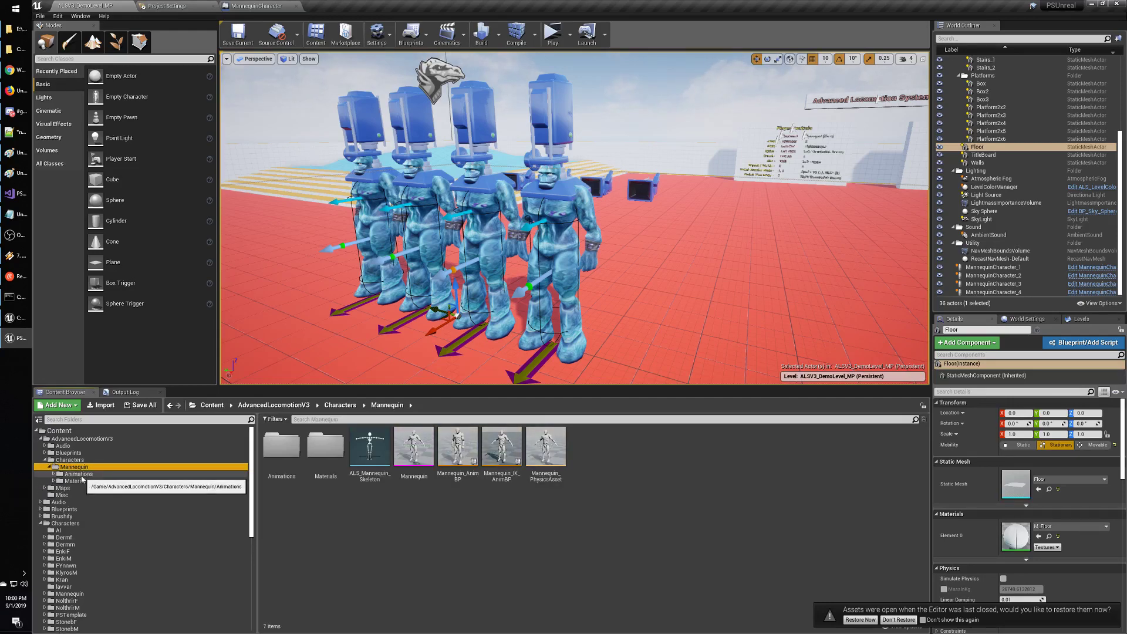
click(82, 477)
click(54, 476)
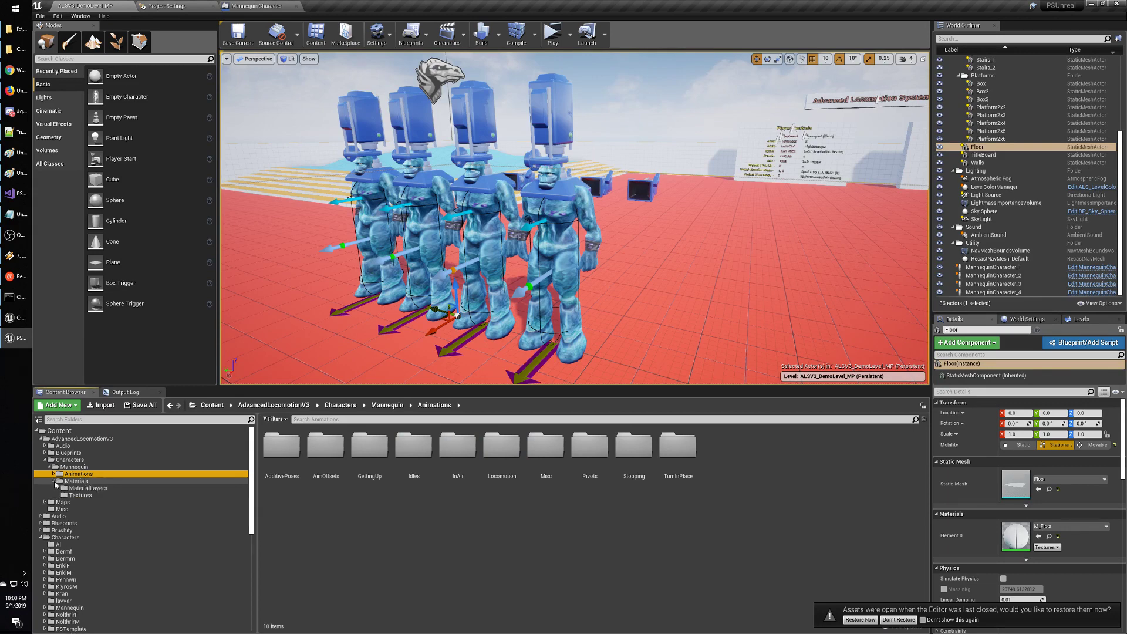
click(53, 475)
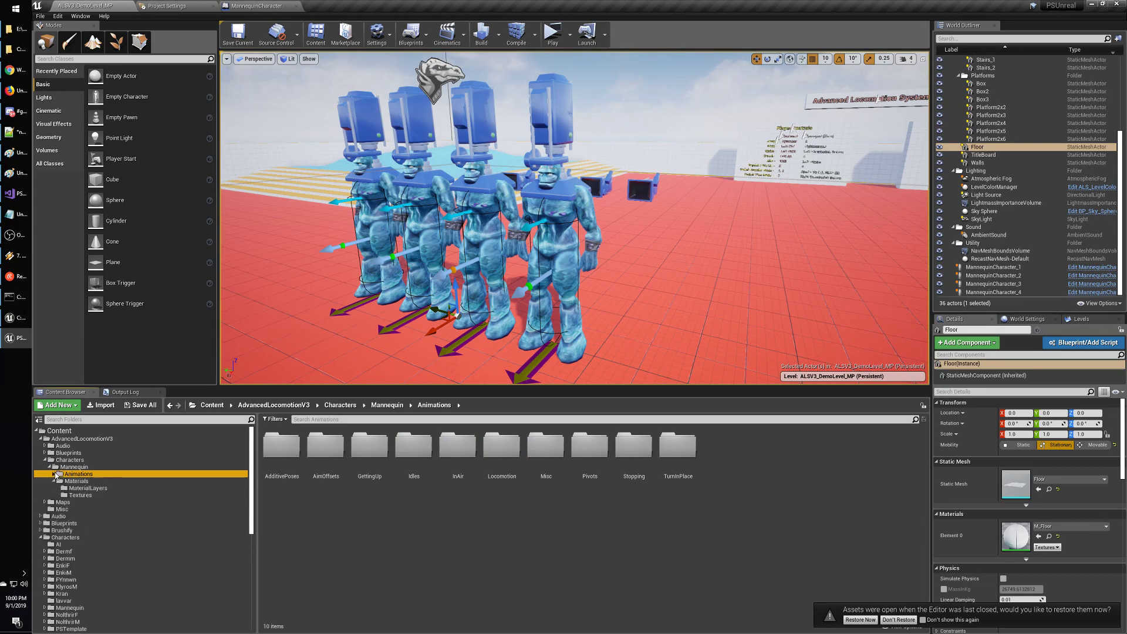
click(57, 481)
click(54, 481)
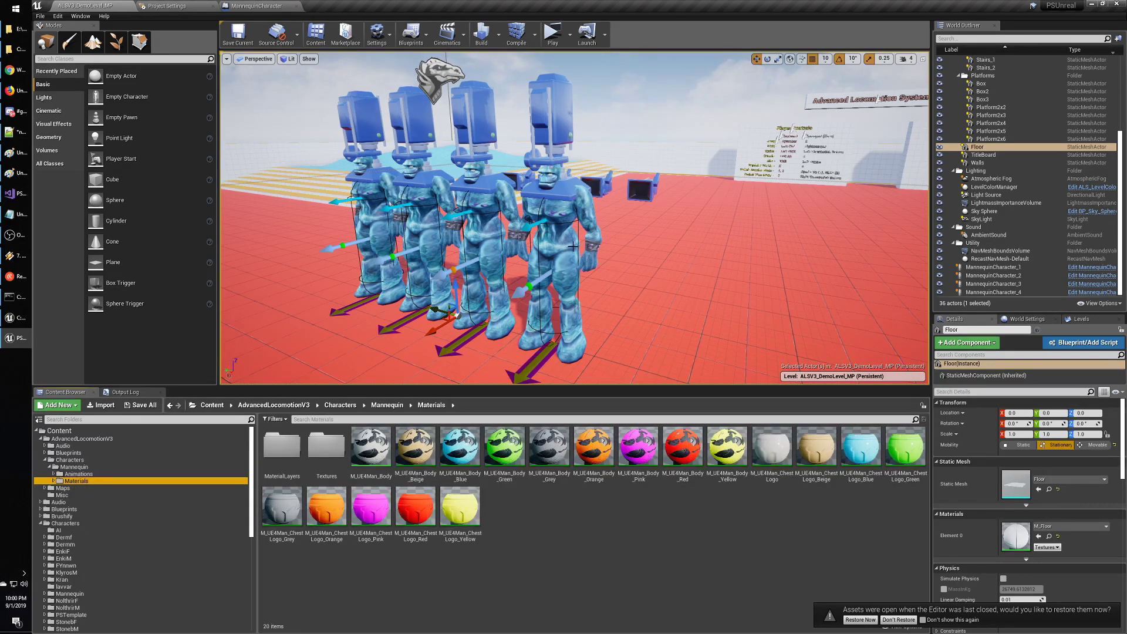
Open the ALS_BaseCharacter blueprint from the AdvancedLocomotionV3 Blueprints folder.
click(70, 439)
click(63, 446)
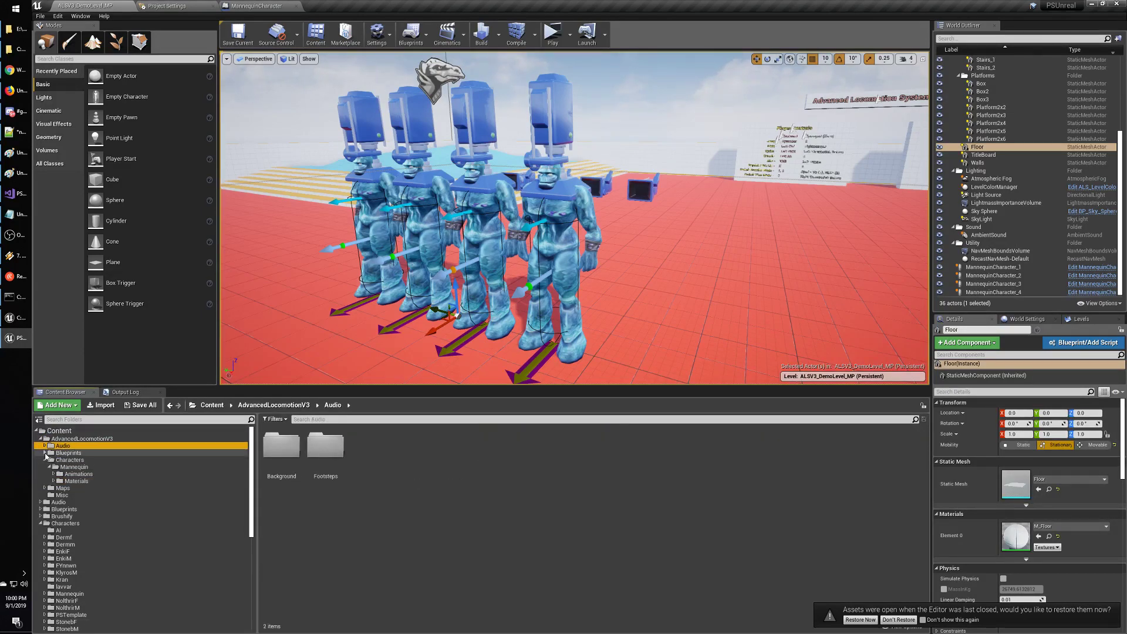
click(45, 453)
click(48, 453)
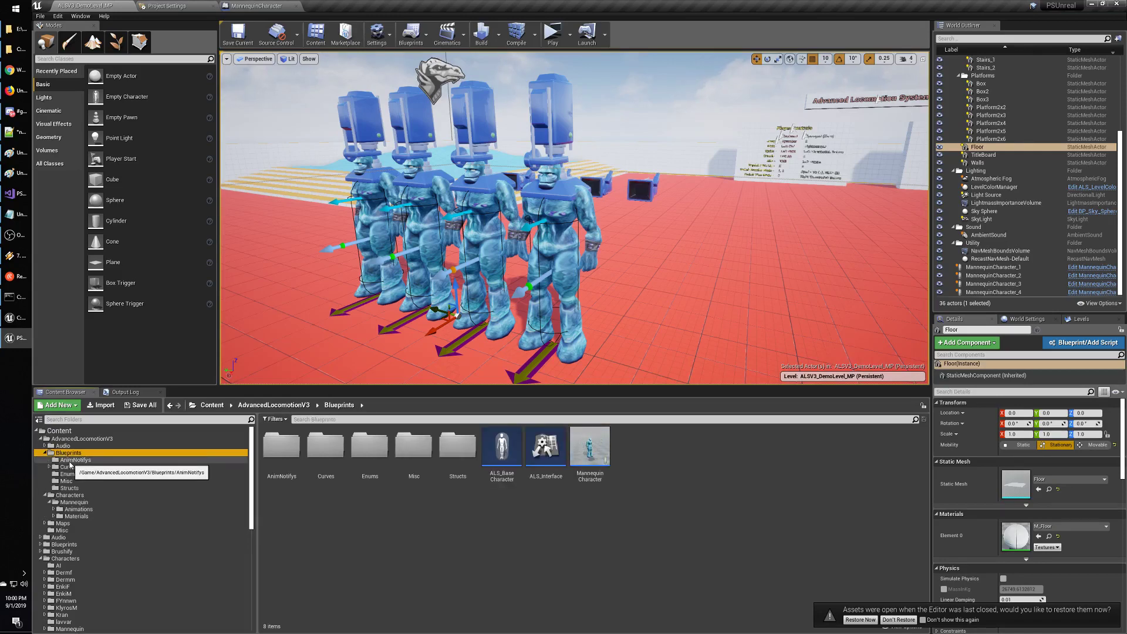
click(502, 451)
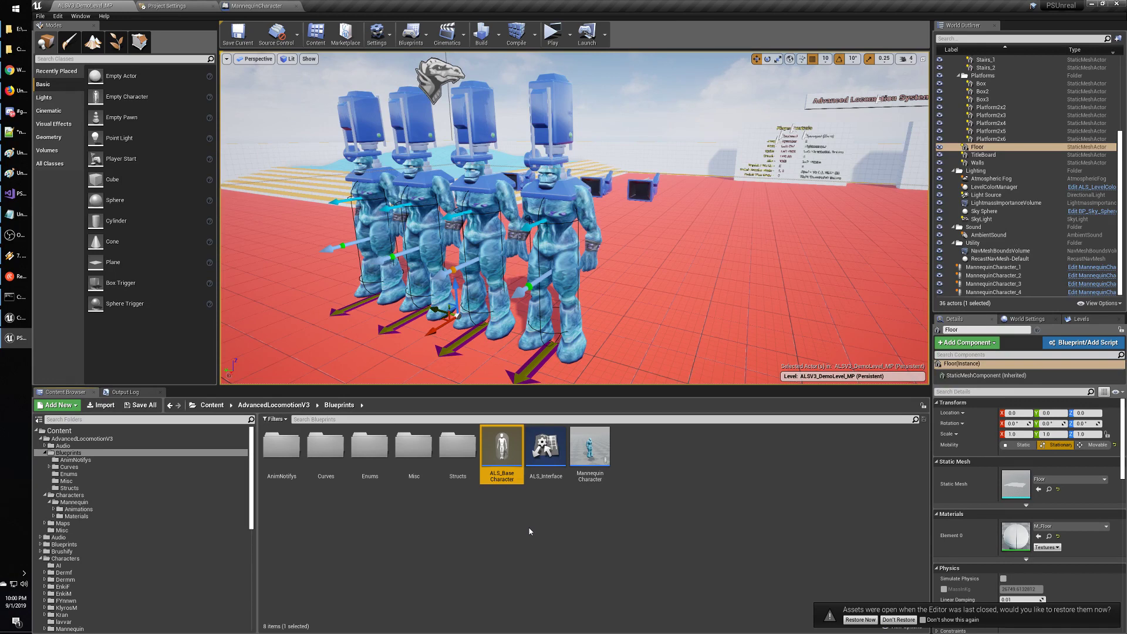
double_click(502, 449)
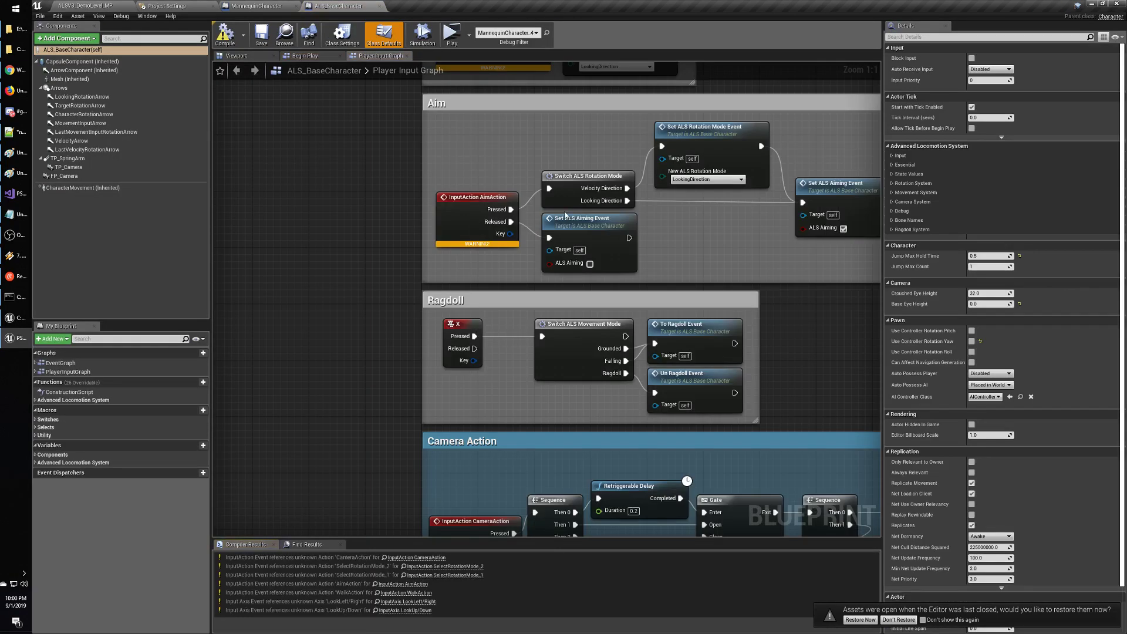
Examine the movement, camera, stance and gait input events in ALS_BaseCharacter's Player Input Graph, and close the blueprint.
right_drag(566, 162, 491, 369)
right_drag(644, 82, 595, 411)
right_drag(584, 257, 626, 529)
right_drag(527, 212, 592, 498)
right_drag(530, 369, 546, 336)
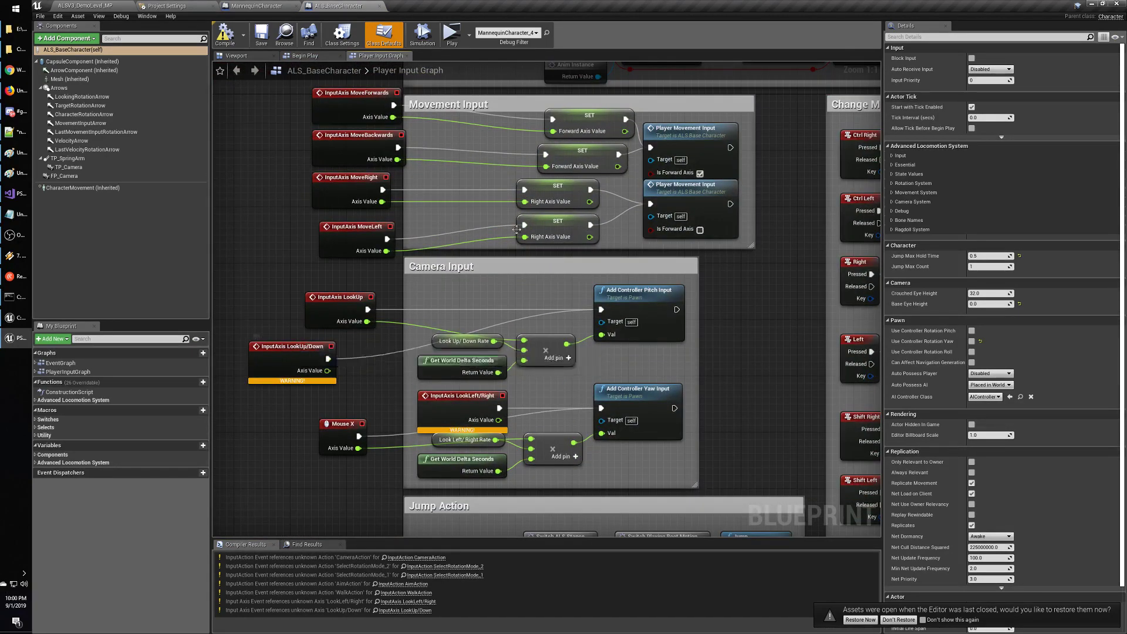
right_drag(516, 229, 523, 104)
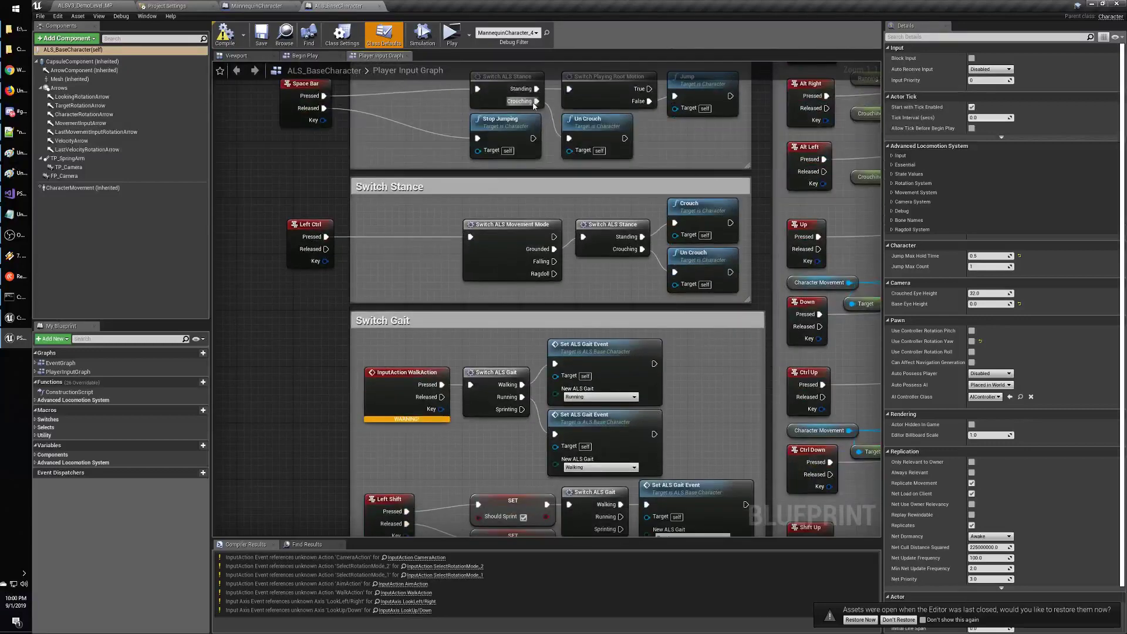
right_drag(499, 260, 484, 207)
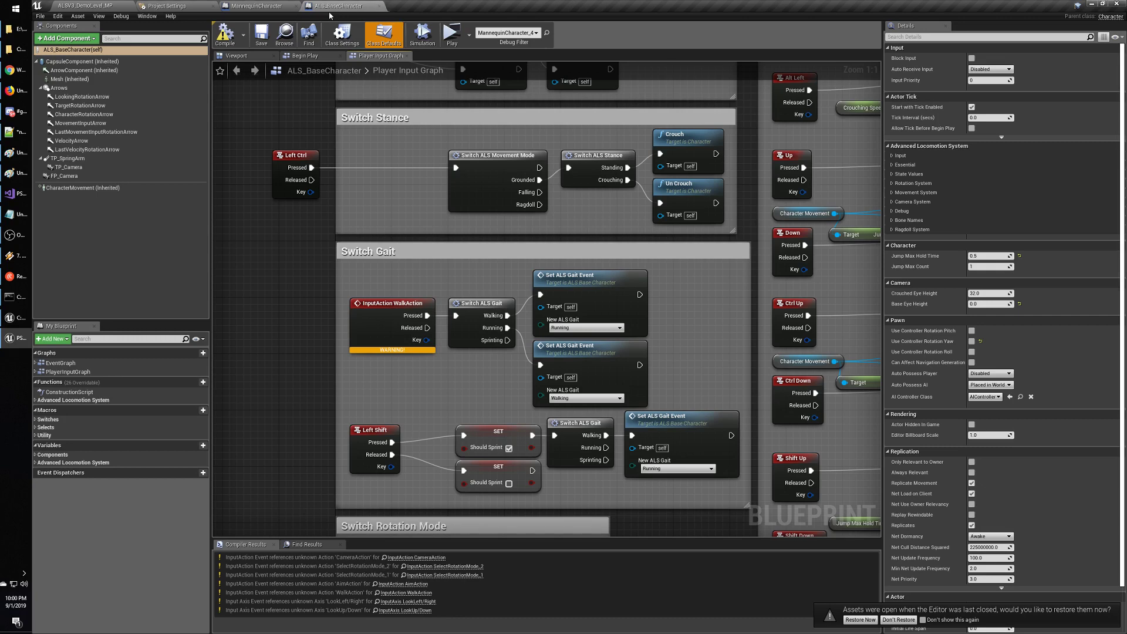
click(380, 6)
Switch to File Explorer and display the Blueprints folder inside the original AdvancedLocomotionSystemV3 project's AdvancedLocomotionV3 content.
key(alt+Tab)
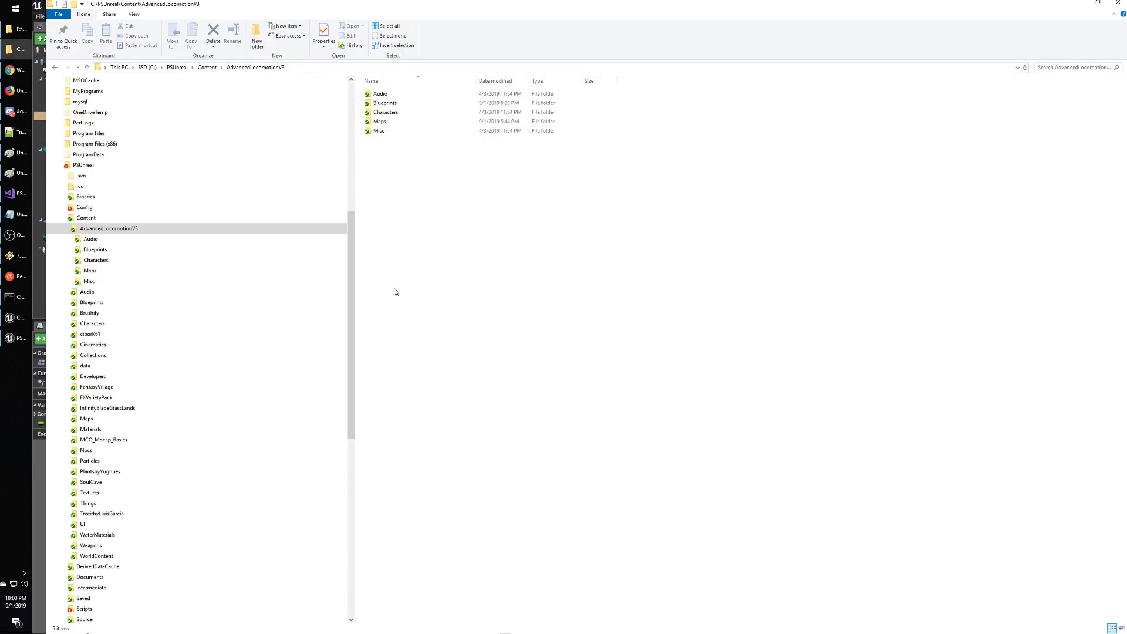
key(alt+Tab)
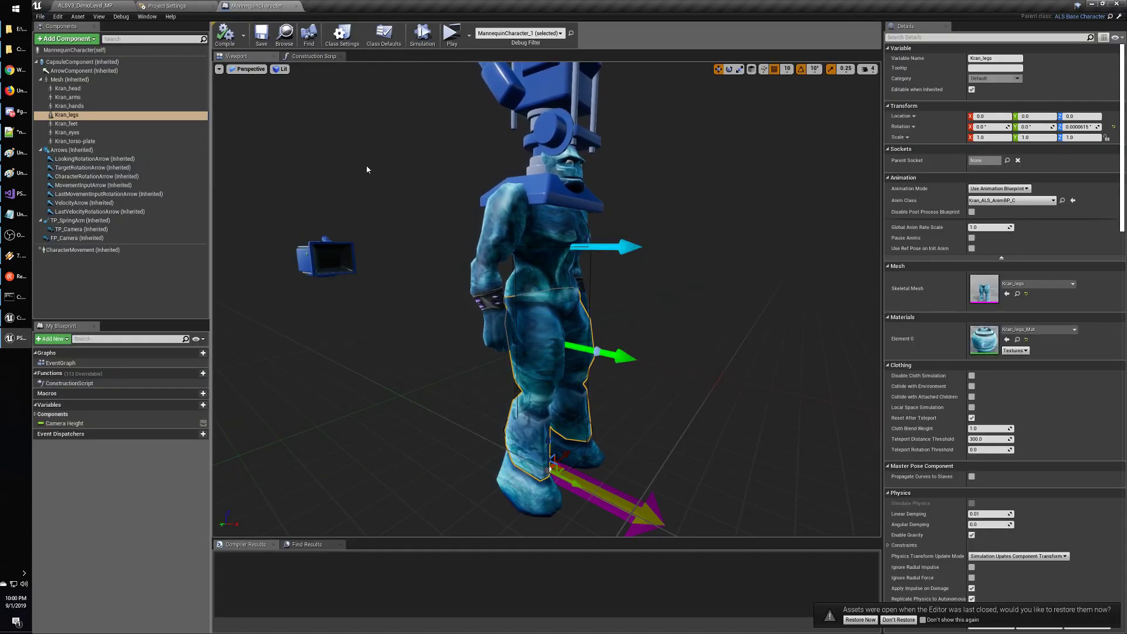
key(alt+Tab)
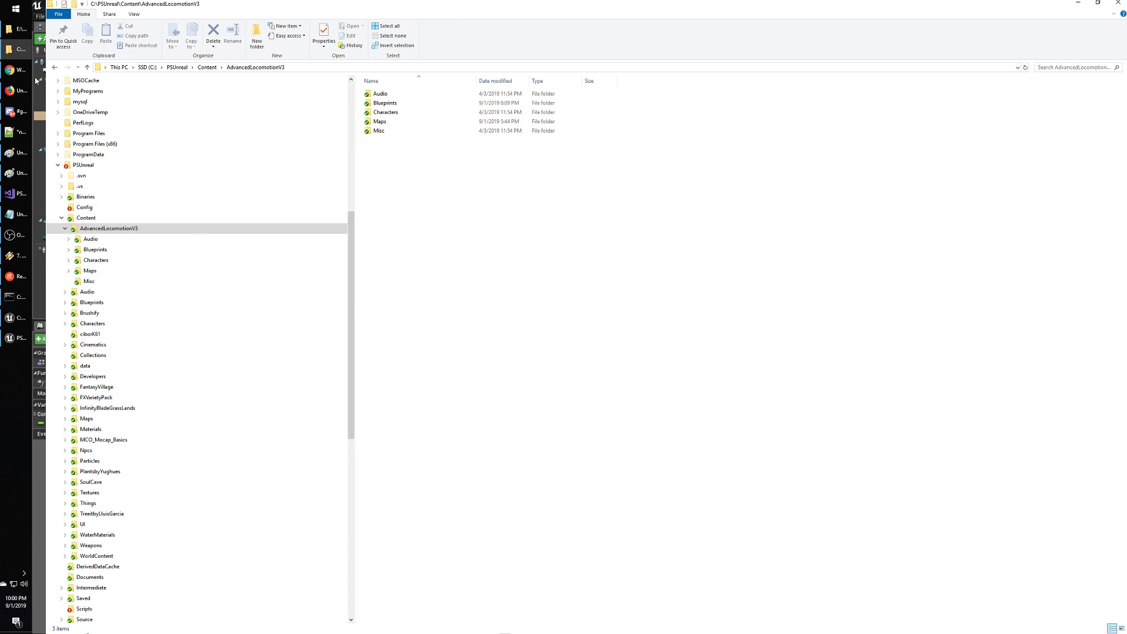
key(alt+Tab)
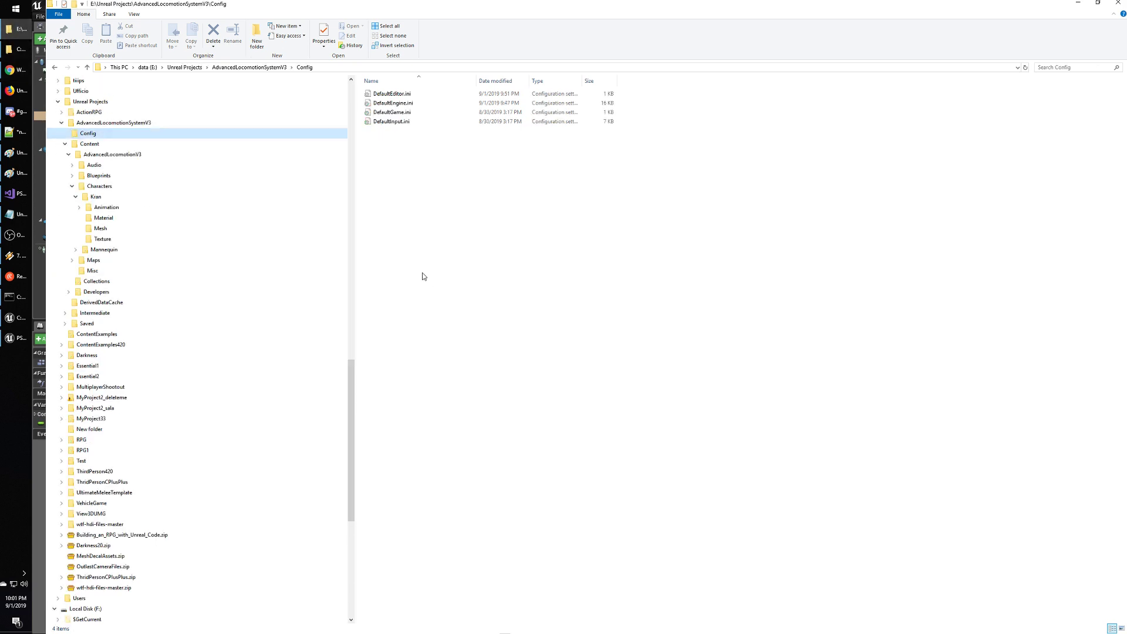
drag(351, 385, 357, 334)
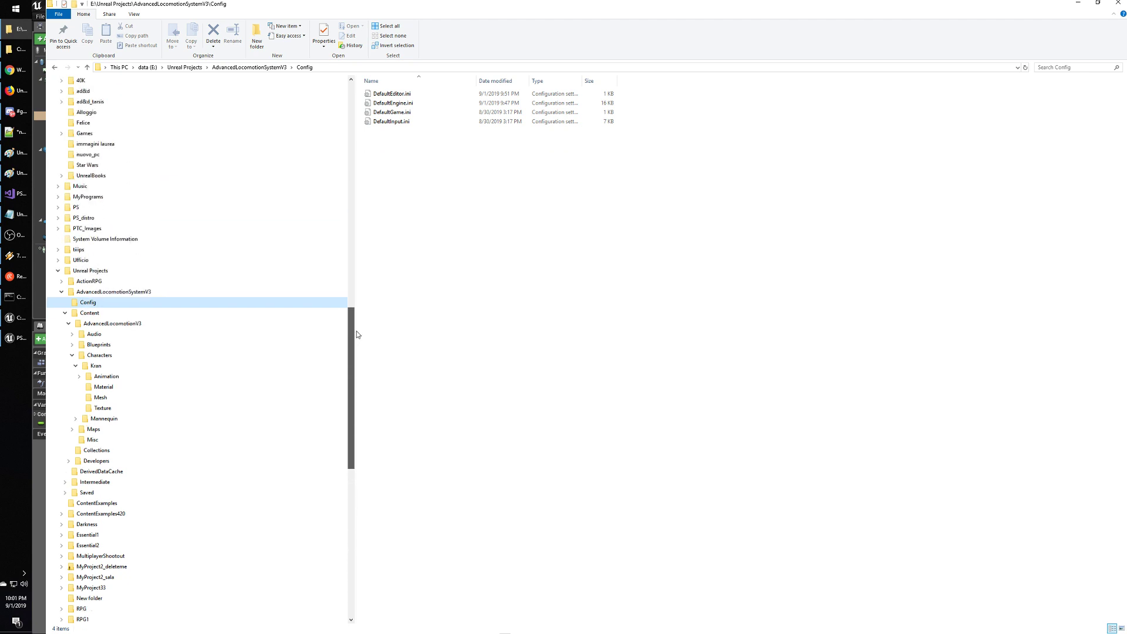
click(105, 323)
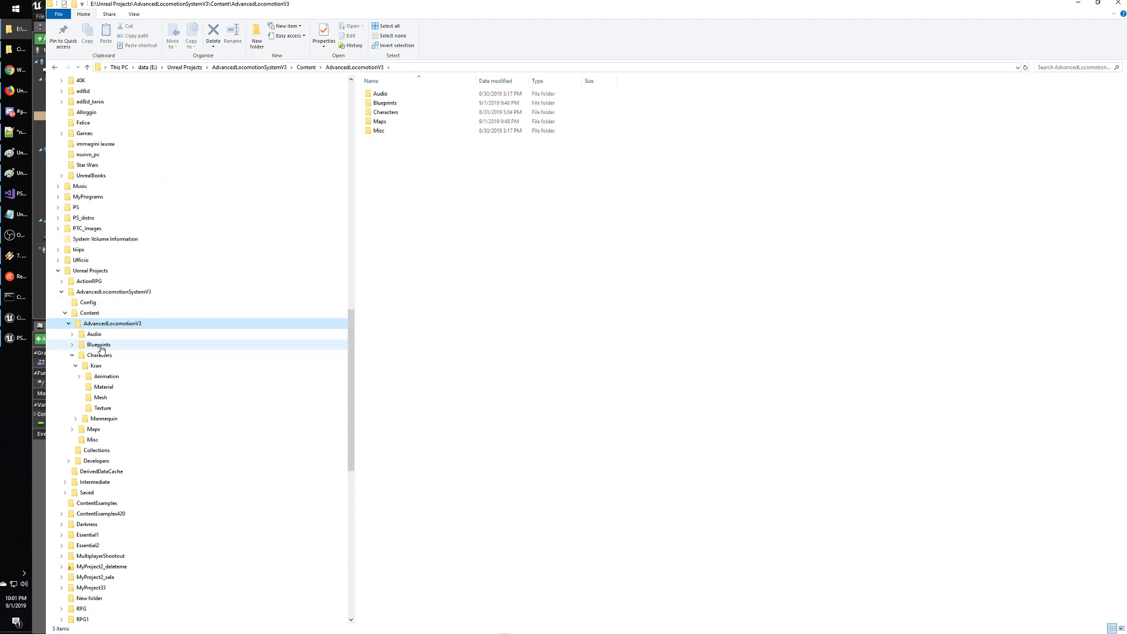
click(100, 345)
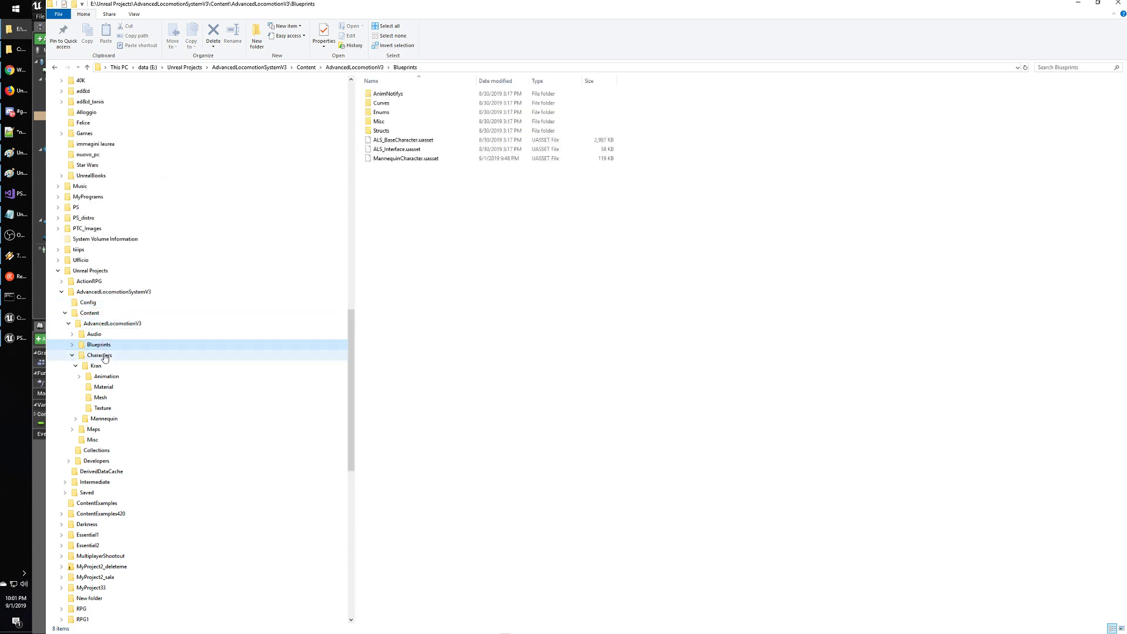
Display the root folder of the original AdvancedLocomotionSystemV3 project under Unreal Projects and examine its contents.
drag(405, 143, 405, 164)
click(421, 198)
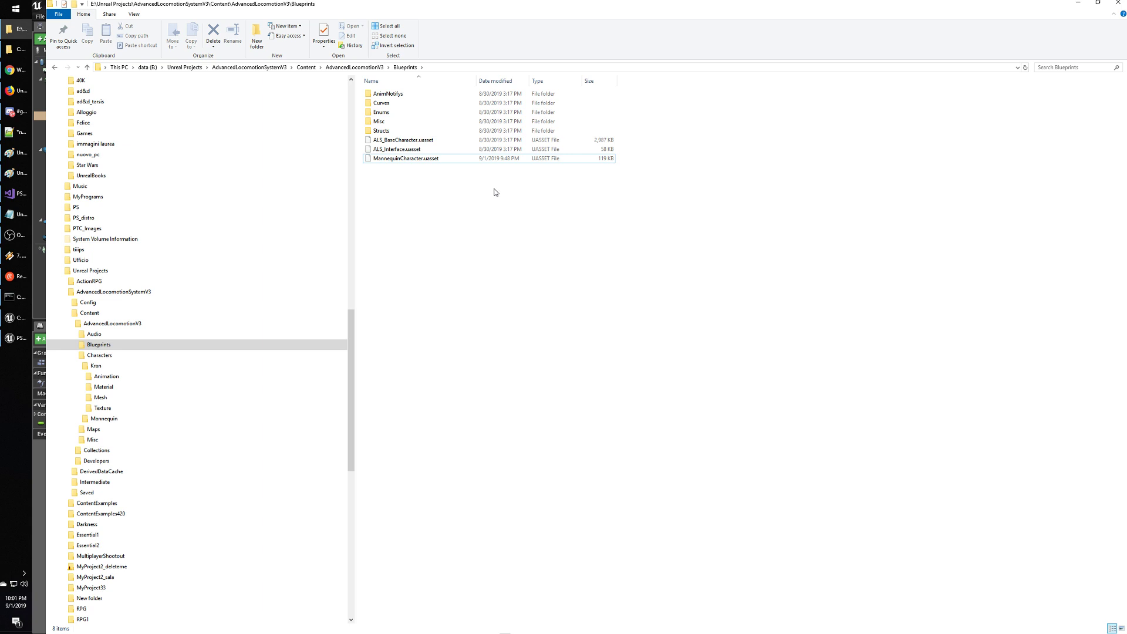
click(102, 292)
click(61, 292)
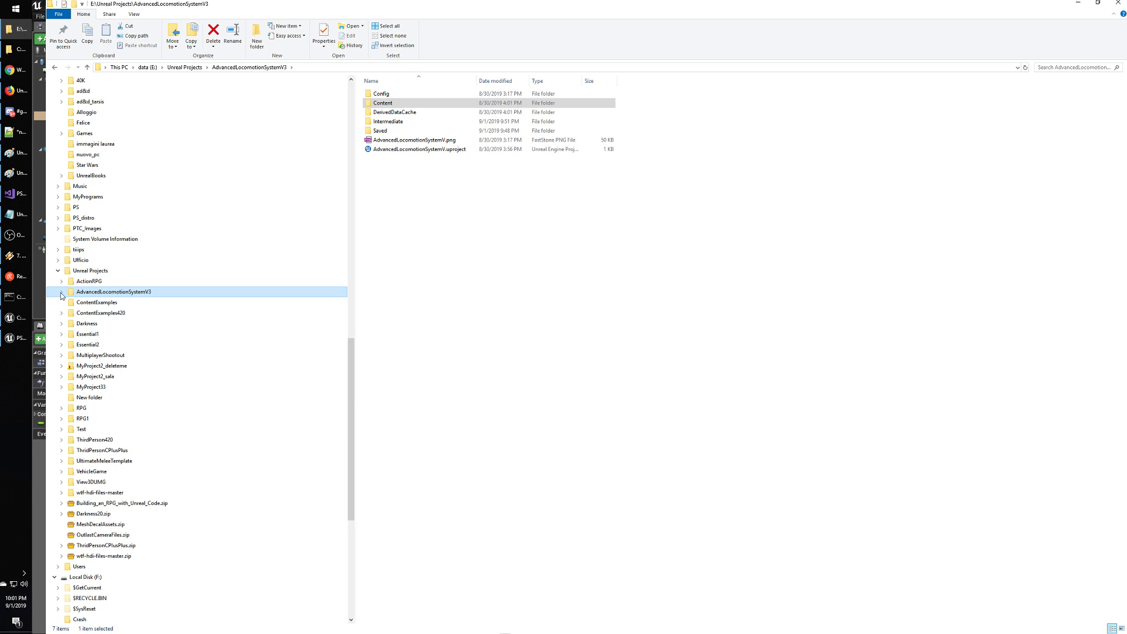
click(61, 292)
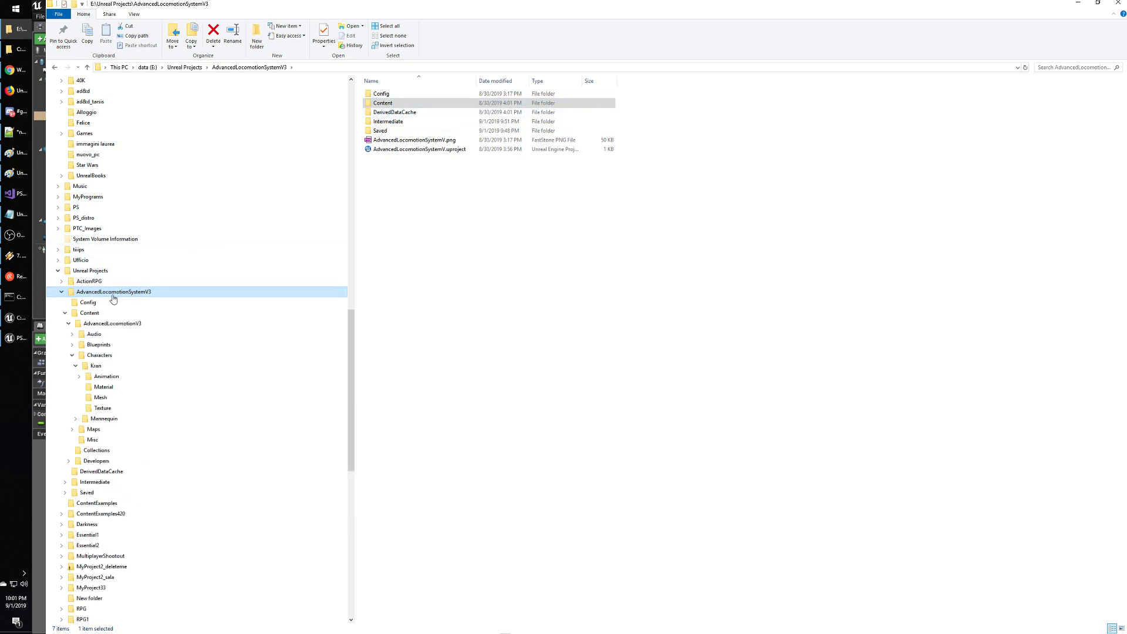
click(90, 292)
click(97, 285)
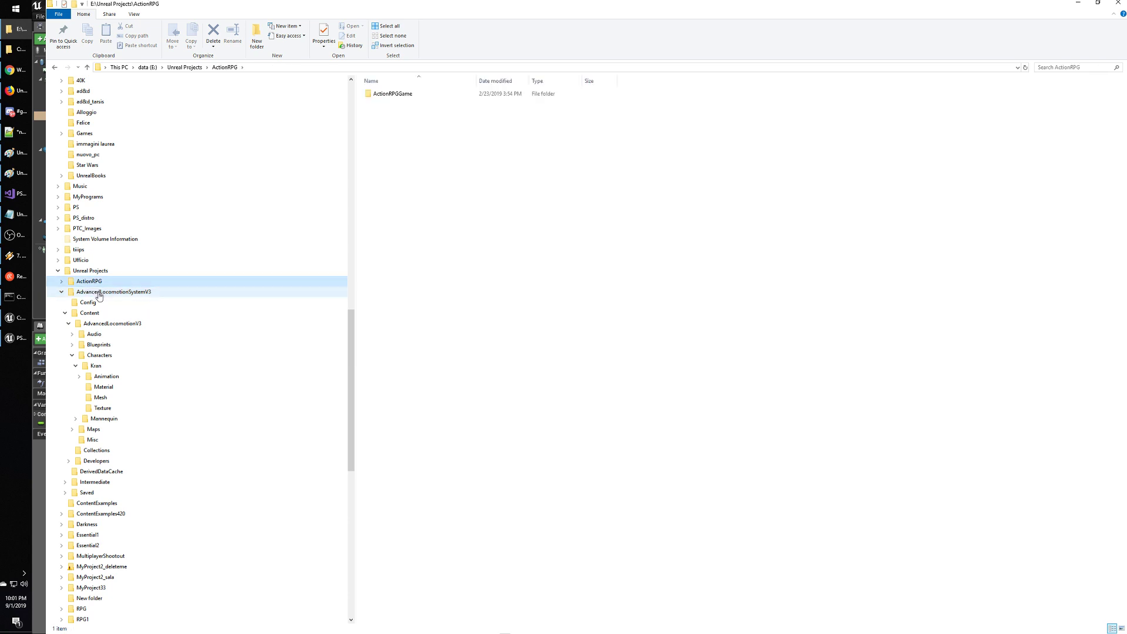
click(97, 292)
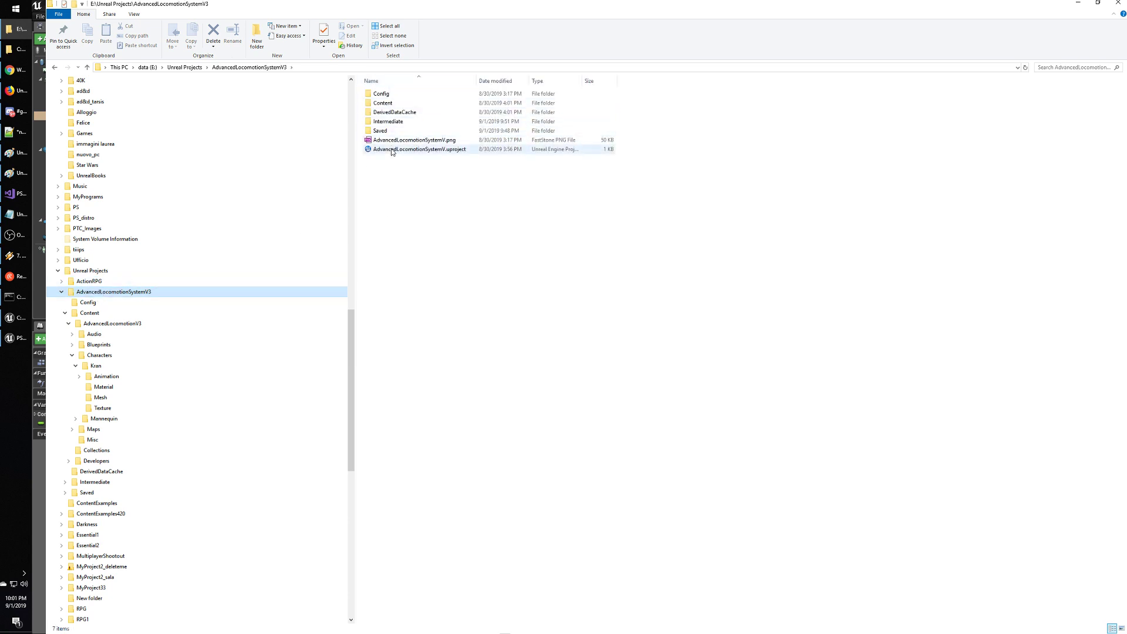
click(93, 283)
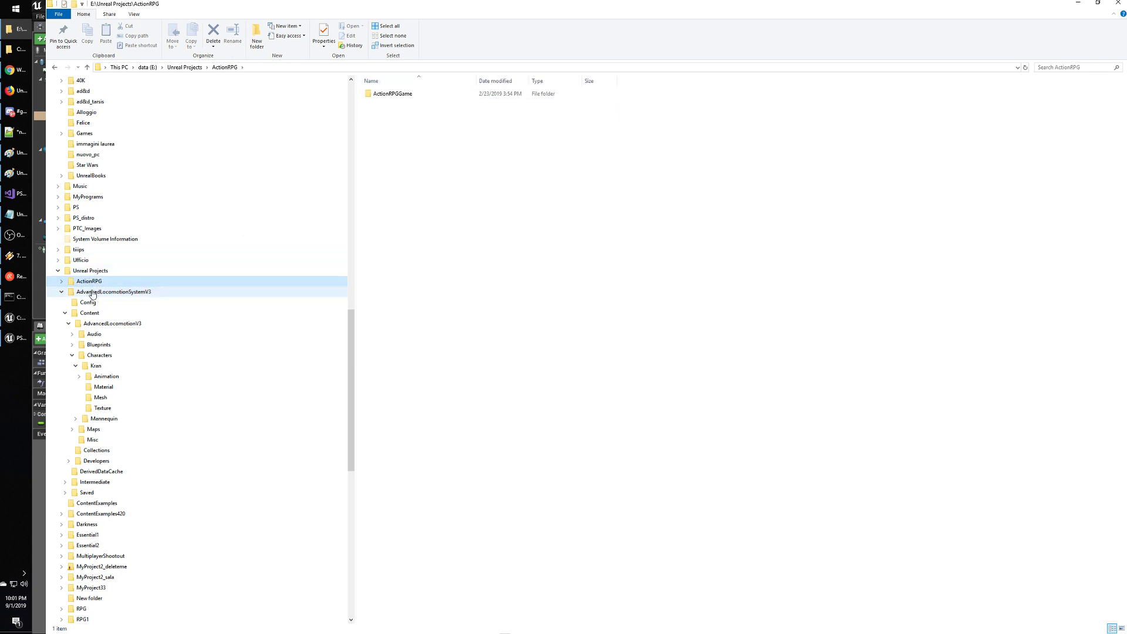
click(93, 293)
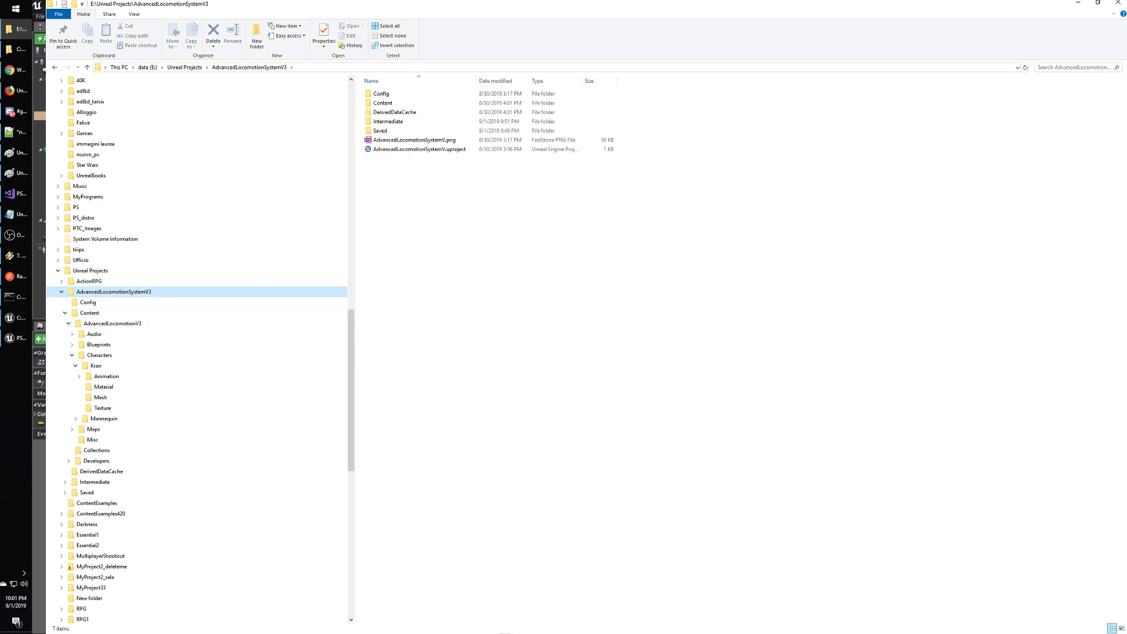
Switch to the Epic Games Launcher and locate Advanced Locomotion System in the Unreal Engine library's vault.
click(12, 318)
click(13, 339)
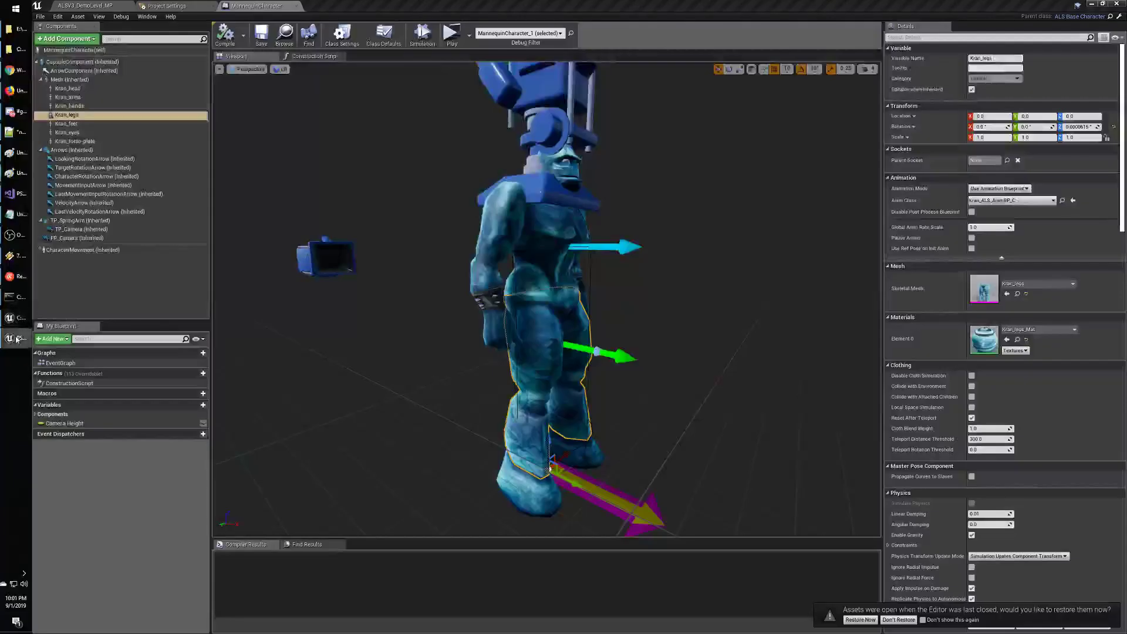
click(8, 318)
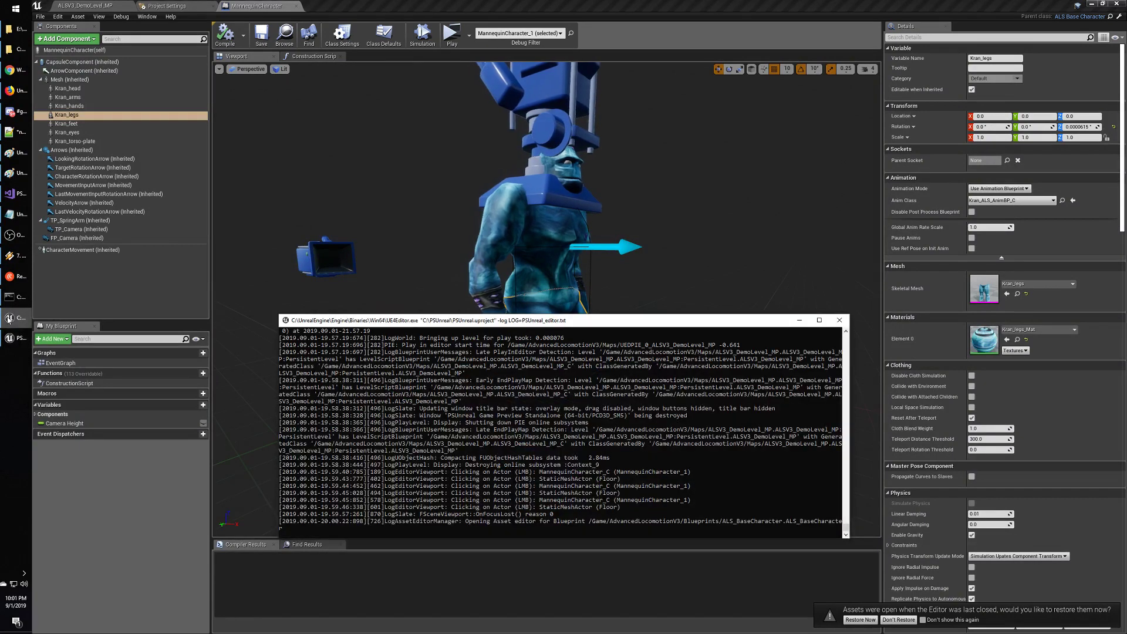
mouse_move(17, 296)
click(15, 235)
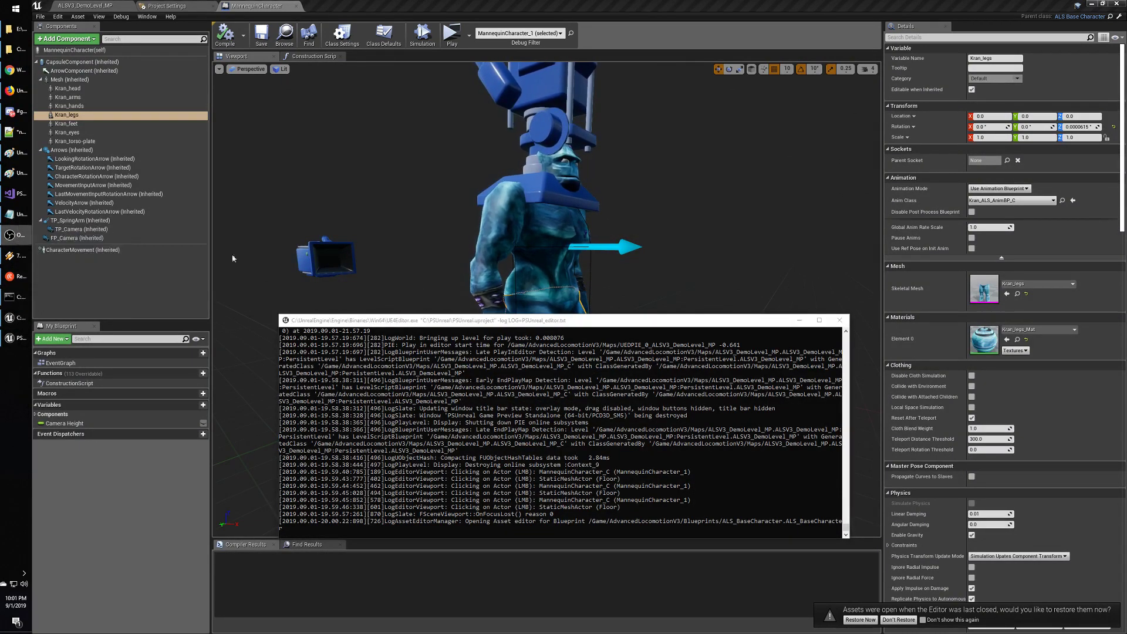
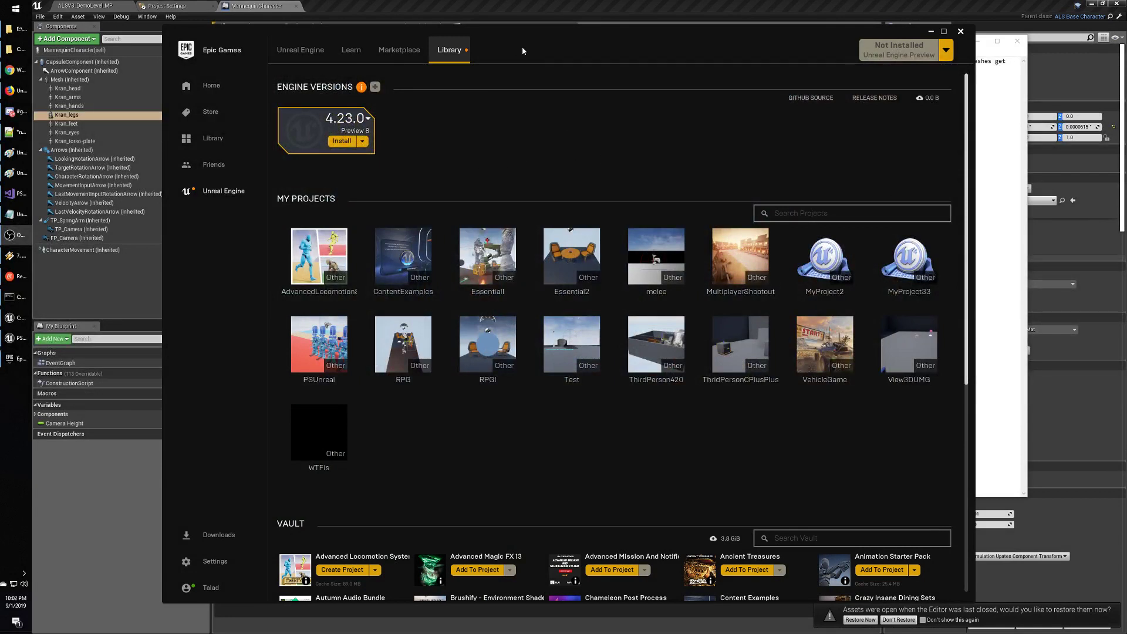
click(512, 34)
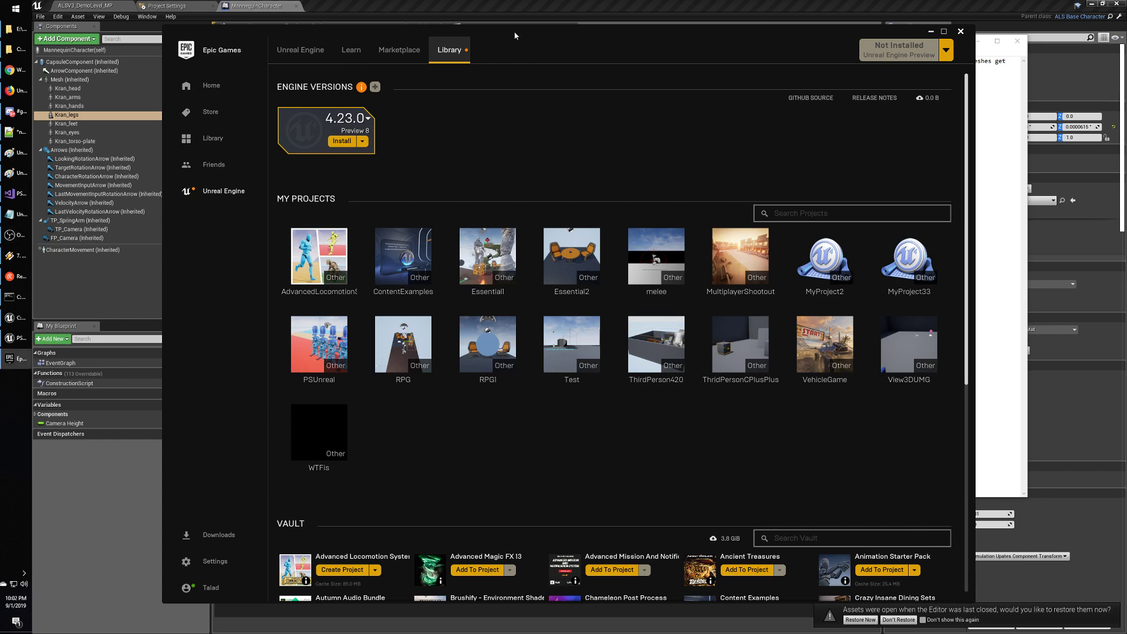
drag(515, 35, 508, 30)
scroll(523, 315, down, 5)
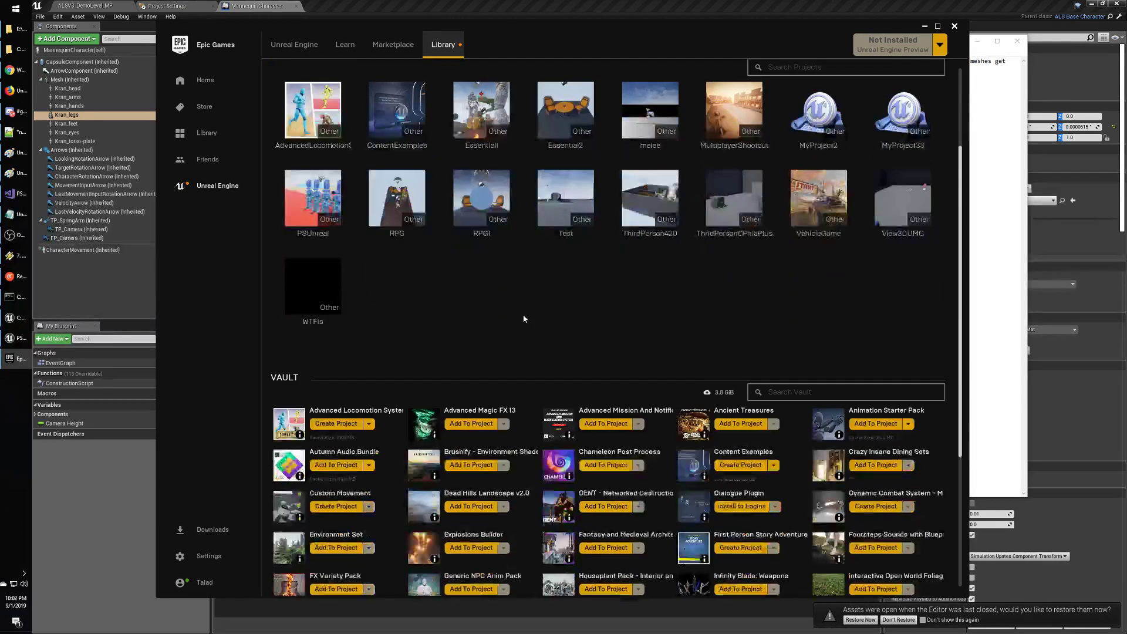
scroll(517, 307, down, 3)
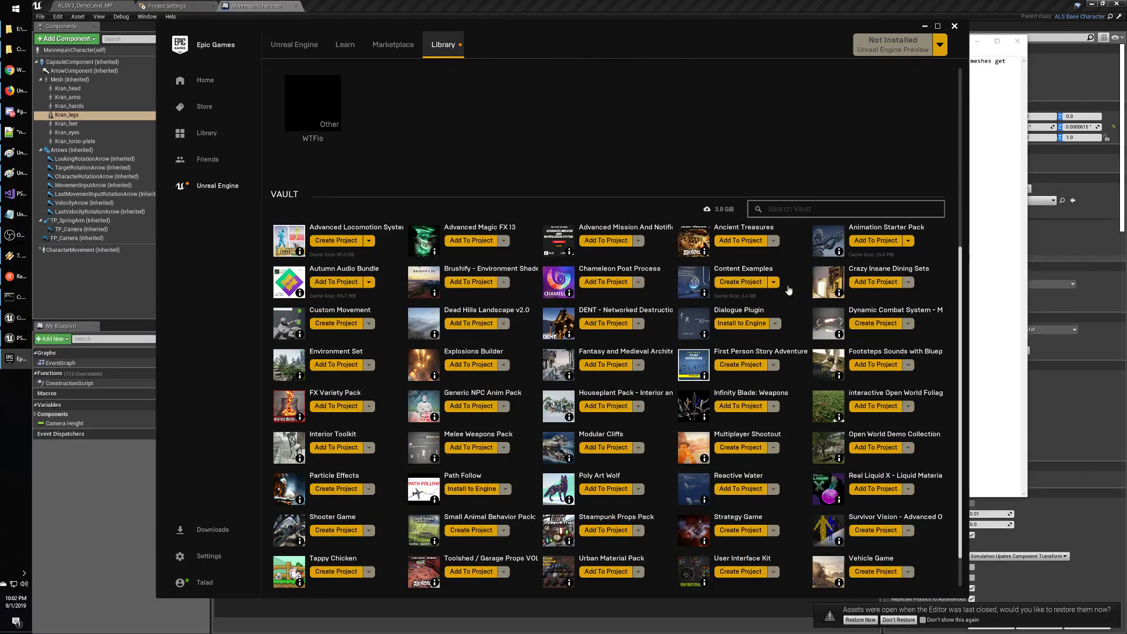
Start creating a project from Advanced Locomotion System and set its folder to LocomotionCleanV3 inside Documents/Unreal Projects.
click(356, 241)
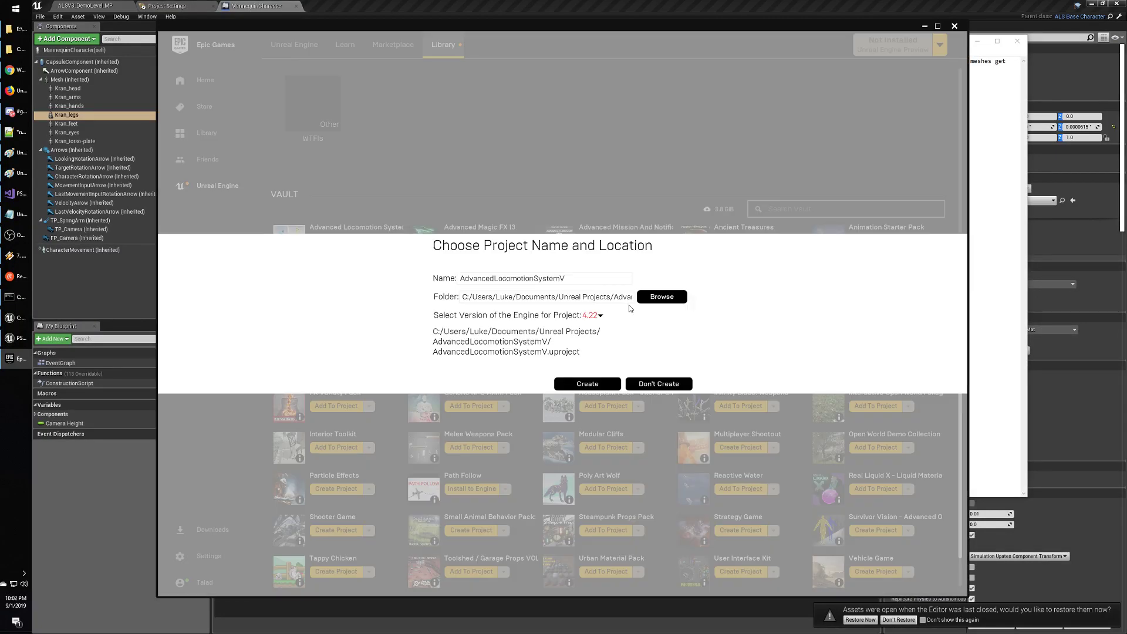
drag(579, 296, 631, 297)
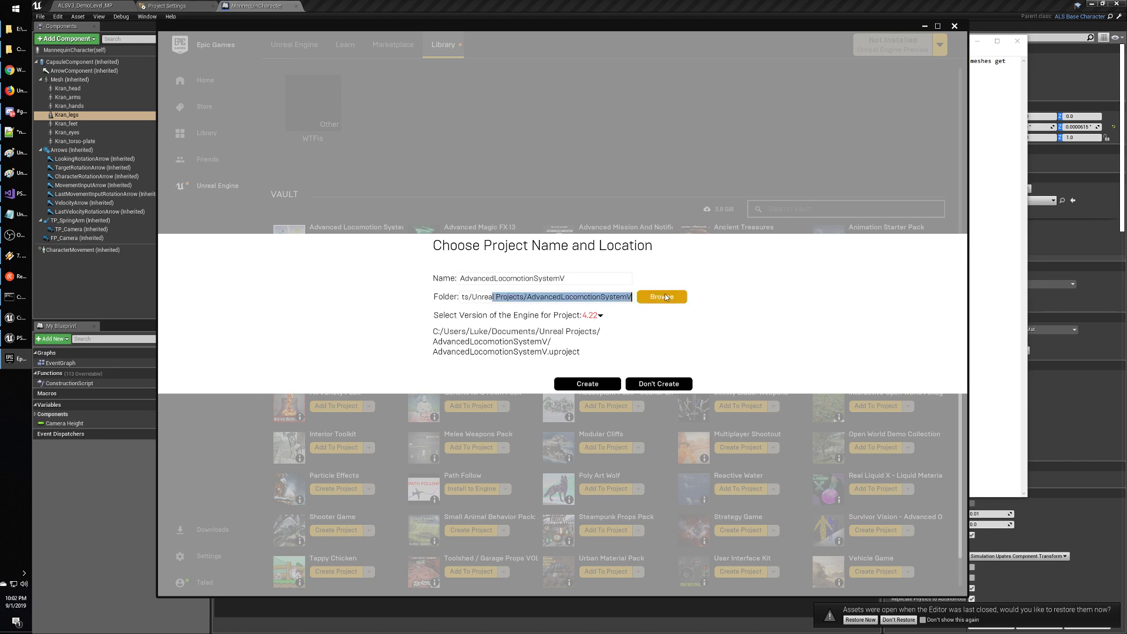
click(600, 296)
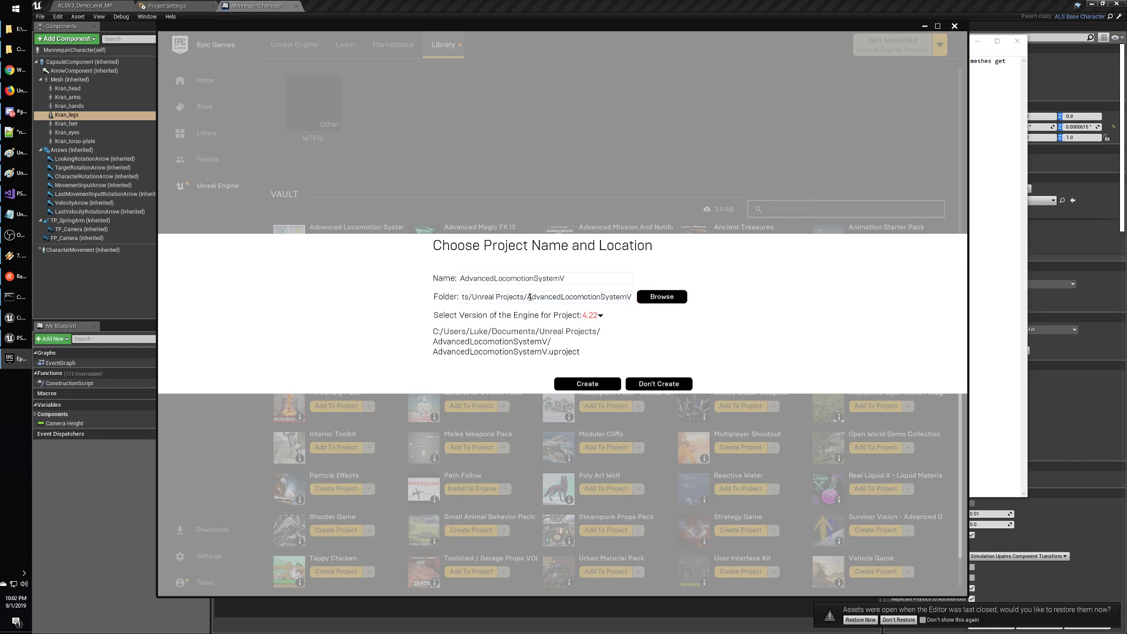
drag(530, 297, 630, 297)
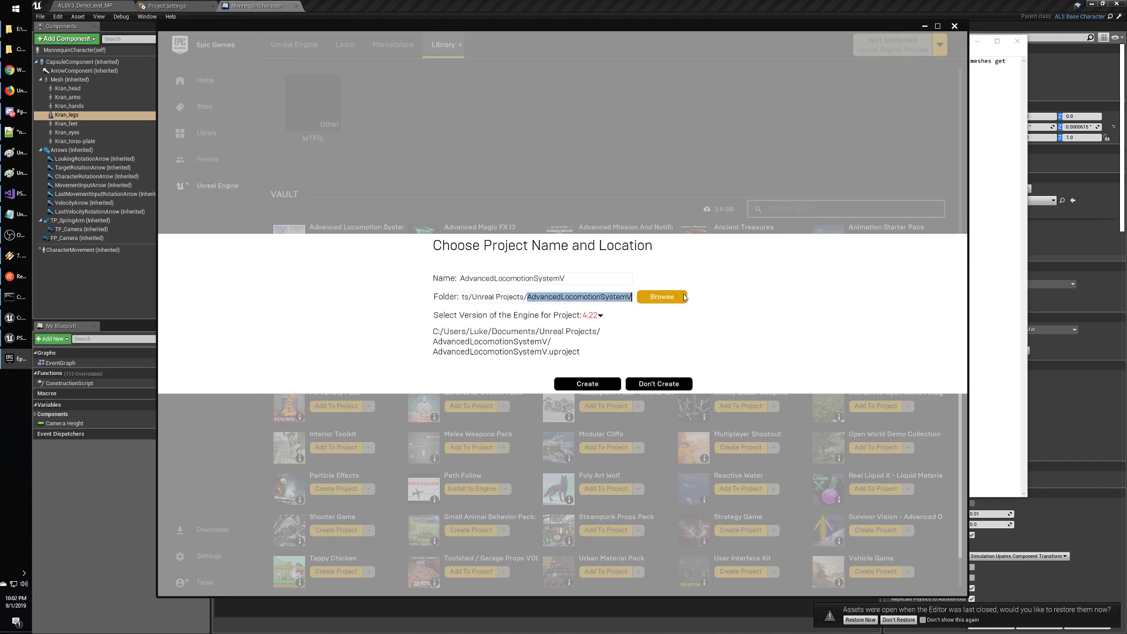
text(A)
key(BackSpace)
text(Locomotio)
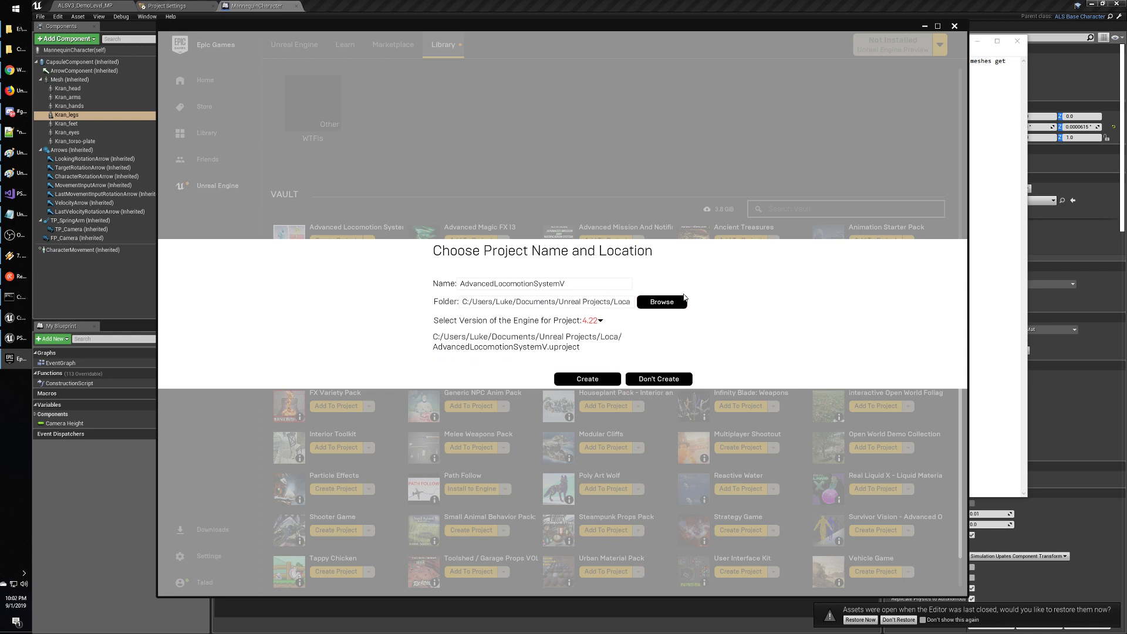
text(n)
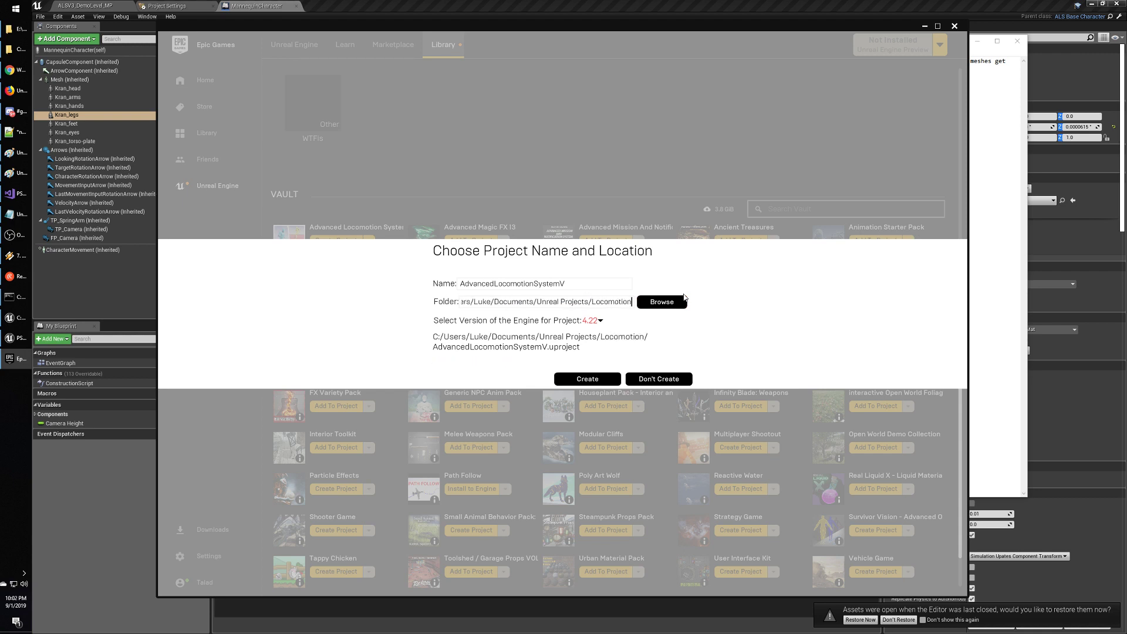
text(CleanV3)
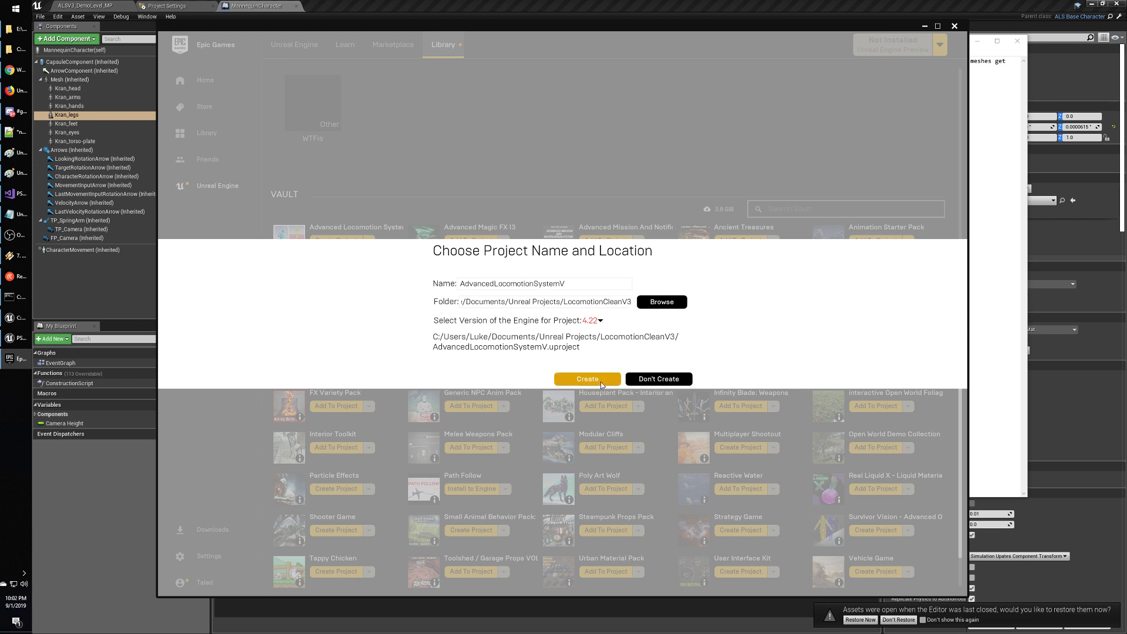
Review the available engine versions, keep 4.22, and create the AdvancedLocomotionSystemV project.
click(600, 320)
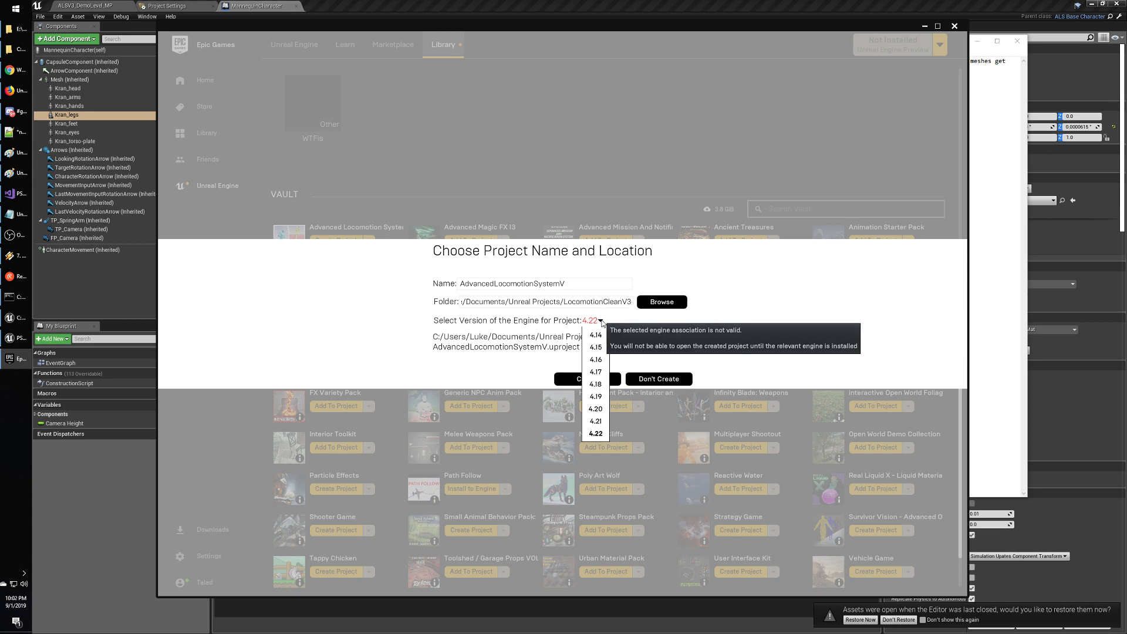
click(601, 321)
click(595, 379)
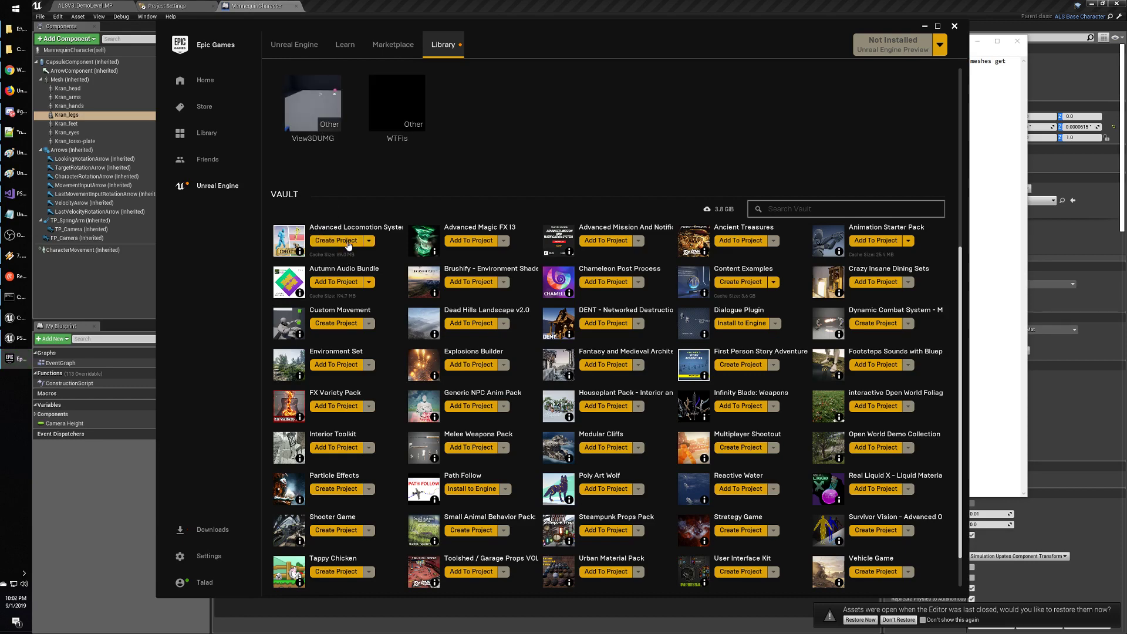
Switch to File Explorer and look for the newly created project in the Unreal Projects folder on drive E.
key(alt+Tab)
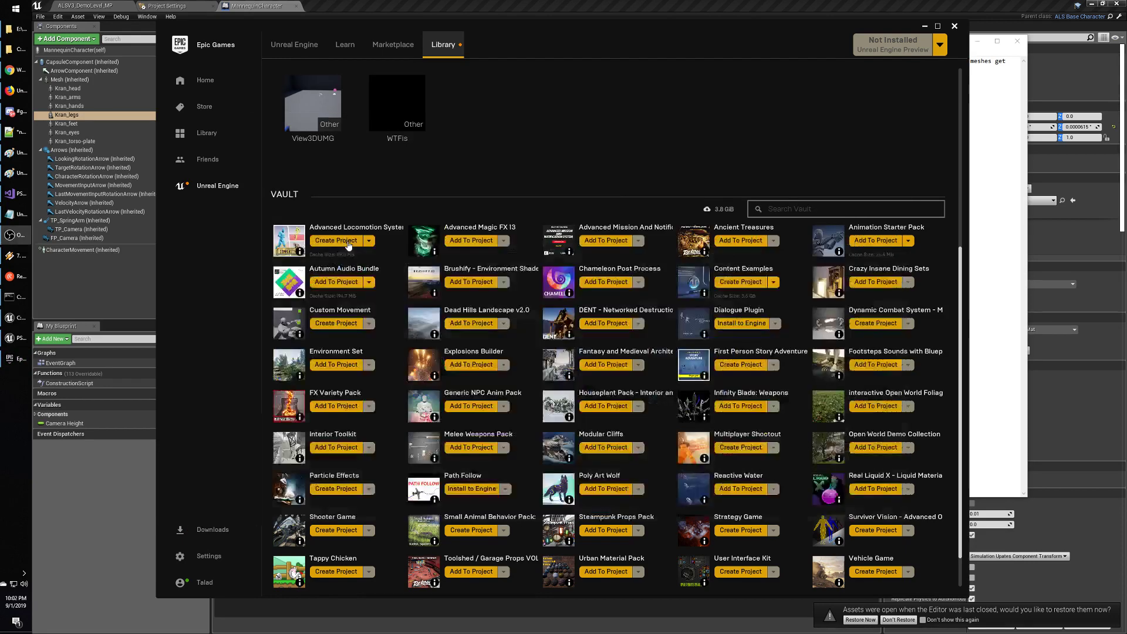
click(16, 49)
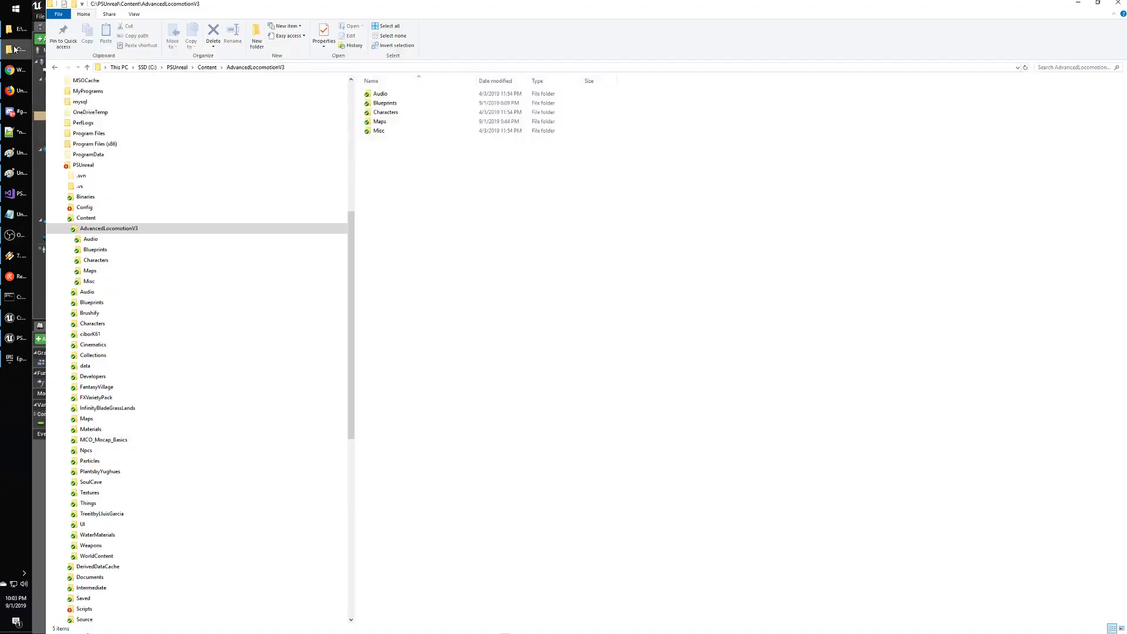
click(18, 29)
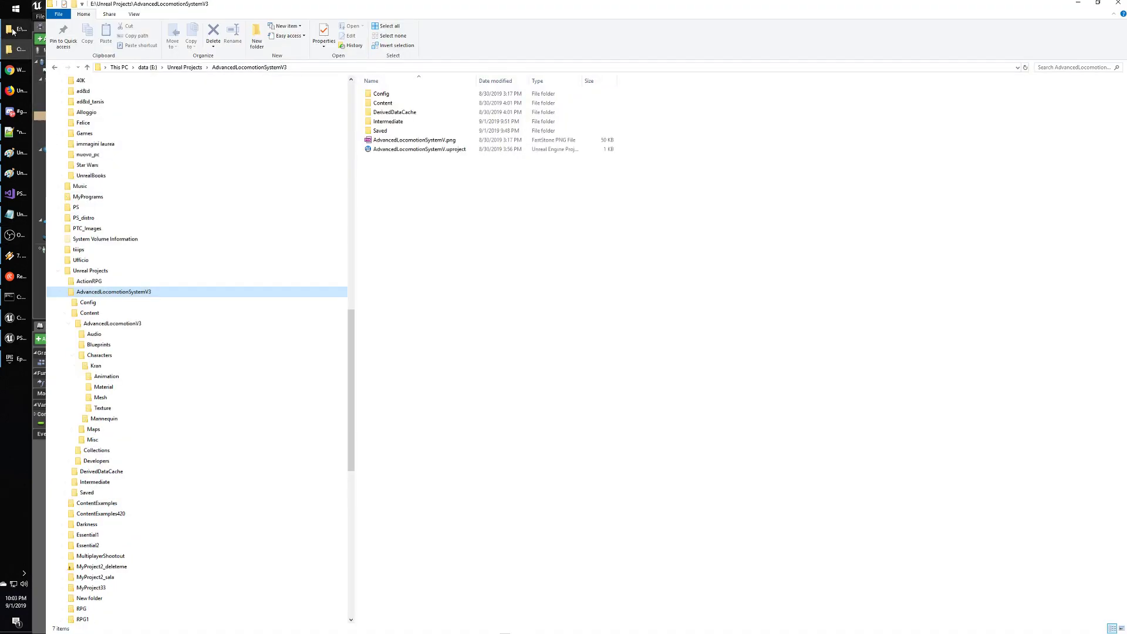
click(89, 280)
click(91, 271)
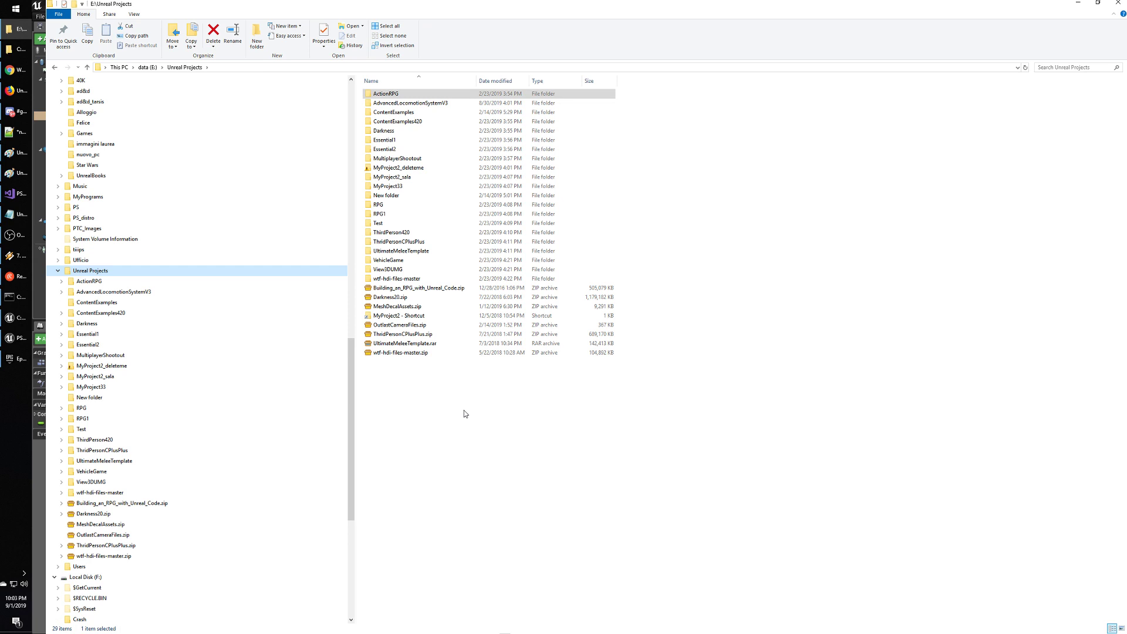
click(389, 105)
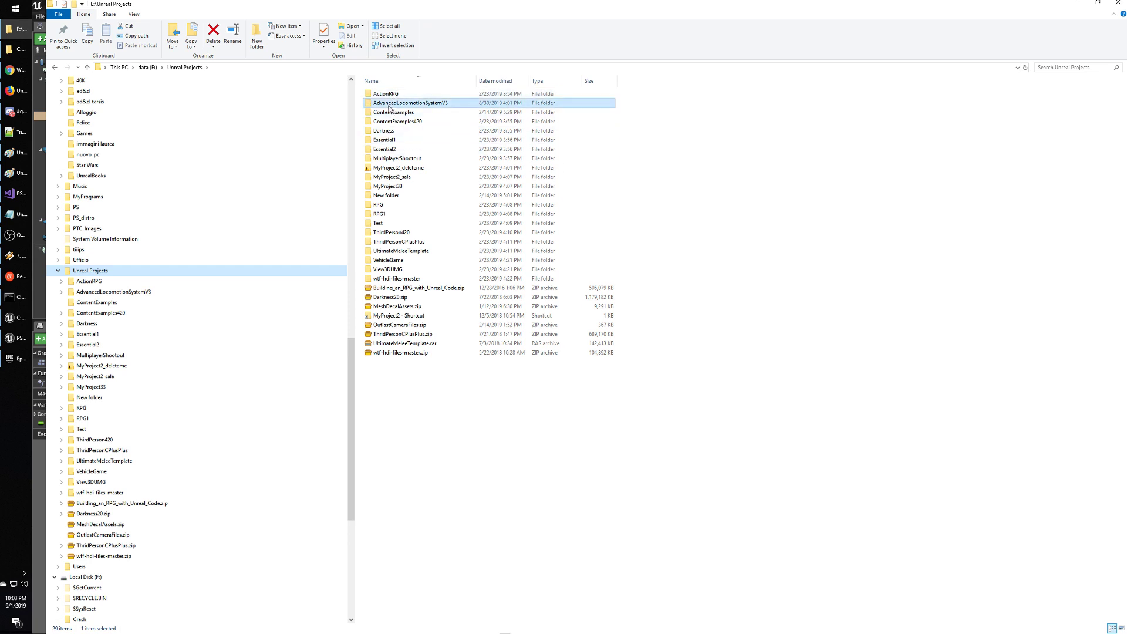
double_click(388, 104)
click(88, 272)
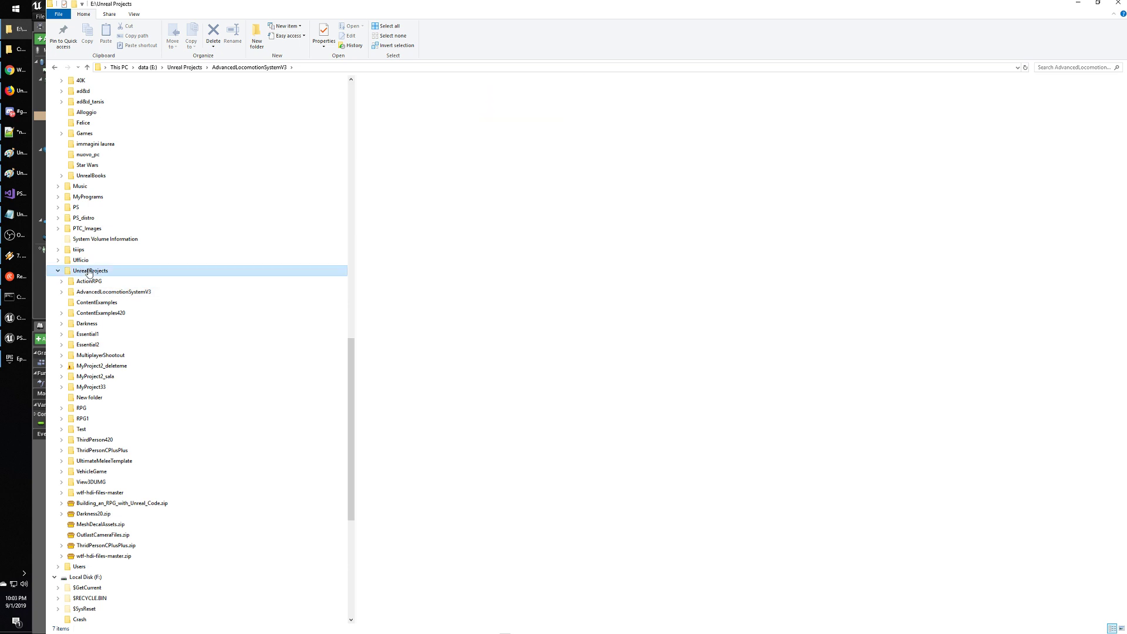
Return to the Epic Games Launcher and copy the Documents/Unreal Projects path from Advanced Locomotion System's project creation dialog.
key(alt+Tab)
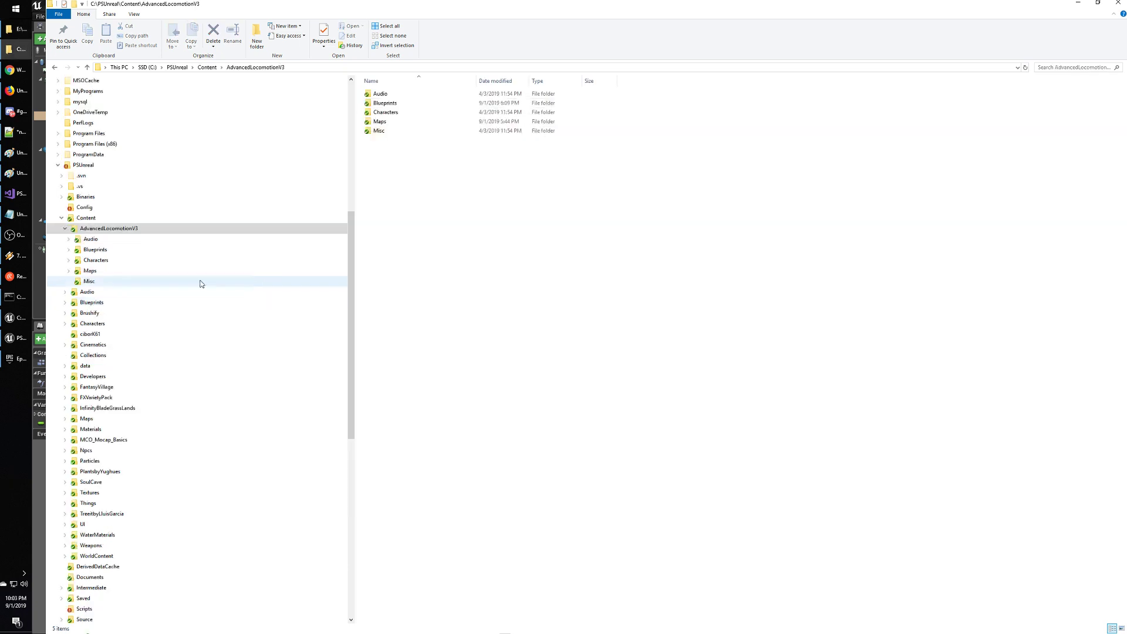
key(alt+Tab)
key(alt+Tab)
key(alt+Tab)
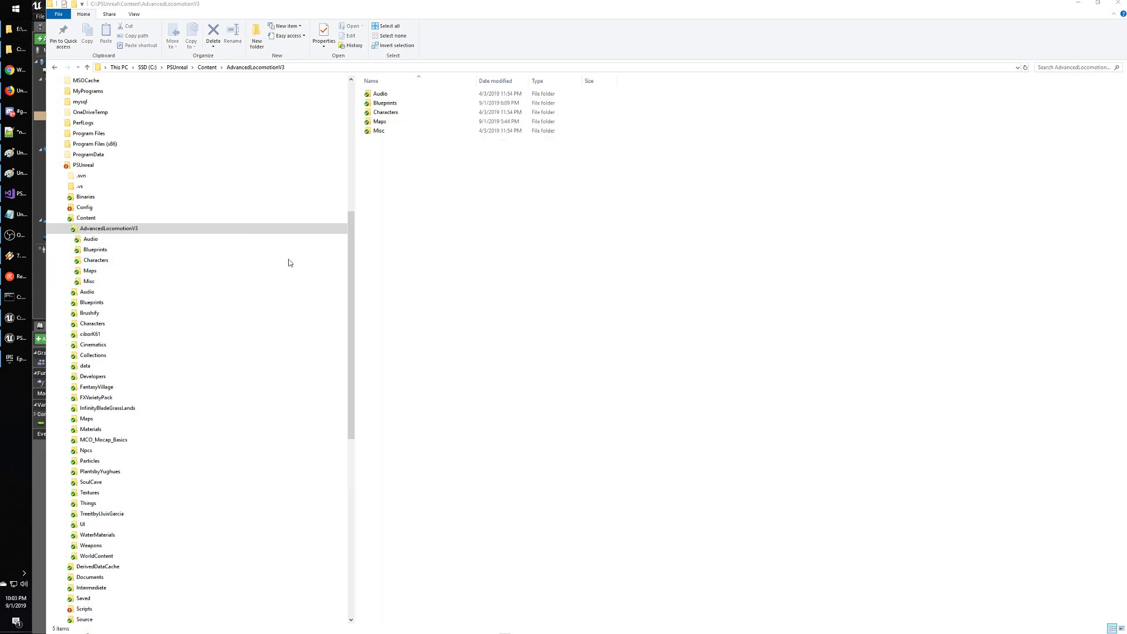
click(348, 242)
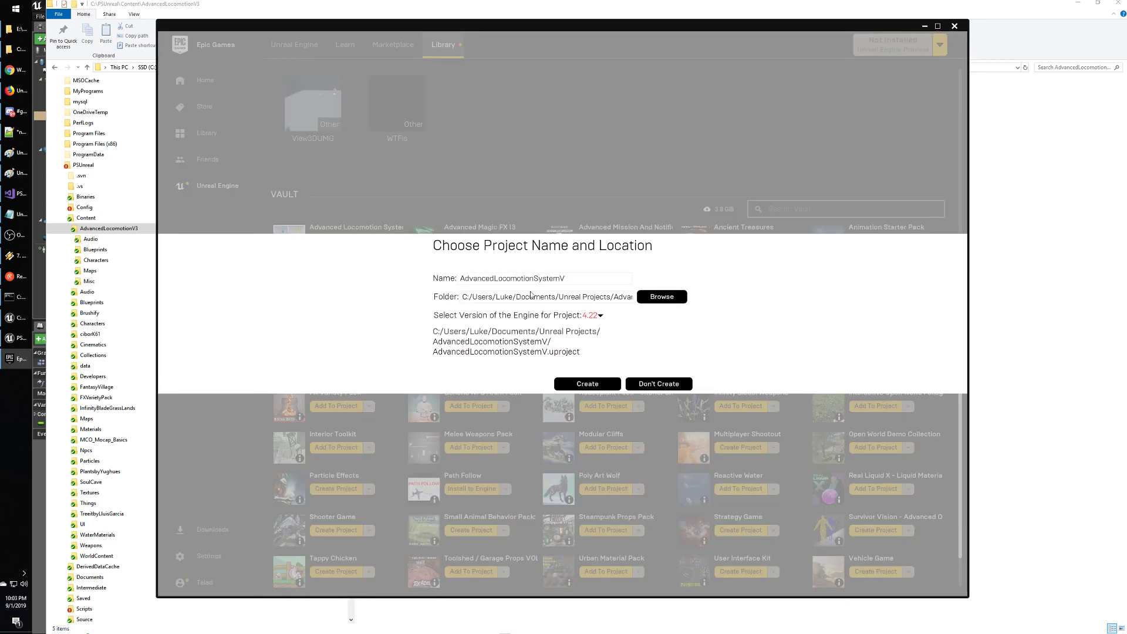
drag(463, 298, 640, 298)
click(574, 297)
key(ctrl+a)
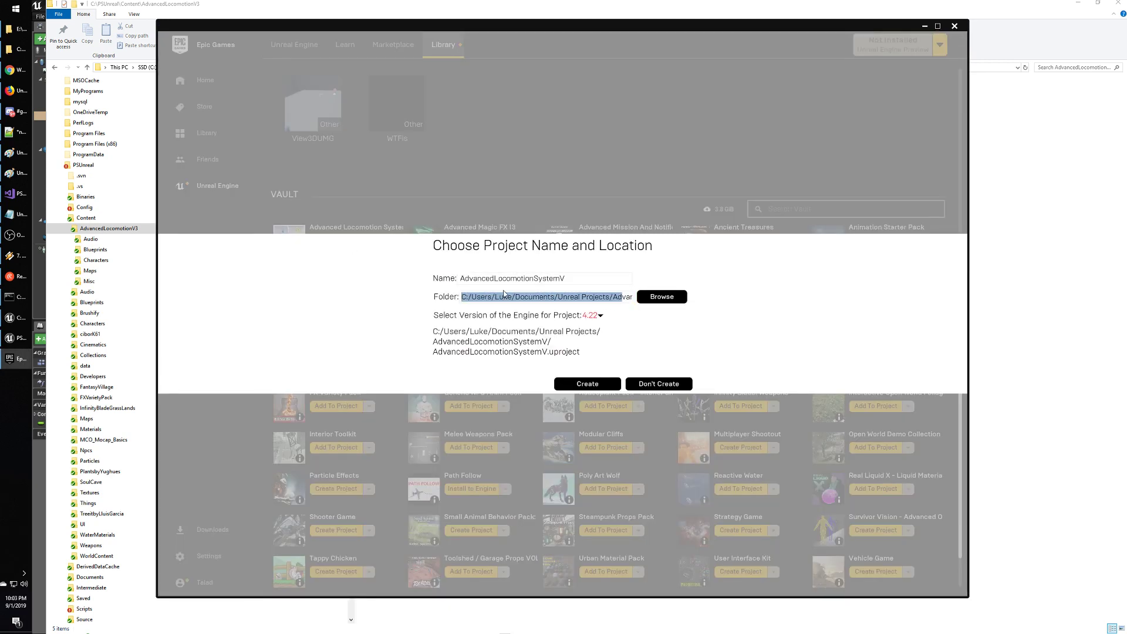
key(Home)
key(shift+Right)
drag(464, 297, 616, 297)
key(ctrl+c)
Switch to File Explorer and go to the copied Documents/Unreal Projects path.
click(239, 4)
click(258, 67)
key(ctrl+v)
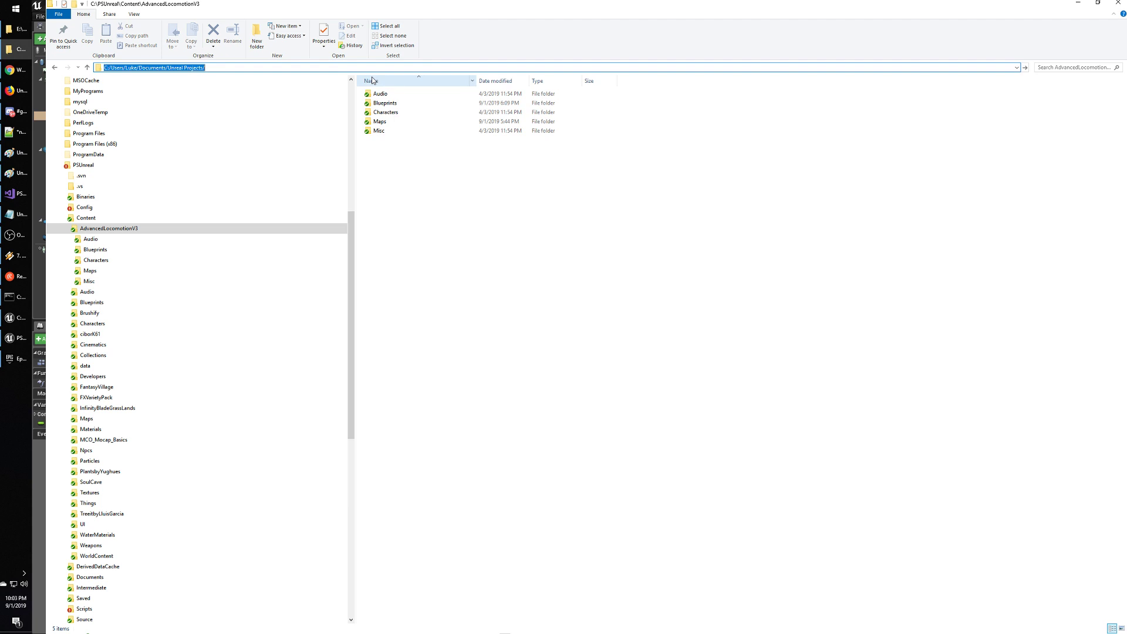
key(Return)
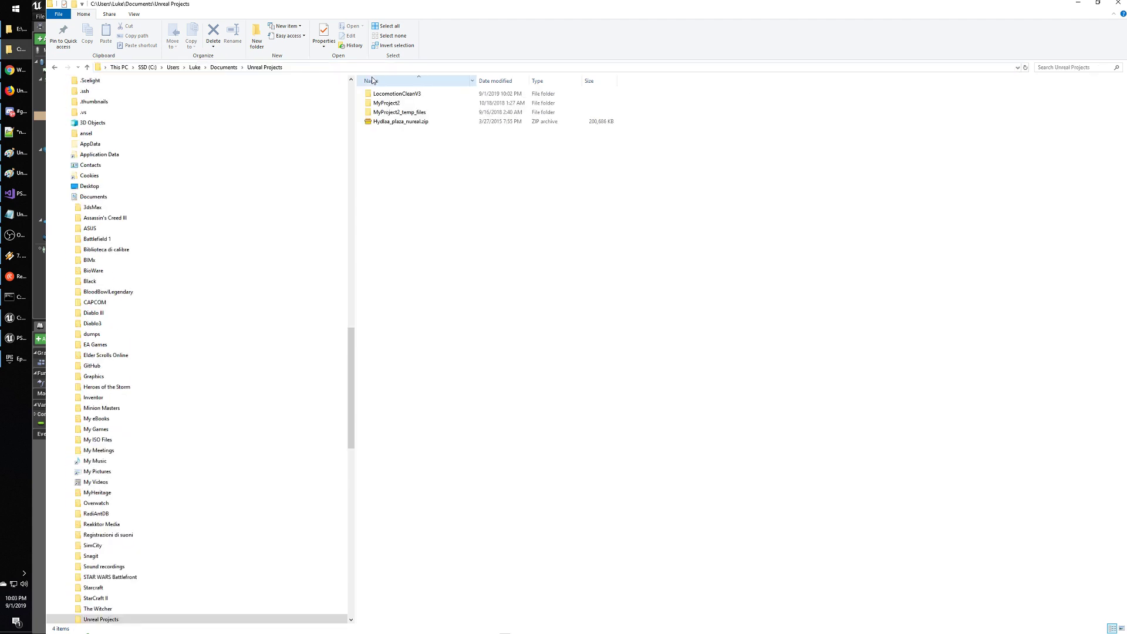
Move the LocomotionCleanV3 folder from Documents/Unreal Projects to the Unreal Projects folder on drive E and open it there.
click(409, 95)
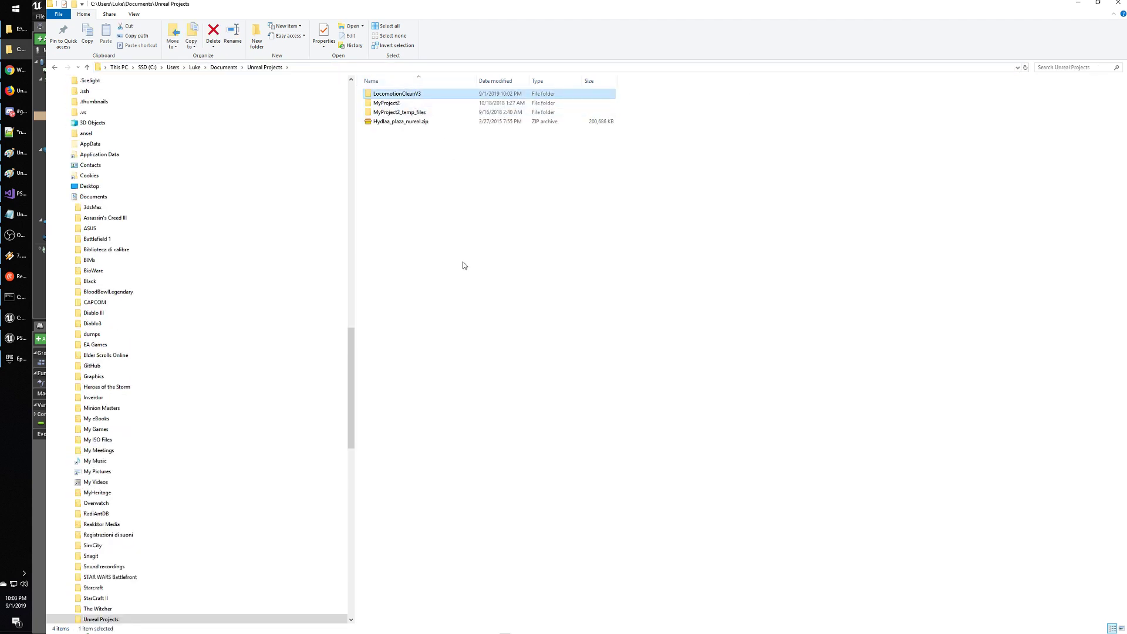
key(ctrl+c)
click(53, 68)
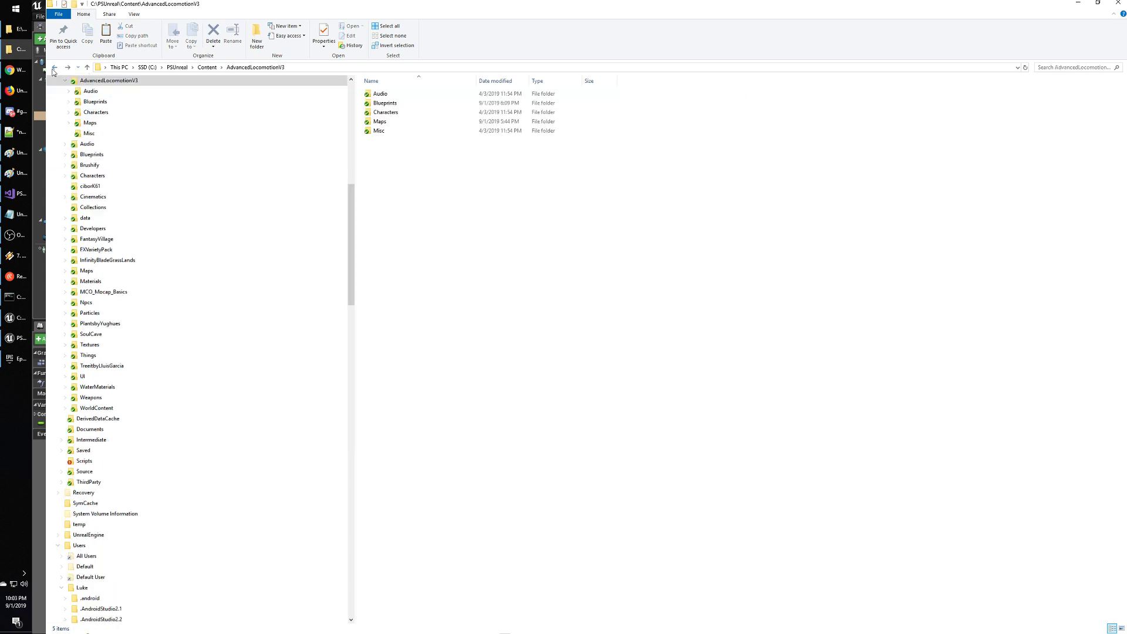
click(18, 29)
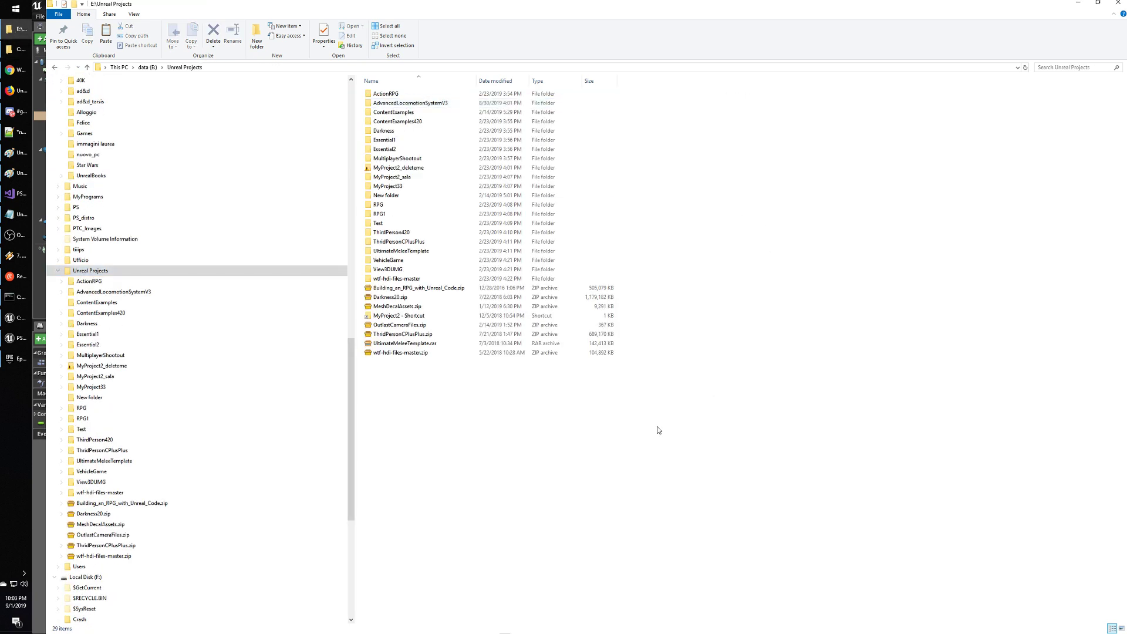
key(ctrl+v)
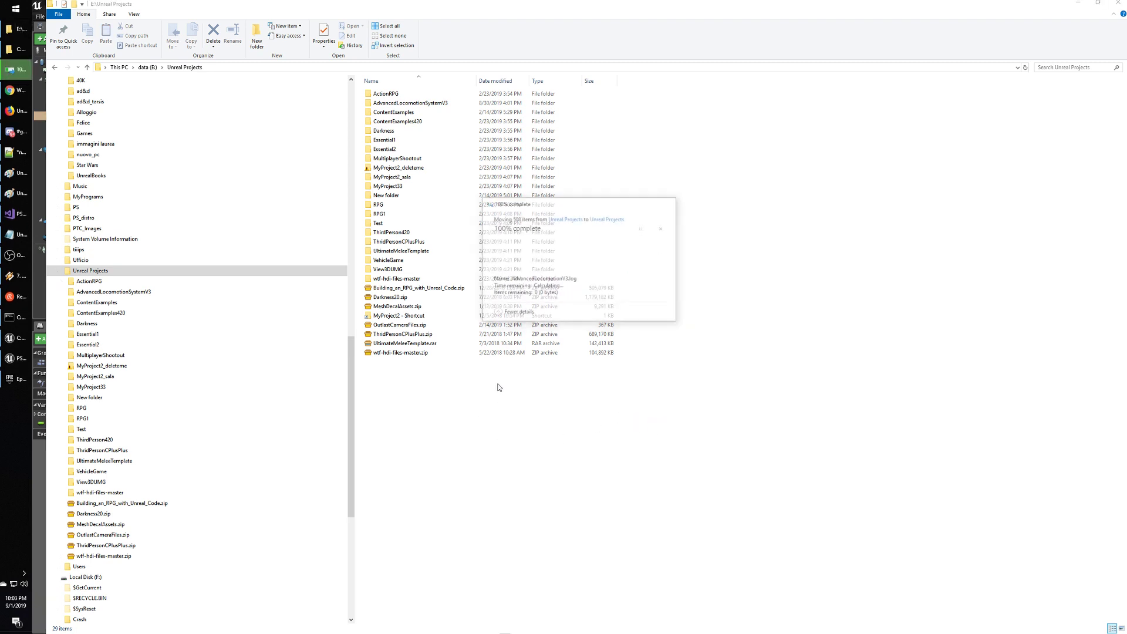
double_click(405, 158)
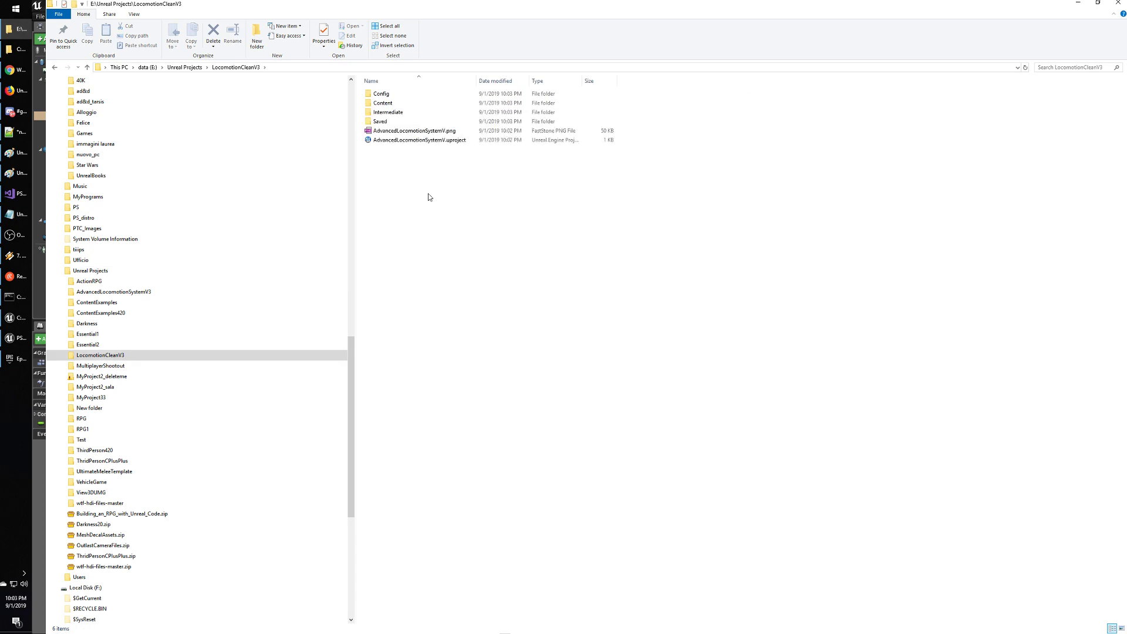
click(11, 321)
click(12, 337)
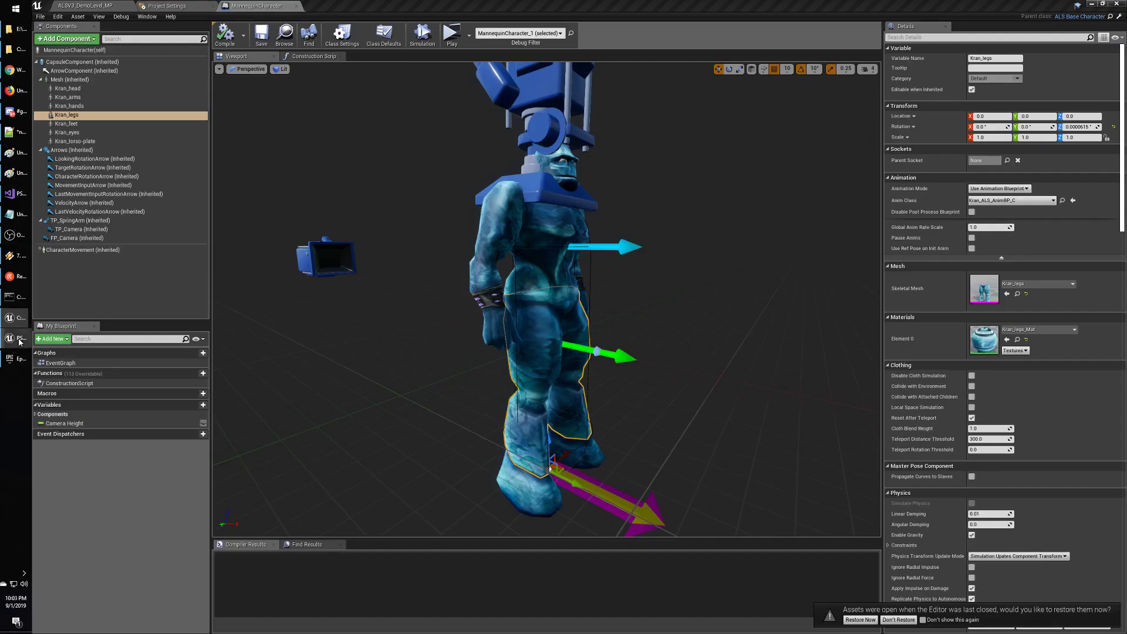
key(alt+Tab)
key(alt+Tab)
key(alt+Tab)
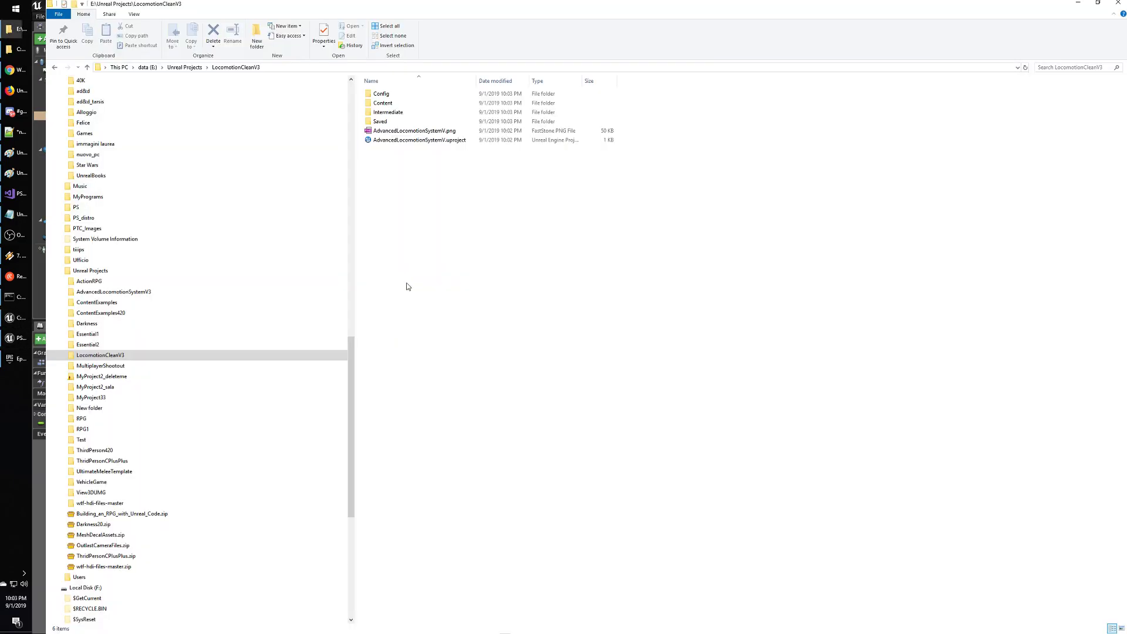
Open AdvancedLocomotionSystemV.uproject with the source build at C:\UnrealEngine as its engine version.
double_click(423, 143)
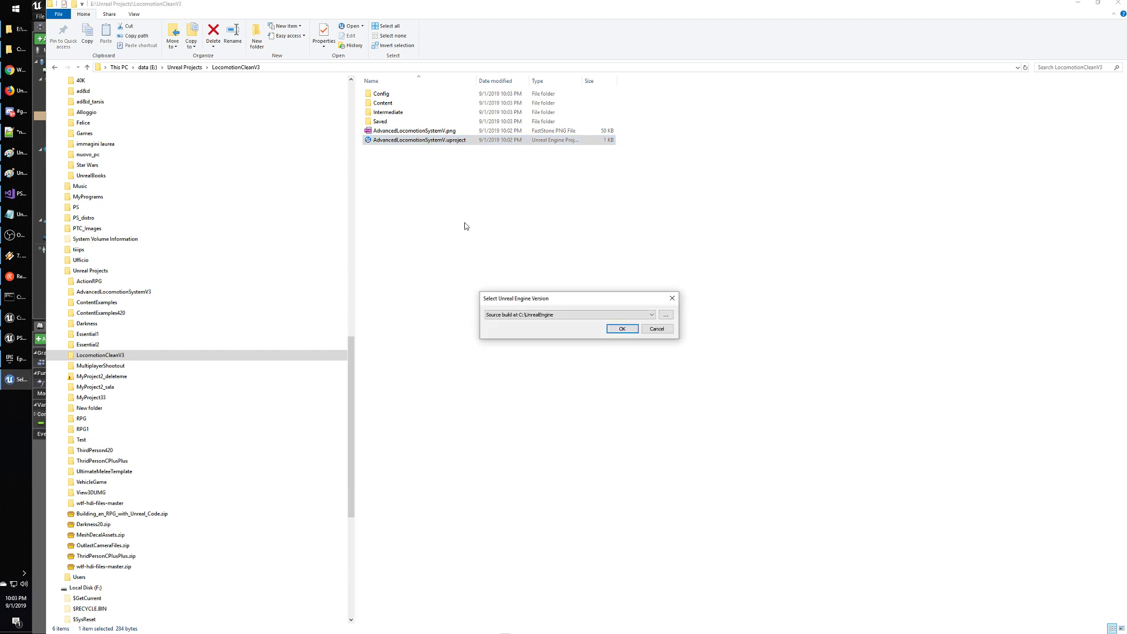
click(621, 329)
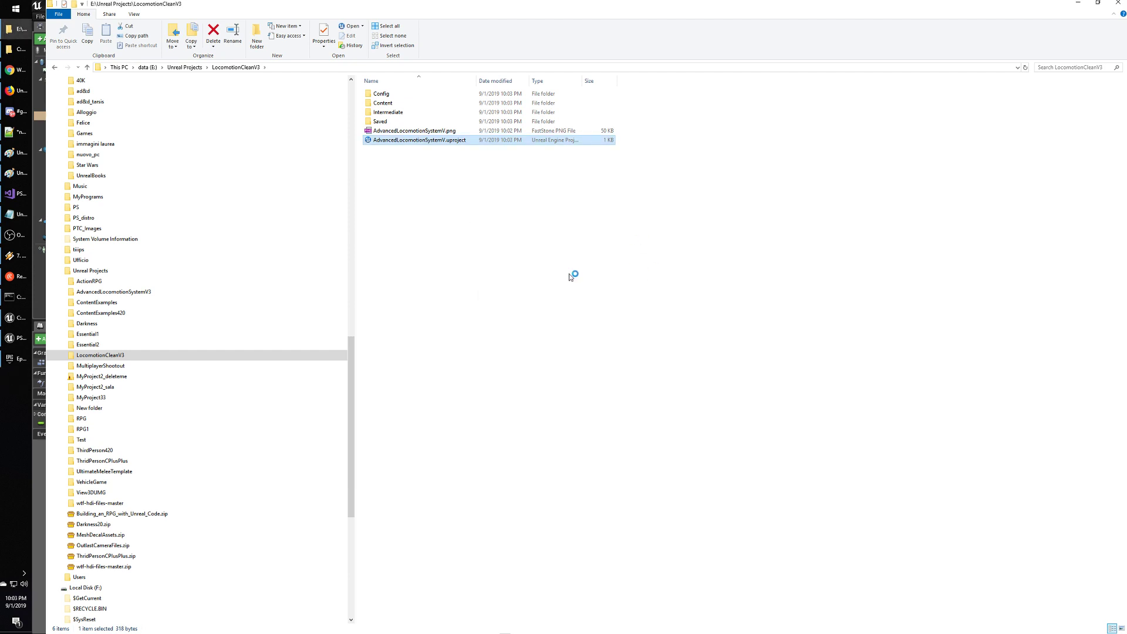
Switch to the Epic Games Launcher, dismiss the project creation dialog without creating a project, and close the launcher window.
click(12, 91)
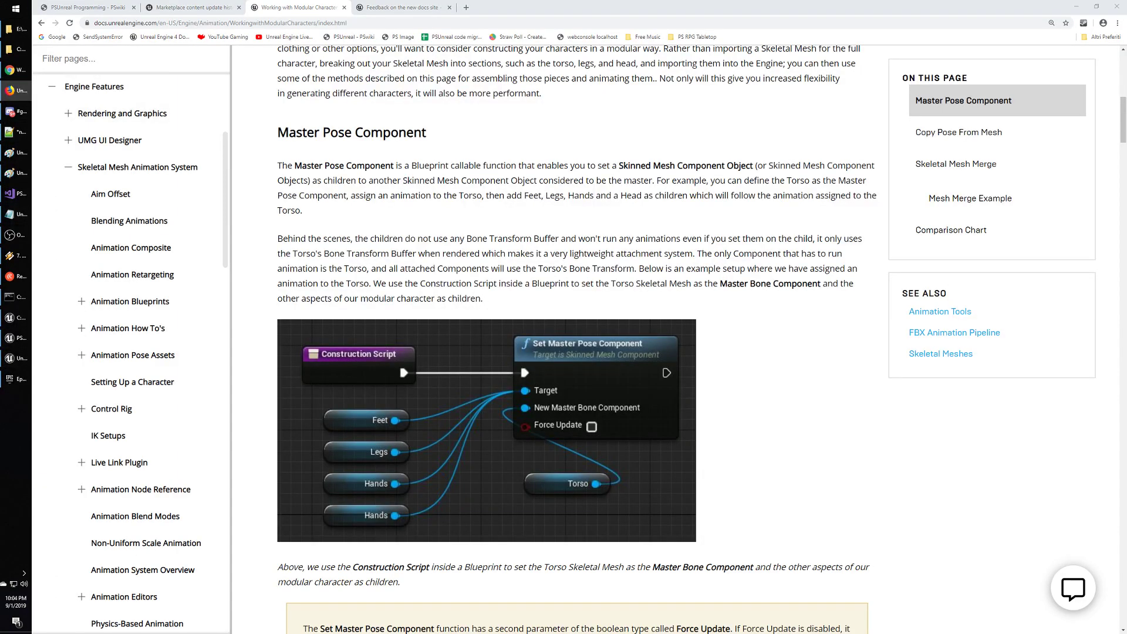
click(22, 380)
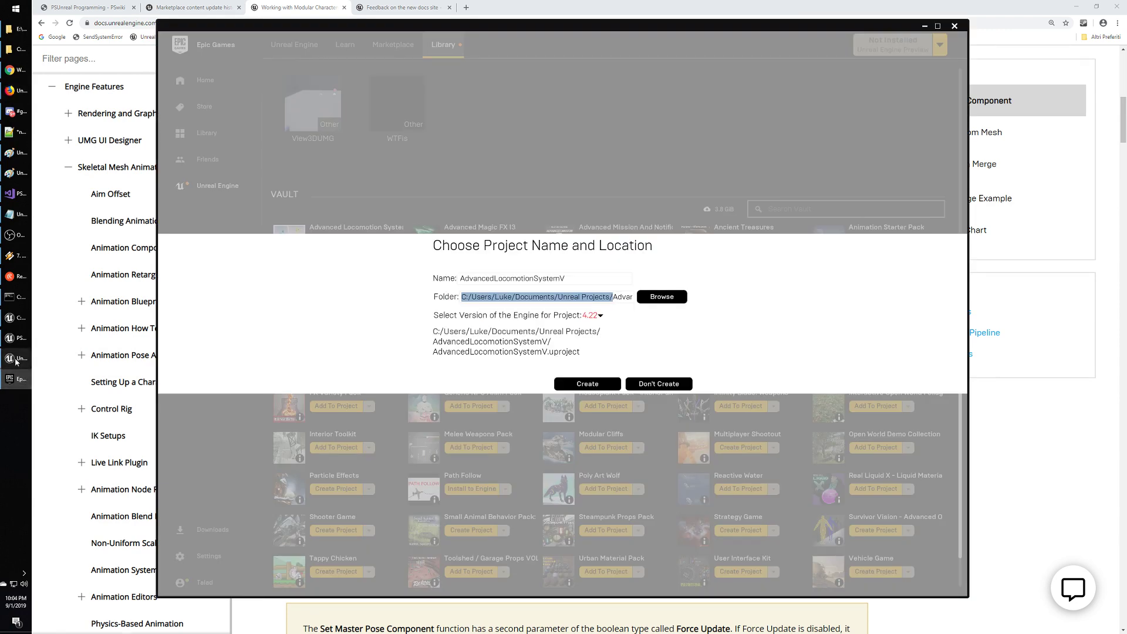
click(17, 361)
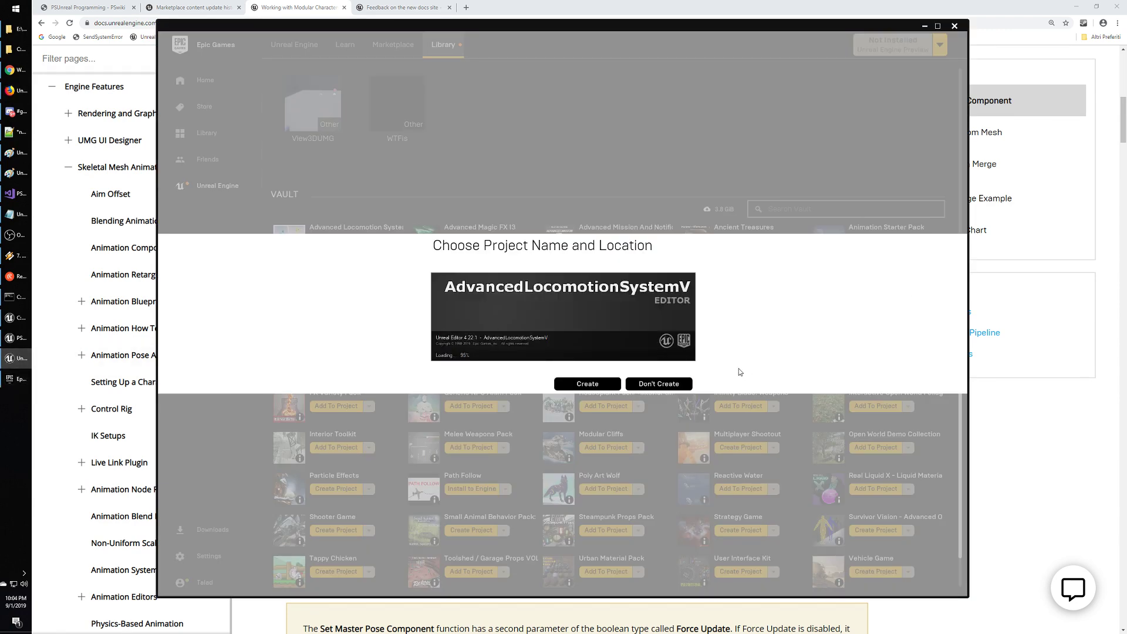
click(658, 384)
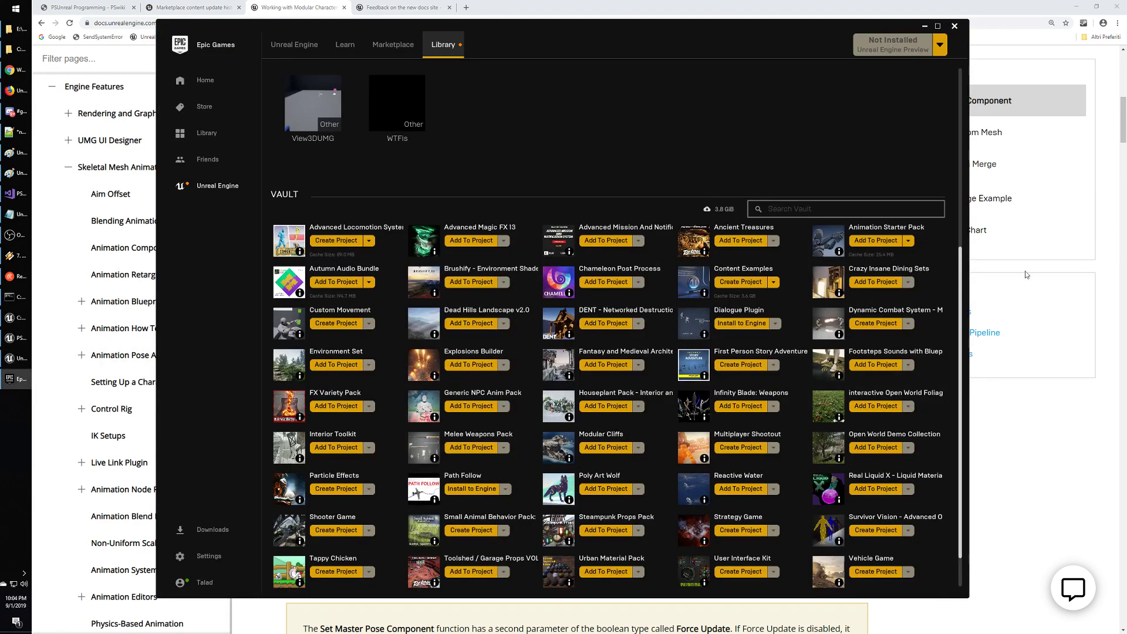
click(955, 27)
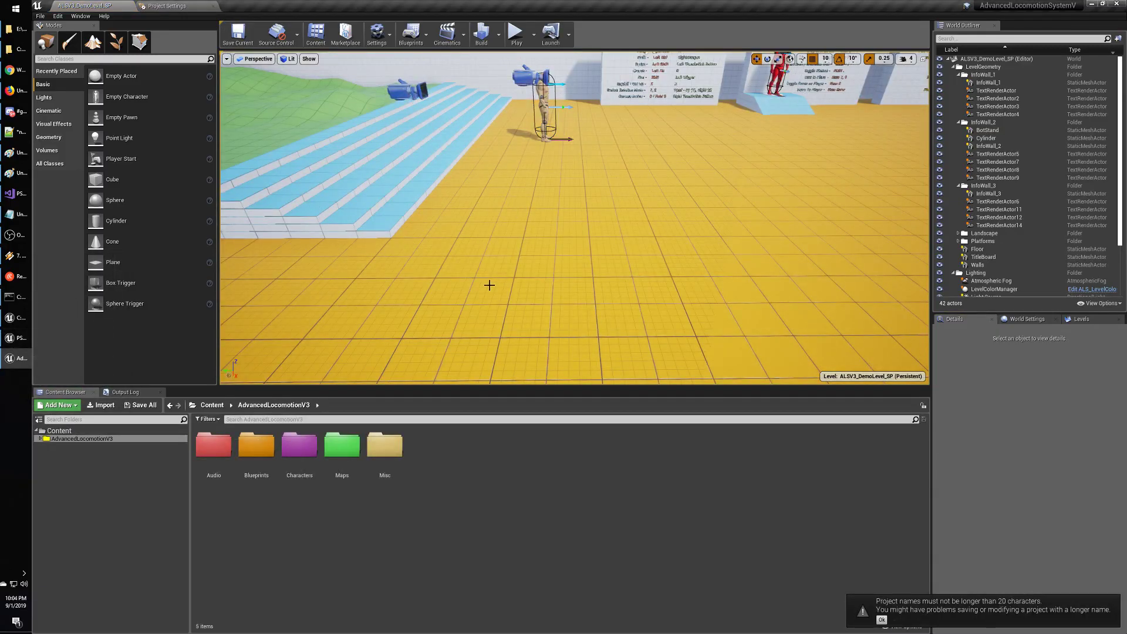
Expand the AdvancedLocomotionV3 content folder and start playing the demo level with the mannequin character.
click(40, 439)
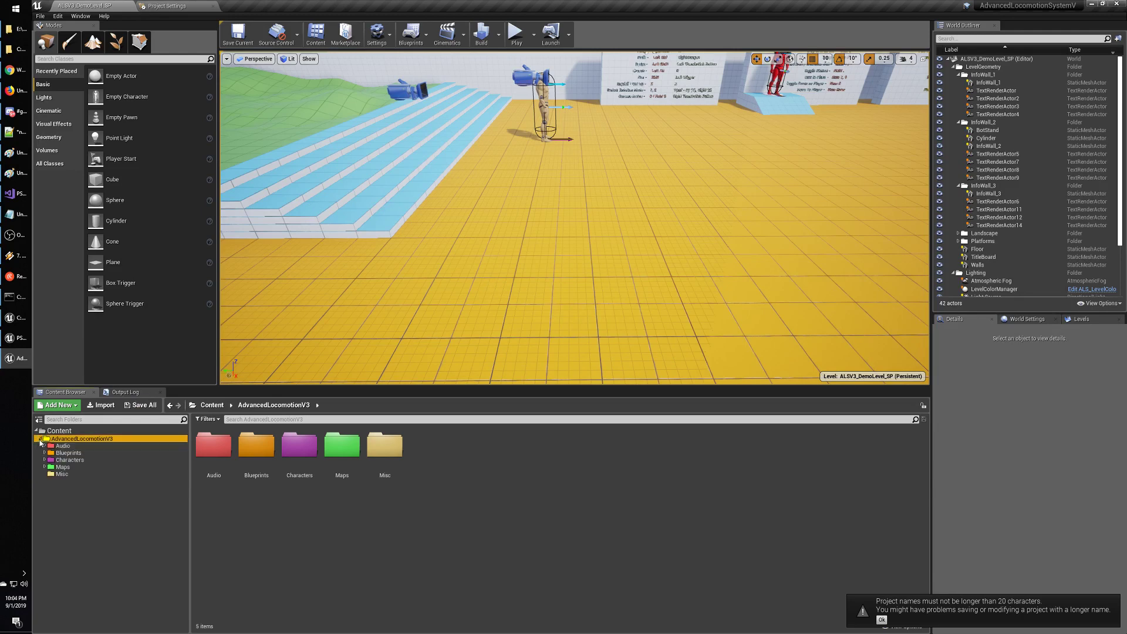
click(546, 109)
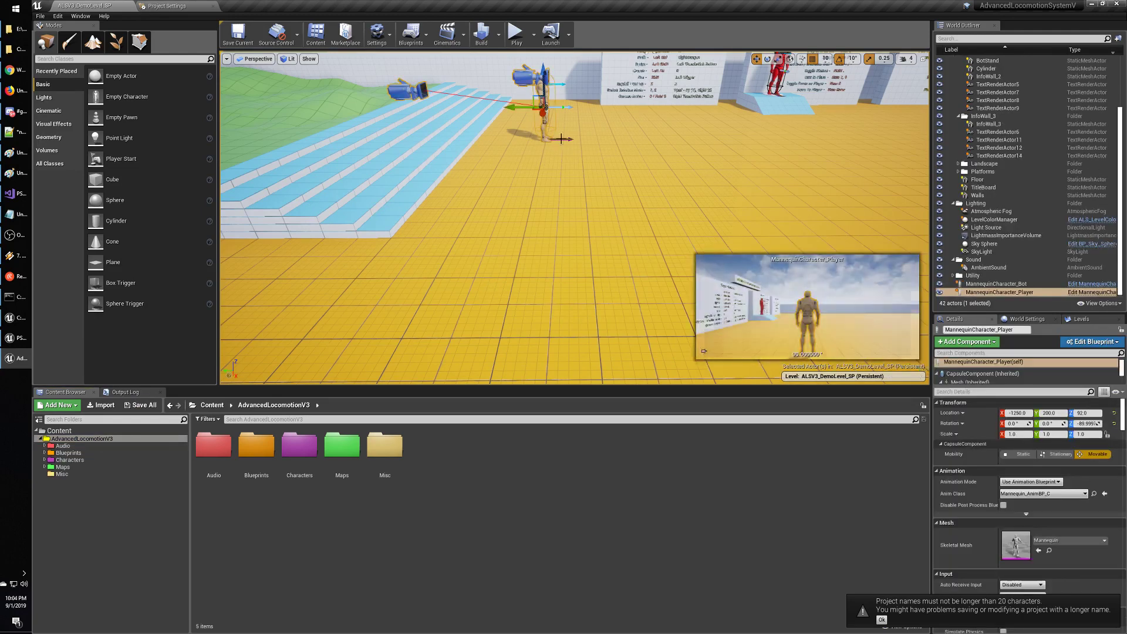
click(518, 41)
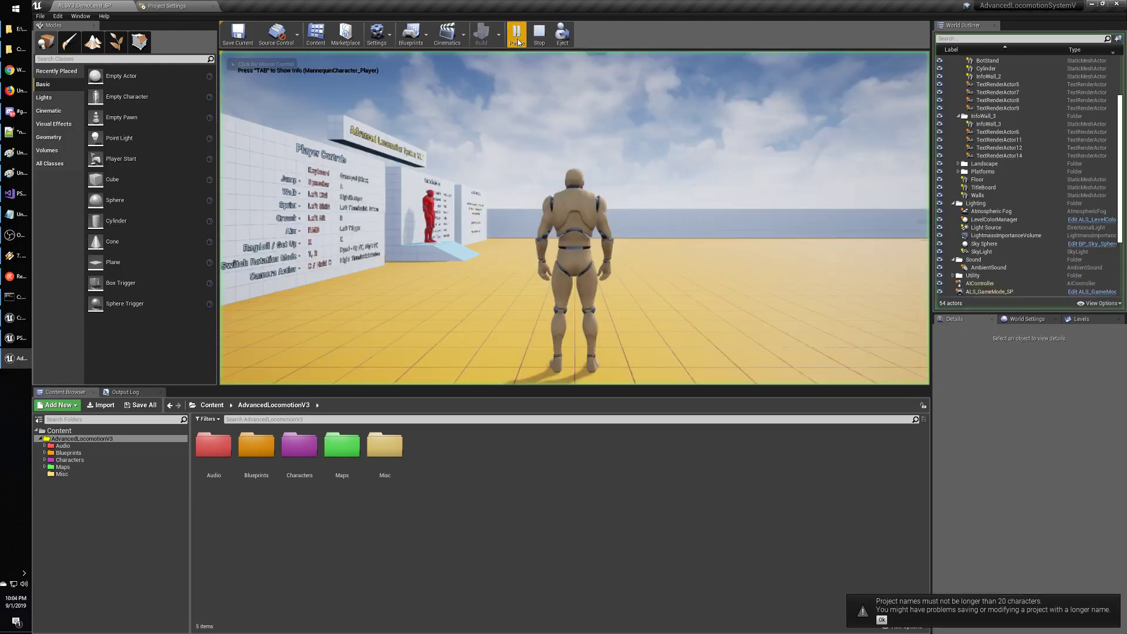
click(643, 205)
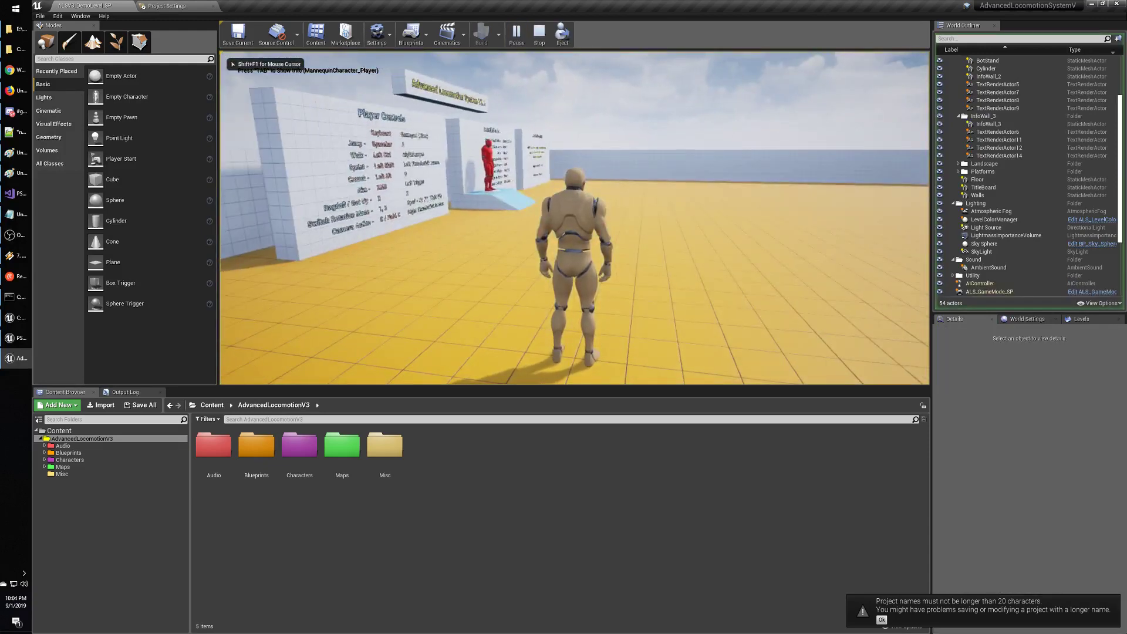
Run the mannequin around the demo level in different directions with repeated starts, stops and turns to examine its locomotion animations.
key(d)
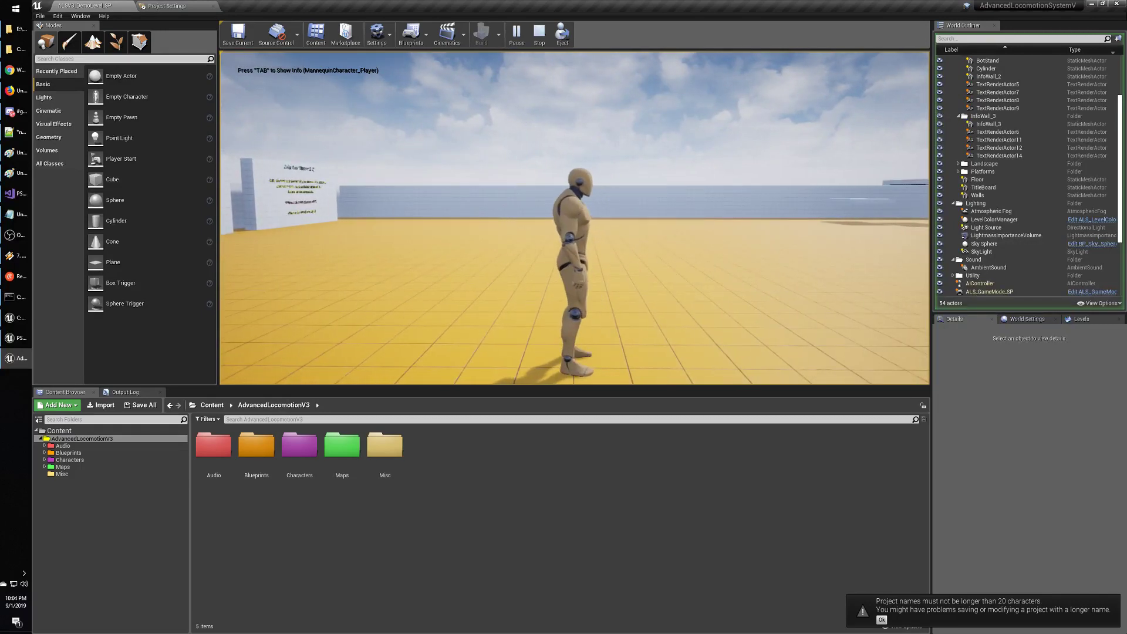
key(d)
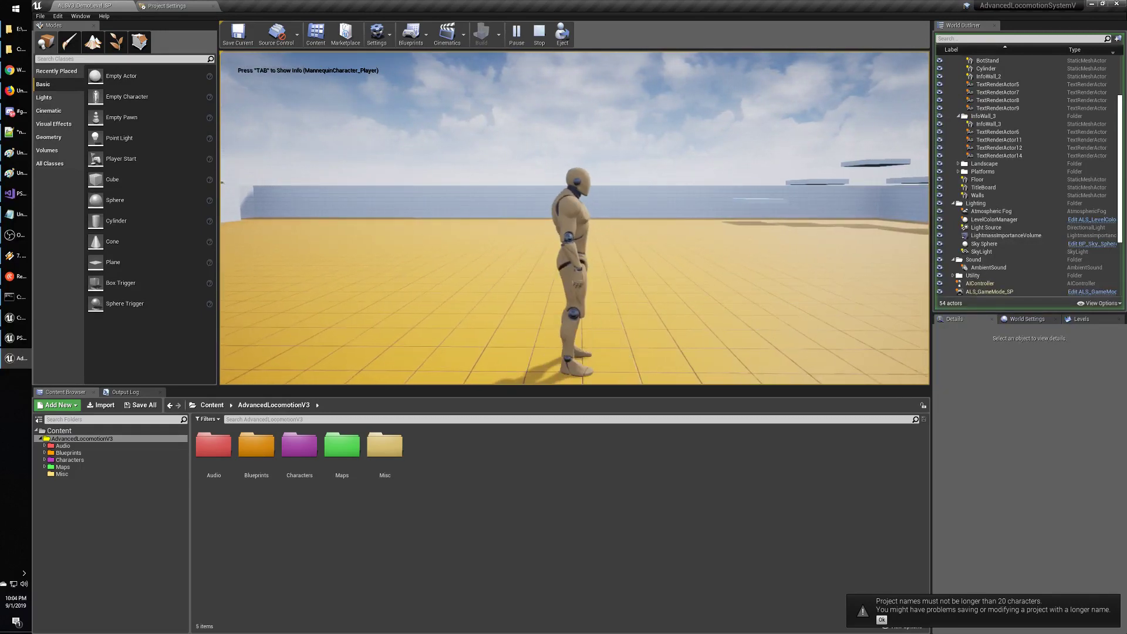
key(w)
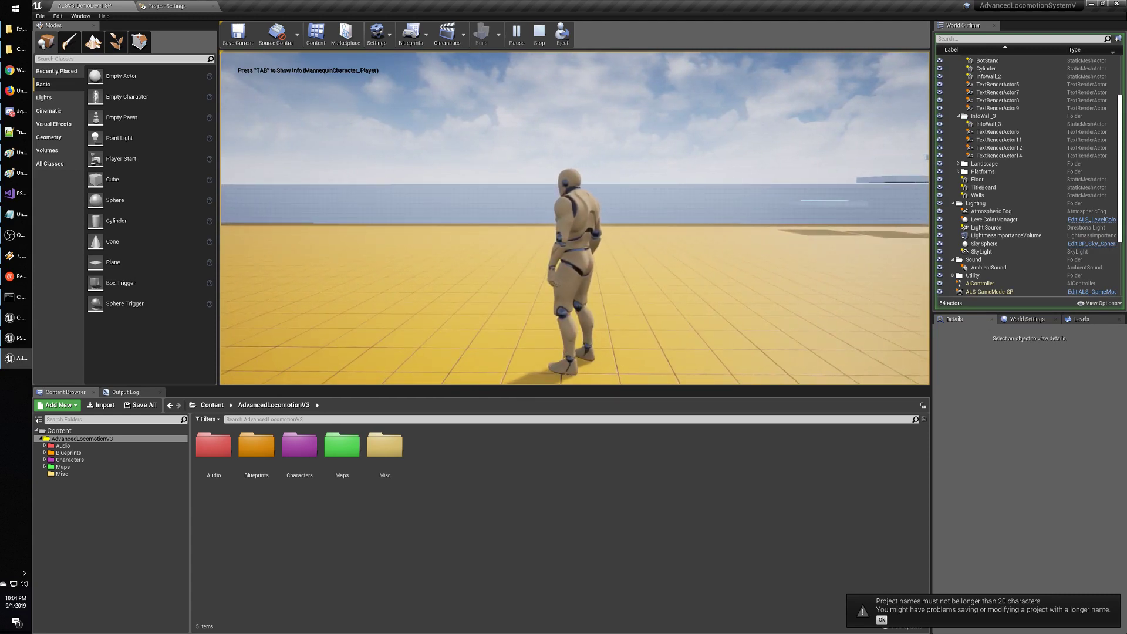
key(d)
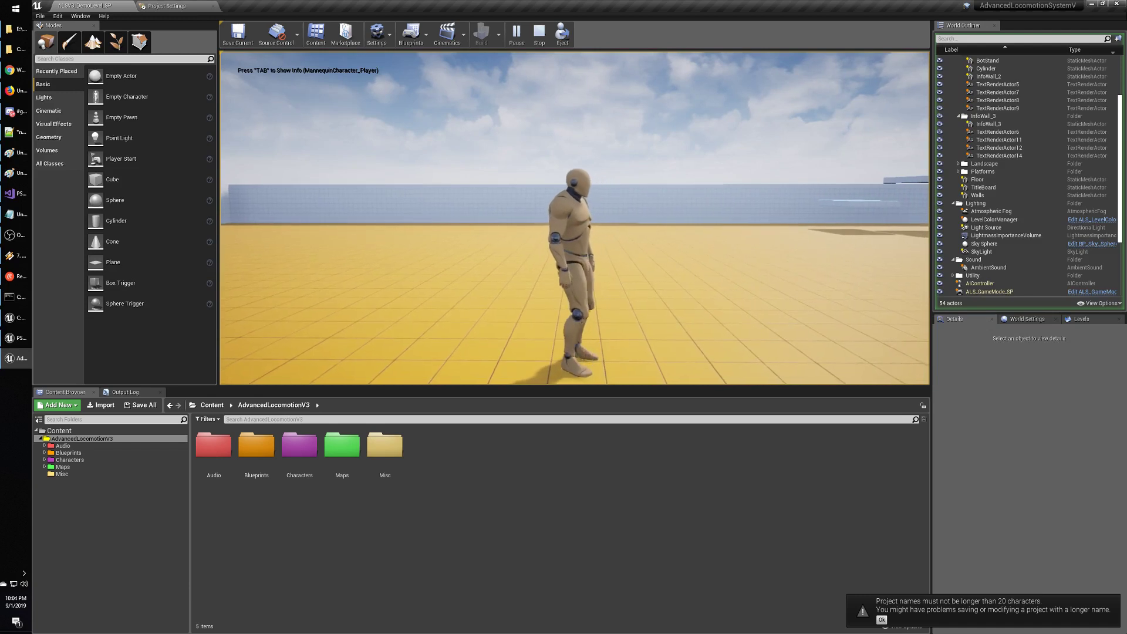
key(w)
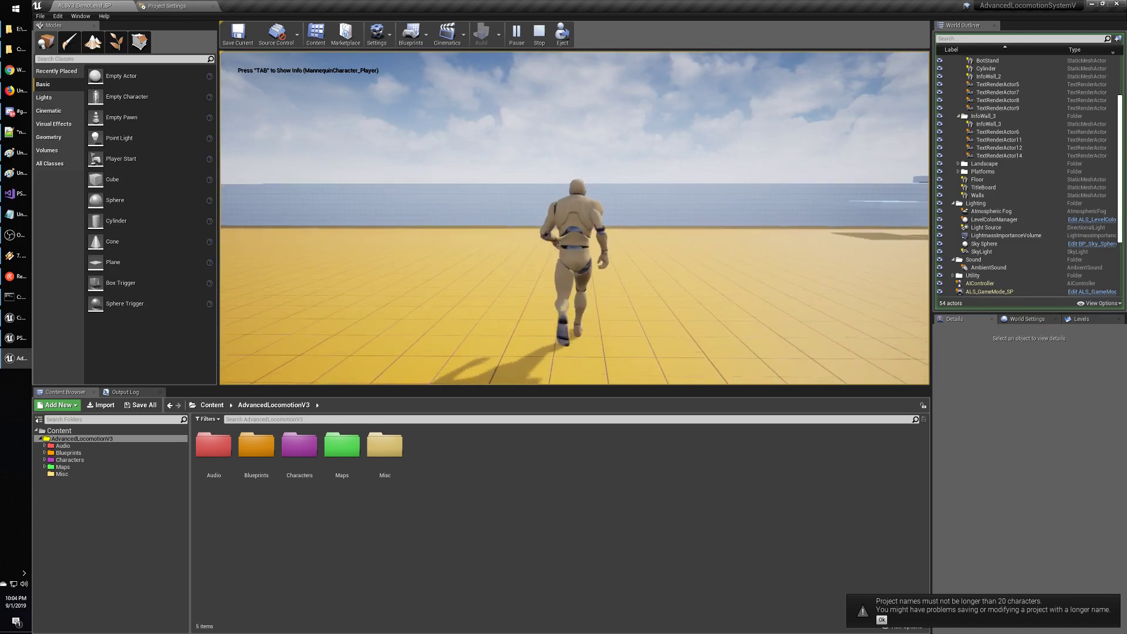
key(d)
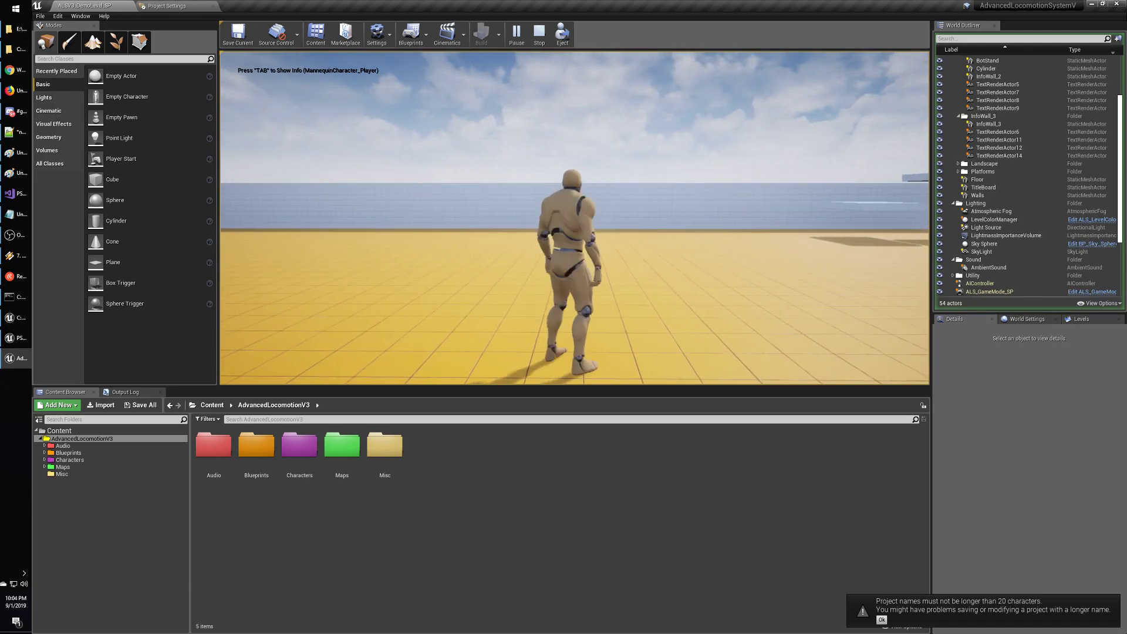
key(a)
key(s)
key(d)
key(w)
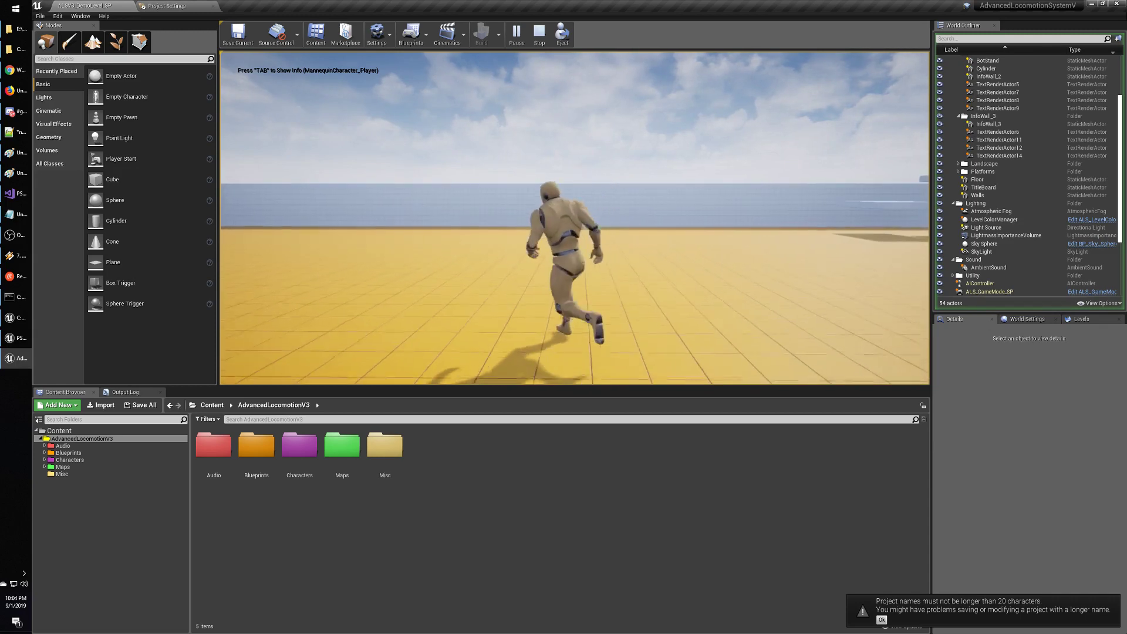
key(d)
key(w)
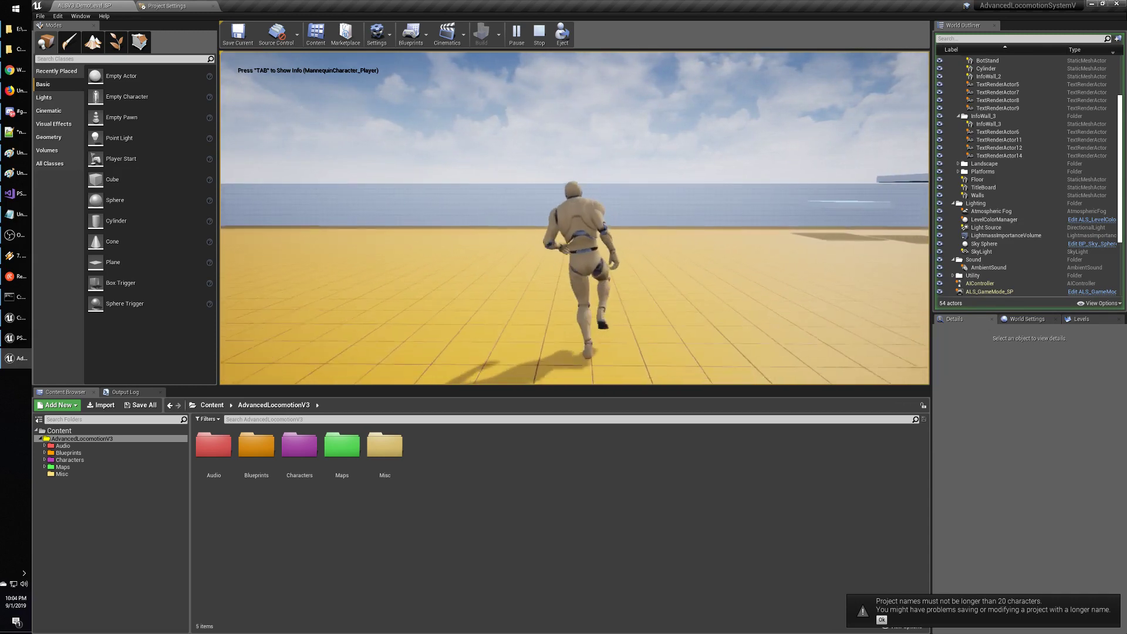
key(d)
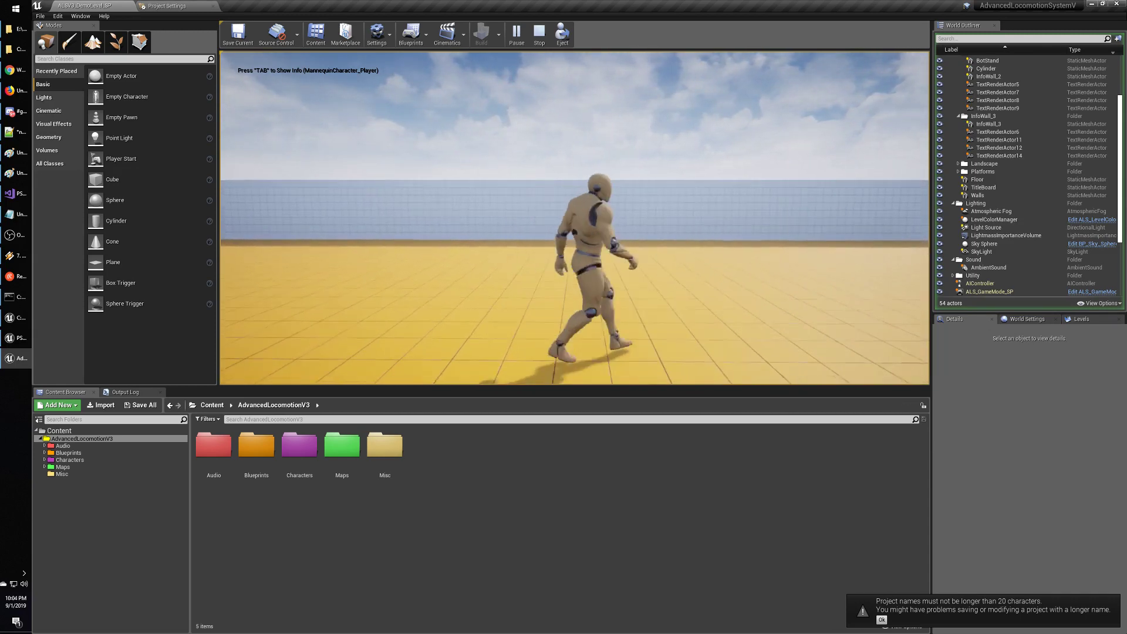
key(s)
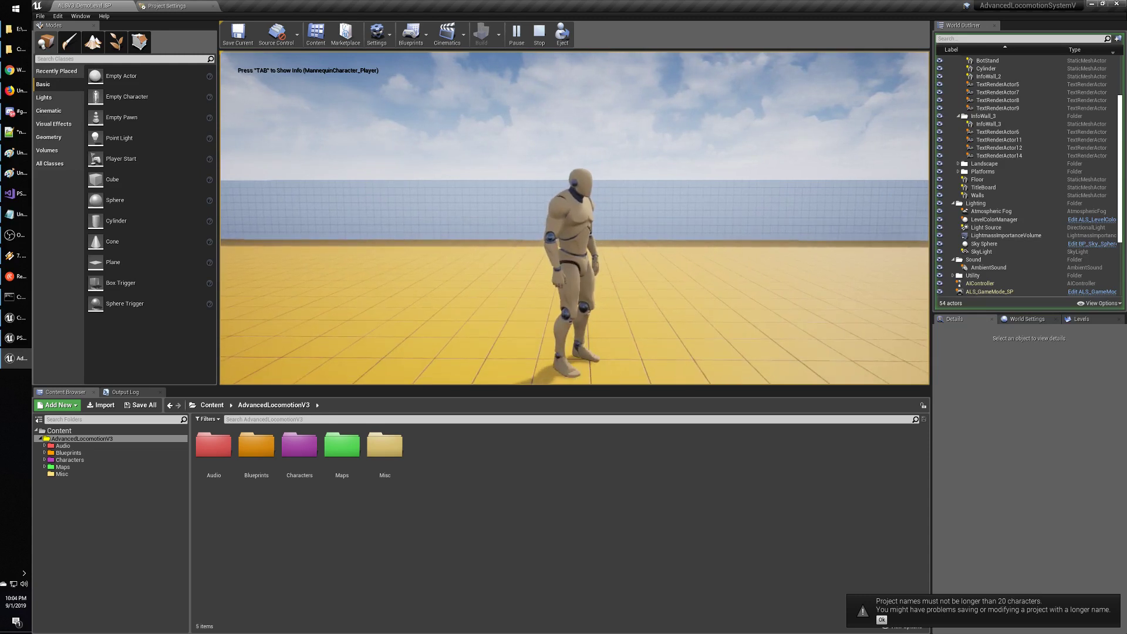
key(d)
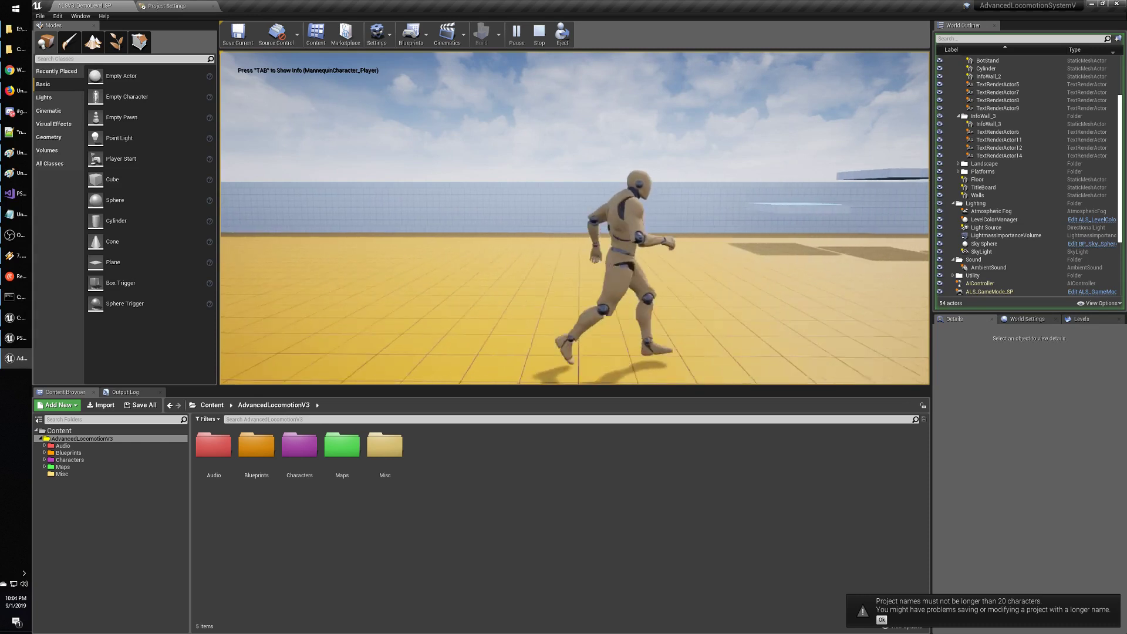
key(c)
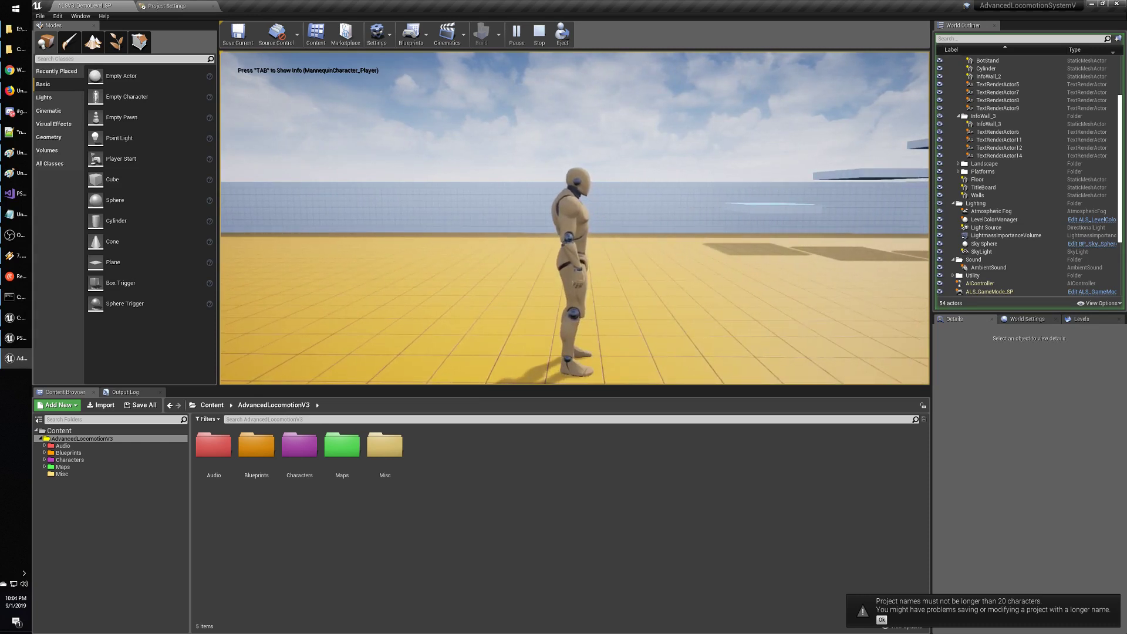
key(d)
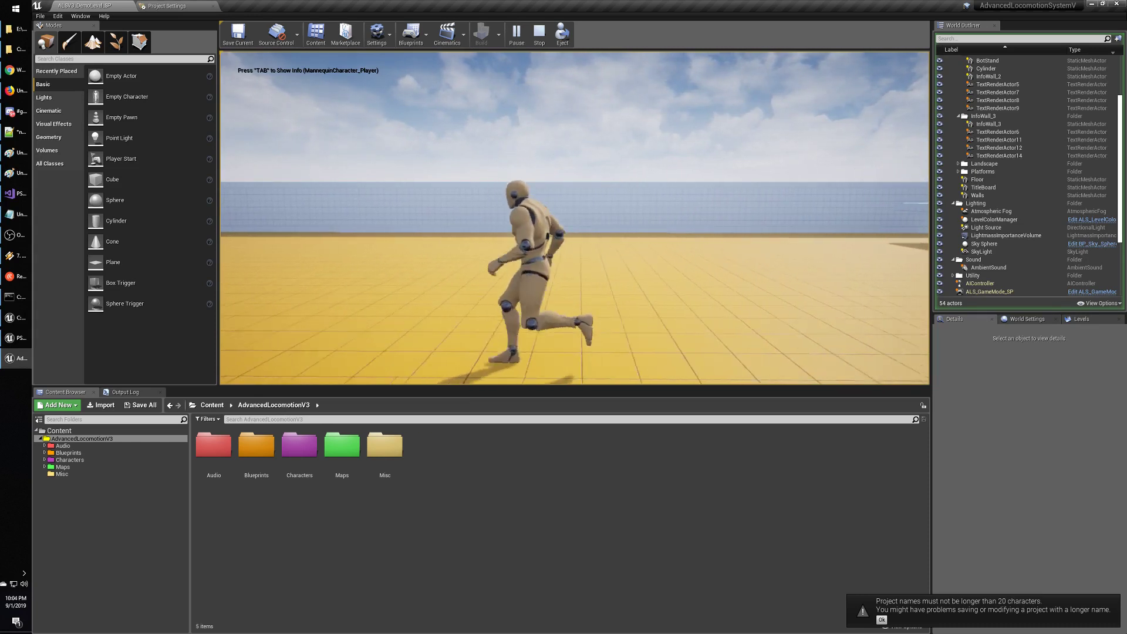
key(d)
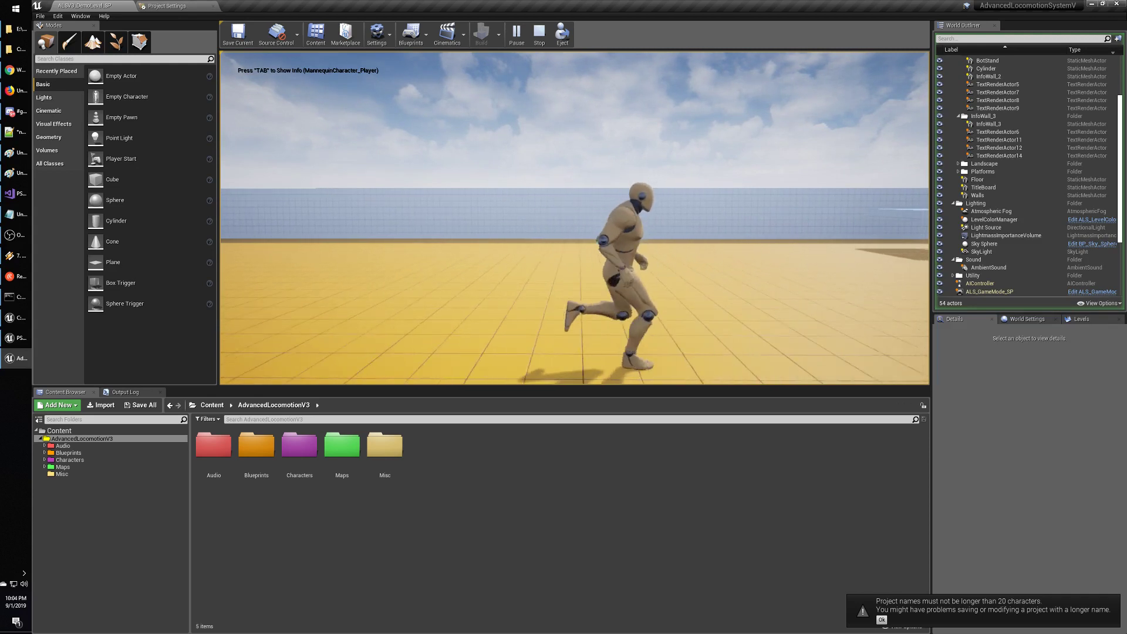
key(a)
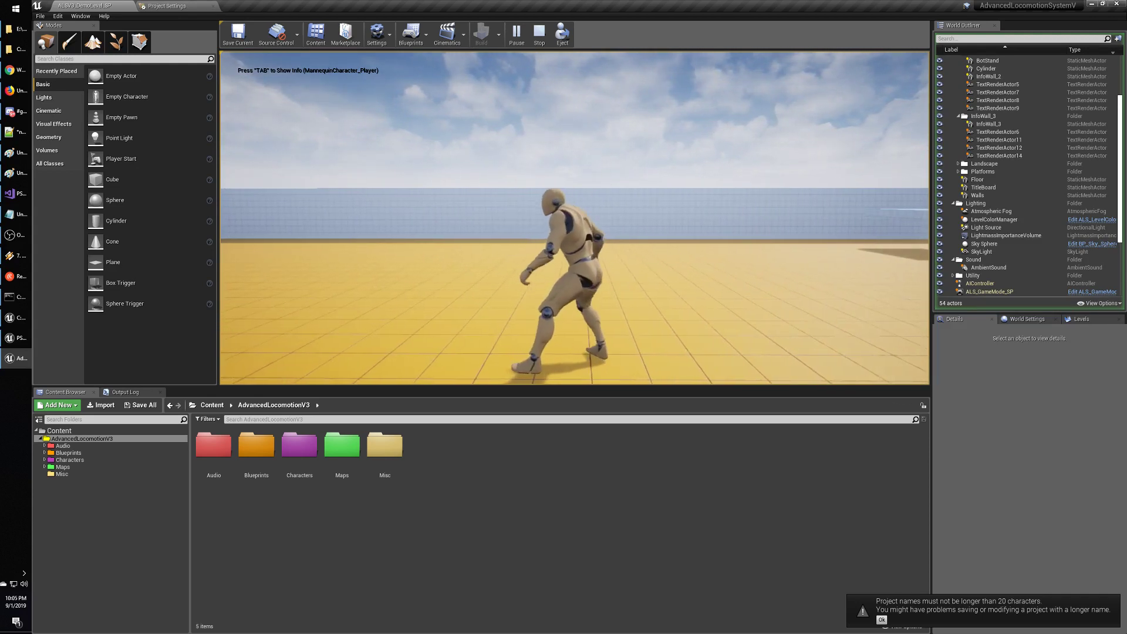
key(w)
key(a)
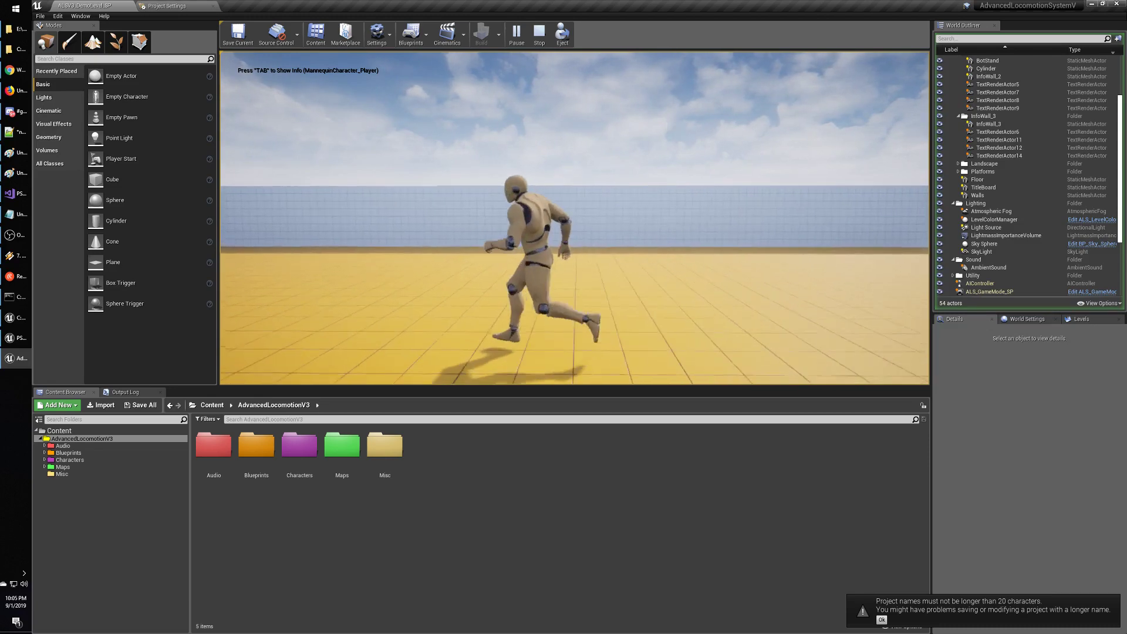
key(s)
key(d)
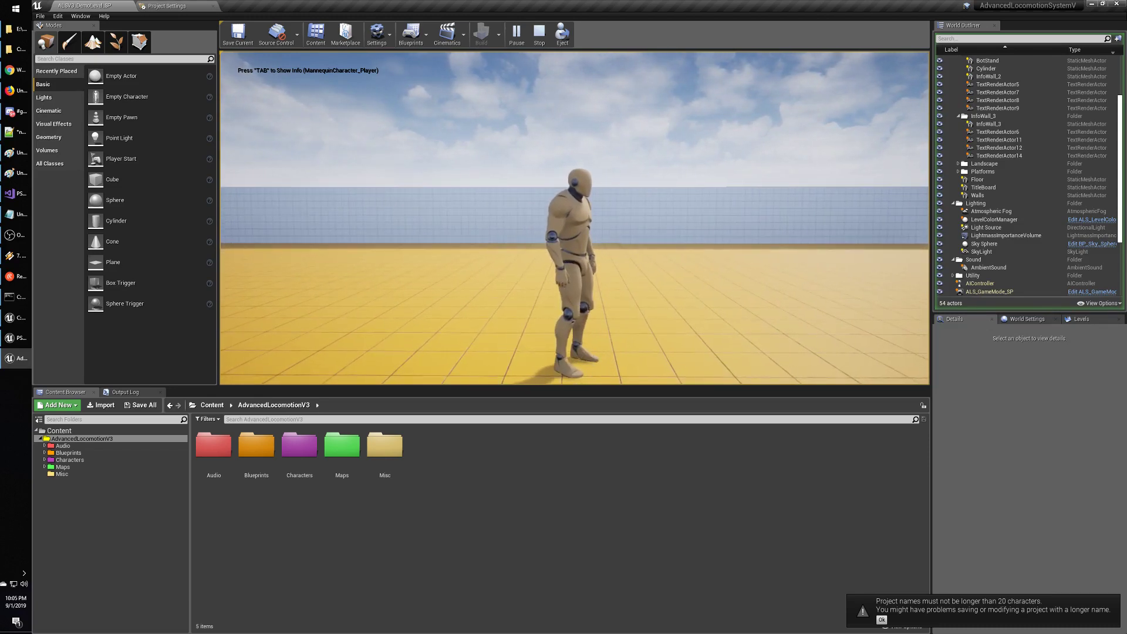
Jump, turn and run the mannequin across the open floor to examine its jumping and turning animations.
key(space)
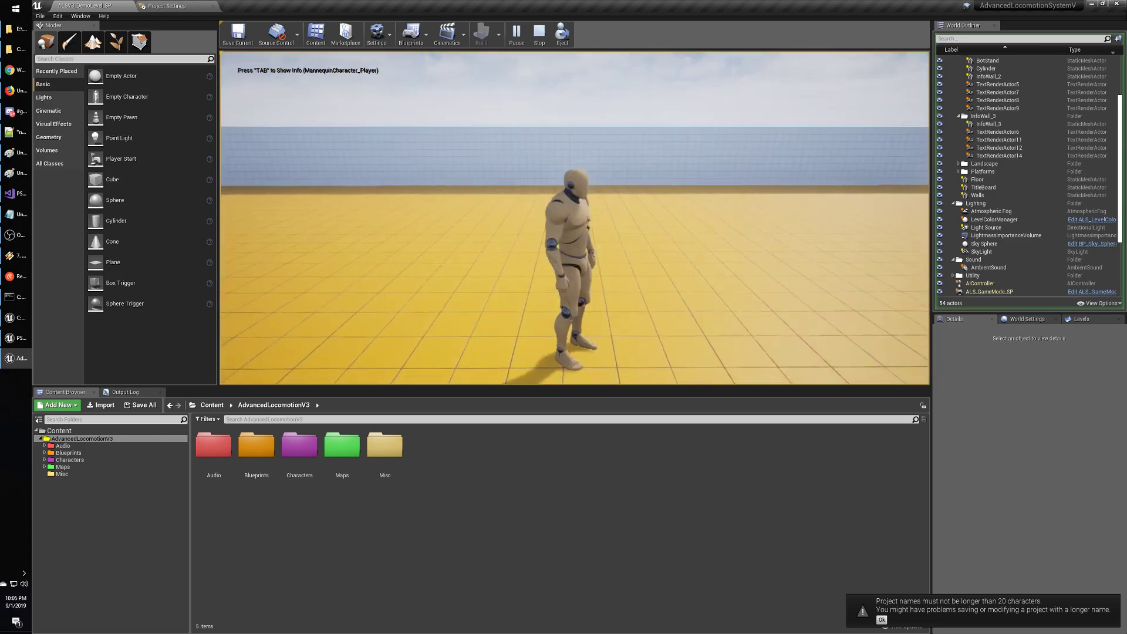
key(space)
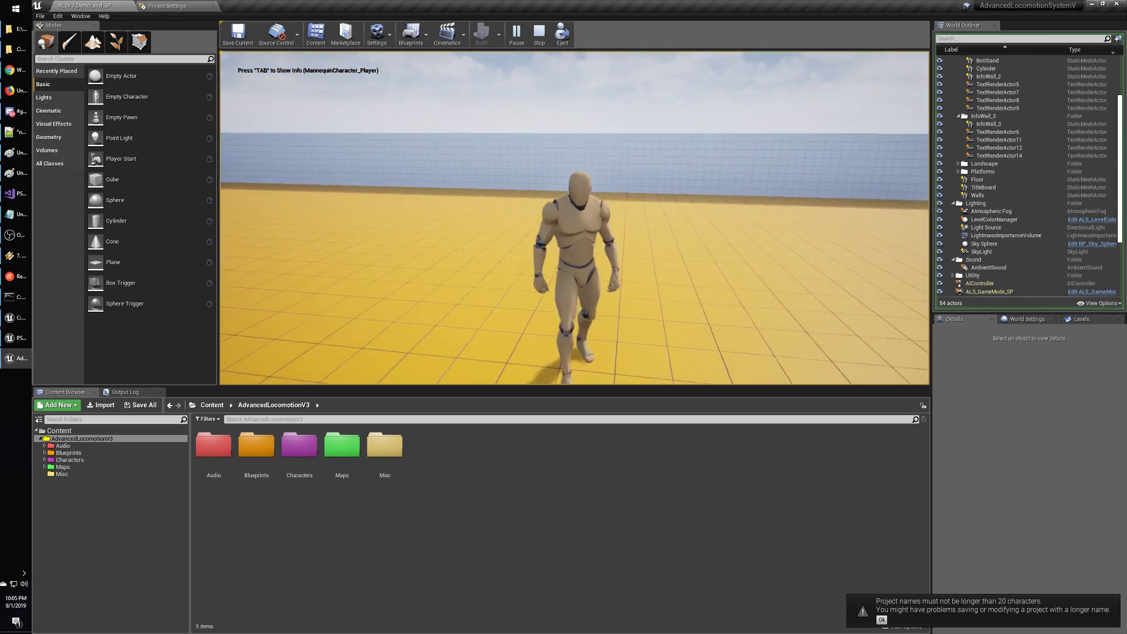
key(d)
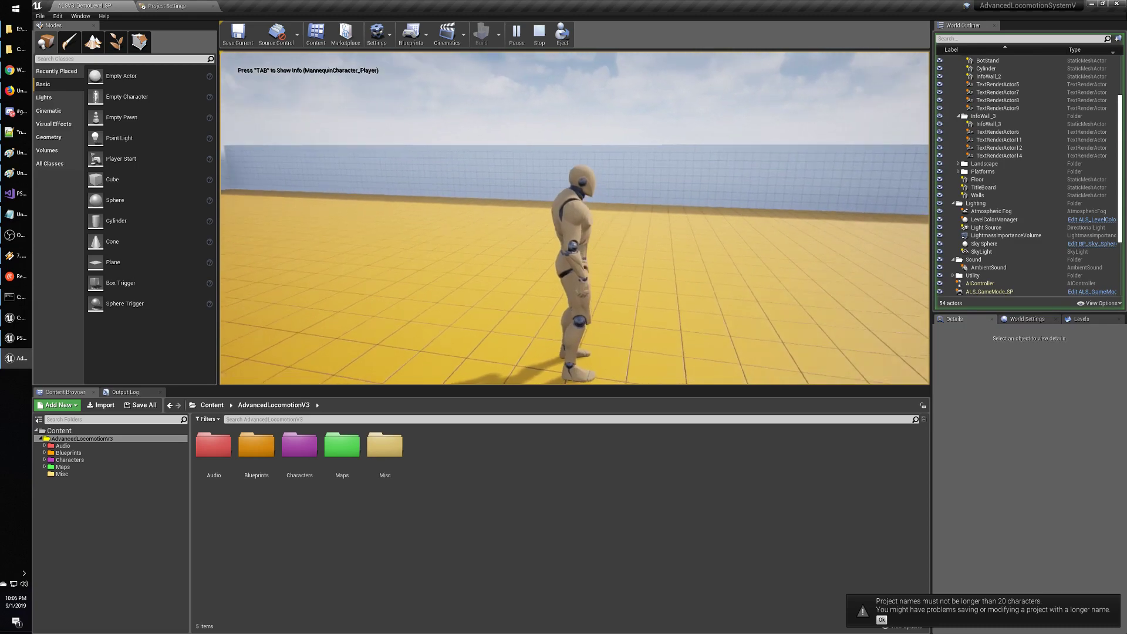
key(w)
key(w)
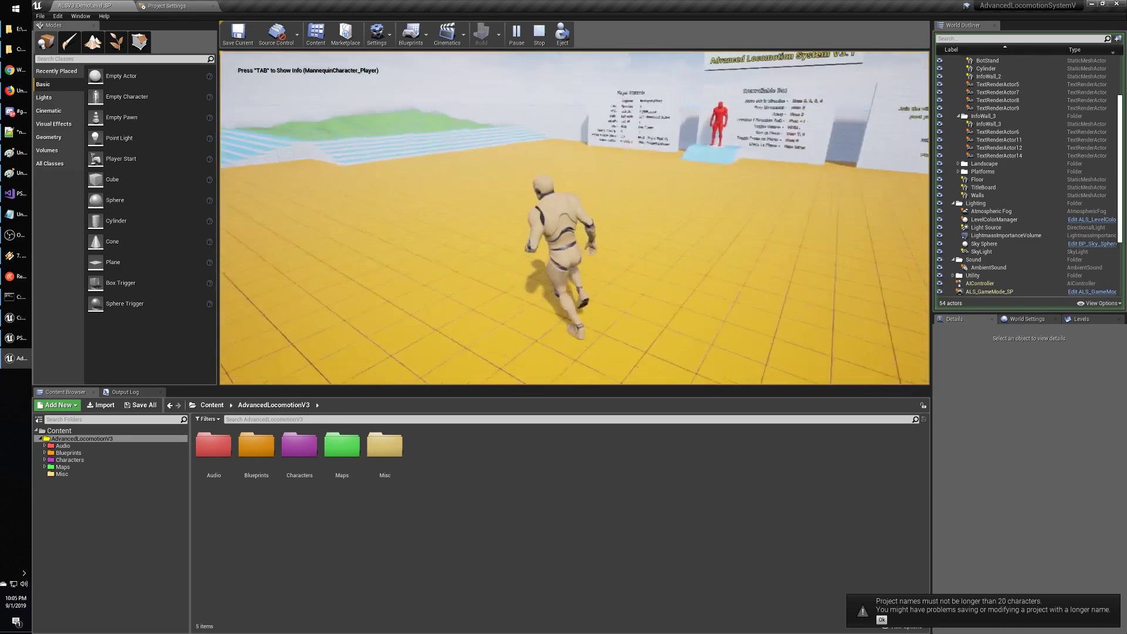
key(s)
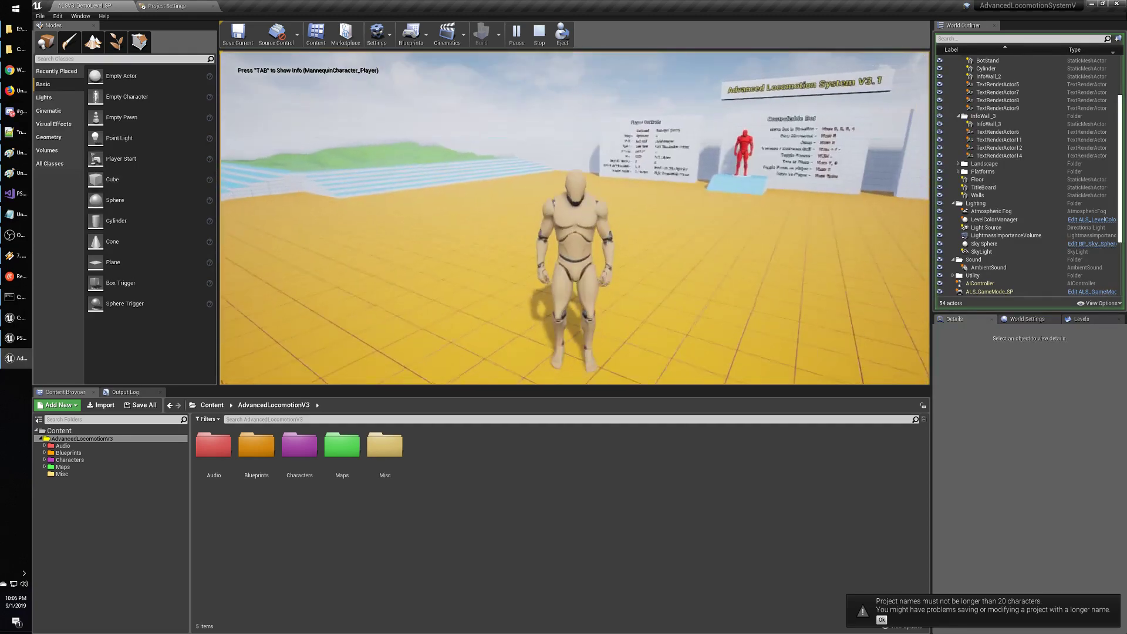
Drop the mannequin into ragdoll and recover it into a running jump to examine the get-up animation.
key(g)
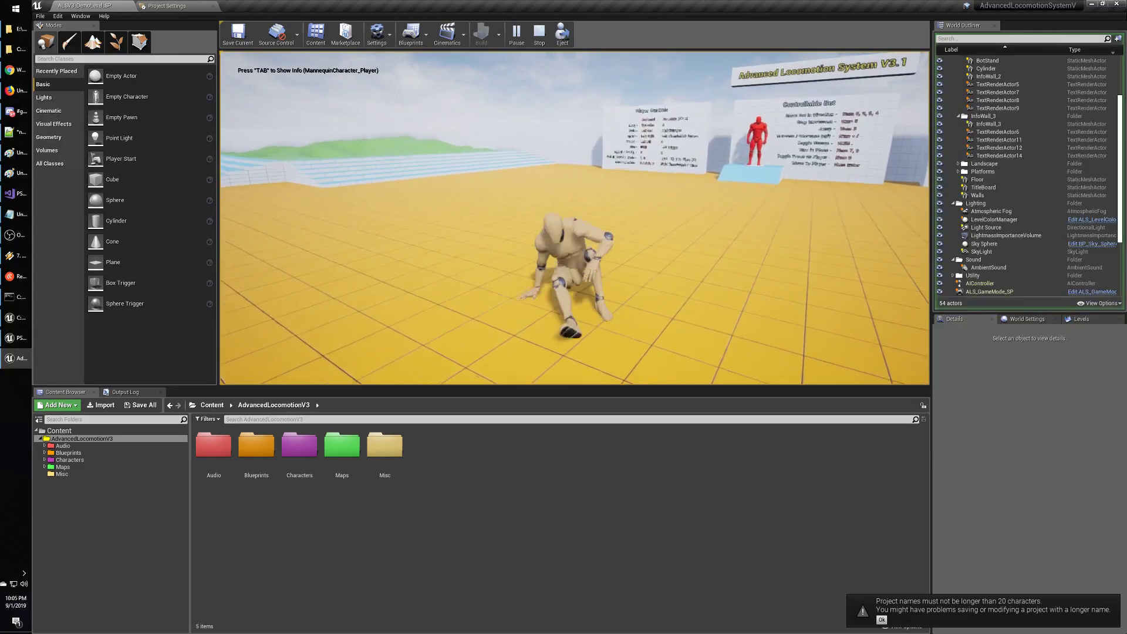
key(g)
key(w)
key(space)
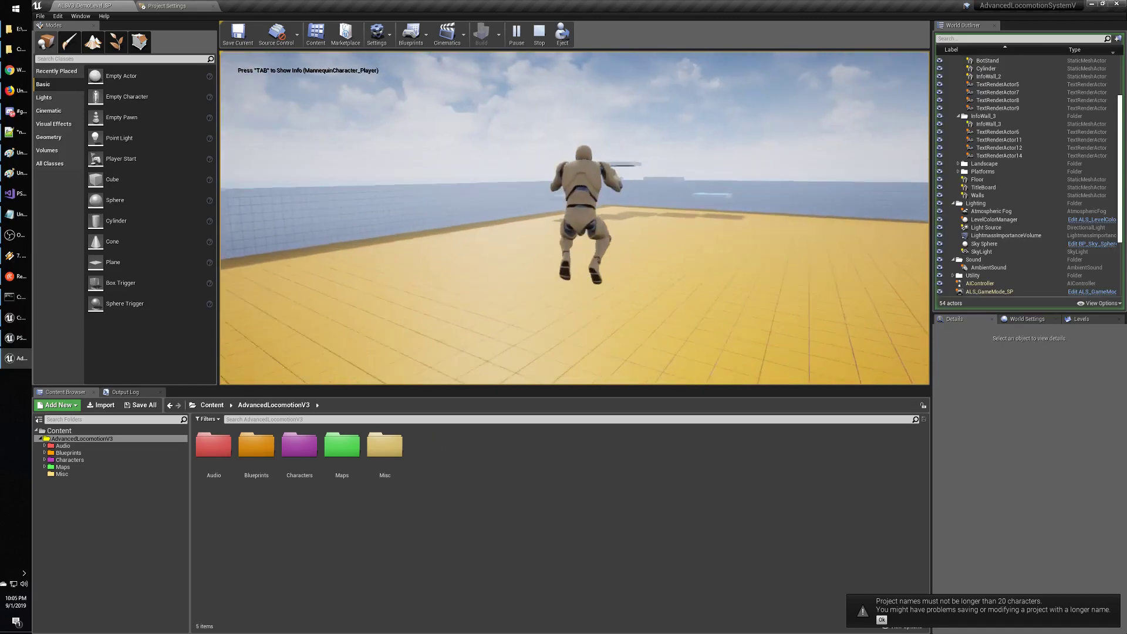
Run the mannequin to the floating platforms by the wall and jump from platform to platform up to the wall's height.
key(w)
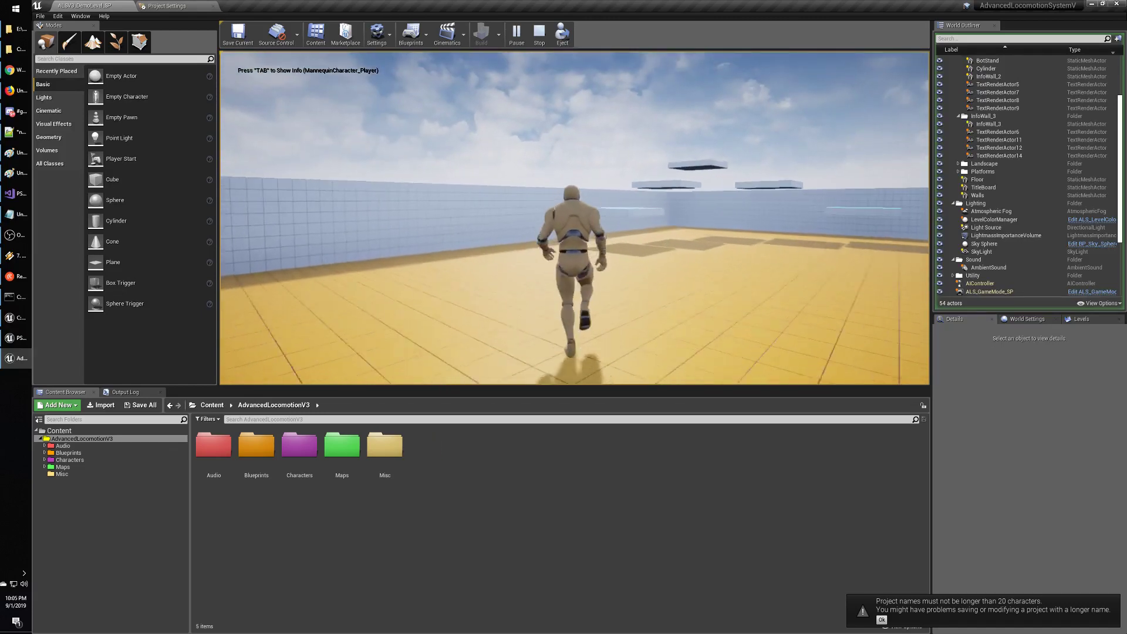
key(w)
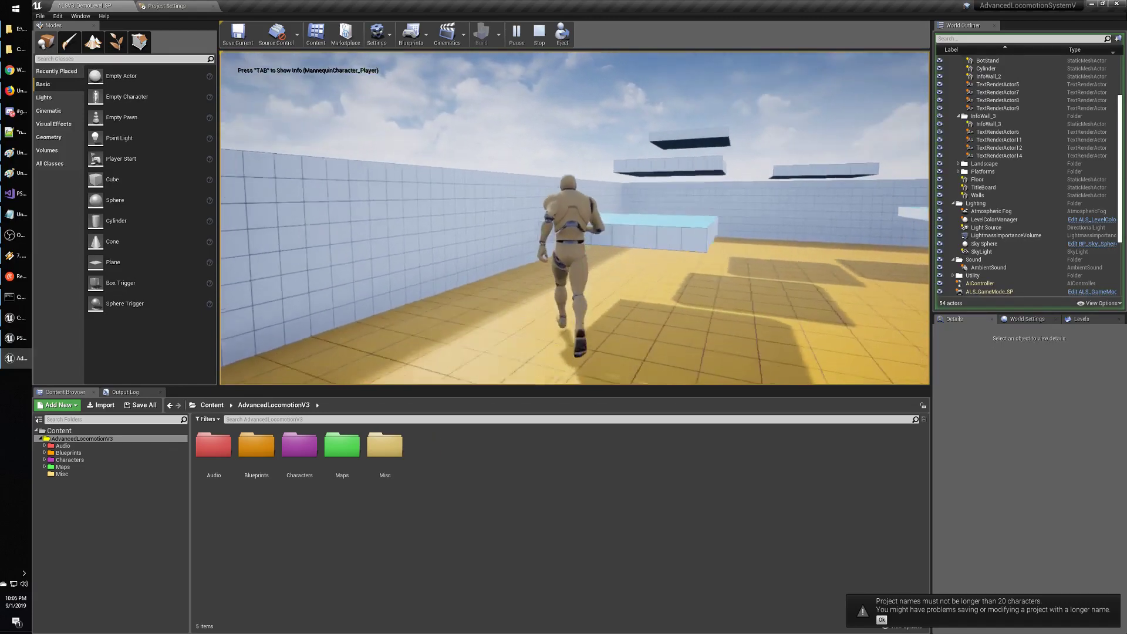
key(space)
key(space)
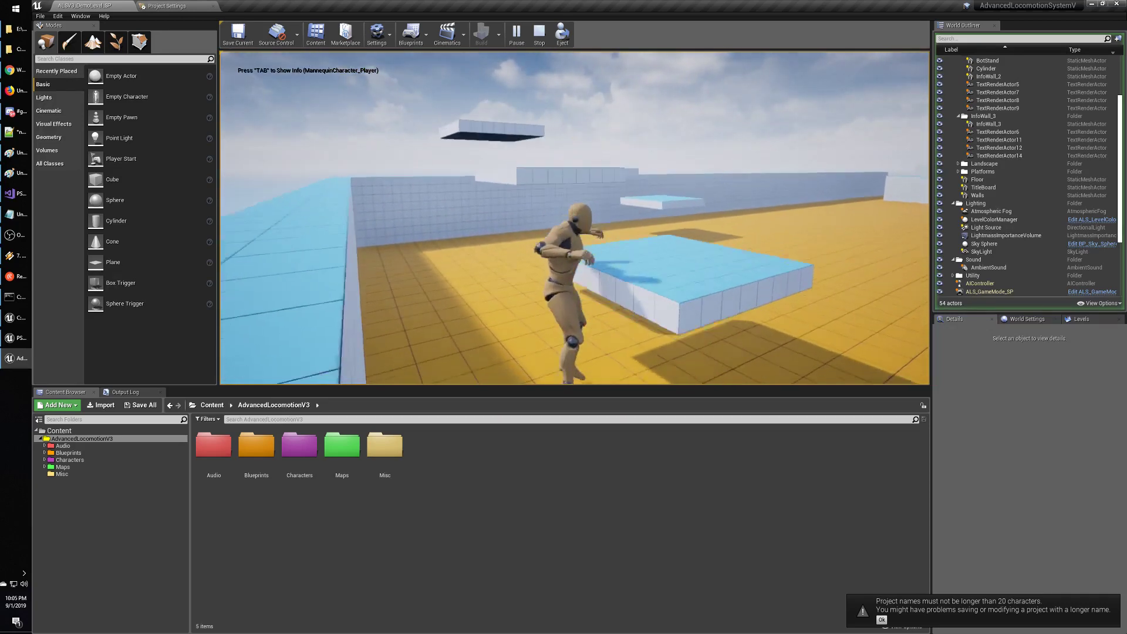
key(space)
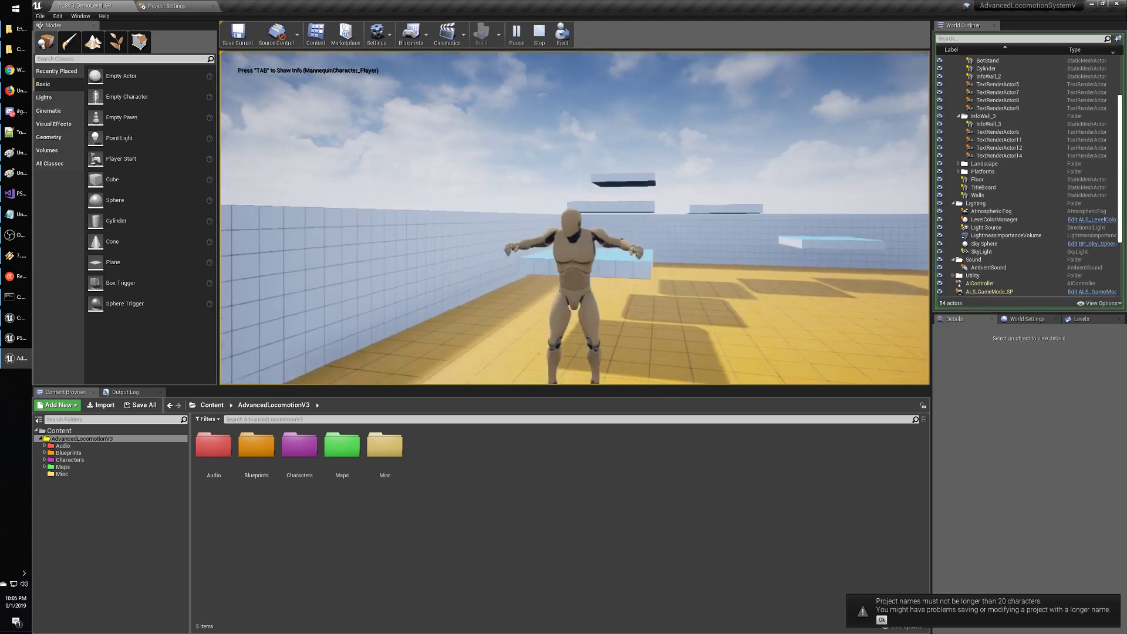
key(space)
key(space)
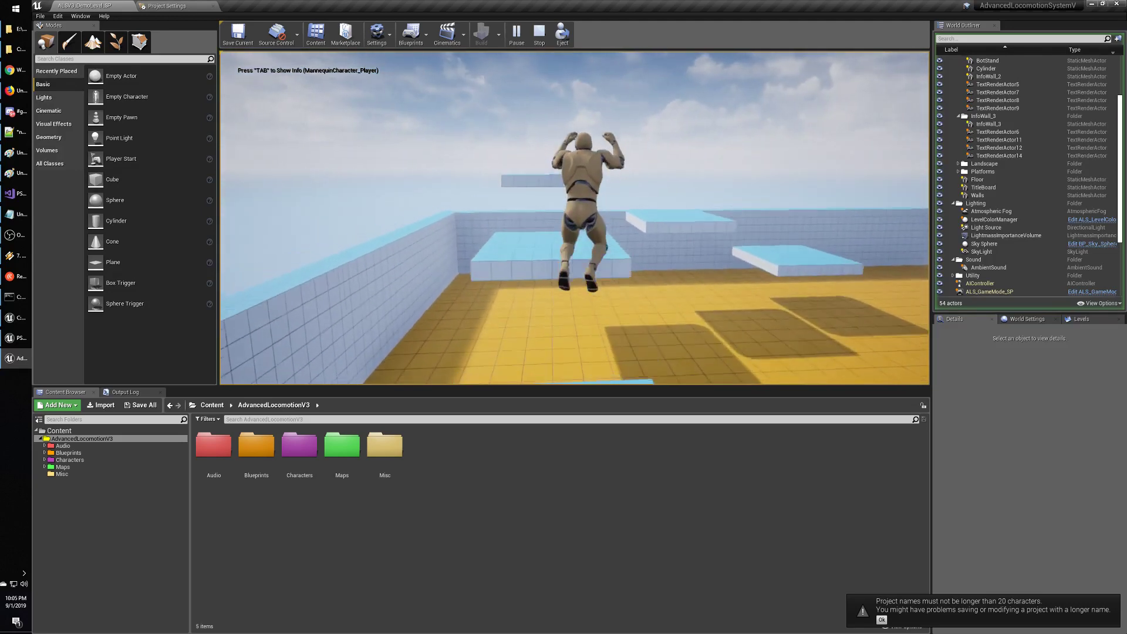
key(space)
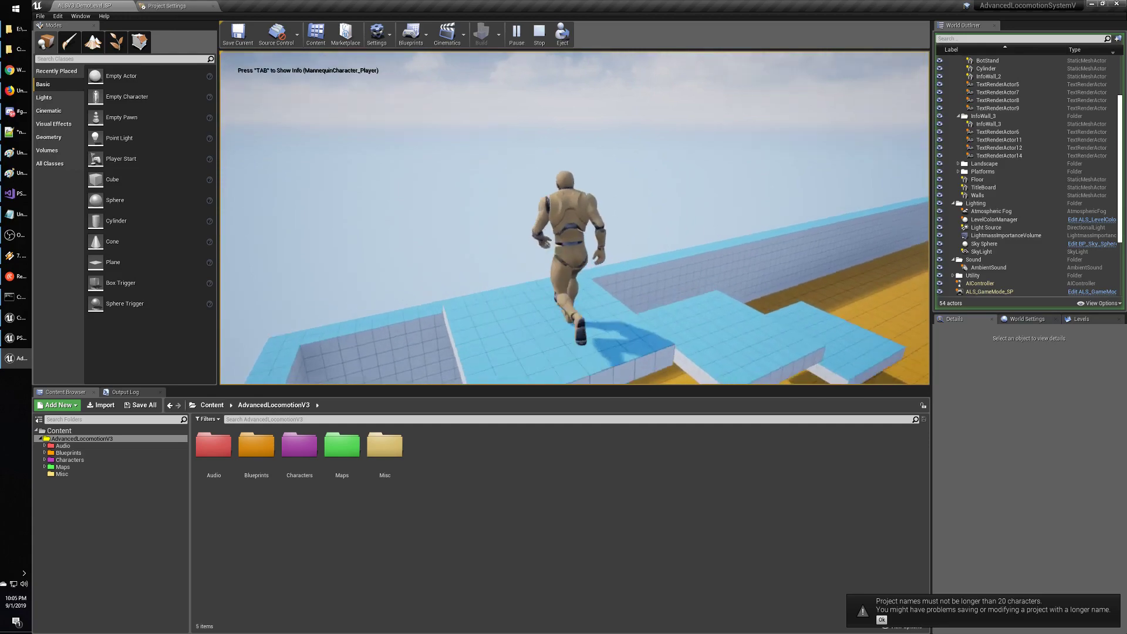
key(space)
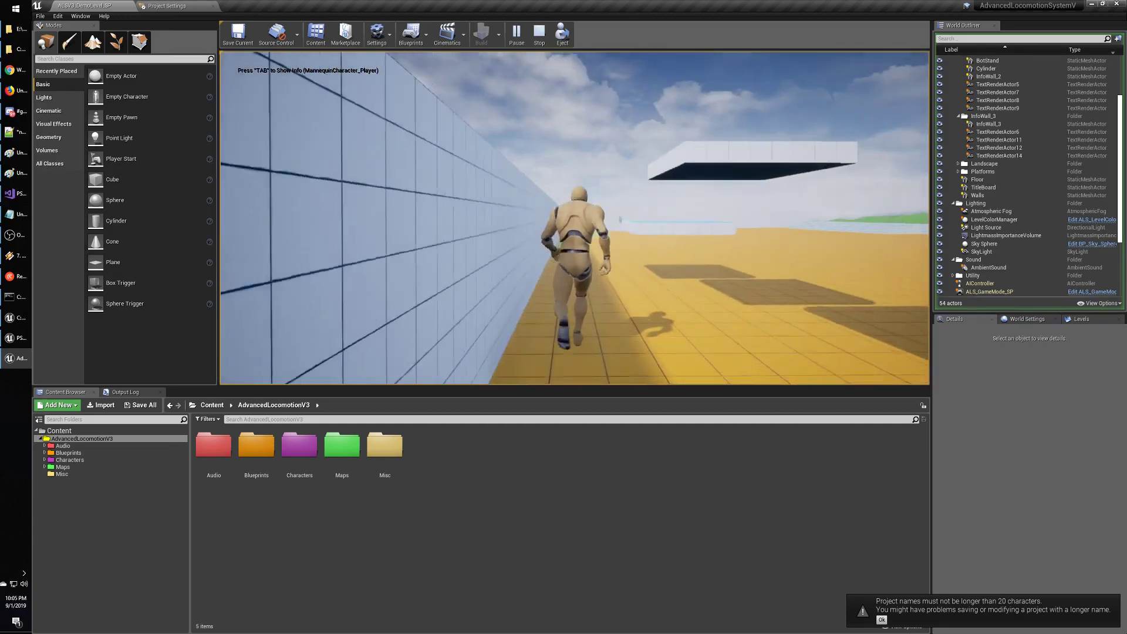
Run the mannequin to the other side of the platforms and climb them again with successive jumps to examine its air movement.
key(w)
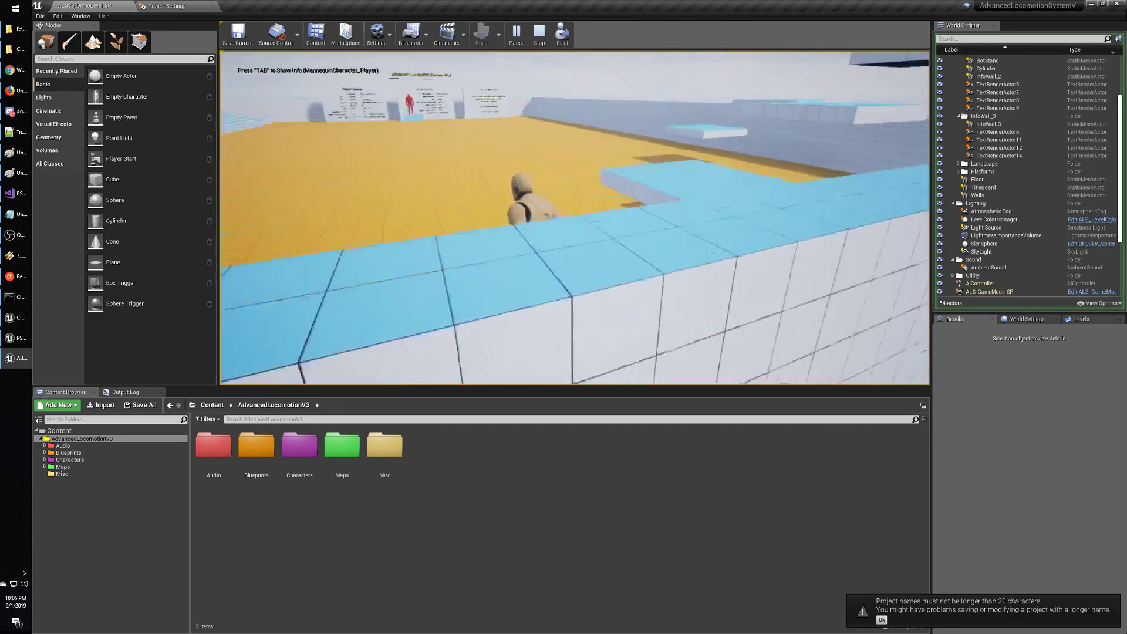
key(space)
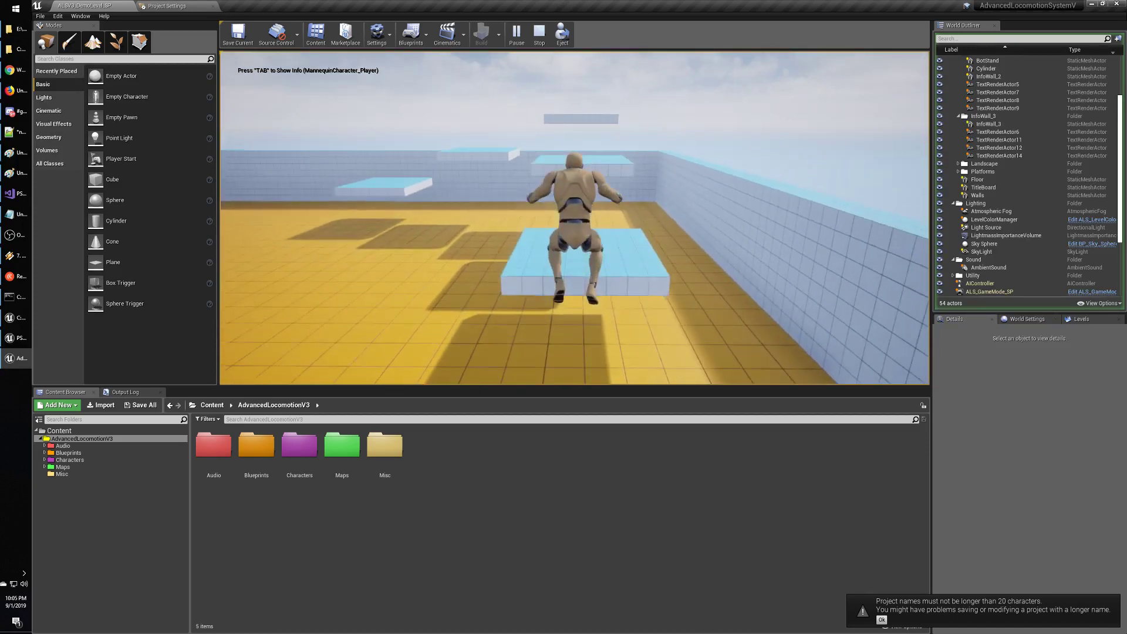
key(s)
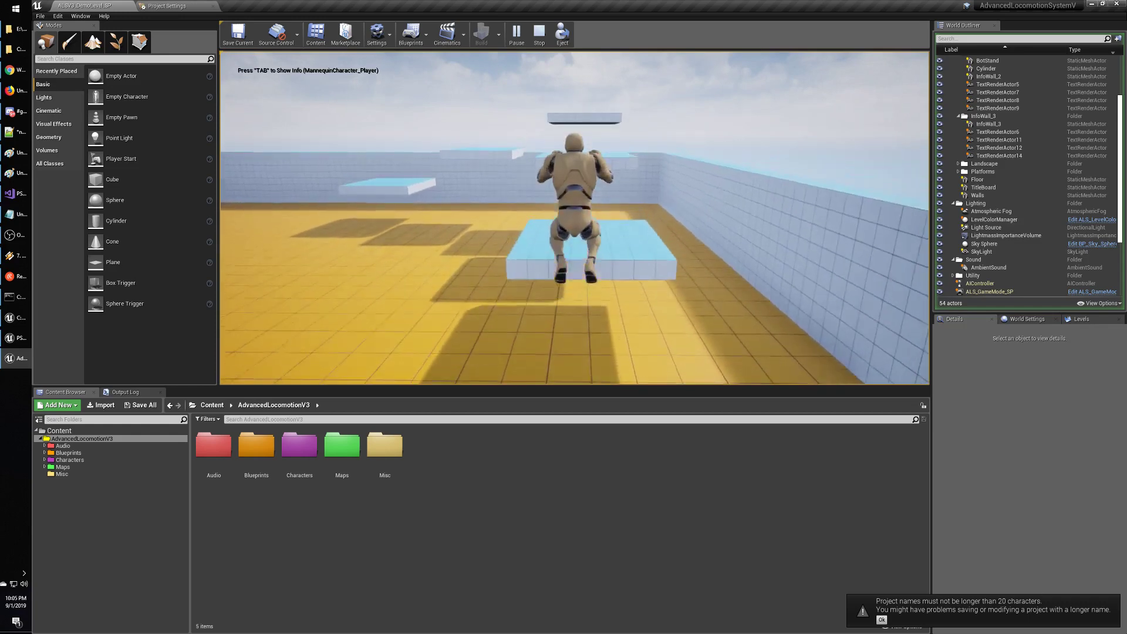
key(a)
key(space)
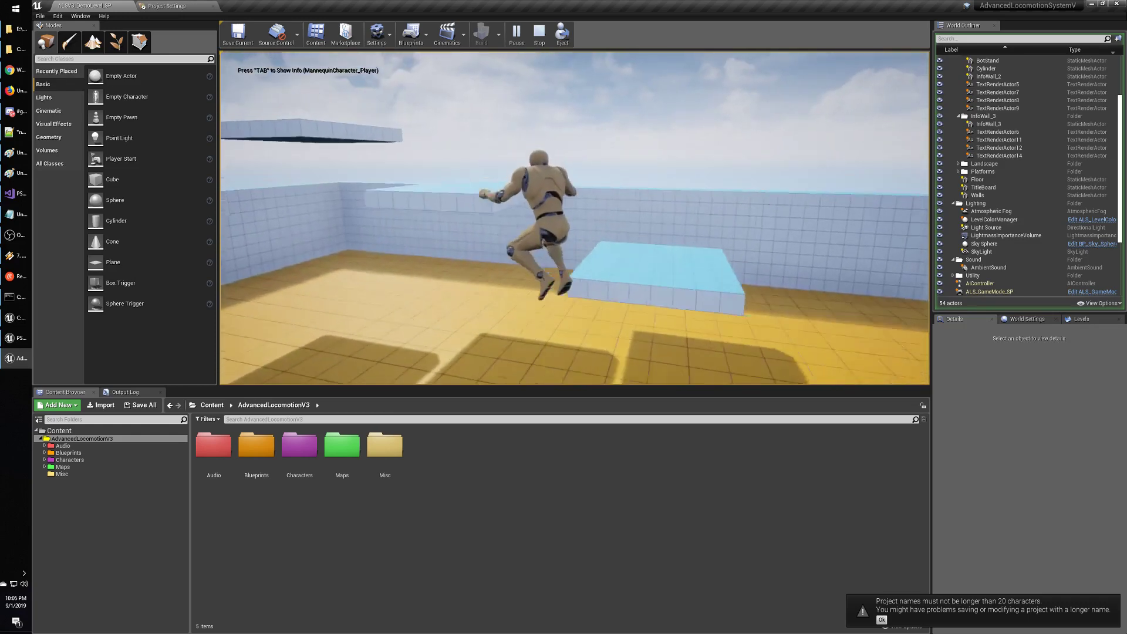
key(space)
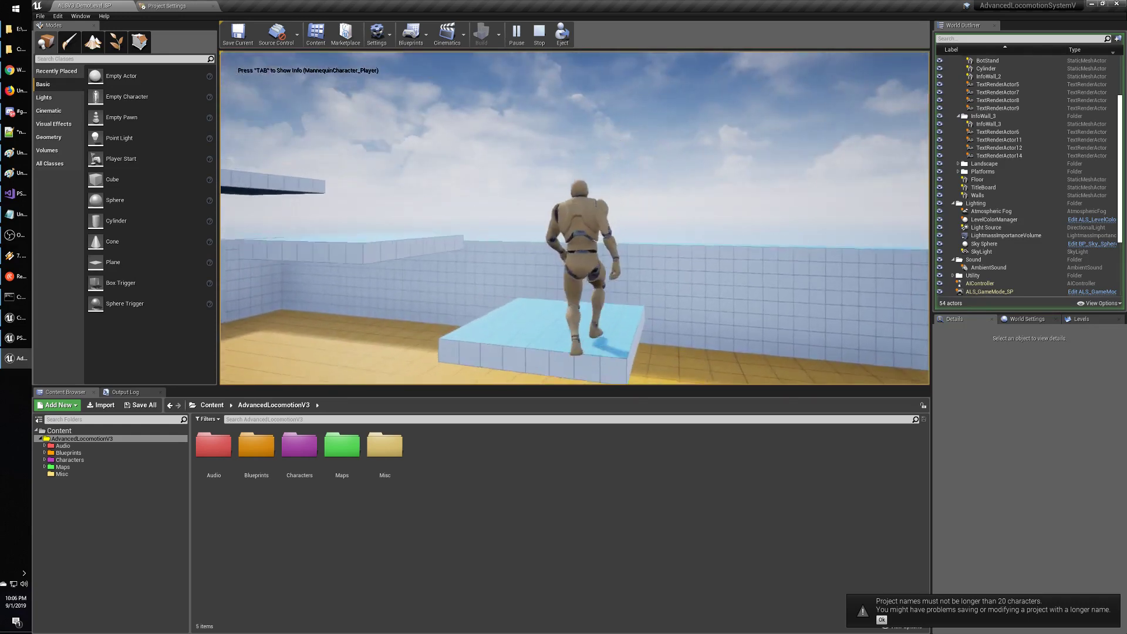
key(w)
key(space)
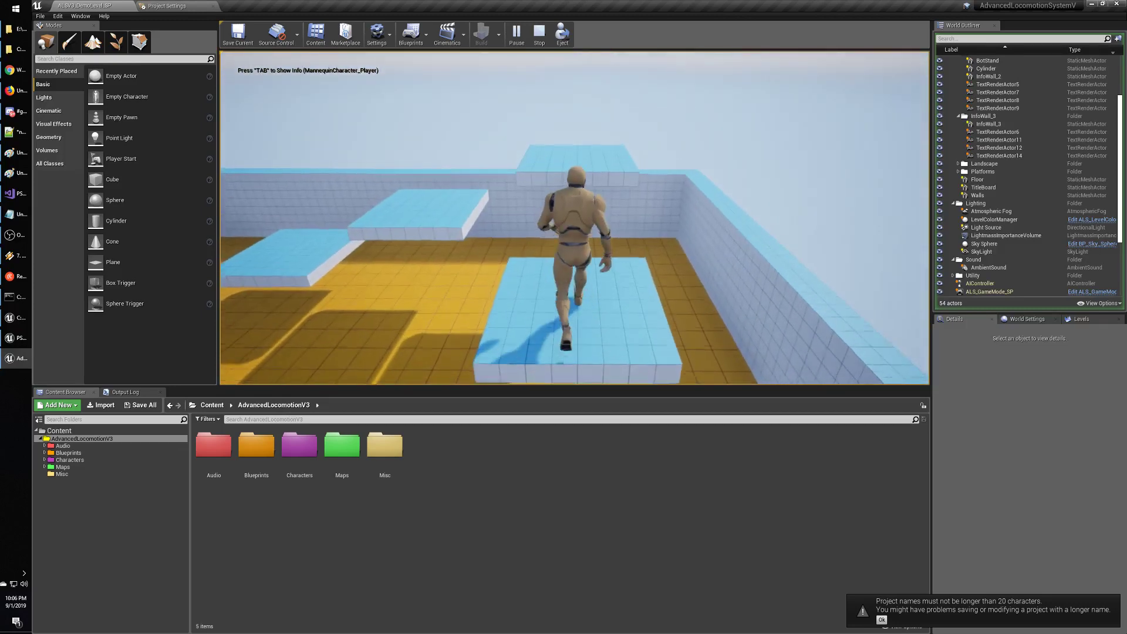
Leap the mannequin off the high platform to the floor and stand it up from ragdoll to examine its fall and recovery.
key(w)
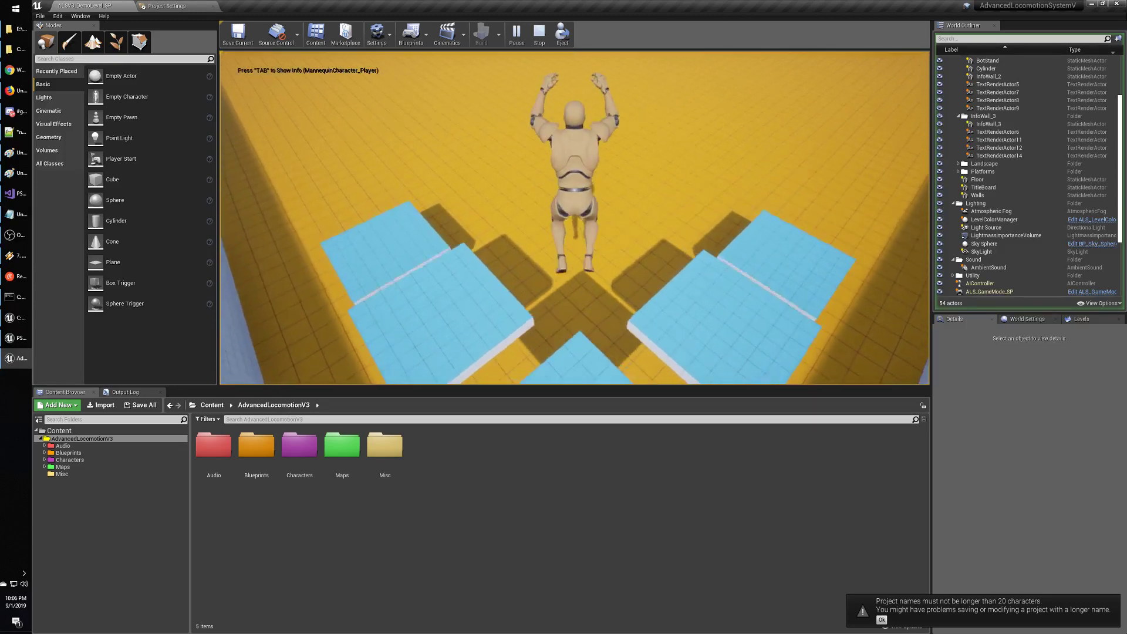
key(w)
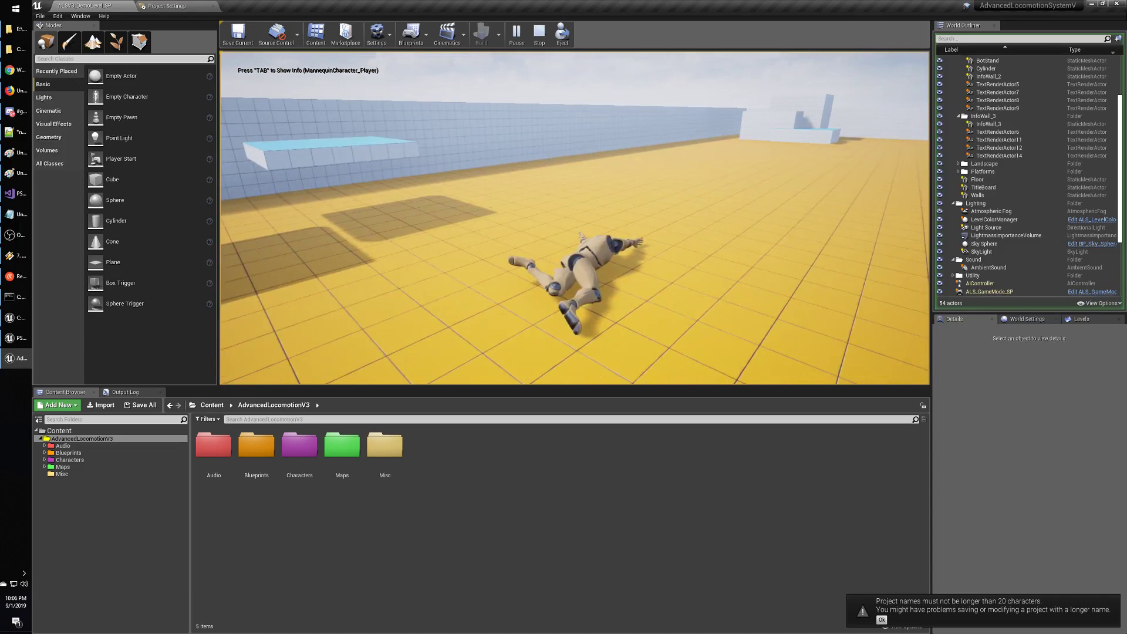
key(x)
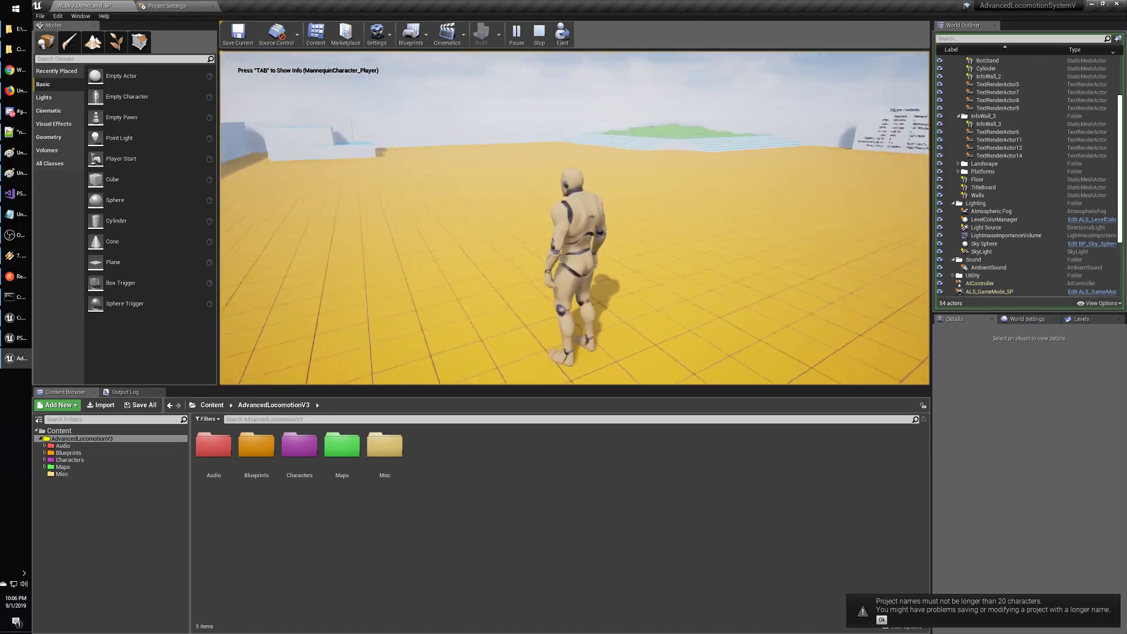
key(w)
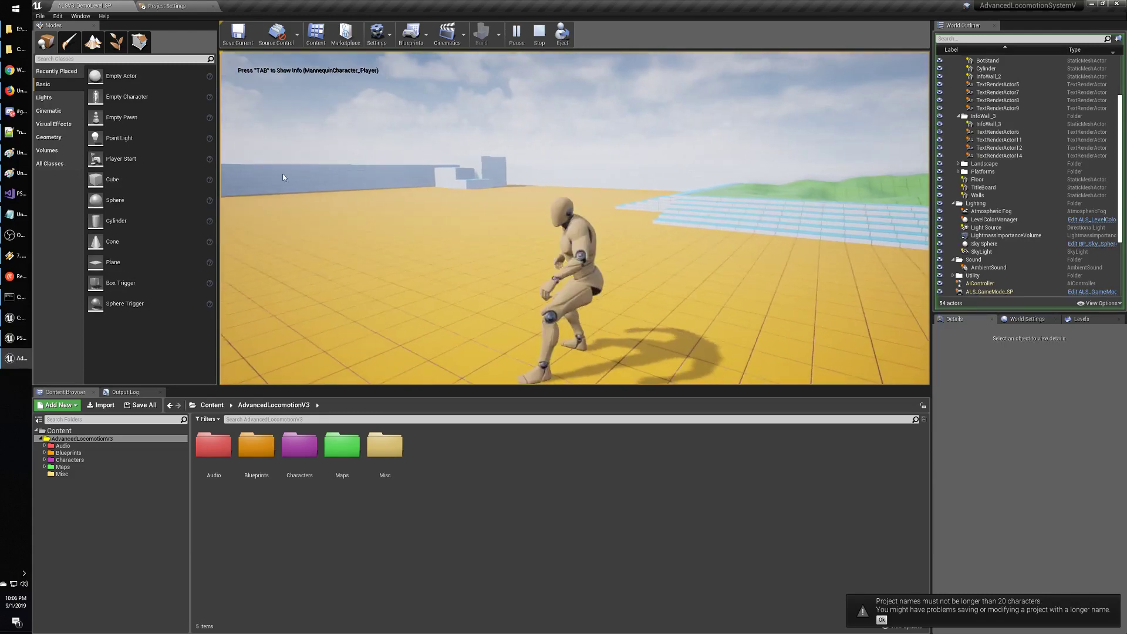
Stop the play session and start playing the demo level again.
key(Escape)
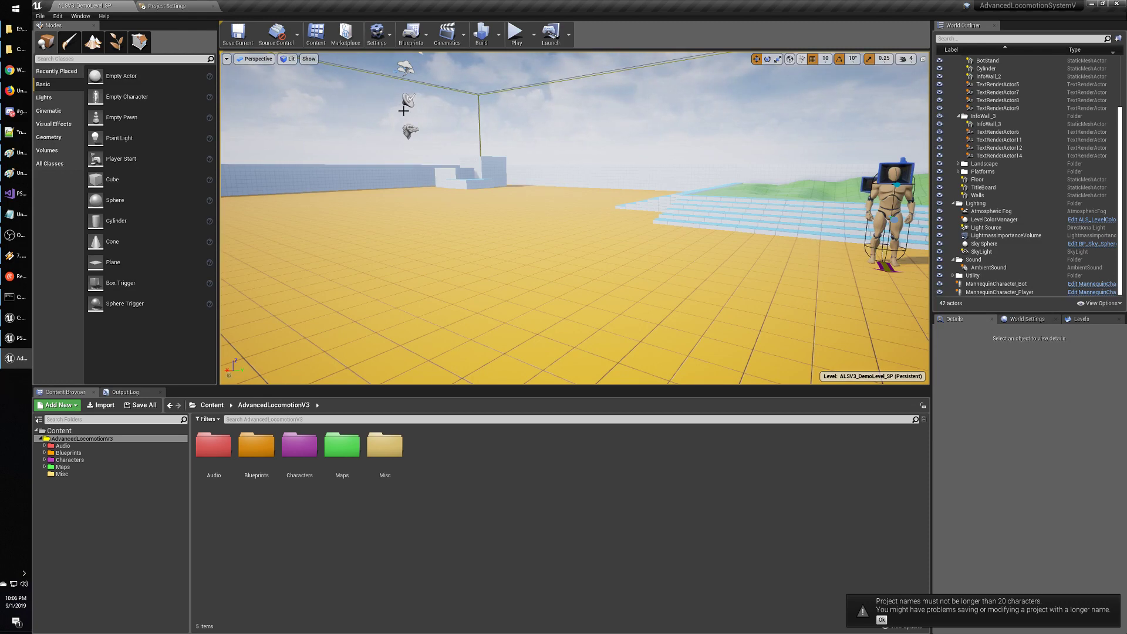
click(516, 33)
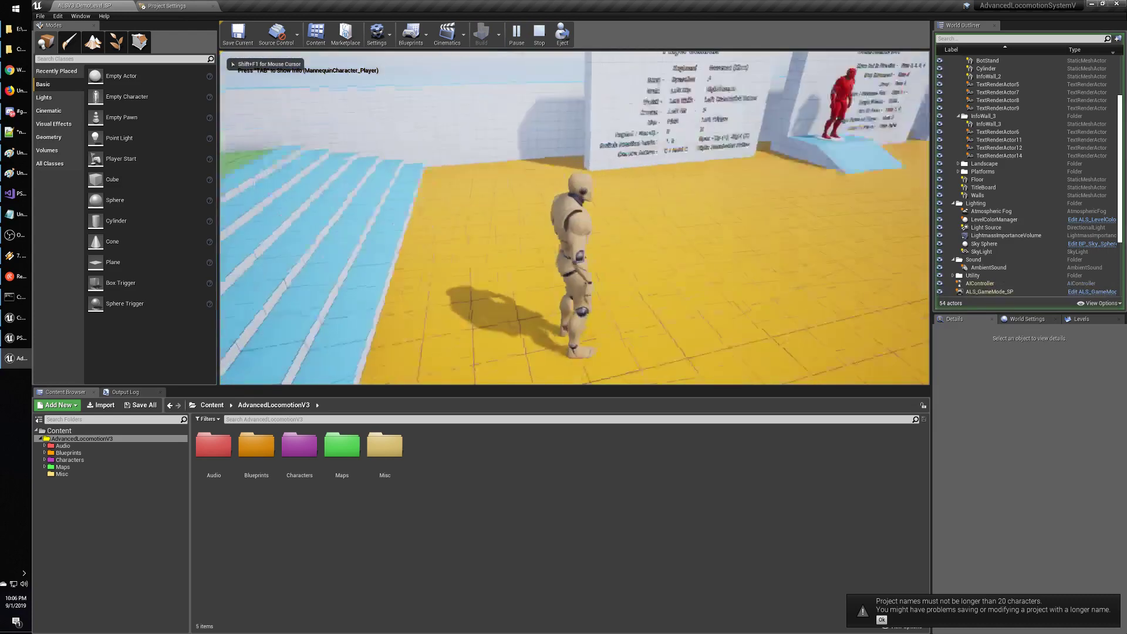
Walk the mannequin character to the blue stairs in the running level and end the play session.
key(w)
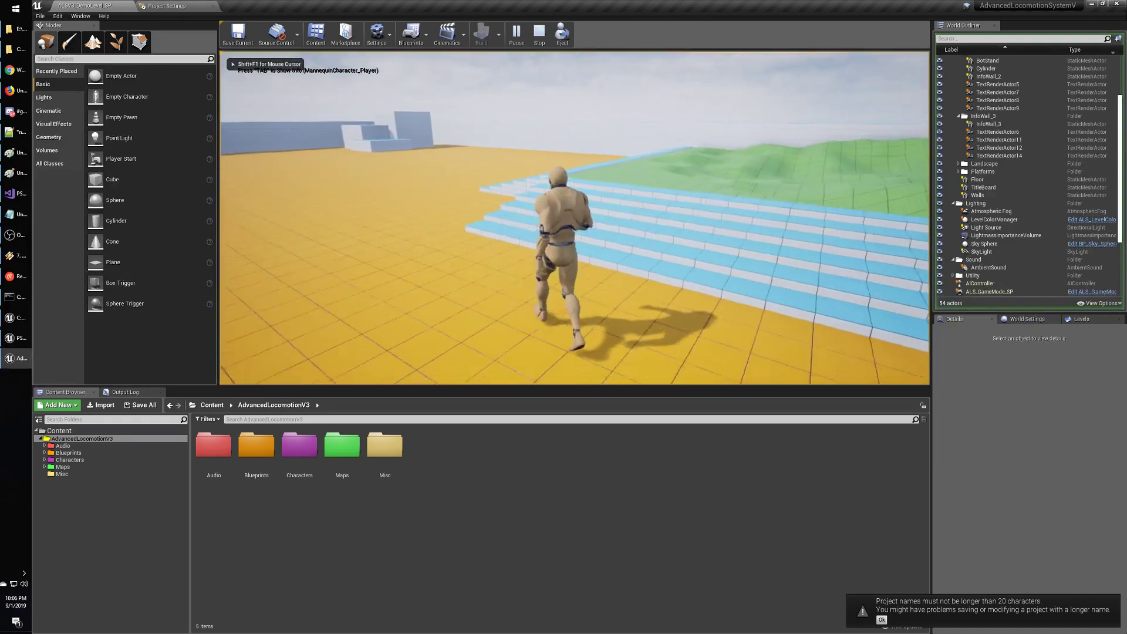
key(w)
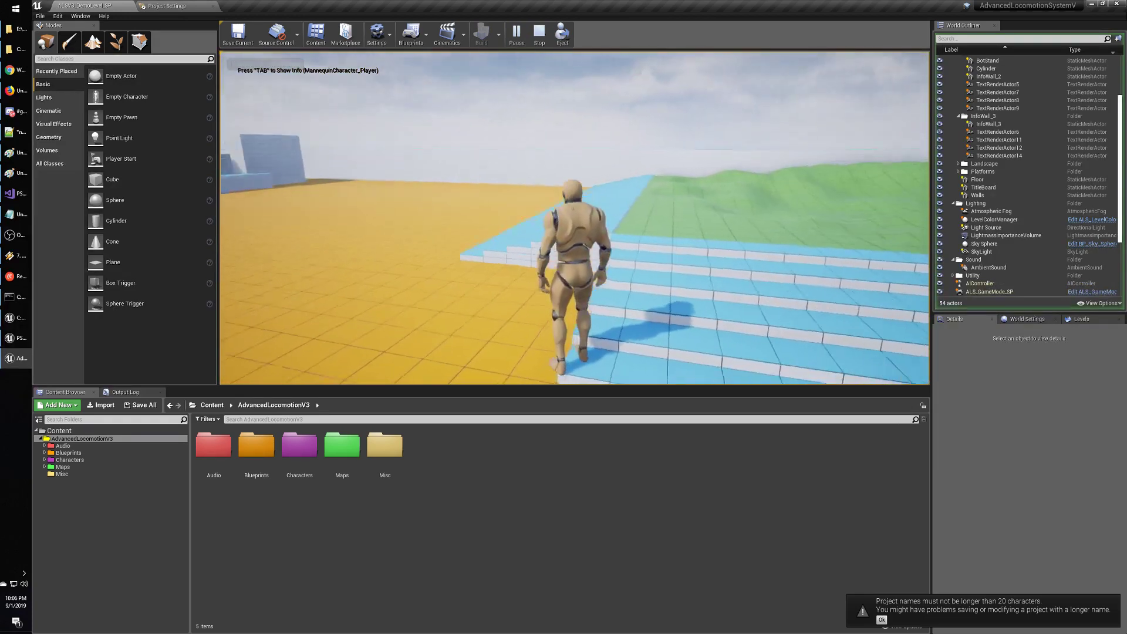
key(w)
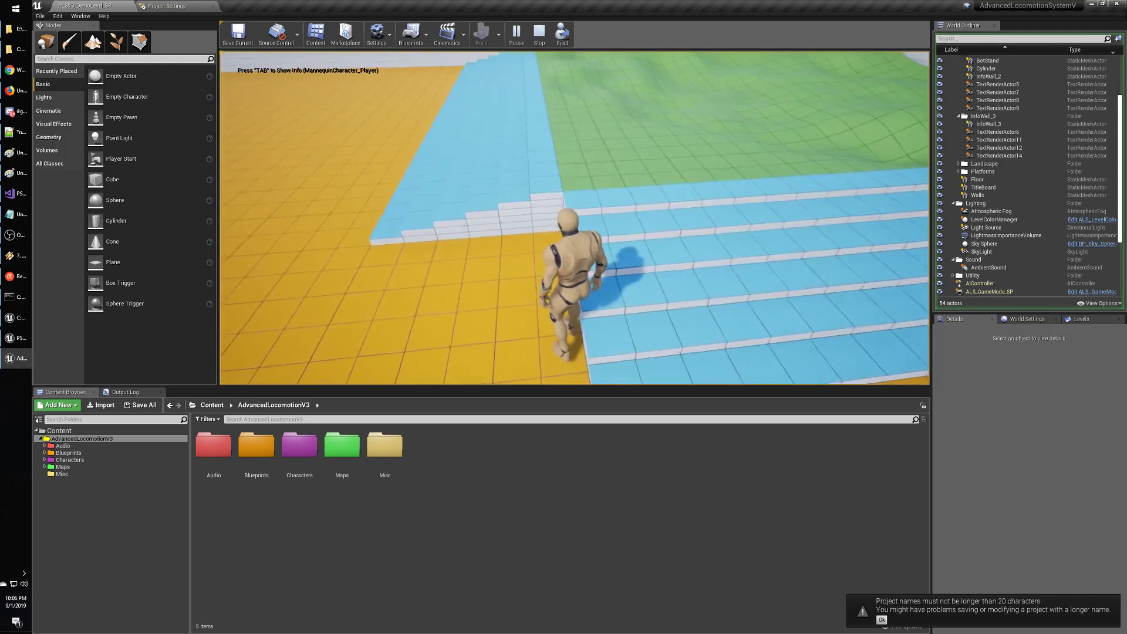
key(Escape)
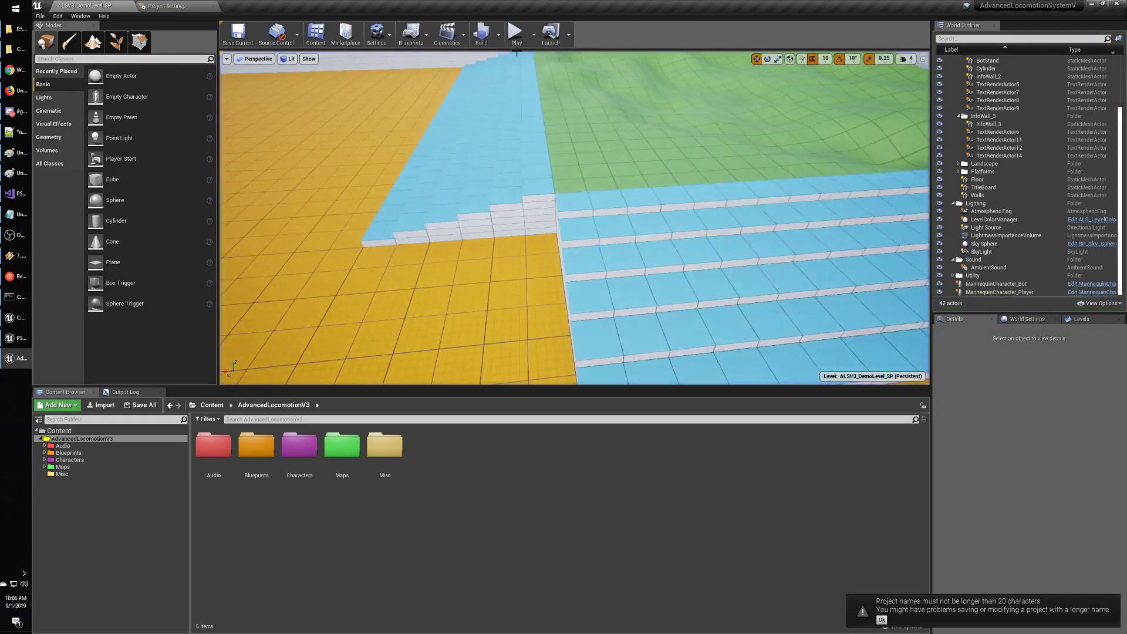
Start a preview of the demo level in New Editor Window (PIE) mode and maximize the preview.
click(534, 34)
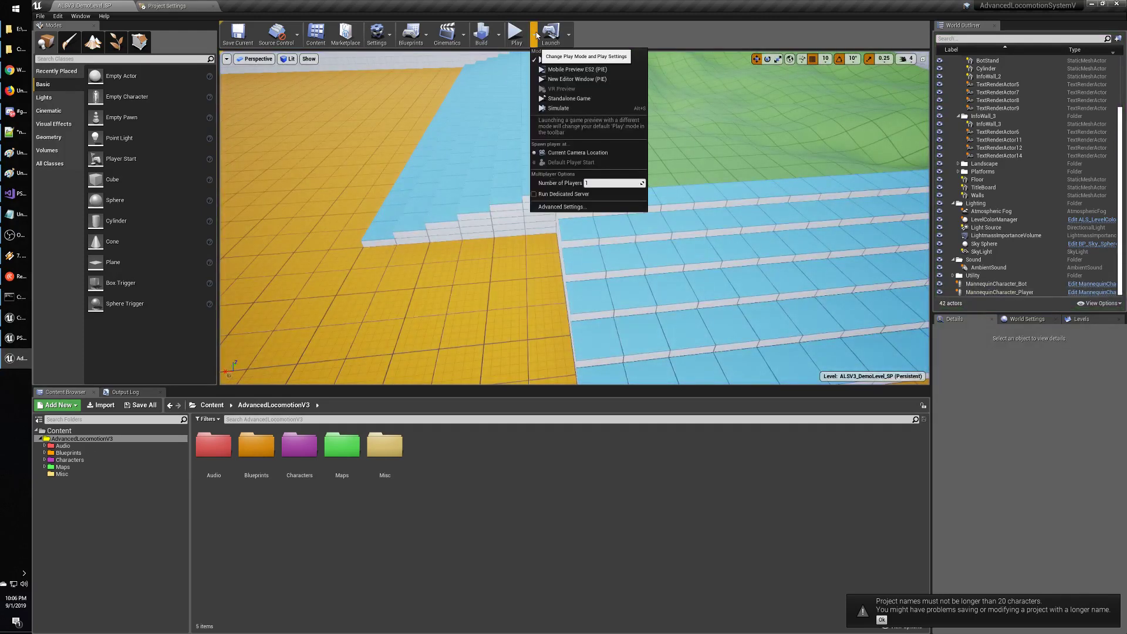
click(575, 83)
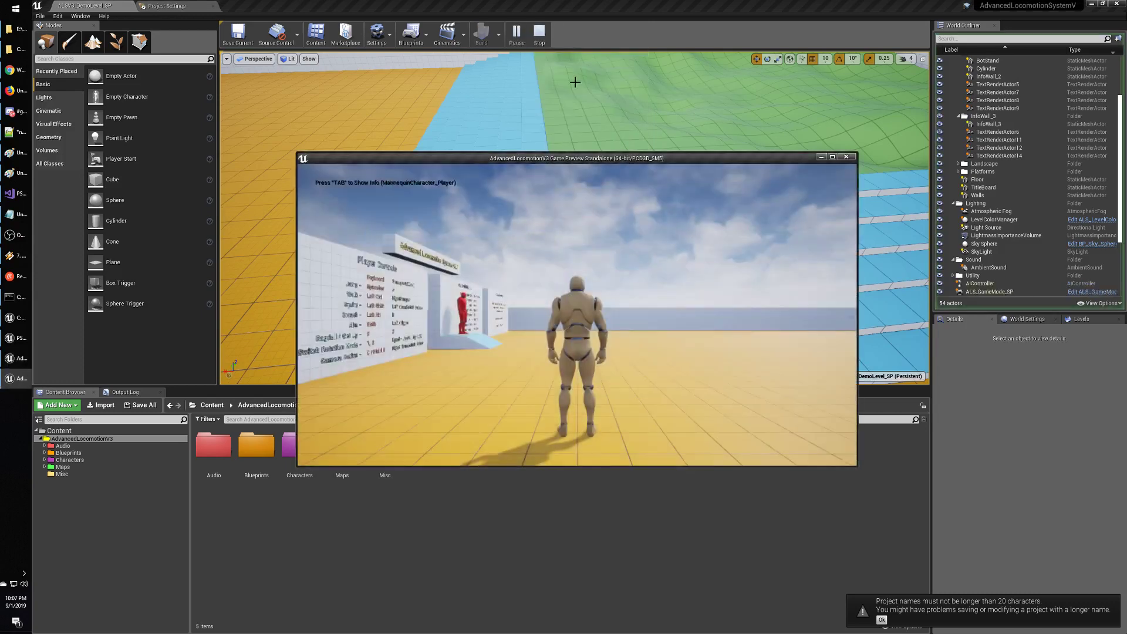
click(832, 157)
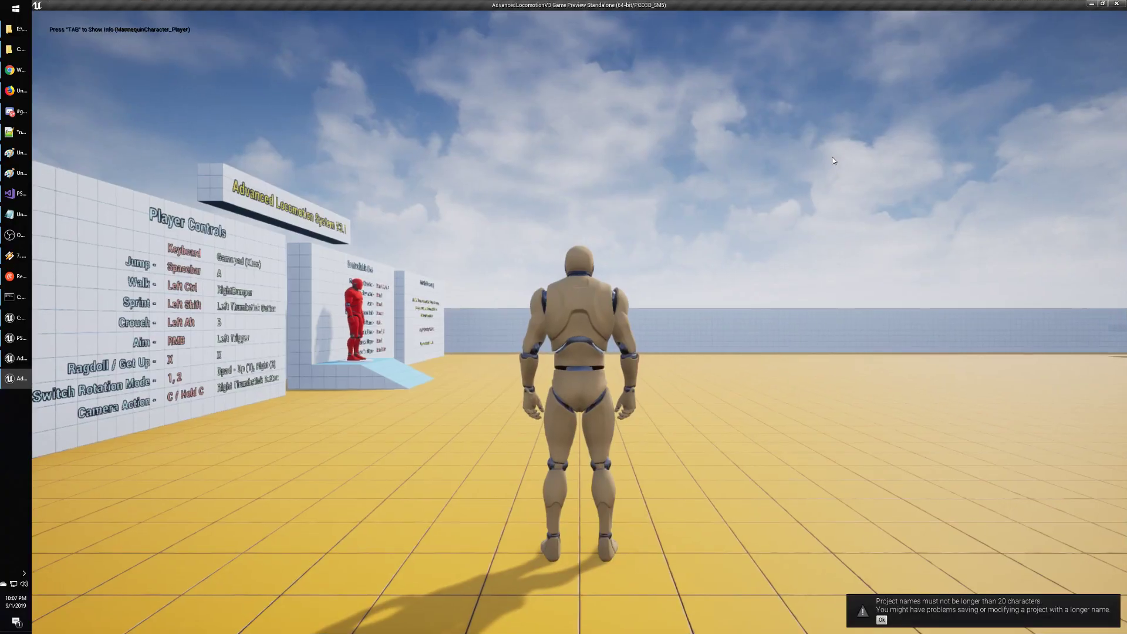
Walk the mannequin around and onto the blue stairs to examine its stance and foot placement on the steps.
key(w)
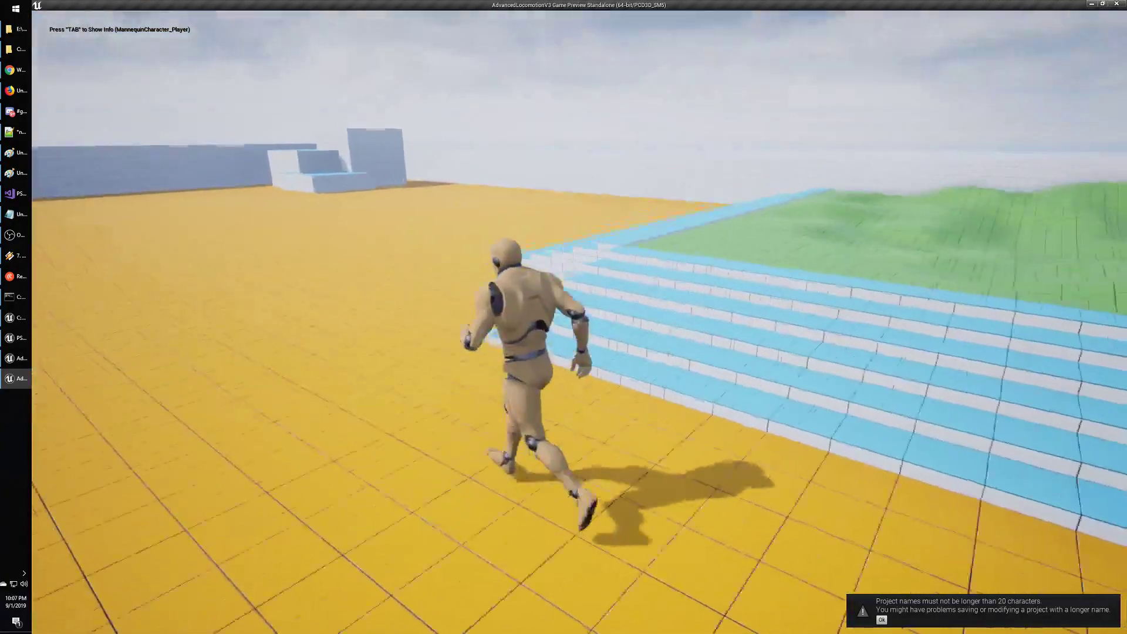
key(w)
key(w)
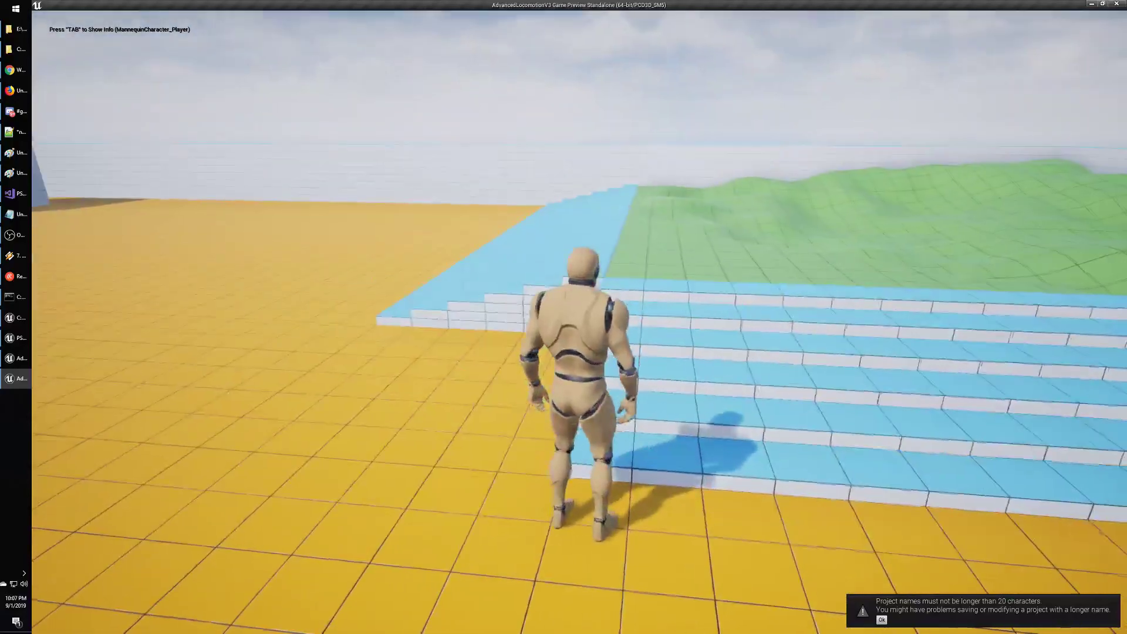
key(w)
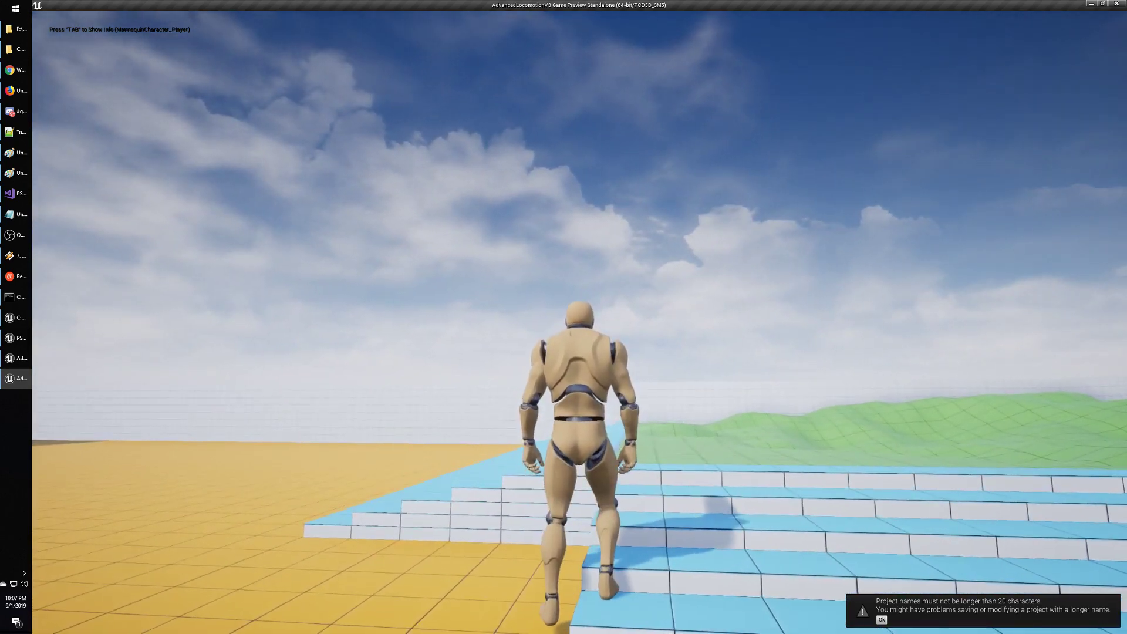
key(s)
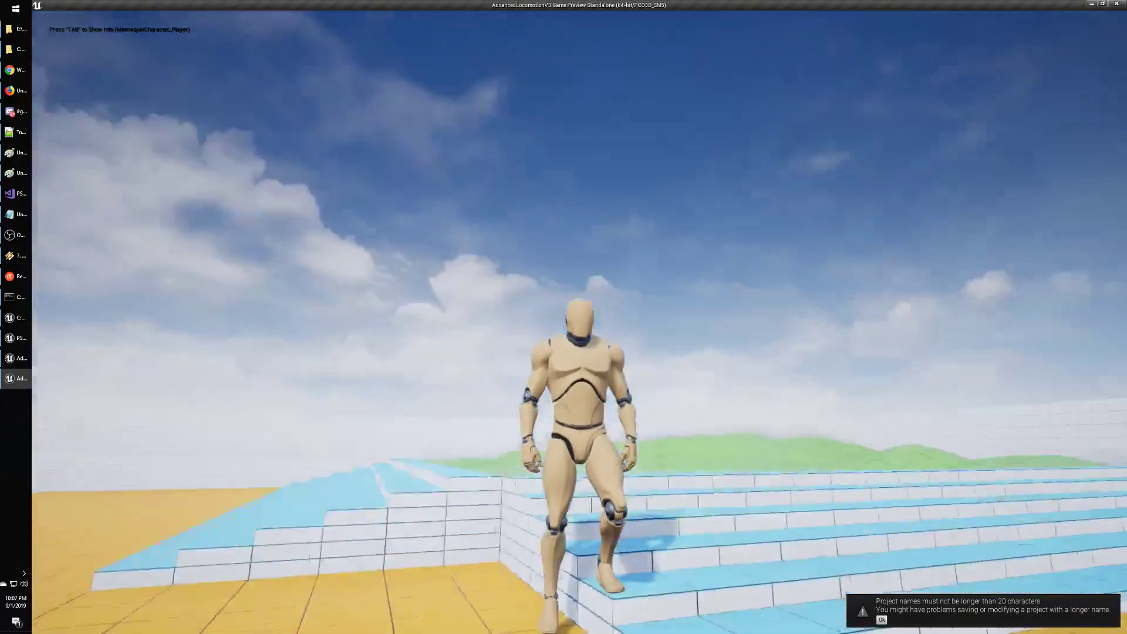
key(s)
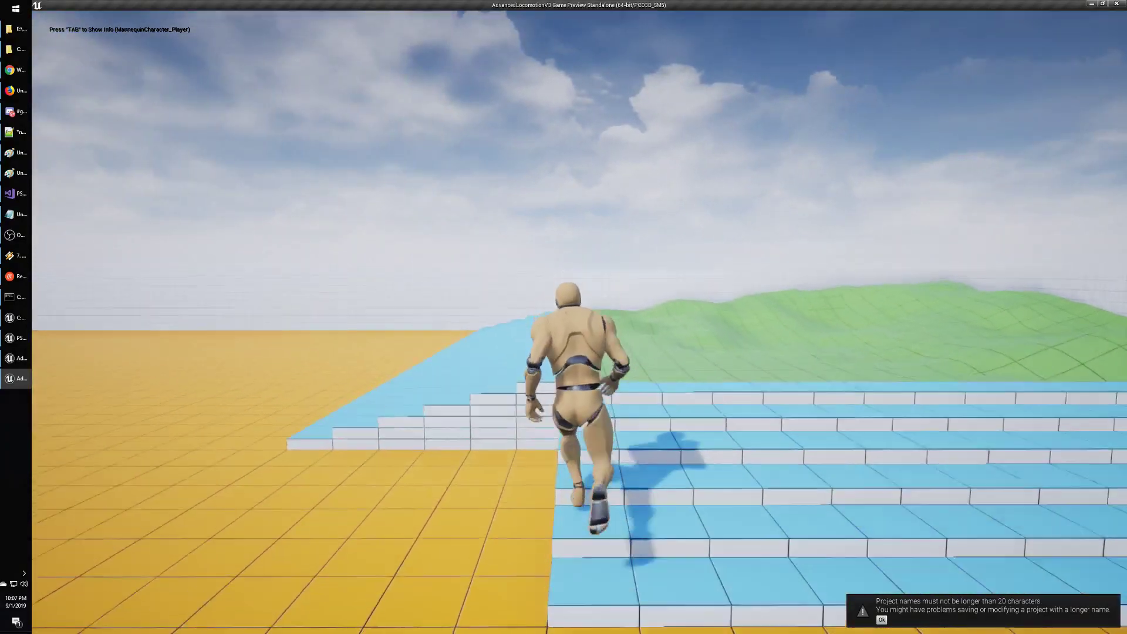
key(w)
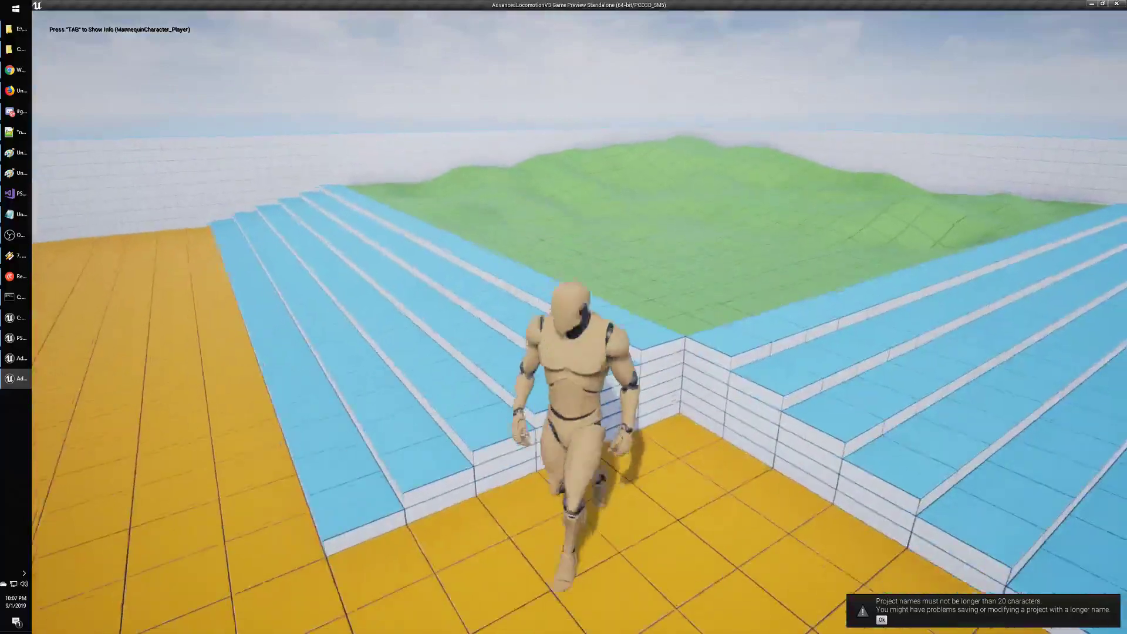
key(w)
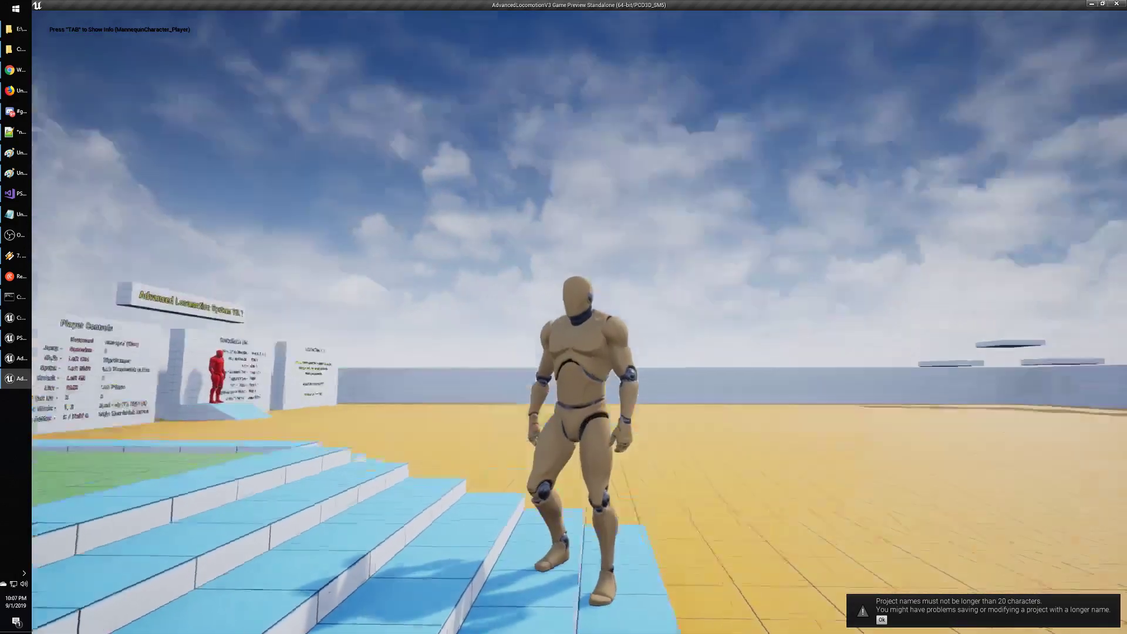
key(w)
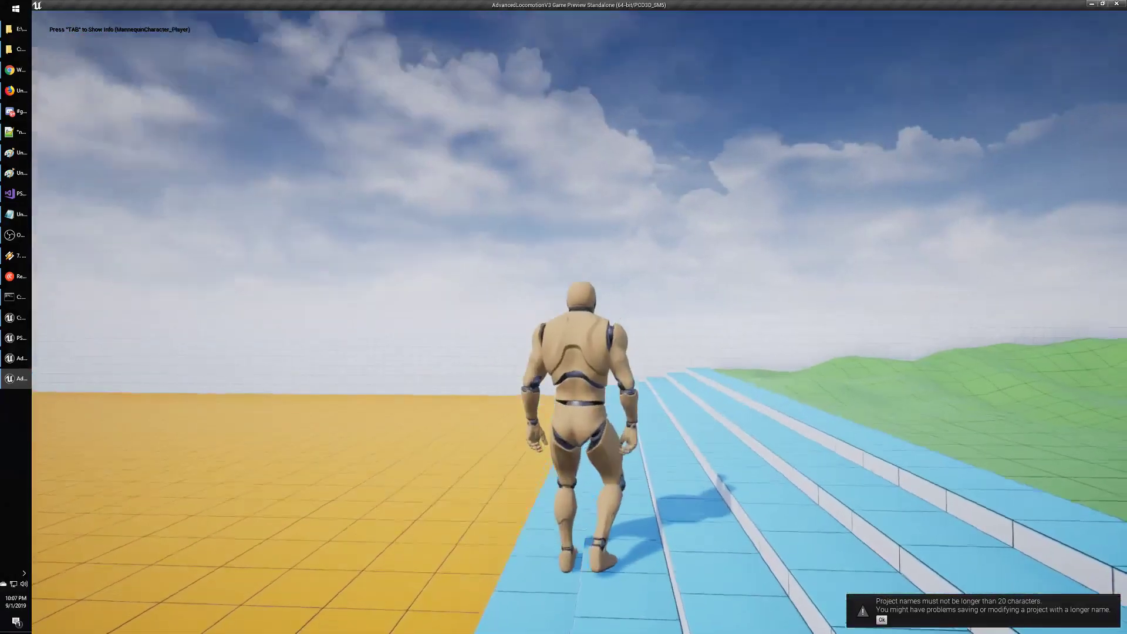
Run the mannequin across the green hills to examine its feet on uneven ground, and end the preview.
key(w)
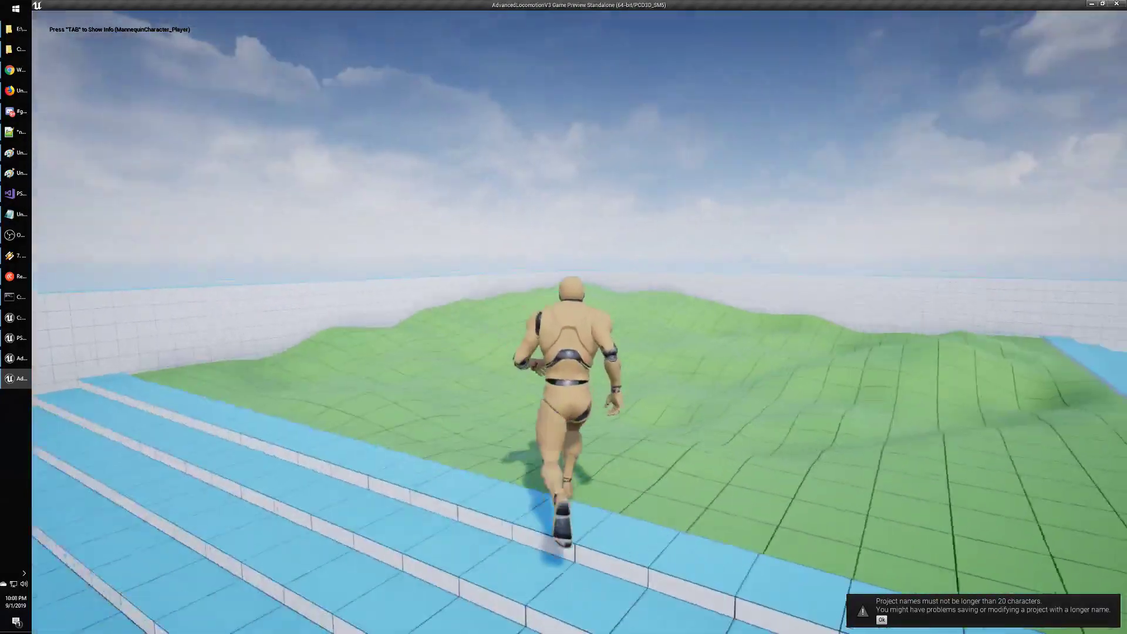
key(w)
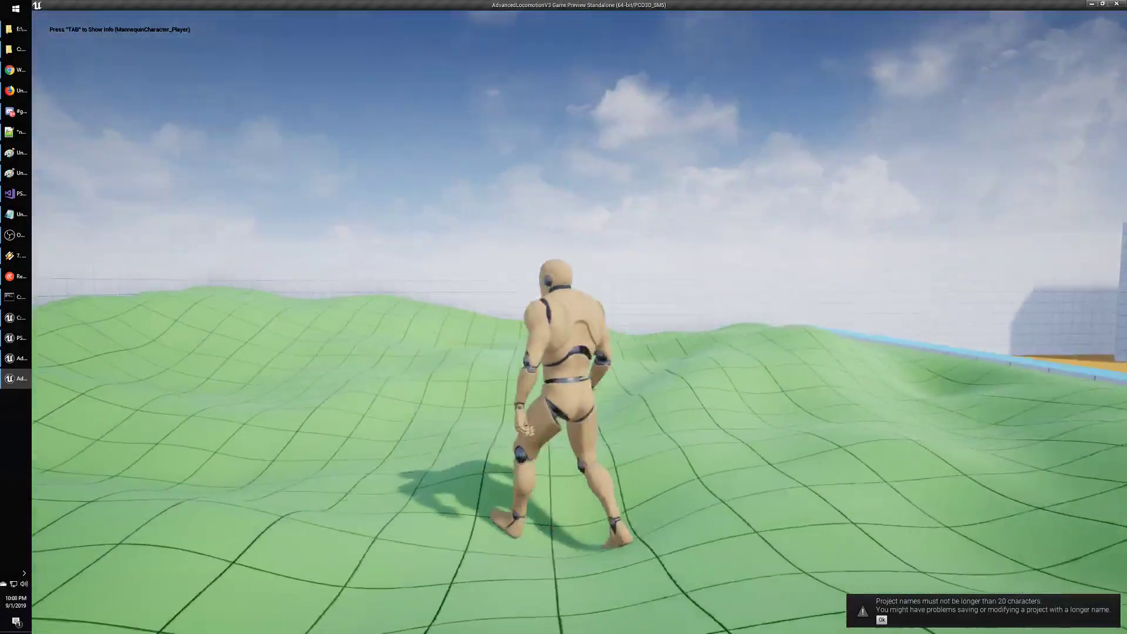
key(w)
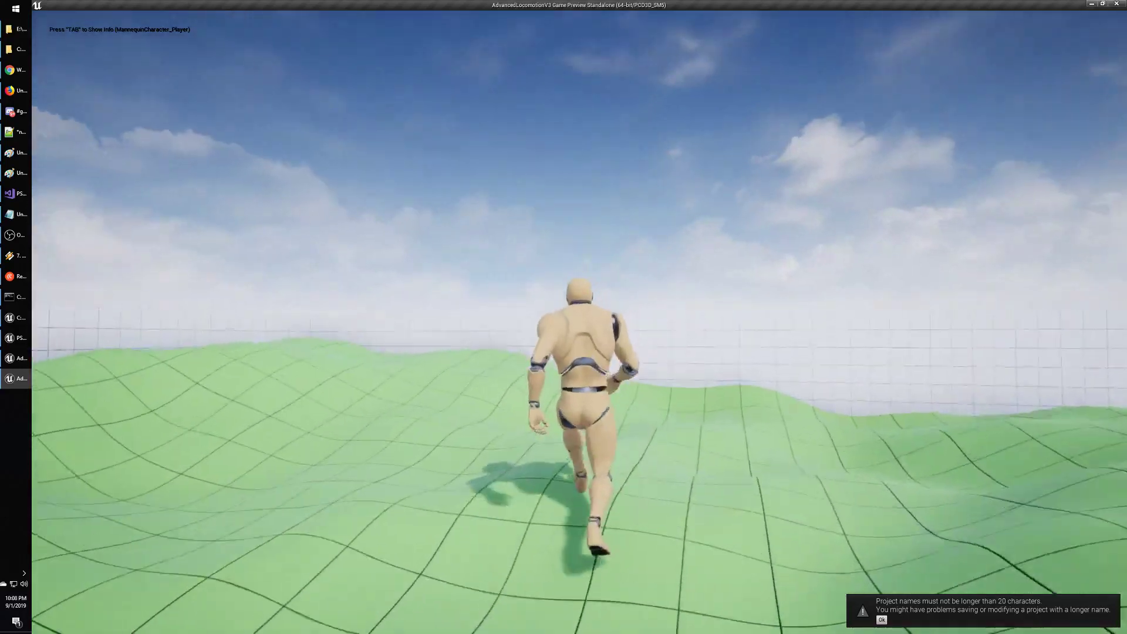
key(w)
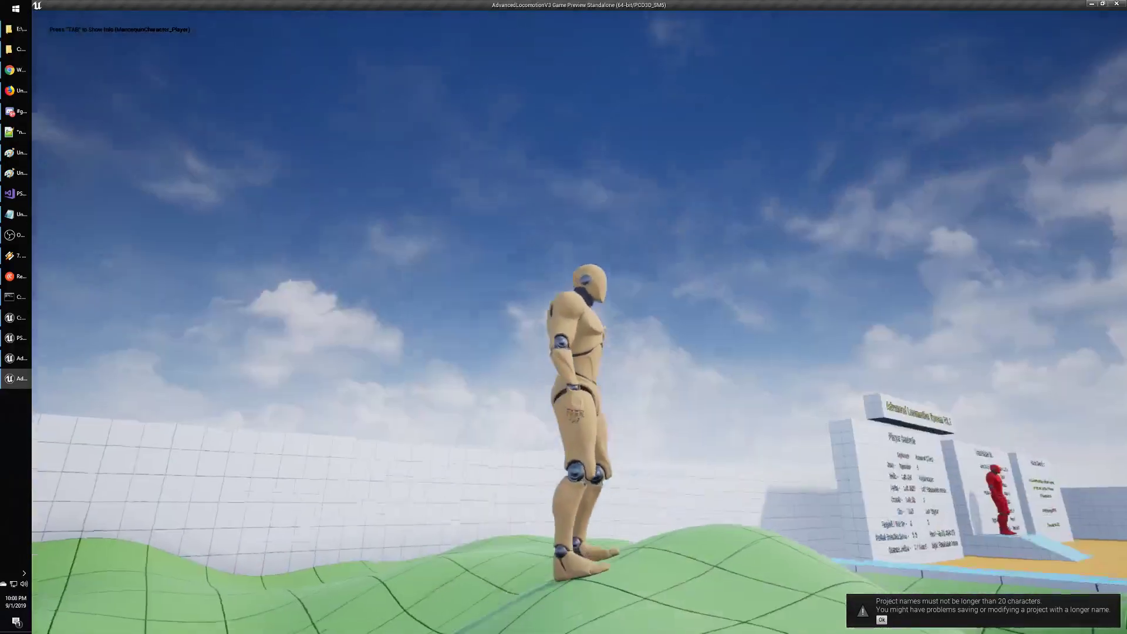
key(s)
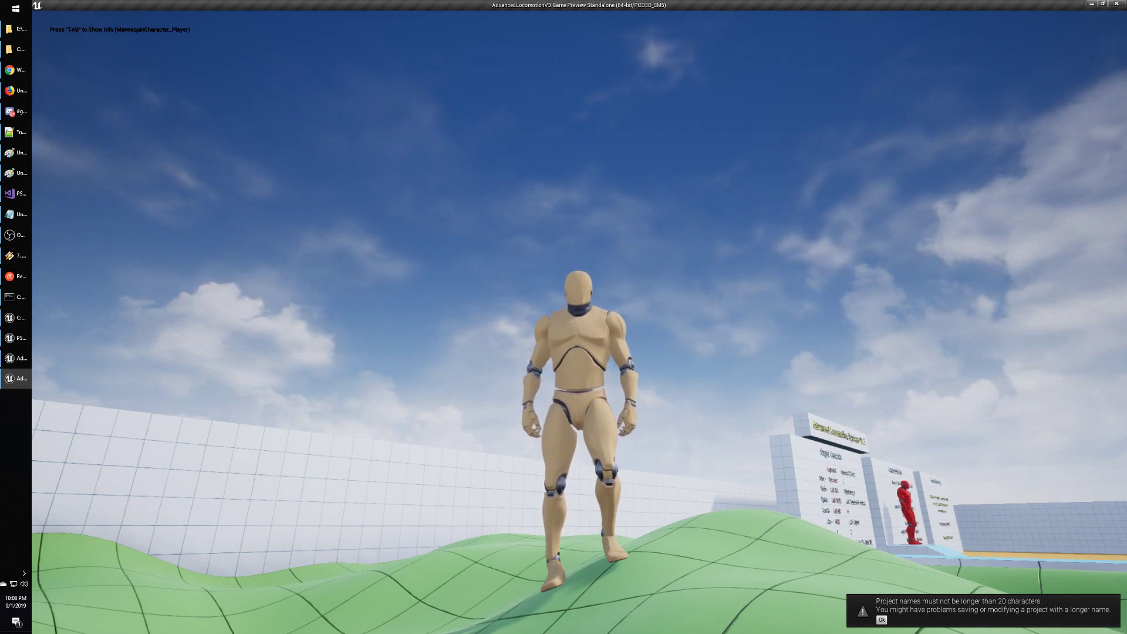
key(Escape)
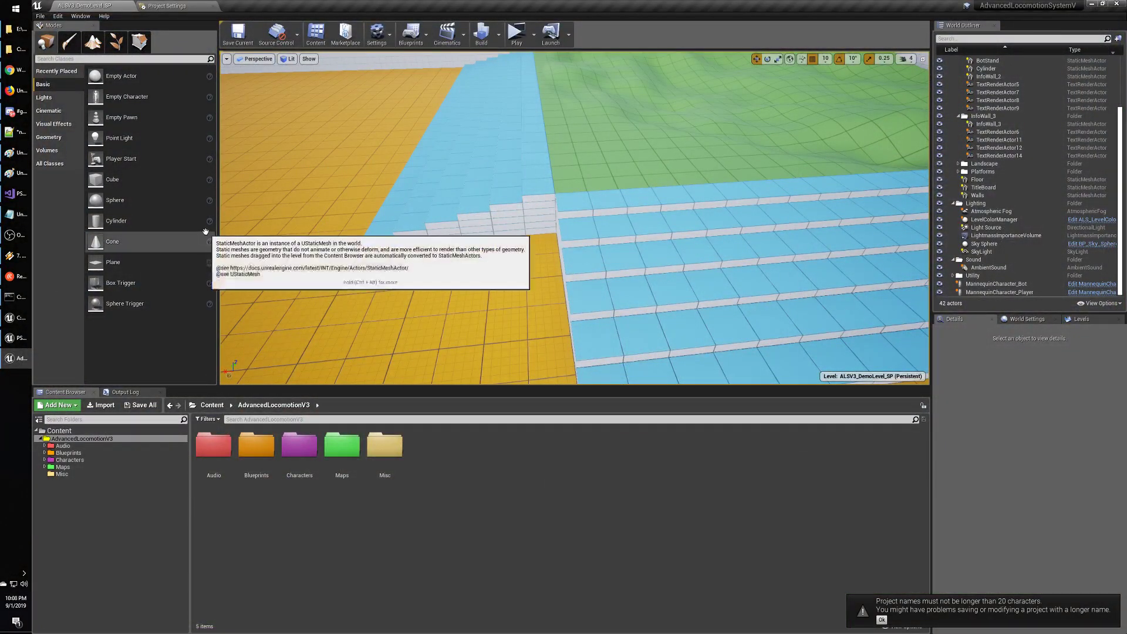
Close the standalone Advanced Locomotion project and switch to the ALSV3_DemoLevel_MP level in the PSUnreal project.
click(1122, 6)
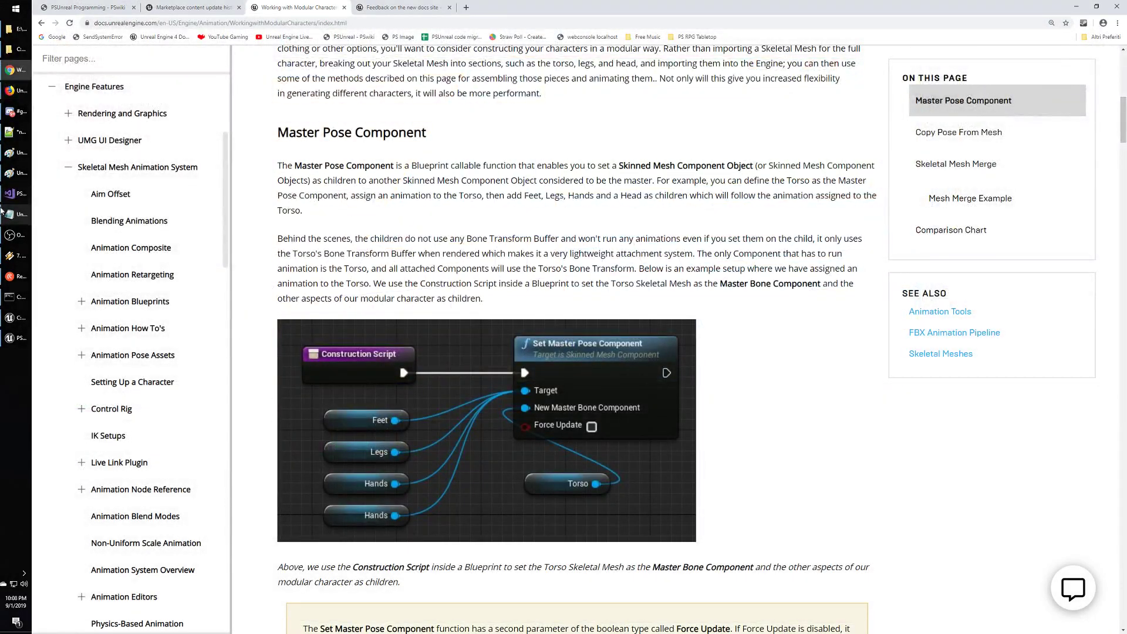
mouse_move(18, 63)
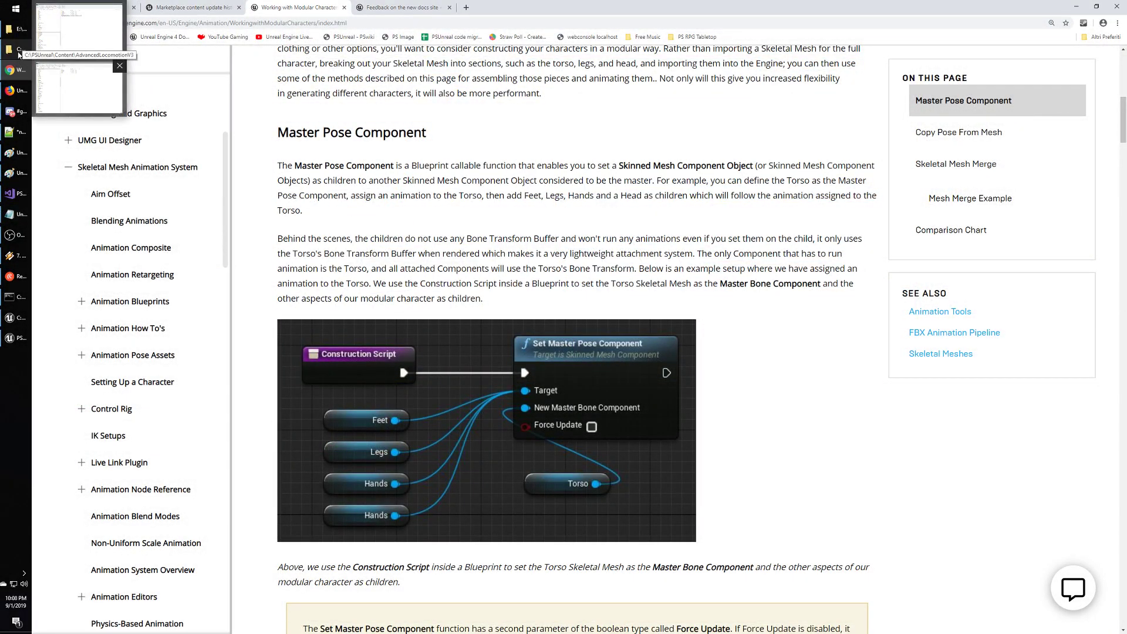
click(17, 338)
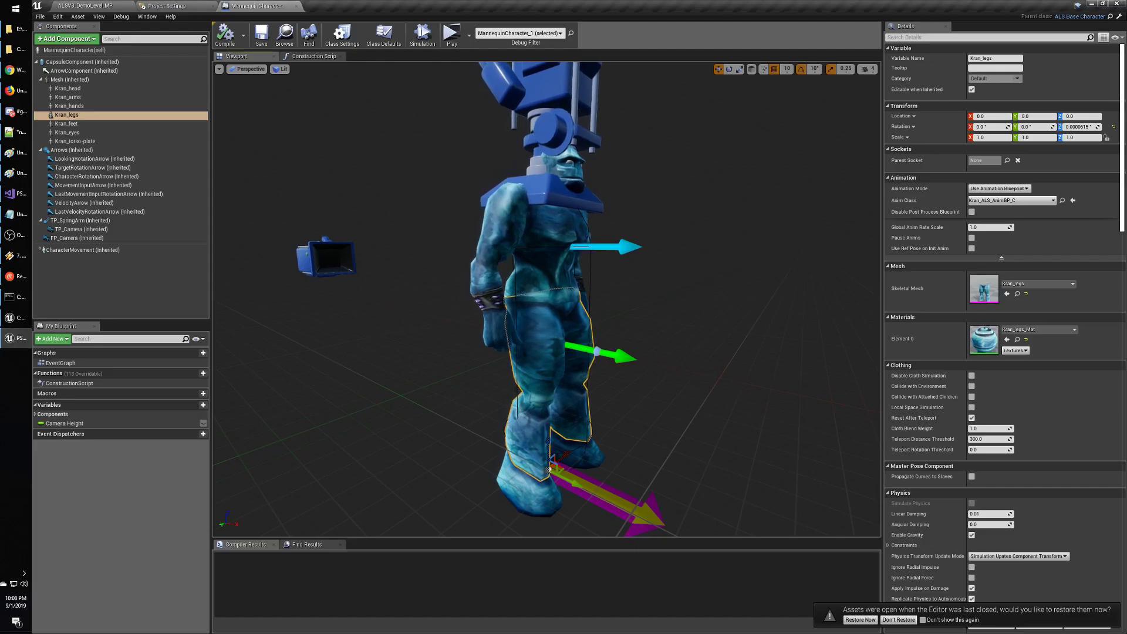
click(108, 6)
Start a preview of the ALSV3_DemoLevel_MP level in its own window and maximize it.
click(553, 35)
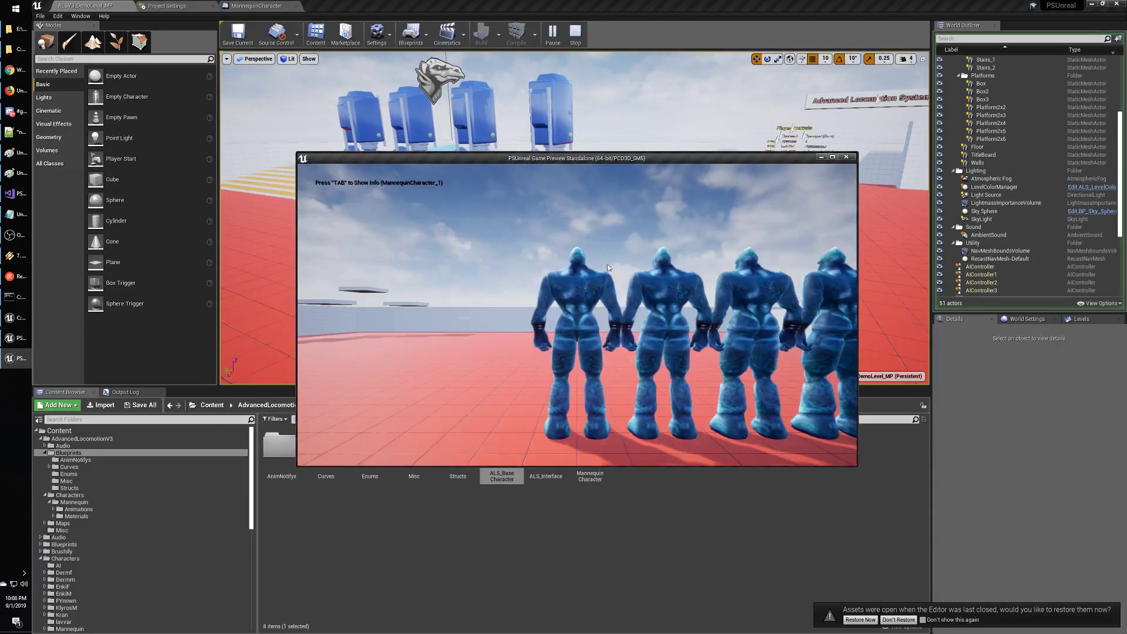
double_click(829, 159)
click(836, 158)
Walk the blue modular character around the red floor to examine its movement, and end the preview.
key(w)
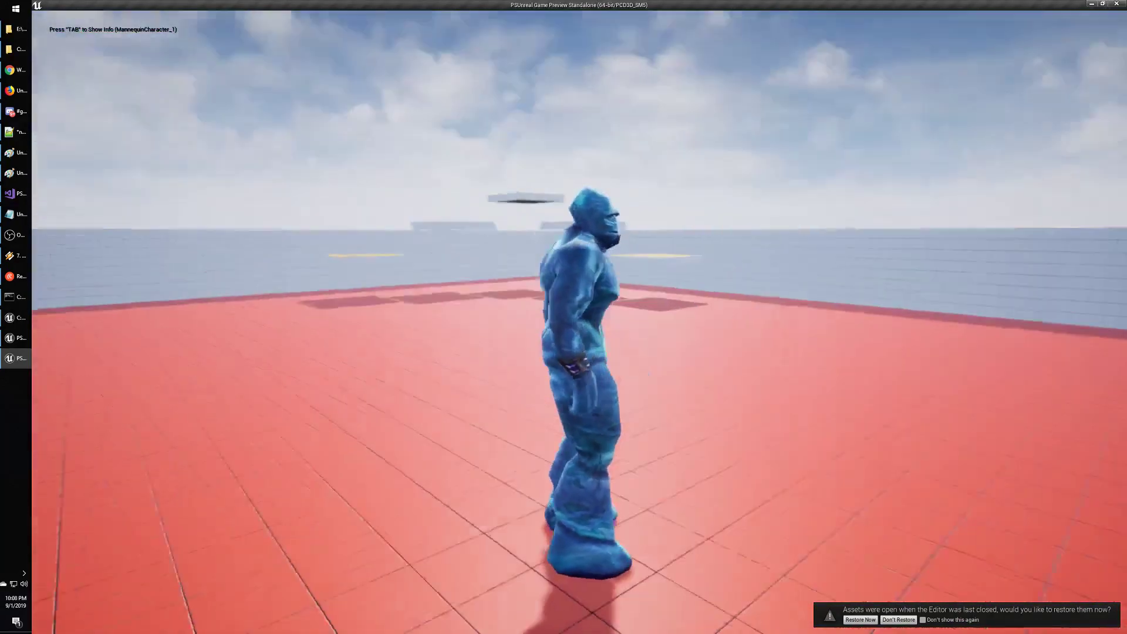
key(a)
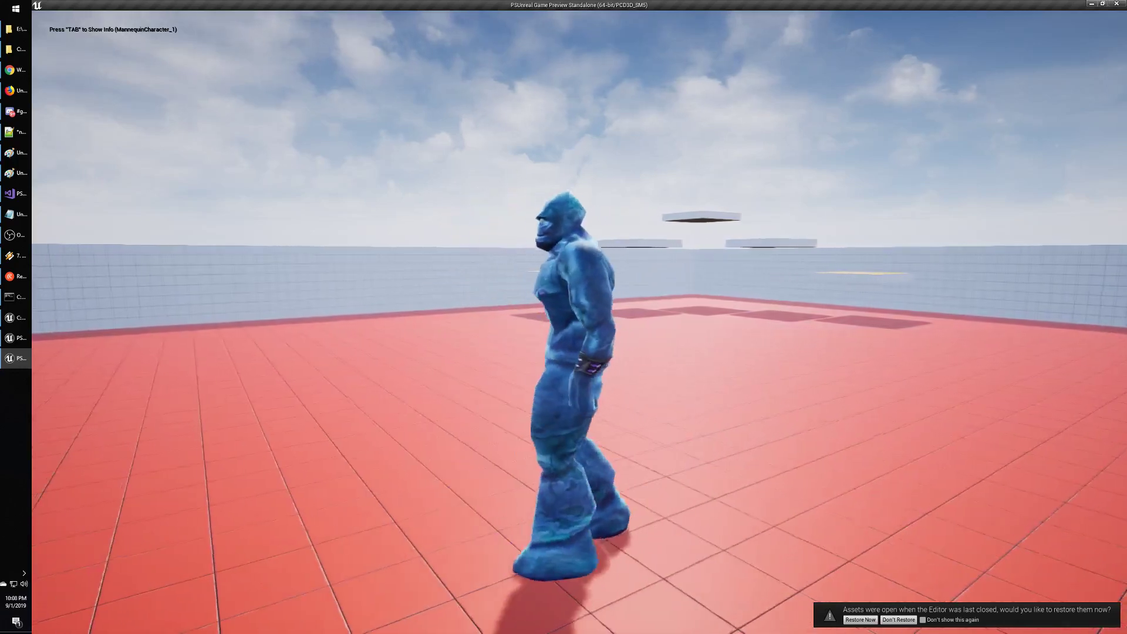
key(a)
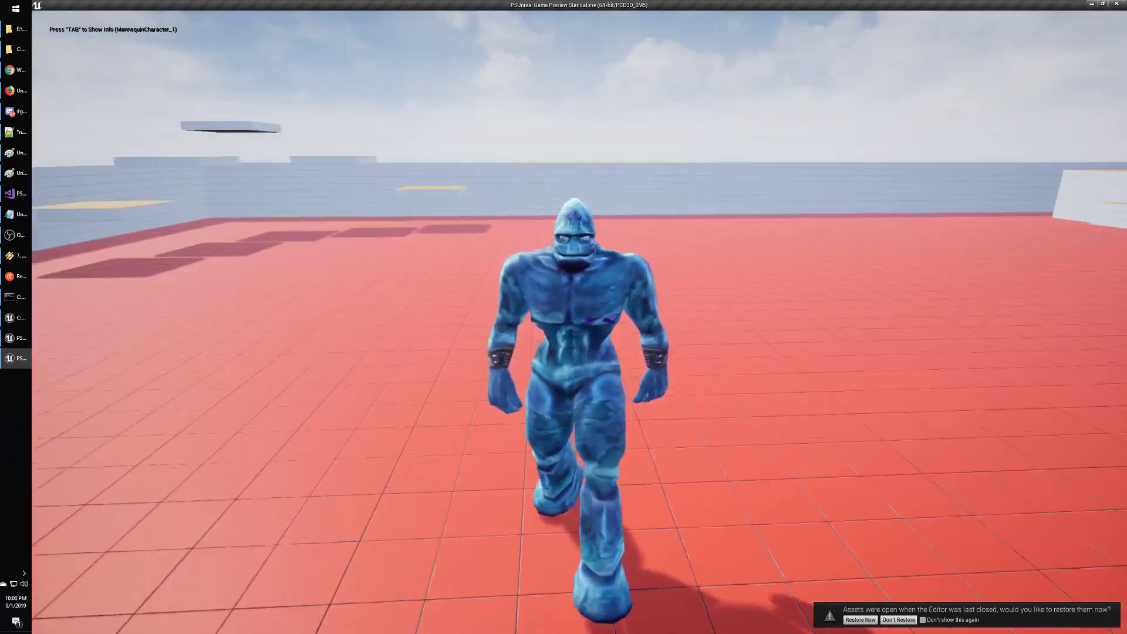
key(Escape)
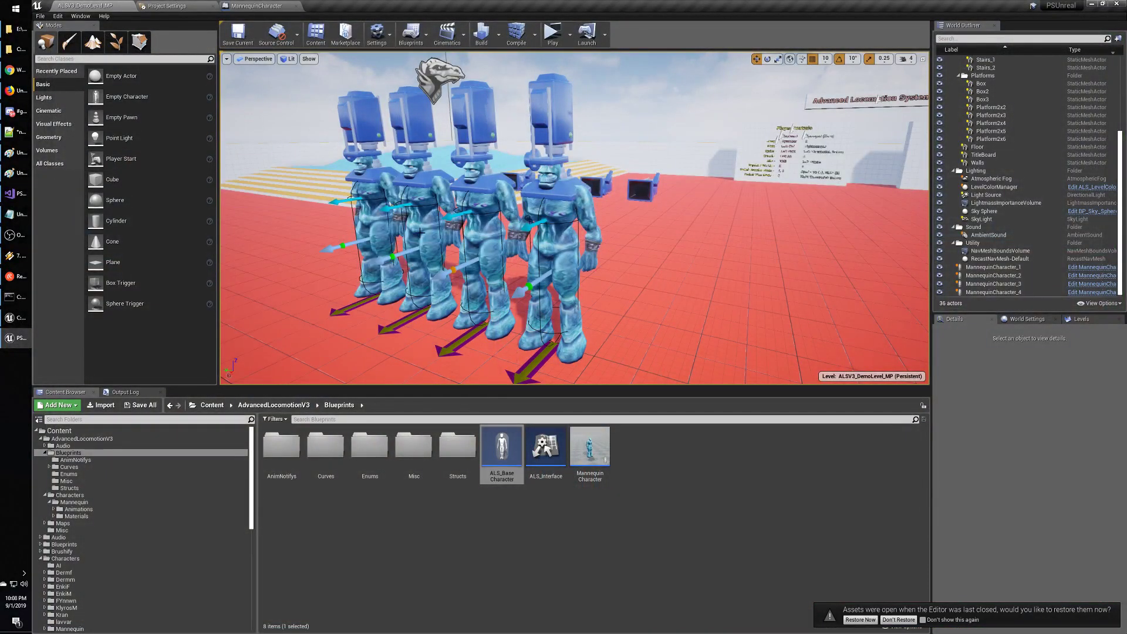
Select the ALS_BaseCharacter and ALS_Interface assets together in the AdvancedLocomotionV3 Blueprints folder.
click(81, 439)
click(72, 452)
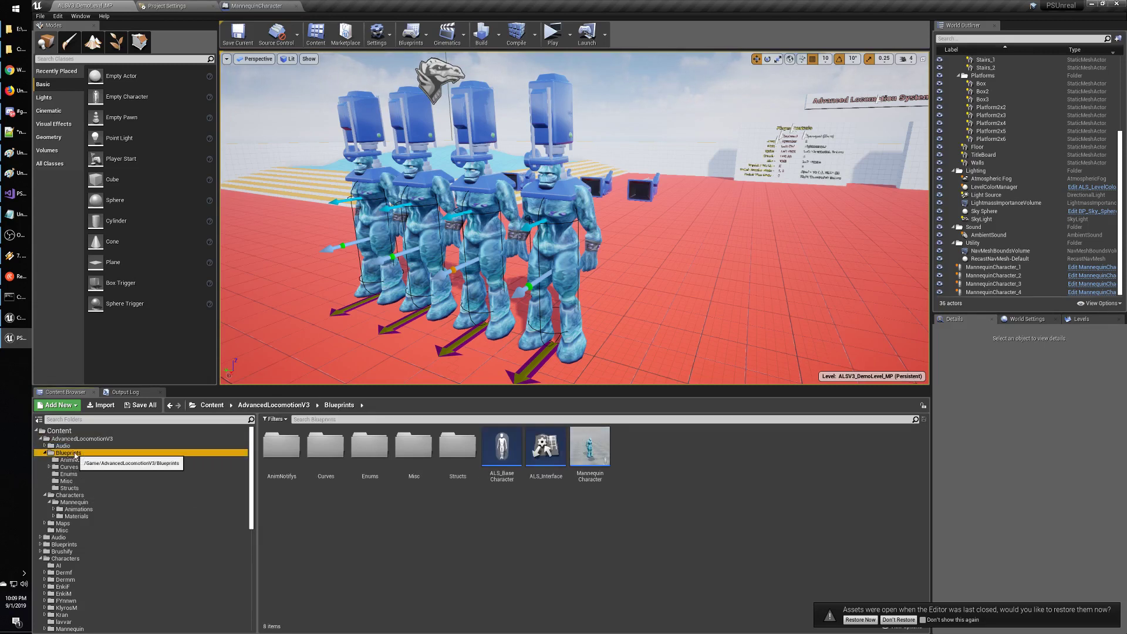
click(503, 459)
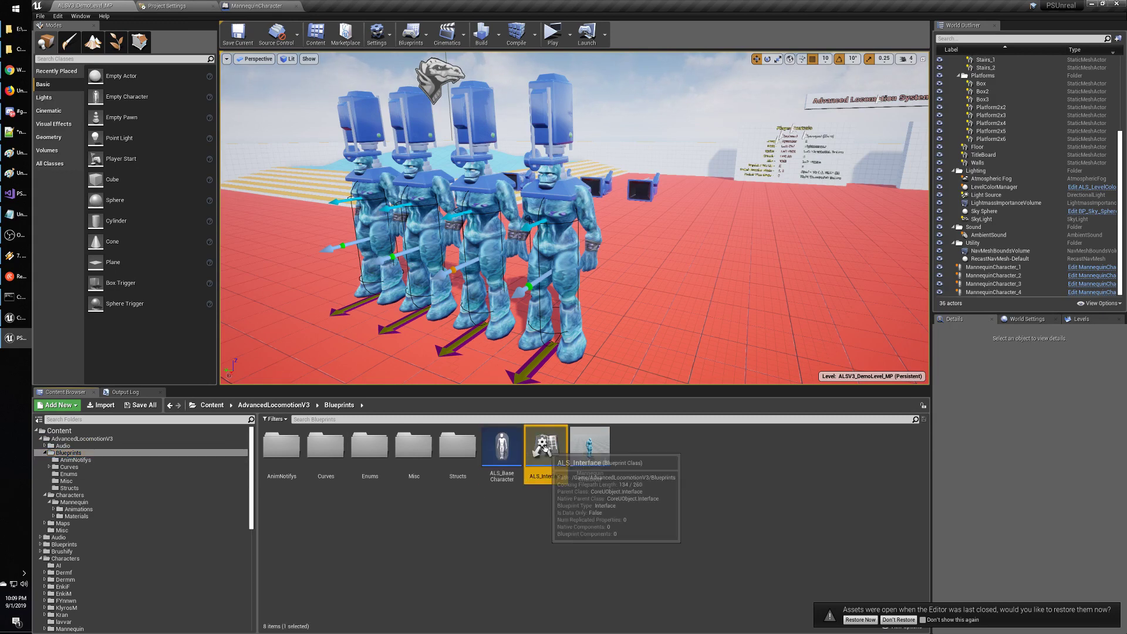
click(543, 500)
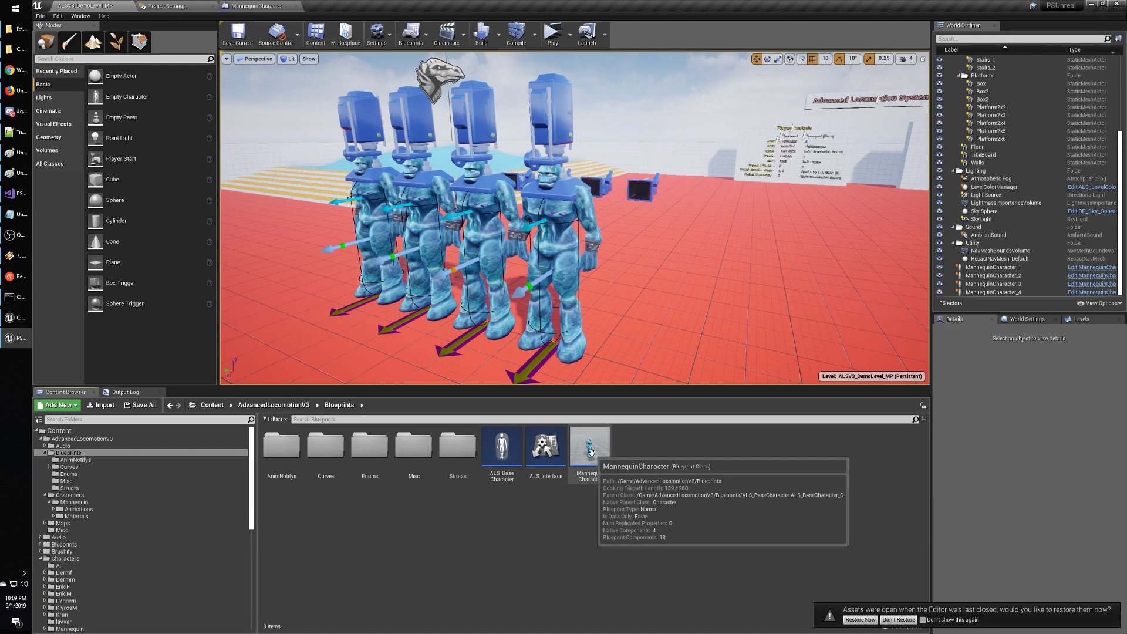
click(513, 453)
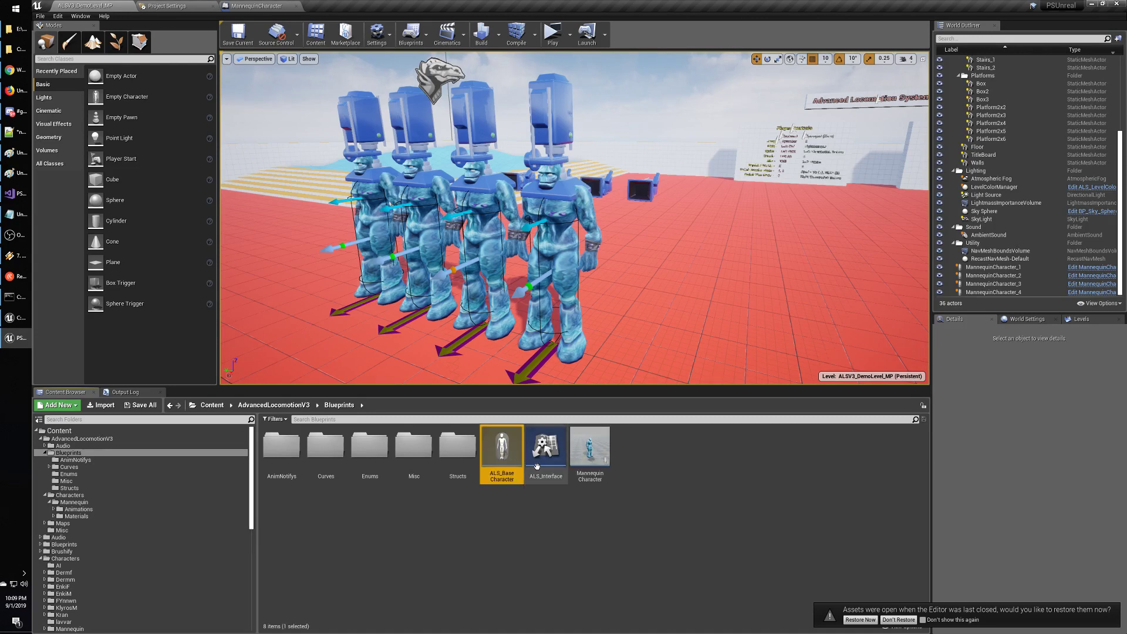
ctrl+click(551, 450)
click(533, 499)
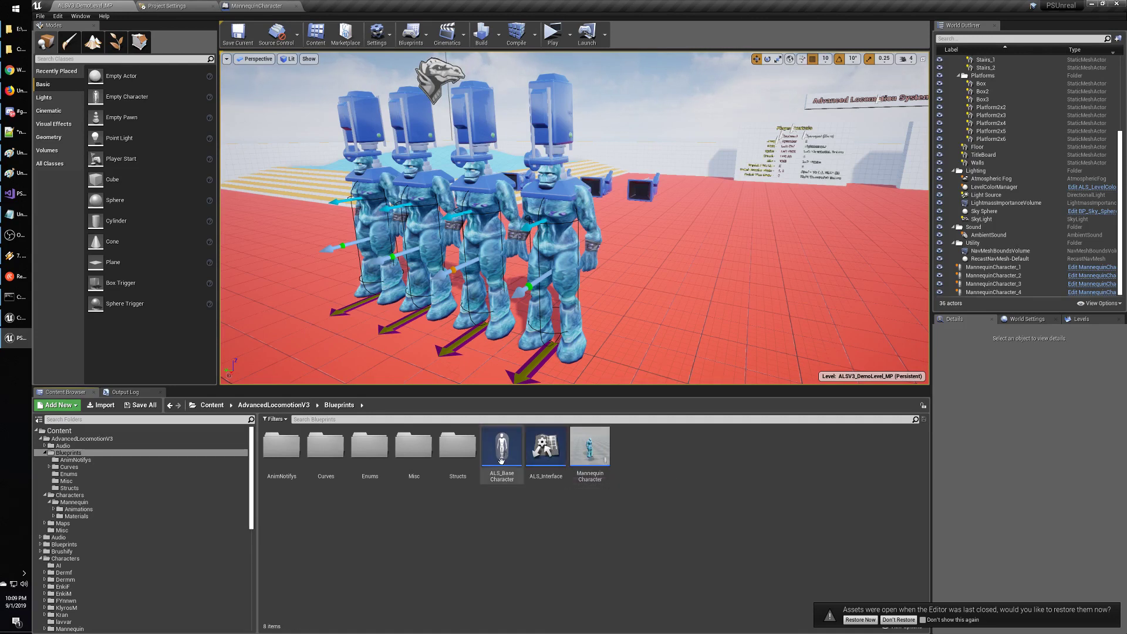
click(509, 454)
ctrl+click(549, 461)
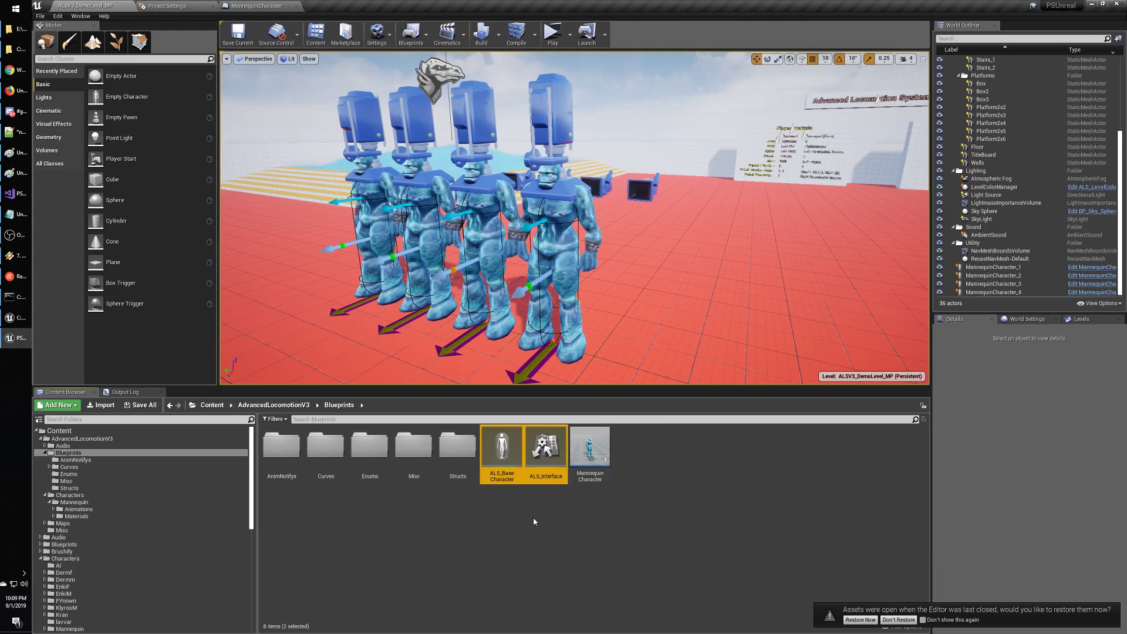
Clear the asset selection in the Blueprints folder and close the PSUnreal editor.
click(533, 521)
click(502, 452)
click(552, 522)
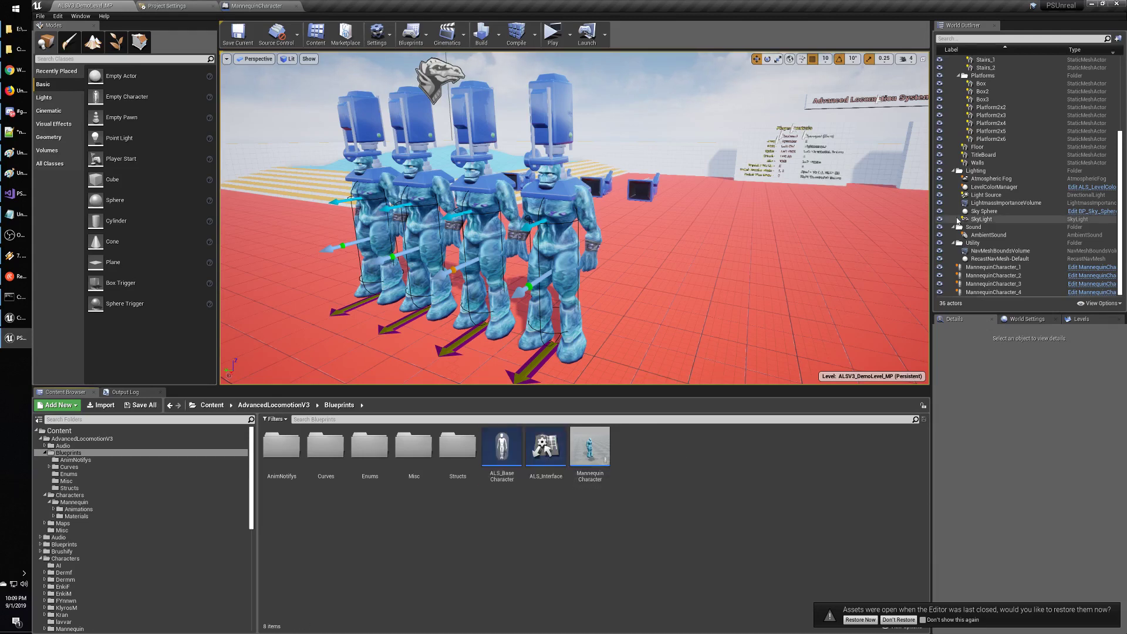
click(1121, 7)
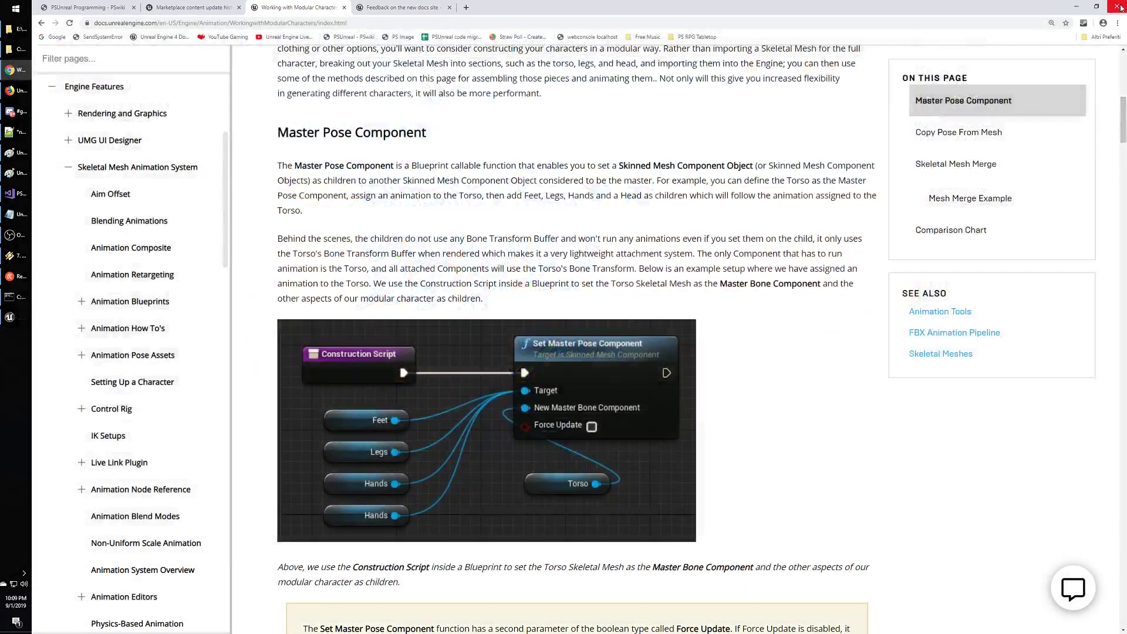
In File Explorer, copy ALS_BaseCharacter.uasset and ALS_Interface.uasset from LocomotionCleanV3's Content\AdvancedLocomotionV3\Blueprints folder.
click(21, 36)
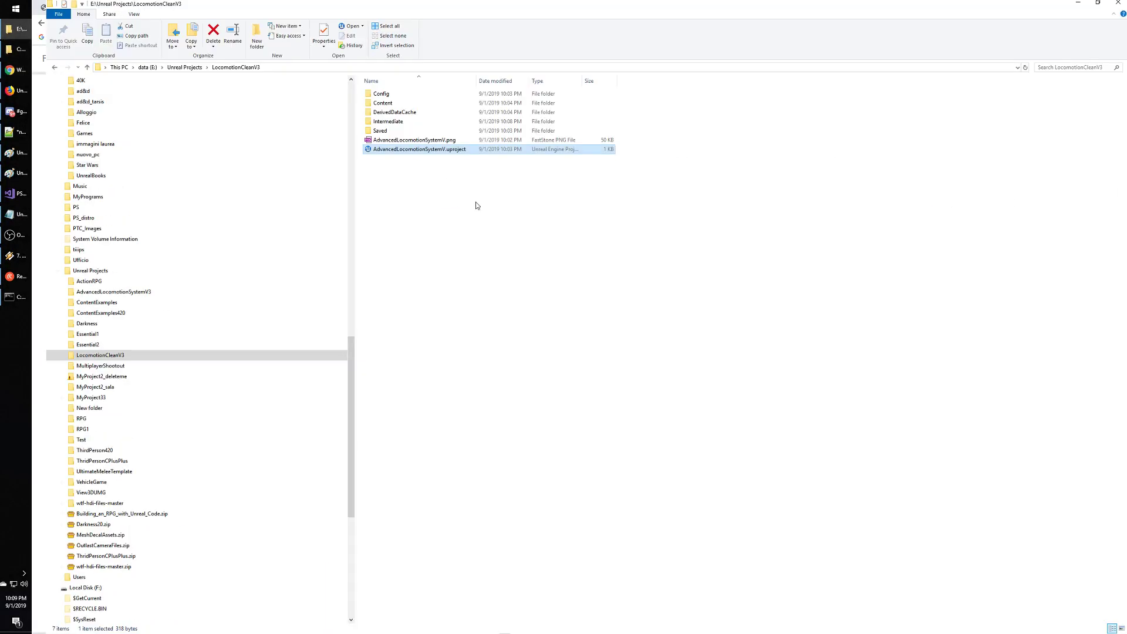
click(62, 356)
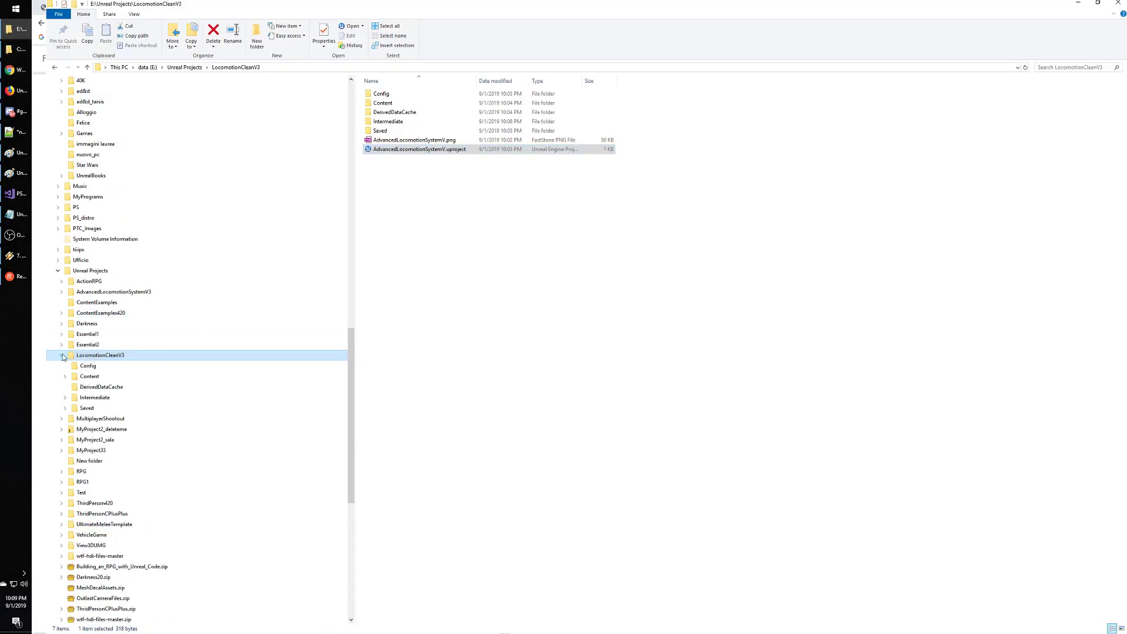
click(86, 378)
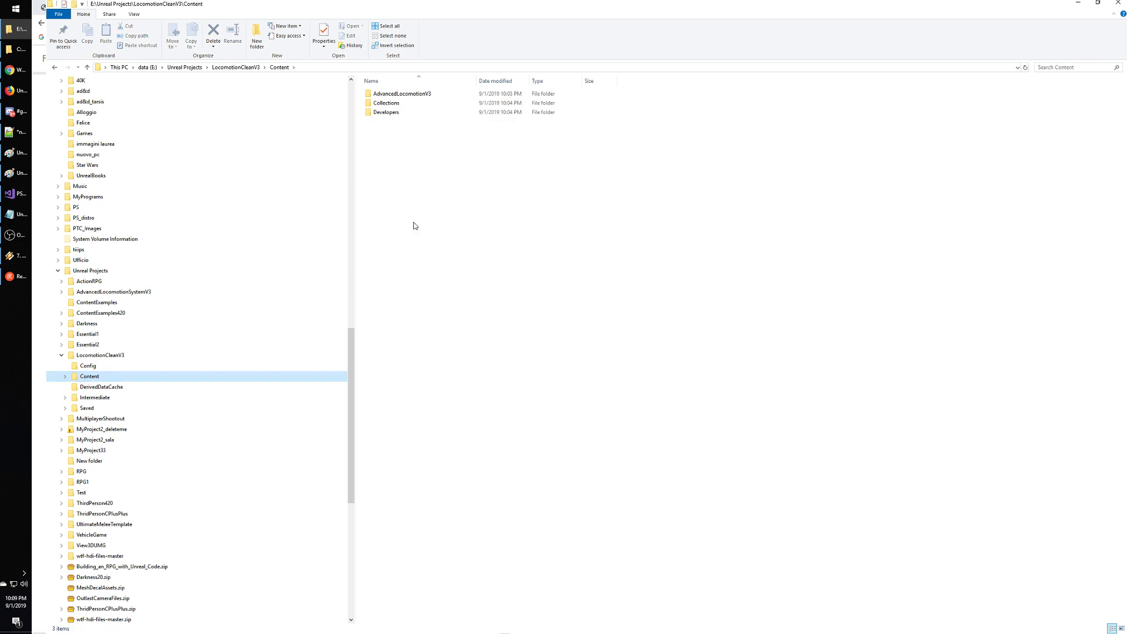
double_click(393, 94)
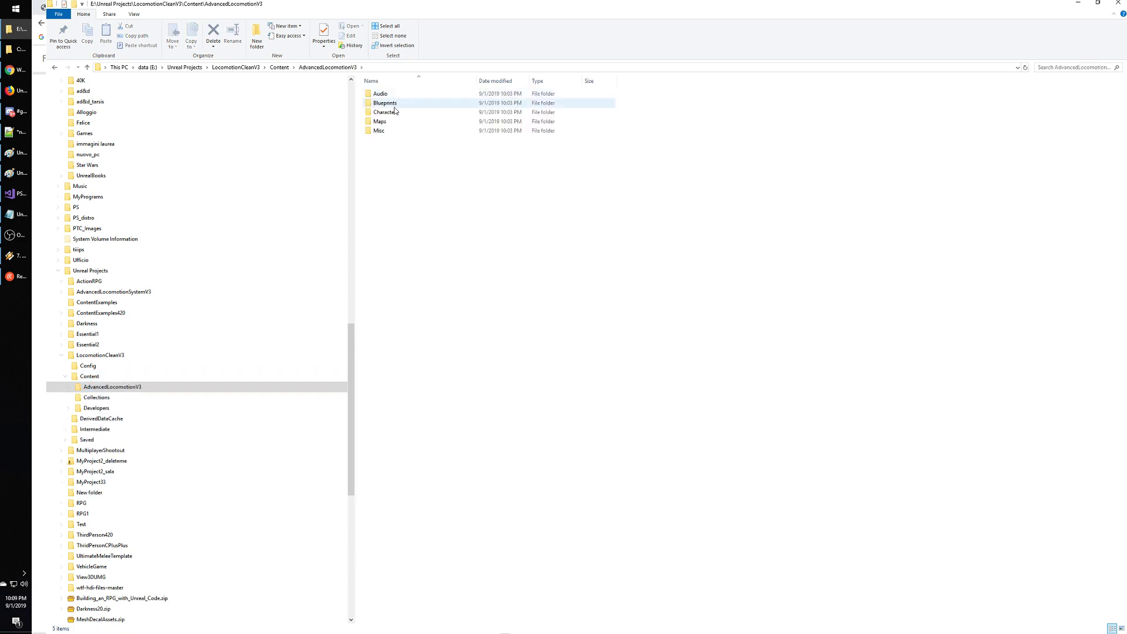
double_click(385, 103)
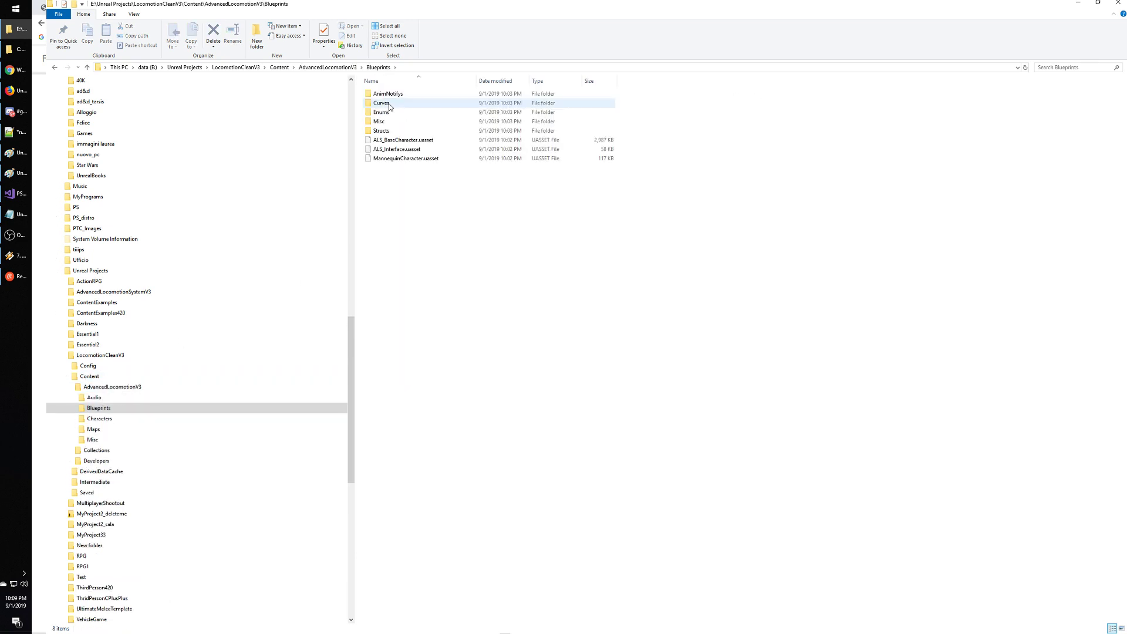
click(406, 141)
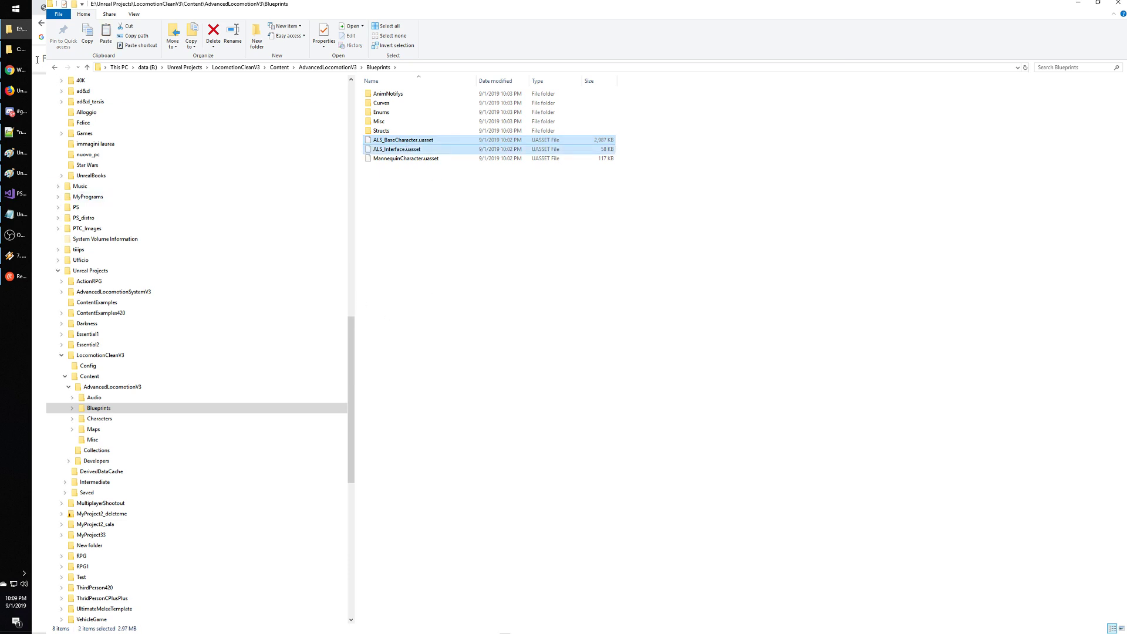
Paste the two copied files into C:\PSUnreal\Content\AdvancedLocomotionV3\Blueprints, replacing the existing ones, and check them there.
click(21, 48)
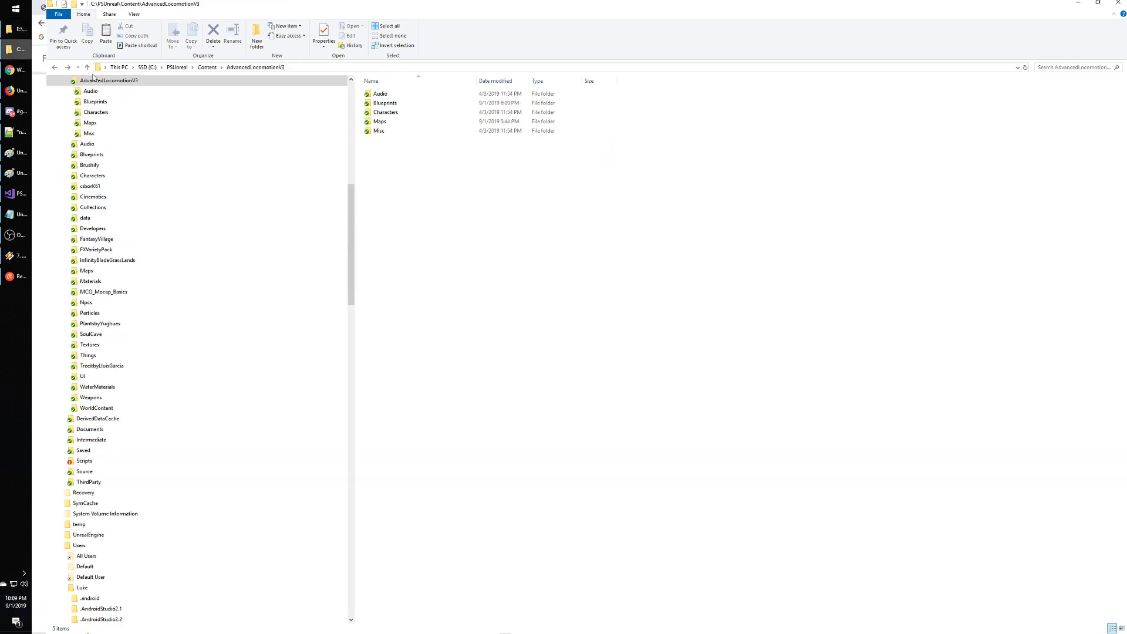
double_click(385, 102)
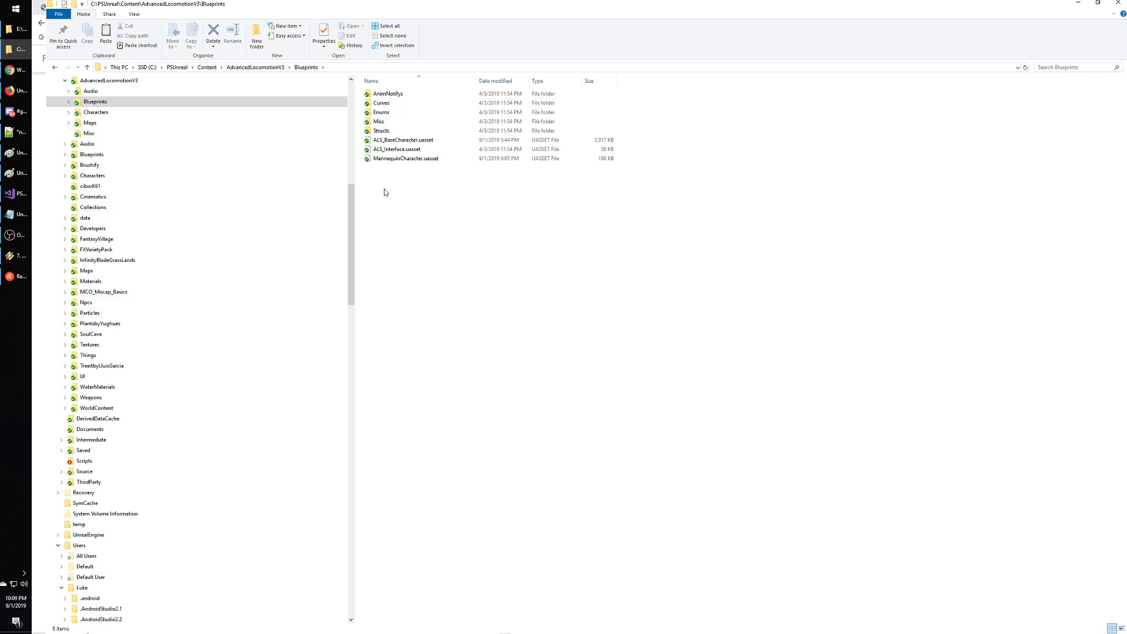
key(ctrl+v)
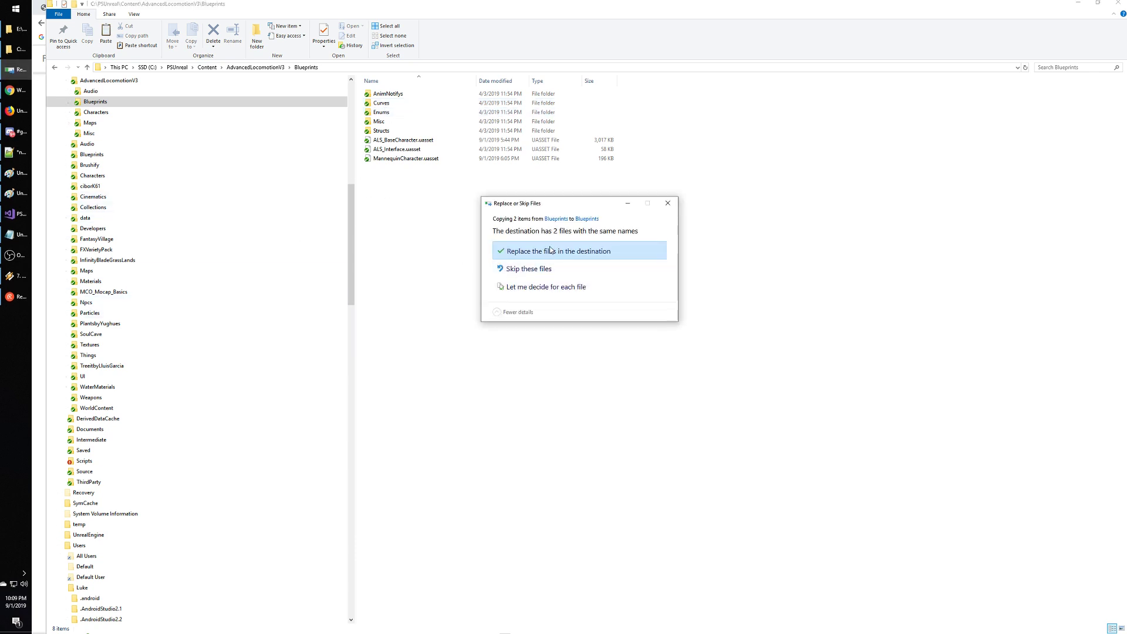
click(546, 252)
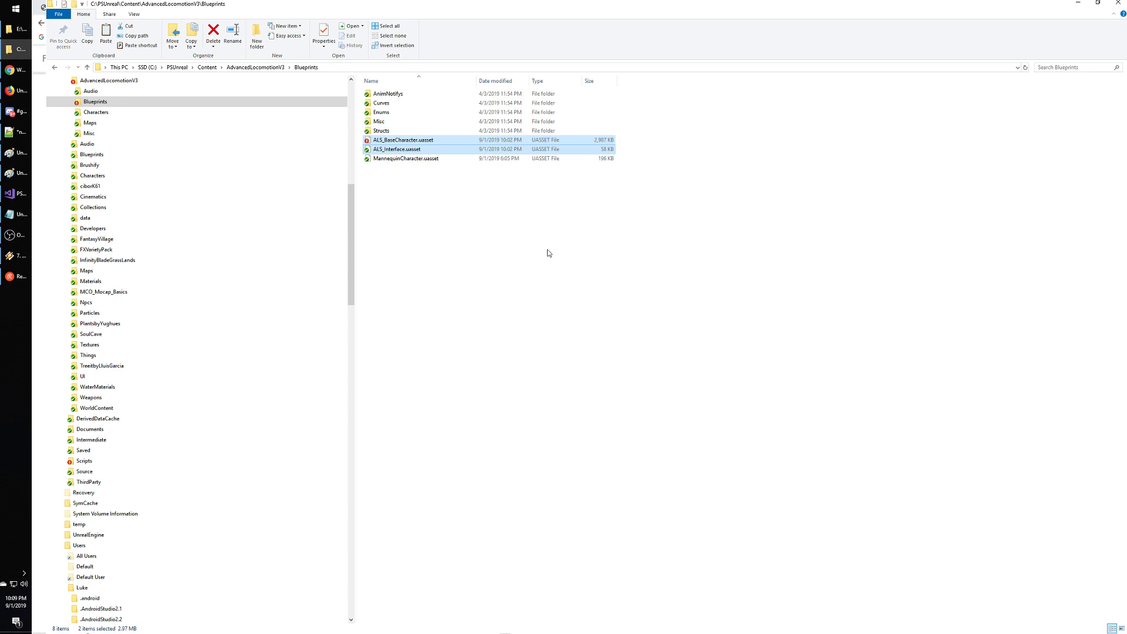
click(399, 150)
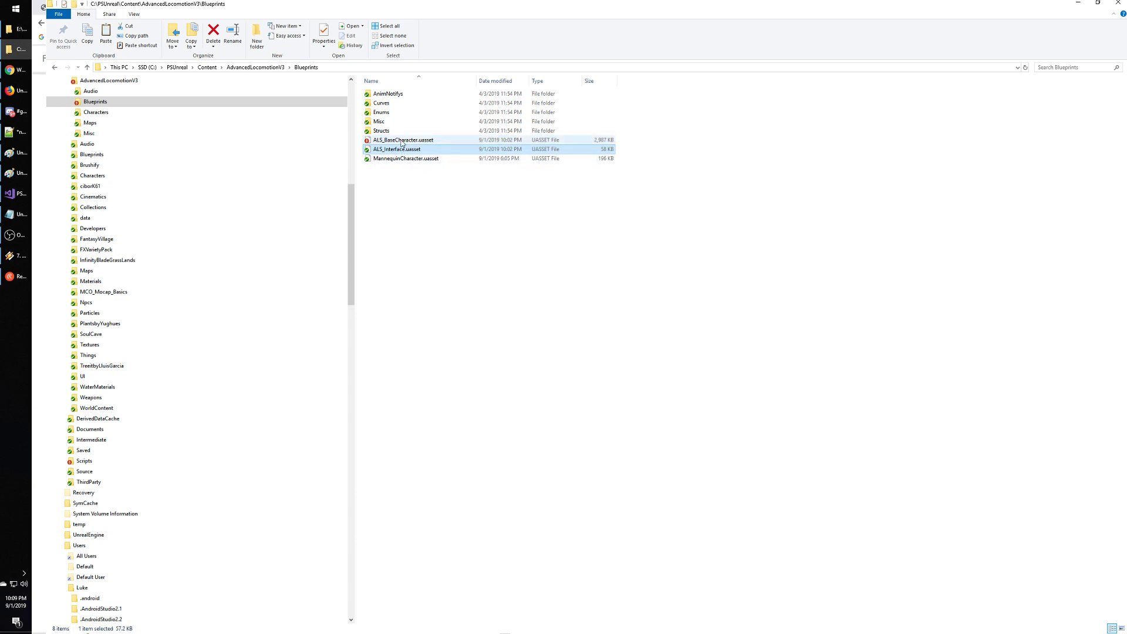
click(402, 141)
click(471, 236)
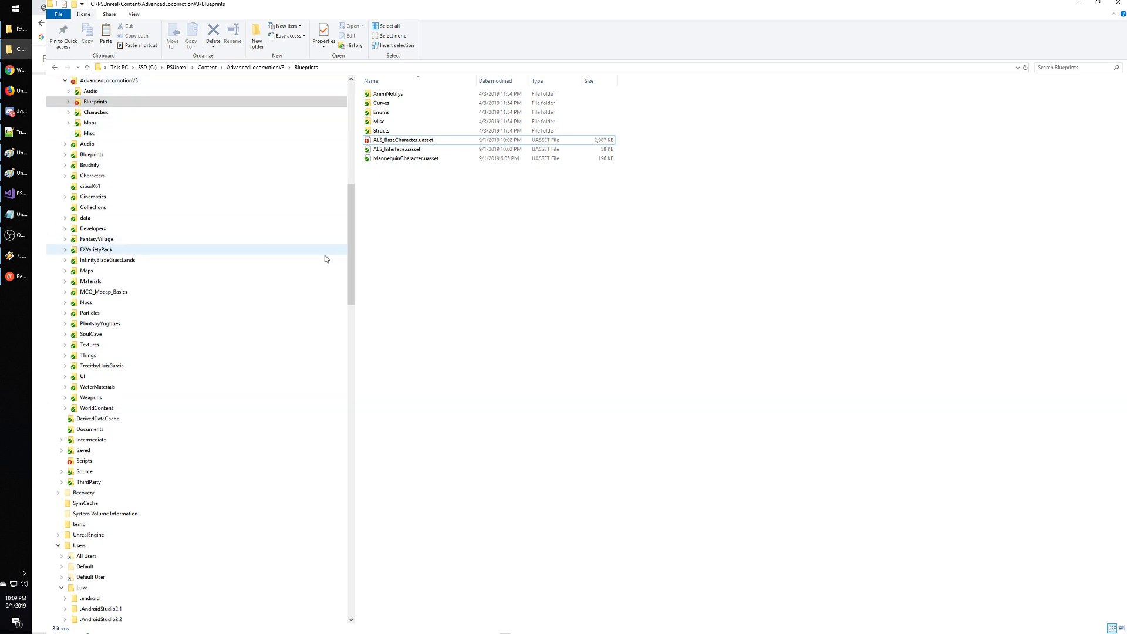
Relaunch the PSUnreal editor by running editor.bat from the PSUnreal Scripts folder.
scroll(349, 240, up, 3)
scroll(349, 237, down, 2)
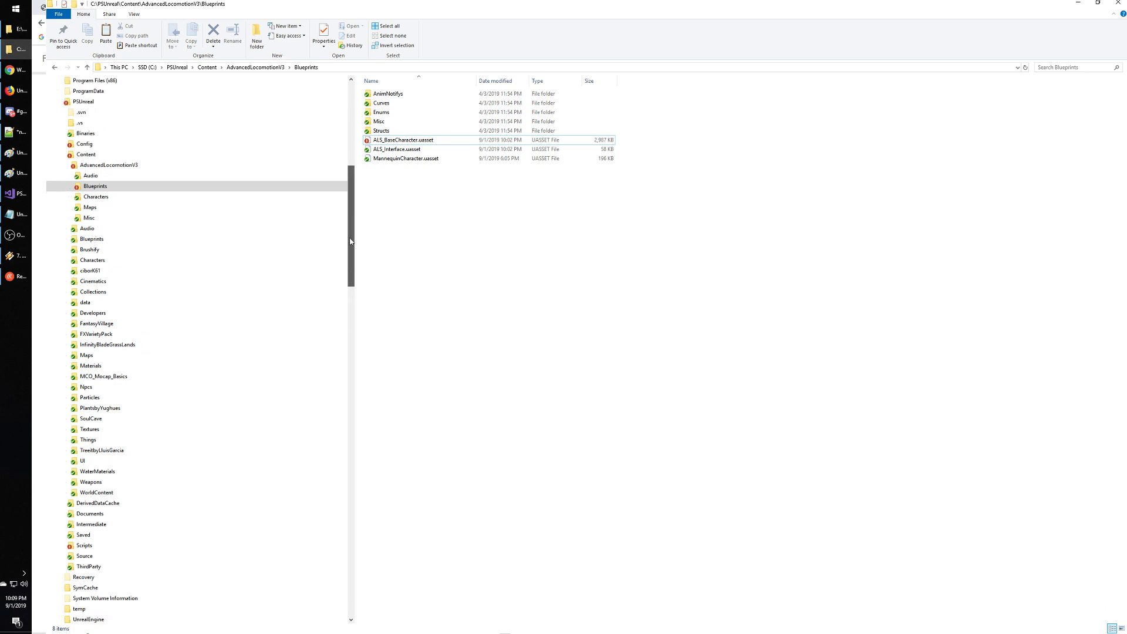
click(84, 535)
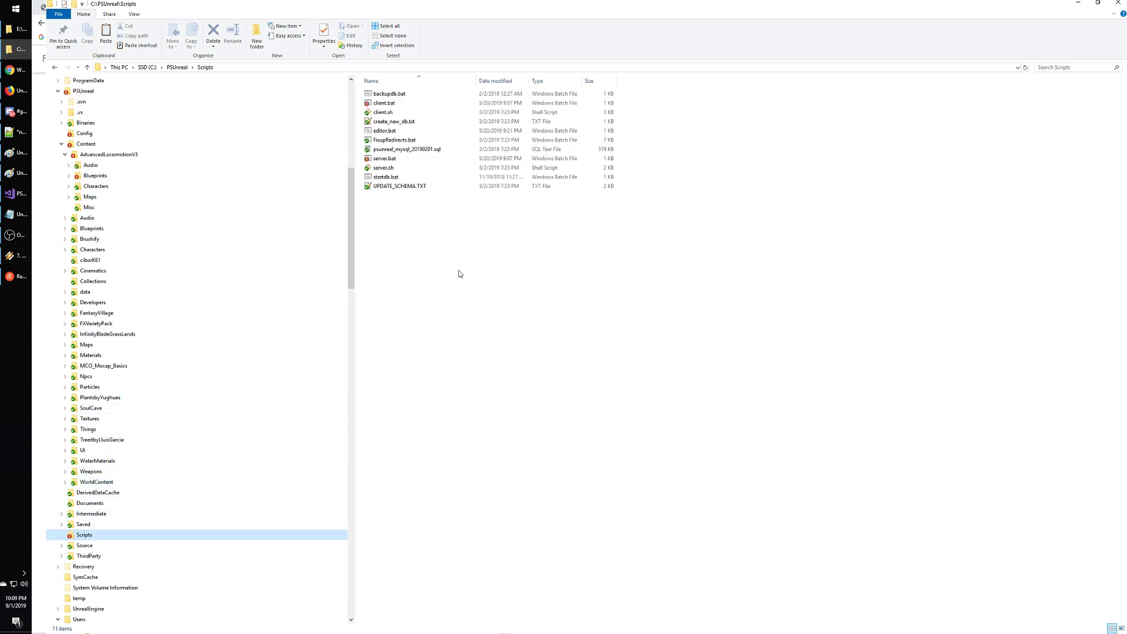
double_click(385, 131)
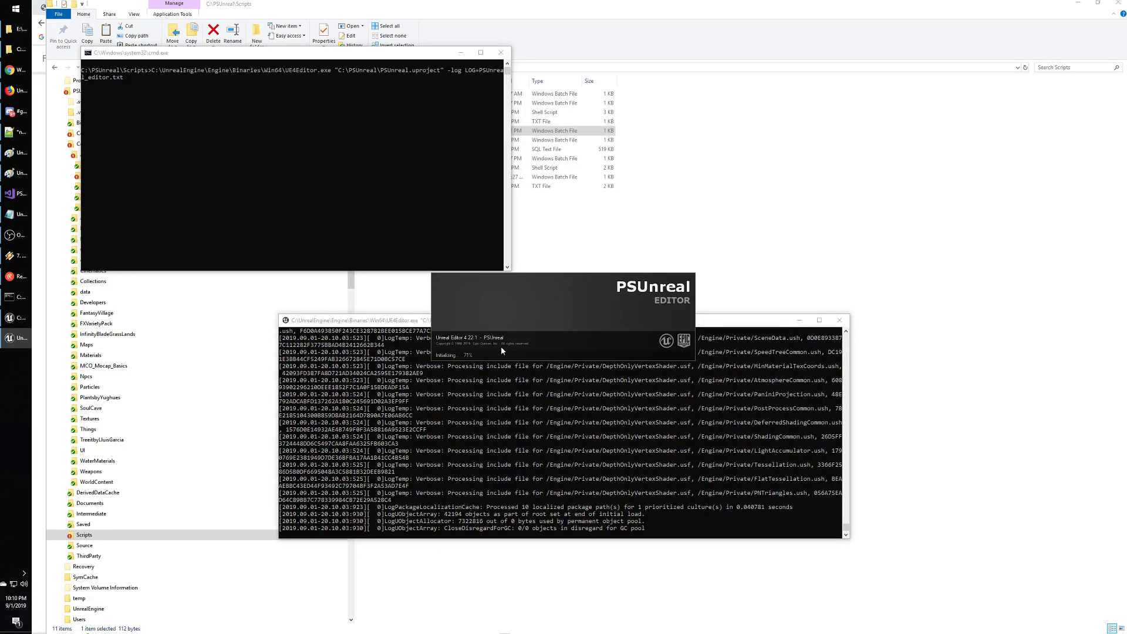
Switch to Chrome, search for "unreal engine advanced locomotion" in a new tab, and open the Advanced Locomotion System V3 marketplace page.
click(19, 70)
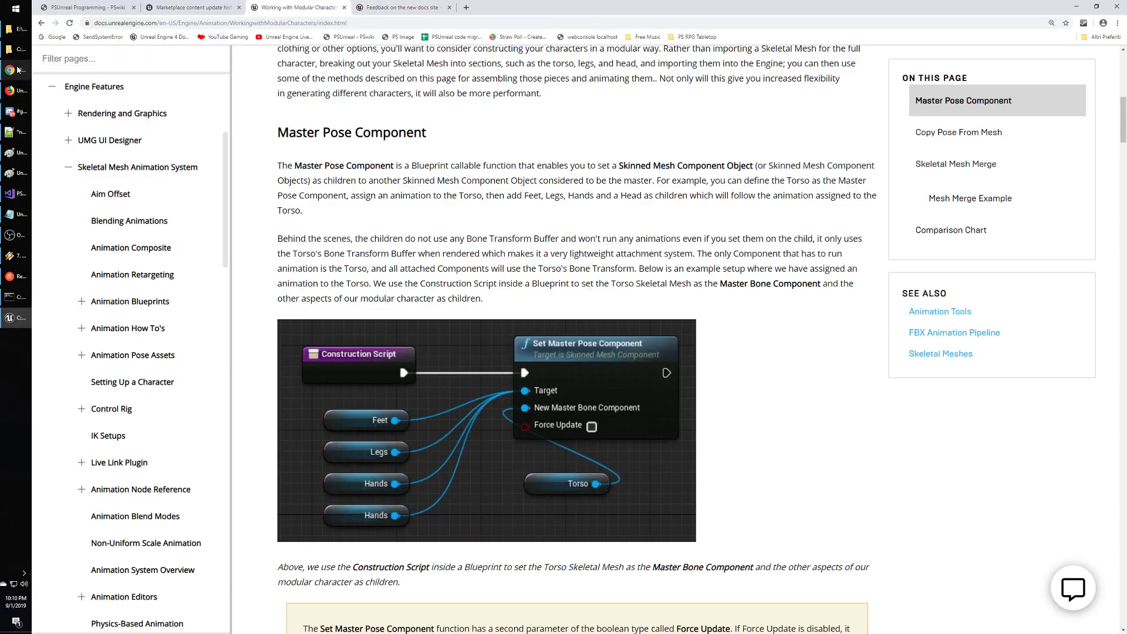
click(20, 71)
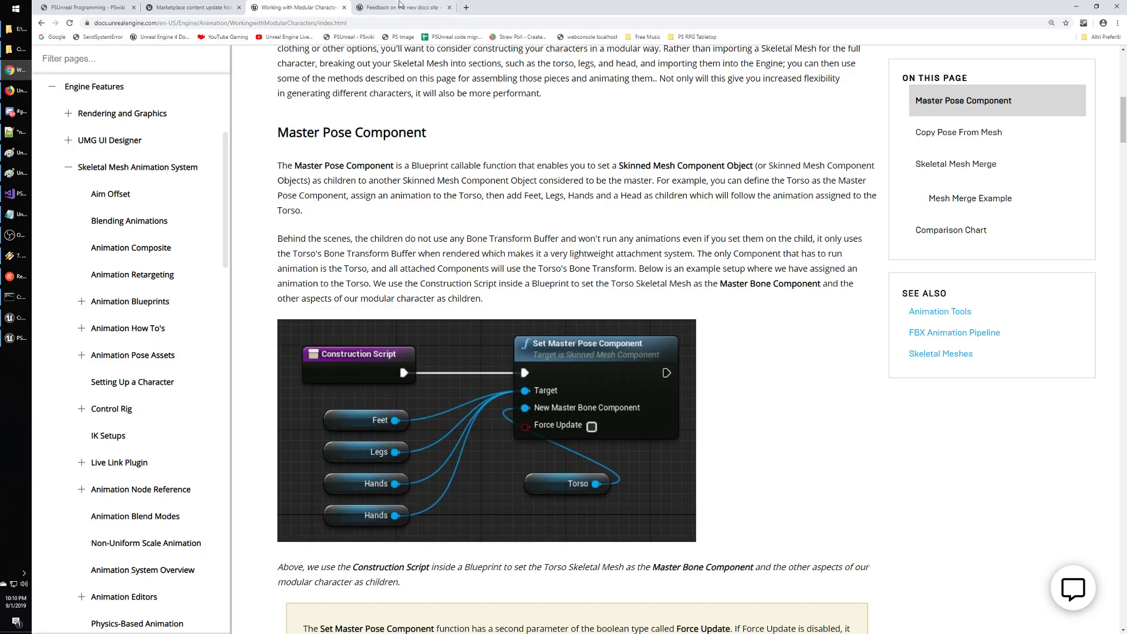
click(467, 8)
click(499, 183)
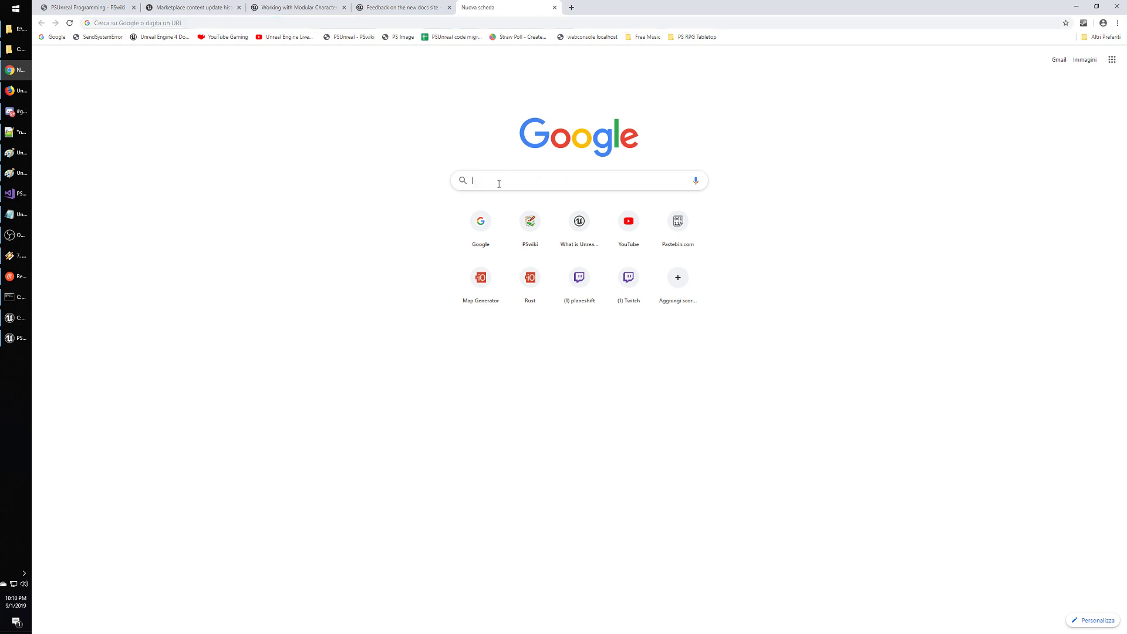
text(unreal eng)
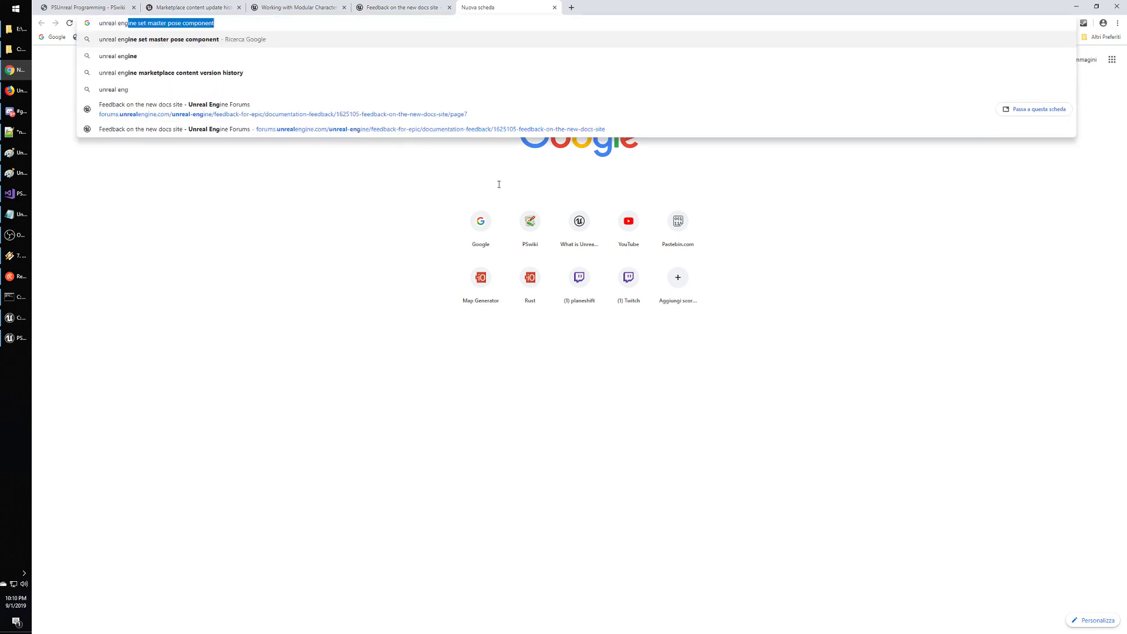
text(ine a)
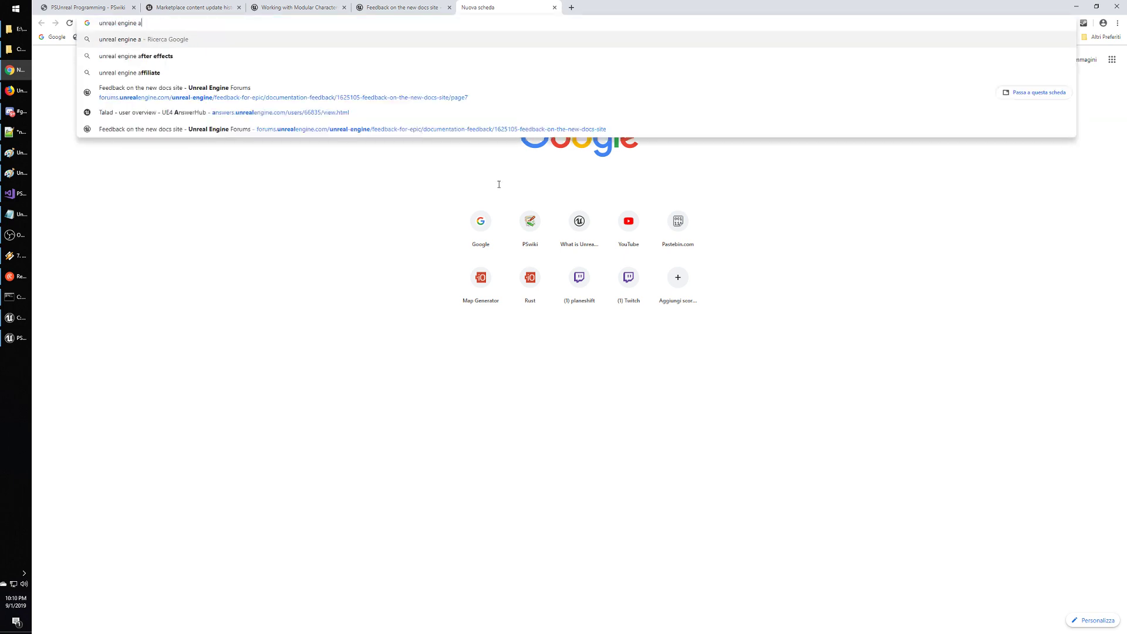
text(dvanced loc)
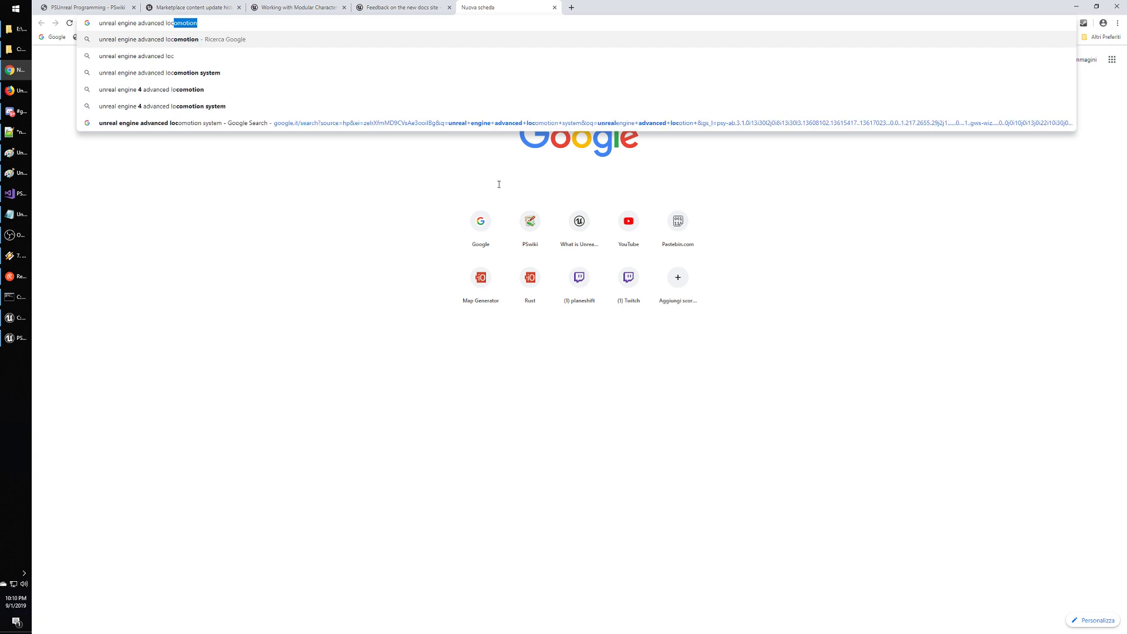
text(omotion)
key(Return)
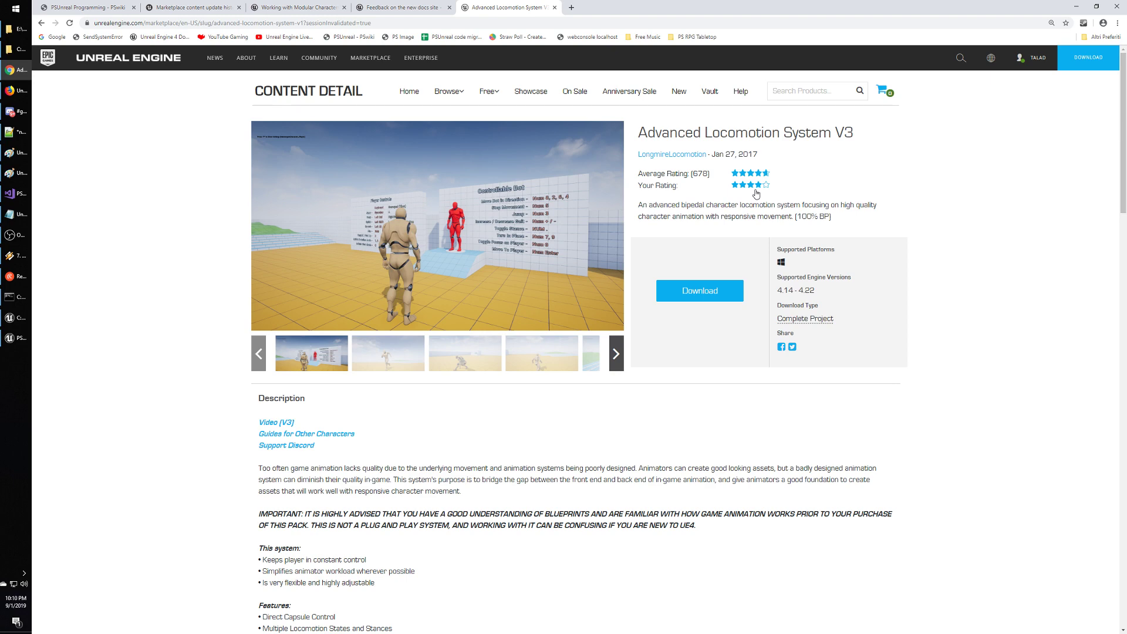
Review the description, the important purchase notice and the technical details on the Advanced Locomotion System V3 page.
scroll(758, 229, down, 5)
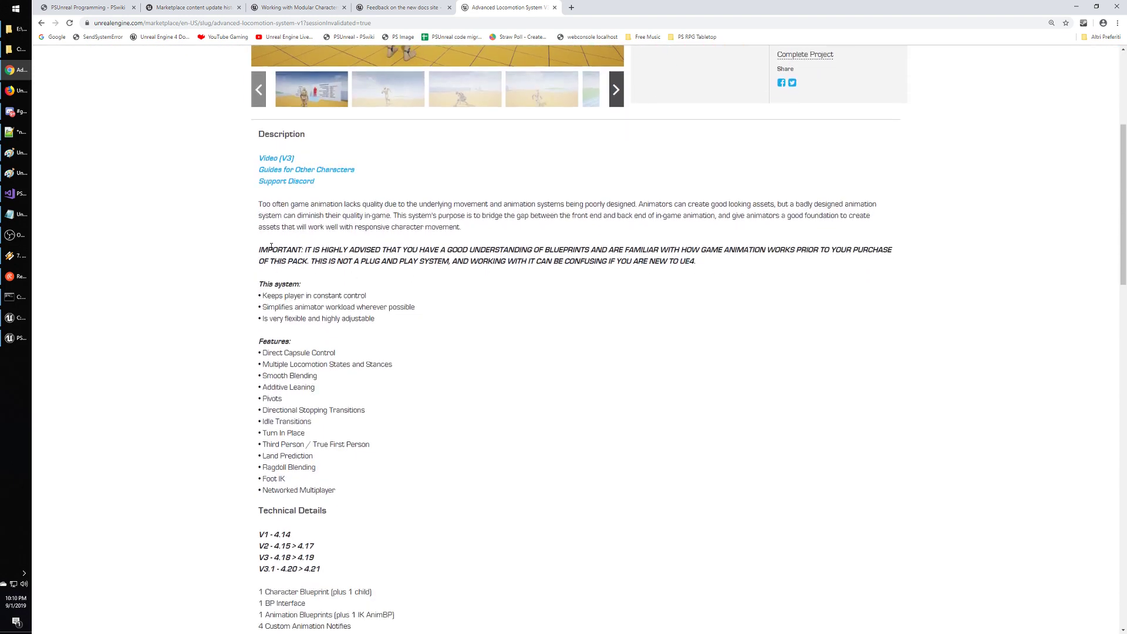
drag(448, 252, 841, 264)
click(760, 309)
scroll(699, 362, down, 2)
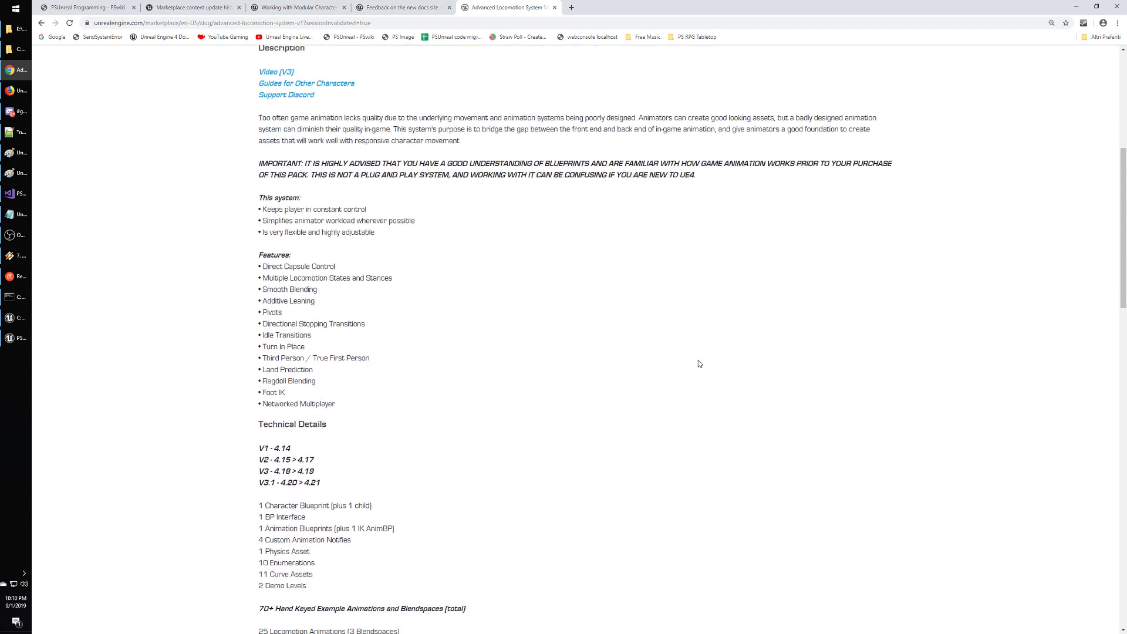
scroll(699, 361, down, 3)
scroll(699, 364, up, 11)
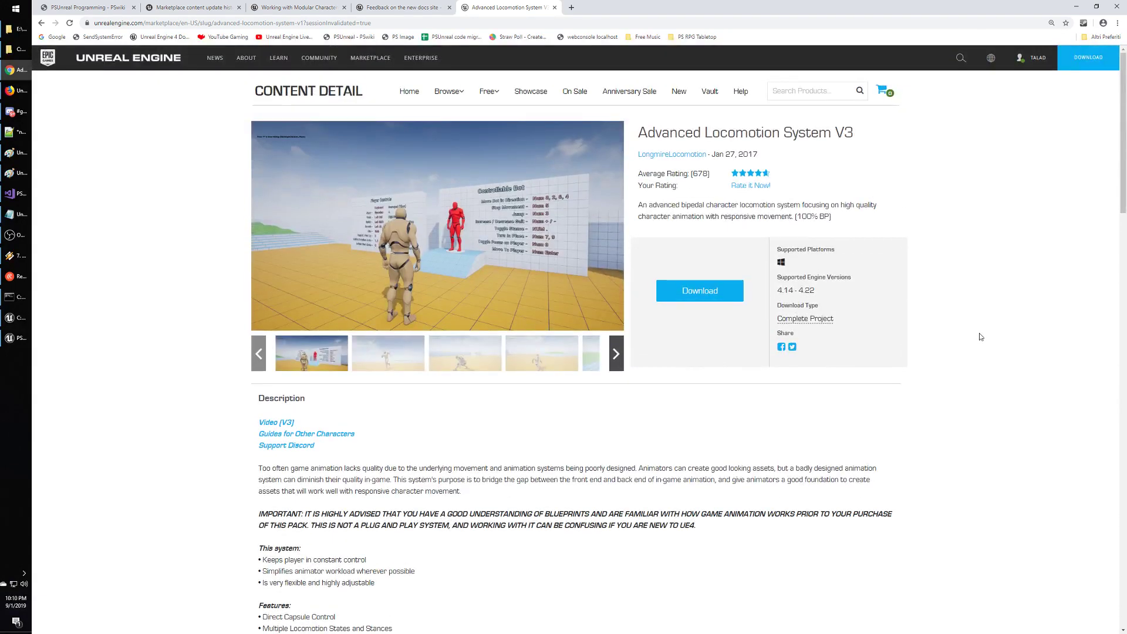
Return to the PSUnreal editor, open the ALS_BaseCharacter blueprint and examine its compile results.
key(alt+Tab)
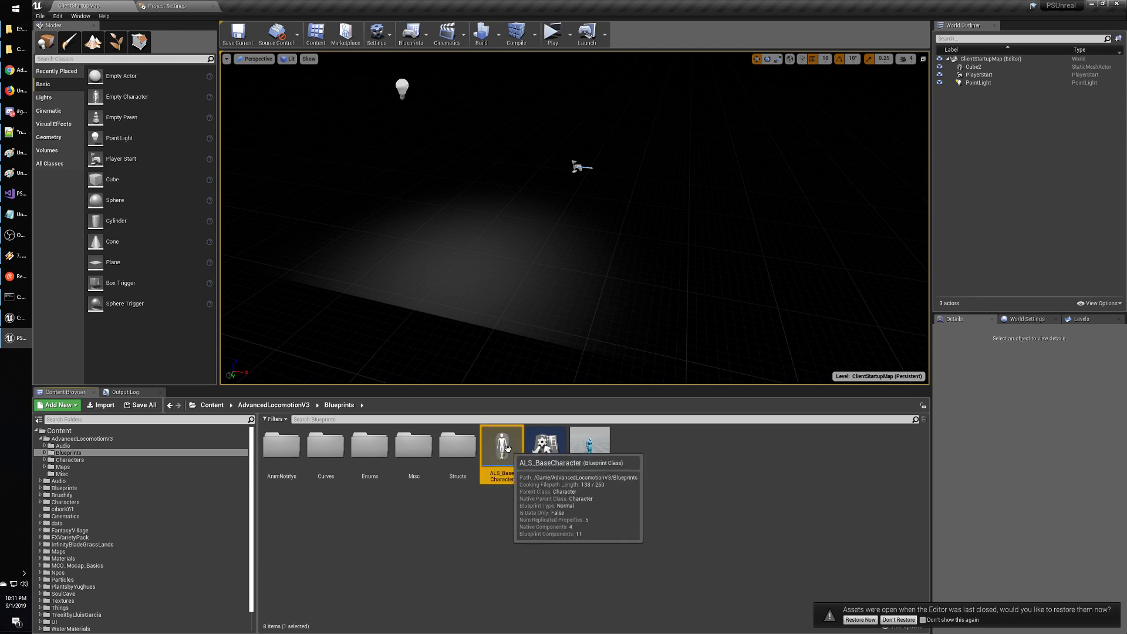
double_click(502, 449)
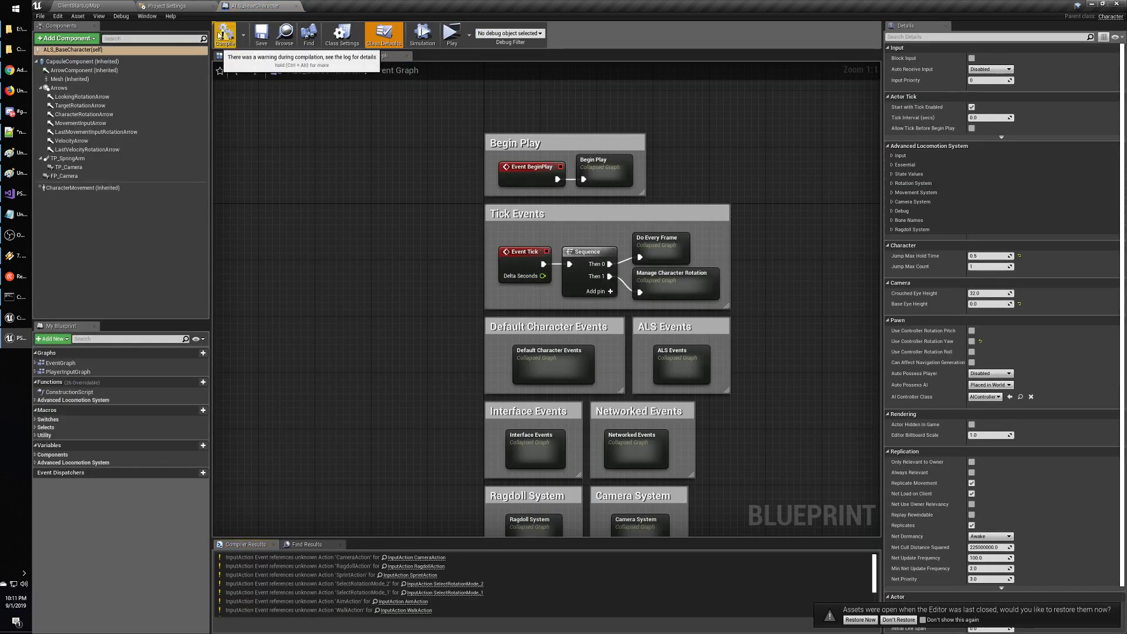
scroll(338, 573, down, 5)
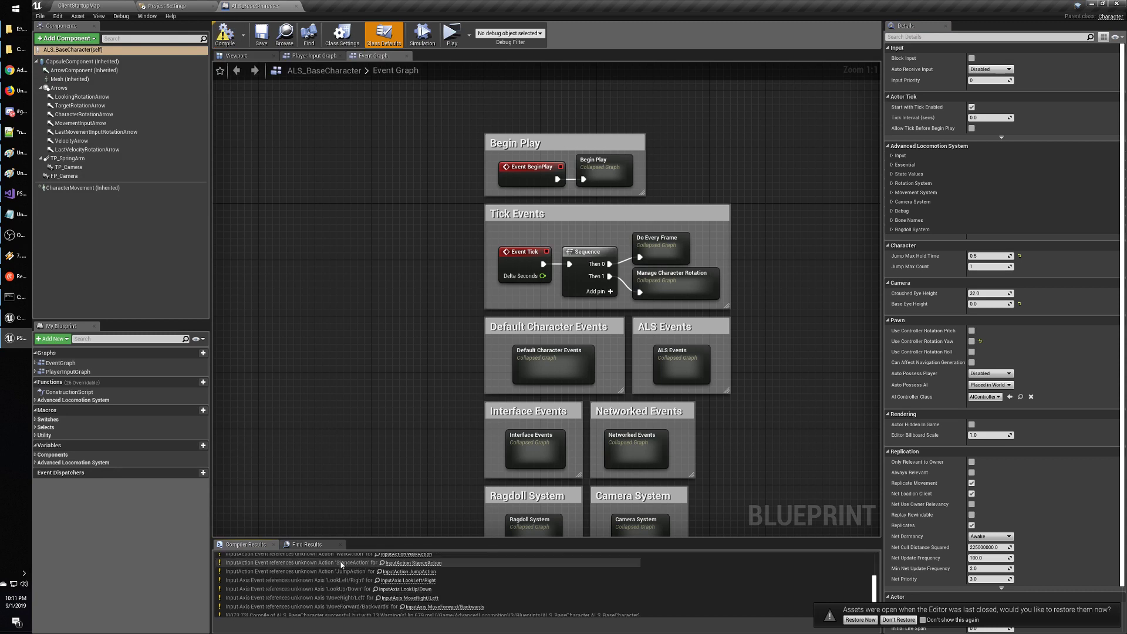
scroll(330, 586, up, 3)
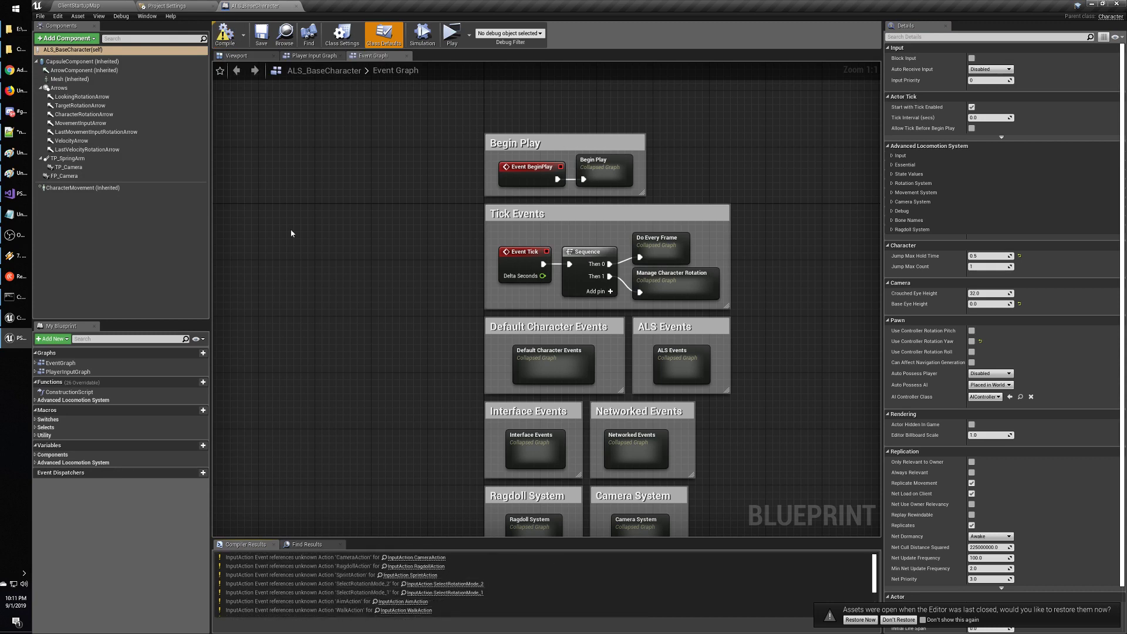
click(270, 43)
Open the ALSV3_DemoLevel_MP level from the AdvancedLocomotionV3 Maps folder and start a preview in a new window.
click(70, 6)
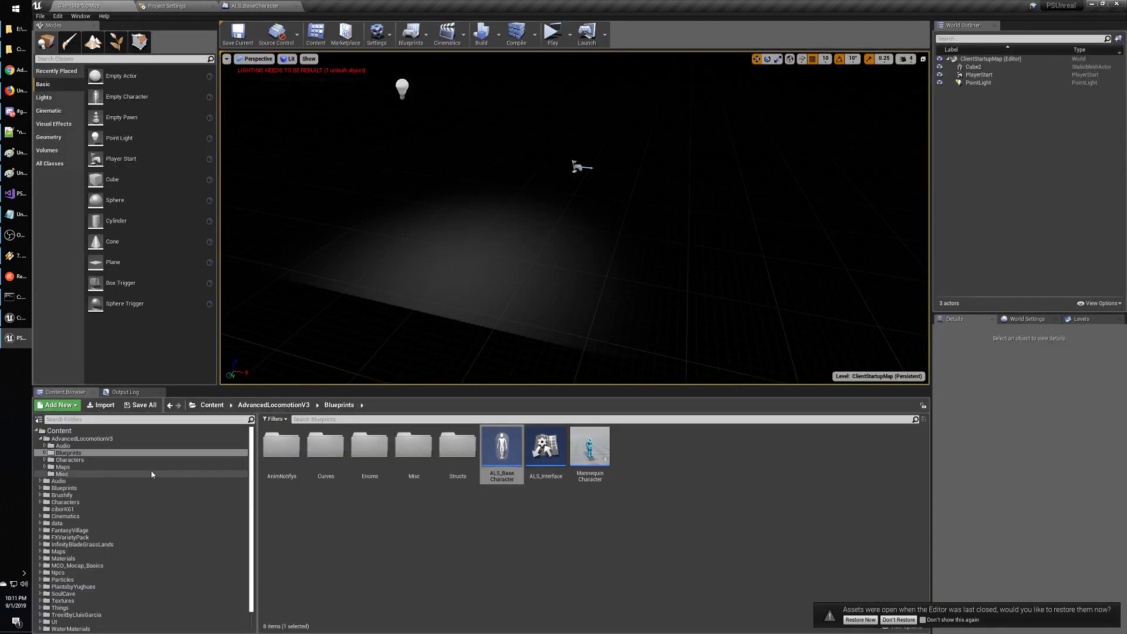
click(73, 468)
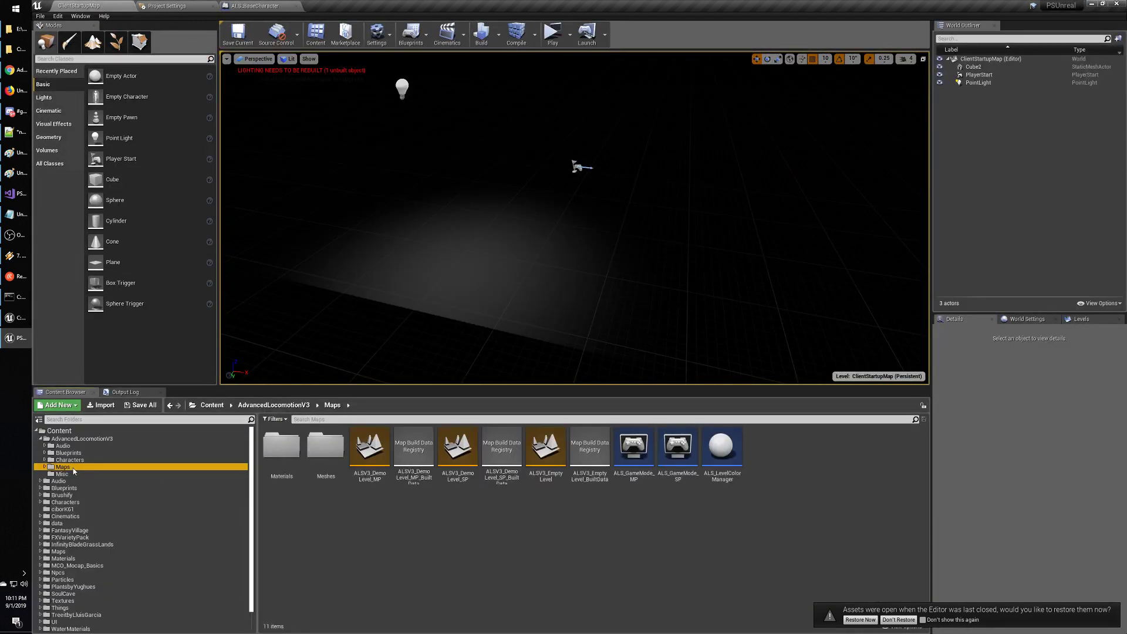
double_click(378, 465)
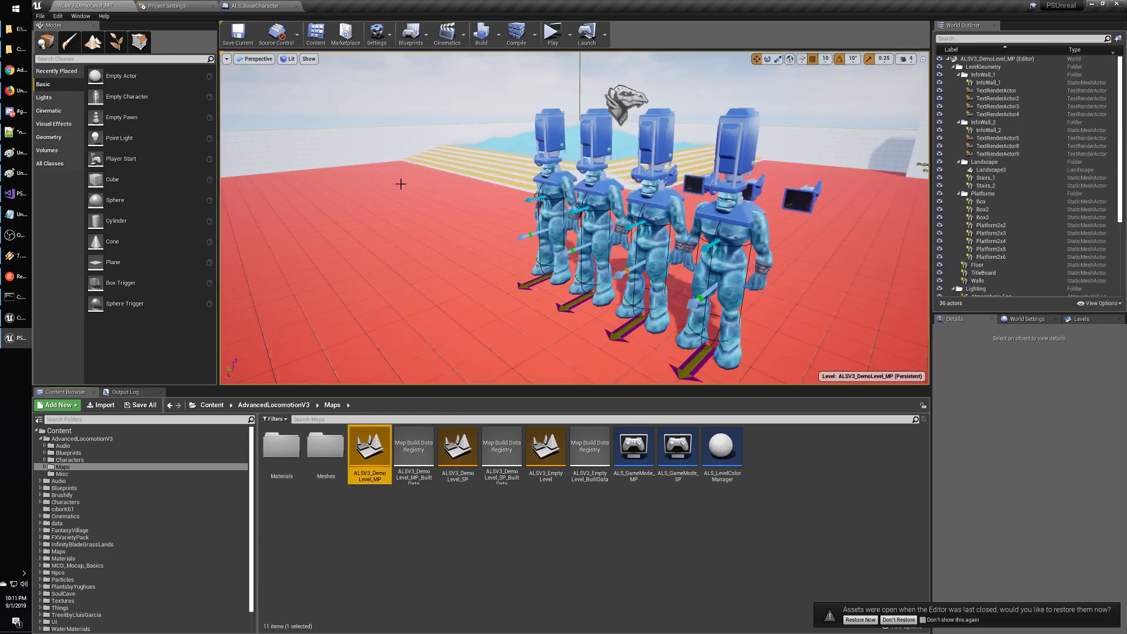
click(552, 34)
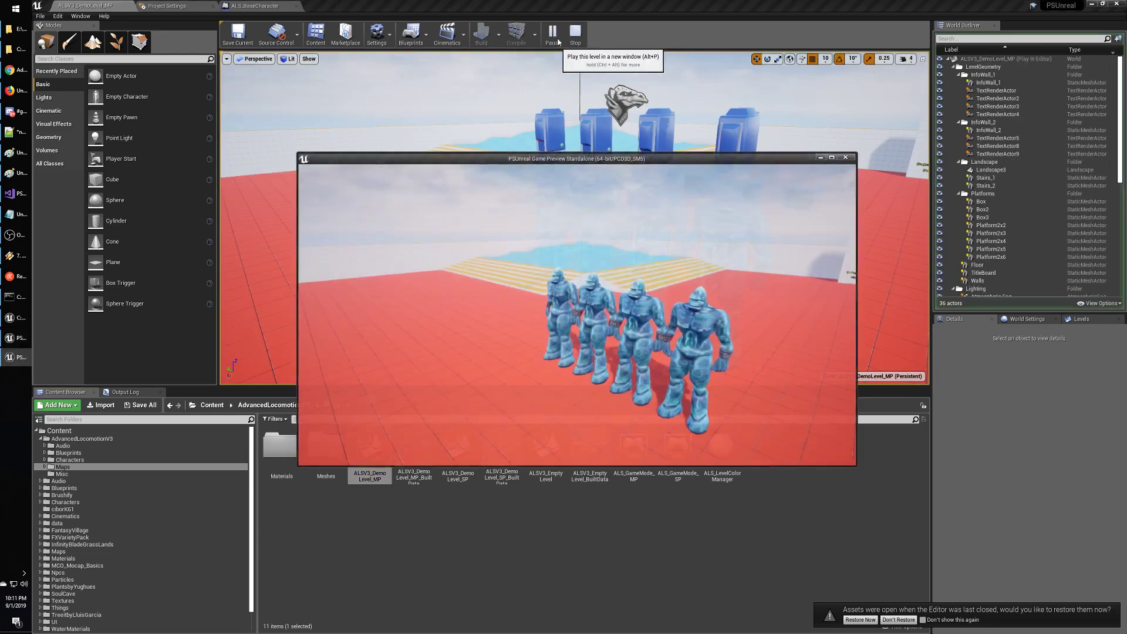
Maximize the game preview, try toggling the on-screen character info, and stop the preview.
double_click(574, 164)
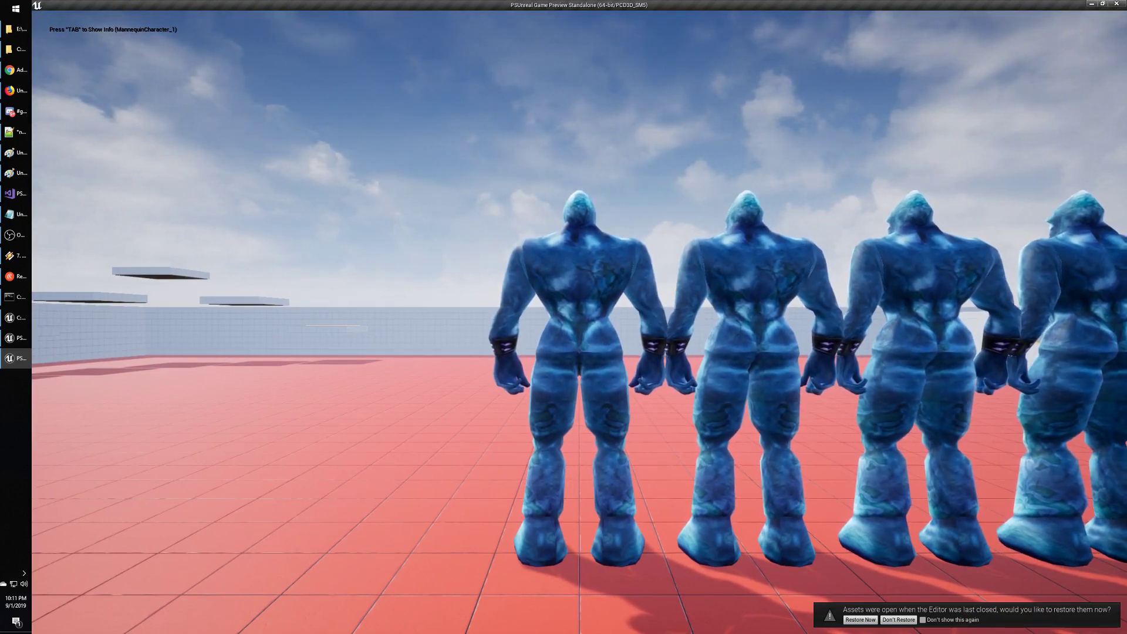
key(Tab)
key(Tab)
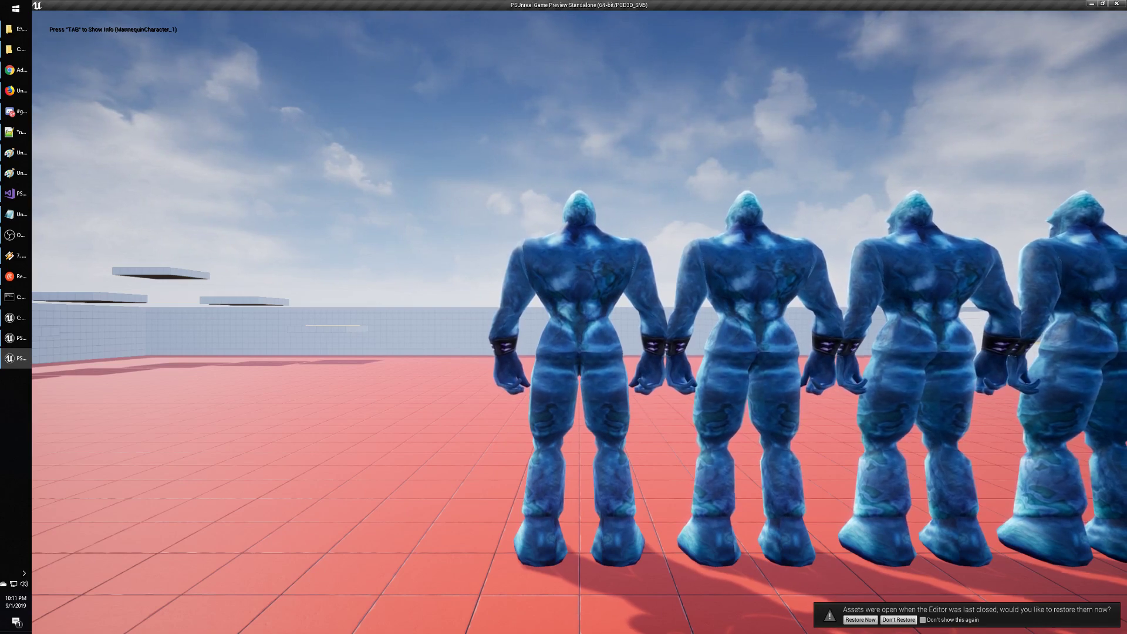
key(Escape)
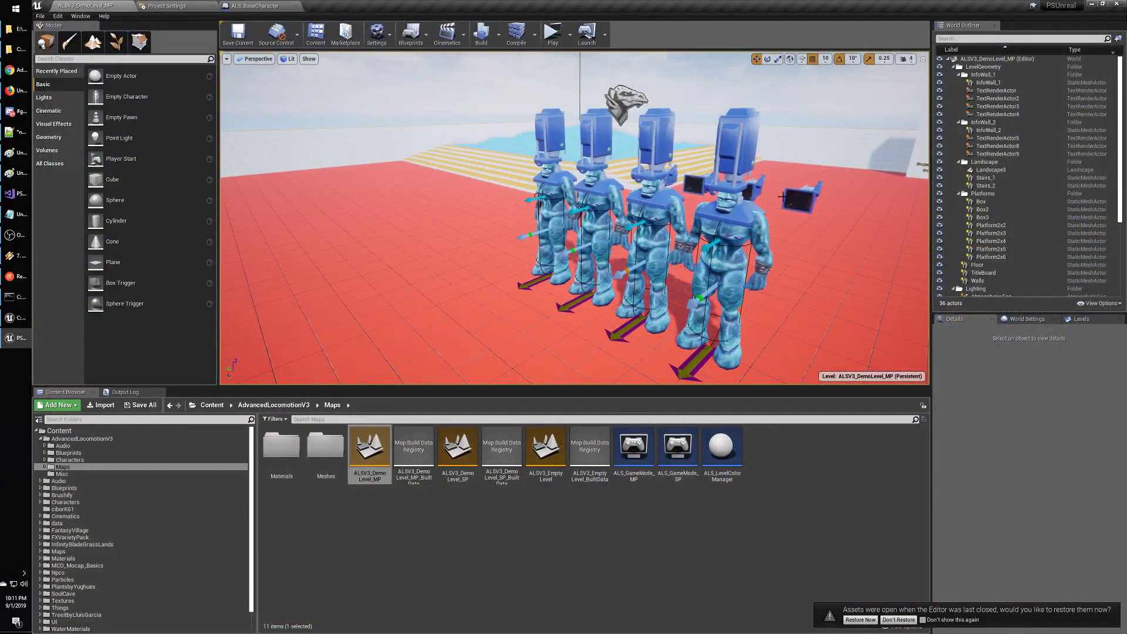
Open ALS_Interface from the AdvancedLocomotionV3 Blueprints folder, check its compile status, and return to the level.
click(536, 581)
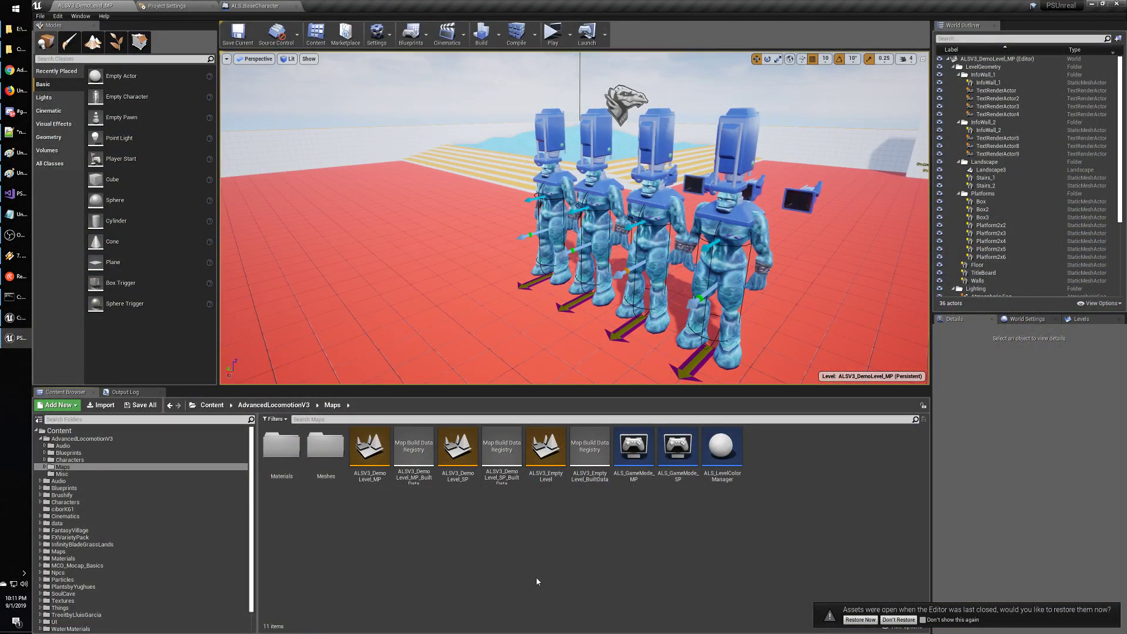
click(76, 461)
key(Left)
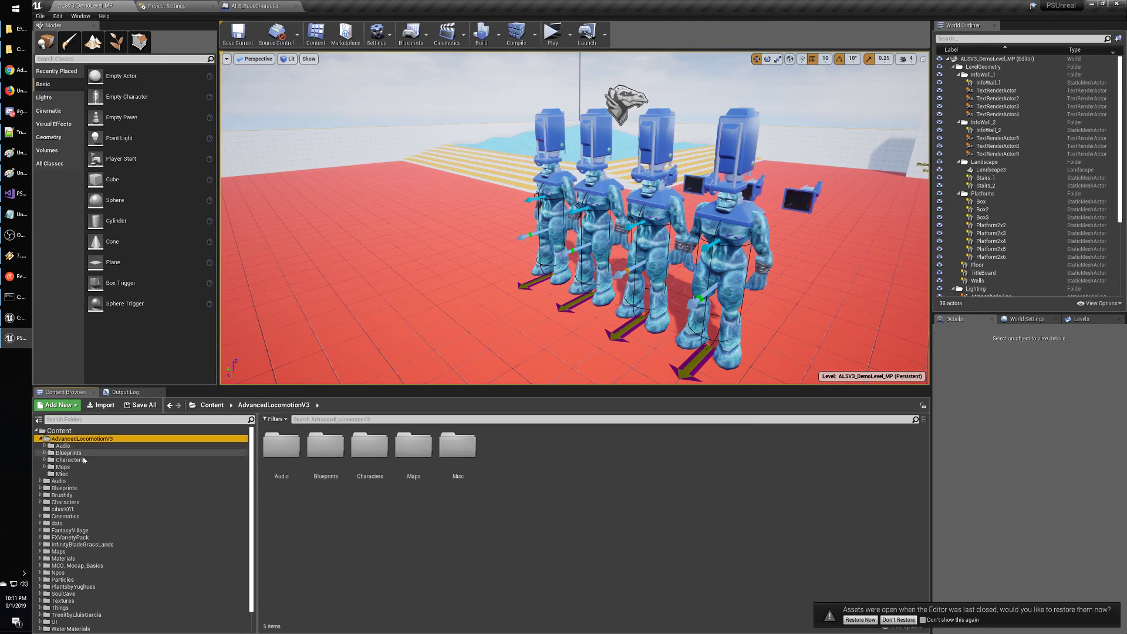
click(76, 462)
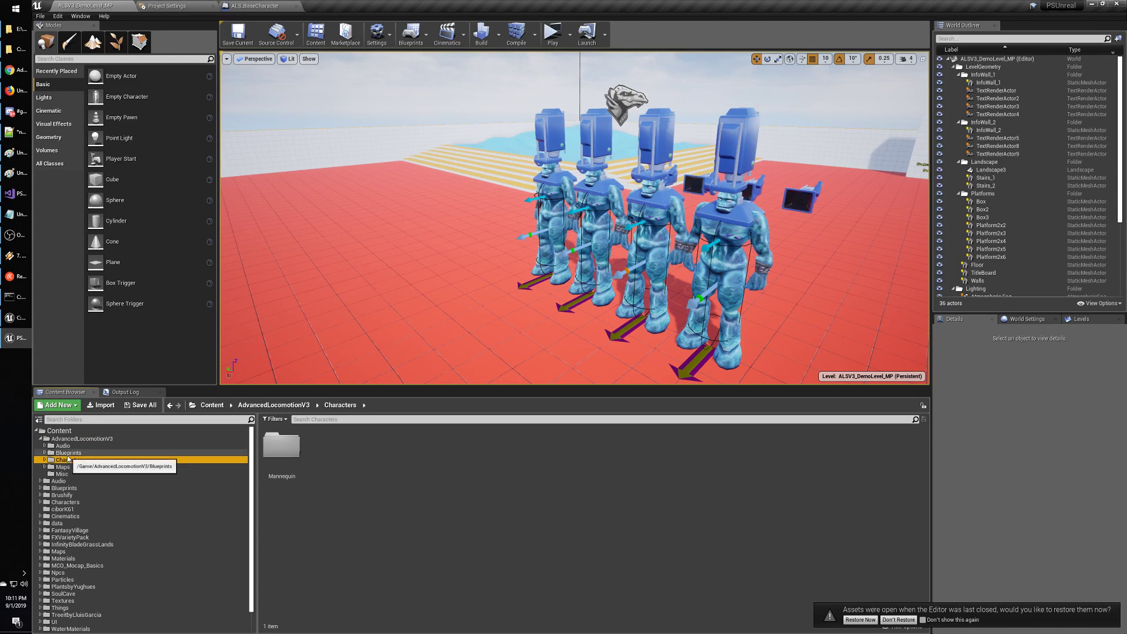
click(73, 453)
click(625, 497)
double_click(545, 447)
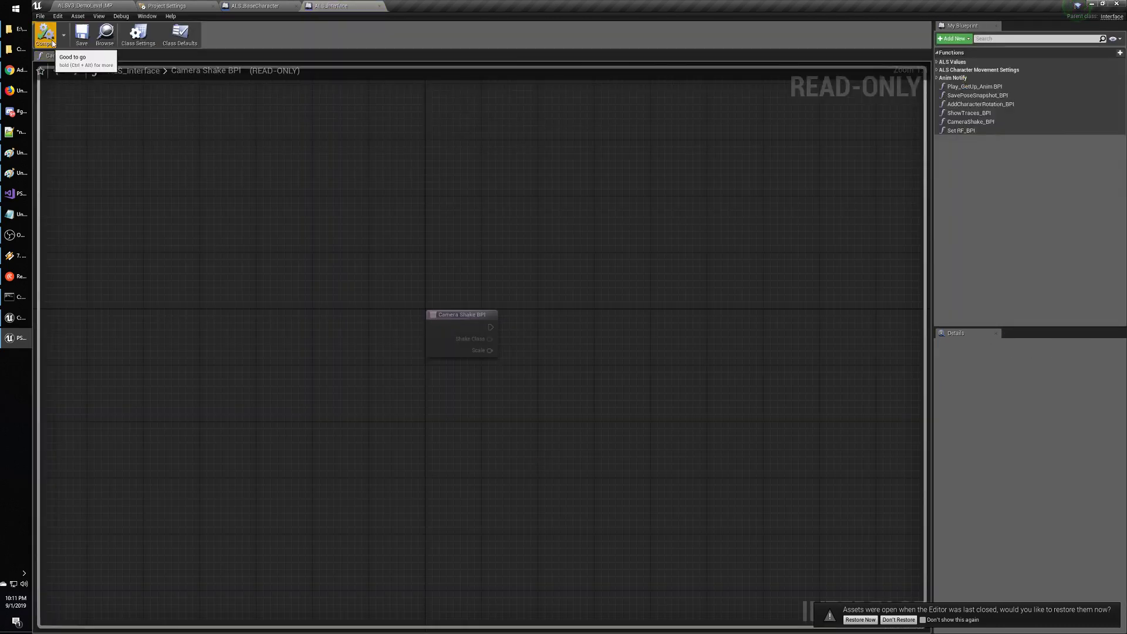
click(85, 6)
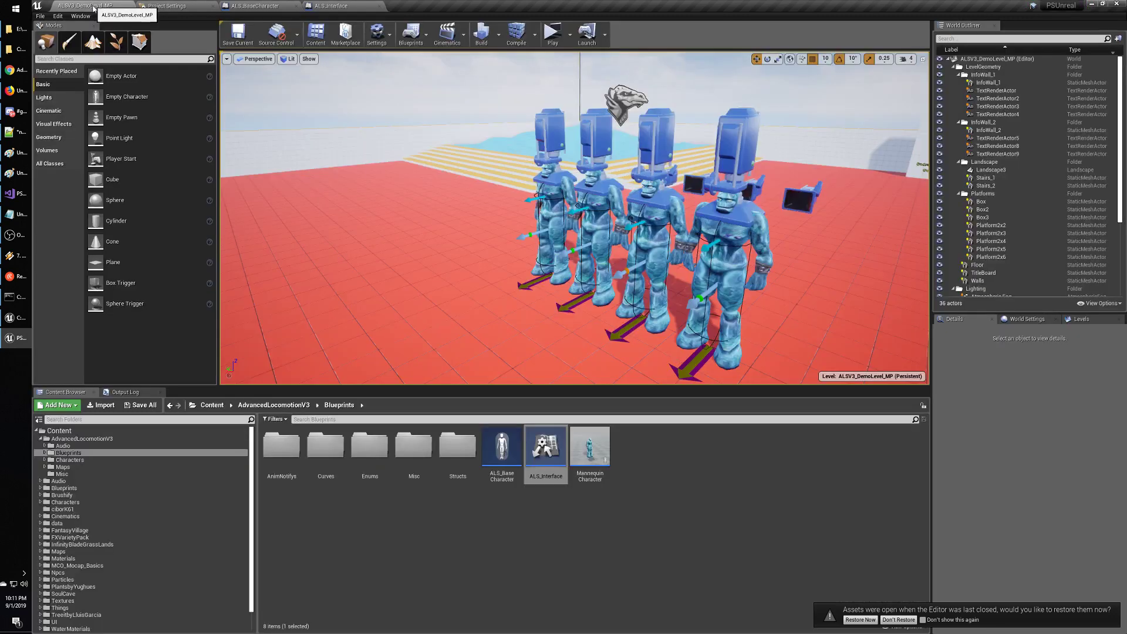
Open the MannequinCharacter blueprint, compile and save it, and save the ALSV3_DemoLevel_MP level.
double_click(590, 452)
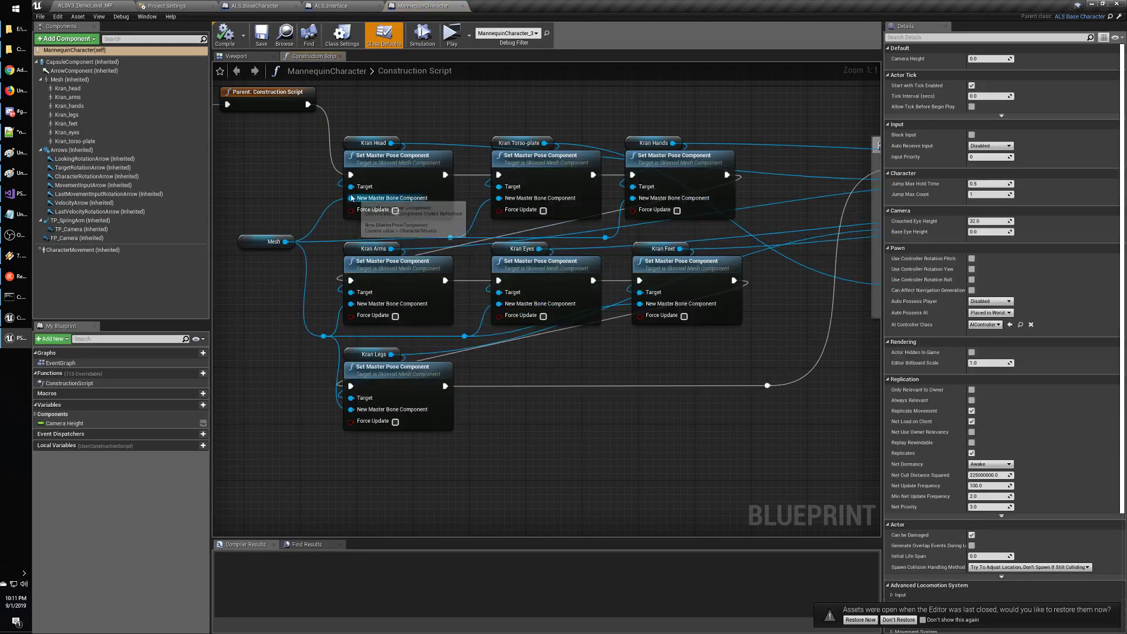
click(263, 37)
click(262, 37)
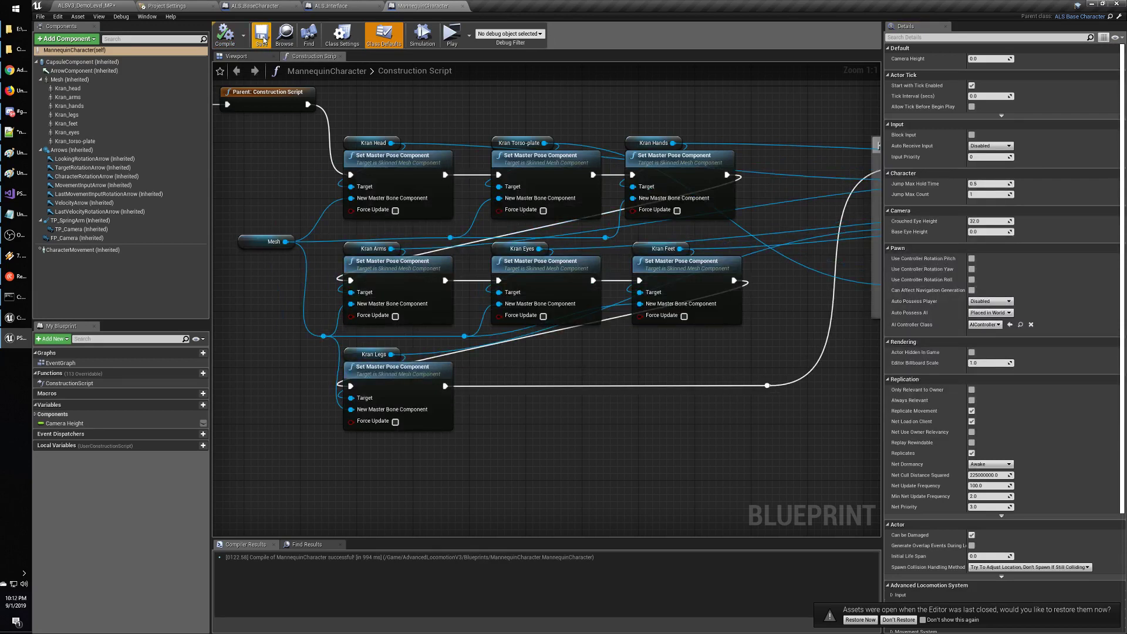
click(88, 6)
click(238, 35)
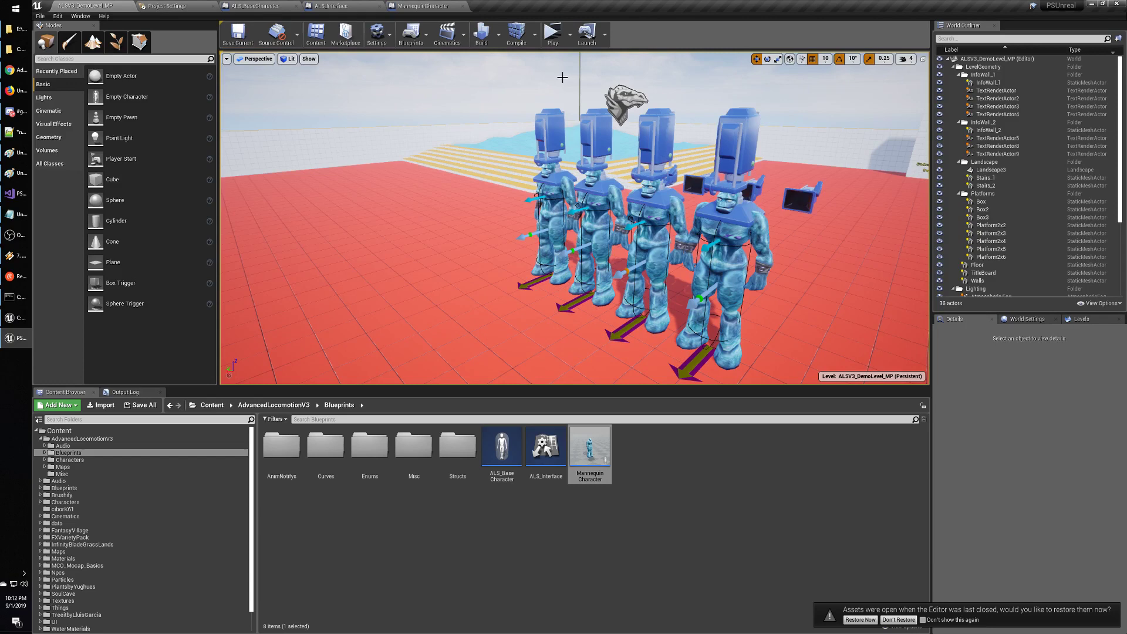
Preview the demo level in a new window, test the character controls, and stop the preview.
click(552, 33)
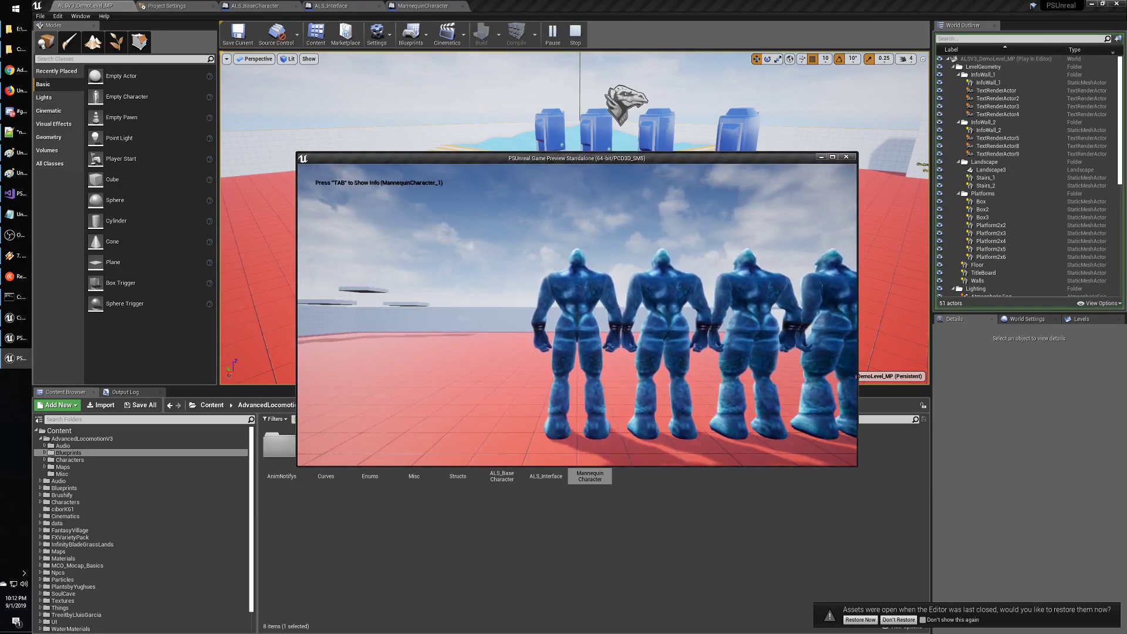
key(v)
key(v)
key(v)
key(v)
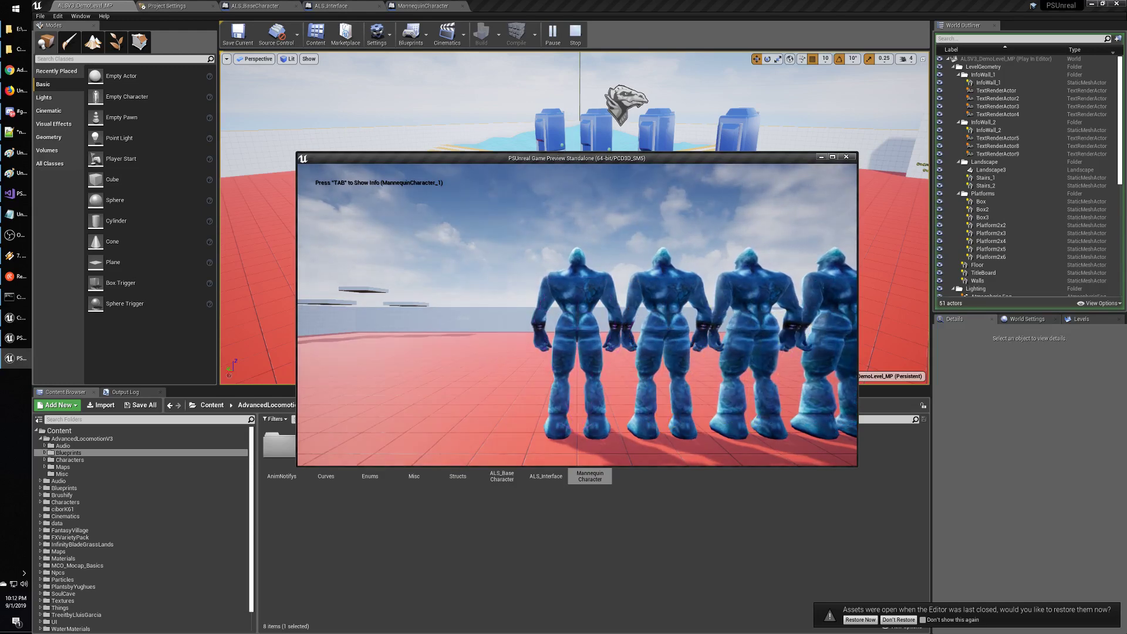
key(Escape)
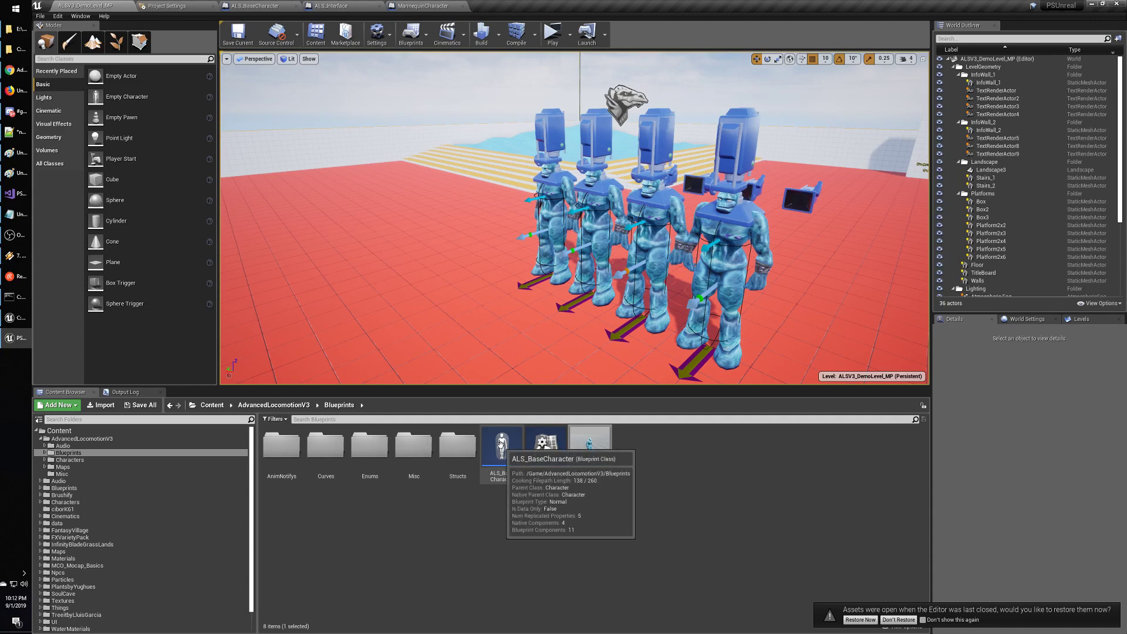
click(504, 464)
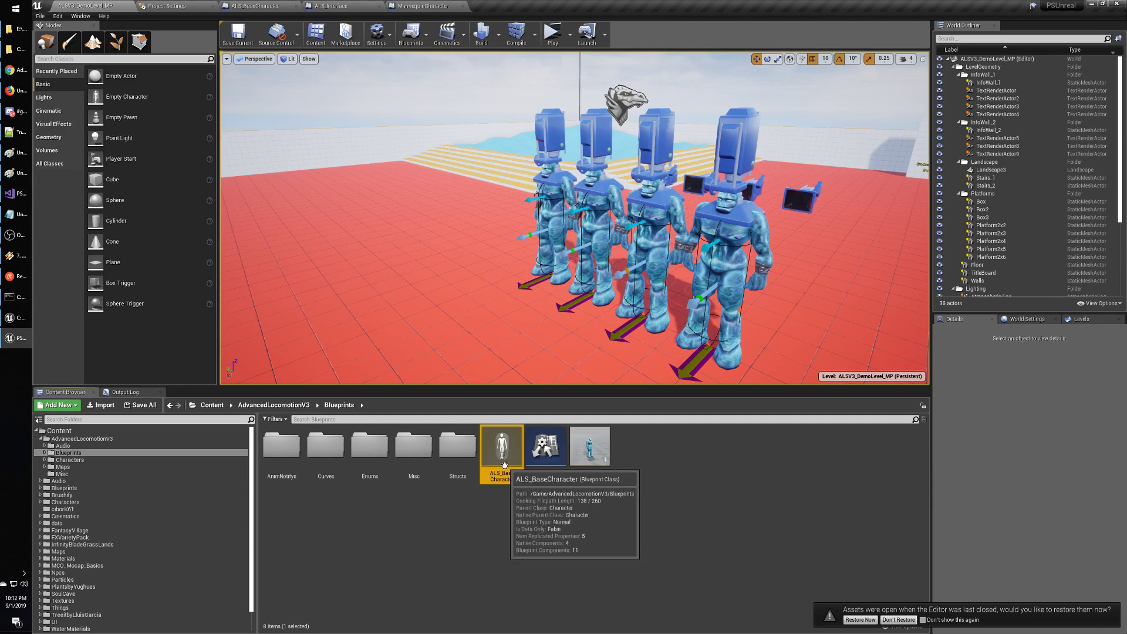
right_click(504, 464)
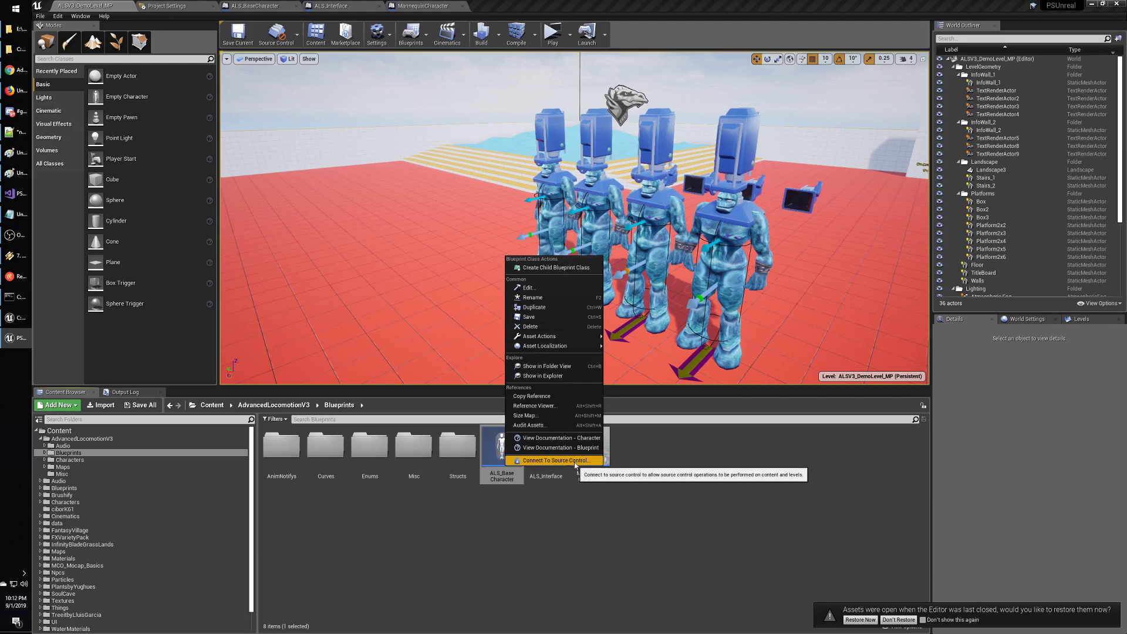
click(508, 540)
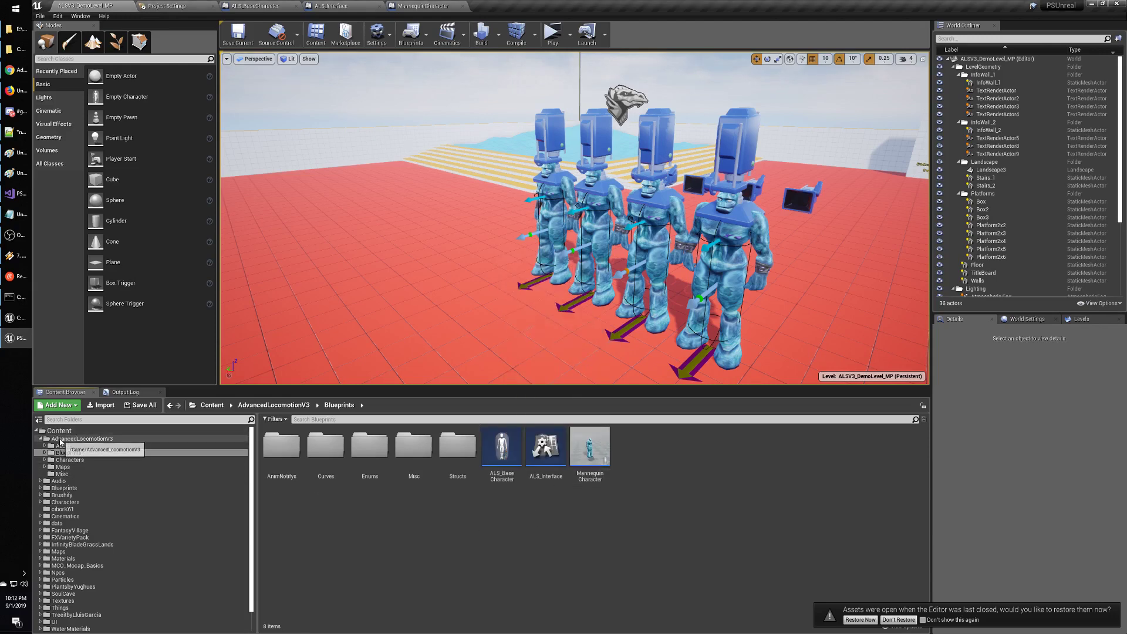
click(492, 451)
right_click(492, 451)
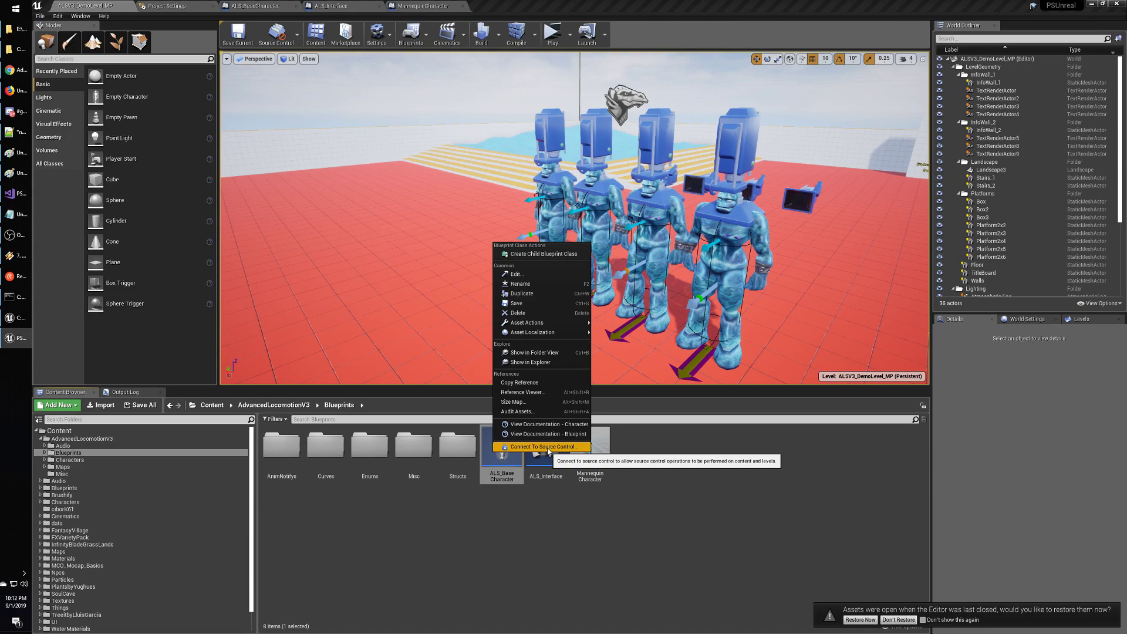
click(457, 535)
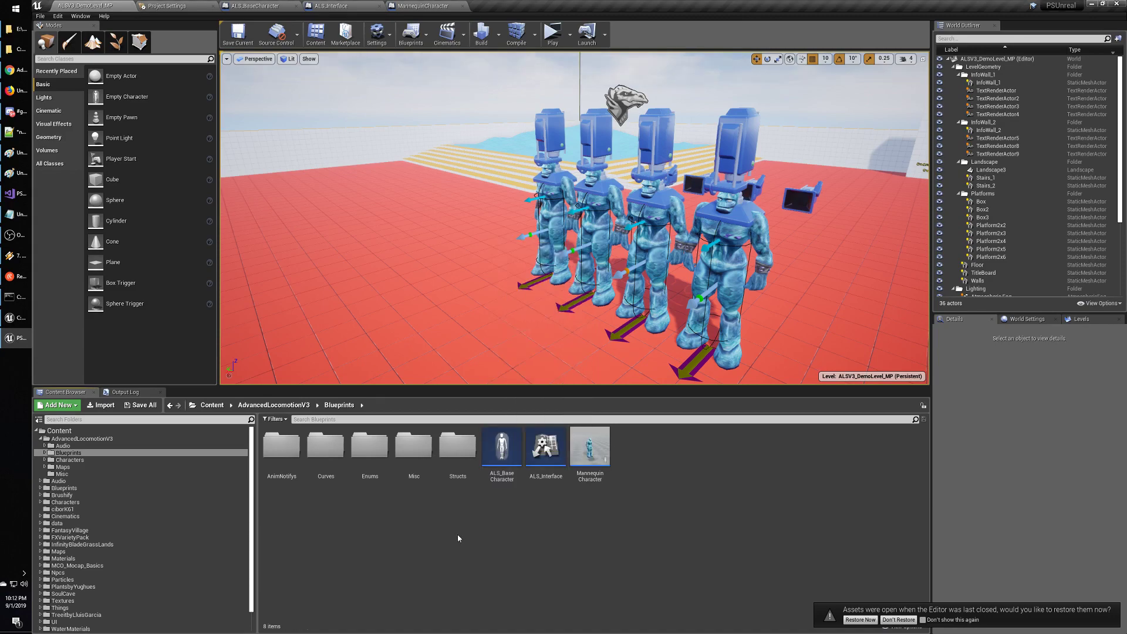
Switch to File Explorer and examine the AdvancedLocomotionV3 folder's contents in C:\PSUnreal\Content.
key(alt+Tab)
key(alt+Tab)
key(alt+Tab)
key(alt+Tab)
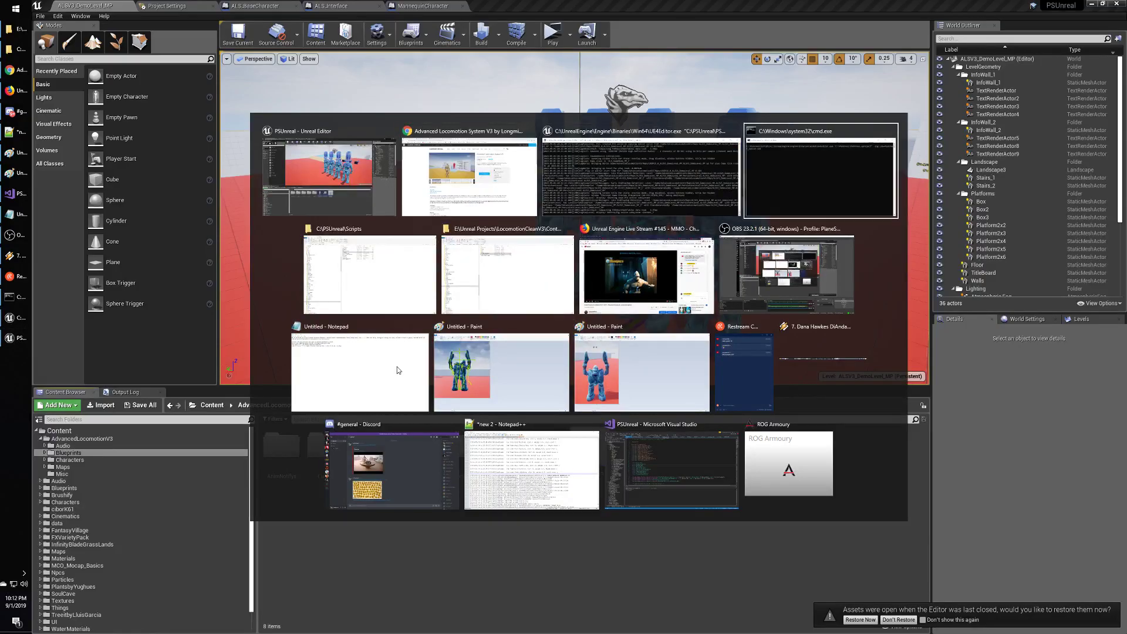
click(97, 155)
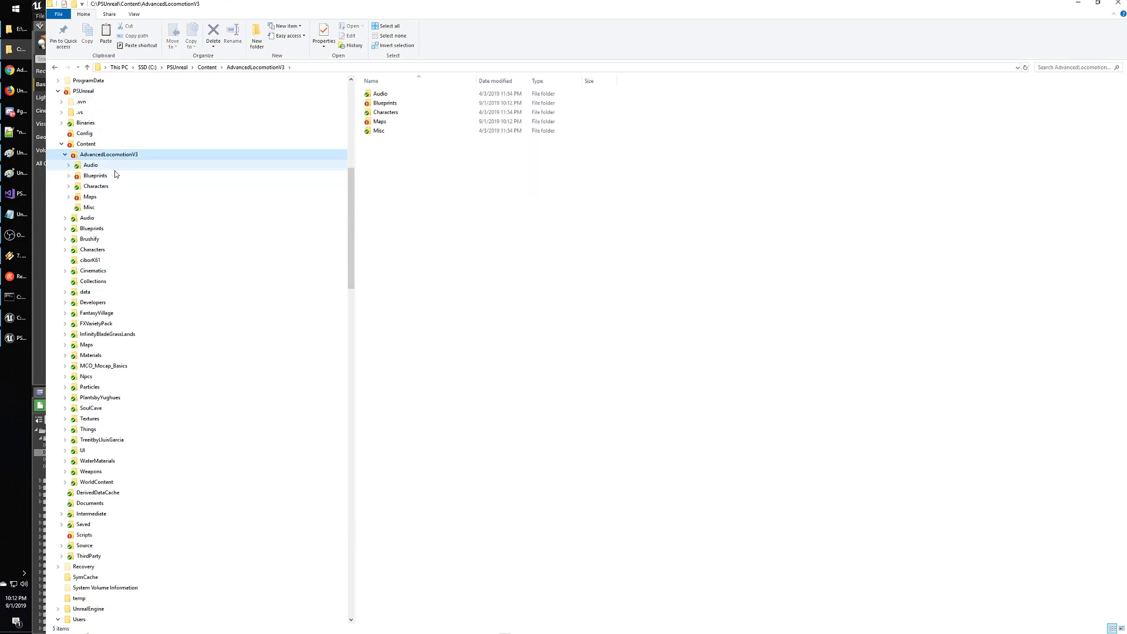
Return to the PSUnreal editor and try a Subversion source control login from ALS_BaseCharacter, including the password field, then run without source control.
key(alt+Tab)
right_click(503, 449)
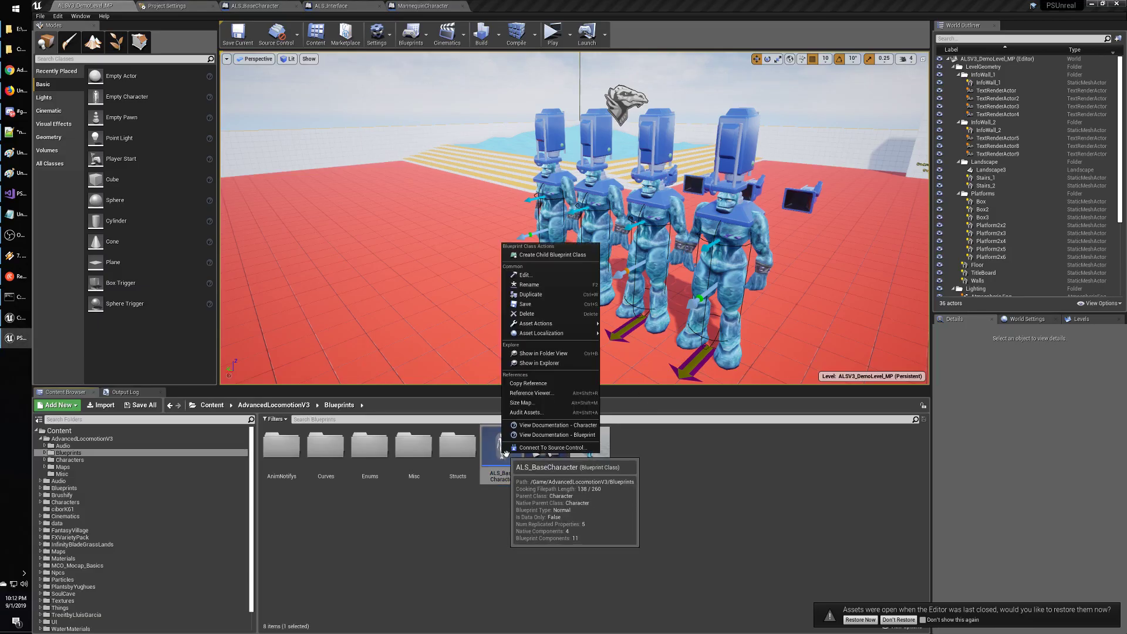
click(540, 453)
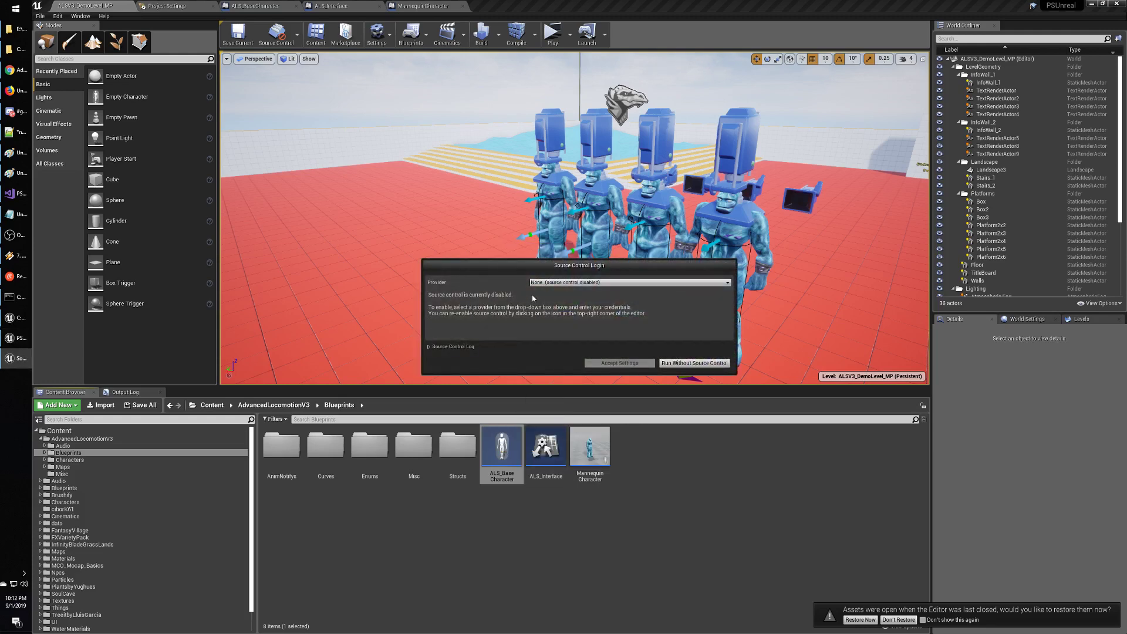
click(587, 282)
click(577, 301)
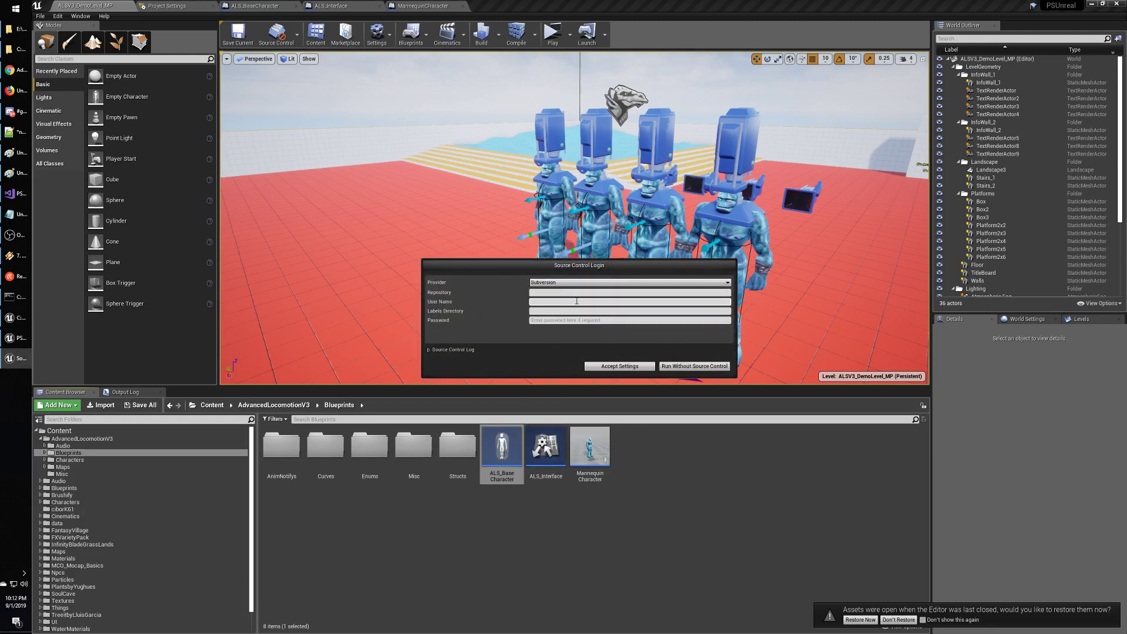
click(563, 302)
click(558, 322)
text(**)
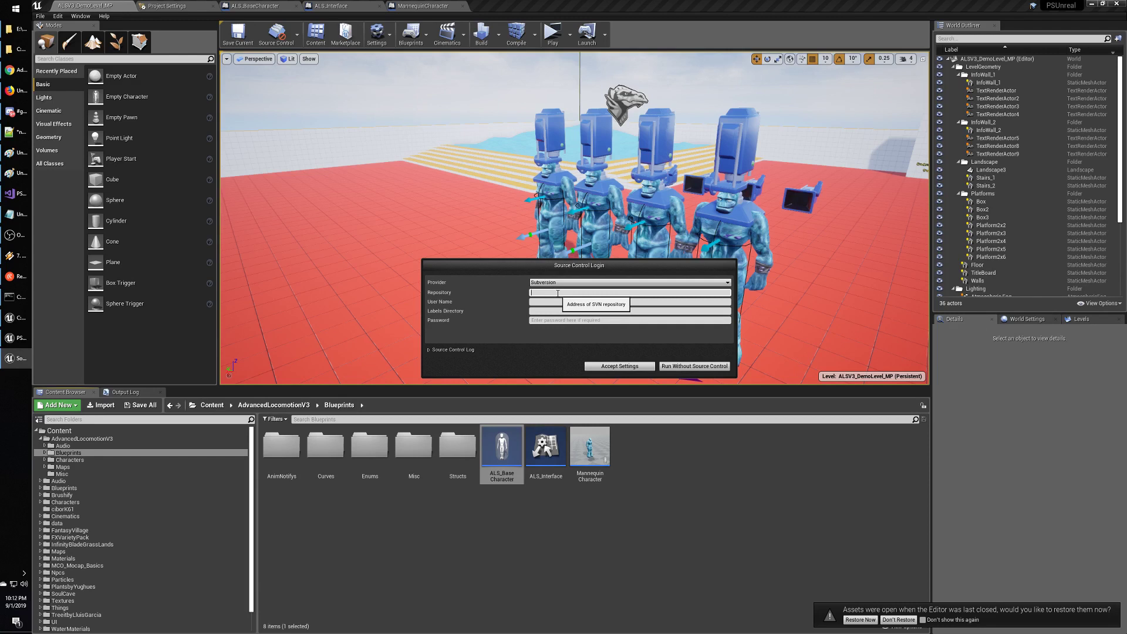
mouse_move(14, 55)
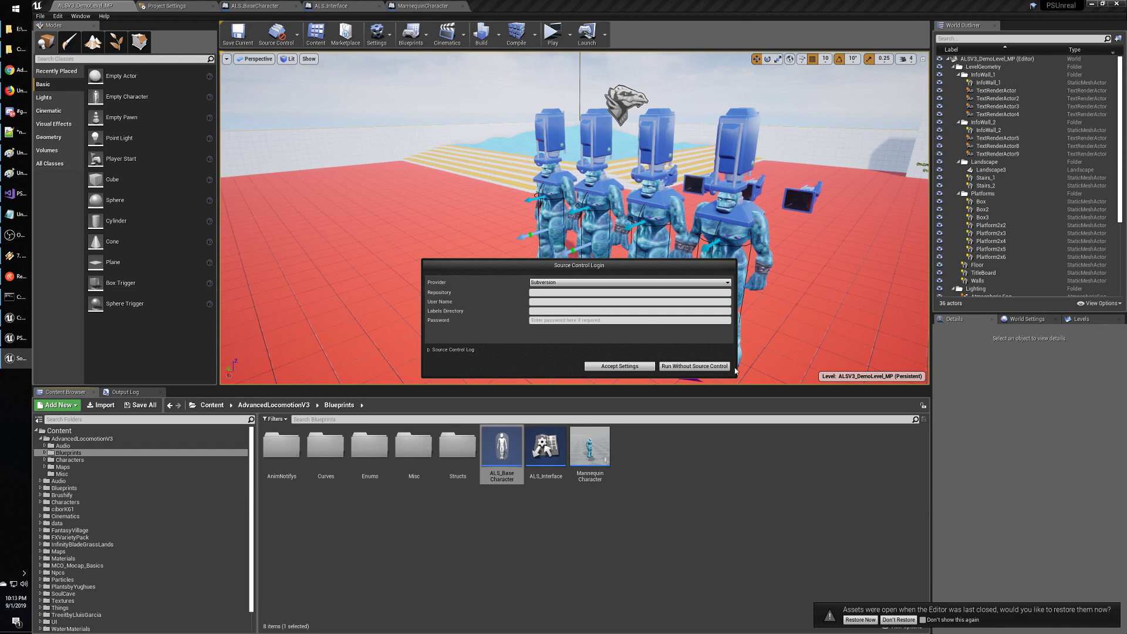
click(694, 366)
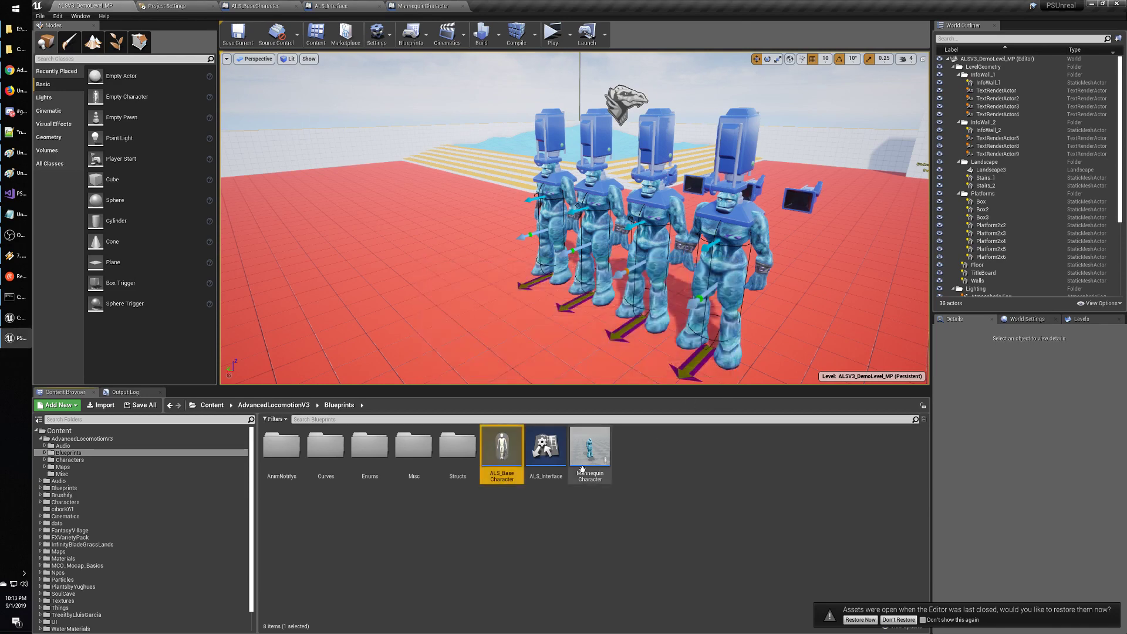
Collapse the AdvancedLocomotionV3 folder and open the Dermf folder under Characters.
mouse_move(252, 492)
mouse_down()
mouse_move(251, 516)
mouse_move(251, 499)
mouse_up()
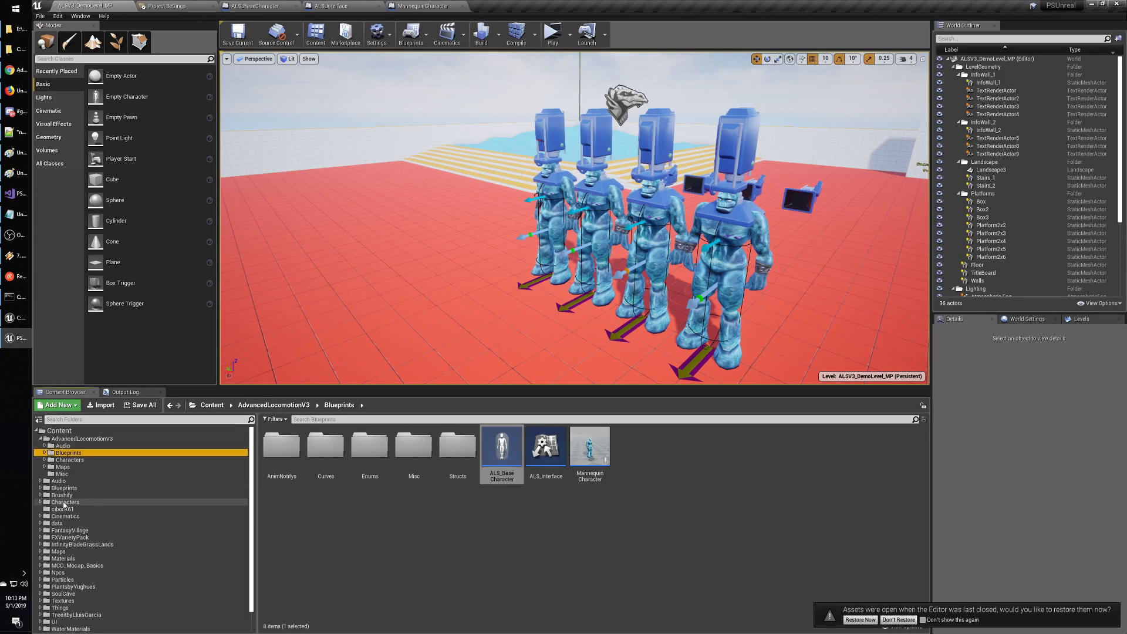
click(40, 439)
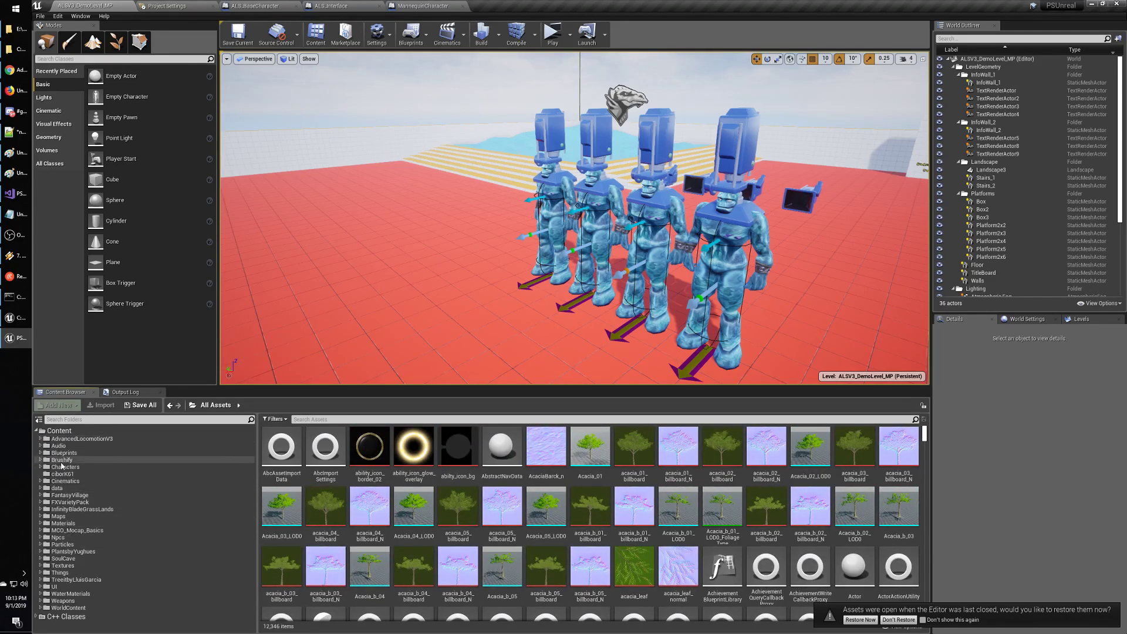
click(61, 461)
click(61, 467)
click(40, 468)
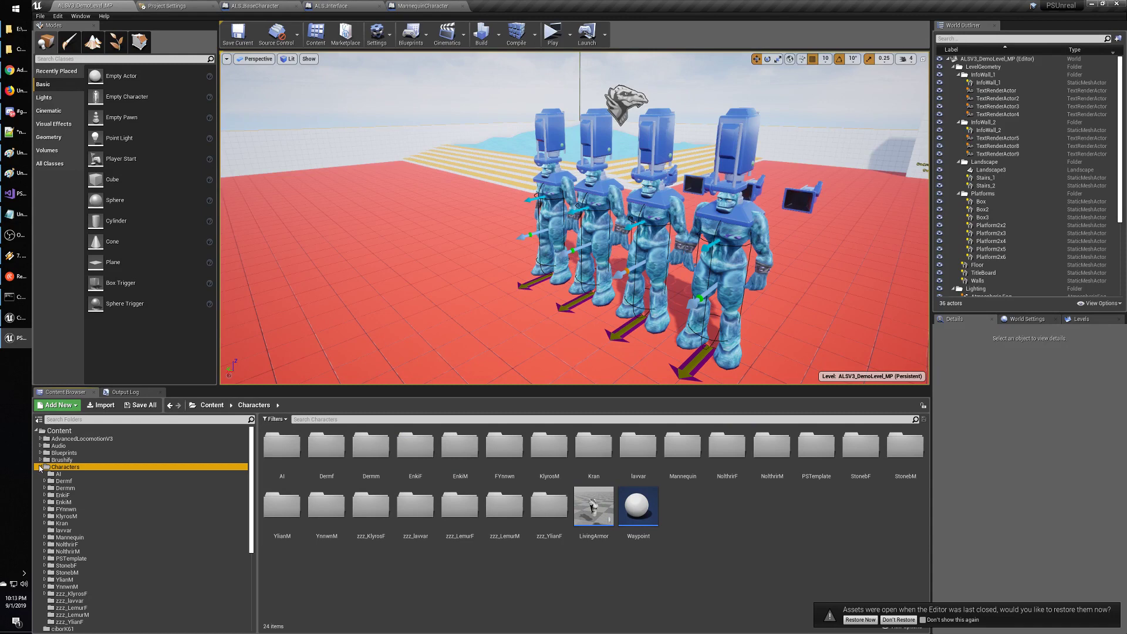
click(66, 482)
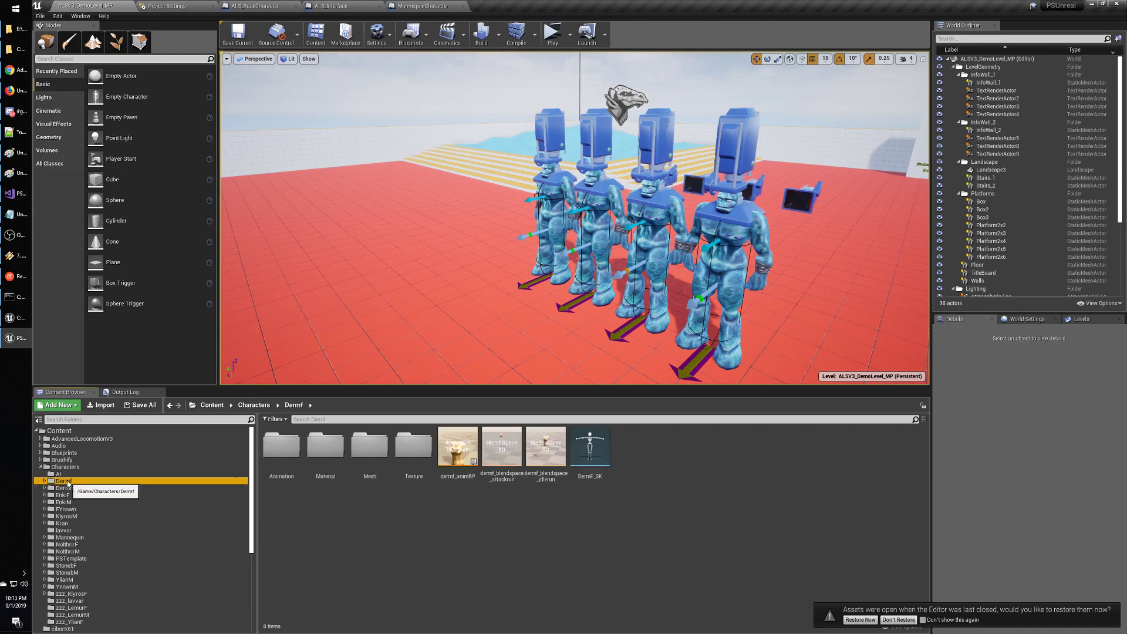
Start a source control connection from dermf_animBP with Subversion as the provider, and switch to the web browser with the repository field still empty.
right_click(454, 458)
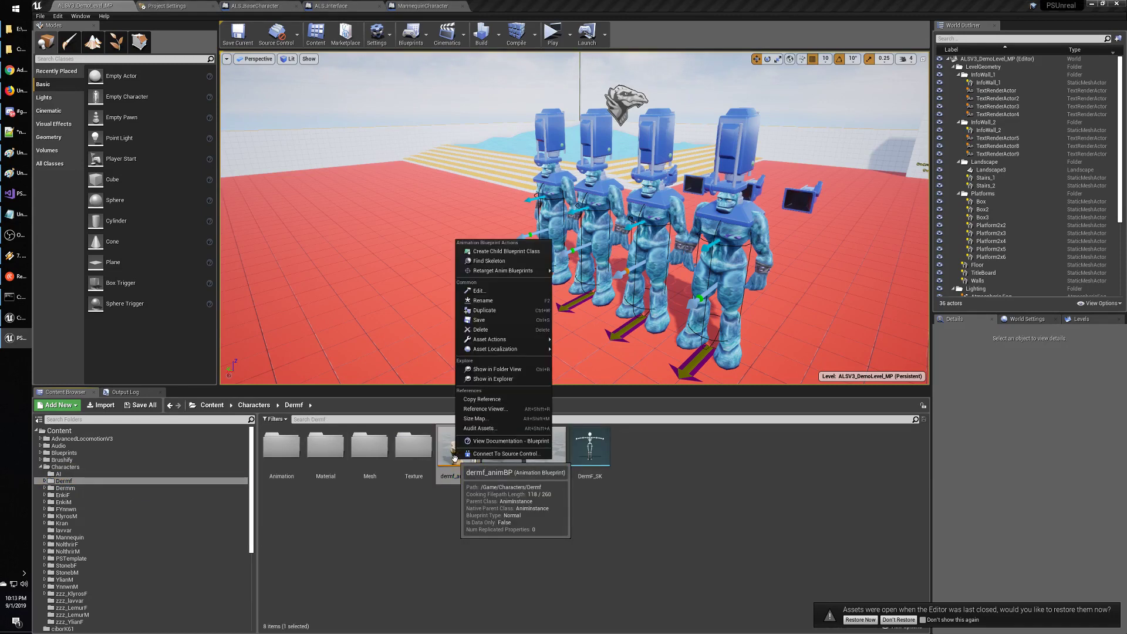
click(498, 454)
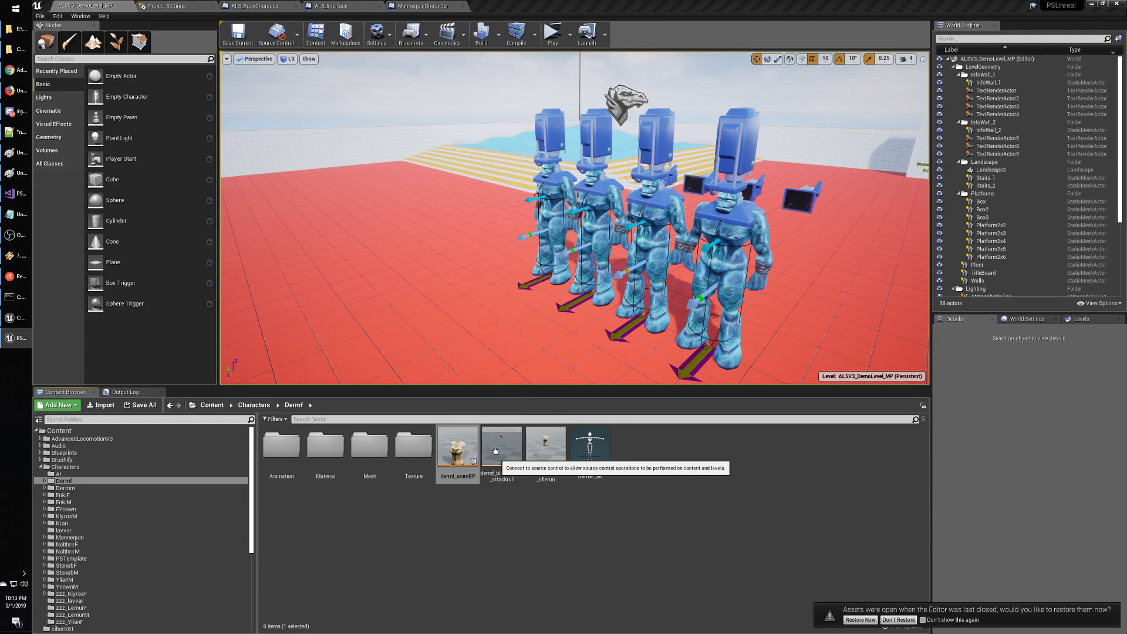
click(598, 283)
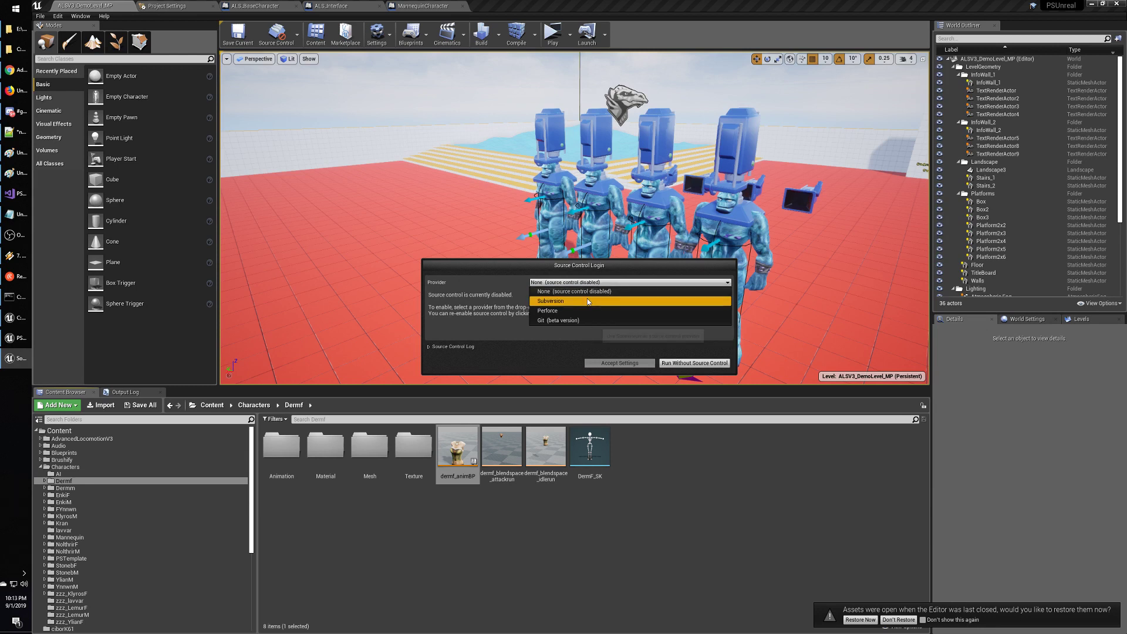
click(581, 301)
click(538, 292)
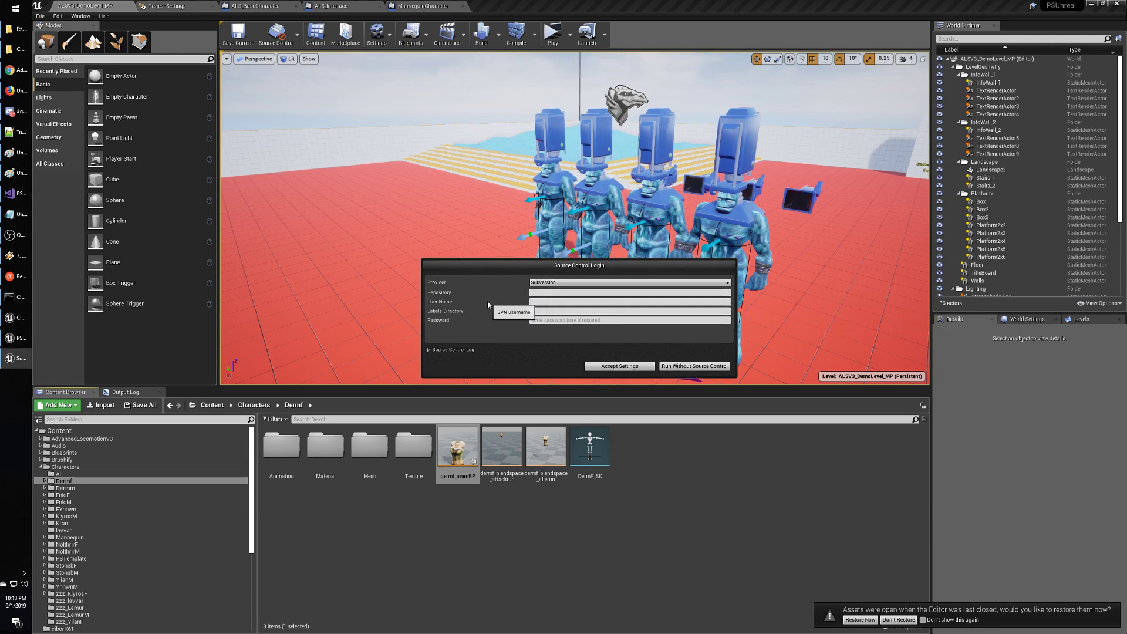
drag(556, 272, 556, 277)
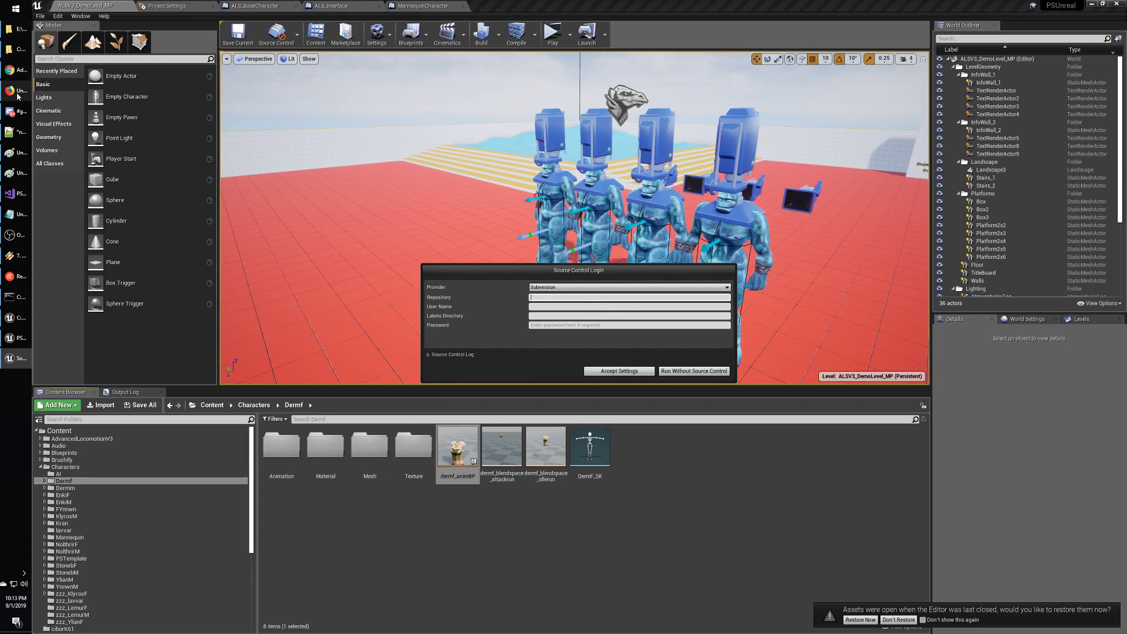
click(9, 72)
mouse_move(22, 92)
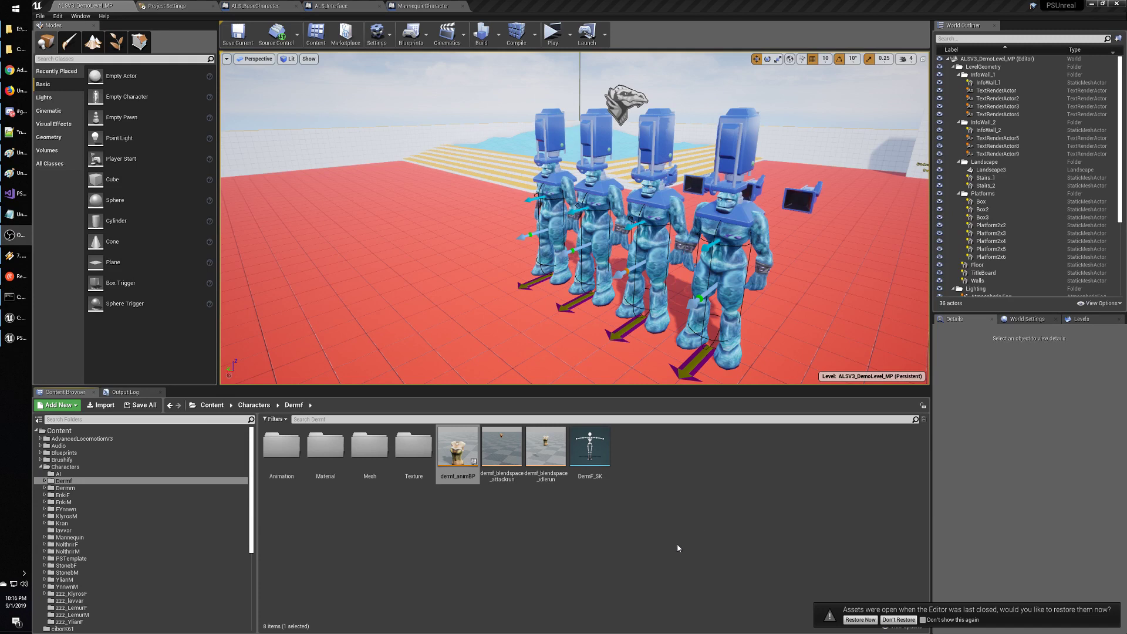
Check which source control actions are available for the LivingArmor blueprint in the Characters folder.
click(484, 559)
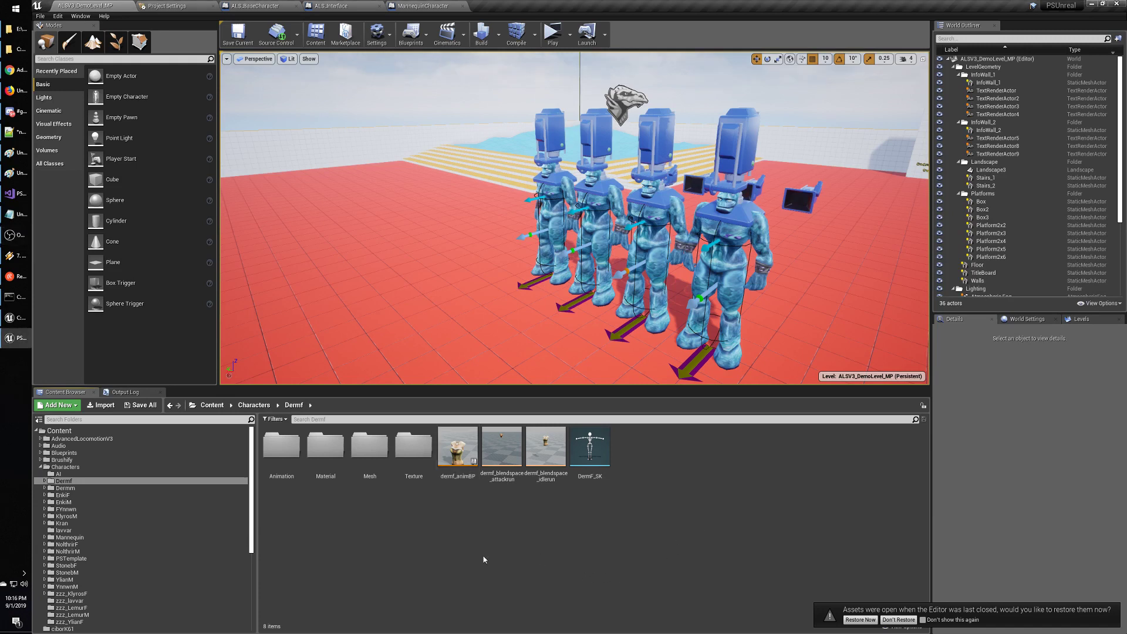
click(82, 438)
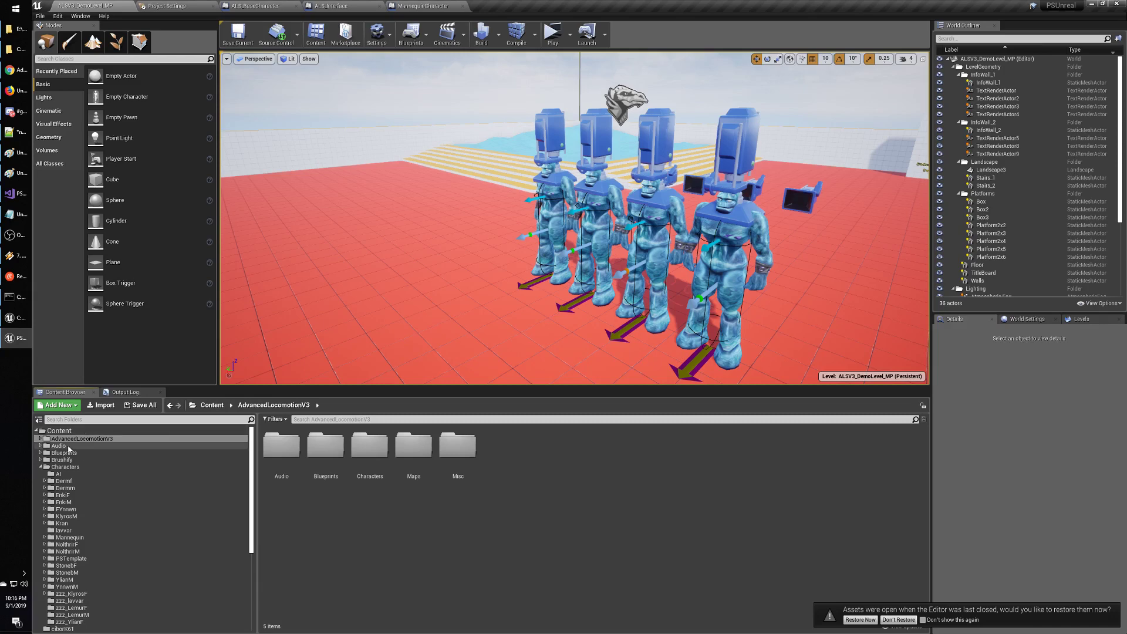
click(65, 468)
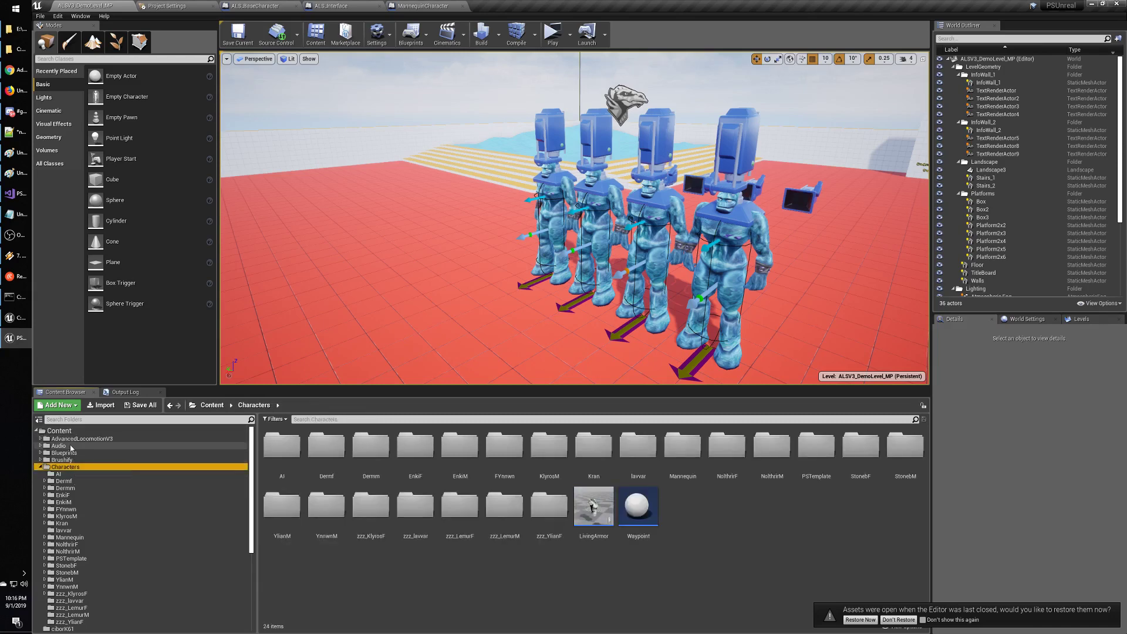
click(599, 511)
right_click(601, 516)
mouse_move(643, 512)
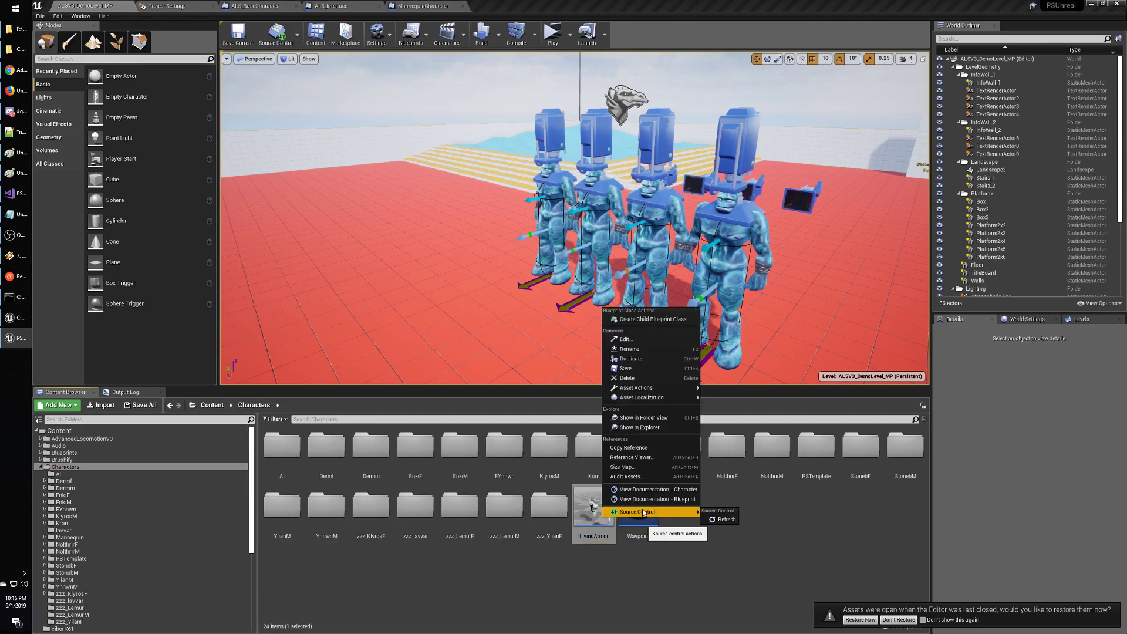
key(Escape)
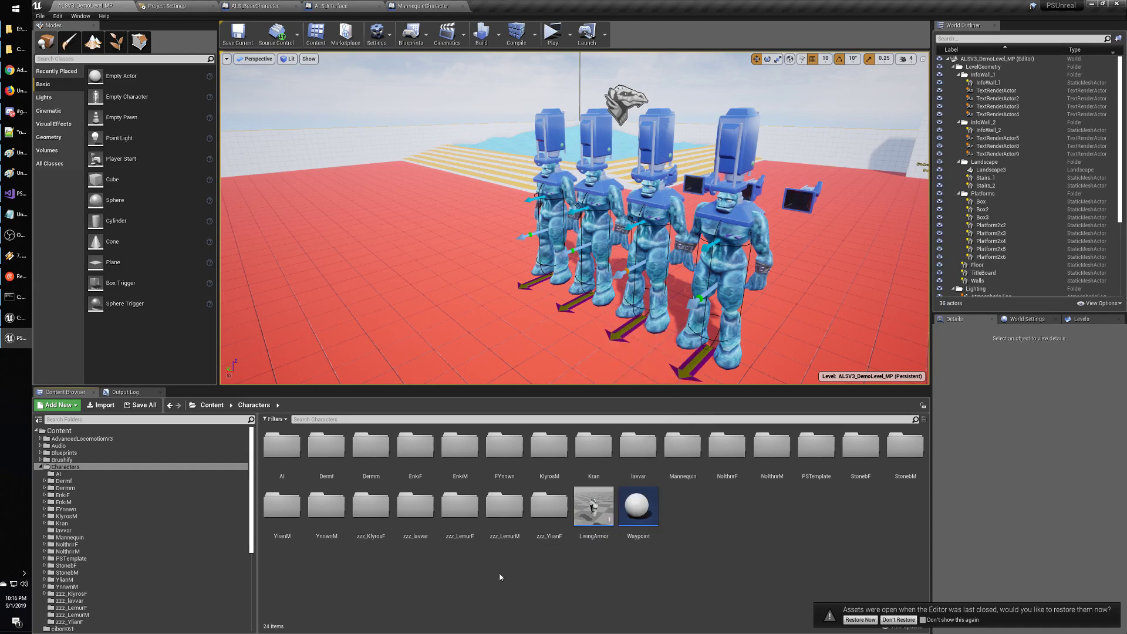
Refresh the source control status of ALS_BaseCharacter in AdvancedLocomotionV3's Blueprints folder and decline restoring the previously open assets.
click(65, 440)
click(40, 439)
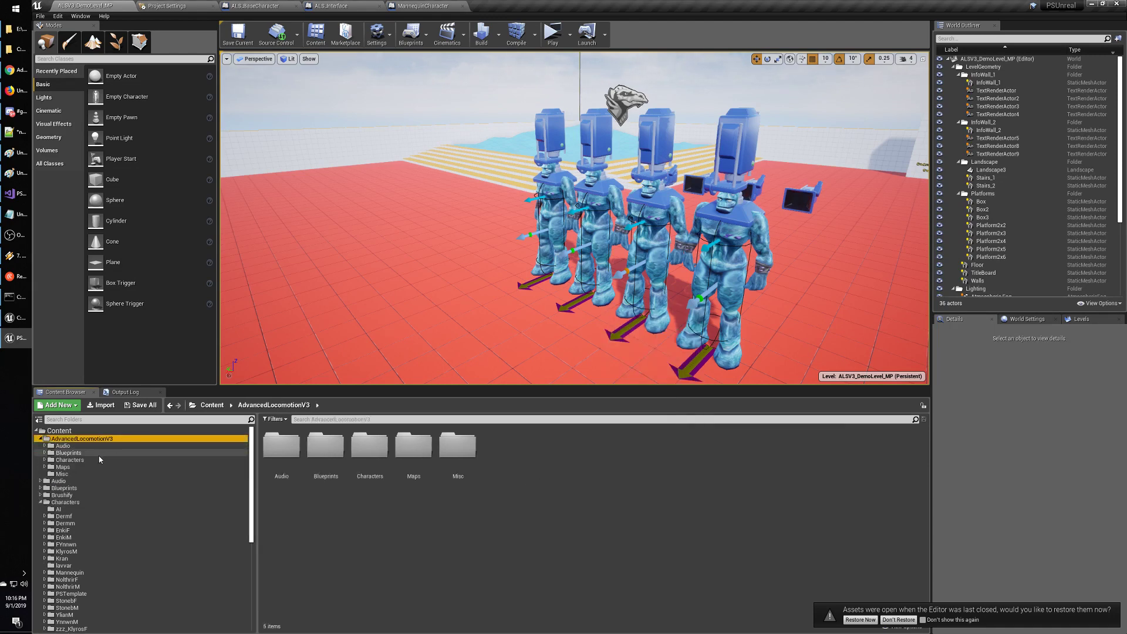
click(69, 452)
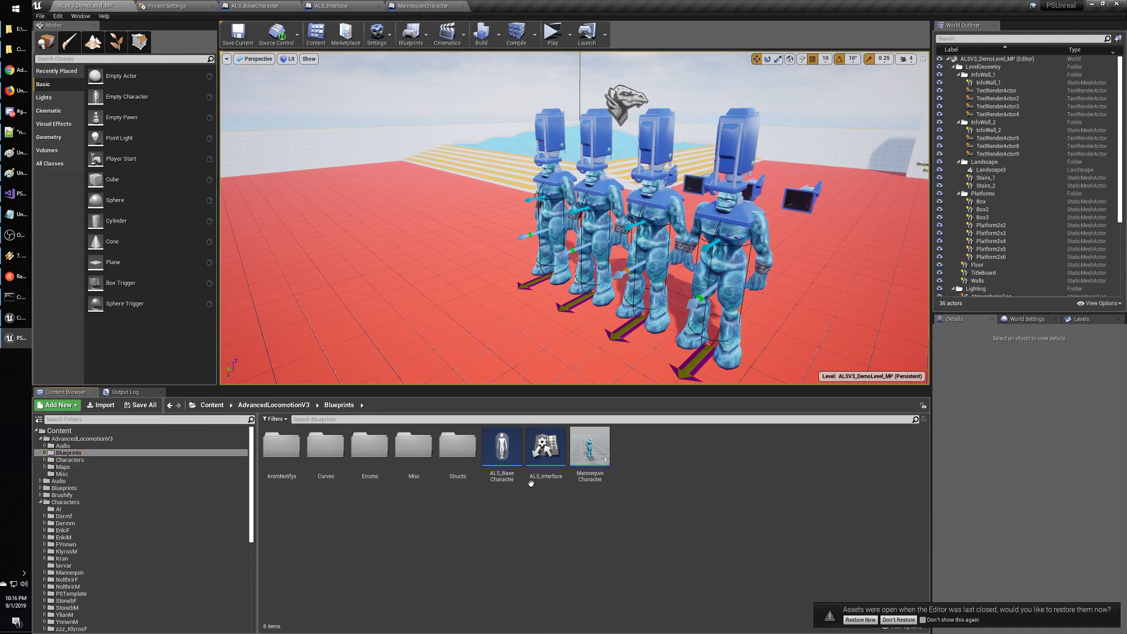
click(508, 464)
right_click(508, 464)
mouse_move(581, 455)
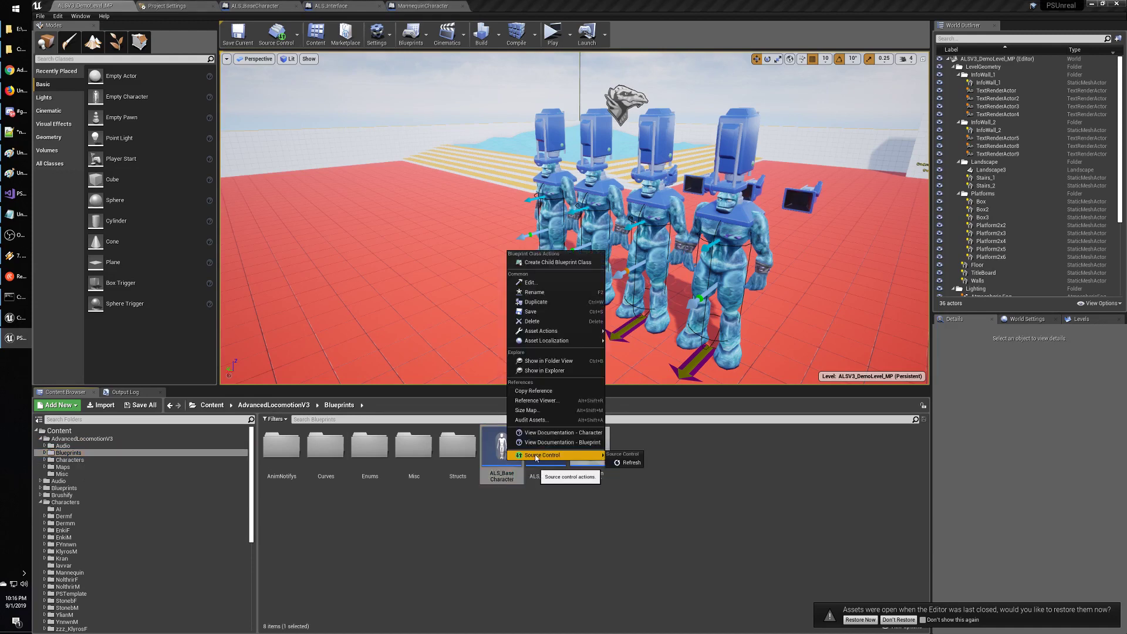
click(629, 463)
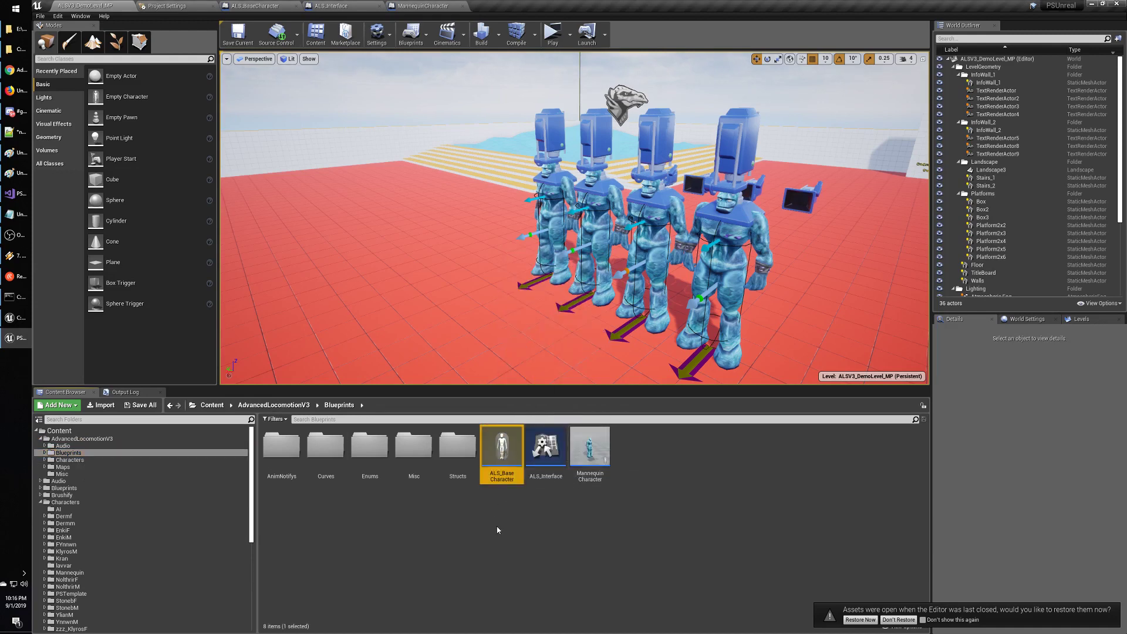
click(898, 620)
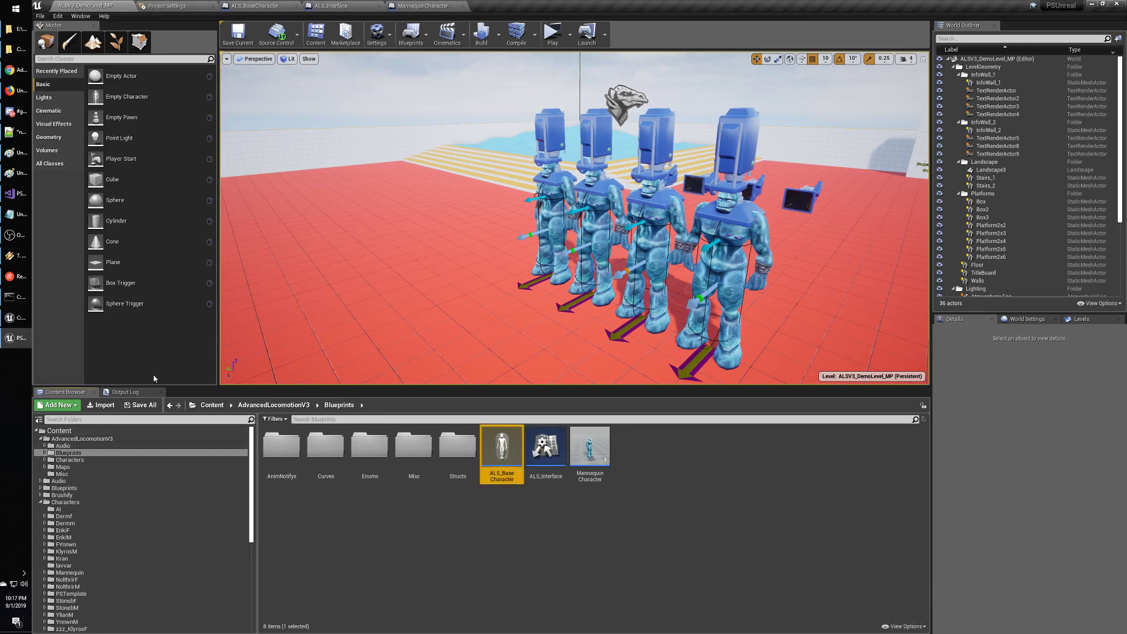
Diff ALS_BaseCharacter against the depot and enlarge the Blueprint Diff window and its list of graphs.
right_click(509, 450)
mouse_move(560, 445)
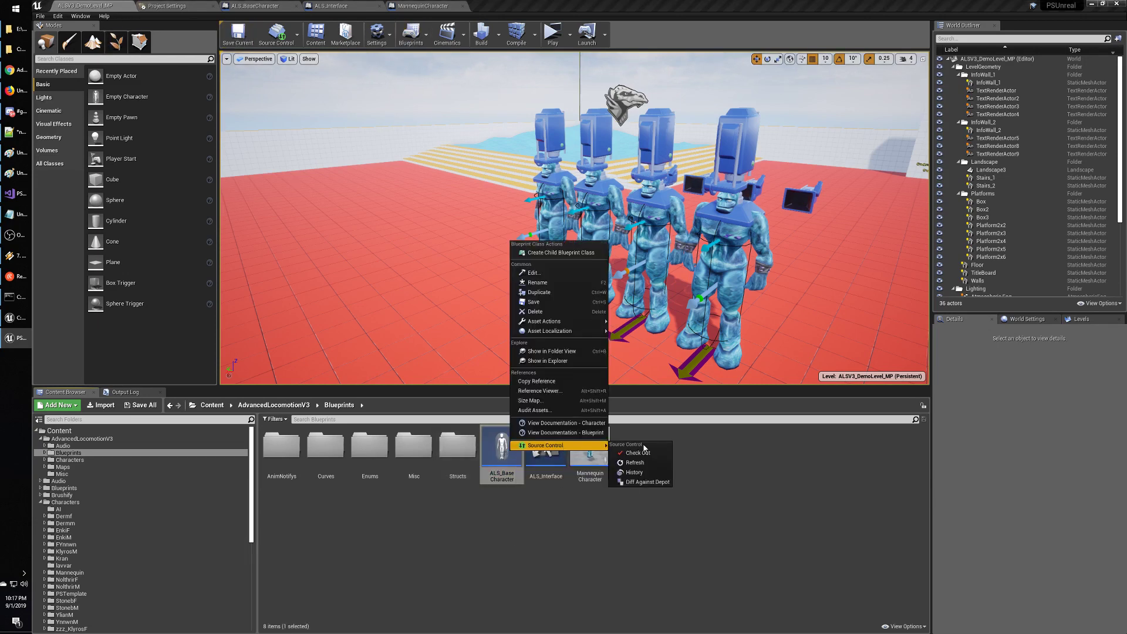
click(632, 485)
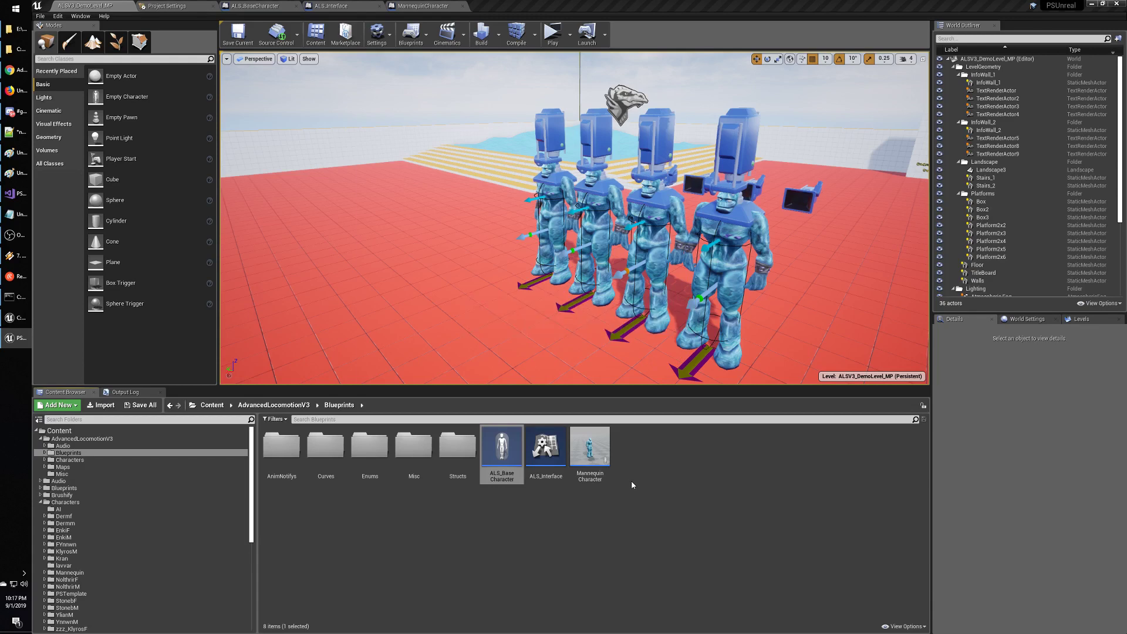
key(alt+Tab)
key(alt+Tab)
key(alt+Tab)
key(alt+Tab)
key(alt+Tab)
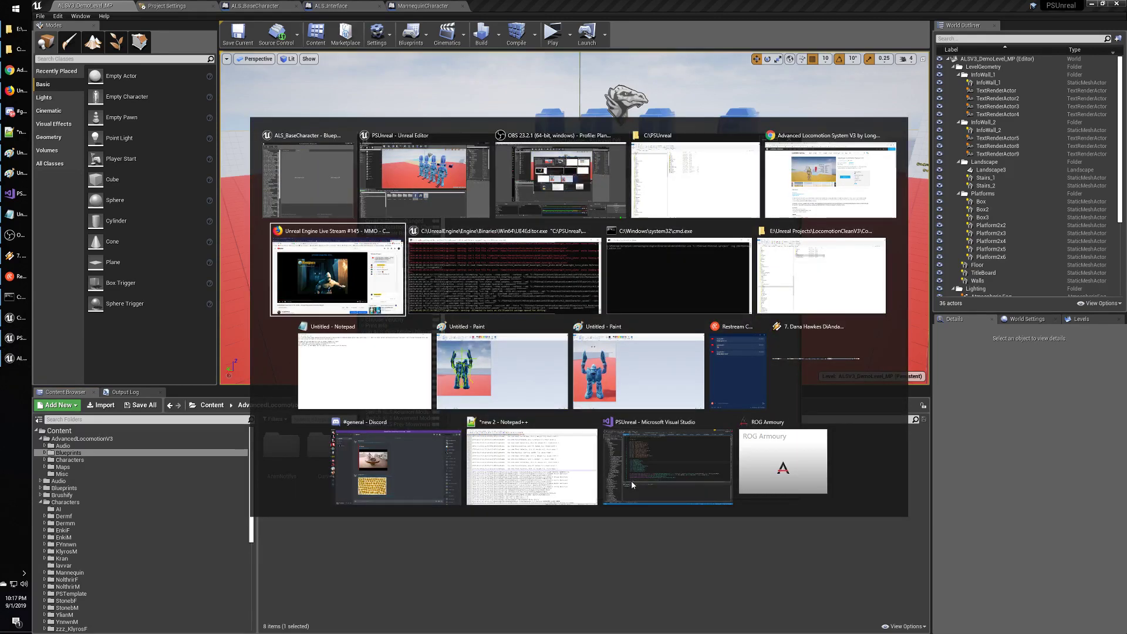
key(Escape)
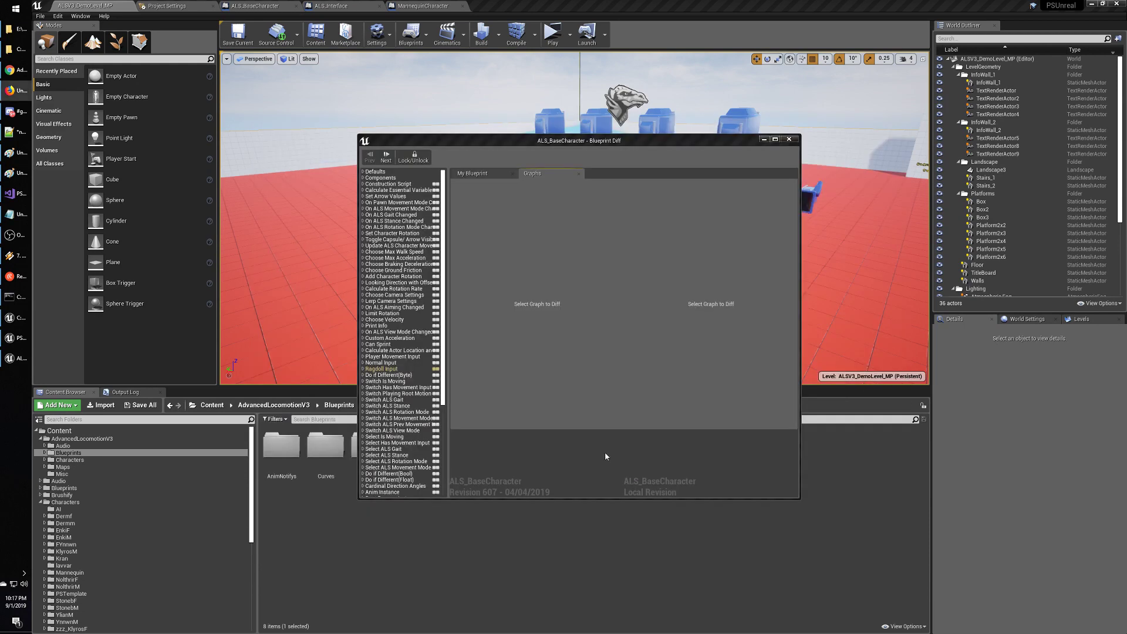
drag(480, 116, 464, 92)
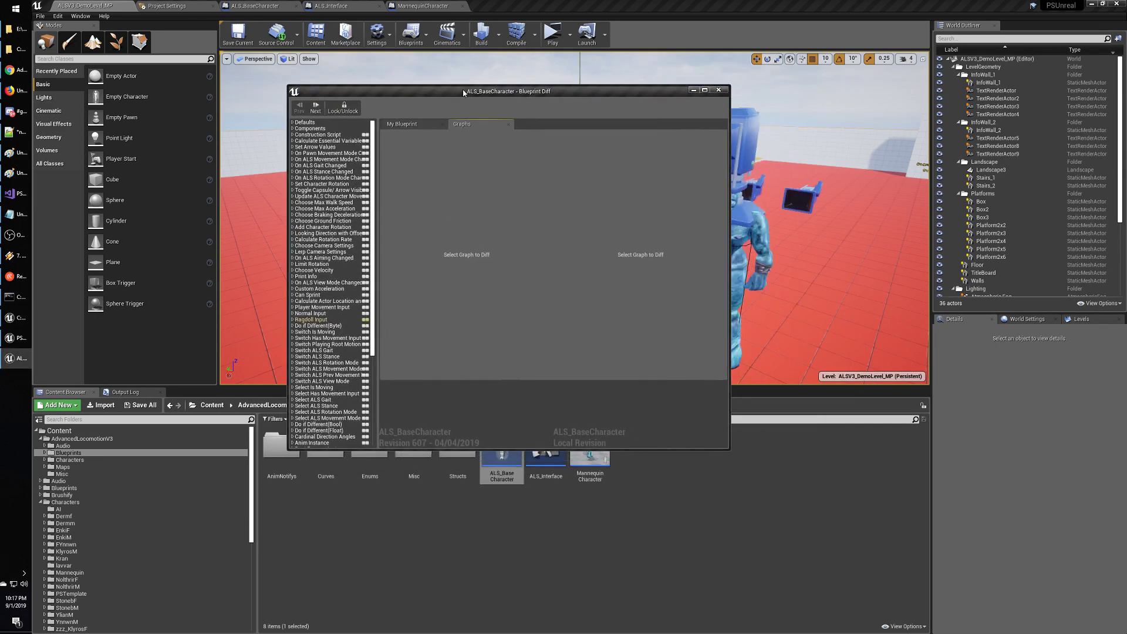
drag(892, 574, 914, 588)
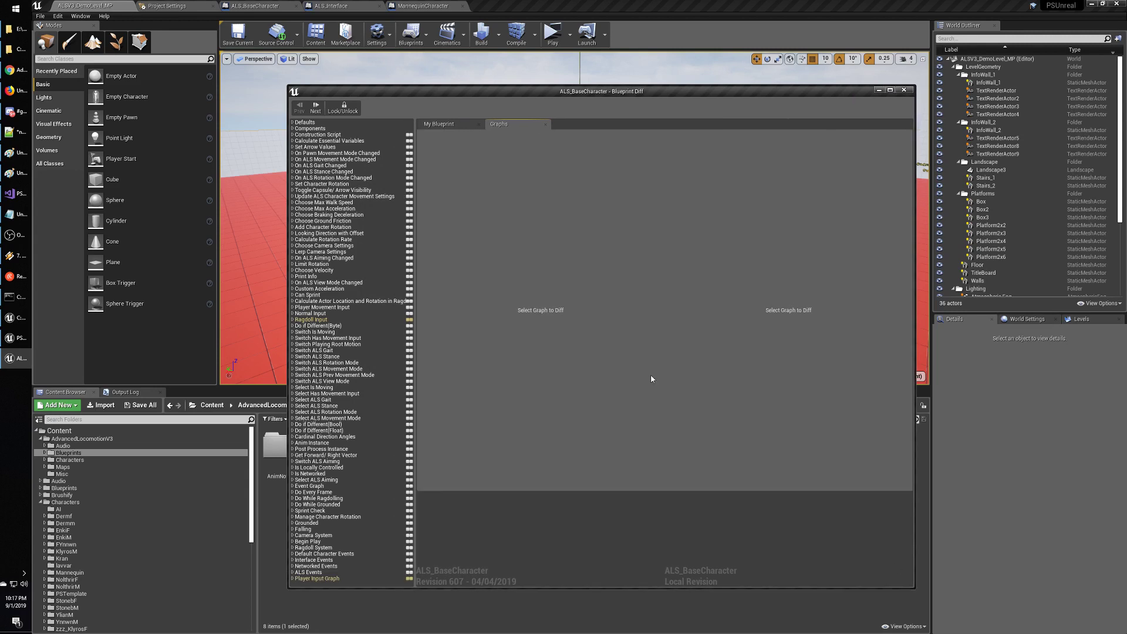
drag(415, 273, 429, 273)
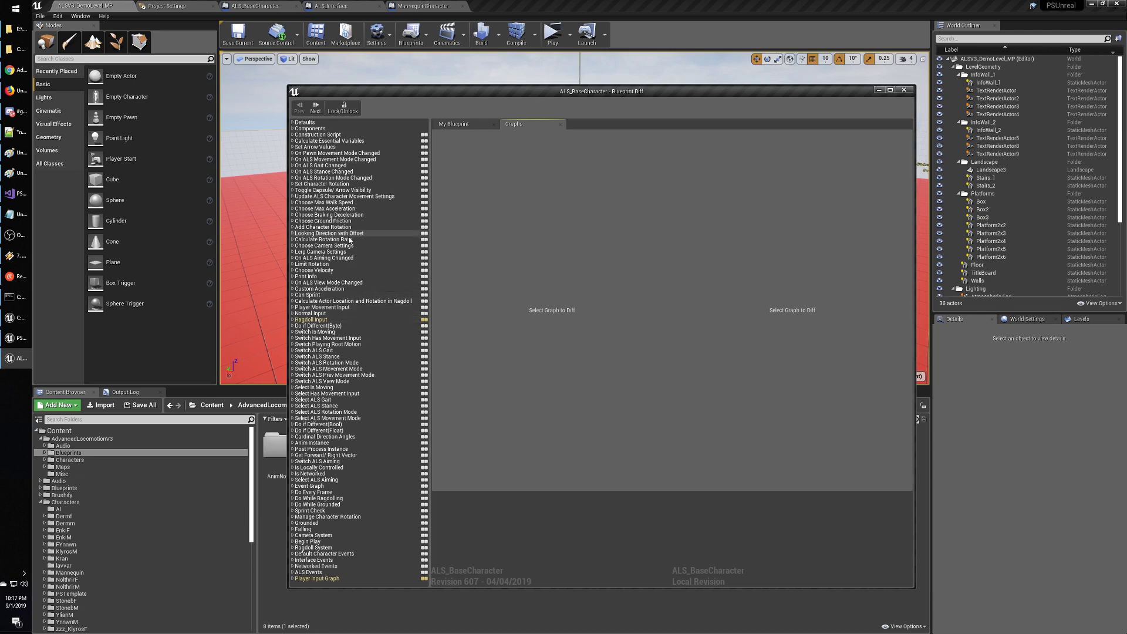
Expand the Ragdoll Input differences and compare the Normalize node in the depot and local revisions.
click(311, 320)
click(294, 320)
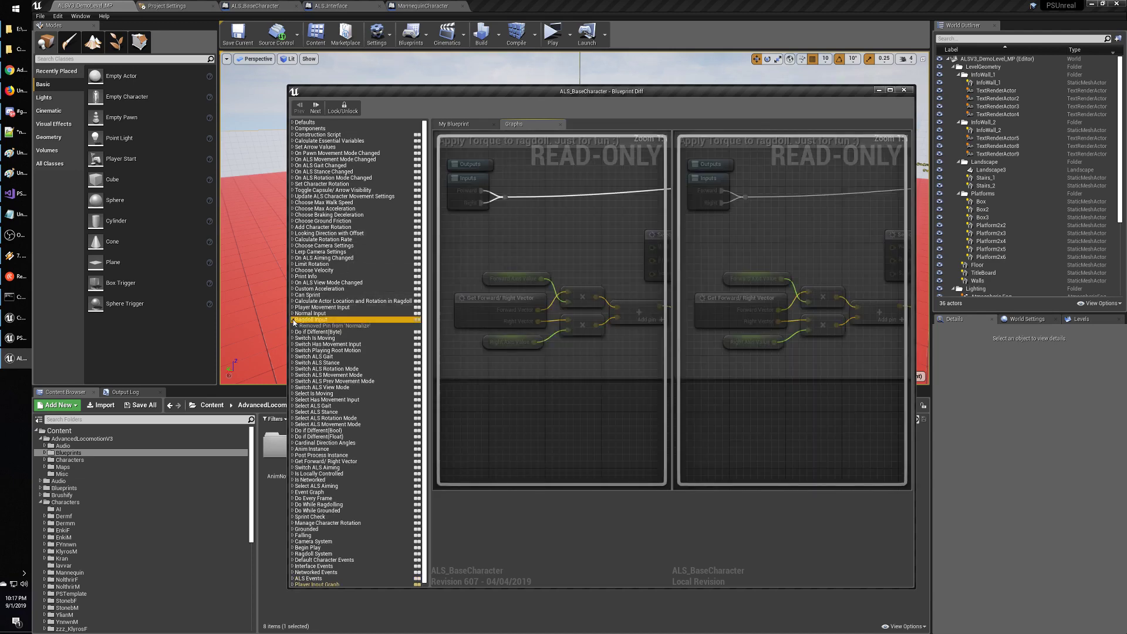
drag(501, 92, 411, 51)
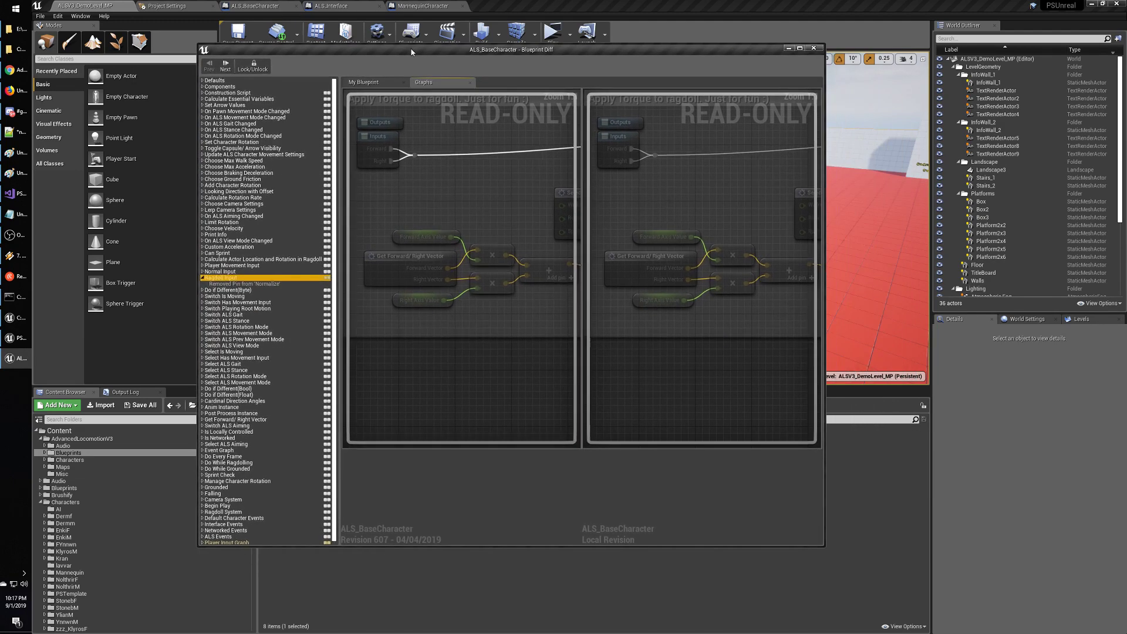
drag(824, 546, 955, 590)
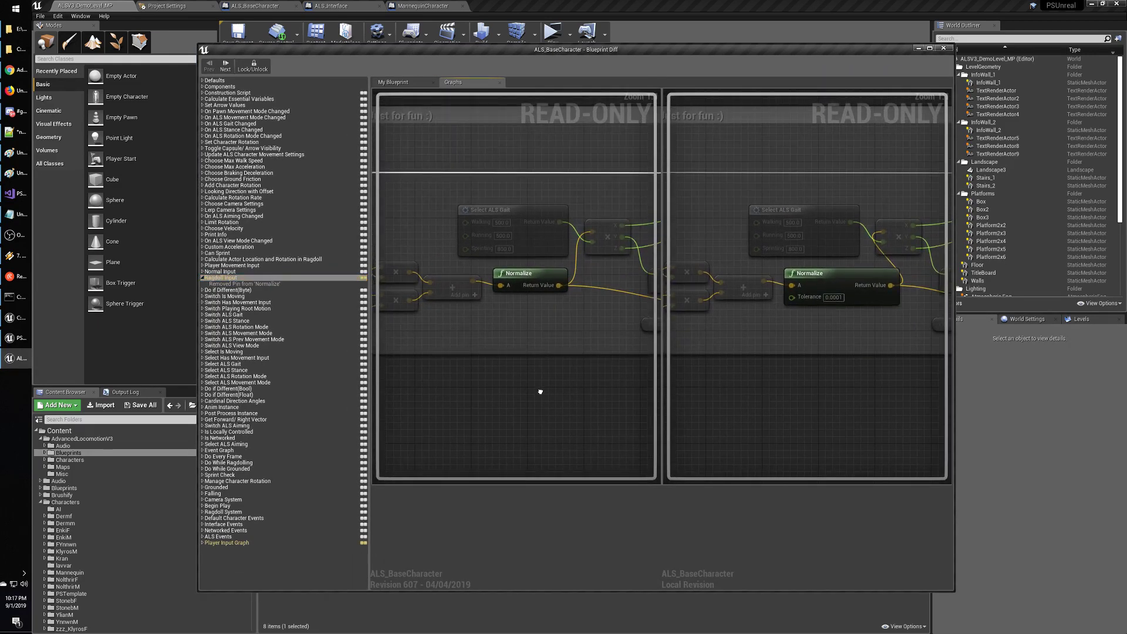
right_drag(540, 392, 508, 388)
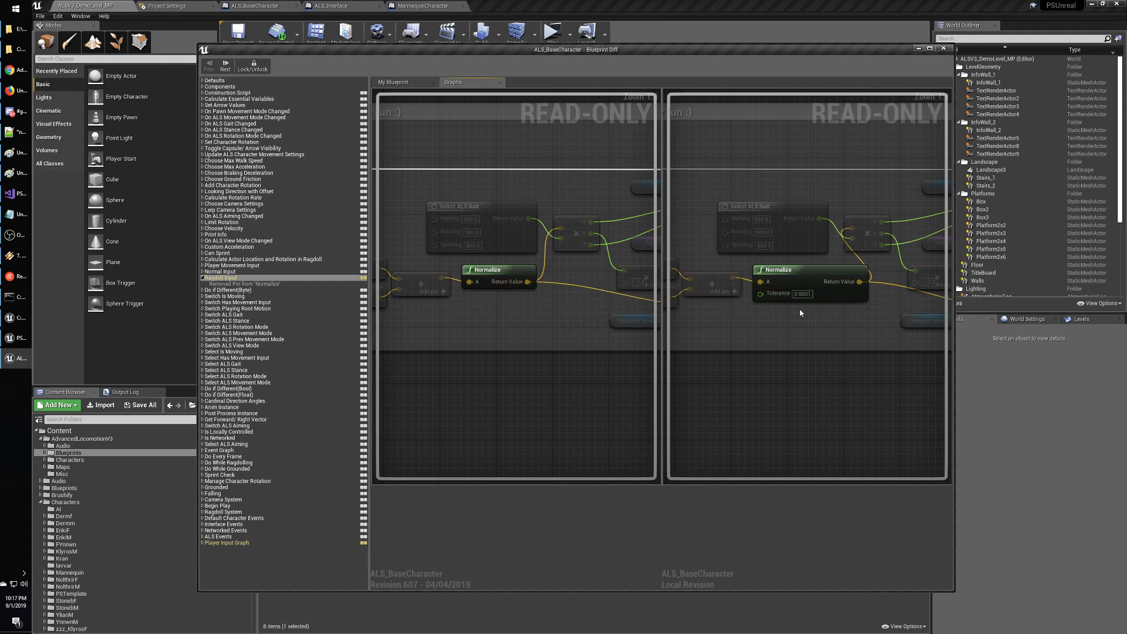
right_drag(776, 354, 776, 309)
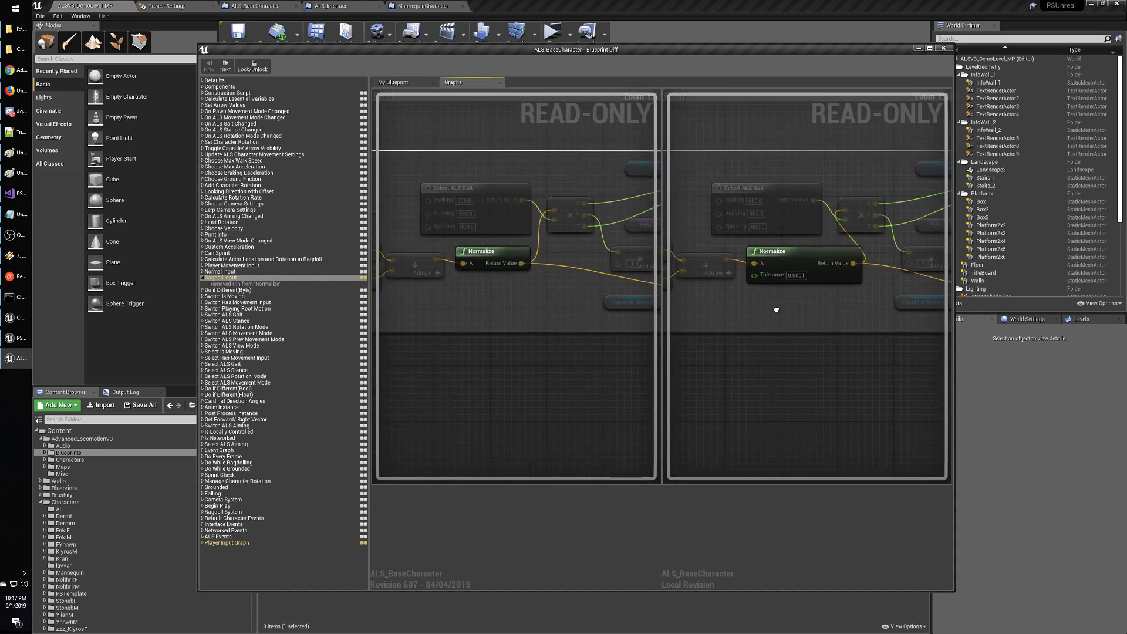
click(230, 285)
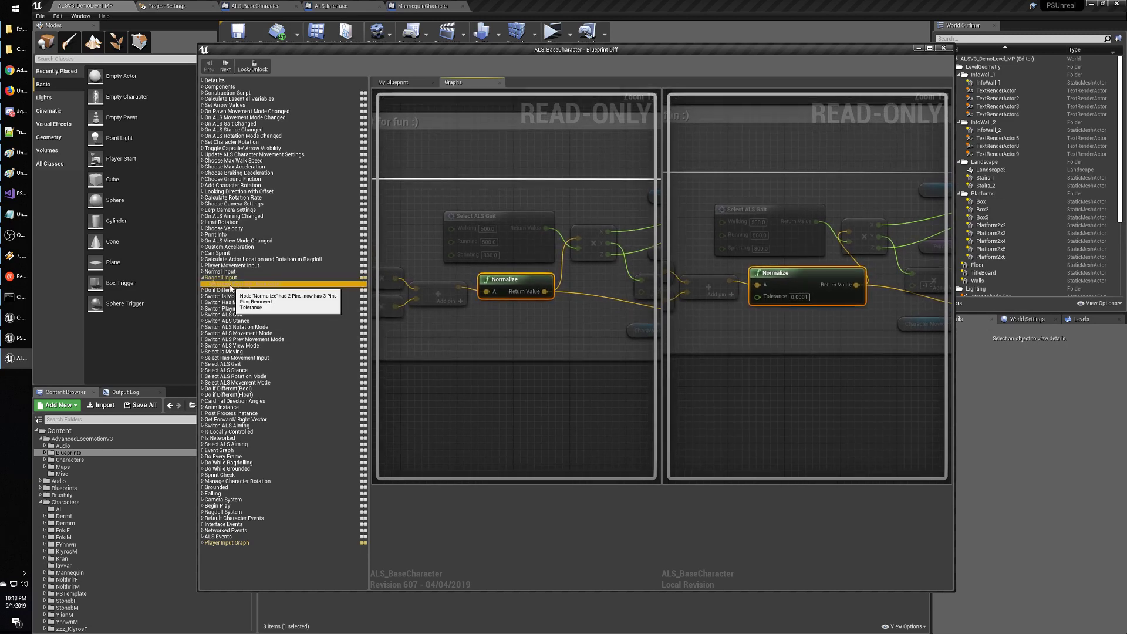
Expand the Player Input Graph differences and compare the movement and camera input nodes of both revisions.
click(244, 544)
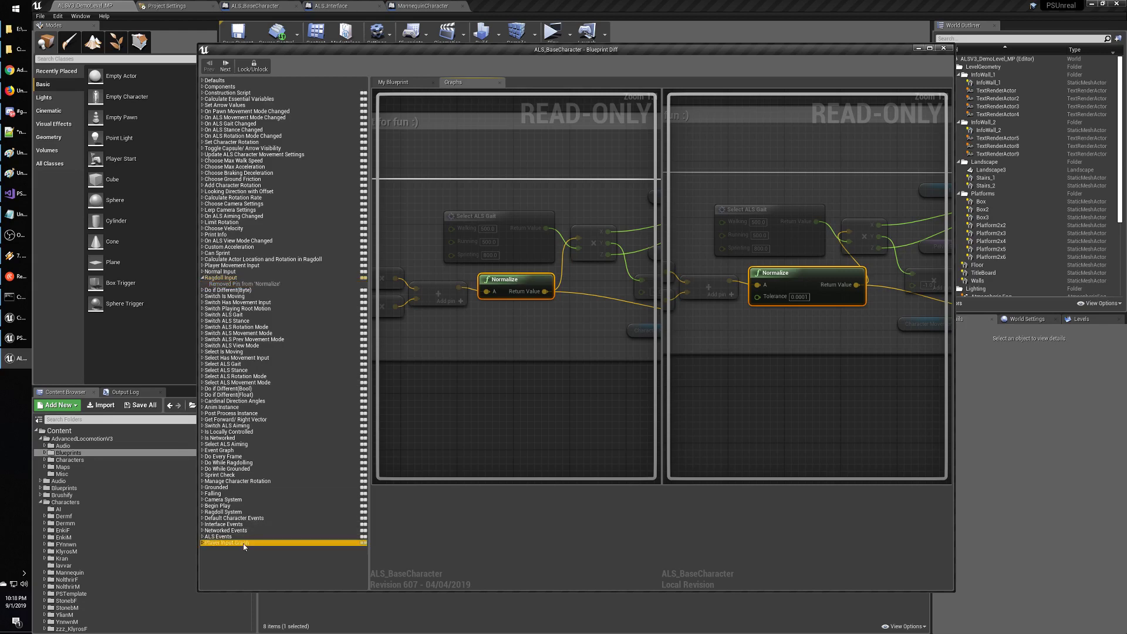
click(203, 543)
scroll(265, 473, down, 5)
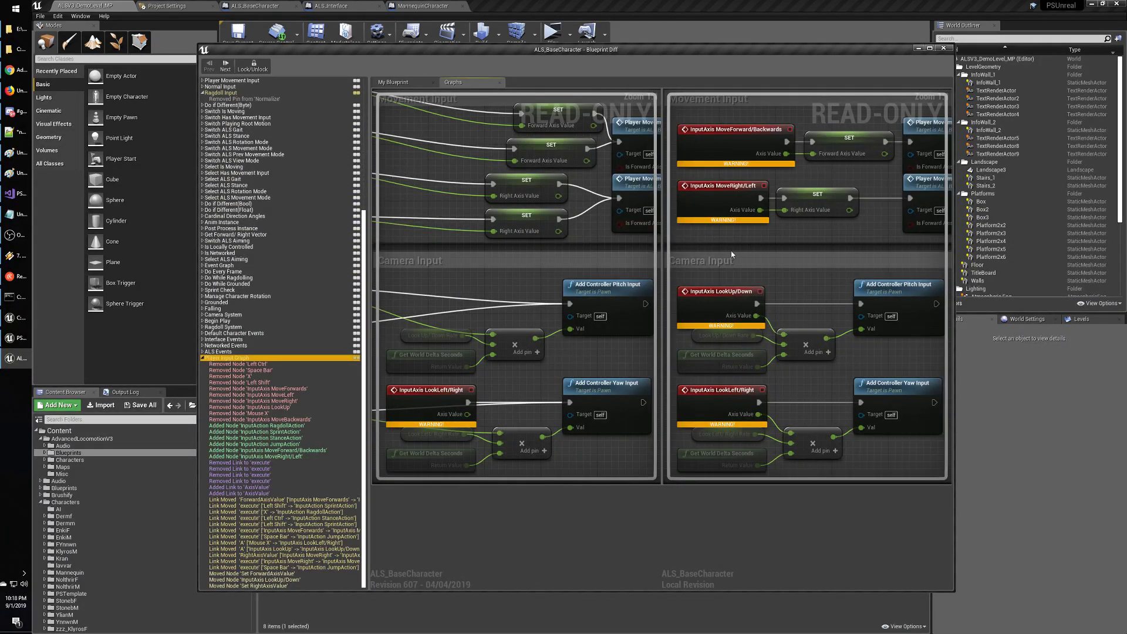
right_drag(599, 278, 649, 327)
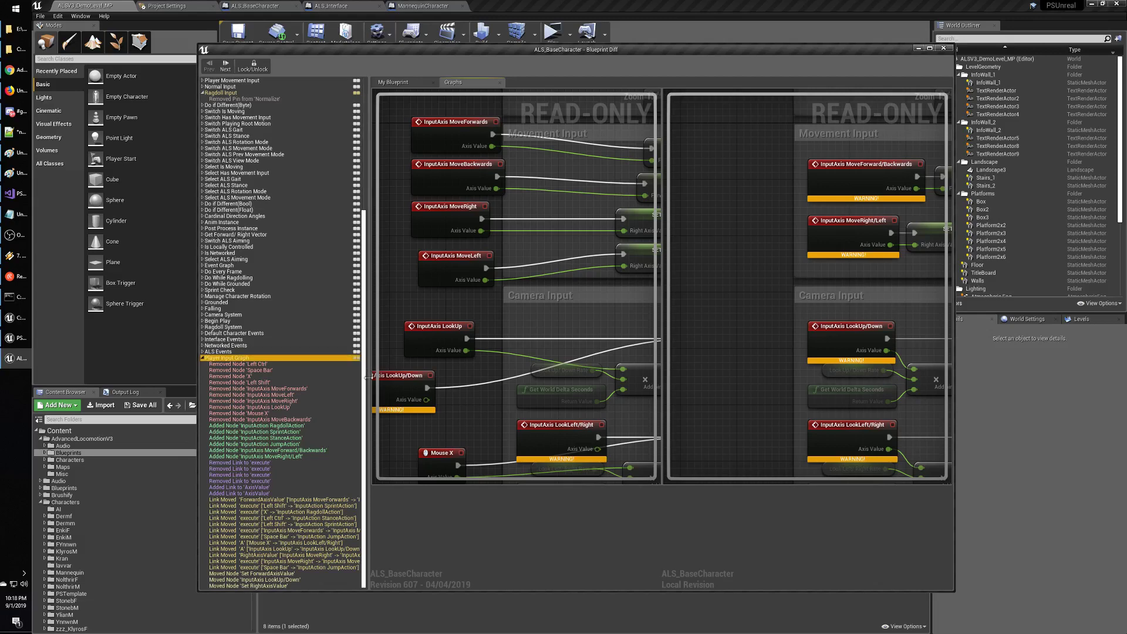
Go through the moved-link entries of the Player Input Graph, from ForwardAxisValue to the LookUp link, and inspect the affected nodes.
click(281, 499)
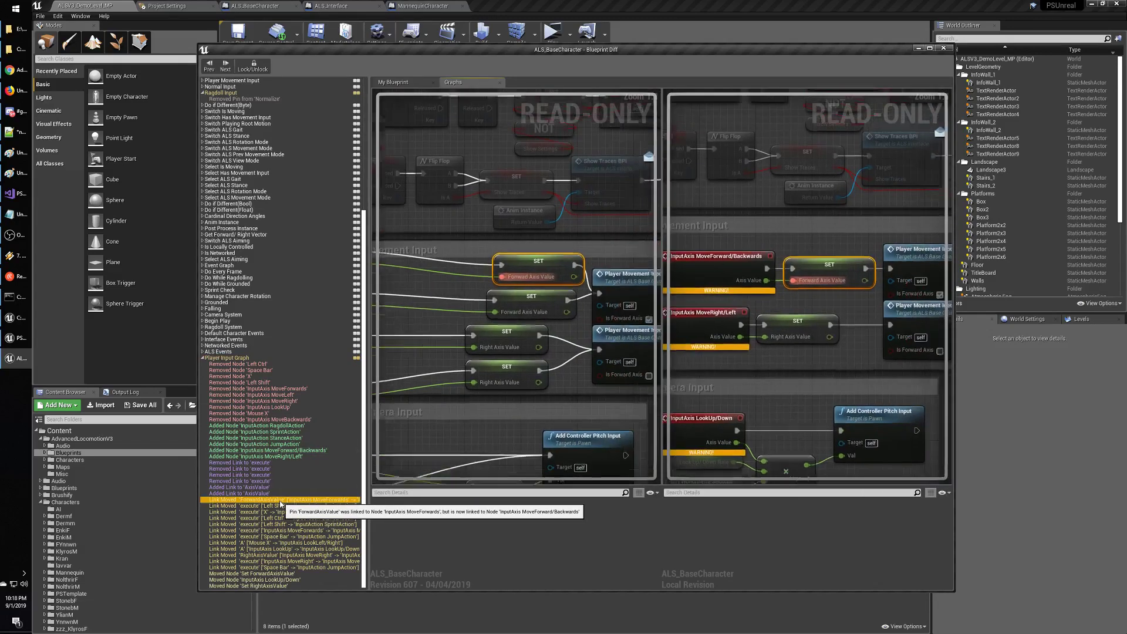
click(281, 518)
click(280, 524)
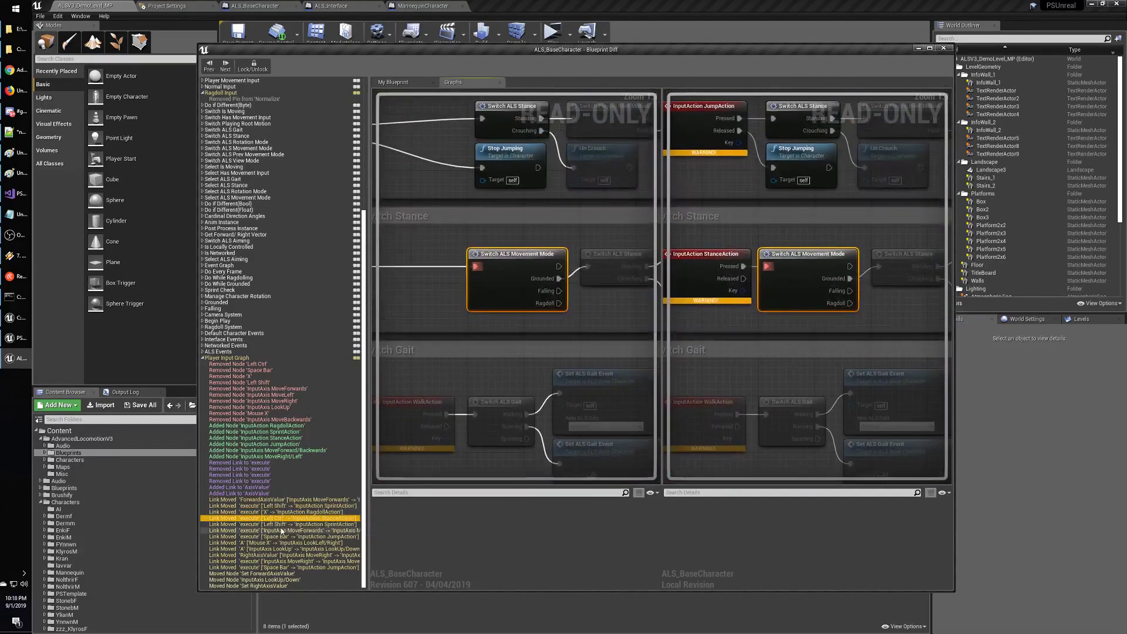
click(280, 531)
click(281, 537)
click(281, 543)
click(279, 549)
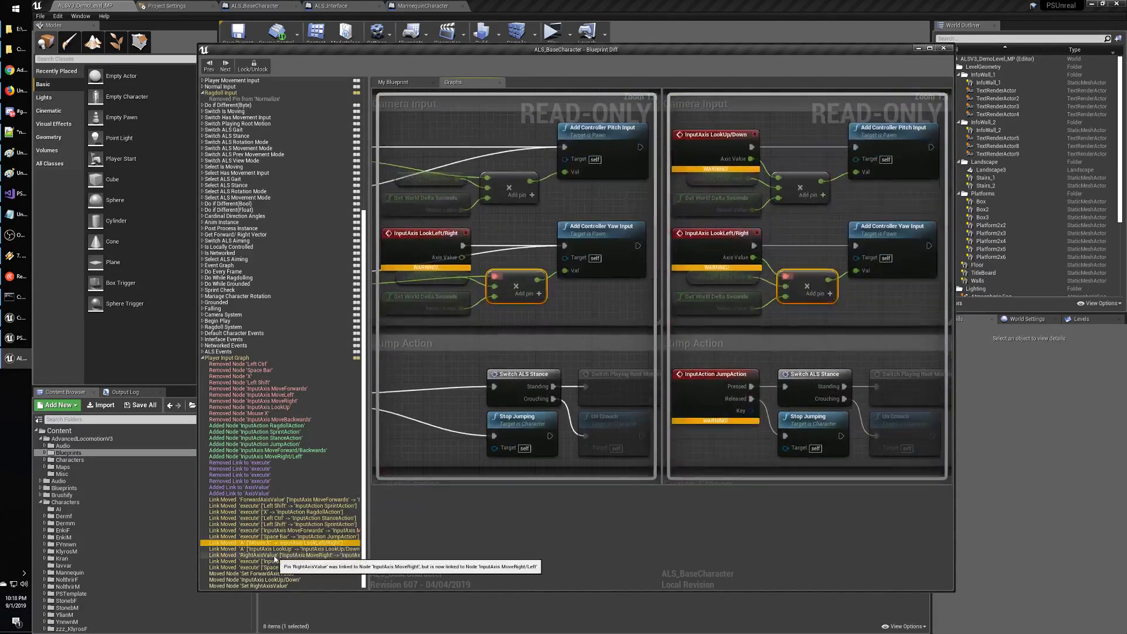
Inspect the Player Input Graph's moved RightAxisValue link and its moved-node entries, including InputAxis LookUp/Down and Set RightAxisValue.
click(276, 555)
click(273, 574)
click(274, 580)
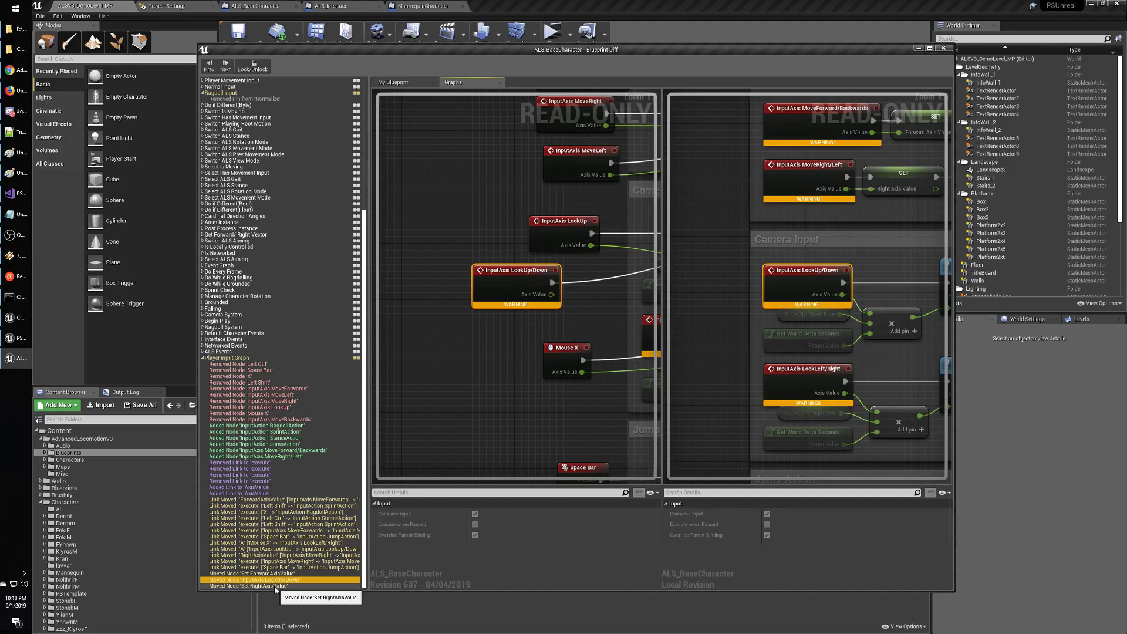
click(273, 586)
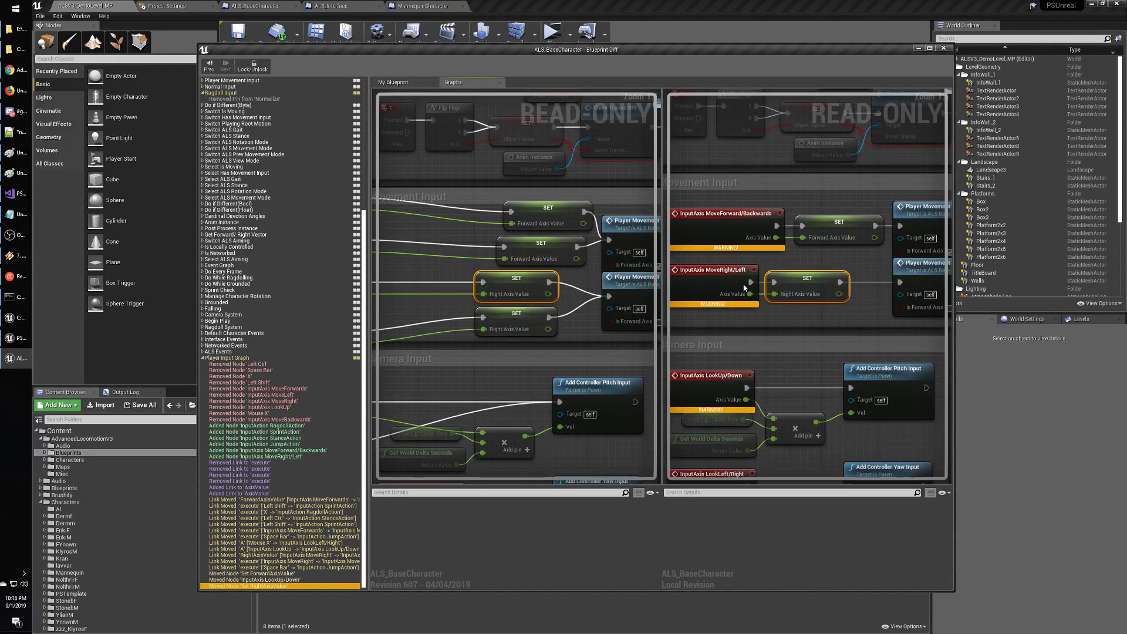
Review the moved execute links for the jump, forward movement, sprint and ragdoll inputs, comparing the Space Bar node with InputAction JumpAction.
click(292, 537)
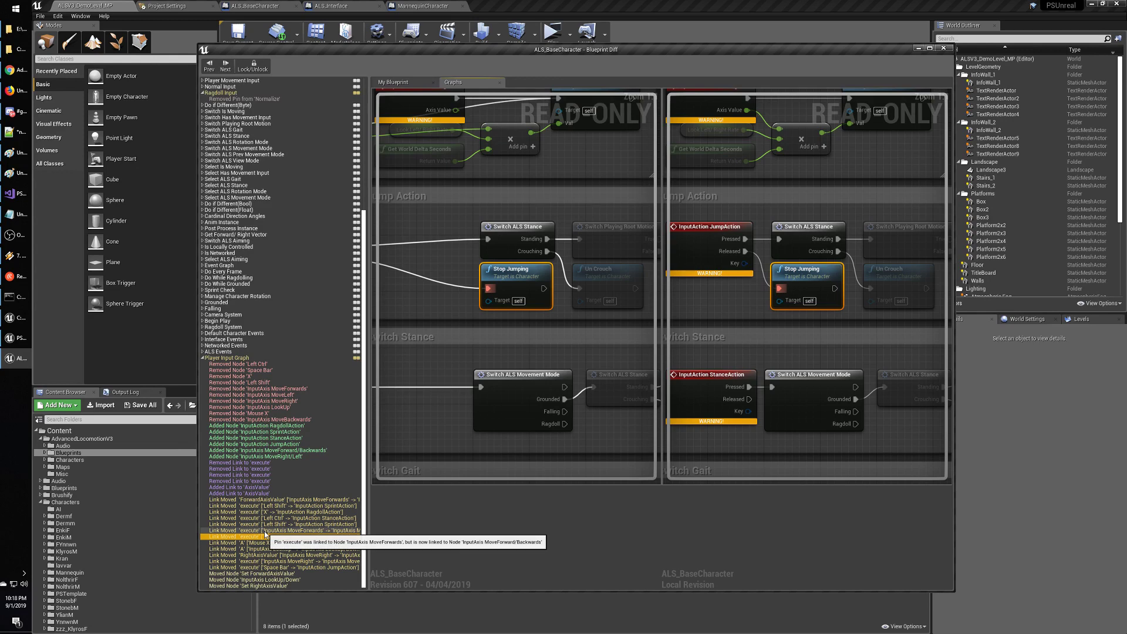
click(265, 536)
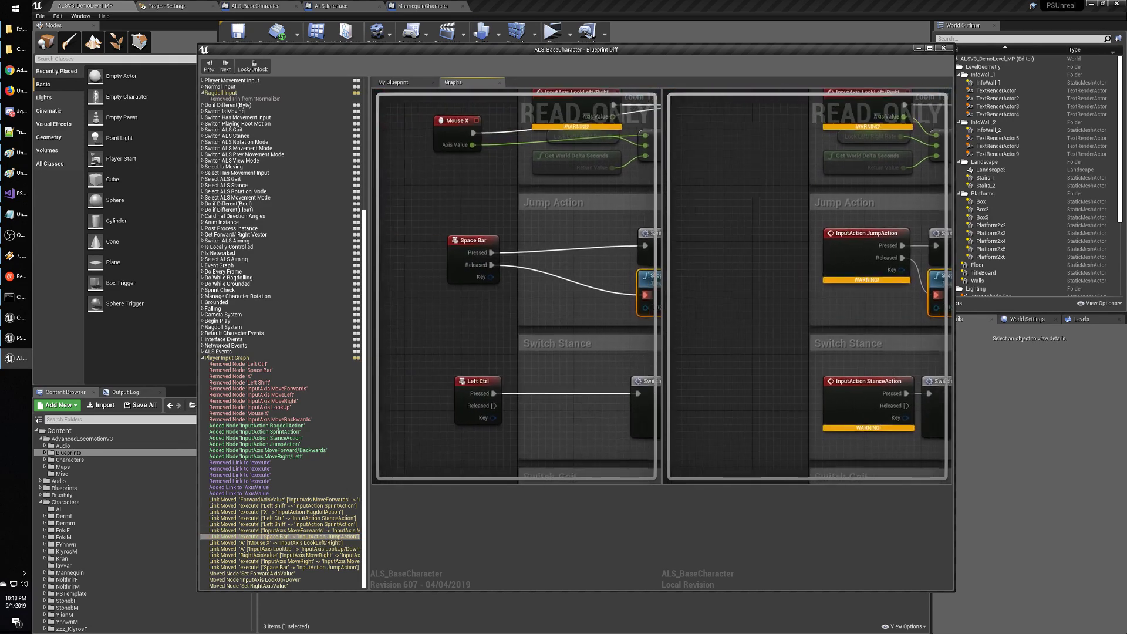
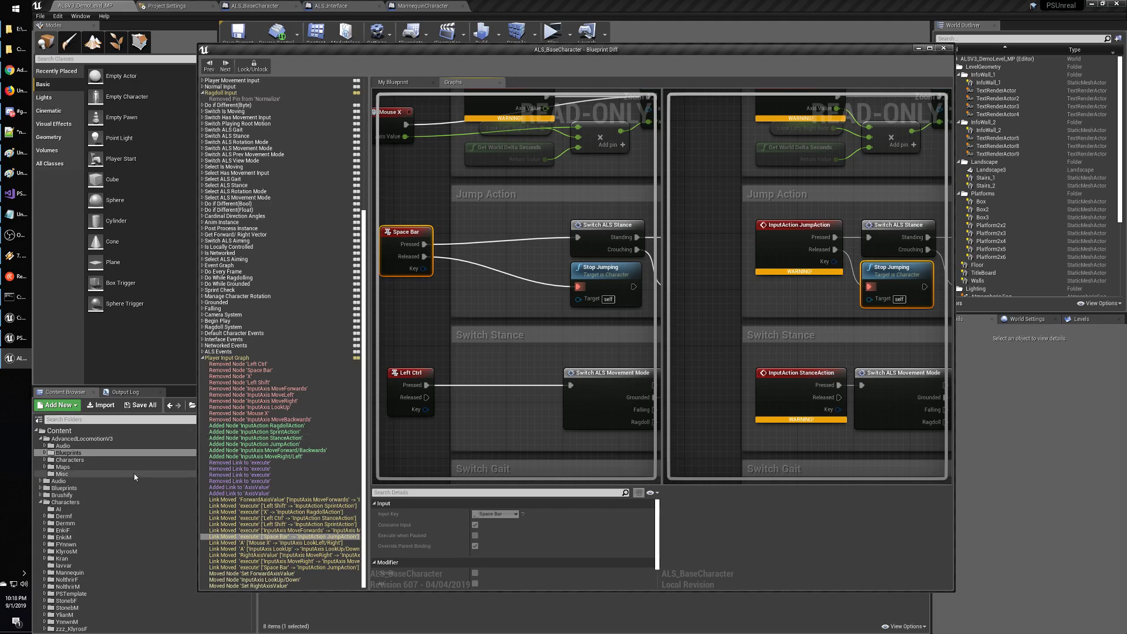
click(256, 531)
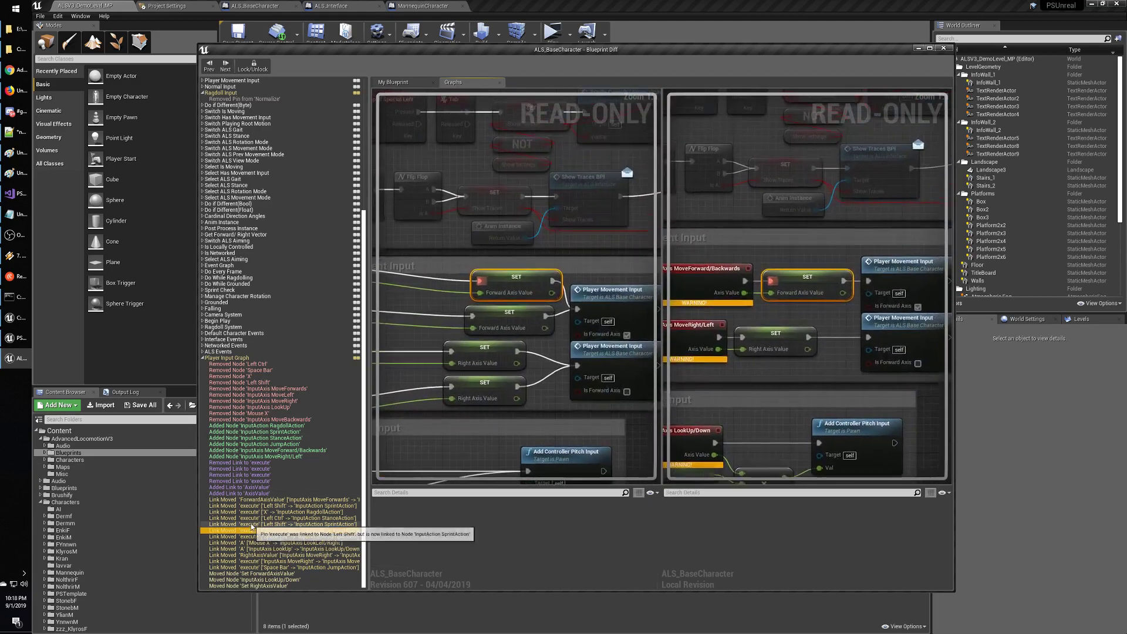
click(252, 524)
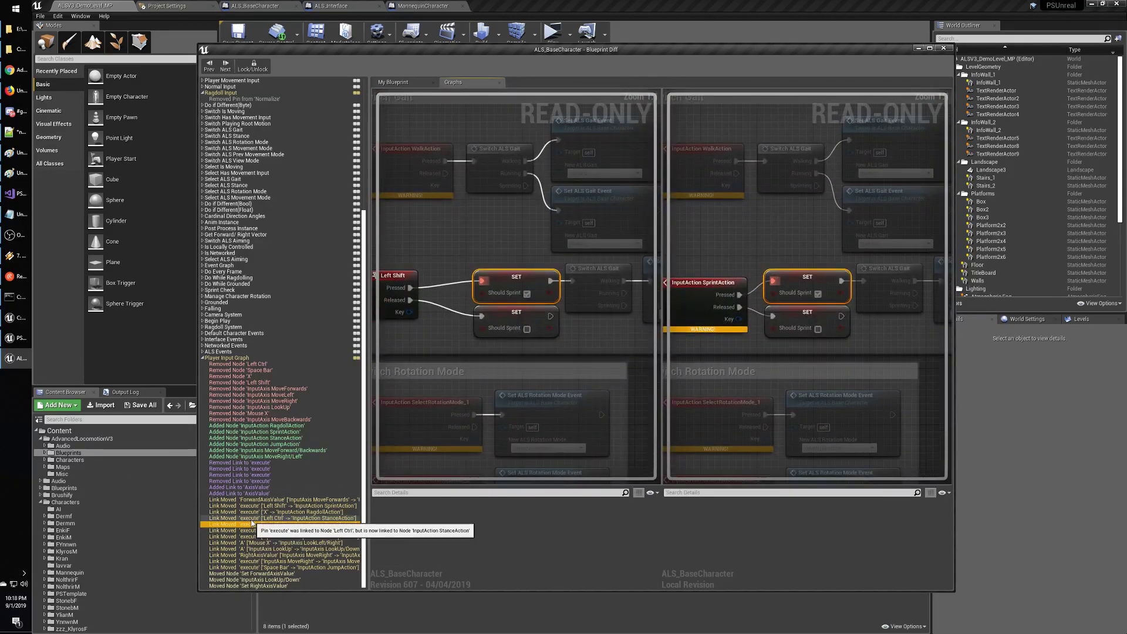
click(256, 512)
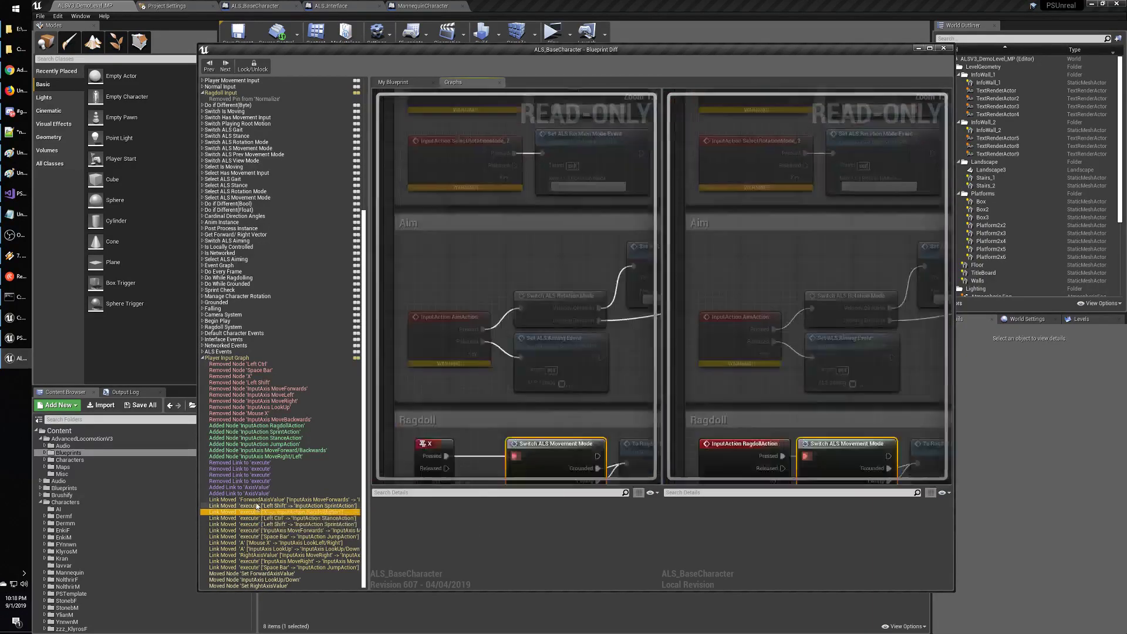
Inspect the removed execute links on the Add Controller Yaw Input node and both Player Movement Input nodes.
click(258, 481)
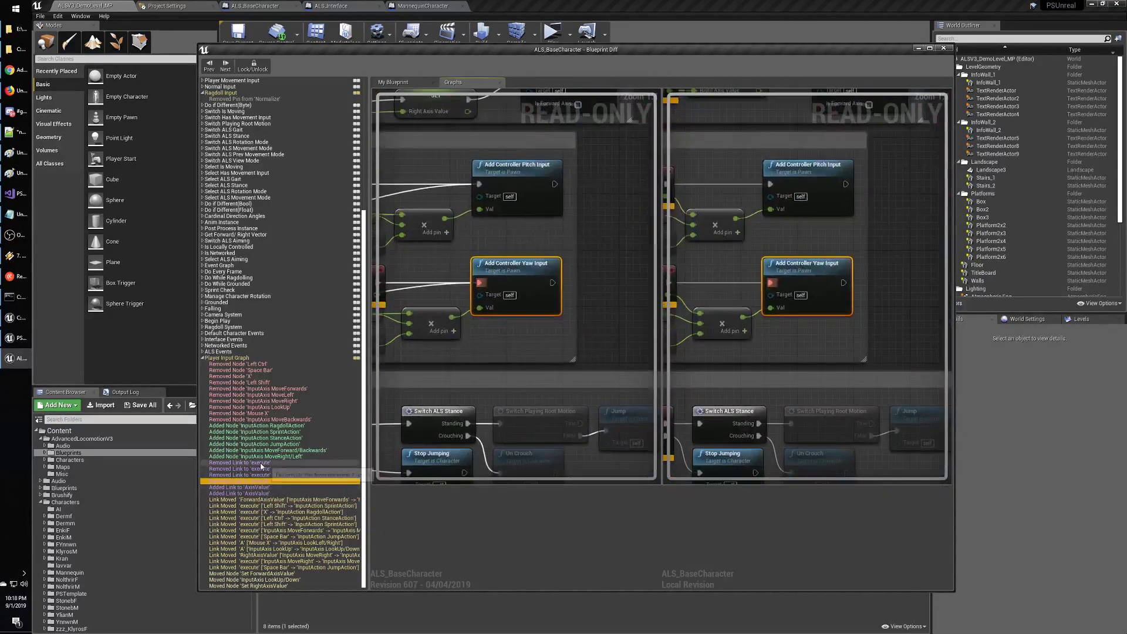
click(261, 468)
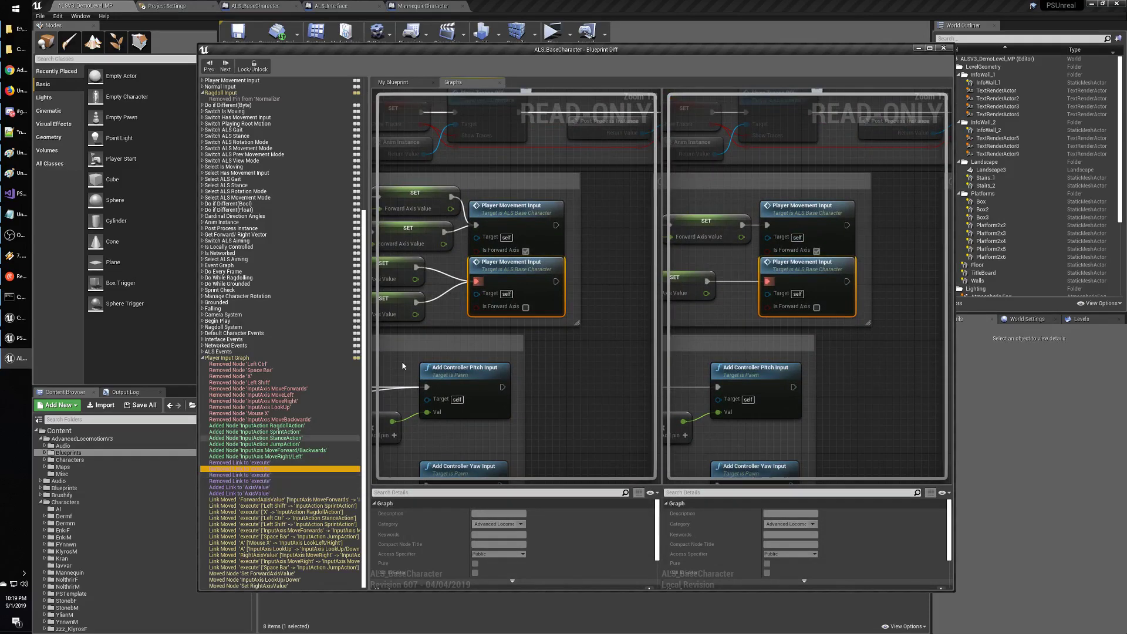
right_drag(709, 339, 663, 377)
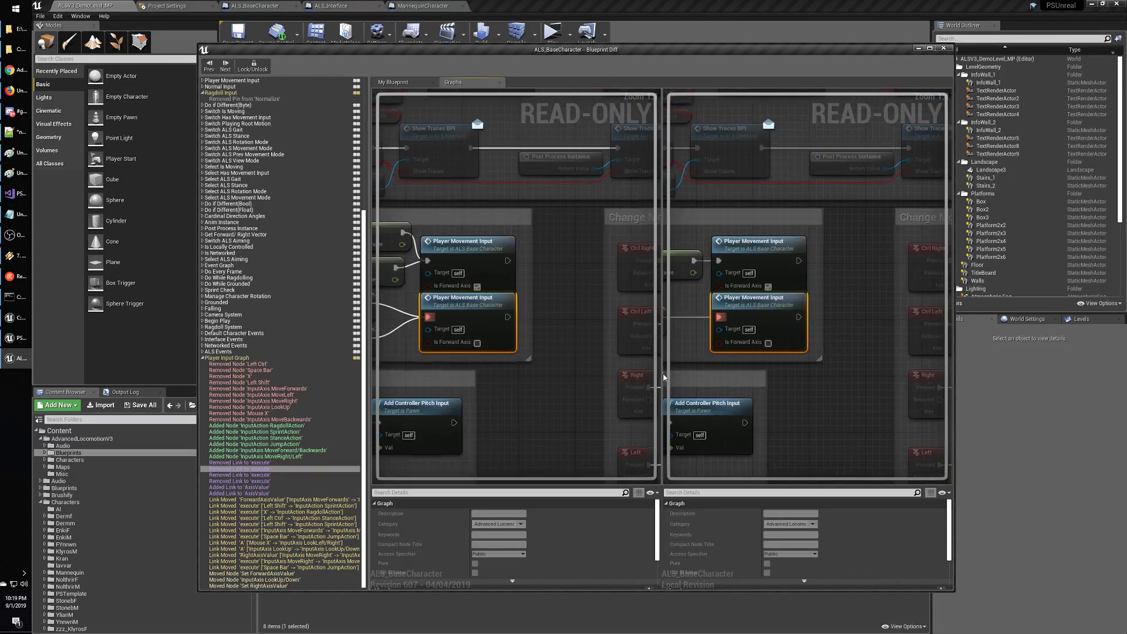
click(253, 463)
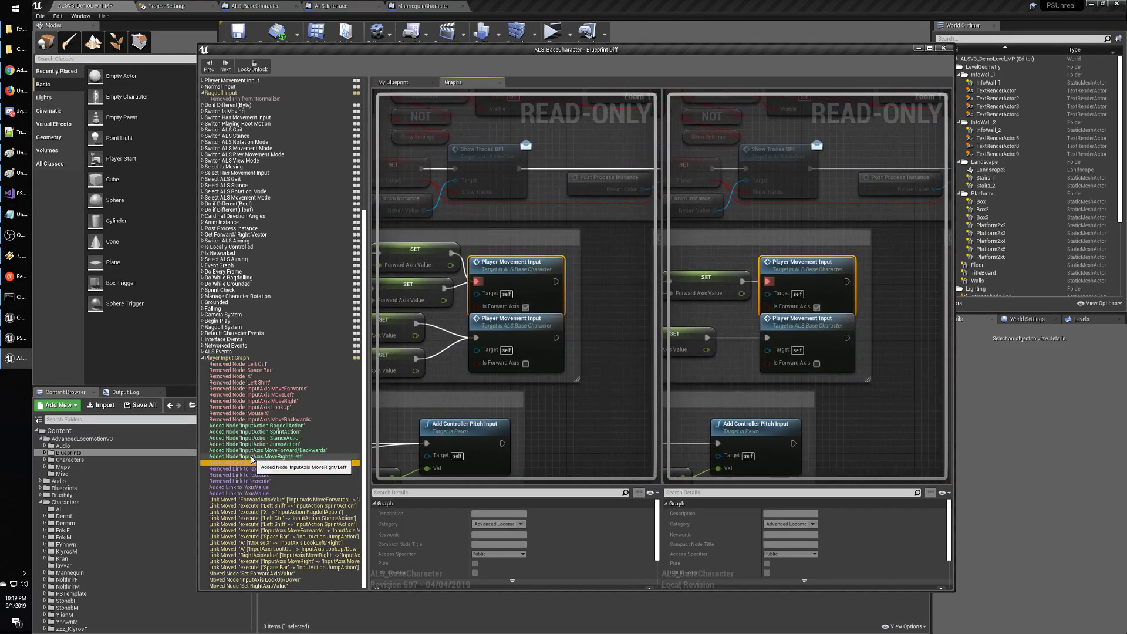
Go through the added-node entries from InputAxis MoveRight/Left up to InputAction RagdollAction and inspect each node in the local revision.
click(250, 456)
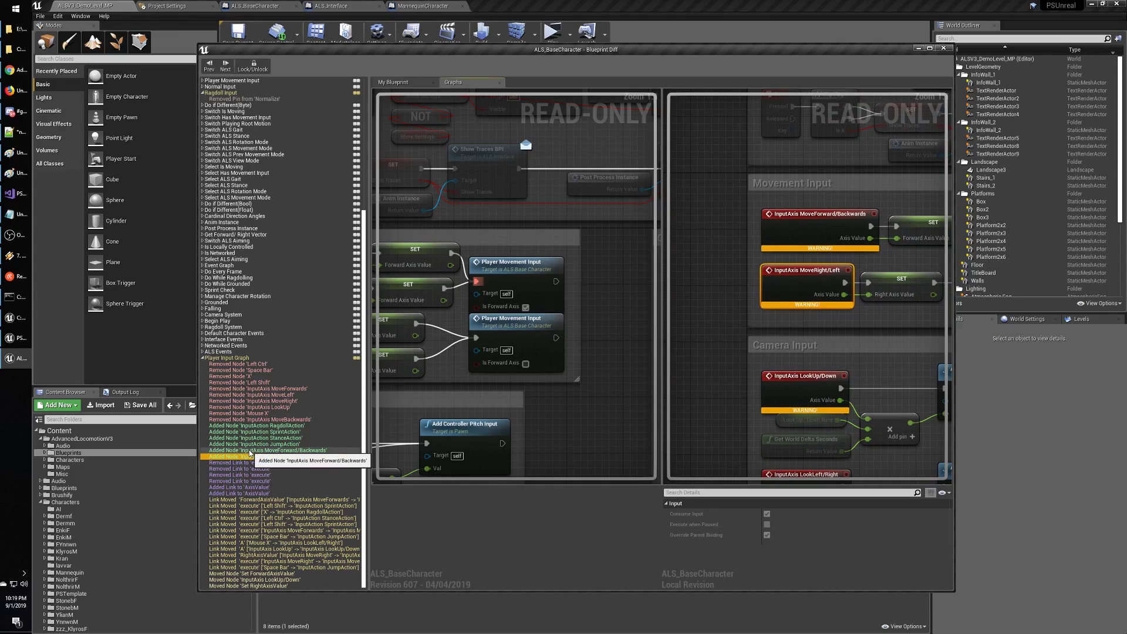
click(250, 450)
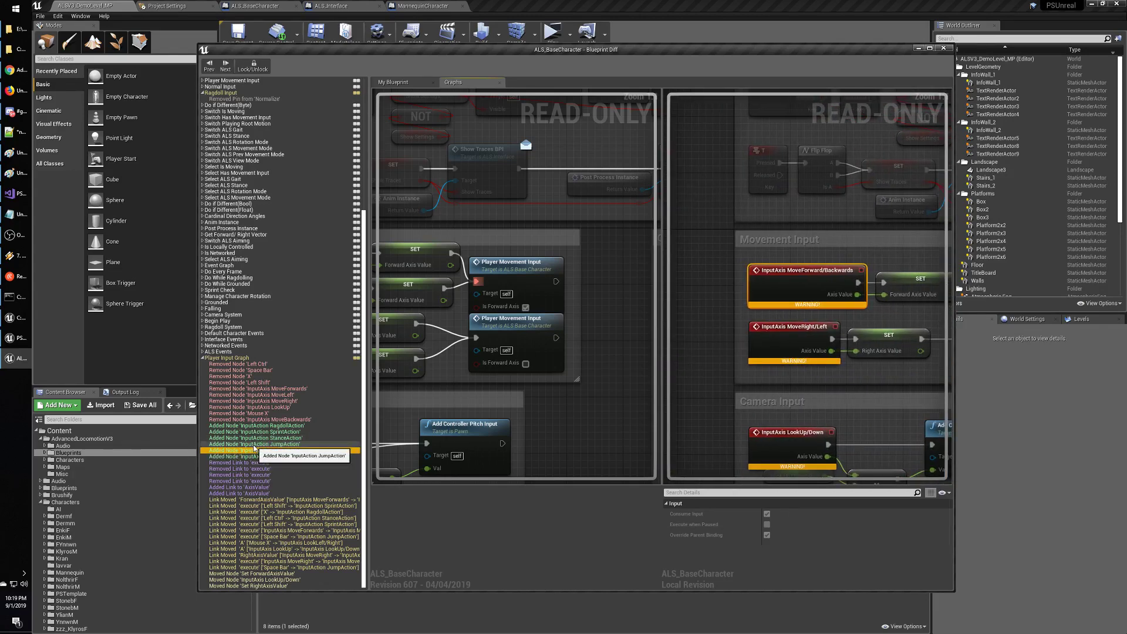
click(253, 445)
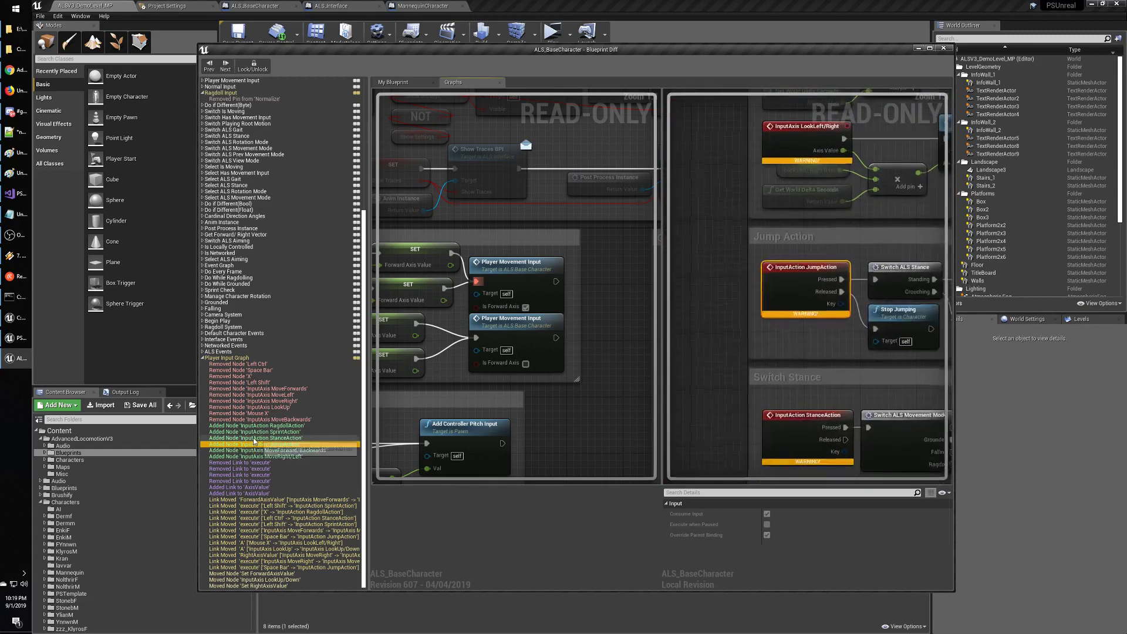
click(254, 439)
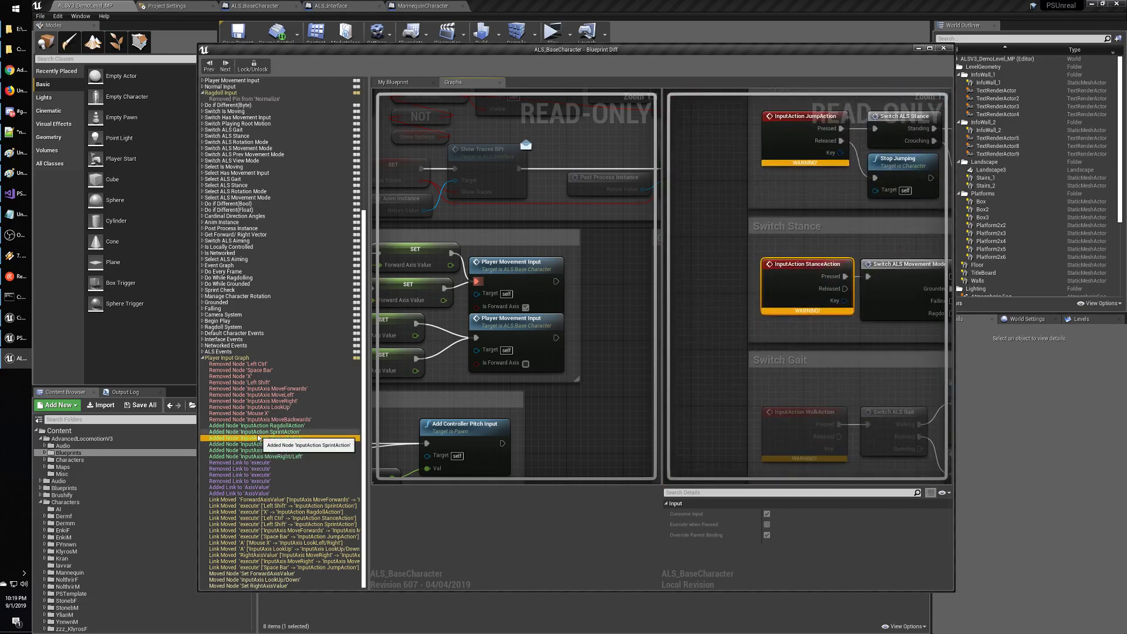
click(258, 432)
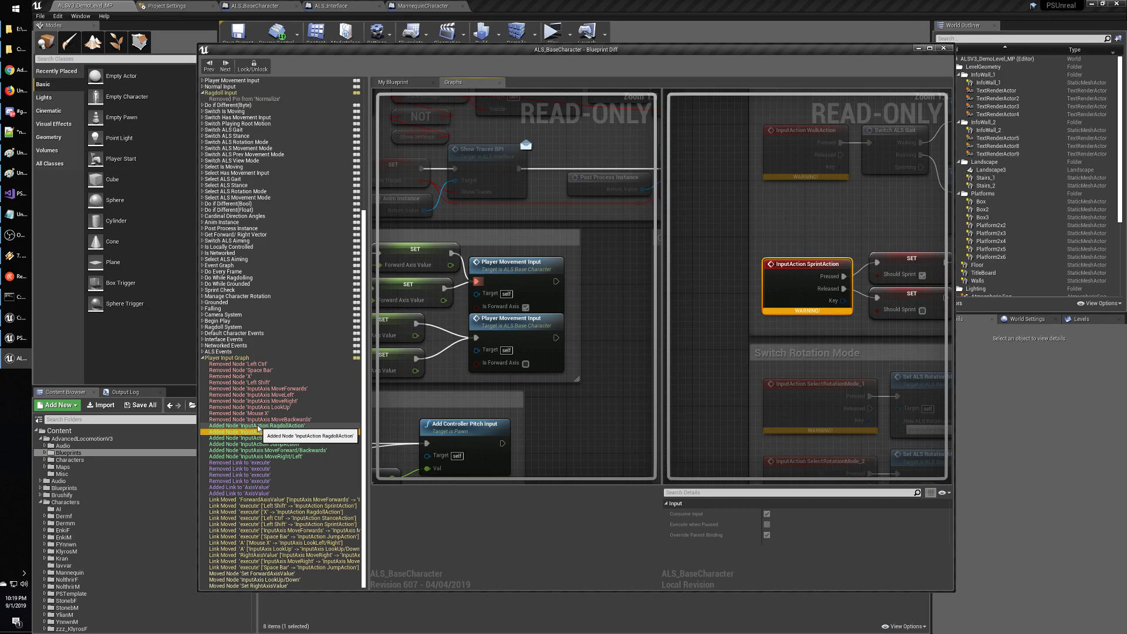
click(258, 426)
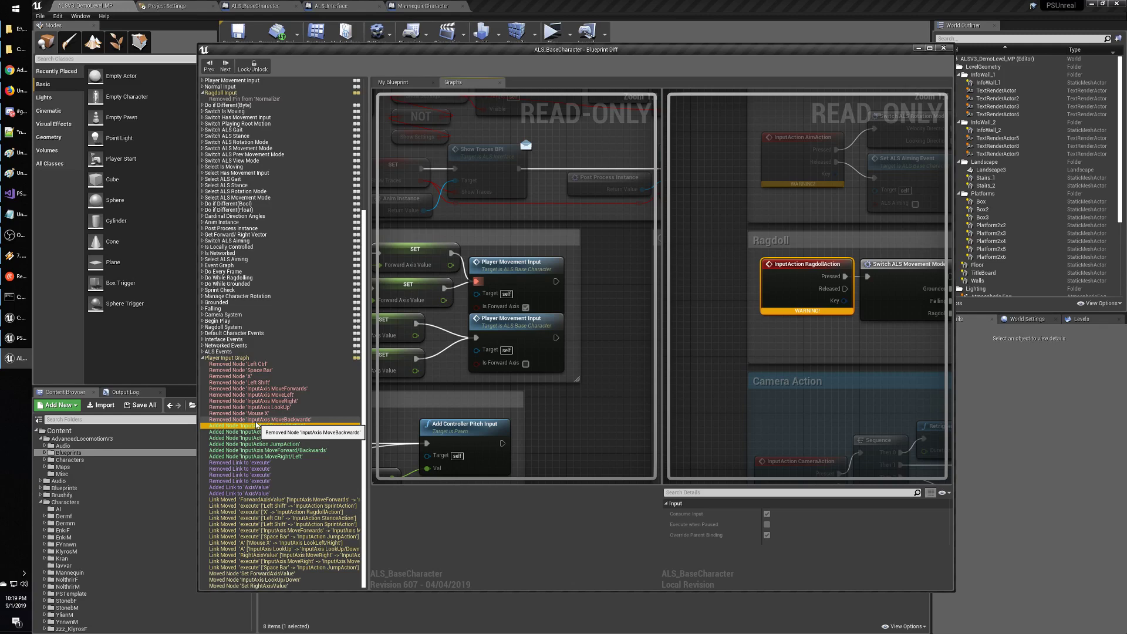
Review the removed input nodes in the depot revision, including MoveBackwards, Mouse X, LookUp, MoveRight and Left Ctrl.
click(256, 420)
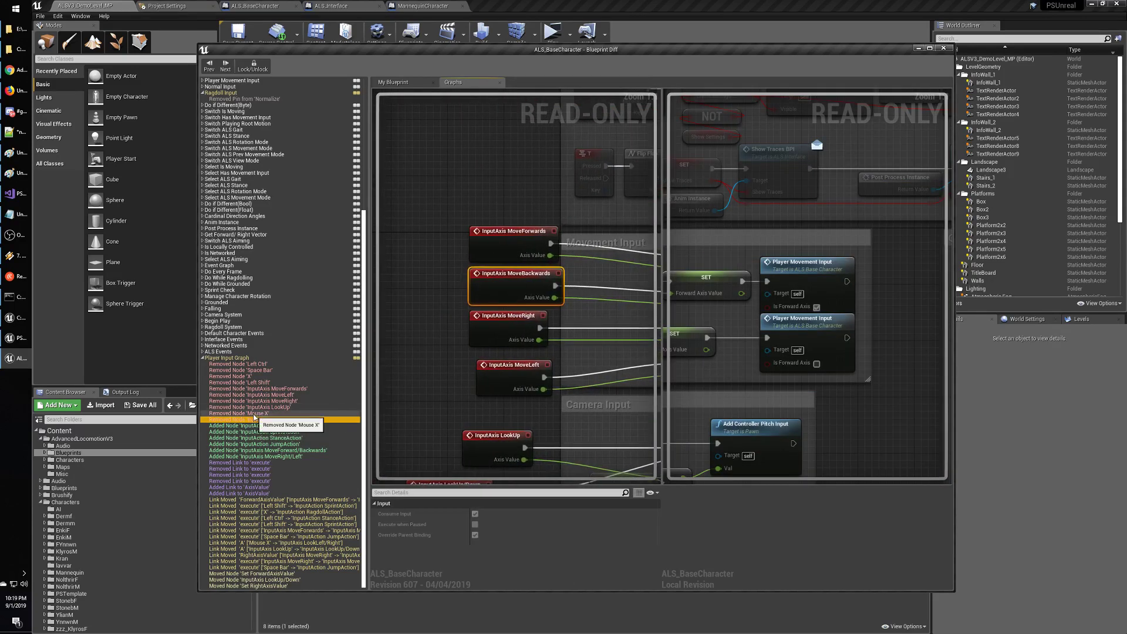
click(253, 414)
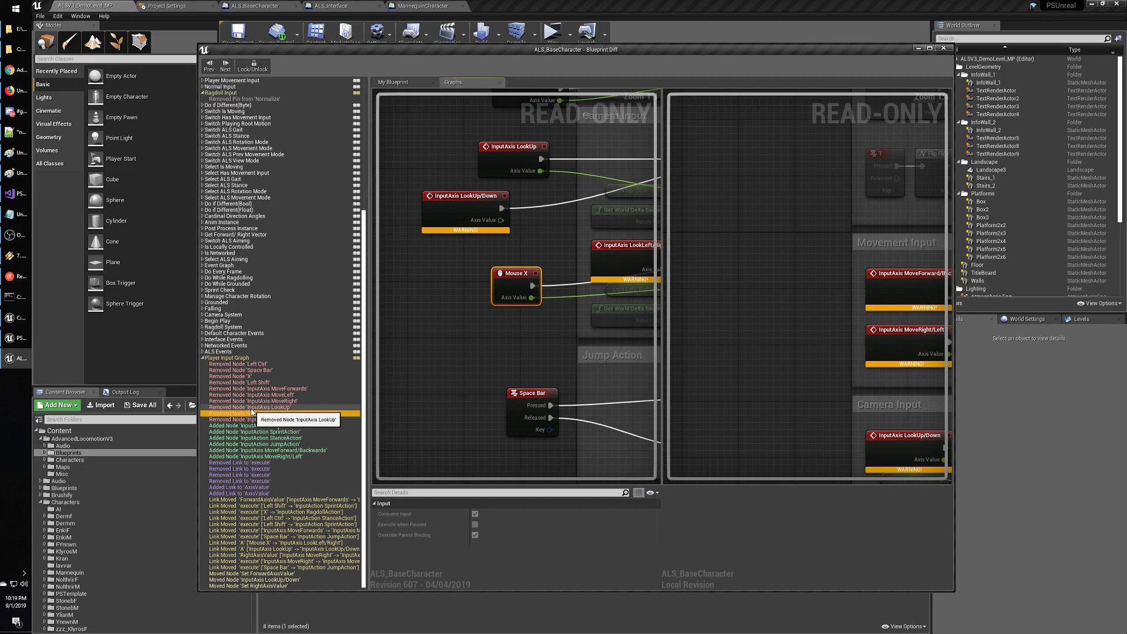
click(252, 410)
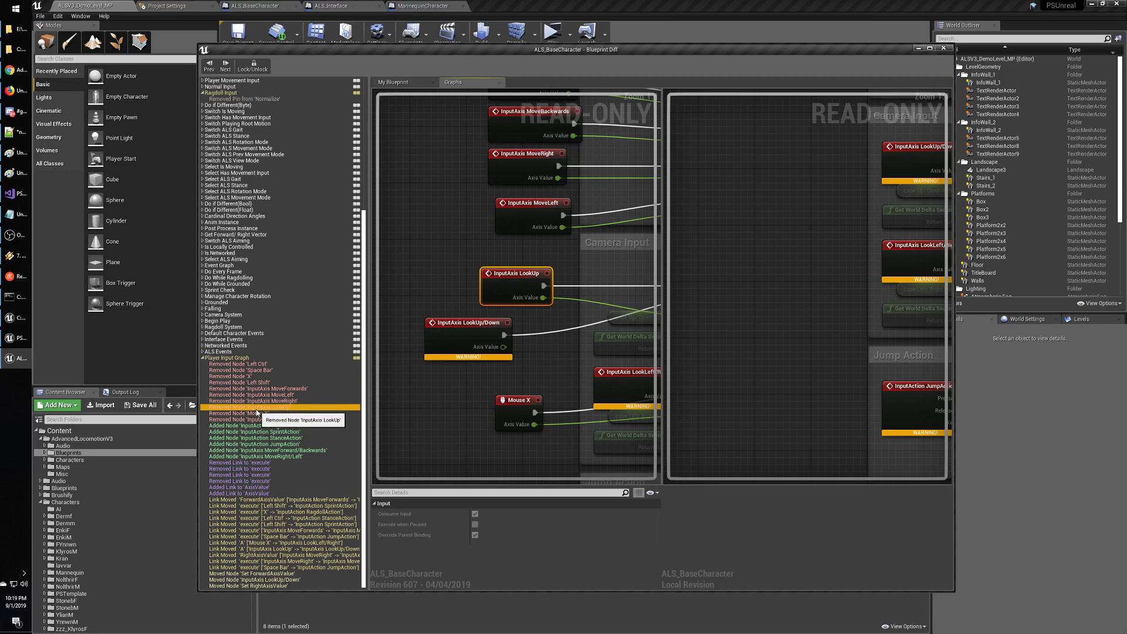
click(262, 383)
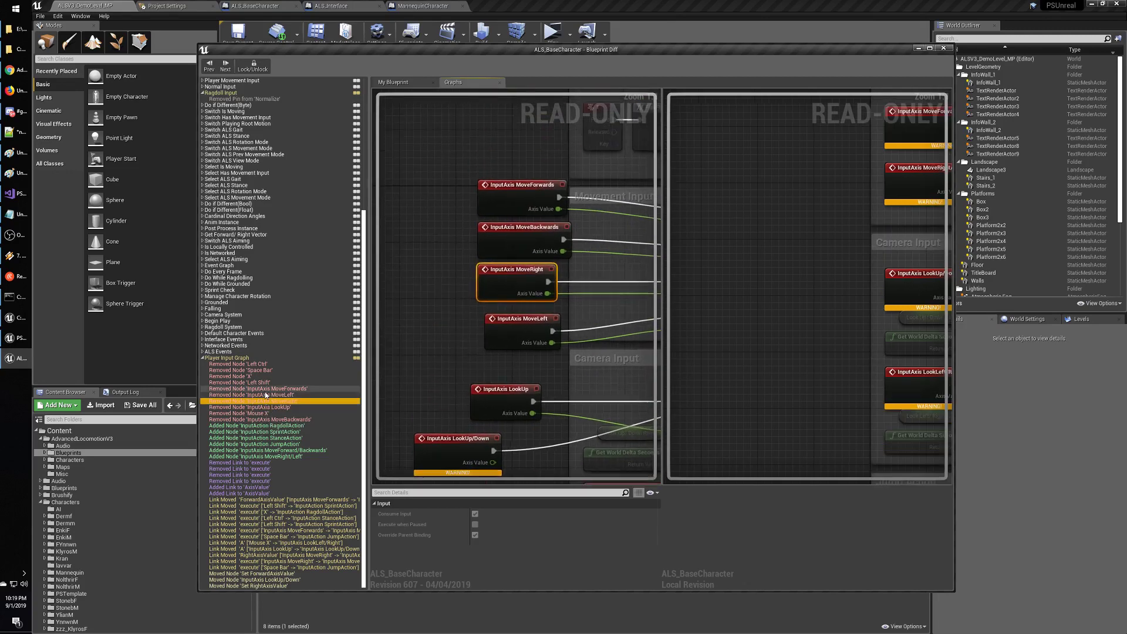
click(246, 364)
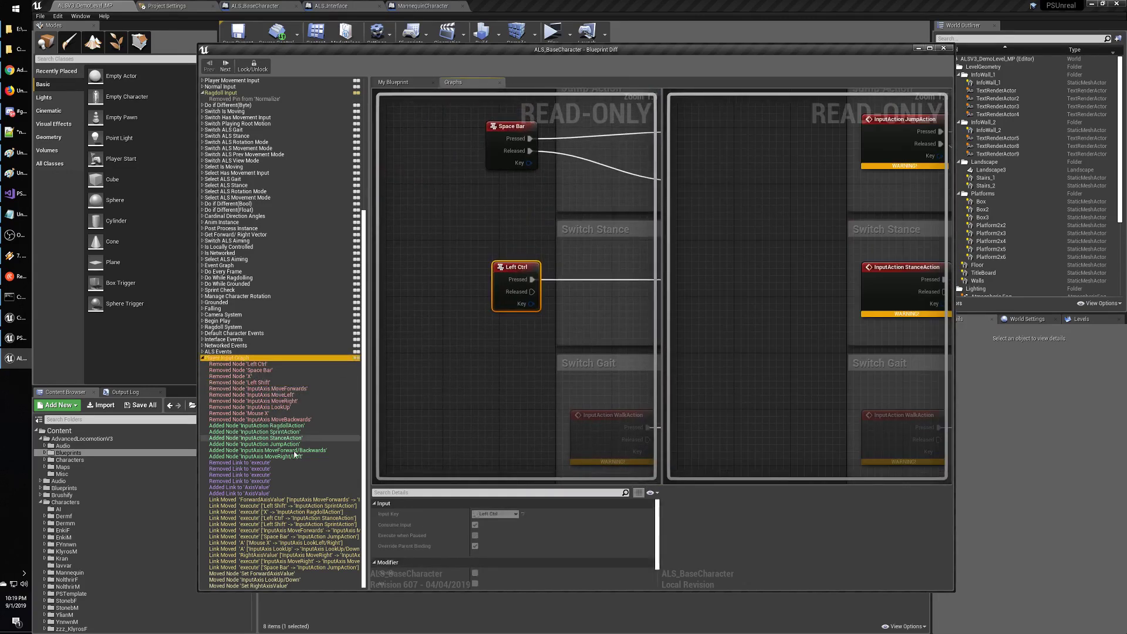
Recheck the Ragdoll Input Normalize difference and the first removed nodes of the Player Input Graph, then close the Blueprint Diff window.
scroll(293, 468, up, 3)
scroll(294, 468, up, 4)
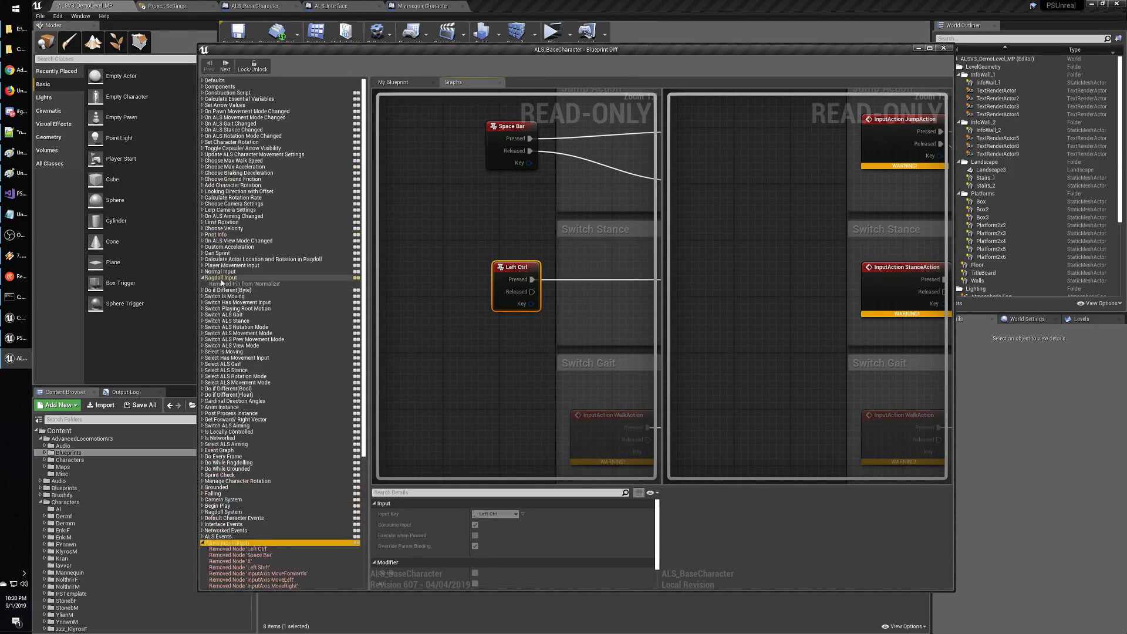
click(230, 285)
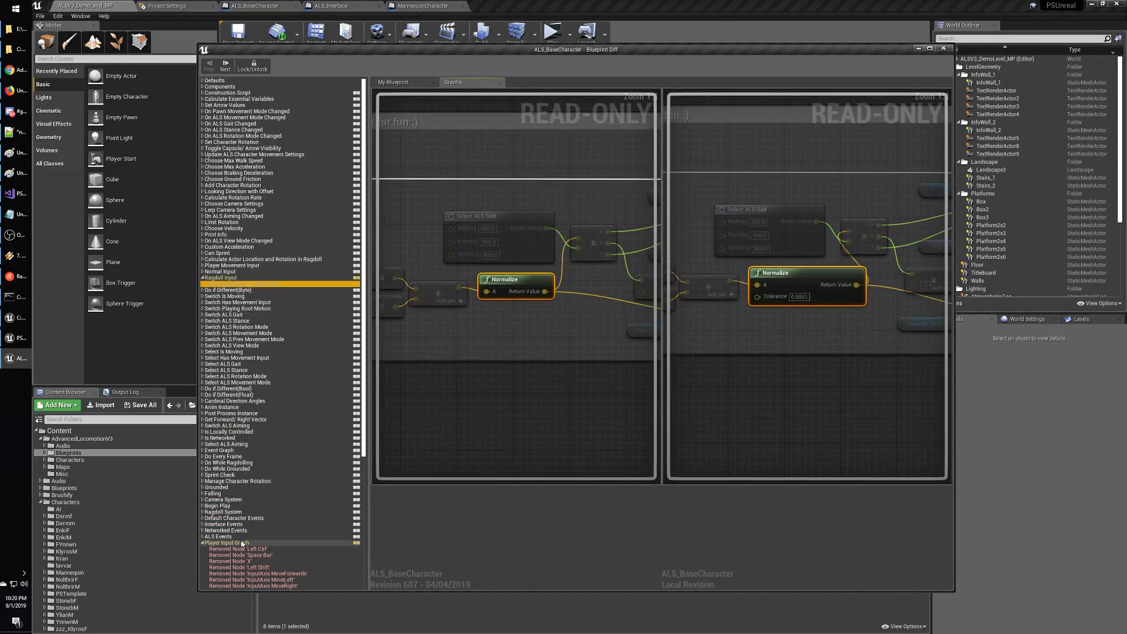
click(241, 543)
click(243, 550)
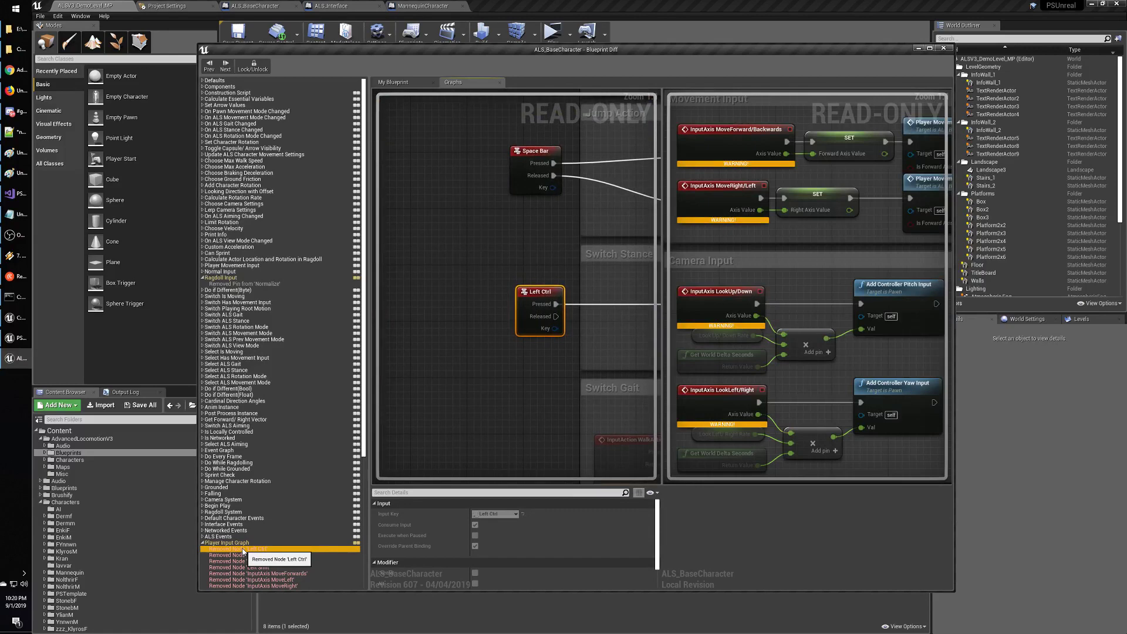
click(232, 283)
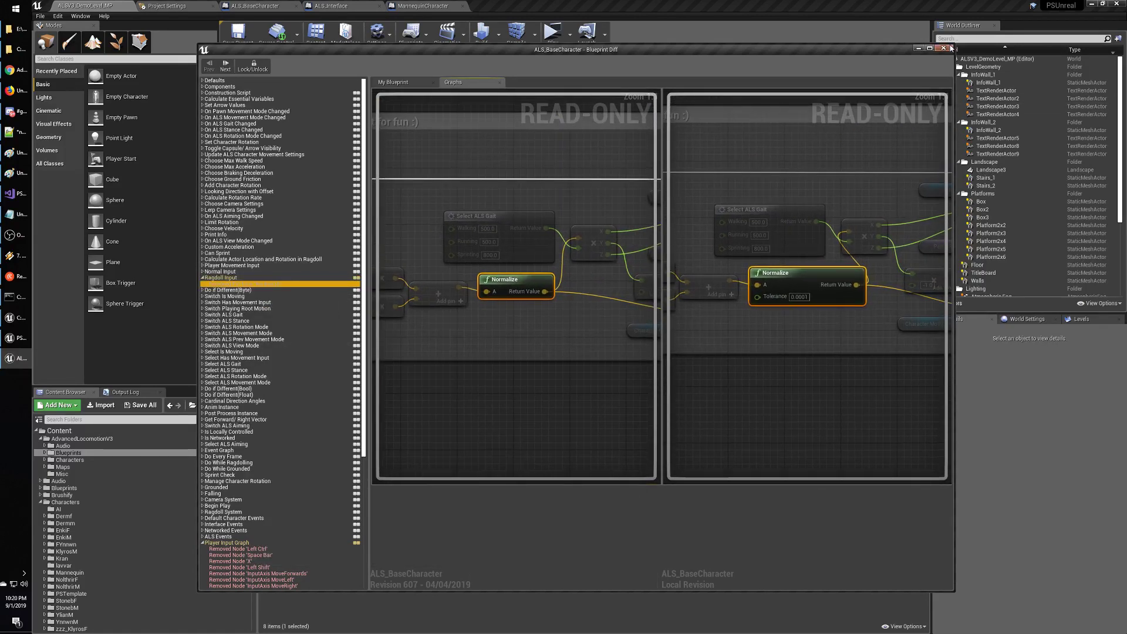
click(225, 66)
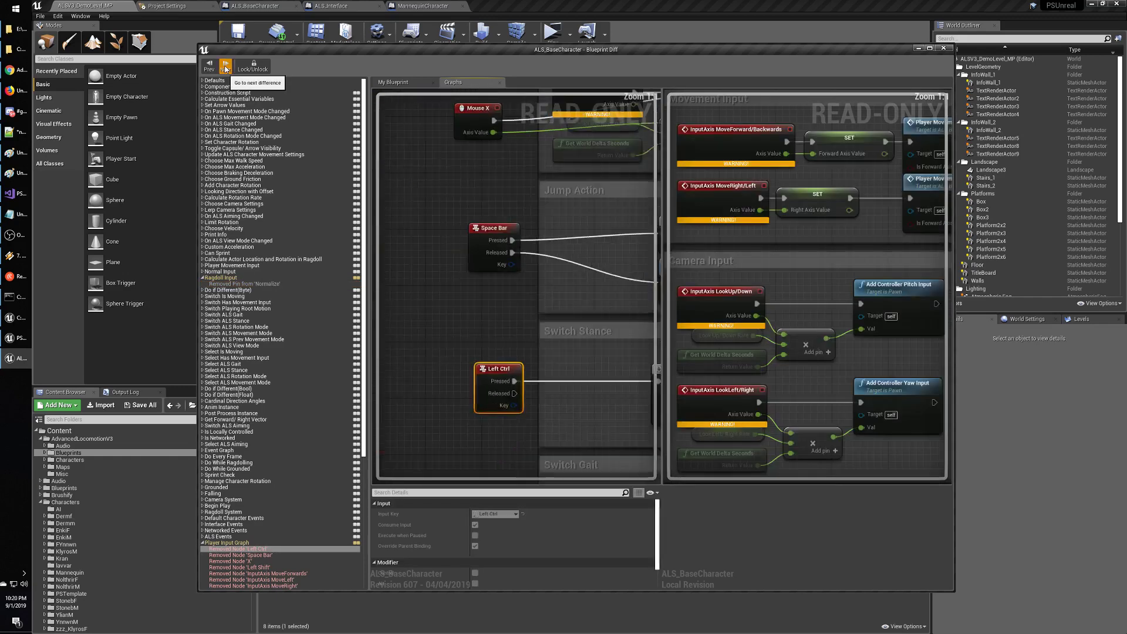
mouse_move(366, 138)
mouse_down()
mouse_move(376, 264)
mouse_move(380, 126)
mouse_up()
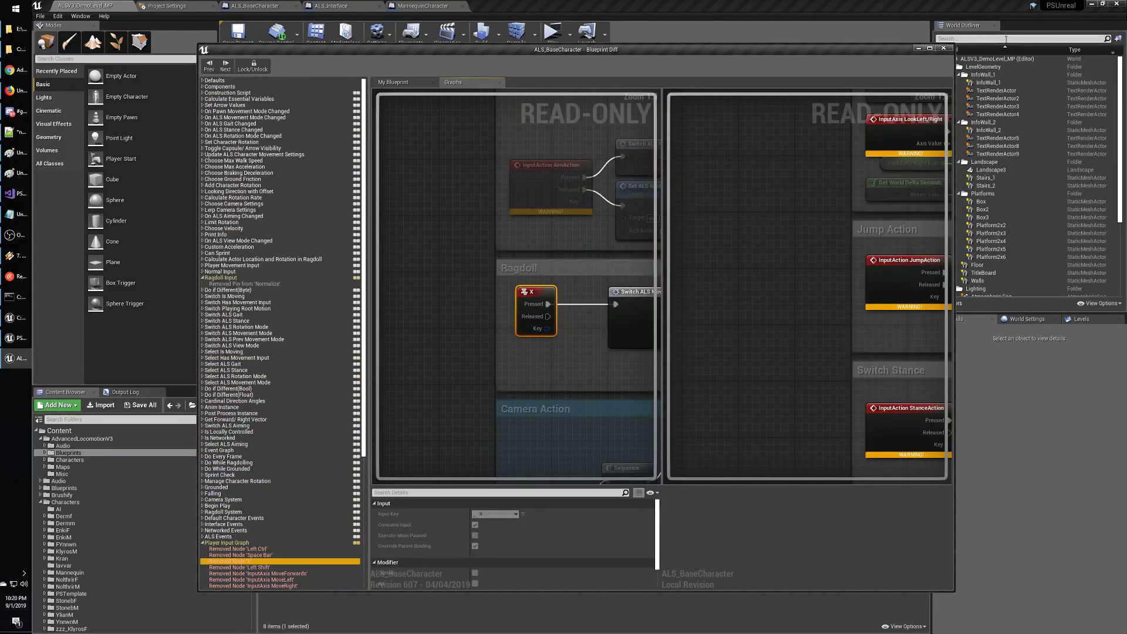
click(944, 48)
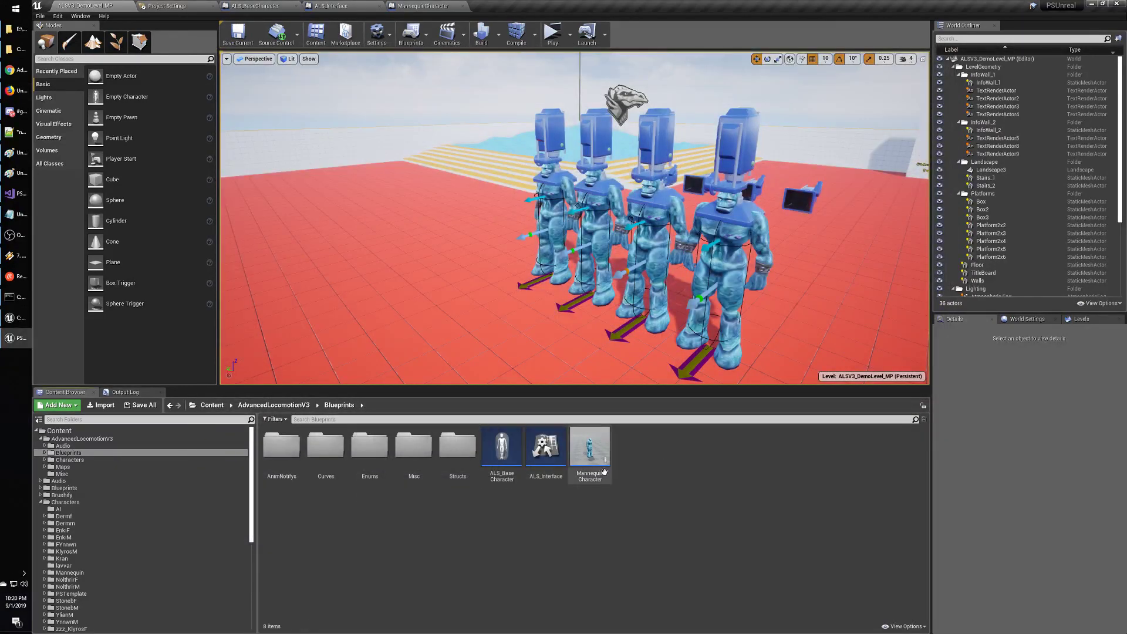
click(579, 542)
Switch to File Explorer and copy MannequinCharacter.uasset from the LocomotionCleanV3 project's AdvancedLocomotionV3 Blueprints folder.
key(alt+Tab)
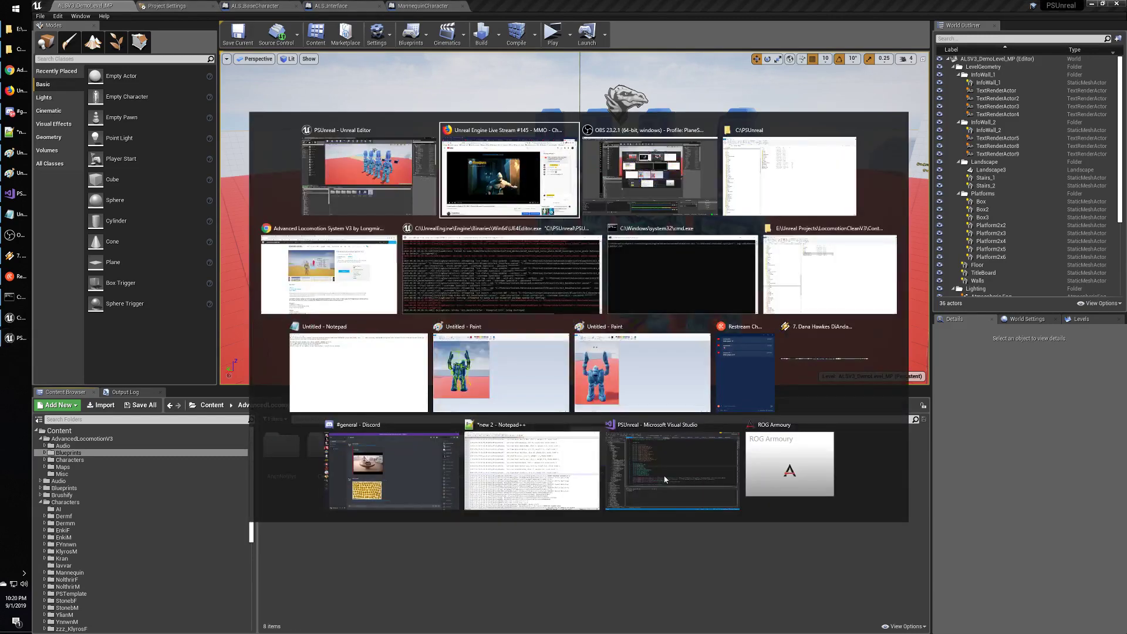
key(alt+Tab)
key(alt+Tab)
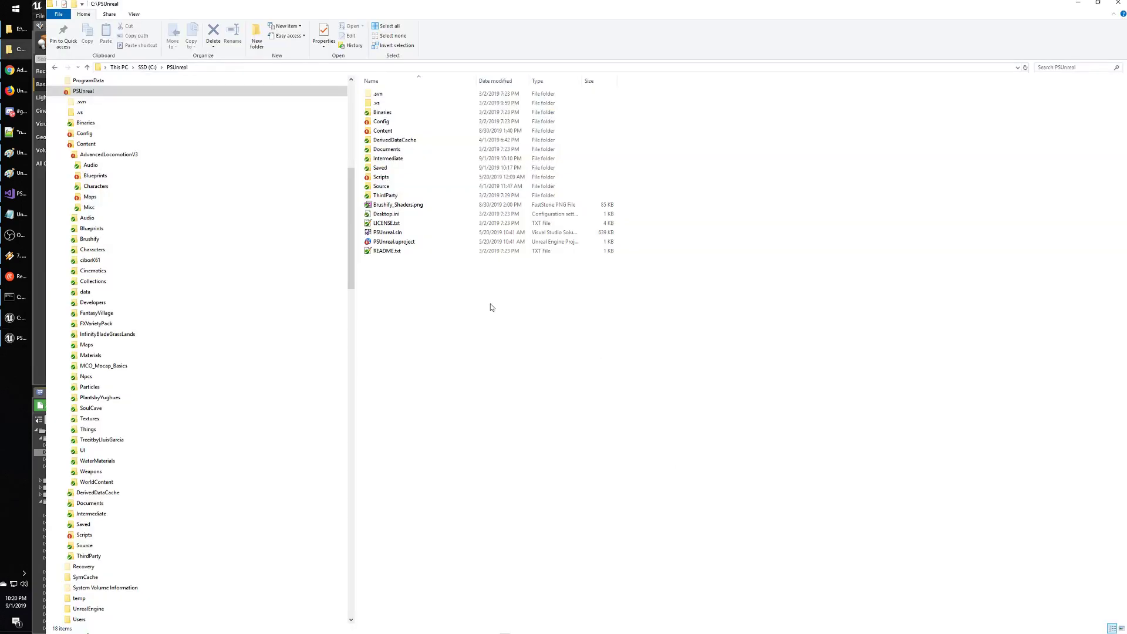
click(18, 28)
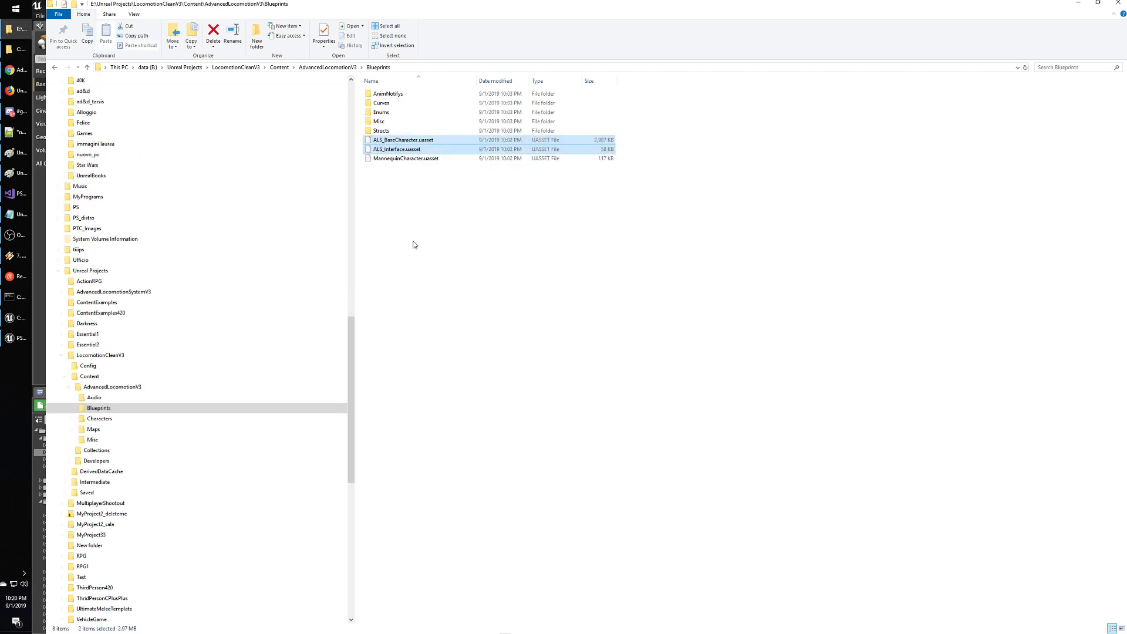
click(476, 266)
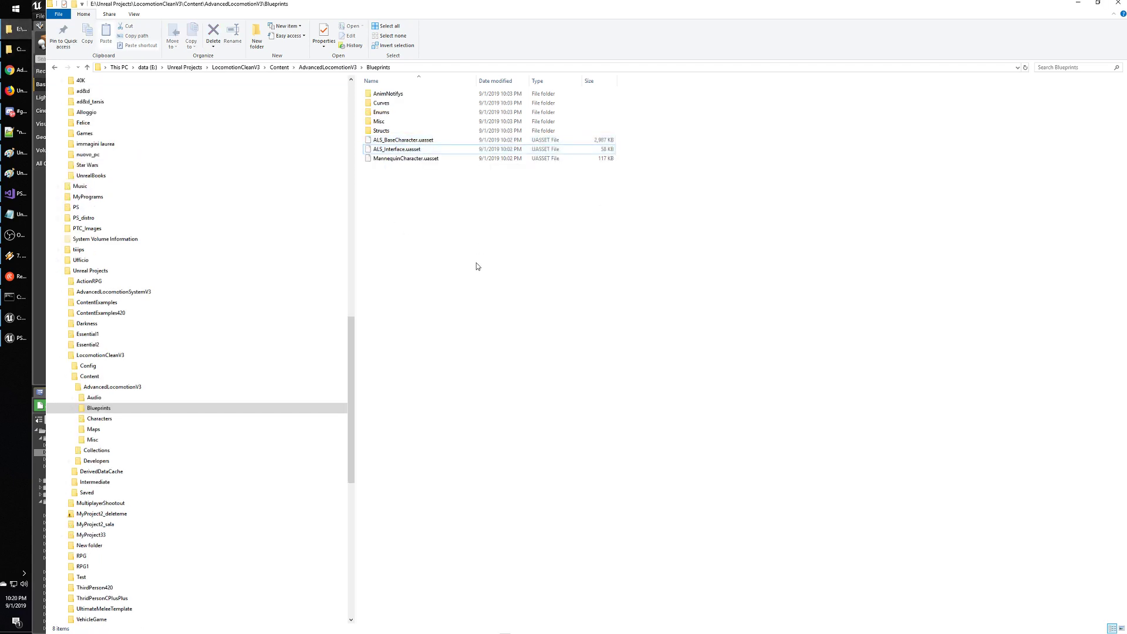
click(418, 162)
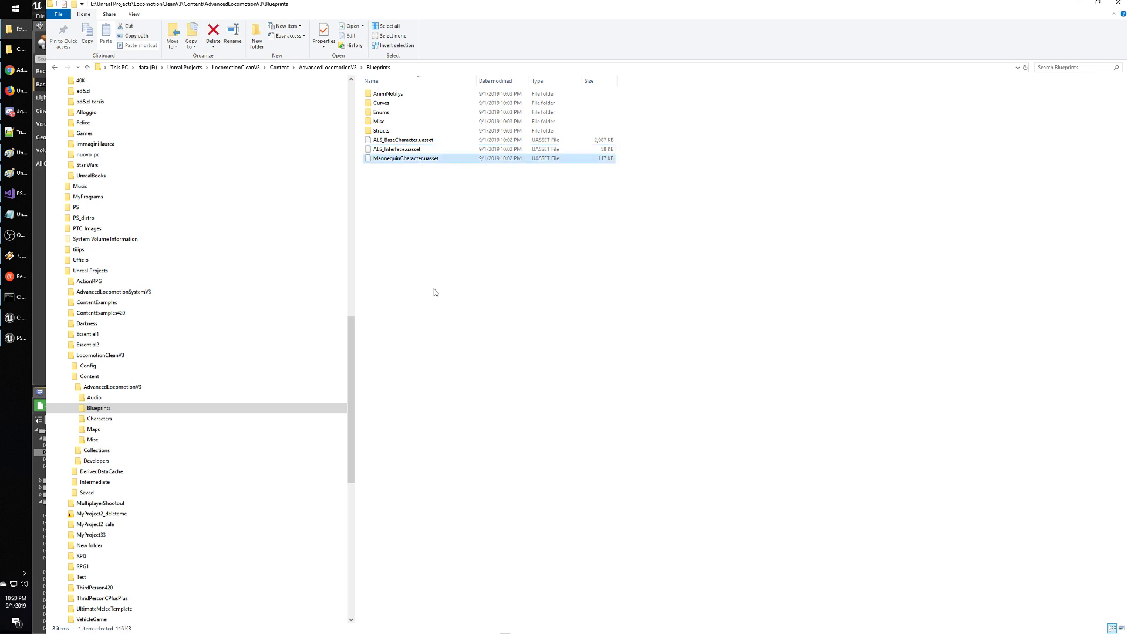
Paste the clean MannequinCharacter.uasset into PSUnreal's Content\AdvancedLocomotionV3\Blueprints folder, replacing the existing file.
click(18, 49)
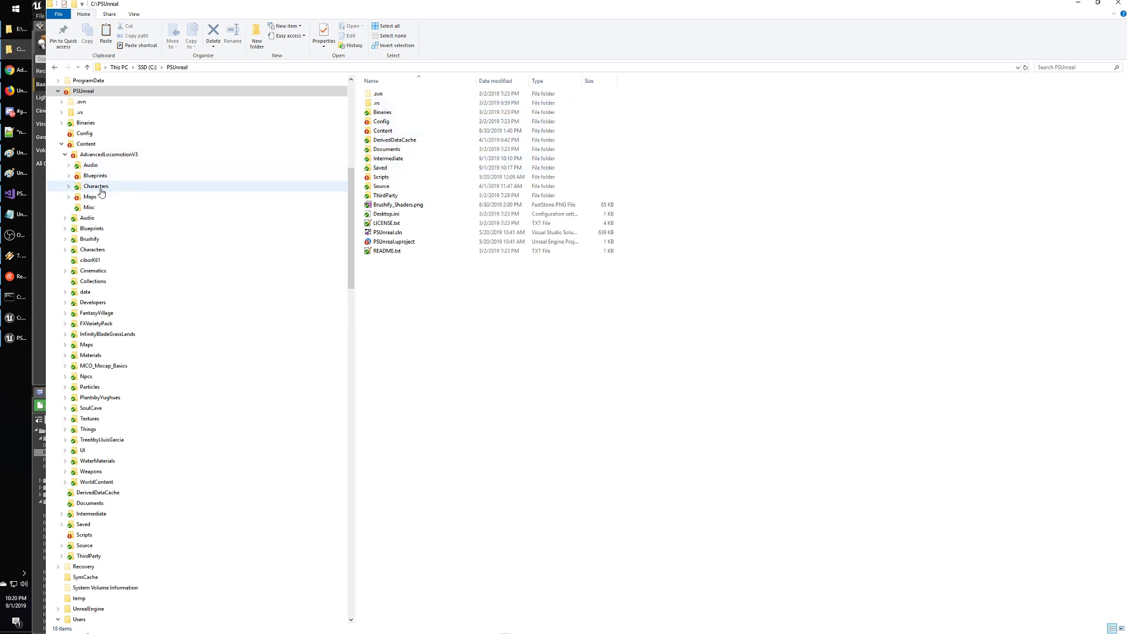
click(98, 187)
click(95, 176)
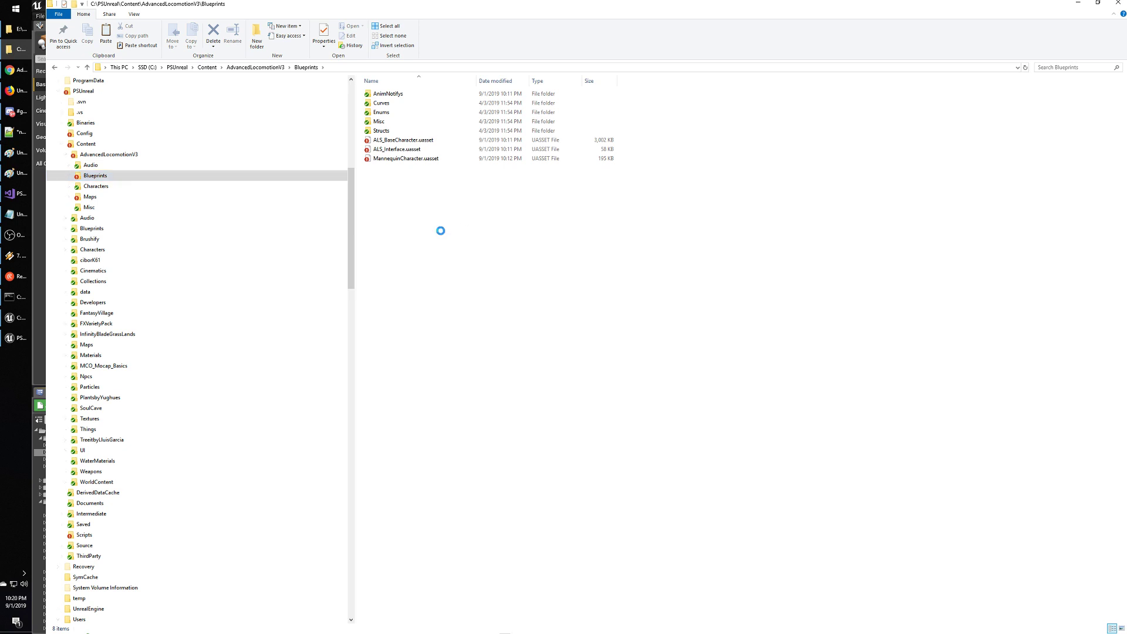
key(ctrl+v)
click(555, 266)
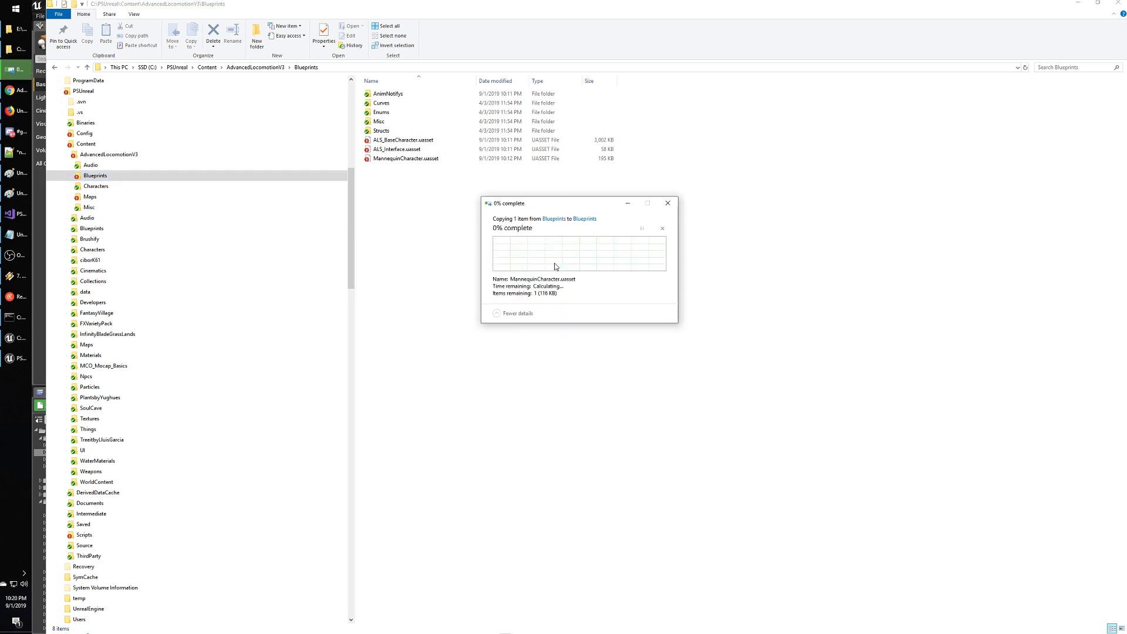
click(513, 268)
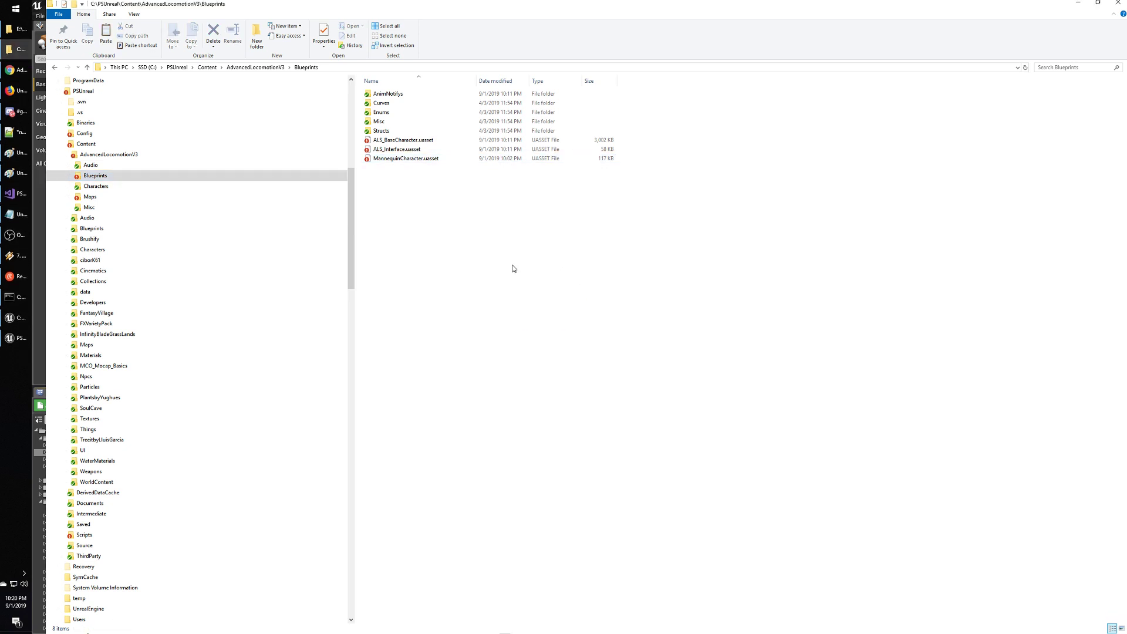
Switch back to Unreal Editor, inspect the MannequinCharacter Blueprint's construction script and 3D preview, and close the Blueprint.
key(alt+Tab)
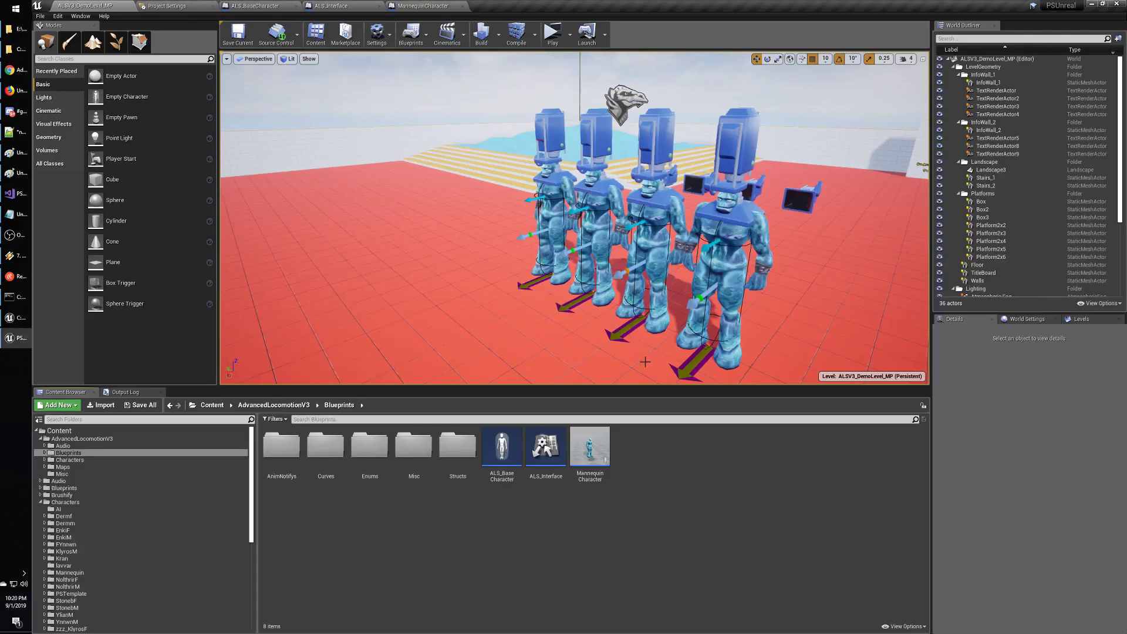
click(79, 453)
double_click(590, 448)
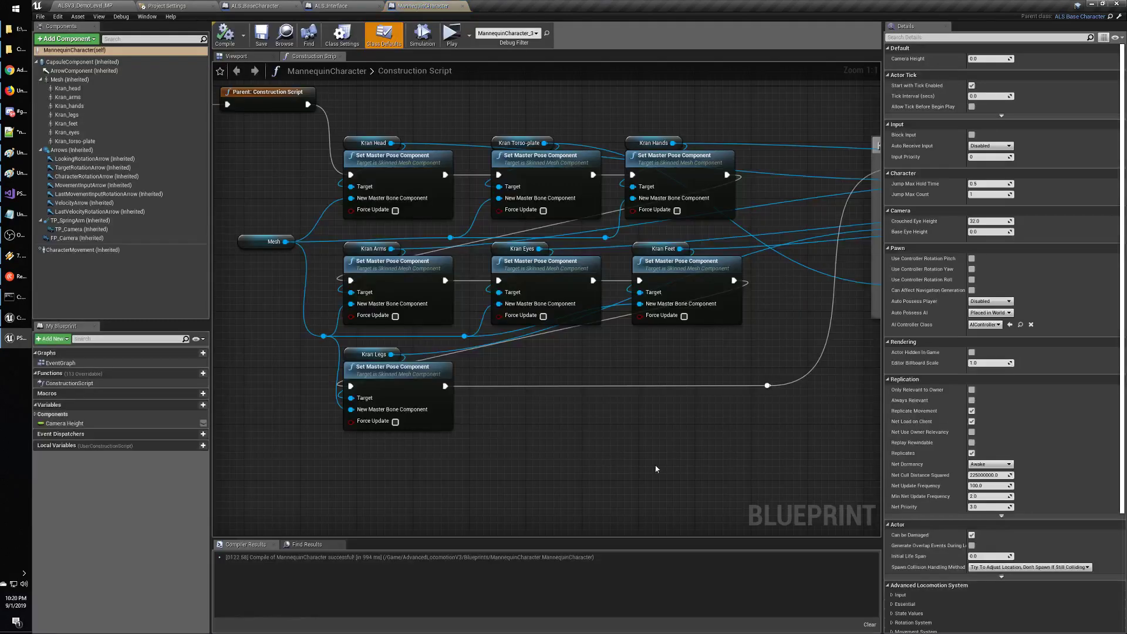
click(249, 56)
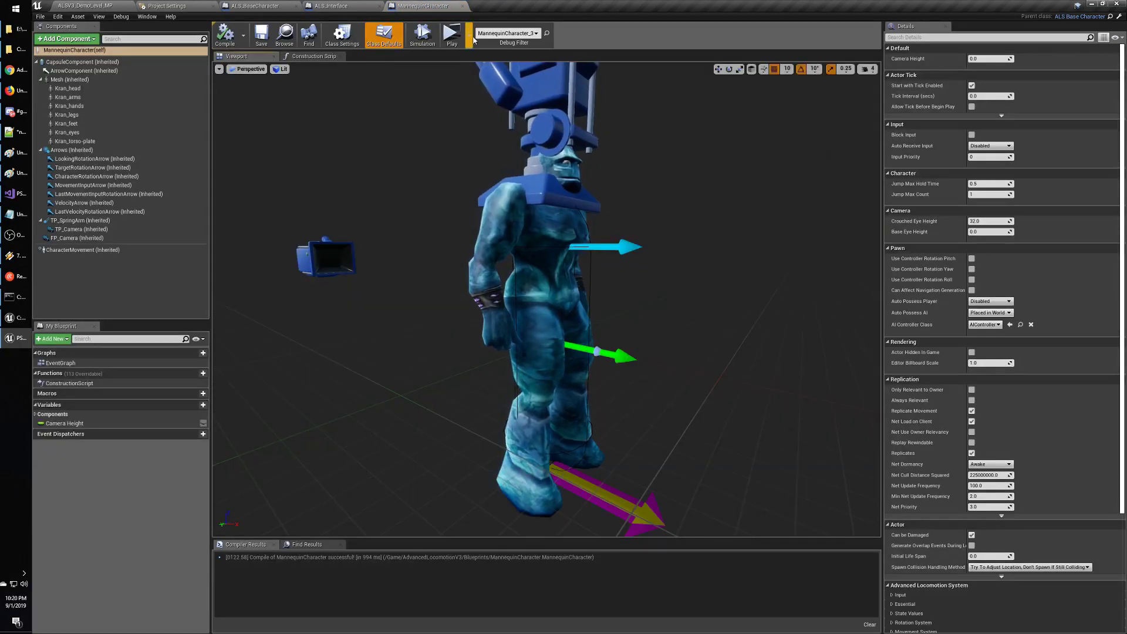
click(463, 6)
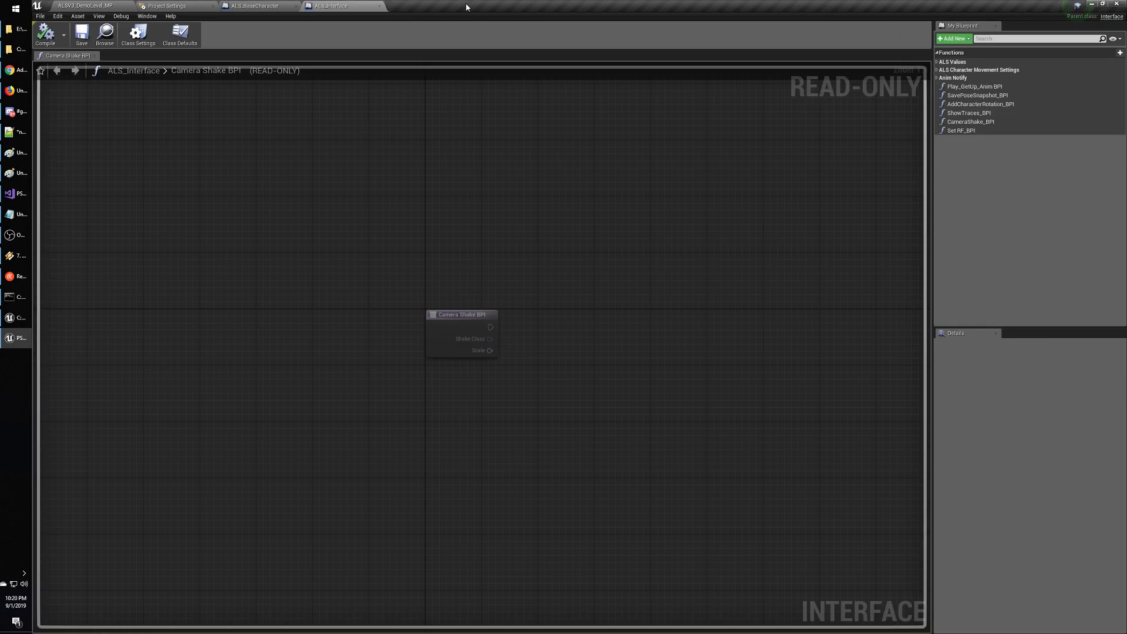
click(94, 5)
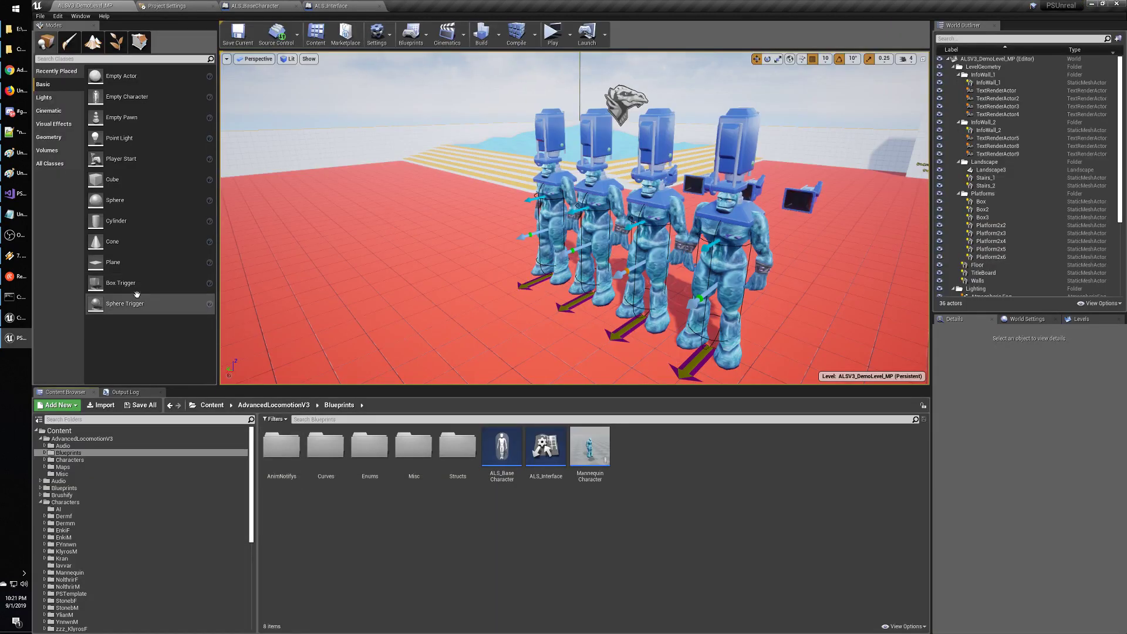
double_click(605, 453)
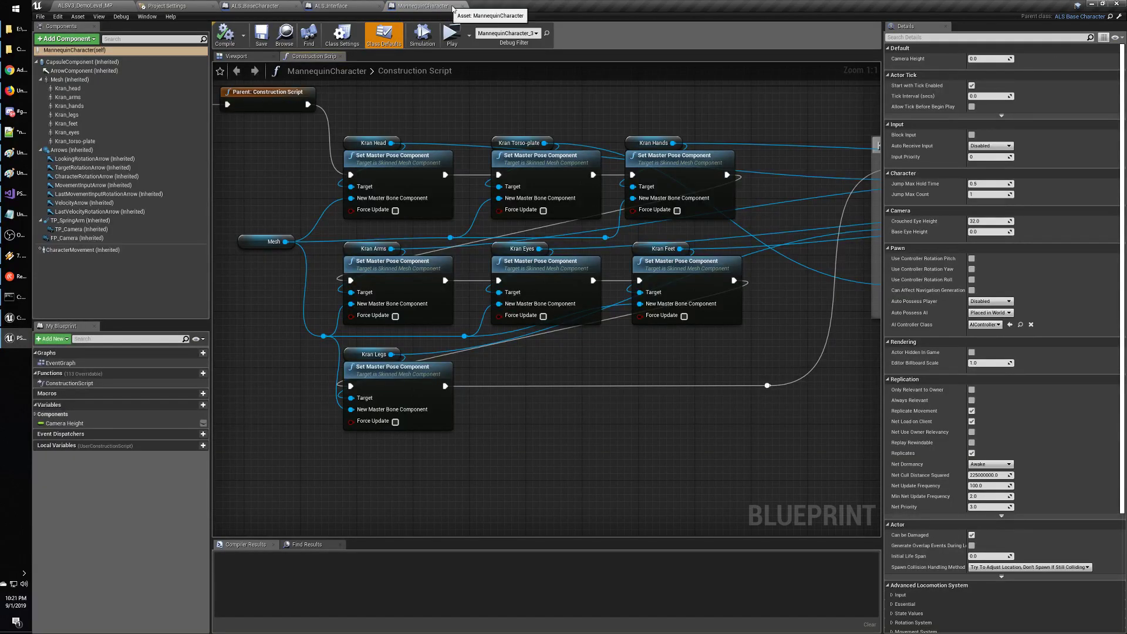
click(463, 6)
Reload the MannequinCharacter asset from disk and select MannequinCharacter_1 in the level.
right_click(596, 456)
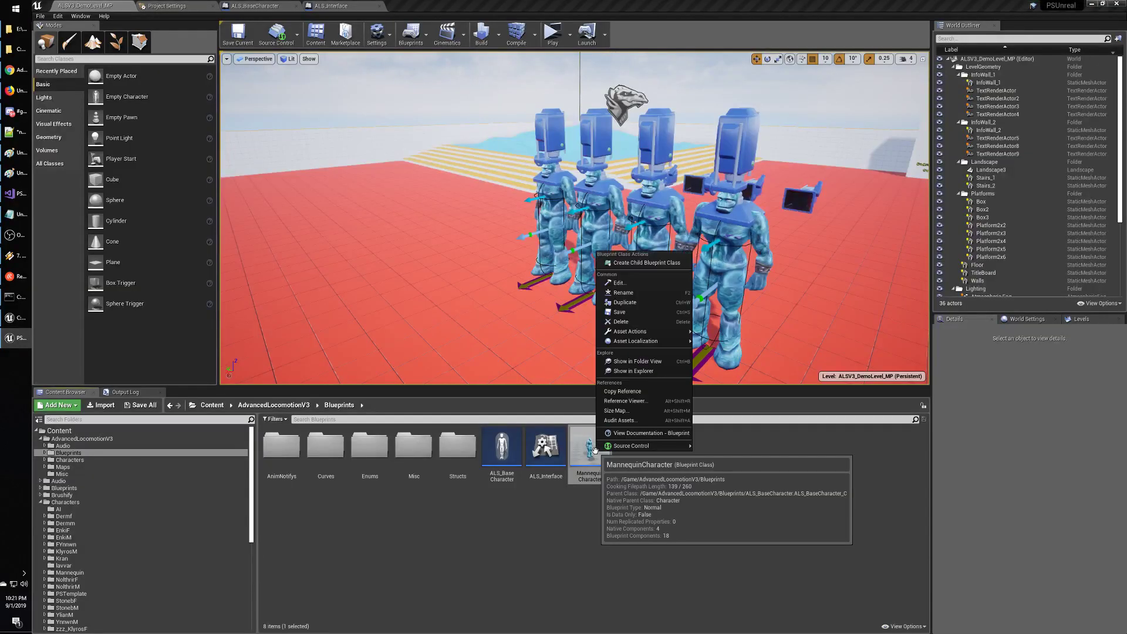
mouse_move(652, 447)
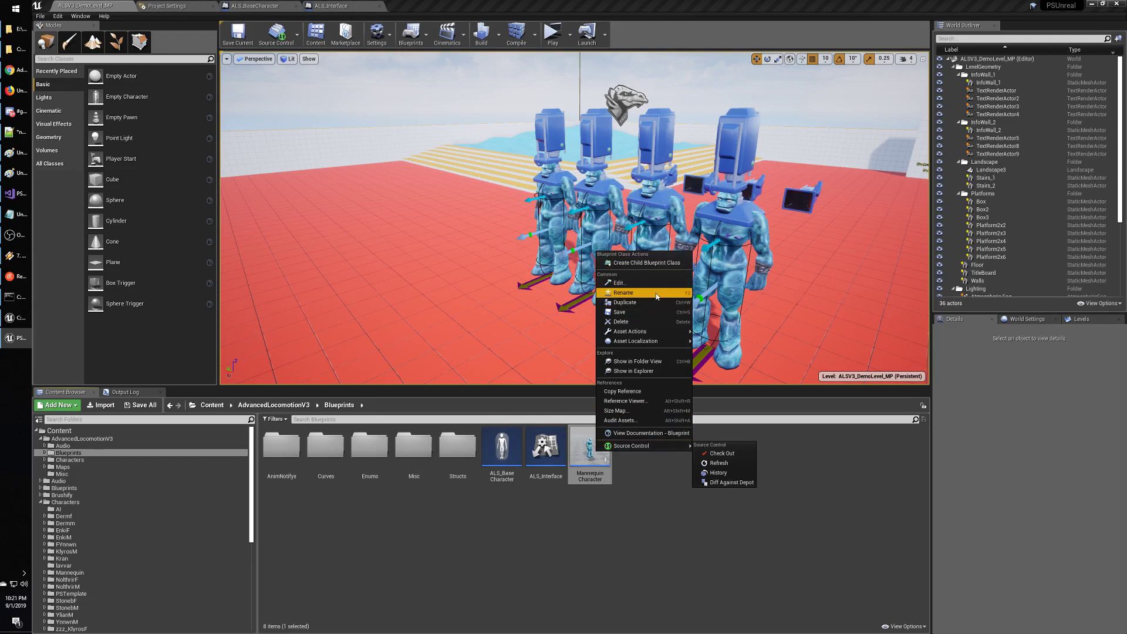
mouse_move(659, 334)
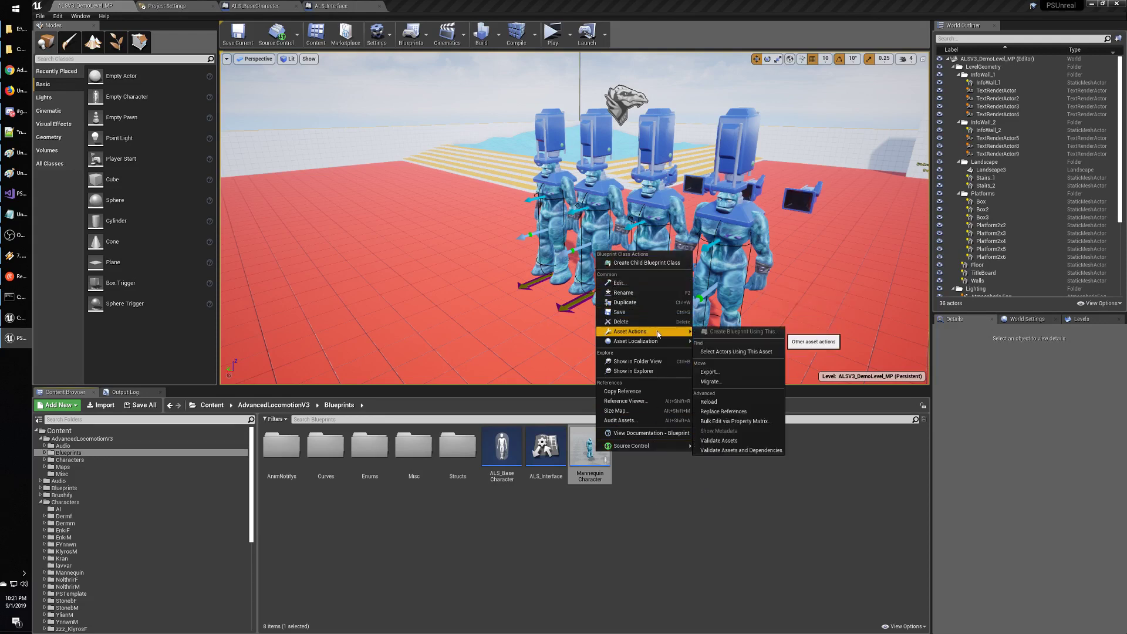
click(741, 402)
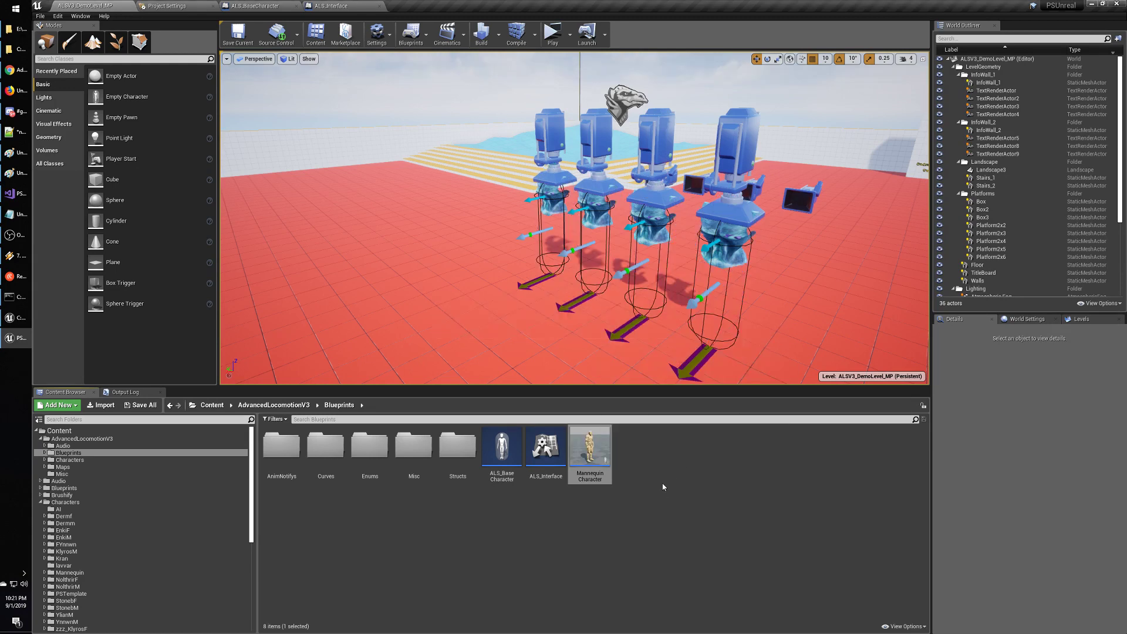
click(646, 537)
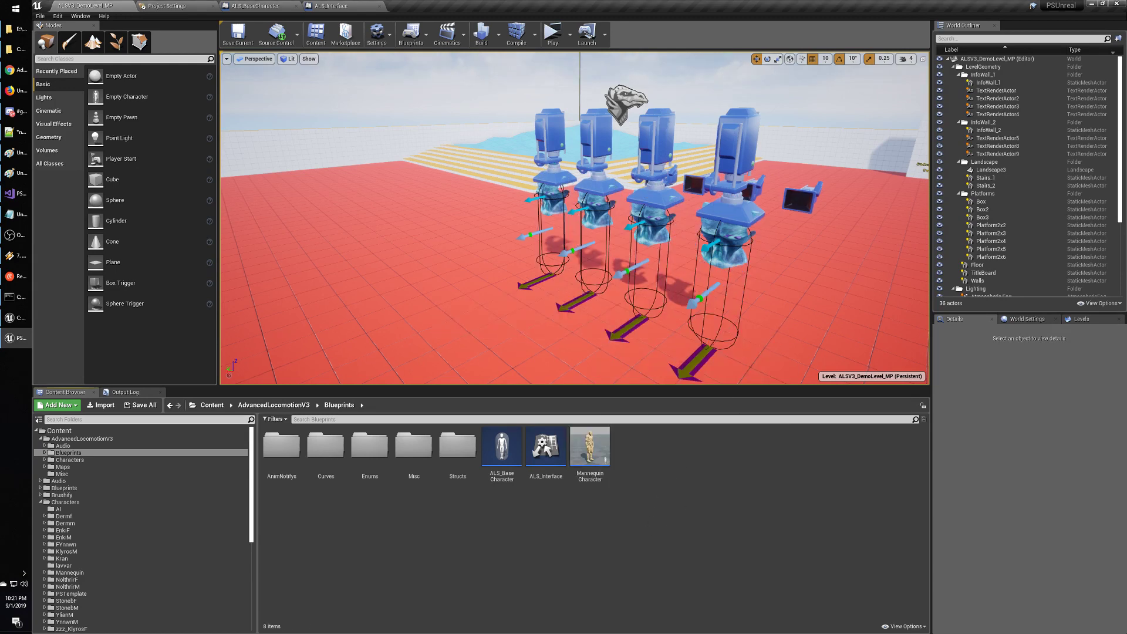
click(656, 264)
click(729, 188)
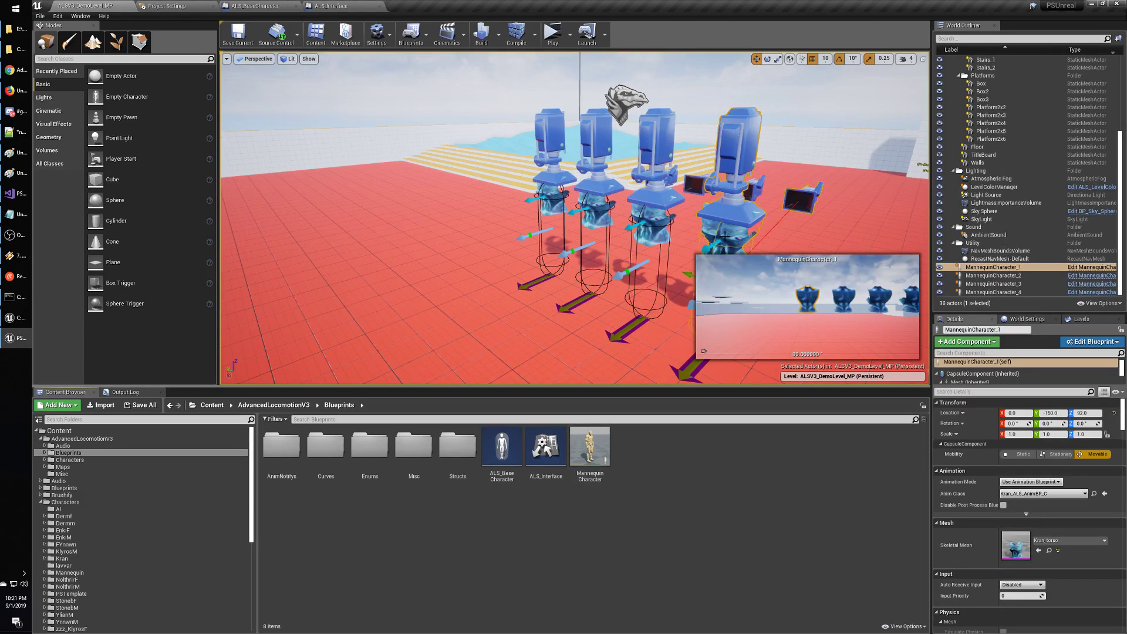
Open the reloaded MannequinCharacter in the full Blueprint editor, inspect its 3D preview, and return to the level.
double_click(590, 448)
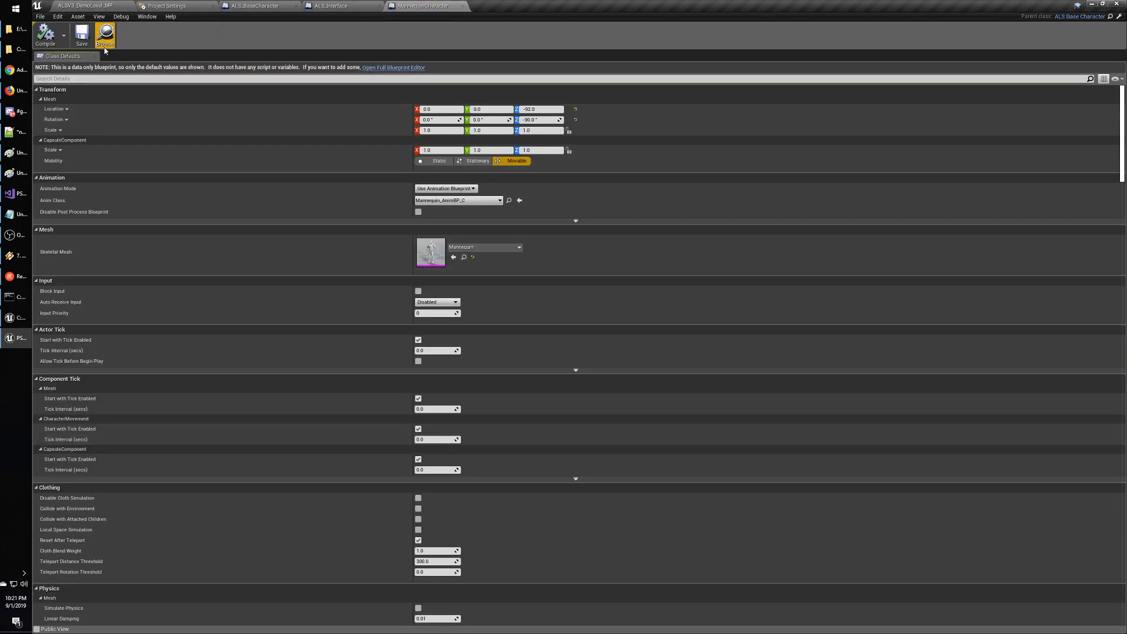
click(393, 68)
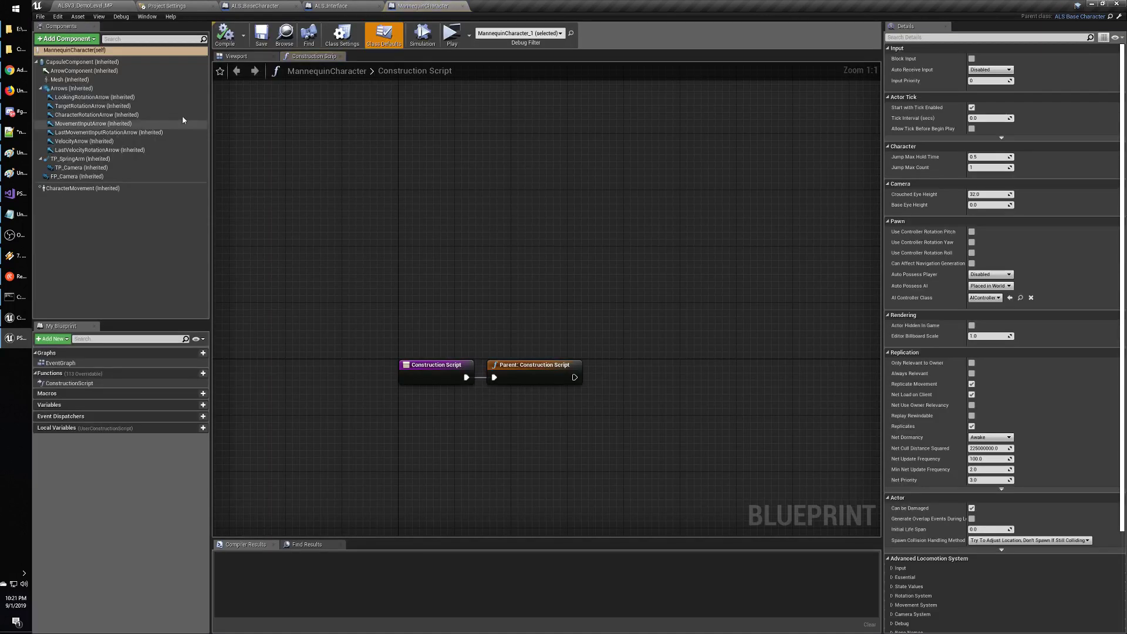
click(247, 56)
mouse_move(385, 122)
mouse_down()
mouse_move(411, 127)
mouse_move(388, 123)
mouse_up()
mouse_move(587, 317)
mouse_down()
mouse_move(587, 293)
mouse_move(587, 329)
mouse_move(587, 317)
mouse_up()
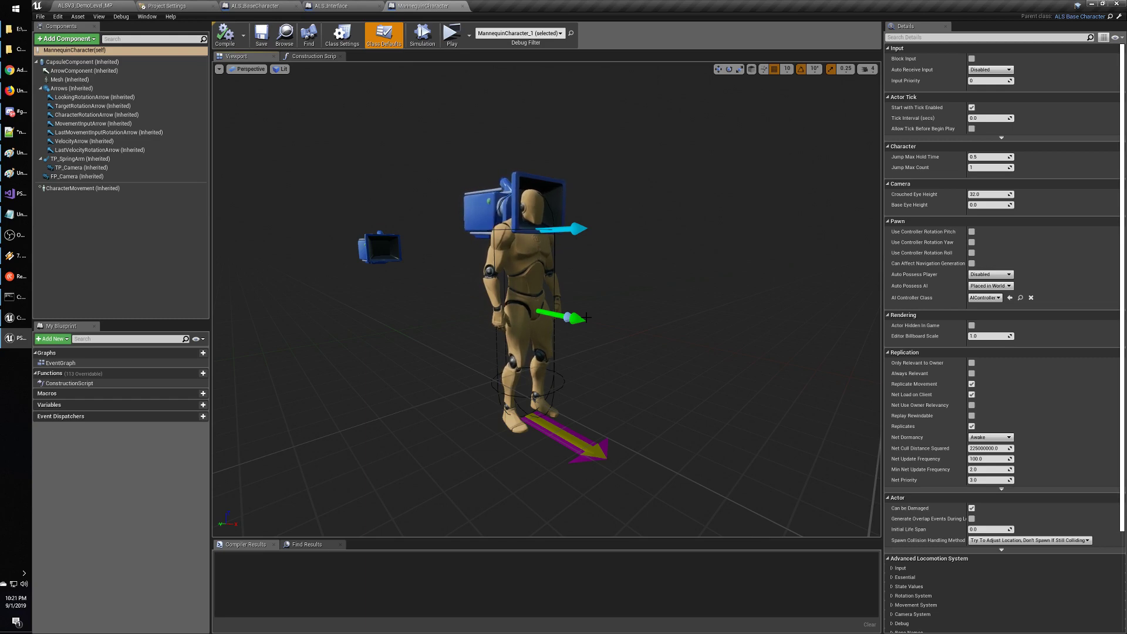
click(463, 6)
click(85, 5)
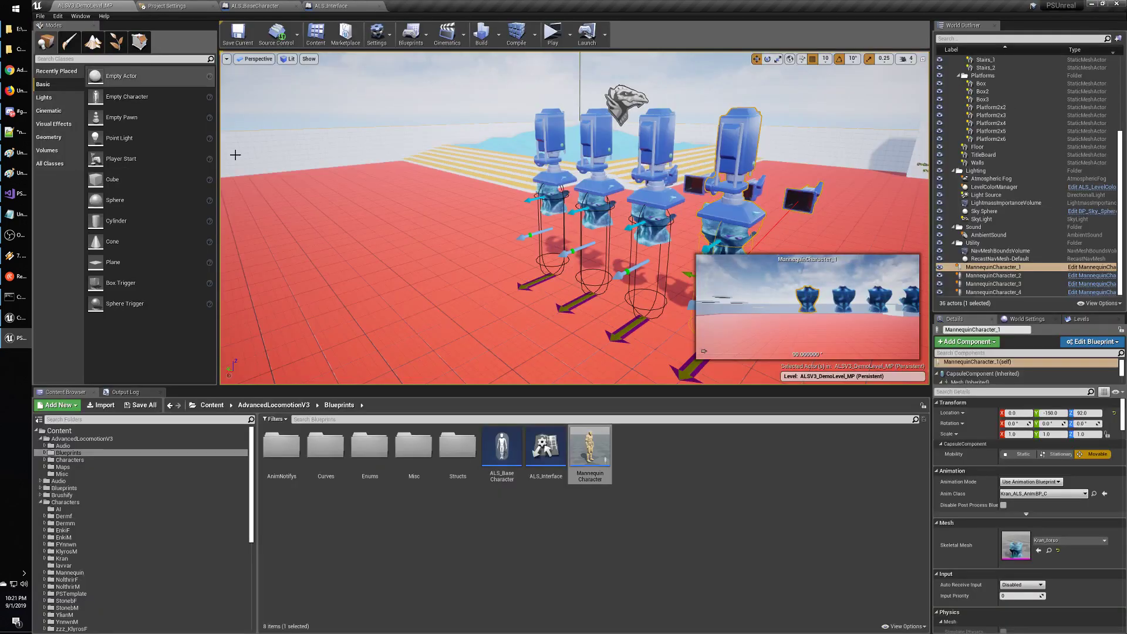
key(alt+Tab)
key(alt+Tab)
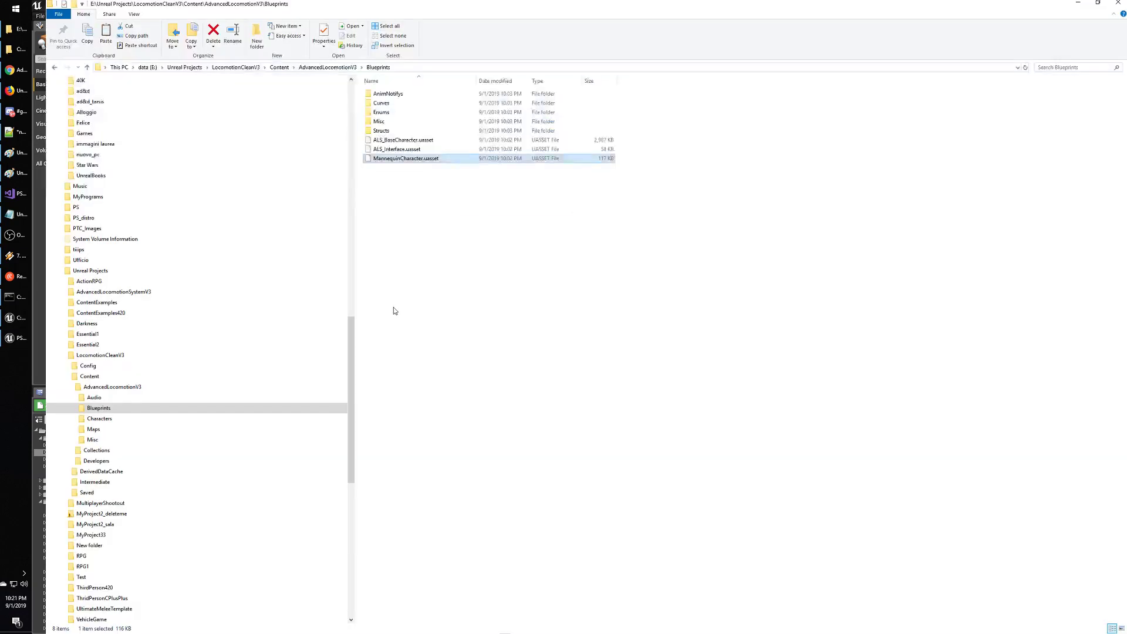
key(Up)
key(Up)
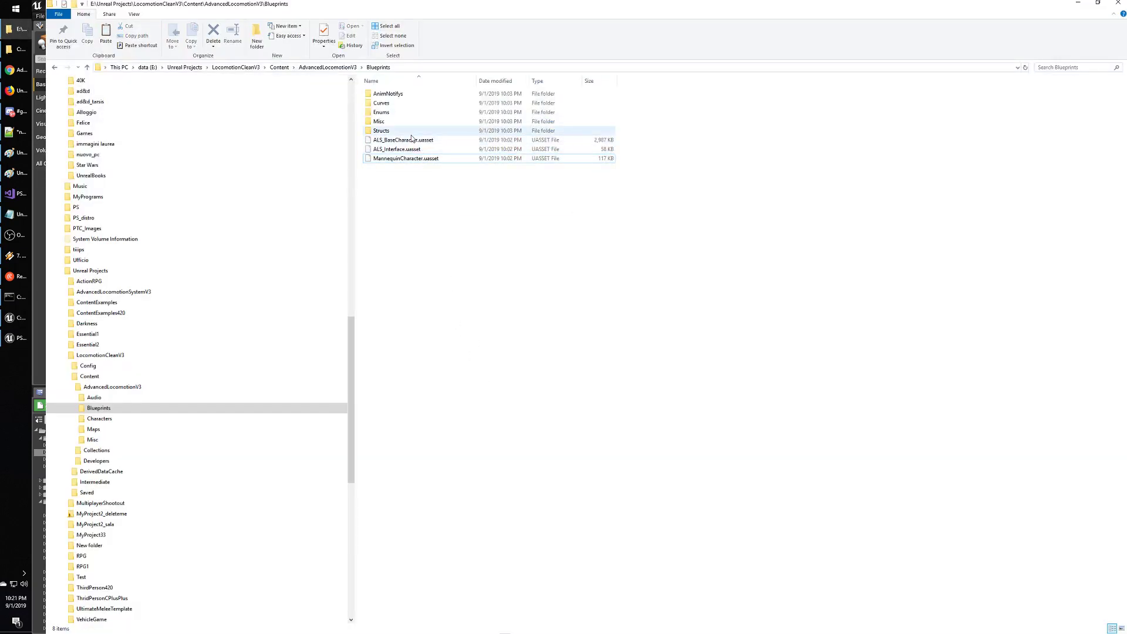
click(424, 206)
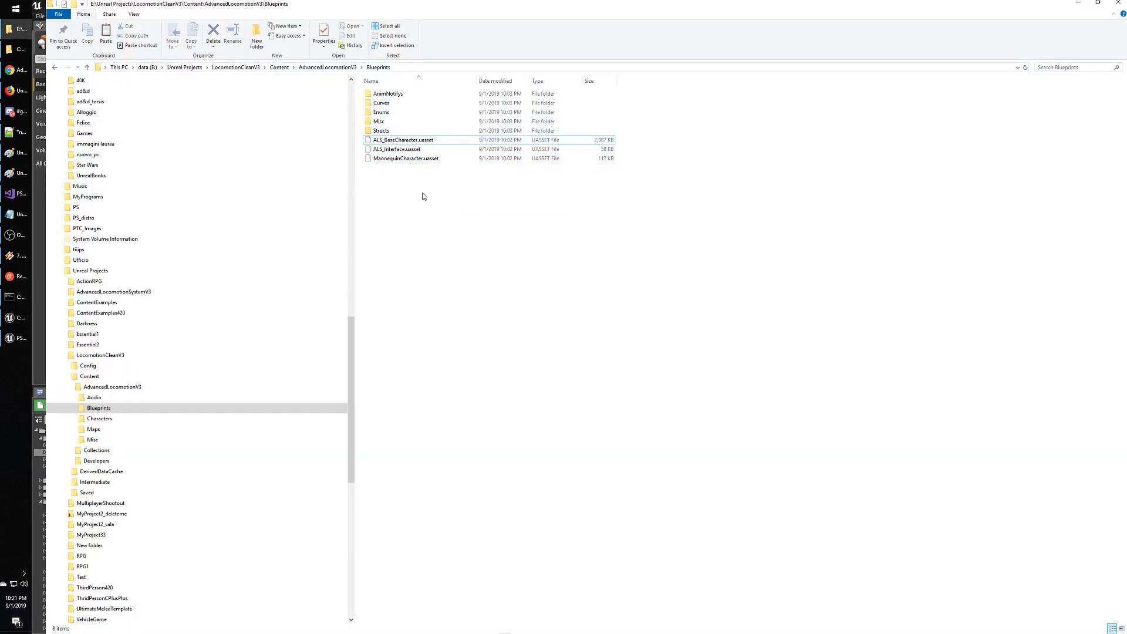
right_click(416, 142)
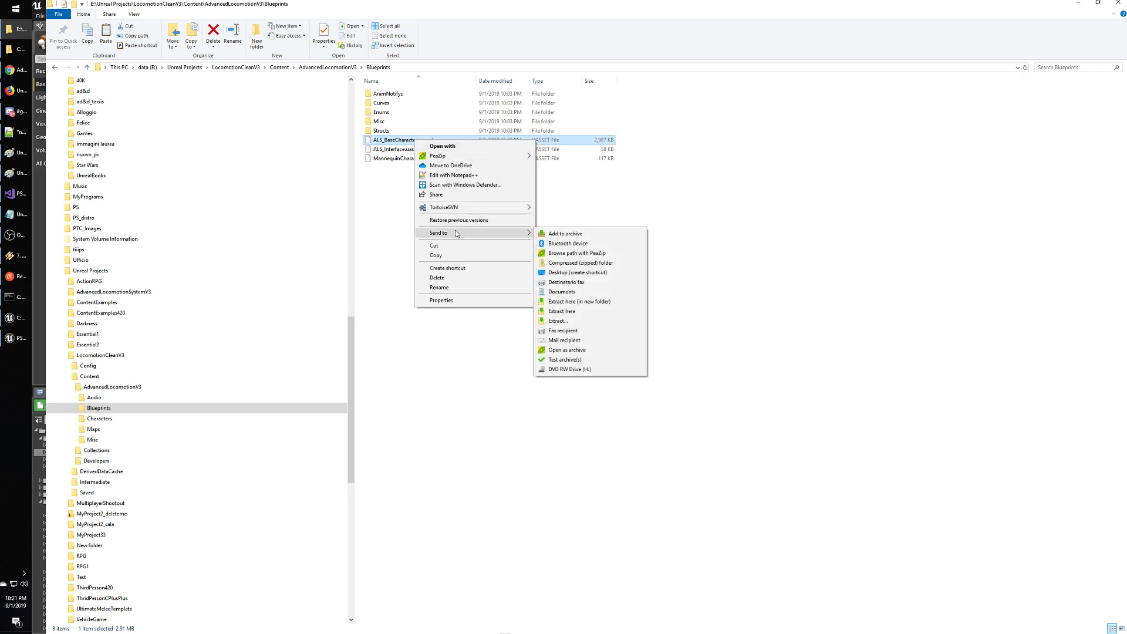
mouse_move(504, 207)
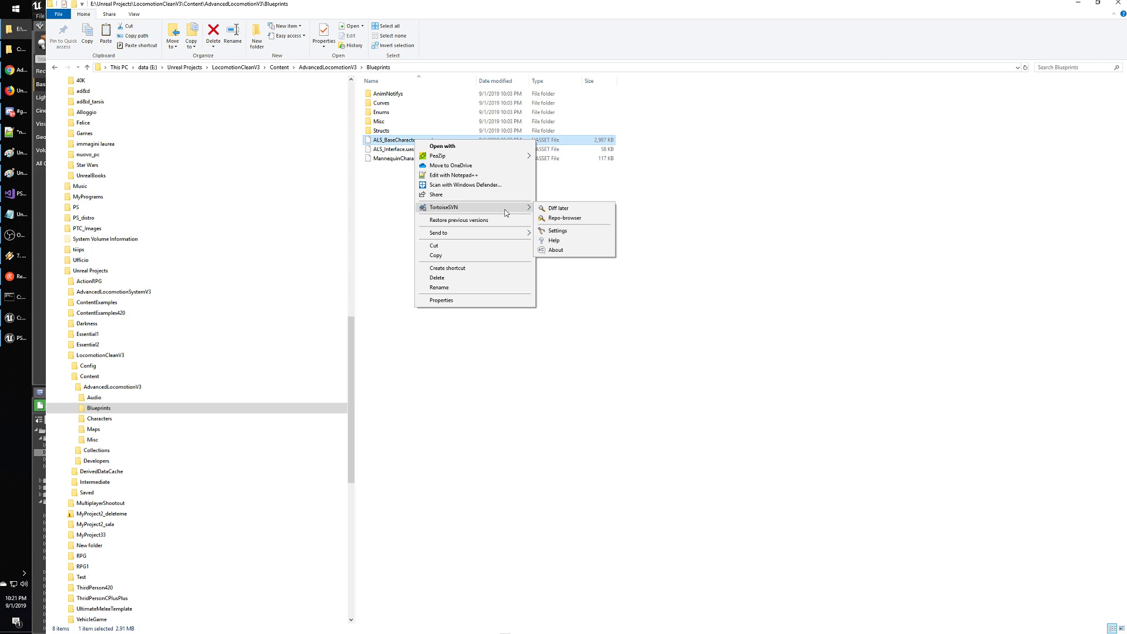
click(738, 220)
click(738, 235)
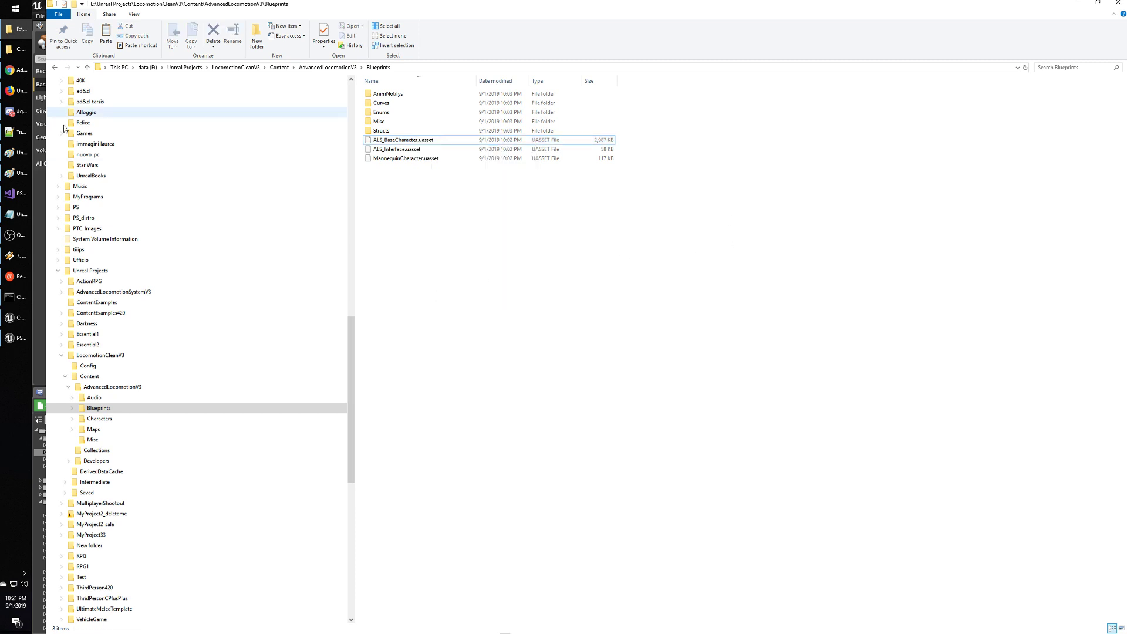
Revert ALS_BaseCharacter.uasset in PSUnreal's Content\AdvancedLocomotionV3\Blueprints folder with TortoiseSVN.
click(21, 51)
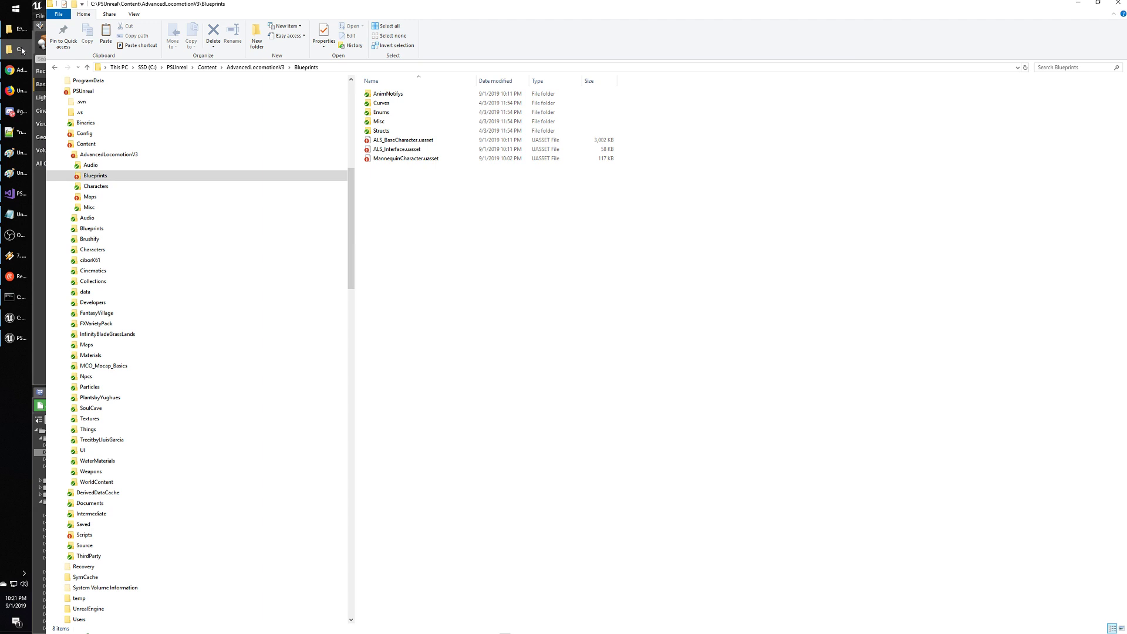
click(117, 165)
click(103, 177)
click(403, 142)
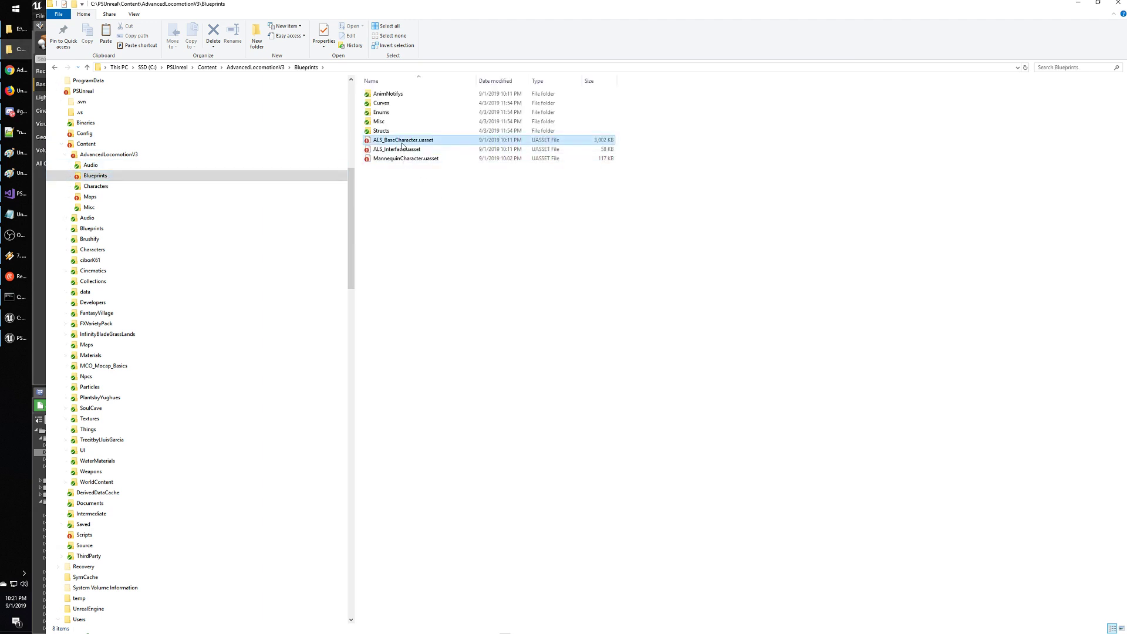
right_click(403, 146)
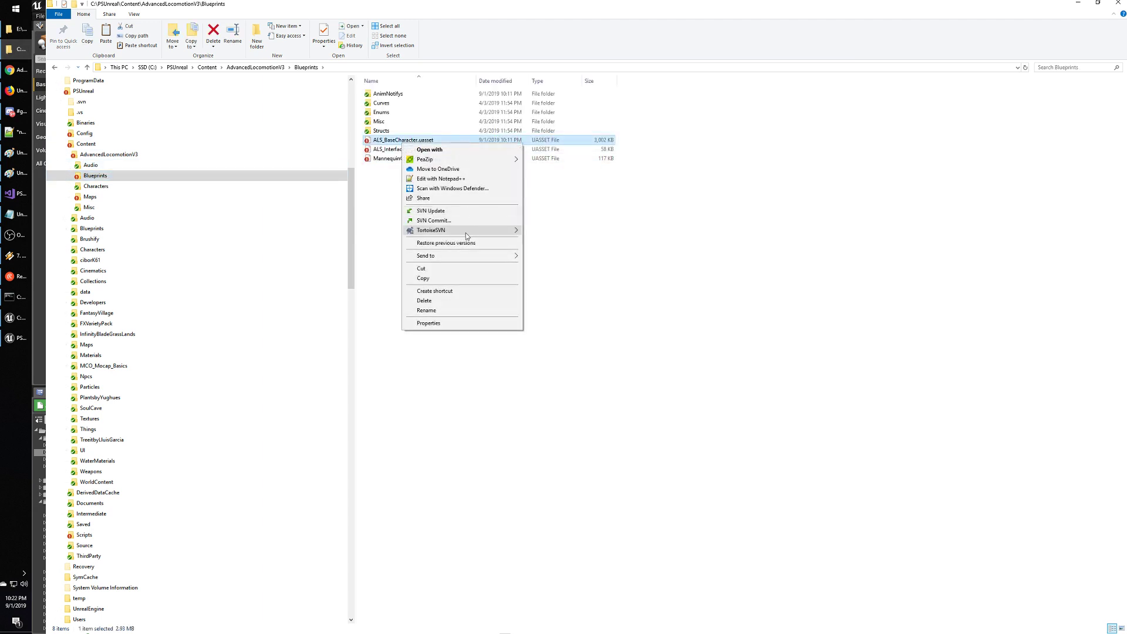
mouse_move(466, 232)
click(585, 302)
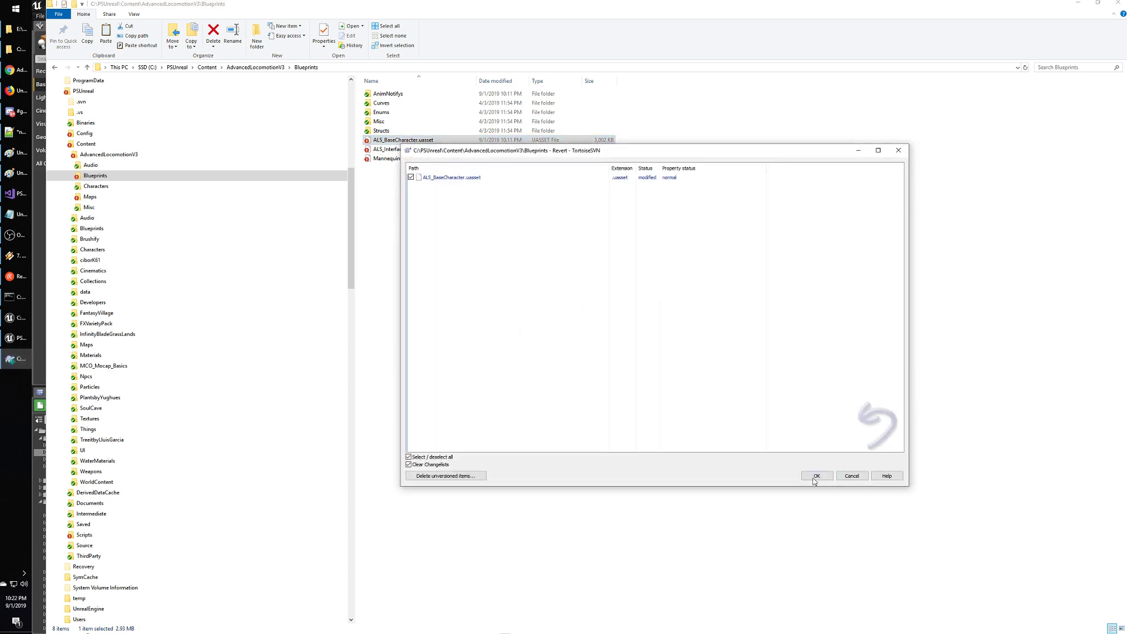
click(816, 476)
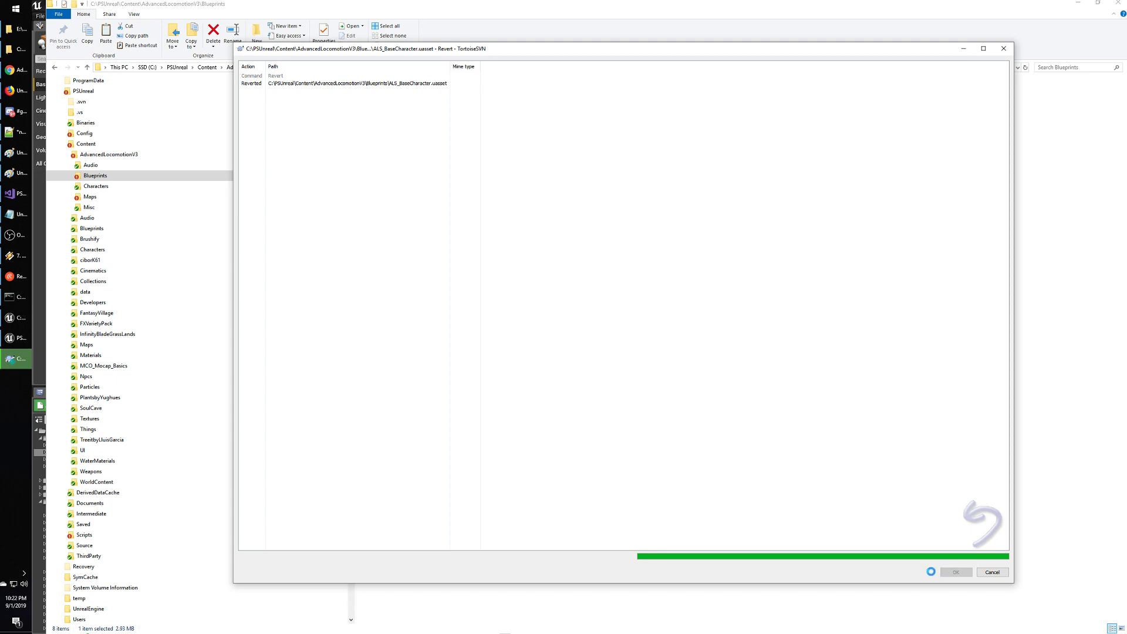
key(alt+Tab)
key(alt+Tab)
key(alt+Tab)
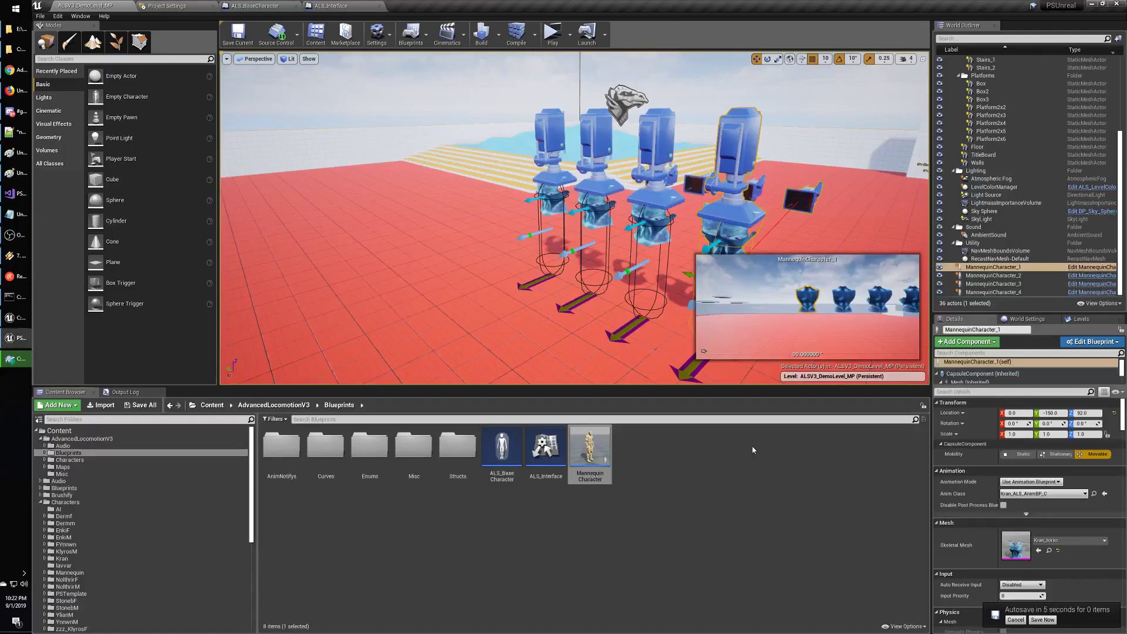
key(alt+Tab)
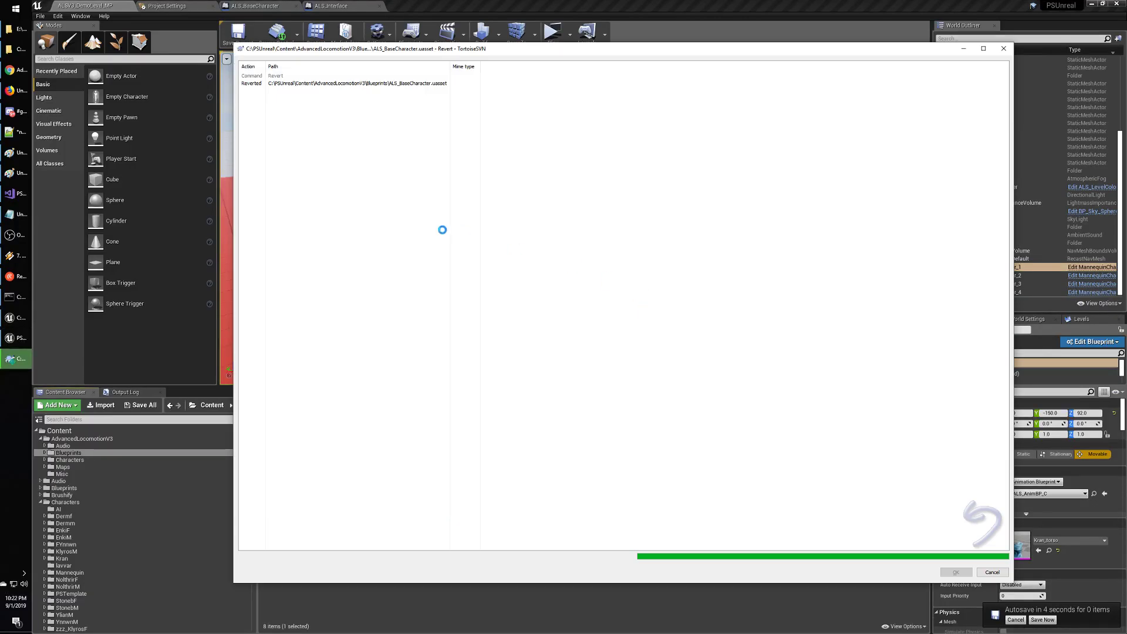
key(alt+Tab)
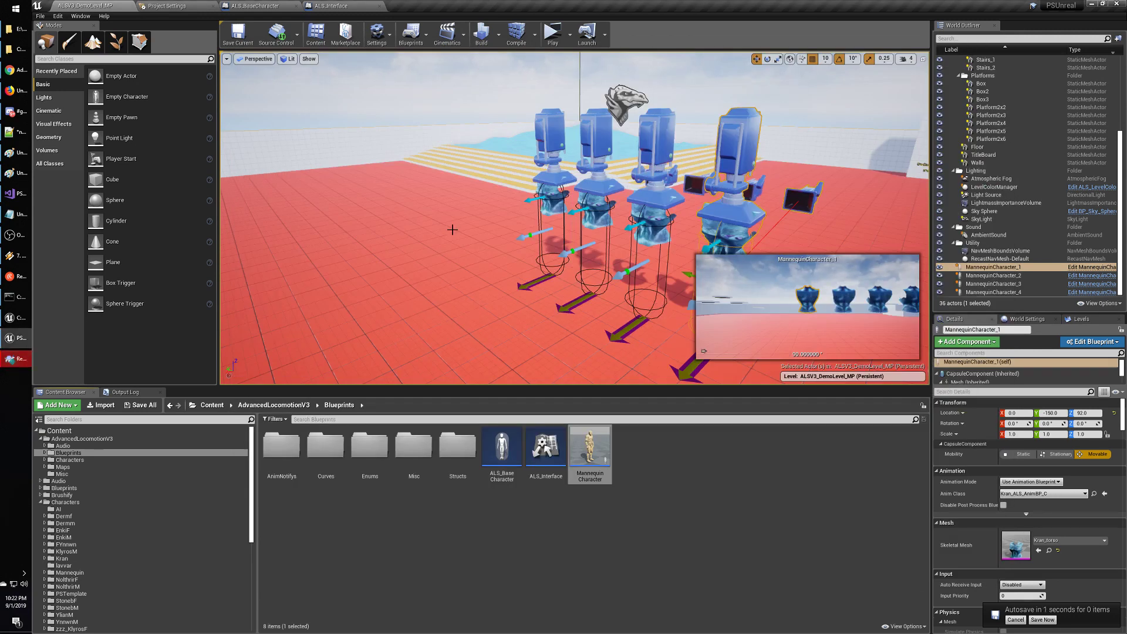
key(alt+Tab)
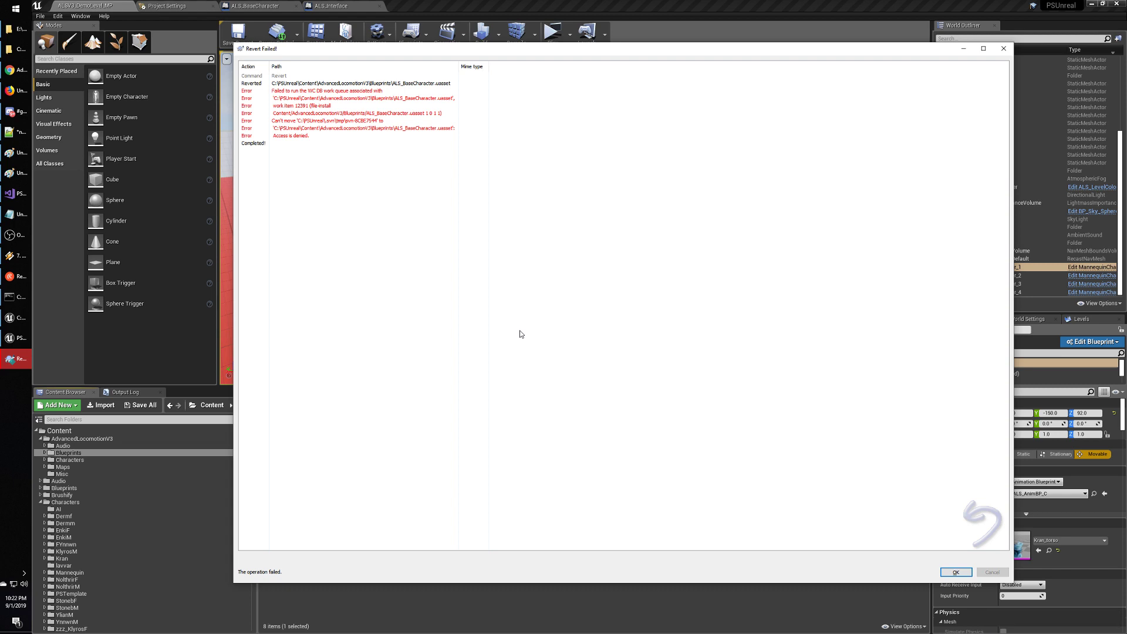
Close the Unreal Editor and dismiss the TortoiseSVN revert report.
key(alt+Tab)
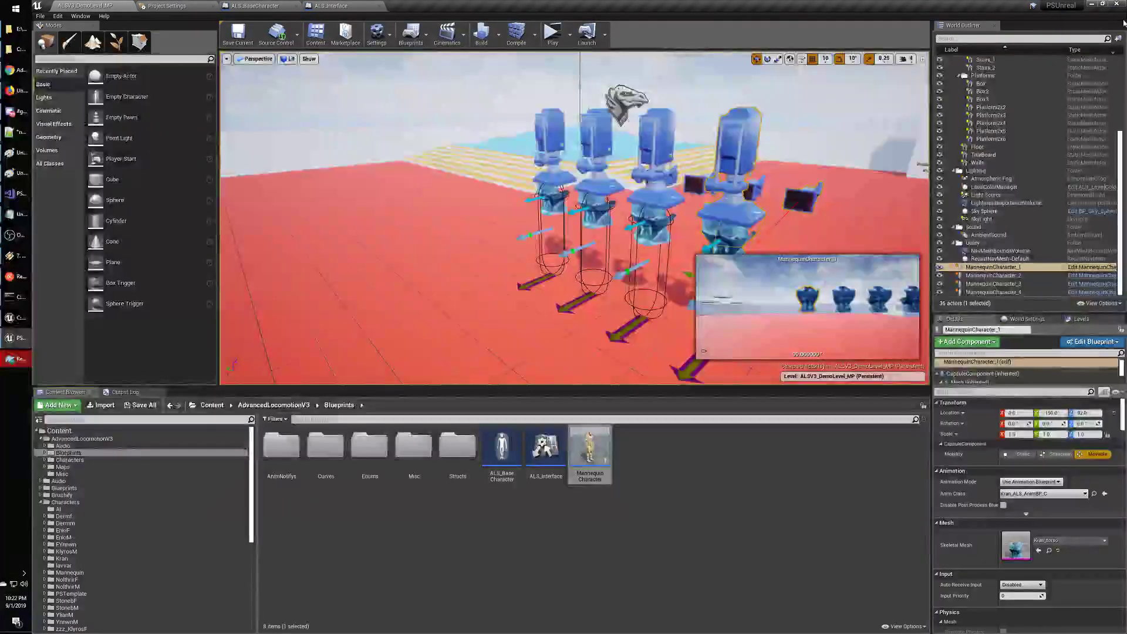
click(1117, 4)
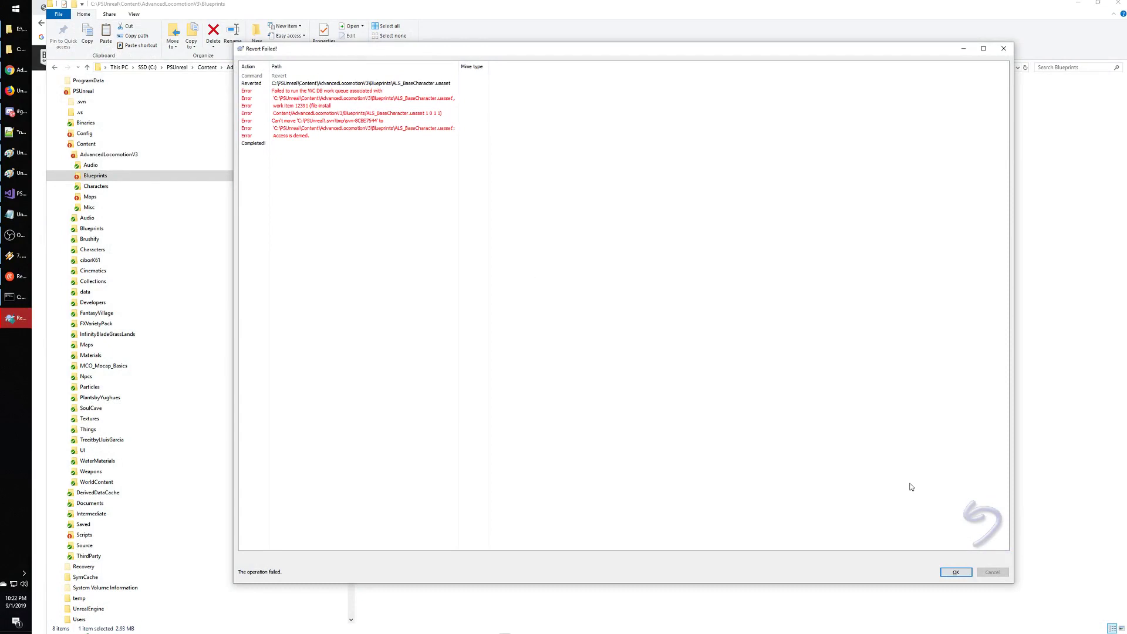
click(955, 572)
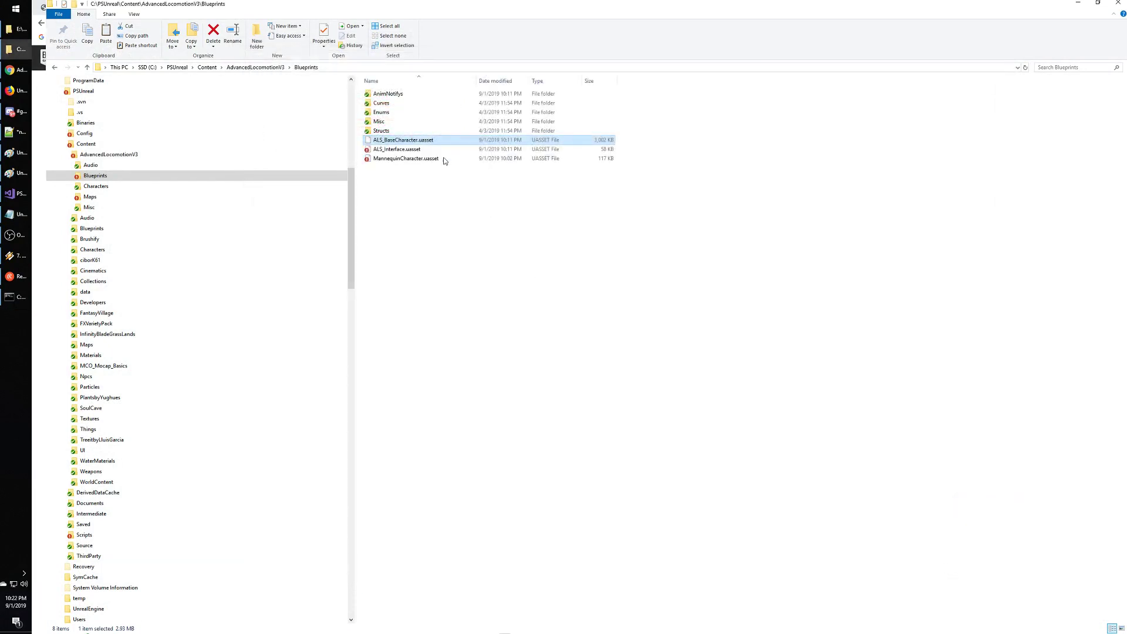
Try to revert ALS_BaseCharacter.uasset again with TortoiseSVN and dismiss the report.
right_click(416, 145)
mouse_move(516, 229)
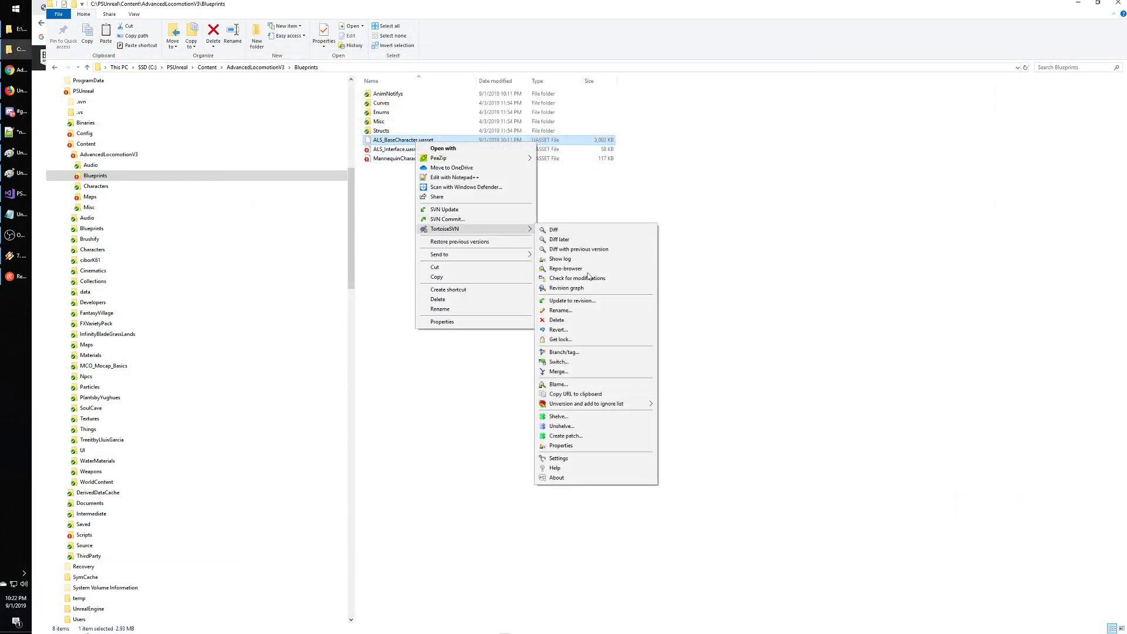
click(583, 330)
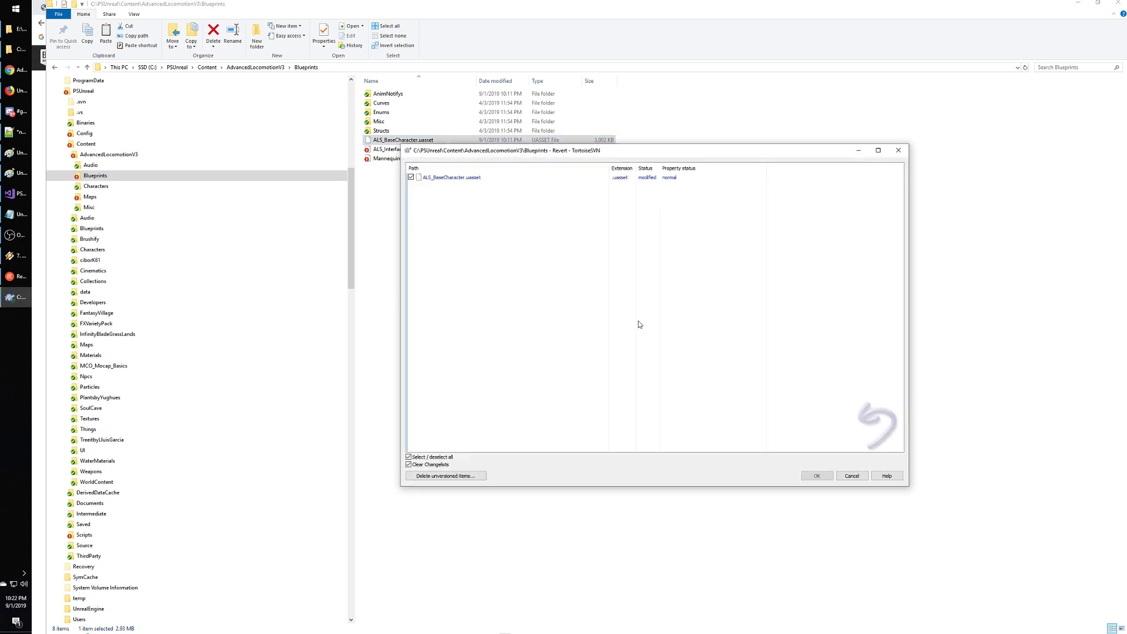
click(815, 476)
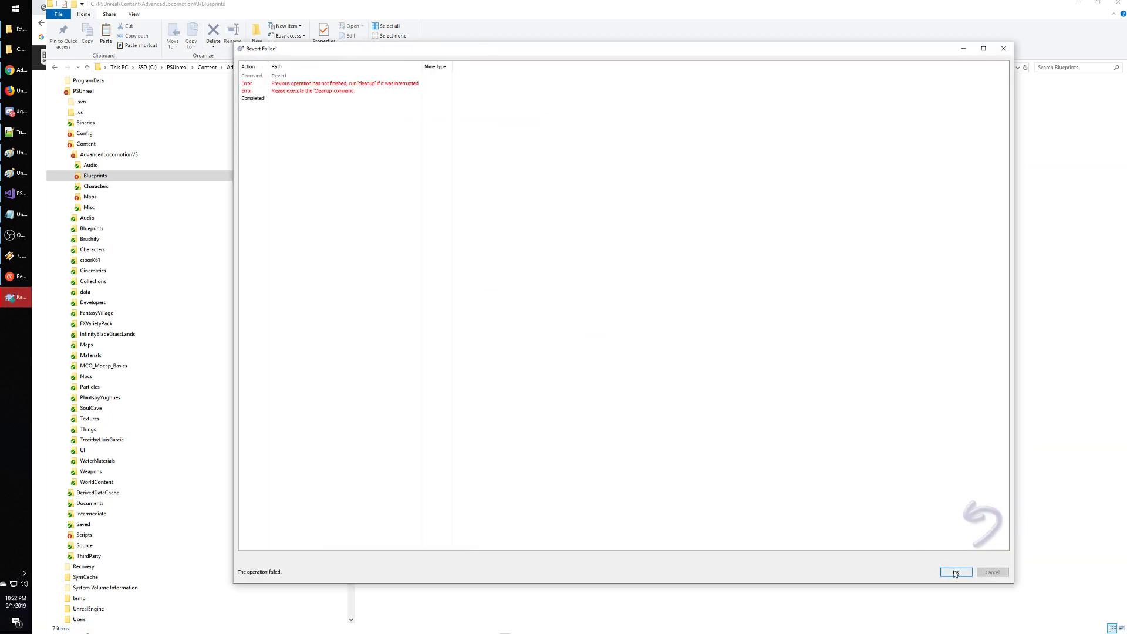
click(955, 573)
Run the TortoiseSVN Clean up on the PSUnreal root folder.
click(82, 91)
right_click(88, 93)
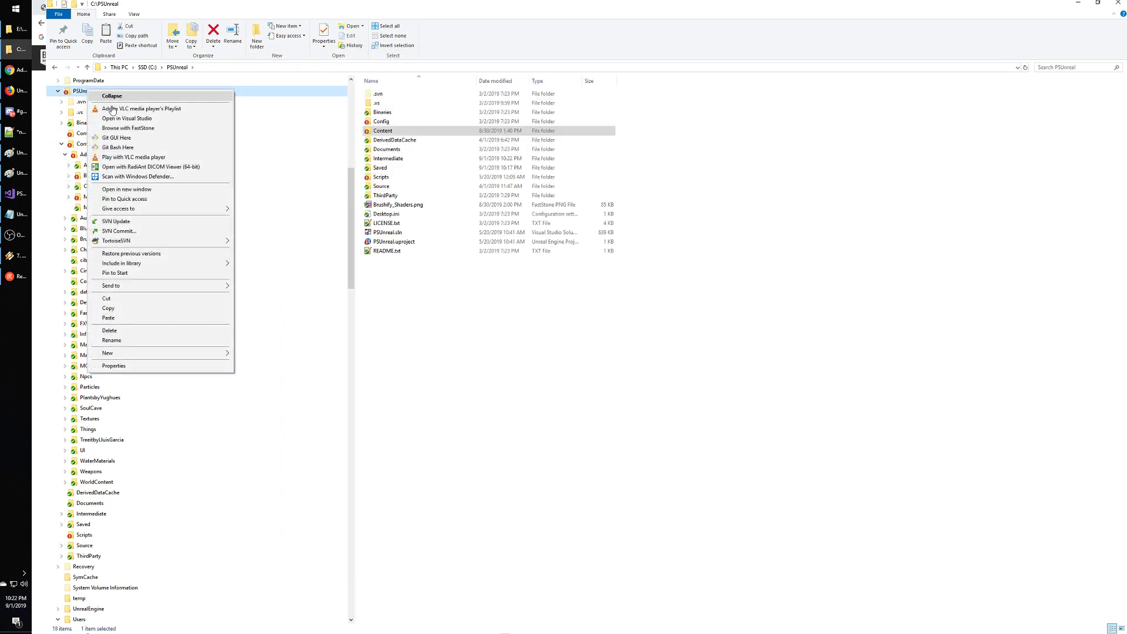
mouse_move(150, 240)
click(280, 313)
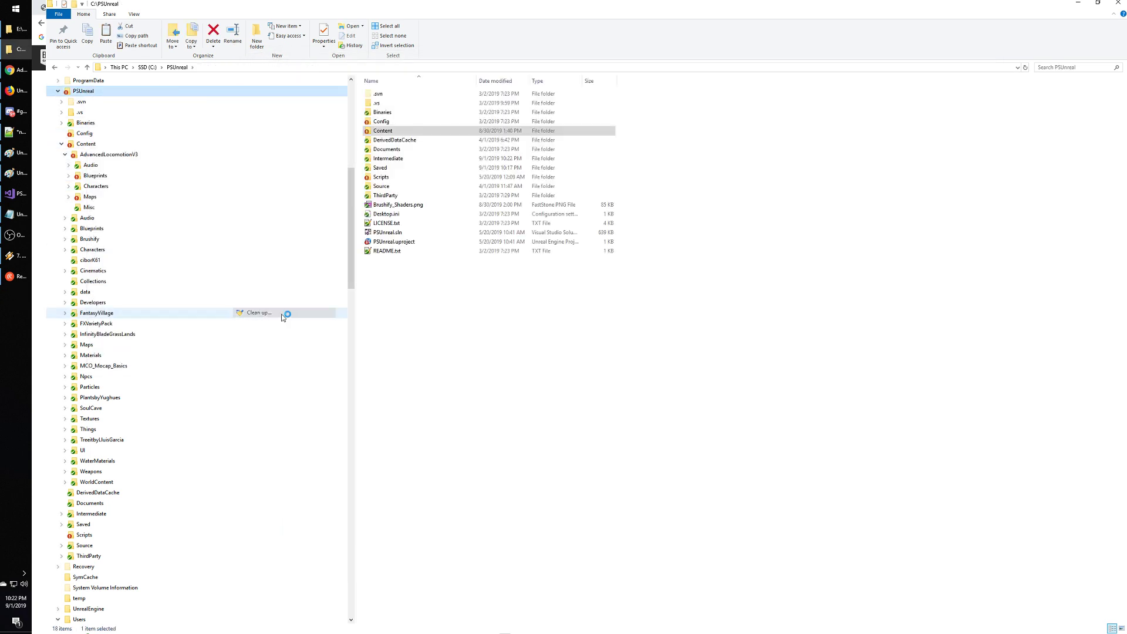
click(578, 365)
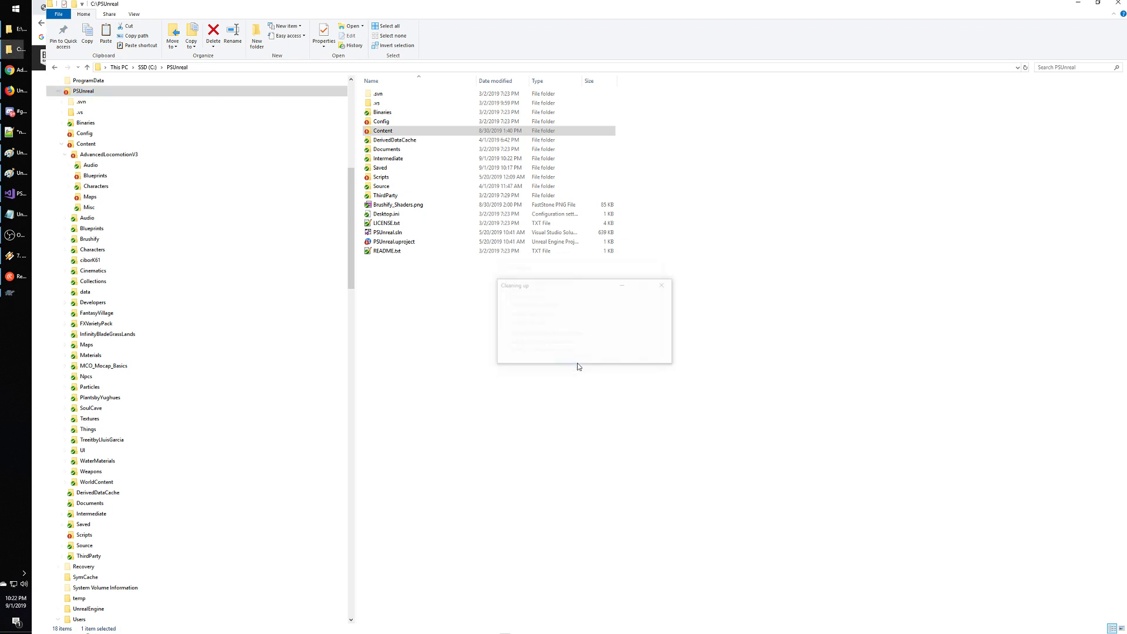
click(647, 340)
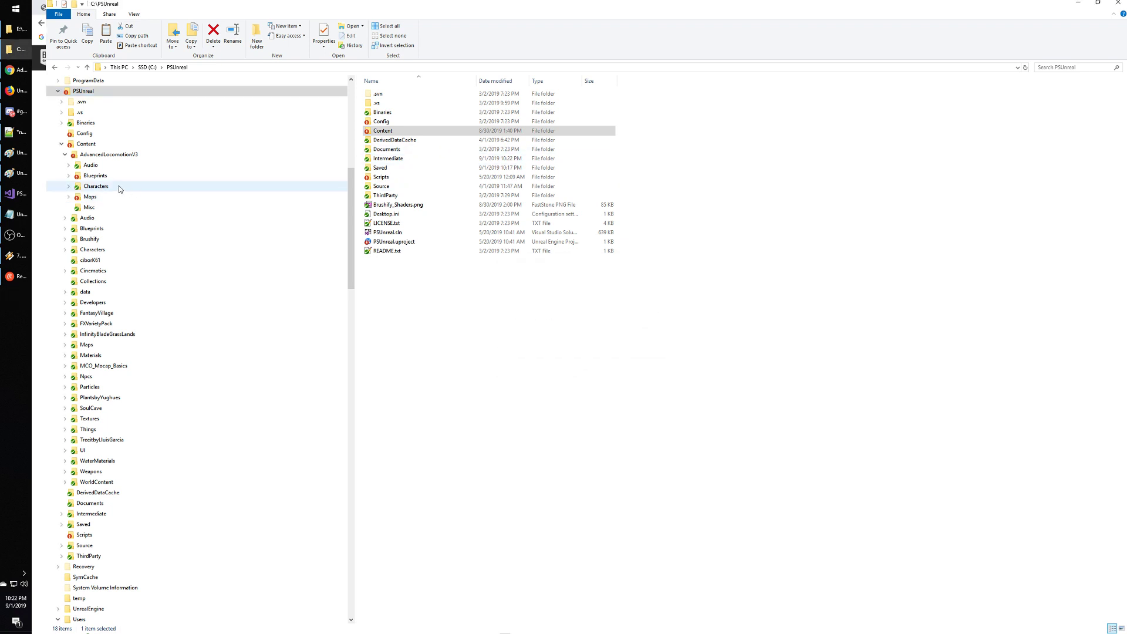
Return to AdvancedLocomotionV3\Blueprints and check the TortoiseSVN options available for ALS_BaseCharacter.uasset.
click(95, 175)
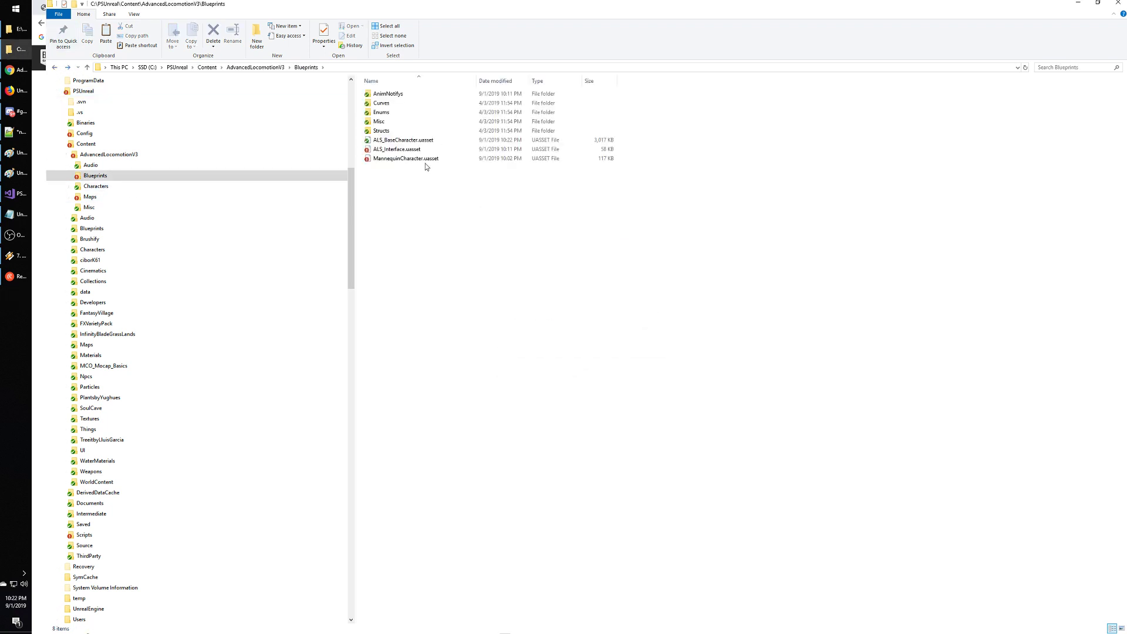
click(404, 141)
right_click(404, 143)
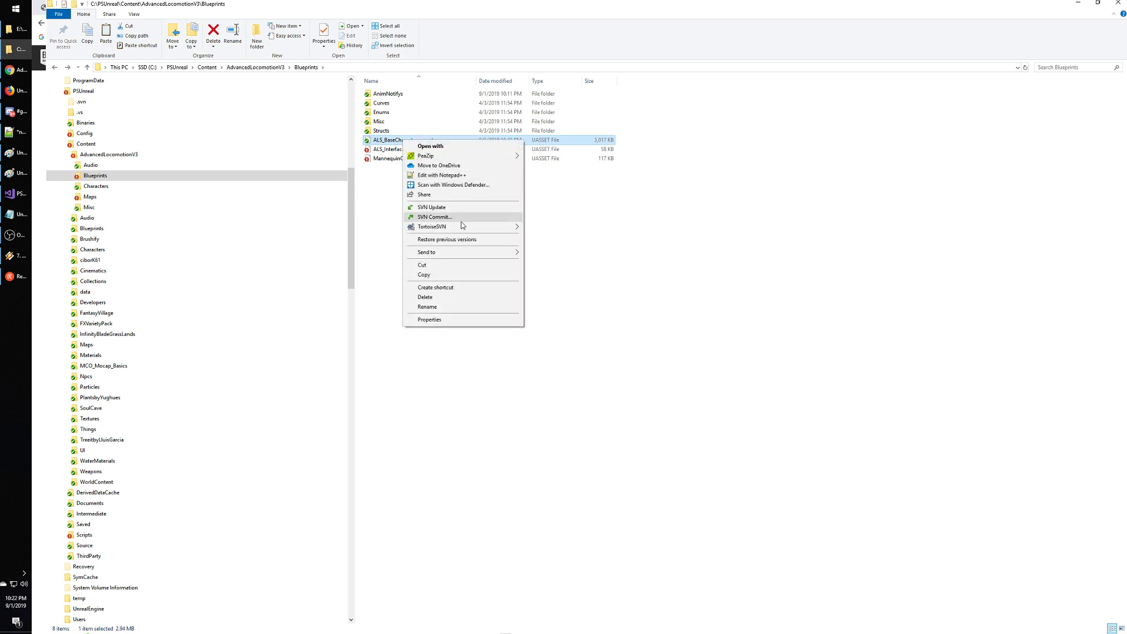
mouse_move(503, 227)
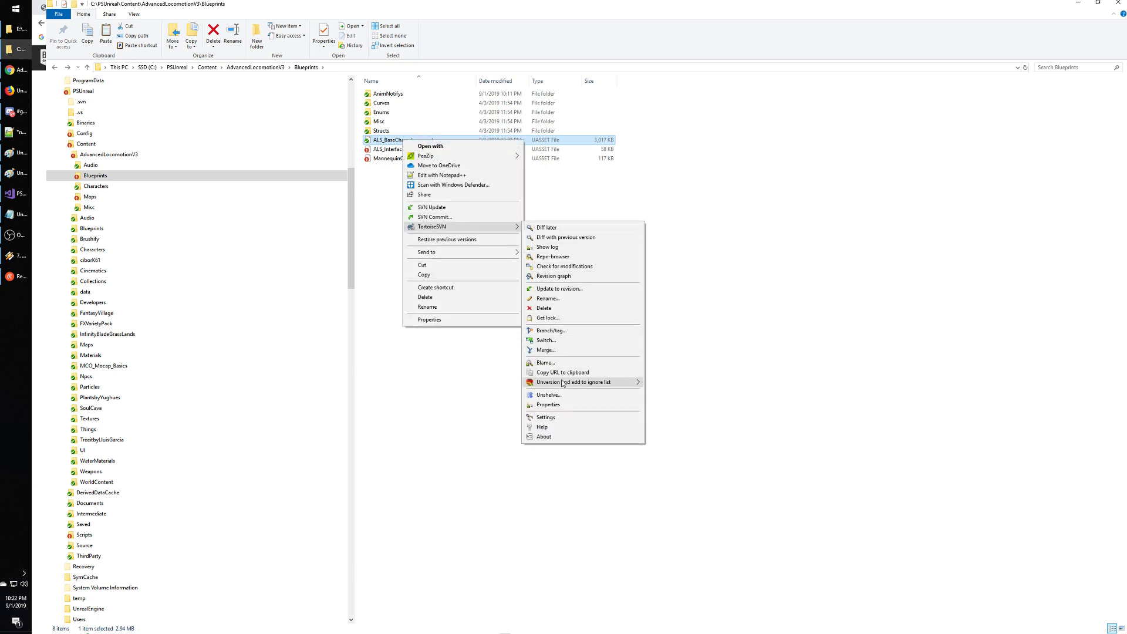
click(679, 335)
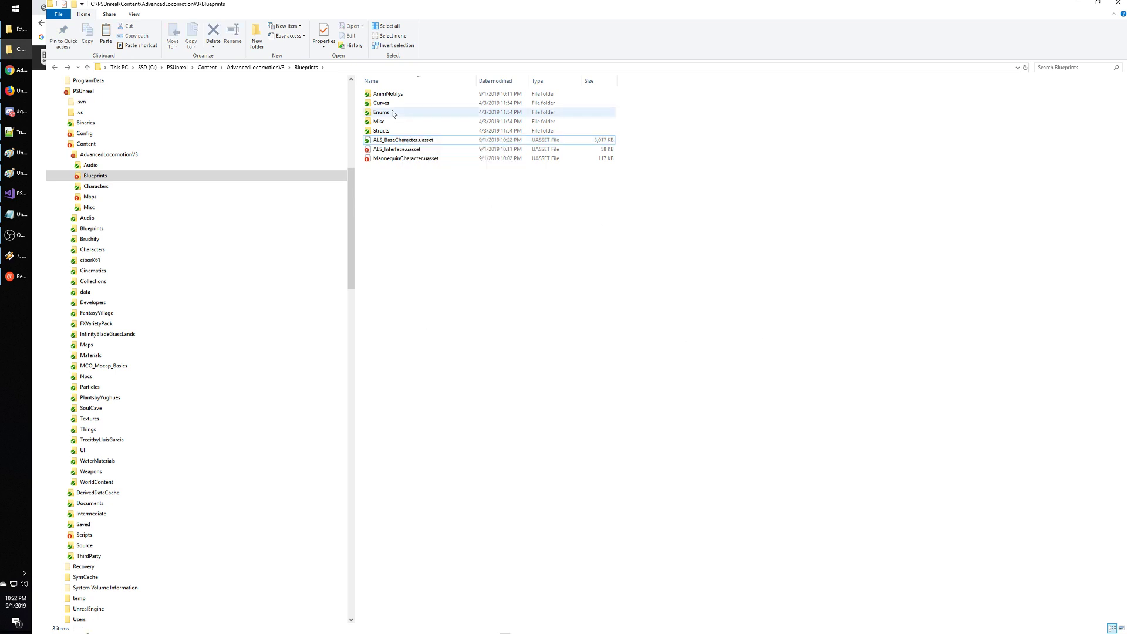
Relaunch the Unreal Editor with PSUnreal's Scripts\editor.bat and open the ALSV3_DemoLevel_MP map from AdvancedLocomotionV3\Maps.
click(84, 535)
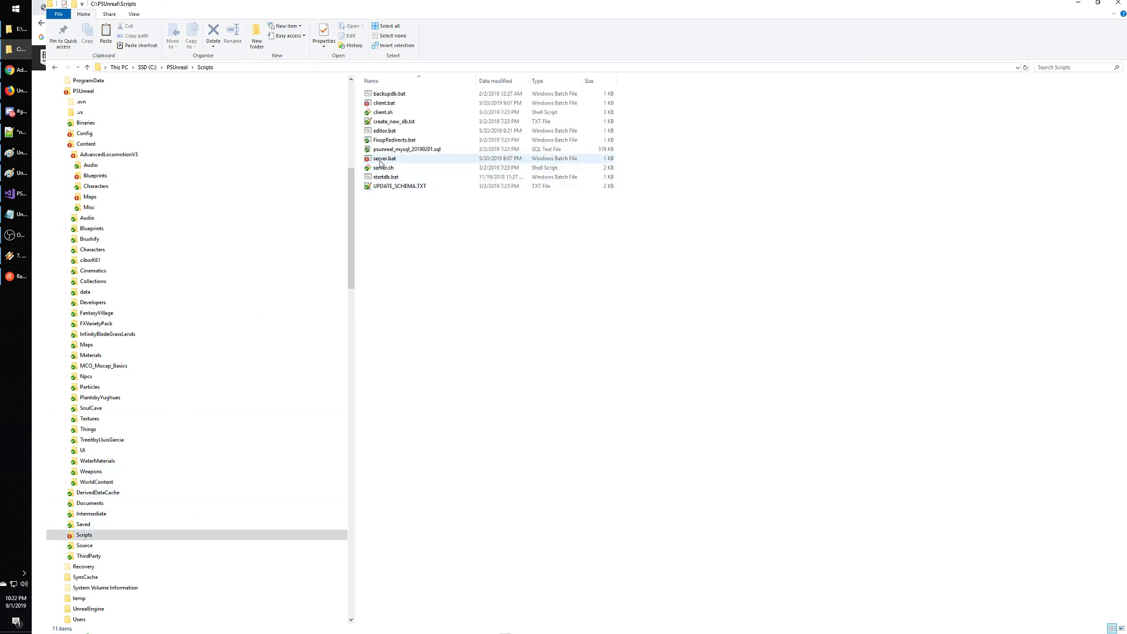
click(385, 134)
double_click(384, 131)
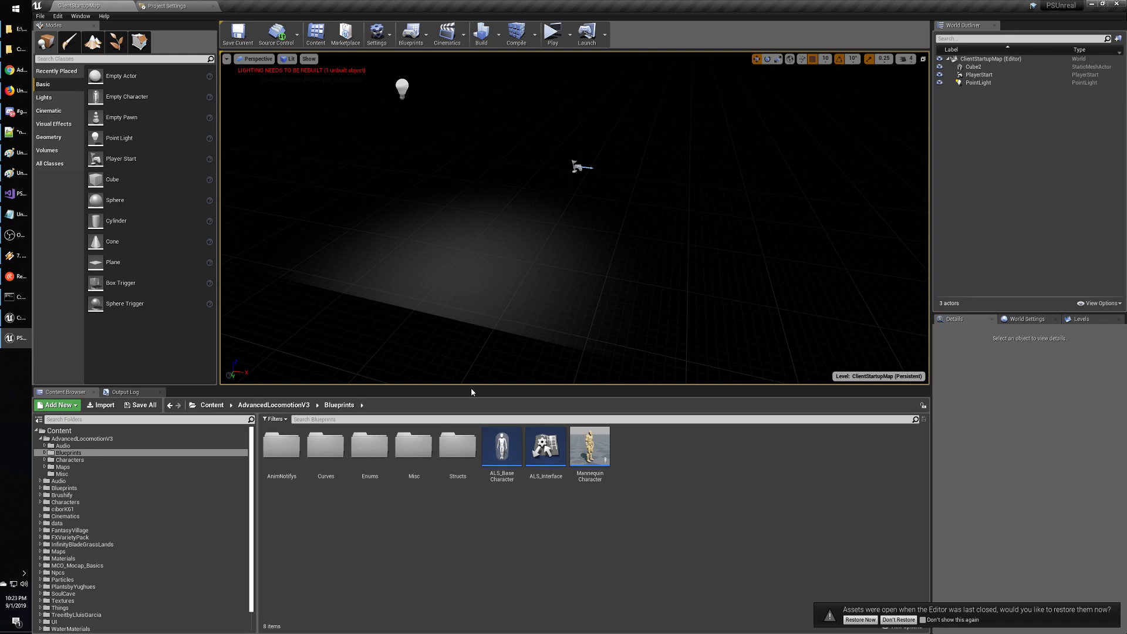
click(165, 466)
double_click(367, 442)
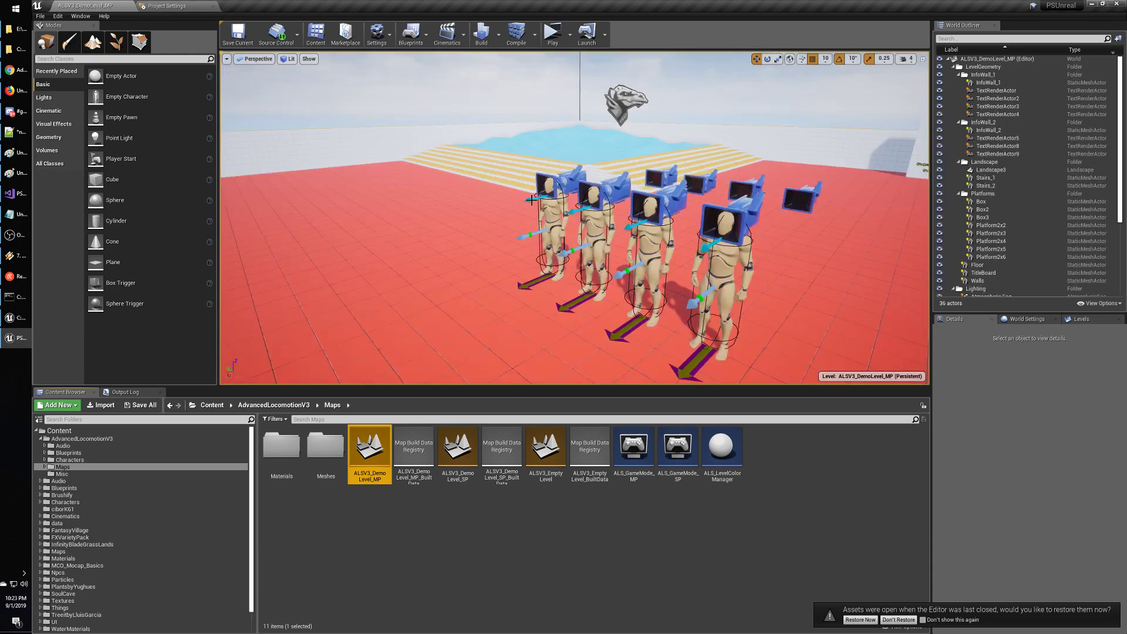
key(alt+Tab)
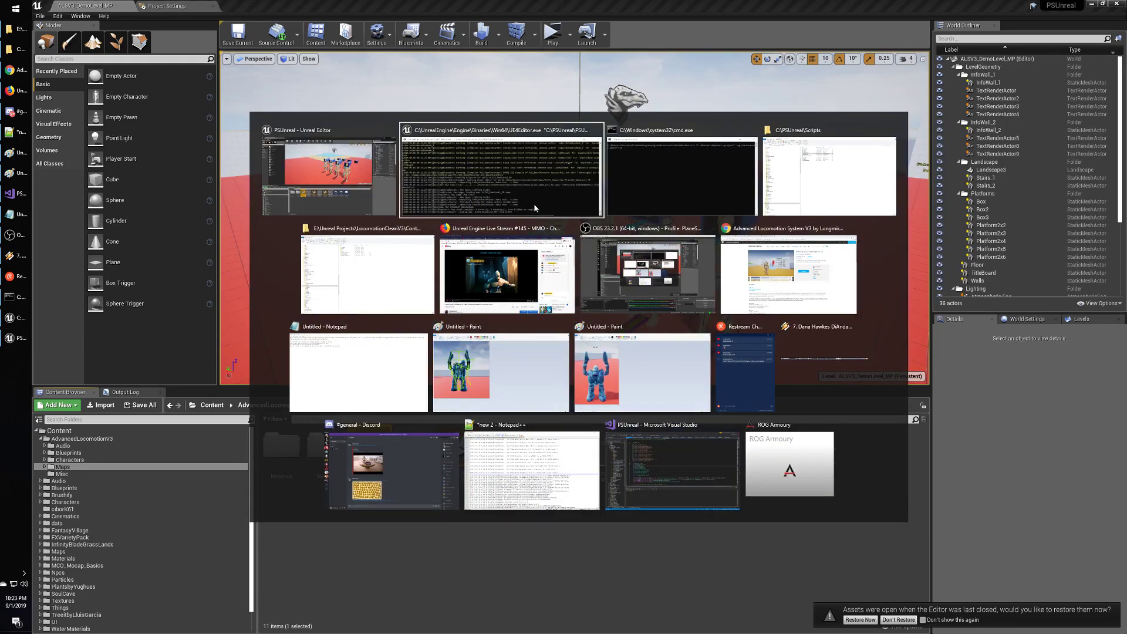
key(alt+Tab)
key(alt+Tab)
key(alt+Tab)
key(alt+Tab)
key(alt+Tab)
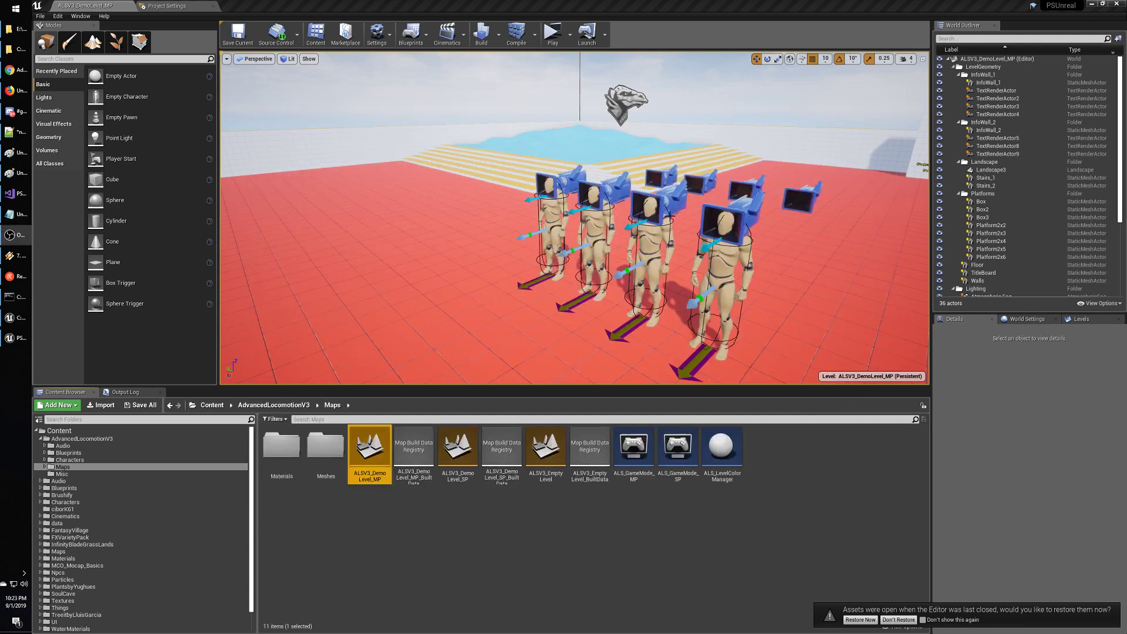
key(alt+Tab)
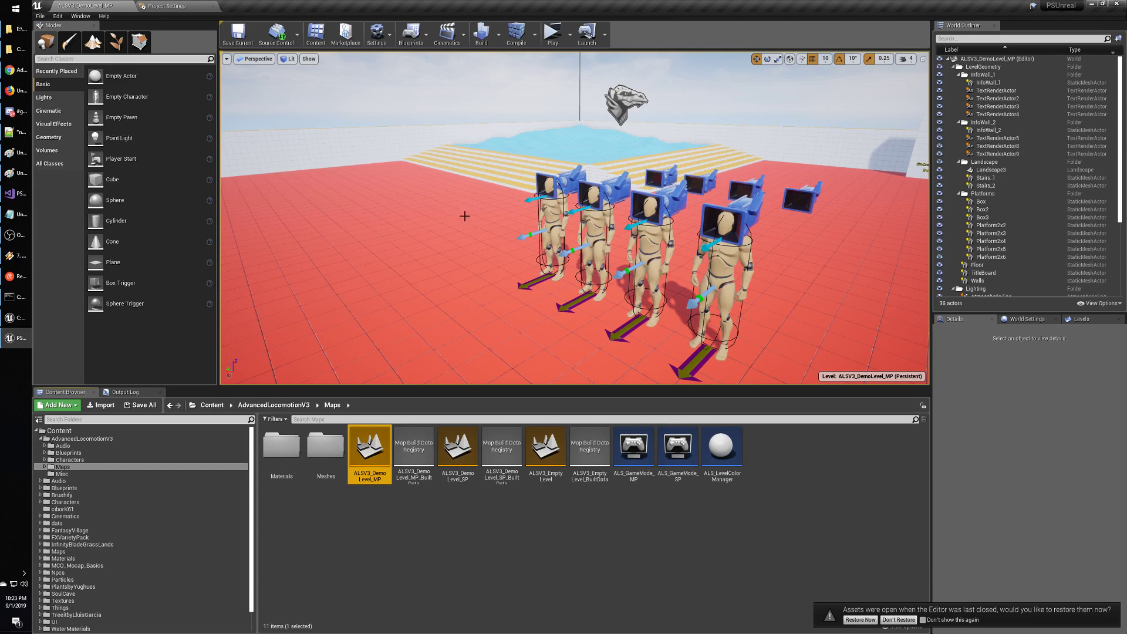
click(519, 568)
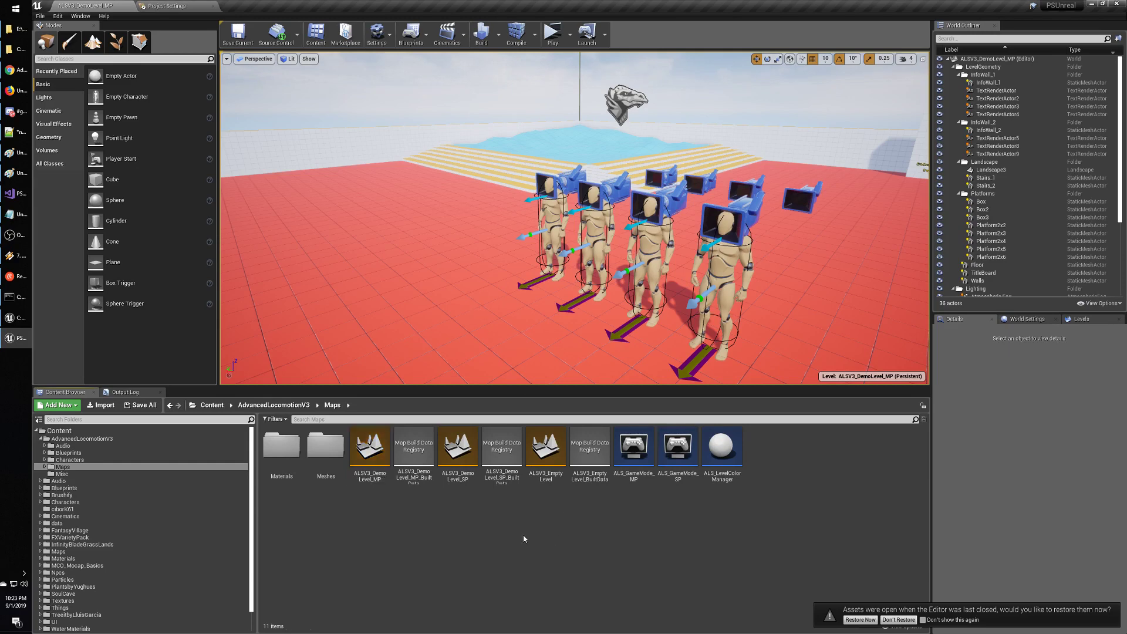
Play ALSV3_DemoLevel_MP in a maximized preview window and walk the mannequin around to check its movement.
click(552, 34)
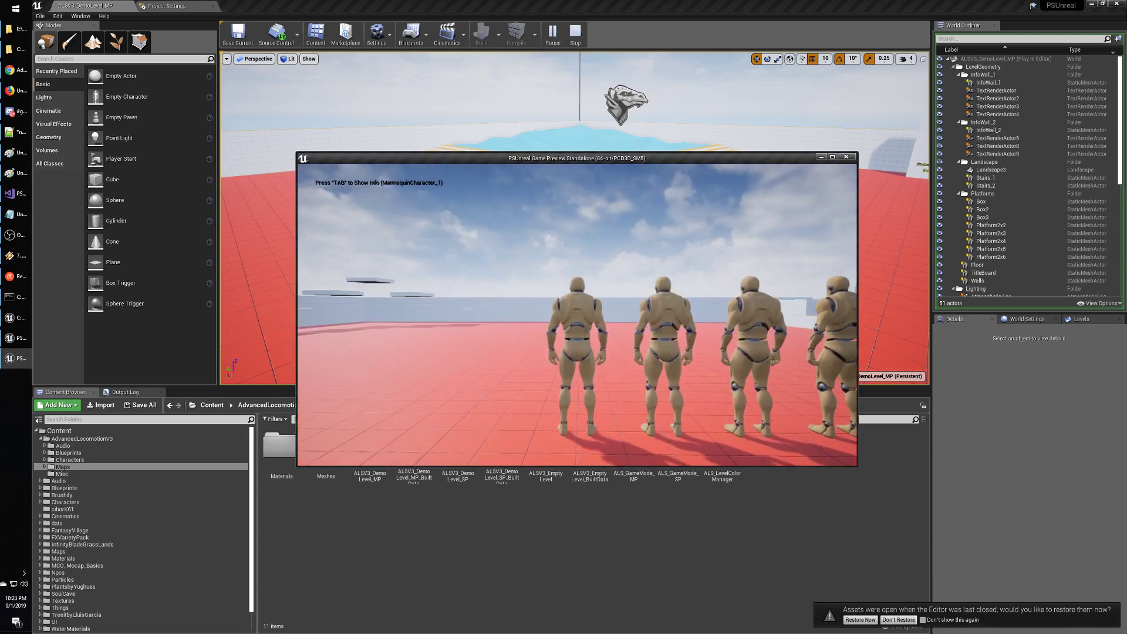
key(a)
key(w)
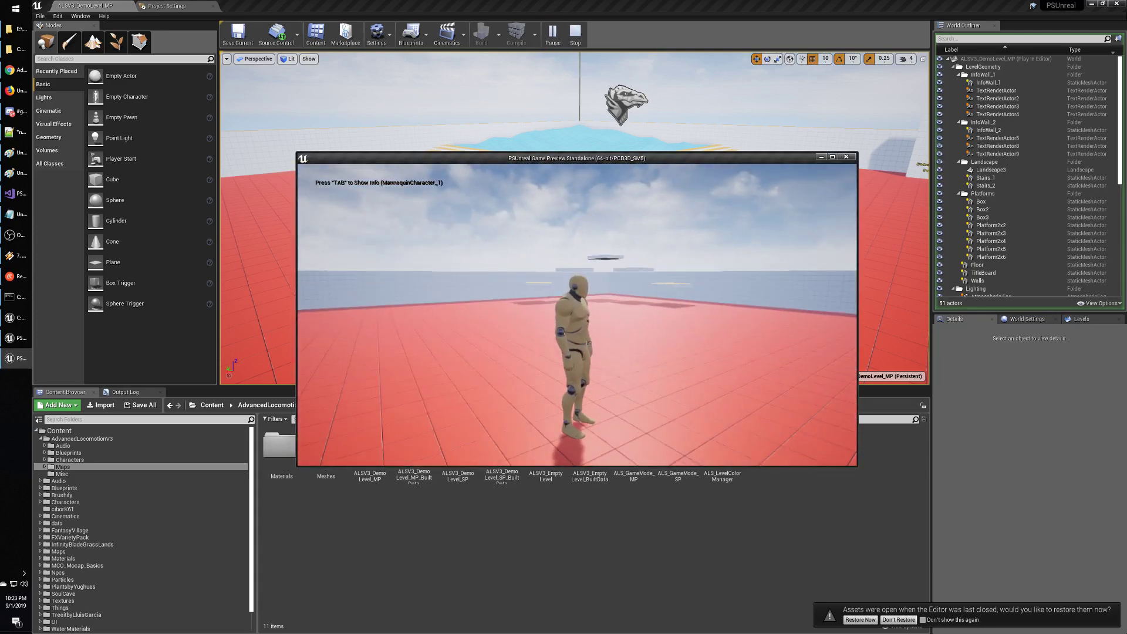
key(alt+Tab)
key(alt+Tab)
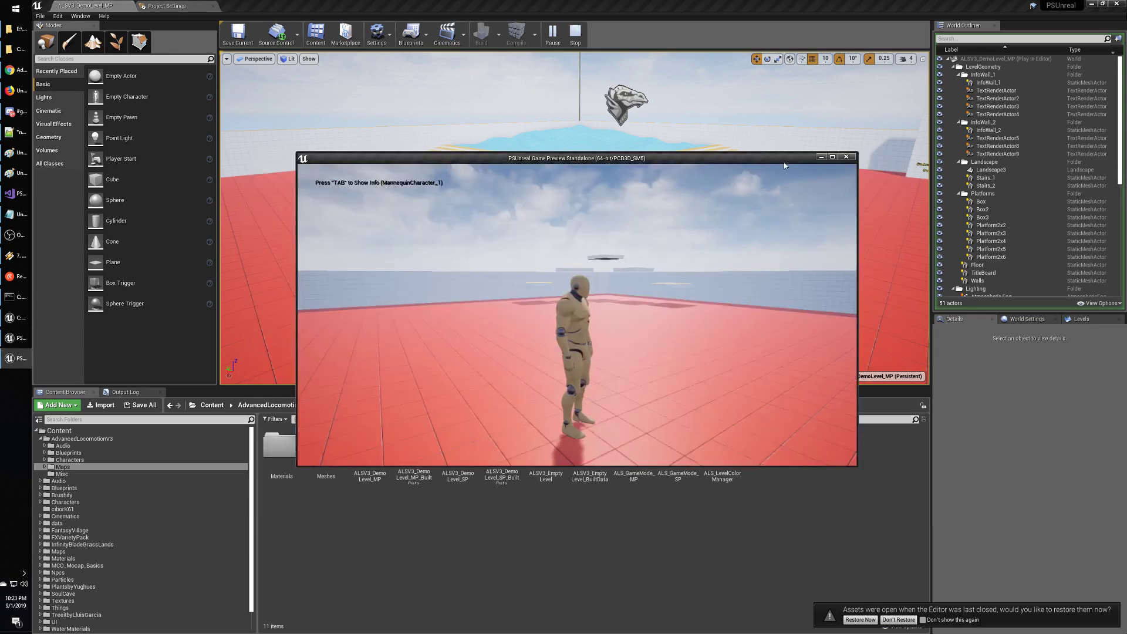
click(832, 157)
key(w)
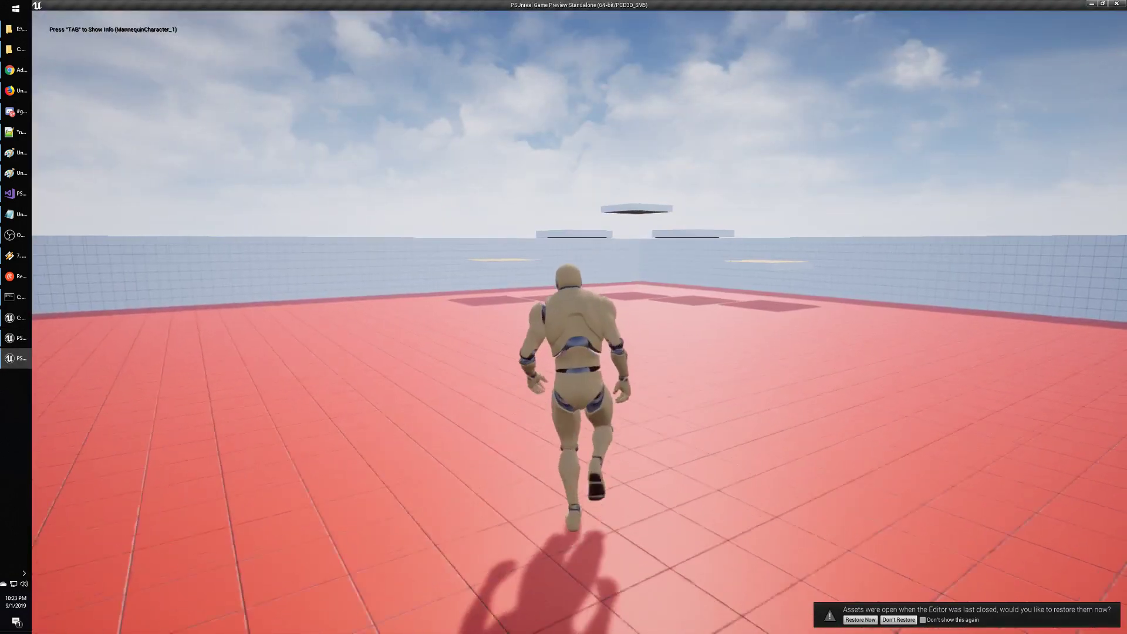
key(d)
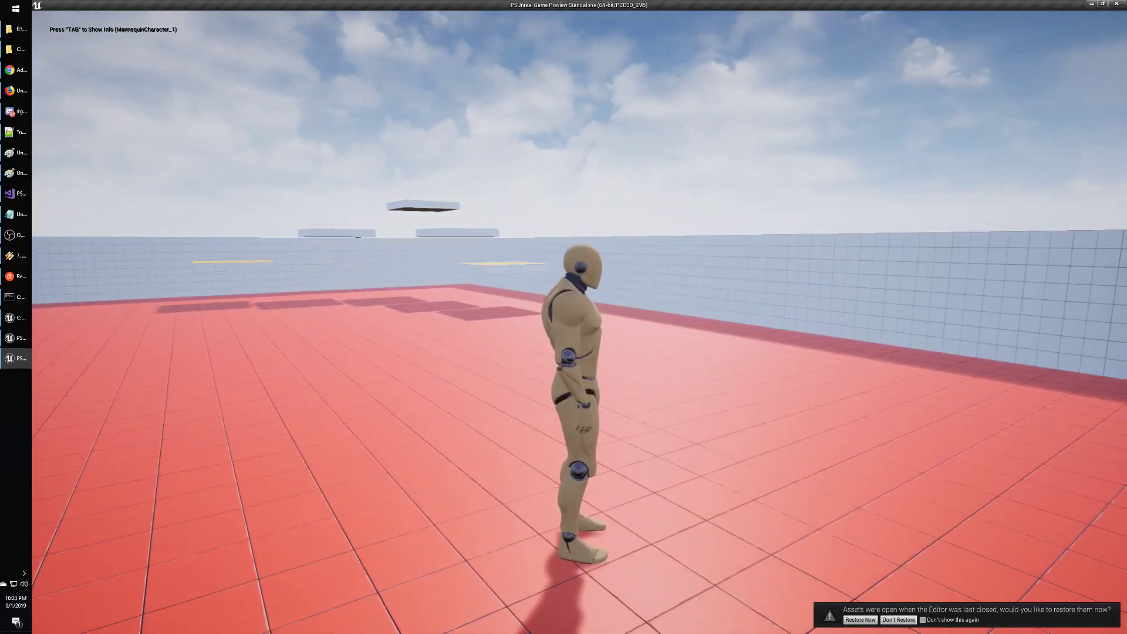
Run the mannequin in several directions around the demo level to check its turning and running, and end the play session.
key(a)
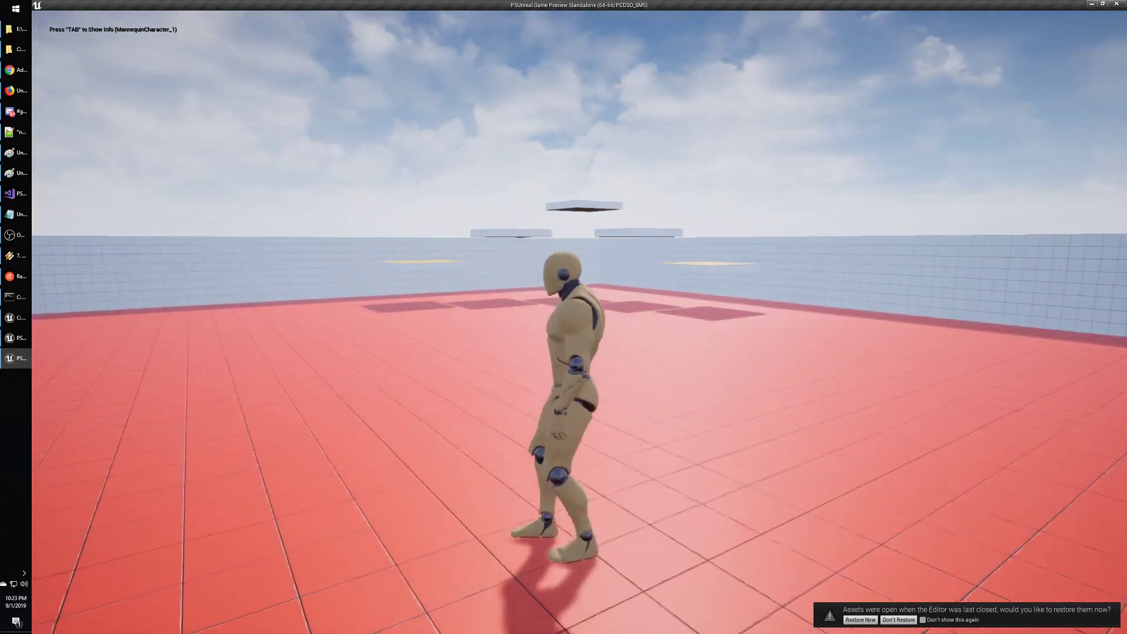
key(w)
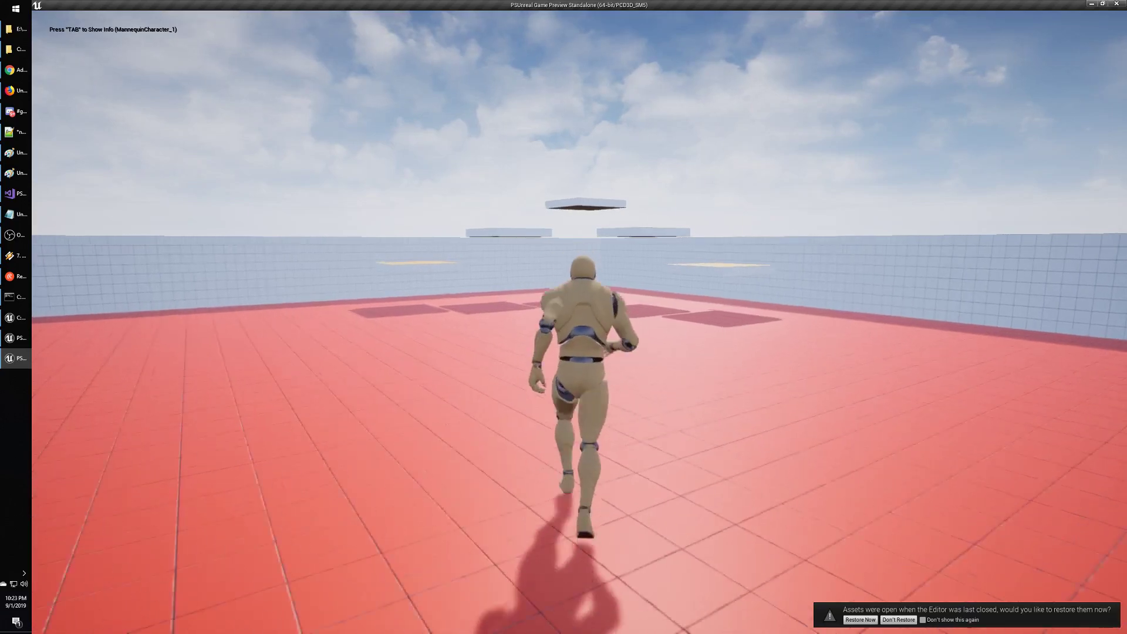
key(d)
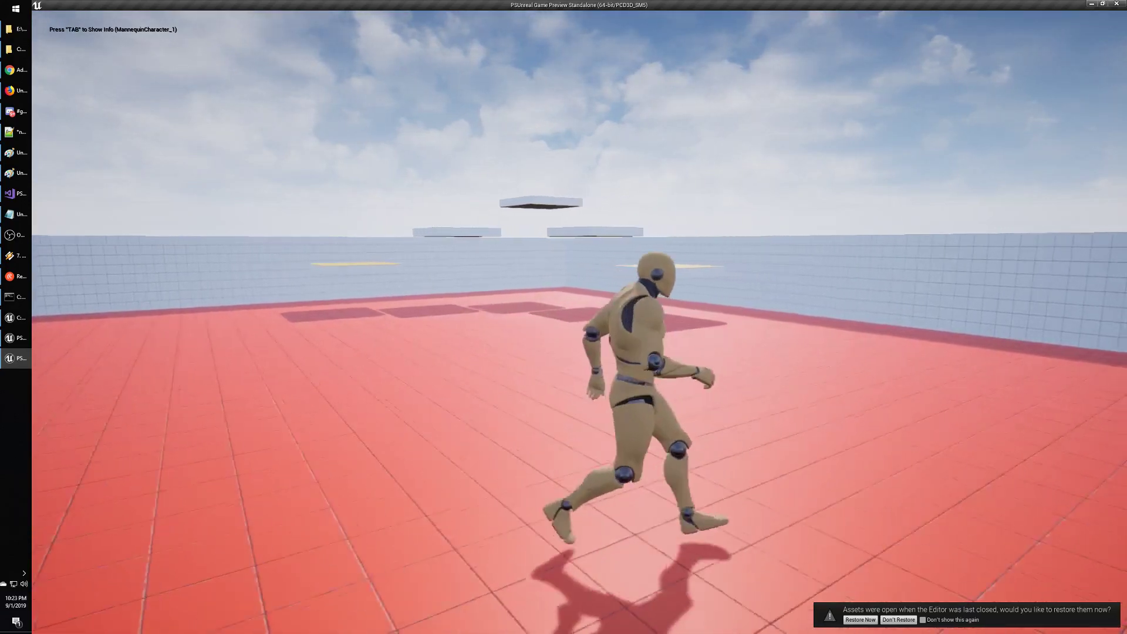
key(d)
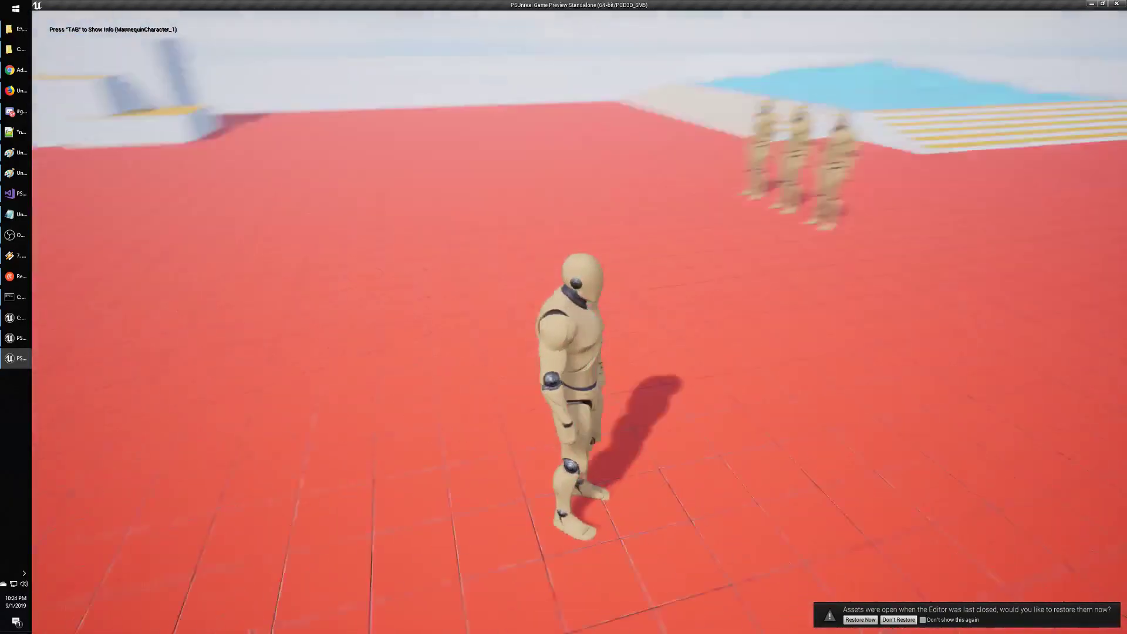
key(w)
key(Escape)
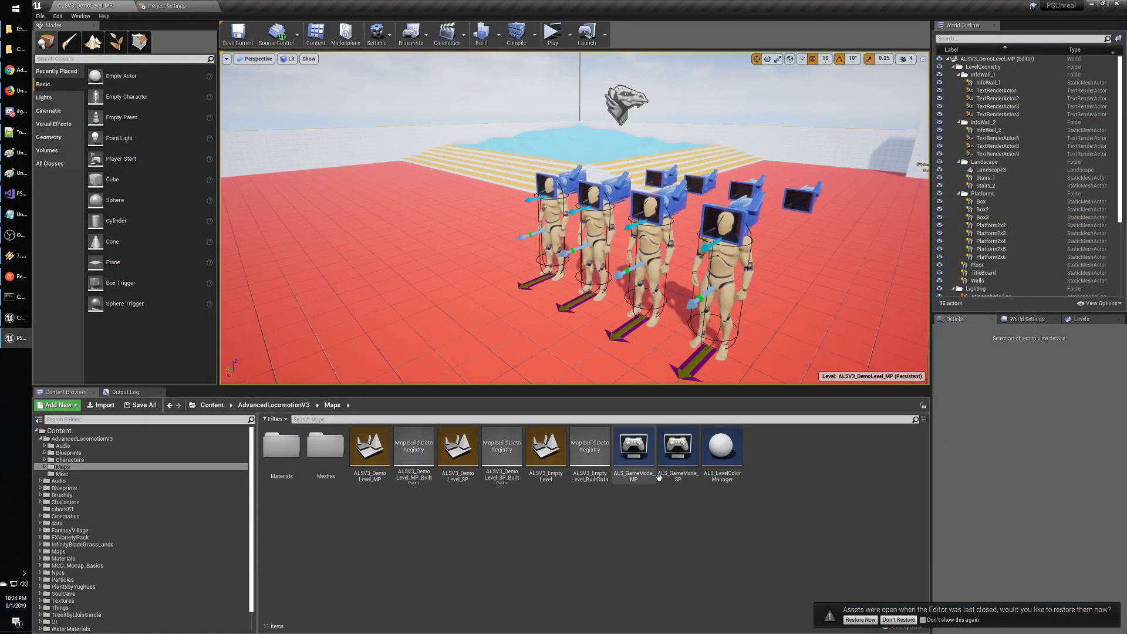
Open the MannequinCharacter blueprint from AdvancedLocomotionV3\Blueprints in the full Blueprint Editor and show its 3D preview.
click(147, 452)
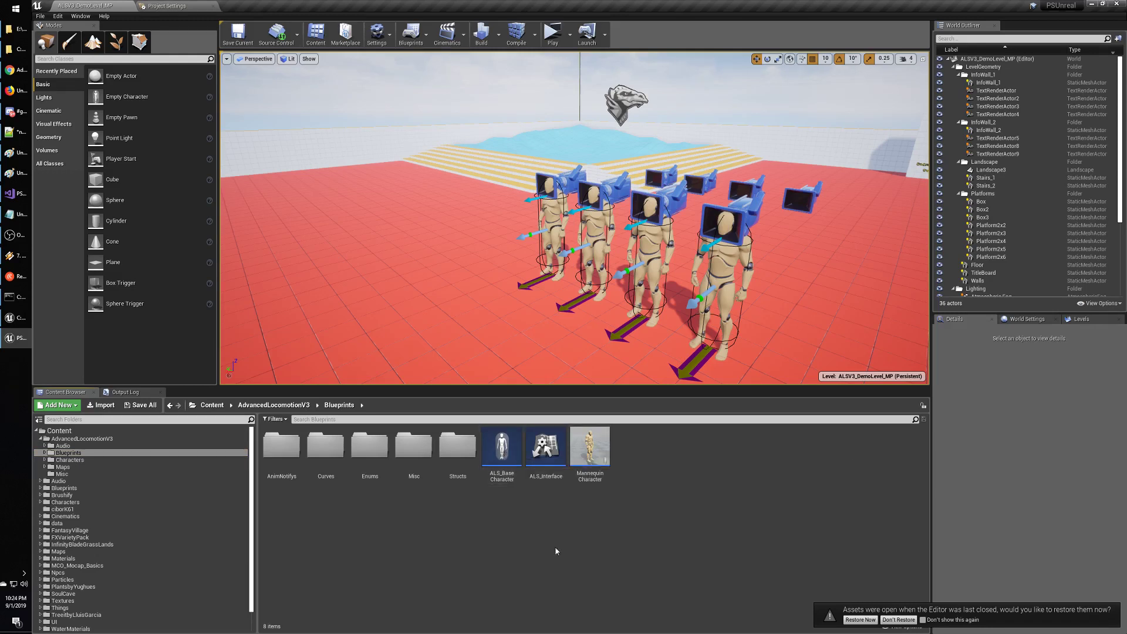
click(590, 449)
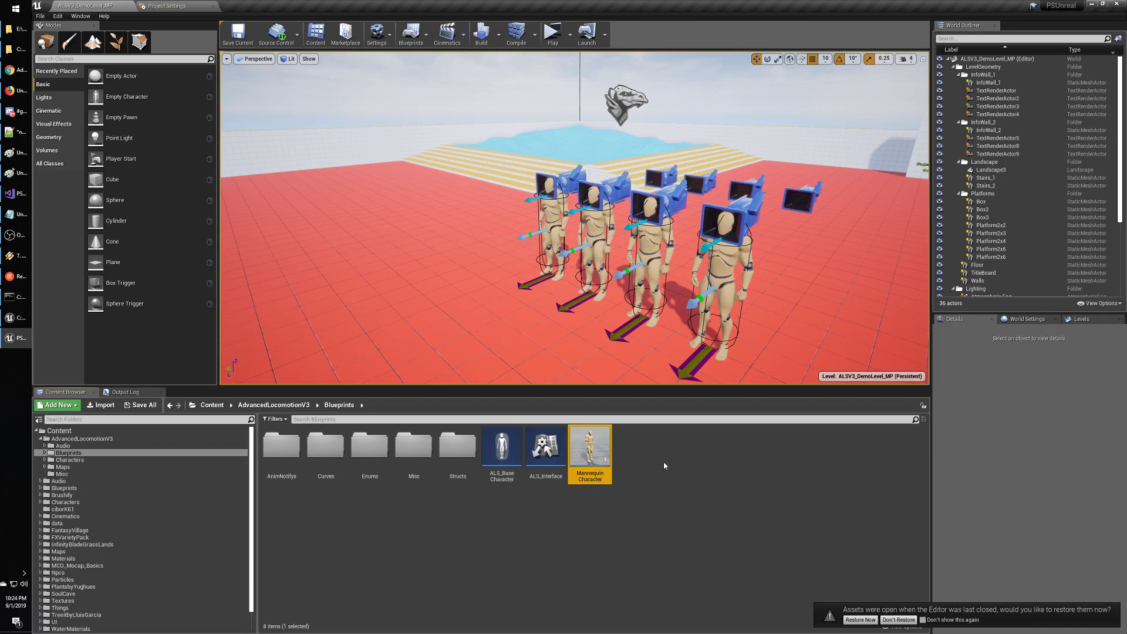
double_click(593, 458)
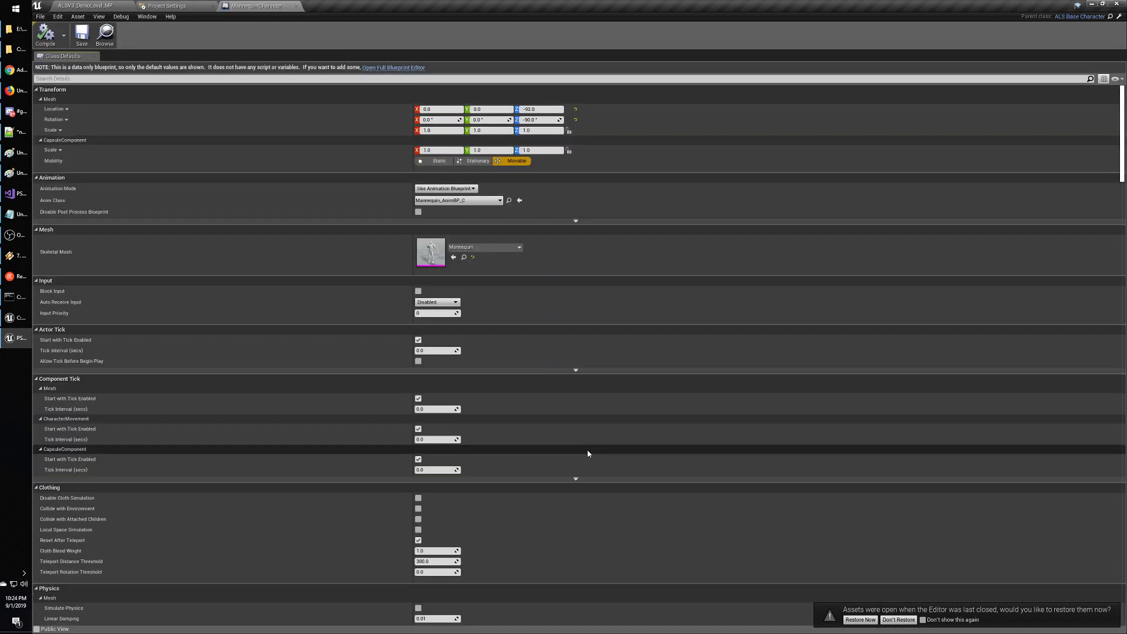
click(394, 68)
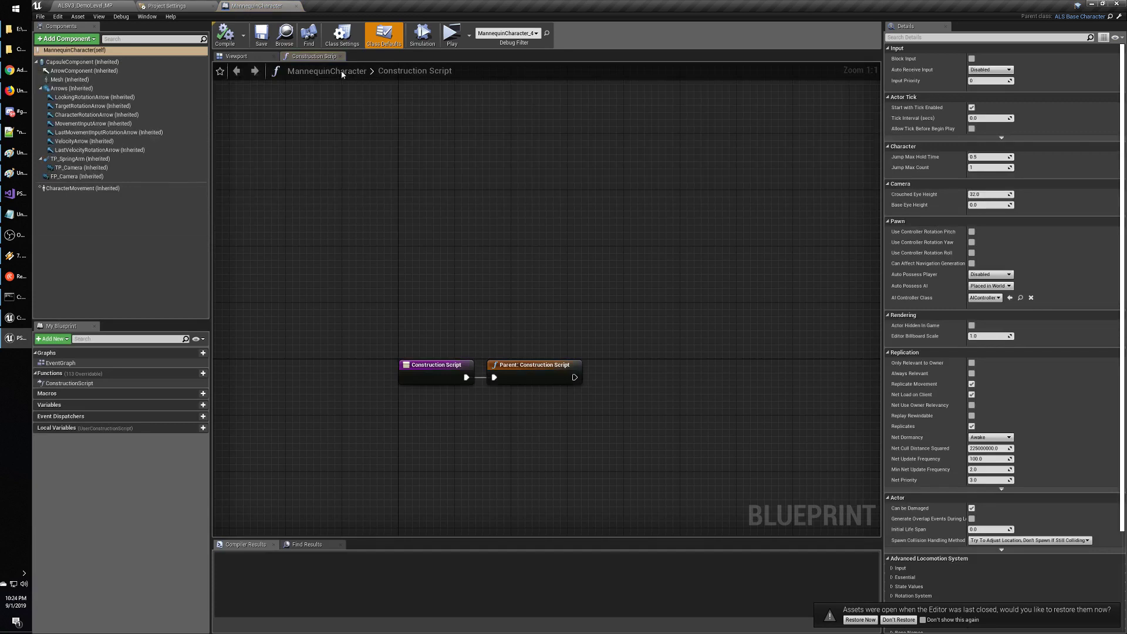
click(268, 59)
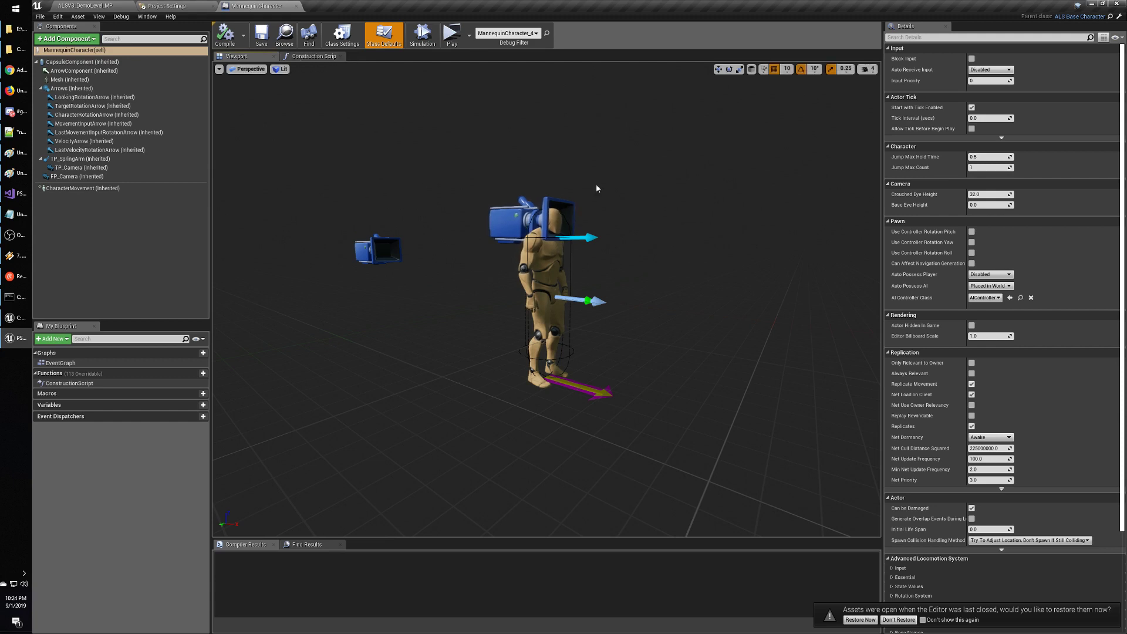
Set the inherited Mesh component's skeletal mesh to Kran_torso and its Element 0 material to Kran_torso_Mat.
click(549, 273)
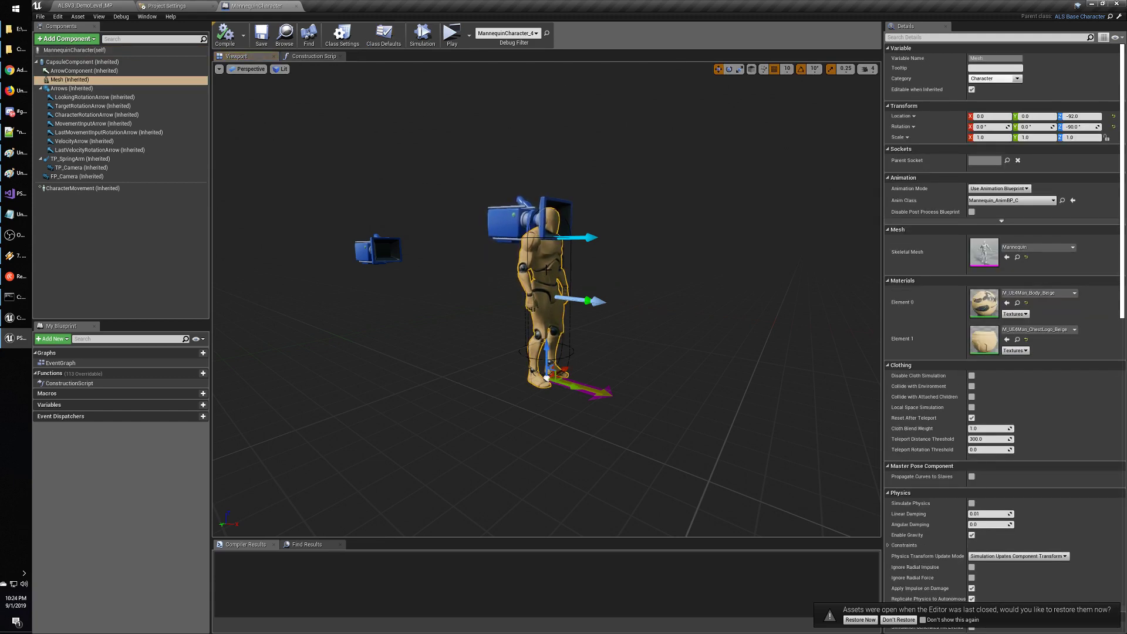
click(1020, 249)
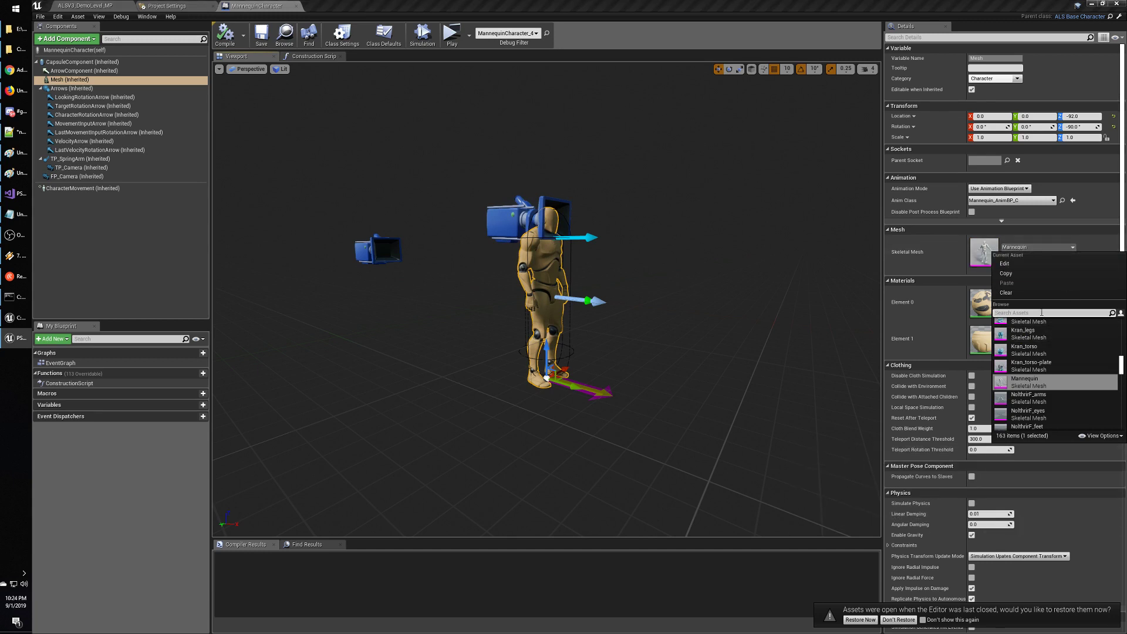
click(1024, 350)
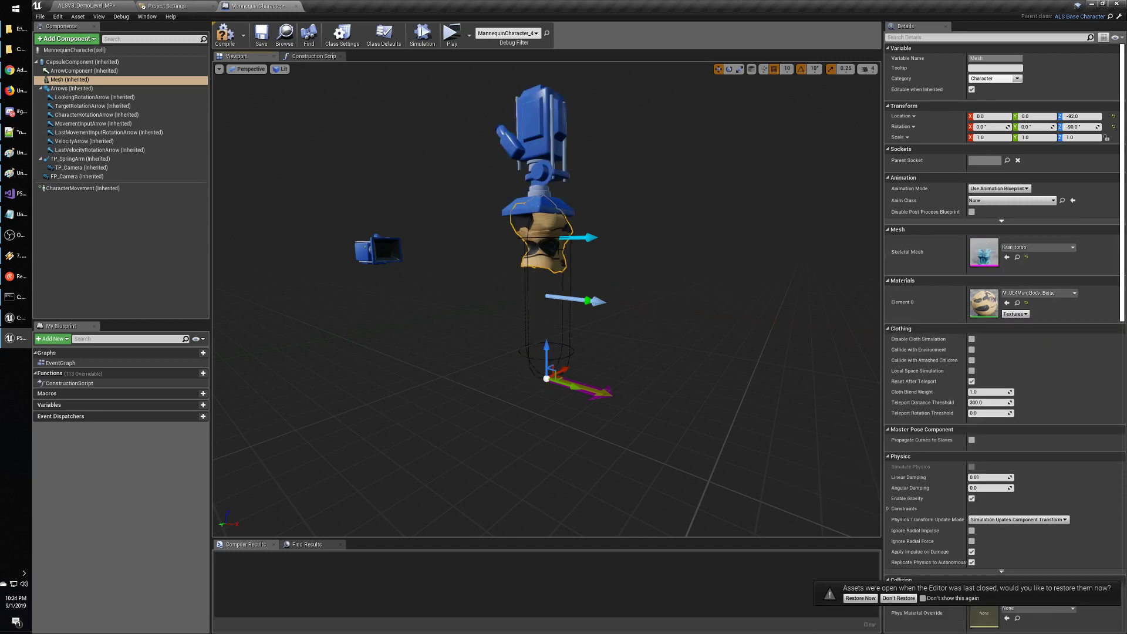
click(1038, 293)
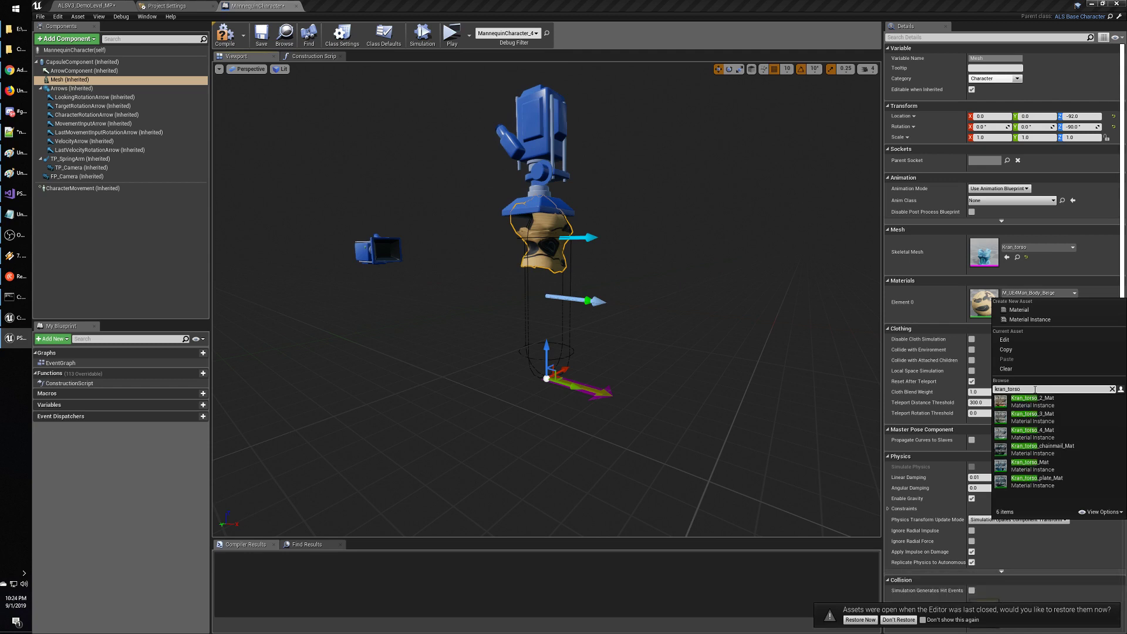
click(1026, 469)
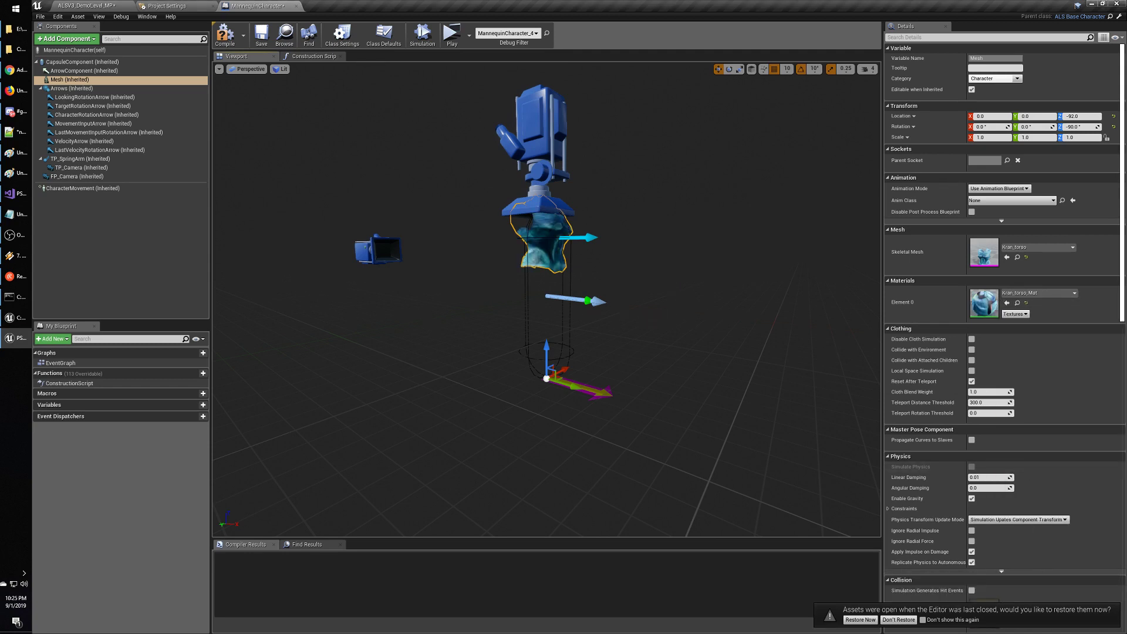
right_drag(587, 352, 546, 353)
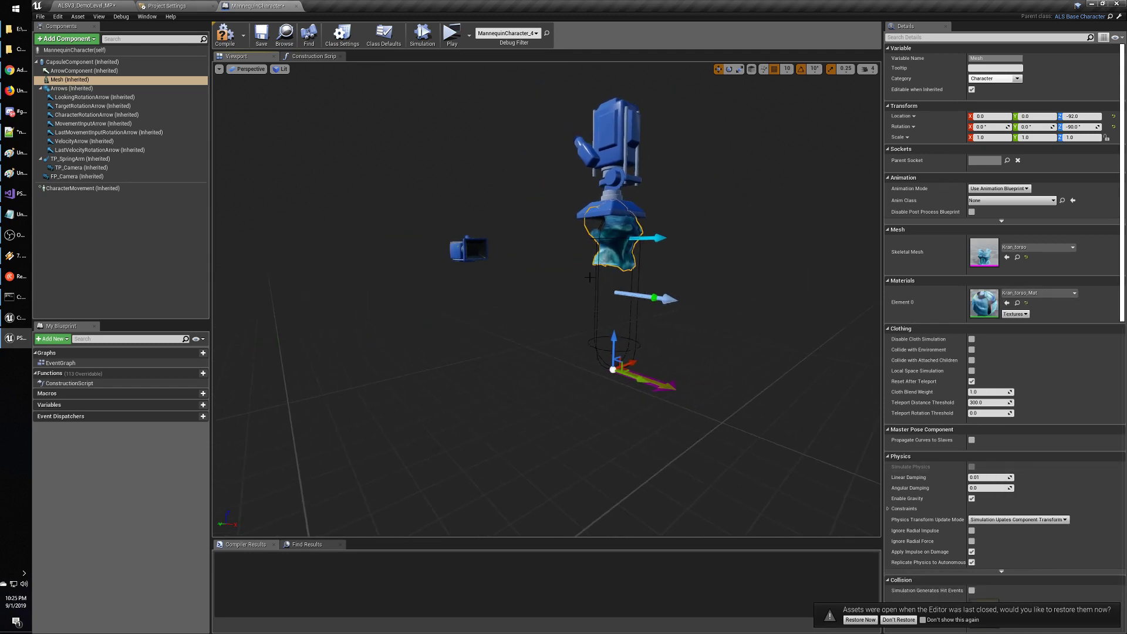
Add a Skeletal Mesh component under the inherited Mesh component and name it legs.
click(69, 80)
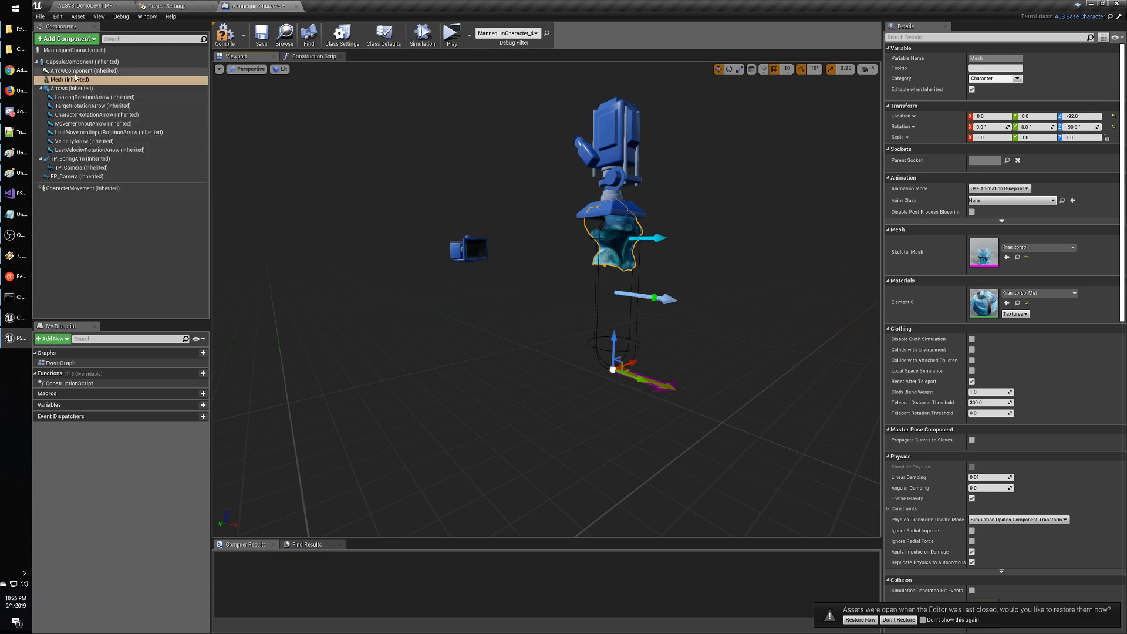
click(73, 79)
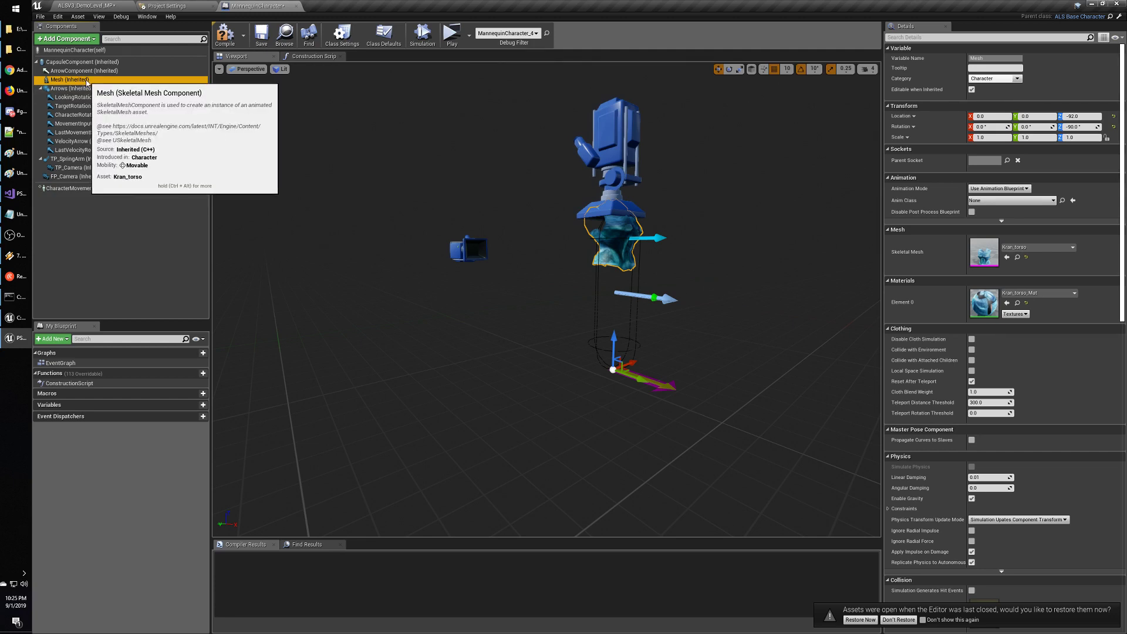
click(314, 56)
click(240, 56)
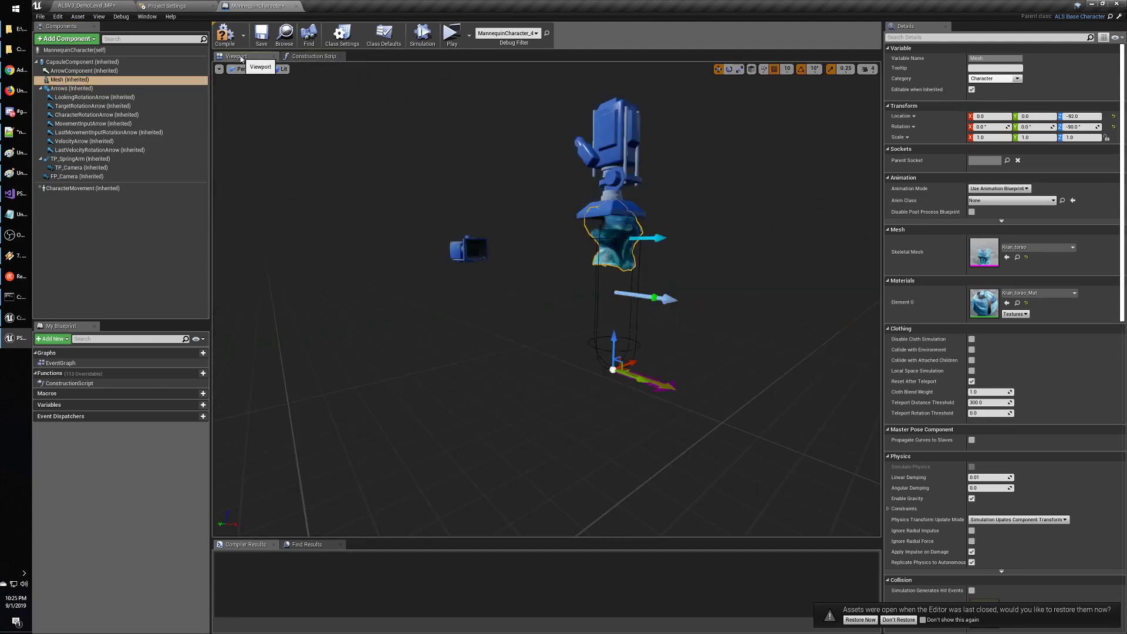
click(66, 81)
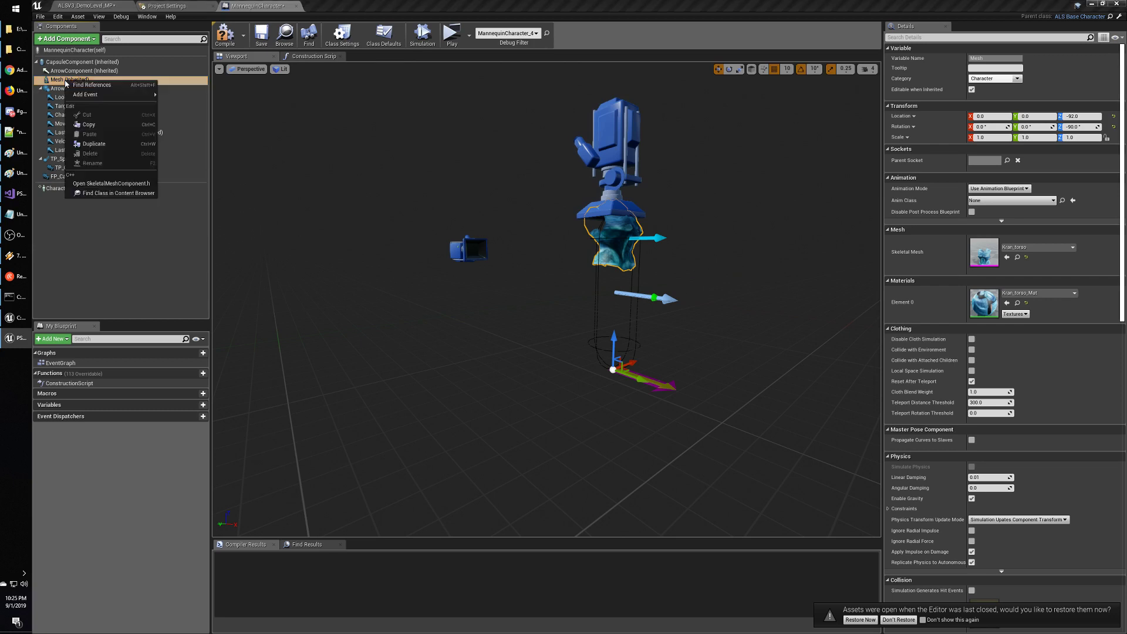
click(67, 40)
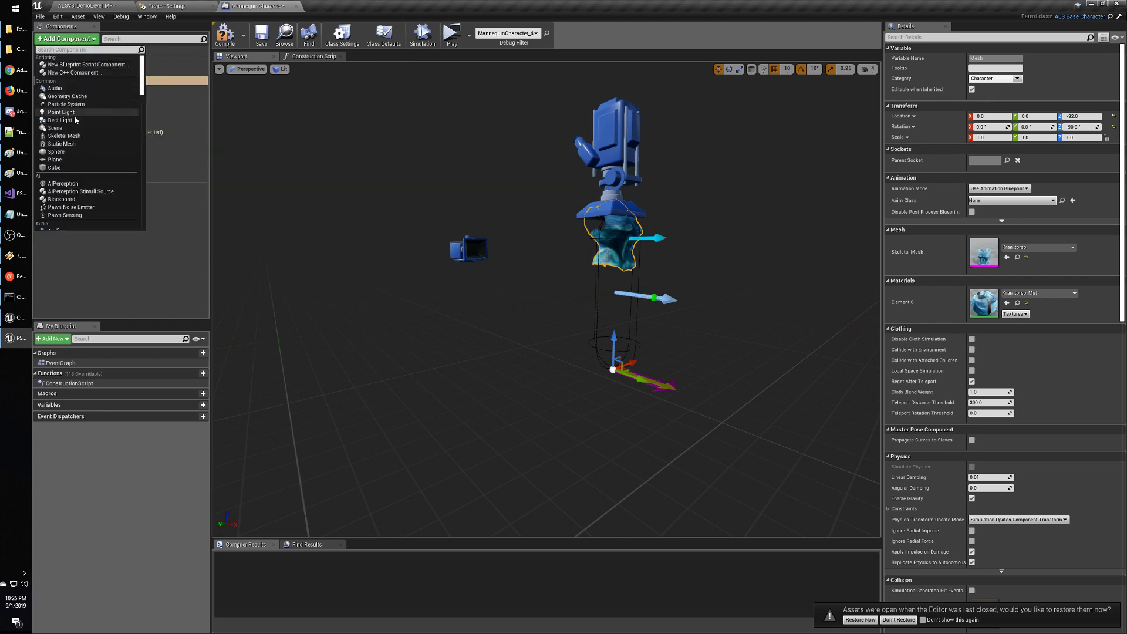
click(64, 135)
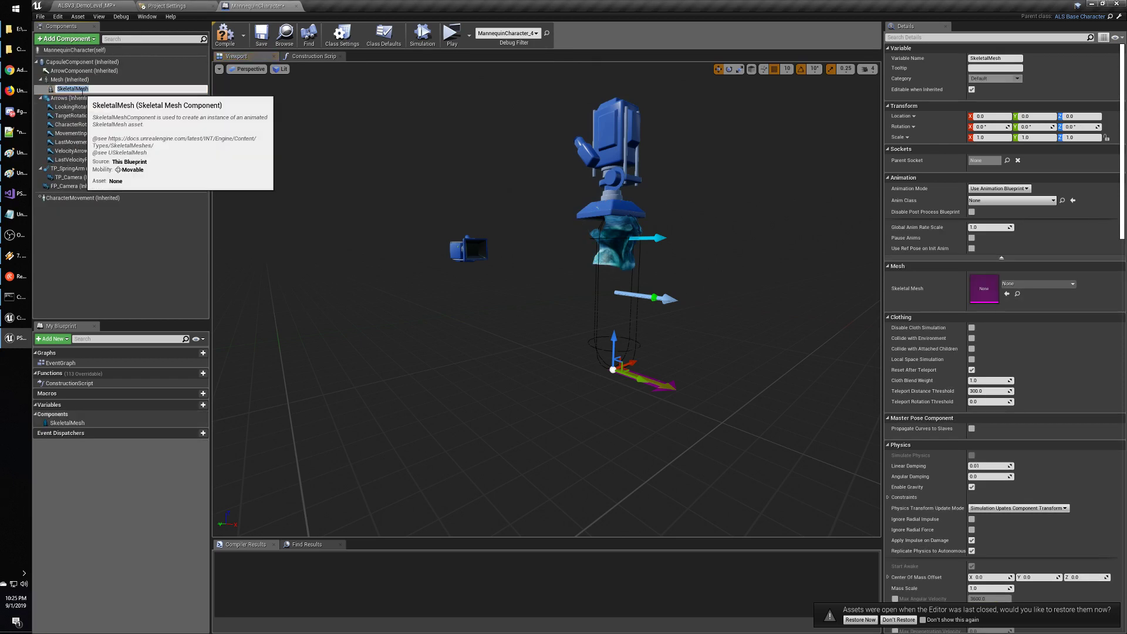
text(legs)
key(Return)
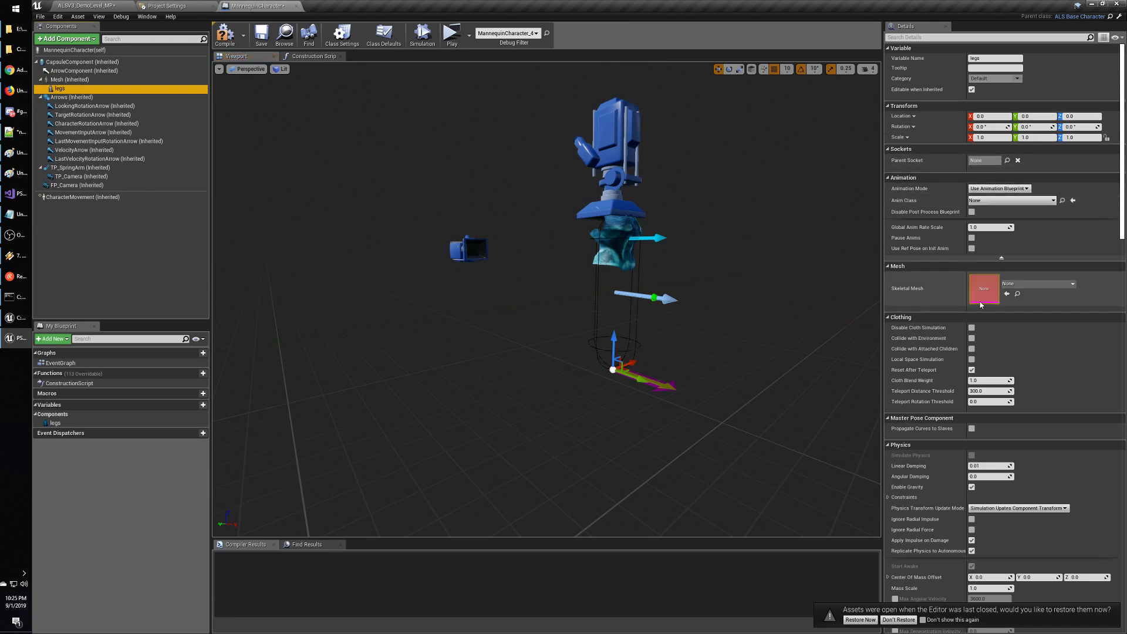
Assign the Kran_legs skeletal mesh to the legs component and check its fit below the torso.
click(1016, 285)
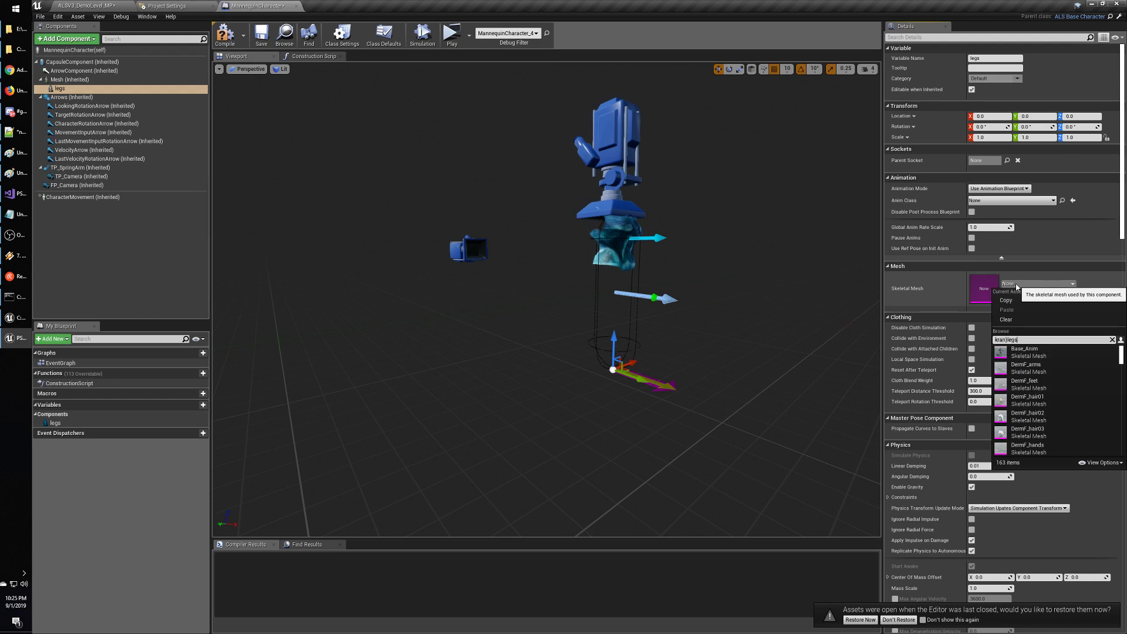
key(BackSpace)
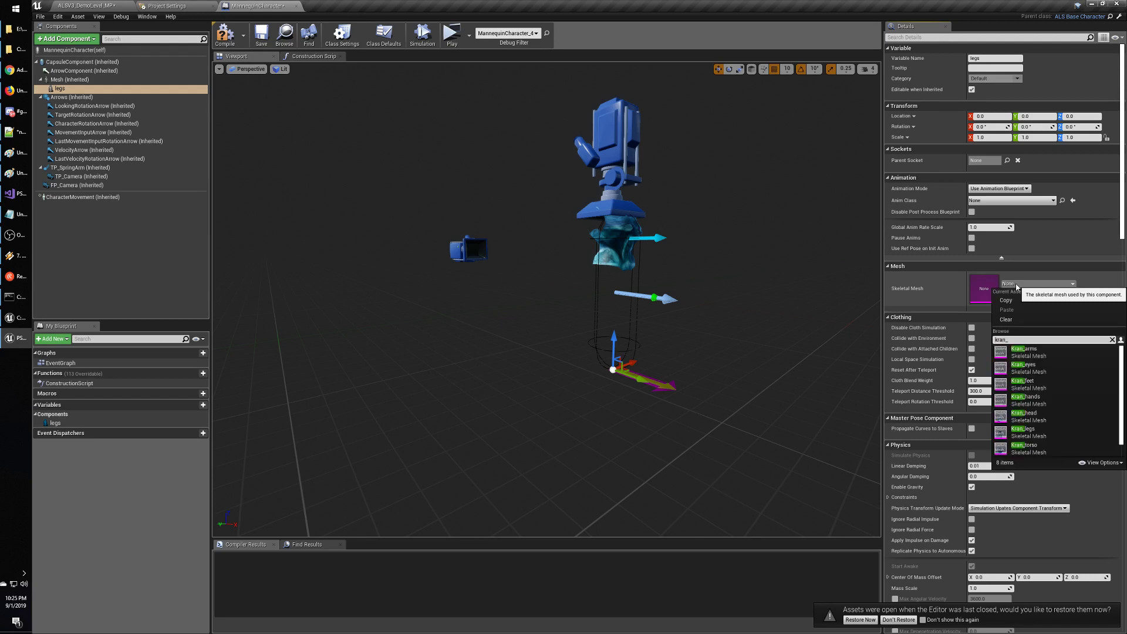
text(legs)
click(1024, 350)
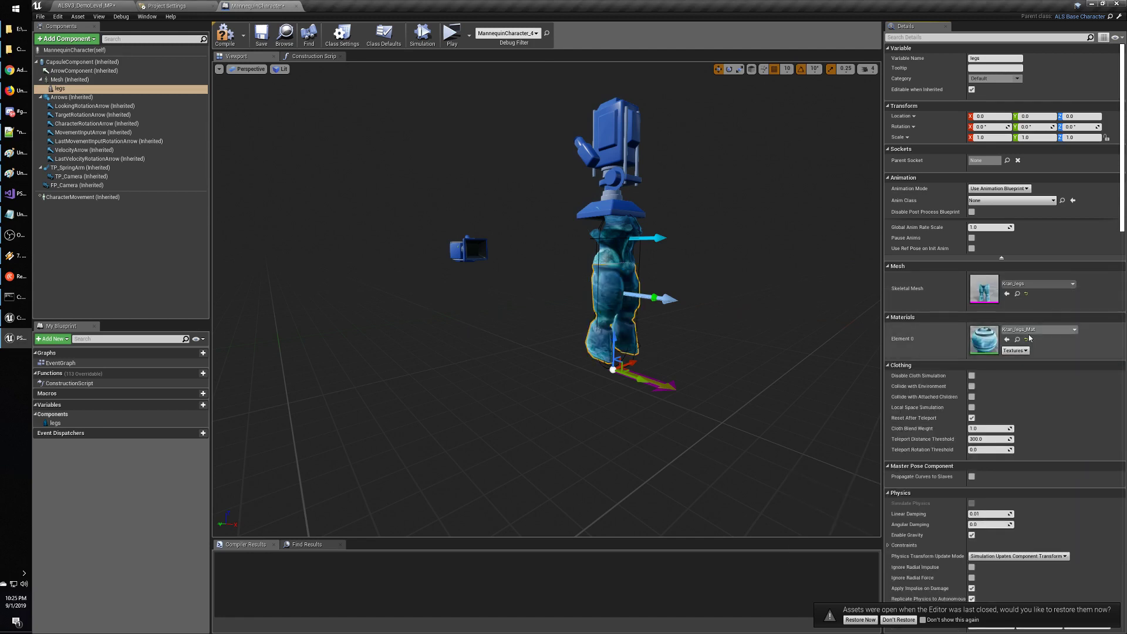
click(1032, 330)
click(1030, 333)
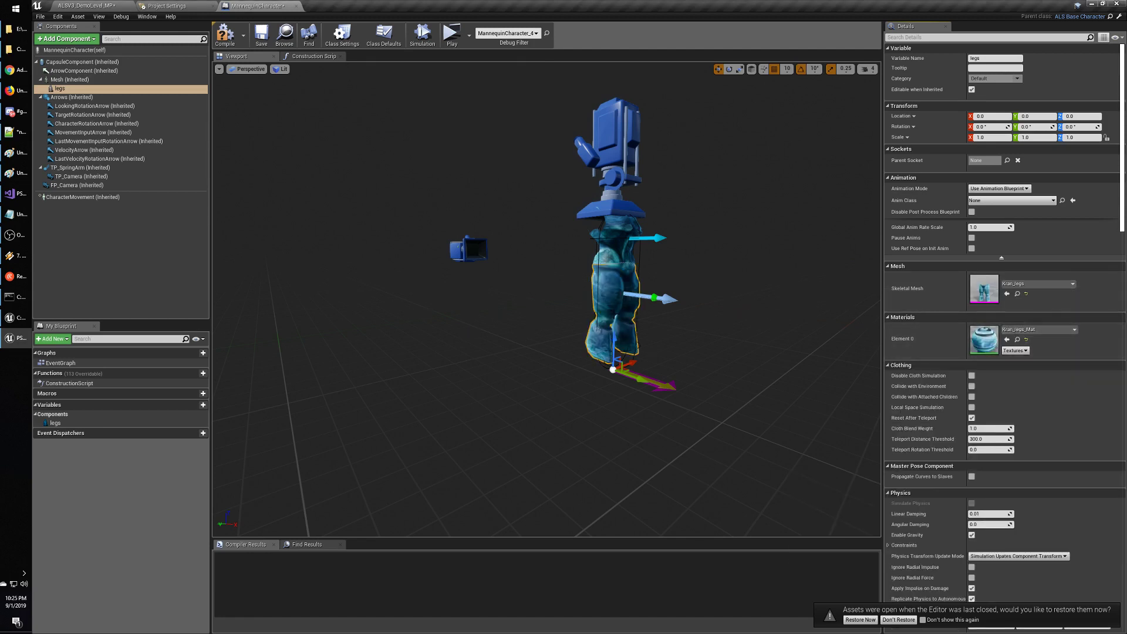
mouse_move(639, 315)
right_down()
mouse_move(664, 311)
mouse_move(629, 297)
right_up()
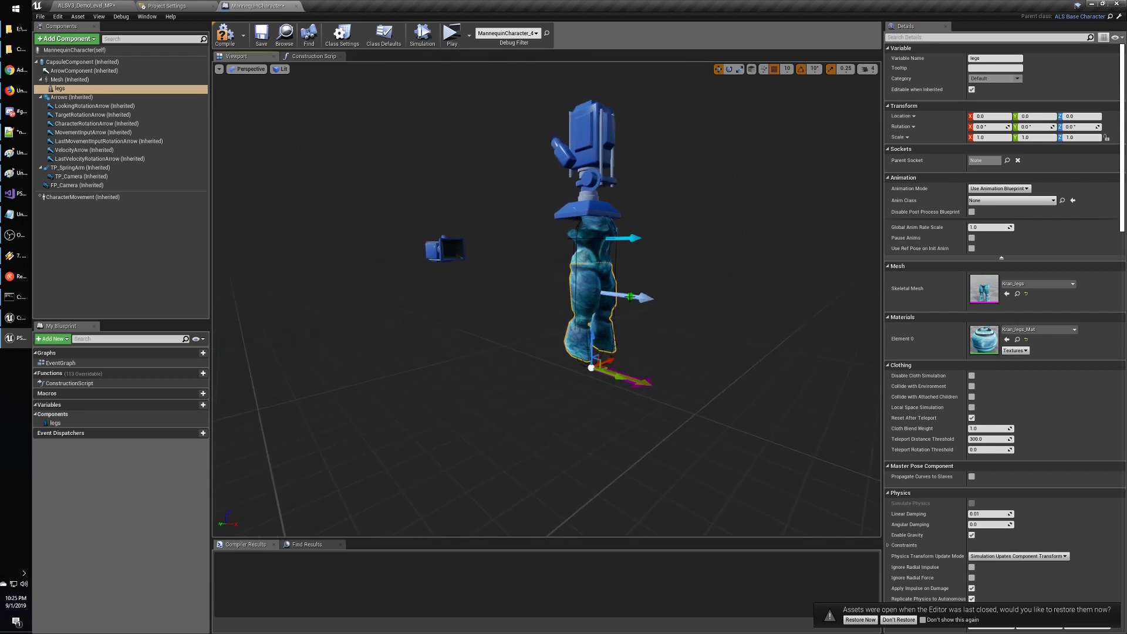
Compile and save the MannequinCharacter blueprint, checking the asset out of source control.
click(225, 34)
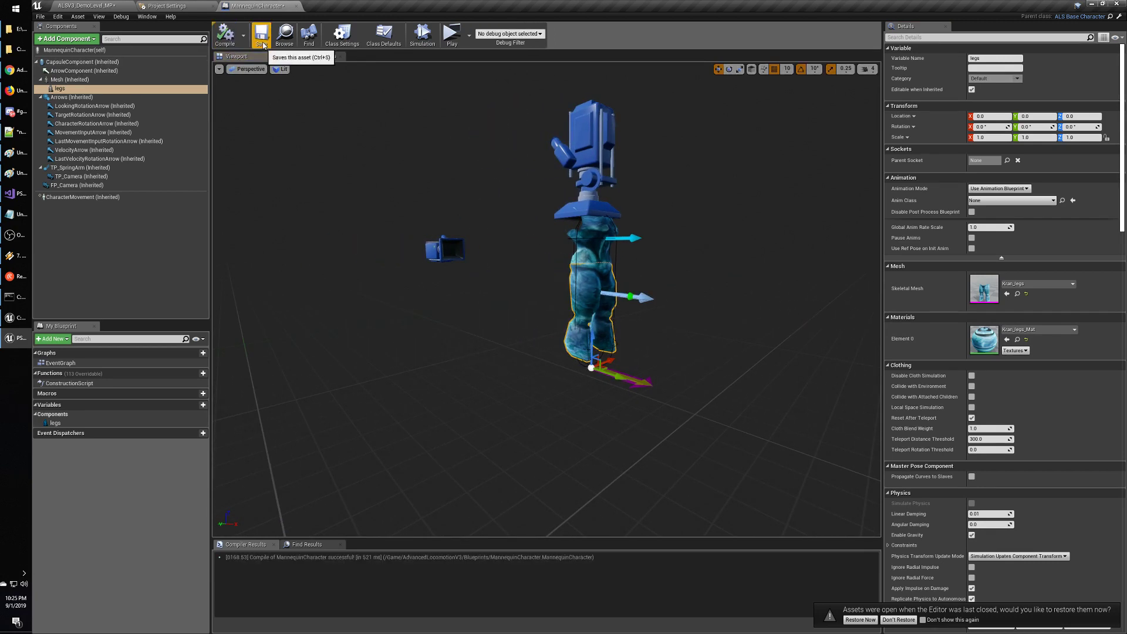
click(262, 42)
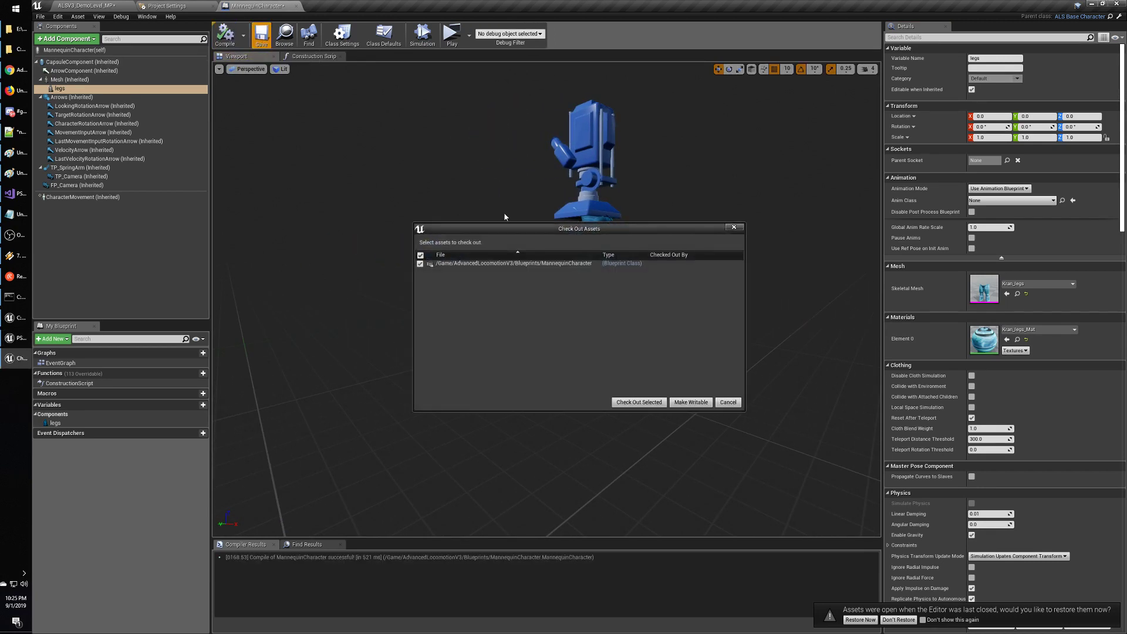
click(639, 403)
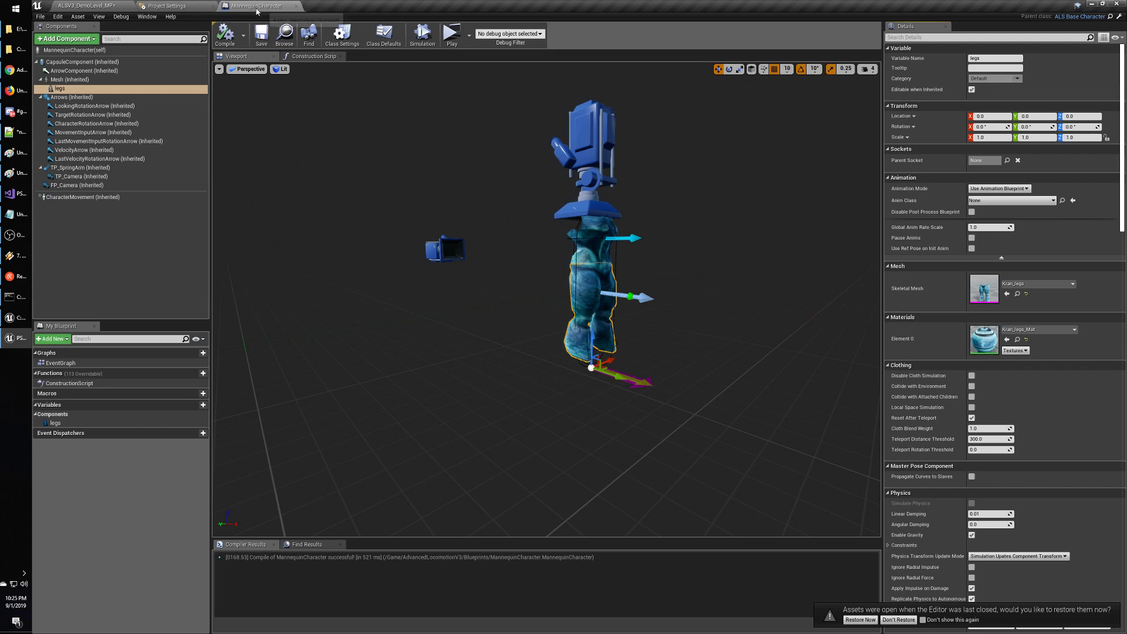
Play ALSV3_DemoLevel_MP in a maximized preview window and move the Kran torso-and-legs character in all directions to check its animation.
click(88, 5)
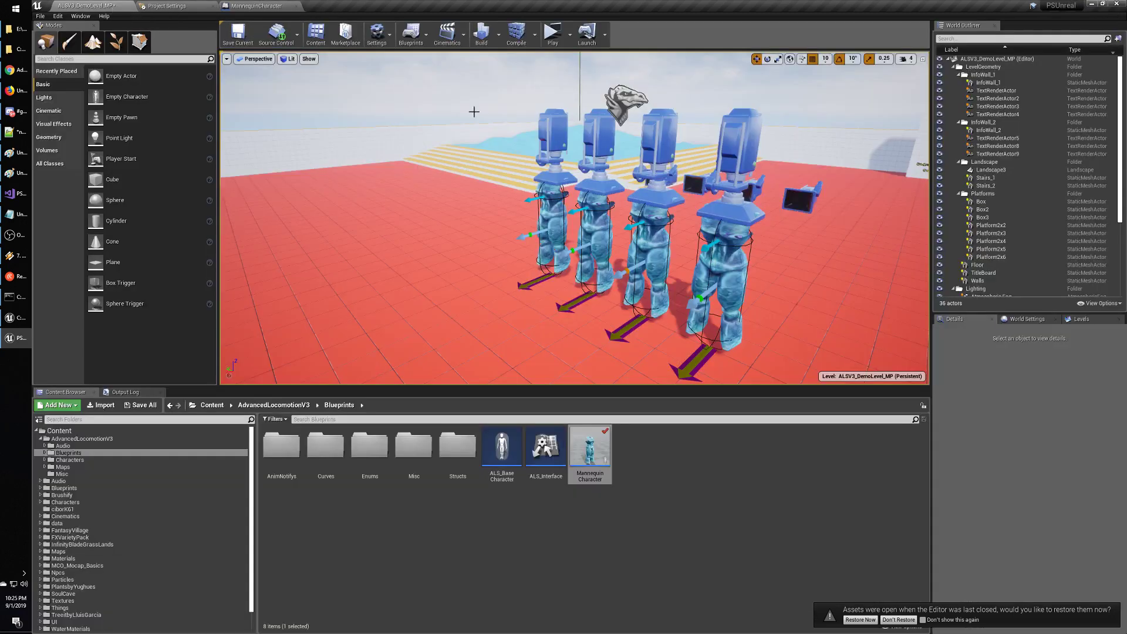
click(554, 33)
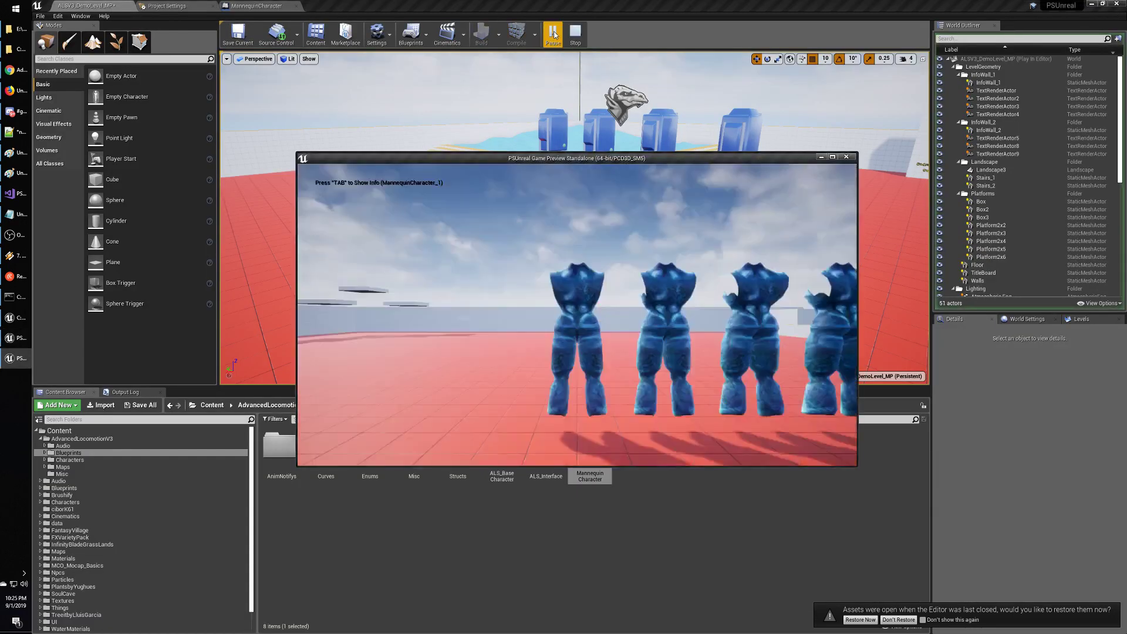
click(833, 157)
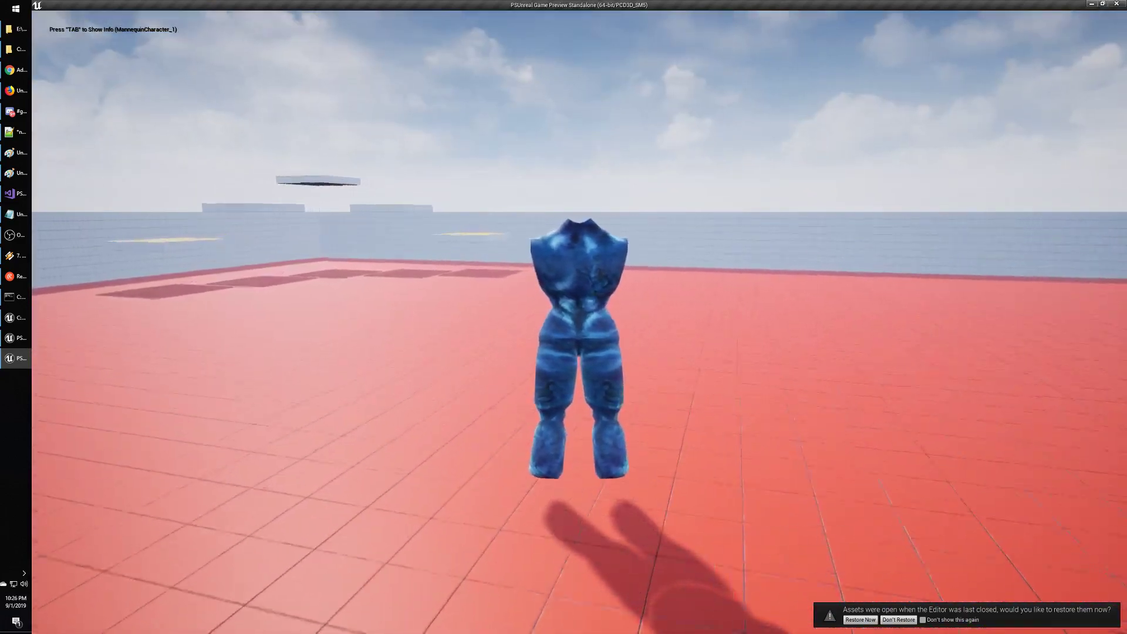
key(d)
key(s)
key(w)
key(a)
key(s)
key(d)
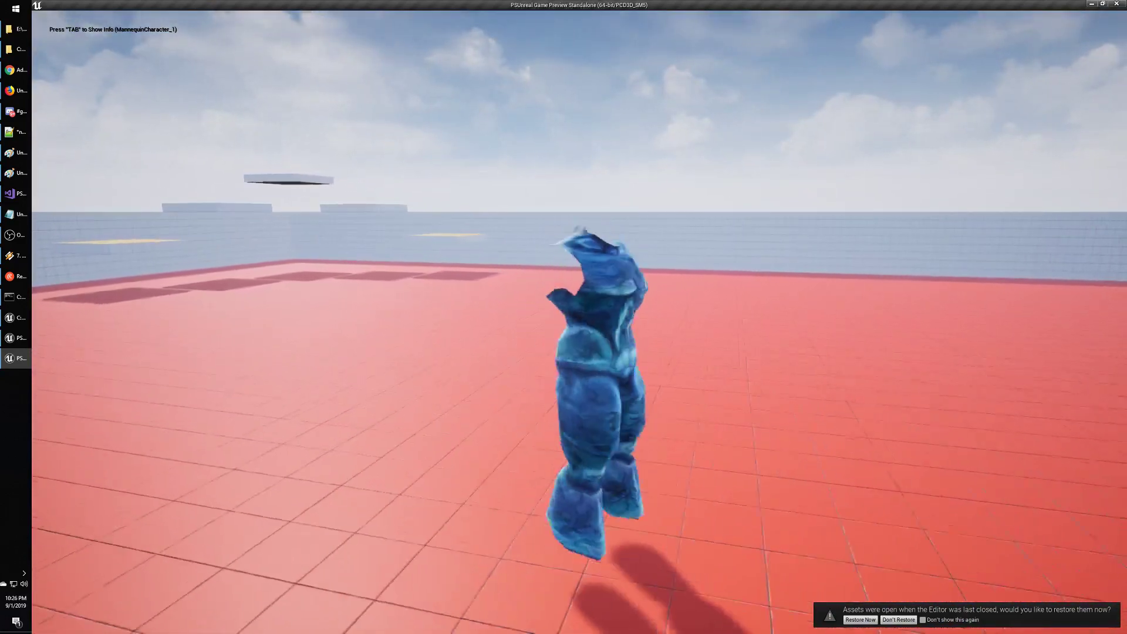
Stop the play session, reopen the MannequinCharacter blueprint, and review the legs component's settings, the Event Graph and the Construction Script.
key(Escape)
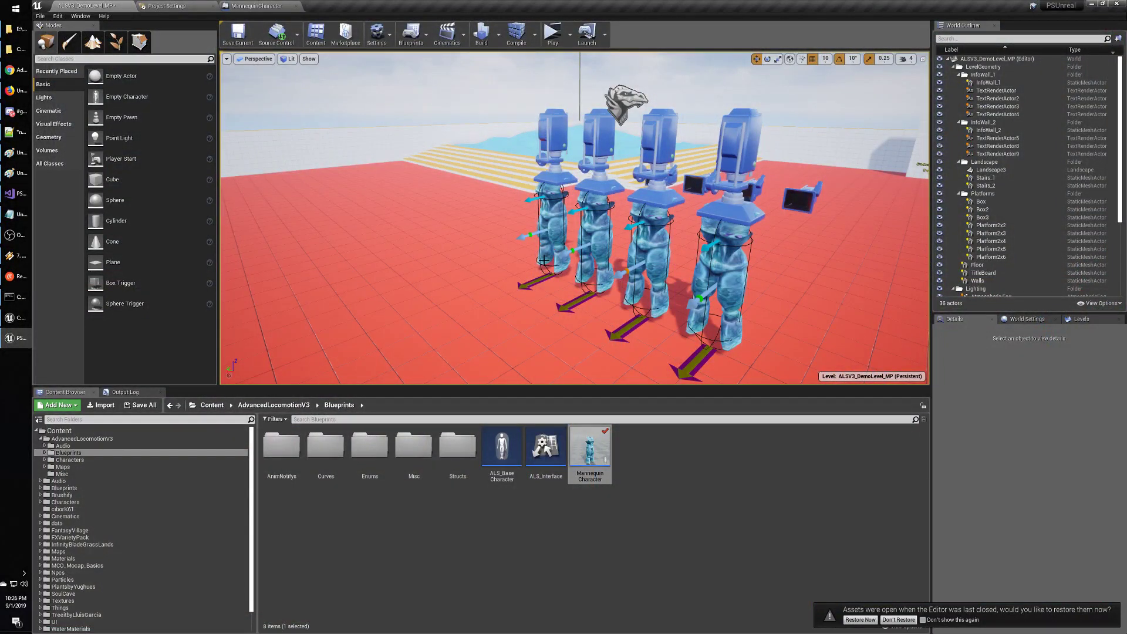
double_click(598, 451)
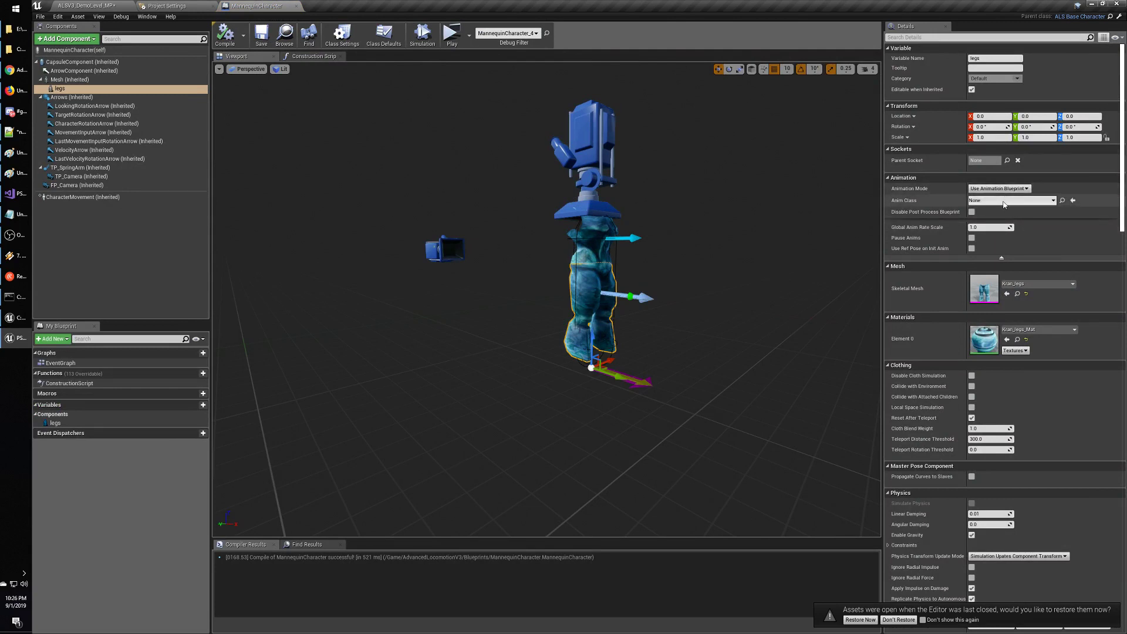
scroll(1005, 247, down, 4)
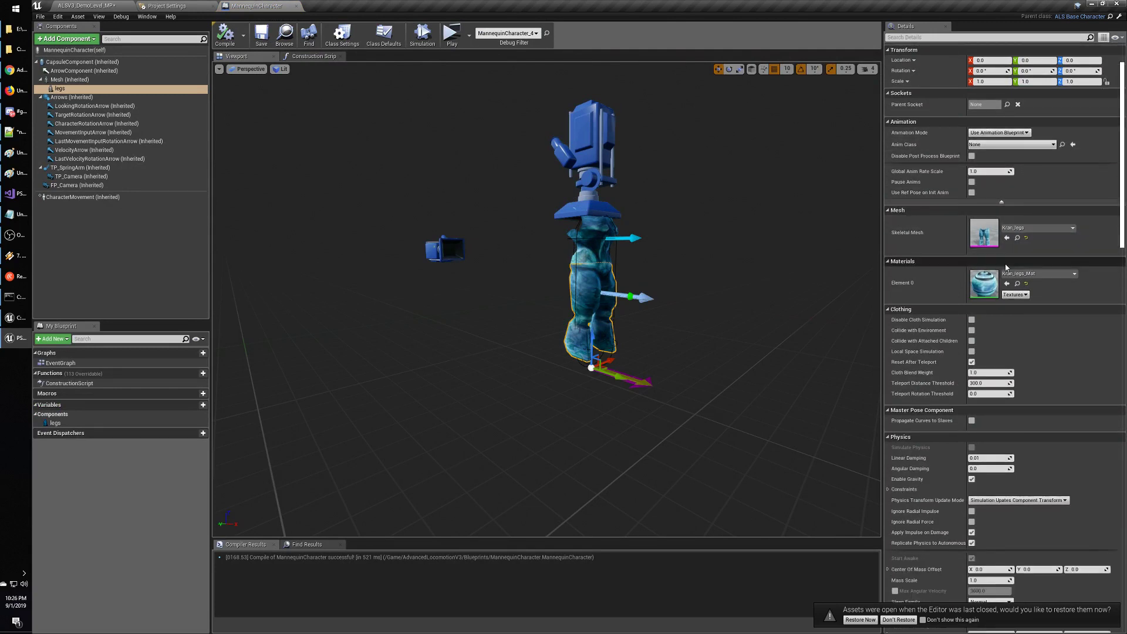
scroll(1006, 267, up, 4)
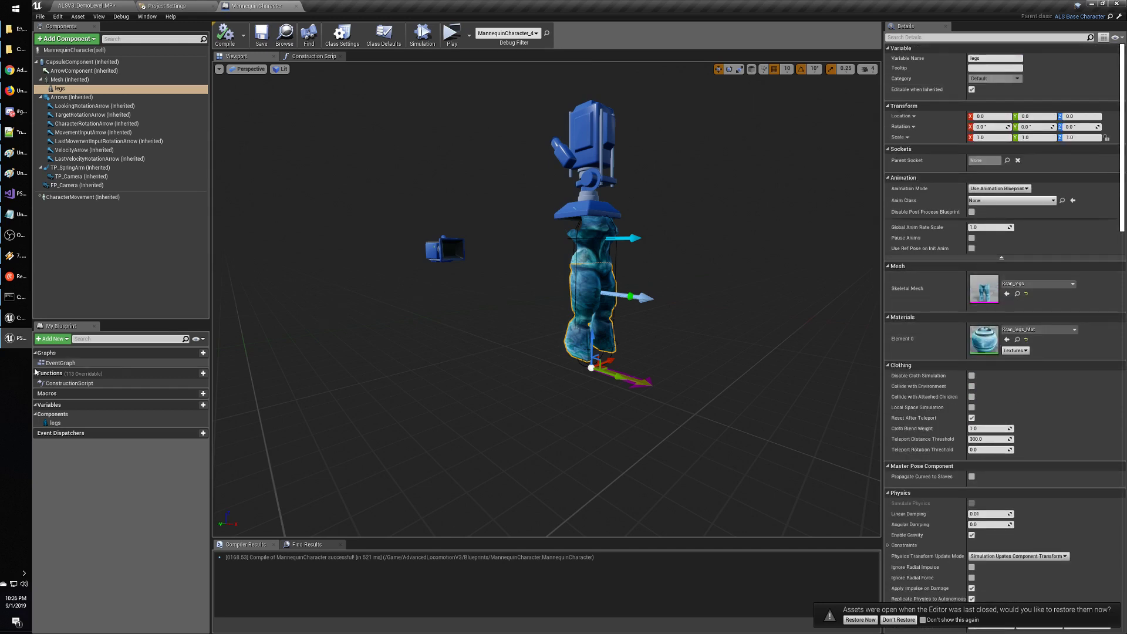
click(80, 365)
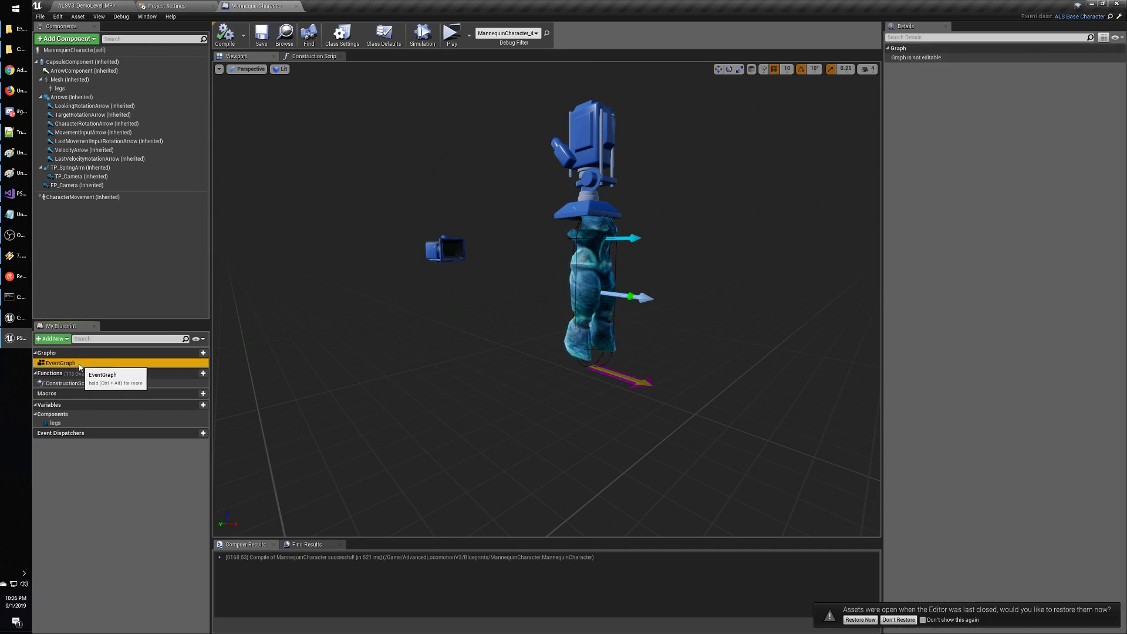
double_click(80, 364)
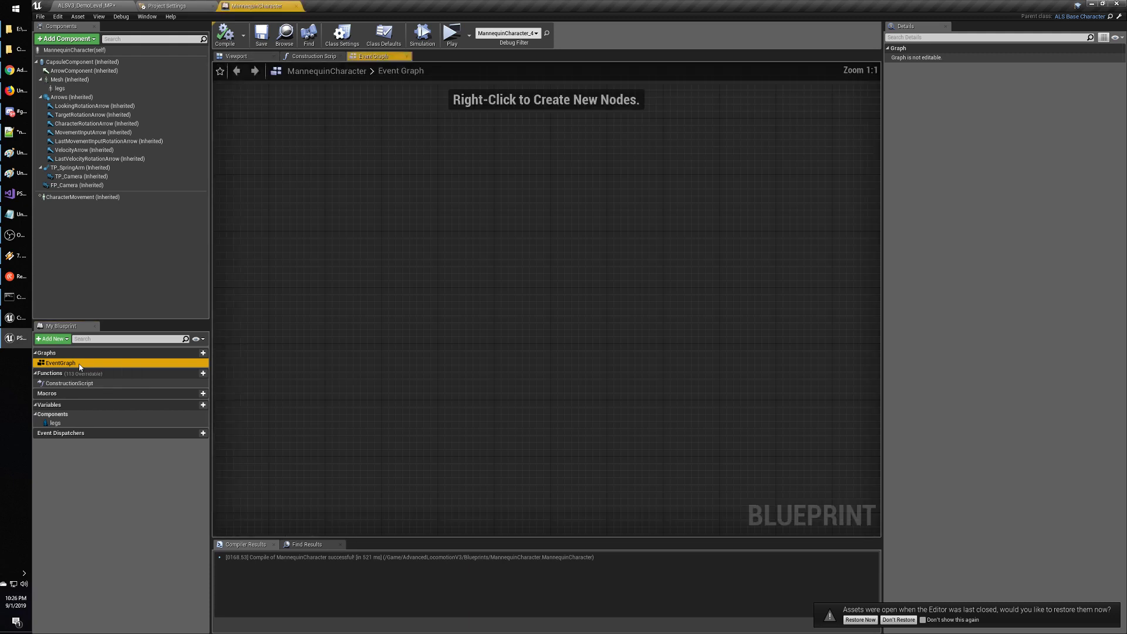
click(305, 56)
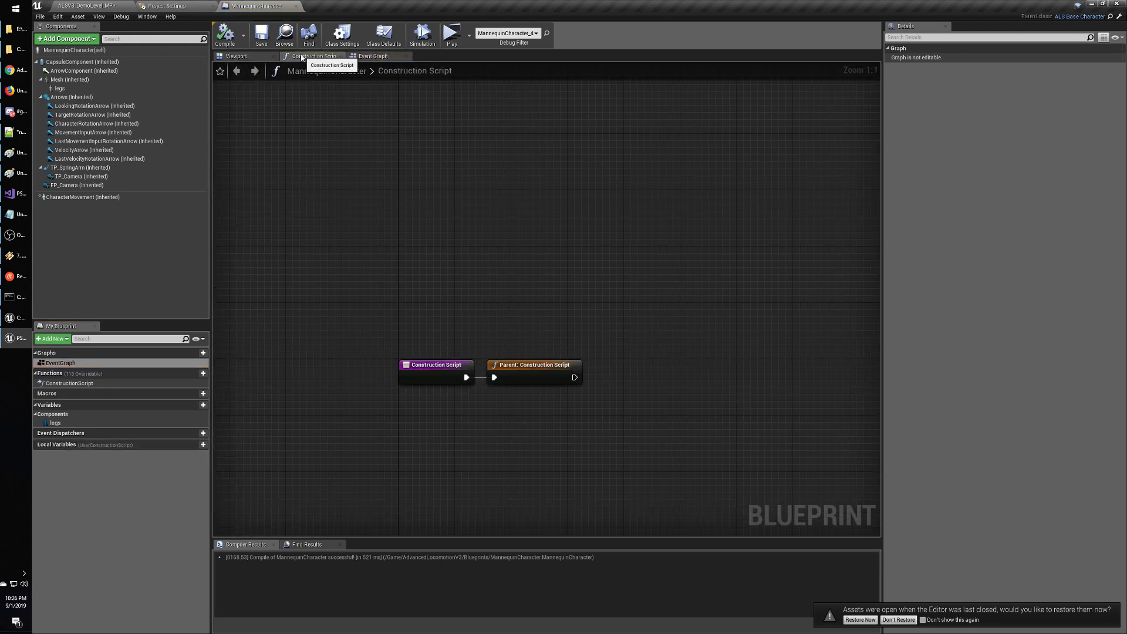
click(378, 59)
click(236, 56)
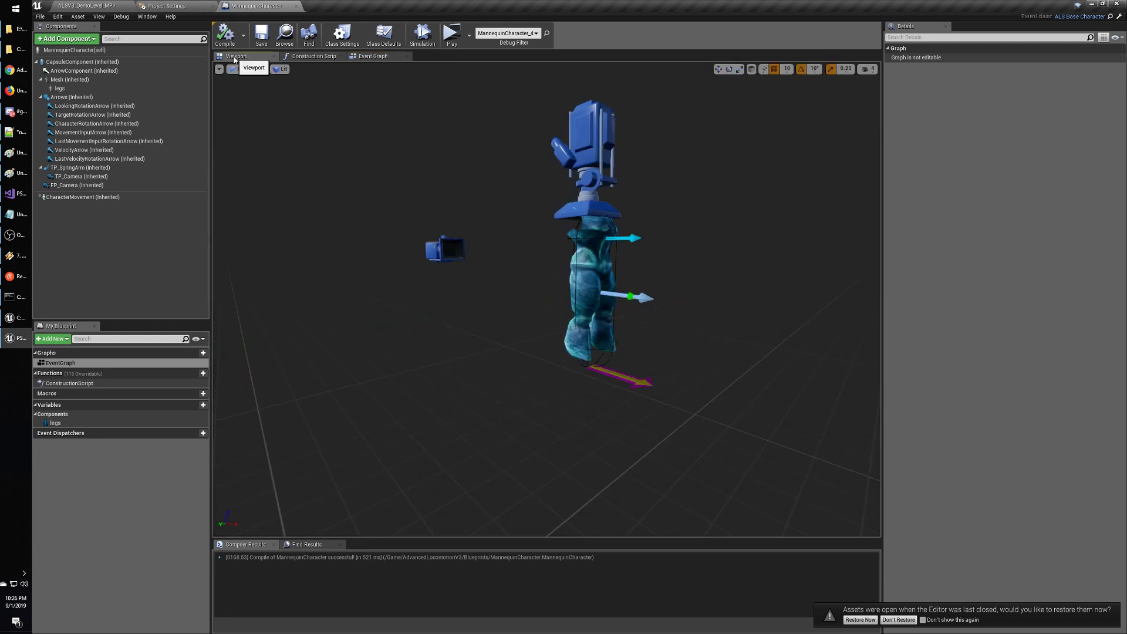
Open the Kran_torso asset from MannequinCharacter's inherited Mesh component and examine its linked animation and the KranAnimBP Anim Graph.
click(592, 258)
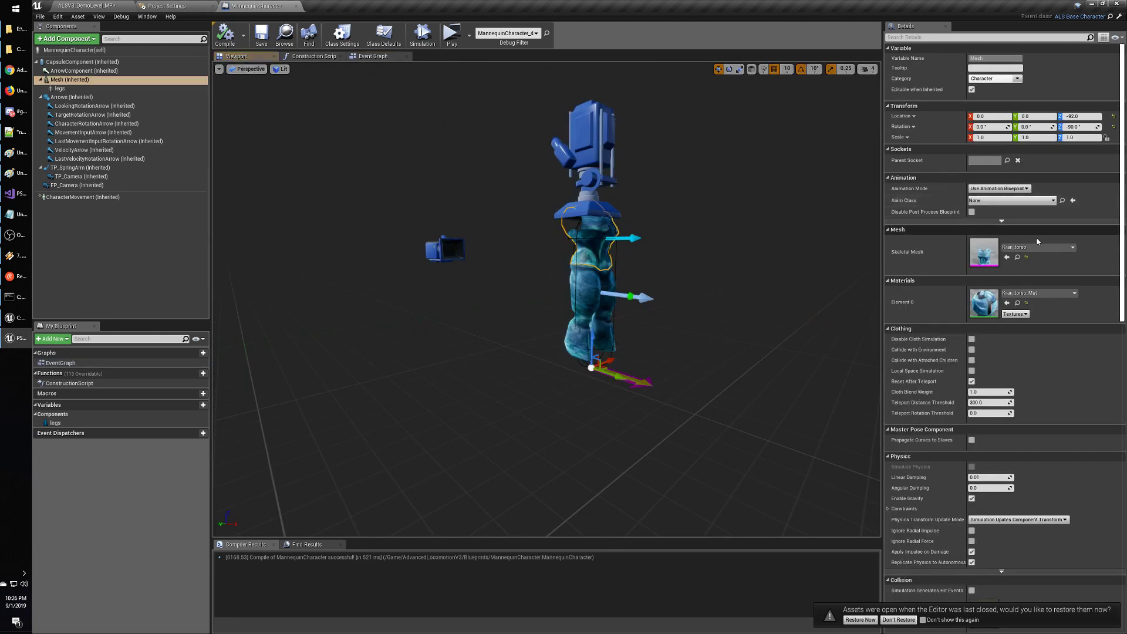
double_click(992, 256)
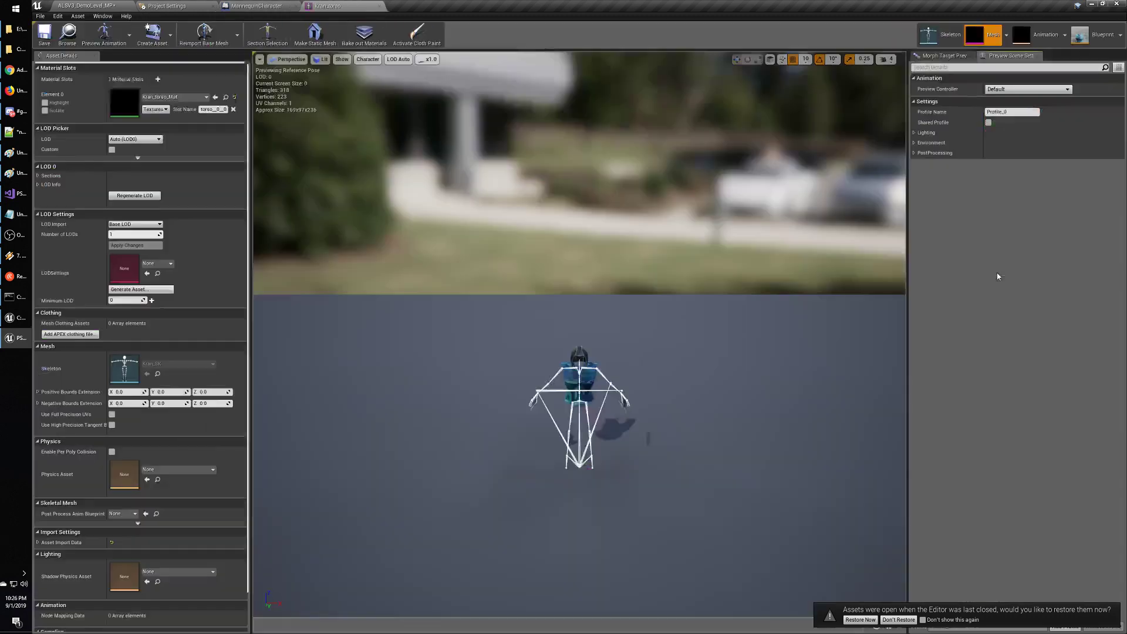
click(1038, 39)
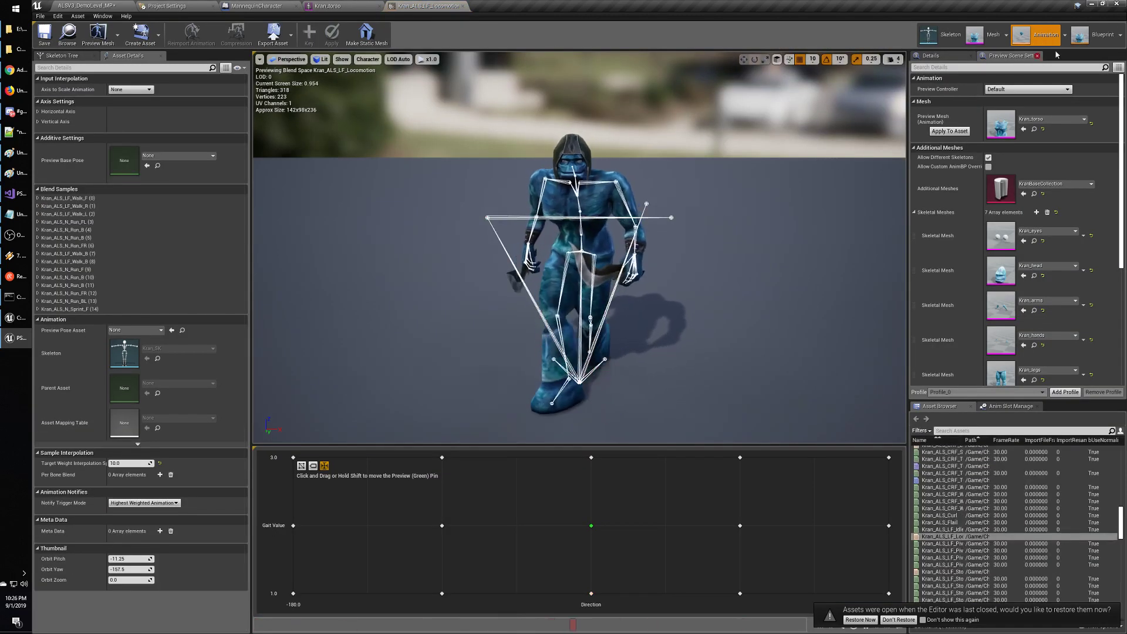
click(1093, 43)
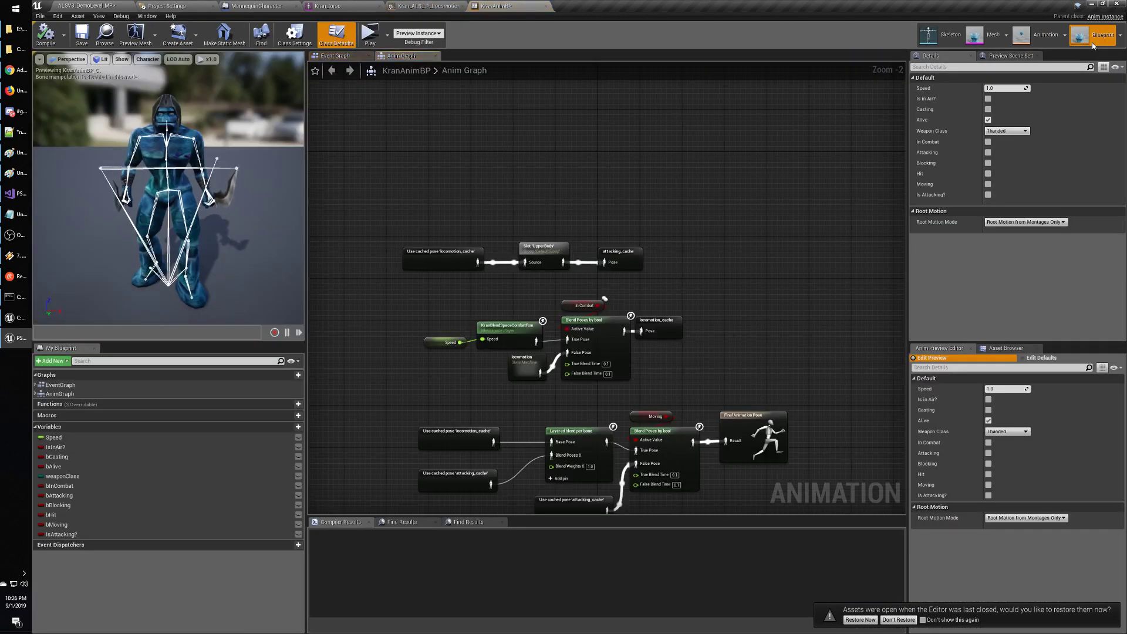
right_drag(756, 278, 759, 187)
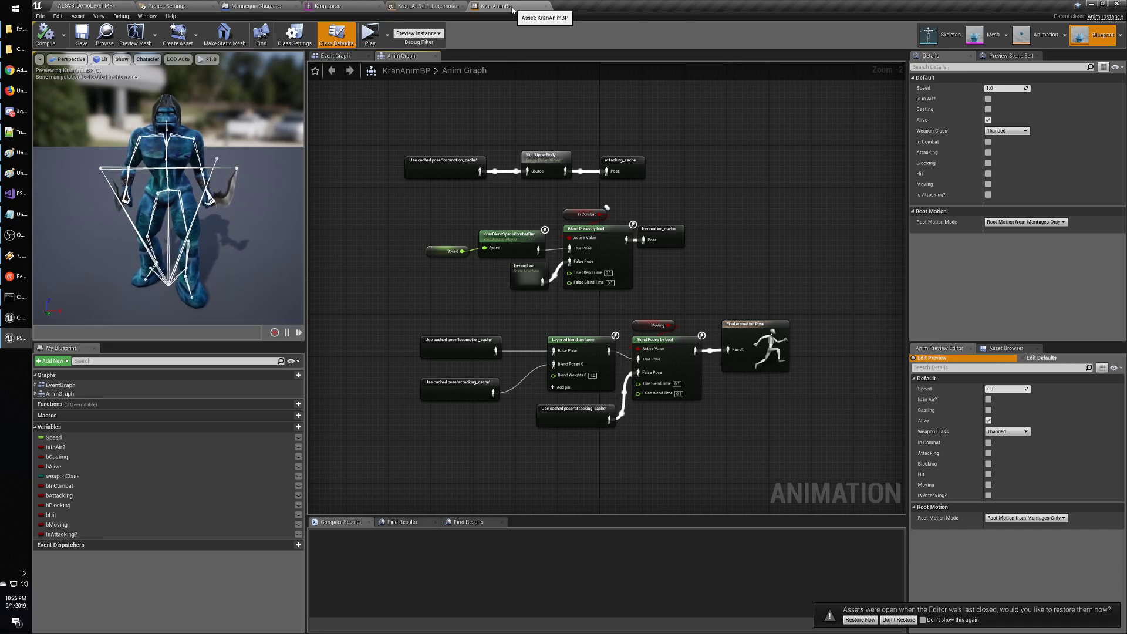
Set the Anim Class of MannequinCharacter's inherited Mesh component to KranAnimBP and compile the blueprint.
click(251, 7)
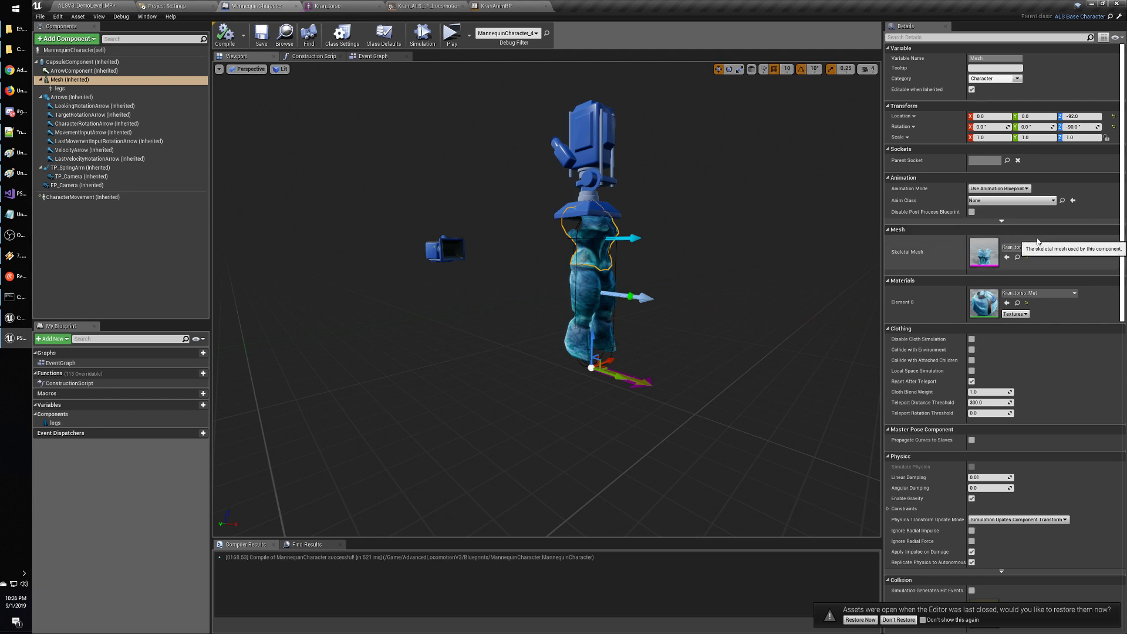
click(983, 202)
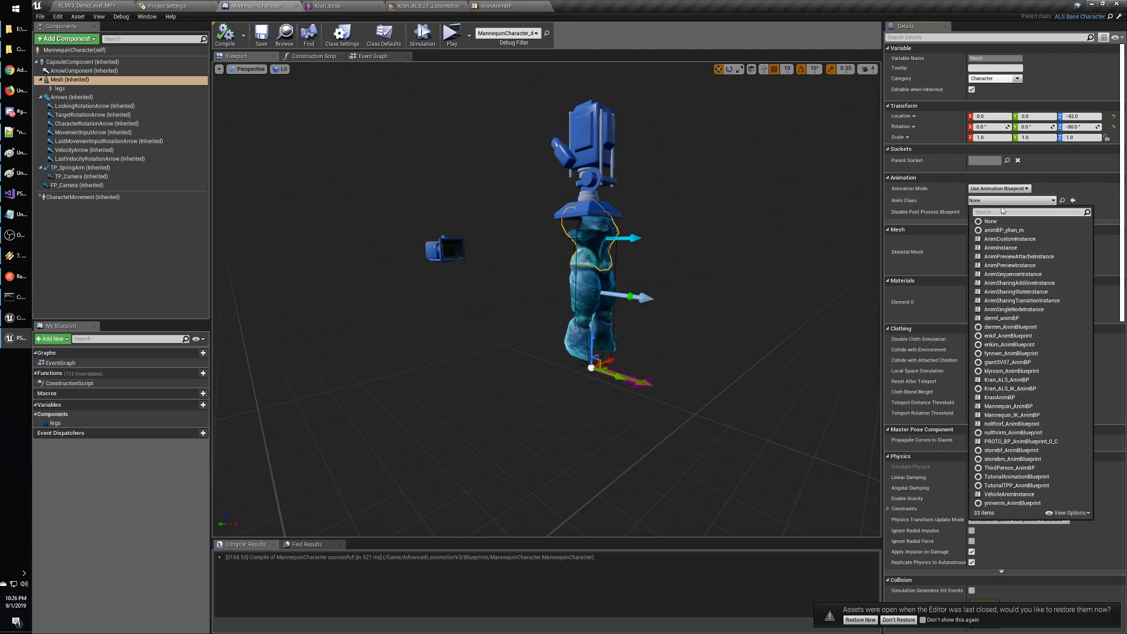
click(1000, 202)
click(987, 202)
click(1002, 399)
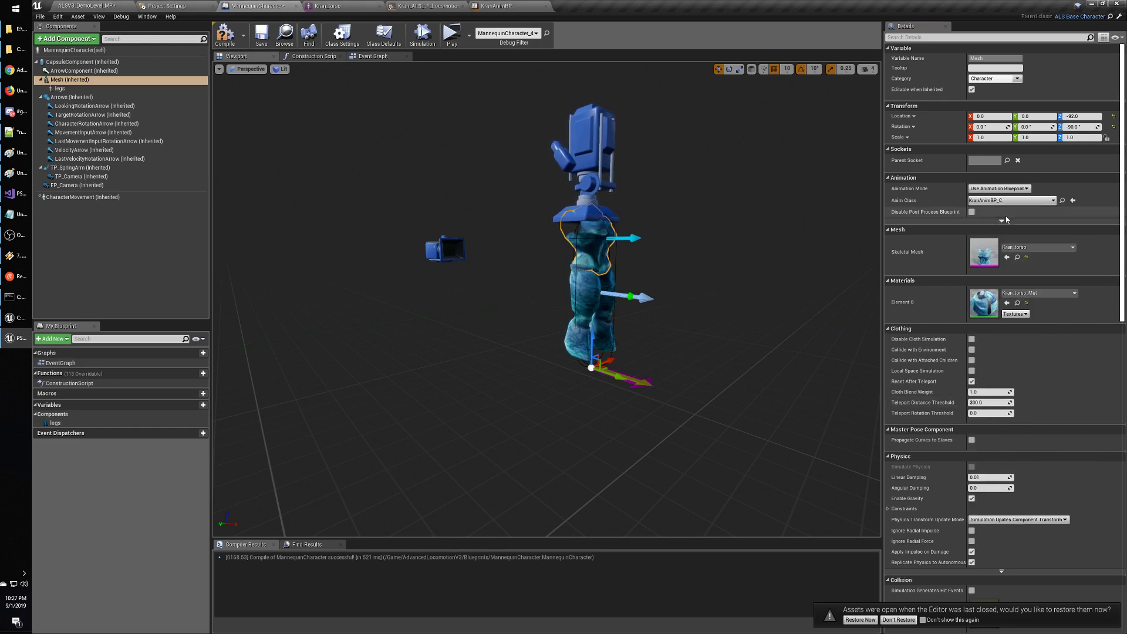
click(225, 47)
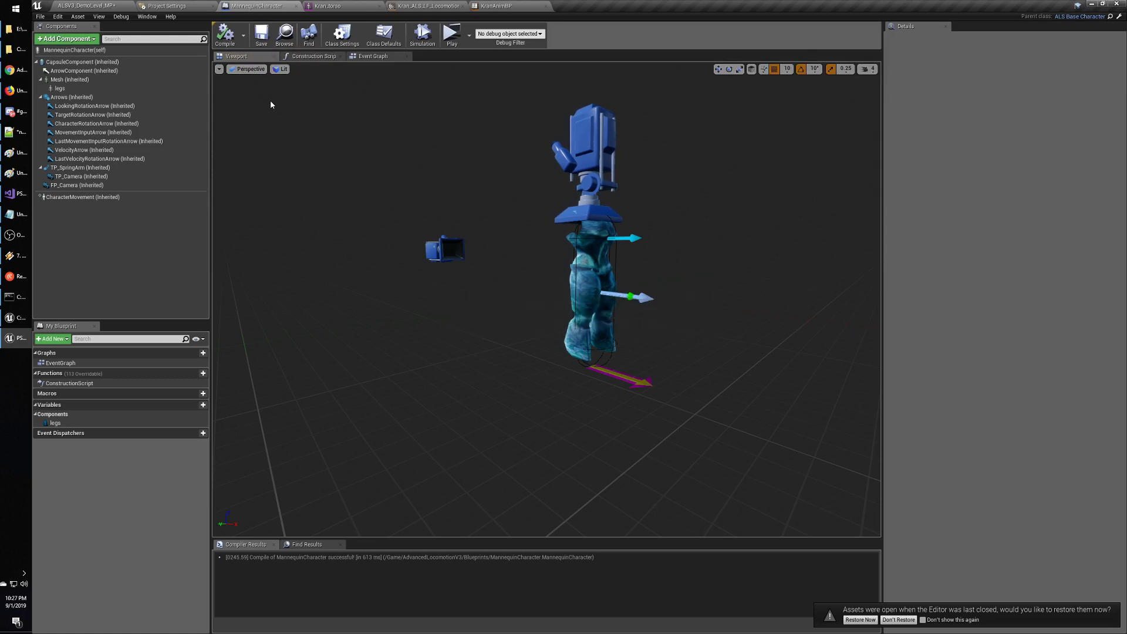
Play ALSV3_DemoLevel_MP without checking out the level, and move the character around to check its animation with KranAnimBP.
click(88, 6)
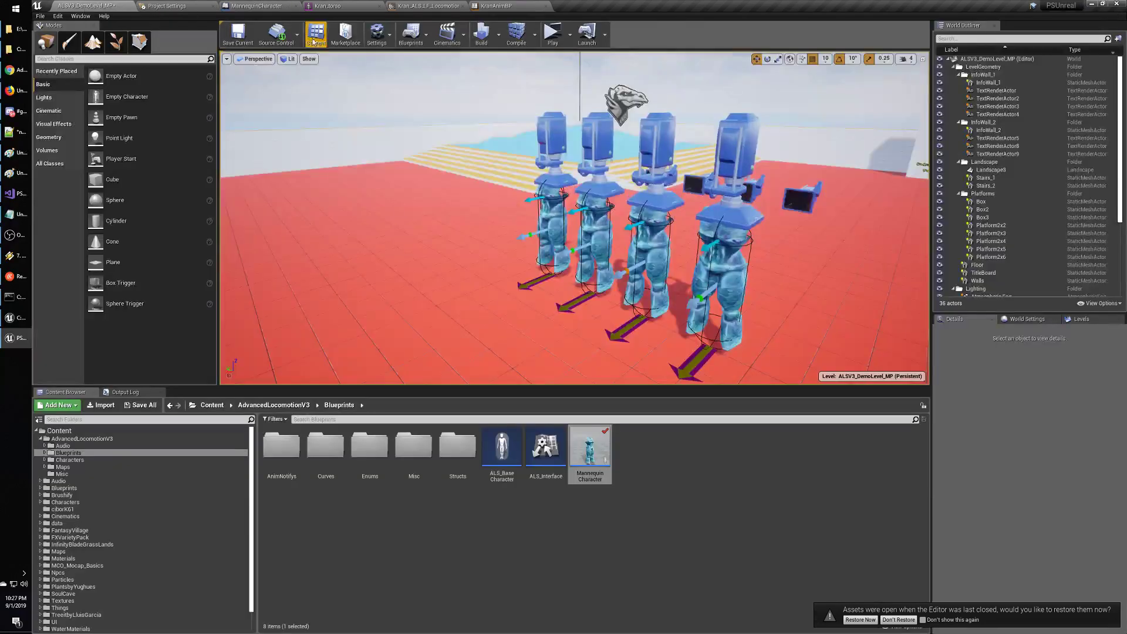
click(238, 36)
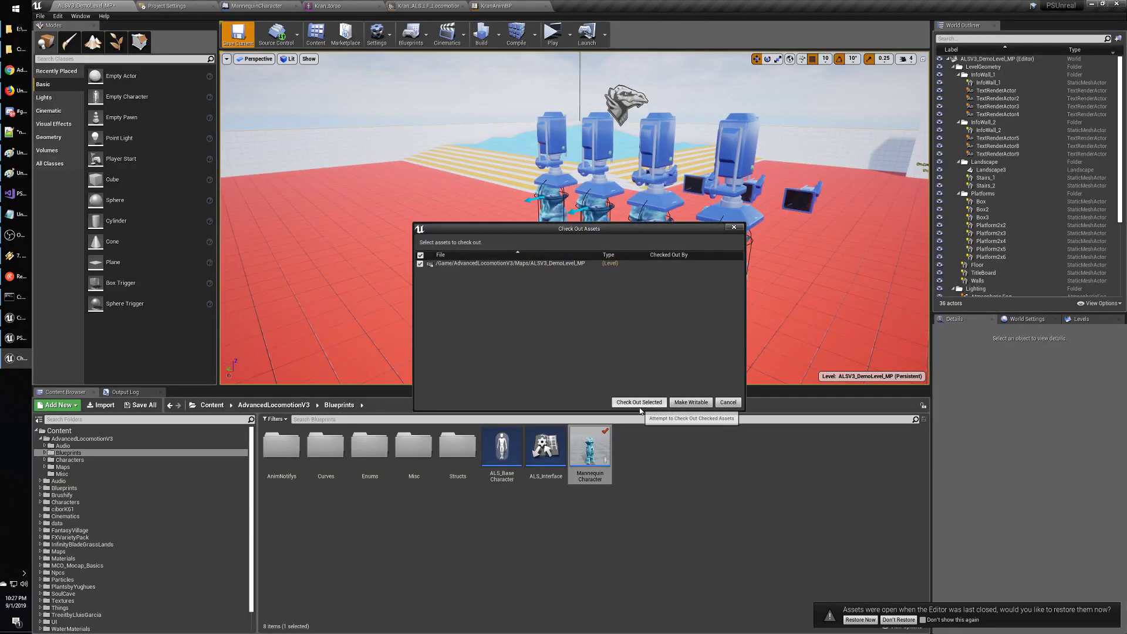
click(728, 403)
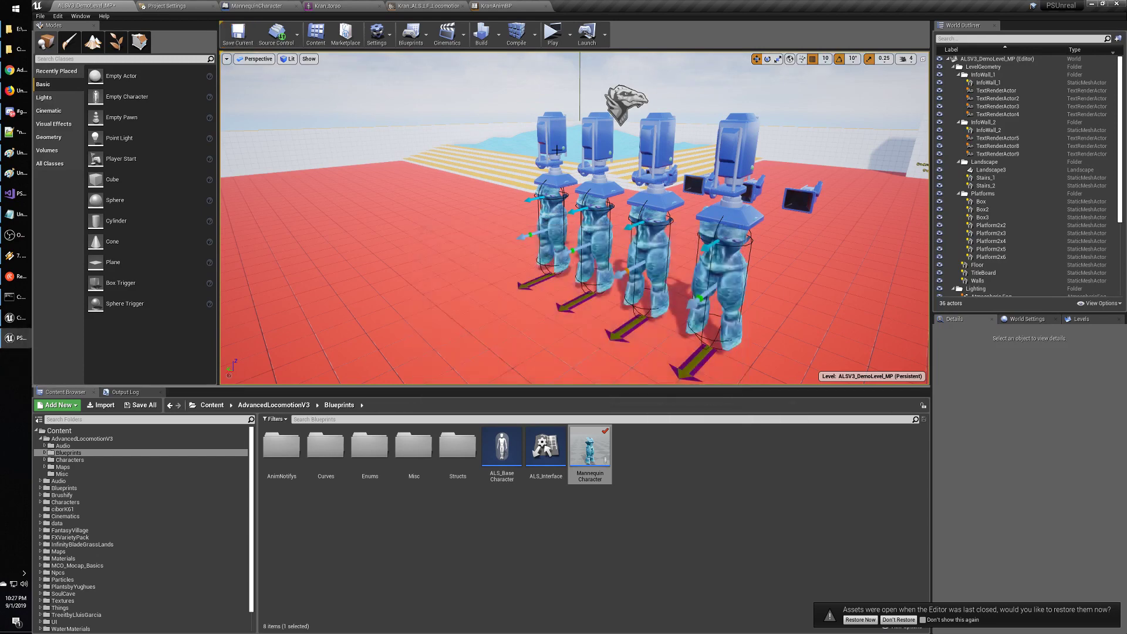
click(553, 33)
key(w)
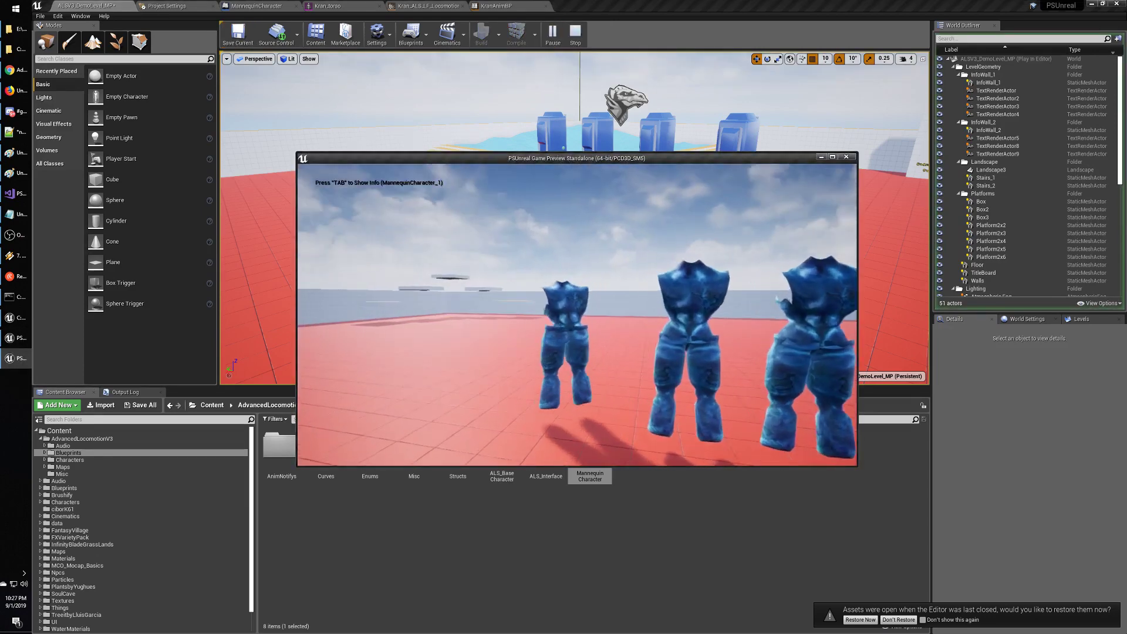
key(s)
key(a)
key(w)
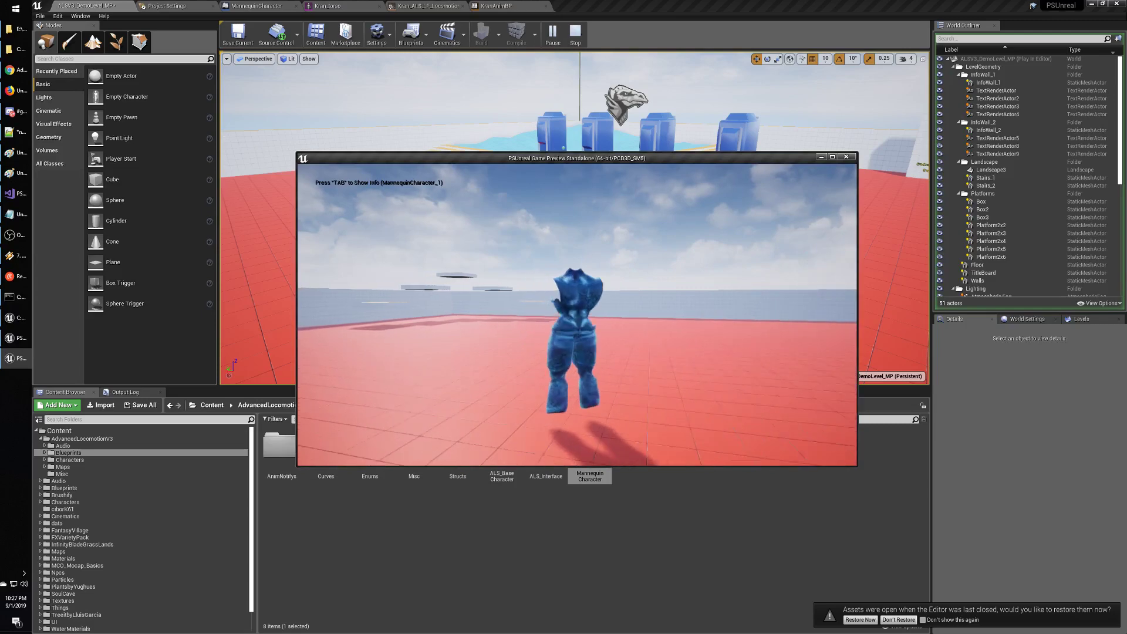
key(s)
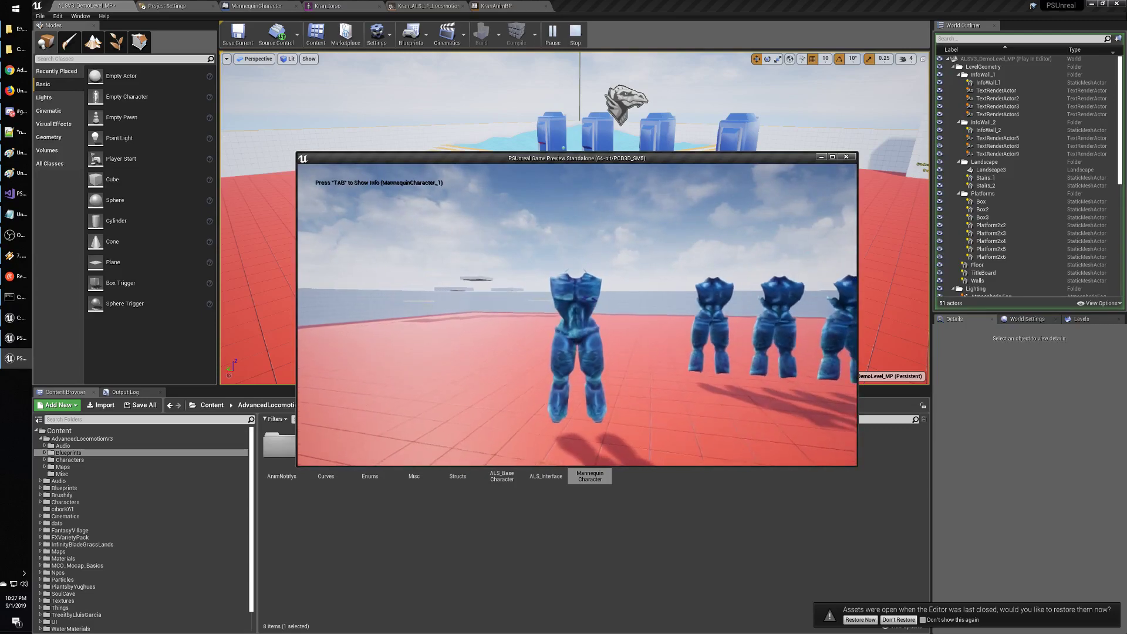
key(Escape)
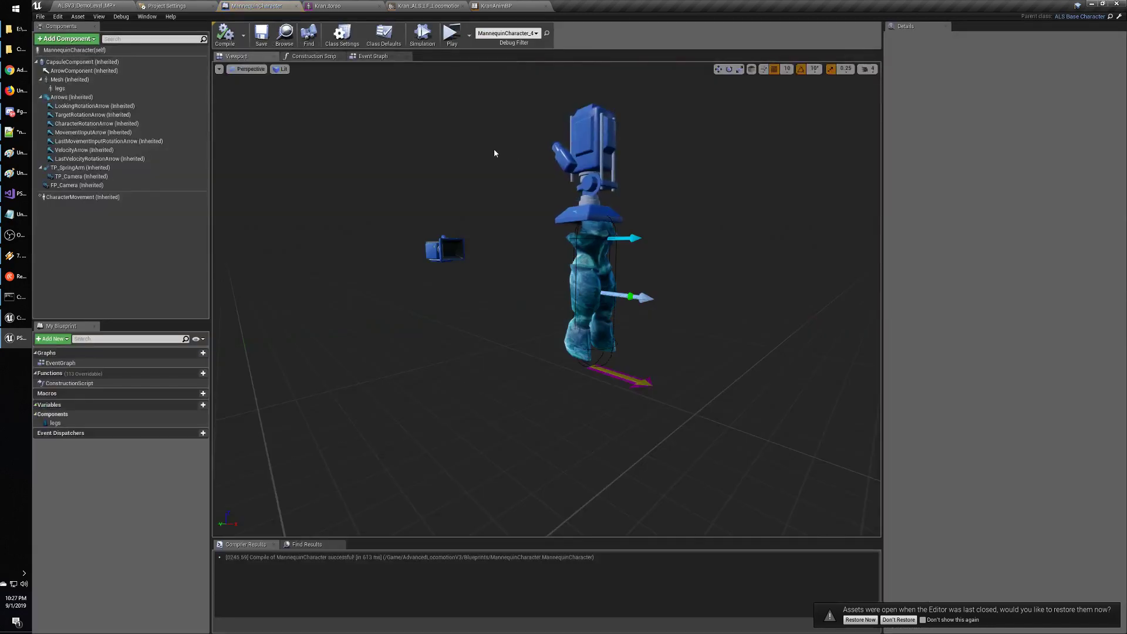
Examine the nodes in MannequinCharacter's Construction Script.
click(320, 56)
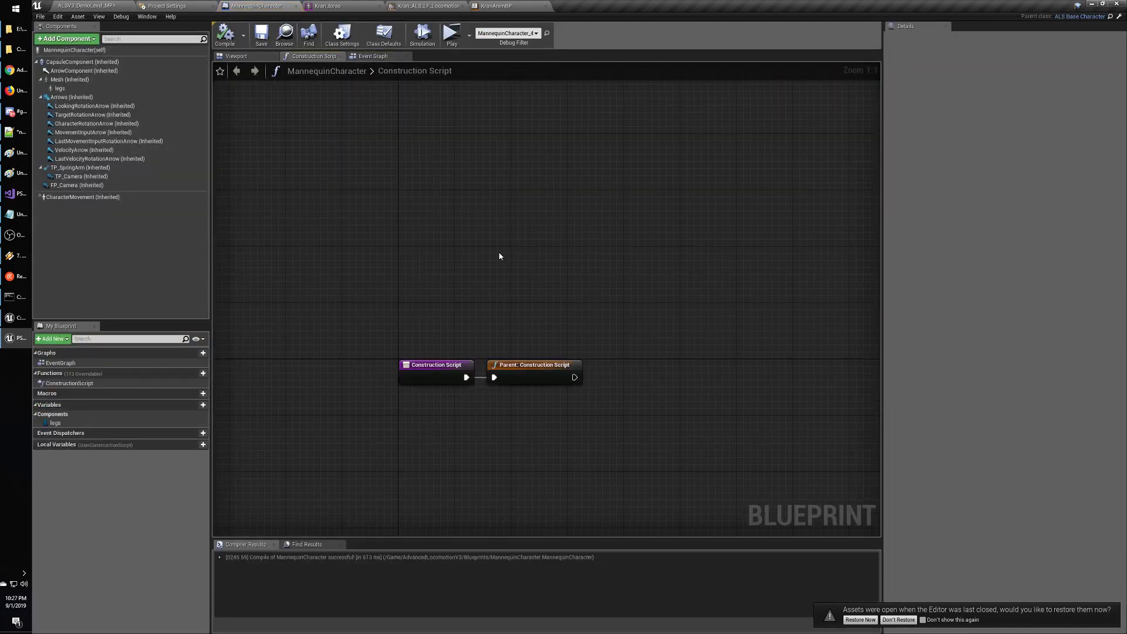
right_drag(500, 257, 373, 66)
right_drag(487, 221, 472, 213)
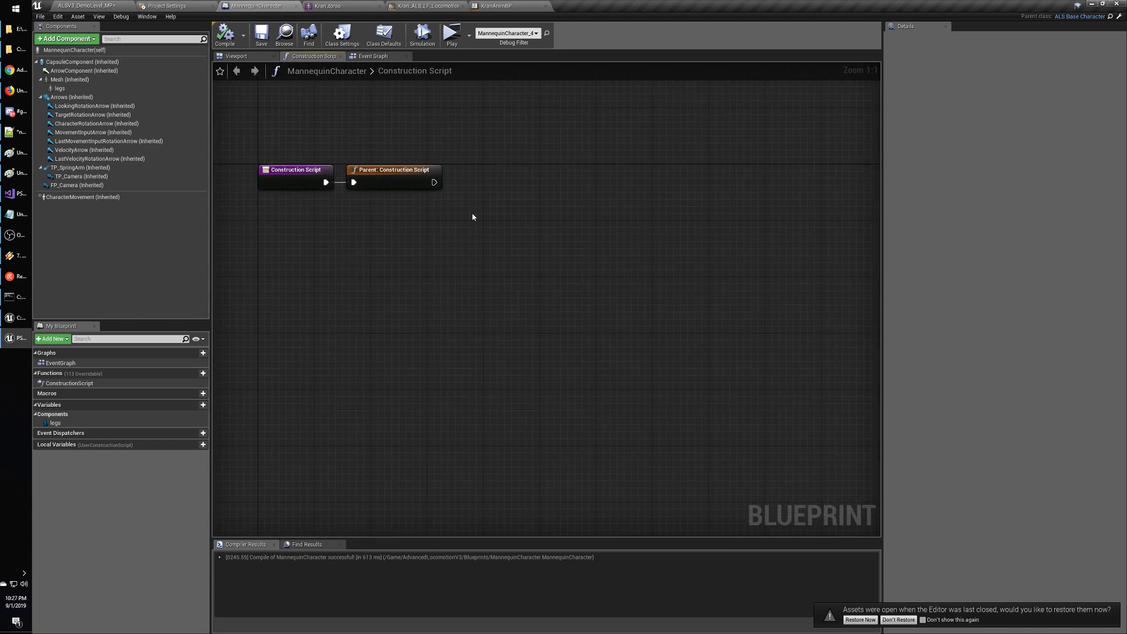
Search the AdvancedLocomotionV3 and Content Characters folders, including Kran, for the existing Kran character blueprint.
click(102, 5)
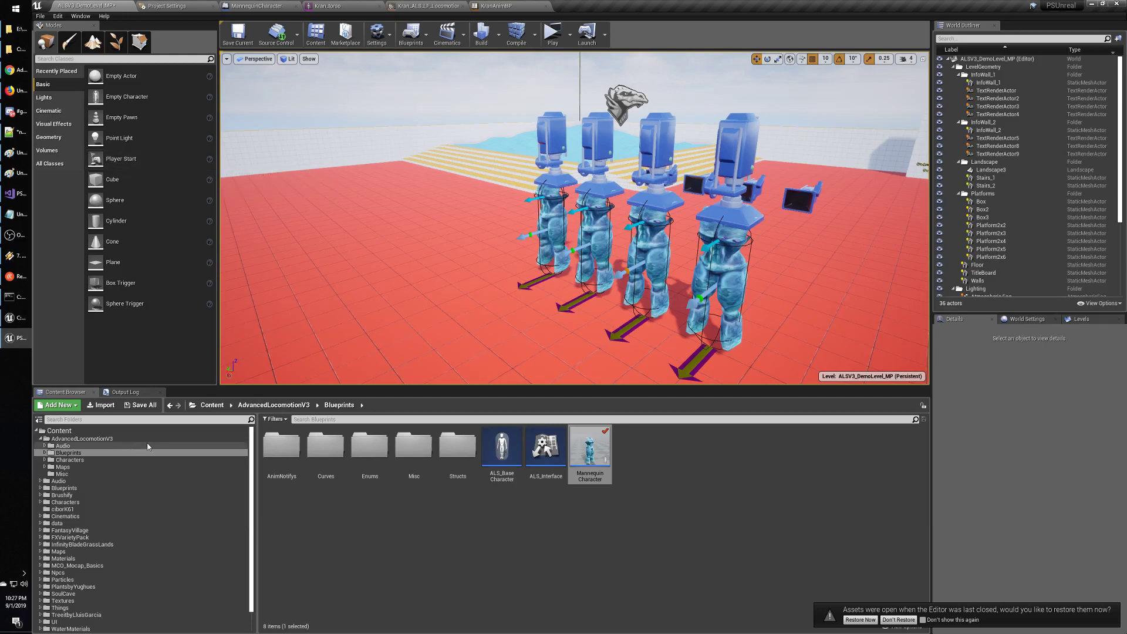
drag(252, 488, 254, 496)
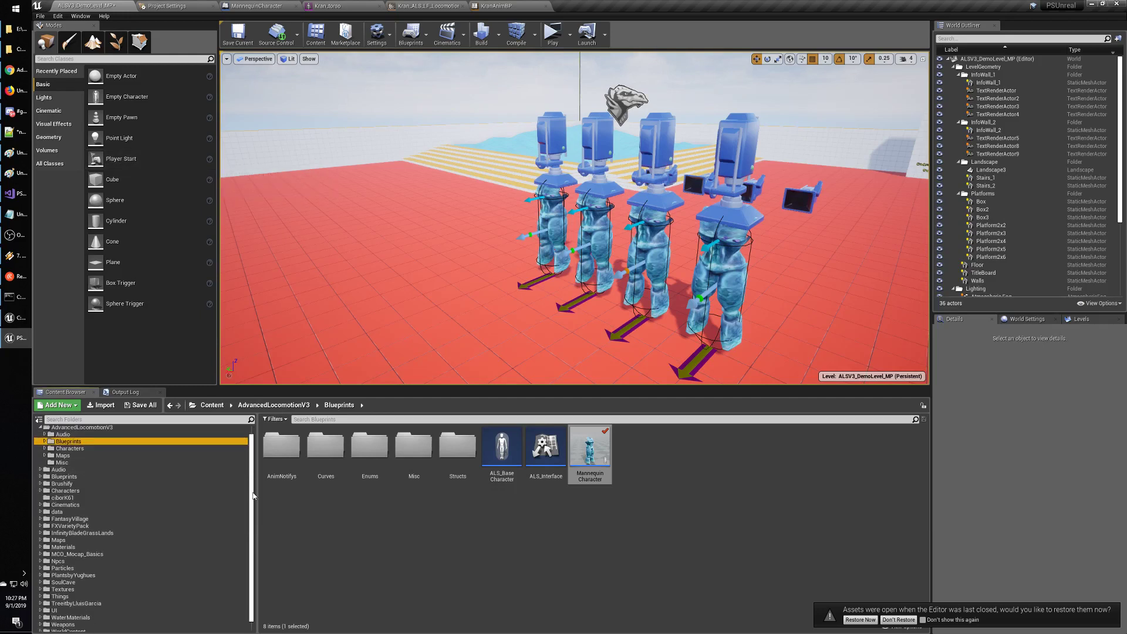
click(39, 491)
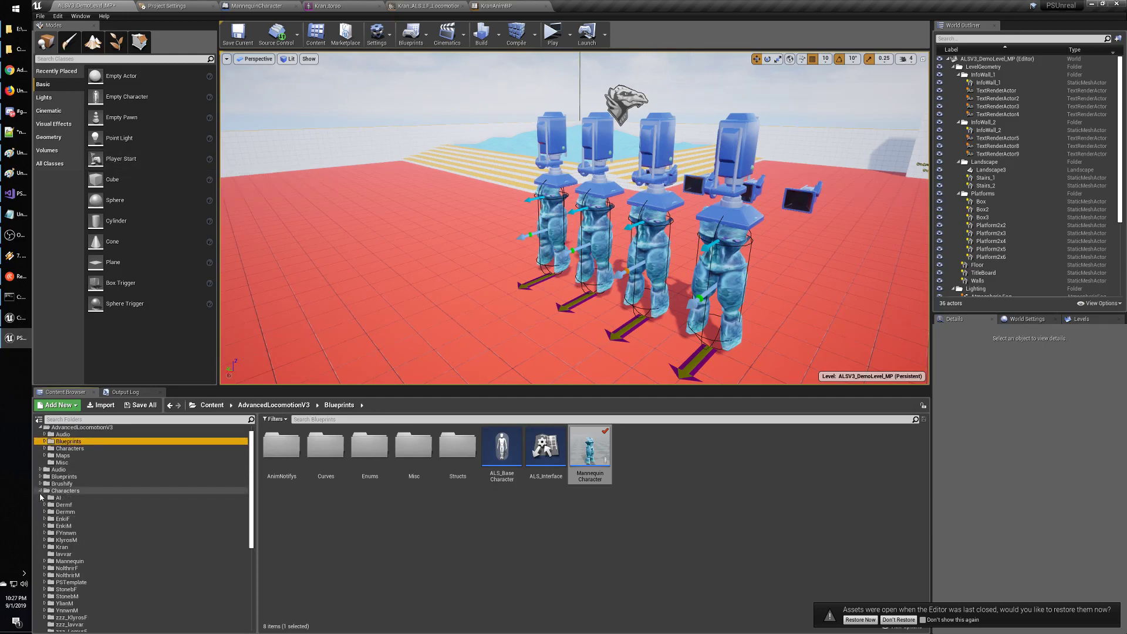
click(56, 548)
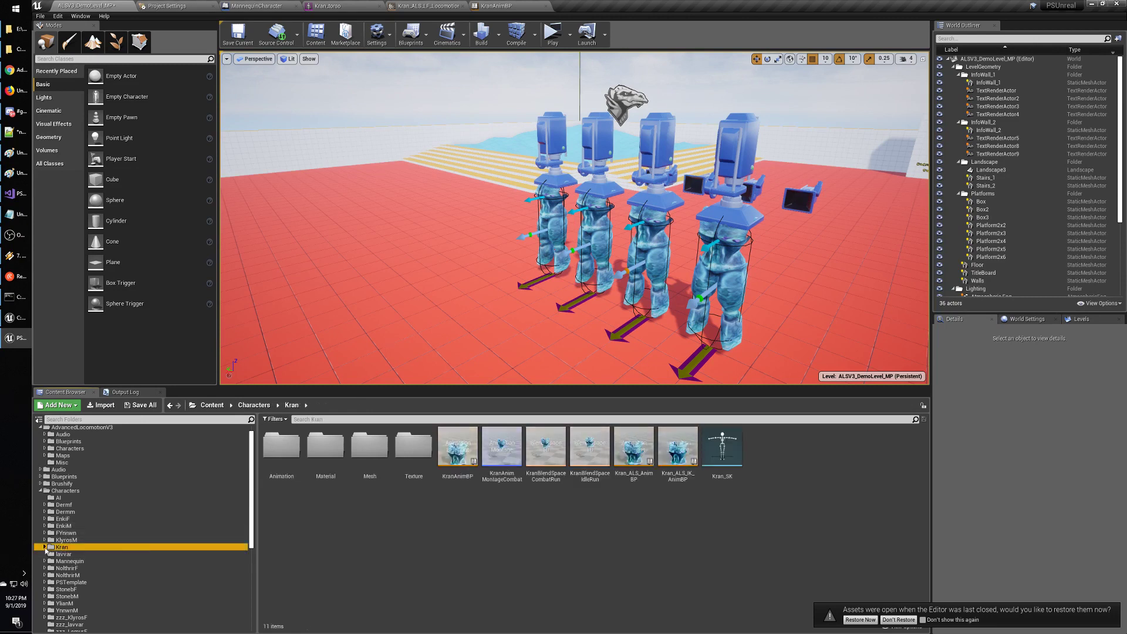
click(45, 547)
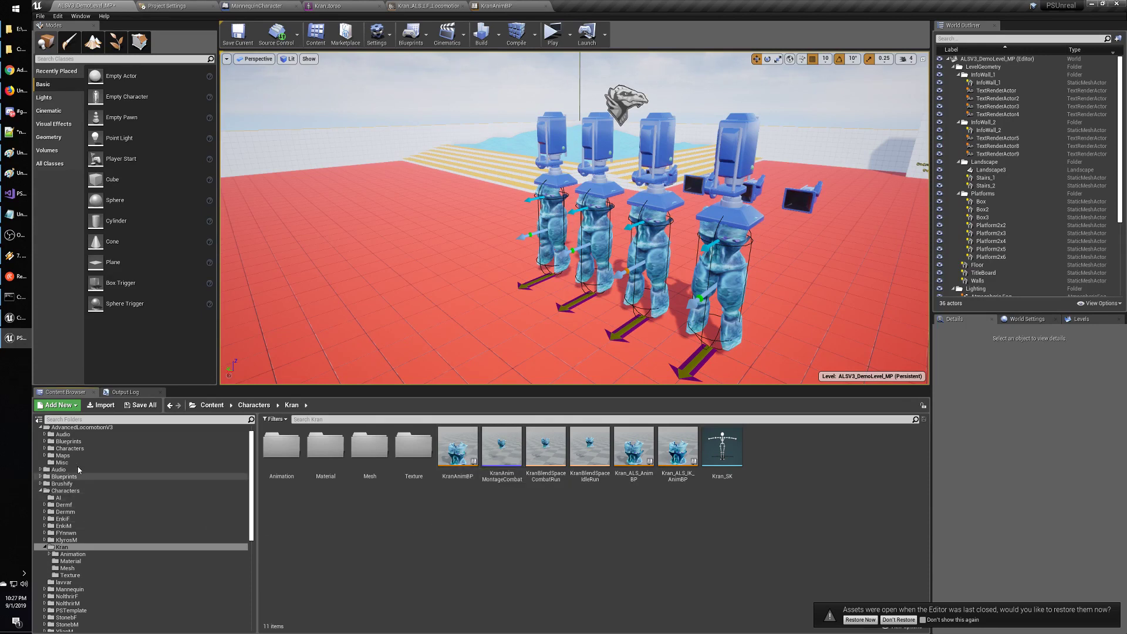
click(70, 448)
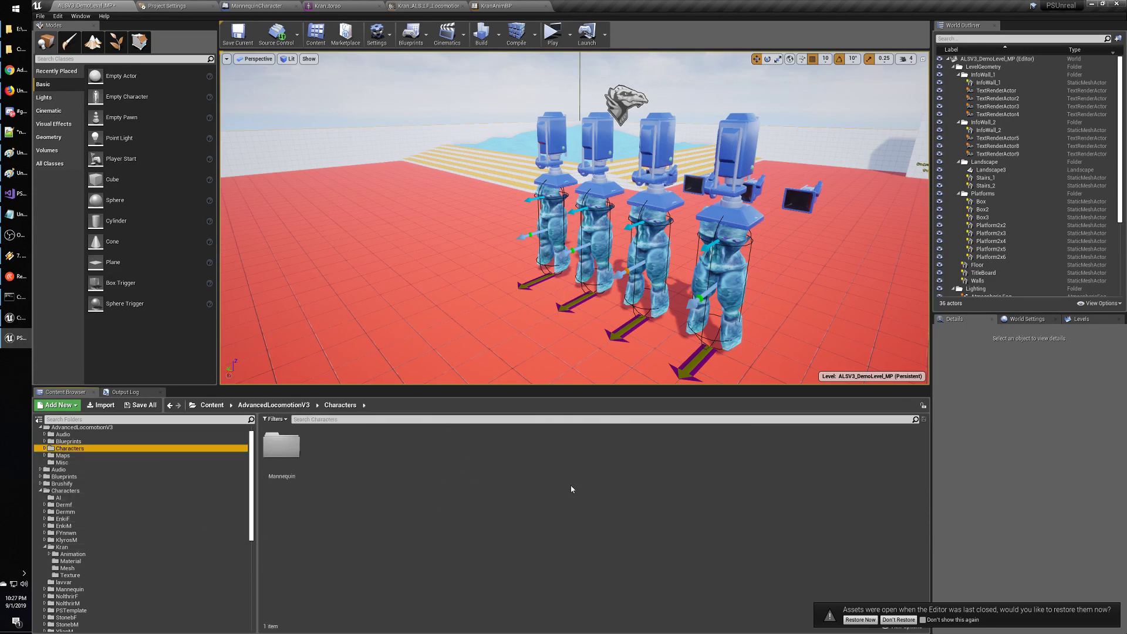
click(65, 491)
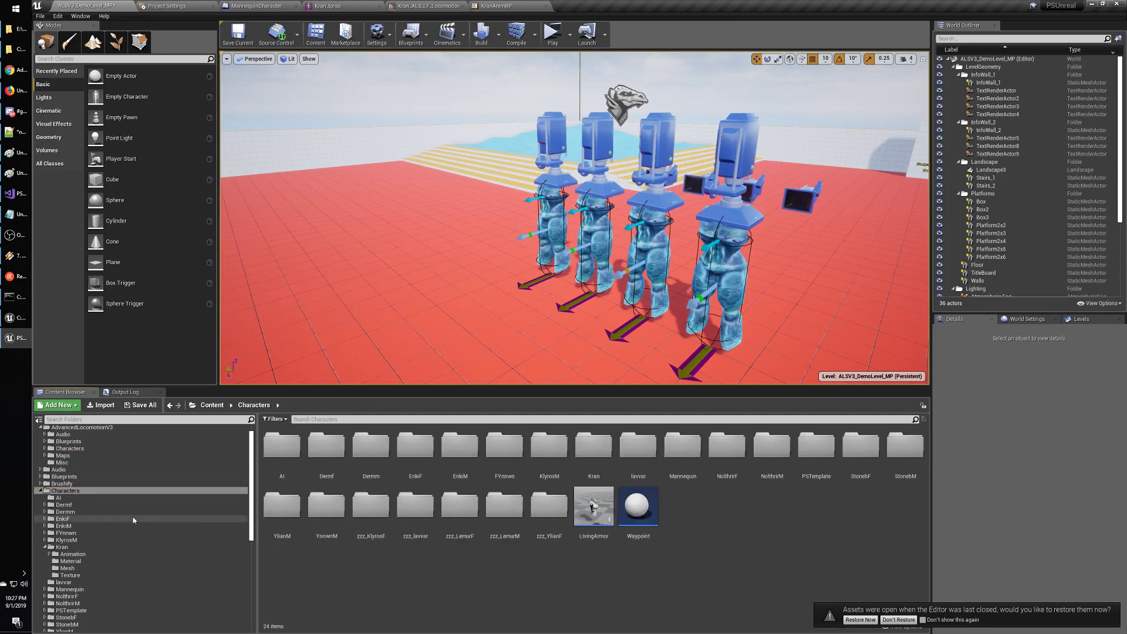
click(69, 442)
click(658, 538)
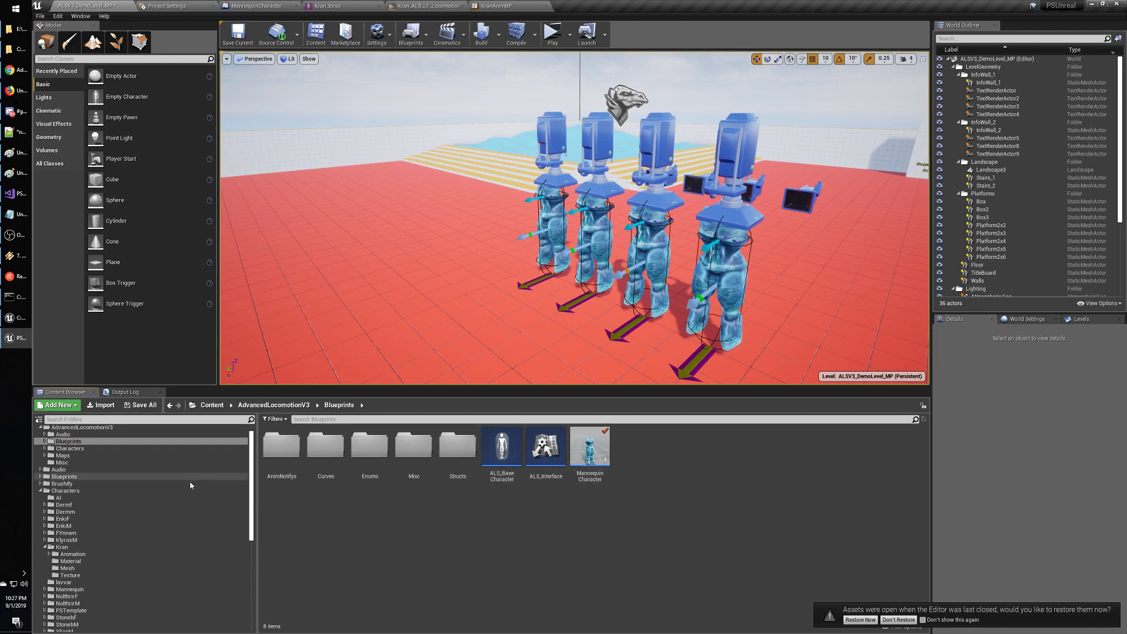
scroll(91, 521, down, 5)
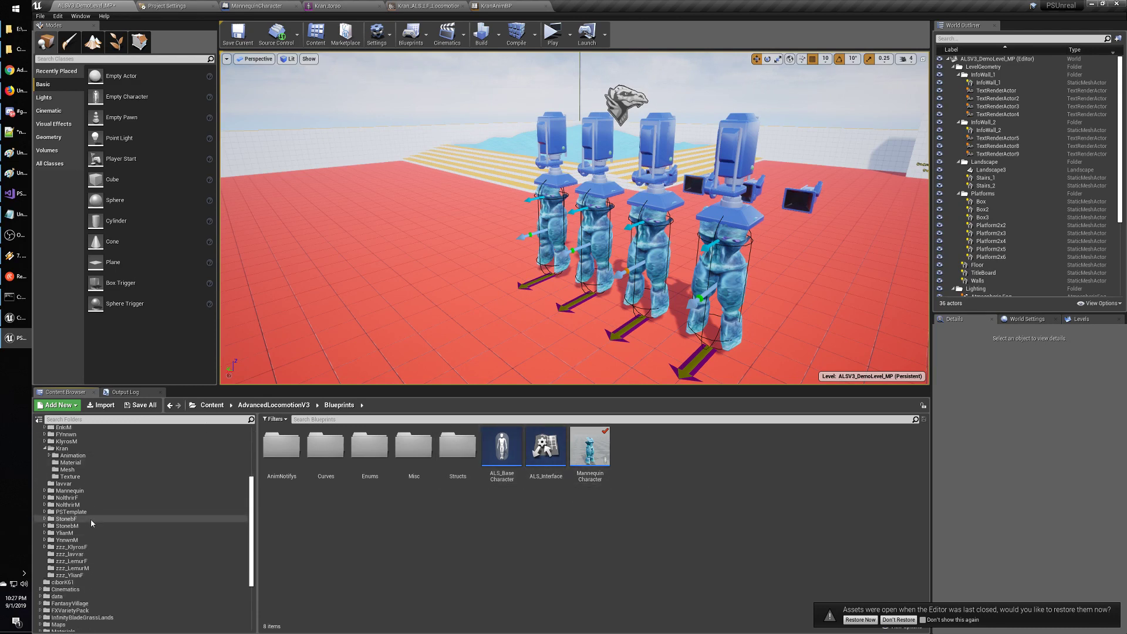
scroll(90, 519, up, 5)
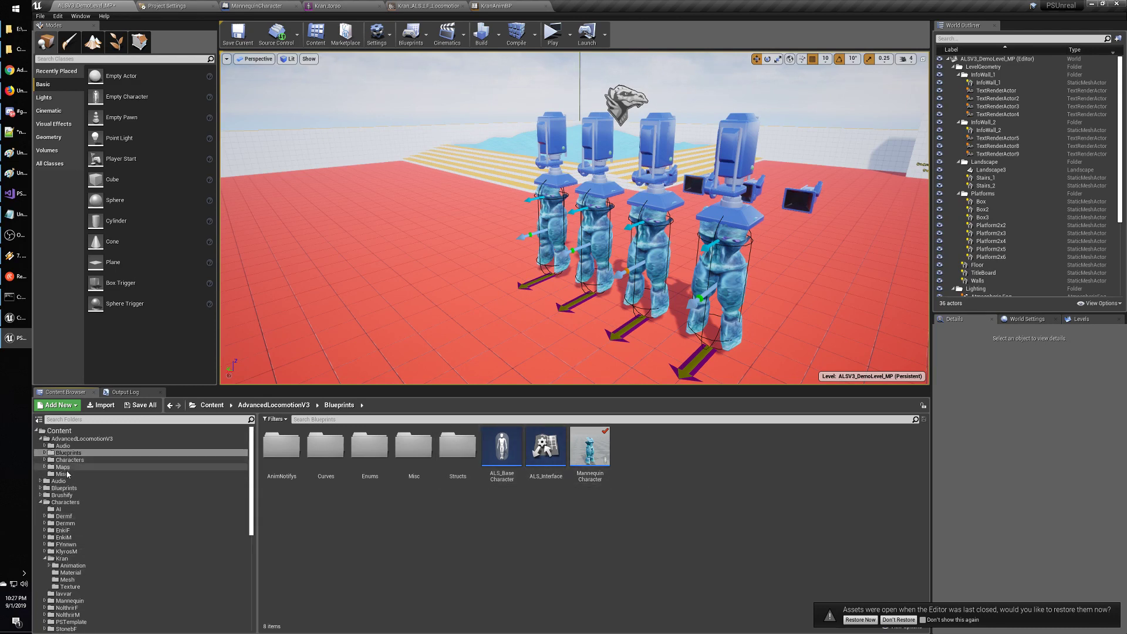
Open the KranCharacter blueprint from the Content/Blueprints folder and show its Construction Script.
click(64, 502)
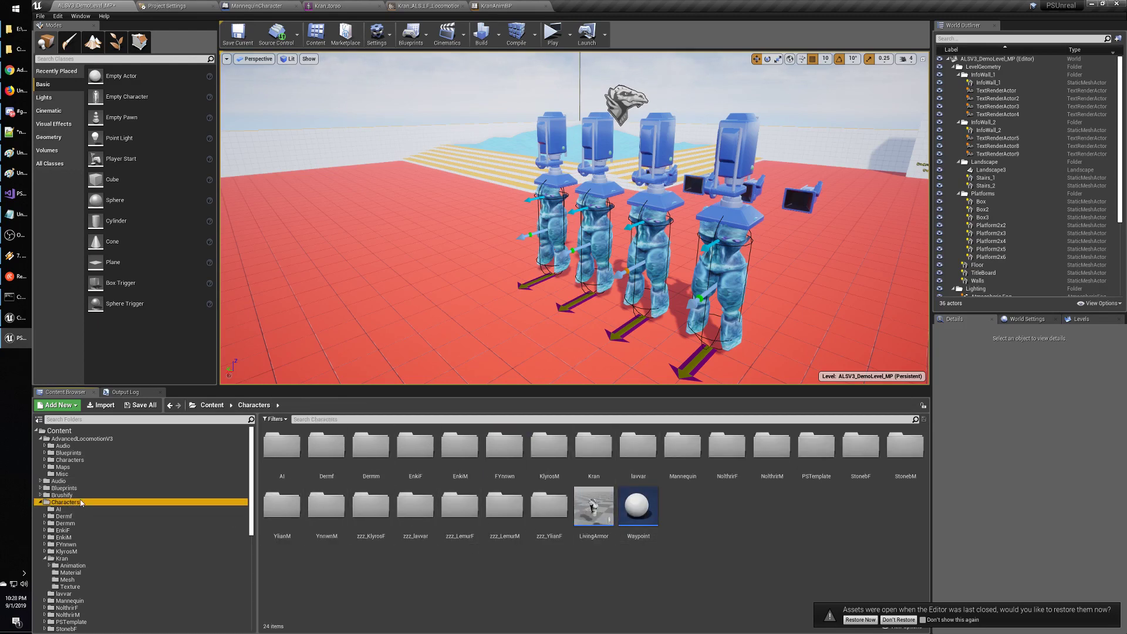
click(65, 488)
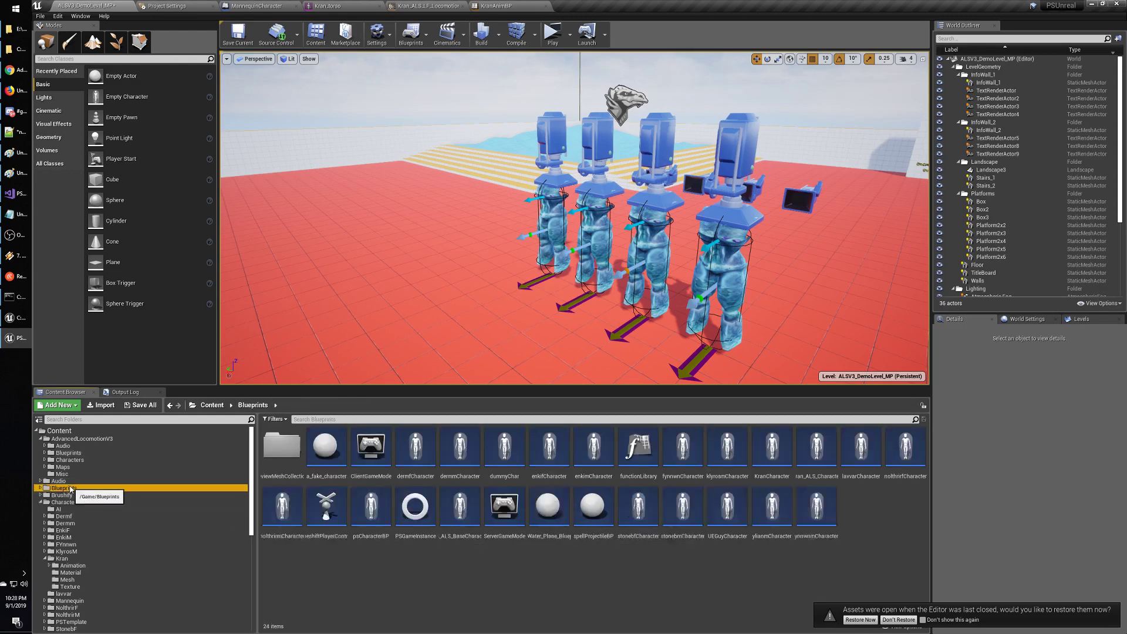
double_click(781, 457)
click(302, 57)
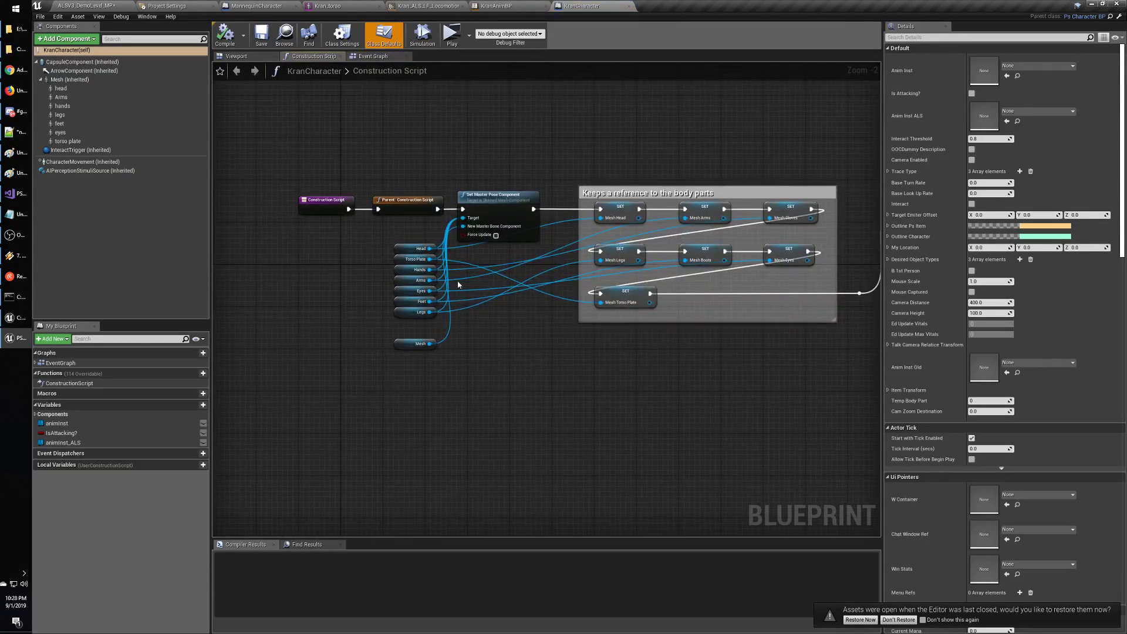
Copy KranCharacter's Set Master Pose Component node with its body-part and Mesh references into MannequinCharacter's Construction Script, placing them beside the Parent call.
drag(402, 140, 562, 377)
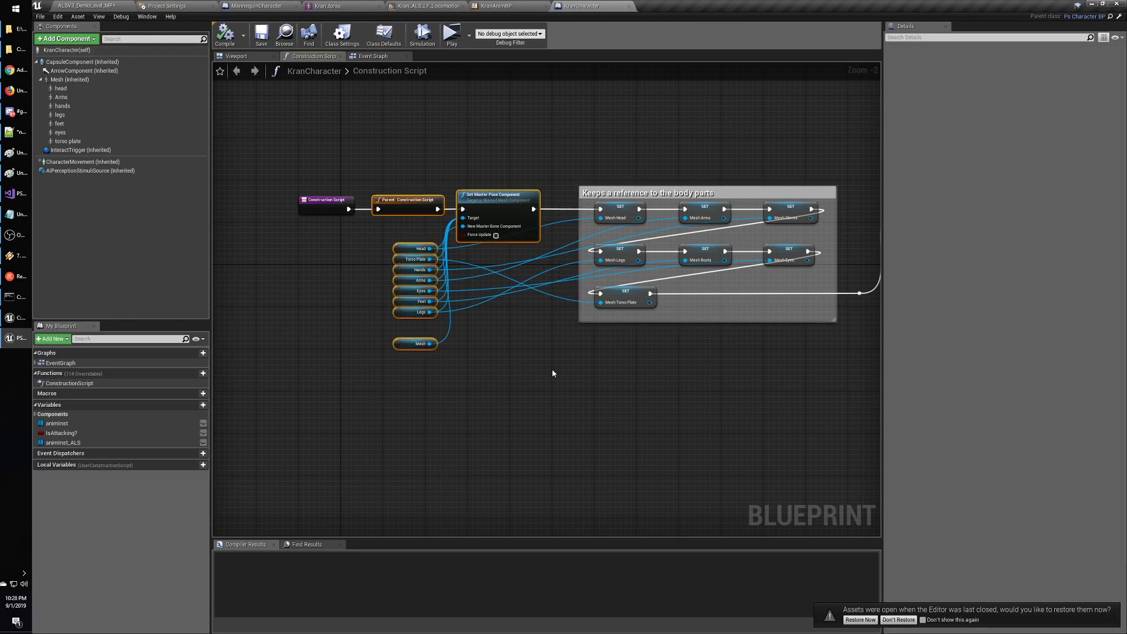
click(526, 254)
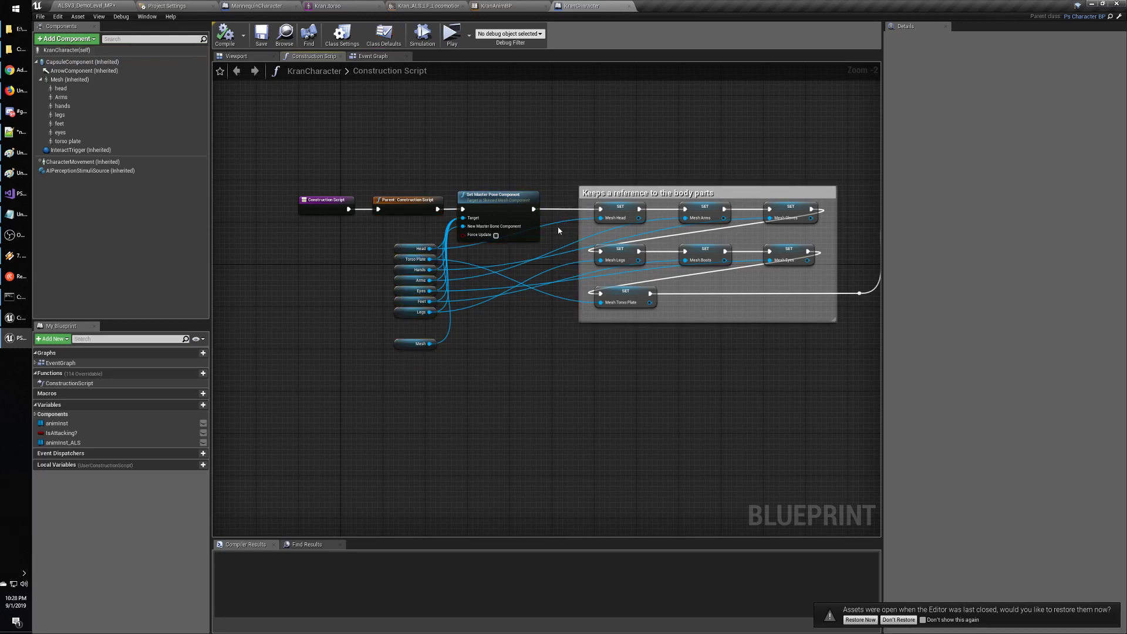
drag(559, 231, 393, 356)
click(531, 405)
click(261, 7)
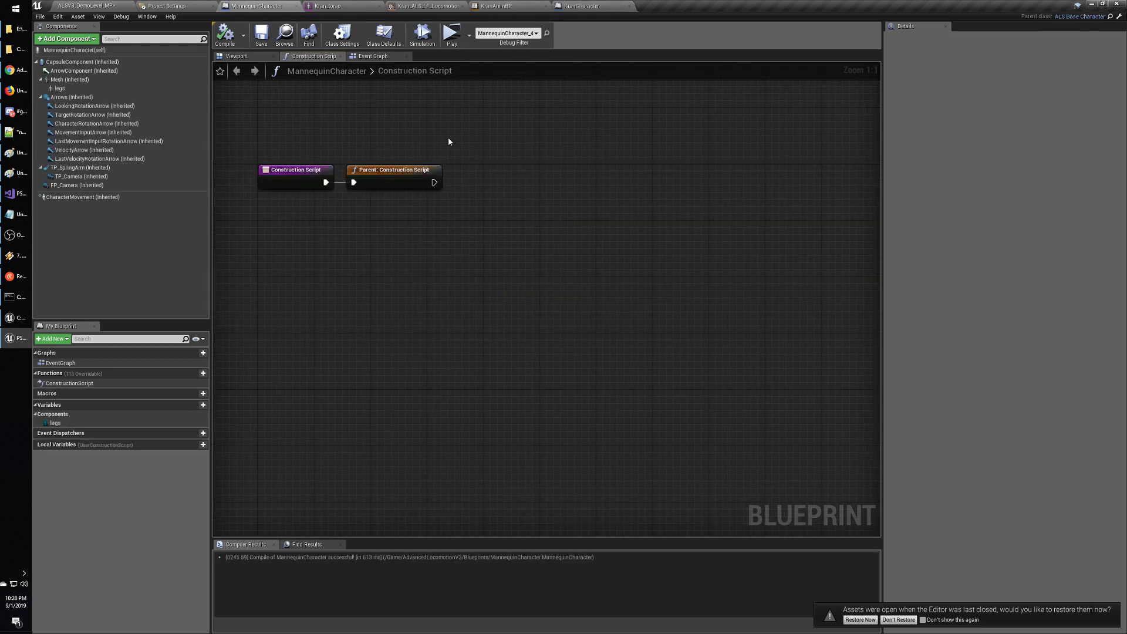
key(ctrl+v)
right_drag(556, 268, 459, 299)
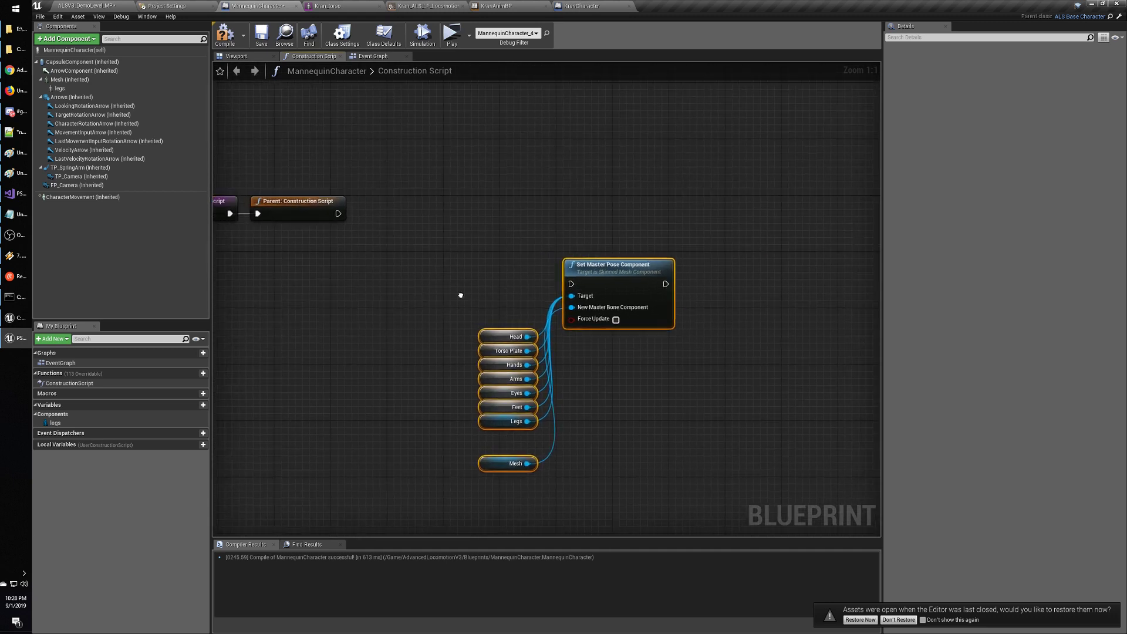
drag(615, 264, 532, 201)
click(407, 227)
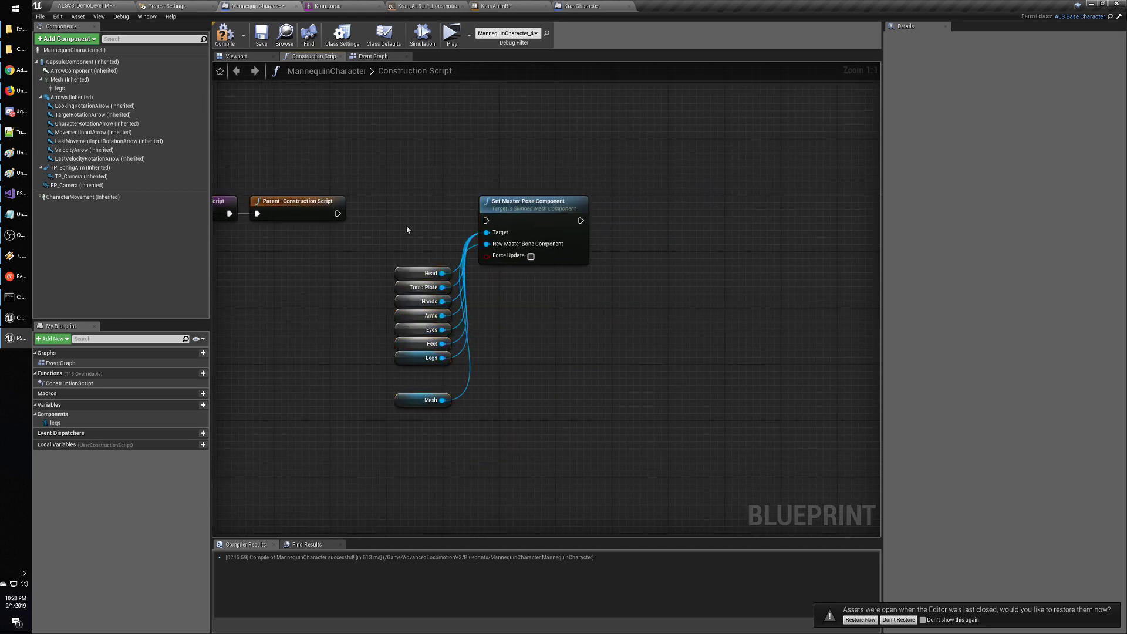
Delete the Head, Torso Plate, Hands, Arms, Eyes and Feet reference nodes from MannequinCharacter's Construction Script, keeping Legs and Mesh.
drag(488, 244, 346, 368)
click(364, 322)
drag(380, 258, 432, 347)
key(Delete)
Connect Parent: Construction Script's execution output to Set Master Pose Component and move the Legs and Mesh nodes closer to its inputs.
drag(337, 213, 454, 239)
drag(461, 343, 418, 443)
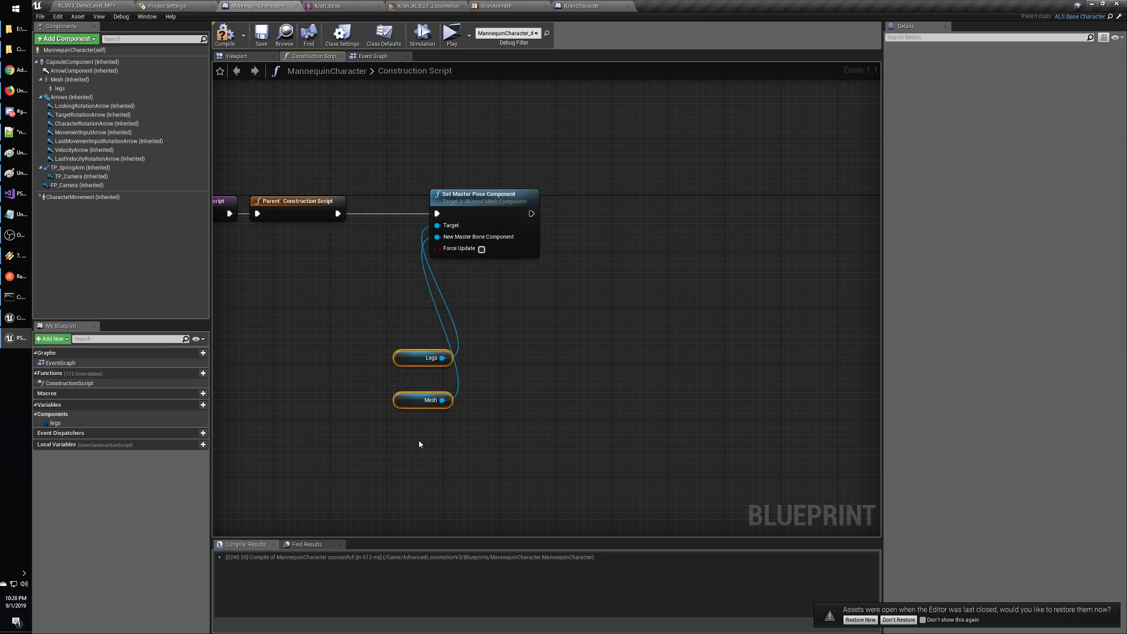
drag(418, 399, 340, 309)
click(485, 310)
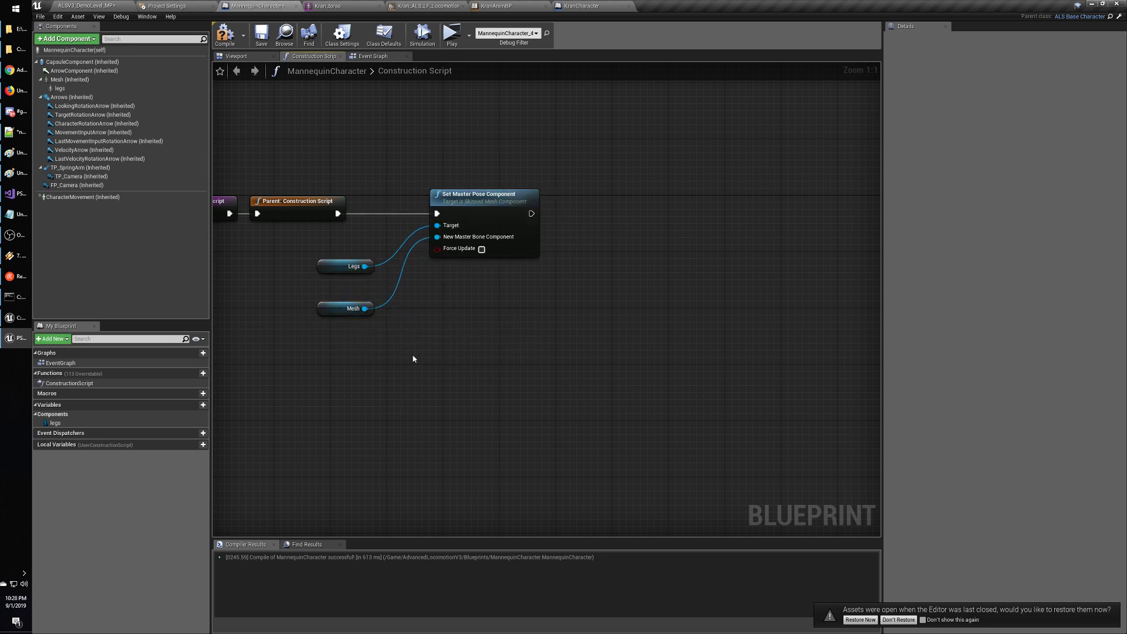
right_drag(415, 357, 521, 357)
Compile and save MannequinCharacter, and play ALSV3_DemoLevel_MP in a maximized preview window.
click(225, 35)
click(262, 37)
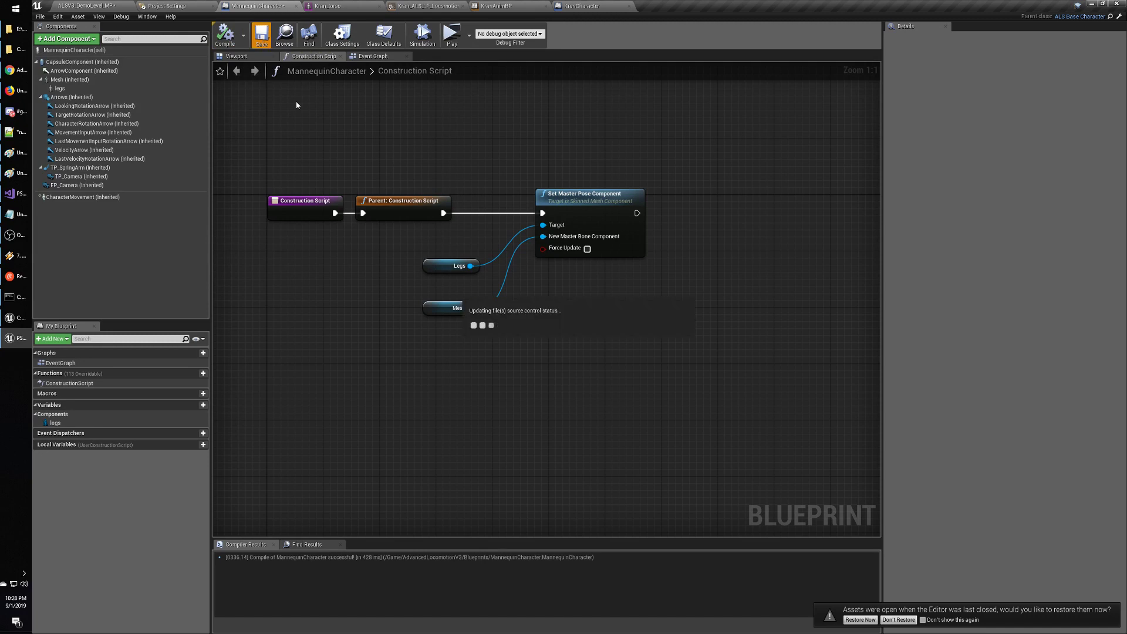
click(116, 5)
click(552, 32)
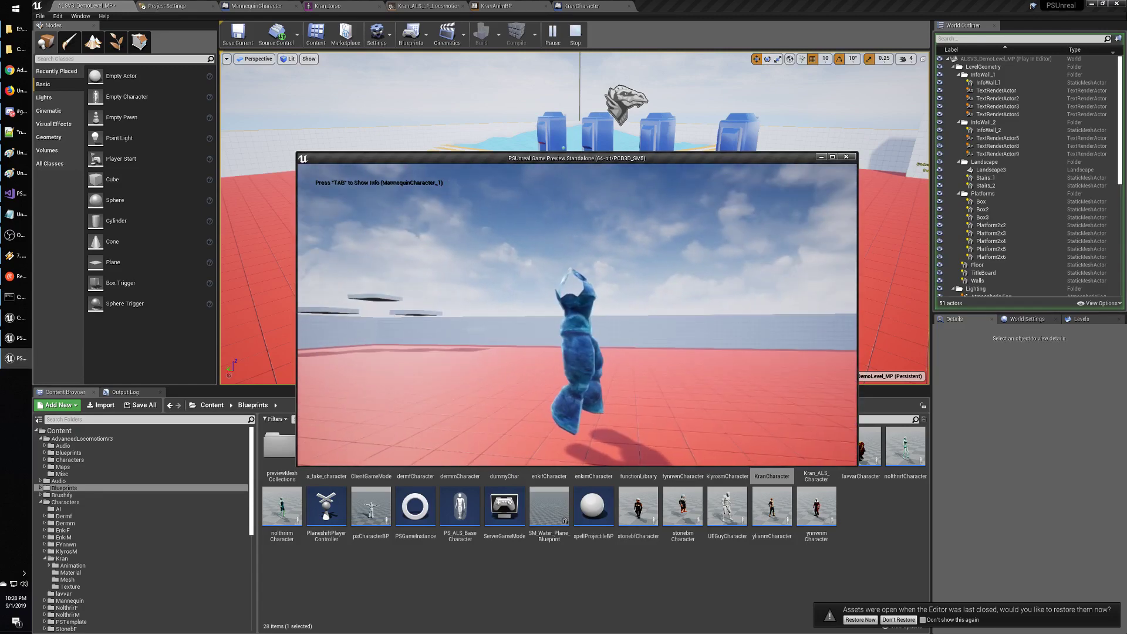
key(alt+Tab)
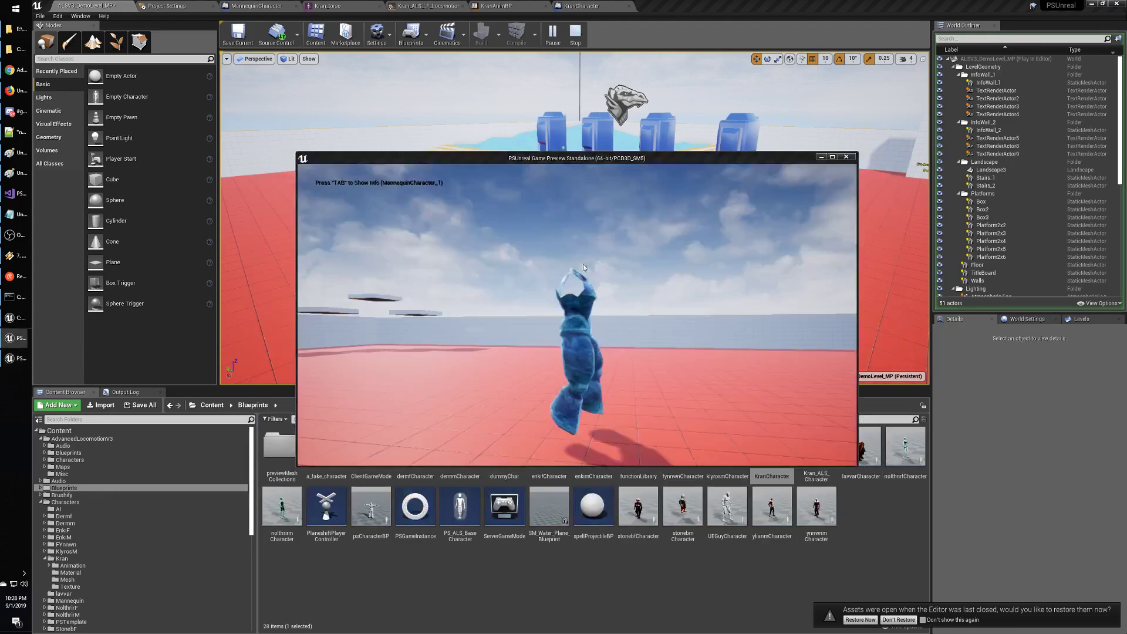
click(836, 157)
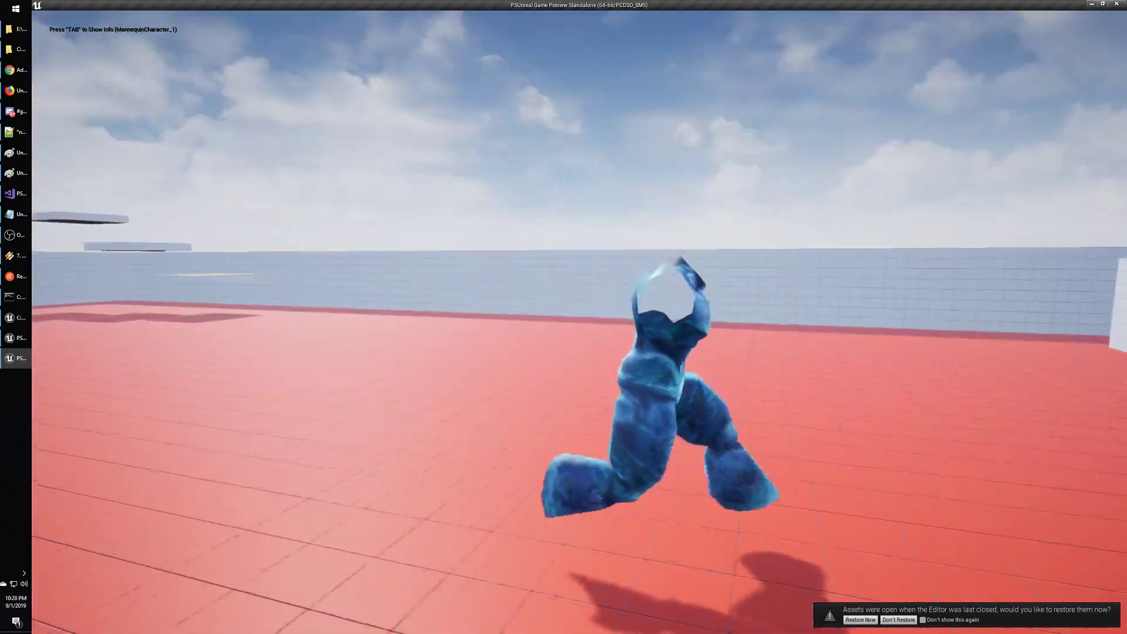
Move the character in all directions around the demo level to check how its legs and torso animate together.
key(d)
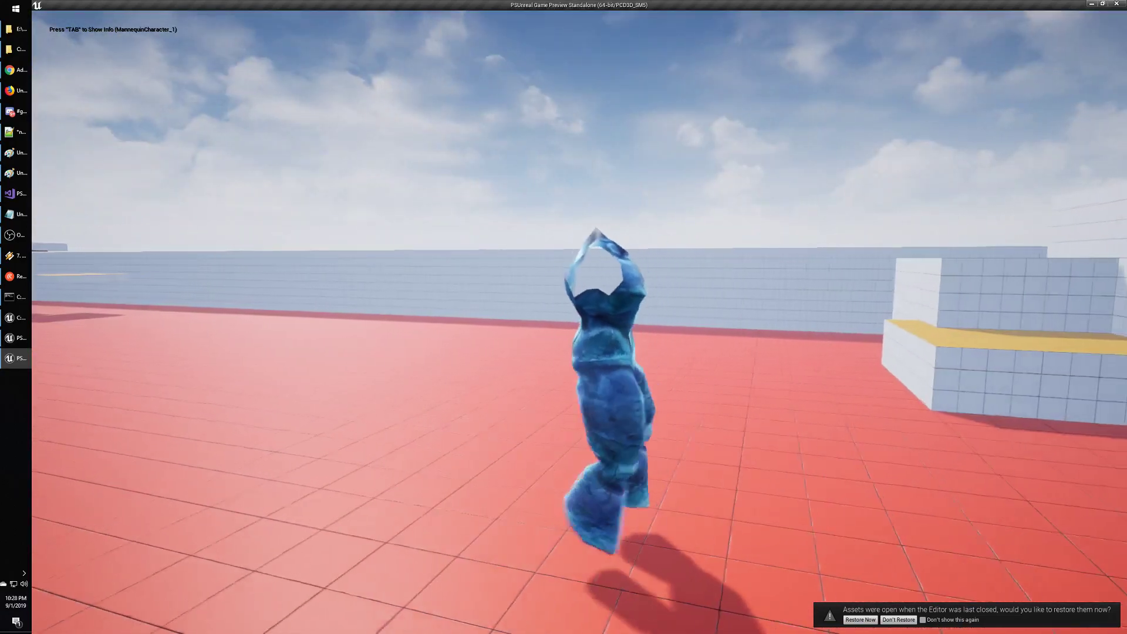
key(d)
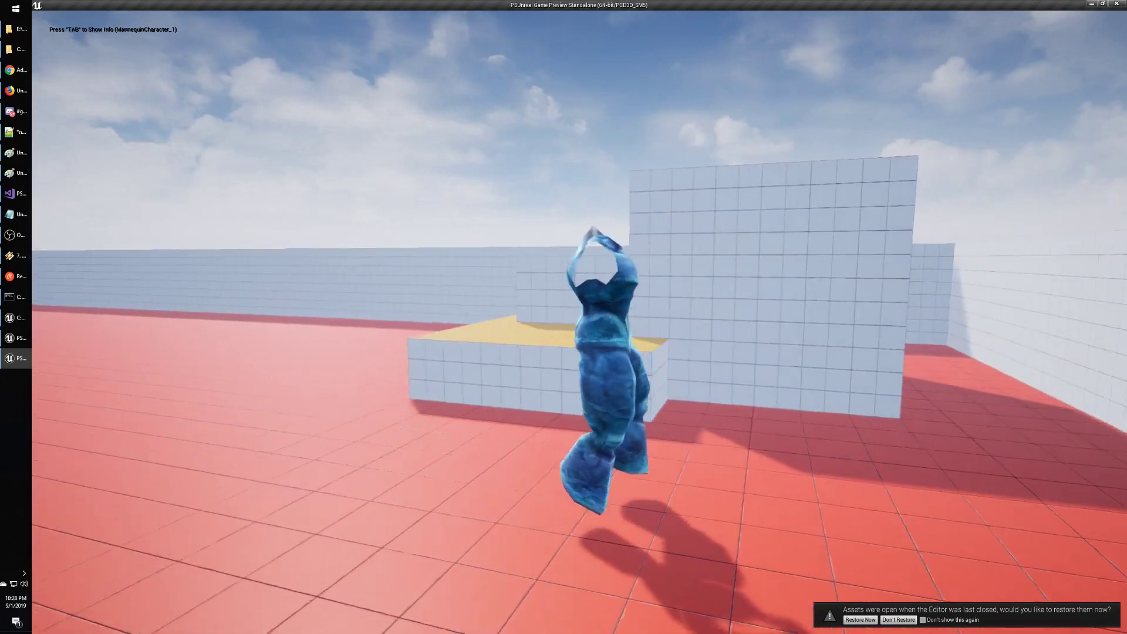
key(a)
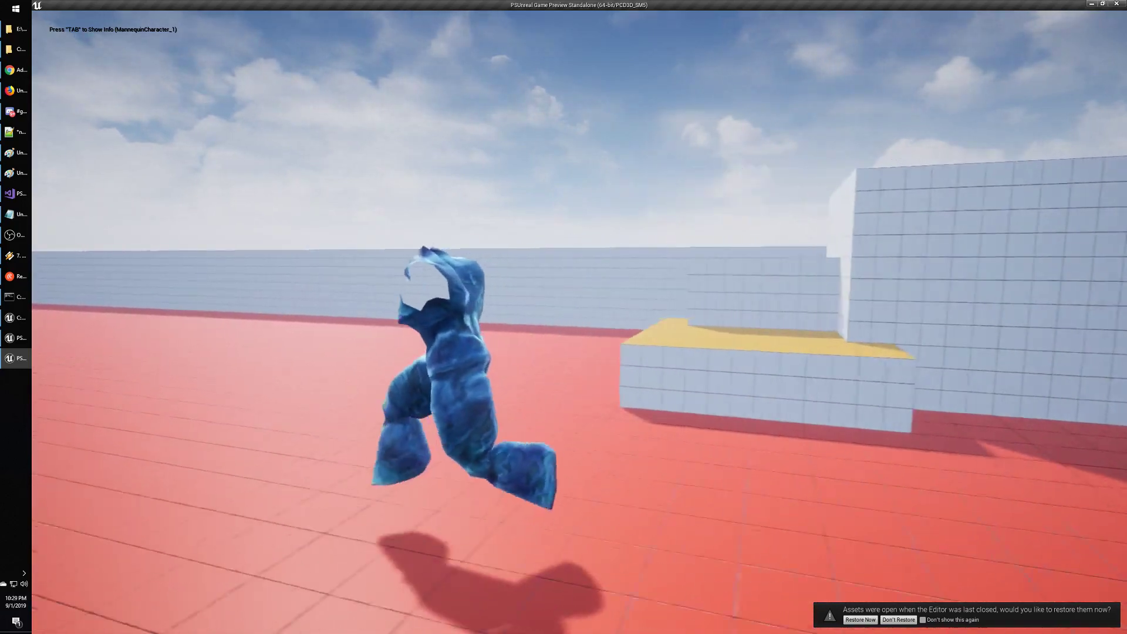
key(s)
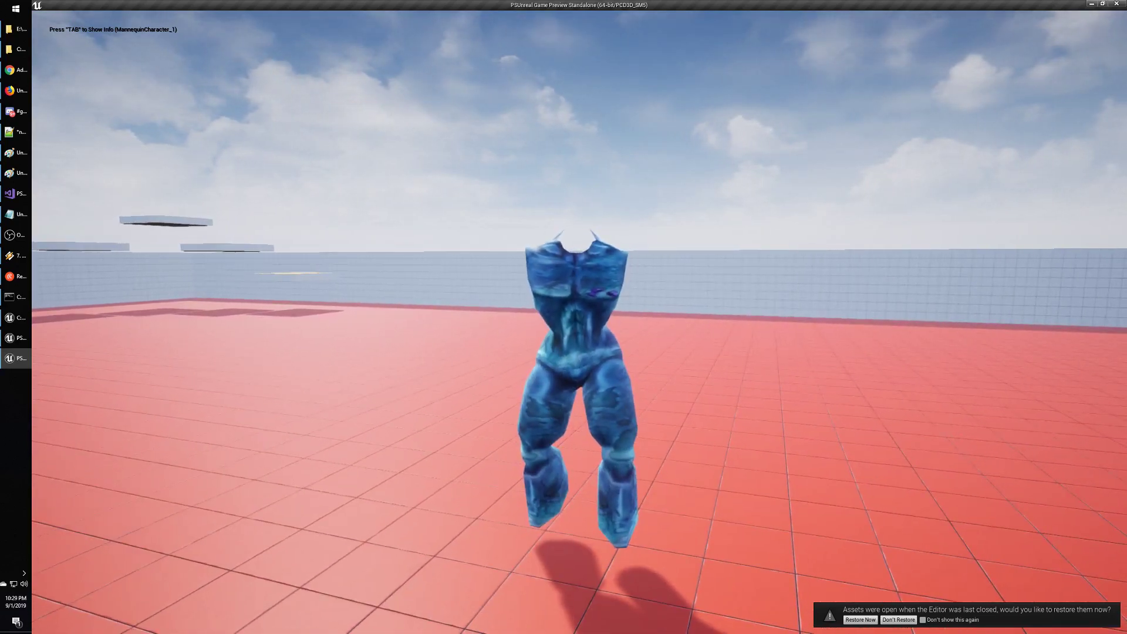
key(s)
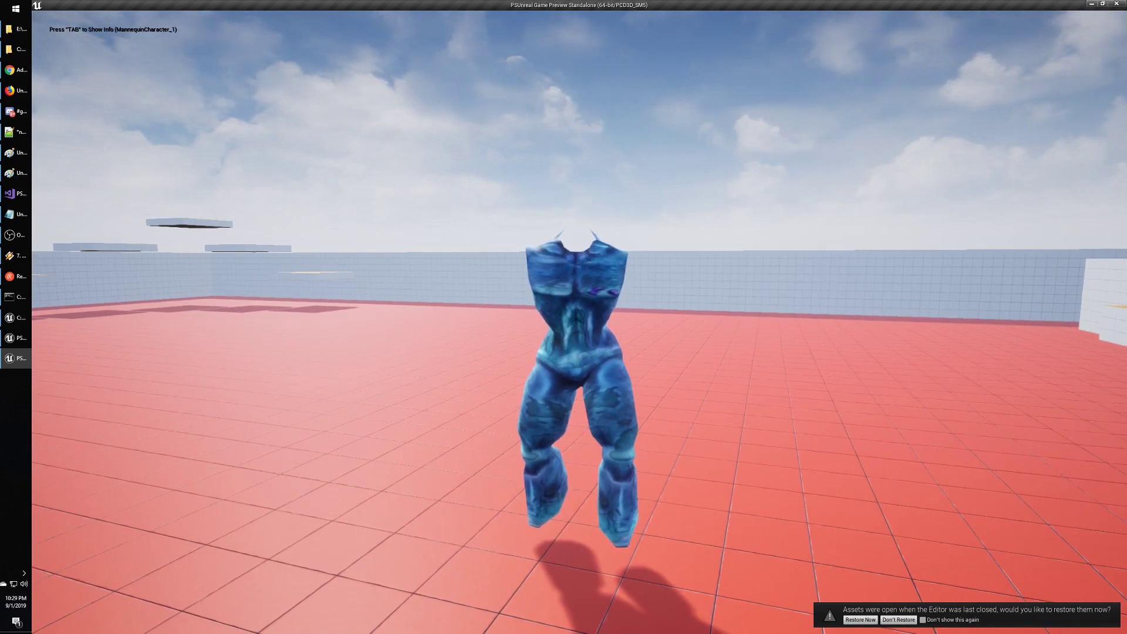
key(w)
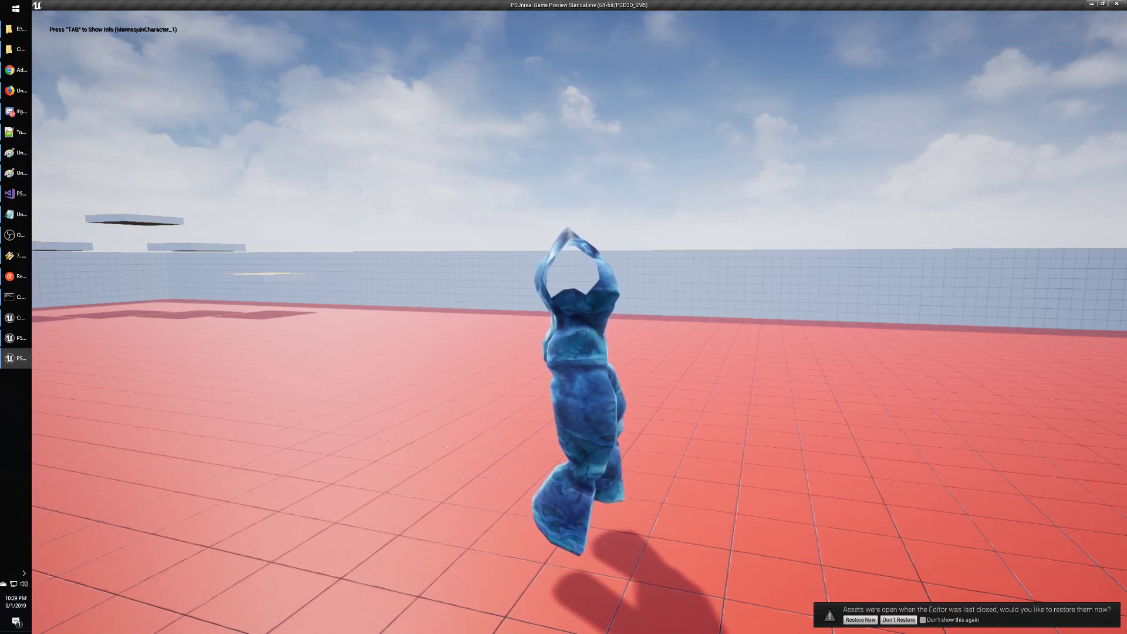
key(a)
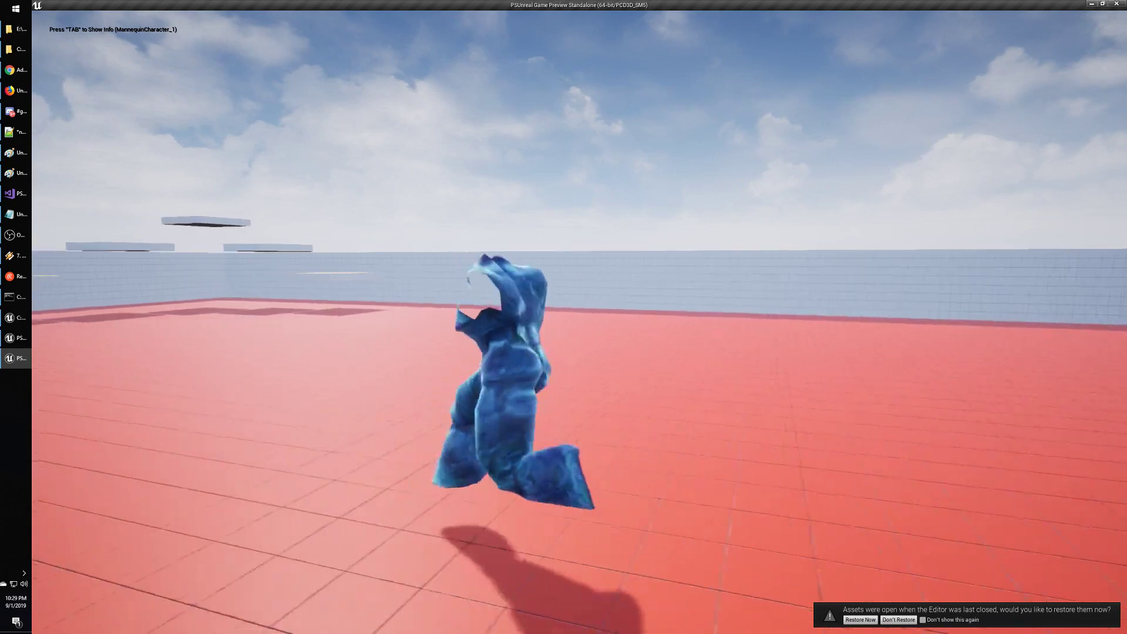
key(d)
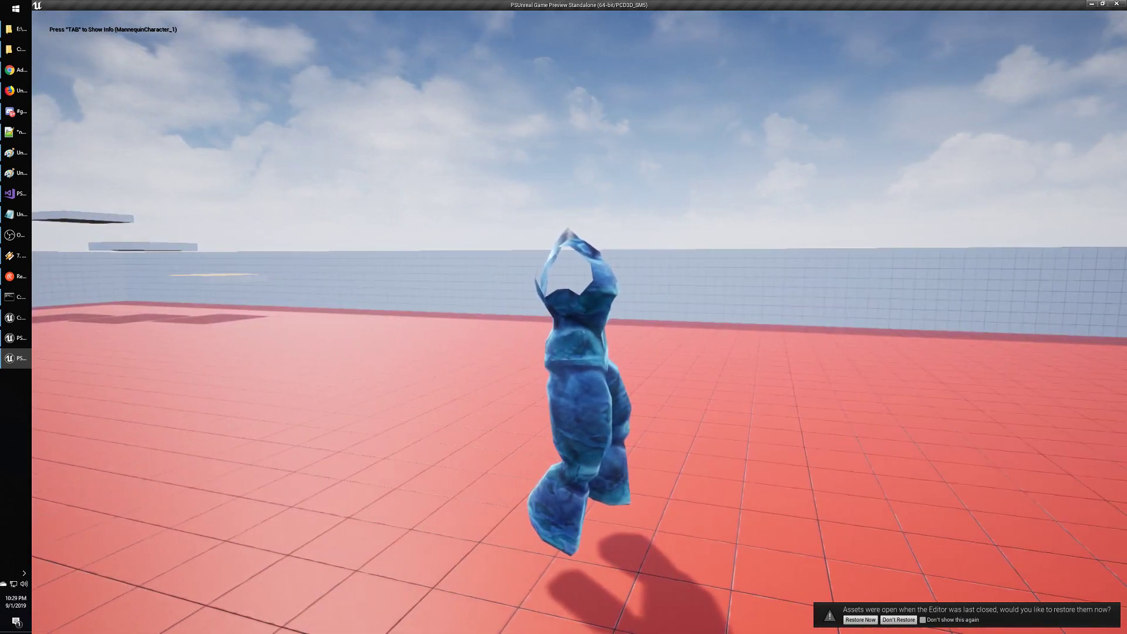
key(a)
key(s)
key(w)
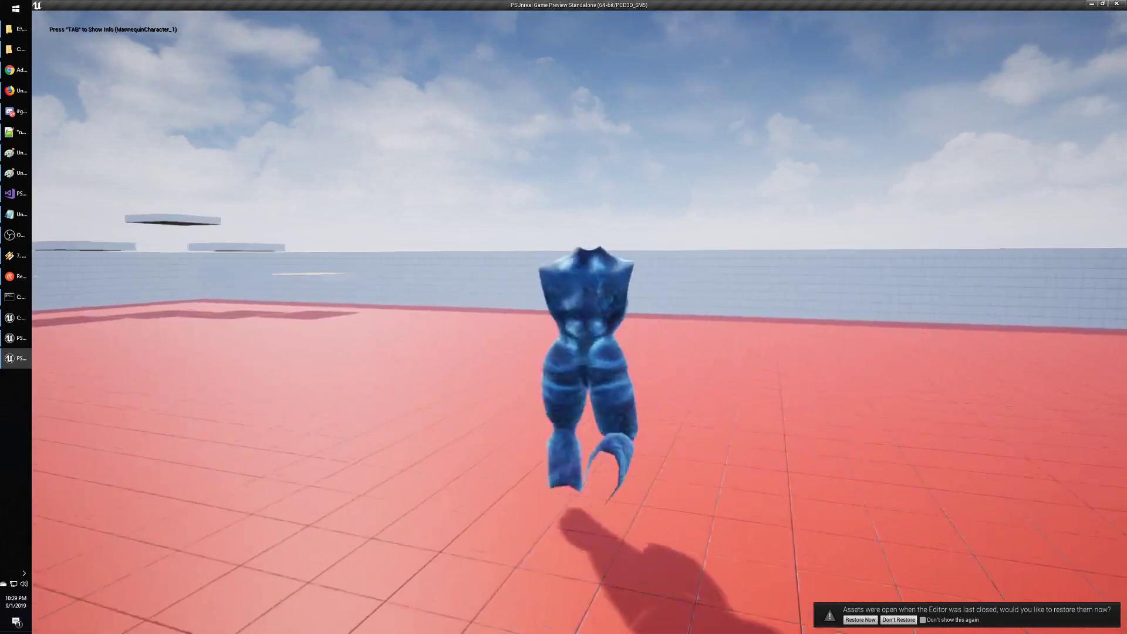
key(s)
key(w)
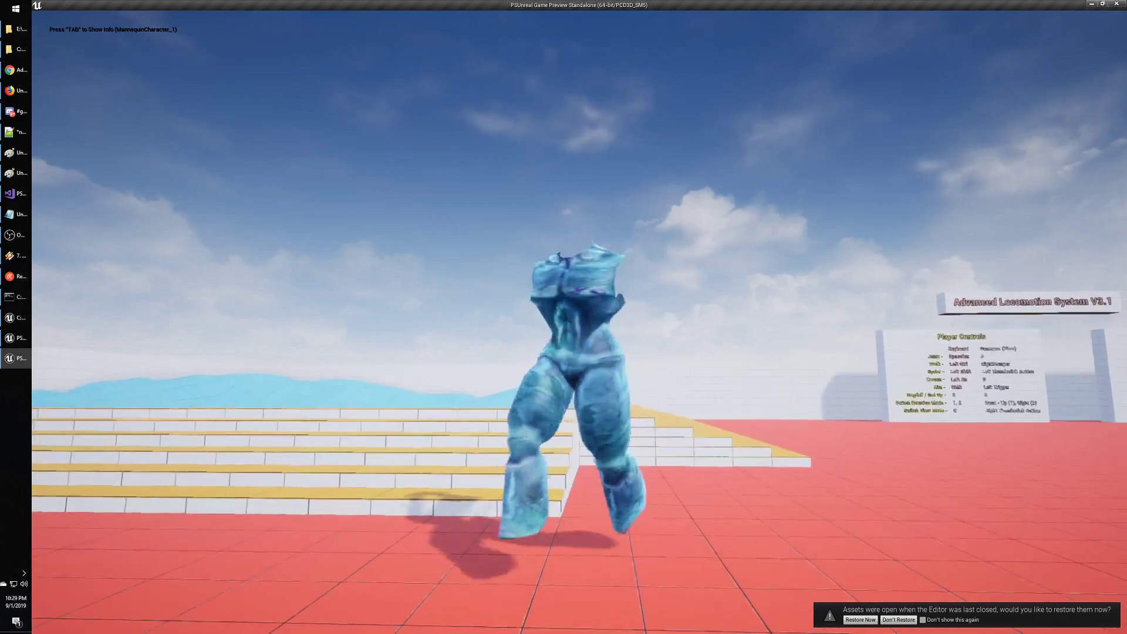
key(w)
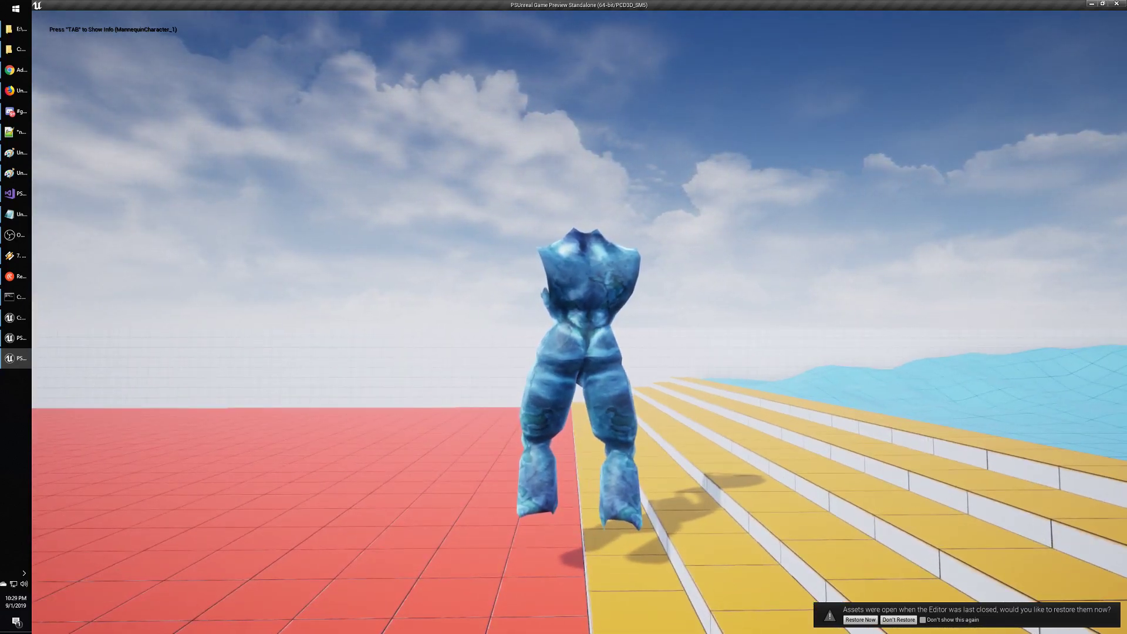
End the play test and examine the ALS_BaseCharacter and ALS_Interface assets in the AdvancedLocomotionV3 Blueprints folder.
key(Escape)
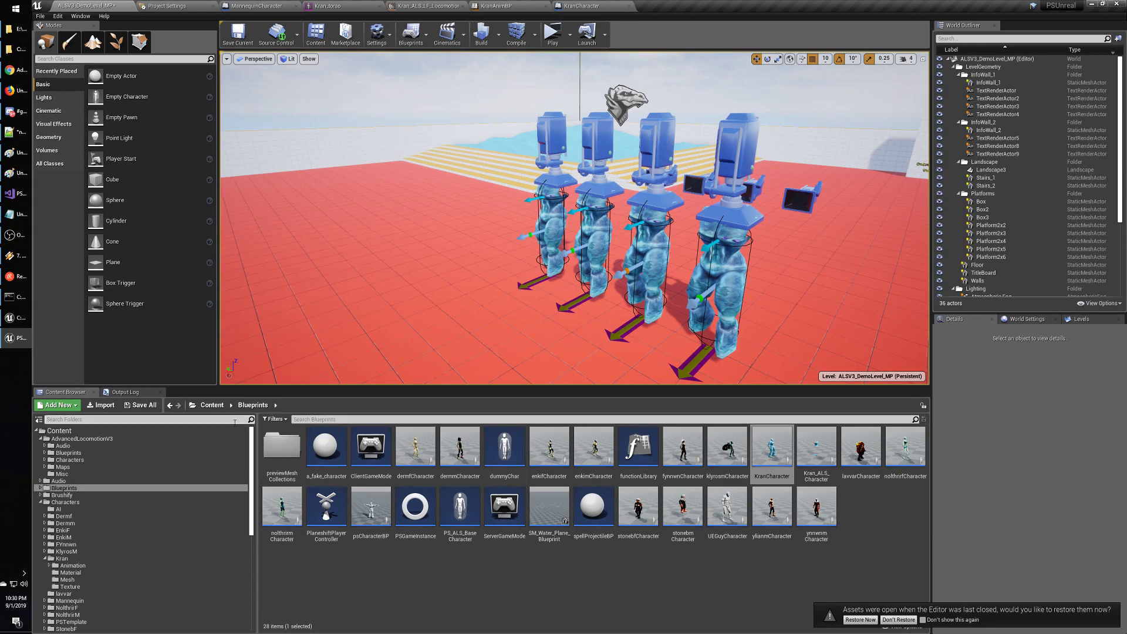
click(68, 453)
click(512, 464)
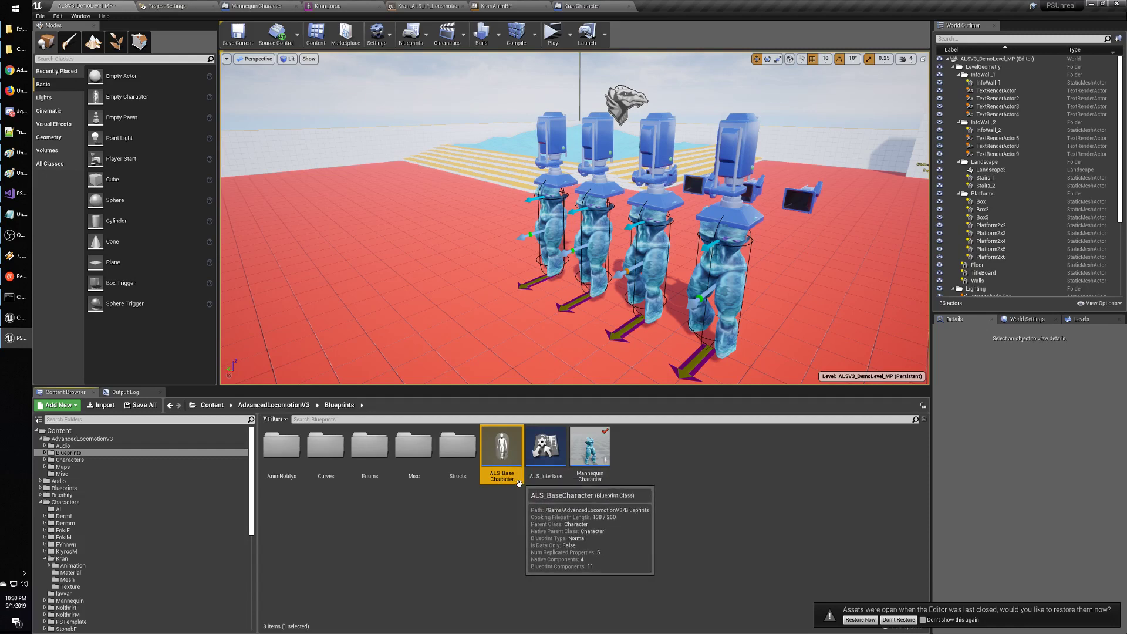
click(546, 450)
click(530, 514)
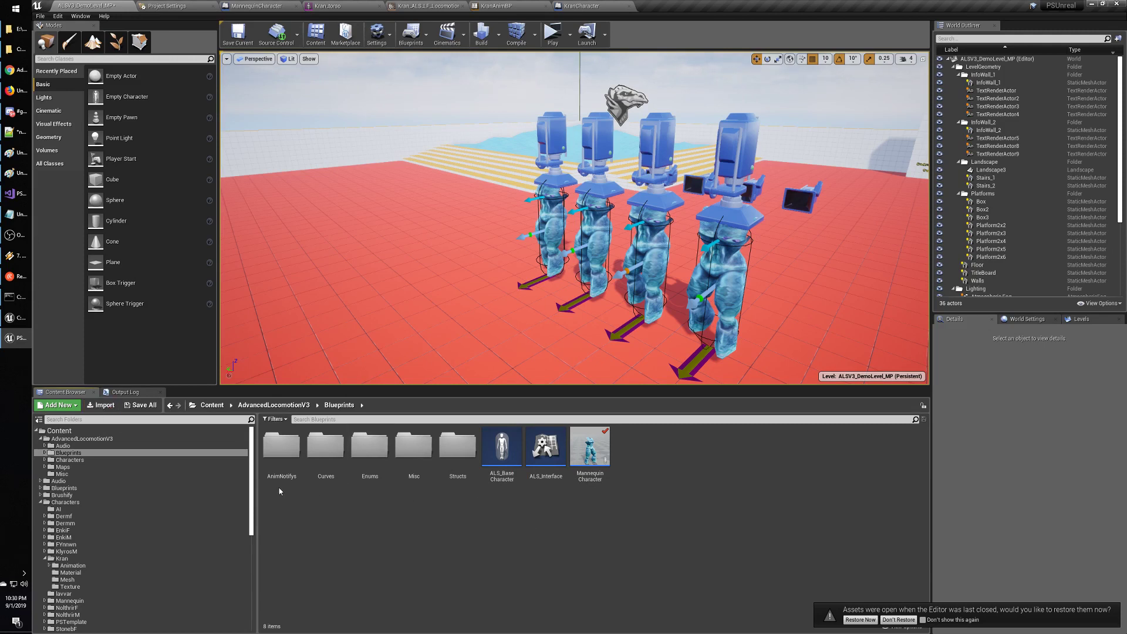
drag(253, 473, 253, 473)
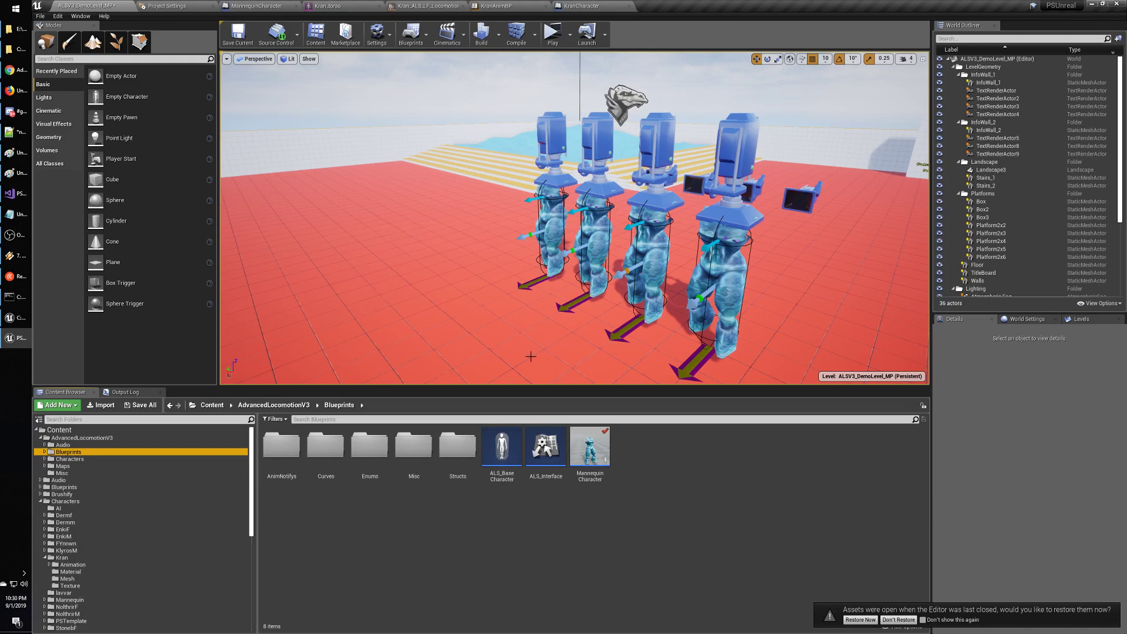
key(alt+Tab)
key(alt+Tab)
key(alt+Tab)
key(alt+Tab)
key(alt+Tab)
key(alt+Tab)
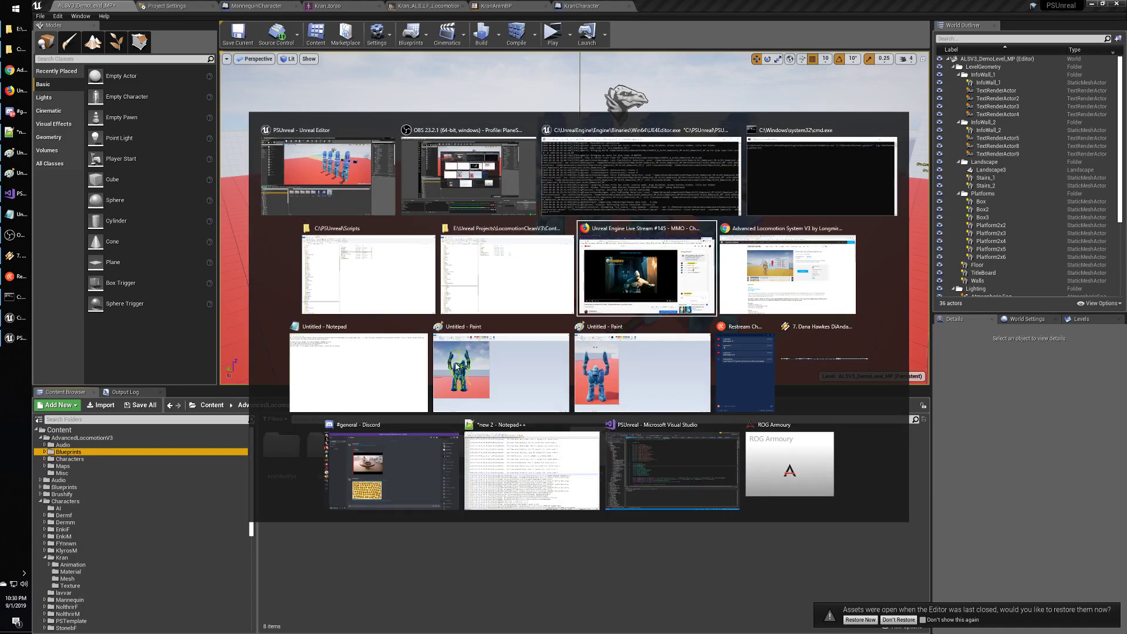
key(Escape)
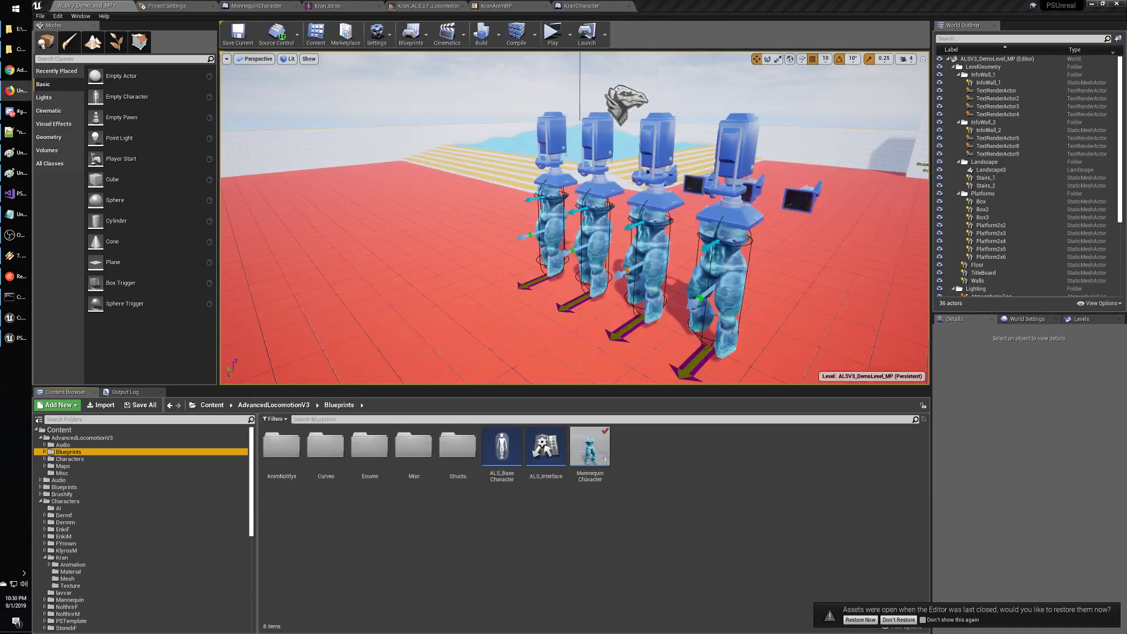
Examine MannequinCharacter, and the Mannequin_AnimBP and Mannequin_IK_AnimBP animation blueprints in AdvancedLocomotionV3's Characters/Mannequin folder.
click(403, 517)
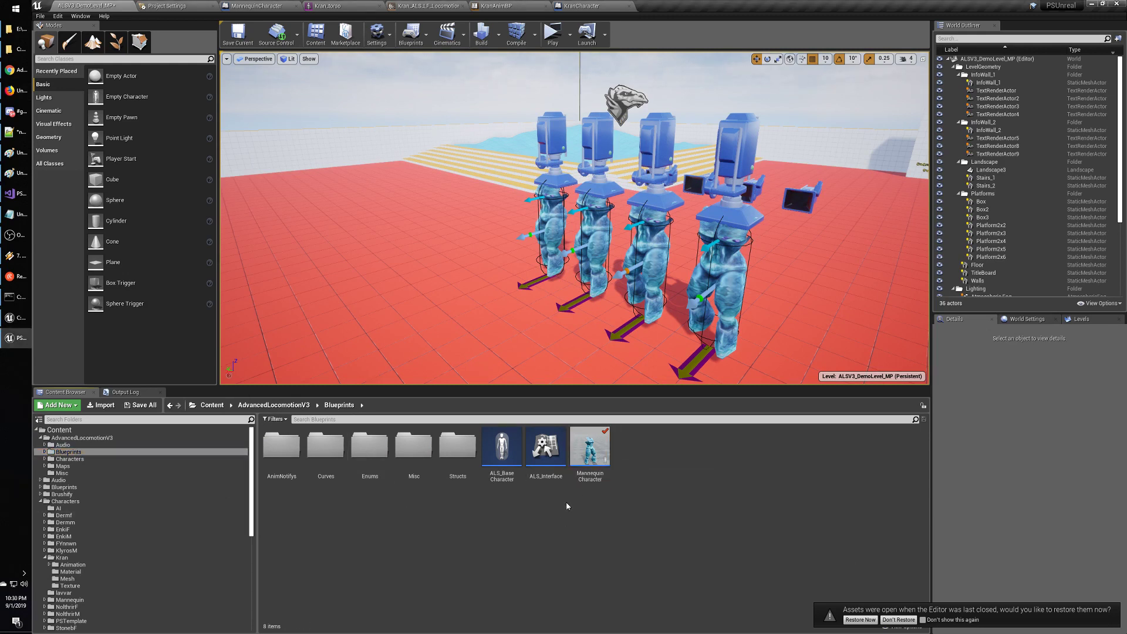
click(585, 462)
drag(252, 477, 254, 478)
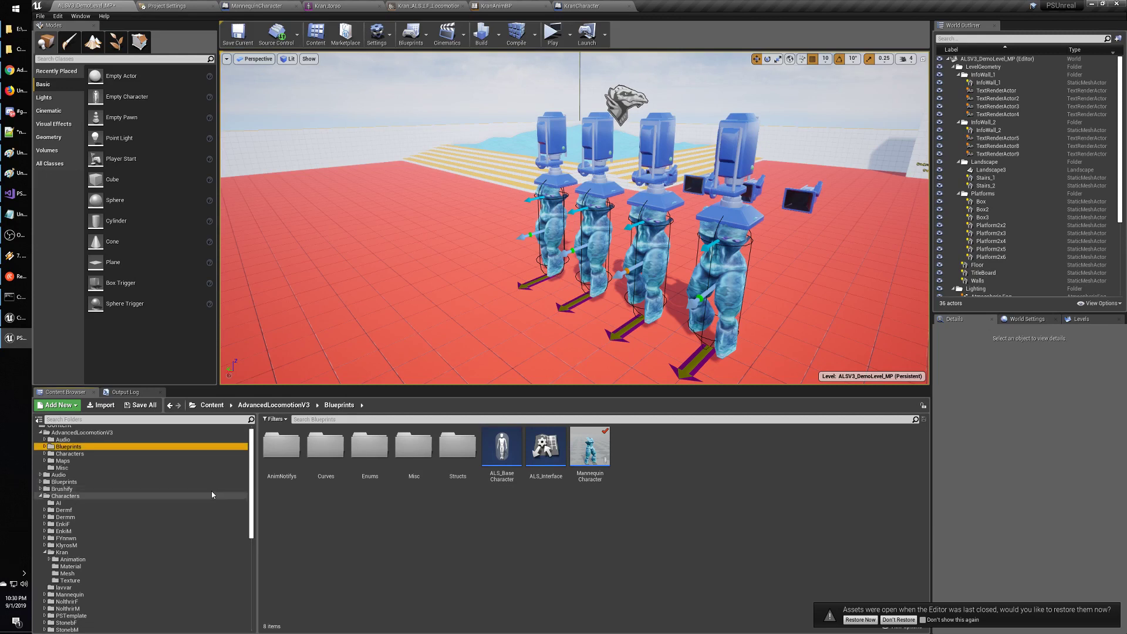
click(77, 455)
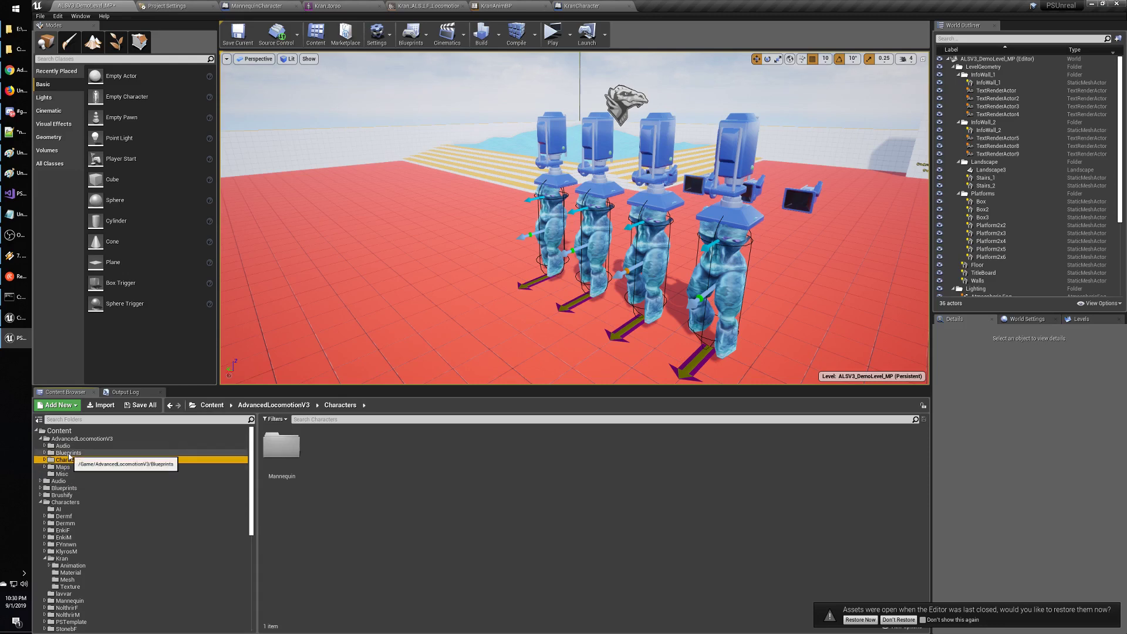
key(Right)
key(Down)
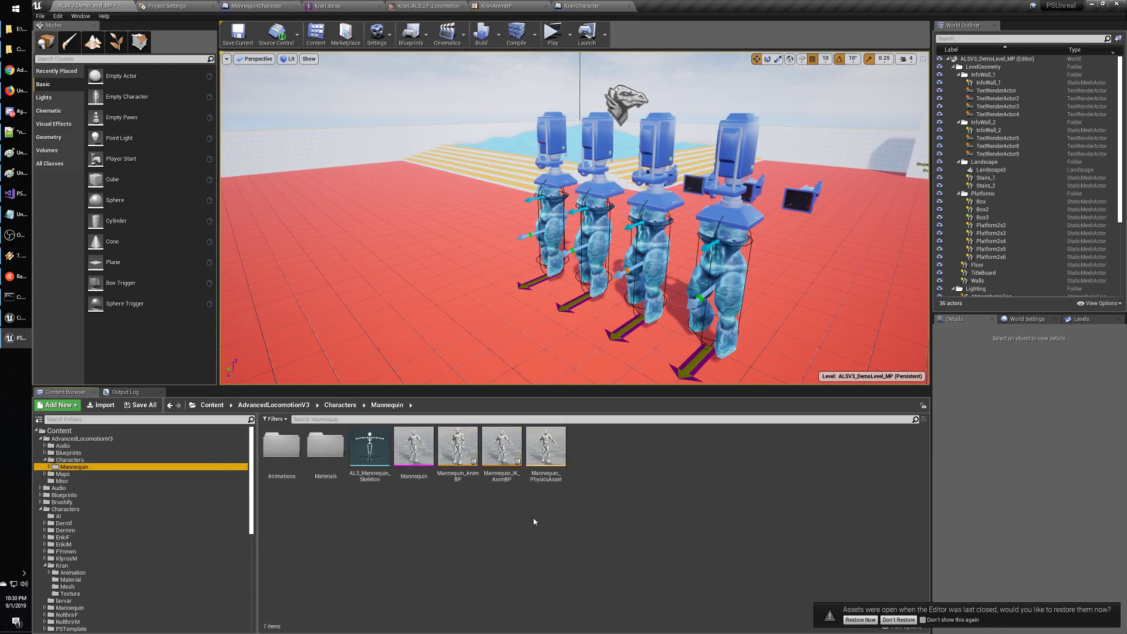
click(449, 466)
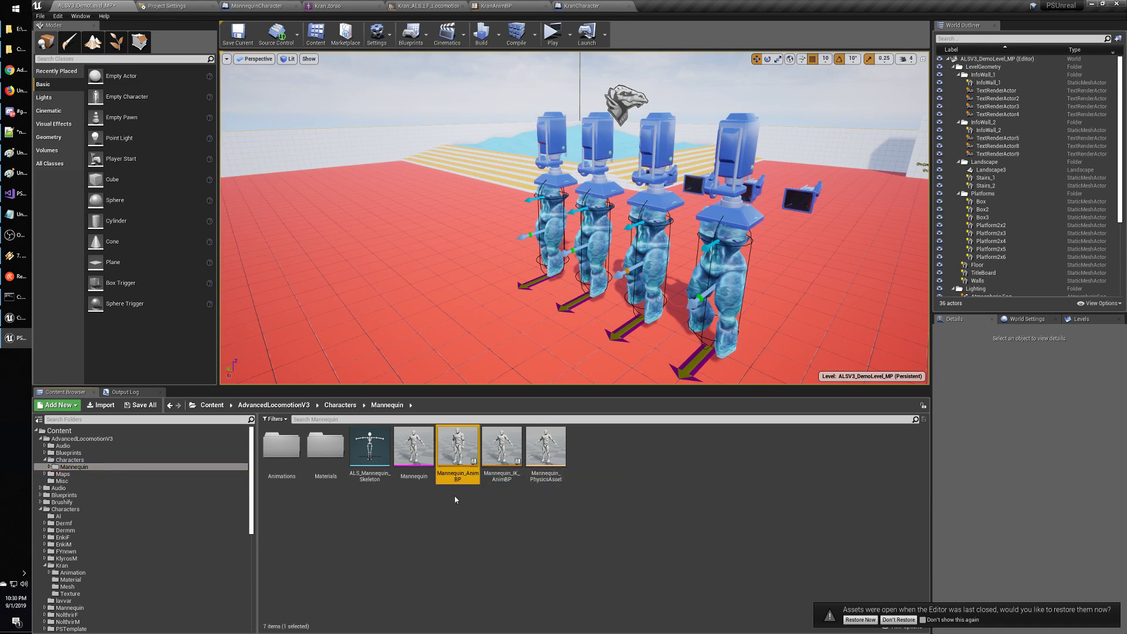
click(509, 467)
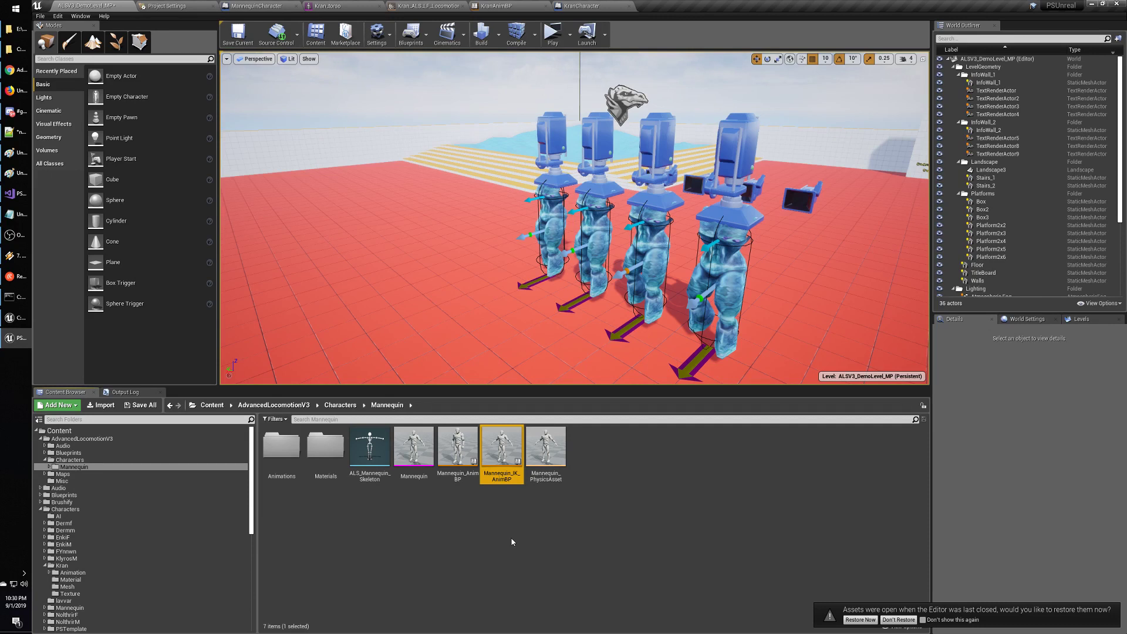
Return to the AdvancedLocomotionV3 Blueprints folder and open the MannequinCharacter blueprint.
click(68, 454)
double_click(599, 453)
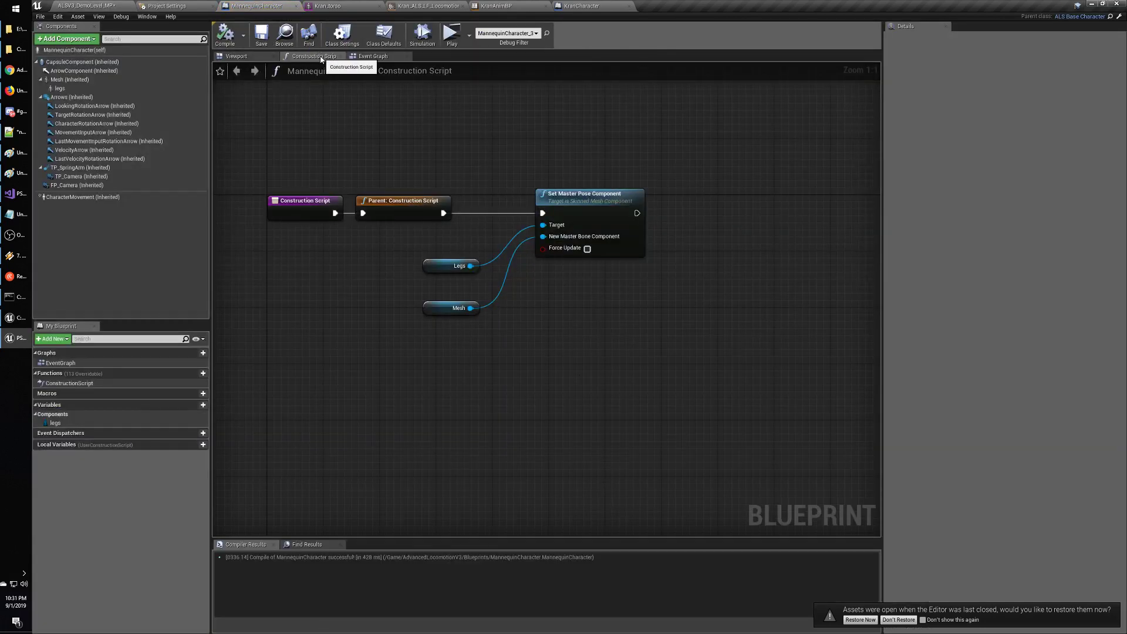
Delete the legs component under the Mesh in the MannequinCharacter blueprint.
click(241, 56)
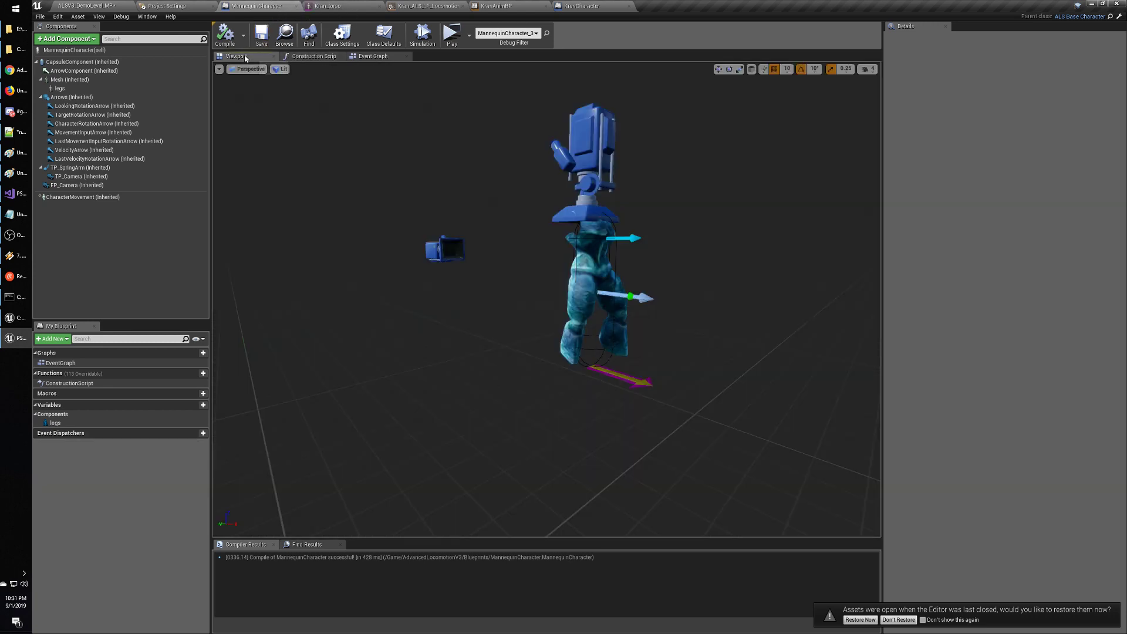
click(304, 57)
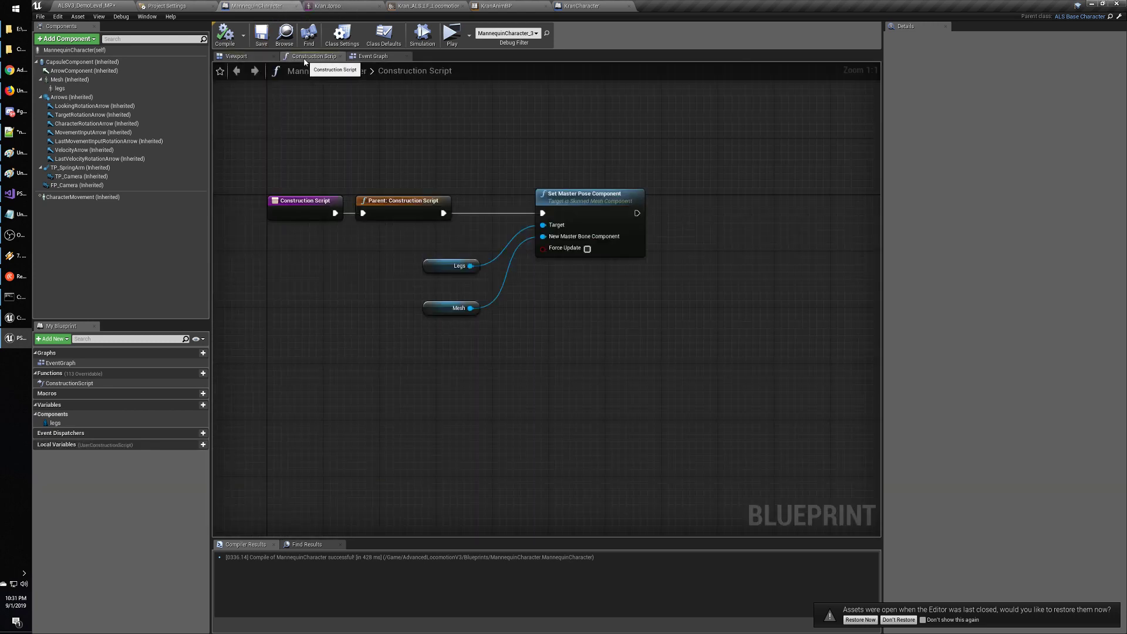
click(244, 56)
click(80, 80)
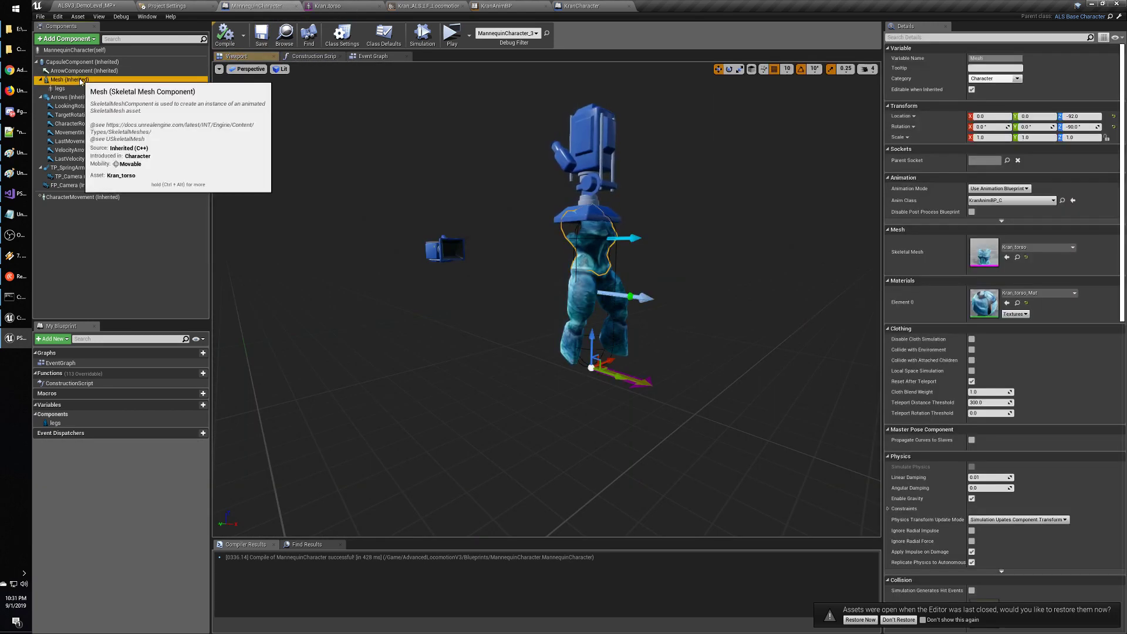
click(182, 89)
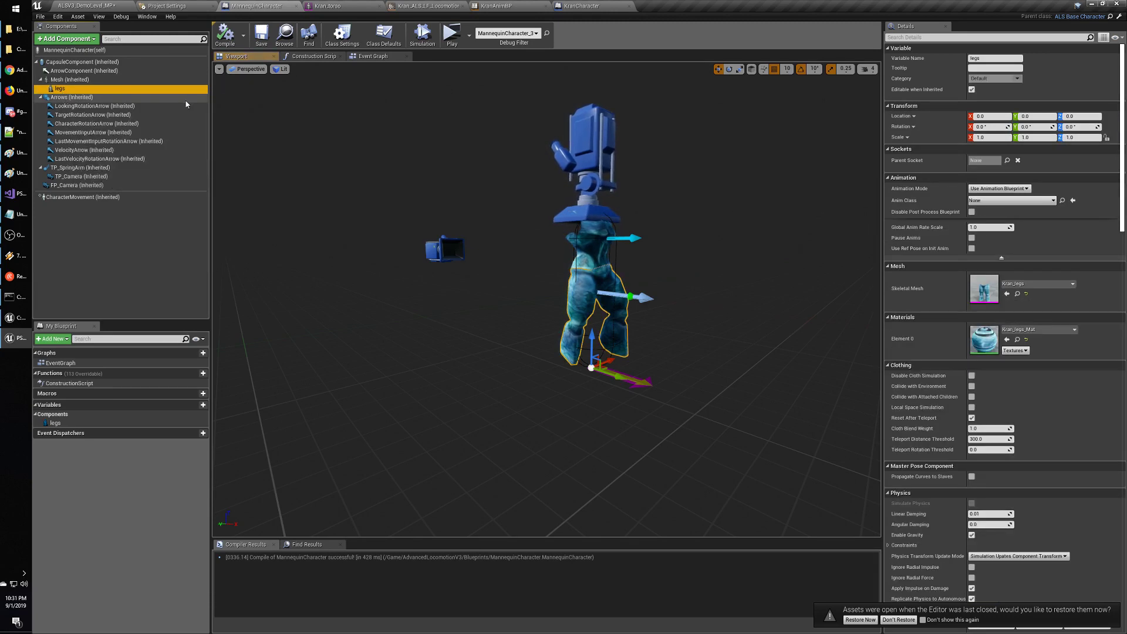
key(Delete)
Set the inherited Mesh component's skeletal mesh to Mannequin from the AdvancedLocomotionV3 characters.
click(95, 82)
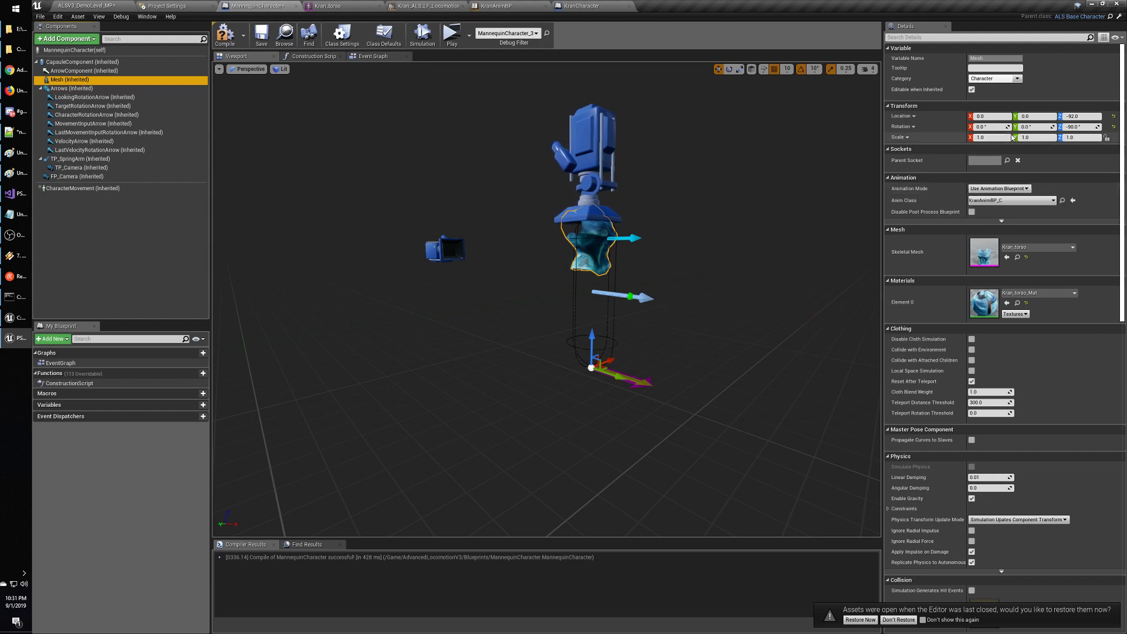
click(1021, 248)
text(man)
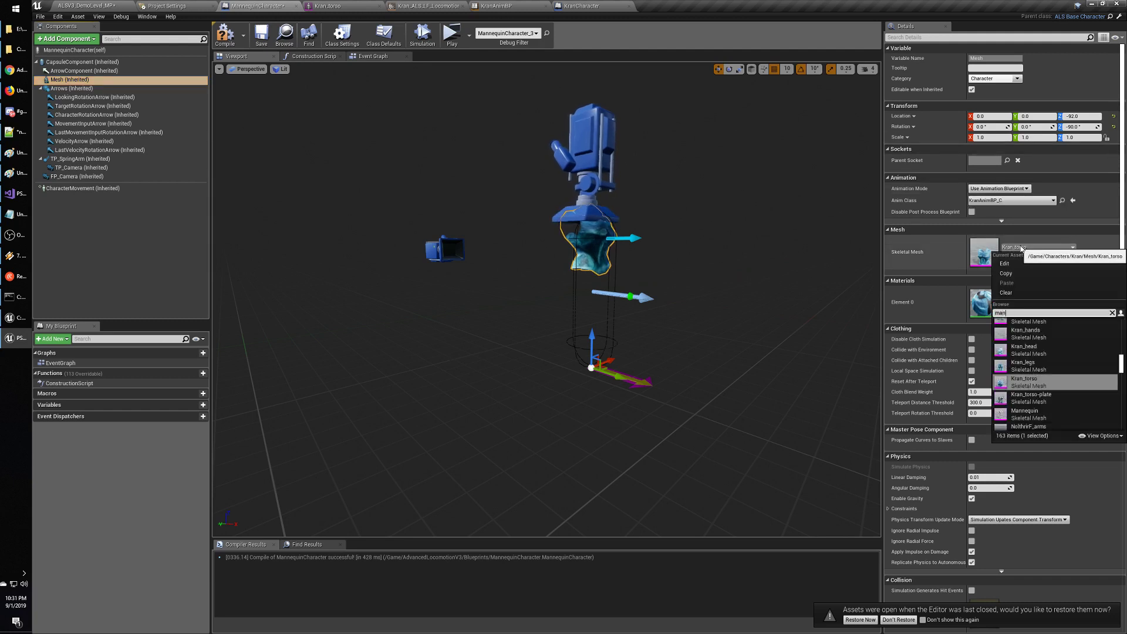
text(n)
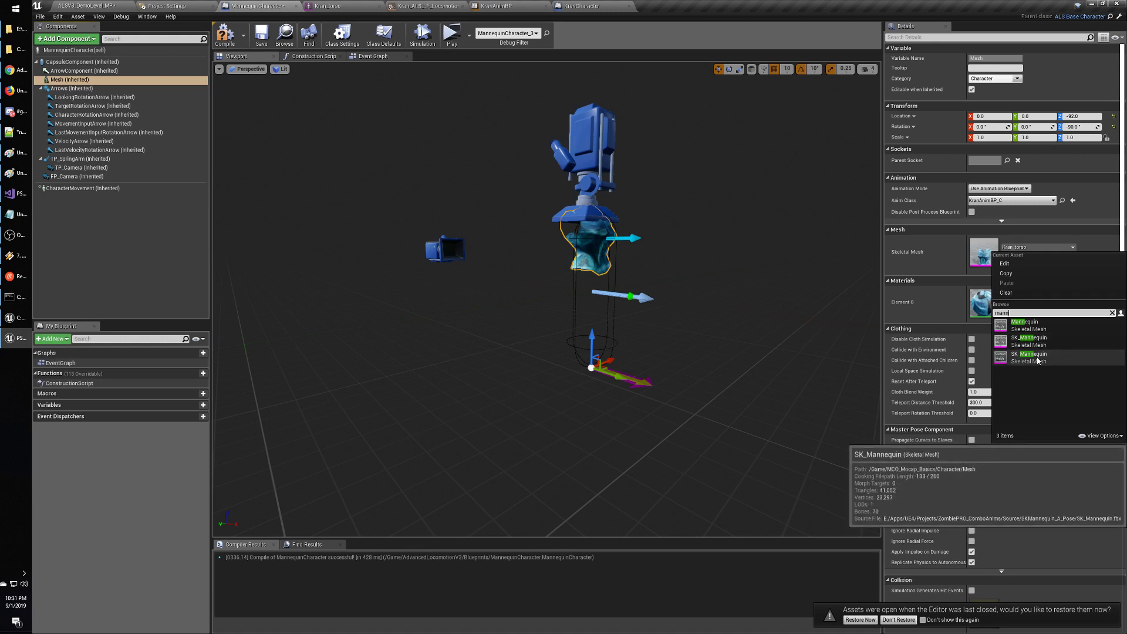
click(1032, 325)
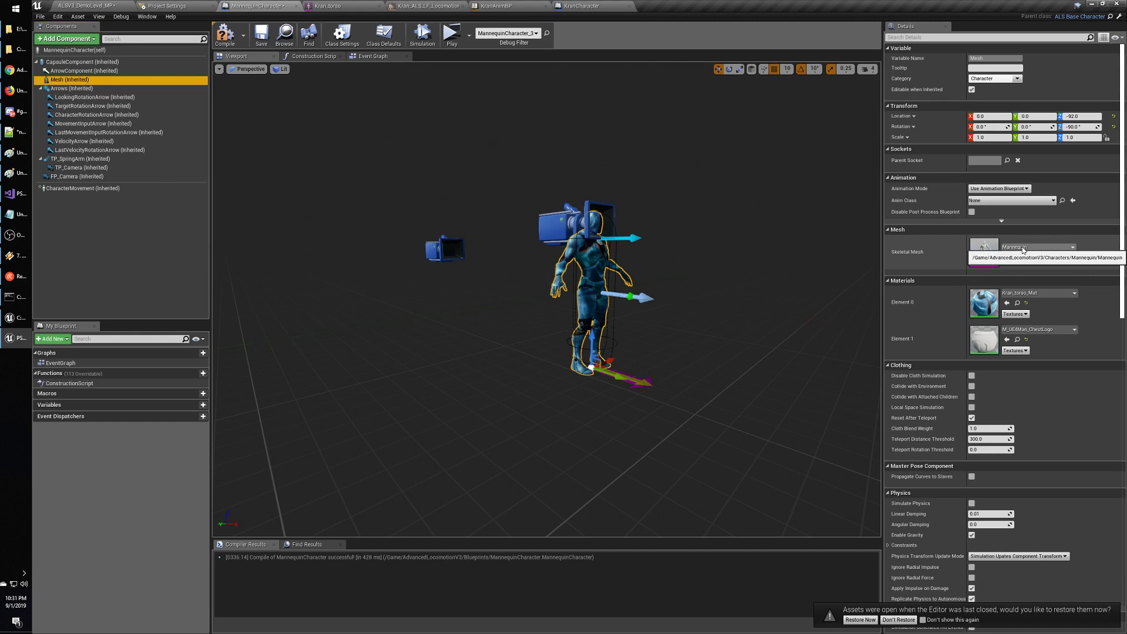
Assign Mannequin_AnimBP as the Mesh component's anim class, and compile and save the blueprint.
click(1008, 201)
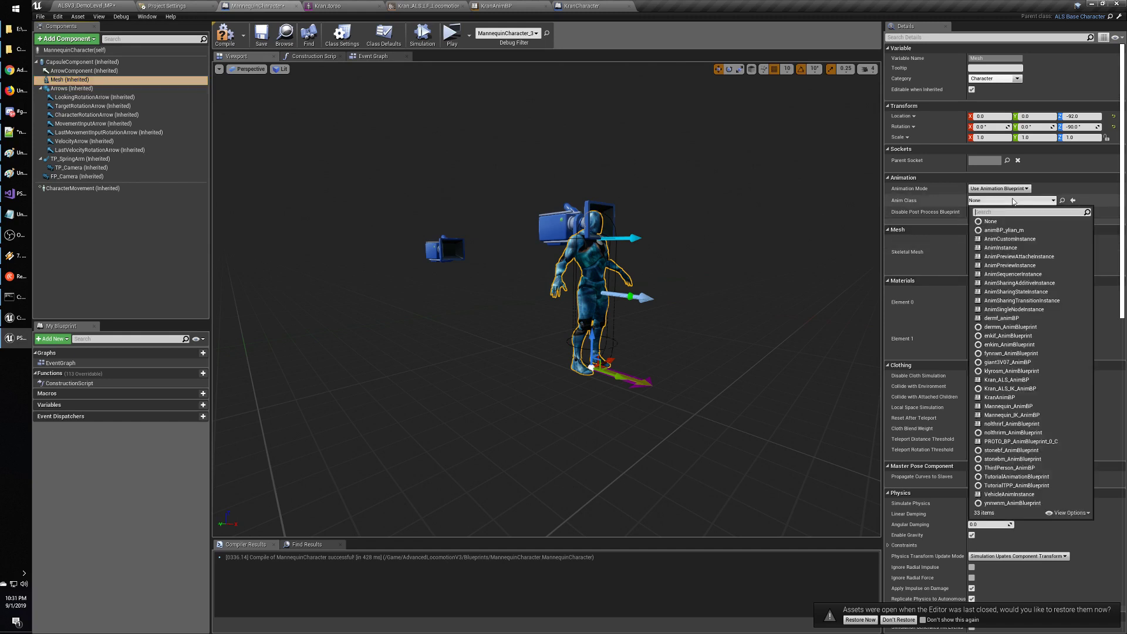
text(man)
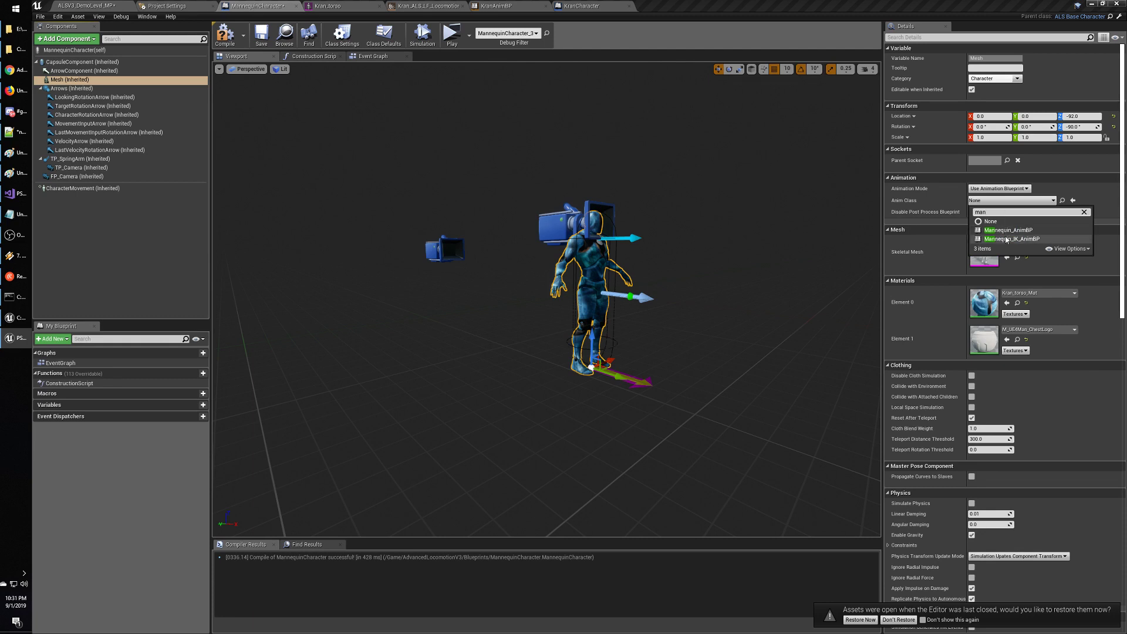
click(1008, 230)
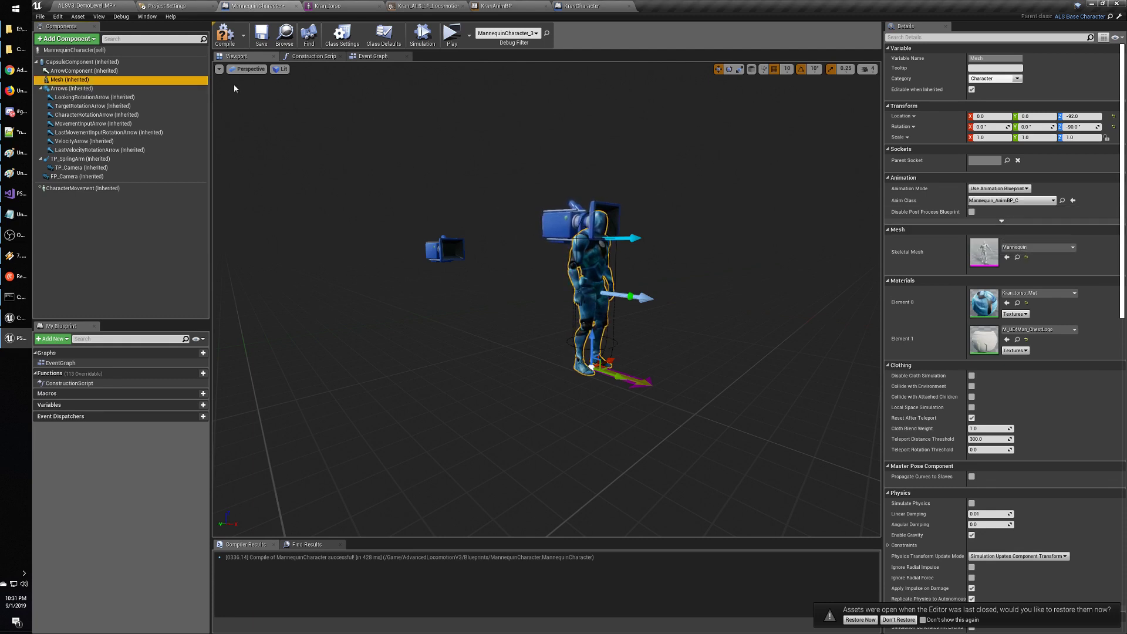
click(225, 36)
click(260, 36)
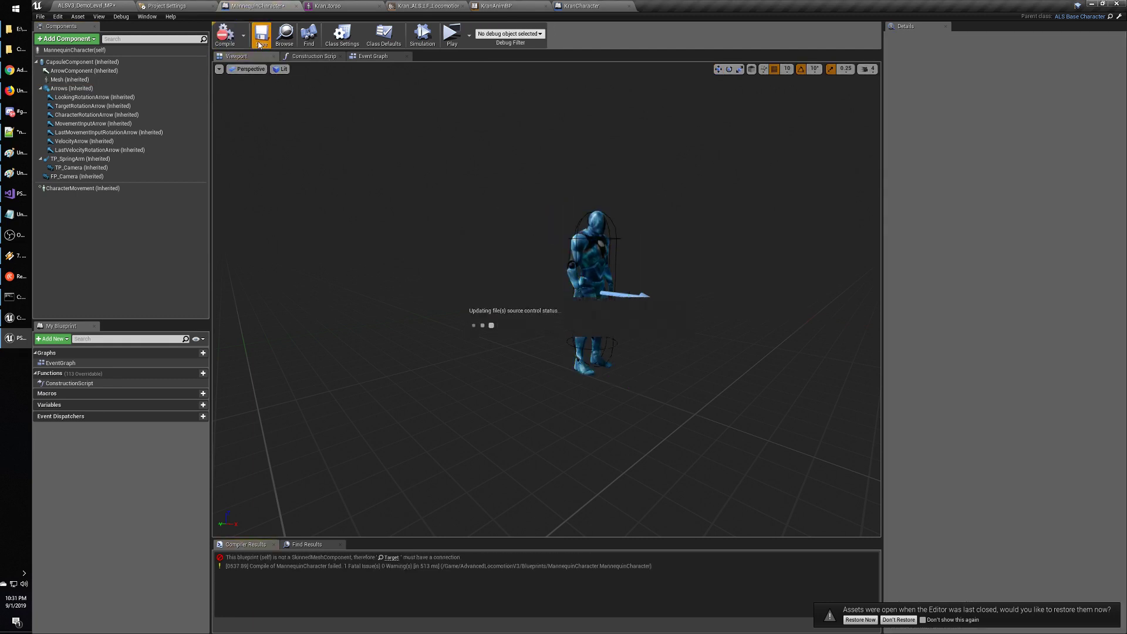
Delete the Set Master Pose Component and Mesh nodes from the Construction Script, and compile and save the blueprint.
click(321, 57)
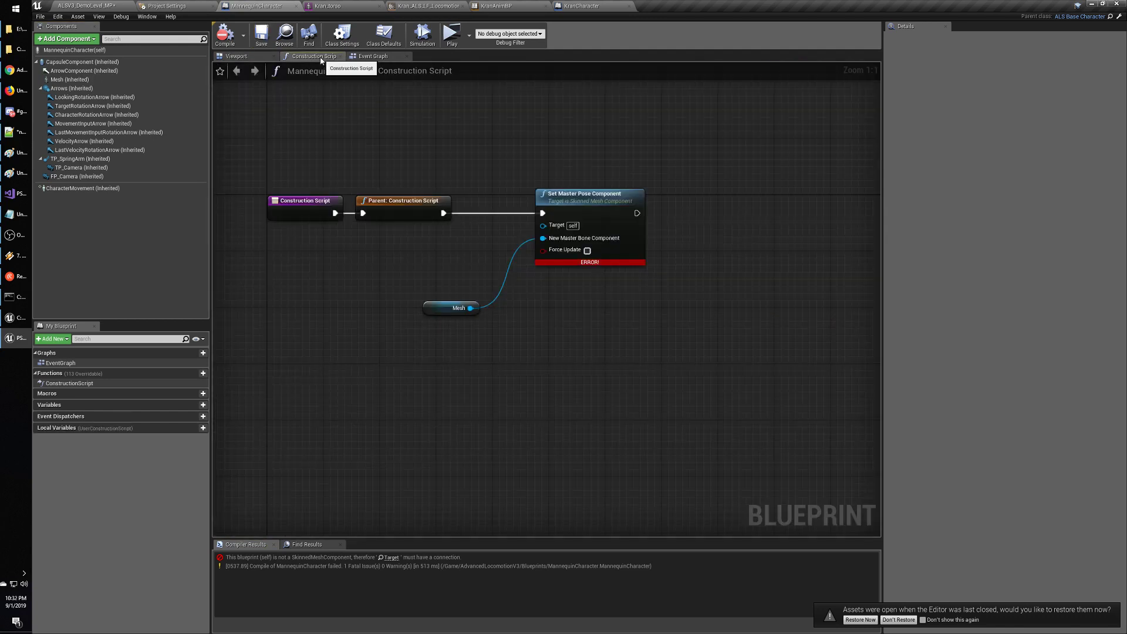
drag(508, 215, 640, 408)
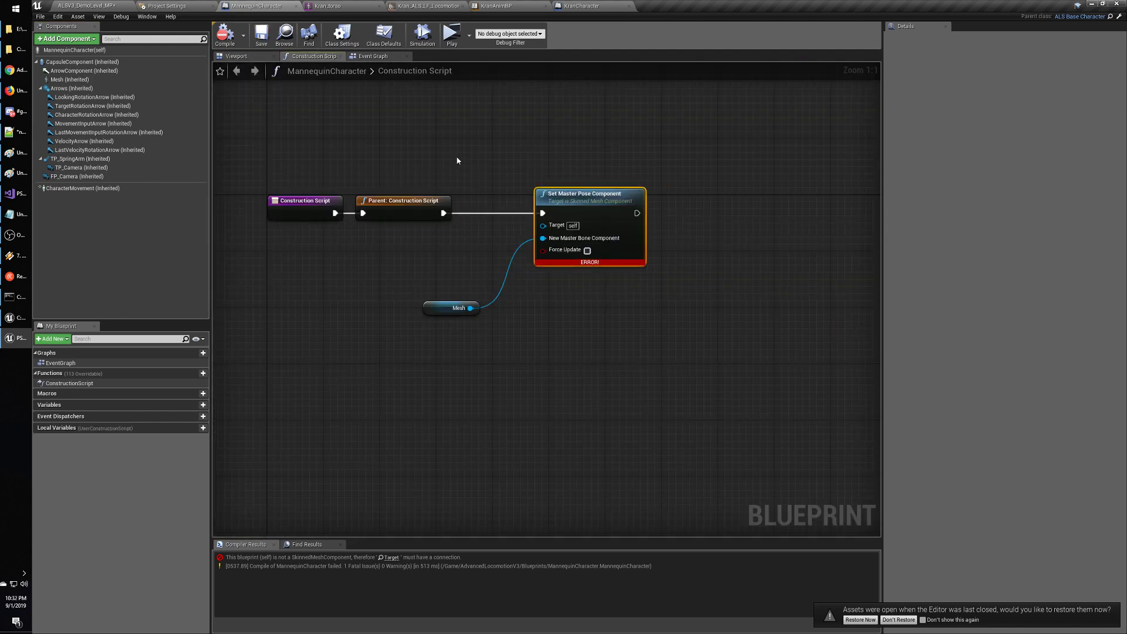
drag(458, 160, 635, 400)
key(Delete)
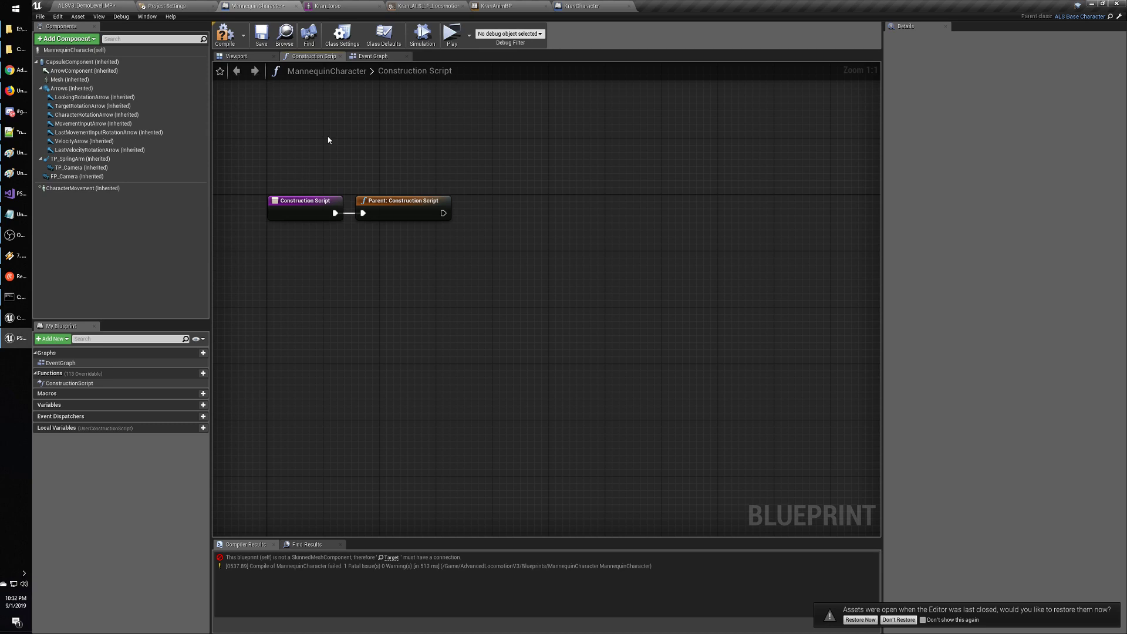
click(223, 34)
click(262, 34)
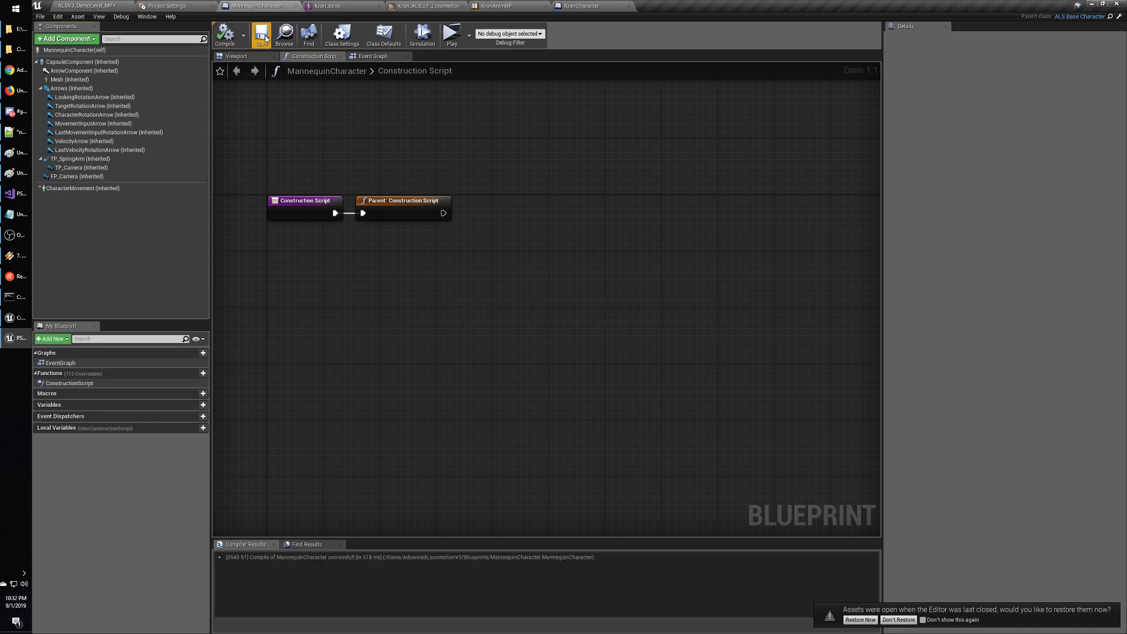
Play-test ALSV3_DemoLevel_MP by running the mannequin character around the floor and stairs, and end the preview.
click(98, 8)
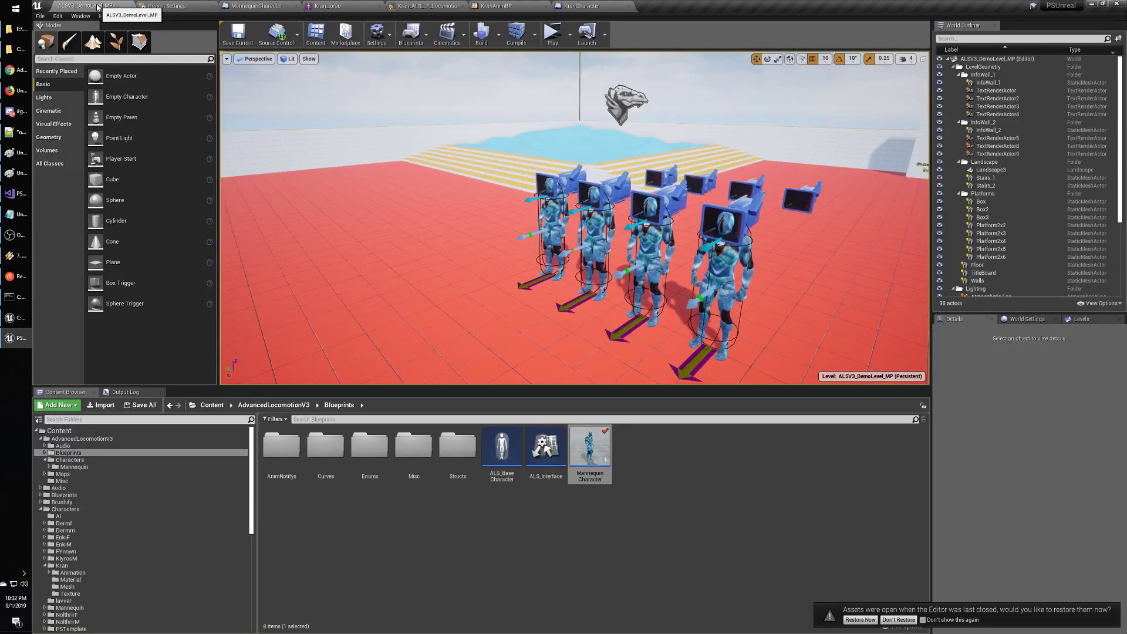
click(551, 33)
key(w)
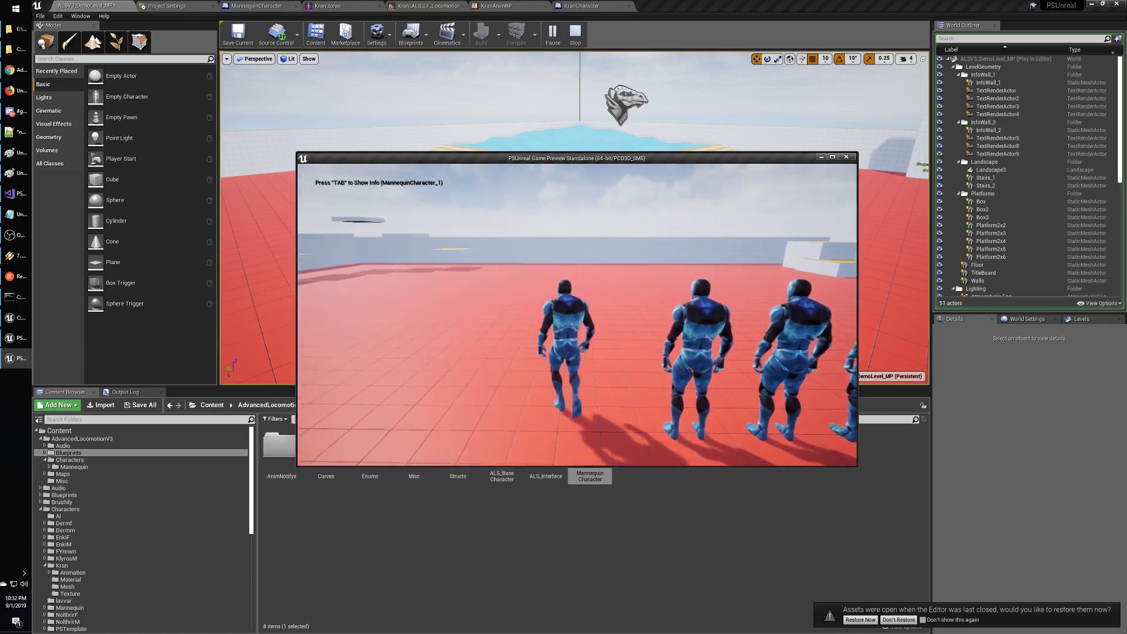
key(d)
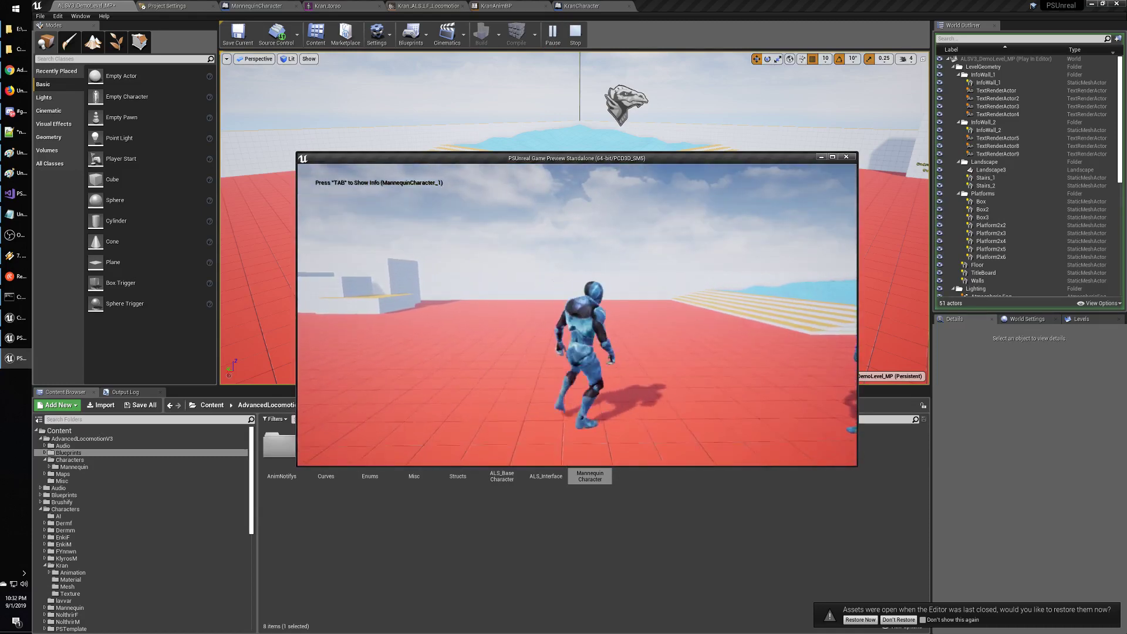
key(a)
key(d)
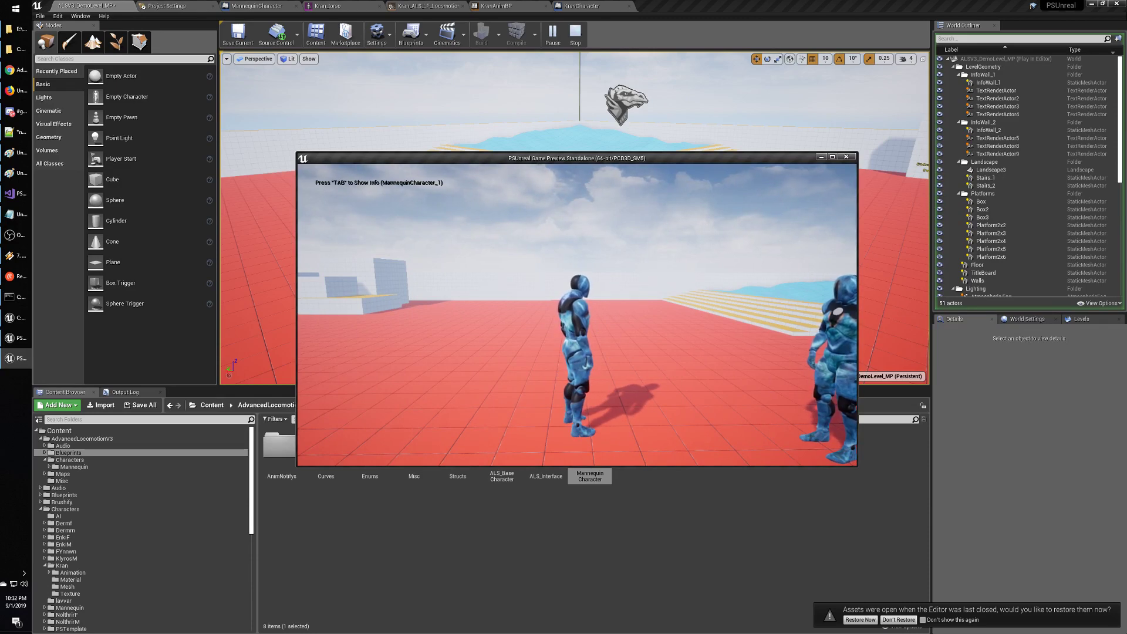
key(w)
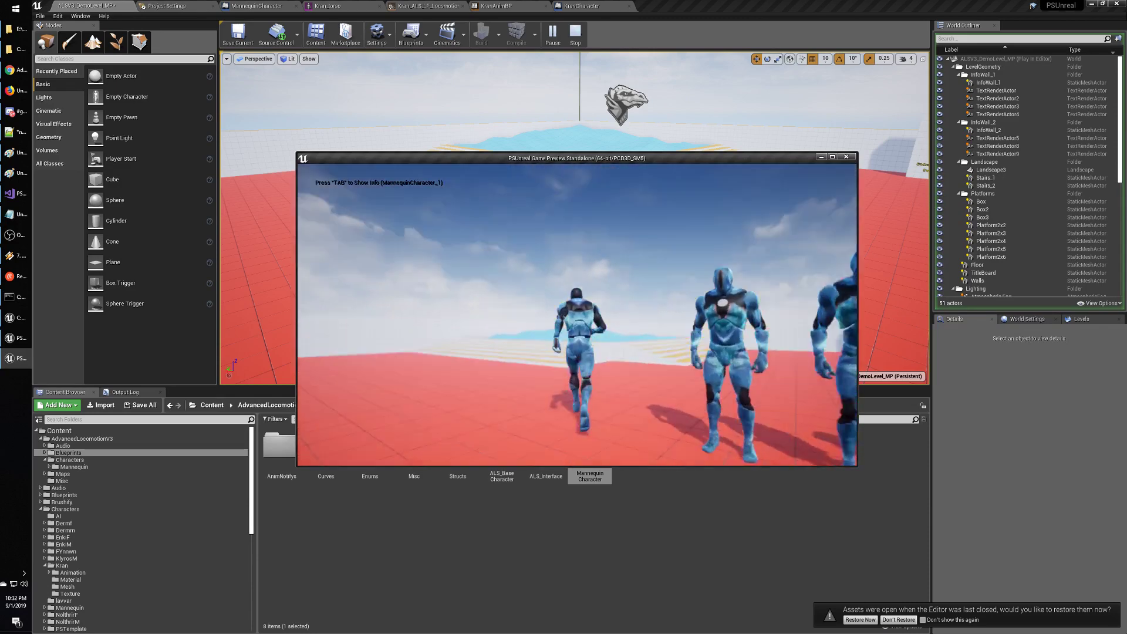
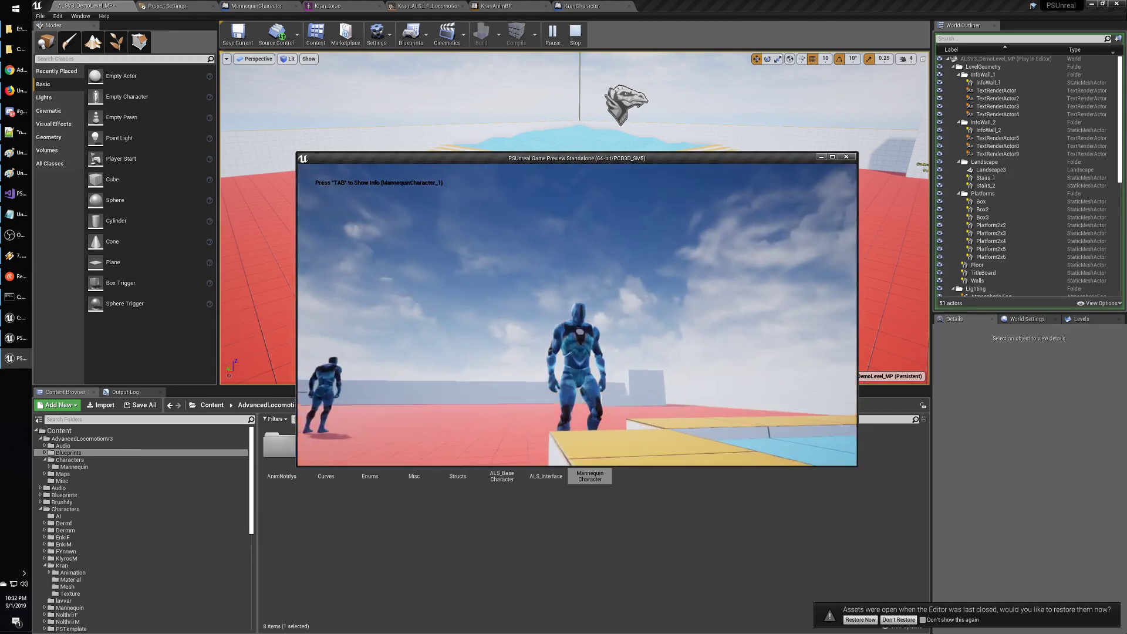
key(w)
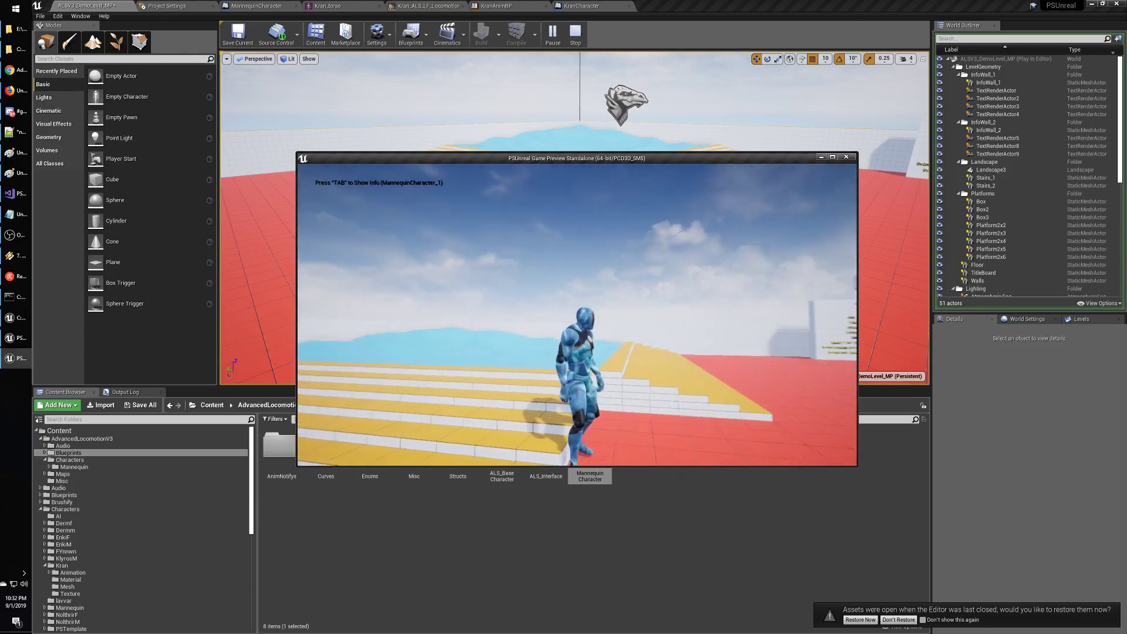
key(s)
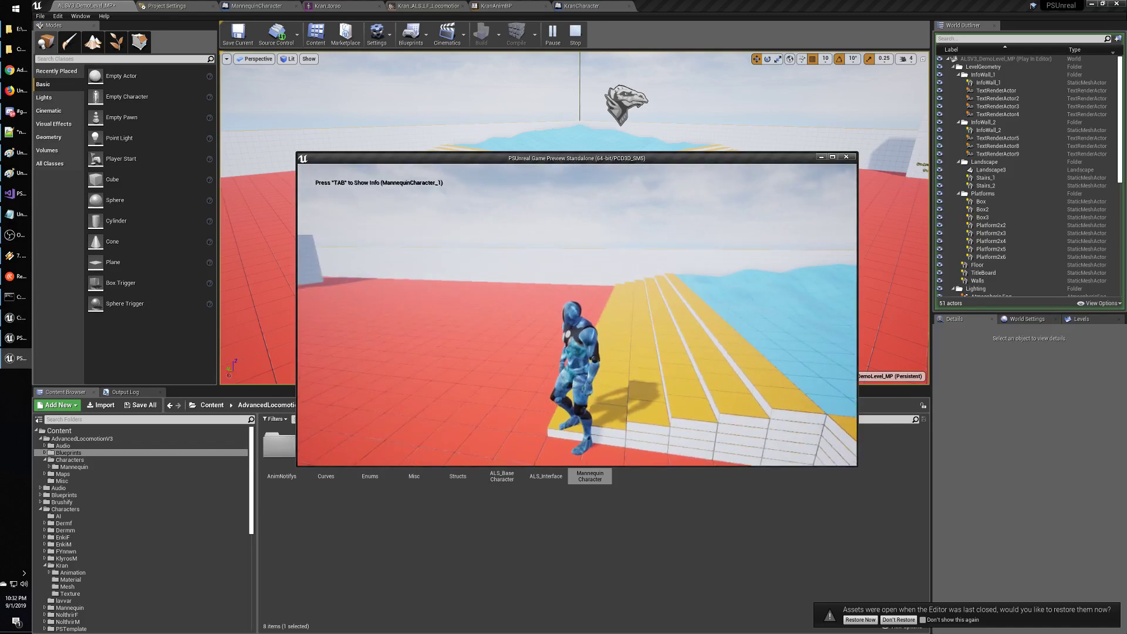
key(Escape)
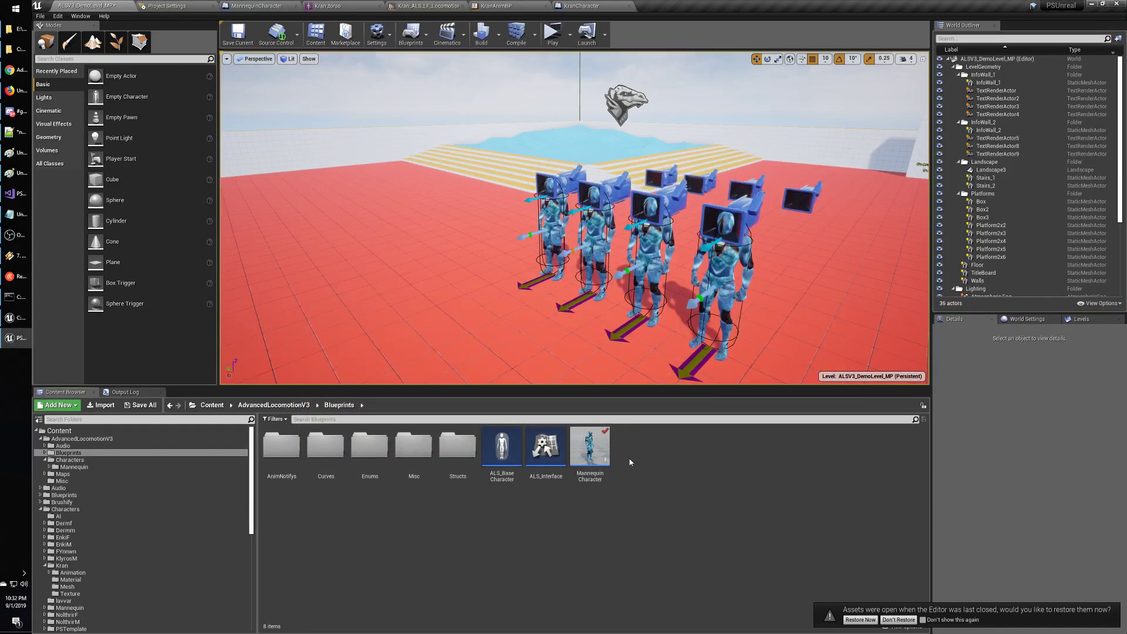
Reopen the MannequinCharacter blueprint and review its viewport, Construction Script and Mesh component settings.
double_click(590, 449)
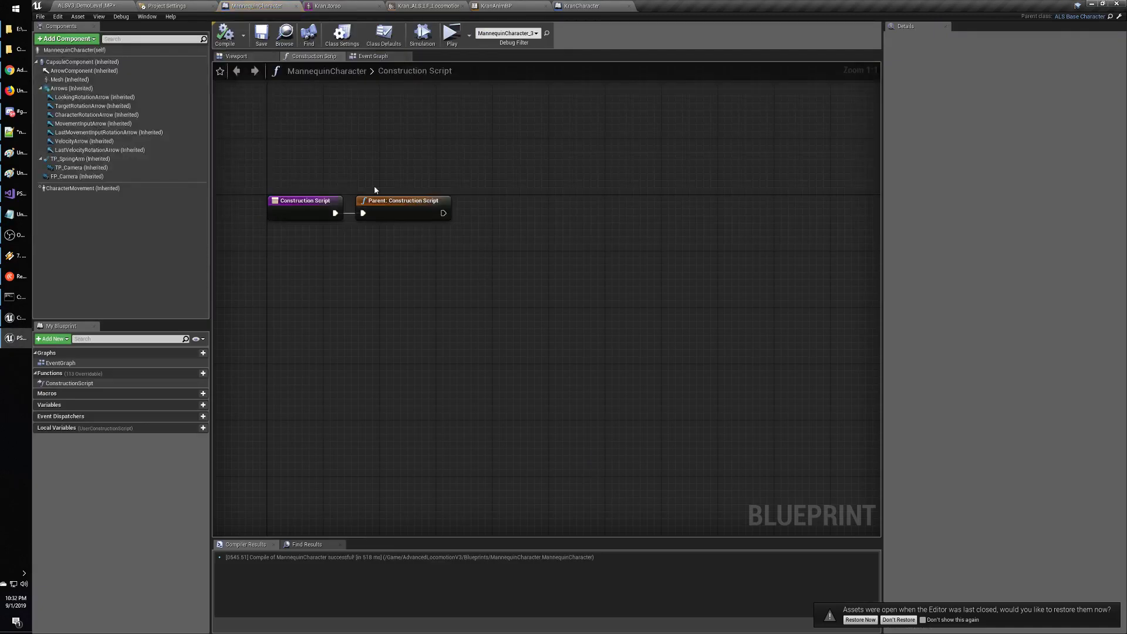
click(264, 57)
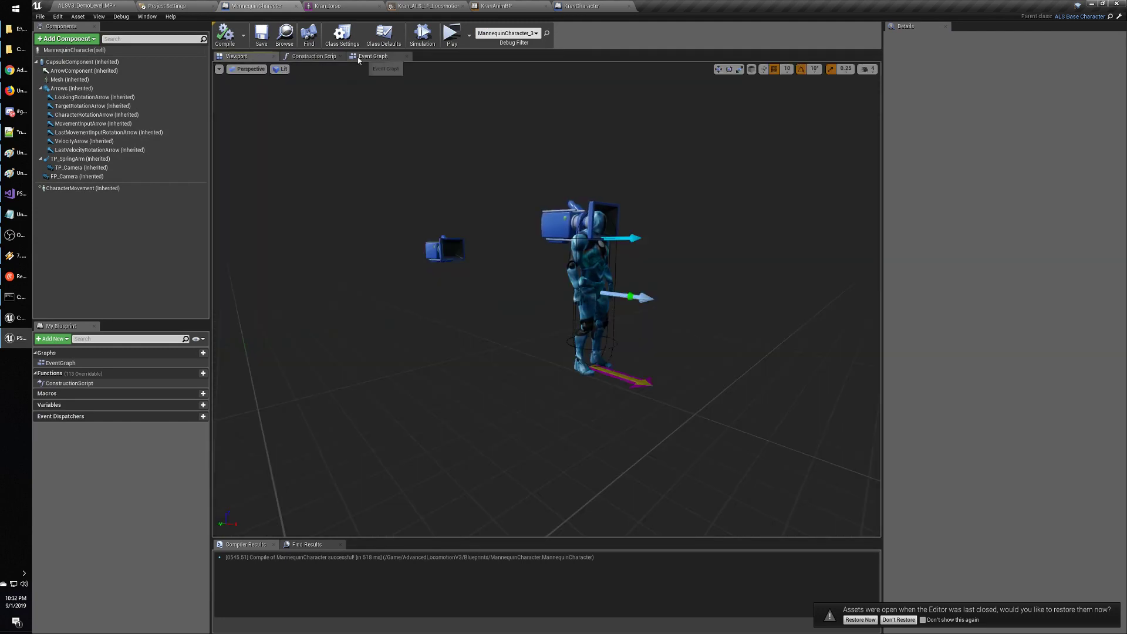
click(319, 57)
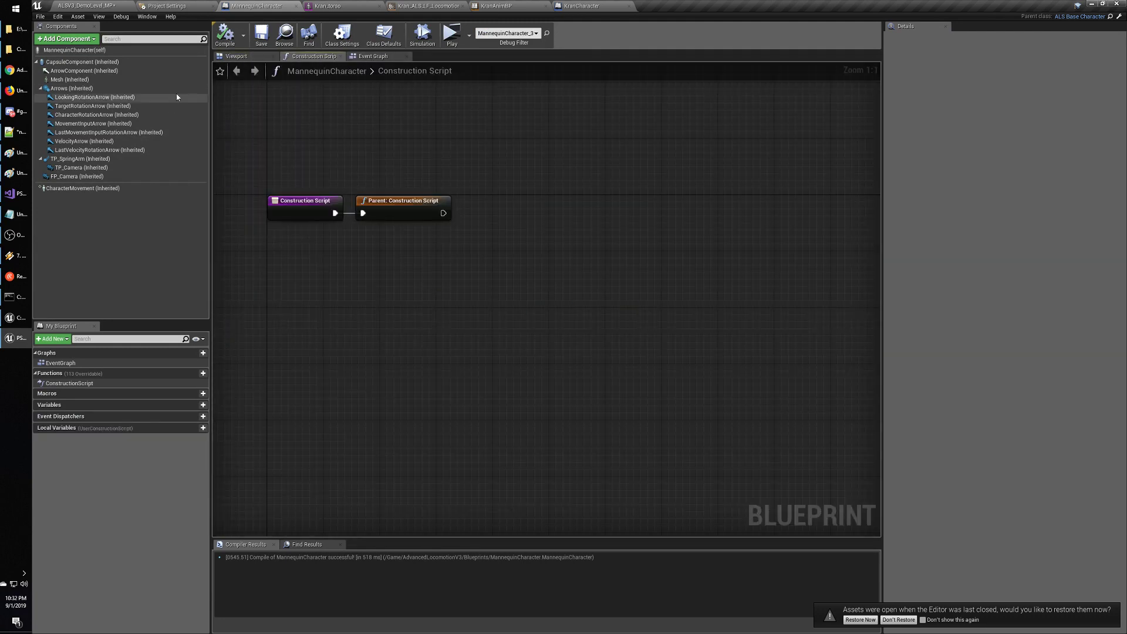
click(93, 81)
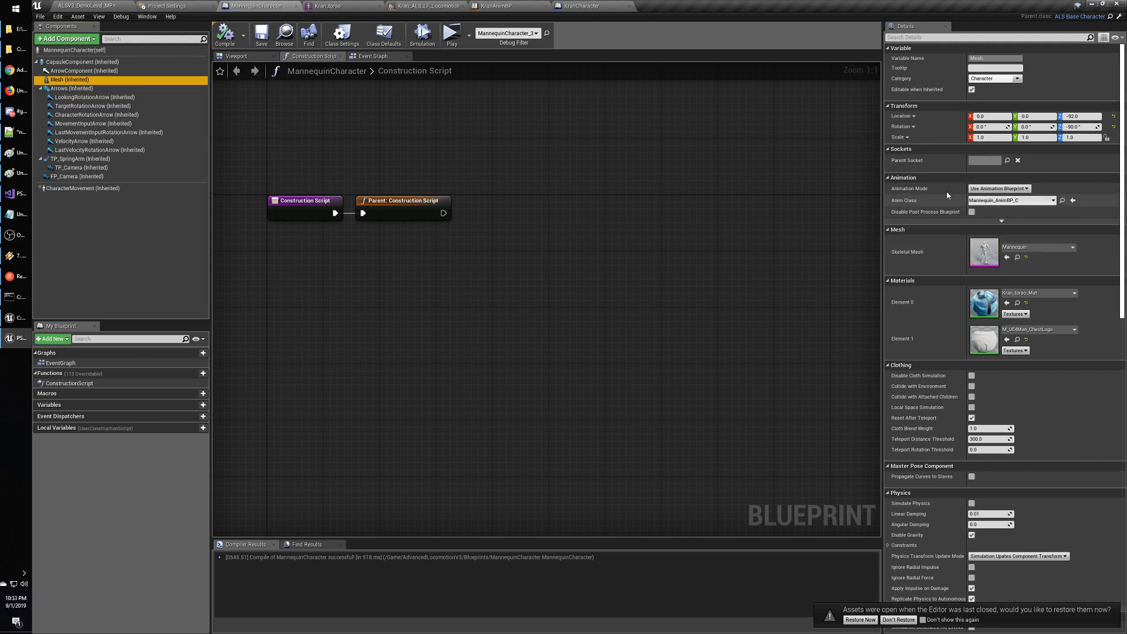
Compare the animation blueprints in the AdvancedLocomotionV3 Mannequin and Kran character folders, selecting Mannequin_AnimBP and KranAnimBP in turn.
click(94, 6)
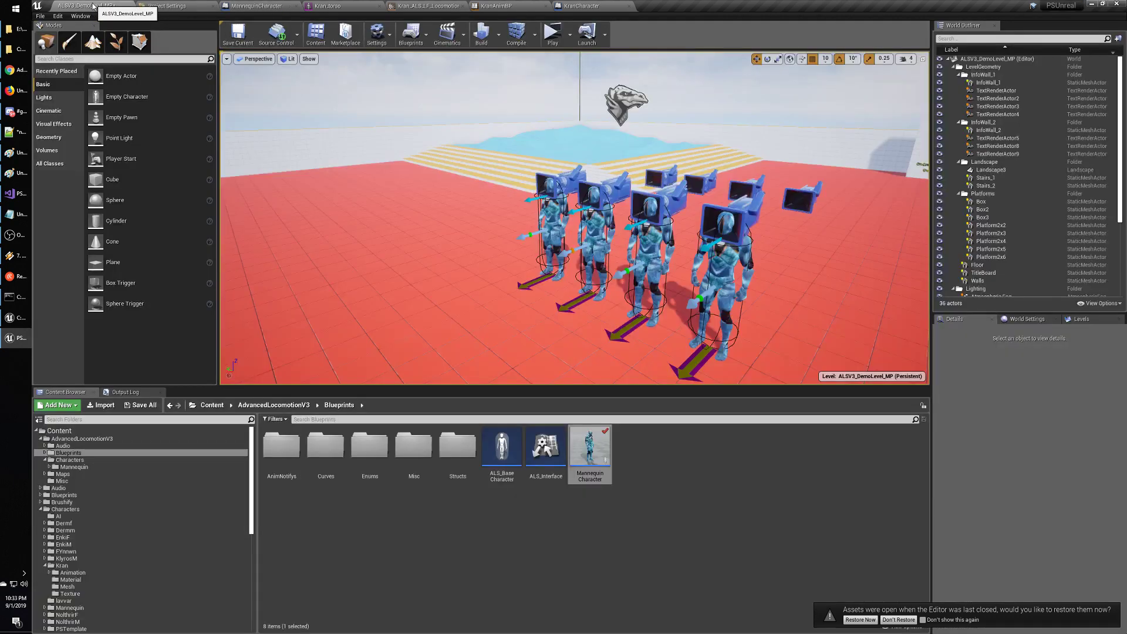
click(86, 467)
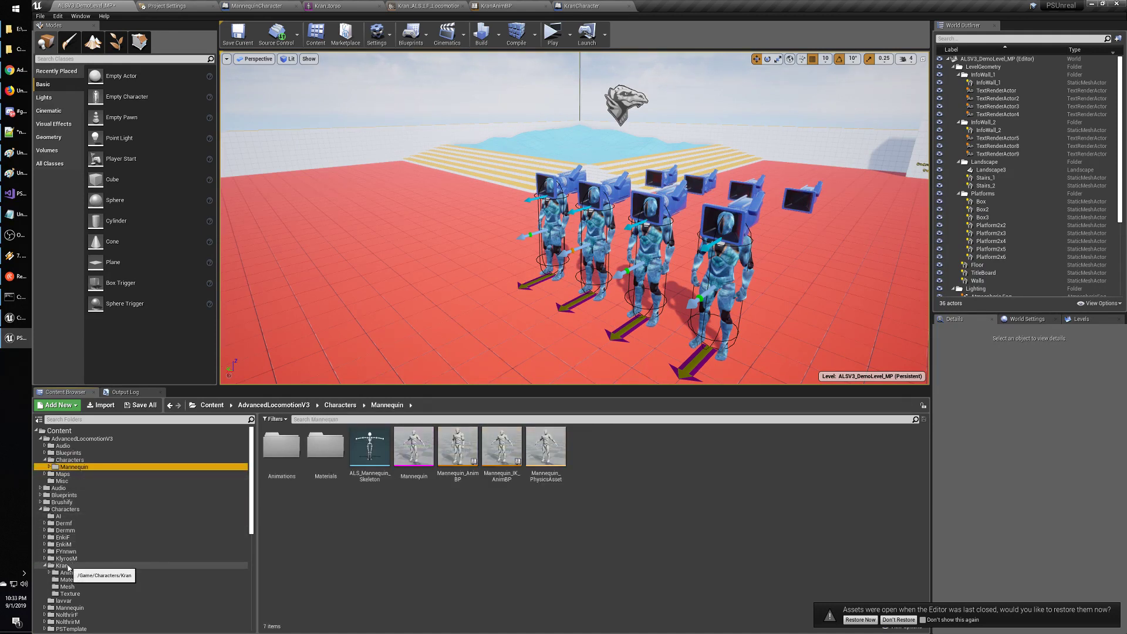
click(458, 459)
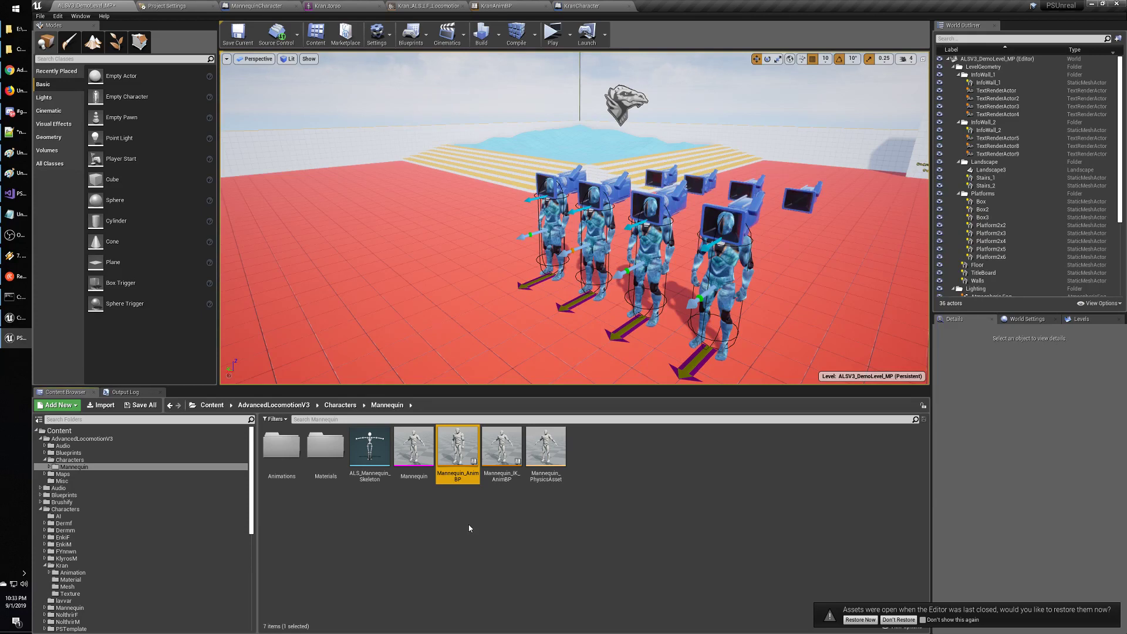
click(468, 524)
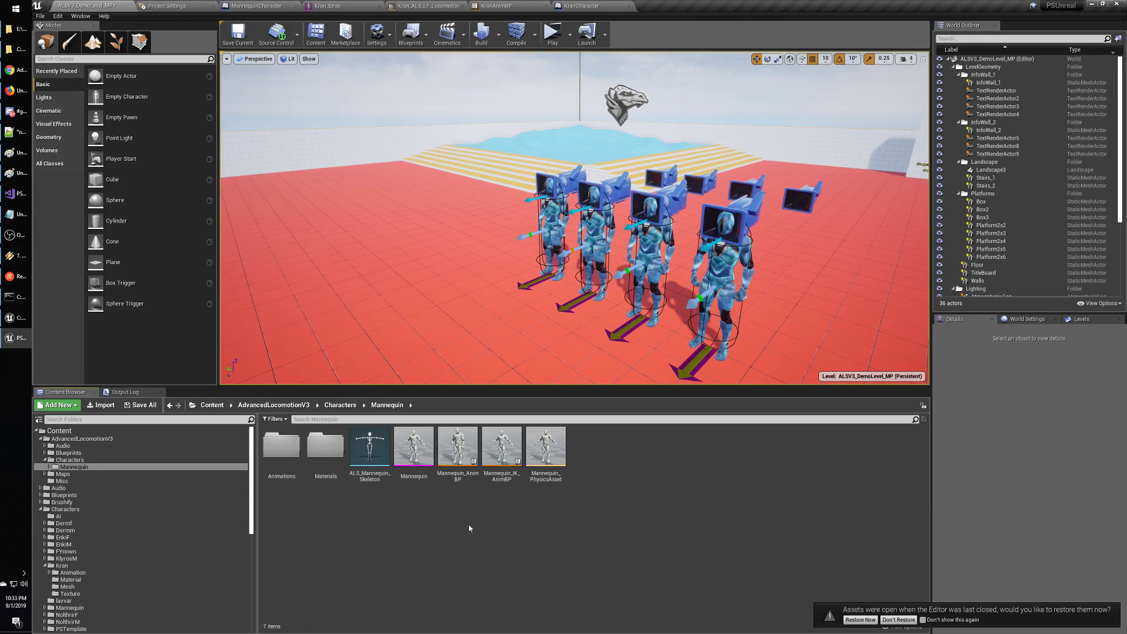
click(64, 565)
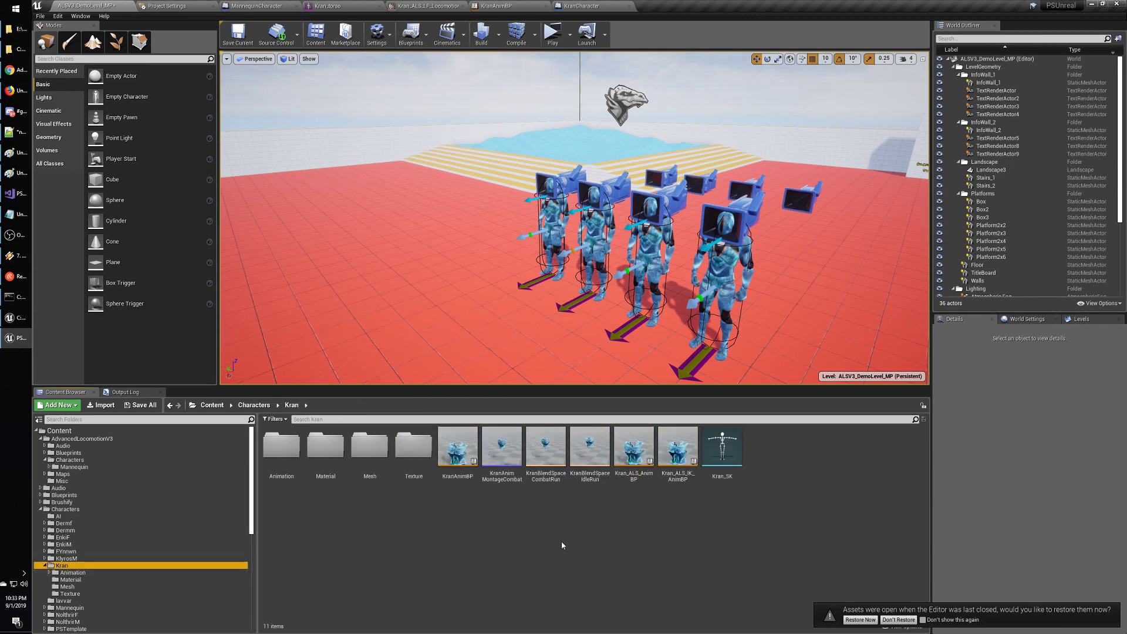
click(465, 458)
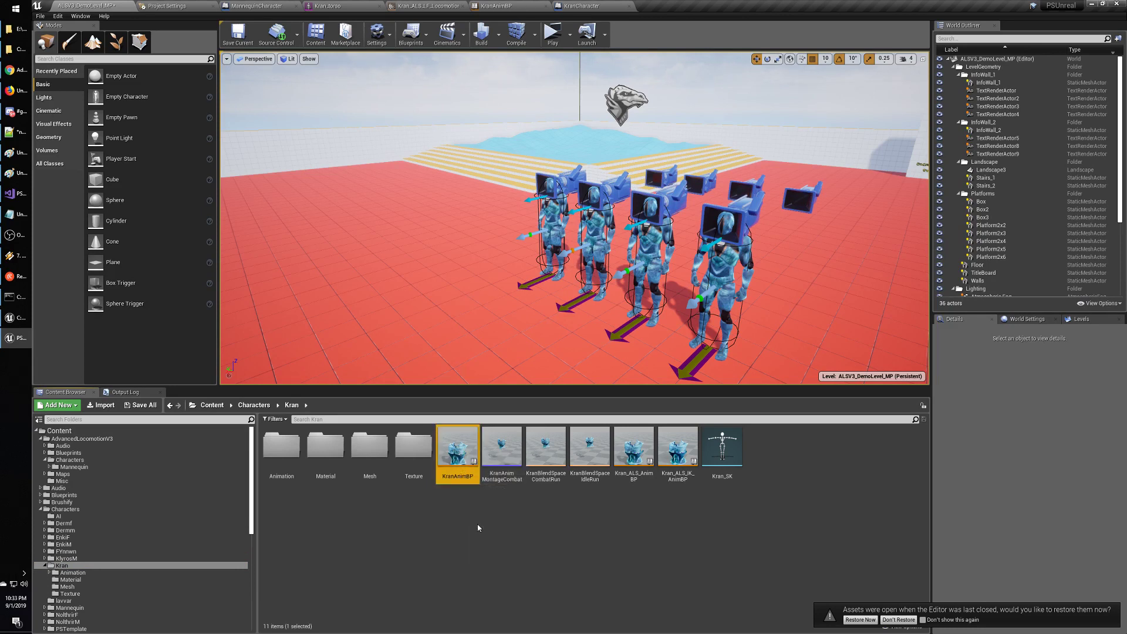
Compare the Anim Graph of KranAnimBP with the Event Graph of Kran_ALS_AnimBP from the Kran character folder.
click(456, 520)
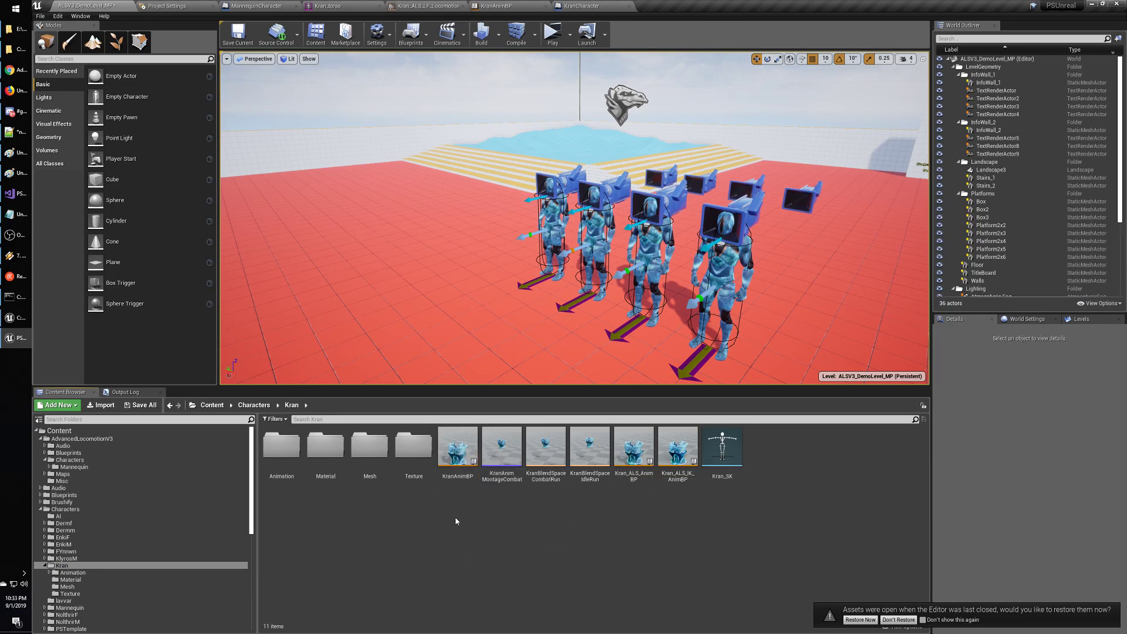
double_click(461, 467)
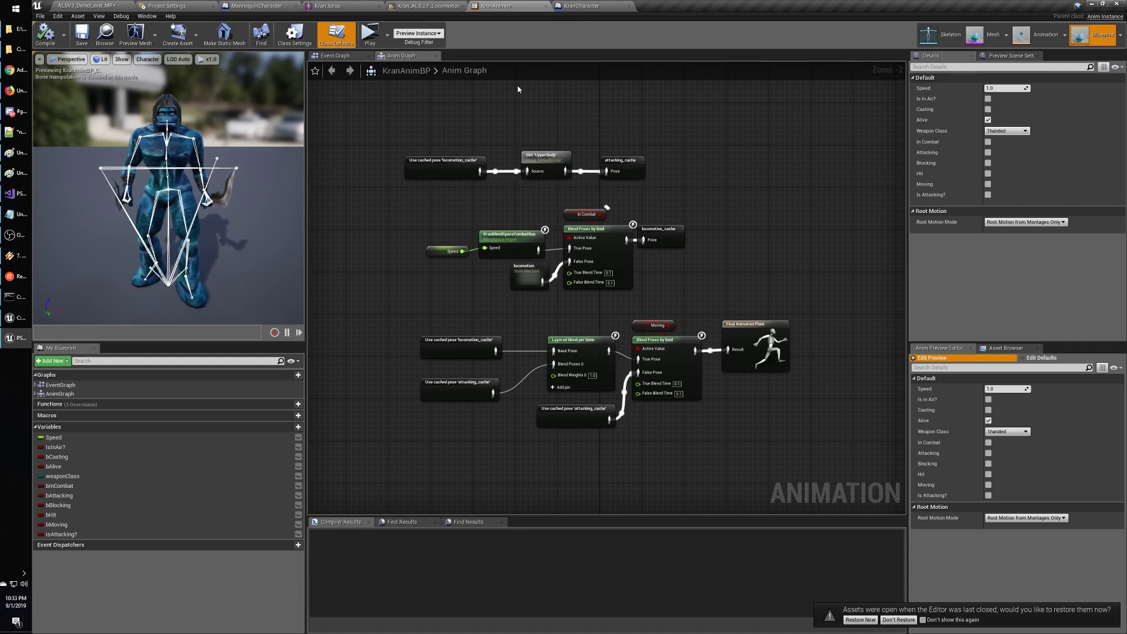
click(85, 5)
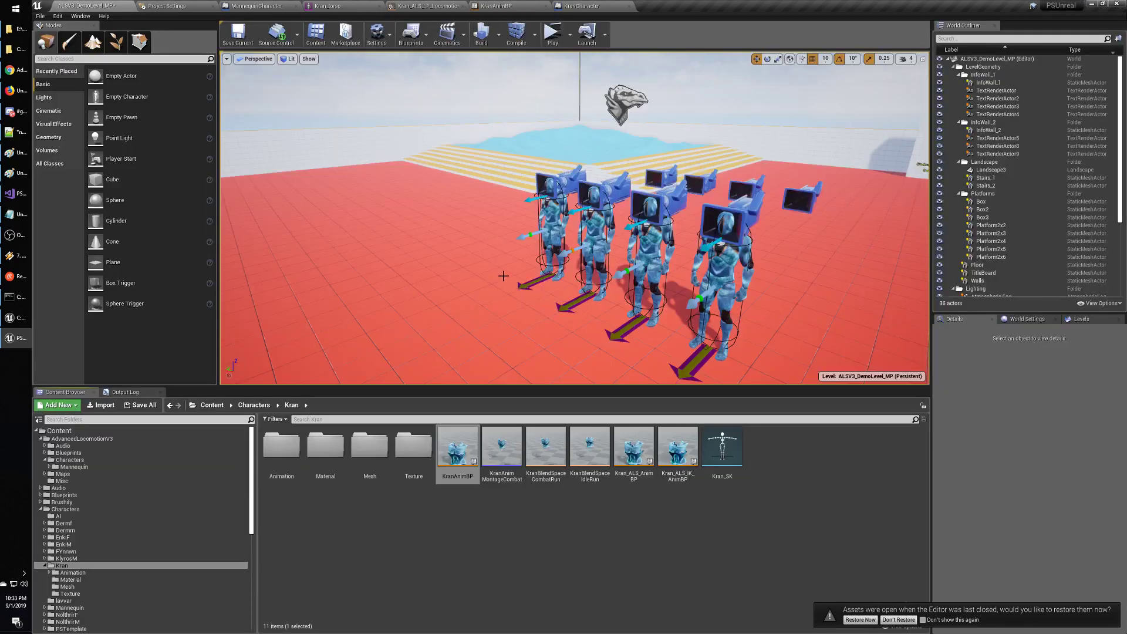
double_click(648, 452)
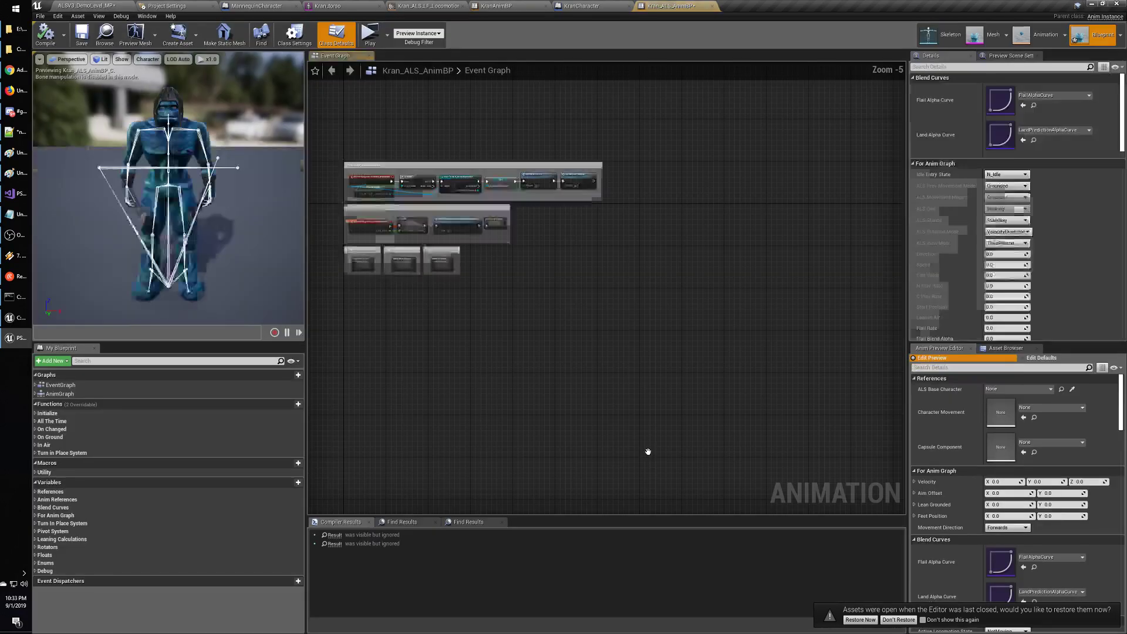
mouse_move(514, 337)
mouse_down()
mouse_move(557, 370)
mouse_move(494, 335)
mouse_up()
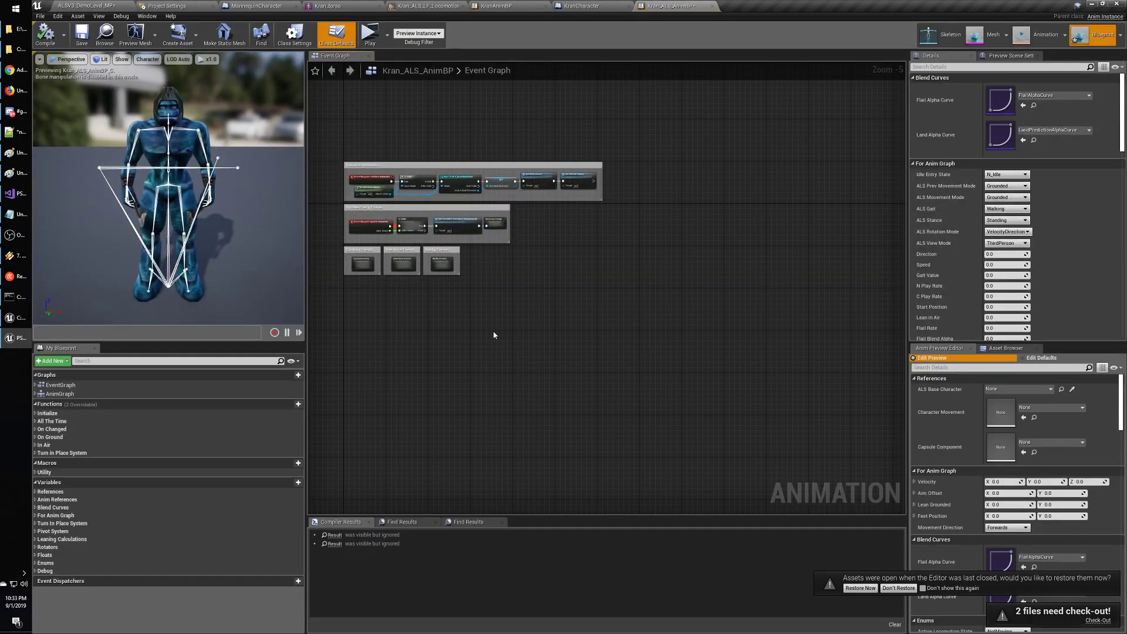
right_drag(493, 335, 589, 395)
scroll(587, 396, up, 5)
right_drag(593, 352, 673, 564)
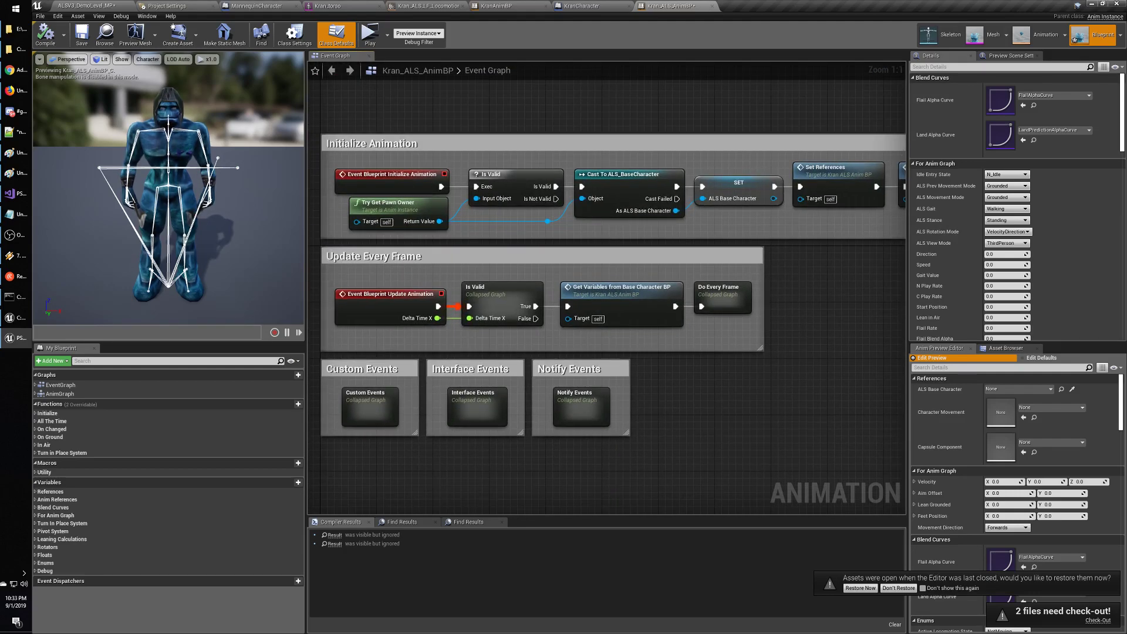
click(510, 6)
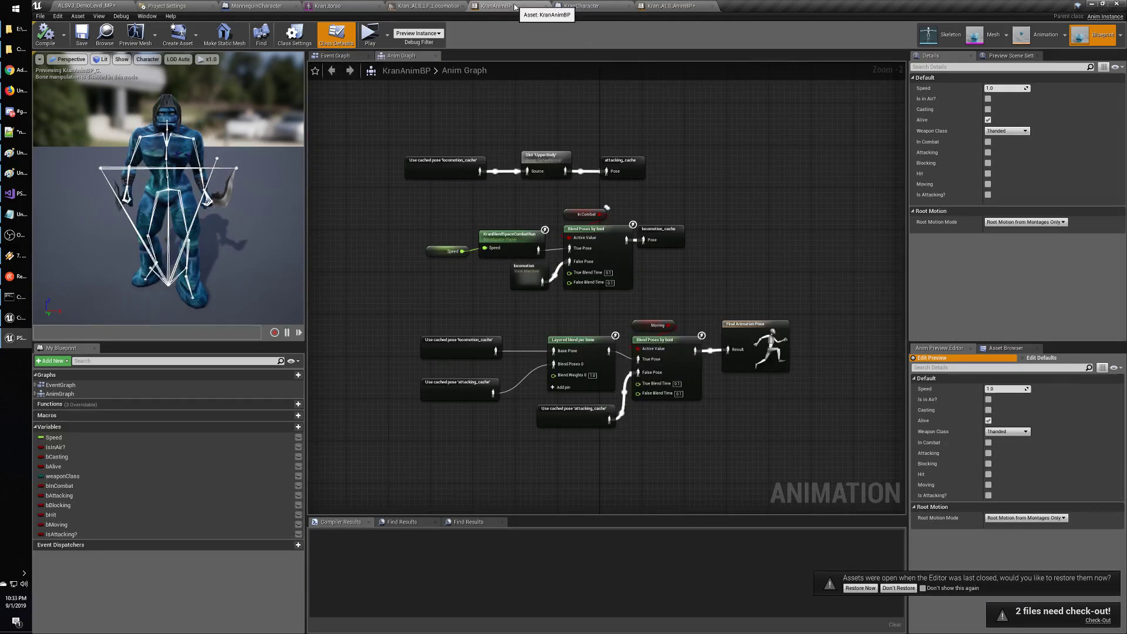
scroll(588, 214, up, 2)
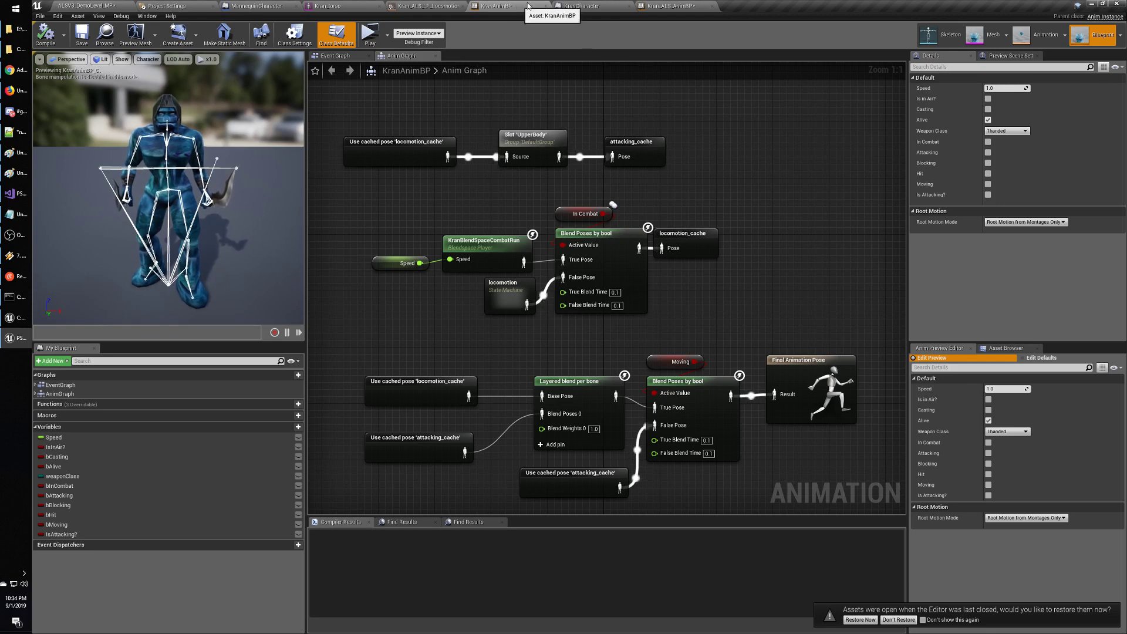
click(658, 7)
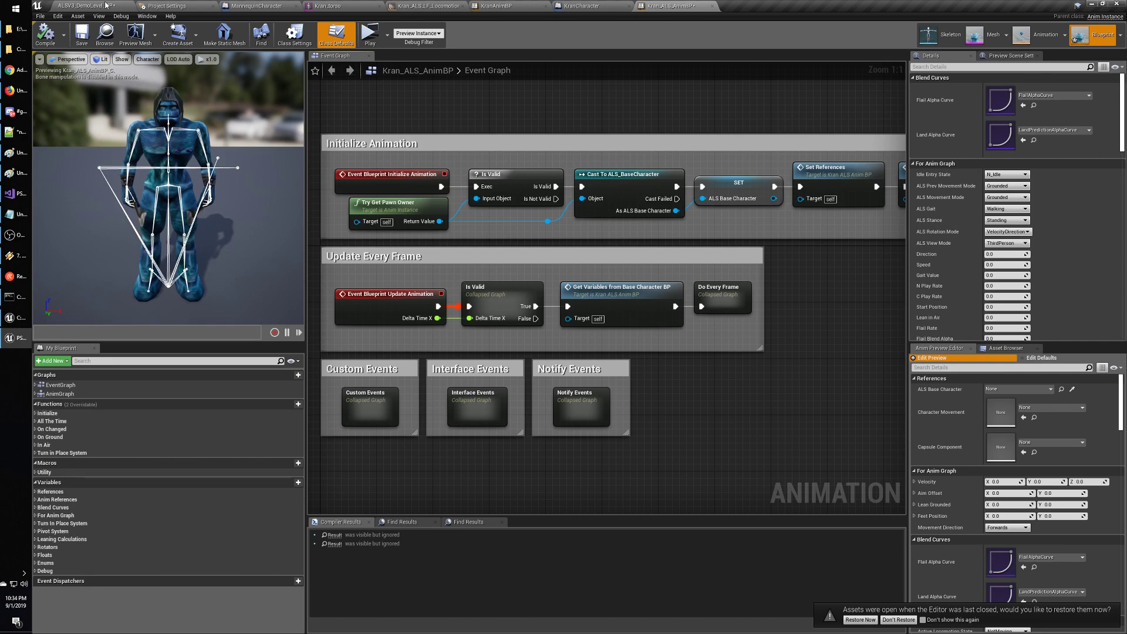
Open the MannequinCharacter blueprint from the AdvancedLocomotionV3 Blueprints folder.
click(106, 6)
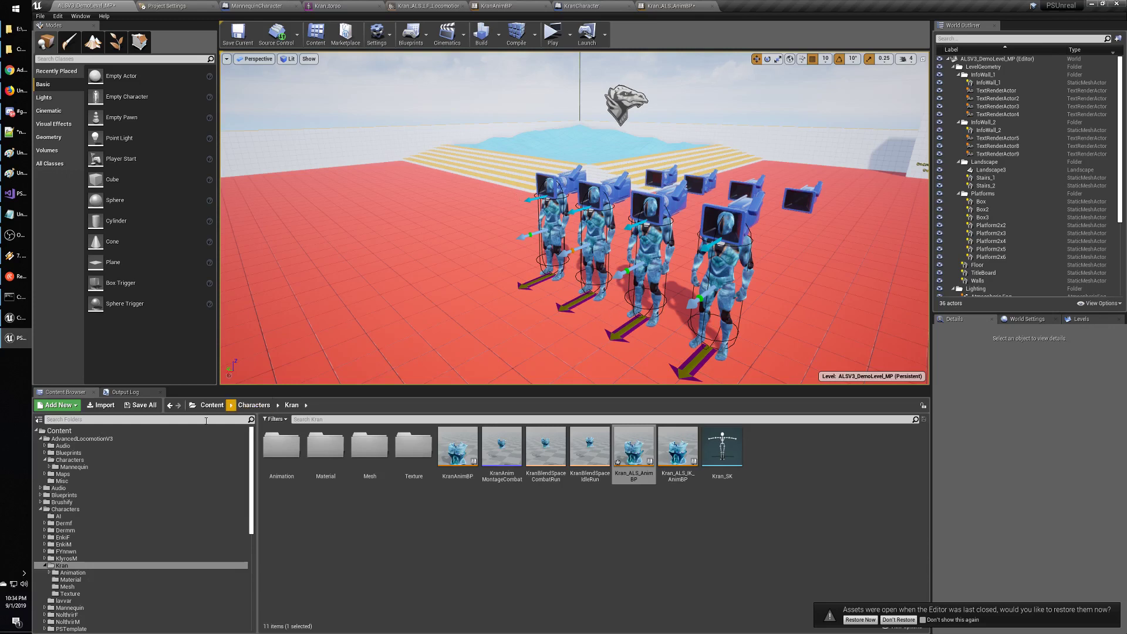
click(70, 460)
click(74, 467)
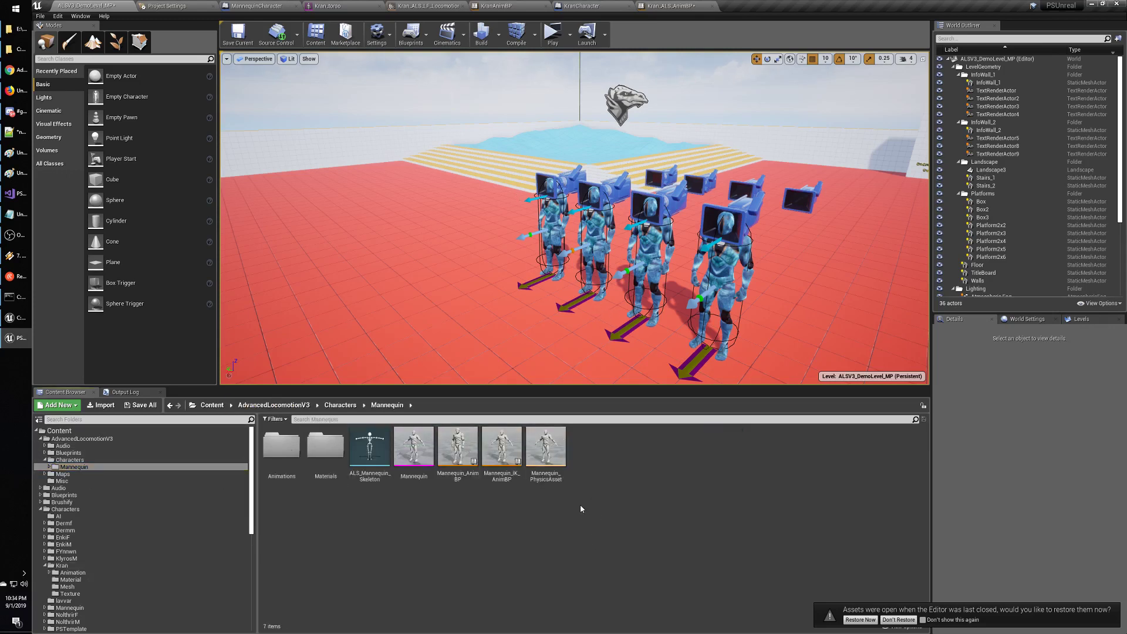
click(69, 453)
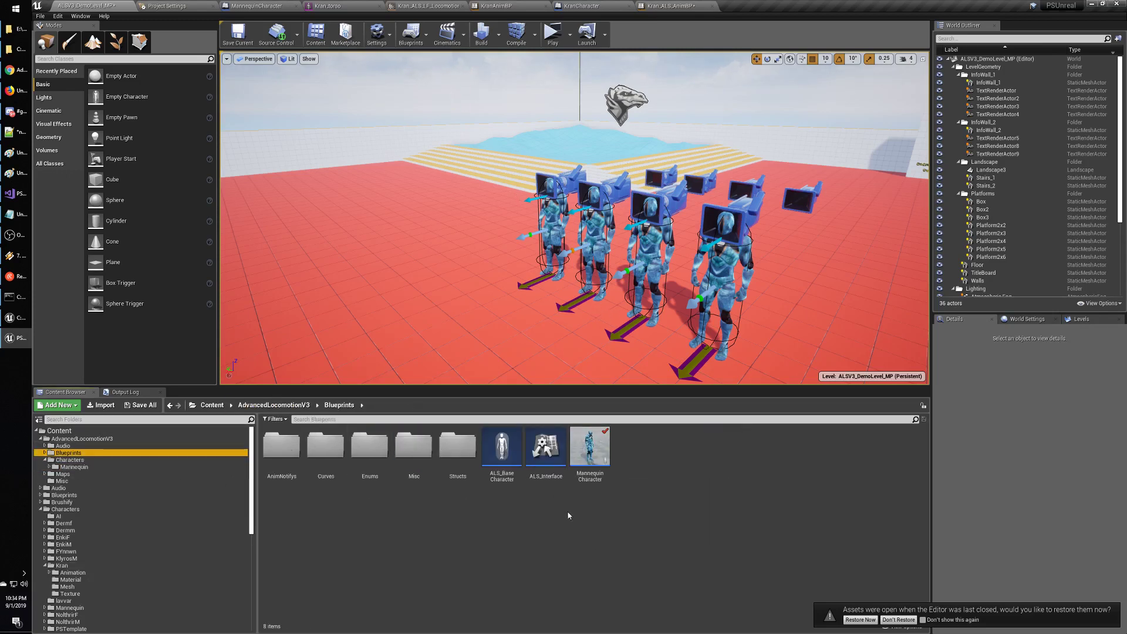
double_click(590, 449)
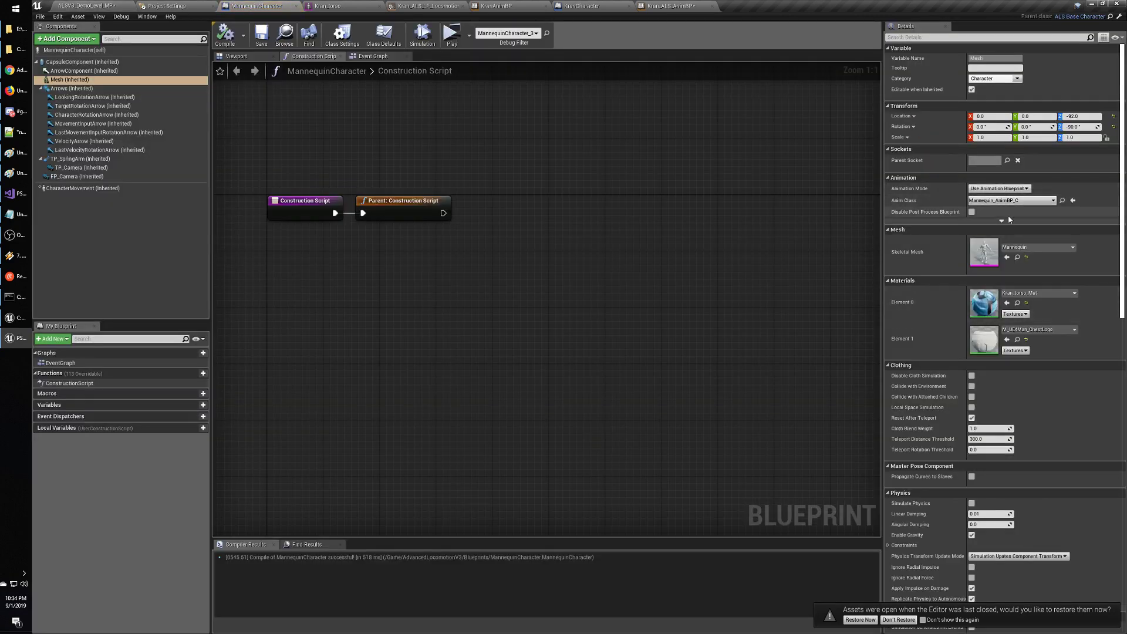
Set the inherited Mesh component's skeletal mesh to Kran_torso and its Anim Class to Kran_ALS_AnimBP.
click(1036, 247)
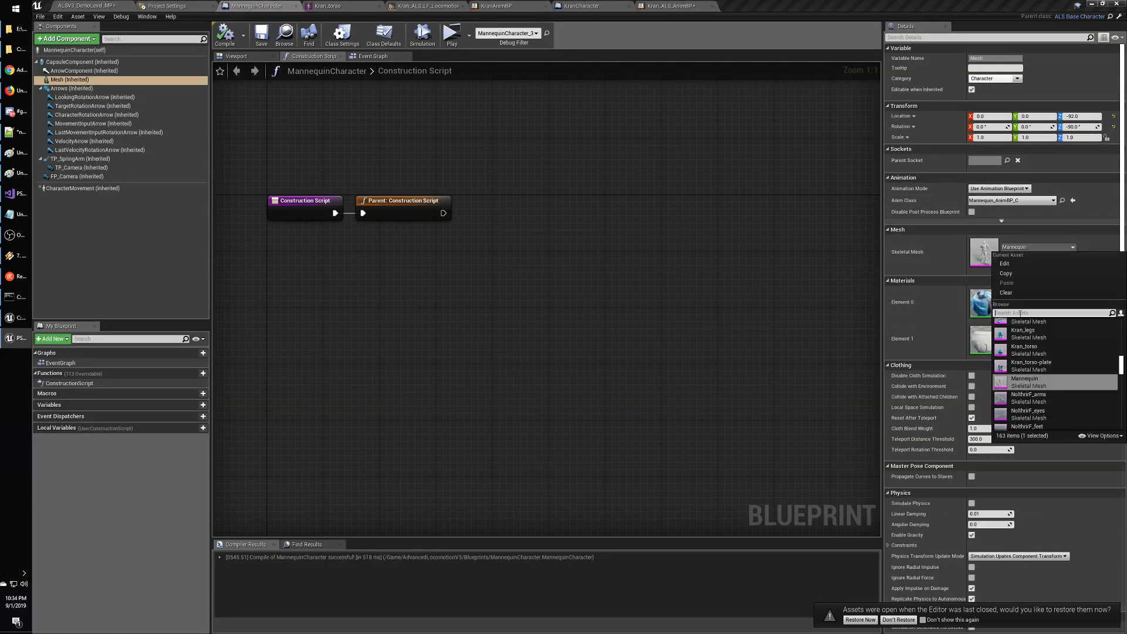
text(kran)
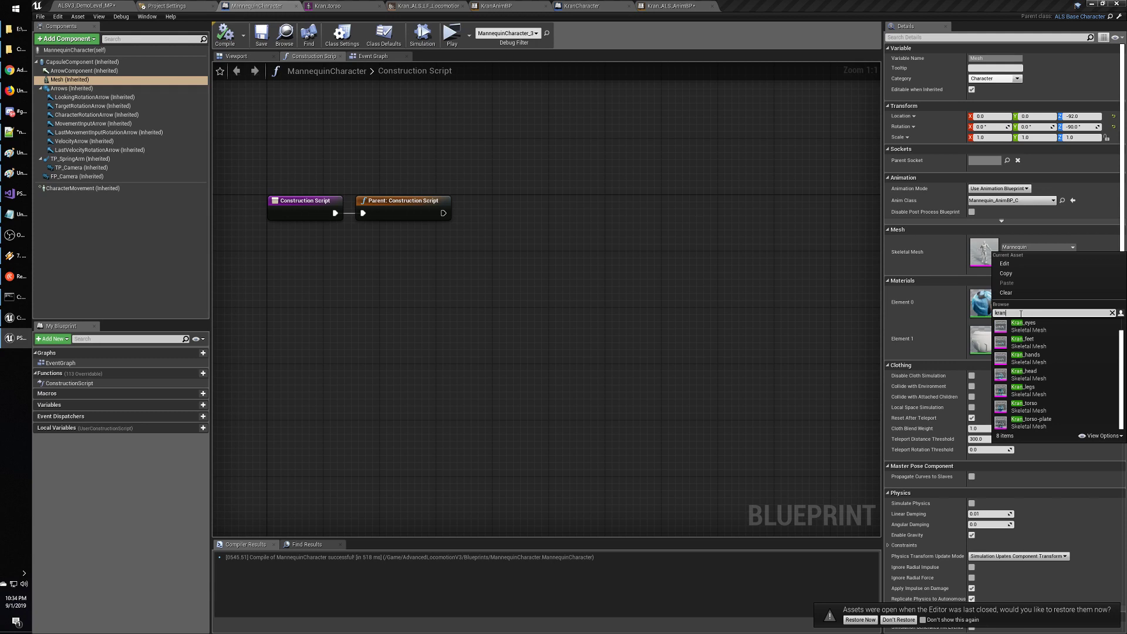
click(1031, 405)
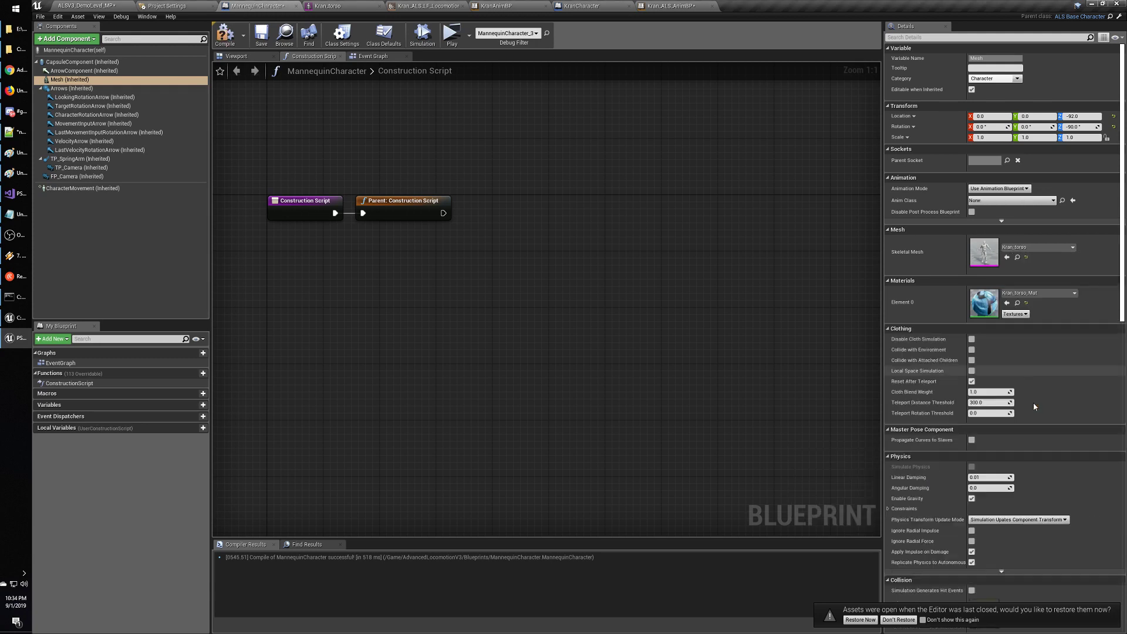
click(1001, 201)
text(kran)
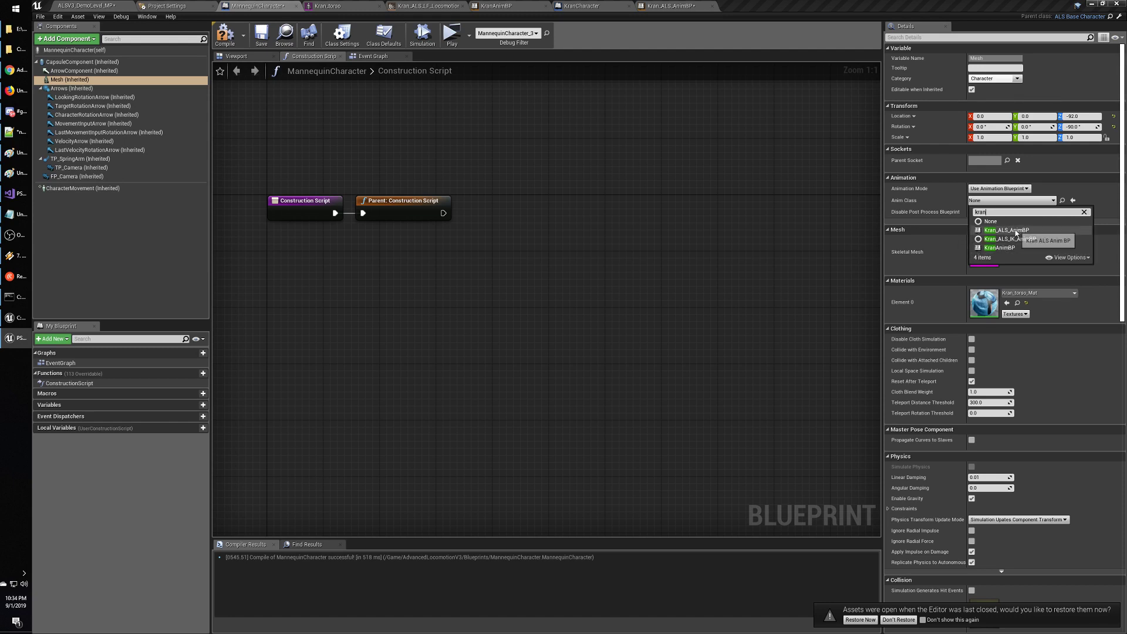
click(1016, 231)
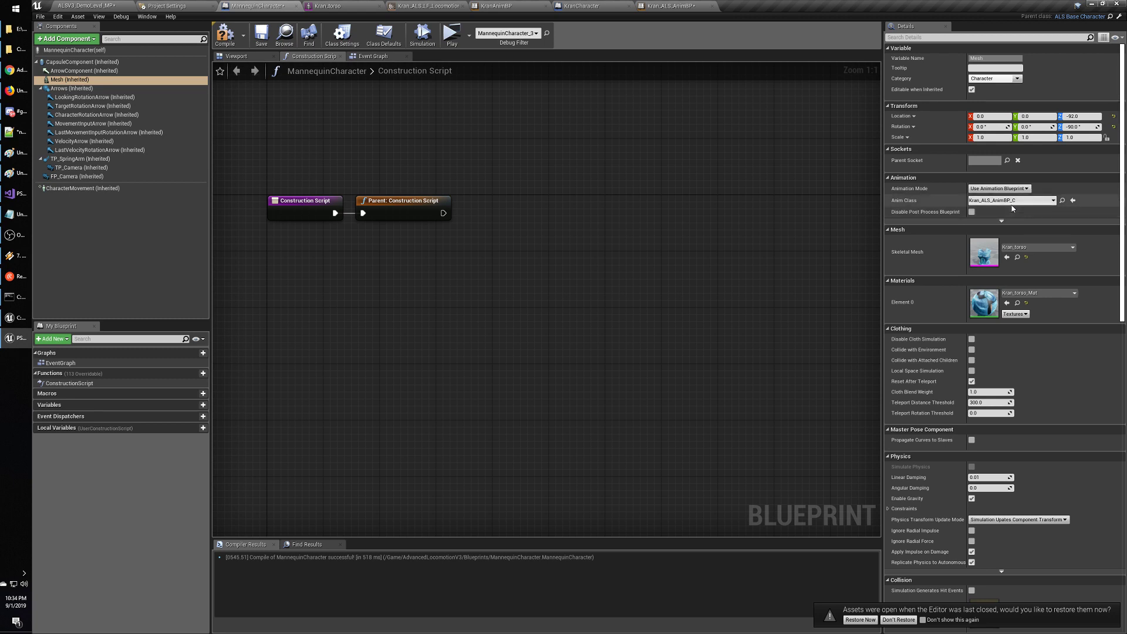
Check the torso mesh in the blueprint viewport, and compile and save MannequinCharacter.
click(252, 56)
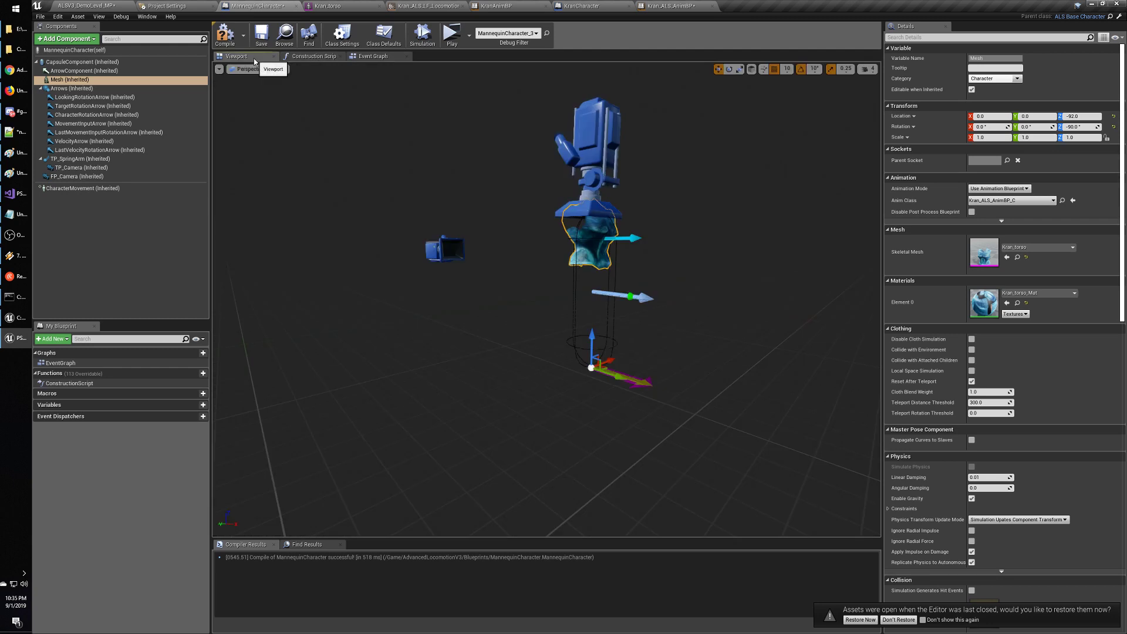
click(225, 37)
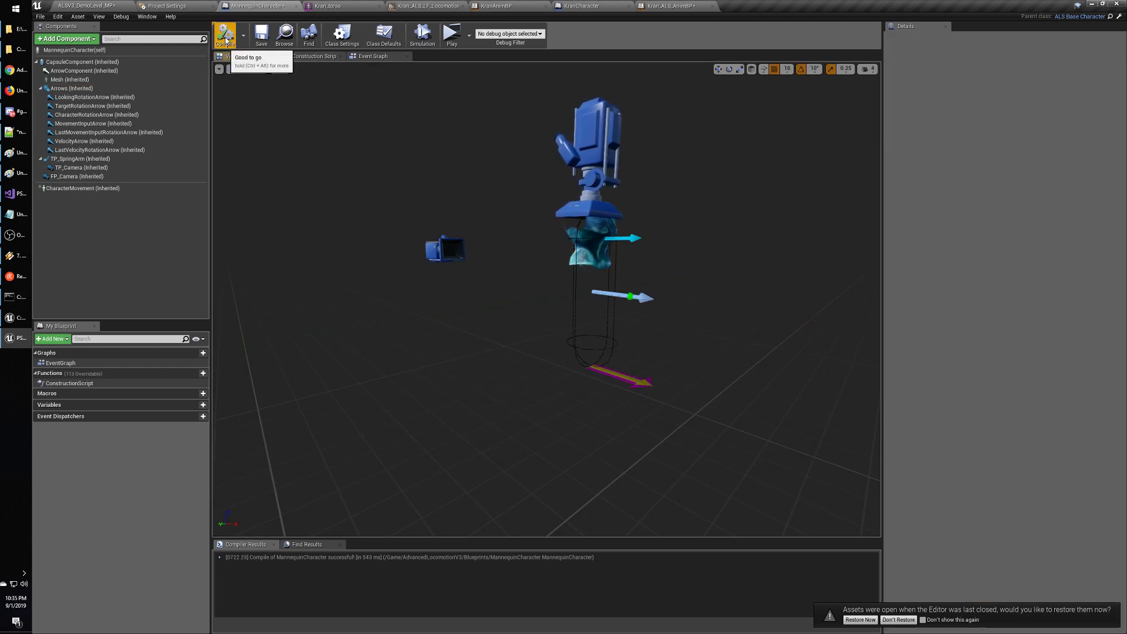
click(262, 44)
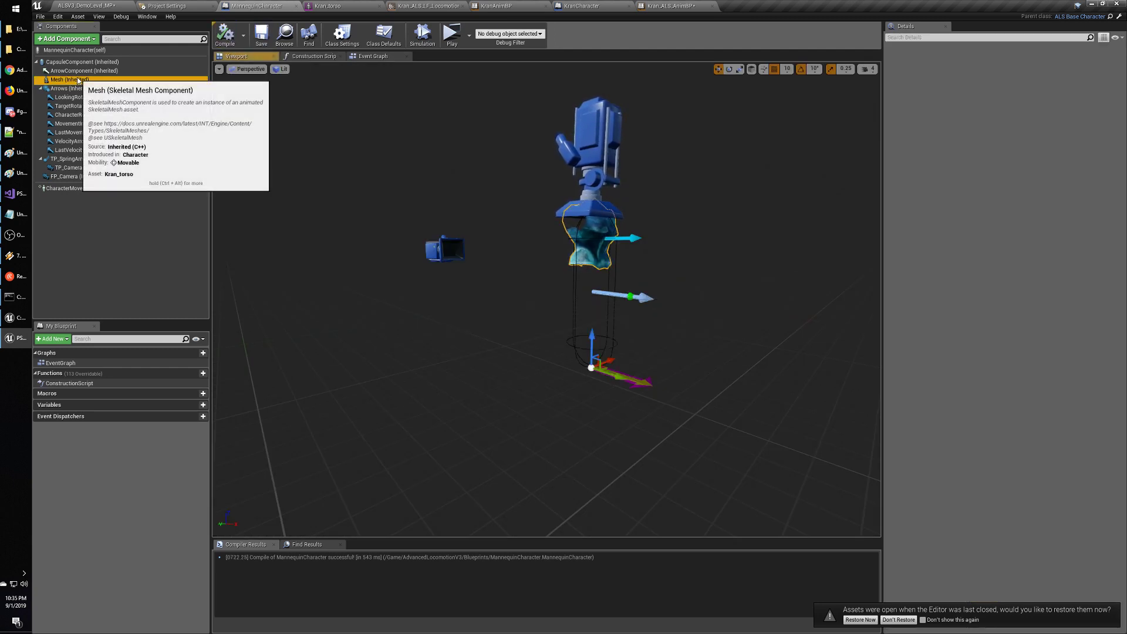
Add a Skeletal Mesh component named legs under the inherited Mesh component.
click(117, 81)
click(65, 39)
click(83, 135)
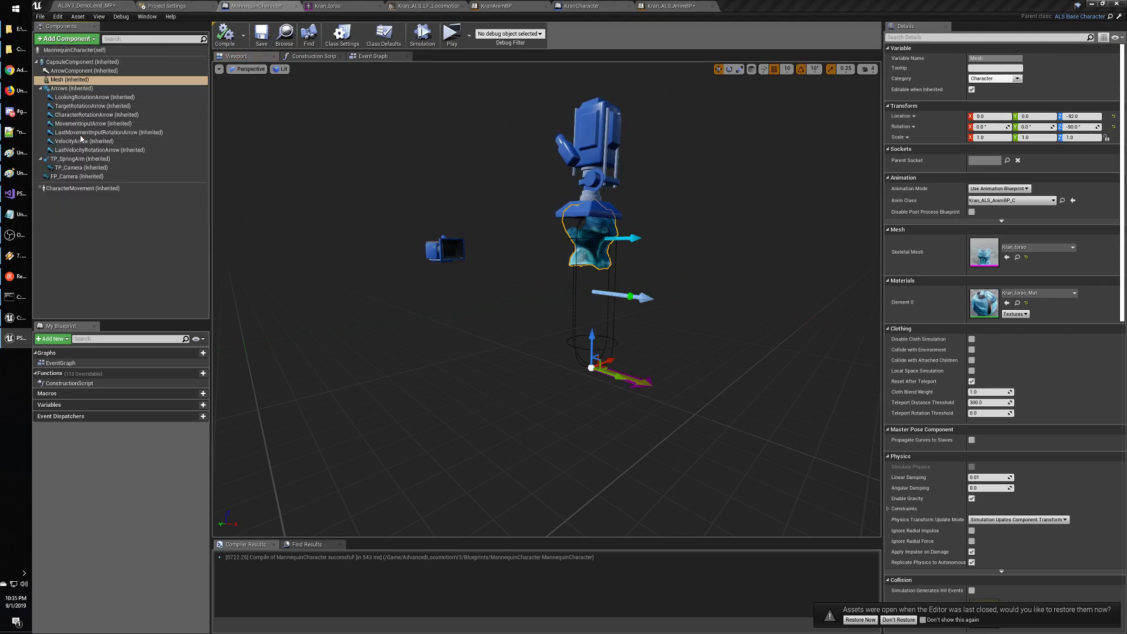
text(legs)
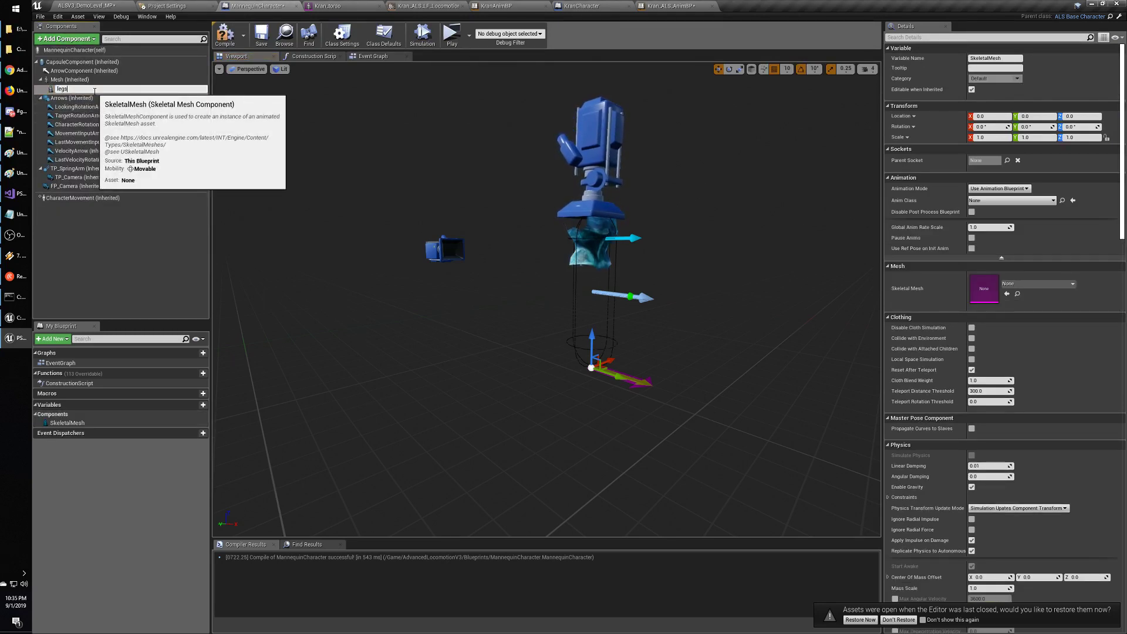
key(Return)
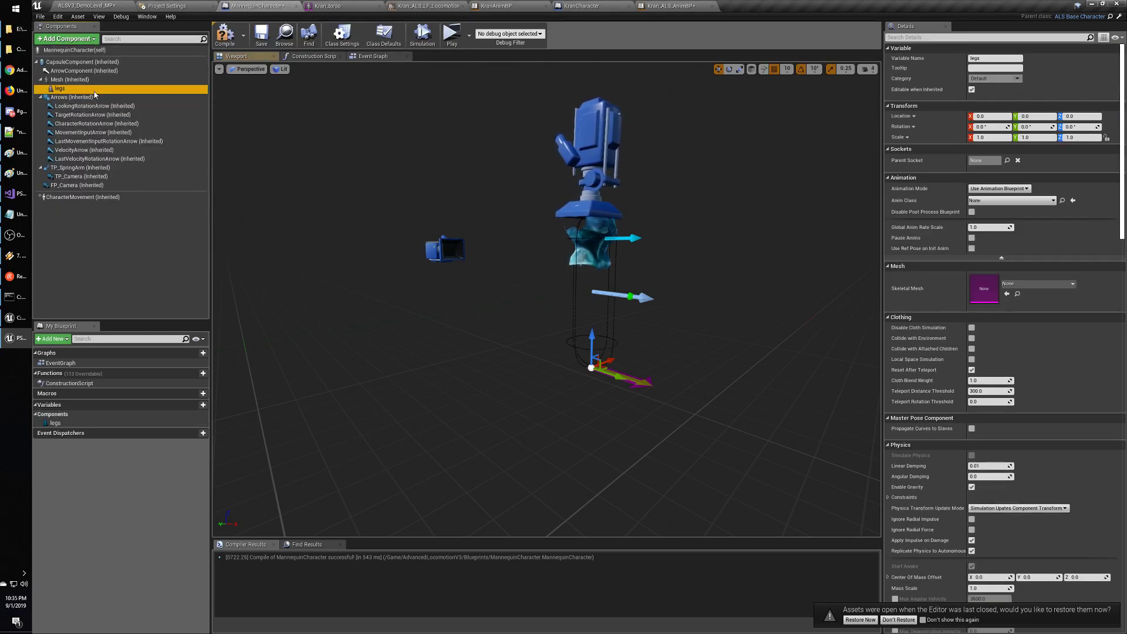
Set the legs component's Anim Class to Kran_ALS_AnimBP and its skeletal mesh to Kran_legs.
click(1004, 189)
click(1004, 190)
click(1004, 201)
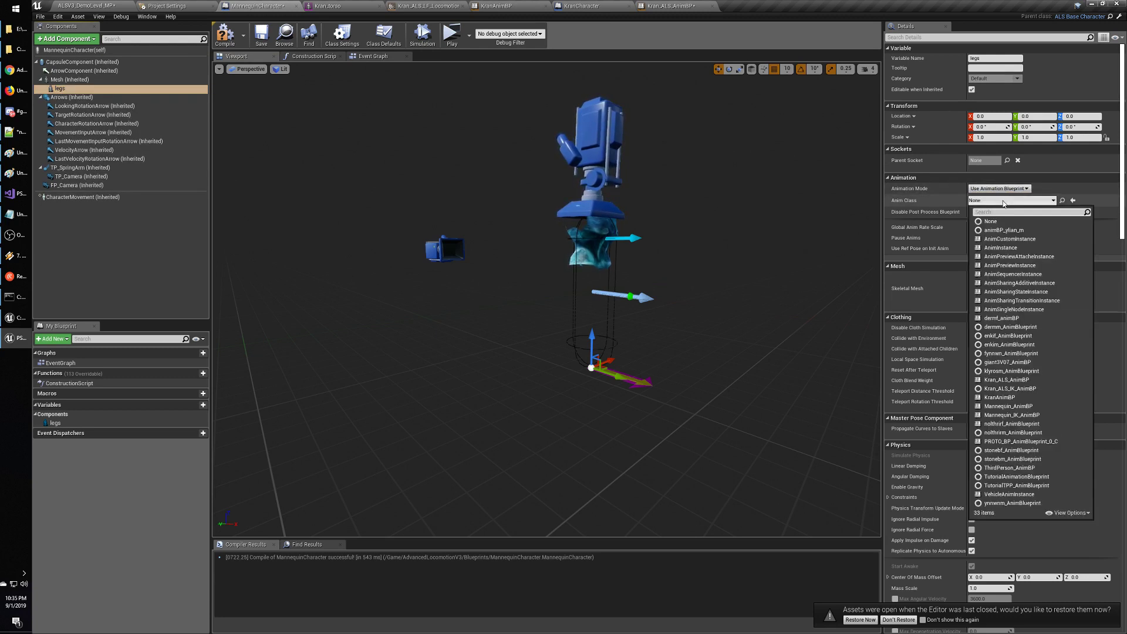
text(kran)
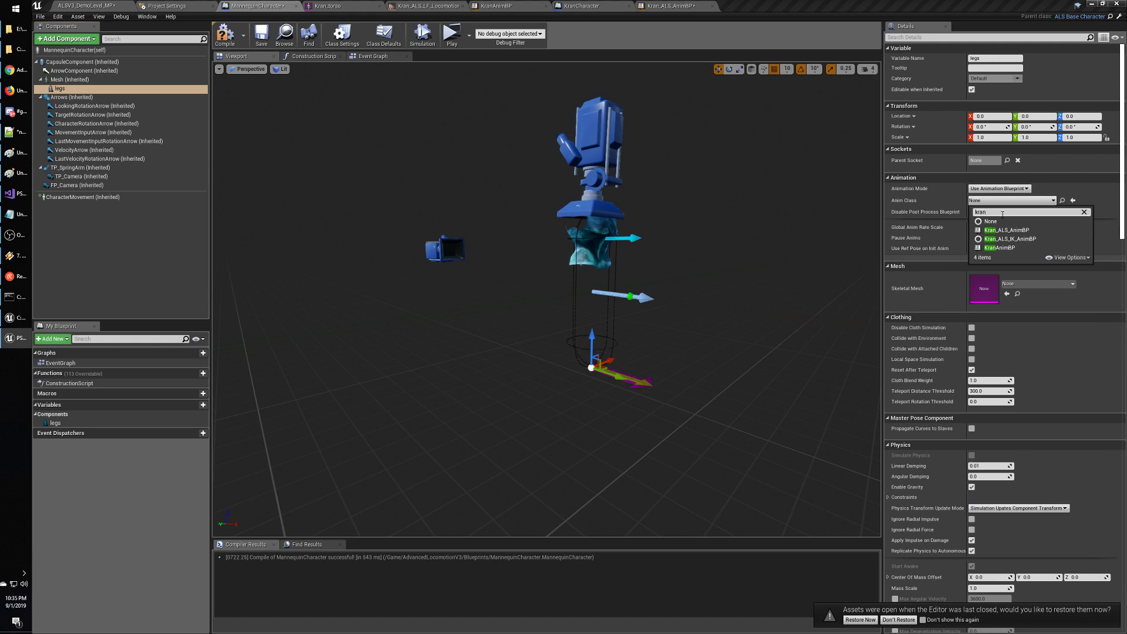
click(1008, 230)
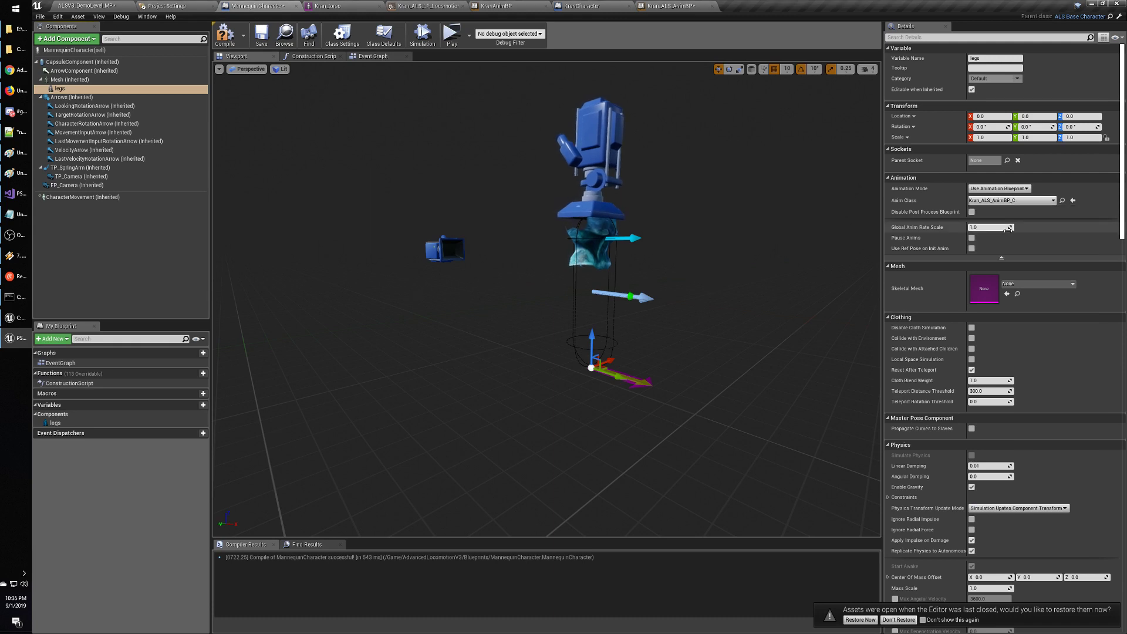
click(1010, 285)
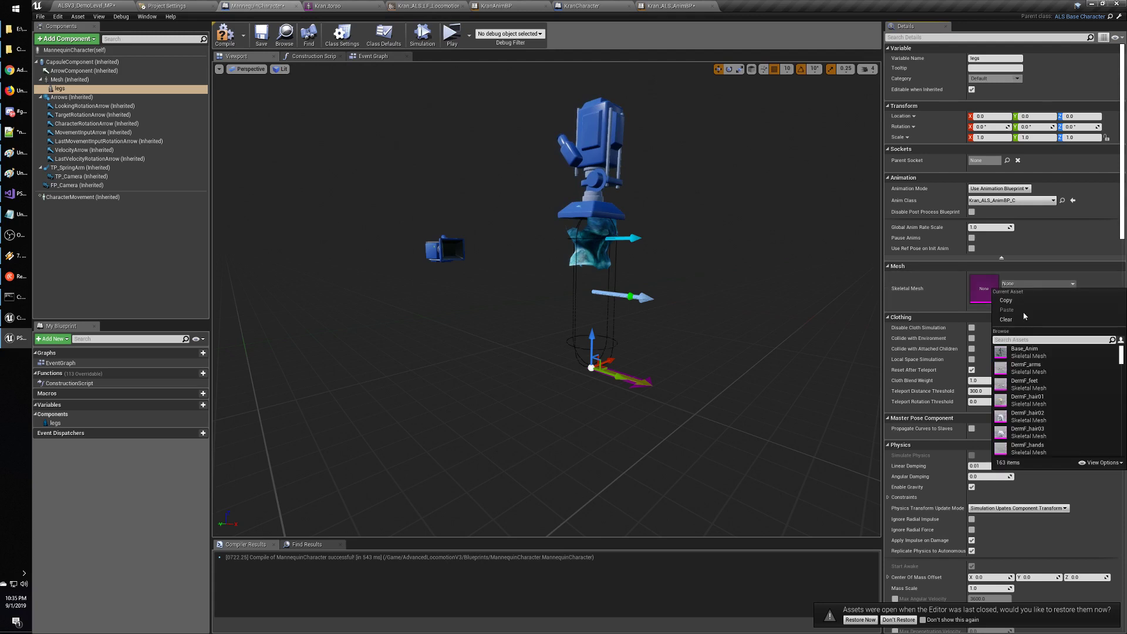
text(kran_le)
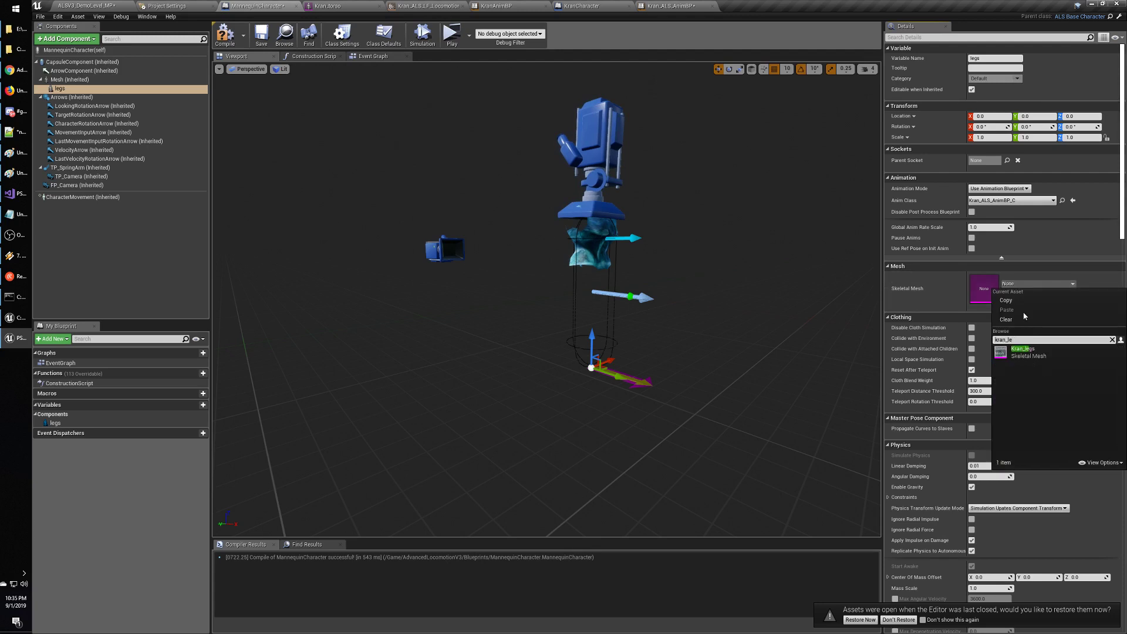
click(1024, 351)
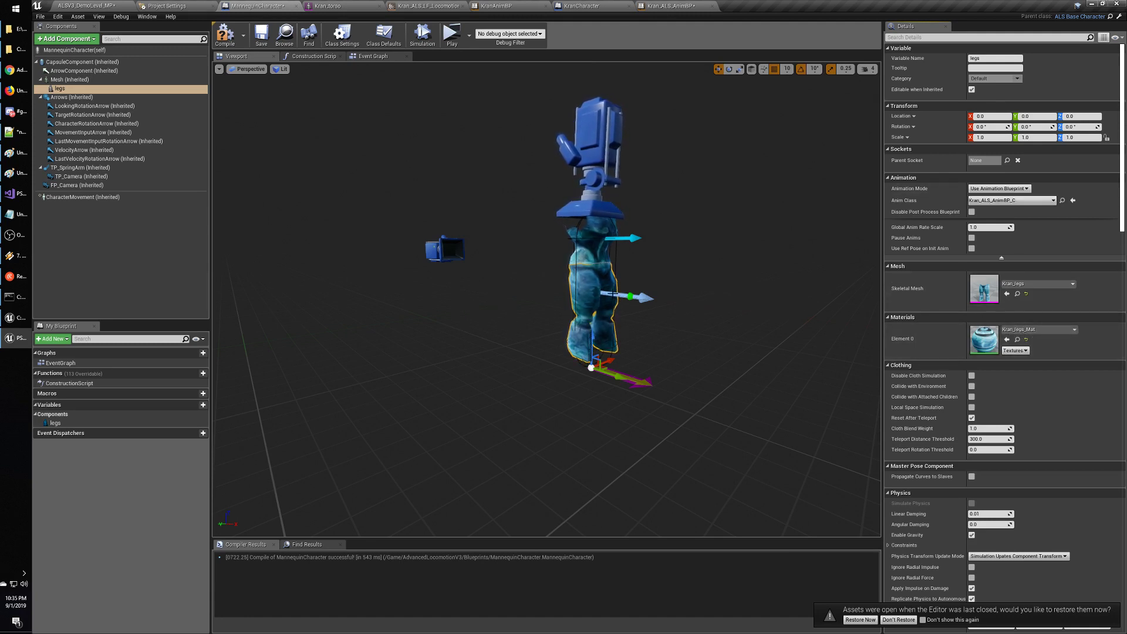
Paste the copied Set Master Pose Component nodes into the Construction Script, deleting all body-part references except Legs and Mesh.
click(313, 59)
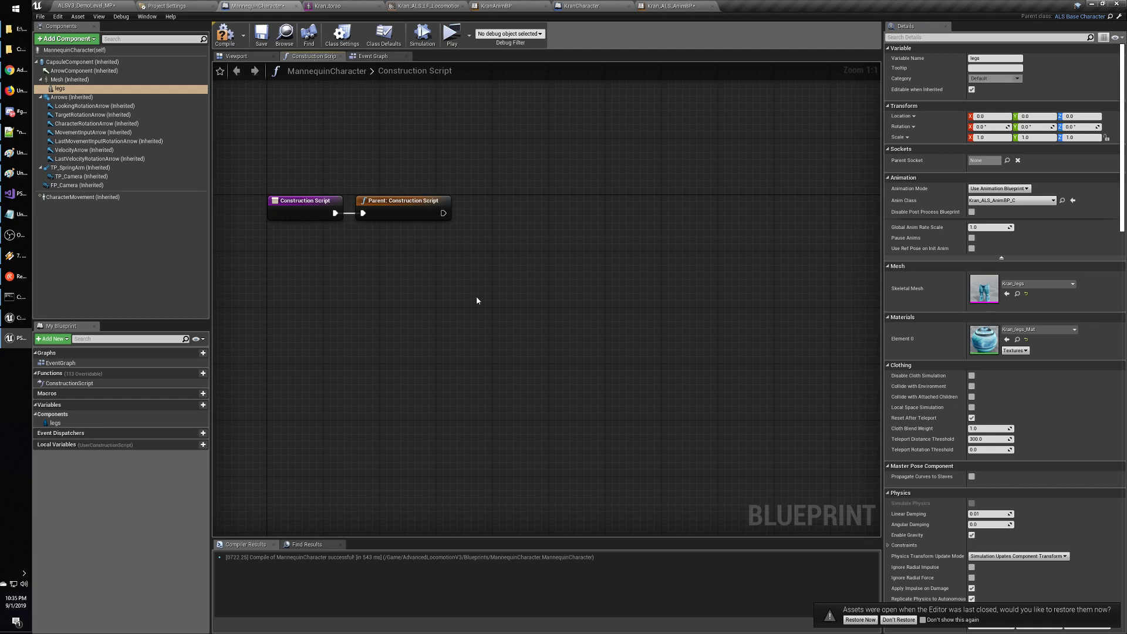
key(ctrl+v)
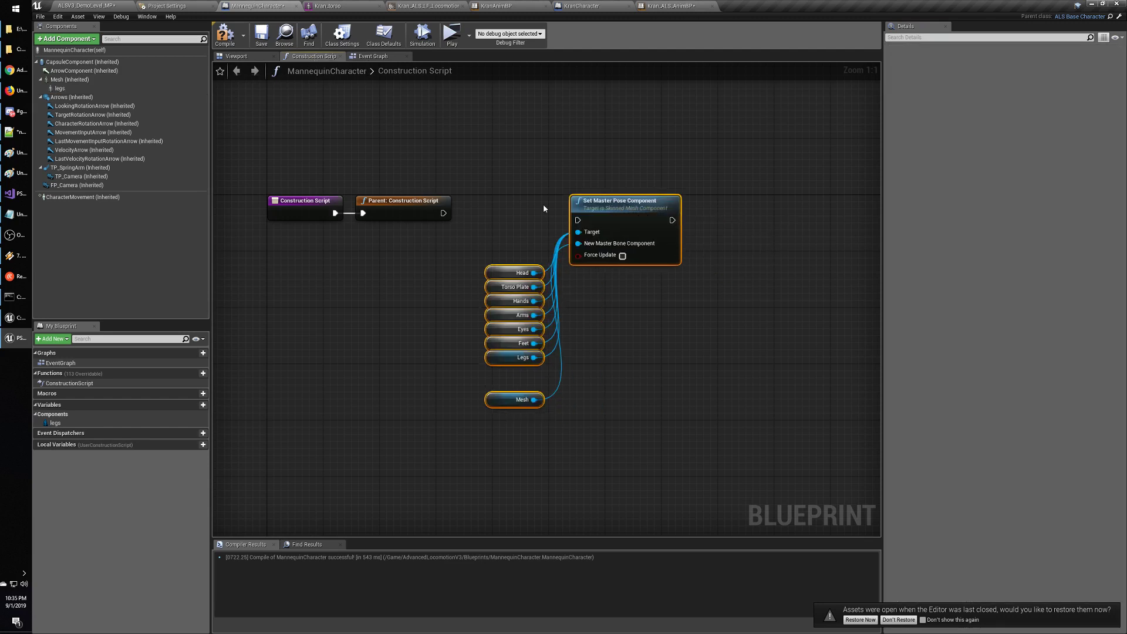
click(456, 254)
drag(456, 254, 538, 337)
key(Delete)
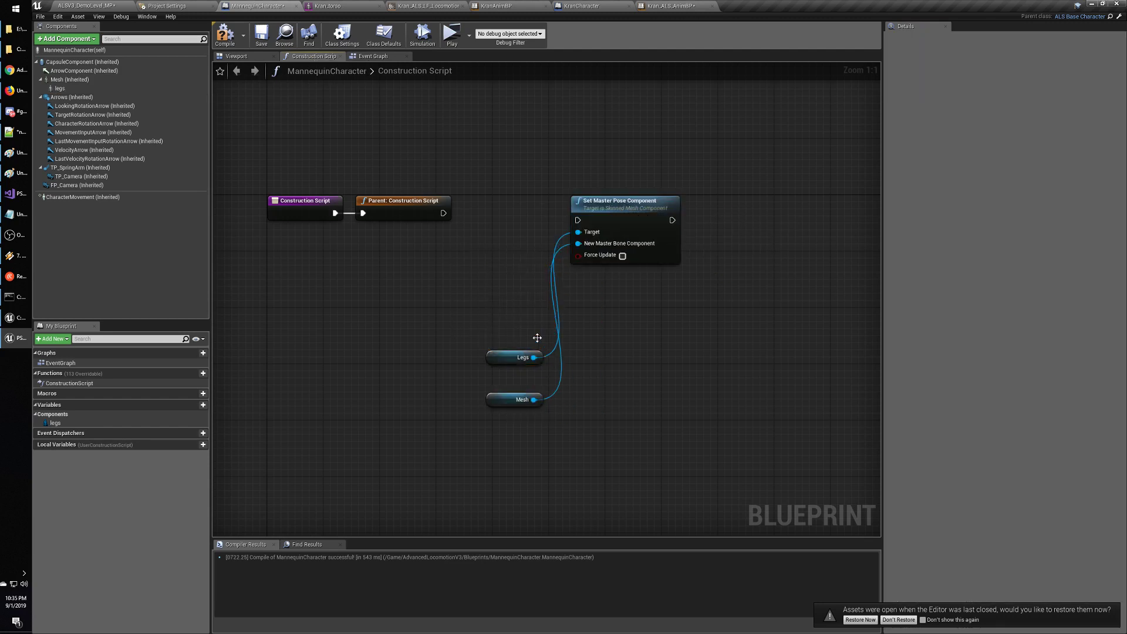
Connect the Parent Construction Script to Set Master Pose Component, tidy the node layout, and compile and save the blueprint.
drag(445, 213, 578, 220)
drag(552, 343, 466, 311)
click(632, 210)
drag(631, 210, 624, 202)
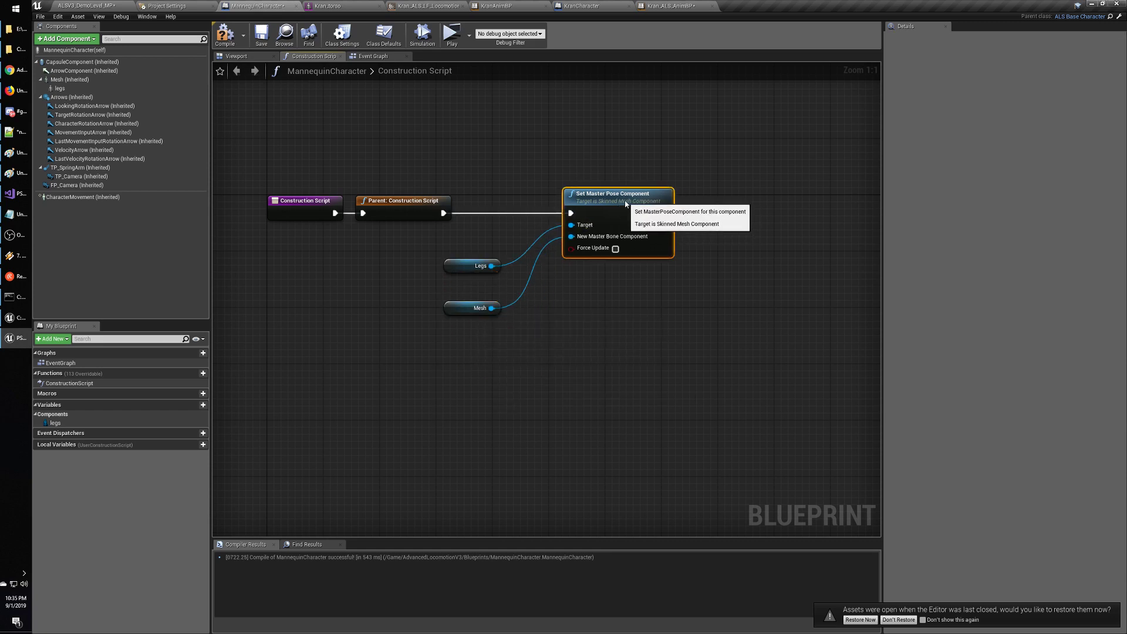
click(541, 185)
key(ctrl+s)
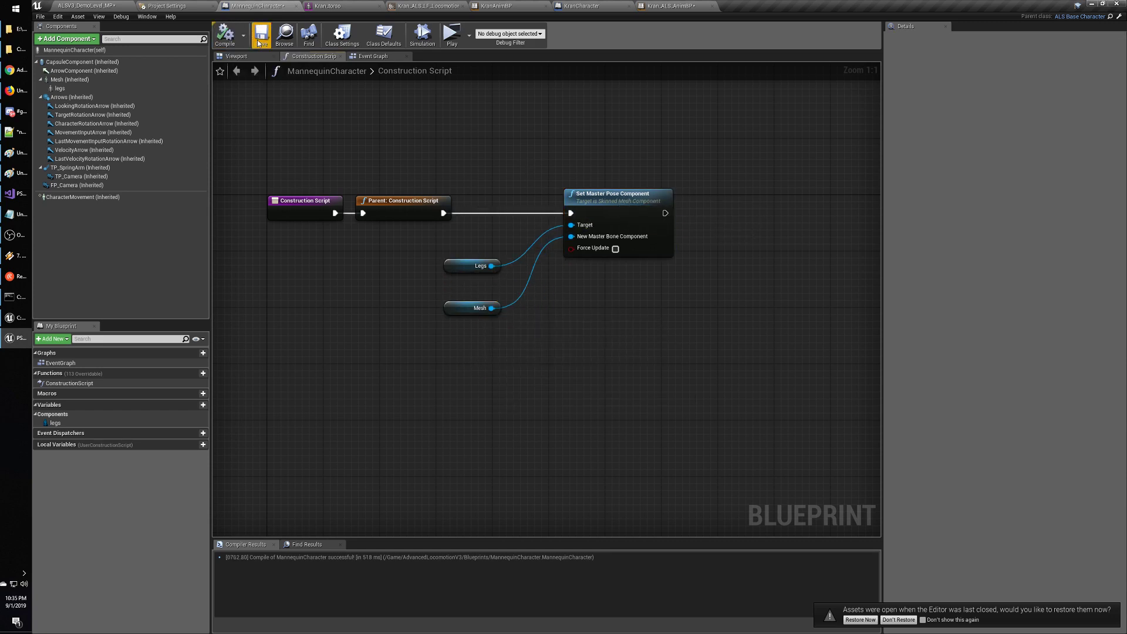
Play-test the ALSV3_DemoLevel_MP level, moving the character in several directions to check its leg animation, and end the session.
click(85, 6)
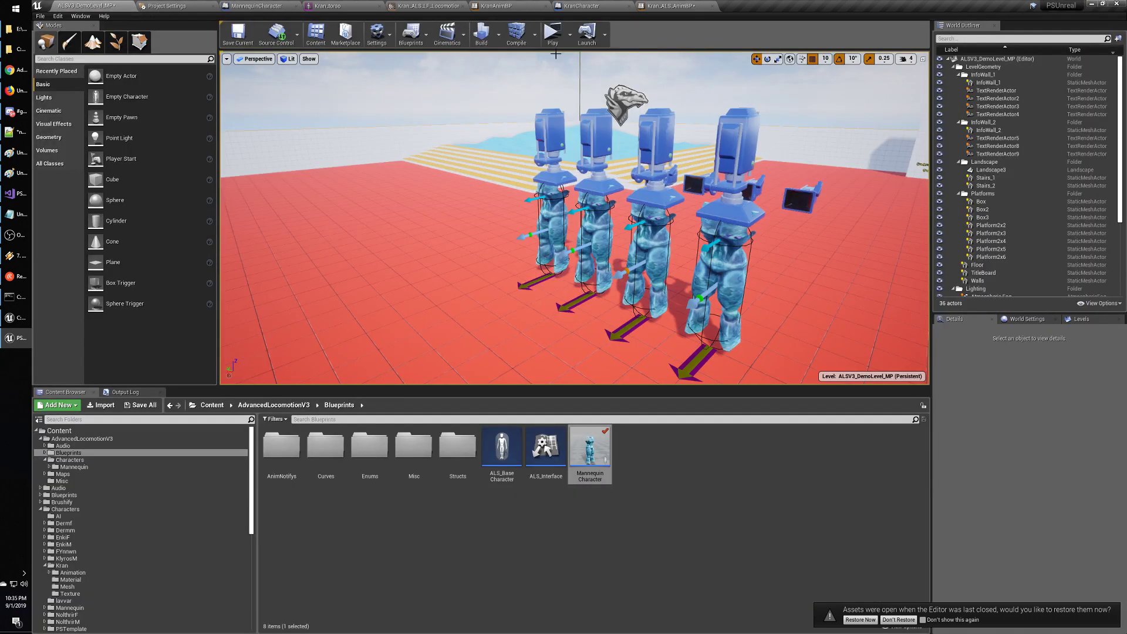
click(553, 34)
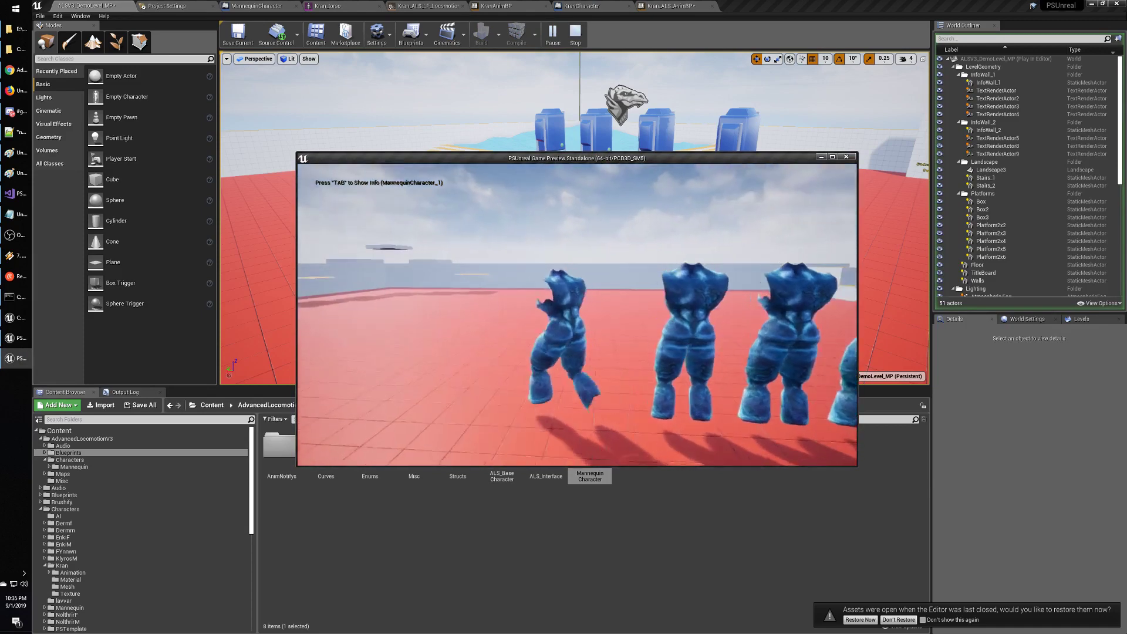
key(w)
key(a)
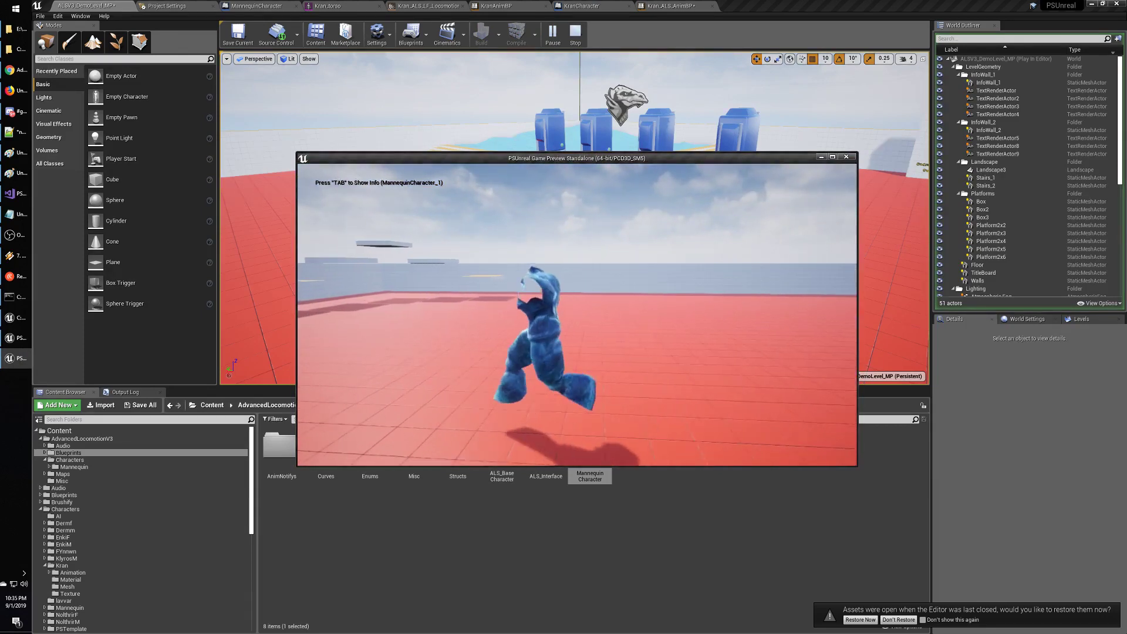
key(s)
key(d)
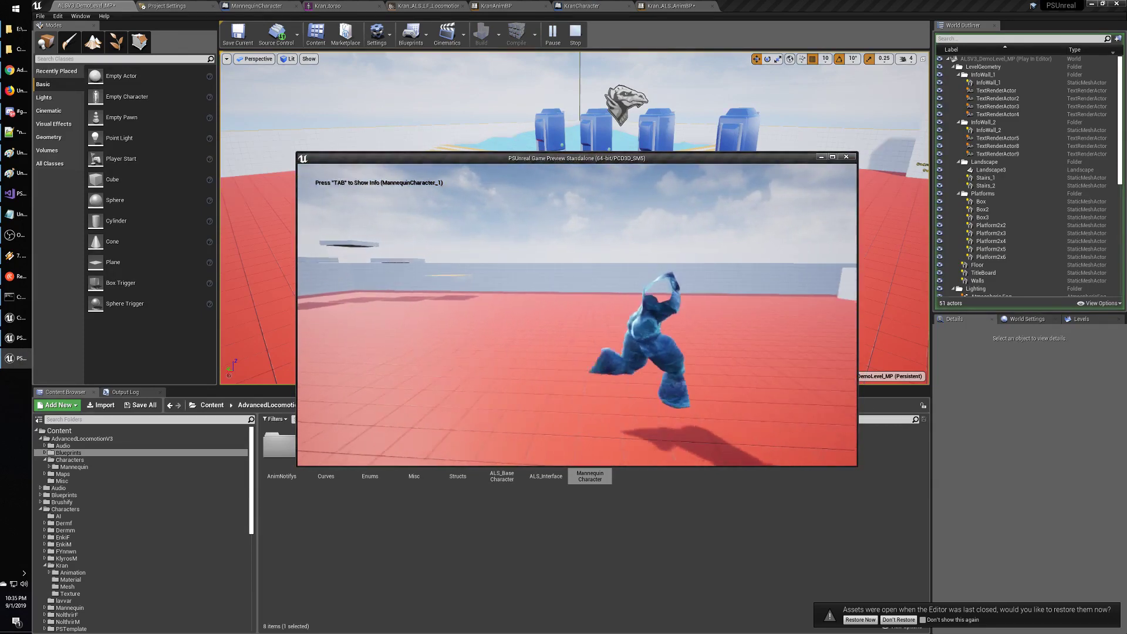
key(w)
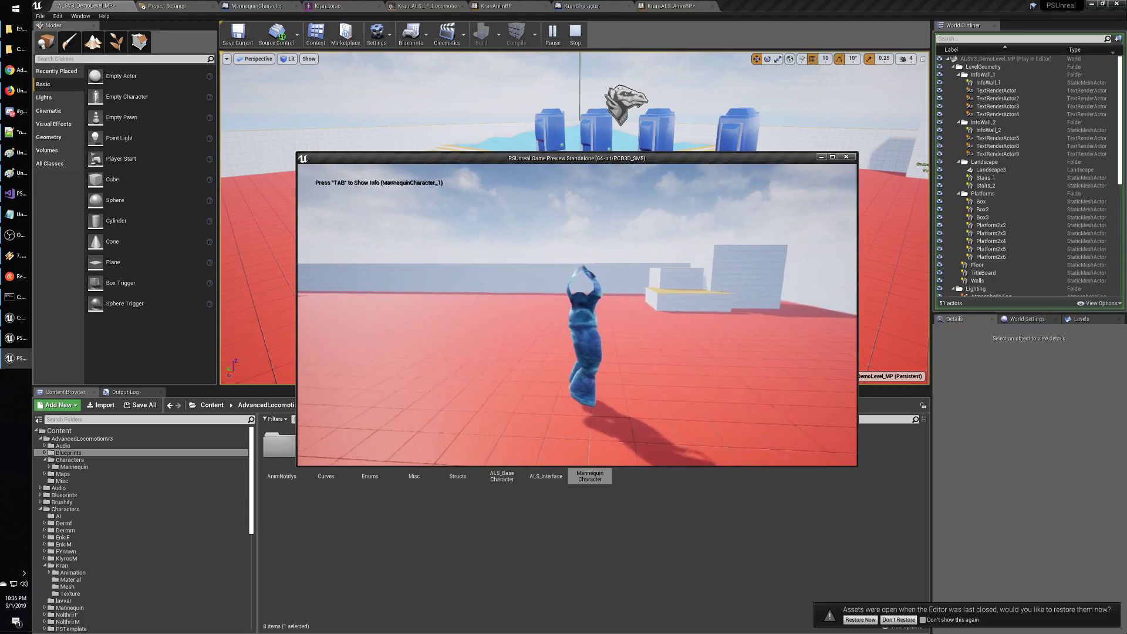
key(d)
key(d)
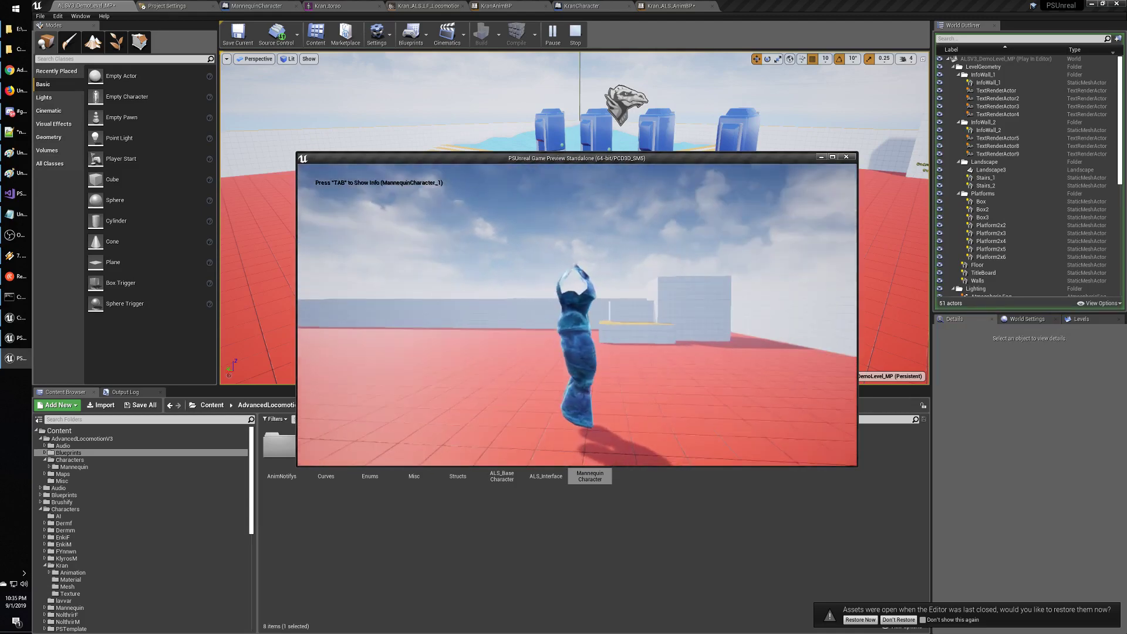
key(a)
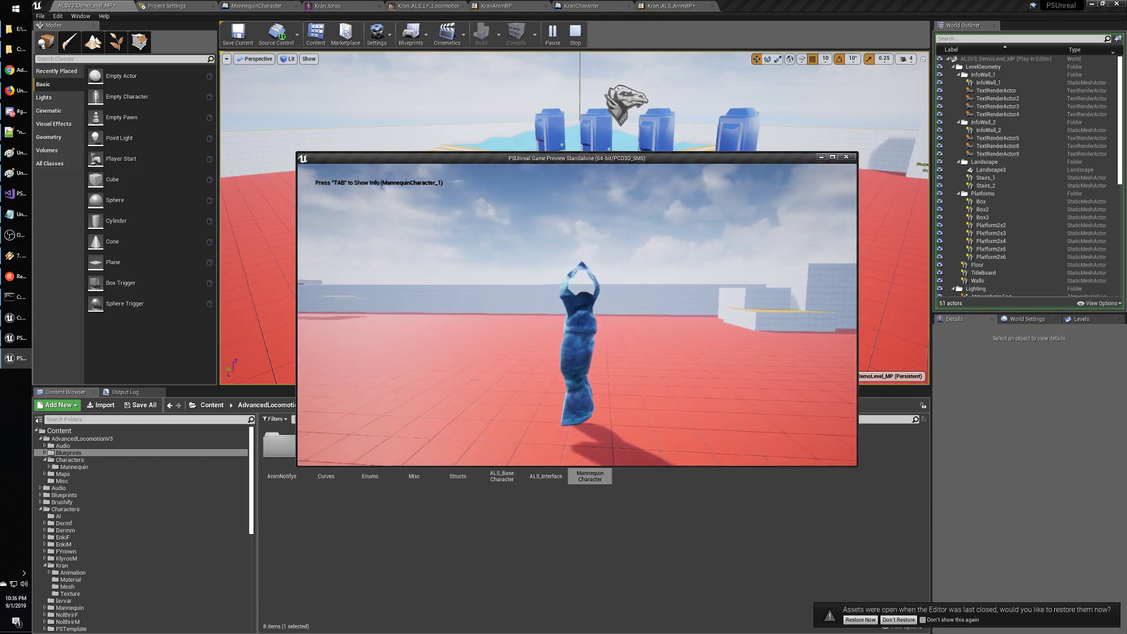
key(w)
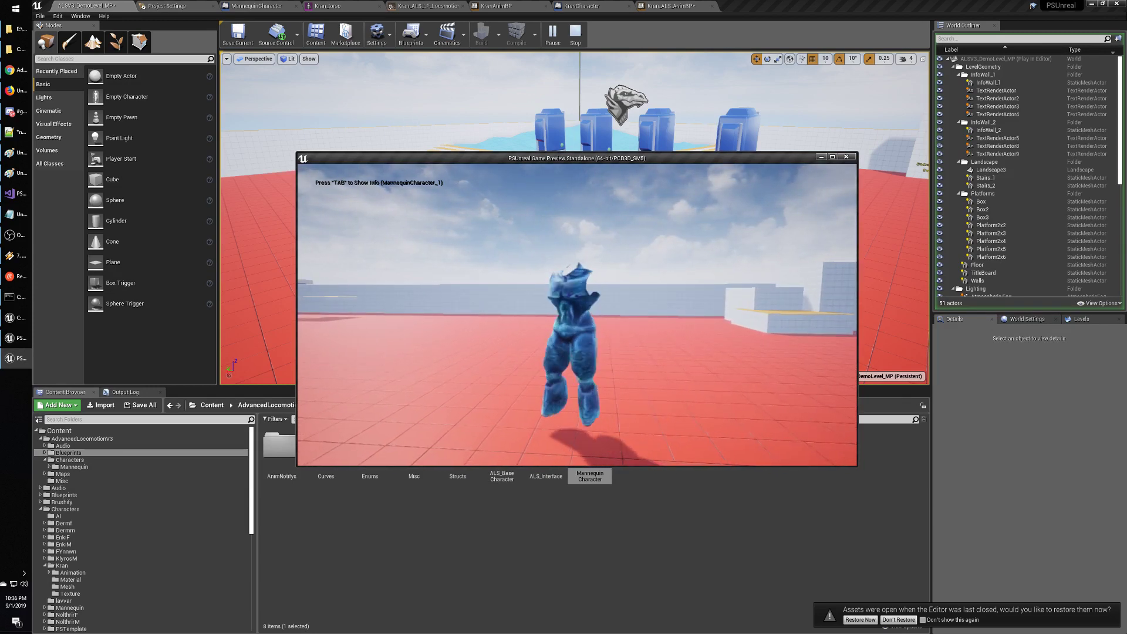
key(a)
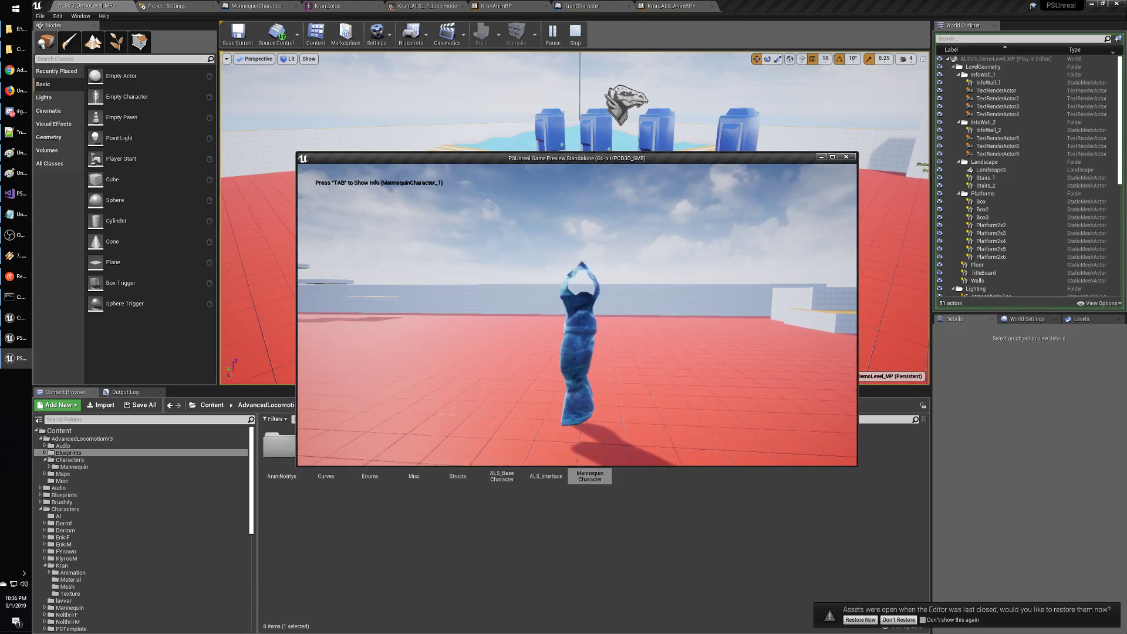
key(a)
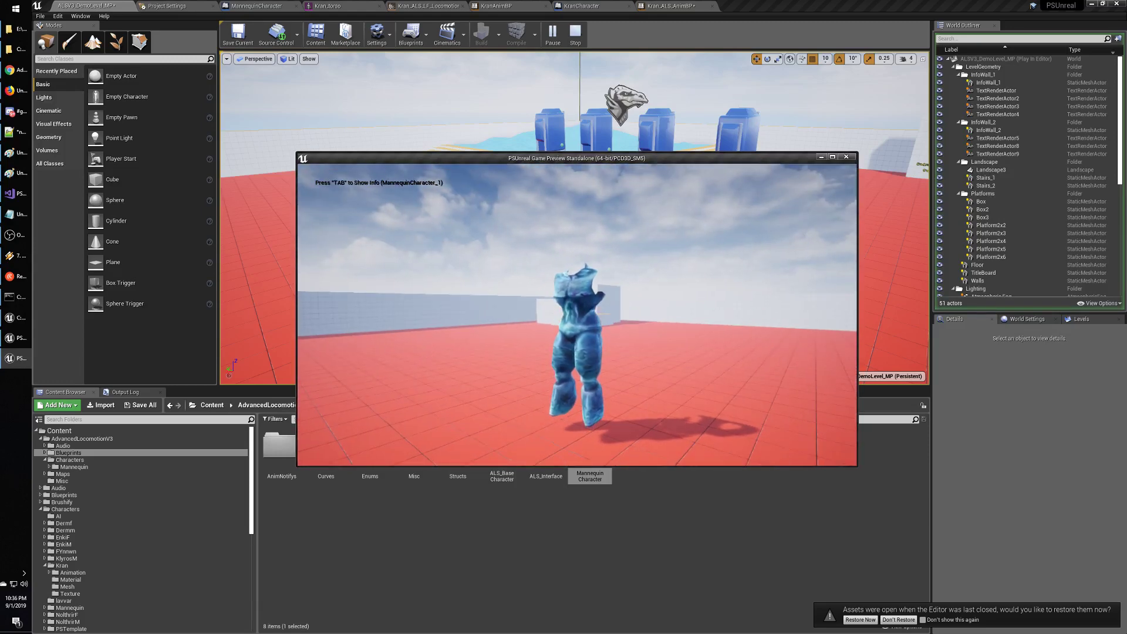
key(a)
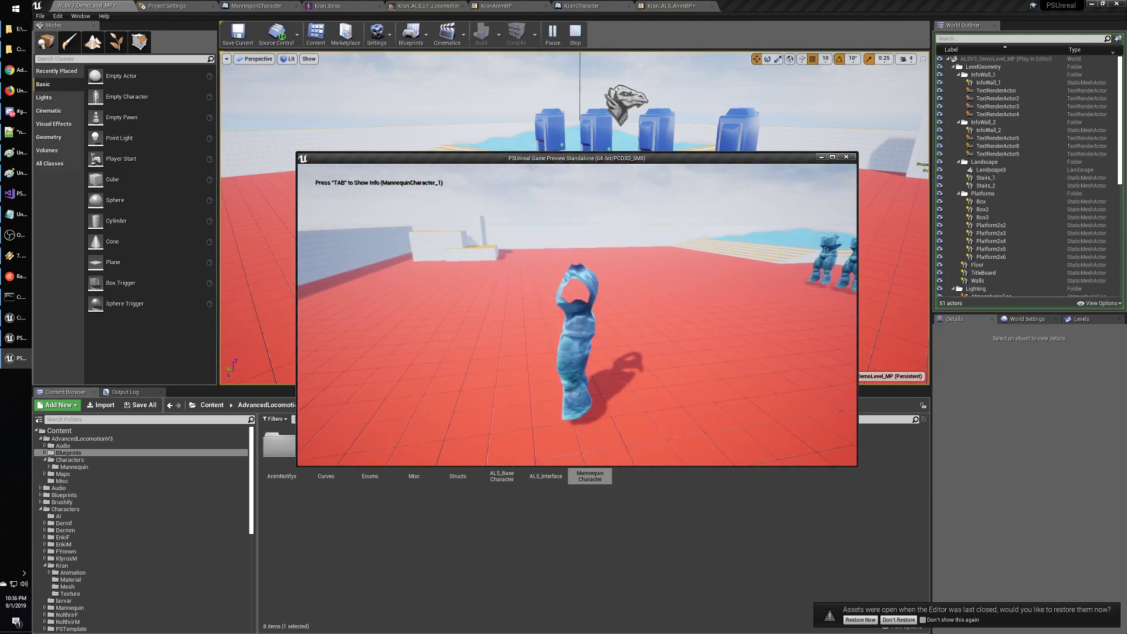
key(Escape)
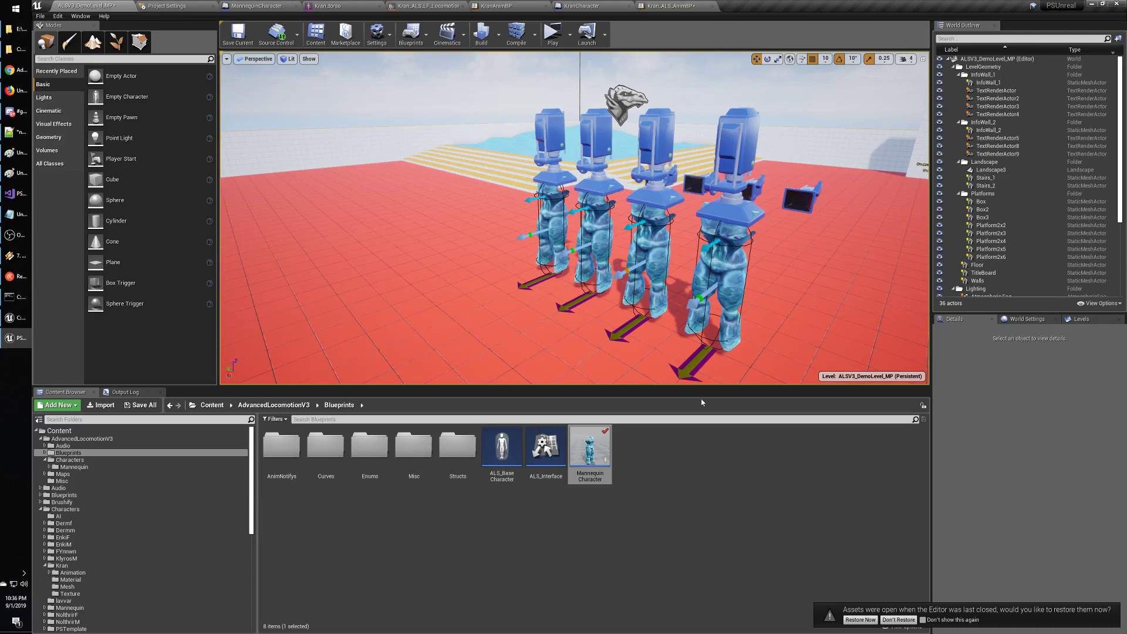
click(692, 484)
click(590, 452)
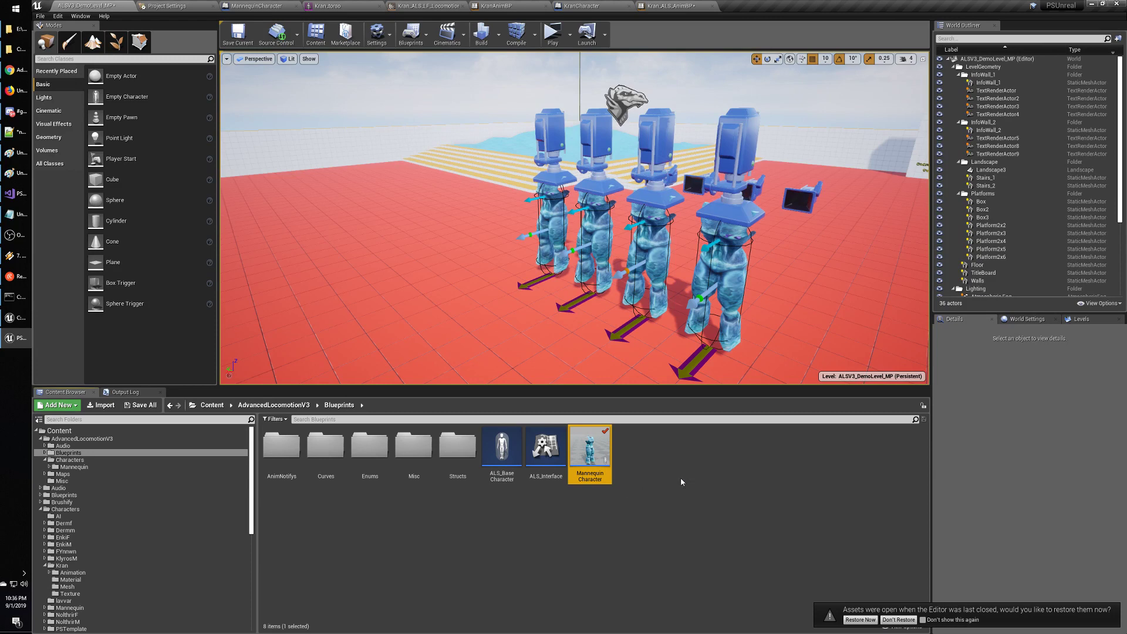
click(695, 457)
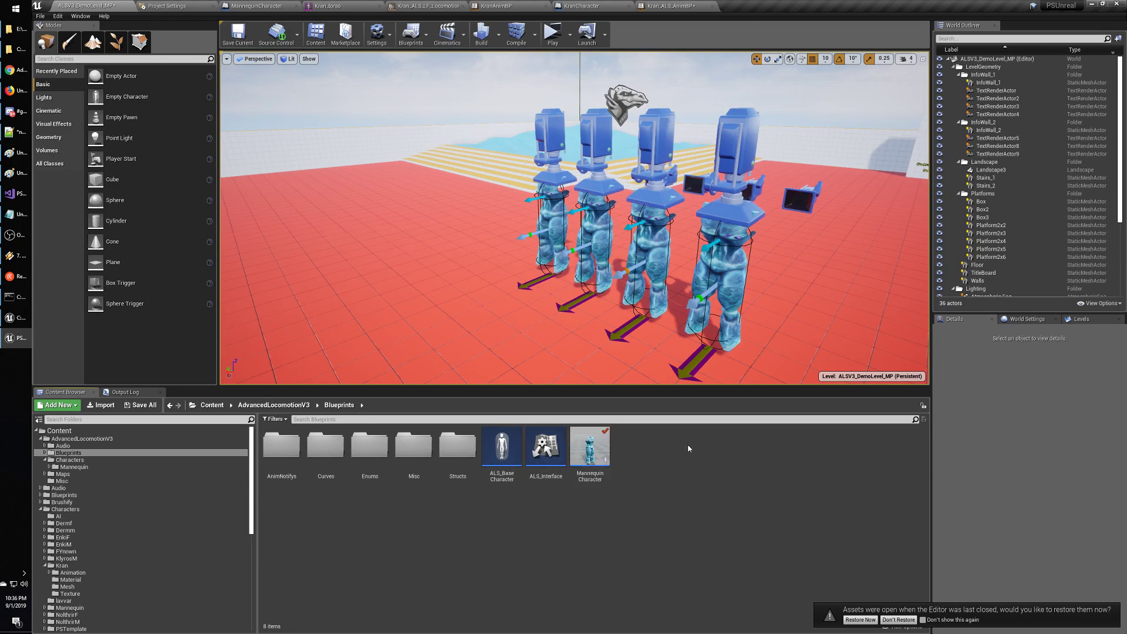
Run the demo level again, walk the character to the stairs to examine its pose and movement, and stop the preview.
click(552, 32)
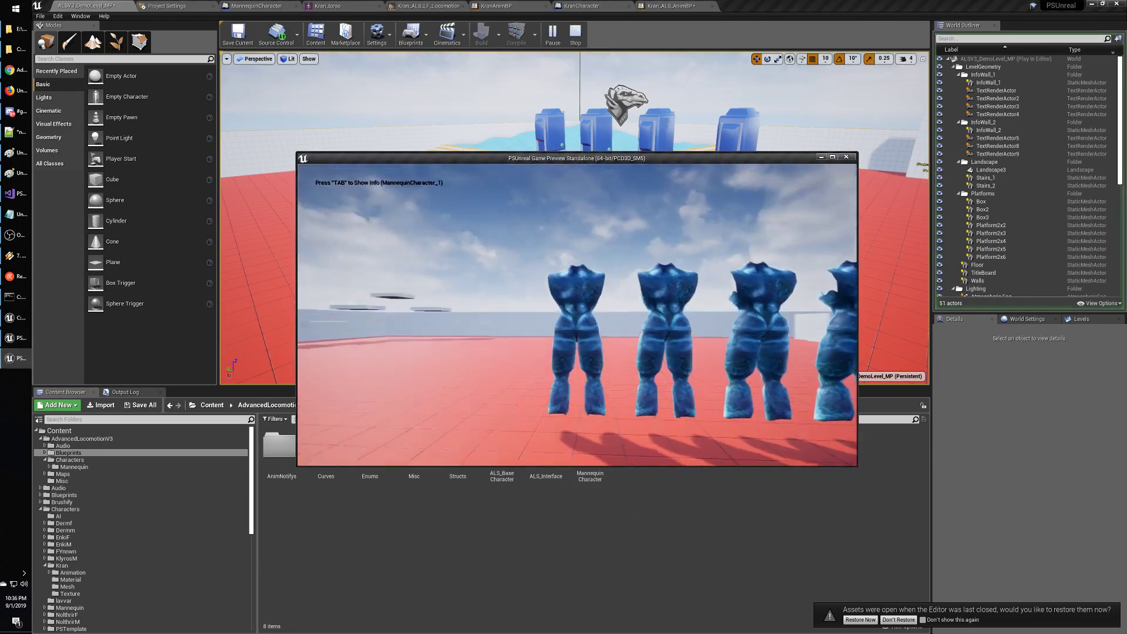
key(w)
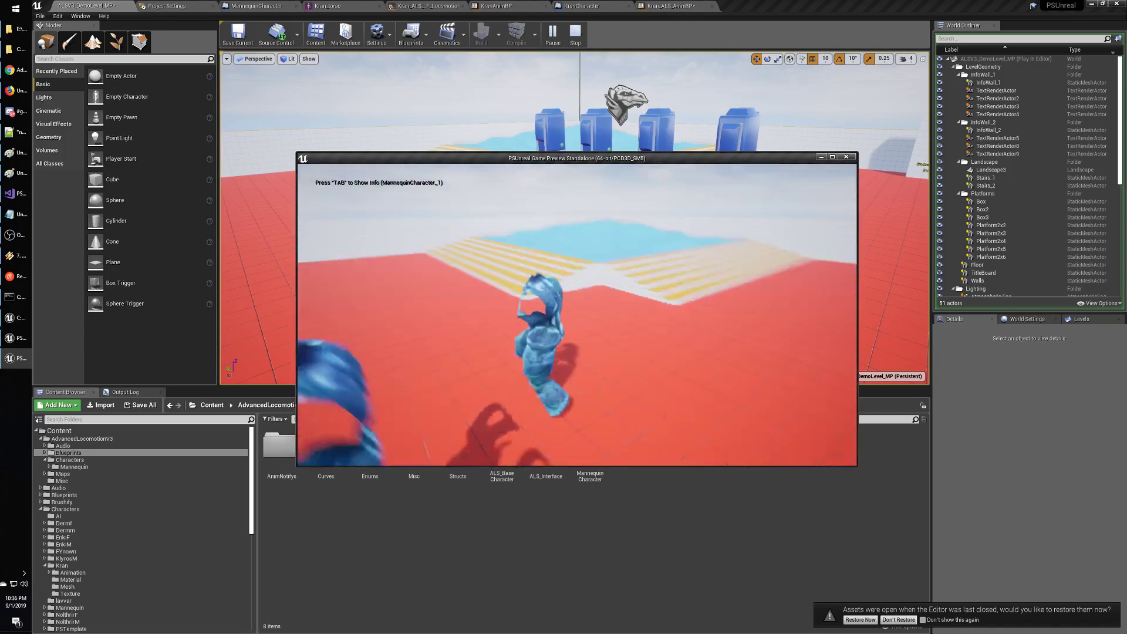
key(w)
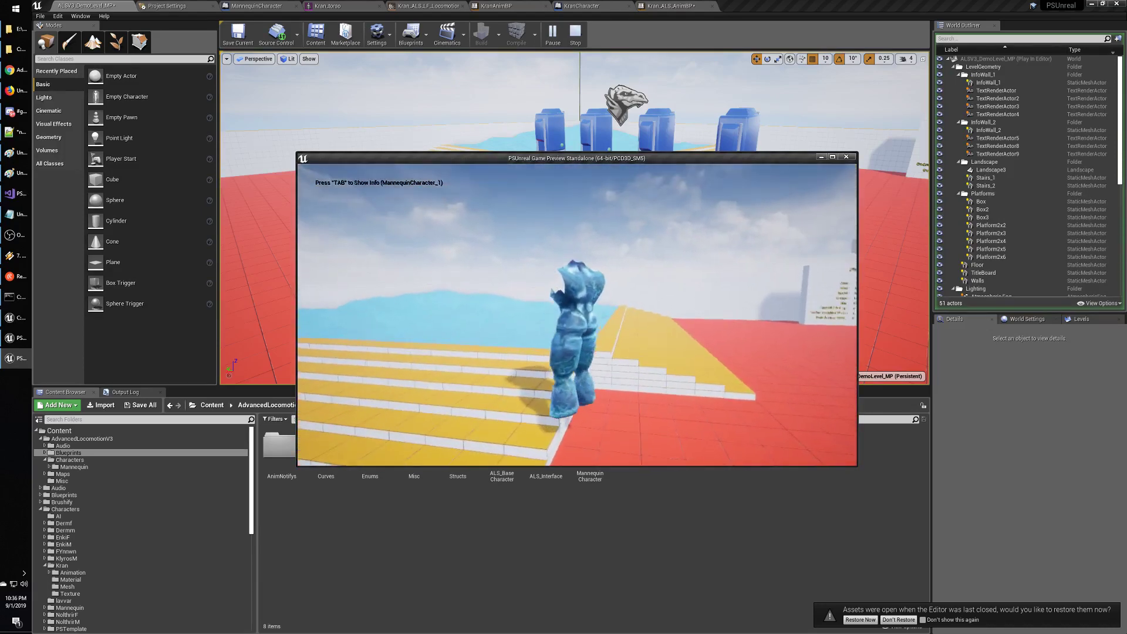
key(w)
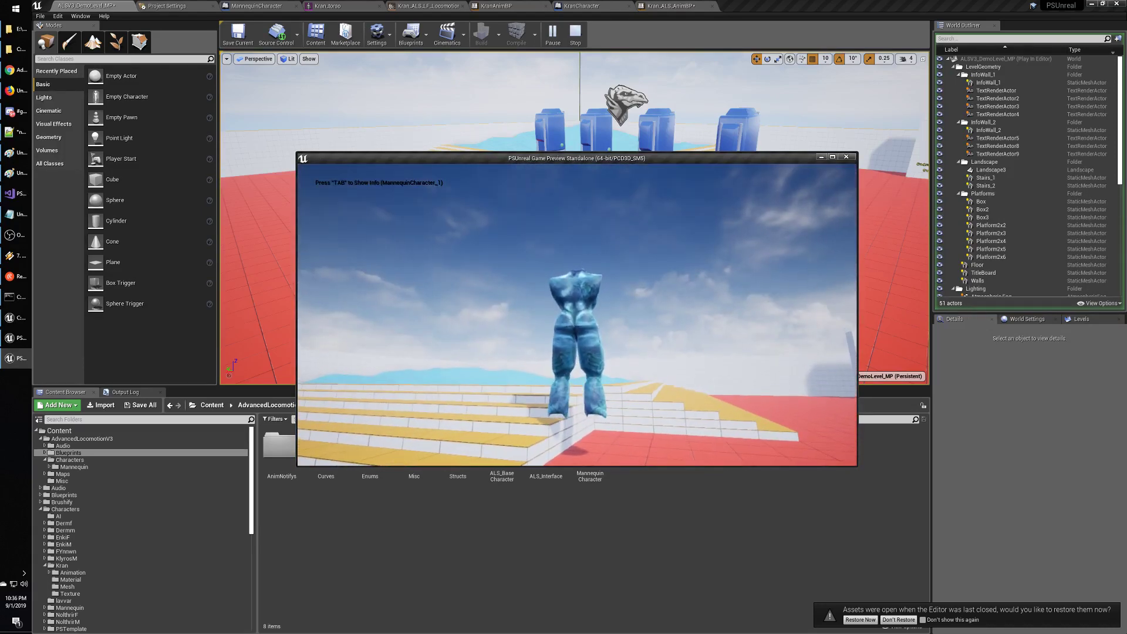
key(w)
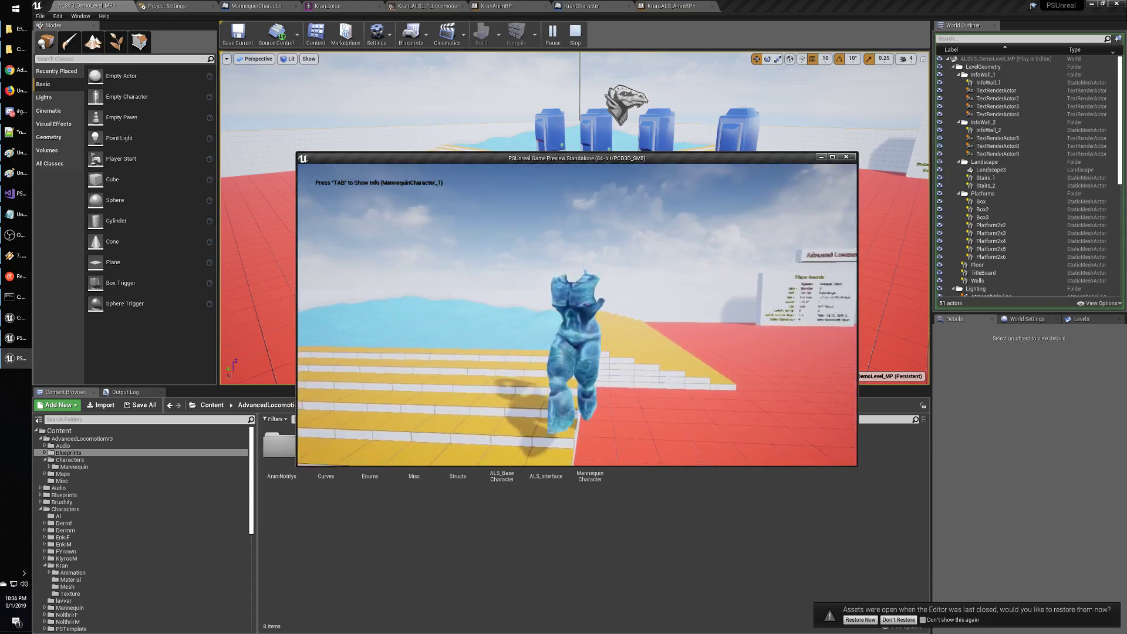
key(w)
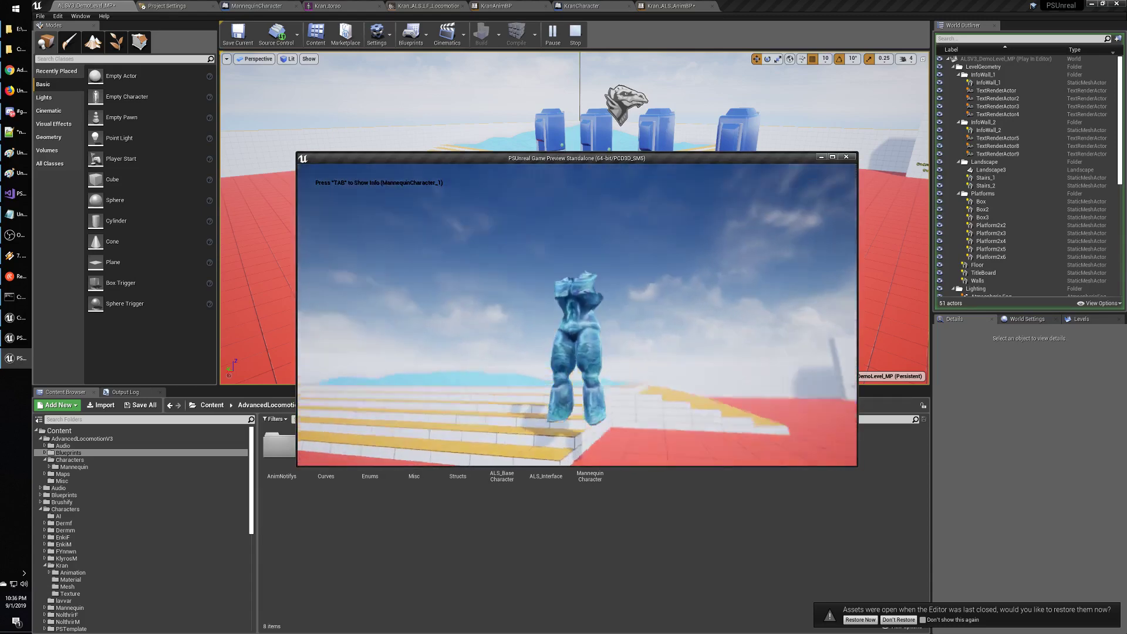
key(w)
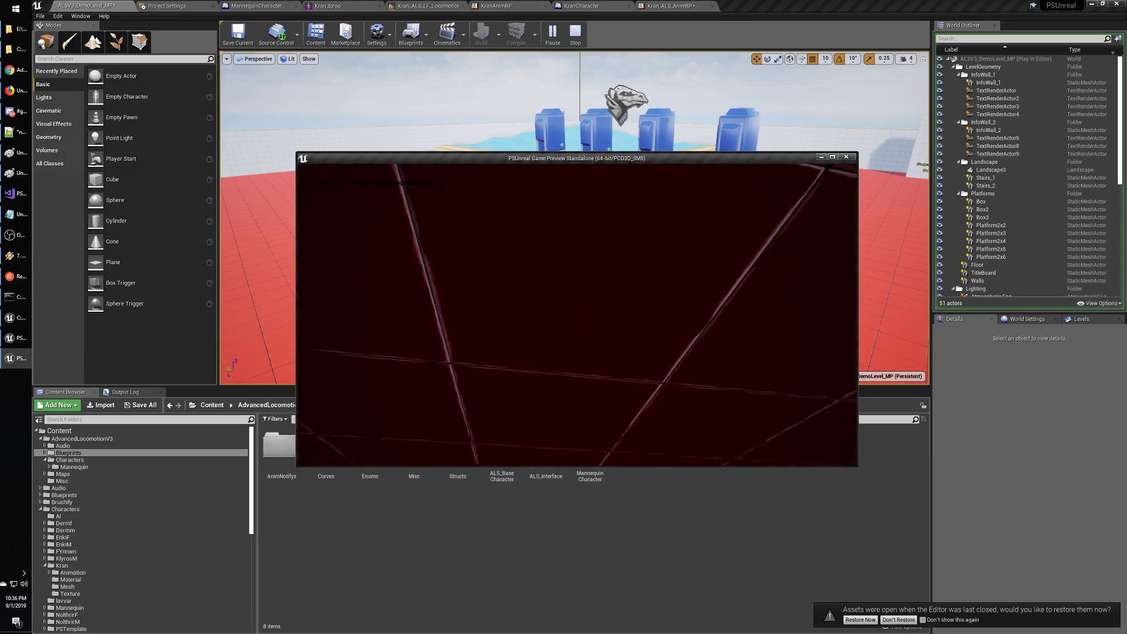
key(w)
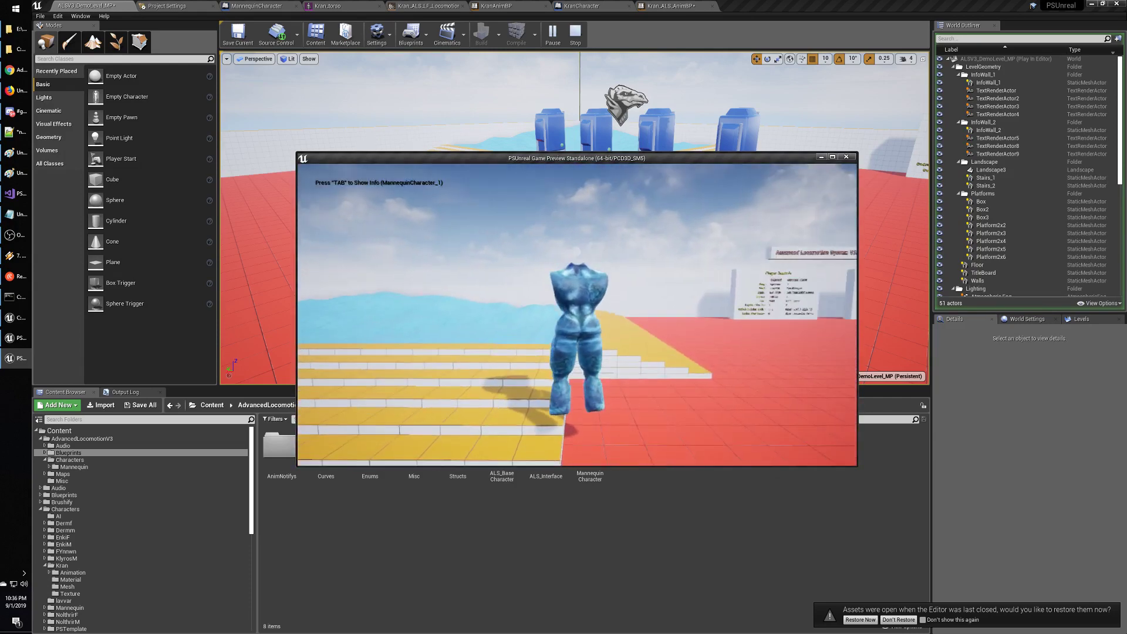
key(Escape)
key(alt+Tab)
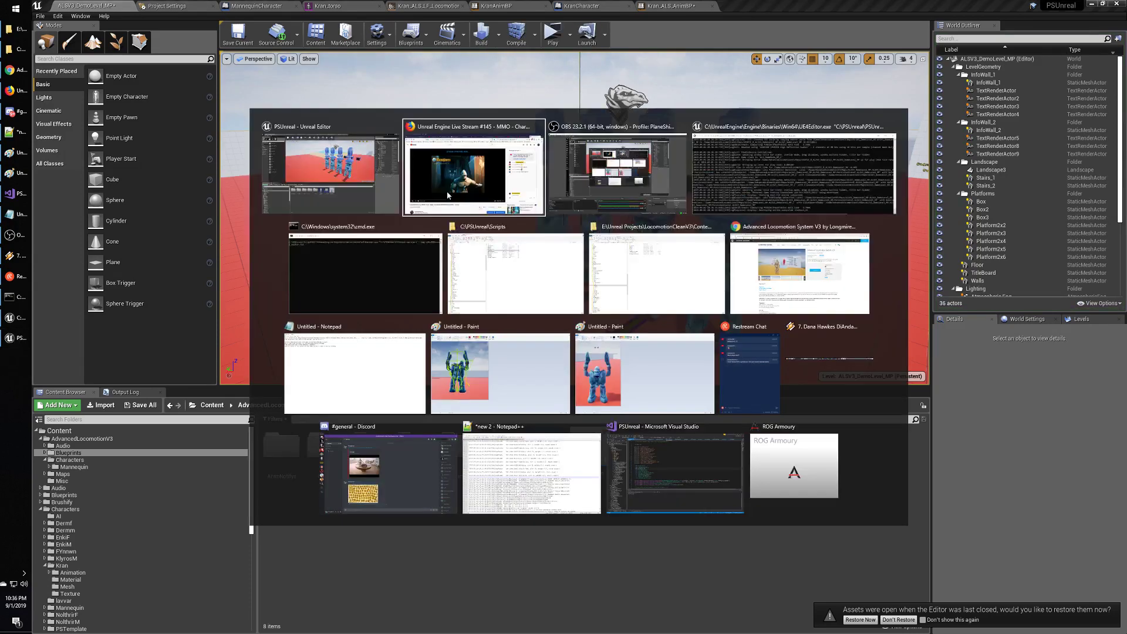
key(alt+shift+Tab)
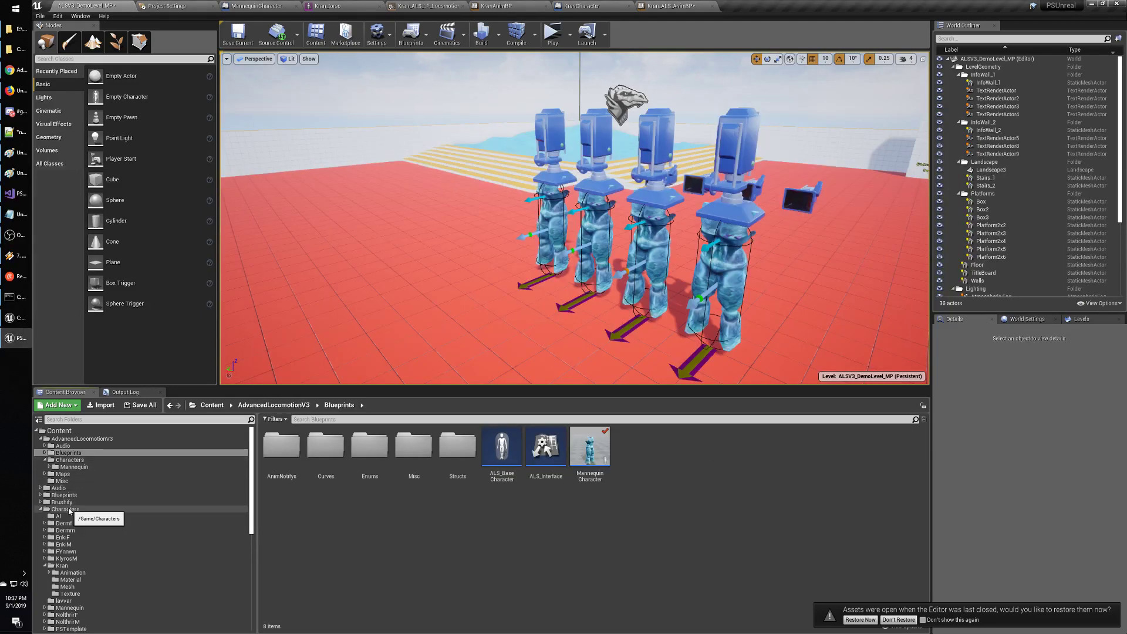
Open the Kran_ALS_AnimBP animation blueprint from the Characters/Kran folder.
click(62, 565)
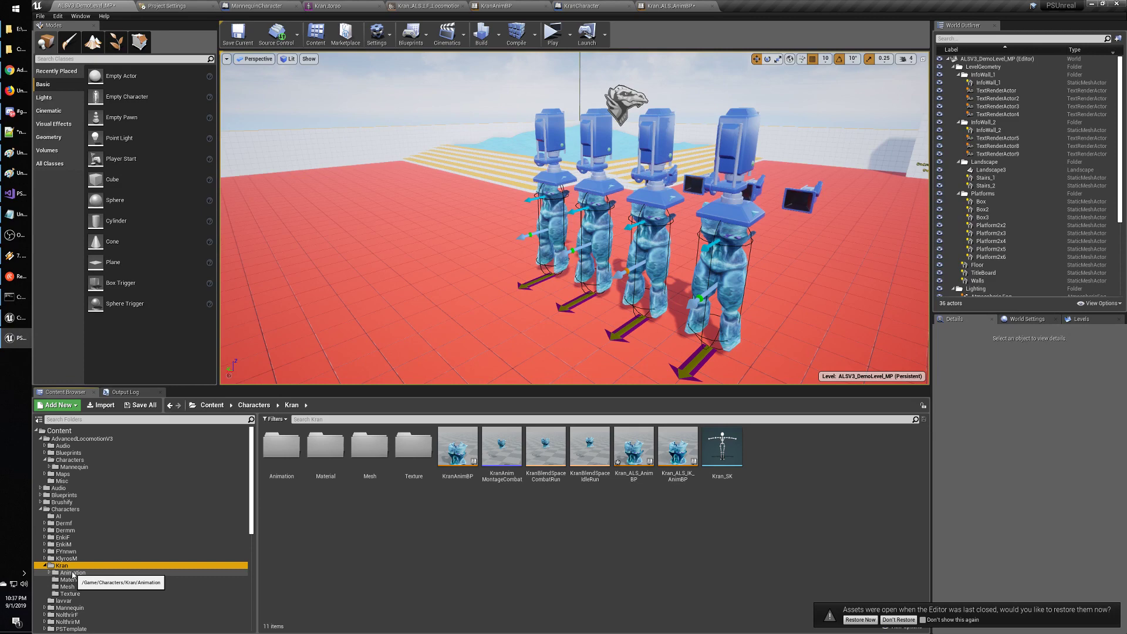
click(72, 574)
click(62, 566)
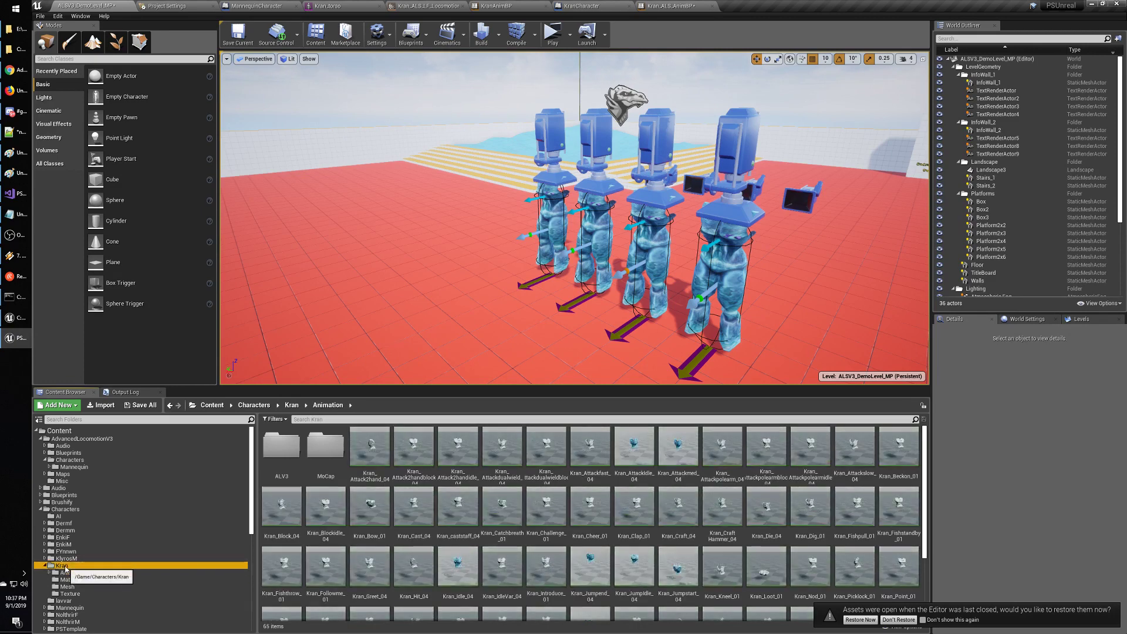
click(574, 545)
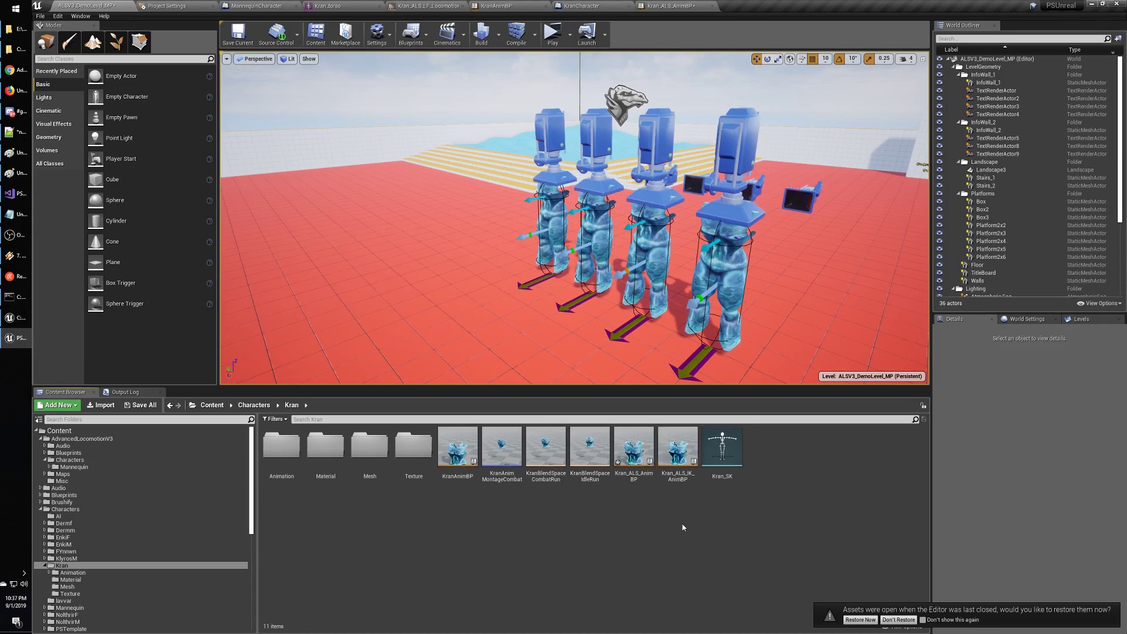
double_click(637, 453)
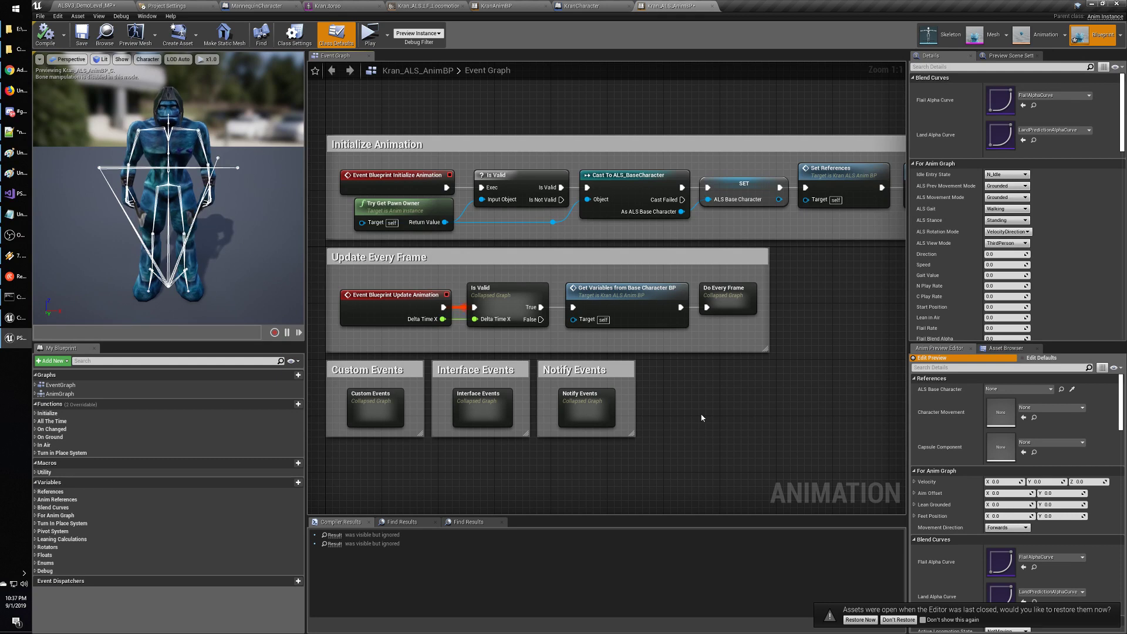
Examine the Do Every Frame graph and its While Grounded, In Not Moving State, In Moving State, While Falling and All the Time subgraphs.
click(36, 385)
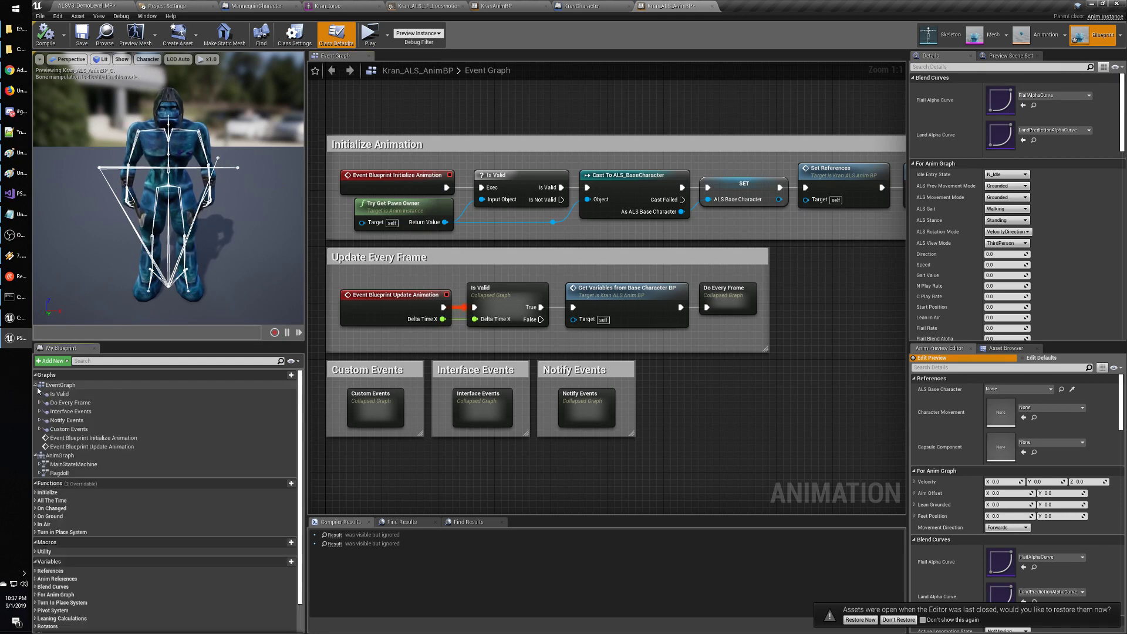
click(65, 403)
click(40, 403)
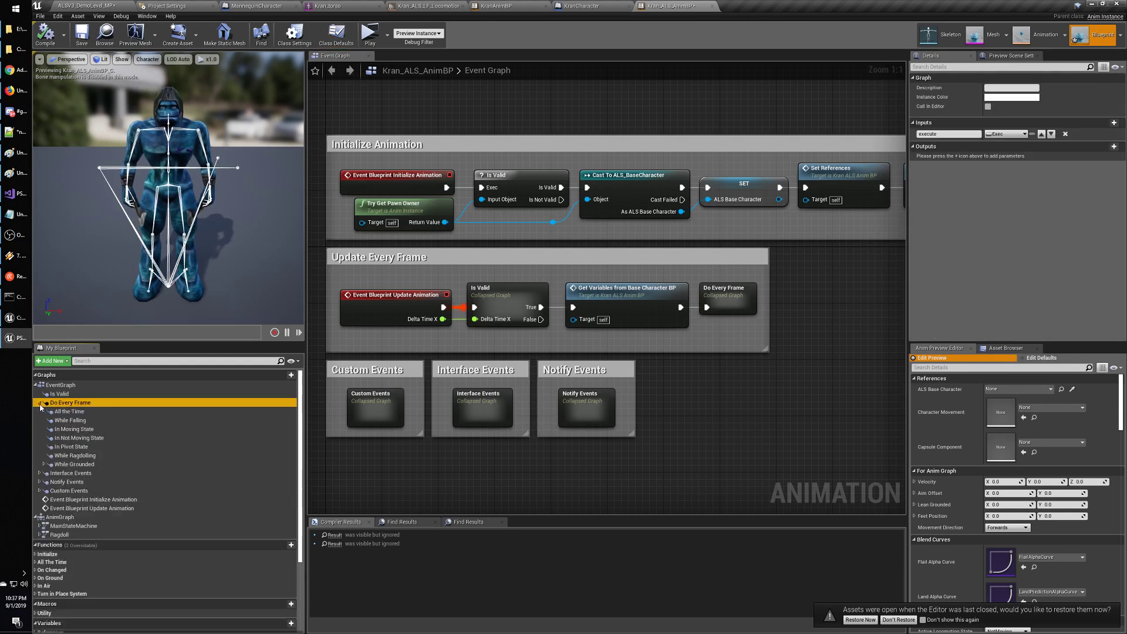
double_click(63, 404)
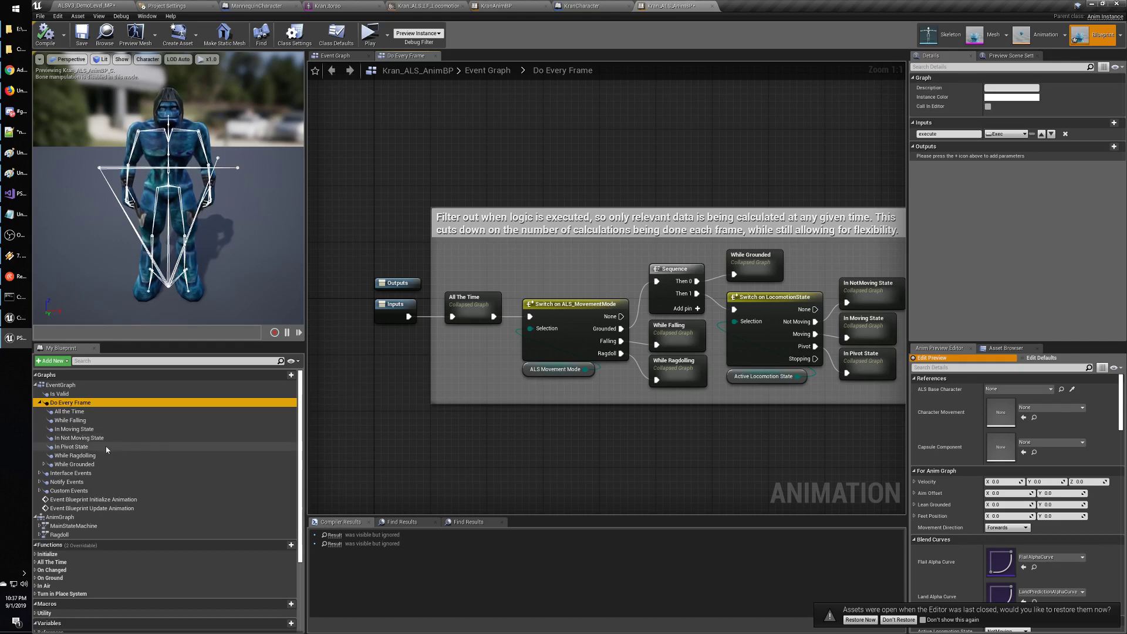
double_click(74, 465)
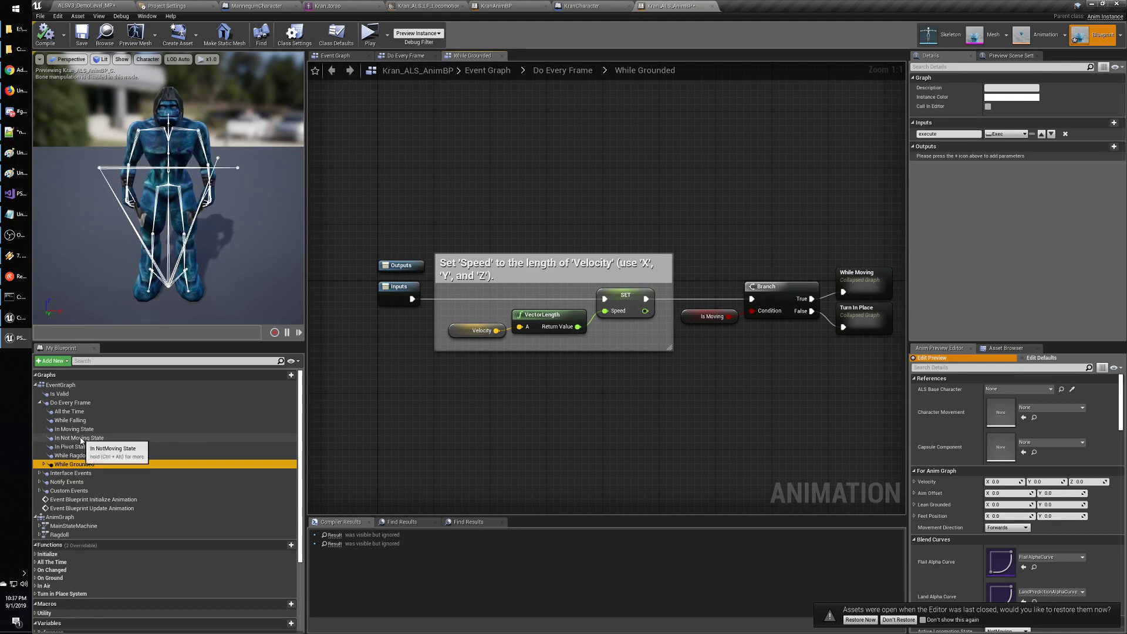
double_click(79, 438)
double_click(76, 429)
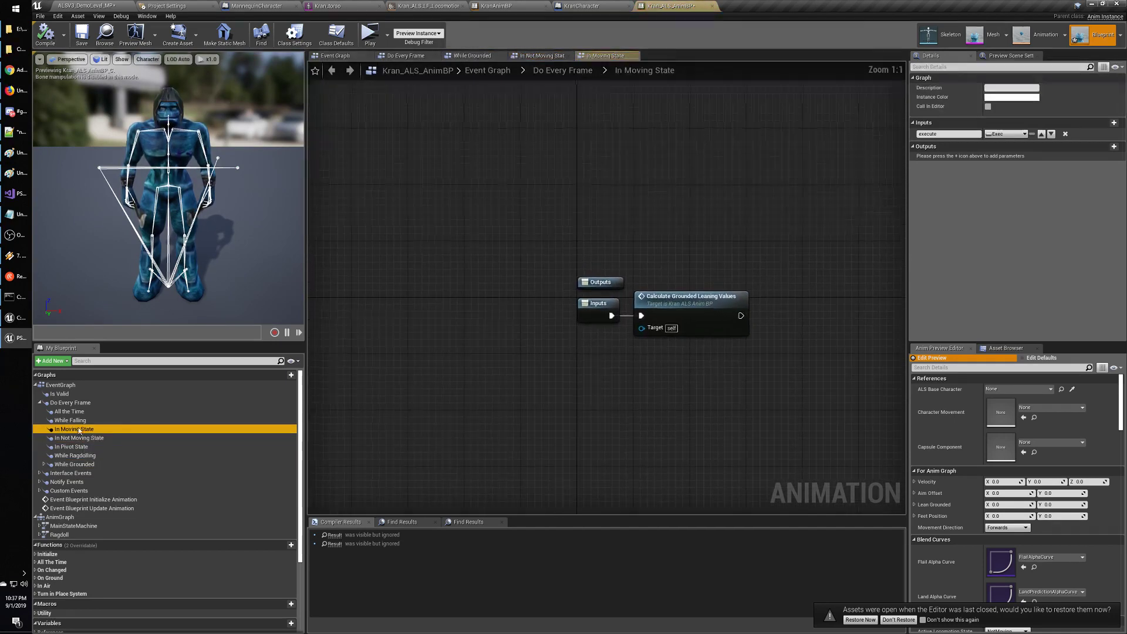
double_click(77, 421)
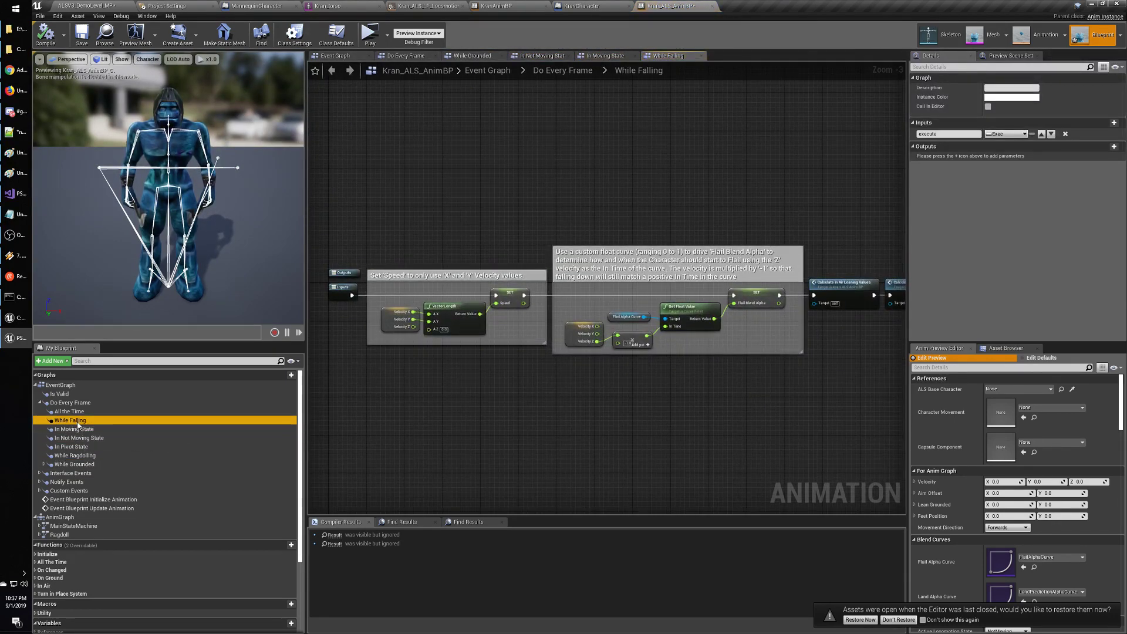
double_click(78, 412)
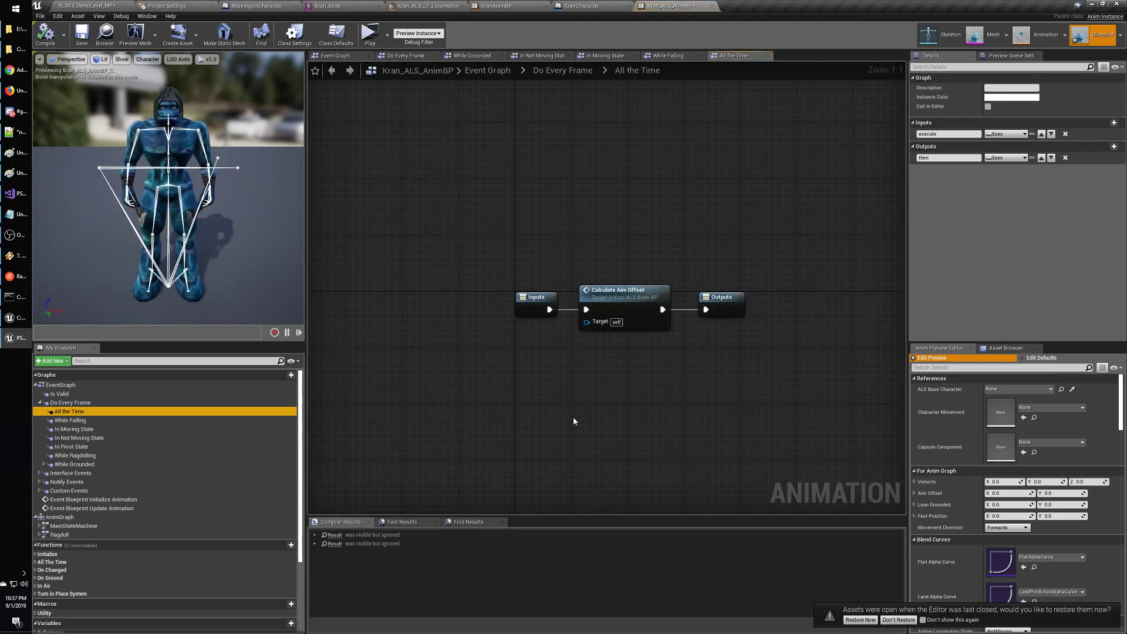
Expand the Notify Events and Interface Events groups and open the Event Set Walking Speed BPI node.
right_drag(573, 417, 526, 446)
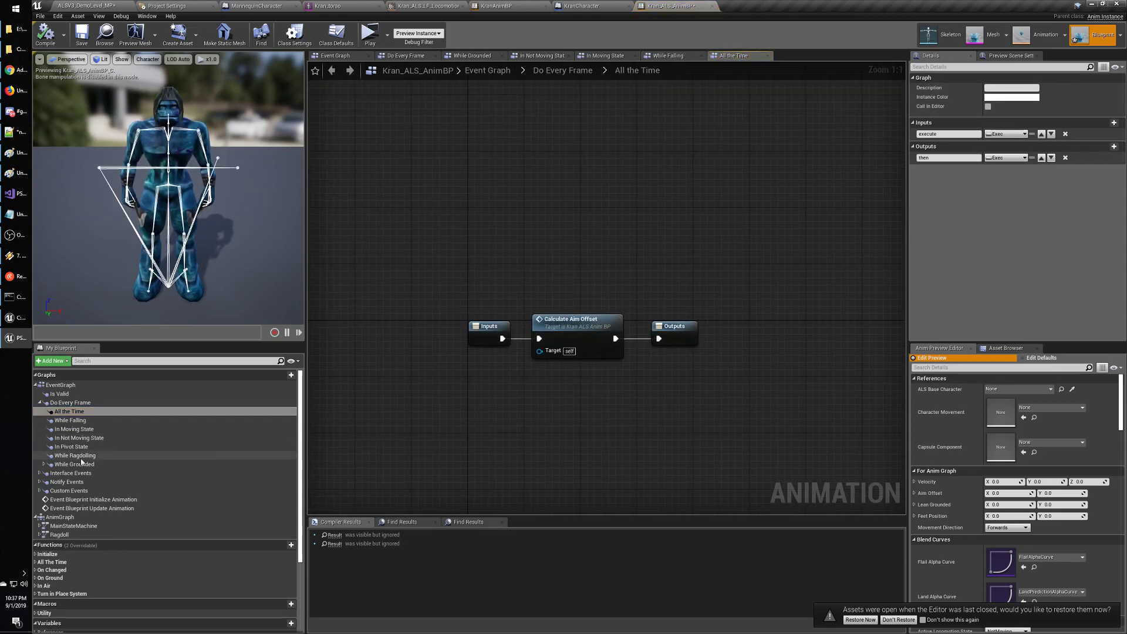
click(40, 491)
click(37, 482)
click(39, 482)
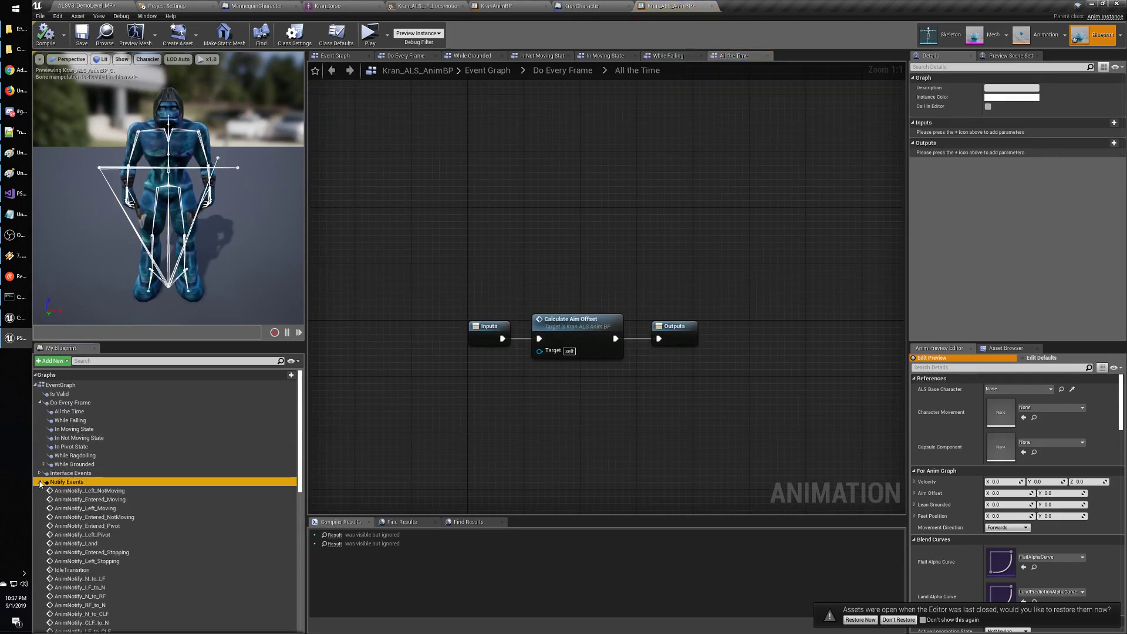
click(40, 473)
scroll(159, 482, down, 3)
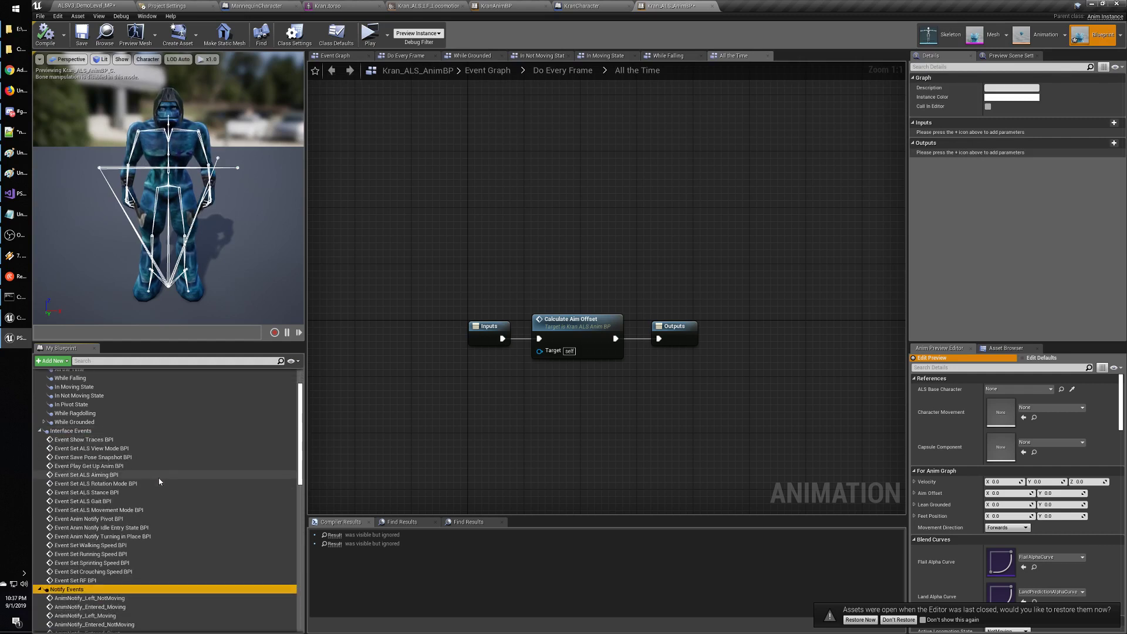
scroll(160, 481, down, 1)
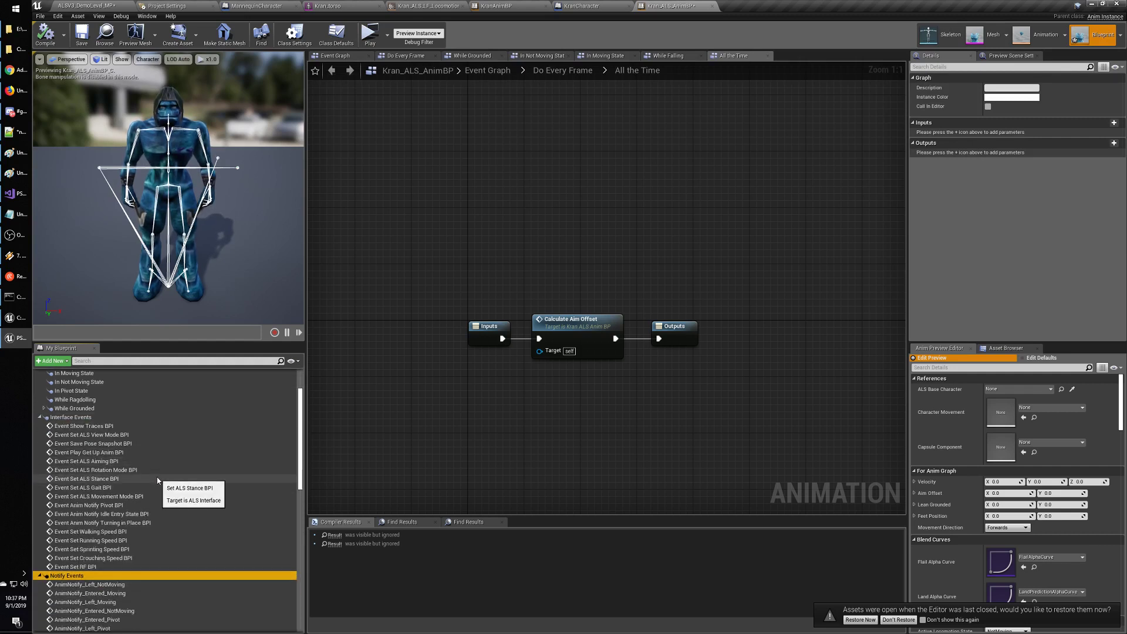
double_click(113, 532)
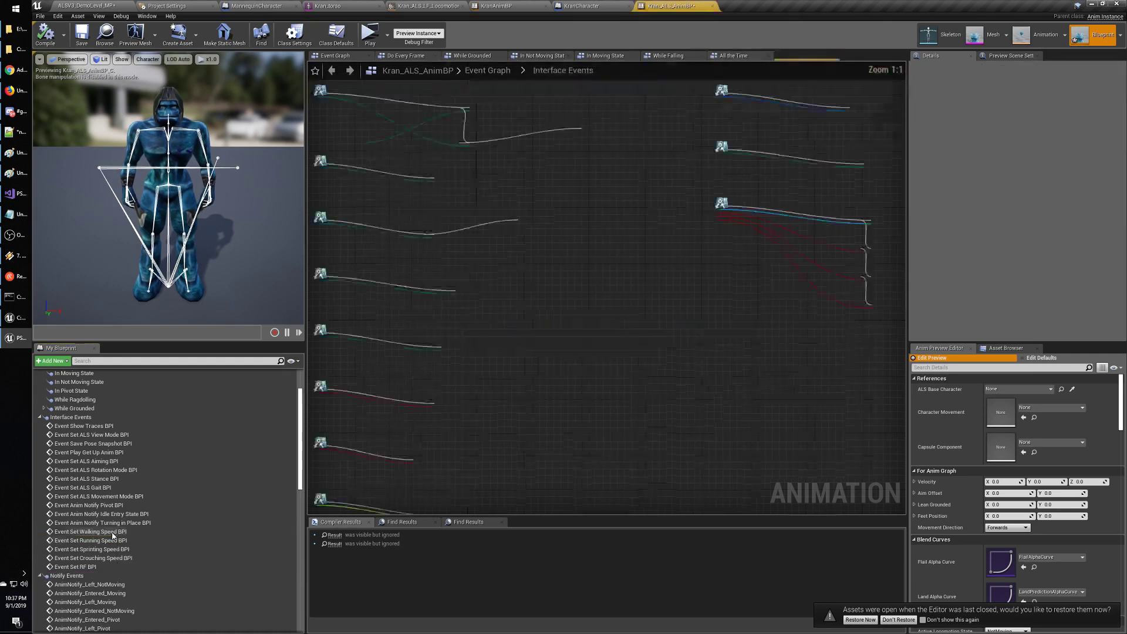
Look through the remaining notify and custom events, and expand MainStateMachine under AnimGraph to view its states and rules.
scroll(112, 535, down, 18)
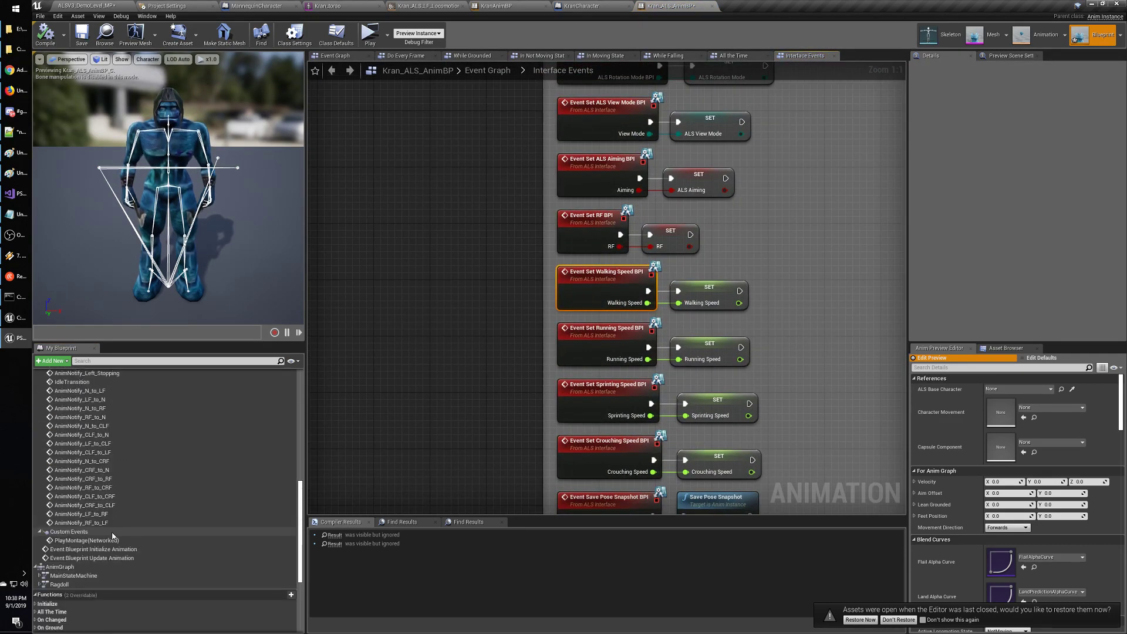
scroll(113, 536, down, 3)
click(40, 534)
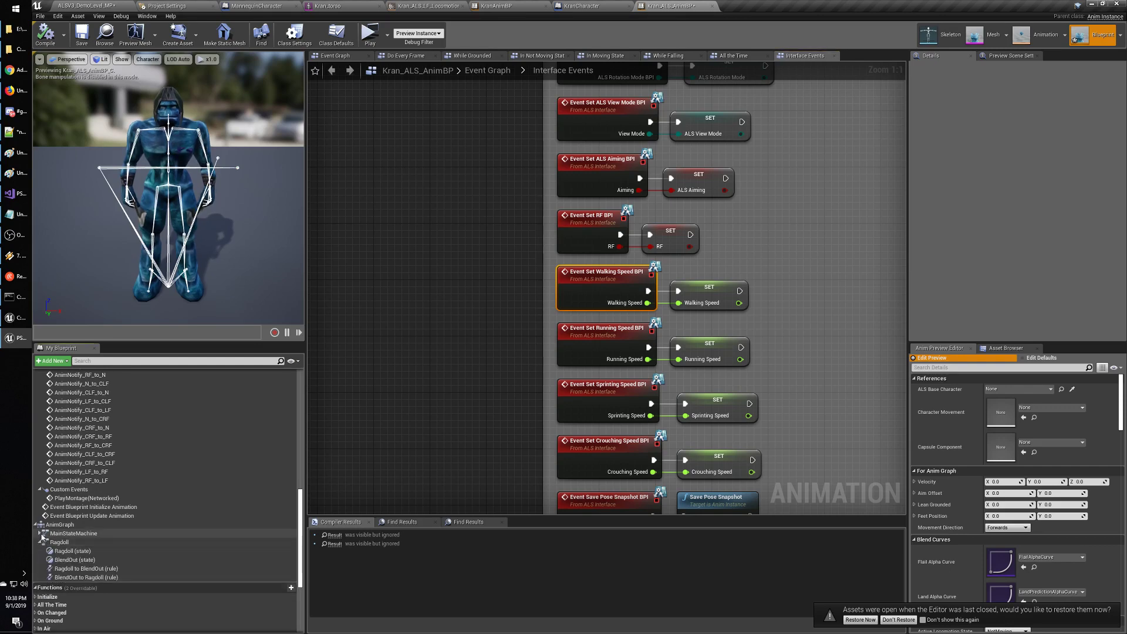
scroll(134, 541, up, 15)
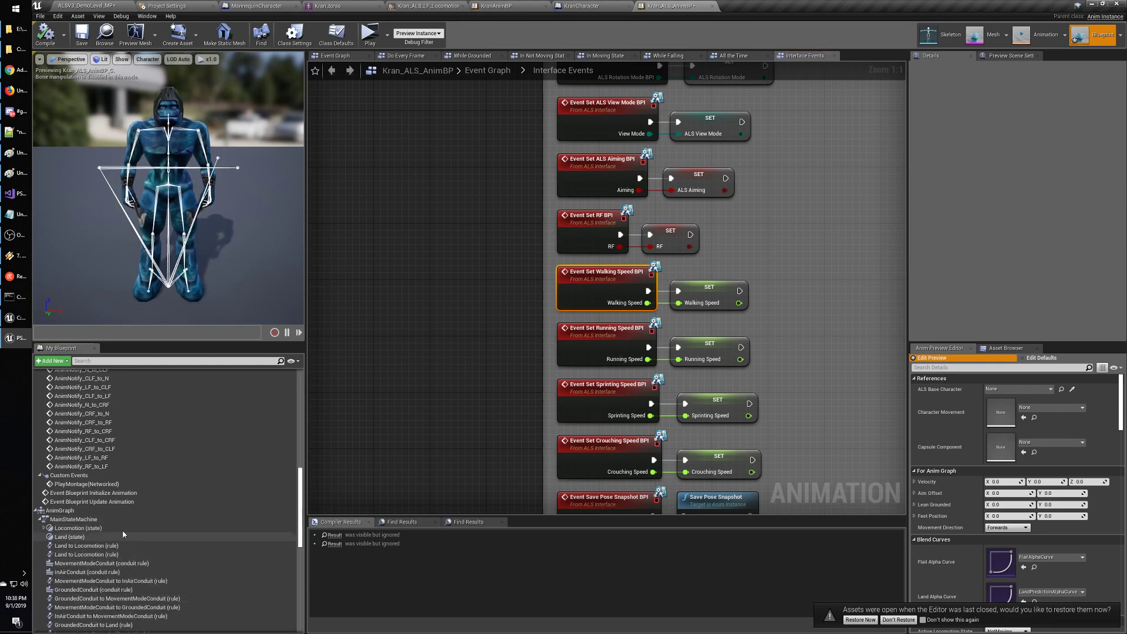
Open the While Grounded and While Ragdolling graphs under Do Every Frame and examine their logic.
scroll(98, 514, up, 12)
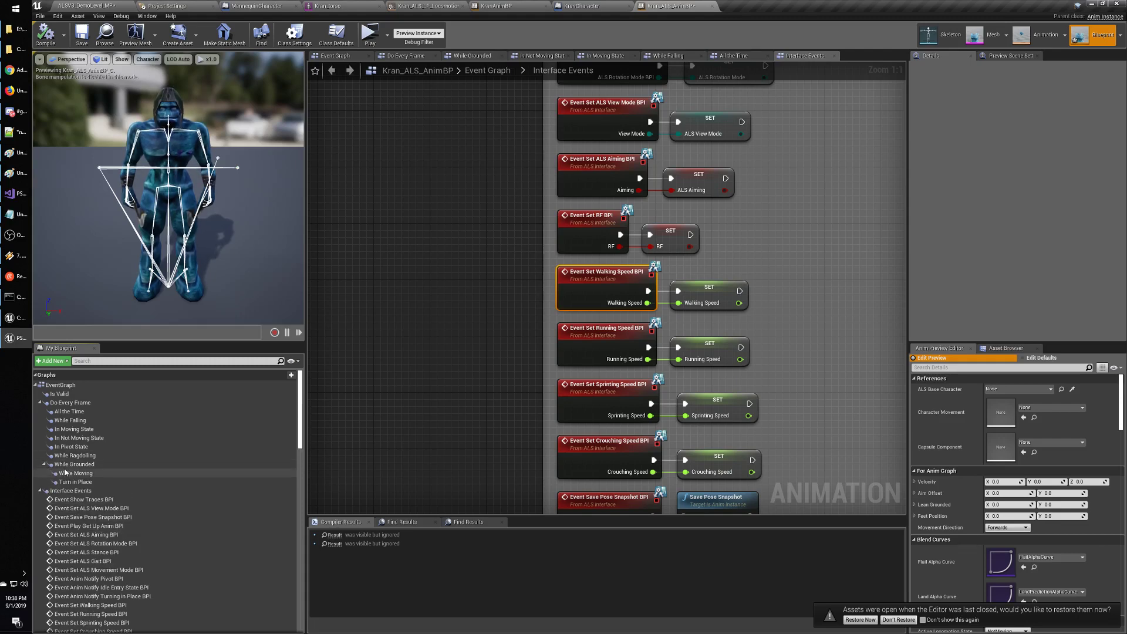
click(44, 464)
click(72, 464)
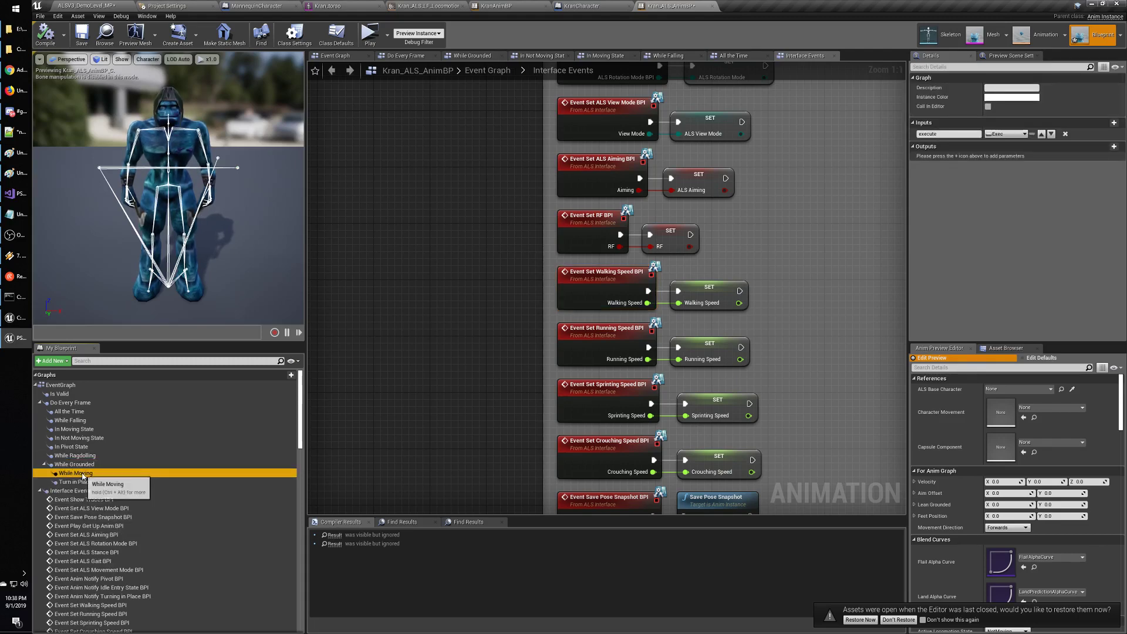
double_click(76, 465)
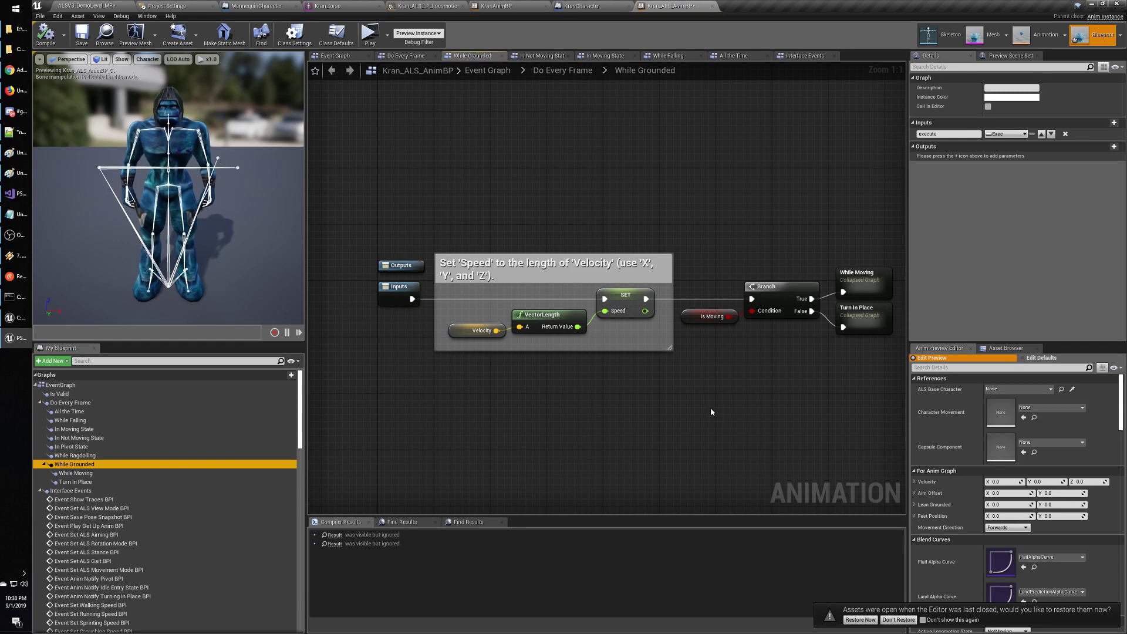
double_click(75, 456)
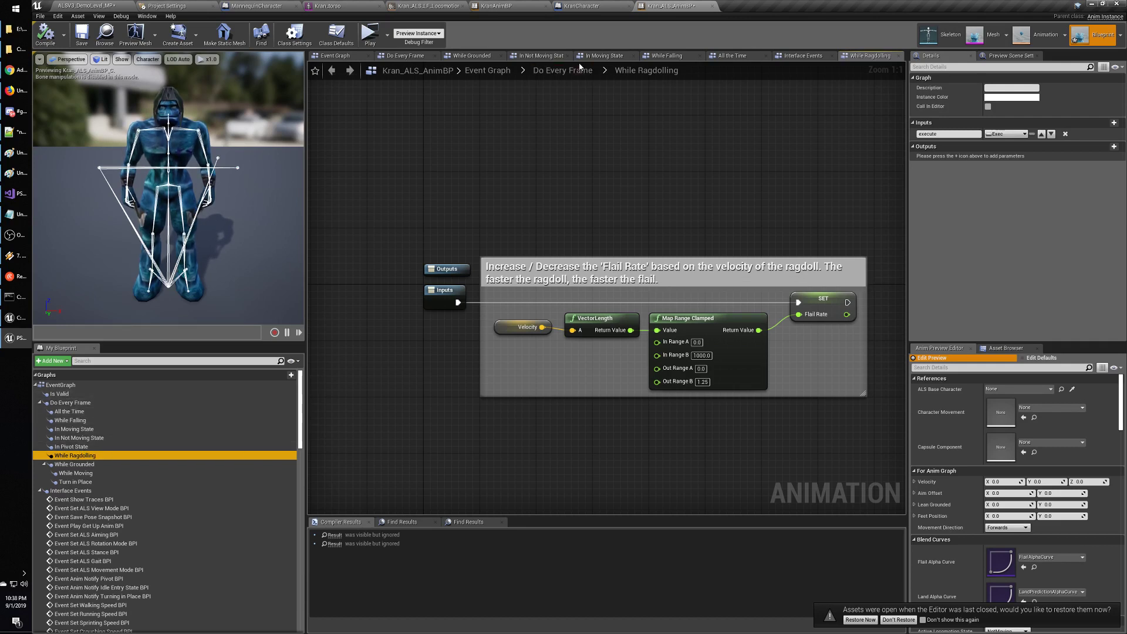
click(664, 12)
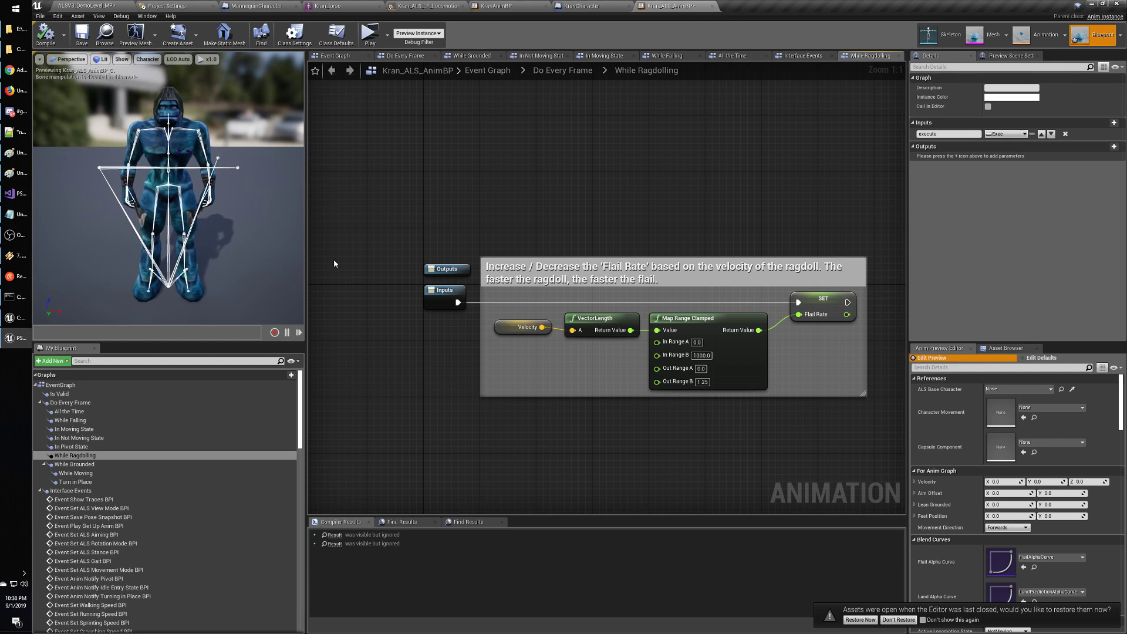
Follow the Do Every Frame graph through While Grounded into the While Moving subgraph.
double_click(75, 405)
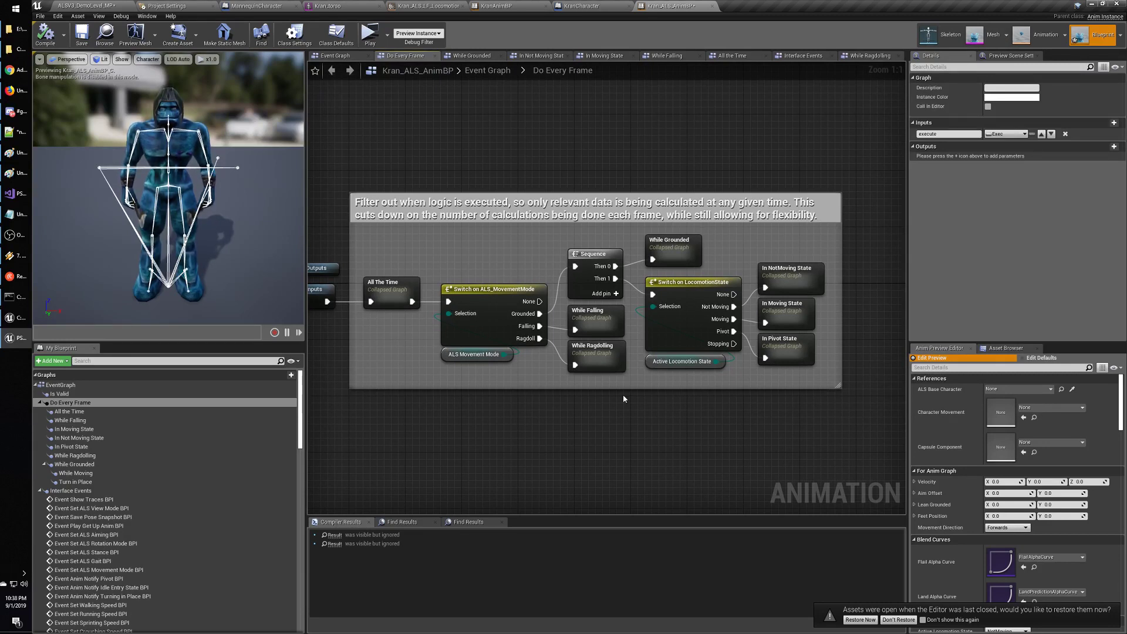
click(690, 248)
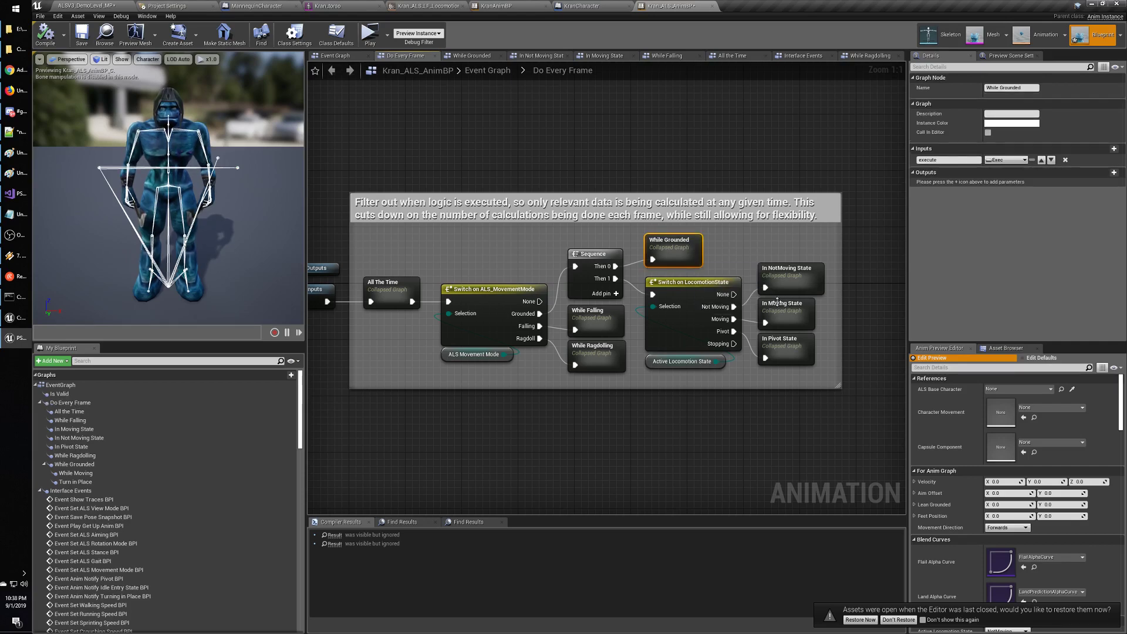
double_click(696, 251)
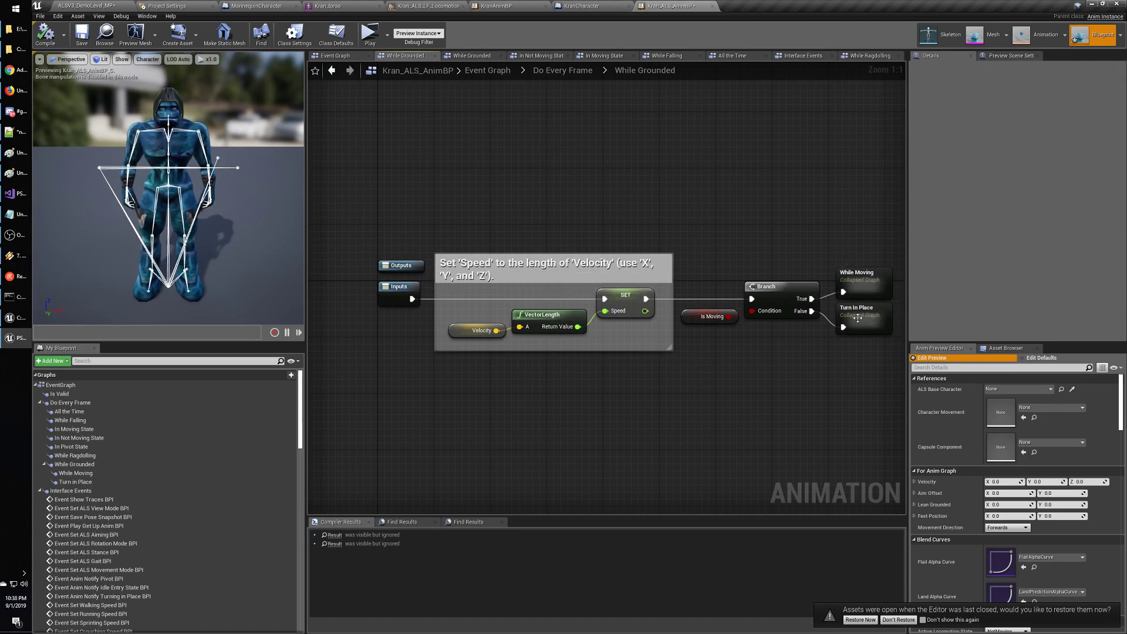
right_drag(813, 395, 729, 404)
click(784, 298)
double_click(784, 297)
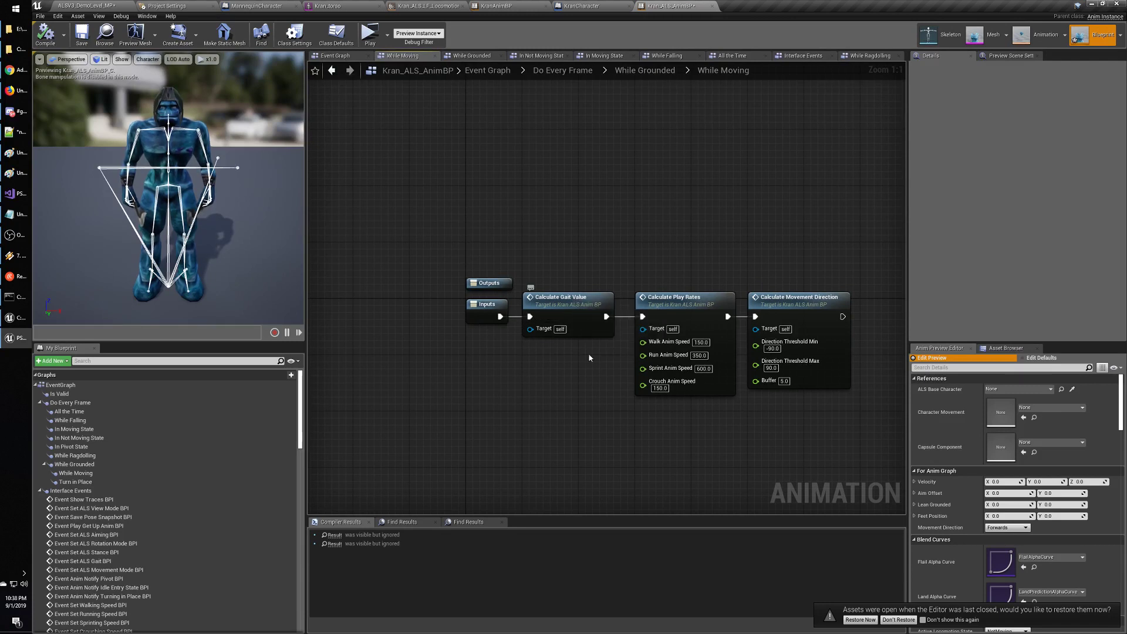
Open the Calculate Gait Value function from the While Moving graph and examine how the gait value is set.
right_drag(592, 352, 540, 383)
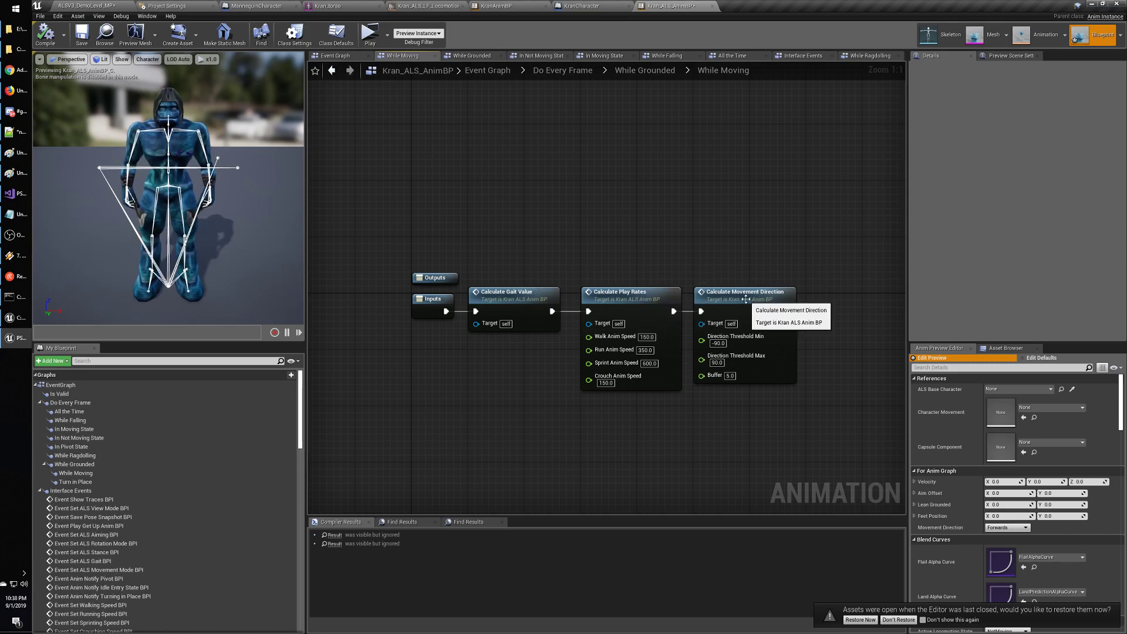
double_click(530, 297)
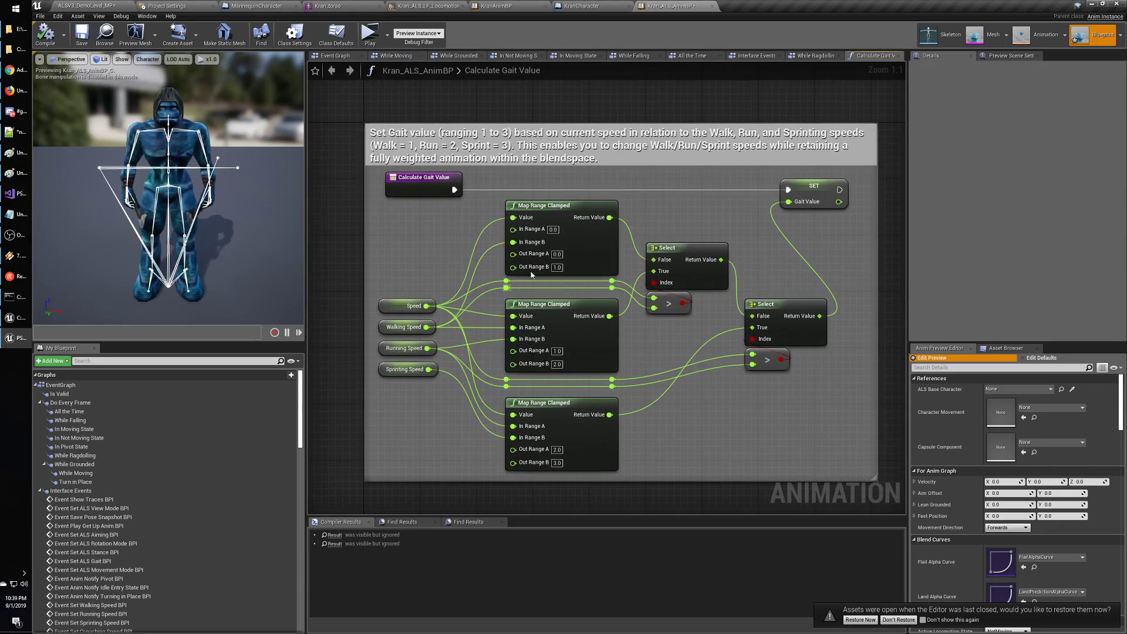
mouse_move(655, 309)
right_down()
mouse_move(621, 125)
mouse_move(650, 314)
right_up()
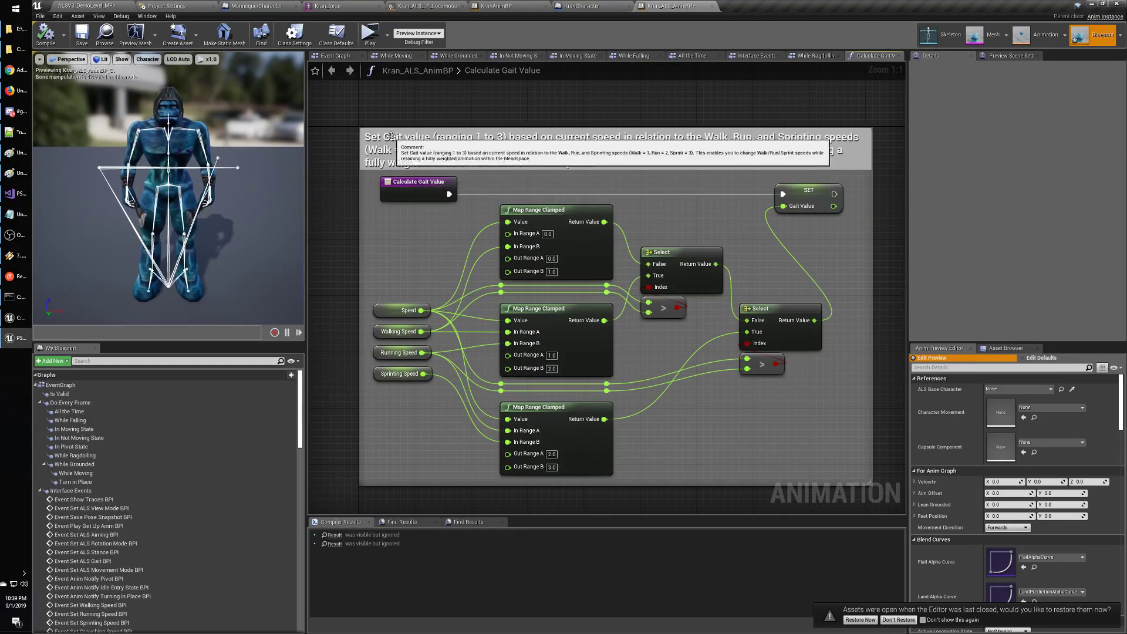
Switch to Chrome and search Google for "gait" in a new browser tab.
click(18, 73)
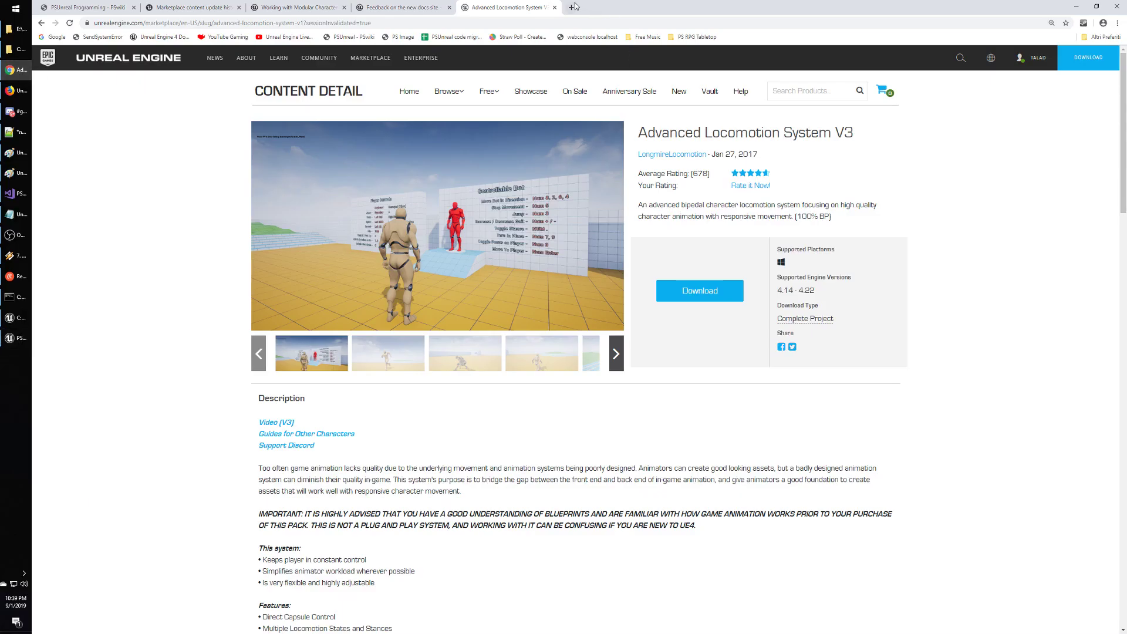
click(573, 7)
click(58, 37)
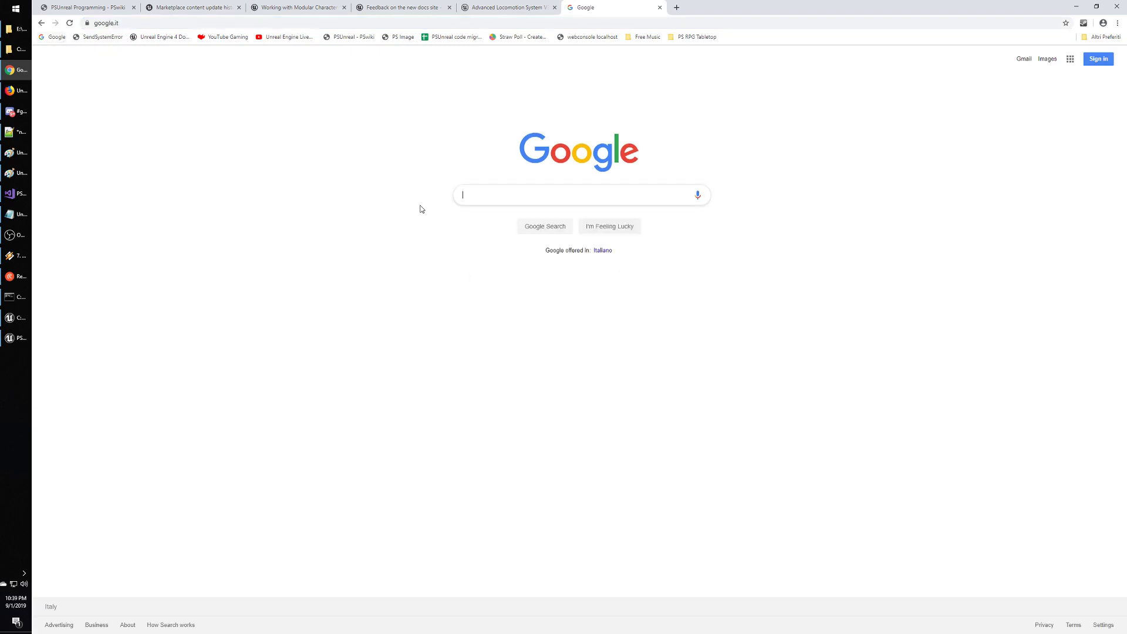
text(gait)
key(Return)
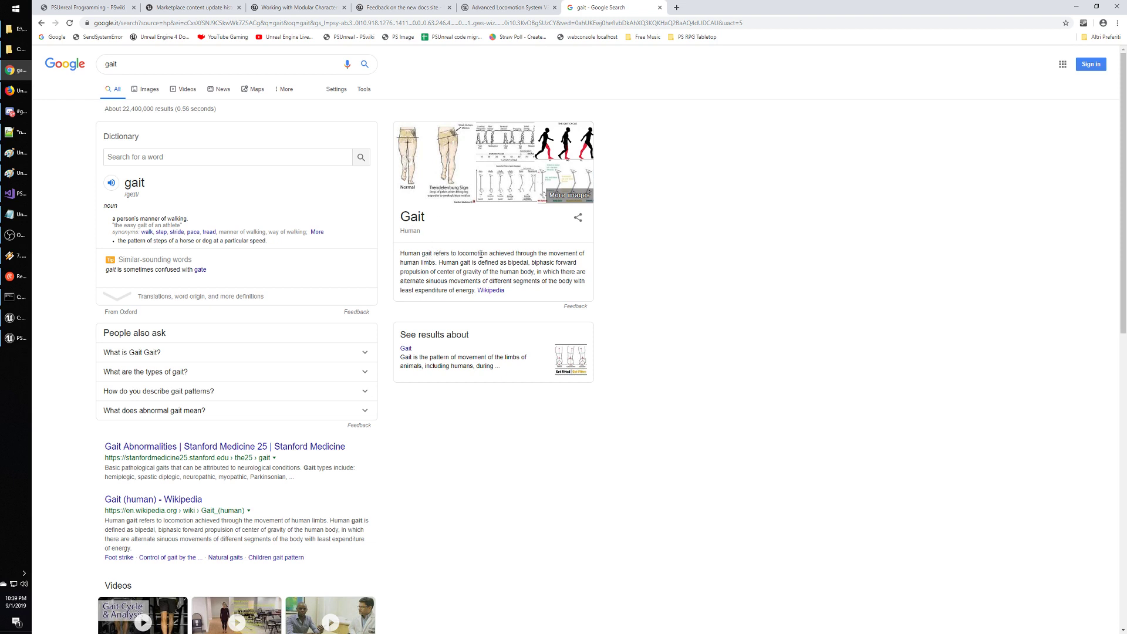
Read the definition of human gait in the search results and return to the Unreal Editor.
drag(462, 263, 483, 289)
click(451, 271)
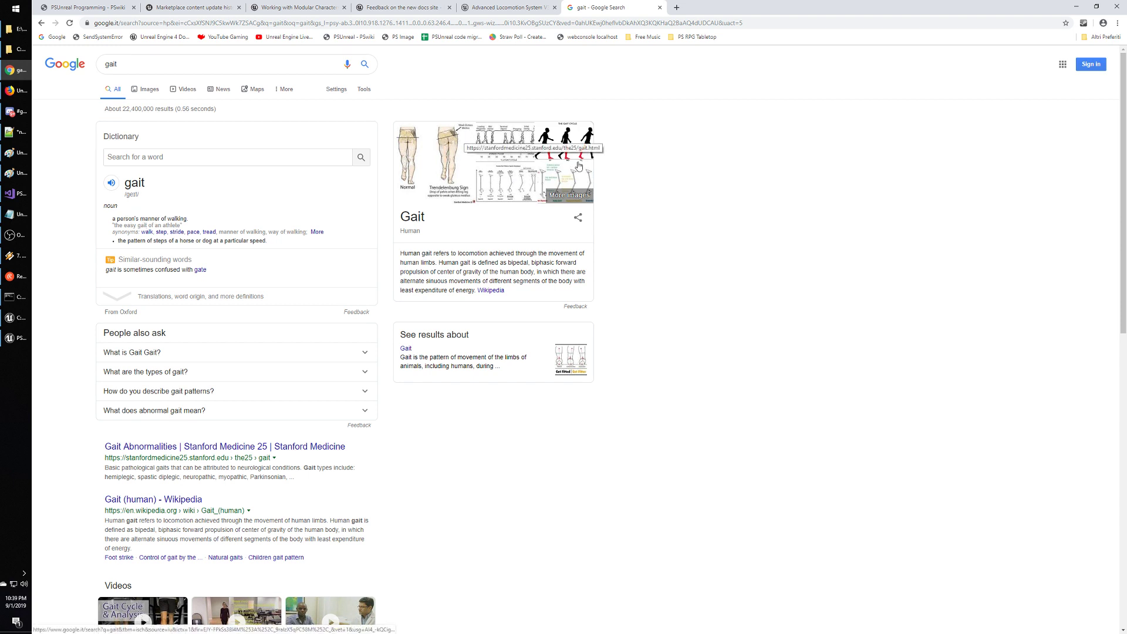
key(alt+Tab)
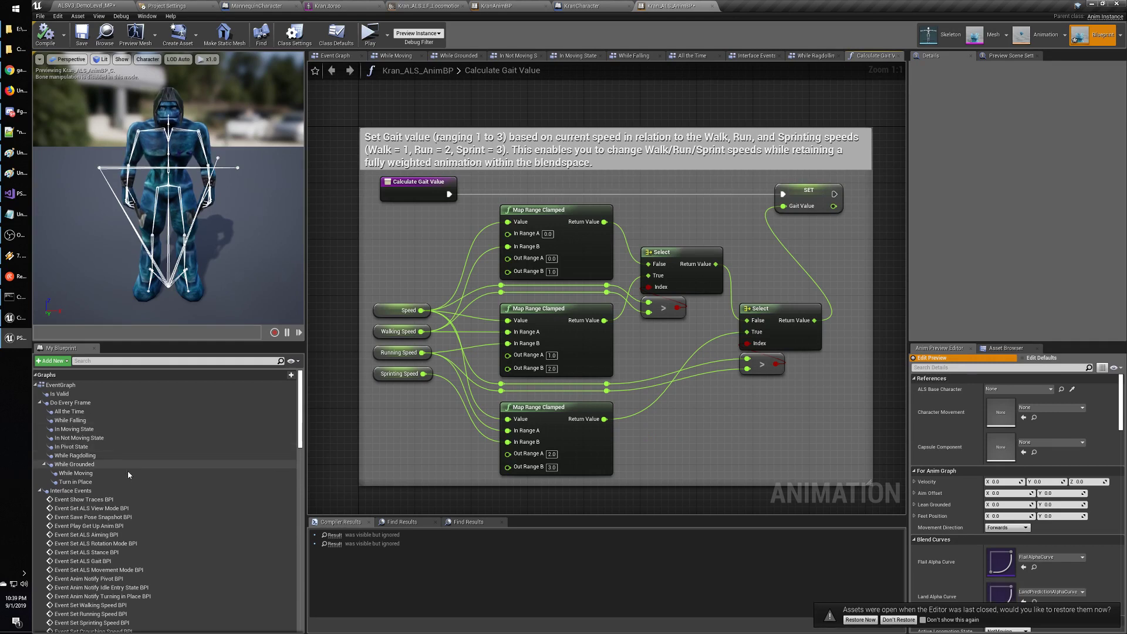
Search the blueprint for "trace" and jump to the Get ShowTraces result in Calculate Land Prediction Alpha.
scroll(128, 473, down, 1)
scroll(128, 477, down, 1)
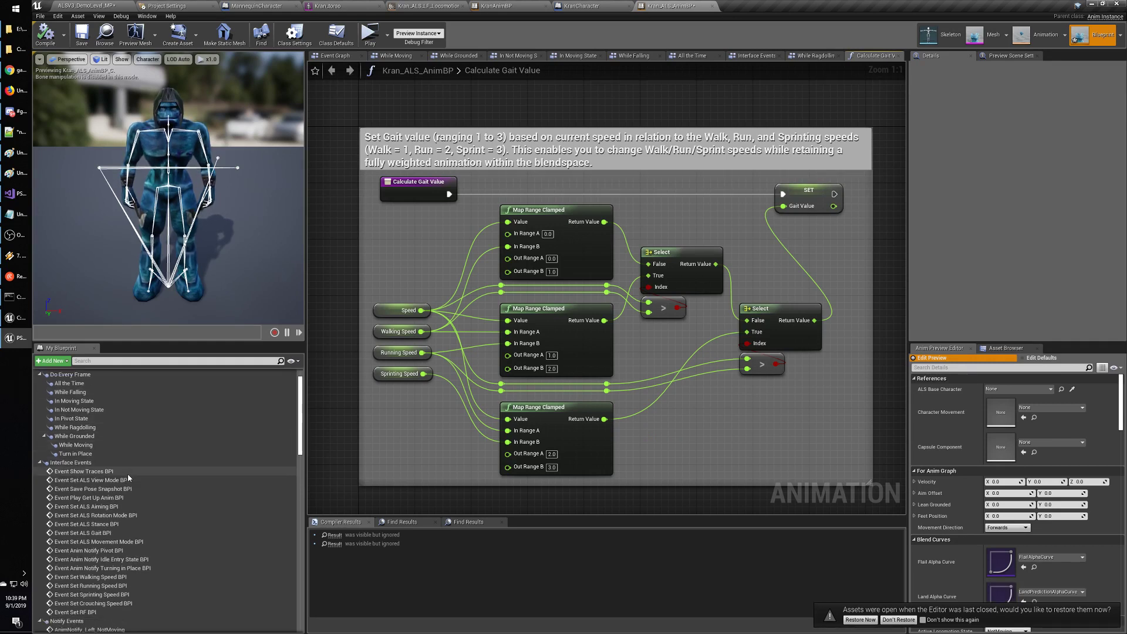
scroll(128, 473, down, 1)
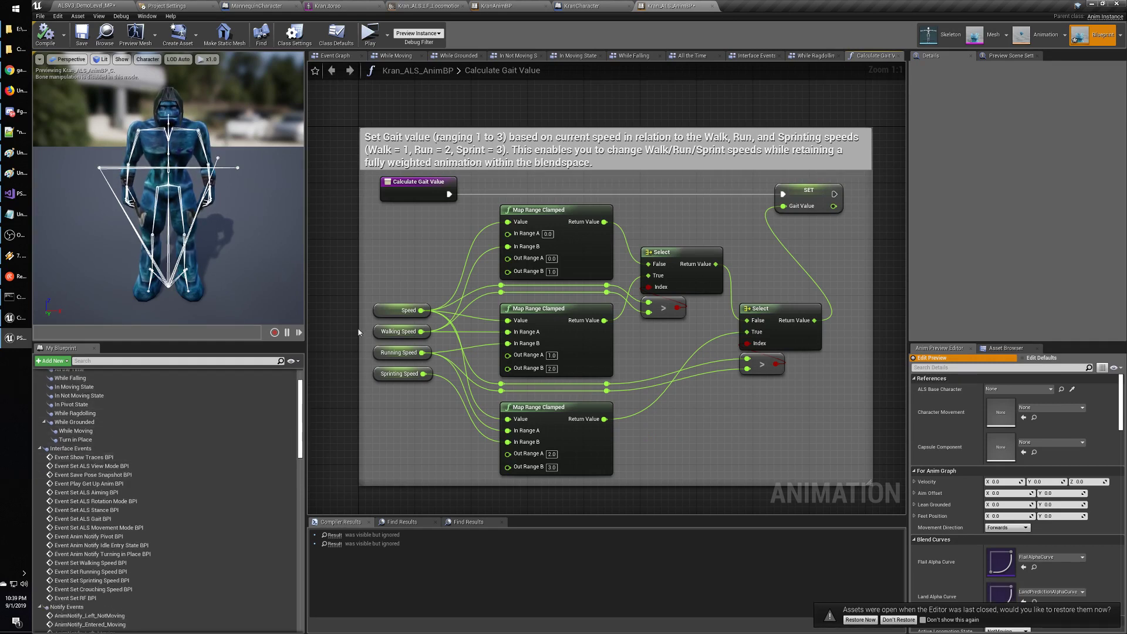
key(ctrl+f)
text(trace)
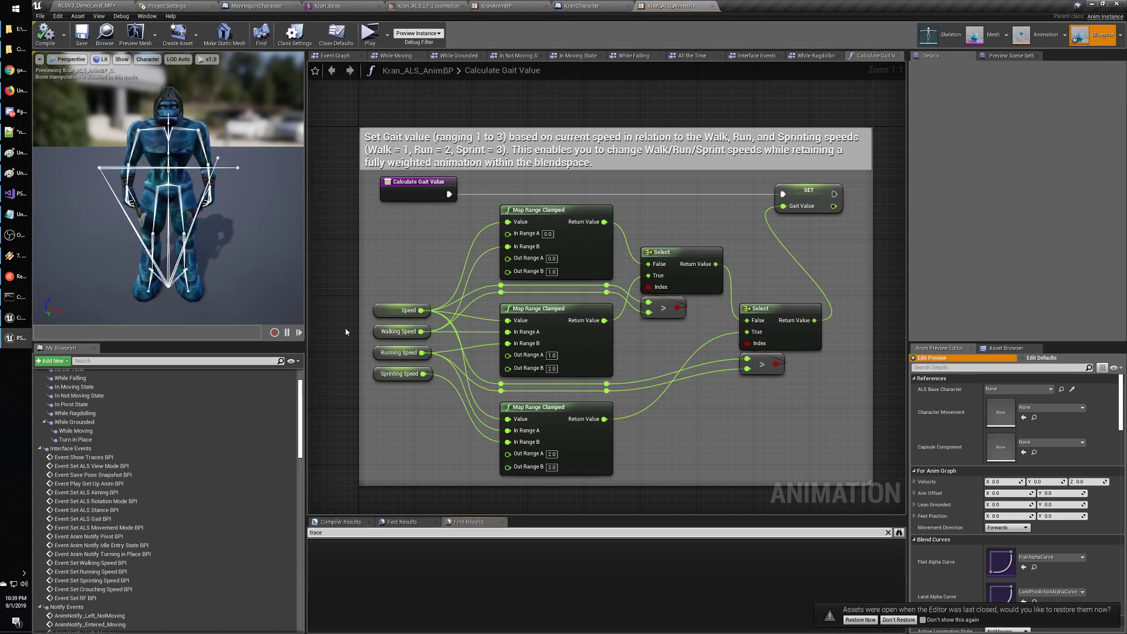
key(Return)
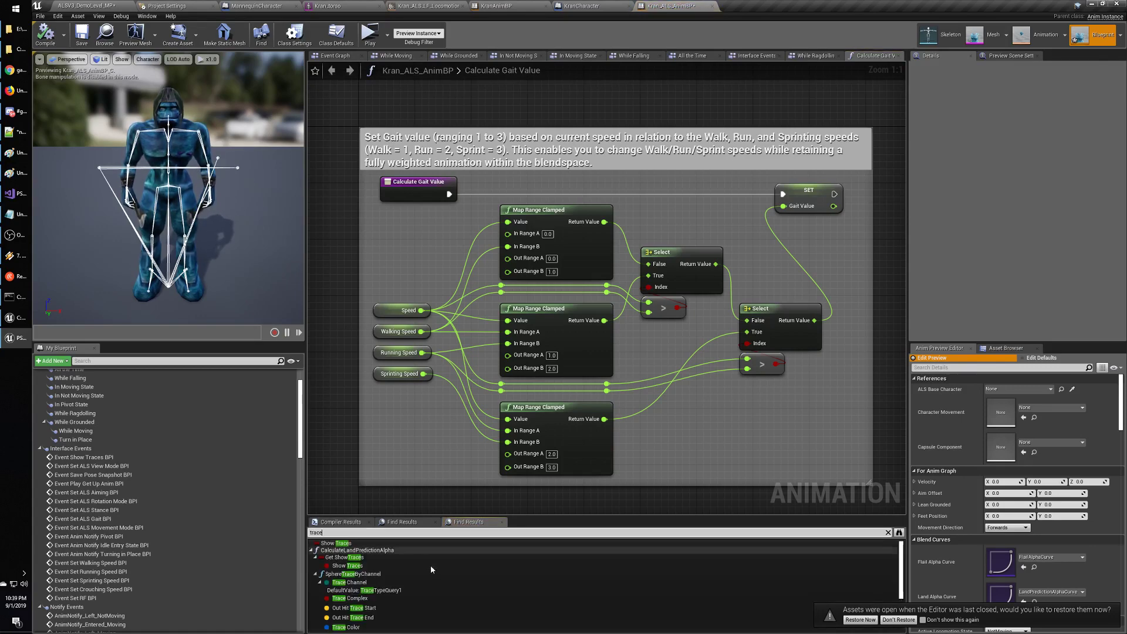
click(365, 558)
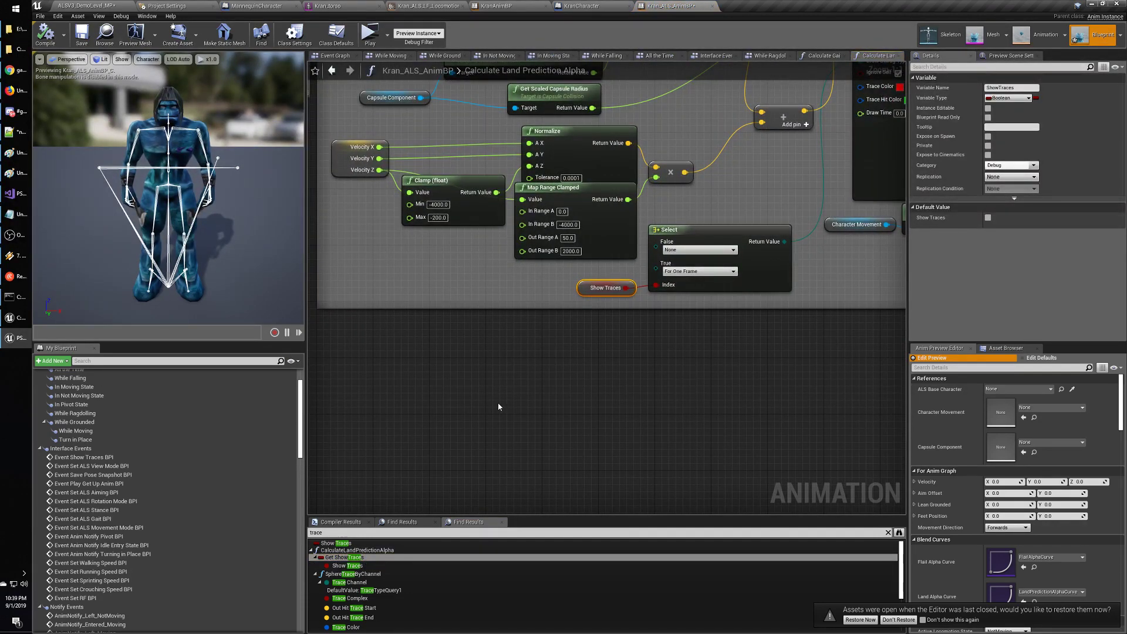
Examine the Calculate Land Prediction Alpha graph, including its SphereTraceByChannel node and the downward-movement check.
right_drag(498, 407, 805, 582)
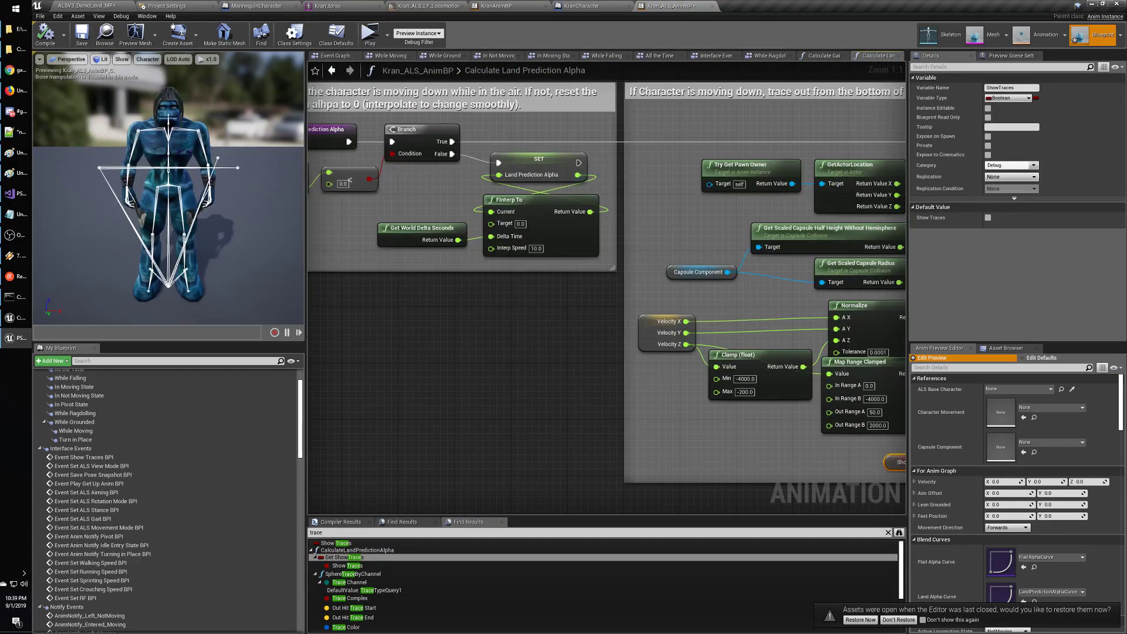
mouse_move(485, 452)
right_down()
mouse_move(613, 456)
mouse_move(210, 428)
right_up()
scroll(399, 607, down, 1)
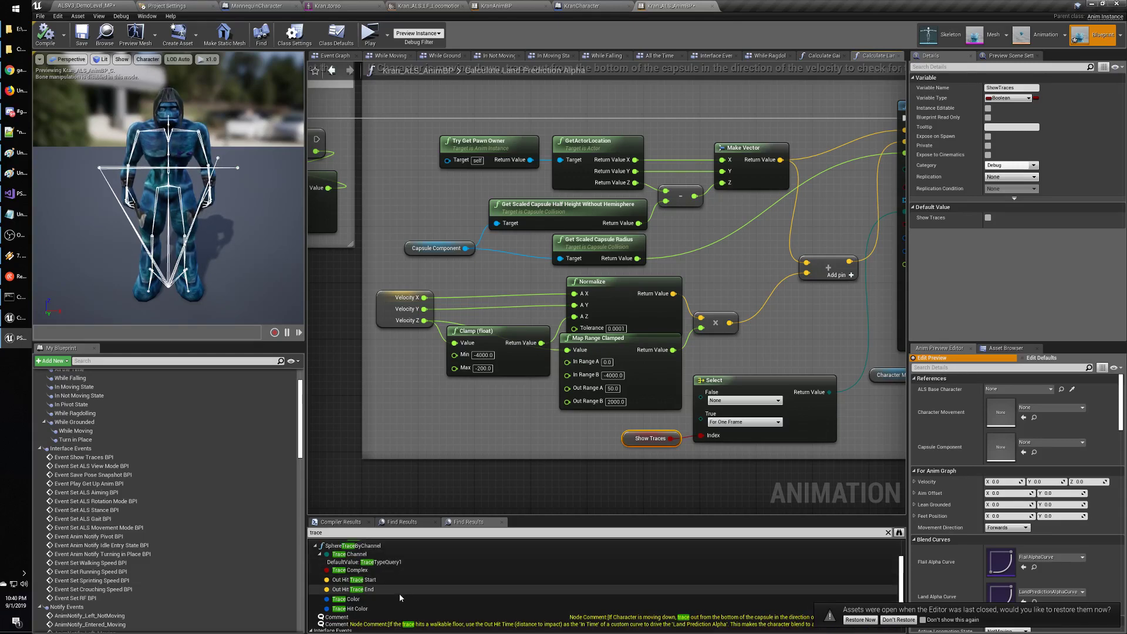
click(368, 561)
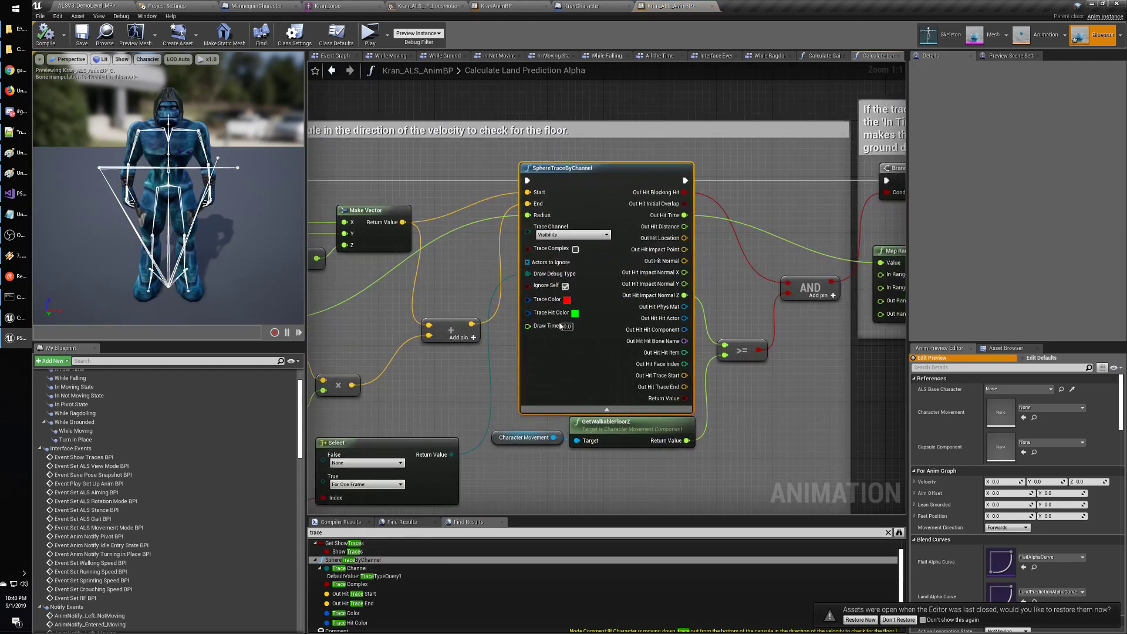
right_drag(439, 368, 785, 370)
mouse_move(609, 390)
right_down()
mouse_move(715, 376)
mouse_move(1037, 387)
mouse_move(629, 381)
mouse_move(590, 398)
right_up()
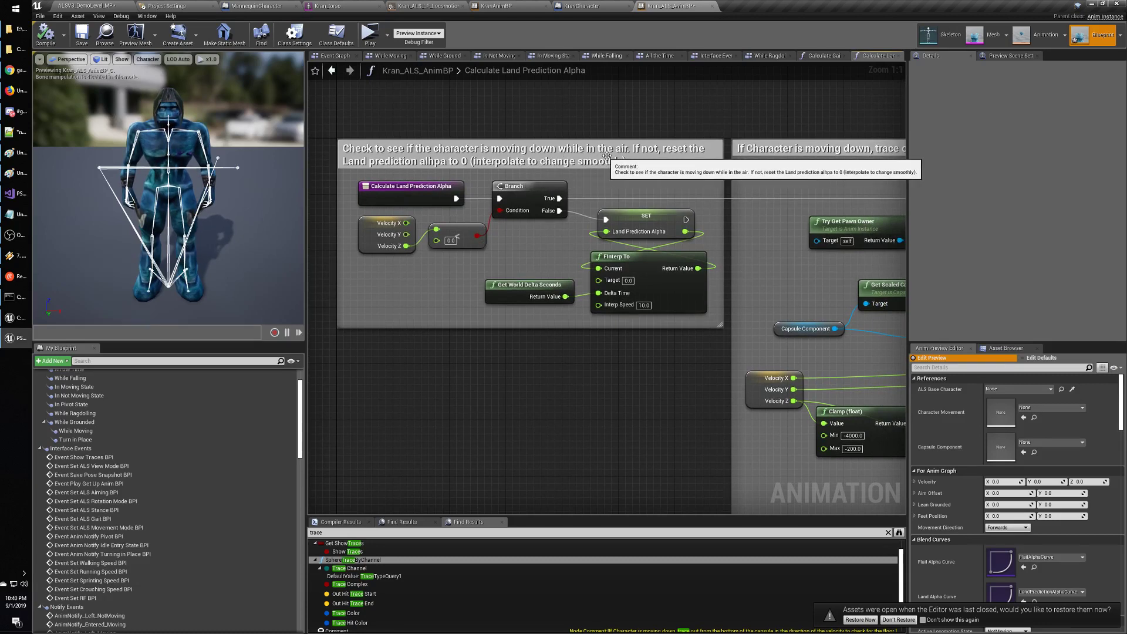
Browse the "trace" search results and jump to the SphereTraceByChannel node in Calculate Land Prediction Alpha.
click(404, 585)
scroll(404, 586, down, 3)
scroll(404, 587, down, 2)
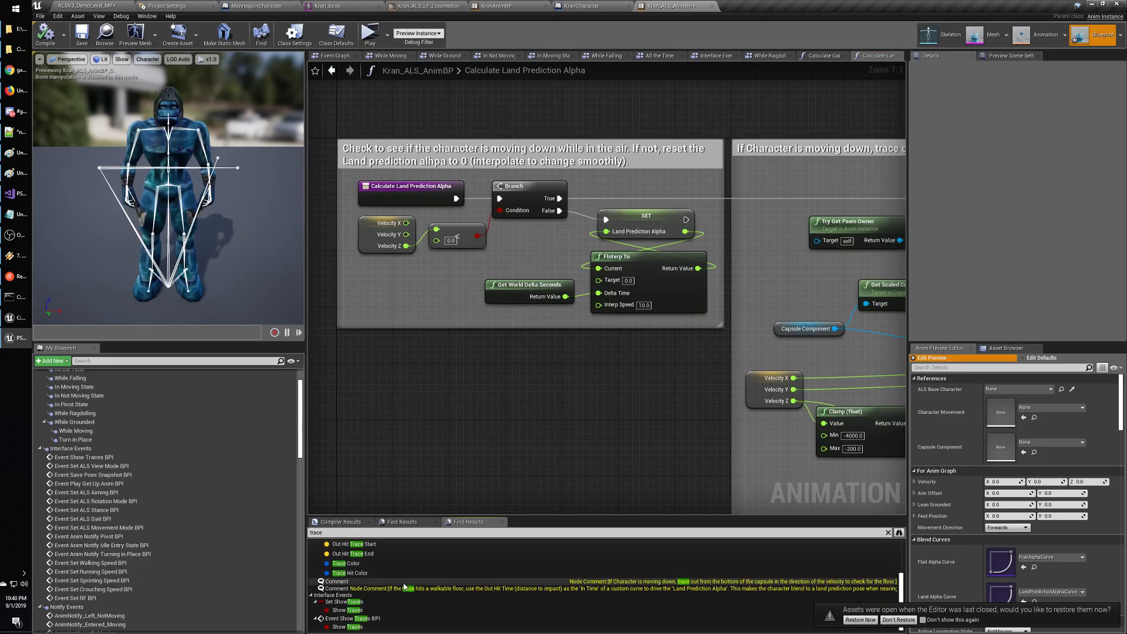
scroll(404, 586, up, 3)
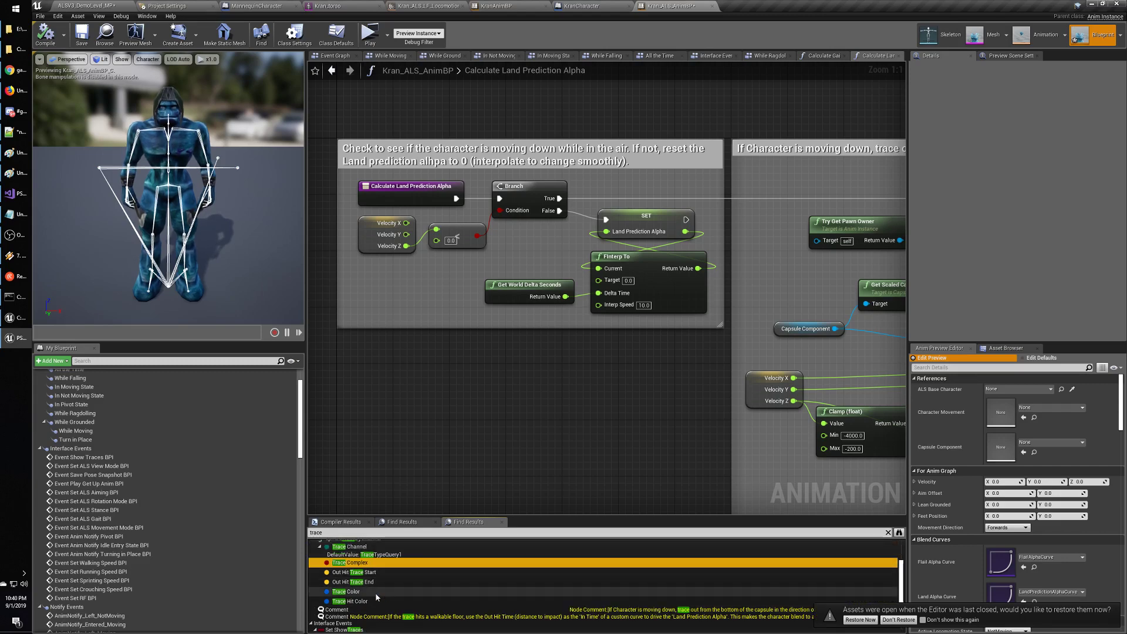
scroll(367, 599, up, 1)
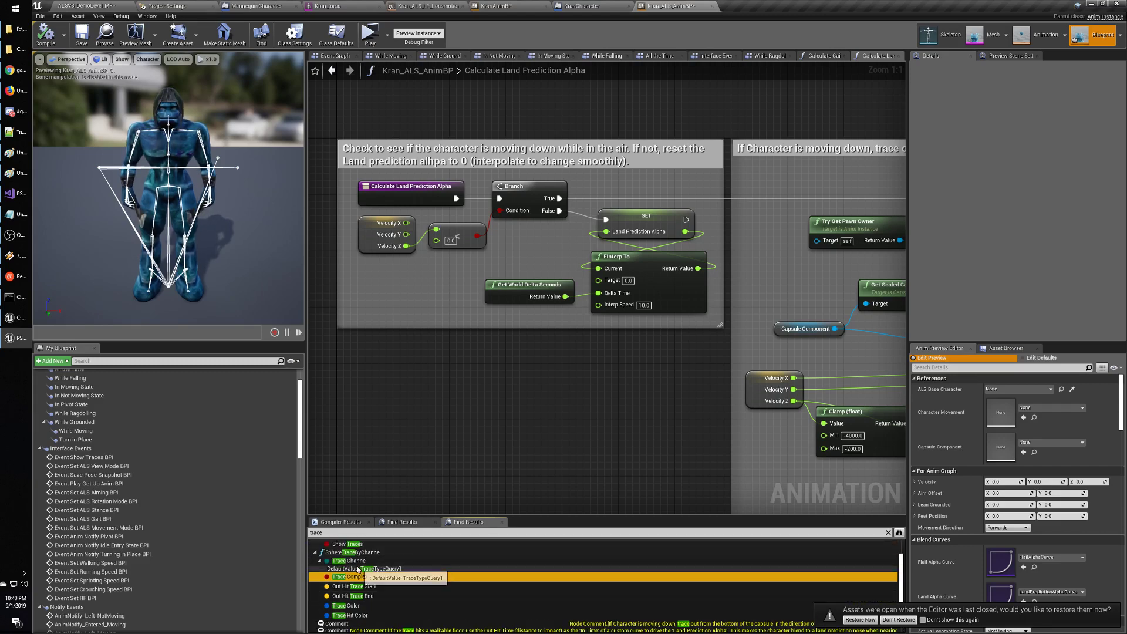
double_click(361, 578)
scroll(362, 579, up, 1)
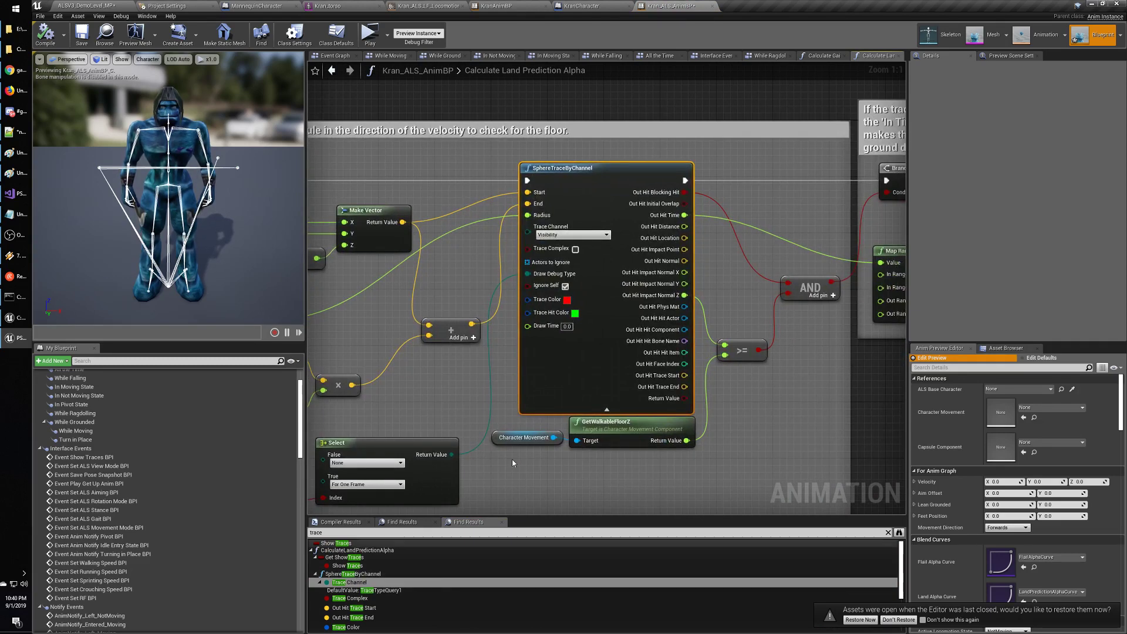
Examine the Calculate Land Prediction Alpha graph around the sphere trace, its walkable-floor branch, trace inputs and initial falling check.
right_drag(473, 360, 360, 349)
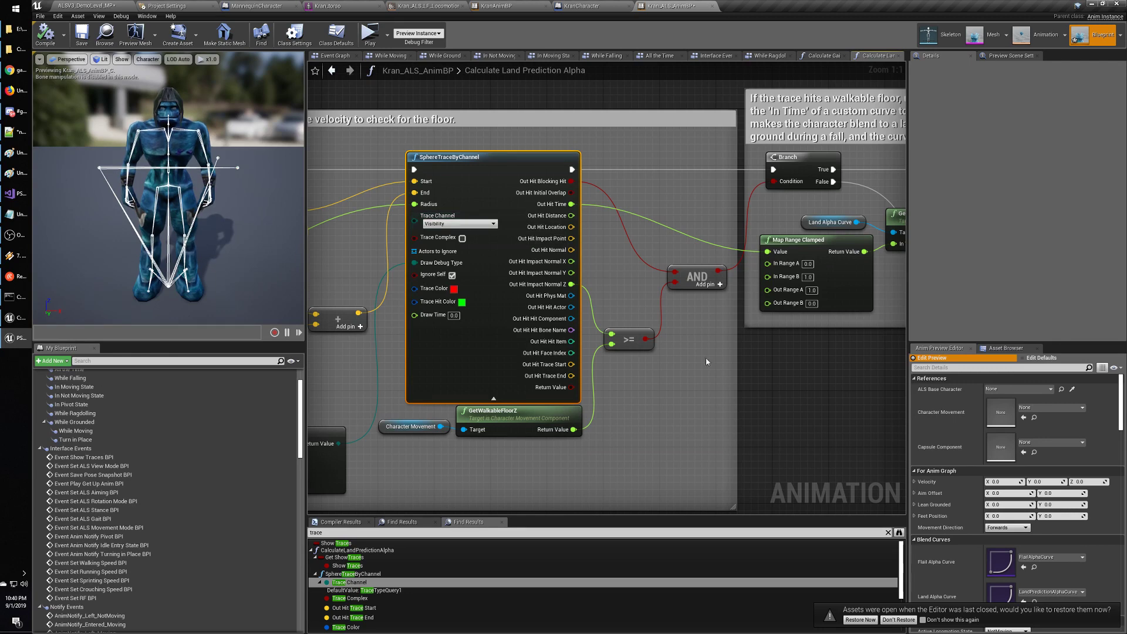
right_drag(706, 357, 375, 357)
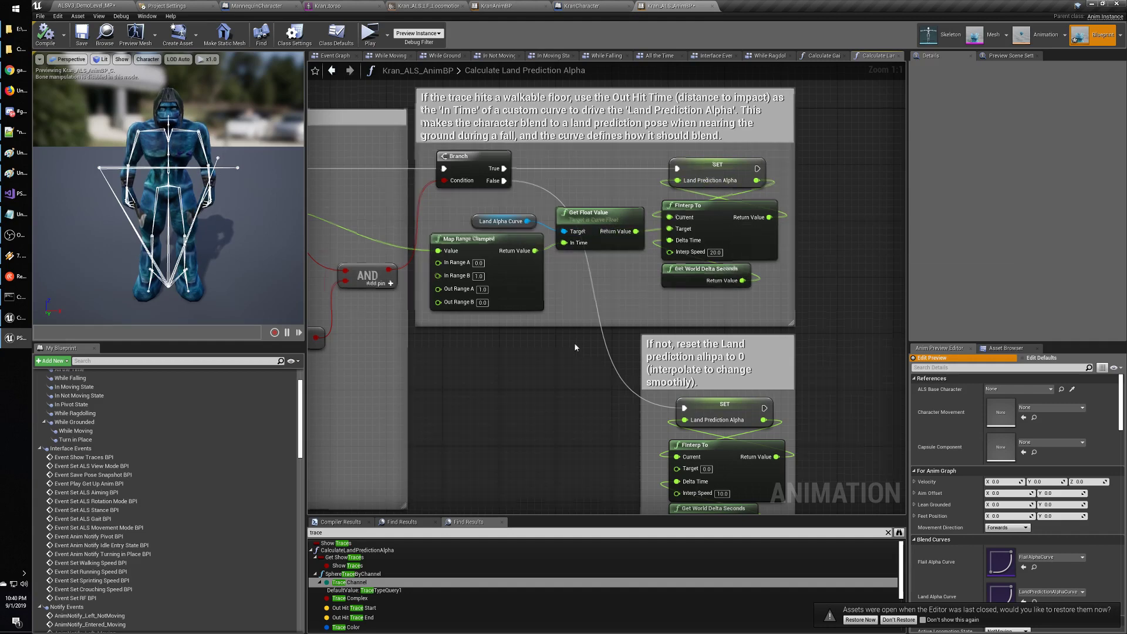
right_drag(705, 346, 687, 301)
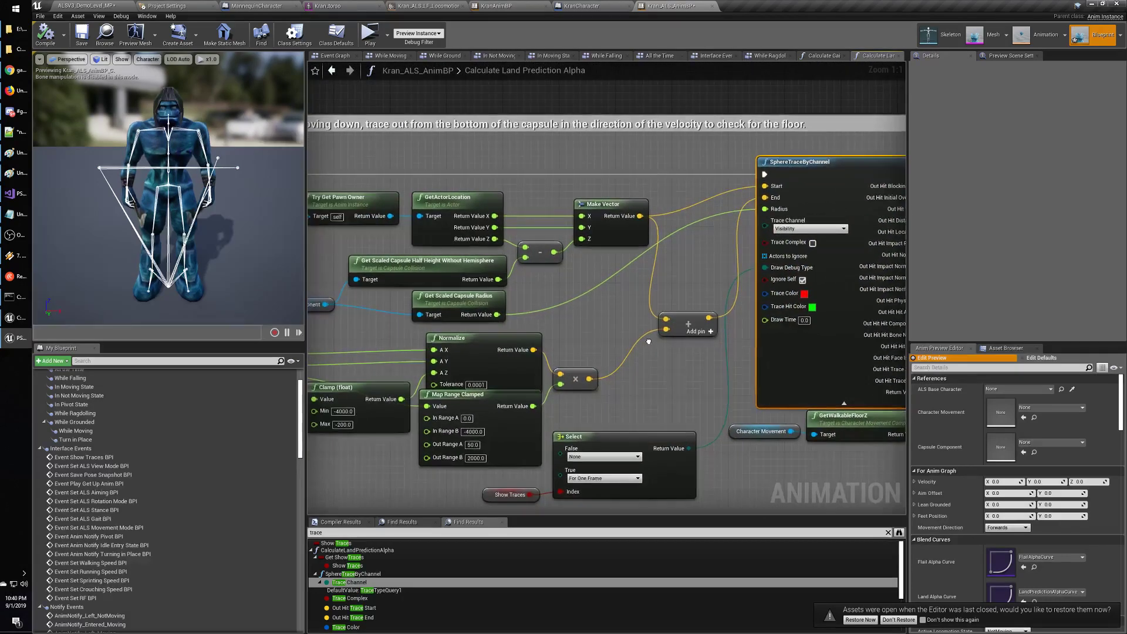
right_drag(648, 342, 1021, 339)
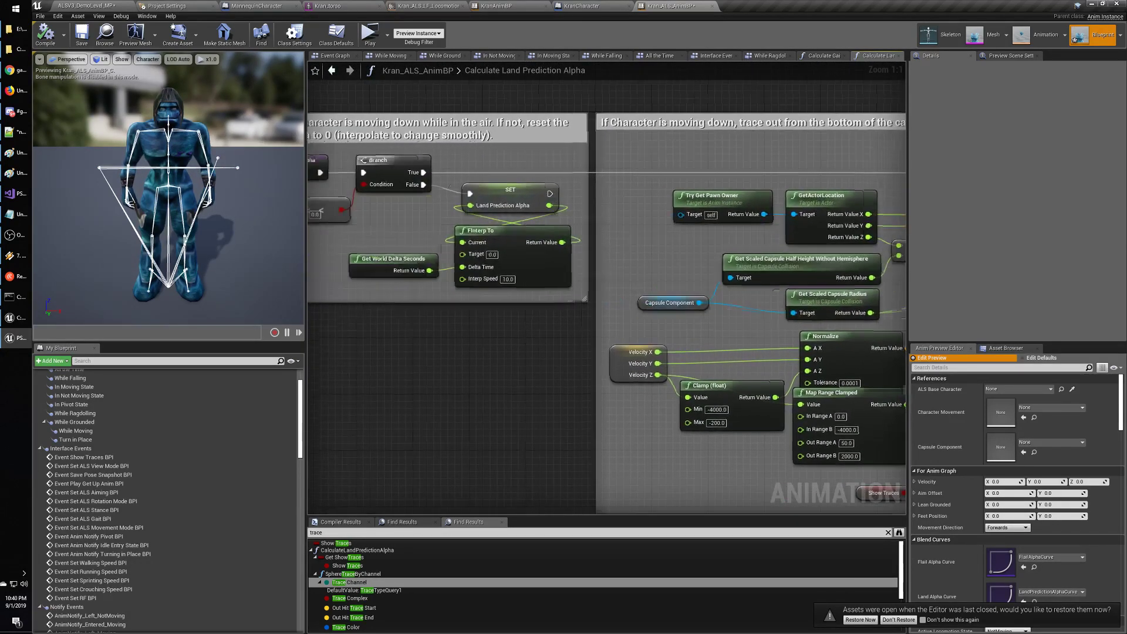
right_drag(512, 344, 637, 339)
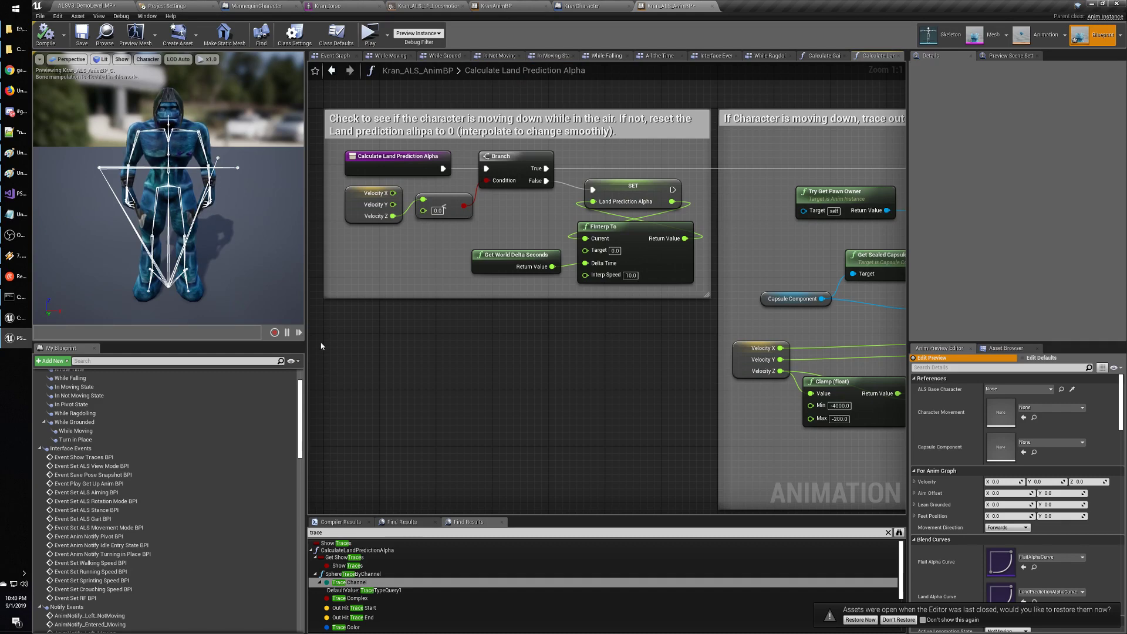
Expand the All The Time, On Changed, On Ground, In Air and Turn in Place System categories of the blueprint's functions.
scroll(291, 523, down, 10)
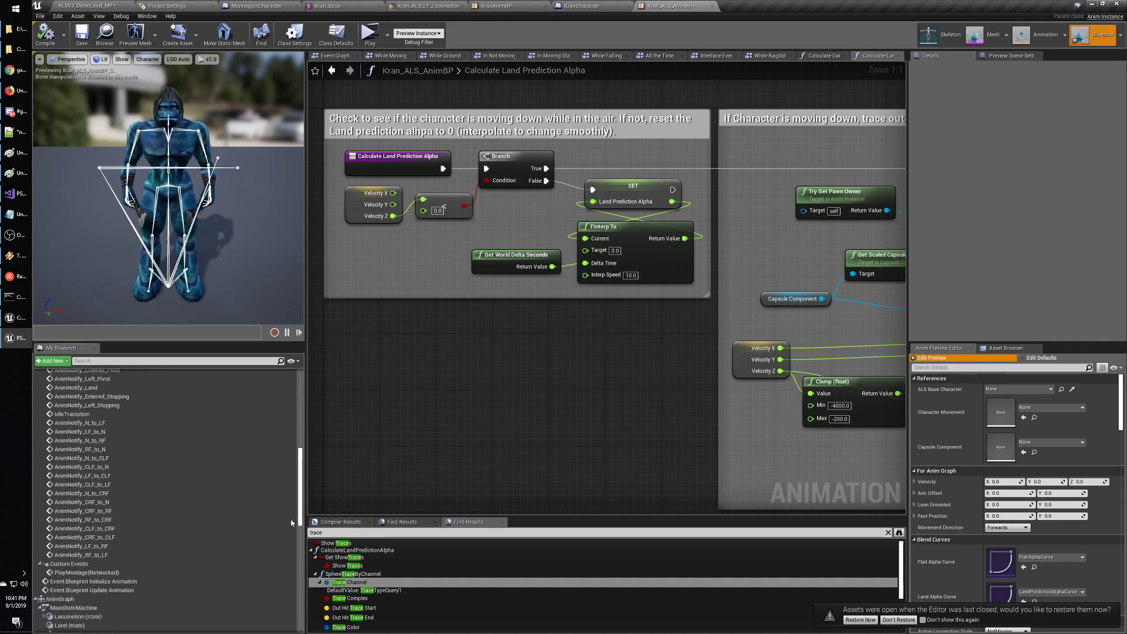
scroll(292, 523, down, 5)
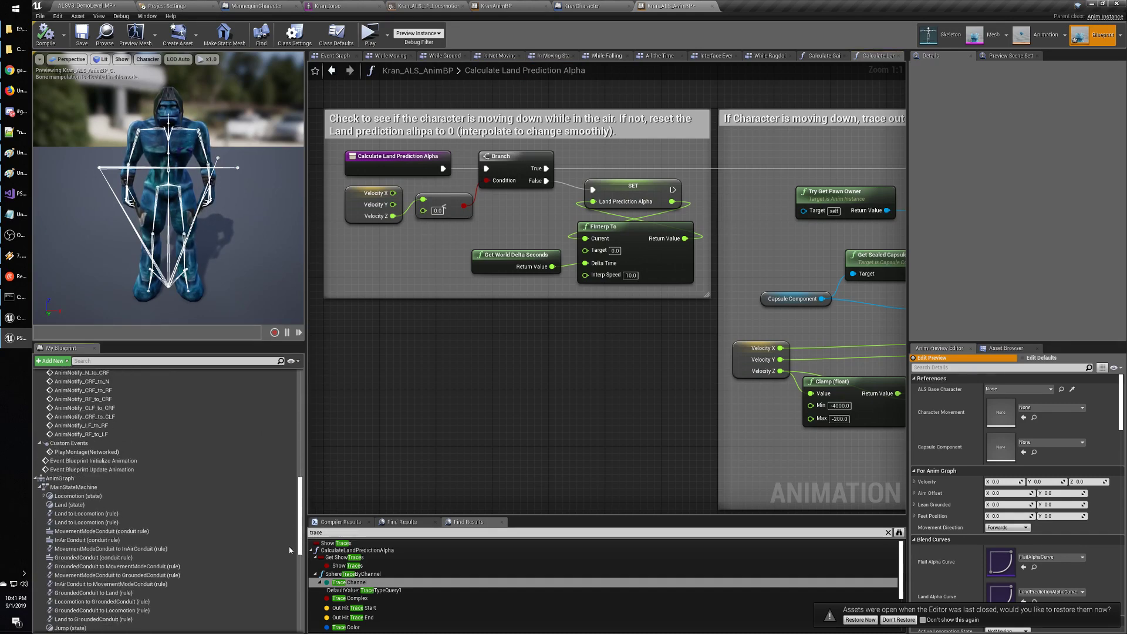
scroll(289, 551, up, 15)
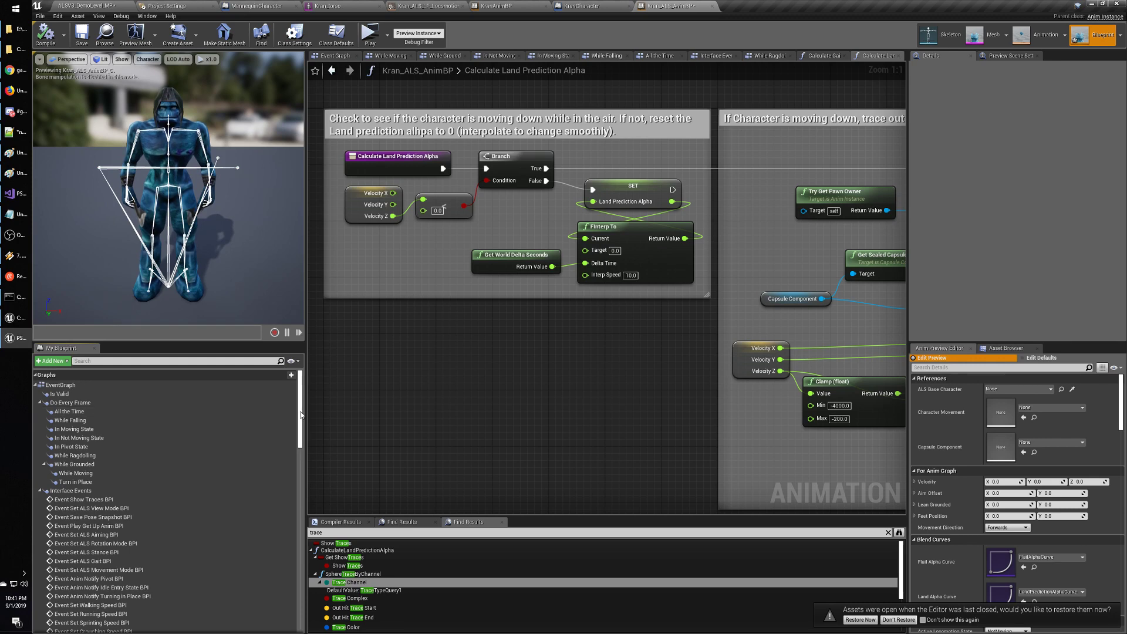
drag(300, 414, 293, 595)
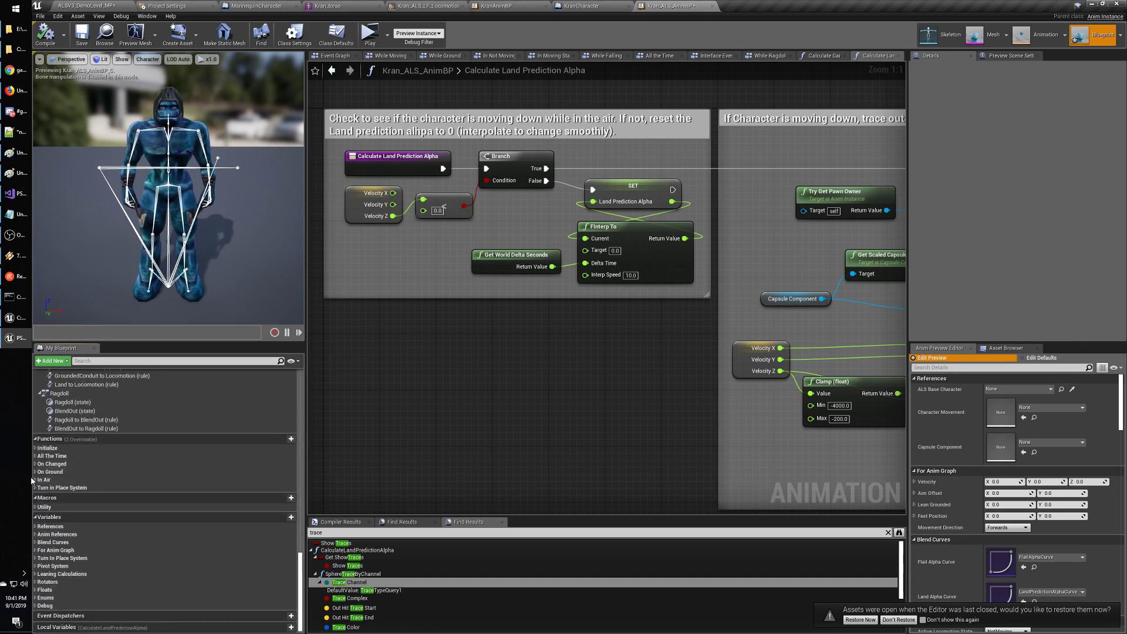
click(35, 456)
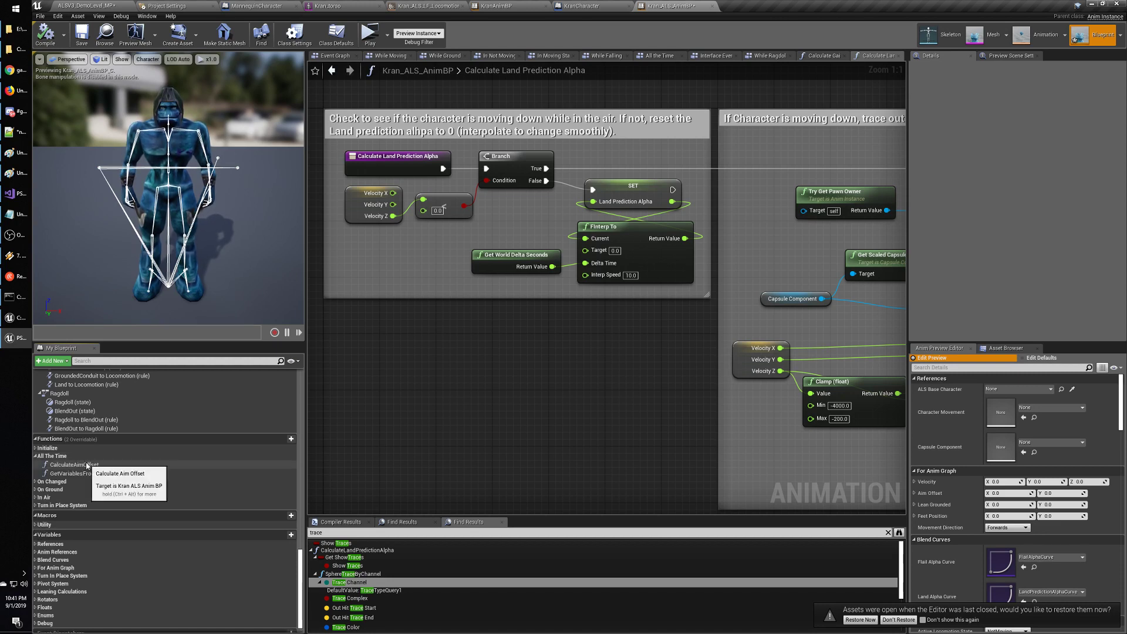
click(35, 490)
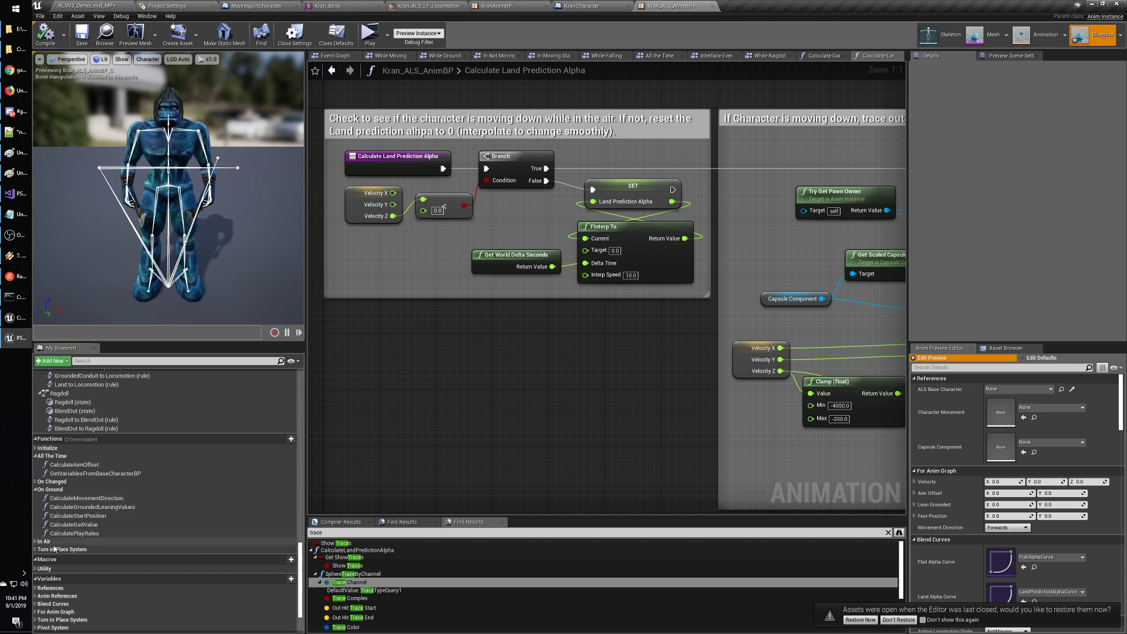
click(36, 550)
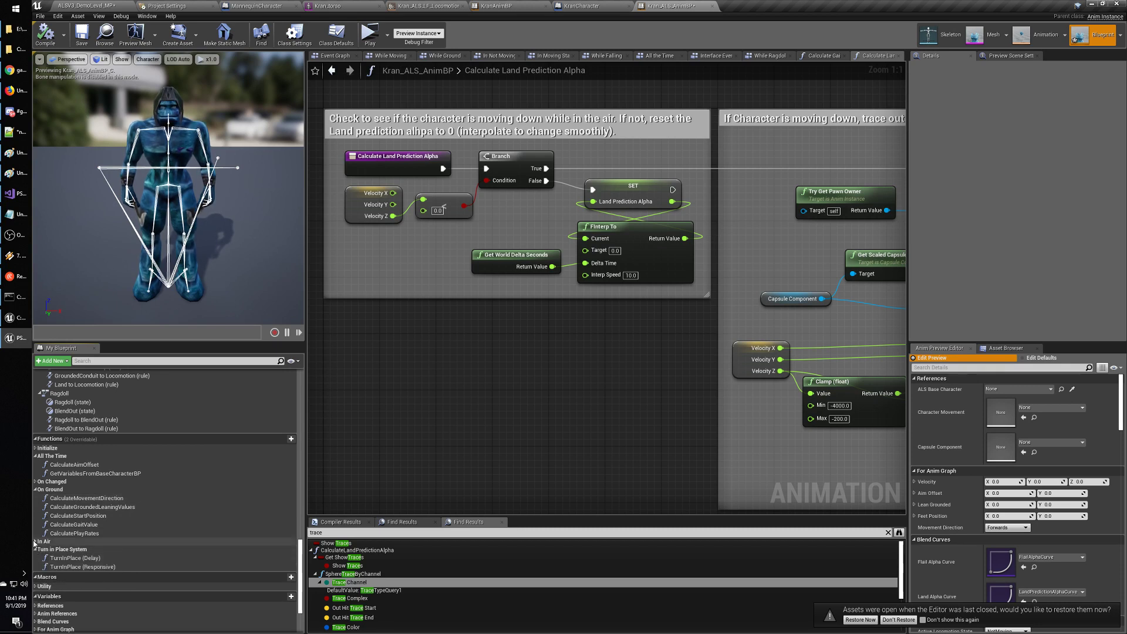
click(35, 542)
click(35, 482)
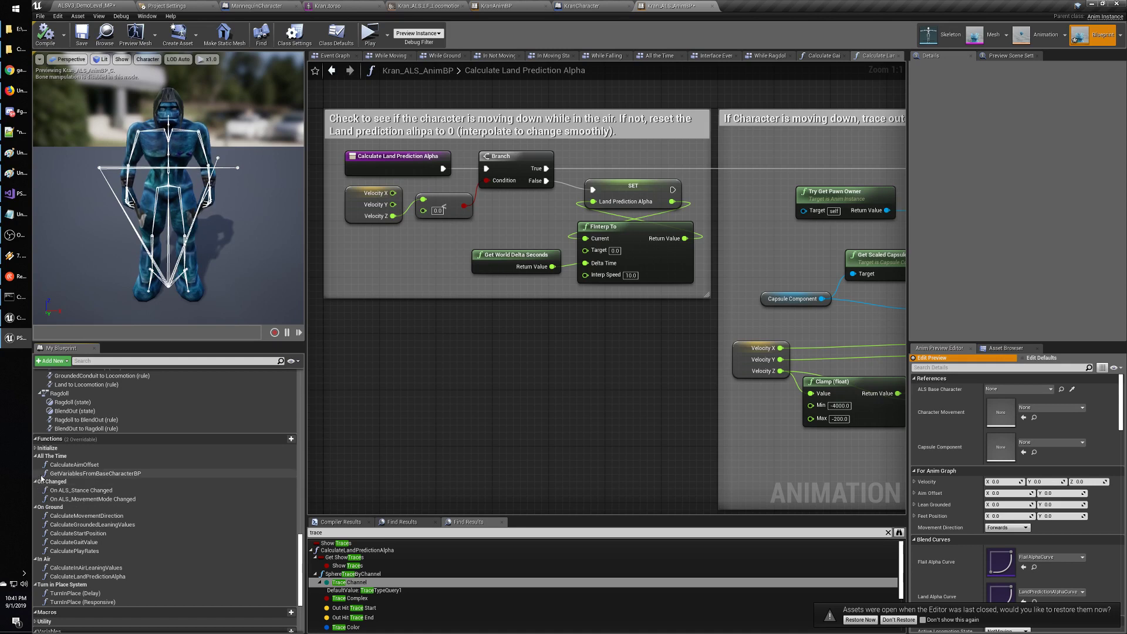
click(35, 448)
click(35, 448)
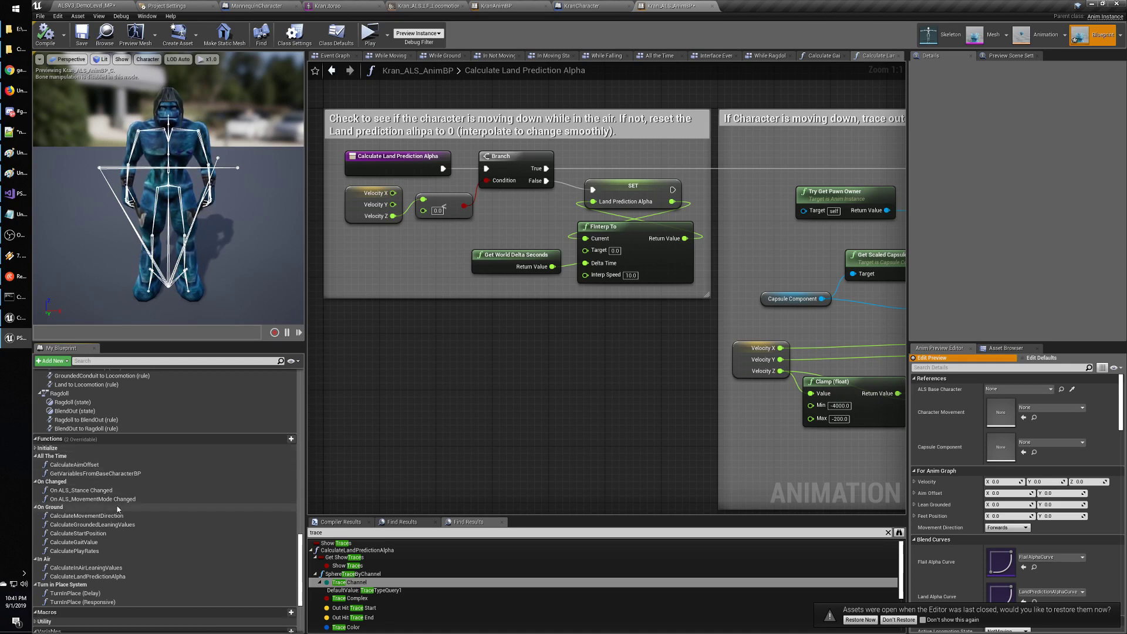
Expand the Utility macros category and review the blueprint's macros, variable categories and functions.
scroll(38, 499, down, 4)
click(41, 515)
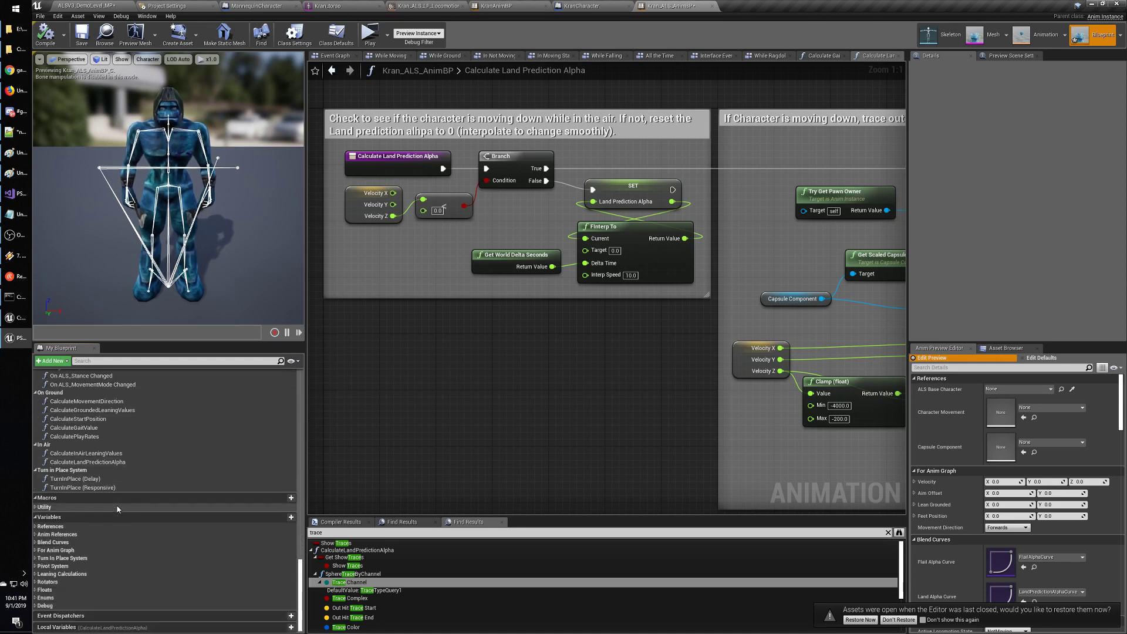
click(39, 507)
scroll(101, 524, down, 1)
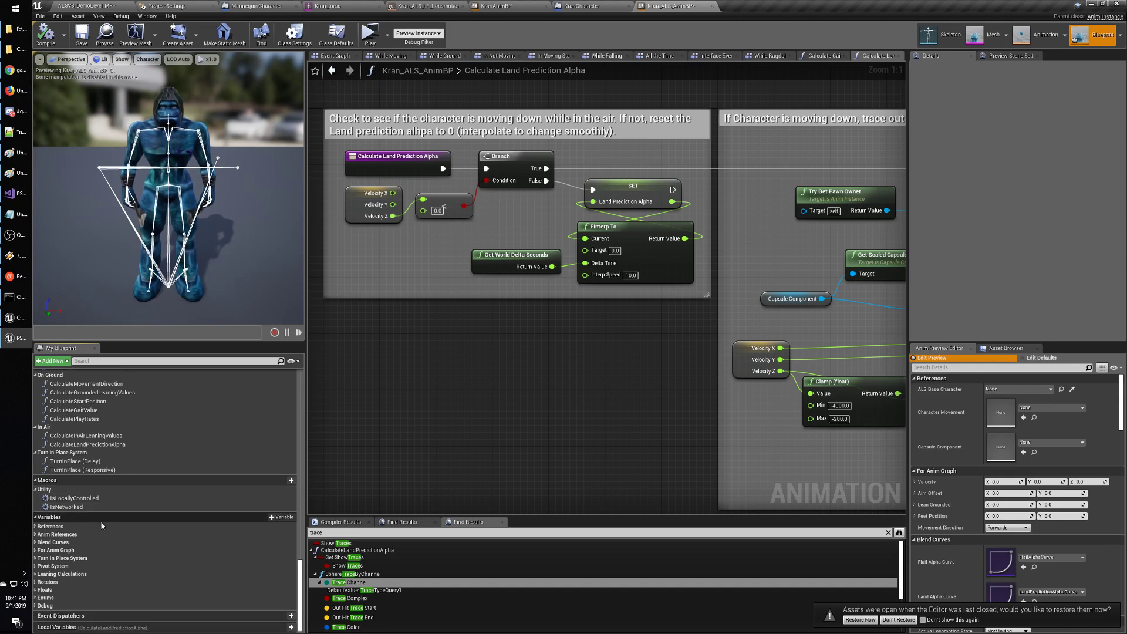
scroll(101, 525, up, 4)
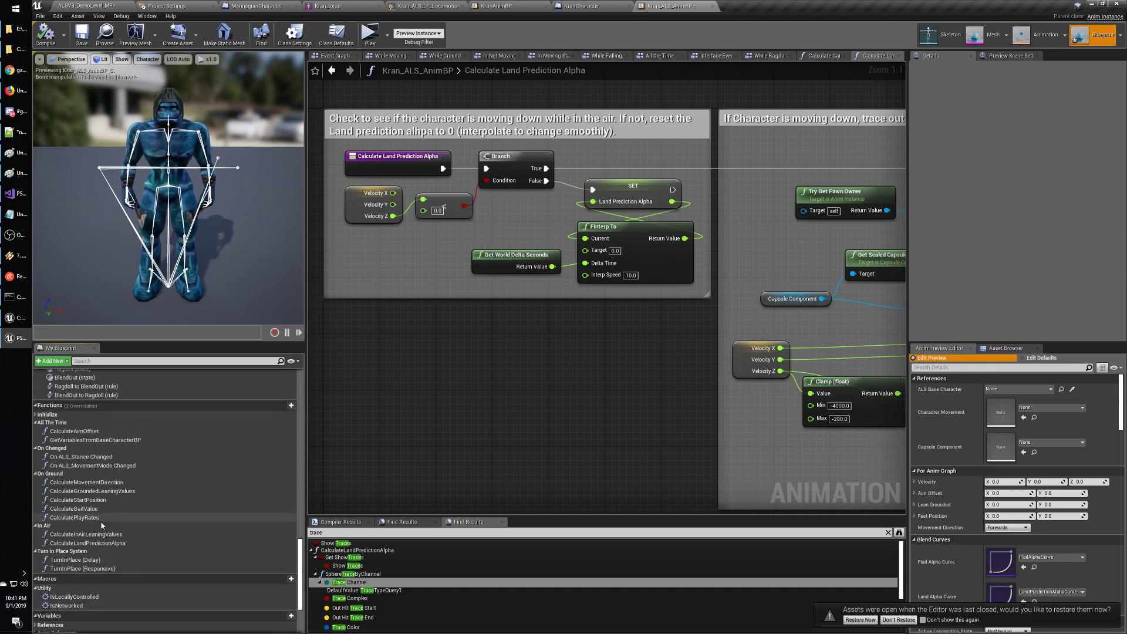
Open the CalculateGroundedLeaningValues function and examine its Lean Acceleration calculation.
double_click(97, 491)
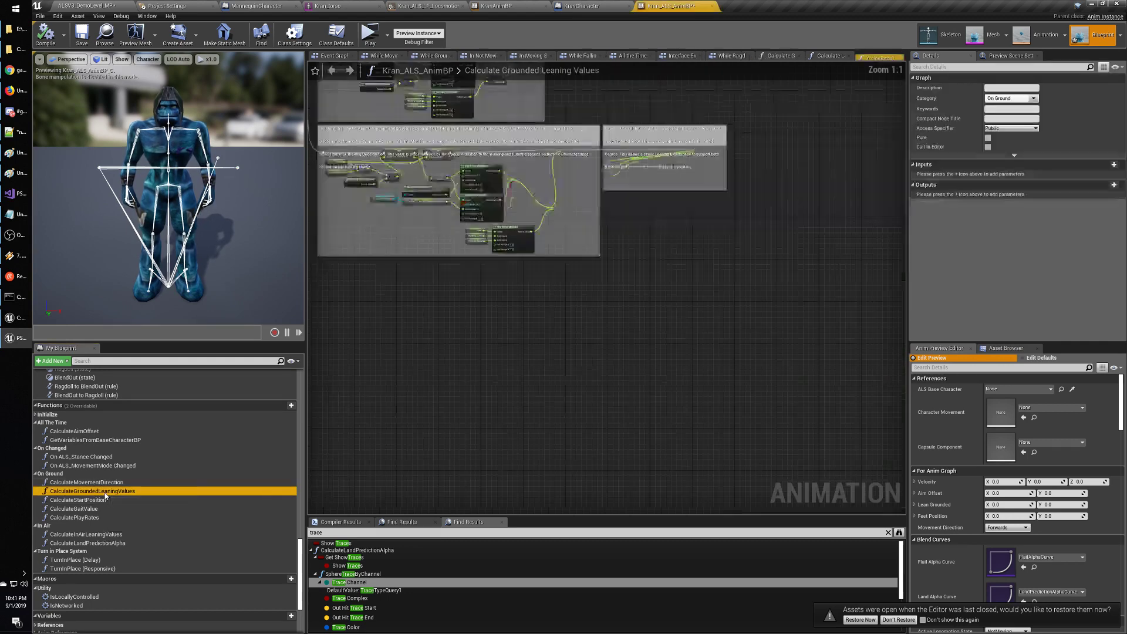
scroll(502, 339, up, 5)
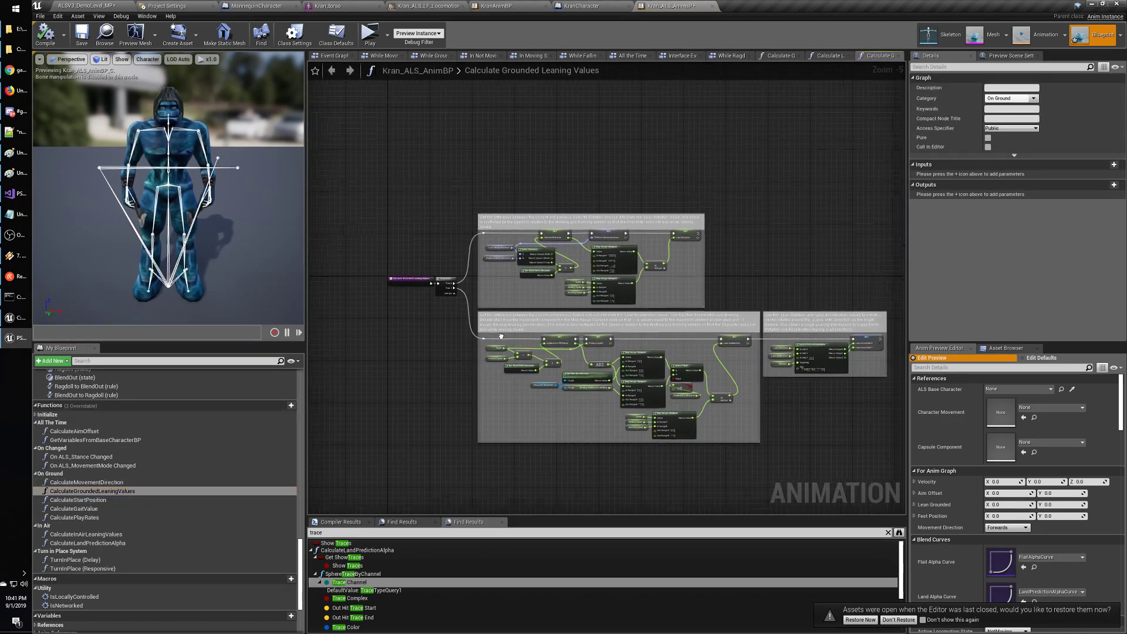
right_drag(566, 383, 365, 264)
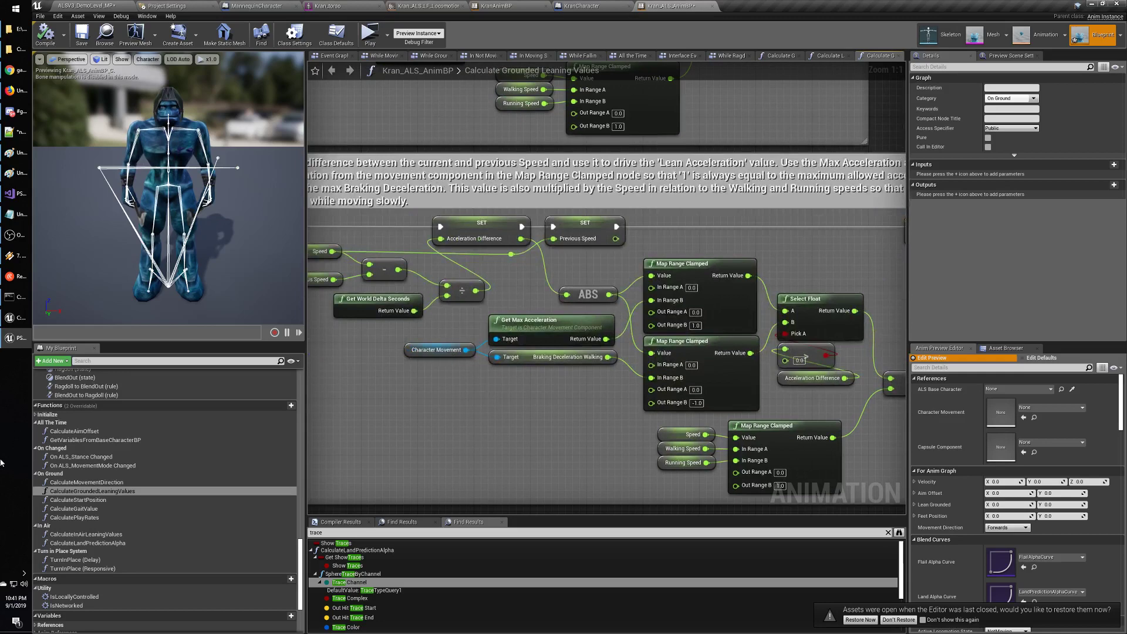
Look through the CalculateStartPosition, CalculateGaitValue, CalculatePlayRates and CalculateMovementDirection function graphs.
double_click(90, 500)
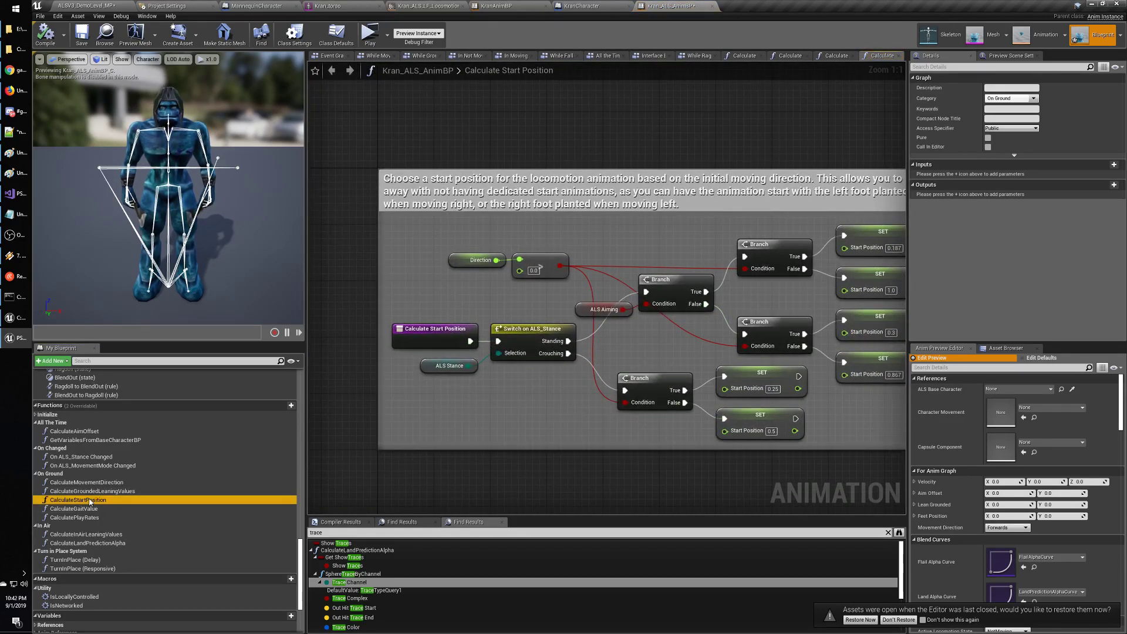
double_click(77, 509)
double_click(80, 519)
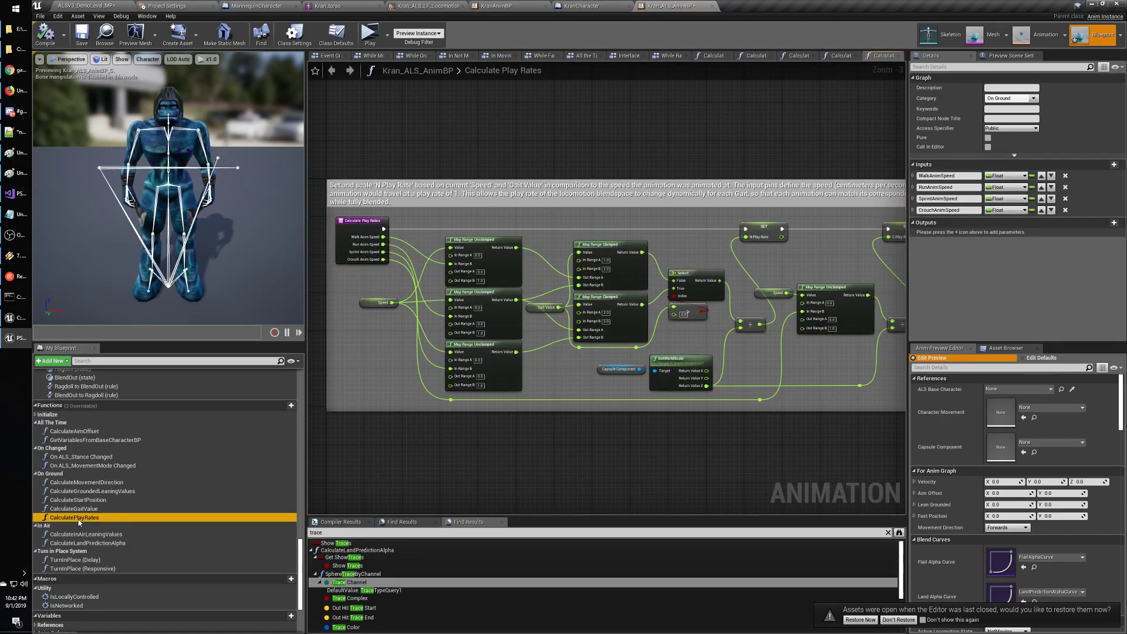
double_click(82, 482)
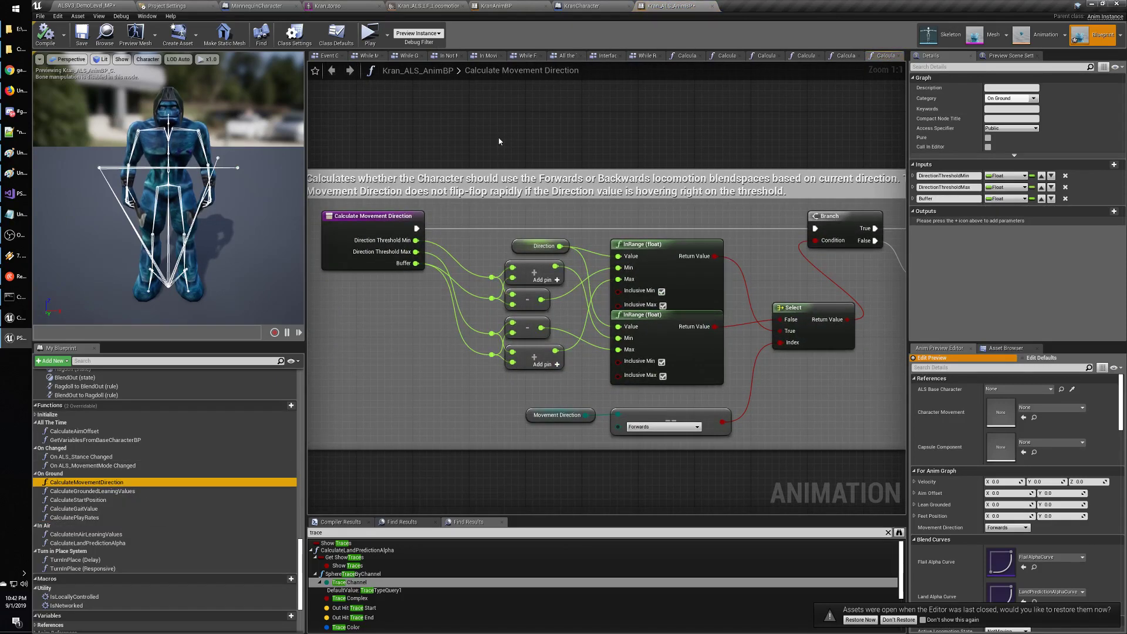
right_drag(499, 141, 529, 175)
Search the blueprint for "feet" and jump to the Feet Position X setter in Notify Events.
key(ctrl+f)
text(feet)
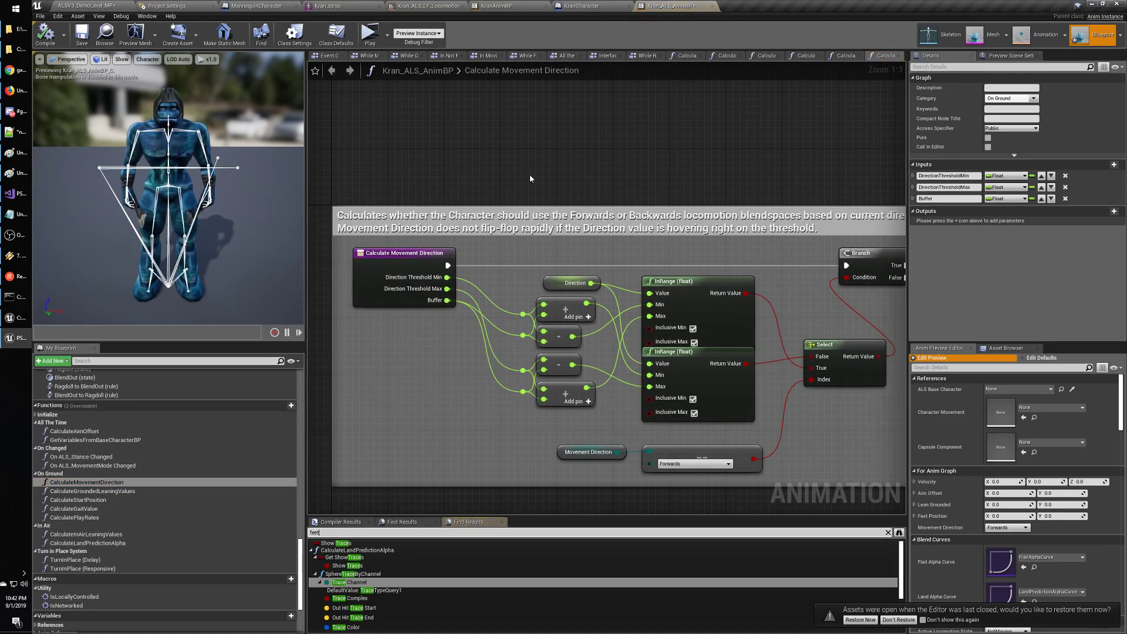
key(Return)
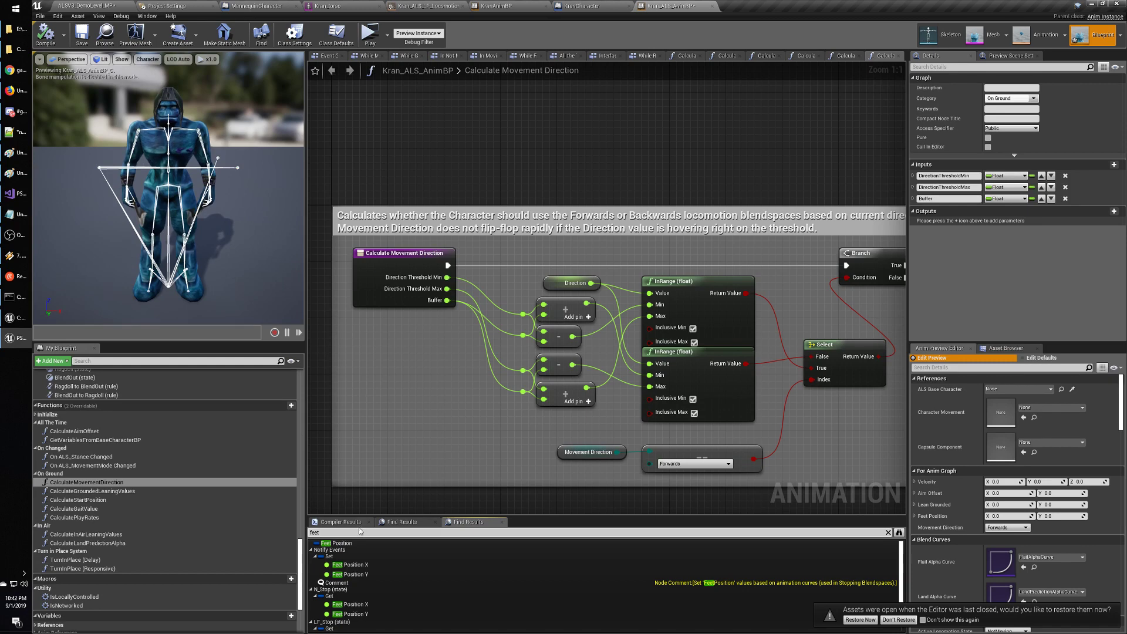
click(351, 544)
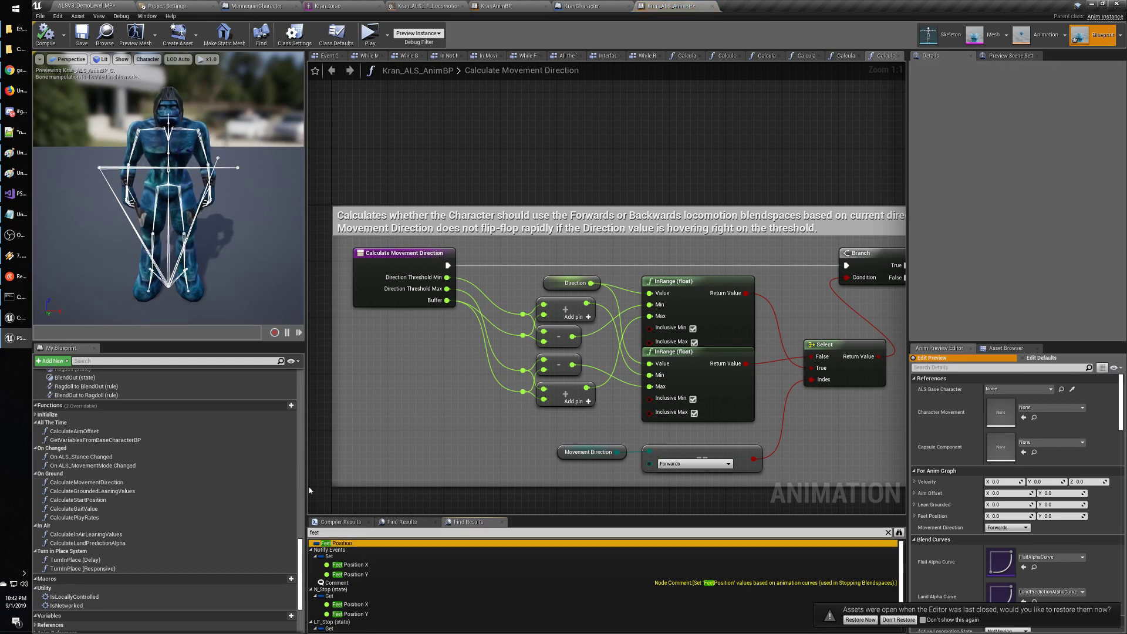
click(371, 566)
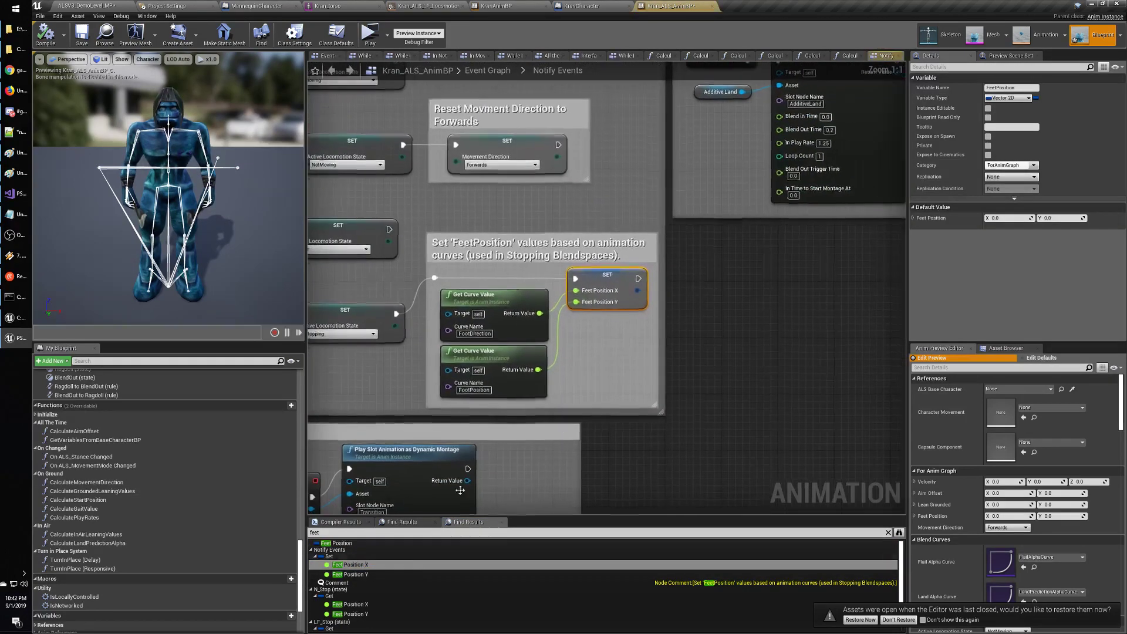
Examine the FeetPosition curve values, locomotion state notifies and Idle Transitions in Notify Events, and review the remaining "feet" results.
right_drag(700, 367, 722, 395)
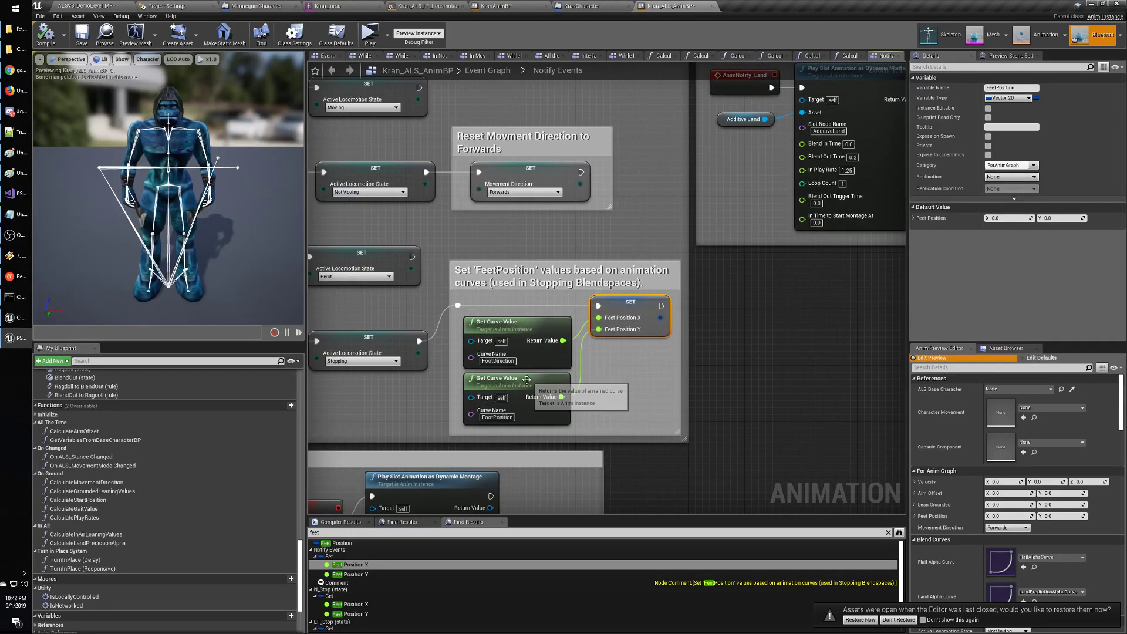
right_drag(417, 346, 327, 422)
right_drag(665, 421, 904, 364)
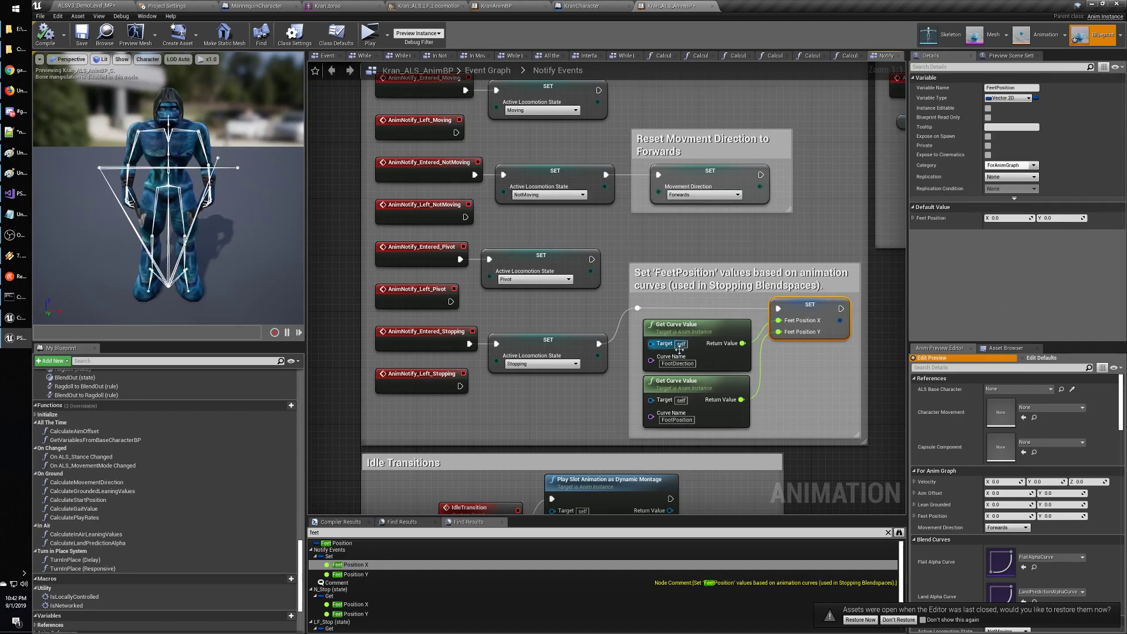
right_drag(634, 471, 641, 115)
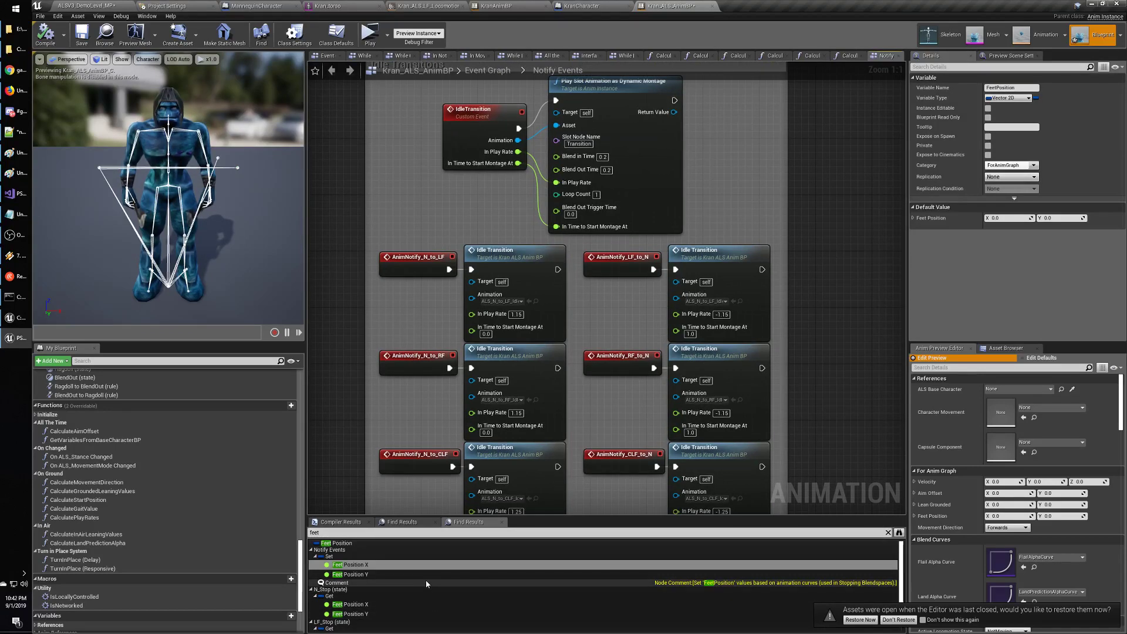
scroll(426, 584, down, 4)
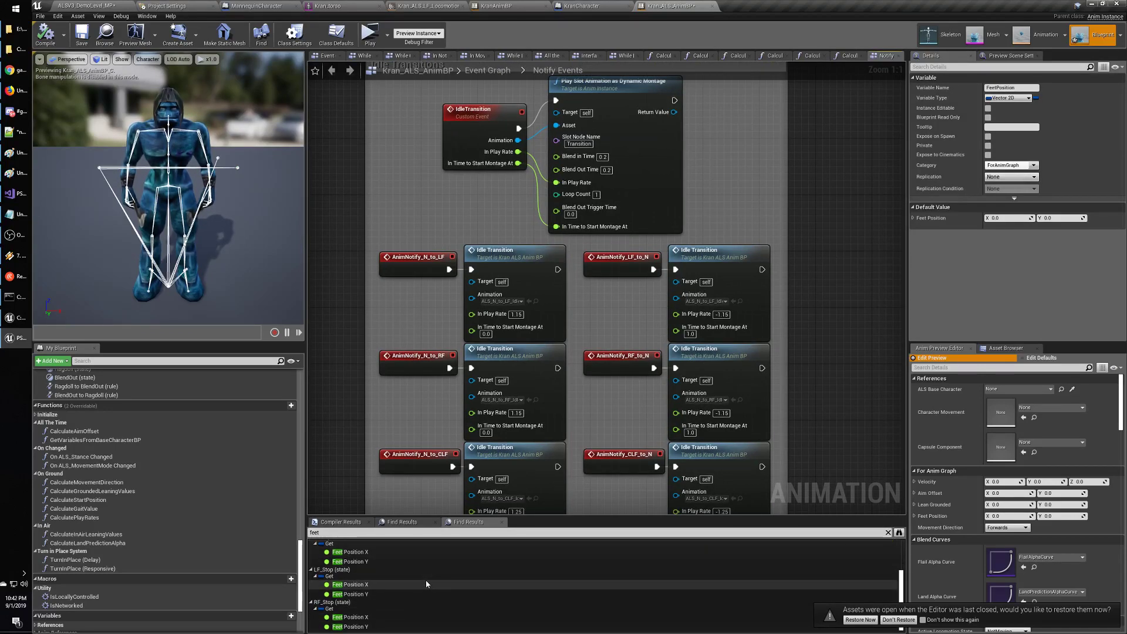
View the Feet Position getter in the LF_Stop state and search the blueprint for "foot".
click(350, 578)
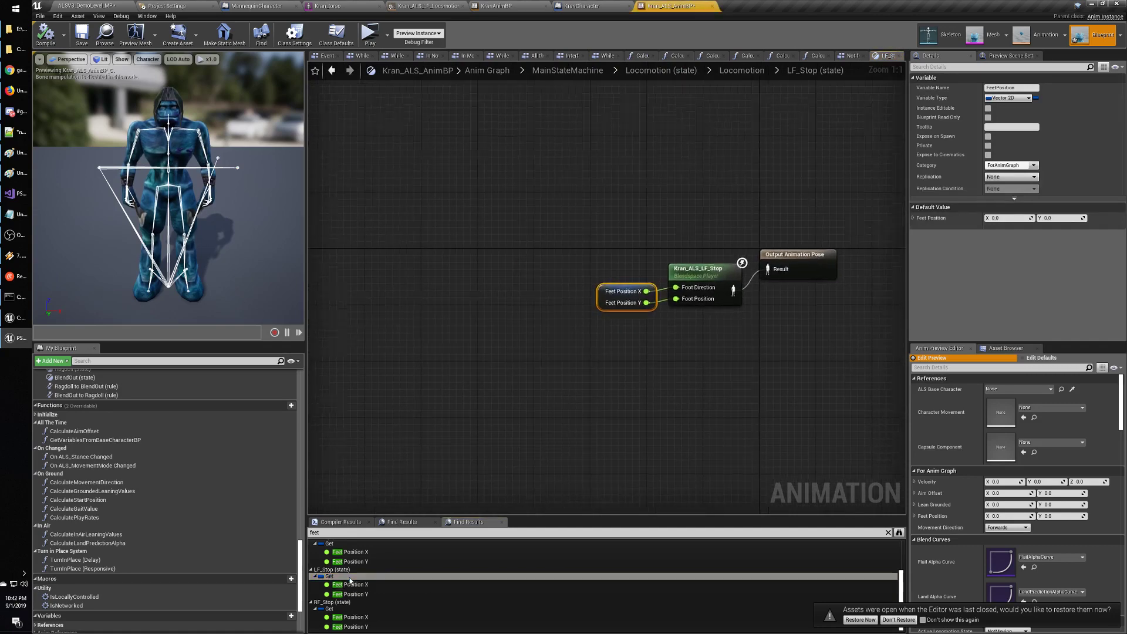
scroll(366, 582, up, 4)
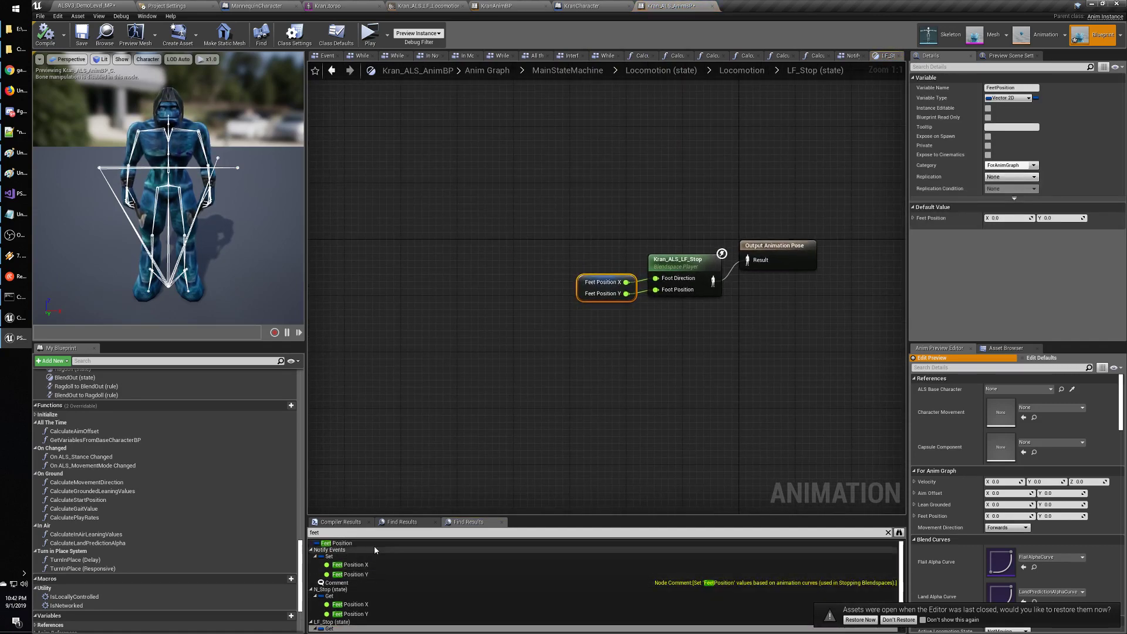
click(358, 533)
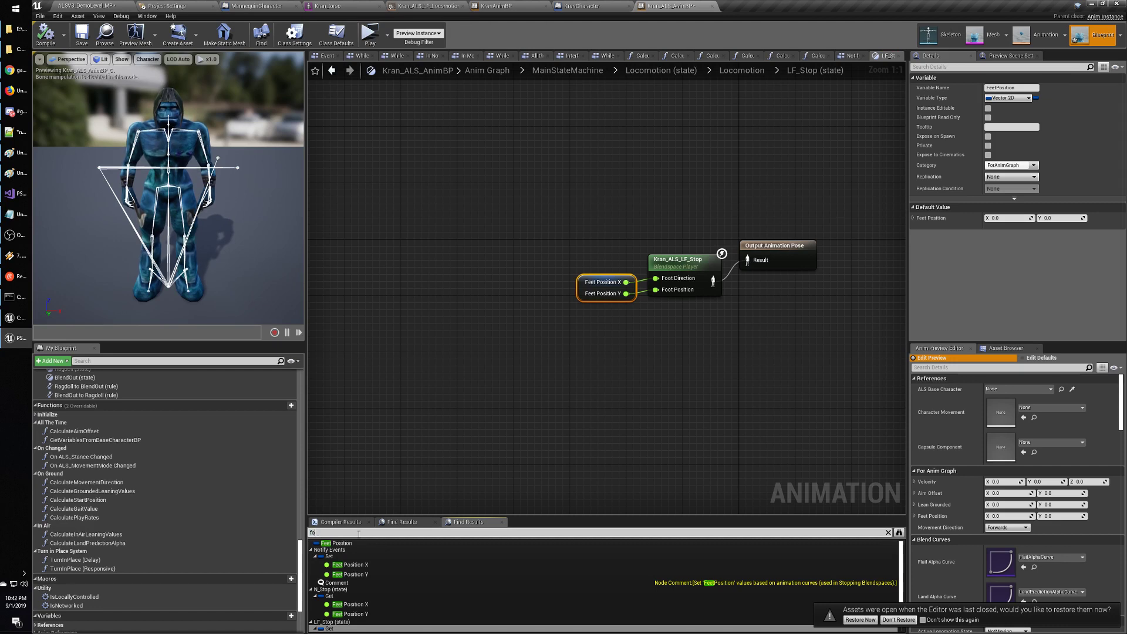
text(foot)
key(Return)
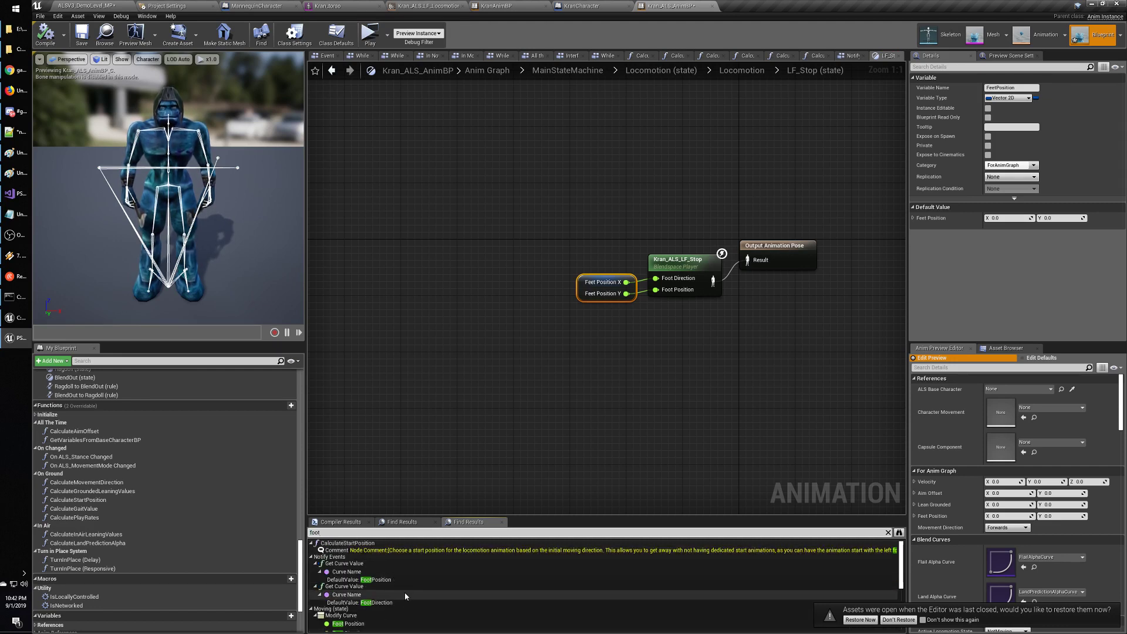
Jump to the FootPosition curve value in Notify Events and review the remaining "foot" results.
double_click(373, 581)
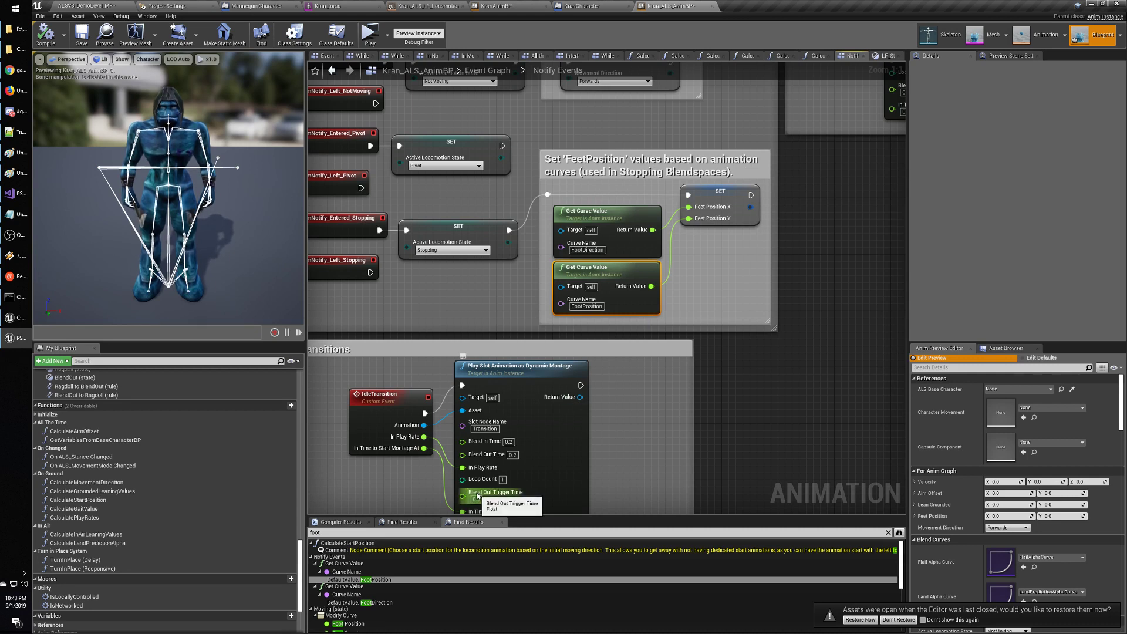
scroll(400, 580, down, 3)
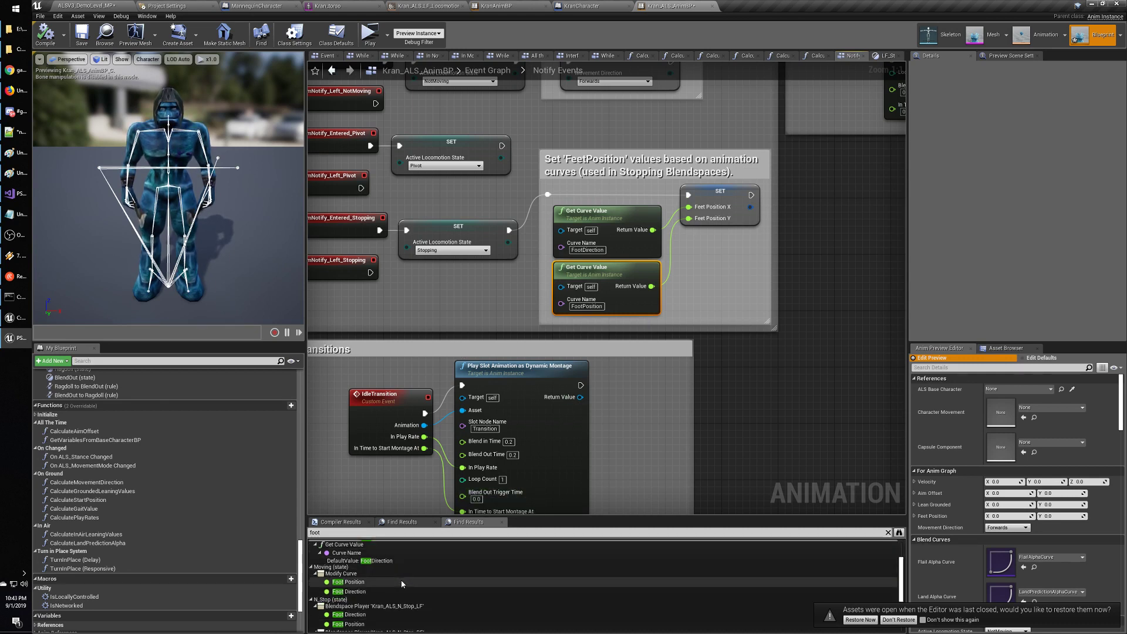
scroll(404, 582, down, 4)
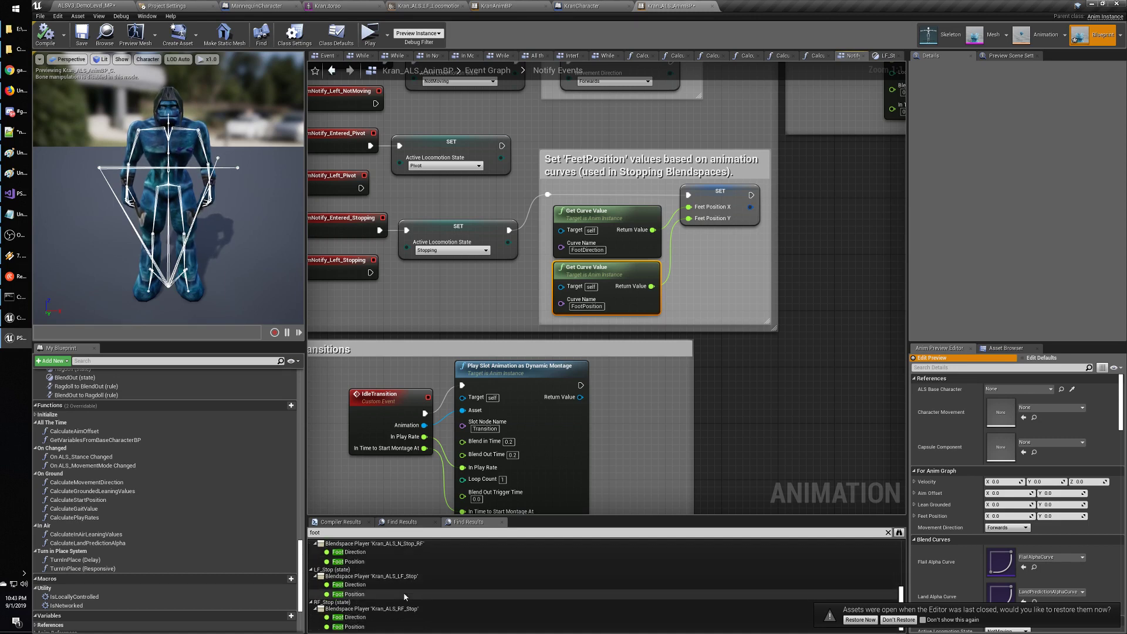
scroll(404, 593, up, 6)
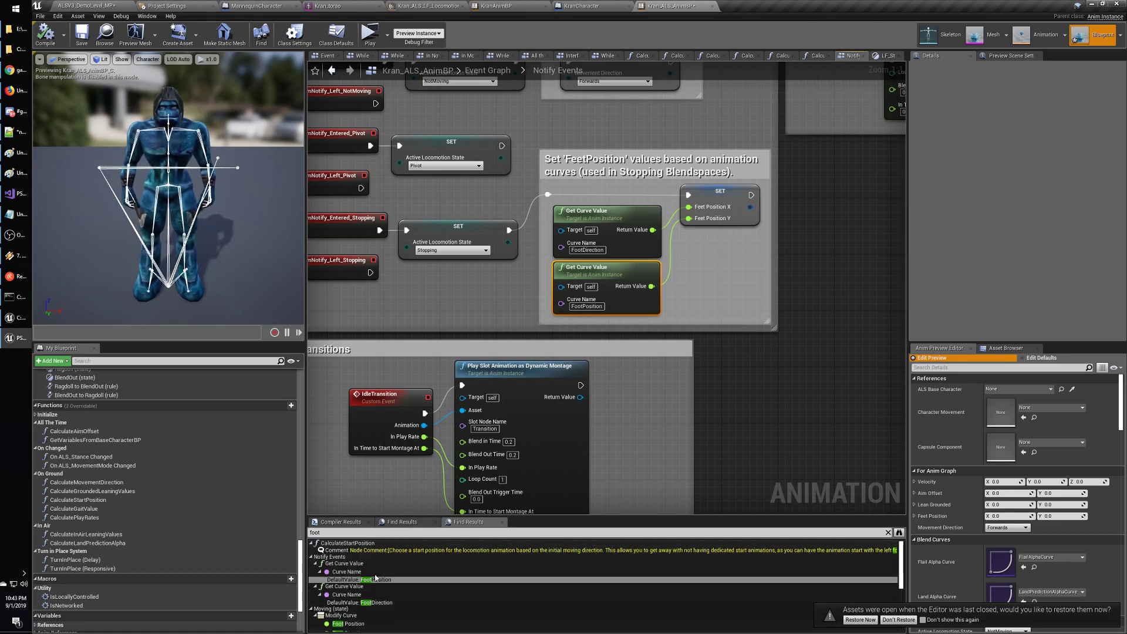
Search Kran_ALS_AnimBP for "target" and look through the matching nodes and variables.
click(756, 413)
key(ctrl+f)
text(target)
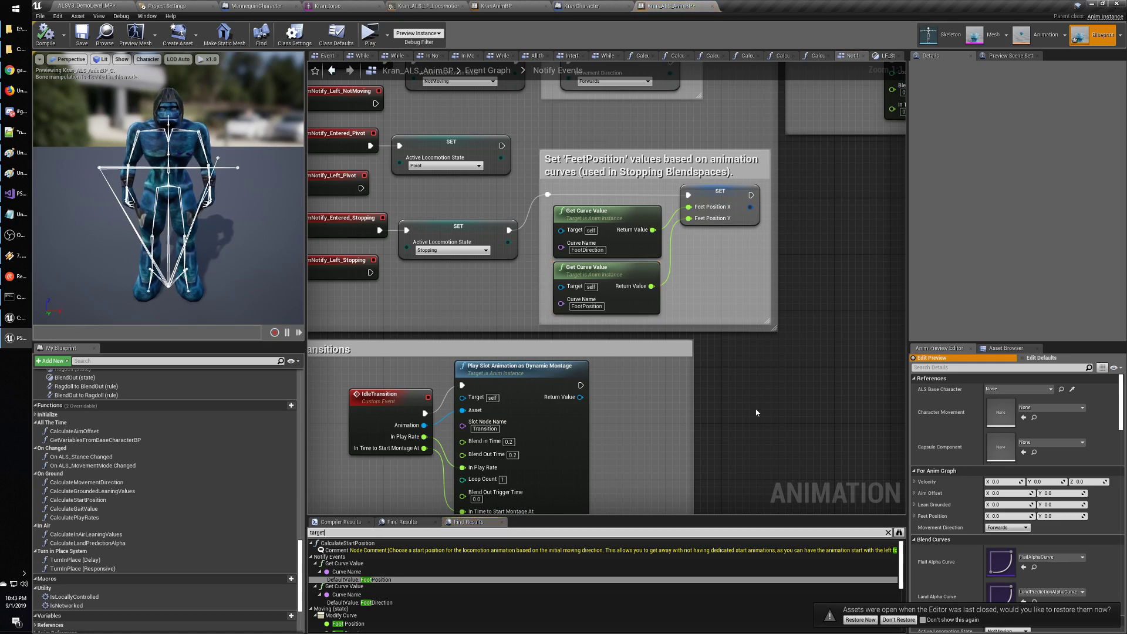
key(Return)
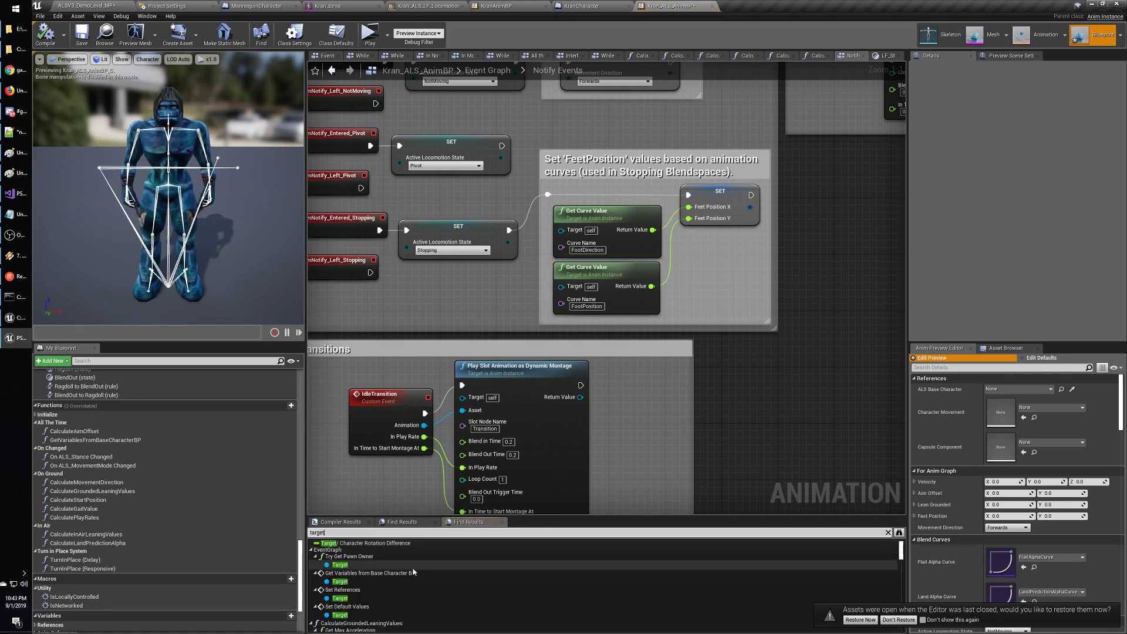
scroll(428, 591, down, 1)
scroll(427, 592, down, 2)
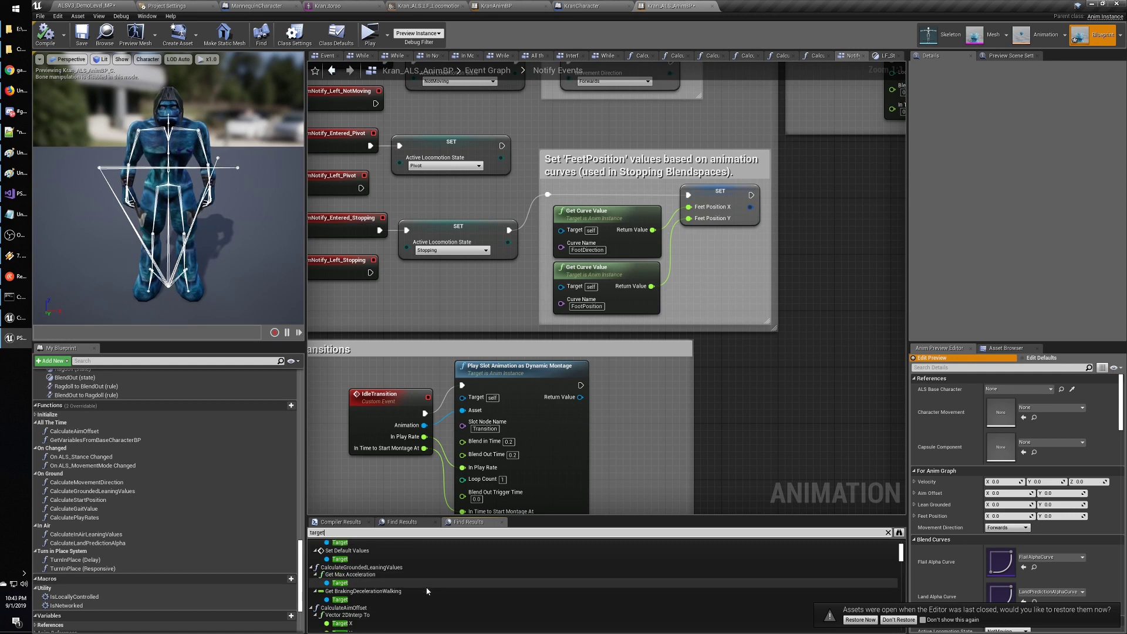
scroll(427, 591, down, 4)
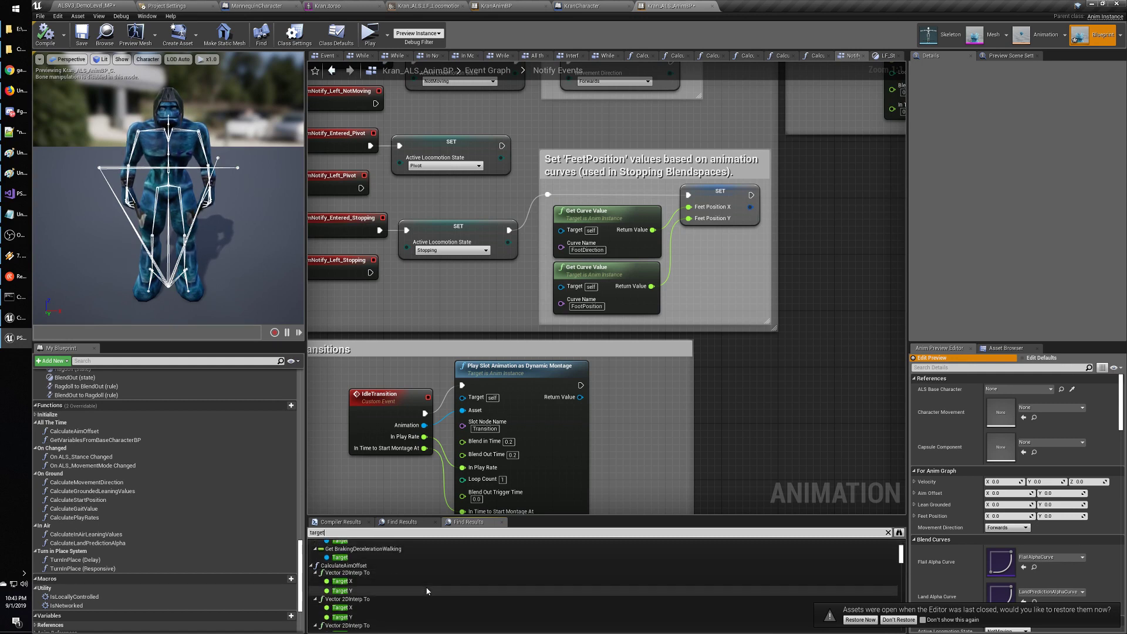
scroll(427, 591, down, 2)
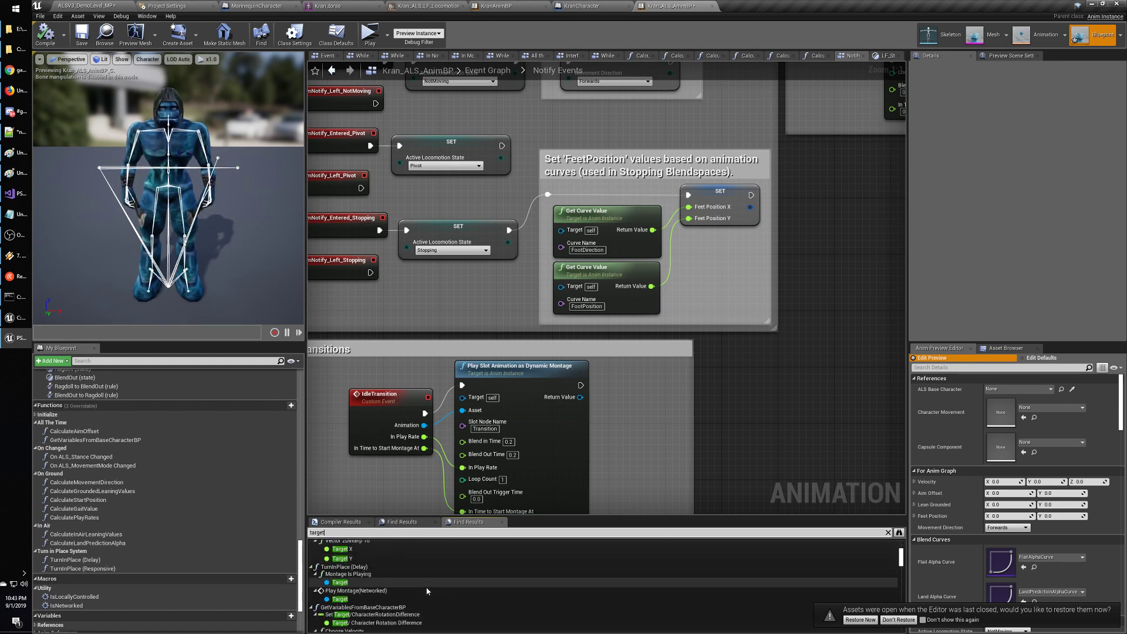
scroll(428, 591, down, 4)
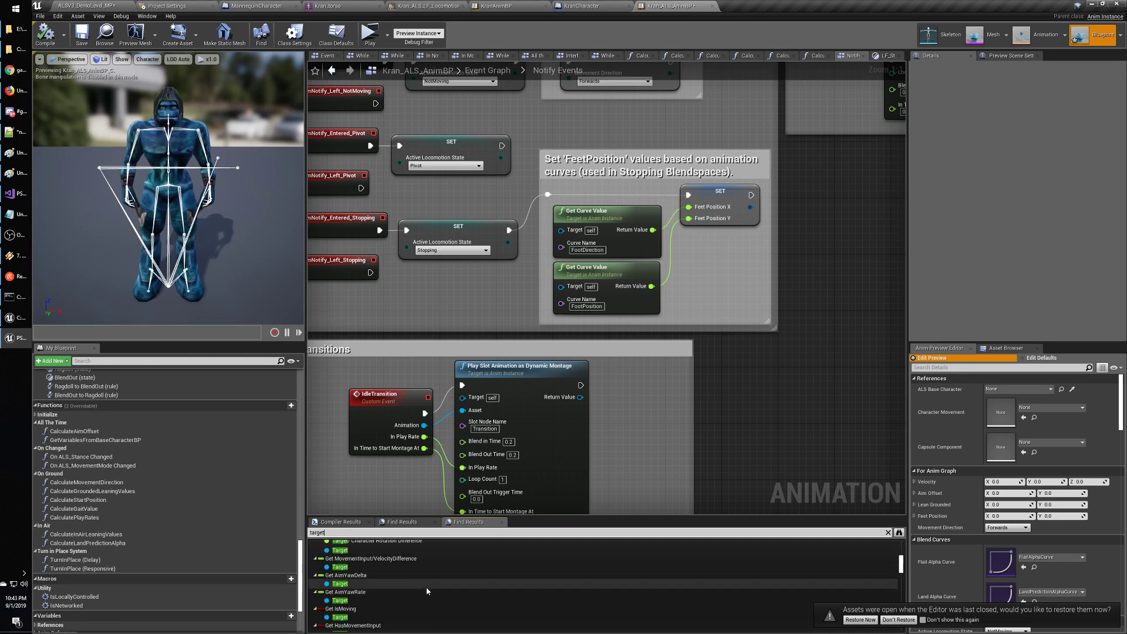
scroll(428, 591, up, 6)
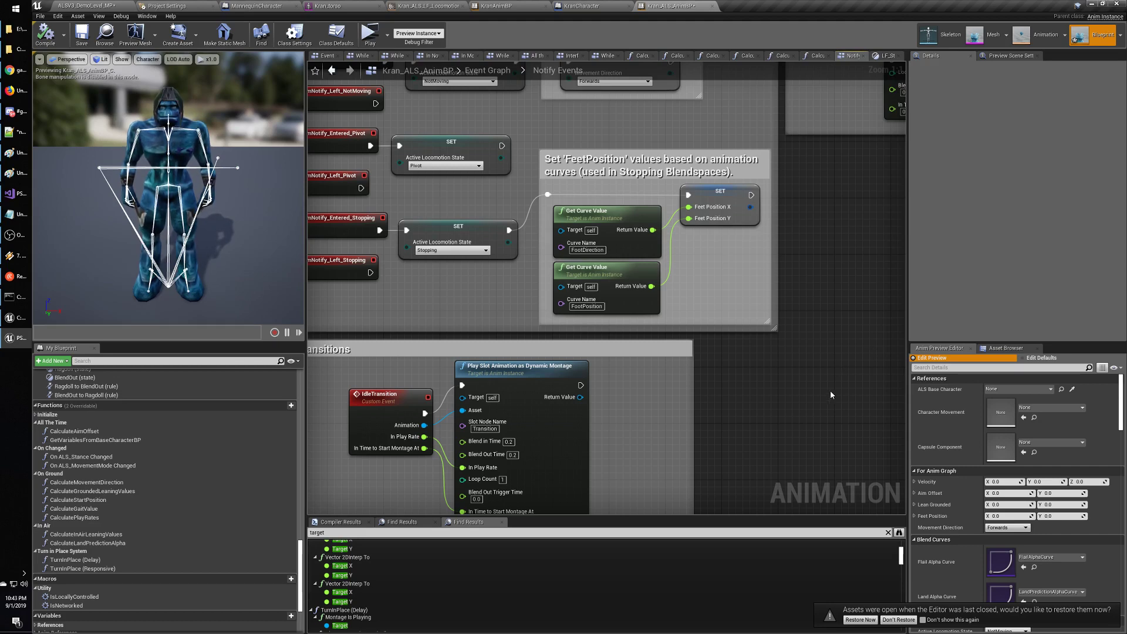
right_drag(840, 392, 894, 365)
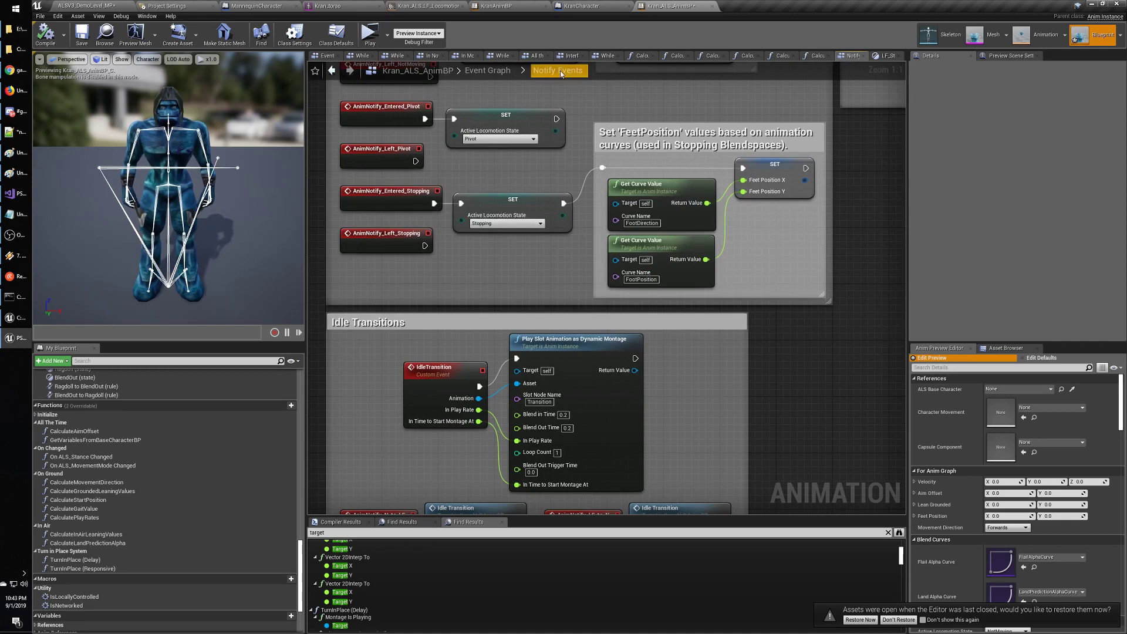
Return to the ALSV3_DemoLevel_MP level editor and open Mannequin_AnimBP from the AdvancedLocomotionV3 Characters/Mannequin folder.
click(85, 6)
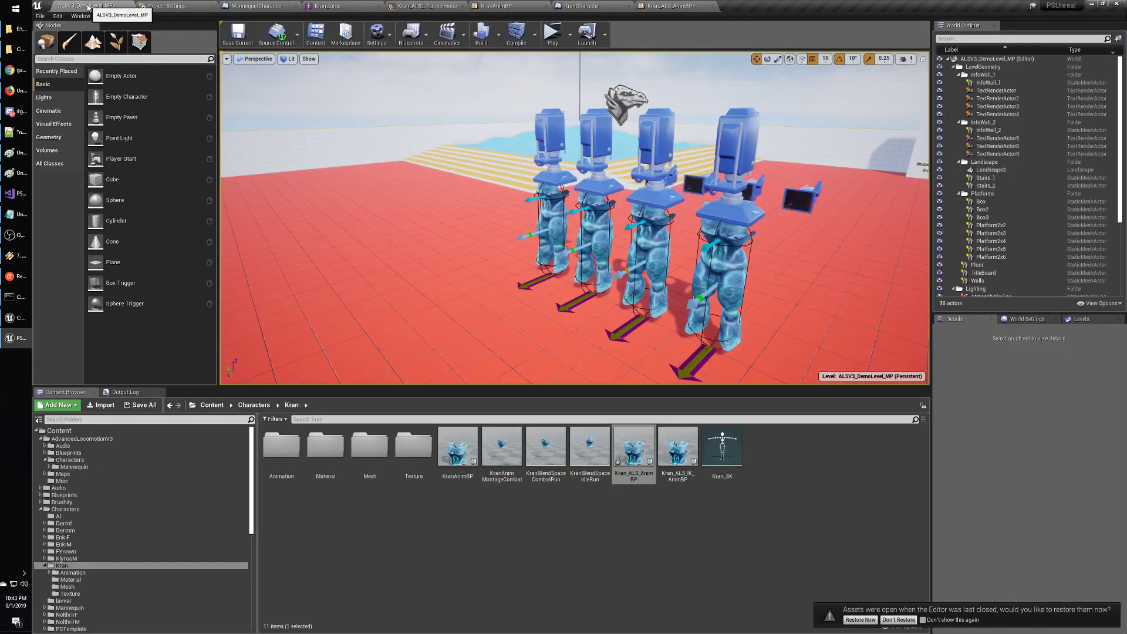
click(525, 545)
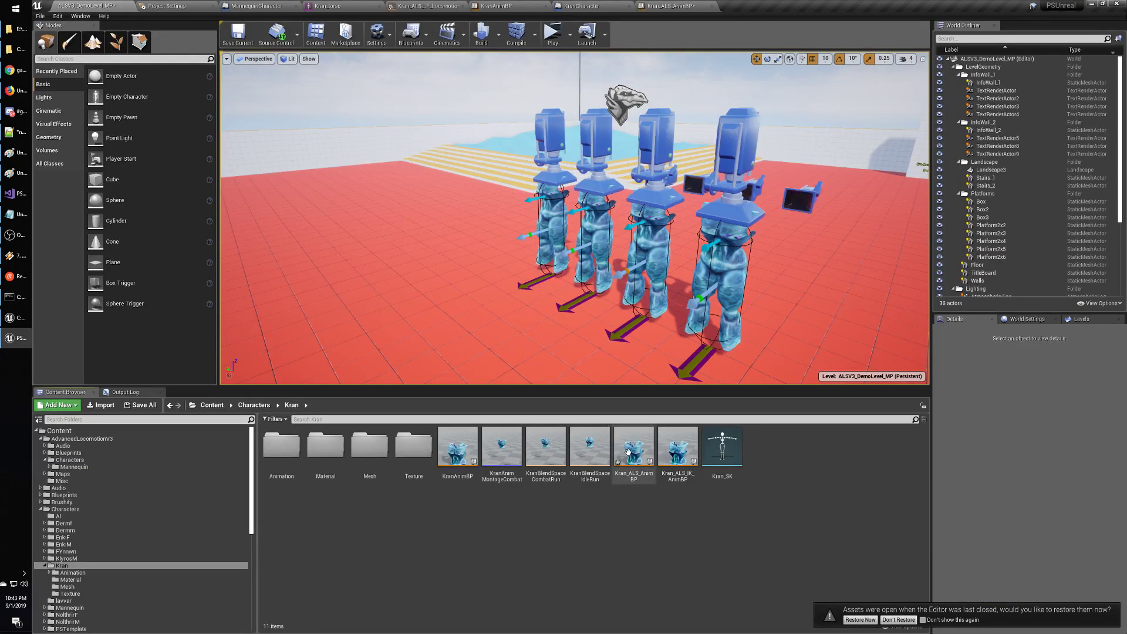
click(70, 460)
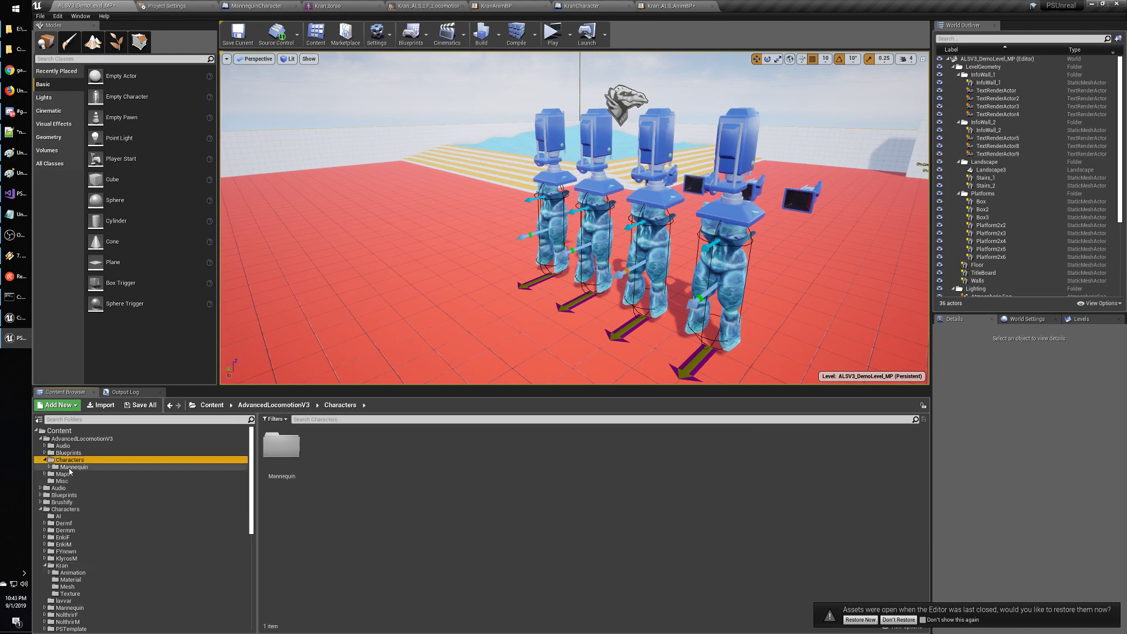
click(74, 467)
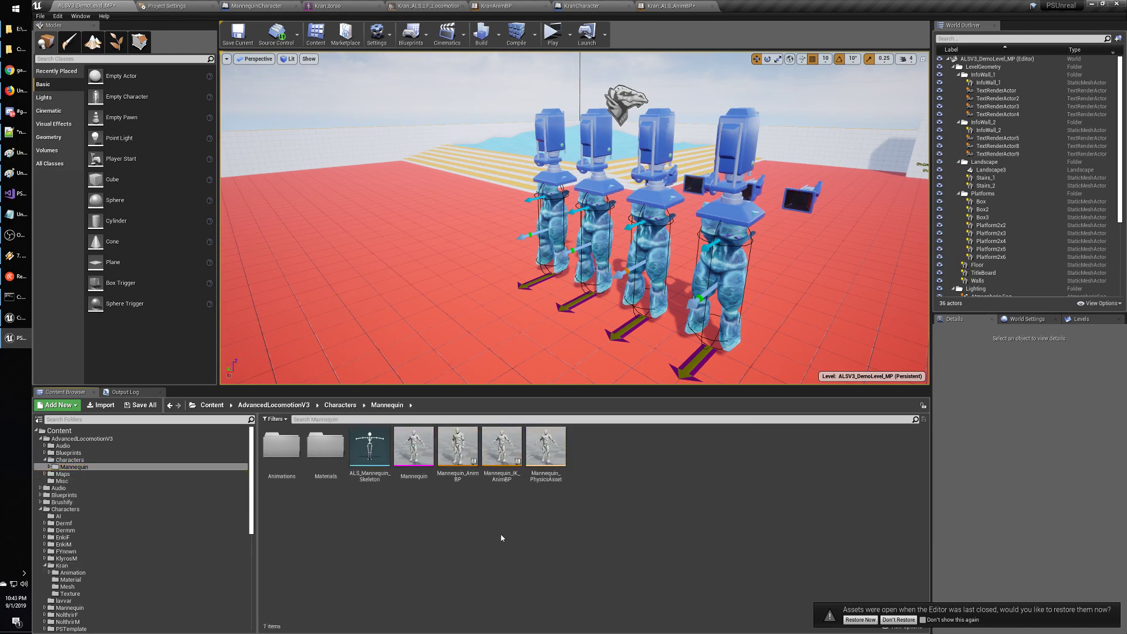
double_click(459, 464)
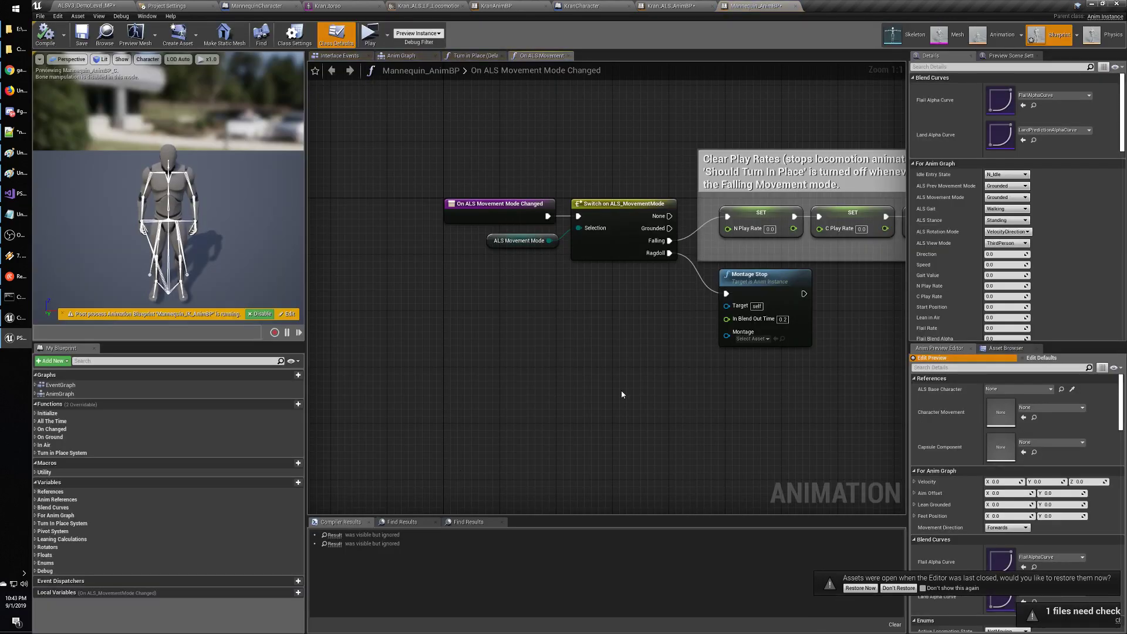
Search for "feet" in Mannequin_AnimBP and across all blueprints, and review the Feet Position matches.
key(ctrl+f)
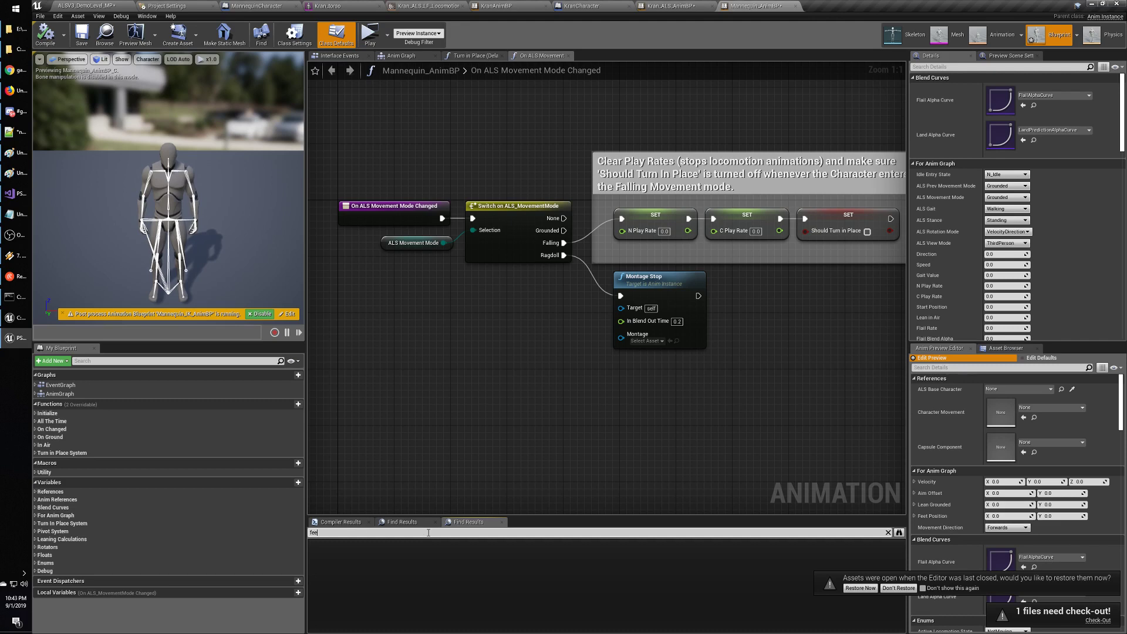
key(Return)
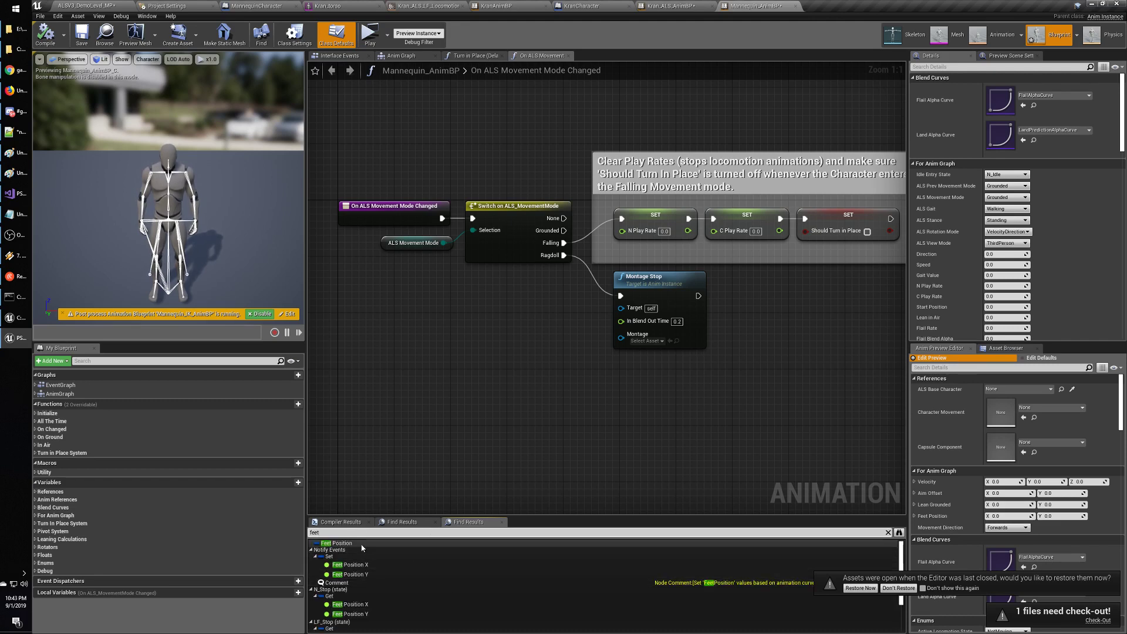
click(899, 532)
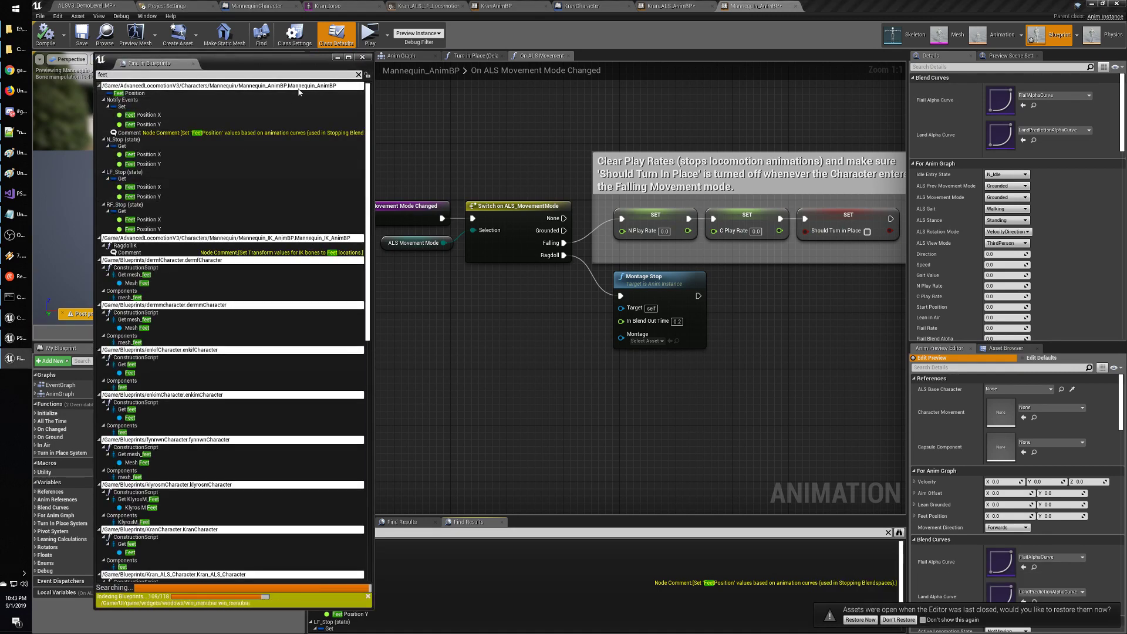
click(363, 57)
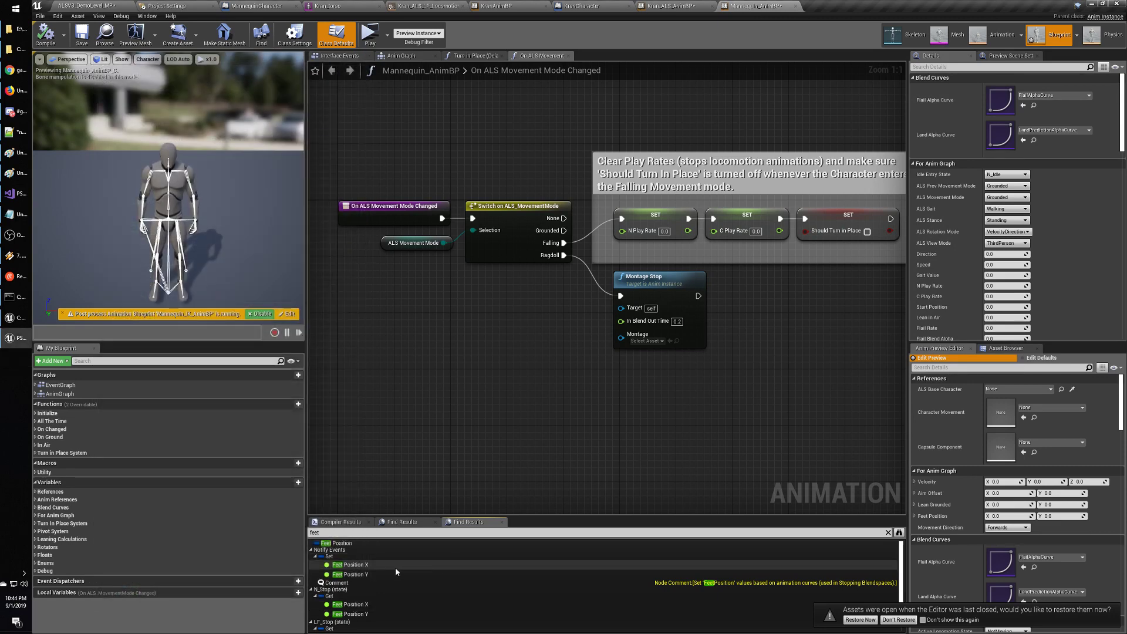
click(372, 561)
scroll(372, 565, down, 3)
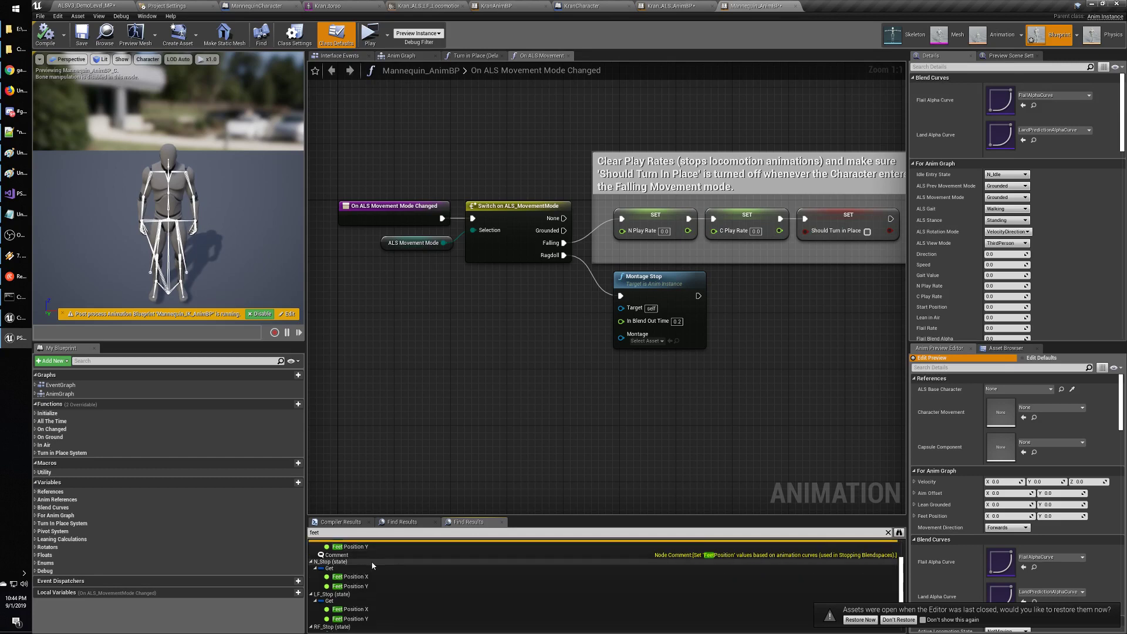
scroll(372, 565, up, 3)
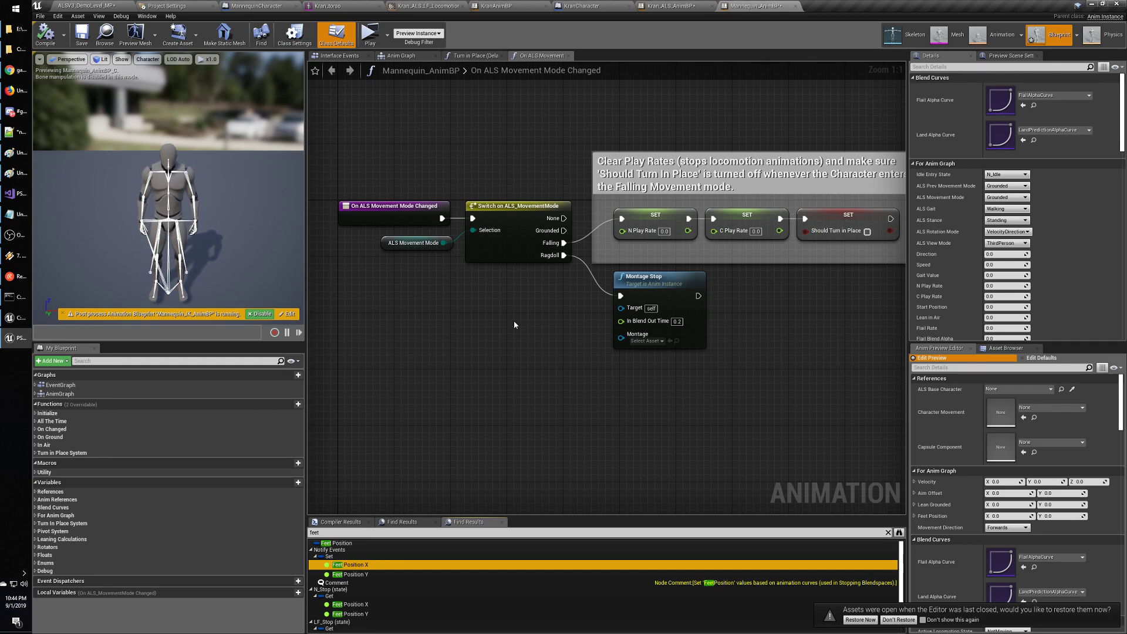
Search Mannequin_AnimBP for "foot" and review the FootPosition and FootDirection matches in Notify Events, the Moving state and the stop states.
click(508, 344)
key(ctrl+f)
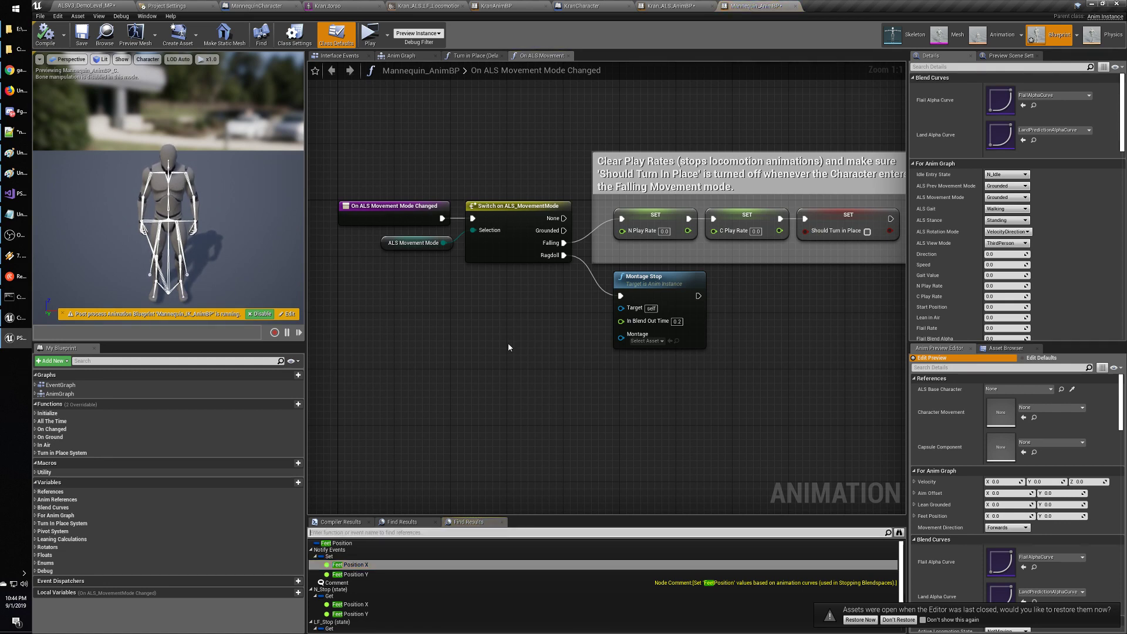
text(foot)
key(Return)
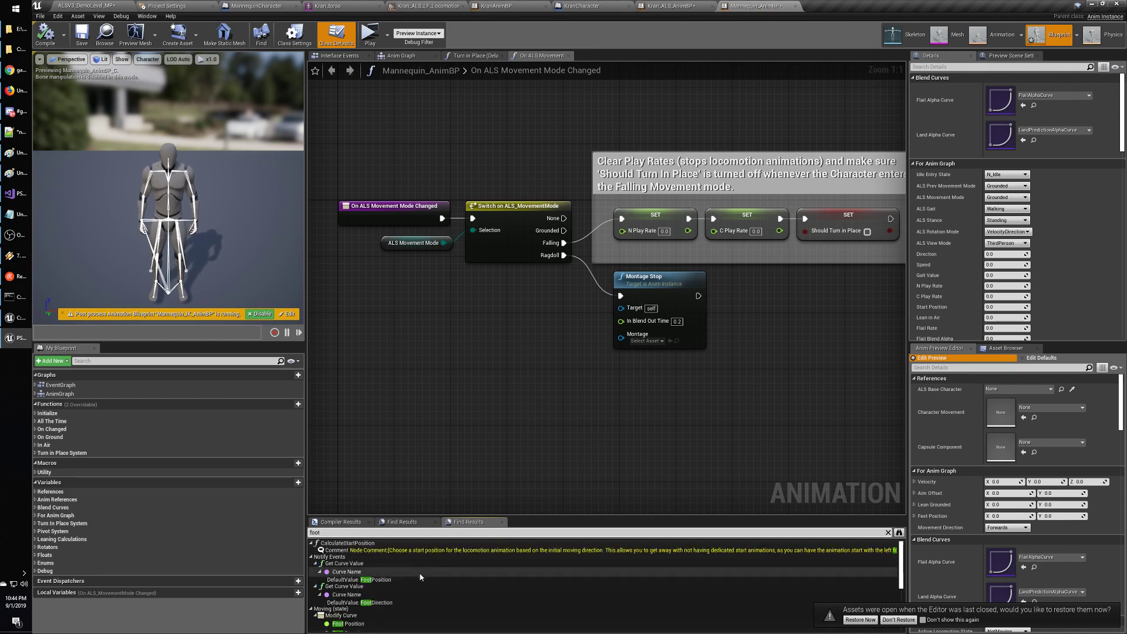
scroll(382, 565, down, 1)
scroll(381, 566, down, 2)
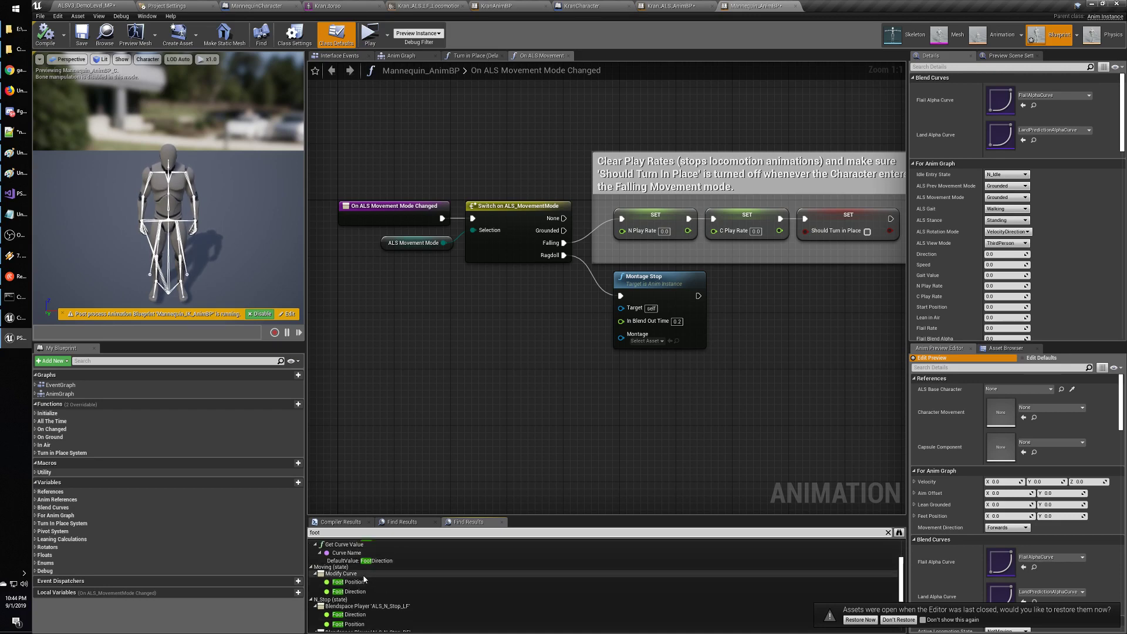
scroll(387, 589, down, 3)
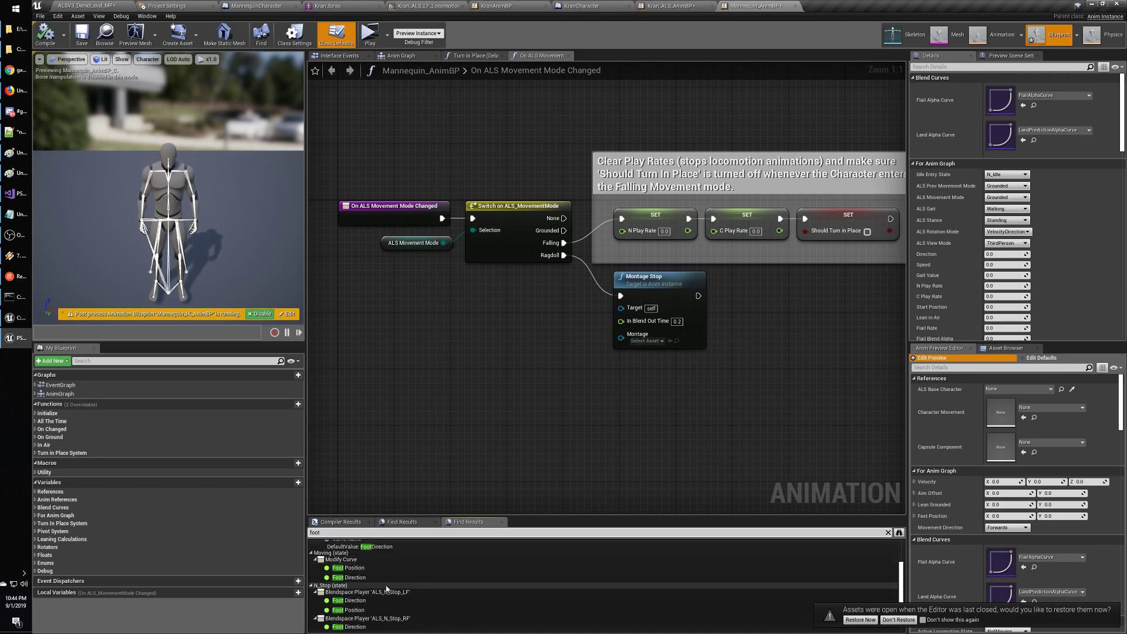
scroll(387, 589, down, 1)
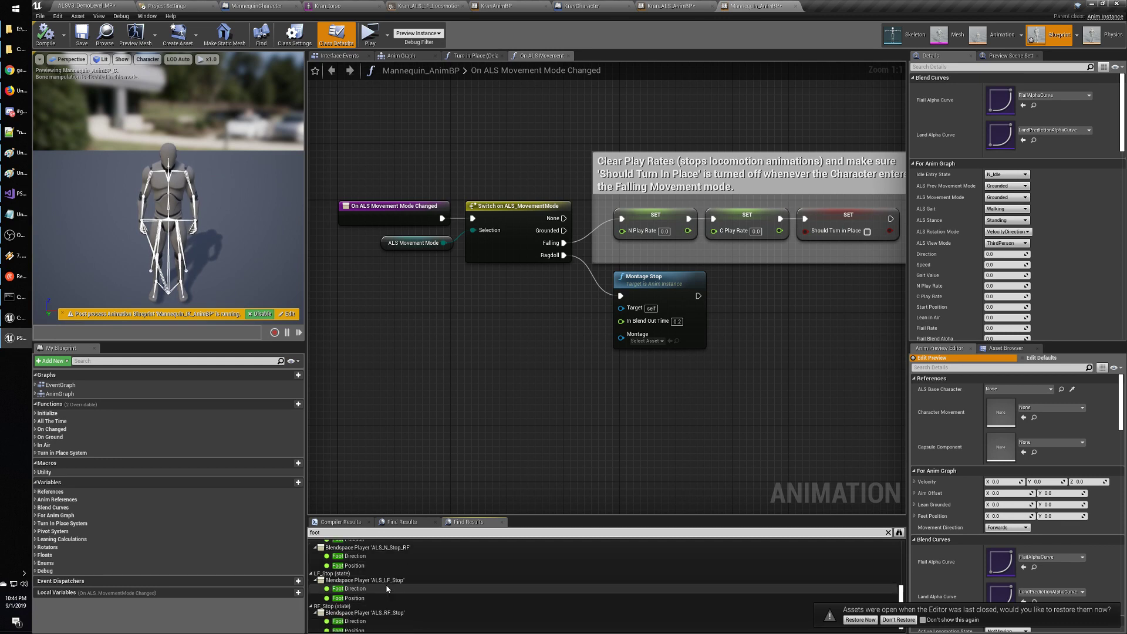
scroll(387, 589, up, 3)
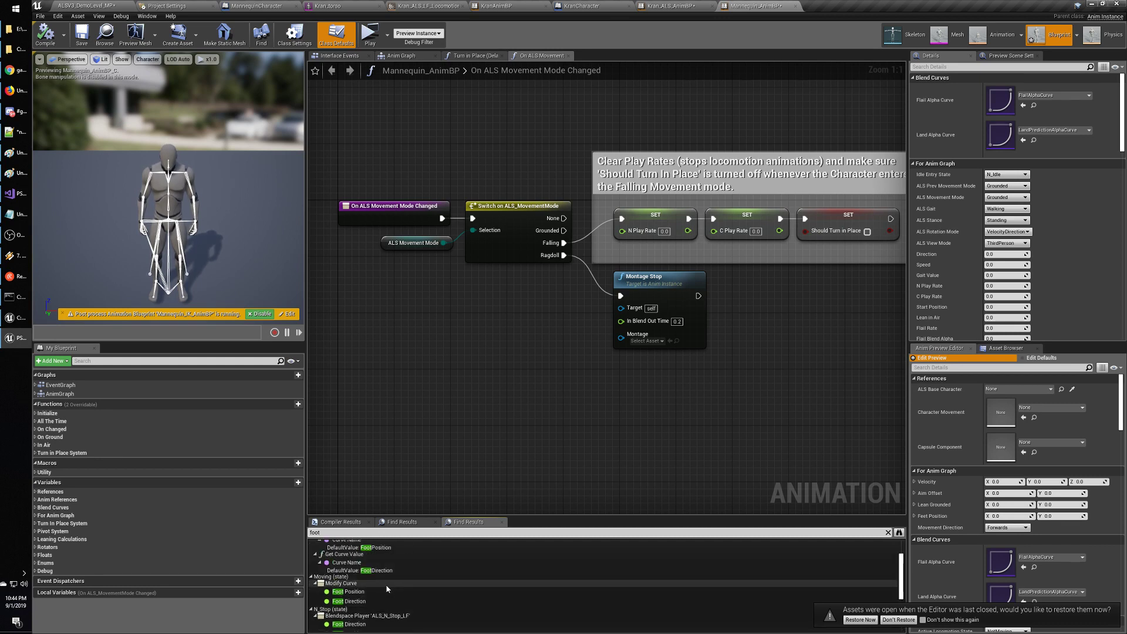
scroll(387, 589, up, 1)
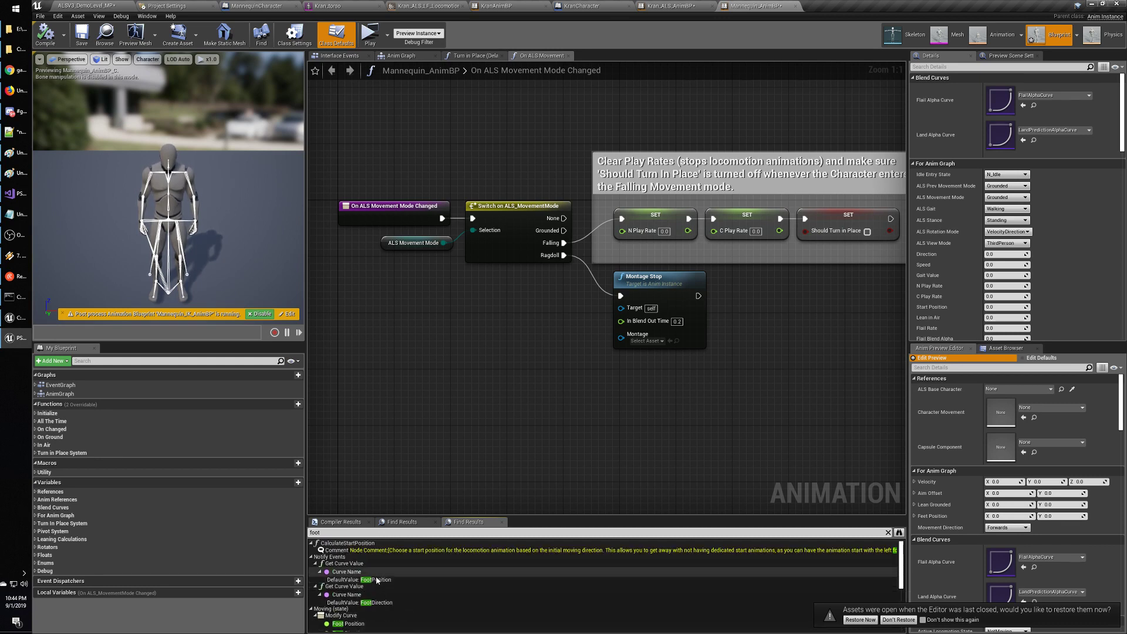
scroll(387, 593, down, 5)
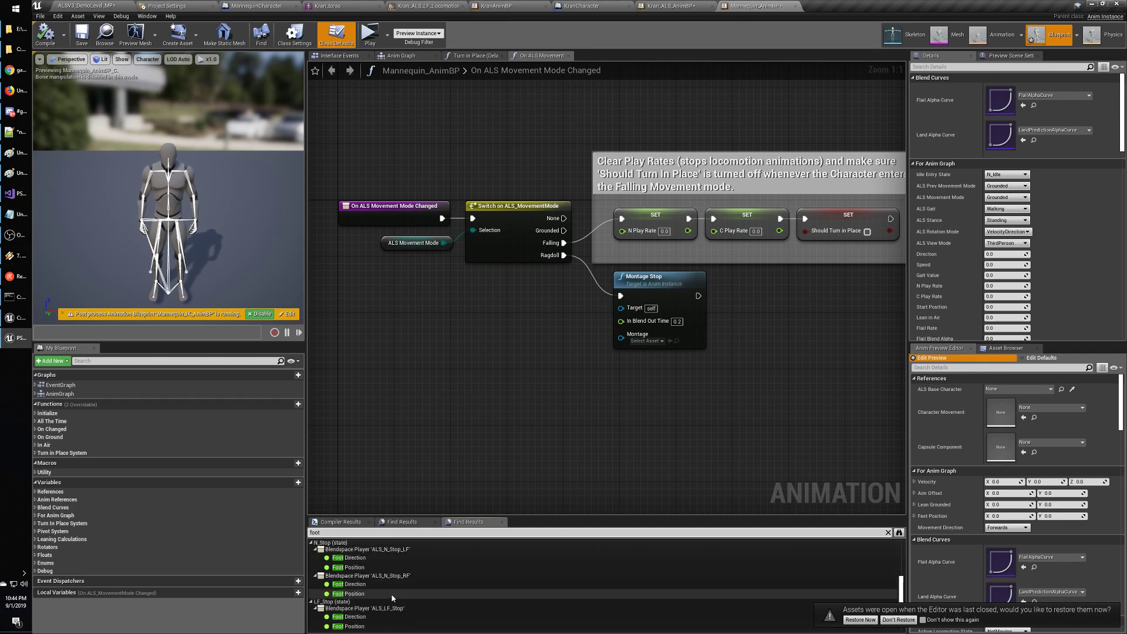
Inspect the Foot Direction and Foot Position inputs of the stop blendspaces in the LF_Stop and RF_Stop states.
click(378, 603)
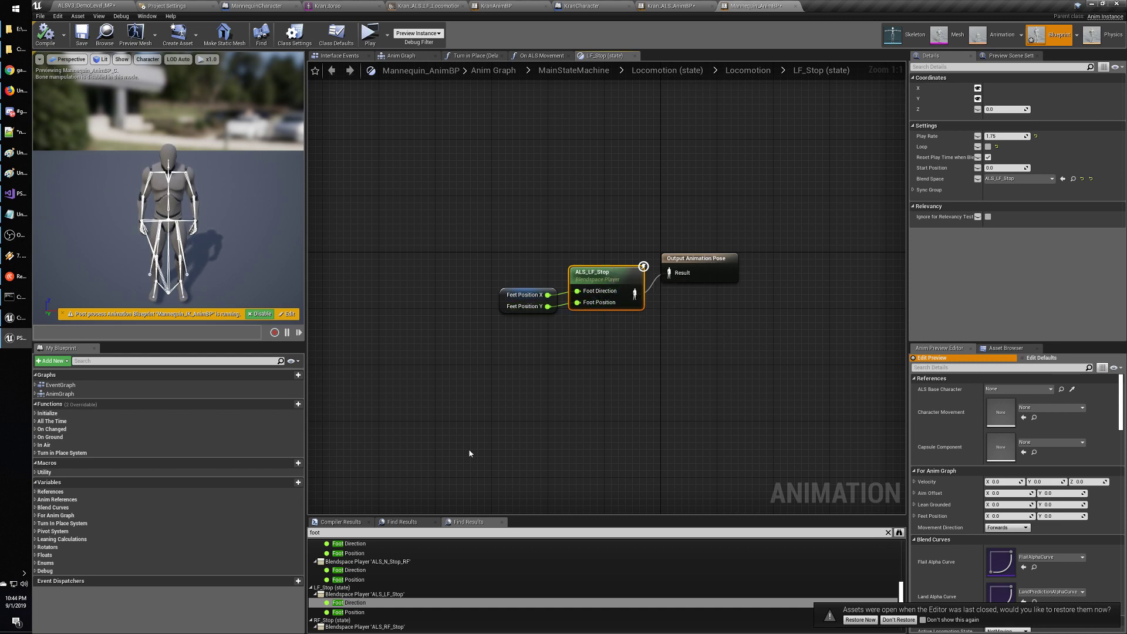
click(388, 612)
scroll(382, 613, down, 1)
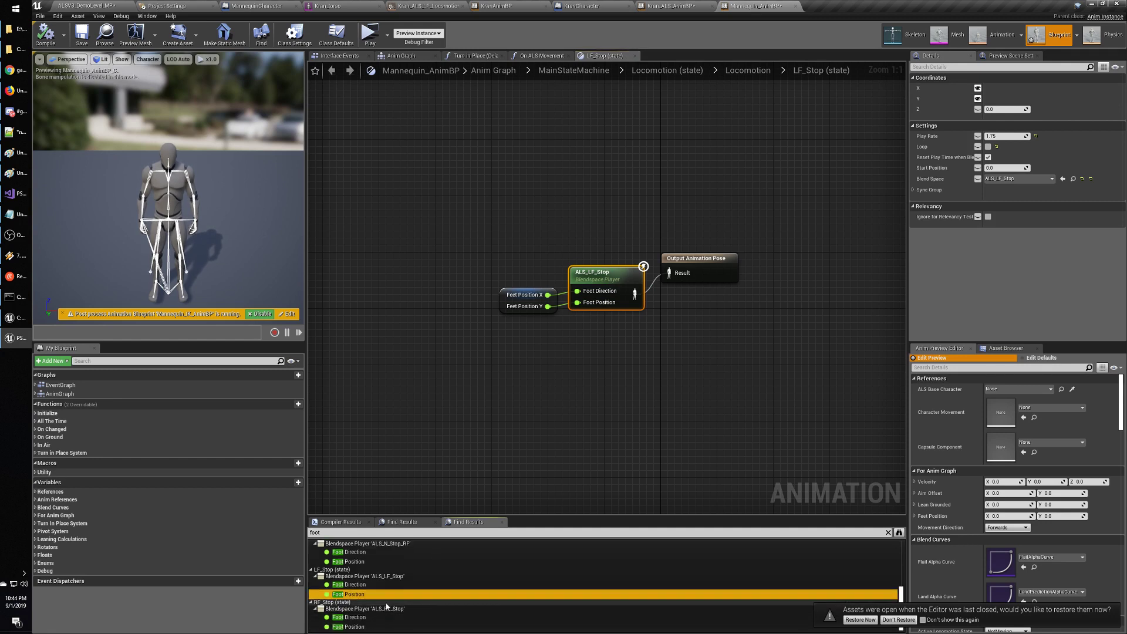
double_click(371, 617)
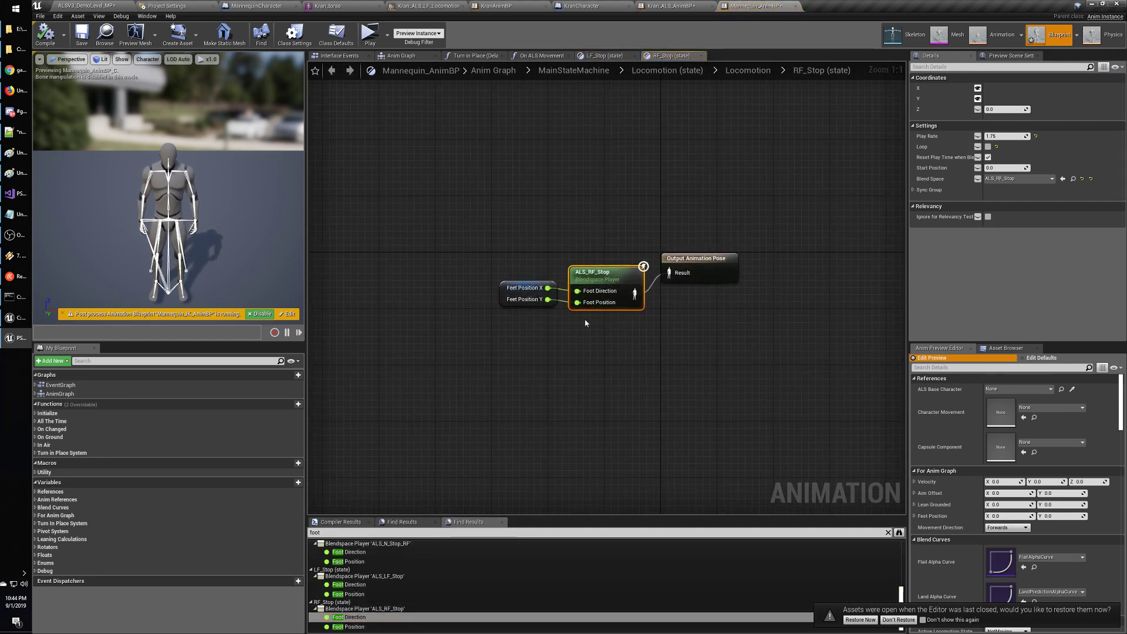
scroll(401, 597, up, 5)
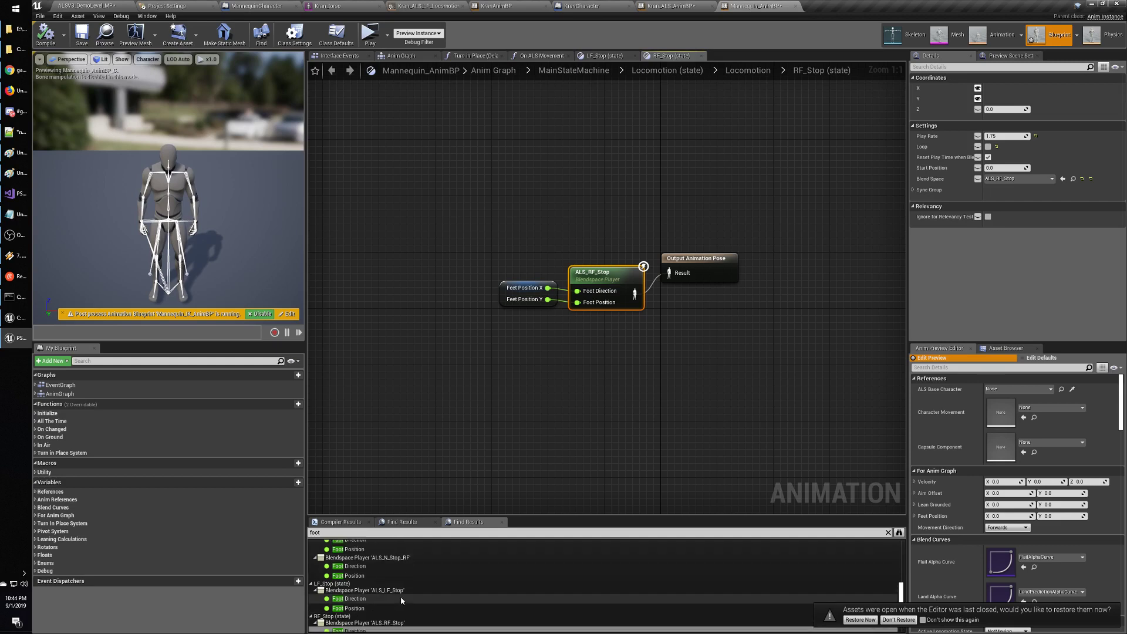
scroll(401, 596, up, 2)
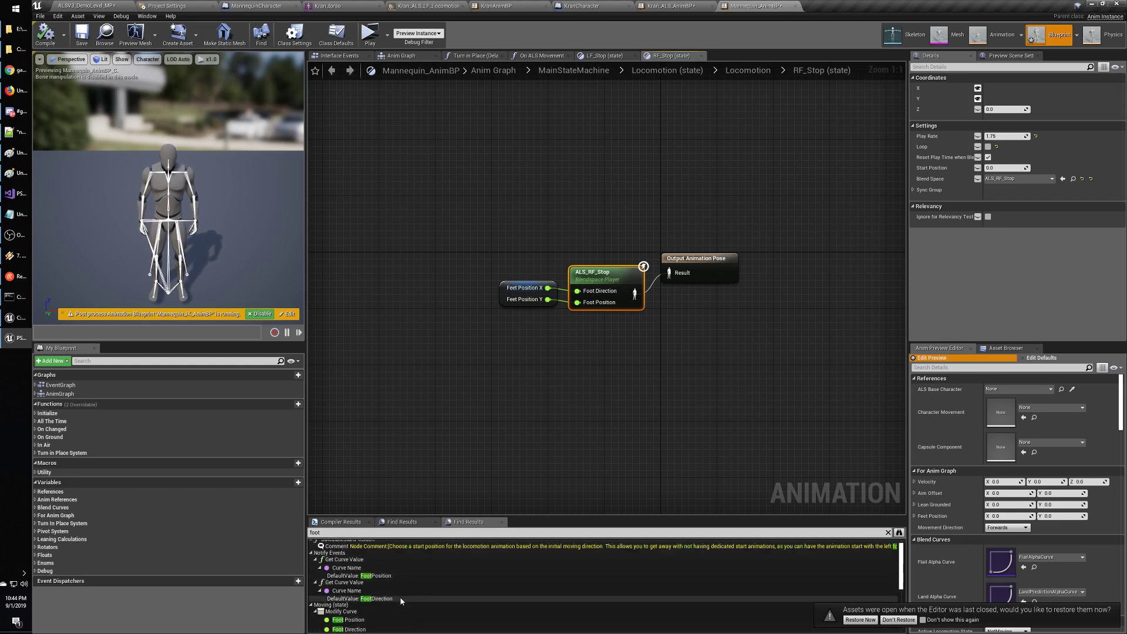
Open the FootPosition curve match in Notify Events and examine the Active Locomotion State events and the FeetPosition setter.
double_click(377, 577)
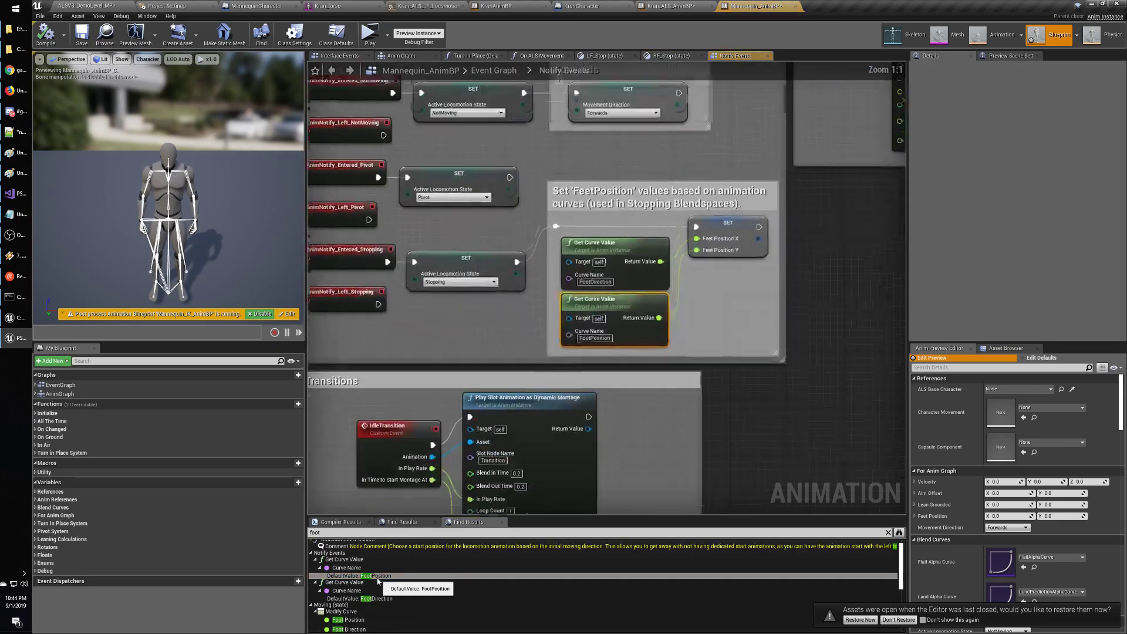
right_drag(477, 333, 556, 440)
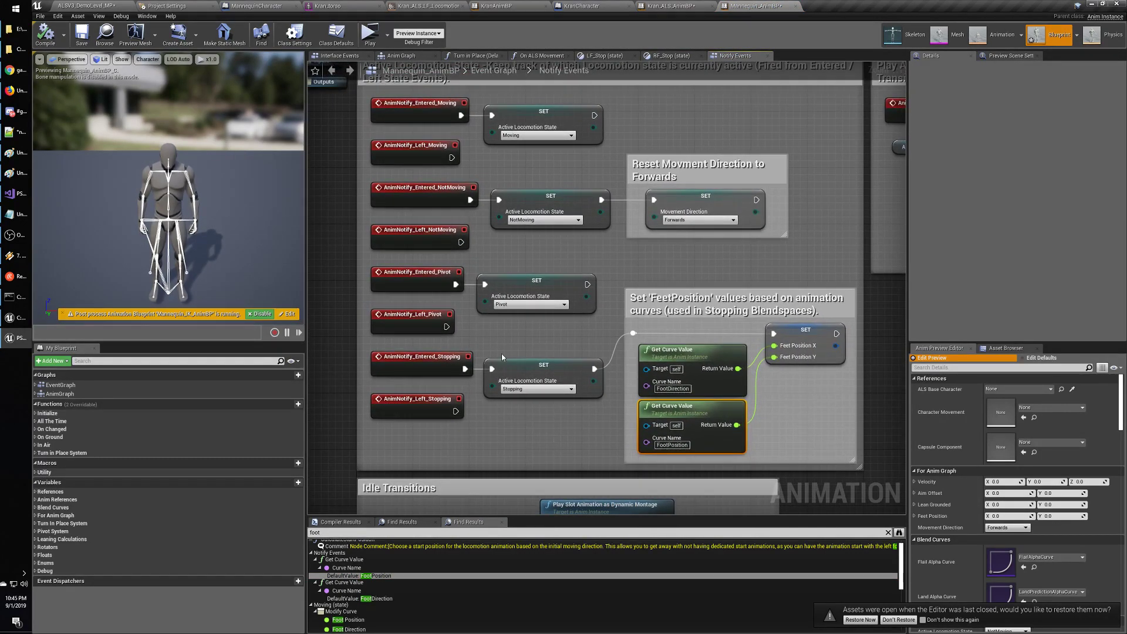
click(409, 311)
right_drag(530, 342, 557, 390)
click(411, 326)
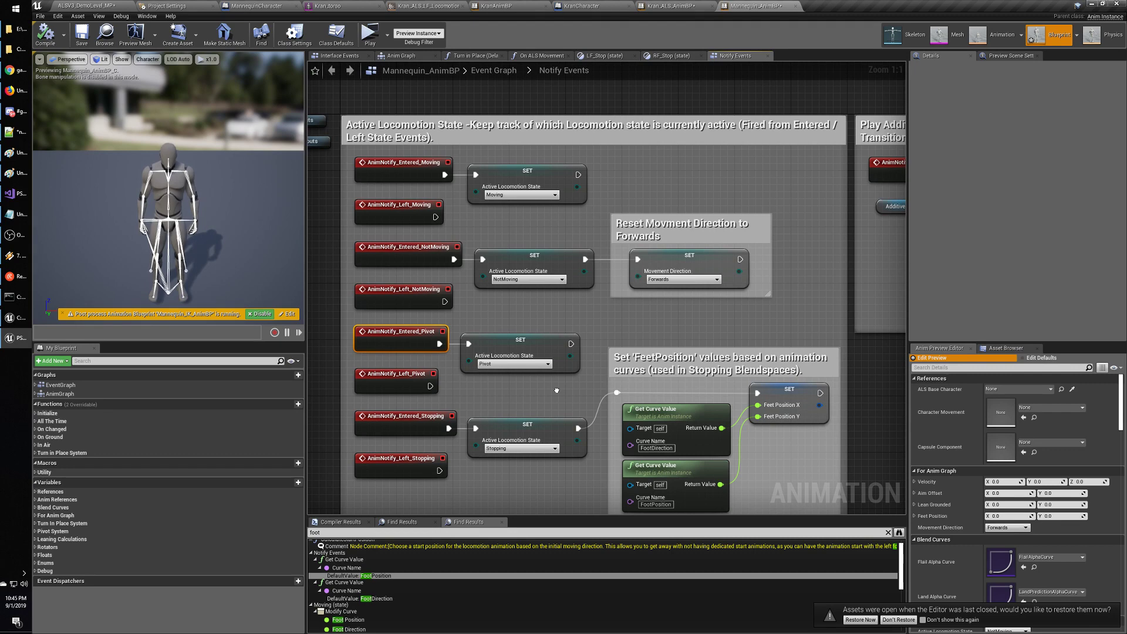
right_drag(556, 390, 531, 389)
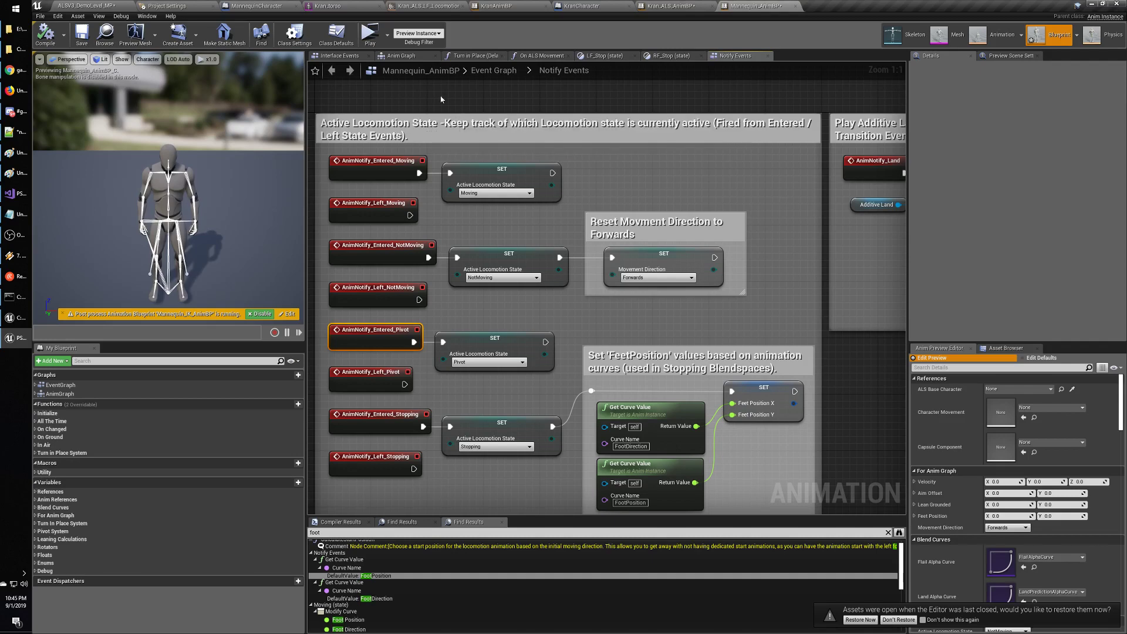
Look over the Anim Graph and the Interface Events graph of Mannequin_AnimBP, including the BaseCharacter and custom AnimNotify events.
click(397, 57)
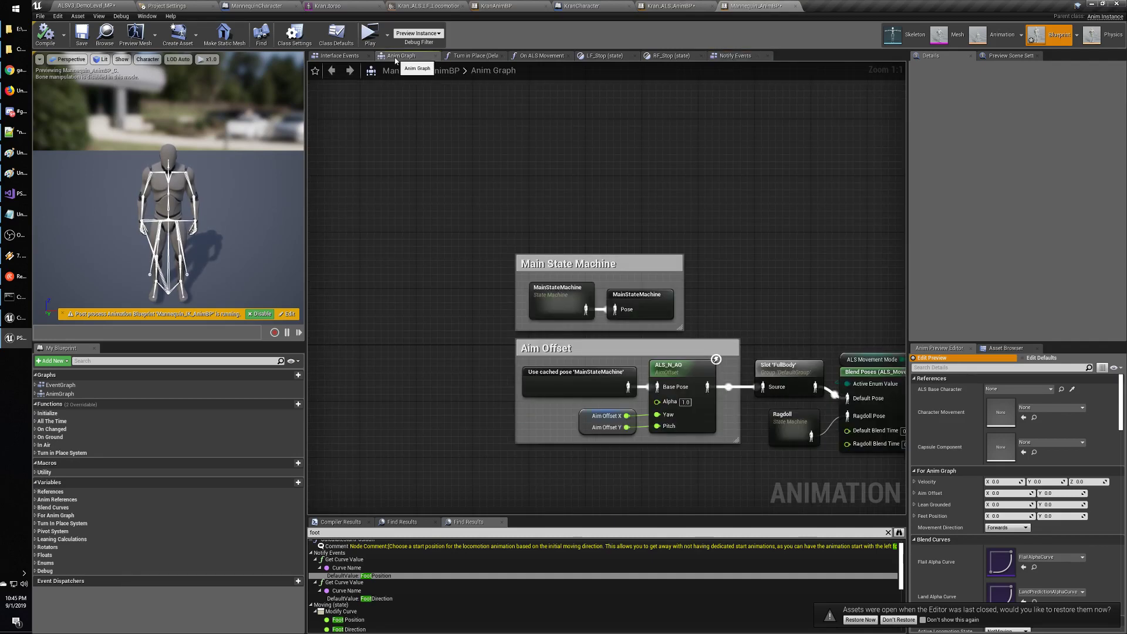
click(352, 57)
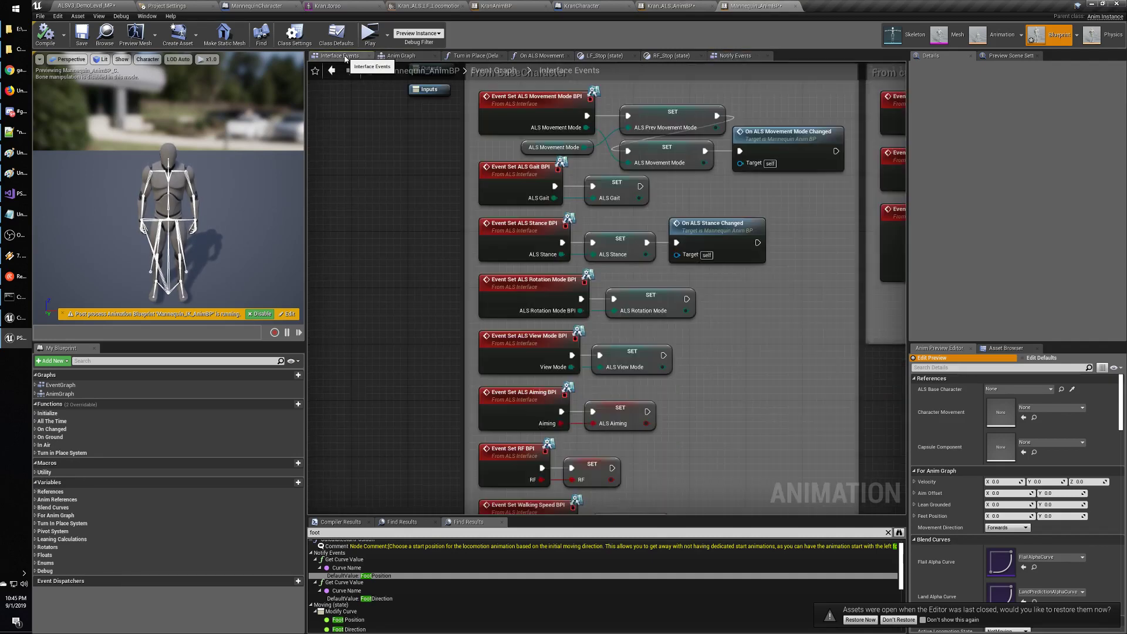
right_drag(745, 233, 693, 248)
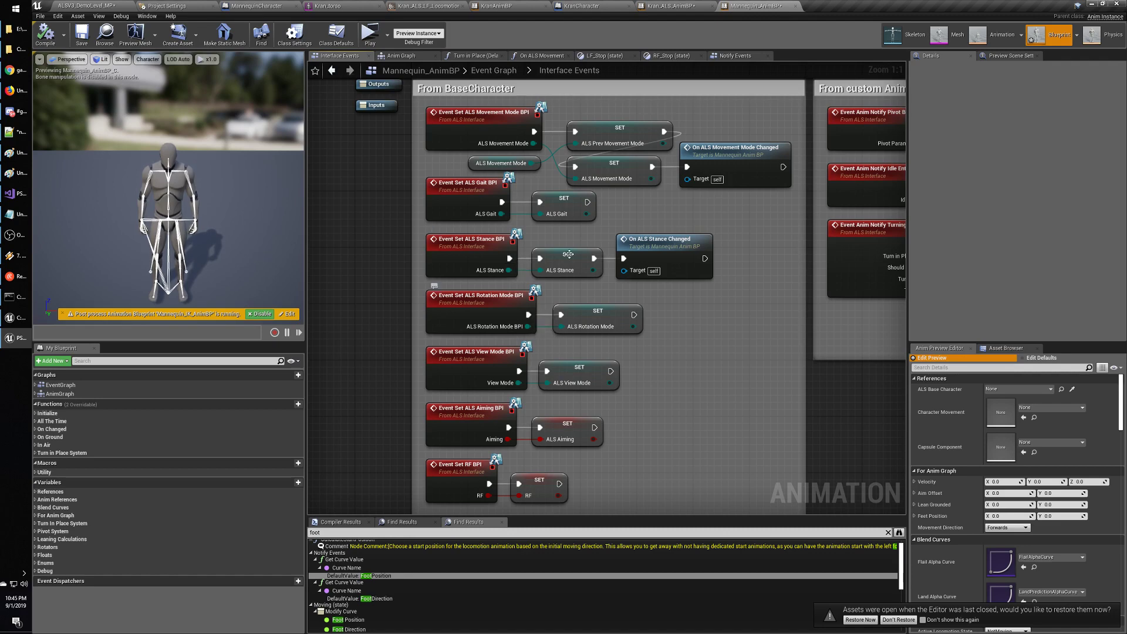
right_drag(705, 293, 681, 295)
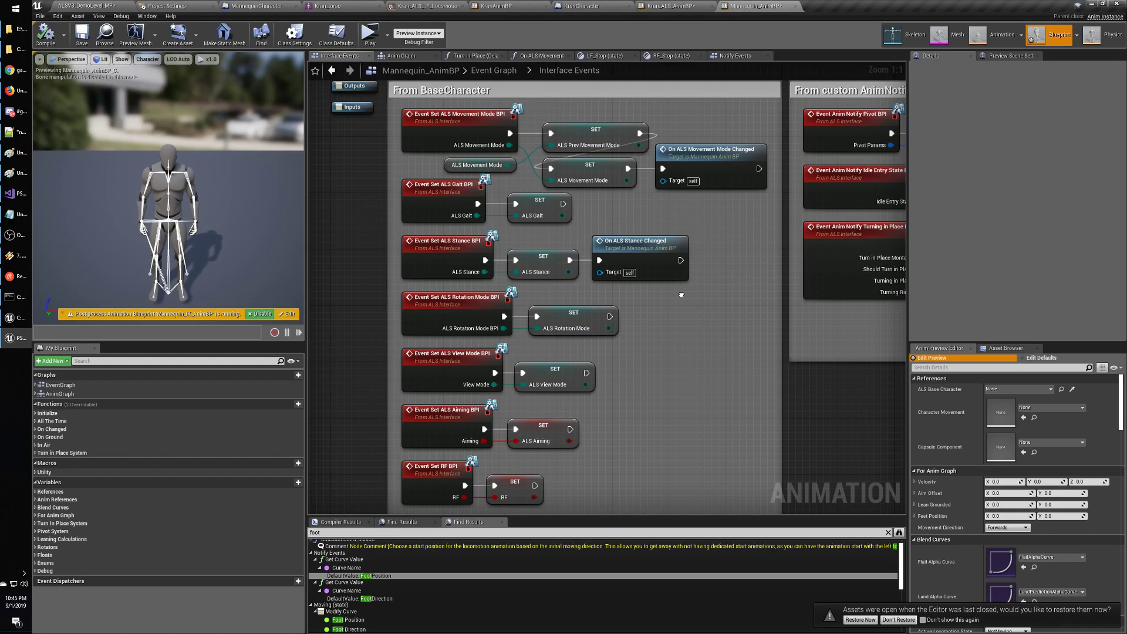
right_drag(682, 295, 618, 292)
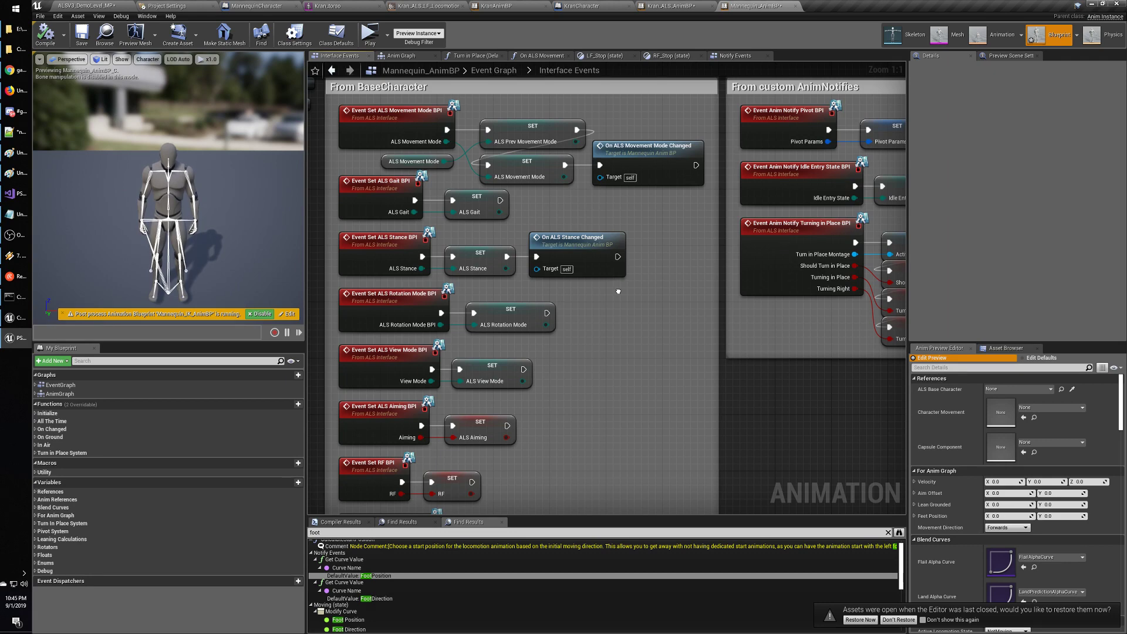
Return to the ALSV3_DemoLevel_MP level and play-test the Kran character's movement, ending the preview when done.
click(64, 5)
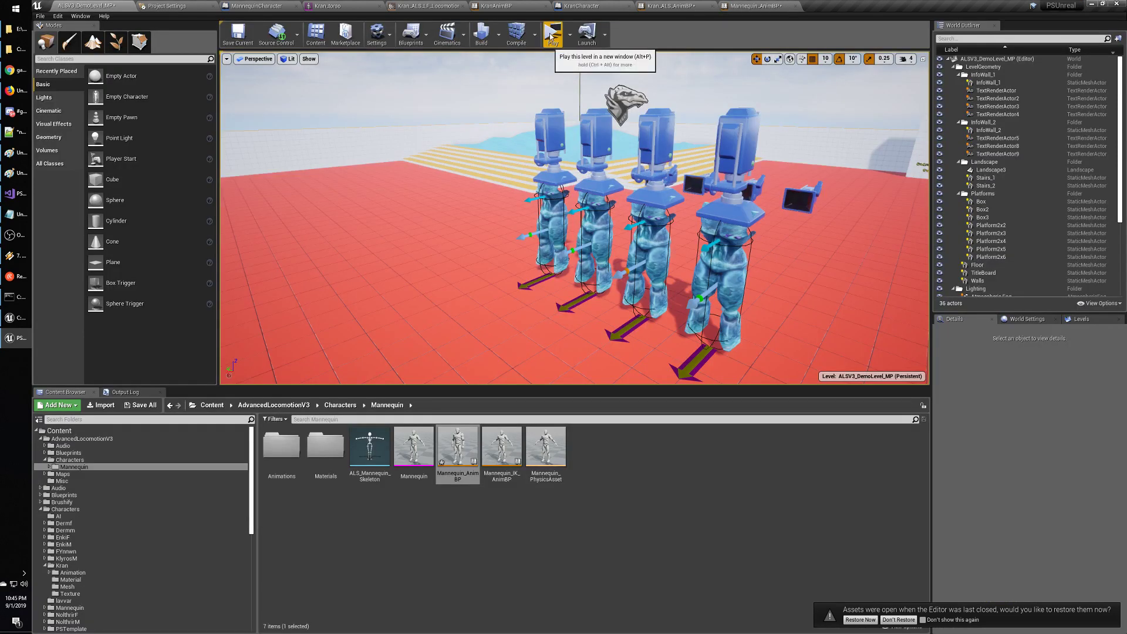
click(551, 36)
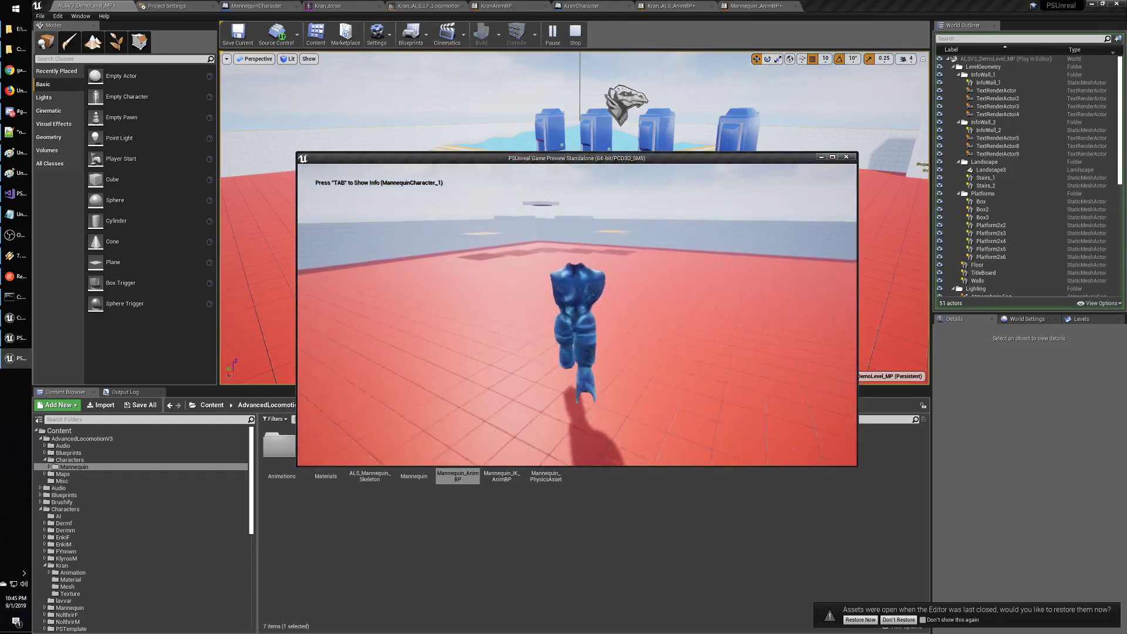
key(Escape)
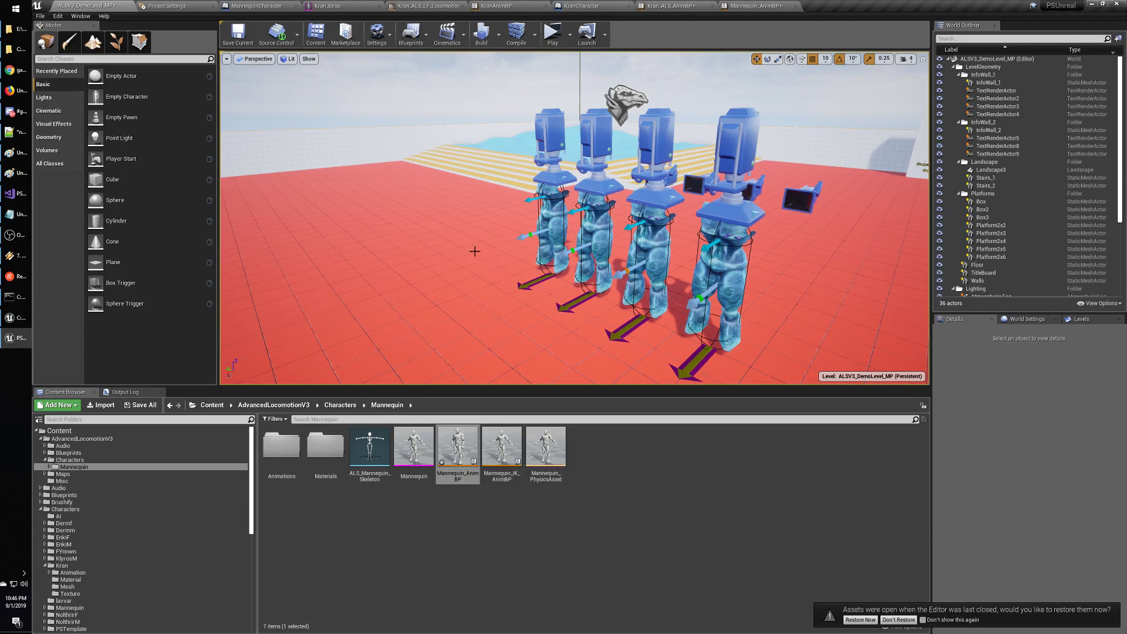
Open MannequinCharacter from the AdvancedLocomotionV3 Blueprints folder and set its Mesh component's Anim Class to Mannequin_AnimBP.
click(69, 453)
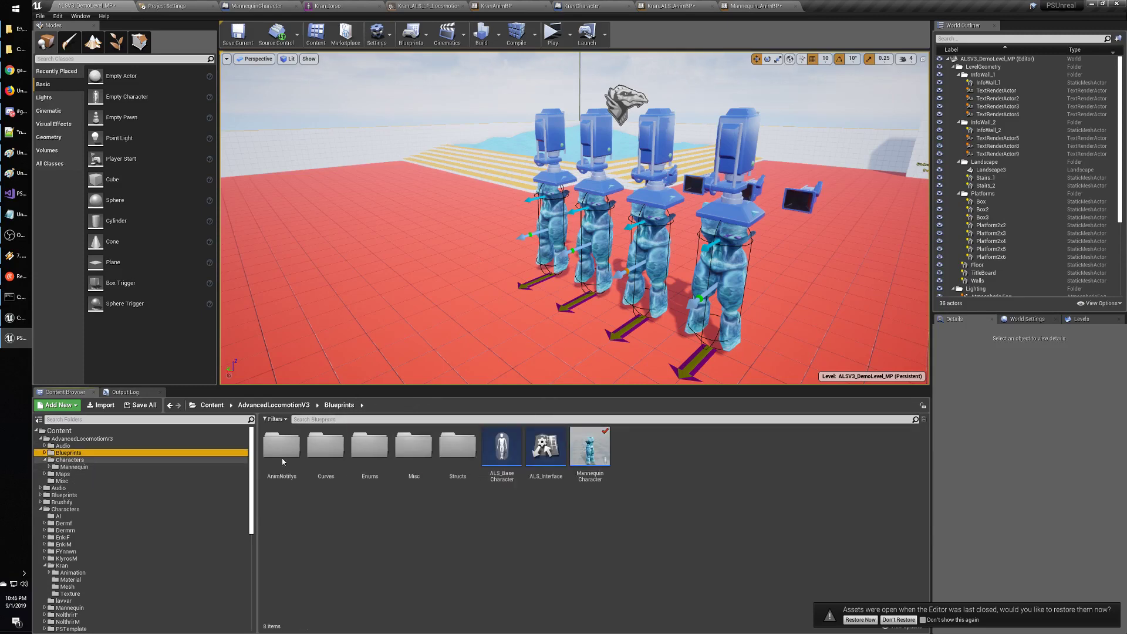
double_click(590, 447)
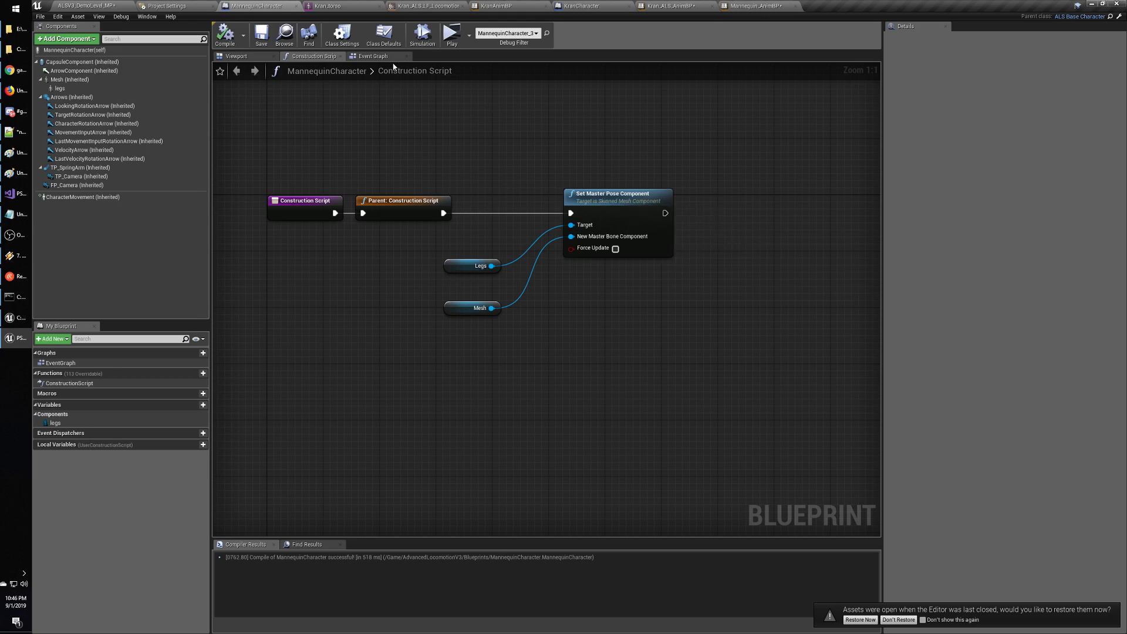
click(249, 59)
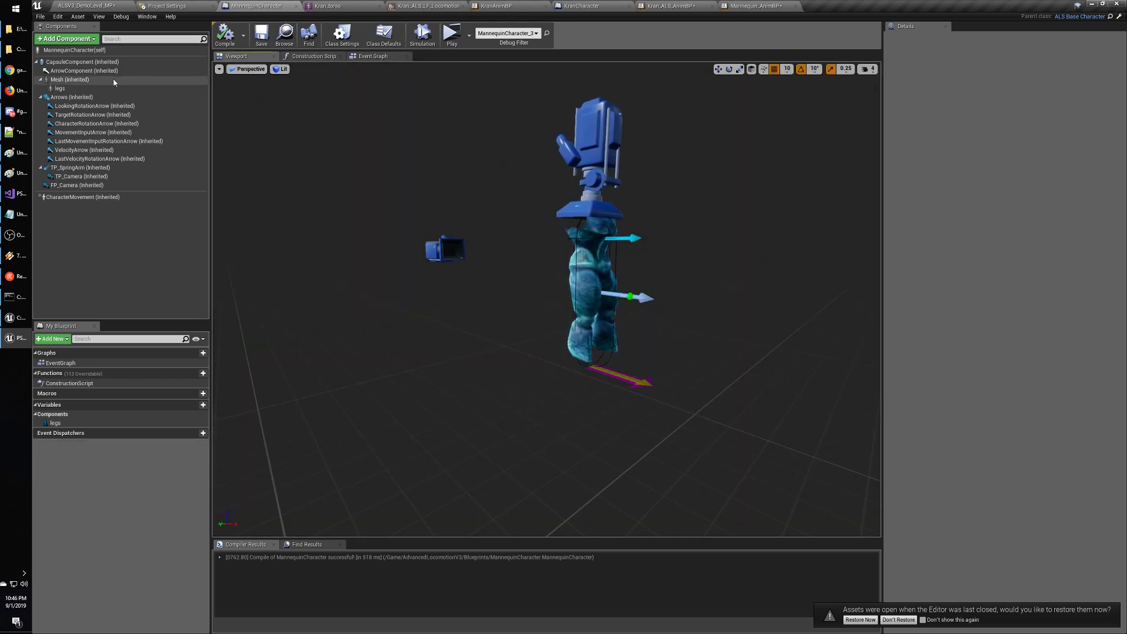
click(74, 89)
click(69, 79)
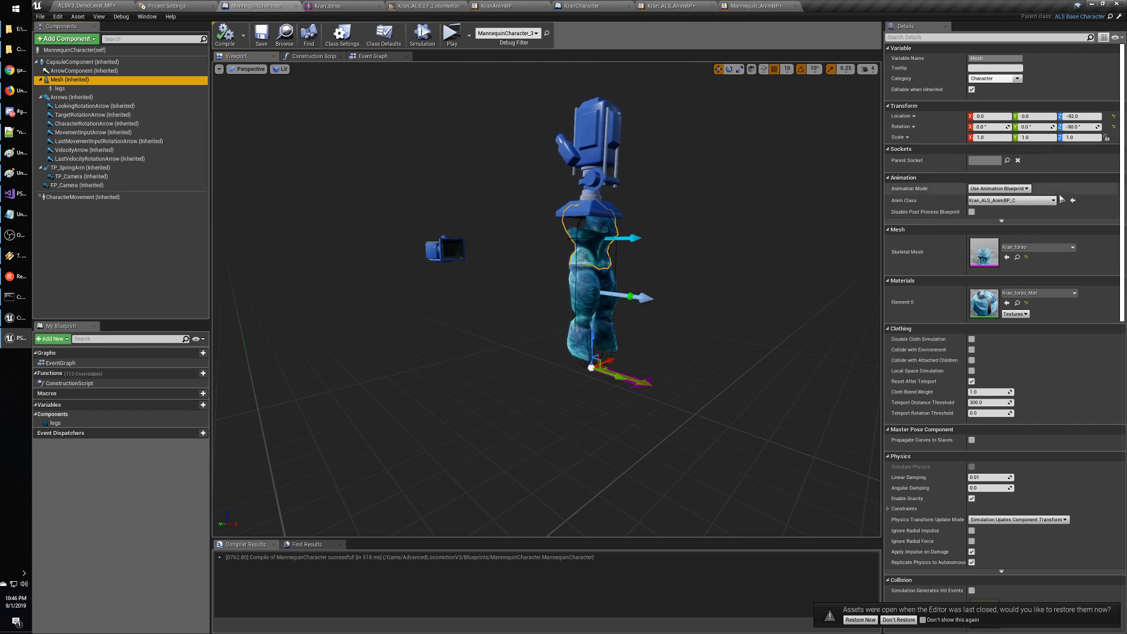
click(1017, 200)
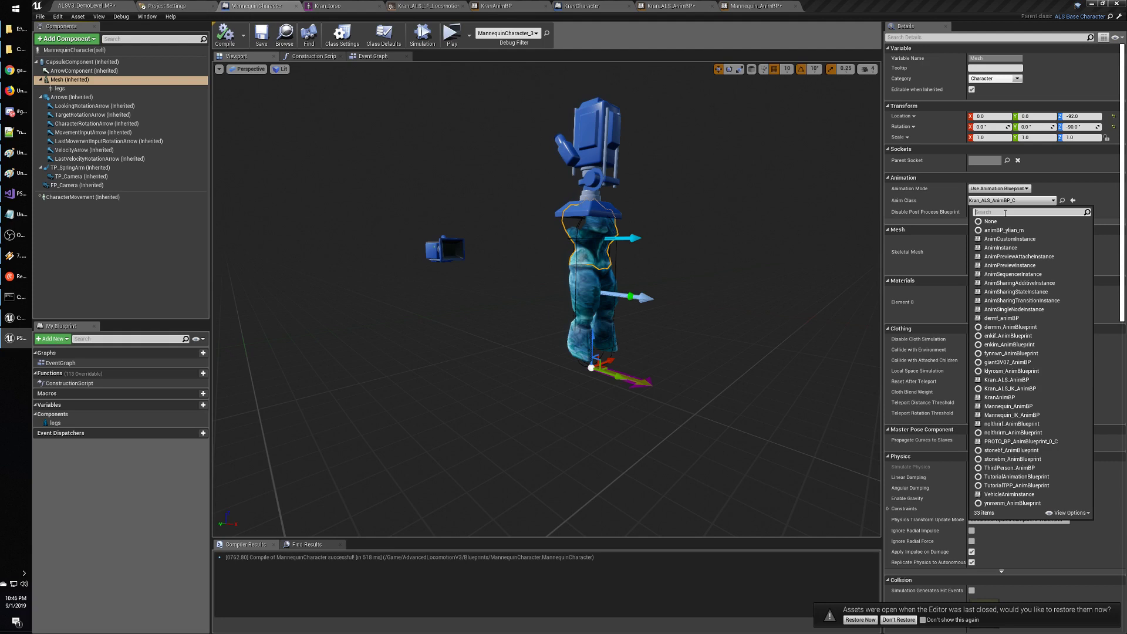
text(mann)
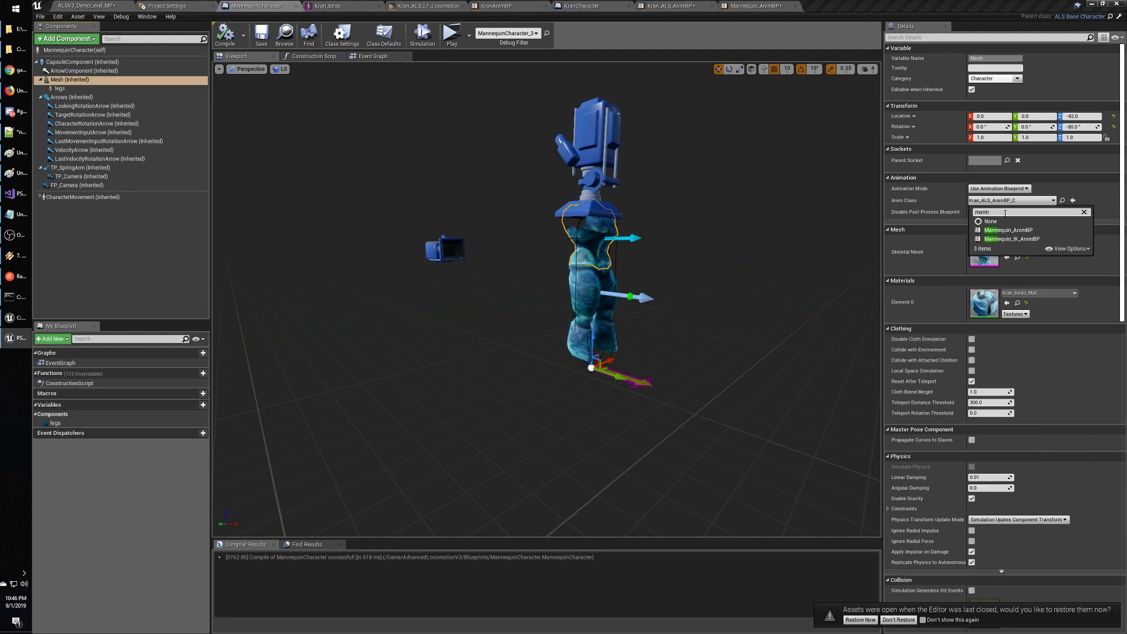
click(1009, 230)
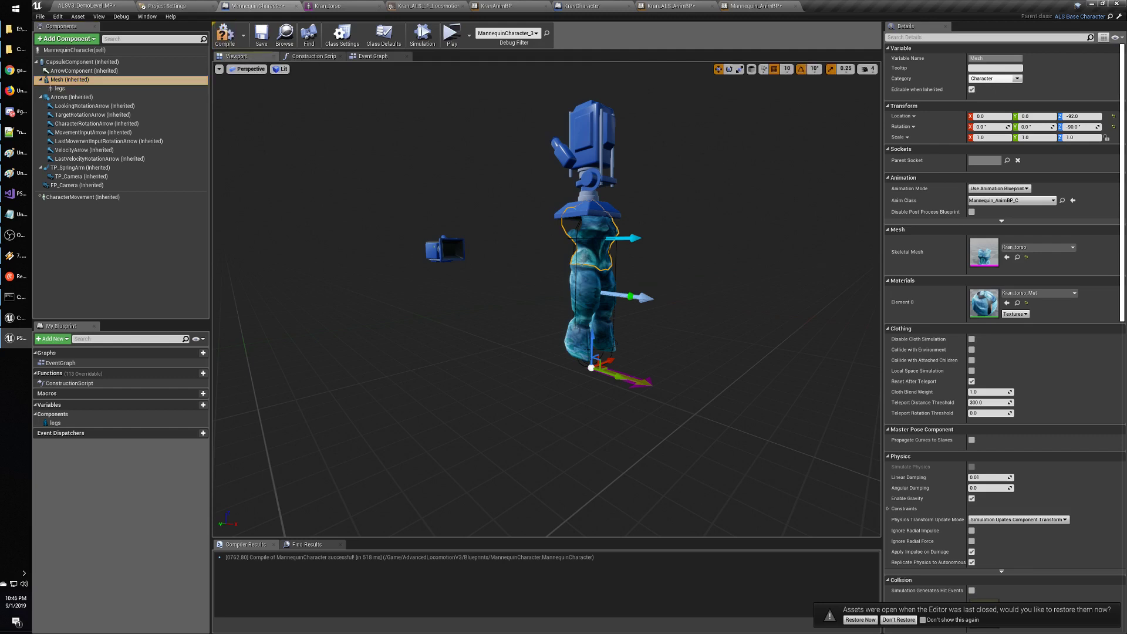
Set the legs component's Anim Class to Mannequin_AnimBP, and compile and save the MannequinCharacter blueprint.
click(588, 300)
click(1018, 200)
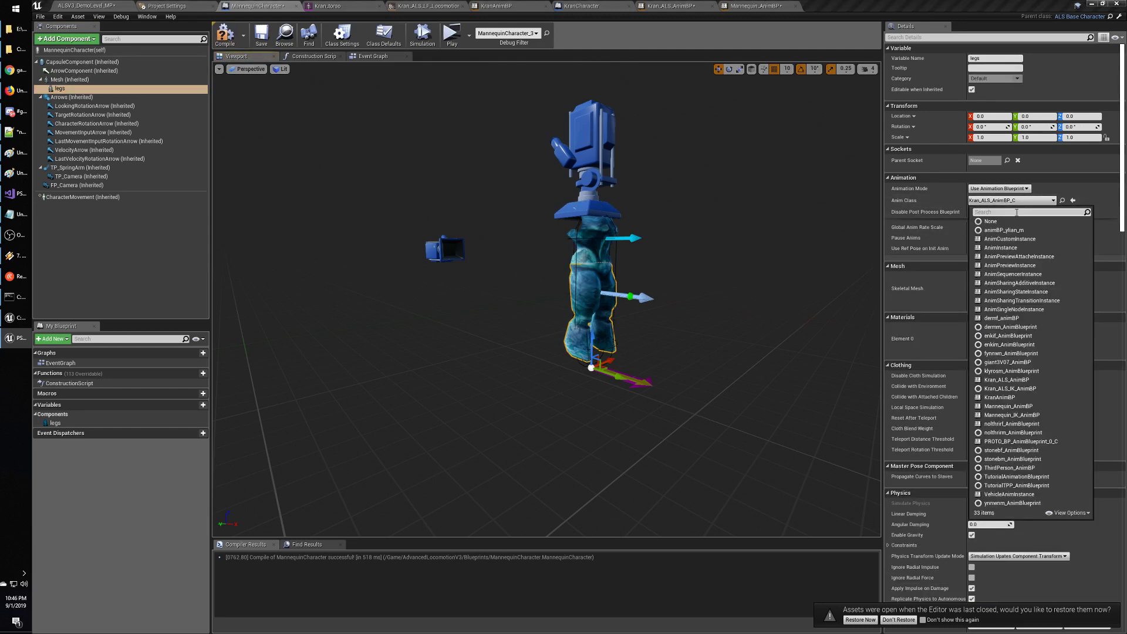
text(mann)
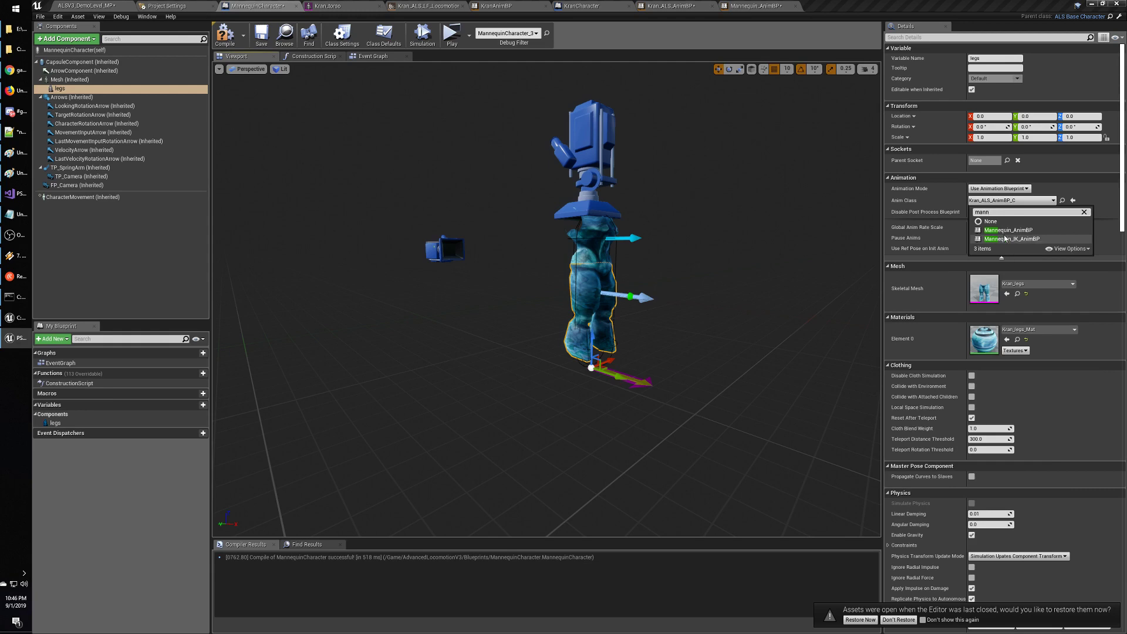
click(1008, 230)
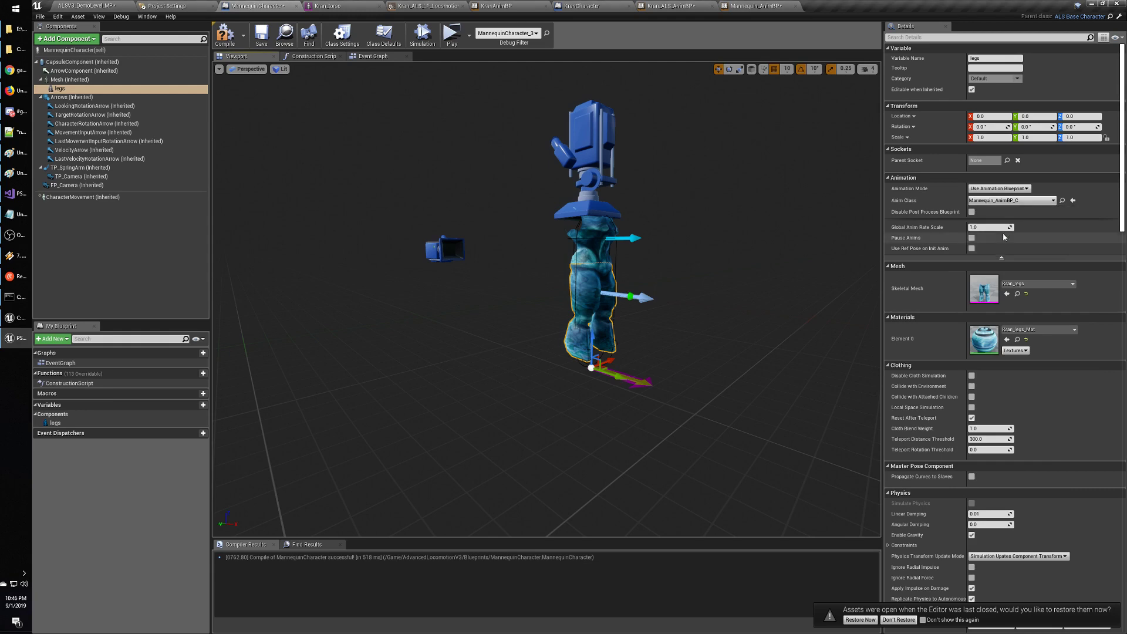
click(225, 36)
click(261, 41)
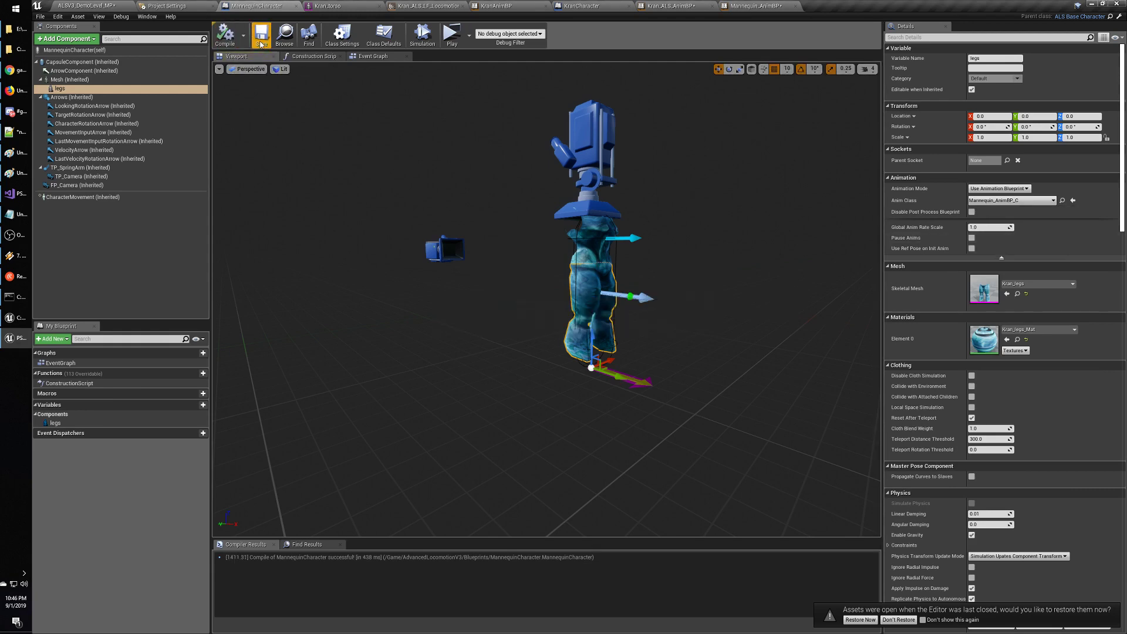
Play-test ALSV3_DemoLevel_MP with Mannequin_AnimBP driving the character, moving it forwards and backwards before ending the preview.
click(84, 6)
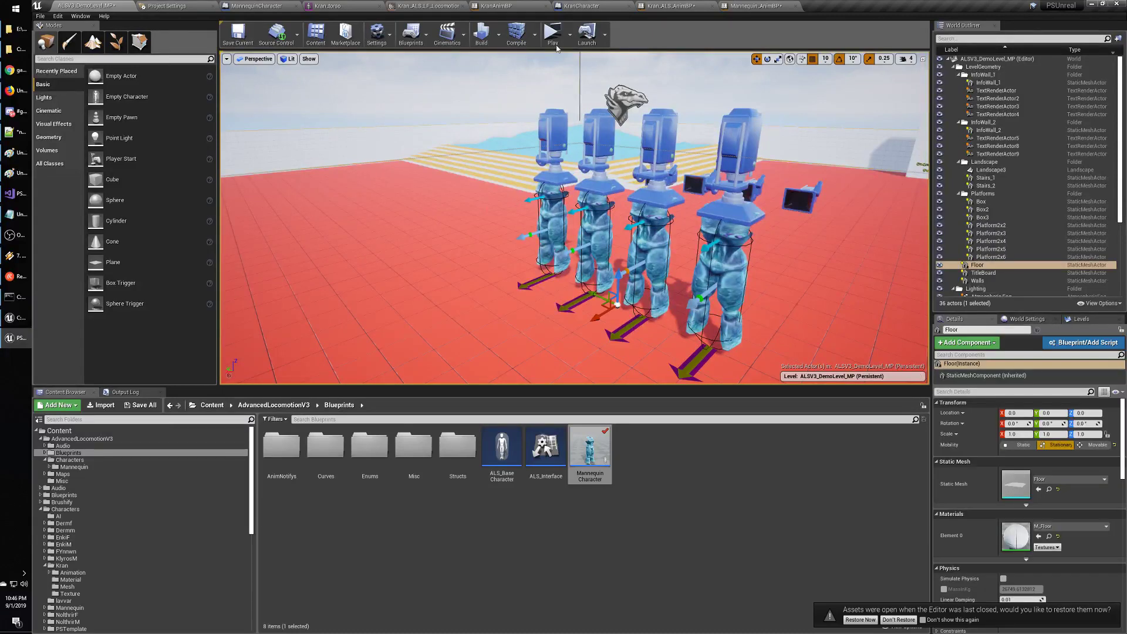
click(553, 33)
key(w)
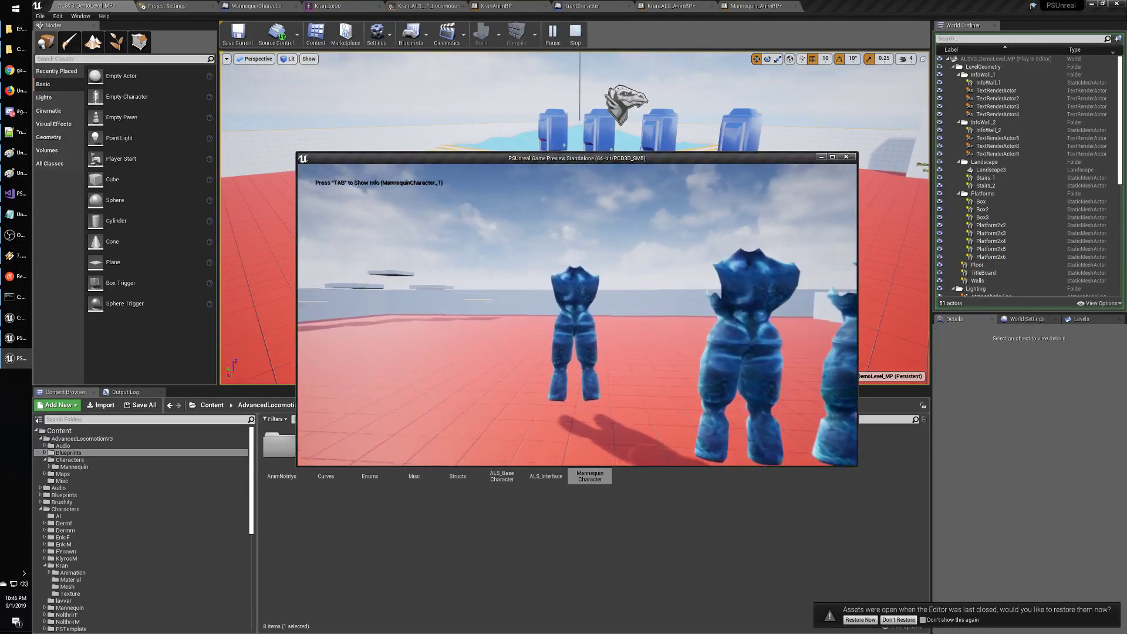
key(s)
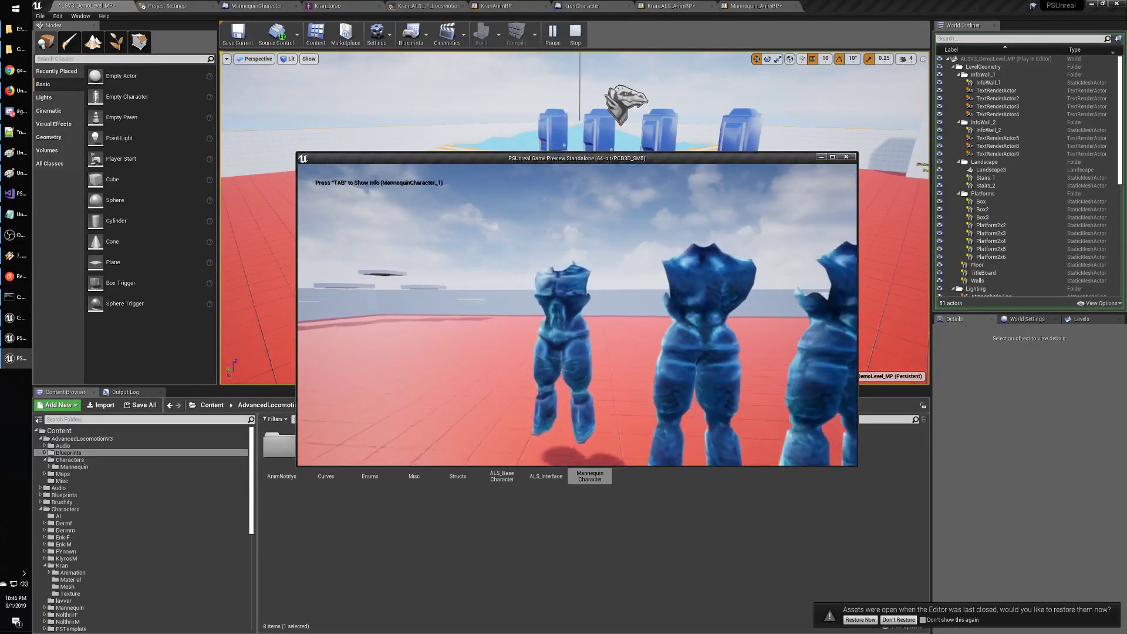
key(w)
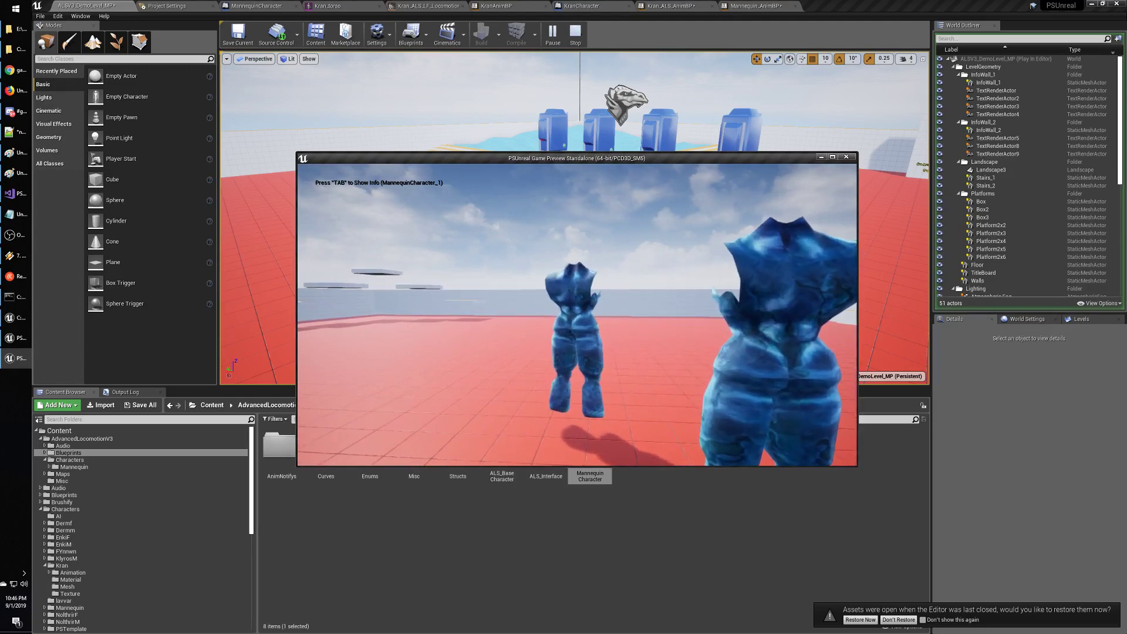
key(Escape)
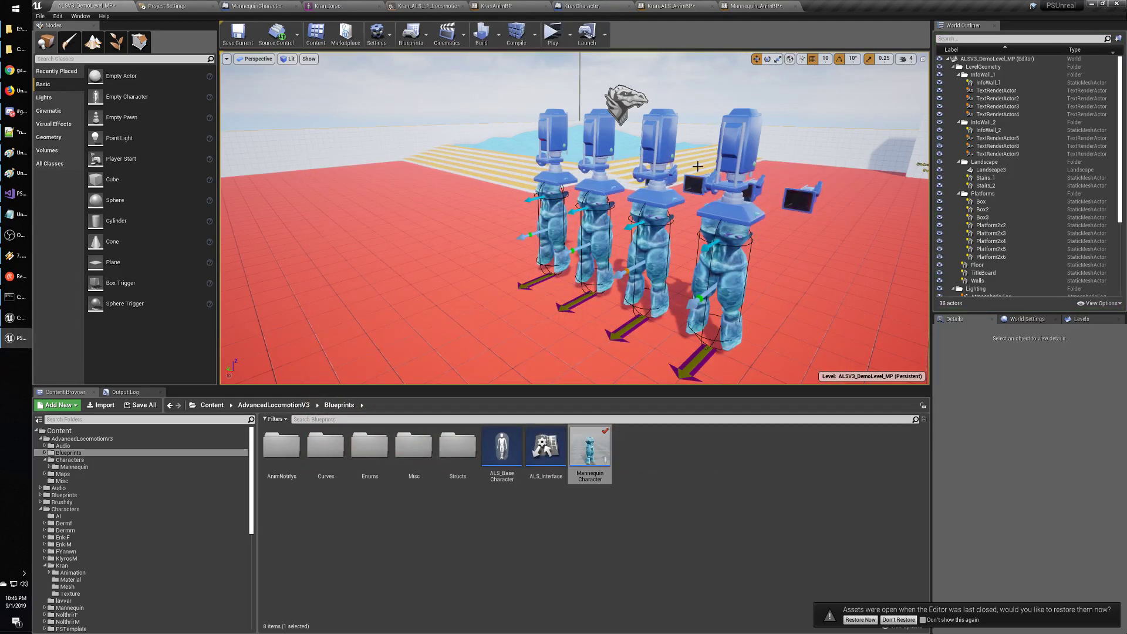
click(757, 6)
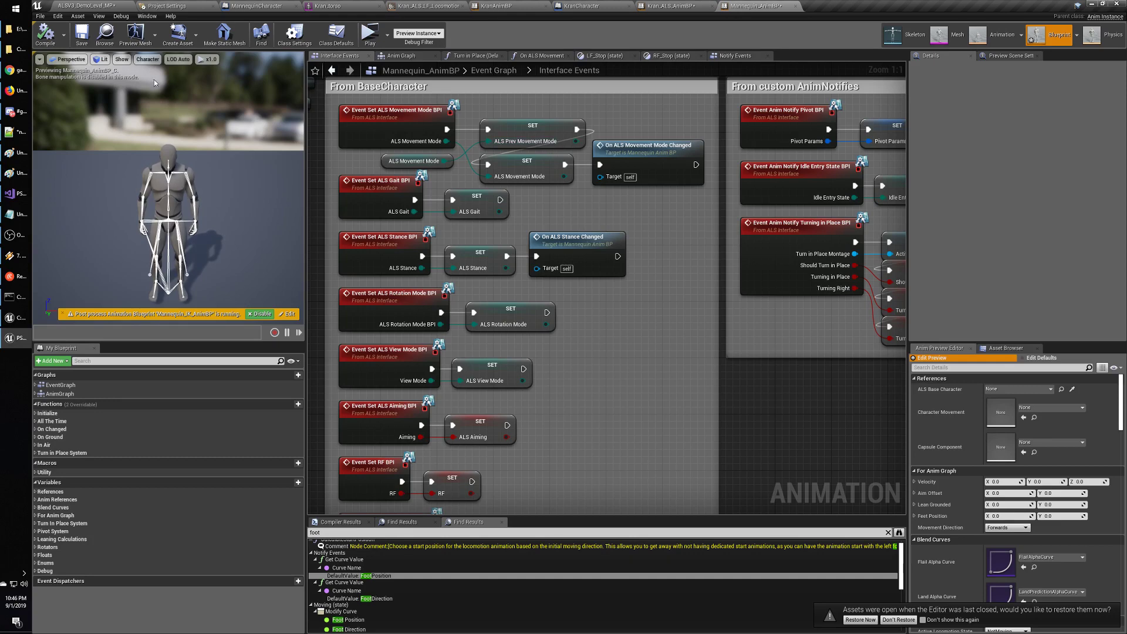
click(117, 6)
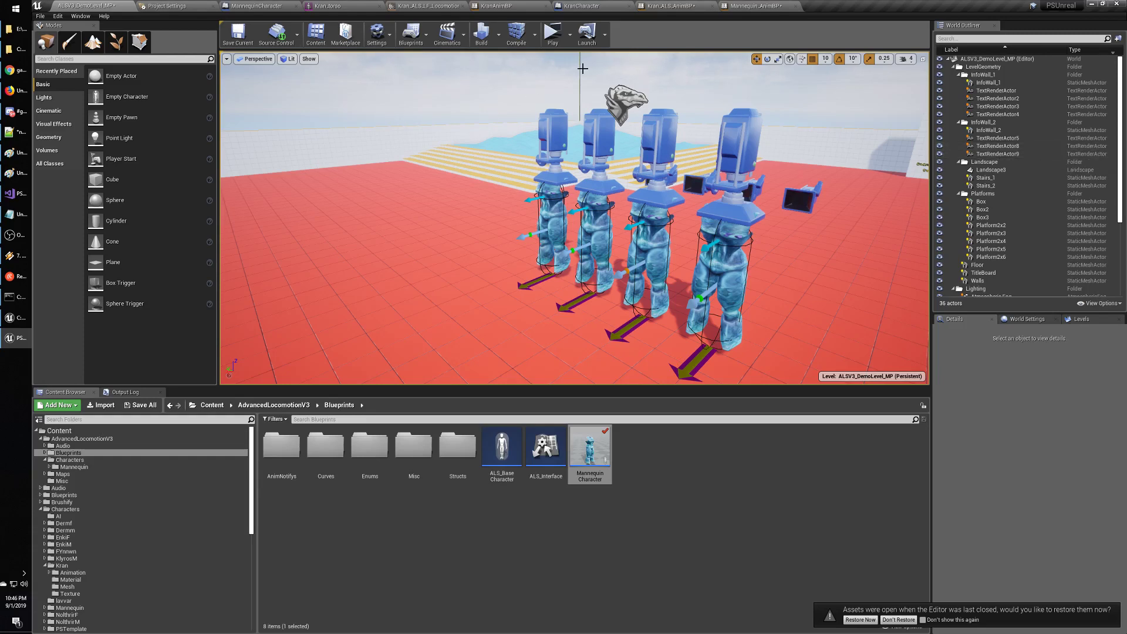
Switch to the MannequinCharacter blueprint and inspect the Anim Class and Skeletal Mesh assigned to its Mesh component.
click(671, 6)
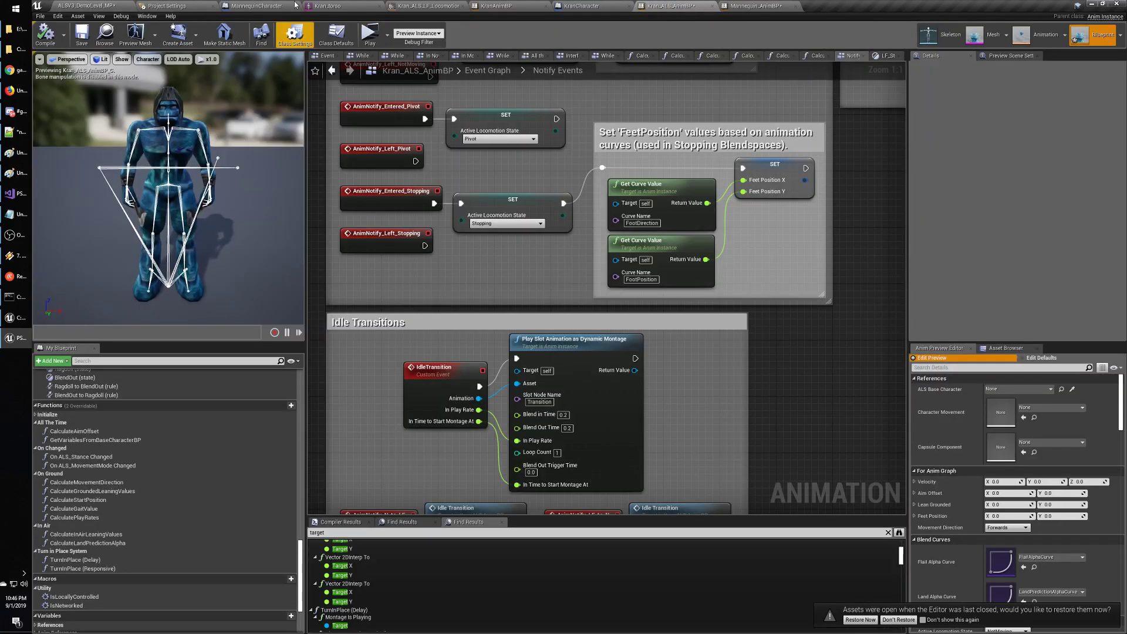
click(580, 6)
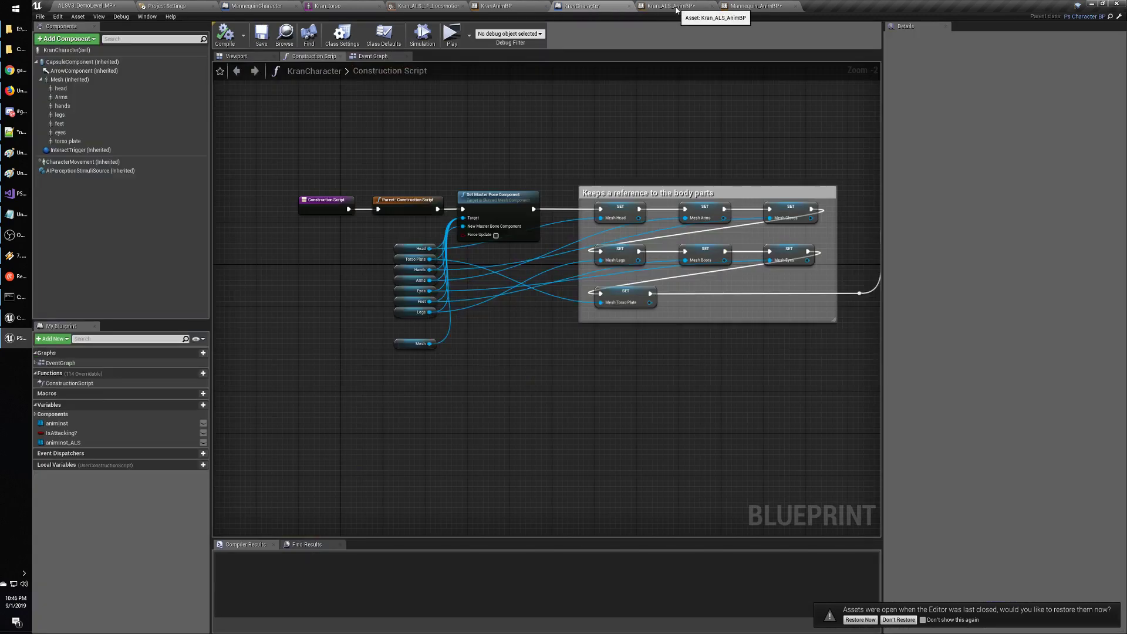
click(262, 7)
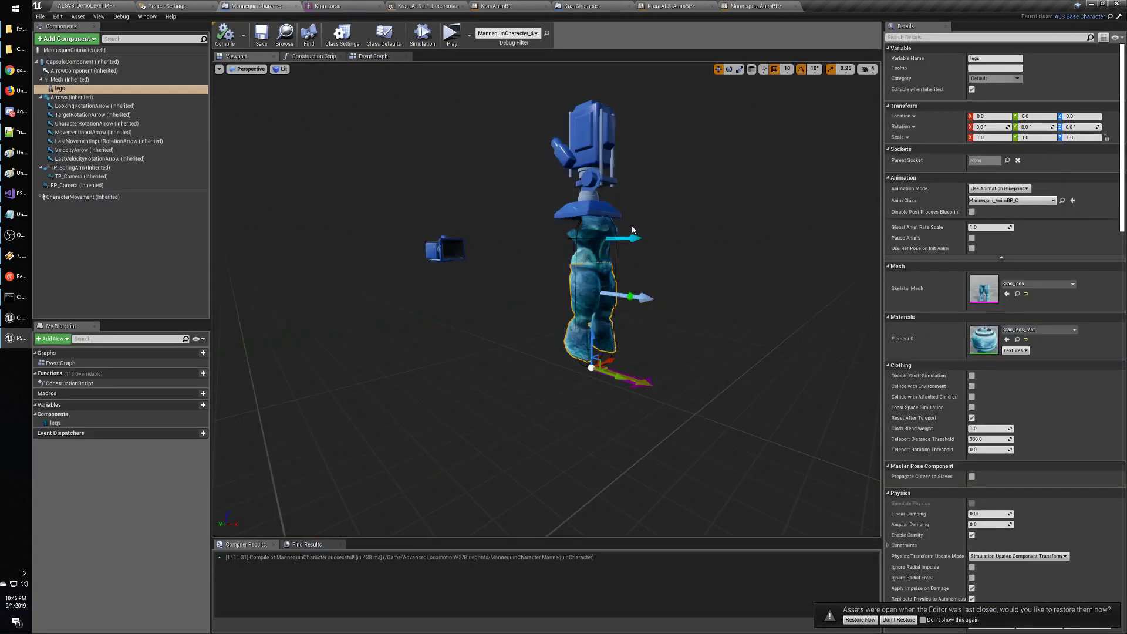
click(614, 232)
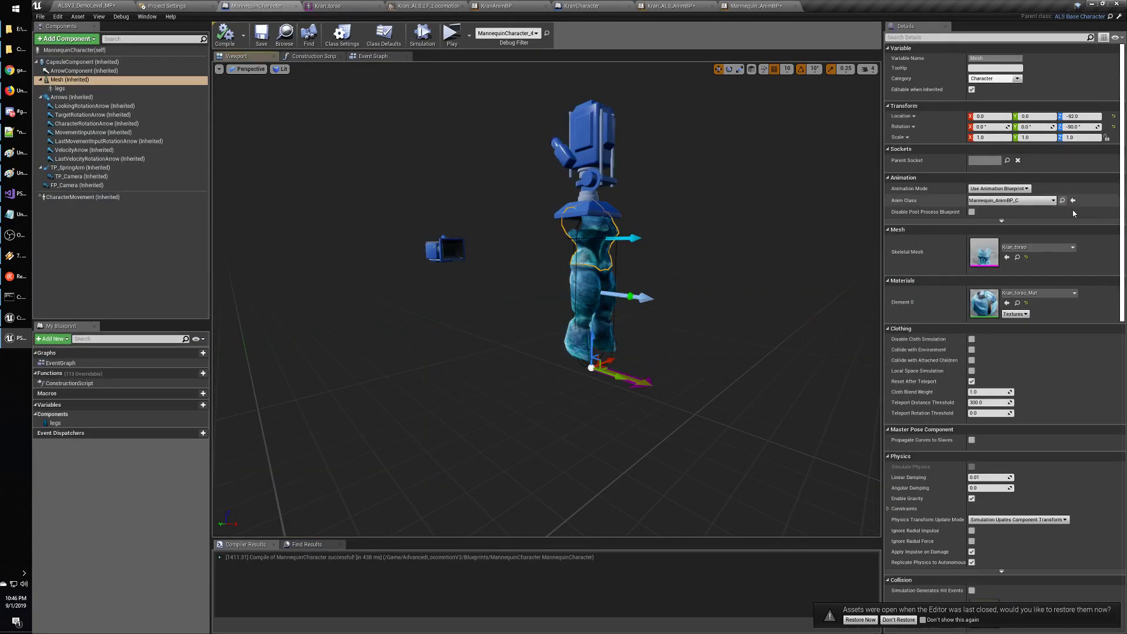
click(1012, 203)
click(1013, 204)
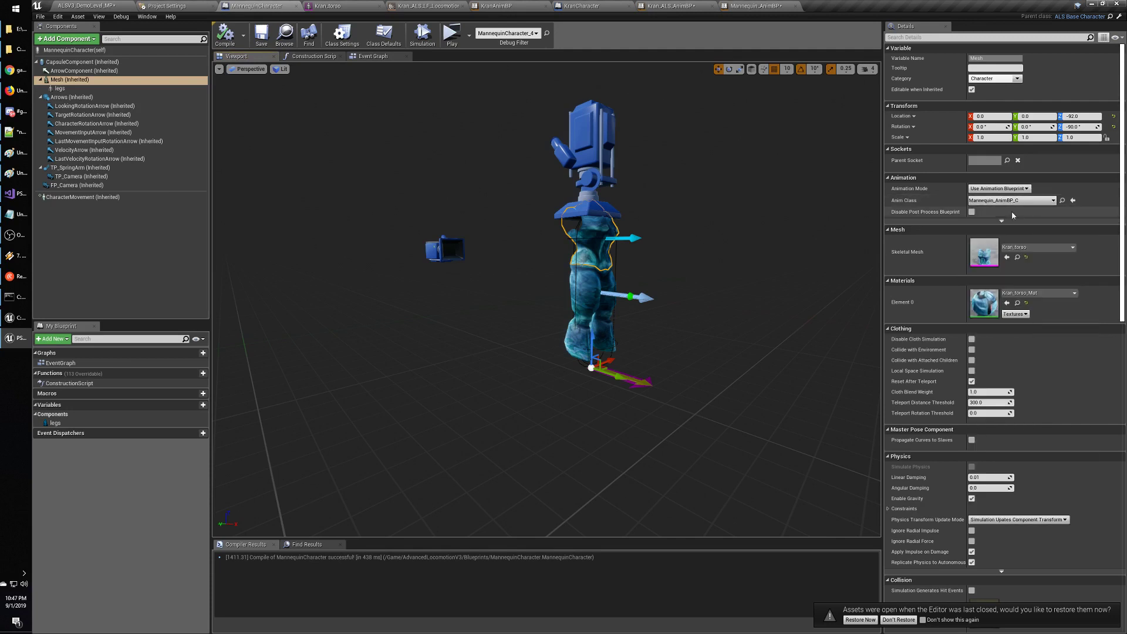
click(995, 252)
click(1021, 248)
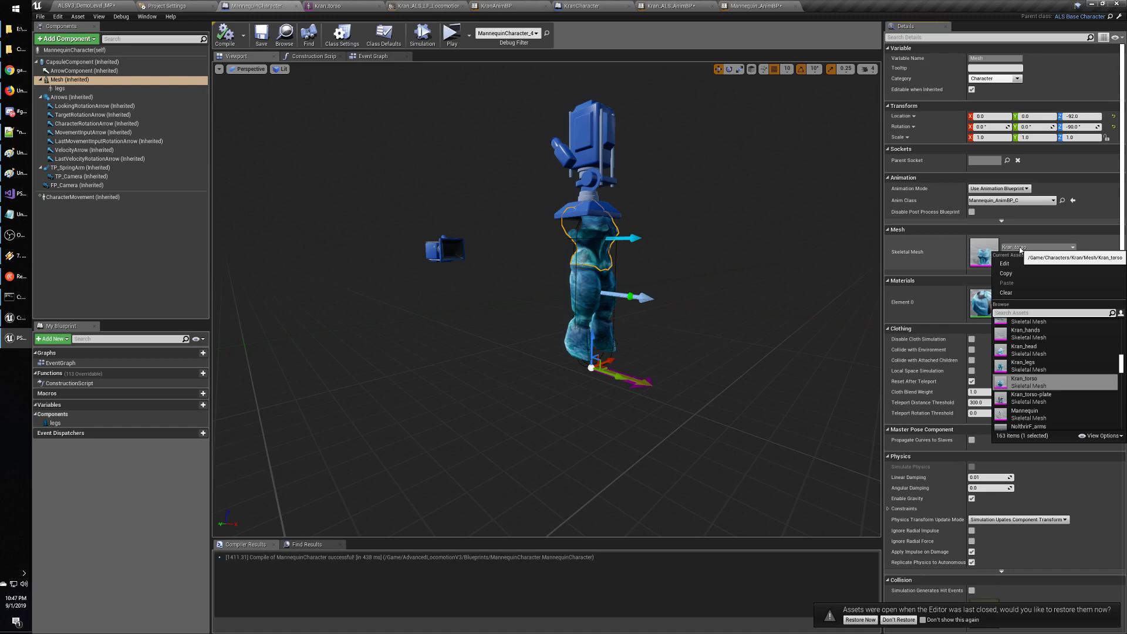
click(1020, 247)
key(alt+Tab)
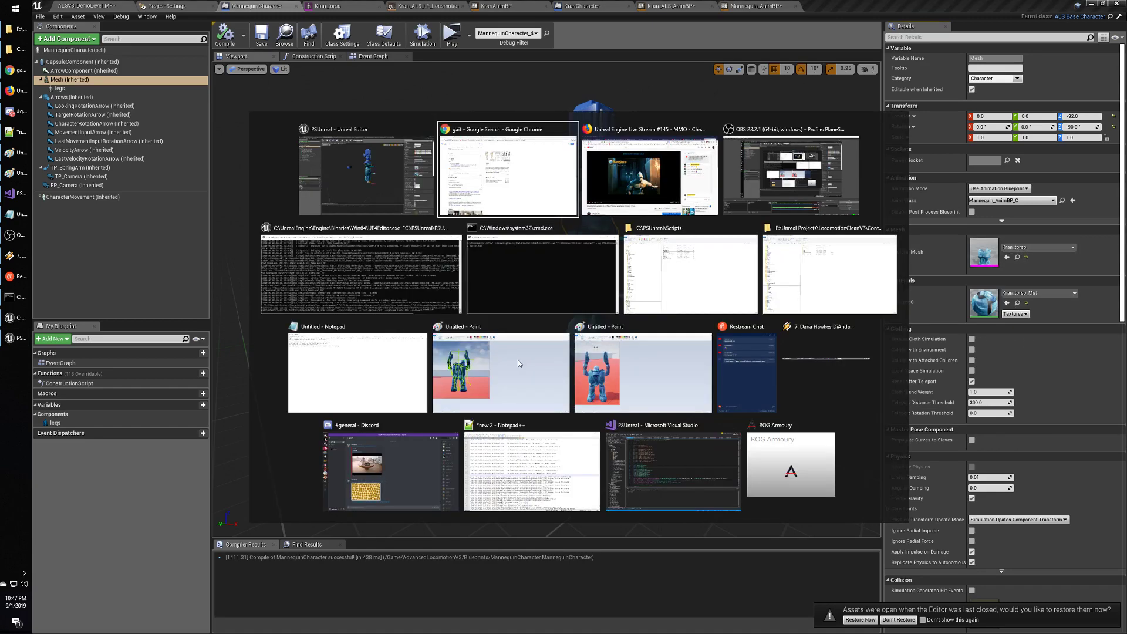
key(alt+Tab)
key(alt+Tab)
key(alt+Tab)
key(alt+Tab)
key(alt+Tab)
key(alt+Tab)
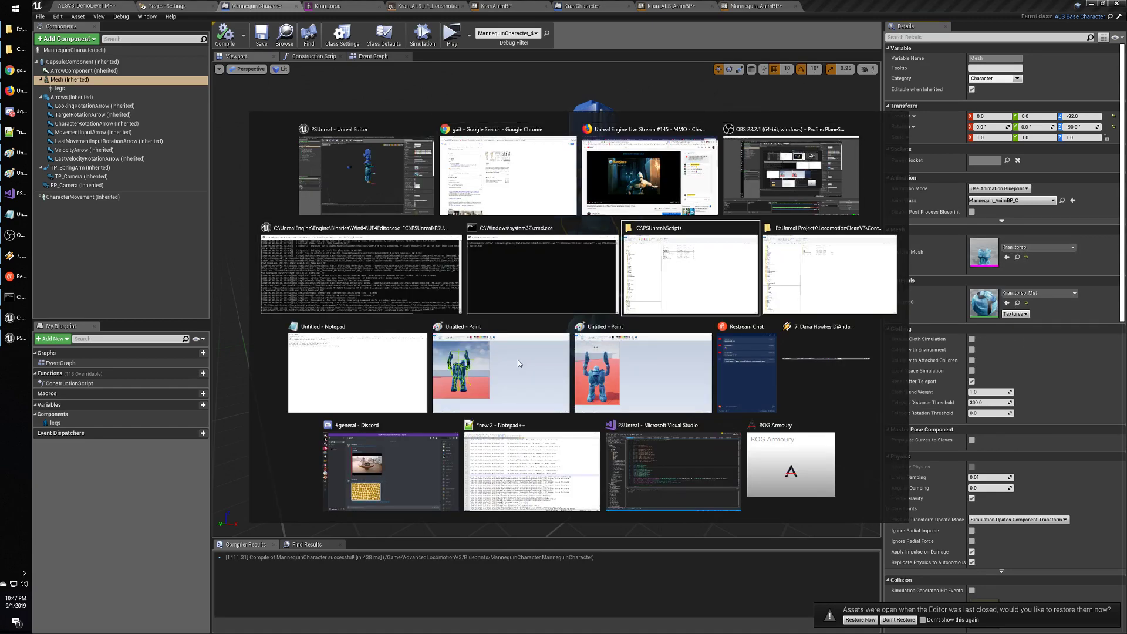
key(alt+Tab)
key(alt+Tab)
key(alt+Tab)
key(alt+Tab)
key(alt+Tab)
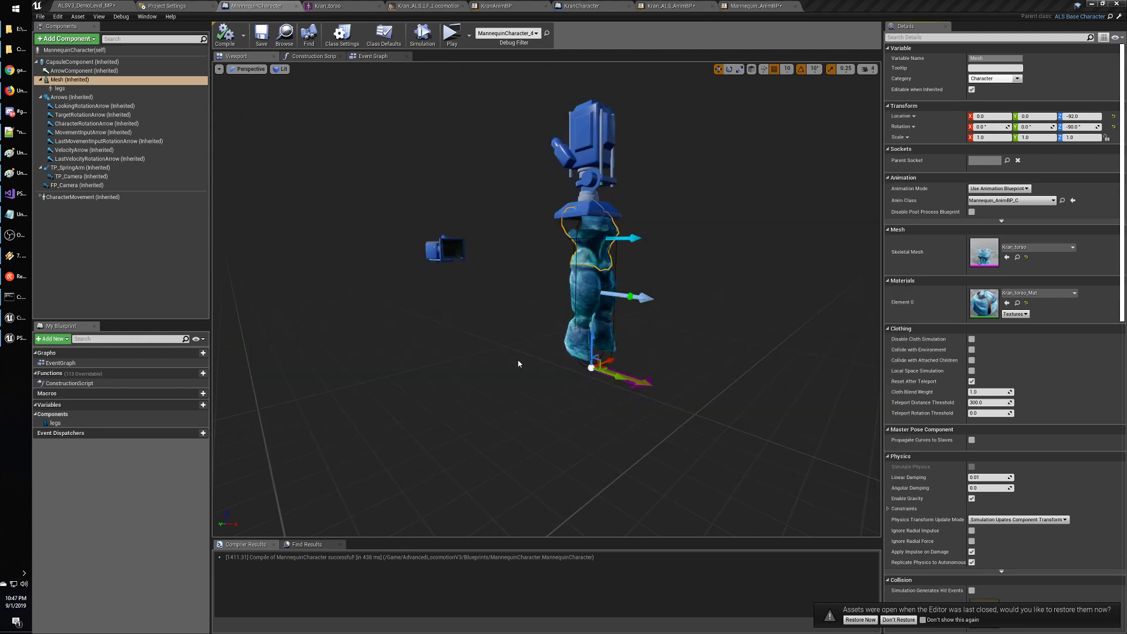
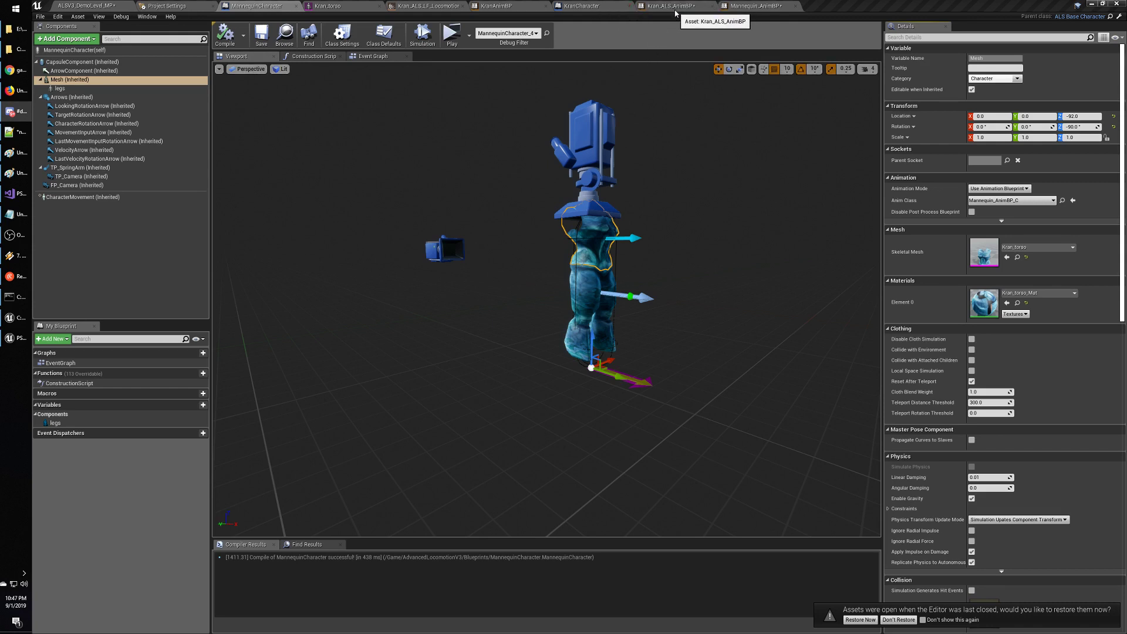
Compare Kran_ALS_AnimBP with KranAnimBP, and examine the All the Time and While Falling graphs of Kran_ALS_AnimBP.
click(673, 12)
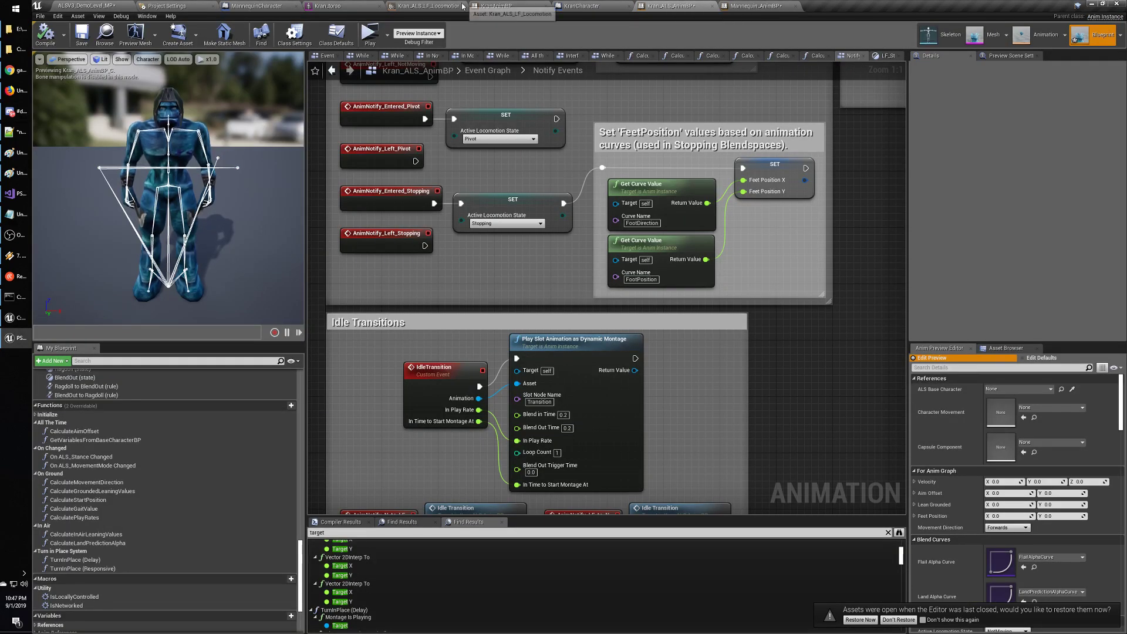
click(512, 7)
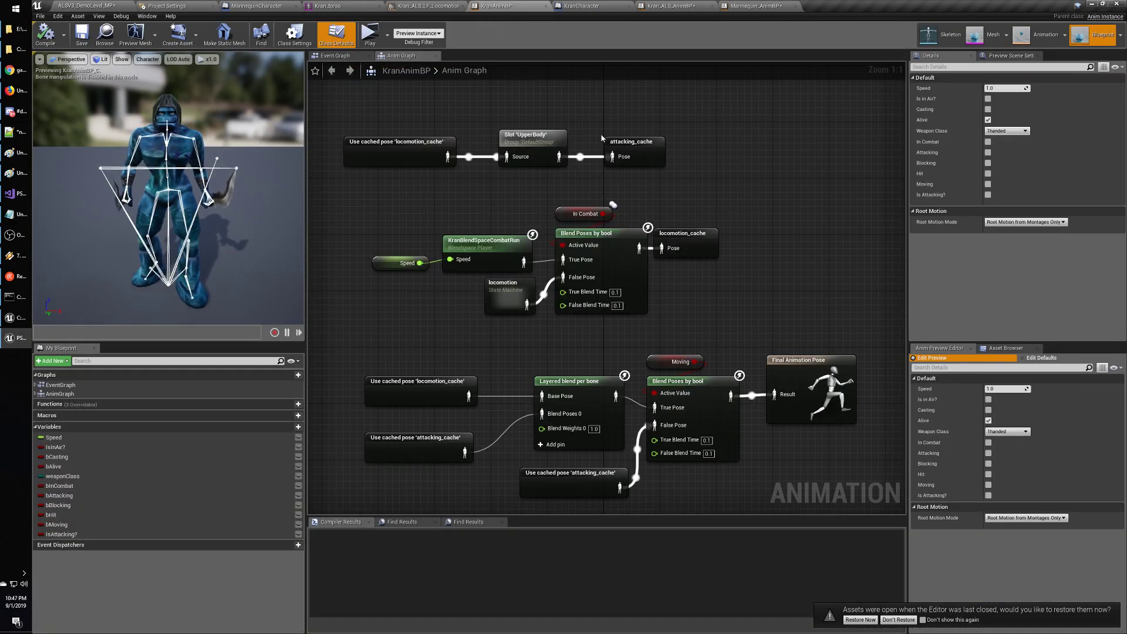
click(681, 7)
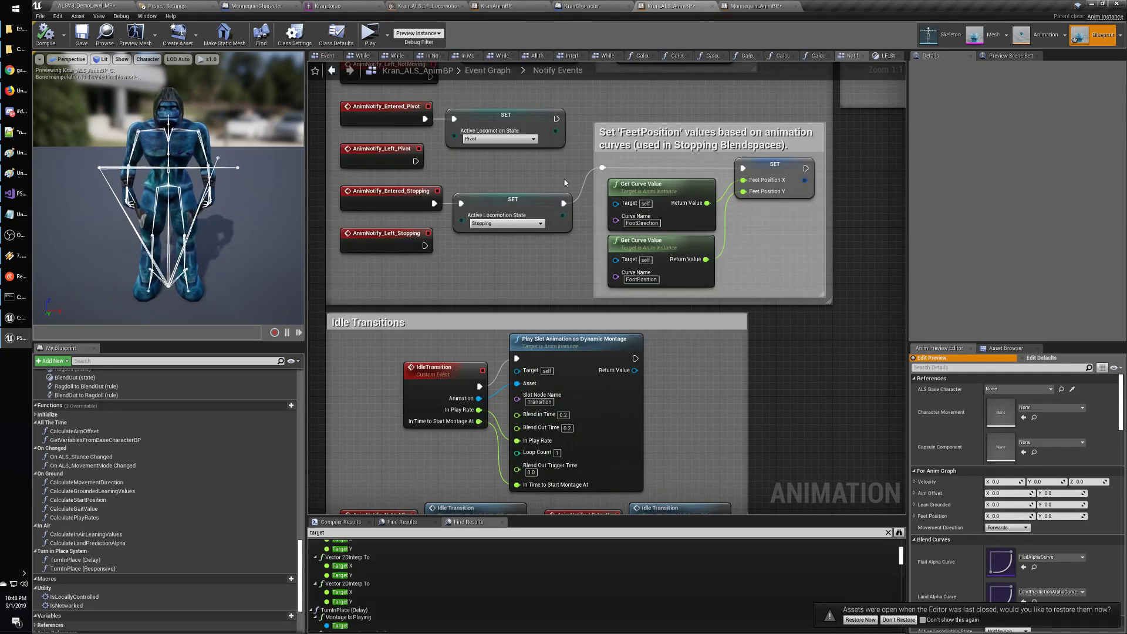
right_drag(565, 179, 563, 375)
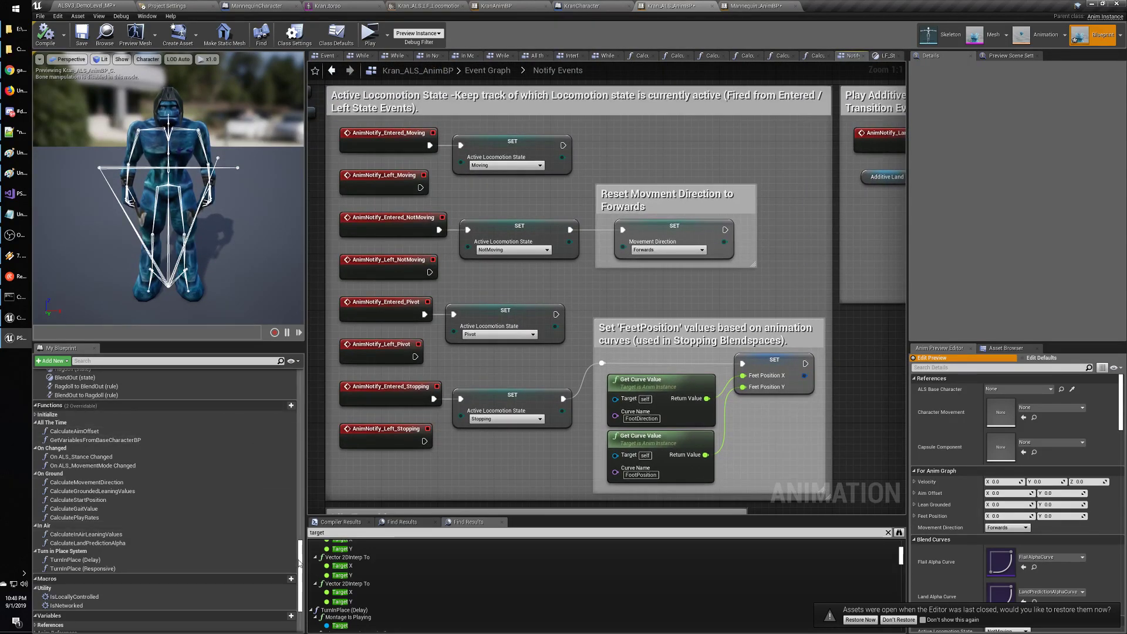
drag(301, 563, 304, 371)
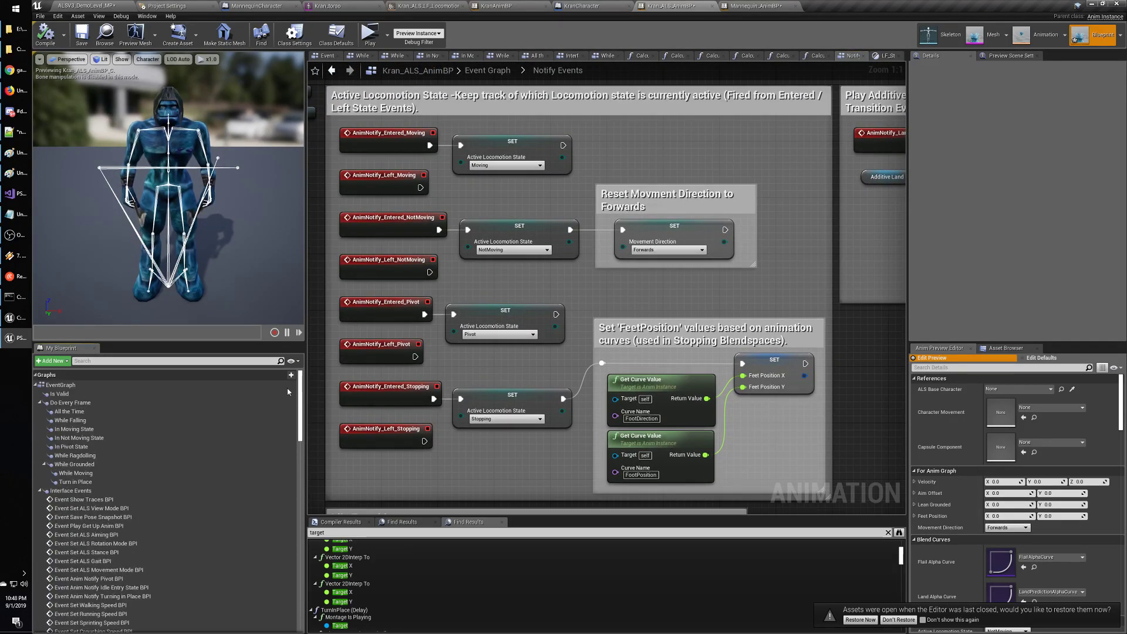
double_click(81, 411)
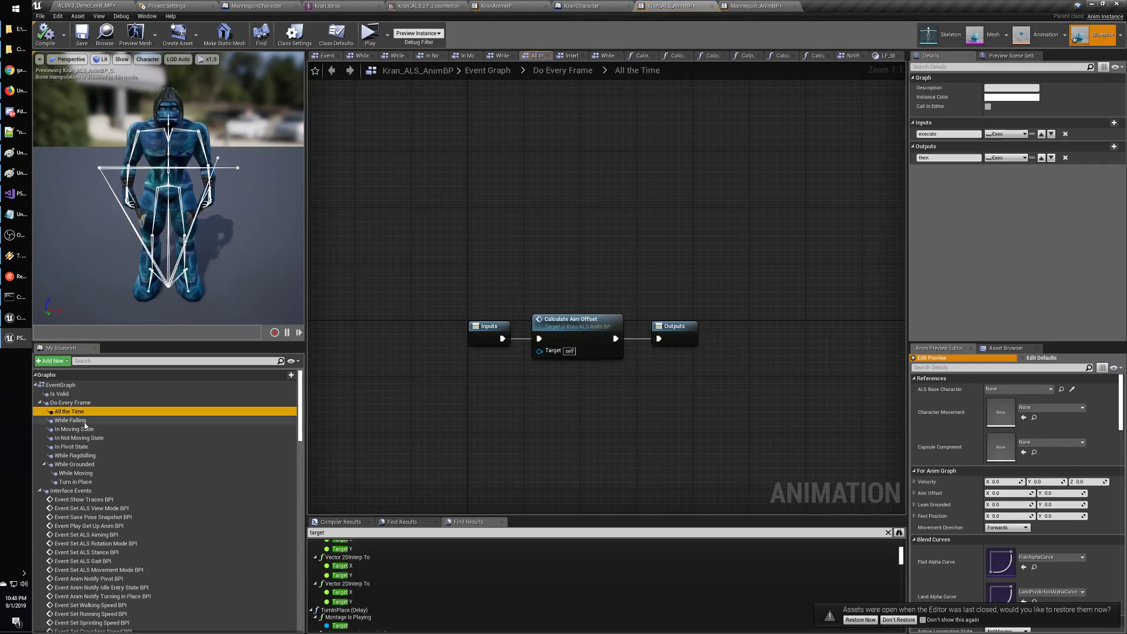
double_click(84, 421)
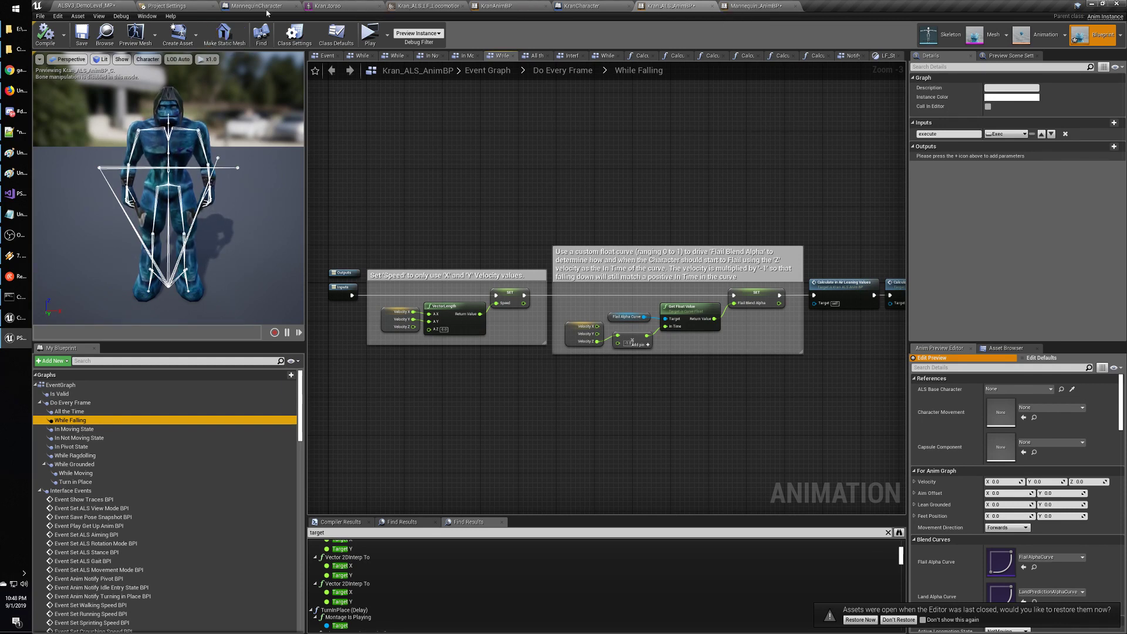
click(702, 5)
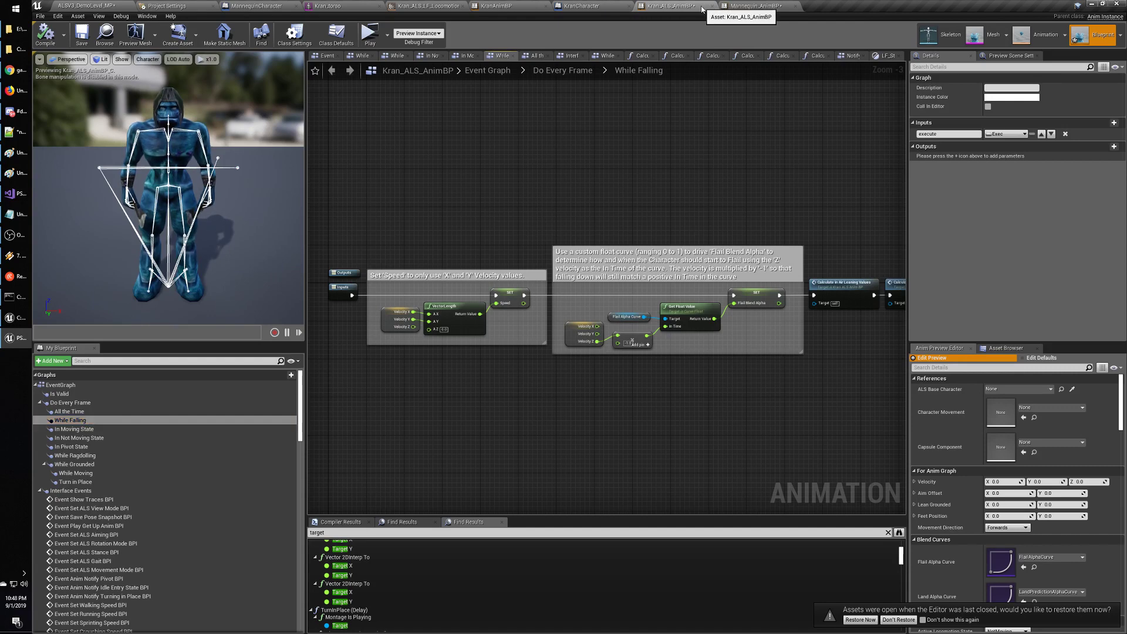
Return to the ALSV3_DemoLevel_MP level and open the Kran folder under Characters in the Content Browser.
click(103, 5)
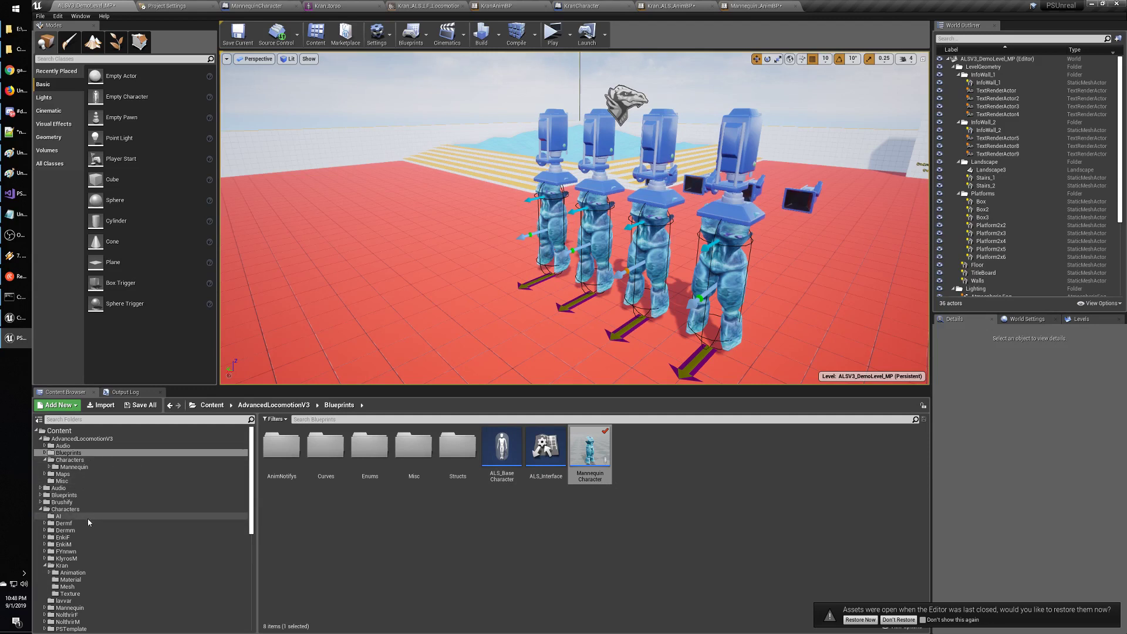
click(76, 565)
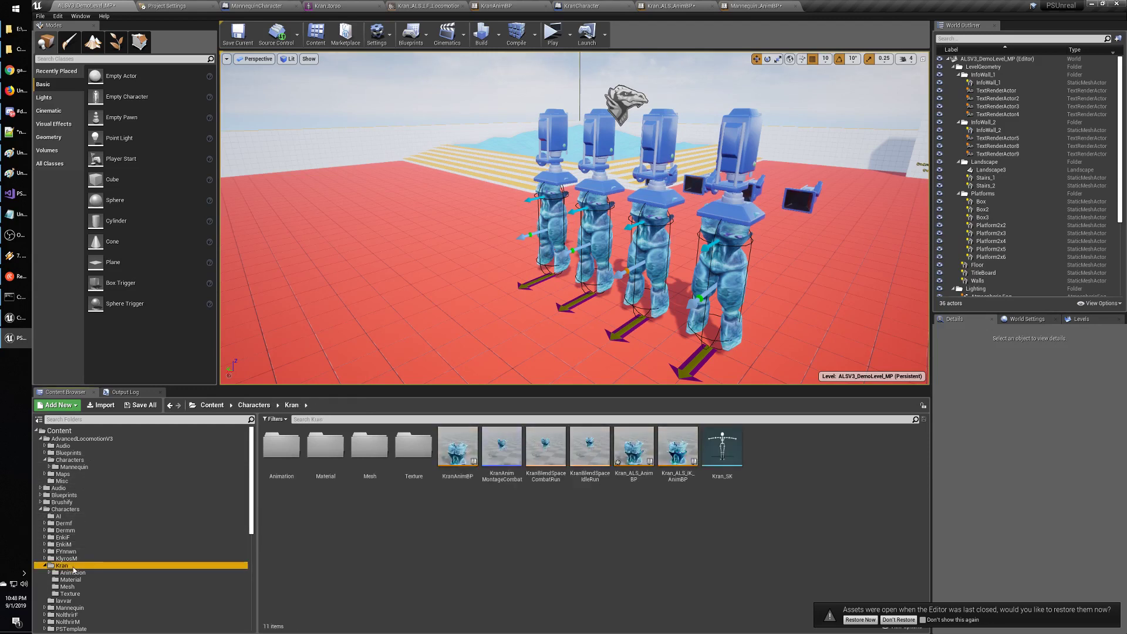
scroll(125, 527, down, 1)
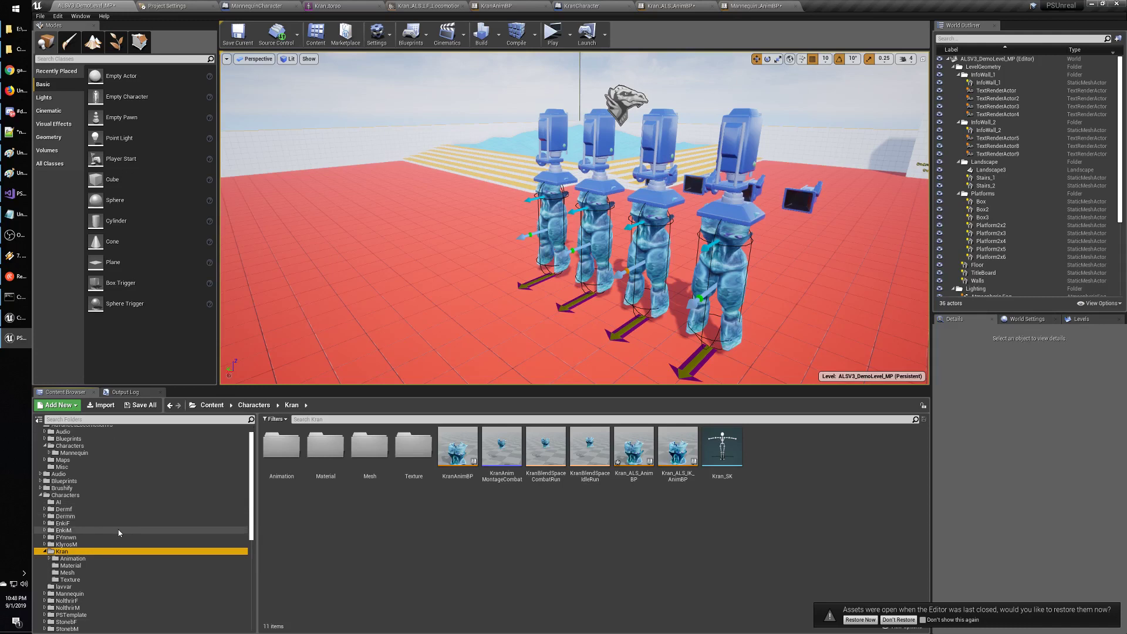
click(639, 454)
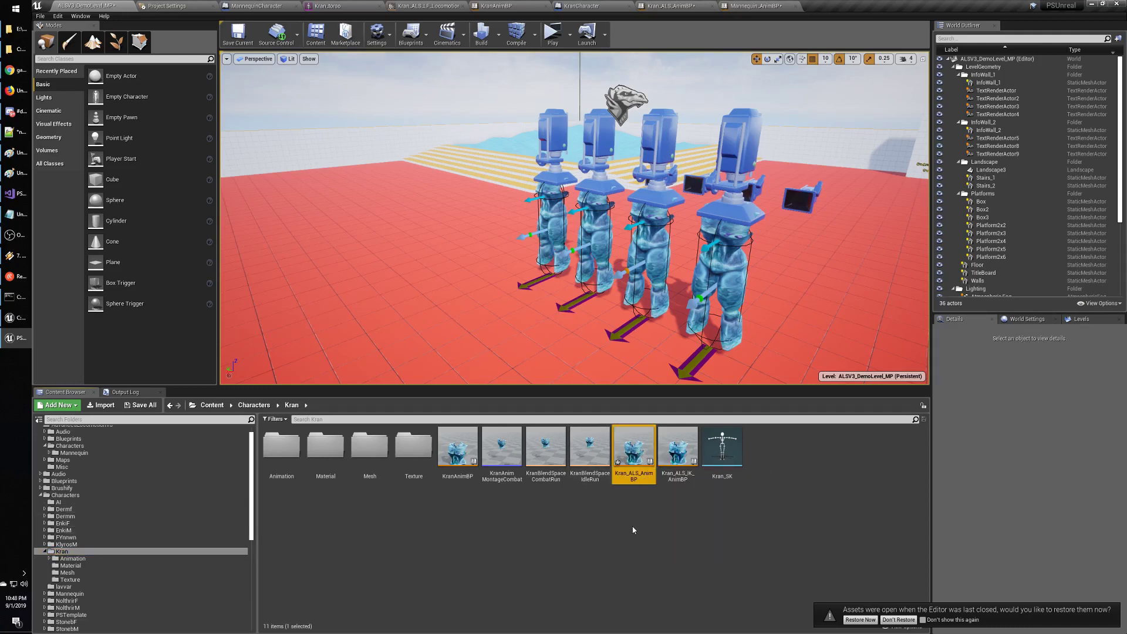
ctrl+click(461, 451)
right_click(467, 453)
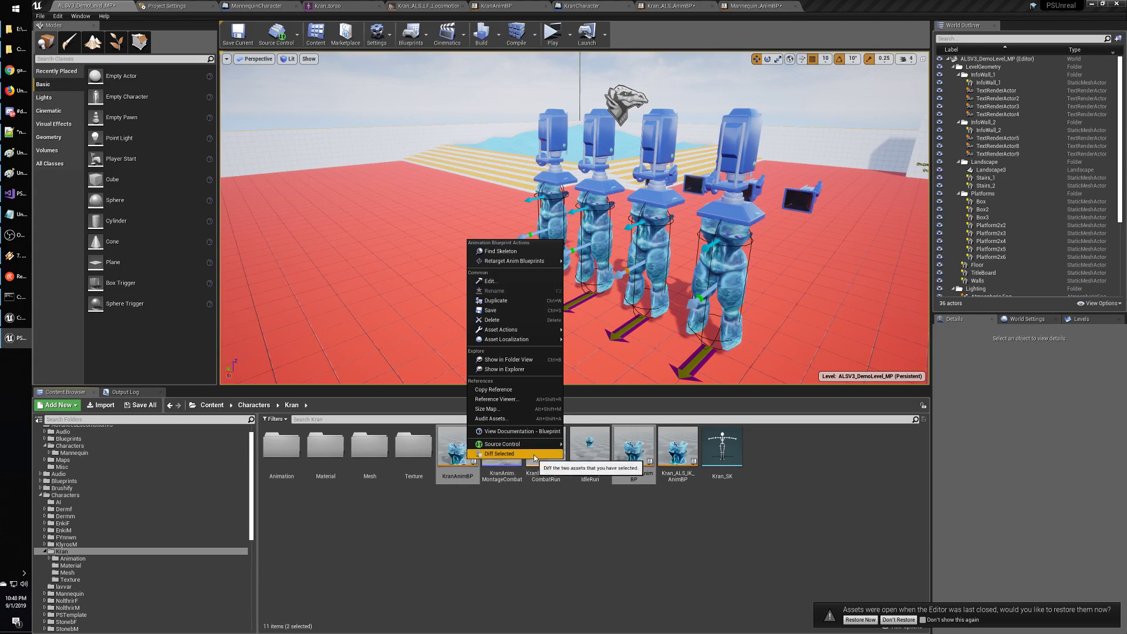
click(689, 571)
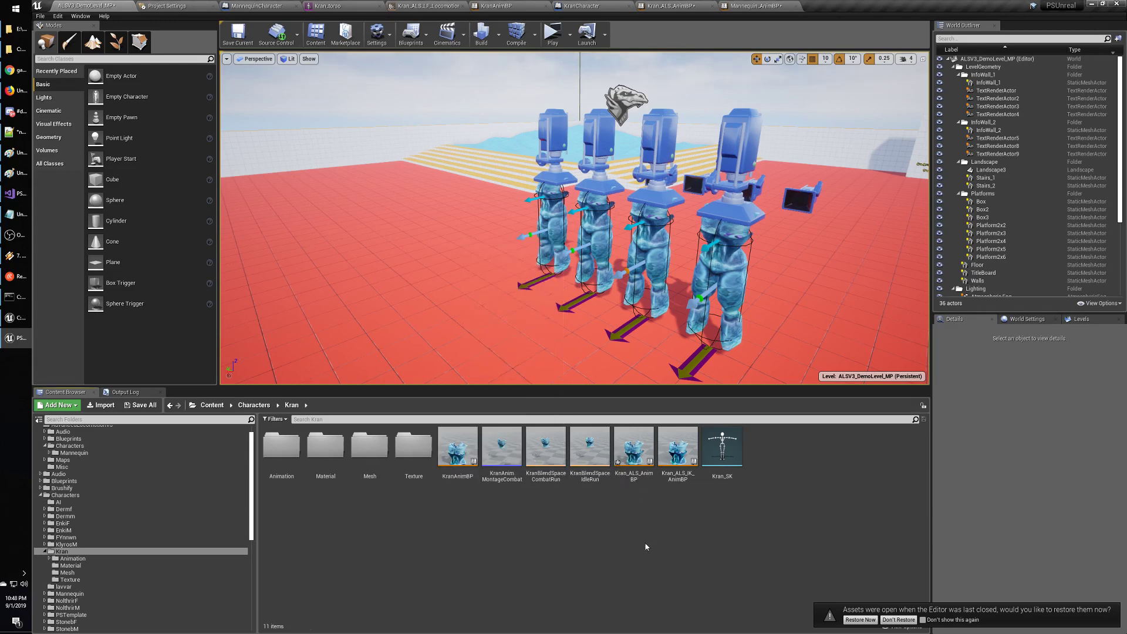
Search the entire Content folder for "kran" assets.
click(637, 456)
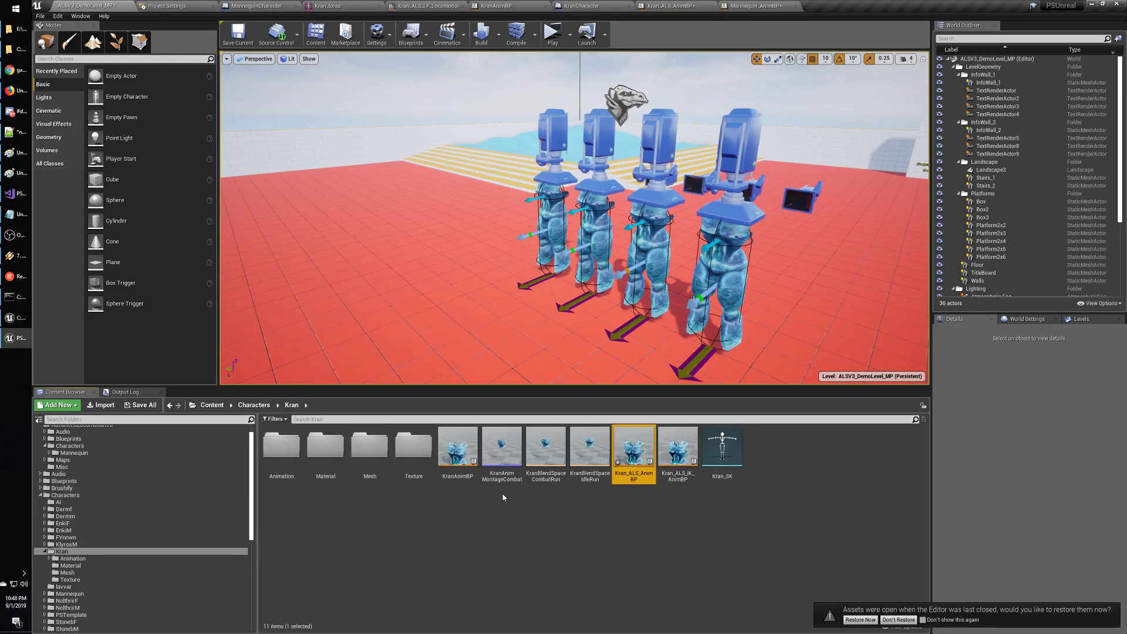
drag(254, 505, 255, 496)
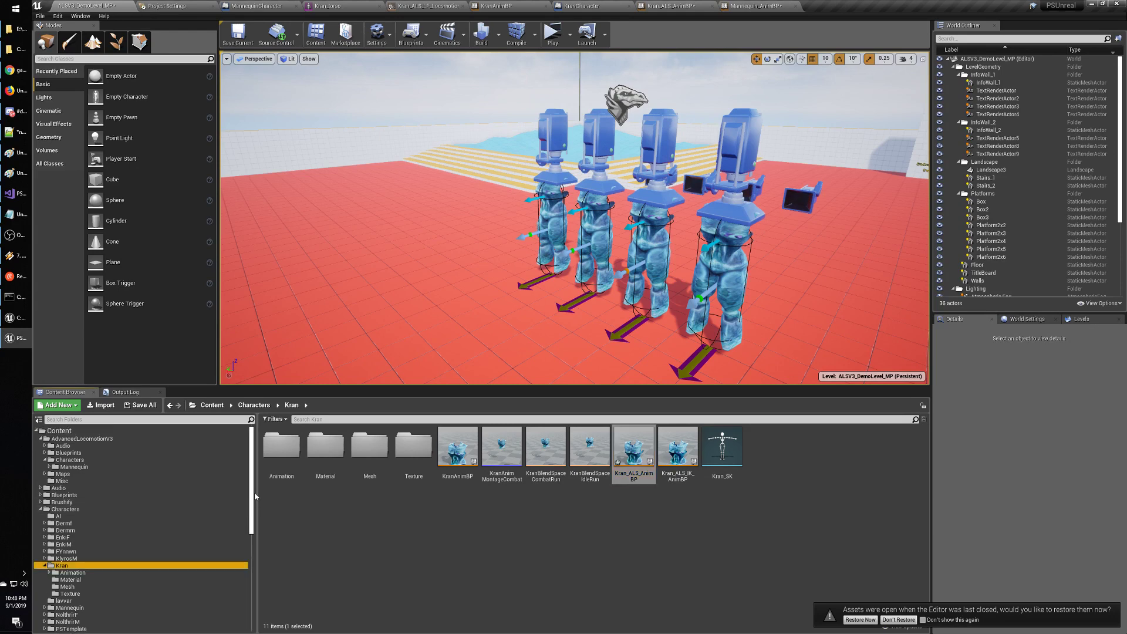
click(59, 431)
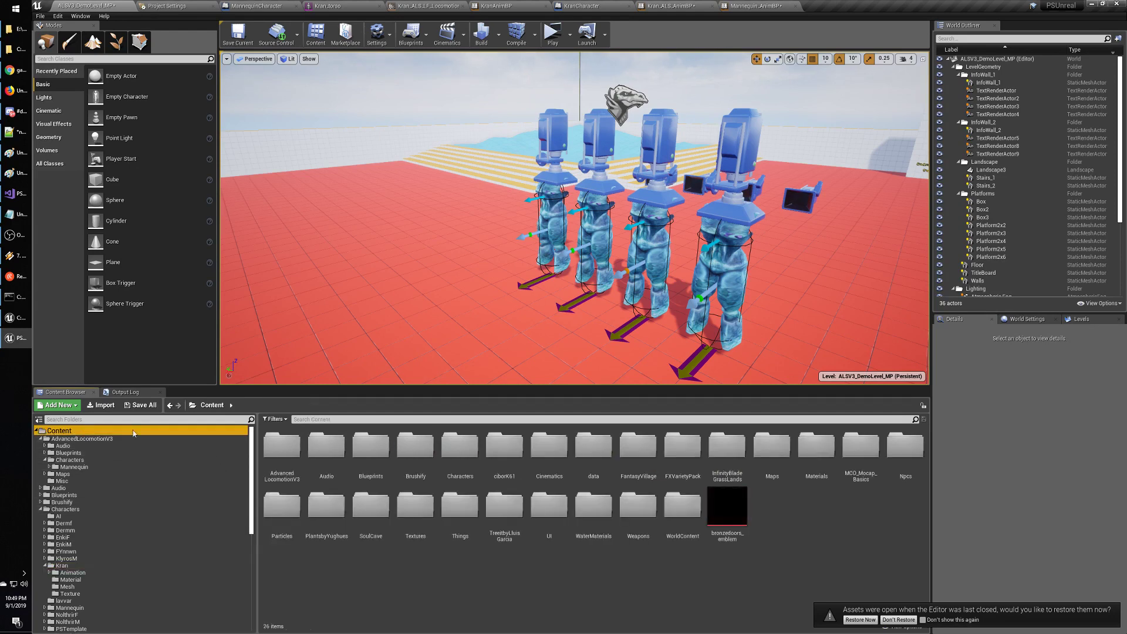
click(611, 420)
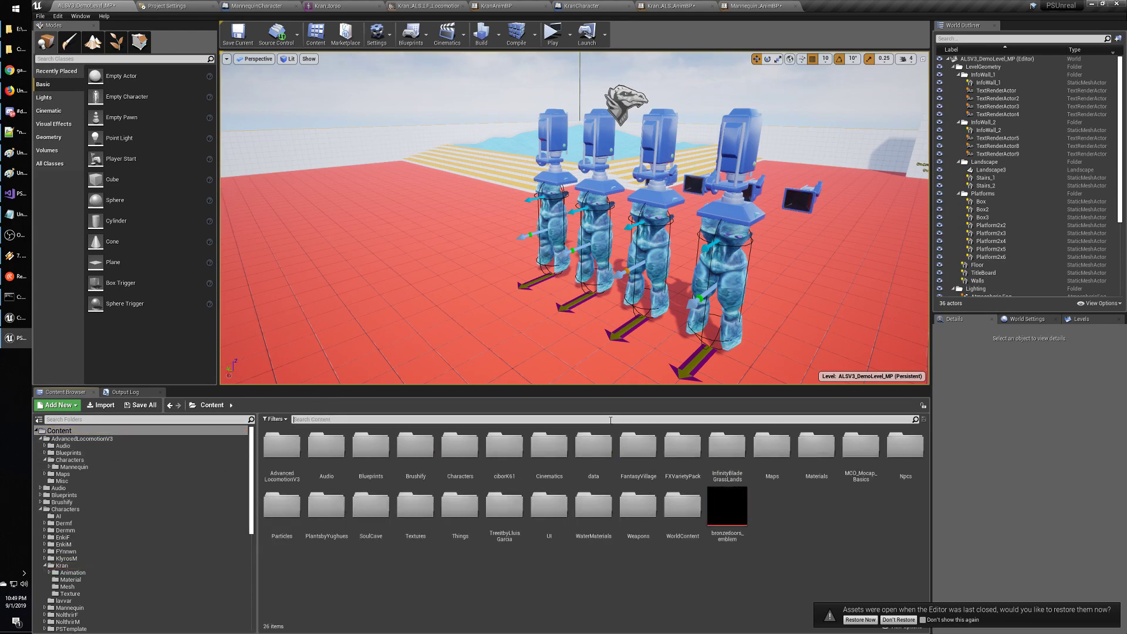
text(kran)
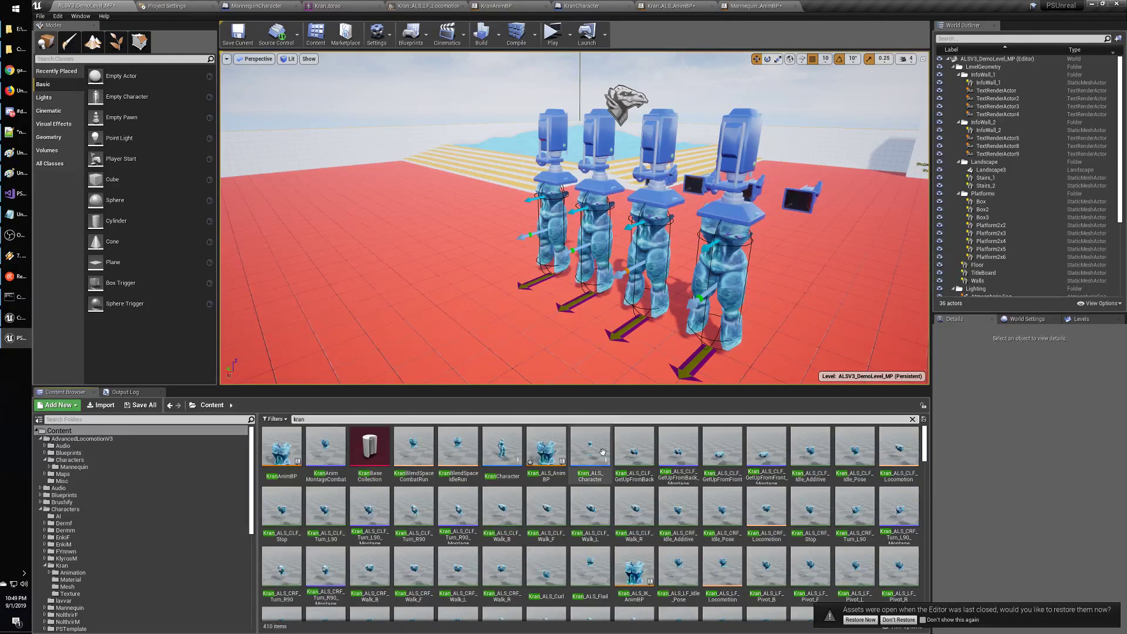
Search the entire Content folder for "ALS" assets and browse through the results.
double_click(305, 420)
text(ALS)
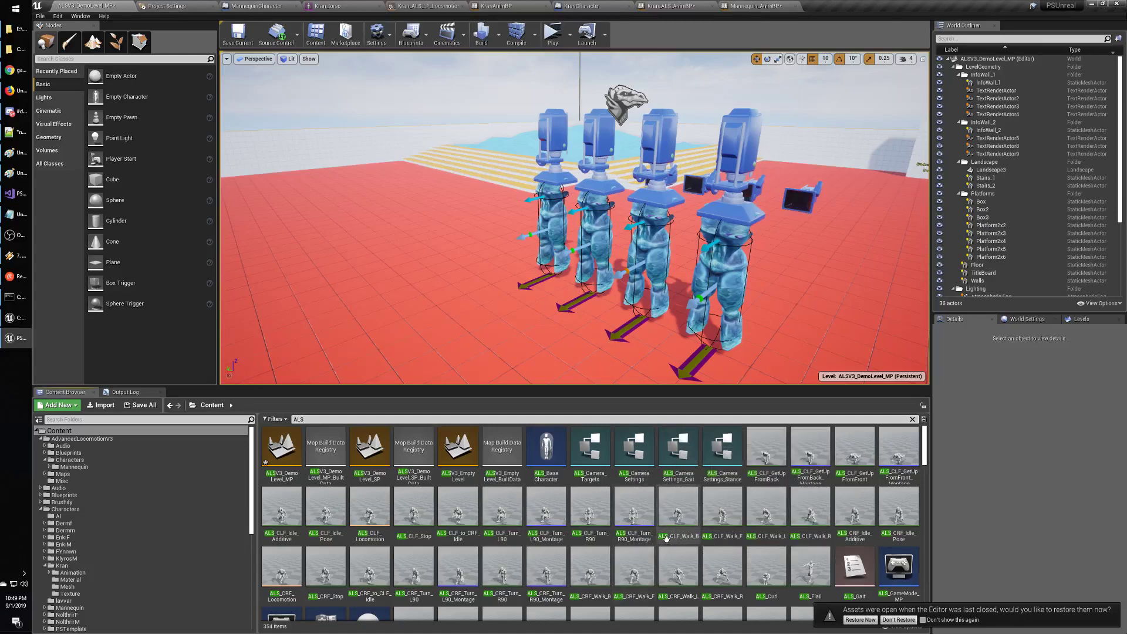
mouse_move(813, 541)
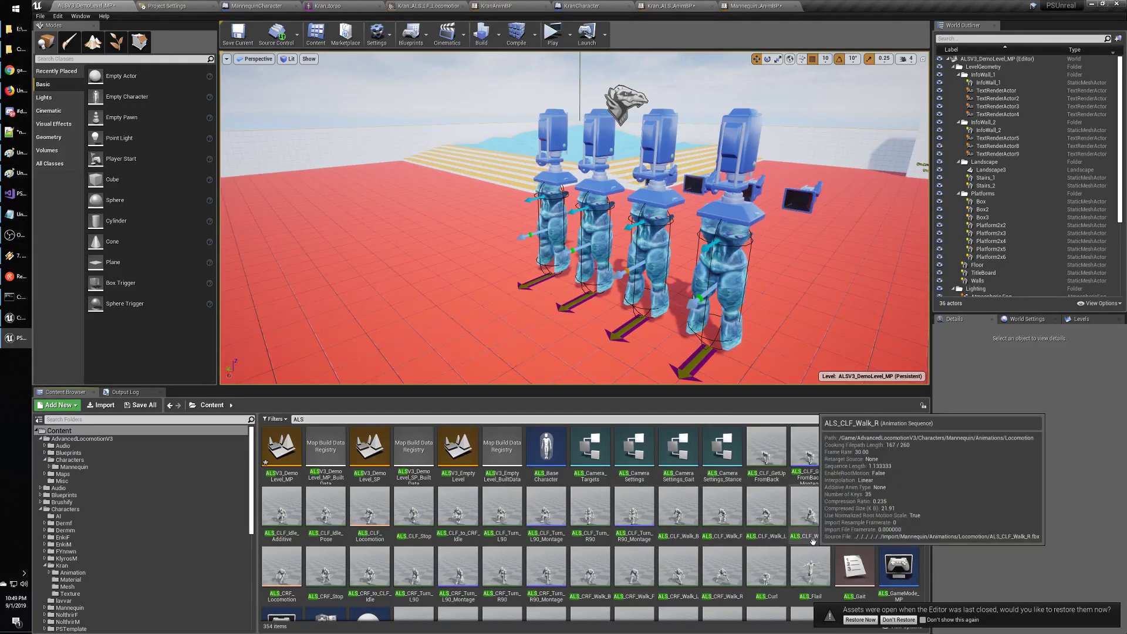
scroll(810, 534, down, 2)
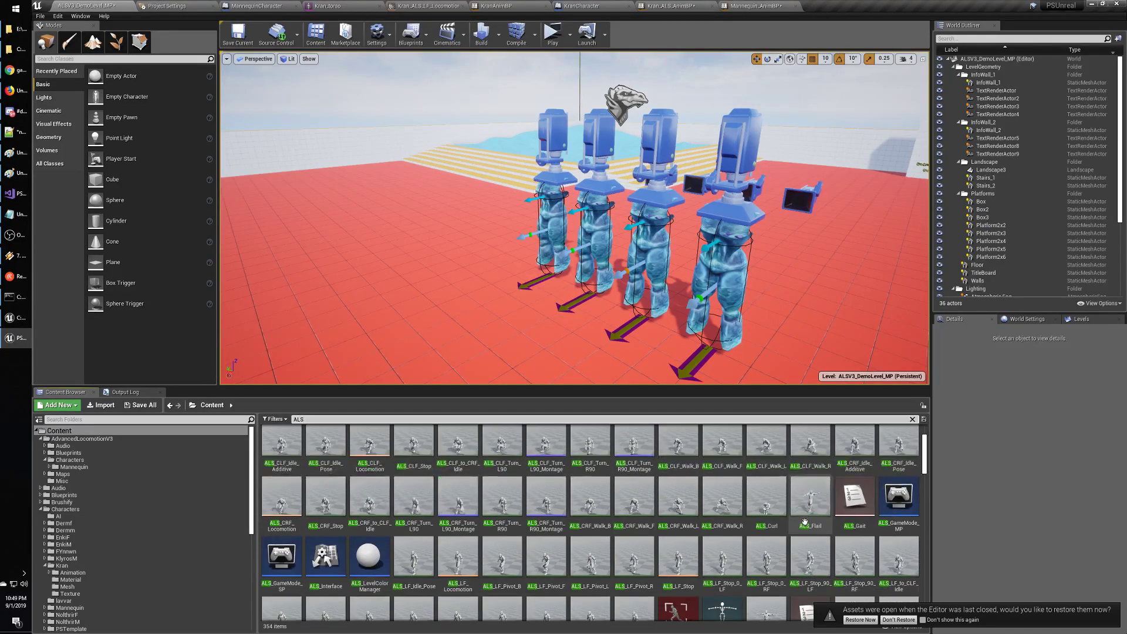
scroll(805, 521, down, 8)
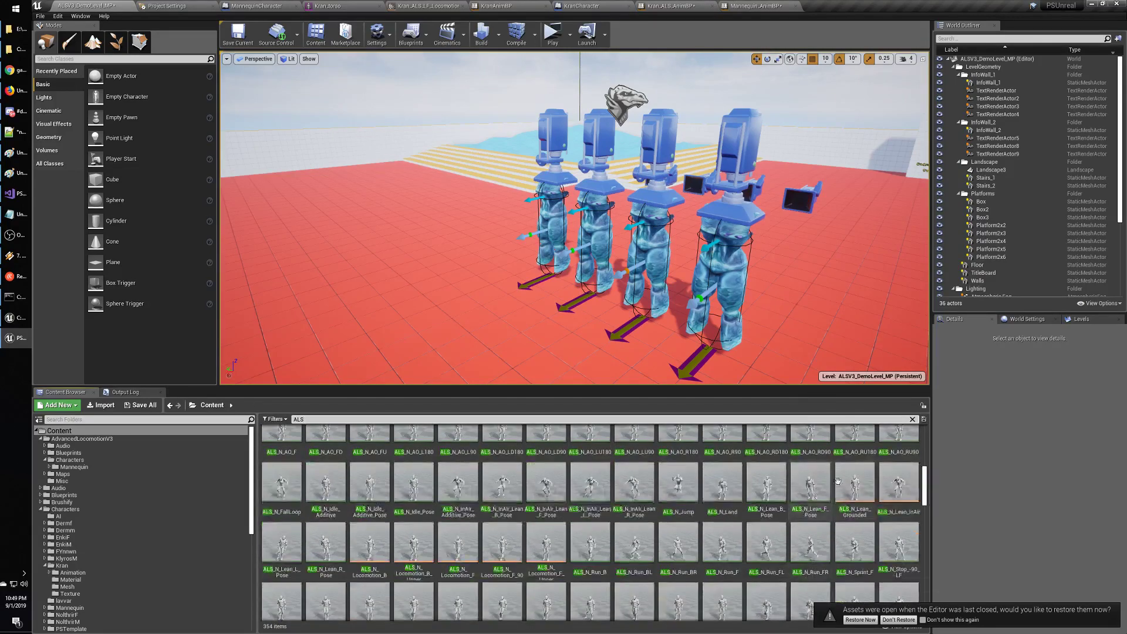
drag(924, 496, 315, 450)
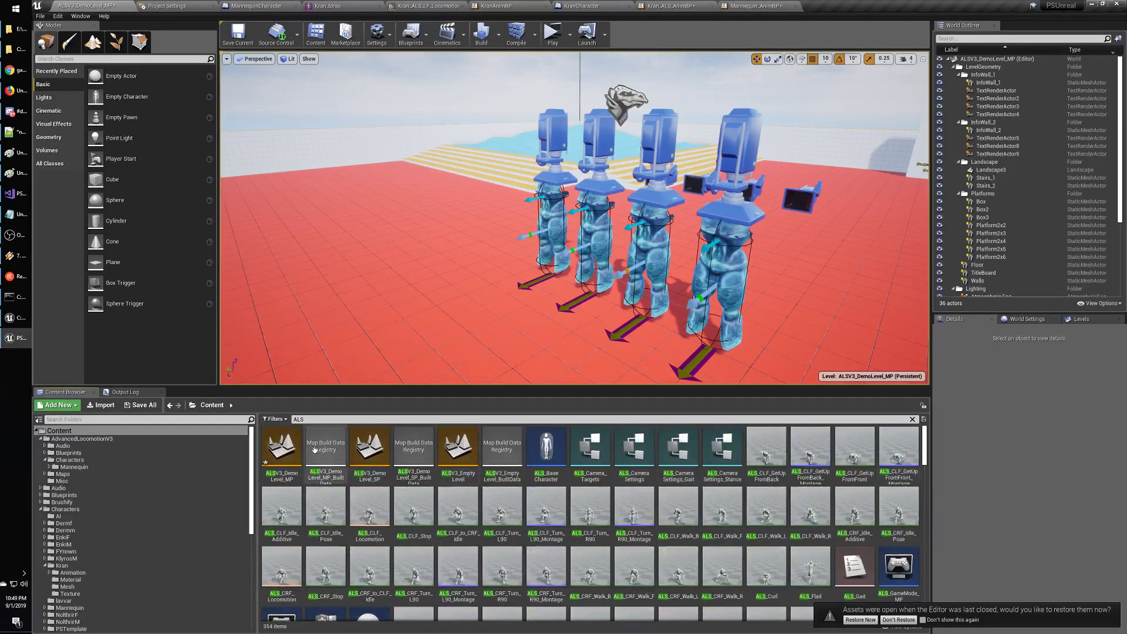
Filter the Content Browser to Animation Blueprint assets and clear the search text.
click(274, 419)
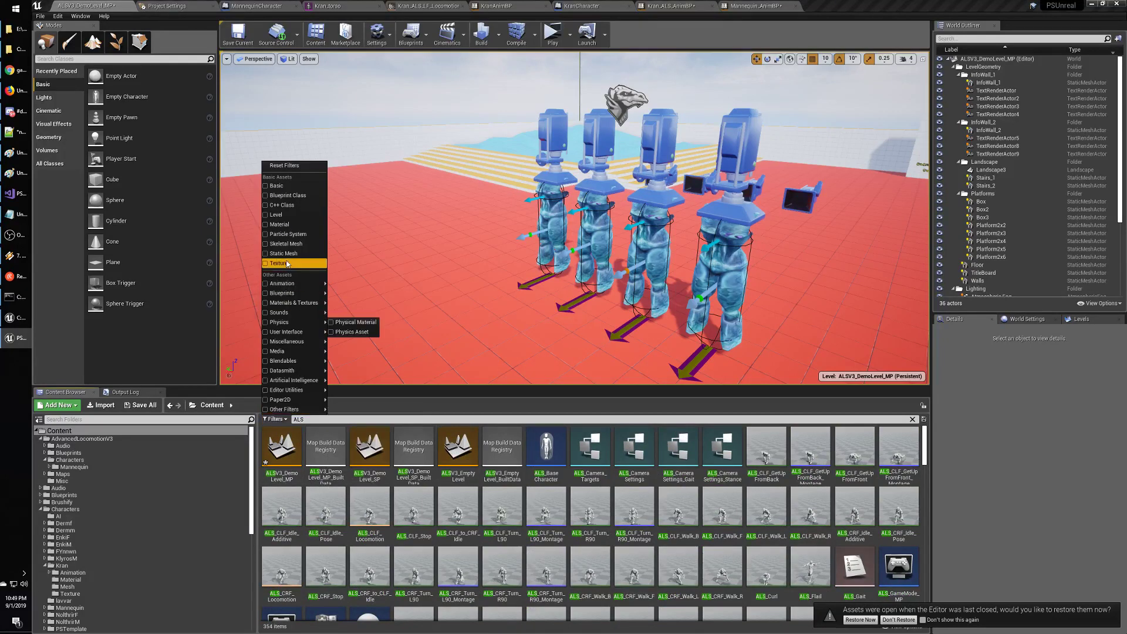
mouse_move(289, 293)
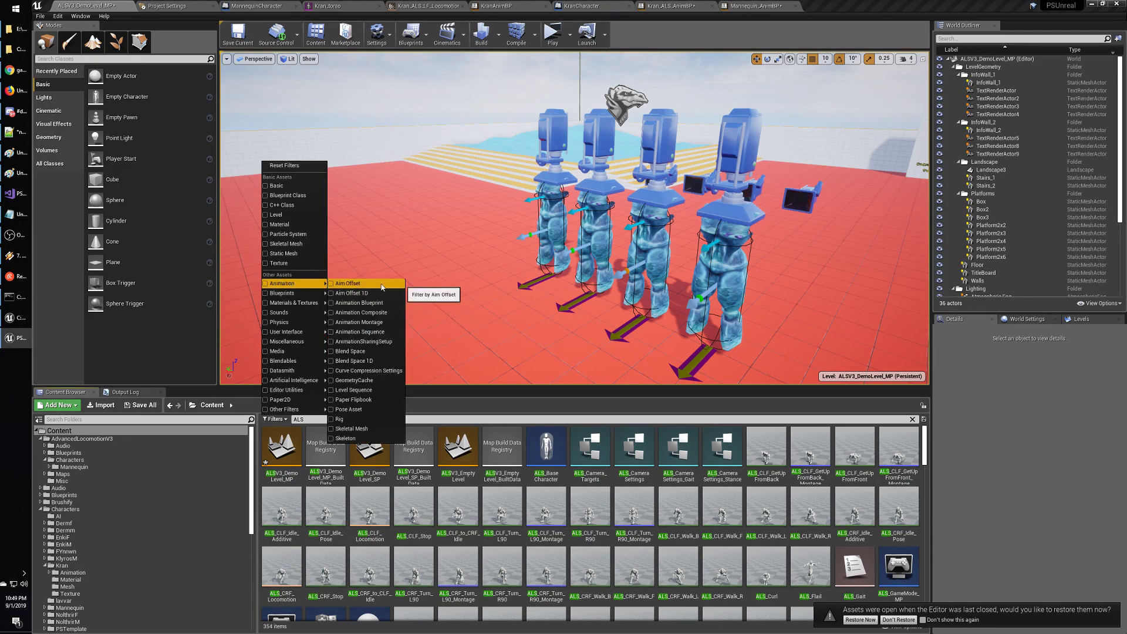
click(331, 304)
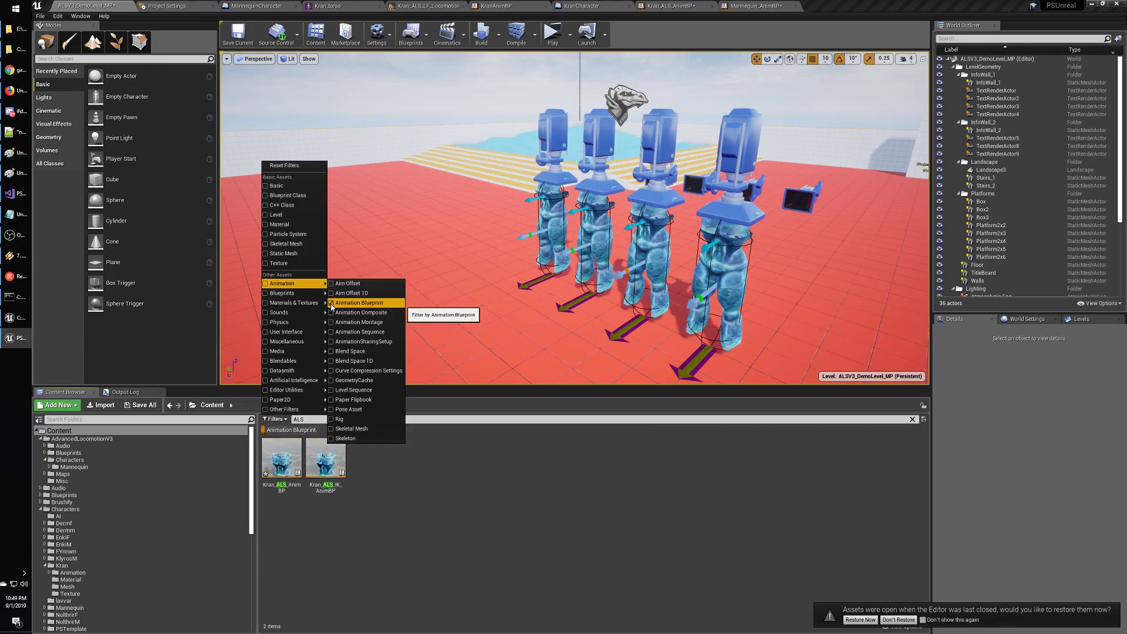
click(512, 505)
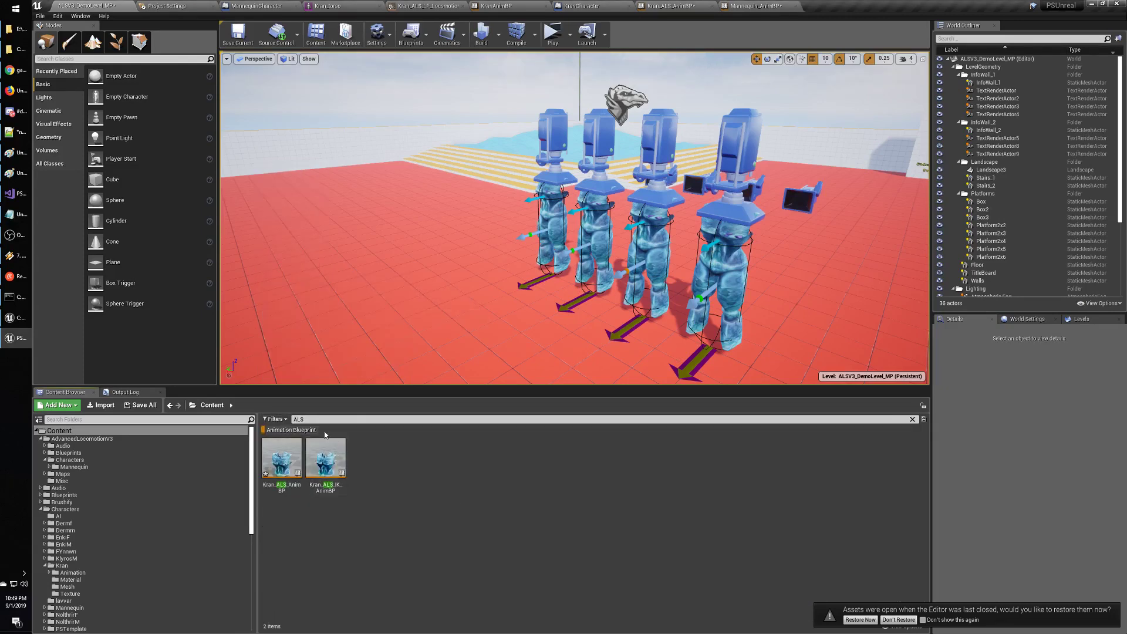
click(310, 420)
key(BackSpace)
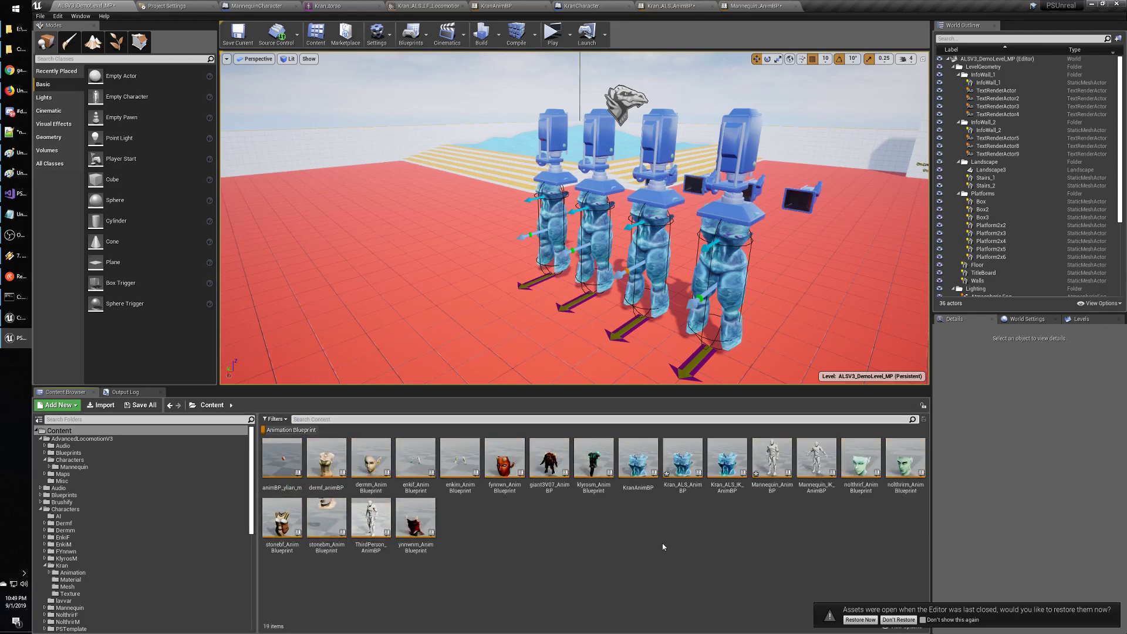
Diff Kran_ALS_AnimBP against Mannequin_AnimBP and enlarge the comparison window.
click(681, 459)
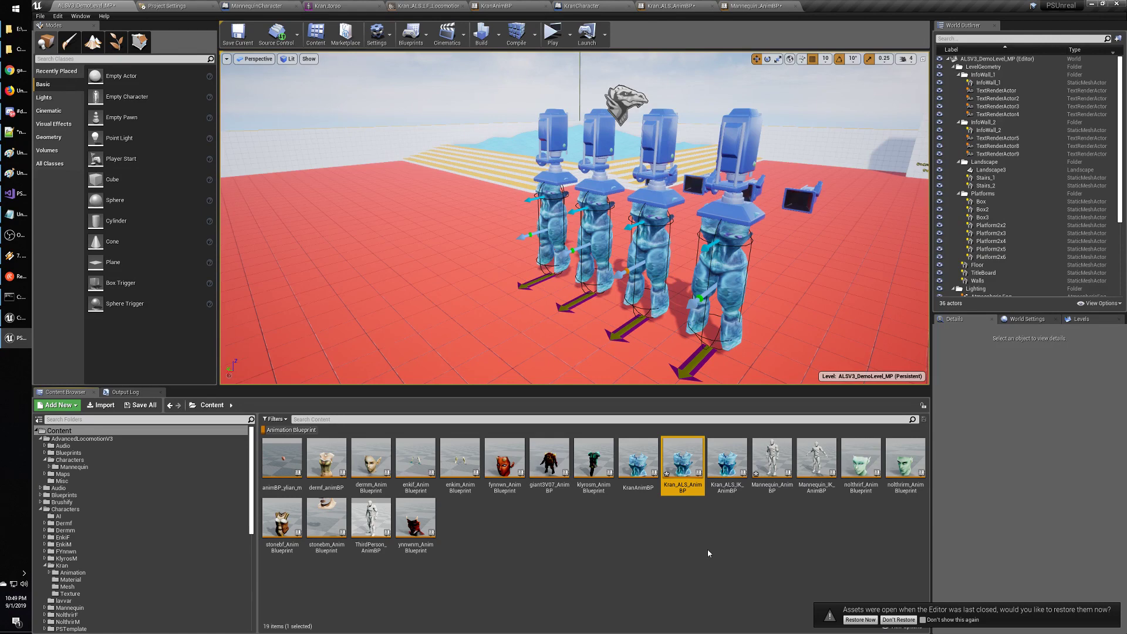
ctrl+click(772, 459)
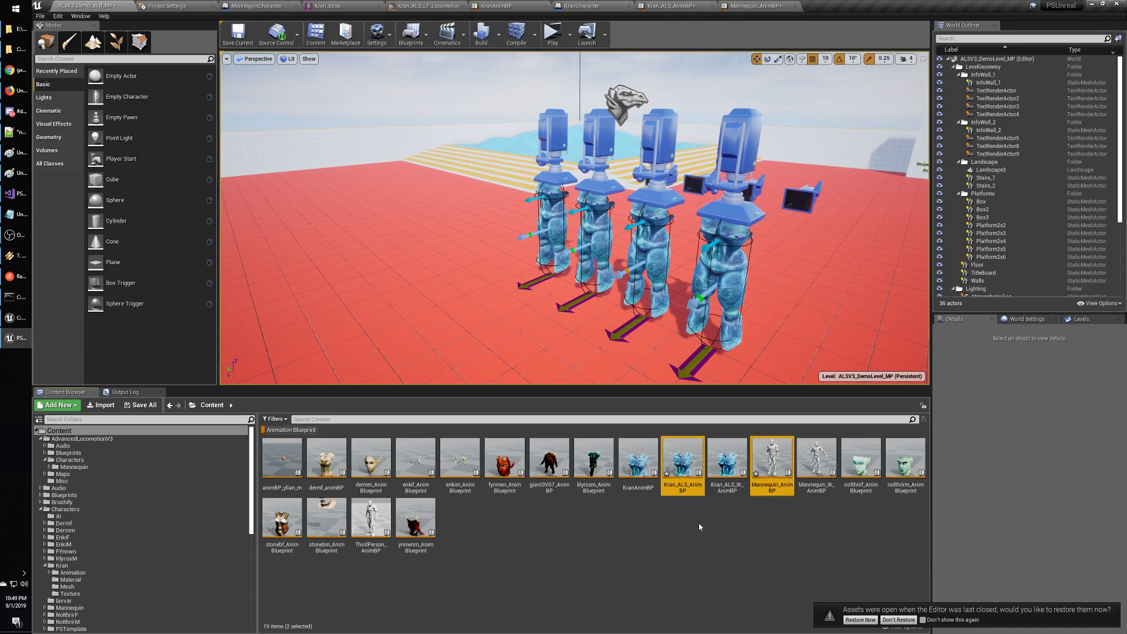
right_click(781, 480)
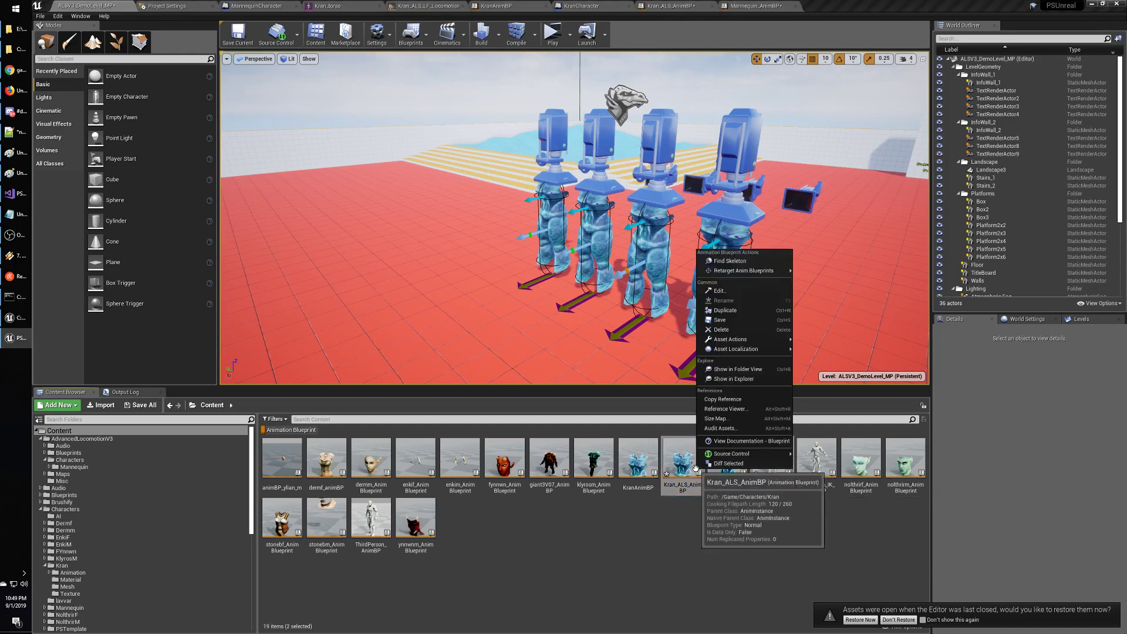
click(742, 464)
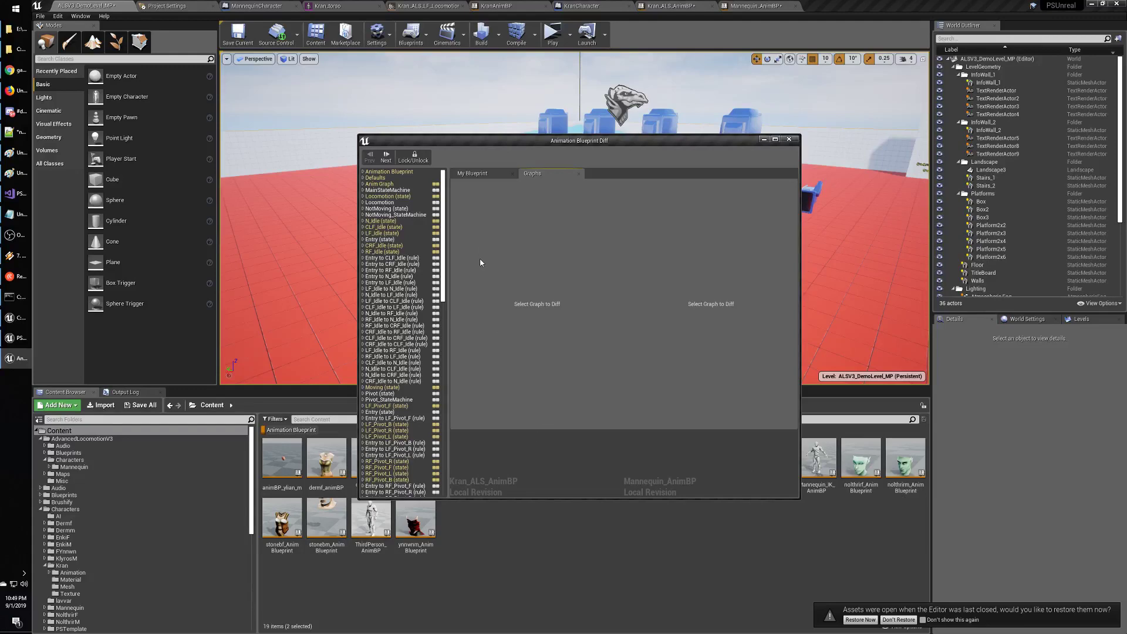
drag(503, 146, 404, 53)
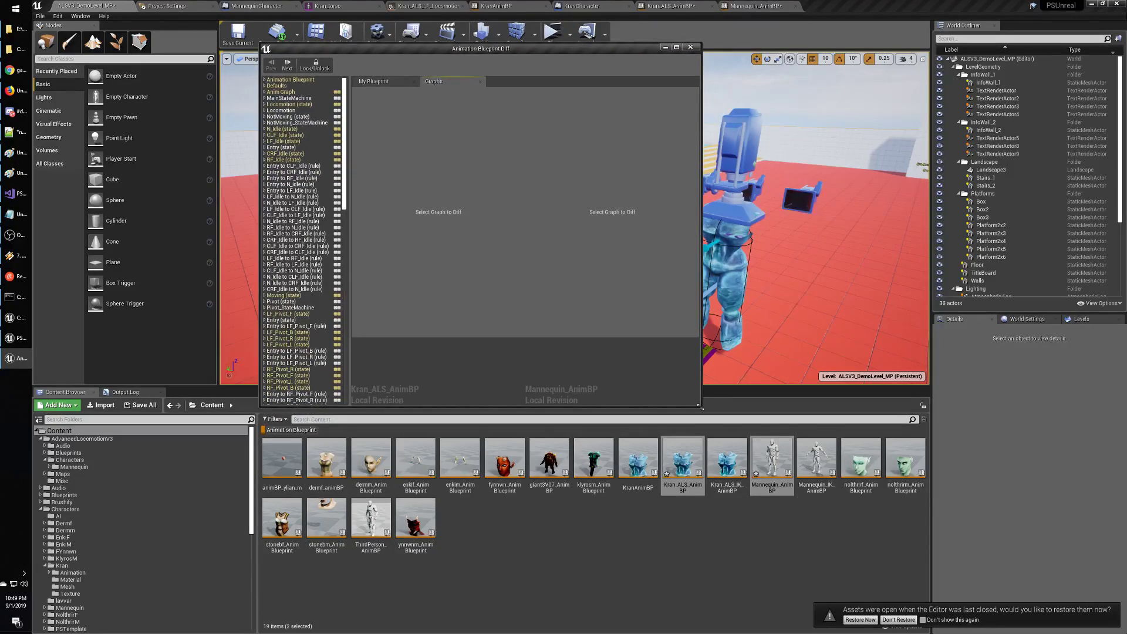
drag(699, 406, 1029, 609)
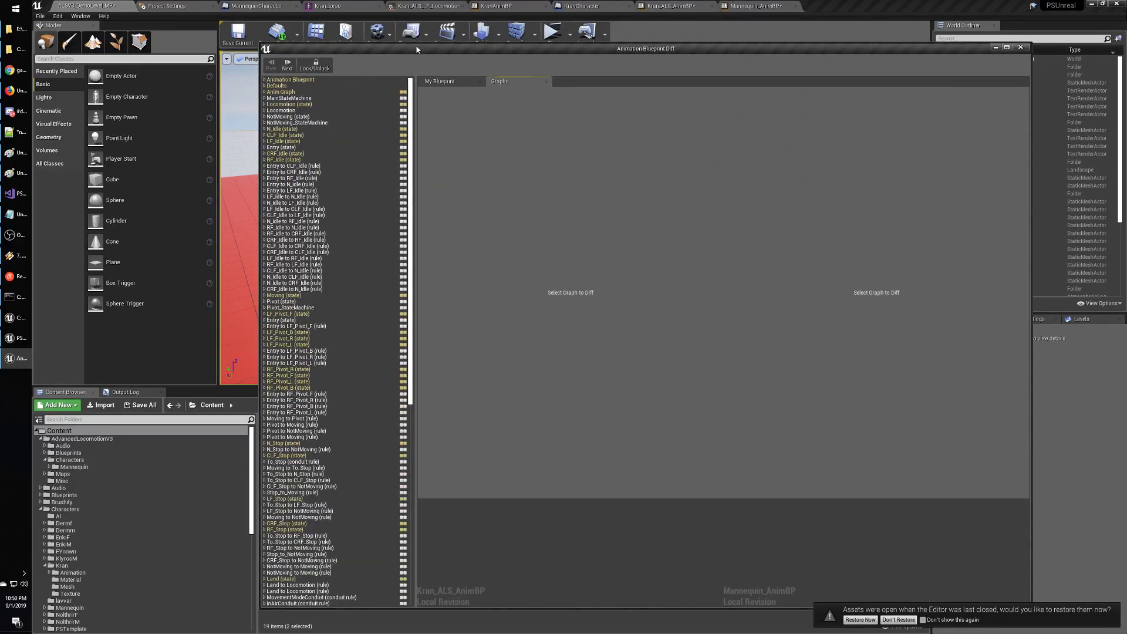
drag(416, 50, 355, 12)
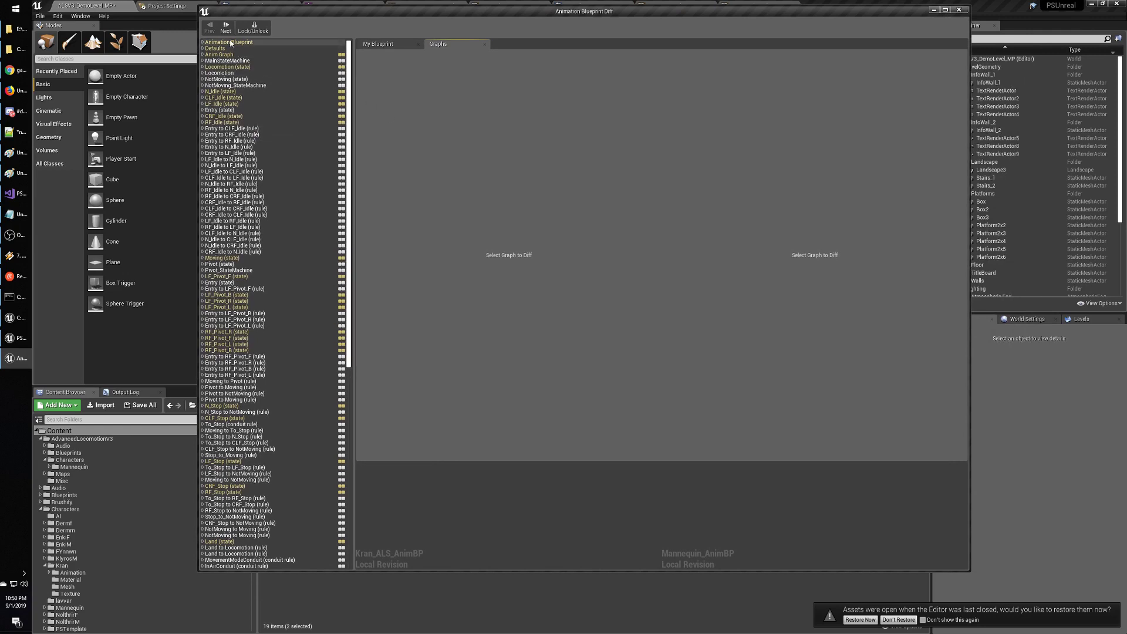
Read the Animation Blueprint entry in a widened differences list and inspect the changed node under Anim Graph.
click(204, 43)
click(203, 43)
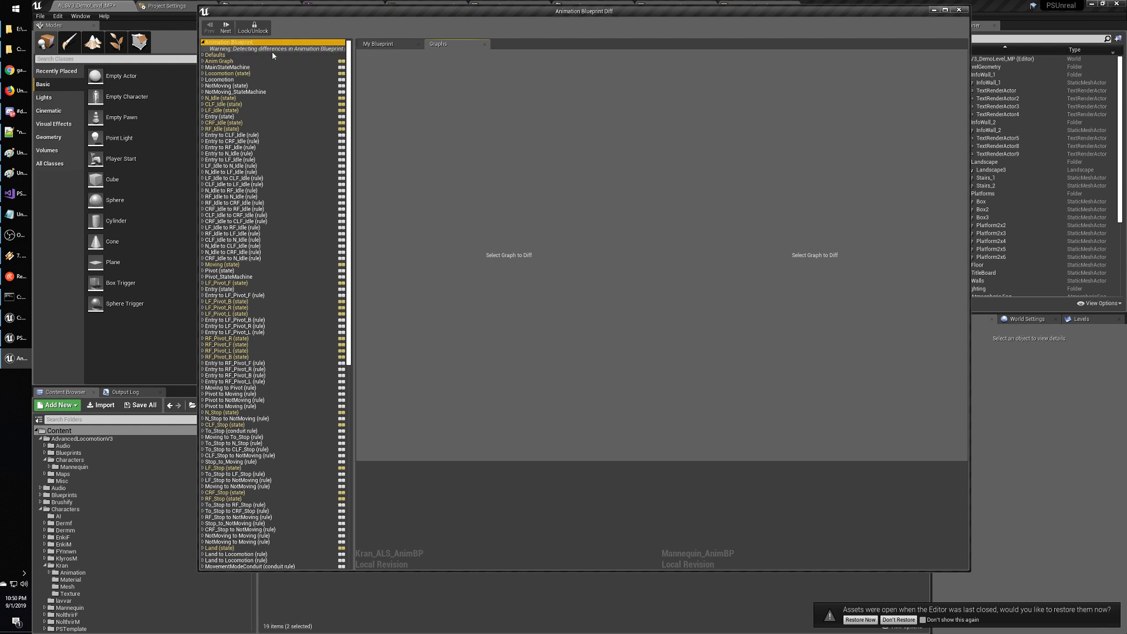
drag(352, 90, 459, 98)
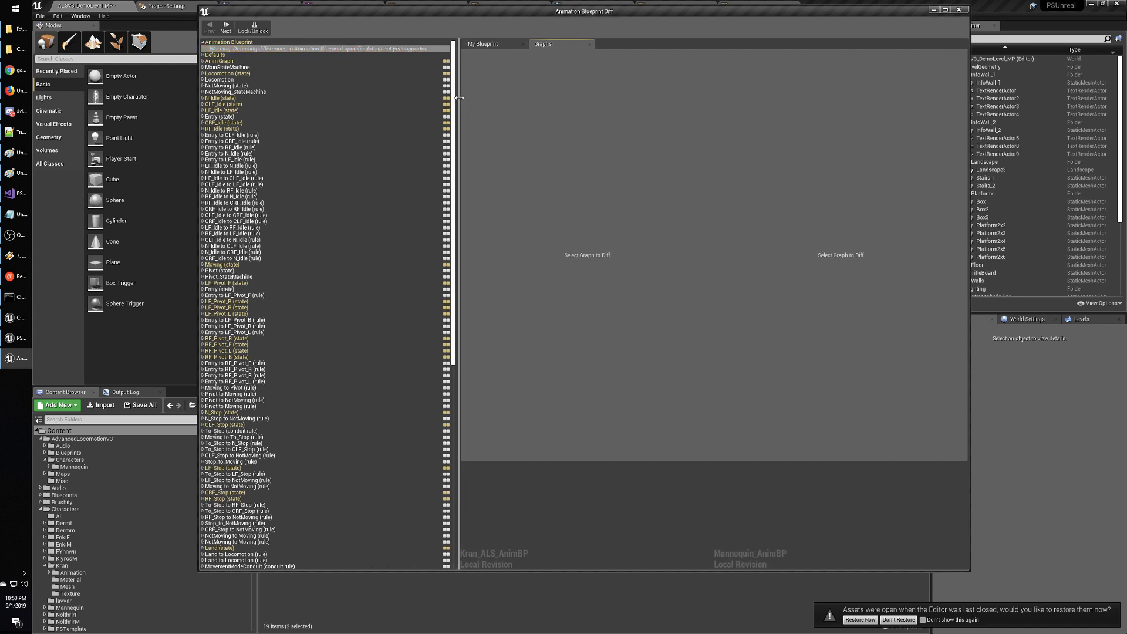
click(203, 43)
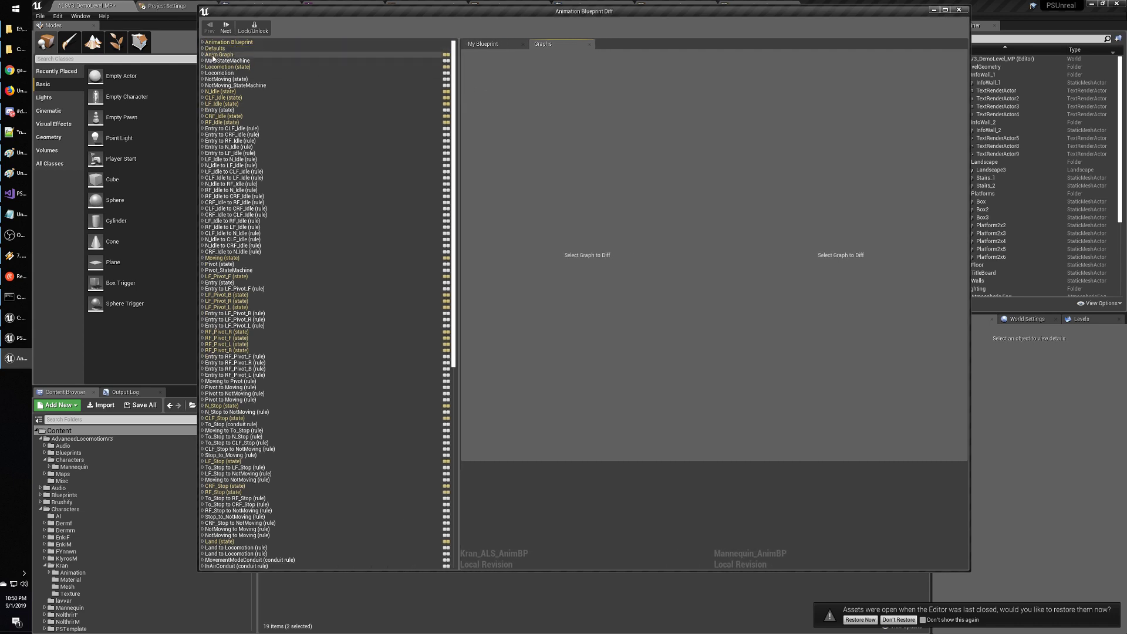
double_click(214, 55)
click(224, 61)
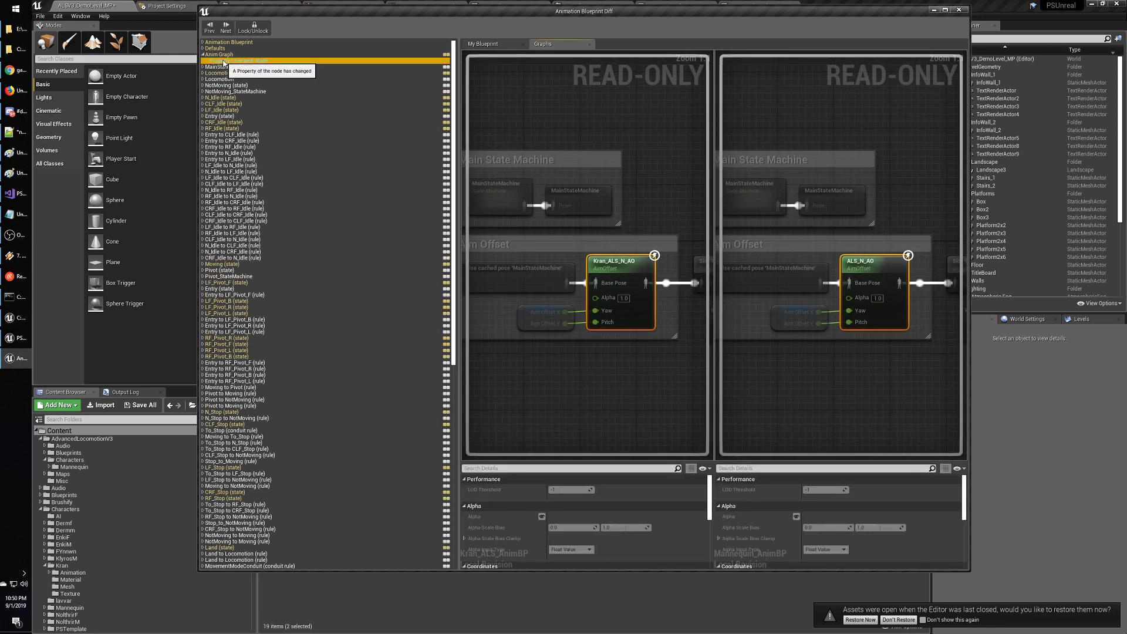
Expand the Locomotion state differences and compare its first and third changed nodes.
click(227, 74)
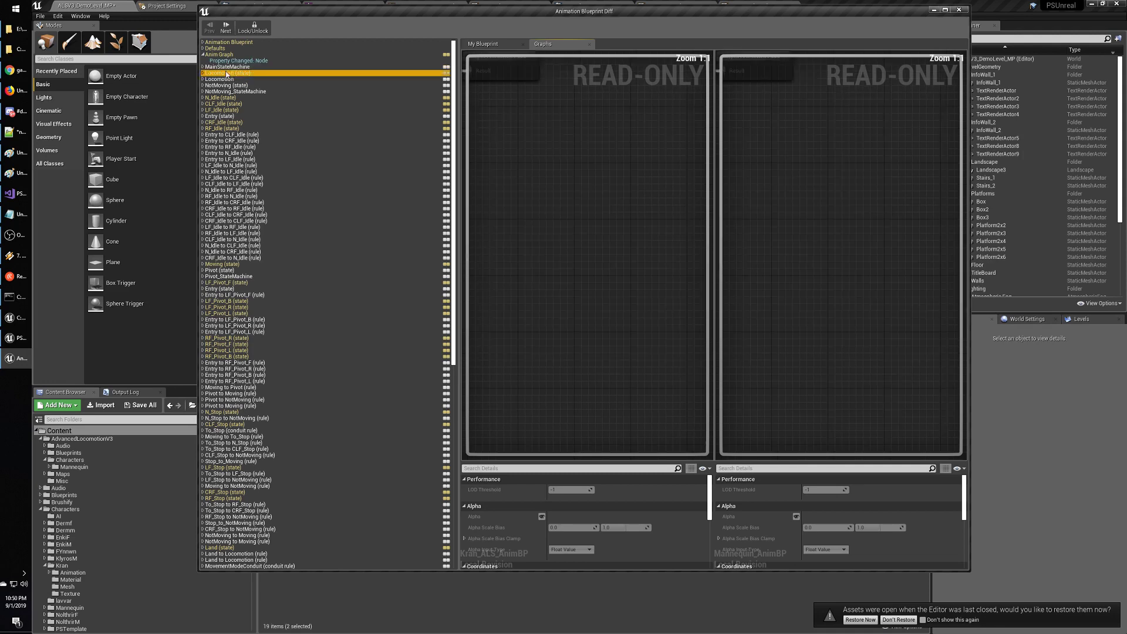
double_click(226, 74)
click(238, 79)
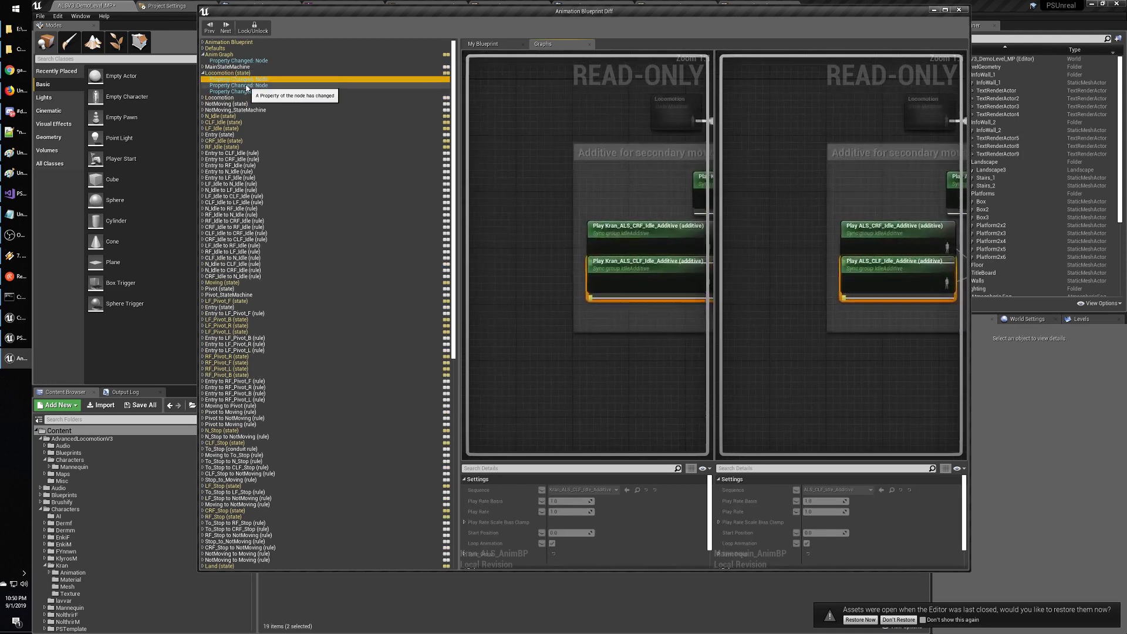
click(247, 92)
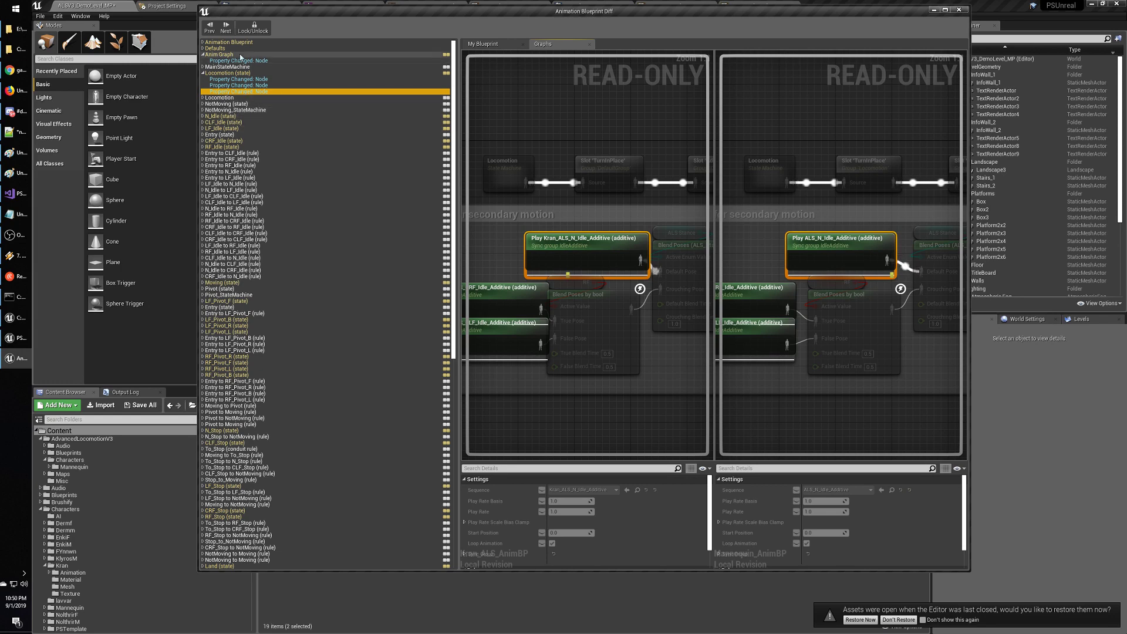
Check the differences listed under Defaults, and compare the first changed node of the Moving state.
click(204, 49)
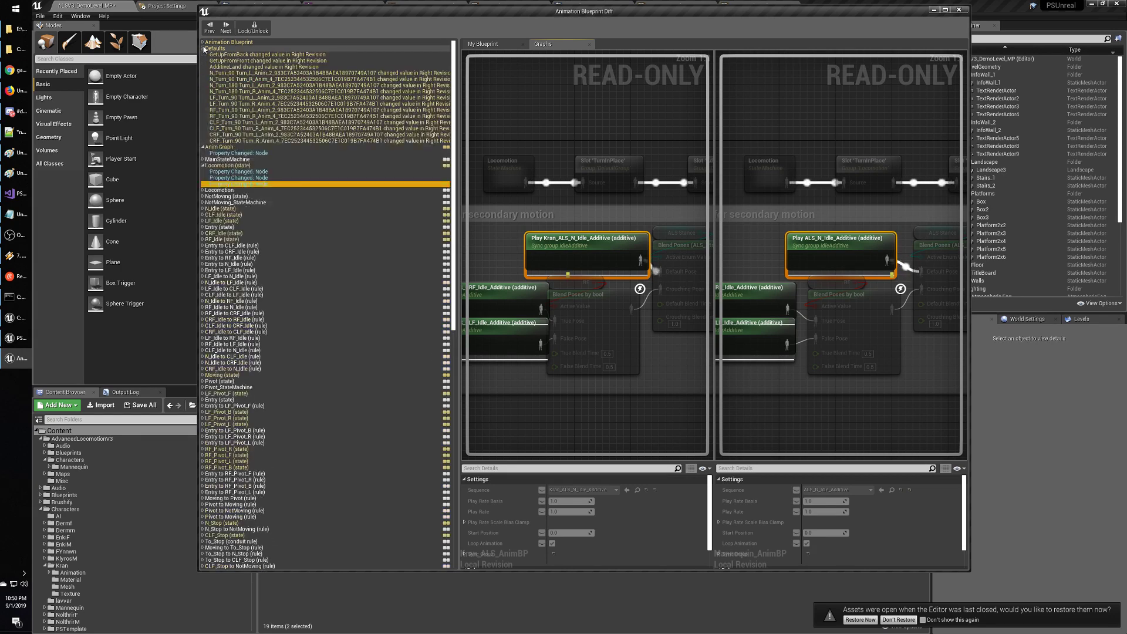
click(204, 49)
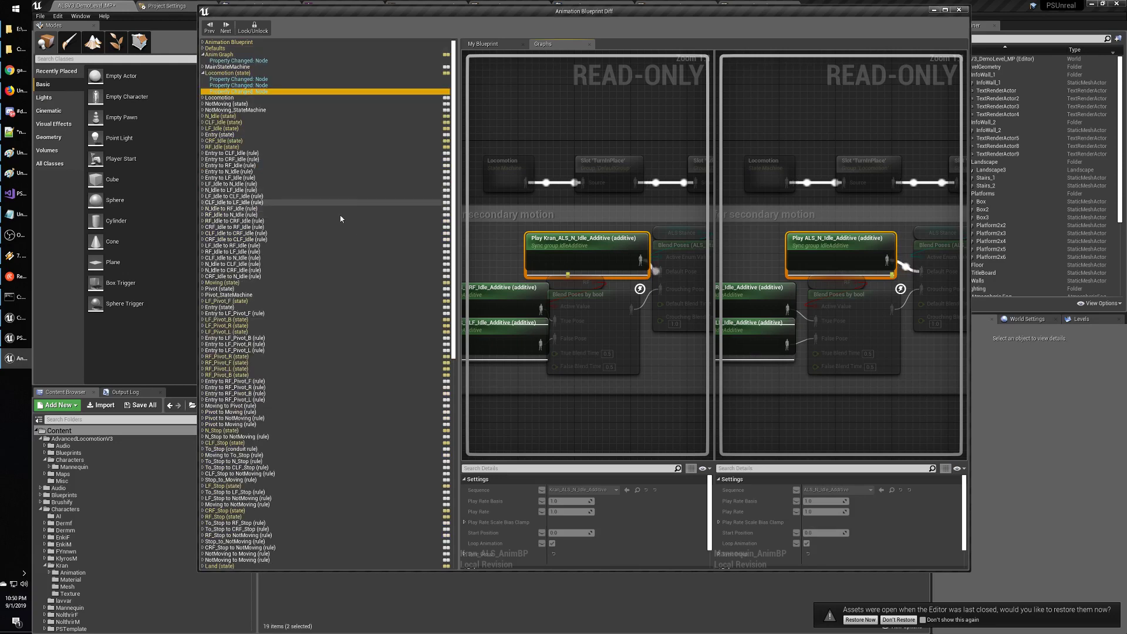
scroll(337, 233, down, 3)
click(203, 226)
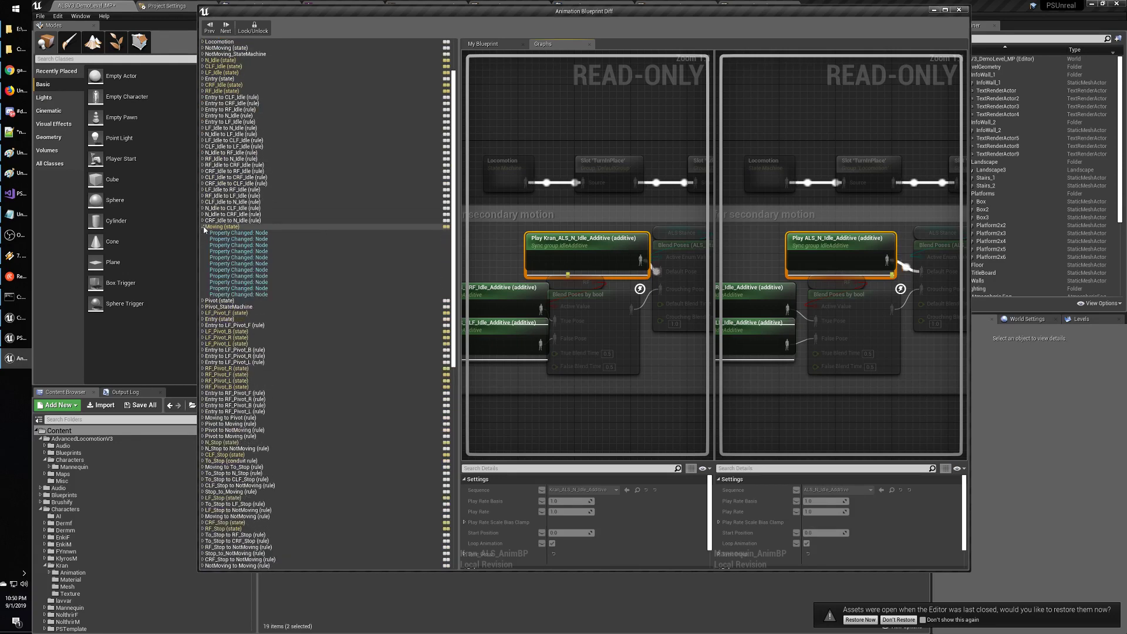
click(227, 229)
click(236, 233)
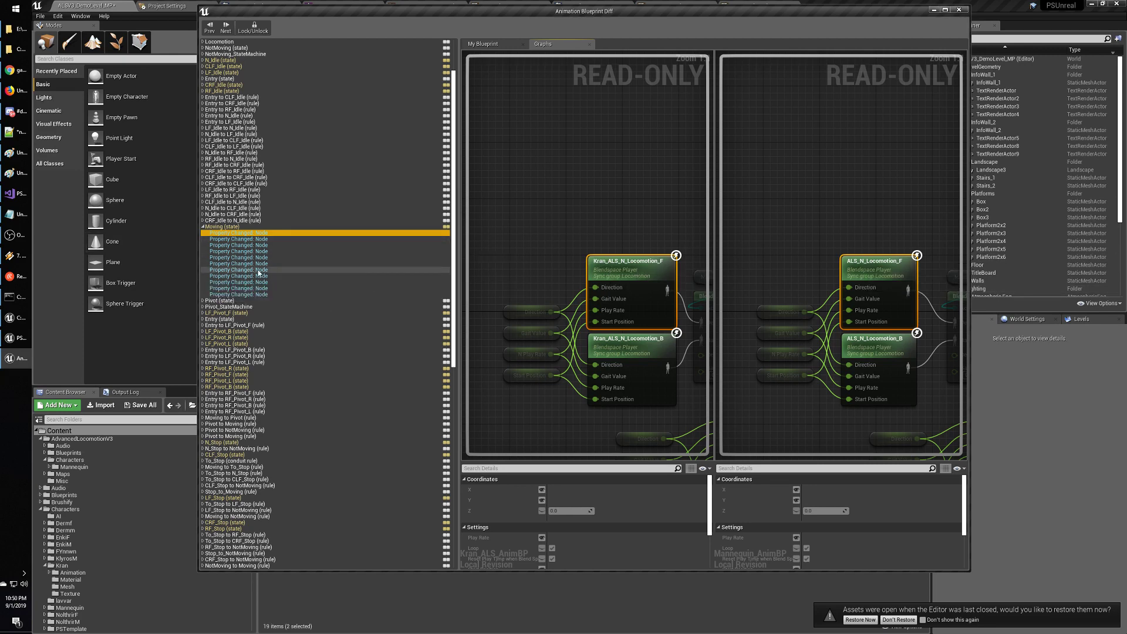
Expand the Land state differences and compare its changed node in both blueprints.
scroll(257, 273, down, 3)
scroll(257, 274, down, 10)
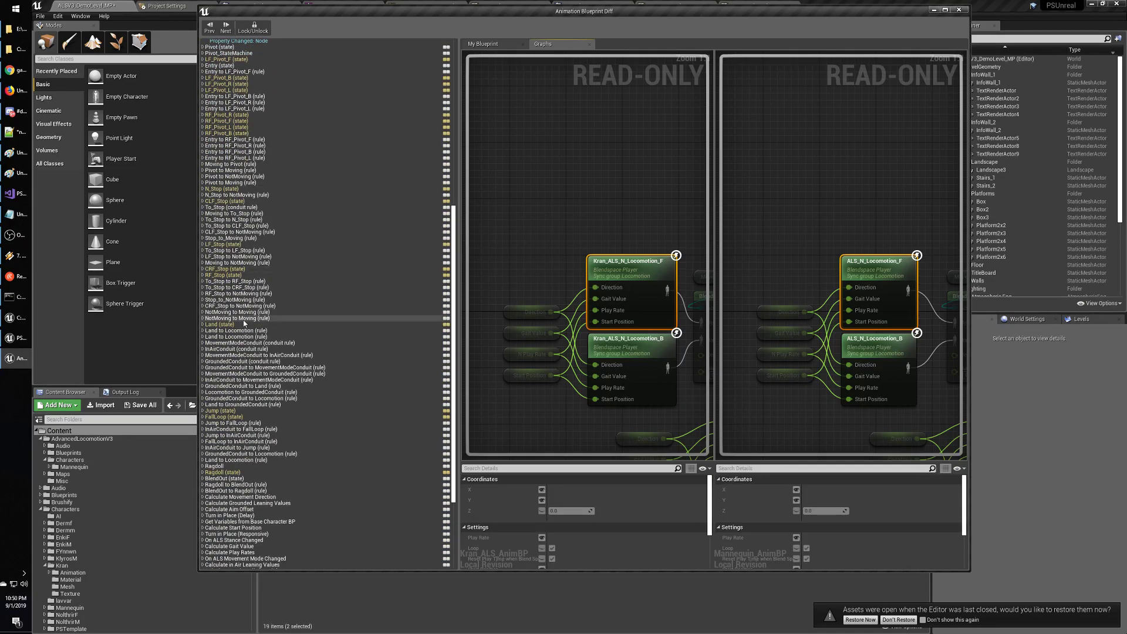
click(222, 325)
click(204, 325)
click(221, 331)
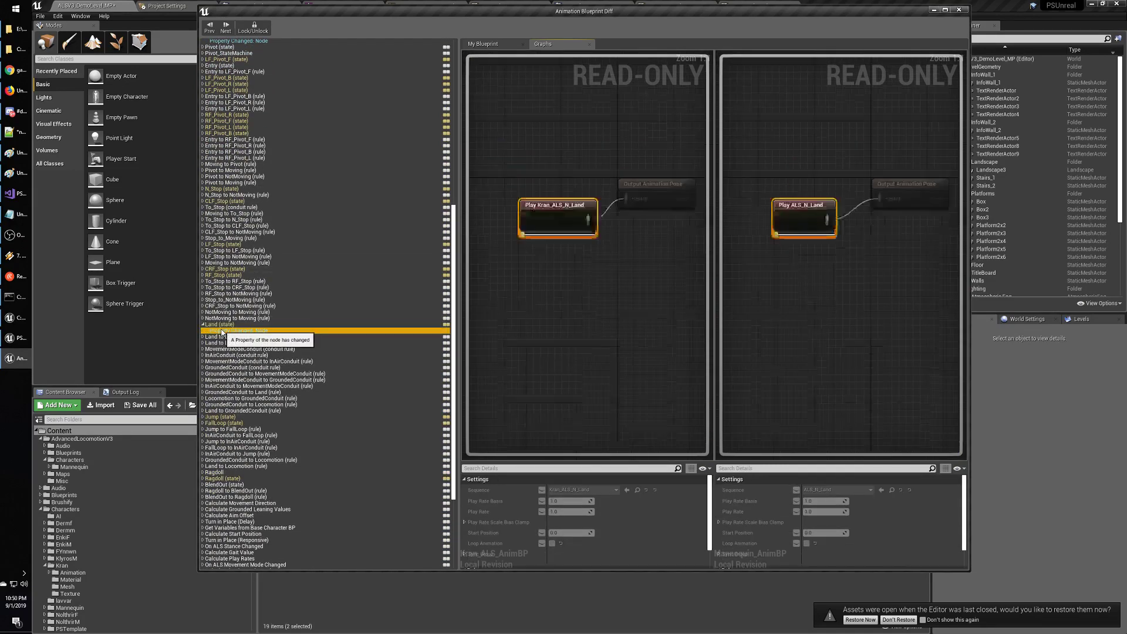
Examine the remaining entries in the differences list, including On ALS Movement Mode Changed, and collapse the Moving state differences.
scroll(222, 333, down, 3)
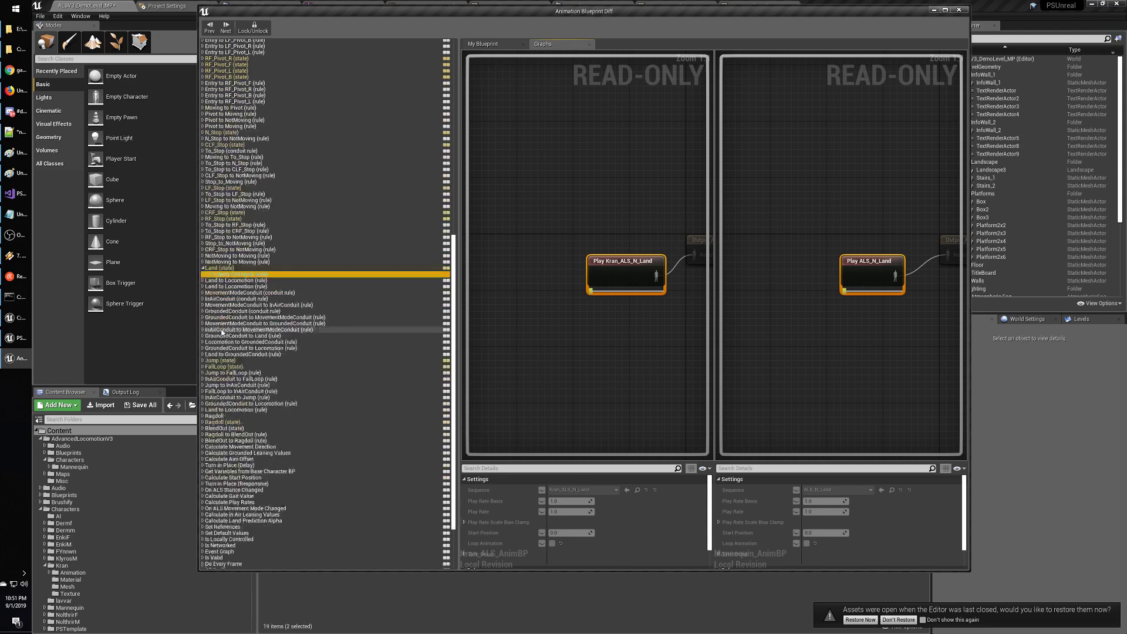
scroll(222, 333, down, 2)
scroll(244, 339, down, 2)
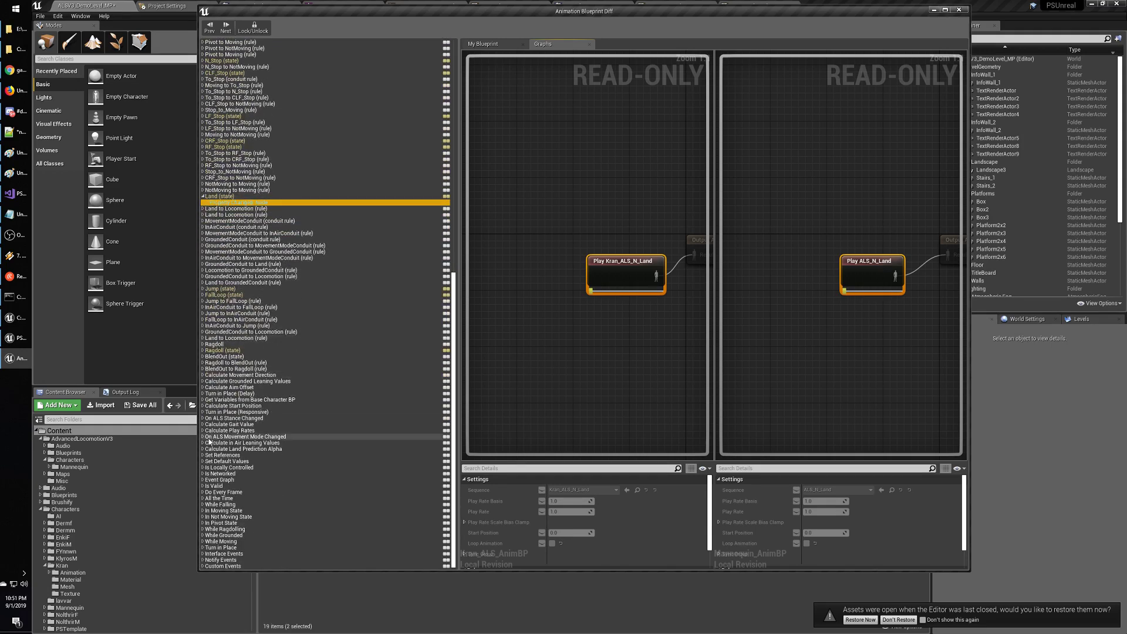
click(203, 438)
click(203, 437)
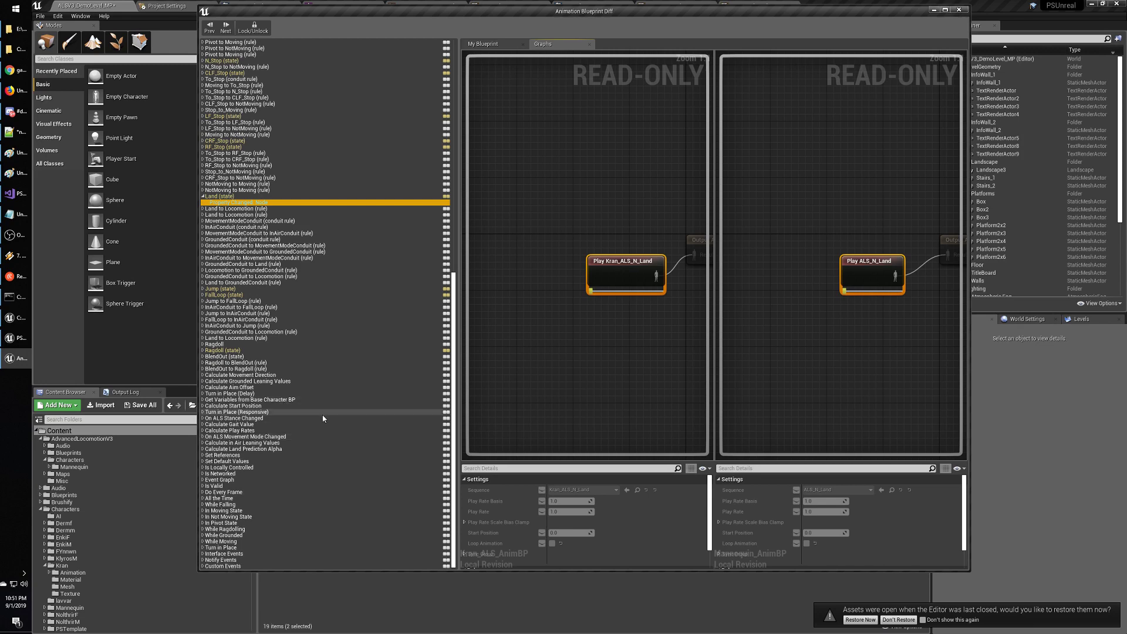
scroll(327, 440, up, 4)
scroll(322, 457, up, 15)
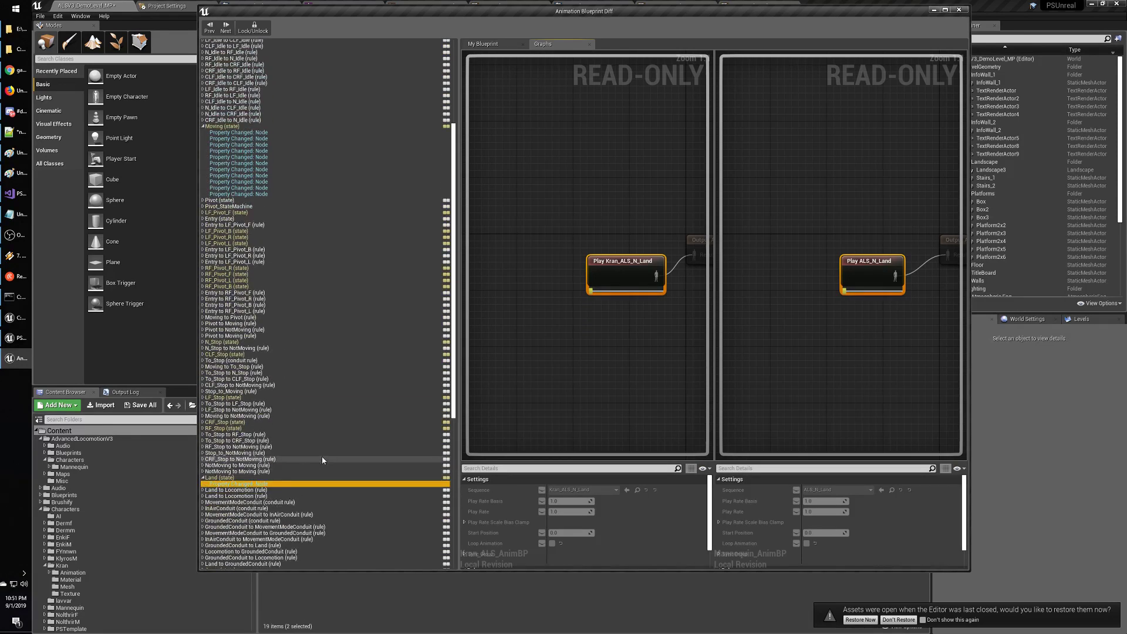
click(205, 198)
scroll(322, 297, up, 3)
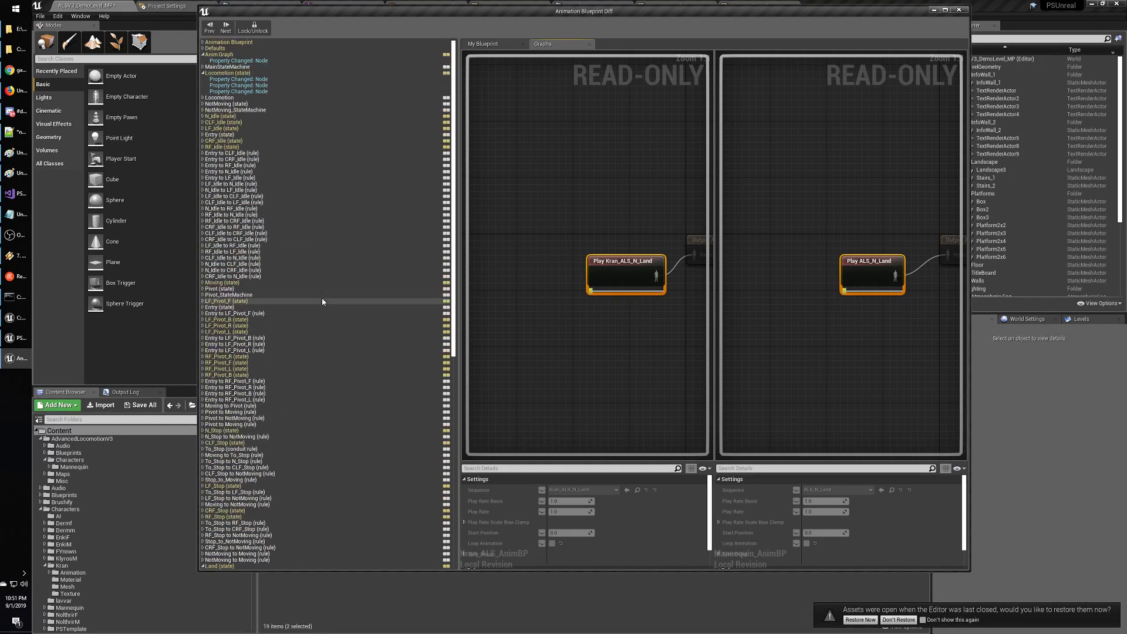
Compare the first changed node of the Locomotion state and the Anim Graph's changed node, and check the Defaults differences.
click(246, 80)
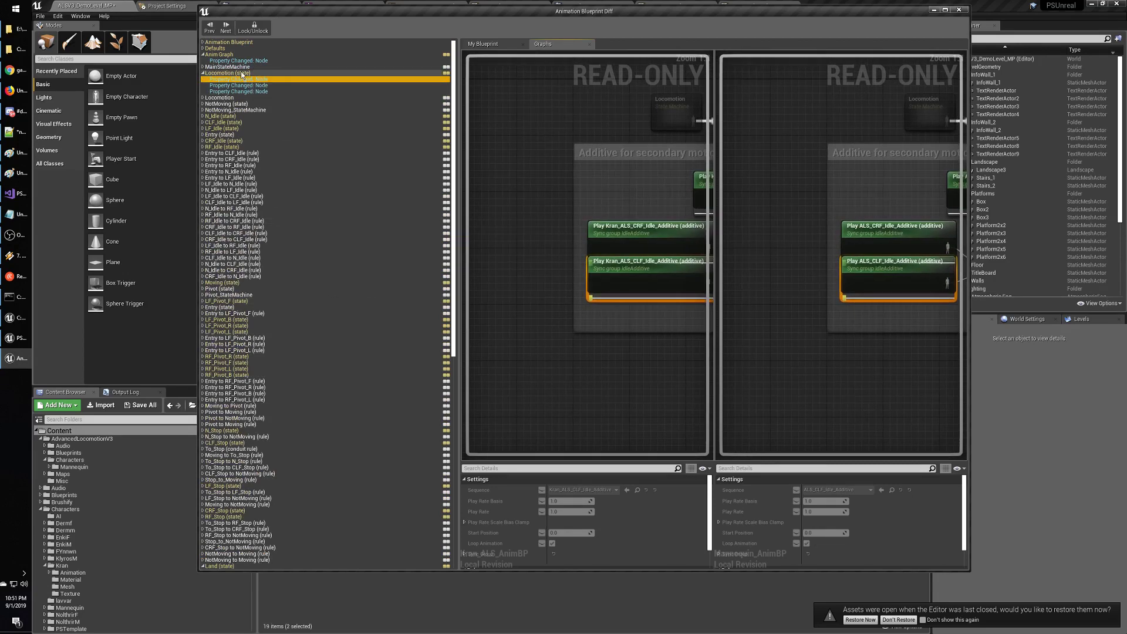
click(230, 61)
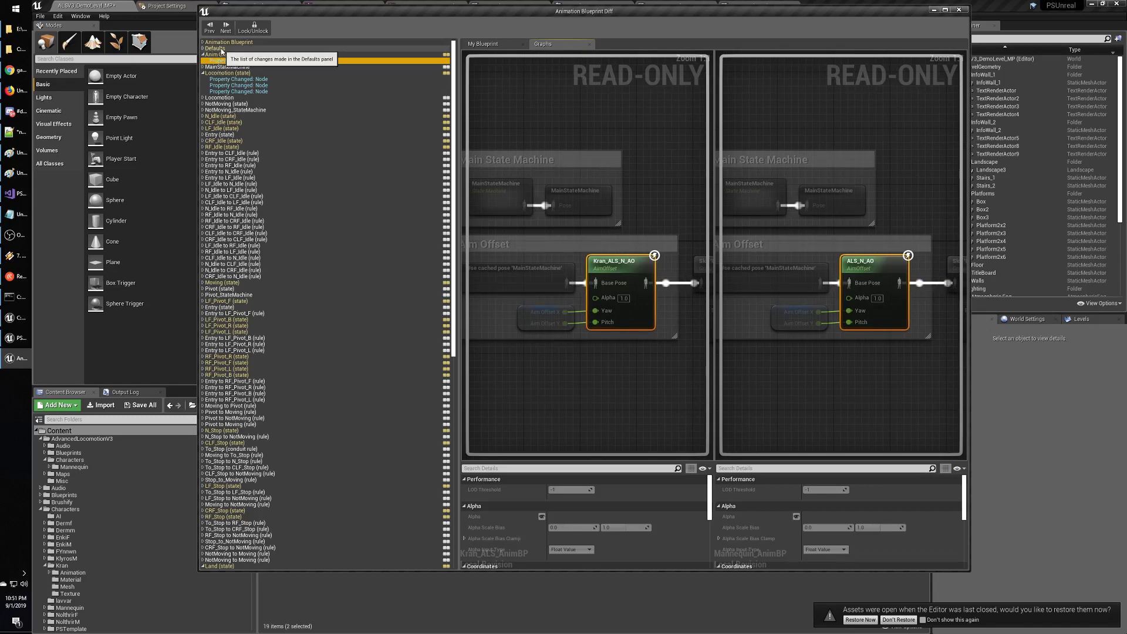
click(206, 49)
click(203, 49)
click(203, 49)
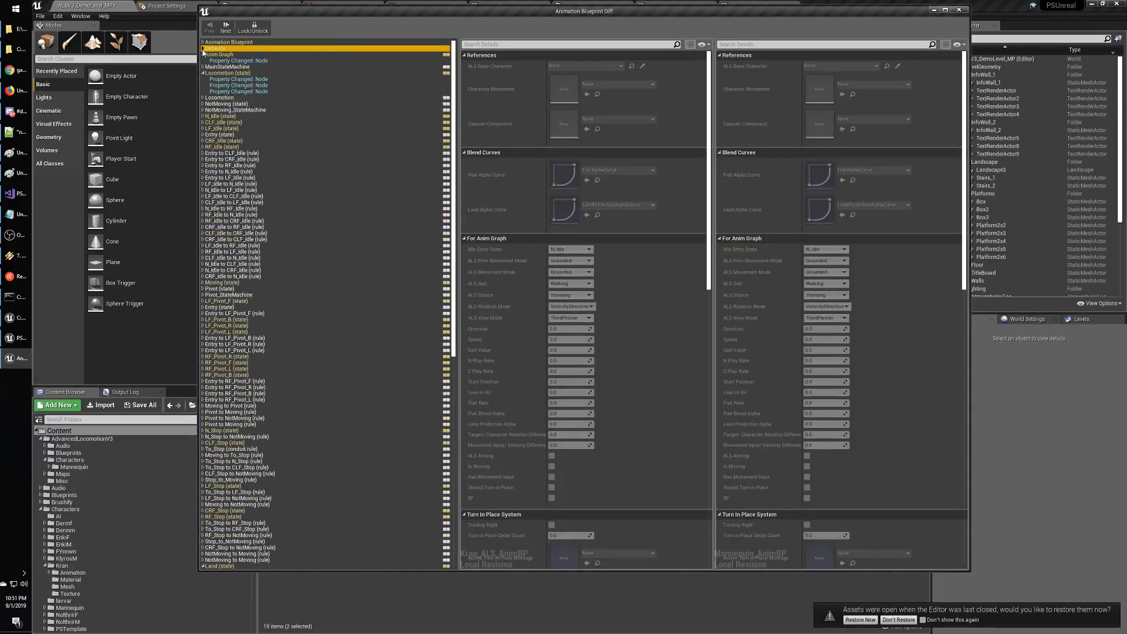
Check the entry listed under Animation Blueprint in the differences list and collapse it again.
click(203, 43)
click(217, 43)
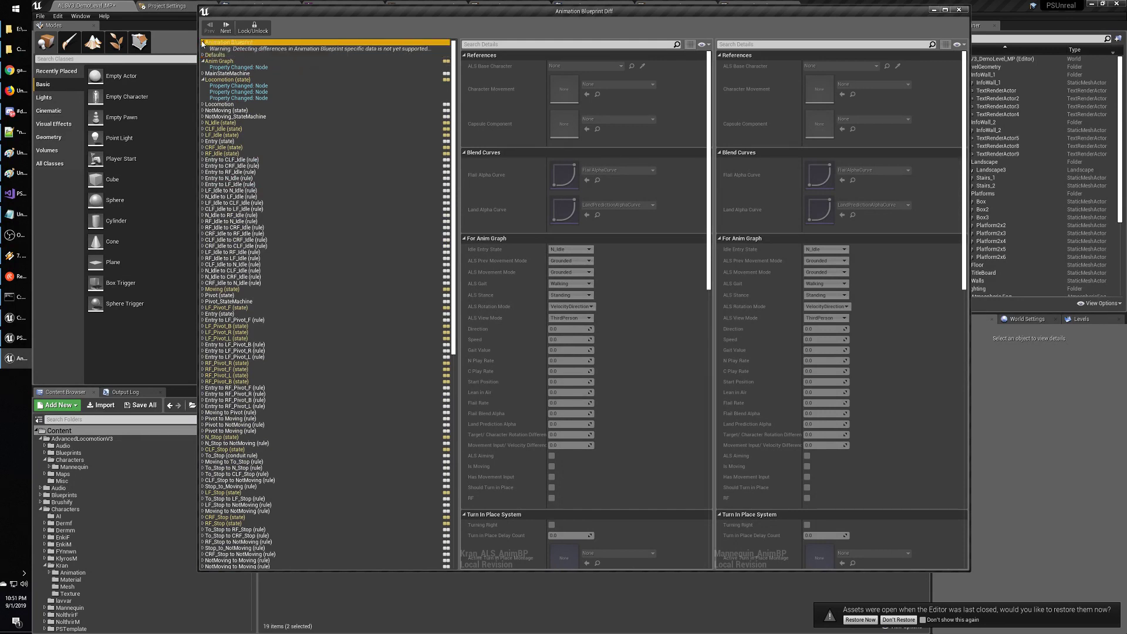
click(203, 42)
click(203, 43)
click(203, 42)
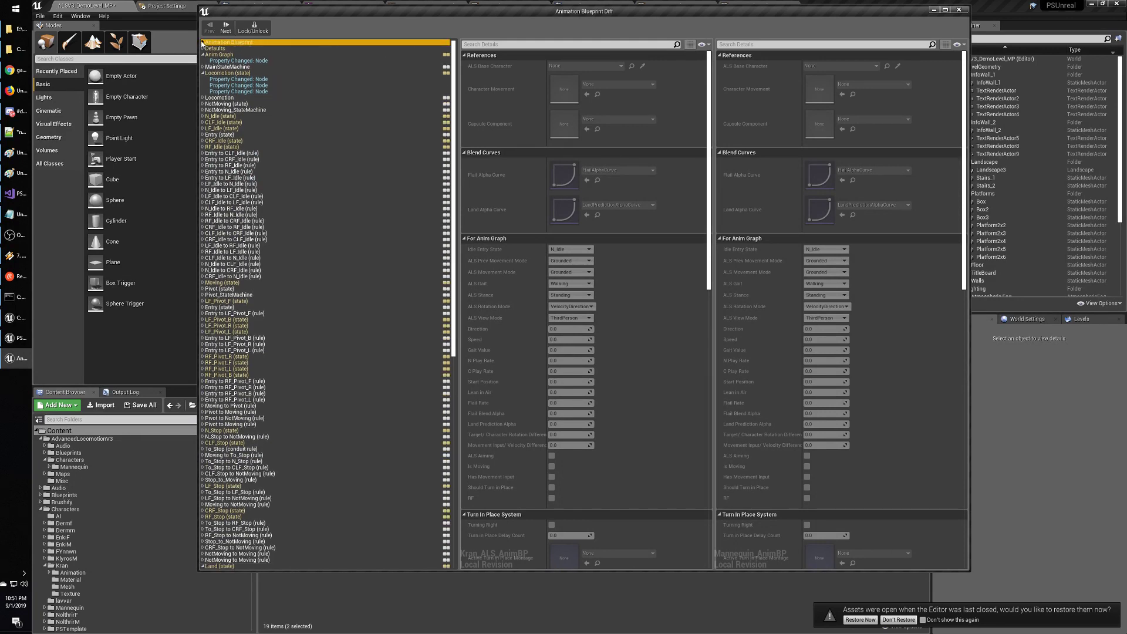
Compare the changed nodes of the N_Idle, CLF_Idle, LF_Idle, CRF_Idle and RF_Idle states in both blueprints.
click(203, 116)
click(223, 123)
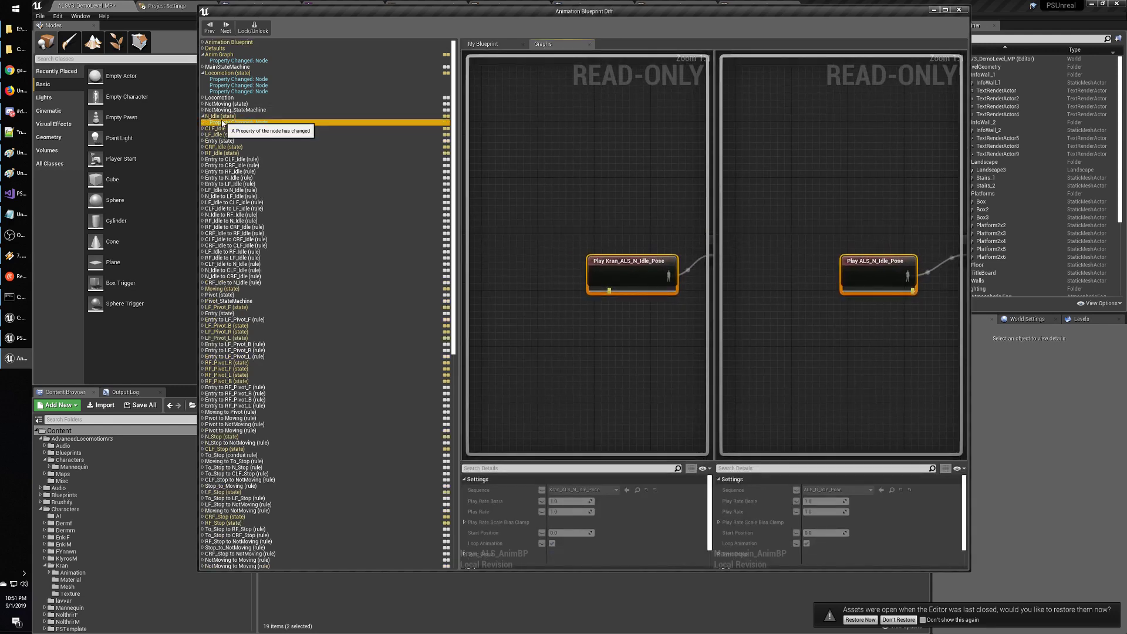
click(202, 128)
click(218, 135)
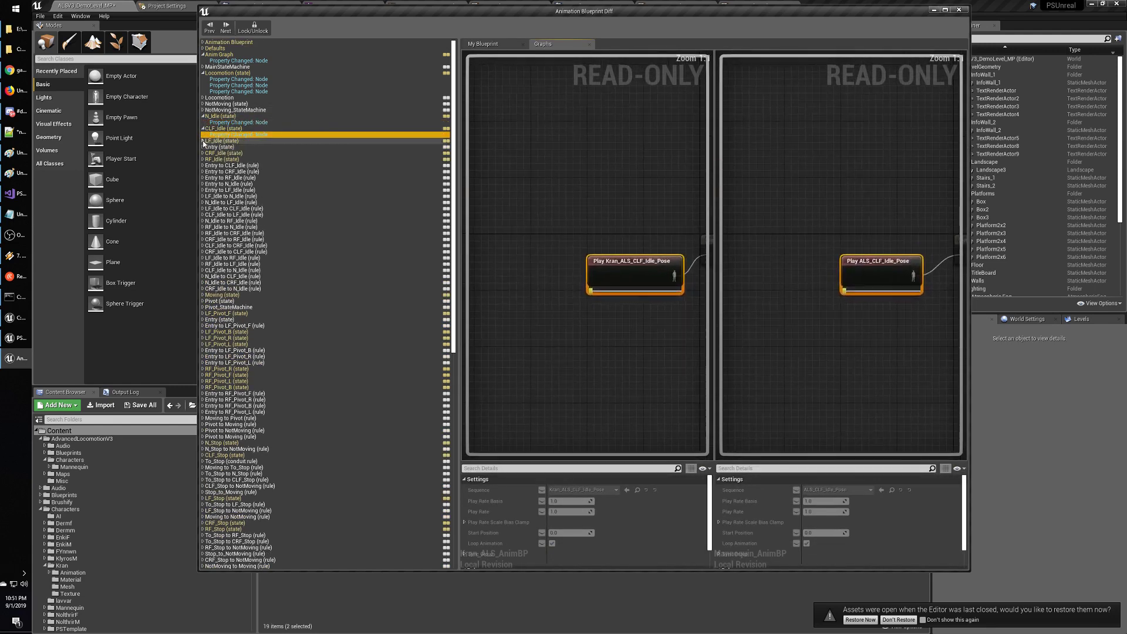
click(202, 141)
click(214, 146)
click(202, 159)
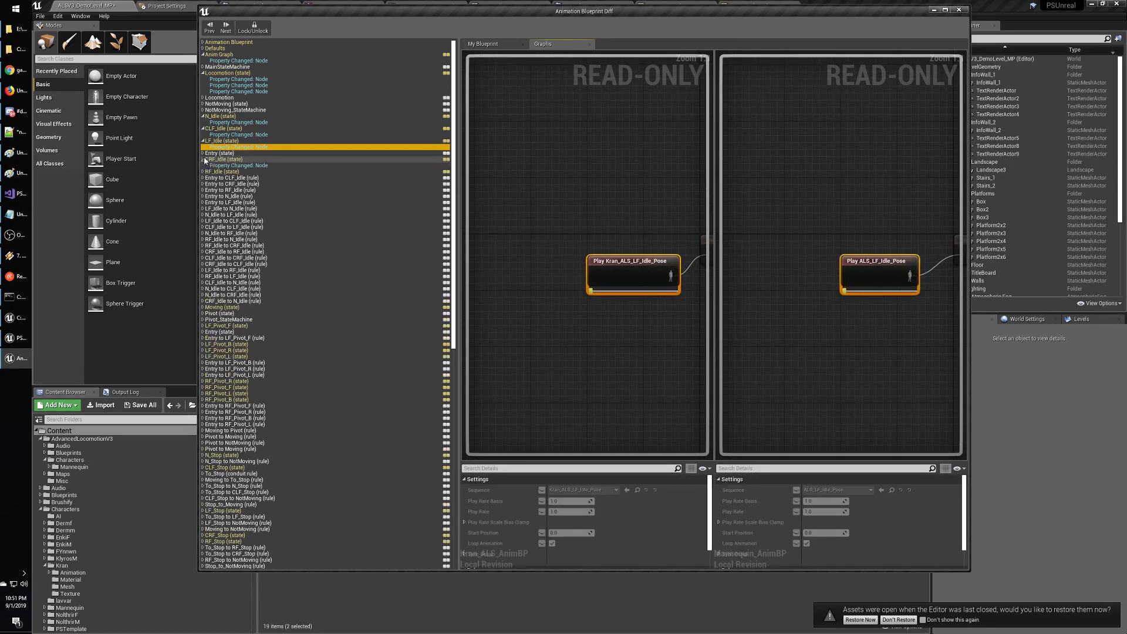
click(223, 166)
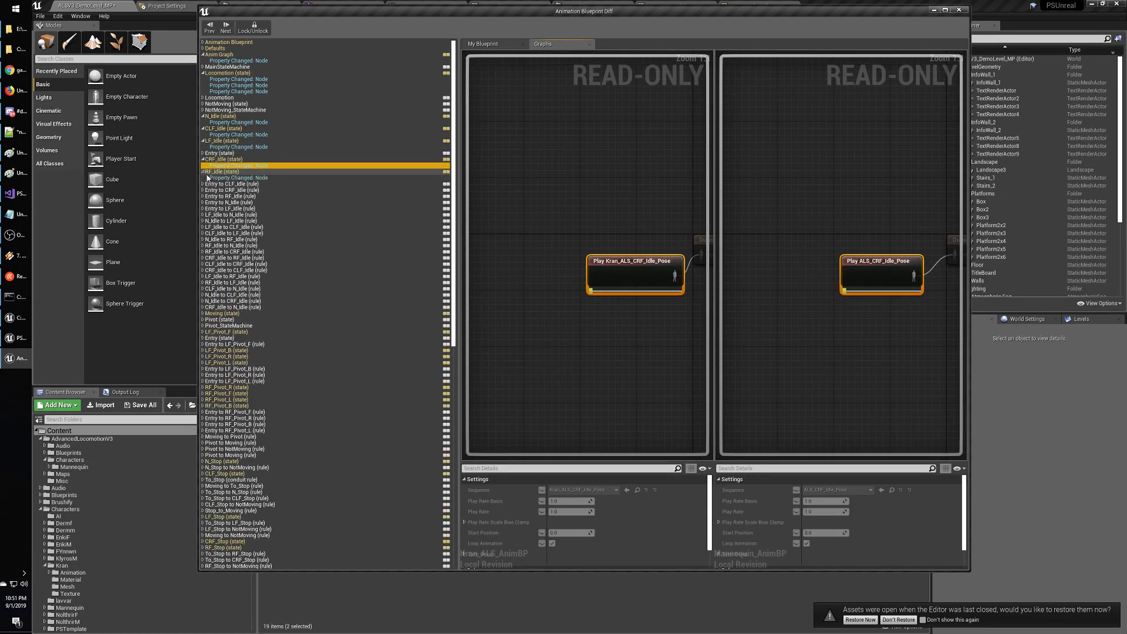
click(202, 172)
click(223, 178)
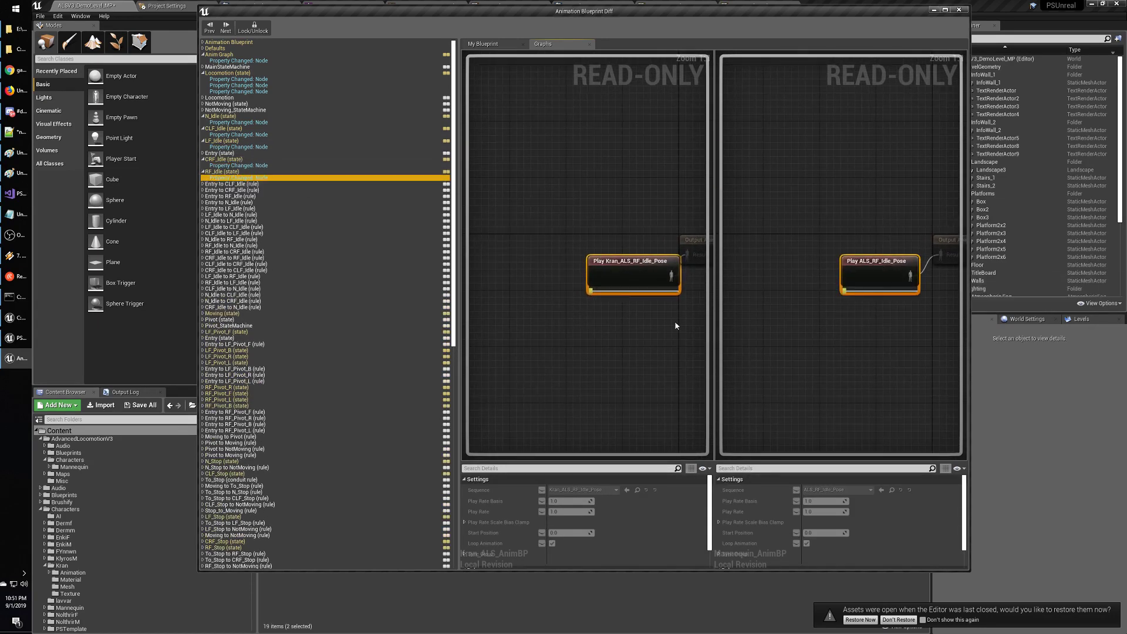
Check the differences under Moving and LF_Pivot_F, collapse the Land state, and examine the rest of the differences list.
scroll(209, 264, down, 3)
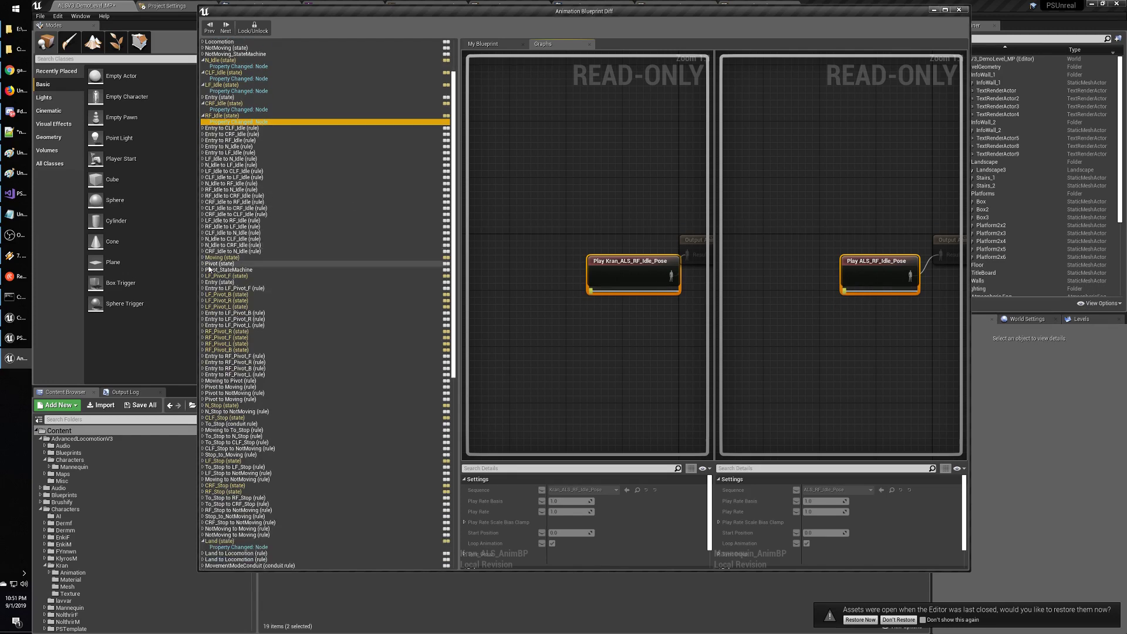
scroll(209, 268, down, 1)
click(204, 244)
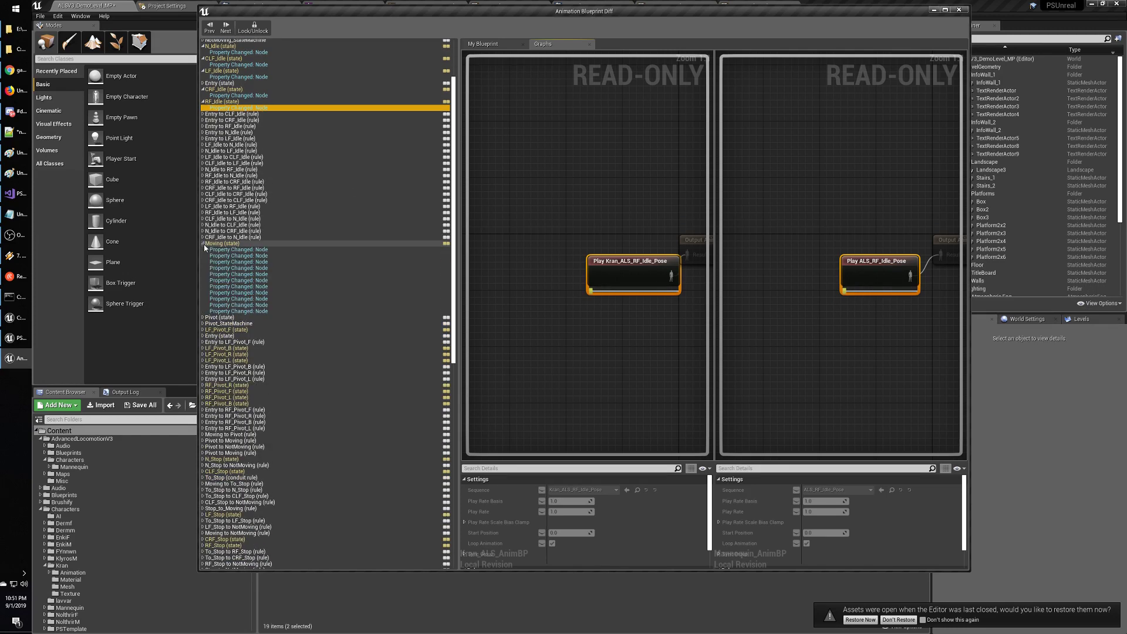
click(204, 244)
click(202, 262)
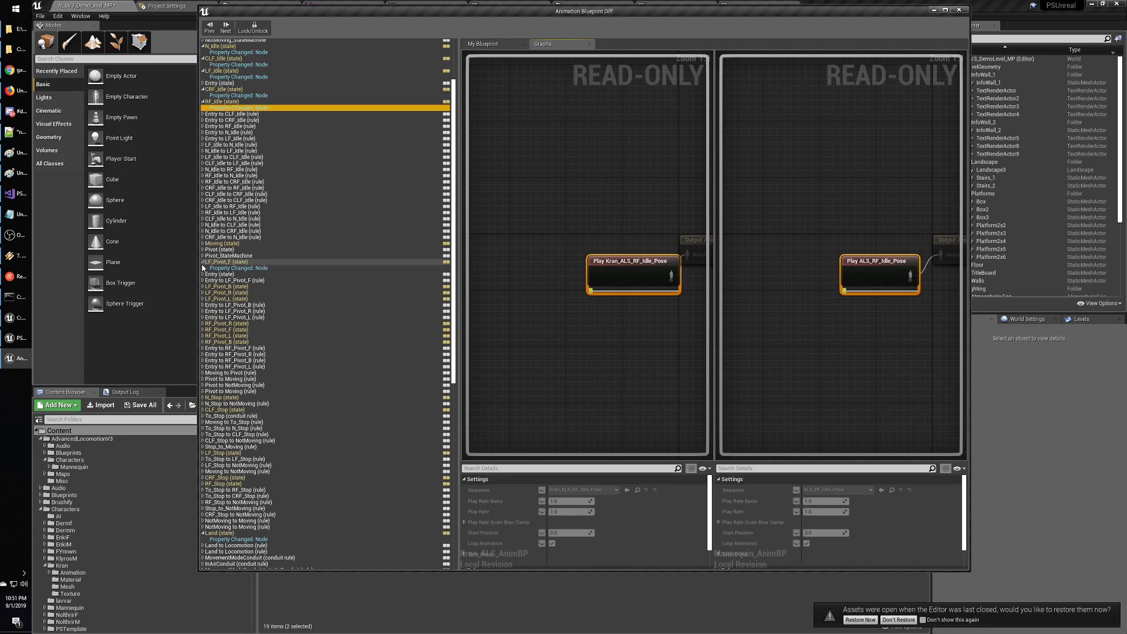
click(203, 263)
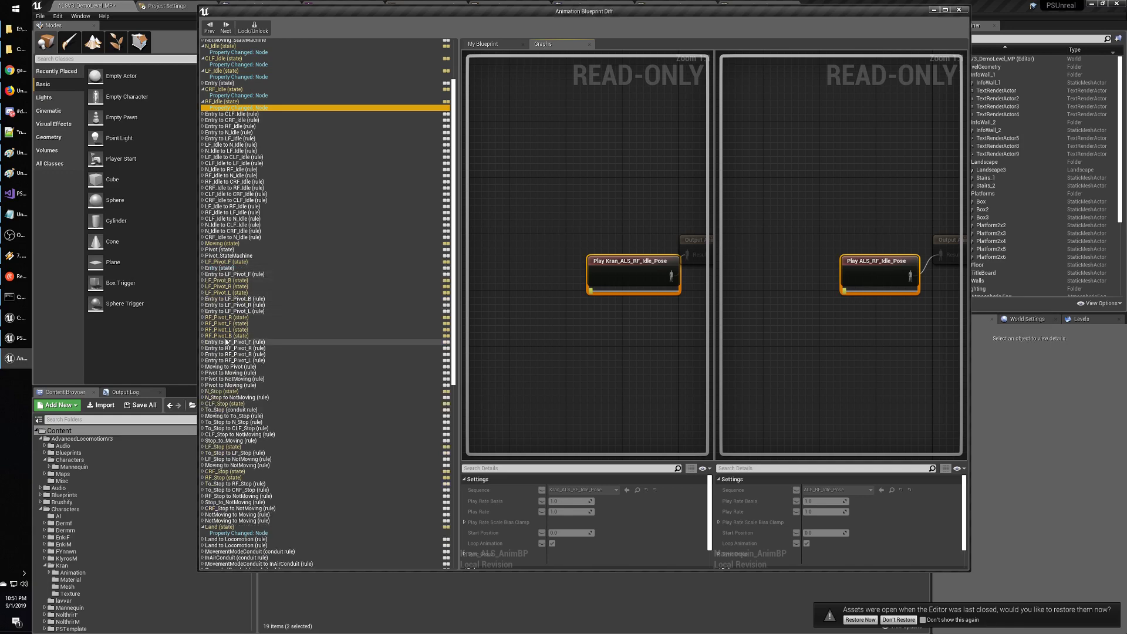
scroll(287, 358, down, 3)
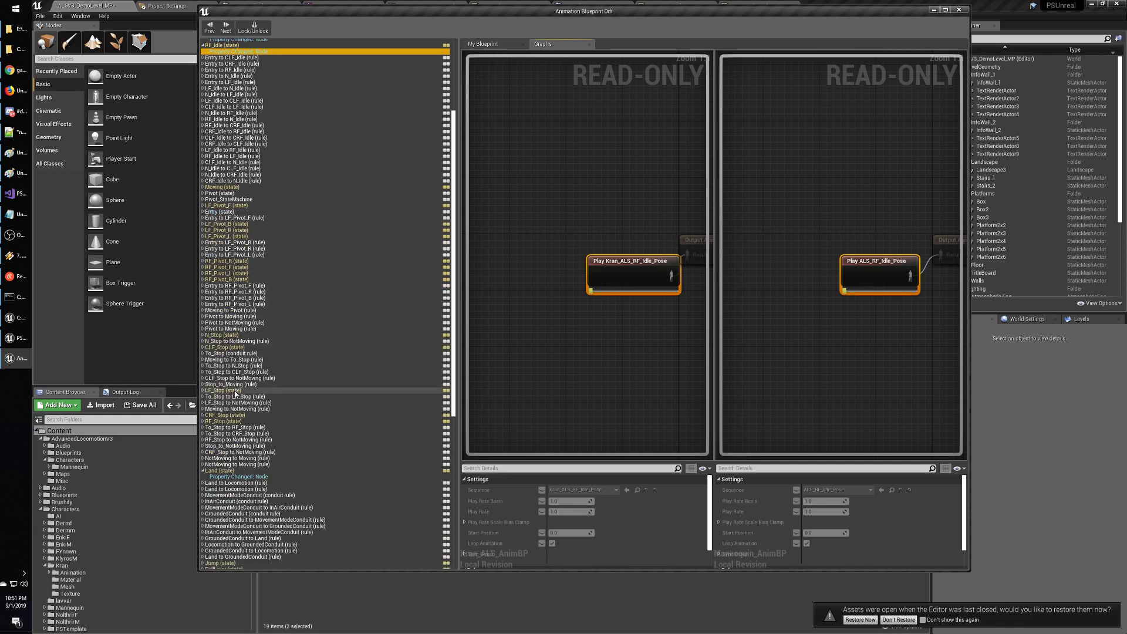
scroll(241, 411, down, 5)
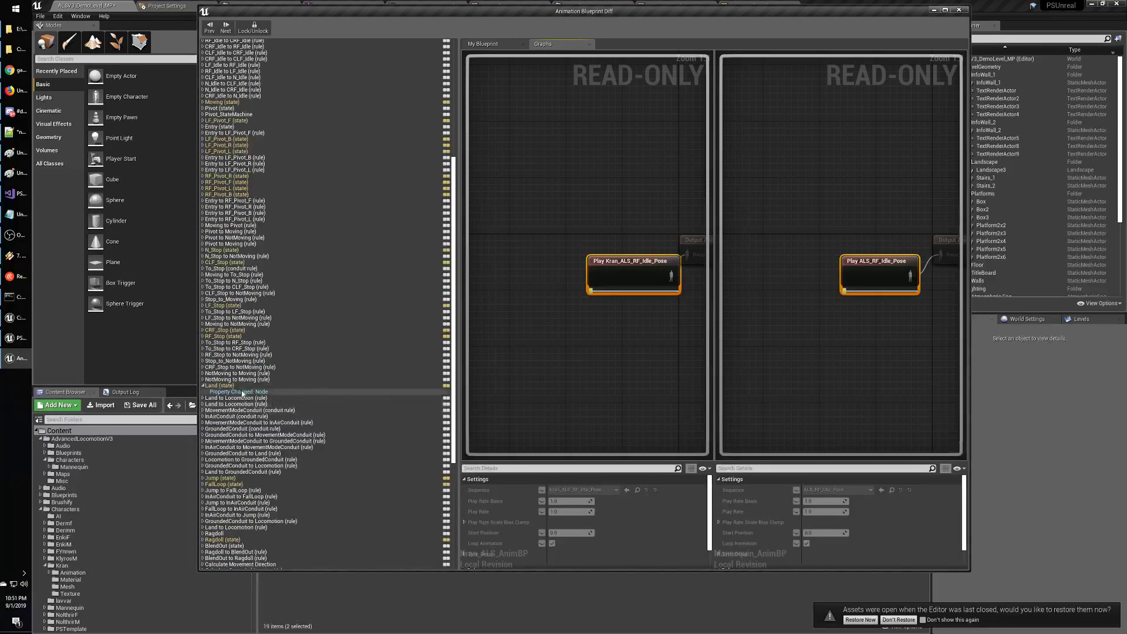
click(203, 386)
scroll(338, 452, down, 10)
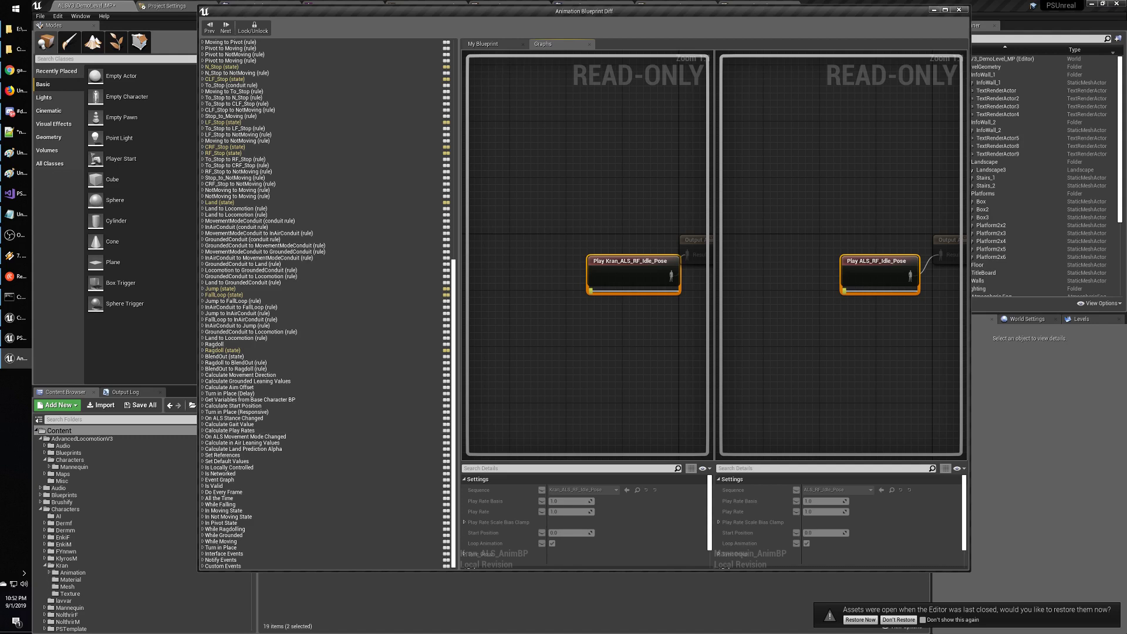
Switch from the animation blueprint comparison to the main Unreal Editor window with the demo level.
key(alt+Tab)
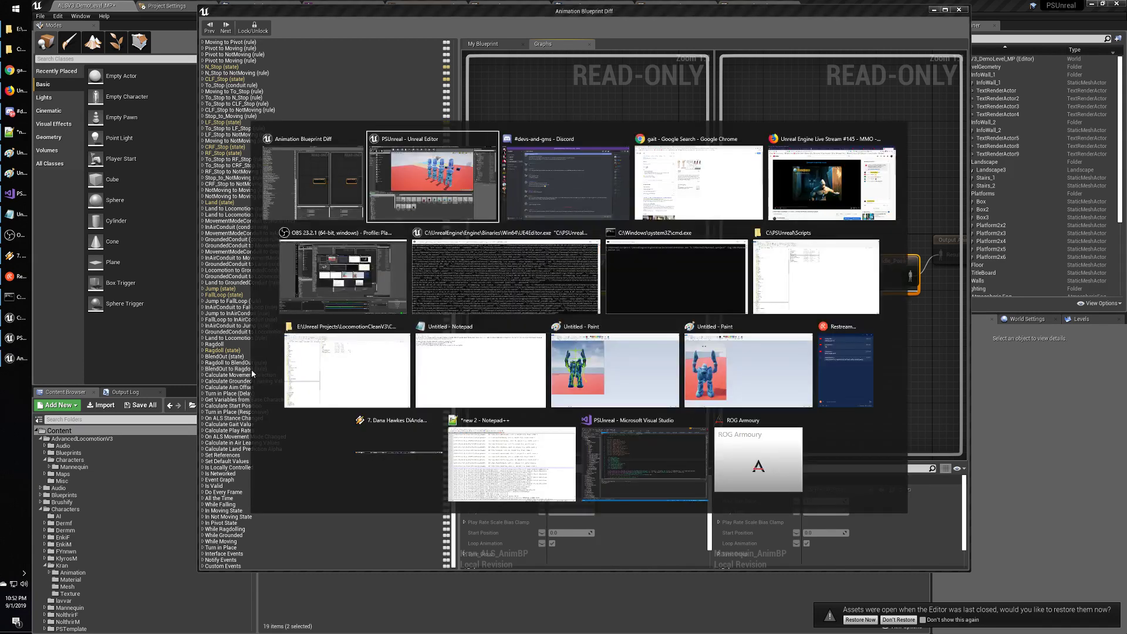
key(alt+Tab)
key(alt+Tab)
key(alt+Tab)
key(alt+Tab)
key(alt+Tab)
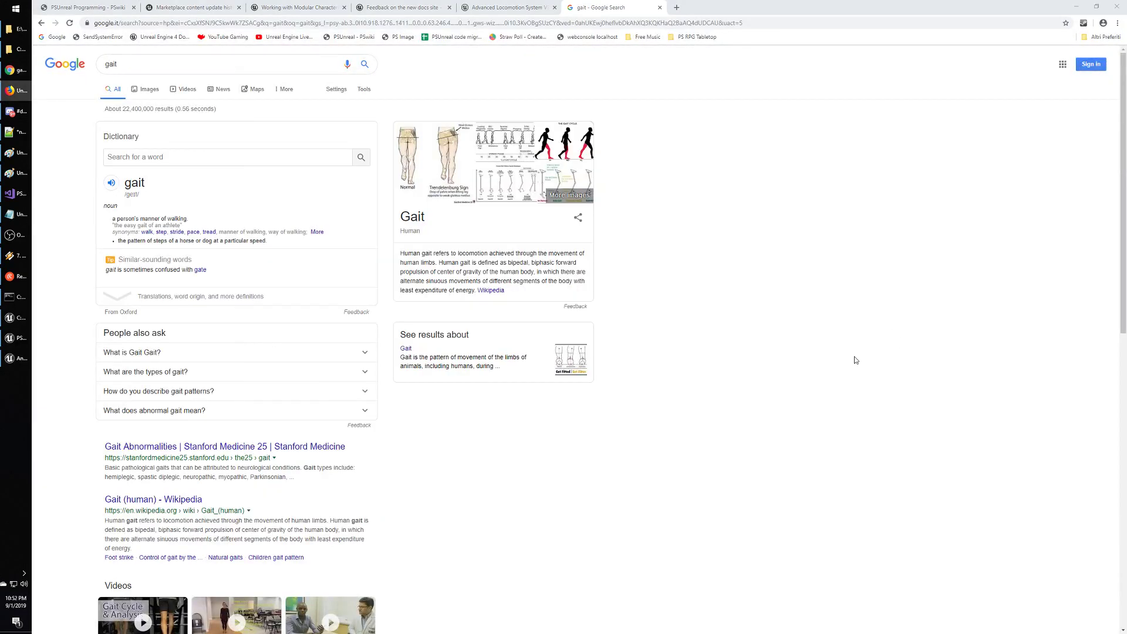
key(alt+Tab)
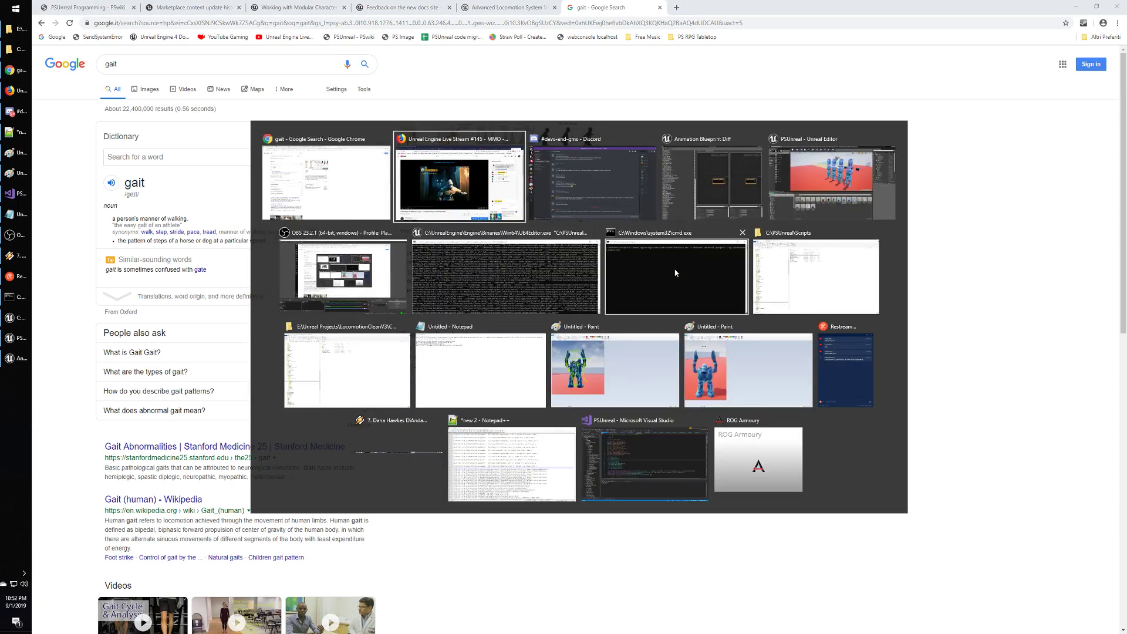
key(alt+Tab)
key(alt+Tab)
key(alt+Tab)
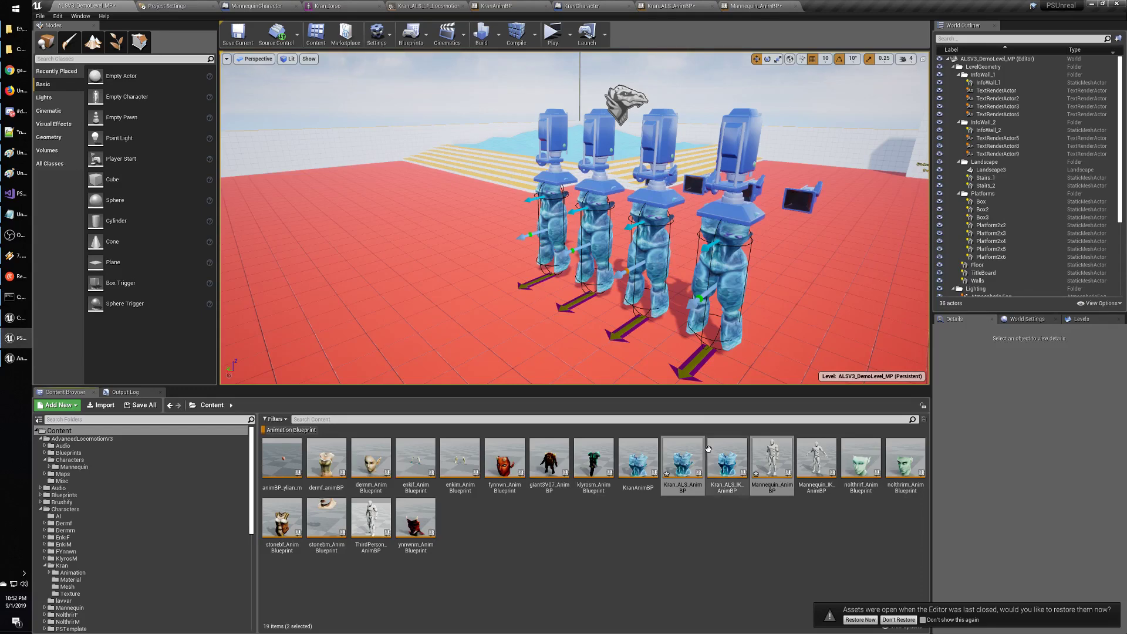
click(678, 488)
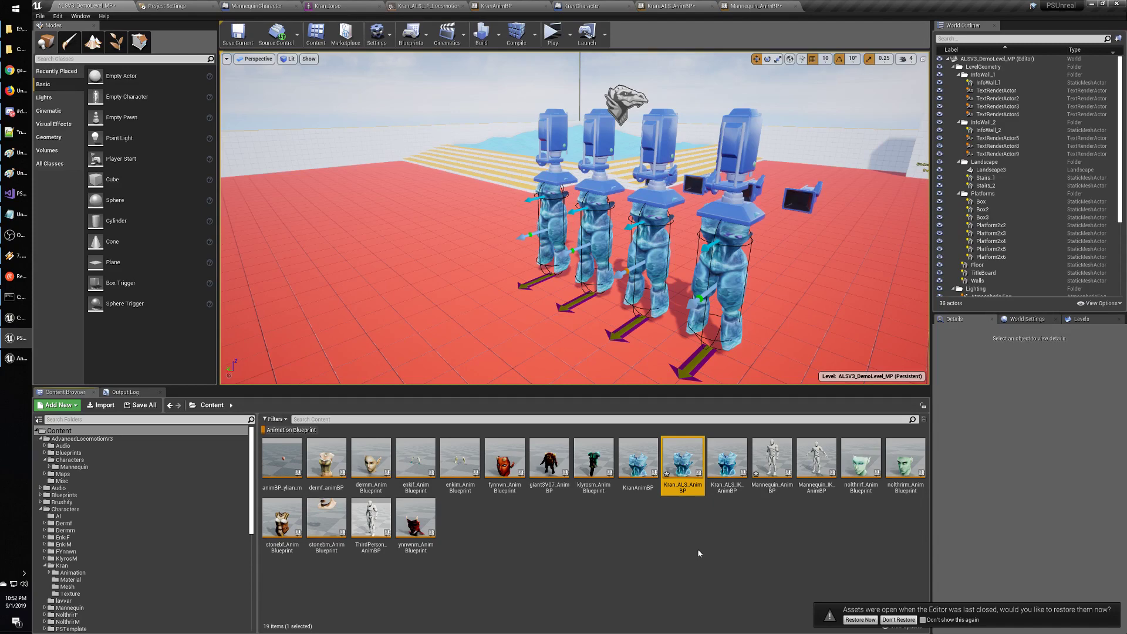
click(696, 538)
click(684, 486)
click(688, 528)
click(681, 483)
click(691, 527)
click(683, 482)
click(689, 520)
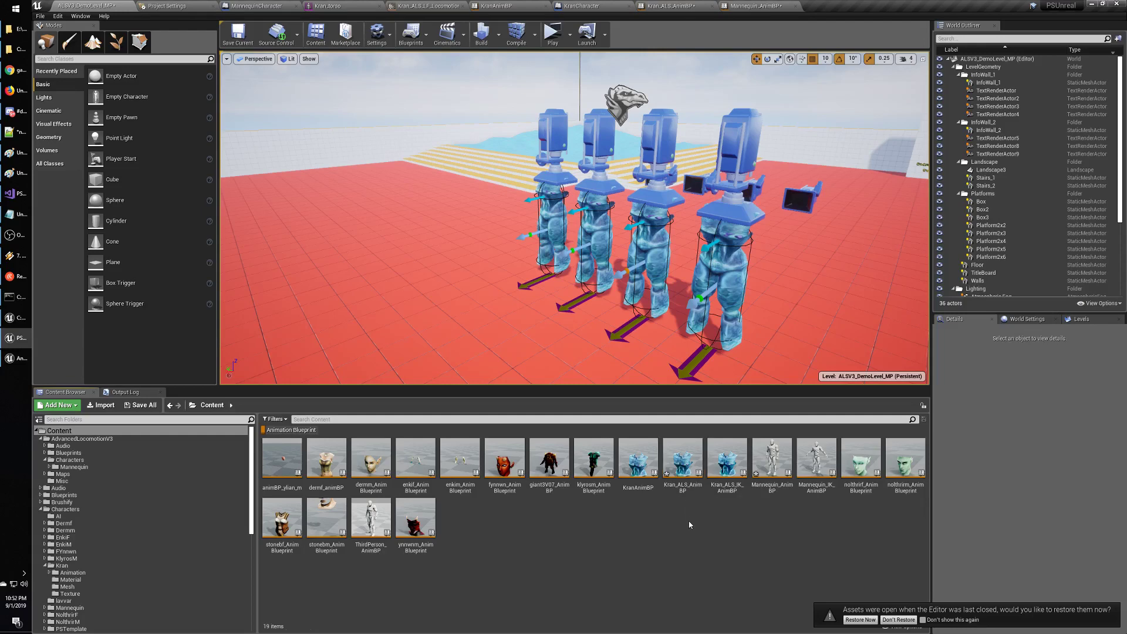
Show the AdvancedLocomotionV3 Blueprints folder and remove the Animation Blueprint filter from the asset view.
click(68, 461)
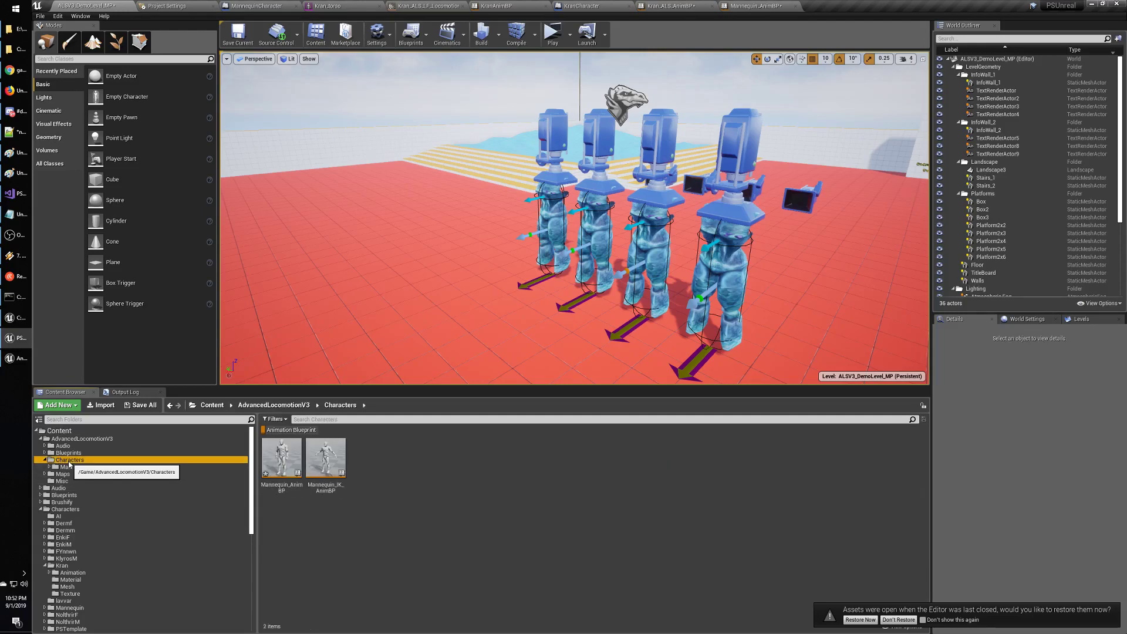
click(71, 467)
click(70, 460)
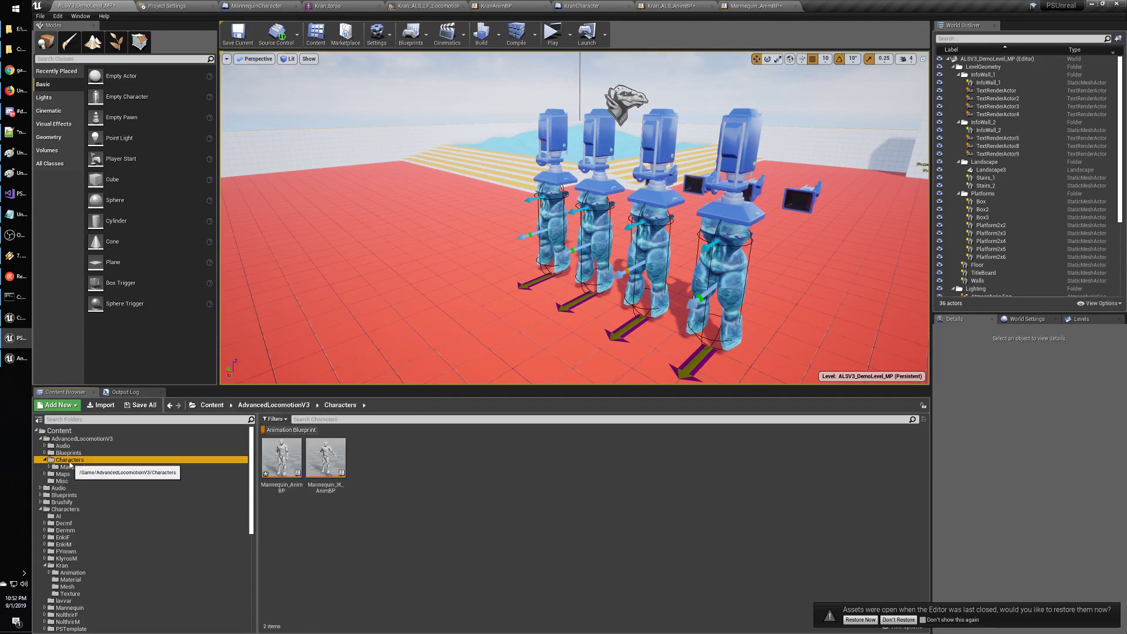
click(68, 452)
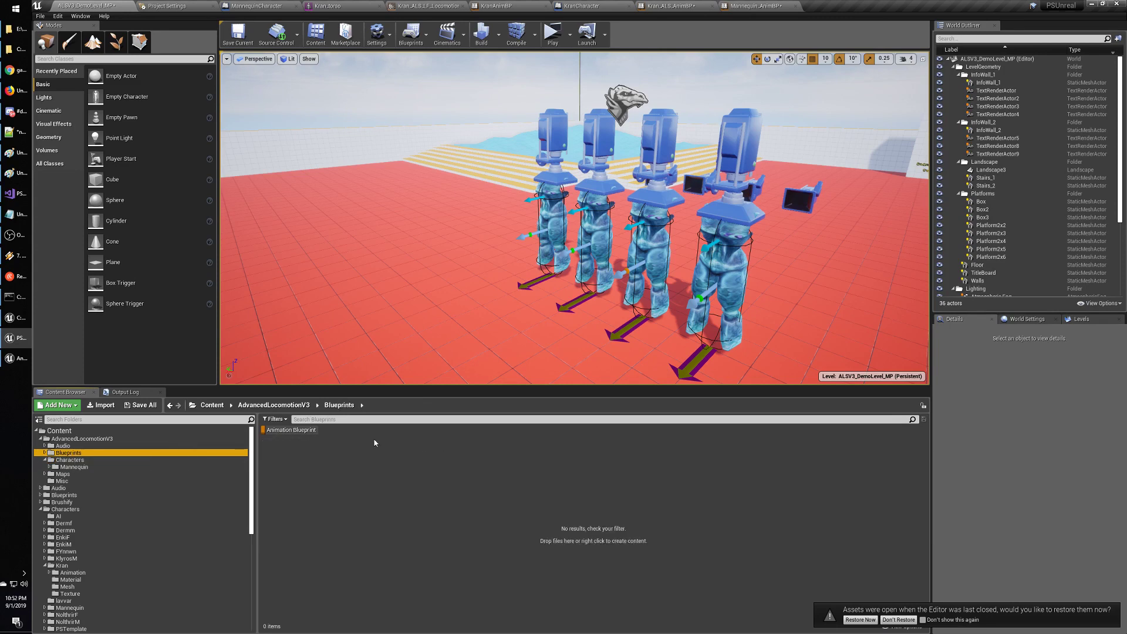
click(276, 419)
click(290, 166)
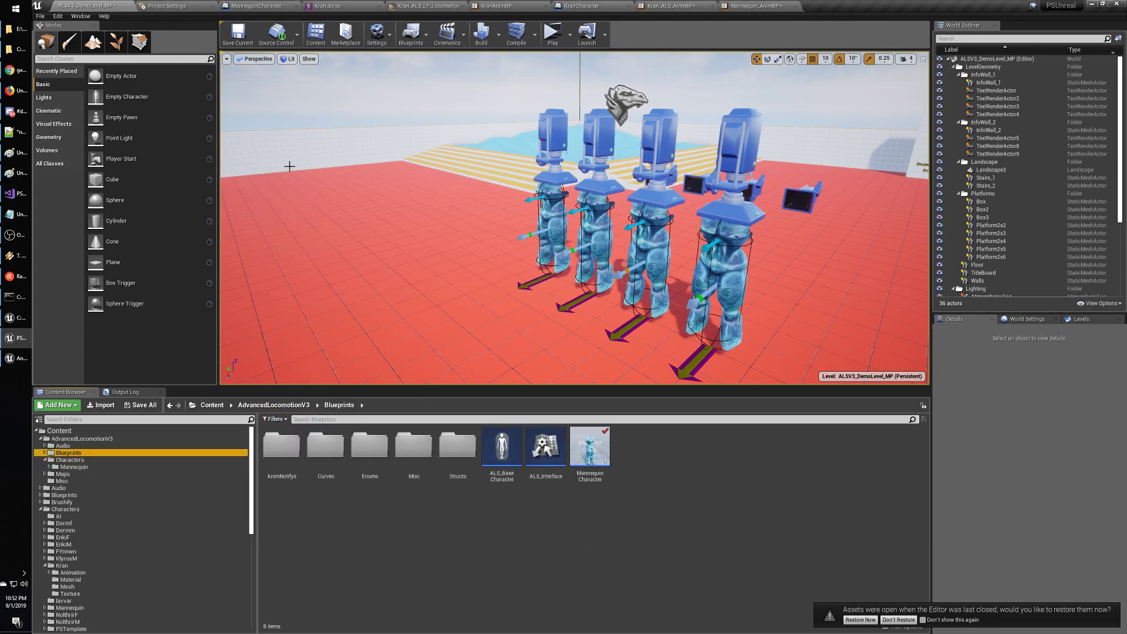
Open the MannequinCharacter blueprint and examine its mesh animation settings and Construction Script.
click(569, 554)
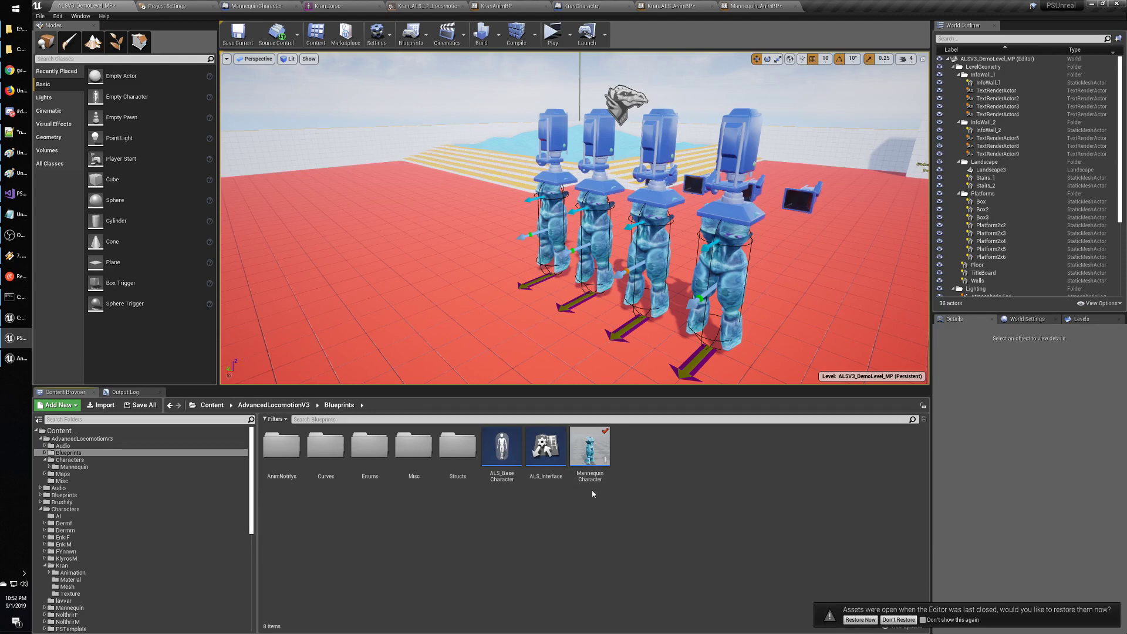
double_click(594, 470)
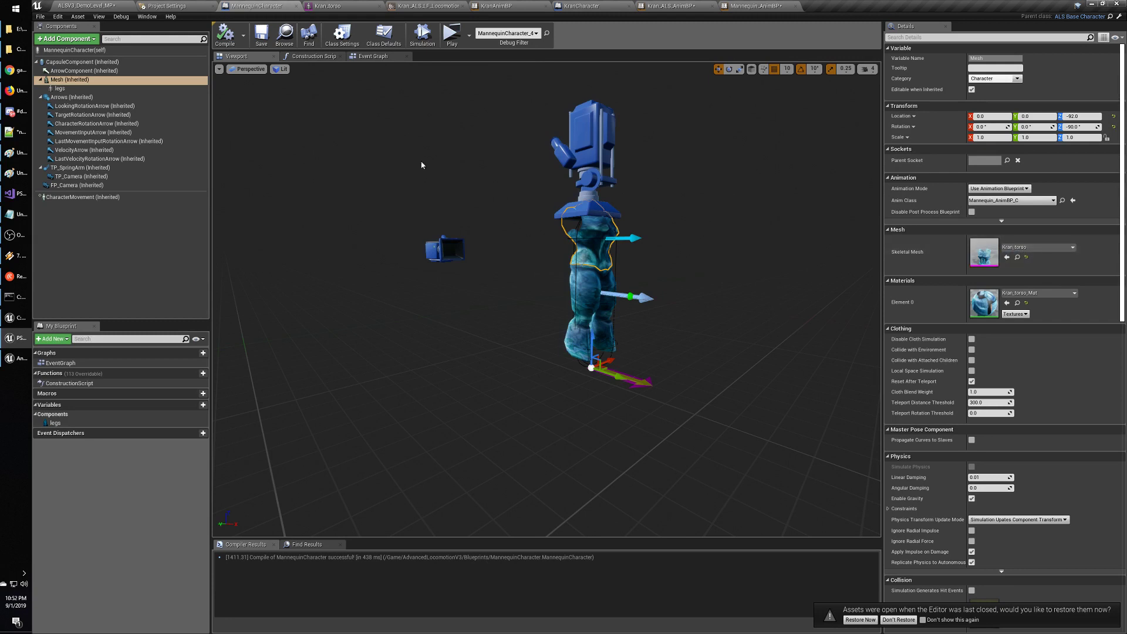
click(309, 57)
click(249, 58)
click(315, 57)
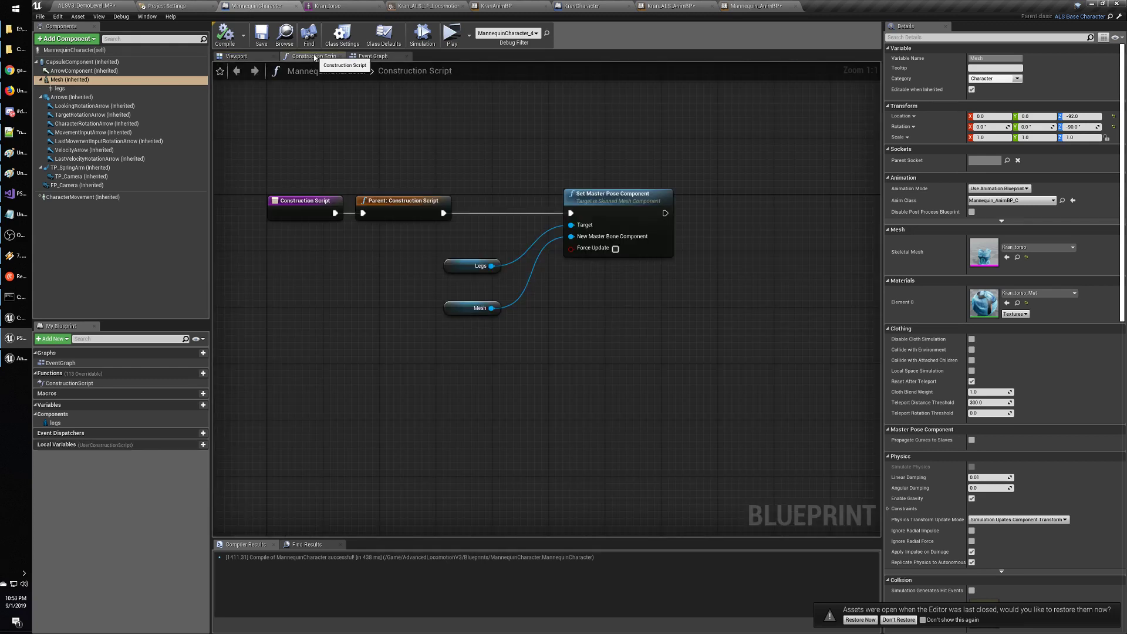
click(249, 57)
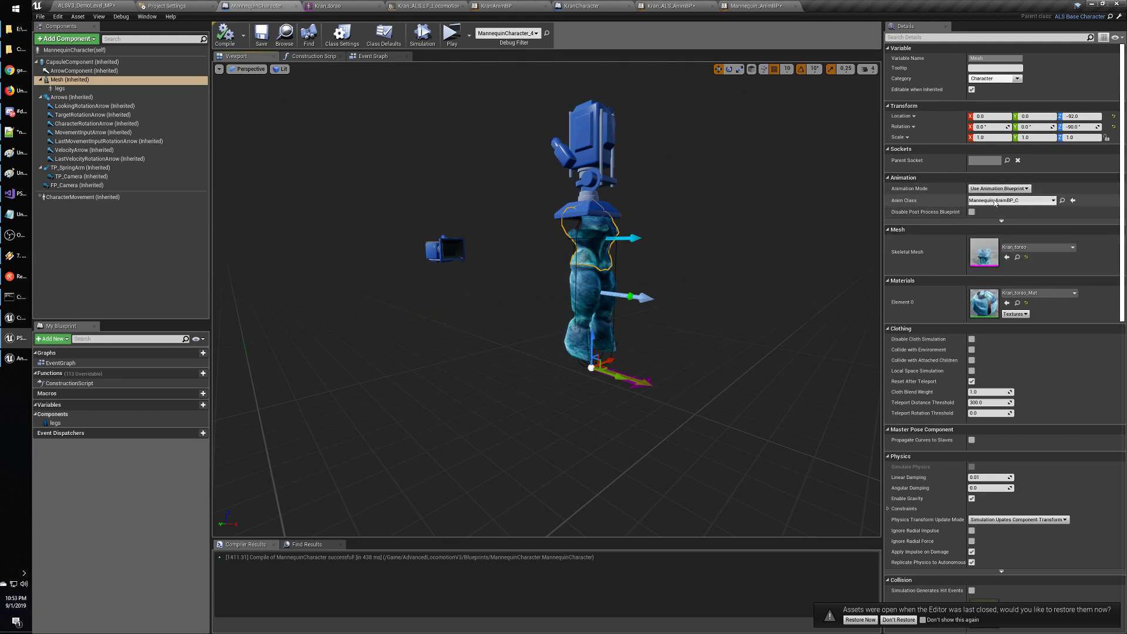
click(314, 56)
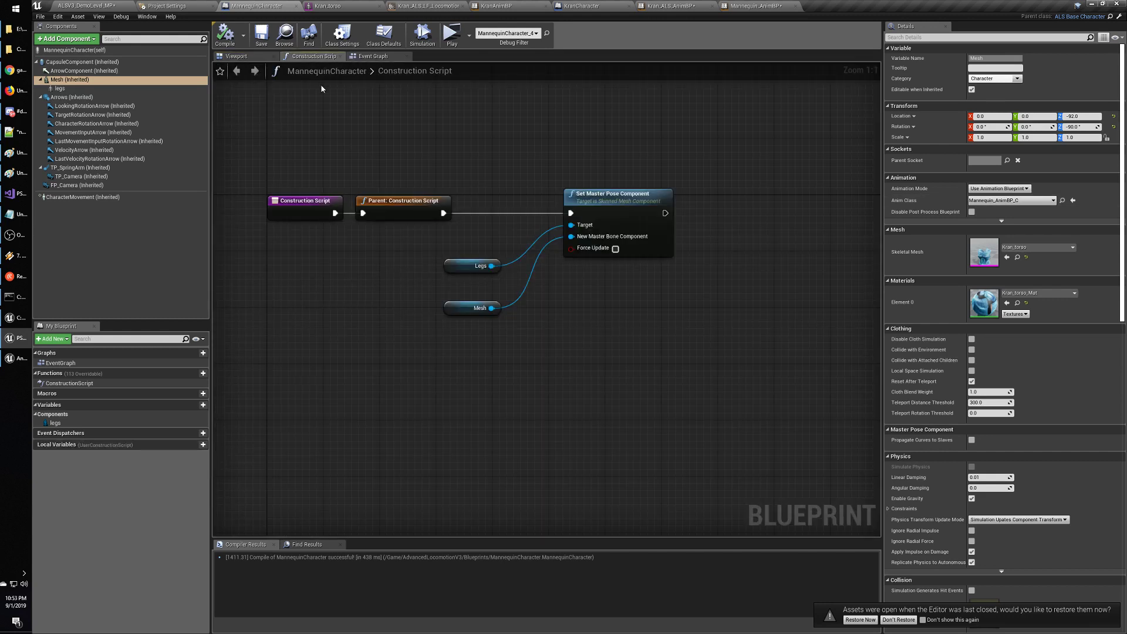
Check MannequinCharacter's Event Graph and Construction Script, and return to the ALSV3_DemoLevel_MP level.
click(374, 57)
click(319, 57)
click(65, 384)
click(60, 363)
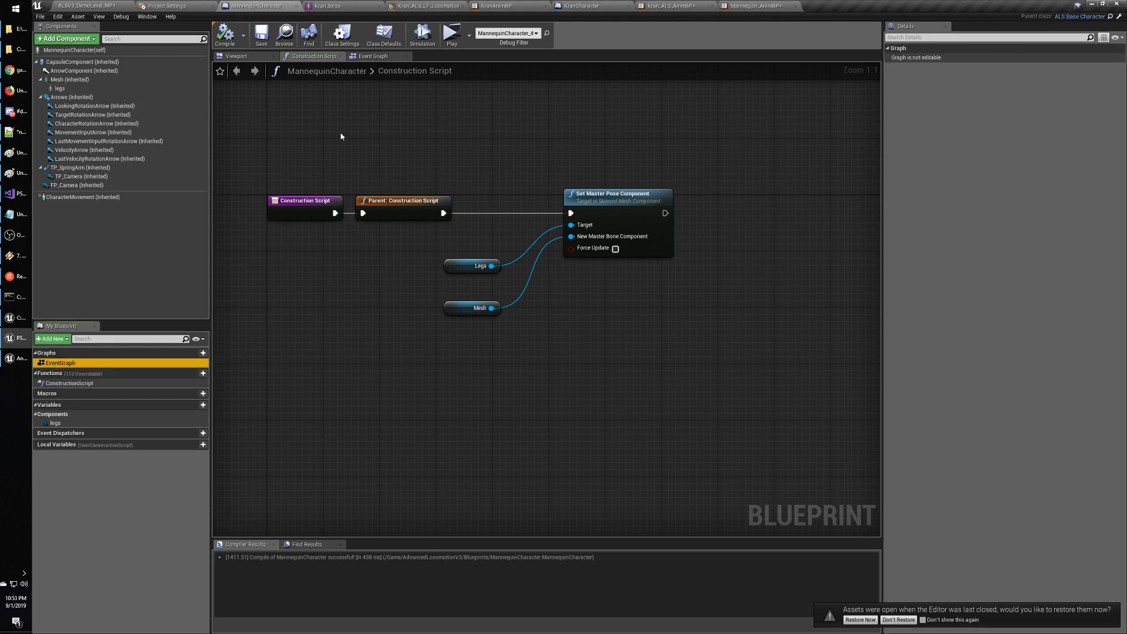
click(249, 5)
click(88, 6)
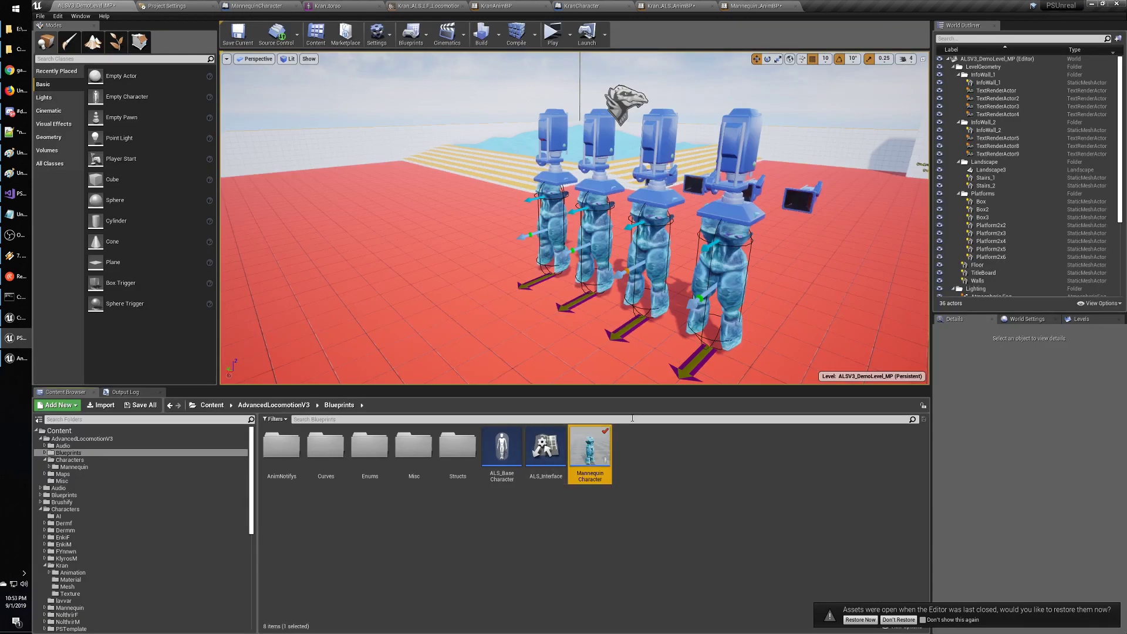
mouse_move(604, 445)
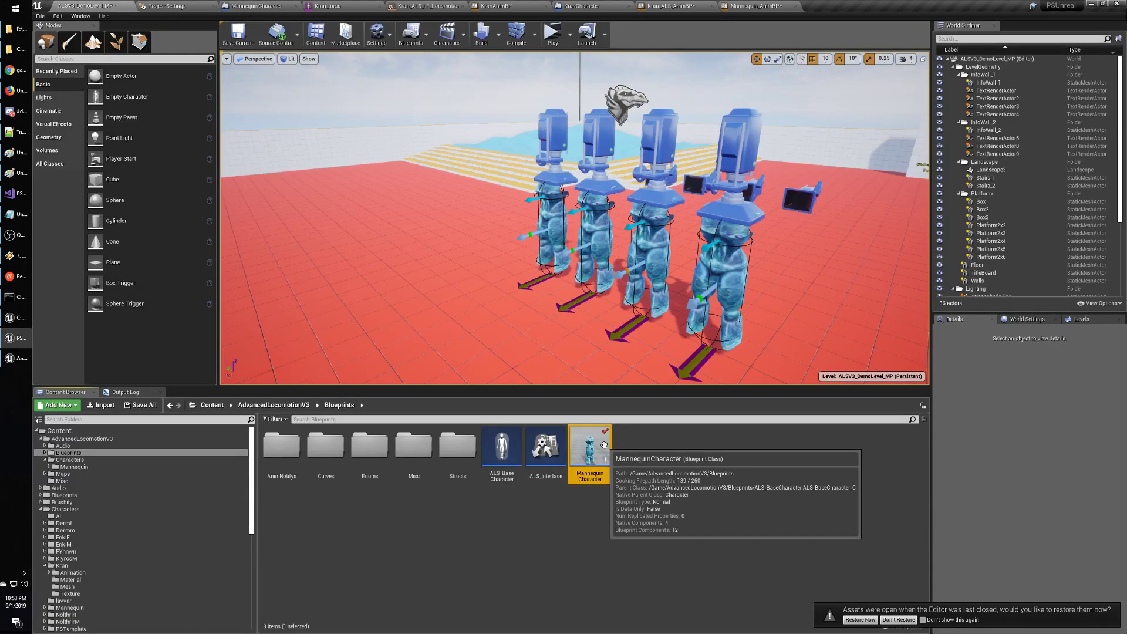
click(501, 461)
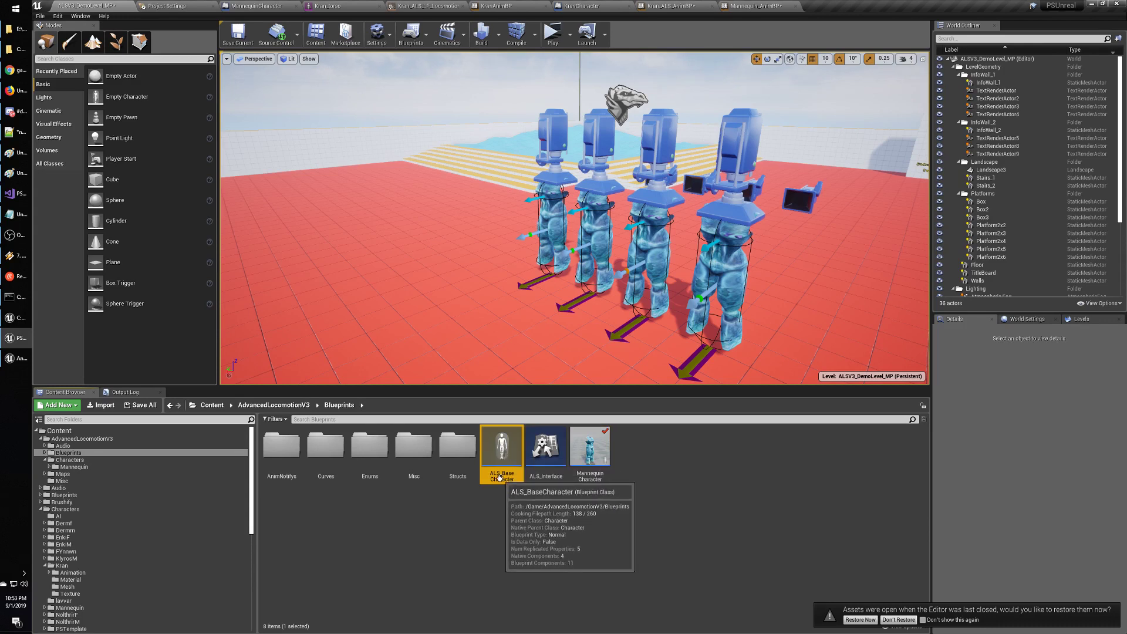
click(497, 511)
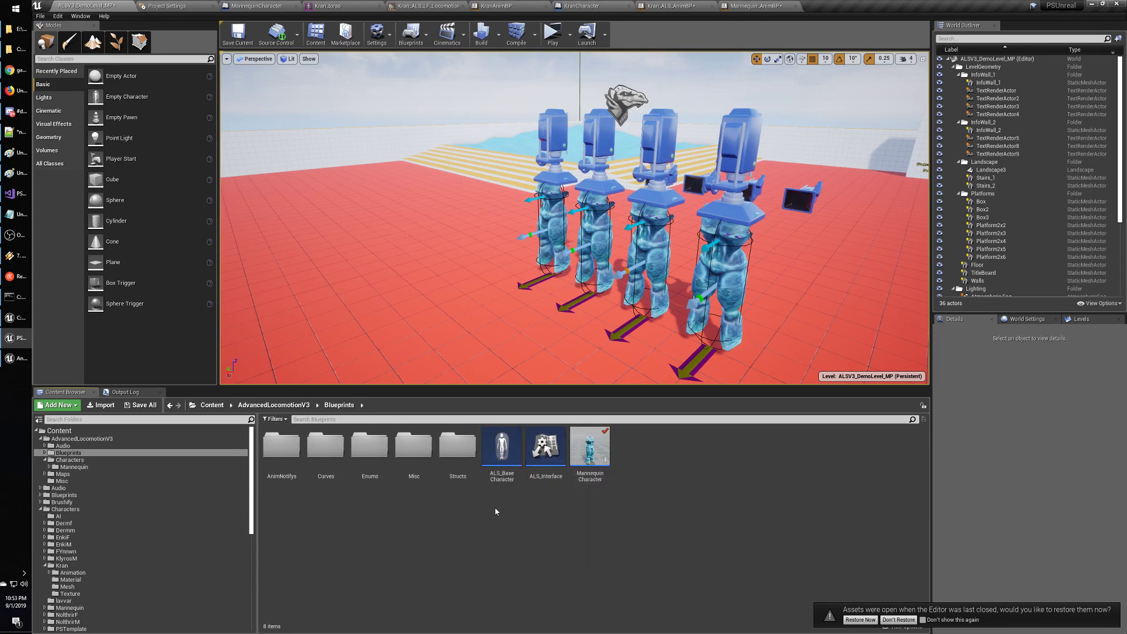
click(508, 463)
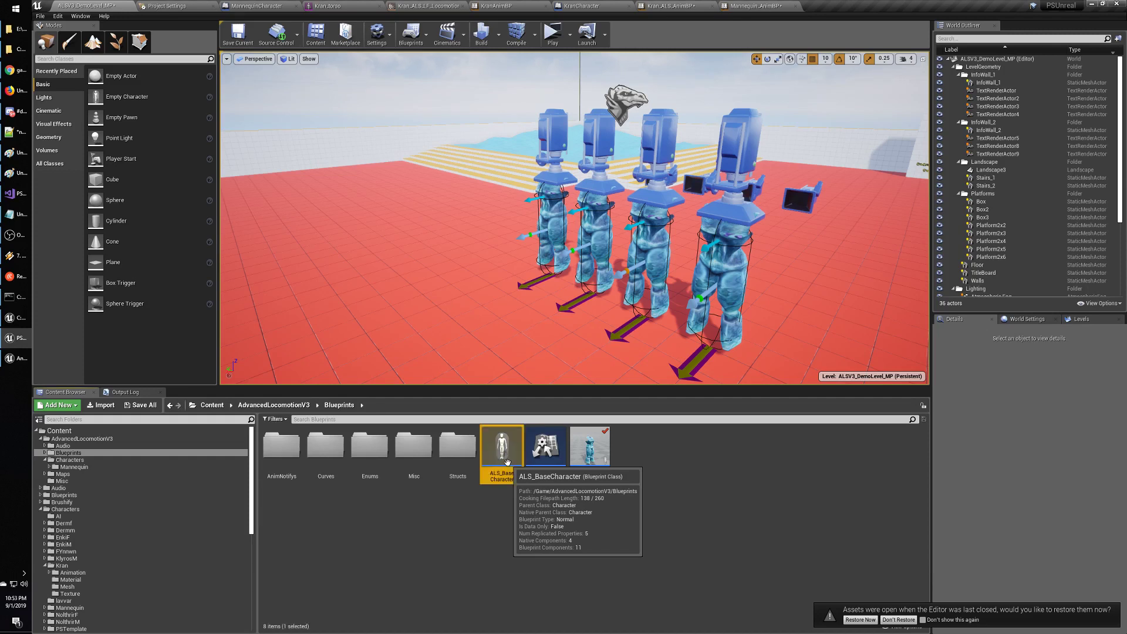
click(509, 524)
click(590, 462)
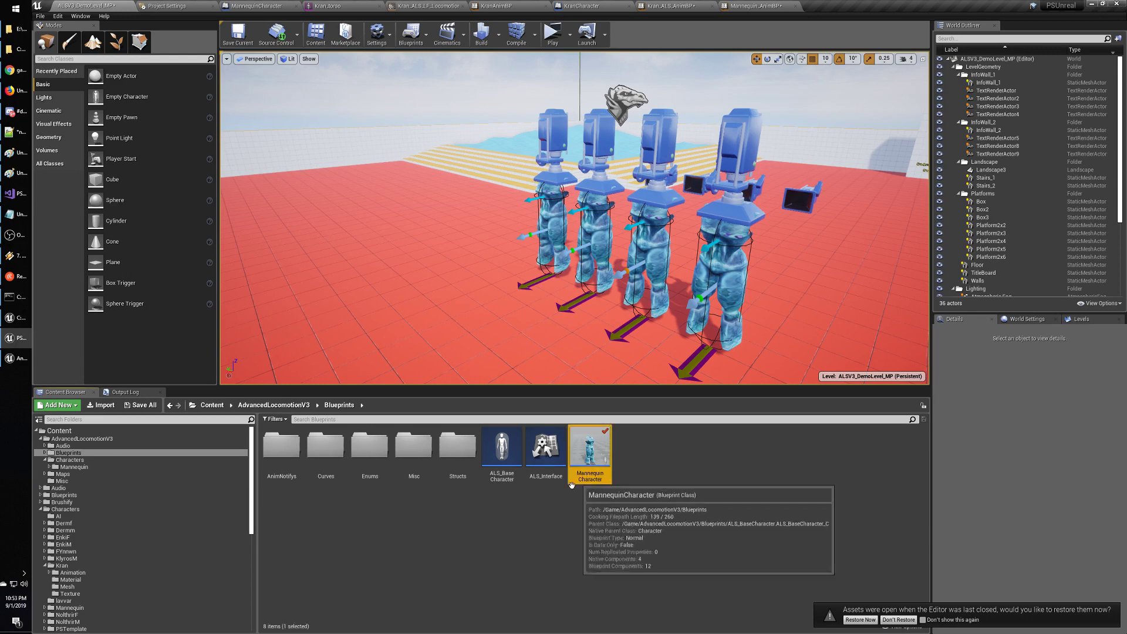
click(553, 503)
click(507, 451)
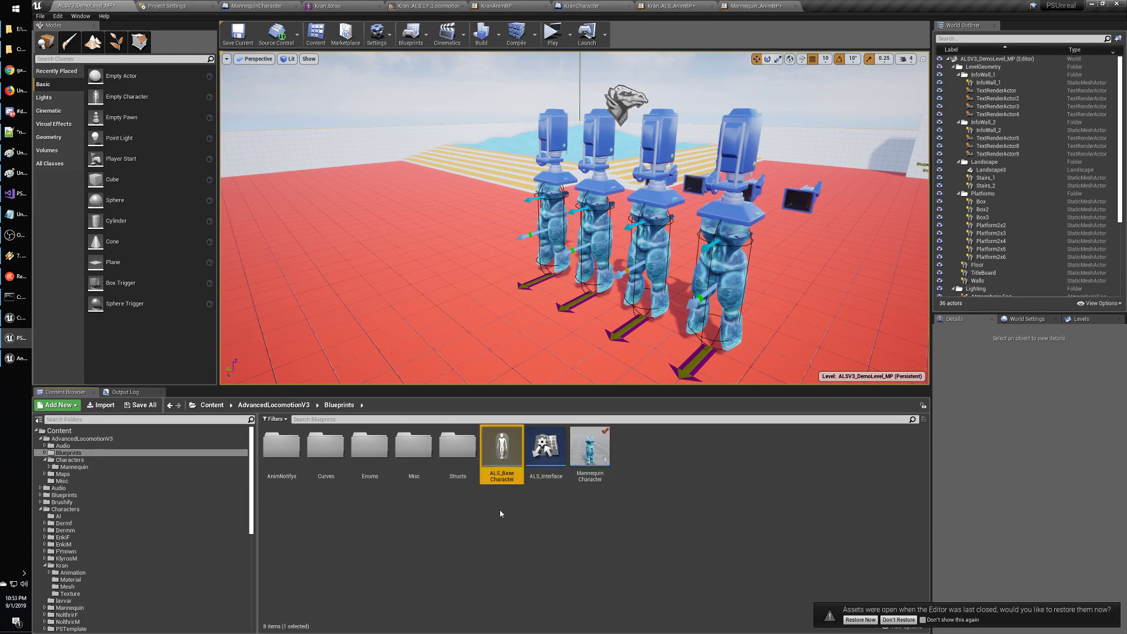
View the source control history of the ALS_BaseCharacter blueprint and read the details of revisions 606 and 607.
right_click(508, 464)
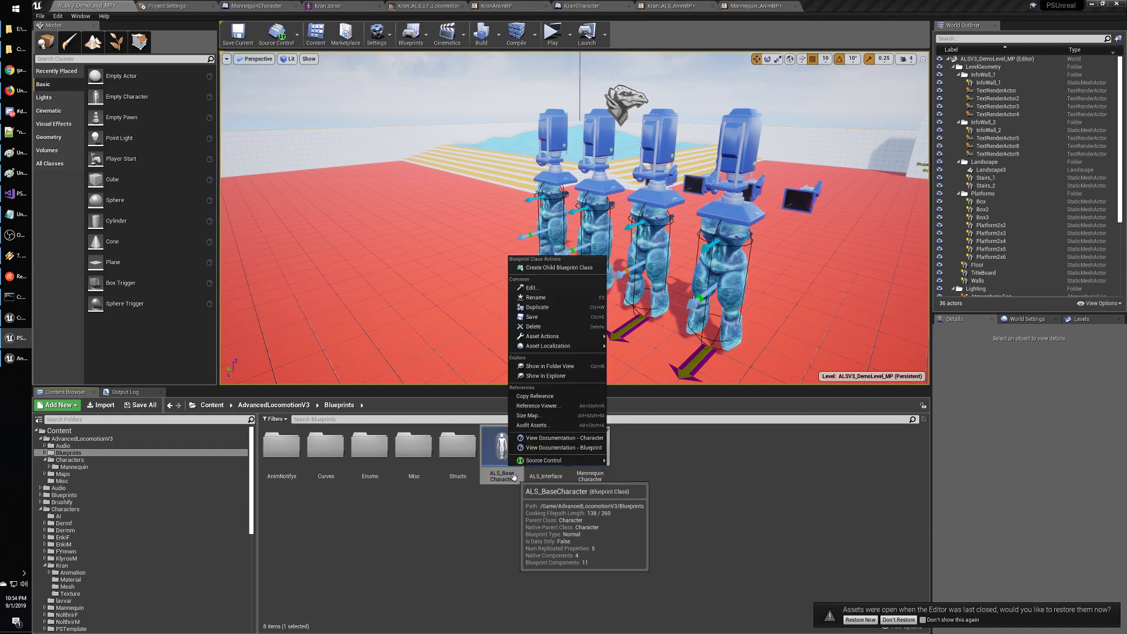
mouse_move(558, 461)
click(638, 481)
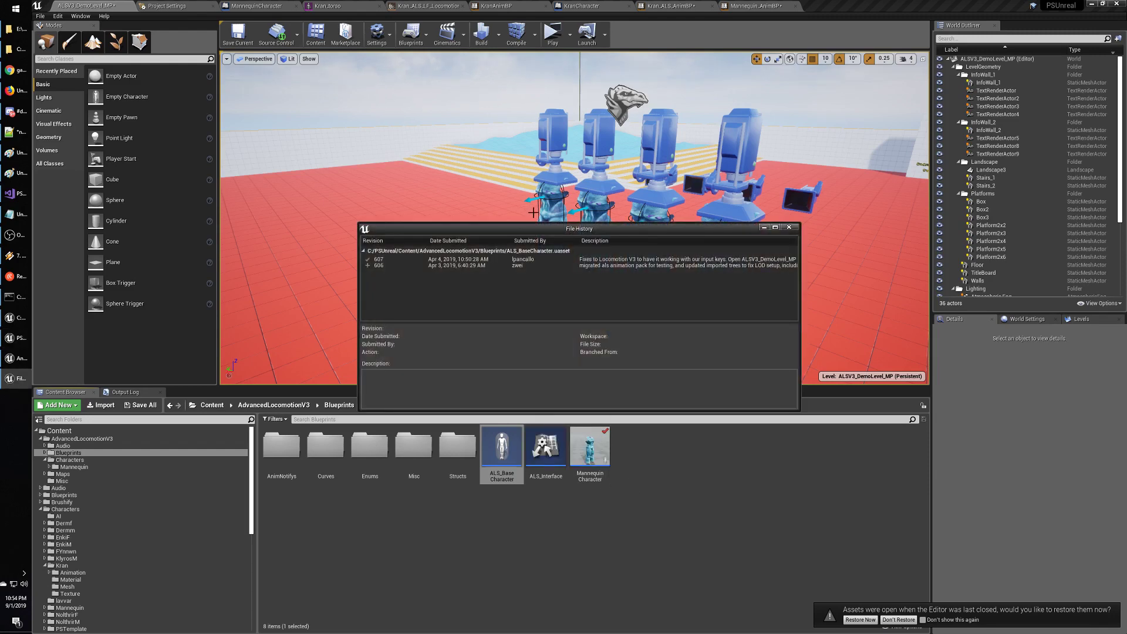
click(621, 266)
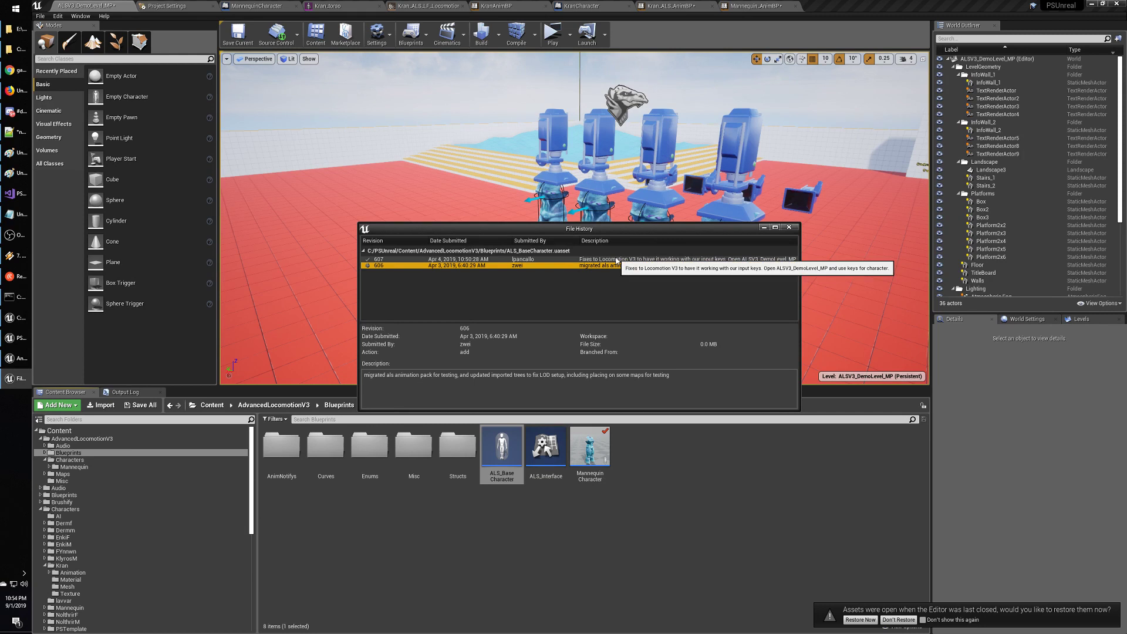
click(617, 260)
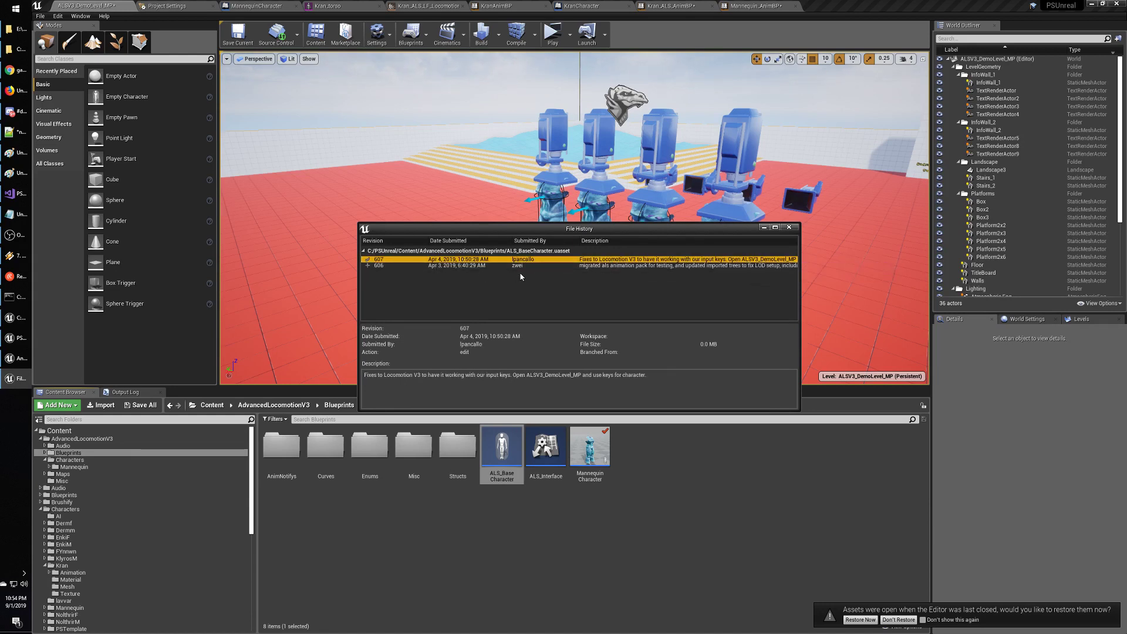
click(789, 227)
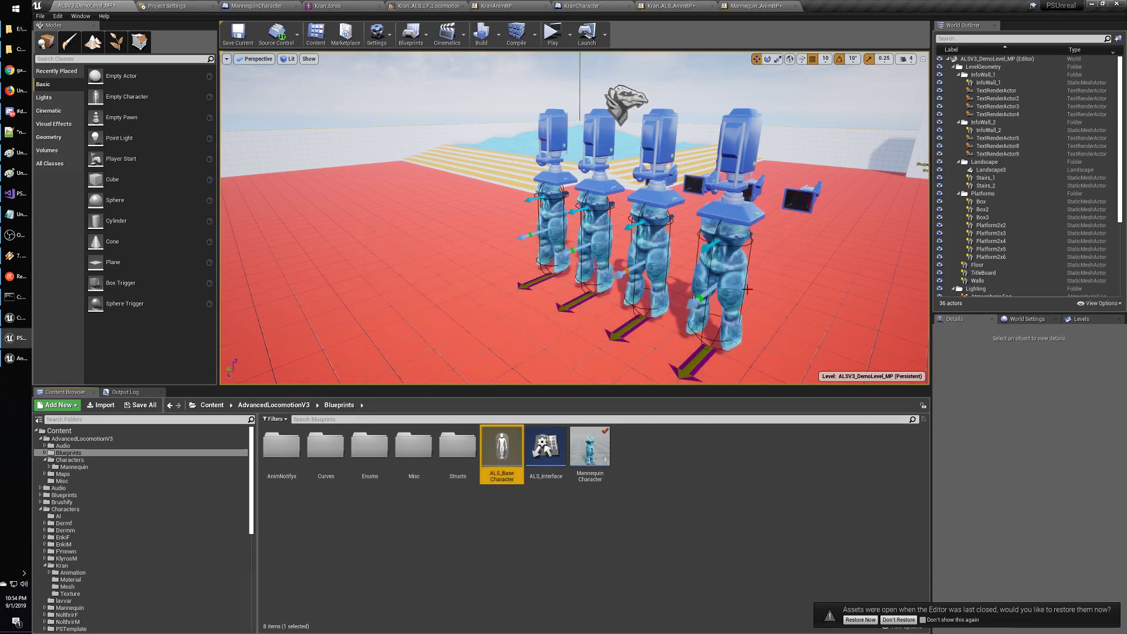
click(494, 522)
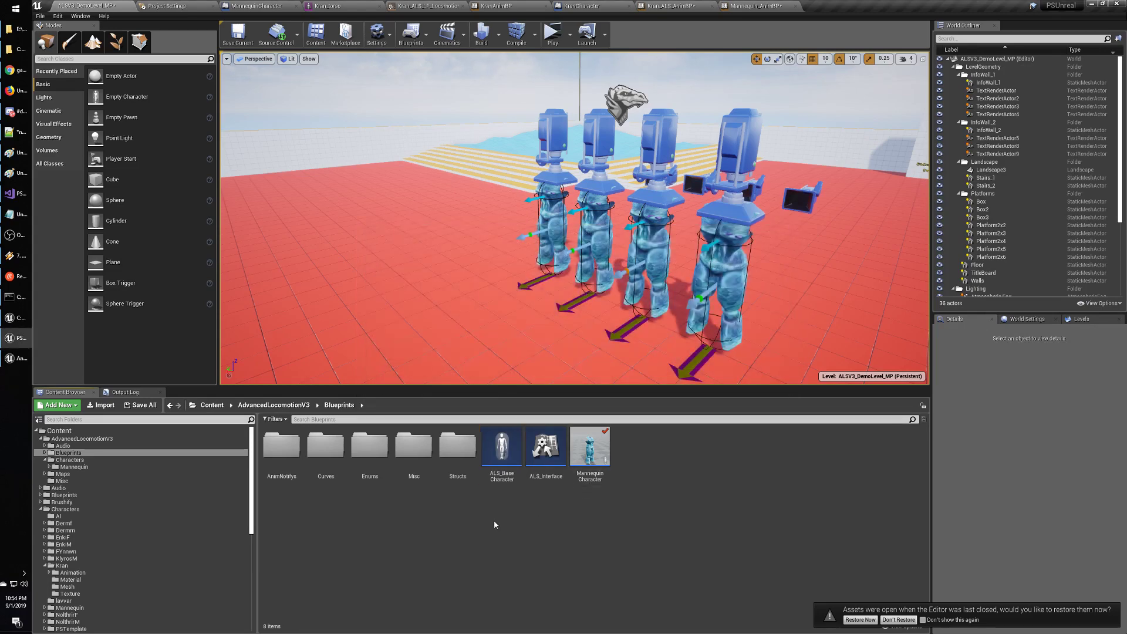
click(508, 452)
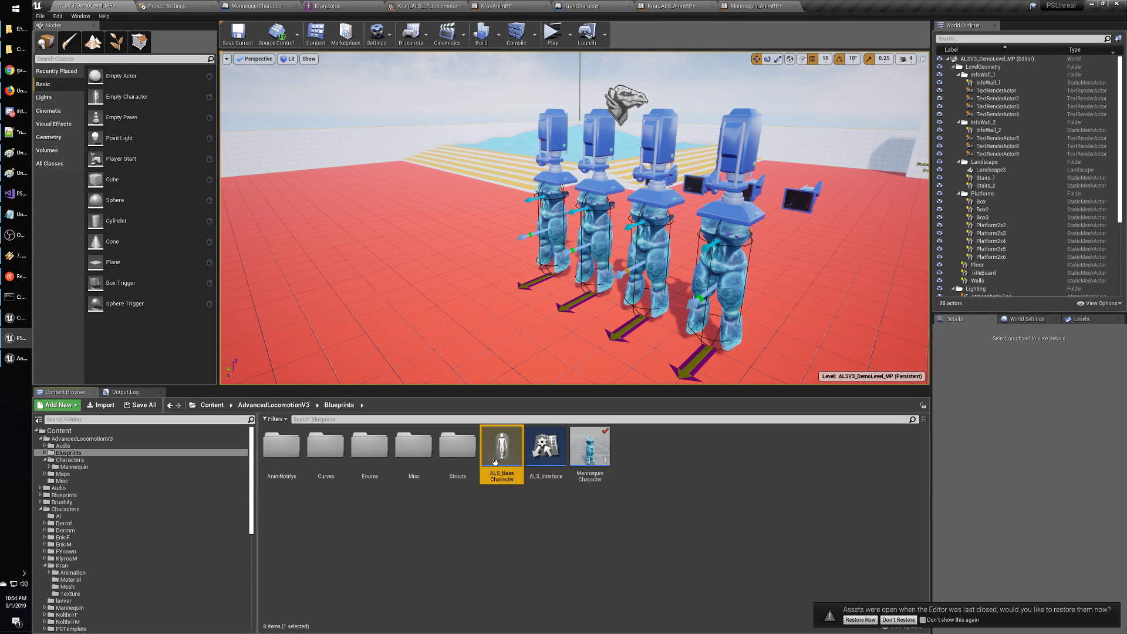
click(509, 522)
Diff revisions 606 and 607 of ALS_BaseCharacter from its source control history and maximize the Blueprint Diff window.
click(507, 462)
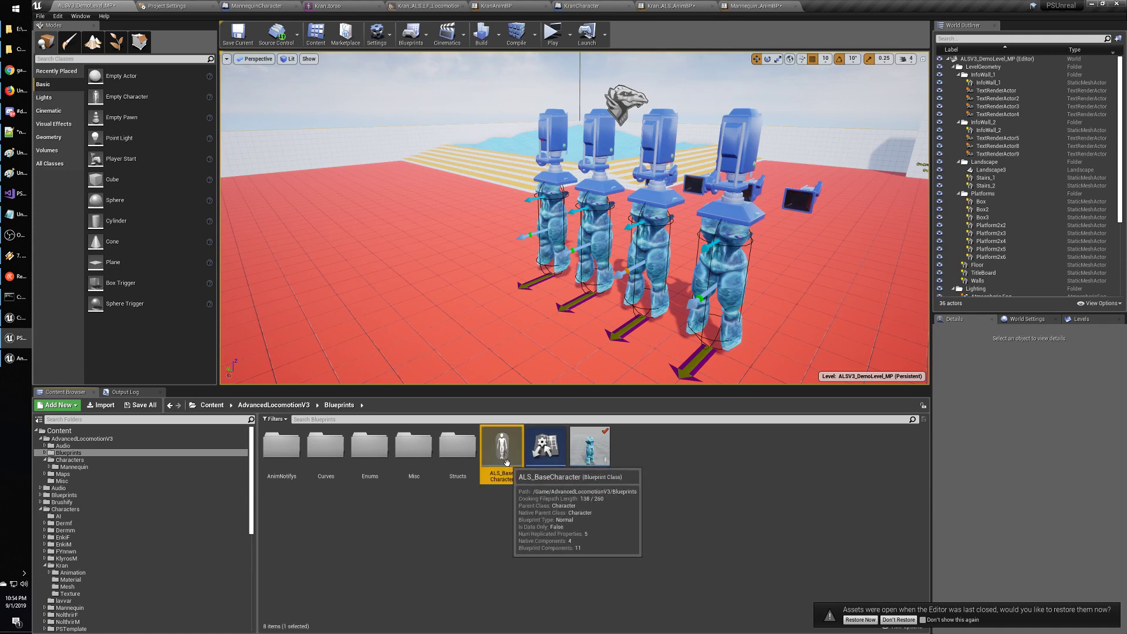
right_click(508, 462)
mouse_move(558, 458)
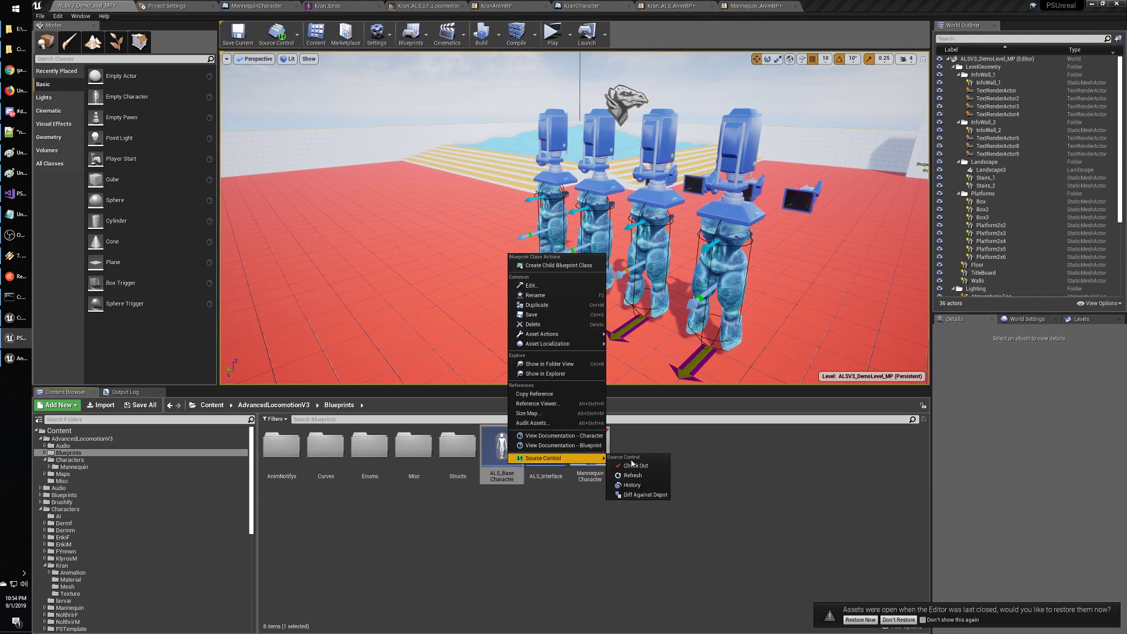
click(632, 485)
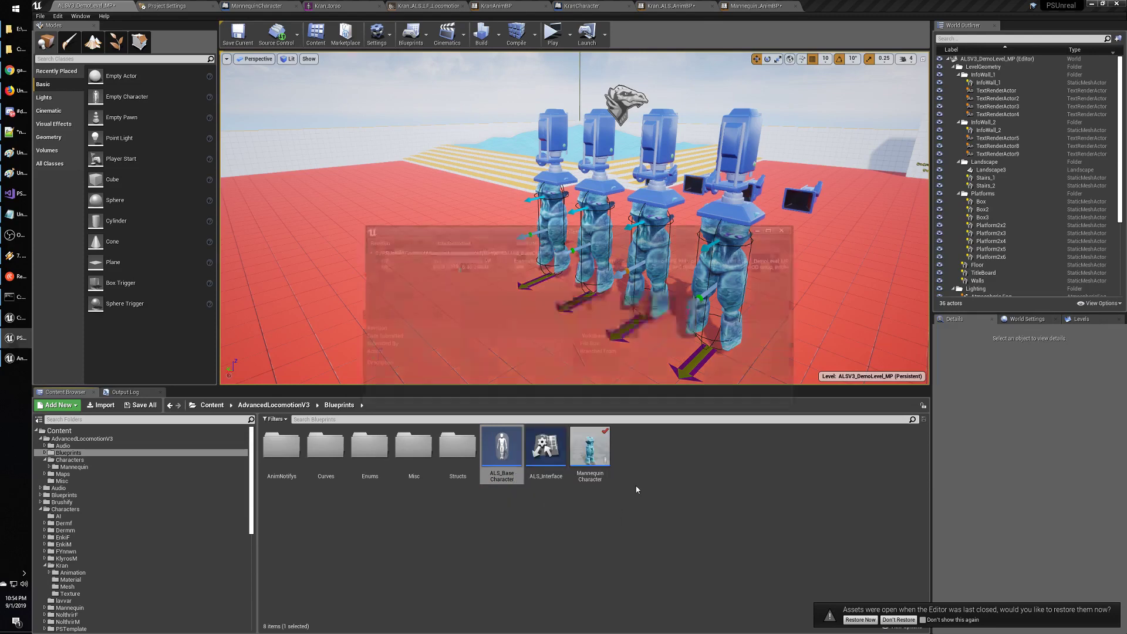
click(537, 259)
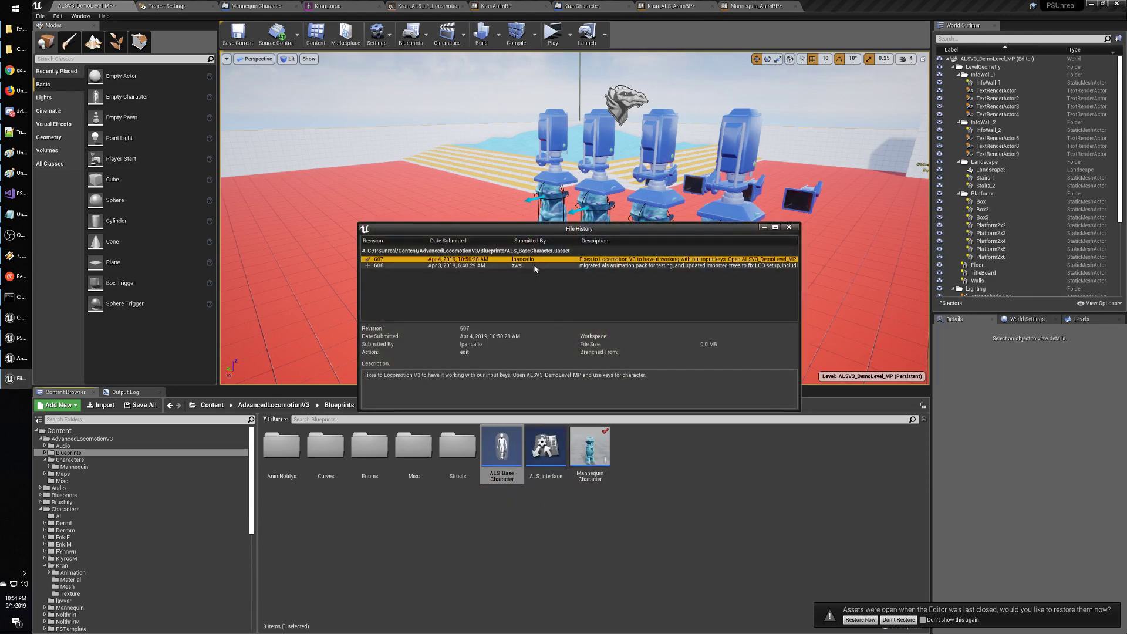
ctrl+click(536, 265)
right_click(536, 268)
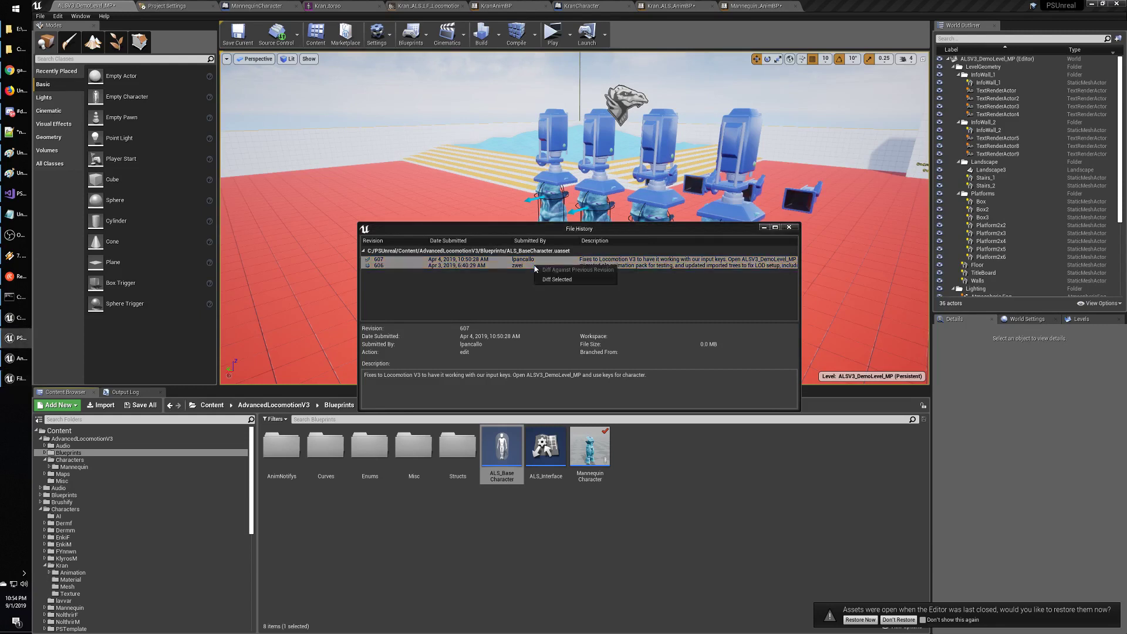
click(548, 279)
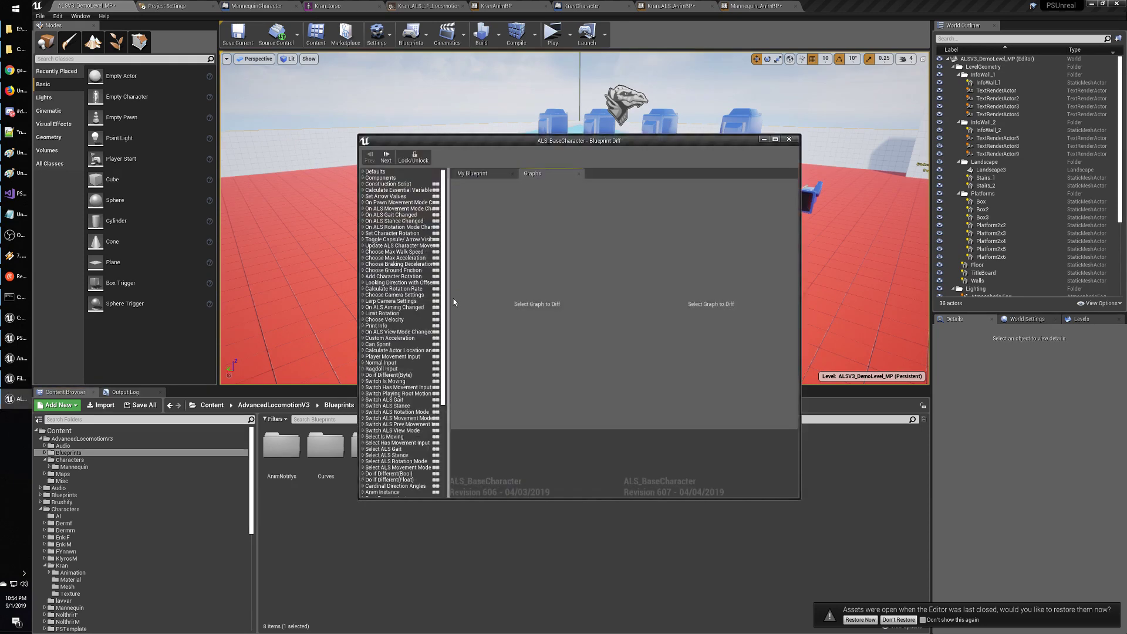
double_click(477, 141)
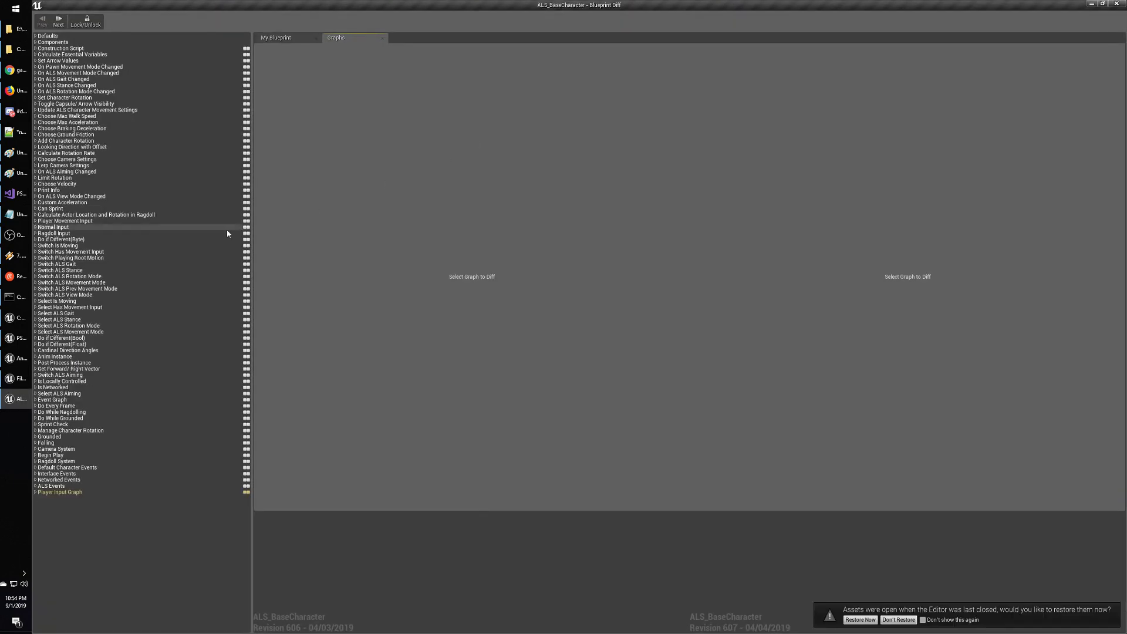
Expand the Player Input Graph differences and examine each removed node, from InputAction RagdollAction to InputAxis MoveForward/Backwards.
click(58, 492)
click(36, 493)
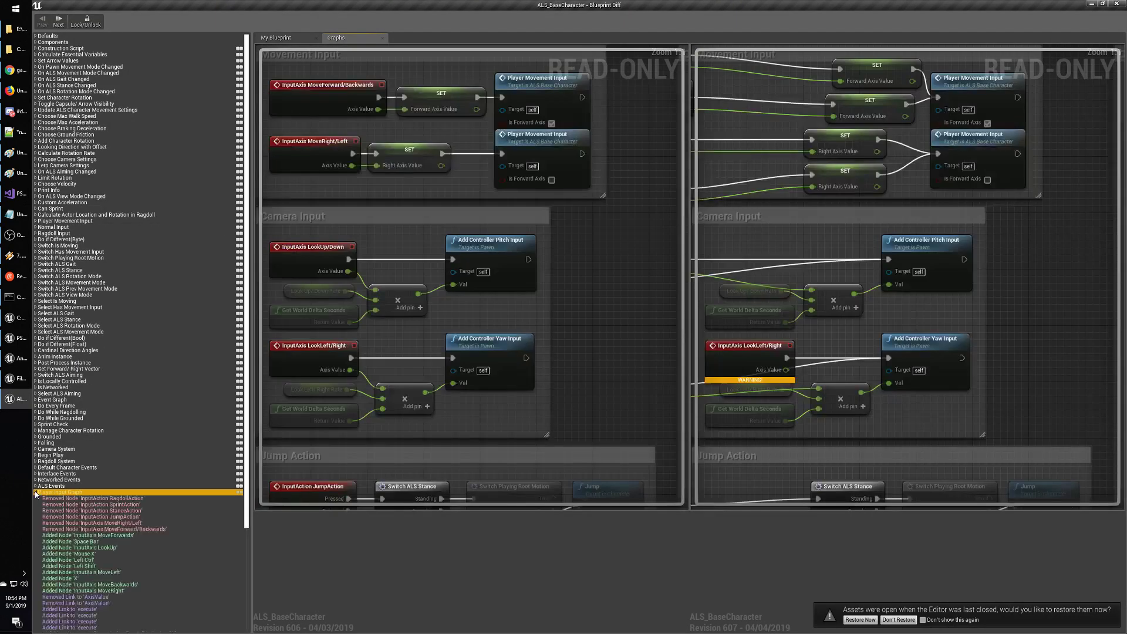
click(105, 499)
click(104, 505)
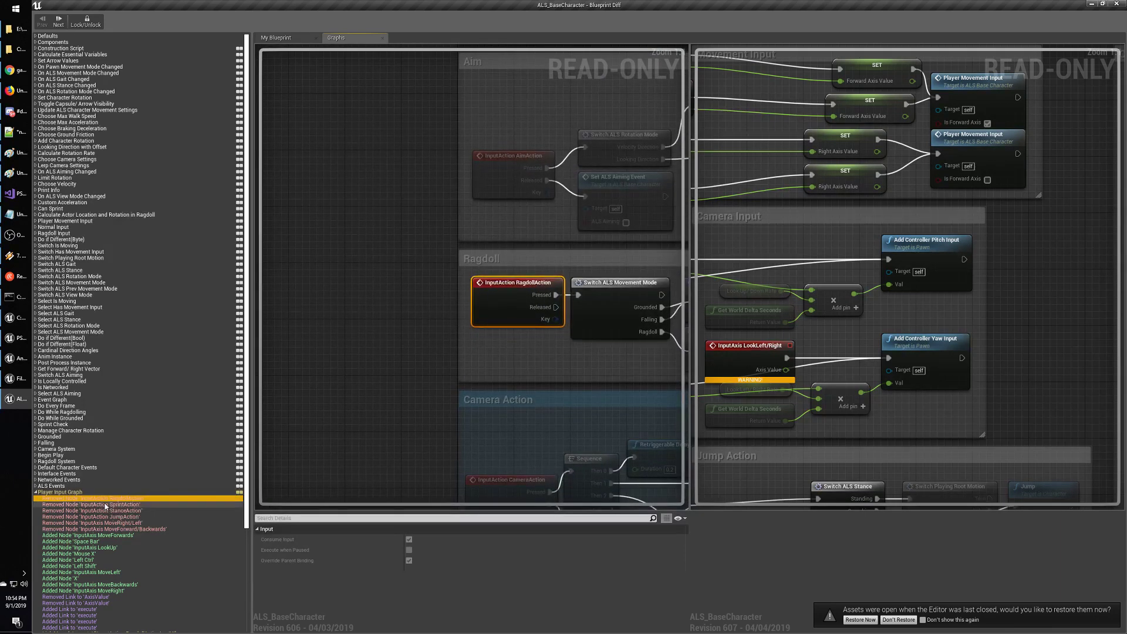
click(105, 511)
click(104, 516)
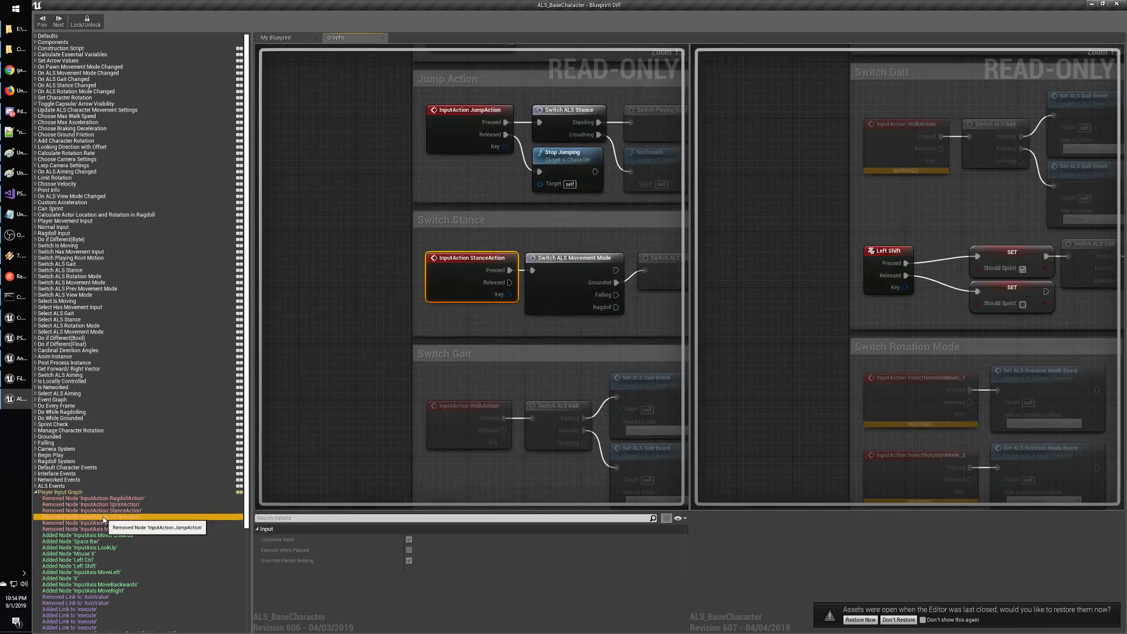
click(105, 524)
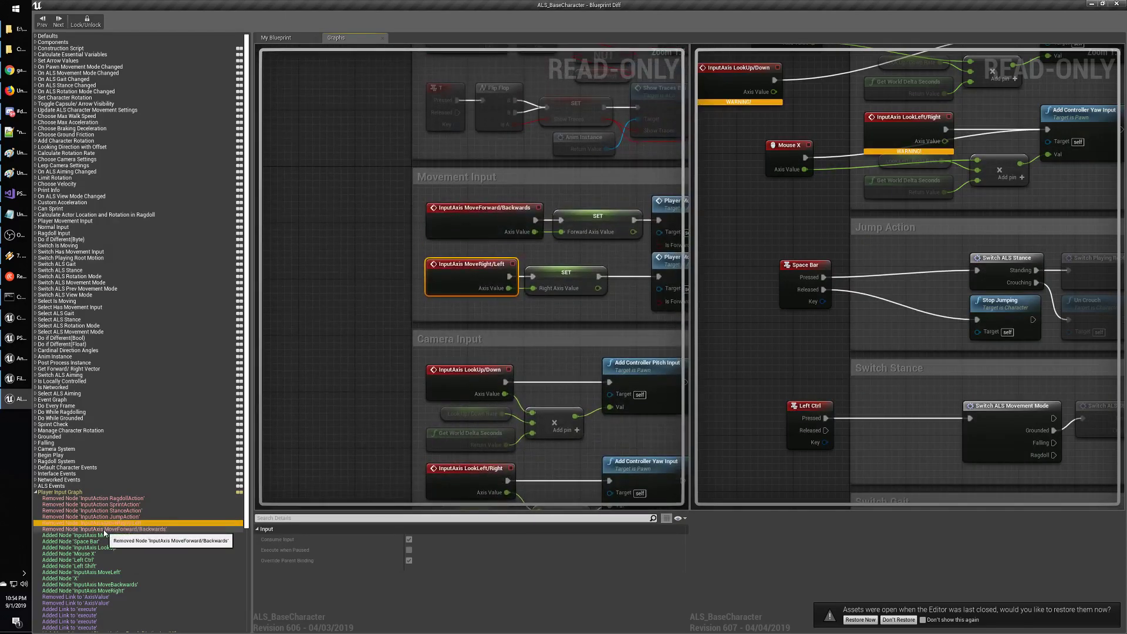
click(105, 531)
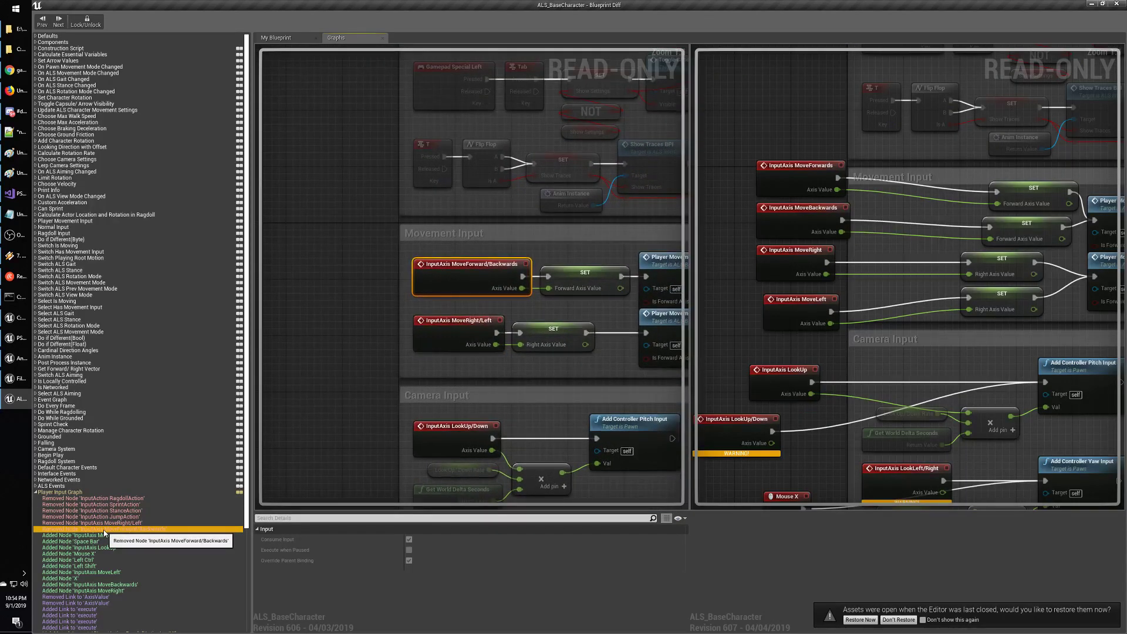
Examine the added nodes in the Player Input Graph differences, from InputAxis MoveForwards to InputAxis MoveRight.
click(104, 535)
click(98, 542)
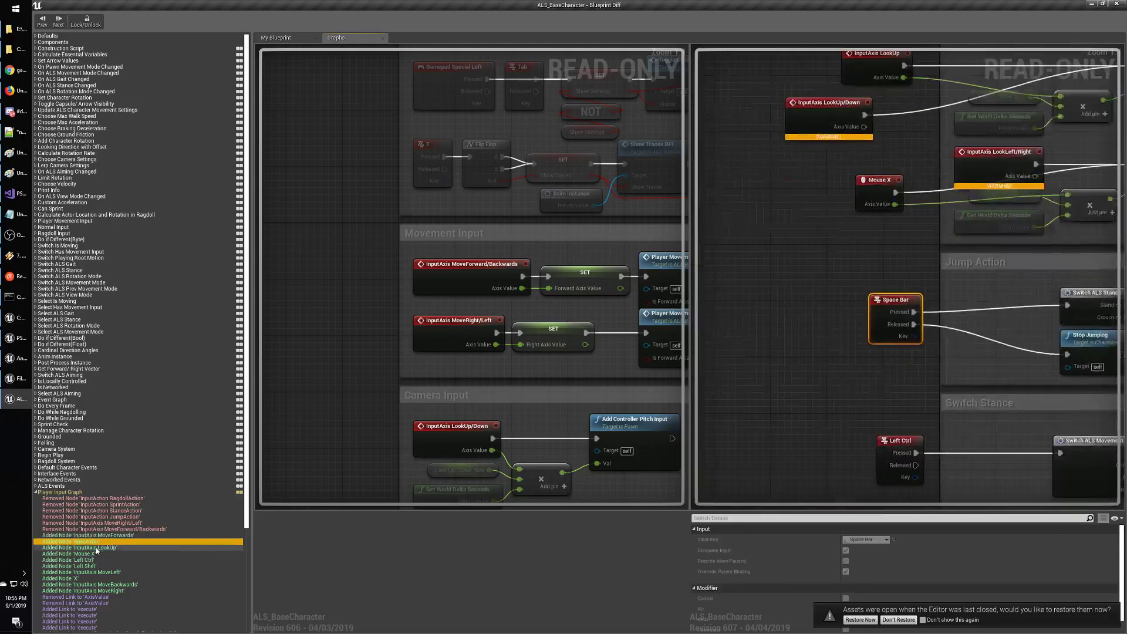
click(97, 547)
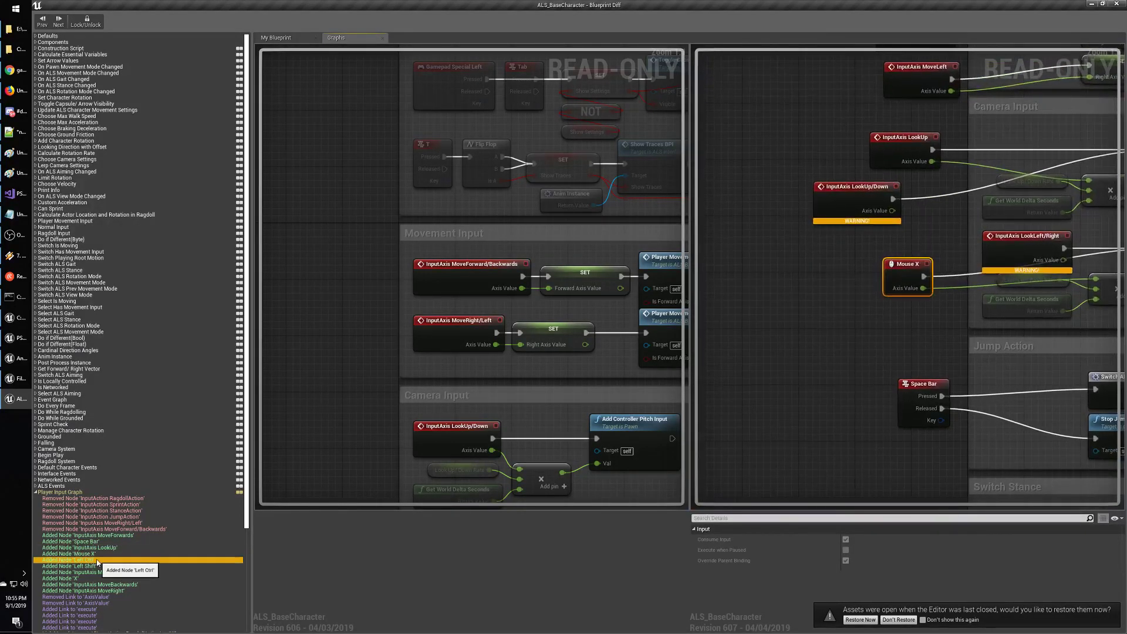
click(98, 560)
key(Down)
key(Down)
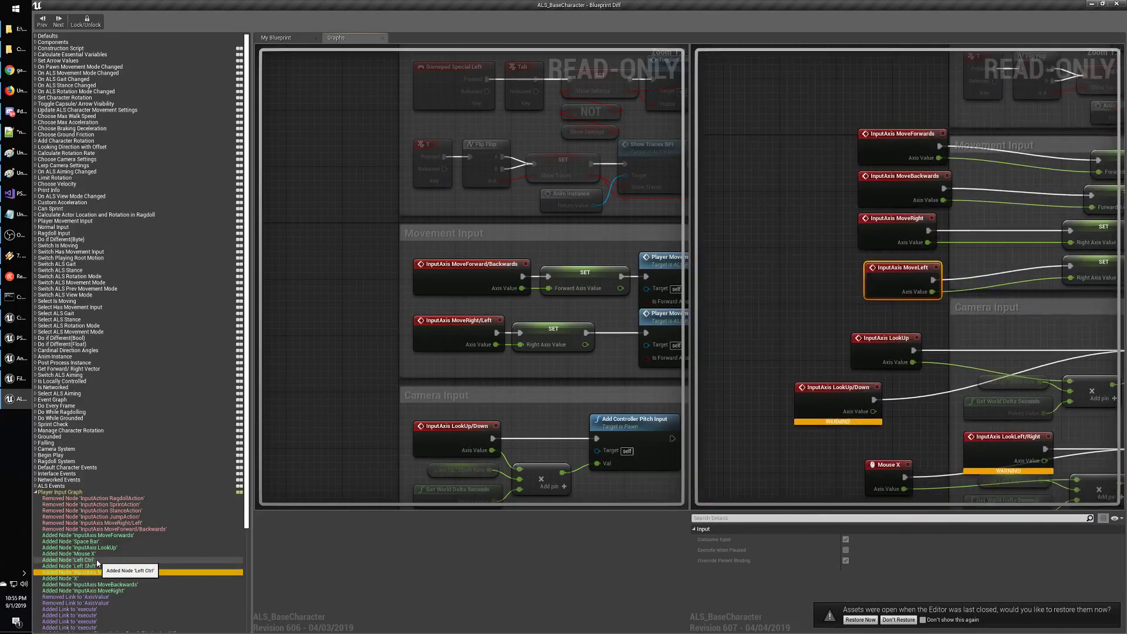
key(Down)
key(Down)
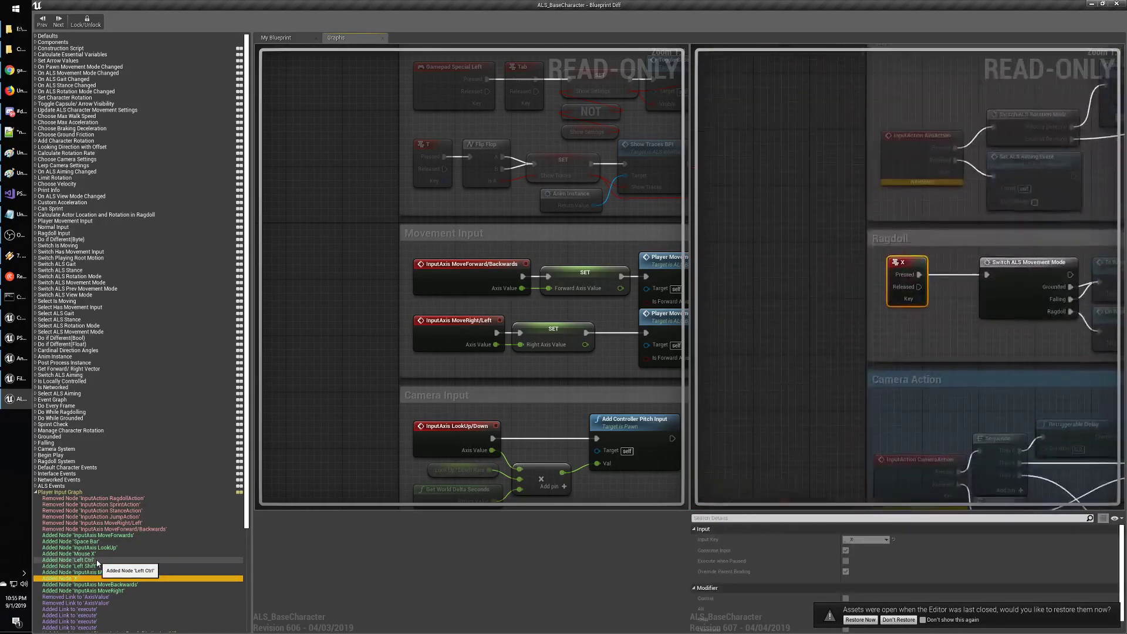
key(Down)
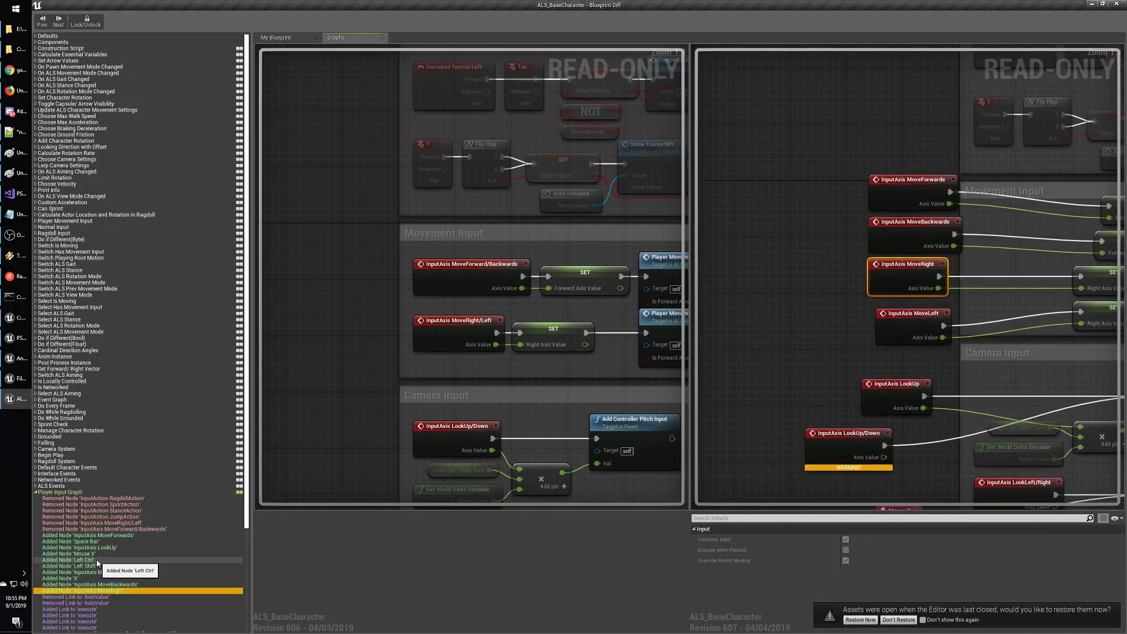
Examine the removed AxisValue links and the added execute links in the Player Input Graph differences.
key(Down)
key(Down)
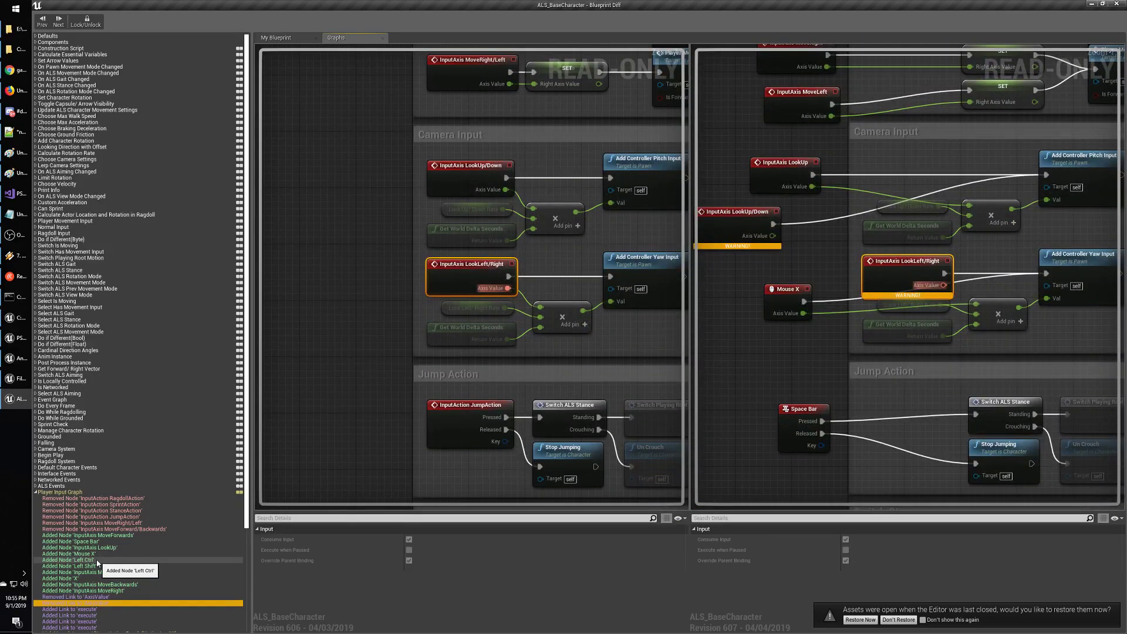
key(Down)
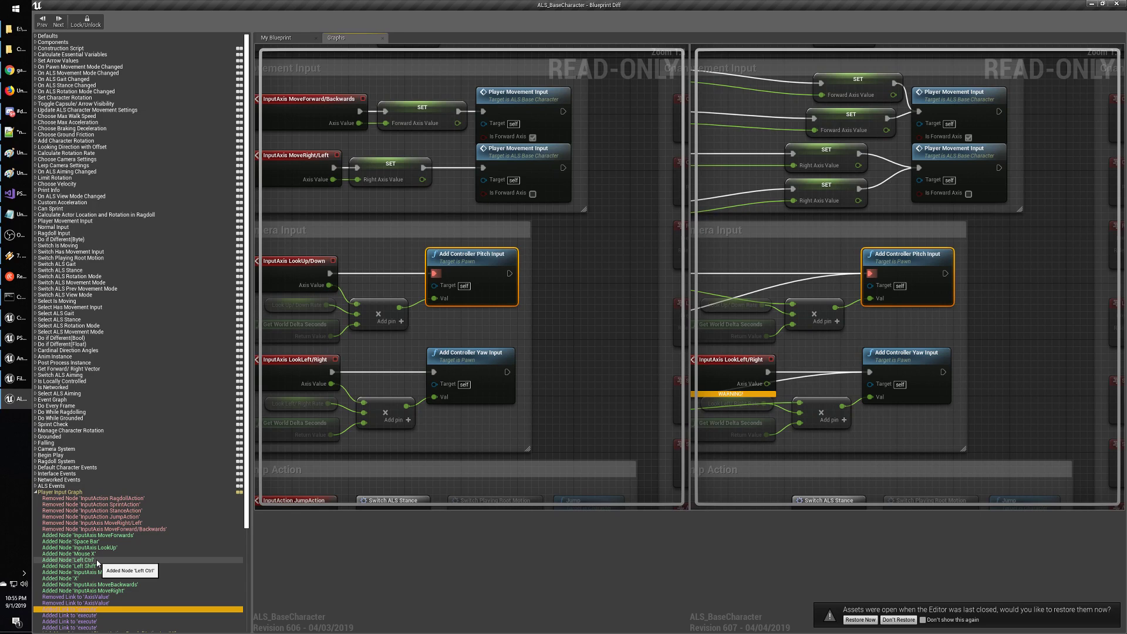
key(Down)
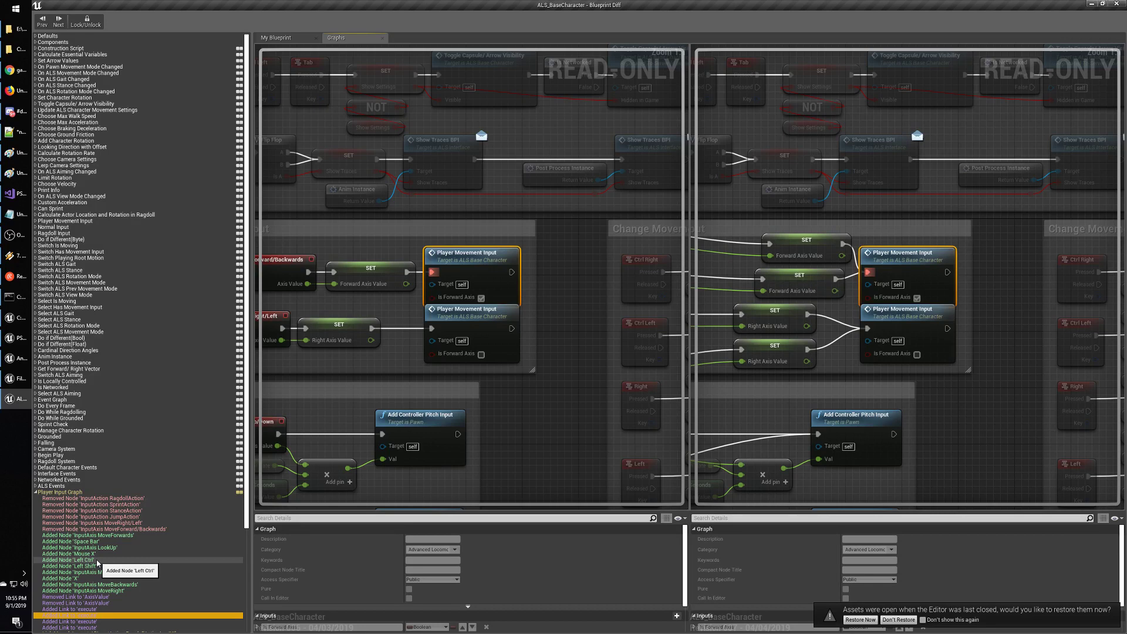
key(Down)
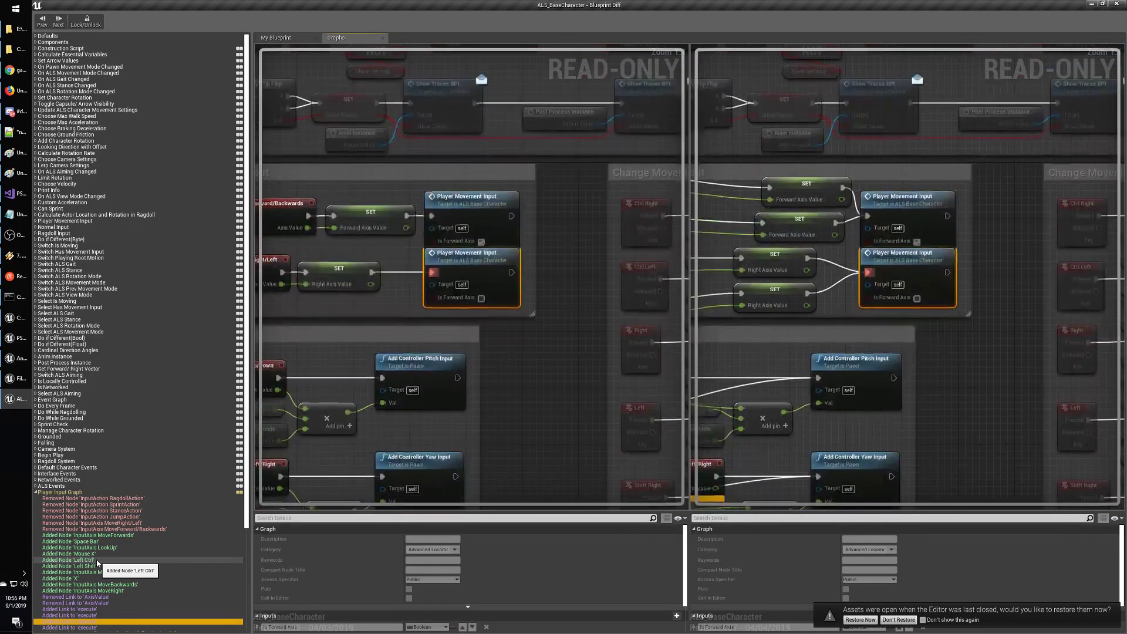
key(Down)
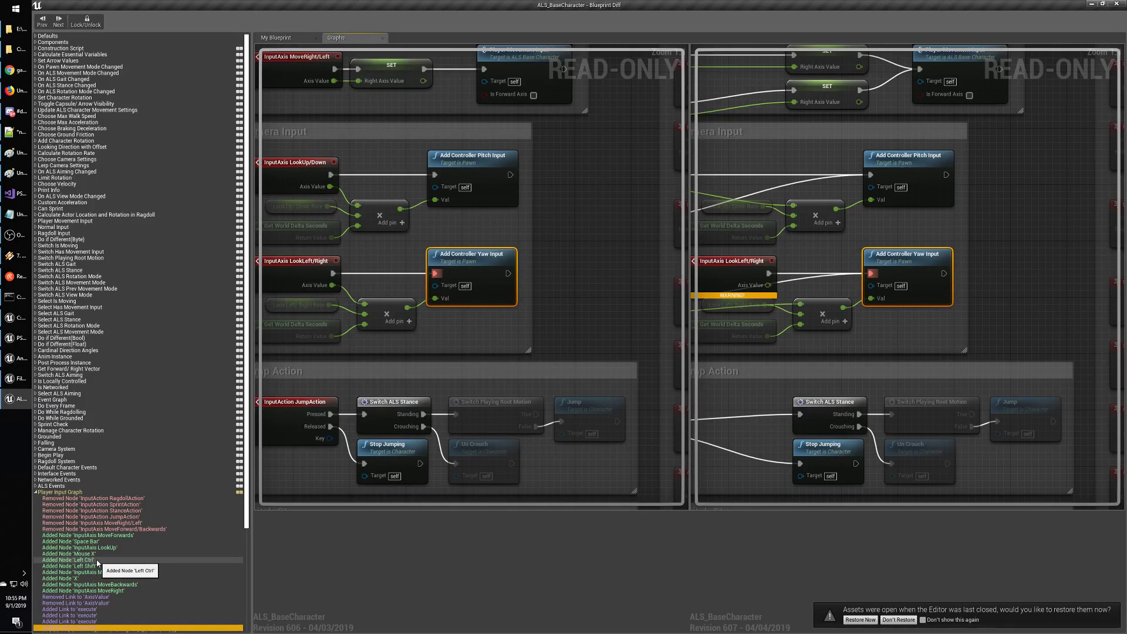
Examine the moved execute and RightAxisValue links in the Player Input Graph differences, from RagdollAction -> X to the second SprintAction -> Left Shift entry.
key(Down)
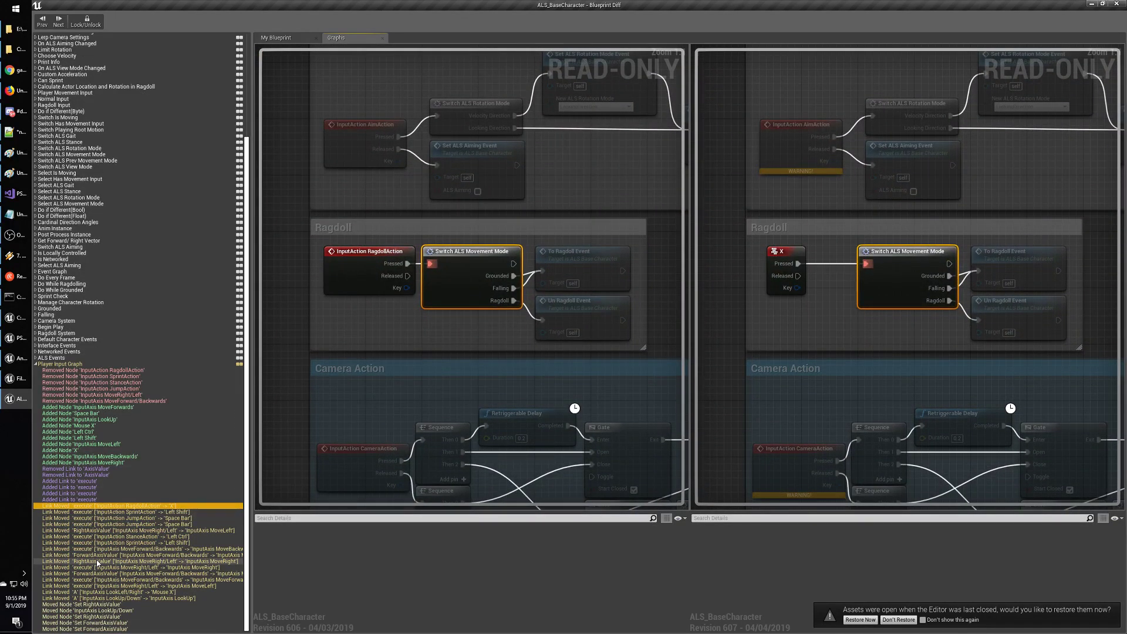
key(Down)
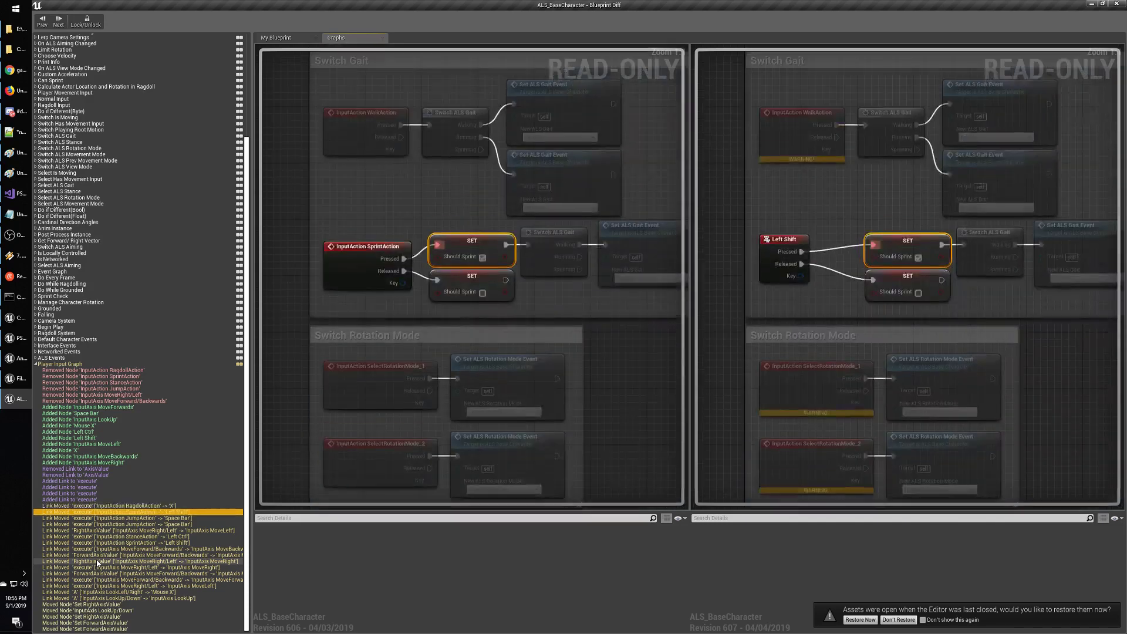
key(Down)
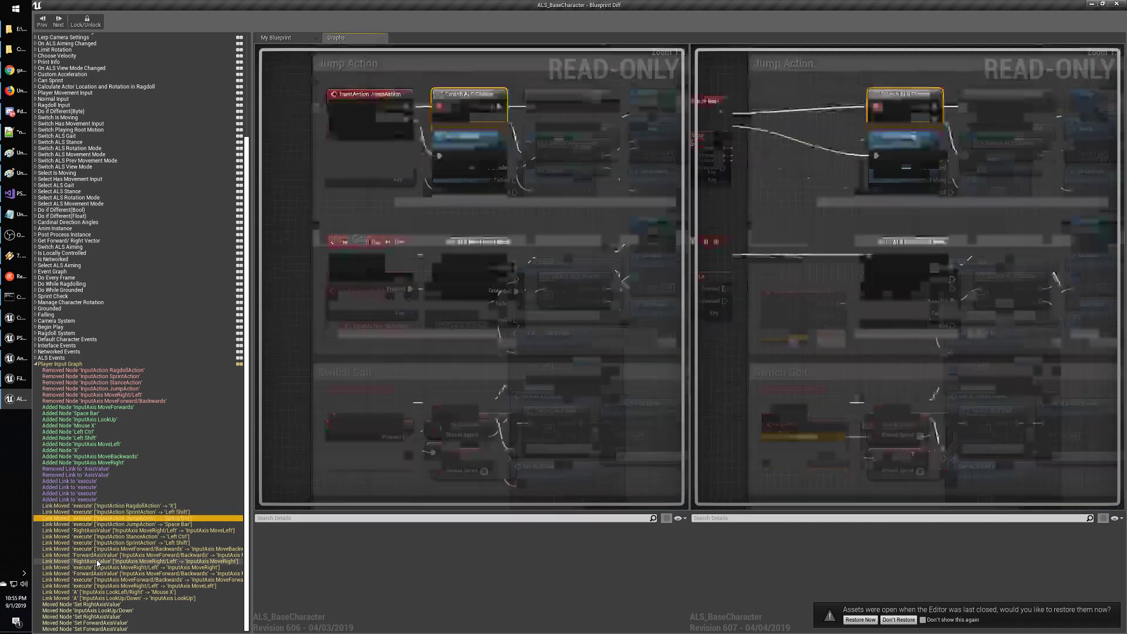
key(Down)
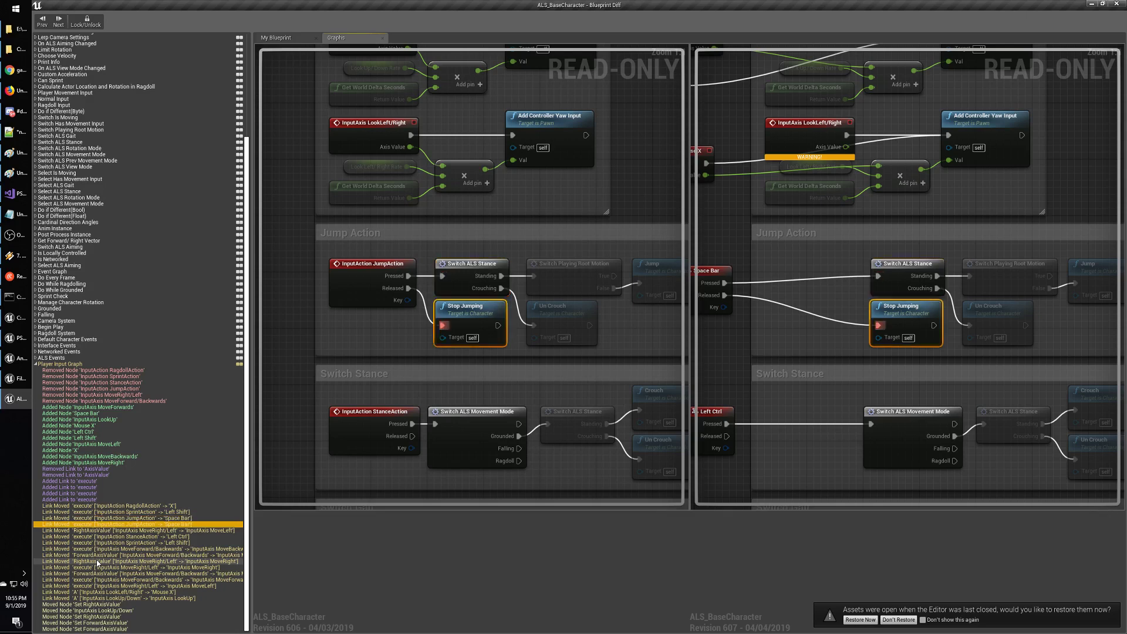
key(Down)
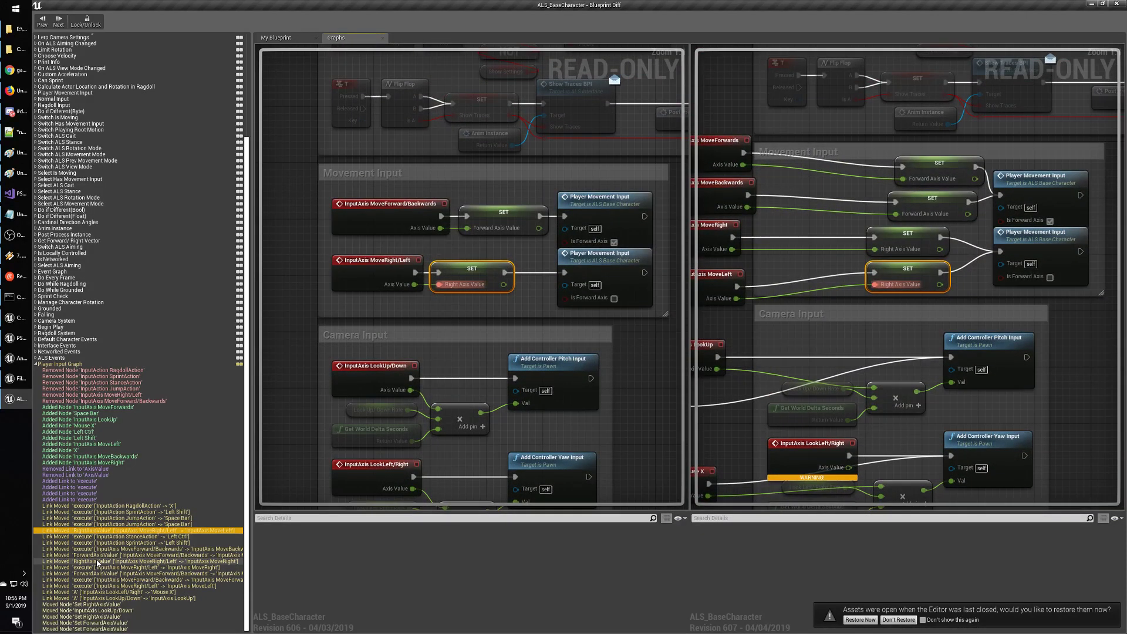
key(Down)
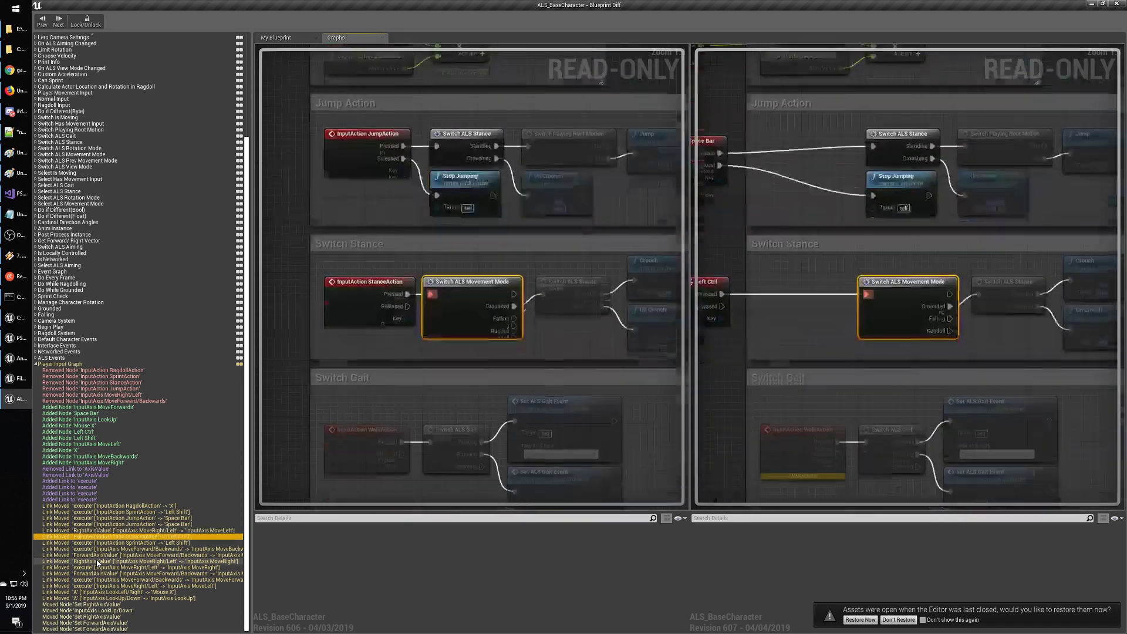
key(Down)
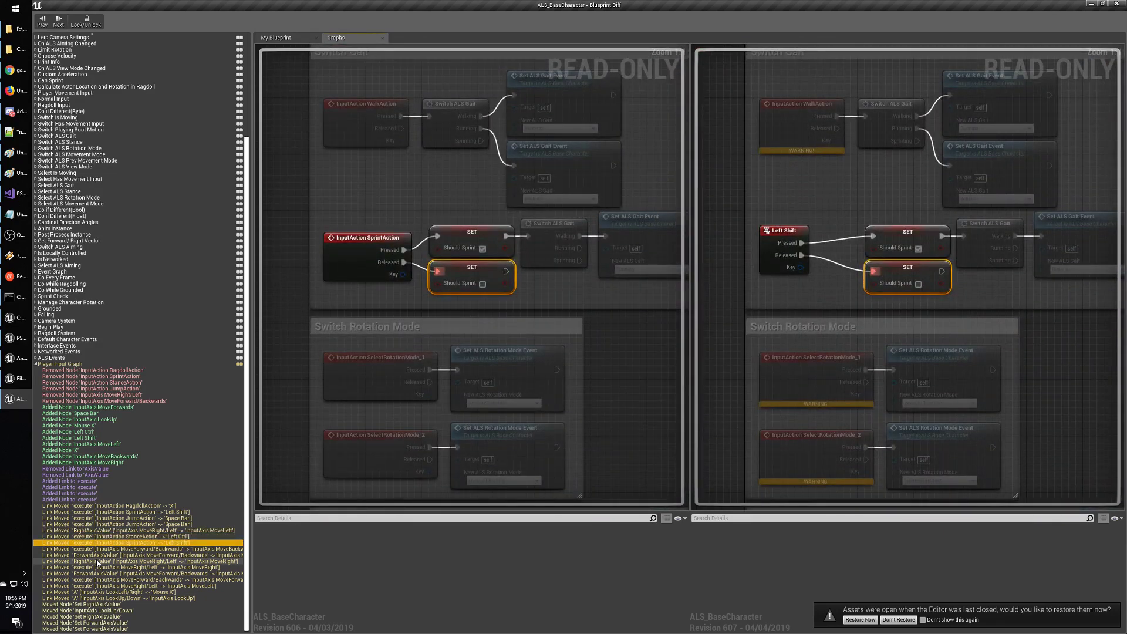
Examine the remaining moved links, from MoveForward/Backwards -> MoveBackwards to LookUp/Down -> LookUp.
key(Down)
key(Down)
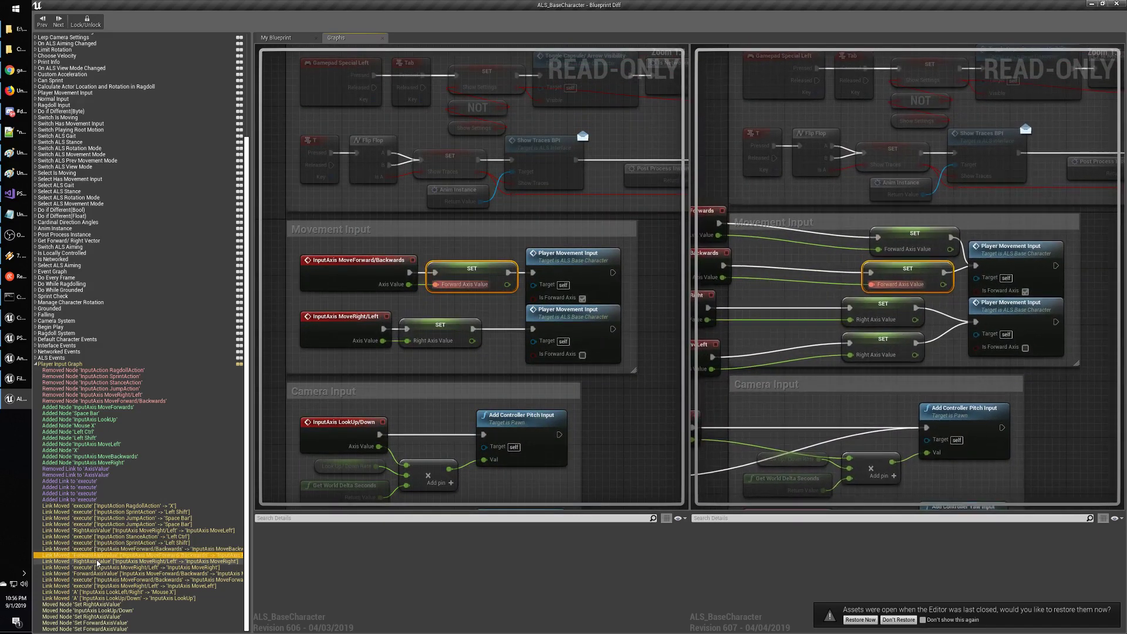
key(Down)
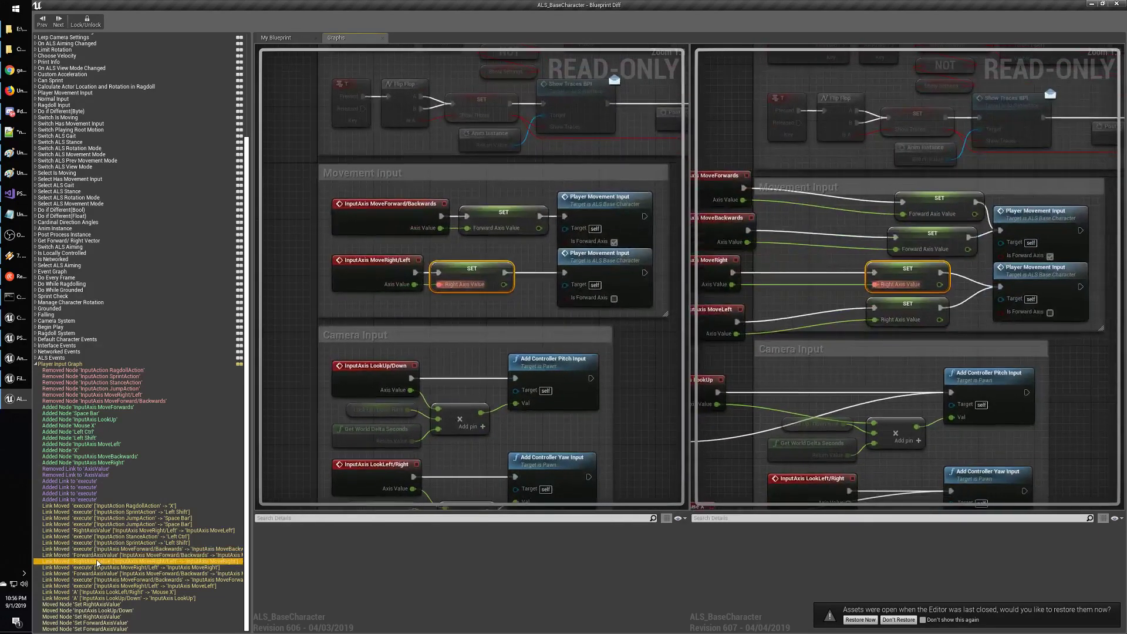
key(Down)
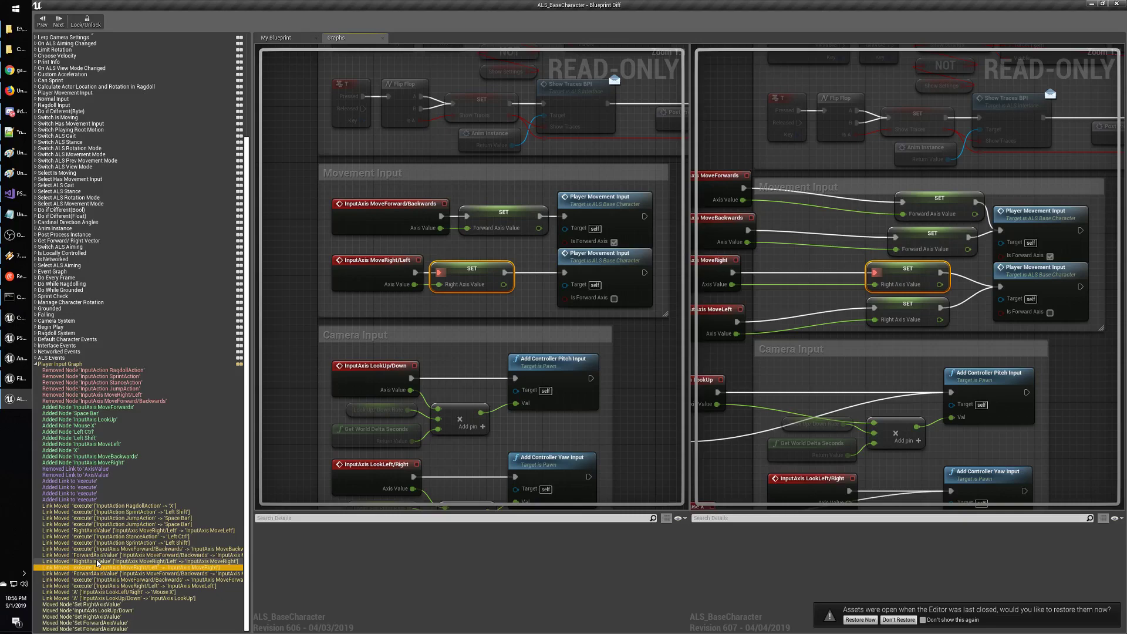
key(Down)
key(Down)
key(Down)
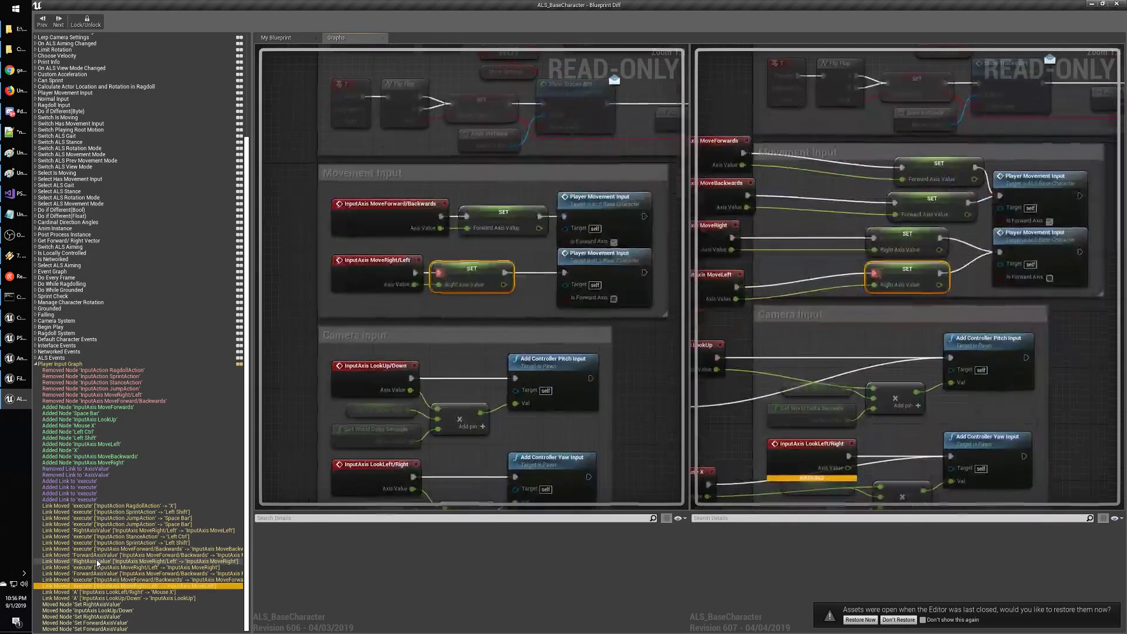
key(Down)
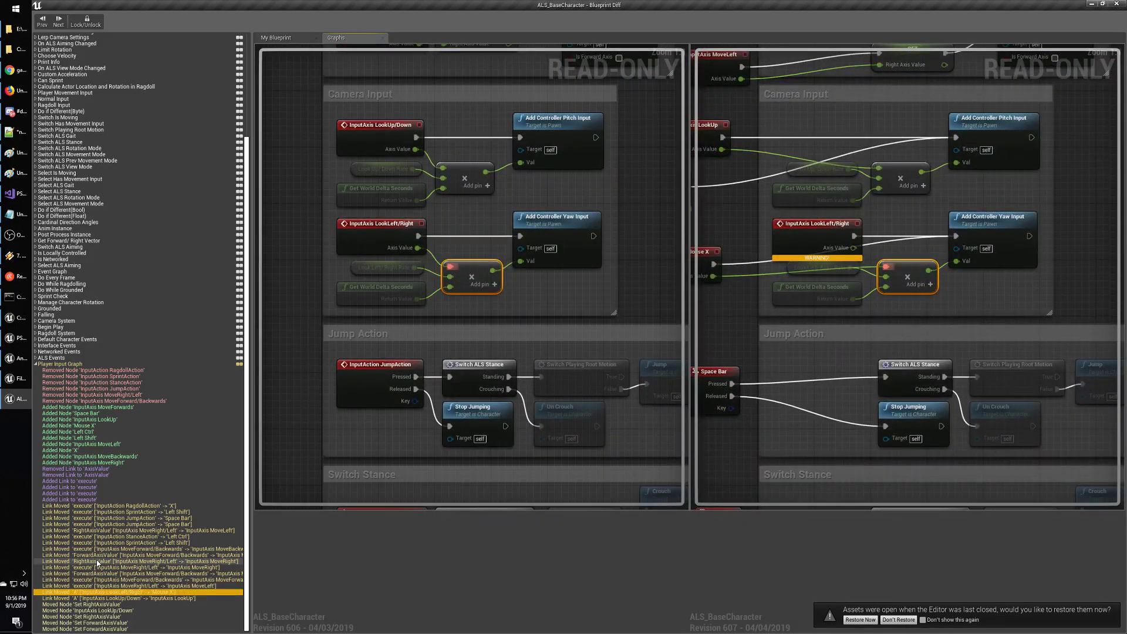
key(Down)
Examine the moved Set RightAxisValue, InputAxis LookUp/Down and Set ForwardAxisValue nodes, and look back over the difference list.
key(Down)
key(Down)
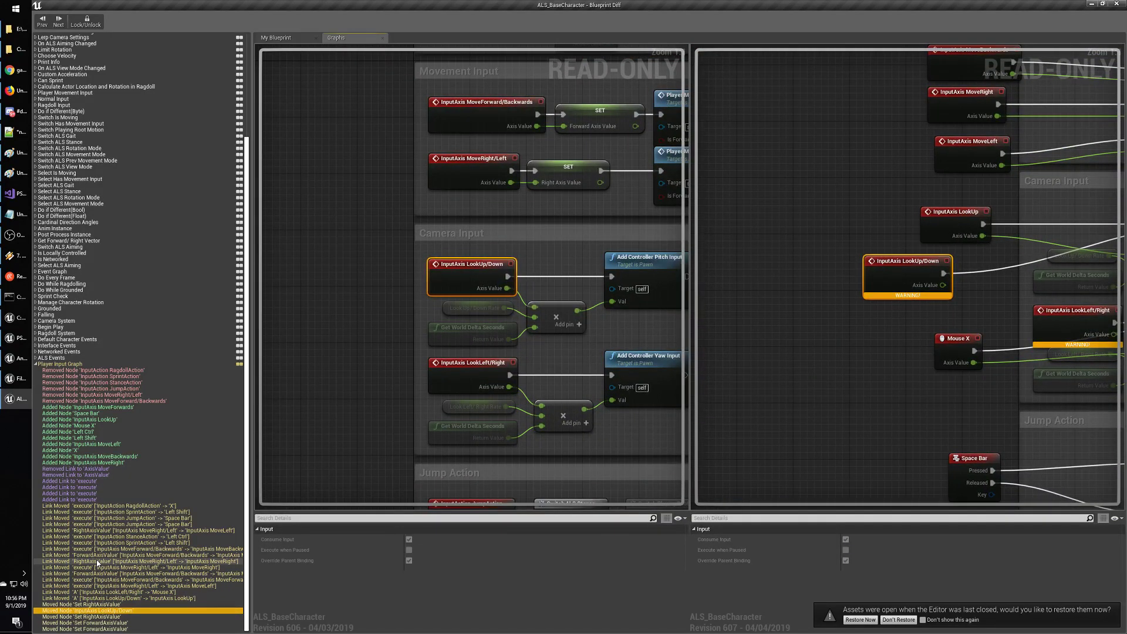
key(Down)
key(Down)
key(Down)
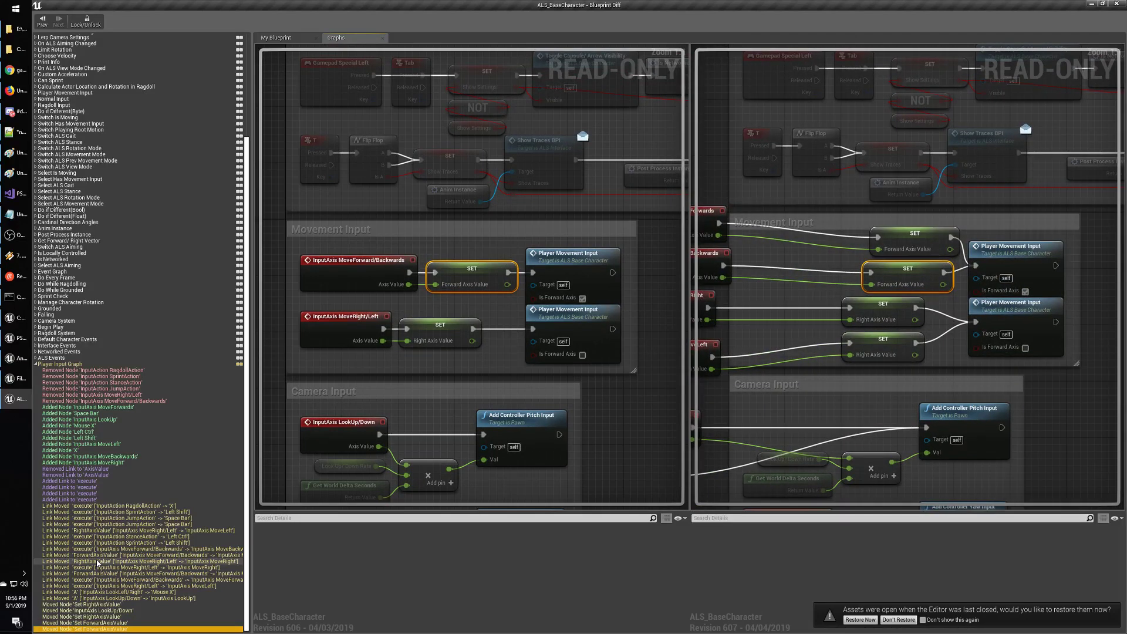
scroll(95, 511, up, 5)
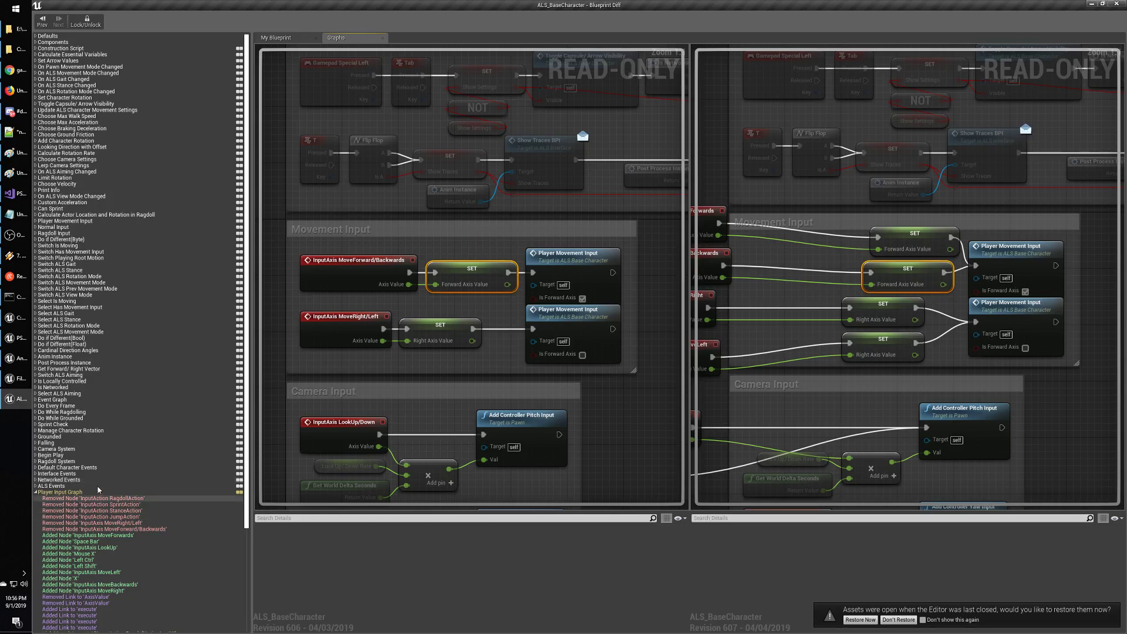
scroll(136, 465, down, 4)
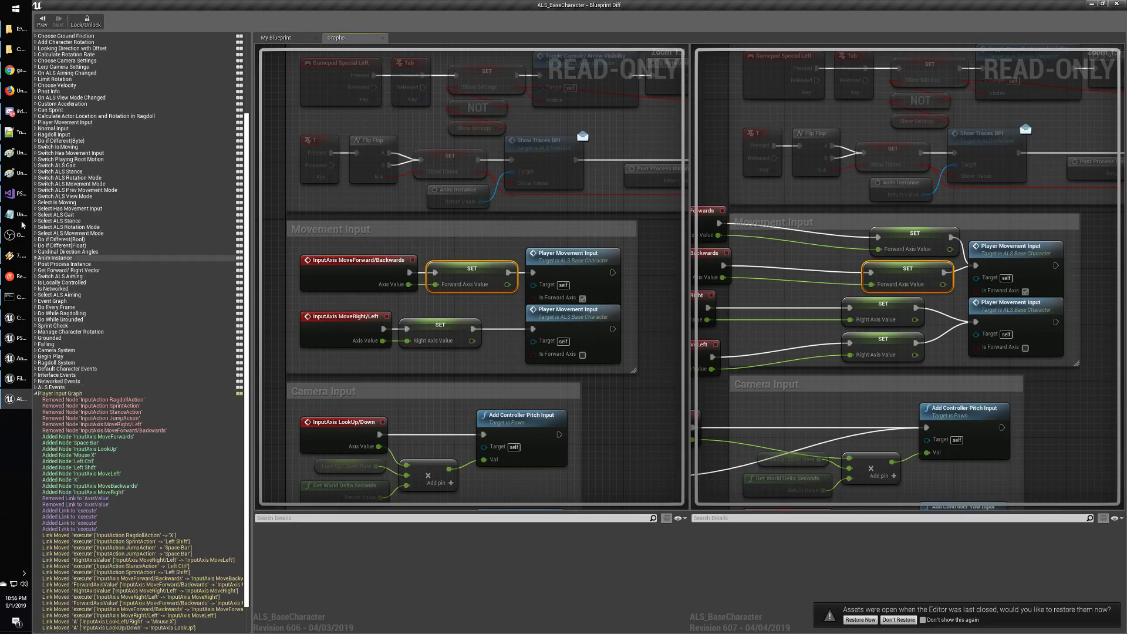
Switch to Discord for the shared image and open its copied address in Chrome.
click(17, 111)
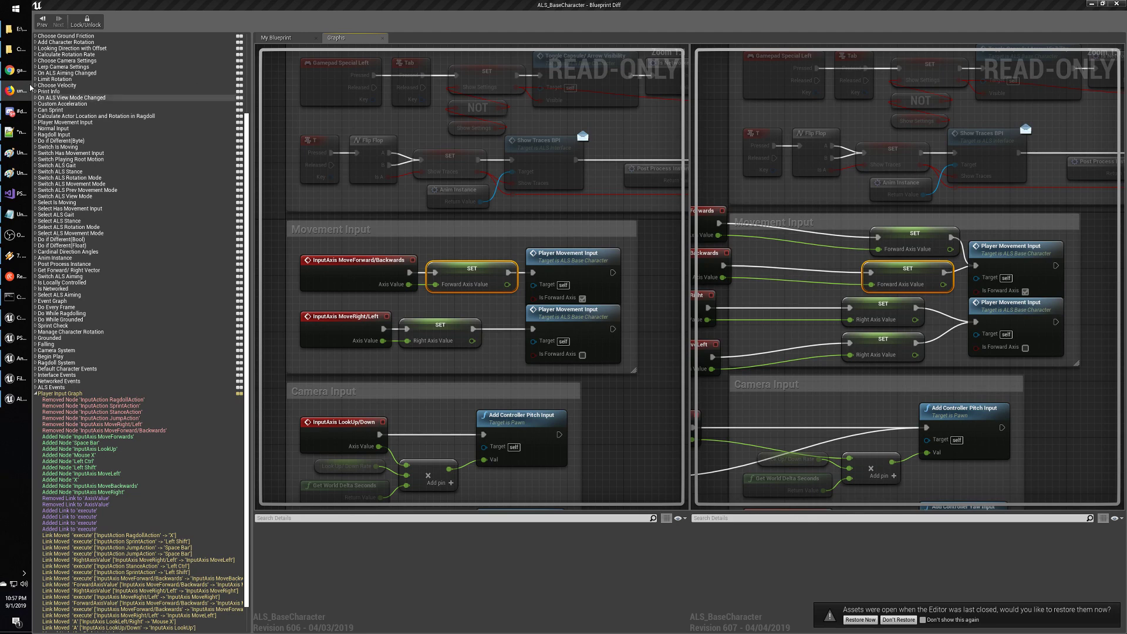
click(16, 70)
click(722, 23)
key(ctrl+v)
key(Return)
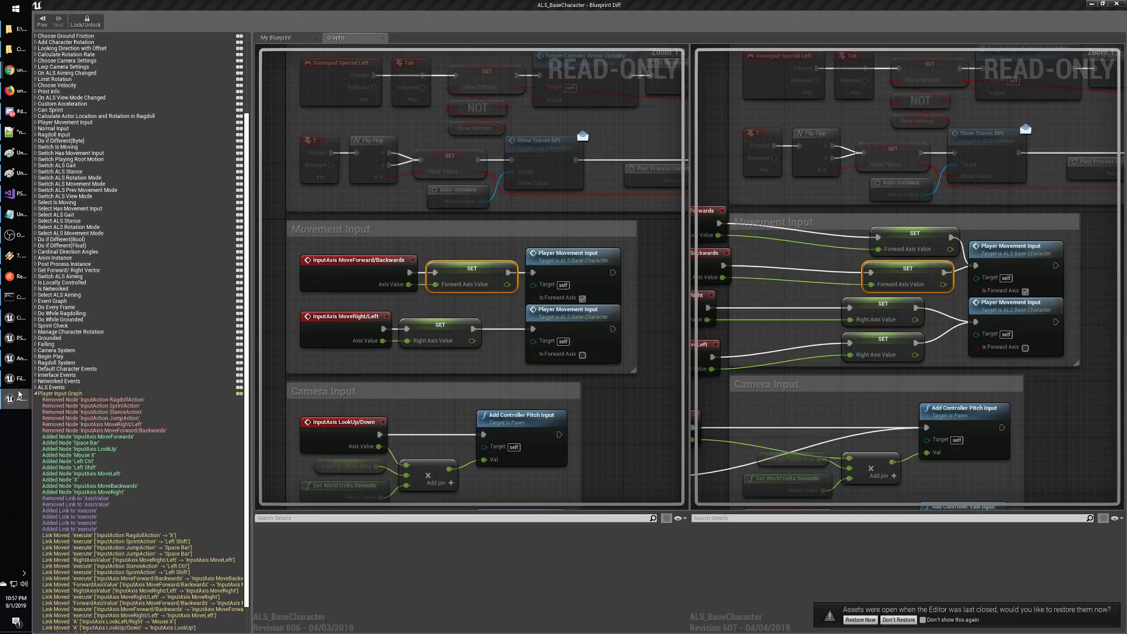
Return to the Unreal Editor windows and close both blueprint diff windows and the File History window.
click(18, 398)
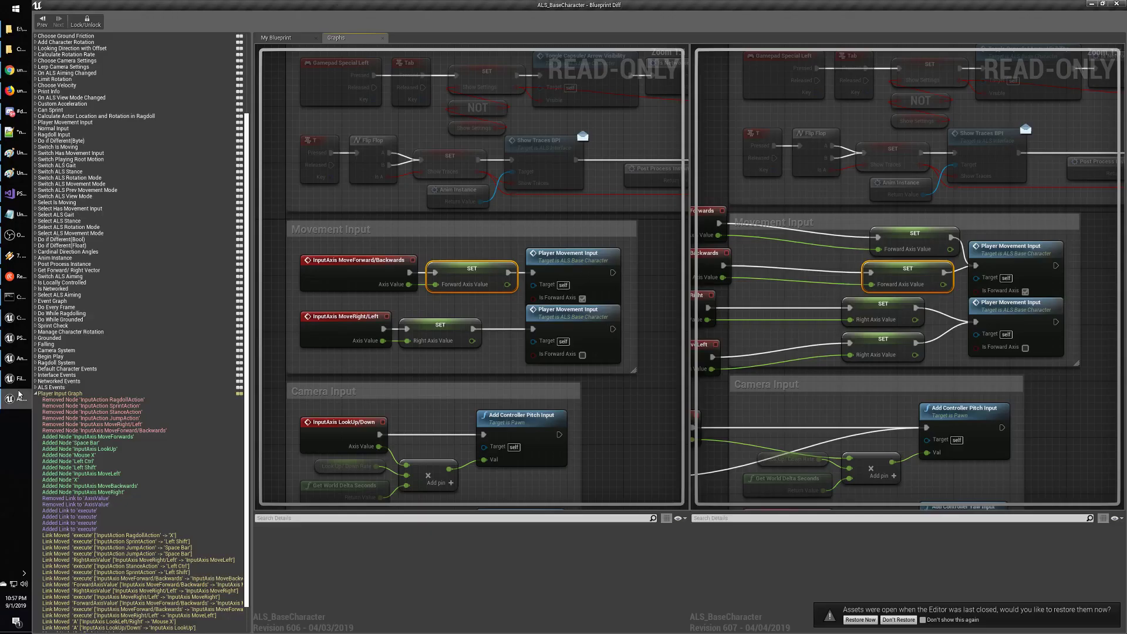
click(1116, 3)
click(19, 357)
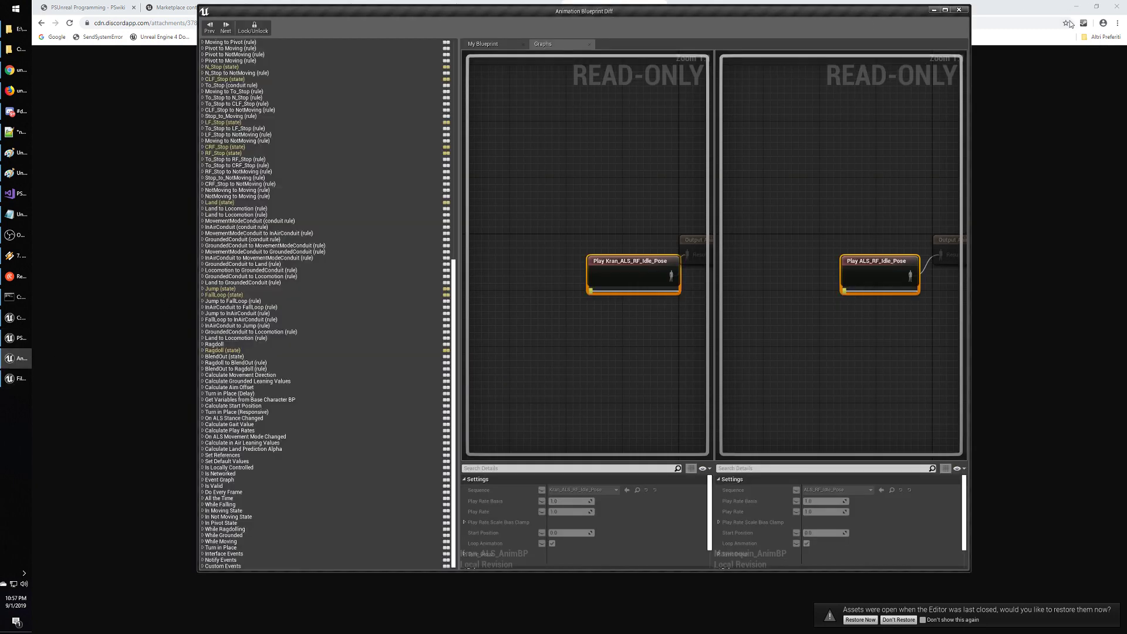
click(958, 10)
click(13, 317)
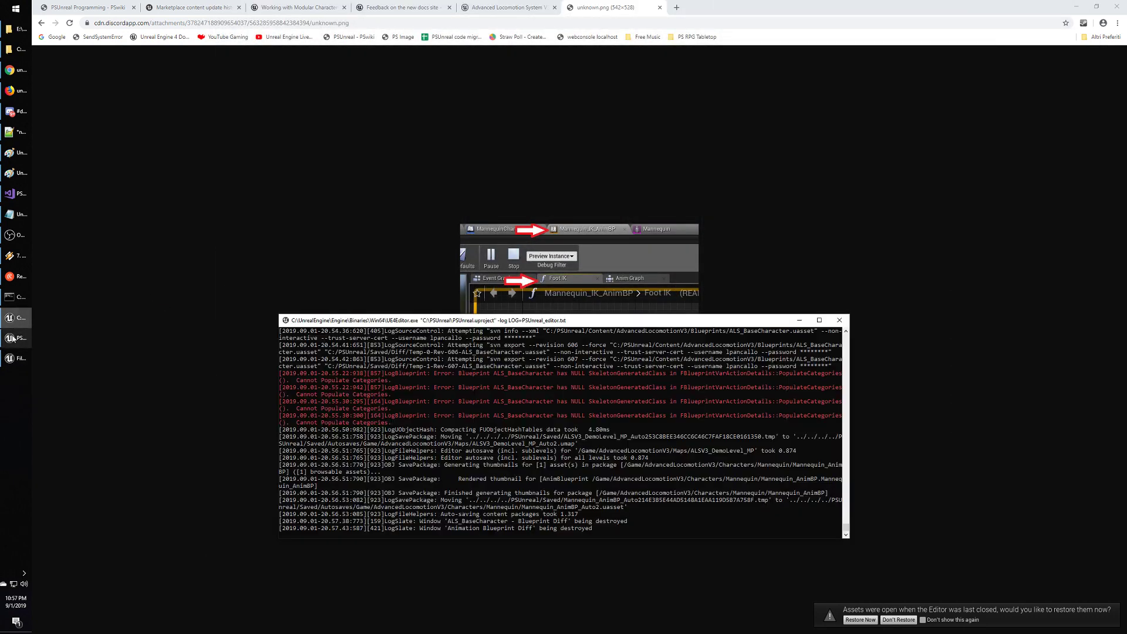
click(13, 338)
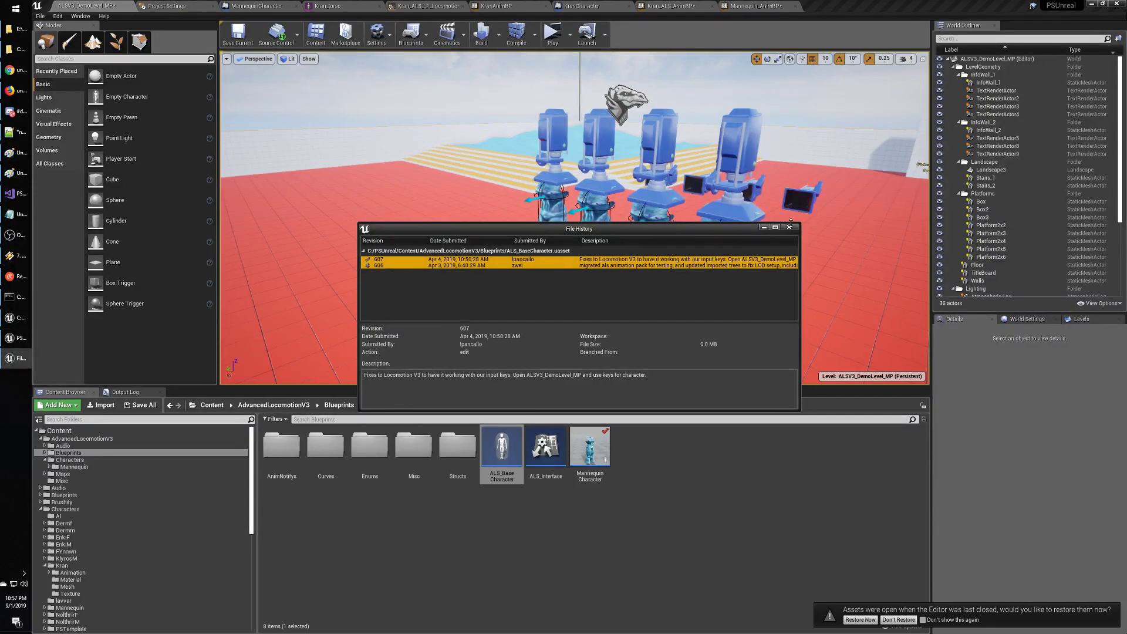
click(790, 226)
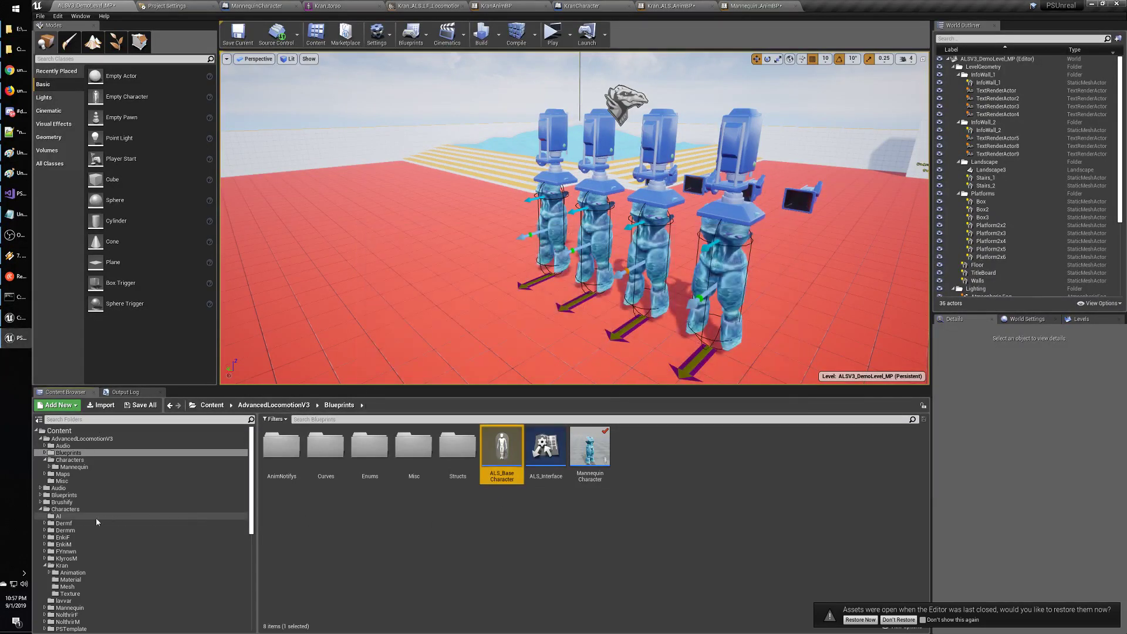
Open Mannequin_IK_AnimBP from AdvancedLocomotionV3's Characters/Mannequin folder, examine the Foot IK section of its Anim Graph, and close it.
click(73, 467)
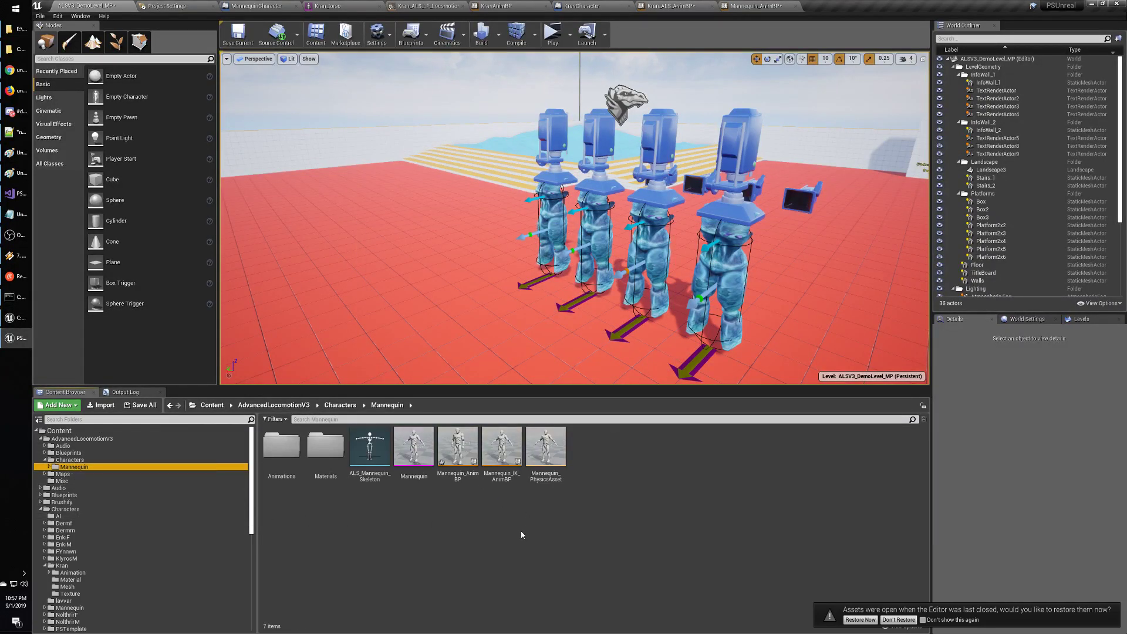
click(458, 474)
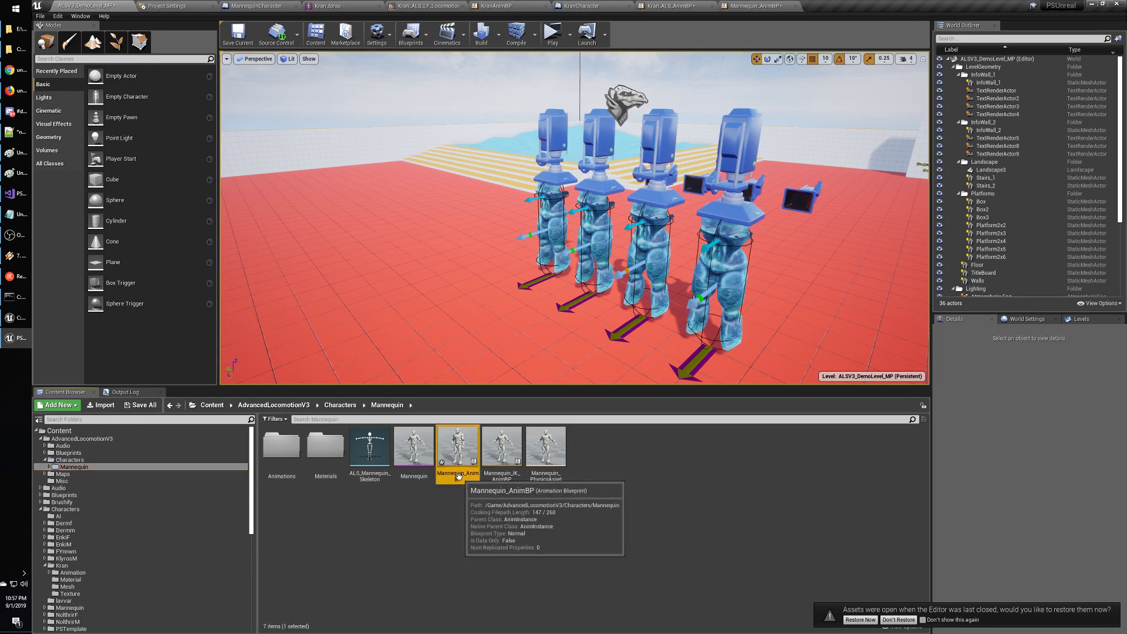
click(514, 470)
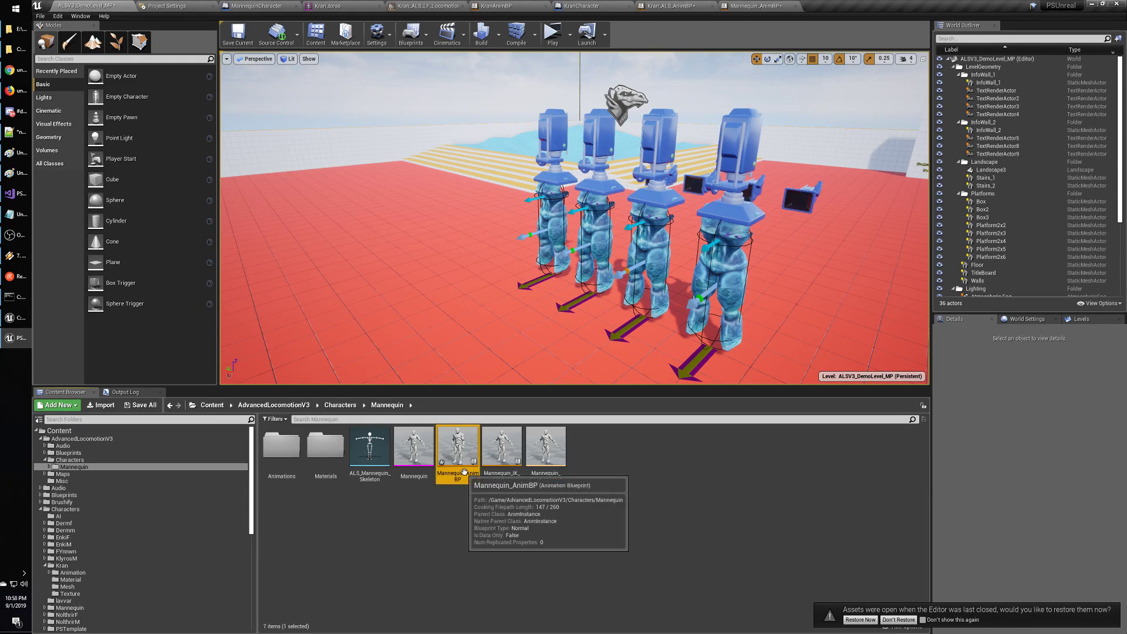
double_click(505, 461)
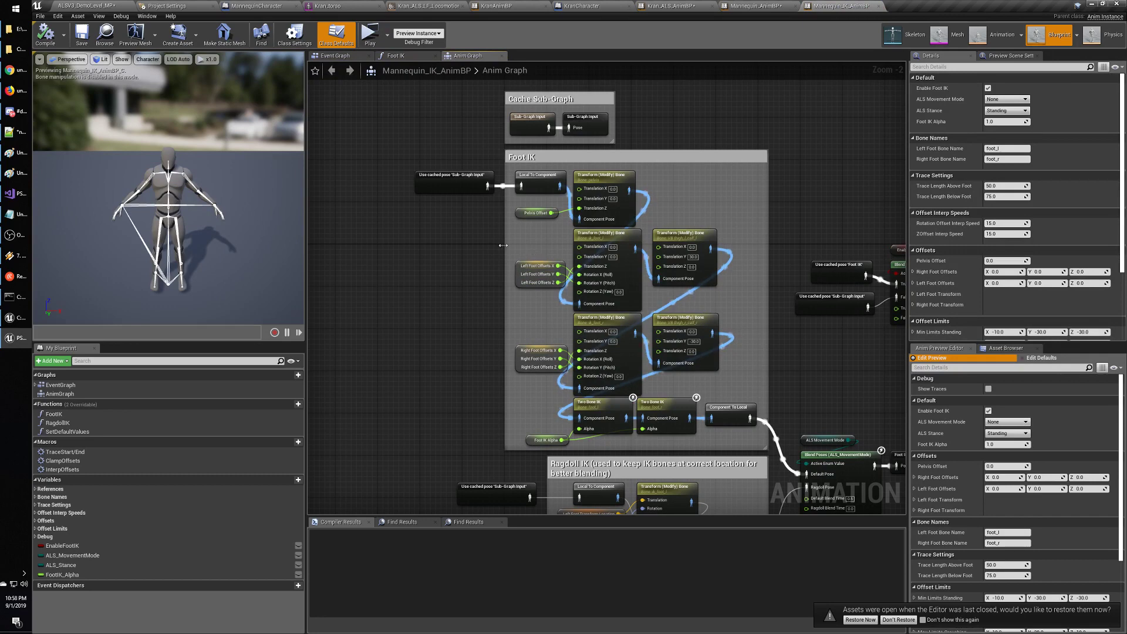
scroll(479, 271, up, 2)
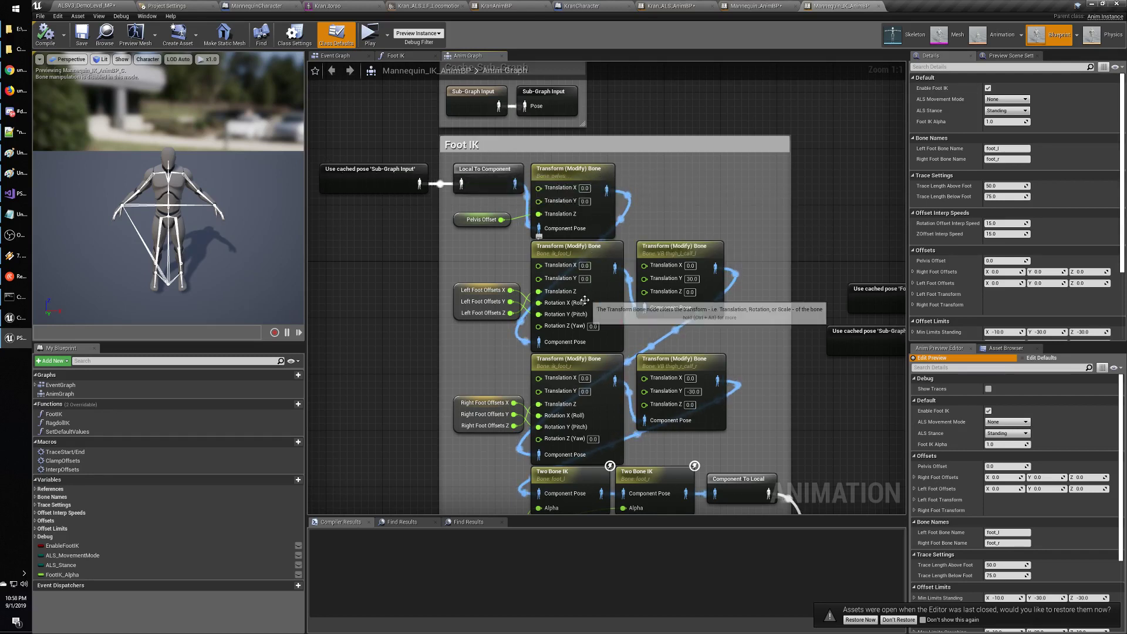
right_drag(569, 320, 601, 341)
right_drag(521, 384, 512, 384)
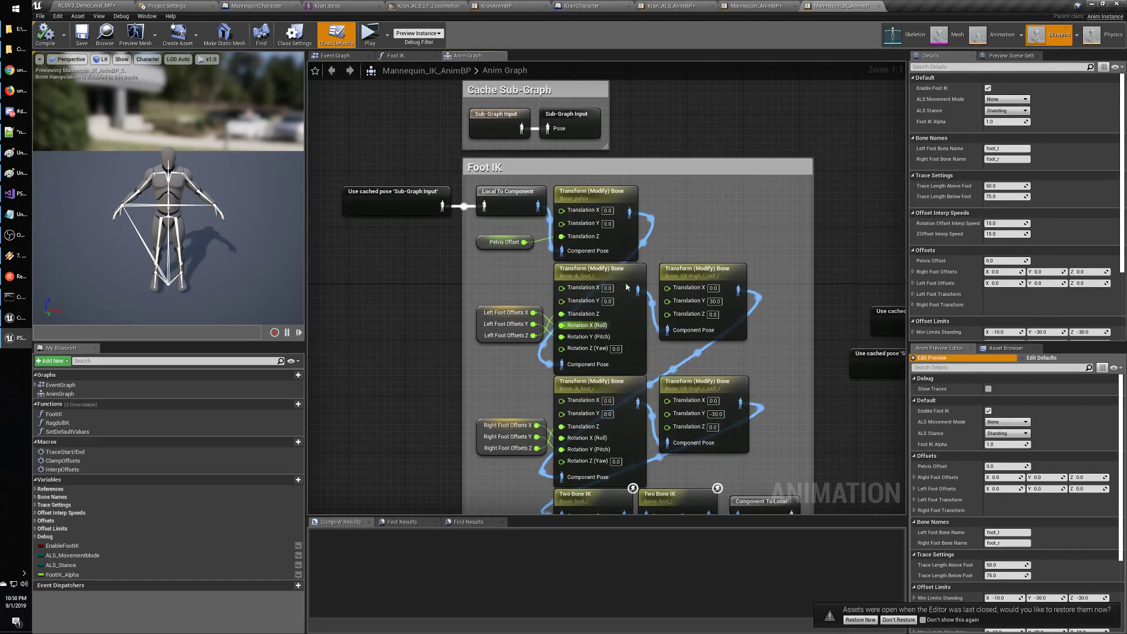
click(879, 6)
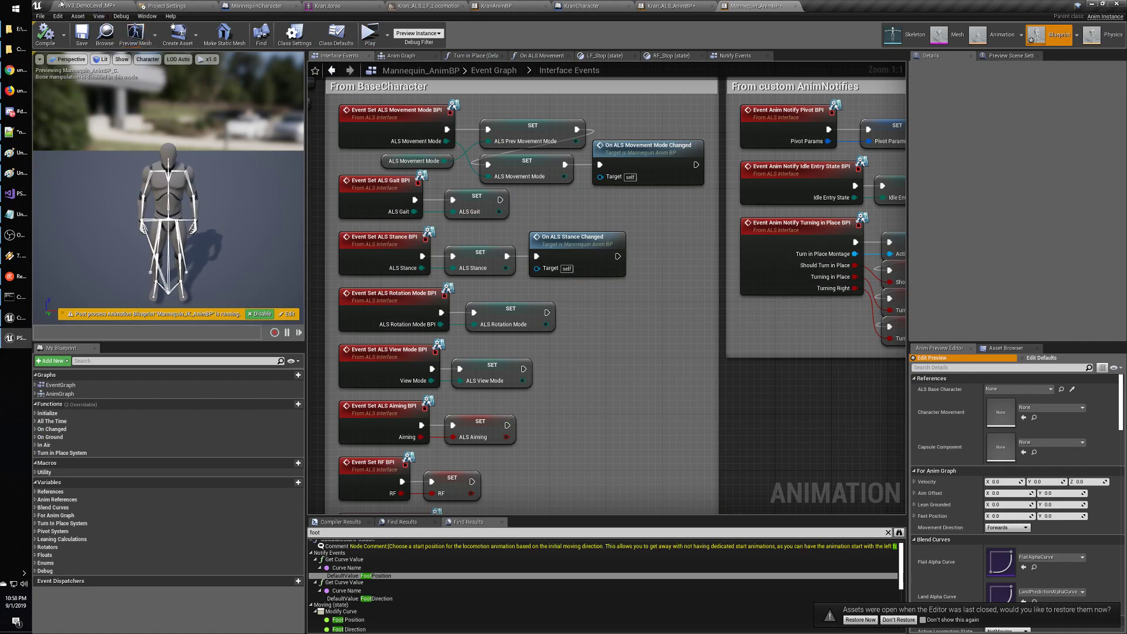
Show the references of Mannequin_IK_AnimBP in the Reference Viewer and select its node.
click(87, 6)
right_click(503, 454)
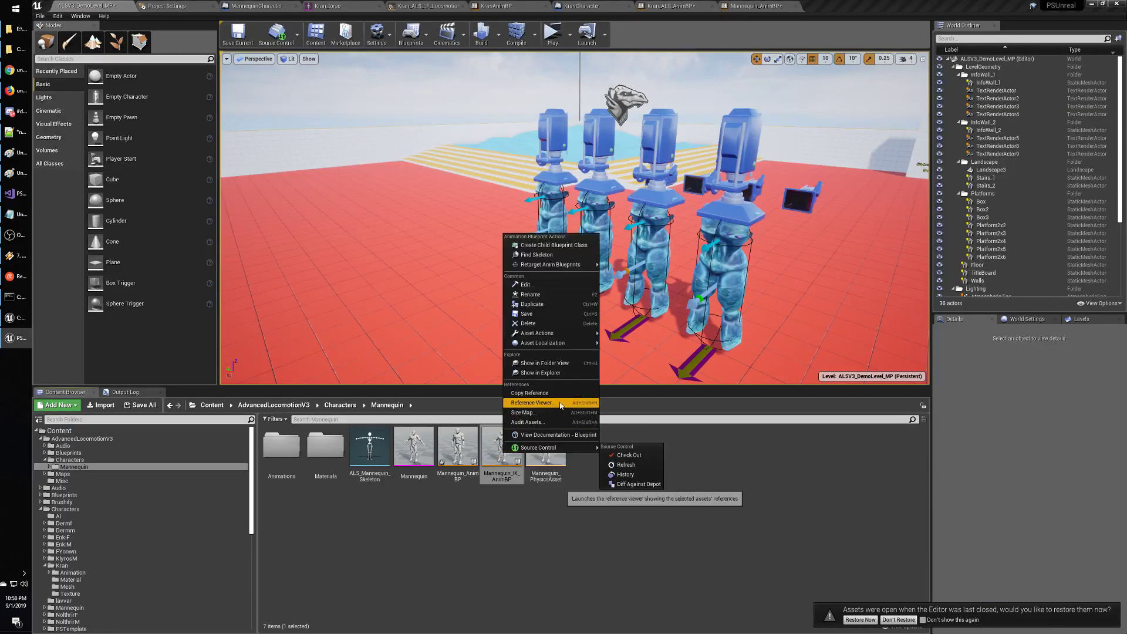
mouse_move(565, 344)
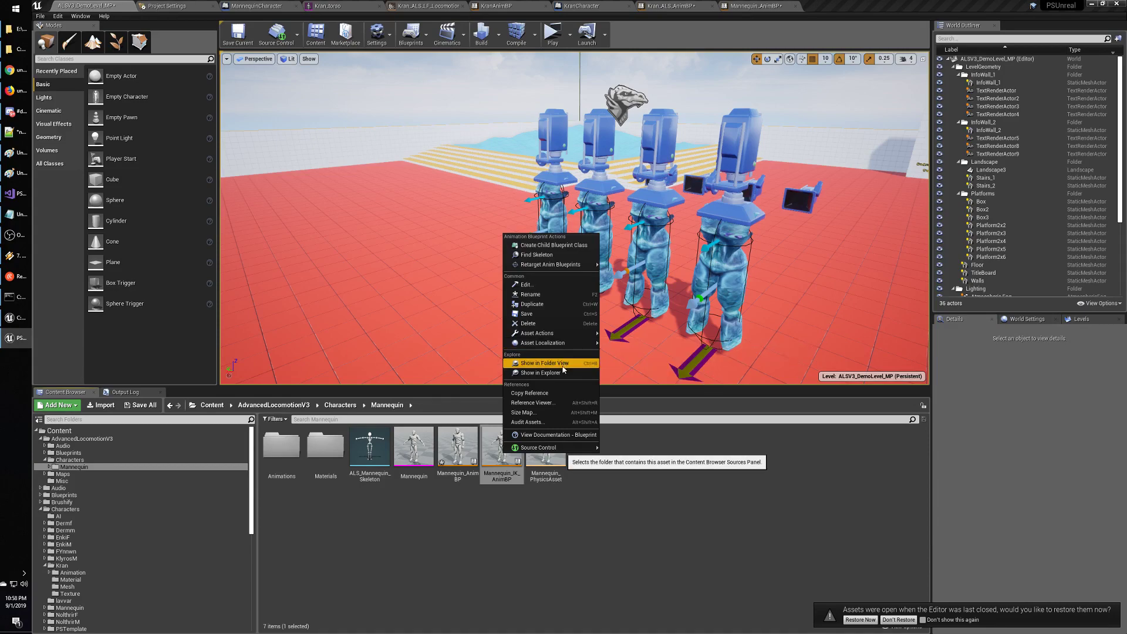
click(556, 404)
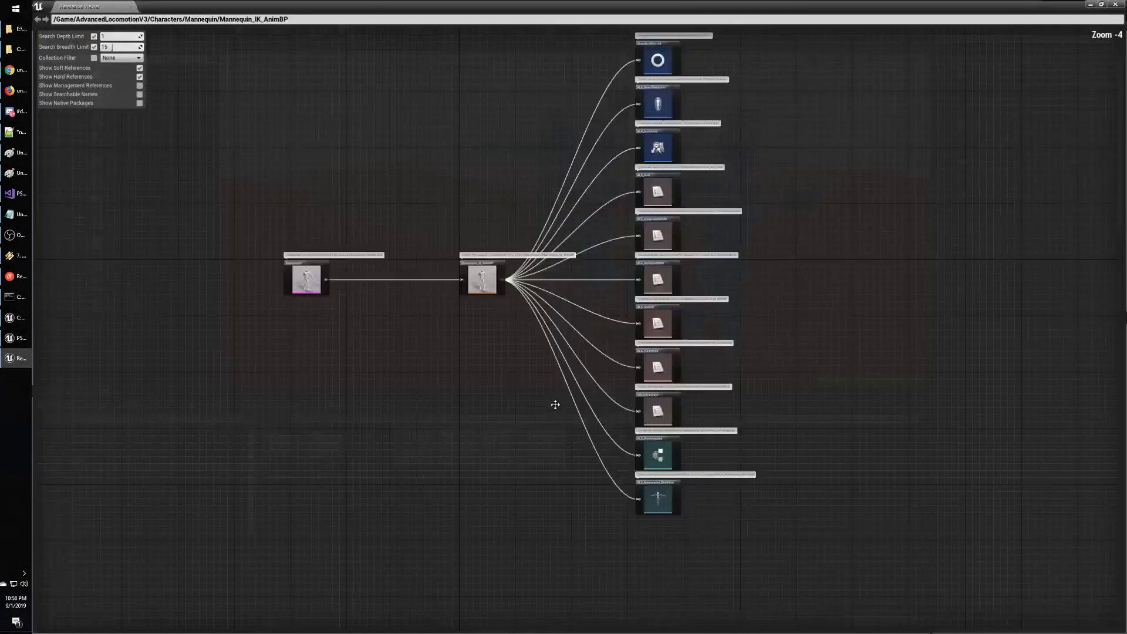
scroll(562, 397, up, 4)
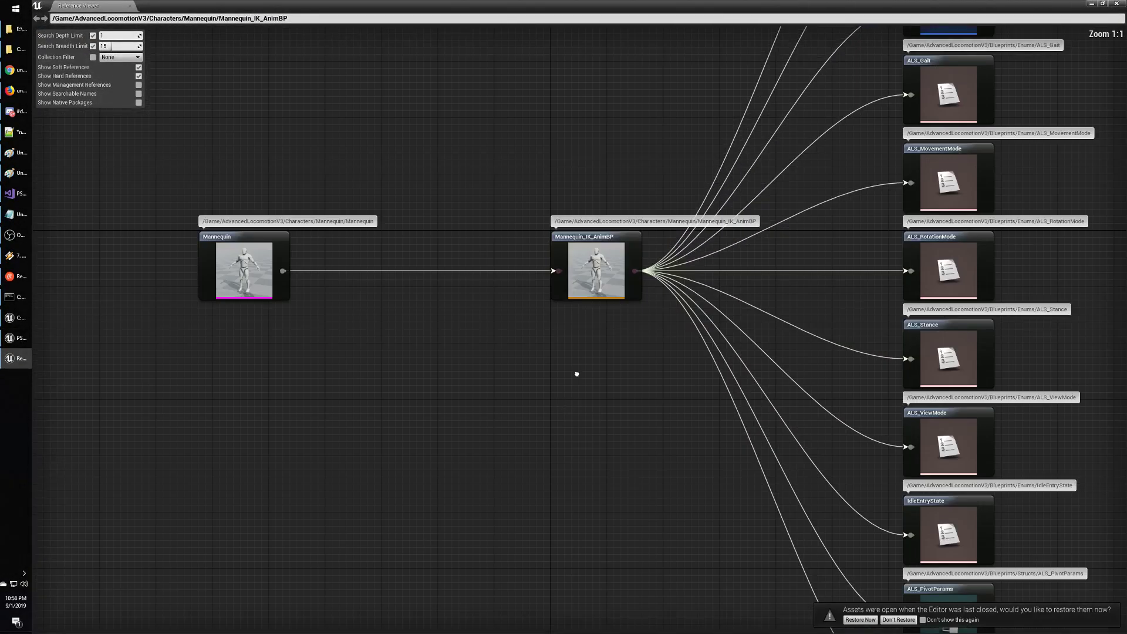
click(587, 291)
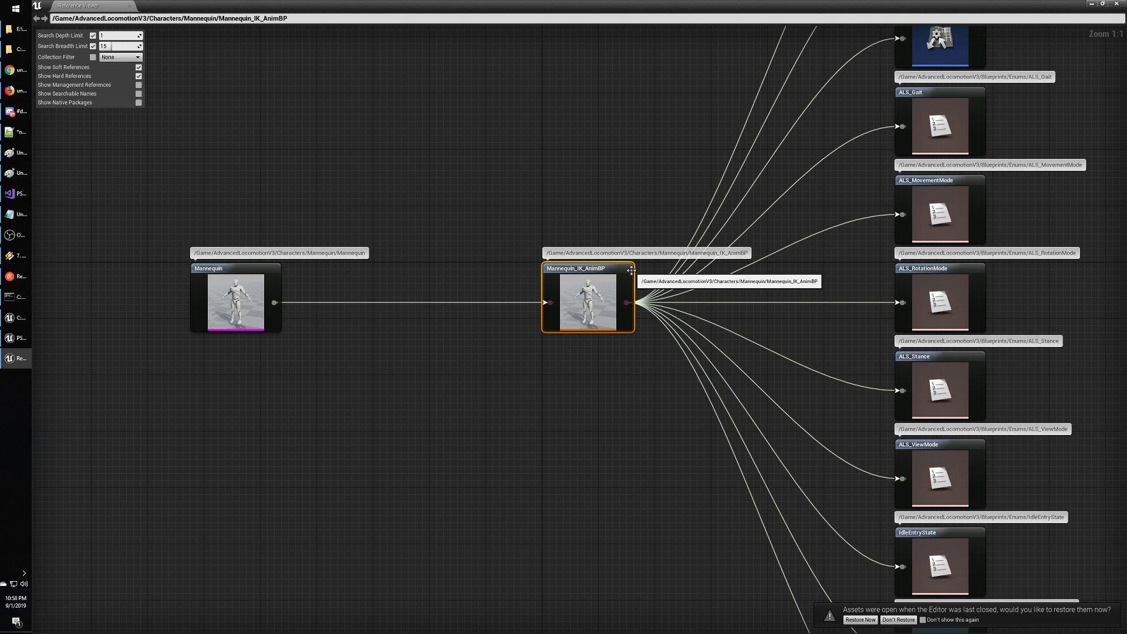
Close the Reference Viewer and open the Mannequin skeletal mesh to examine its asset details.
click(238, 291)
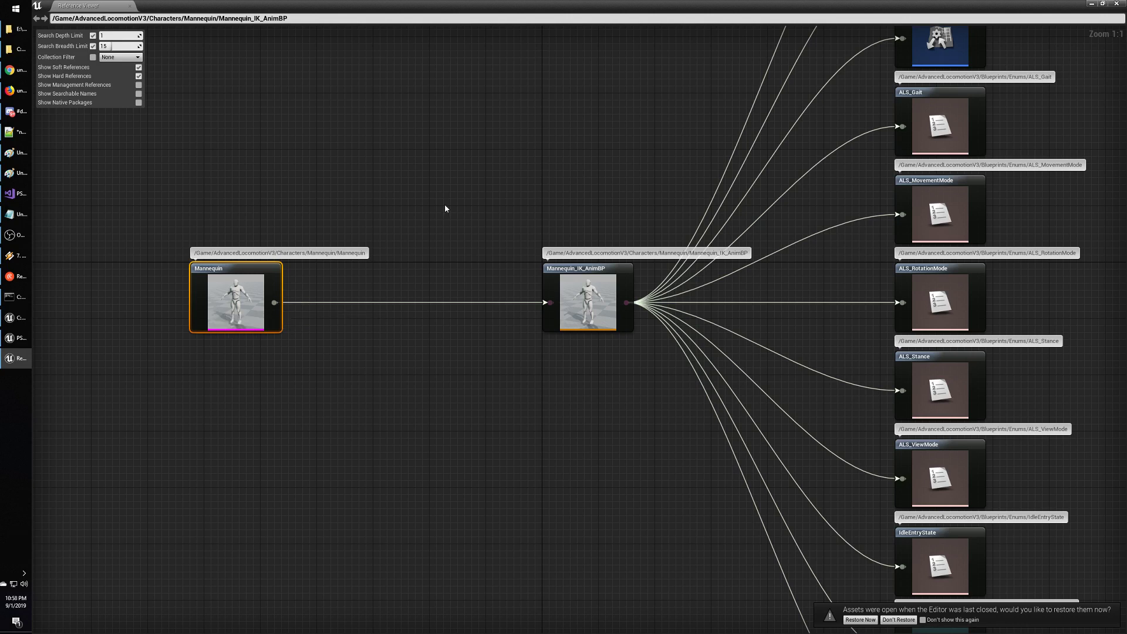
click(1117, 4)
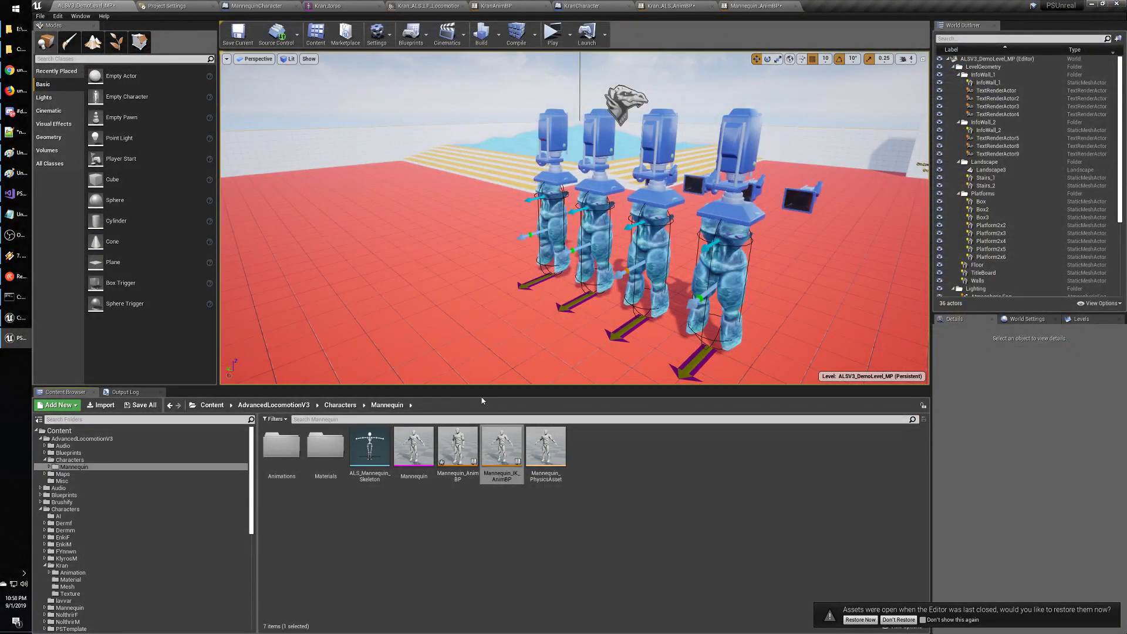
click(418, 487)
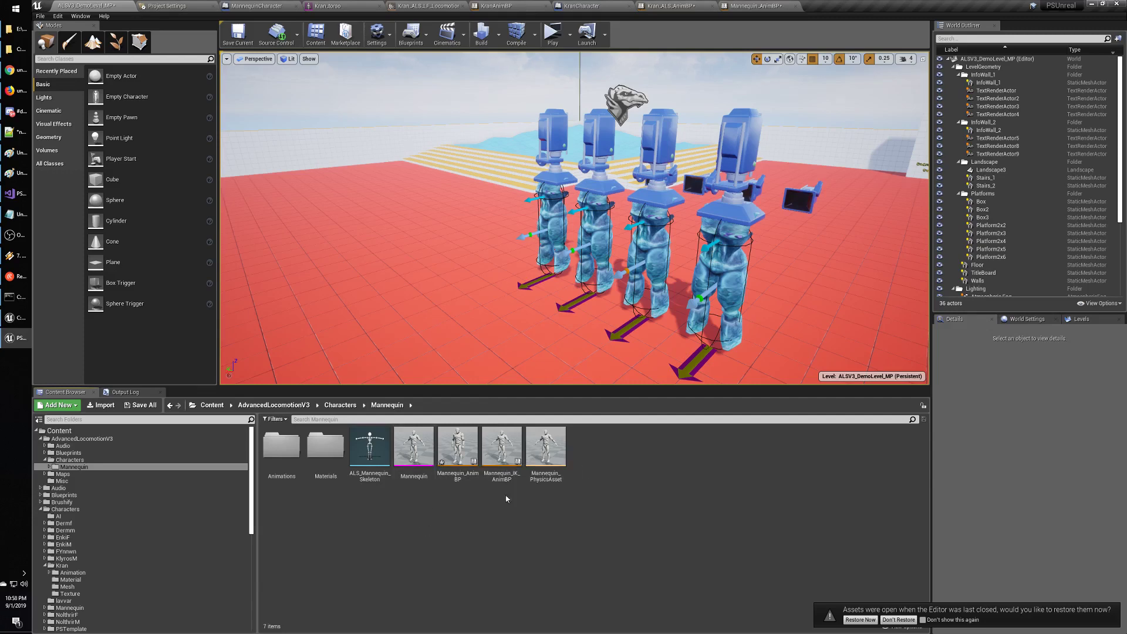
double_click(411, 450)
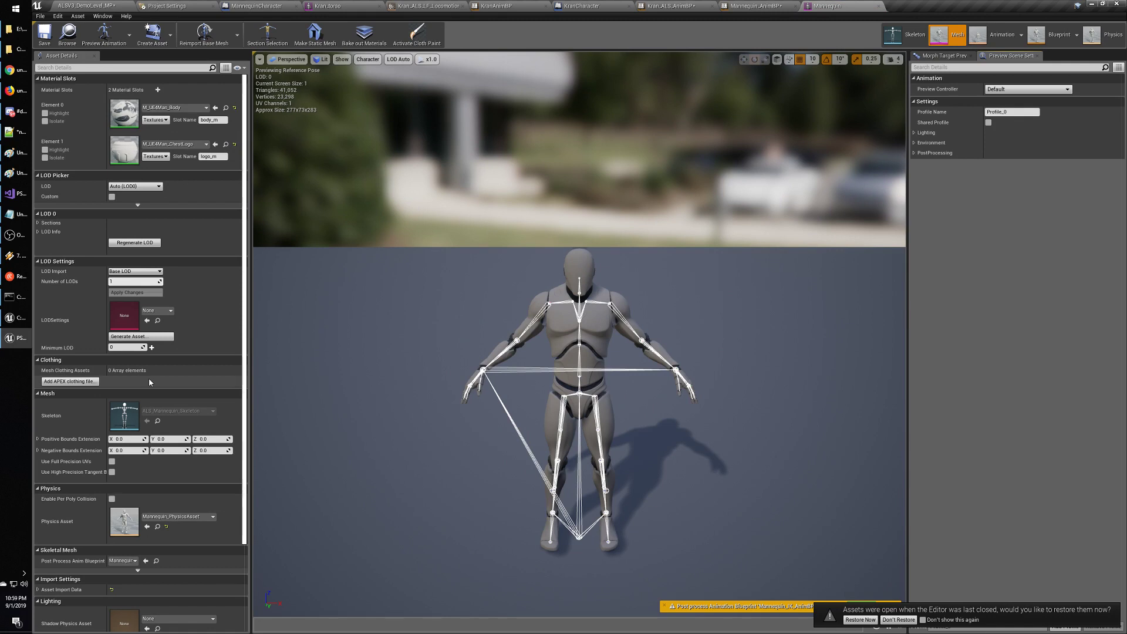
scroll(149, 382, down, 3)
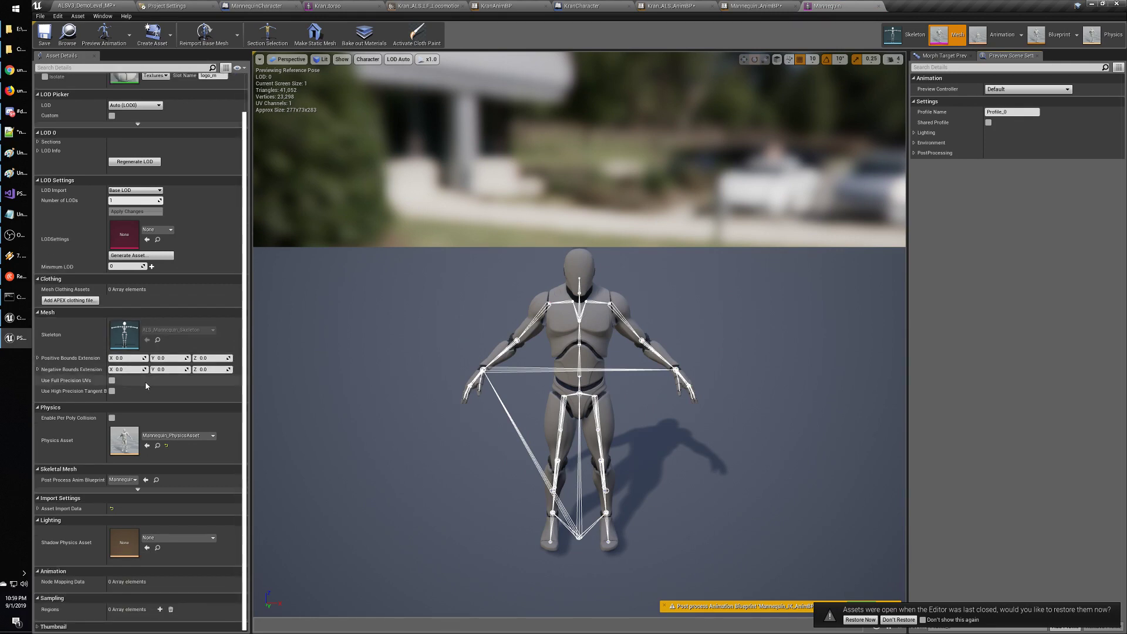
scroll(147, 383, up, 3)
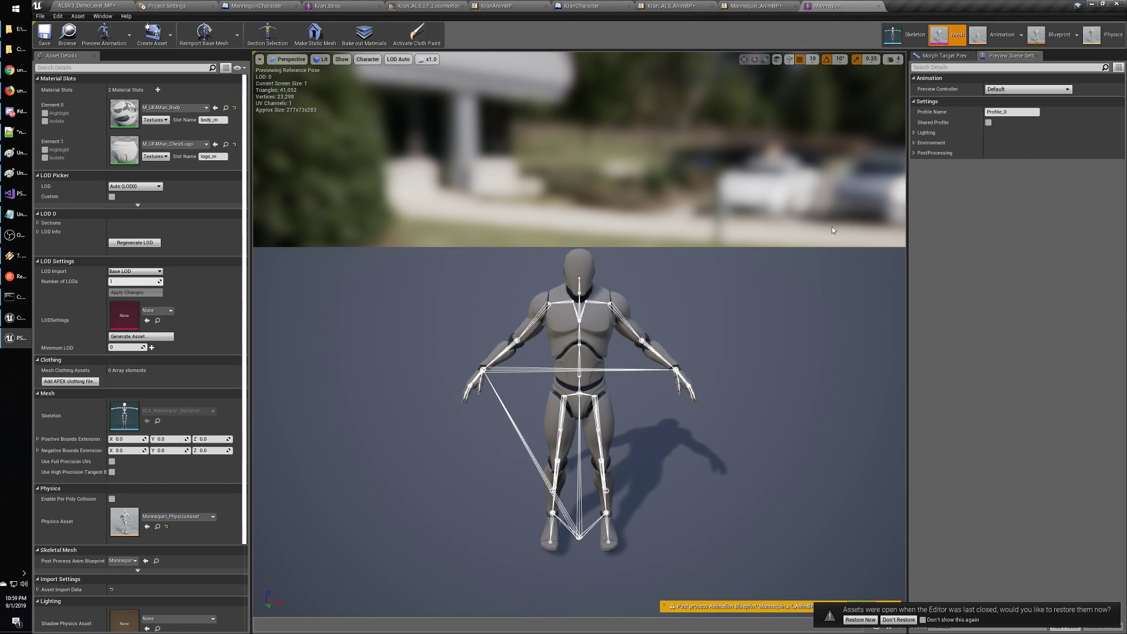
click(1000, 40)
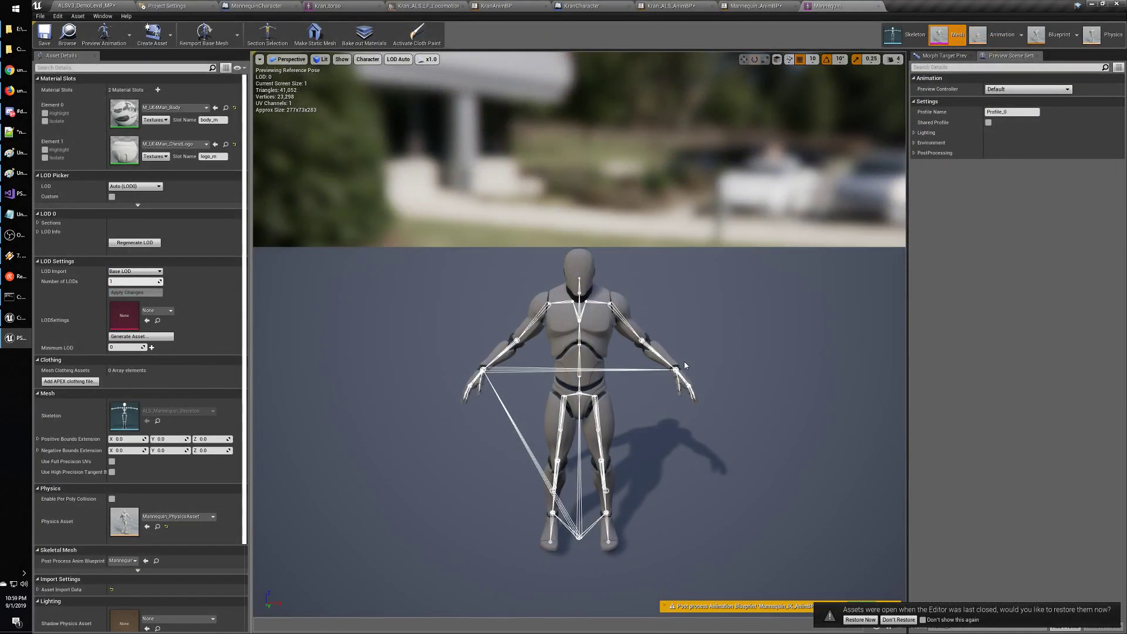
Open the MannequinCharacter blueprint from AdvancedLocomotionV3's Blueprints folder.
click(83, 5)
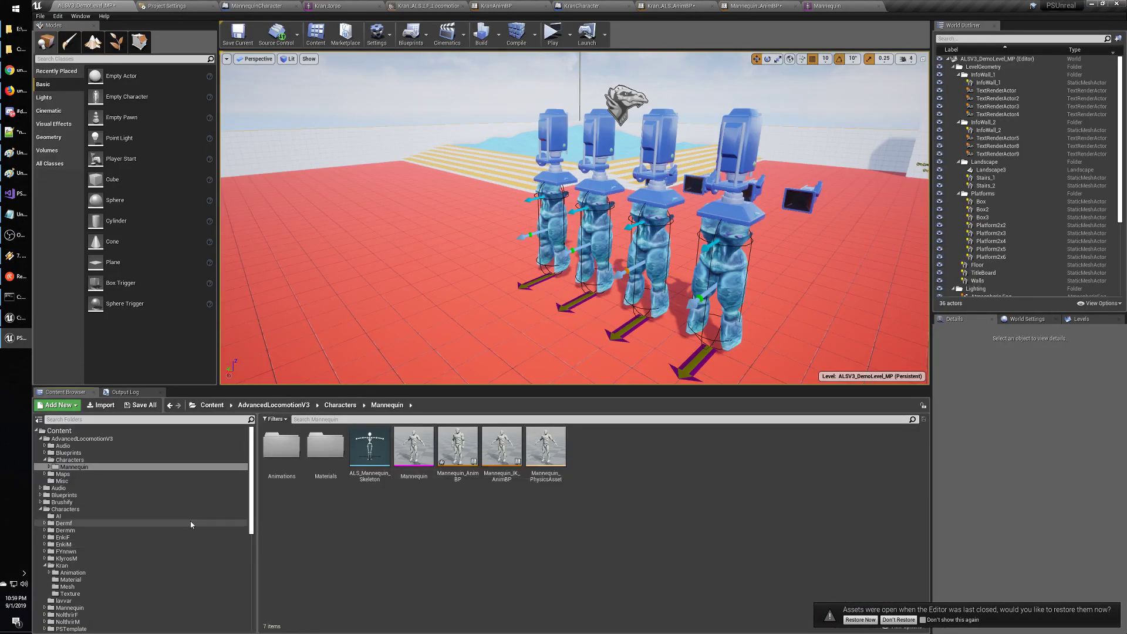
click(68, 452)
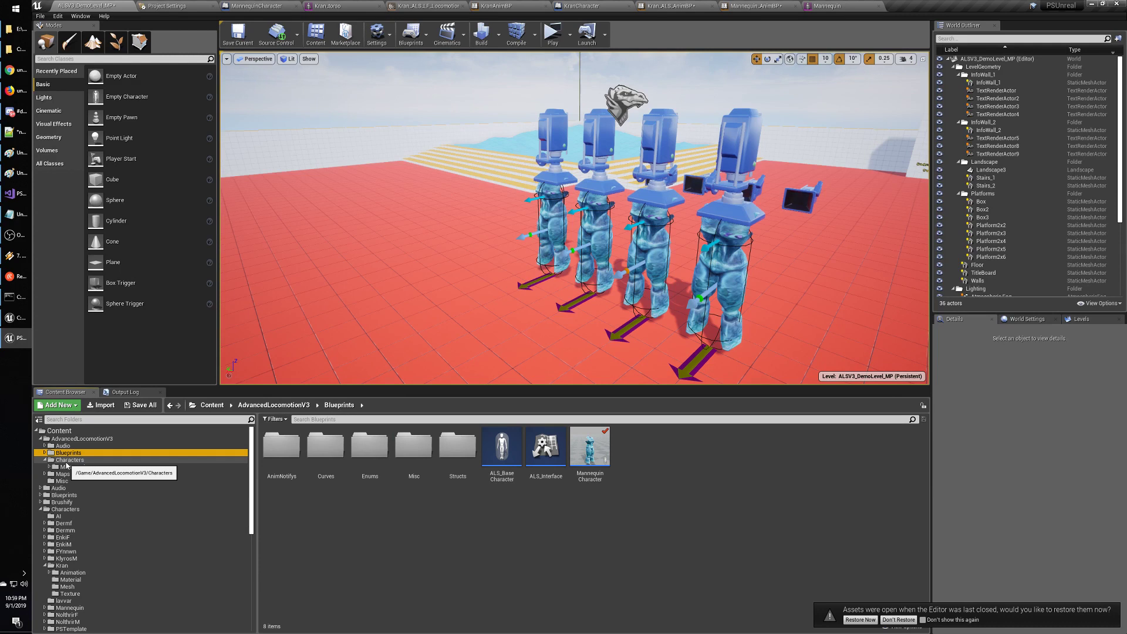
click(69, 459)
click(68, 453)
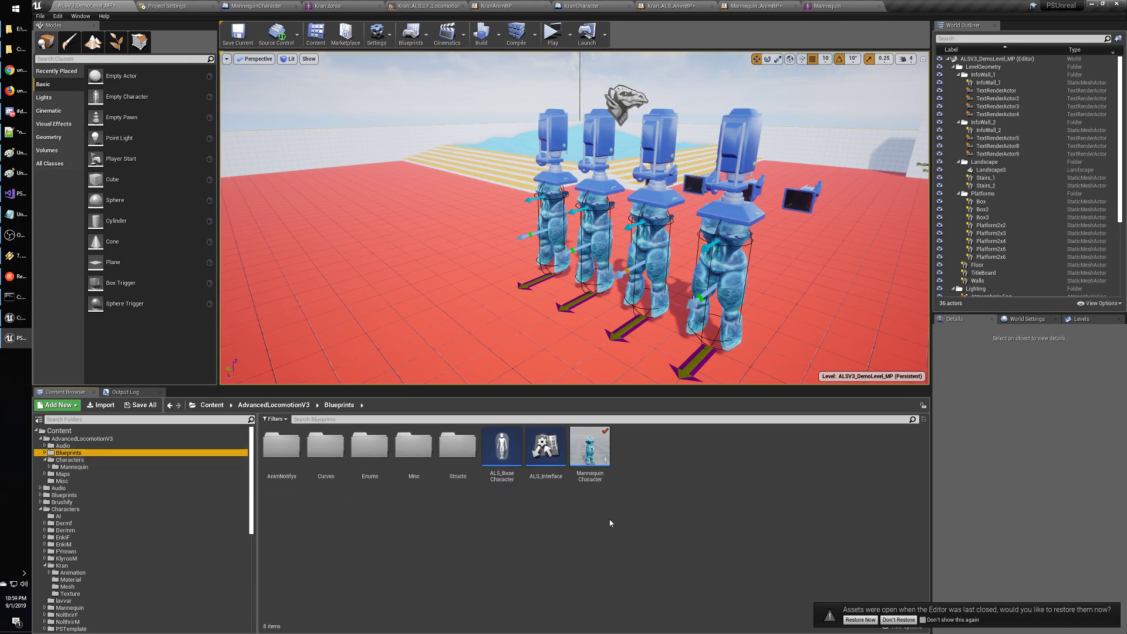
click(594, 458)
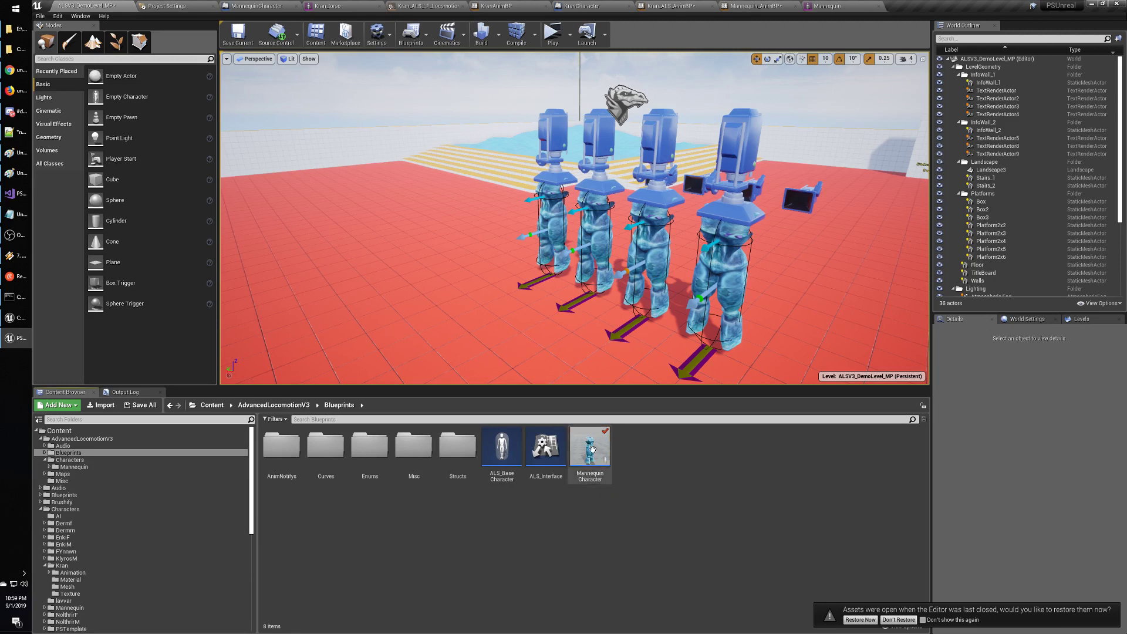
click(606, 528)
click(605, 451)
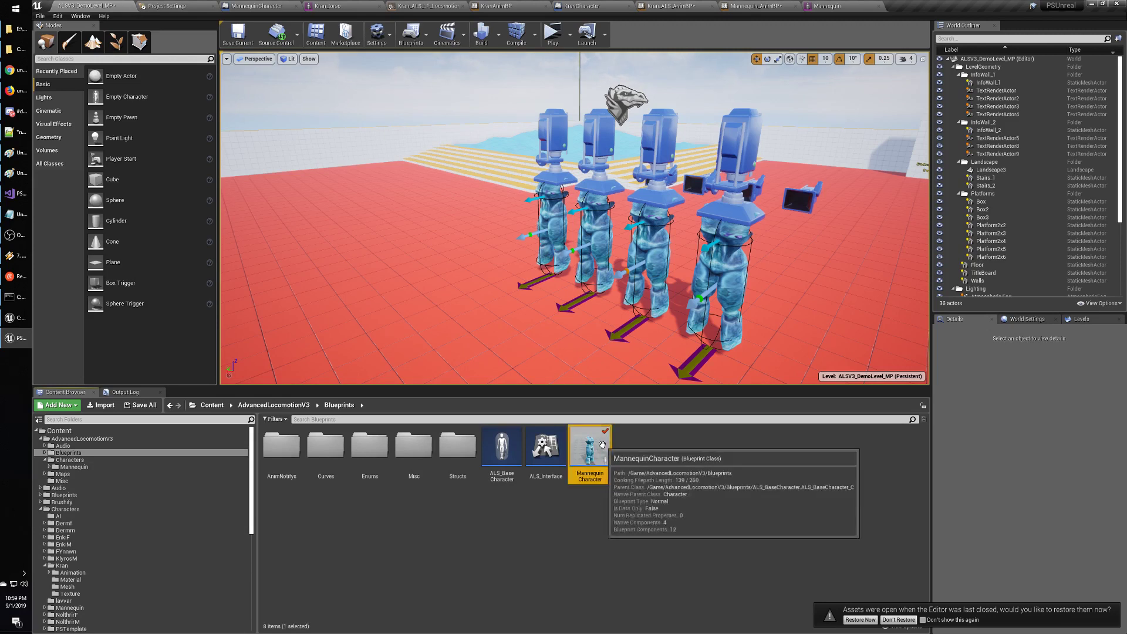
click(595, 523)
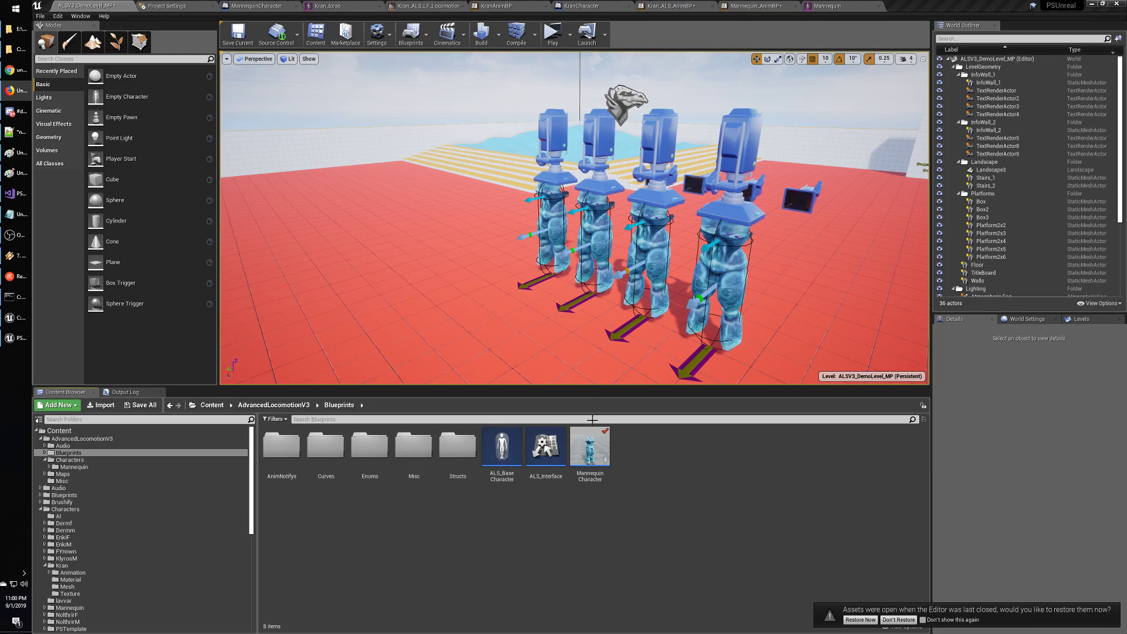
click(592, 455)
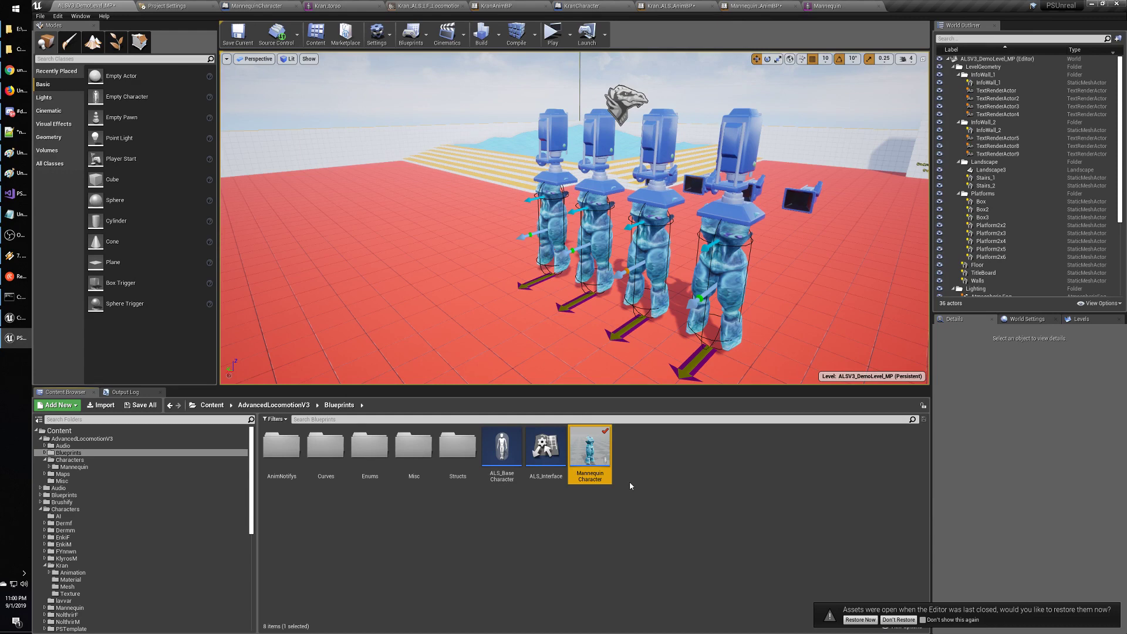
double_click(587, 455)
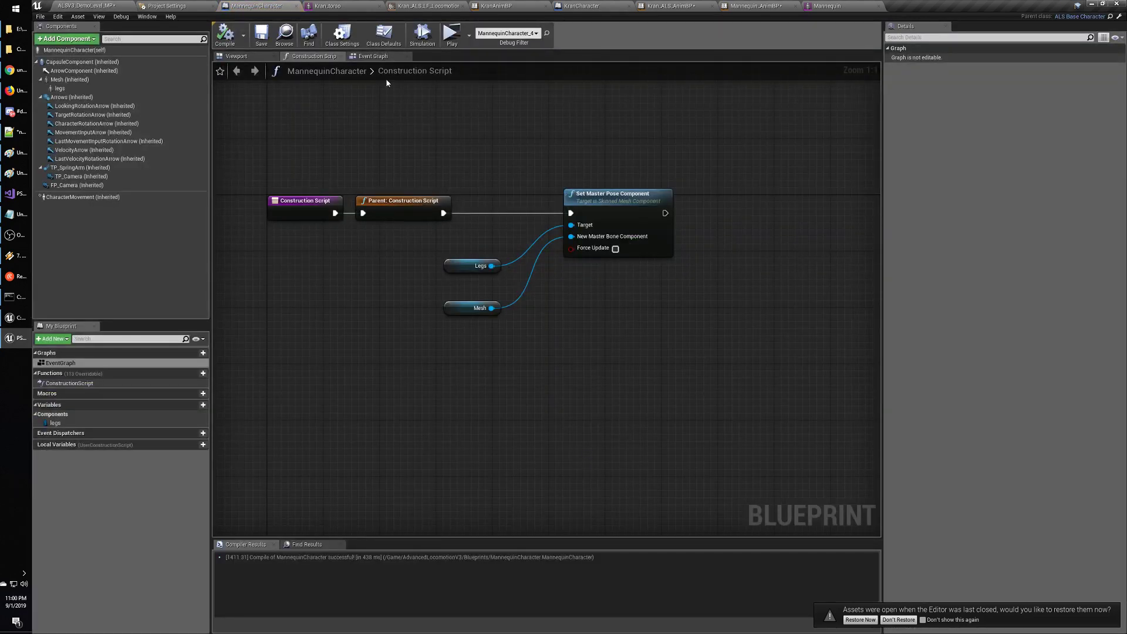
Show MannequinCharacter in its 3D viewport and inspect the settings of its Mesh and CharacterMovement components.
click(251, 58)
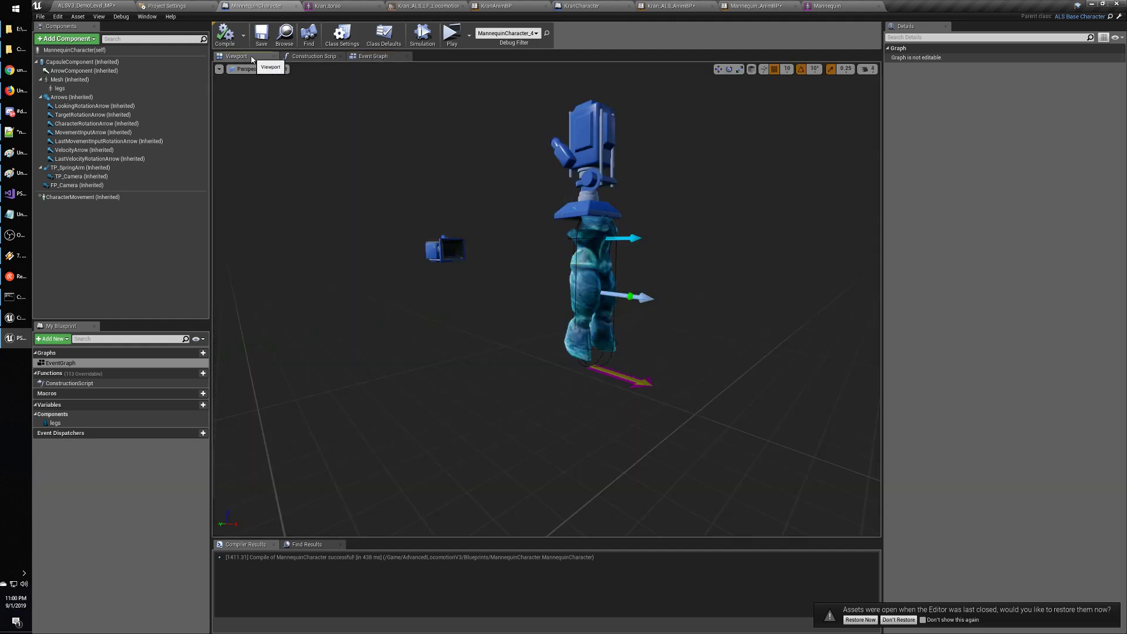
click(74, 80)
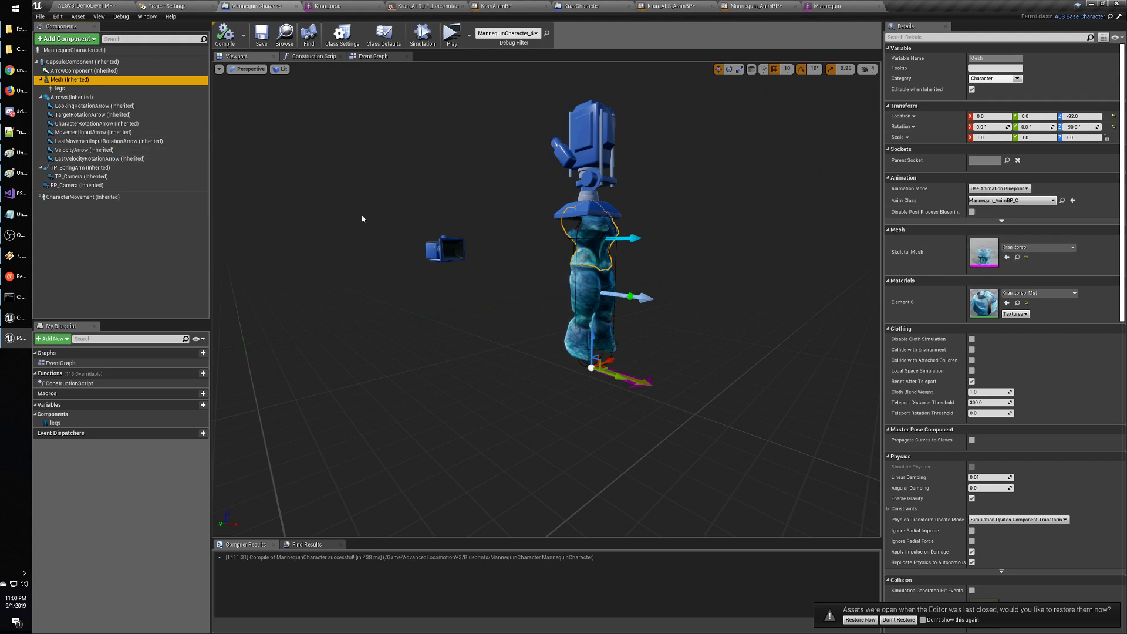
click(84, 198)
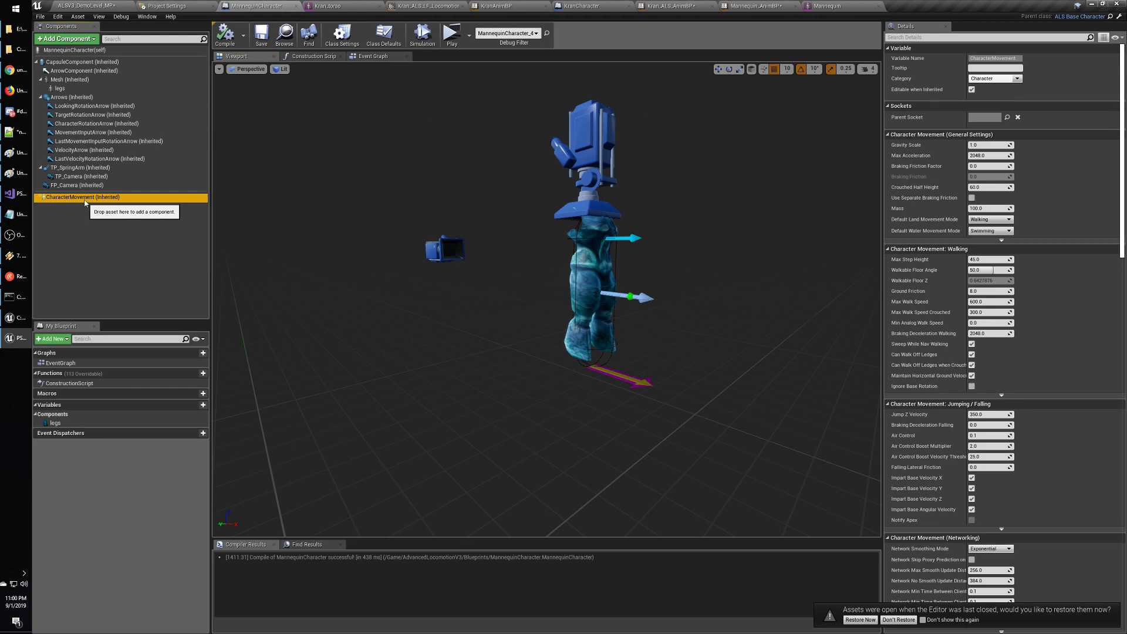
click(69, 79)
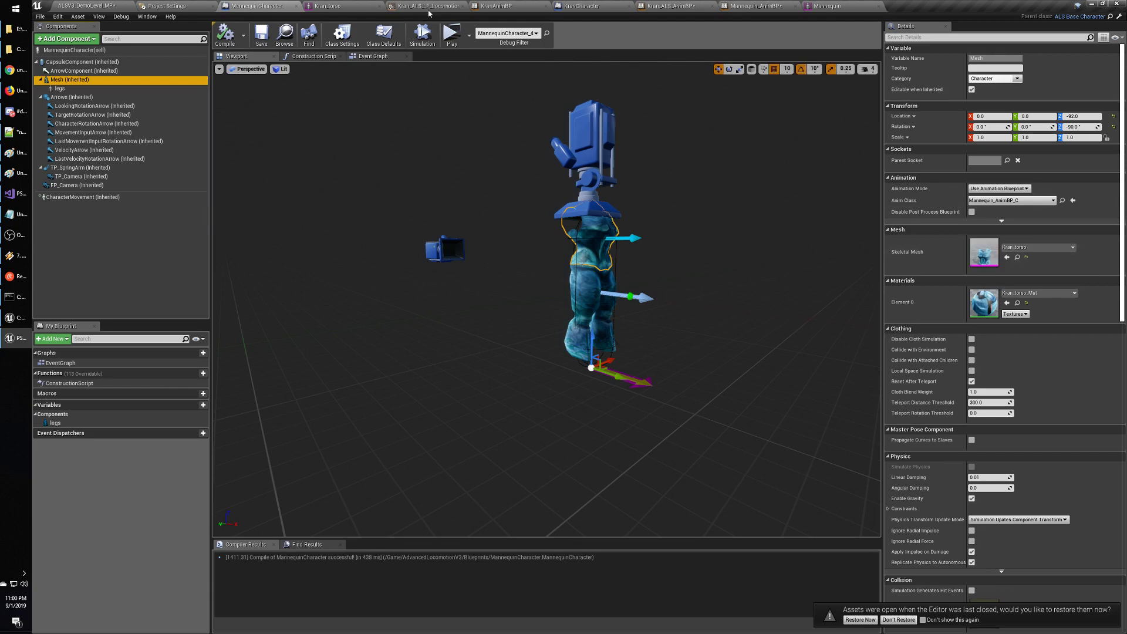
Switch to the KranCharacter blueprint and inspect the settings of its Mesh component.
click(87, 5)
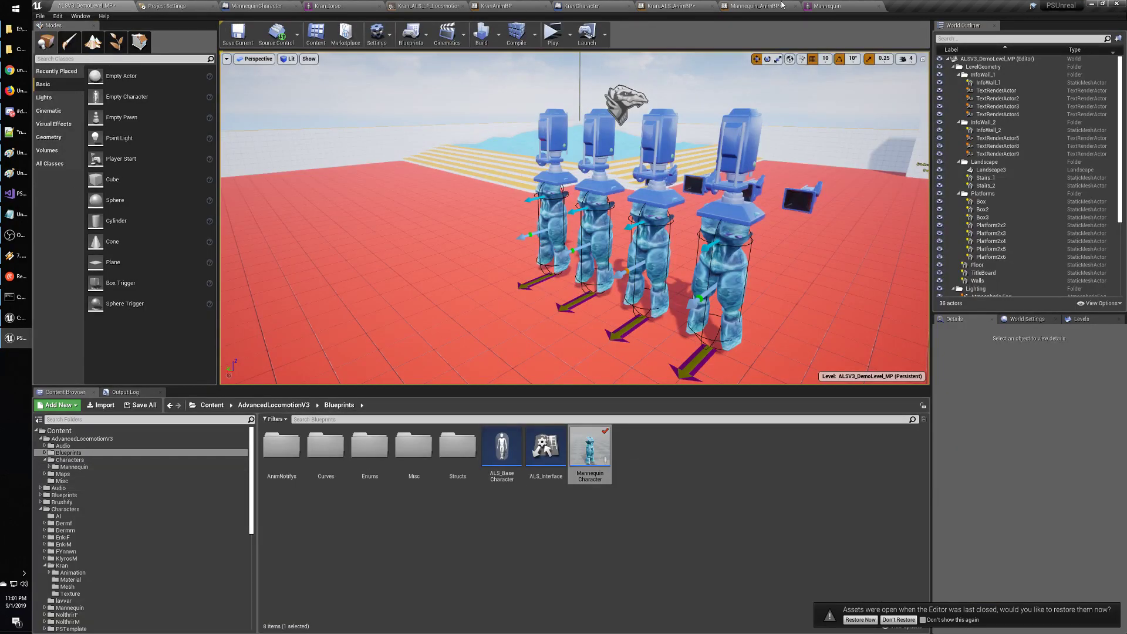
click(596, 6)
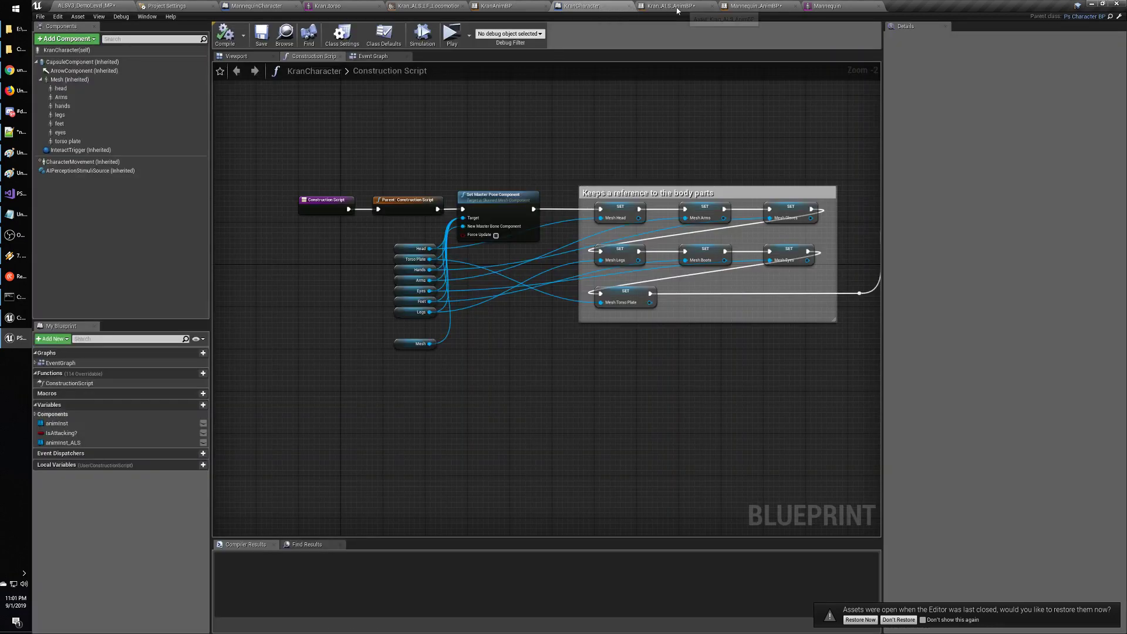
click(68, 81)
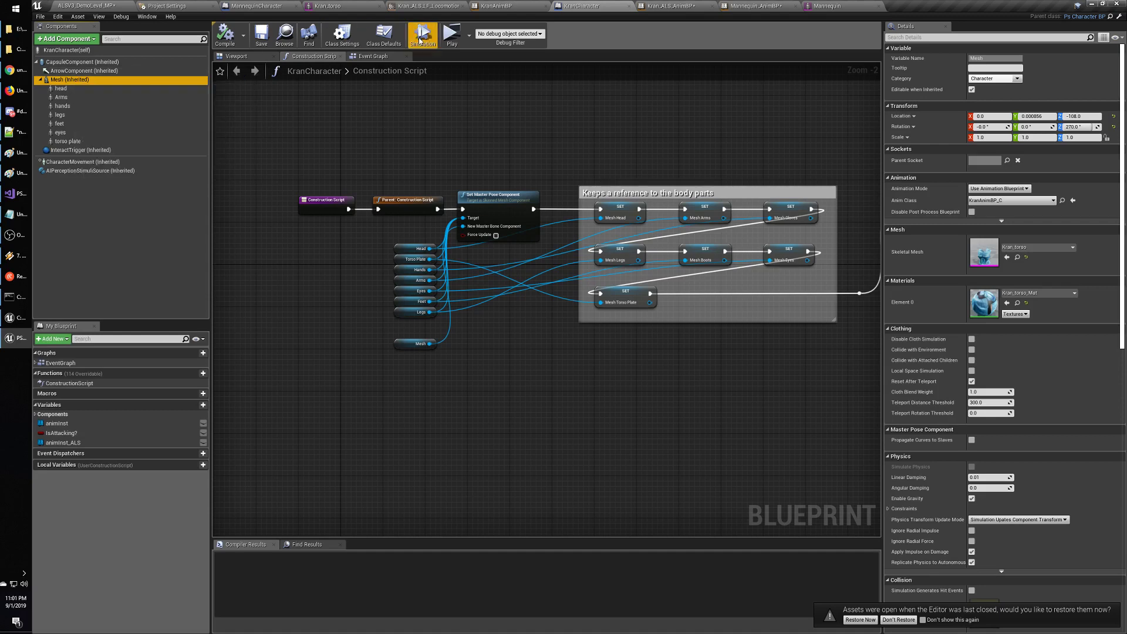
Return to MannequinCharacter and open its Mesh component's Kran_torso skeletal mesh to examine the asset details.
click(236, 55)
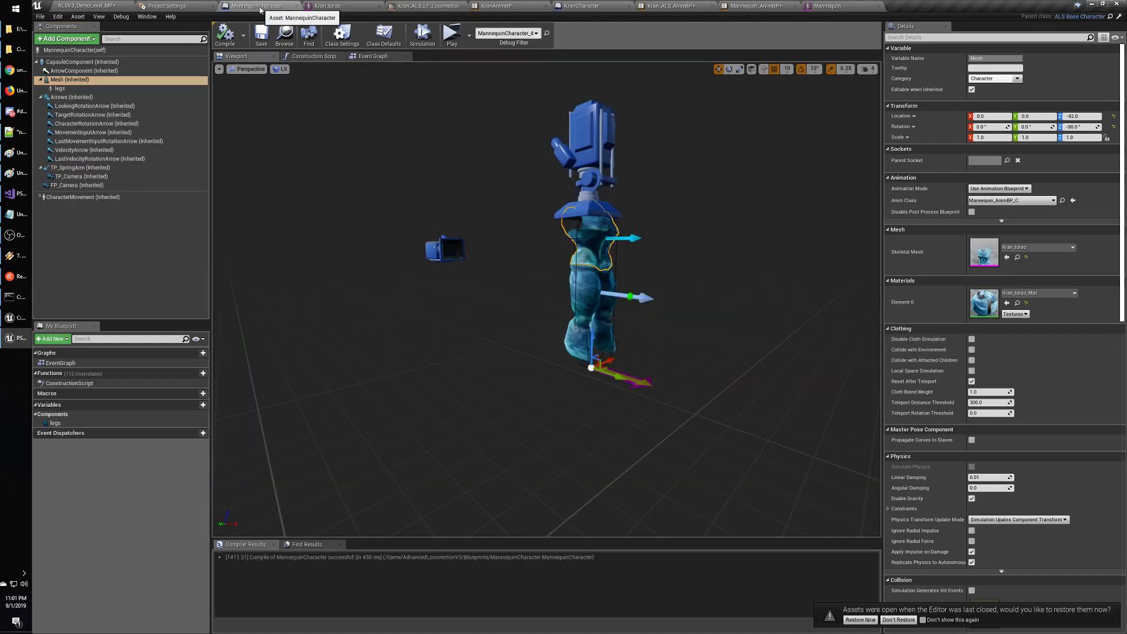
double_click(994, 244)
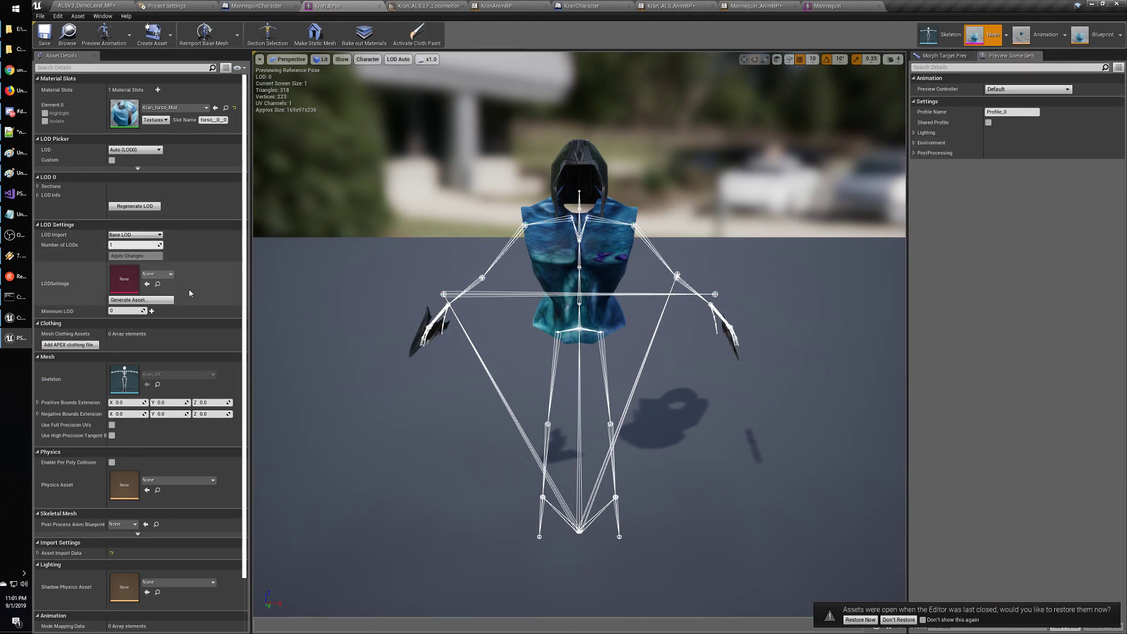
scroll(189, 293, down, 1)
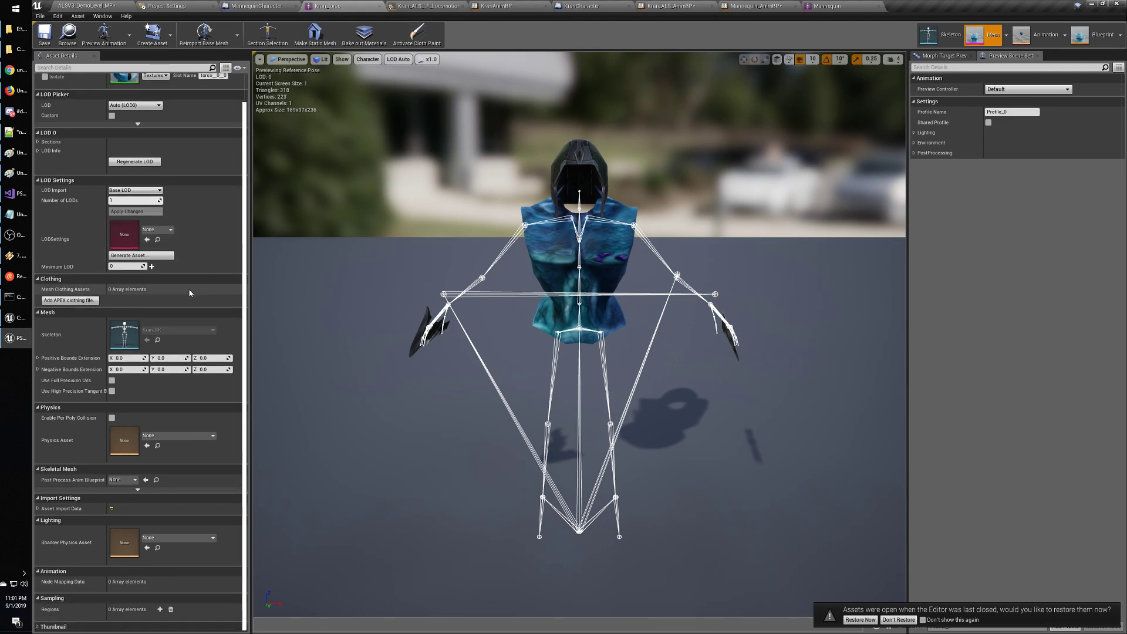
scroll(190, 293, up, 1)
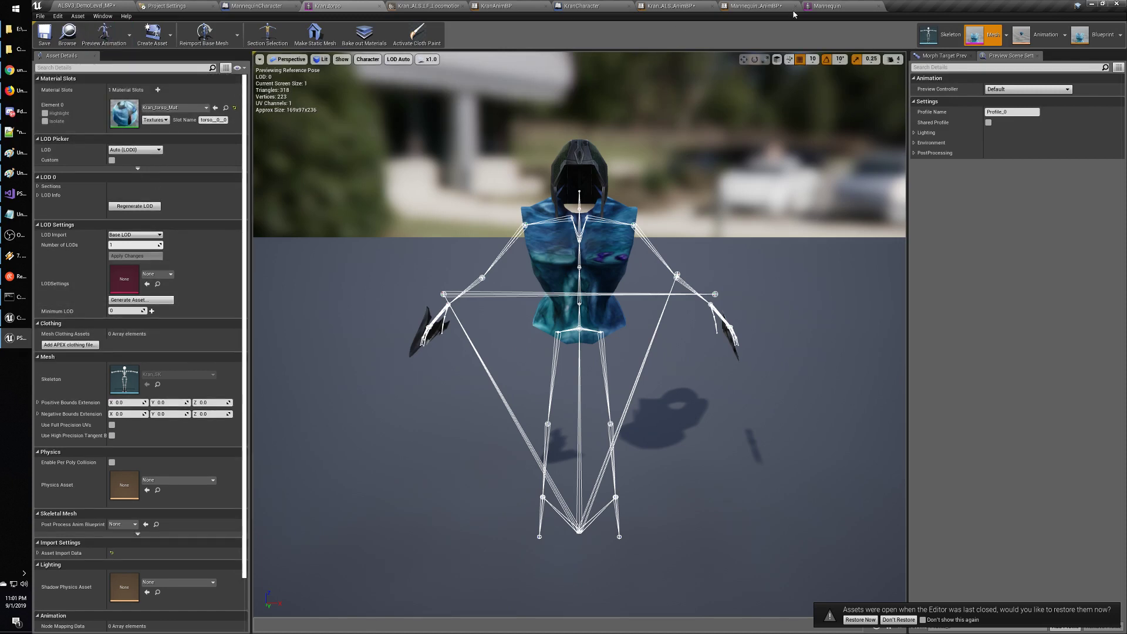
Switch to the Mannequin skeletal mesh, expand its advanced Skeletal Mesh settings, and check the Post Process Anim Blueprint assignment.
click(819, 7)
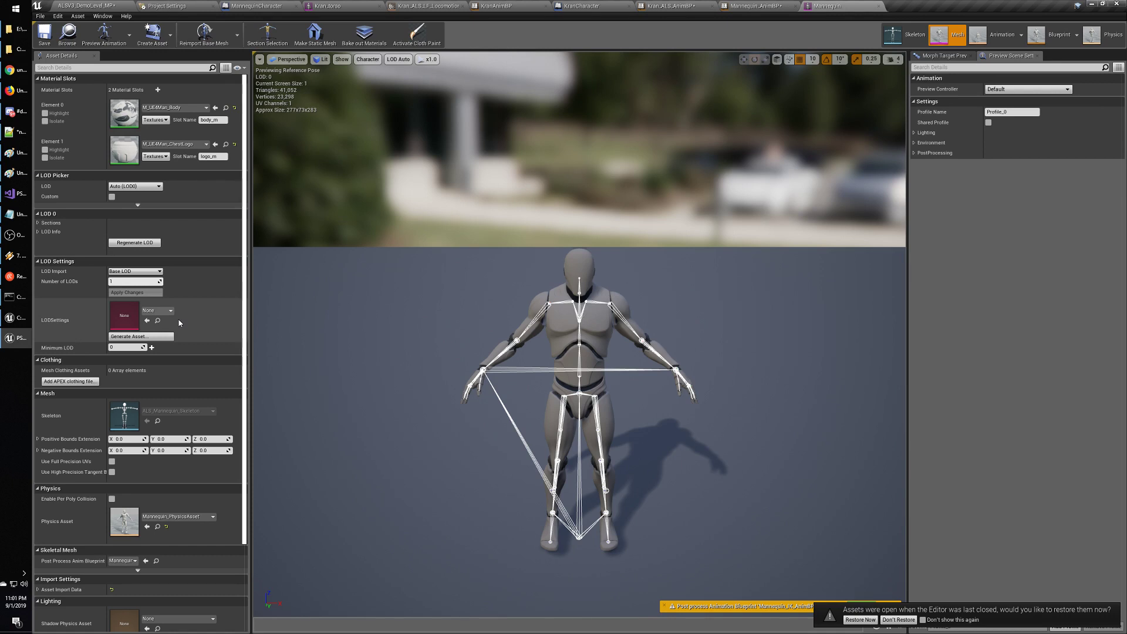
scroll(179, 323, down, 3)
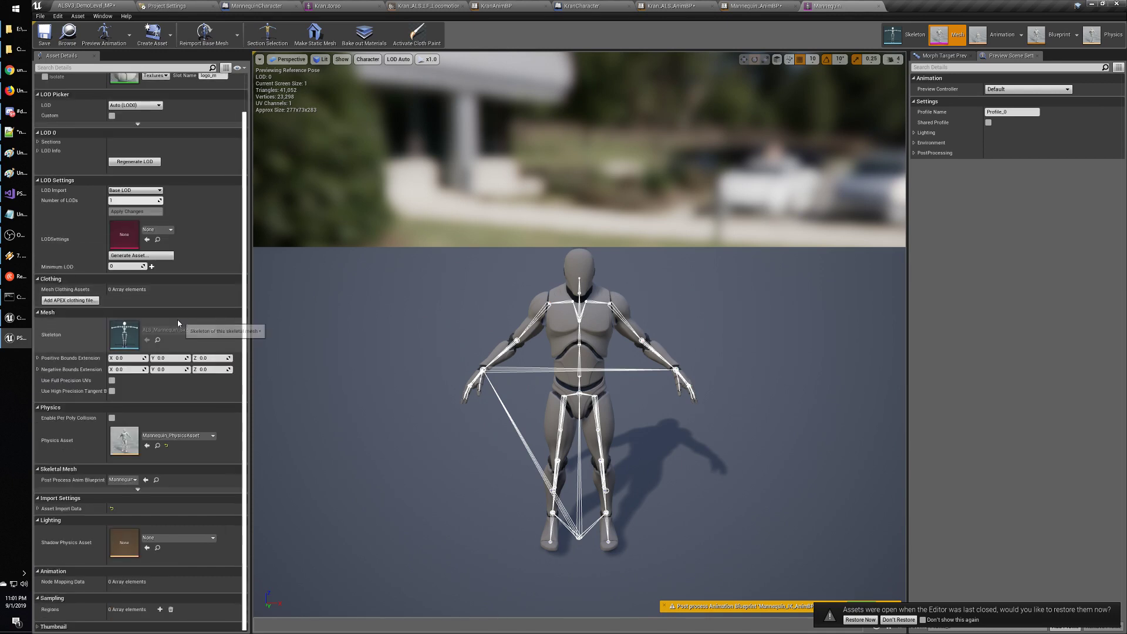
click(138, 490)
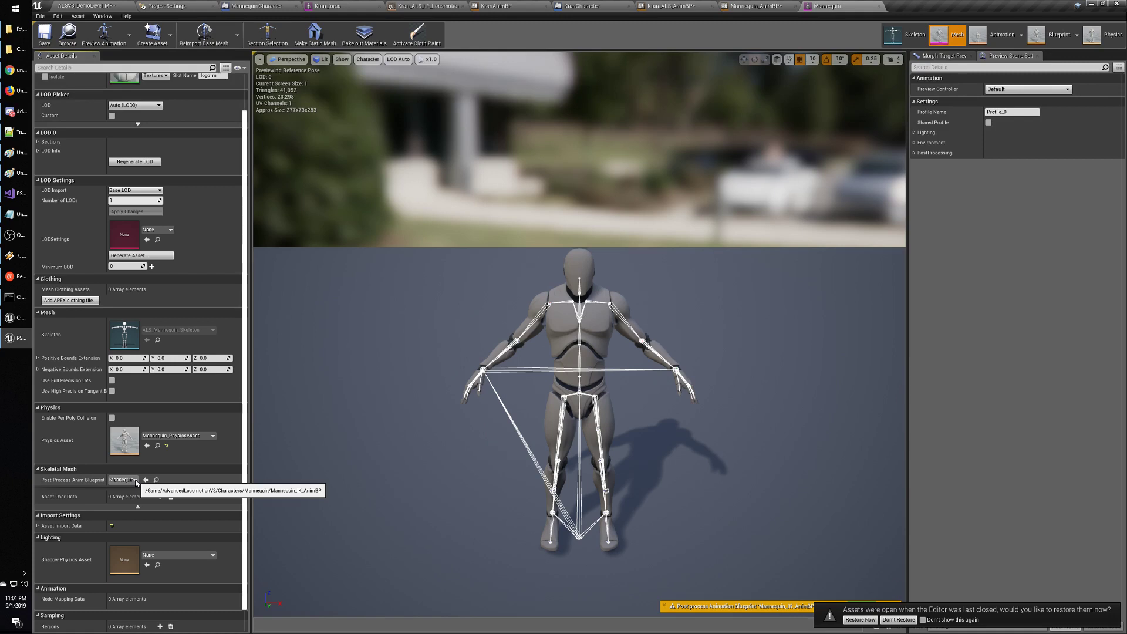
scroll(136, 482, up, 3)
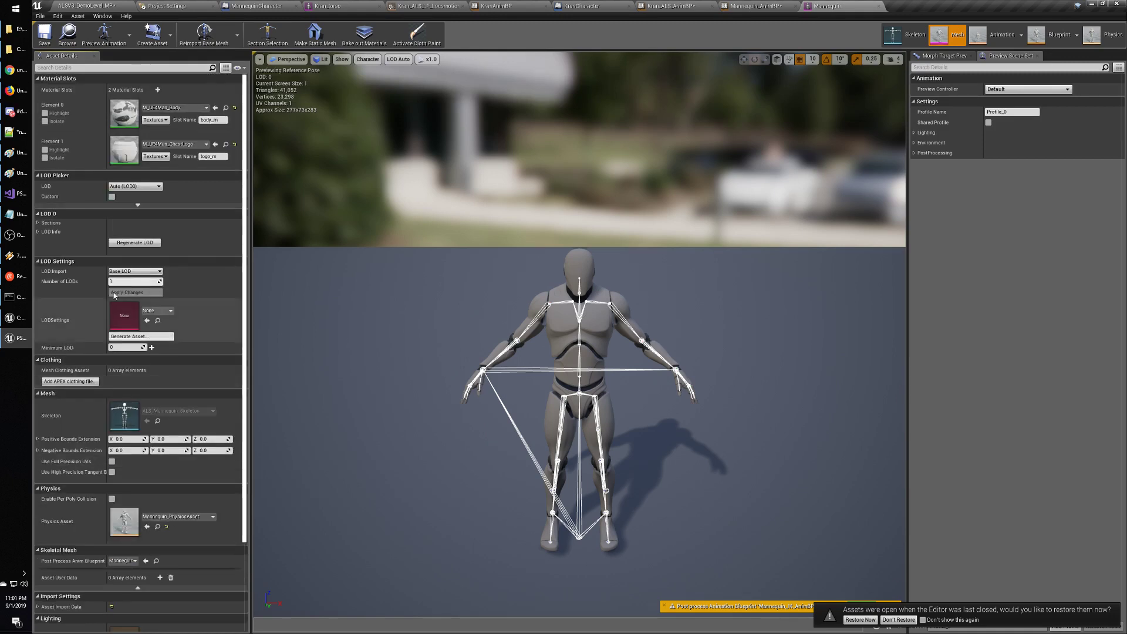
Search the Mannequin mesh's asset details for "ik", clear the search, and look through the full settings down to the import options.
click(108, 68)
text(ik)
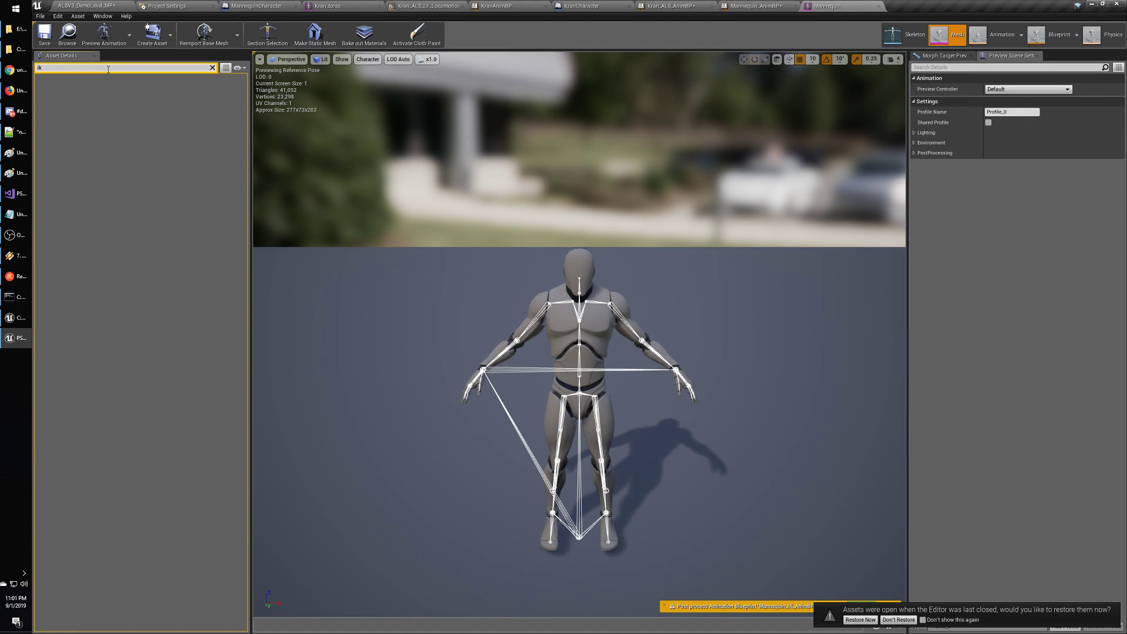
key(BackSpace)
key(BackSpace)
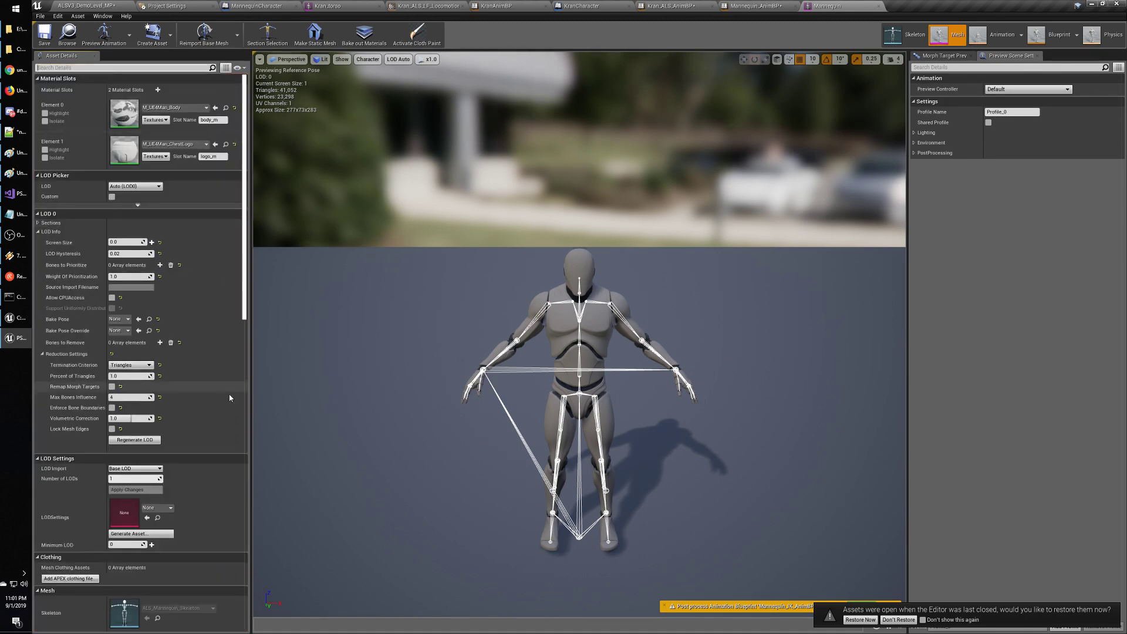
scroll(220, 417, down, 10)
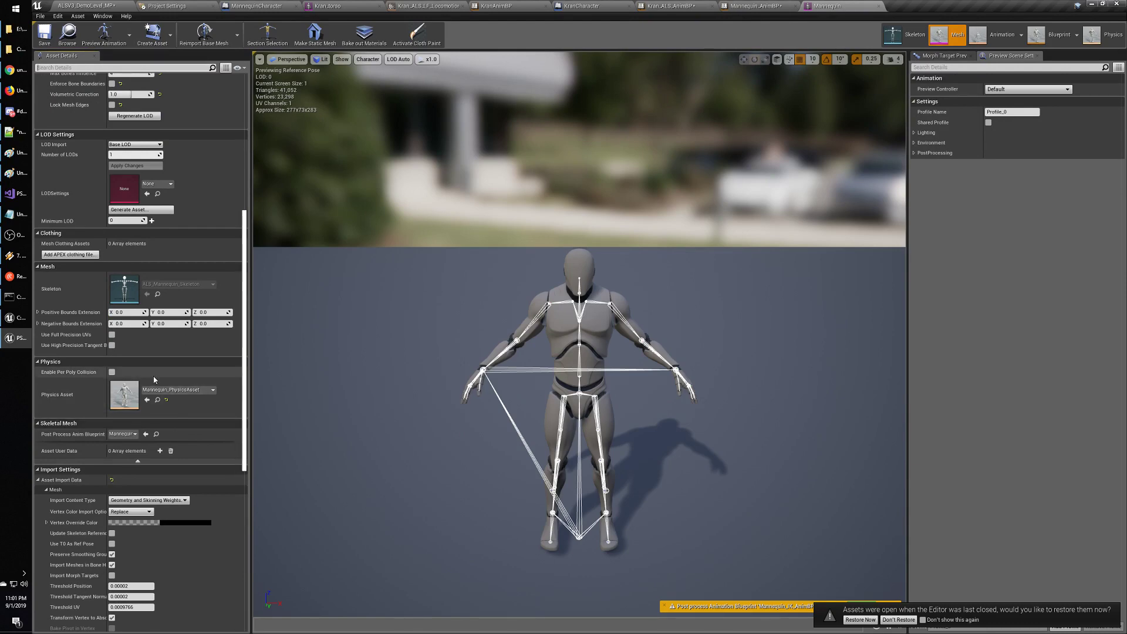
scroll(164, 414, down, 7)
scroll(164, 412, down, 3)
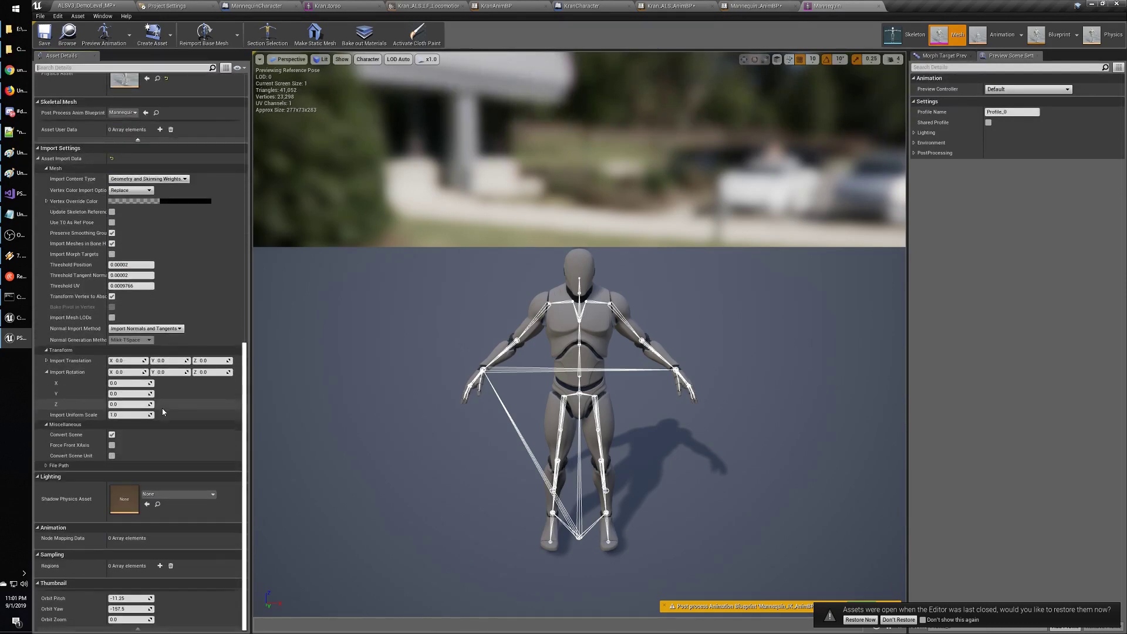
scroll(174, 454, up, 5)
scroll(174, 454, up, 4)
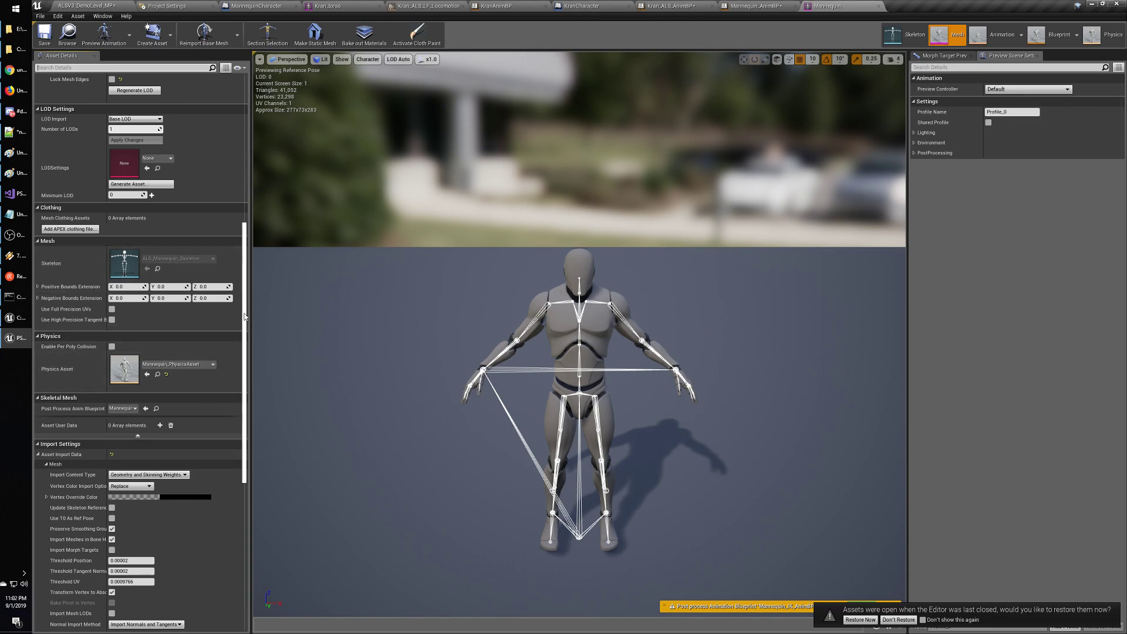
Review the Mannequin mesh's asset details from the material slots down to the Post Process Anim Blueprint setting and read its description.
drag(246, 317, 246, 131)
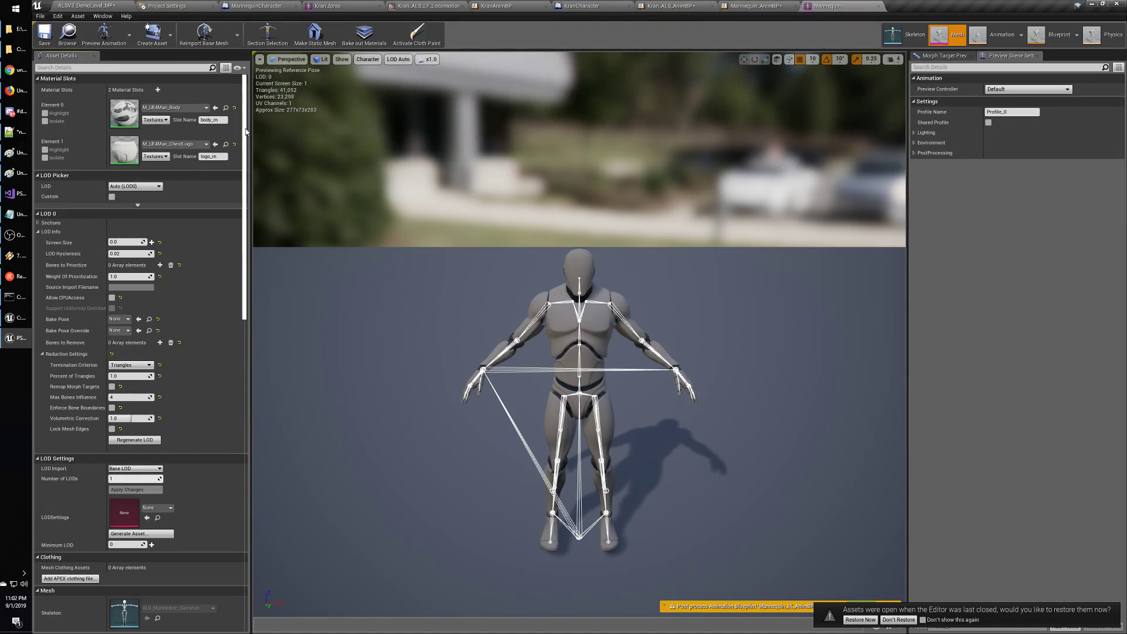
scroll(241, 170, down, 4)
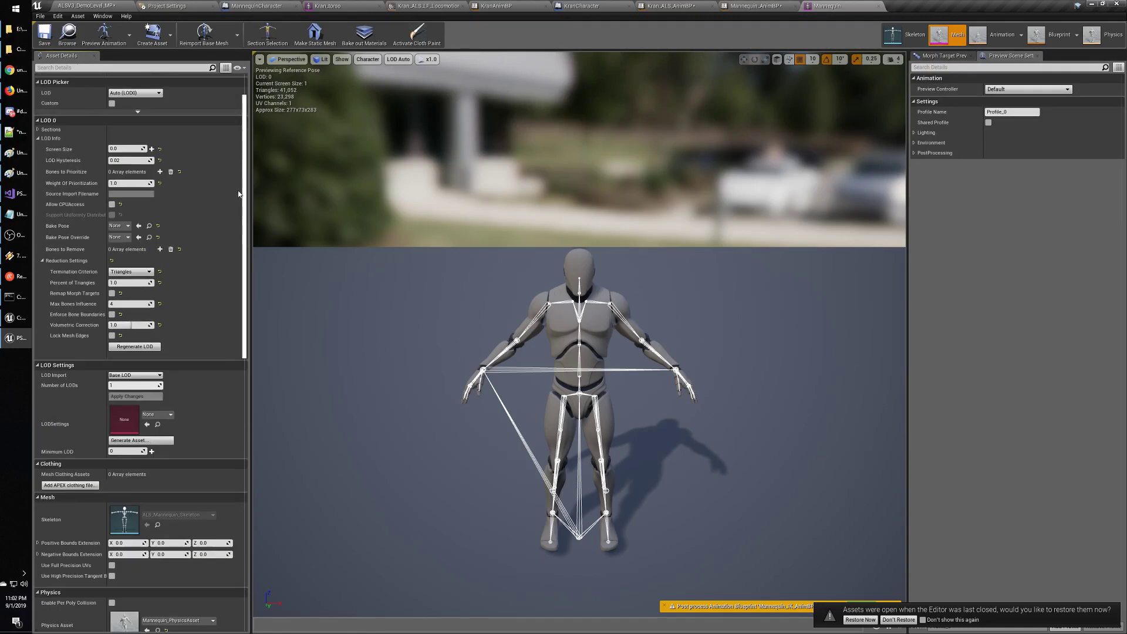
scroll(238, 211, down, 5)
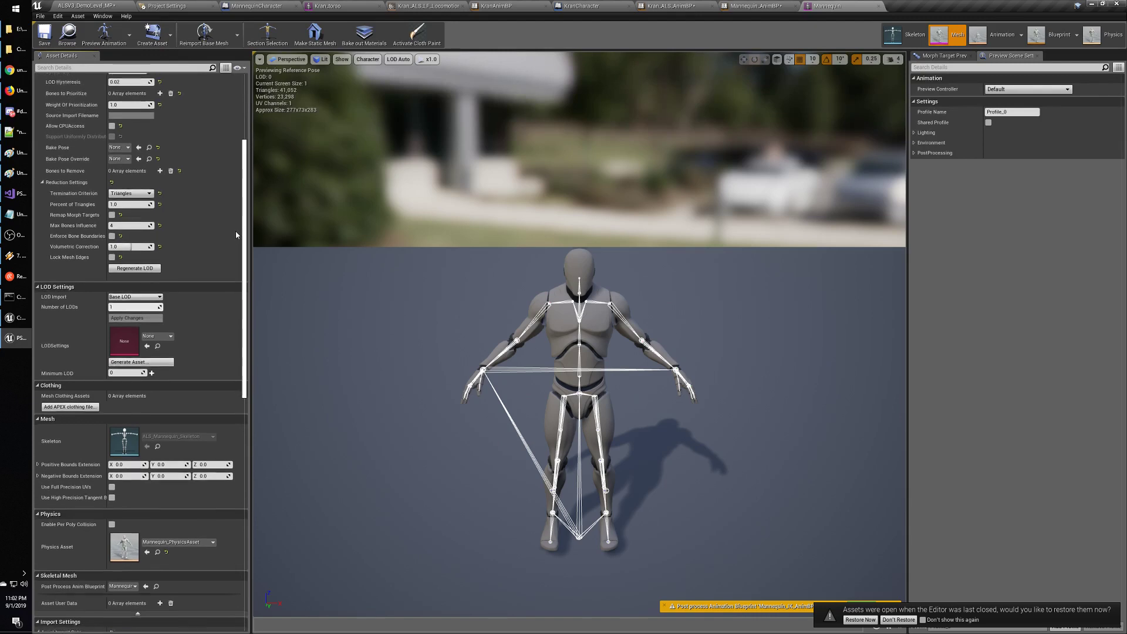
scroll(240, 274, down, 1)
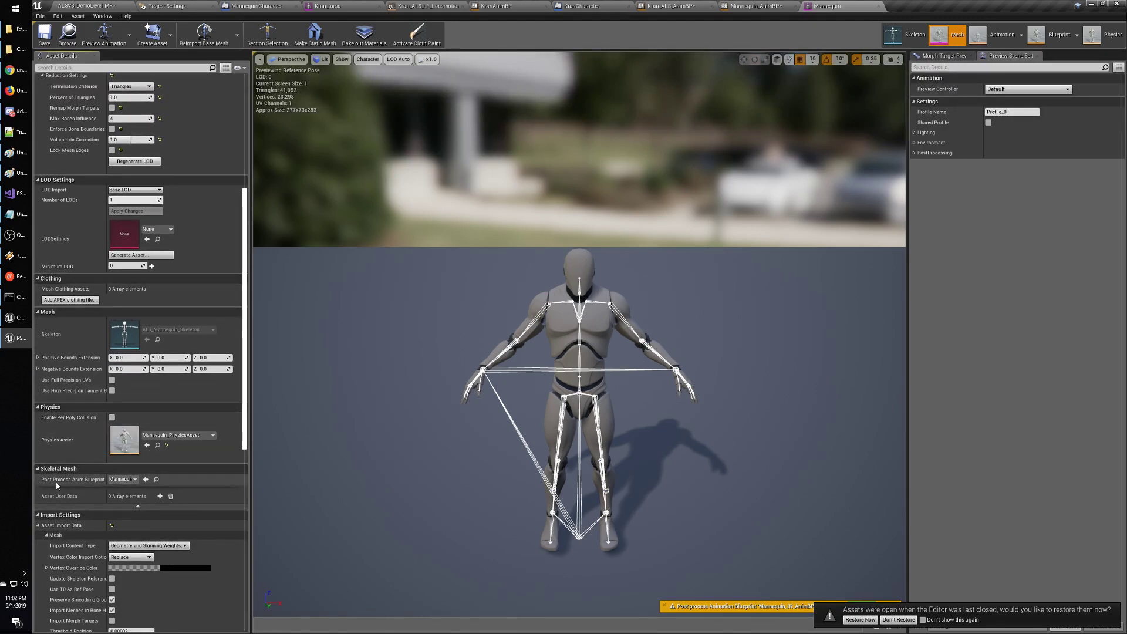
mouse_move(57, 484)
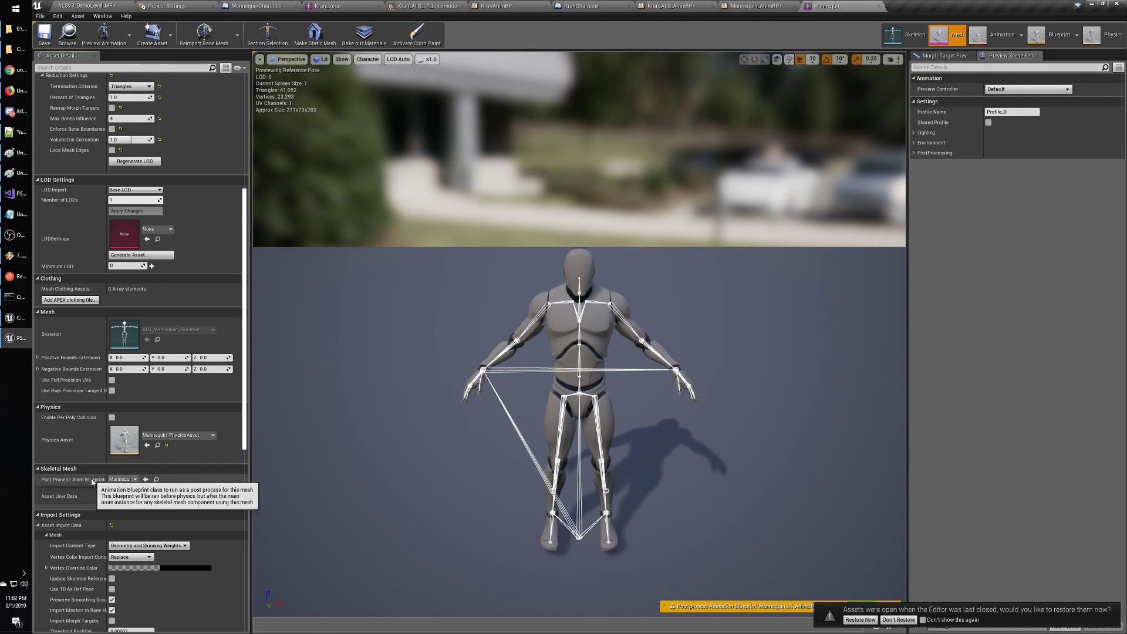
Check which animation blueprints are available for the Mannequin mesh's Post Process Anim Blueprint, leaving the assignment as it is.
click(128, 483)
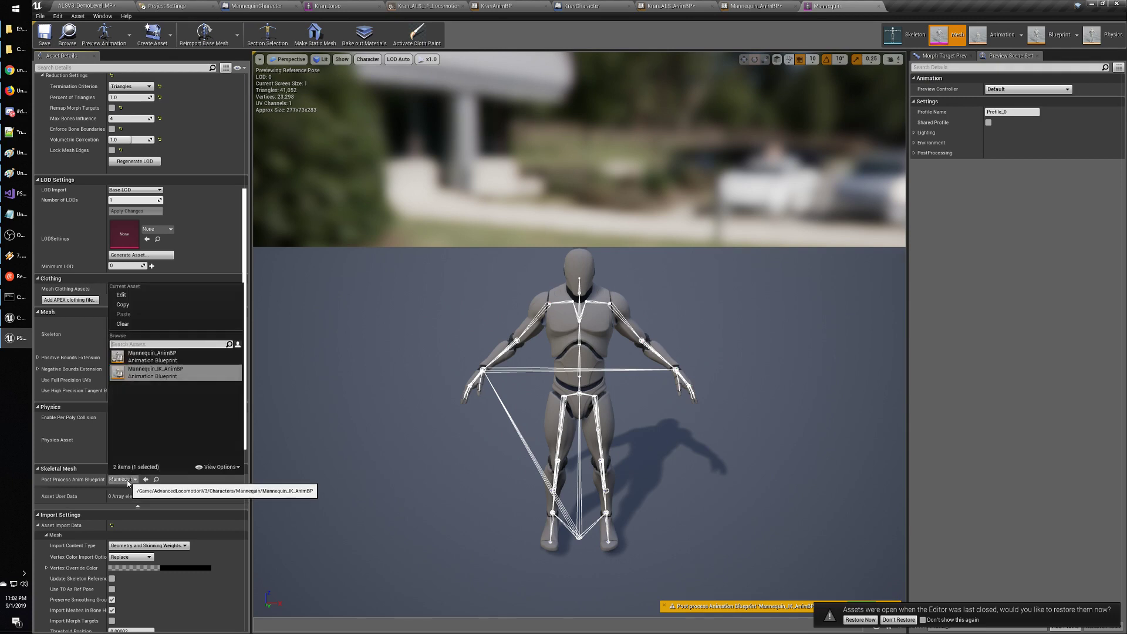
click(128, 484)
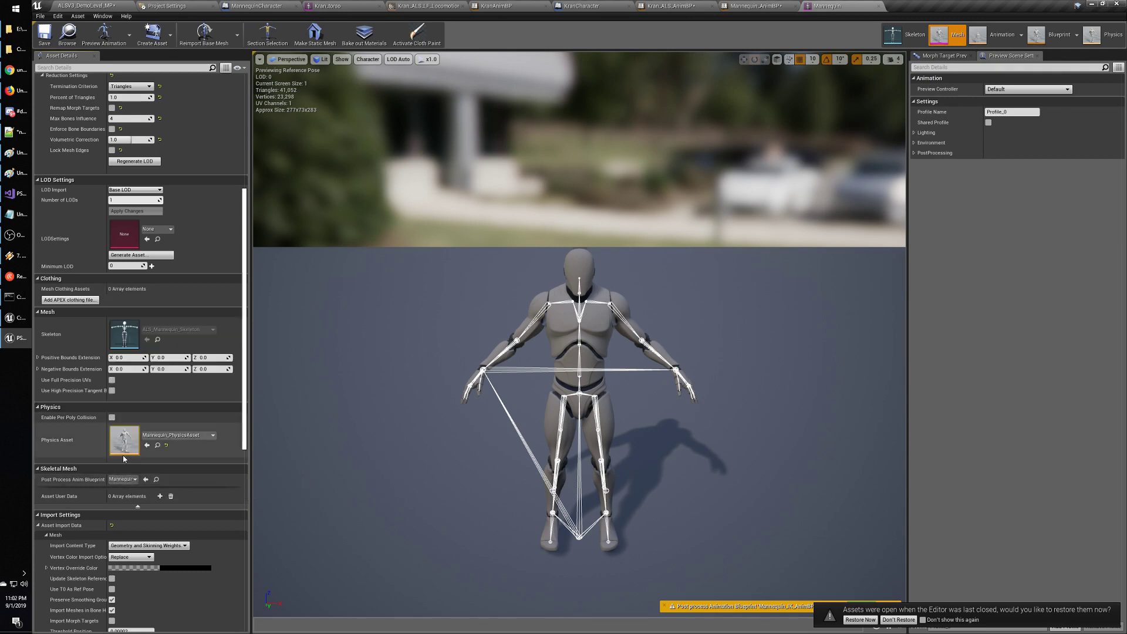
click(128, 483)
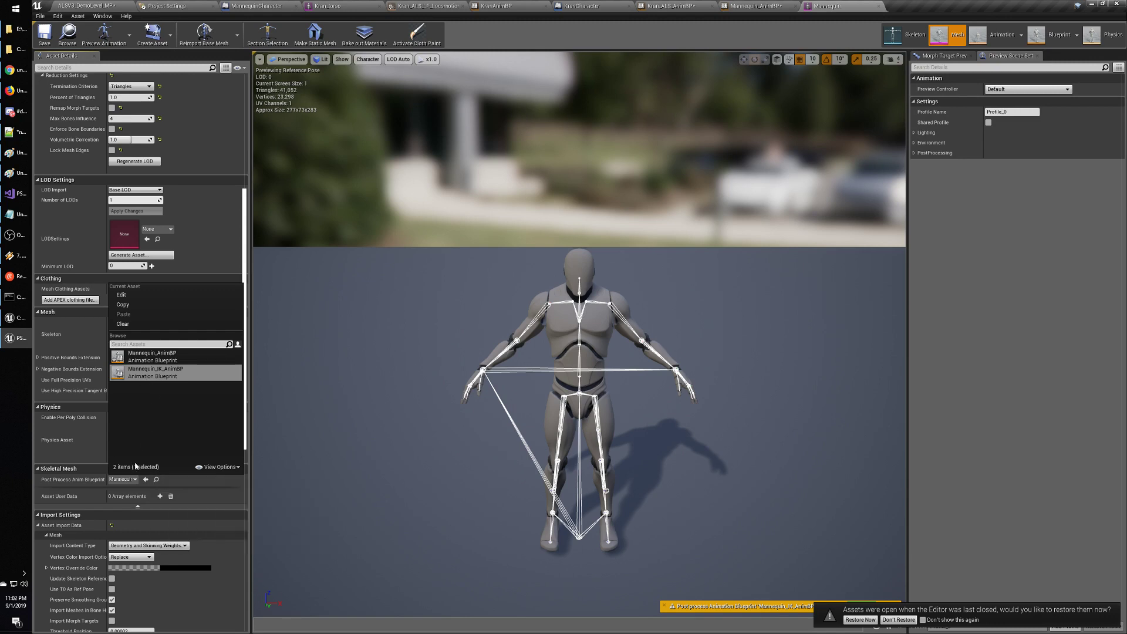
click(123, 485)
click(122, 479)
click(123, 479)
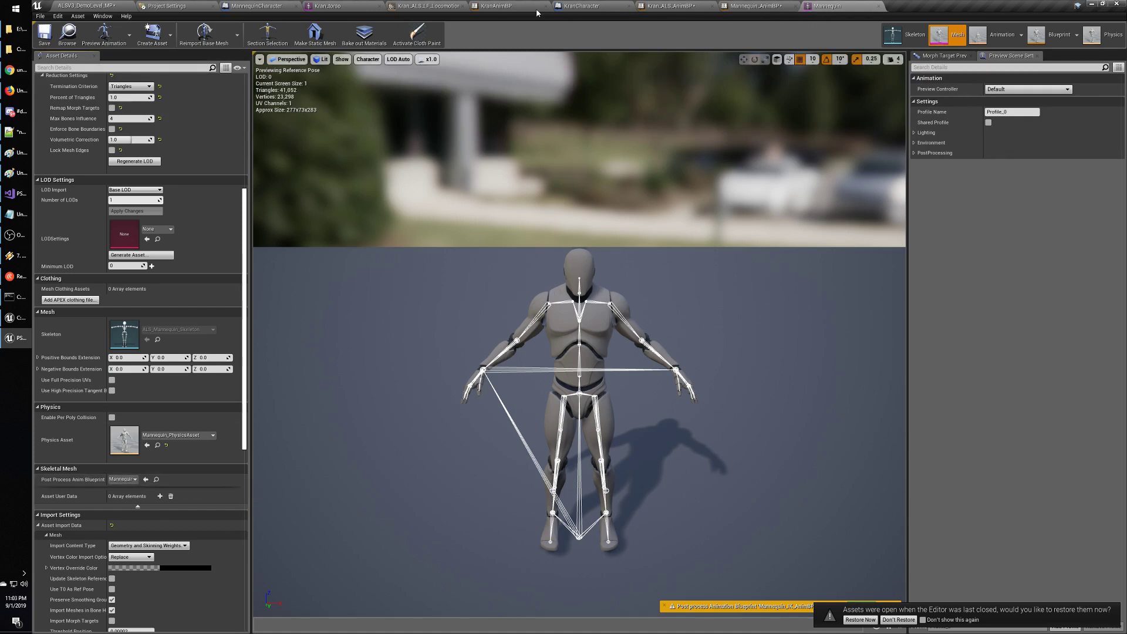
Return to the demo level, open Mannequin_IK_AnimBP from AdvancedLocomotionV3/Characters/Mannequin, and view its Anim Graph.
click(86, 7)
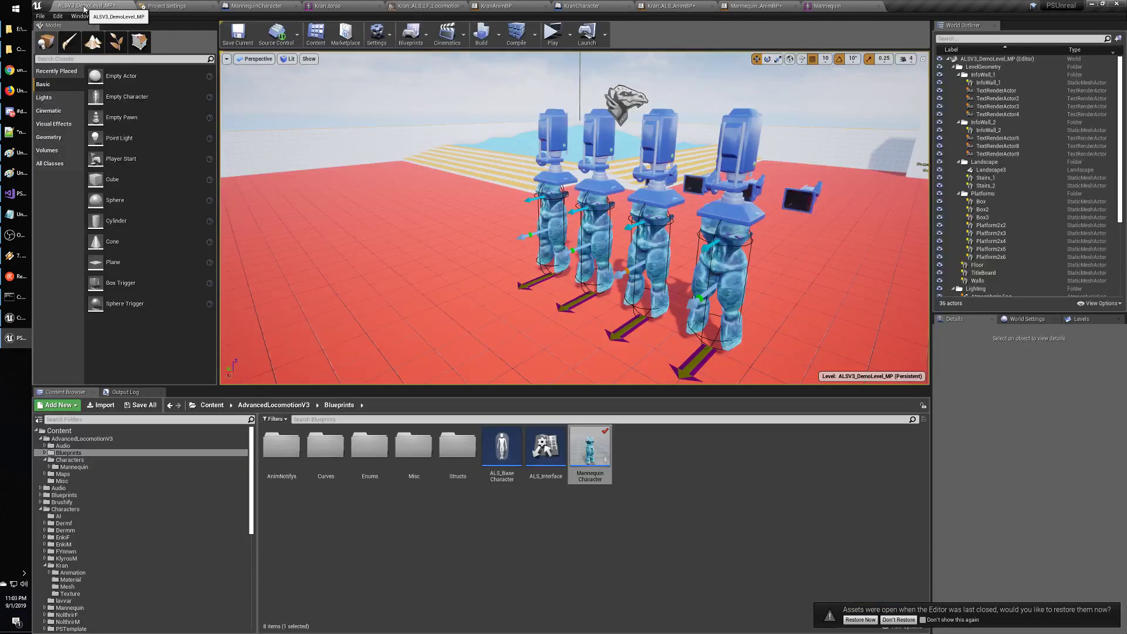
click(70, 459)
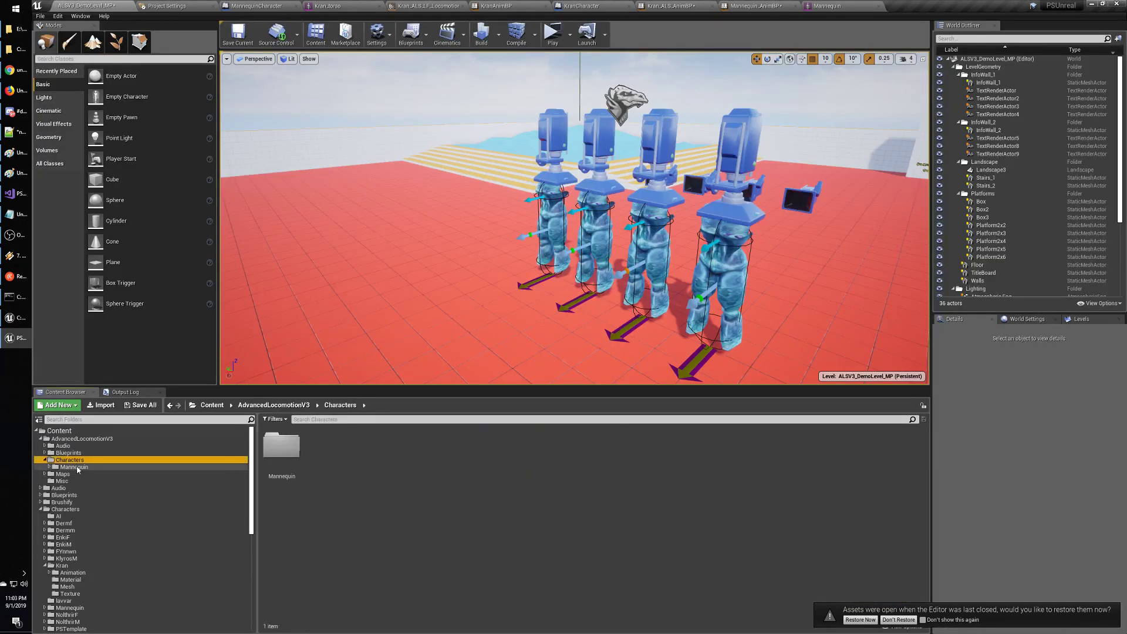
click(74, 467)
click(518, 510)
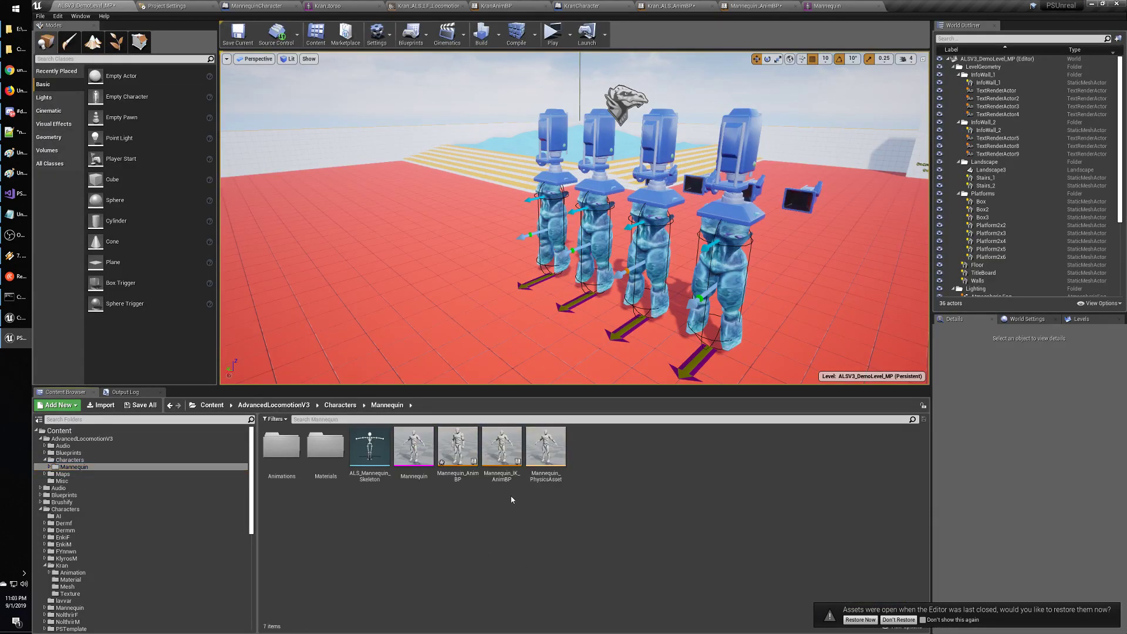
double_click(507, 460)
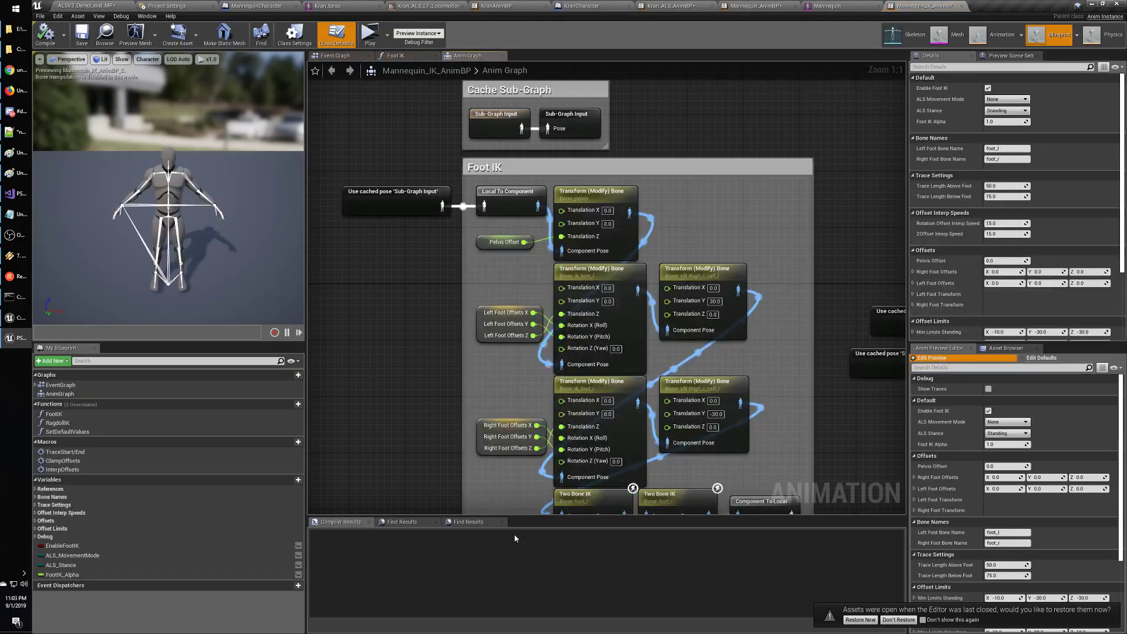
mouse_move(410, 331)
right_down()
mouse_move(397, 354)
mouse_move(394, 330)
right_up()
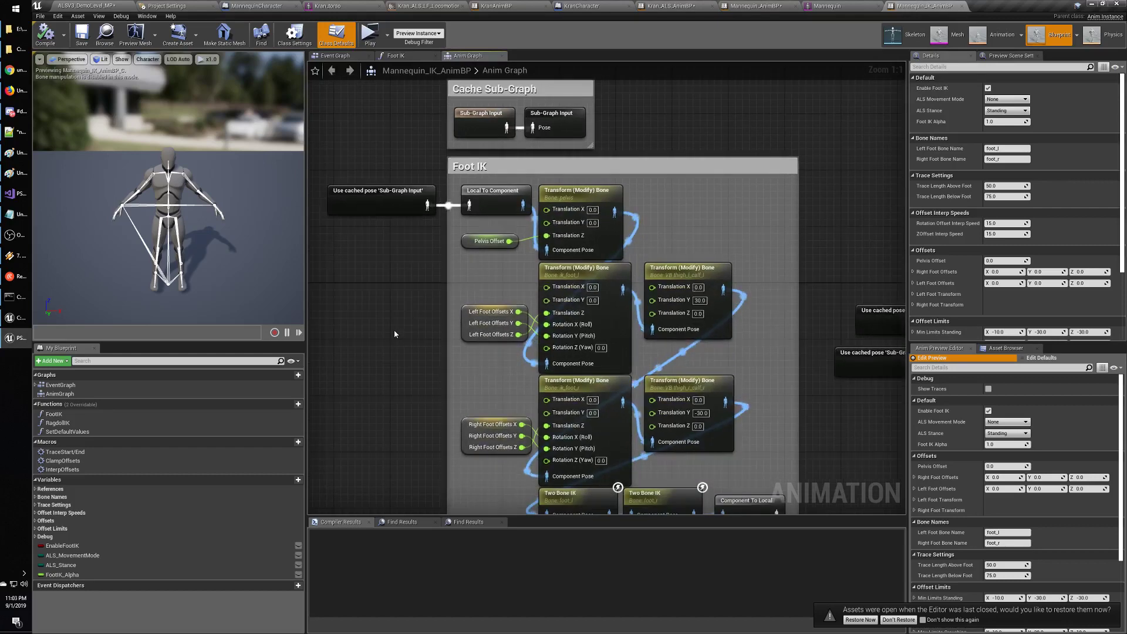
Open the Event Graph of Mannequin_IK_AnimBP and examine its initialize, update and interface event sections.
click(37, 385)
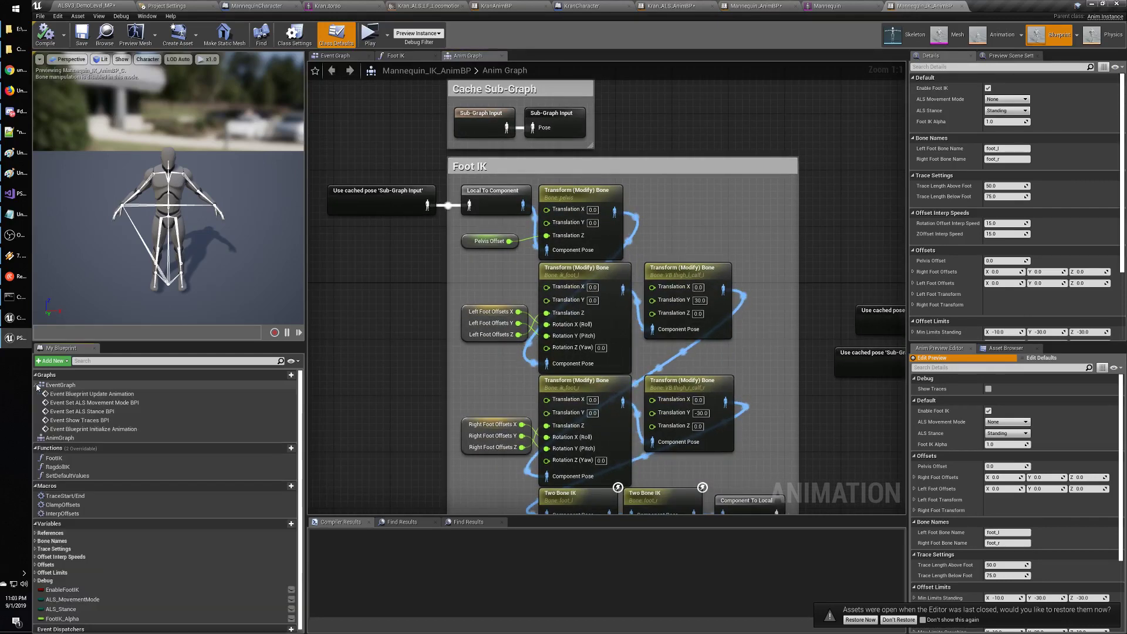
double_click(60, 385)
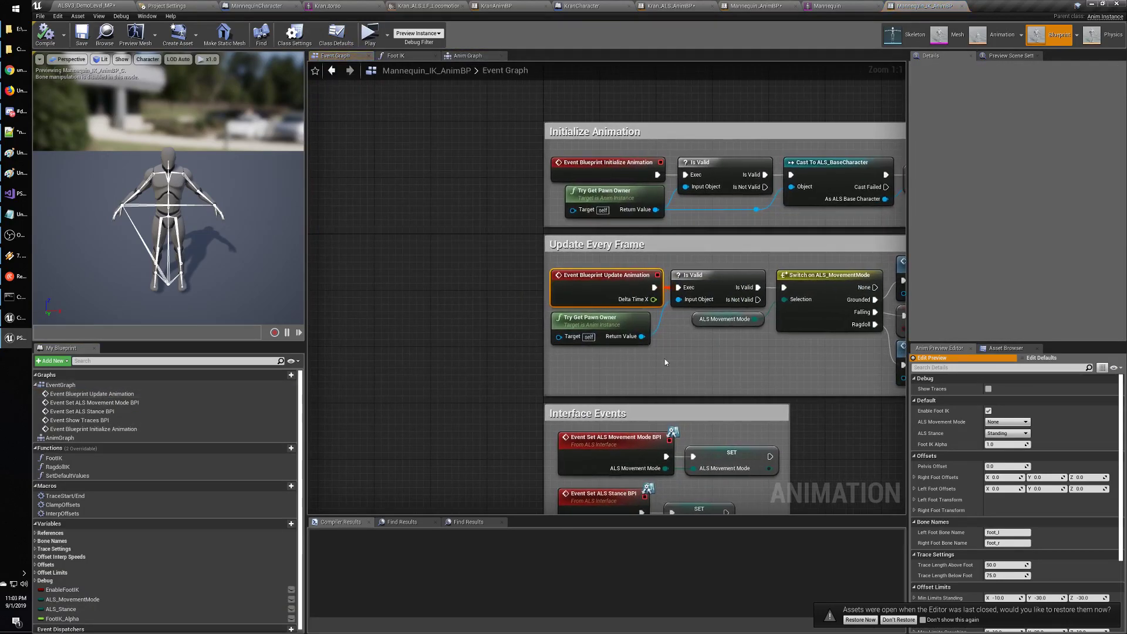
right_drag(665, 362, 564, 318)
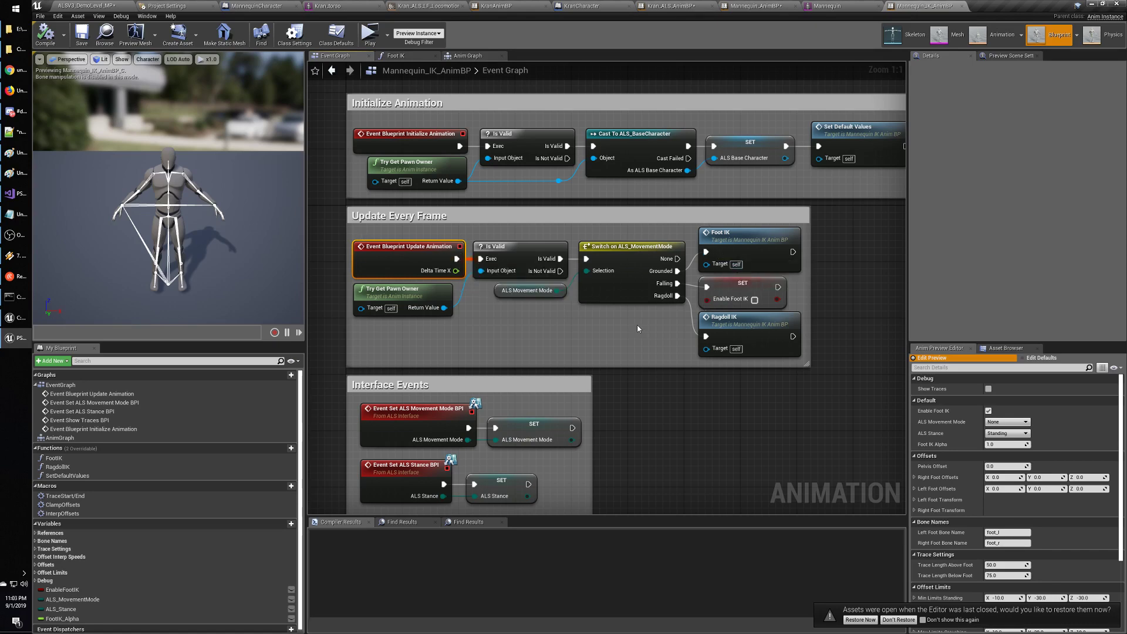
Consult the reference screenshot in the browser, open the FootIK function of Mannequin_IK_AnimBP, and compare its entry and Branch nodes with the image.
key(alt+Tab)
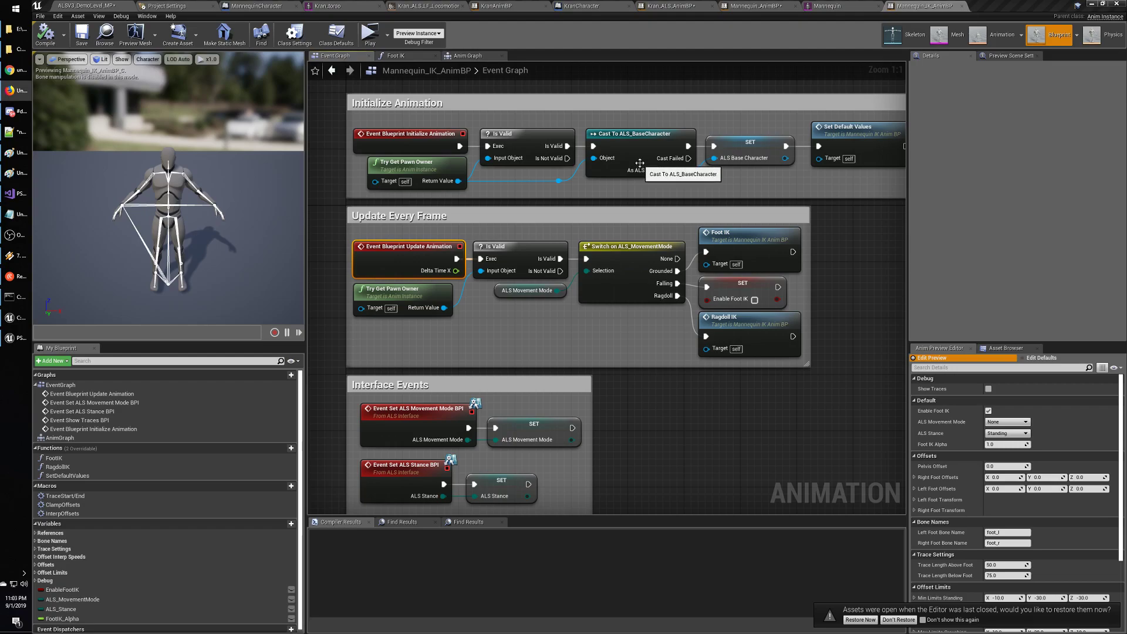
key(alt+Tab)
key(alt+Tab)
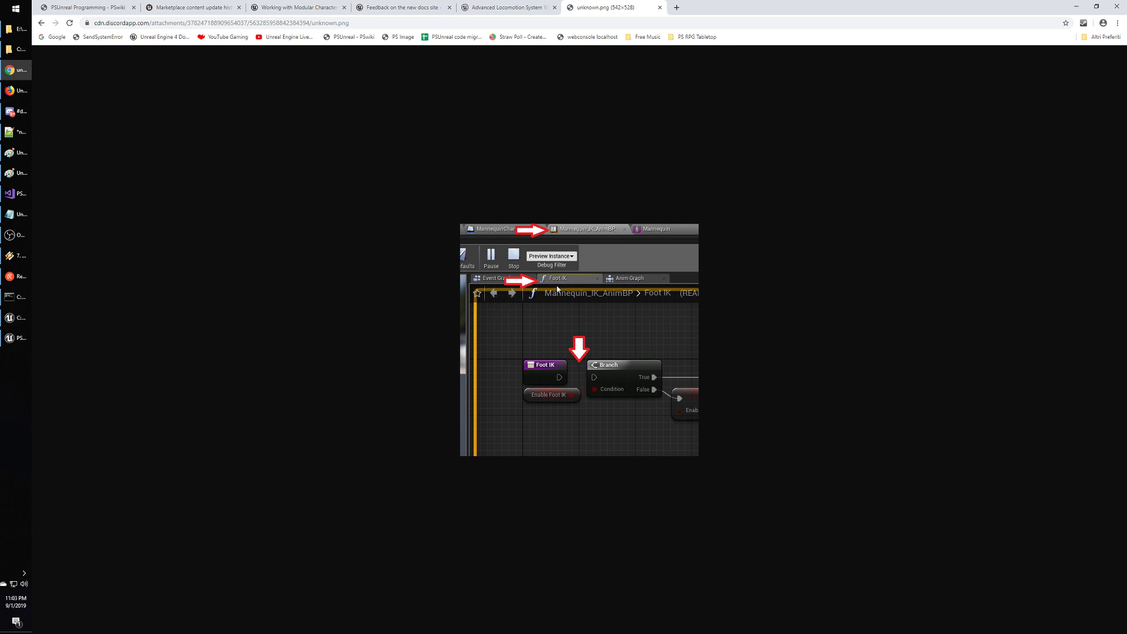
key(alt+Tab)
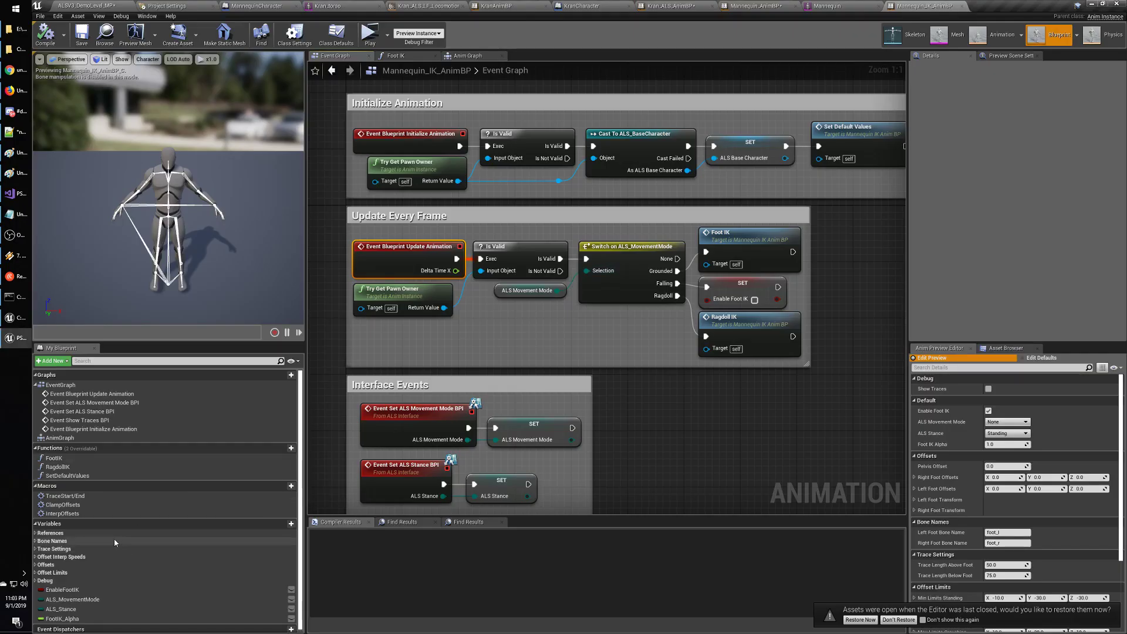
double_click(54, 458)
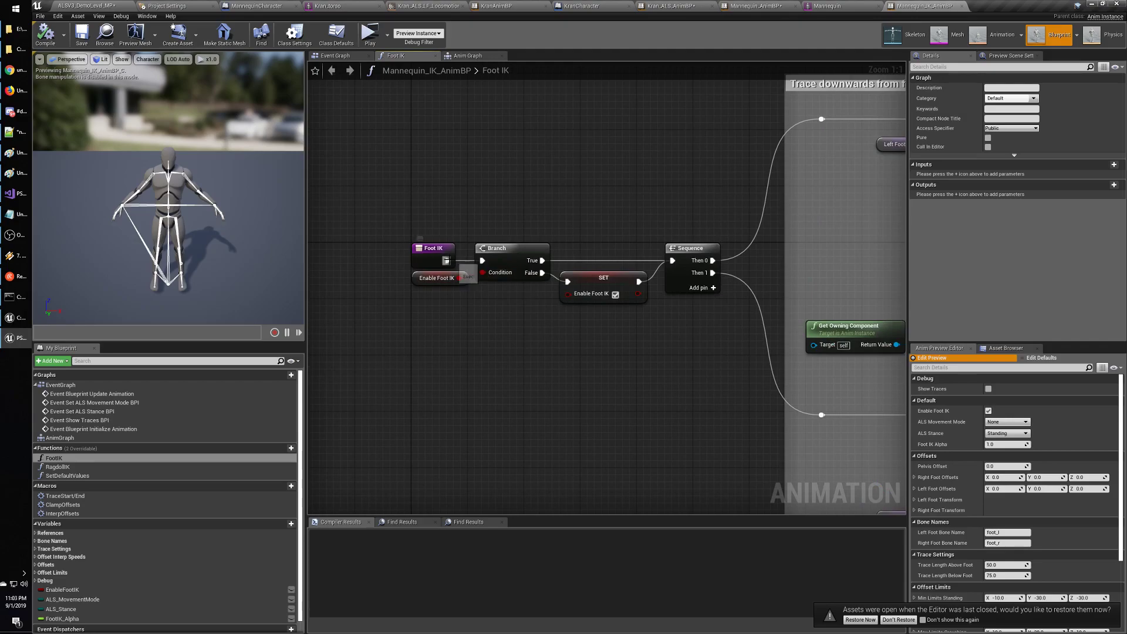
key(alt+Tab)
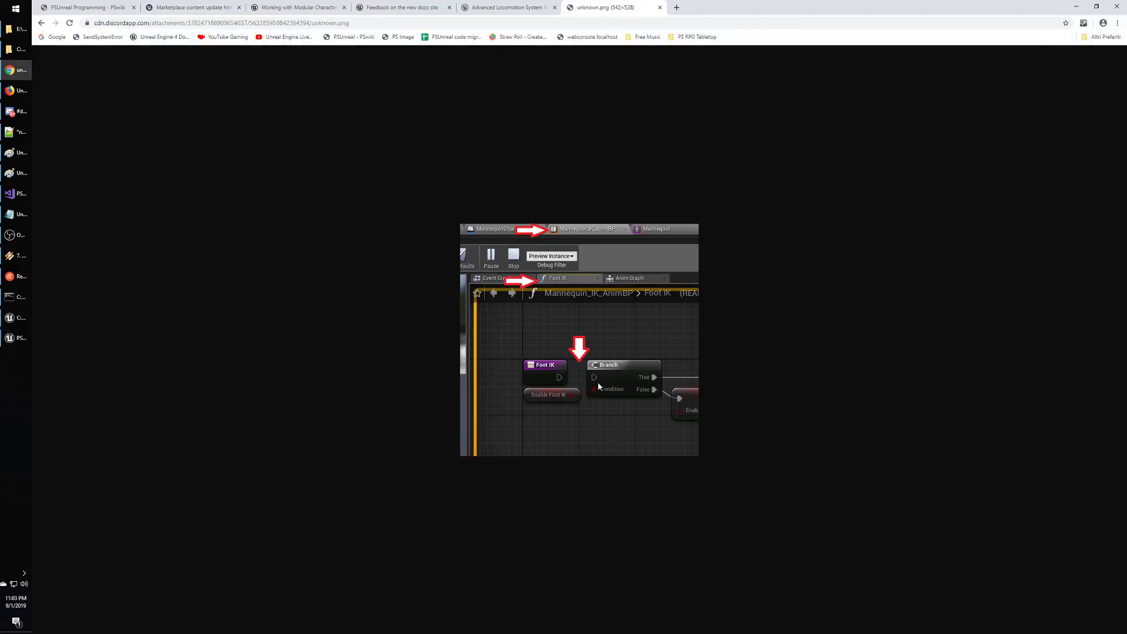
key(alt+Tab)
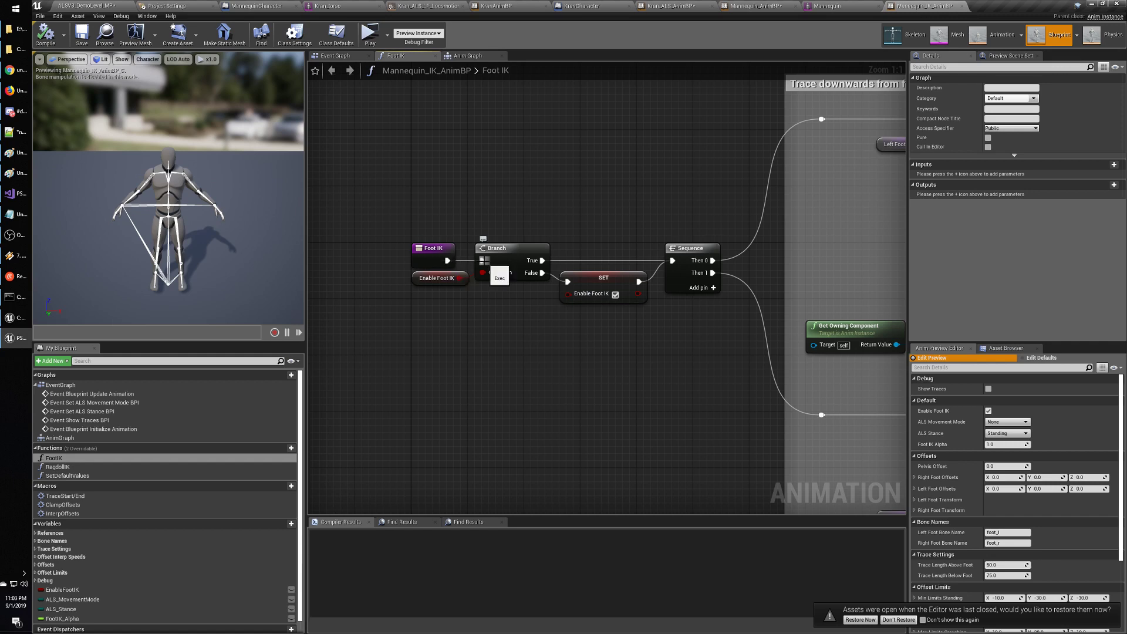
Examine the Foot IK function's foot socket location and line trace nodes beyond the Sequence node.
right_drag(649, 360, 431, 345)
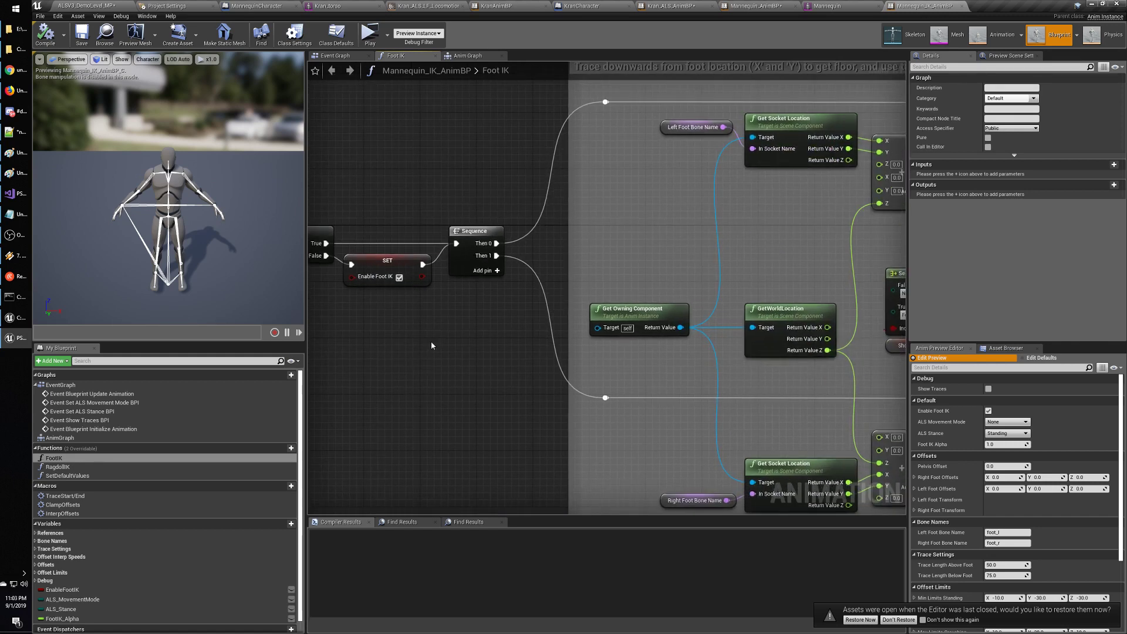
right_drag(614, 390, 480, 385)
right_drag(659, 379, 587, 394)
mouse_move(626, 302)
right_down()
mouse_move(619, 362)
mouse_move(631, 371)
mouse_move(606, 288)
right_up()
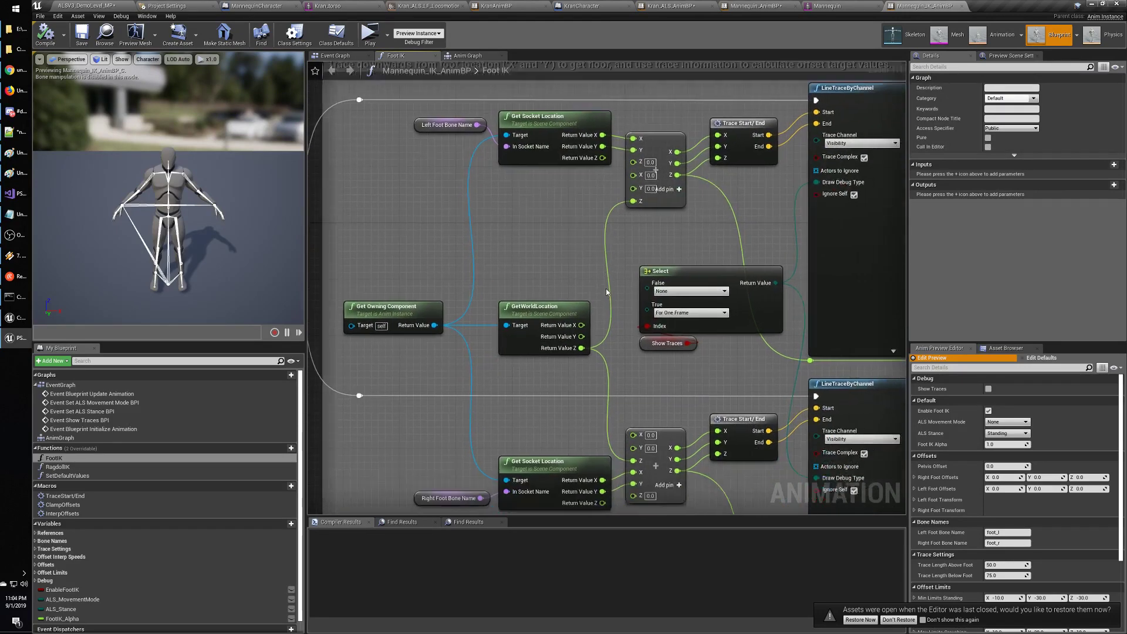
right_drag(609, 360, 506, 334)
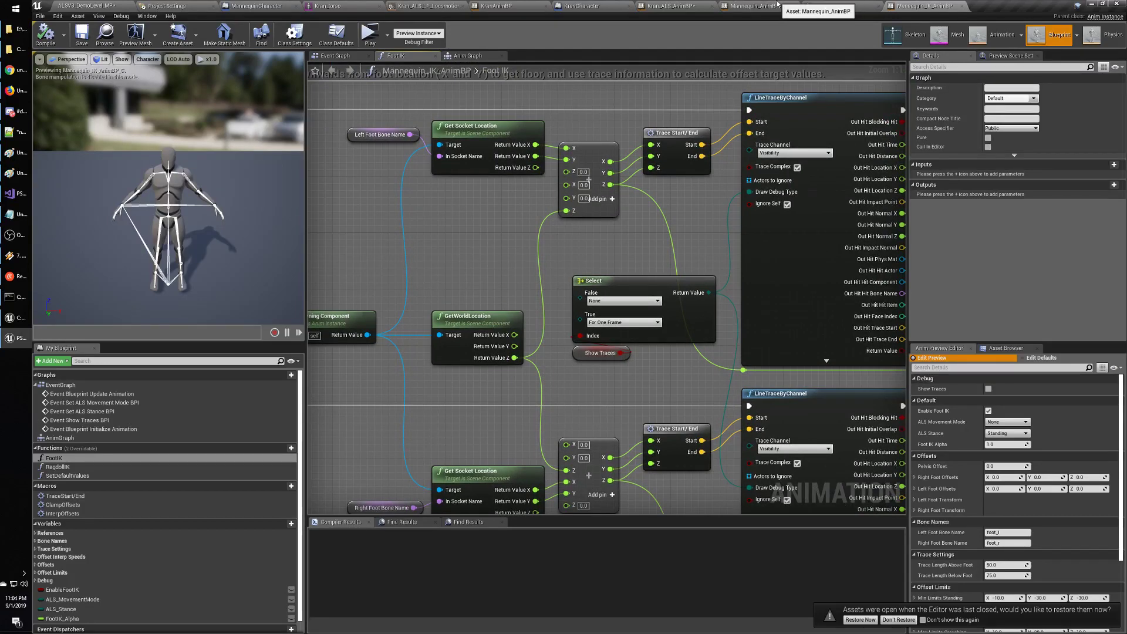
Go back through the demo level to the MannequinCharacter blueprint and inspect the assembled character in its viewport.
click(99, 6)
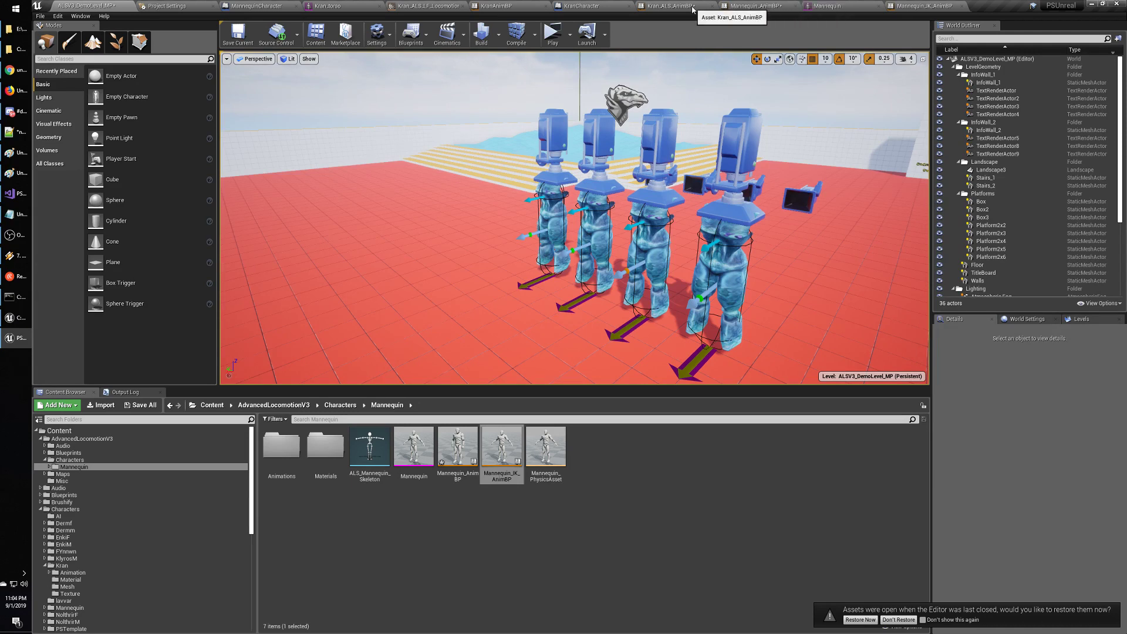
click(256, 6)
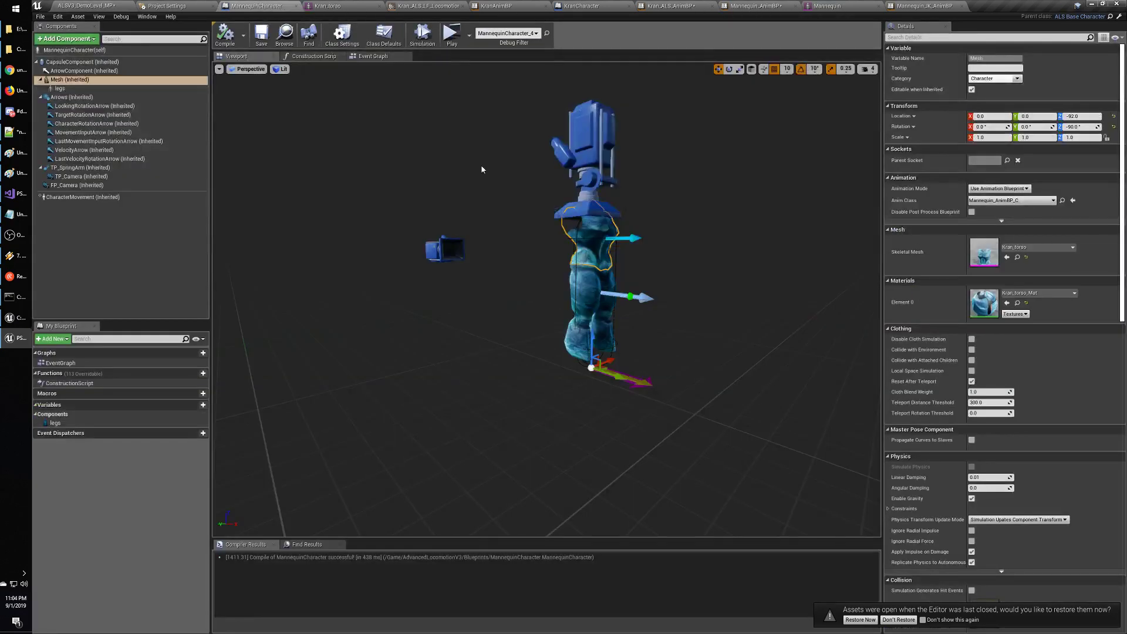
drag(644, 291, 632, 318)
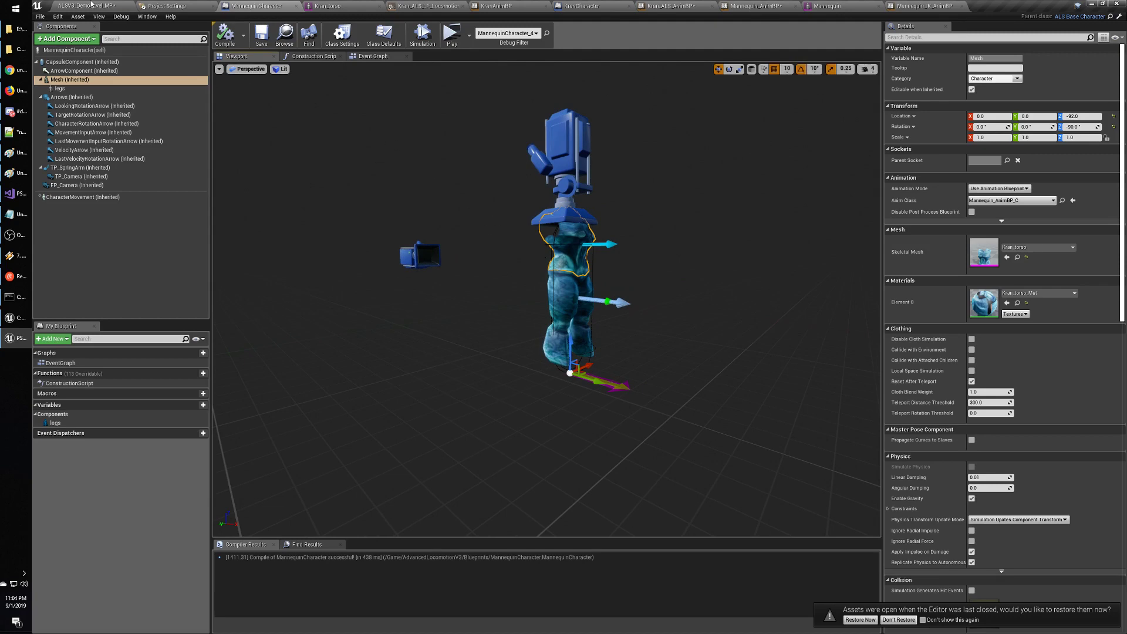
Play-test the demo level to check how the character's meshes animate, and stop the preview.
click(87, 6)
click(548, 33)
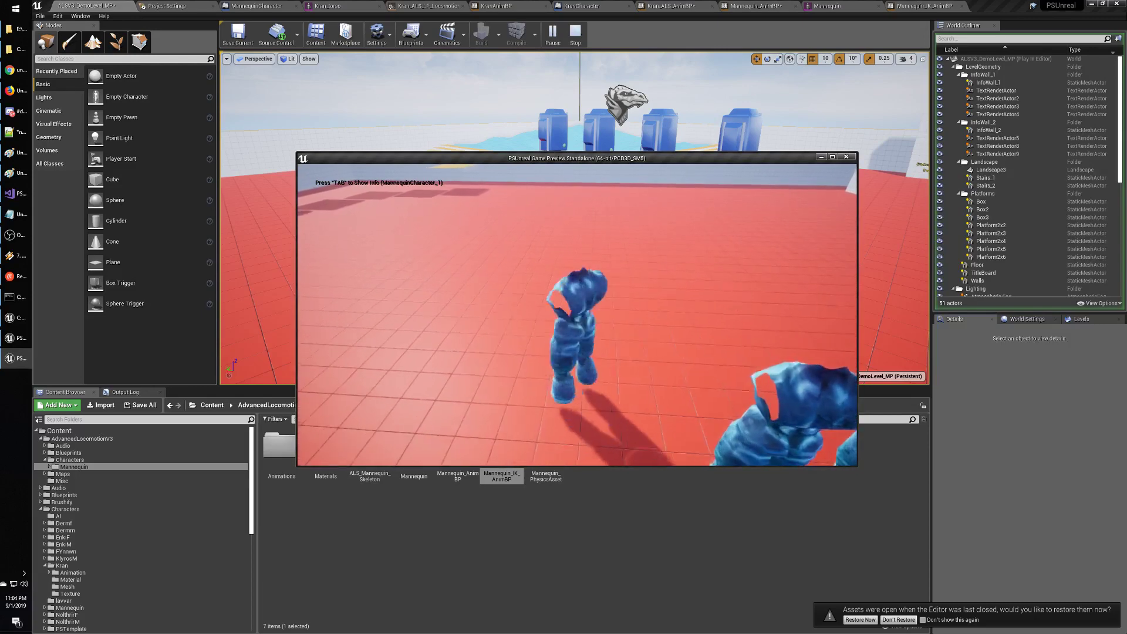
key(Escape)
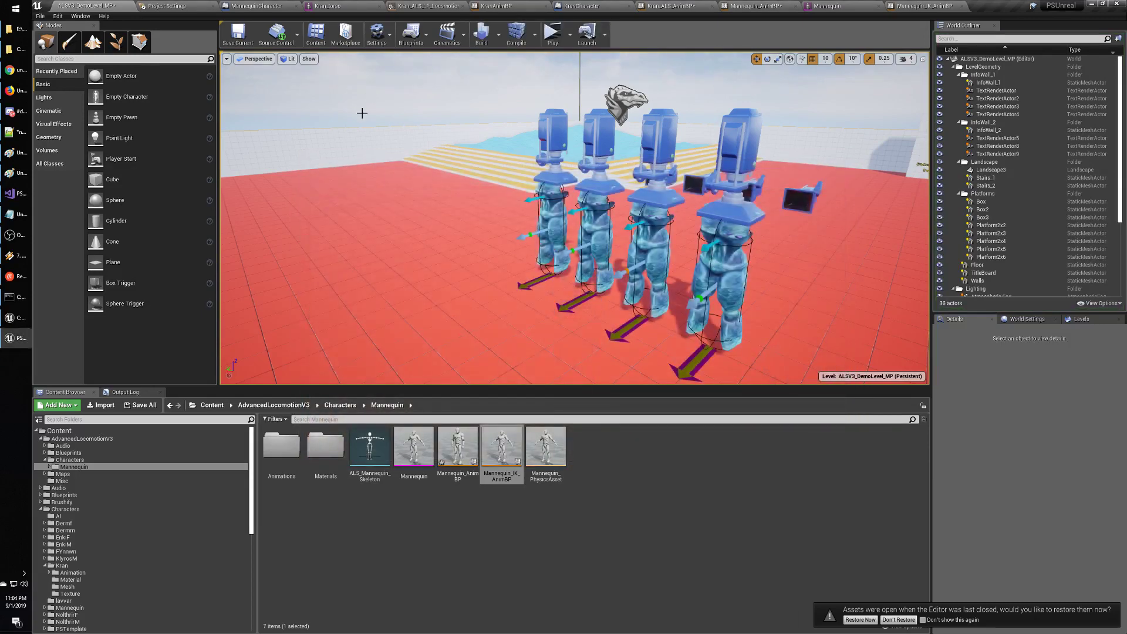
In MannequinCharacter, set the Mesh component's Anim Class to Kran_ALS_AnimBP.
click(257, 6)
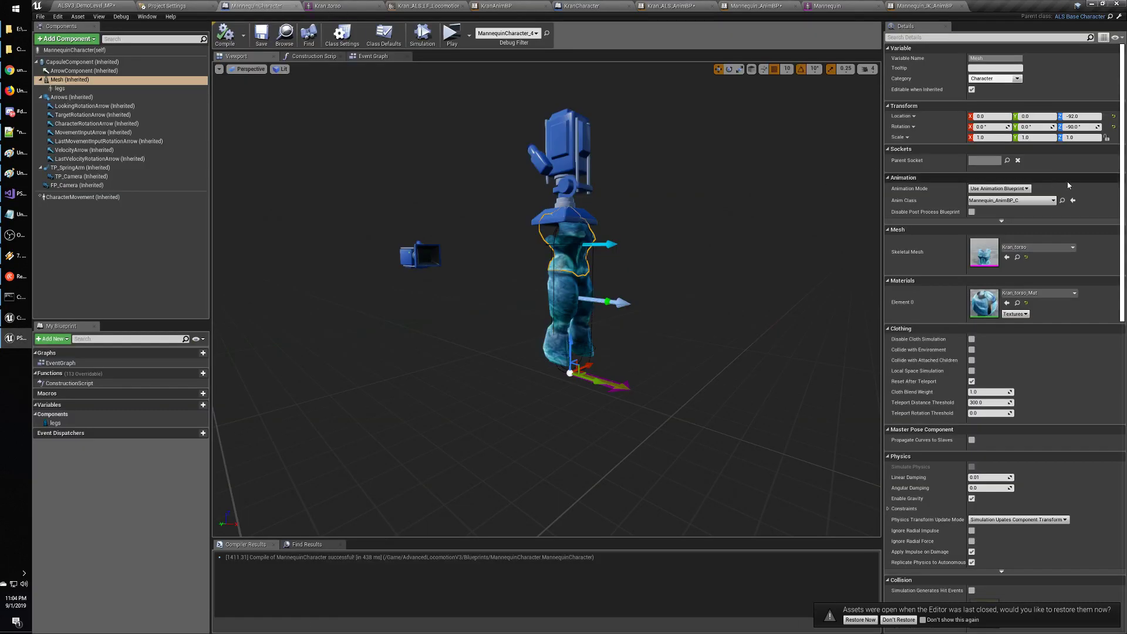
click(1035, 201)
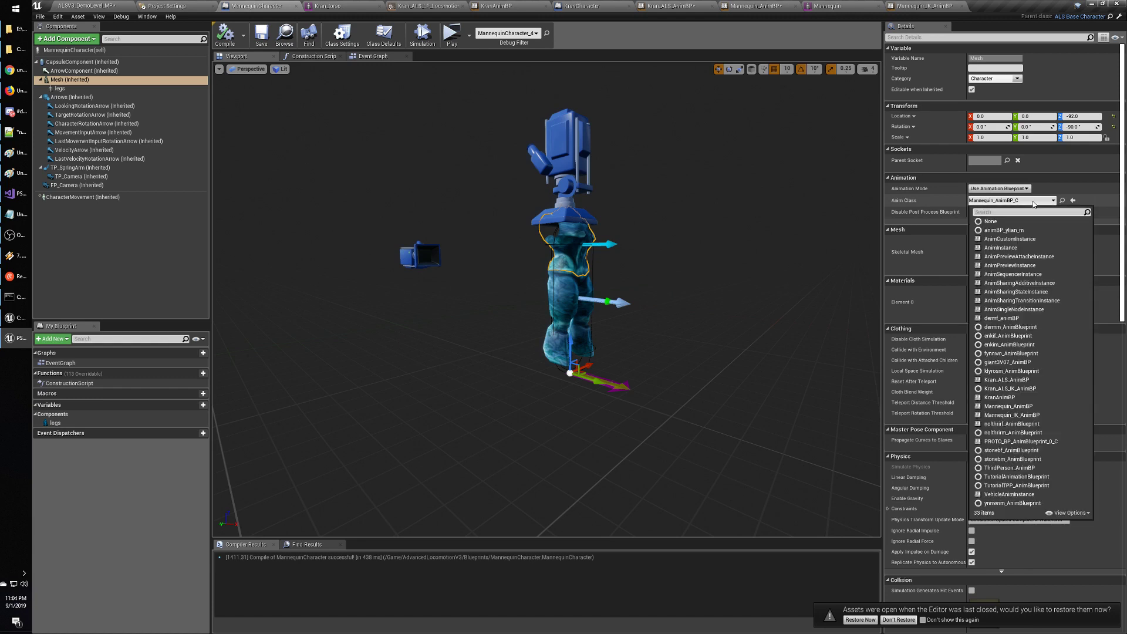
text(kran)
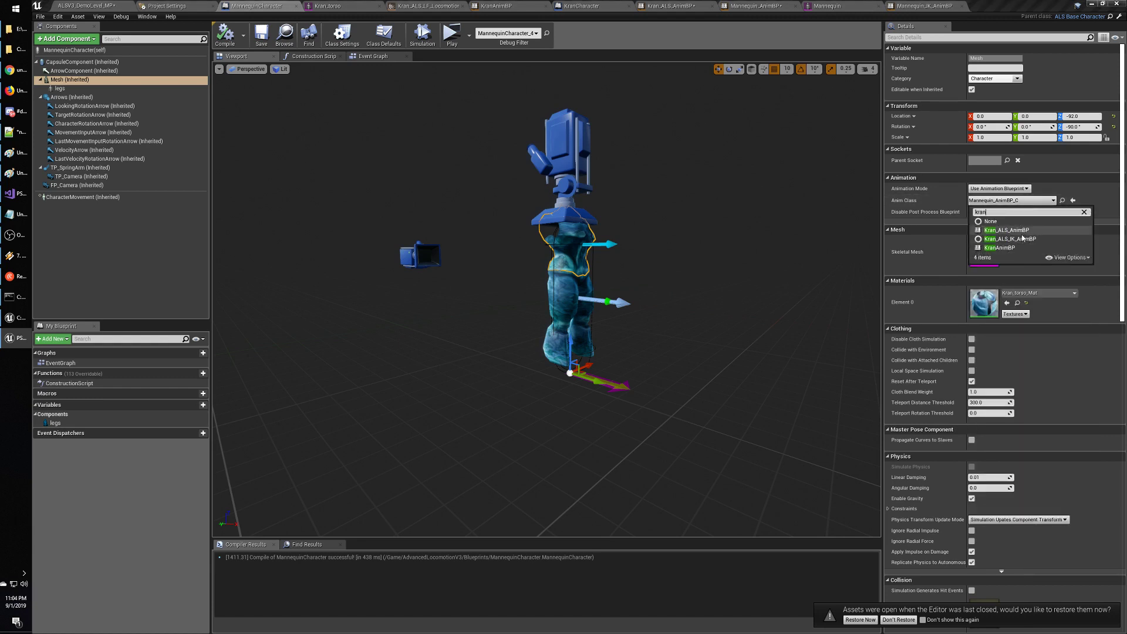
click(1022, 230)
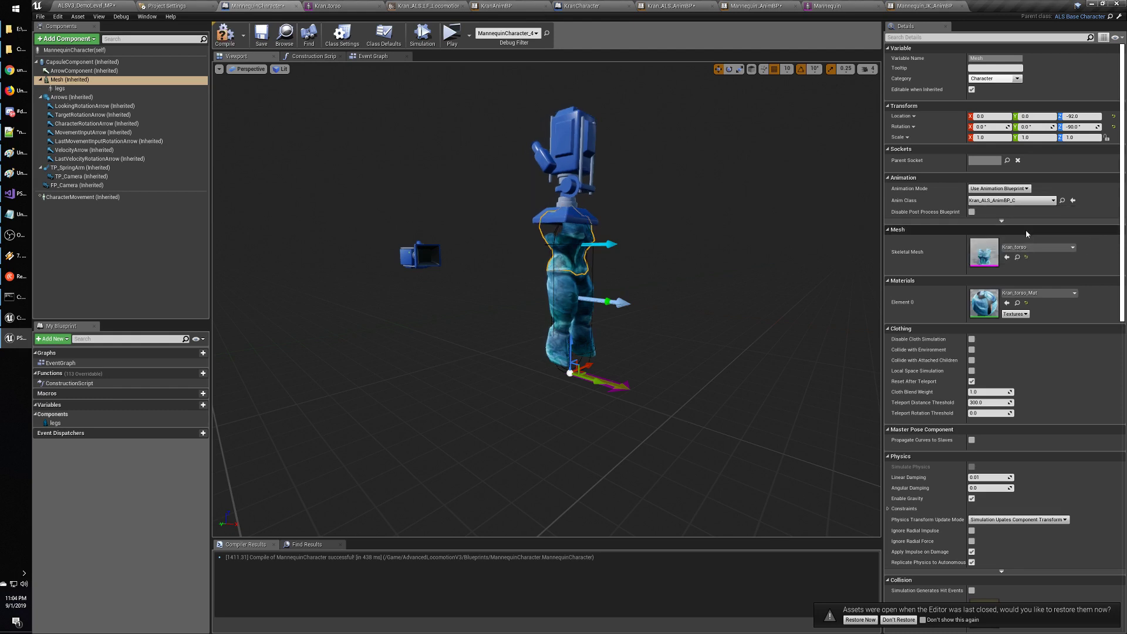
Compile MannequinCharacter and add a Skeletal Mesh component named feet under the inherited Mesh component.
click(261, 40)
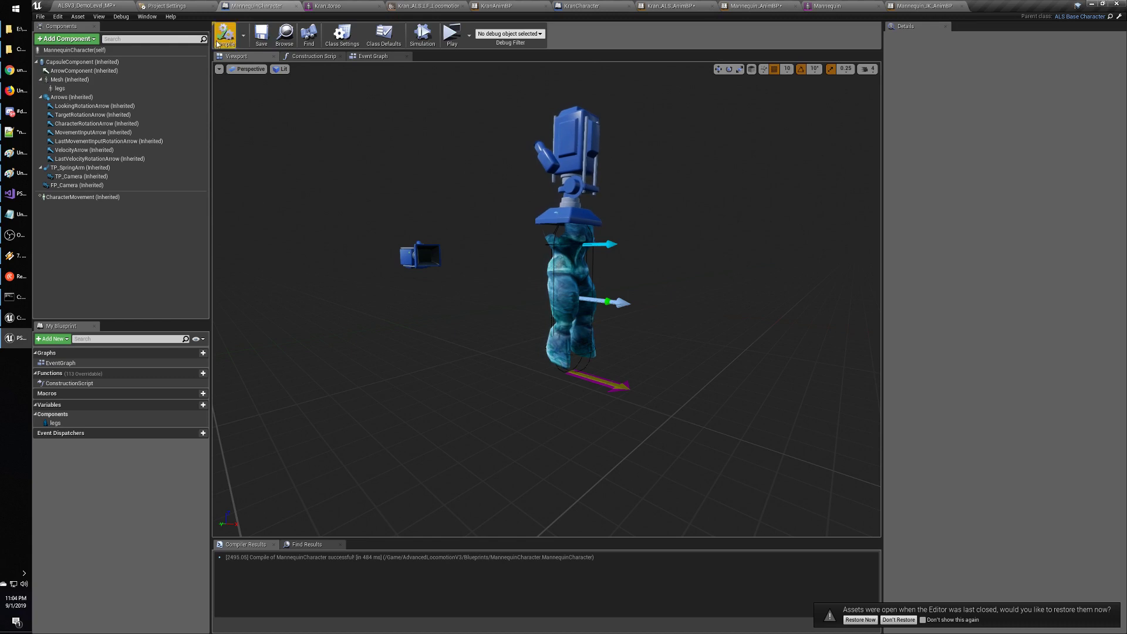
click(68, 81)
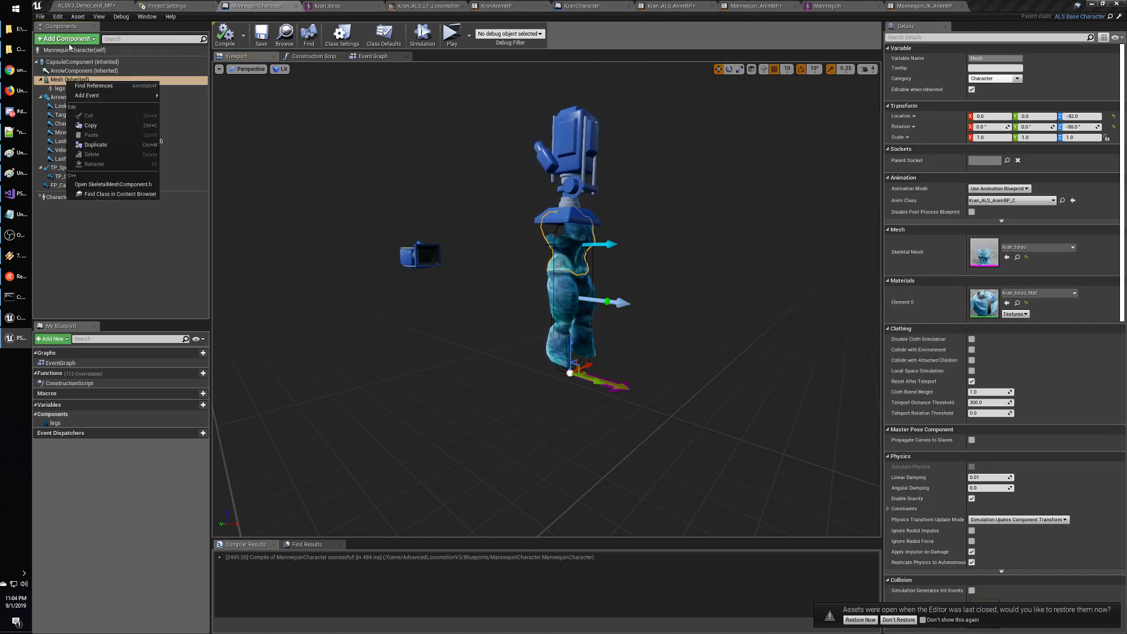
click(66, 38)
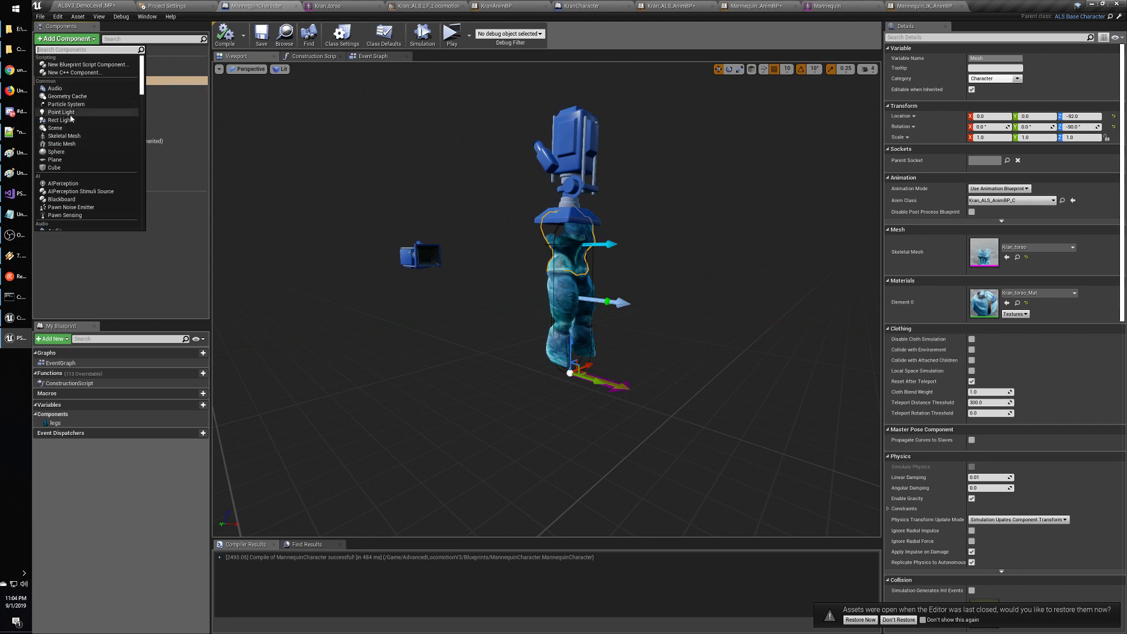
click(72, 137)
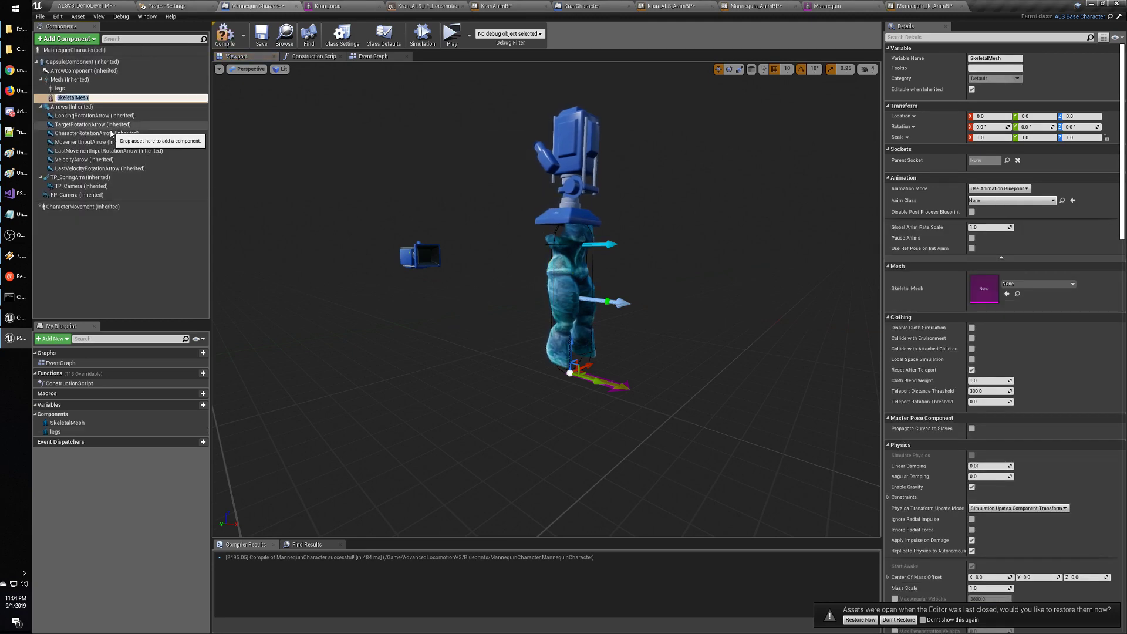
text(feet)
key(Return)
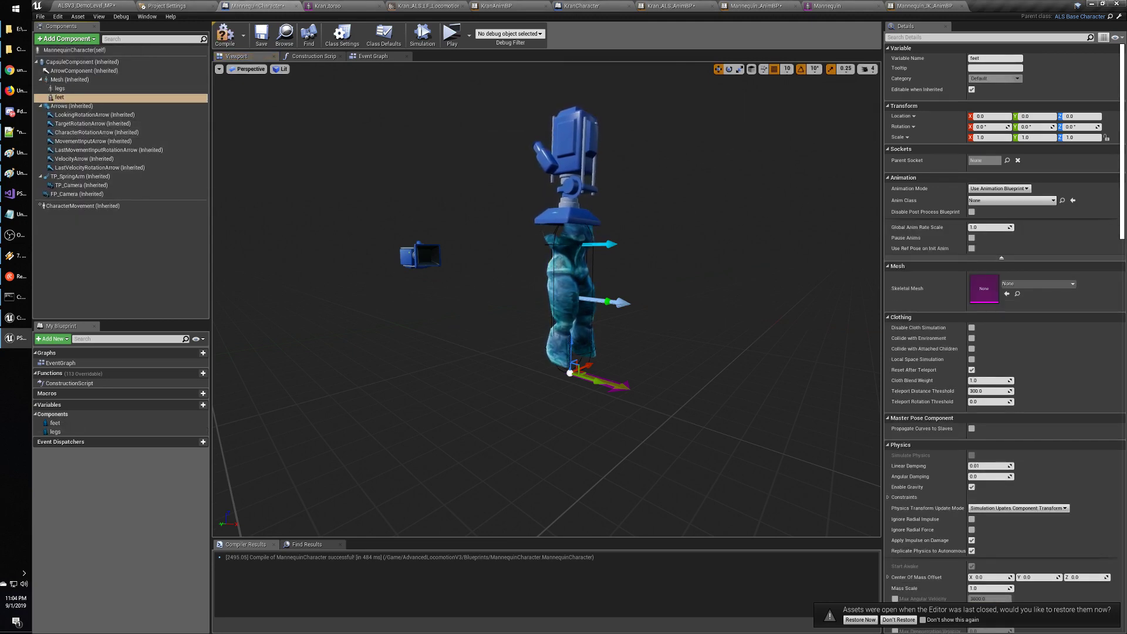
Set the feet component's Anim Class to Kran_ALS_AnimBP and its Skeletal Mesh to Kran_feet, and compile the blueprint.
click(1001, 201)
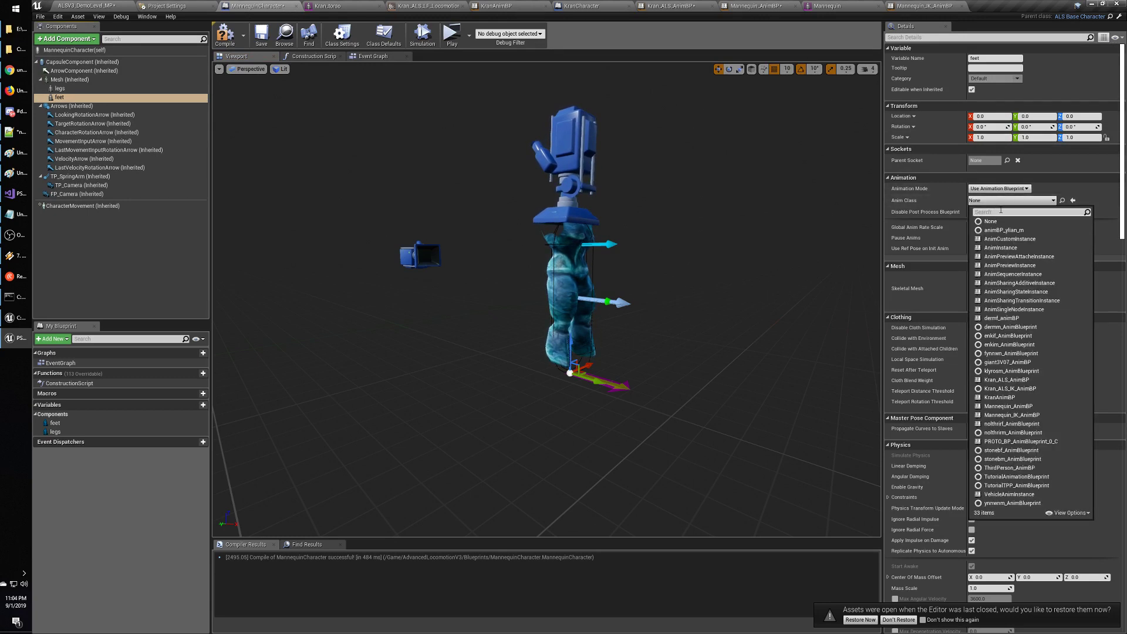
text(kran)
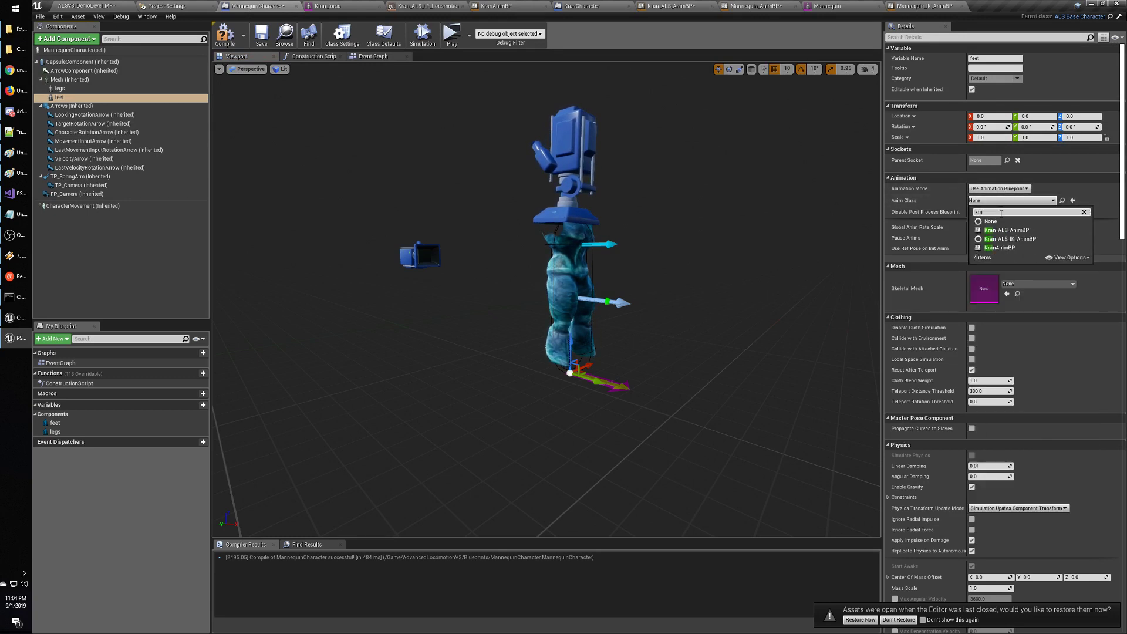
click(1007, 231)
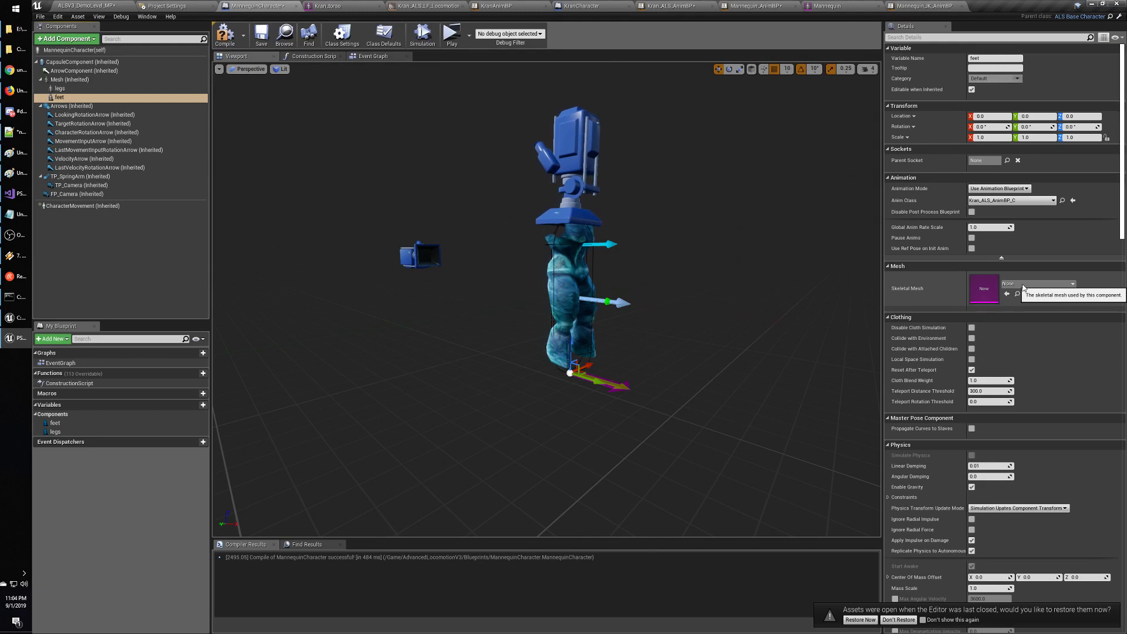
click(1033, 284)
text(k)
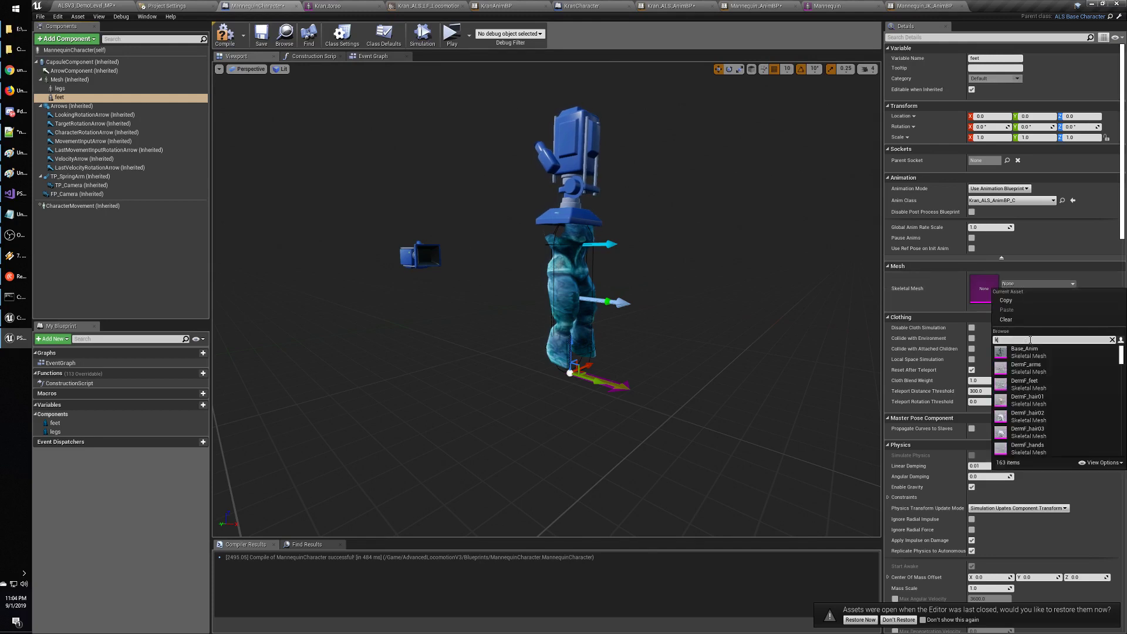
text(ran)
click(1052, 385)
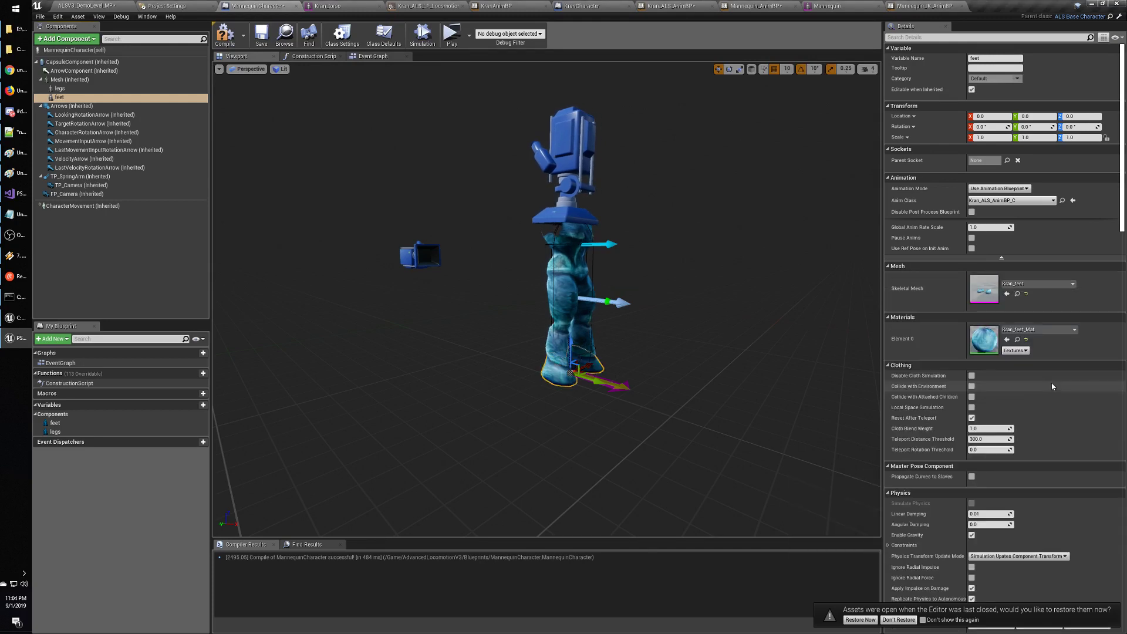
click(224, 35)
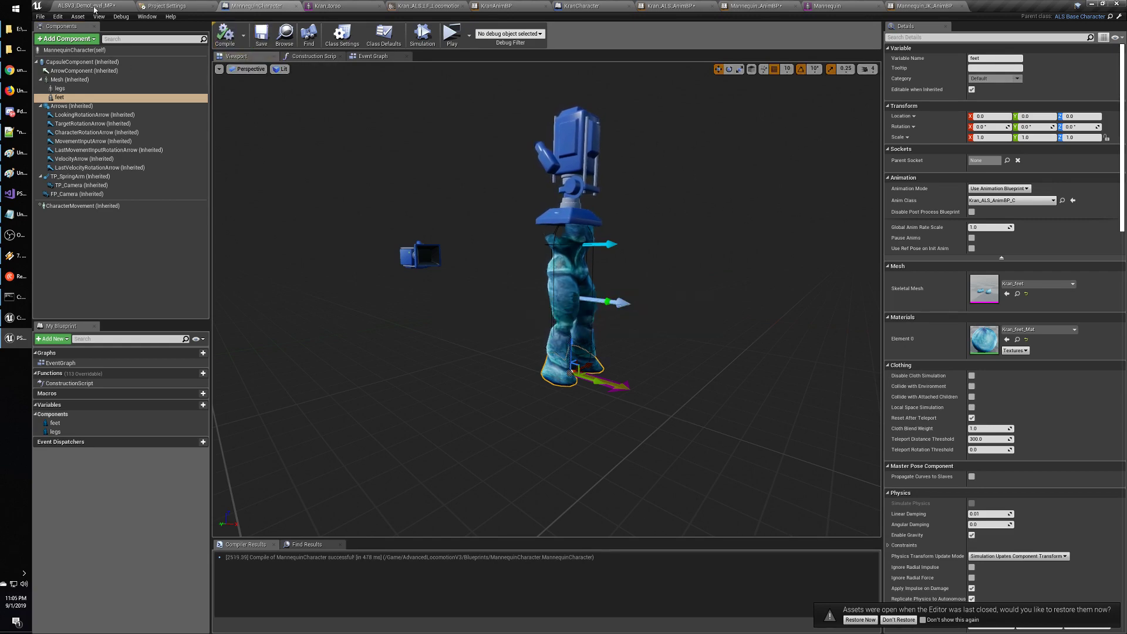
Play-test the demo level, running the character in several directions to check the feet and legs animation, and stop the preview.
click(94, 7)
click(553, 35)
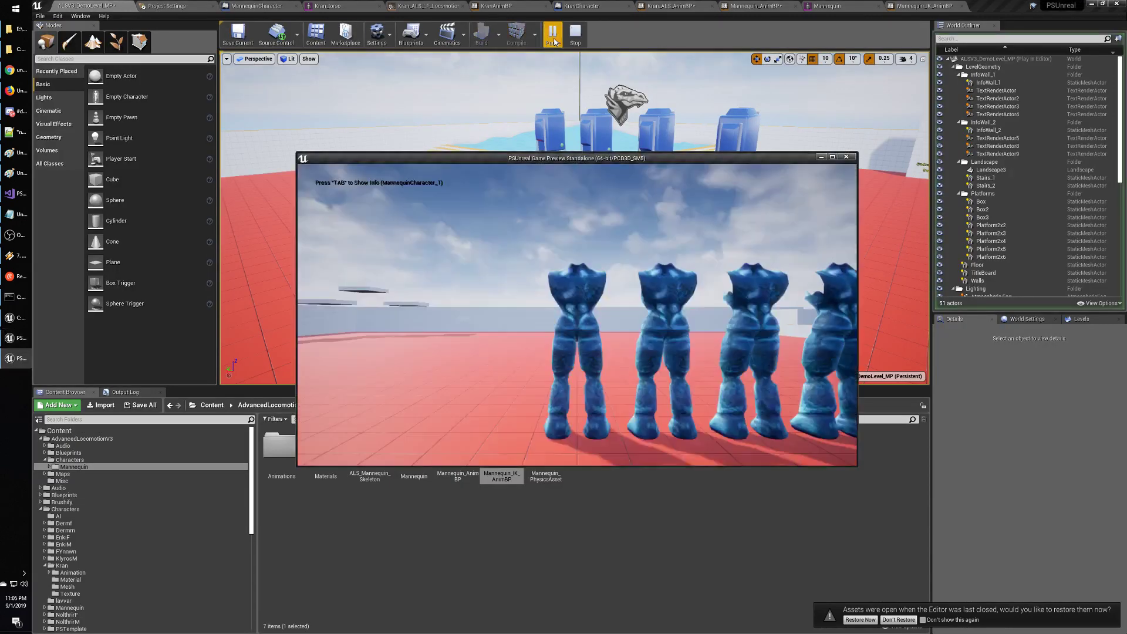
key(w)
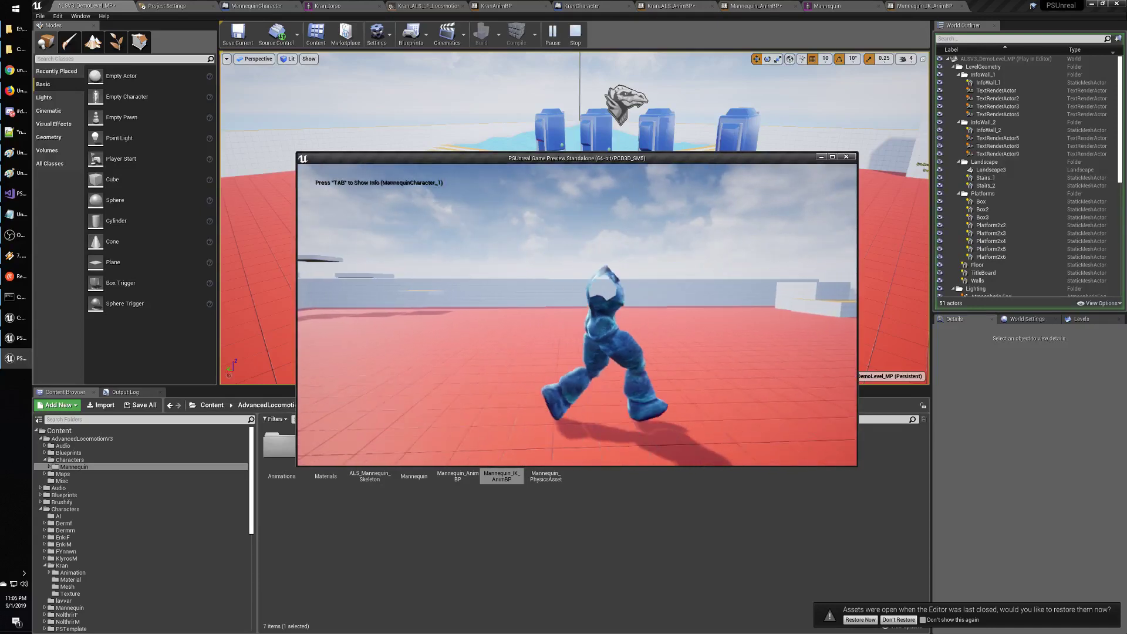
key(a)
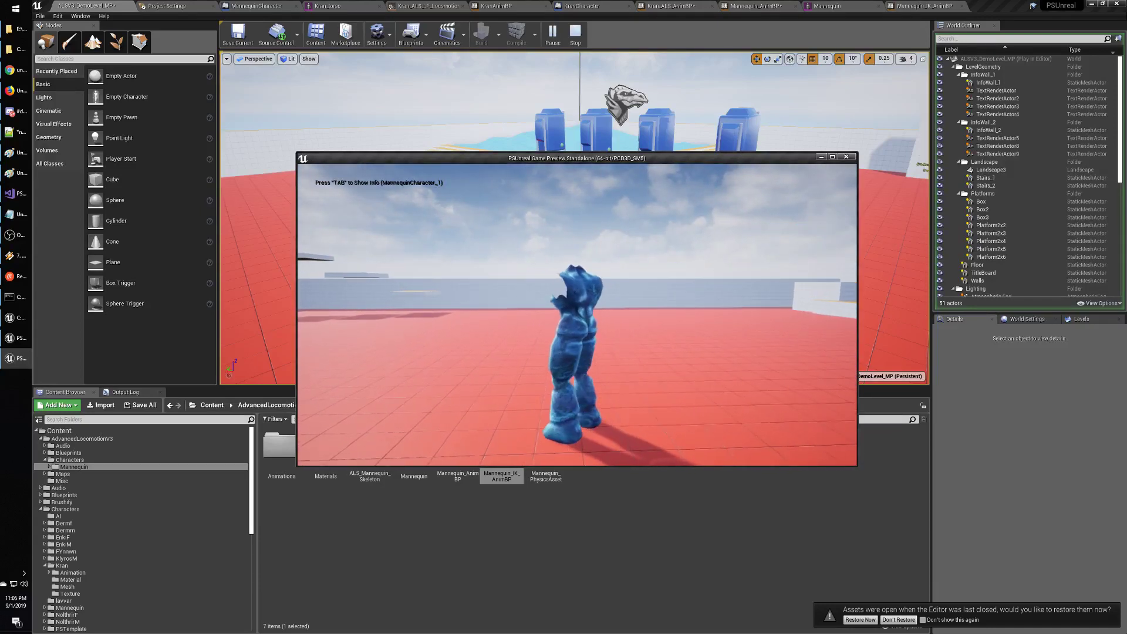
key(d)
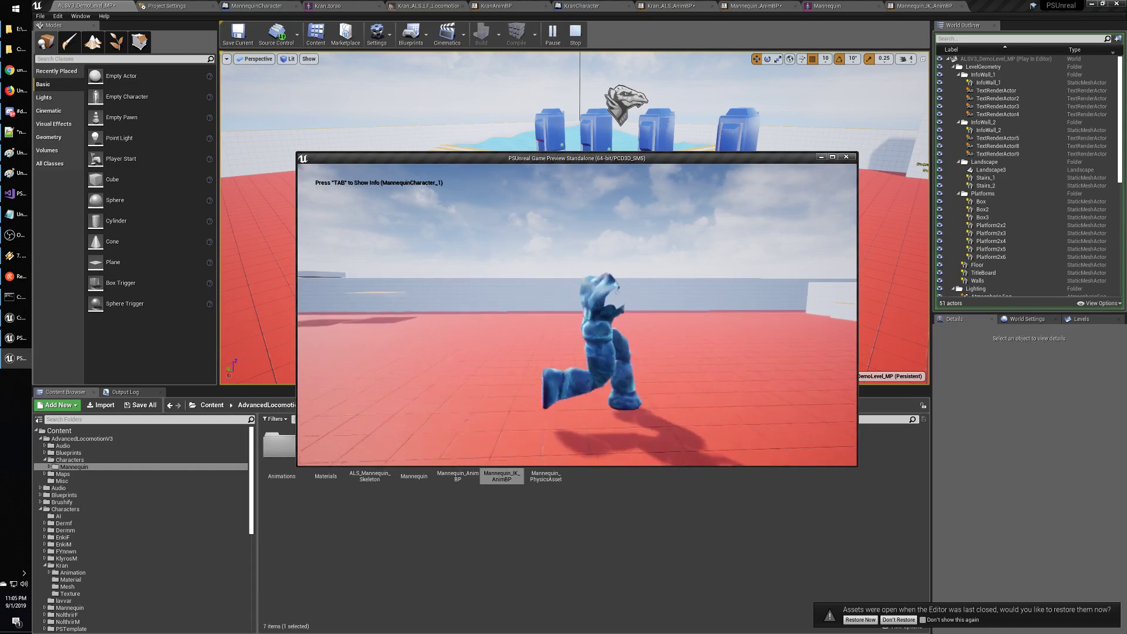
key(w)
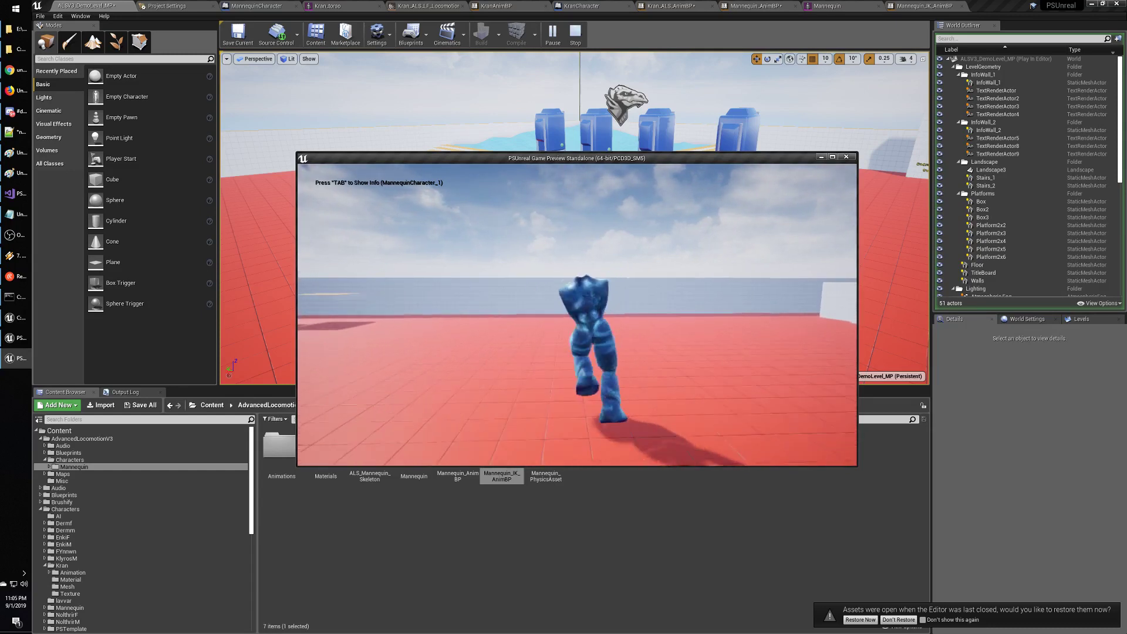
key(s)
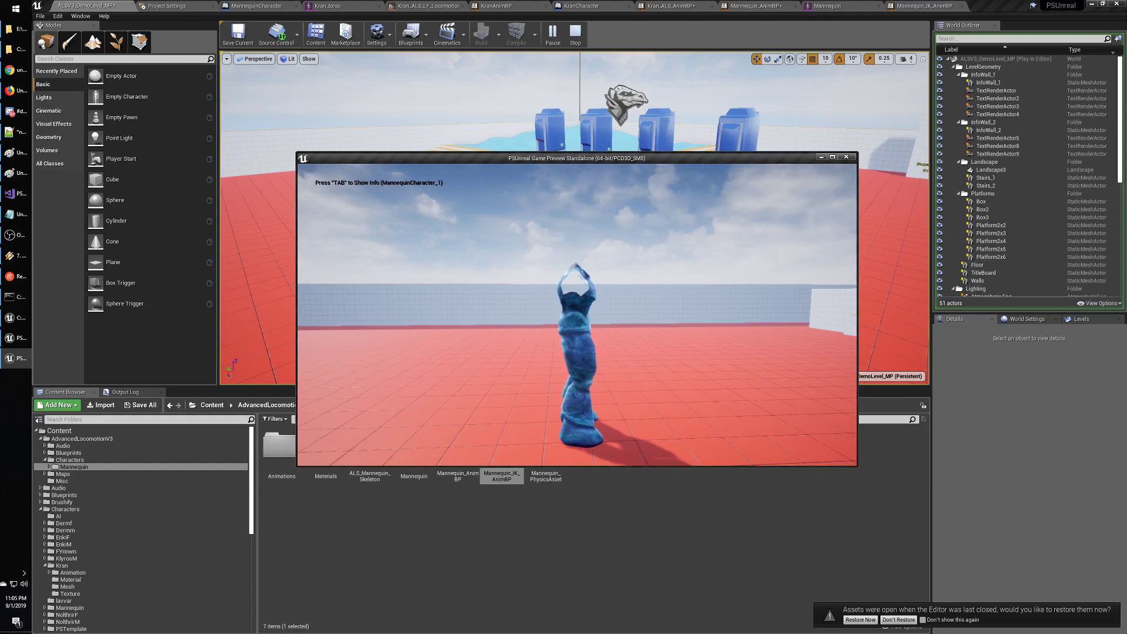
key(Escape)
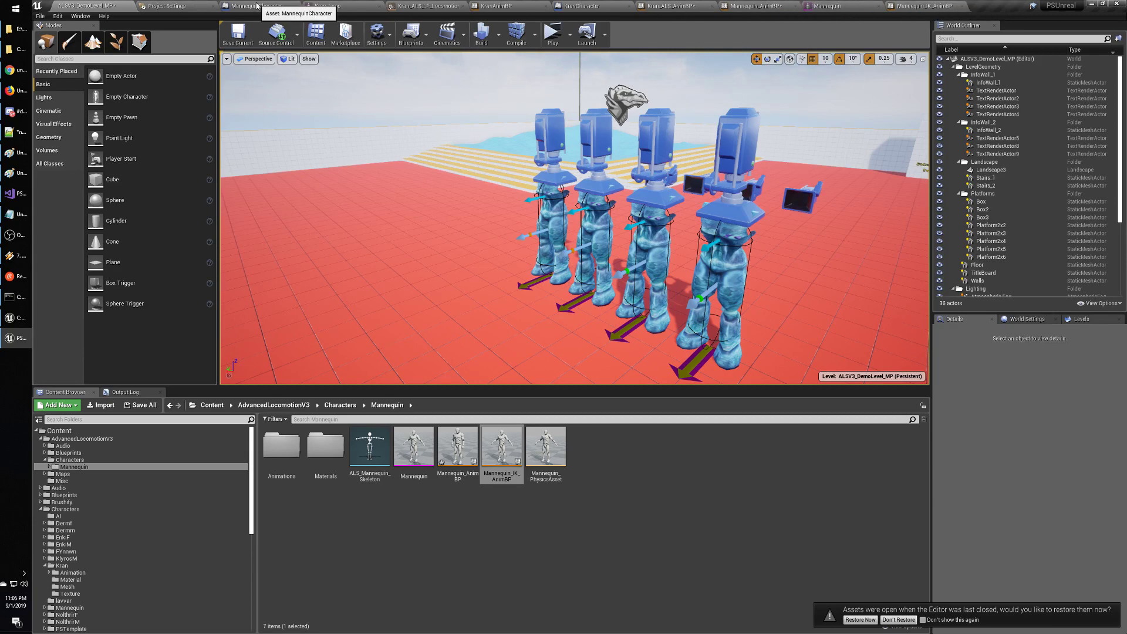
Look through MannequinCharacter, the Kran_ALS_AnimBP graph and the Kran_torso mesh with its skeleton.
click(287, 6)
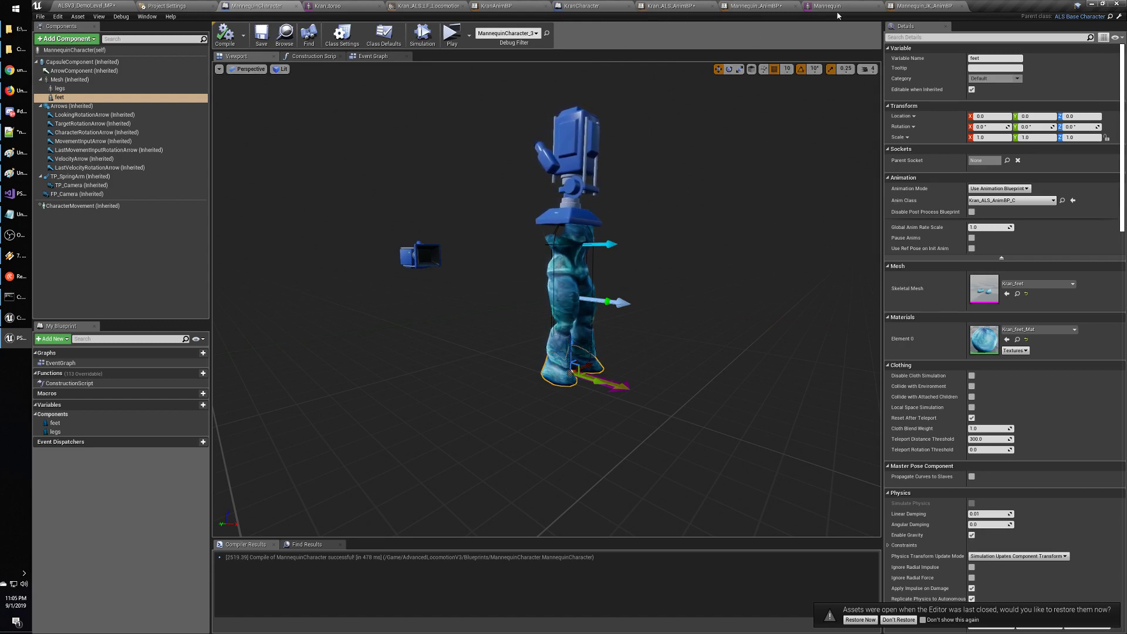
click(709, 6)
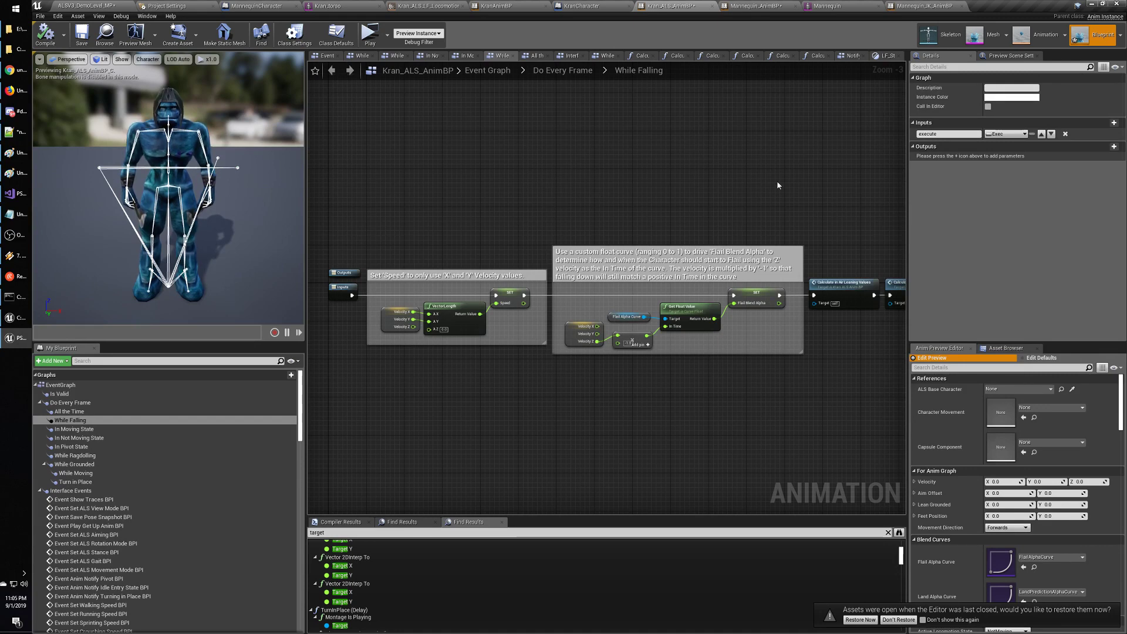
click(289, 6)
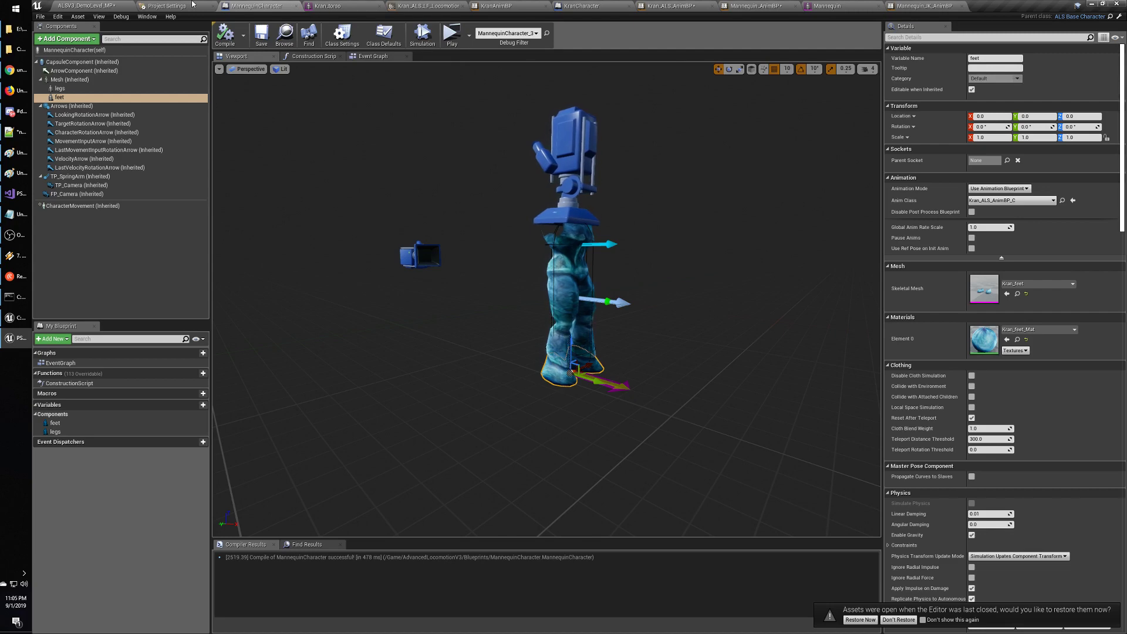
click(352, 7)
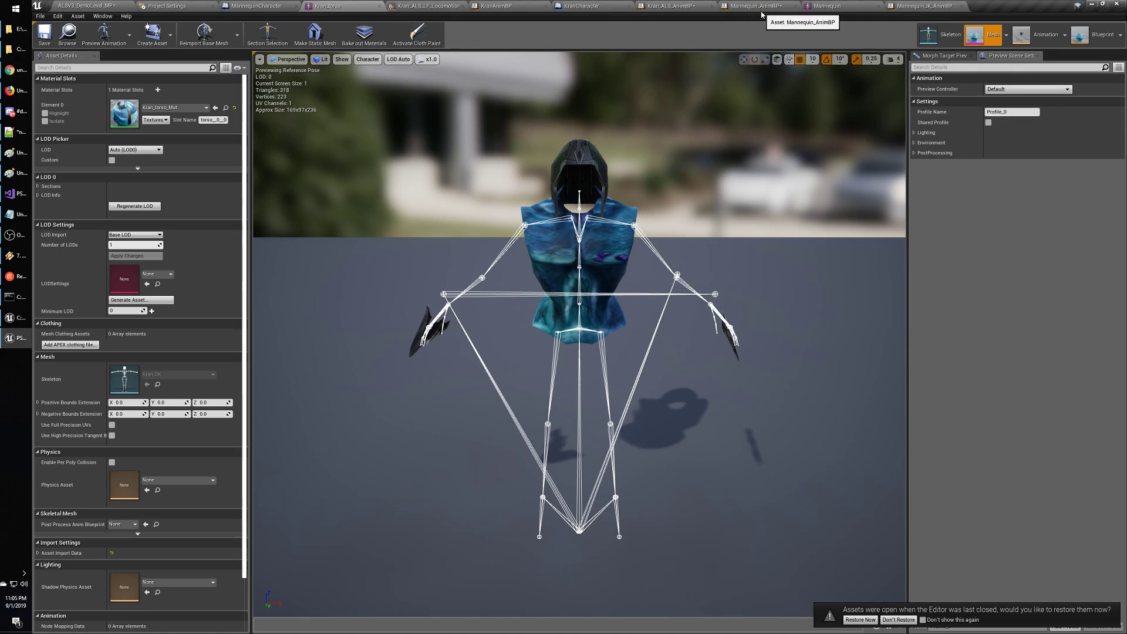
In Mannequin_IK_AnimBP's Foot IK function, inspect the Left Foot Bone Name variable feeding Get Socket Location.
click(941, 10)
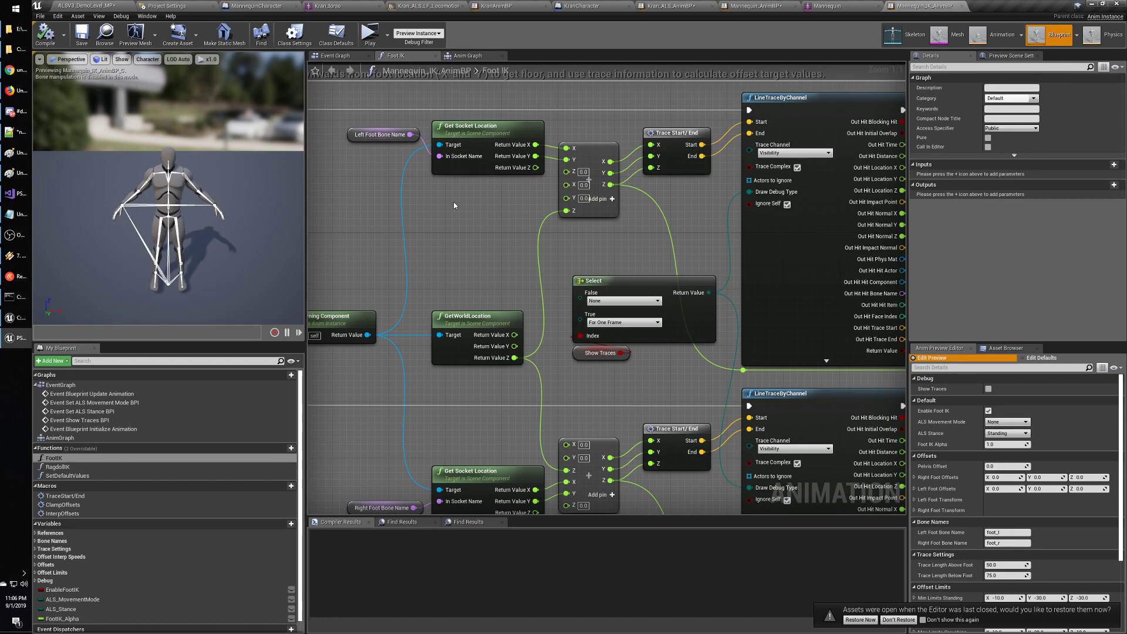
click(389, 137)
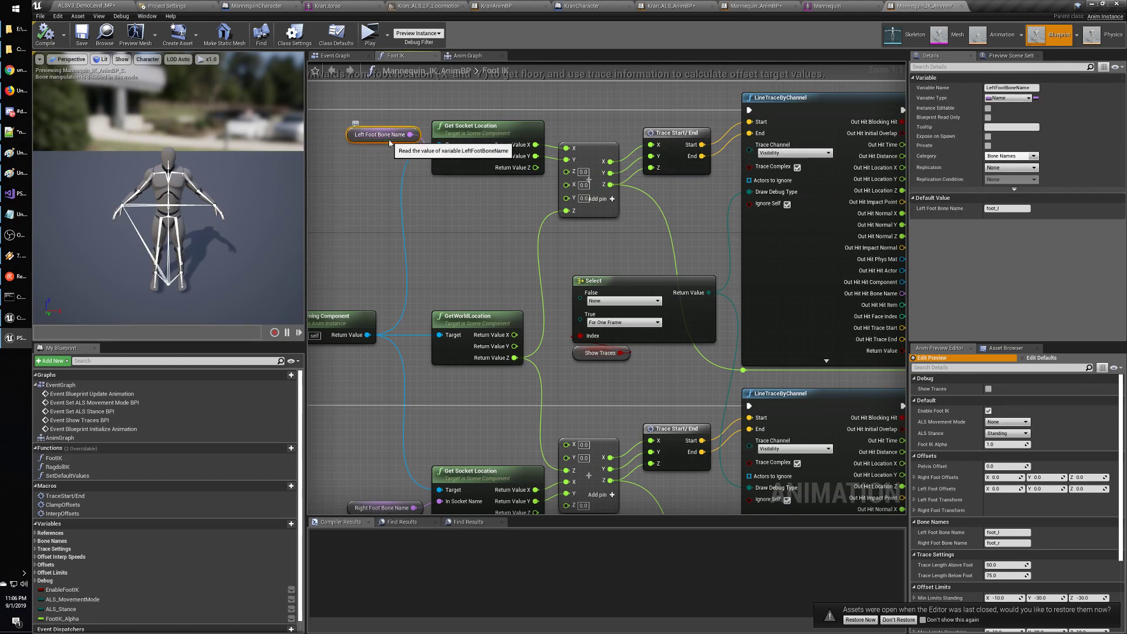
right_drag(389, 140, 450, 188)
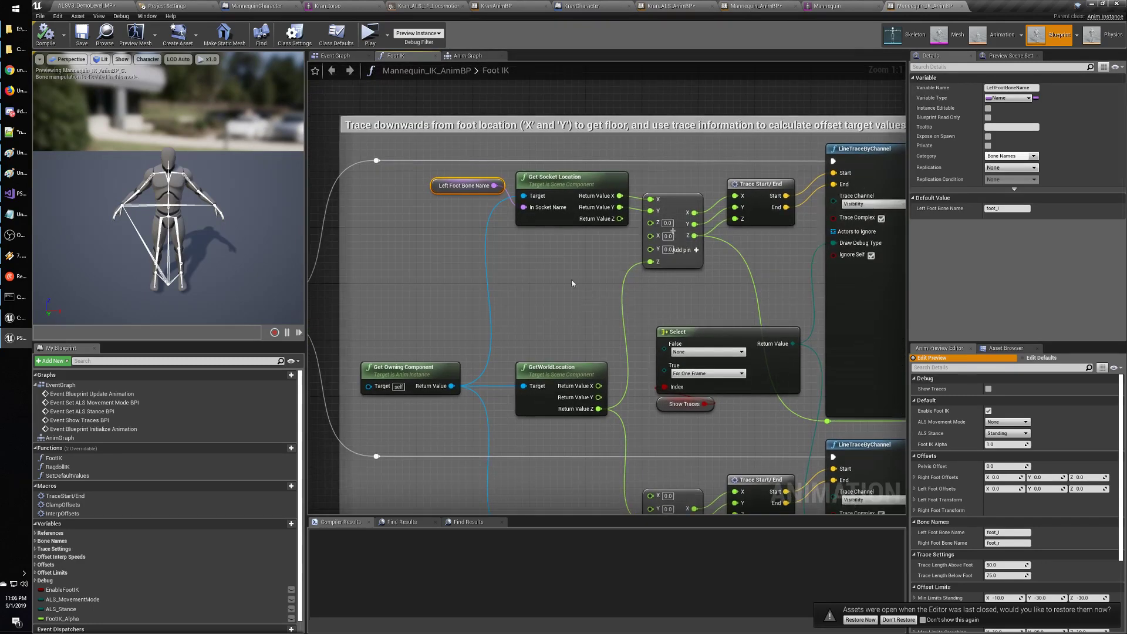
right_click(470, 192)
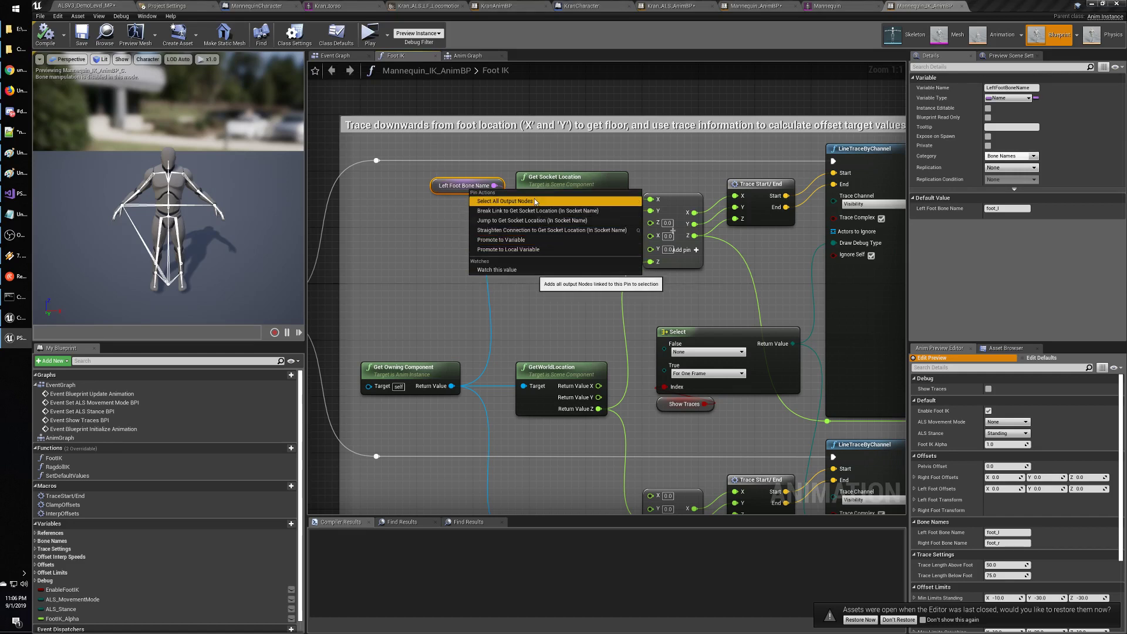
click(424, 226)
click(459, 187)
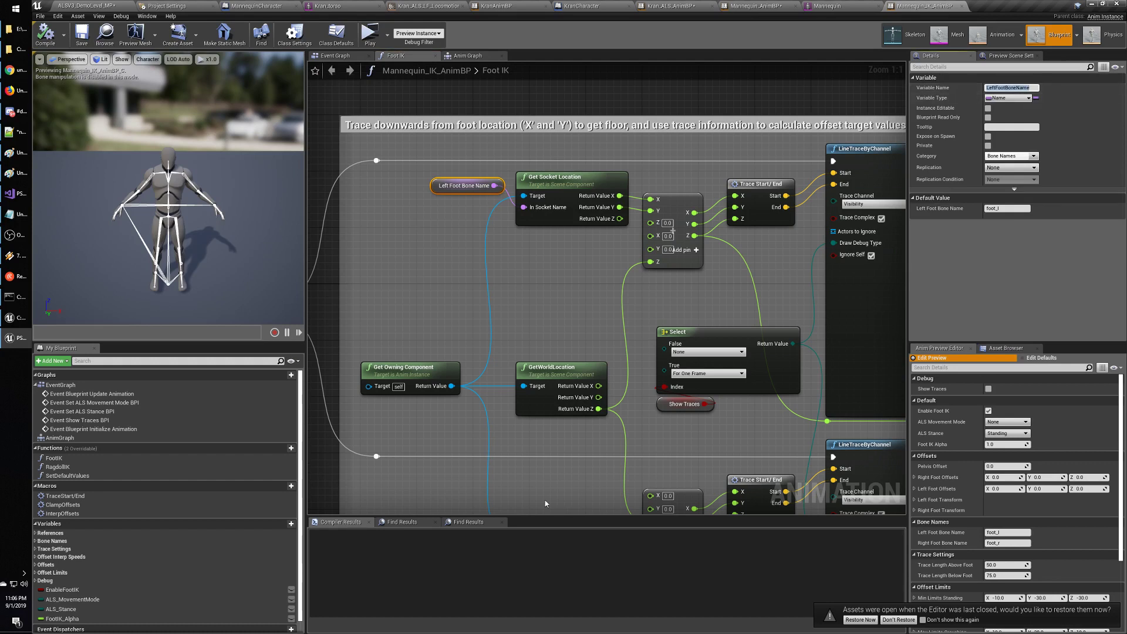
Search Mannequin_IK_AnimBP for LeftFootBoneName and view where it is used in Foot IK and Ragdoll IK.
click(464, 522)
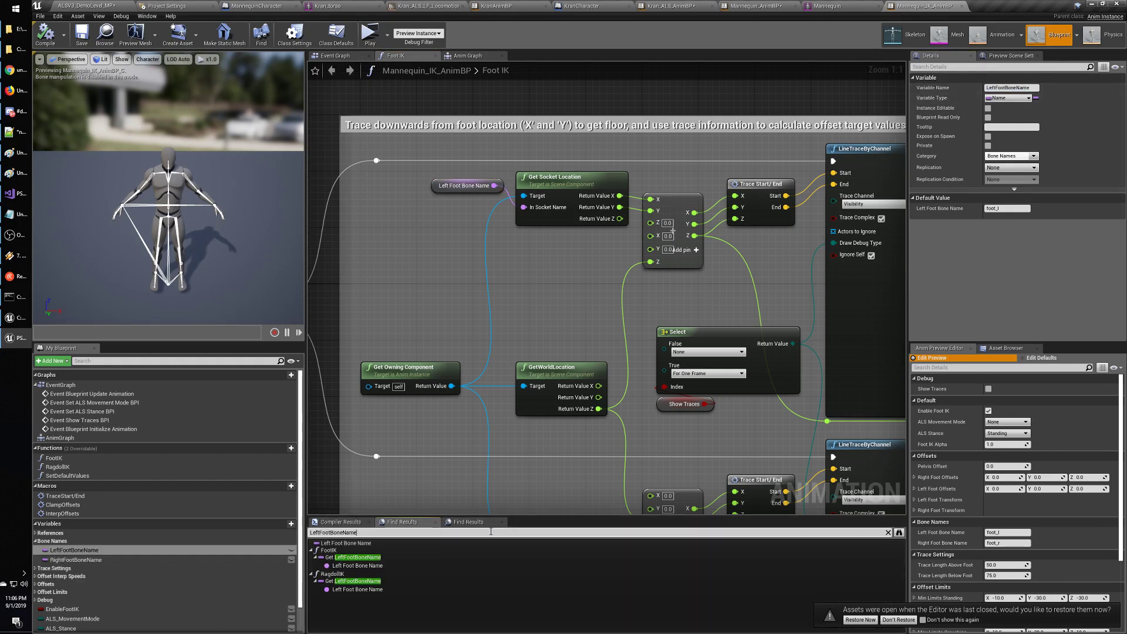
click(411, 543)
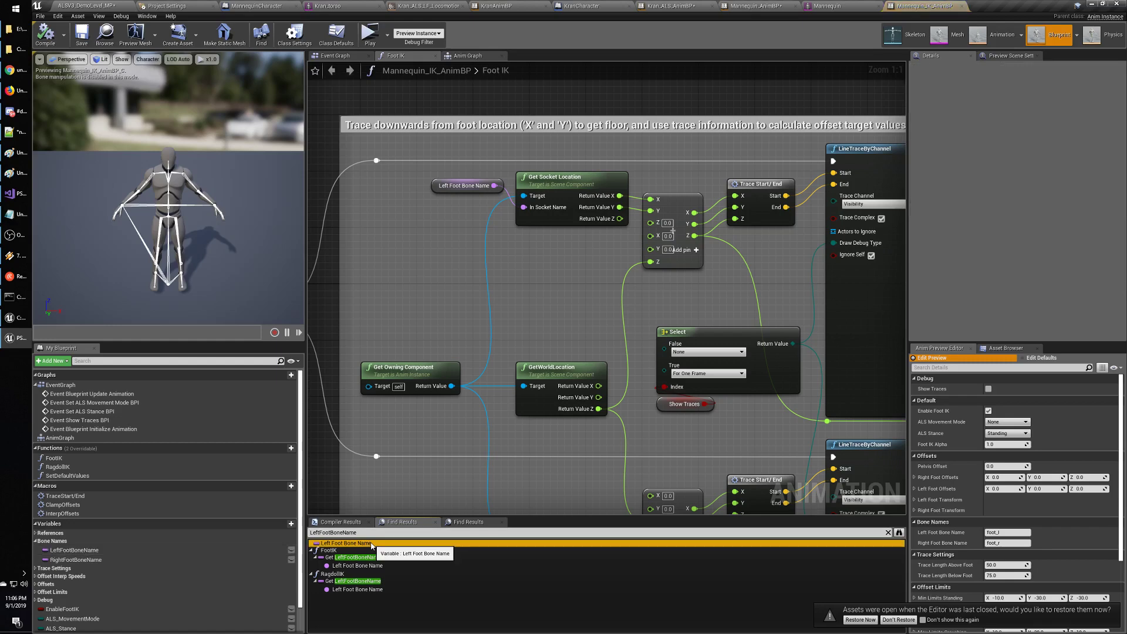
click(381, 564)
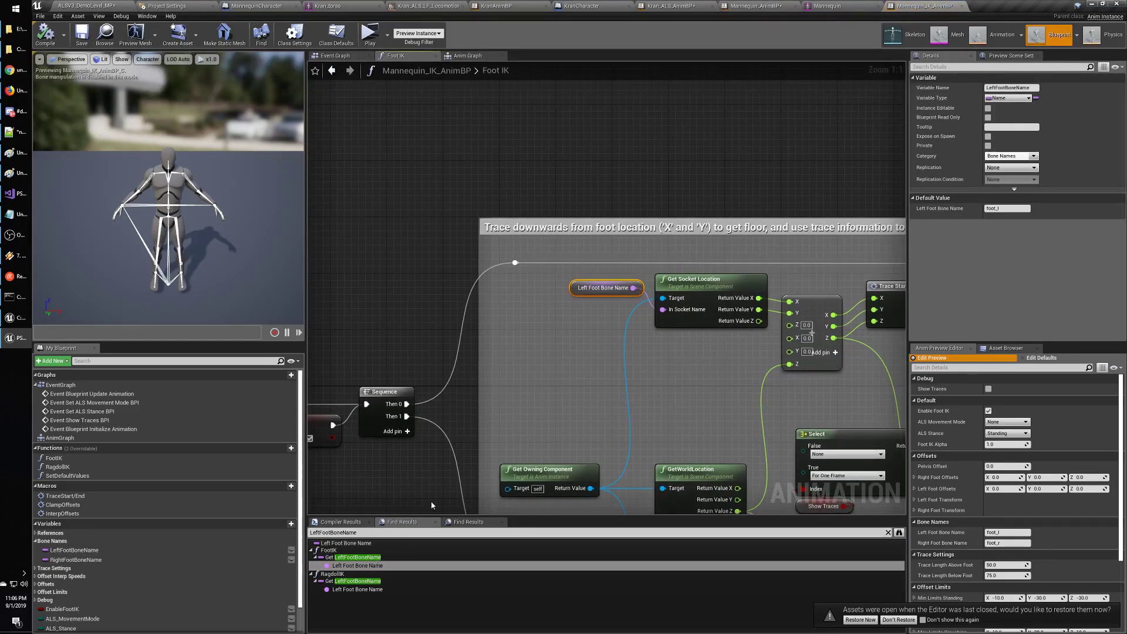
click(371, 589)
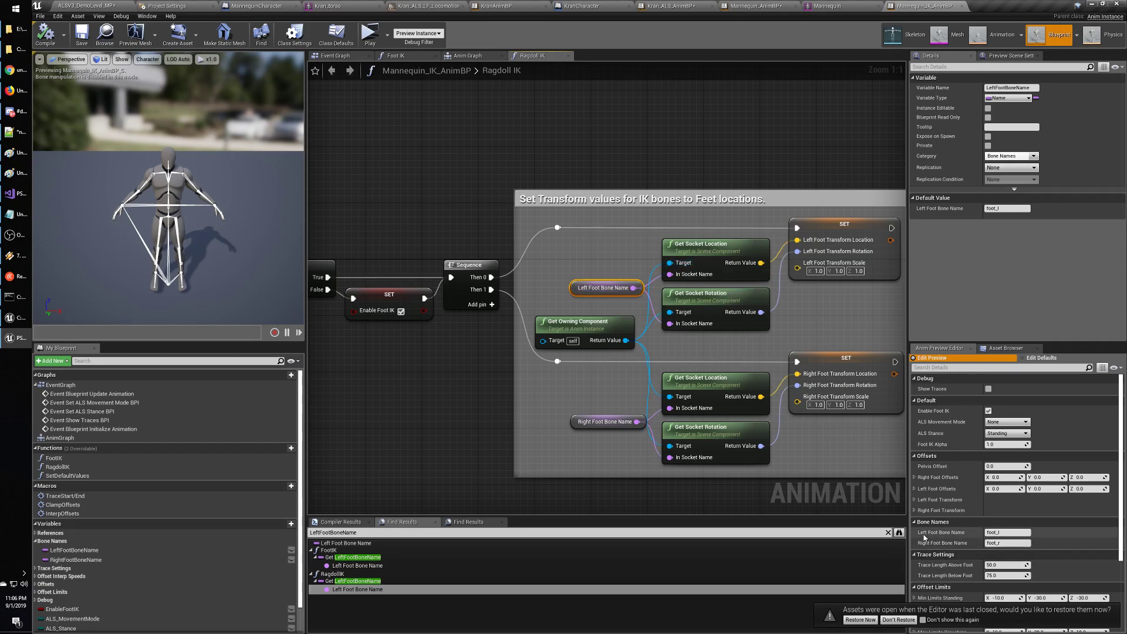
Search all blueprints for LeftFootBoneName, open Kran_ALS_IK_AnimBP from the matches, and view where its Foot IK function uses the variable.
click(899, 533)
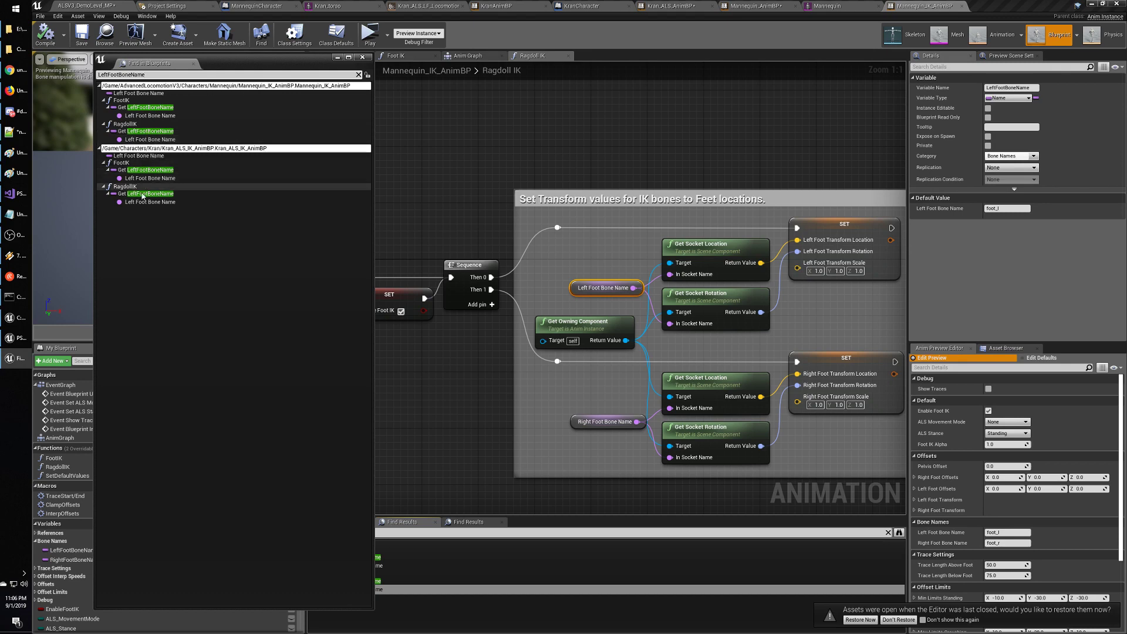
double_click(149, 156)
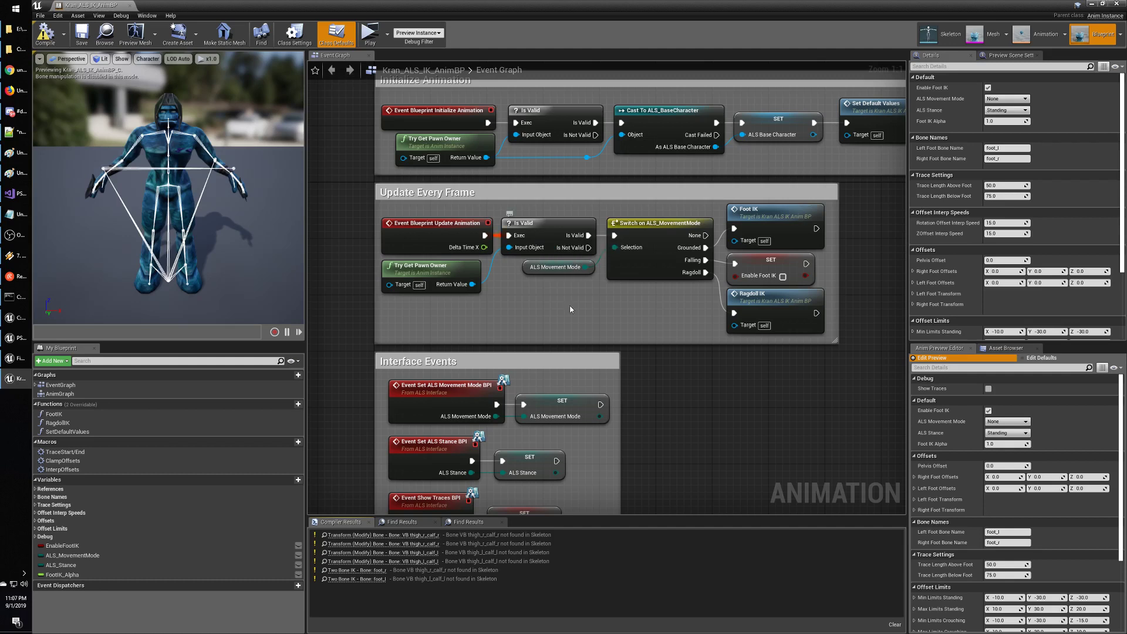
click(508, 523)
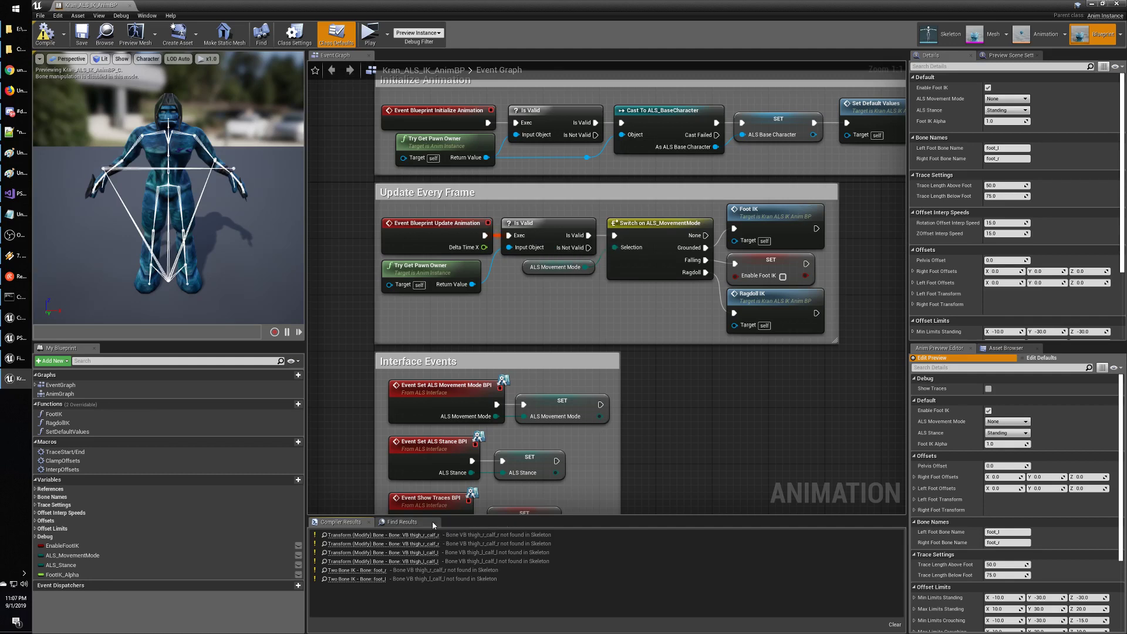
click(424, 525)
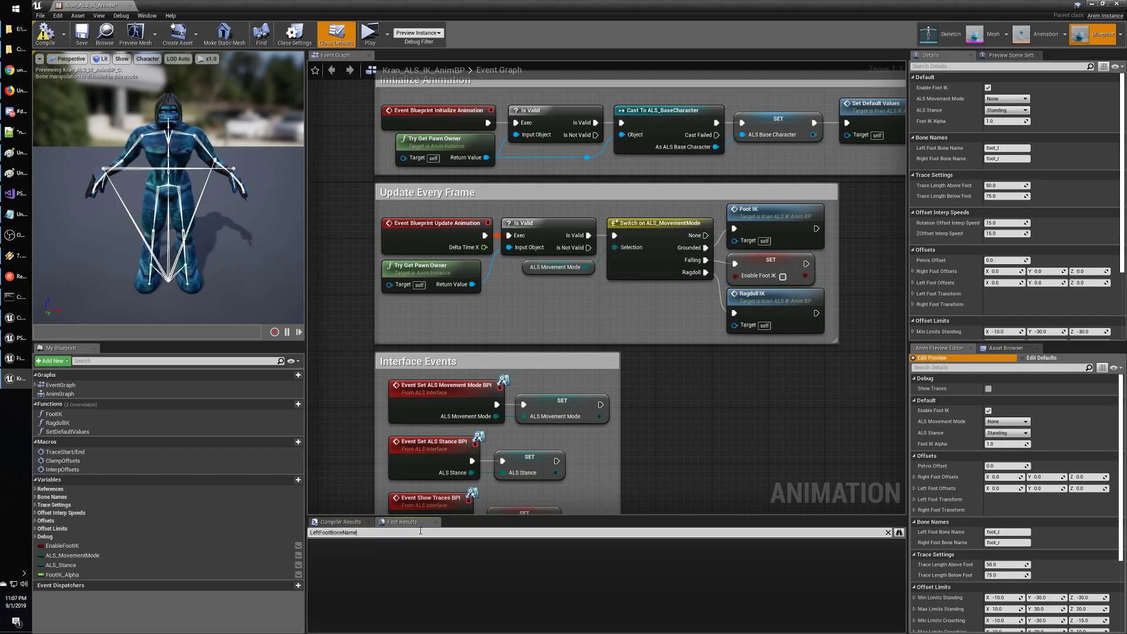
key(Return)
click(347, 543)
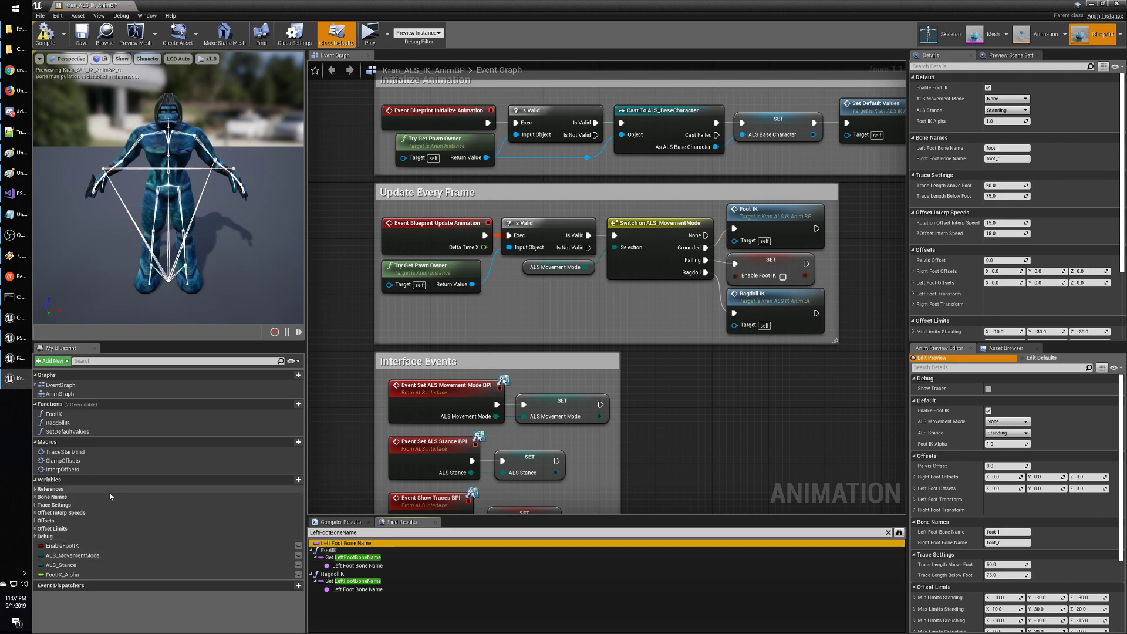
double_click(362, 565)
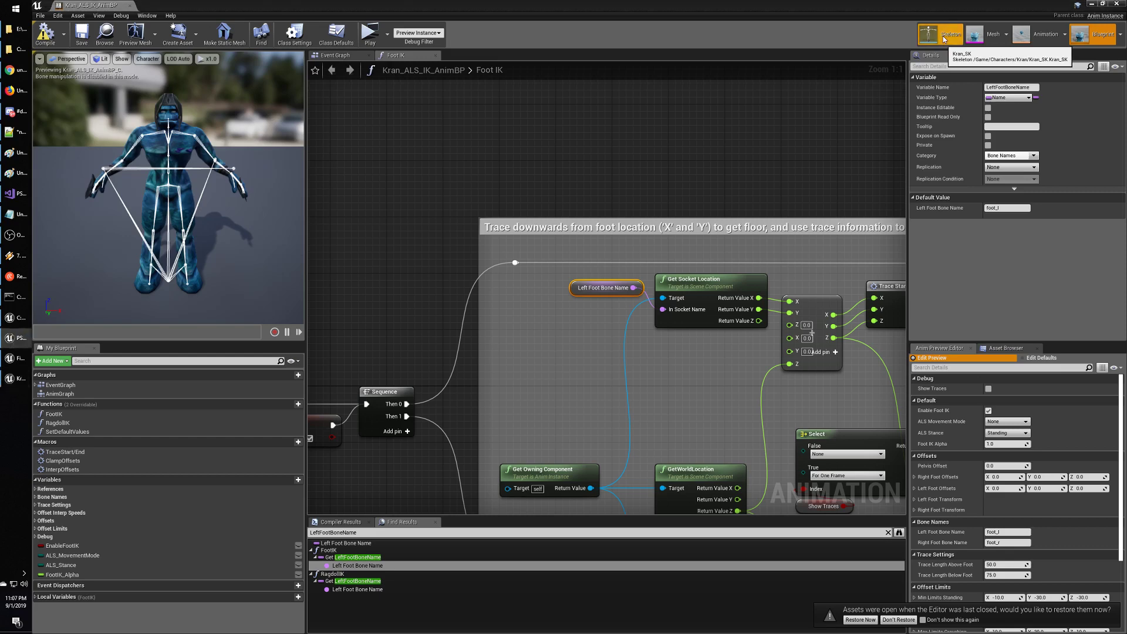
Dock the Kran_ALS_IK_AnimBP editor with the other asset editors and open the Kran_SK and mannequin skeletons.
drag(118, 6, 1018, 4)
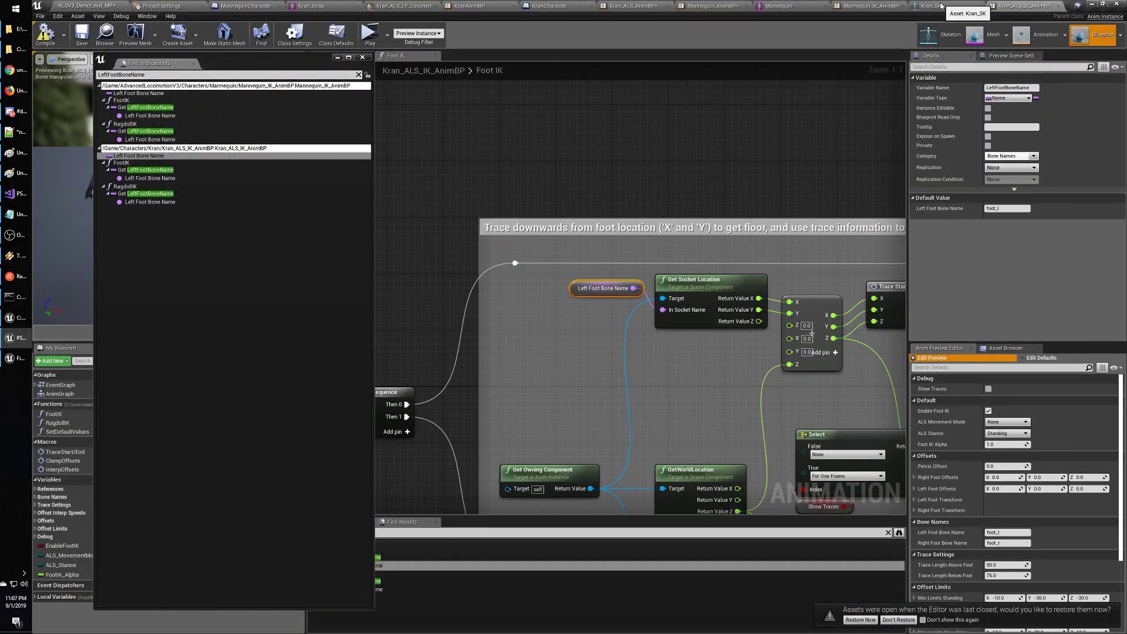
click(946, 41)
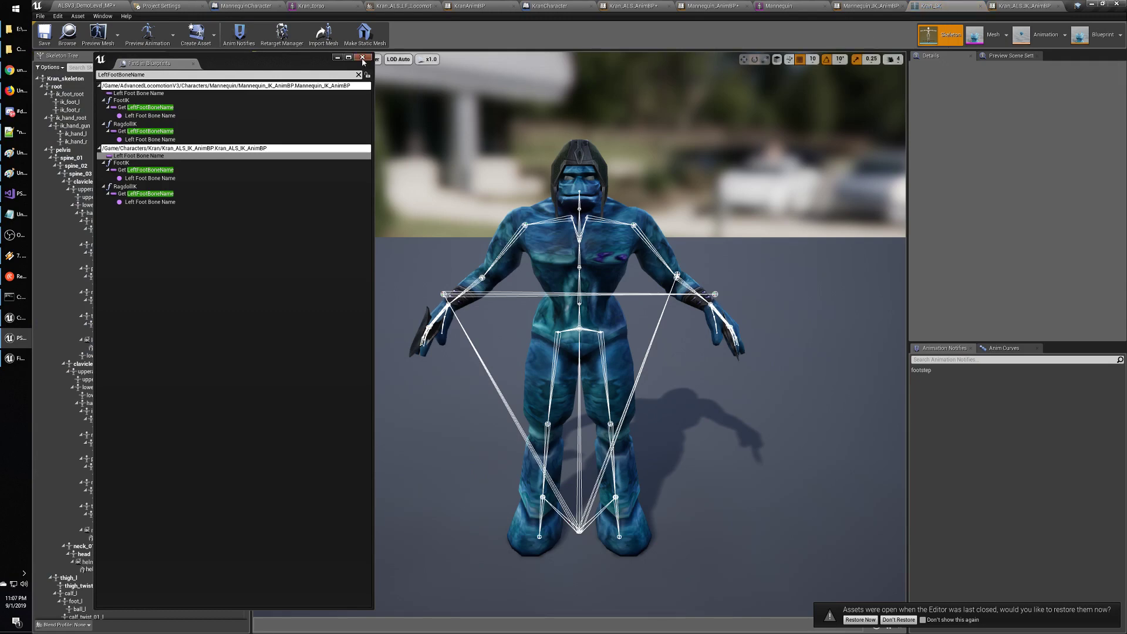
click(778, 6)
click(918, 40)
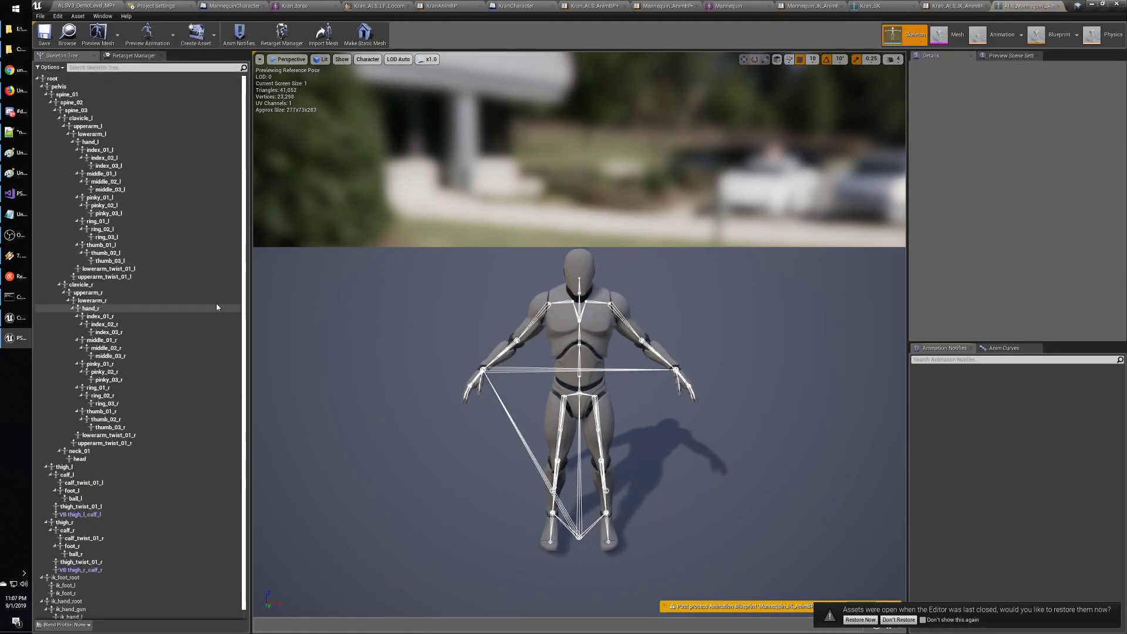
Inspect the thigh_l_calf_l virtual bone and the foot_l bone in the mannequin's skeleton tree.
drag(243, 328, 243, 335)
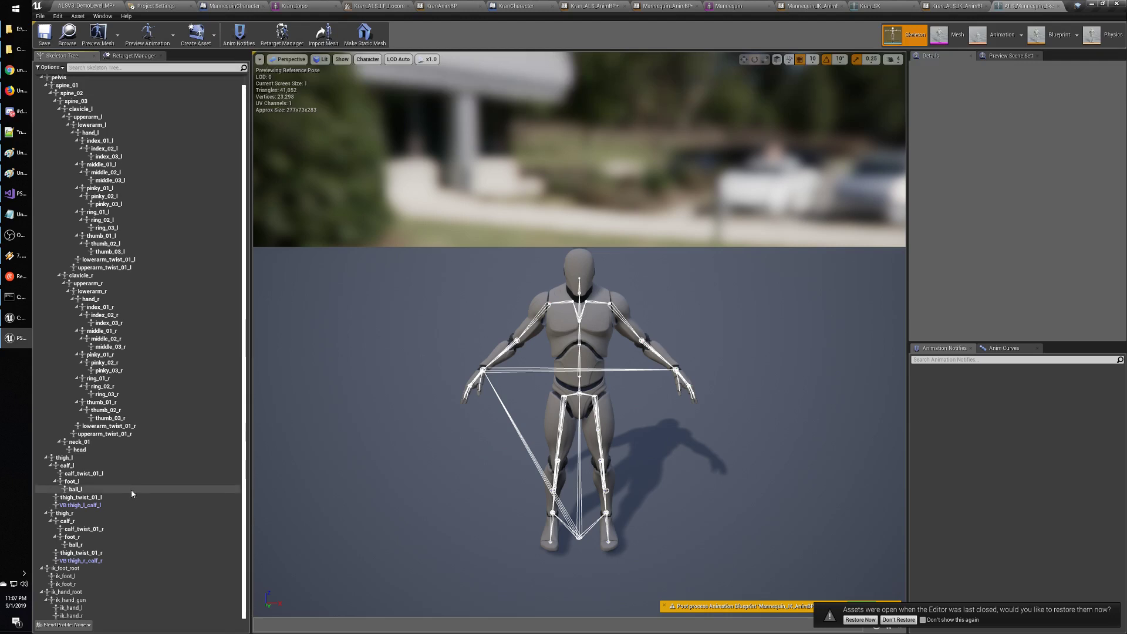
click(89, 506)
right_click(89, 506)
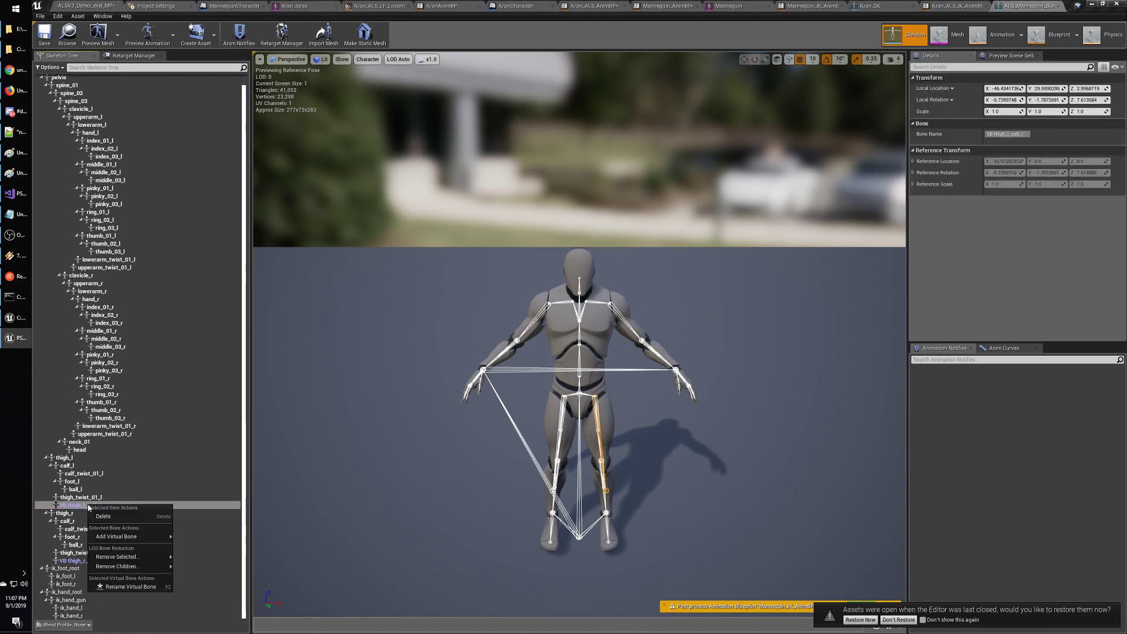
key(Escape)
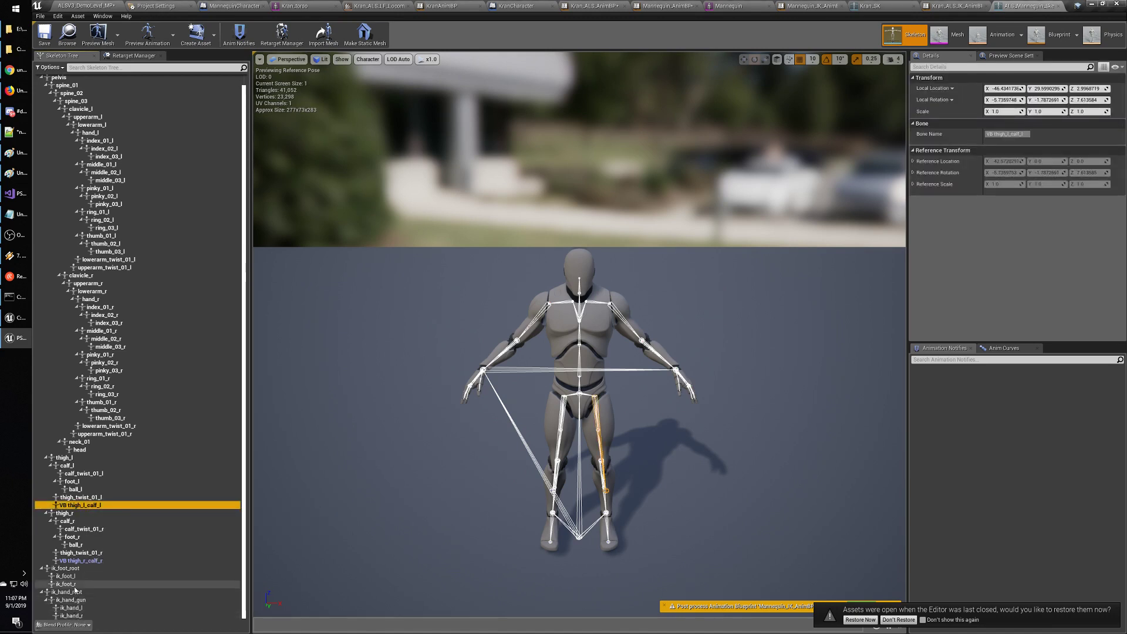
scroll(89, 399, up, 1)
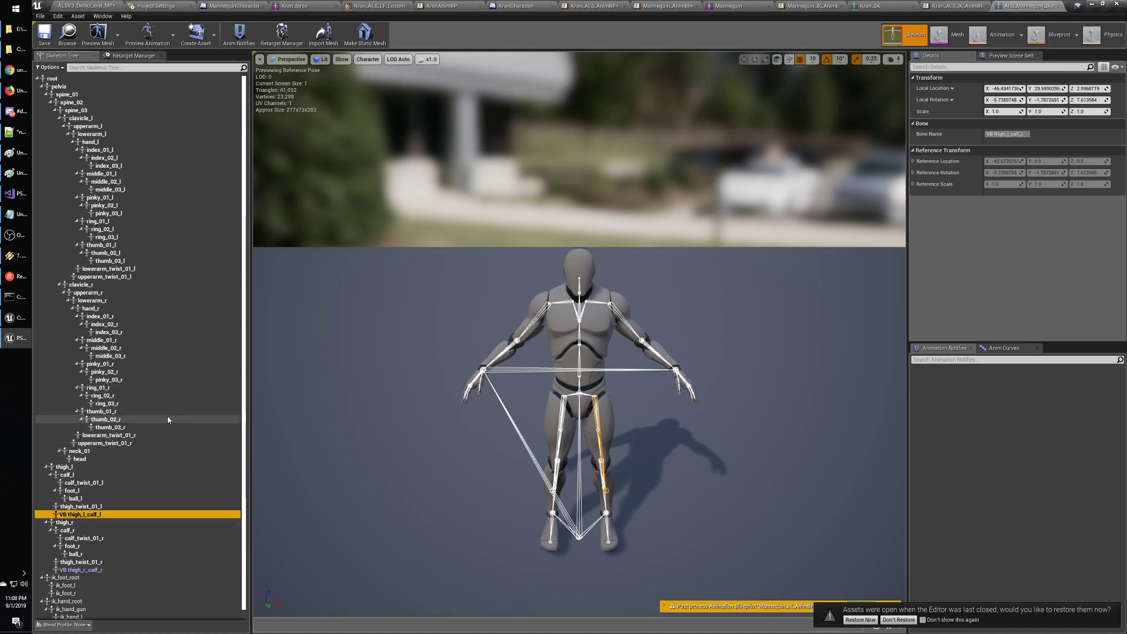
scroll(168, 419, down, 1)
click(71, 482)
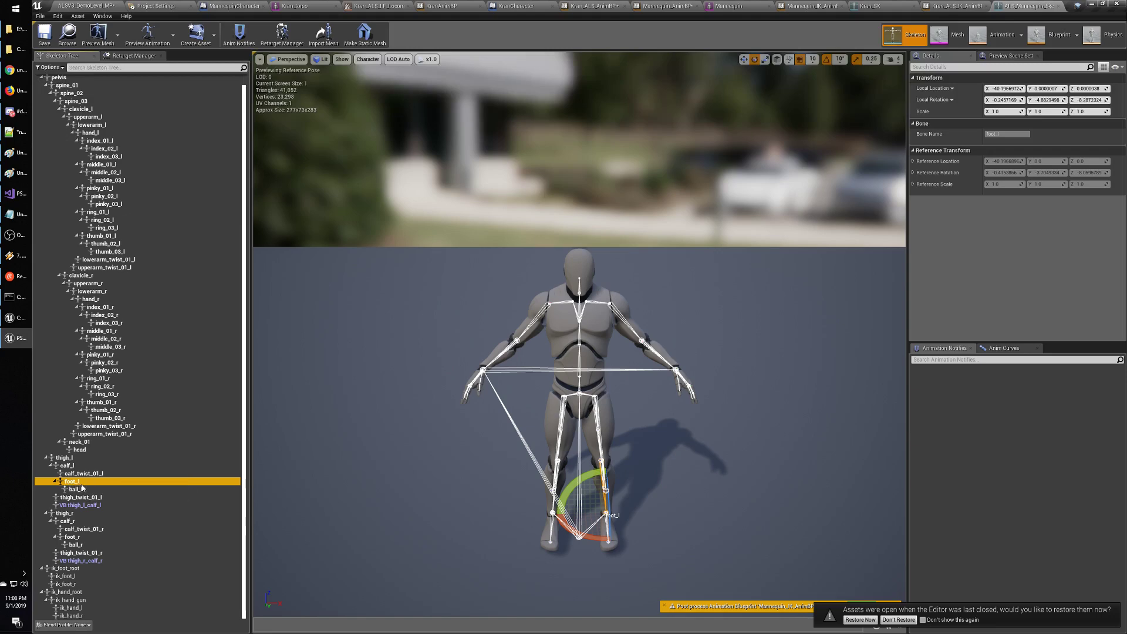
Search Kran_ALS_IK_AnimBP for foot_l and check the Left Foot Bone Name match and the Foot IK local variables.
click(954, 5)
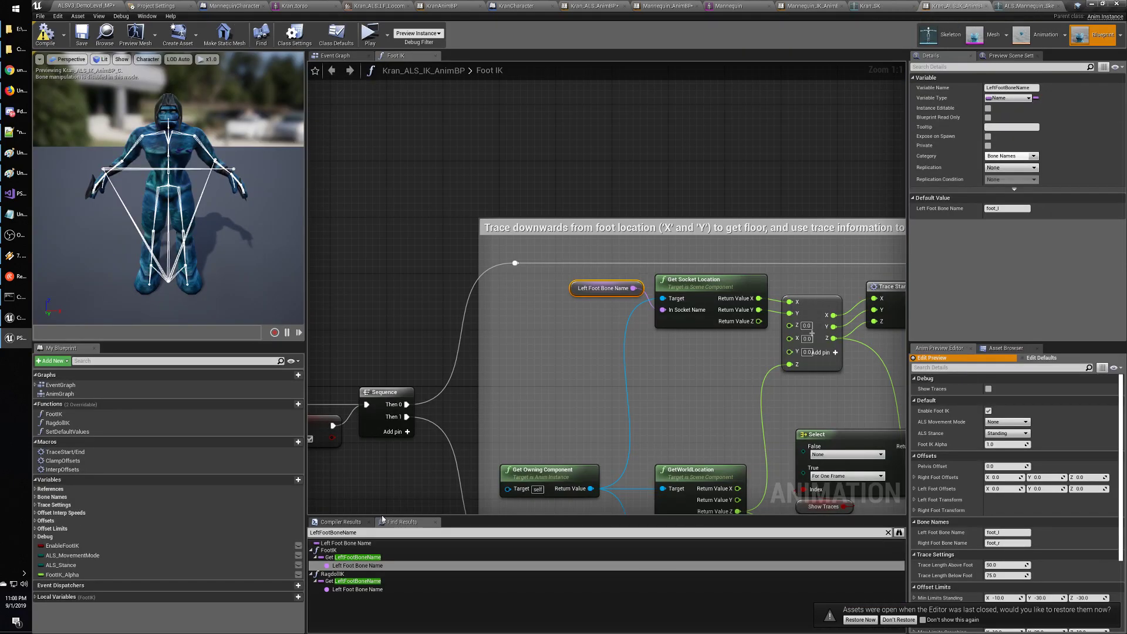
click(370, 532)
text(fo)
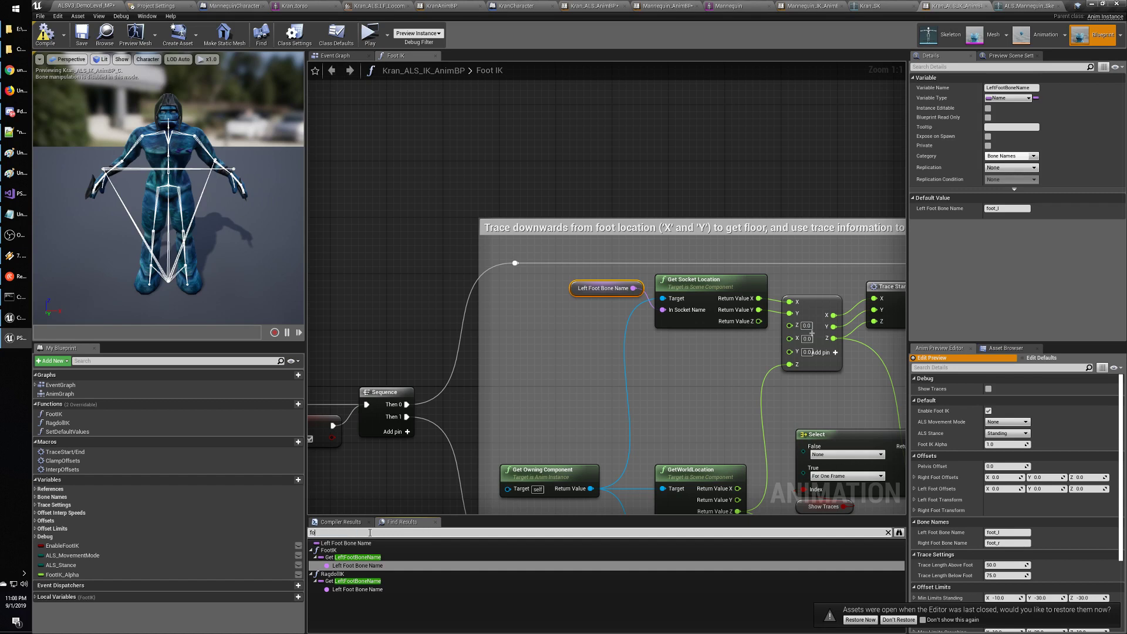
text(ot_l)
key(Return)
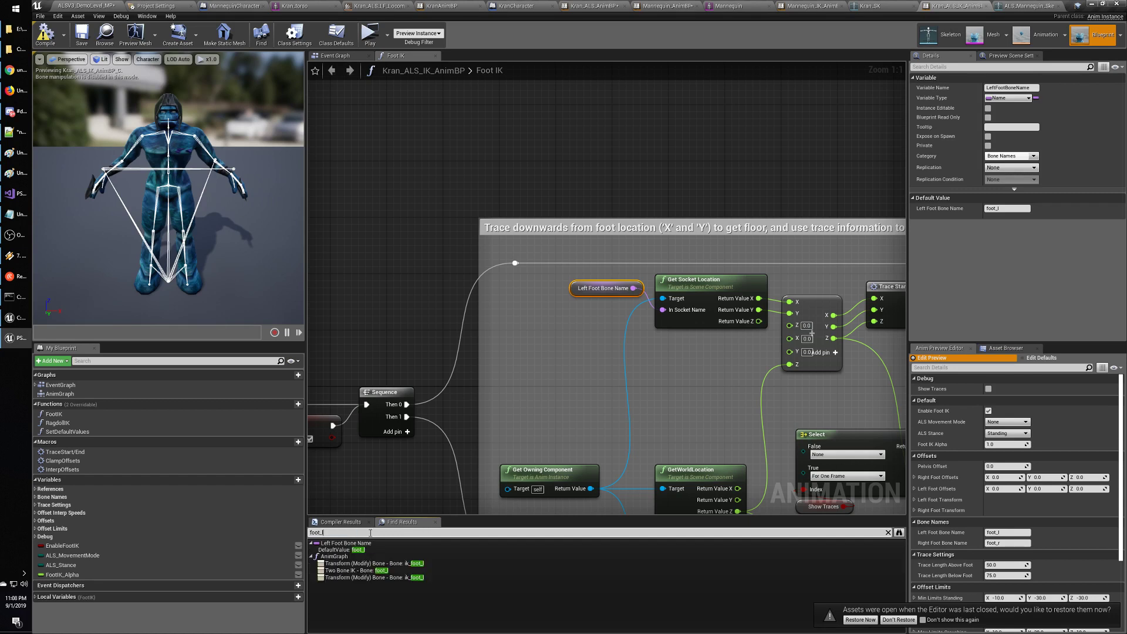
click(369, 550)
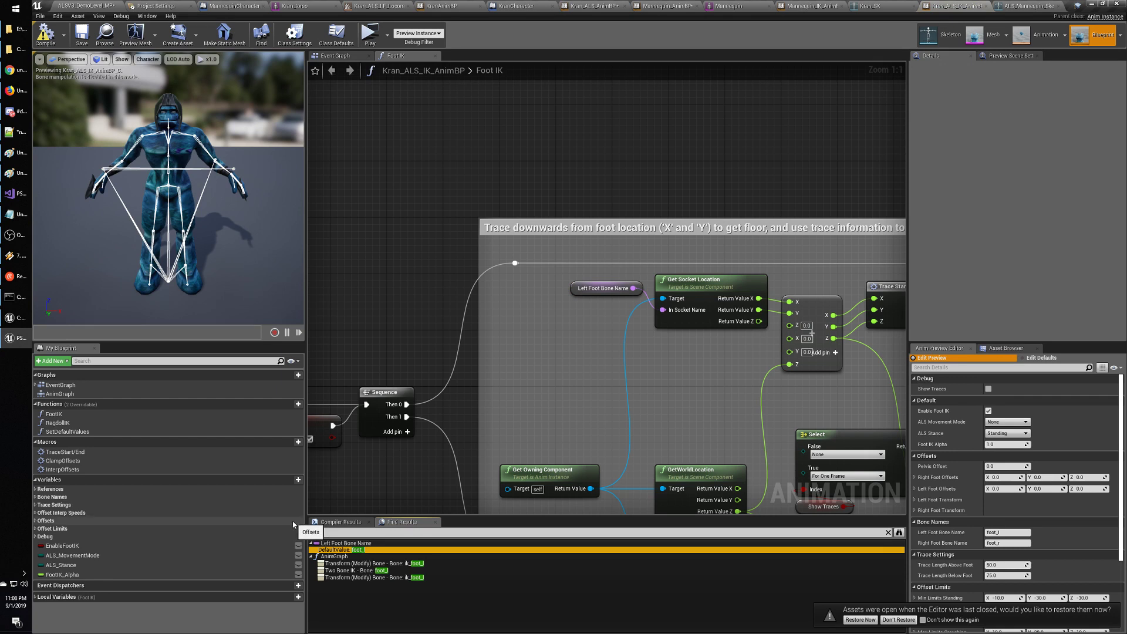
click(360, 544)
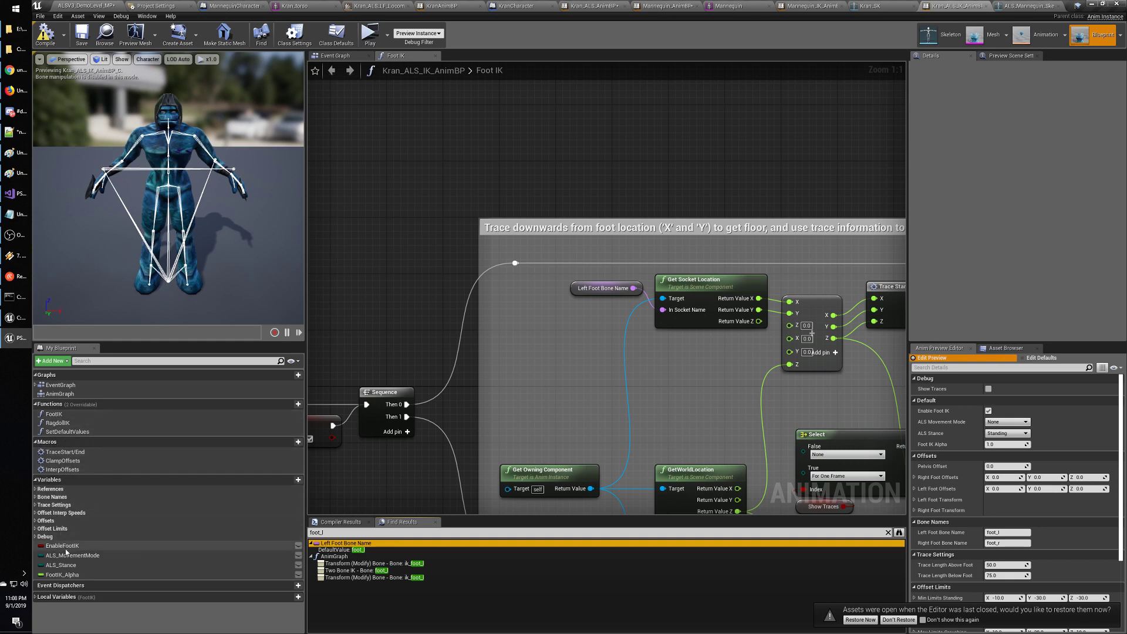
click(56, 596)
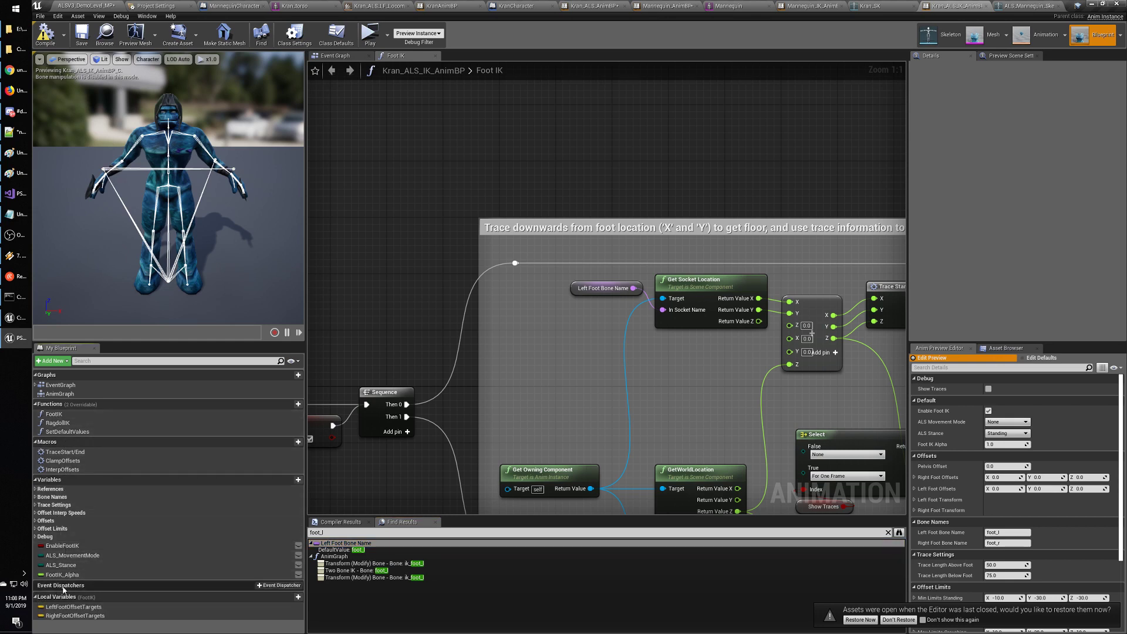
click(989, 411)
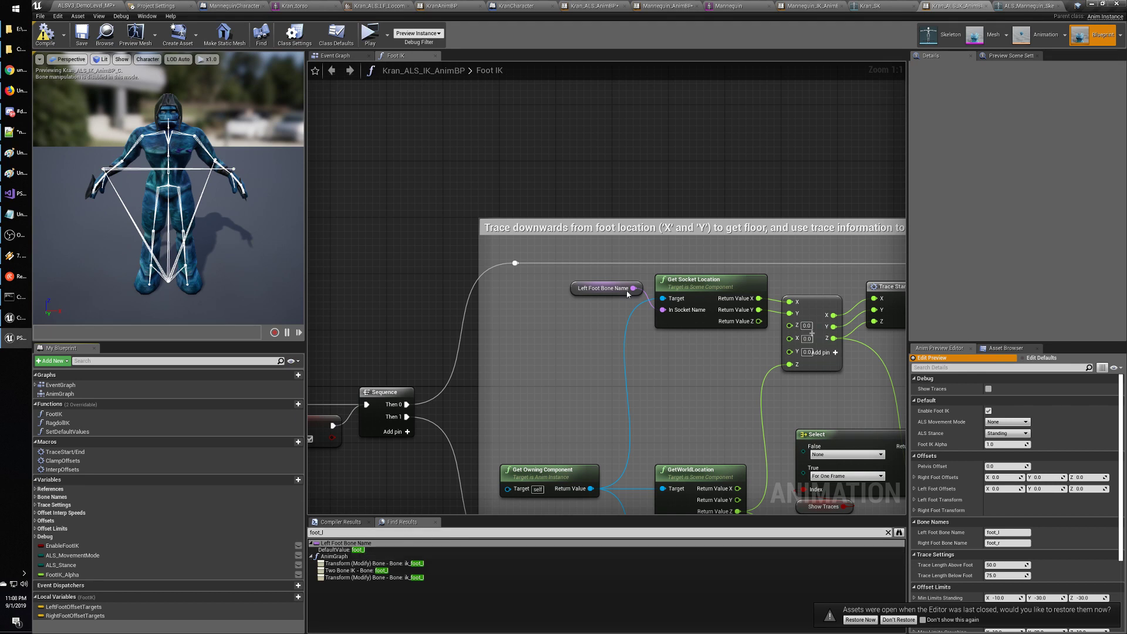
Inspect the Left Foot Bone Name node in Foot IK alongside the foot_l default value and Two Bone IK matches.
click(606, 290)
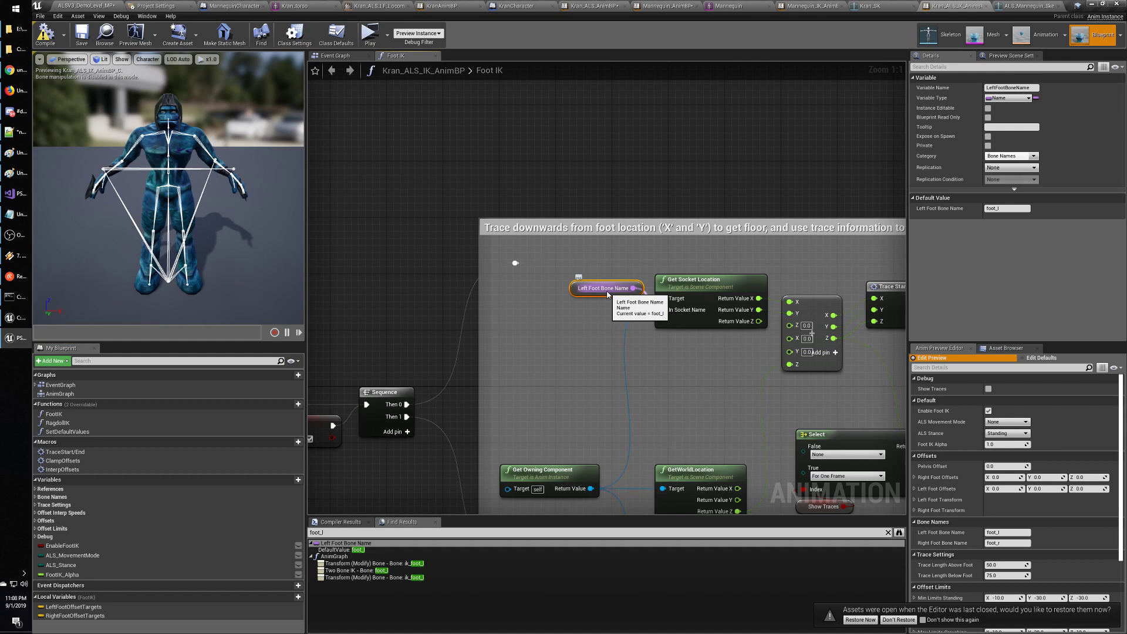
click(365, 551)
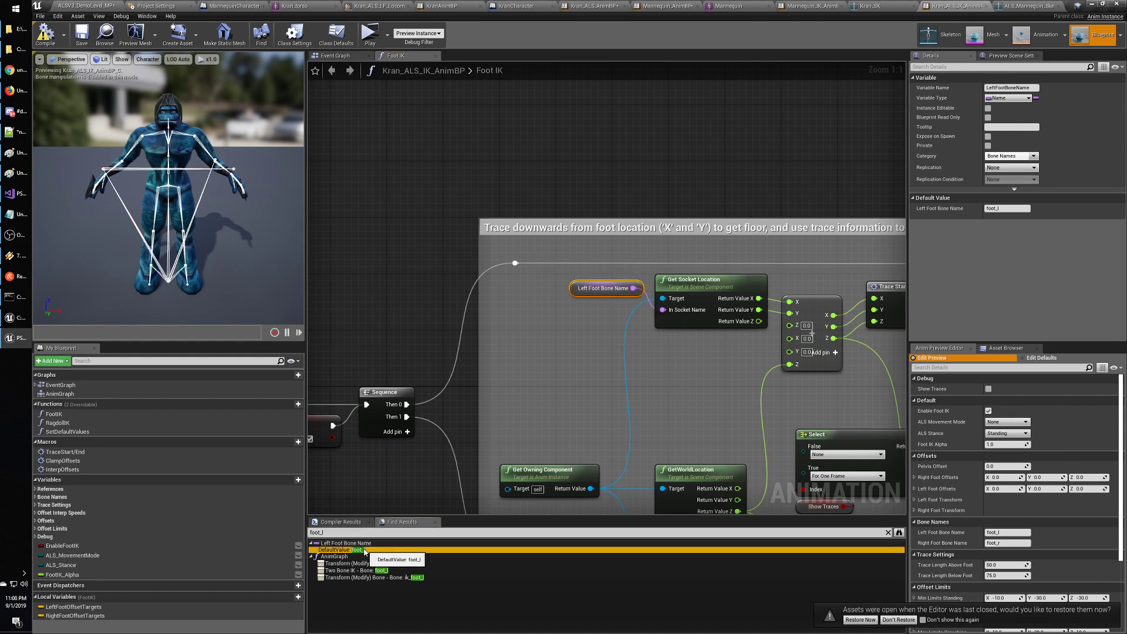
click(387, 571)
click(352, 550)
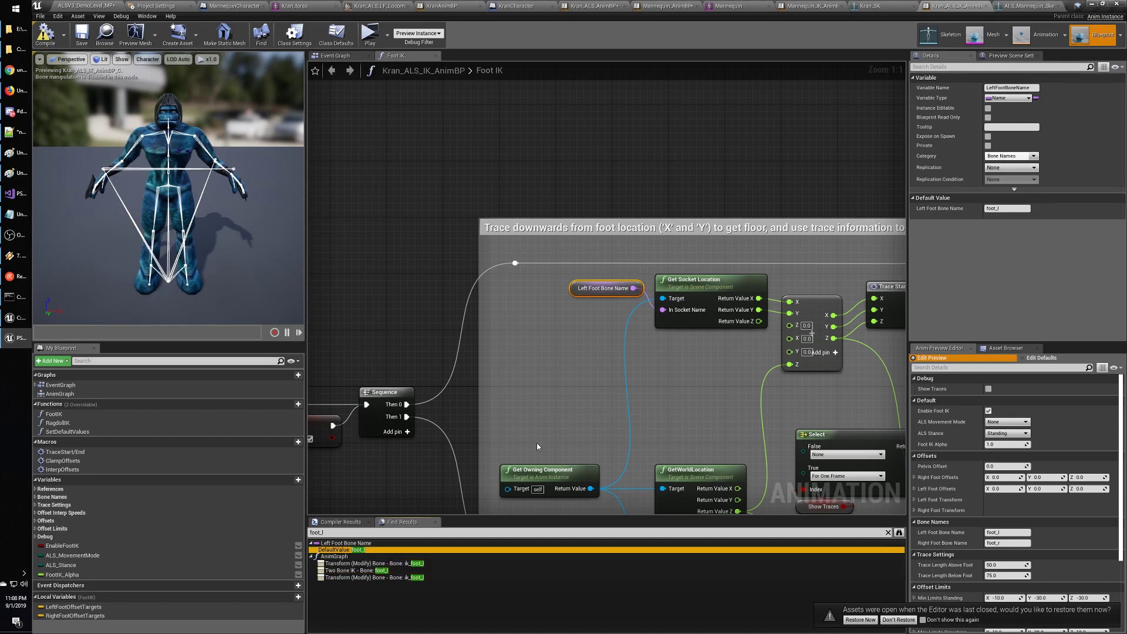
Search Kran_ALS_IK_AnimBP for foot_r and look over the advanced details of the LeftFootBoneName variable.
click(351, 533)
click(355, 534)
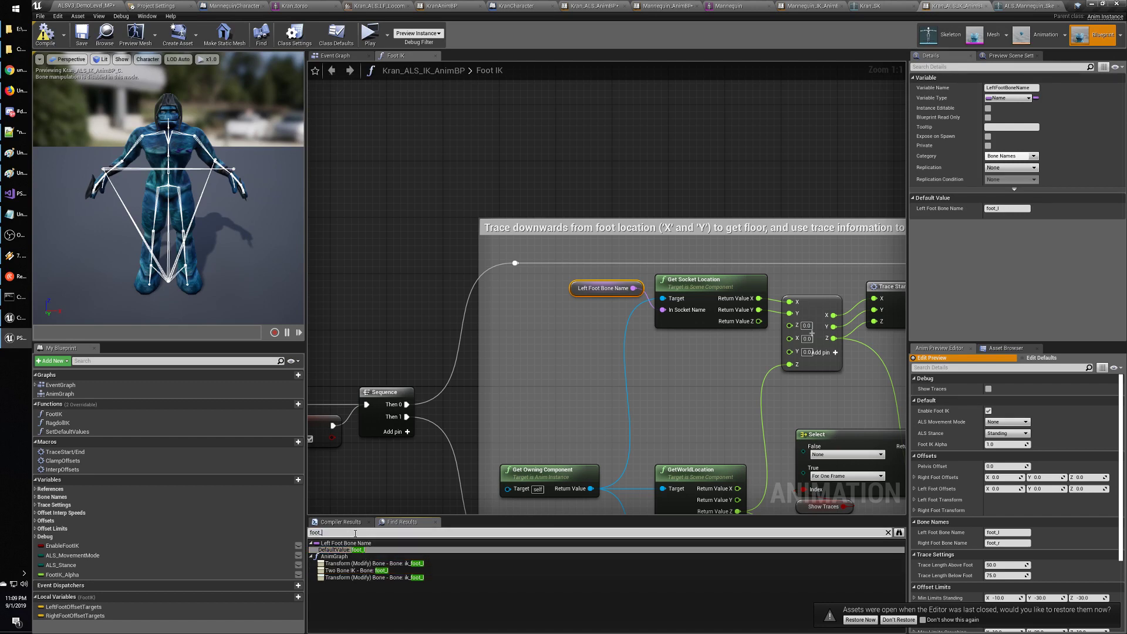
key(BackSpace)
text(r)
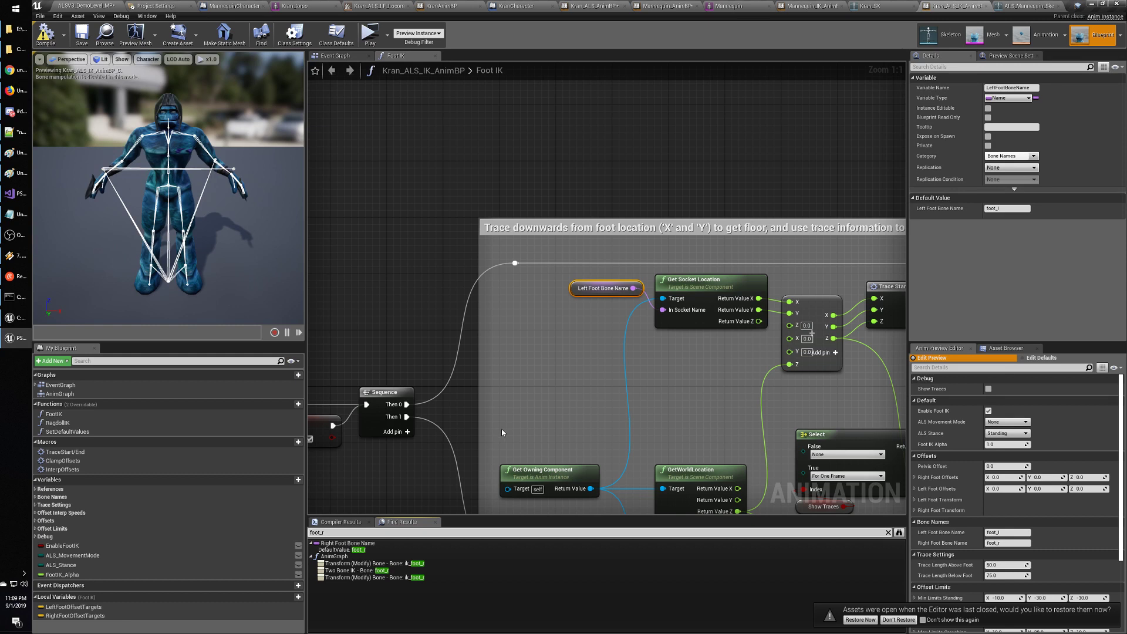
click(1014, 189)
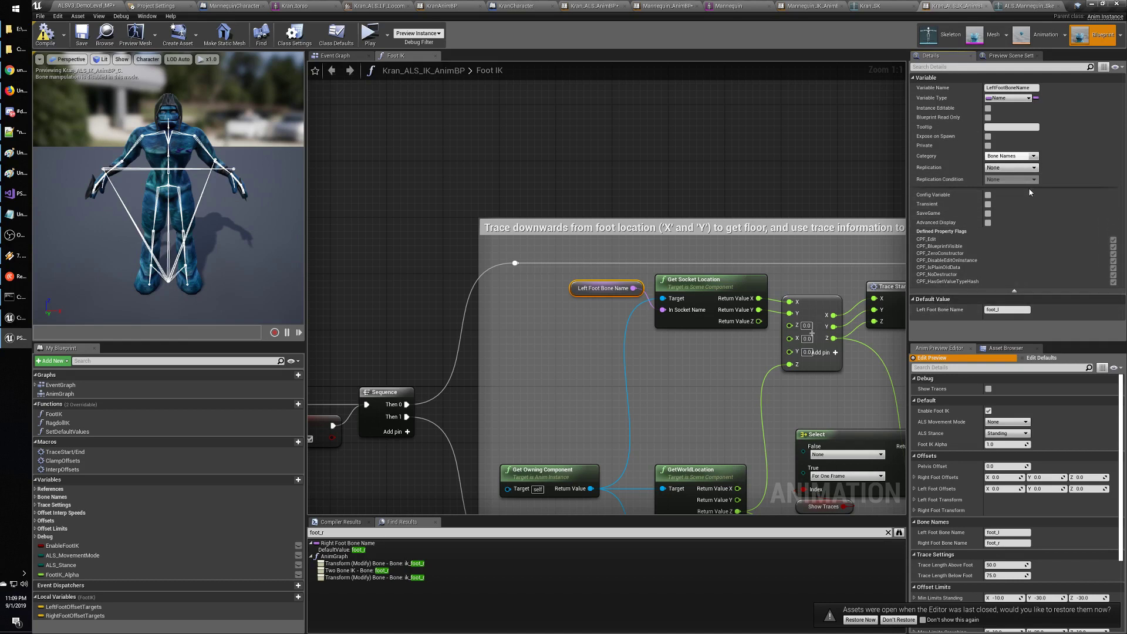
click(1015, 290)
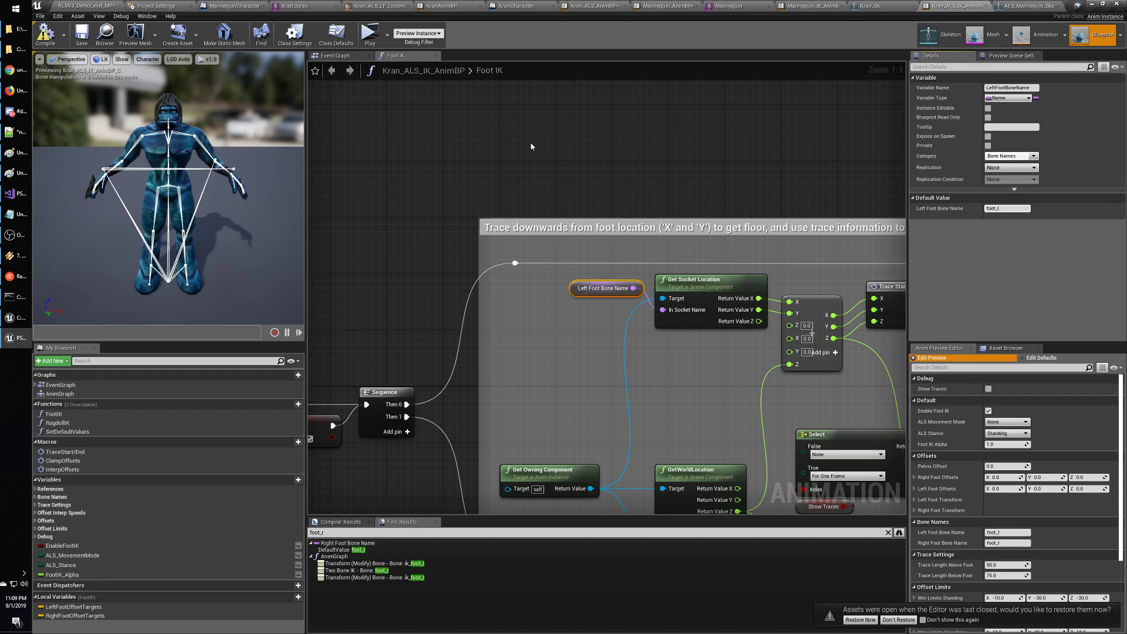
View the Kran locomotion blend space, then open the Kran_torso mesh and expand its Skeletal Mesh settings around Post Process Anim Blueprint.
click(1044, 37)
click(1108, 41)
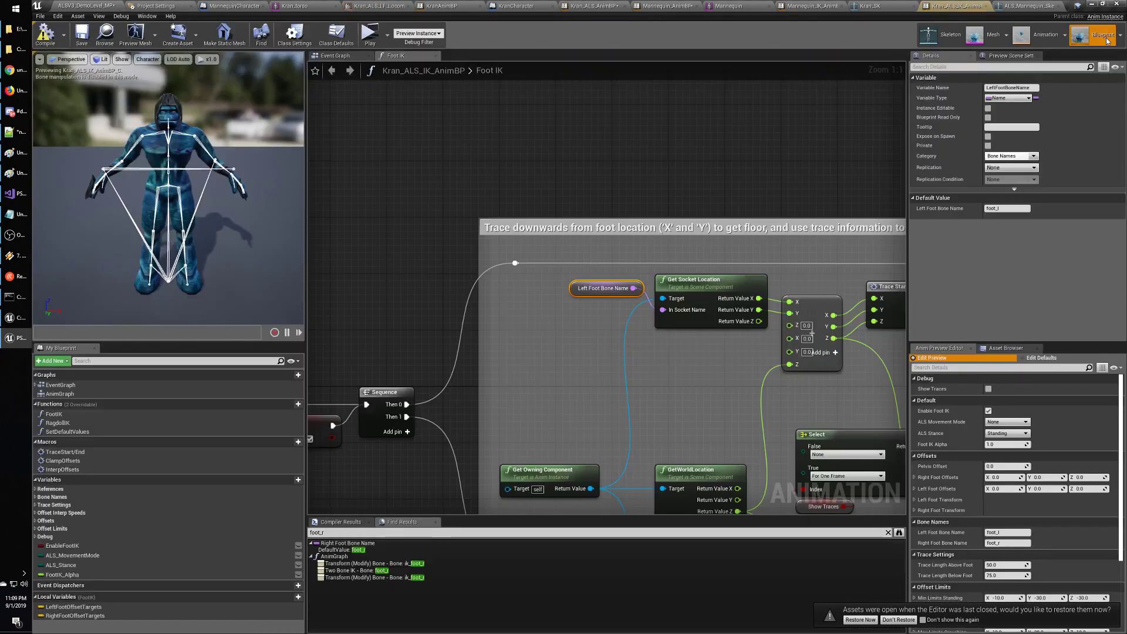
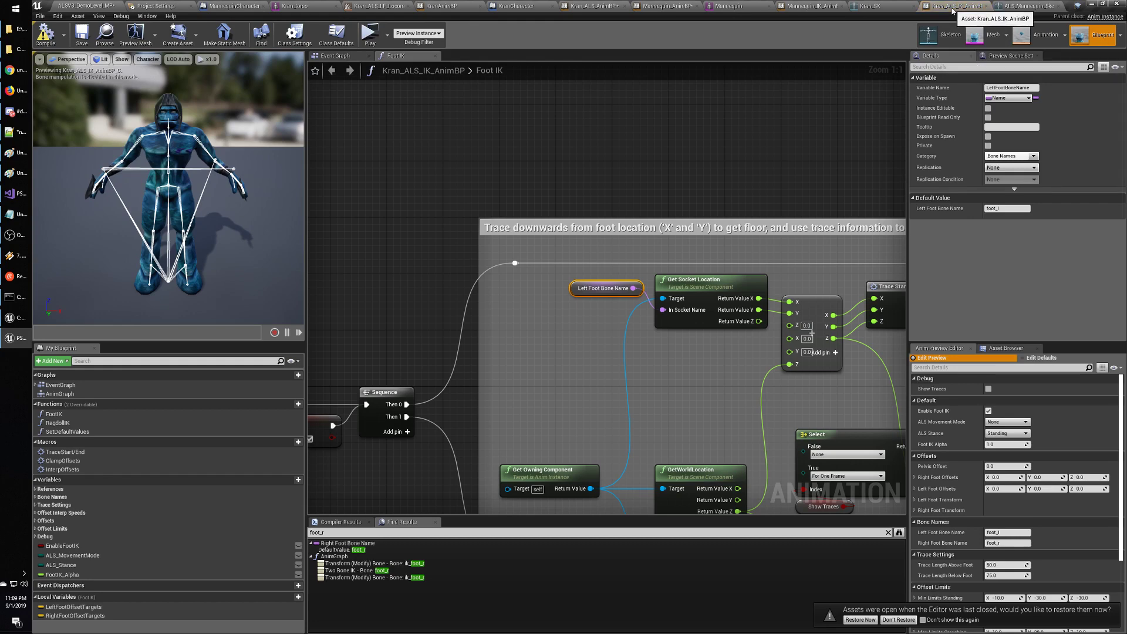
click(880, 7)
click(953, 9)
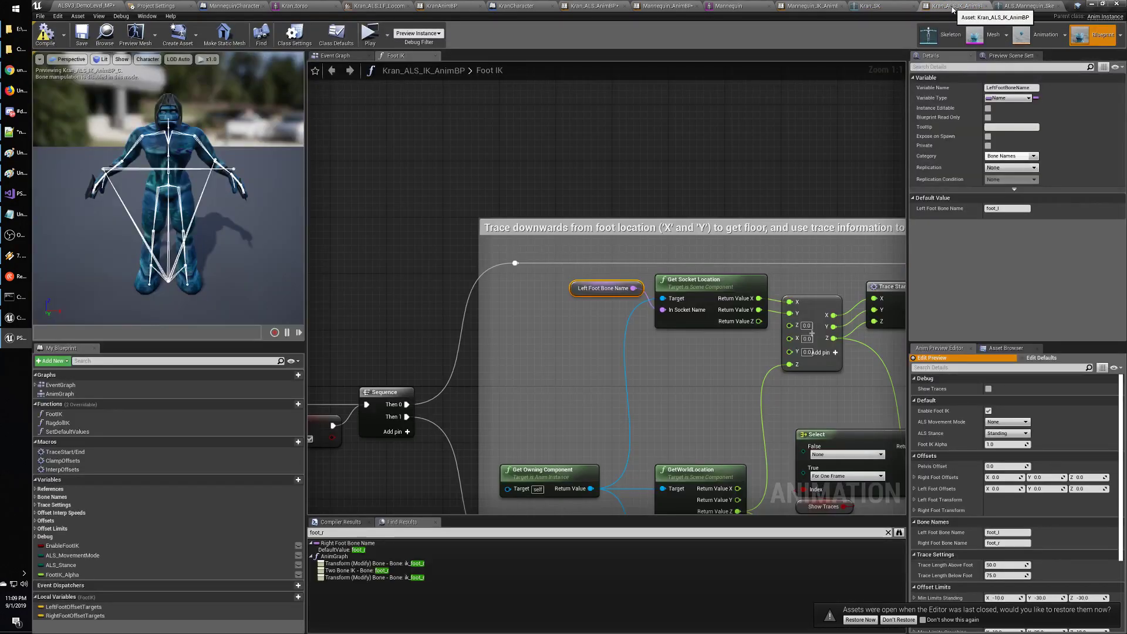
click(1041, 36)
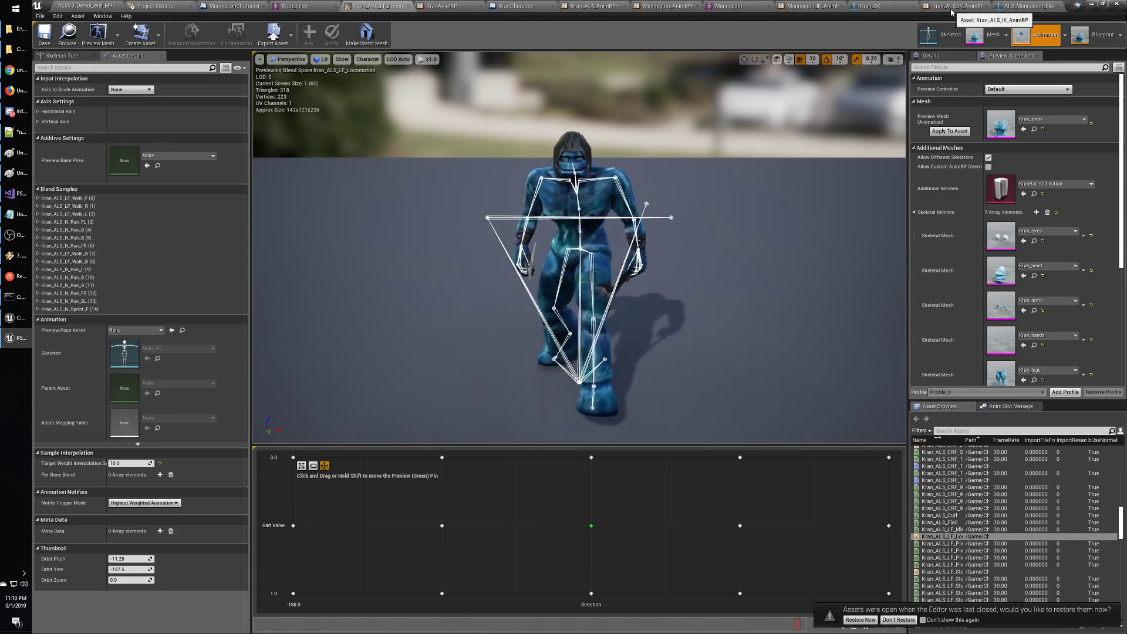
click(973, 35)
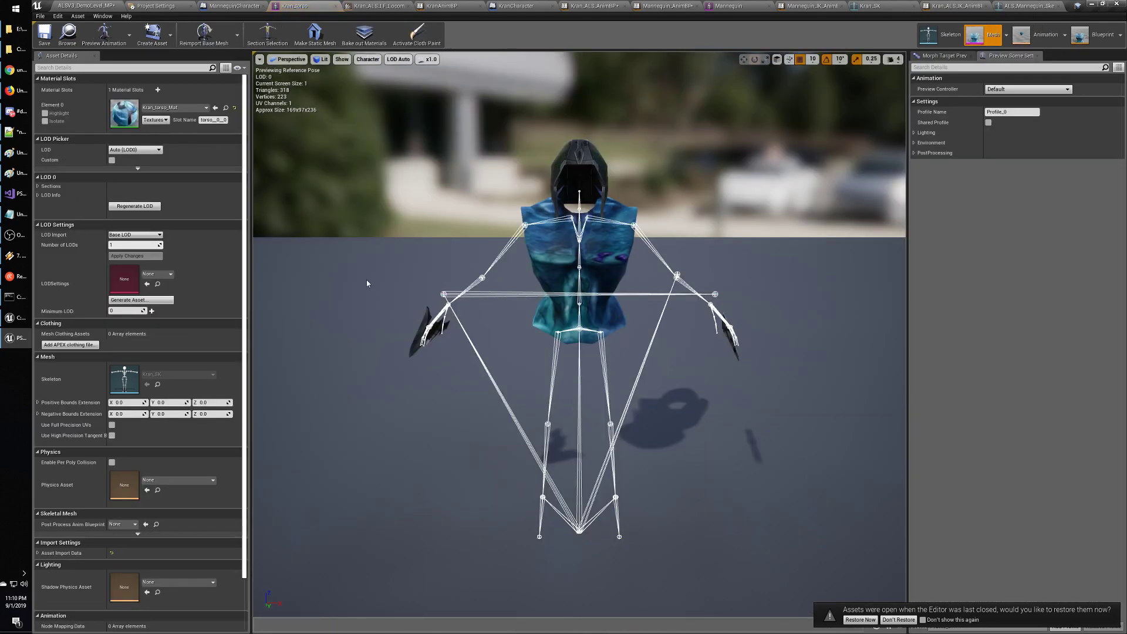
scroll(154, 402, down, 2)
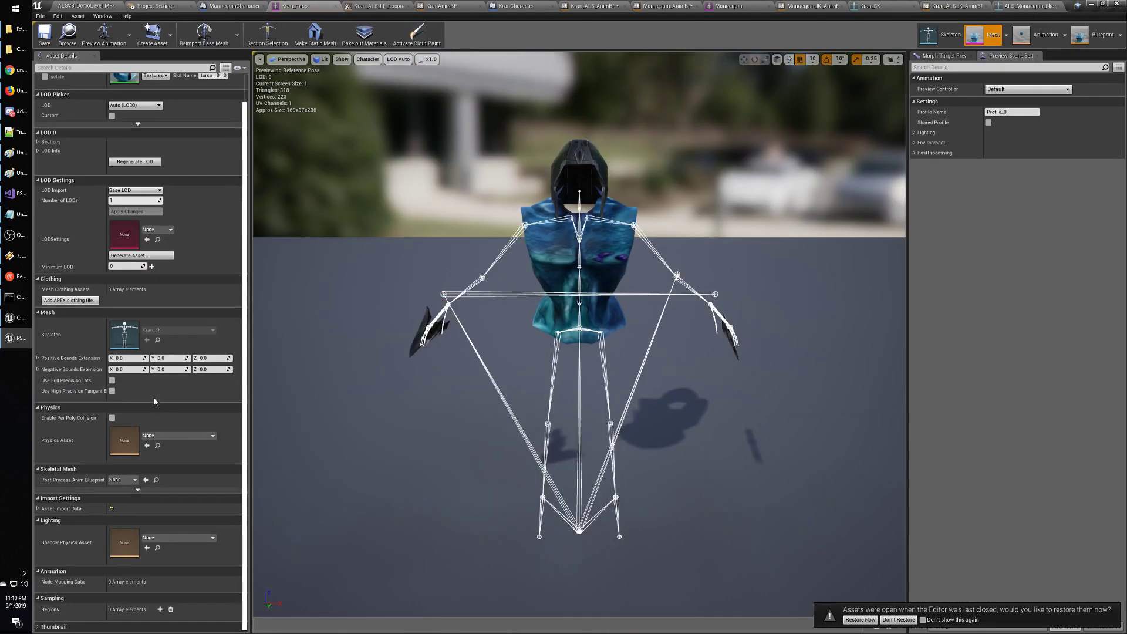
click(137, 488)
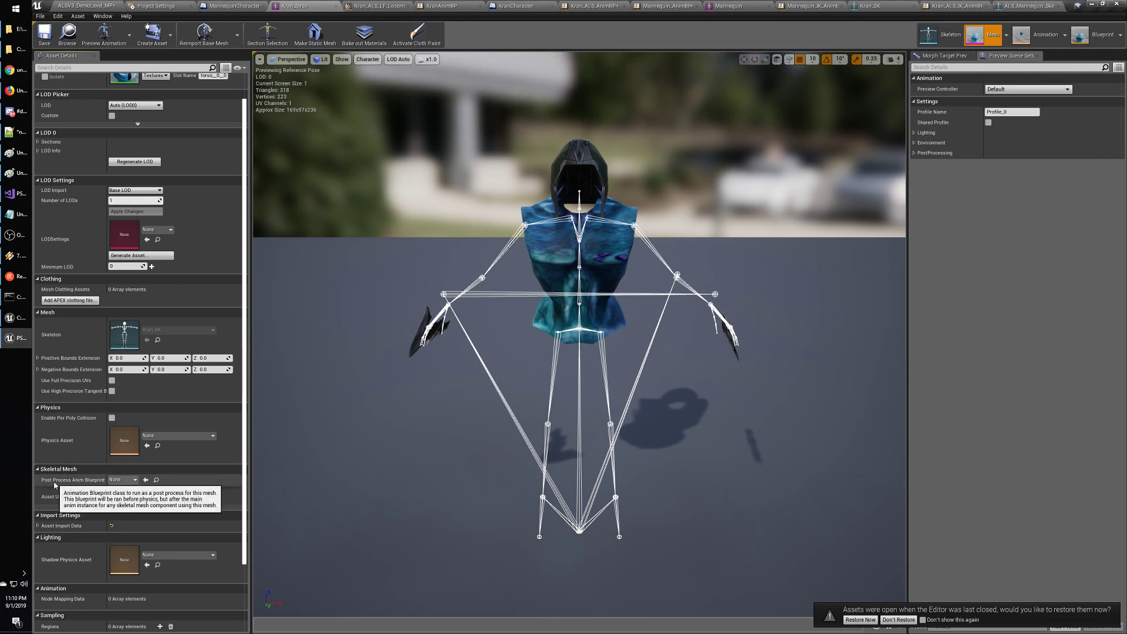
Open the Kran_feet skeletal mesh and set its Post Process Anim Blueprint to Kran_ALS_IK_AnimBP.
click(135, 481)
click(135, 480)
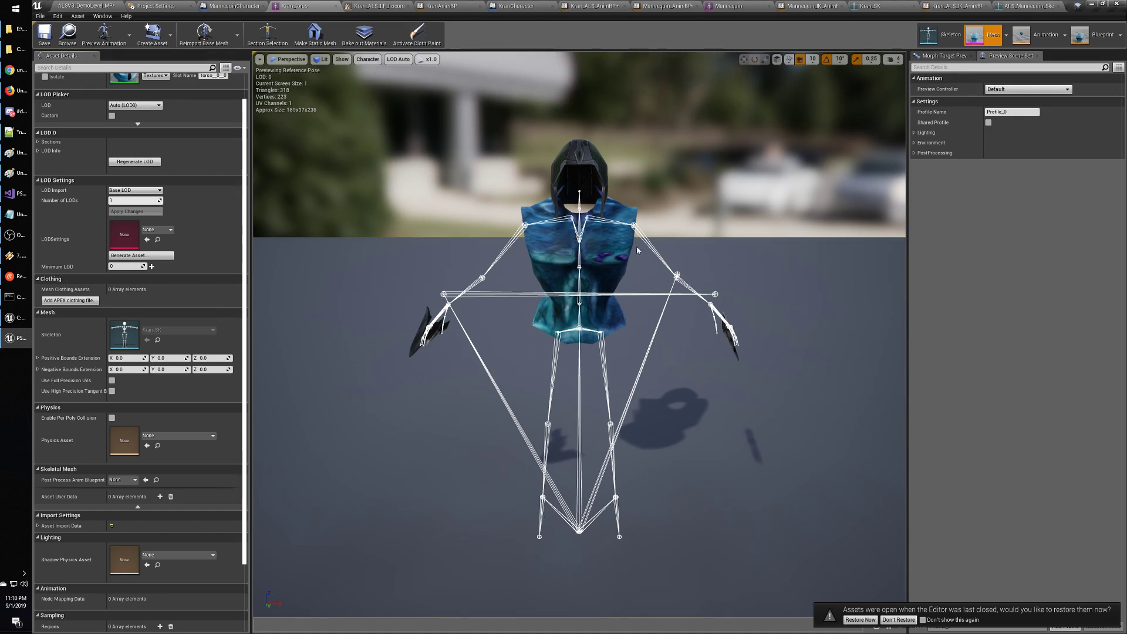
click(1007, 36)
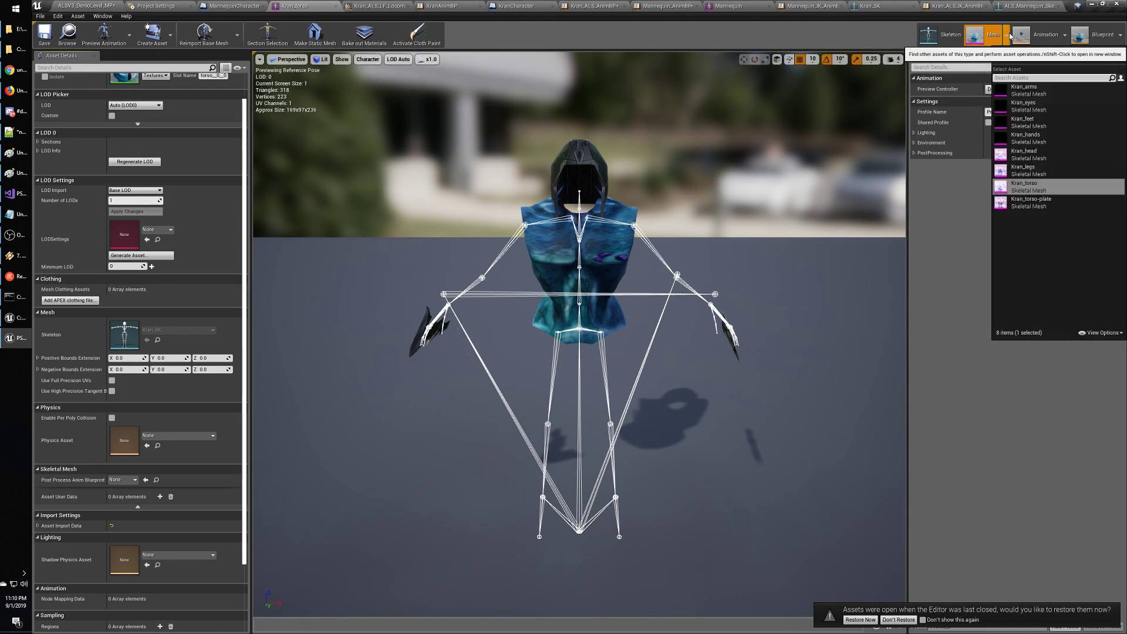
click(1028, 126)
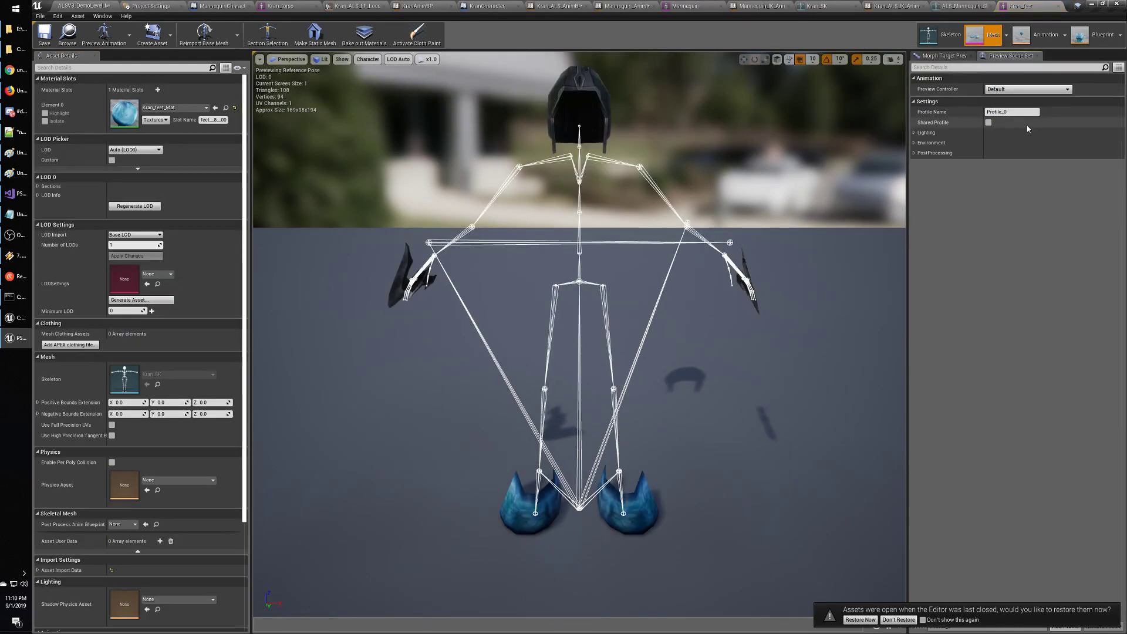
click(134, 525)
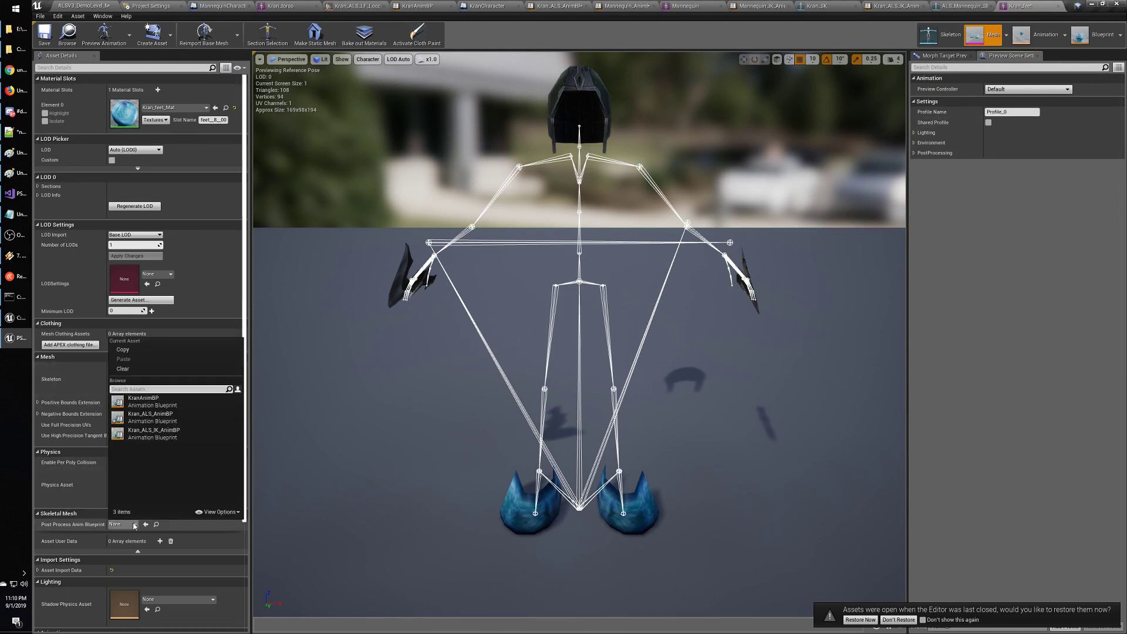
click(158, 435)
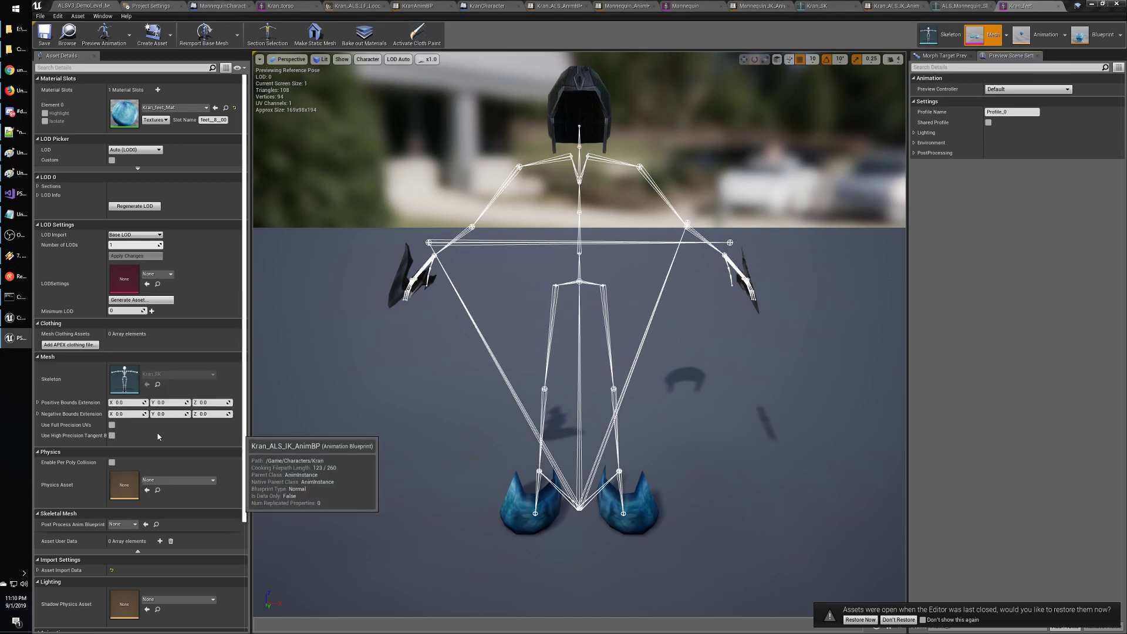
Open the Kran_legs skeletal mesh and set its Post Process Anim Blueprint to Kran_ALS_IK_AnimBP.
click(1007, 35)
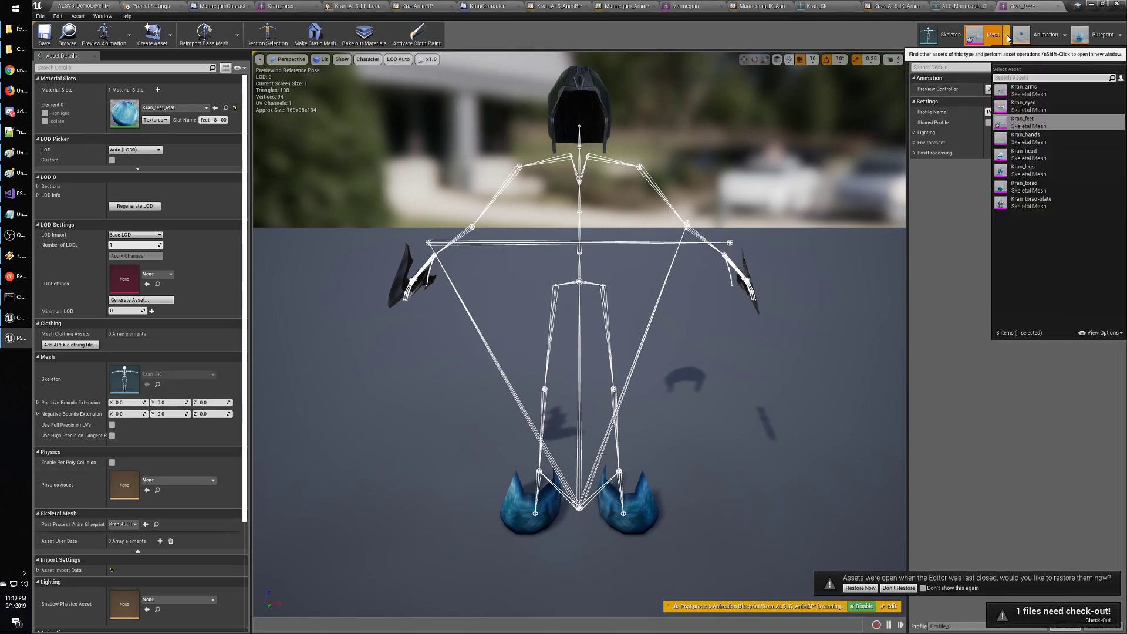
click(1024, 140)
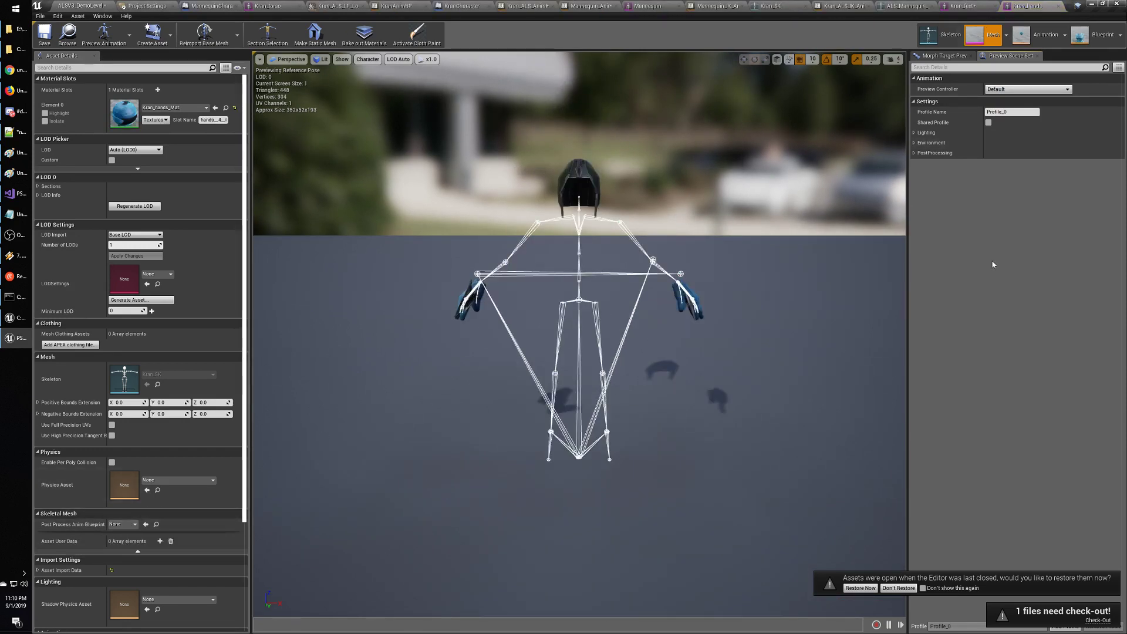
click(1009, 37)
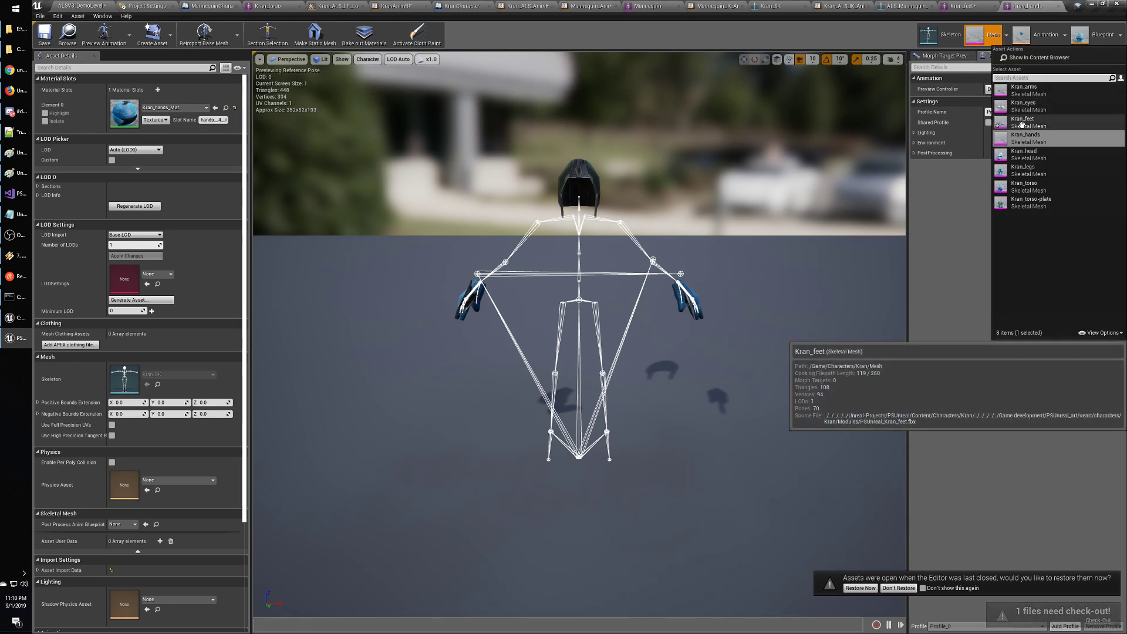
click(1025, 170)
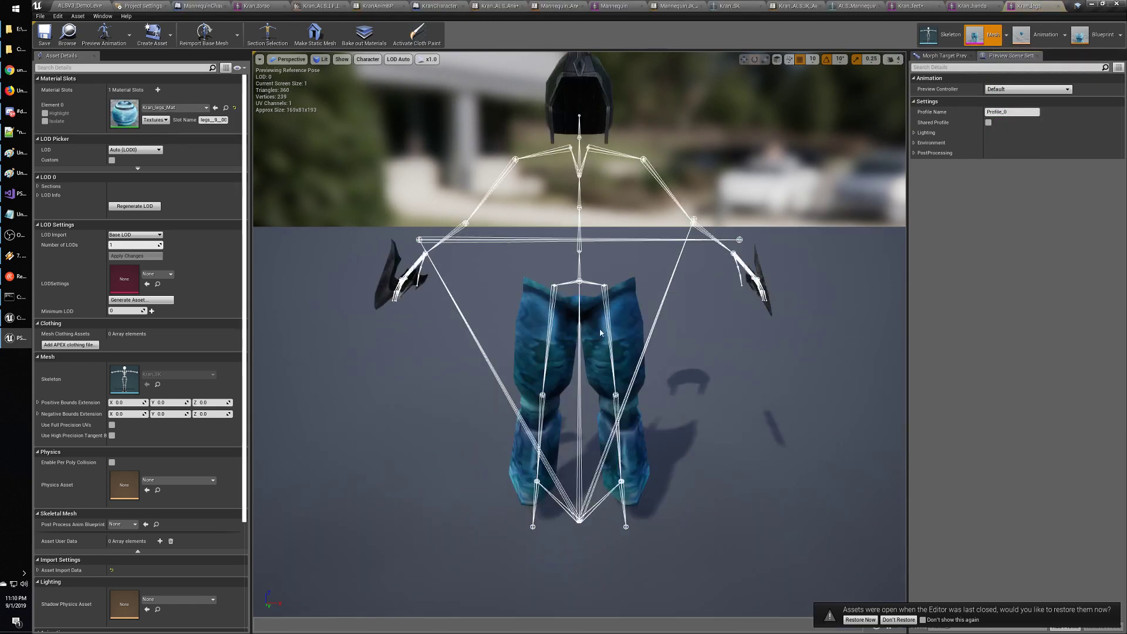
click(122, 524)
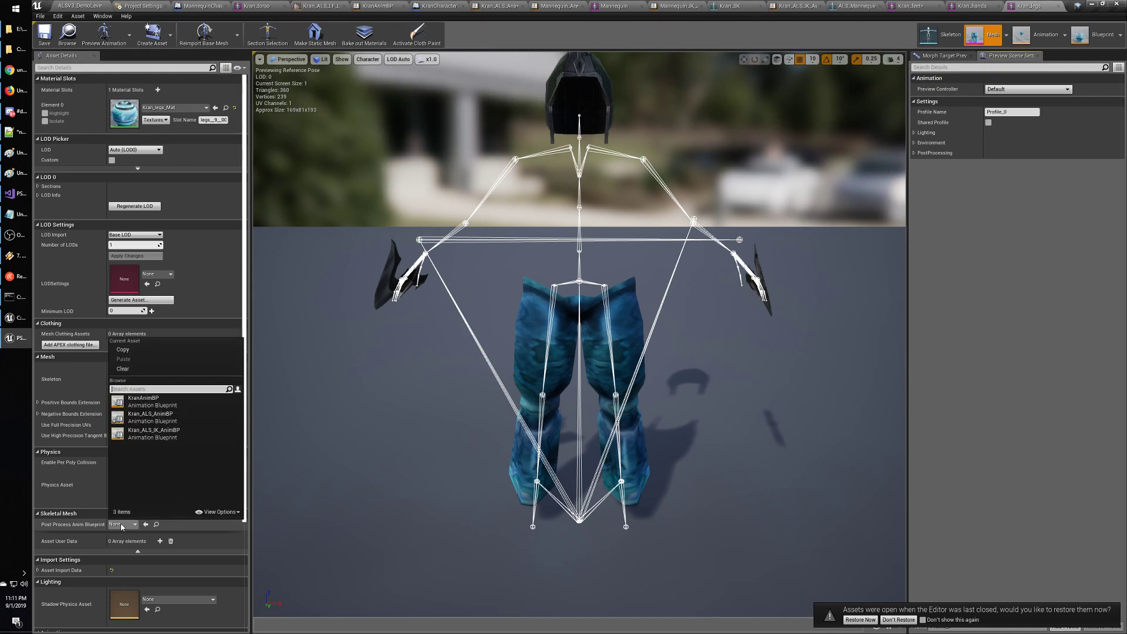
click(154, 433)
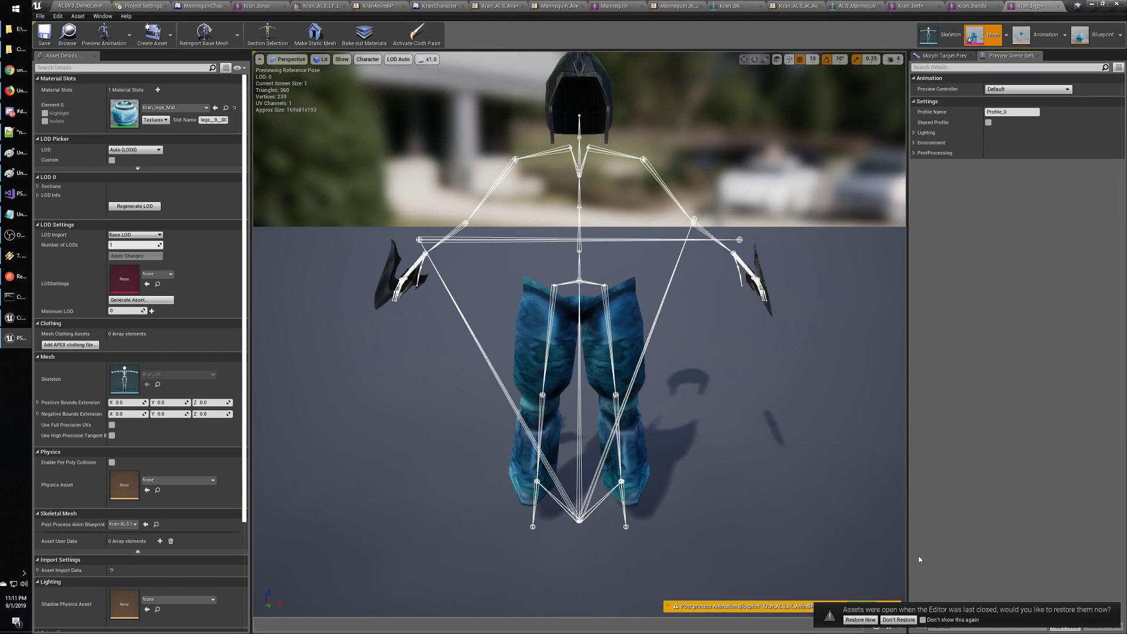
Decline restoring the previously open assets, then save the Kran_legs and Kran_feet meshes, checking them out of source control.
click(899, 620)
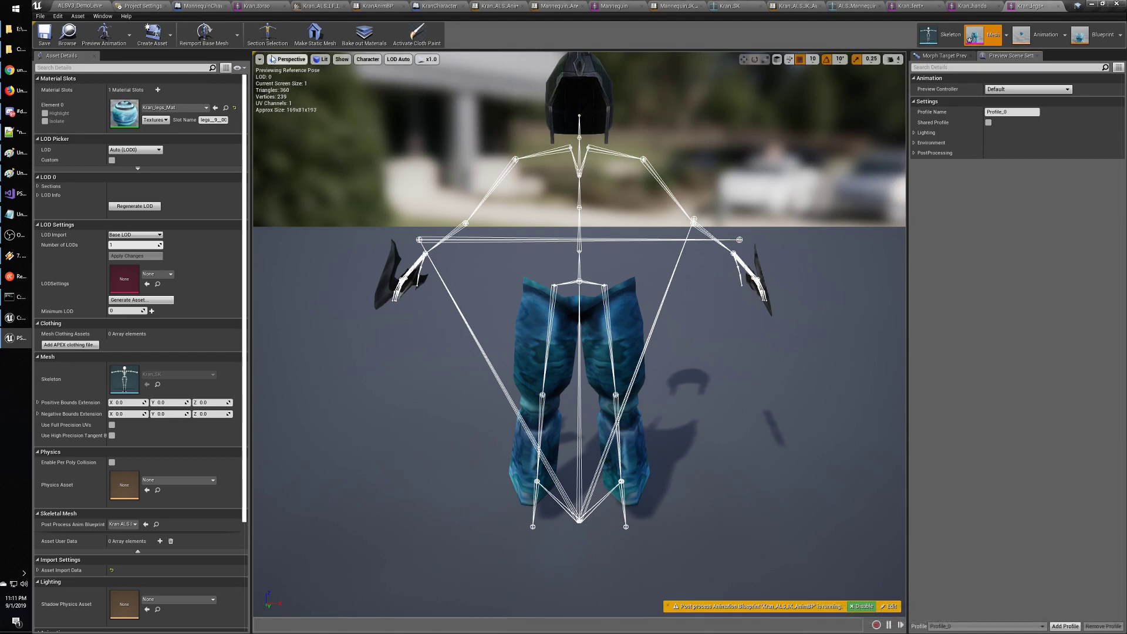
click(44, 34)
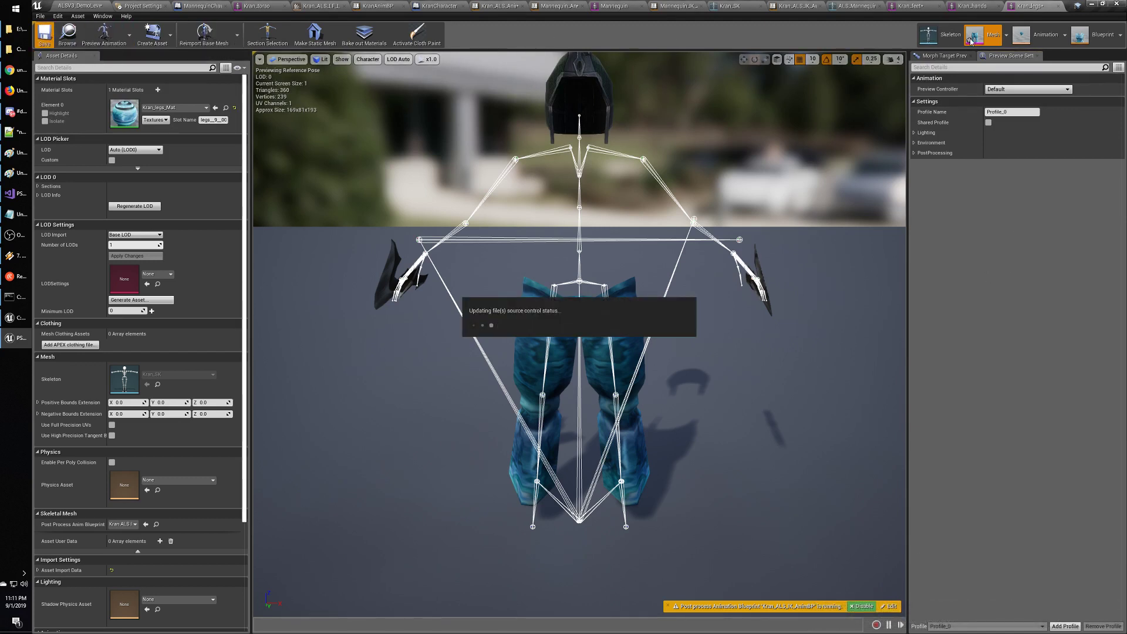
click(651, 402)
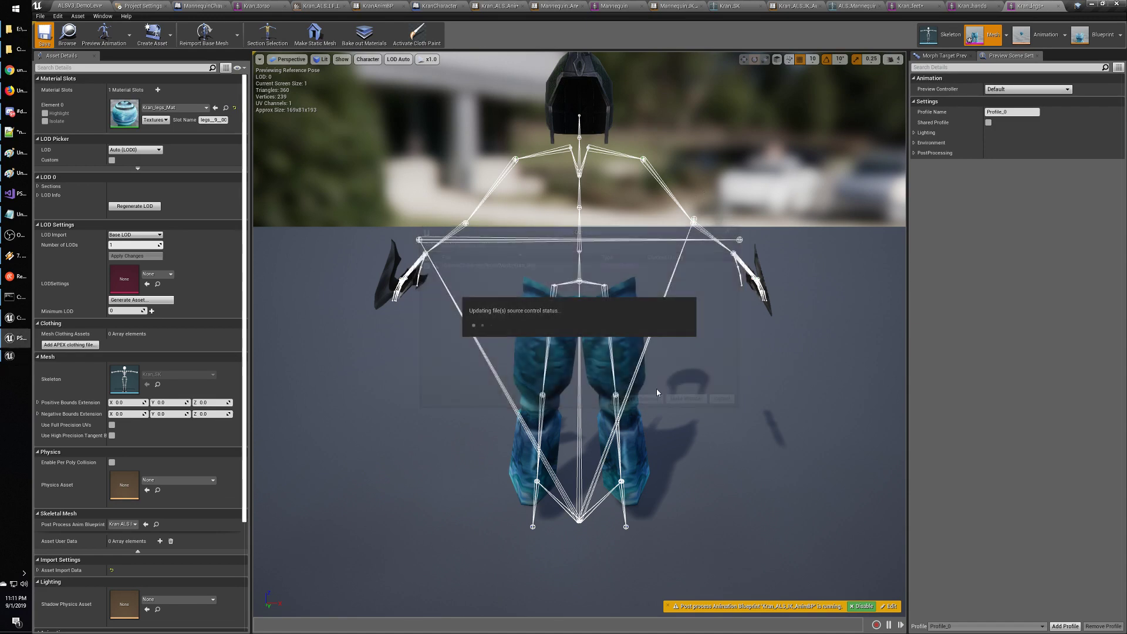
click(922, 7)
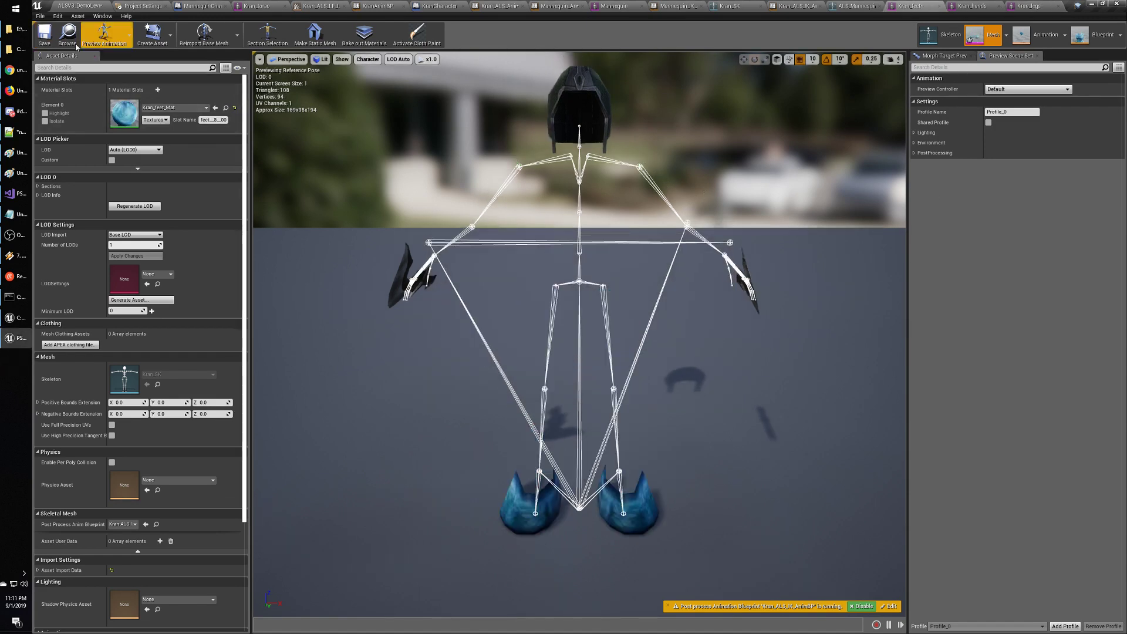
click(53, 36)
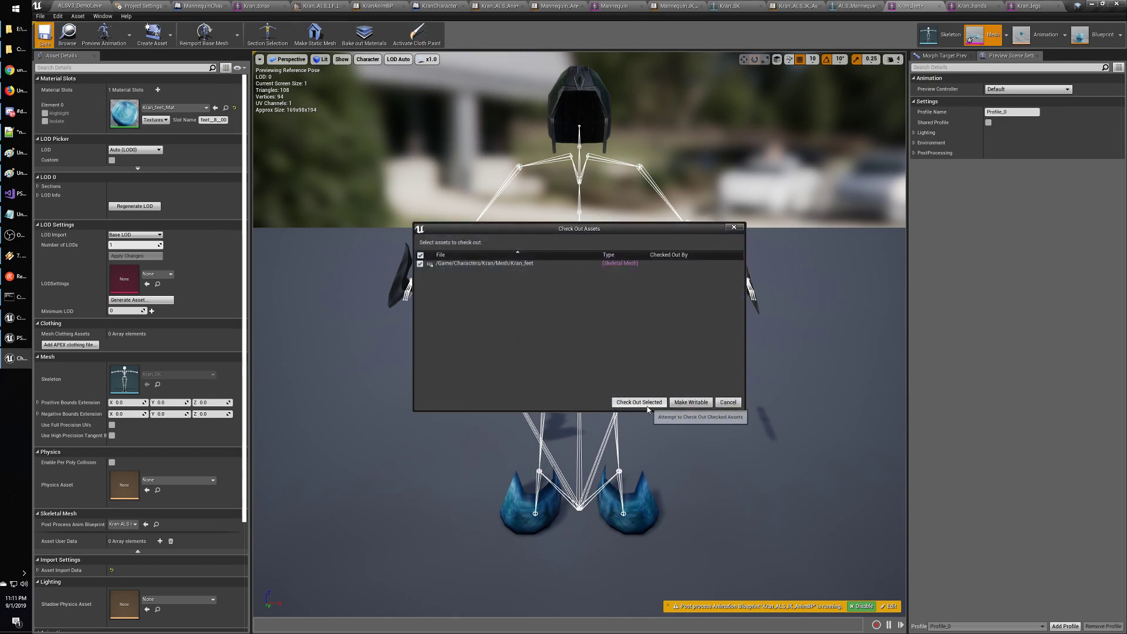
click(649, 402)
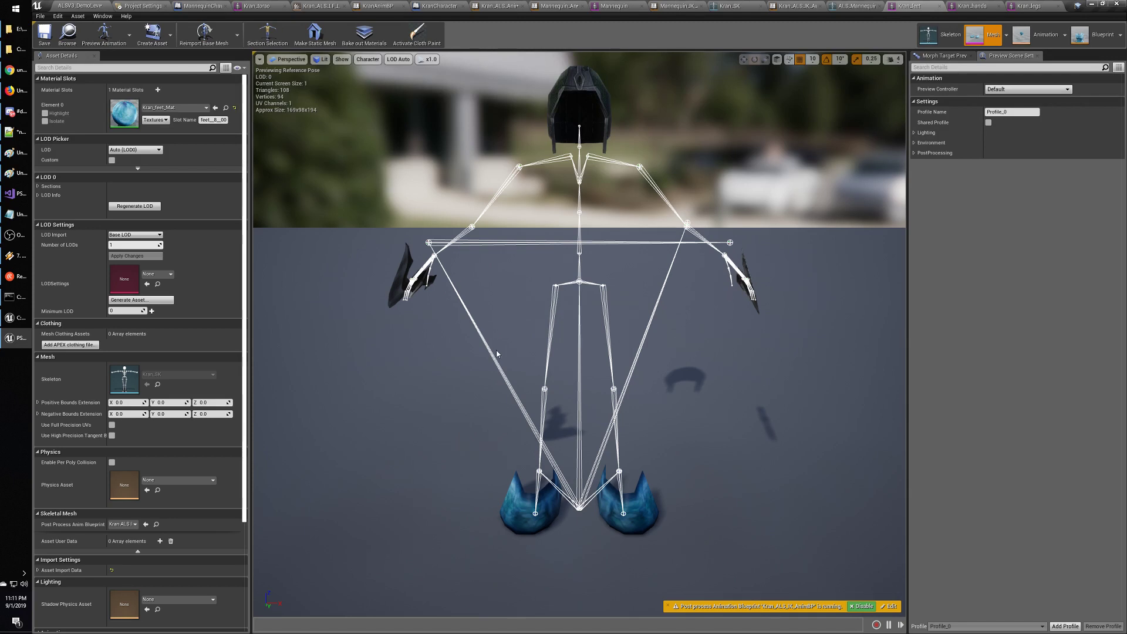
Inspect the foot_r and foot_l bones and their transforms in the Kran skeleton tree.
click(939, 35)
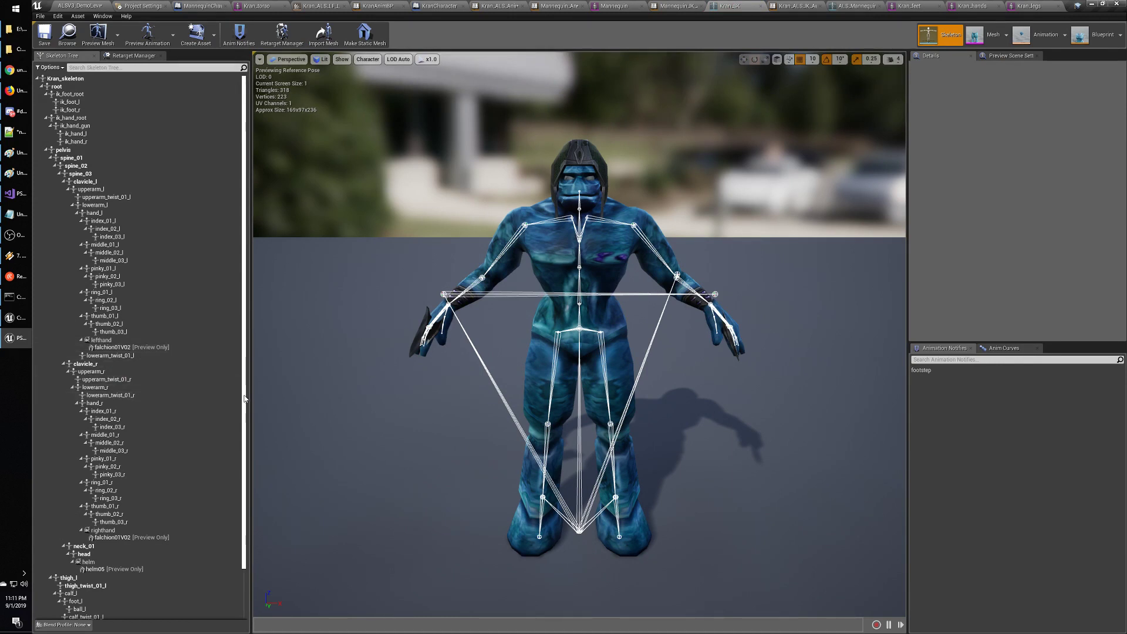
drag(245, 399, 245, 451)
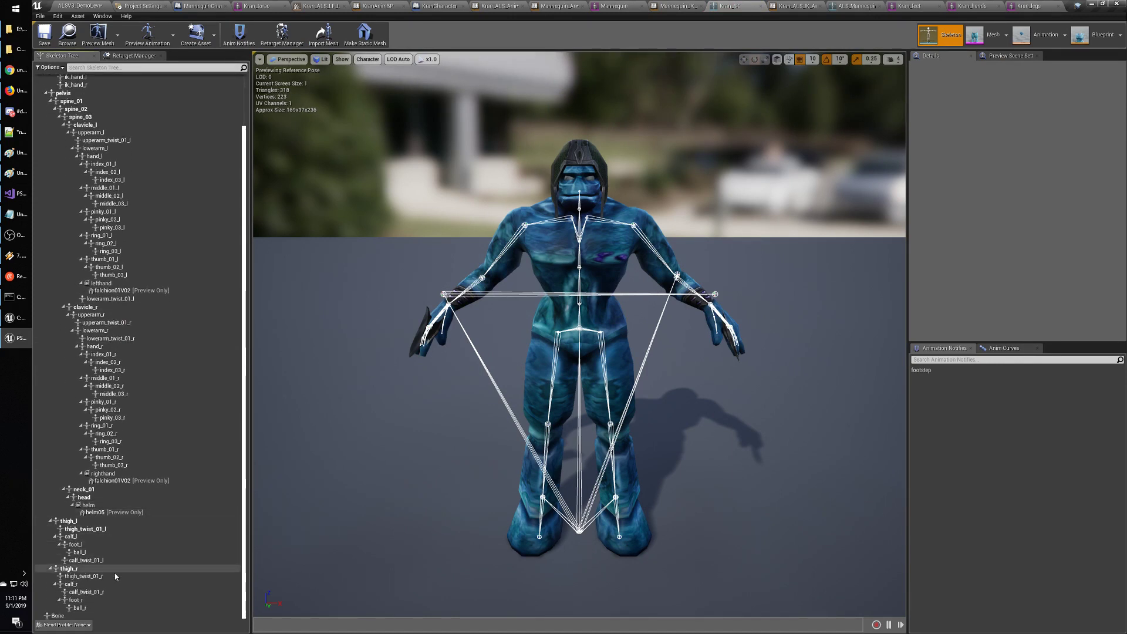
click(85, 601)
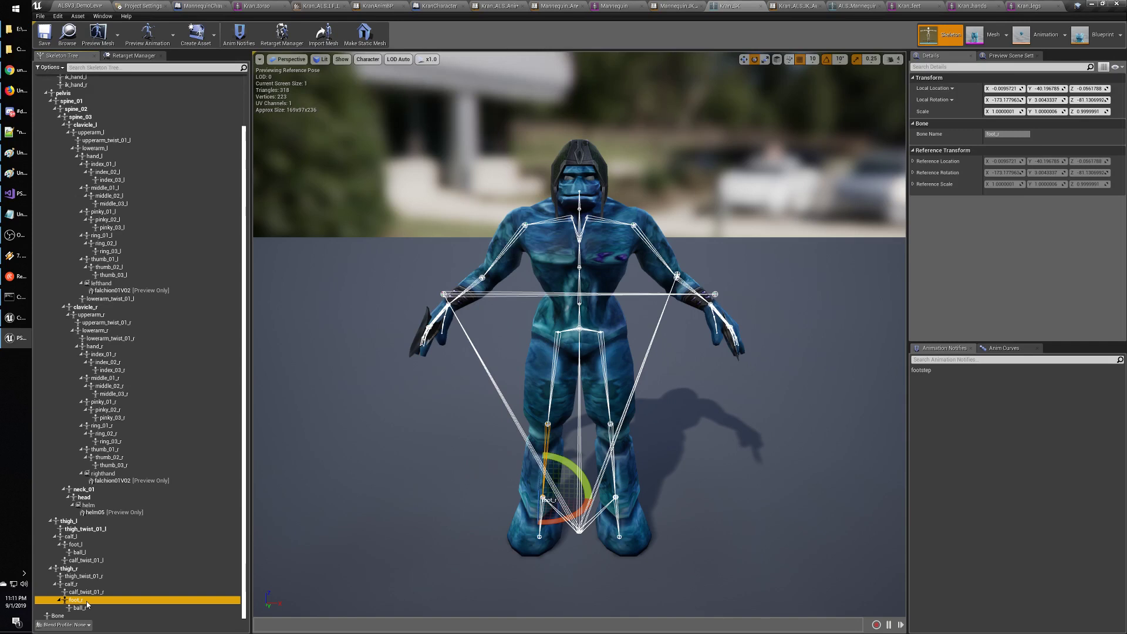
click(85, 544)
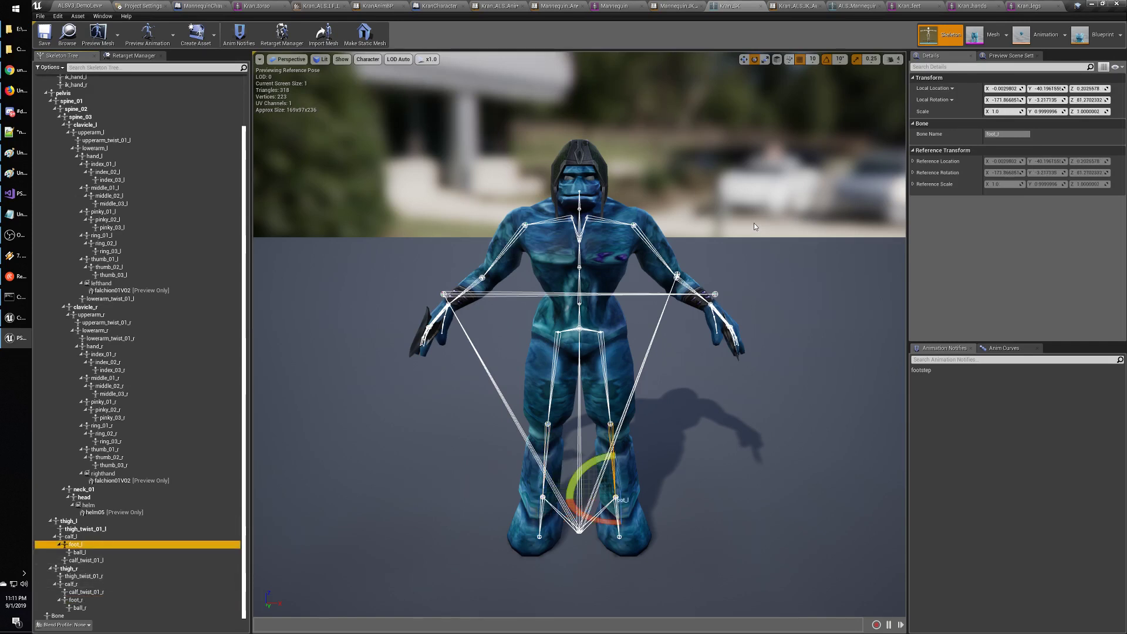
click(731, 6)
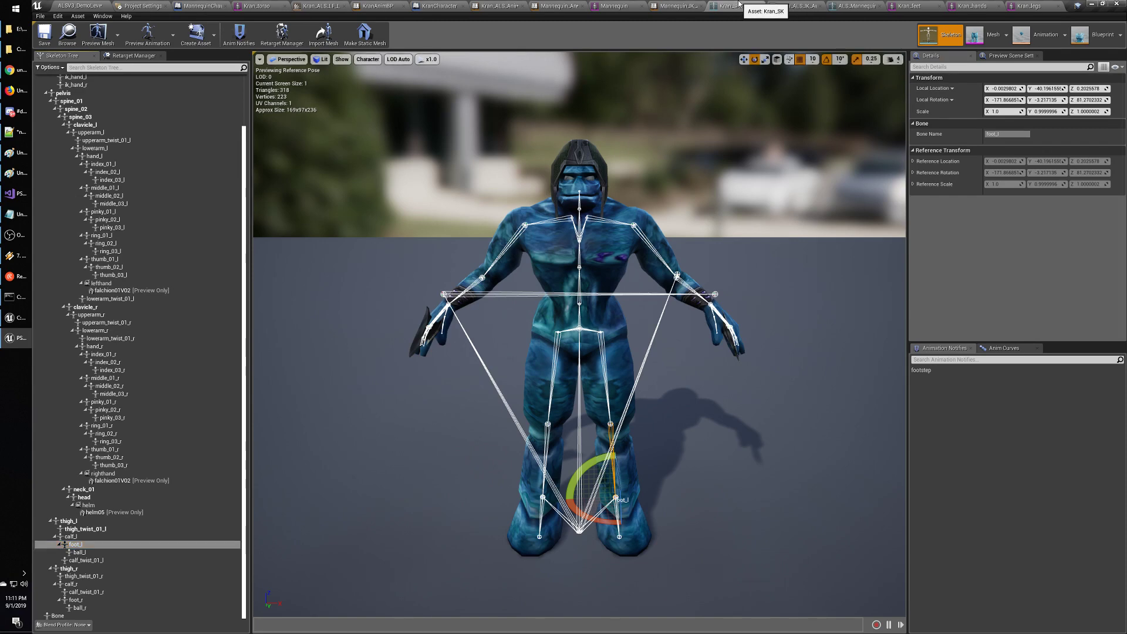
Play the ALSV3 demo level and run the Kran character onto the stairs to examine how its feet adapt to the steps.
click(87, 5)
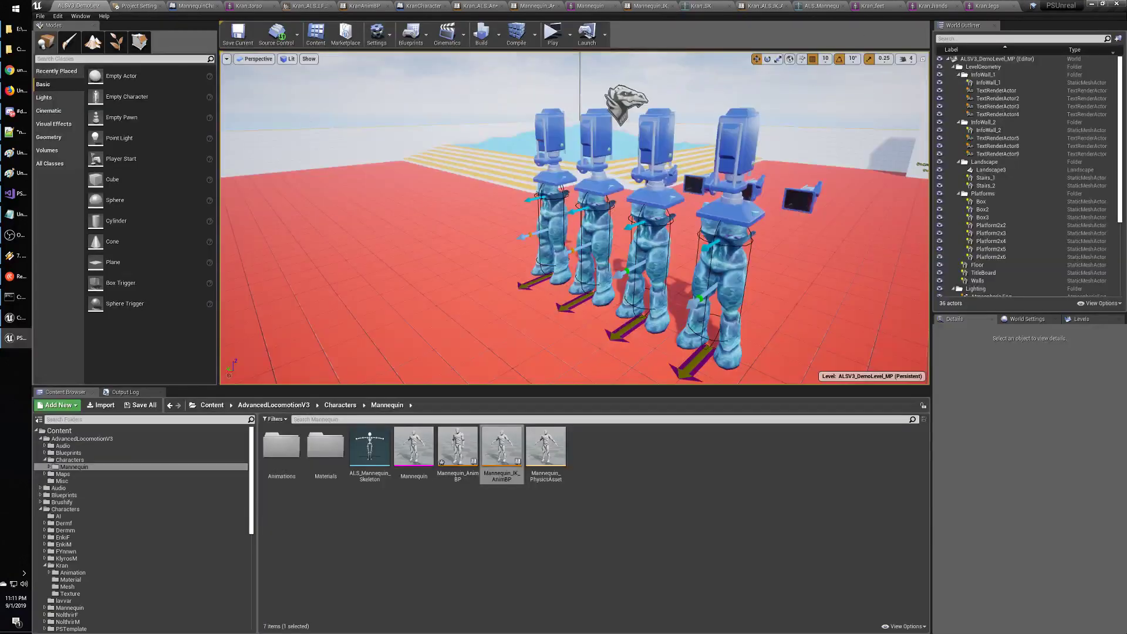
click(553, 33)
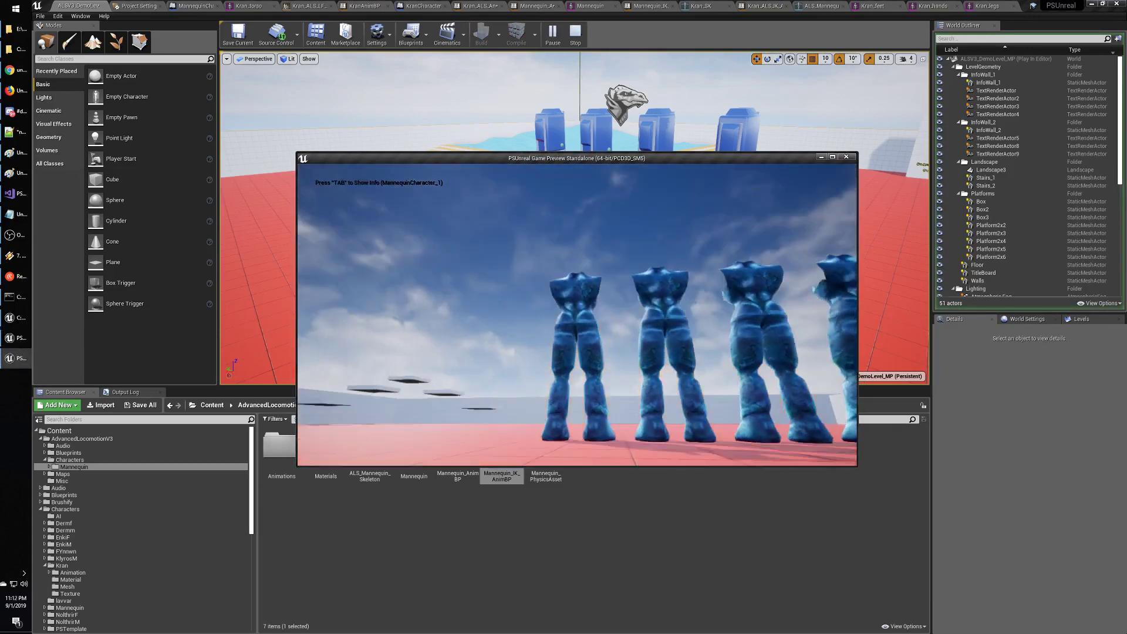
key(w)
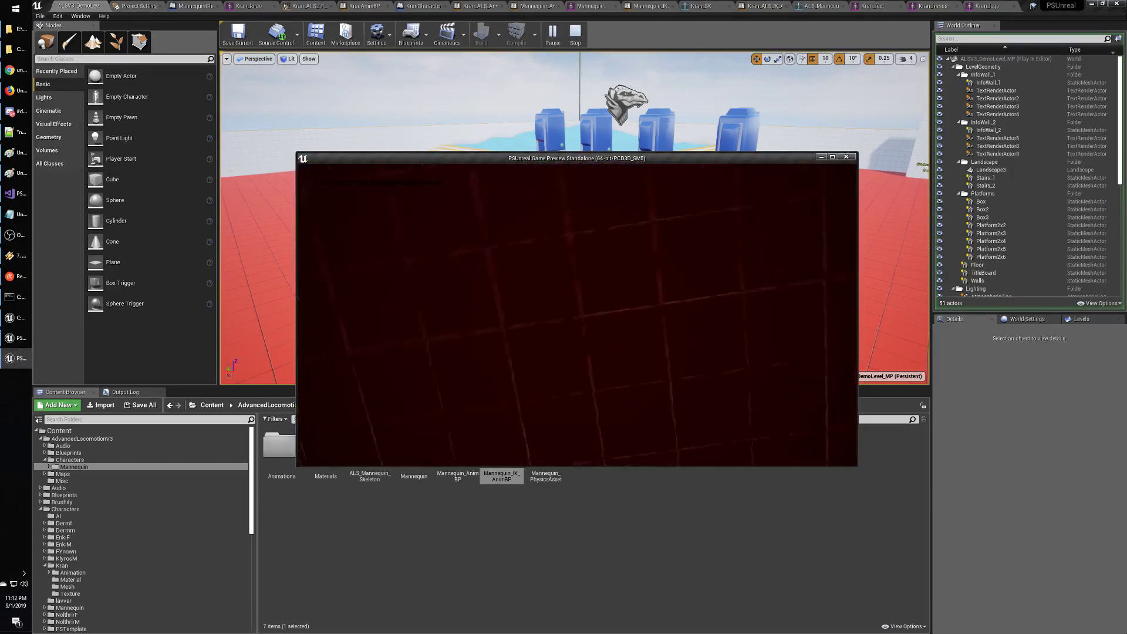
key(w)
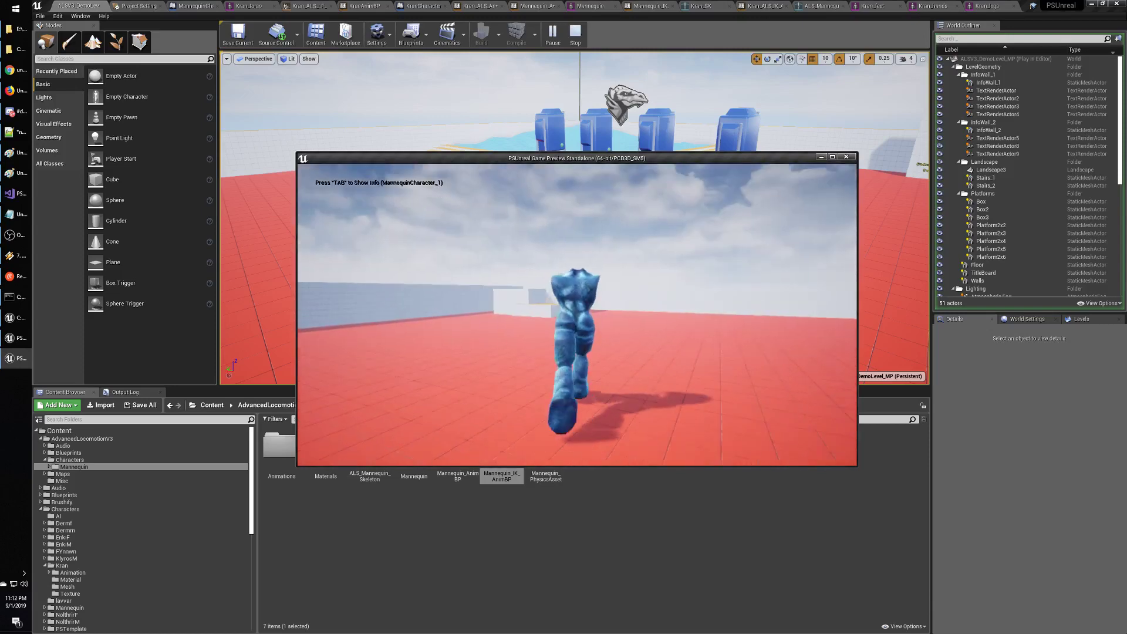
key(w)
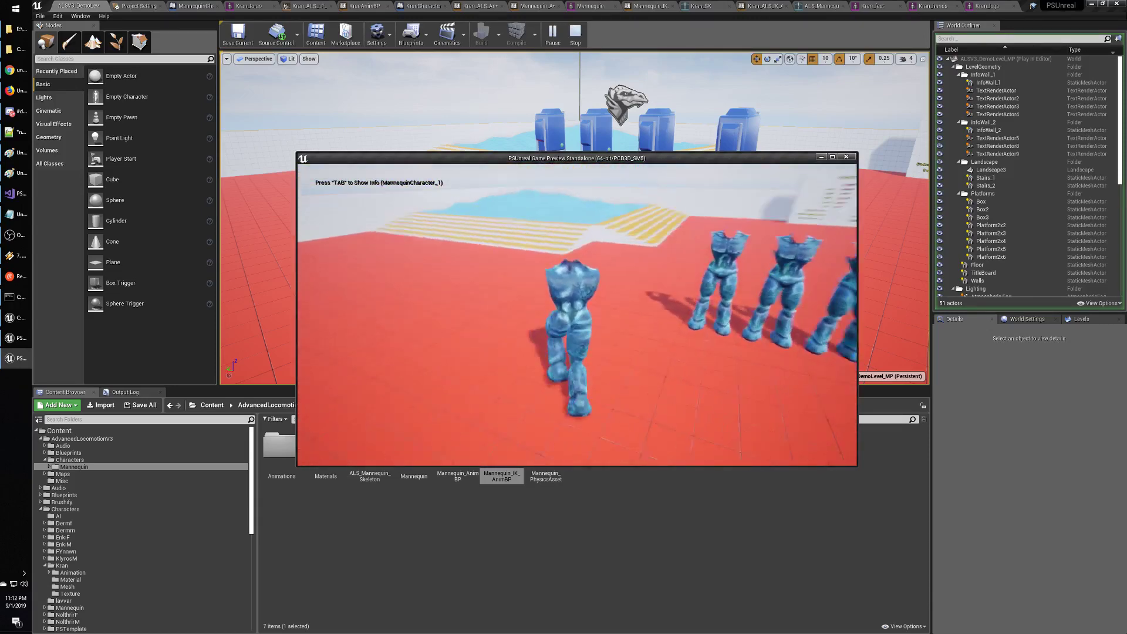
key(w)
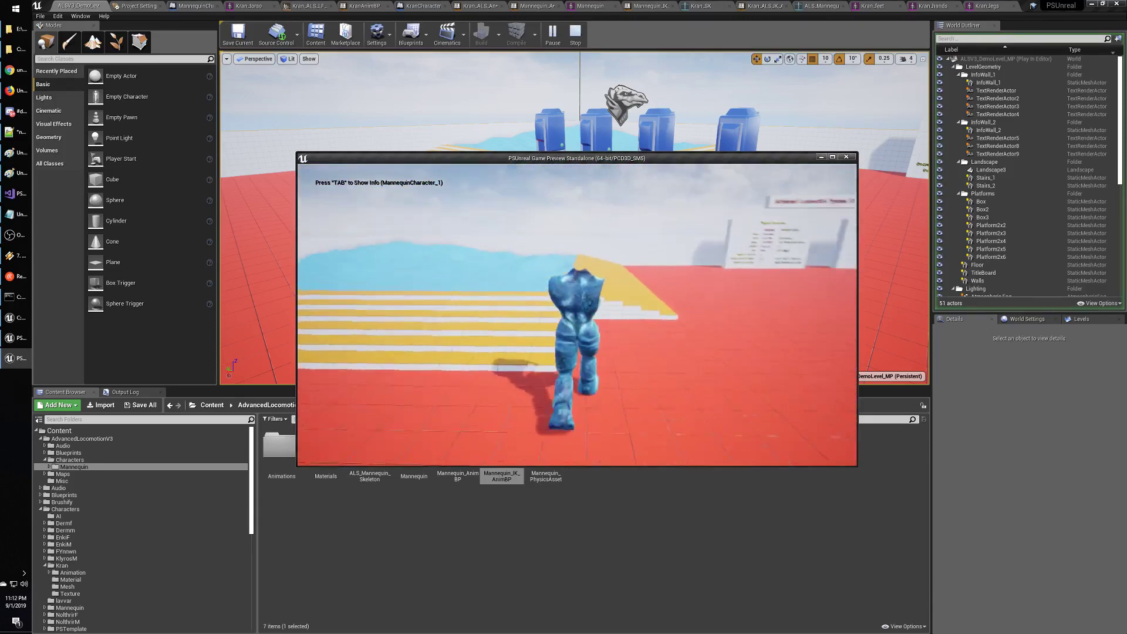
key(w)
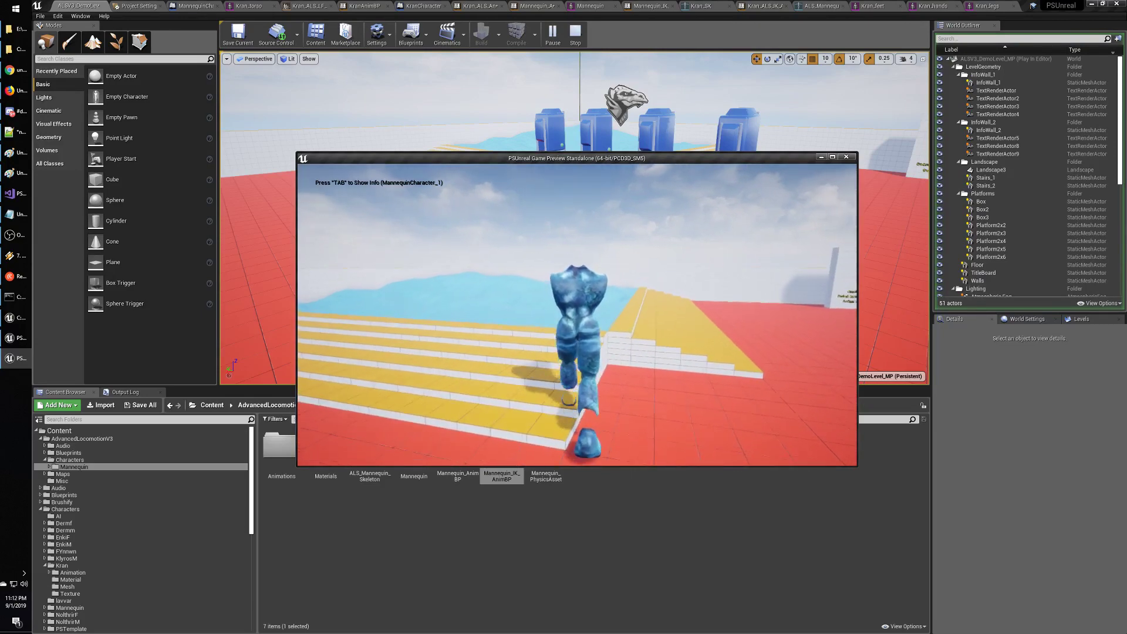
key(w)
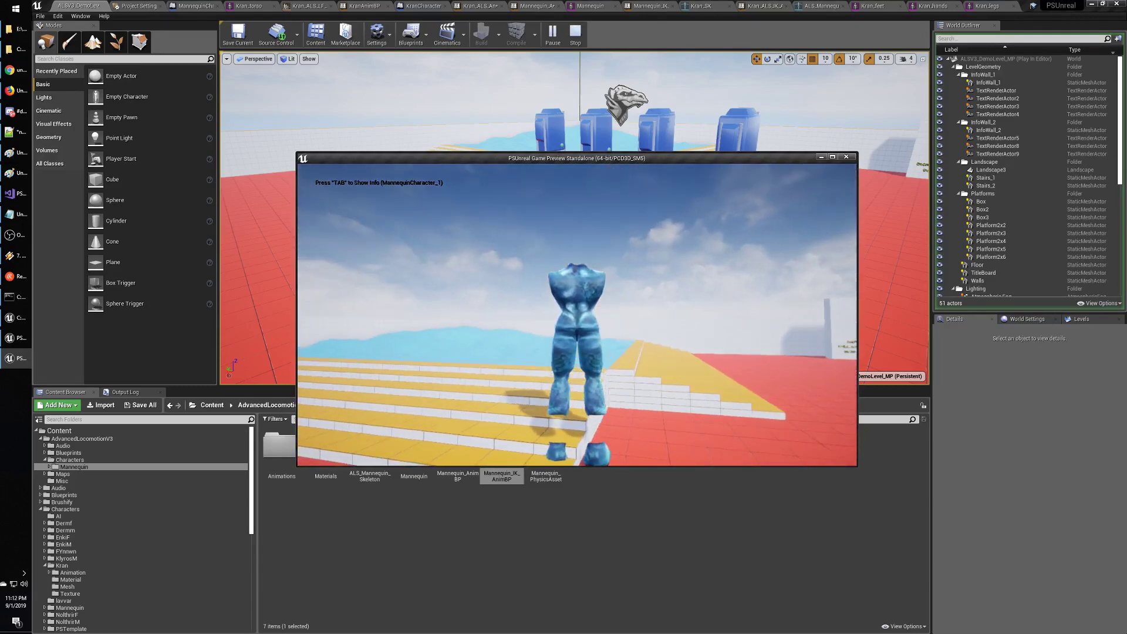
key(w)
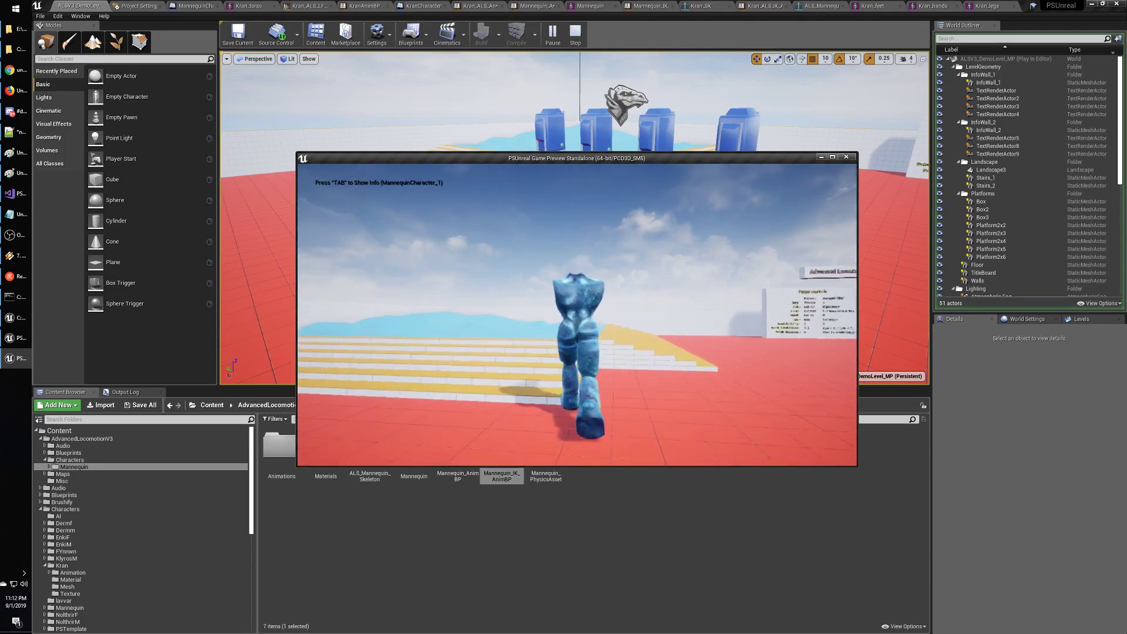
key(w)
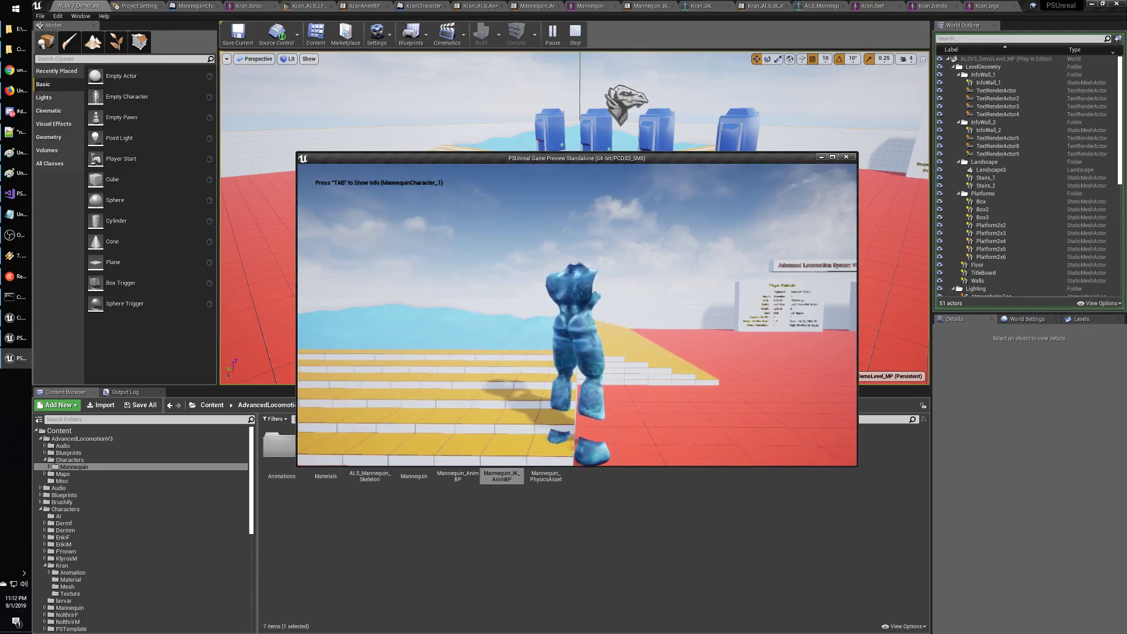
key(w)
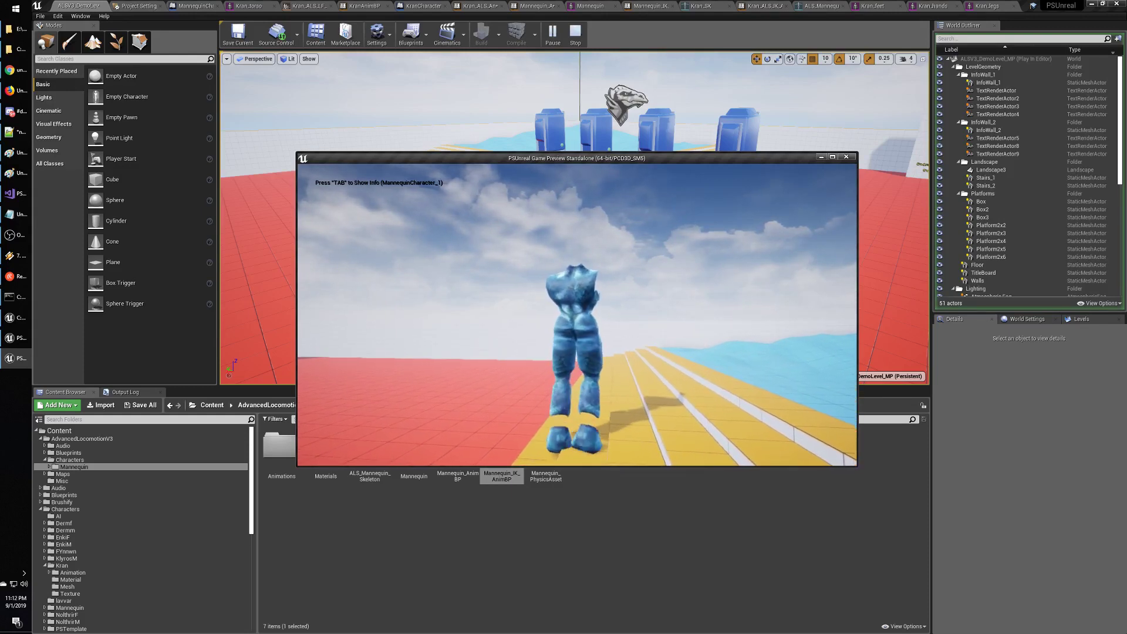
key(d)
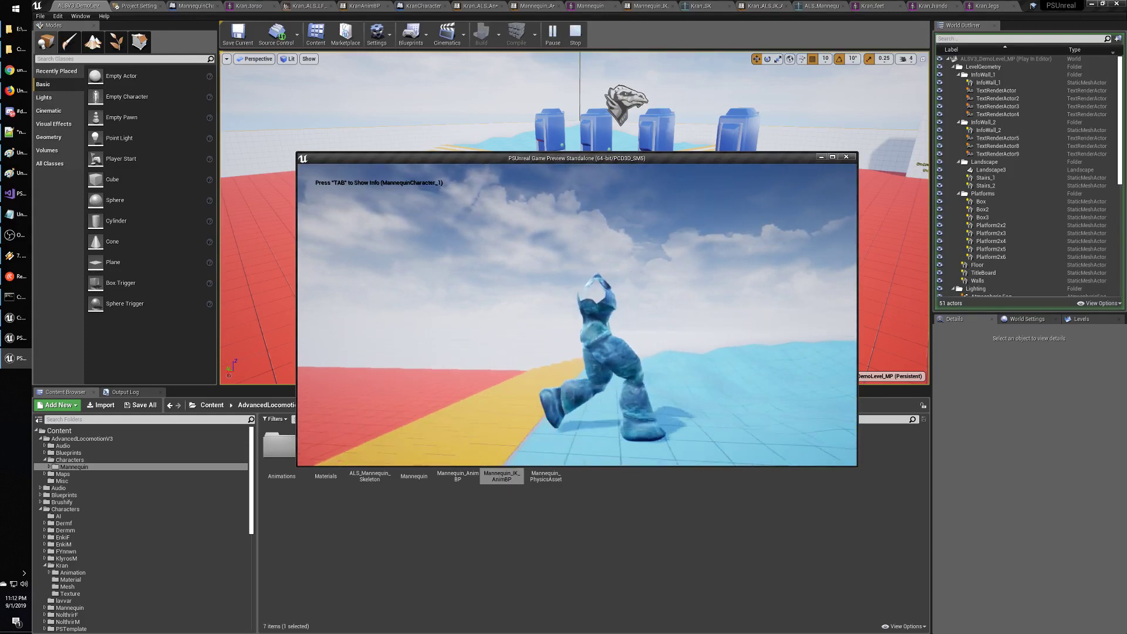
key(a)
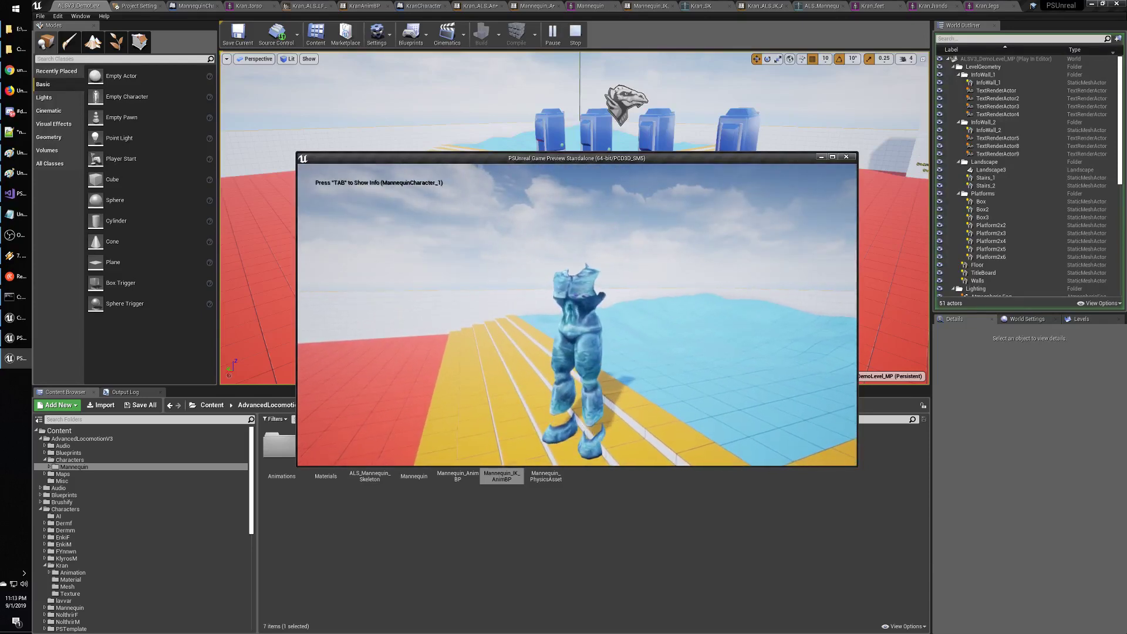
Walk the Kran character across the stairs to check its foot placement, and end the play session.
key(s)
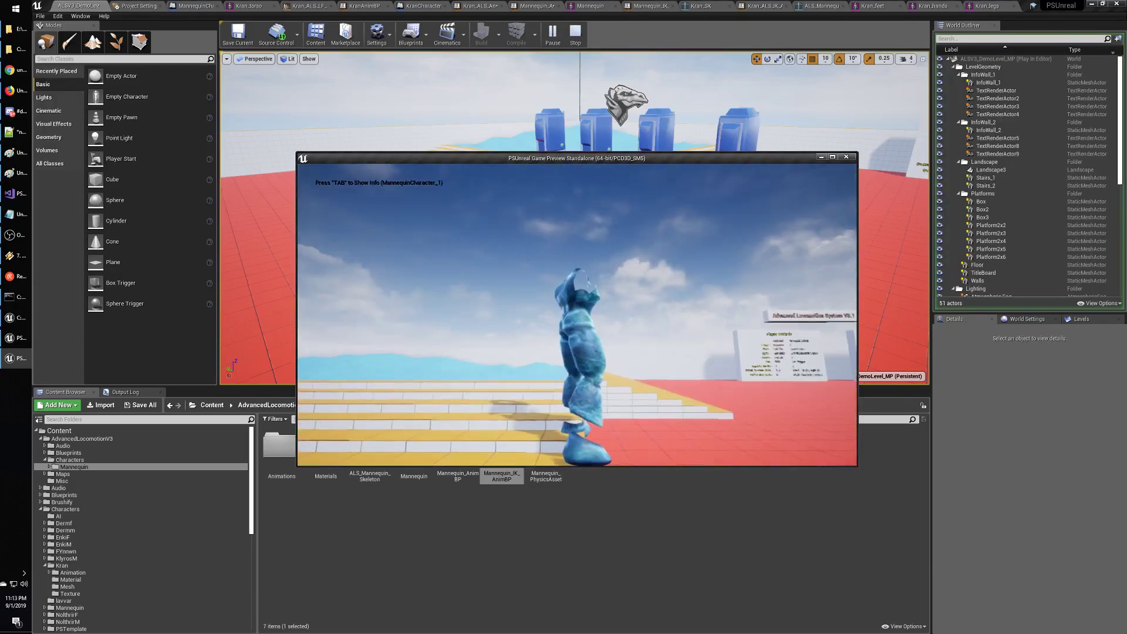
key(w)
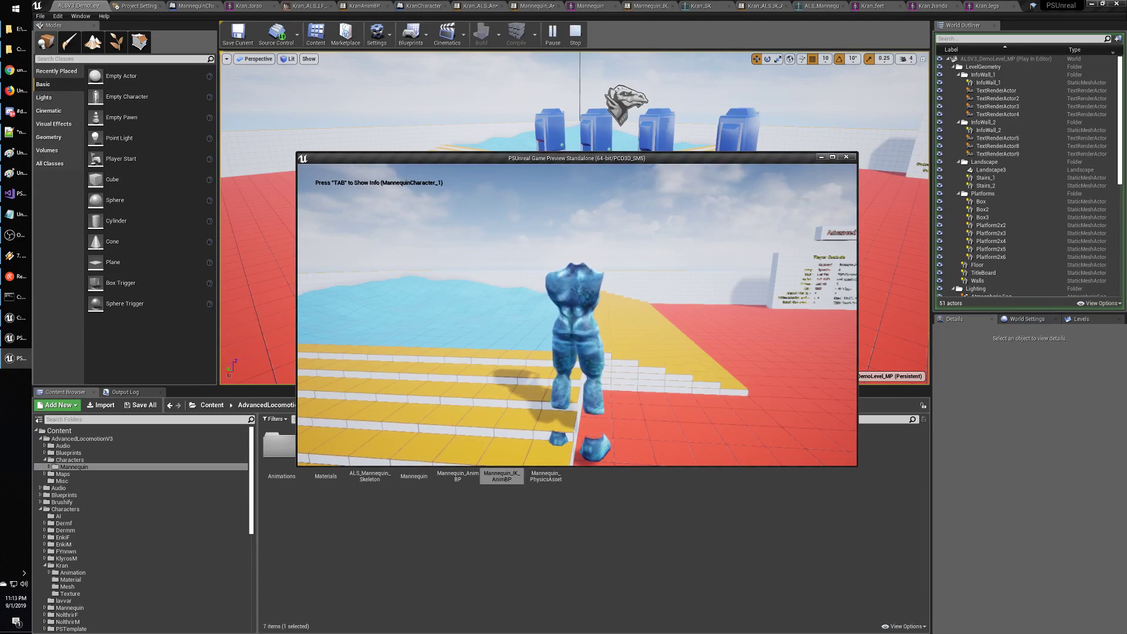
key(Escape)
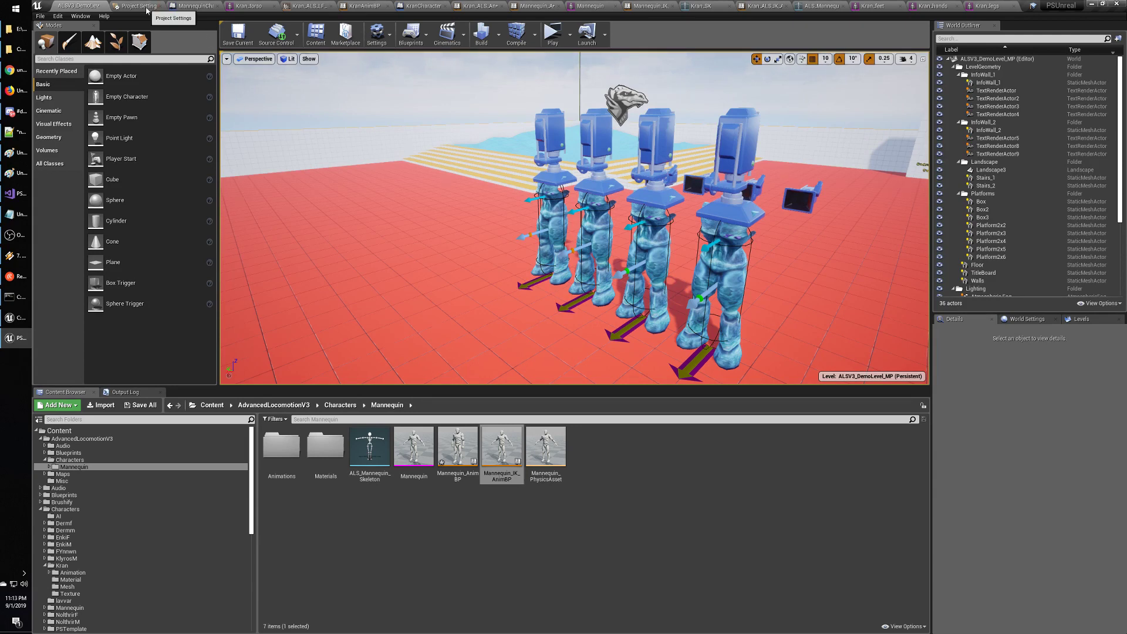
Set the Post Process Anim Blueprint of the Kran_torso skeletal mesh to Kran_ALS_IK_AnimBP and save it, checking it out of source control.
click(992, 6)
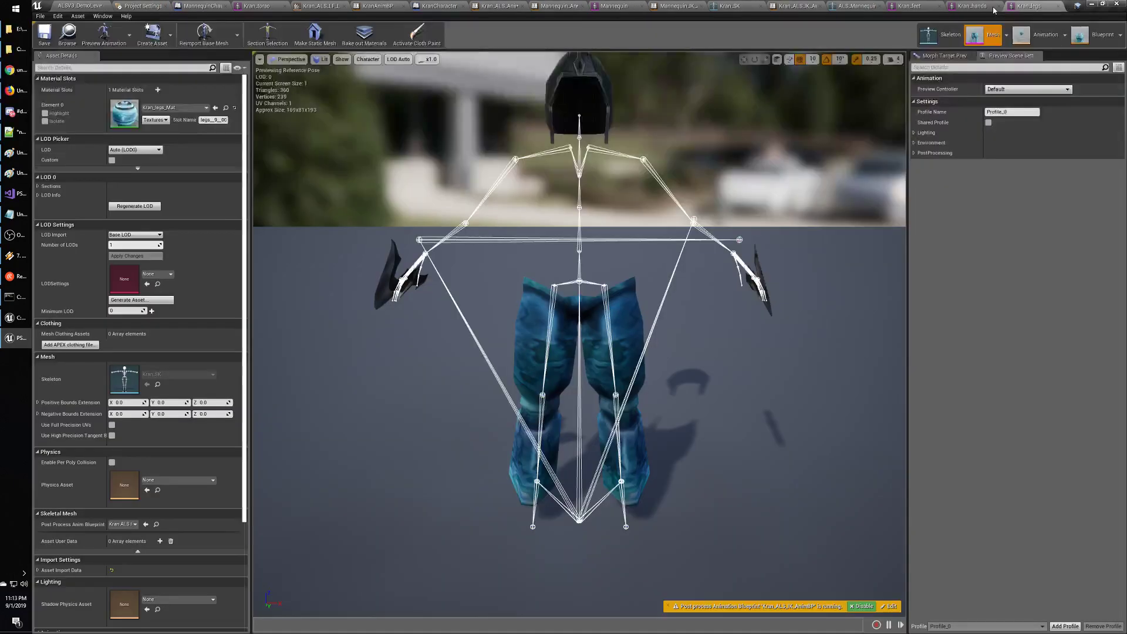
click(1007, 36)
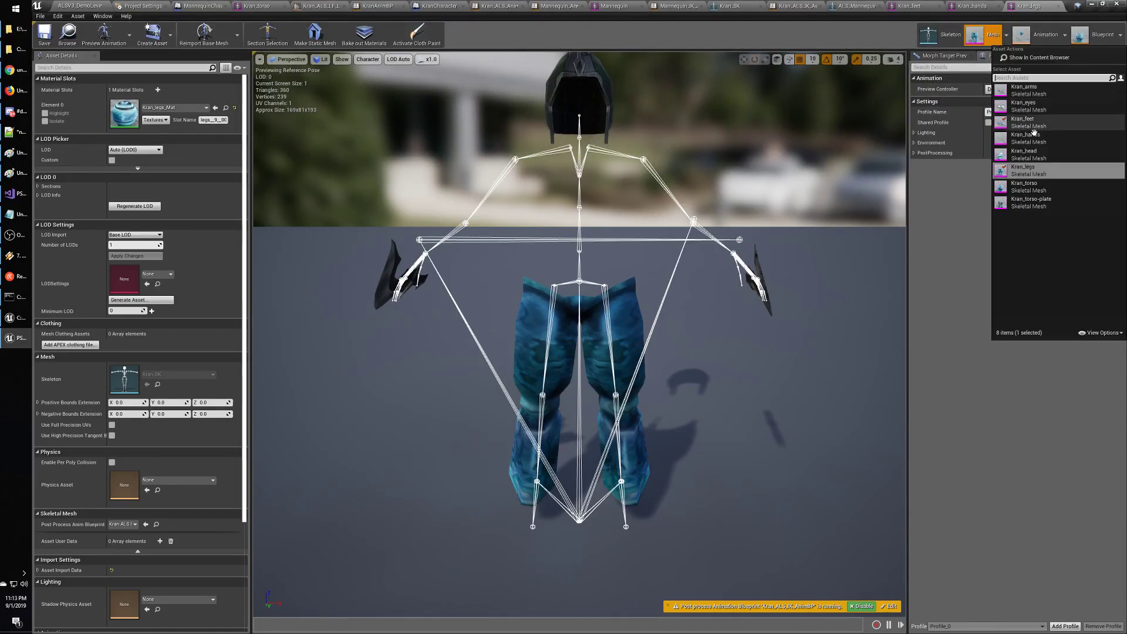
click(1041, 188)
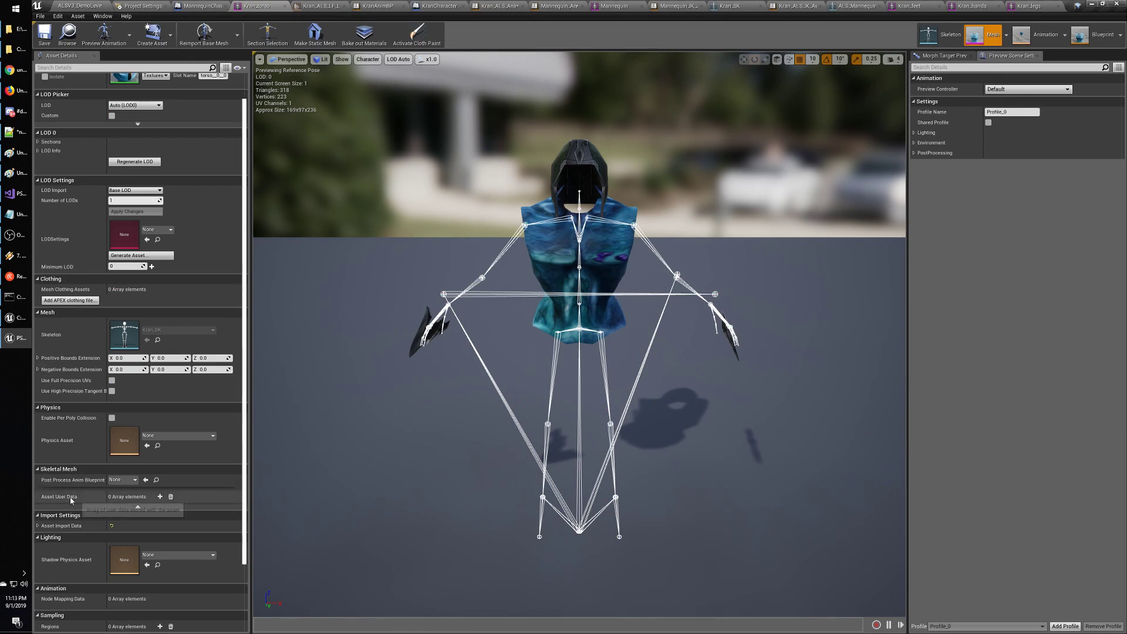
click(134, 481)
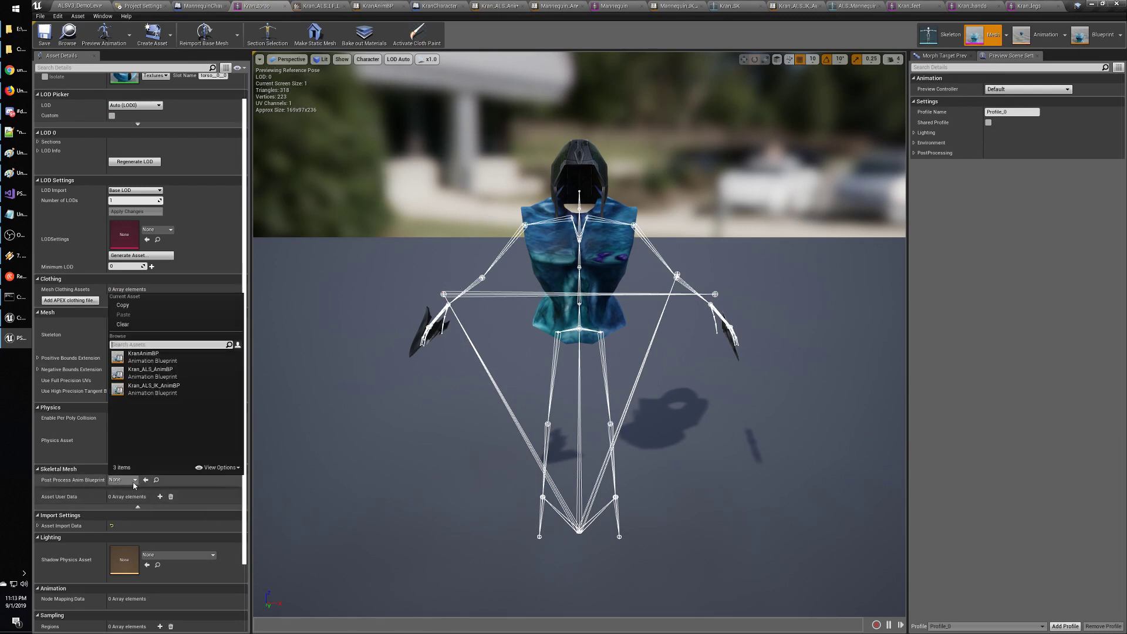
click(157, 388)
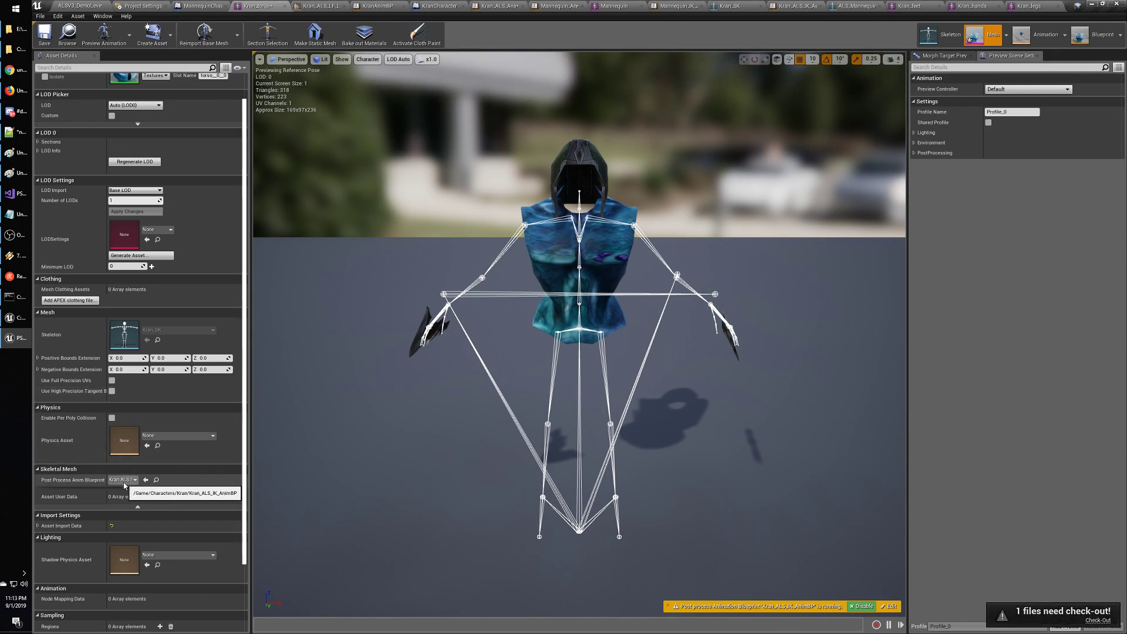
click(45, 35)
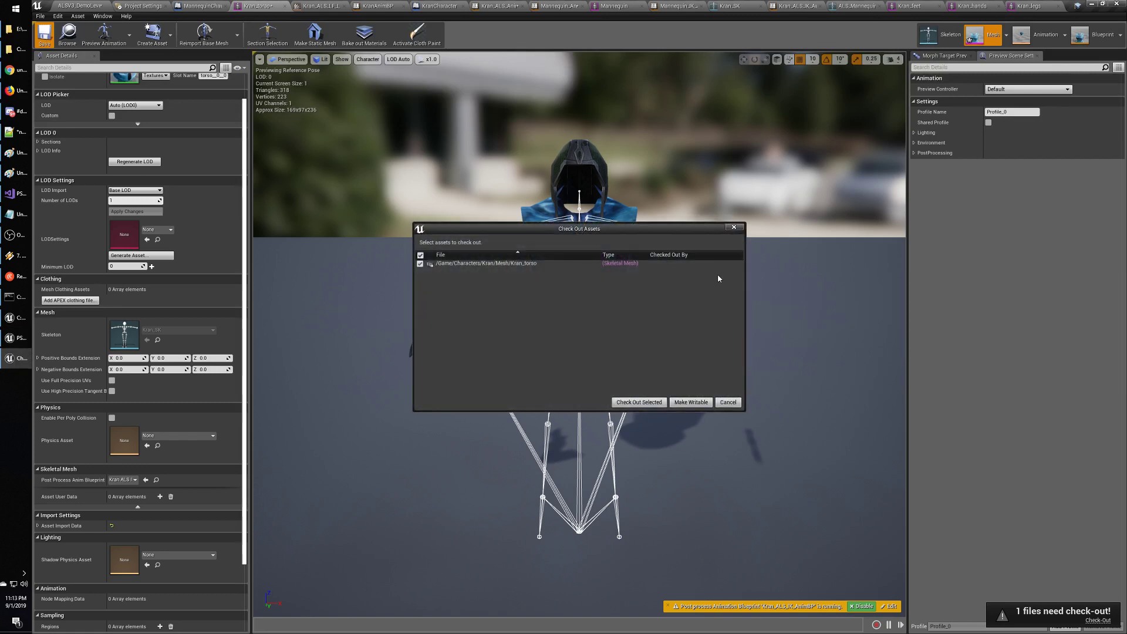
click(639, 403)
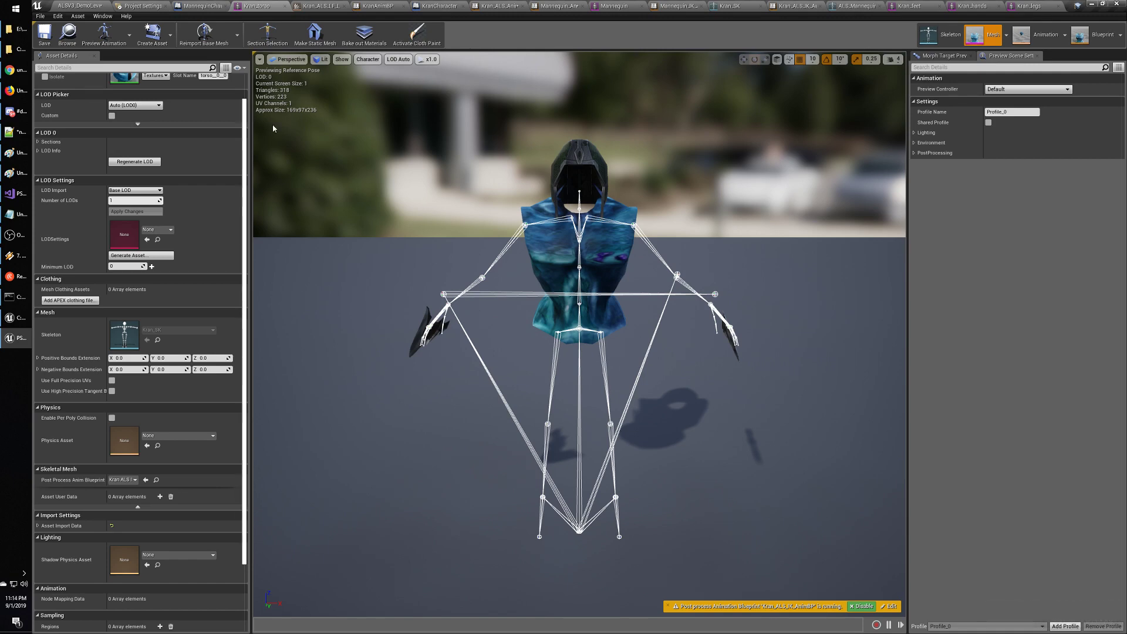
Play the ALSV3 demo level again, run the Kran character to the stairs to examine its foot IK, and stop playing.
click(84, 7)
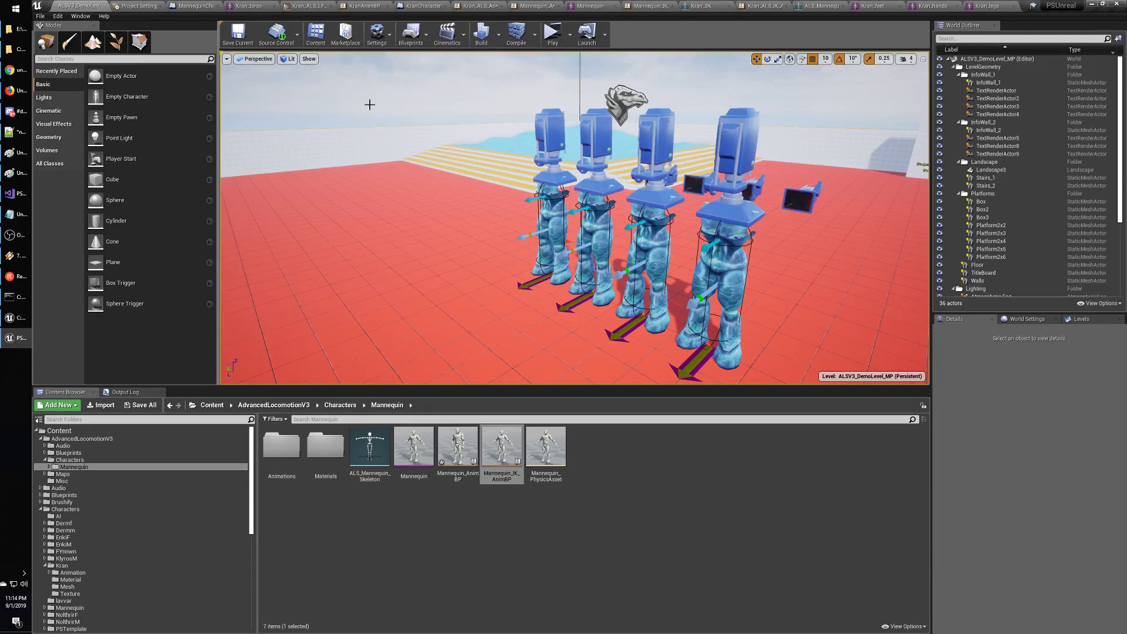
click(552, 33)
click(573, 218)
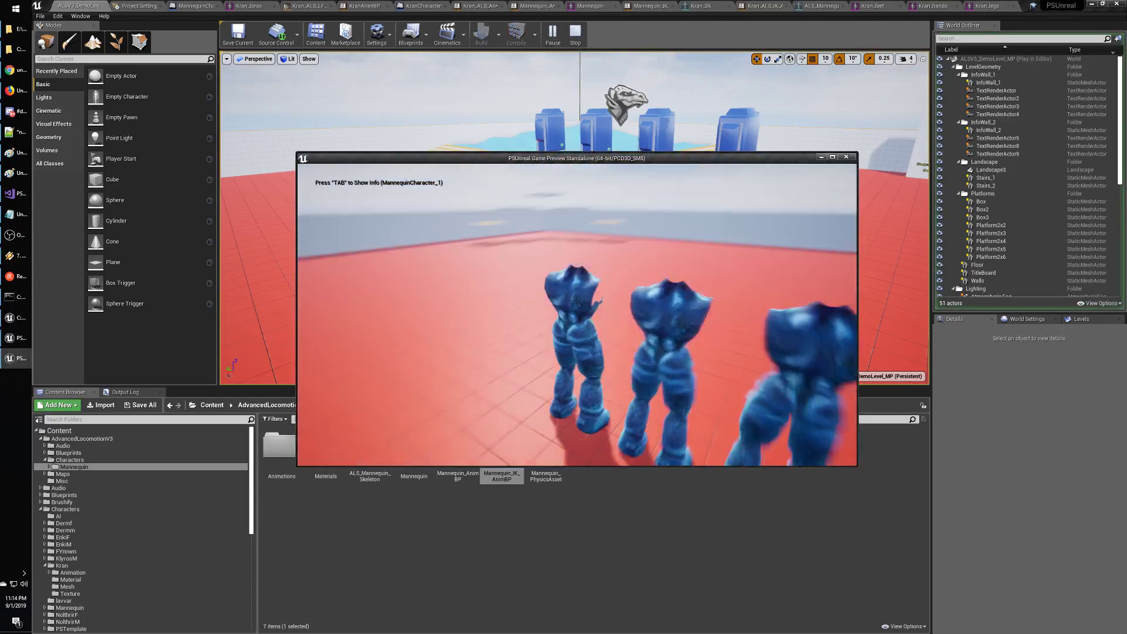
key(w)
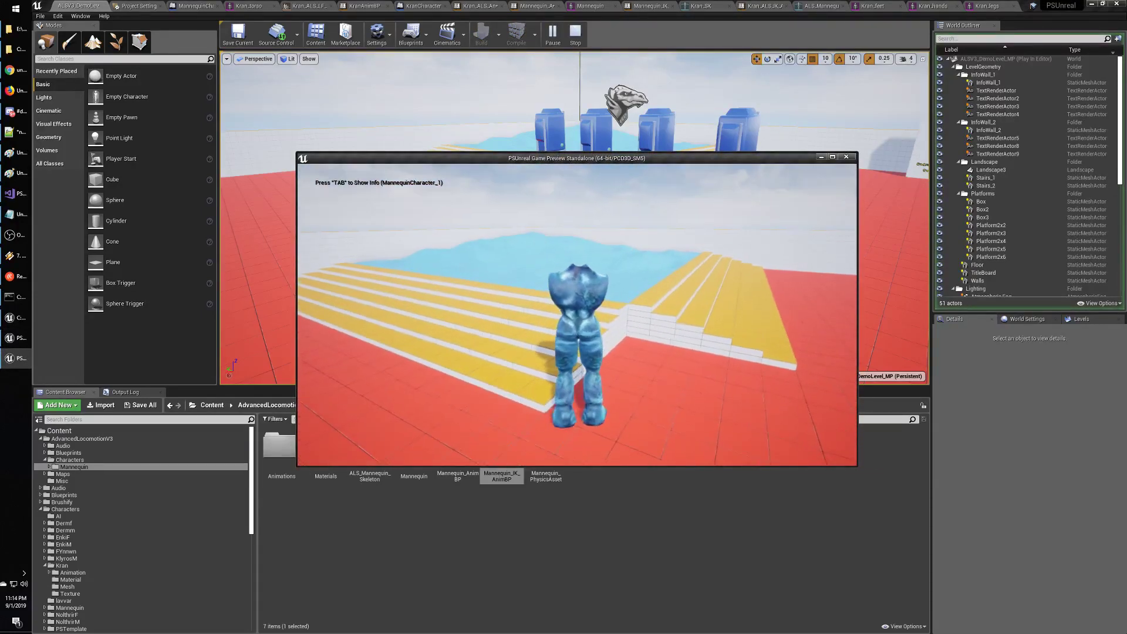
key(w)
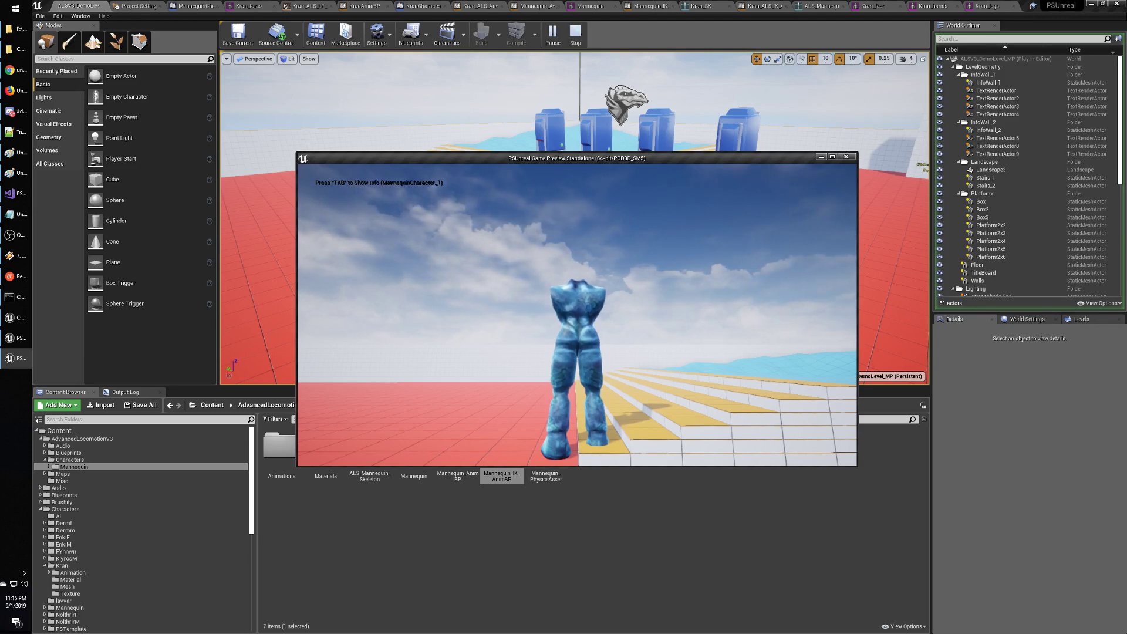
key(Escape)
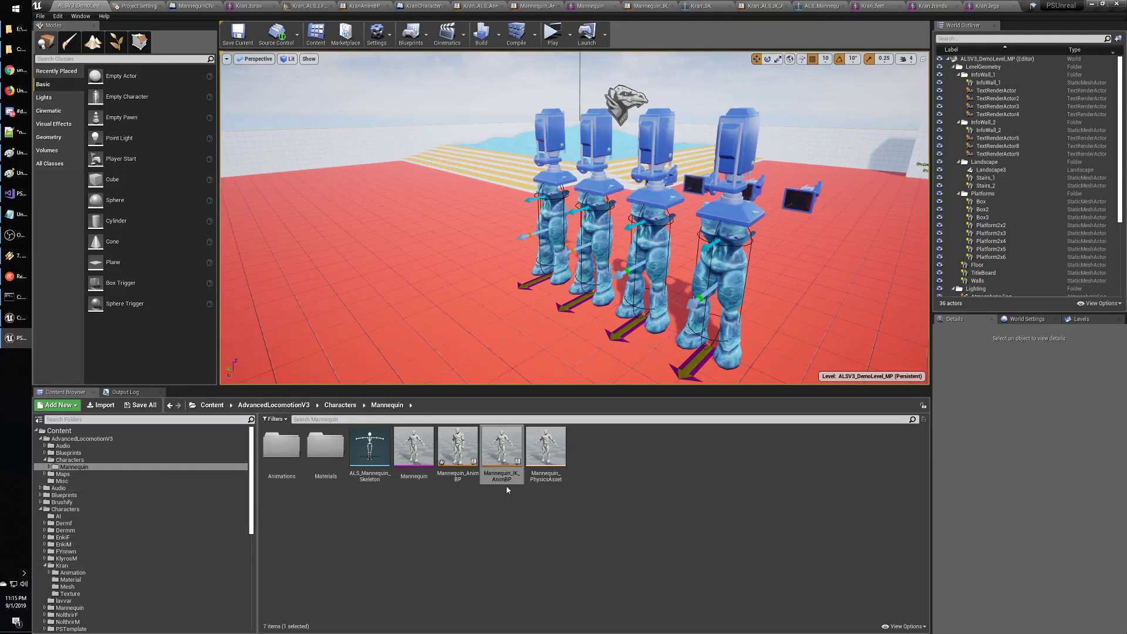
Open Kran_ALS_AnimBP from the Characters/Kran folder and save it, checking it out of source control.
click(61, 565)
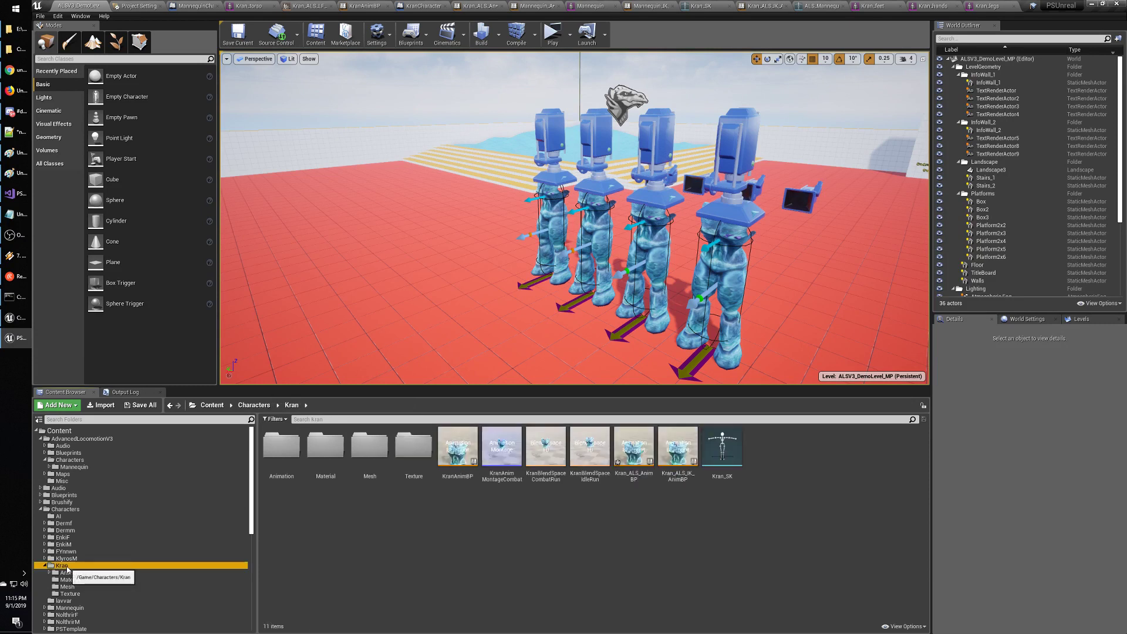
click(623, 527)
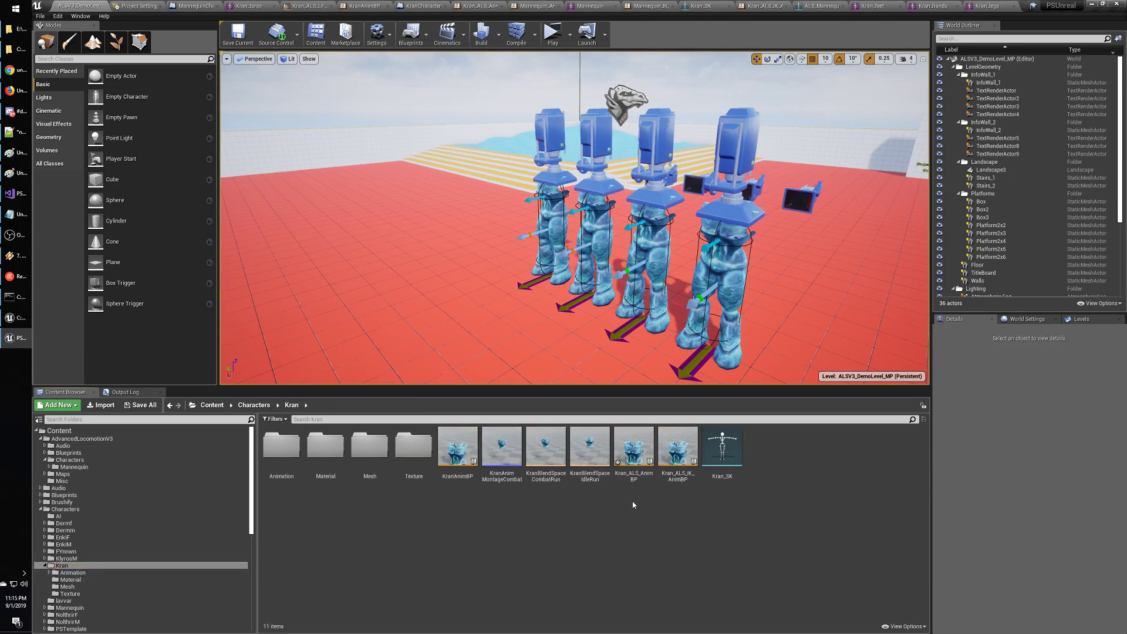
click(636, 451)
double_click(636, 451)
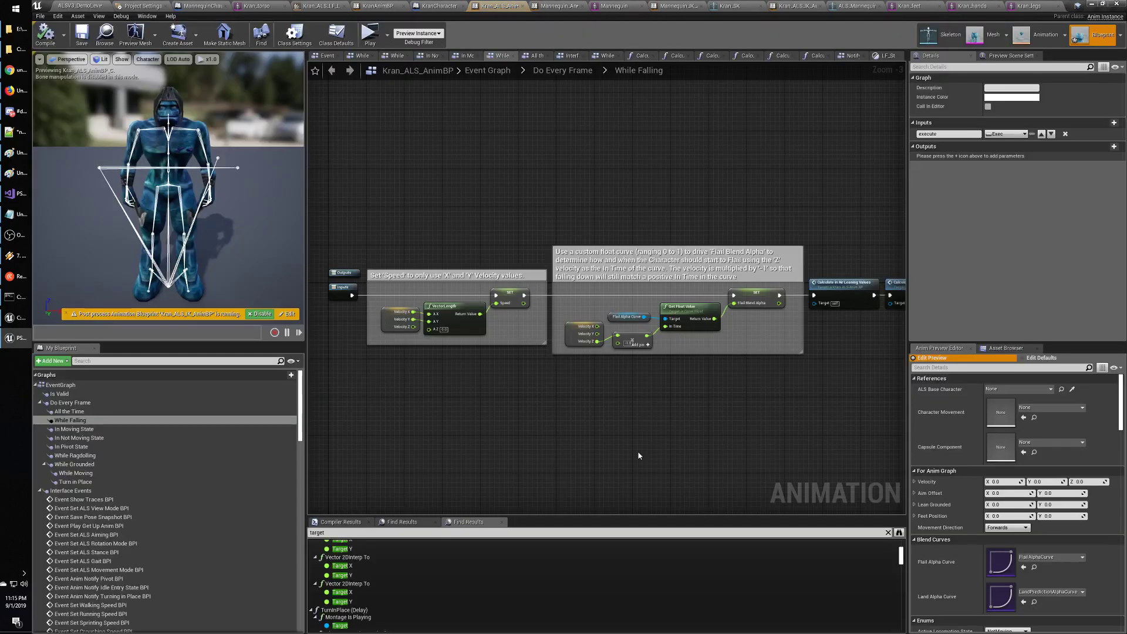
click(76, 39)
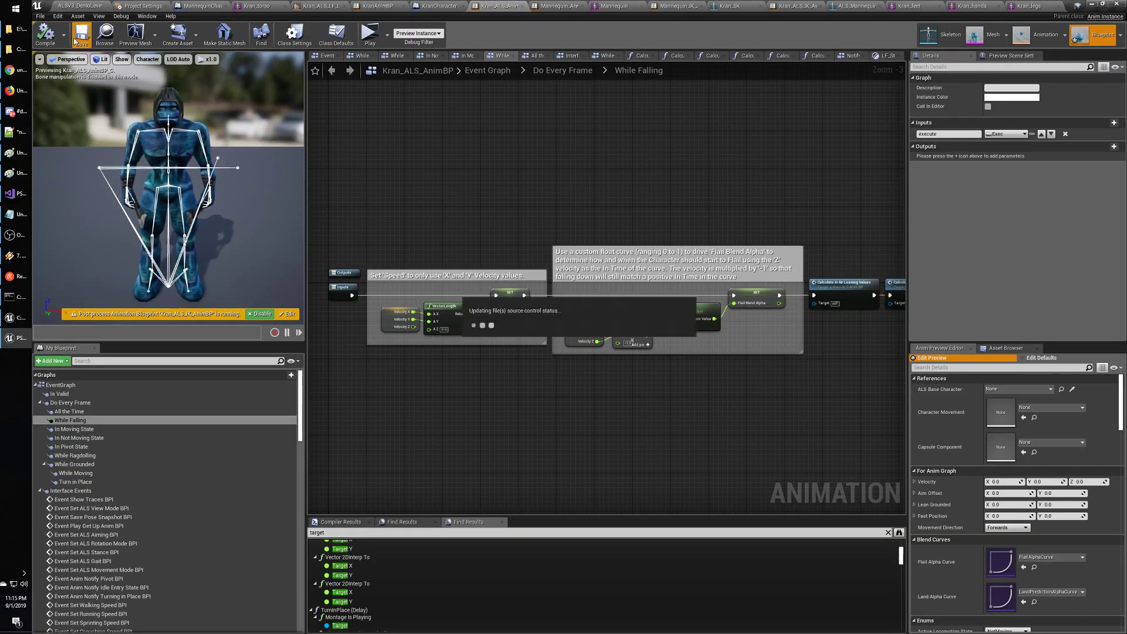
click(640, 402)
Open Kran_ALS_IK_AnimBP from the Kran folder, compile it and go to the Foot IK node behind the first compiler warning.
click(85, 5)
click(695, 540)
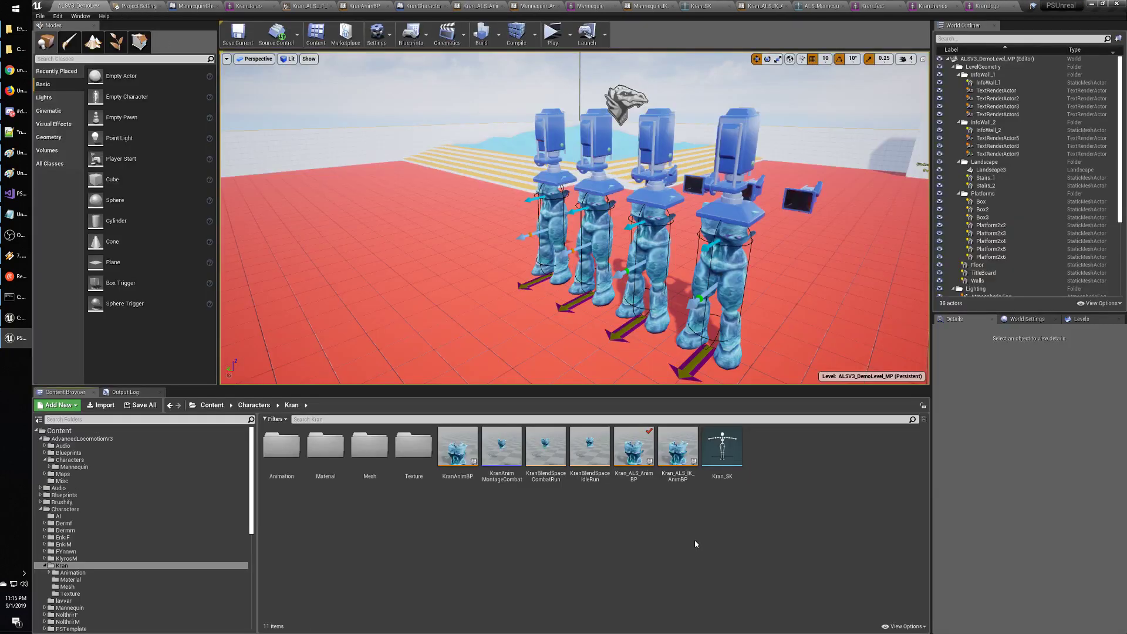
double_click(679, 452)
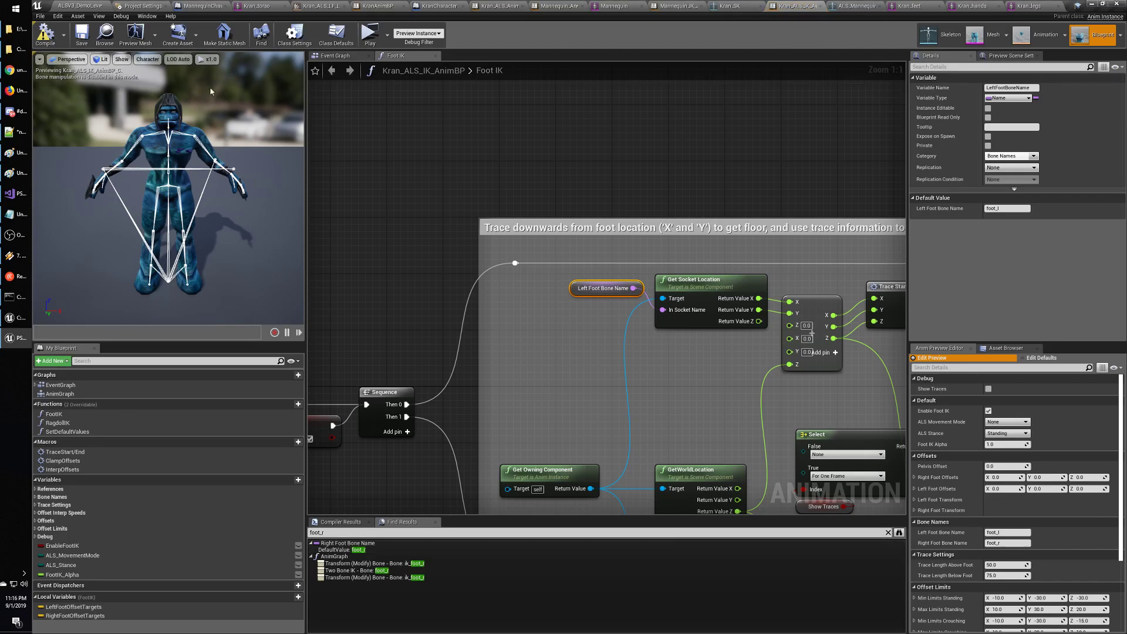
click(45, 33)
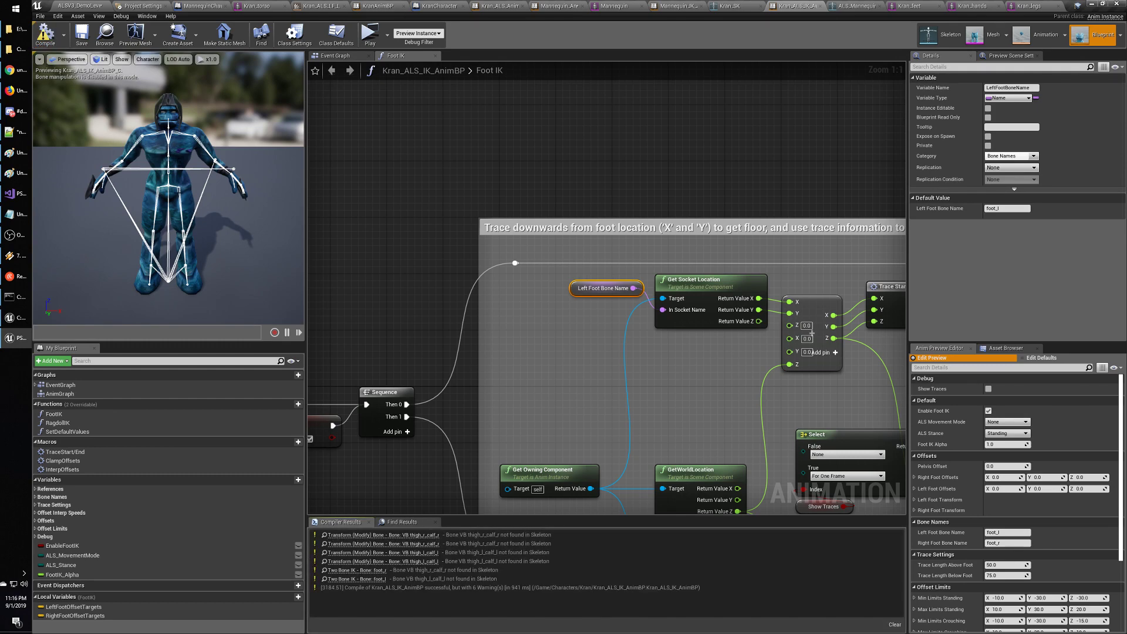
click(403, 535)
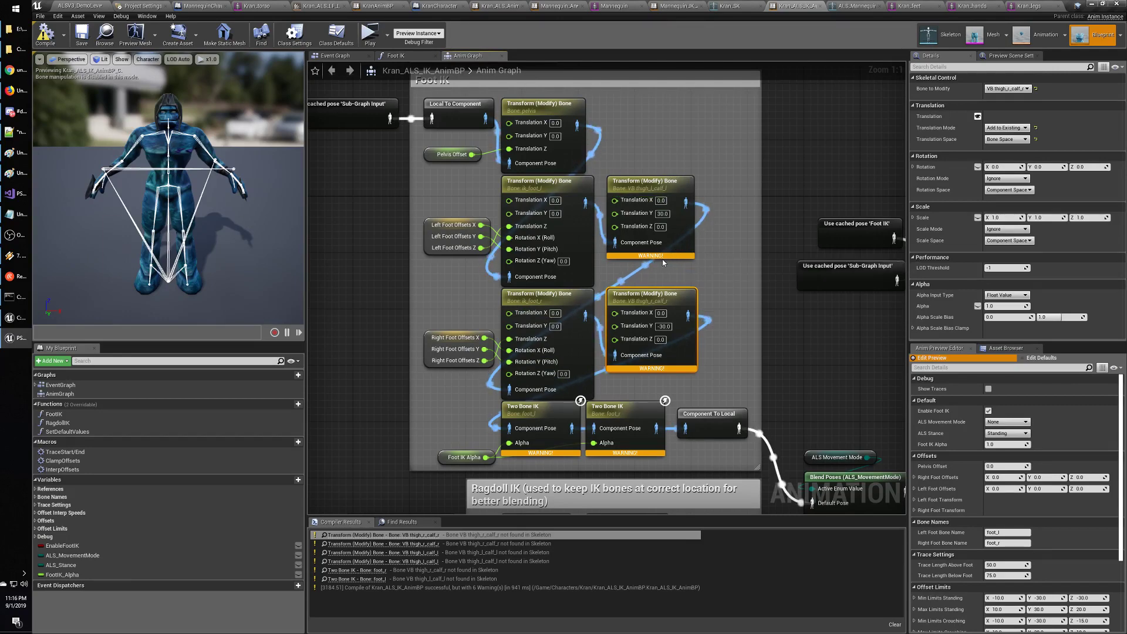
mouse_move(657, 256)
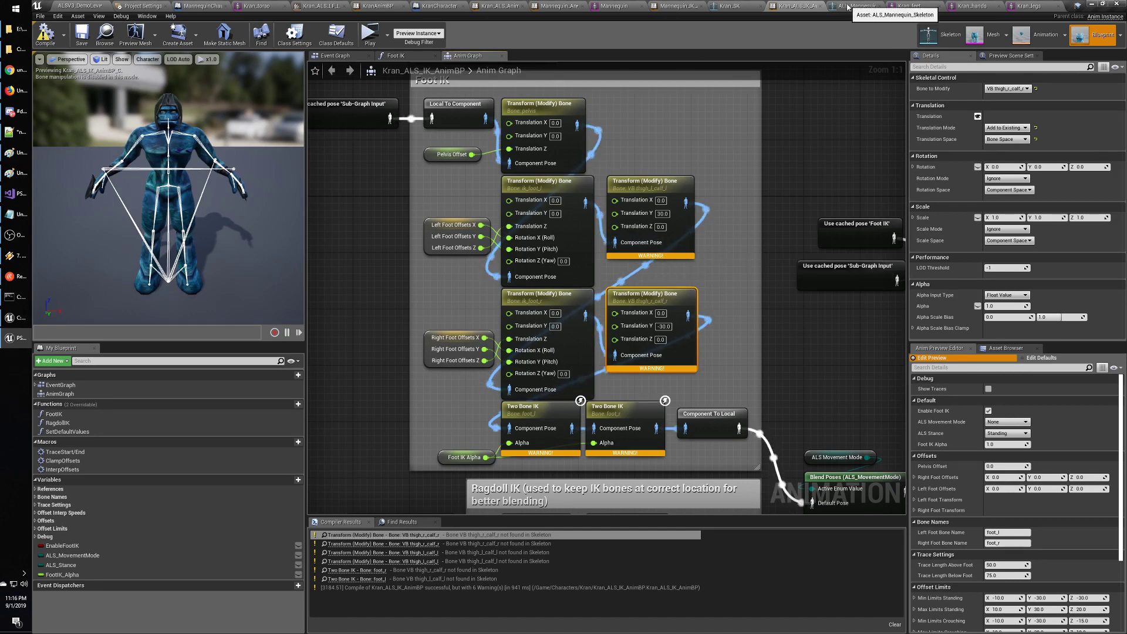
Compare the leg bones of the Kran skeleton with those of ALS_Mannequin_Skeleton, including foot_l and ik_foot_l.
click(738, 9)
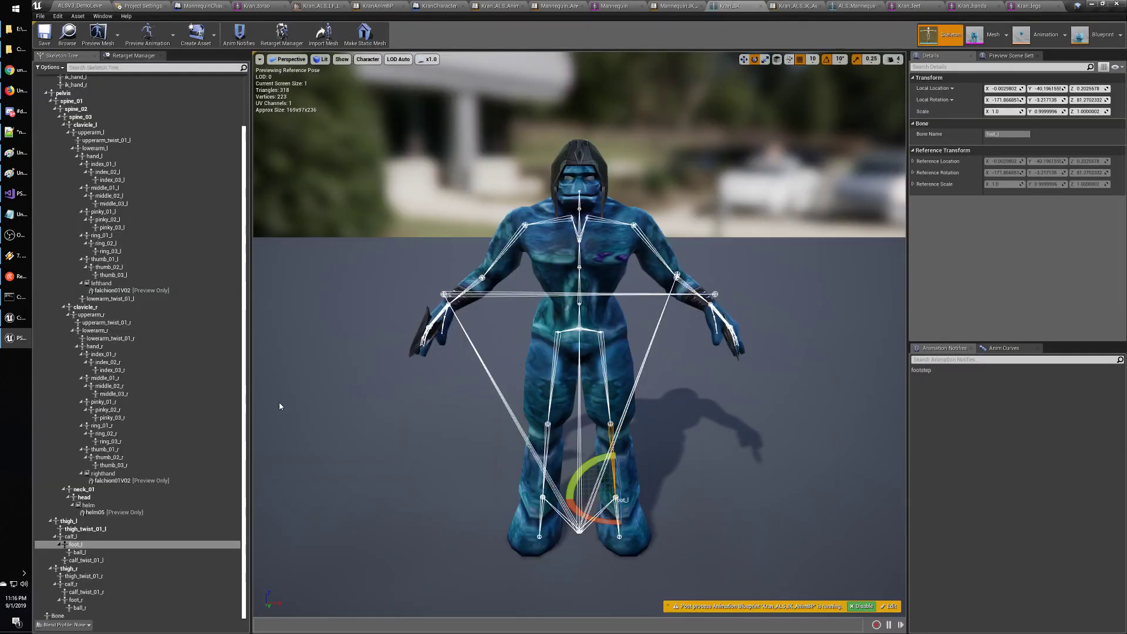
click(82, 537)
click(137, 545)
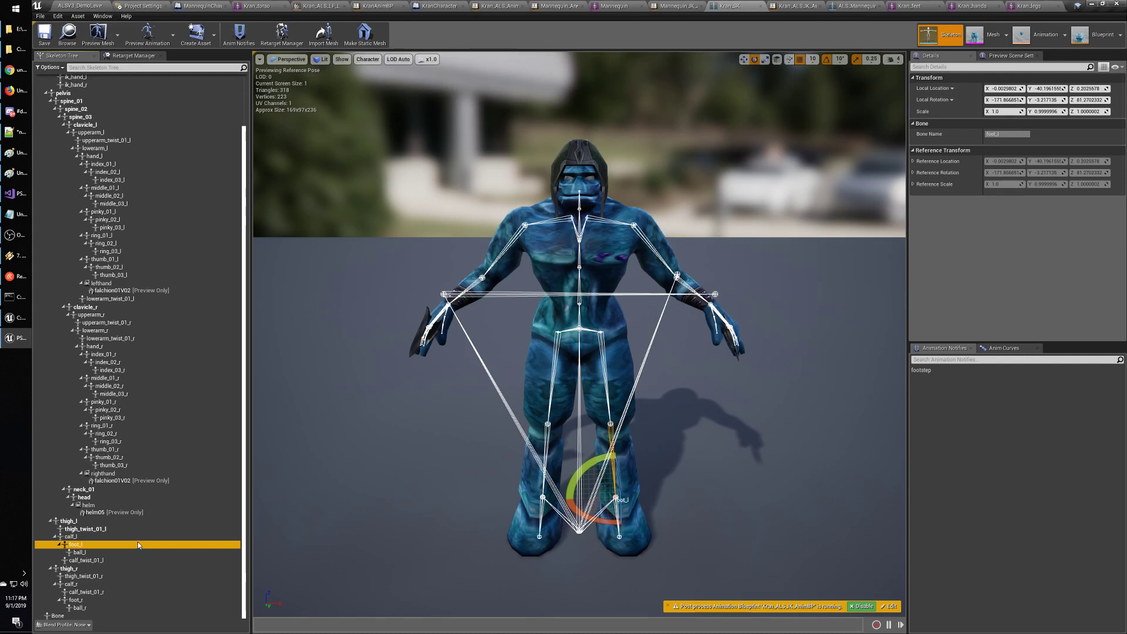
click(843, 9)
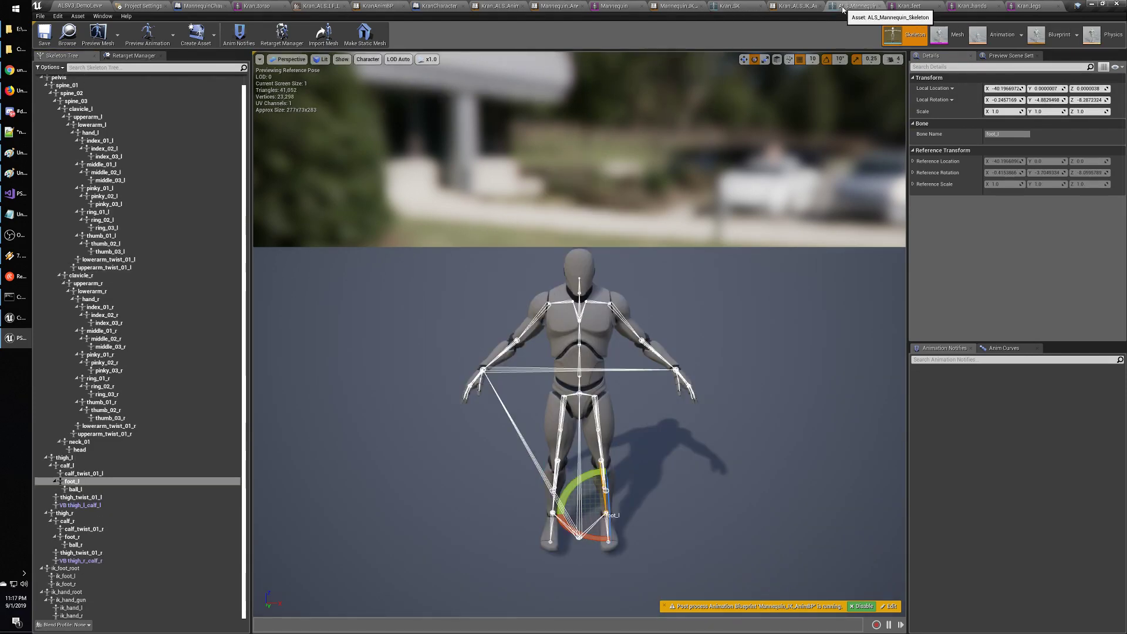
click(79, 577)
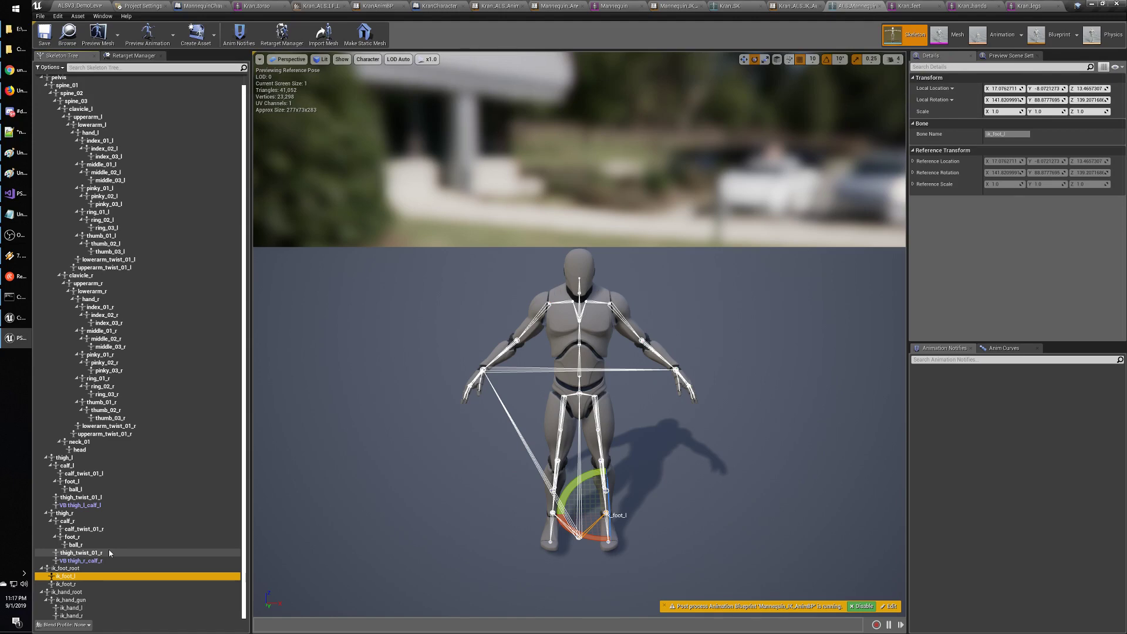
Recheck the Transform Bone warning in Kran_ALS_IK_AnimBP, and inspect the virtual bone VB thigh_l_calf_l on ALS_Mannequin_Skeleton.
click(791, 8)
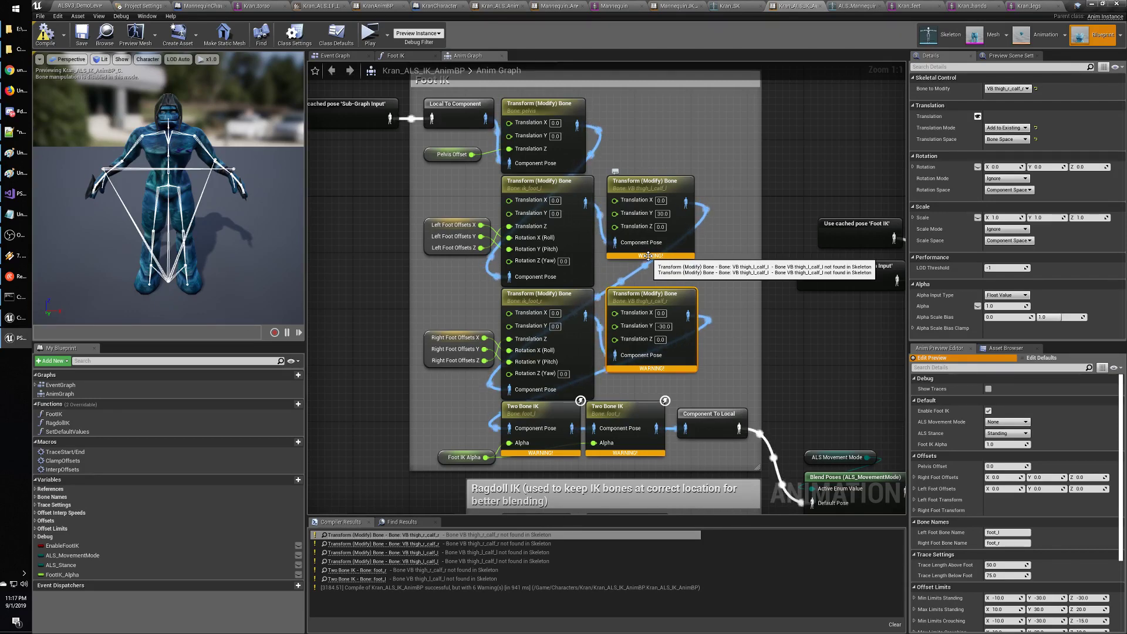
click(859, 6)
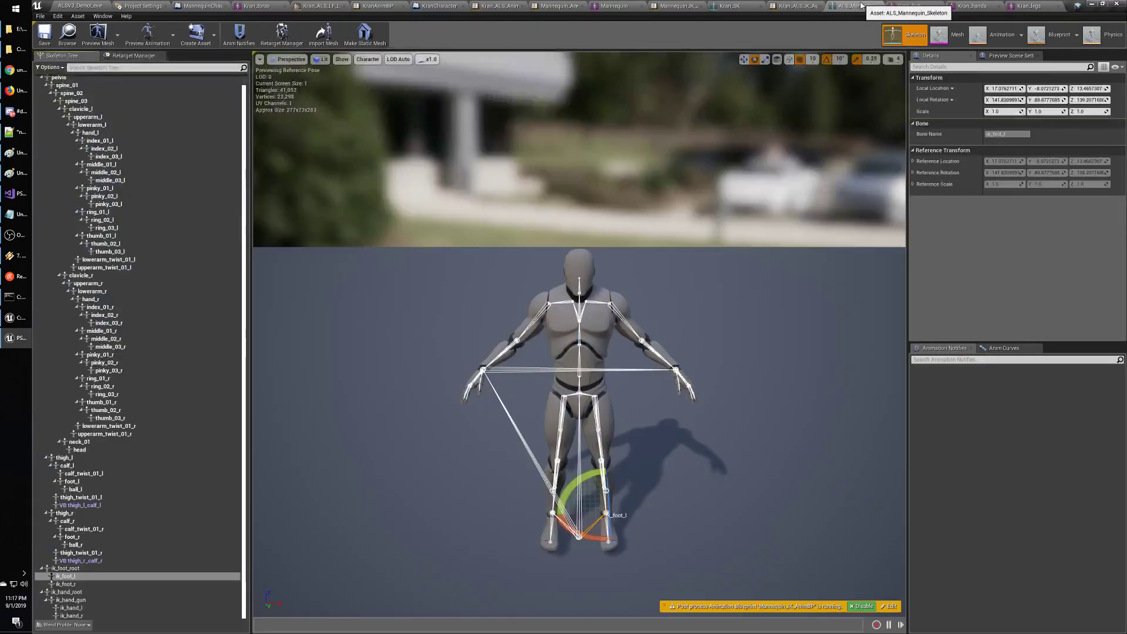
click(82, 505)
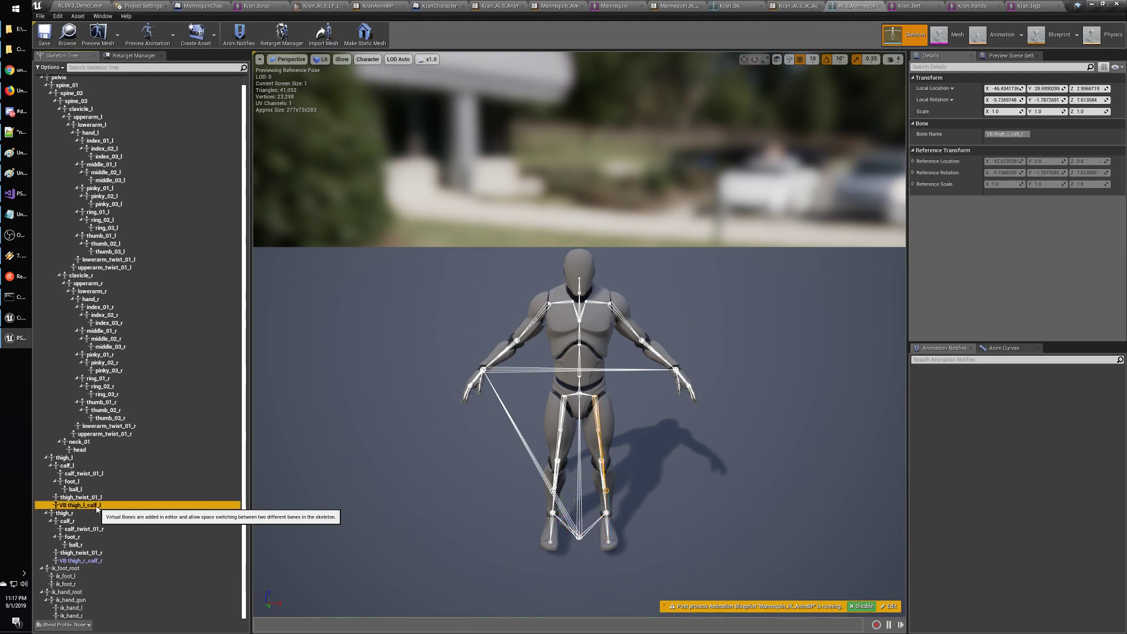
mouse_move(405, 406)
right_down()
mouse_move(452, 412)
mouse_move(414, 401)
right_up()
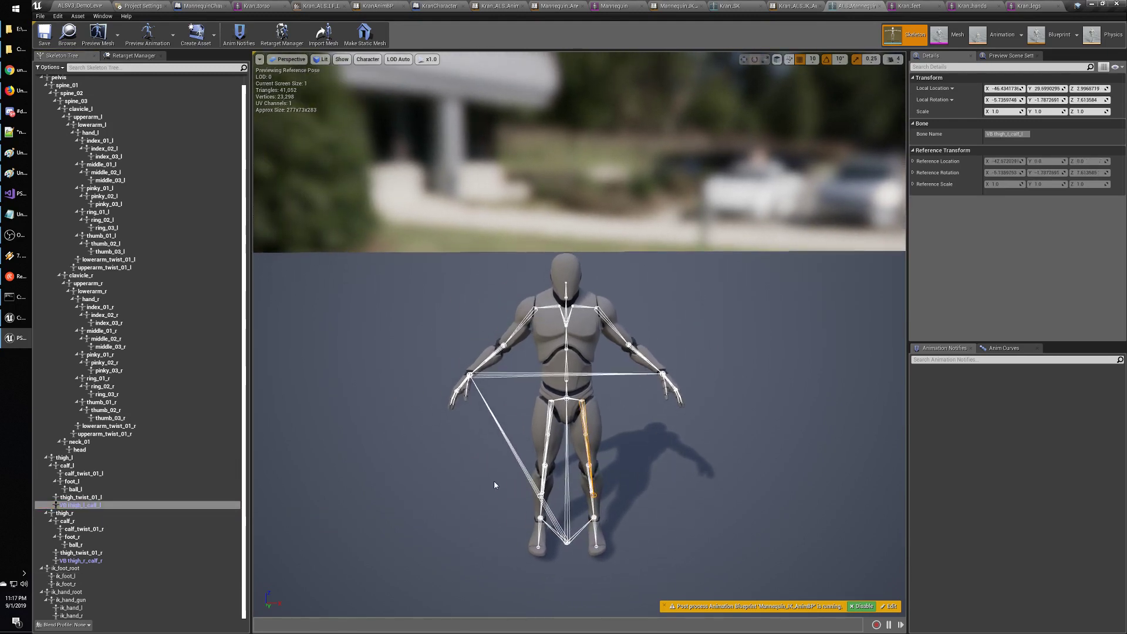
drag(495, 485, 628, 405)
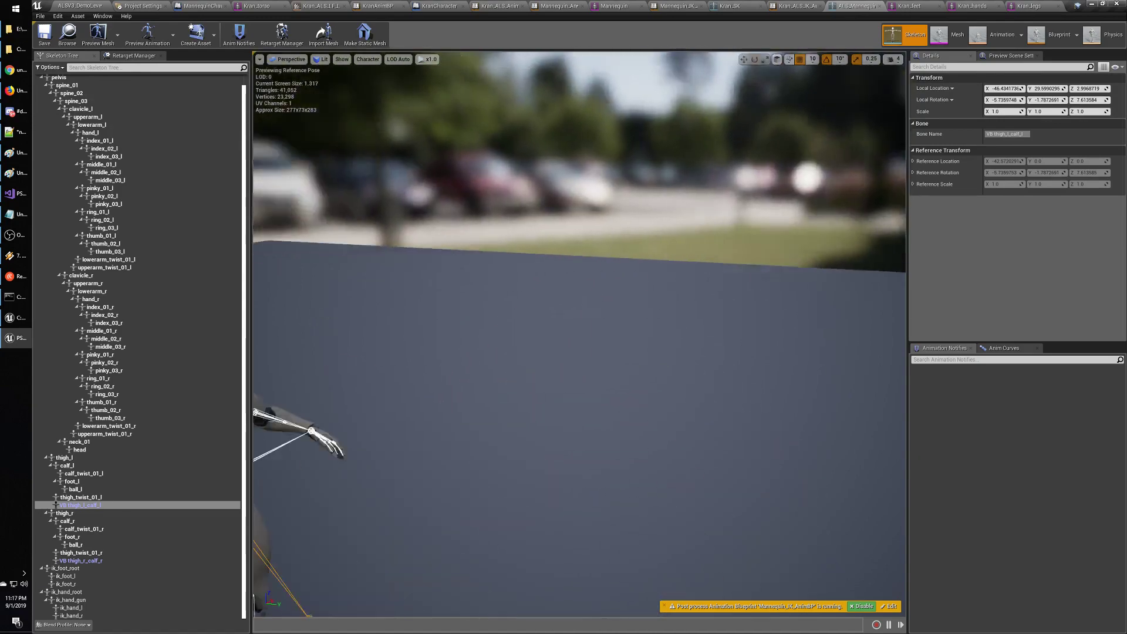
key(s)
right_drag(628, 405, 531, 418)
key(w)
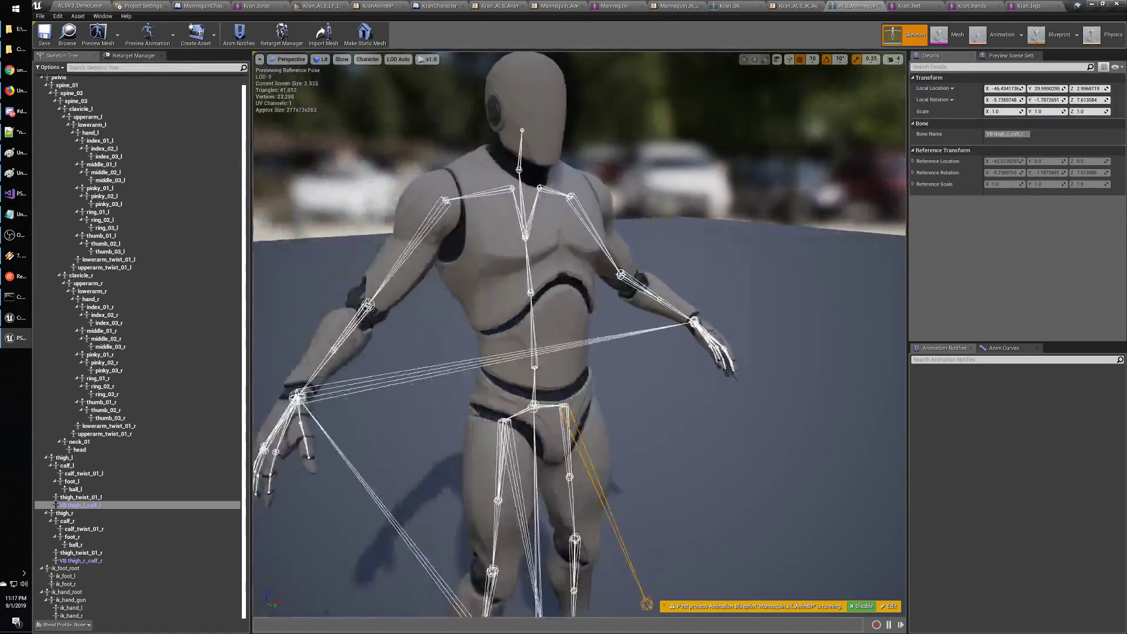
drag(531, 418, 529, 458)
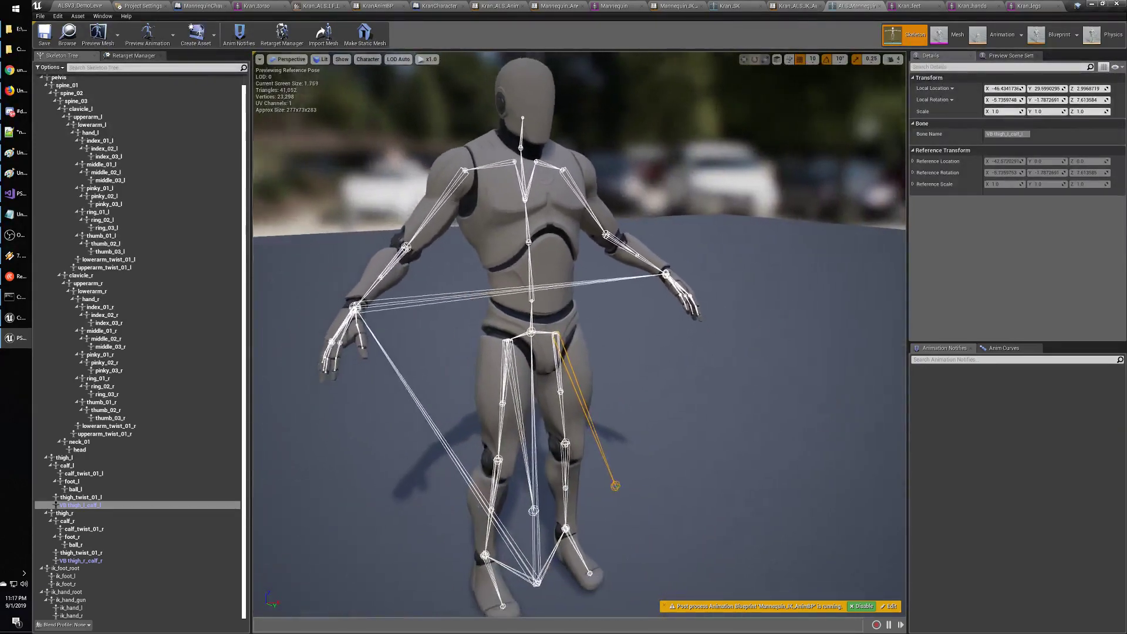
Inspect the virtual bones VB thigh_l_calf_l and VB thigh_r_calf_r on the mannequin skeleton, comparing where each one ends in the preview.
right_drag(529, 458, 579, 452)
key(a)
click(82, 561)
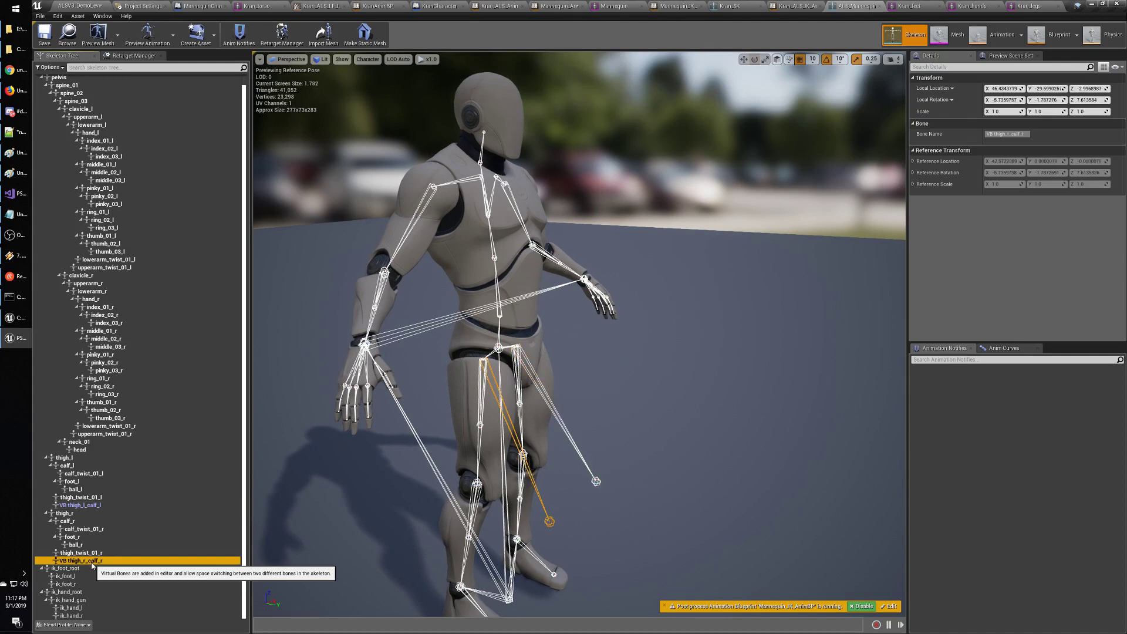
click(596, 482)
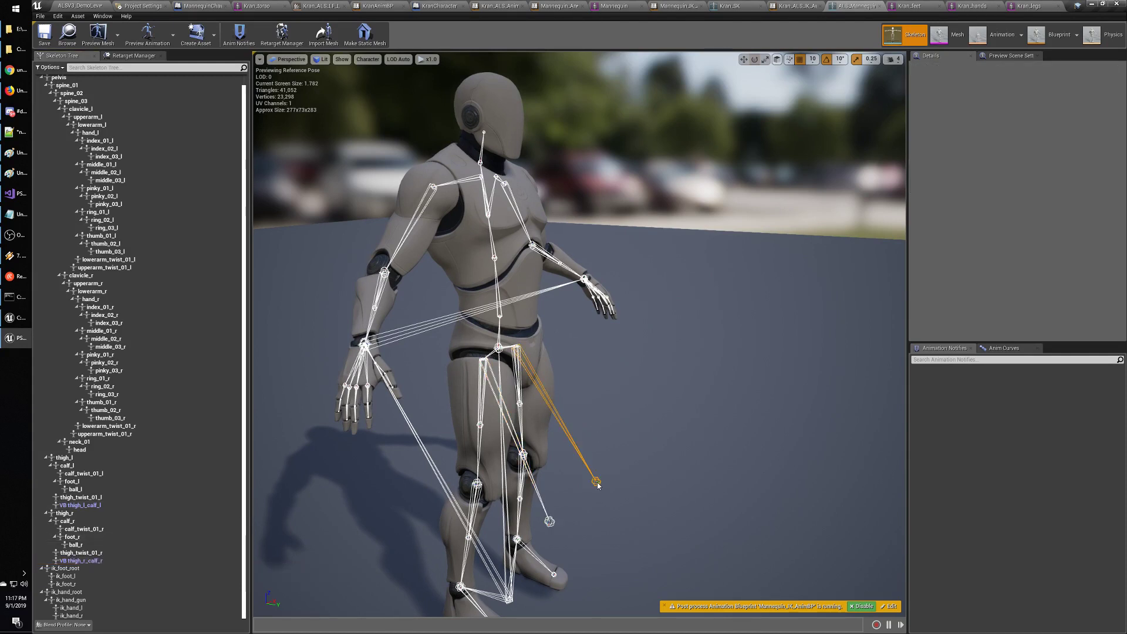
click(549, 523)
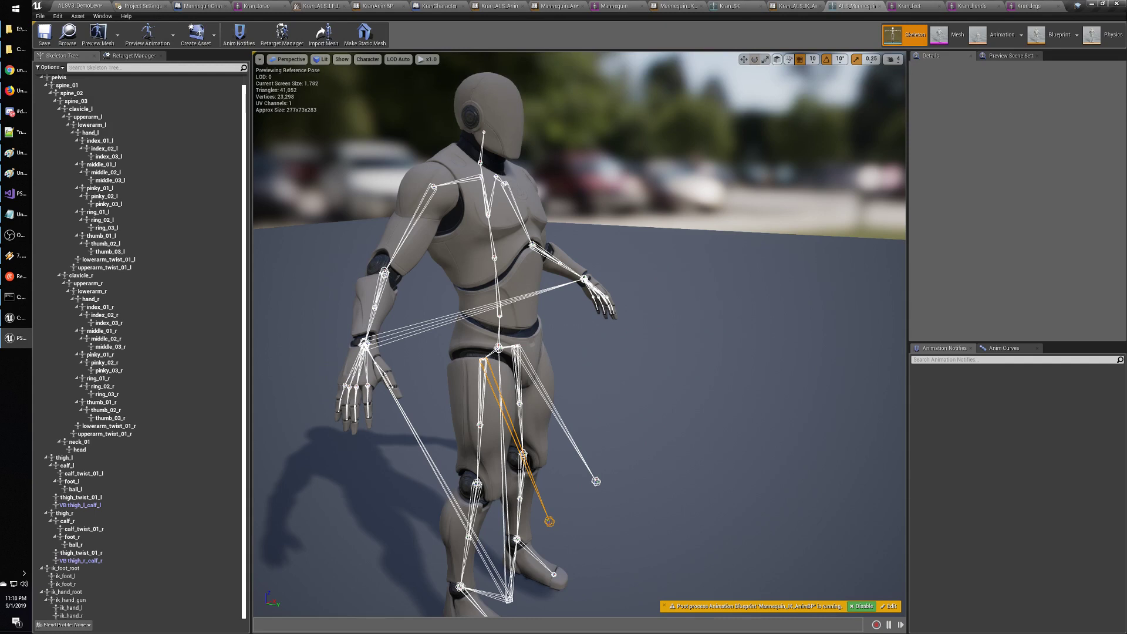
click(77, 506)
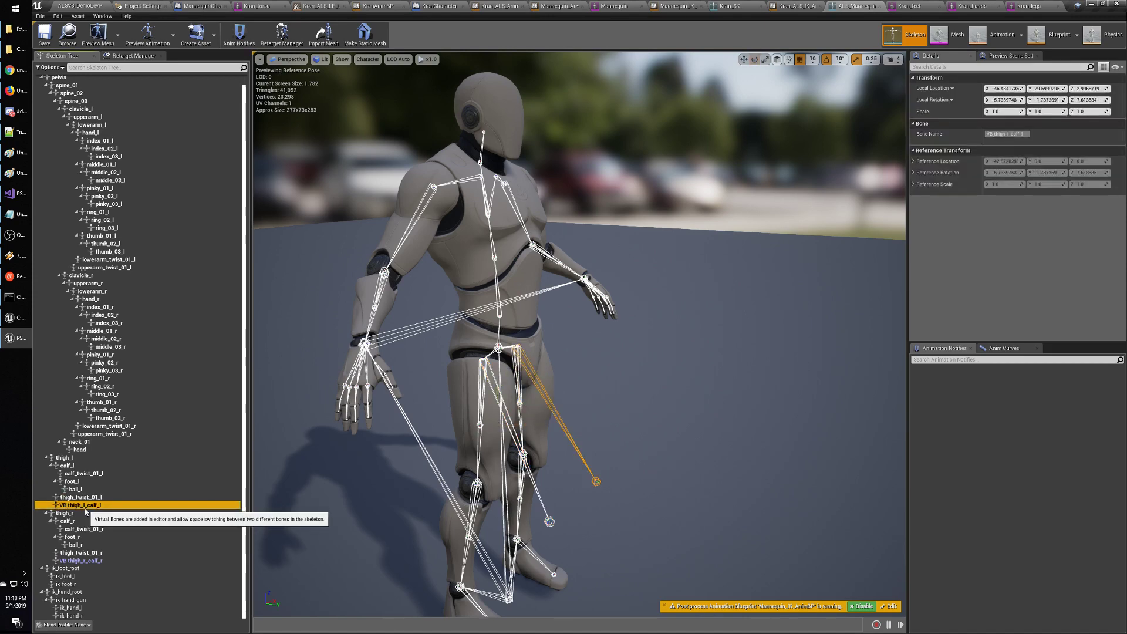
Switch to Google Chrome and open a new tab for a web search.
key(alt+Tab)
key(alt+Tab)
key(alt+Tab)
key(alt+Tab)
key(alt+Tab)
key(alt+Tab)
key(alt+Tab)
key(alt+Tab)
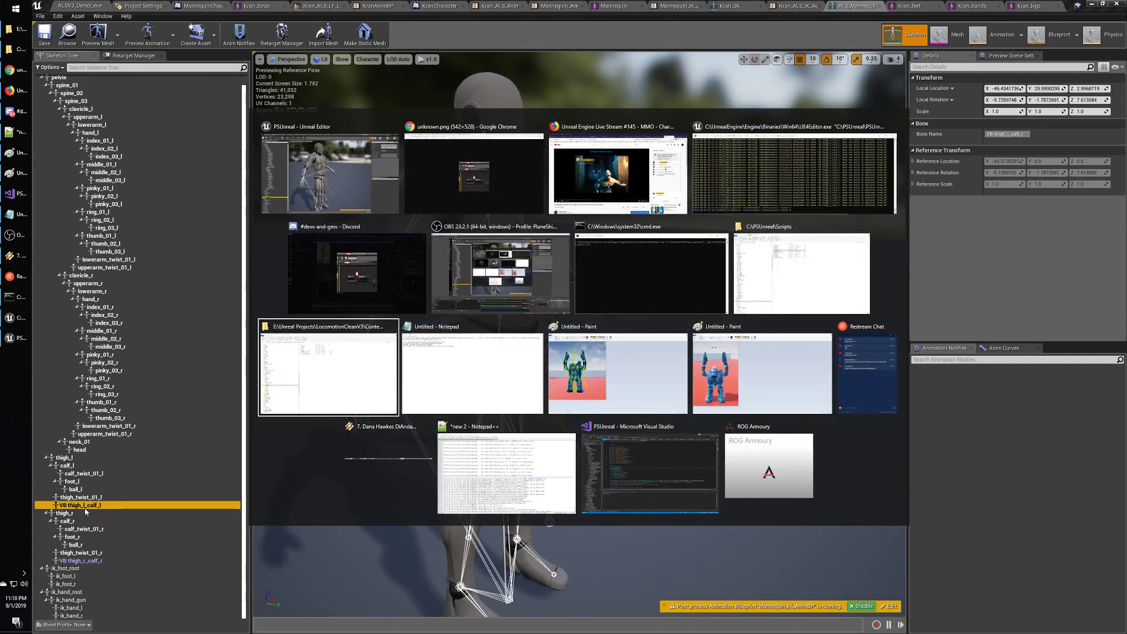
key(alt+shift+Tab)
key(alt+shift+Tab)
key(alt+shift+Tab)
key(alt+shift+Tab)
key(alt+shift+Tab)
key(alt+shift+Tab)
key(alt+shift+Tab)
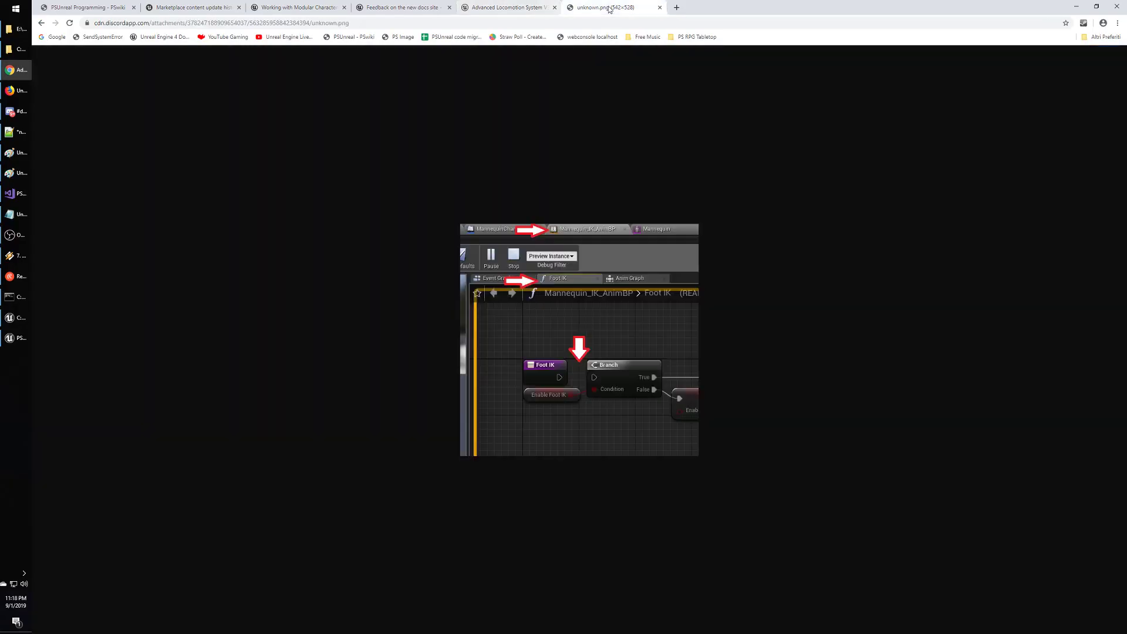
click(677, 7)
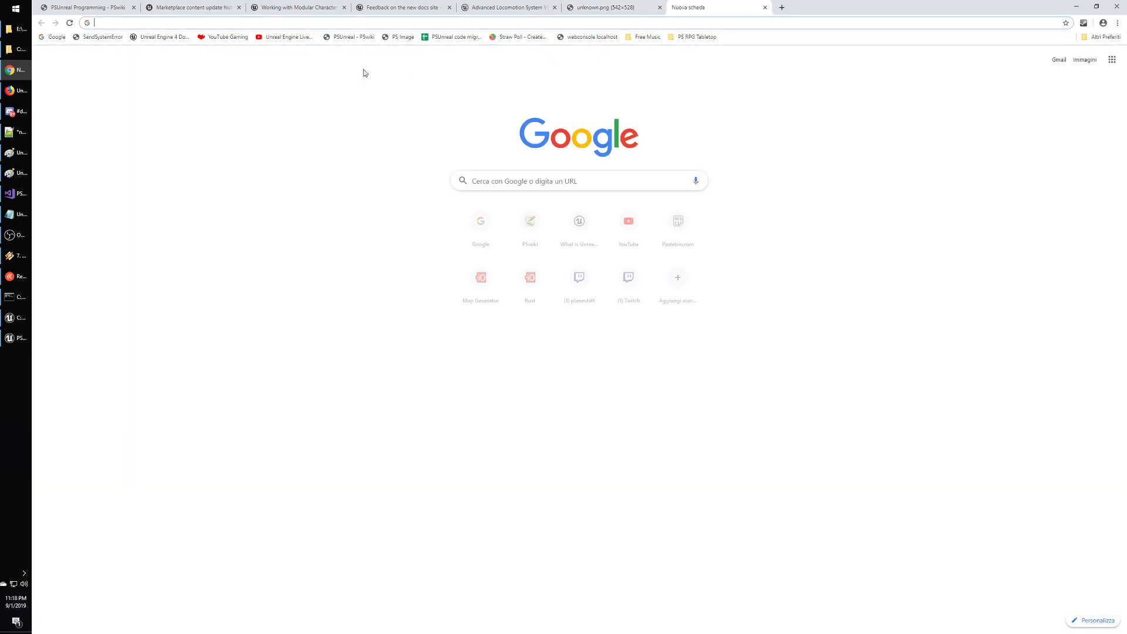
click(479, 181)
Search Google for "vb thigh calf", checking the virtual bone's name in the Unreal Editor skeleton tree.
key(alt+Tab)
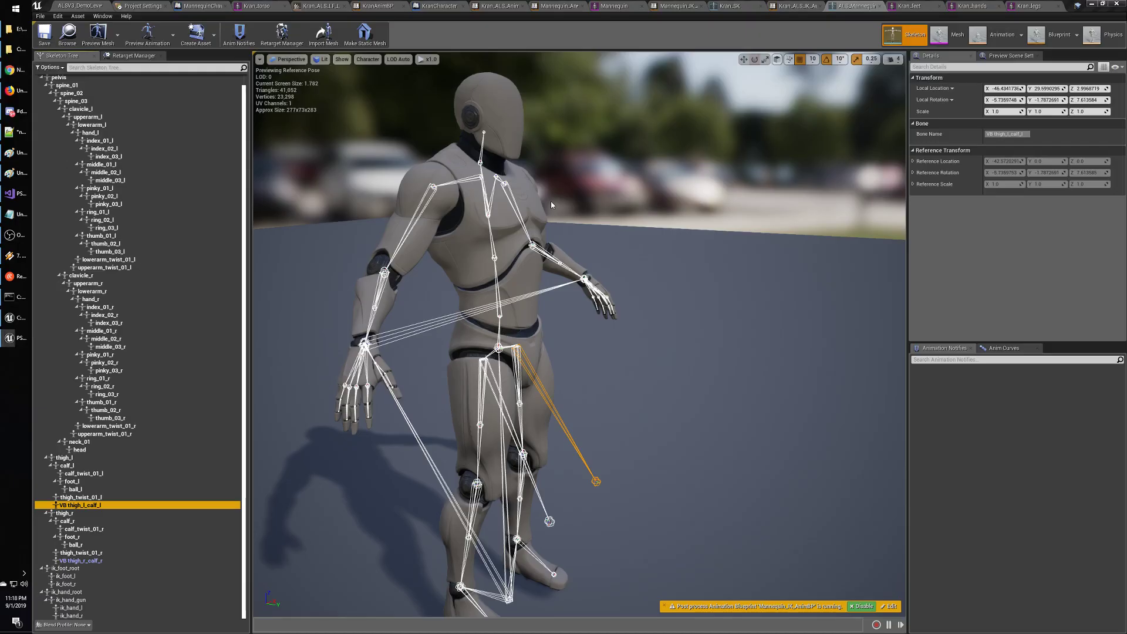
key(alt+Tab)
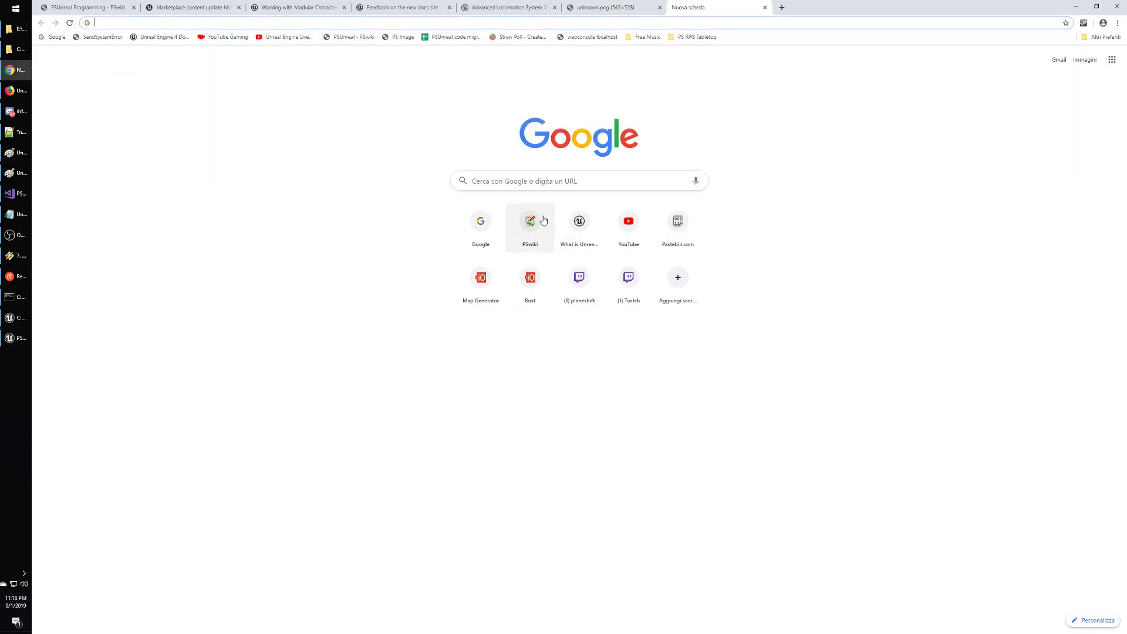
click(509, 182)
text(vb thigh)
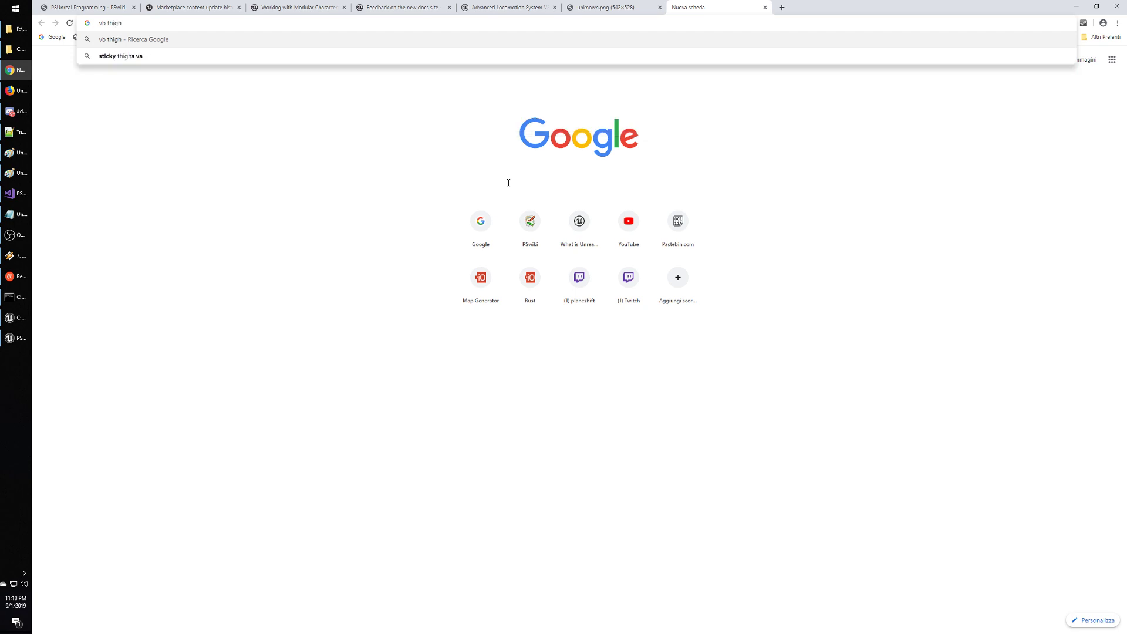
key(alt+Tab)
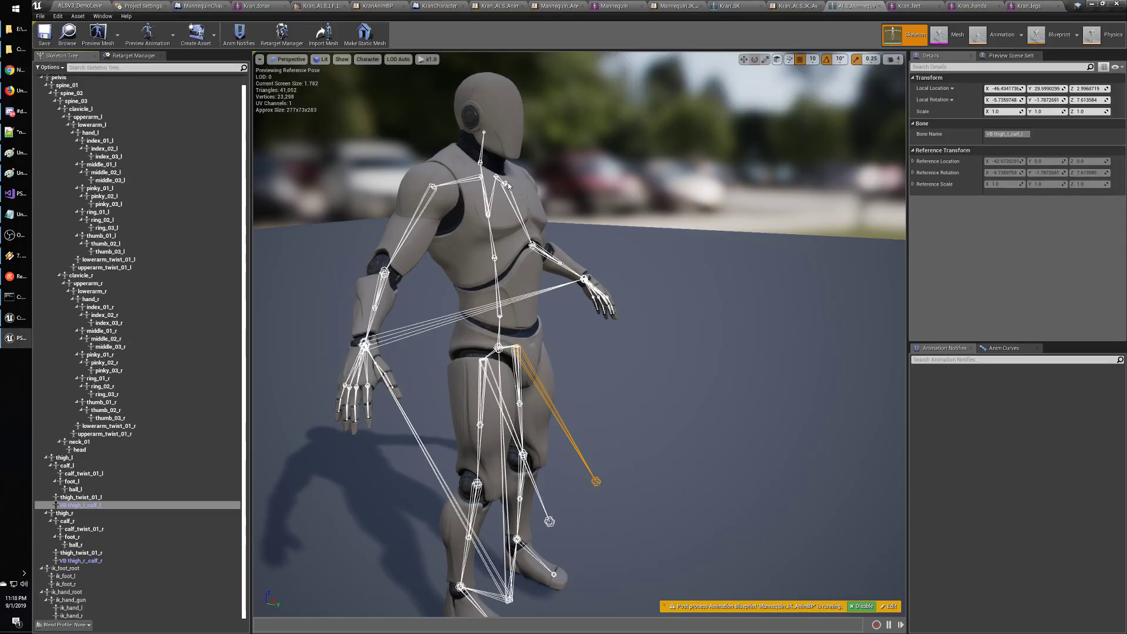
key(alt+Tab)
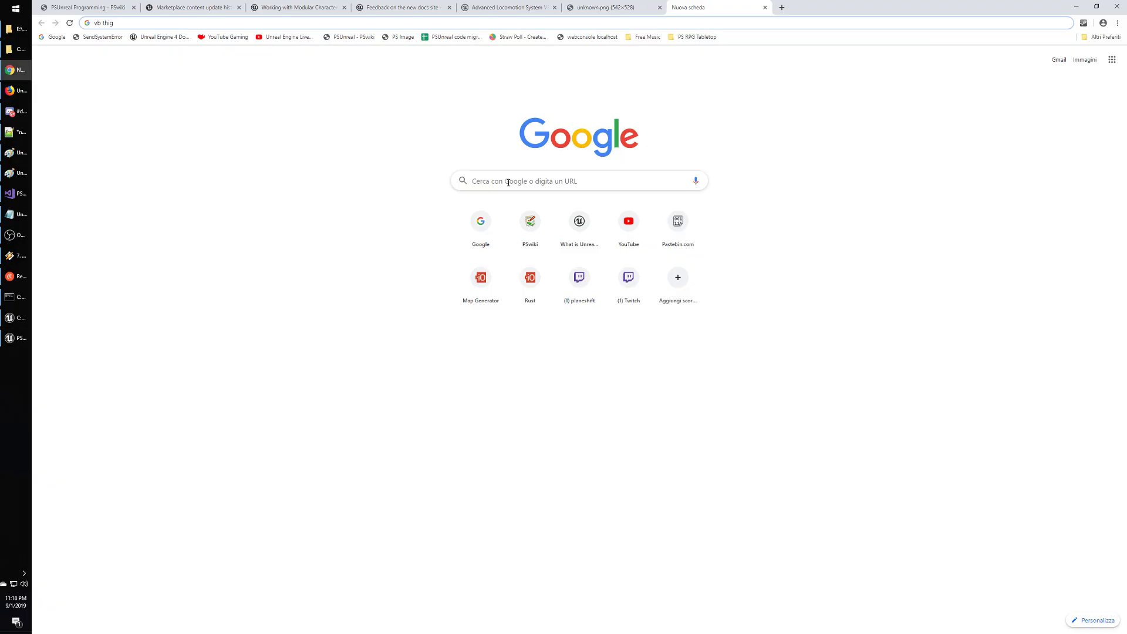
text(h)
key(alt+Tab)
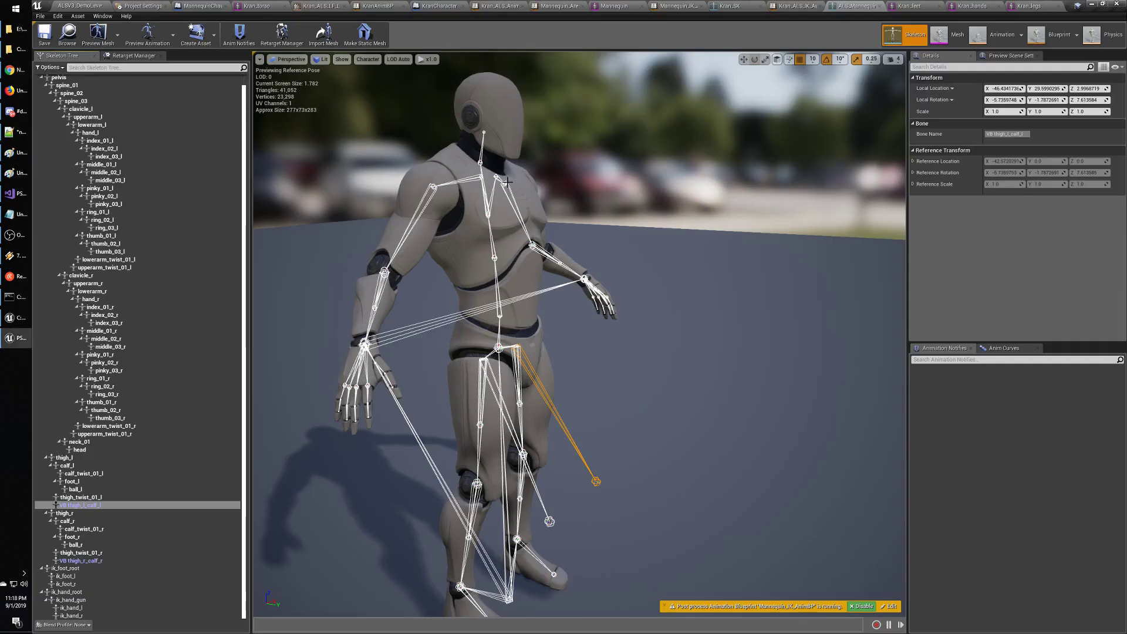
key(alt+Tab)
text(calf)
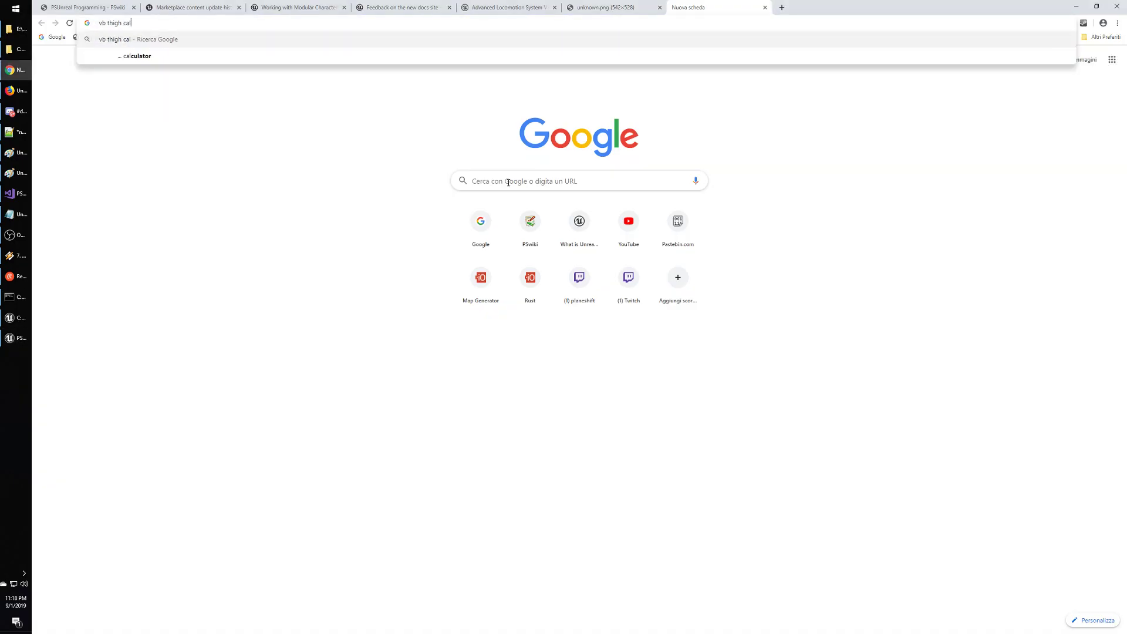
key(Return)
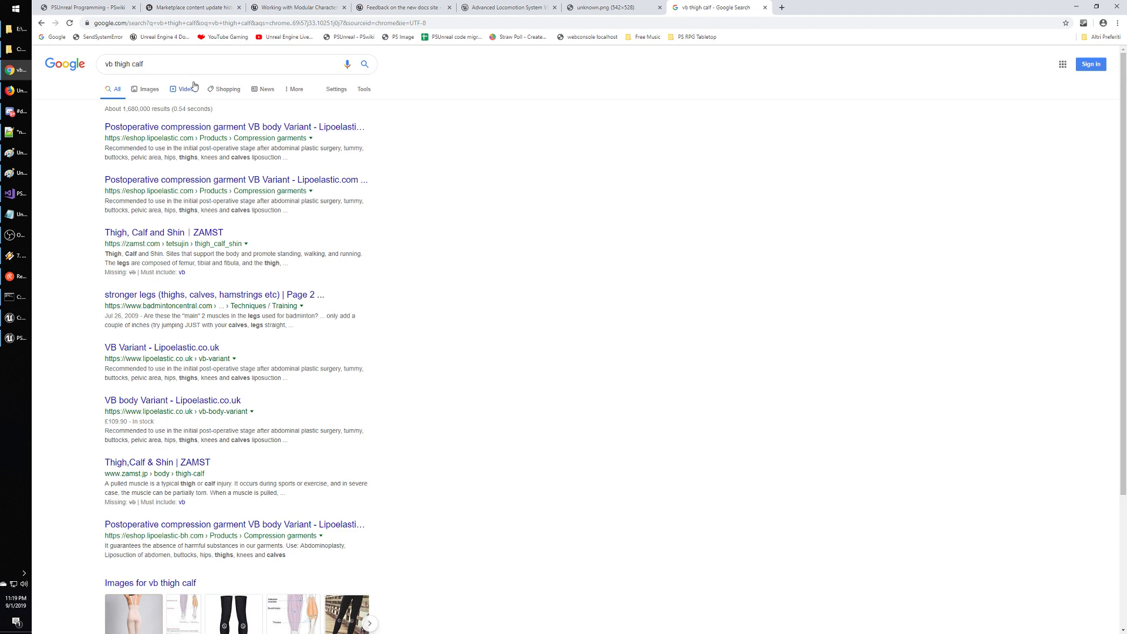
Refine the Google search to "unreal engine vb thigh calf".
click(181, 65)
key(Home)
text(unreal engine)
key(Return)
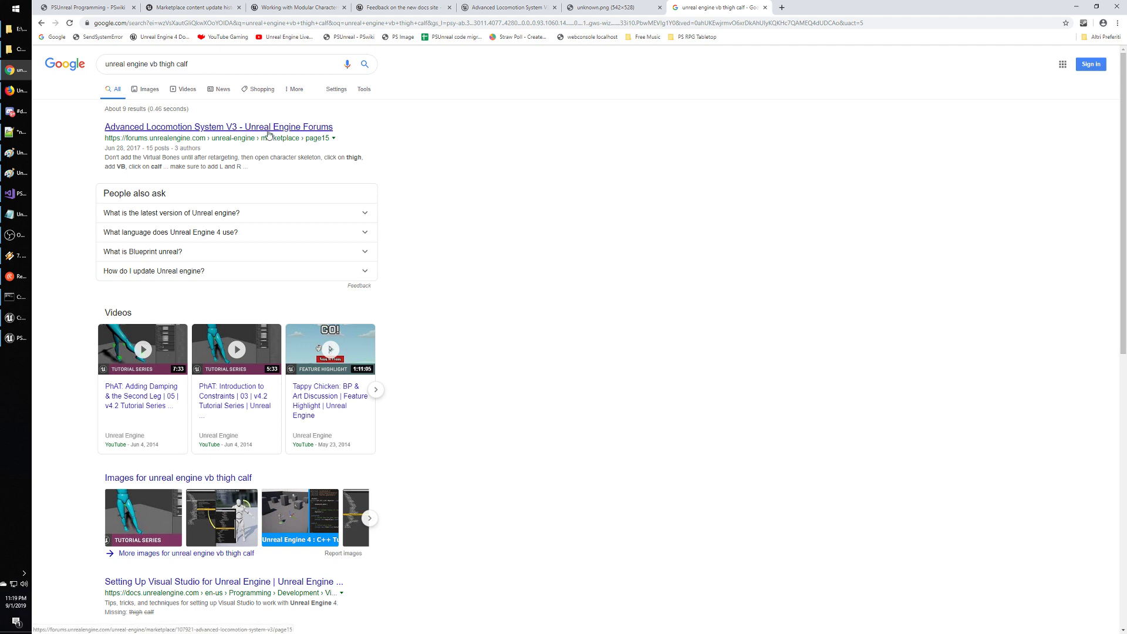
Open the "Advanced Locomotion System V3 - Unreal Engine Forums" result in a new tab, look over the remaining results and go to that tab.
right_click(268, 133)
click(291, 139)
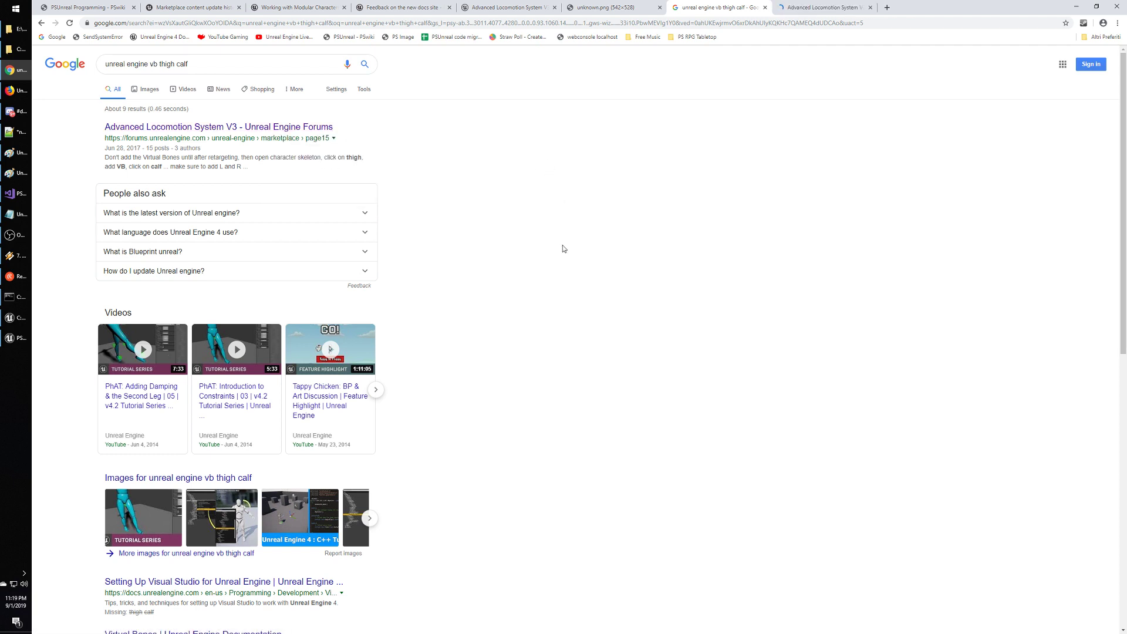
scroll(553, 249, down, 3)
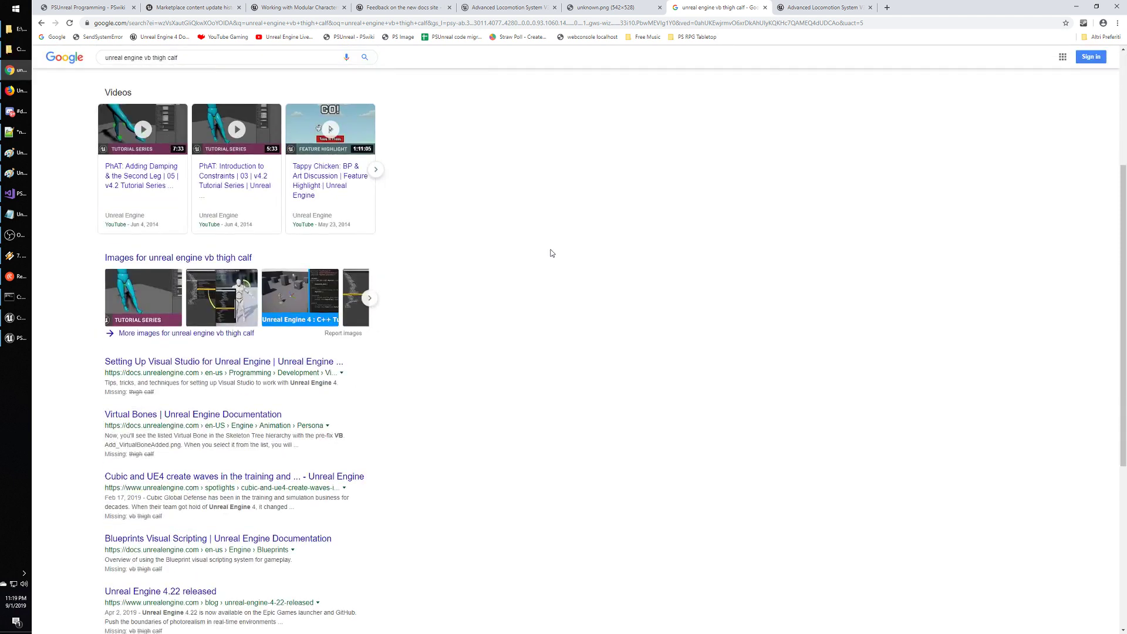
scroll(552, 252, up, 3)
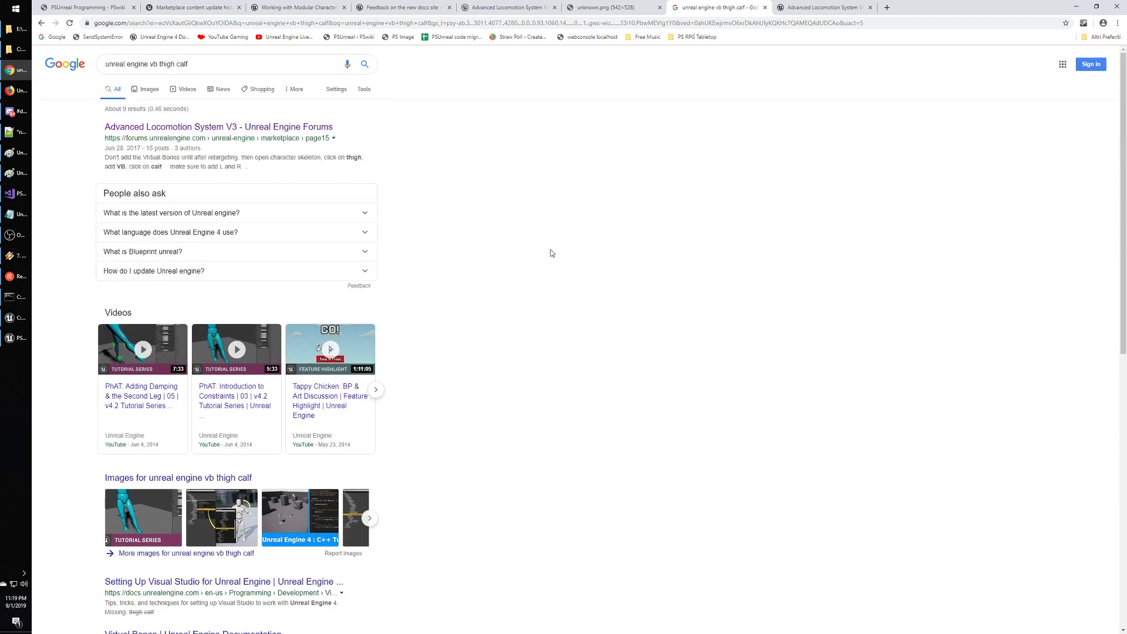
click(813, 9)
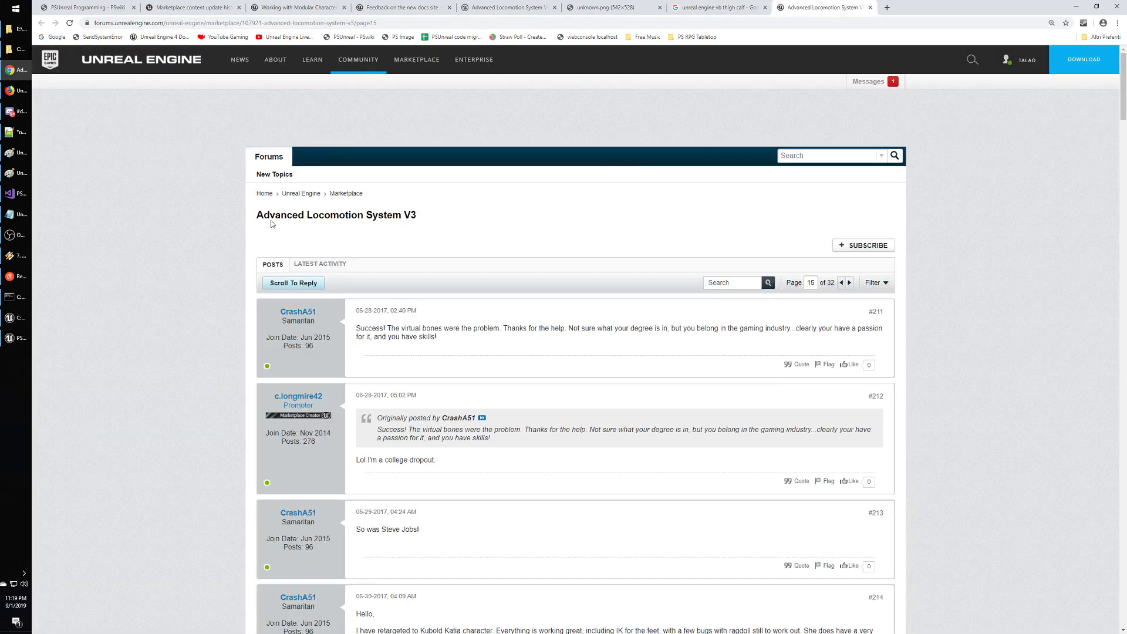
Read posts #211 to #214 on page 15 of the Advanced Locomotion System V3 thread for advice on adding virtual bones.
drag(257, 215, 478, 228)
click(476, 227)
drag(357, 328, 517, 348)
scroll(509, 345, down, 1)
click(507, 402)
scroll(487, 415, down, 4)
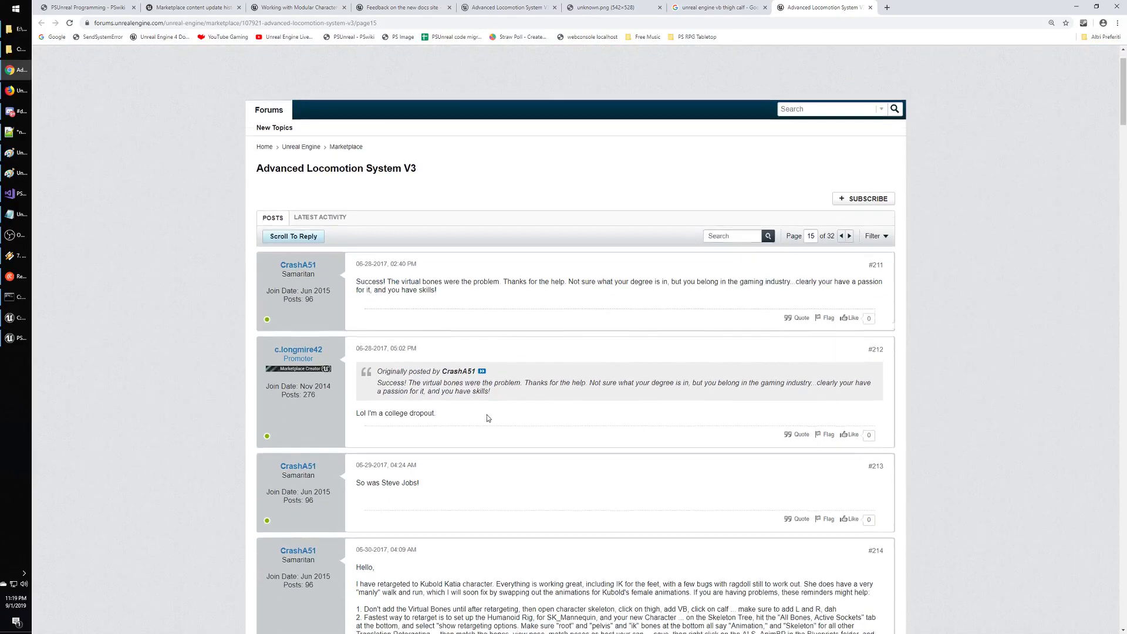
scroll(501, 373, up, 4)
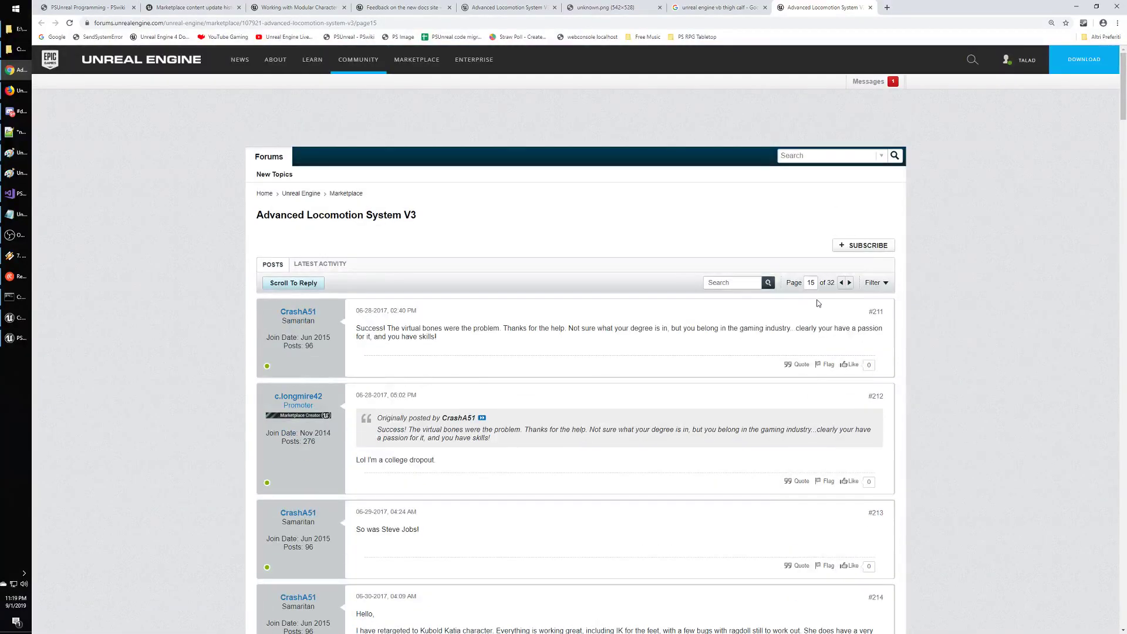
scroll(475, 379, down, 3)
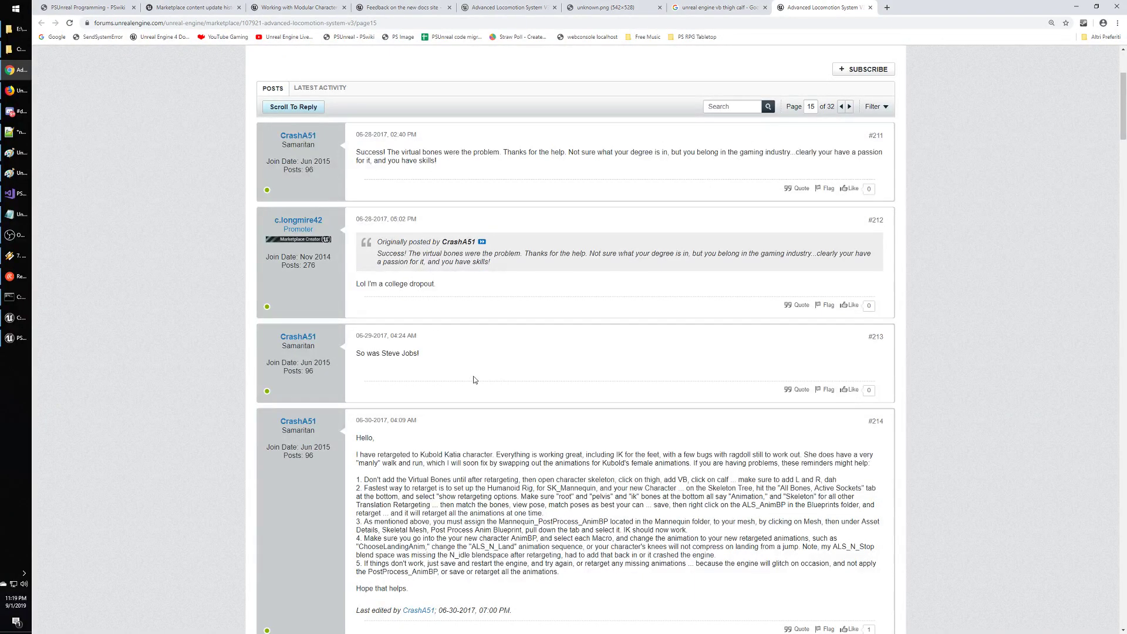
scroll(508, 374, up, 3)
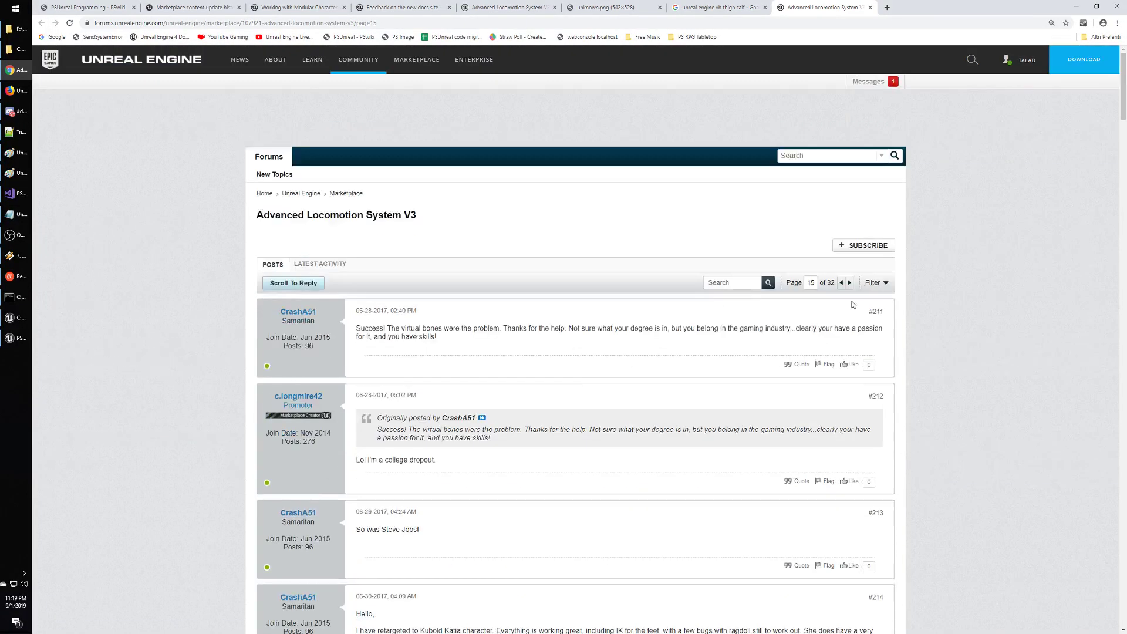
Go to page 14 of the thread and read post #196 about assigning the Post Process AnimBP in the skeletal mesh settings.
click(842, 283)
scroll(746, 352, down, 3)
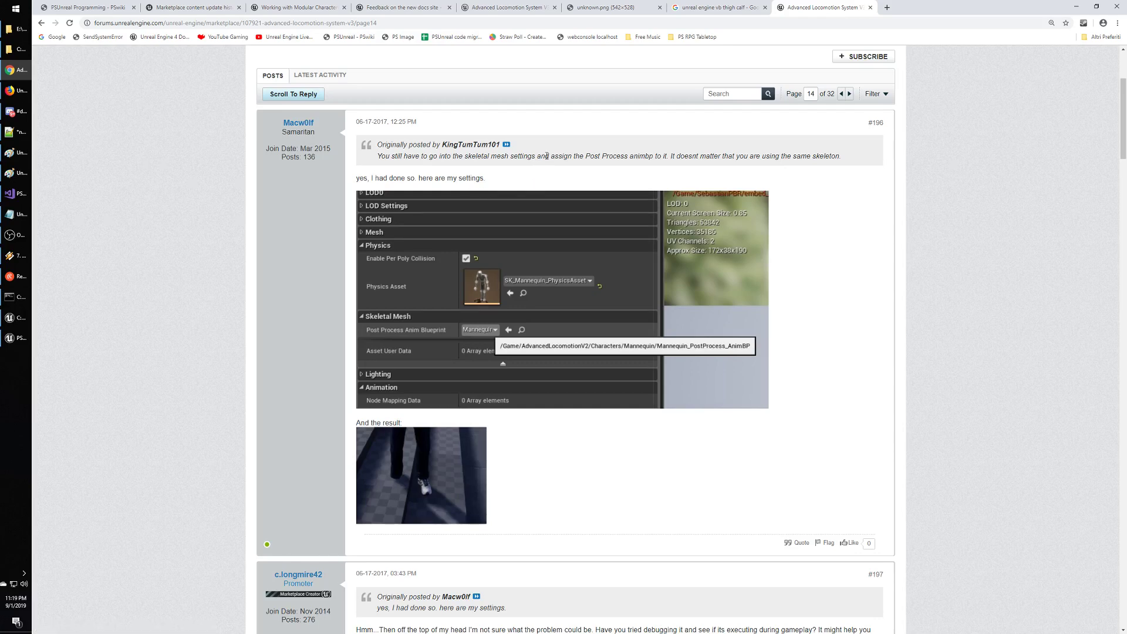
drag(588, 156, 858, 164)
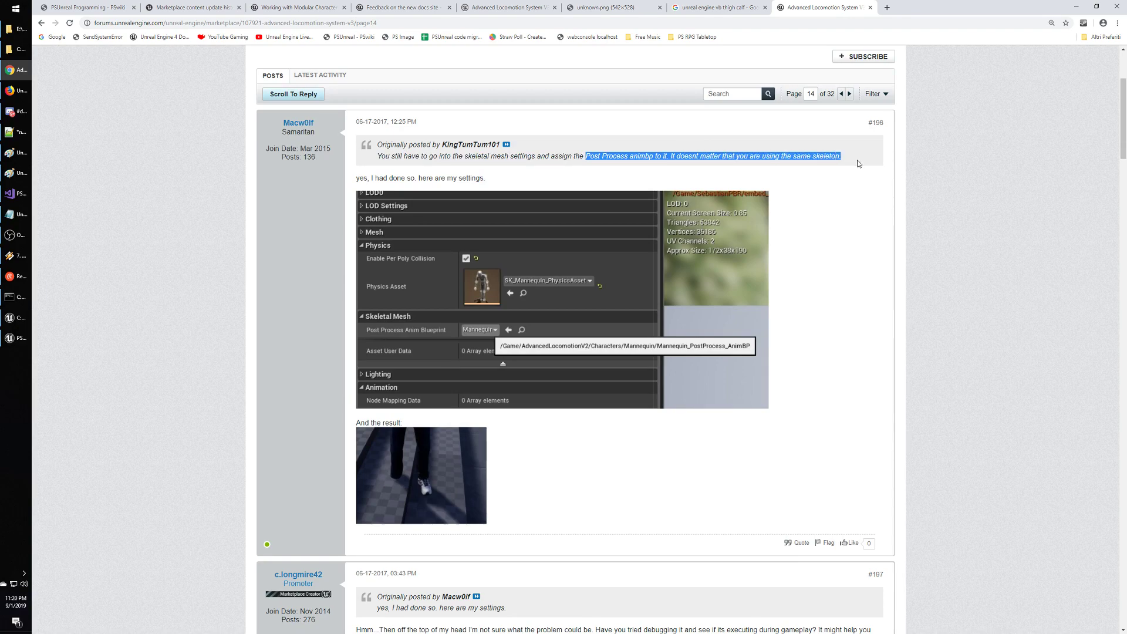
click(857, 164)
drag(671, 156, 855, 160)
click(855, 161)
Skim posts #197 to #207 on page 14 of the Advanced Locomotion System V3 thread for Post Process AnimBP and retargeting advice.
scroll(547, 238, down, 2)
scroll(546, 237, down, 1)
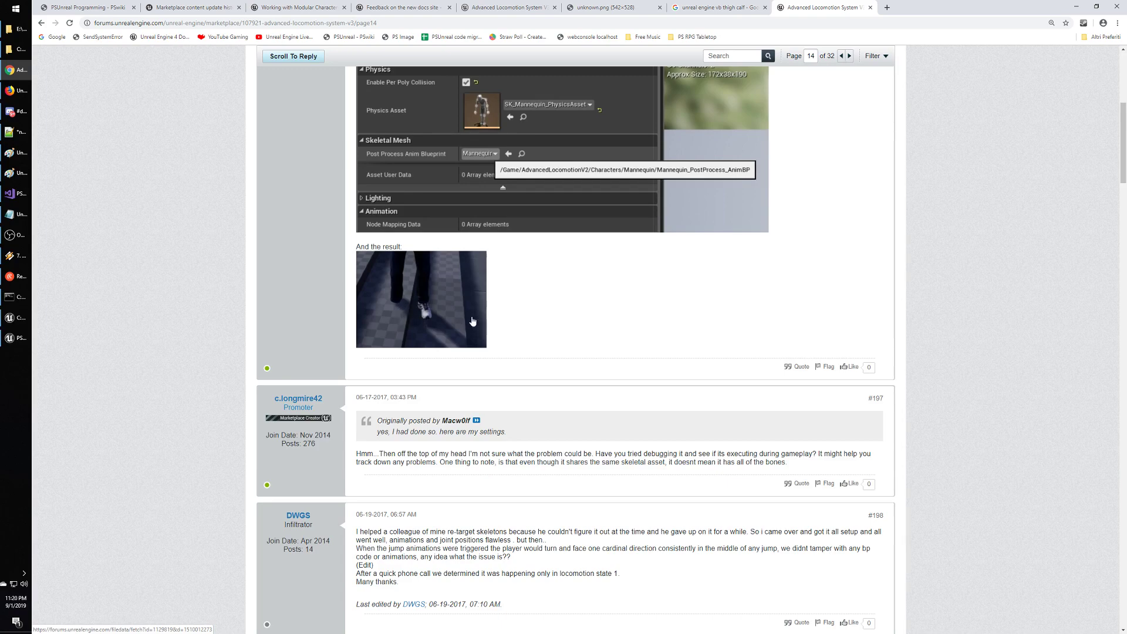
scroll(555, 335, down, 1)
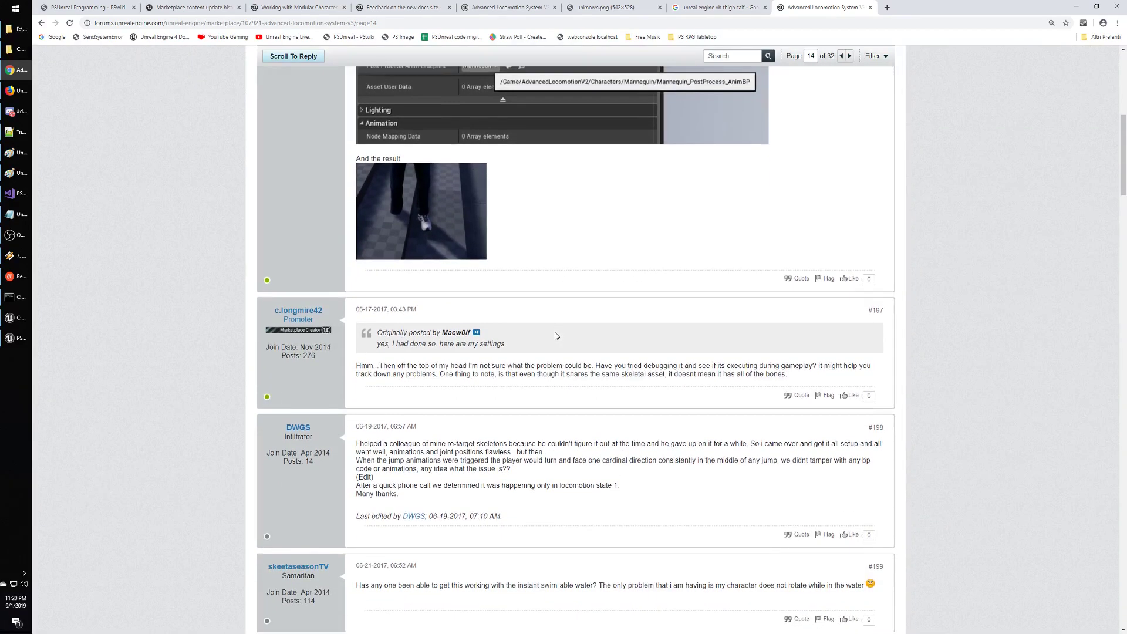
scroll(556, 336, down, 1)
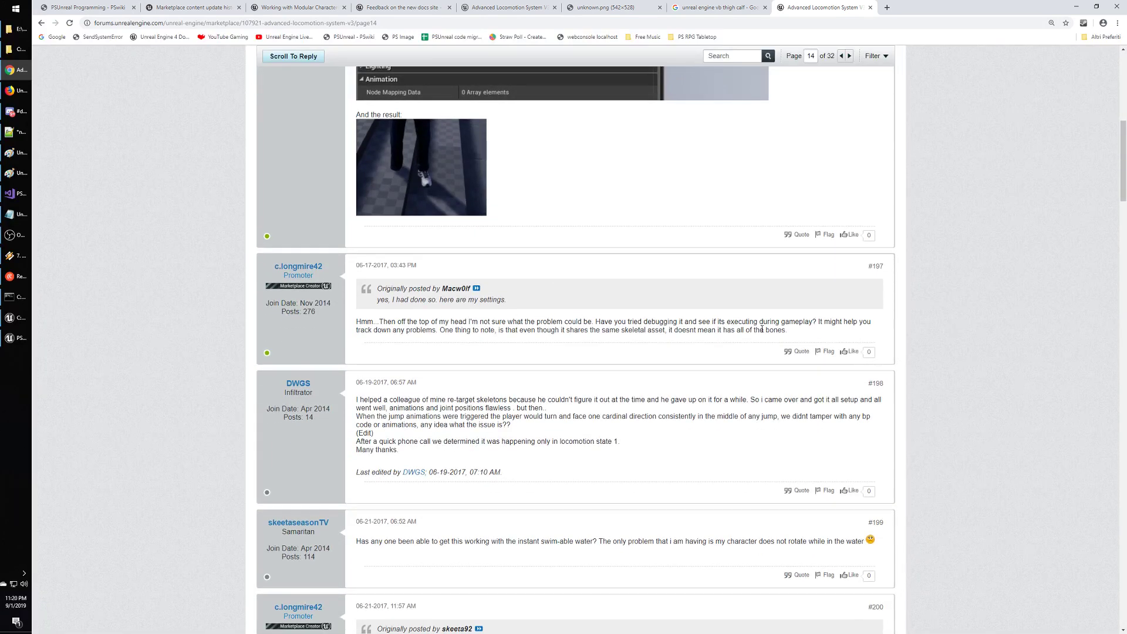
scroll(435, 331, down, 2)
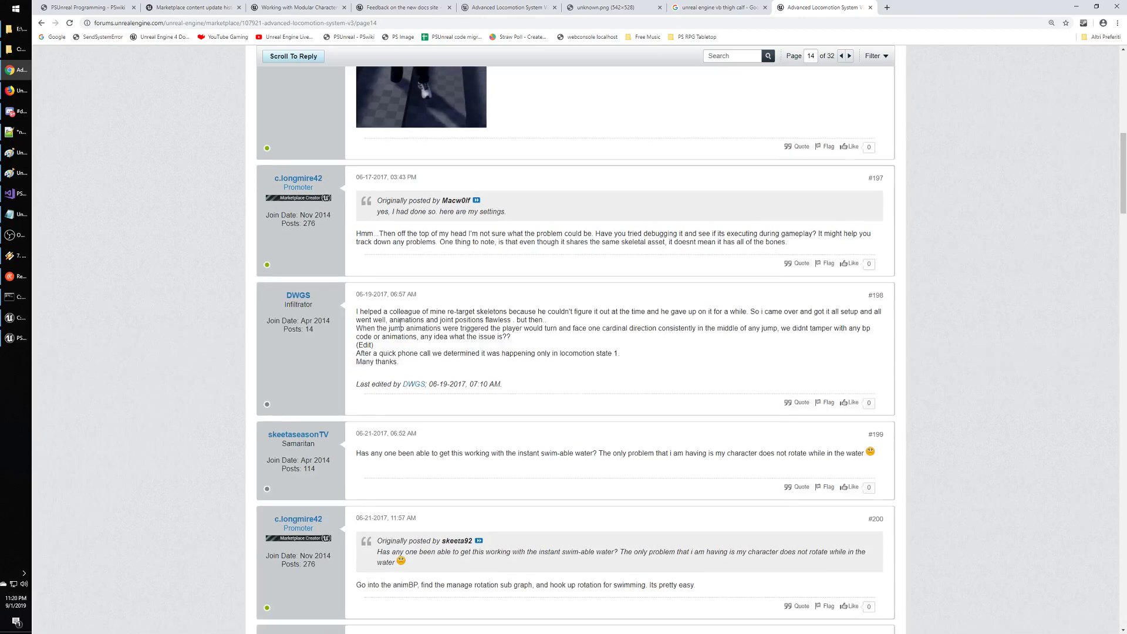
scroll(608, 313, down, 5)
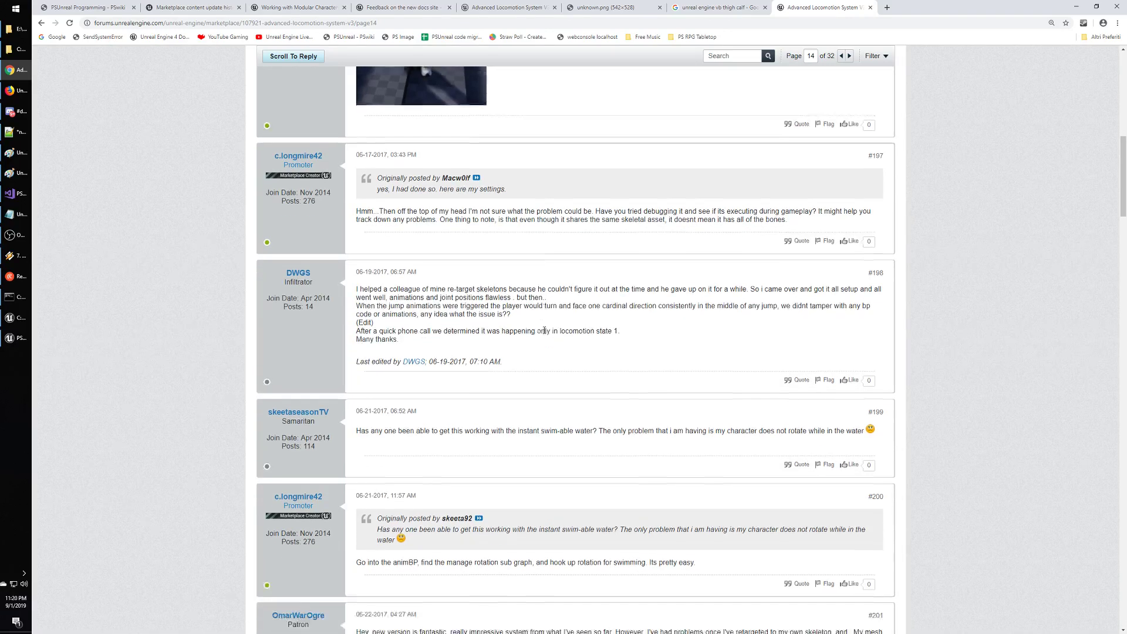
scroll(544, 330, down, 2)
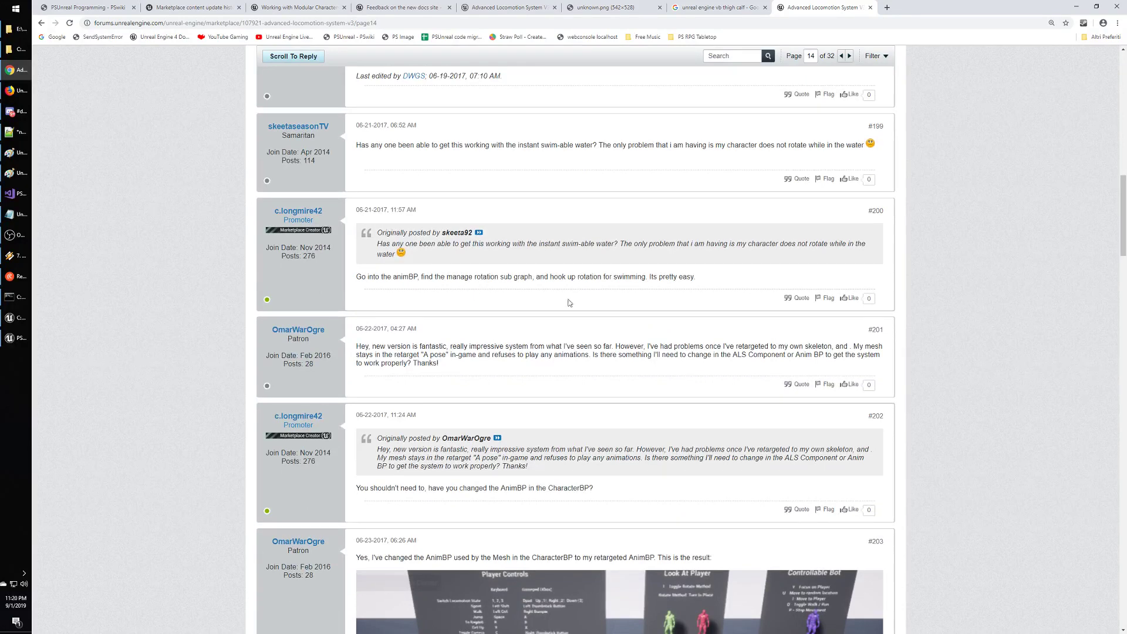
scroll(542, 300, down, 3)
scroll(540, 306, down, 1)
scroll(540, 308, down, 2)
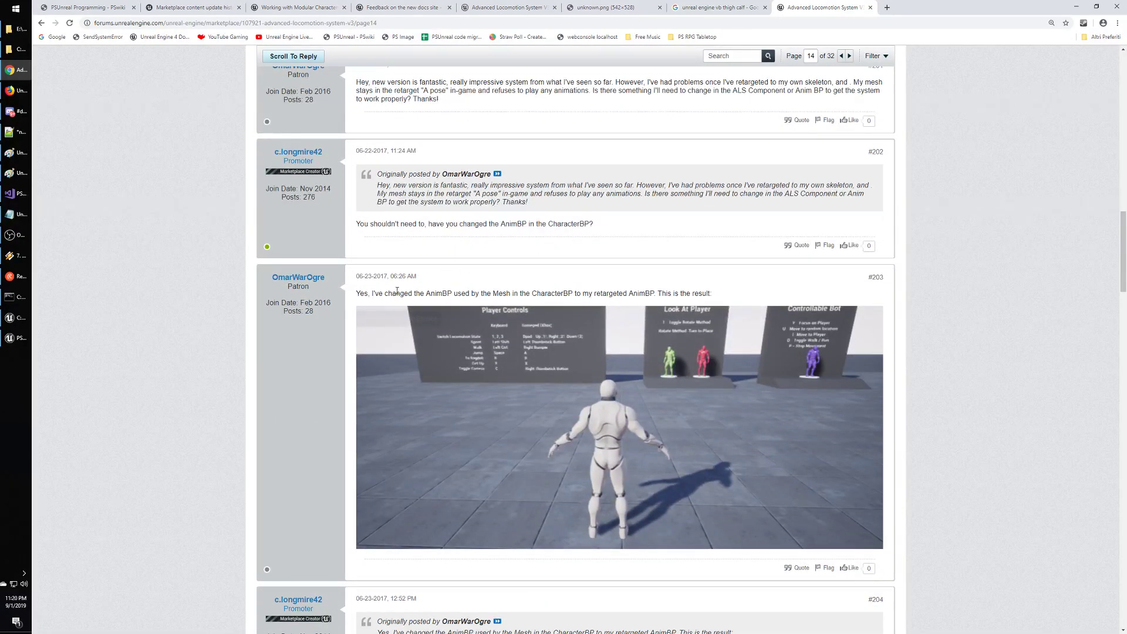
scroll(532, 292, down, 3)
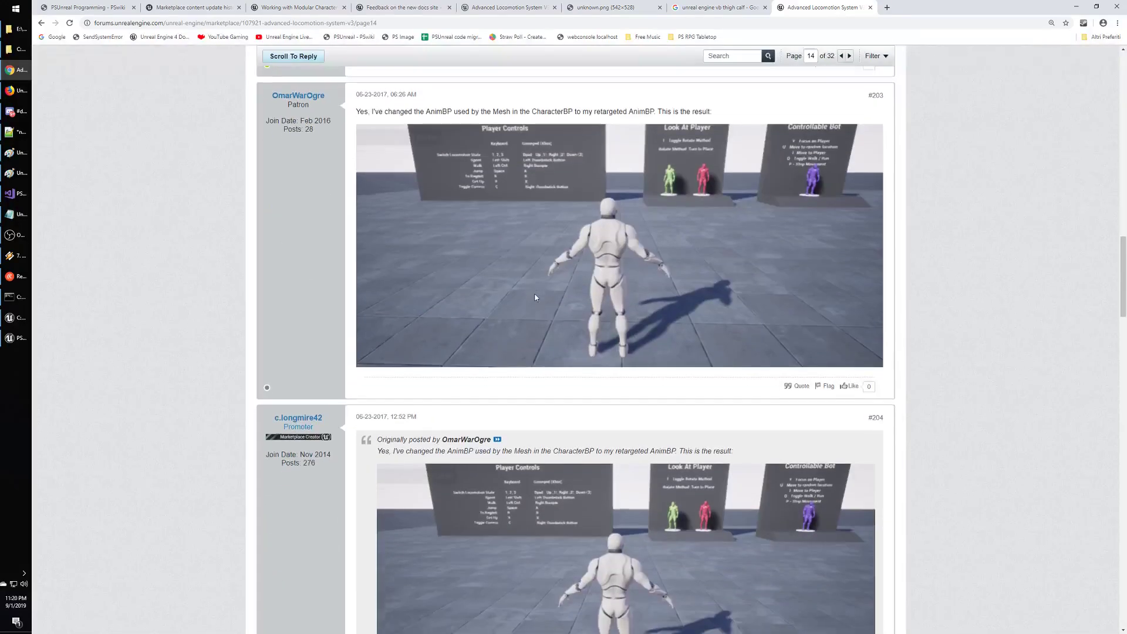
scroll(534, 297, down, 3)
scroll(534, 297, down, 6)
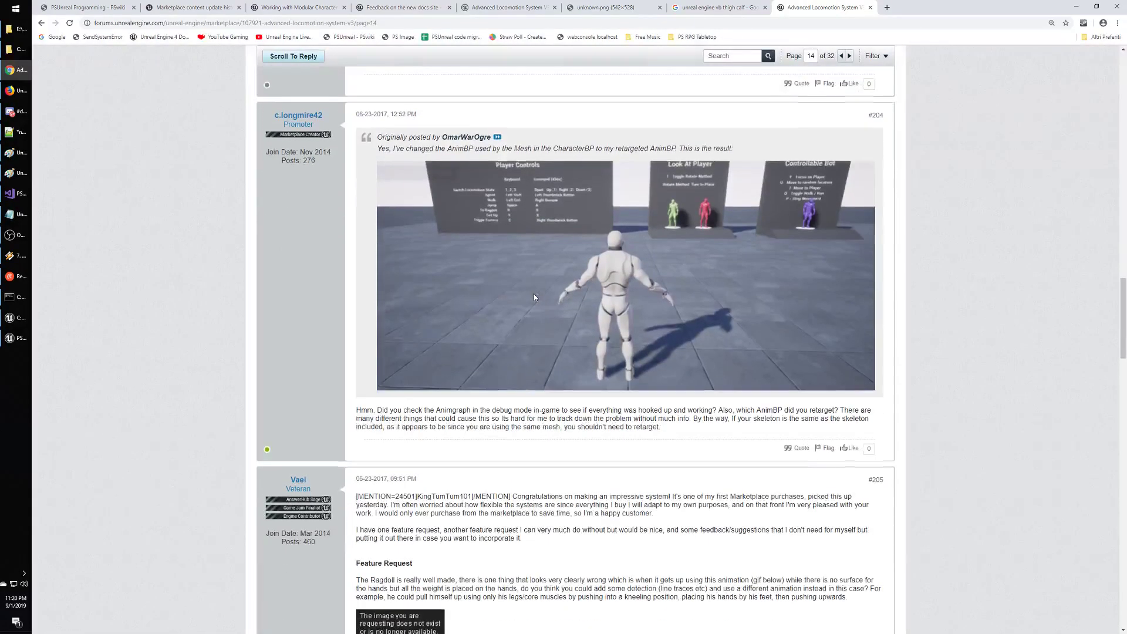
scroll(527, 296, down, 10)
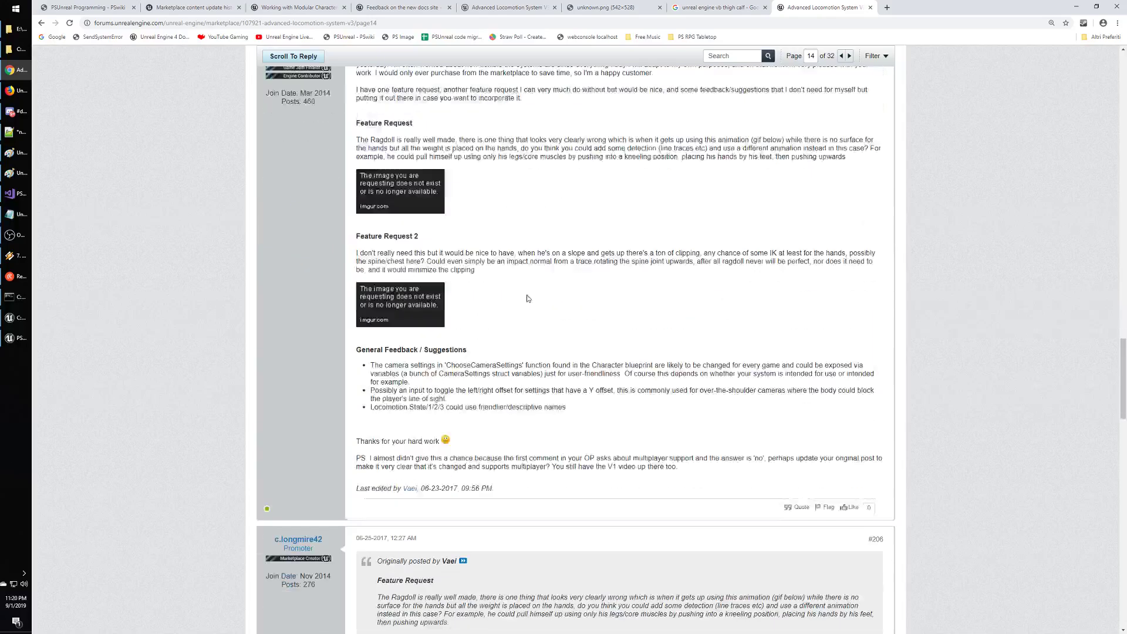
scroll(527, 298, down, 3)
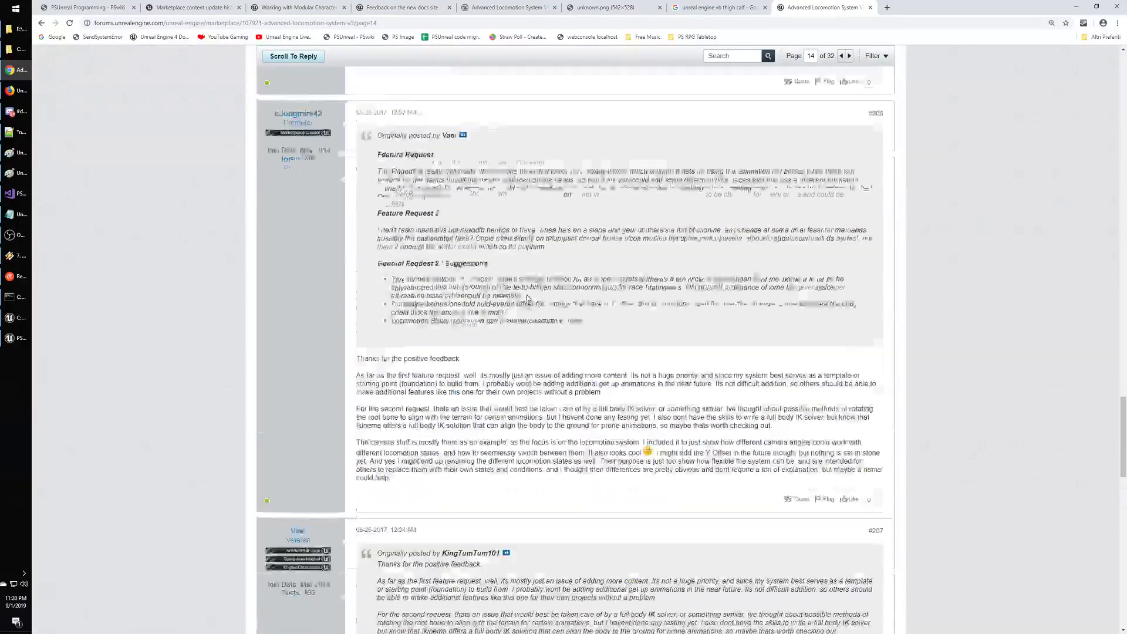
scroll(527, 299, down, 2)
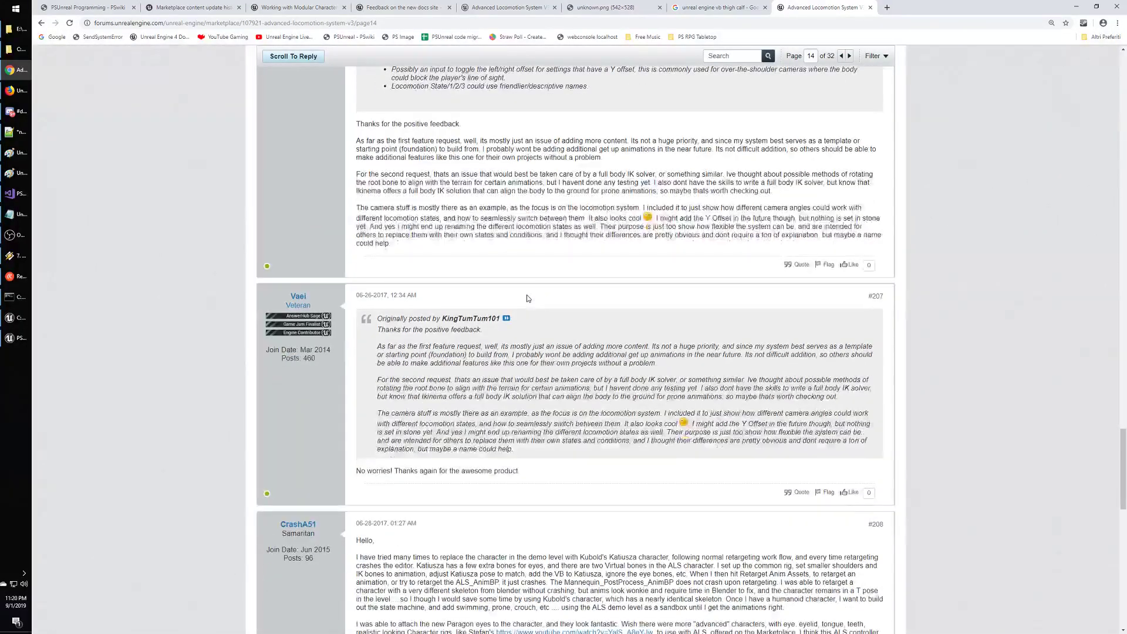
Read posts #208 to #210 about retargeting crashes and whether to add virtual bones only after retargeting.
scroll(526, 295, down, 2)
scroll(527, 295, down, 2)
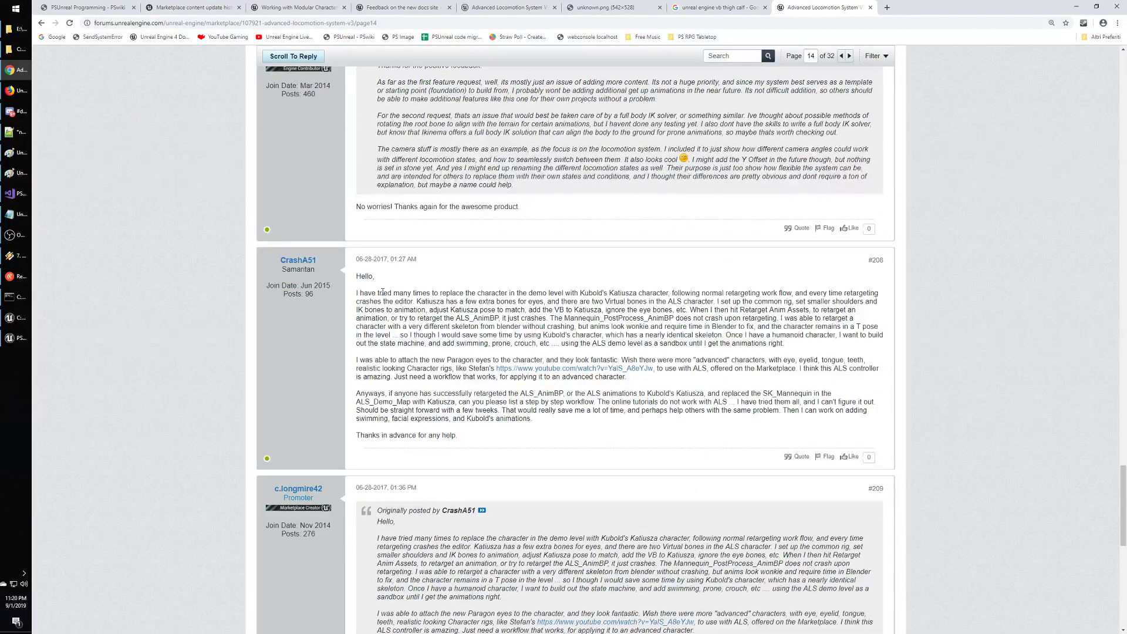
drag(362, 293, 692, 293)
click(692, 293)
scroll(427, 385, down, 5)
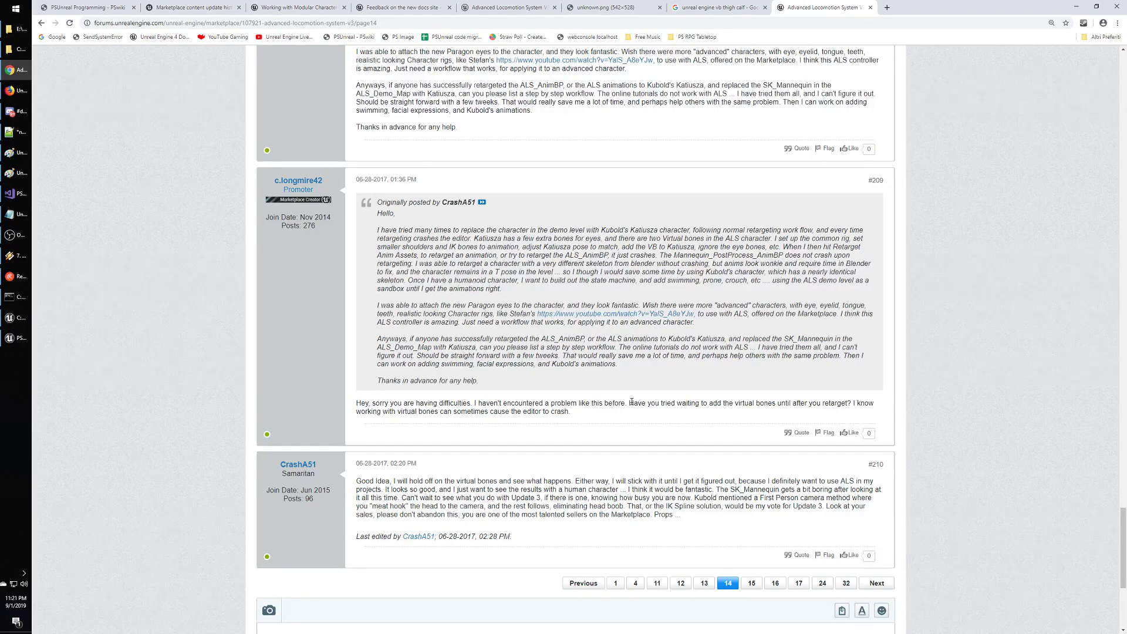
drag(630, 403, 857, 404)
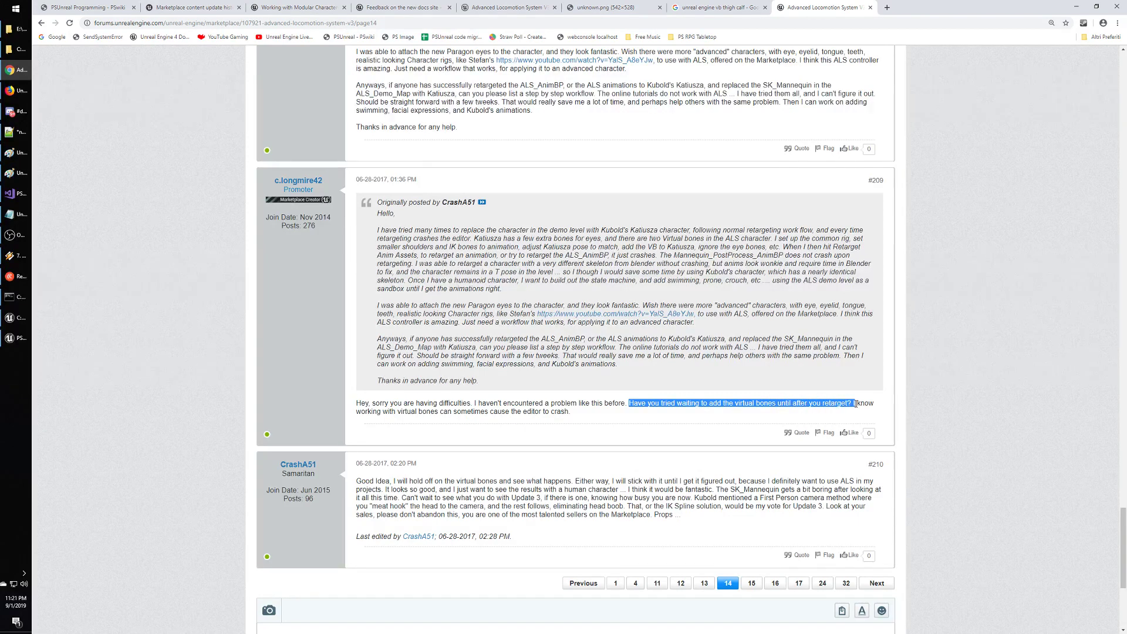
click(855, 404)
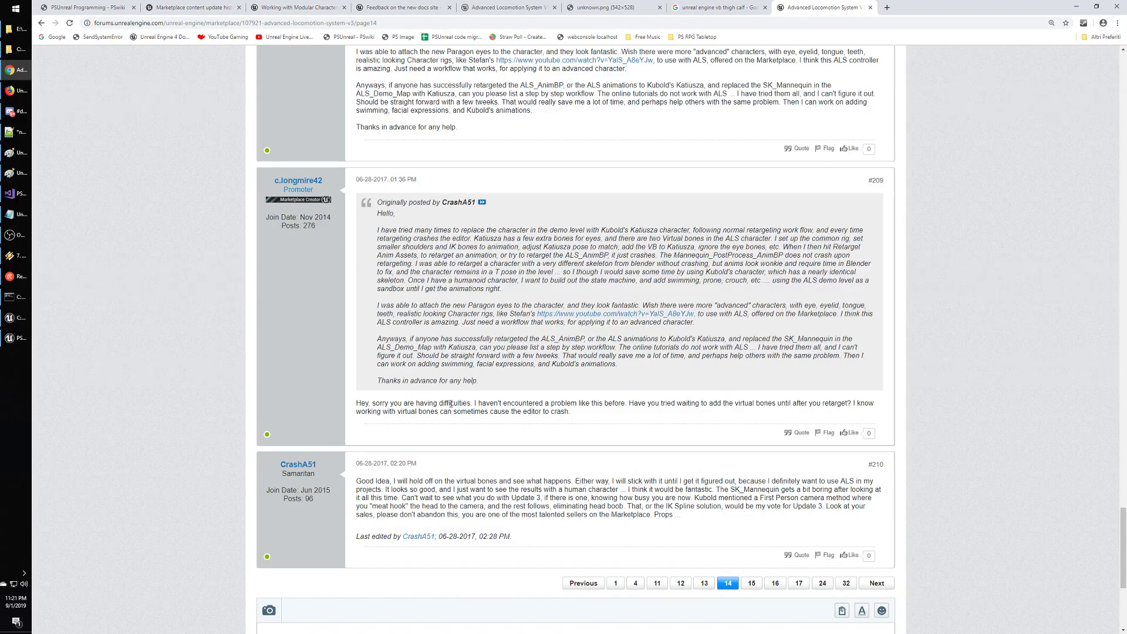
drag(378, 413, 584, 415)
click(583, 413)
drag(392, 483, 577, 481)
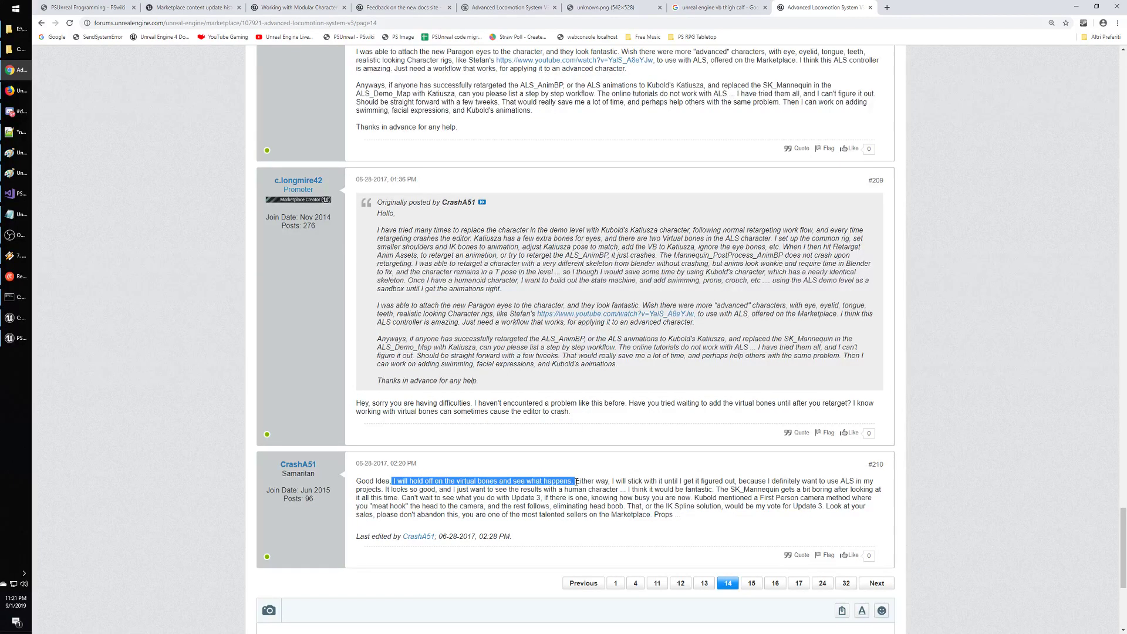
click(649, 482)
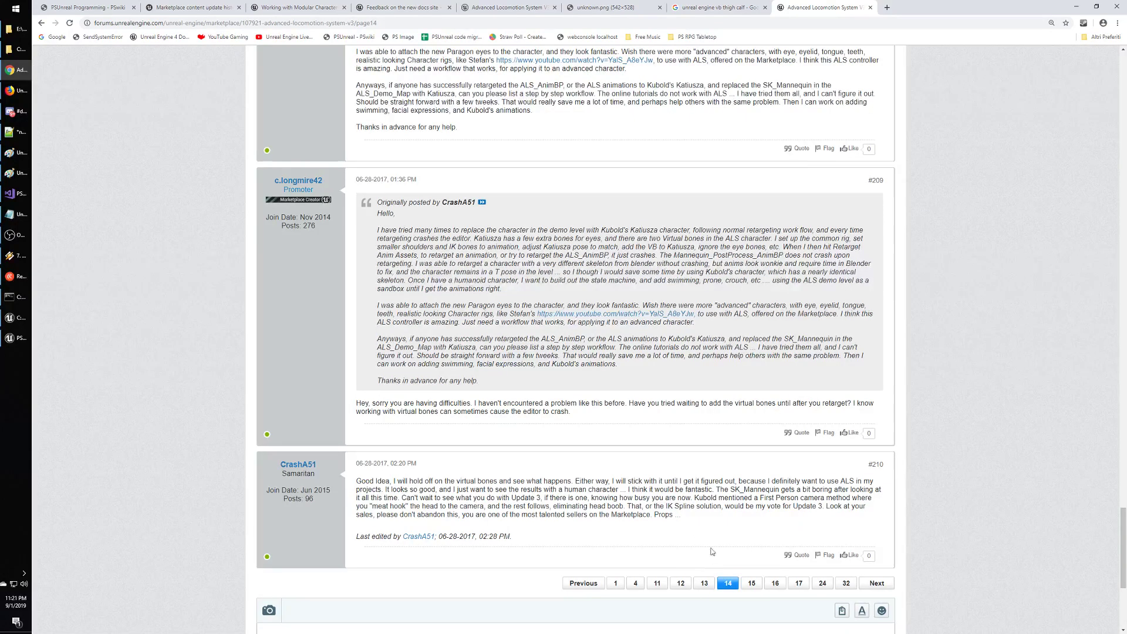
scroll(277, 429, down, 1)
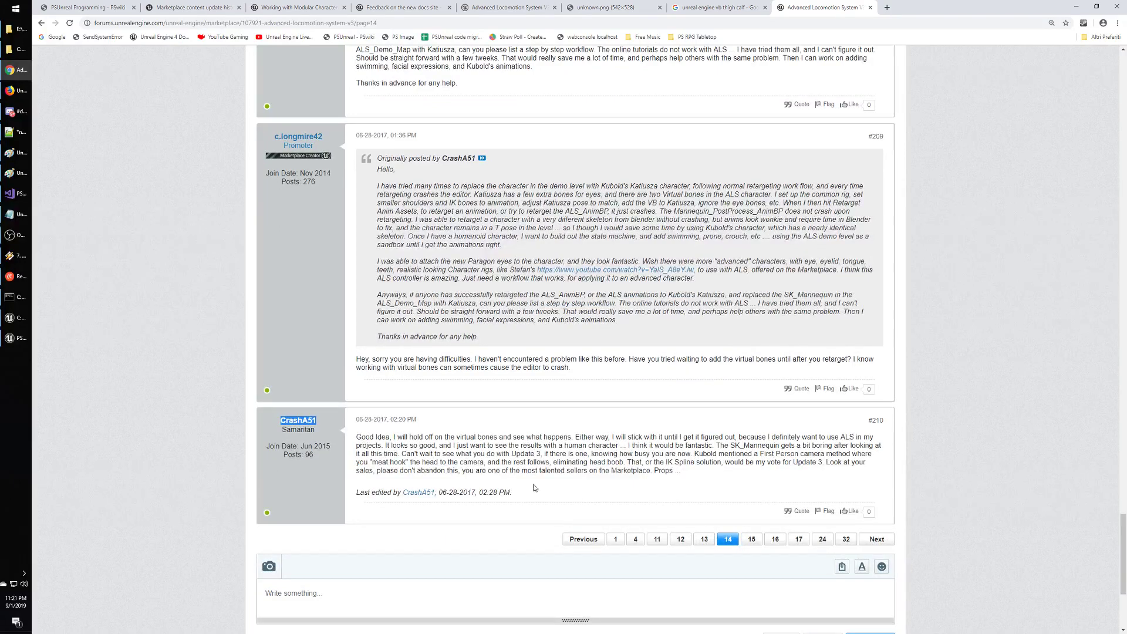
Go to page 15 of the thread and read post #211 and the first reminder in post #214 about adding virtual bones.
click(752, 539)
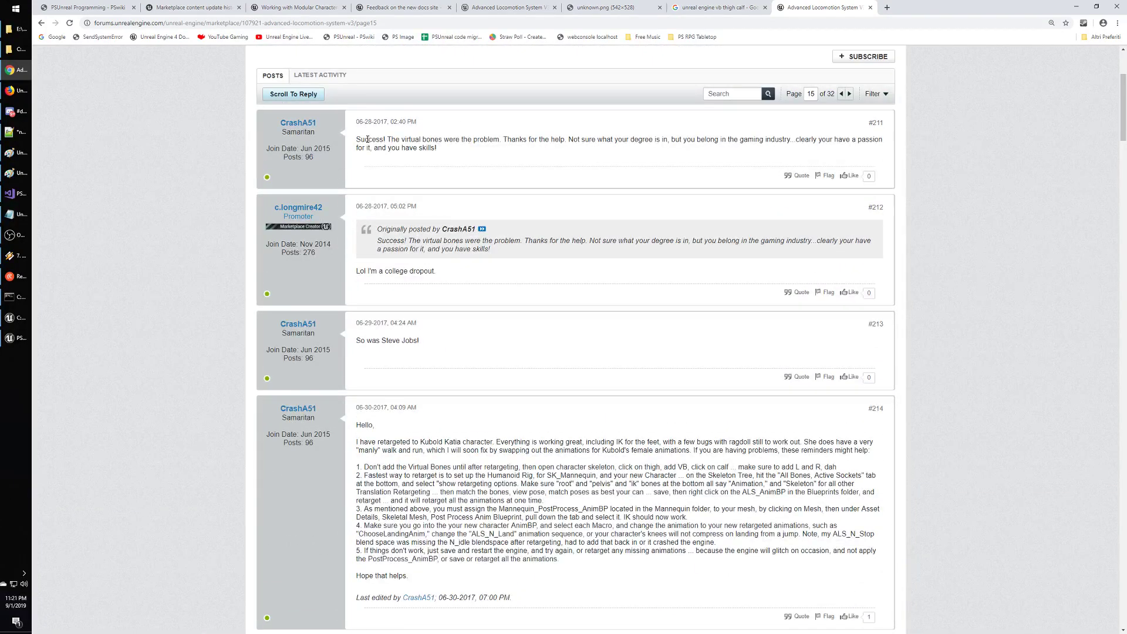
drag(357, 140, 503, 140)
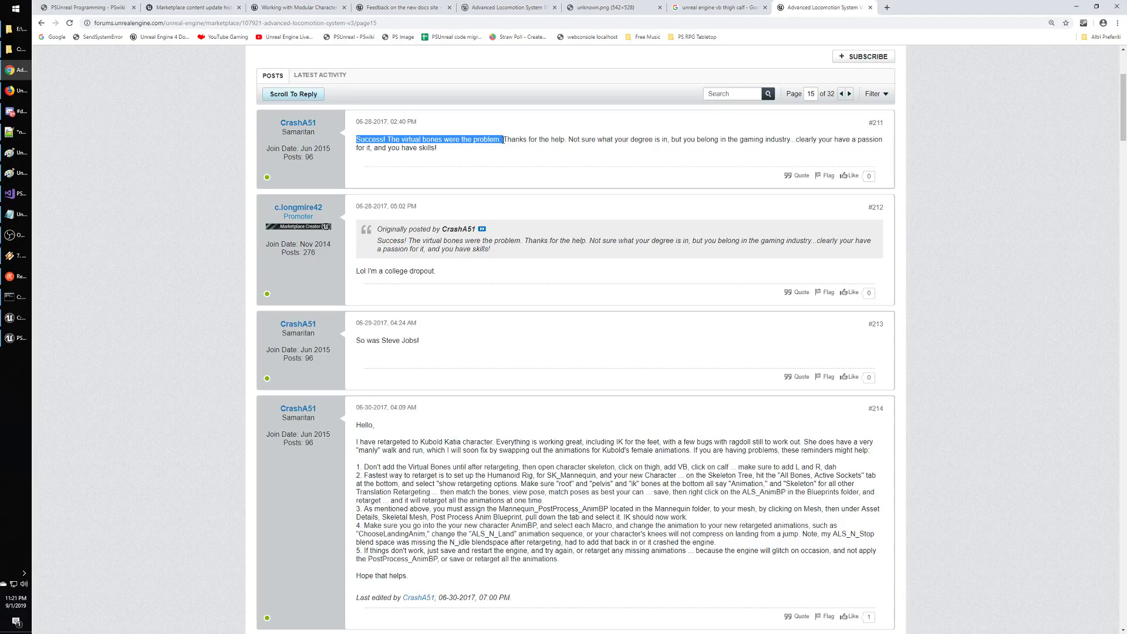
drag(503, 140, 504, 154)
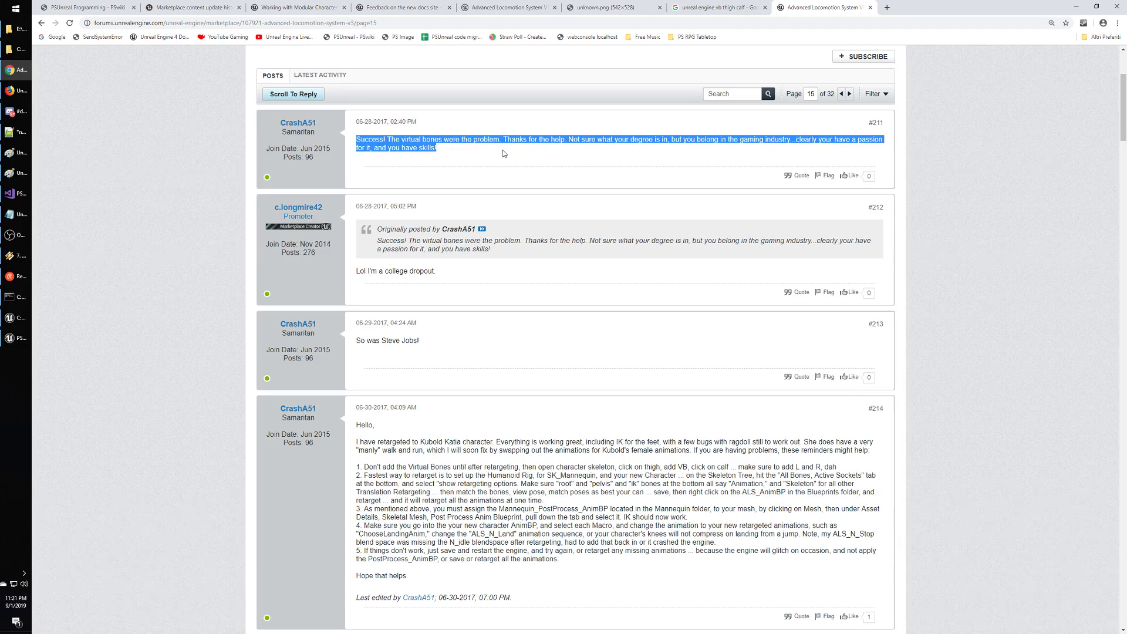
click(503, 149)
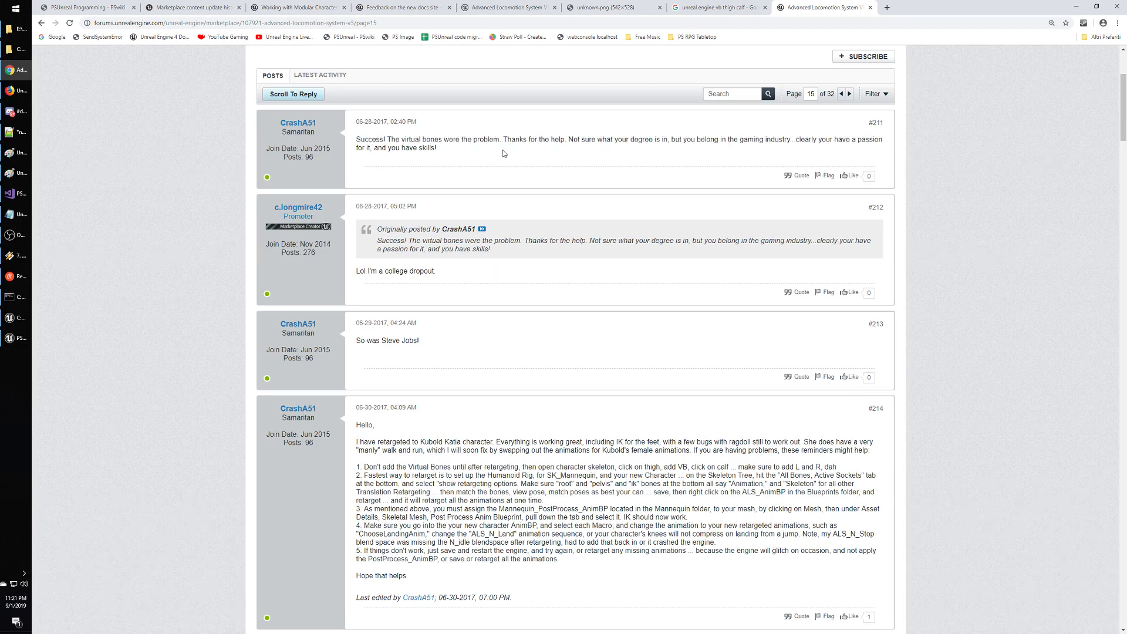
scroll(502, 266, down, 2)
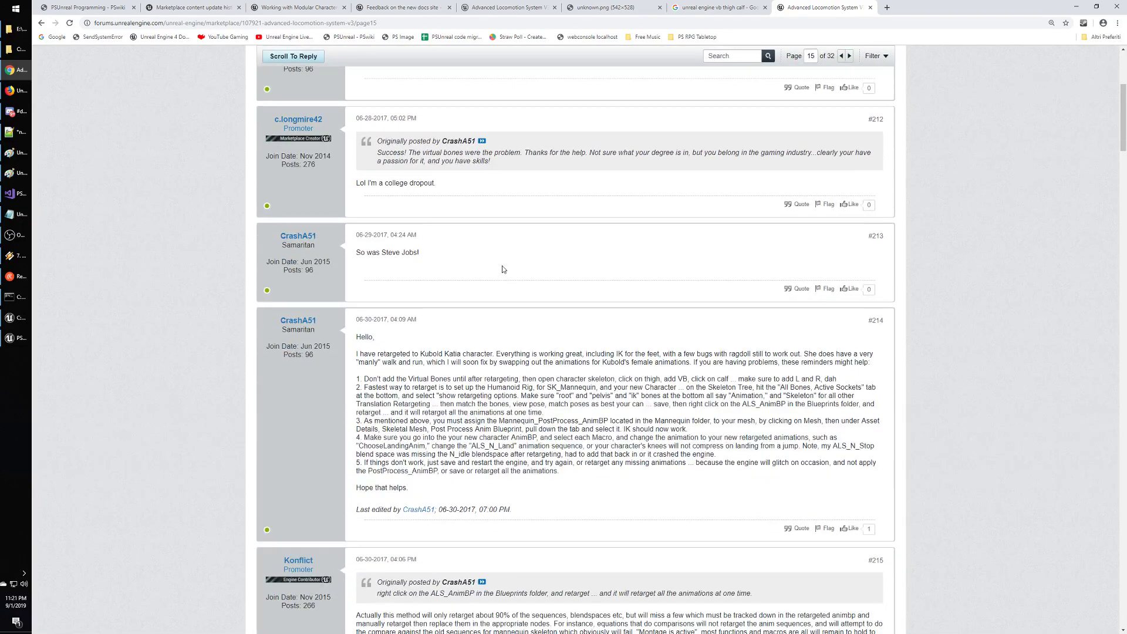
scroll(502, 269, down, 2)
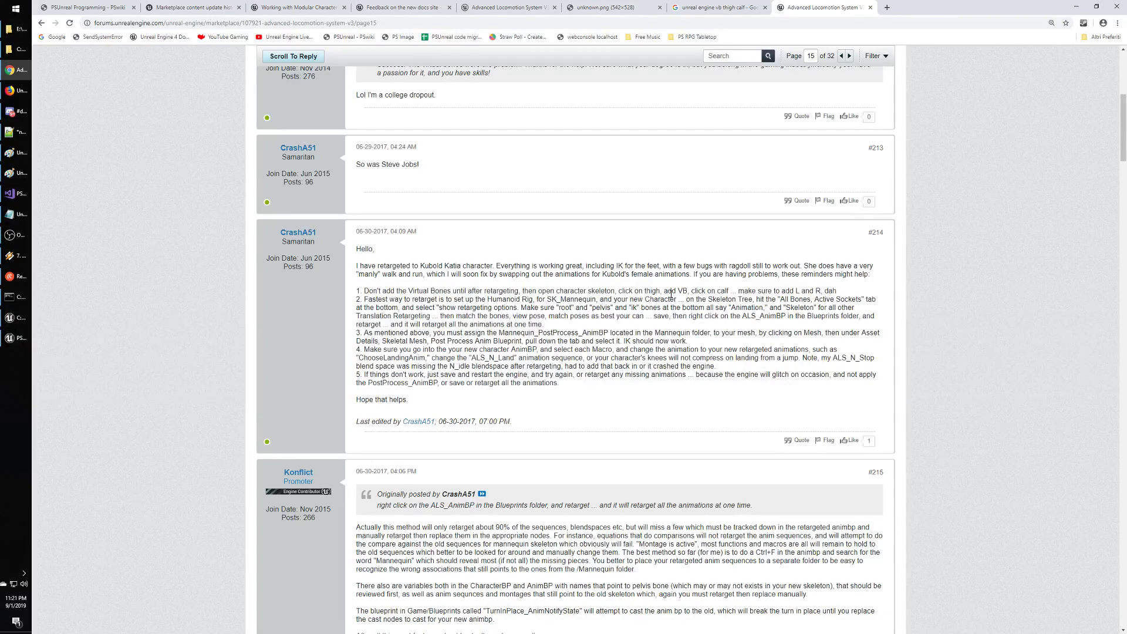
drag(365, 292, 859, 292)
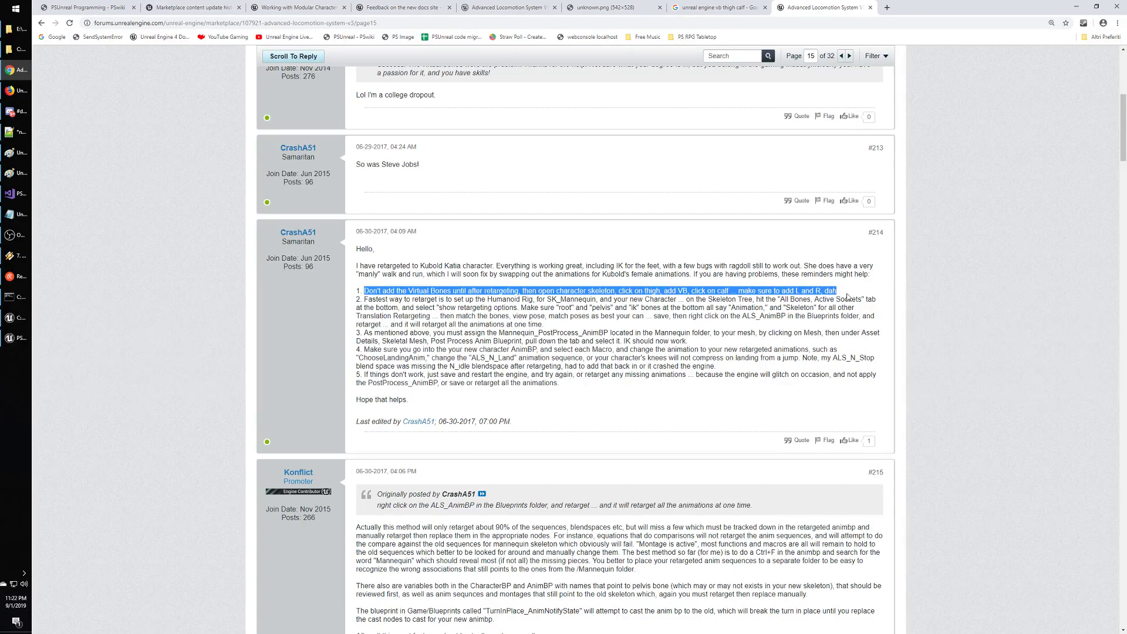
click(847, 297)
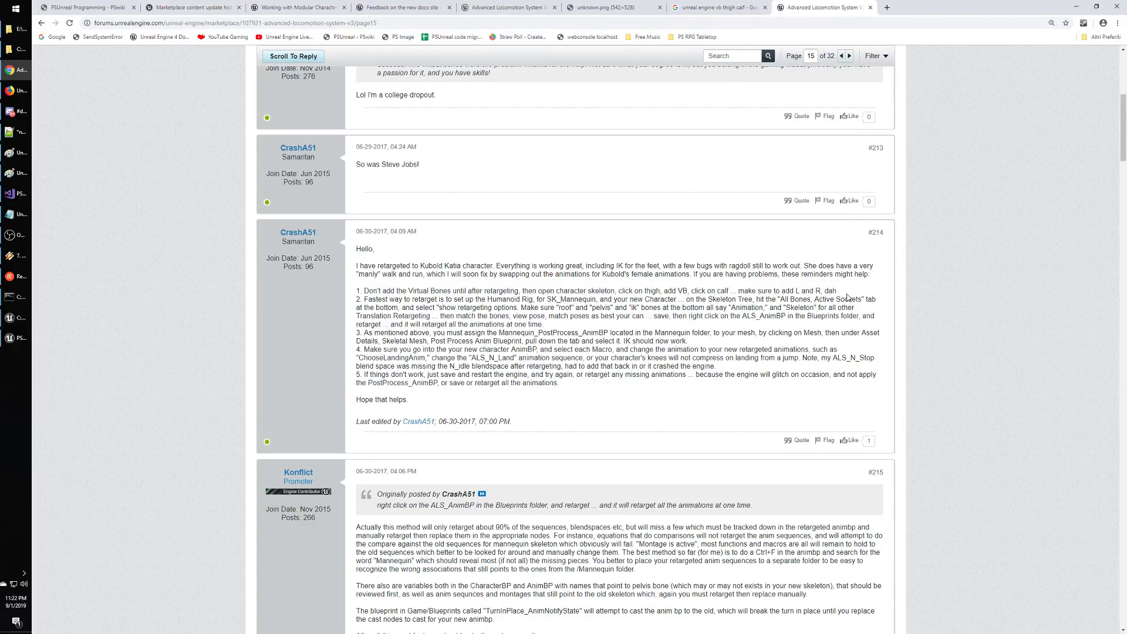
Switch to Unreal Editor and examine the VB thigh_l_calf_l virtual bone and its neighbouring bones in the mannequin's skeleton tree.
key(alt+Tab)
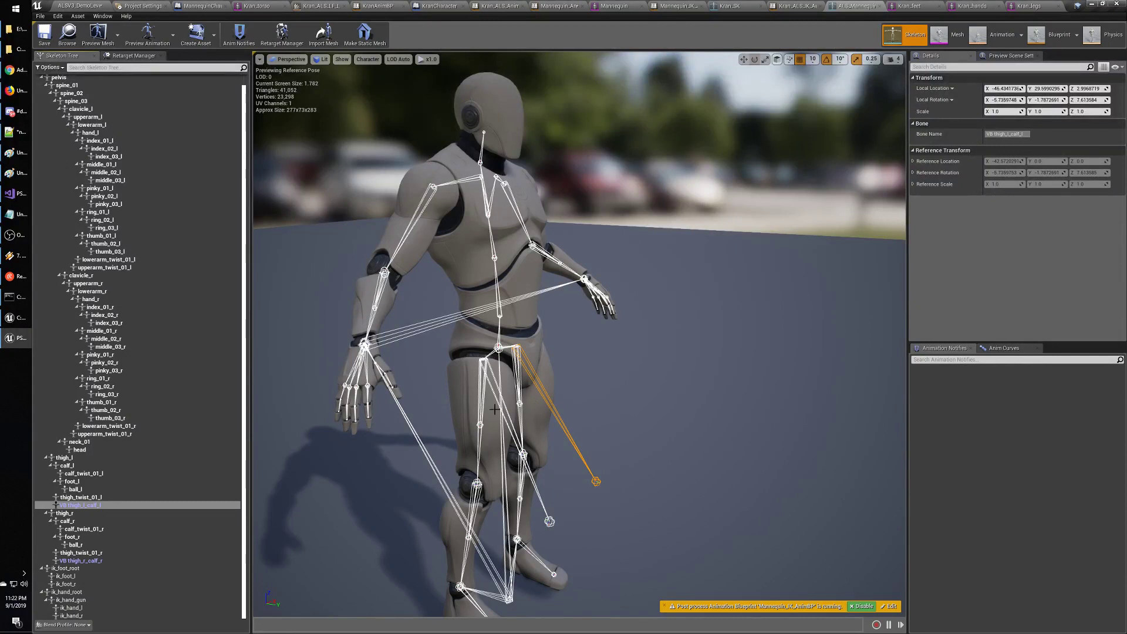
click(88, 505)
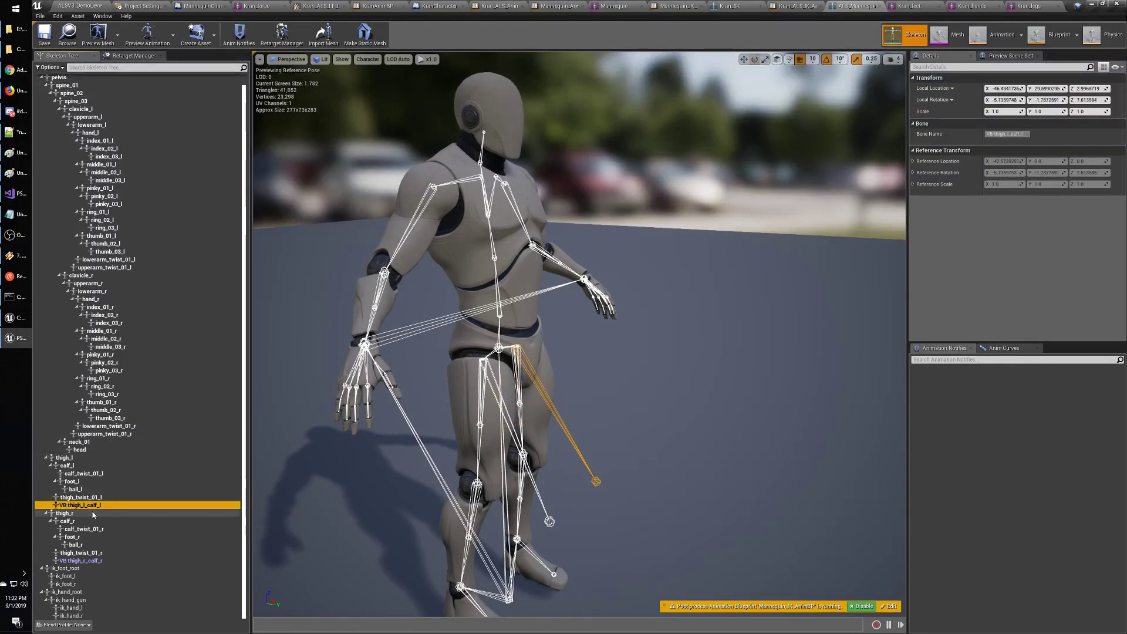
click(74, 497)
click(74, 506)
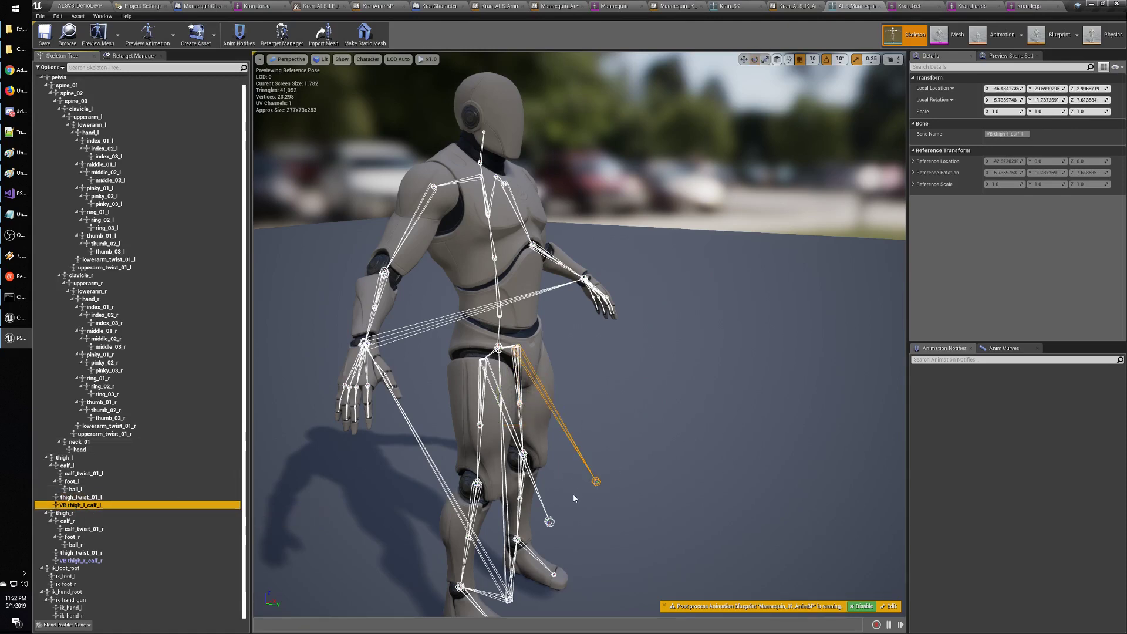
click(91, 513)
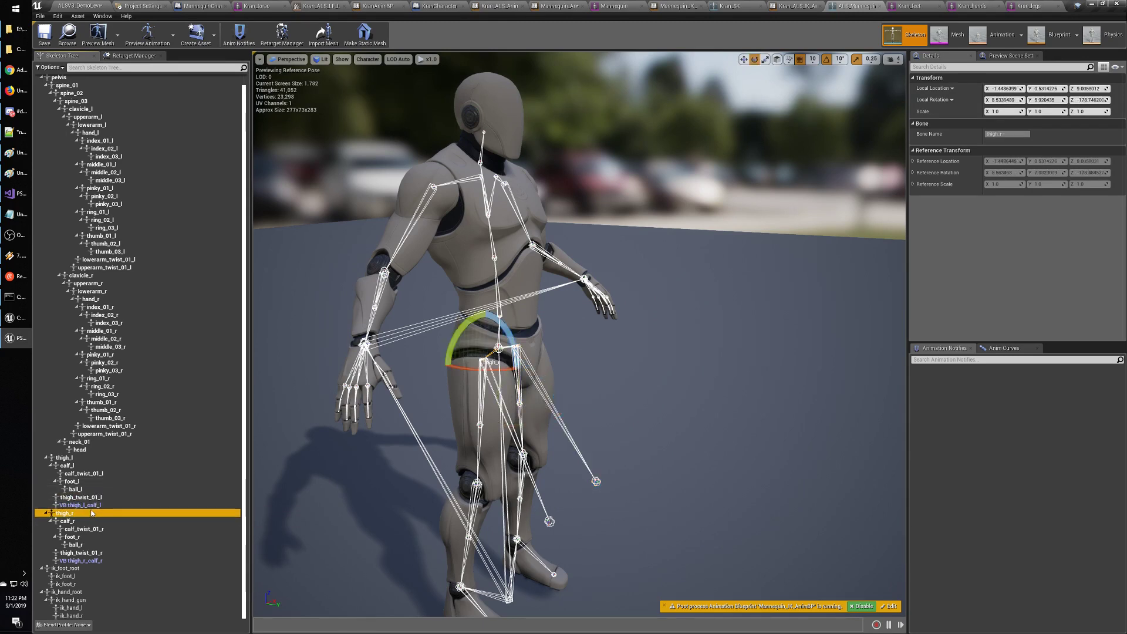
click(78, 505)
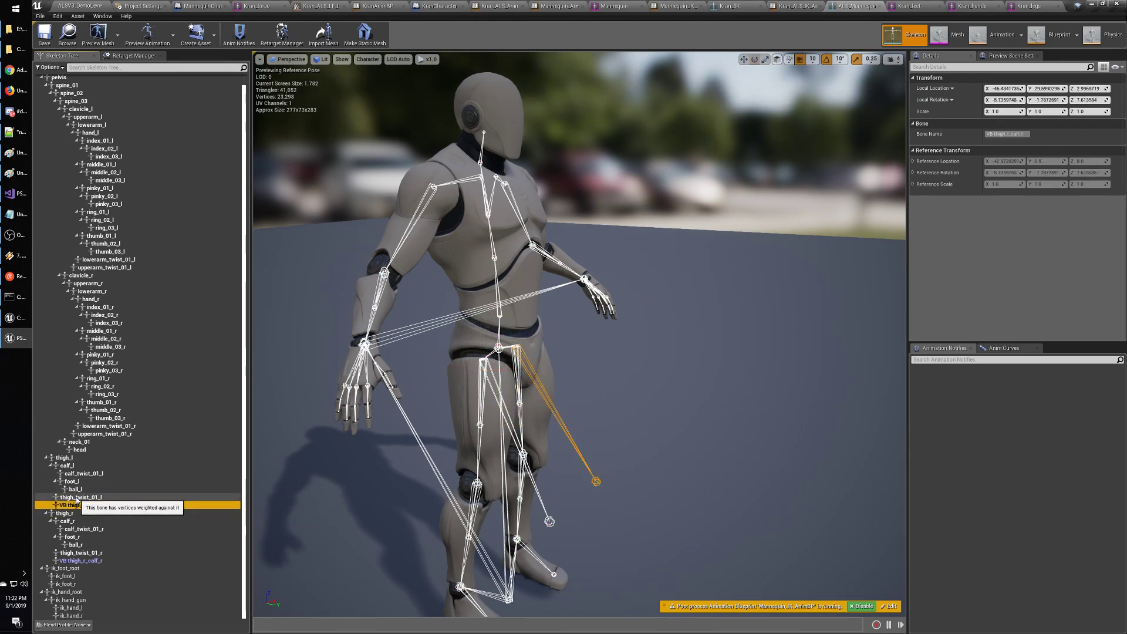
Switch to the forum page to recheck the skeleton and thigh instructions in post #214, and return to the mannequin skeleton in Unreal Editor.
key(alt+Tab)
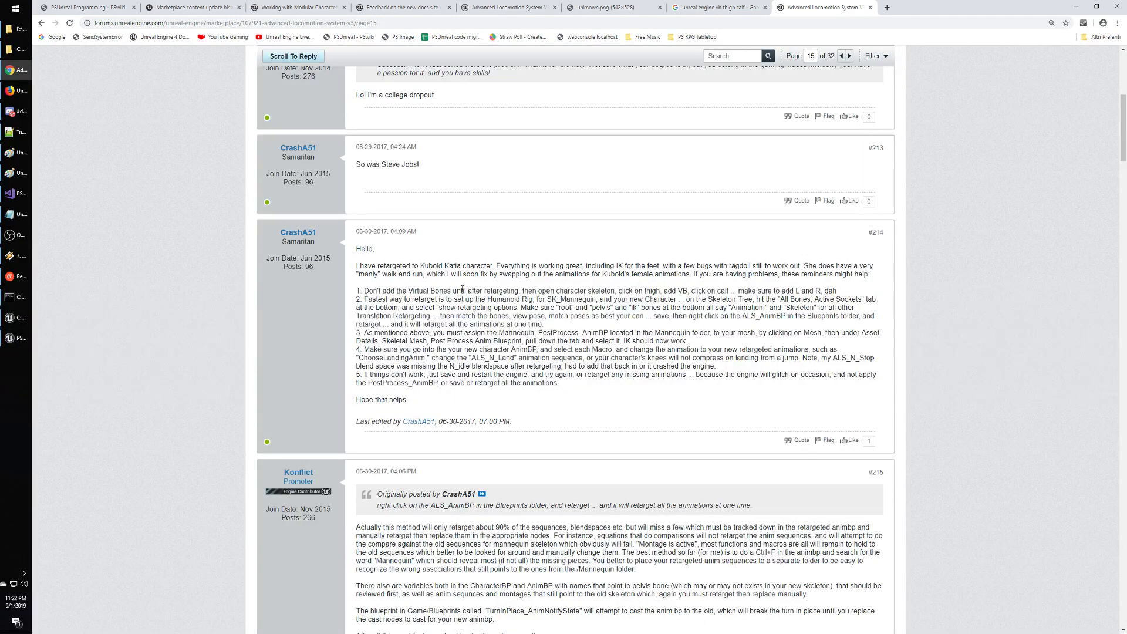
drag(542, 291, 658, 293)
key(alt+Tab)
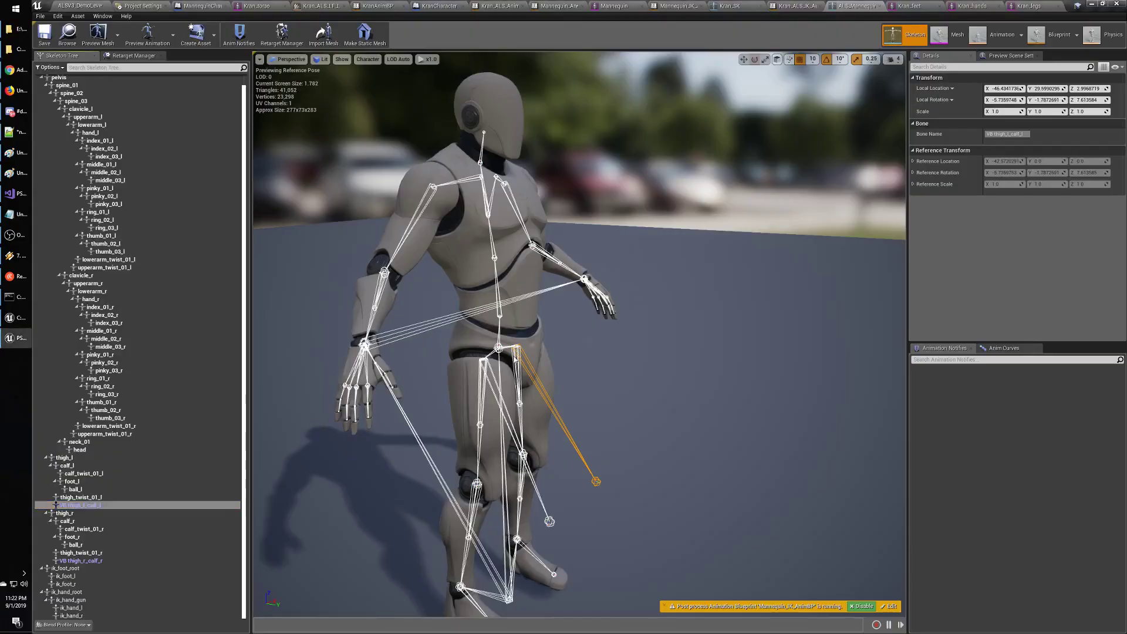
Select the thigh_l bone and examine its hierarchy by collapsing and re-expanding the calf_l and foot_l branches.
click(67, 457)
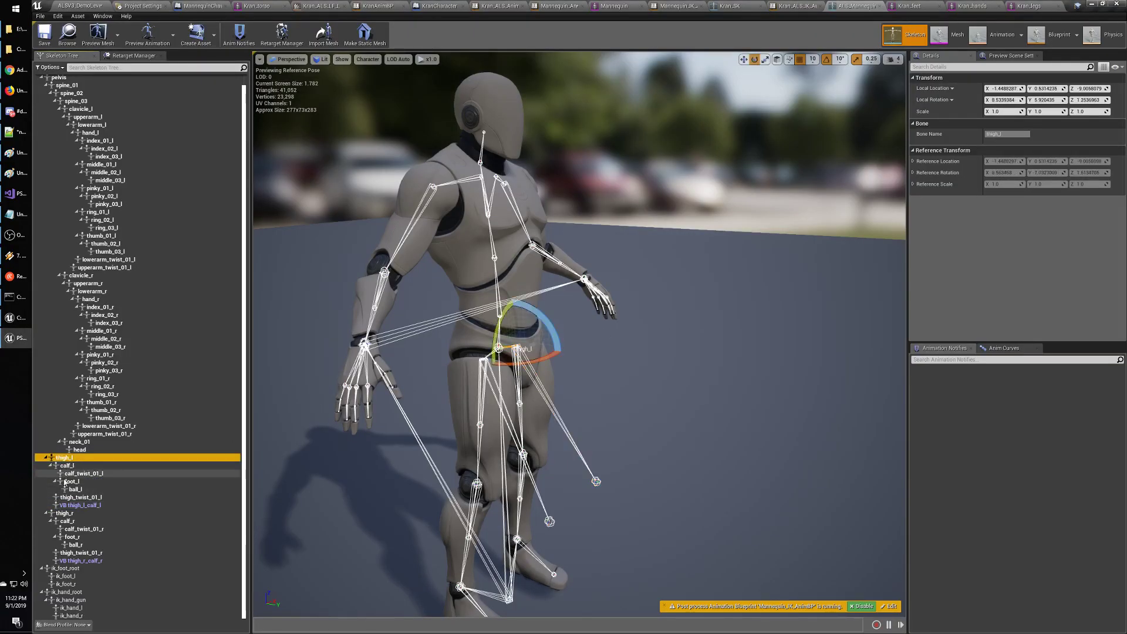
click(52, 482)
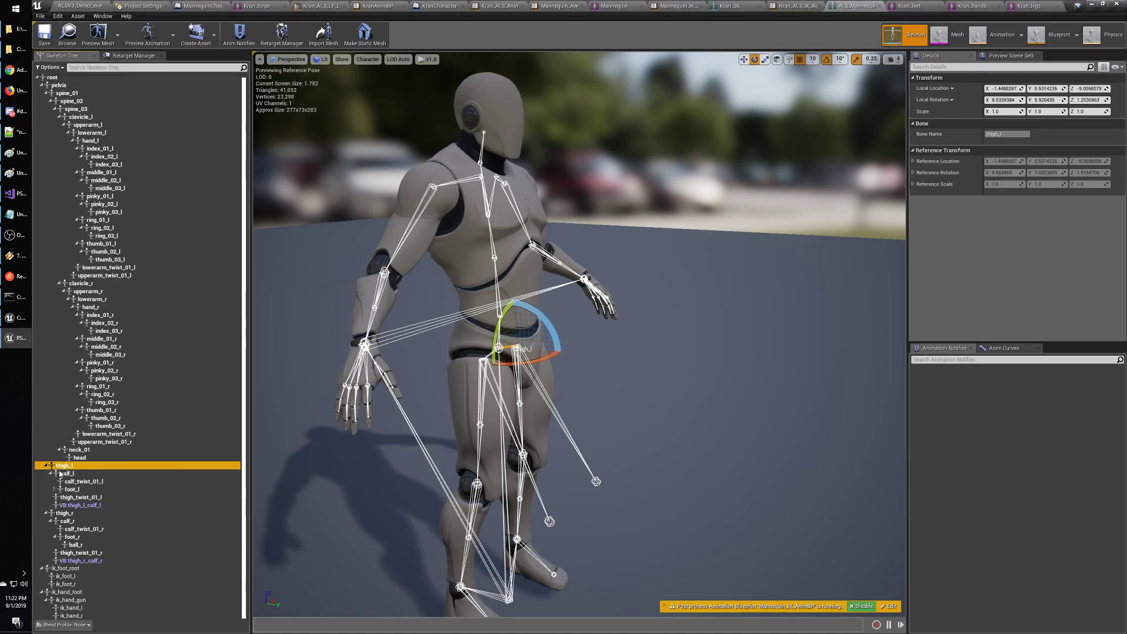
click(52, 478)
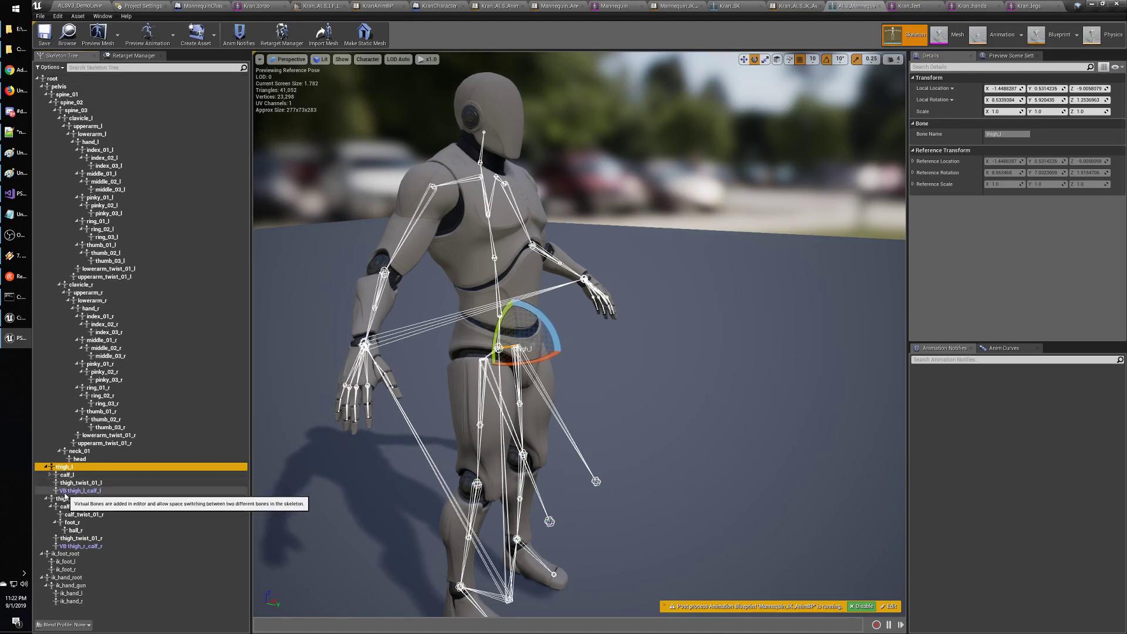
click(50, 474)
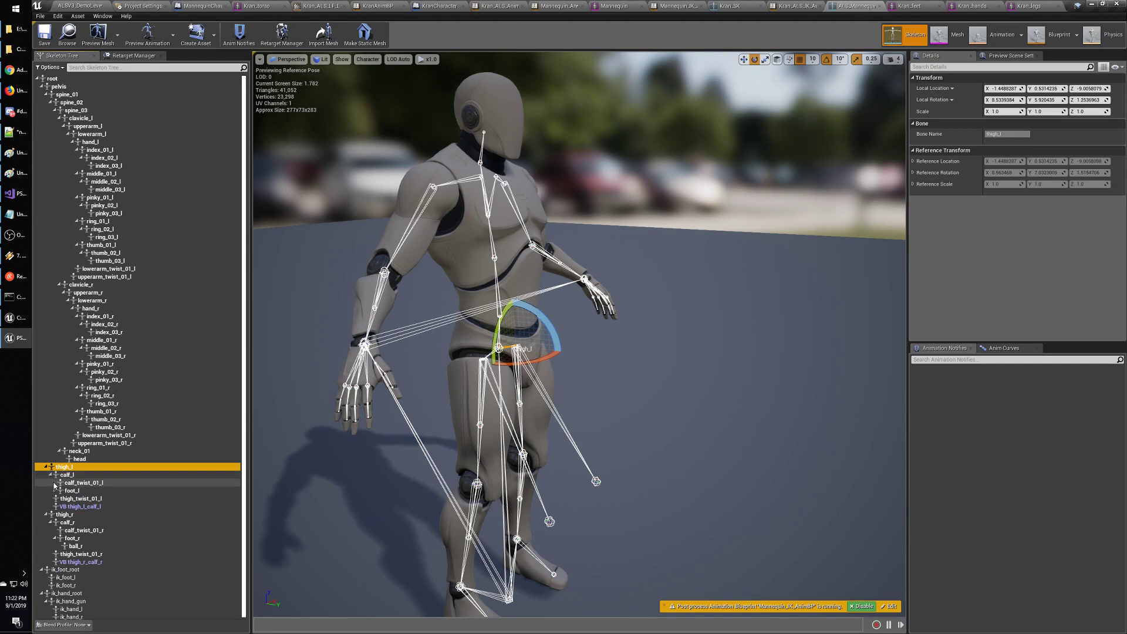
click(54, 490)
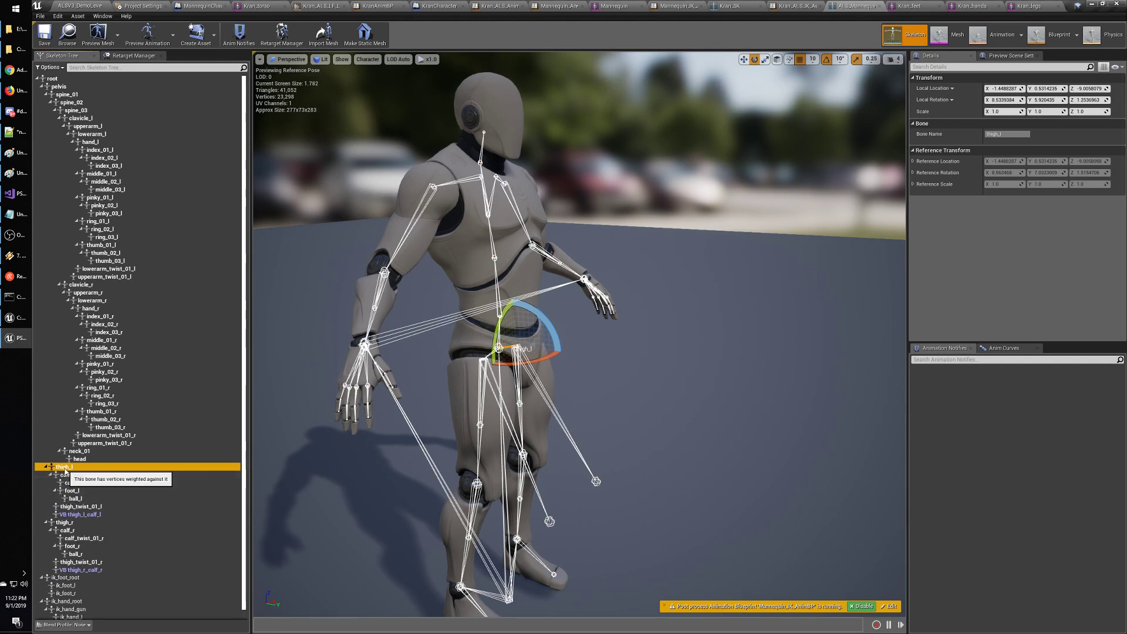
Check in the forum post and on the mannequin skeleton how a virtual bone from thigh_l to calf_l is added.
right_click(65, 469)
mouse_move(141, 528)
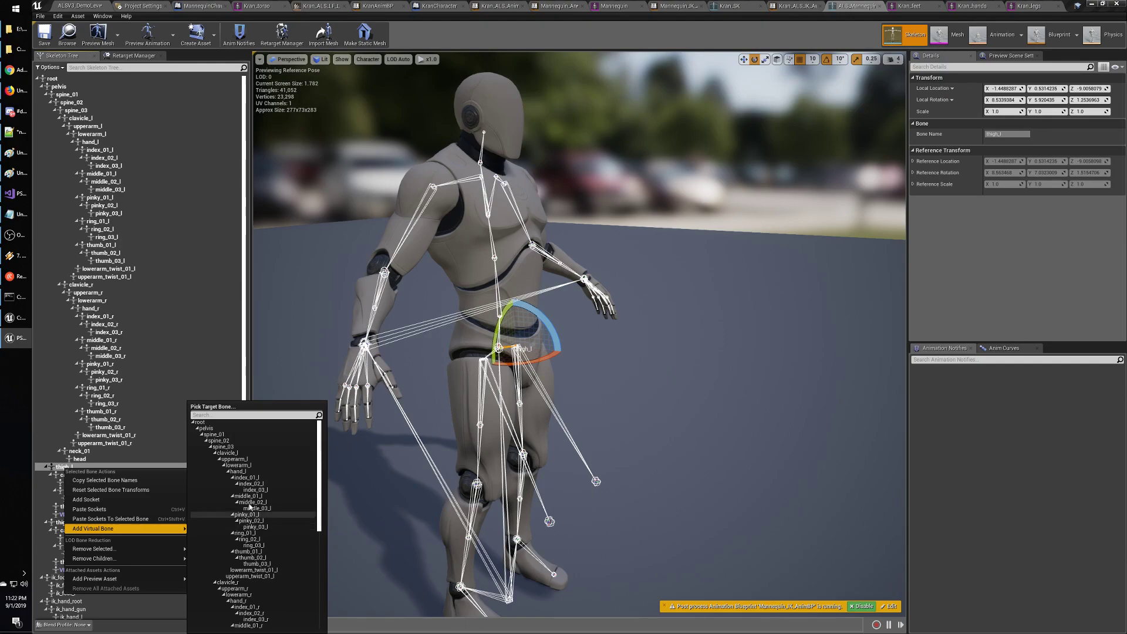
key(alt+Tab)
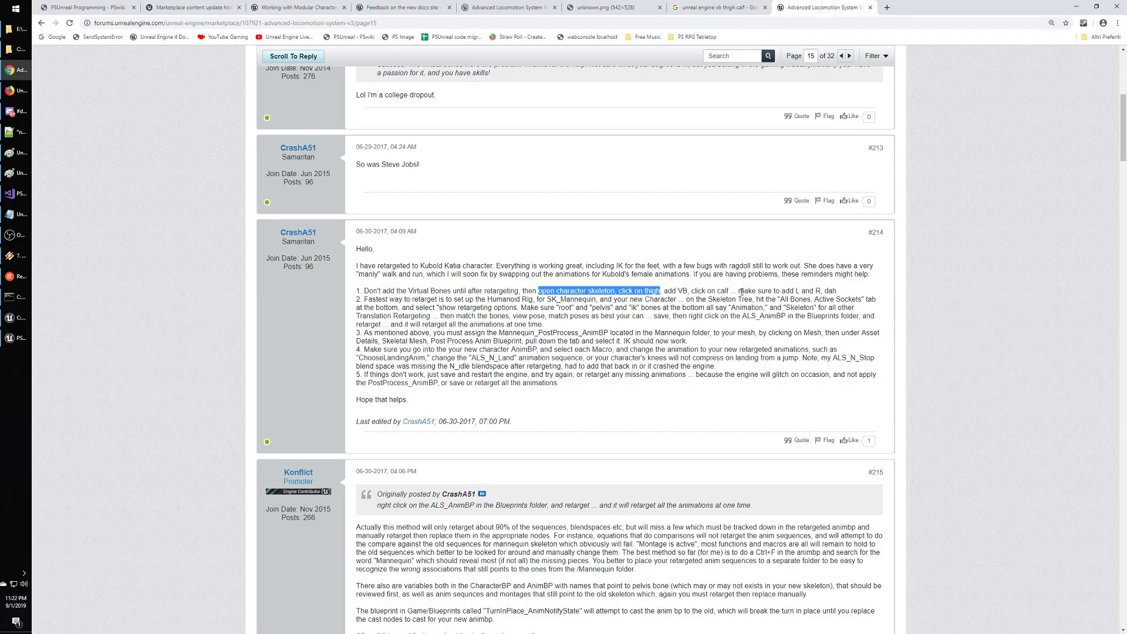
key(alt+Tab)
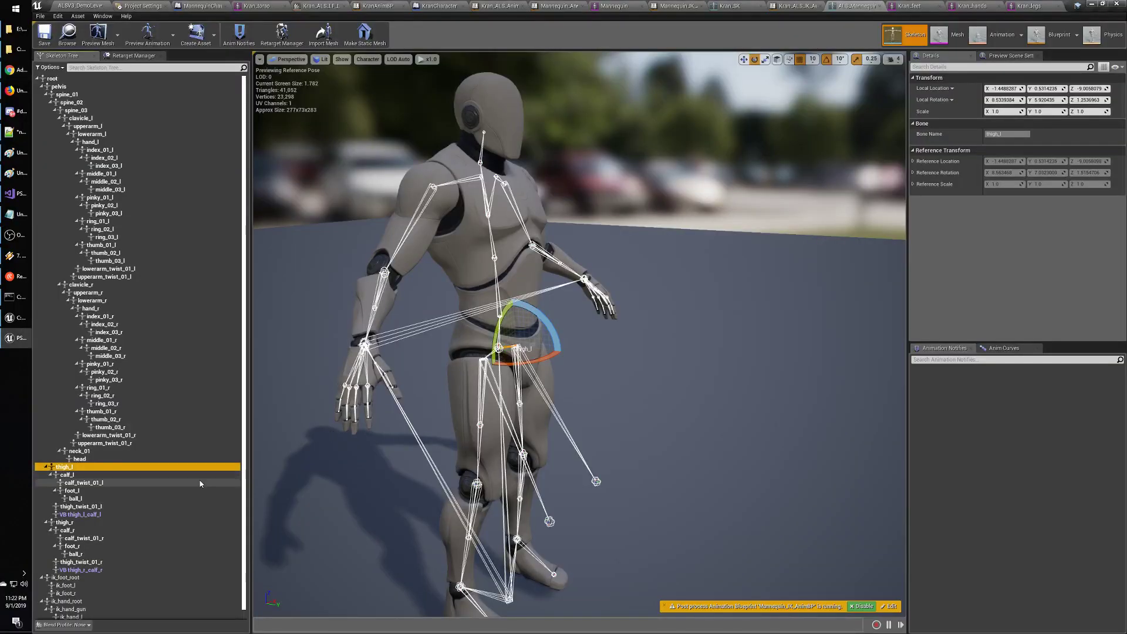
right_click(81, 470)
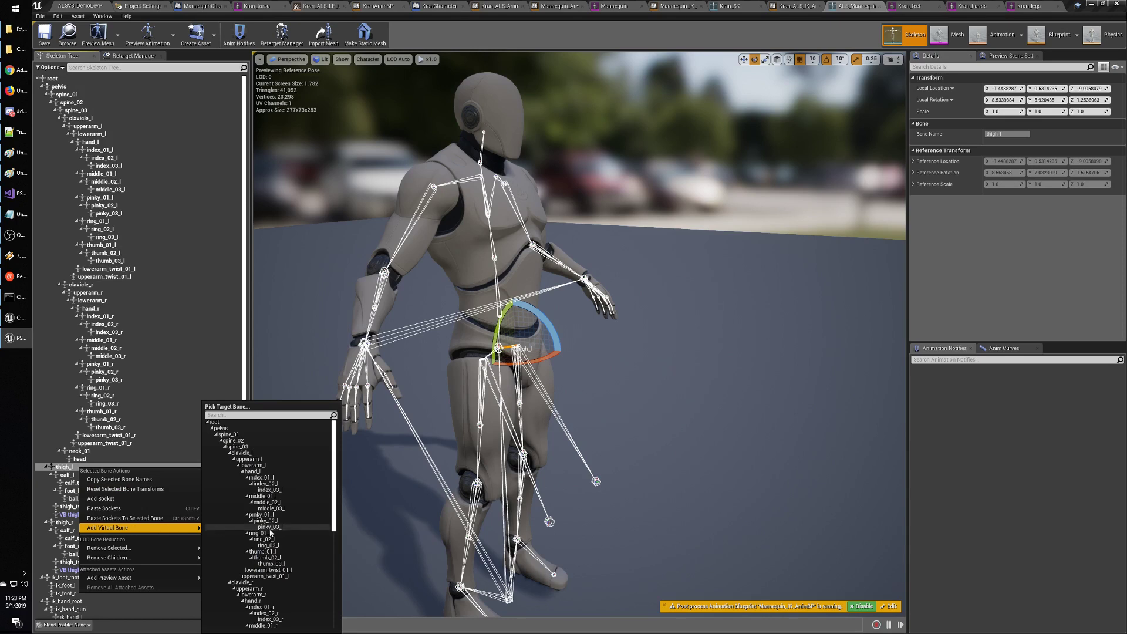
drag(334, 478, 357, 578)
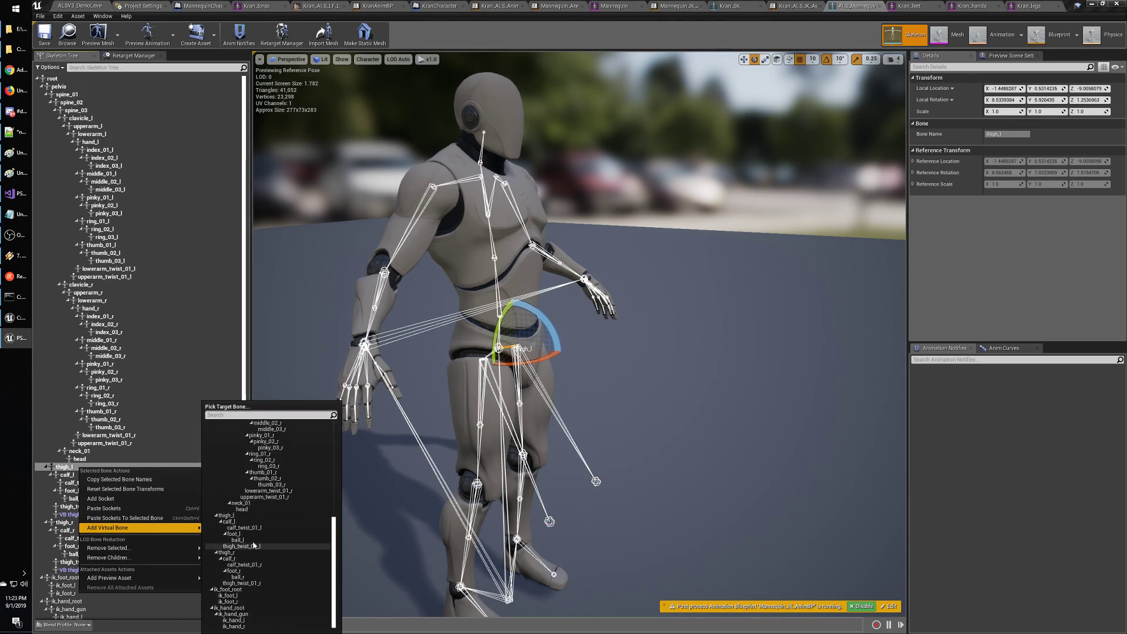
click(228, 521)
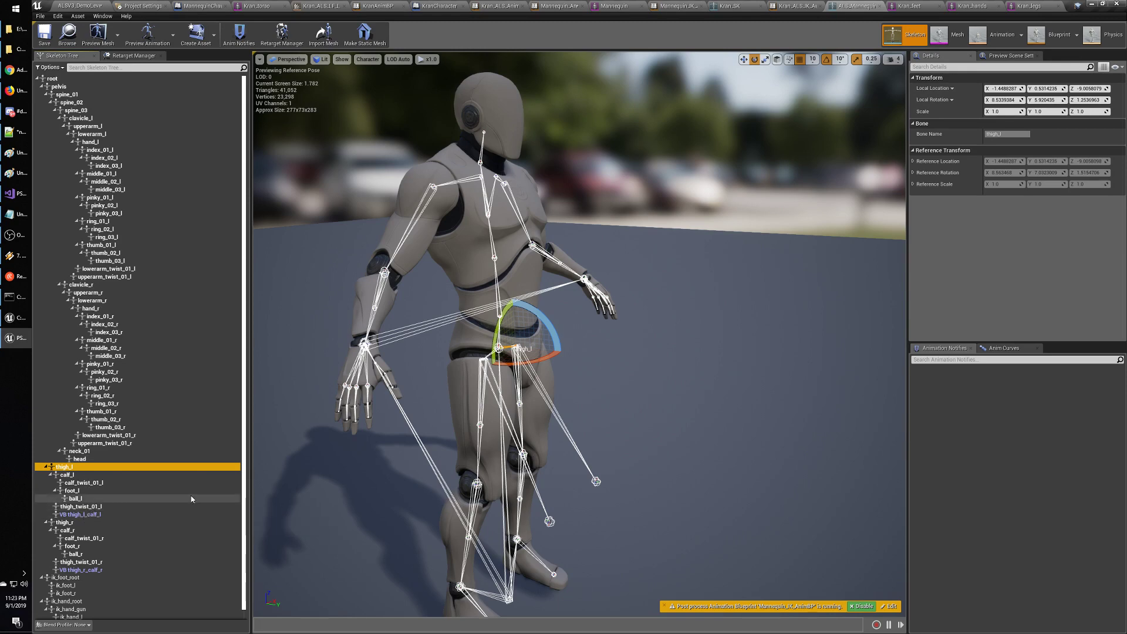
click(854, 5)
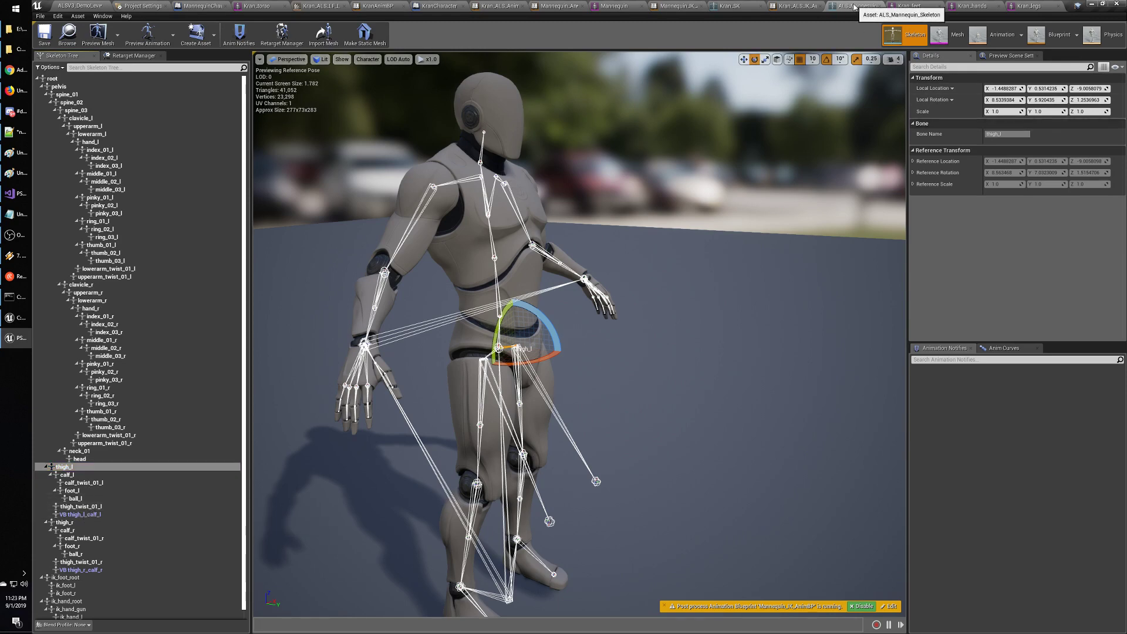
In the Kran_SK skeleton, add a virtual bone from thigh_l to calf_l.
click(735, 7)
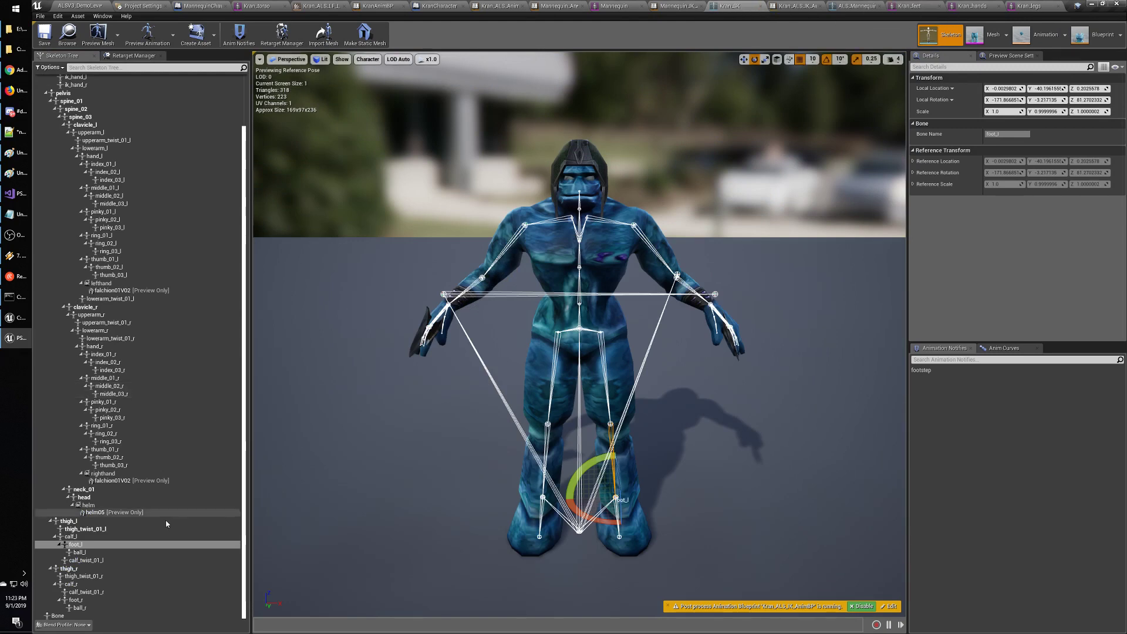
click(80, 522)
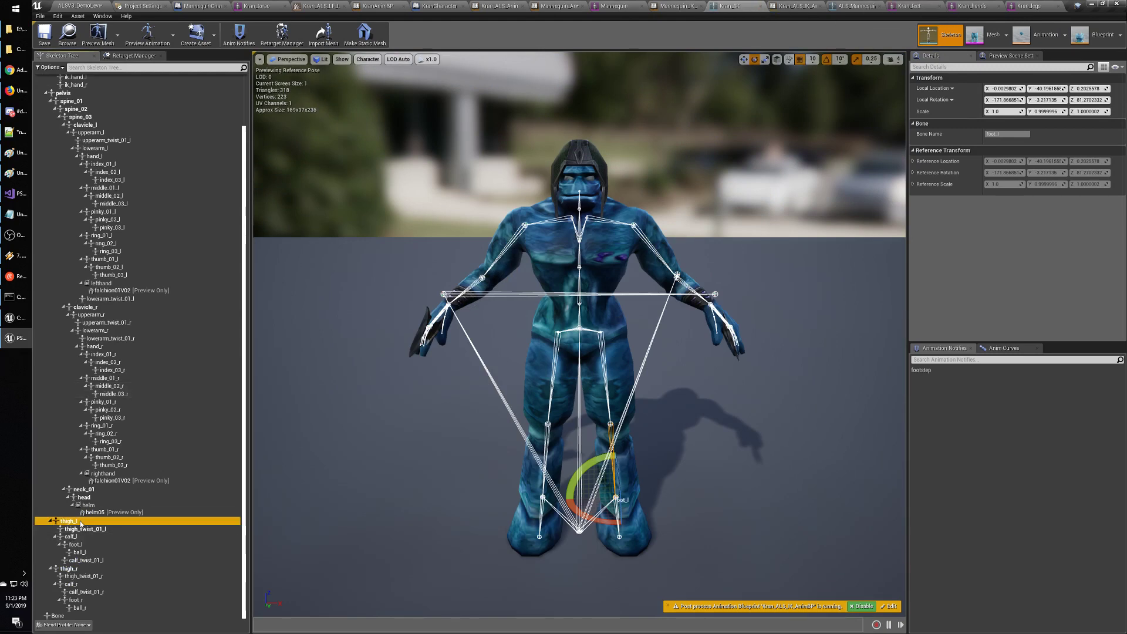
right_click(81, 522)
mouse_move(134, 504)
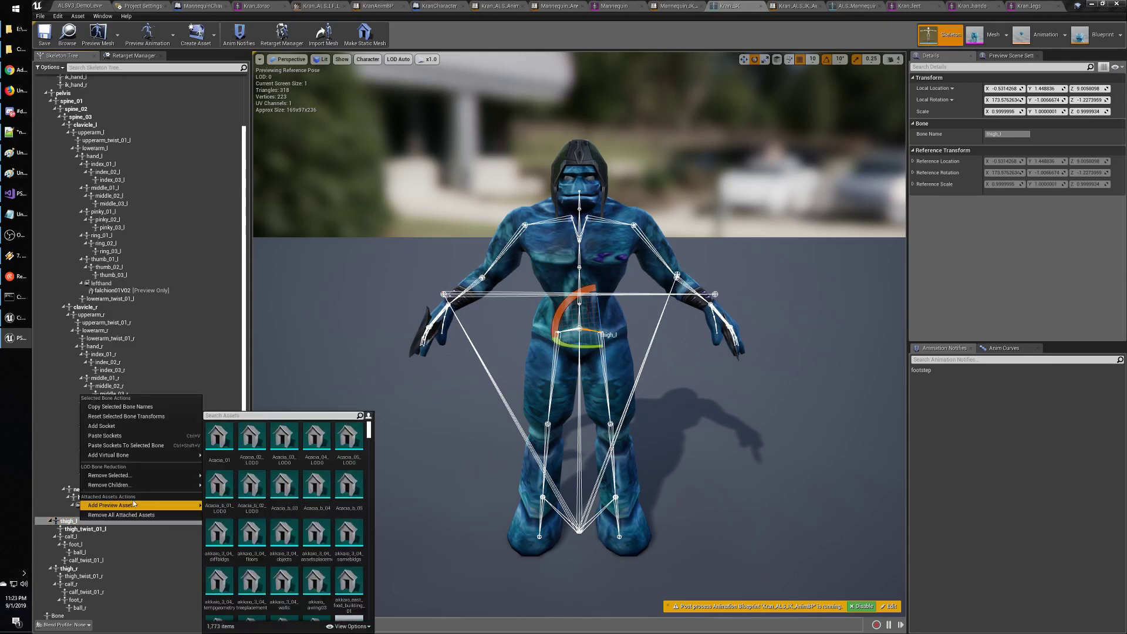
mouse_move(141, 459)
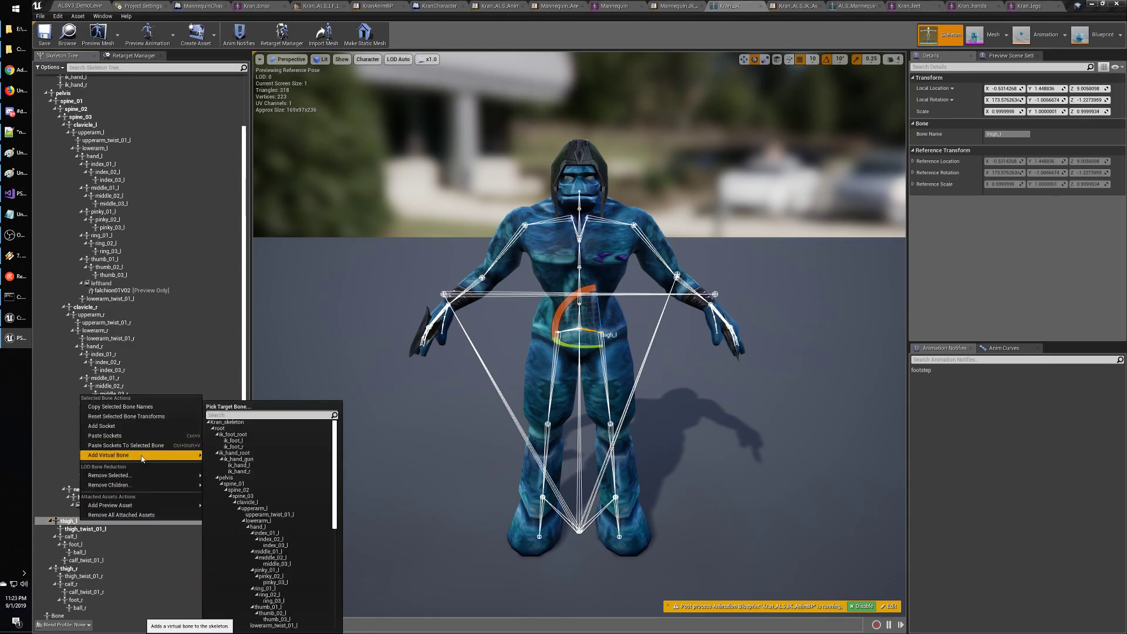
drag(334, 493, 334, 594)
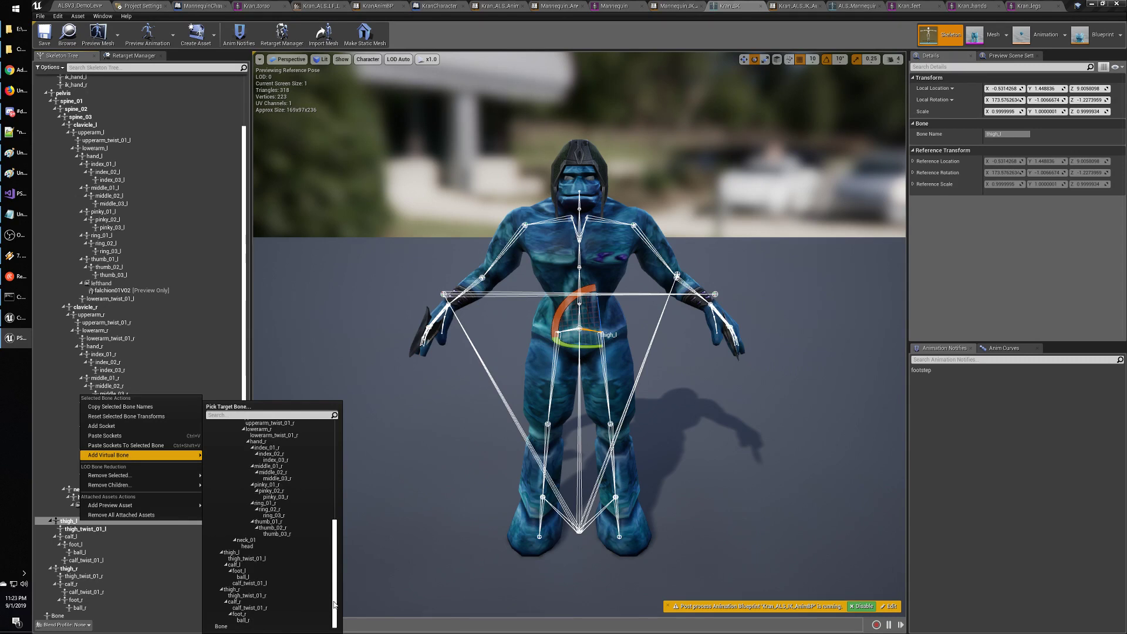
click(255, 562)
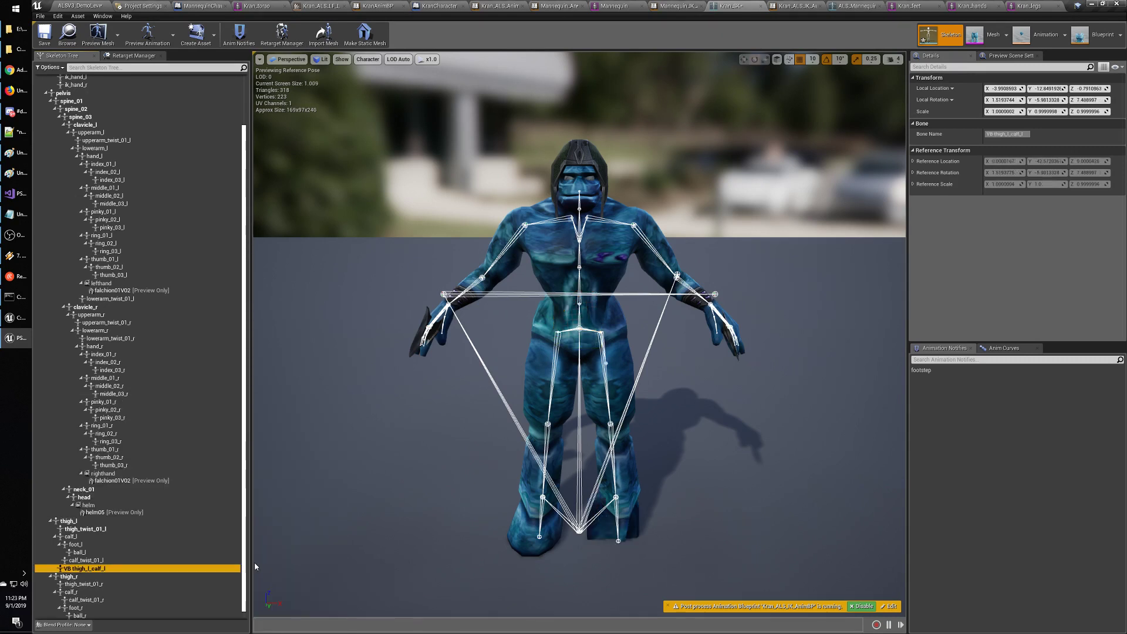
Add a virtual bone from thigh_r to calf_r in the Kran skeleton.
click(88, 543)
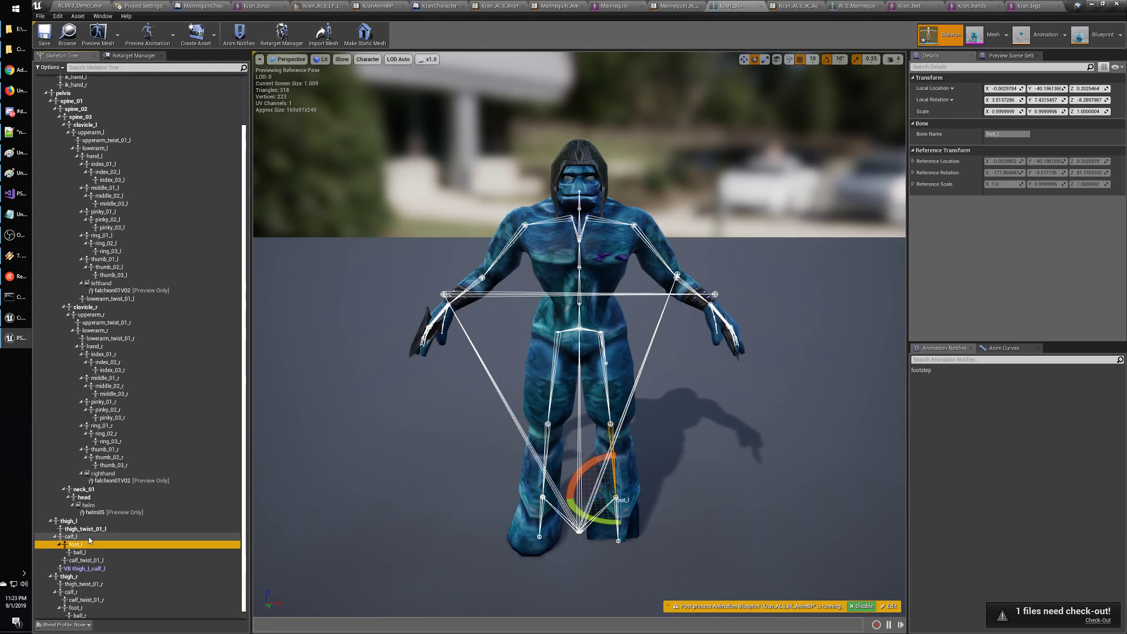
click(104, 569)
scroll(104, 567, down, 1)
click(85, 569)
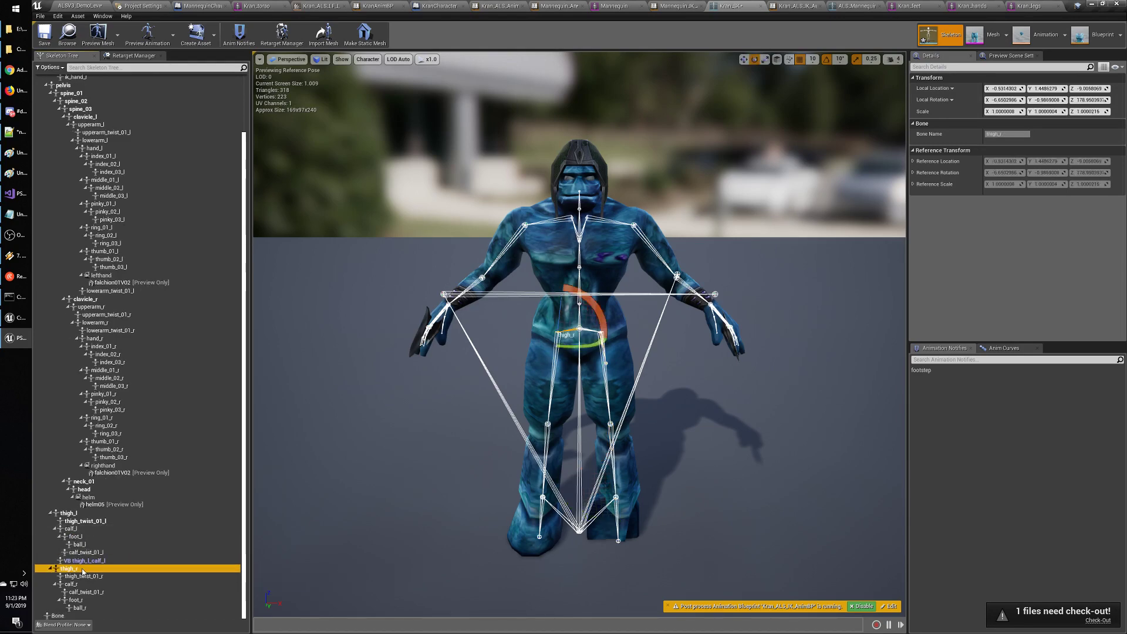
right_click(82, 568)
mouse_move(137, 505)
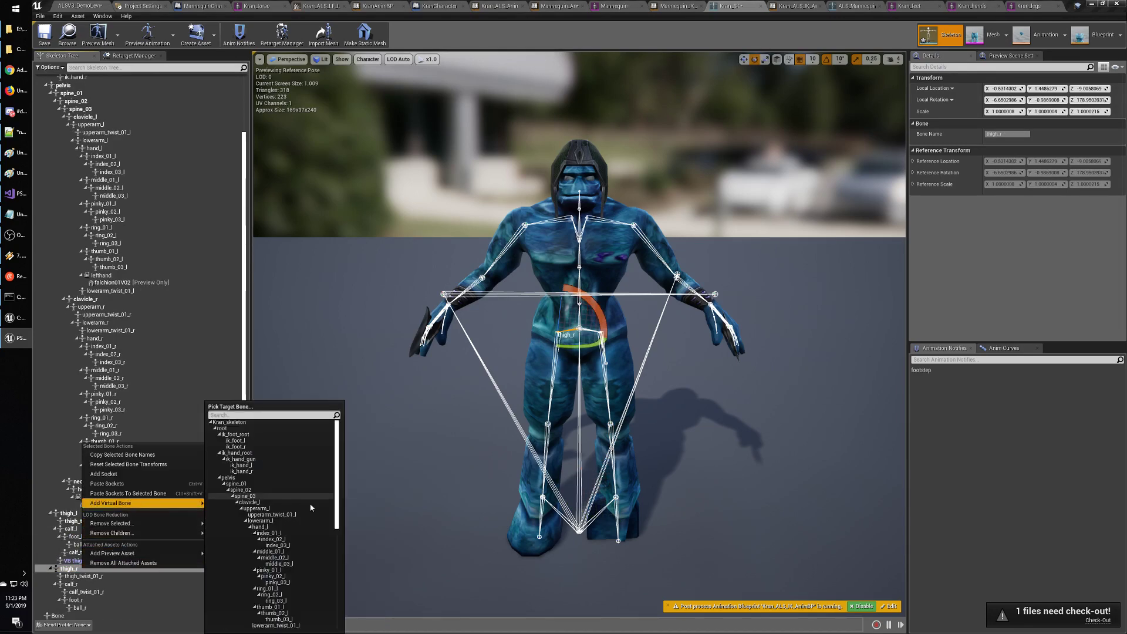
scroll(294, 546, down, 5)
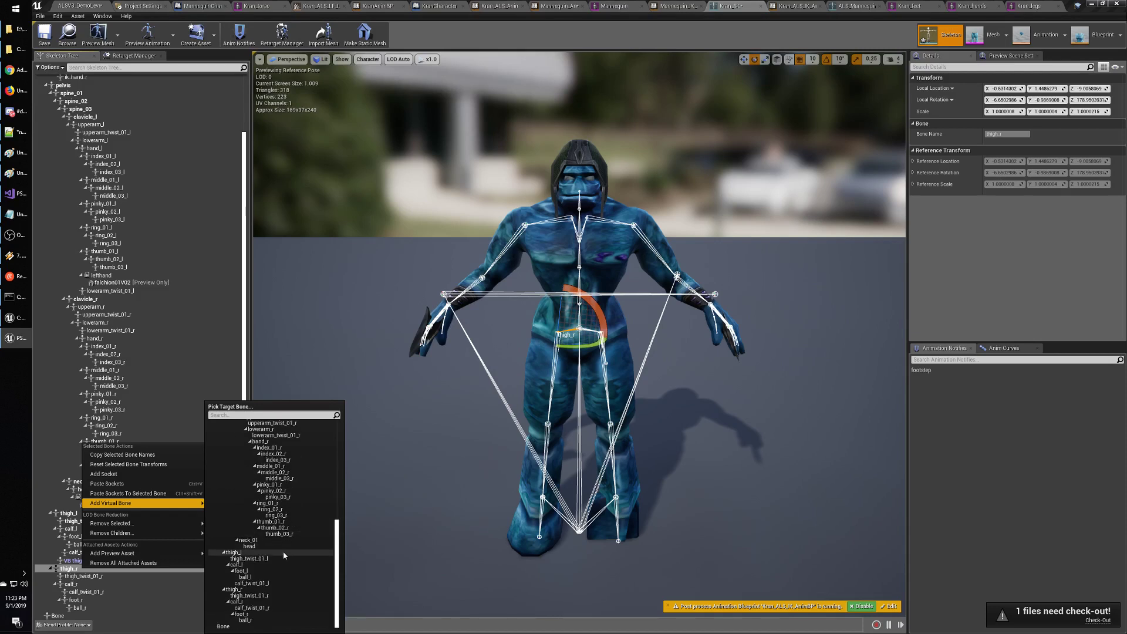
click(256, 600)
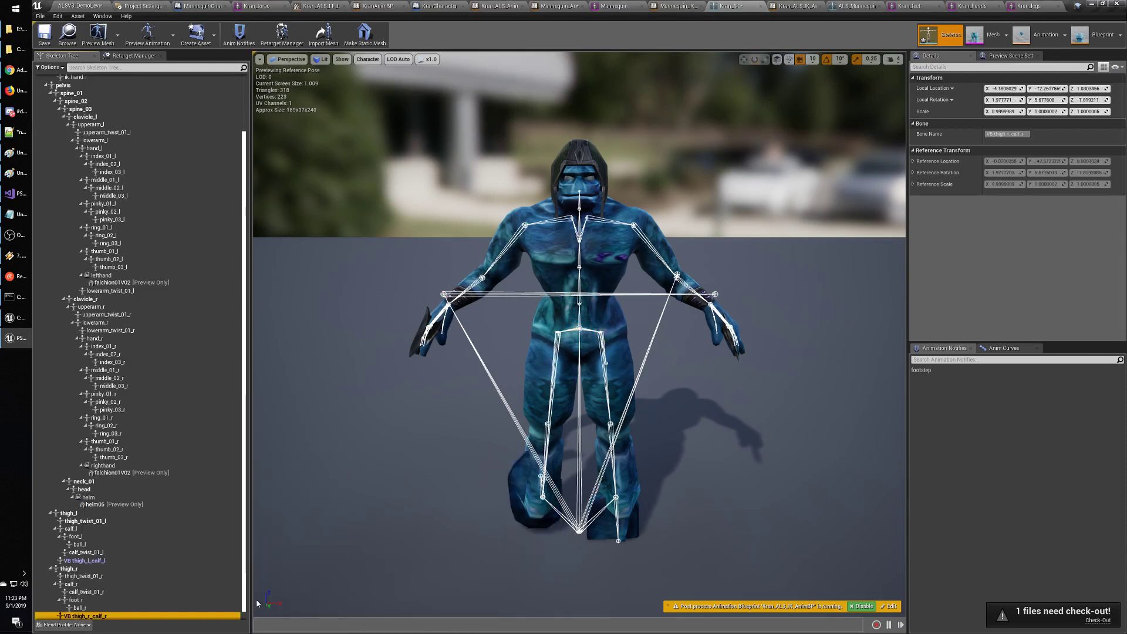
Examine the new thigh-to-calf virtual bones on the Kran mesh from an angled view of the legs.
click(158, 578)
scroll(120, 361, down, 1)
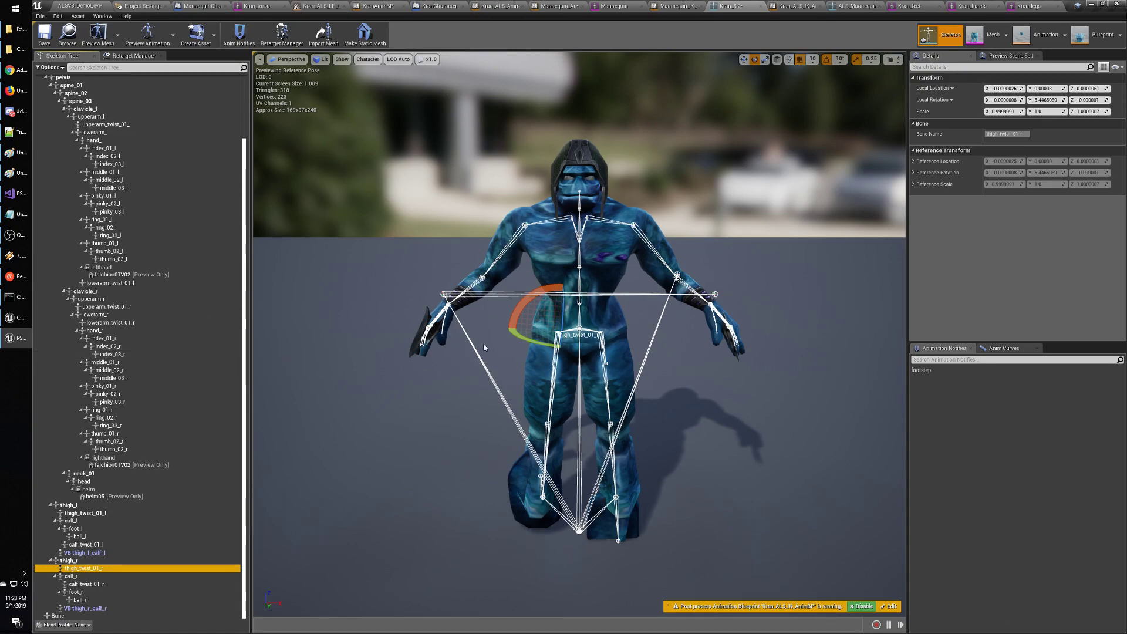
mouse_move(486, 346)
mouse_down()
mouse_move(564, 347)
mouse_move(490, 348)
mouse_up()
key(a)
right_drag(489, 348, 534, 351)
key(w)
key(s)
key(w)
key(d)
key(s)
key(w)
key(a)
key(s)
key(s)
key(w)
key(w)
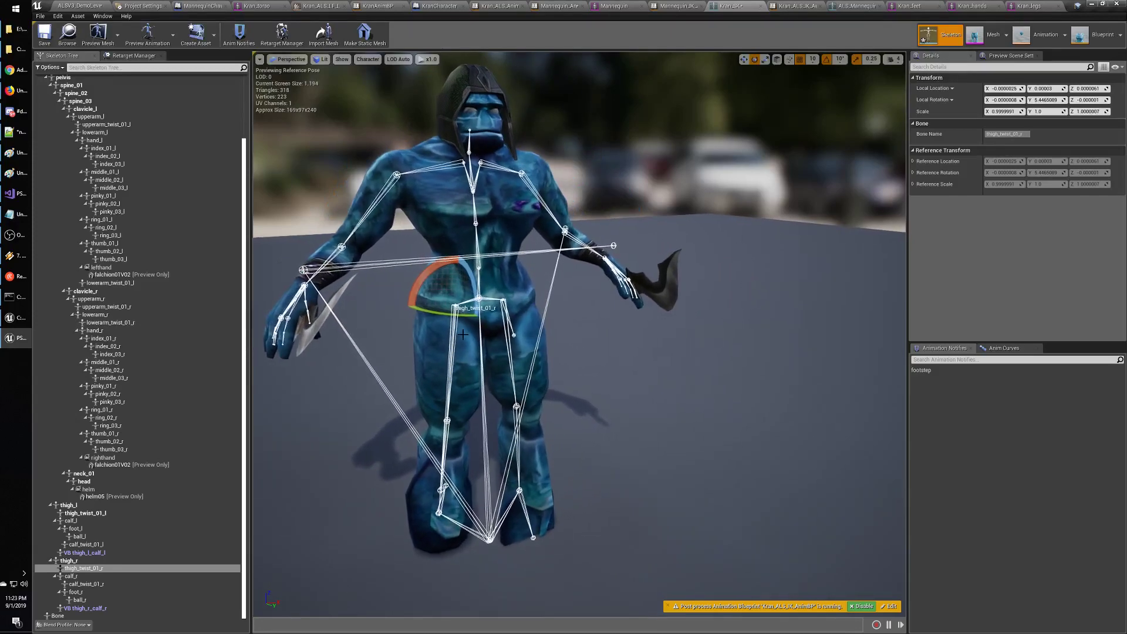
click(115, 553)
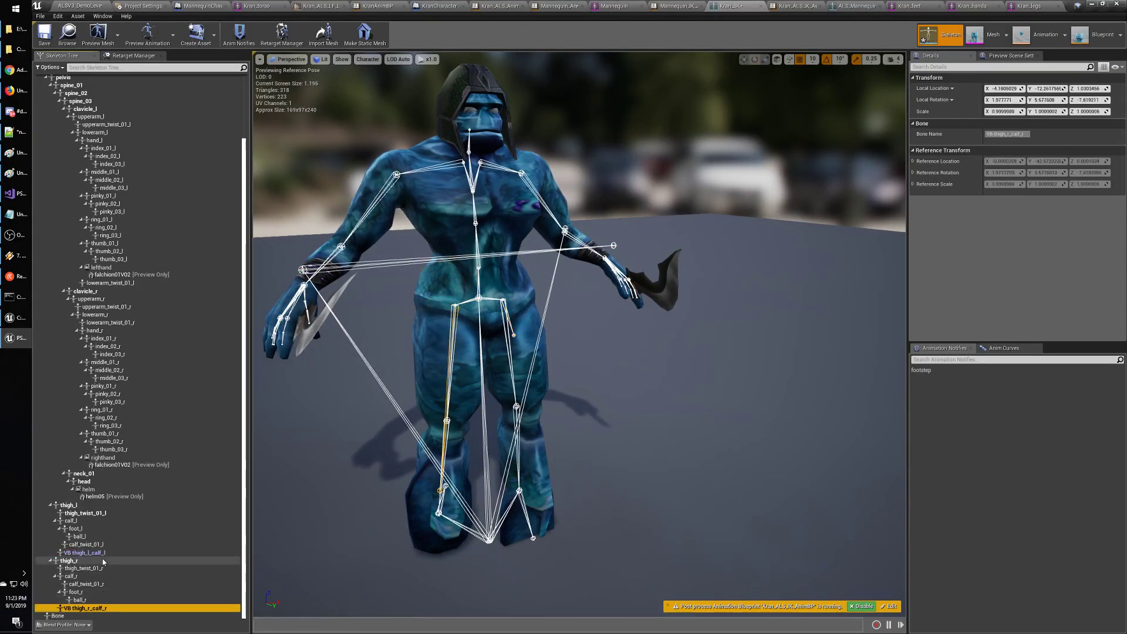
Save the Kran skeleton and check out its selected files from source control.
click(44, 43)
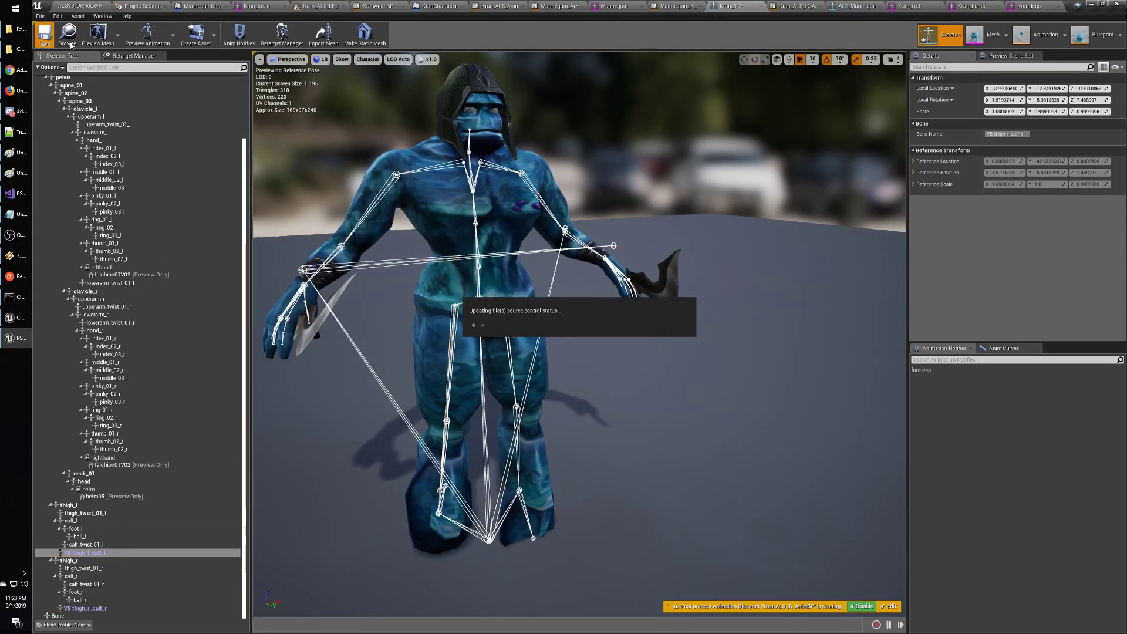
click(640, 402)
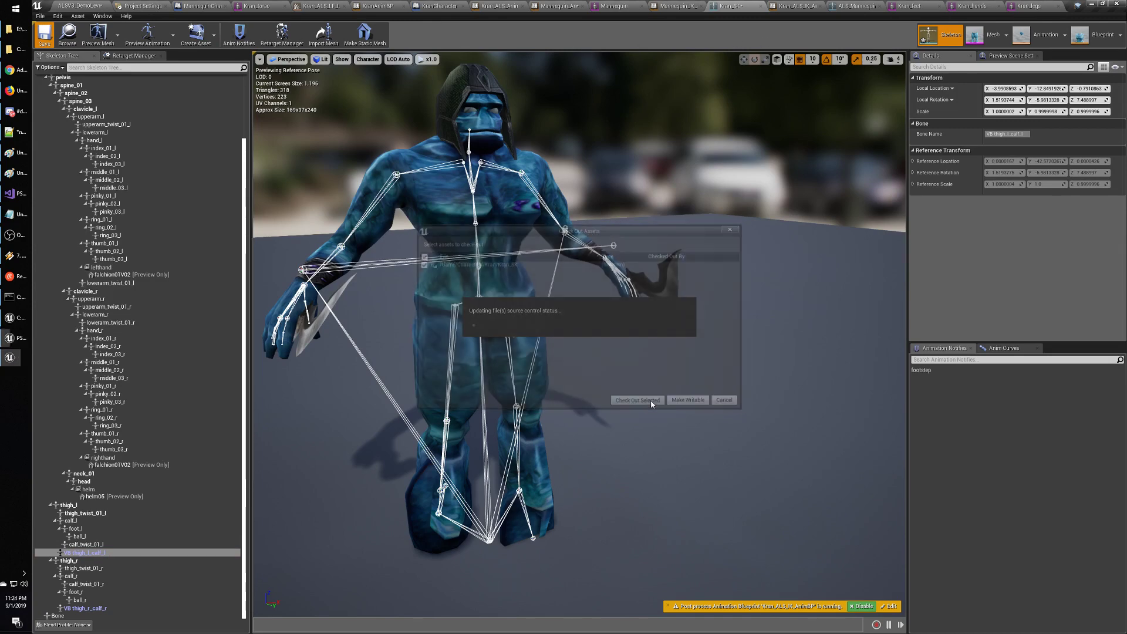
click(736, 9)
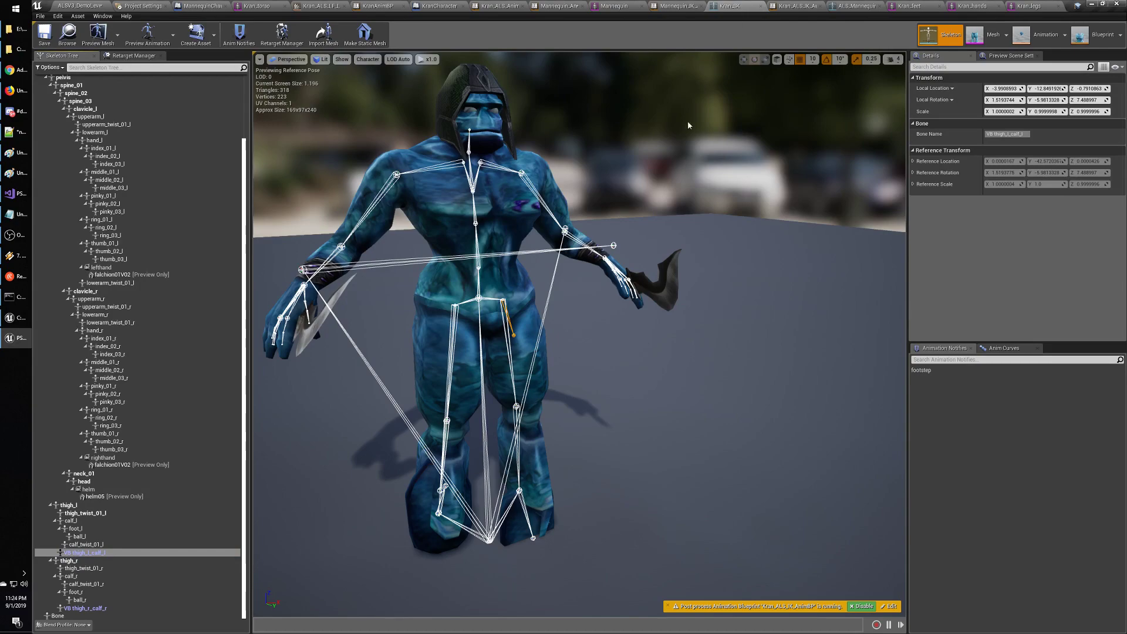
Compare VB thigh_l_calf_l and VB thigh_r_calf_r close up on the character's legs.
key(w)
mouse_move(690, 125)
right_down()
mouse_move(725, 129)
mouse_move(680, 135)
right_up()
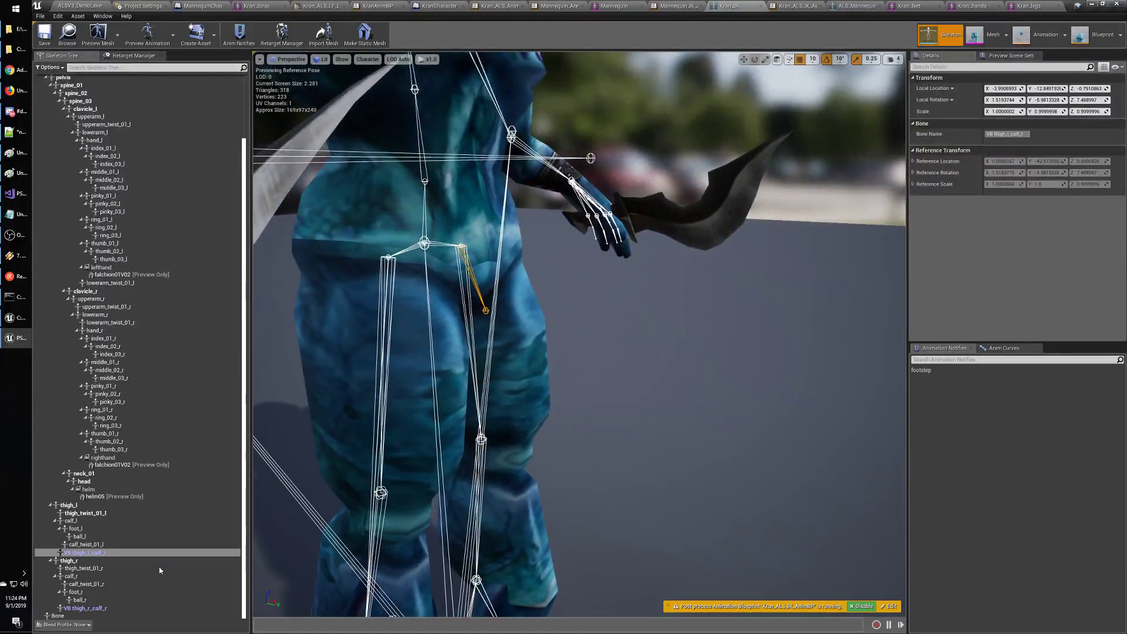
click(103, 609)
key(s)
right_drag(446, 446, 403, 469)
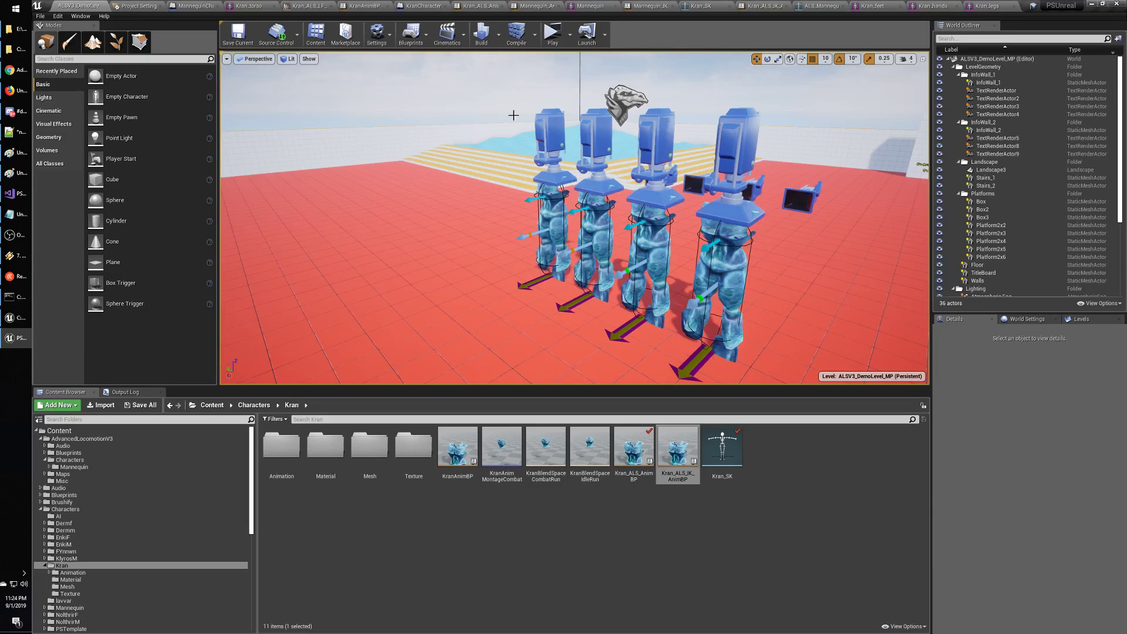
Play the demo level and walk the character across the floor and onto the stairs to test the leg IK.
click(551, 34)
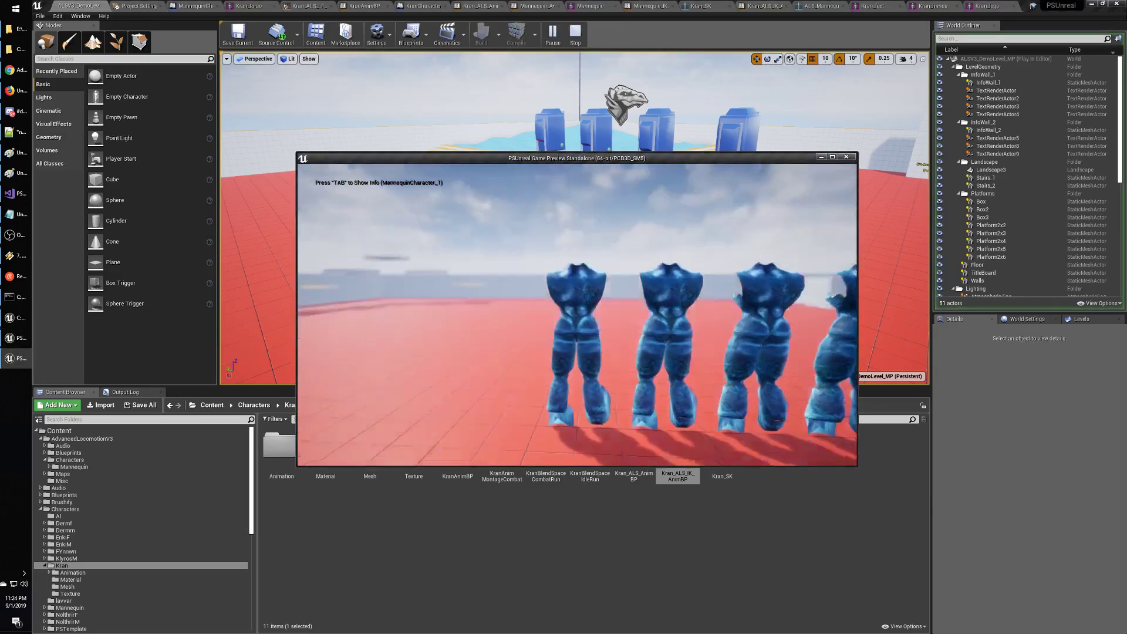
key(w)
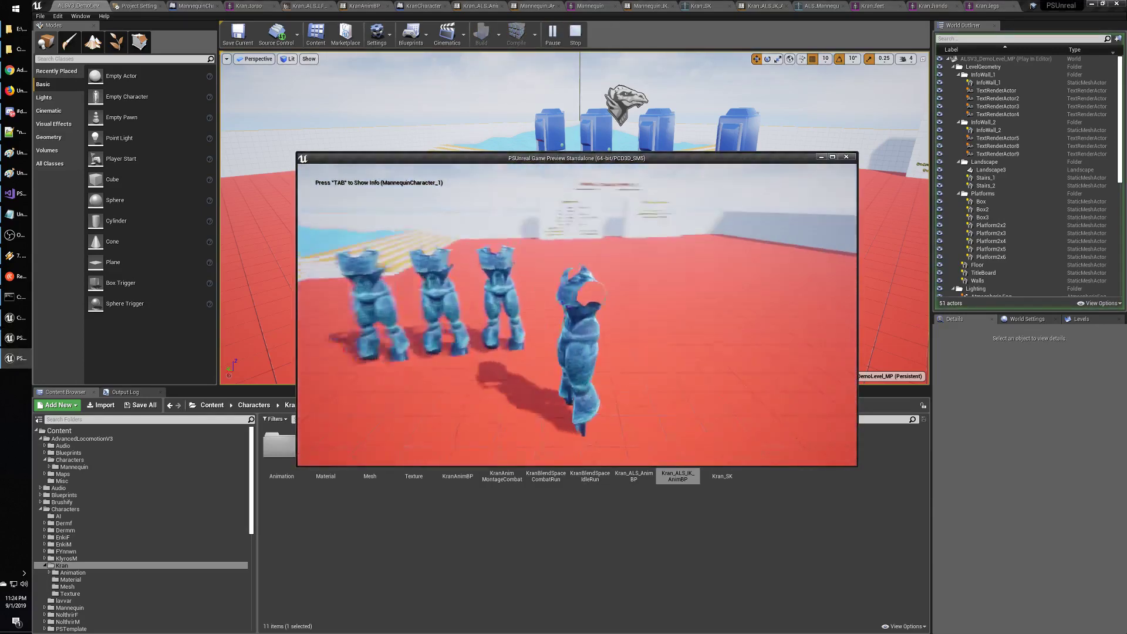
key(s)
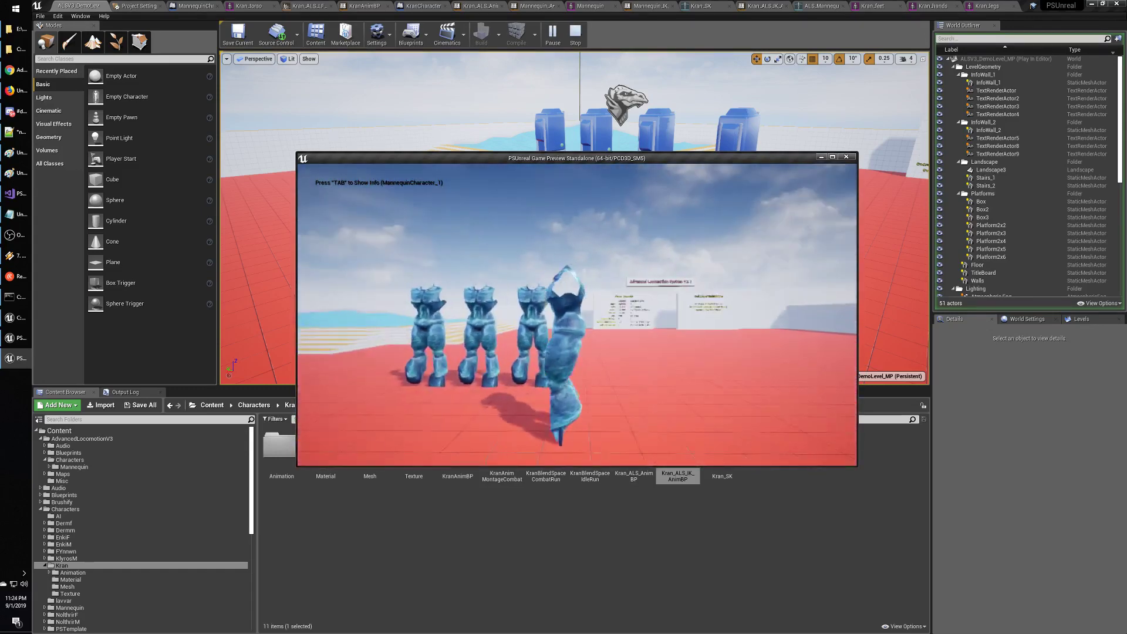
key(w)
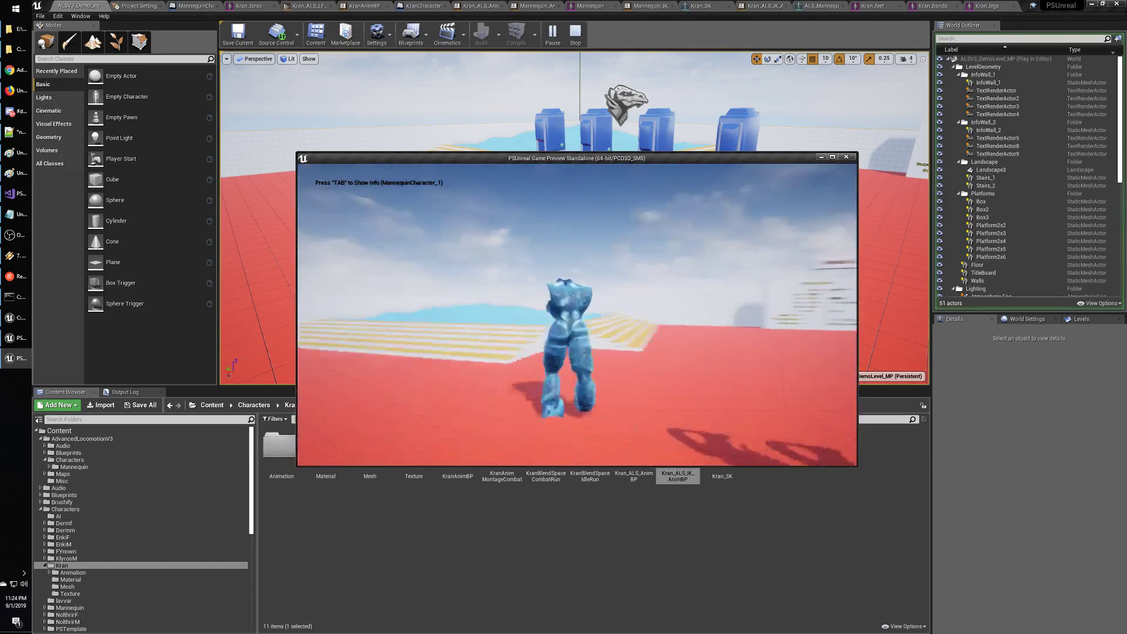
key(w)
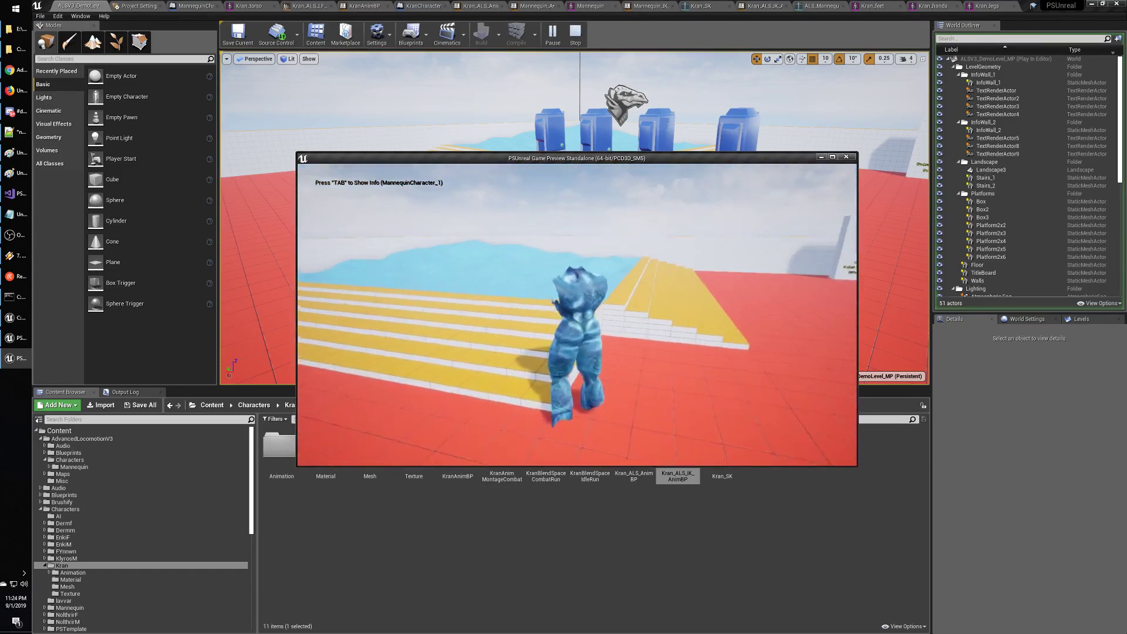
key(w)
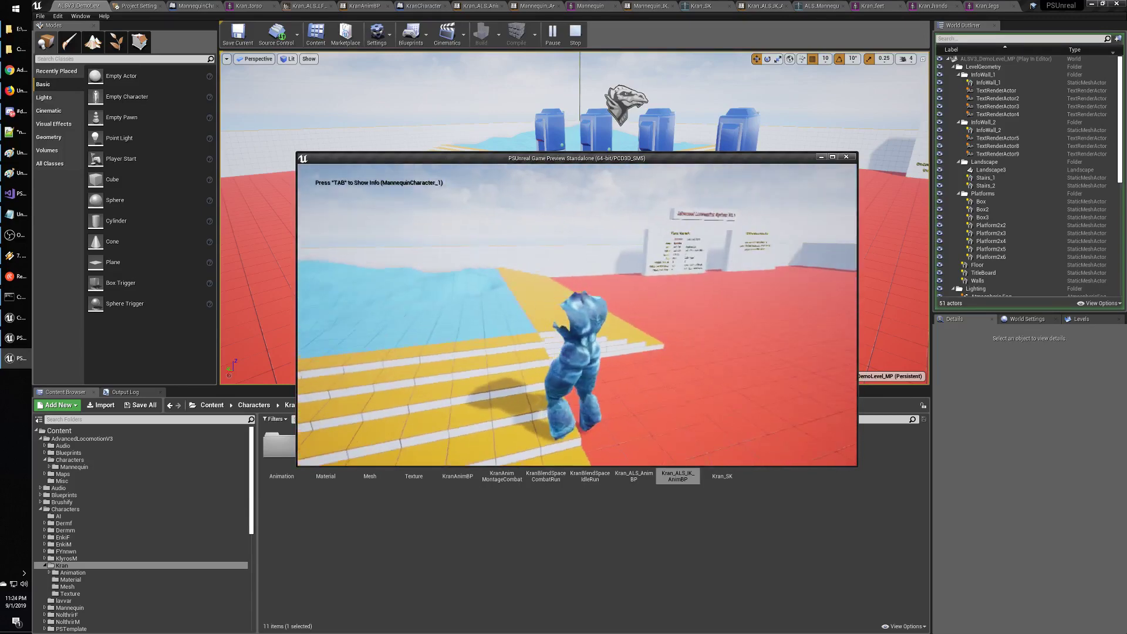
key(w)
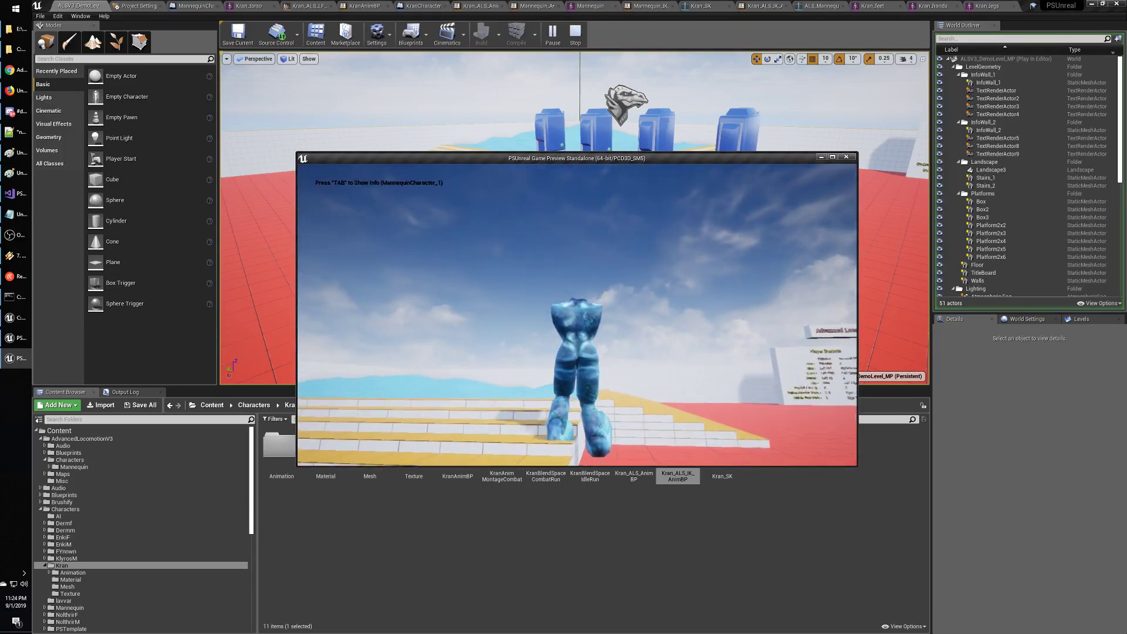
key(w)
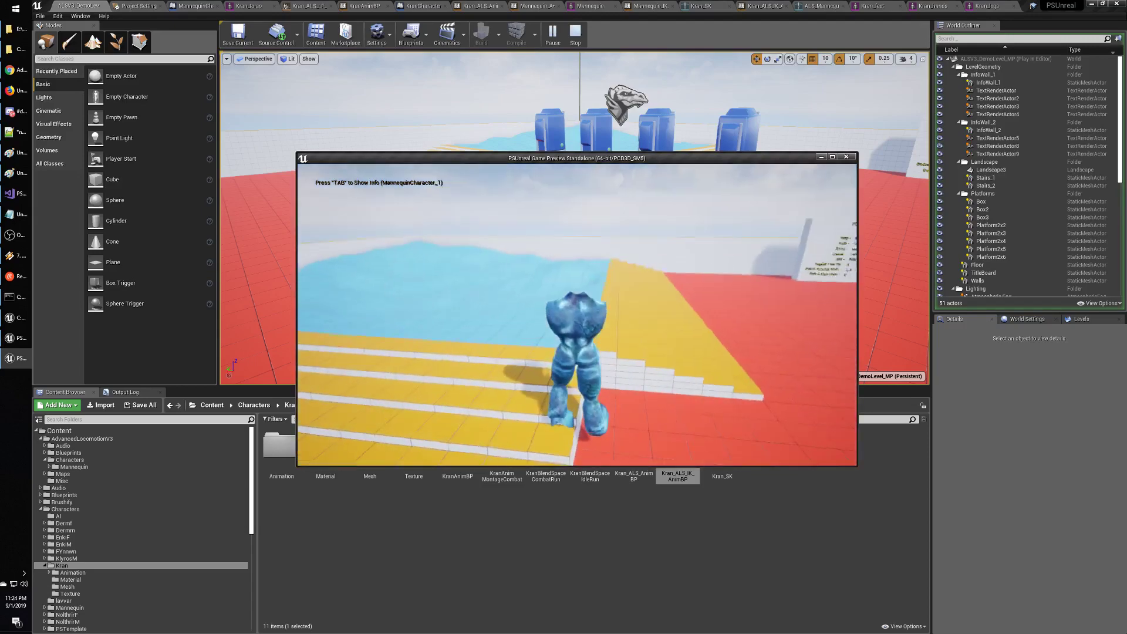
key(w)
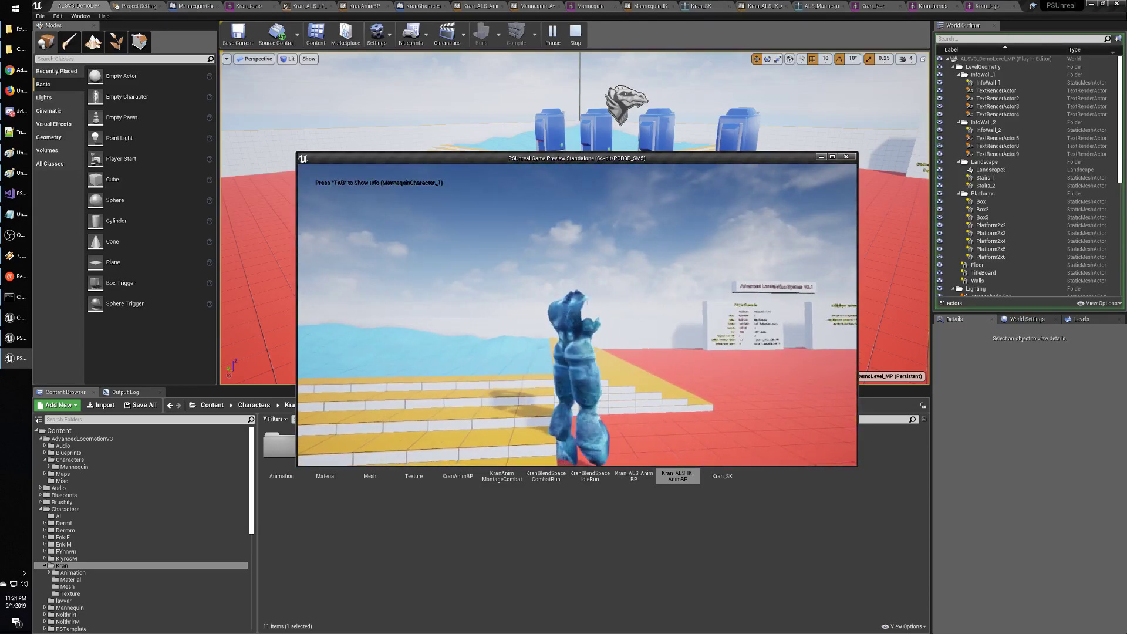
Walk the character along the edge of the stairs and onto the lowest step to check its foot placement, and end the play session.
key(w)
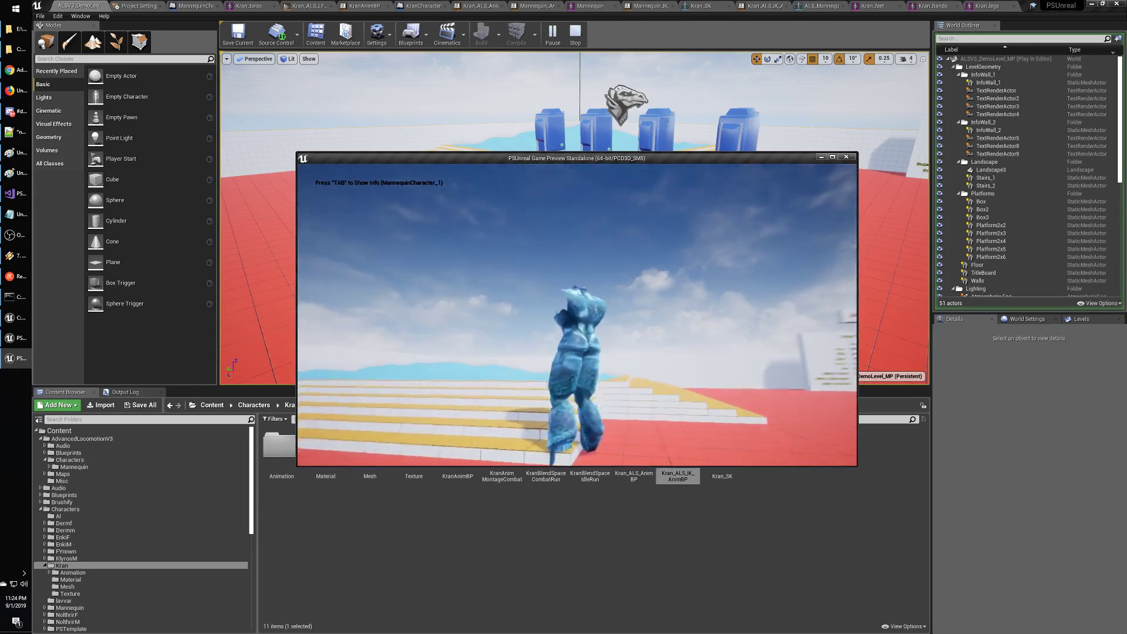
key(w)
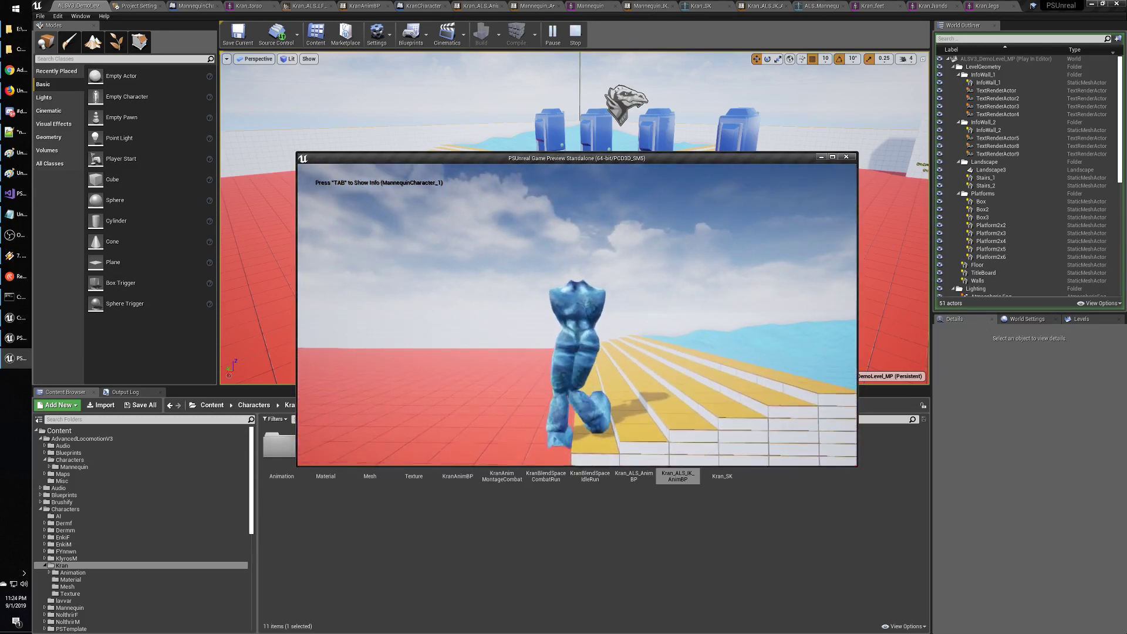
key(w)
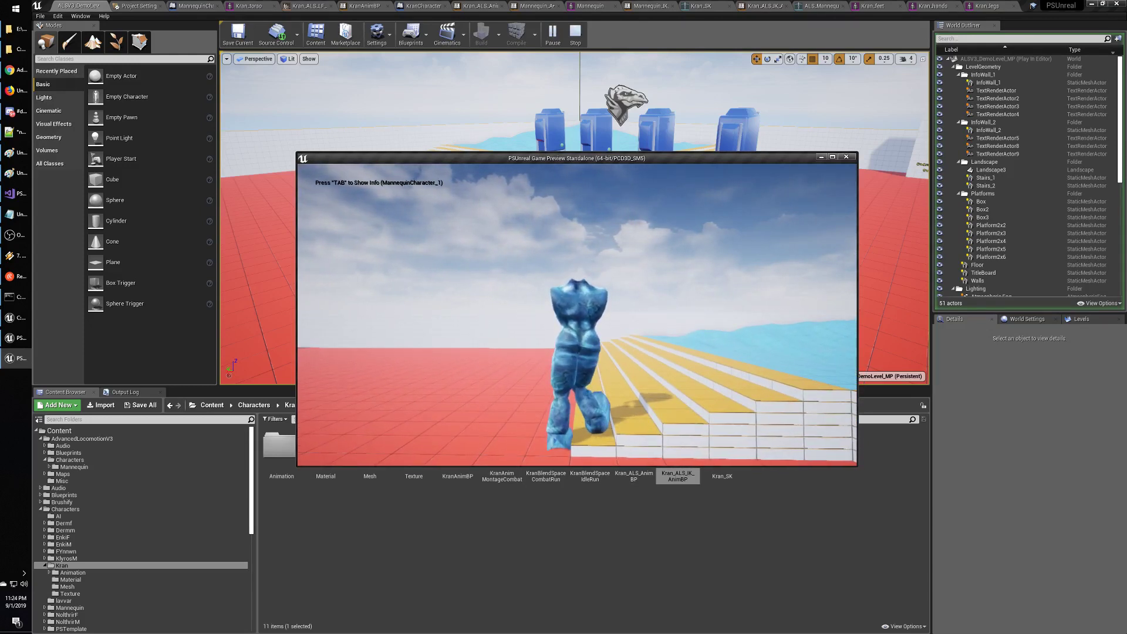
key(w)
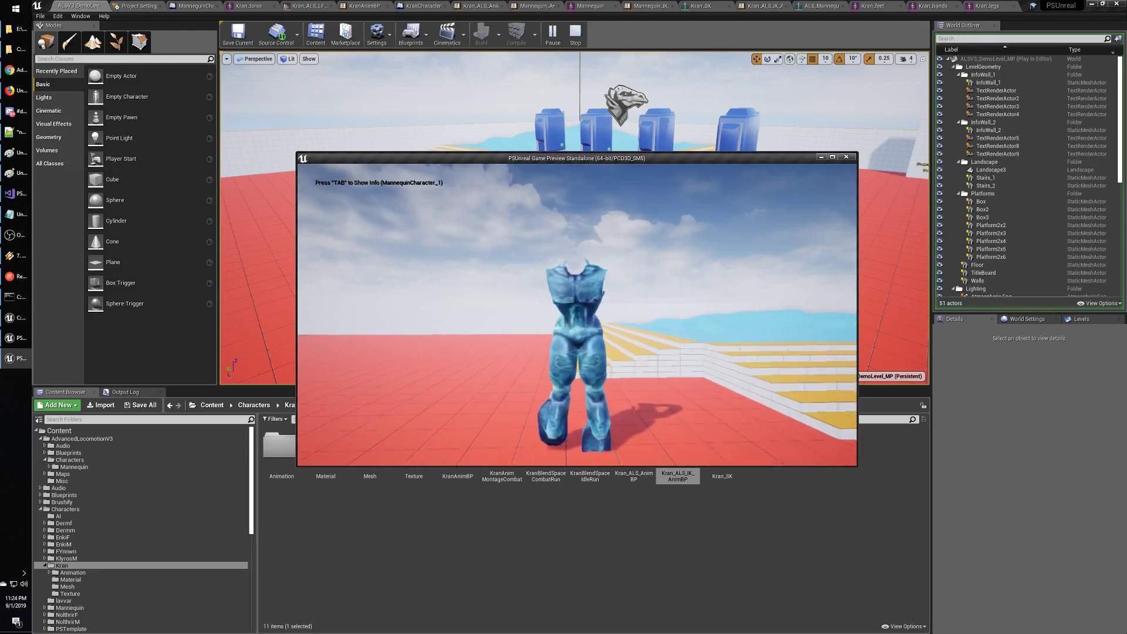
key(w)
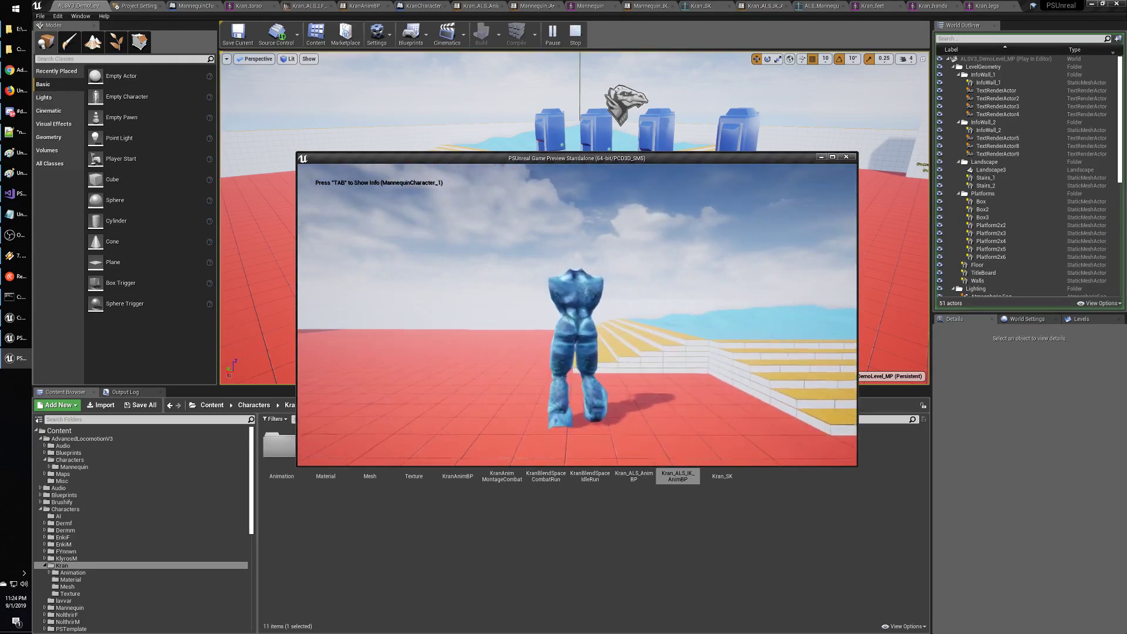
key(w)
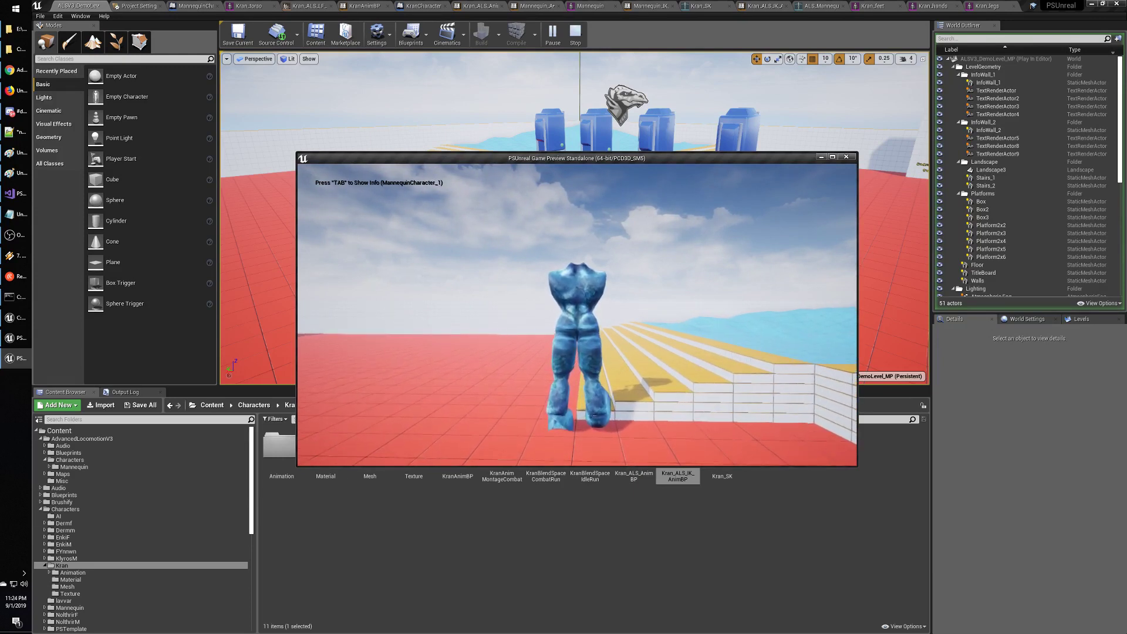
key(w)
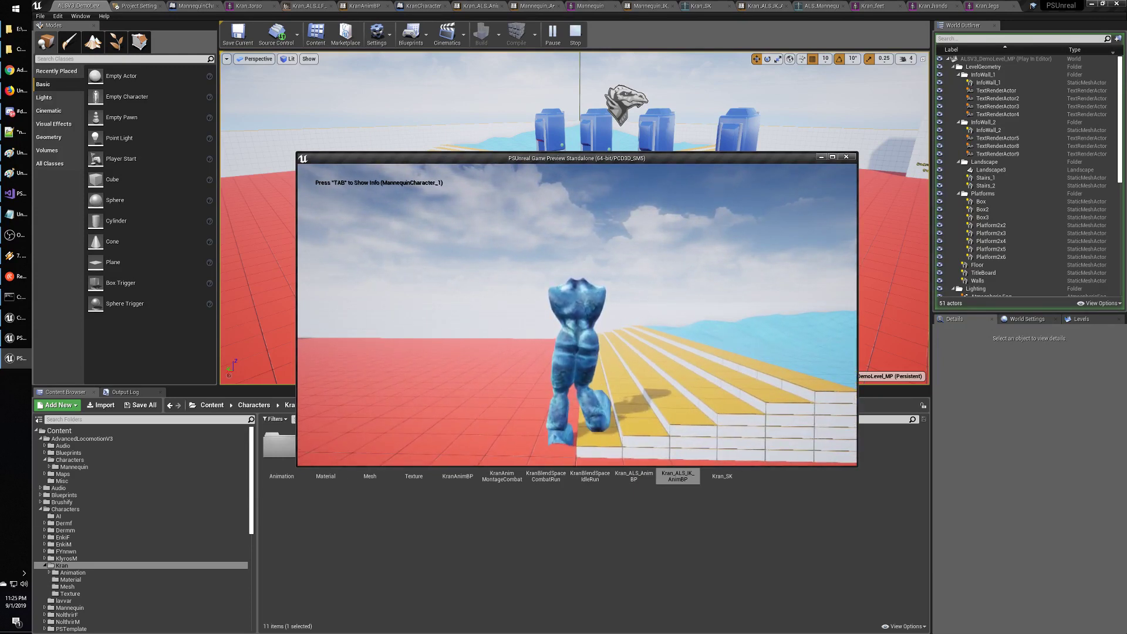
key(s)
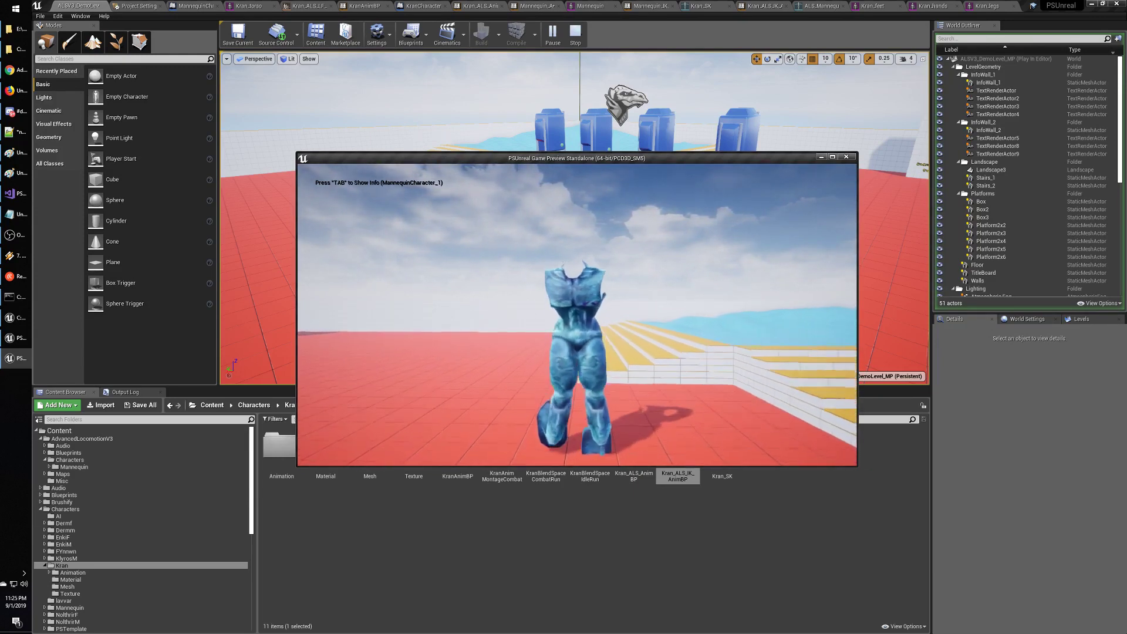
key(w)
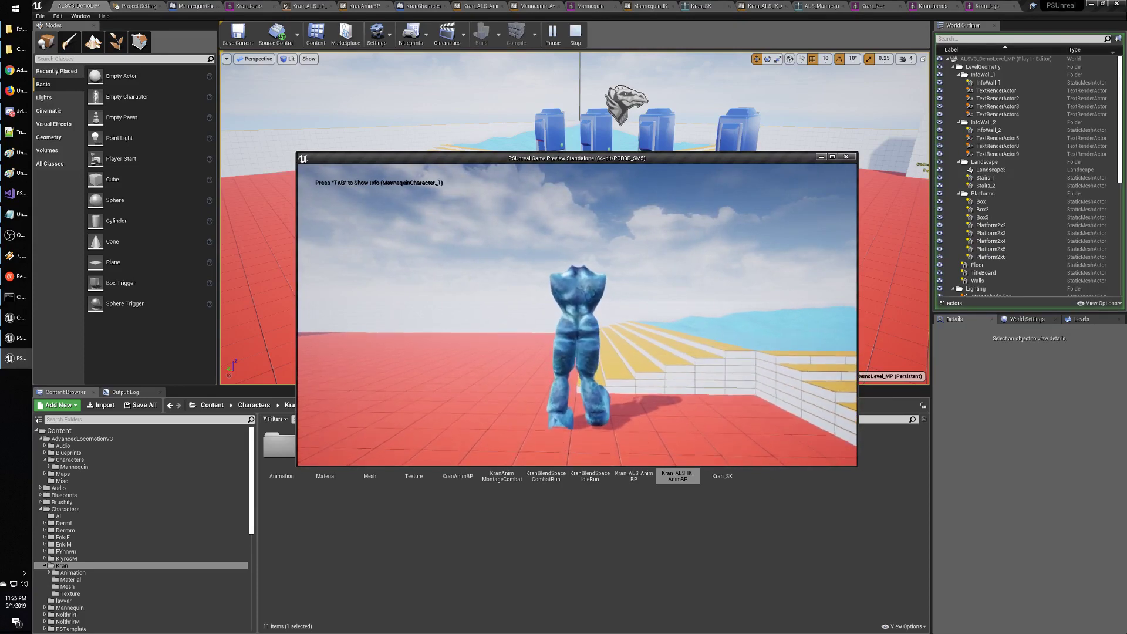
key(Escape)
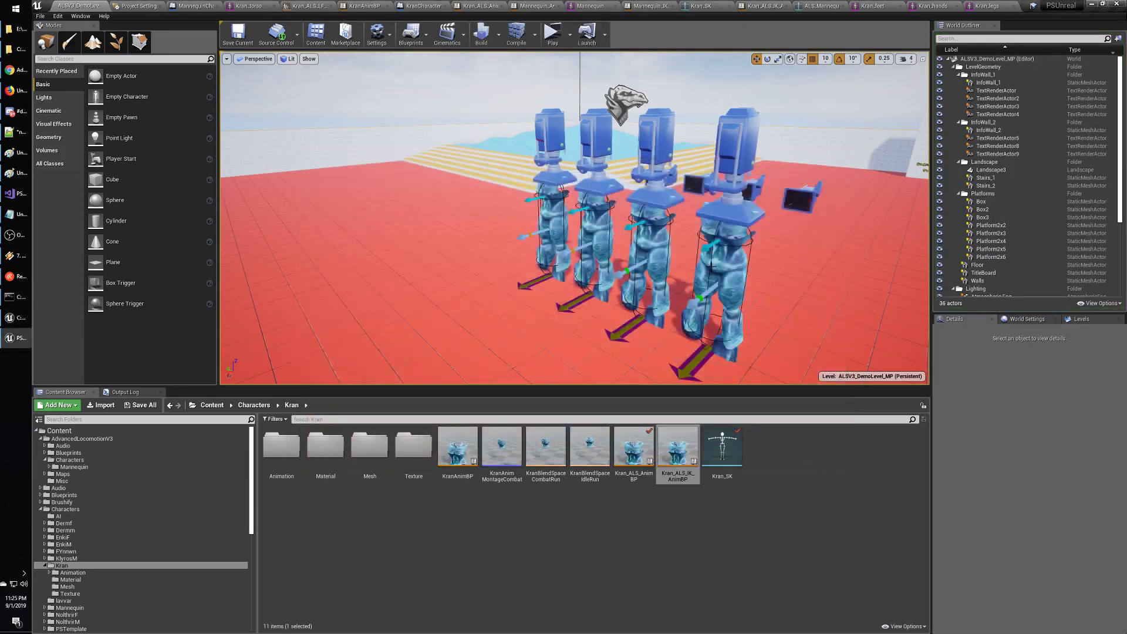
key(alt+Tab)
key(Escape)
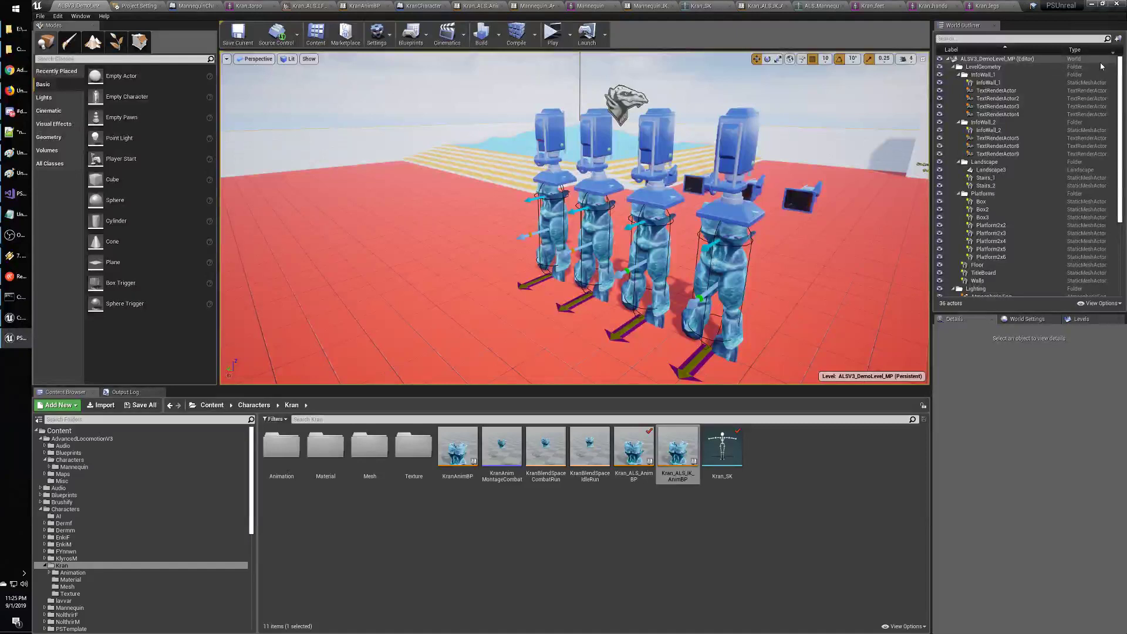
Return to the Kran_SK skeleton and inspect the reference transform of VB thigh_l_calf_l.
click(701, 6)
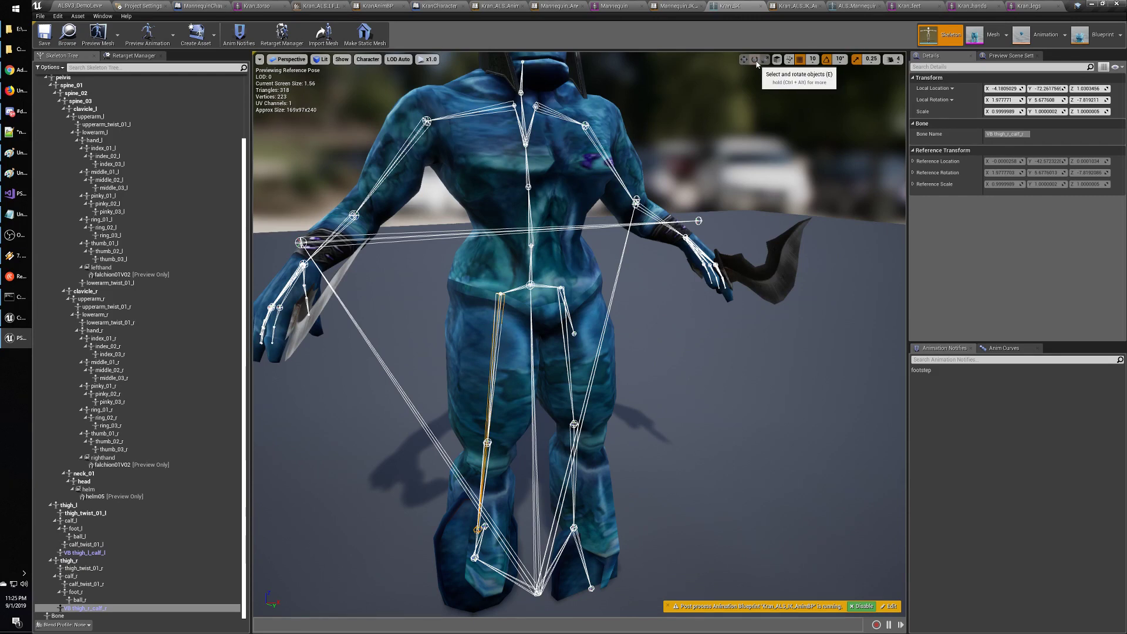
key(Escape)
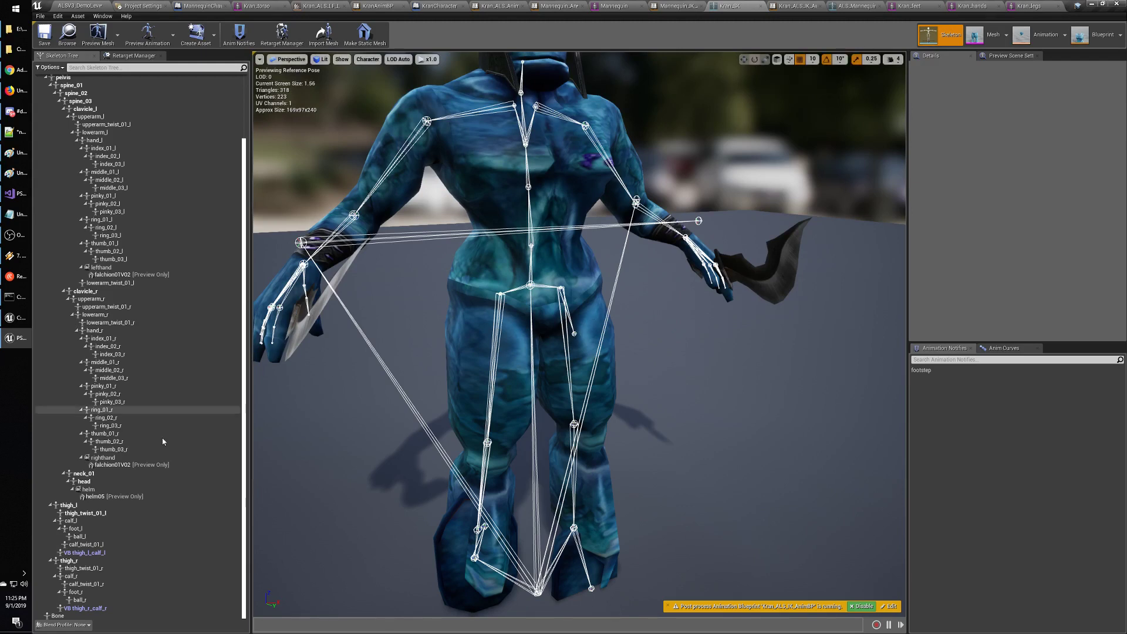
click(84, 553)
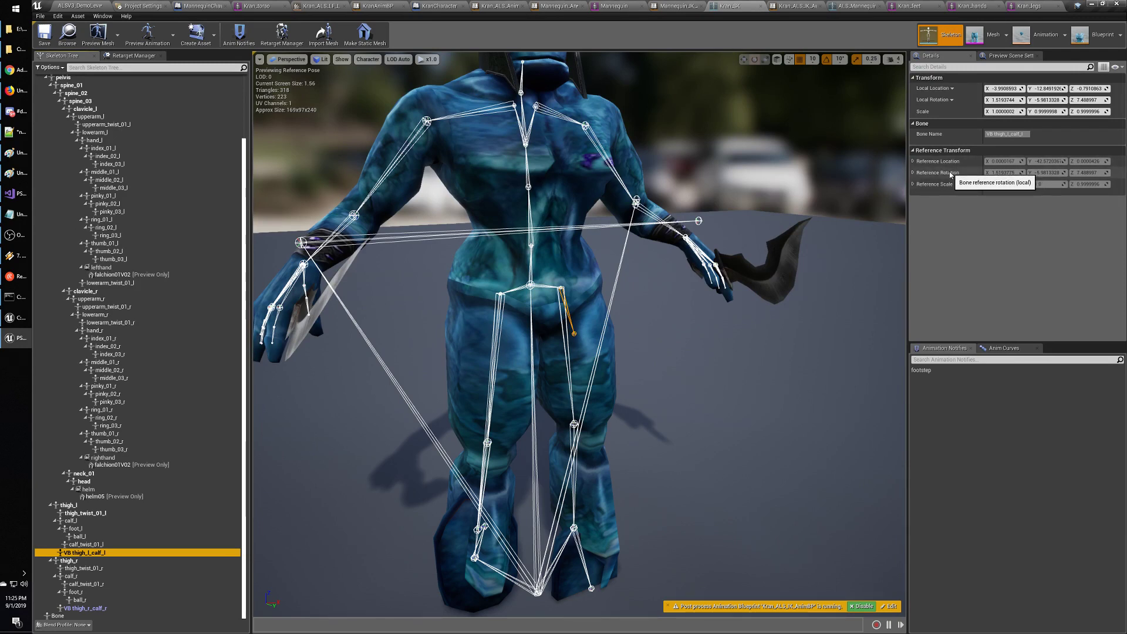
click(1018, 176)
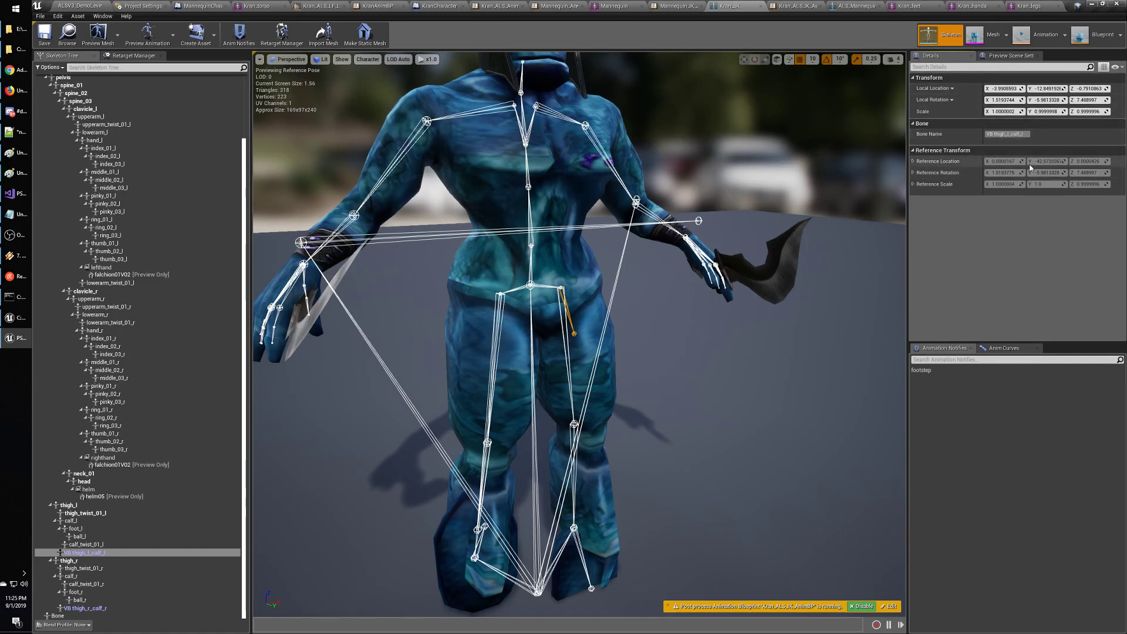
Delete the virtual bones VB thigh_r_calf_r and VB thigh_l_calf_l from the Kran skeleton.
click(109, 609)
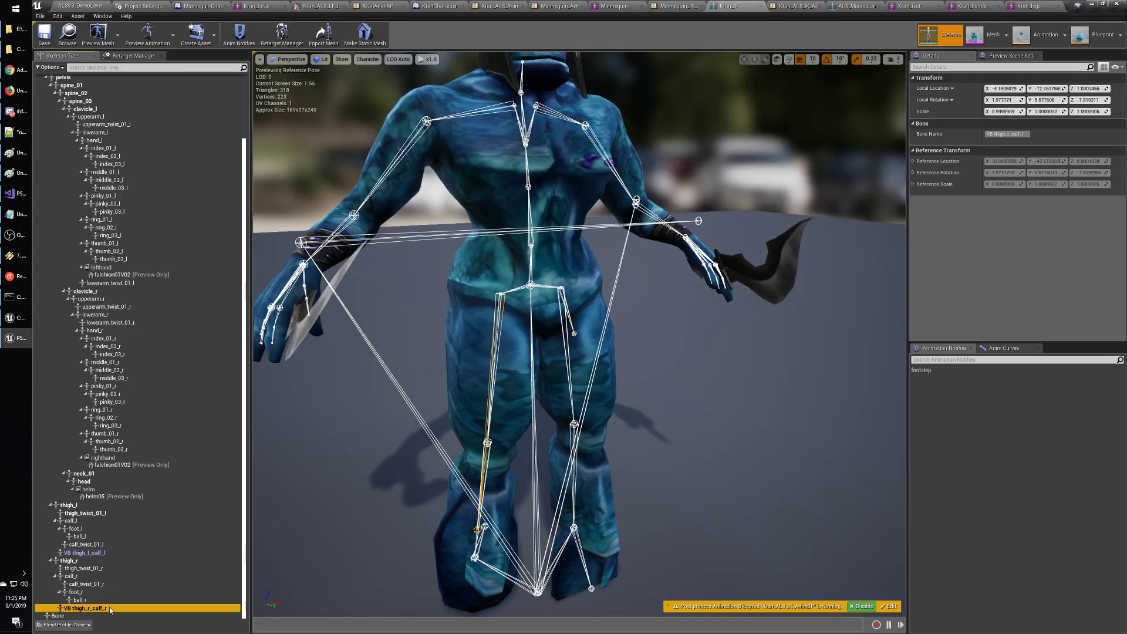
right_click(110, 610)
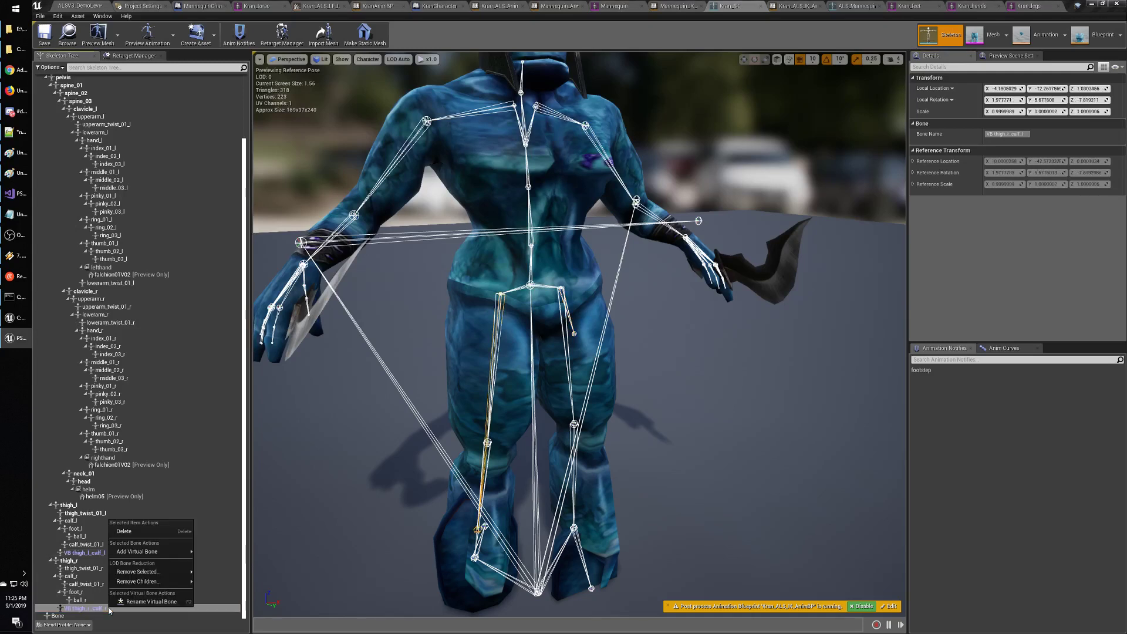
click(156, 532)
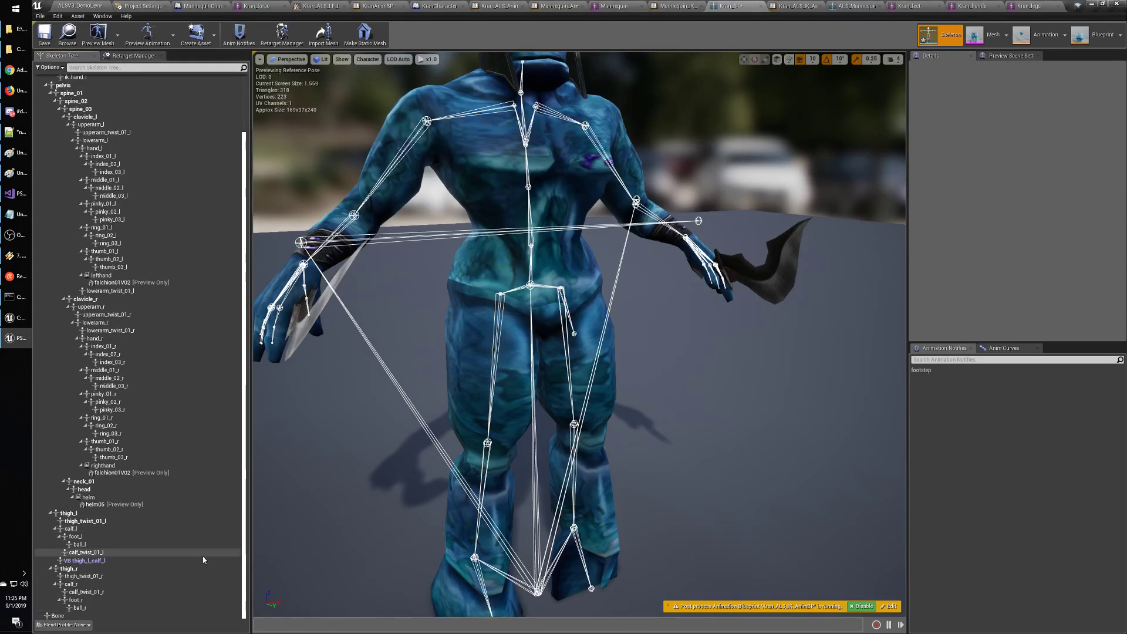
click(109, 561)
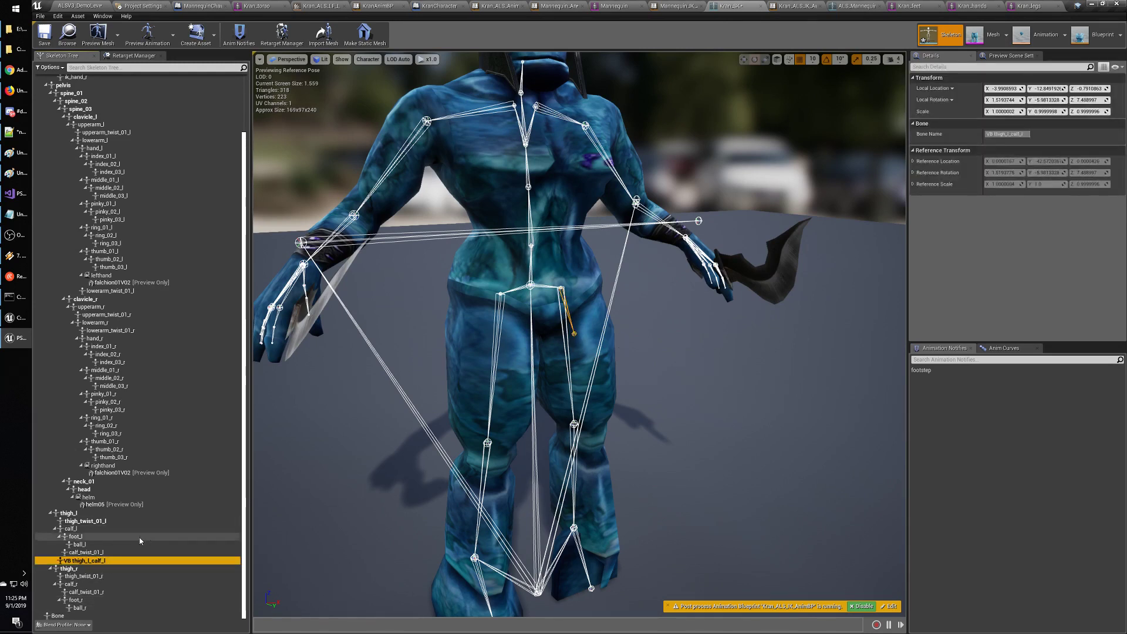
right_click(93, 562)
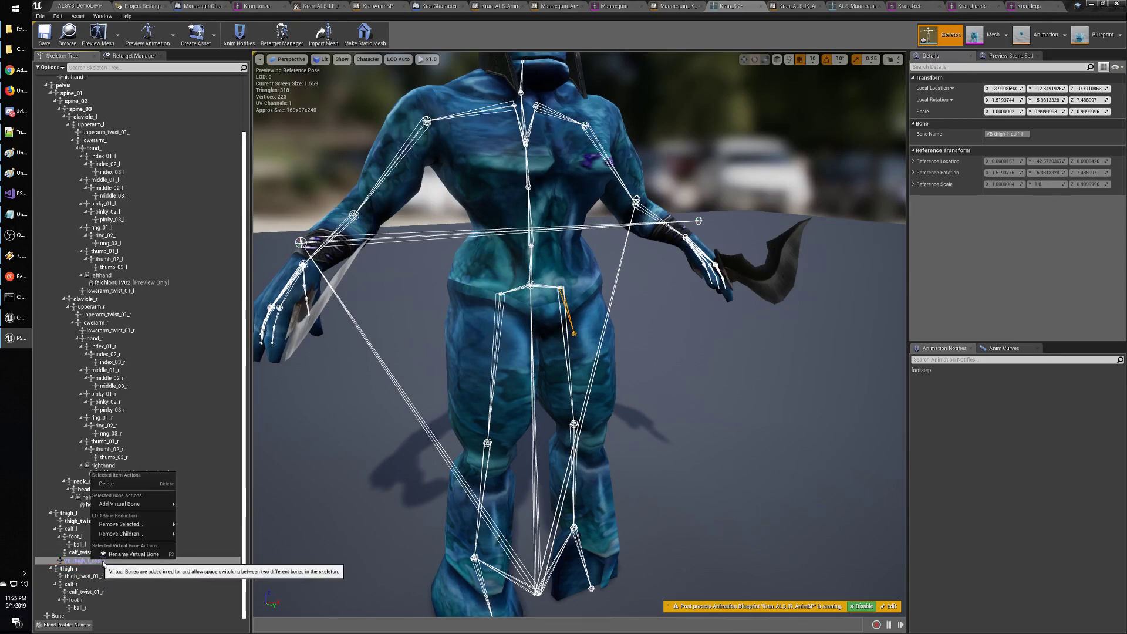
click(135, 489)
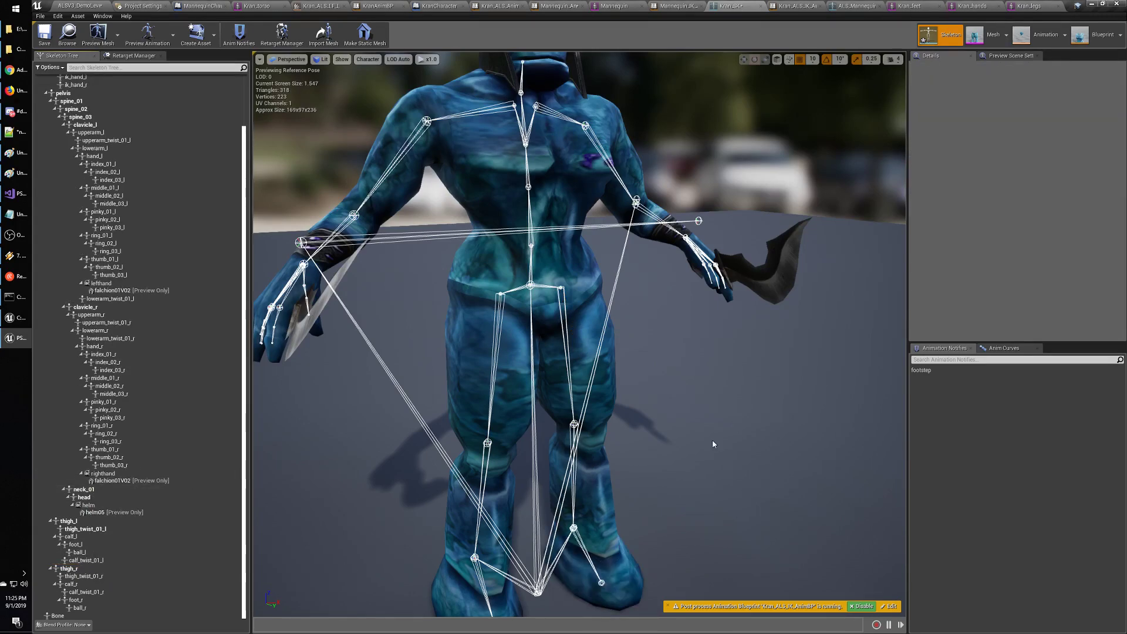
Add a virtual bone from thigh_l with calf_twist_01_l as its target bone.
scroll(564, 451, down, 2)
right_drag(565, 452, 519, 458)
key(w)
key(s)
key(d)
key(w)
key(s)
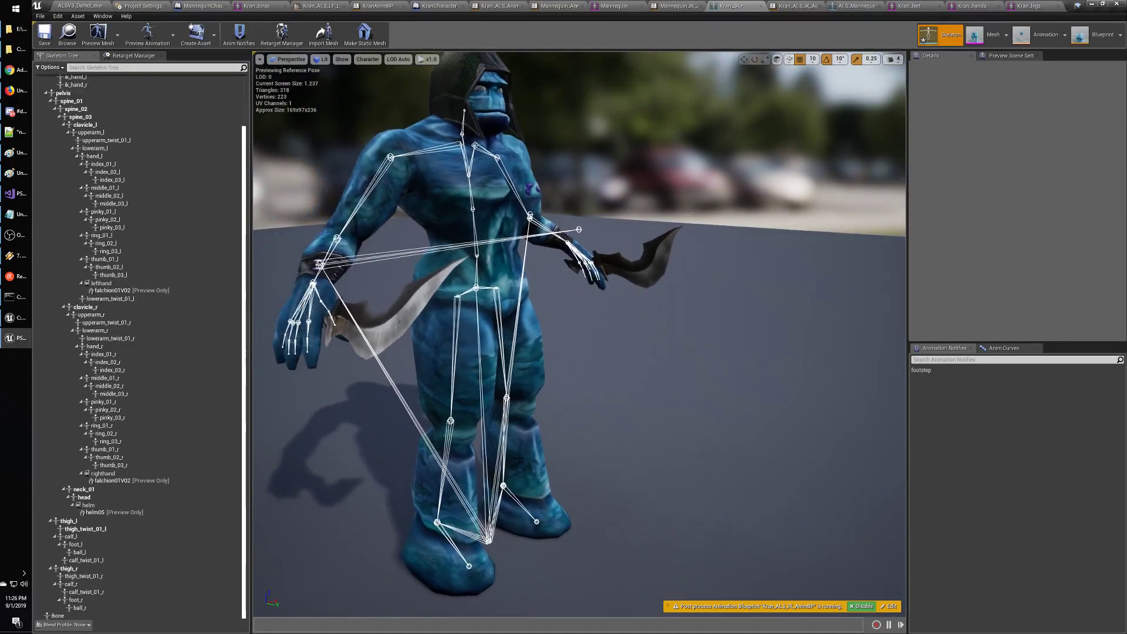
click(84, 521)
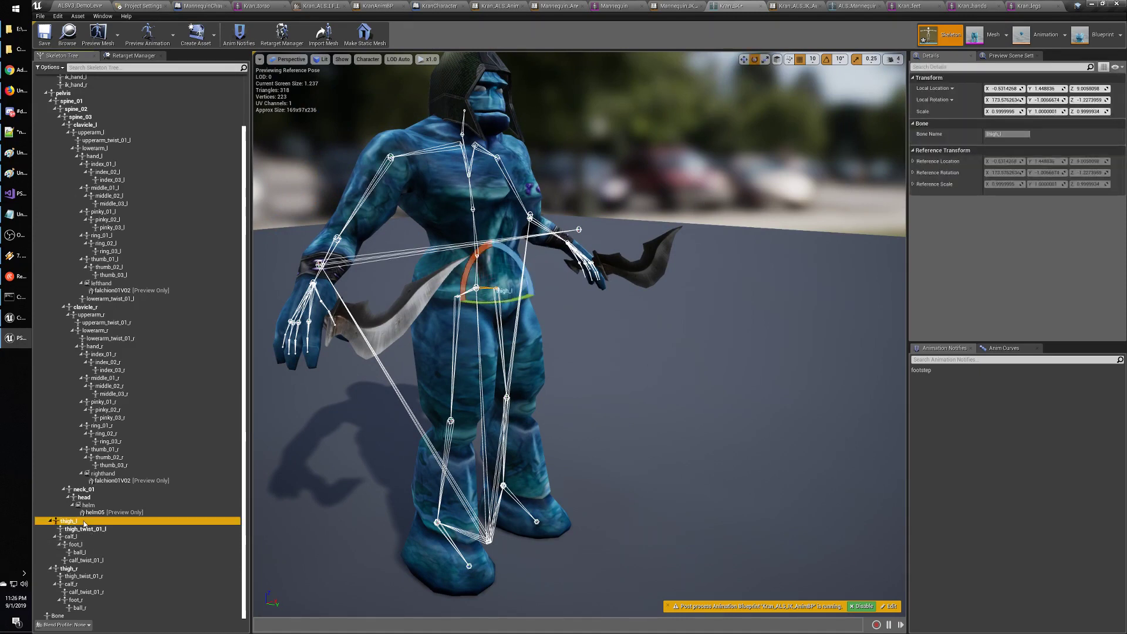
right_click(84, 522)
mouse_move(160, 457)
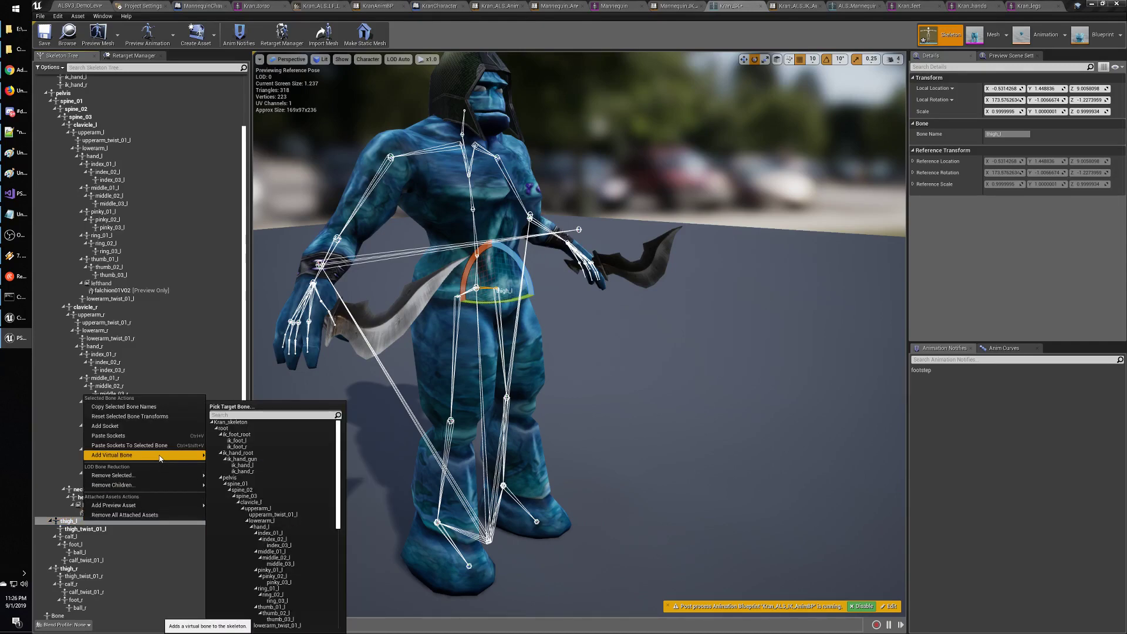
drag(340, 466, 339, 570)
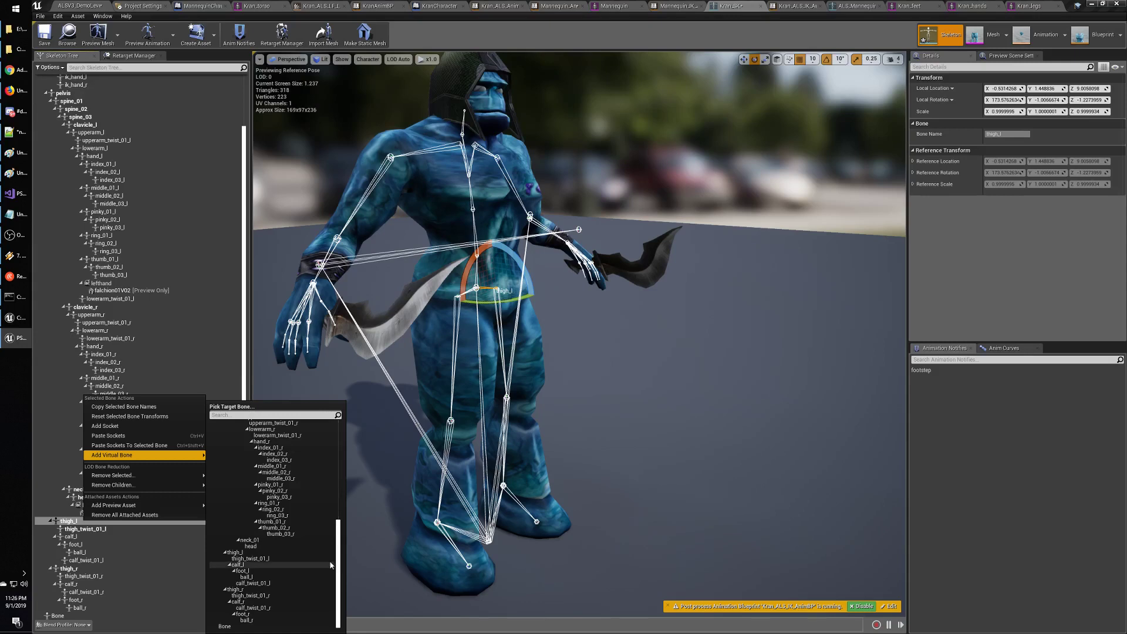
click(254, 583)
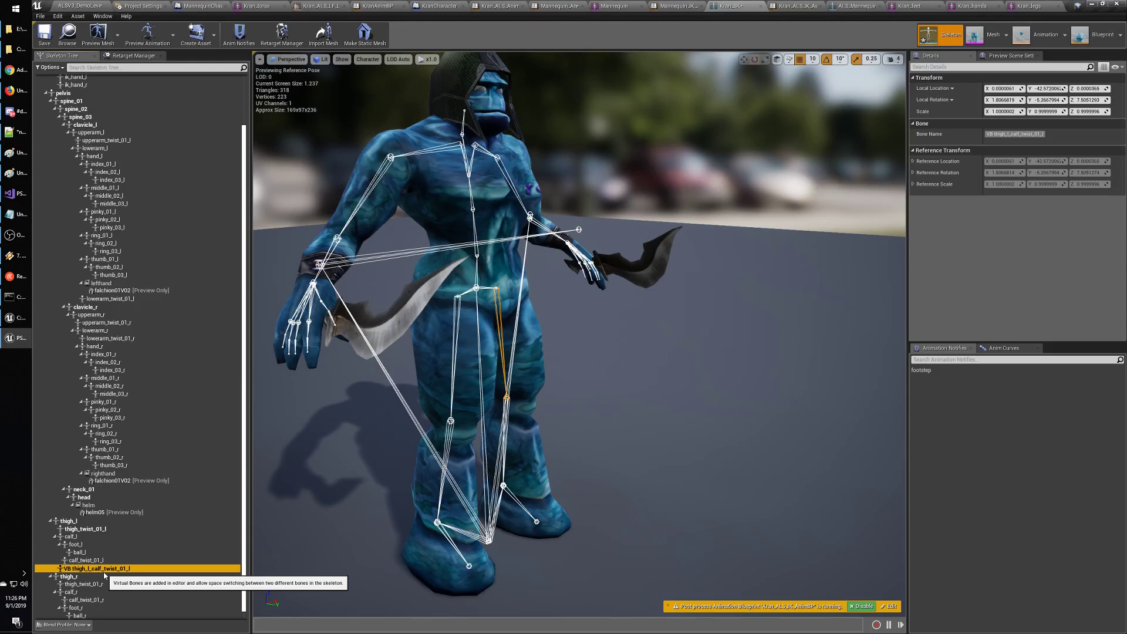
Add a virtual bone from thigh_r with calf_twist_01_r as its target bone.
click(85, 576)
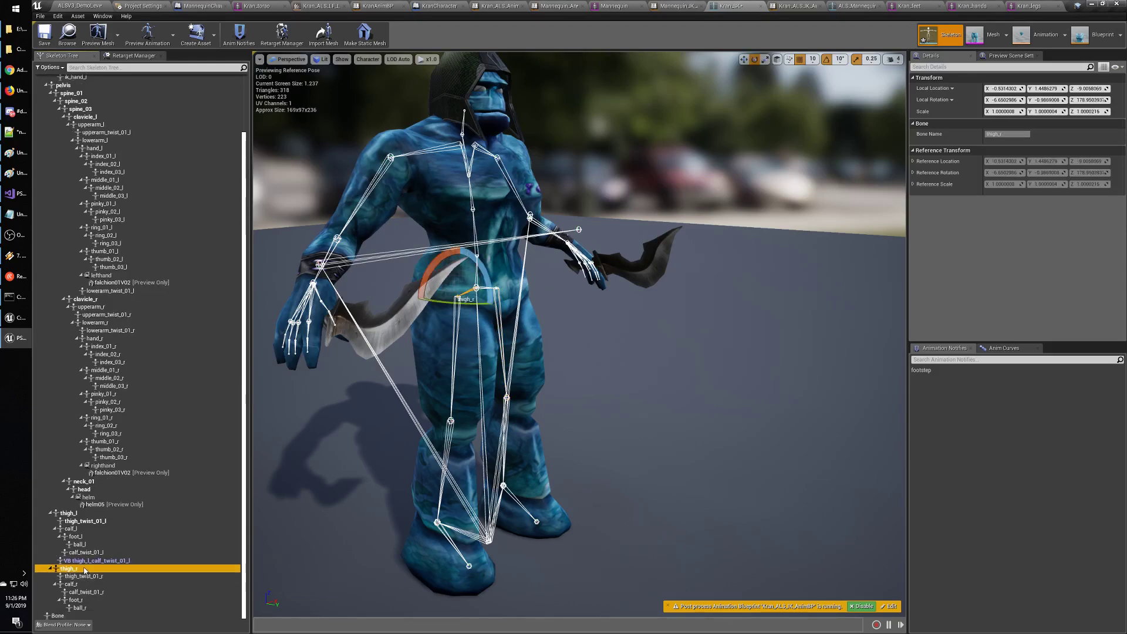
right_click(85, 571)
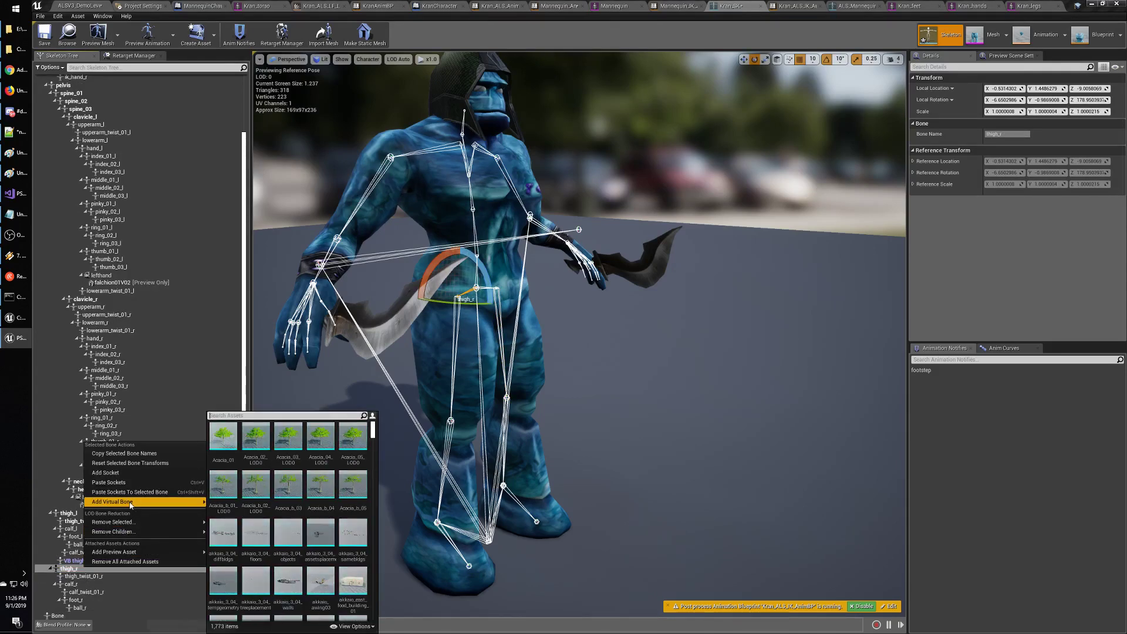
mouse_move(176, 502)
scroll(279, 503, down, 10)
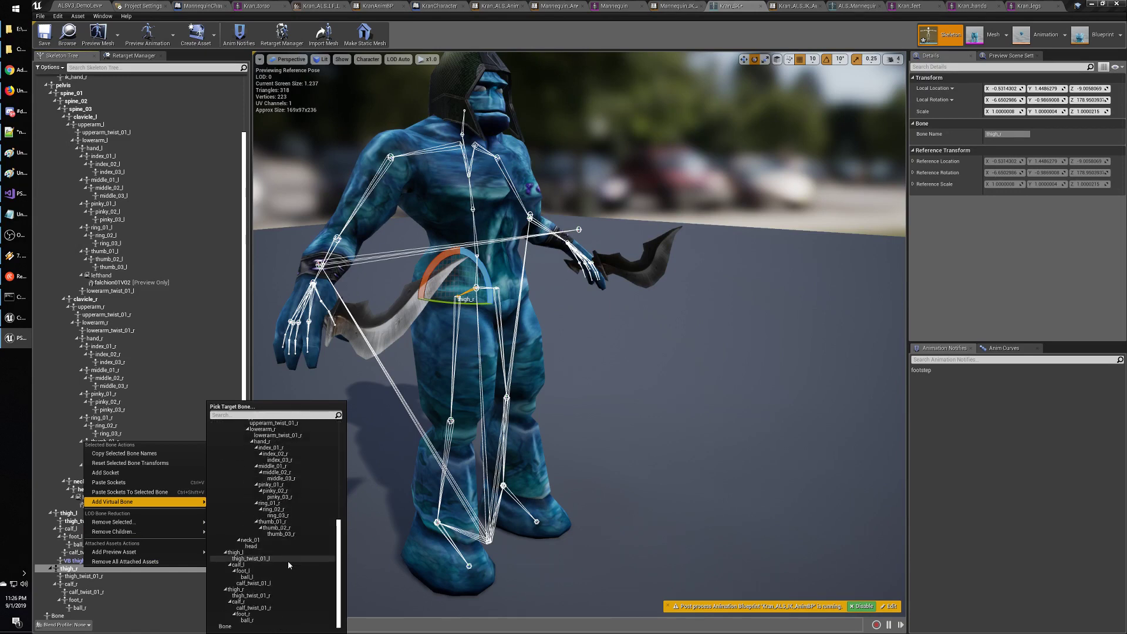
click(263, 609)
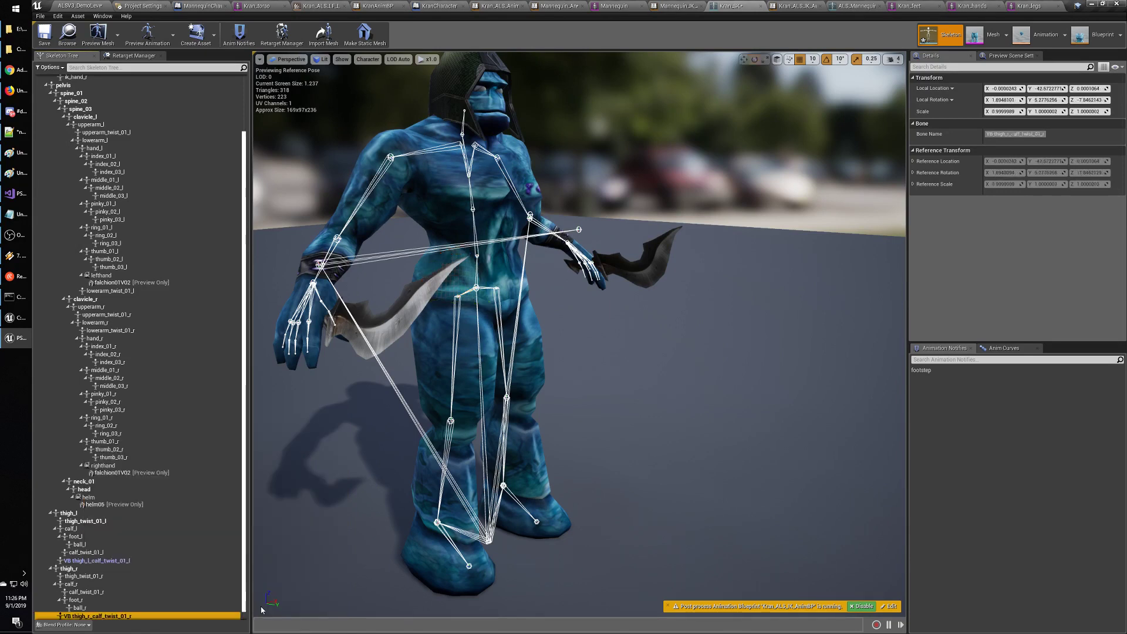
Check the two thigh-to-calf-twist virtual bones on the character's legs and save the Kran skeleton.
scroll(174, 571, down, 1)
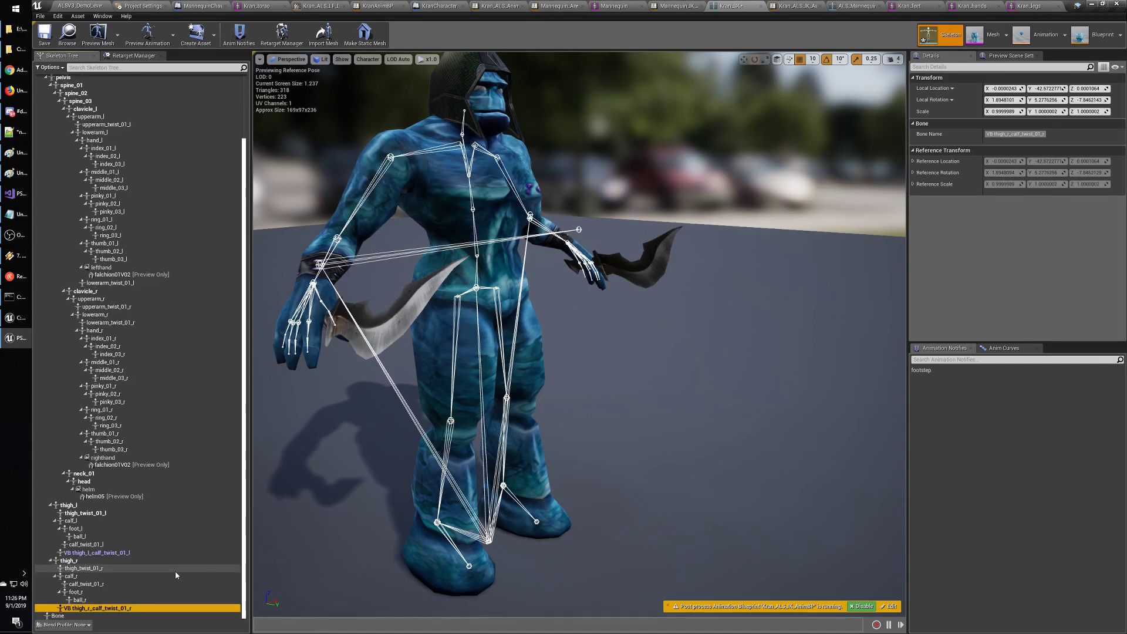
click(85, 601)
click(92, 609)
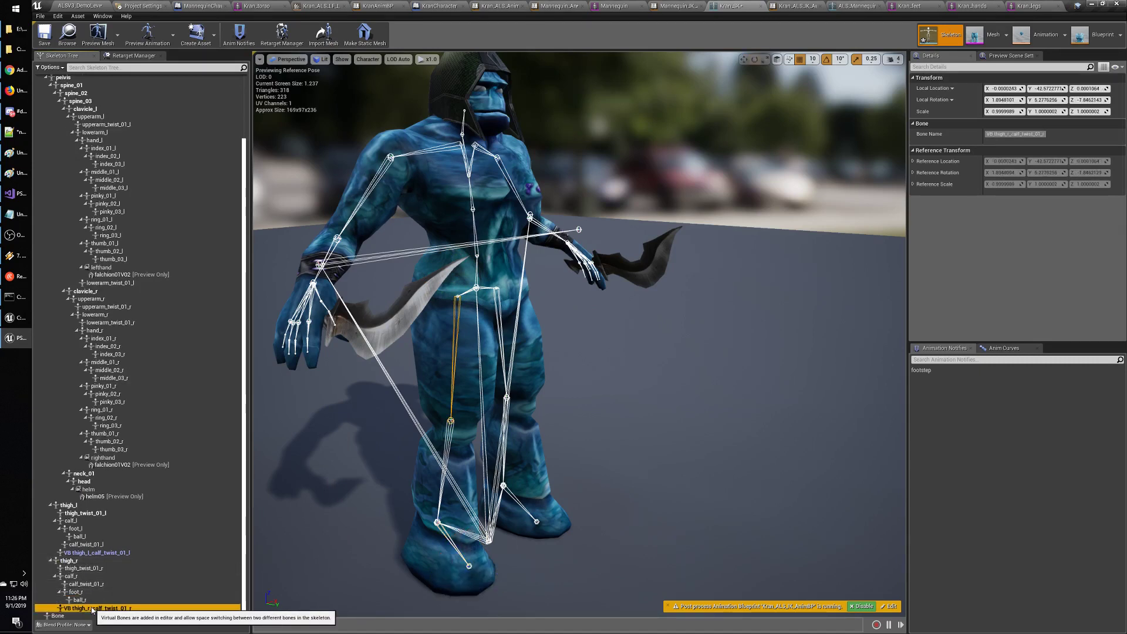
click(93, 552)
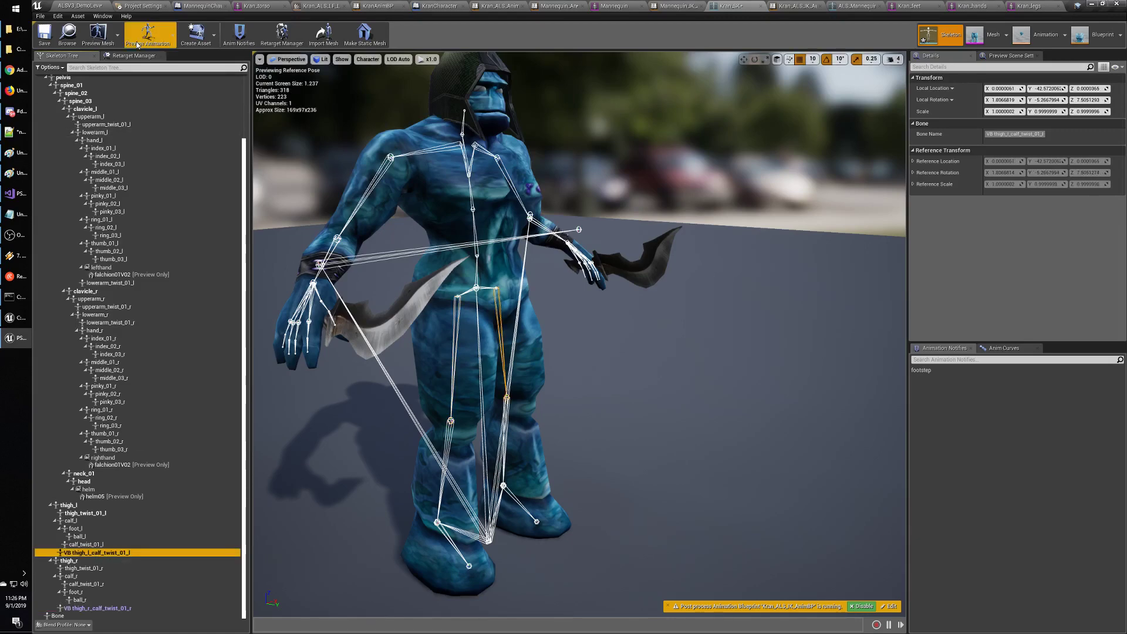
click(44, 34)
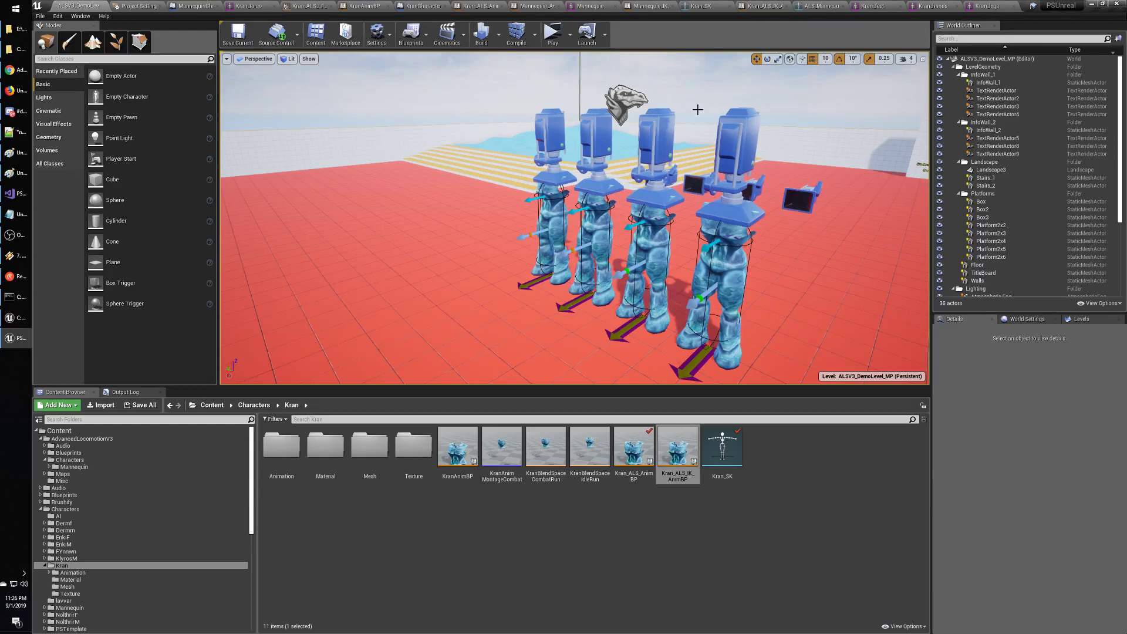
Play-test the demo level by walking the Kran character up to the stairs to check its foot IK.
click(552, 33)
key(w)
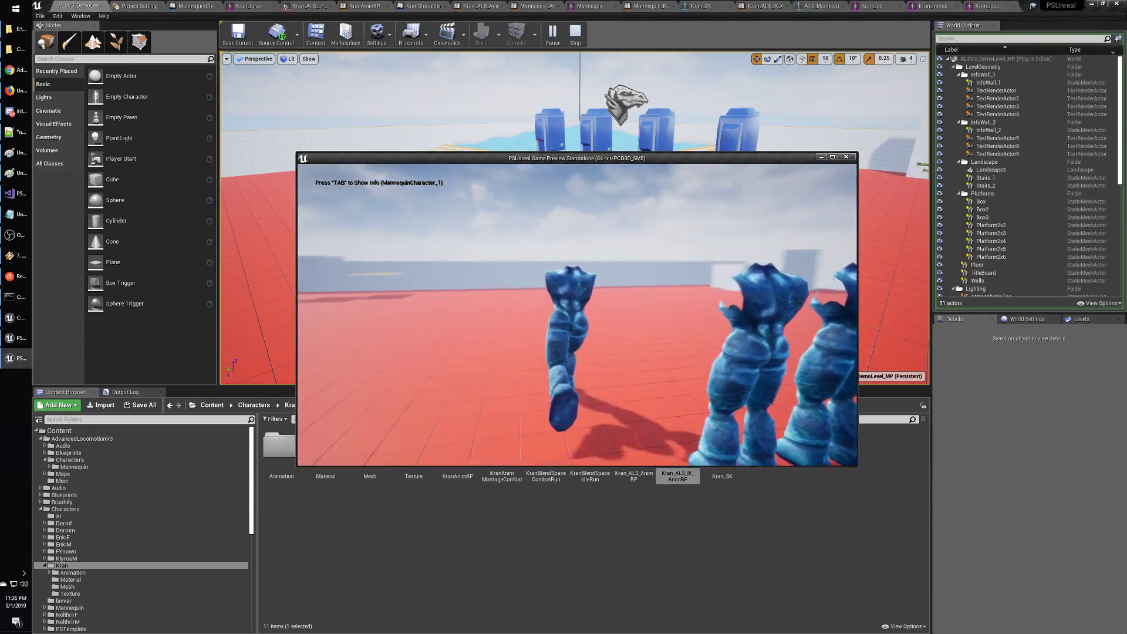
key(w)
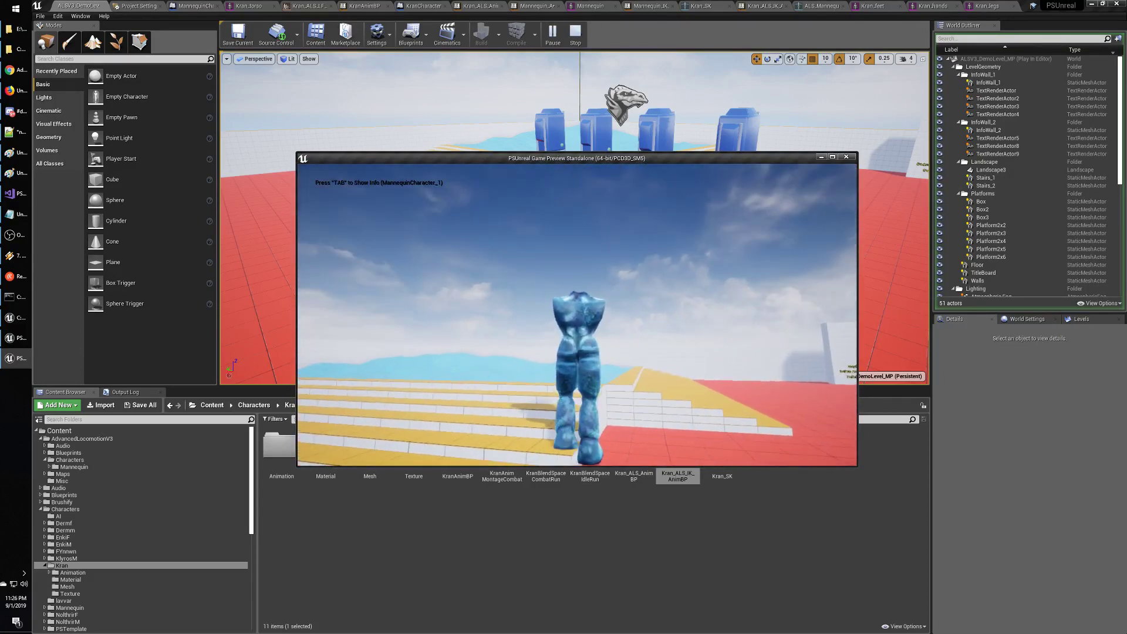
key(w)
key(w)
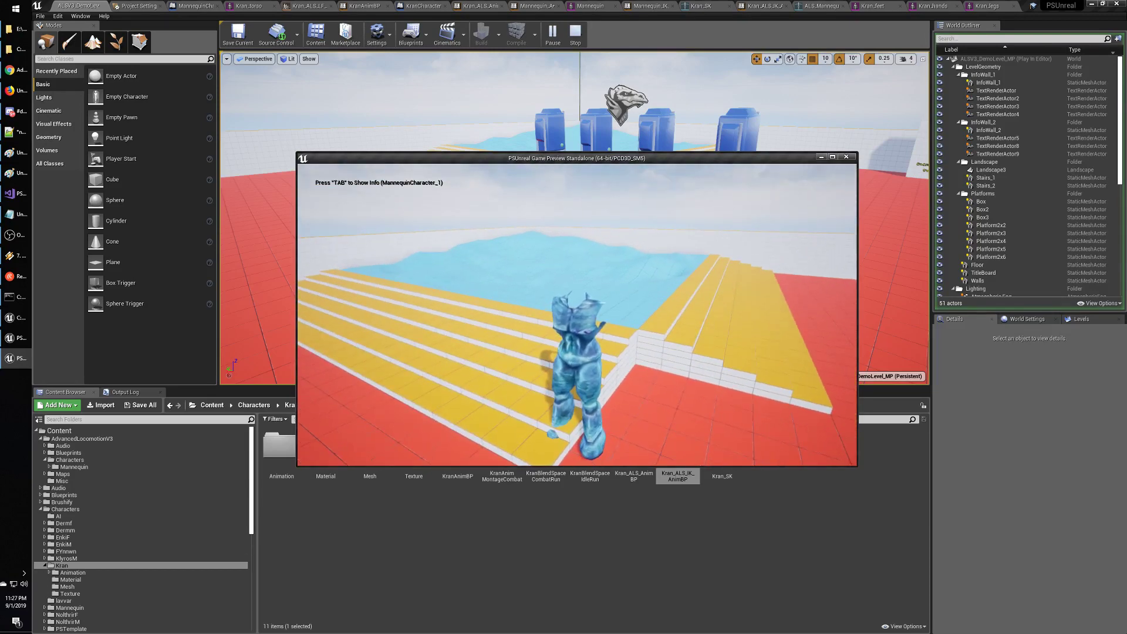
key(Escape)
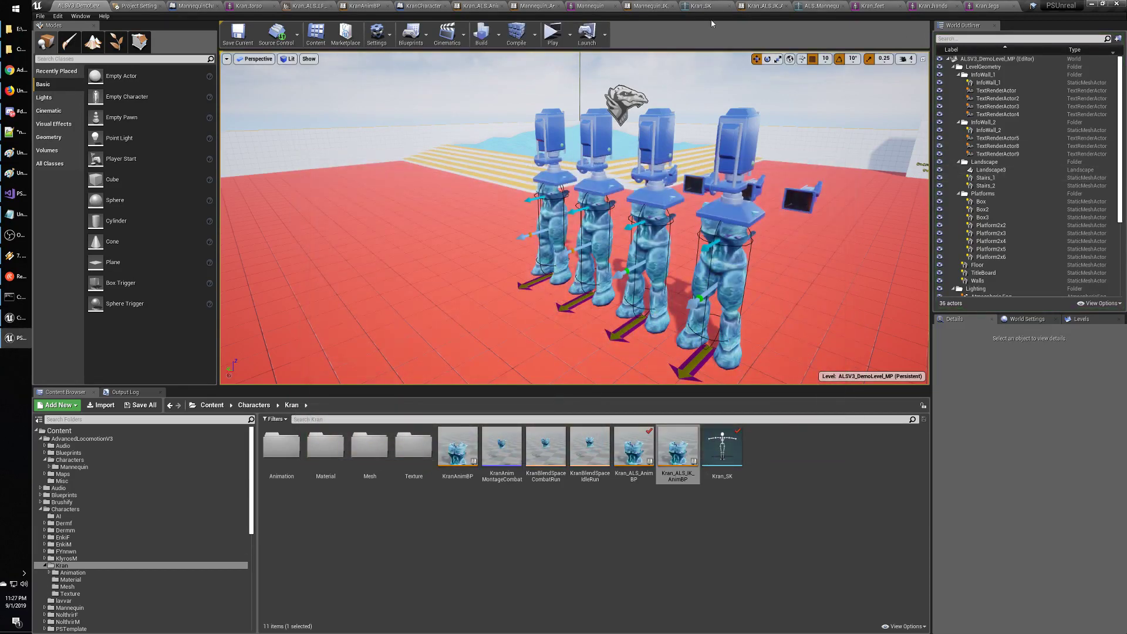
Recompile Kran_ALS_IK_AnimBP and examine the warnings on its Foot IK nodes.
click(816, 6)
click(793, 10)
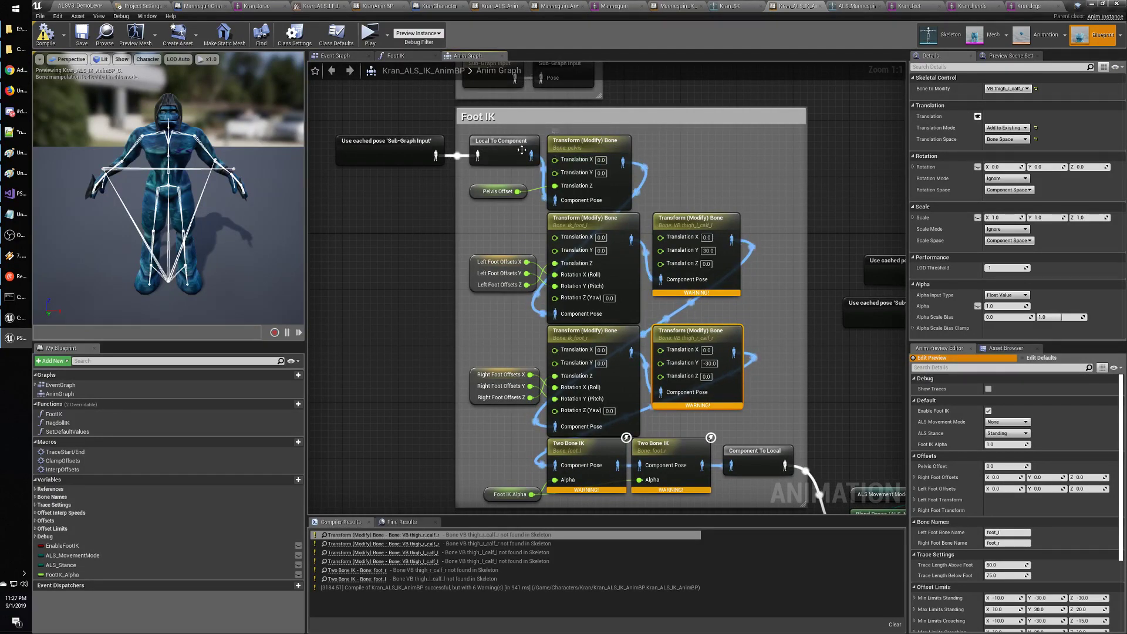
right_drag(521, 150, 460, 118)
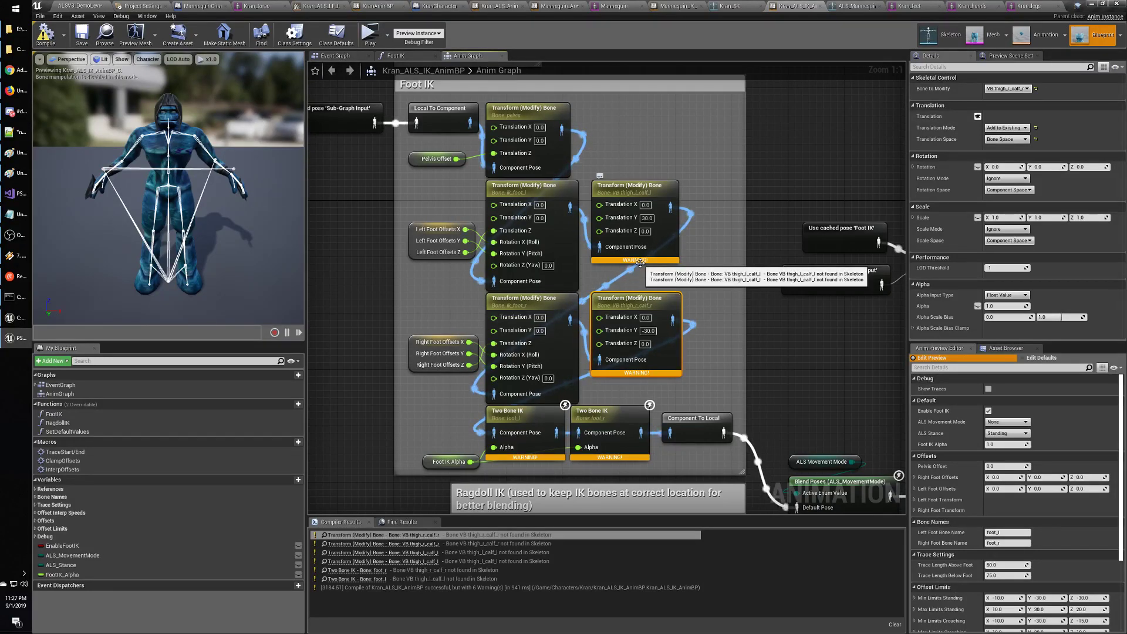
click(45, 34)
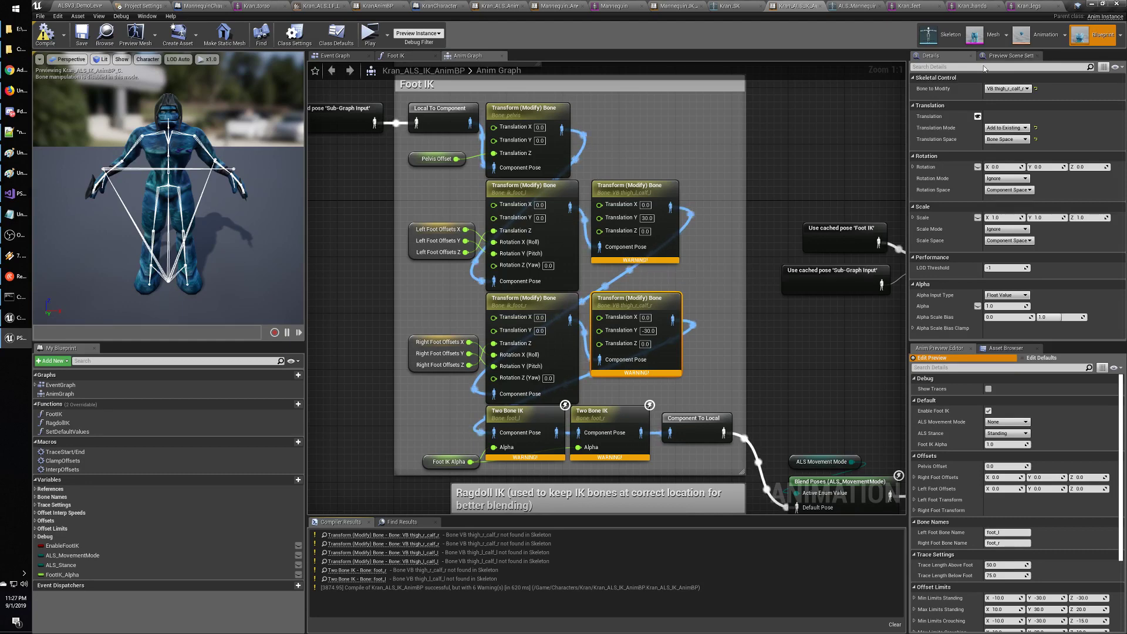
Delete the virtual bones VB thigh_l_calf_twist_01_l and VB thigh_r_calf_twist_01_r from the Kran skeleton.
click(734, 7)
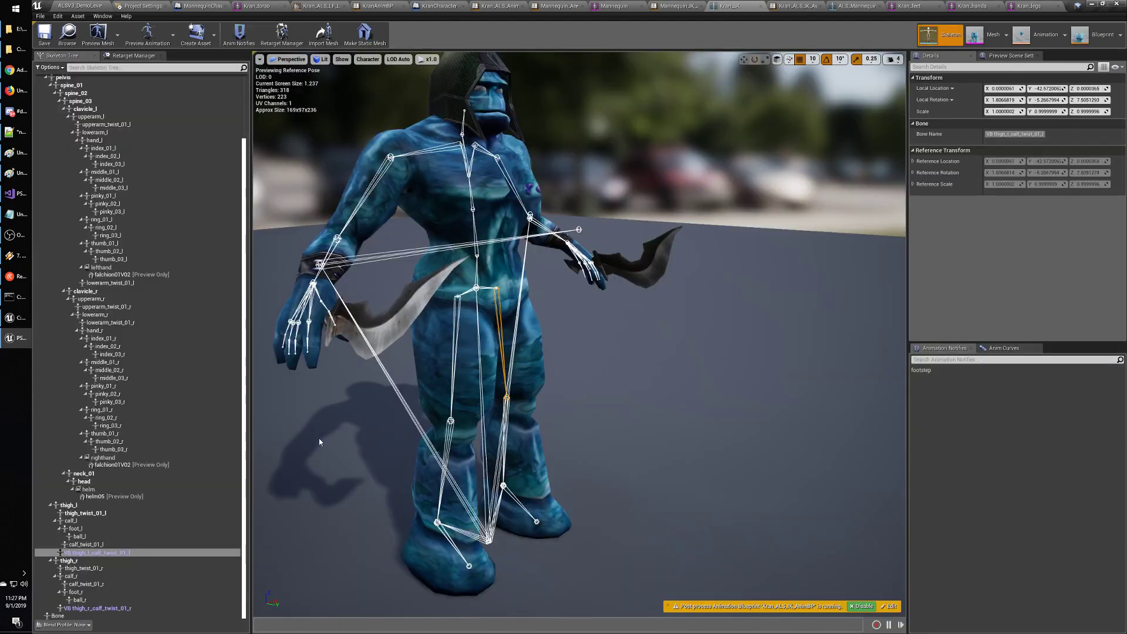
click(103, 544)
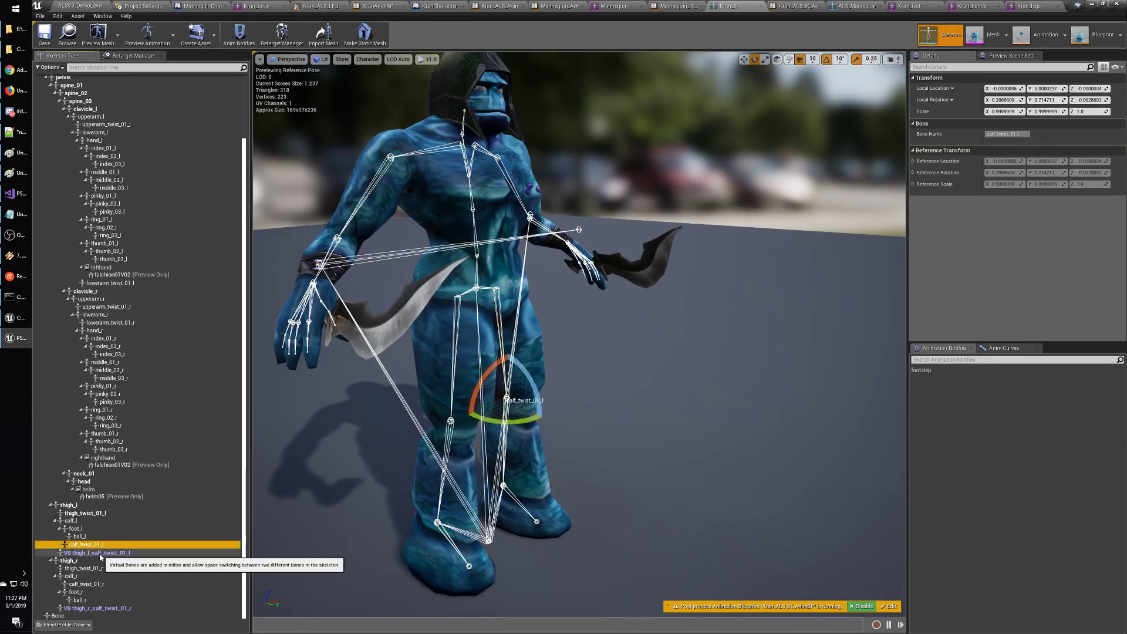
click(118, 553)
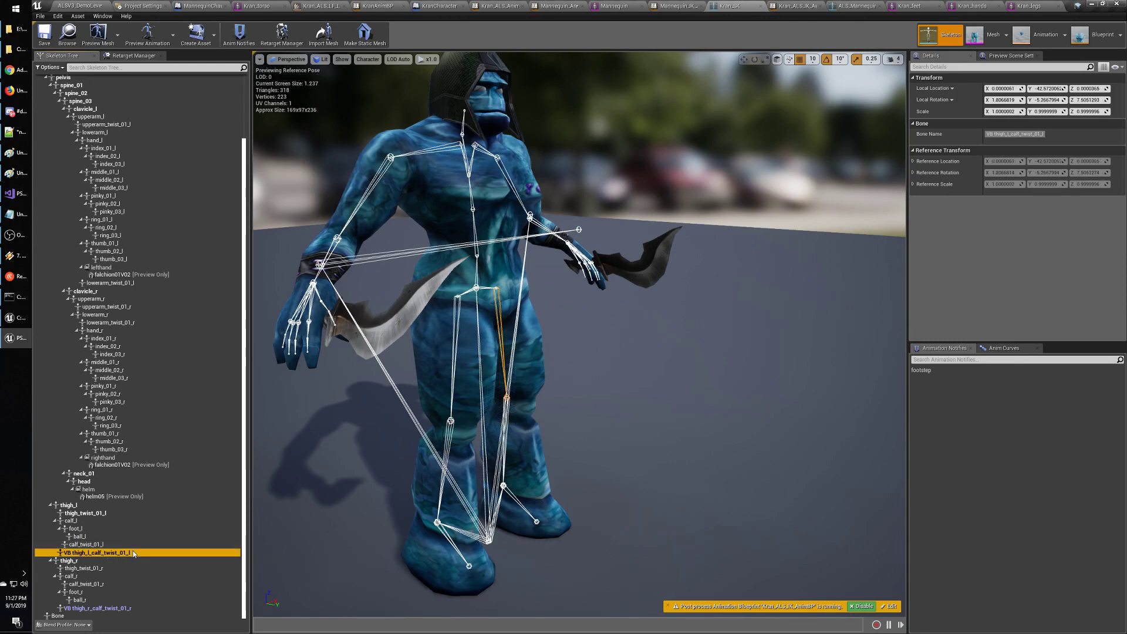
right_click(133, 551)
click(146, 548)
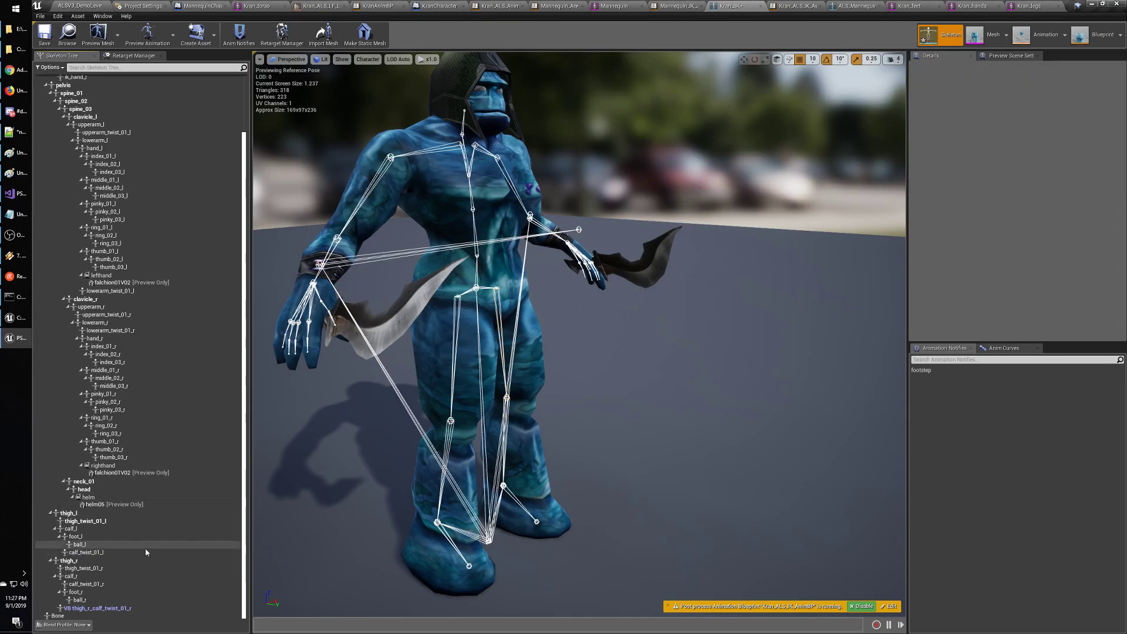
right_click(112, 608)
click(173, 536)
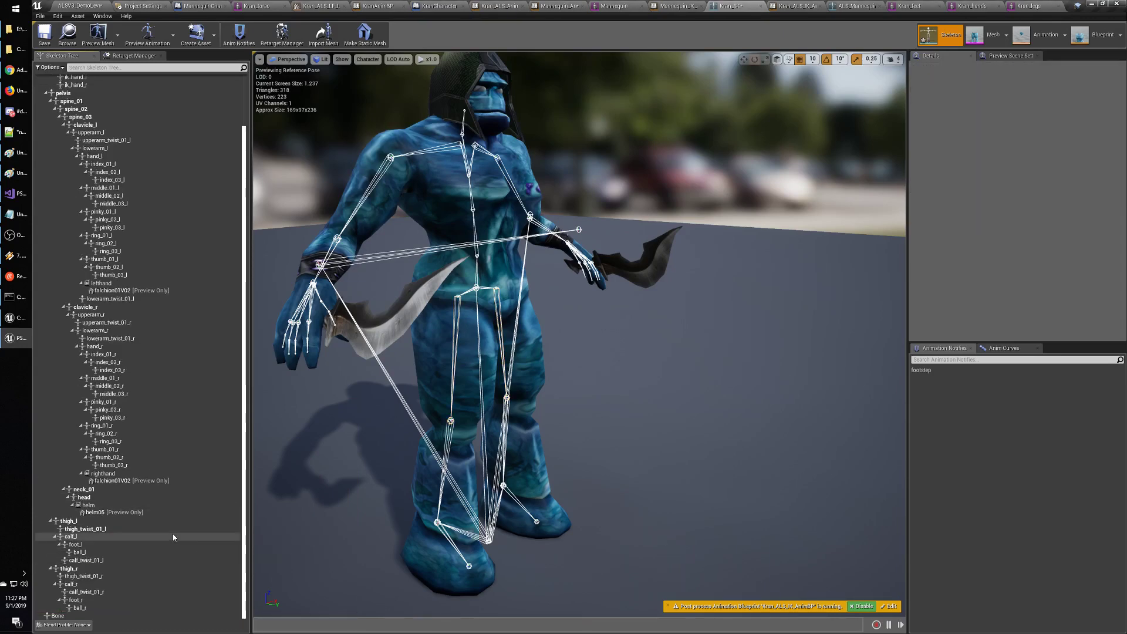
Add a virtual bone from thigh_l with calf_l as its target bone and check it on the character's leg.
click(88, 521)
right_click(89, 522)
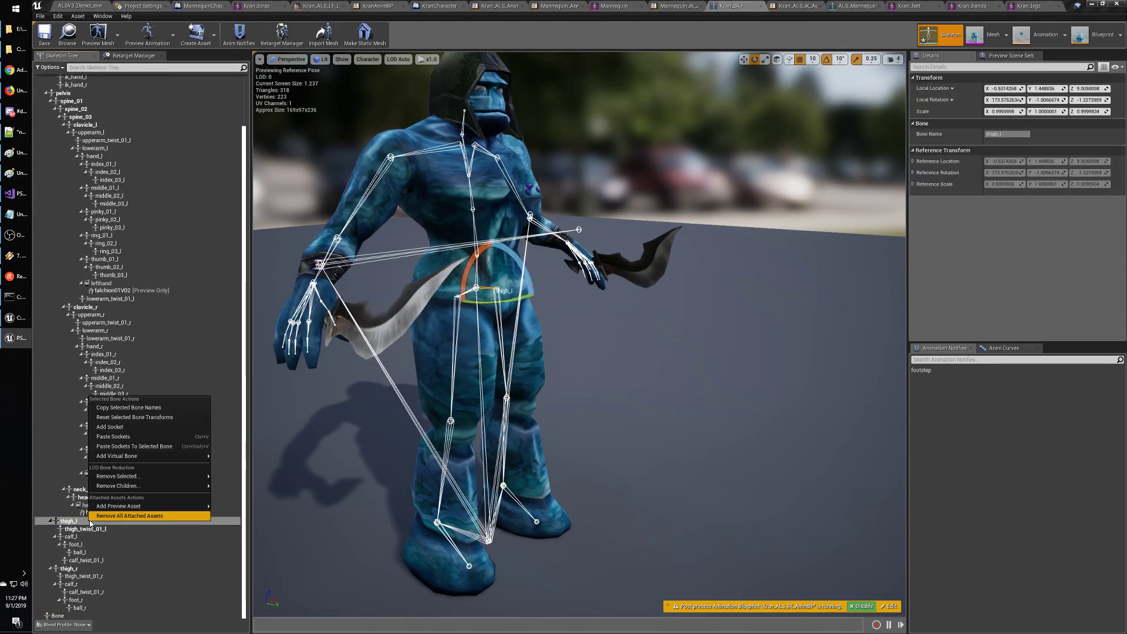
mouse_move(177, 456)
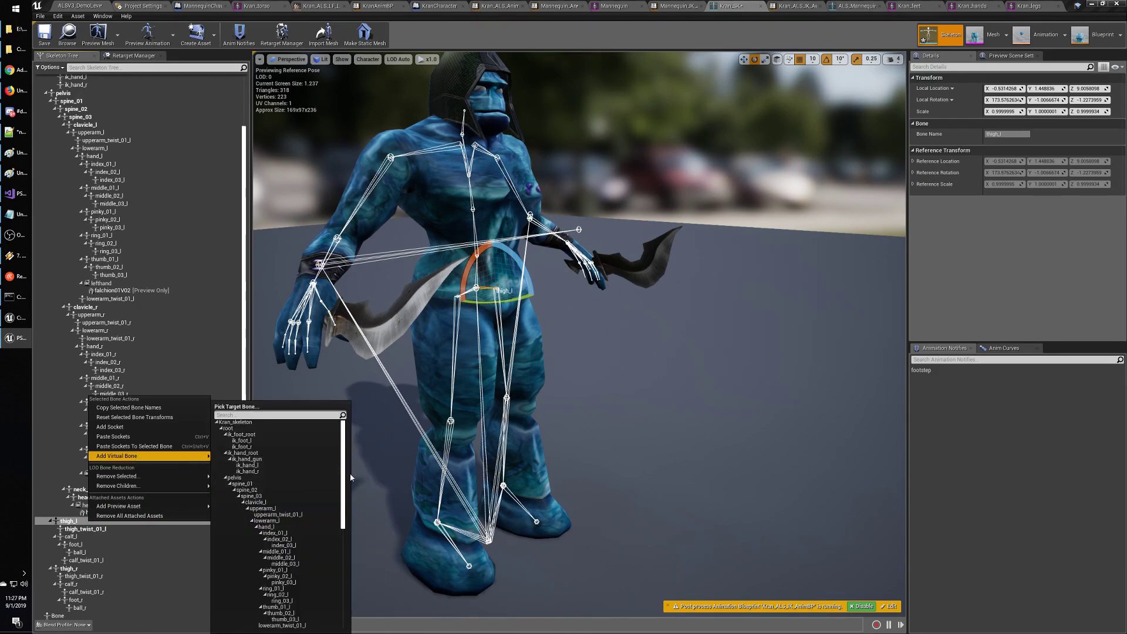
drag(343, 477, 351, 589)
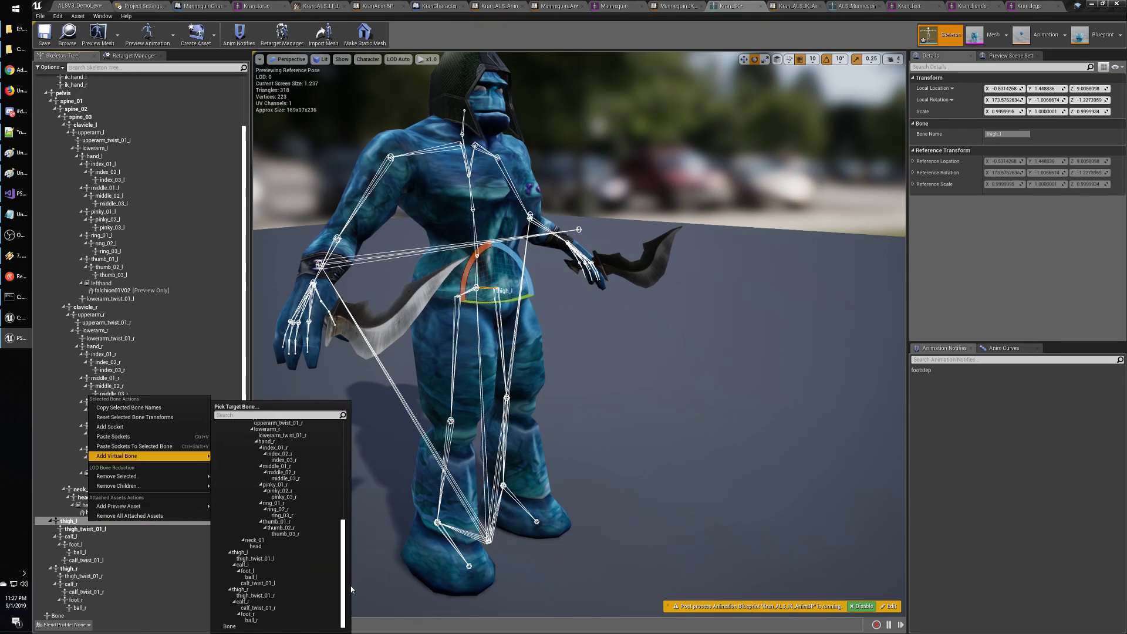
click(261, 567)
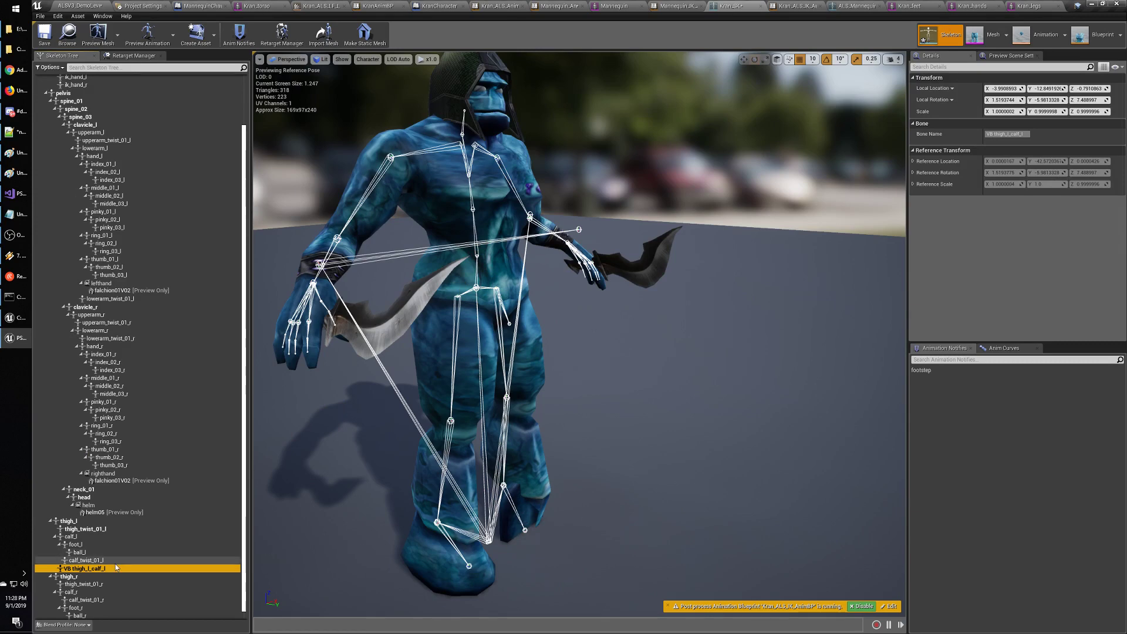
scroll(114, 565, down, 1)
drag(564, 499, 545, 510)
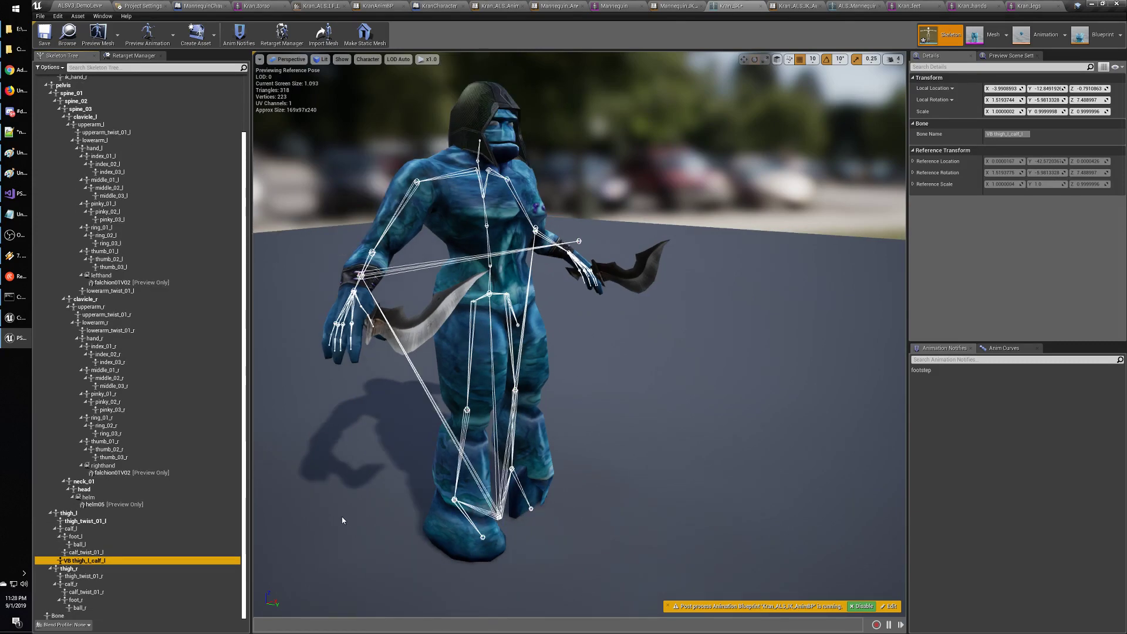
scroll(343, 520, up, 2)
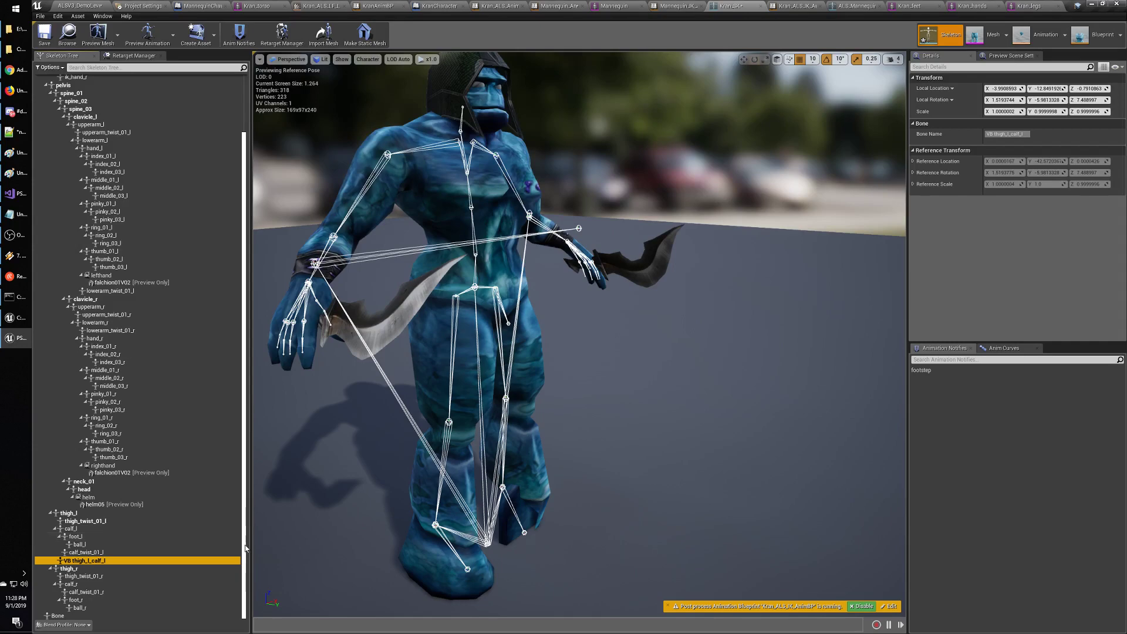
Add a virtual bone from thigh_r with calf_r as its target bone and save the Kran skeleton.
click(88, 568)
right_click(88, 569)
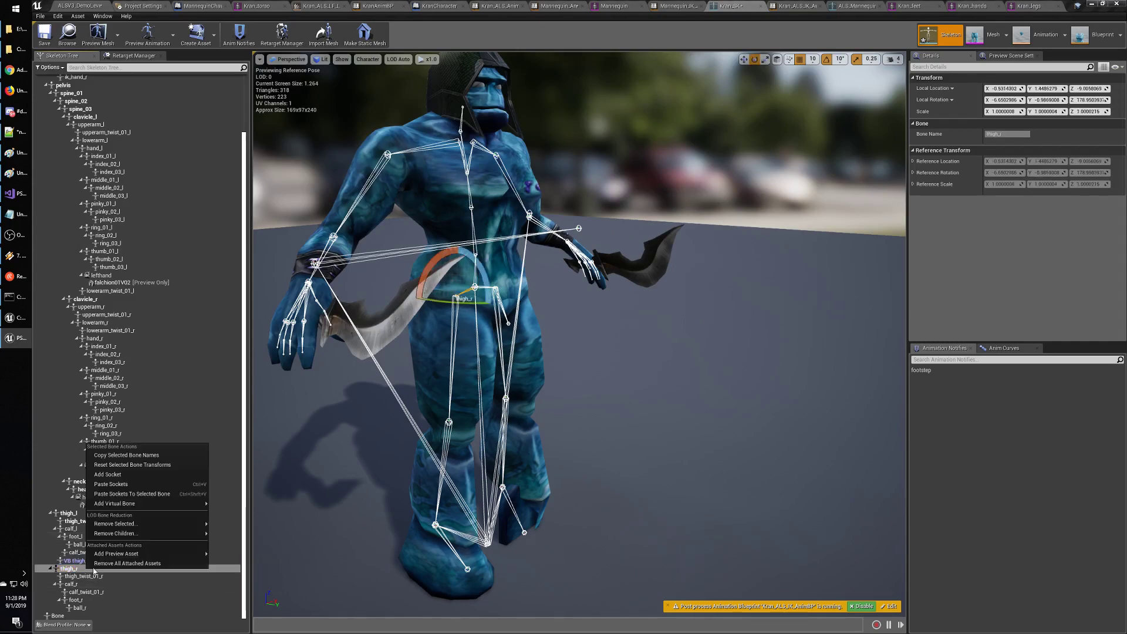
mouse_move(154, 503)
scroll(302, 563, down, 3)
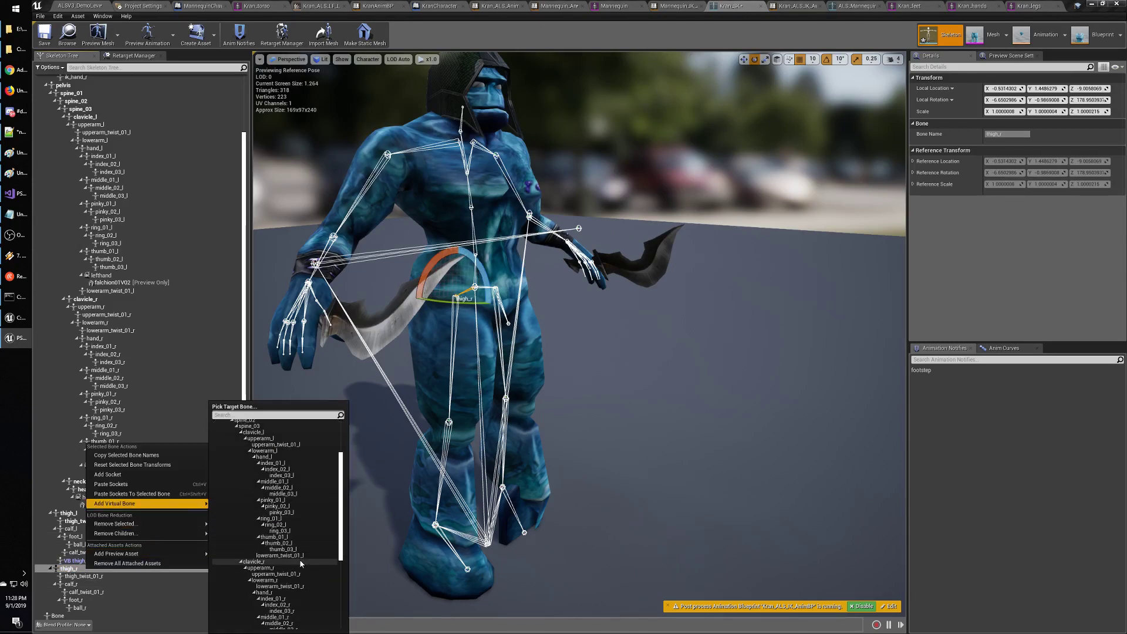
scroll(301, 564, down, 5)
click(264, 603)
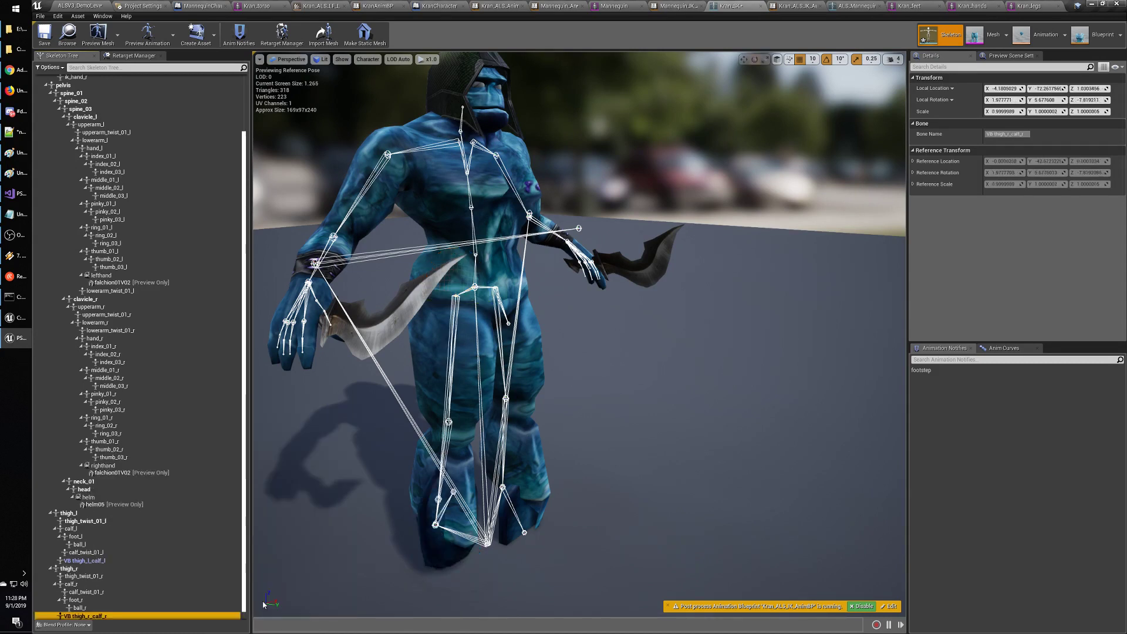
scroll(177, 585, down, 1)
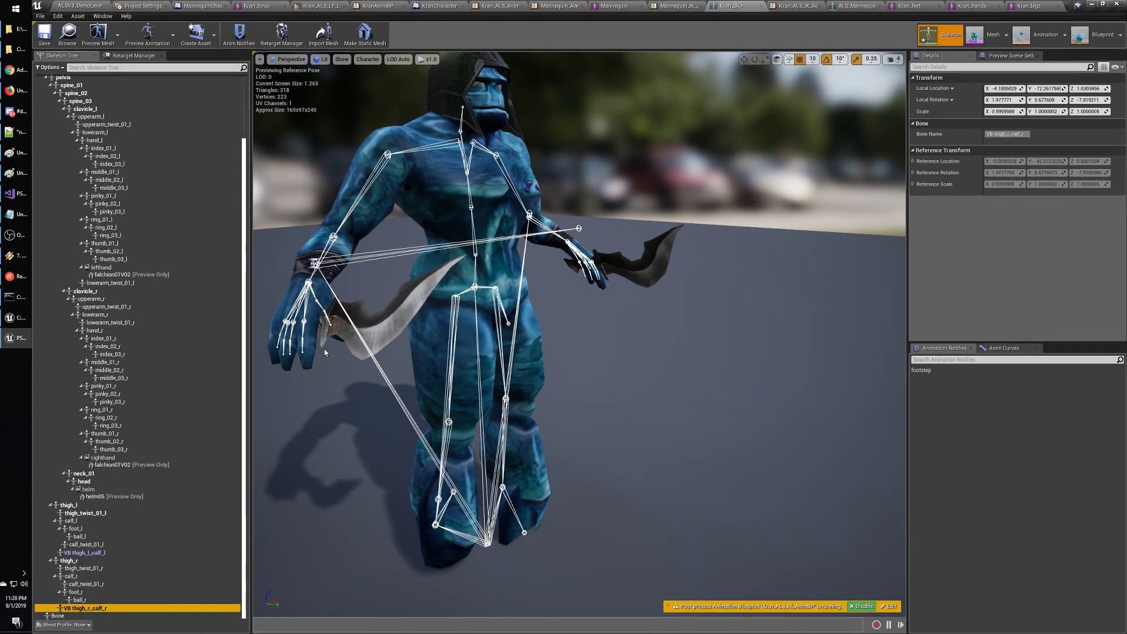
click(44, 34)
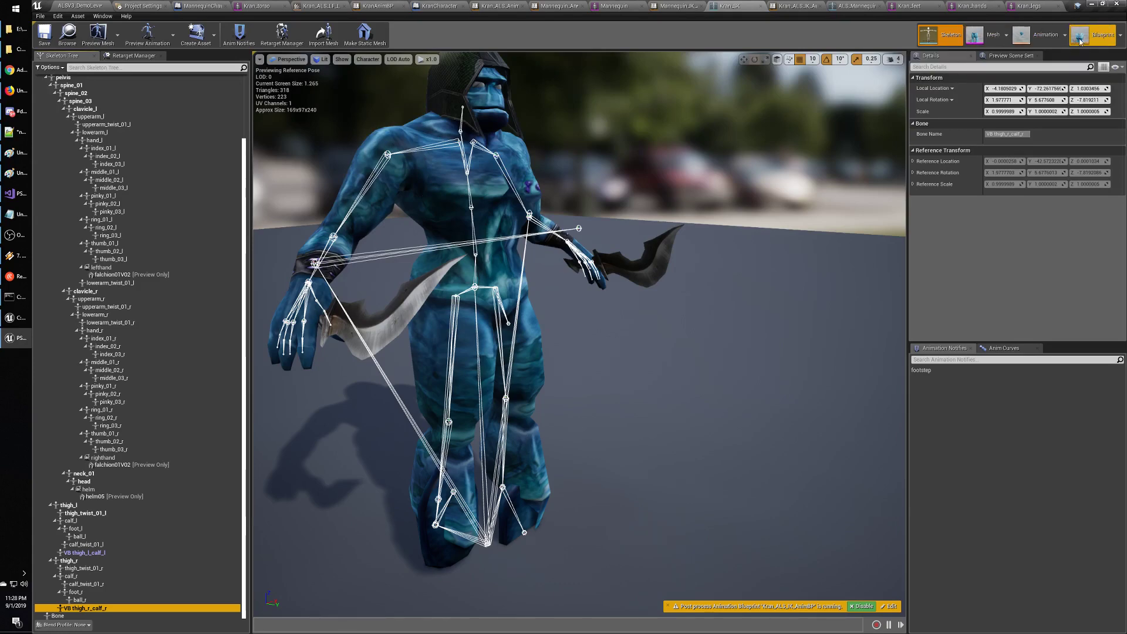
Recompile Kran_ALS_IK_AnimBP and compare the Kran skeleton's thigh-to-calf virtual bones with those on the ALS Mannequin skeleton.
click(796, 6)
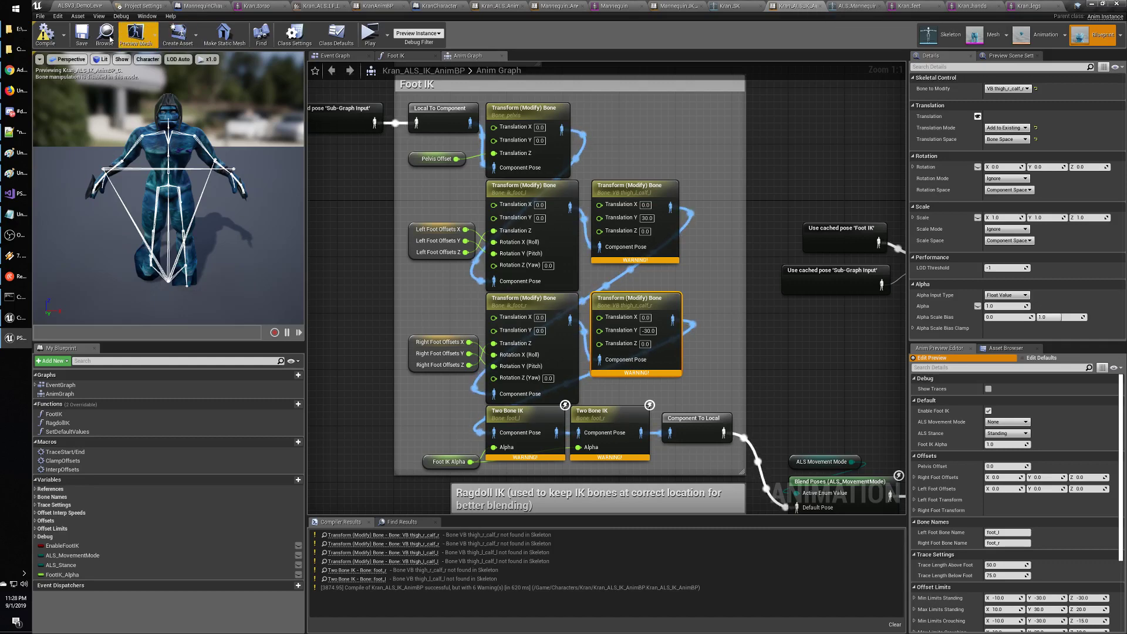
click(45, 36)
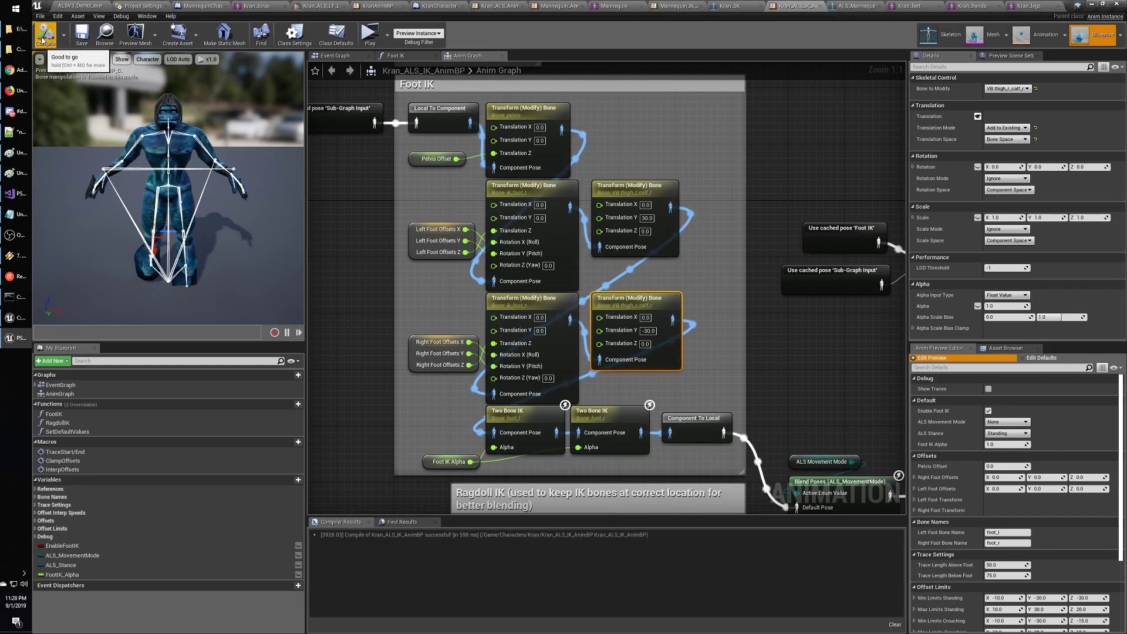
click(742, 6)
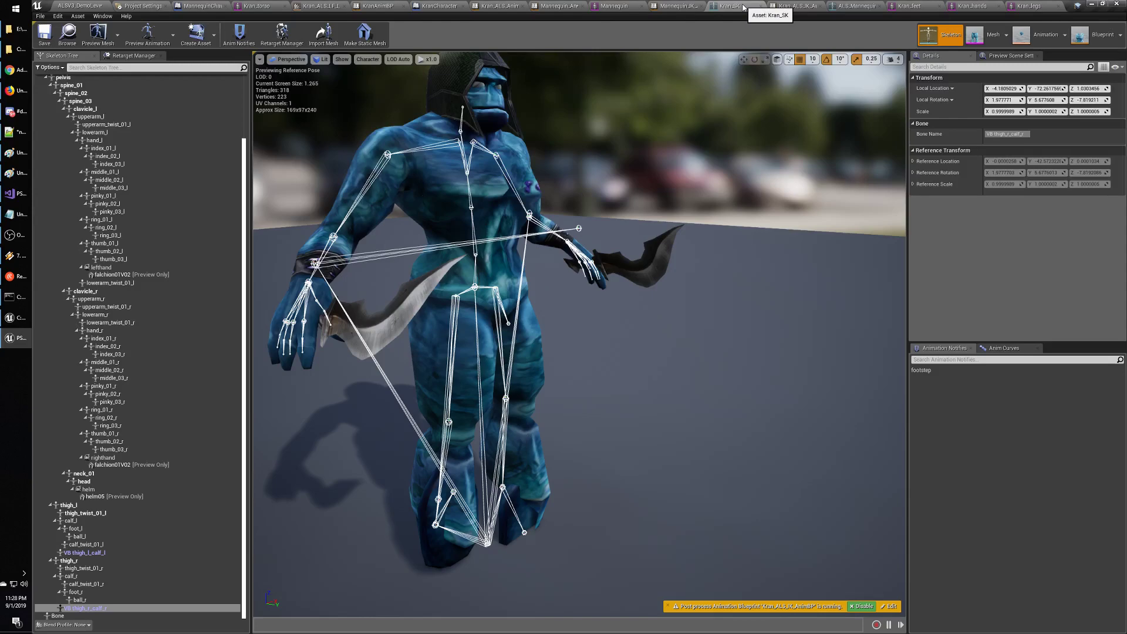
click(43, 46)
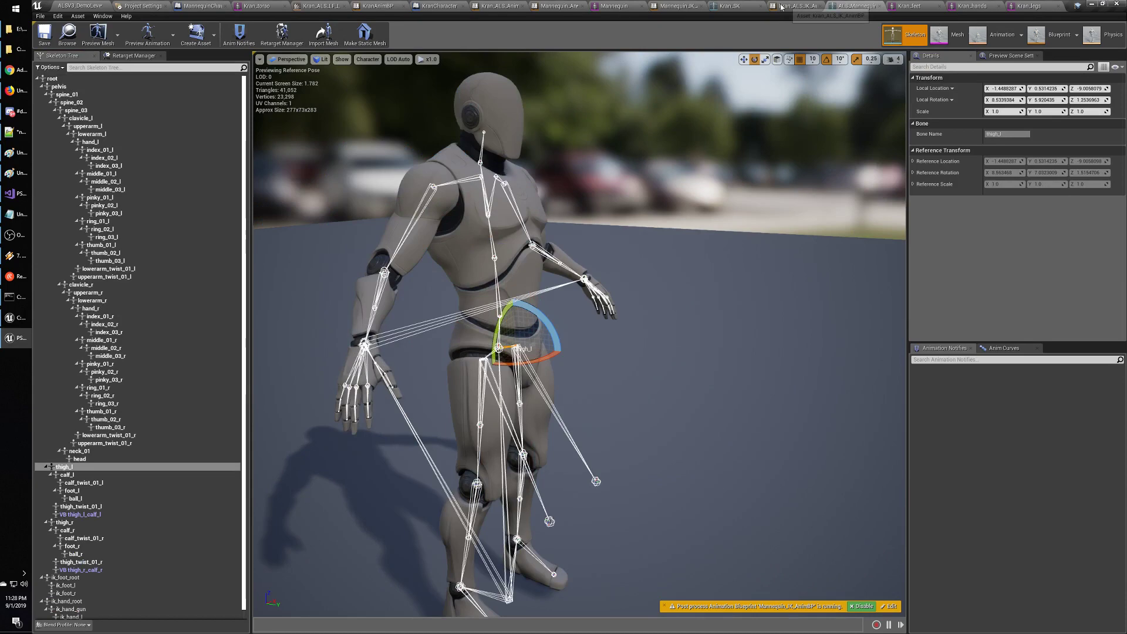
Recompile Kran_ALS_IK_AnimBP again and try to save it, cancelling the source control check-out.
click(798, 6)
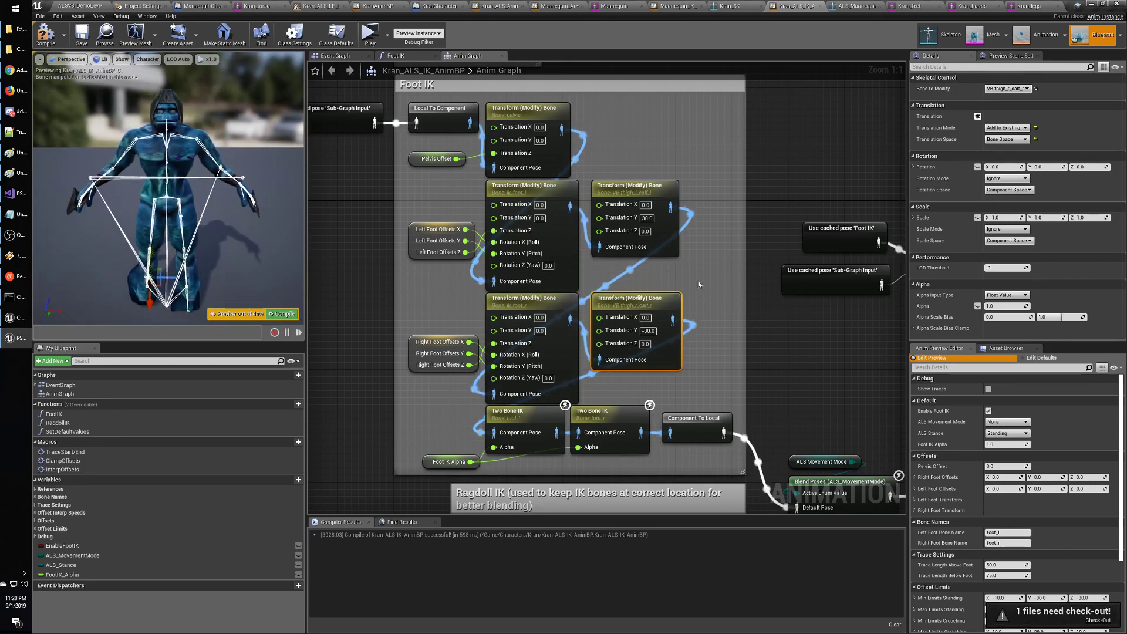
click(45, 33)
click(80, 35)
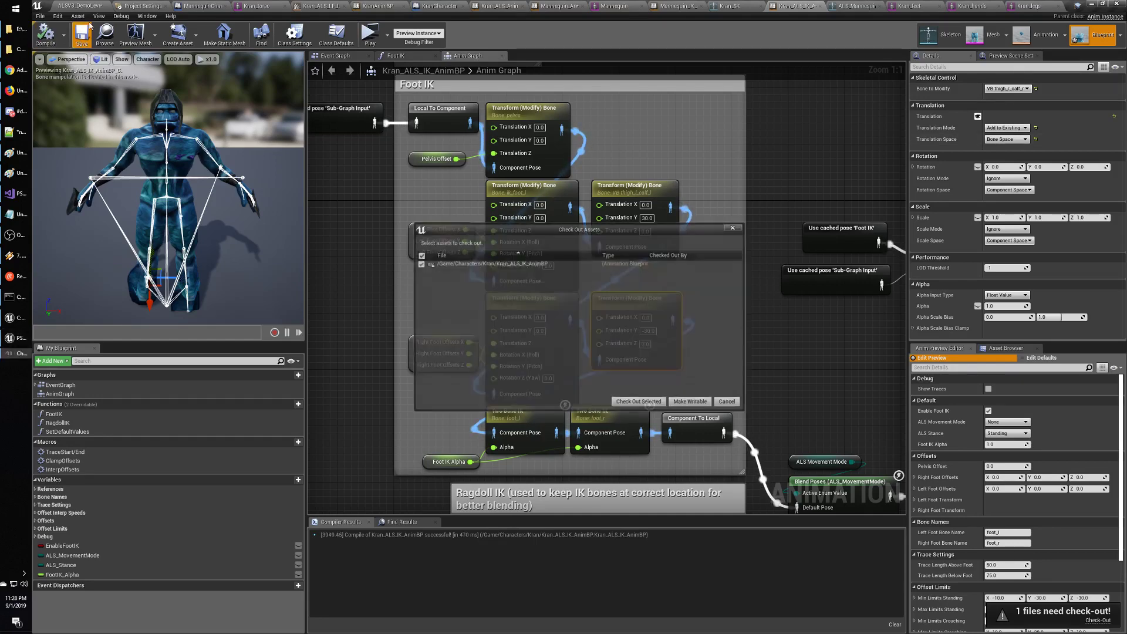
click(728, 404)
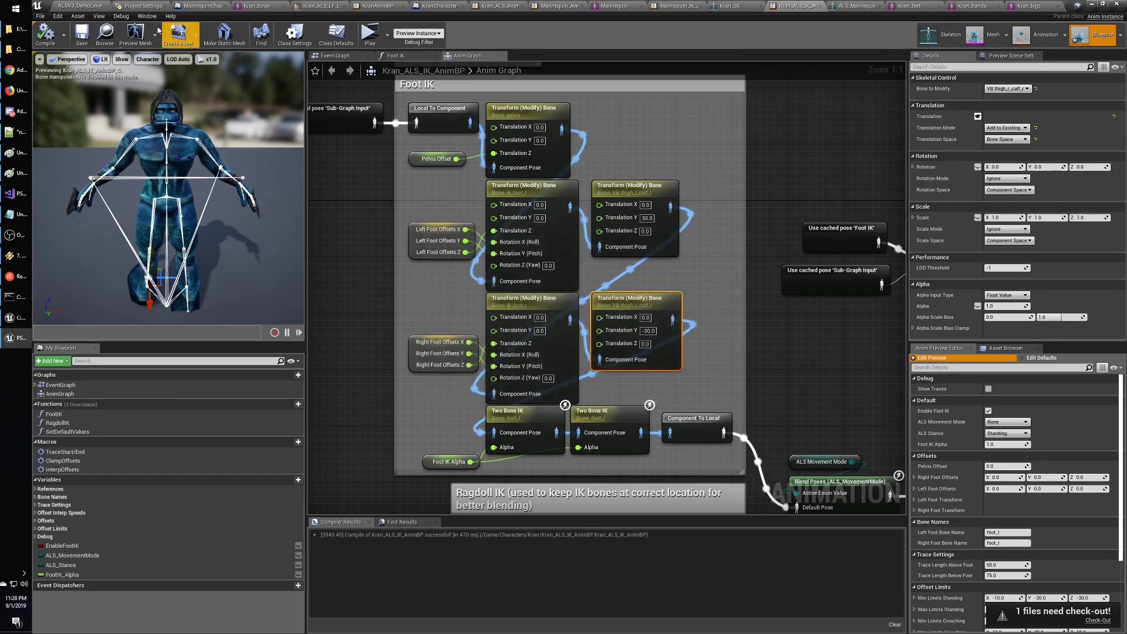
Play-test the demo level to check the Kran character's legs and feet with the thigh-to-calf virtual bones.
click(79, 6)
click(552, 35)
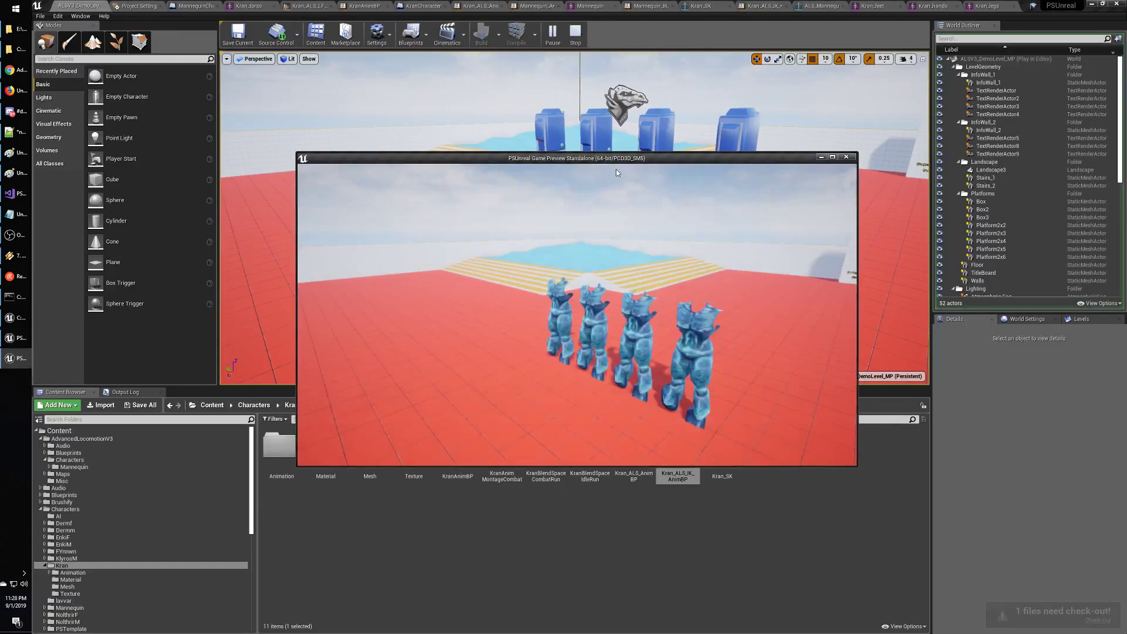
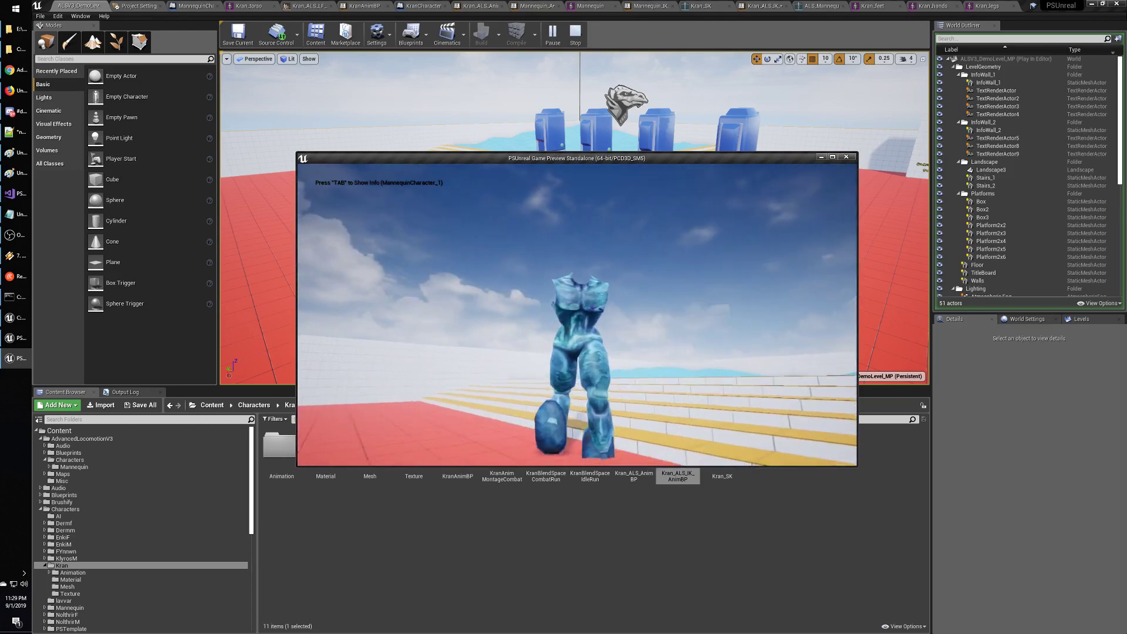
key(Escape)
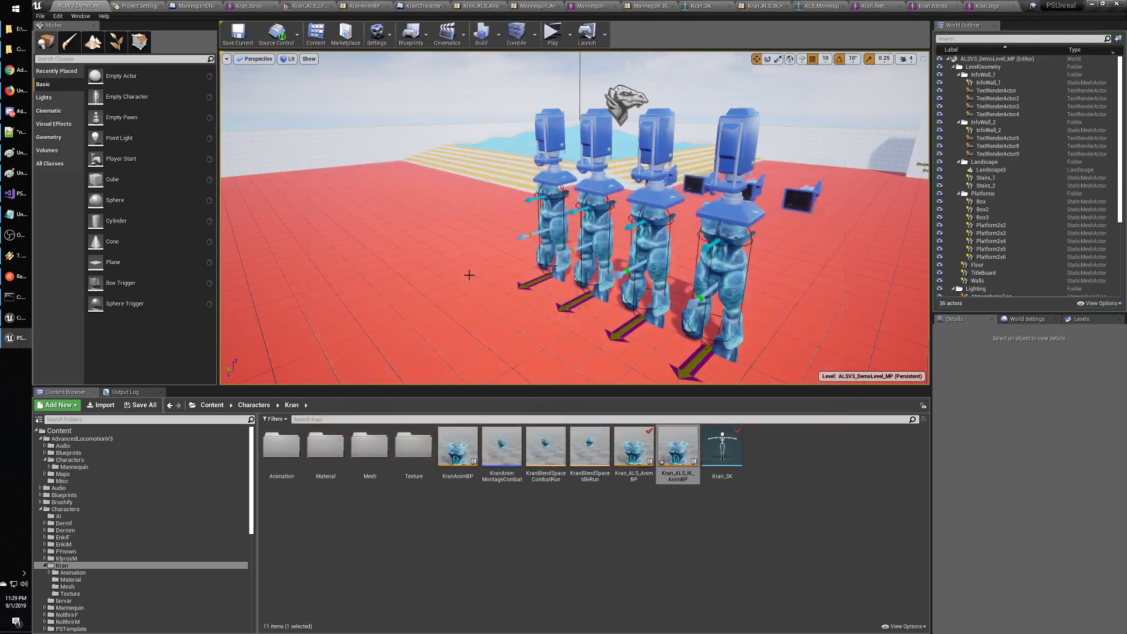
Inspect the local and reference transforms of VB thigh_l_calf_l on the Kran skeleton, along with those of the foot_l bone.
click(764, 5)
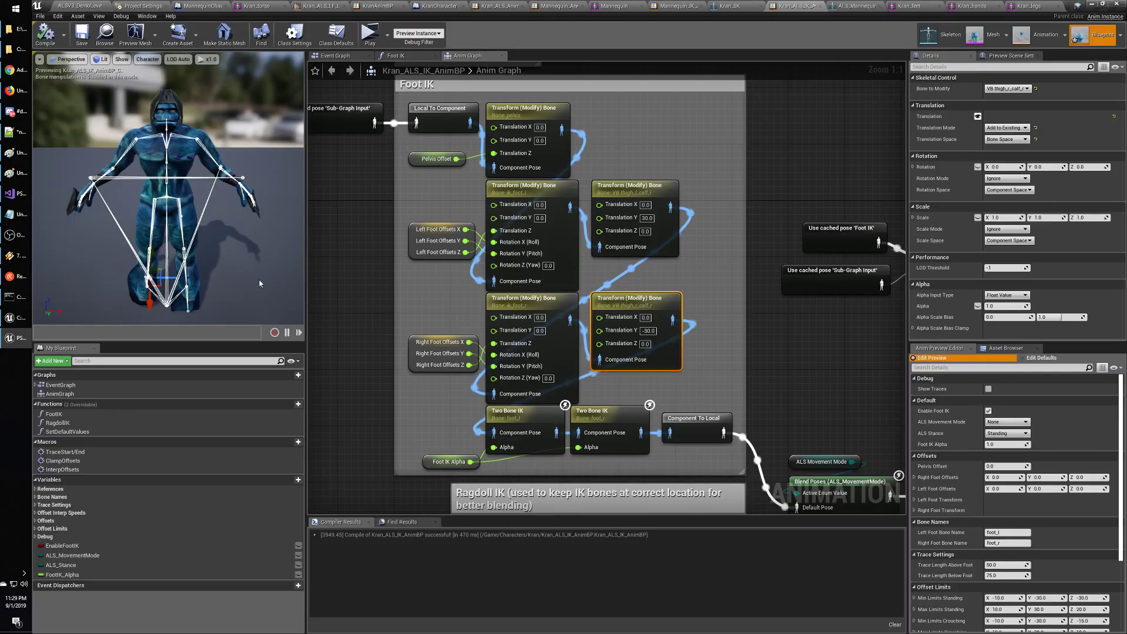
click(728, 6)
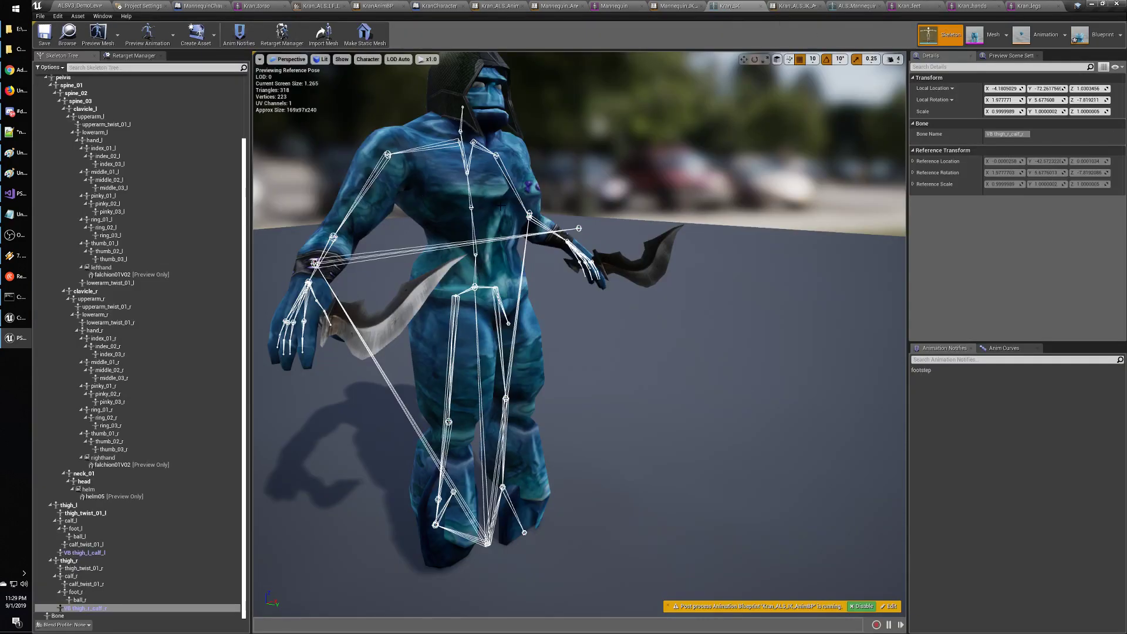
click(85, 553)
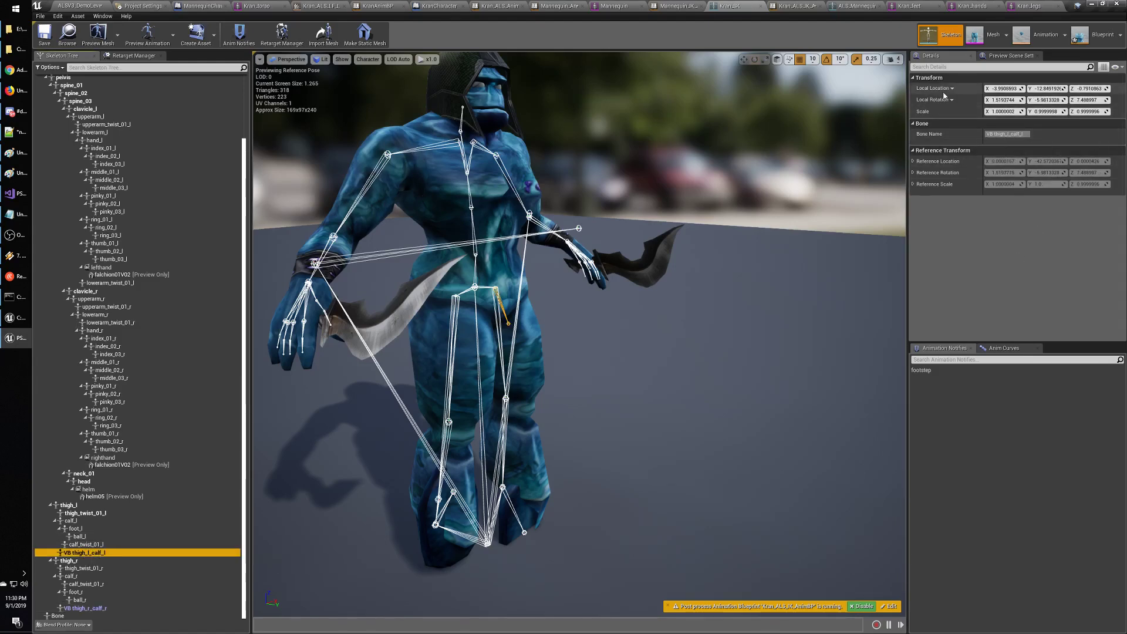
click(1001, 58)
click(946, 57)
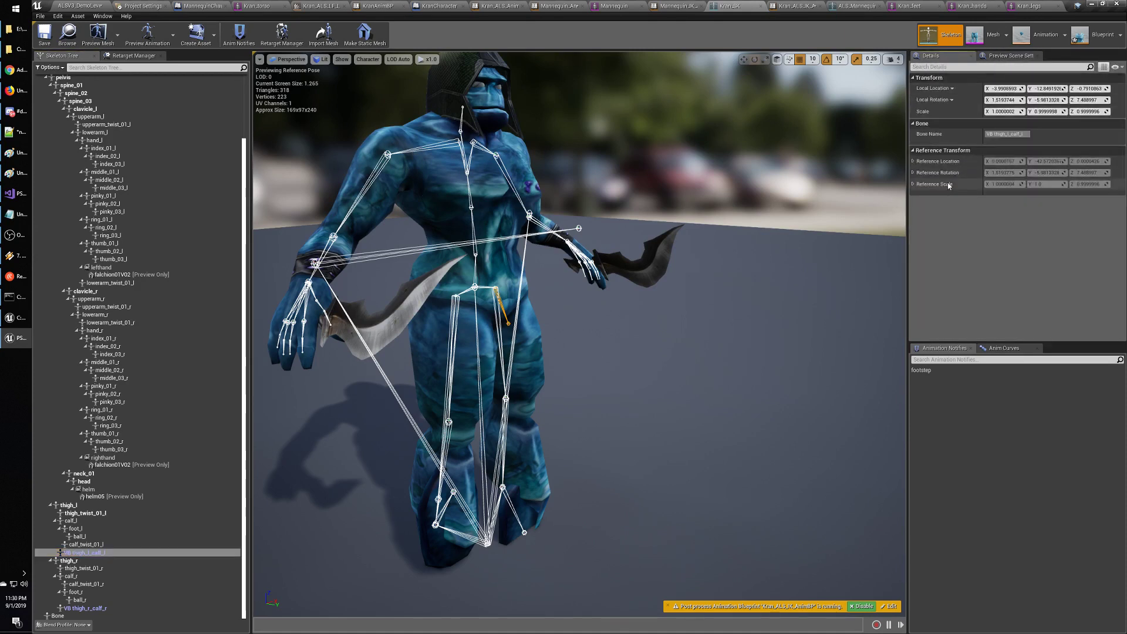
click(913, 184)
click(913, 172)
click(913, 161)
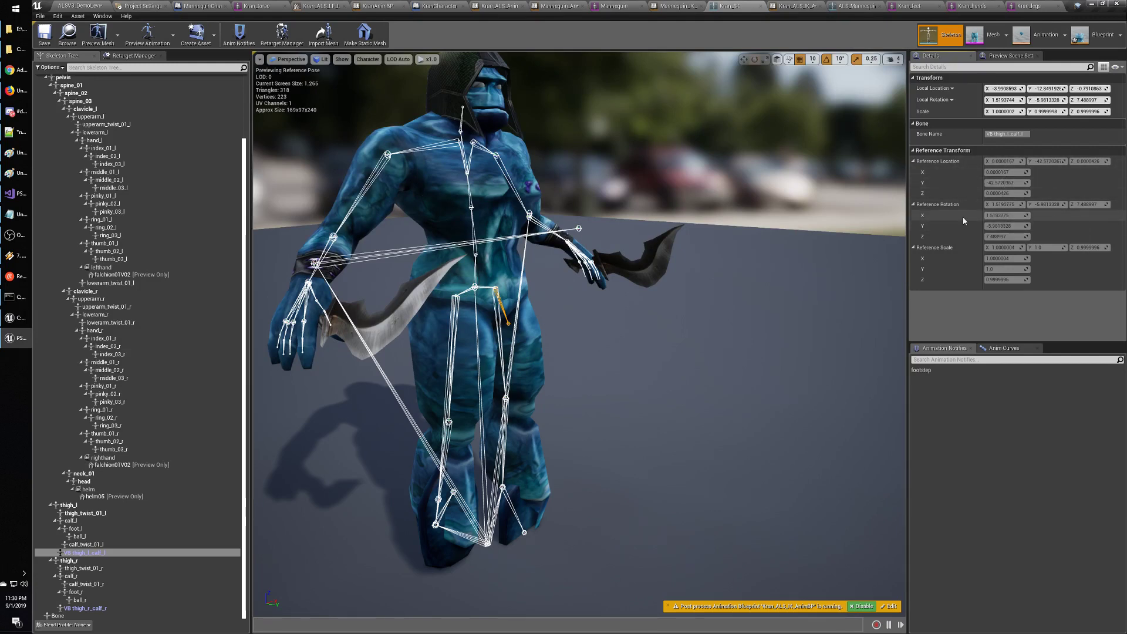
click(77, 530)
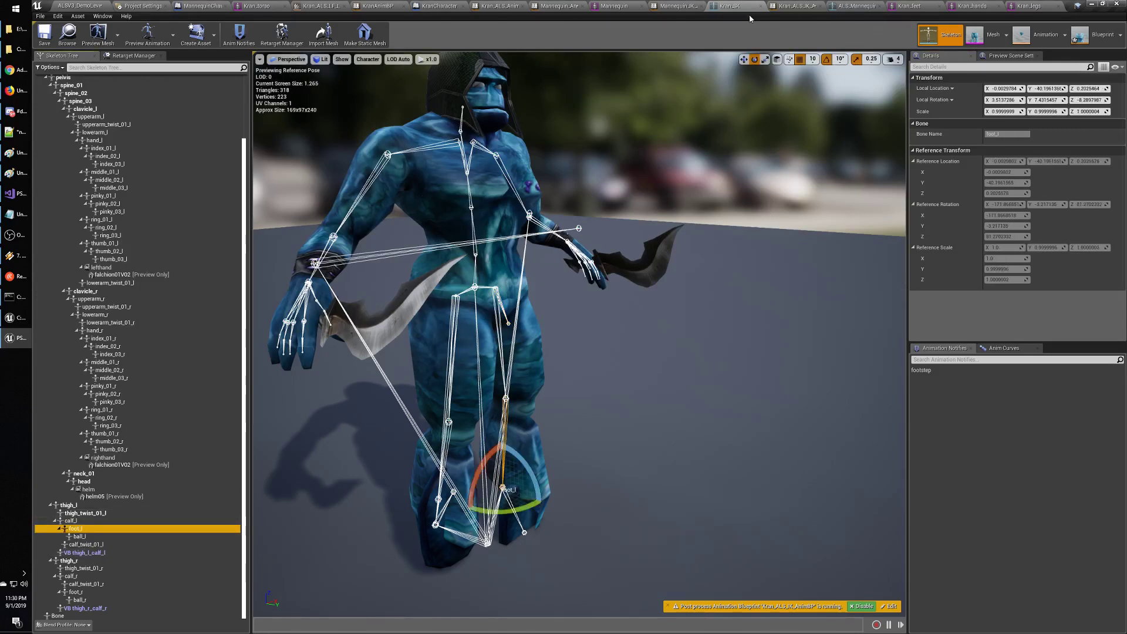
Inspect the transforms of VB thigh_l_calf_l on the ALS Mannequin skeleton, expanding its reference rotation.
click(857, 6)
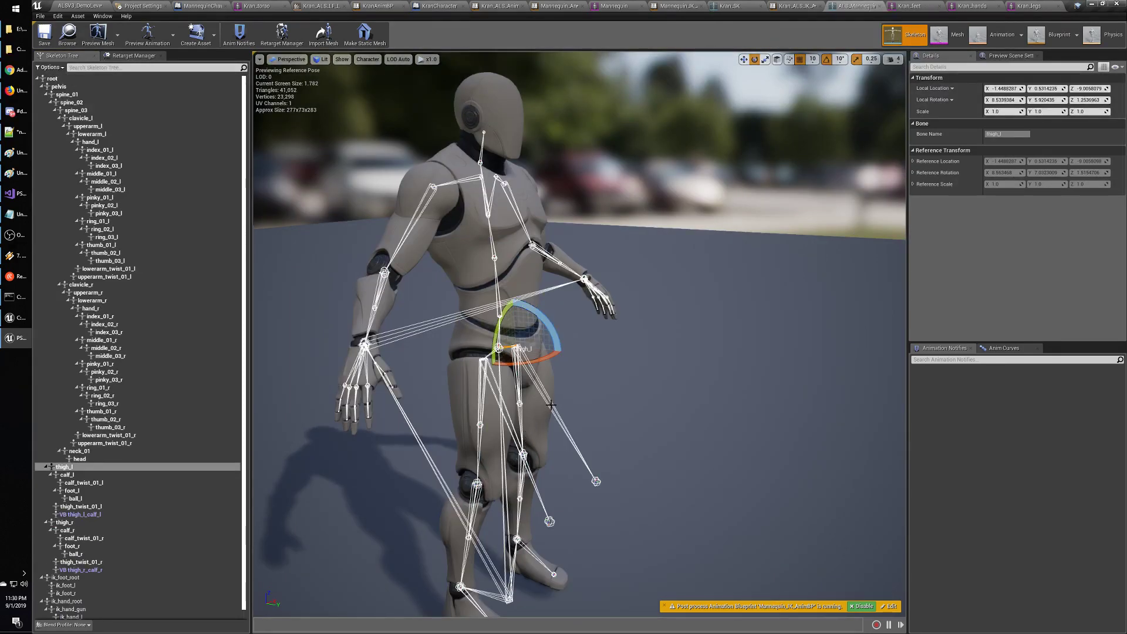
click(559, 429)
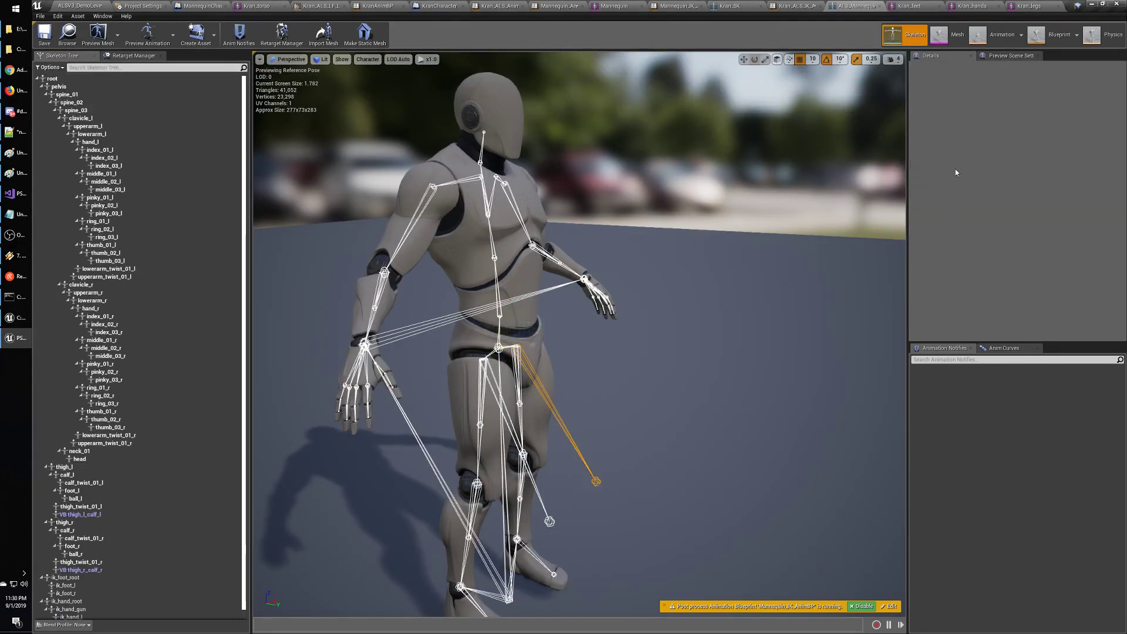
click(1005, 56)
click(951, 57)
click(80, 515)
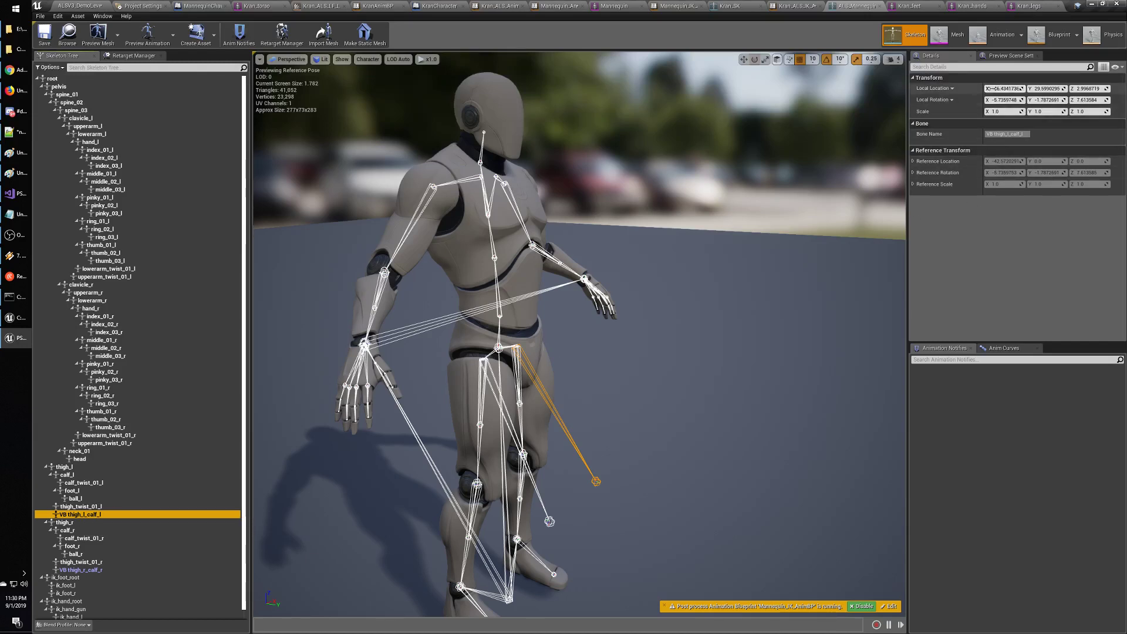
click(913, 174)
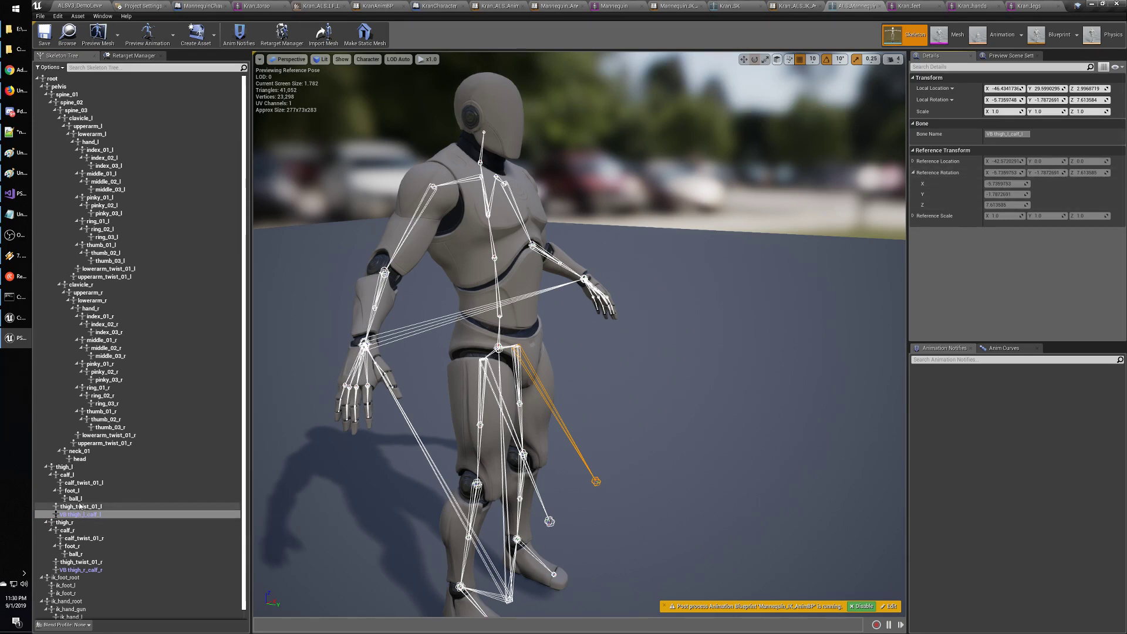
Compare the transforms of VB thigh_l_calf_l with those of the thigh_l and calf_l bones on the ALS Mannequin skeleton.
click(66, 468)
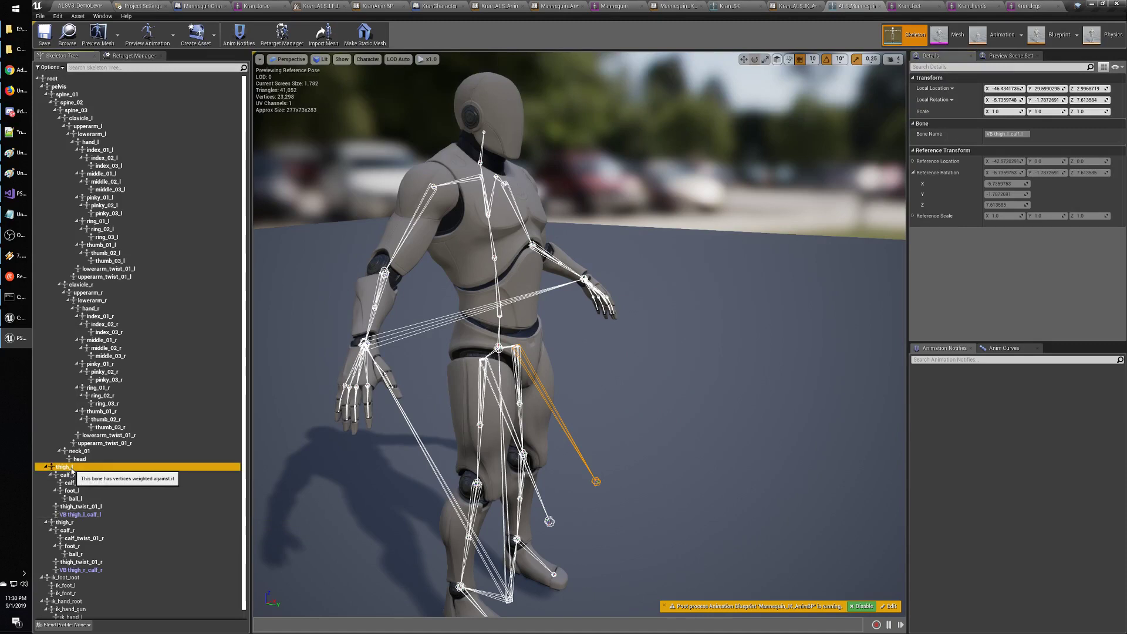
click(78, 515)
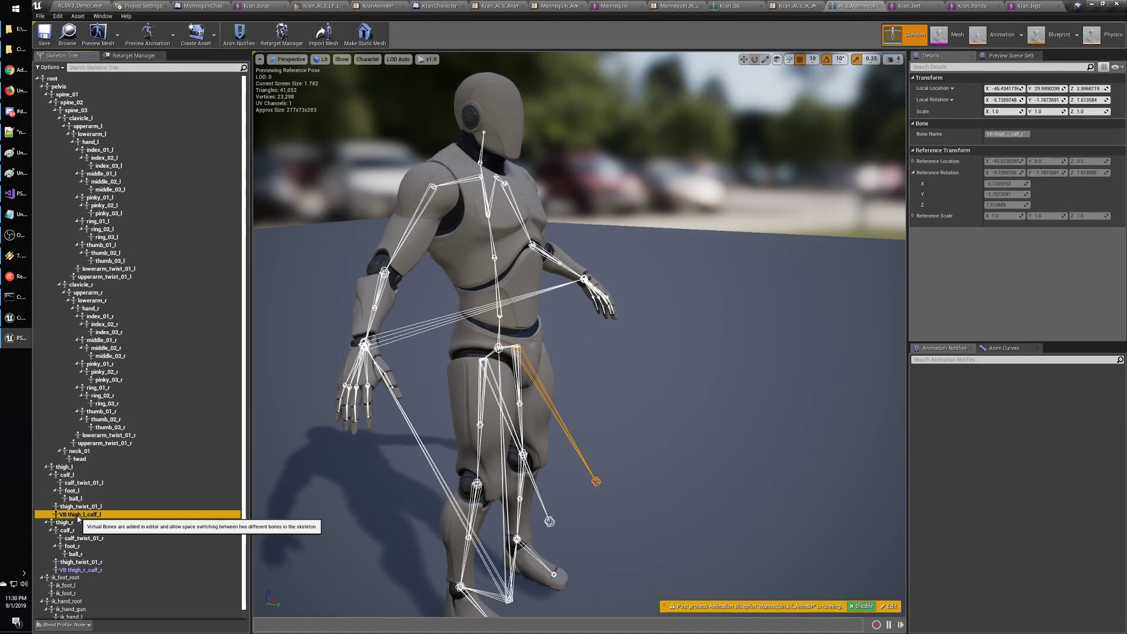
click(66, 475)
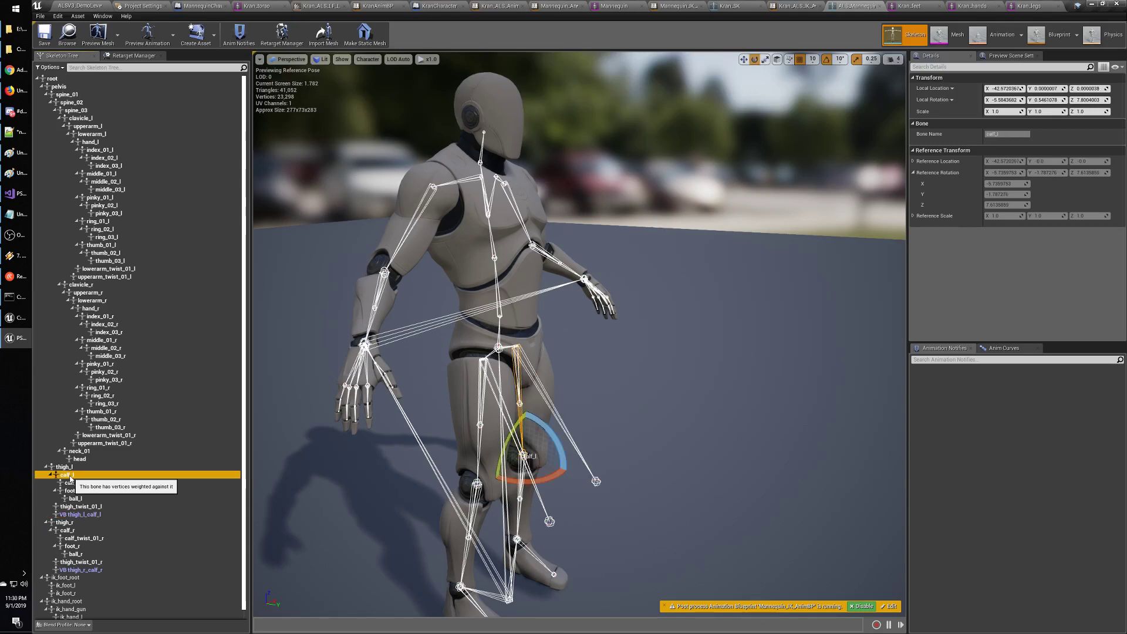
click(70, 515)
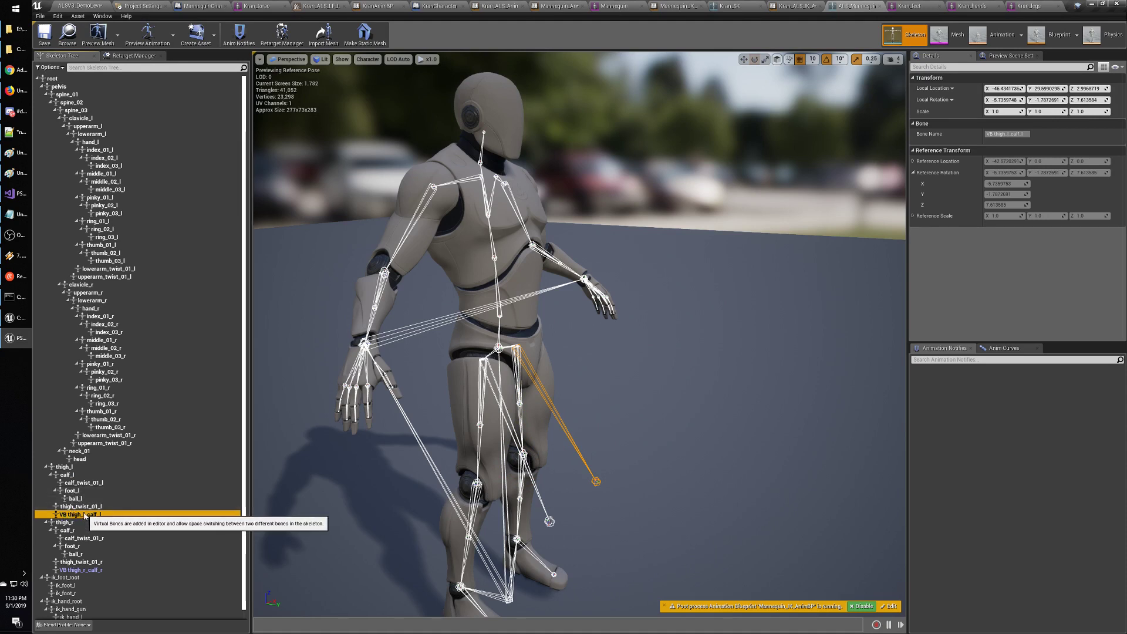
click(75, 477)
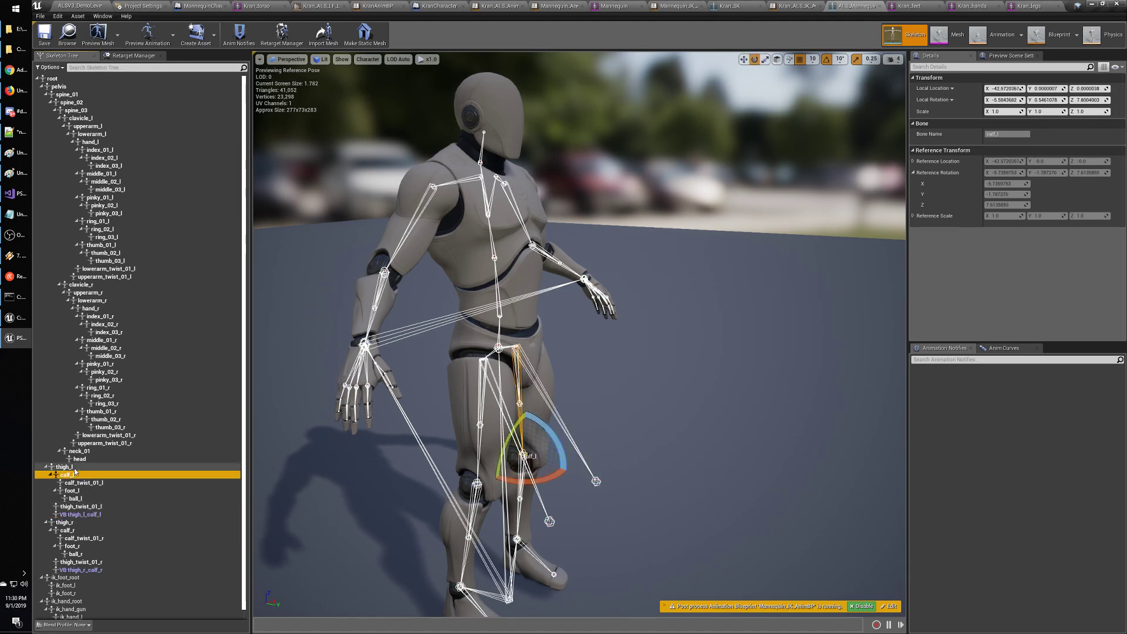
click(75, 468)
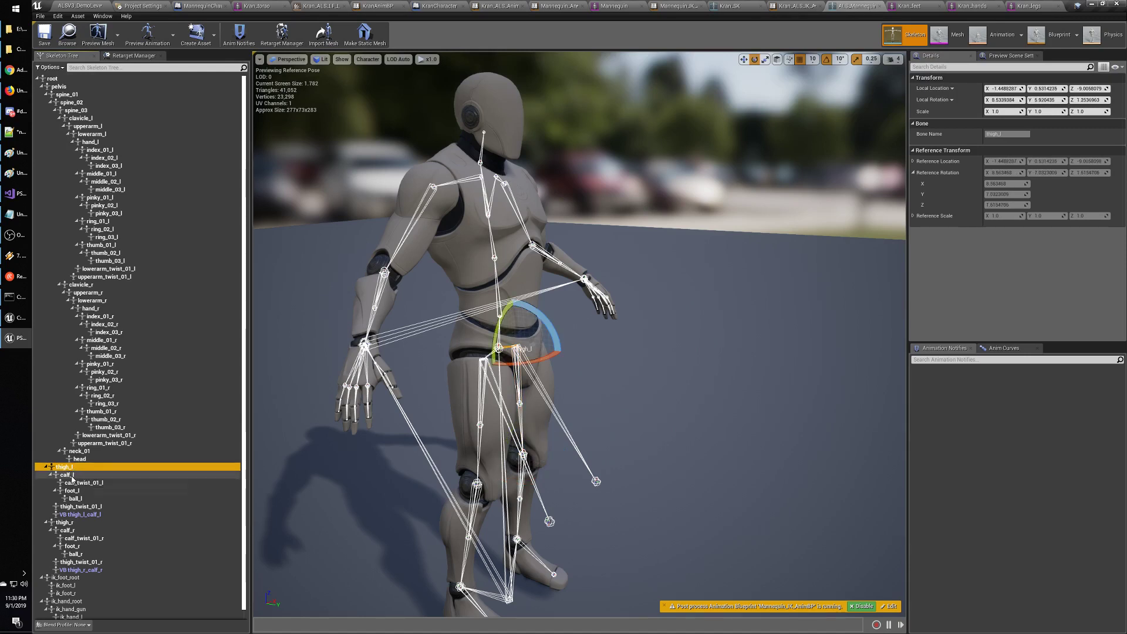
click(67, 475)
click(78, 513)
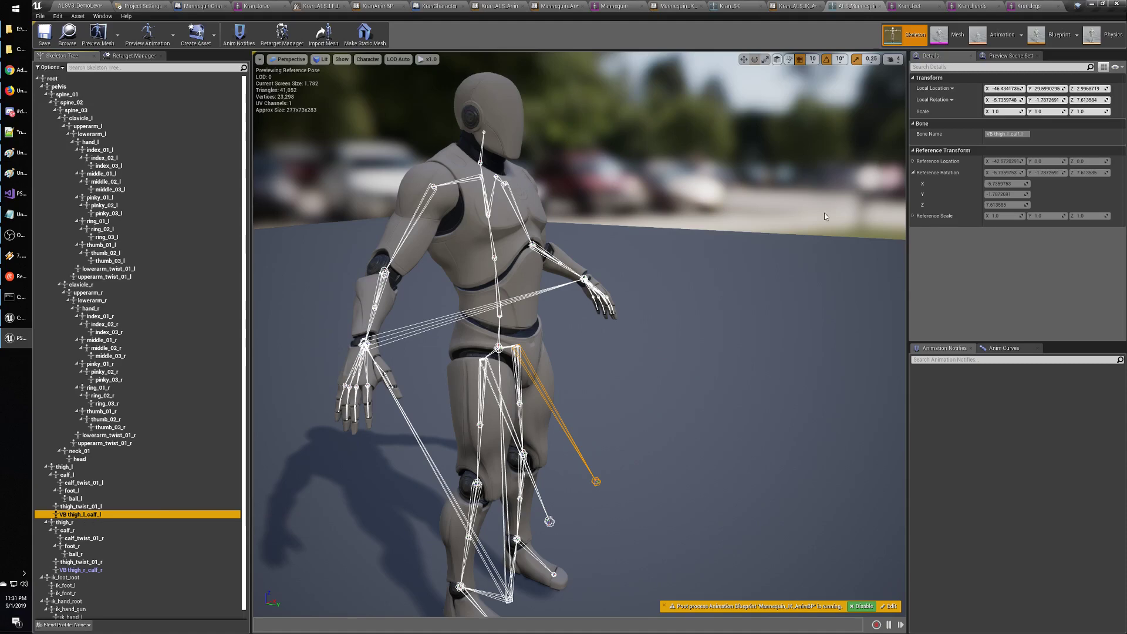
Compare the transforms of the Kran skeleton's VB thigh_l_calf_l with those of its calf_l, foot_l and thigh_l bones.
click(736, 7)
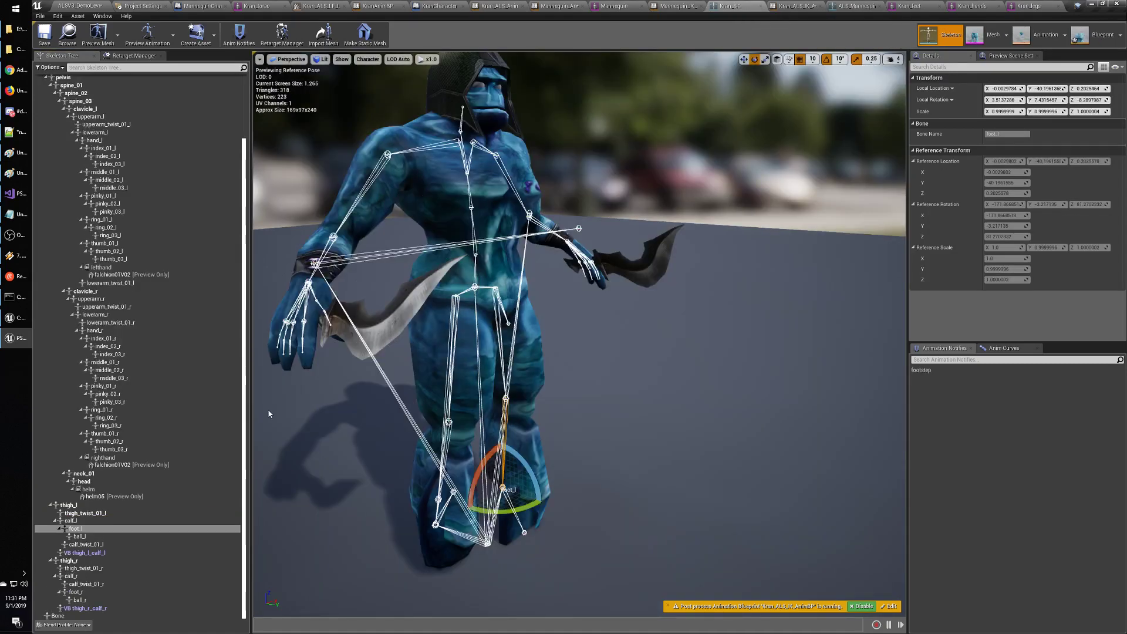
click(86, 553)
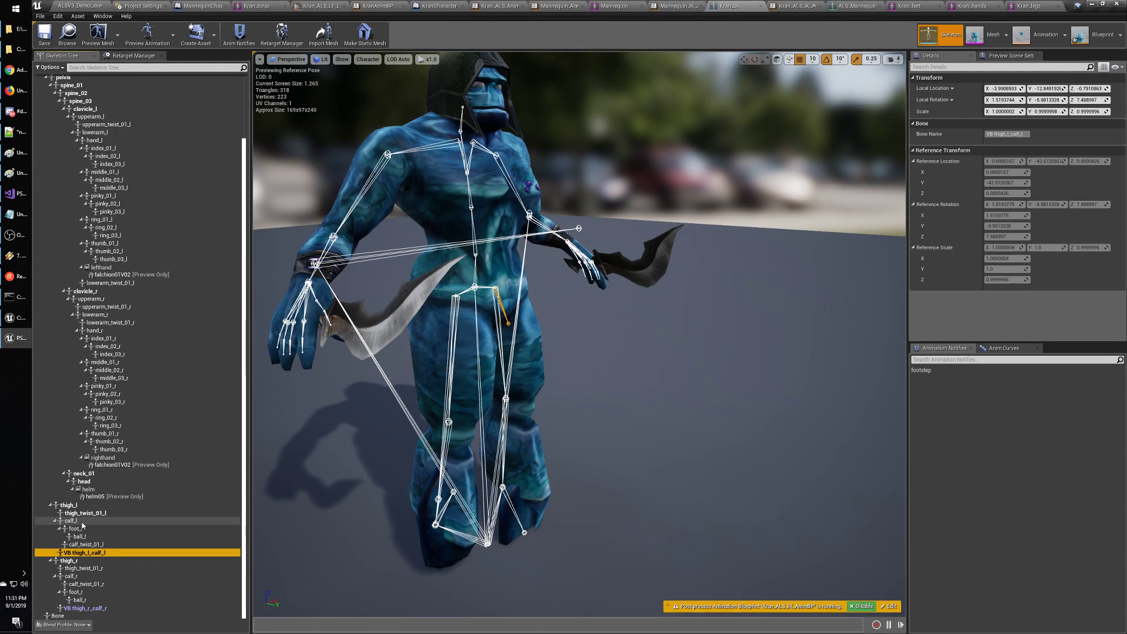
click(83, 522)
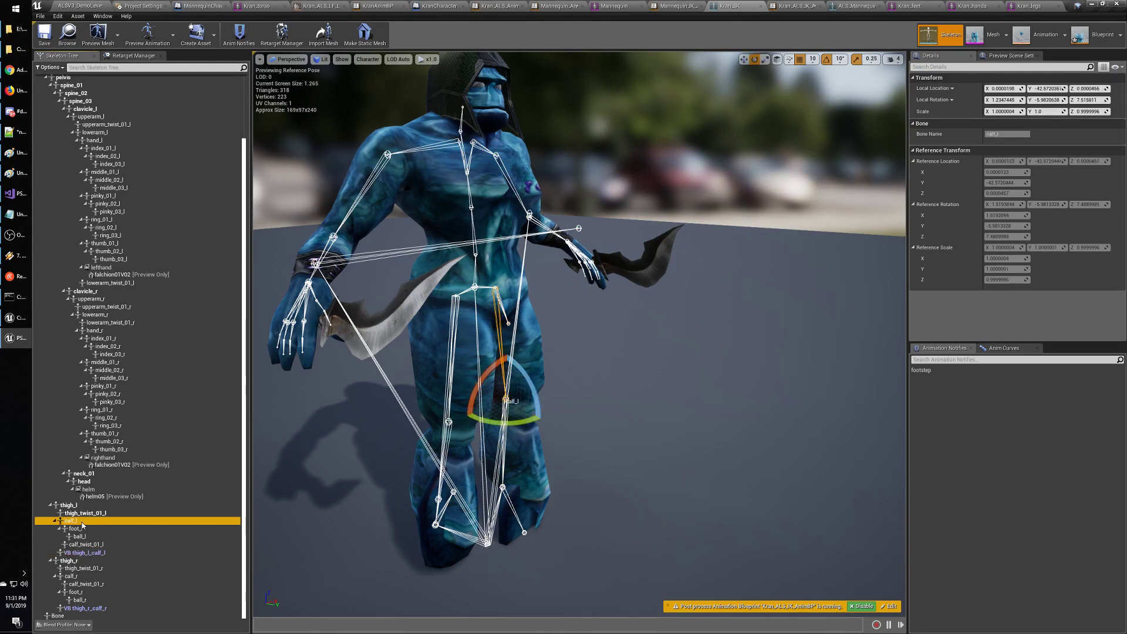
click(89, 556)
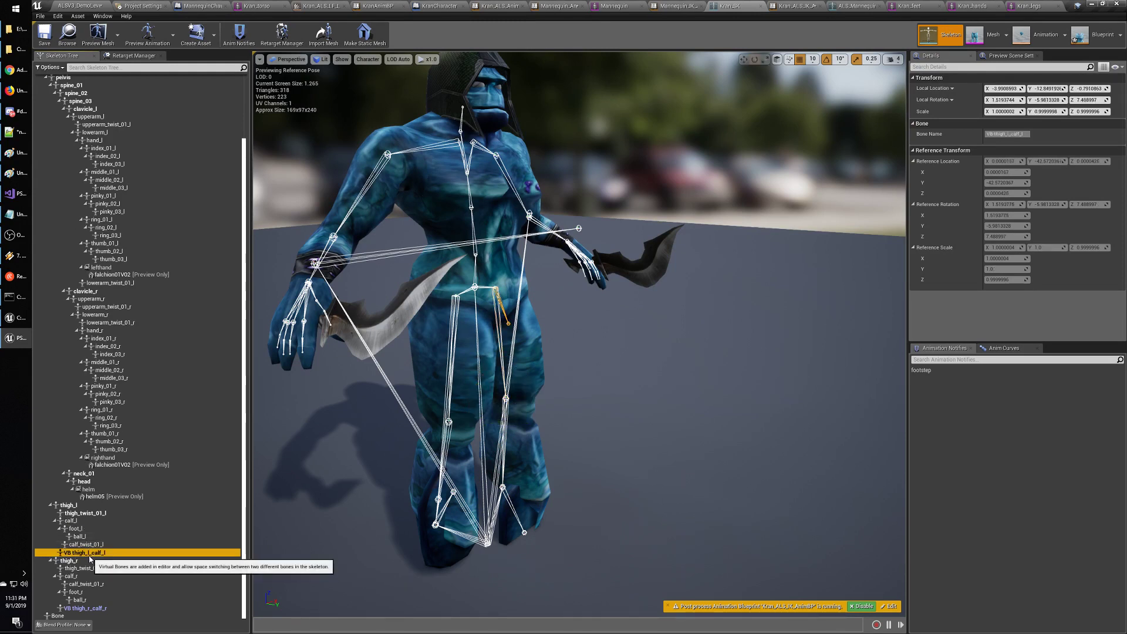
click(84, 524)
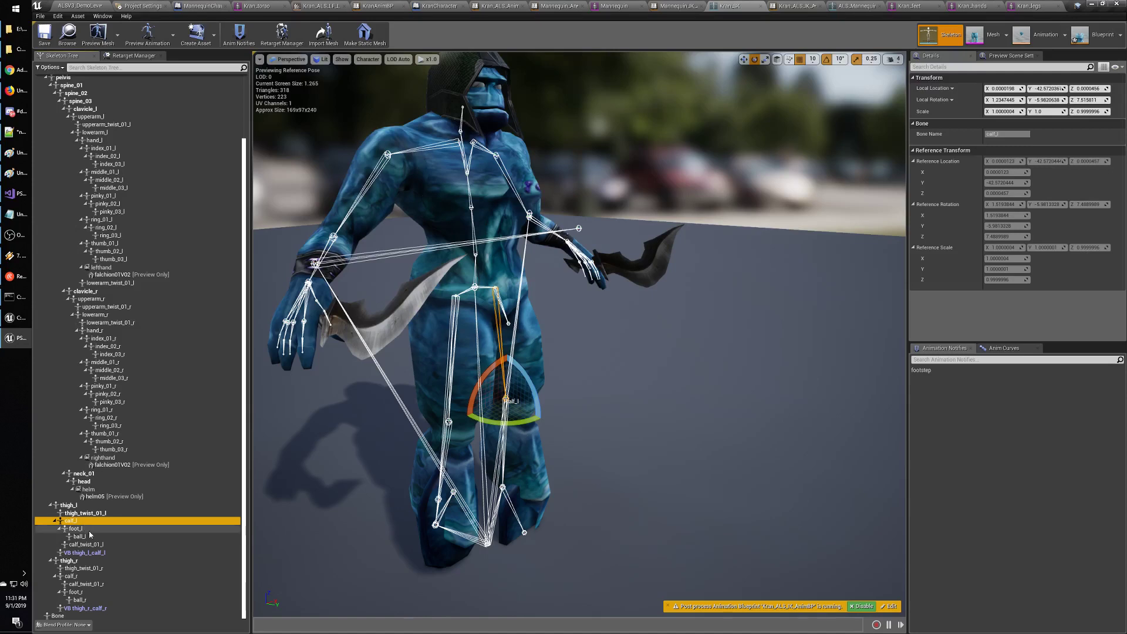
click(97, 555)
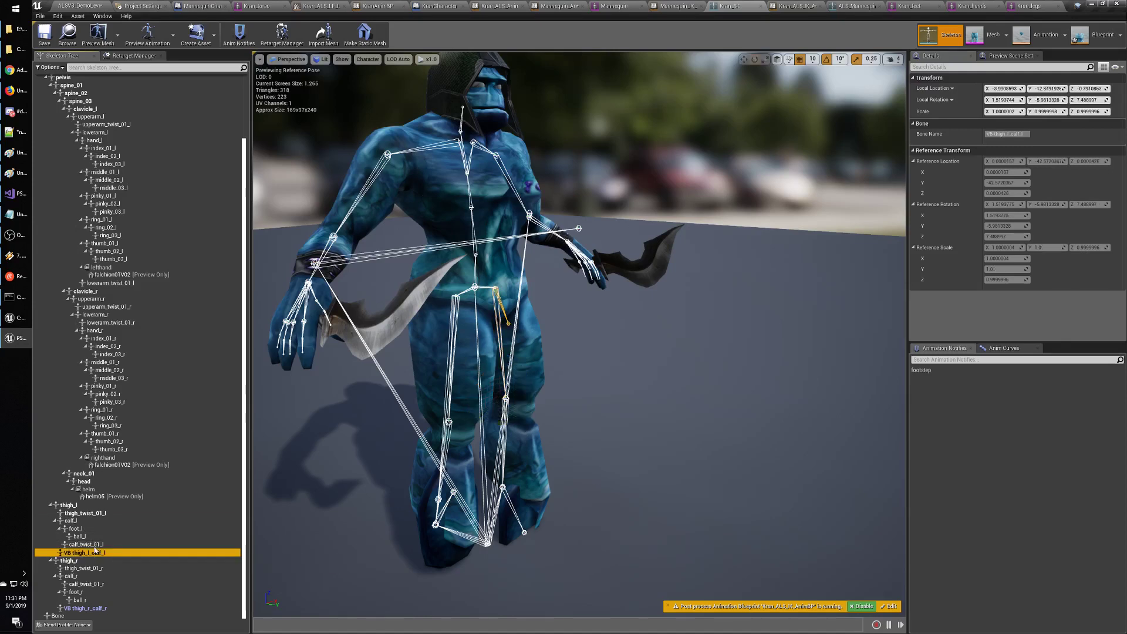
click(76, 529)
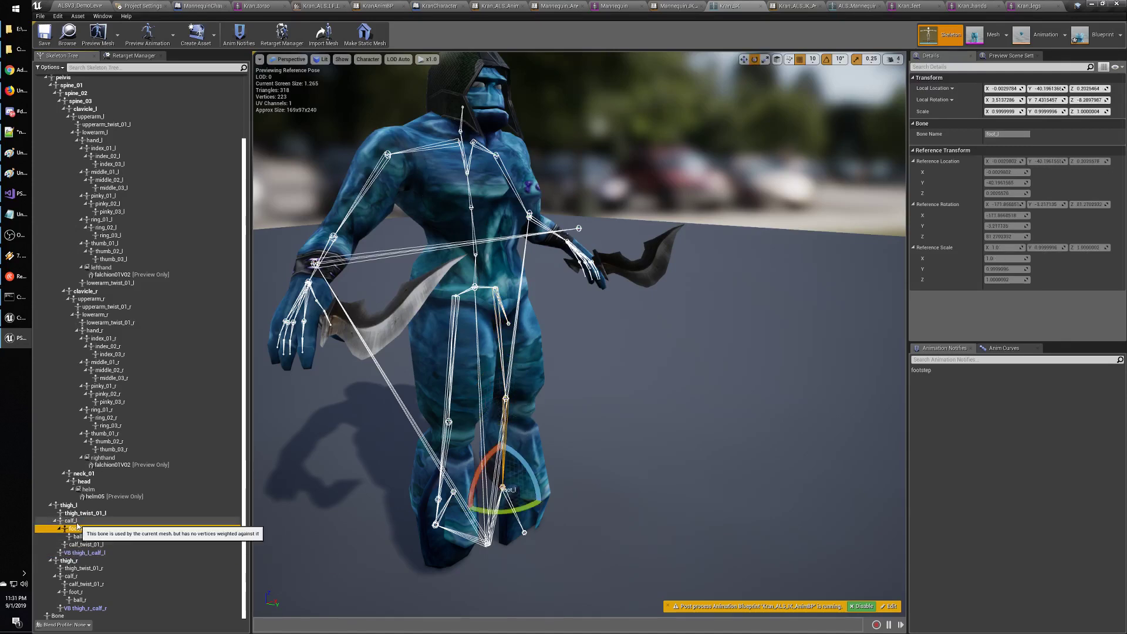
click(75, 520)
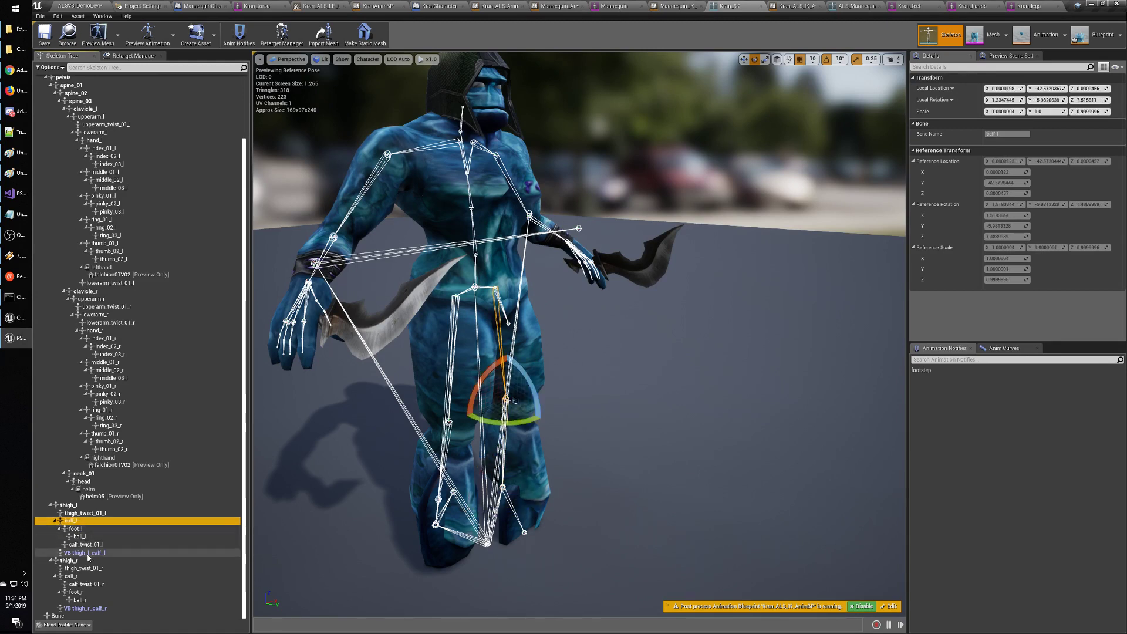
click(87, 554)
click(74, 521)
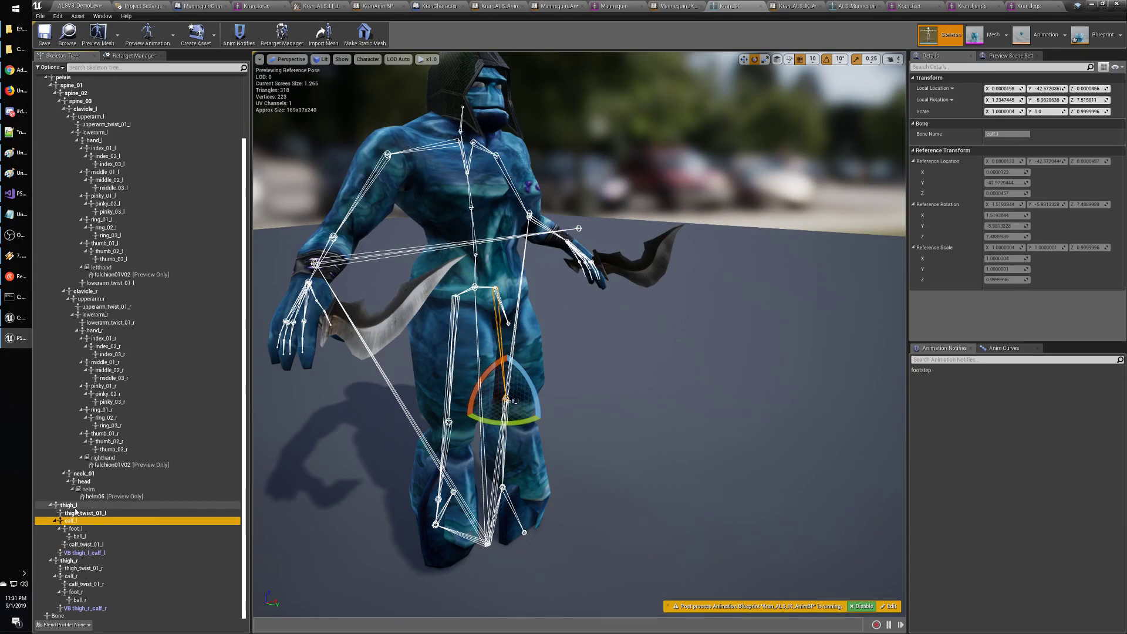
click(75, 508)
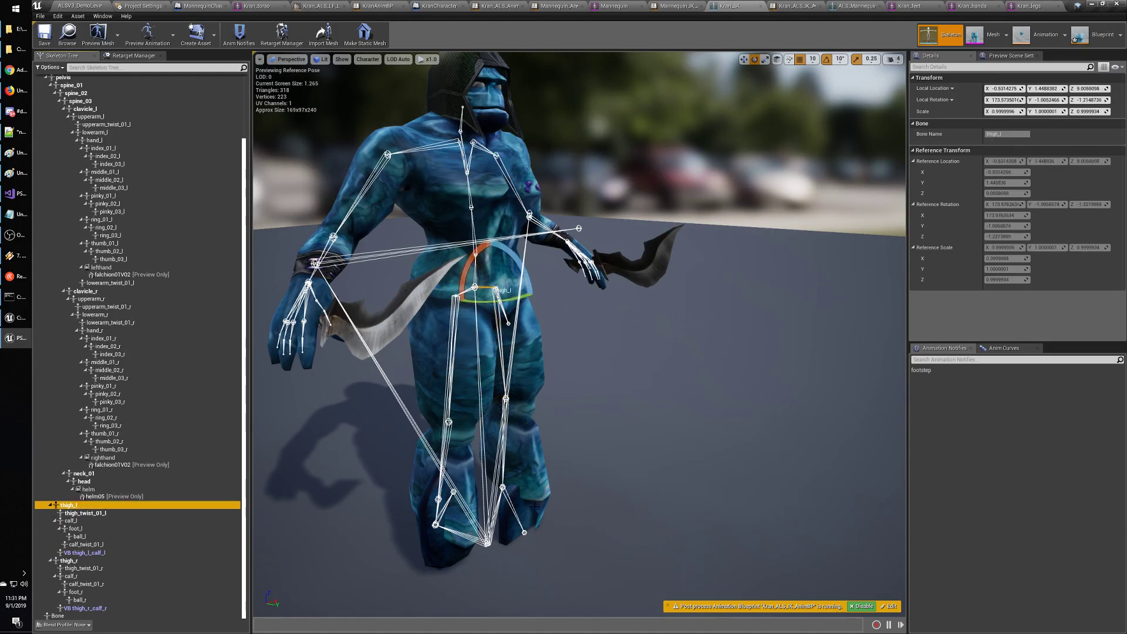
click(129, 554)
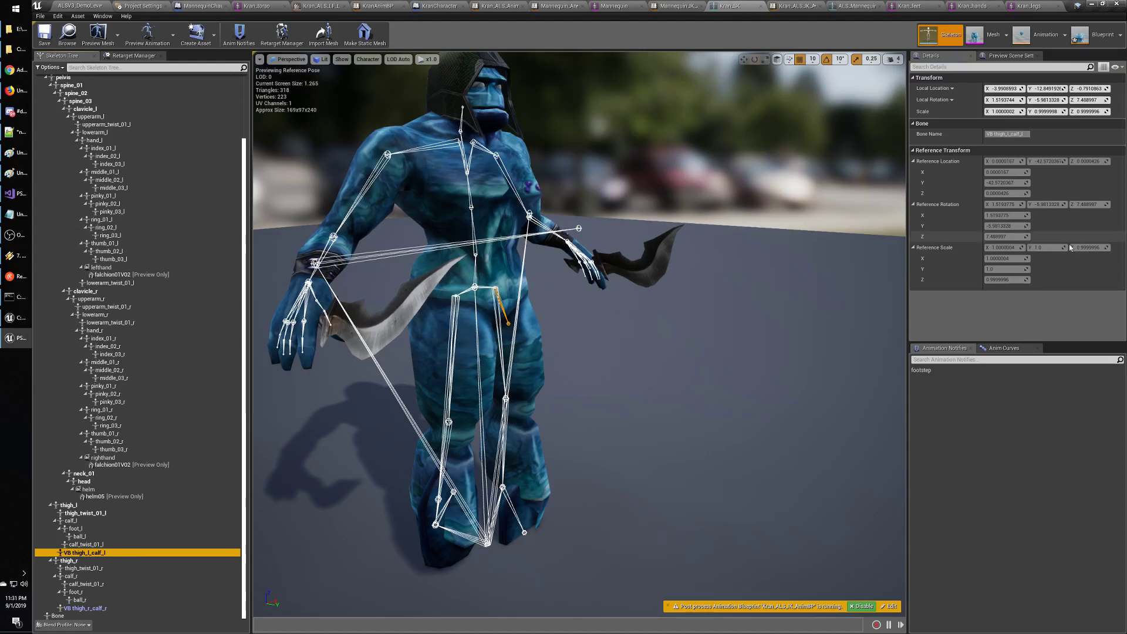
Show the Kran skeleton's animation curves and try to adjust the local X rotation of VB thigh_l_calf_l.
click(1004, 348)
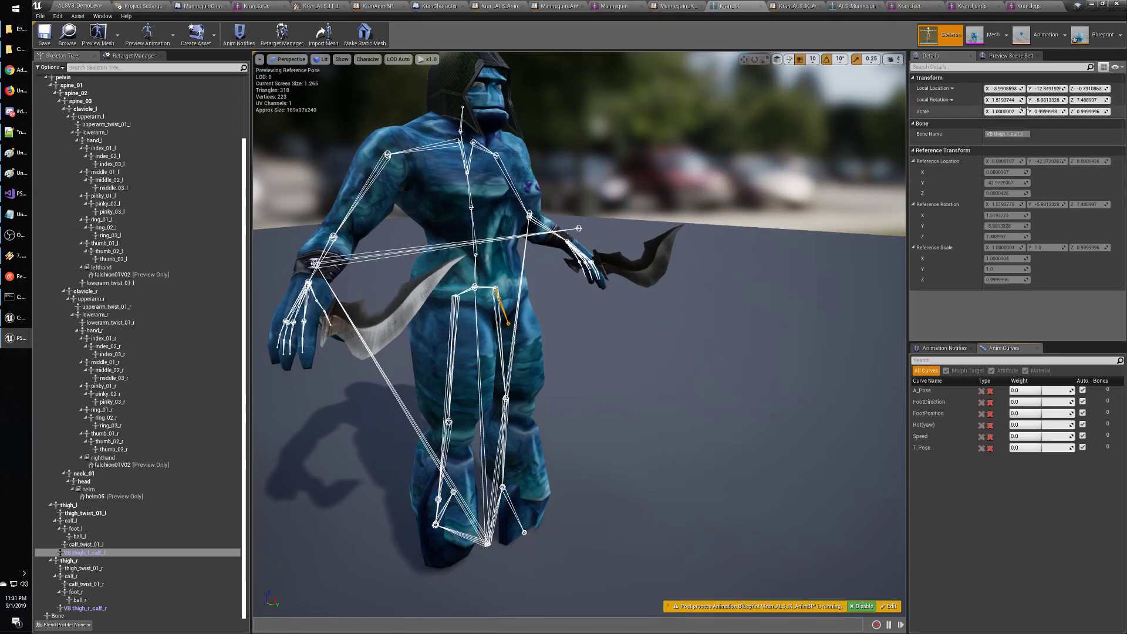
drag(996, 100, 1007, 99)
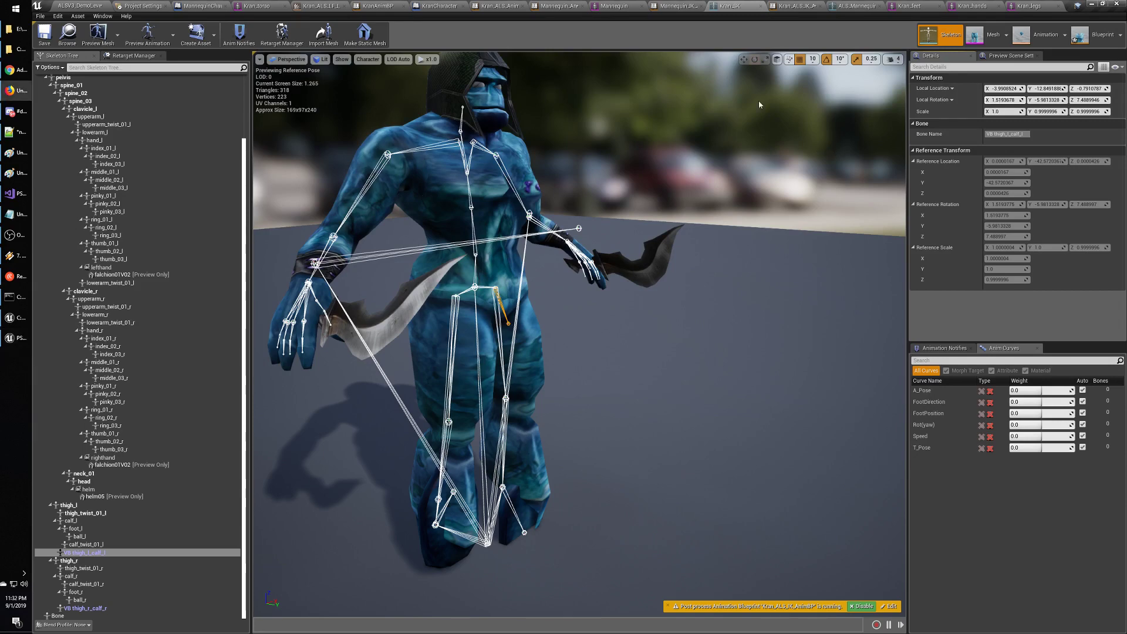
click(772, 6)
click(730, 6)
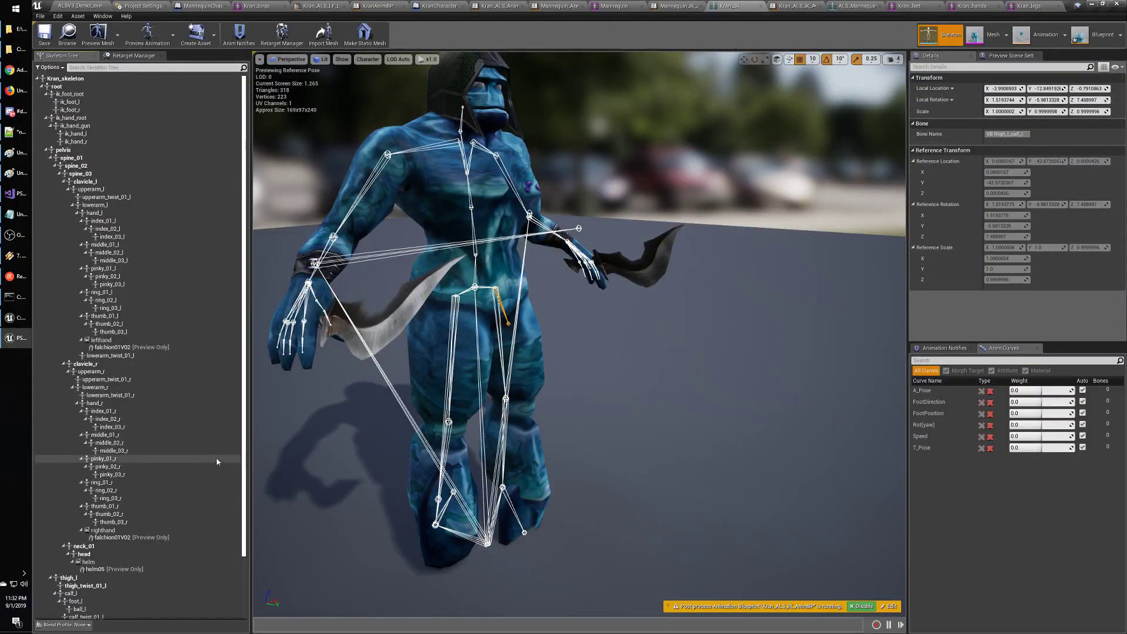
Select the foot_l bone on the Kran skeleton and try to rotate it in the viewport.
drag(245, 464, 244, 495)
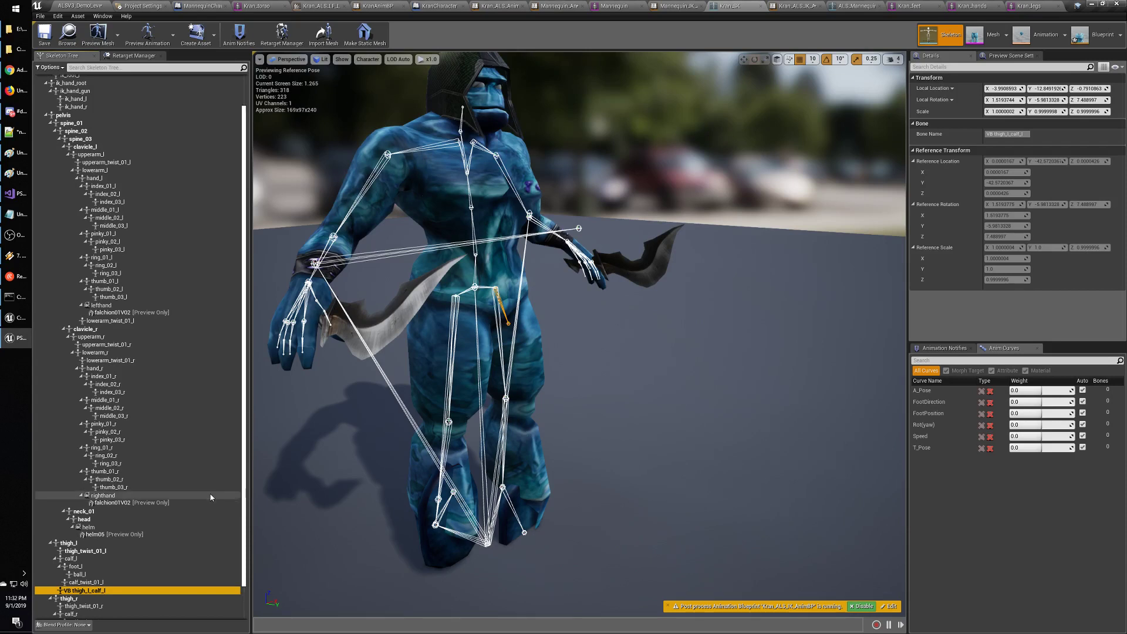
drag(246, 511, 245, 546)
click(89, 531)
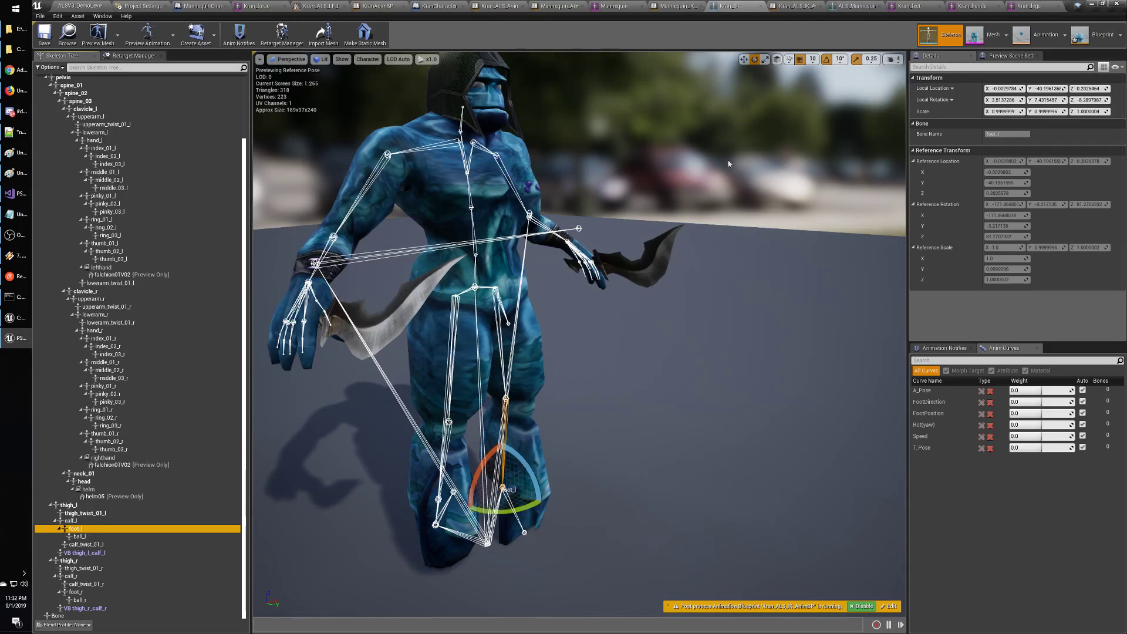
click(756, 59)
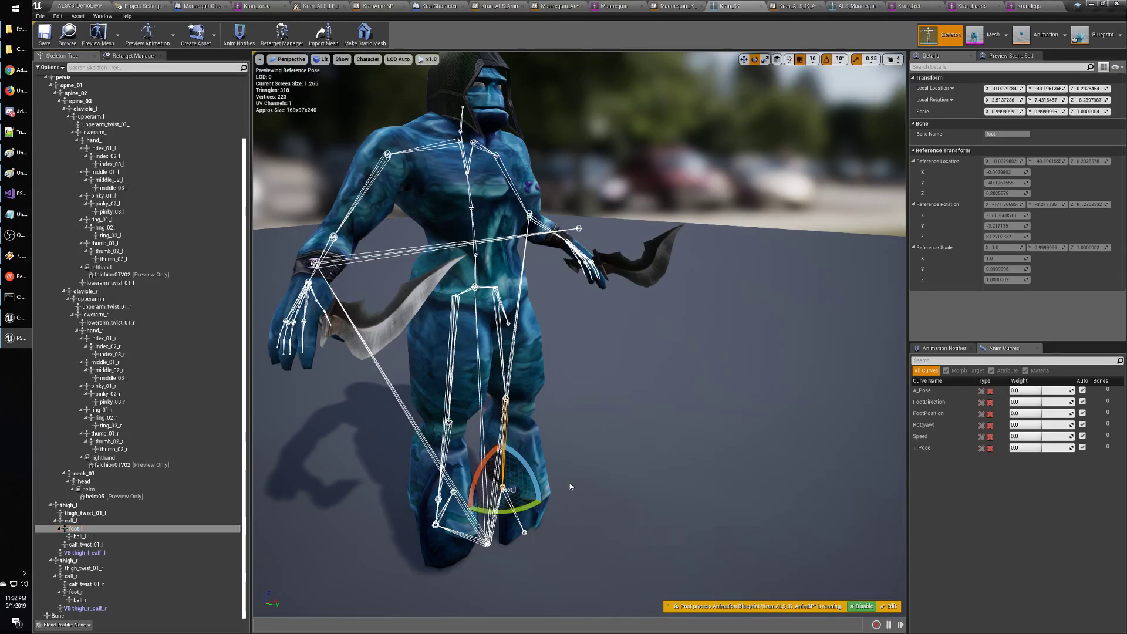
drag(523, 463, 871, 467)
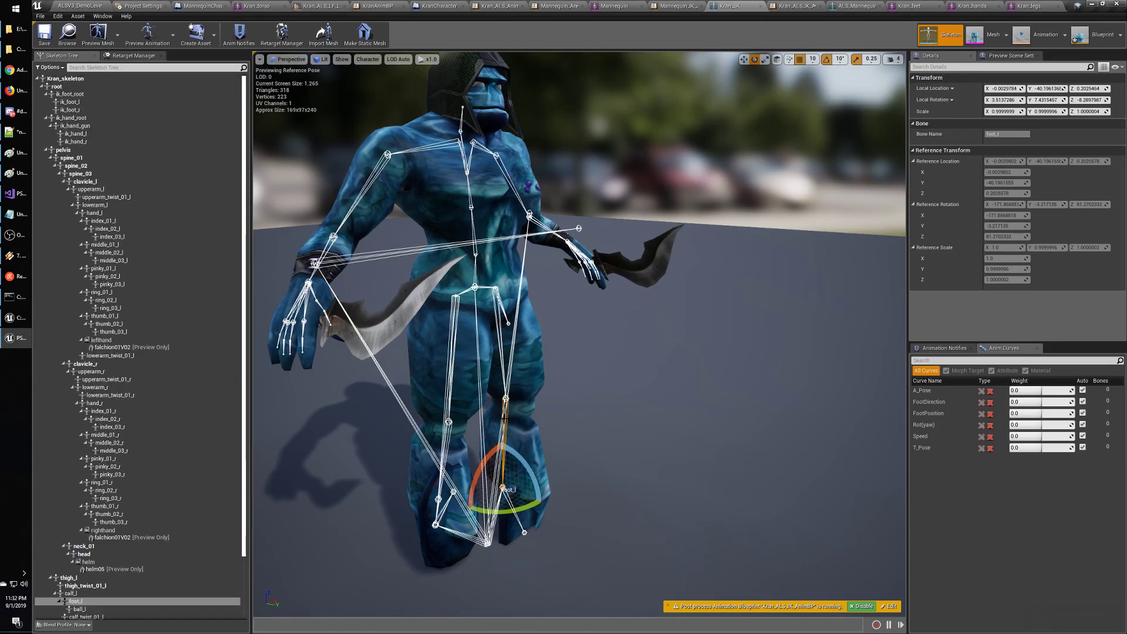
Try rotating the Kran skeleton's ball_l bone in the viewport, undo it, and reselect ball_l.
click(525, 533)
mouse_move(536, 505)
mouse_down()
mouse_move(516, 555)
mouse_move(521, 581)
mouse_move(528, 522)
mouse_up()
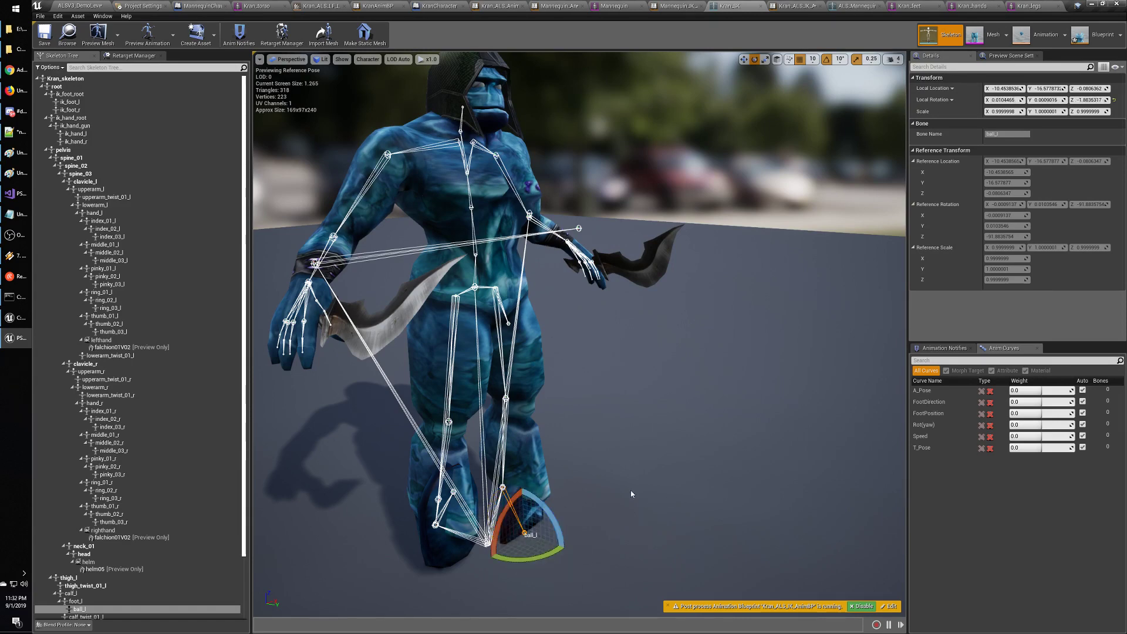
key(ctrl+z)
drag(555, 432, 637, 398)
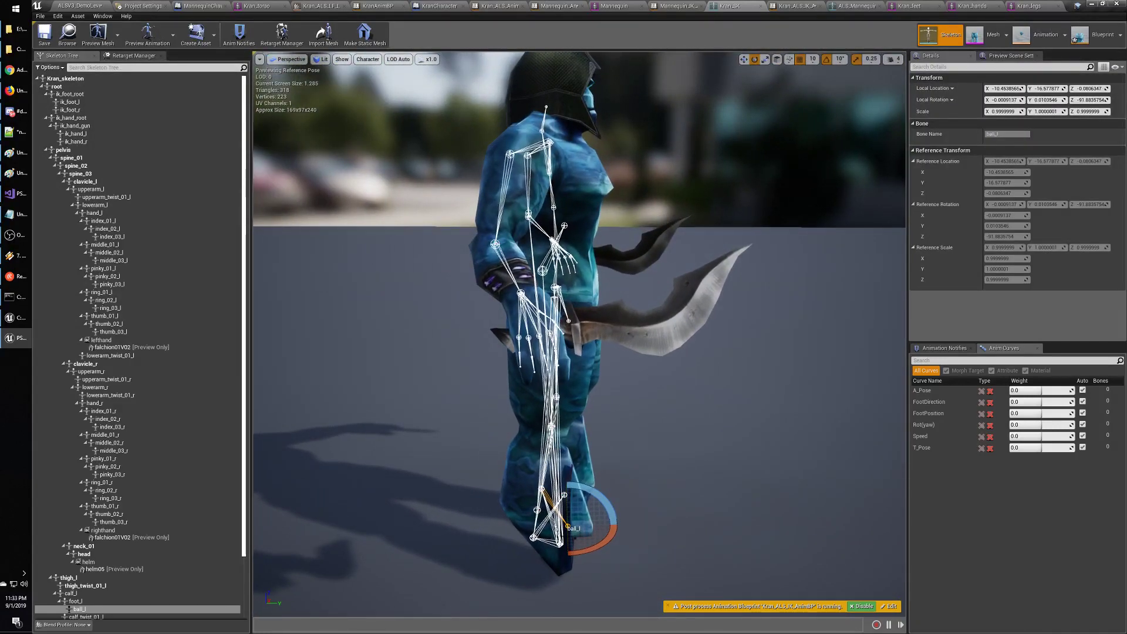
mouse_move(582, 476)
right_down()
mouse_move(554, 476)
mouse_move(624, 472)
mouse_move(566, 474)
mouse_move(582, 472)
right_up()
key(d)
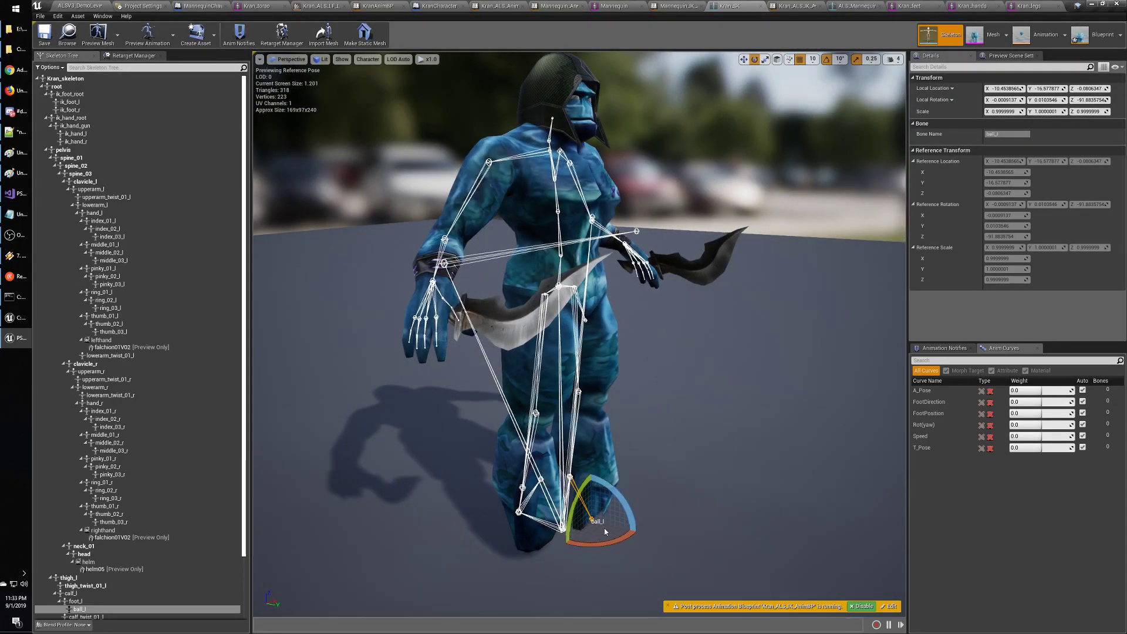
click(606, 503)
click(565, 531)
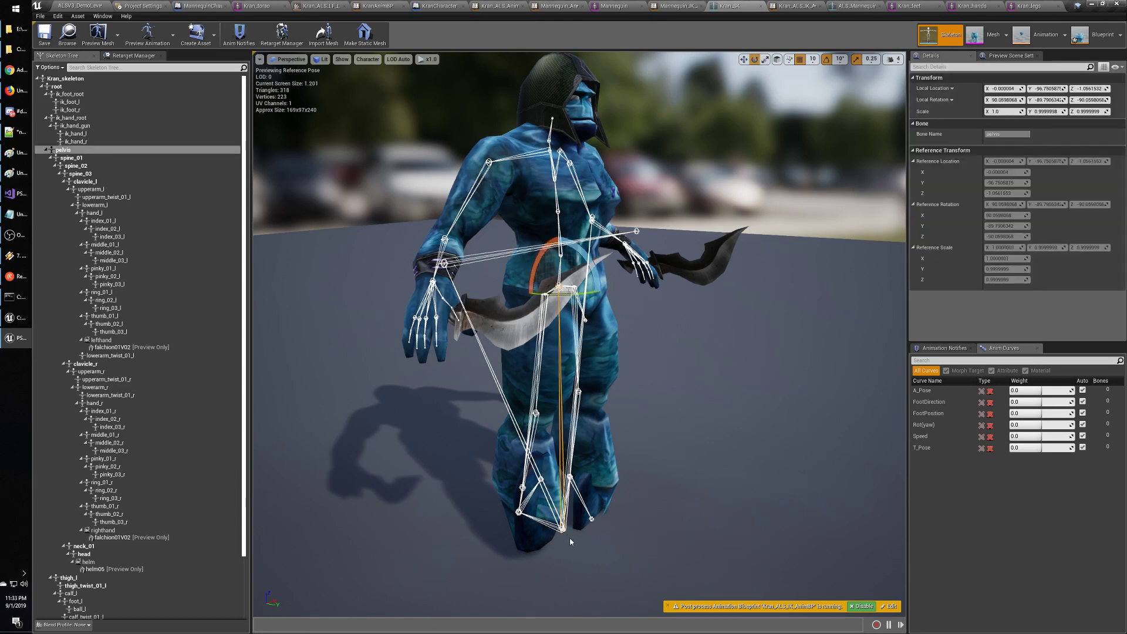
click(592, 519)
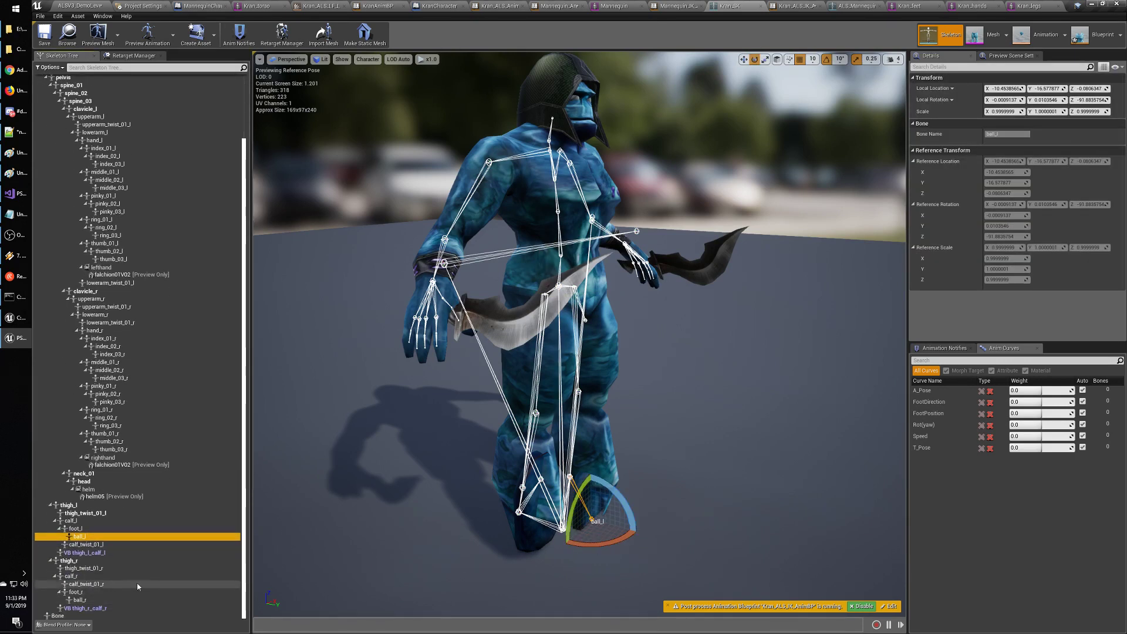
Delete the virtual bone VB thigh_r_calf_r from the Kran skeleton.
click(101, 553)
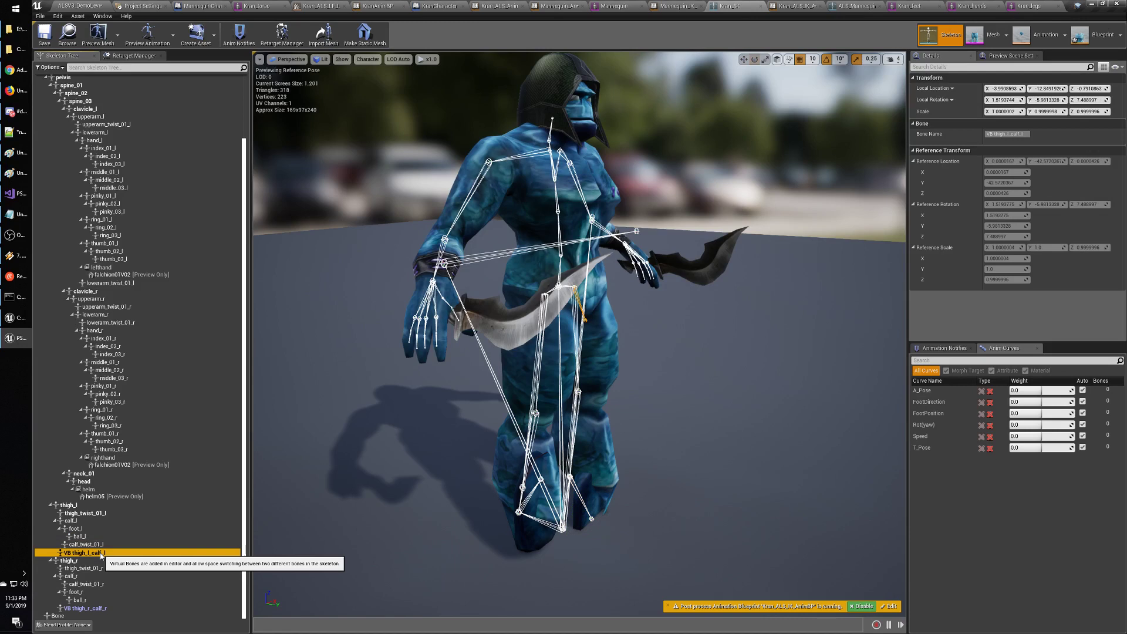
click(91, 609)
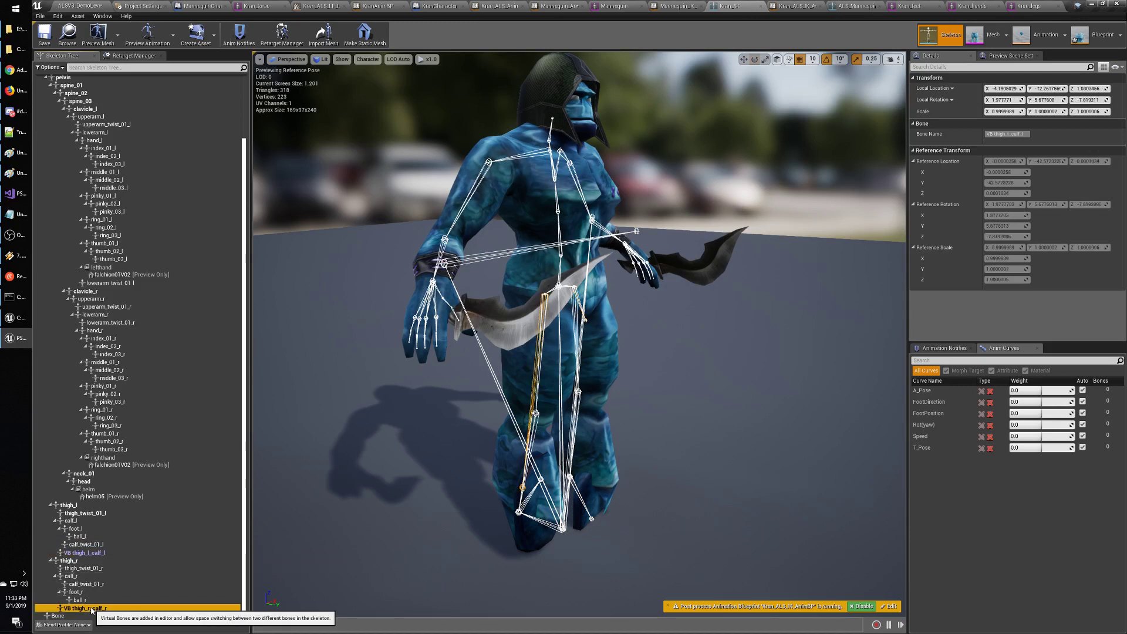
right_click(92, 609)
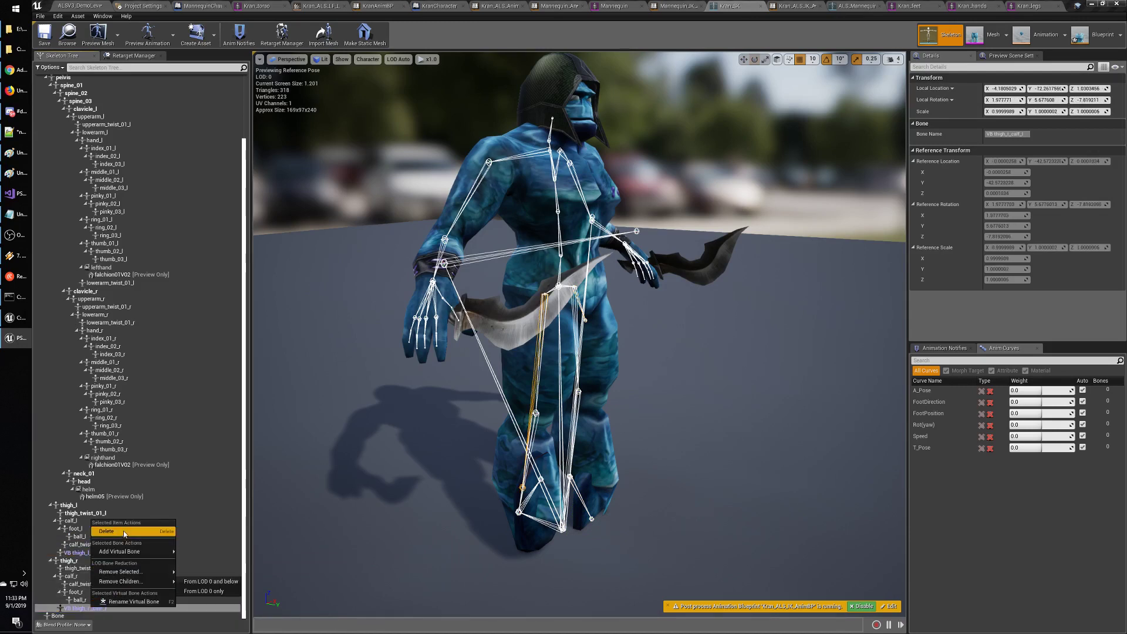
click(123, 532)
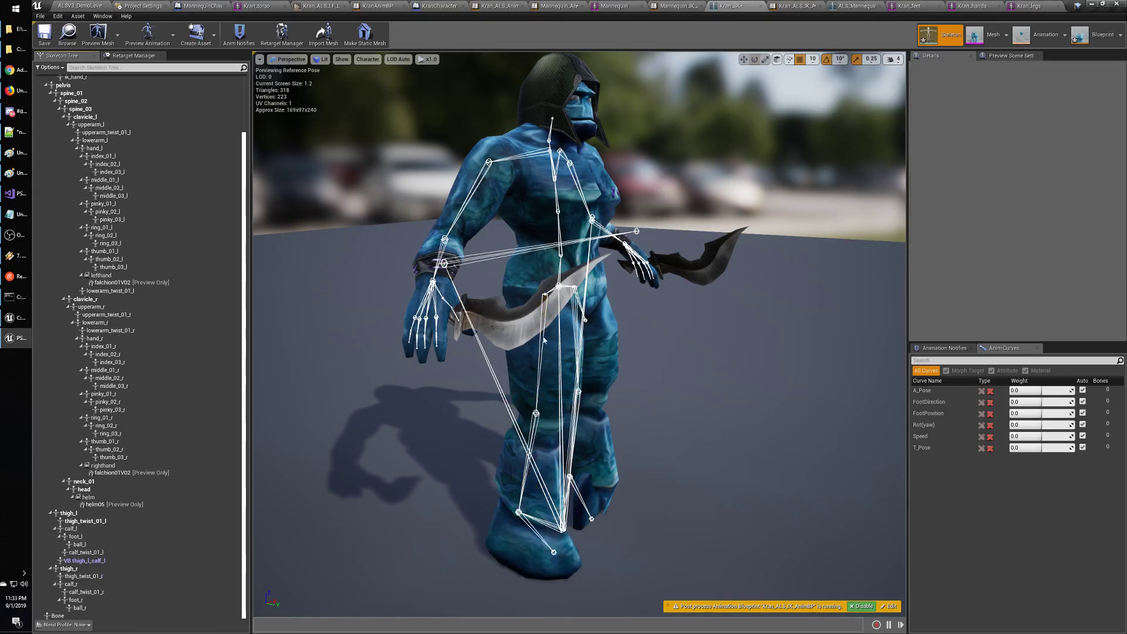
Try to adjust the local X rotation of the foot_l bone.
click(88, 560)
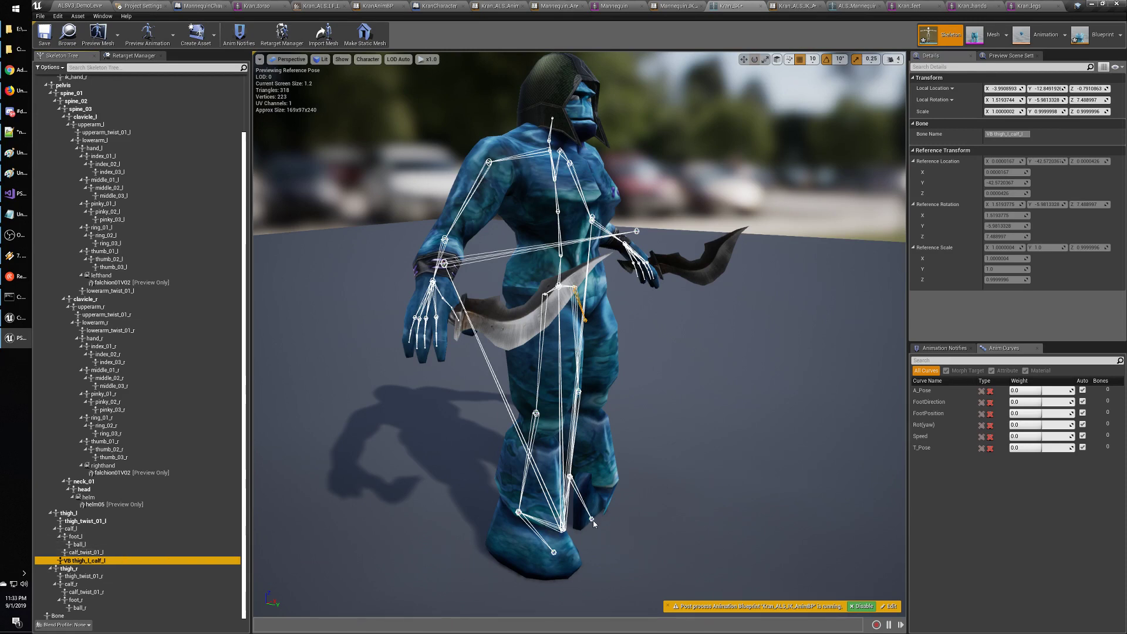
click(592, 519)
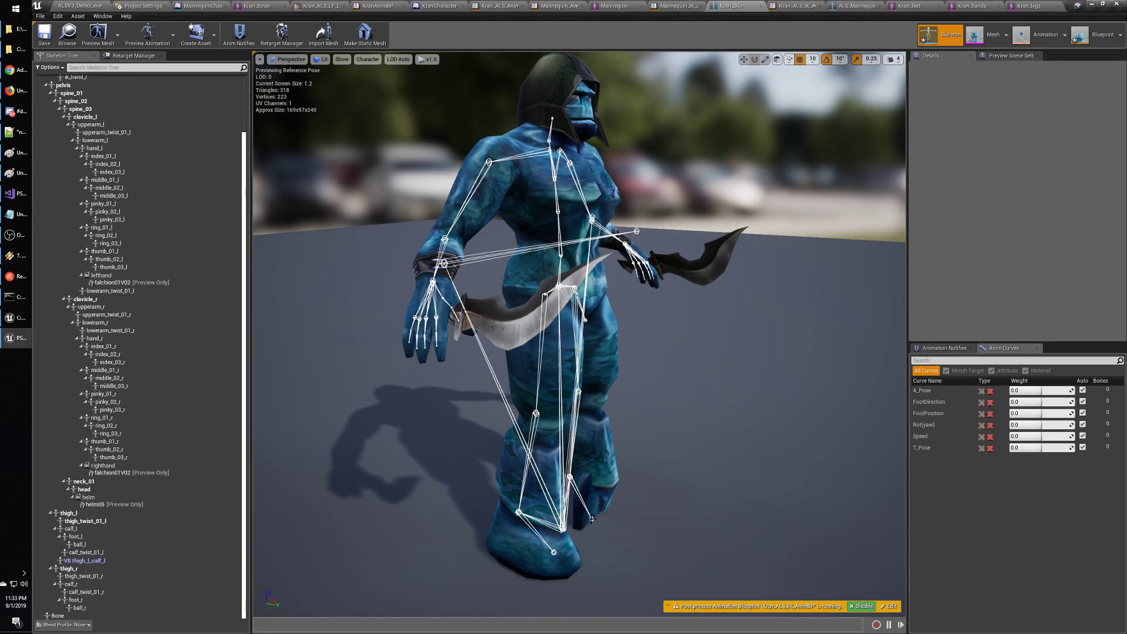
click(83, 546)
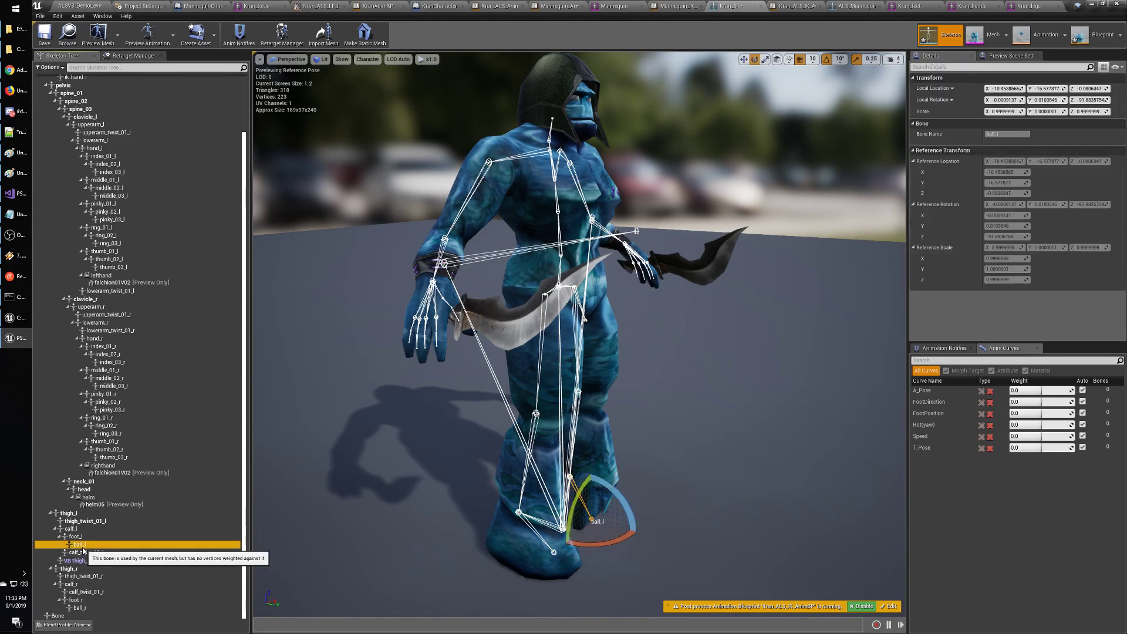
click(76, 536)
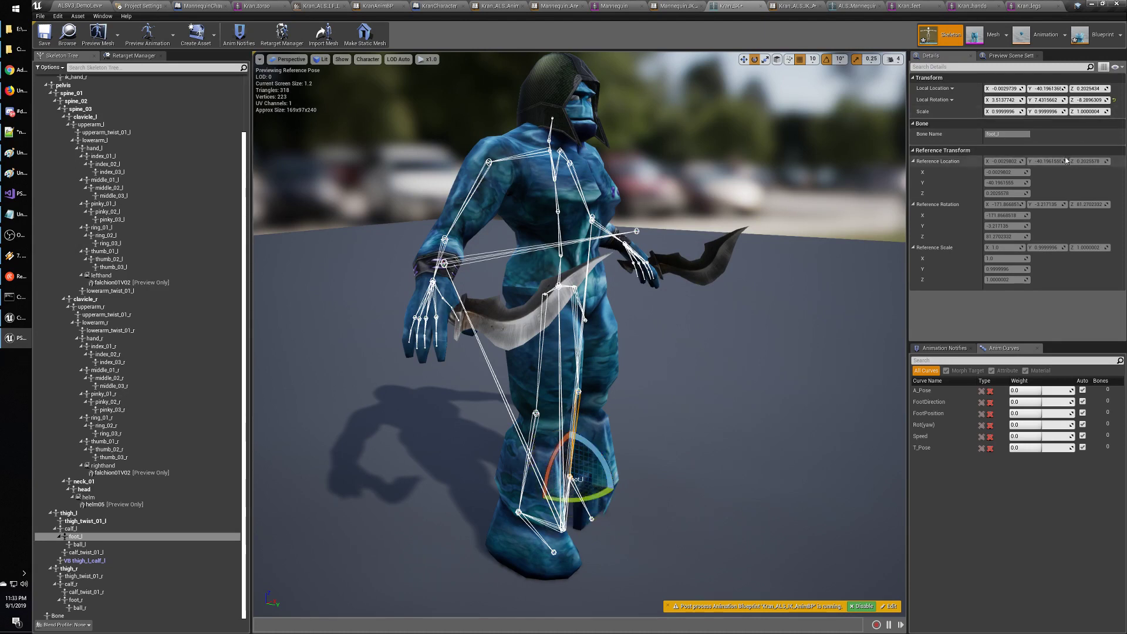
mouse_move(1004, 99)
mouse_down()
mouse_move(992, 100)
mouse_move(1014, 100)
mouse_up()
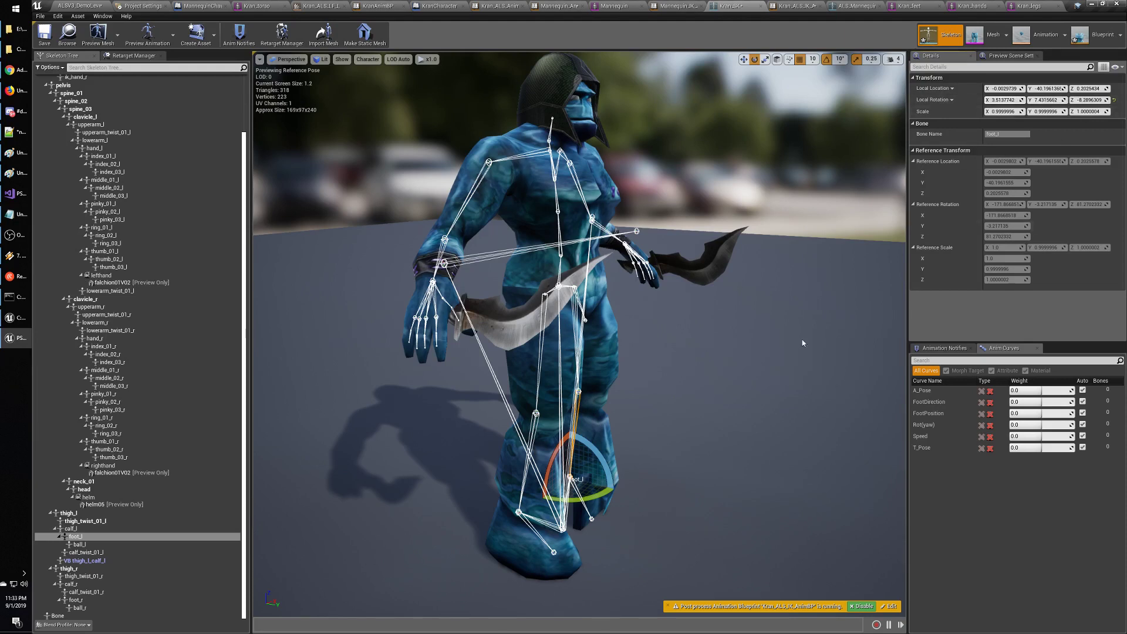
Shift ball_l to a local location of about X -10.32, Y -12.44, and undo a trial X rotation.
click(592, 519)
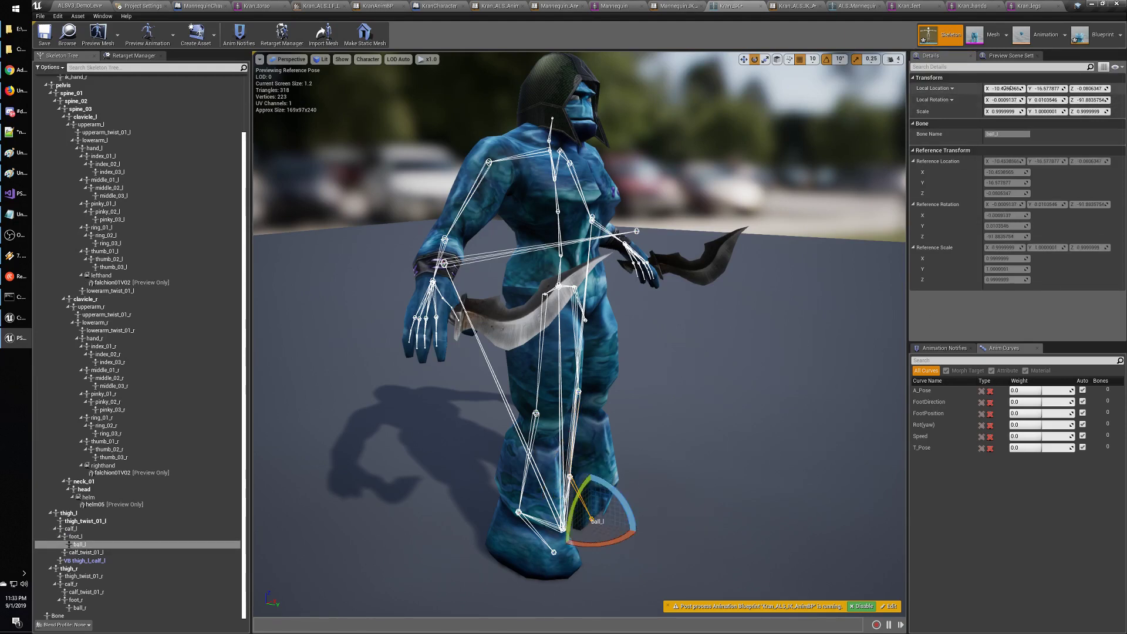
mouse_move(1005, 88)
mouse_down()
mouse_move(969, 88)
mouse_move(1005, 90)
mouse_move(972, 100)
mouse_move(986, 100)
mouse_up()
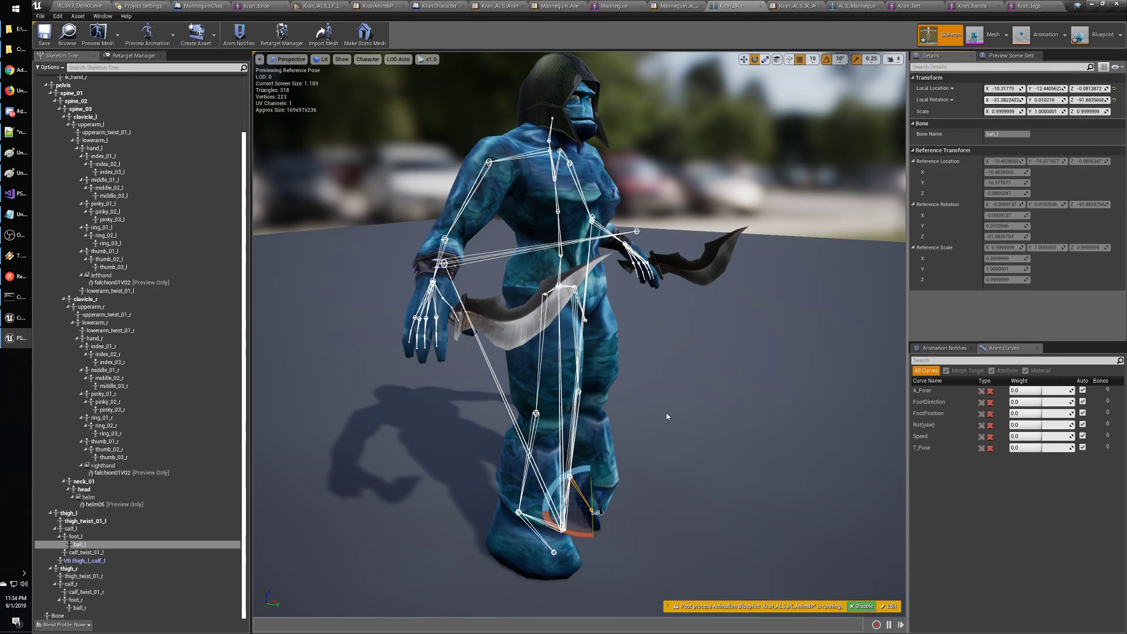
key(ctrl+z)
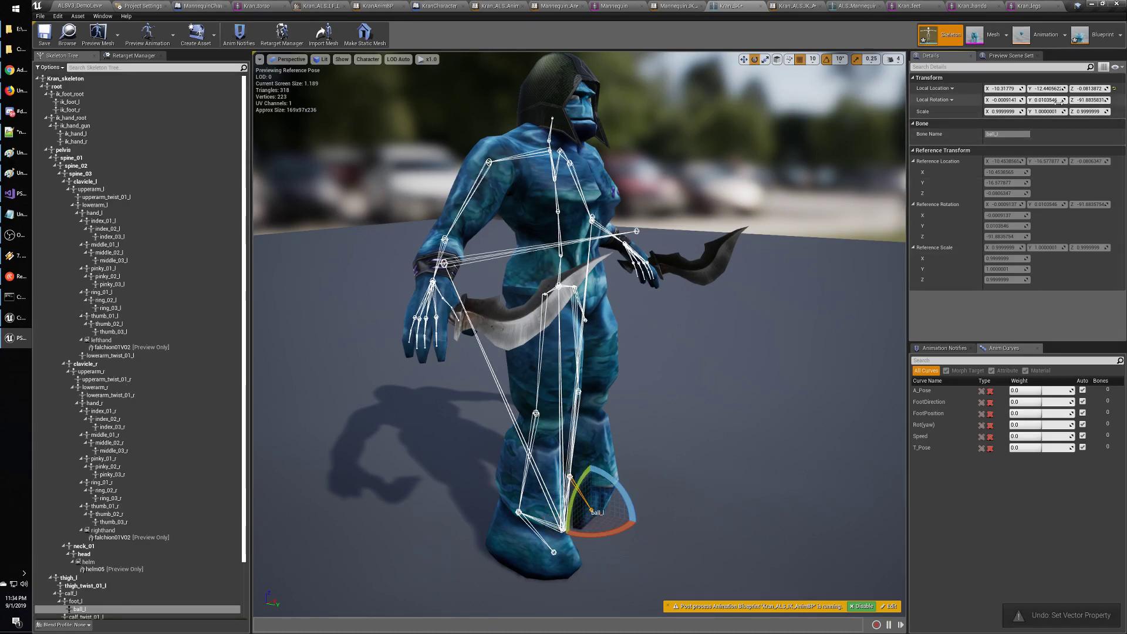
Undo a trial Y rotation on ball_l and set its local rotation to about Y 2.57, Z -173.5.
mouse_move(1051, 100)
mouse_down()
mouse_move(1039, 100)
mouse_move(1051, 100)
mouse_up()
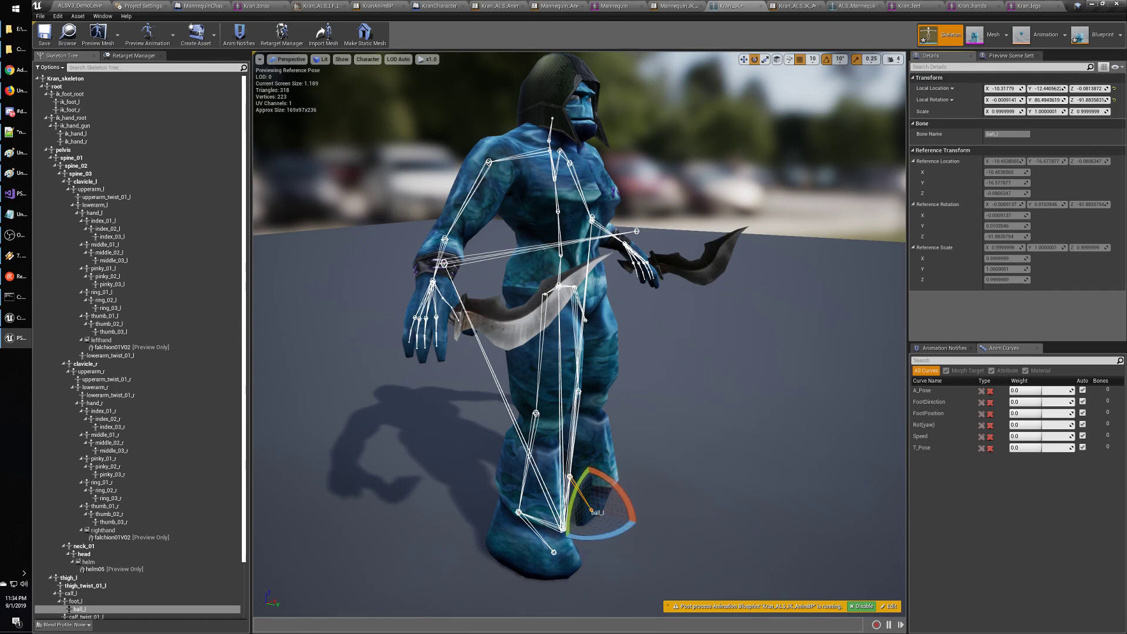
key(ctrl+z)
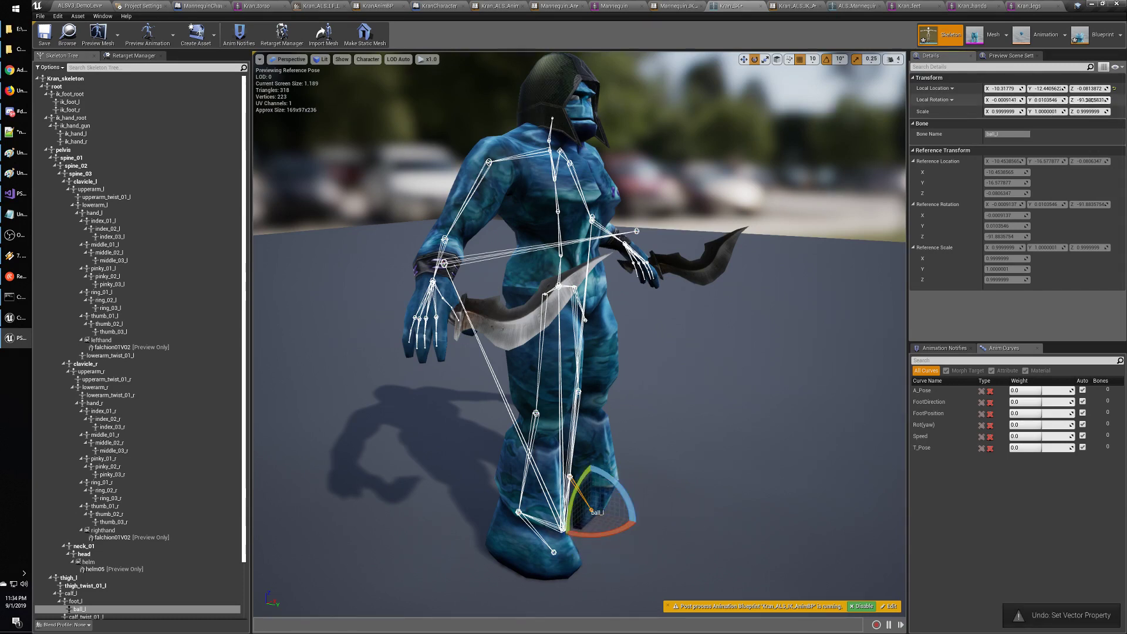
drag(1085, 100, 1088, 99)
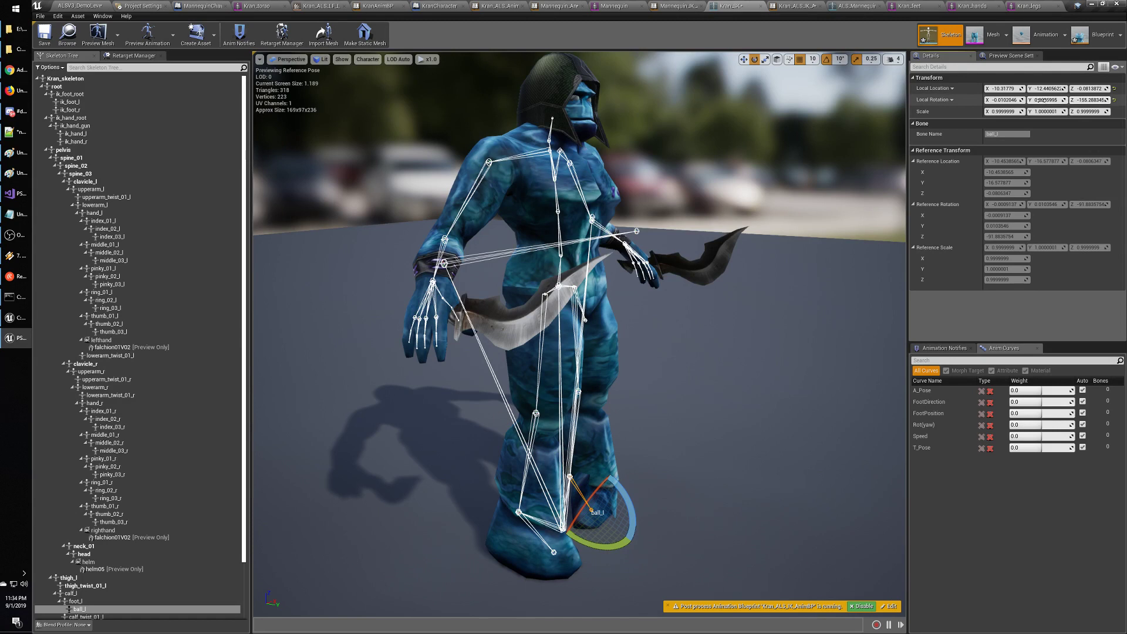
drag(1048, 99, 1096, 99)
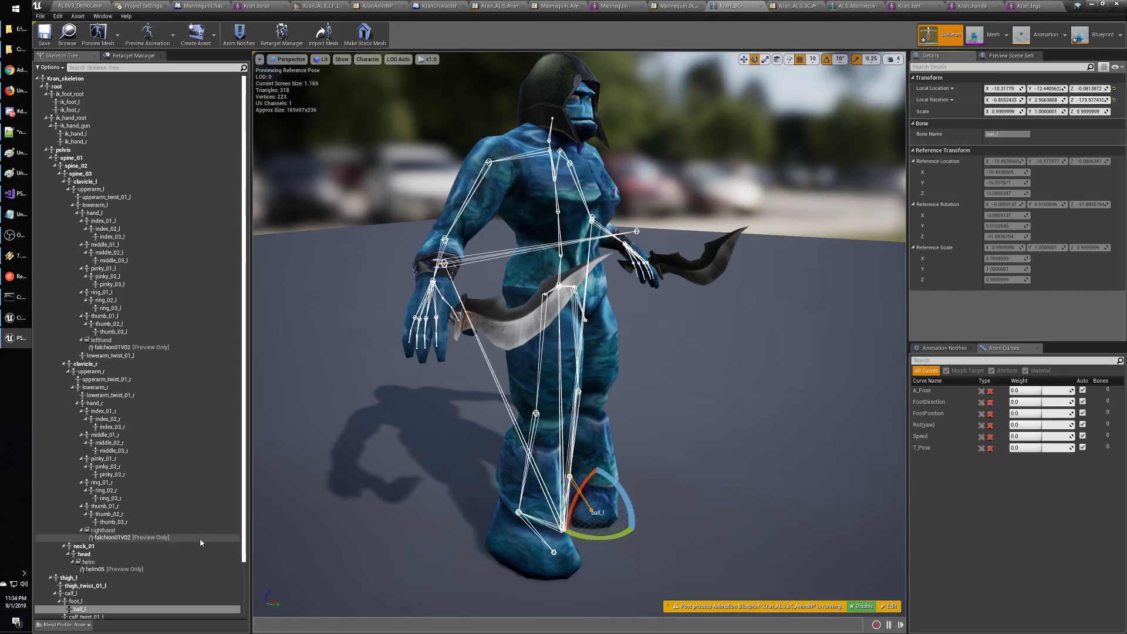
Delete the virtual bone VB thigh_l_calf_l from the Kran skeleton.
drag(245, 525, 245, 600)
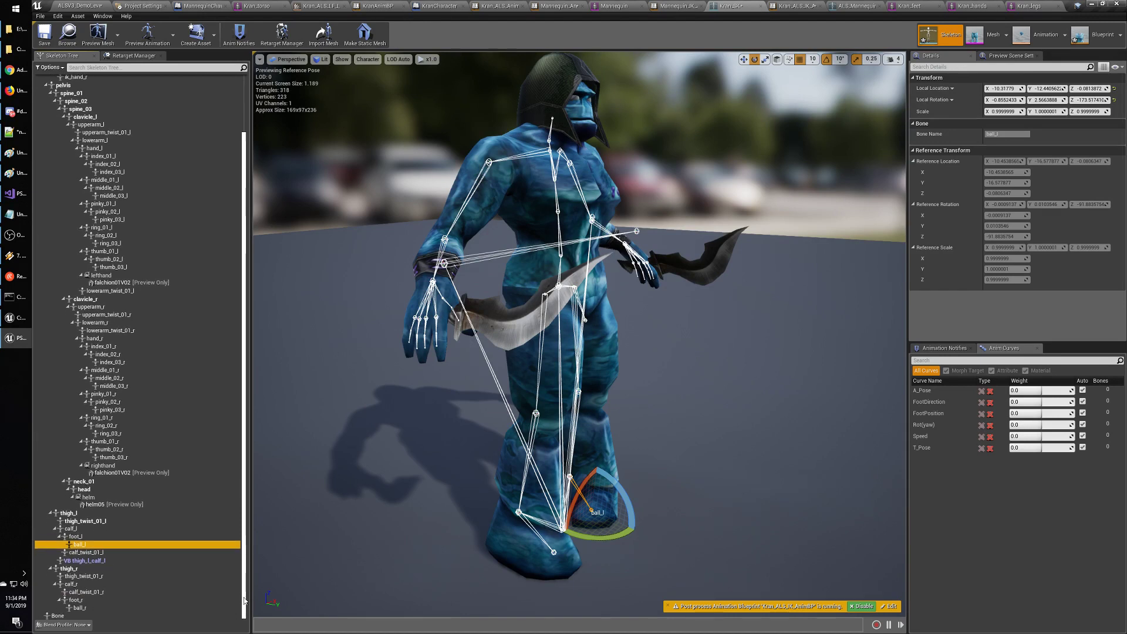
click(97, 561)
right_click(98, 560)
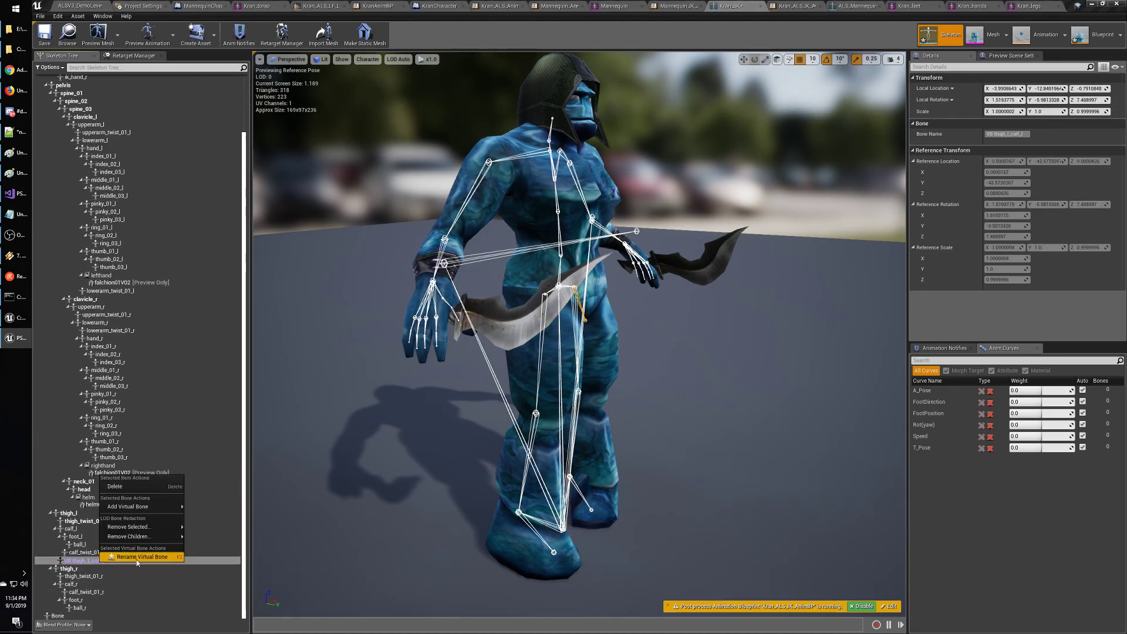
click(151, 486)
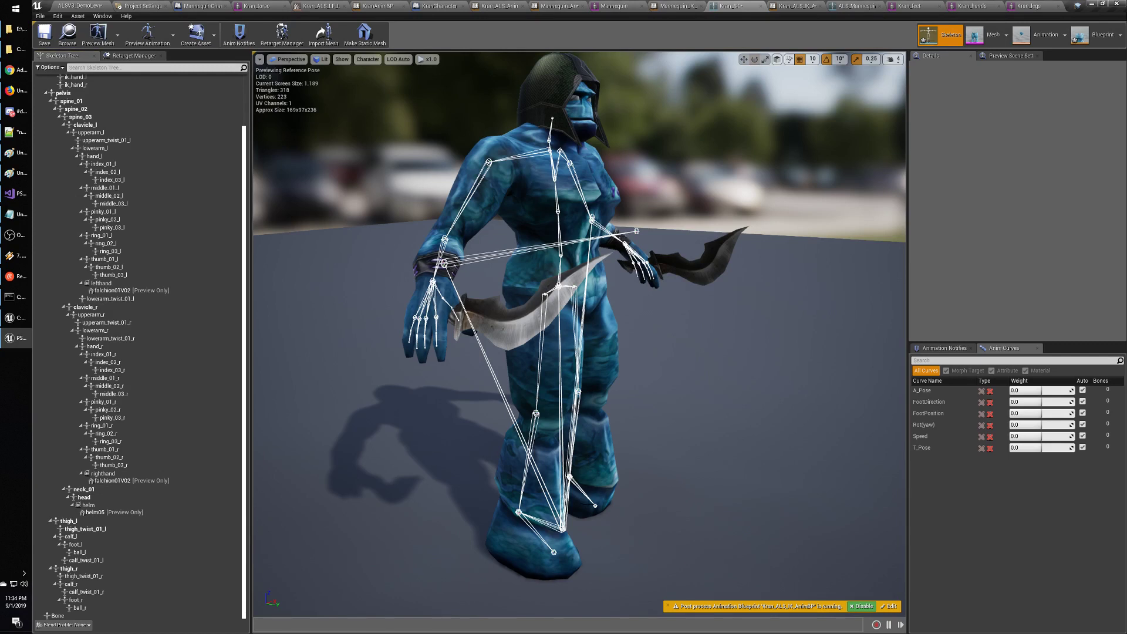
Adjust the local rotations of foot_l to about X -174.6, Y -10, Z 90.9 and ball_l to about X 2.6, Y 0.8, Z -83.
click(596, 506)
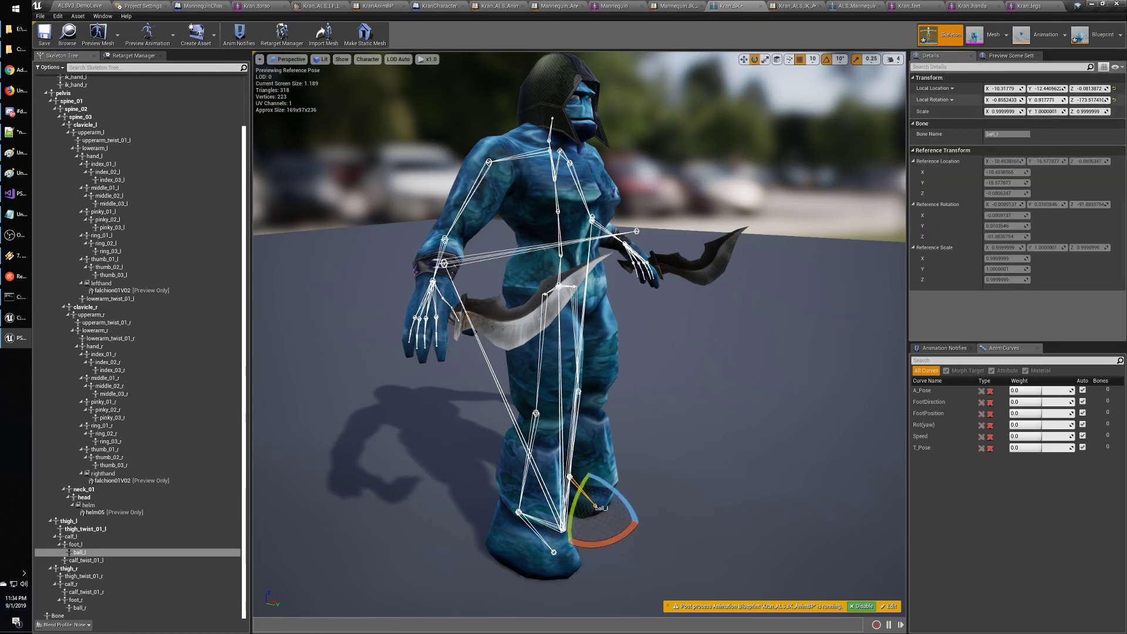
drag(1048, 100, 1048, 100)
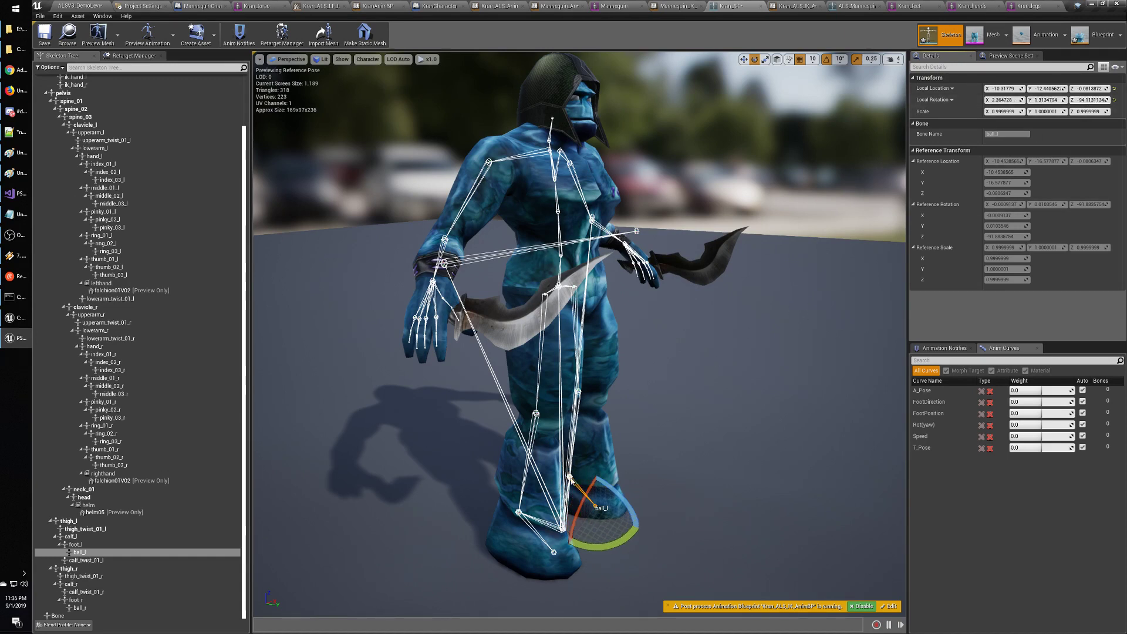
click(571, 478)
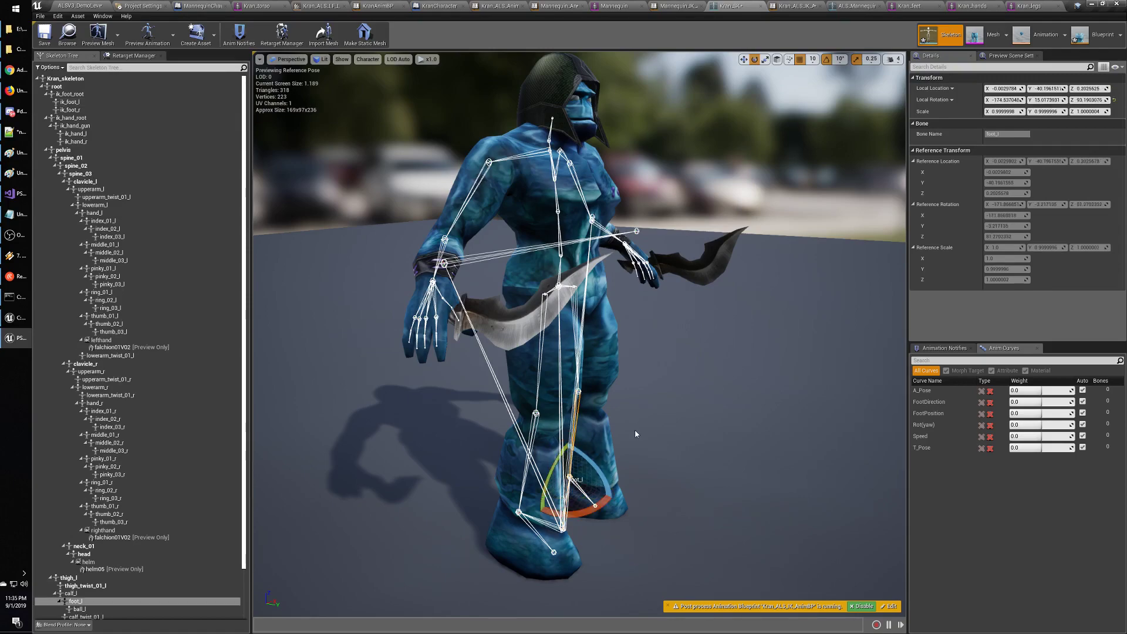
drag(628, 456, 628, 456)
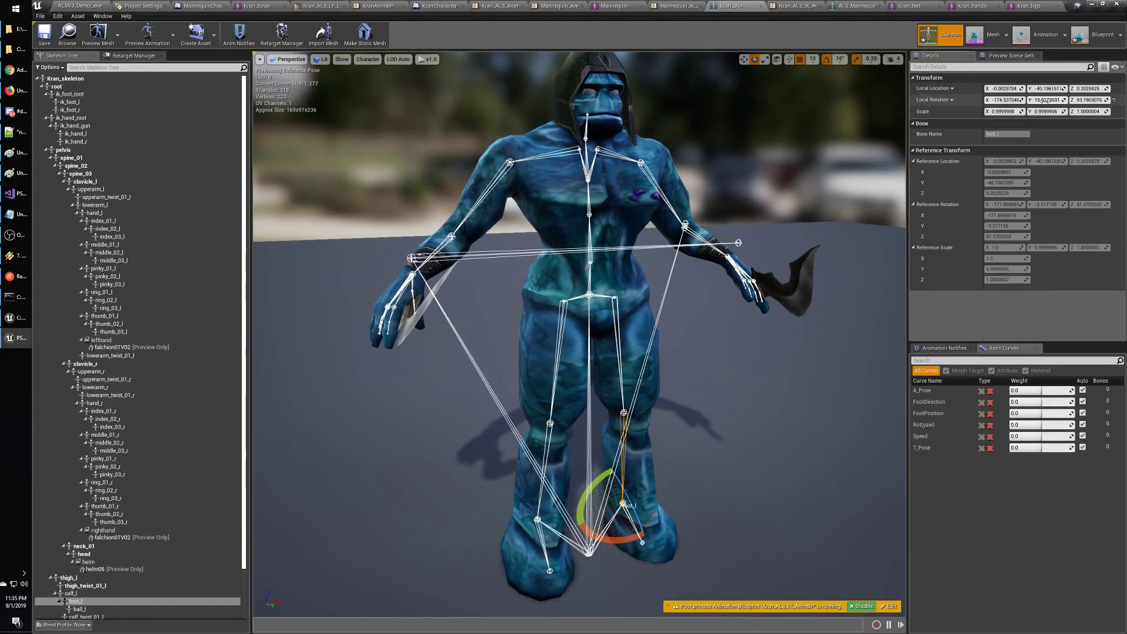
drag(1048, 100, 1048, 100)
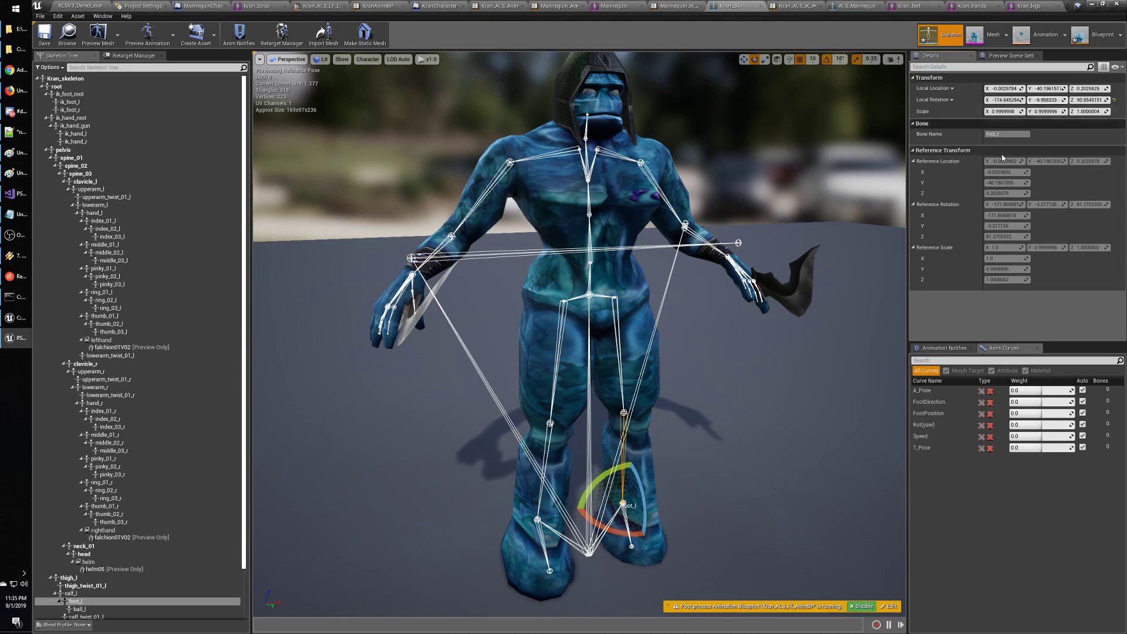
click(632, 546)
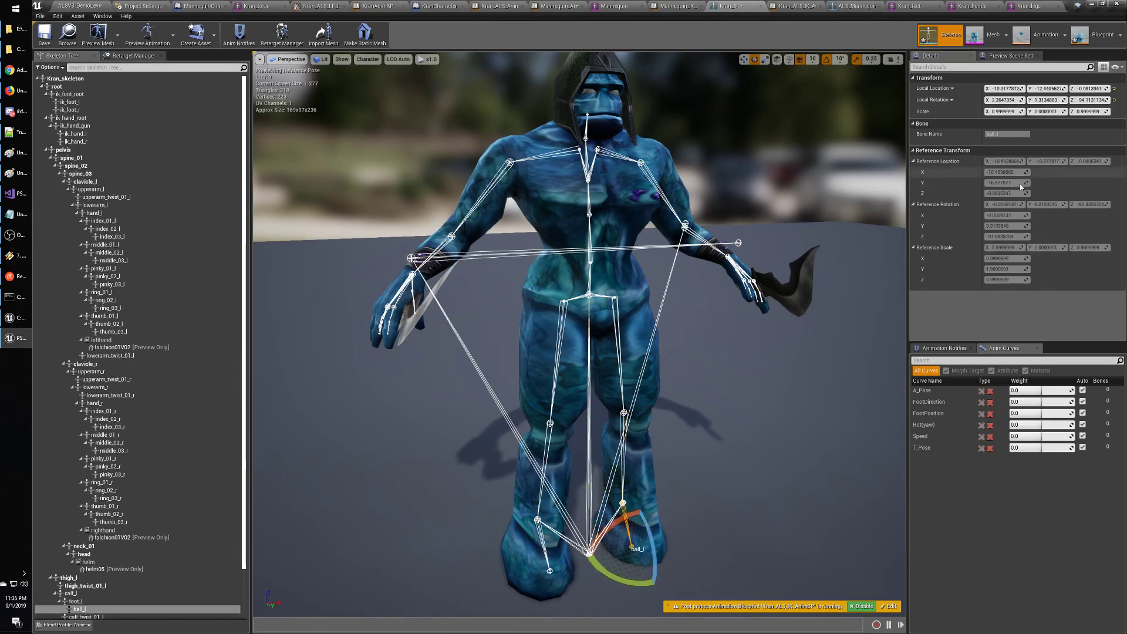
drag(1083, 100, 1083, 100)
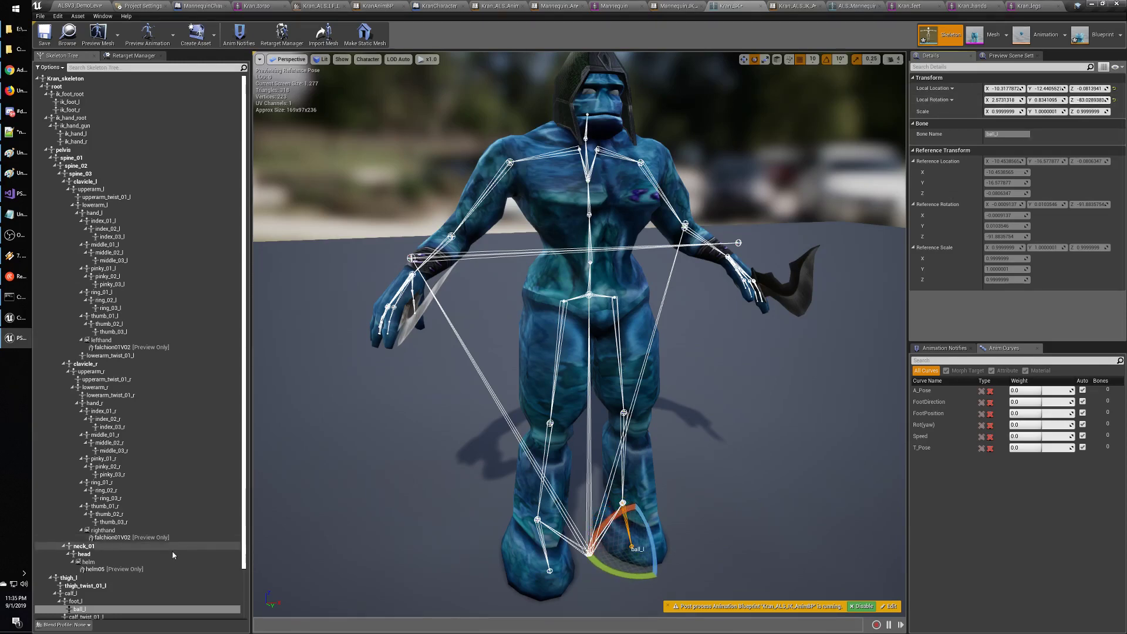
Add a virtual bone from thigh_l to calf_l on the Kran skeleton.
drag(240, 527, 240, 565)
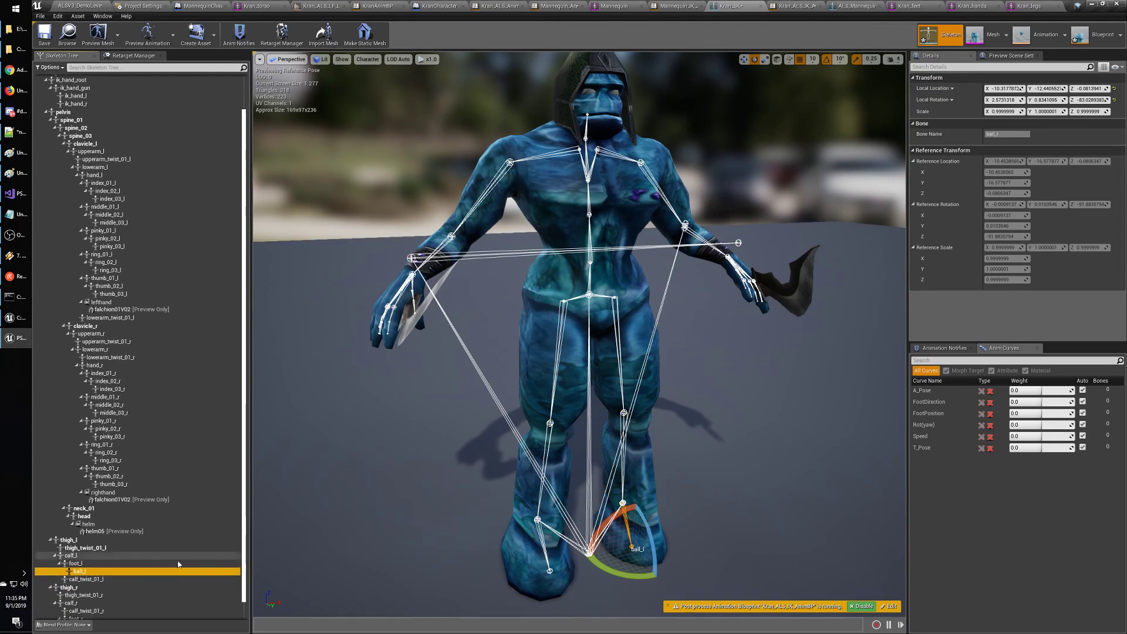
click(70, 540)
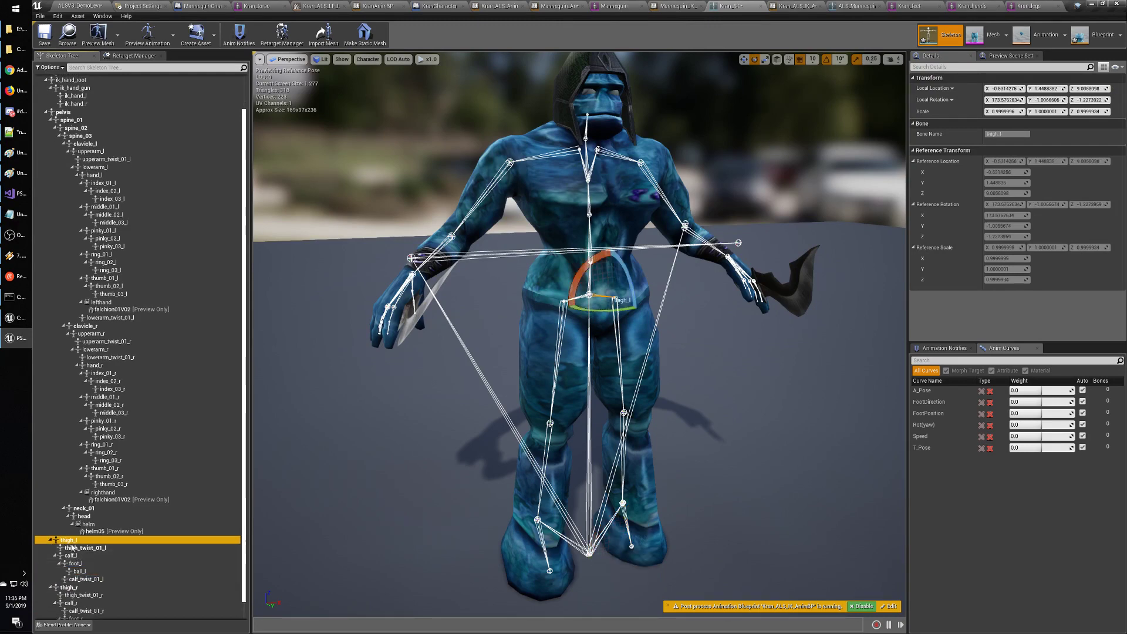
right_click(71, 547)
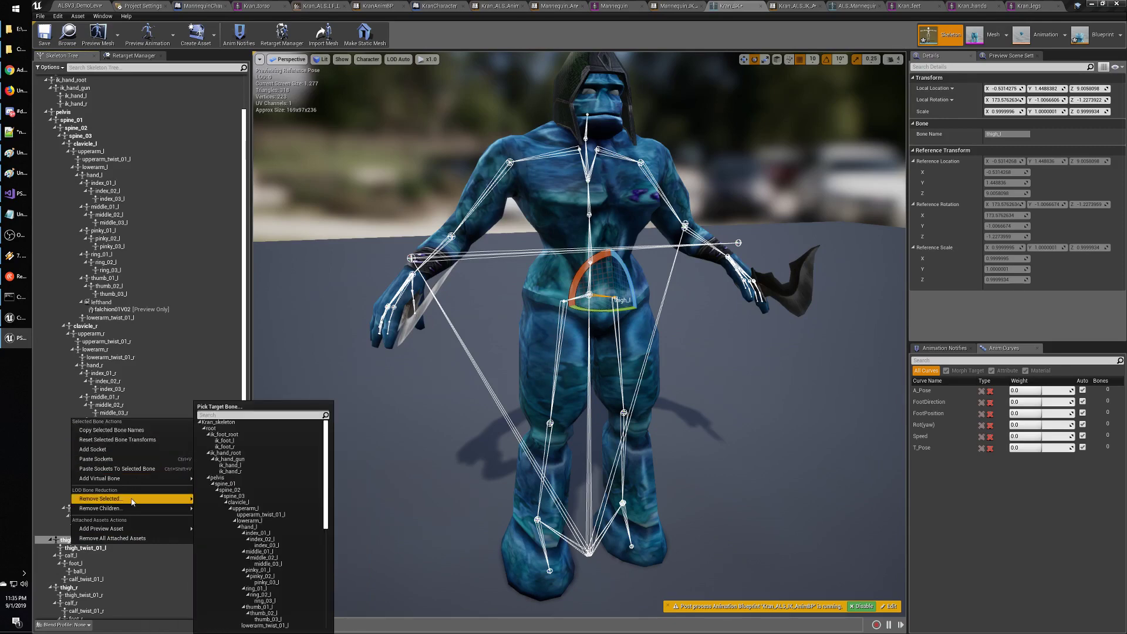
mouse_move(141, 479)
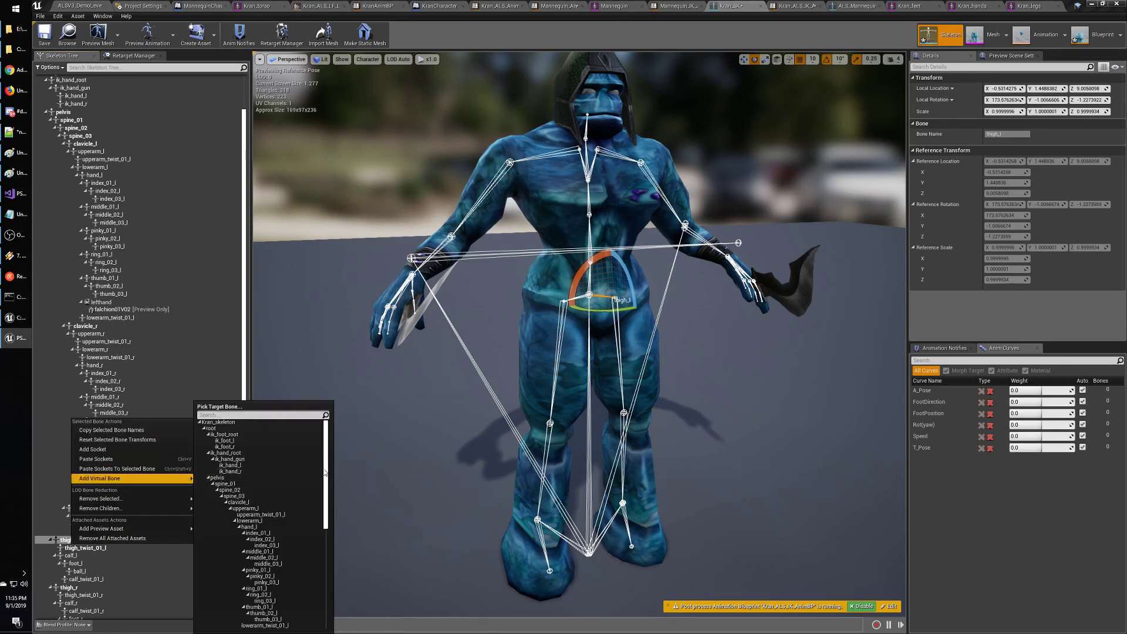
scroll(264, 528, down, 10)
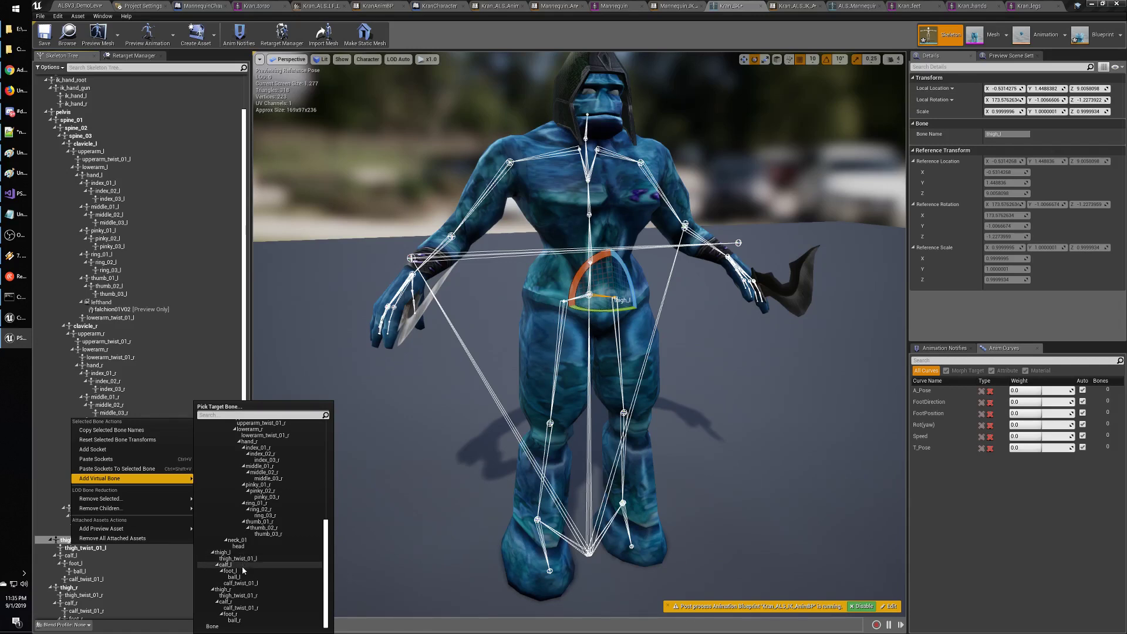
click(242, 565)
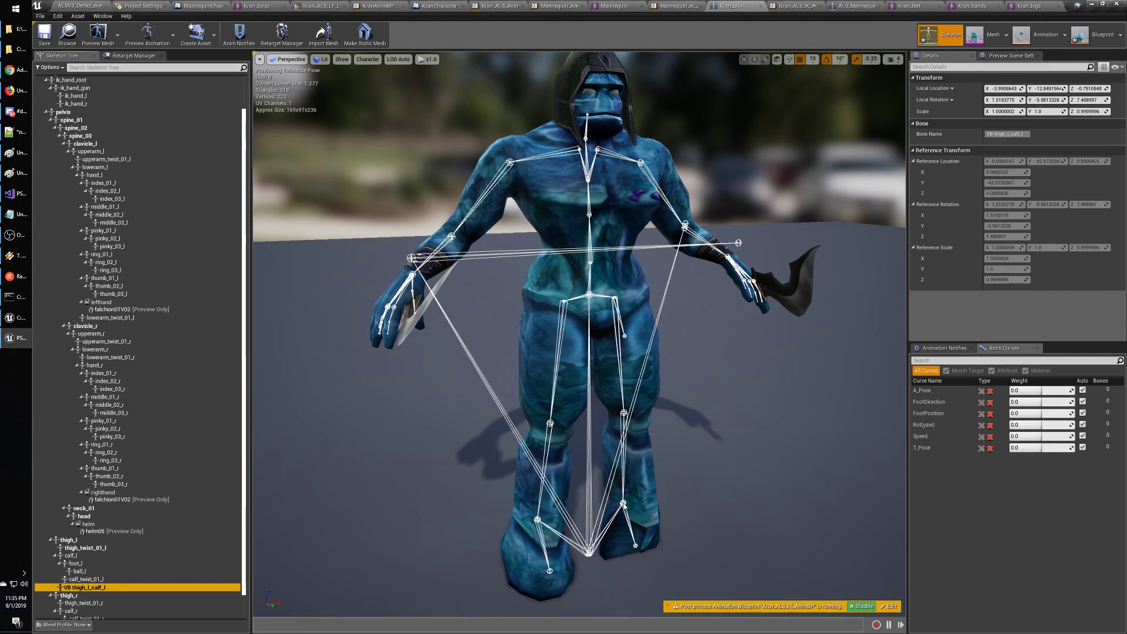
Examine the transforms of the overlapping foot_l and ik_foot_l bones and the neighbouring ball_l, calf_l and thigh_twist_01_l bones in the left leg.
click(626, 508)
drag(706, 489, 629, 489)
click(588, 500)
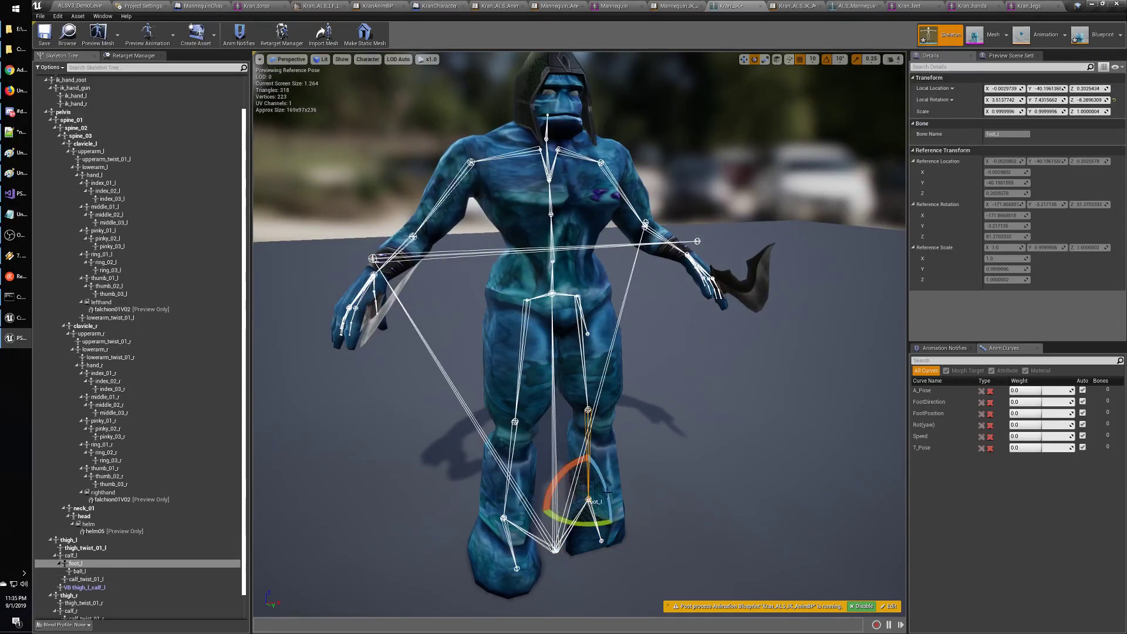
click(589, 501)
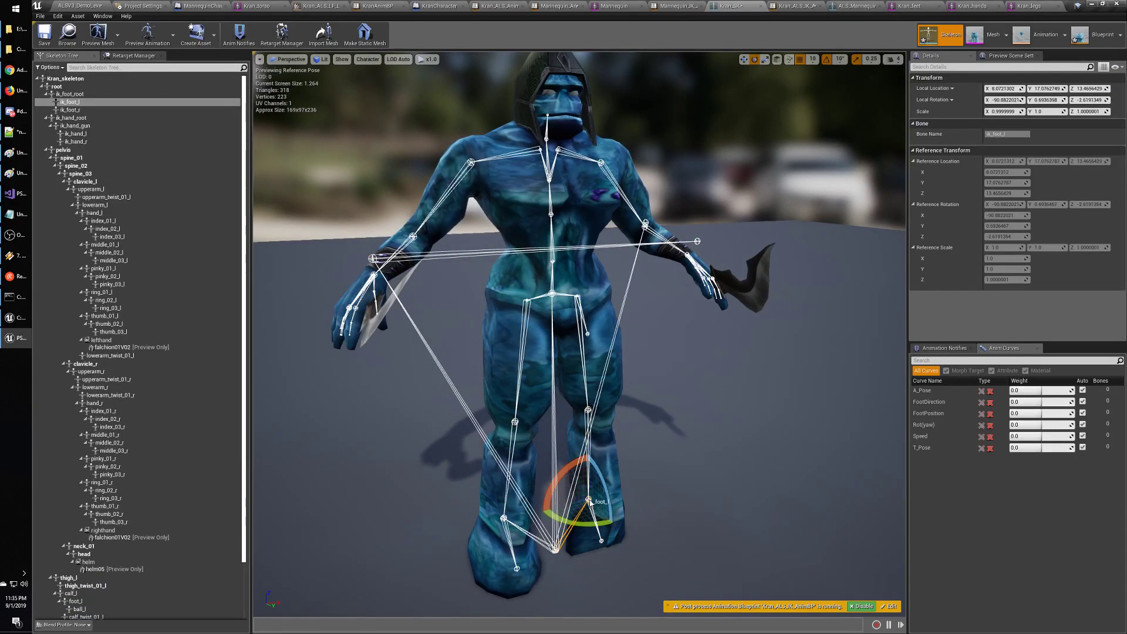
click(589, 490)
click(590, 500)
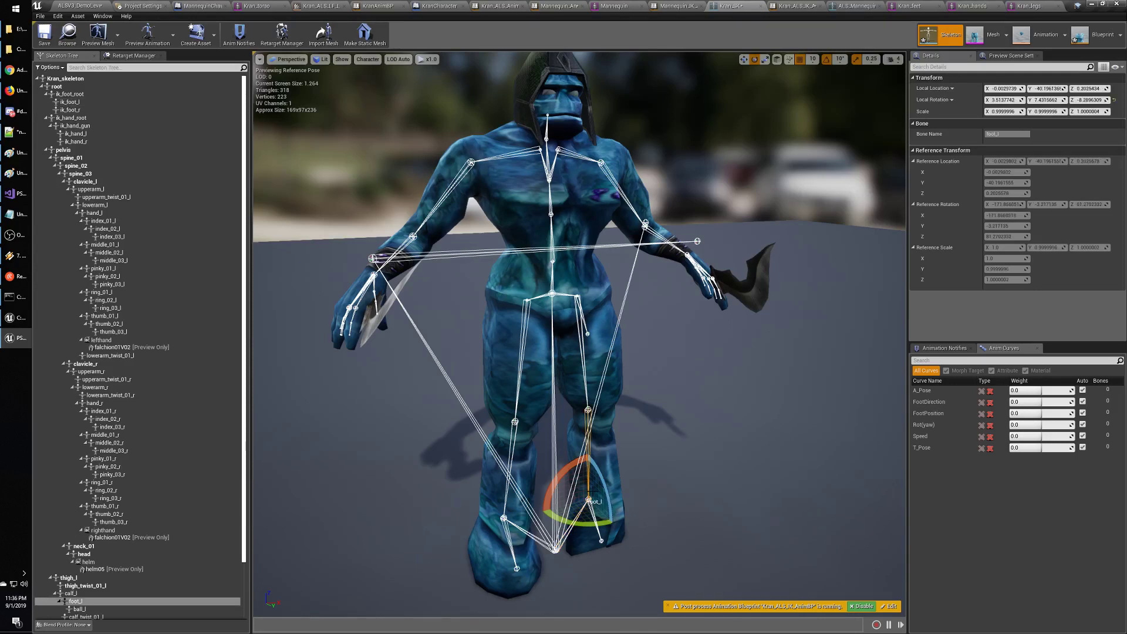
click(589, 487)
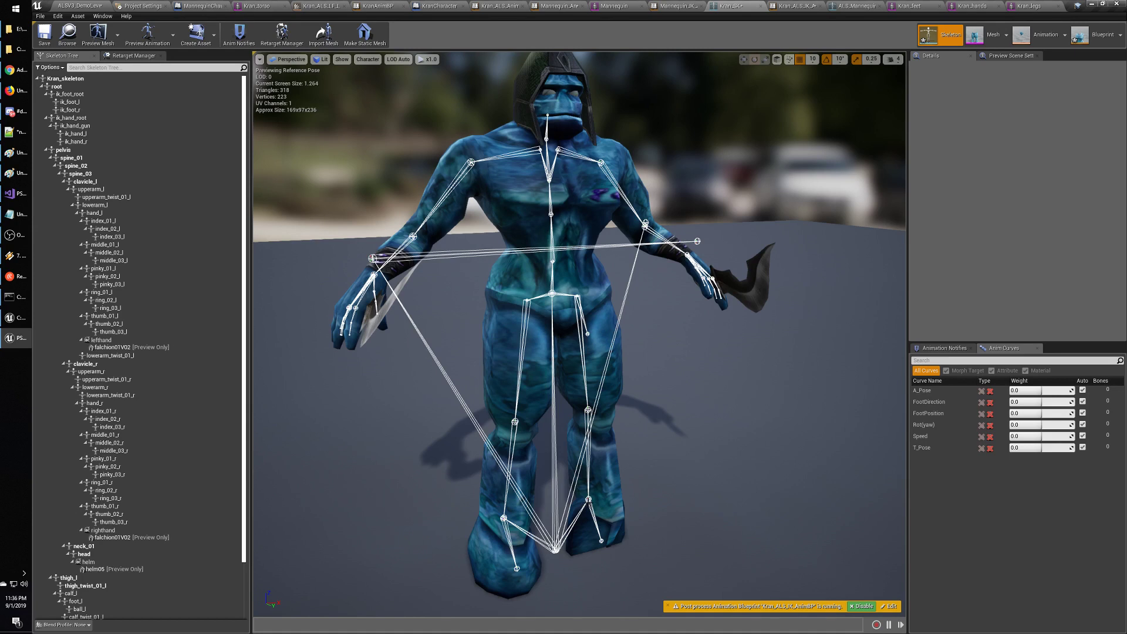
click(589, 502)
click(589, 500)
click(589, 501)
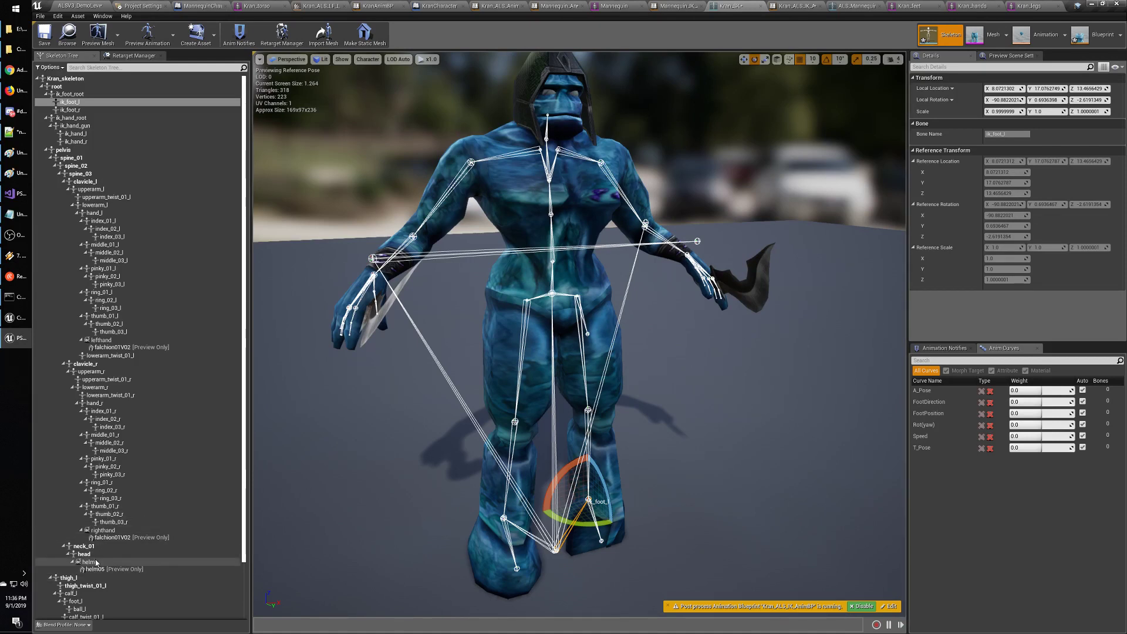
click(92, 587)
scroll(92, 590, down, 3)
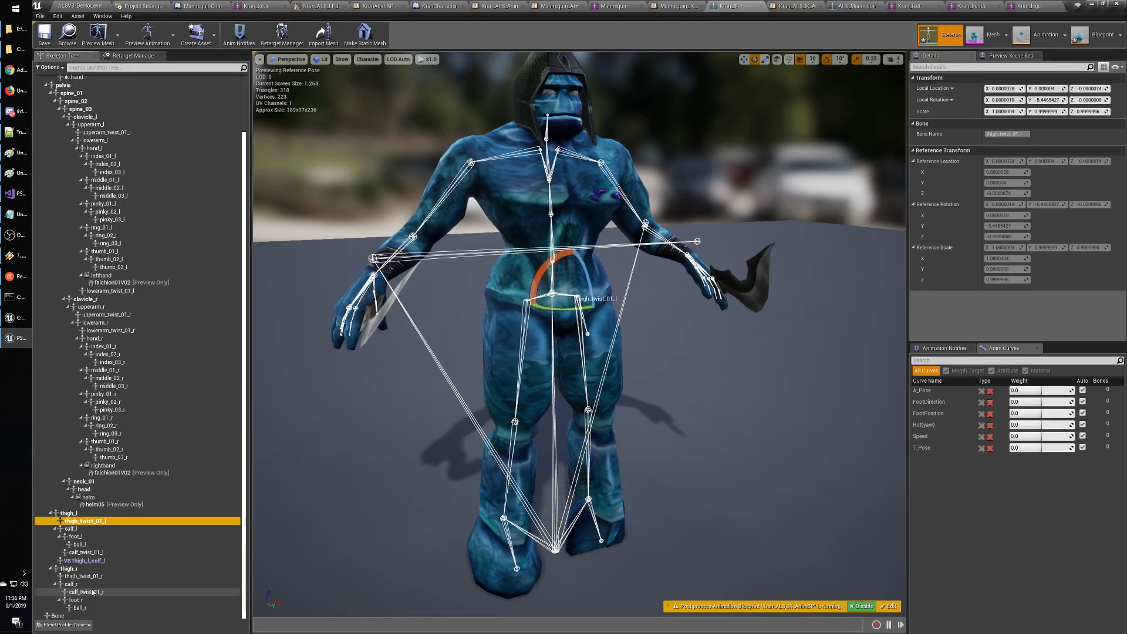
click(80, 536)
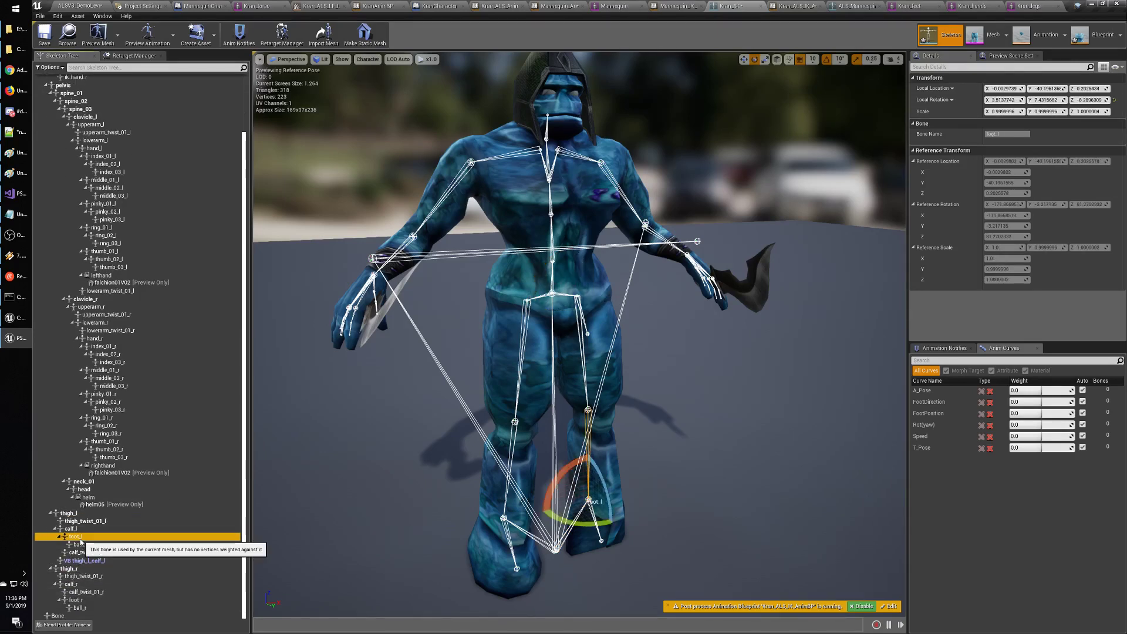
click(77, 529)
click(82, 537)
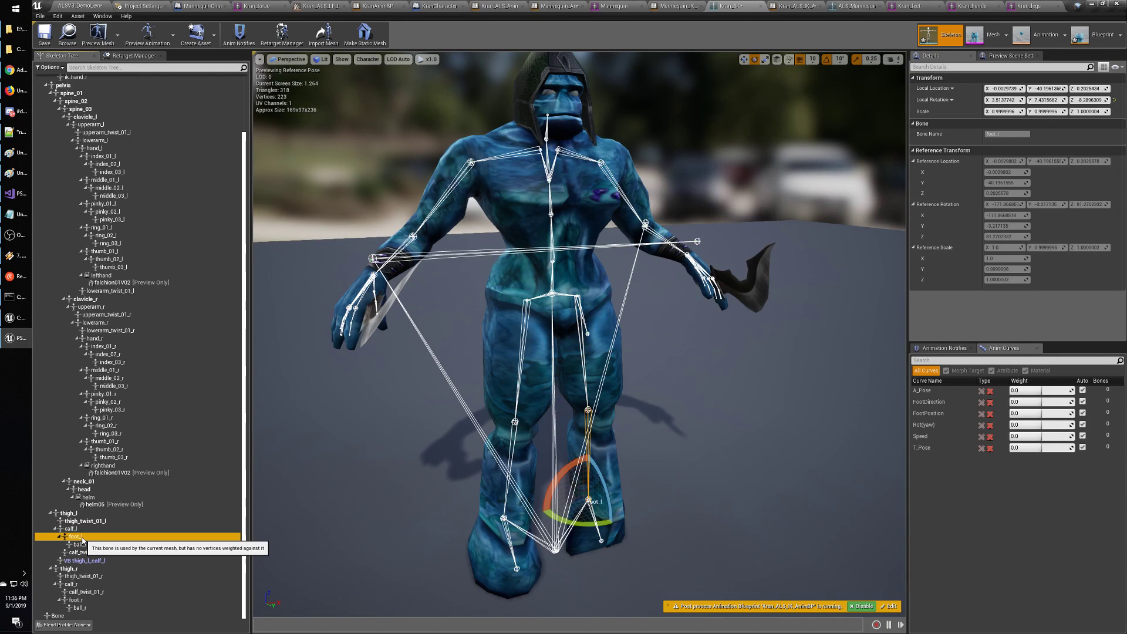
click(80, 545)
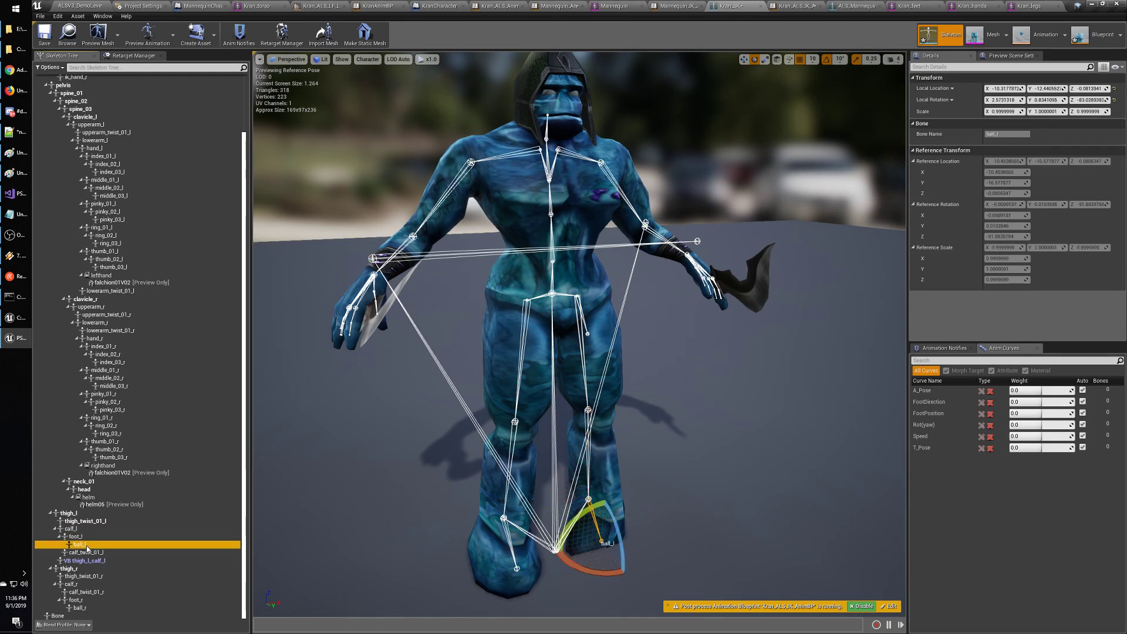
Try adjusting the local rotation of foot_l.
click(77, 536)
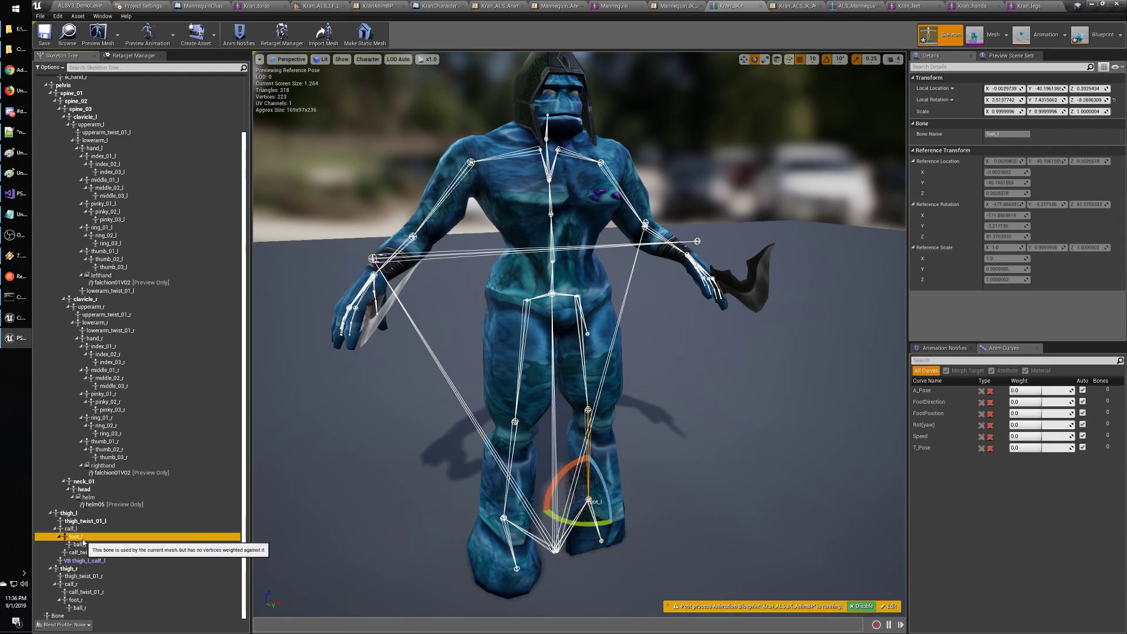
click(1046, 100)
drag(1046, 101, 1096, 100)
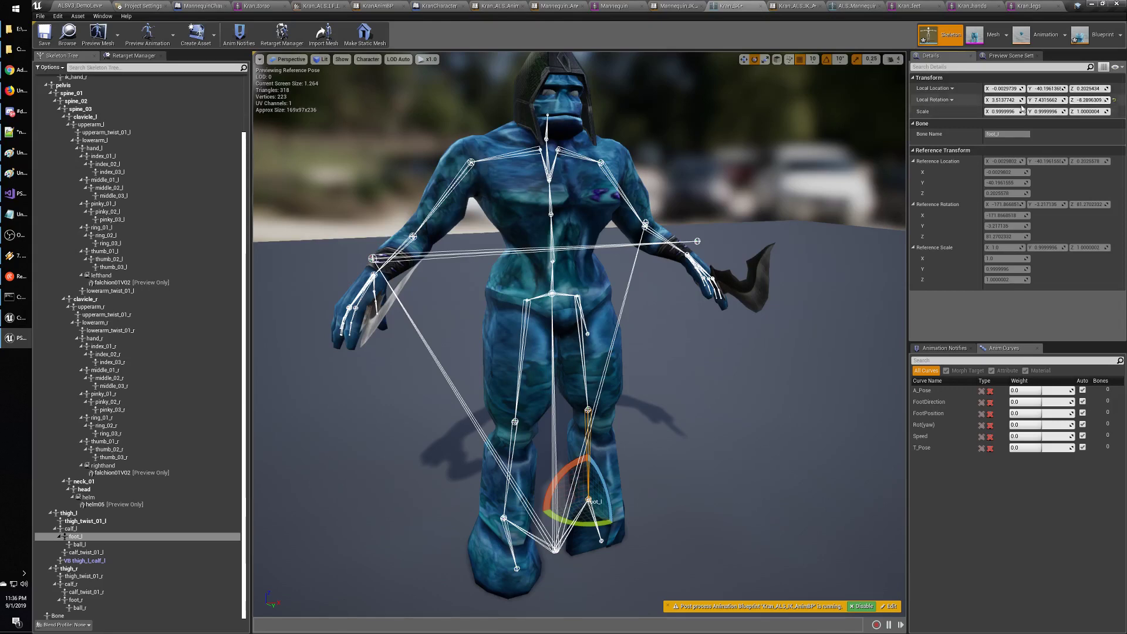
drag(1004, 100, 1000, 100)
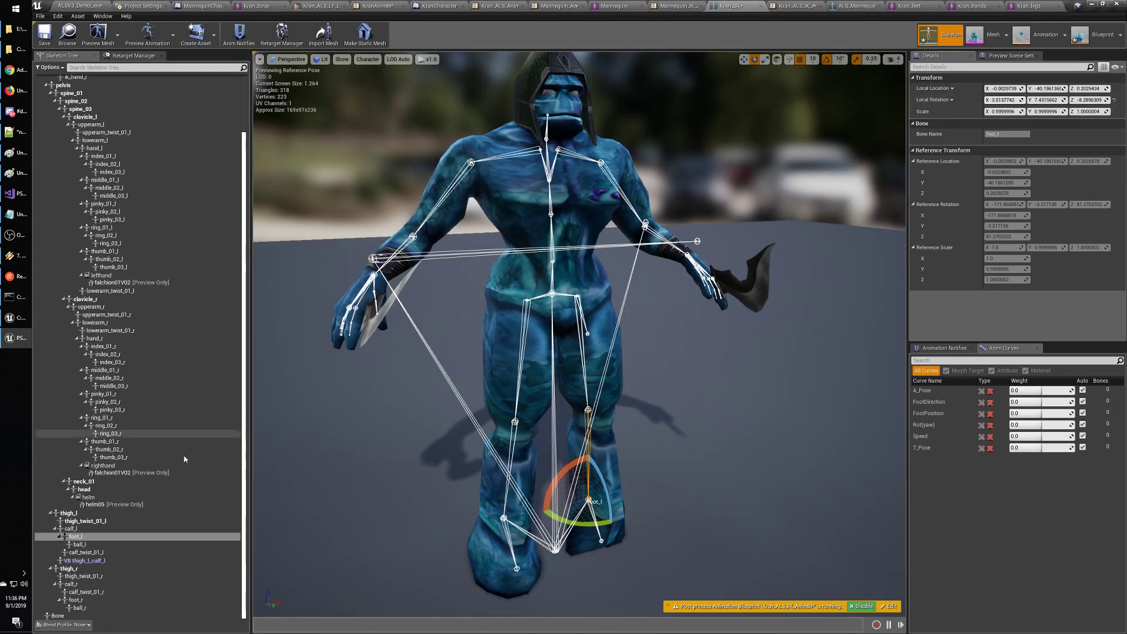
Adjust the local rotations of ball_l to about X -1.1, Y 2.5, Z -179.4 and calf_l to about X 3.2, Y -2, Z 7.6.
click(82, 545)
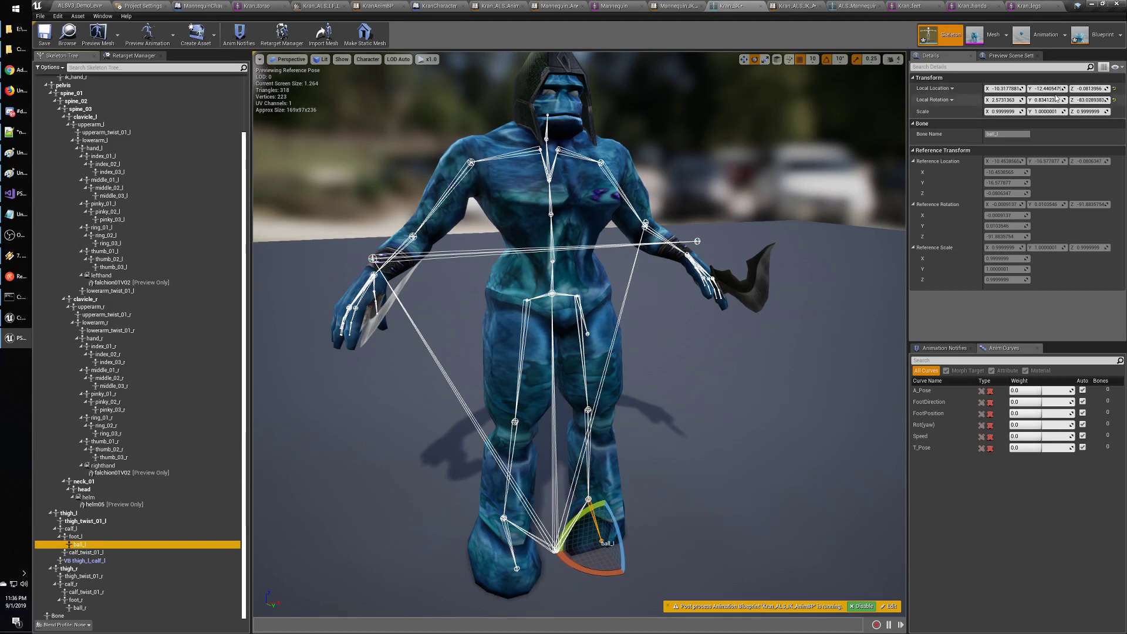
drag(1045, 101, 997, 99)
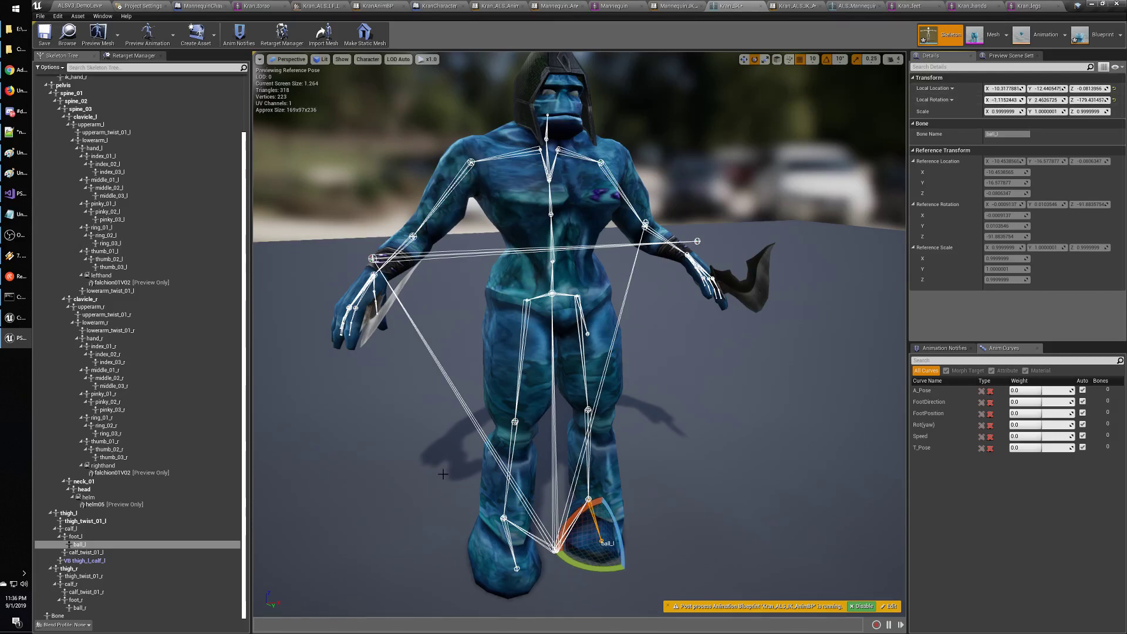
click(75, 535)
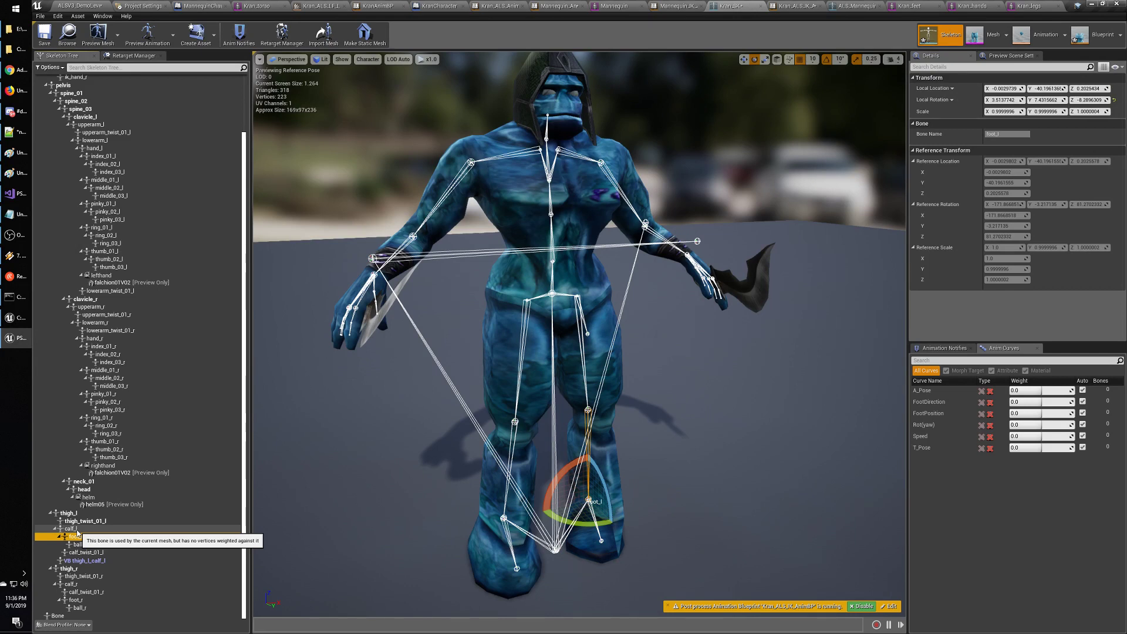
click(74, 529)
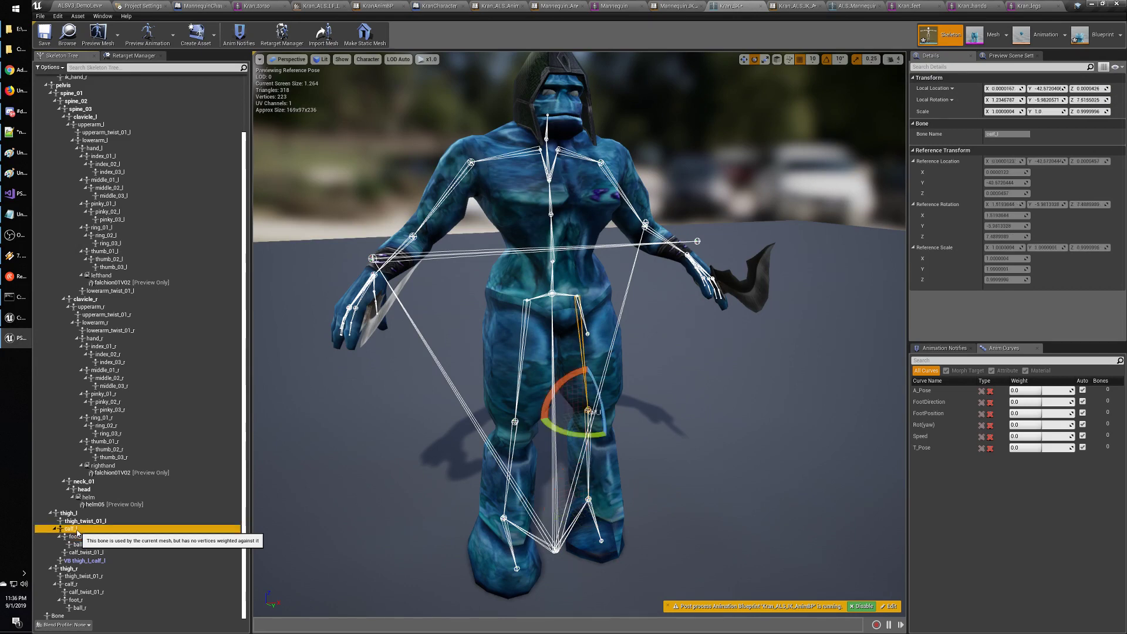
click(1088, 100)
drag(1087, 100, 1006, 99)
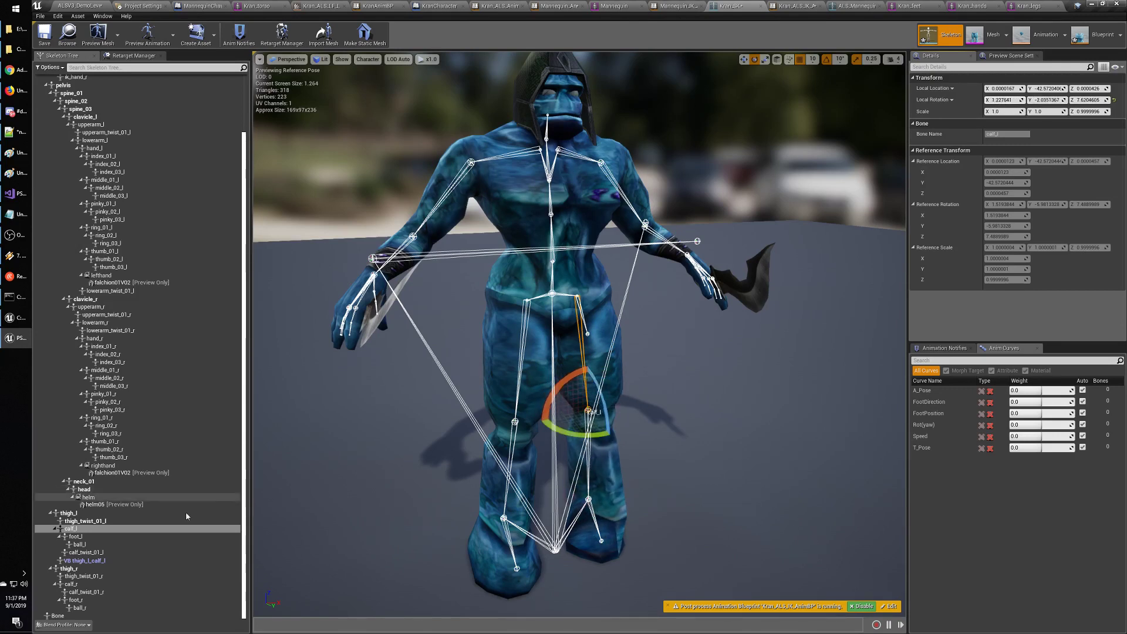
Adjust the local rotation of calf_twist_01_l to about X 1.6, Y 2.6, Z 0.3.
click(77, 537)
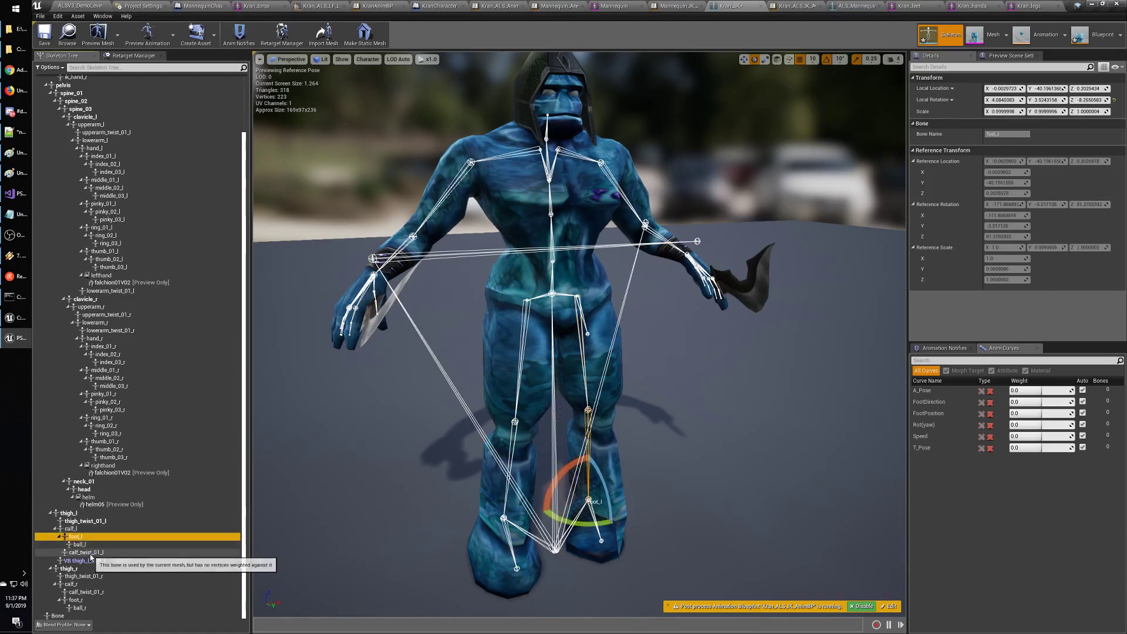
click(88, 552)
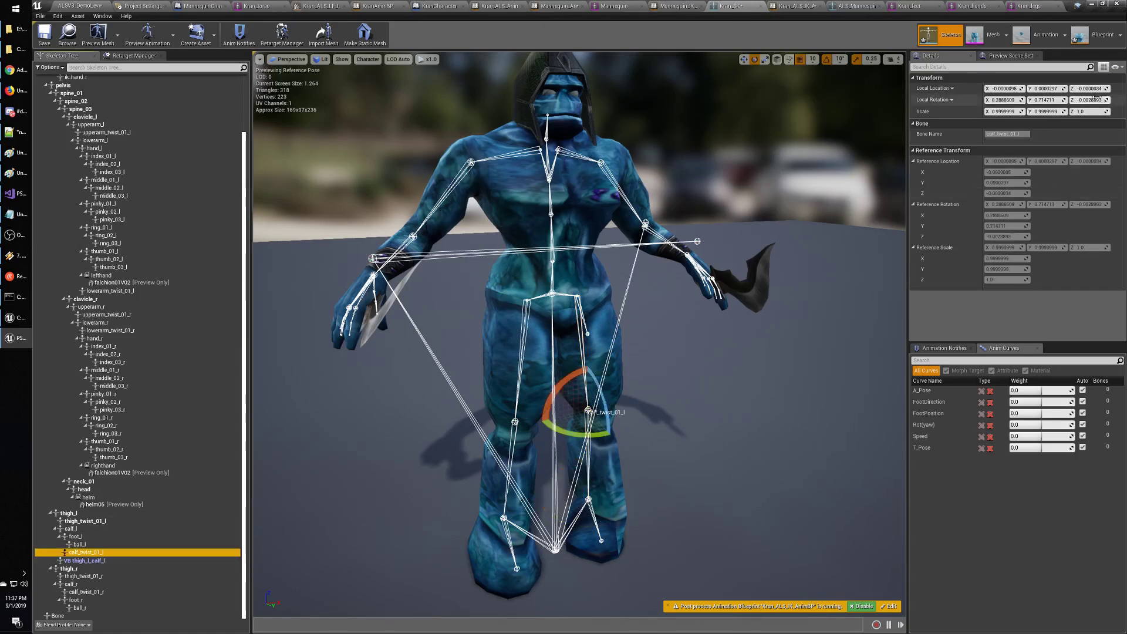
drag(1086, 100, 1004, 100)
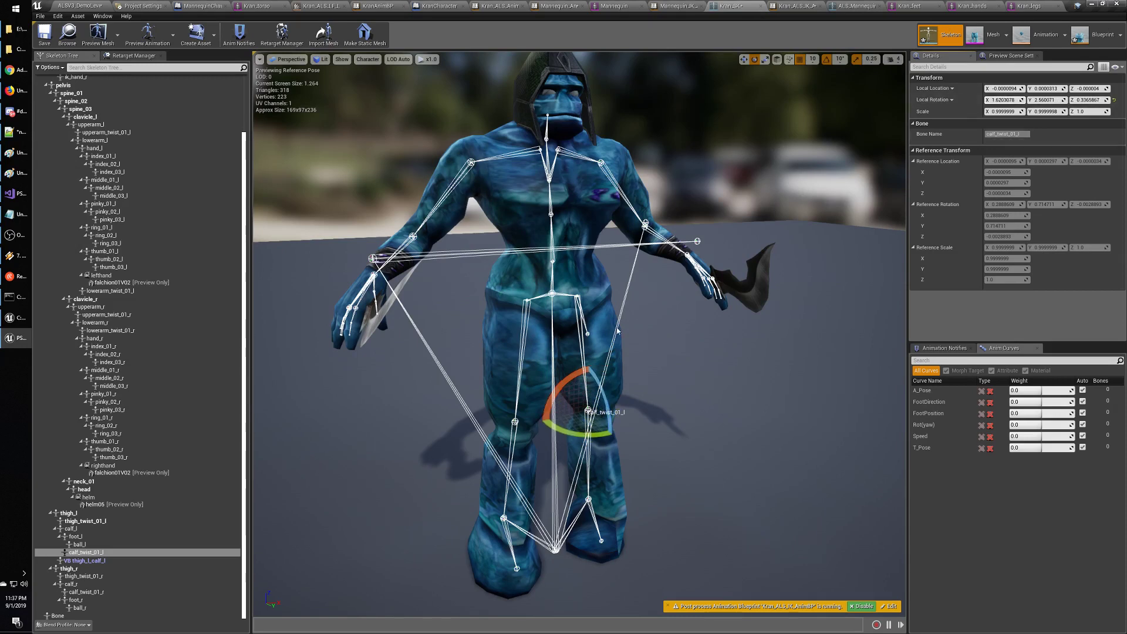
Try adjusting the local rotation of ball_l to about X 15.3, Y 15.4, Z -137.9.
click(88, 545)
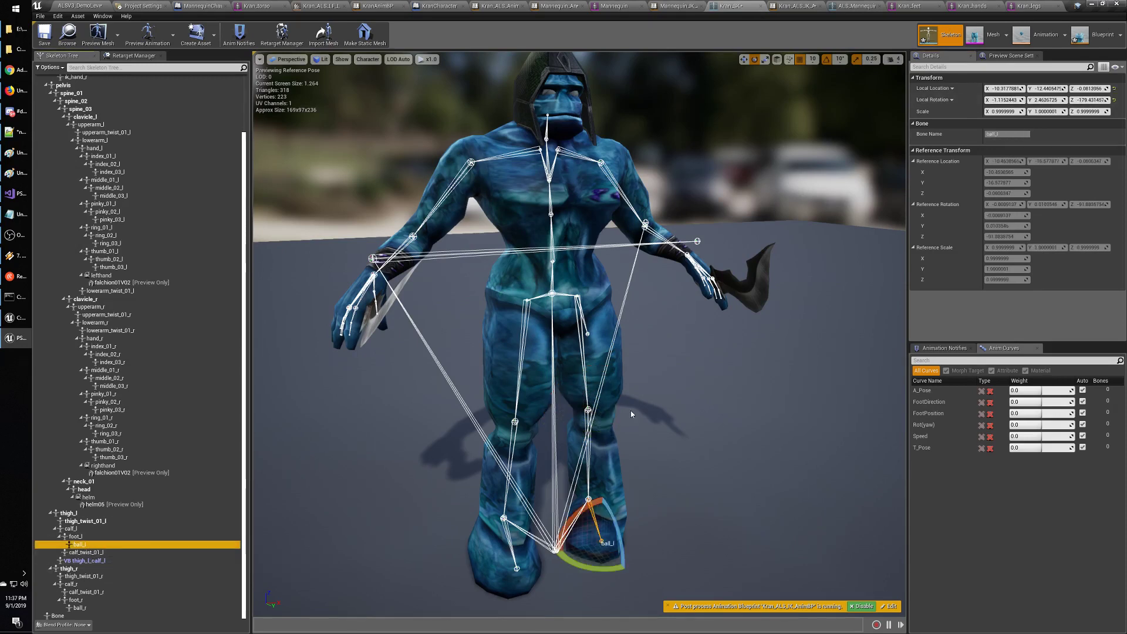
drag(1054, 100, 963, 100)
drag(1003, 100, 1043, 100)
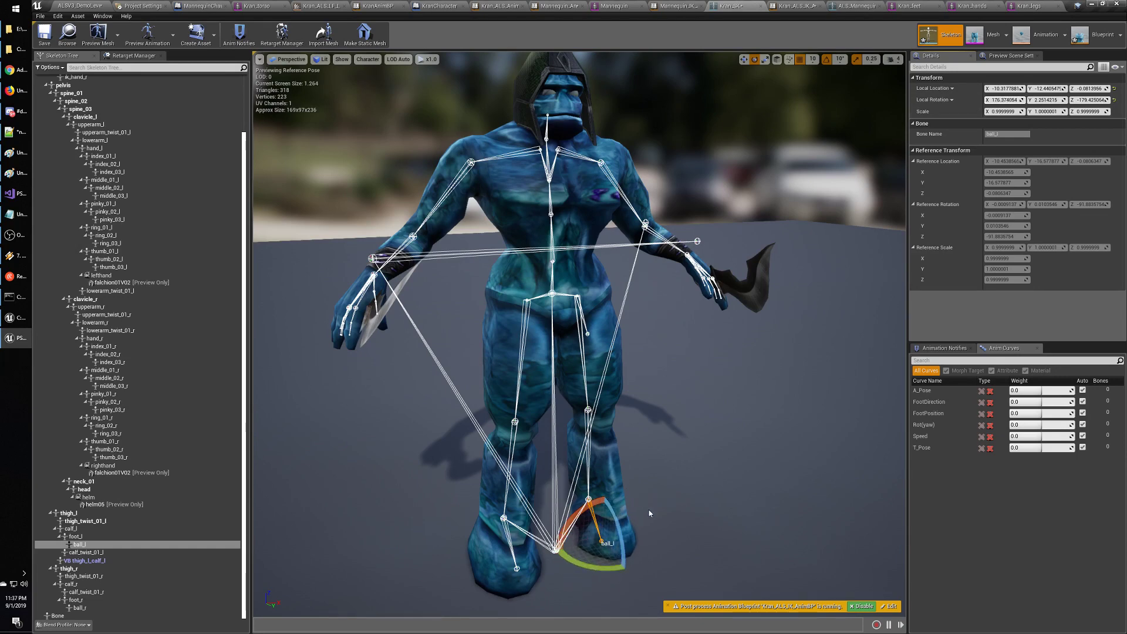
right_drag(649, 514, 587, 453)
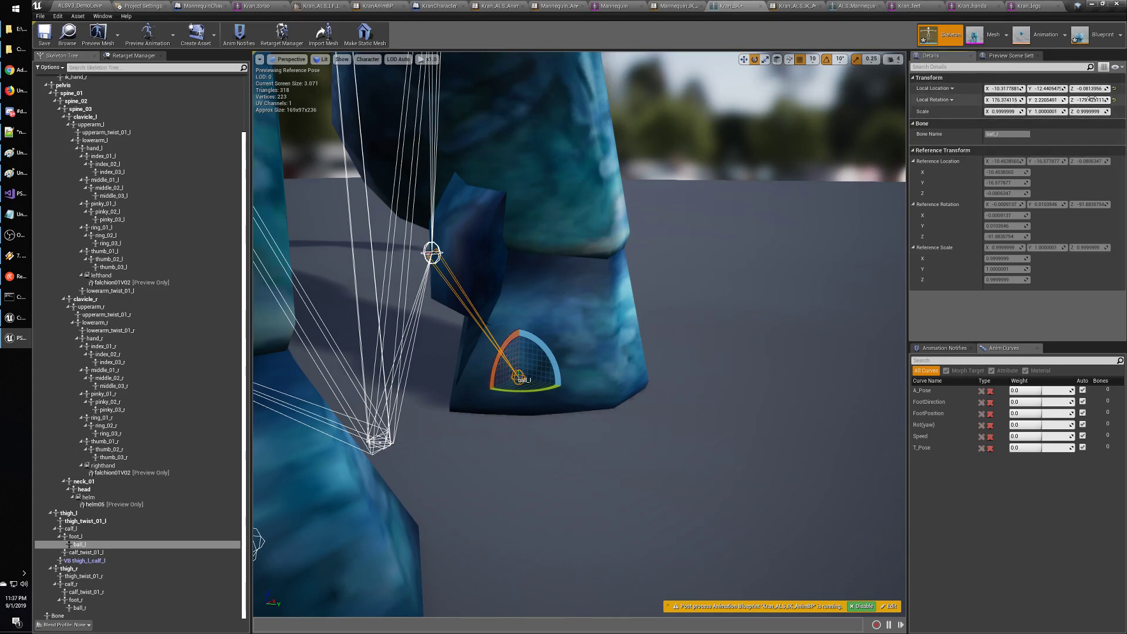
drag(1091, 100, 980, 100)
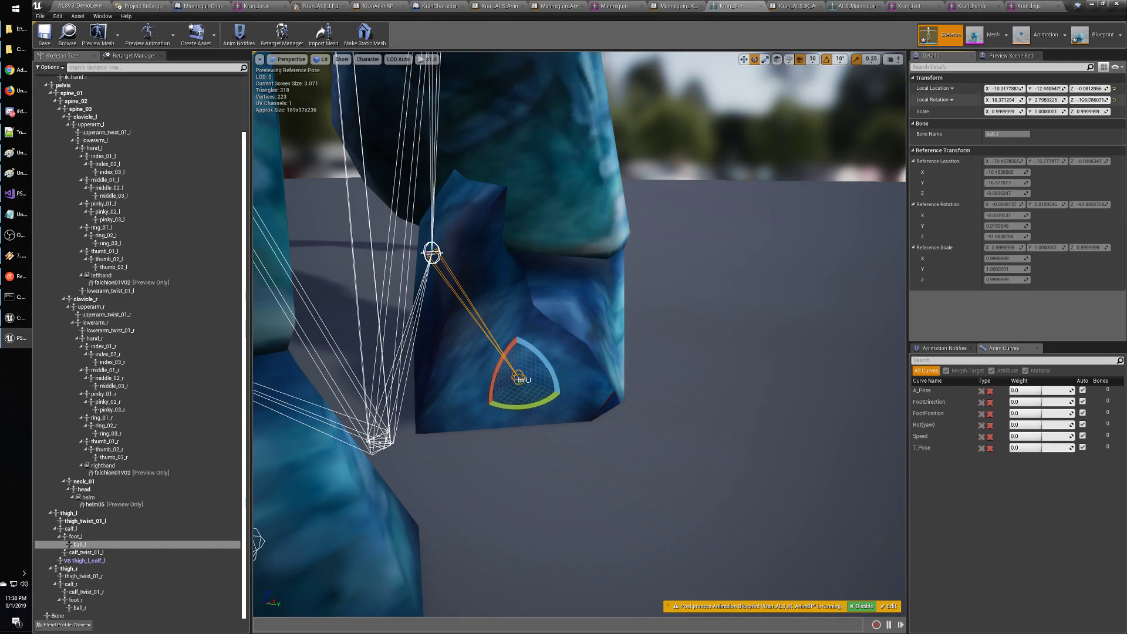
mouse_move(1089, 100)
mouse_down()
mouse_move(1113, 100)
mouse_move(1086, 99)
mouse_up()
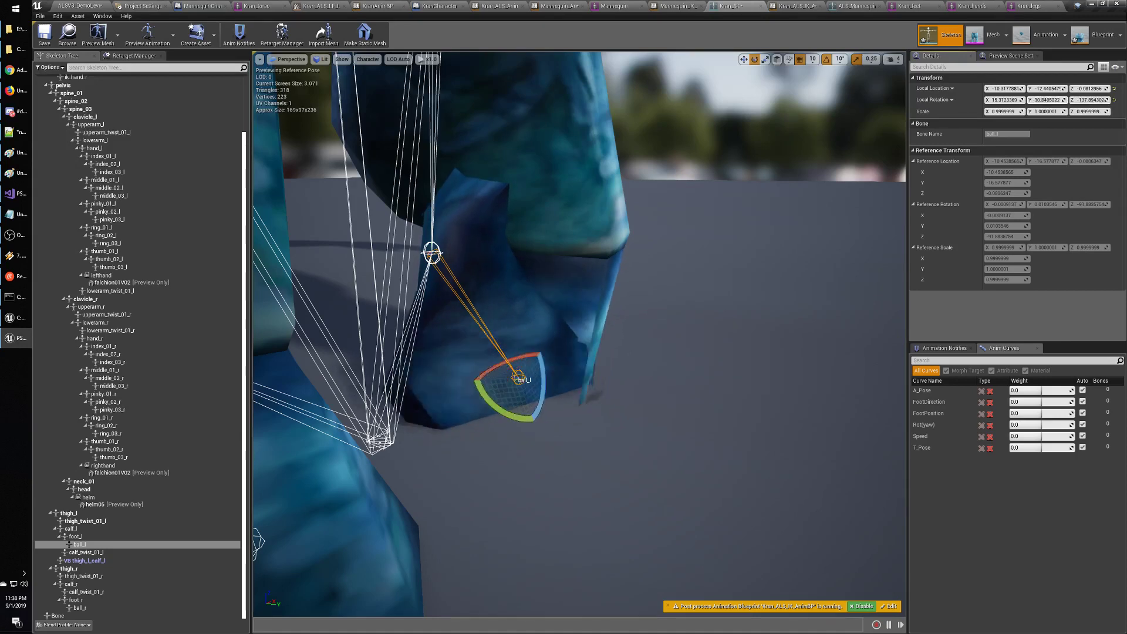
drag(1046, 100, 1044, 100)
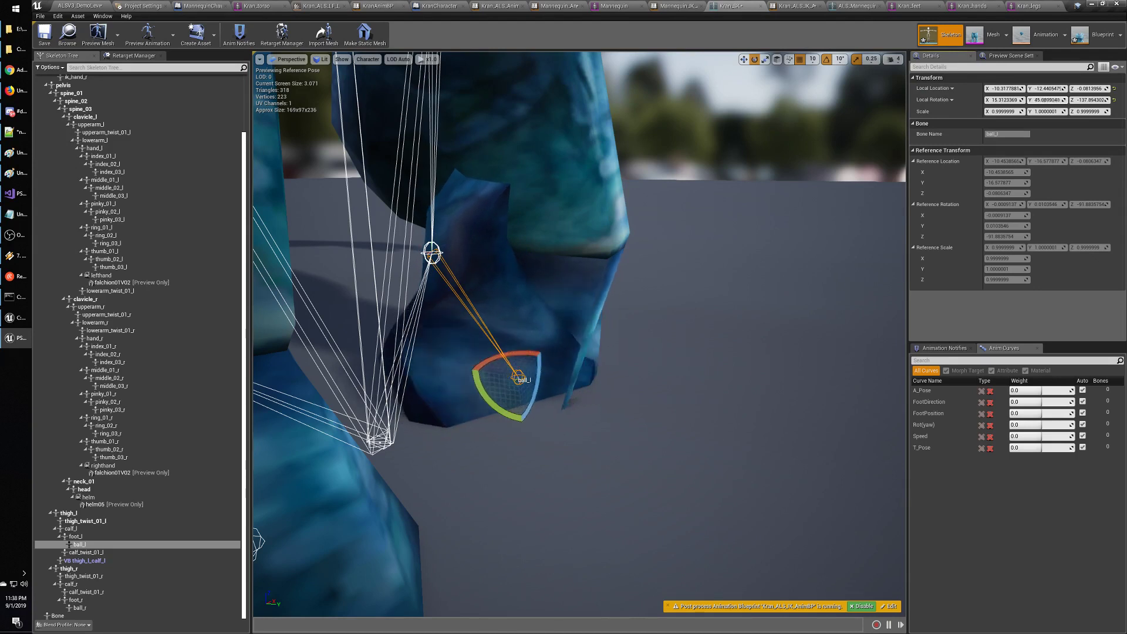
mouse_move(1047, 100)
mouse_down()
mouse_move(1034, 99)
mouse_move(1048, 100)
mouse_up()
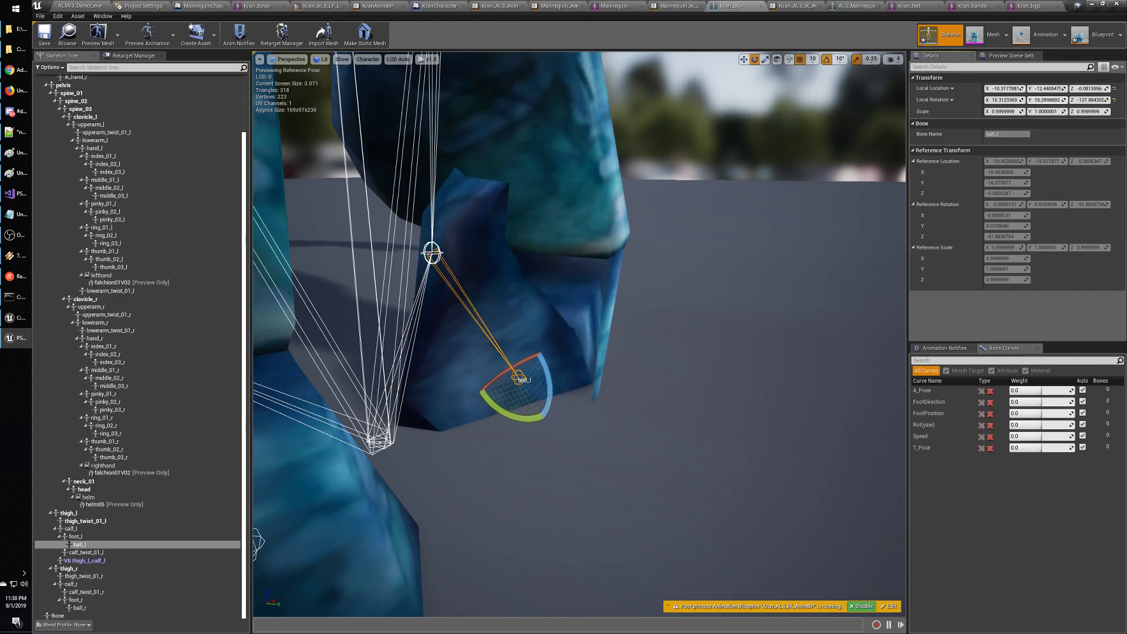
Try another local rotation for ball_l of about X 16.1, Y -29.7, Z -146.2.
right_drag(815, 203, 863, 173)
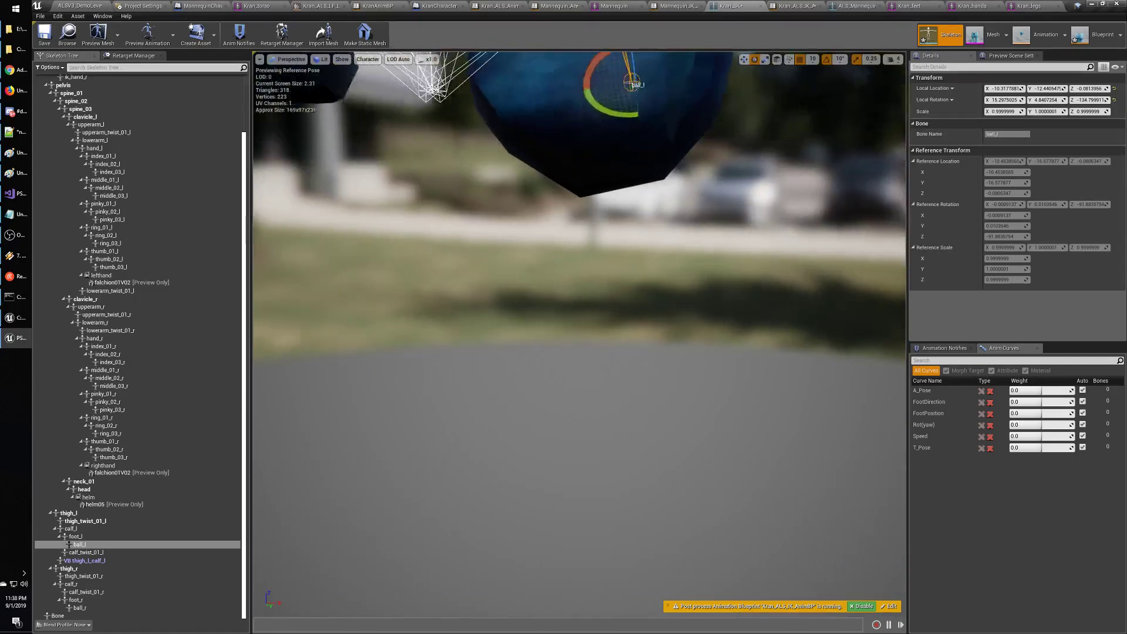
mouse_move(493, 246)
right_down()
mouse_move(517, 235)
mouse_move(511, 223)
mouse_move(481, 252)
mouse_move(493, 247)
right_up()
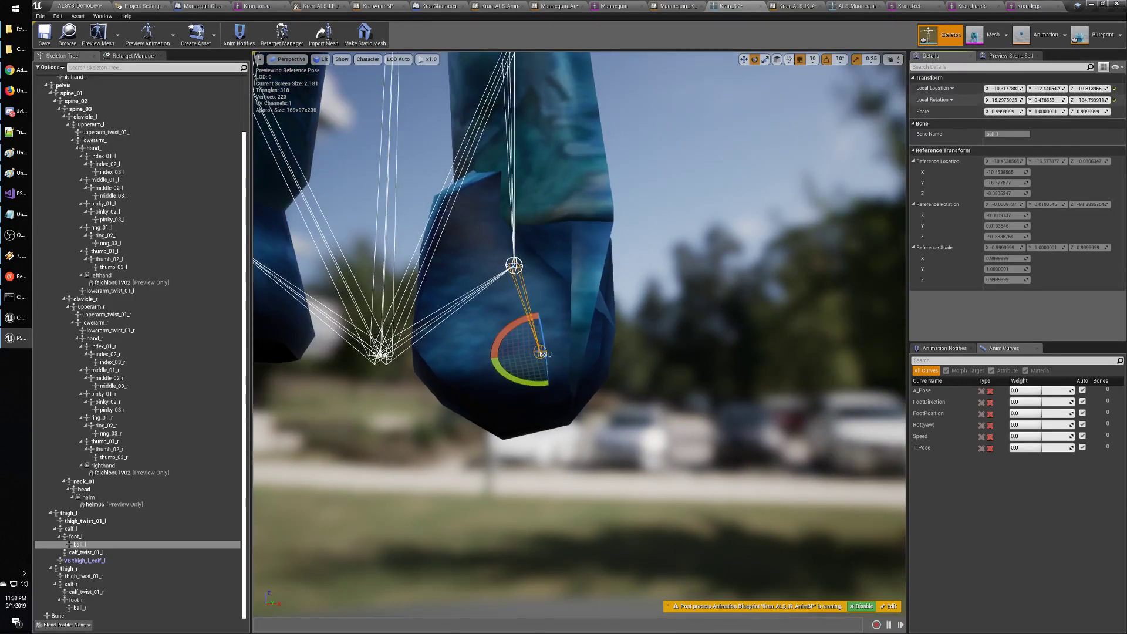
drag(1045, 100, 1083, 99)
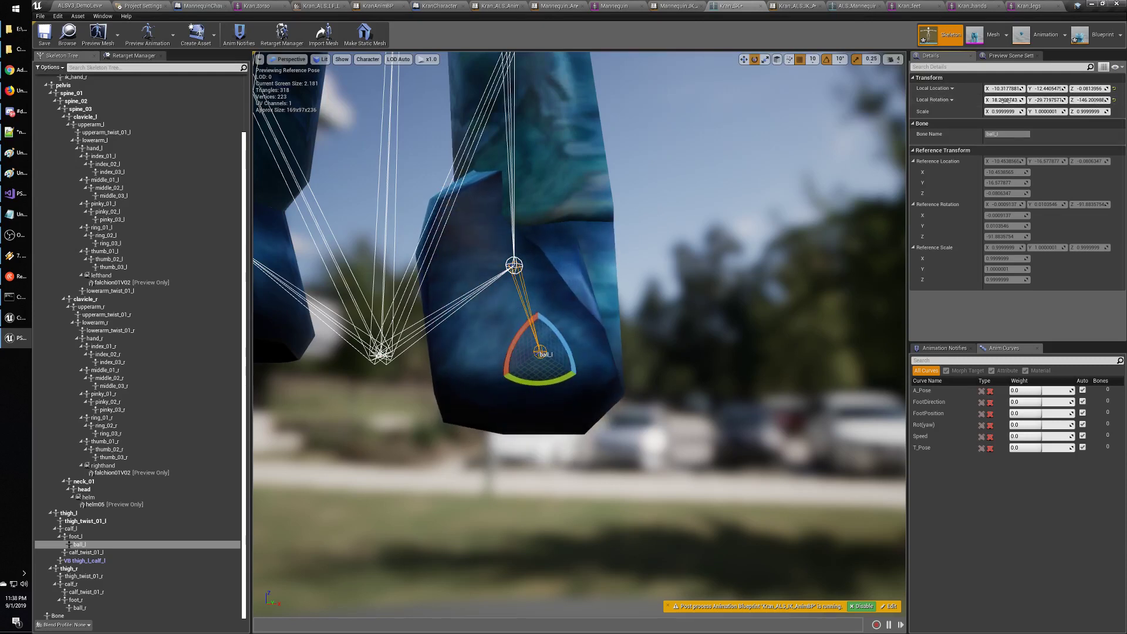
mouse_move(1005, 100)
mouse_down()
mouse_move(1022, 100)
mouse_move(1009, 100)
mouse_up()
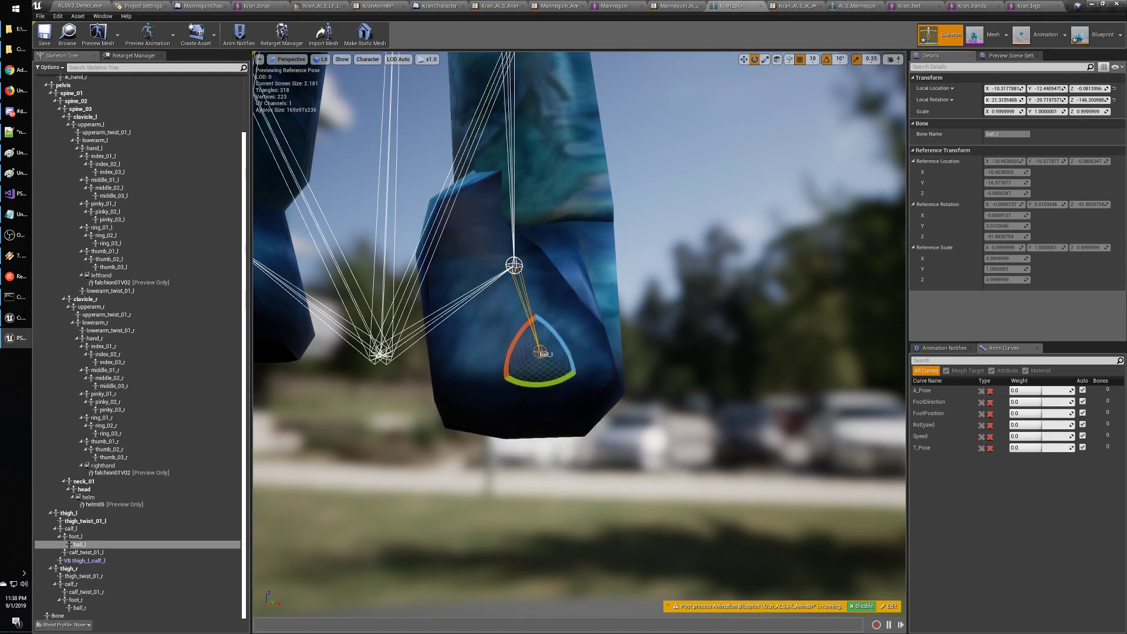
Try adjusting the local rotation of foot_l around its X and Z axes.
click(84, 537)
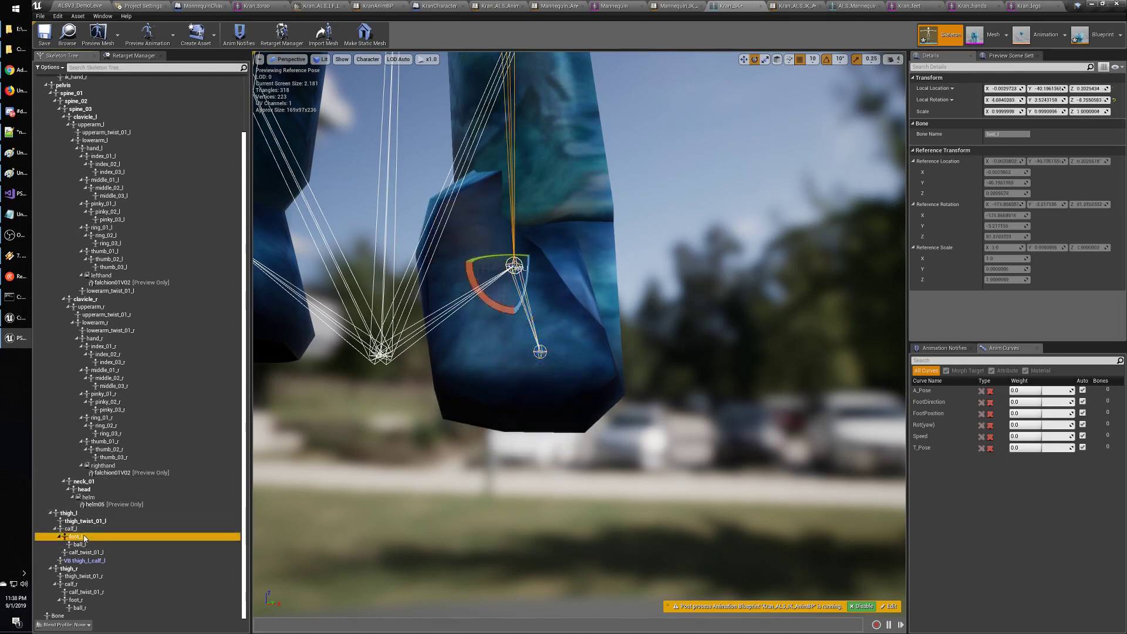
drag(1005, 99, 1001, 99)
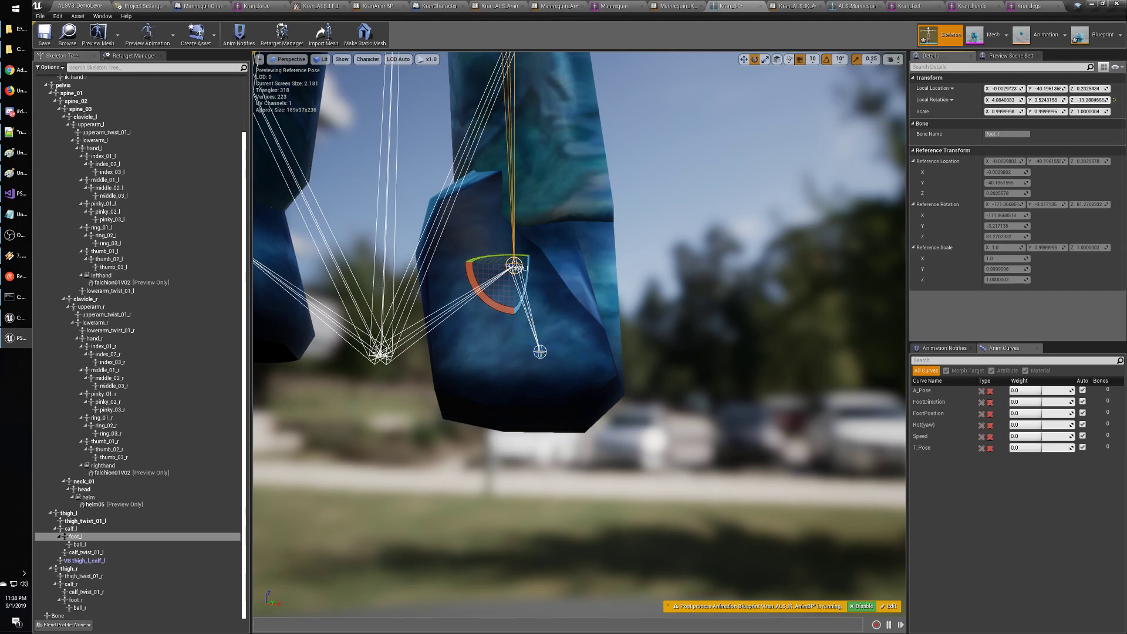
drag(1087, 100, 1090, 100)
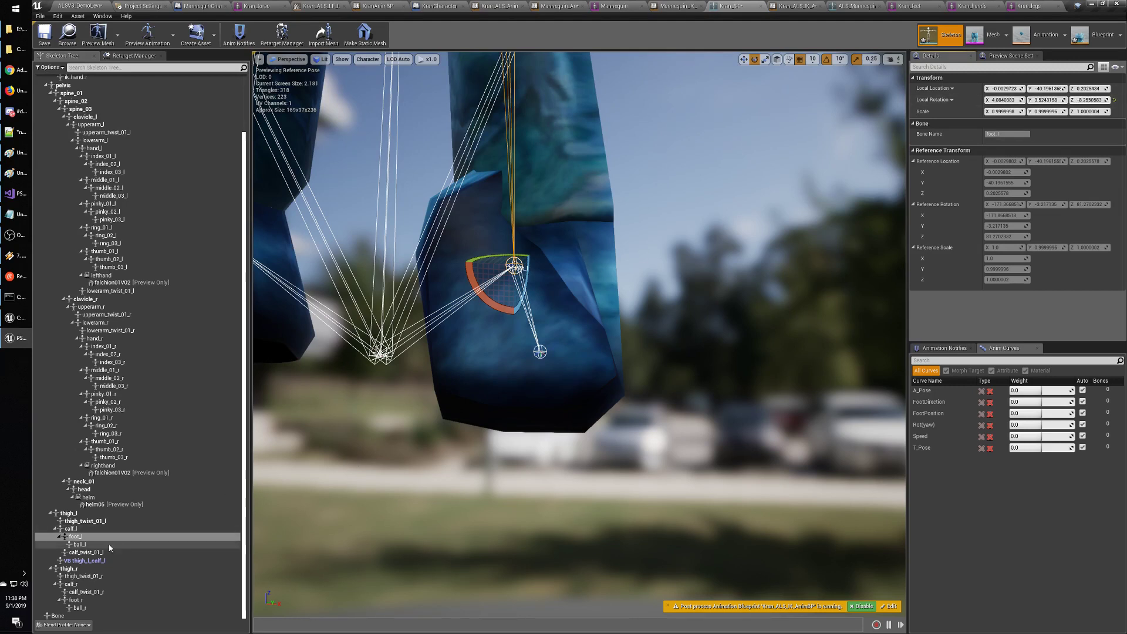
Check the neighbouring left-leg bones and adjust the local rotation of VB thigh_l_calf_l to about X 5.3, Y -6.0, Z 4.8.
click(87, 545)
click(92, 553)
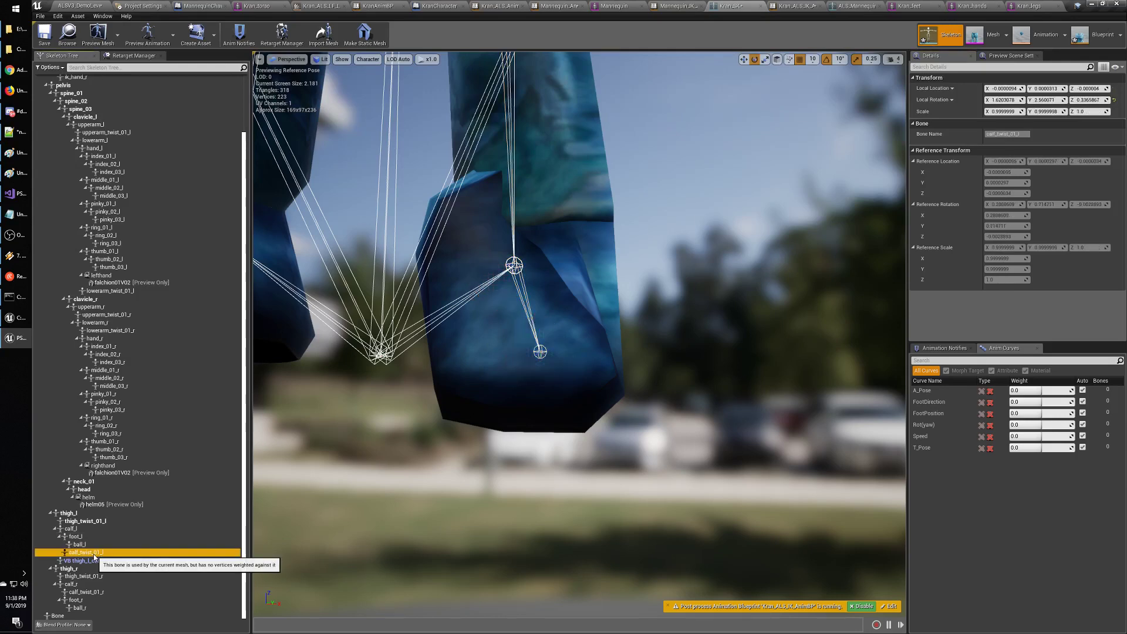
key(Up)
key(Up)
key(Up)
key(Up)
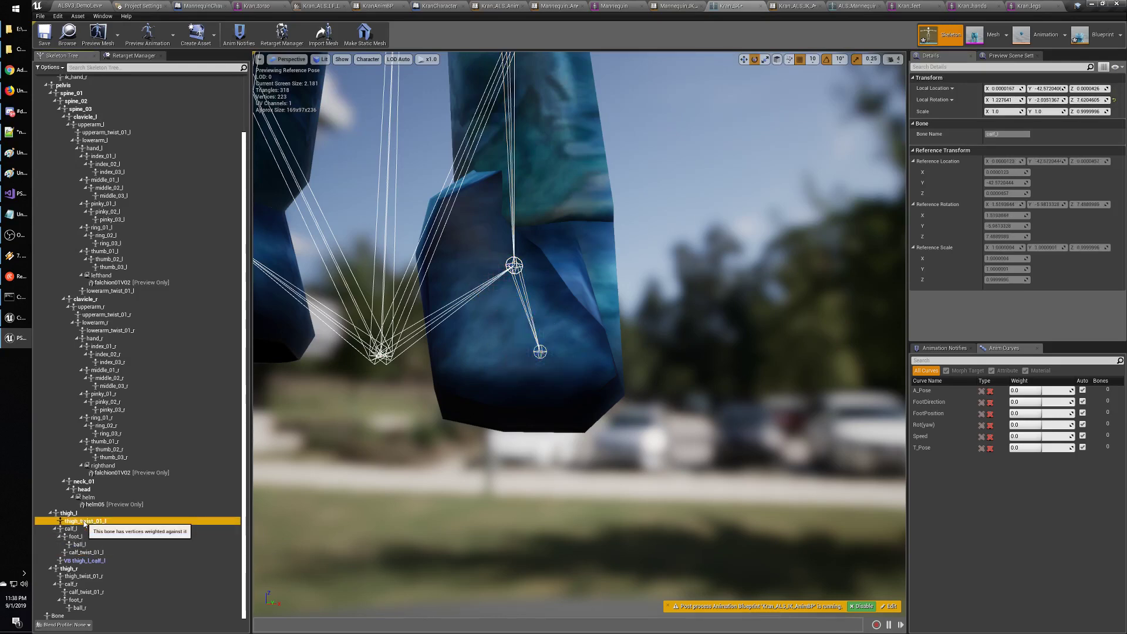
click(88, 560)
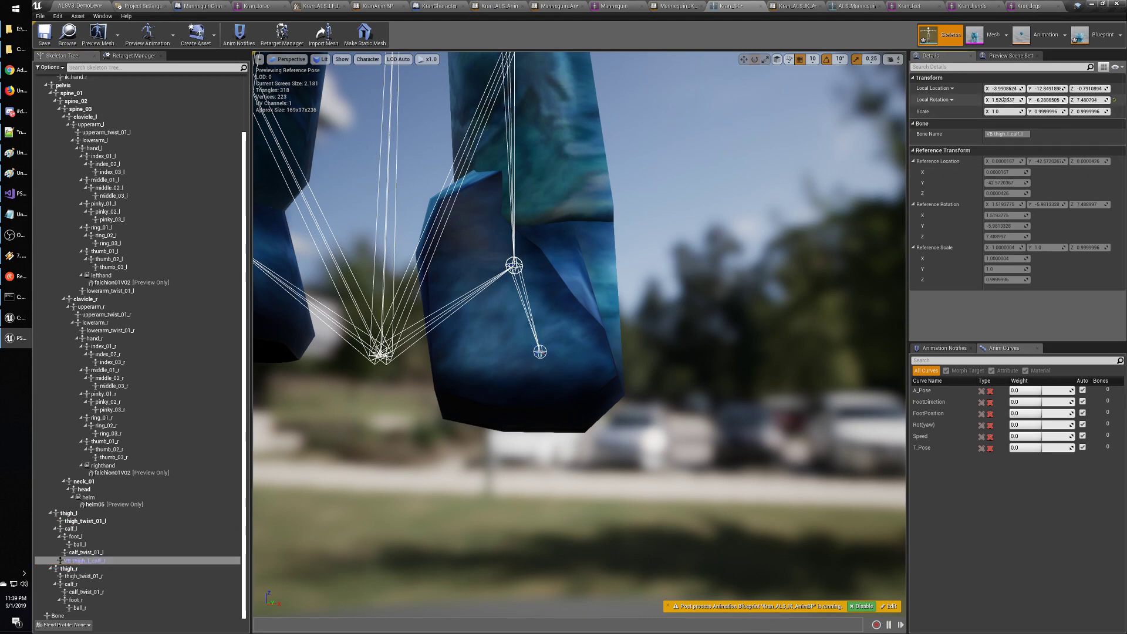
drag(1003, 100, 1080, 99)
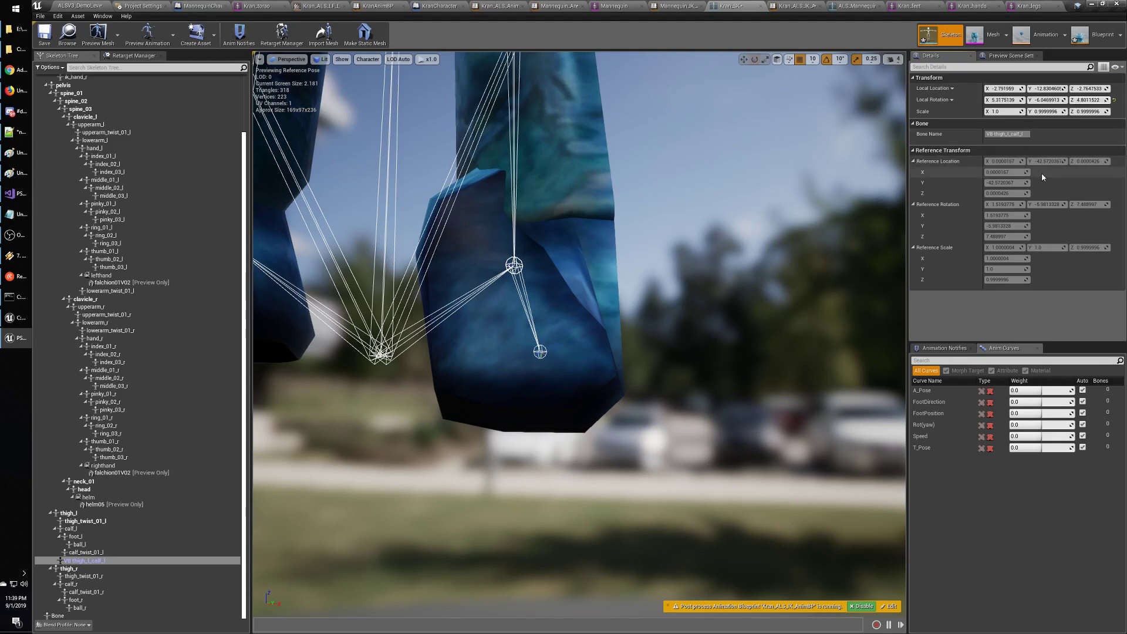
Try rotating ball_l to about X 121.8, Y -49.2, Z -118.6 and inspect the left foot from another angle.
click(101, 552)
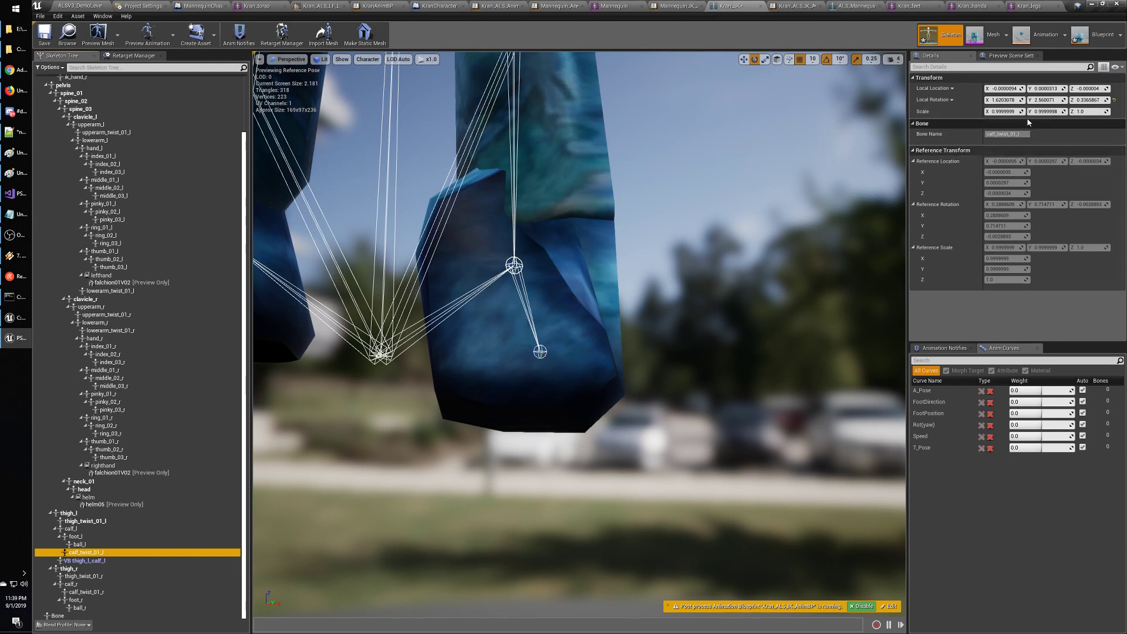
click(79, 544)
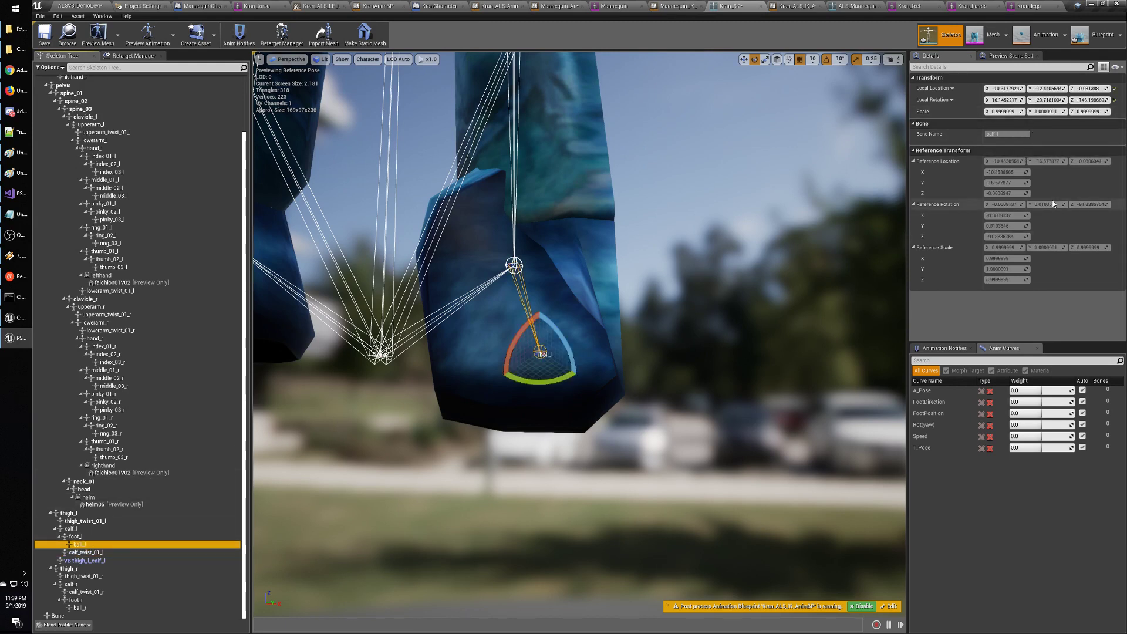
drag(1010, 100, 1096, 99)
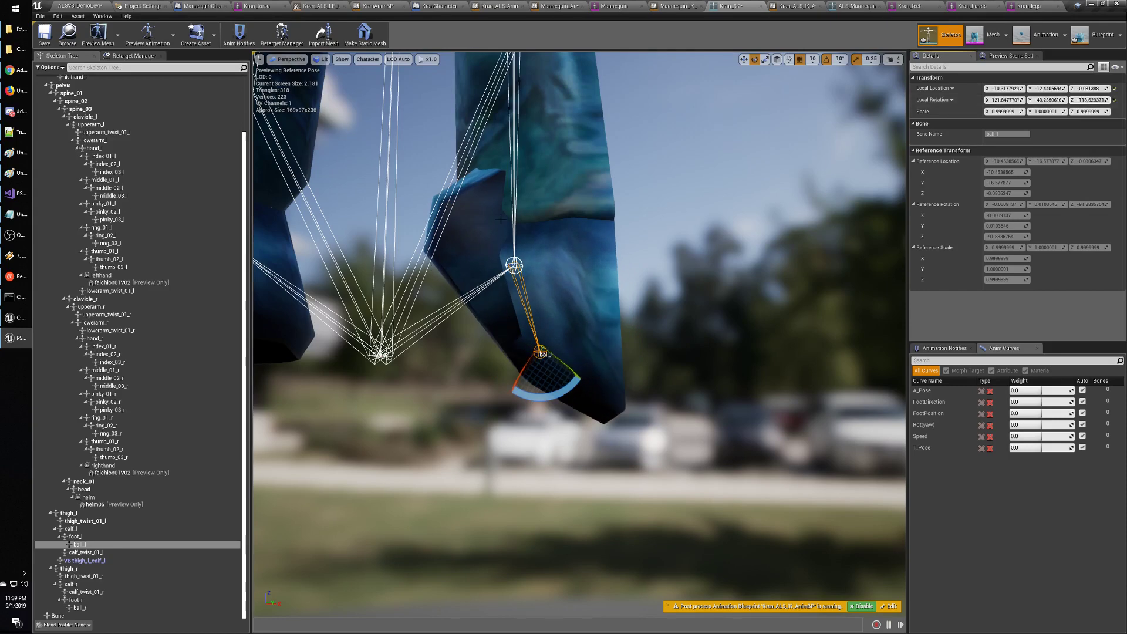
drag(722, 264, 810, 252)
middle_drag(452, 198, 521, 198)
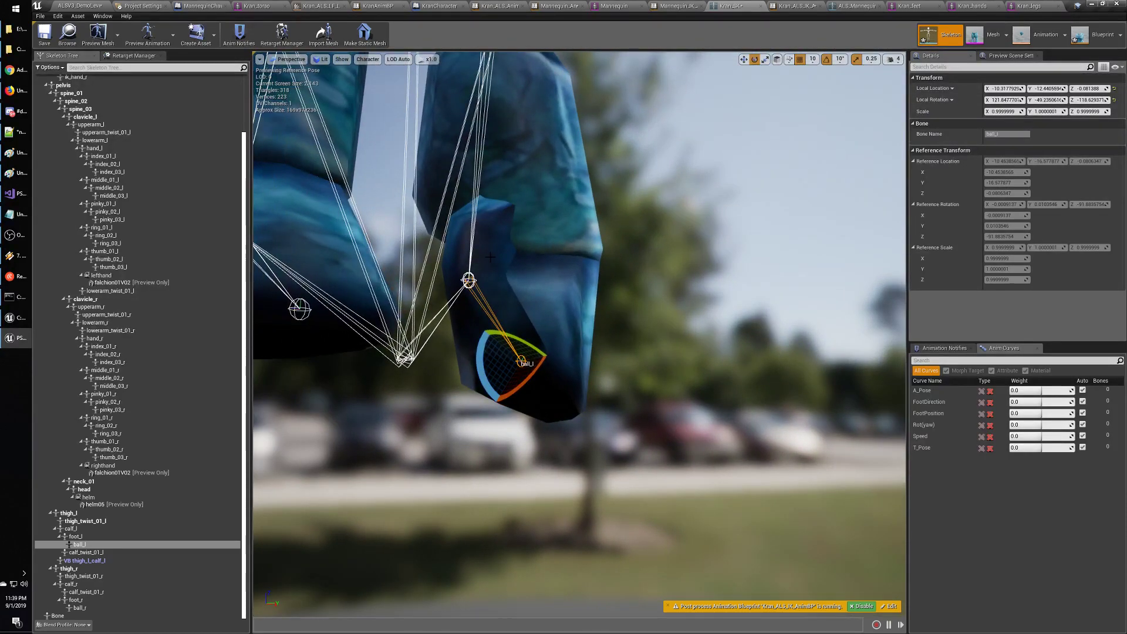
Try adjusting the local rotation of thigh_twist_01_l and undo the change.
click(82, 520)
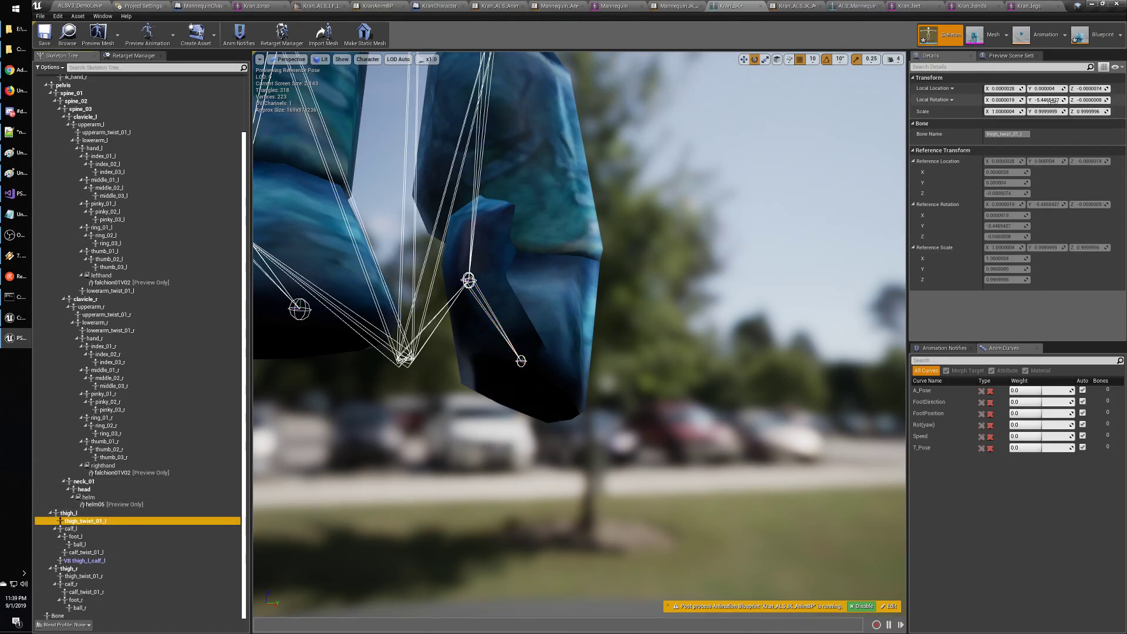
drag(1048, 100, 1040, 121)
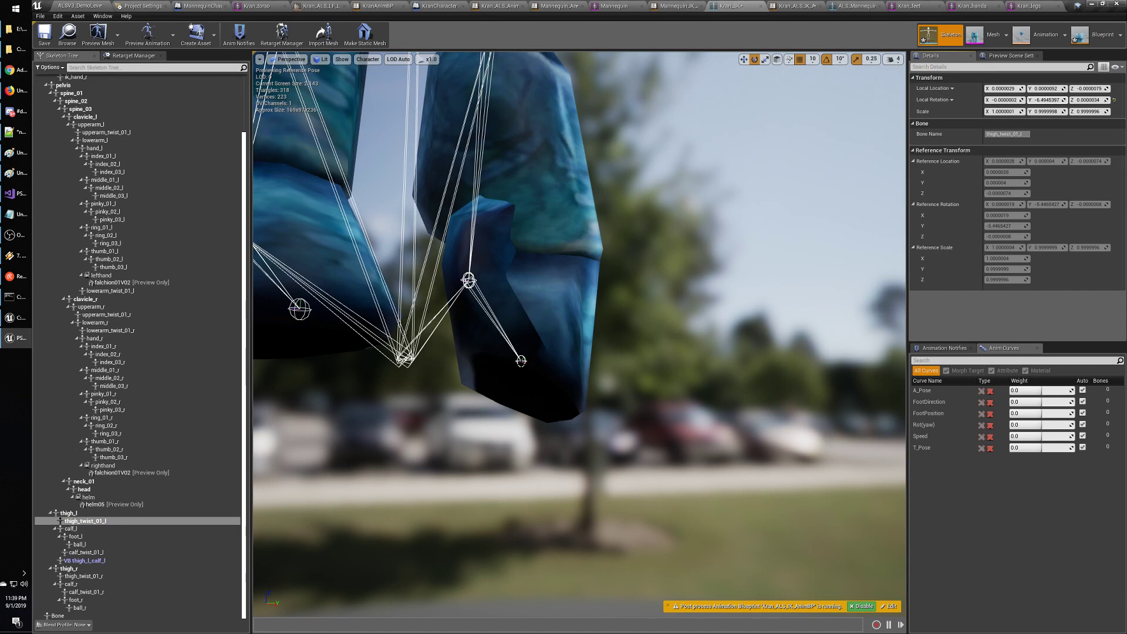
key(ctrl+z)
key(ctrl+z)
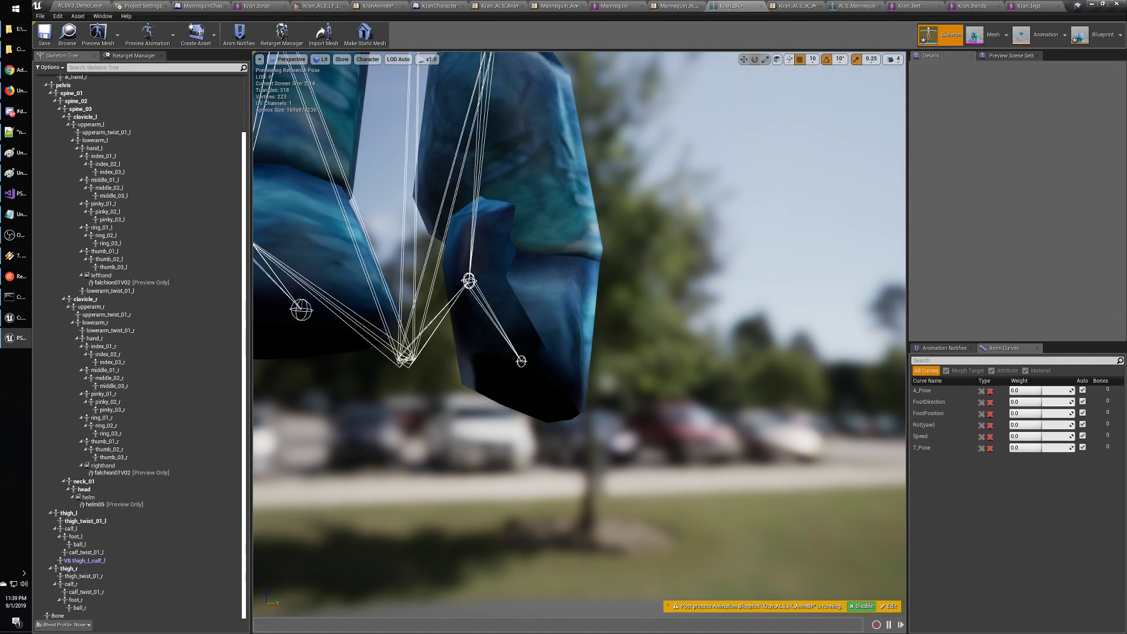
Adjust ball_l to a local location of about X -10.4, Y -14.8, Z -3.9 and rotation of about X 136.6, Y -46.3, Z -123.1.
click(521, 362)
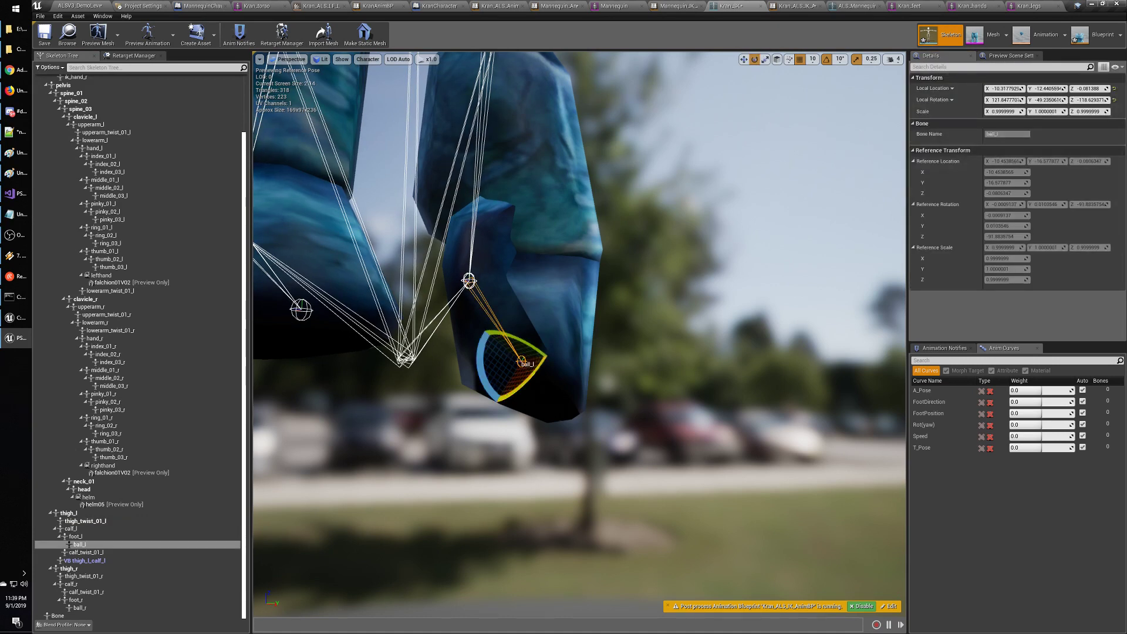
click(90, 544)
mouse_move(987, 88)
mouse_down()
mouse_move(999, 88)
mouse_move(988, 88)
mouse_up()
drag(1088, 89, 1037, 100)
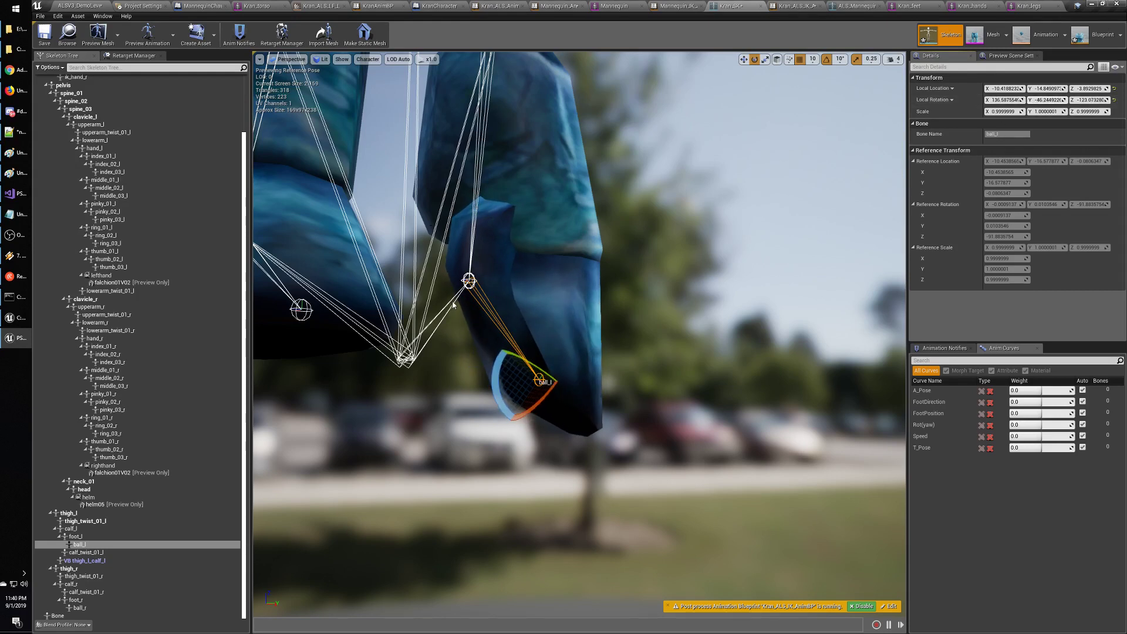
Adjust the local rotation of ik_foot_l to about X -123.6, Y -12.7, Z 4.5.
click(467, 281)
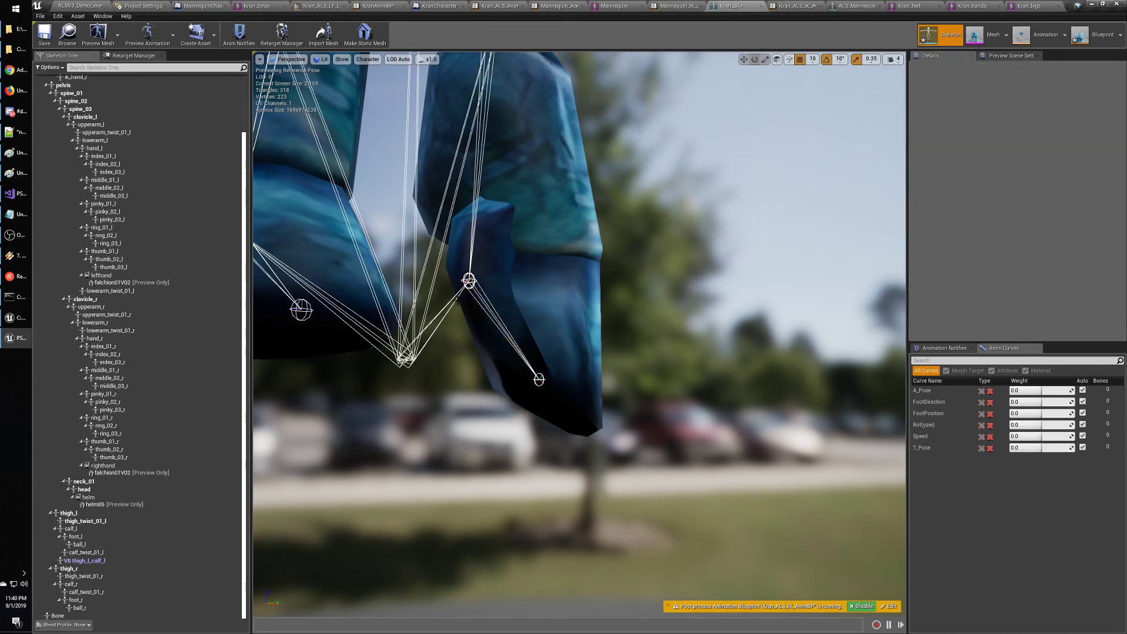
click(445, 307)
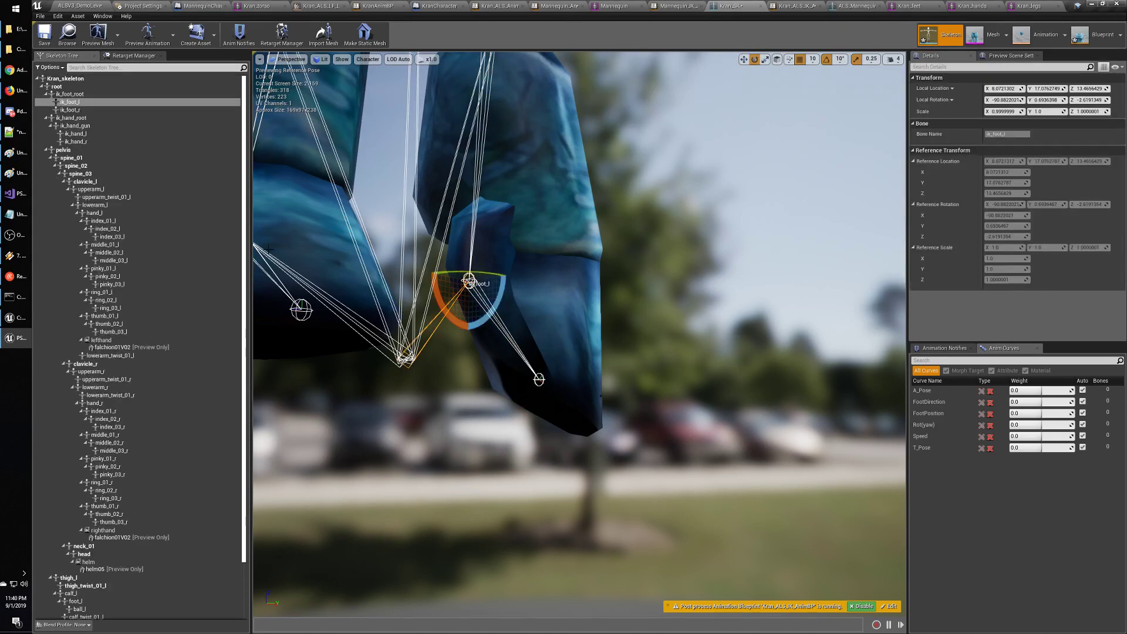
mouse_move(245, 240)
mouse_down()
mouse_move(245, 349)
mouse_move(245, 240)
mouse_up()
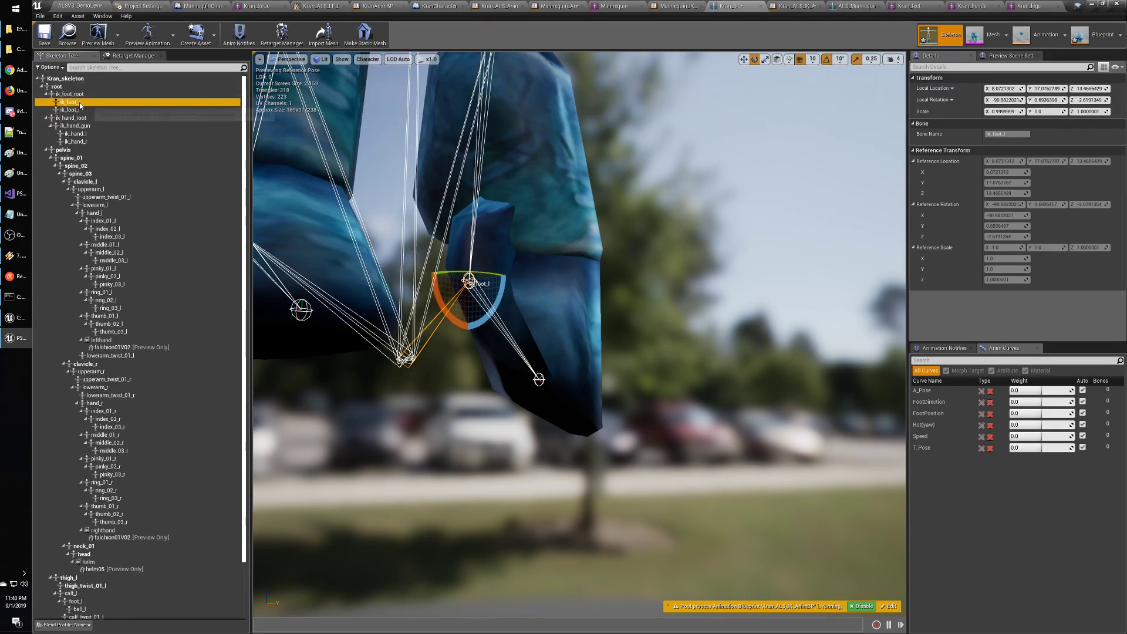
mouse_move(1004, 100)
mouse_down()
mouse_move(1051, 100)
mouse_move(1022, 100)
mouse_up()
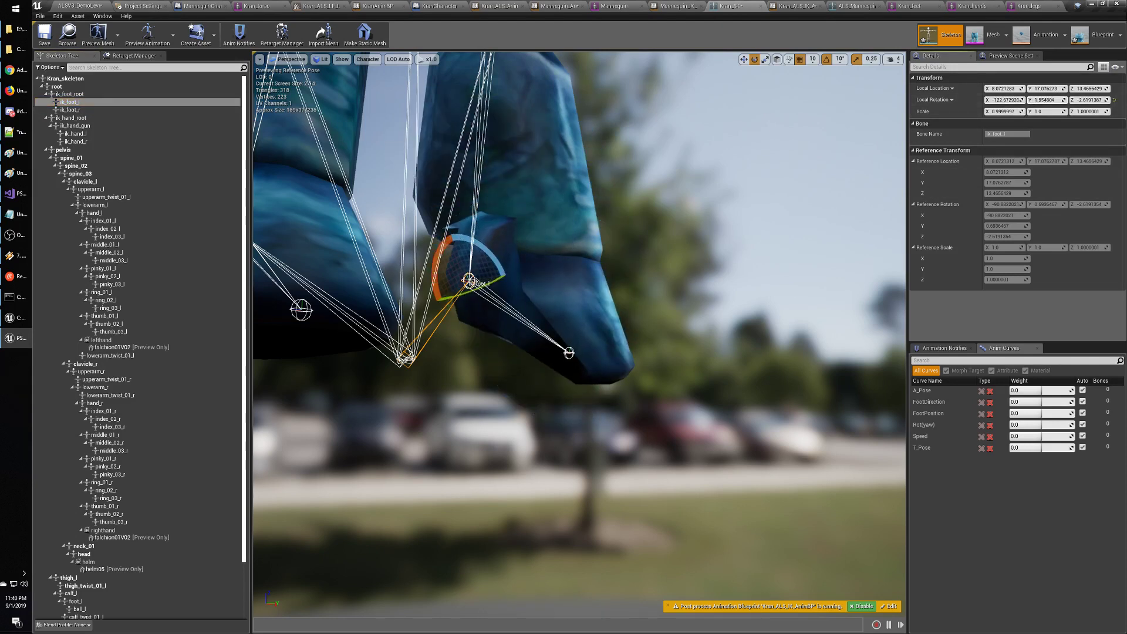
drag(1046, 100, 1079, 100)
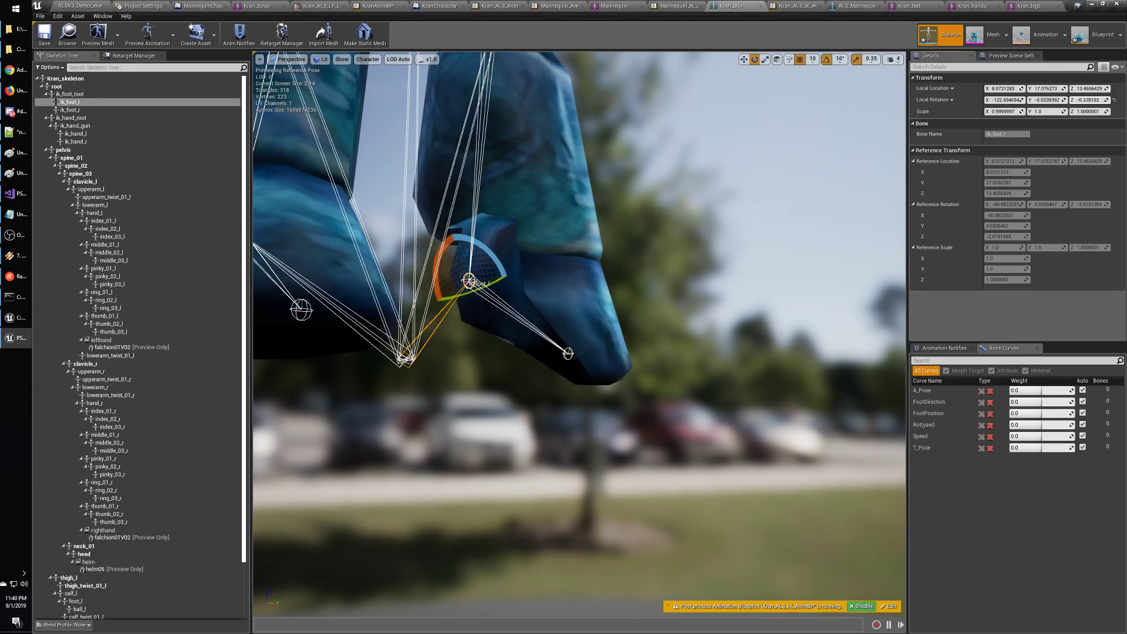
Remove the ik_foot_r bone from LOD 0 and below and accept that the action is irreversible.
right_drag(580, 334, 441, 338)
click(555, 340)
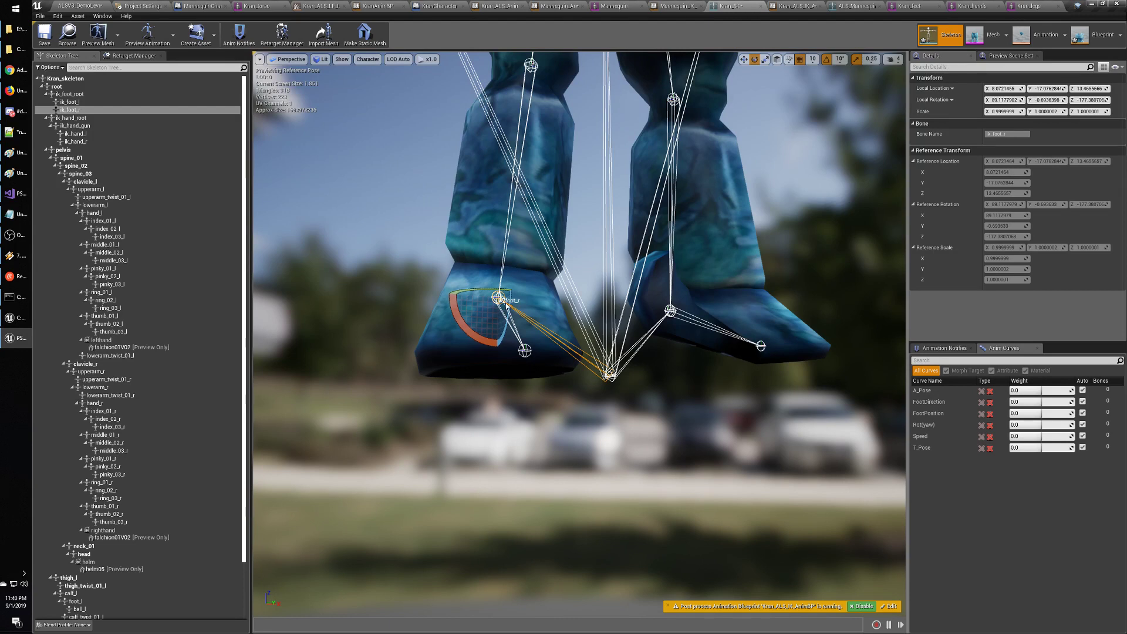
click(71, 102)
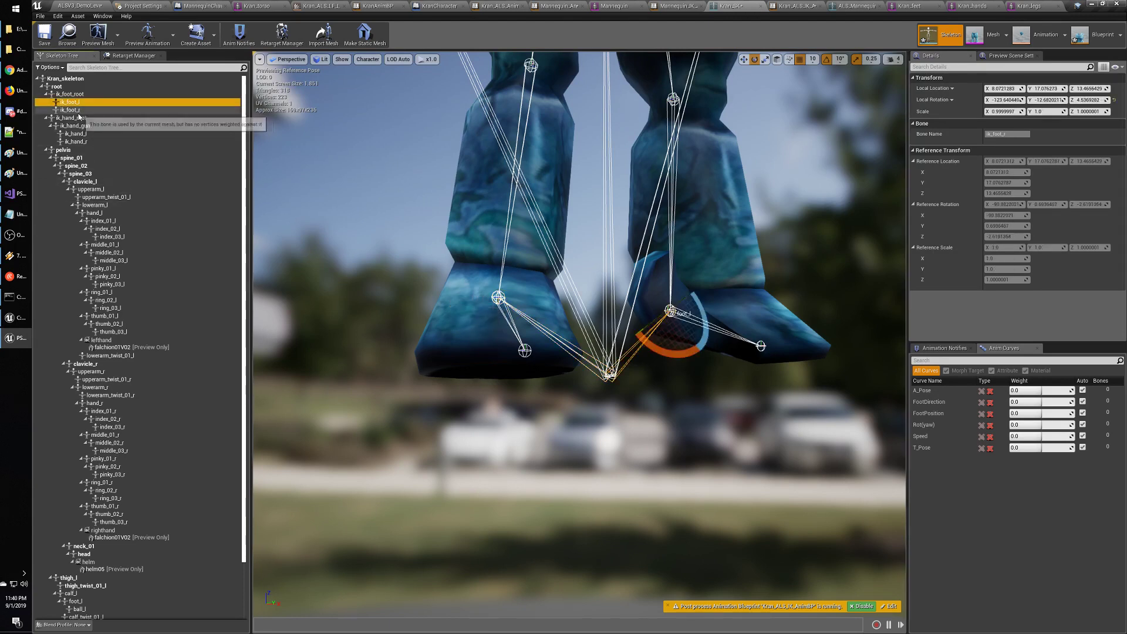
click(76, 110)
right_click(79, 112)
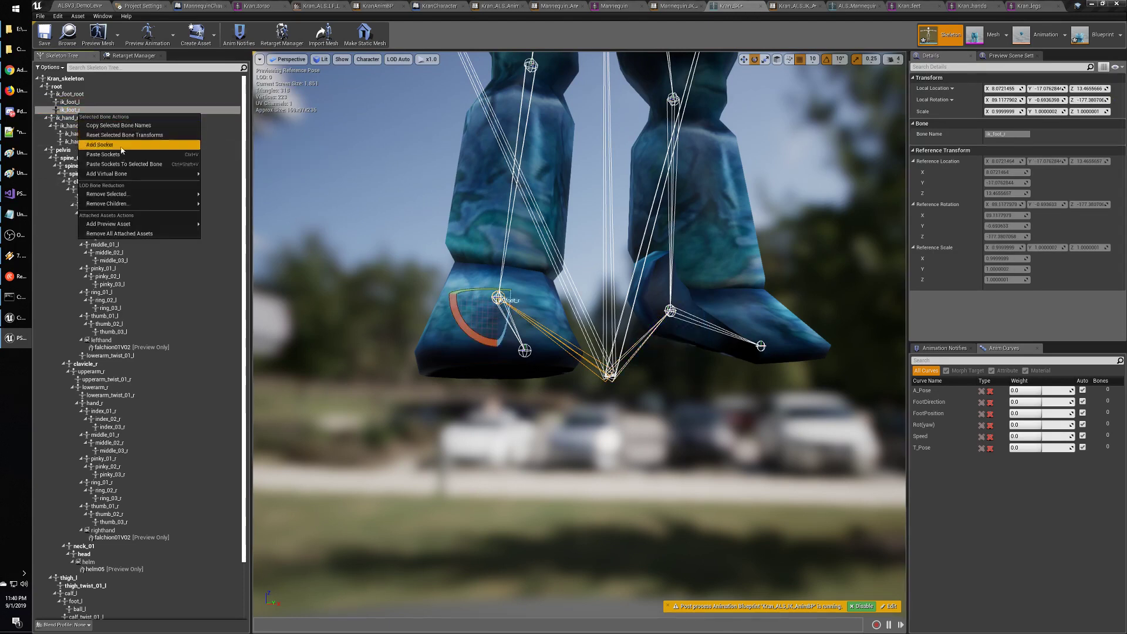
mouse_move(120, 206)
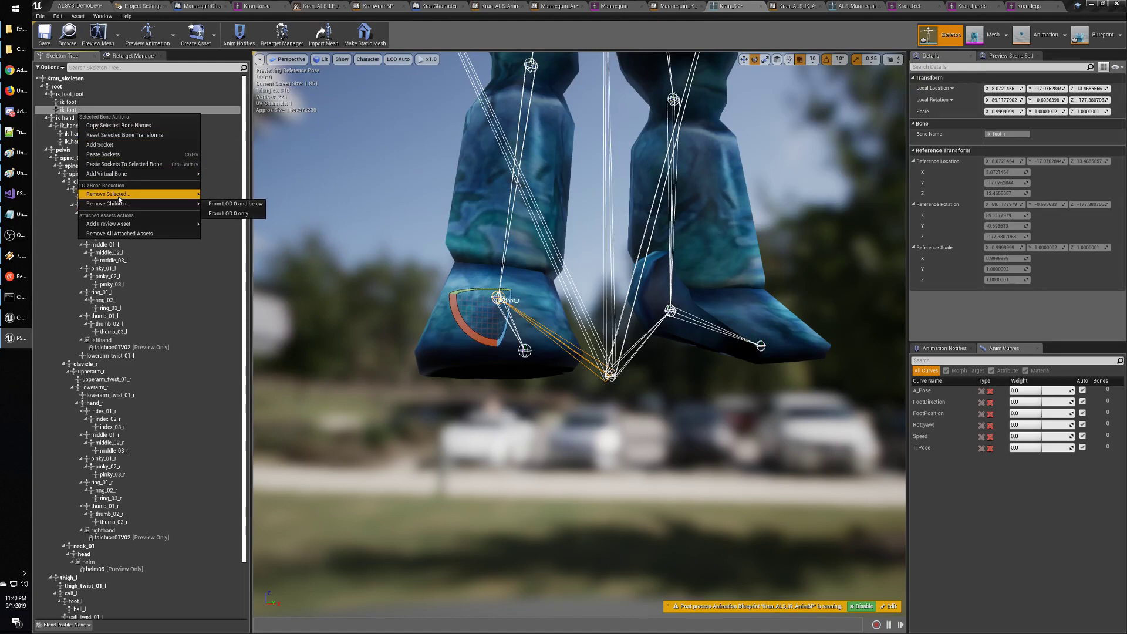
click(230, 198)
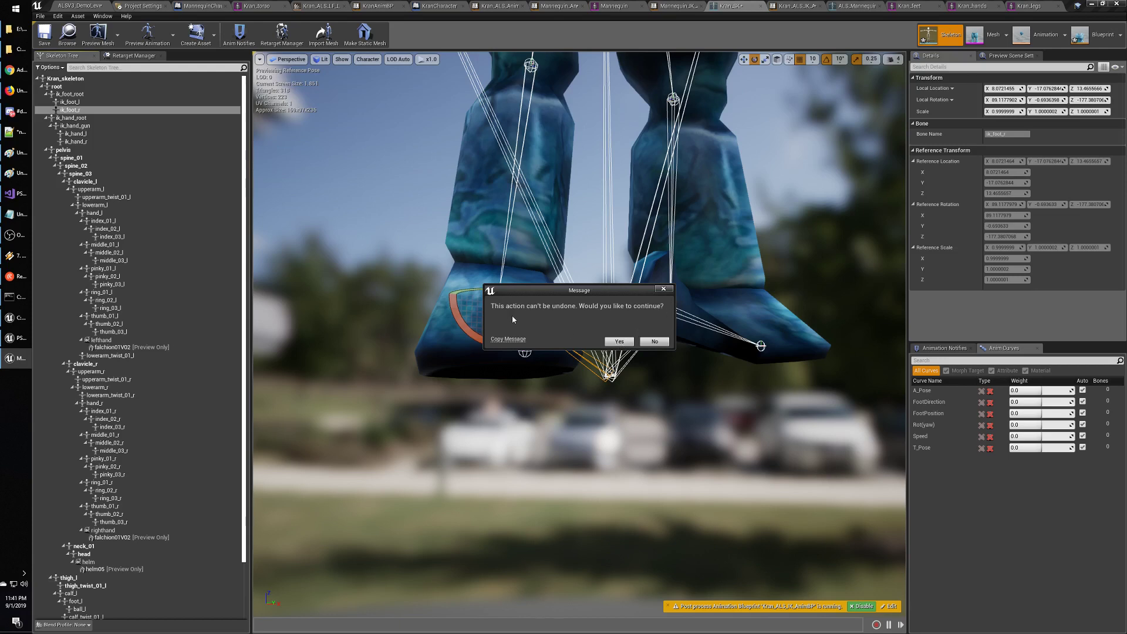
click(620, 341)
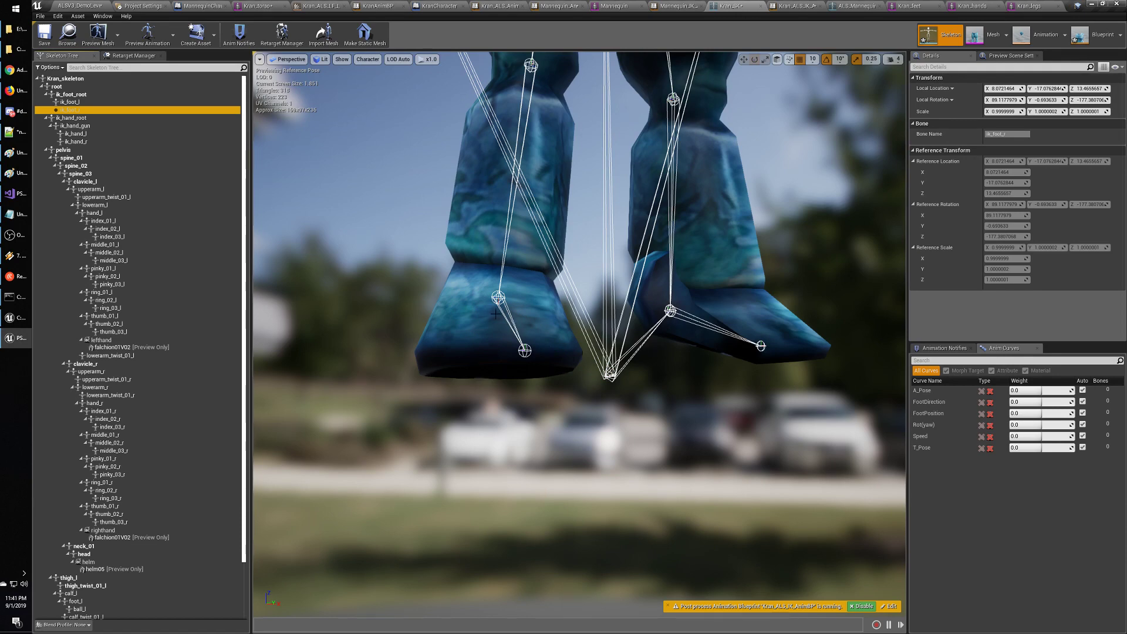
Add a virtual bone to the Kran skeleton from thigh_r with calf_r as its target bone.
drag(582, 321, 599, 361)
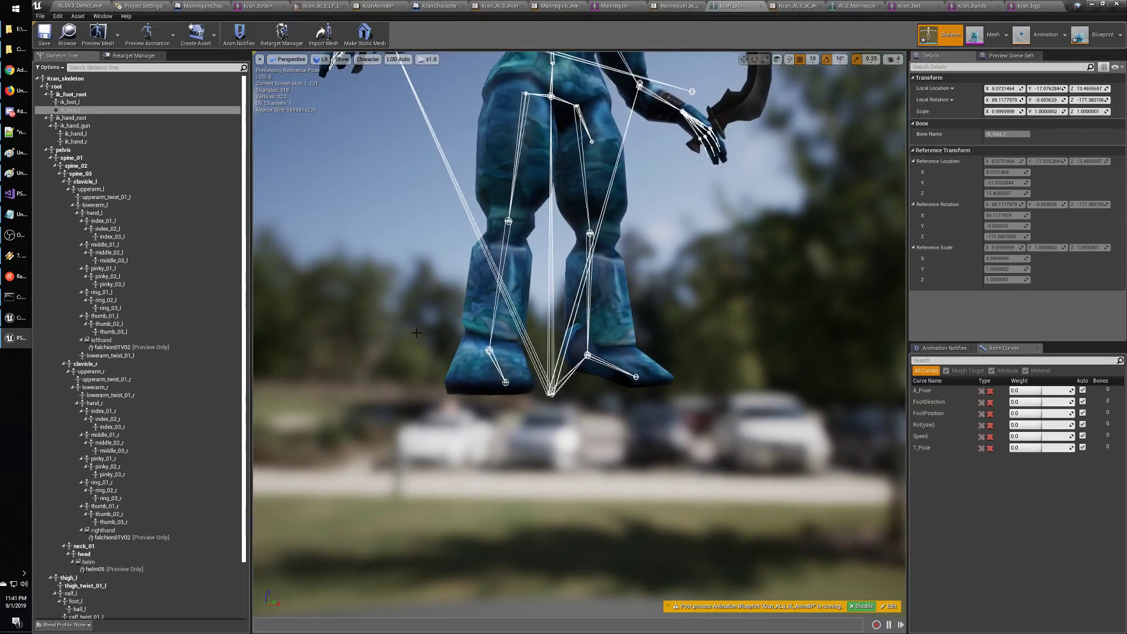
scroll(238, 405, down, 3)
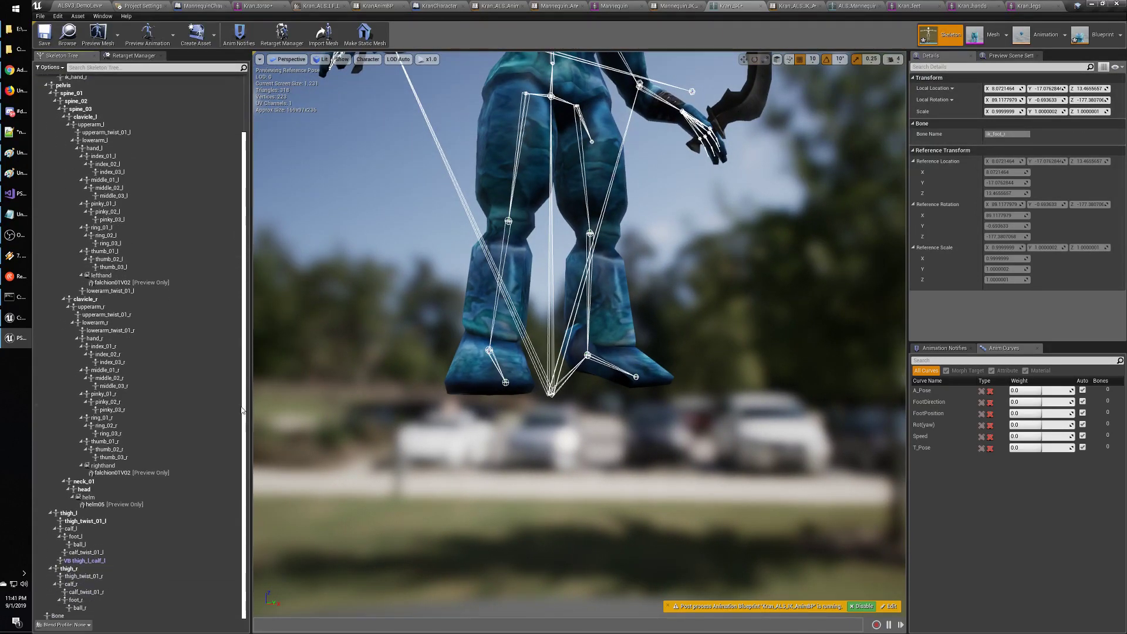
click(76, 569)
right_click(79, 571)
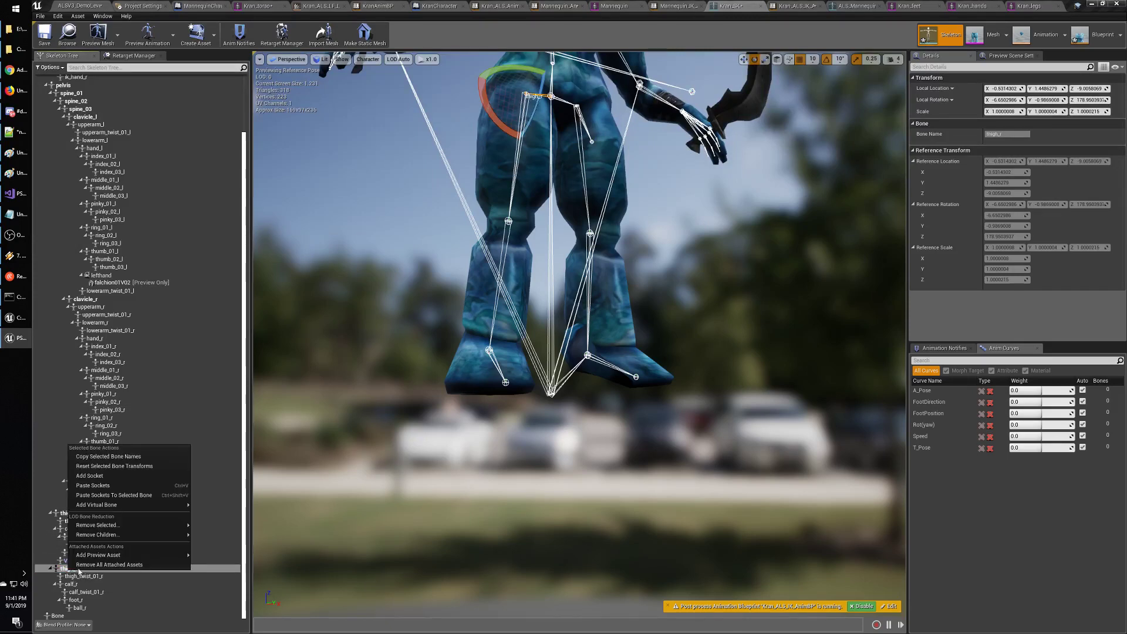
mouse_move(165, 505)
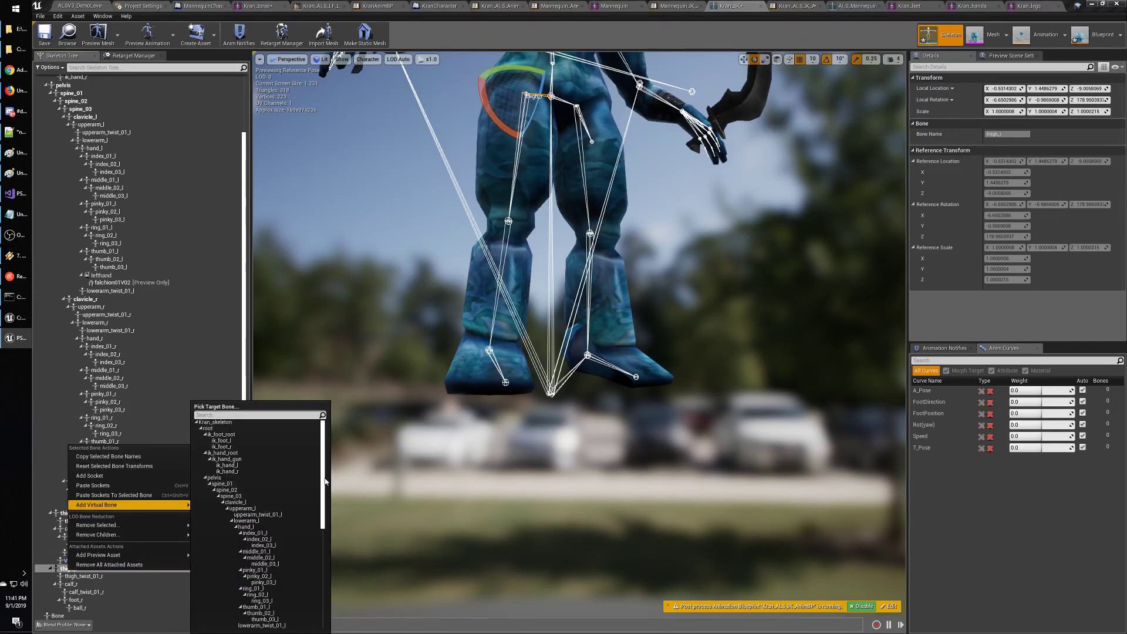
scroll(326, 481, down, 5)
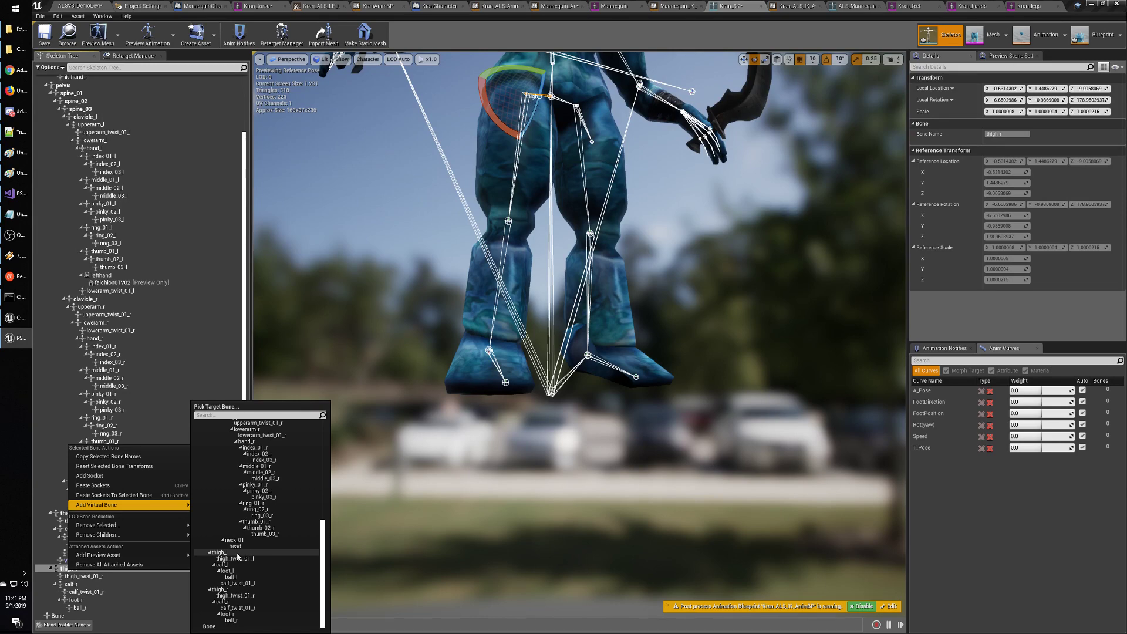
click(236, 602)
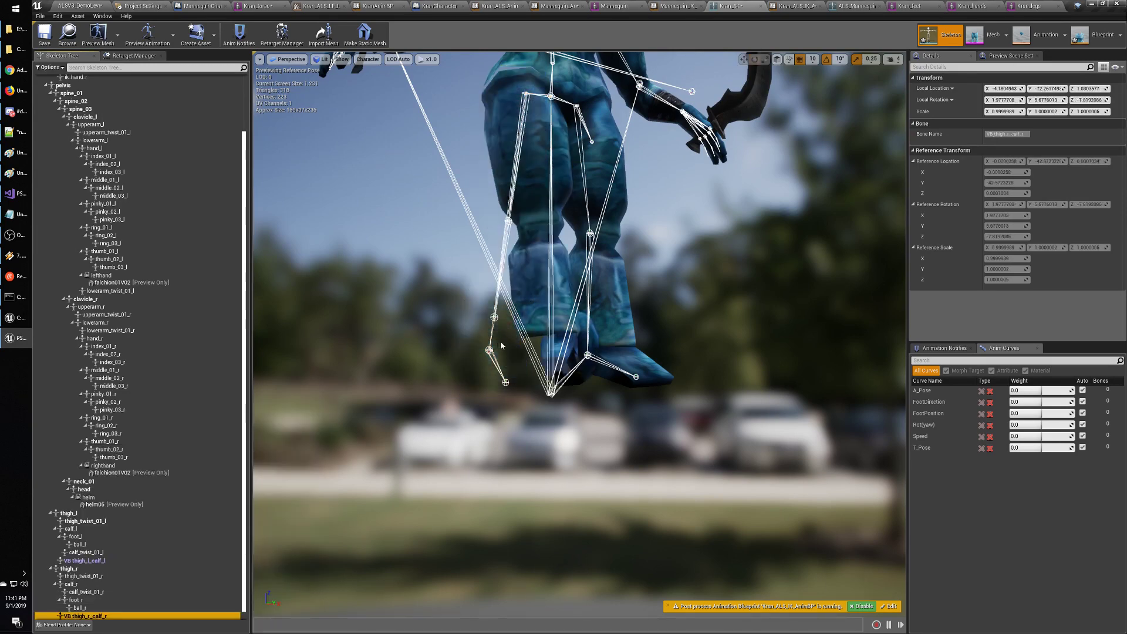
Compare the left and right thigh-to-calf virtual bones against the Kran character's leg bones.
mouse_move(502, 346)
right_down()
mouse_move(528, 328)
mouse_move(534, 352)
mouse_move(575, 352)
mouse_move(516, 353)
right_up()
click(87, 561)
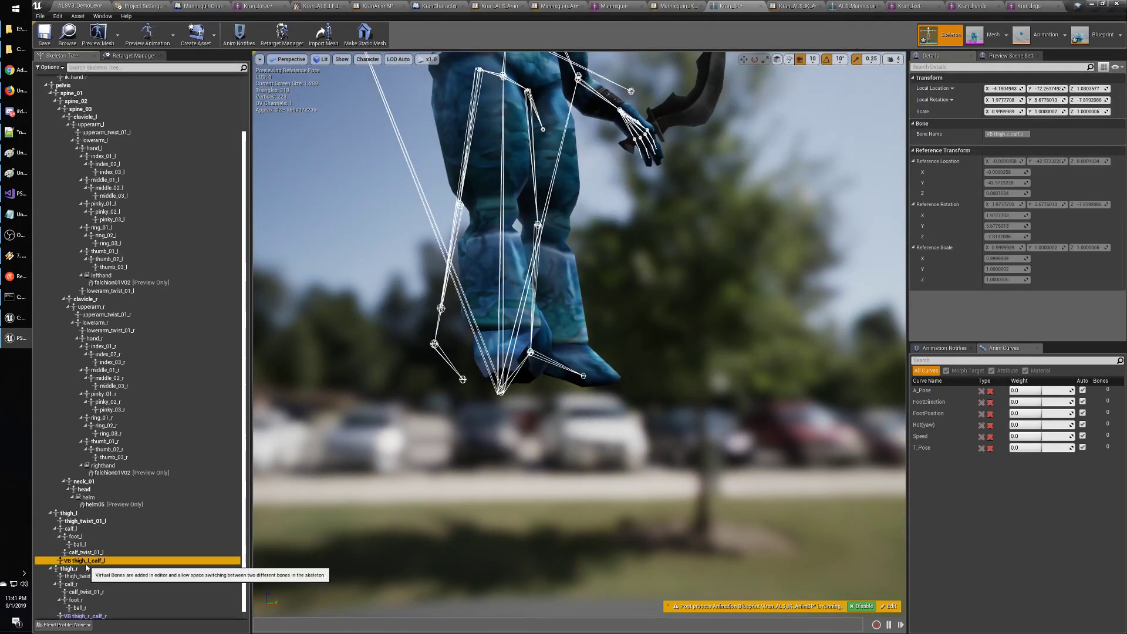
scroll(87, 563, down, 1)
click(86, 608)
right_drag(526, 285, 558, 284)
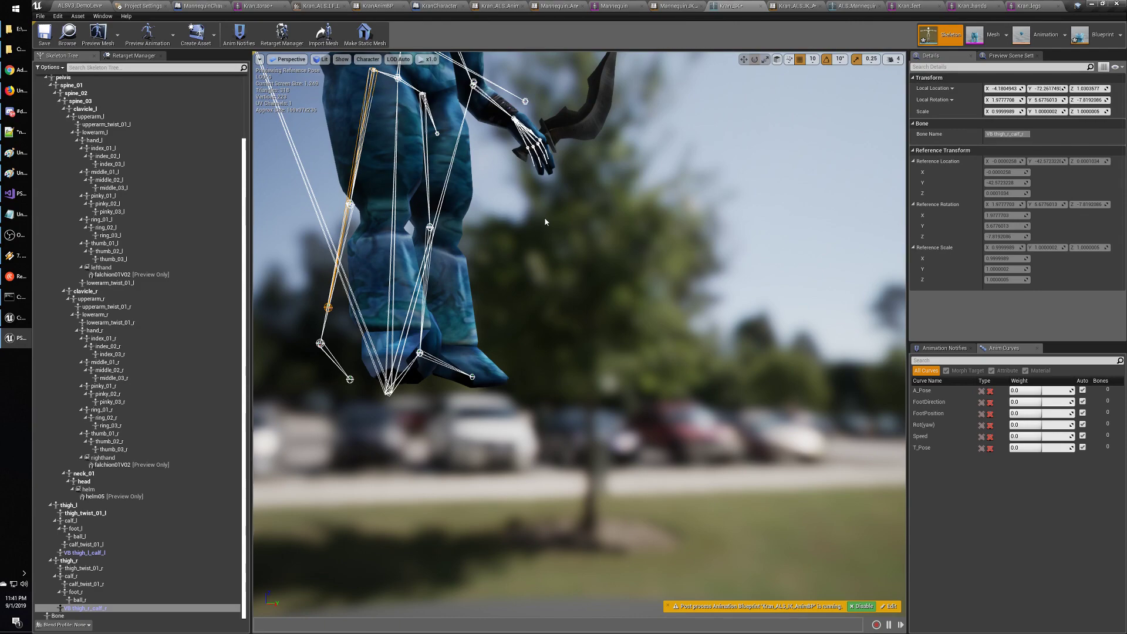
Switch to the browser and read the Advanced Locomotion System forum replies following the virtual bone and retargeting instructions.
key(alt+Tab)
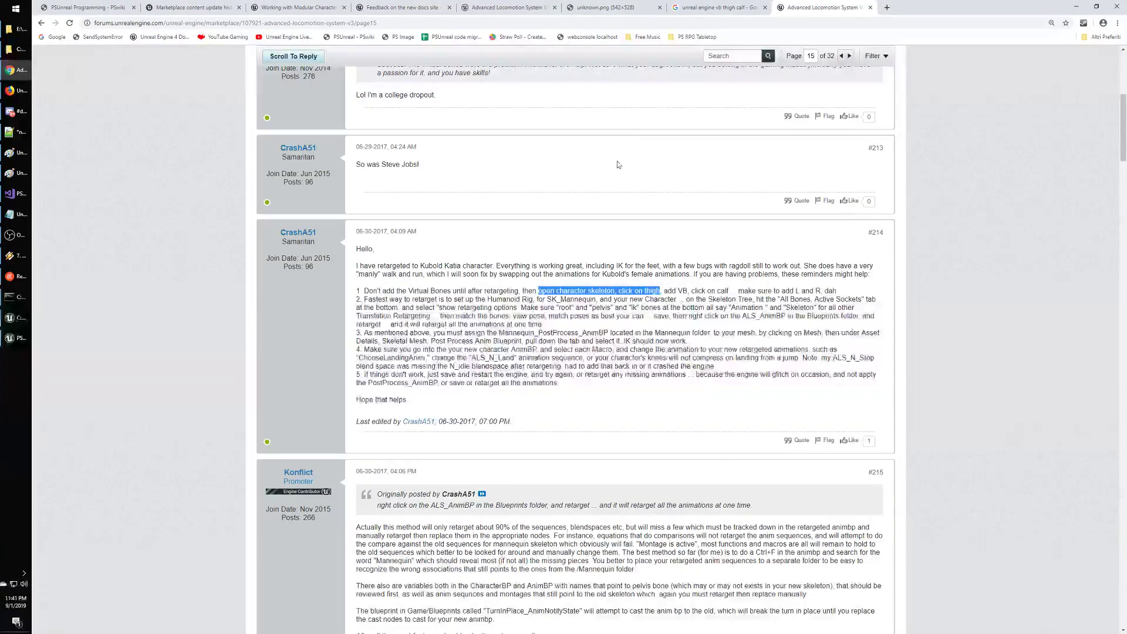
click(615, 169)
scroll(583, 326, down, 14)
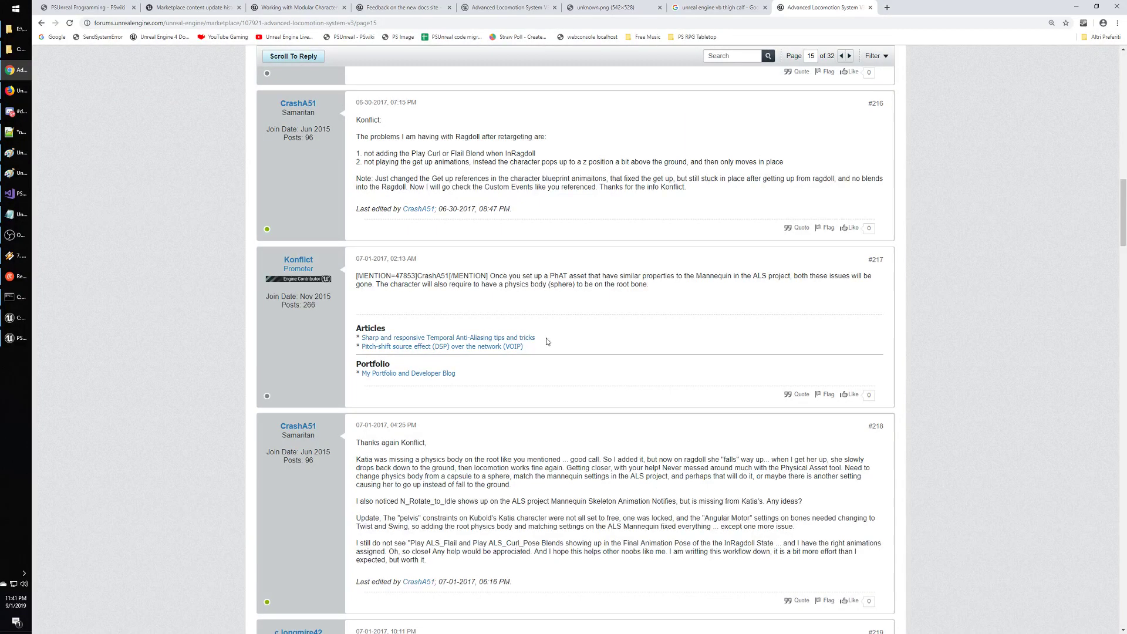
scroll(546, 341, down, 3)
scroll(547, 340, down, 3)
scroll(547, 340, up, 3)
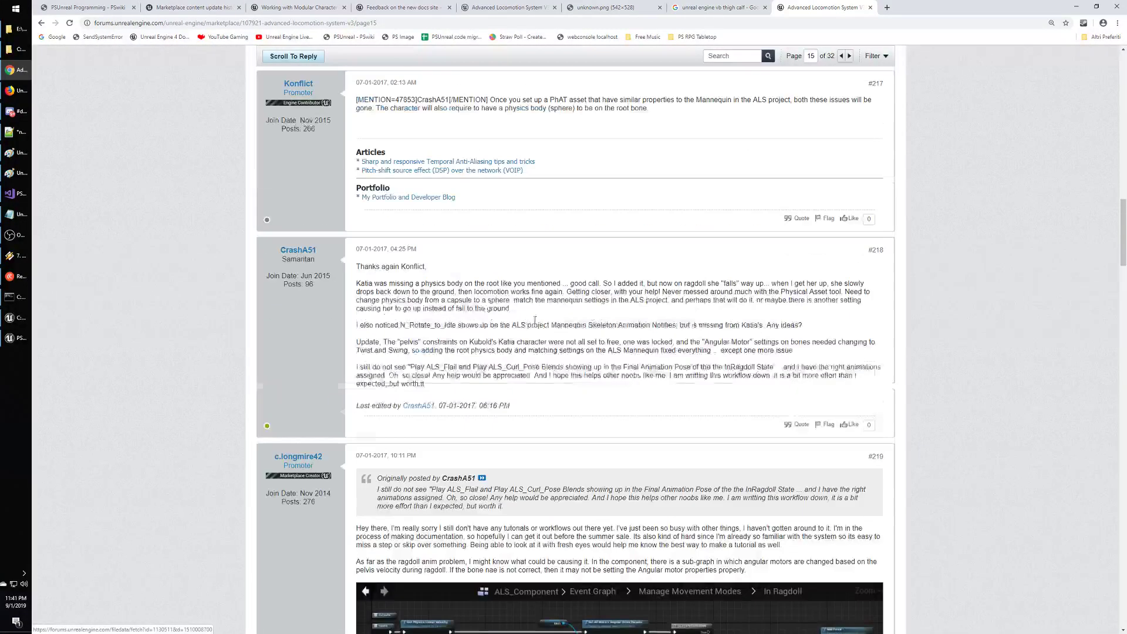
Search Google for "unreal engine virtual bones".
click(719, 7)
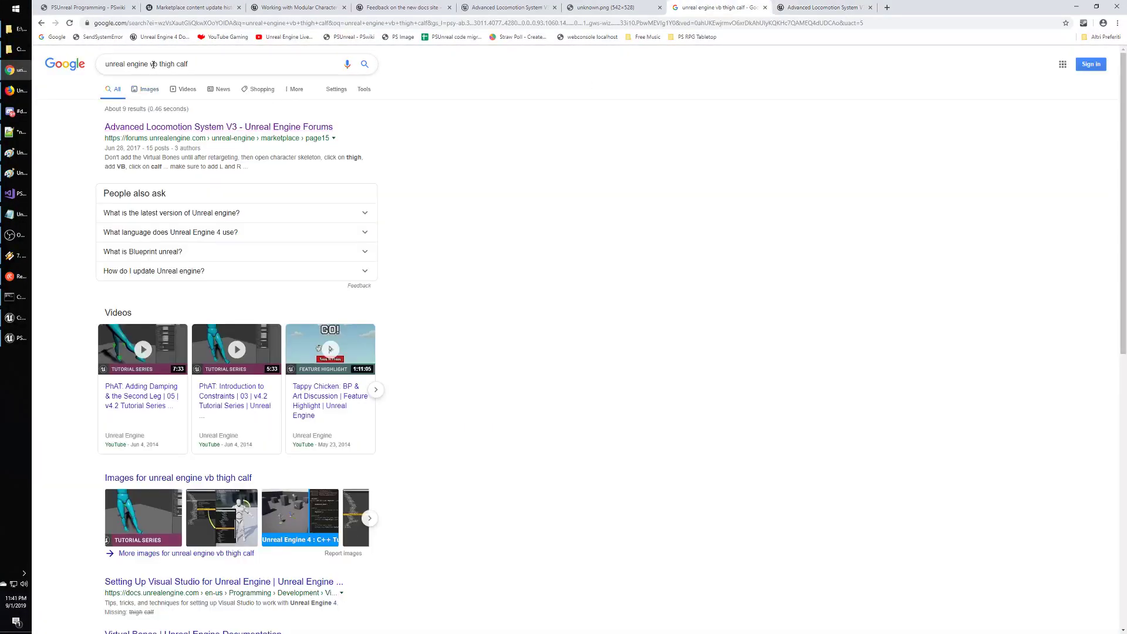
drag(151, 63, 284, 61)
text(vir)
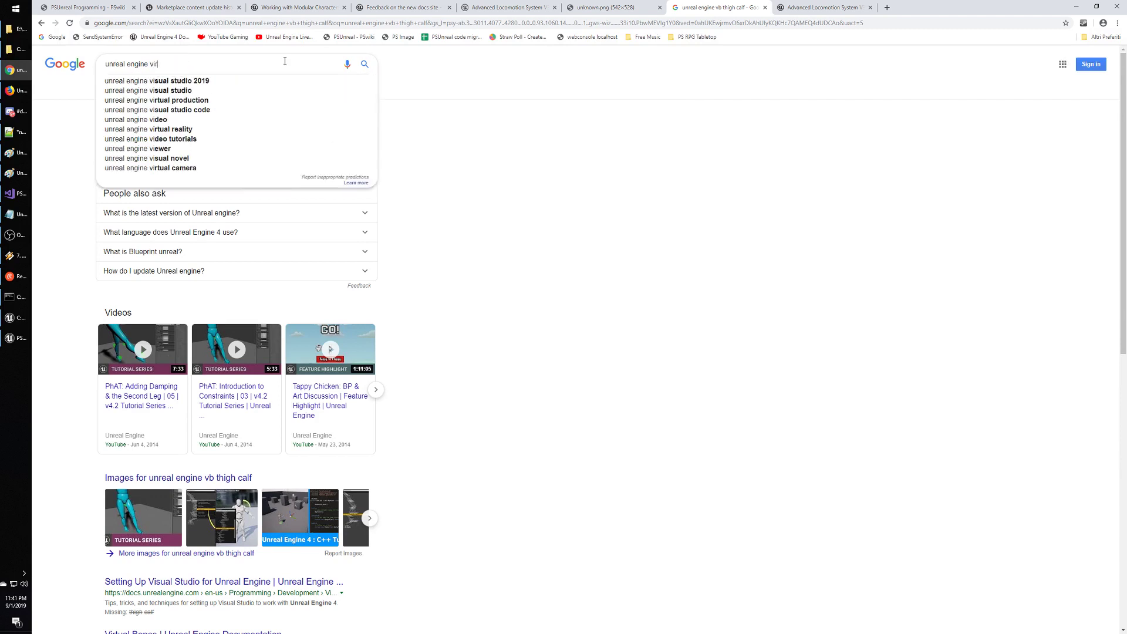
text(tual bones)
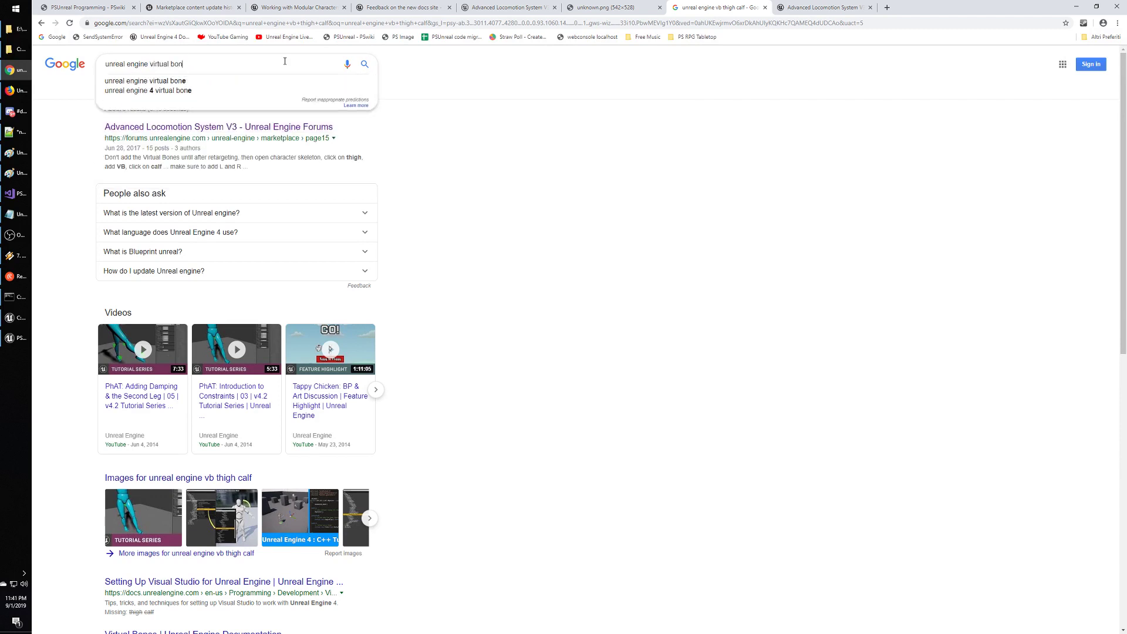
key(Return)
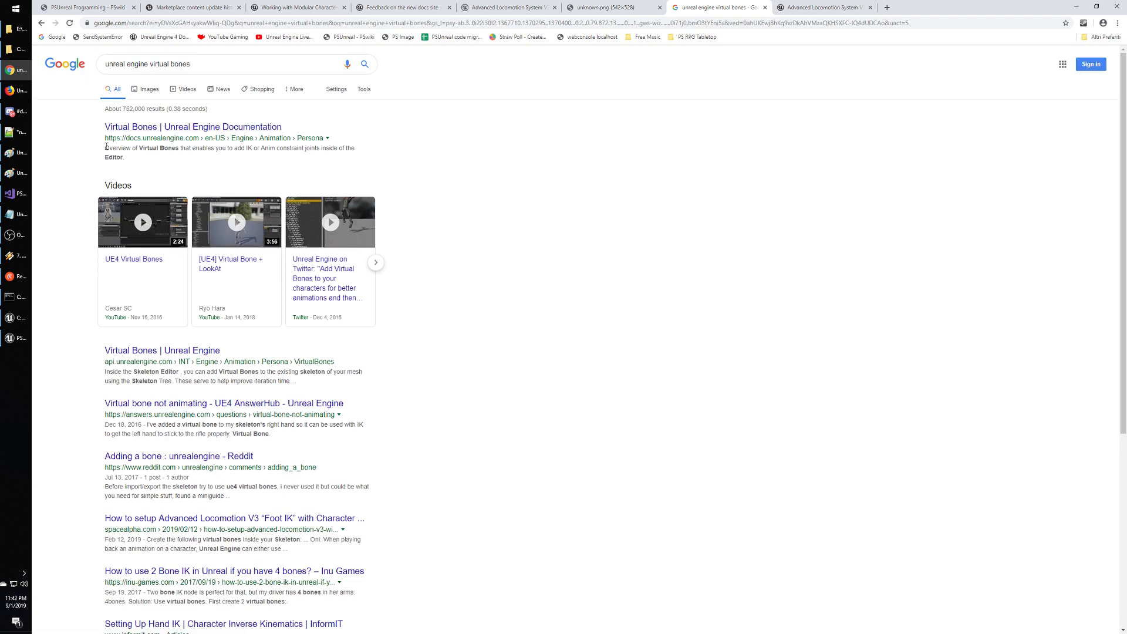
Read the Virtual Bones documentation snippet, and watch the start of the "UE4 Virtual Bones" video before pausing it.
drag(106, 146, 161, 159)
click(165, 160)
click(142, 226)
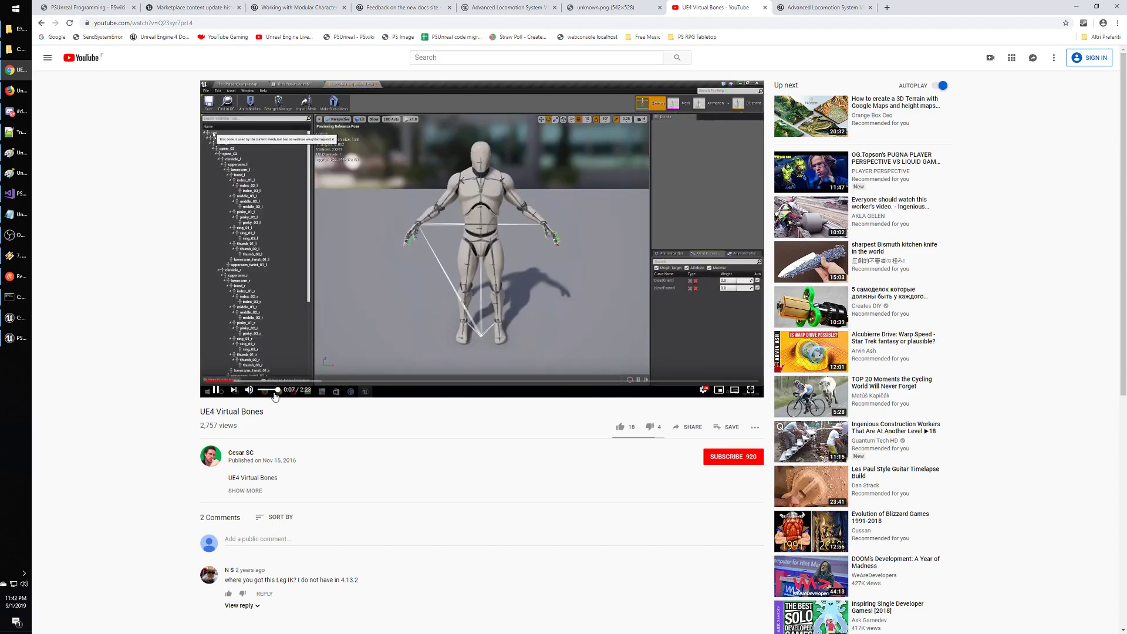
double_click(538, 364)
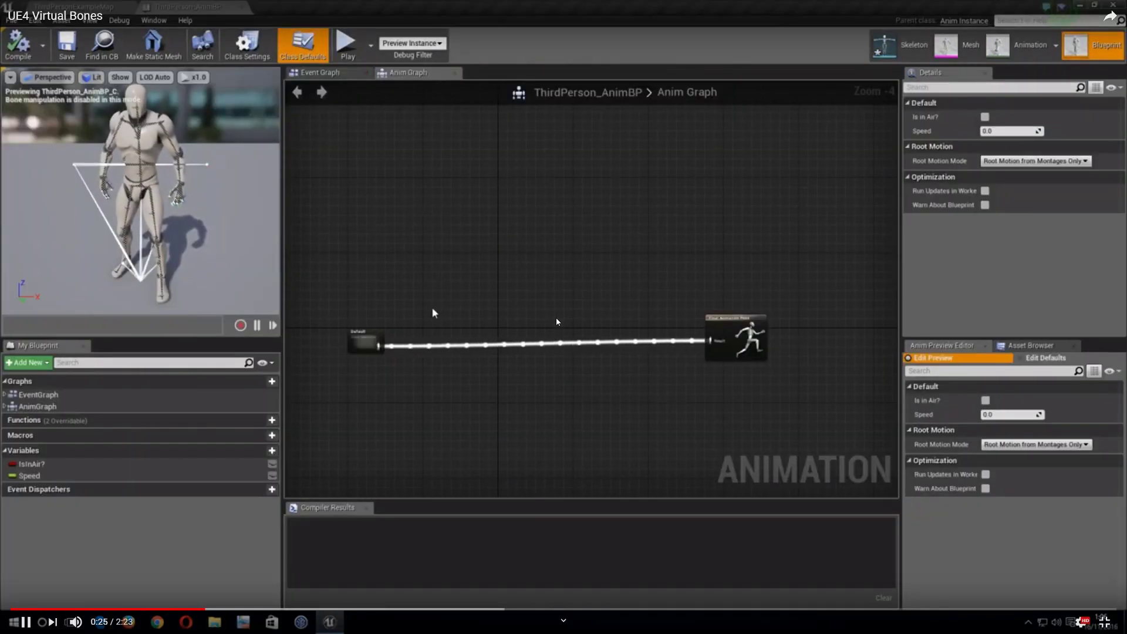
click(1104, 621)
click(477, 256)
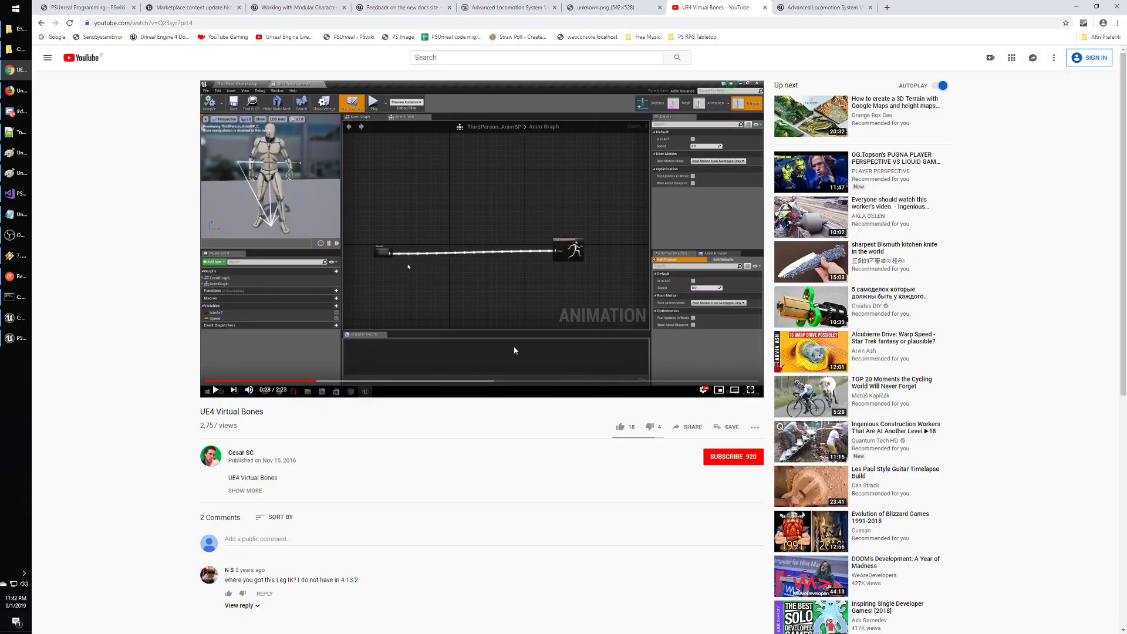
Switch to the Unreal Editor and add a virtual bone in the ALS_Mannequin skeleton from upperarm_r to pinky_03_r.
key(alt+Tab)
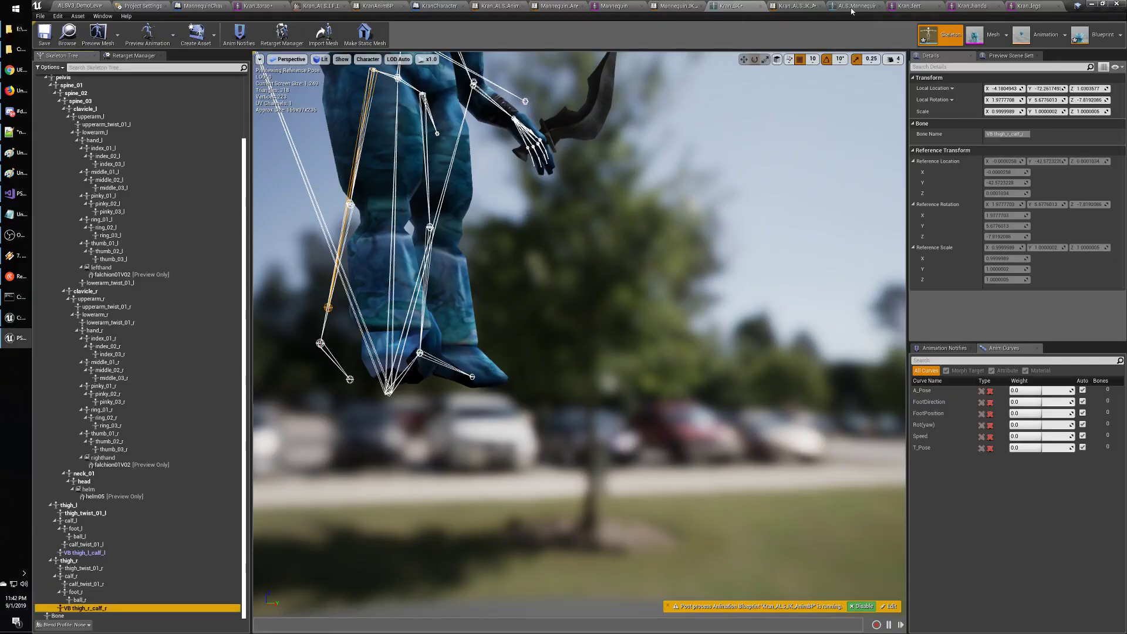
click(852, 8)
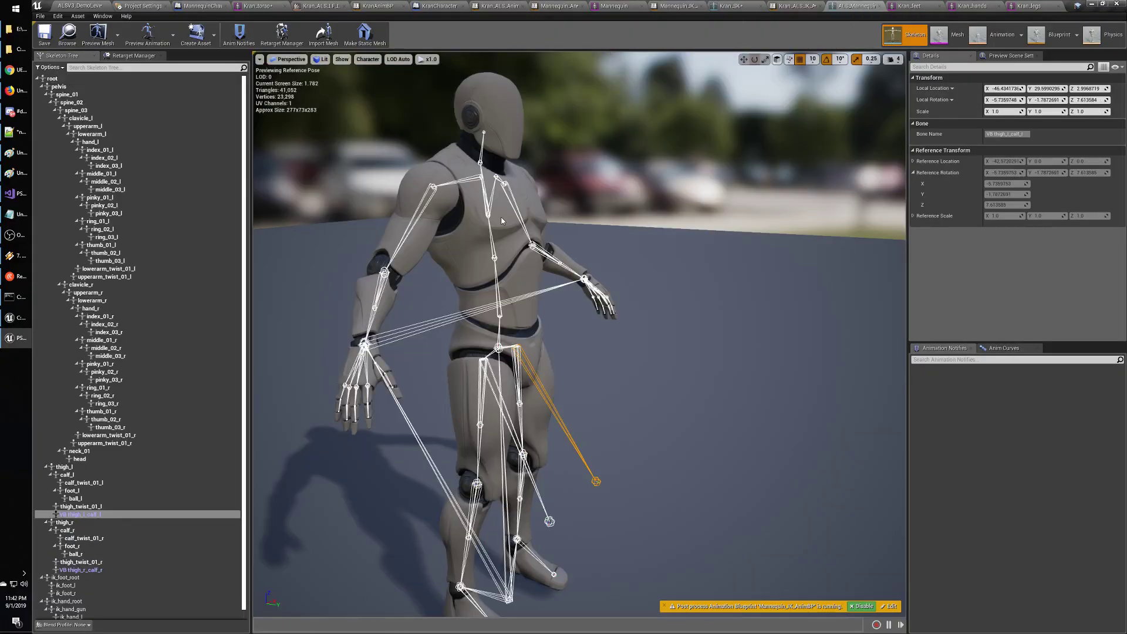
click(100, 293)
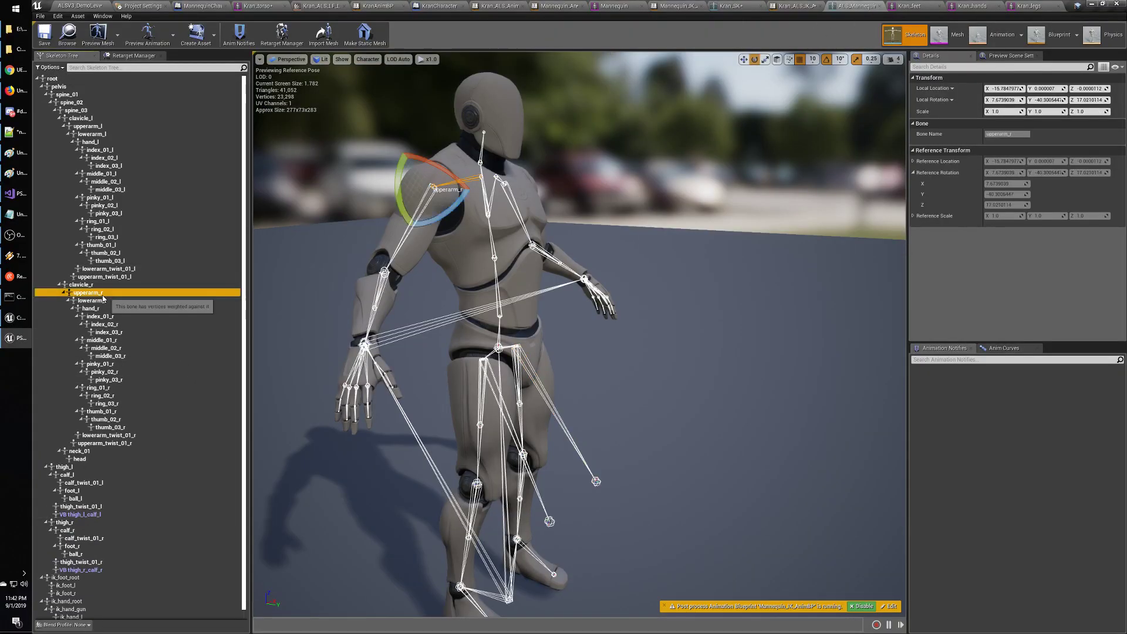
right_click(100, 296)
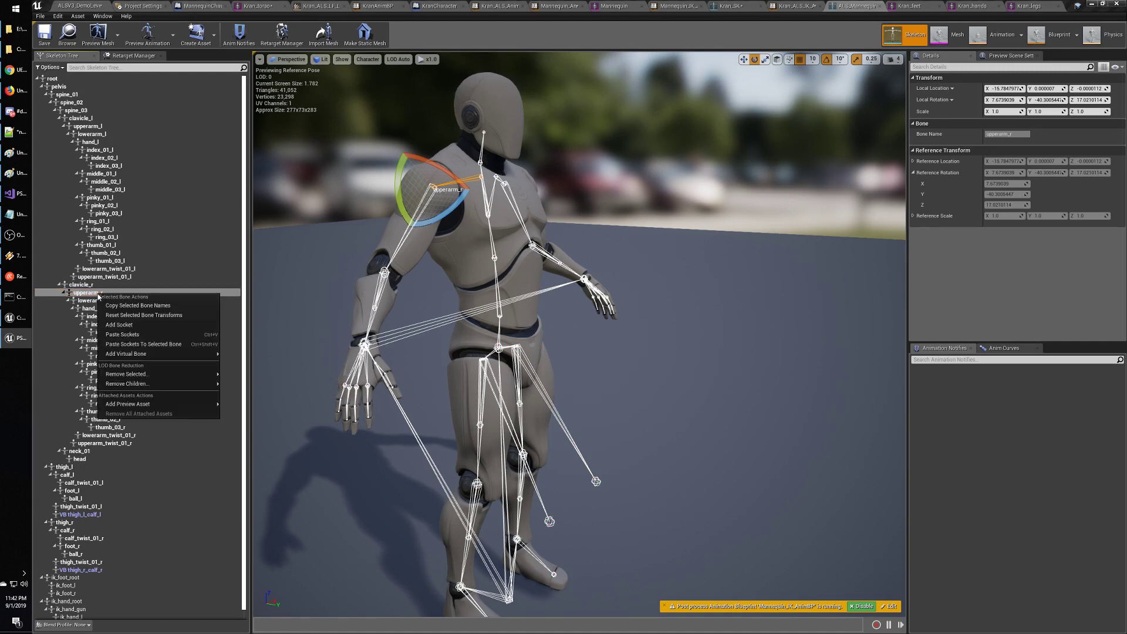
mouse_move(147, 354)
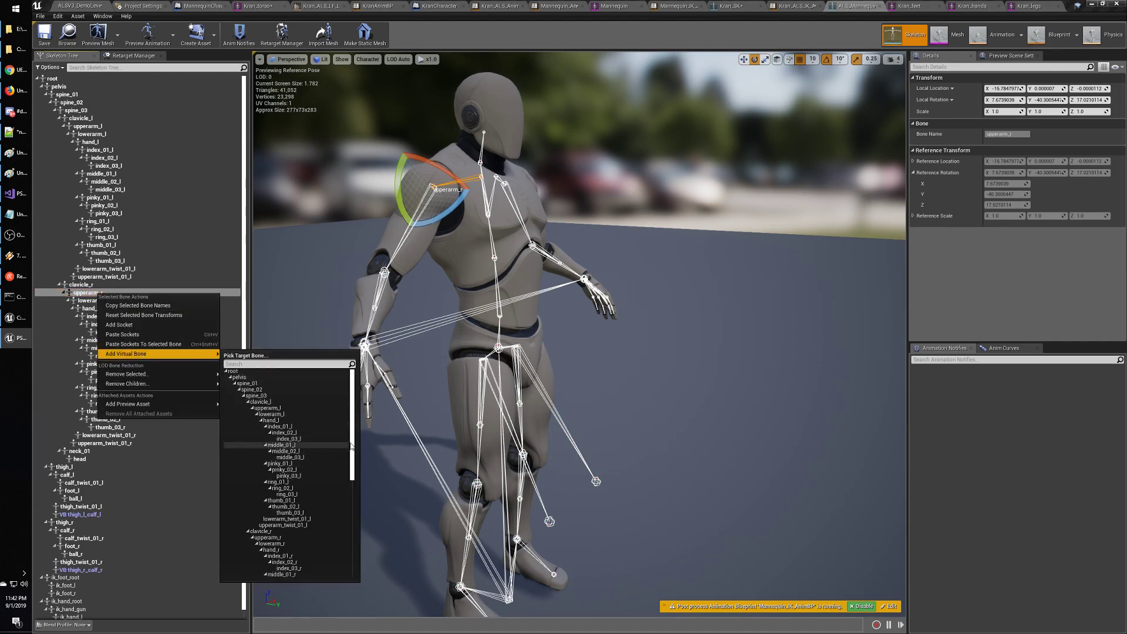
drag(353, 444, 353, 512)
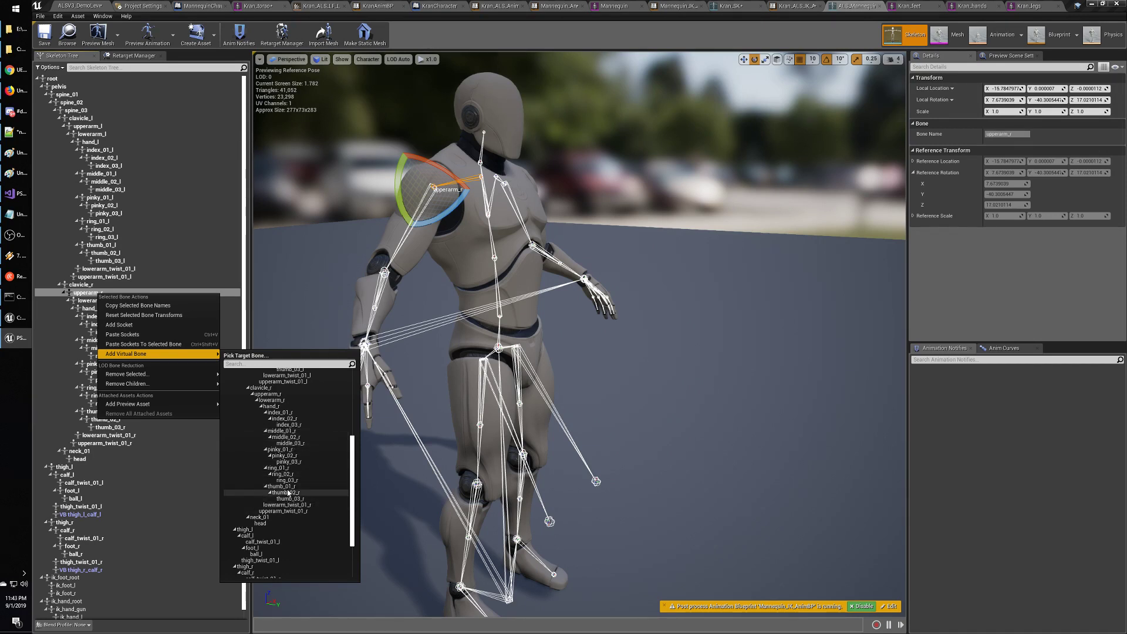
click(289, 462)
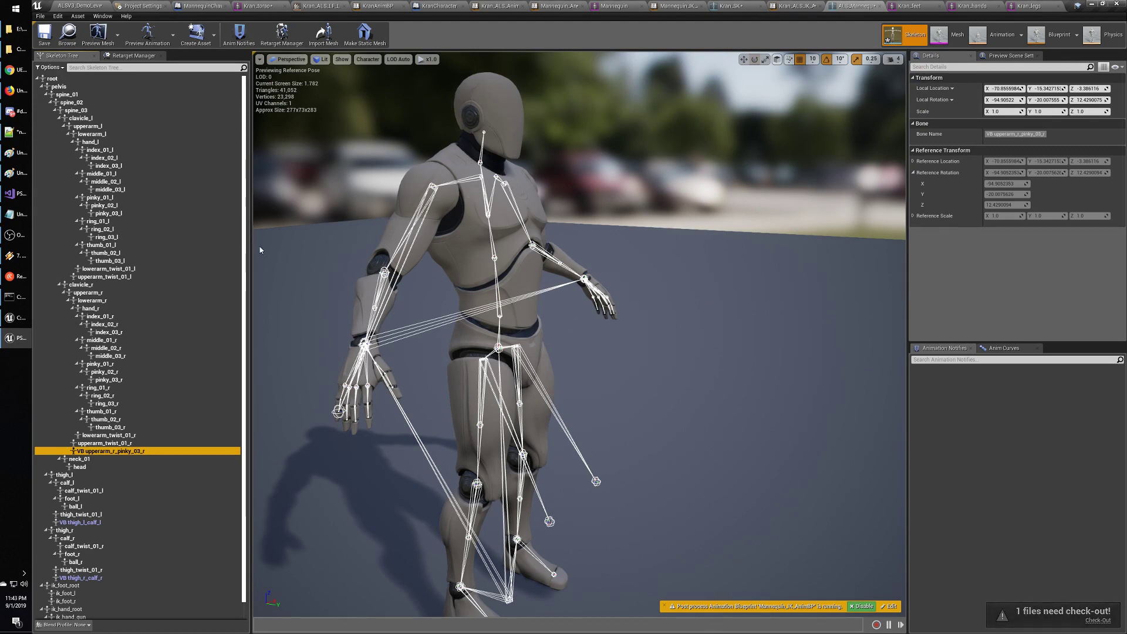
click(113, 435)
click(107, 452)
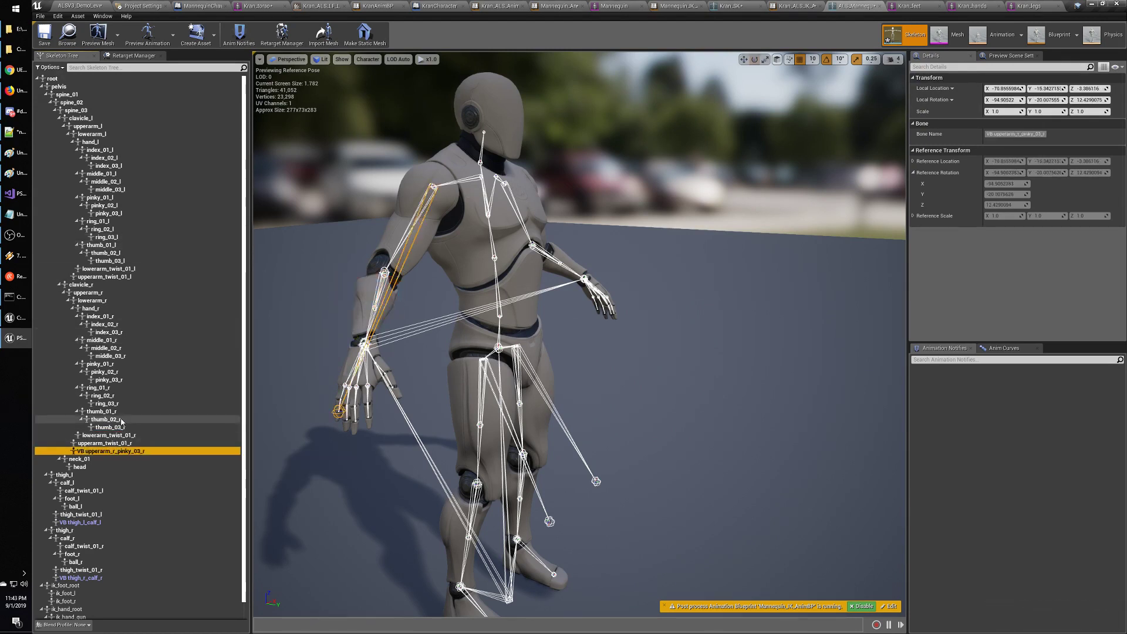
Add a virtual bone in the ALS_Mannequin skeleton from clavicle_l to thigh_twist_01_r, and inspect it from the front.
click(92, 129)
click(82, 118)
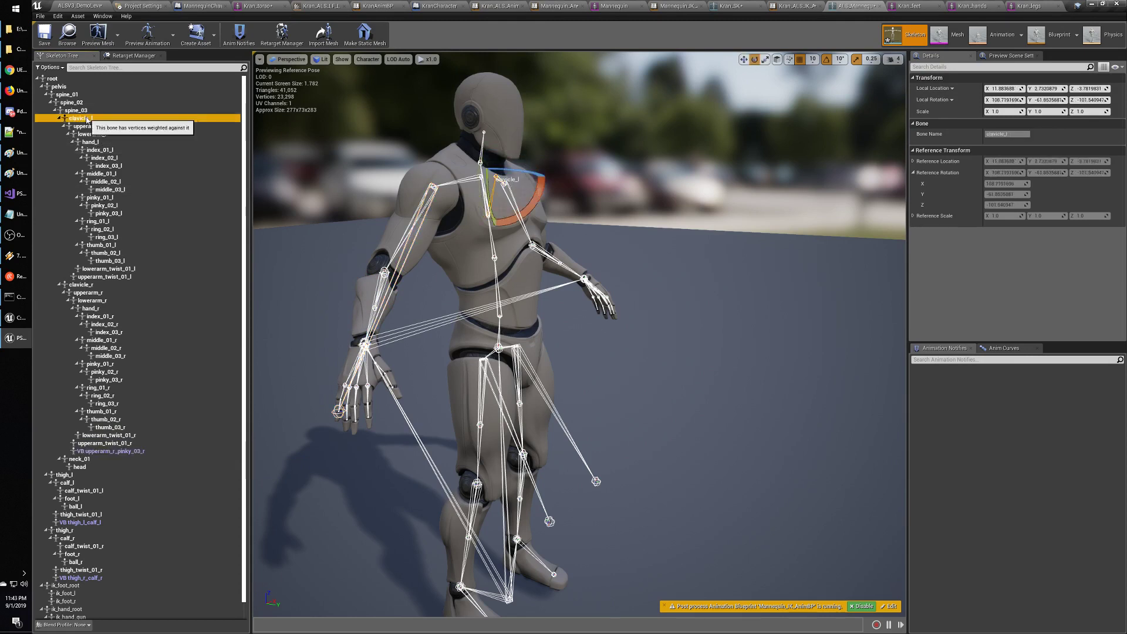
right_click(87, 118)
mouse_move(146, 177)
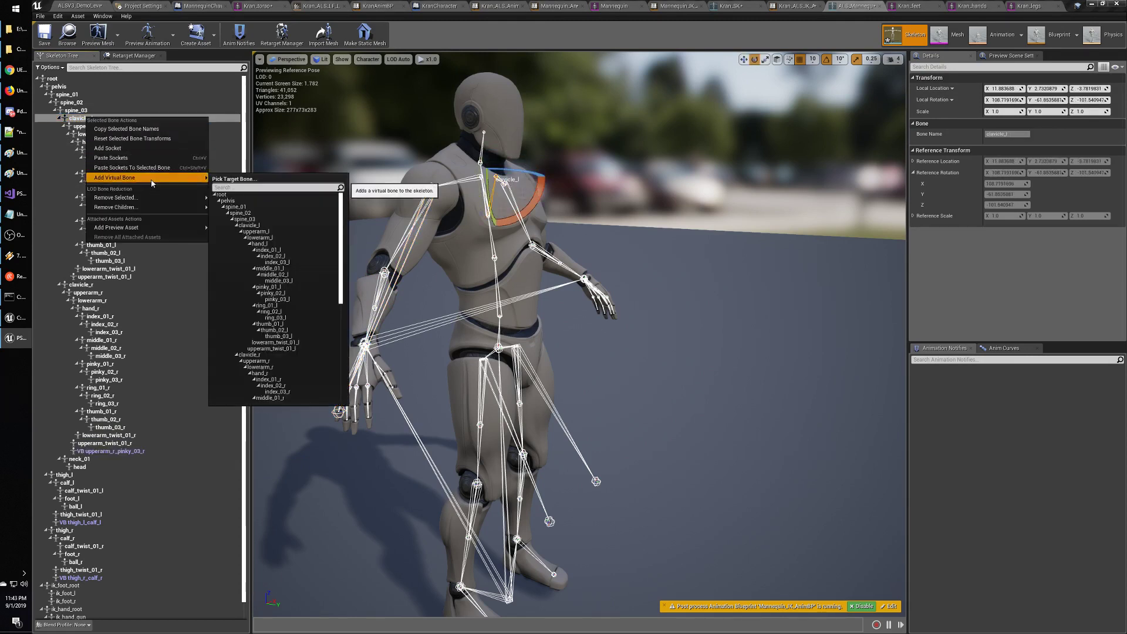
scroll(344, 270, down, 1)
scroll(345, 270, down, 5)
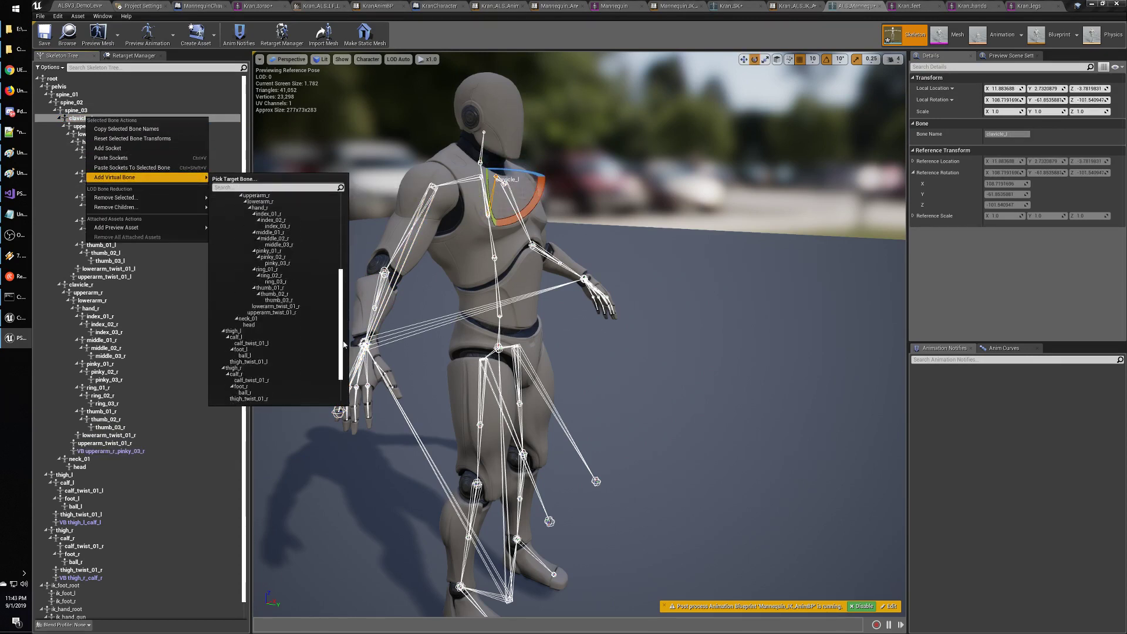
click(275, 356)
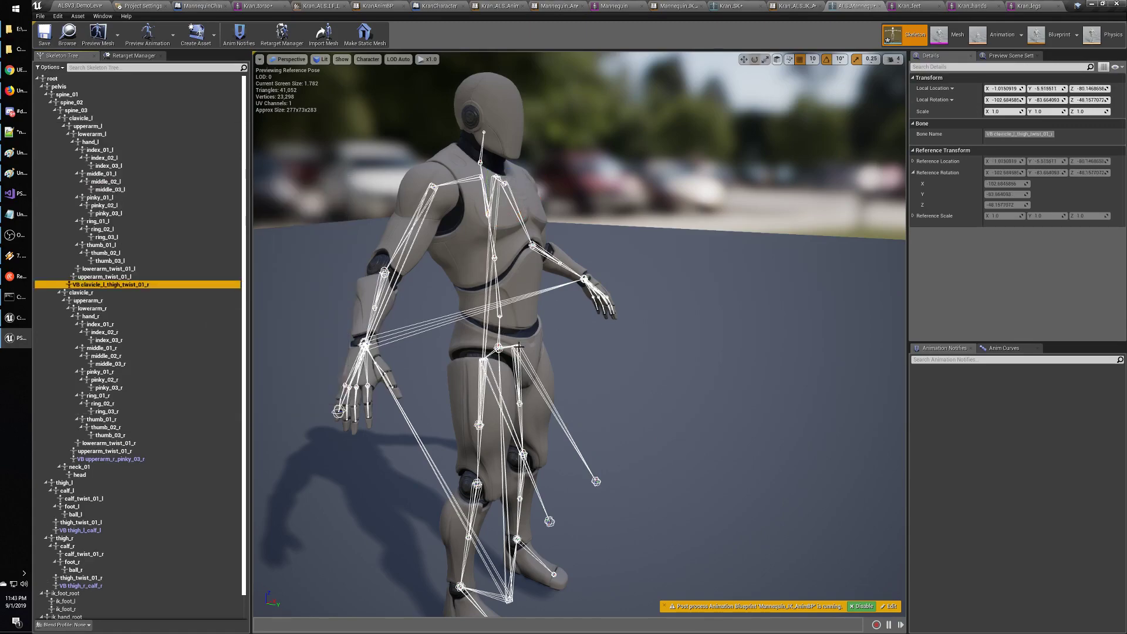
right_drag(513, 310, 470, 322)
key(s)
right_drag(434, 199, 495, 199)
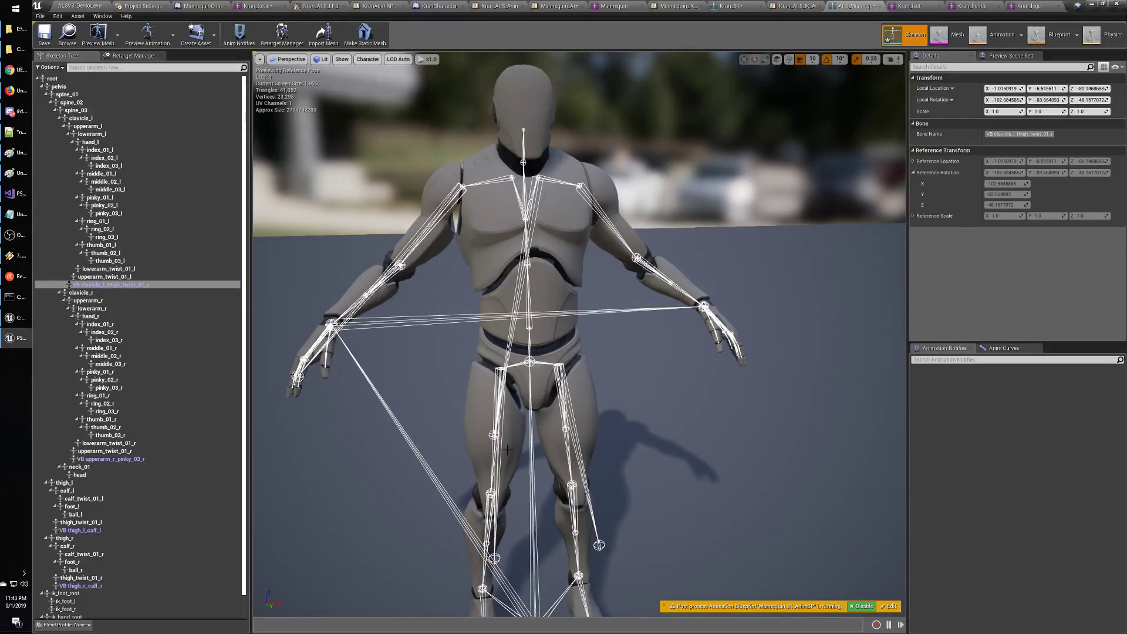
Revert the Kran_SK skeleton through source control from the Kran content folder, and agree to reload its package.
click(738, 7)
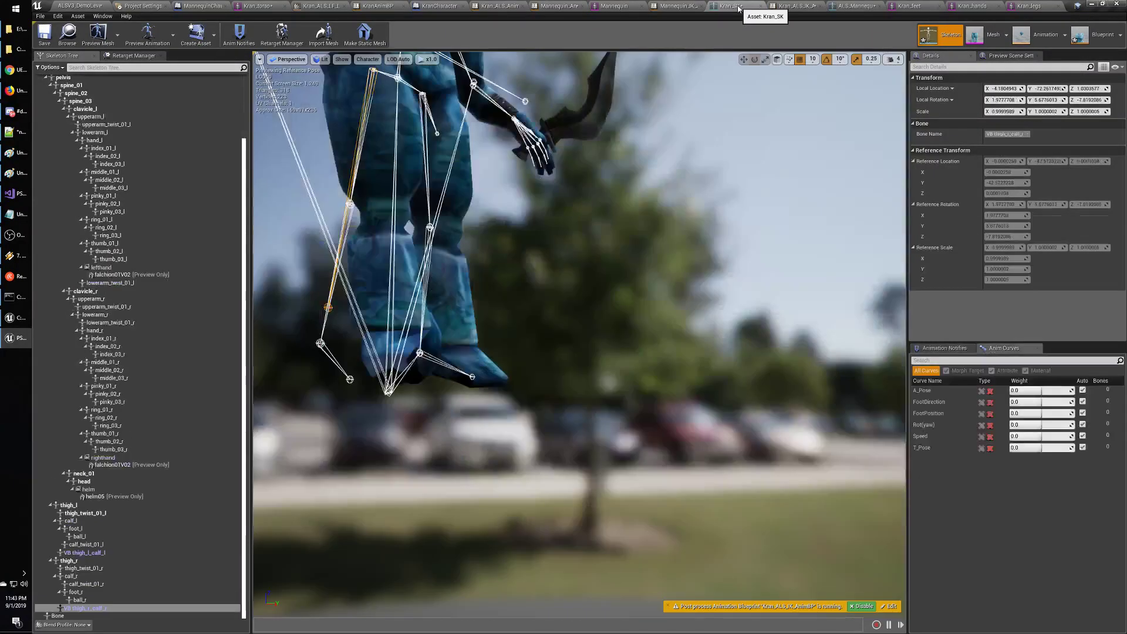
click(762, 7)
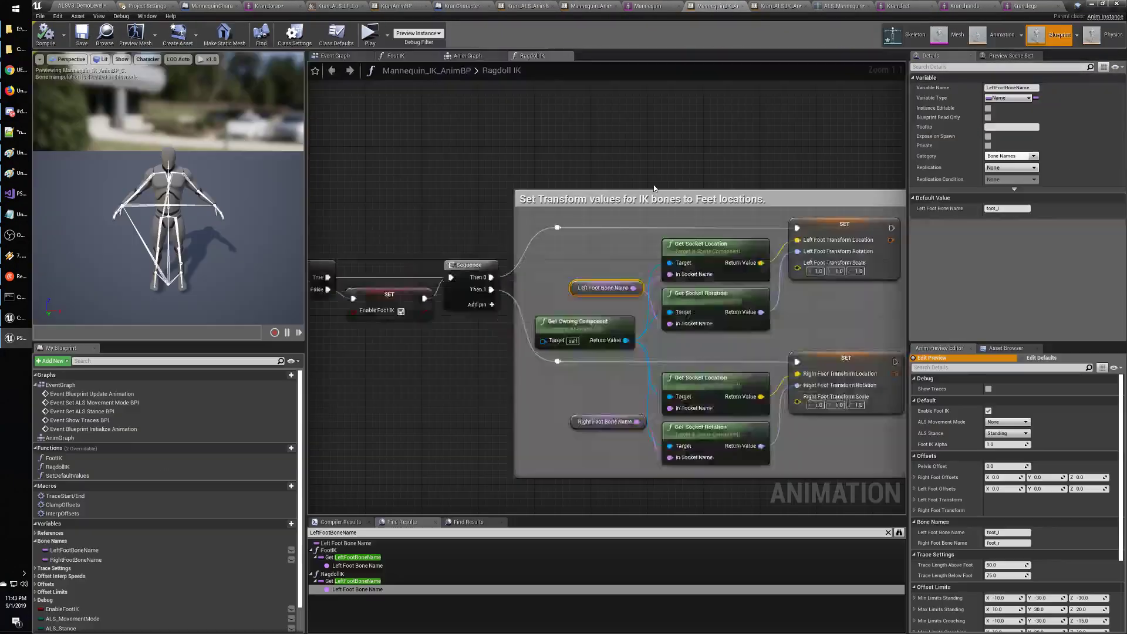
click(101, 7)
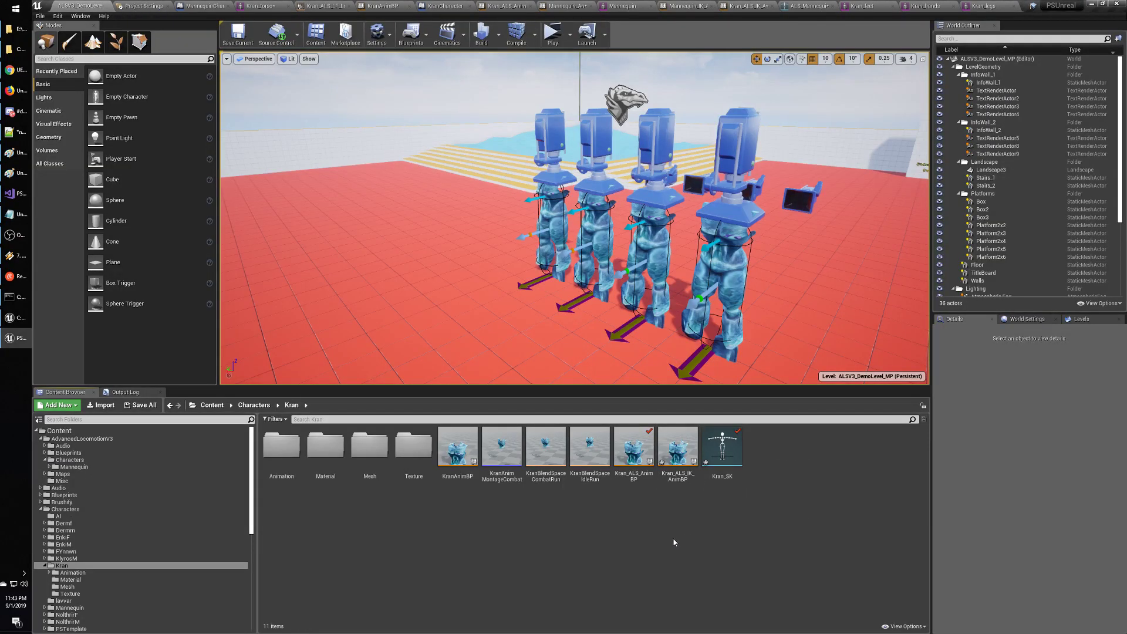
right_click(724, 450)
mouse_move(752, 448)
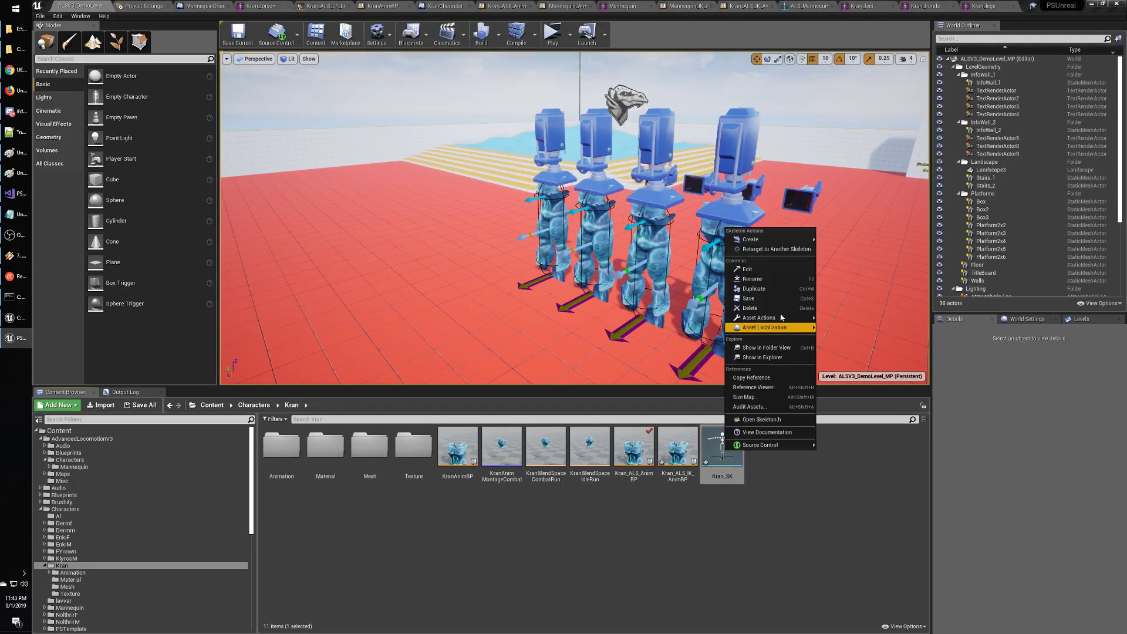
mouse_move(780, 320)
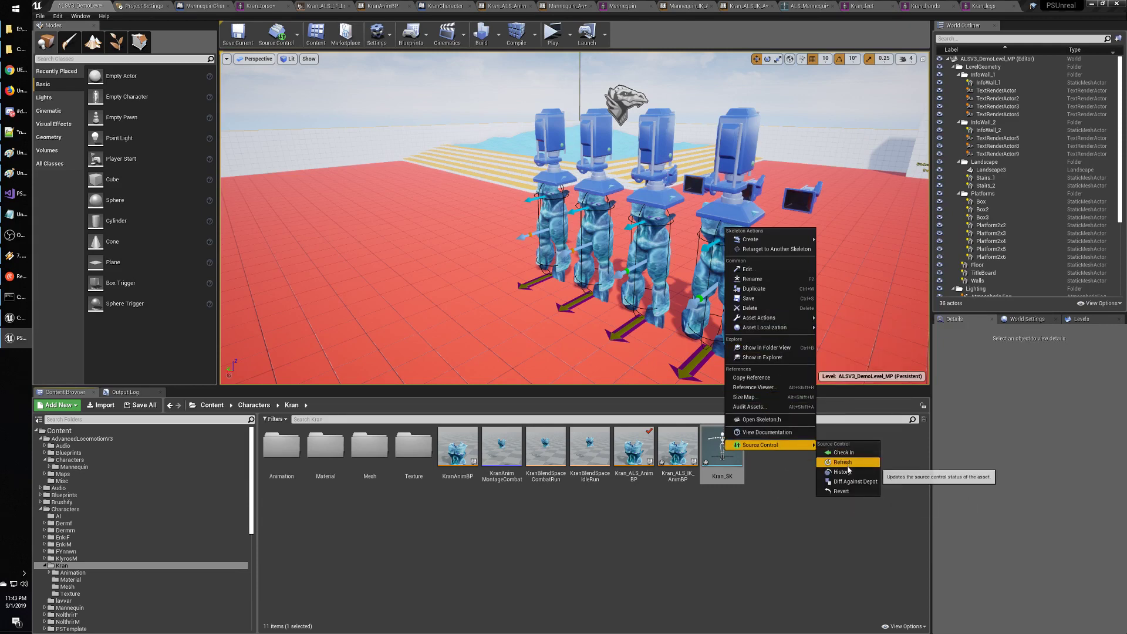
click(846, 491)
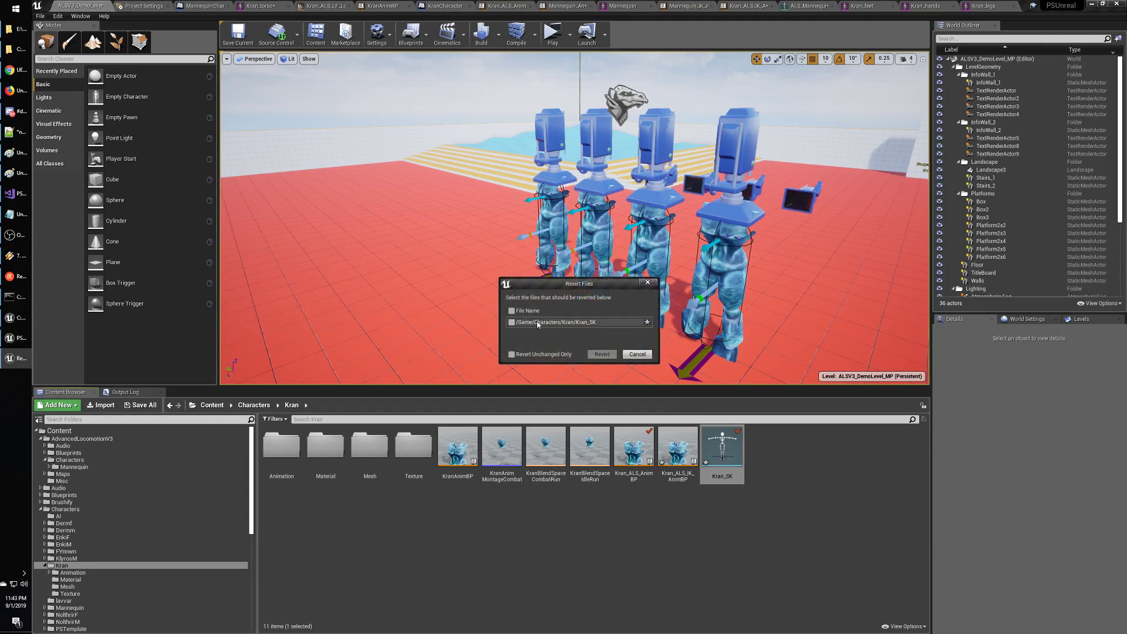
click(512, 322)
click(602, 354)
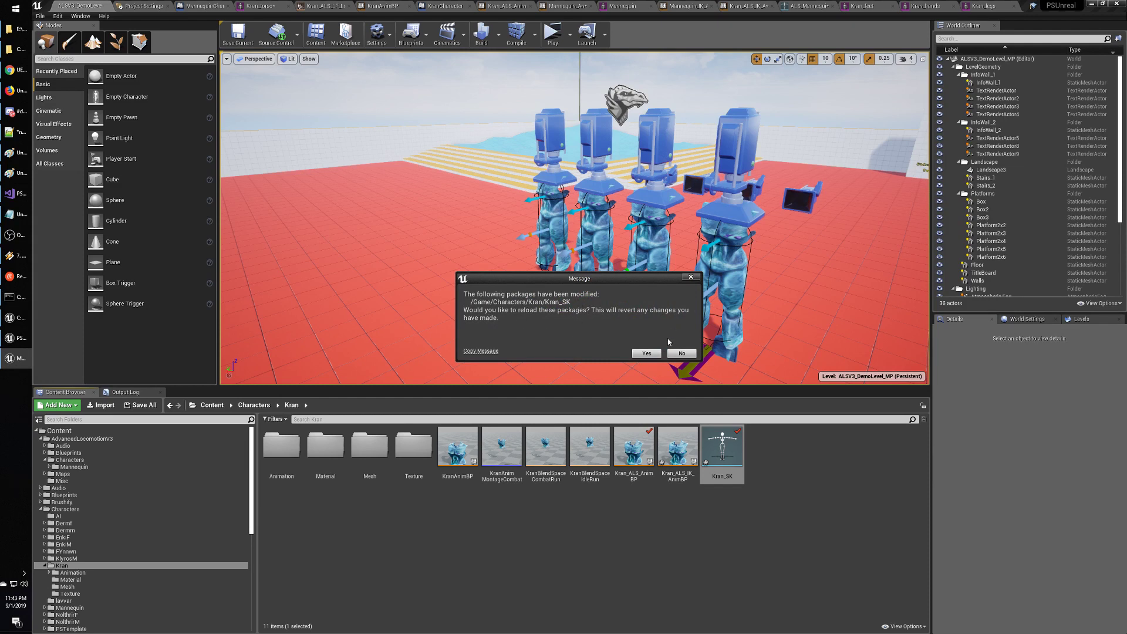
click(646, 353)
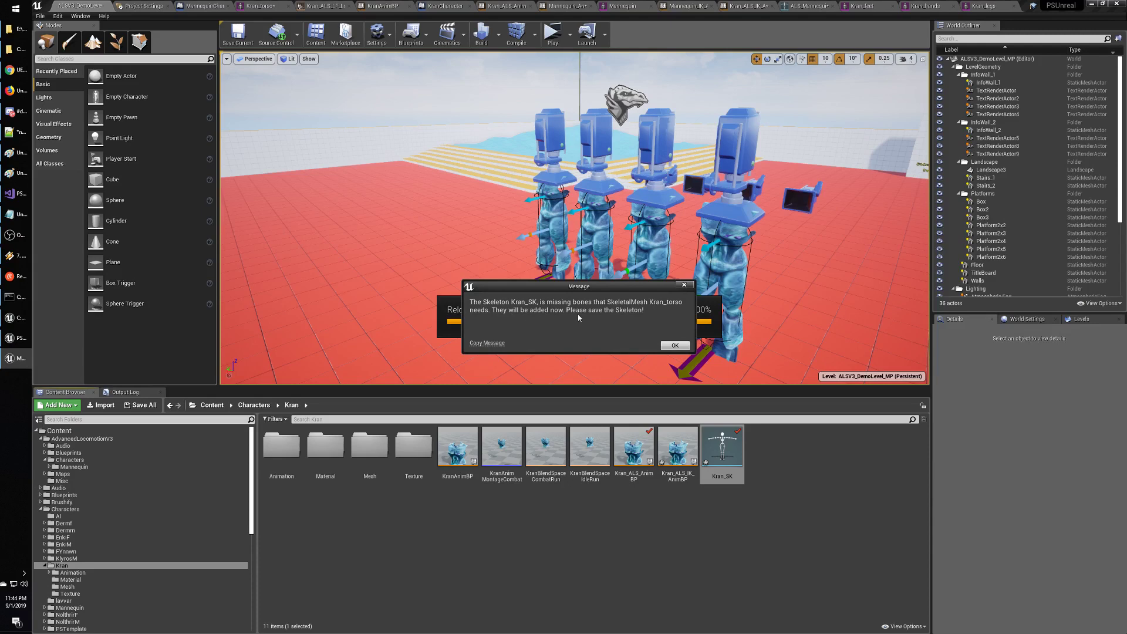
Accept adding the missing bones to Kran_SK for every Kran skeletal mesh during the reload, and close the crashed editor.
click(674, 346)
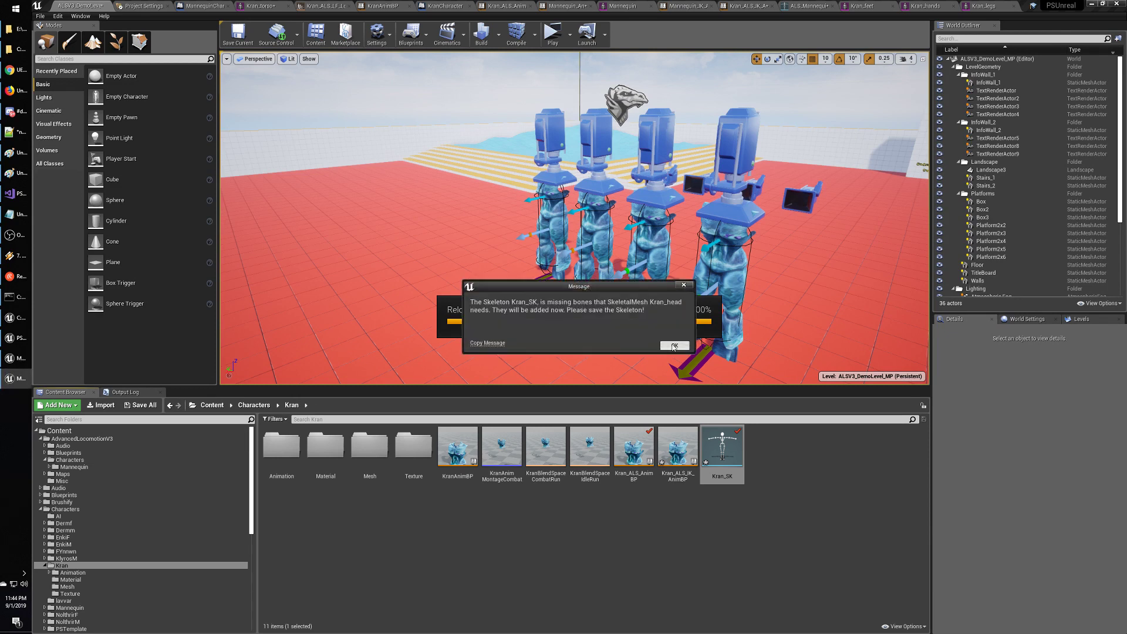
click(673, 346)
click(674, 346)
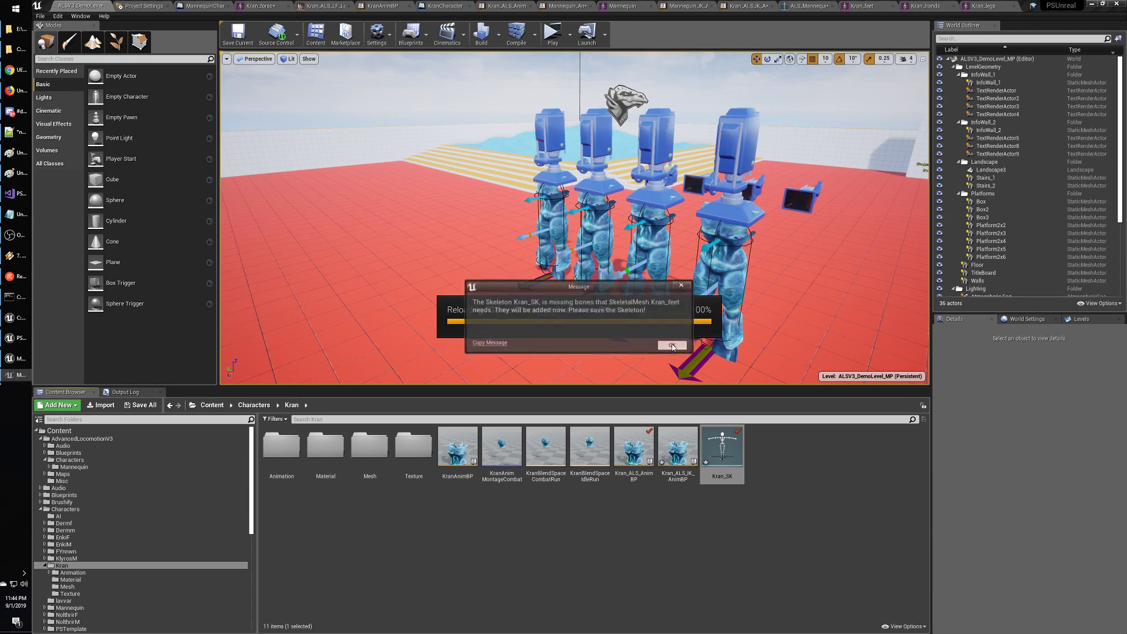
click(673, 345)
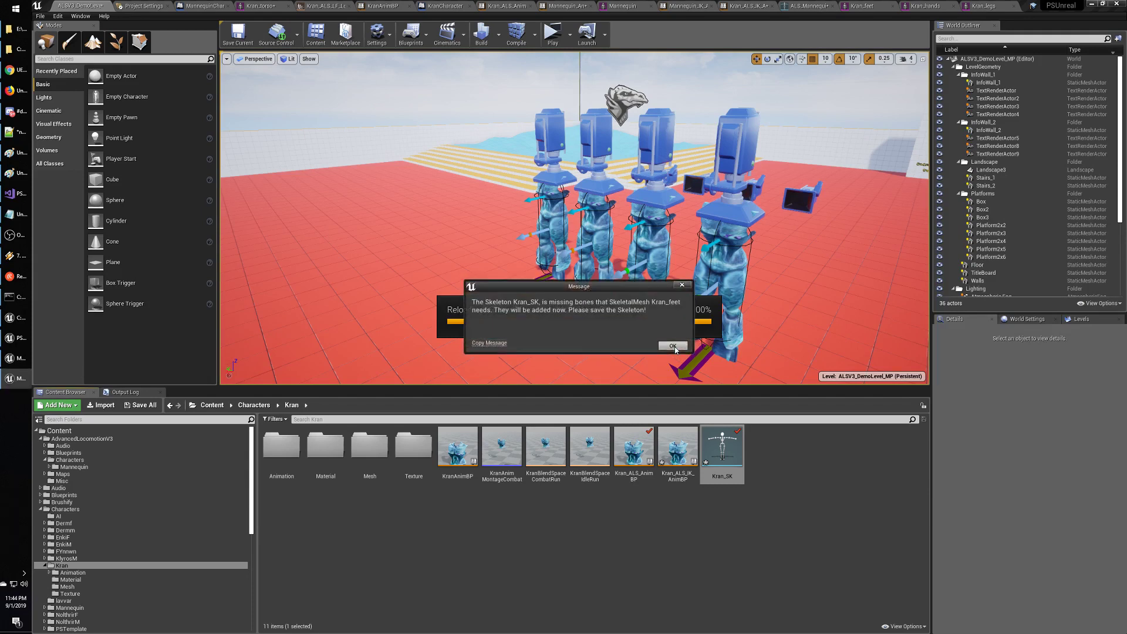
click(673, 346)
click(674, 345)
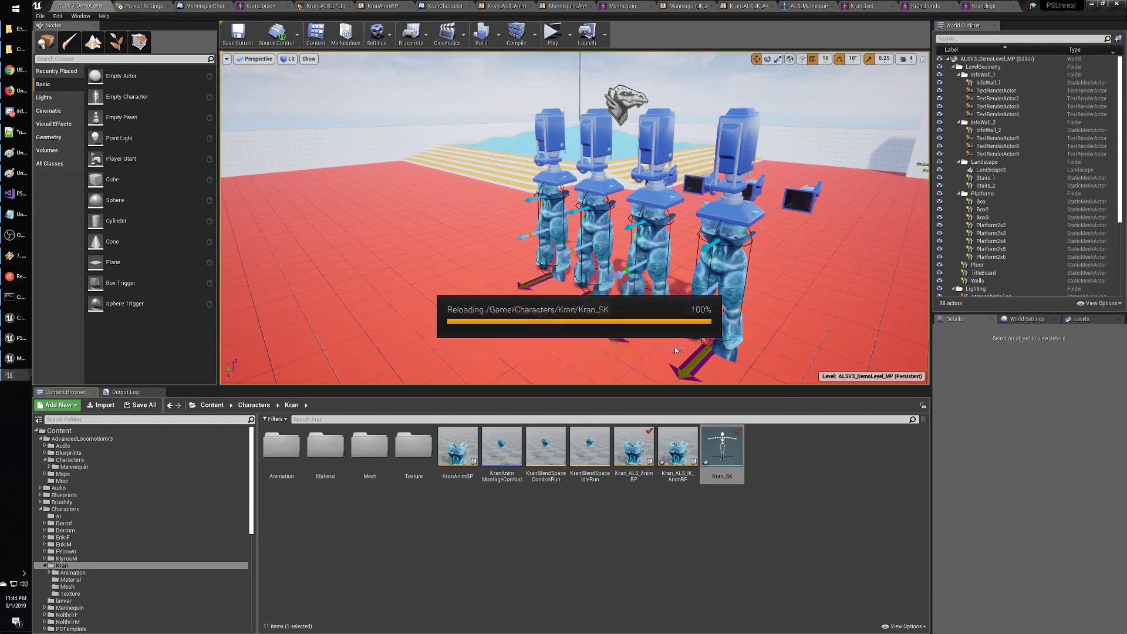
click(674, 345)
click(674, 346)
click(674, 345)
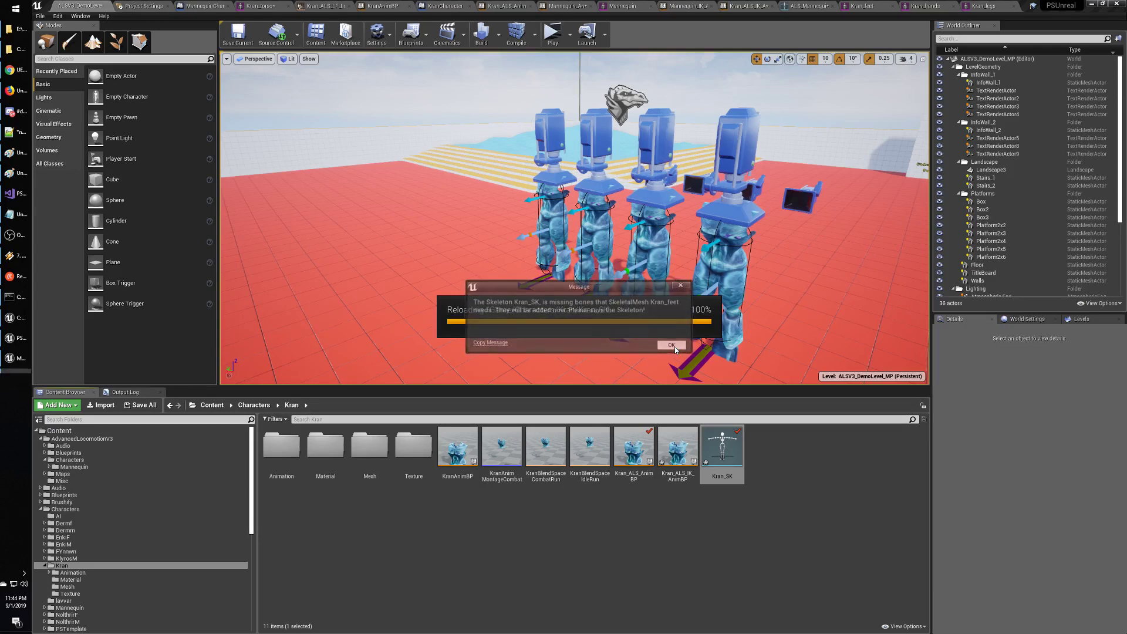
click(674, 346)
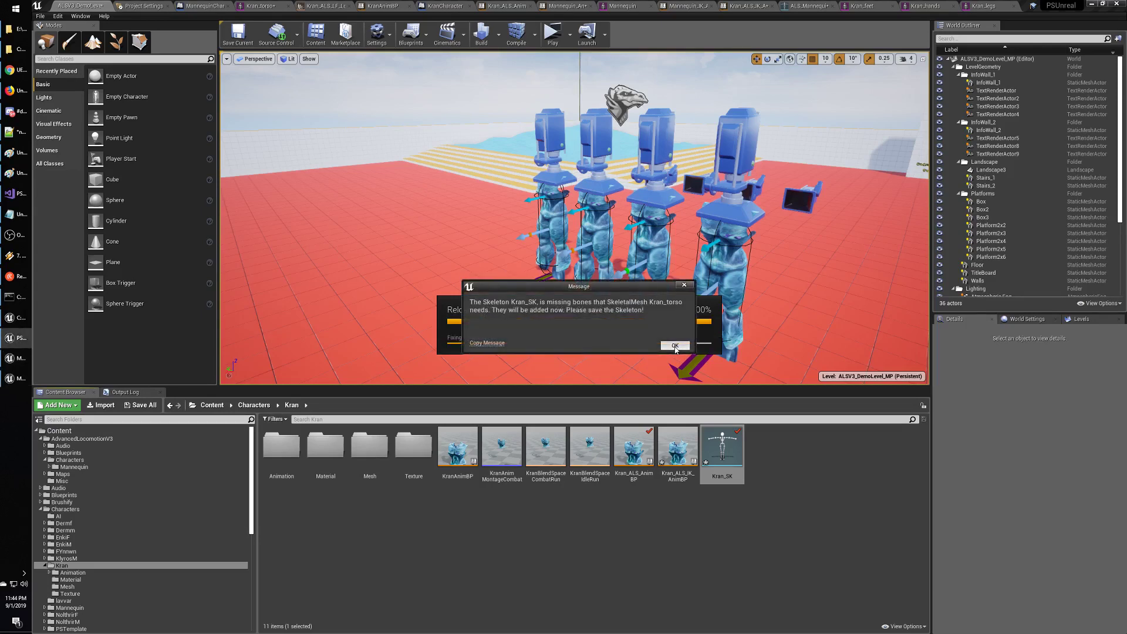
click(674, 346)
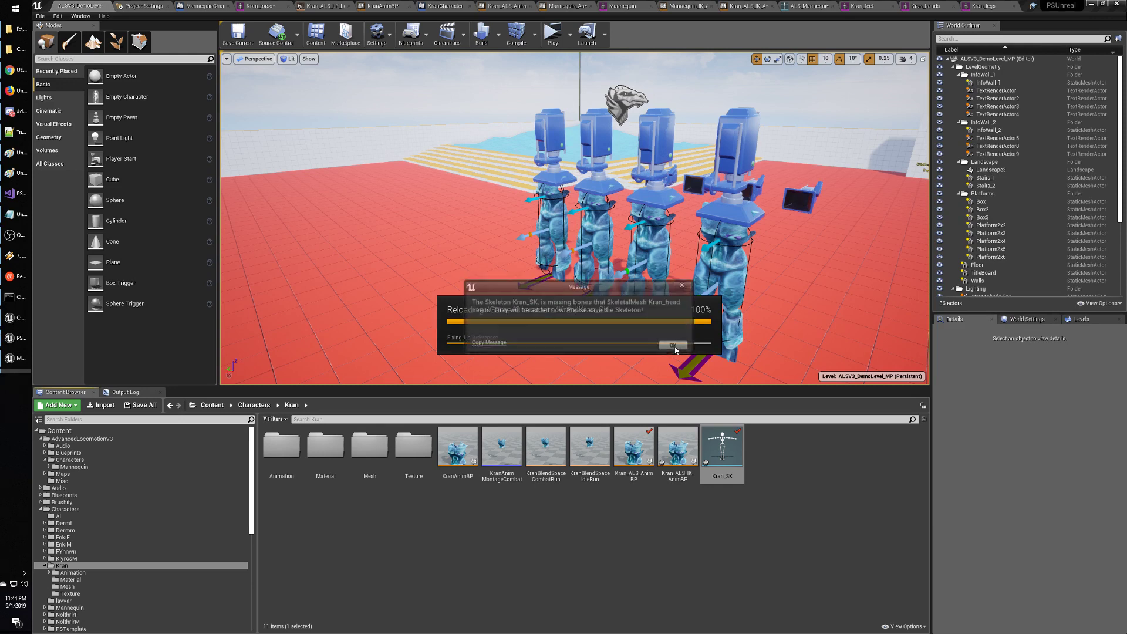
click(676, 348)
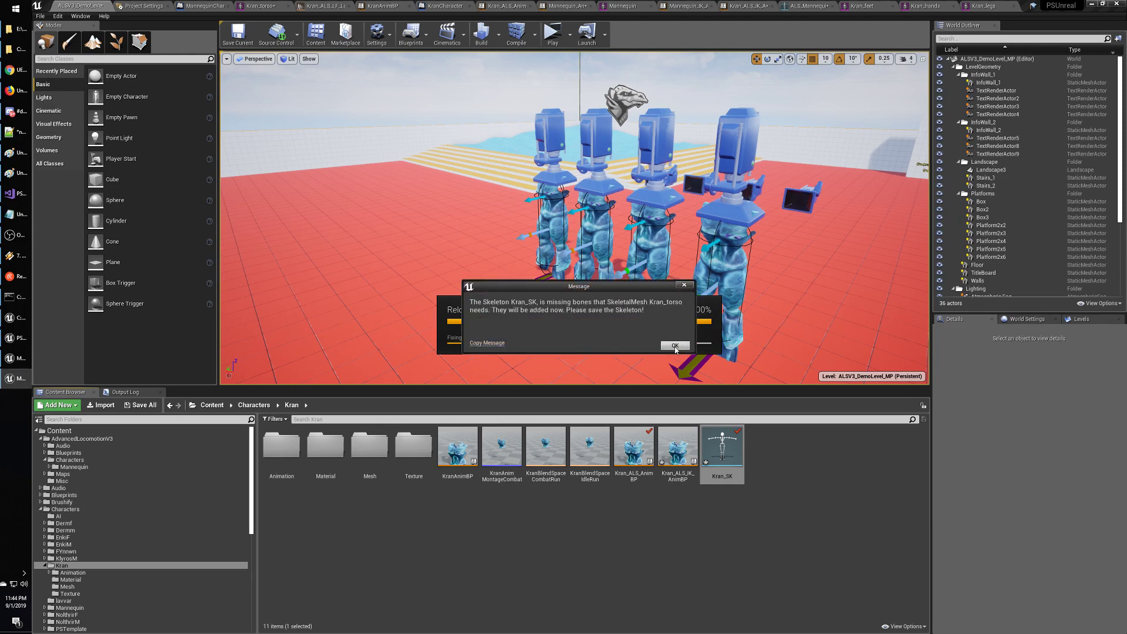
click(675, 346)
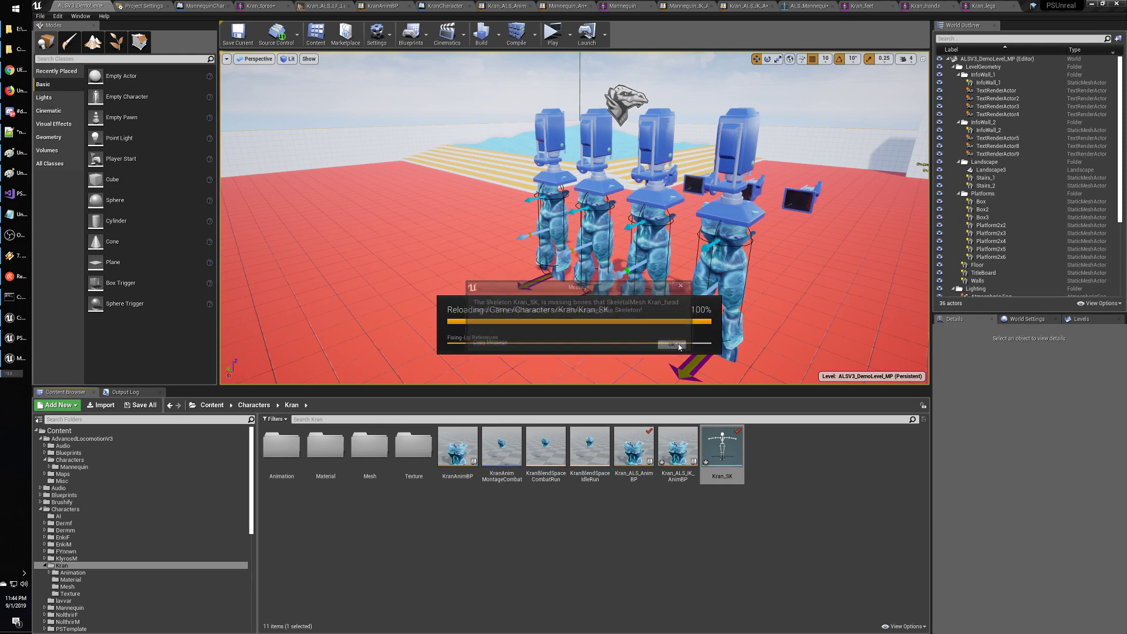
click(675, 346)
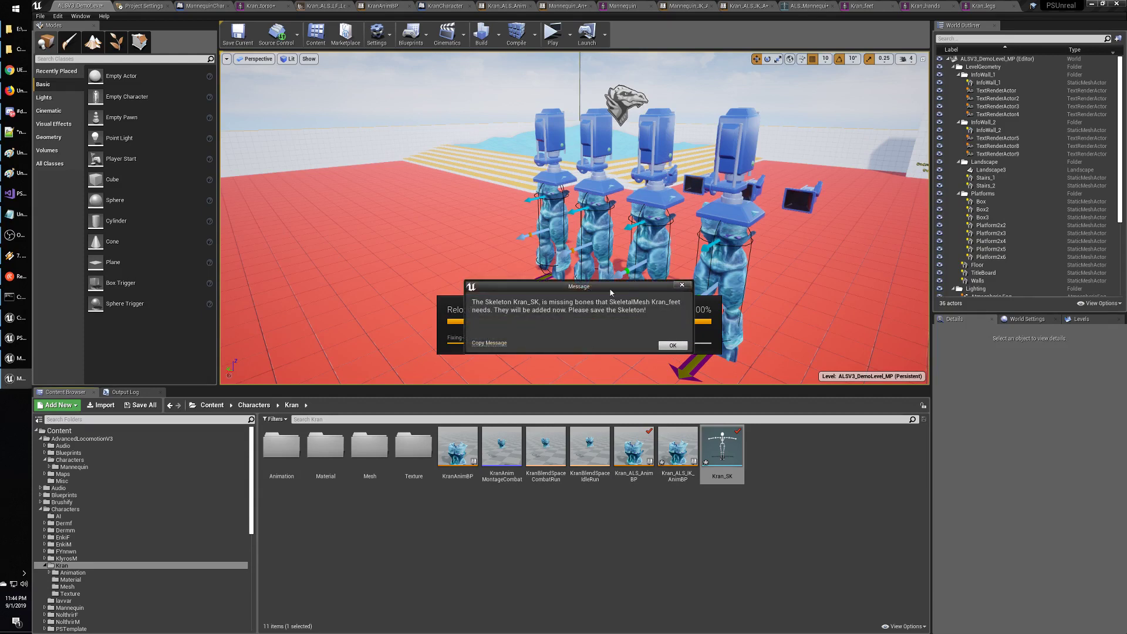
drag(611, 292, 609, 295)
click(669, 348)
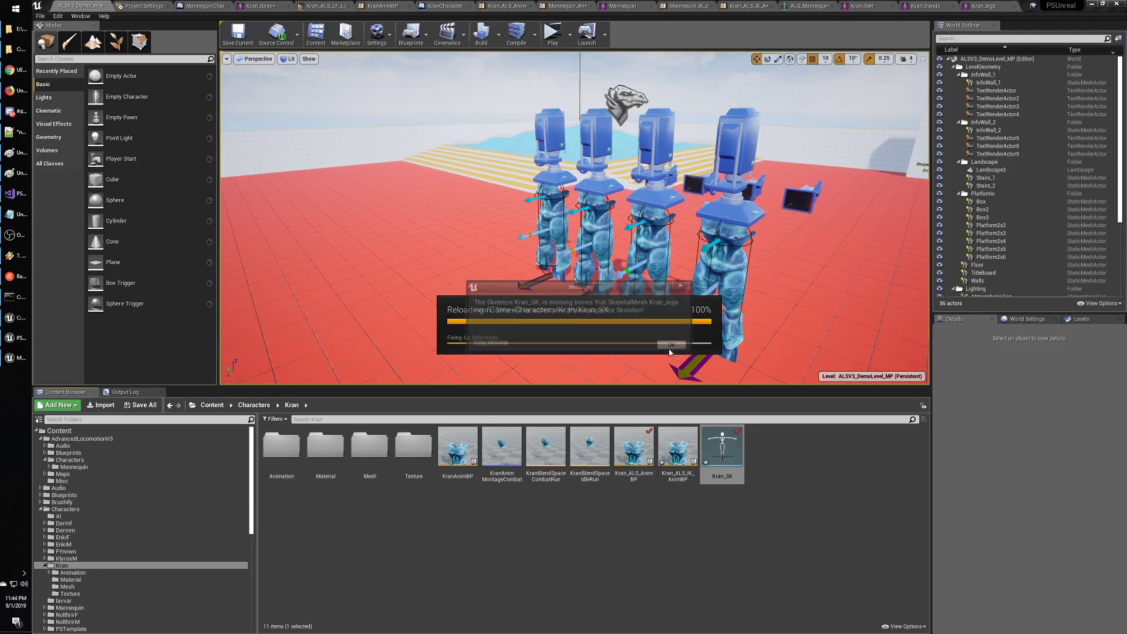
click(670, 349)
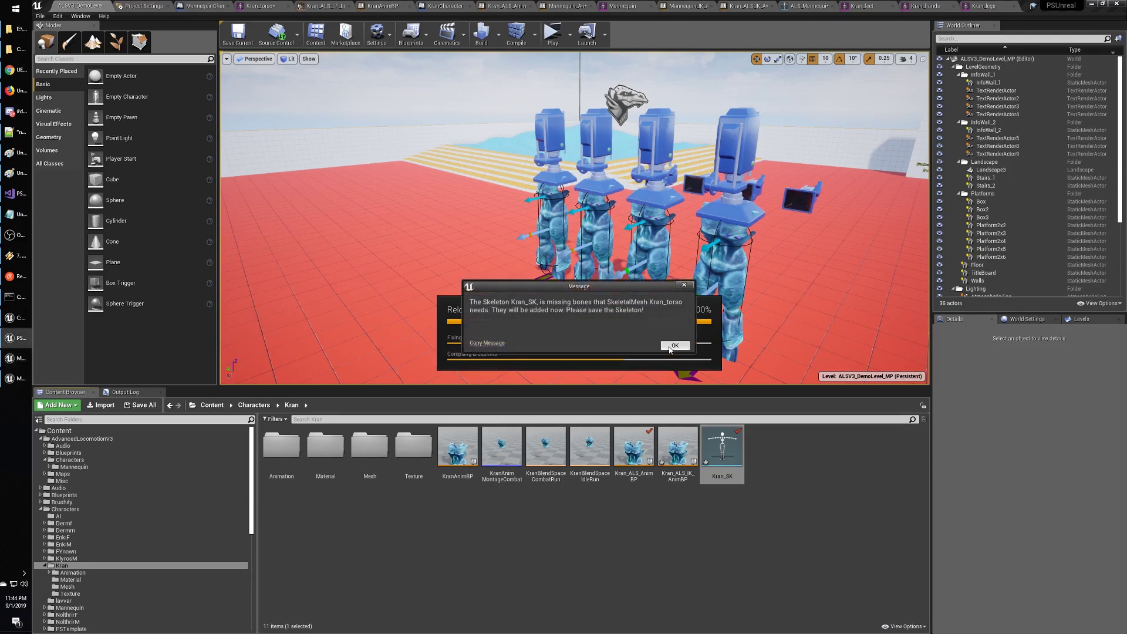
click(670, 350)
click(670, 350)
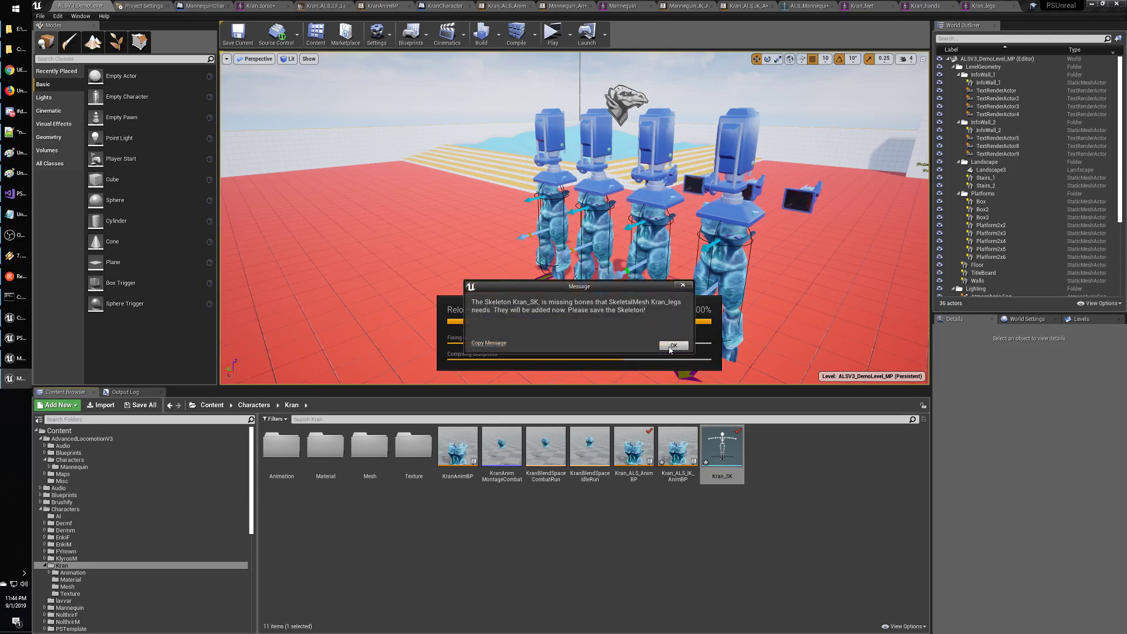
click(675, 346)
click(674, 345)
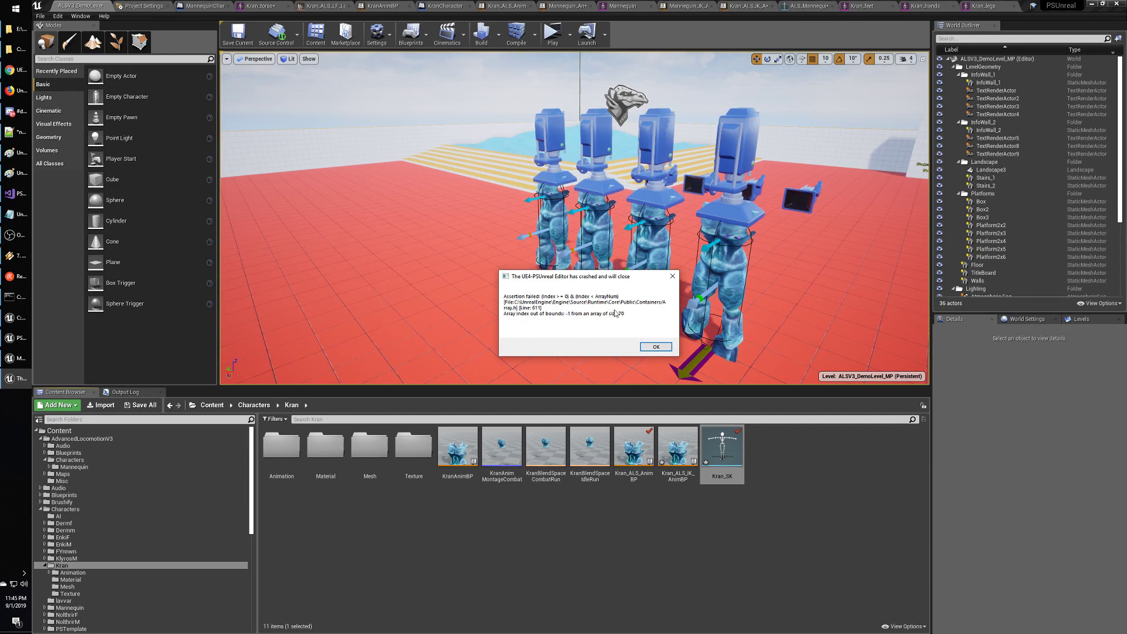
click(662, 346)
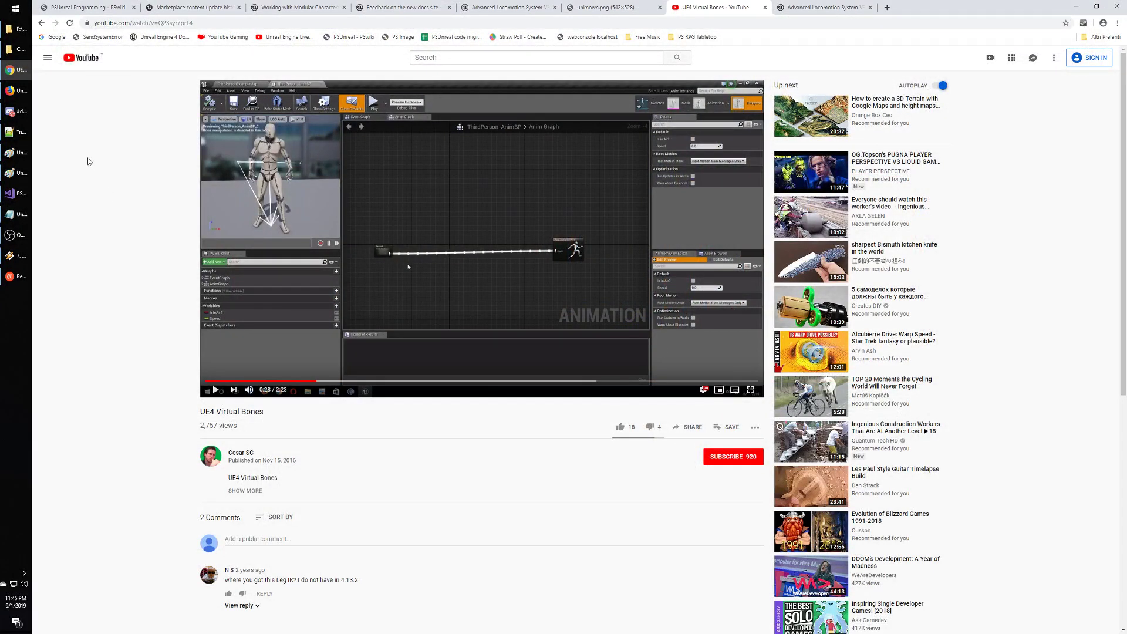
Switch to File Explorer and look through the PSUnreal Scripts folder and the AdvancedLocomotionV3 Blueprints folder of LocomotionCleanV3.
click(17, 49)
click(492, 302)
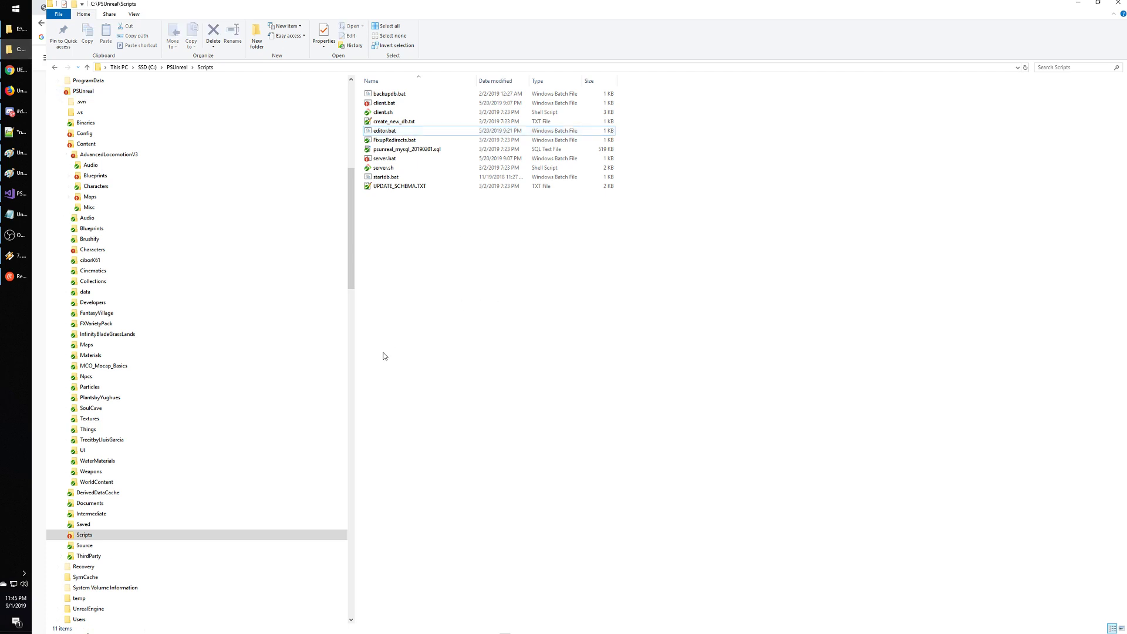
click(18, 29)
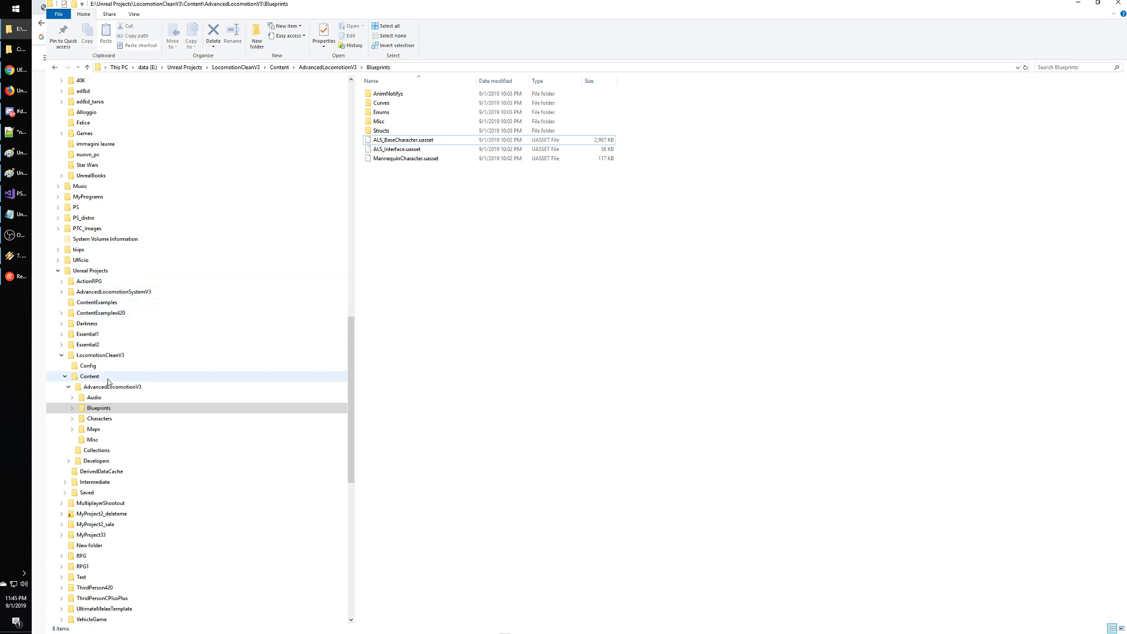
click(94, 397)
click(98, 408)
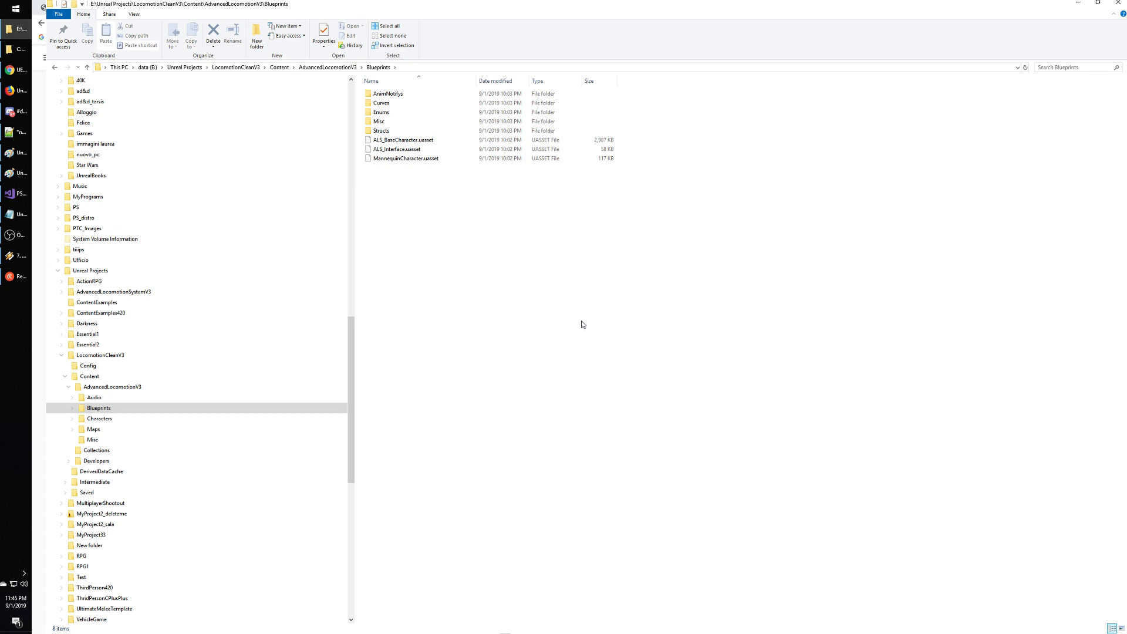
drag(529, 212, 357, 87)
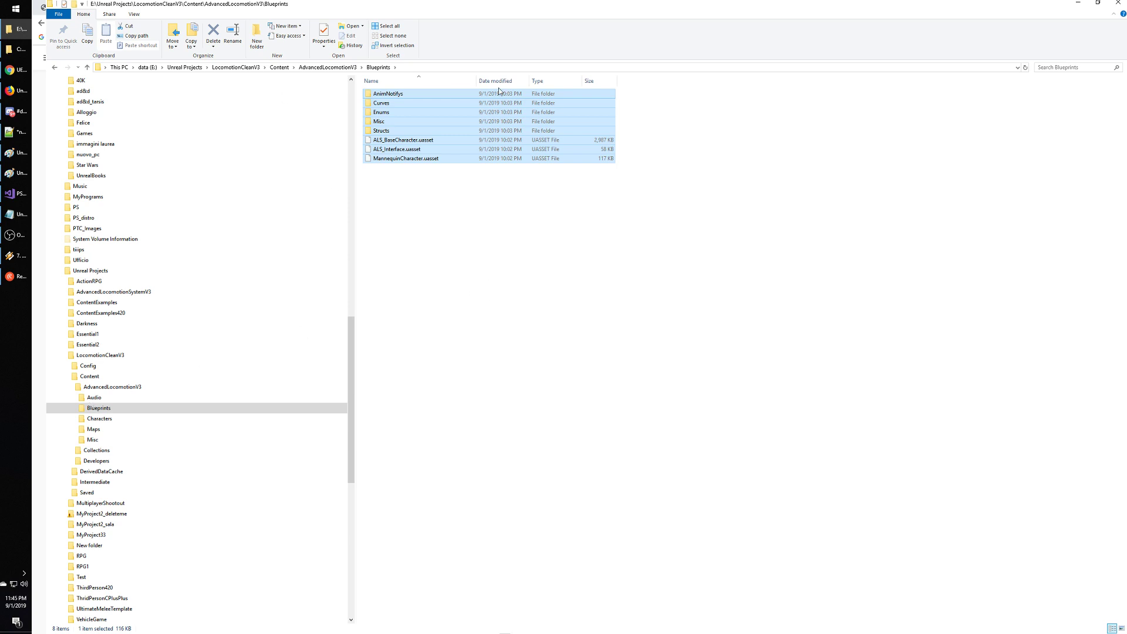
click(453, 188)
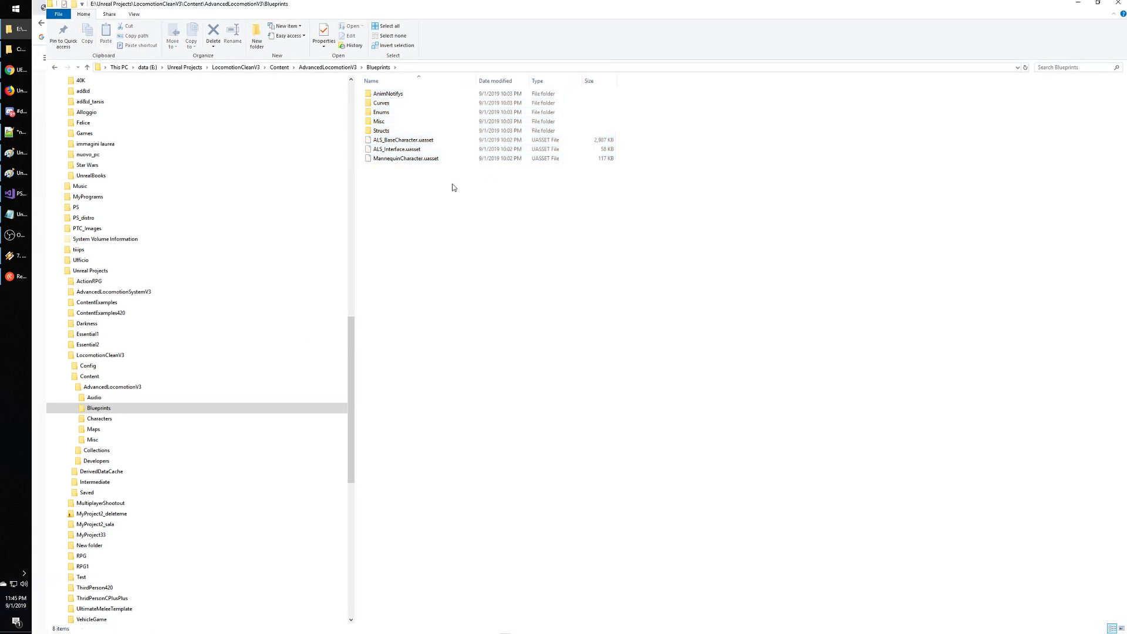
drag(491, 219, 358, 89)
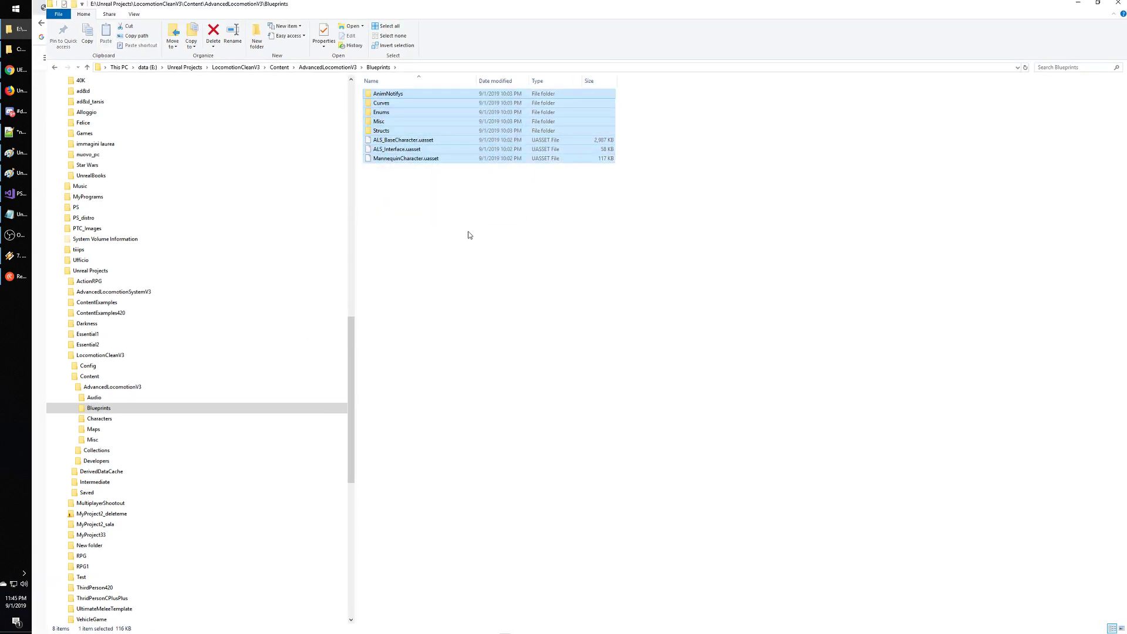
click(471, 237)
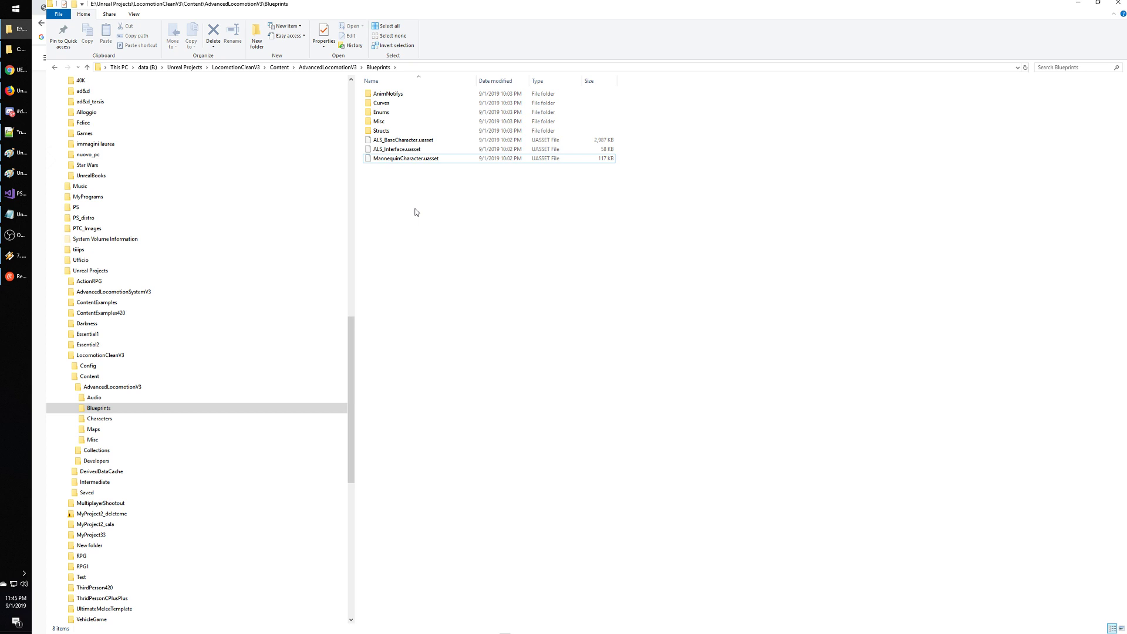
Look through the Blueprints and Characters folders under AdvancedLocomotionV3 in the LocomotionCleanV3 project.
click(409, 160)
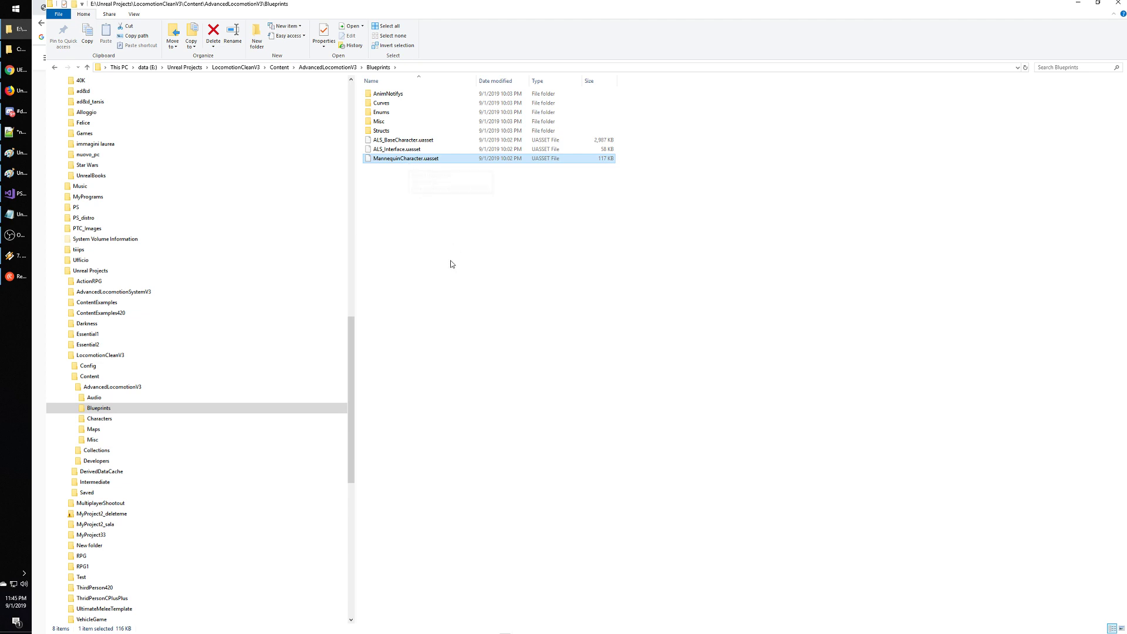
click(411, 185)
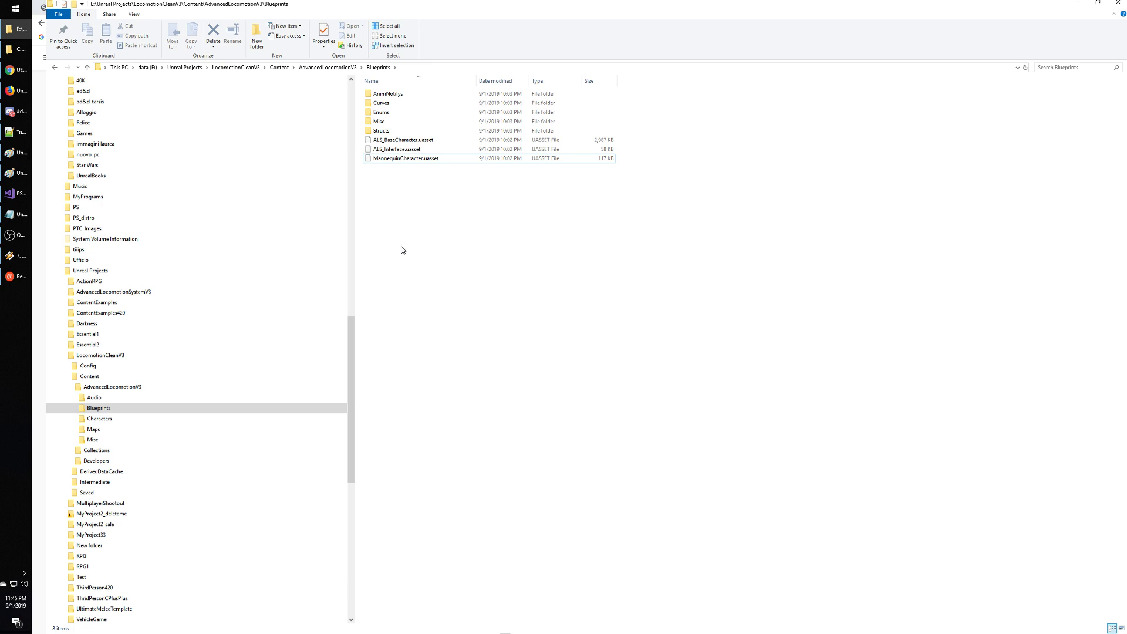
drag(482, 212, 355, 86)
drag(557, 270, 341, 76)
drag(567, 270, 358, 86)
drag(530, 260, 466, 229)
click(99, 418)
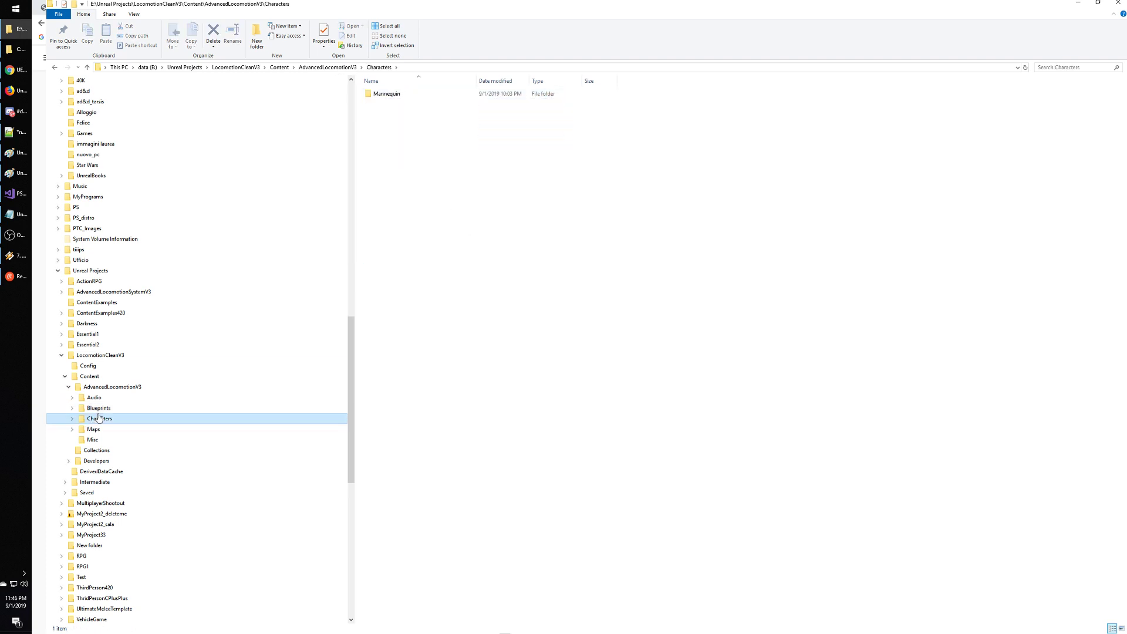
key(Up)
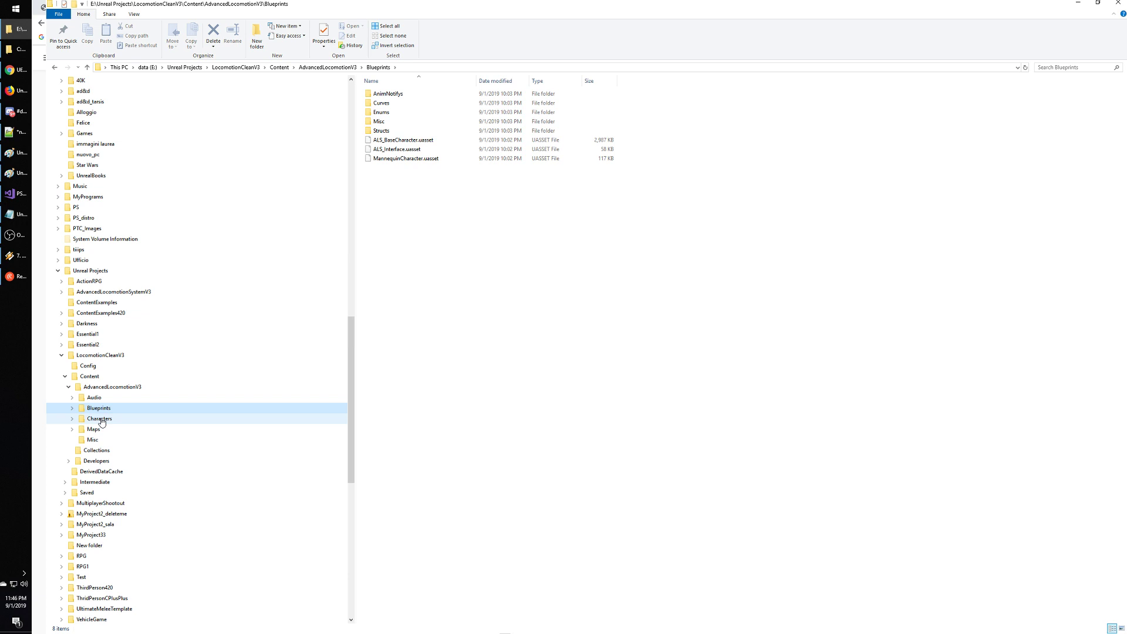
click(102, 422)
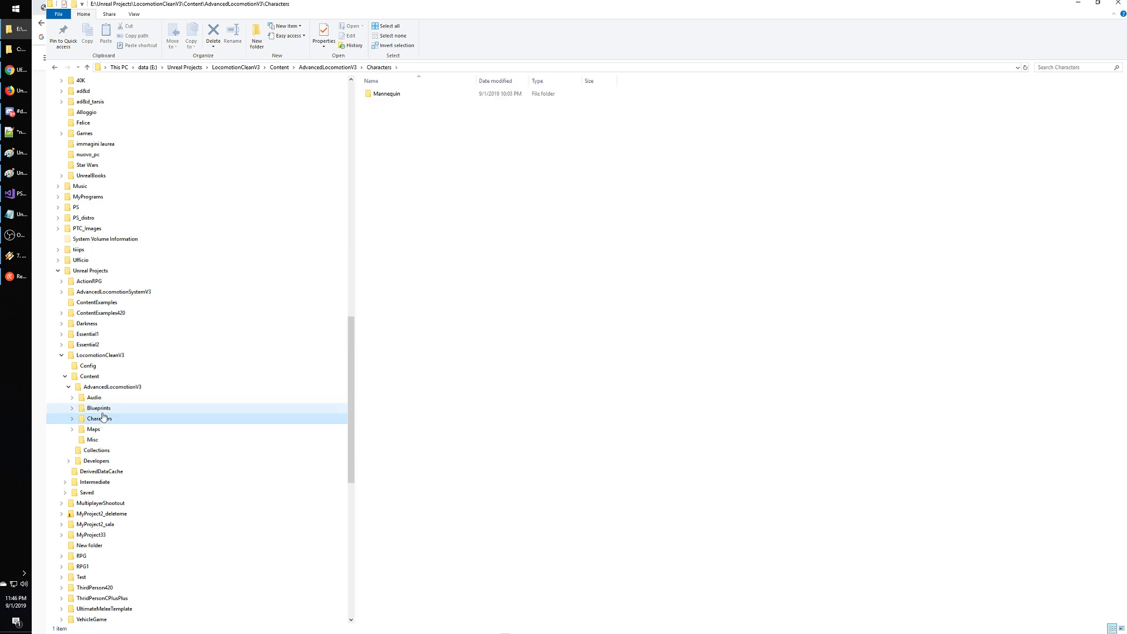
click(103, 414)
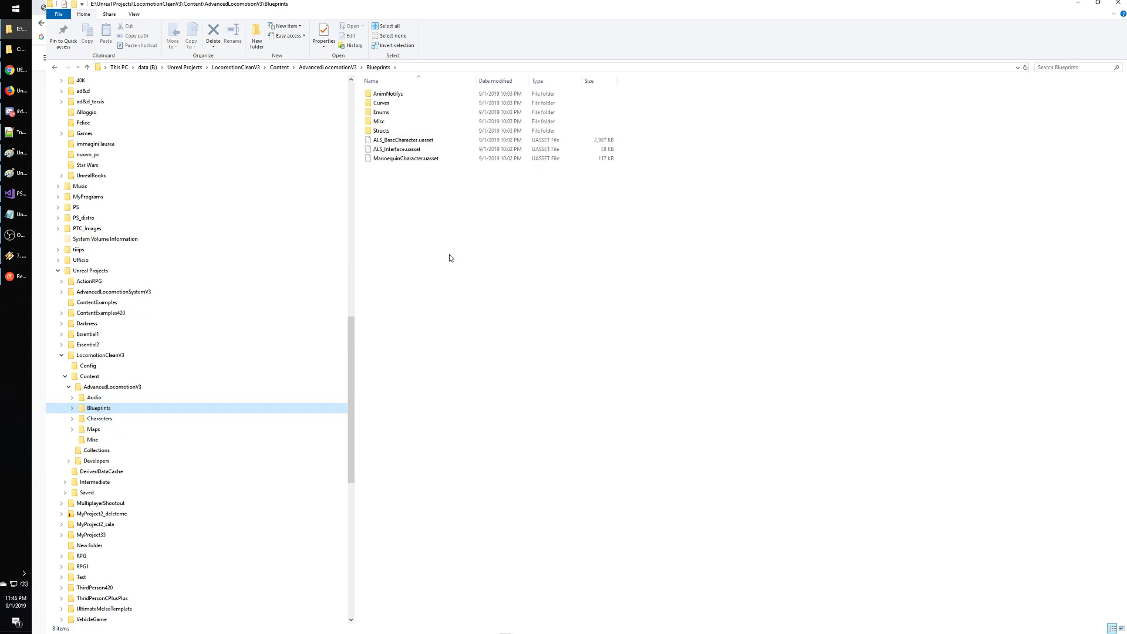
click(419, 169)
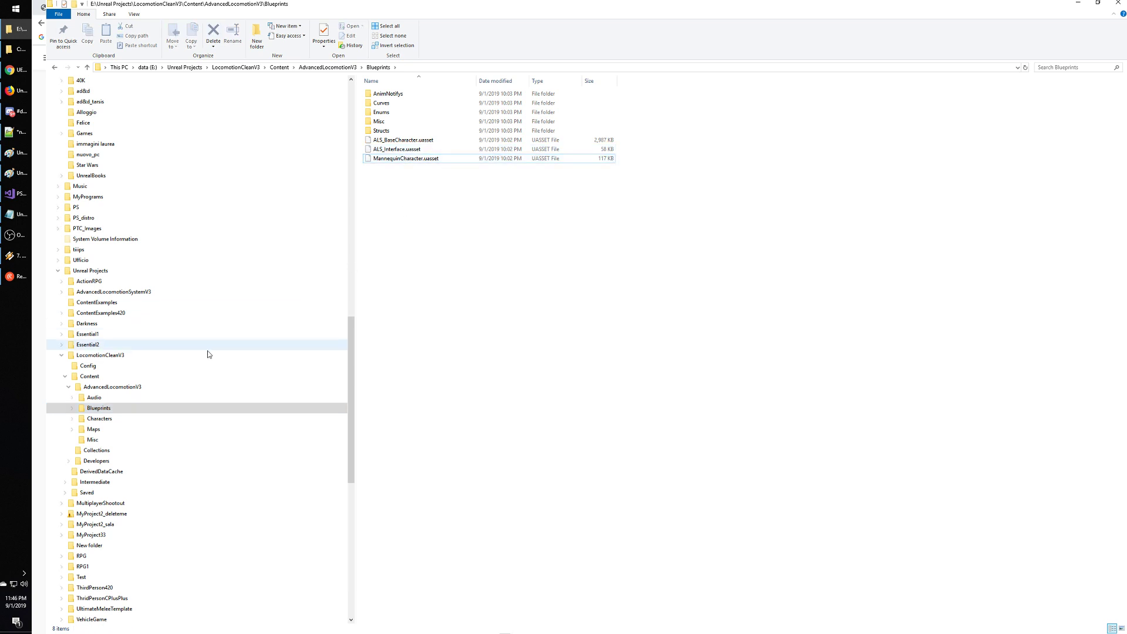
click(100, 419)
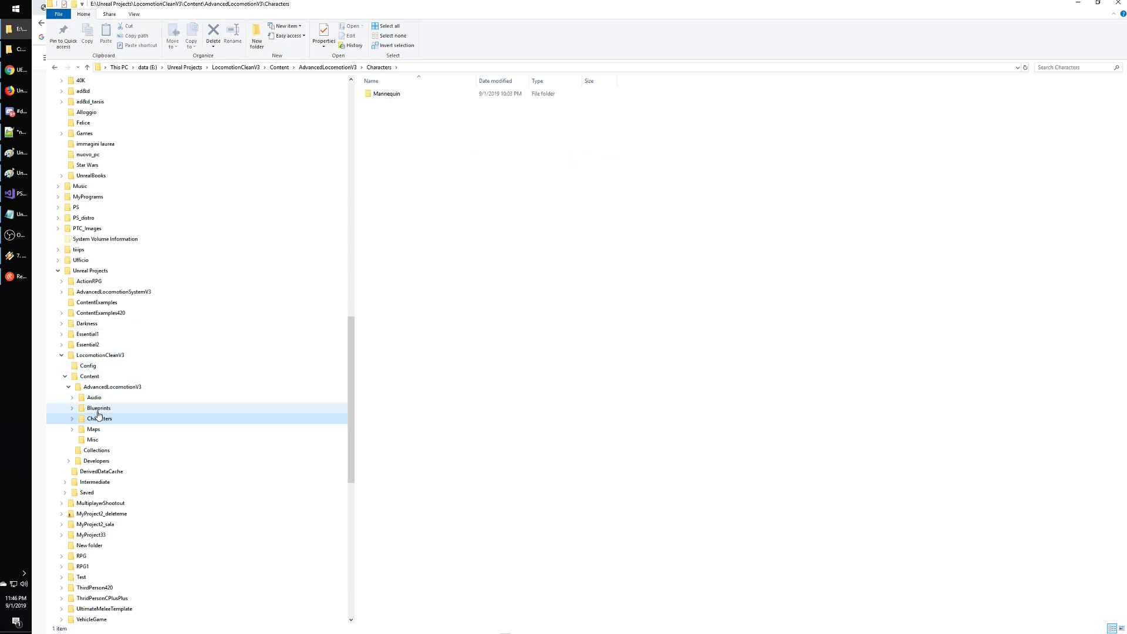
click(99, 408)
click(483, 263)
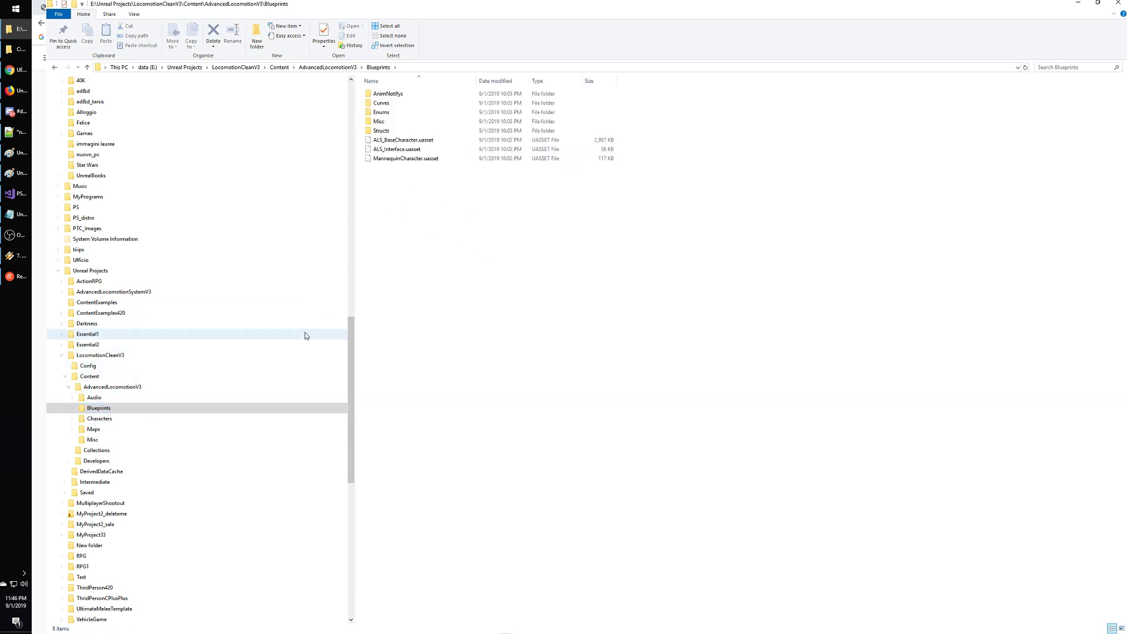
Switch to the PSUnreal File Explorer window and inspect the source control status of the meshes in Content\Characters\Kran\Mesh.
click(20, 49)
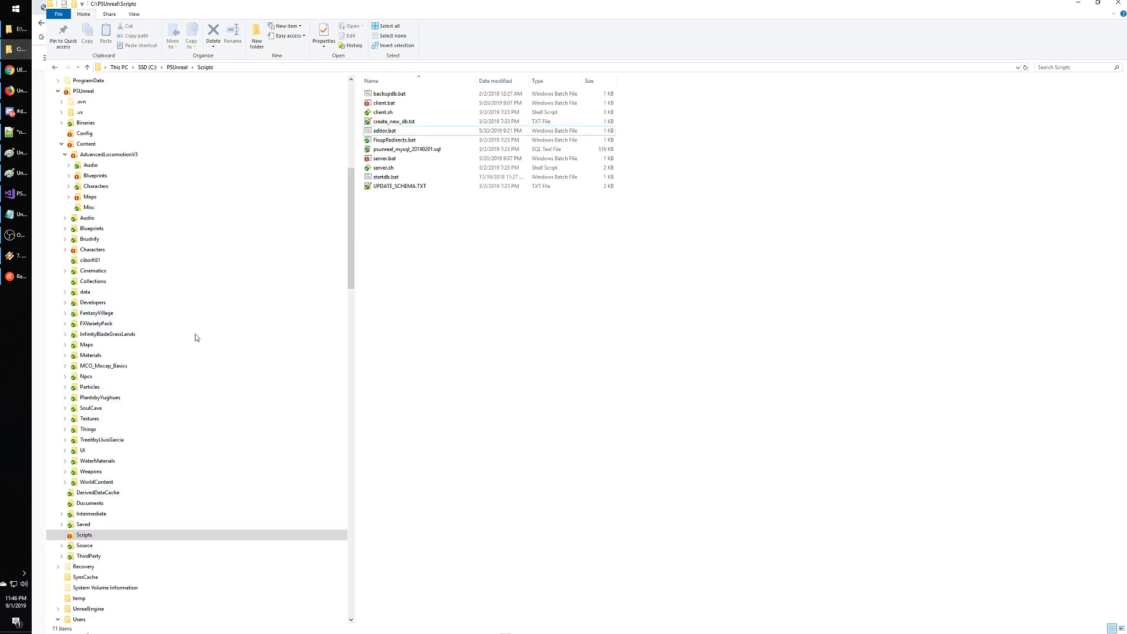
click(94, 176)
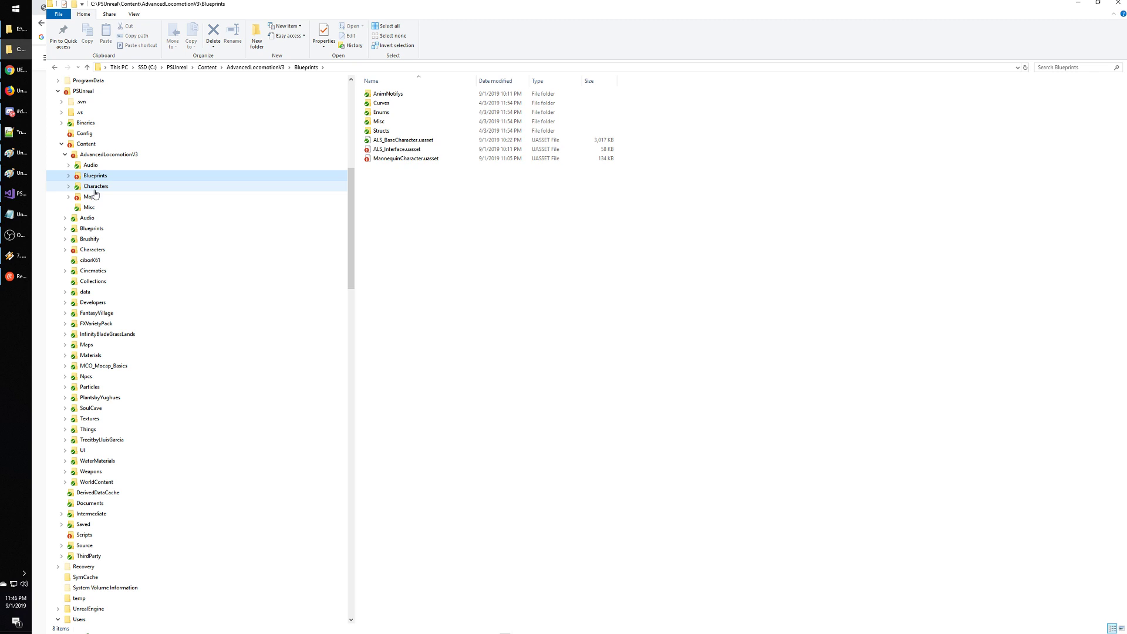
click(68, 176)
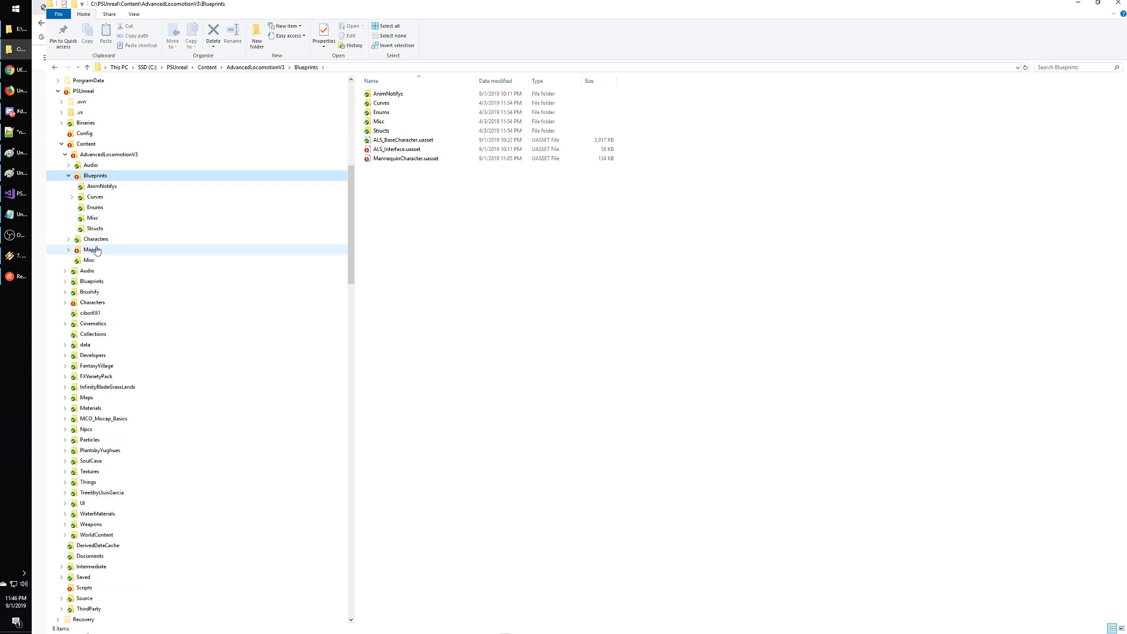
click(70, 177)
click(70, 177)
click(64, 302)
click(92, 302)
click(89, 386)
click(69, 387)
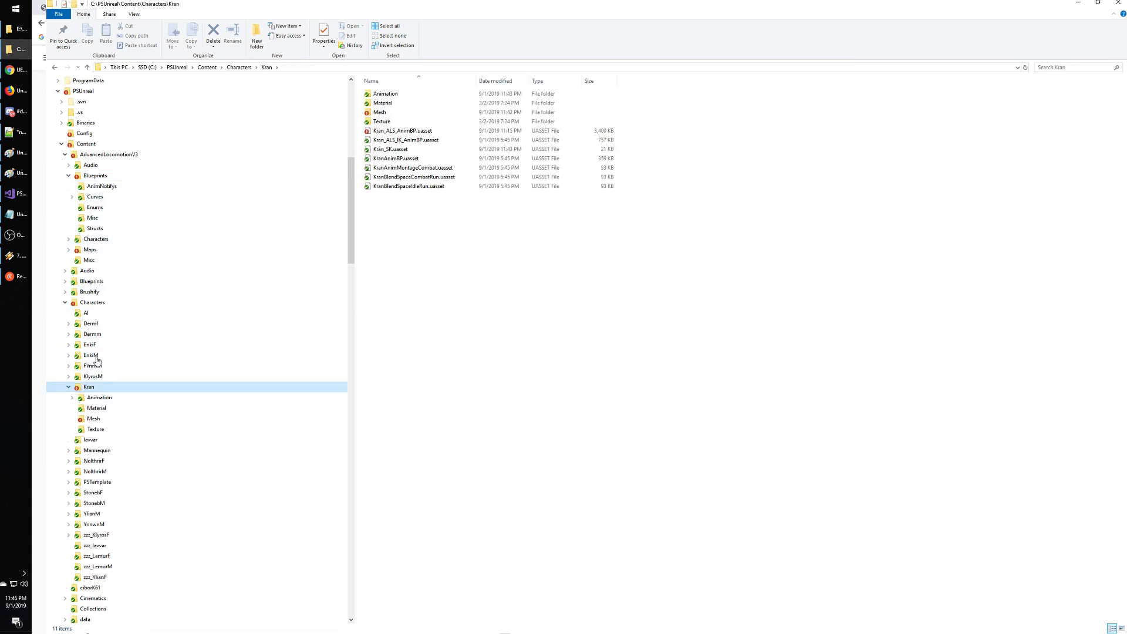
click(94, 377)
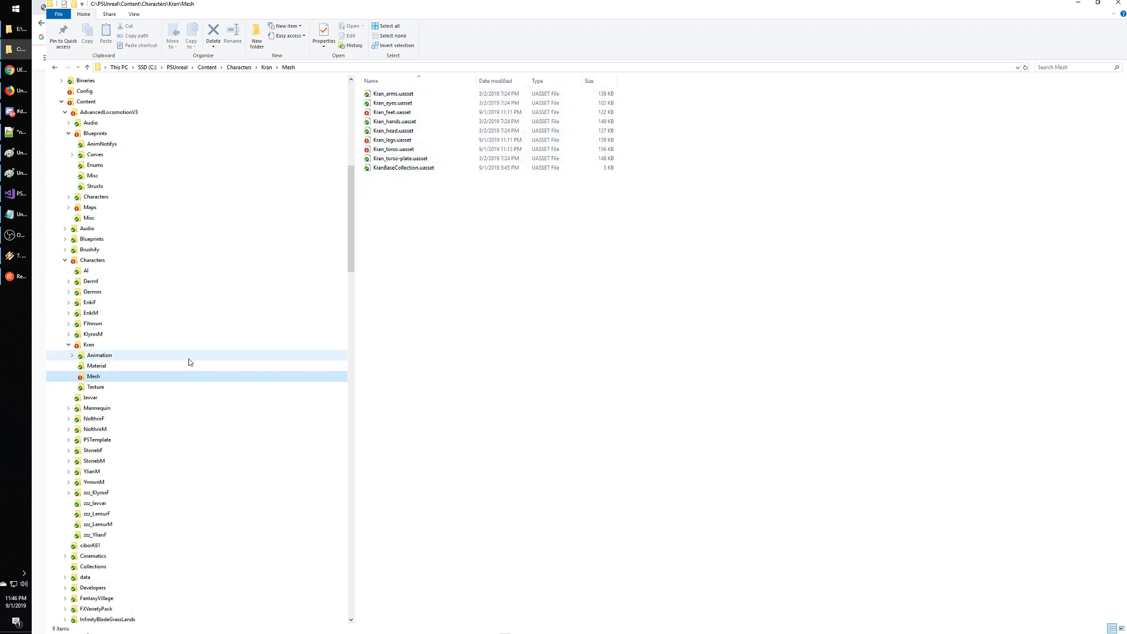
Revert all modified files in the Kran Mesh folder (Kran_feet, Kran_legs and Kran_torso) with TortoiseSVN.
click(86, 346)
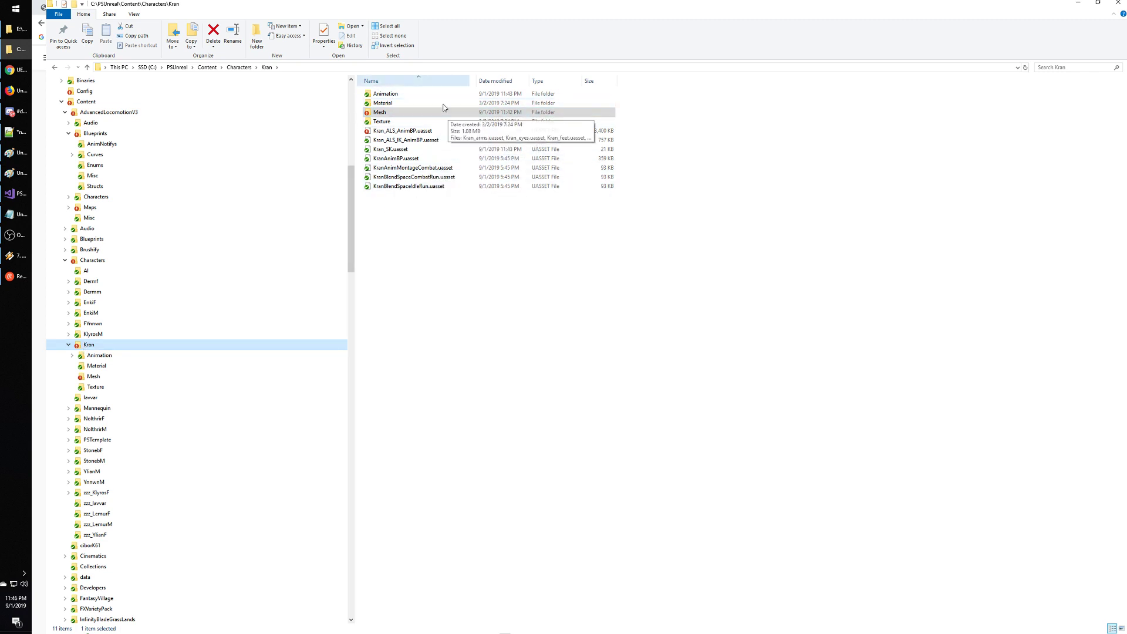
click(374, 112)
right_click(374, 112)
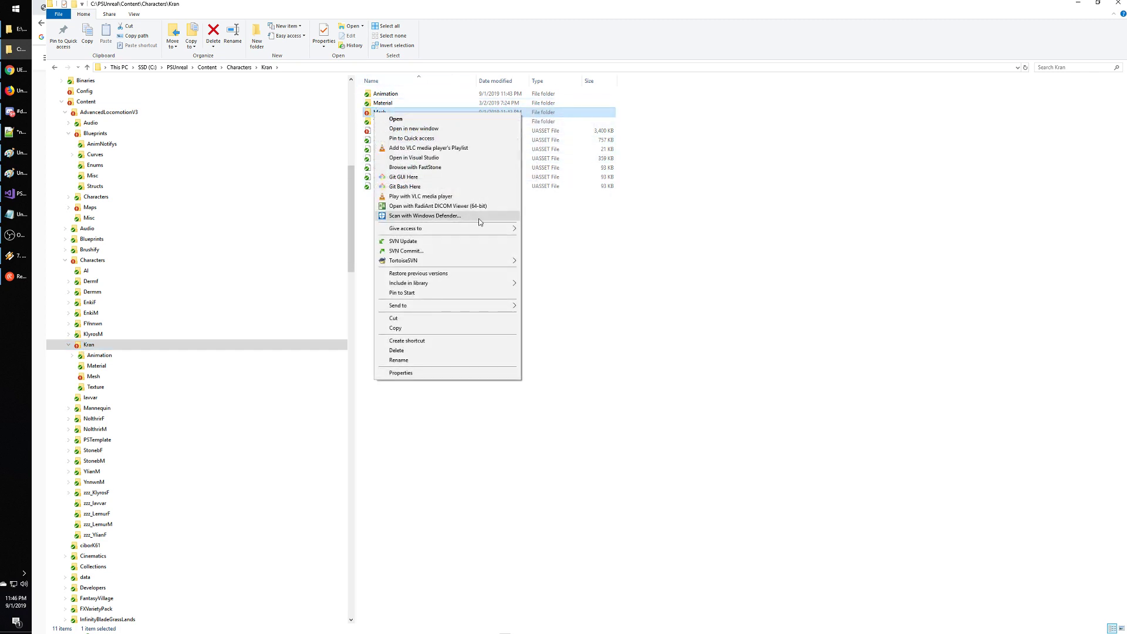
mouse_move(453, 261)
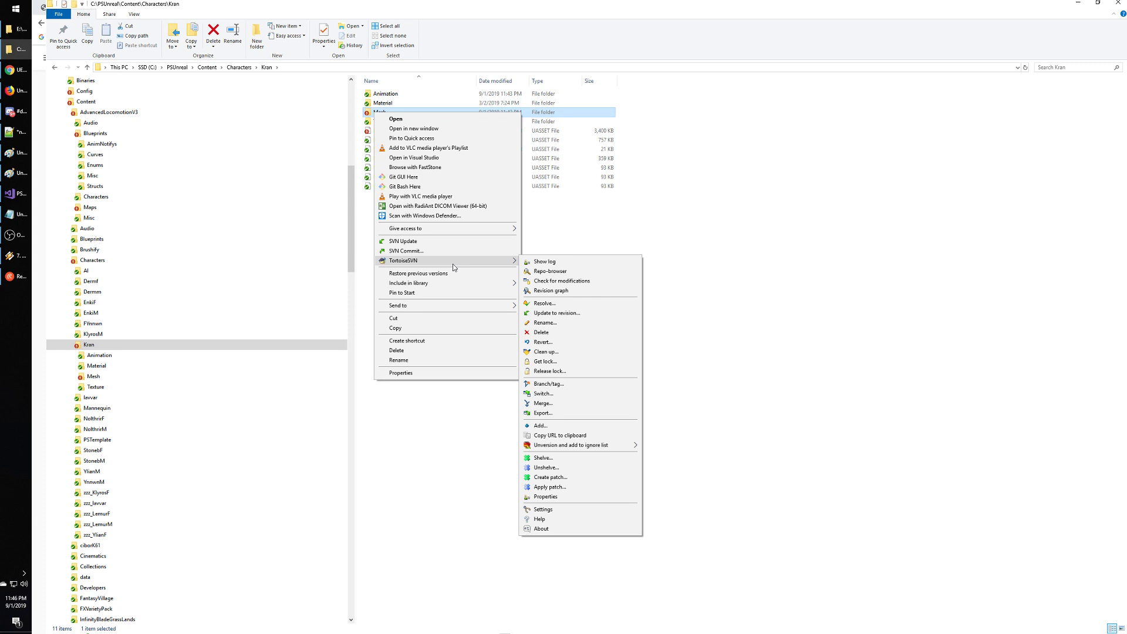
click(571, 343)
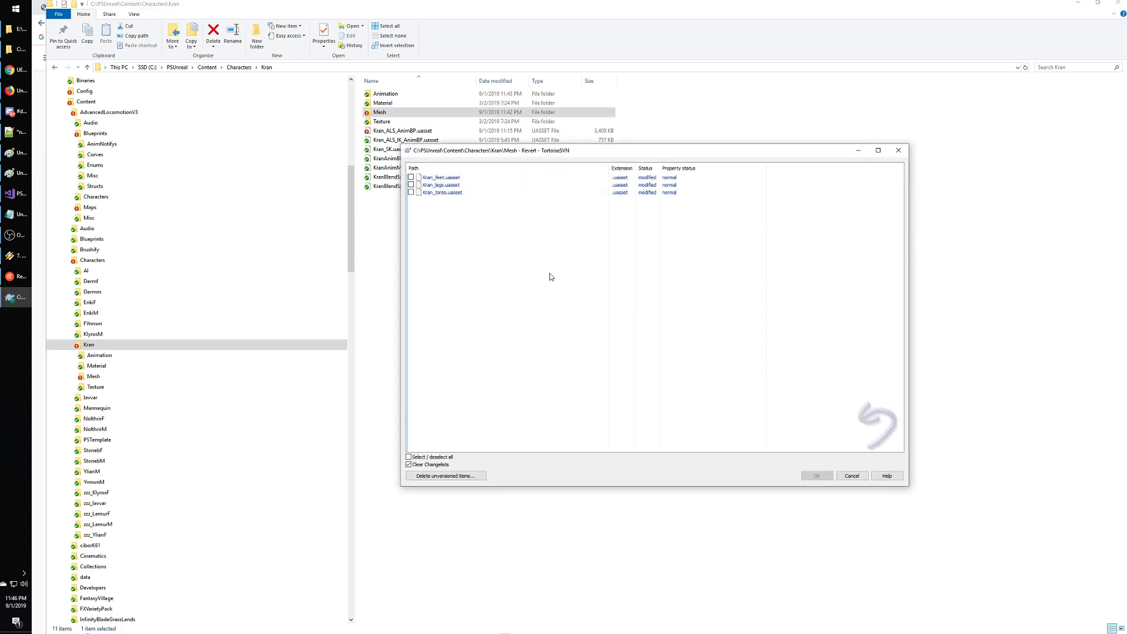
click(434, 457)
click(818, 476)
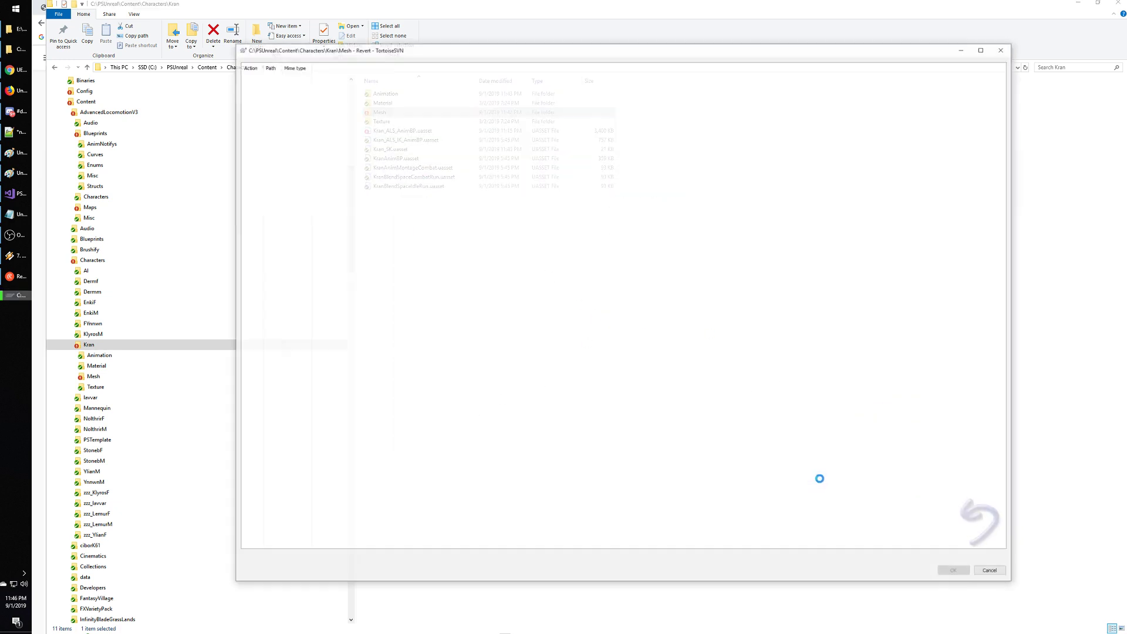
click(954, 571)
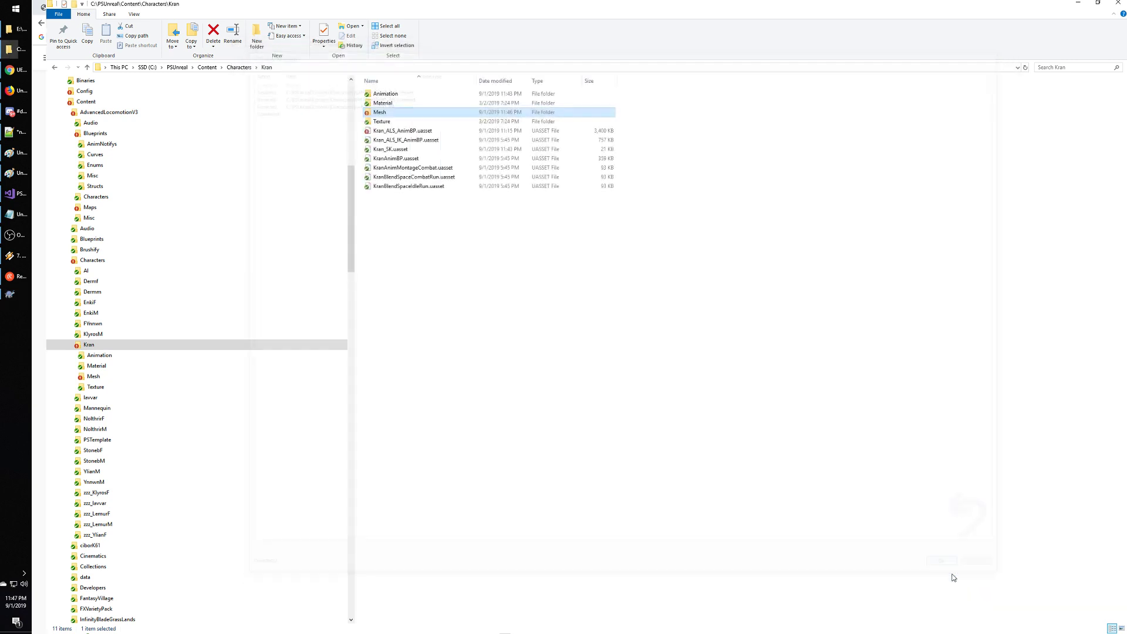
click(424, 265)
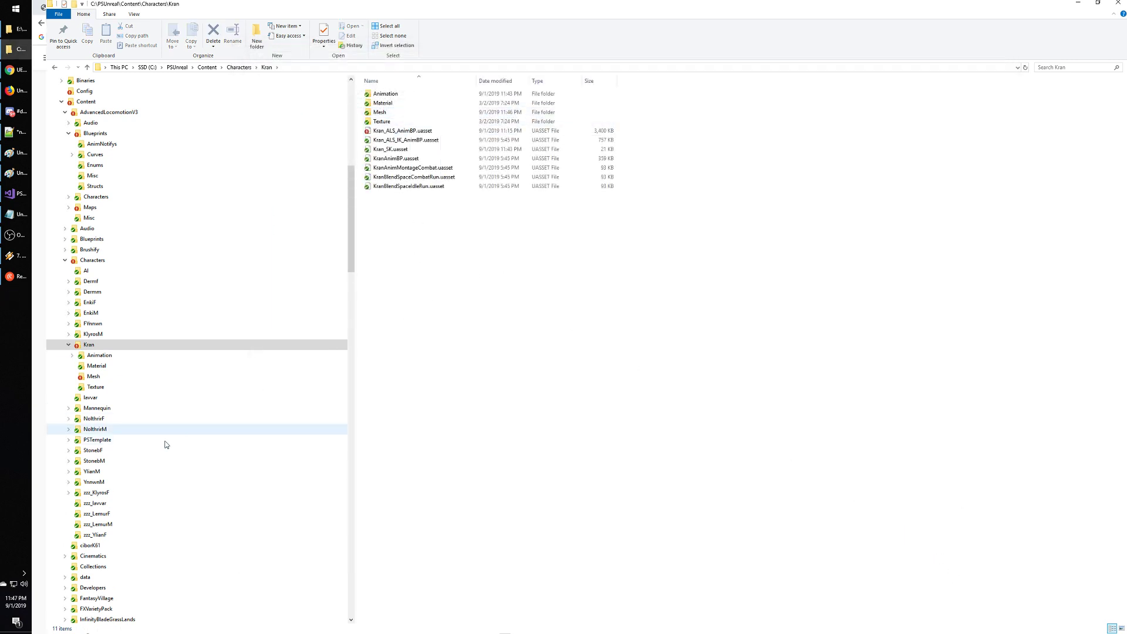
Relaunch the Unreal editor with editor.bat from the PSUnreal Scripts folder, and skip restoring the auto-saved packages.
scroll(106, 528, down, 3)
scroll(108, 525, down, 4)
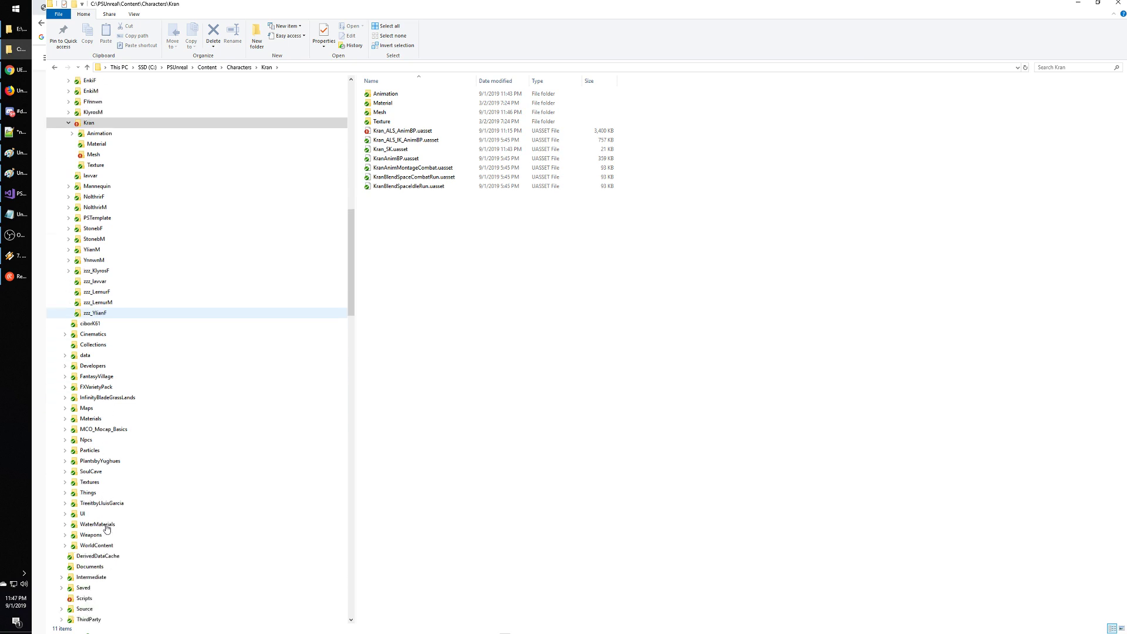
scroll(118, 528, up, 5)
drag(351, 258, 347, 290)
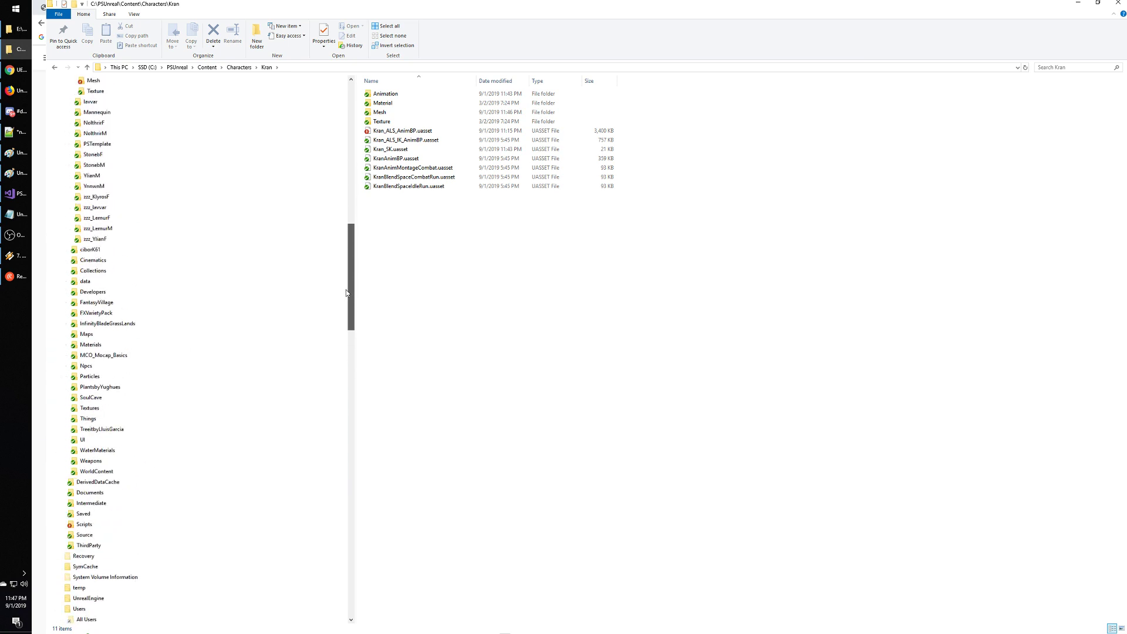
click(85, 545)
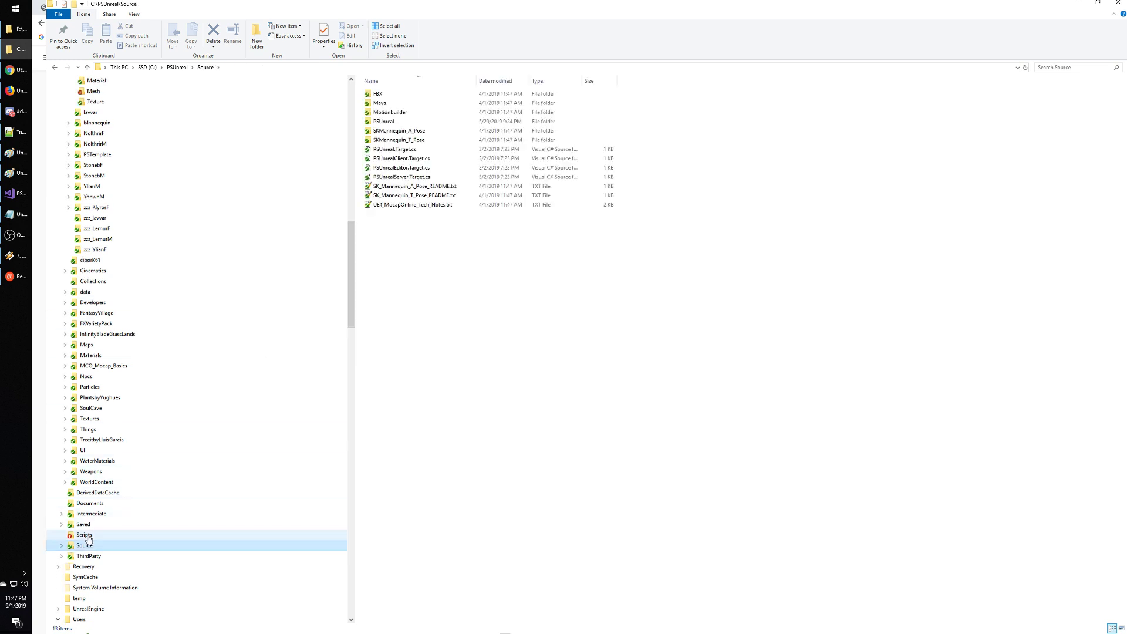
click(83, 534)
double_click(412, 131)
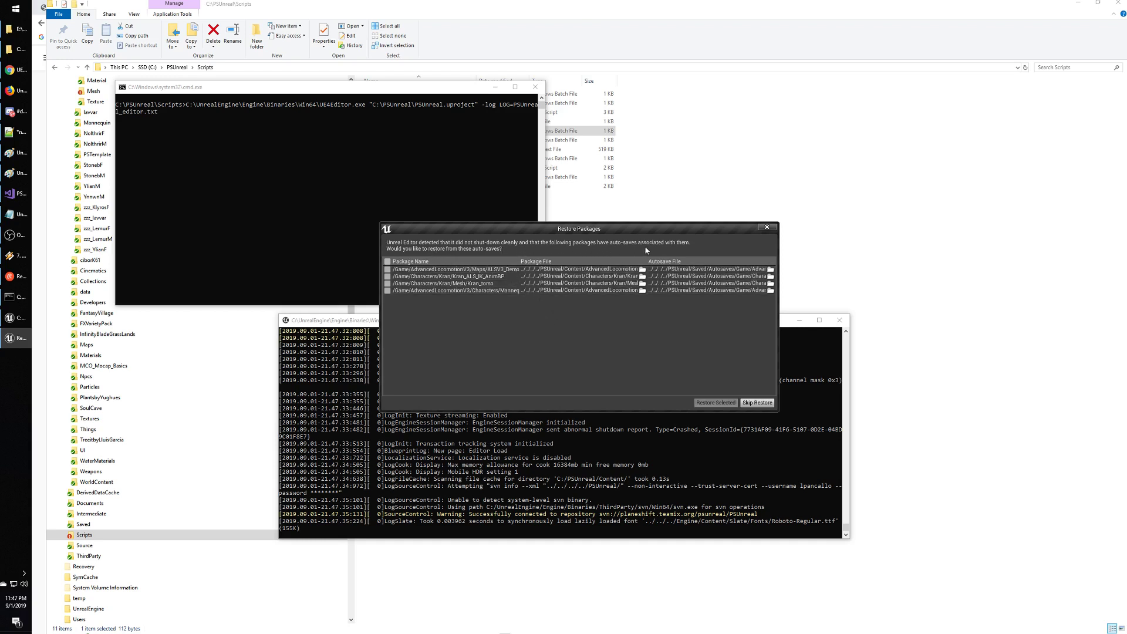
click(760, 403)
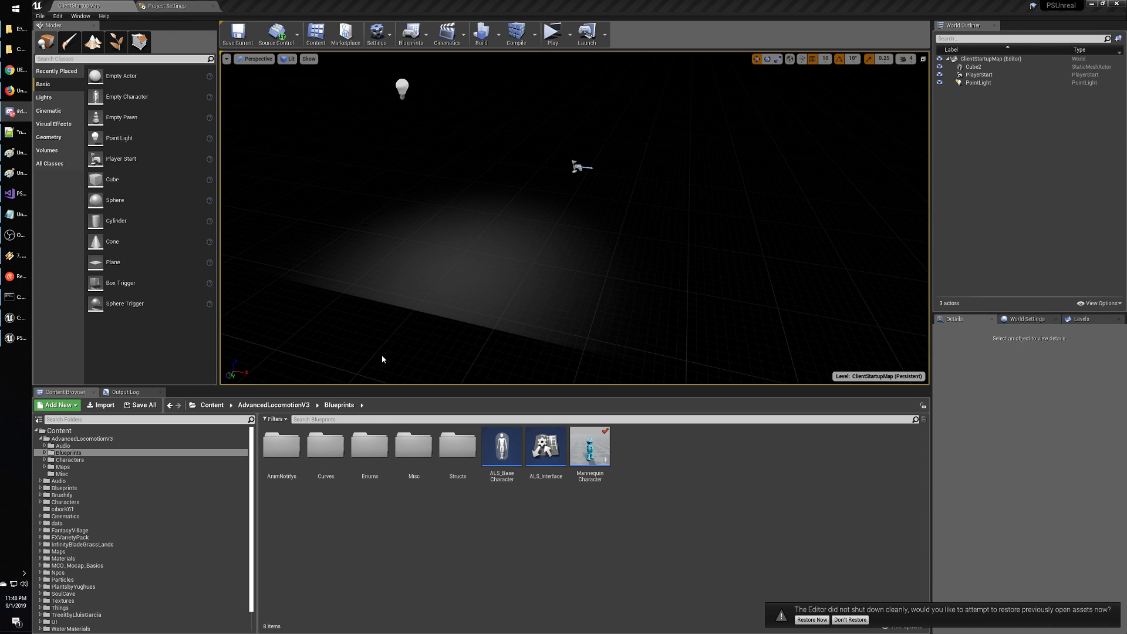
Open the MannequinCharacter blueprint from AdvancedLocomotionV3/Blueprints, and return to the level editor.
click(584, 452)
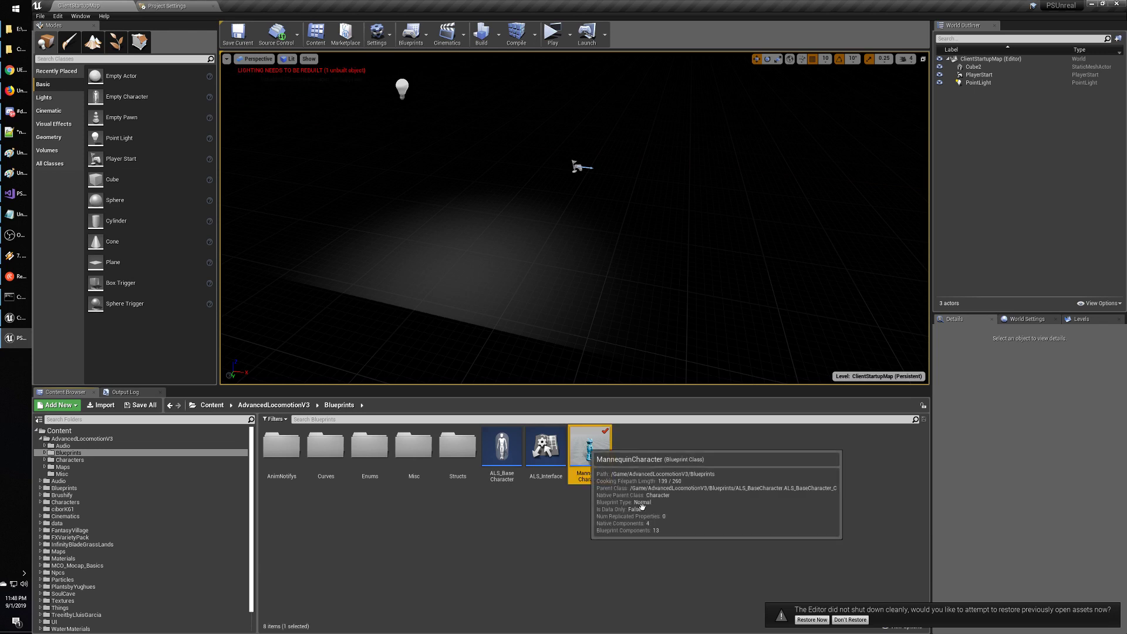
double_click(584, 447)
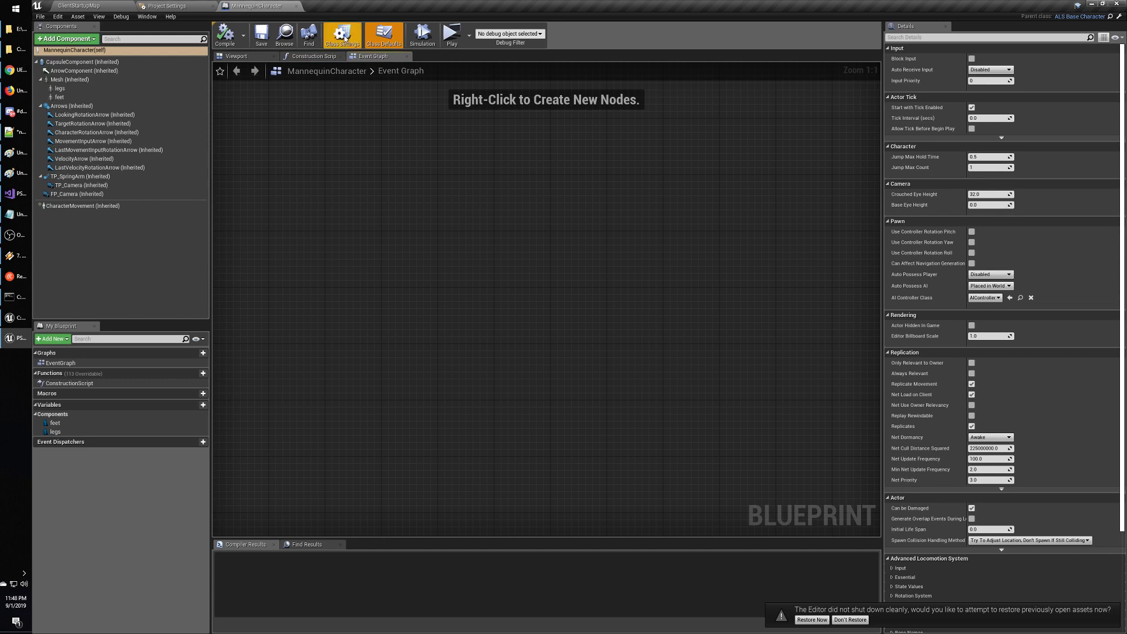
click(94, 6)
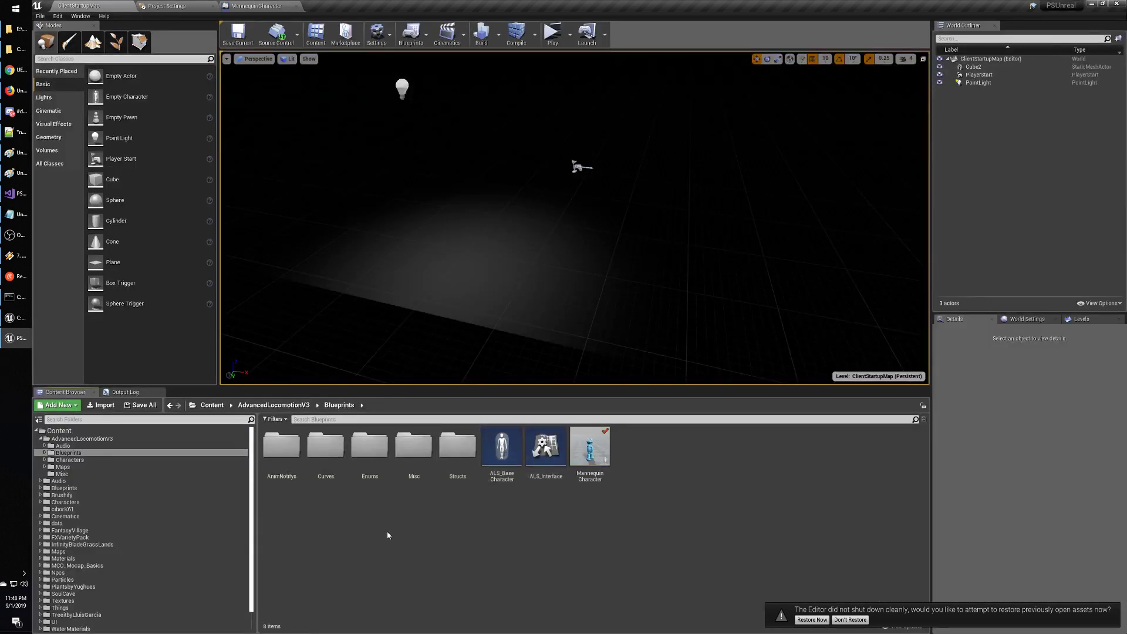
Open the Kran_SK skeleton from the Characters/Kran folder, examine its bone tree, and return to the level editor.
click(53, 503)
double_click(51, 503)
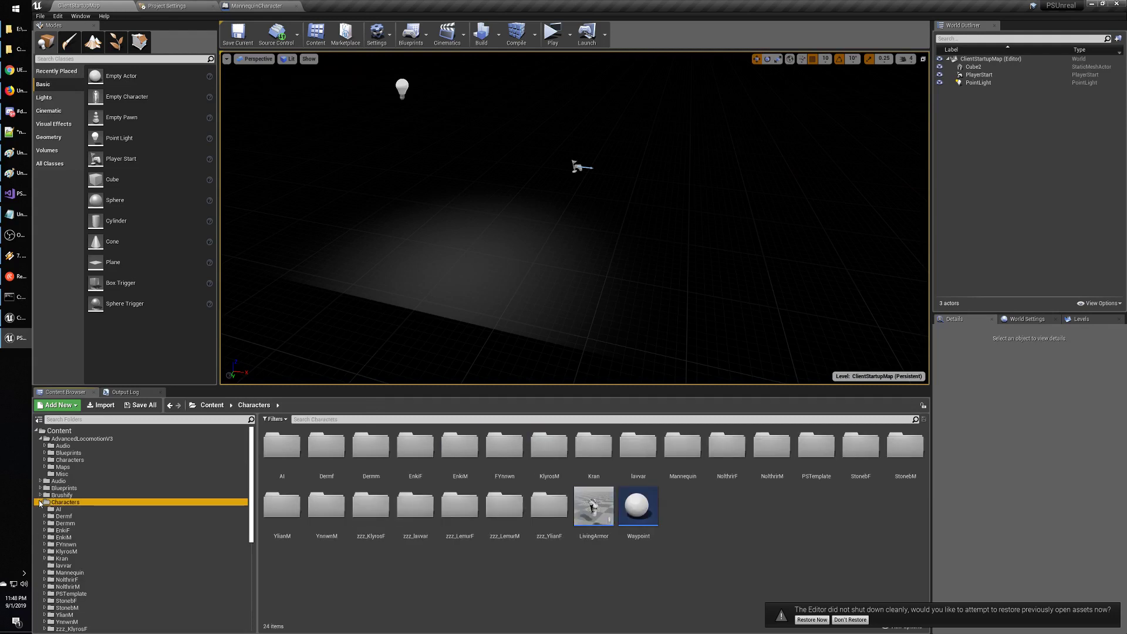
click(70, 559)
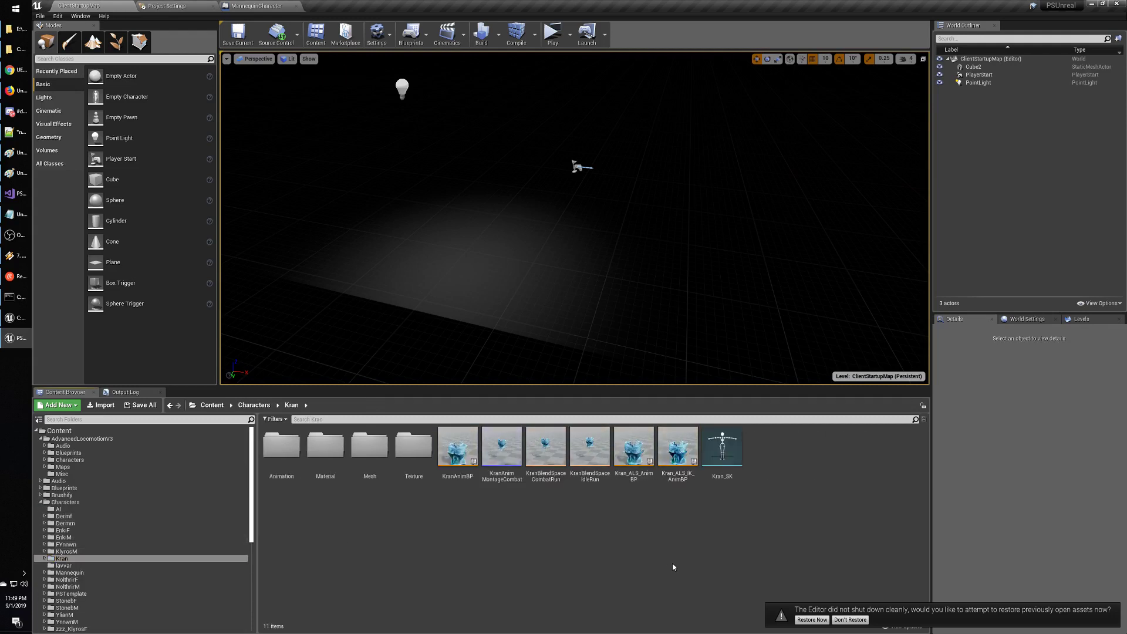
double_click(730, 455)
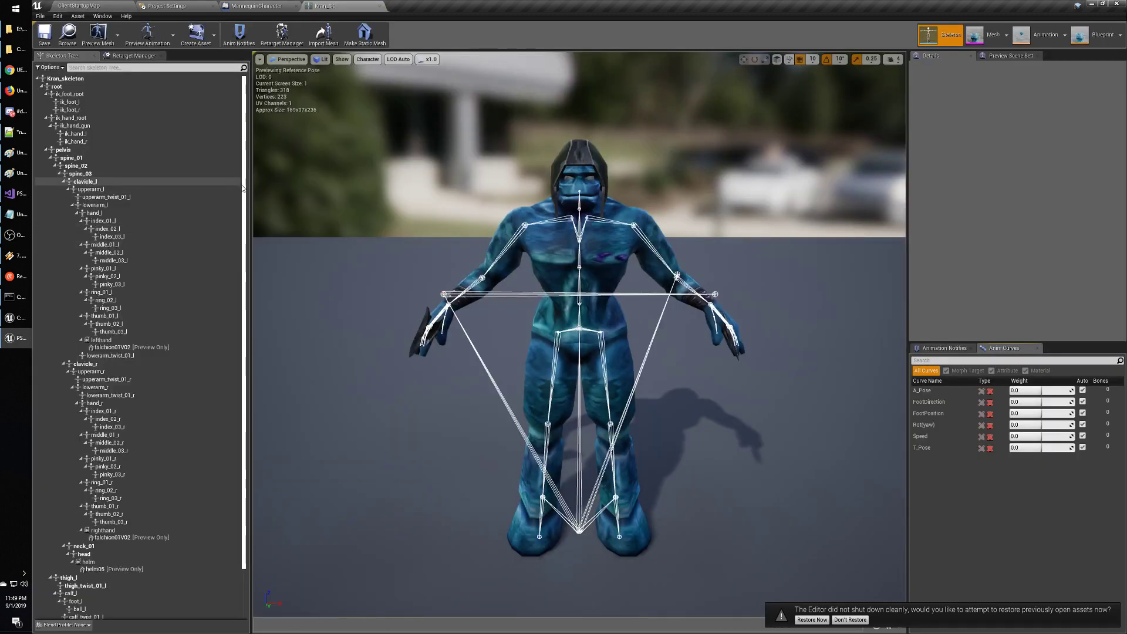
scroll(194, 265, down, 3)
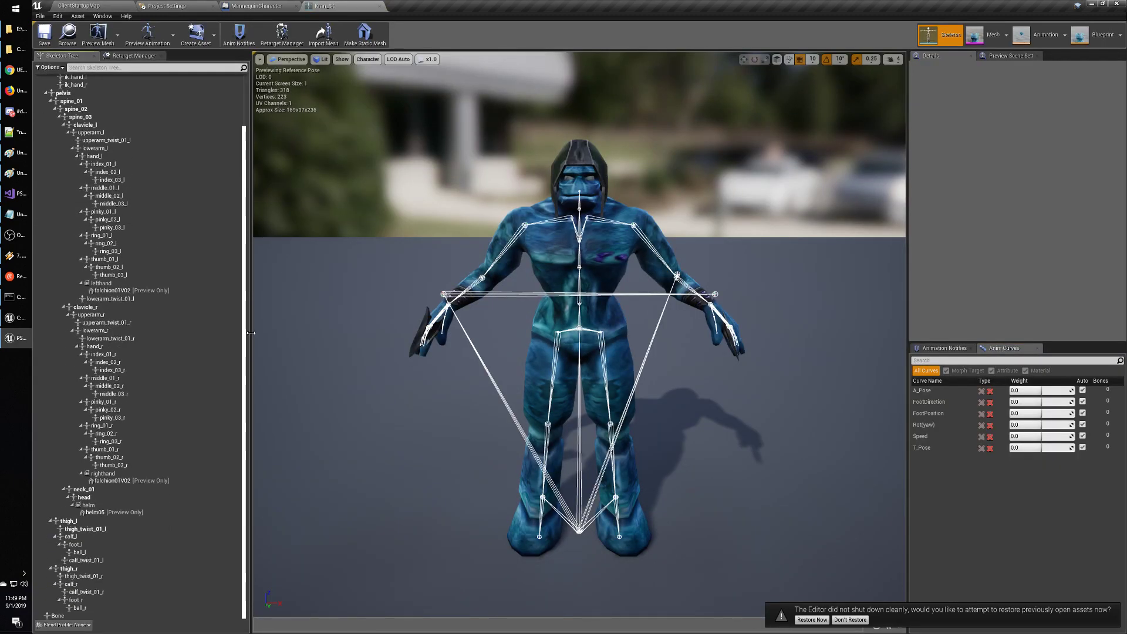
scroll(235, 264, up, 3)
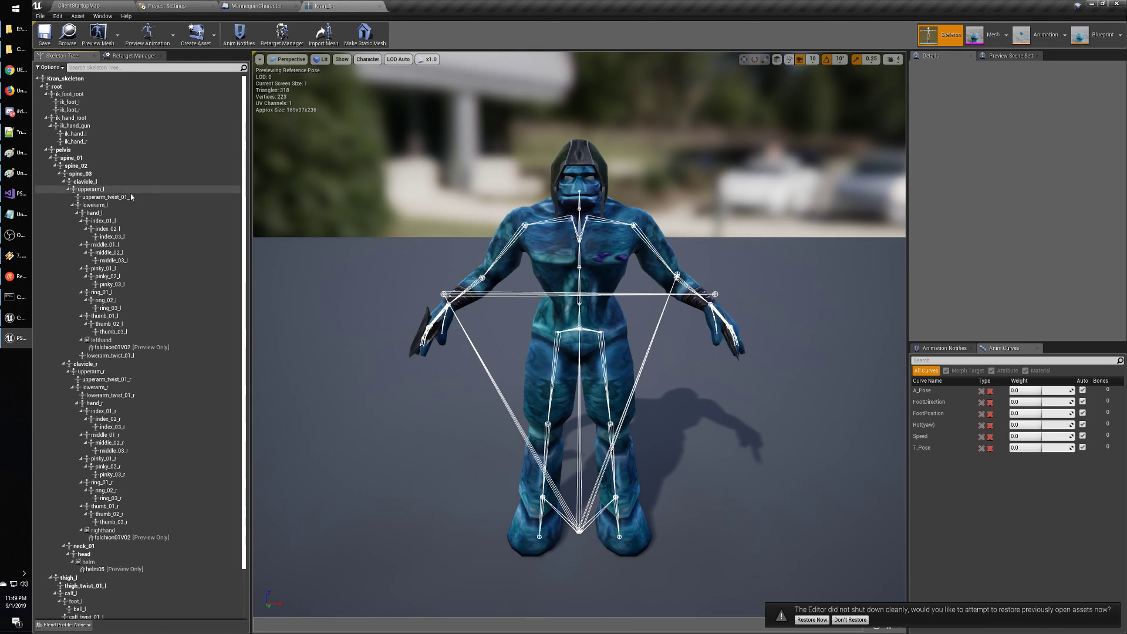
click(77, 4)
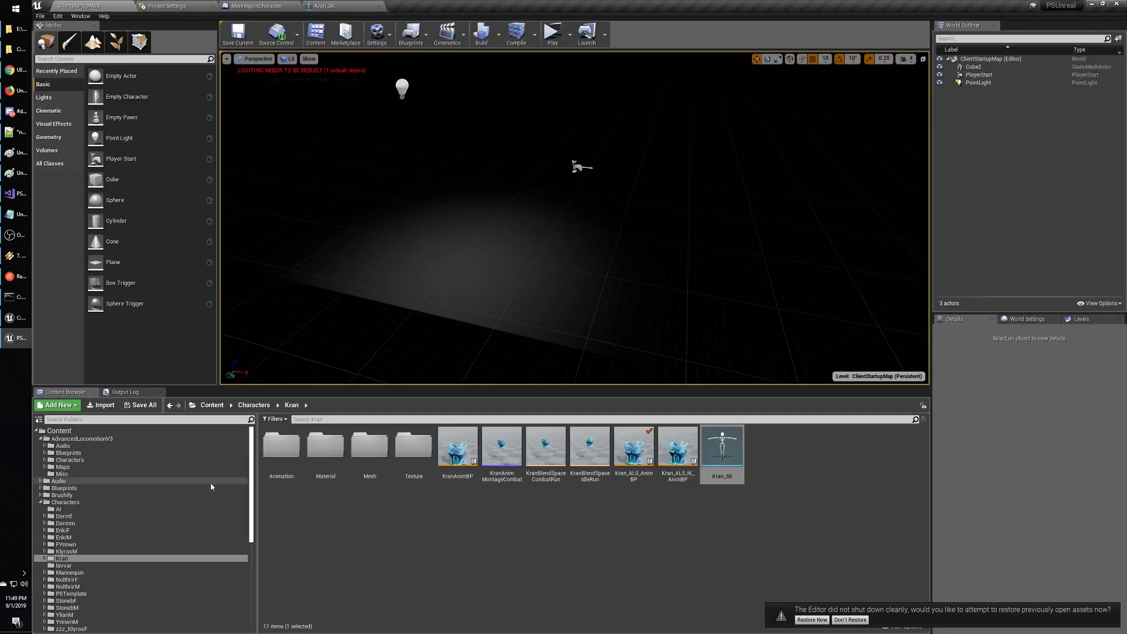
Look through the AdvancedLocomotionV3/Characters/Mannequin folder for a mannequin mesh, and return to the full content folder tree.
click(67, 460)
click(44, 460)
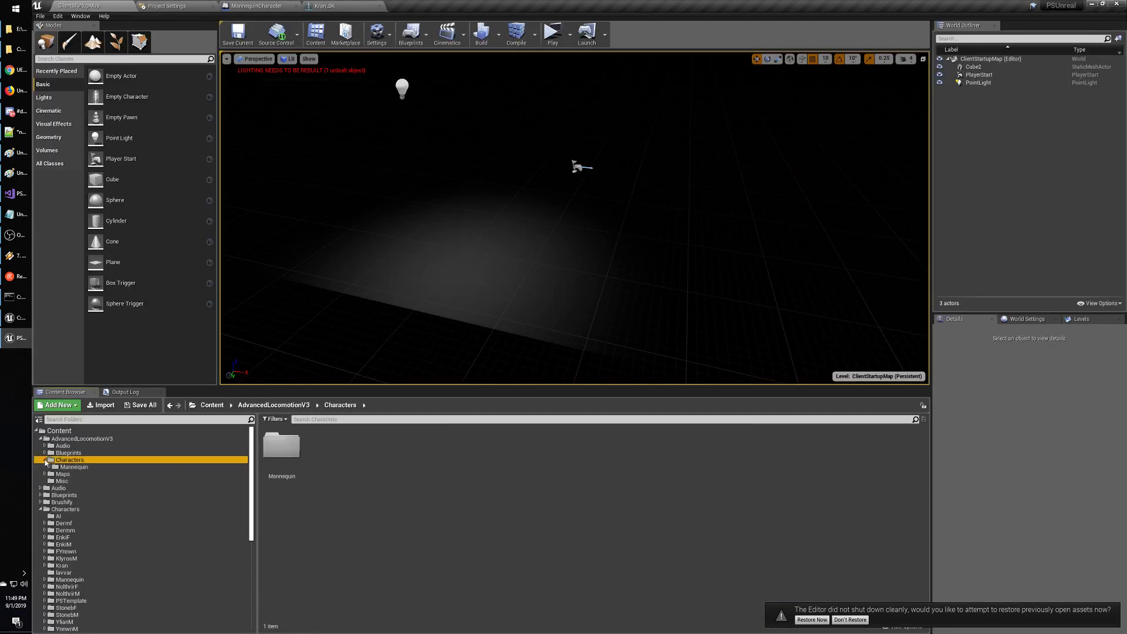
click(57, 467)
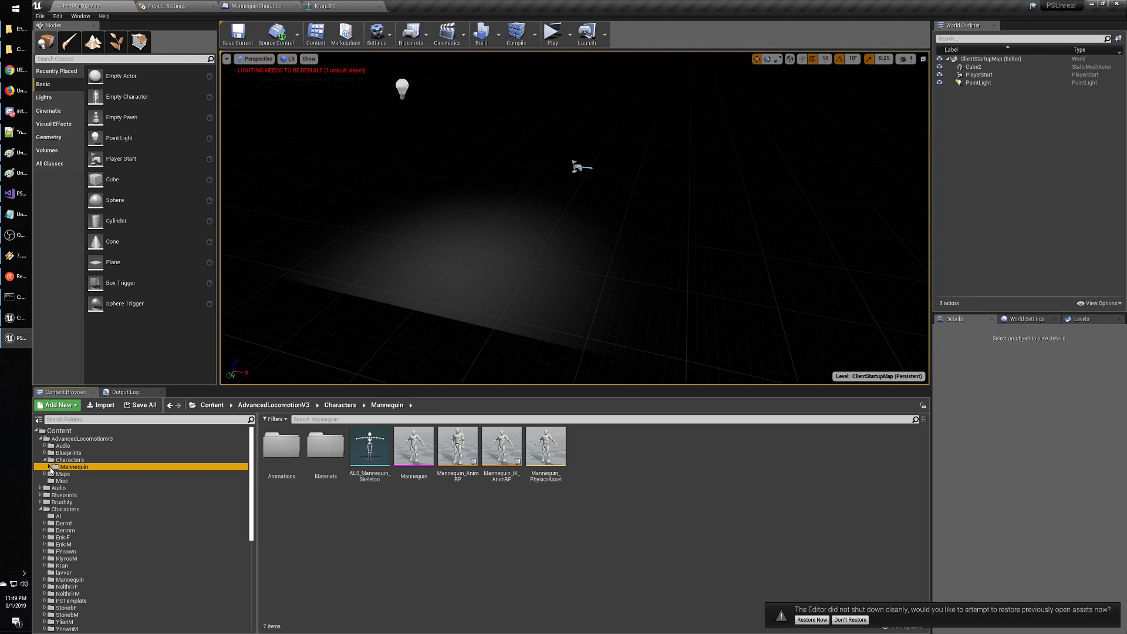
click(45, 460)
scroll(83, 488, down, 8)
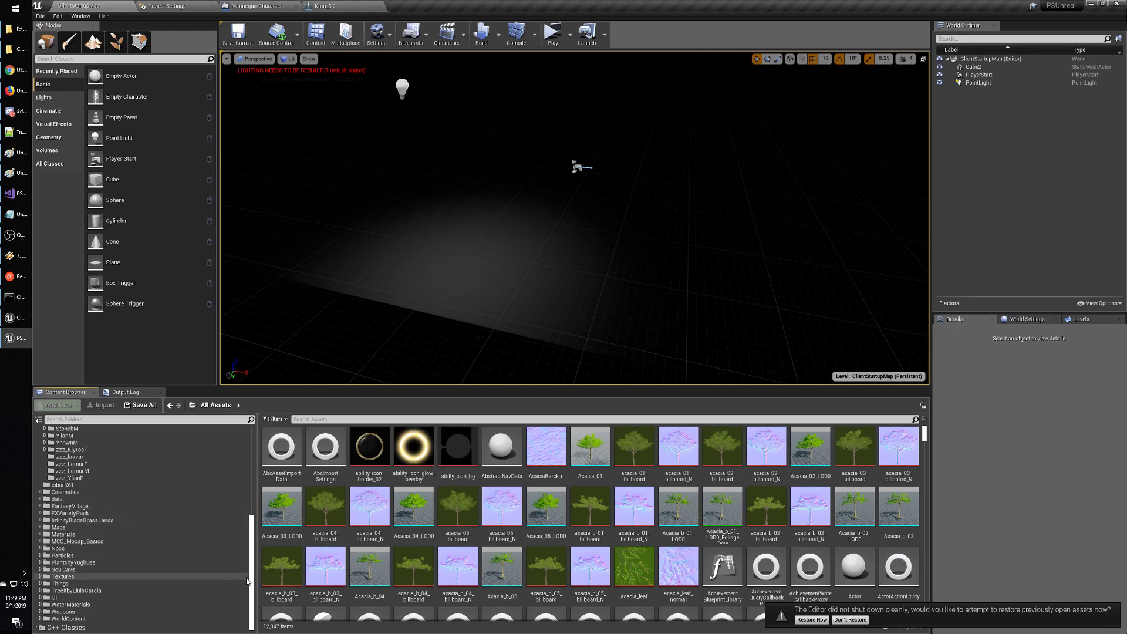
drag(250, 583, 248, 490)
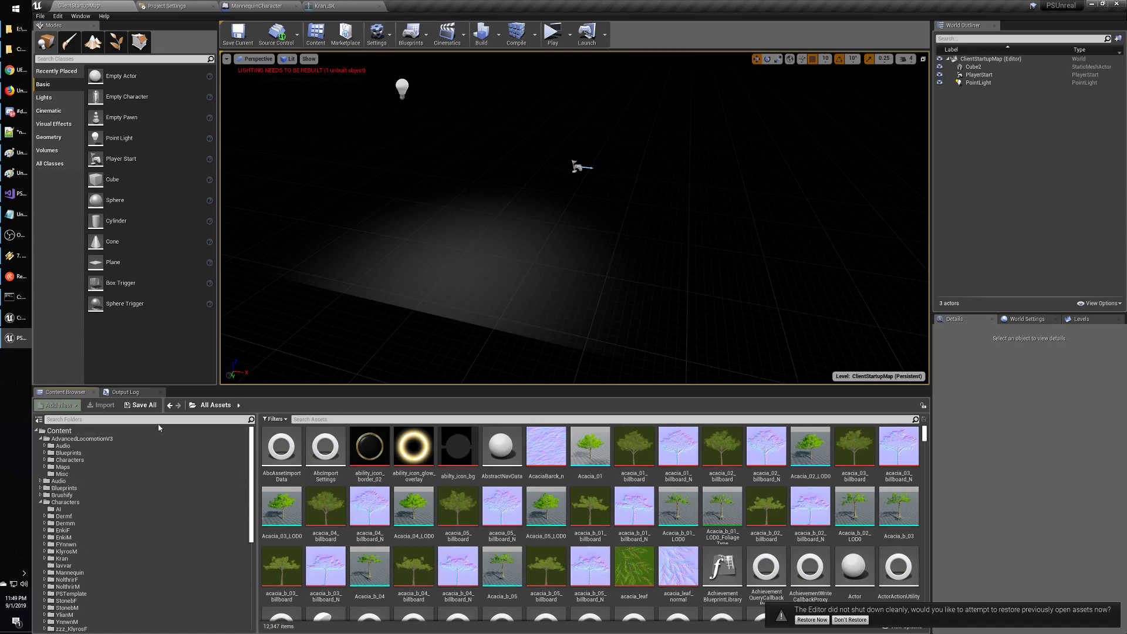
Search the whole Content folder for "manne" and open the SK_Mannequin skeletal mesh from MCO_Mocap_Basics/Character/Mesh.
click(104, 430)
click(343, 420)
text(manne)
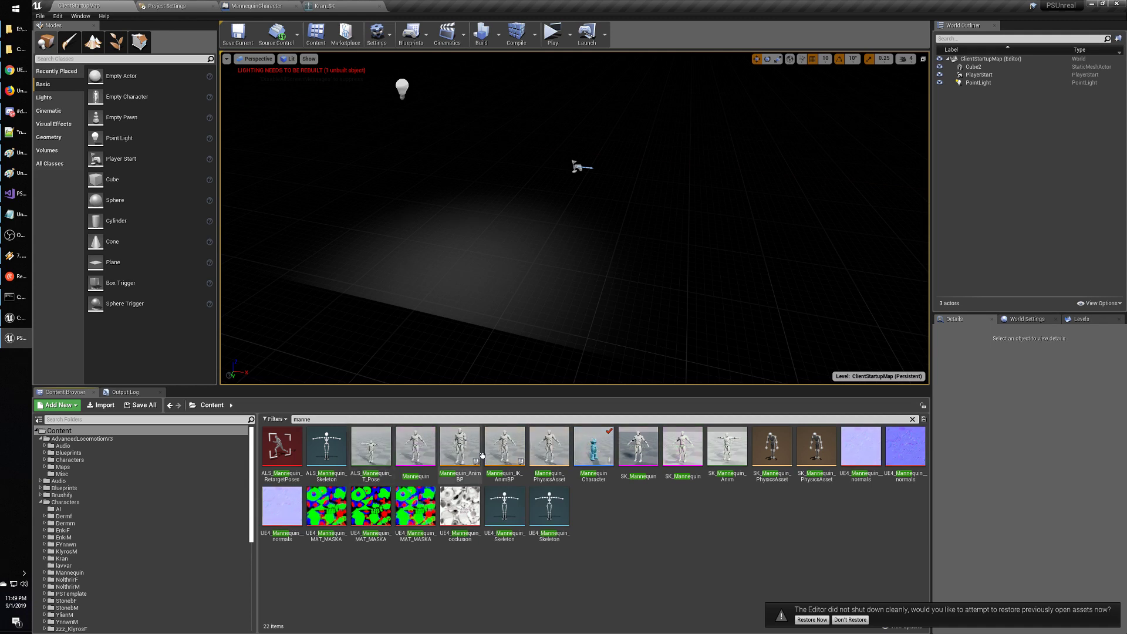
click(642, 454)
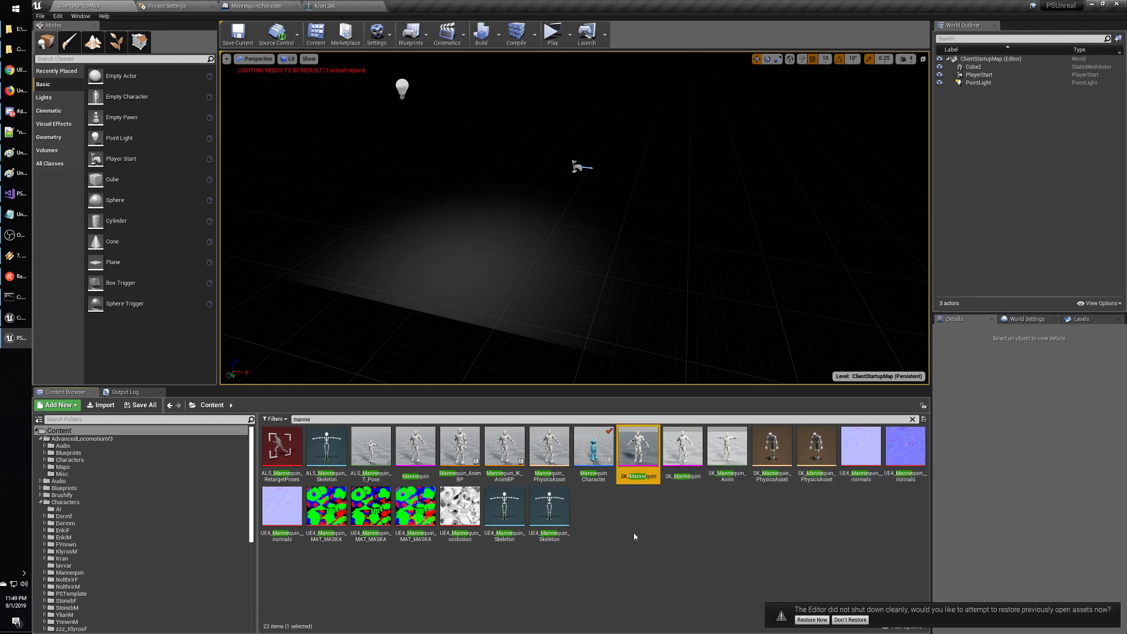
click(681, 450)
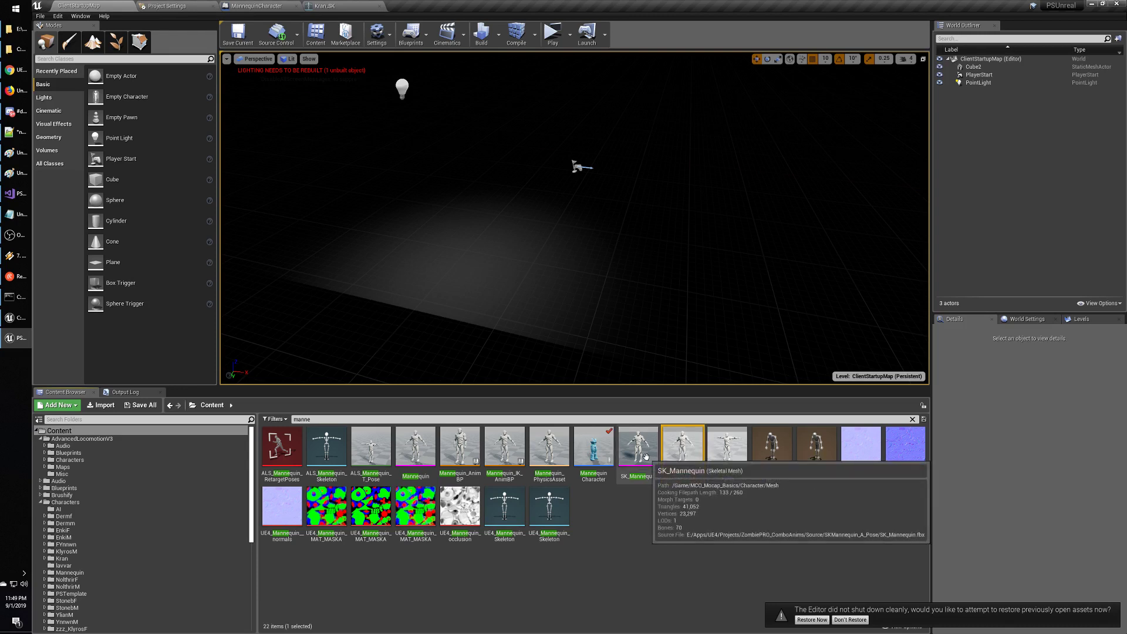
double_click(678, 450)
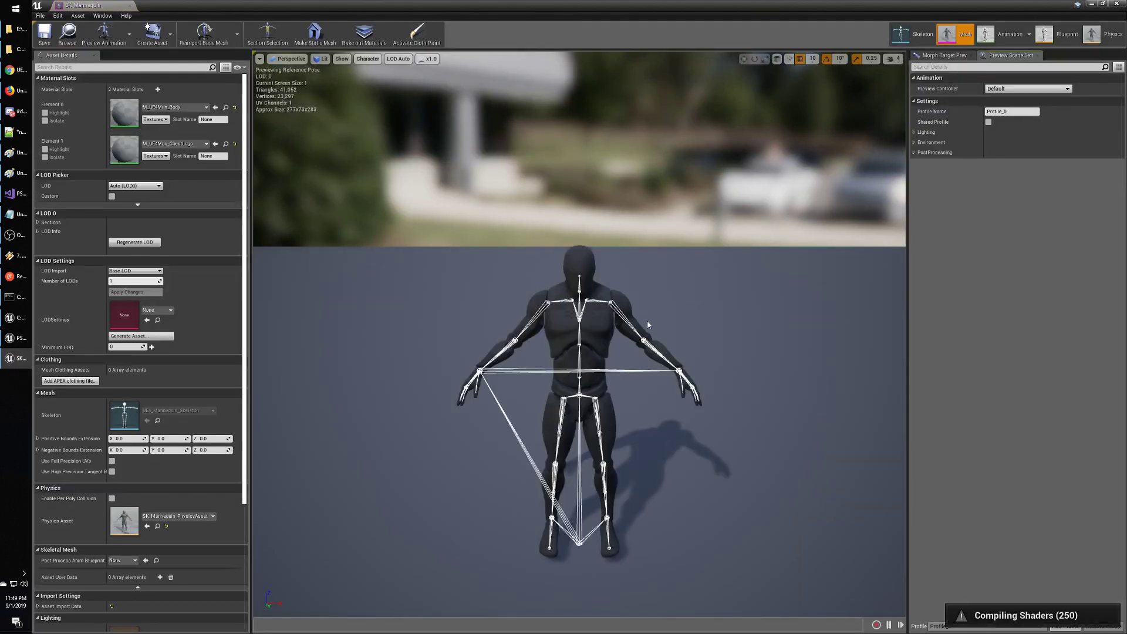
Open the skeleton of SK_Mannequin, dock it in the main editor window, and close the mesh editor.
click(912, 34)
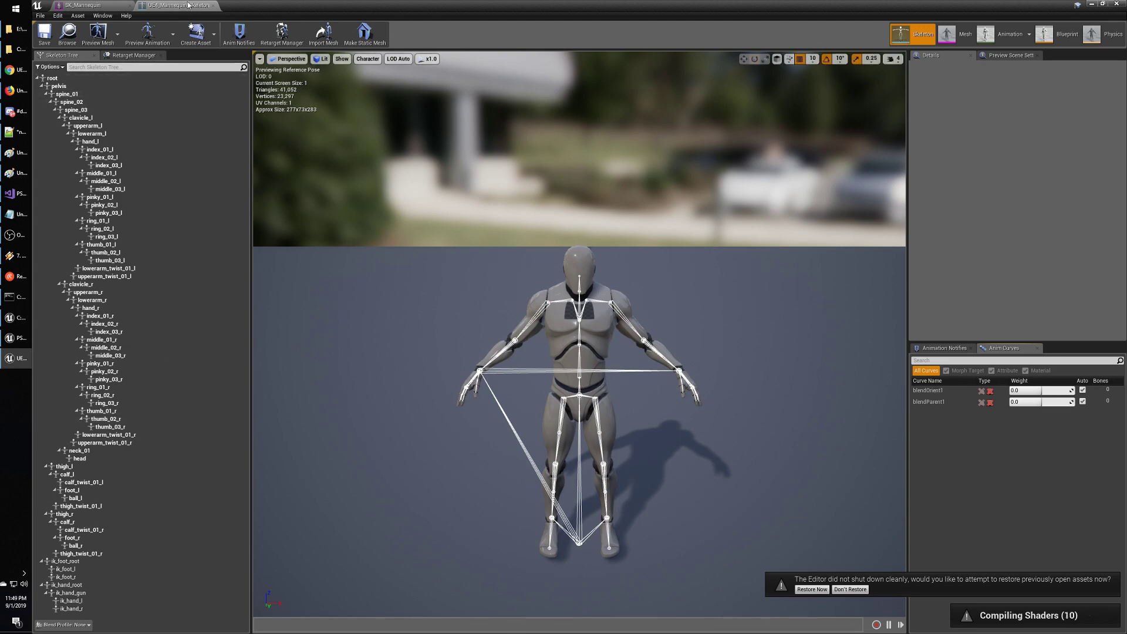
drag(189, 5, 457, 5)
click(102, 6)
click(131, 6)
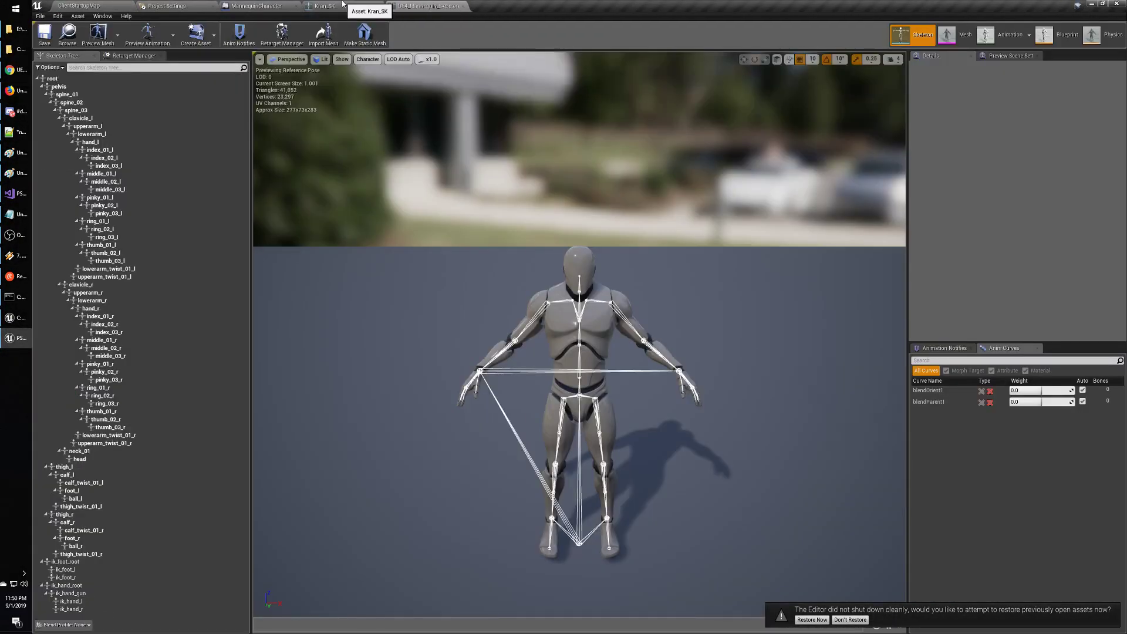
Compare the bone hierarchy of Kran_SK with that of the UE4 mannequin skeleton.
click(343, 5)
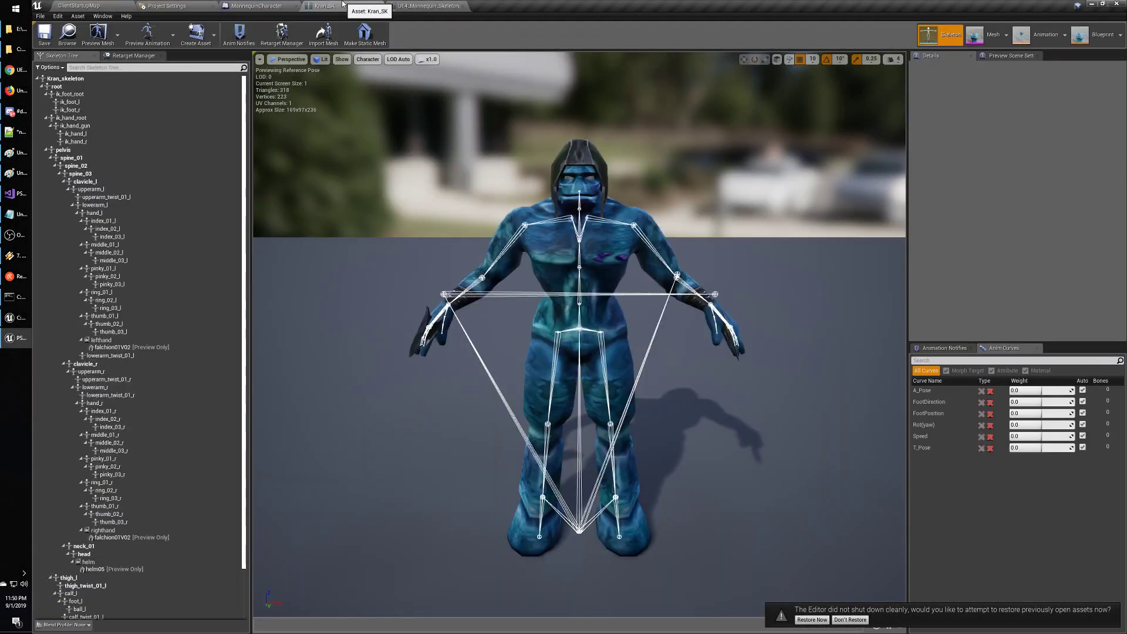
click(408, 7)
click(354, 9)
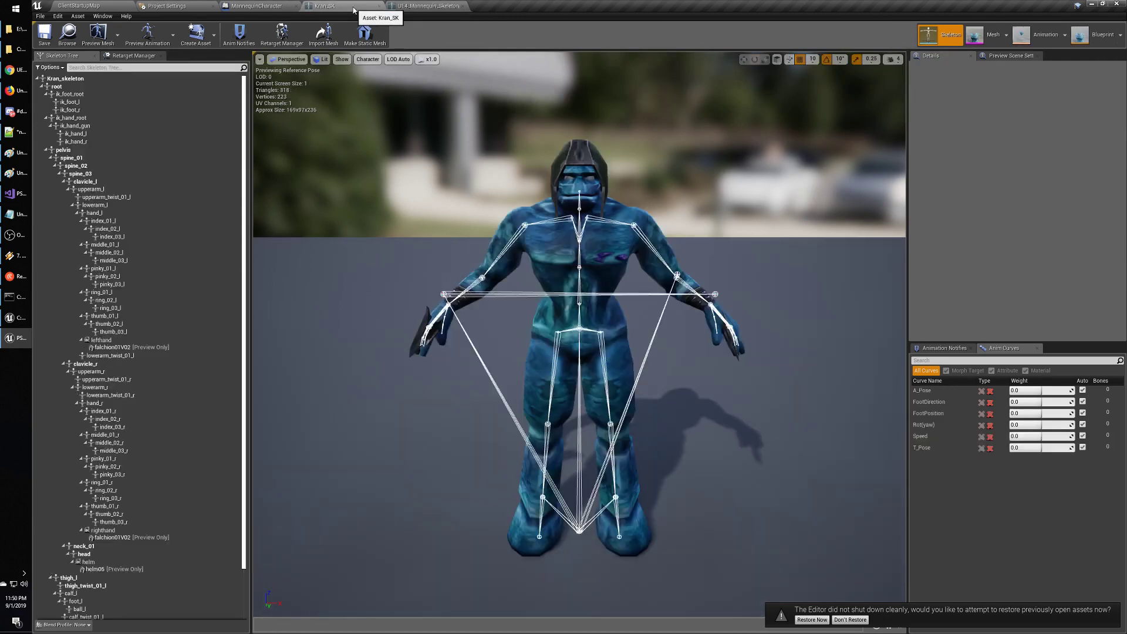
Inspect the IK bones of Kran_SK one by one, from ik_foot_root through both foot bones to ik_hand_root and ik_hand_gun.
click(63, 95)
click(66, 102)
click(69, 110)
click(72, 118)
click(75, 126)
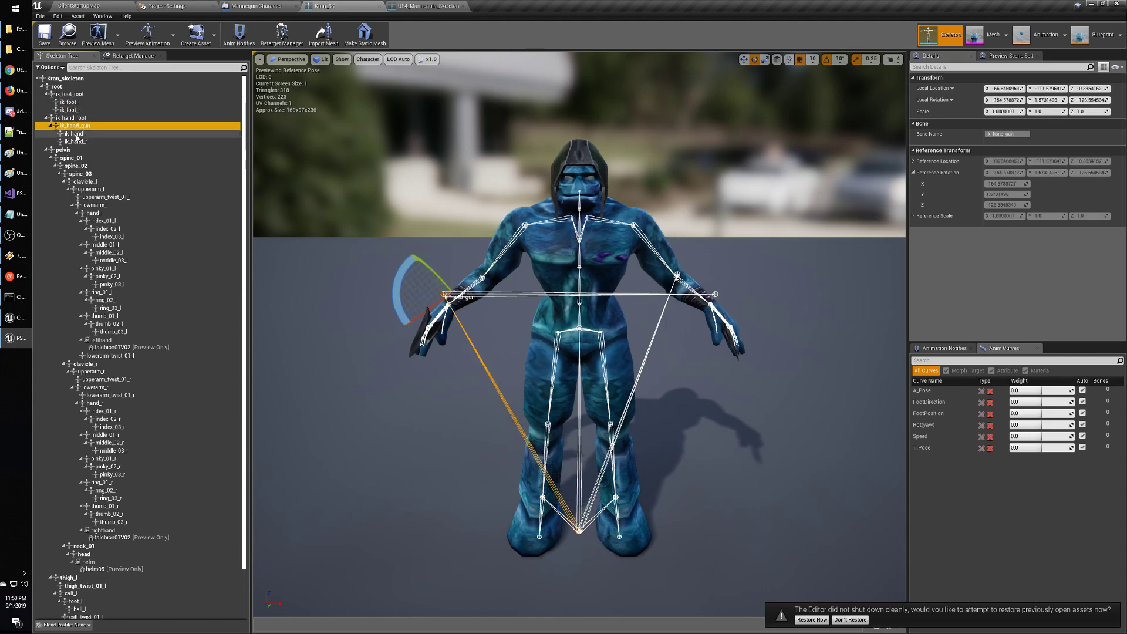
Inspect the ik_hand_l, ik_hand_r and ik_foot_root bones in Kran_SK, and the IK root bones in UE4_Mannequin_Skeleton.
click(76, 134)
click(77, 142)
click(70, 95)
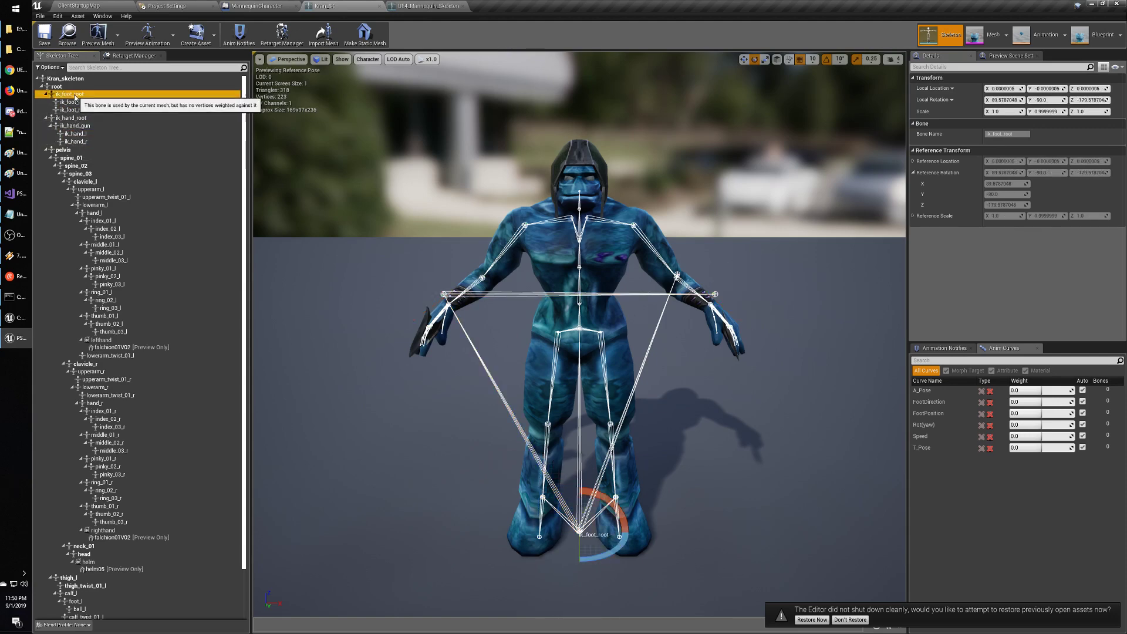
click(425, 6)
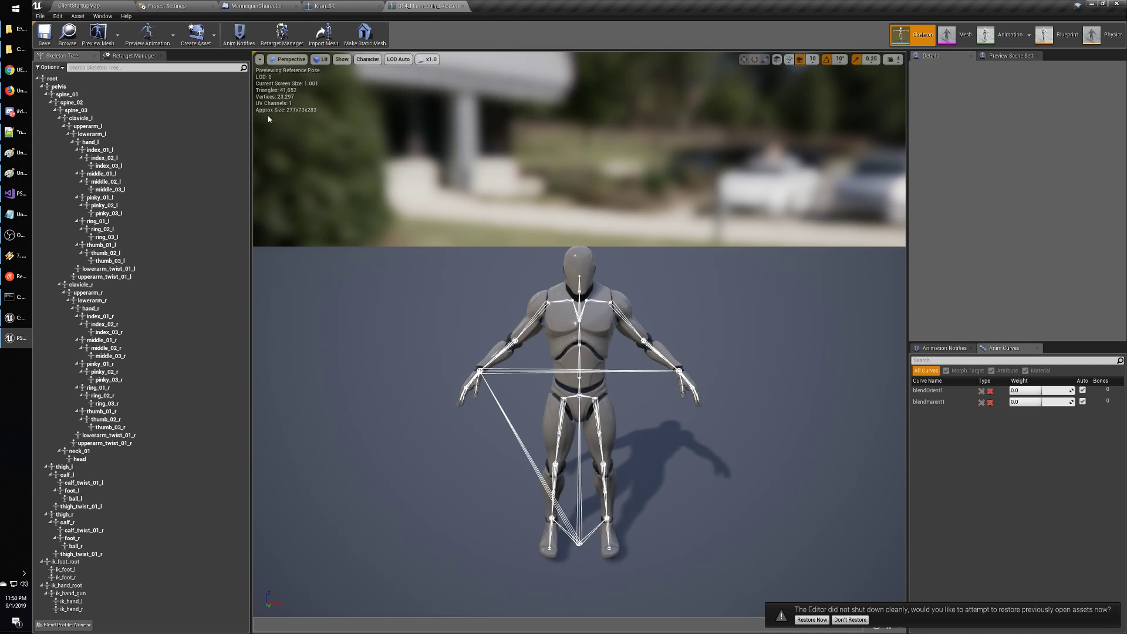
click(58, 562)
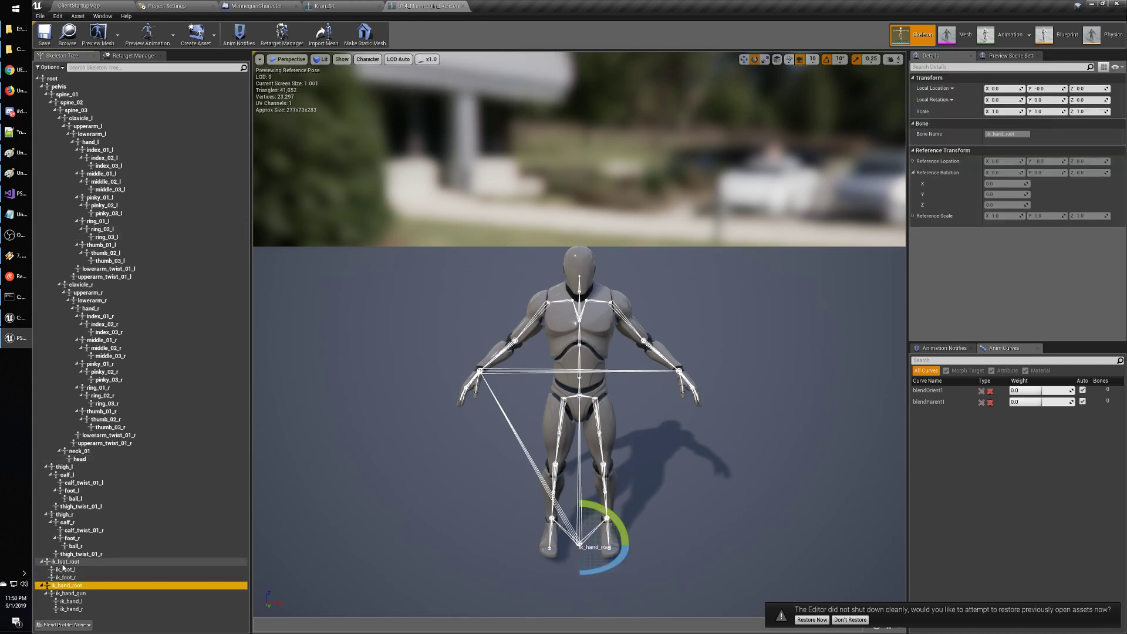
Collapse the pelvis hierarchy in both UE4_Mannequin_Skeleton and Kran_SK and compare where their IK bones are parented.
click(41, 87)
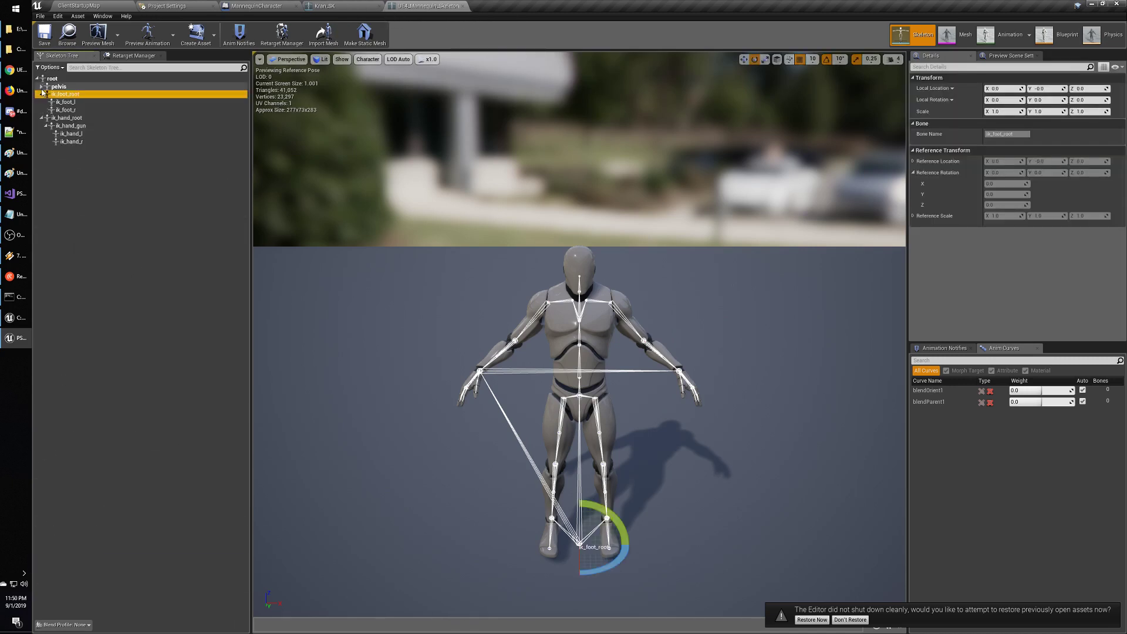
click(358, 7)
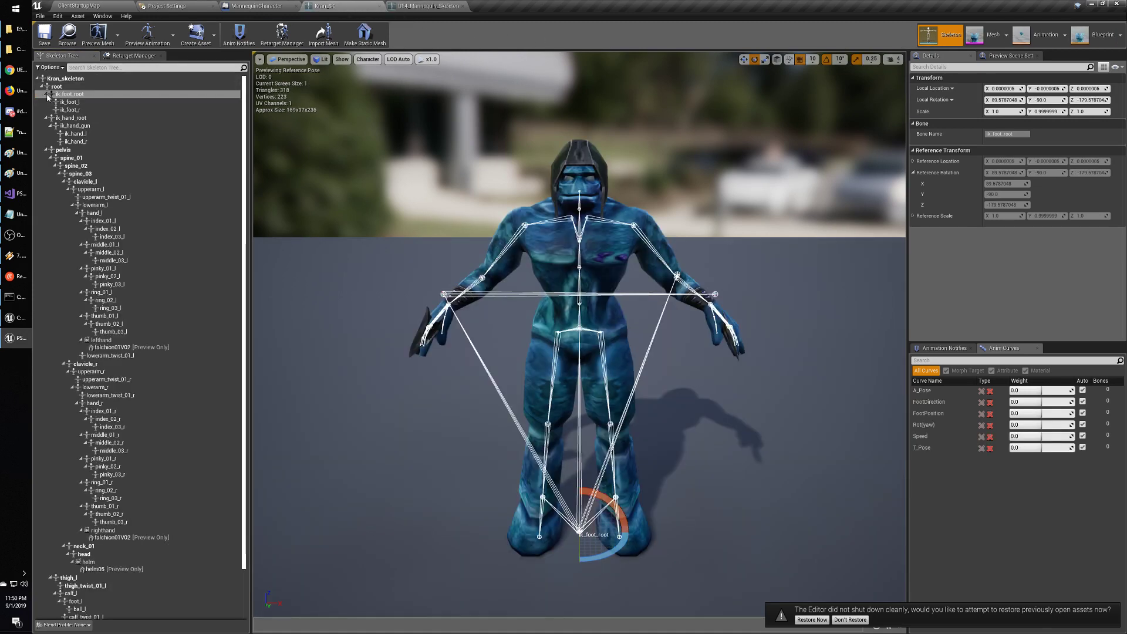
click(45, 151)
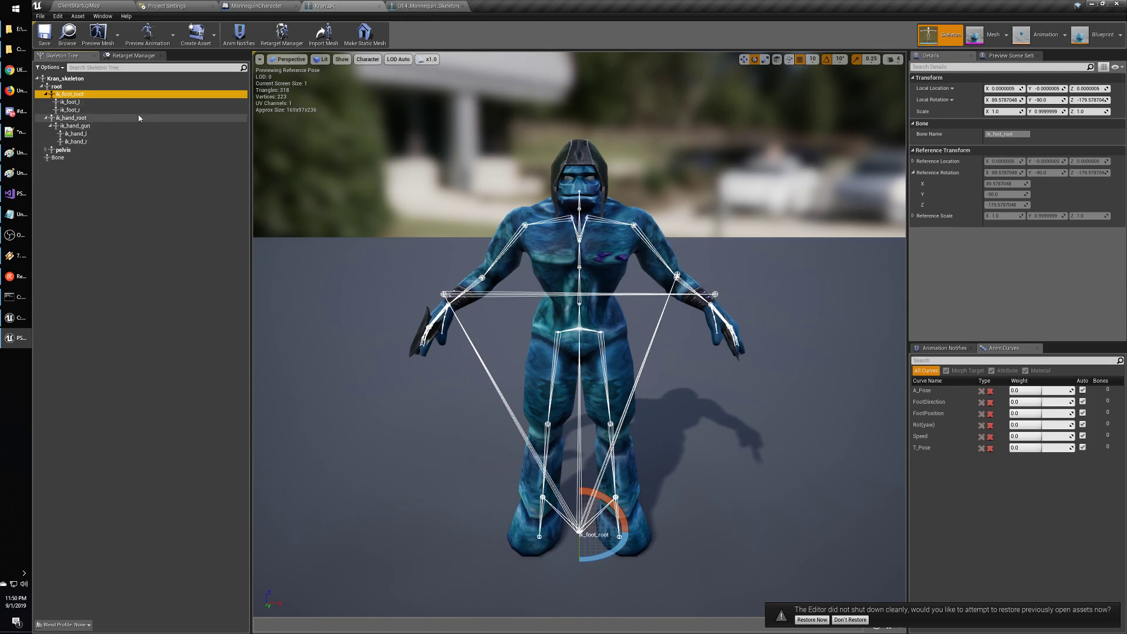
click(436, 7)
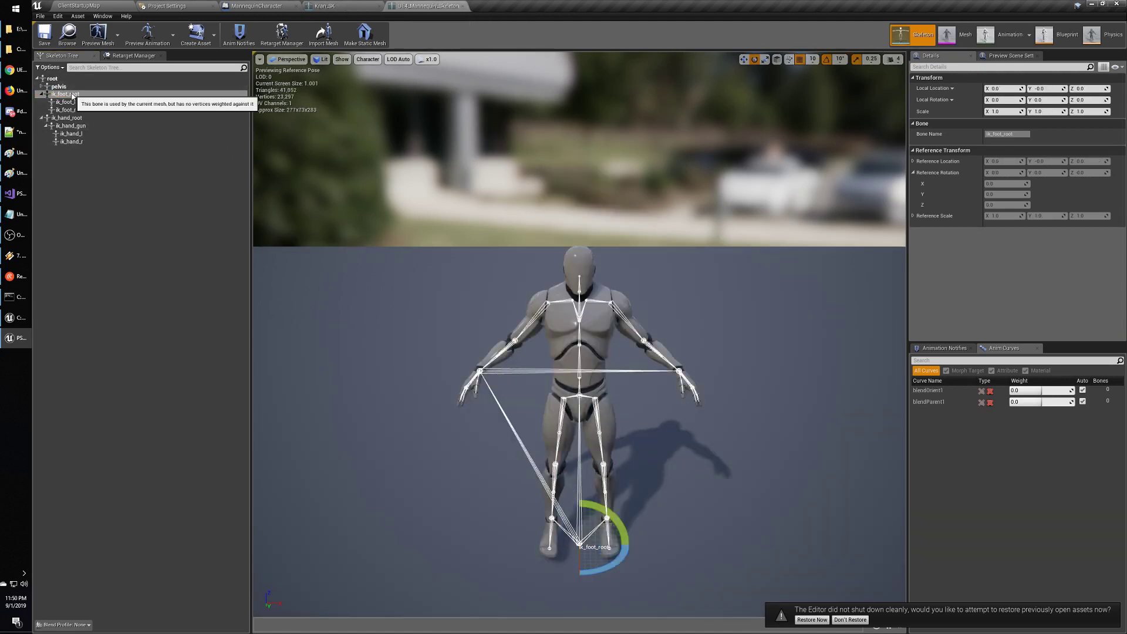
click(361, 10)
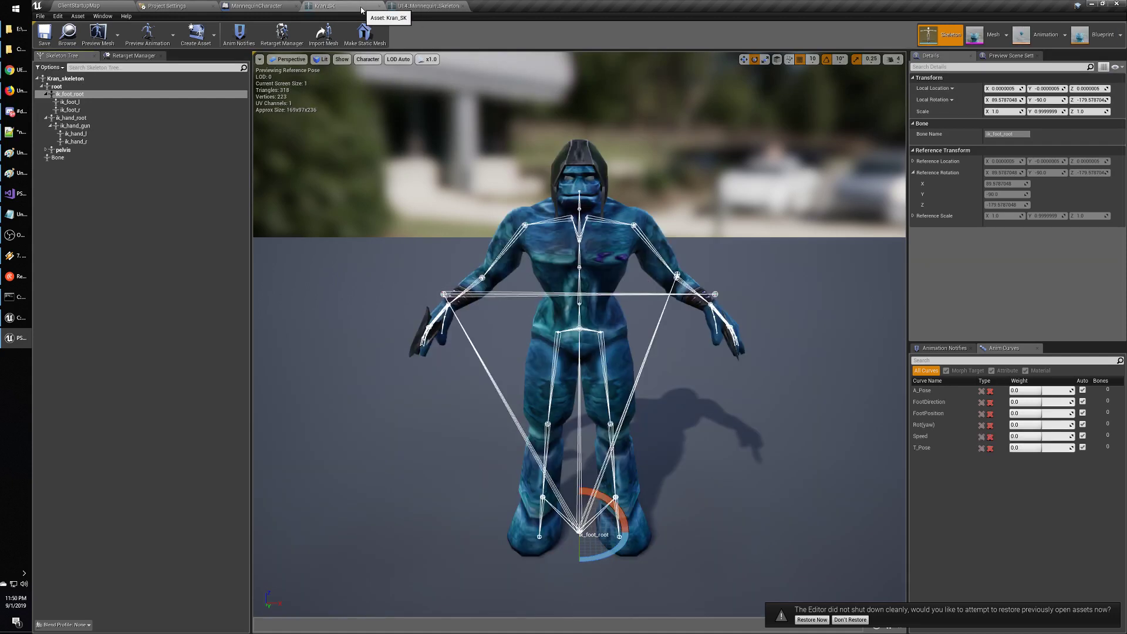
Examine the Bone, pelvis and Kran_skeleton entries in Kran_SK against the top-level hierarchy of UE4_Mannequin_Skeleton.
click(61, 158)
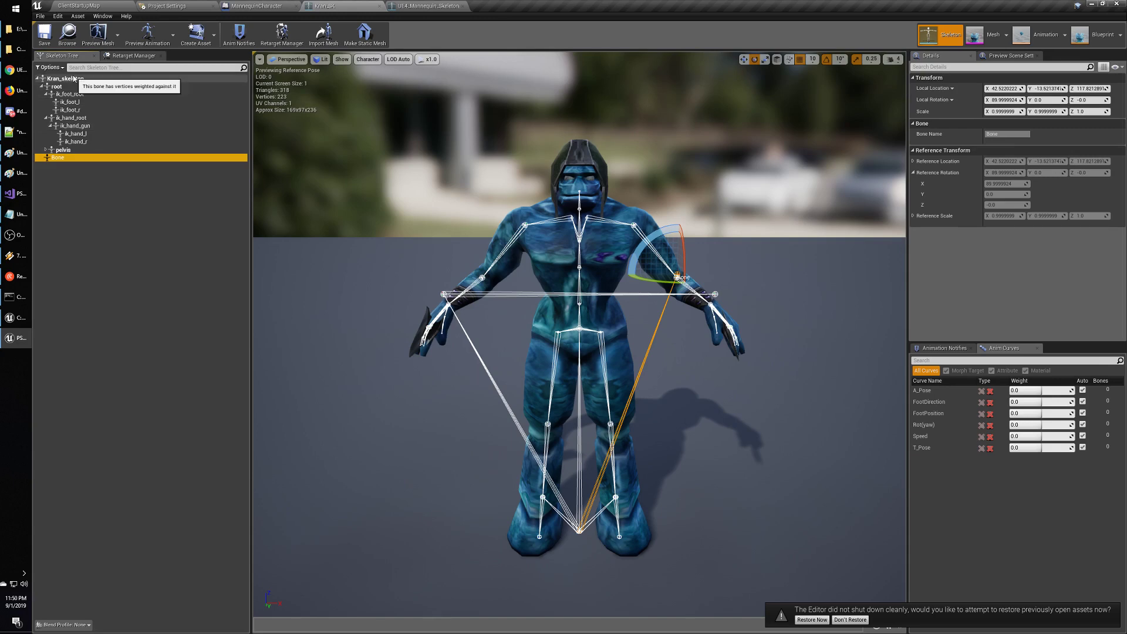
click(429, 5)
click(373, 8)
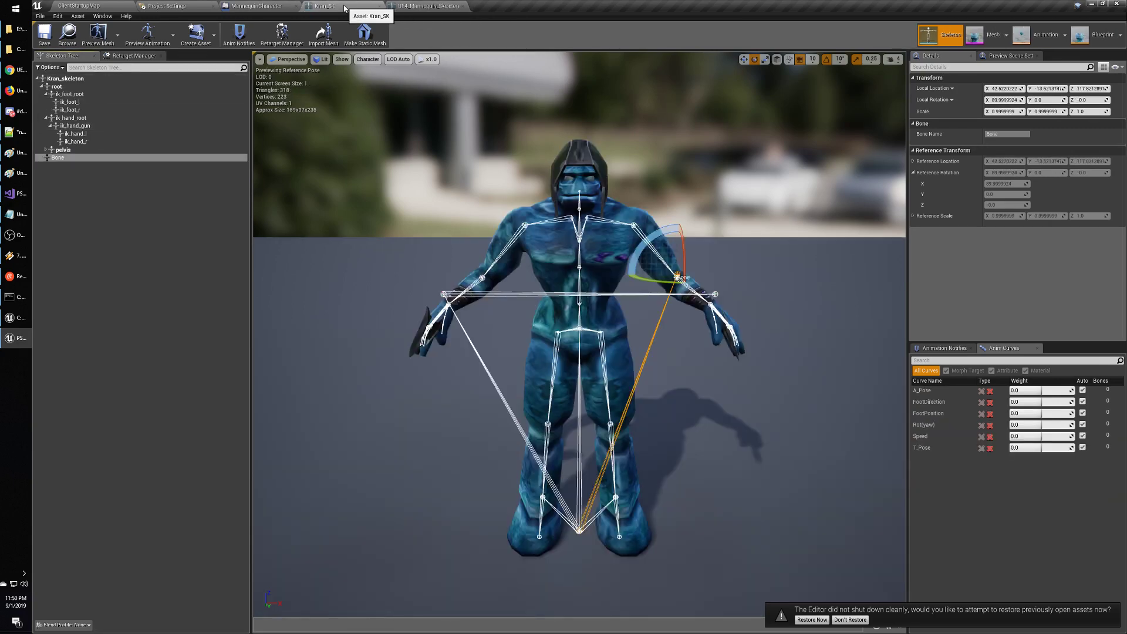
click(65, 150)
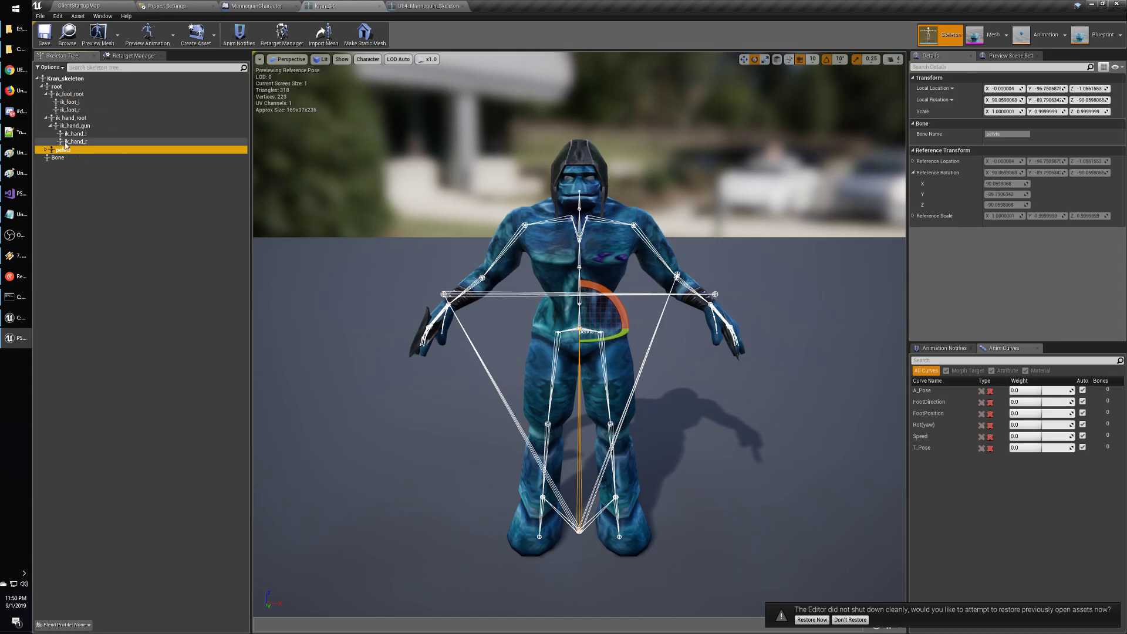
click(435, 8)
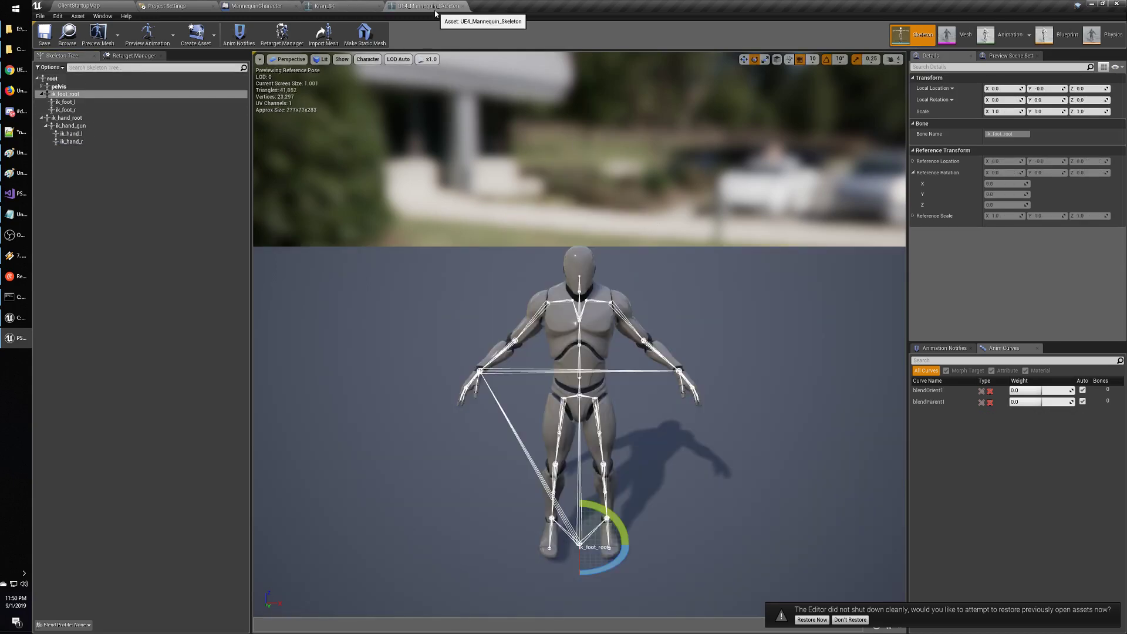
click(364, 7)
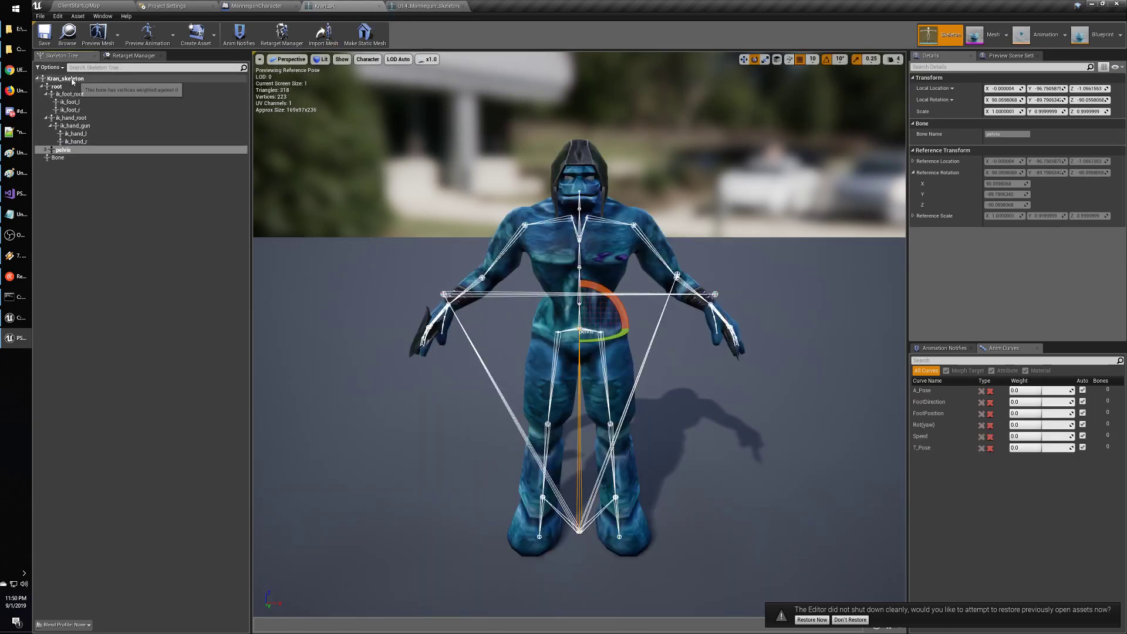
click(148, 94)
click(426, 6)
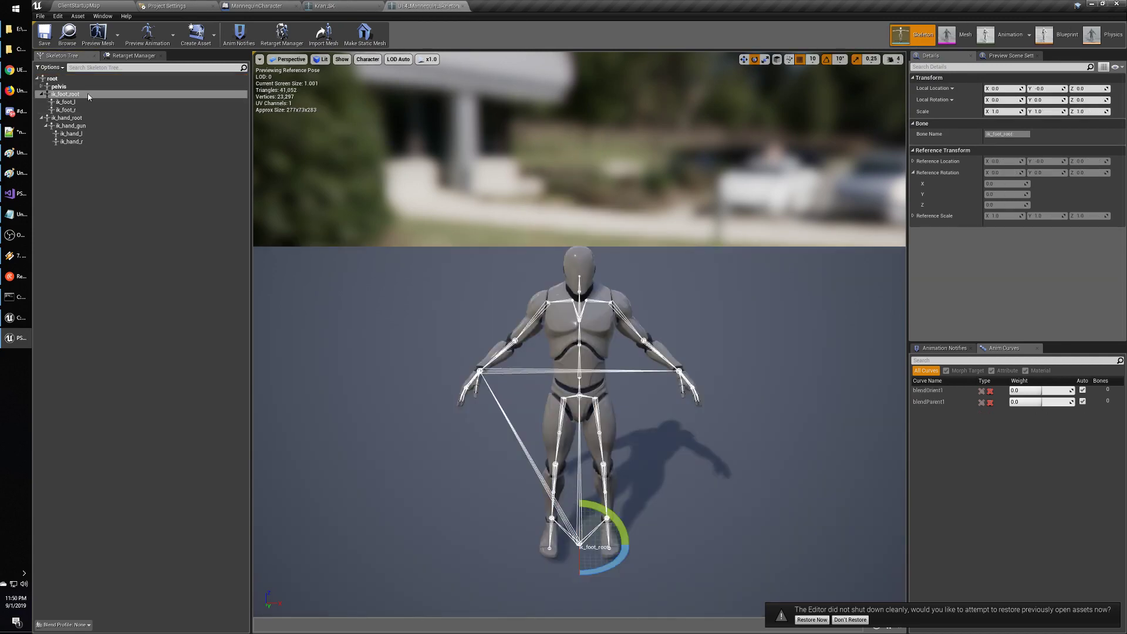
click(349, 8)
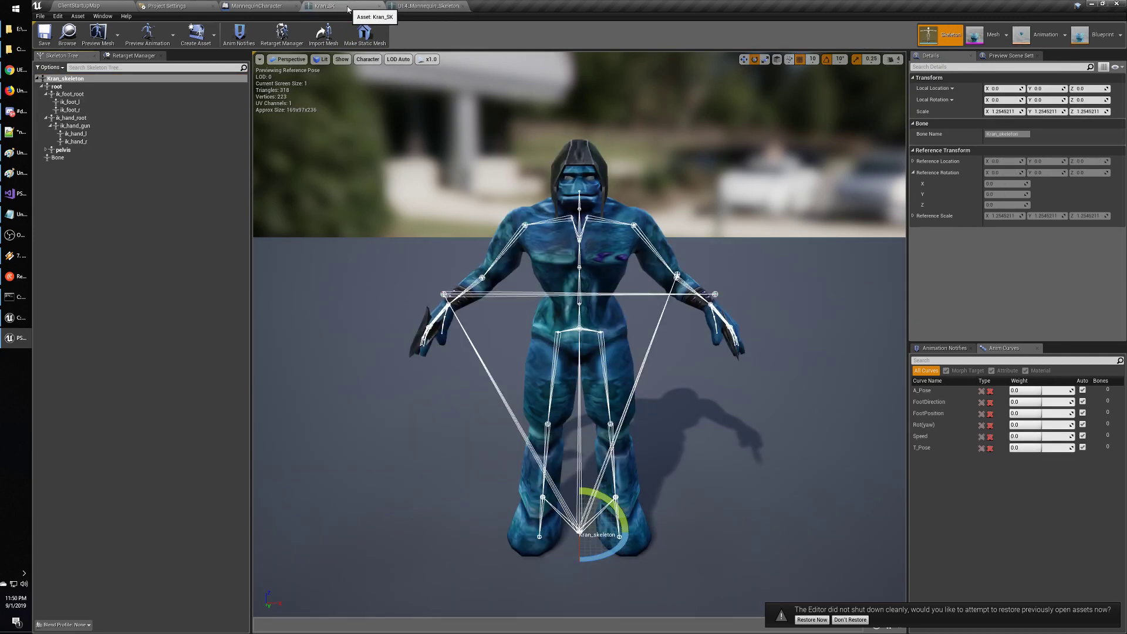
click(404, 4)
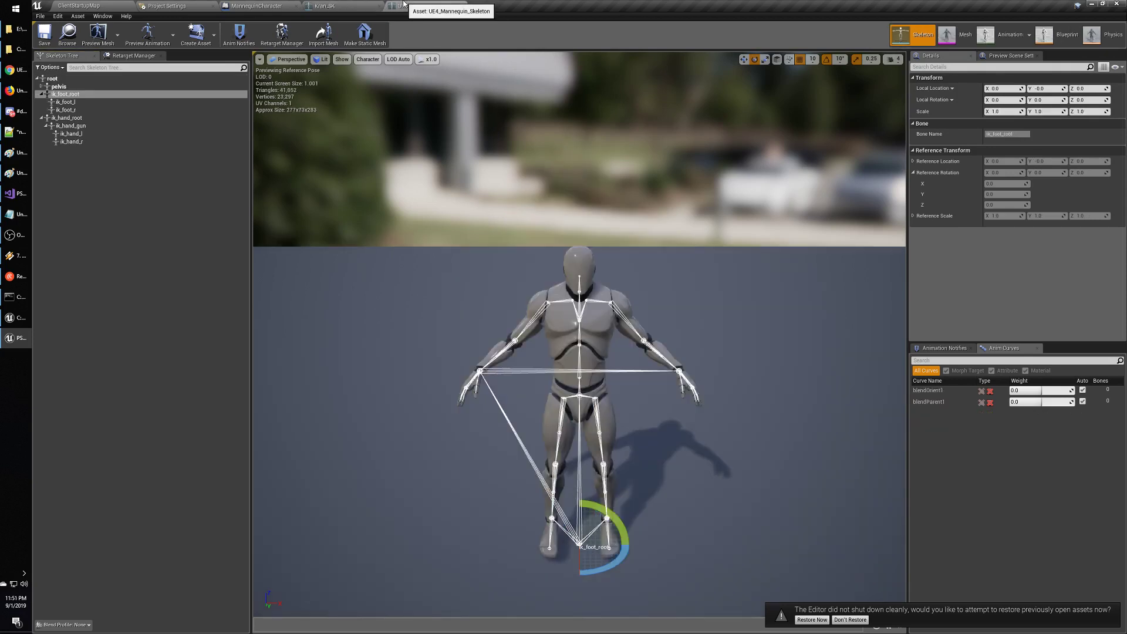
Examine the mannequin's ik_hand_root, ik_hand_gun, ik_hand_l and ik_hand_r bones and their positions on the mesh.
click(117, 118)
click(94, 126)
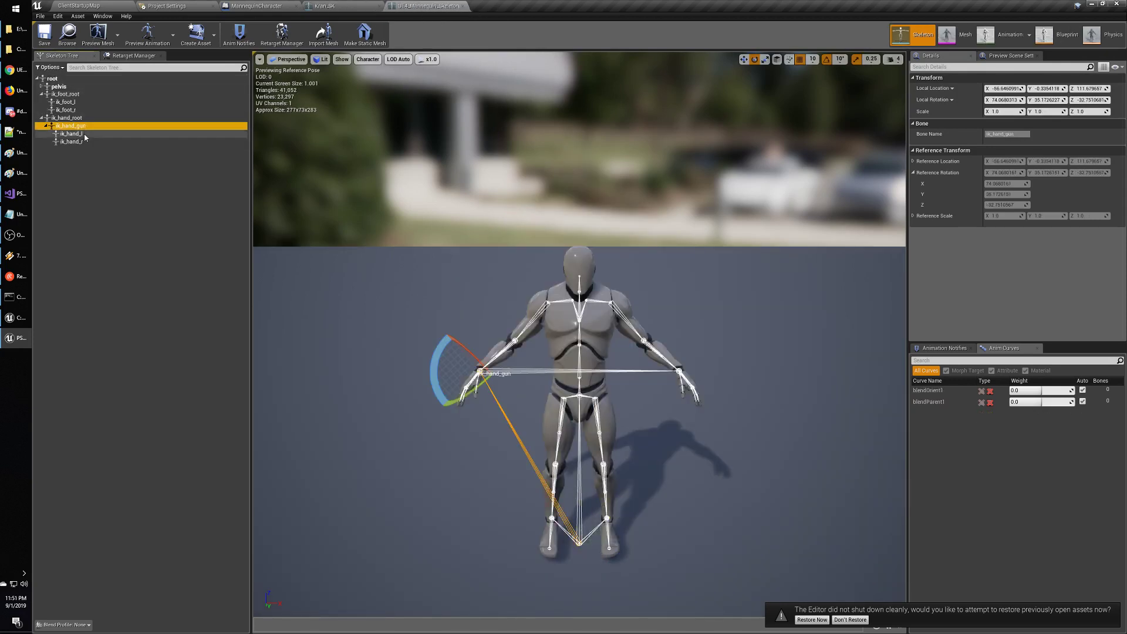
click(83, 134)
click(84, 142)
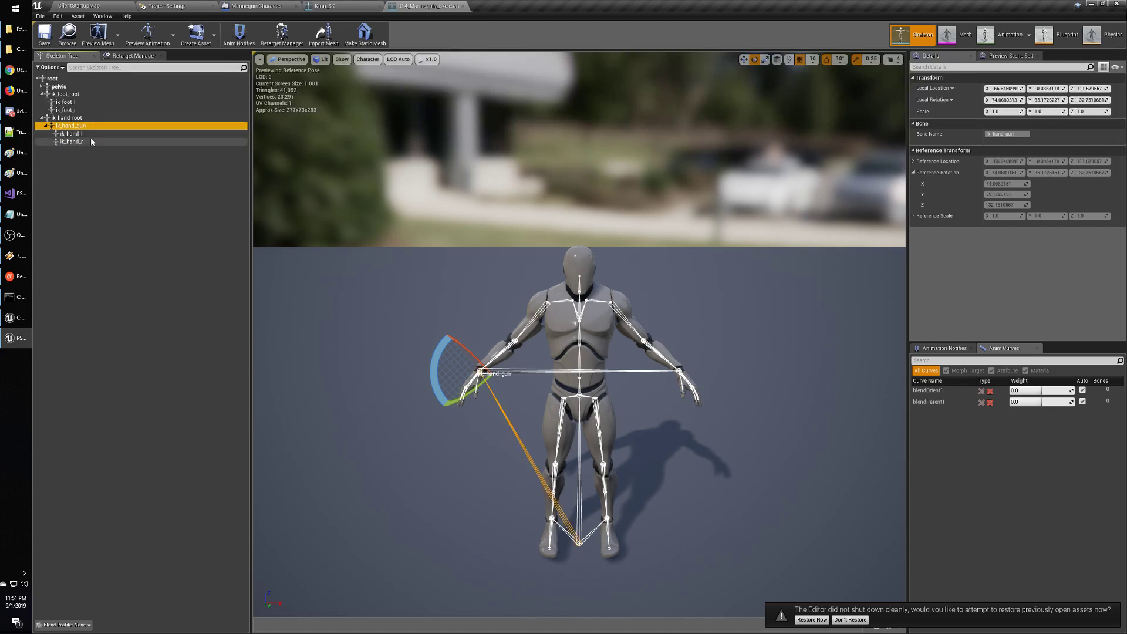
click(88, 134)
click(91, 142)
click(90, 135)
click(89, 140)
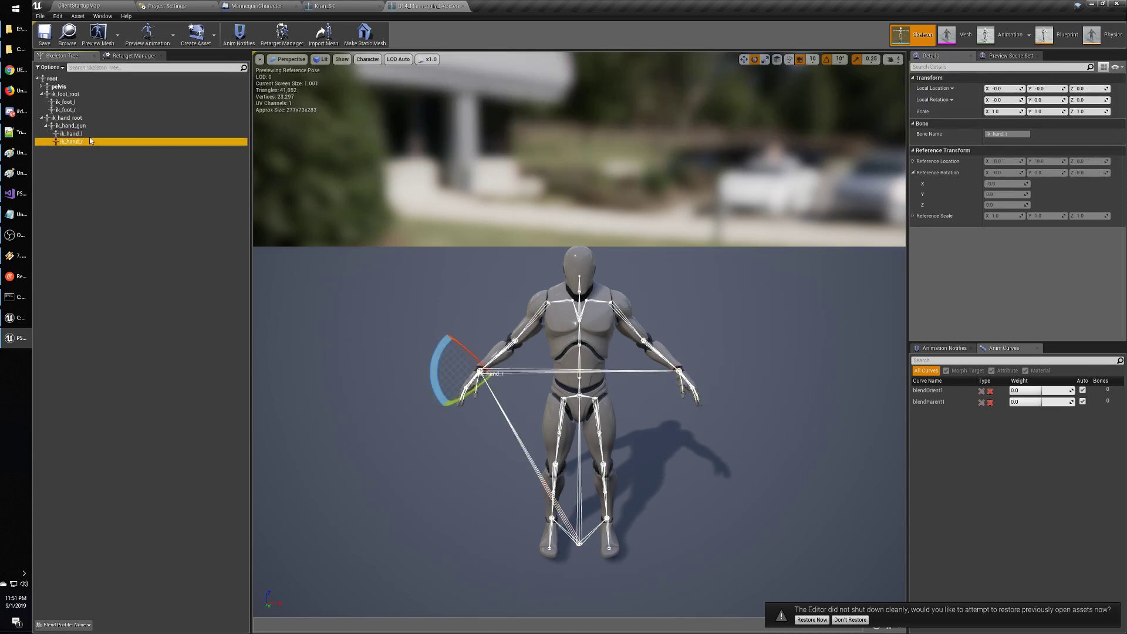
click(90, 133)
click(88, 125)
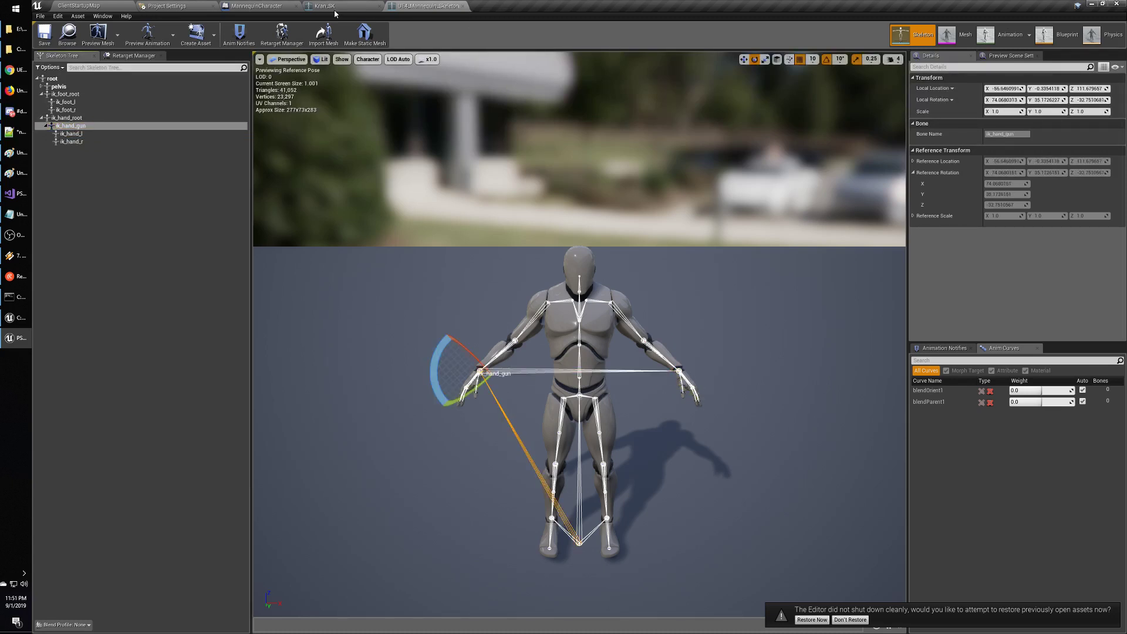
click(88, 134)
click(88, 125)
click(73, 118)
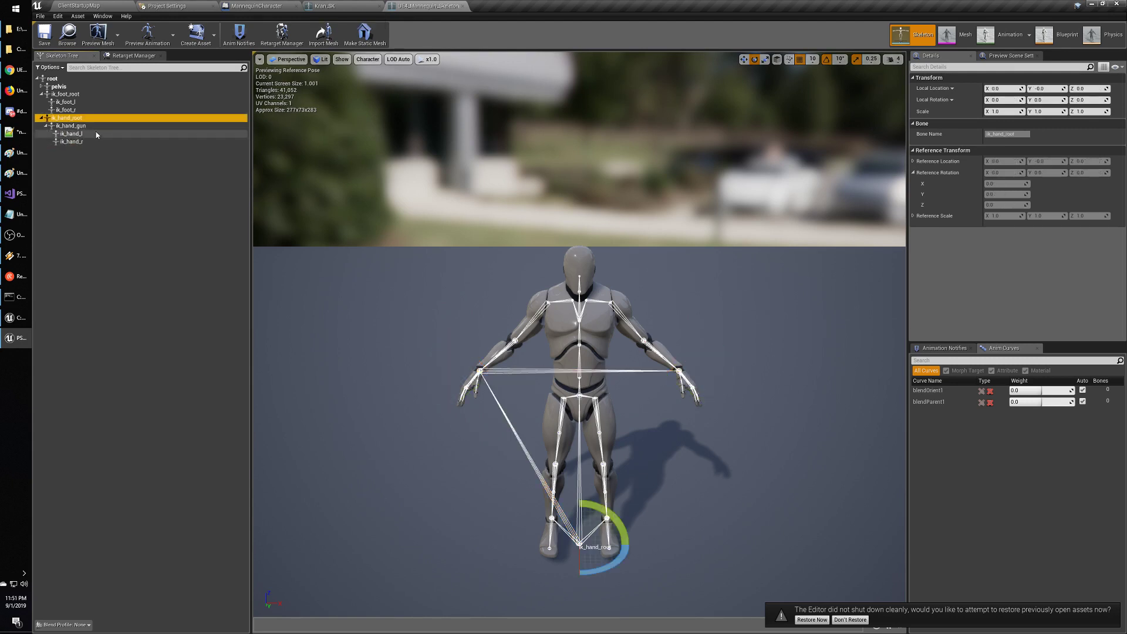
click(91, 134)
click(93, 126)
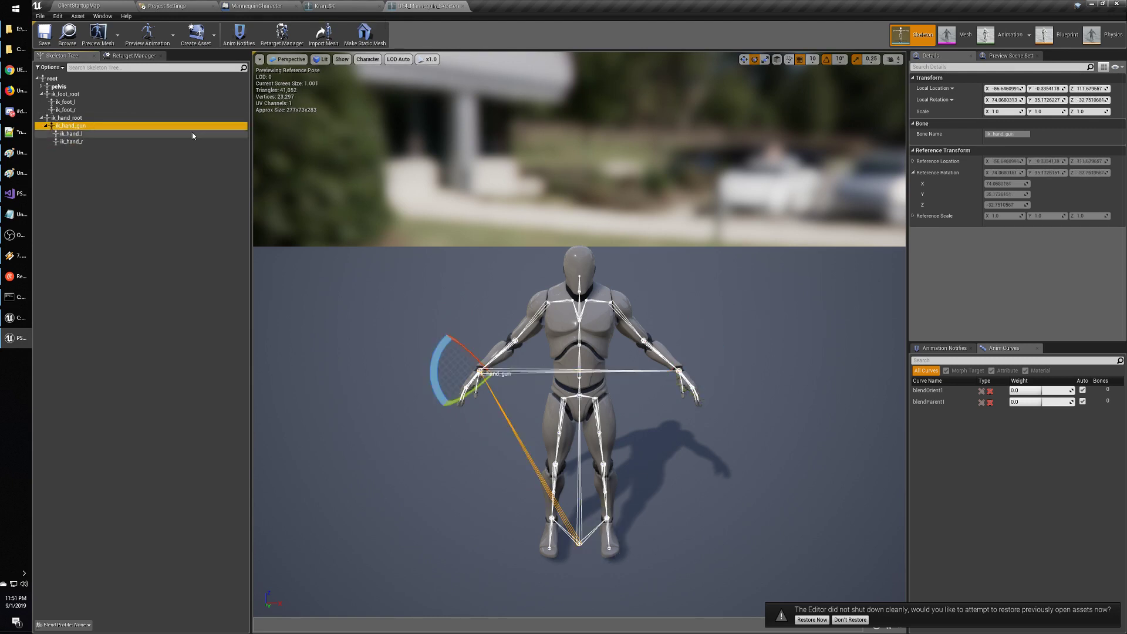
Expand the full pelvis hierarchy in both Kran_SK and UE4_Mannequin_Skeleton and compare the two bone trees.
click(359, 6)
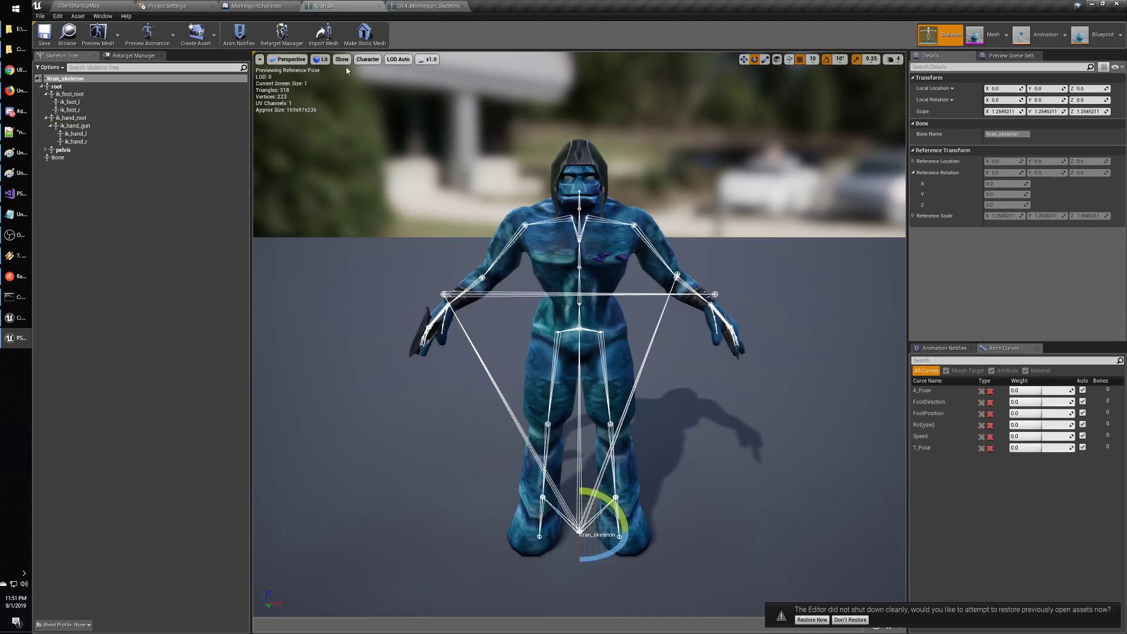
shift+click(47, 151)
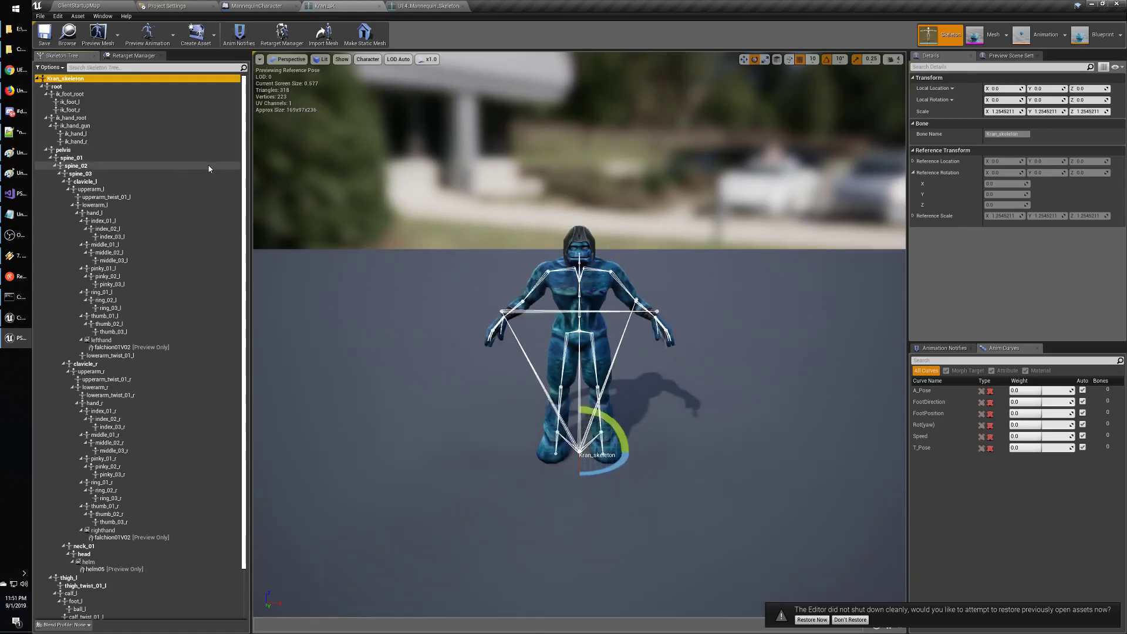
scroll(512, 248, up, 2)
scroll(512, 248, up, 3)
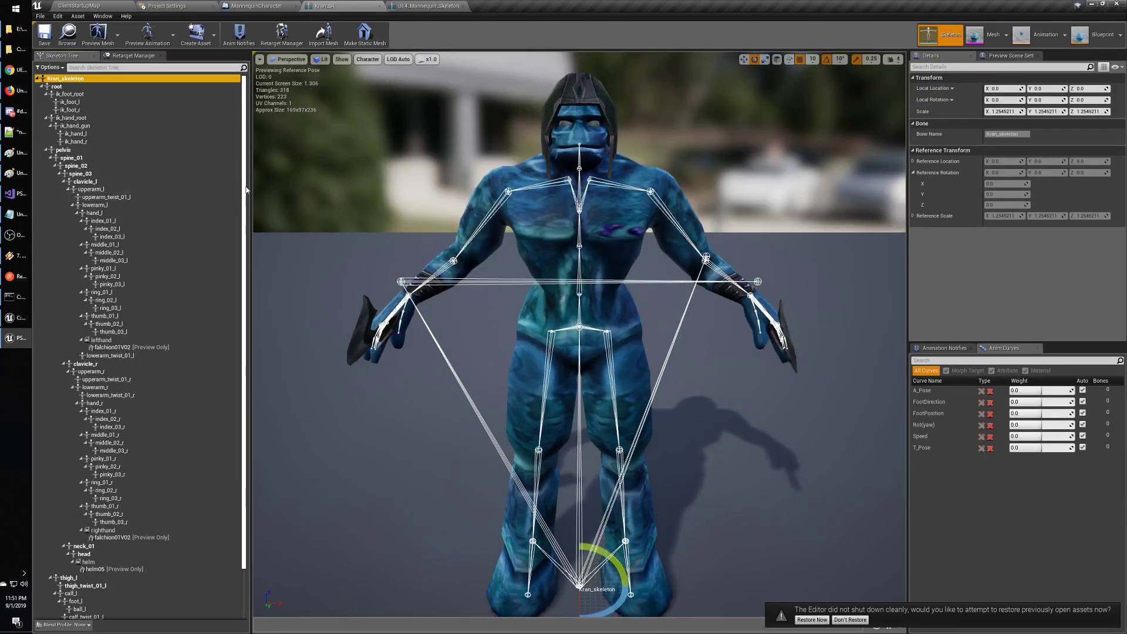
scroll(243, 237, down, 3)
click(434, 6)
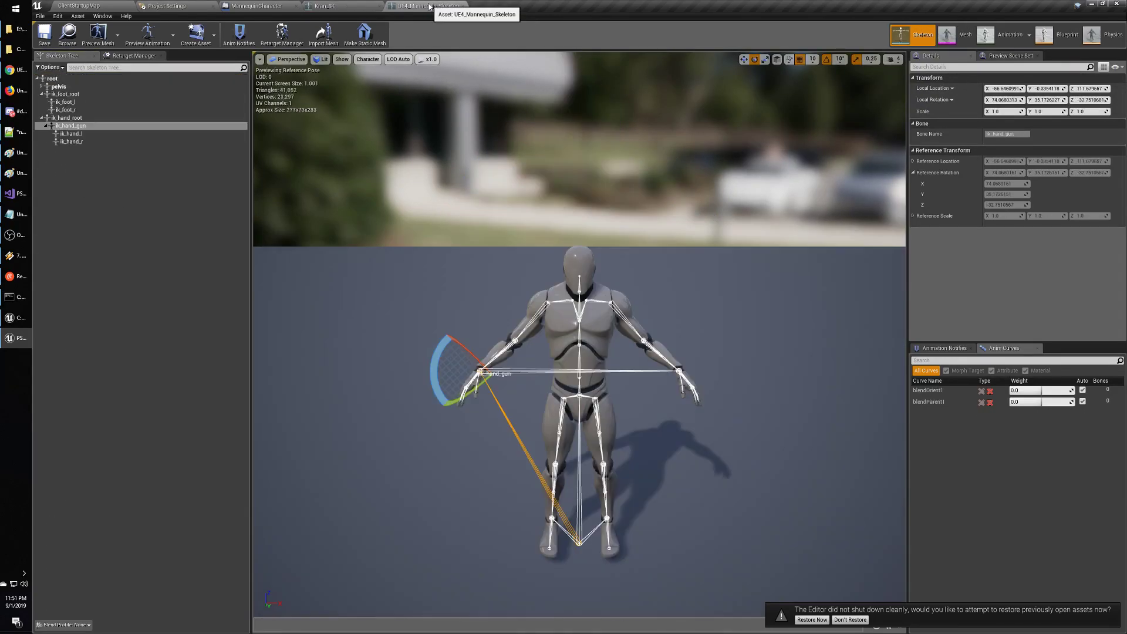
shift+click(41, 86)
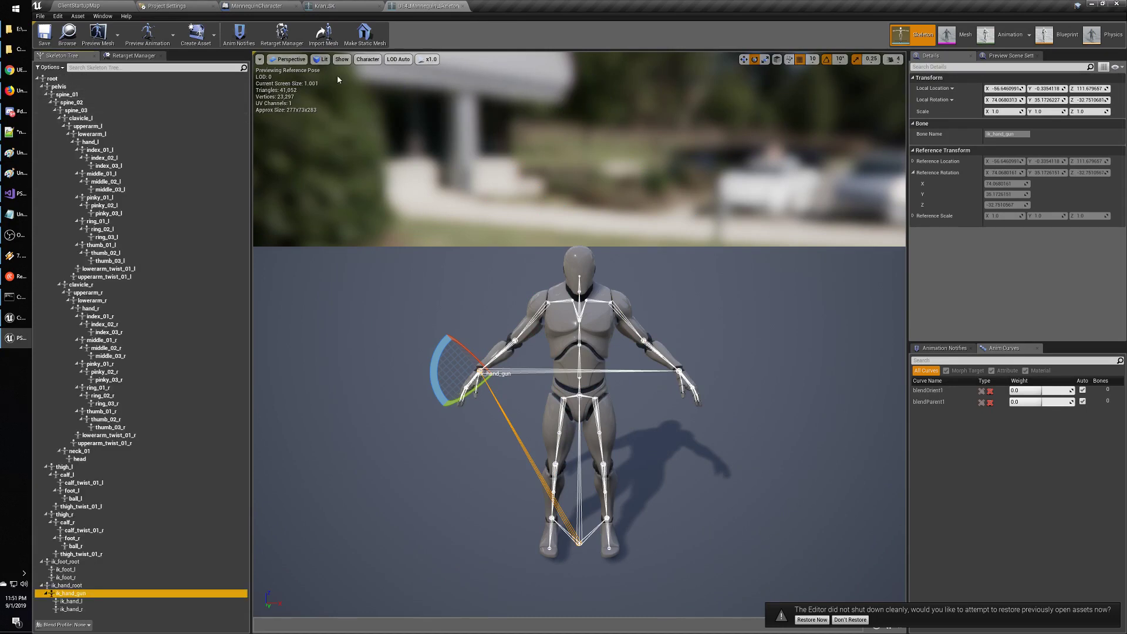
click(349, 7)
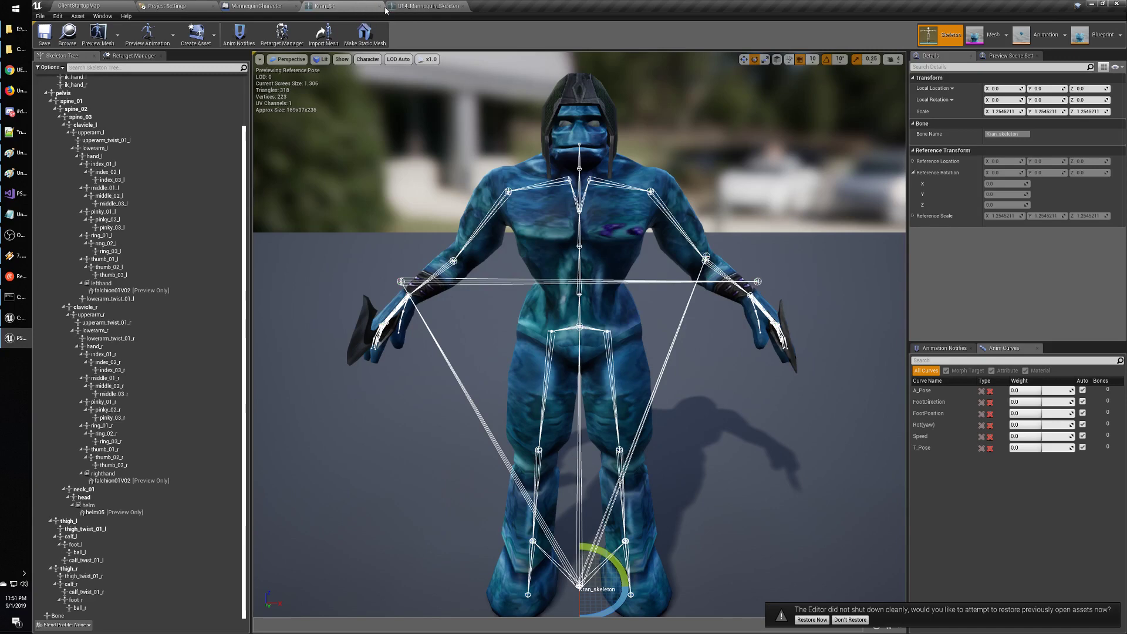
click(420, 6)
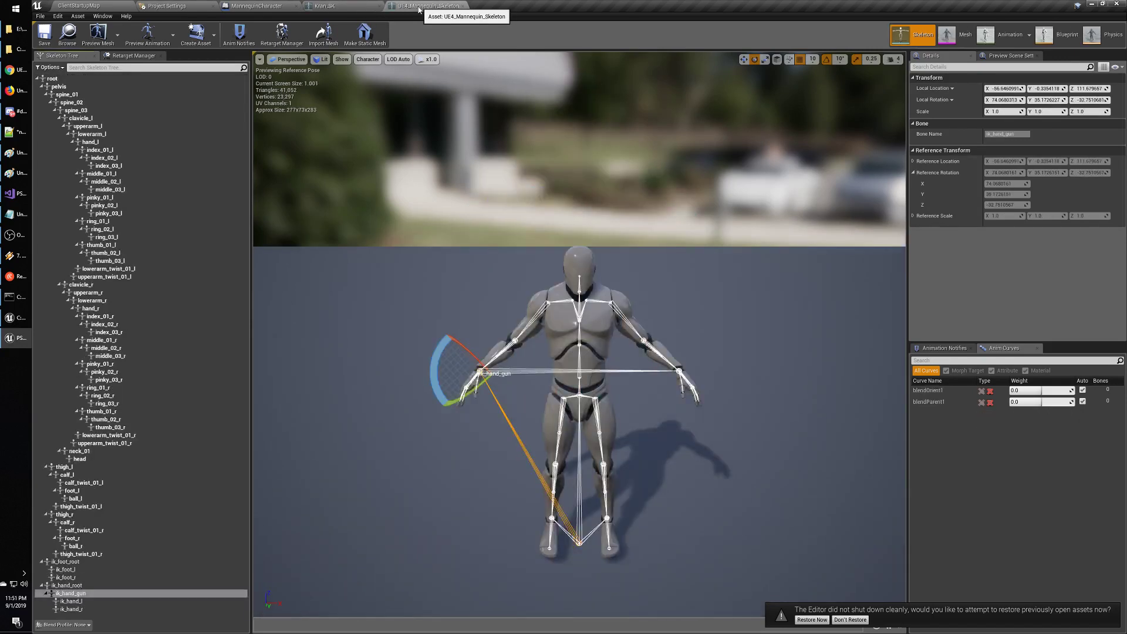
Compare the child bones of upperarm_l in the mannequin with upperarm_twist_01_l and lowerarm_l in Kran_SK.
click(100, 126)
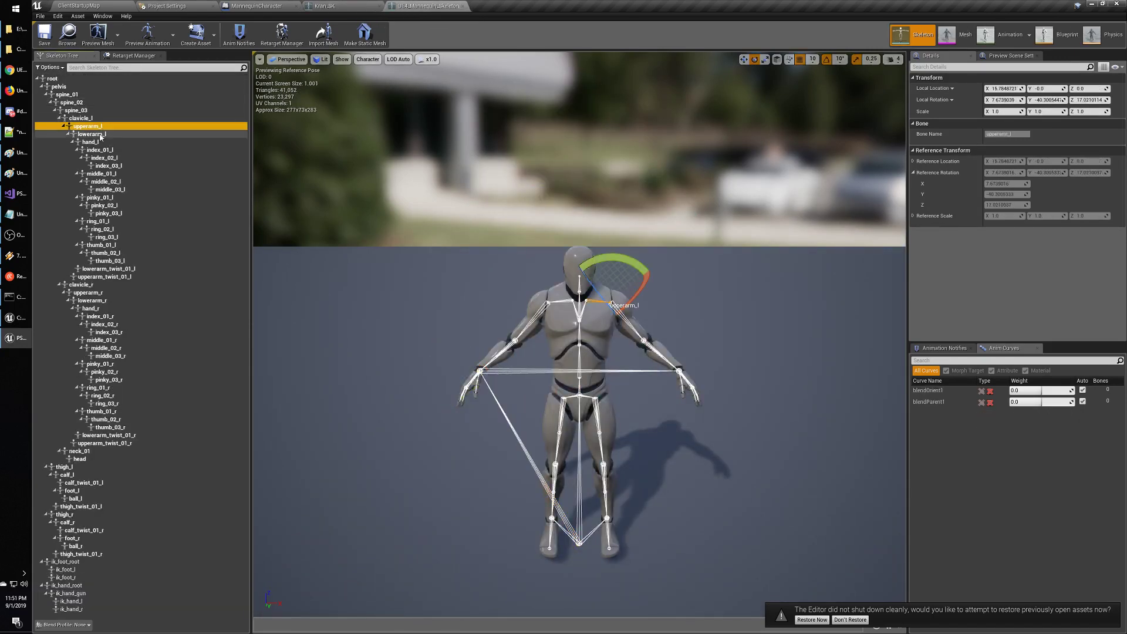
click(63, 126)
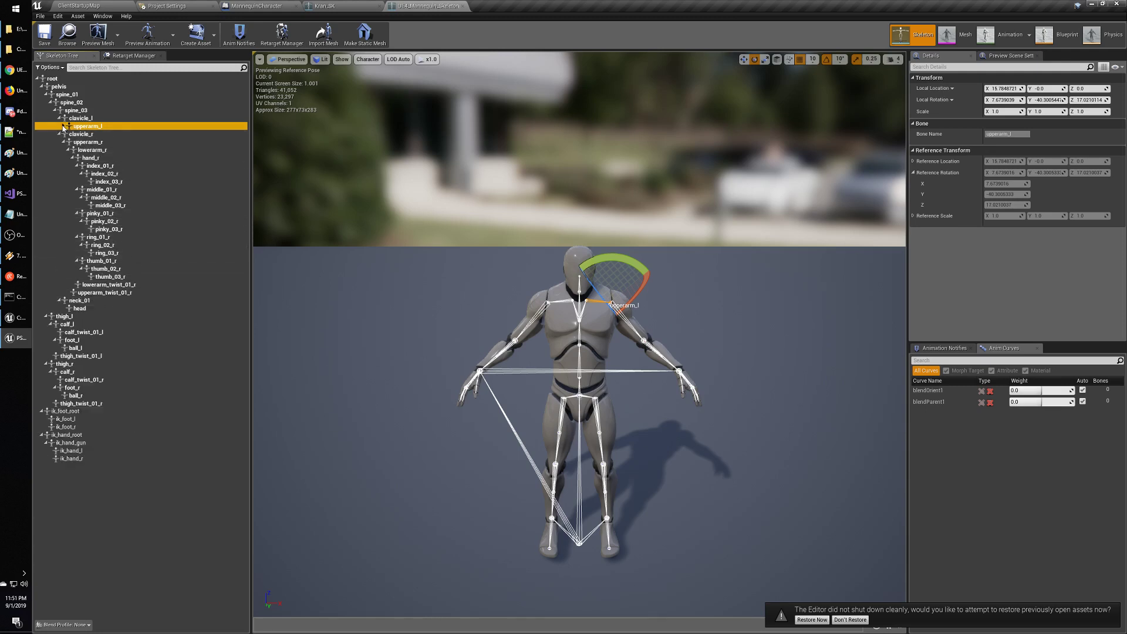
click(63, 127)
click(68, 134)
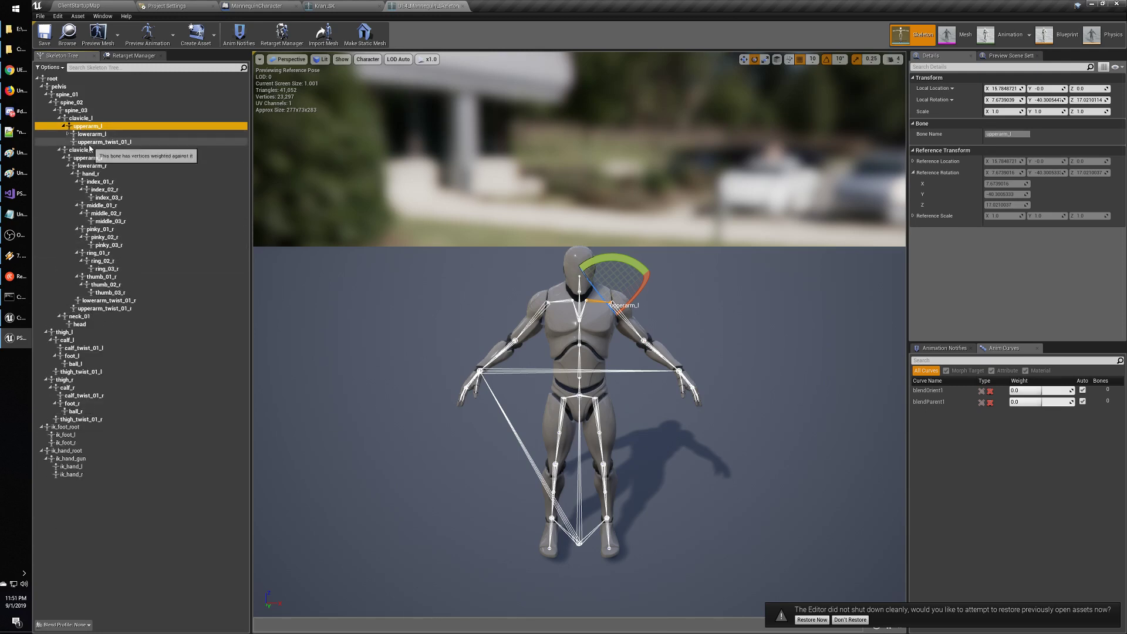
click(362, 8)
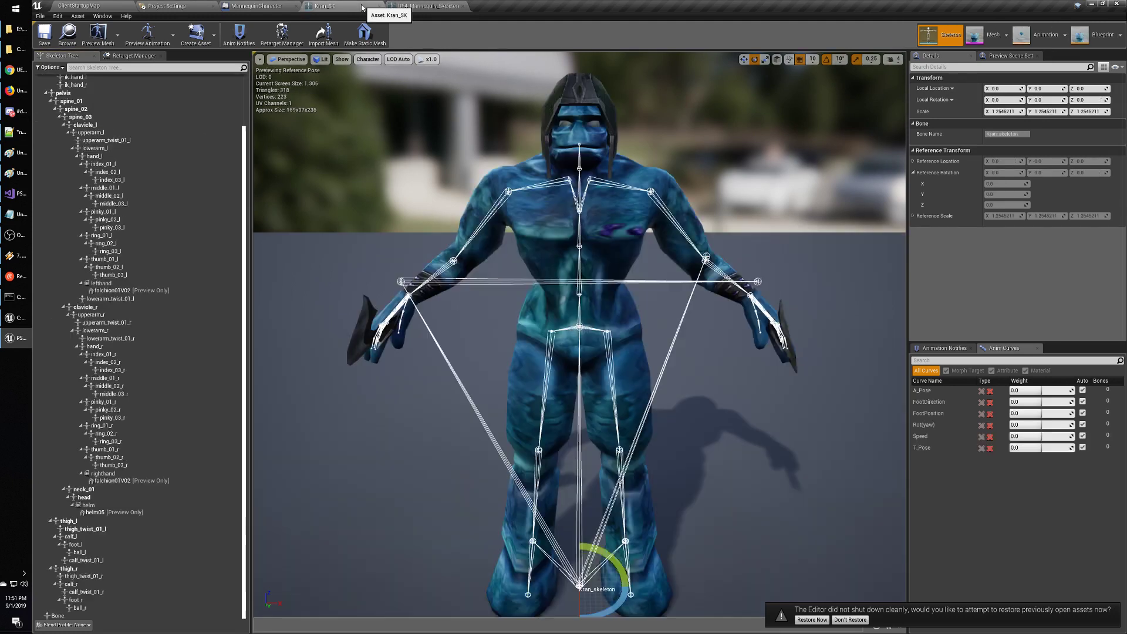
click(104, 141)
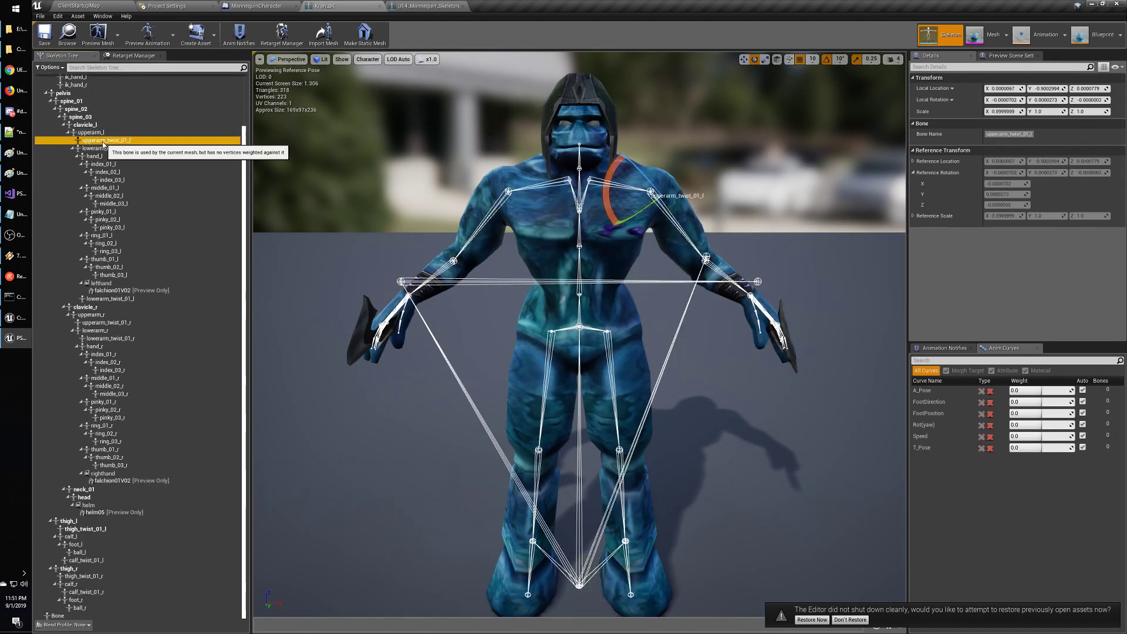
click(95, 149)
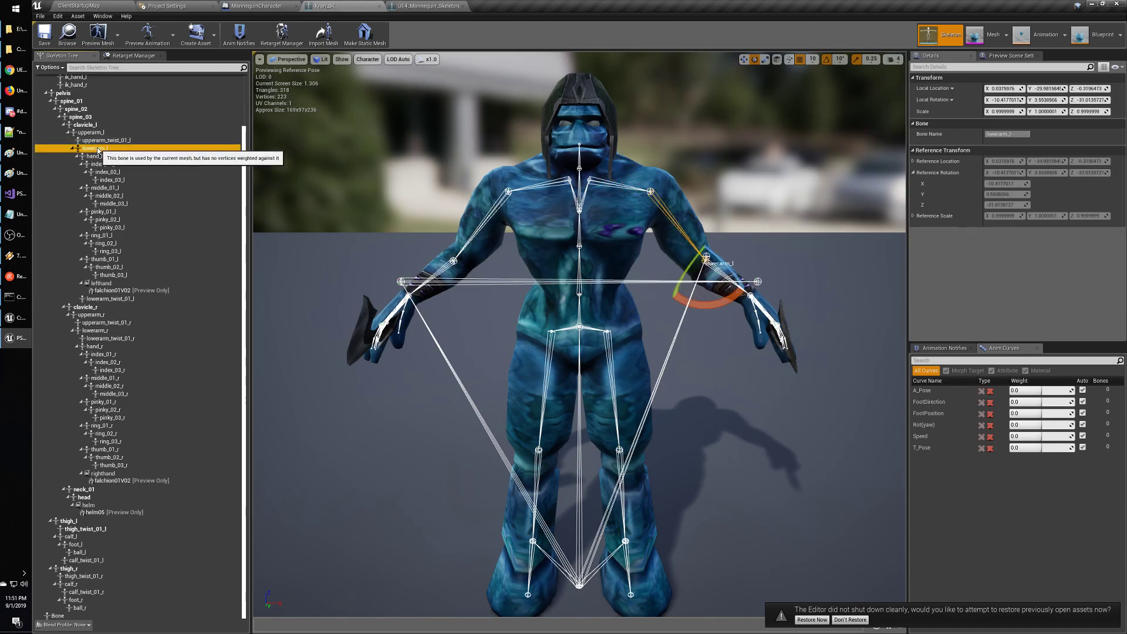
Expand lowerarm_l in UE4_Mannequin_Skeleton and compare its left arm and hand bones with the arm chain in Kran_SK.
scroll(75, 150, up, 3)
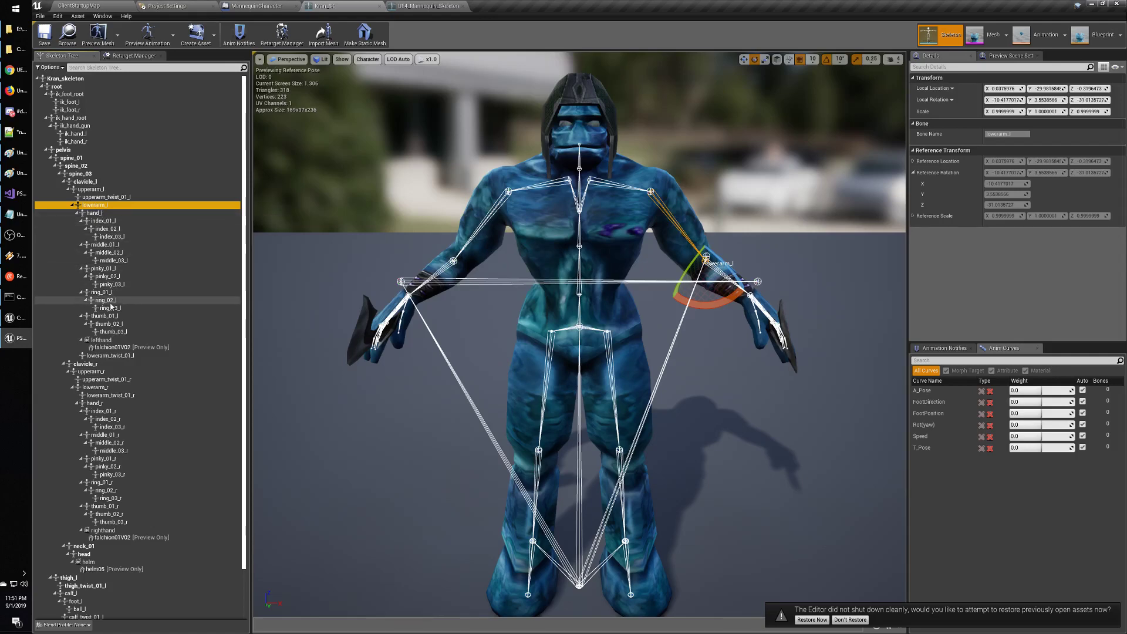
click(428, 4)
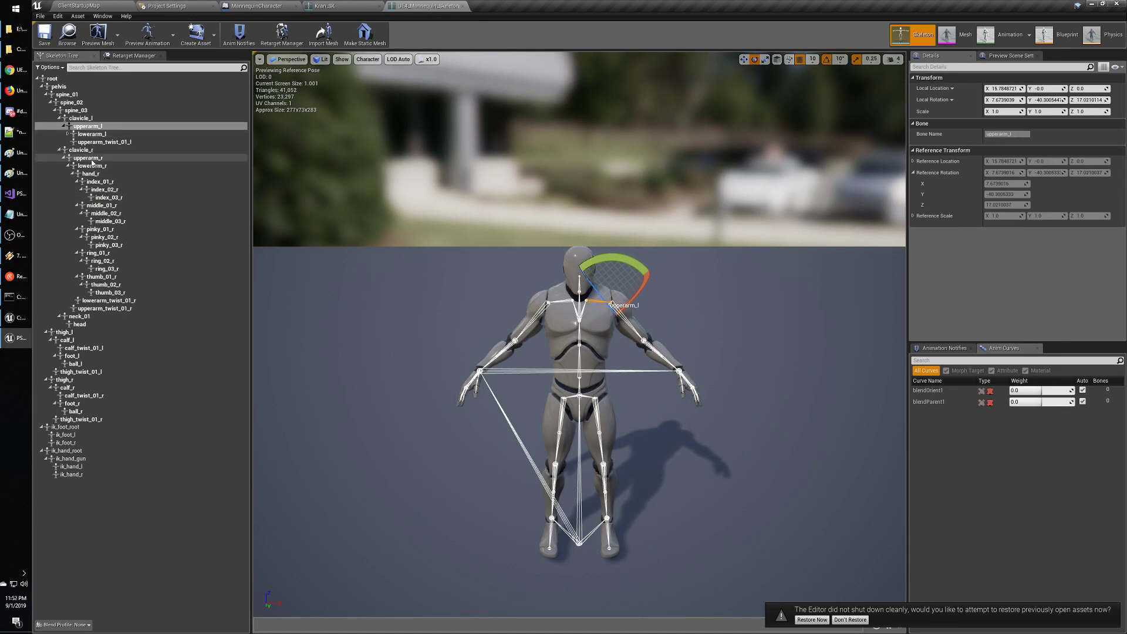
click(68, 134)
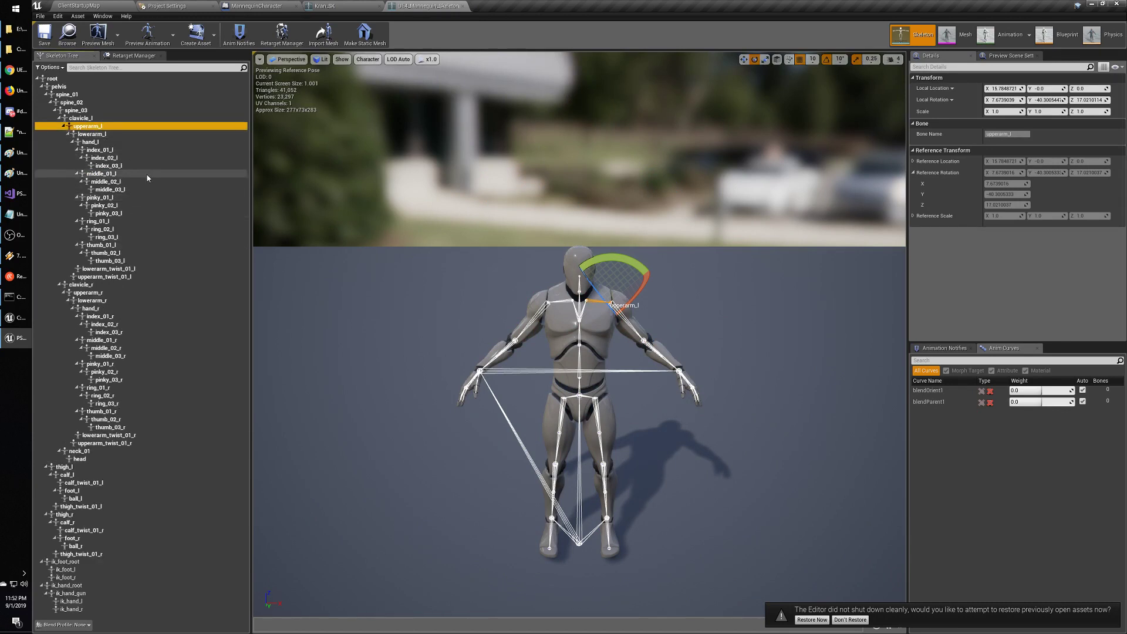
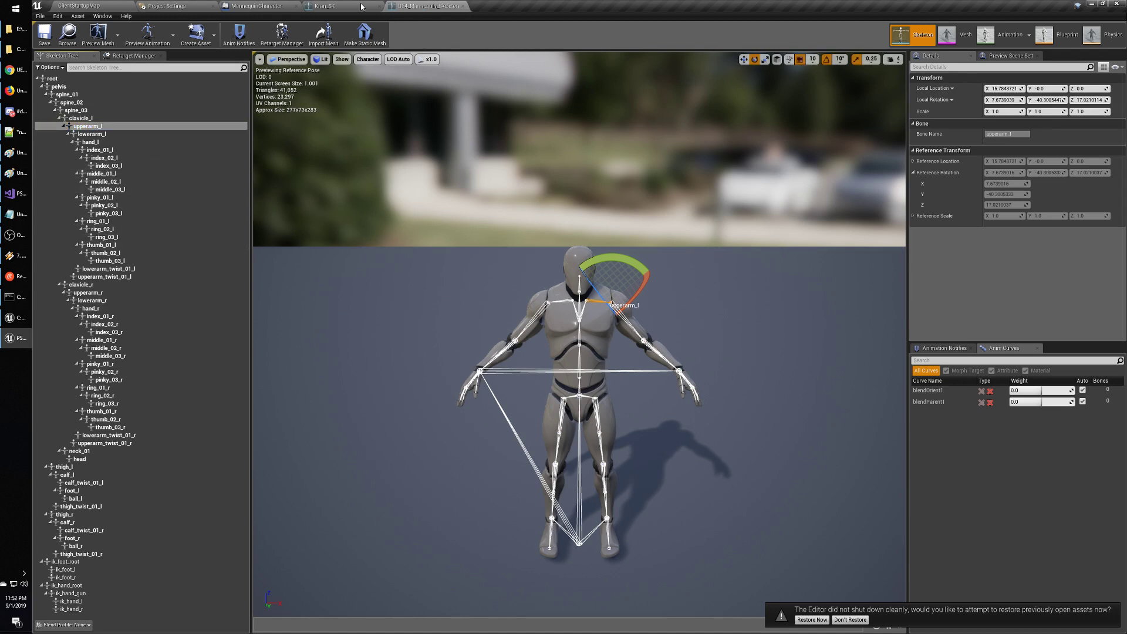
click(329, 6)
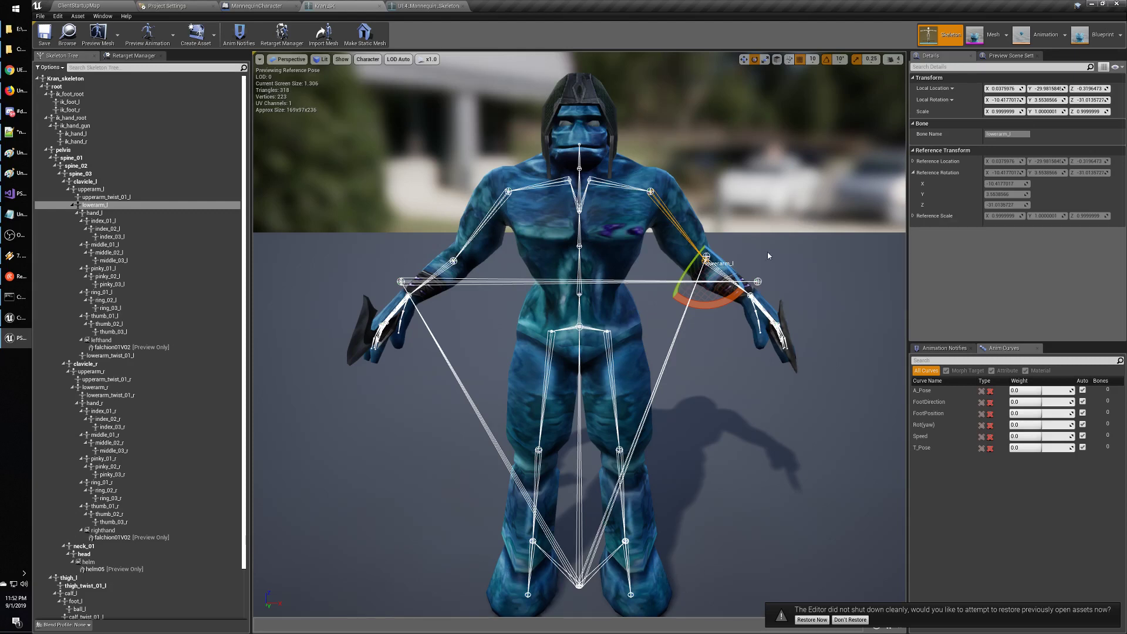
Pick the joints around the pelvis and left leg on the Kran_SK mesh to examine calf_l and thigh_l.
click(603, 321)
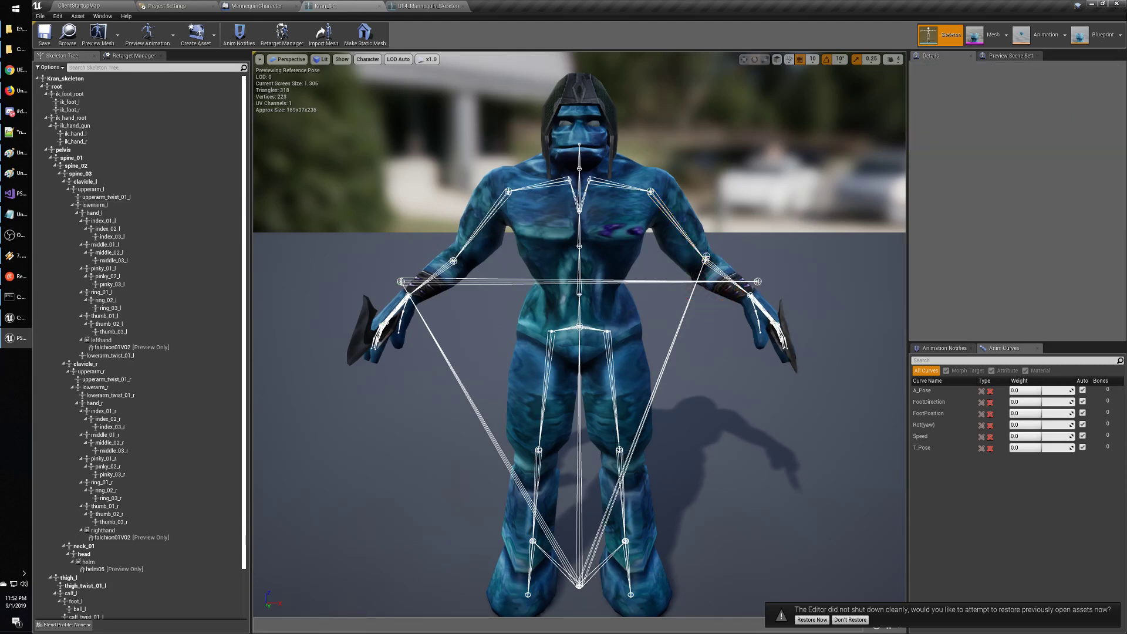
click(619, 451)
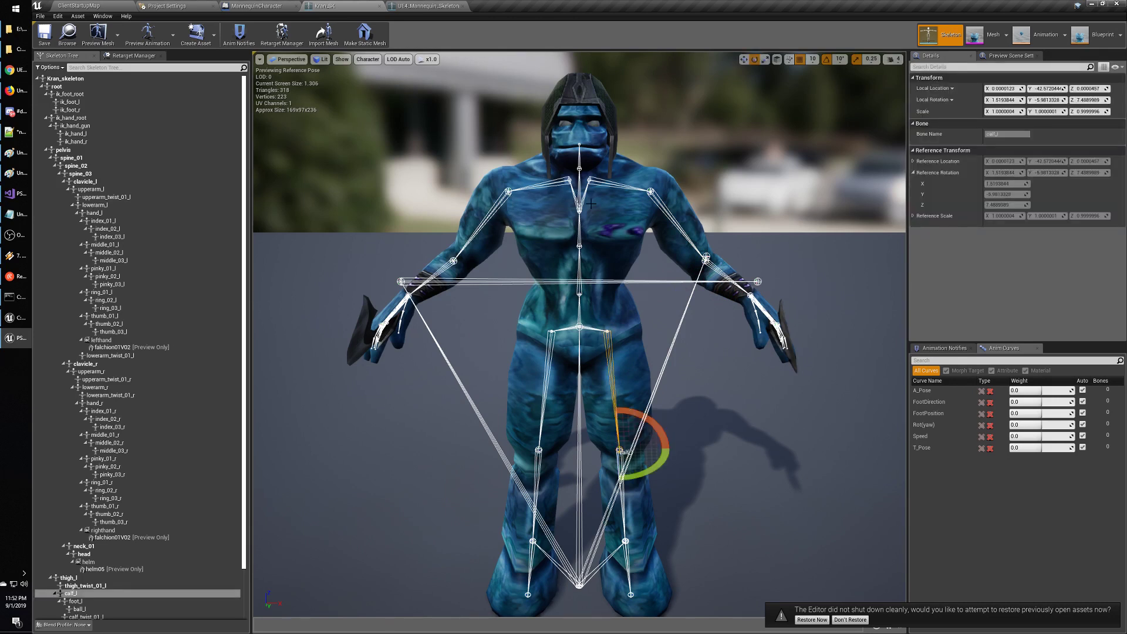
click(580, 328)
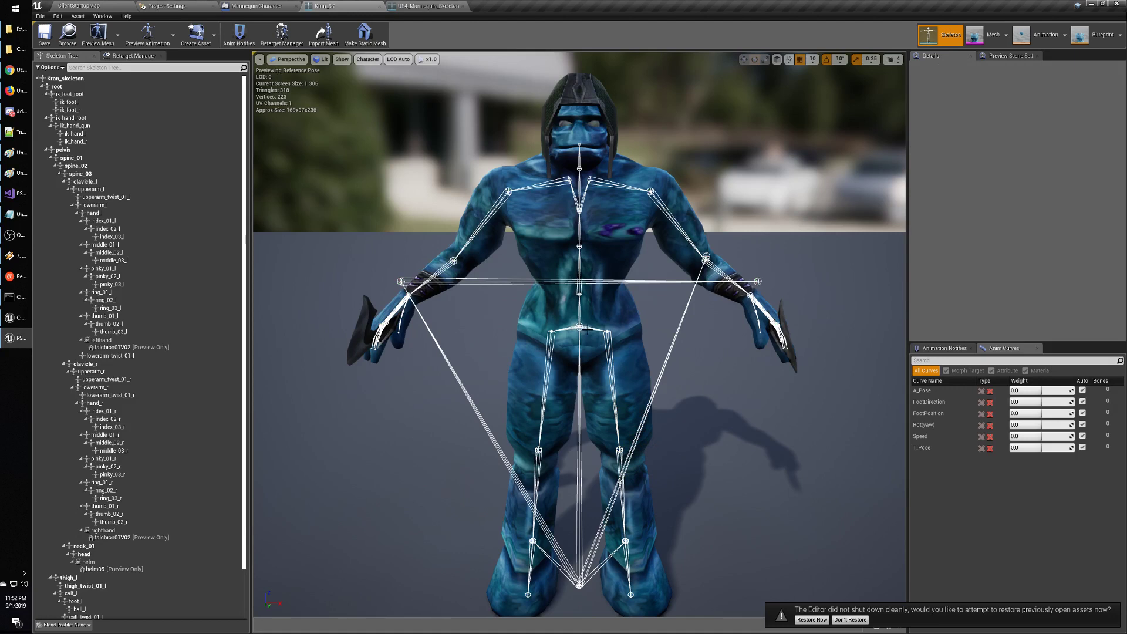
click(605, 333)
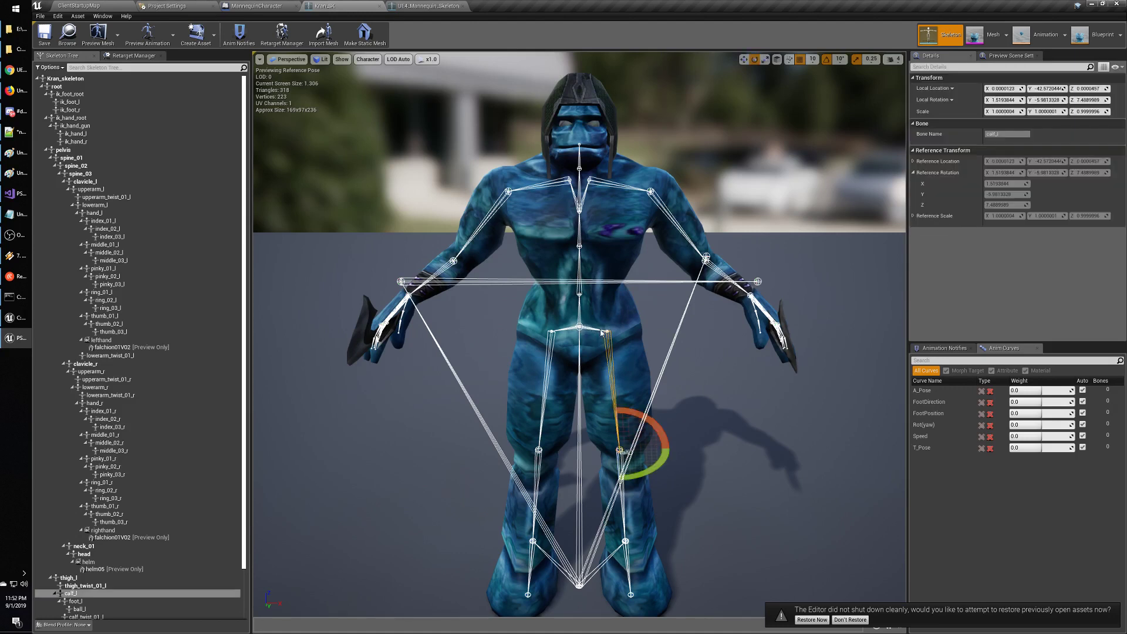
click(581, 326)
click(584, 327)
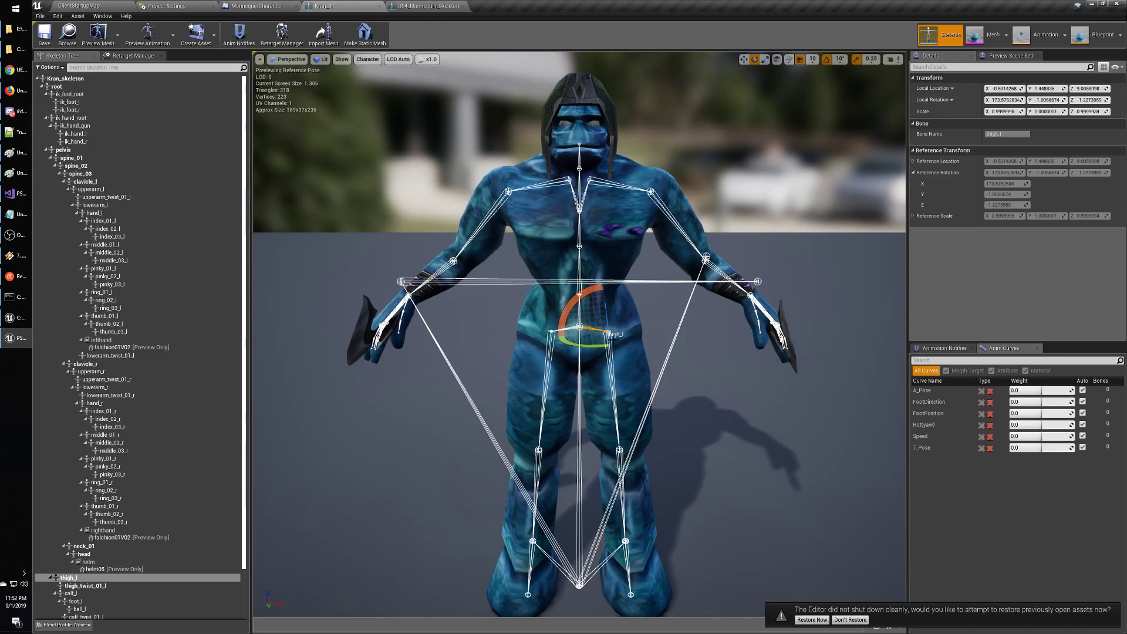
click(70, 578)
Select thigh_l in UE4_Mannequin_Skeleton and compare its local location and rotation with those of thigh_l in Kran_SK.
click(425, 6)
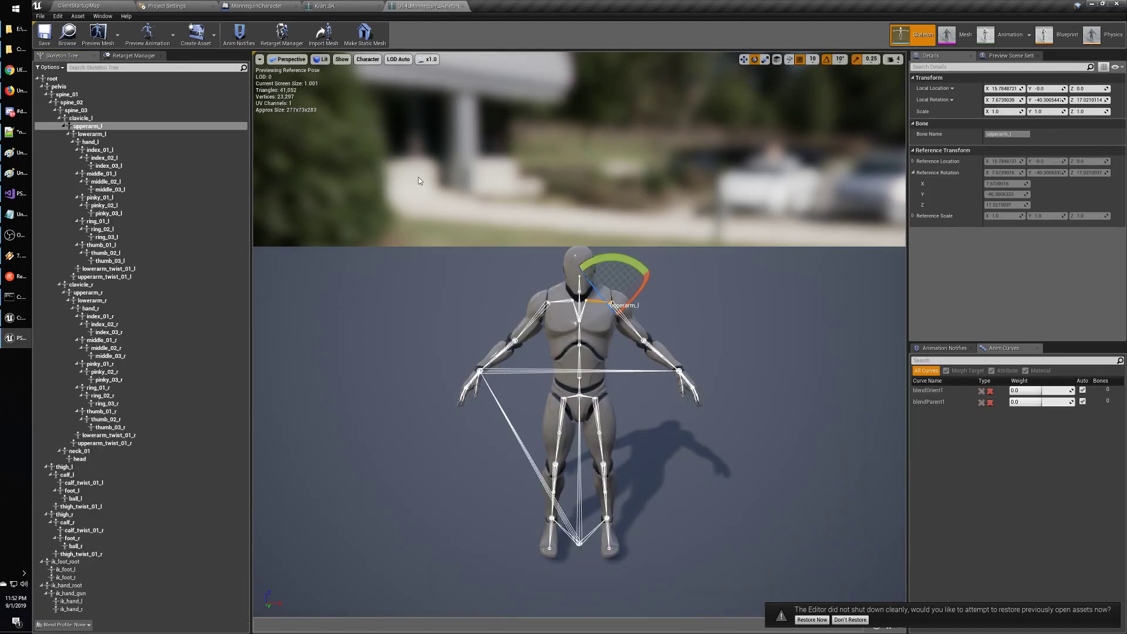
click(96, 468)
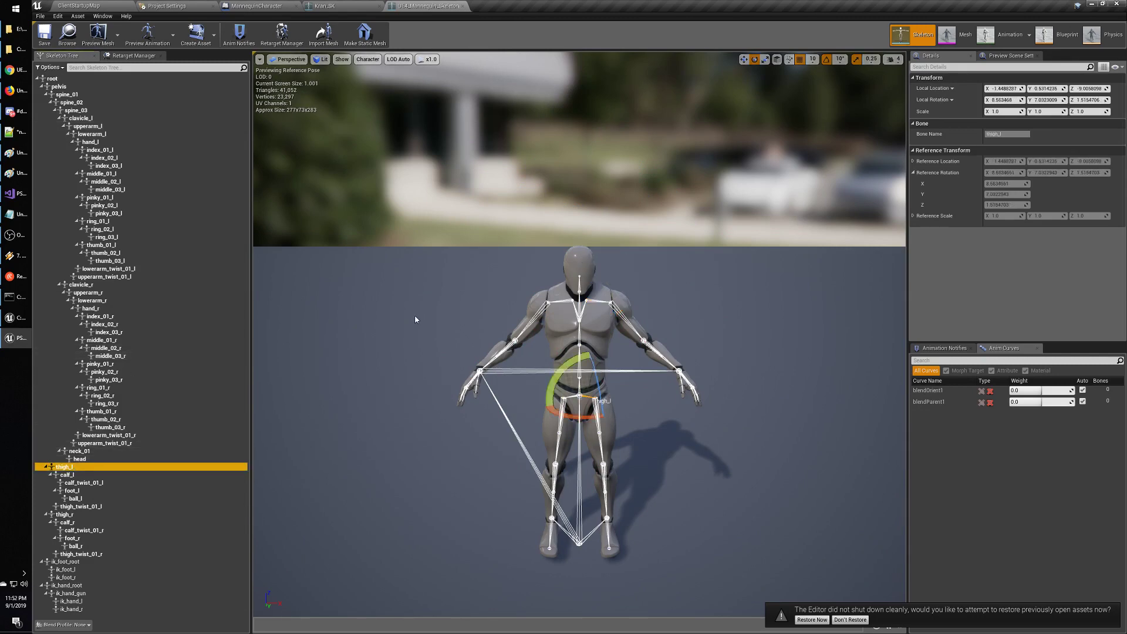
click(357, 7)
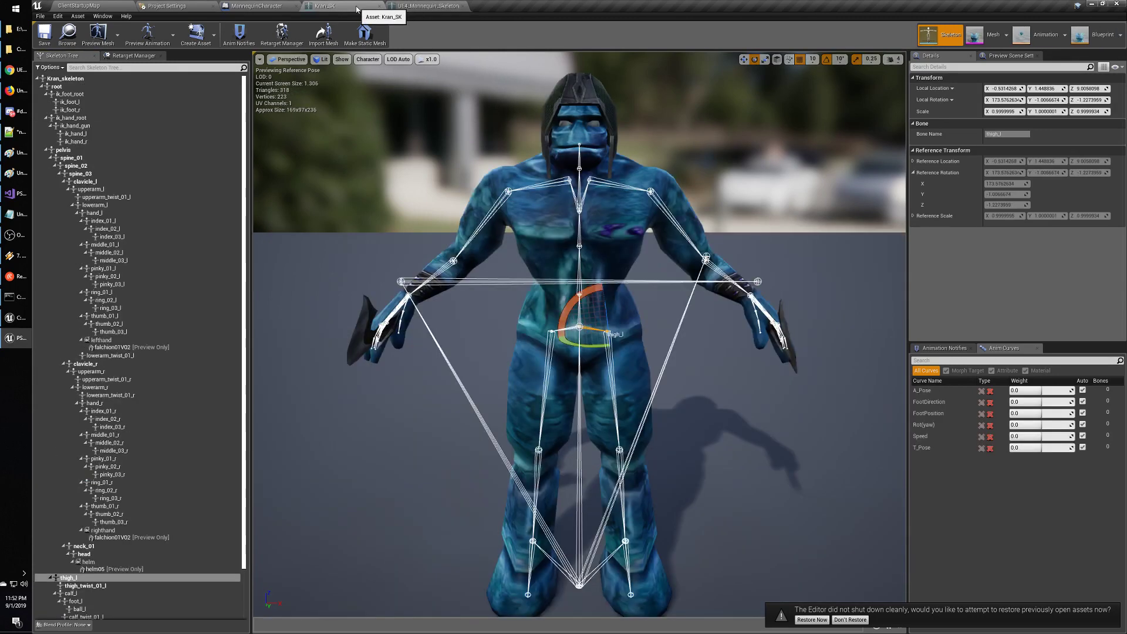
click(414, 7)
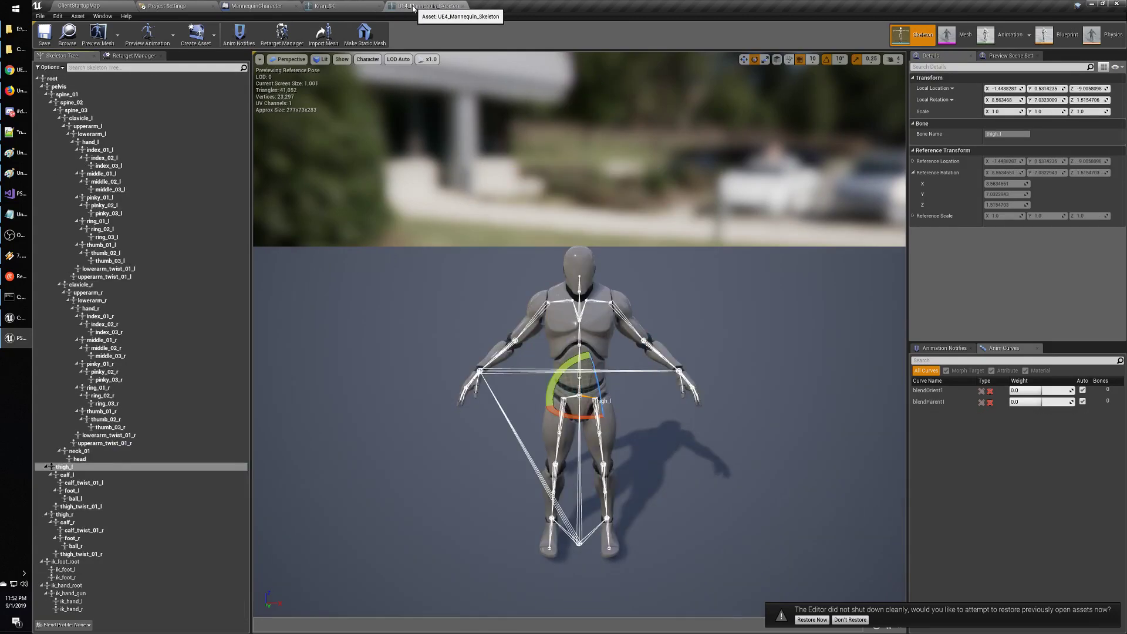
click(351, 7)
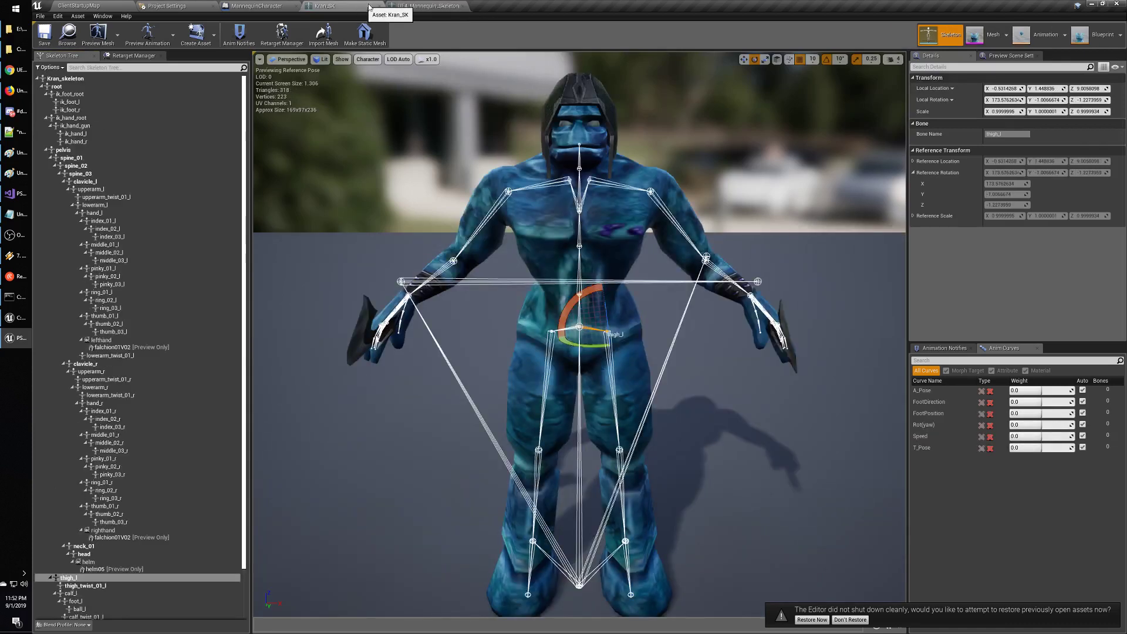
click(434, 7)
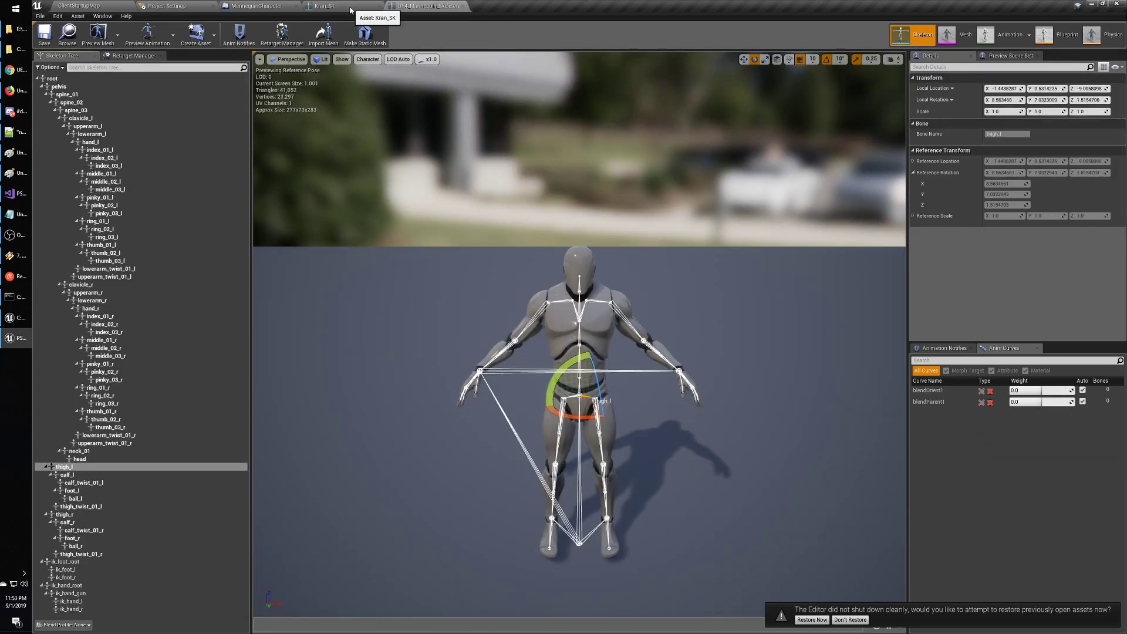
click(351, 8)
click(431, 7)
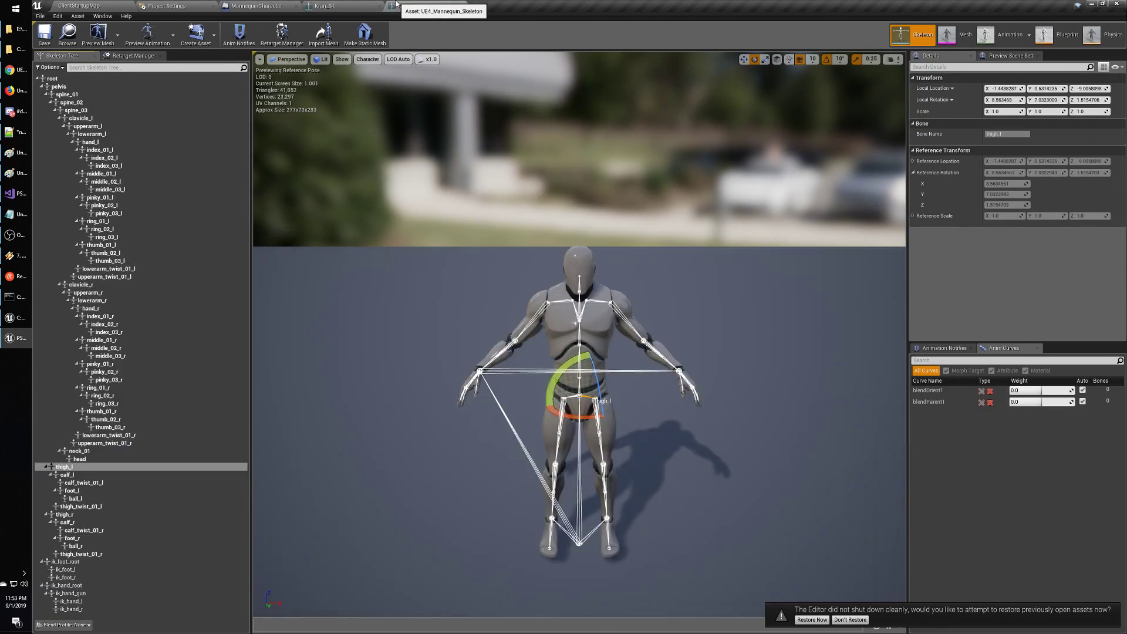
click(327, 6)
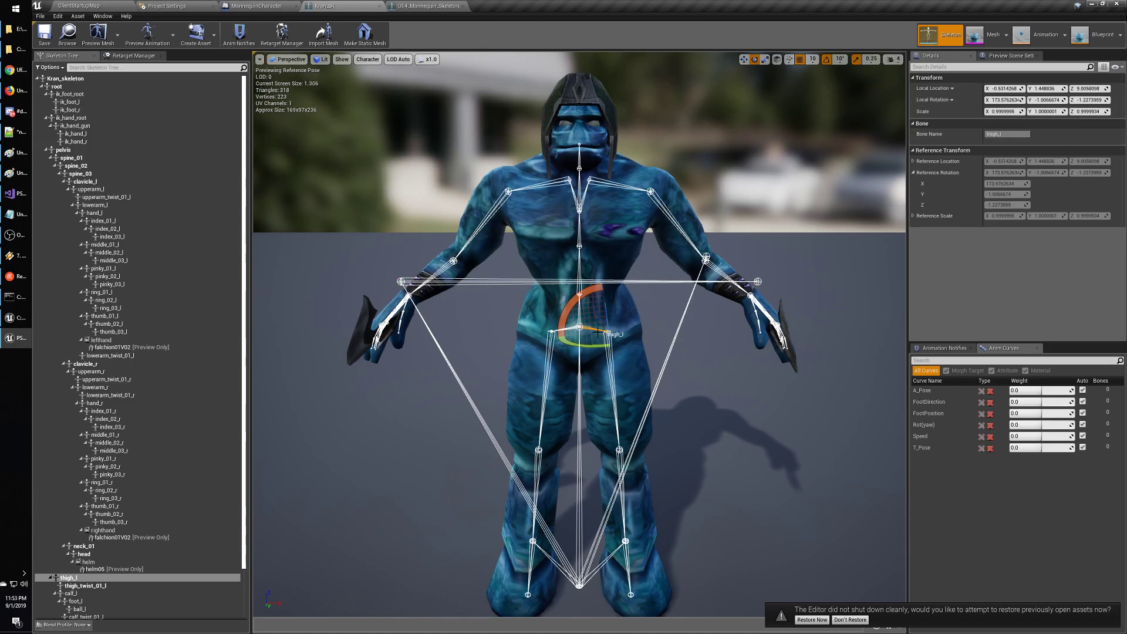
click(413, 7)
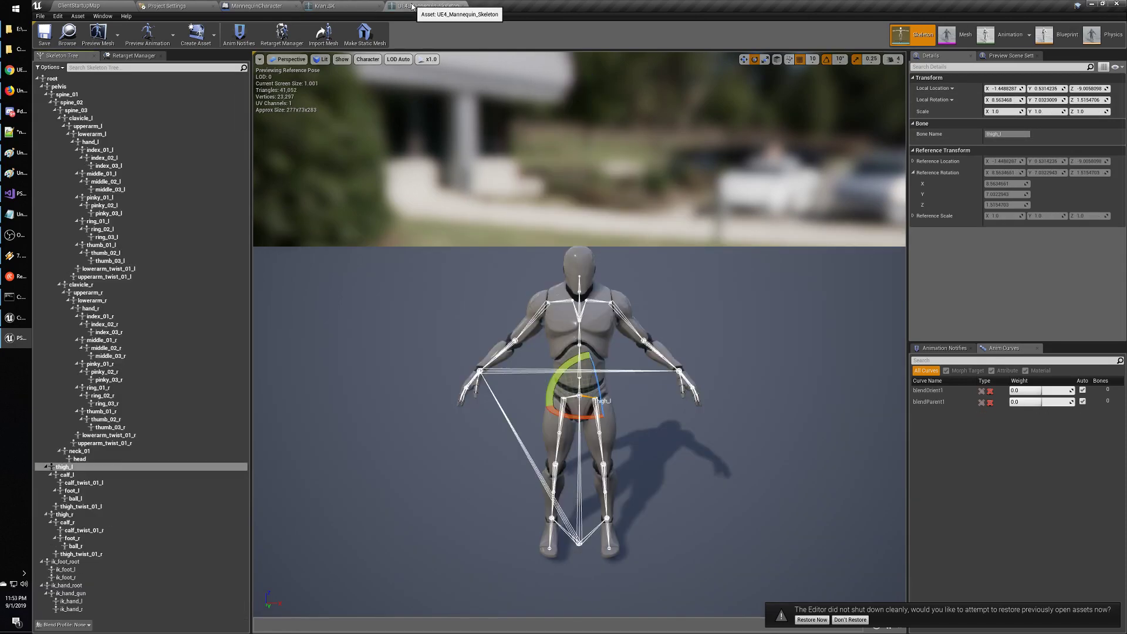
click(361, 8)
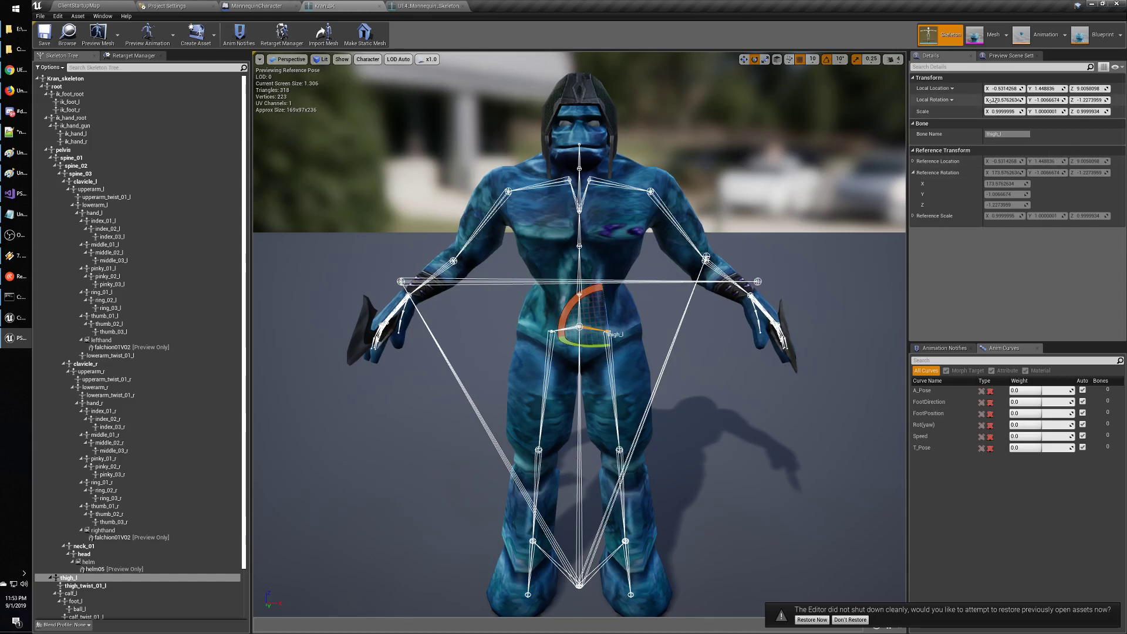
Try applying the mannequin's thigh_l local X rotation of 8.563468 to thigh_l in Kran_SK.
click(411, 7)
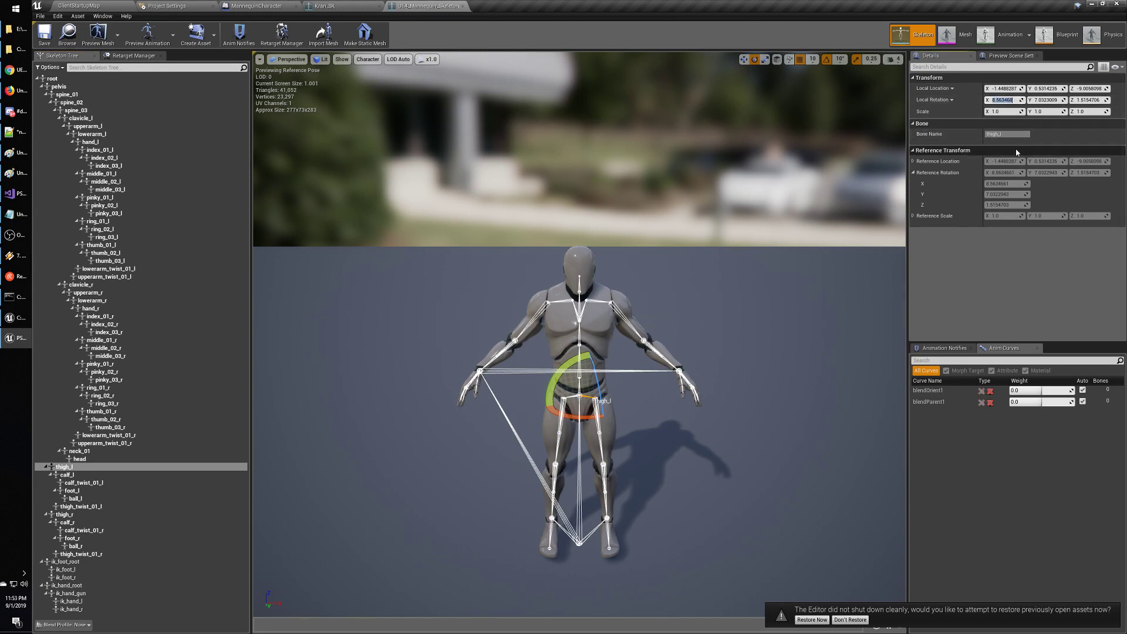
click(333, 6)
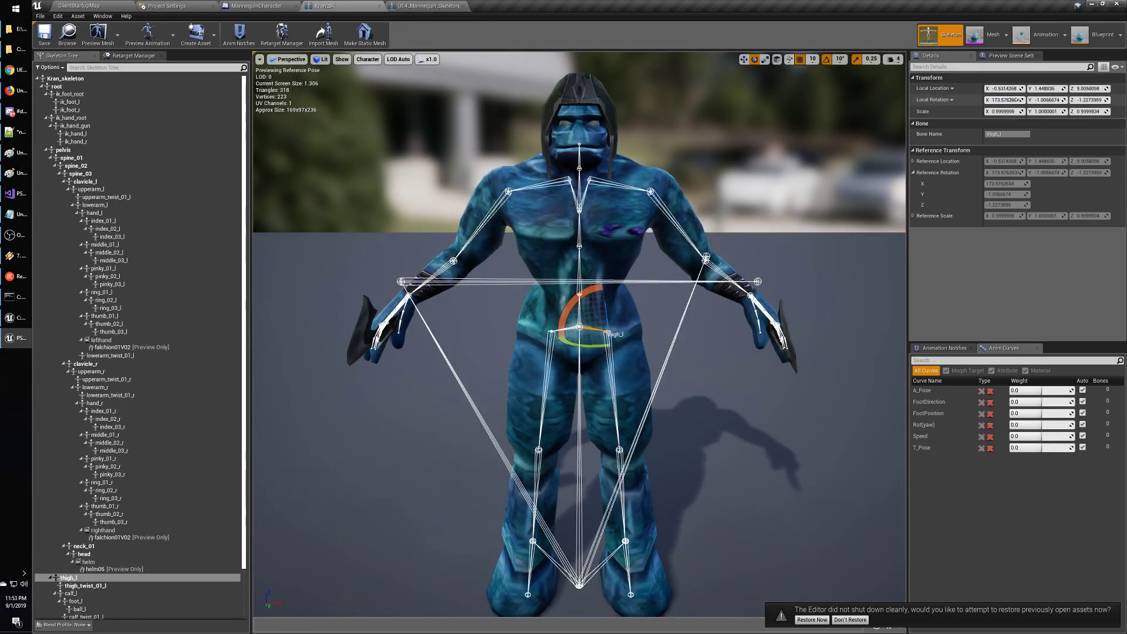
click(1004, 100)
text(8.563468)
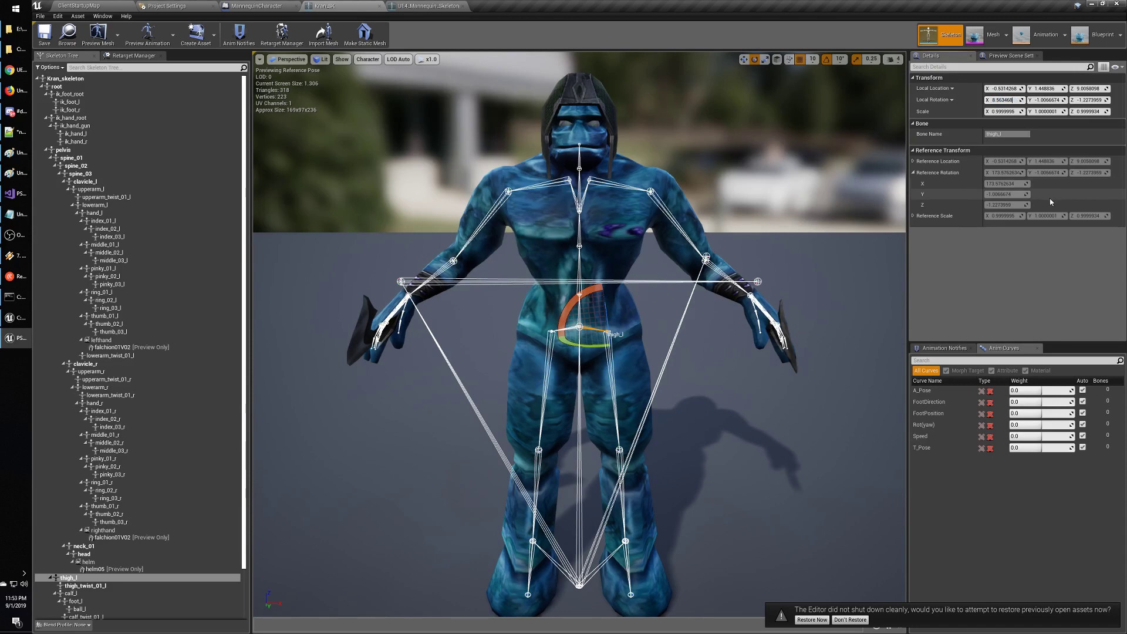
key(Tab)
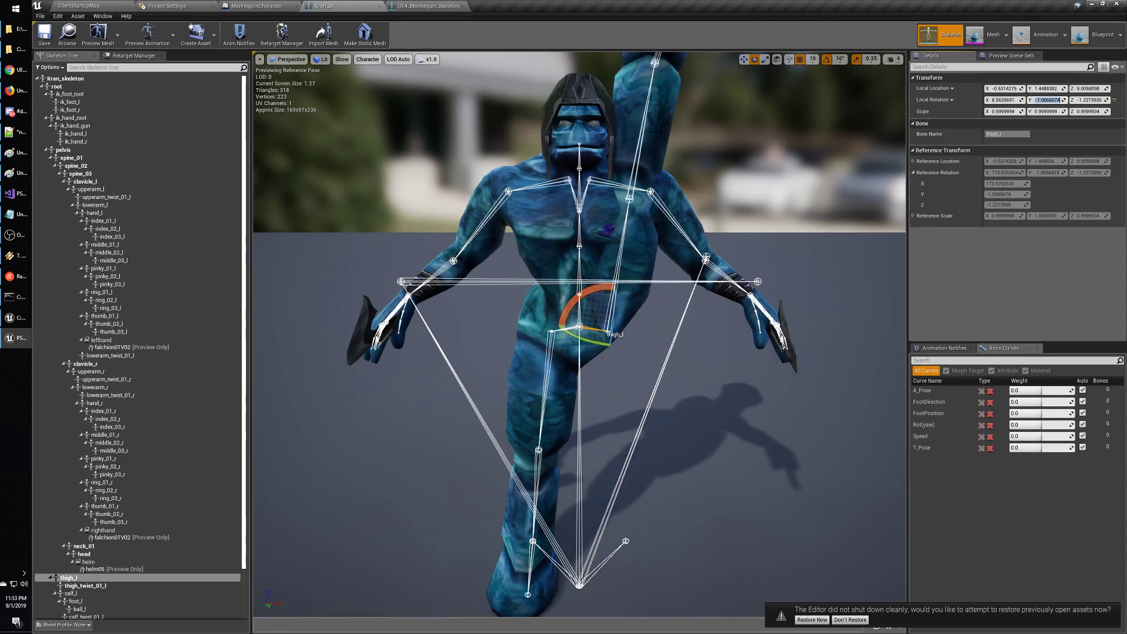
Undo the rotation change on Kran_SK's thigh_l bone and deselect the bone.
mouse_move(666, 281)
mouse_down()
mouse_move(684, 291)
mouse_move(789, 282)
mouse_move(687, 264)
mouse_move(681, 229)
mouse_move(681, 293)
mouse_move(634, 297)
mouse_move(704, 293)
mouse_move(646, 282)
mouse_move(646, 235)
mouse_move(681, 265)
mouse_move(659, 299)
mouse_up()
key(ctrl+z)
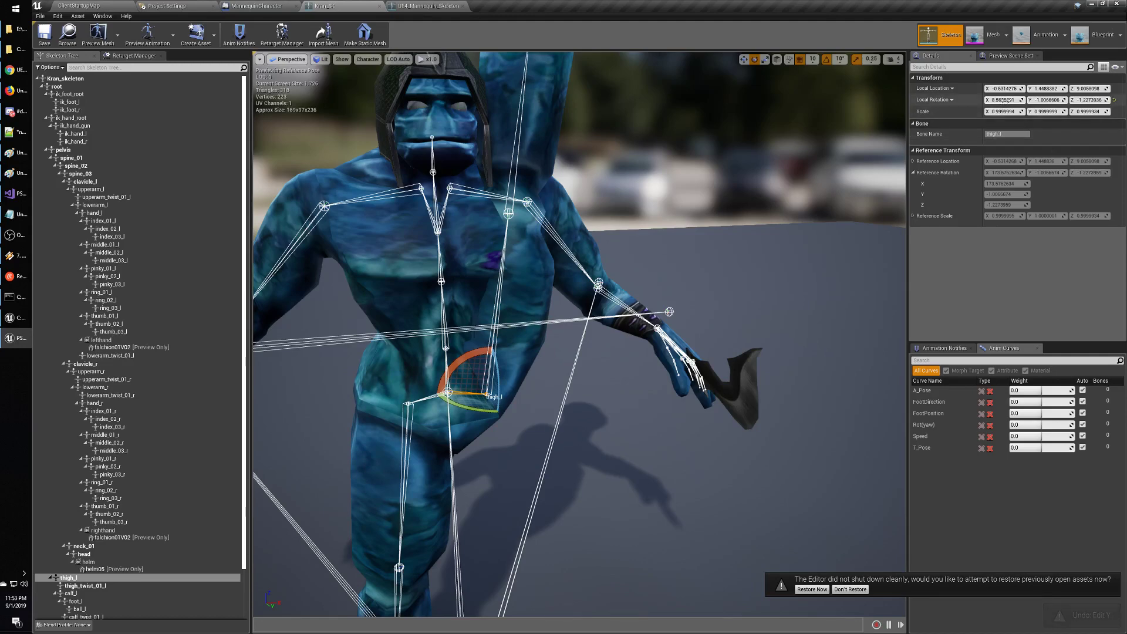
click(771, 205)
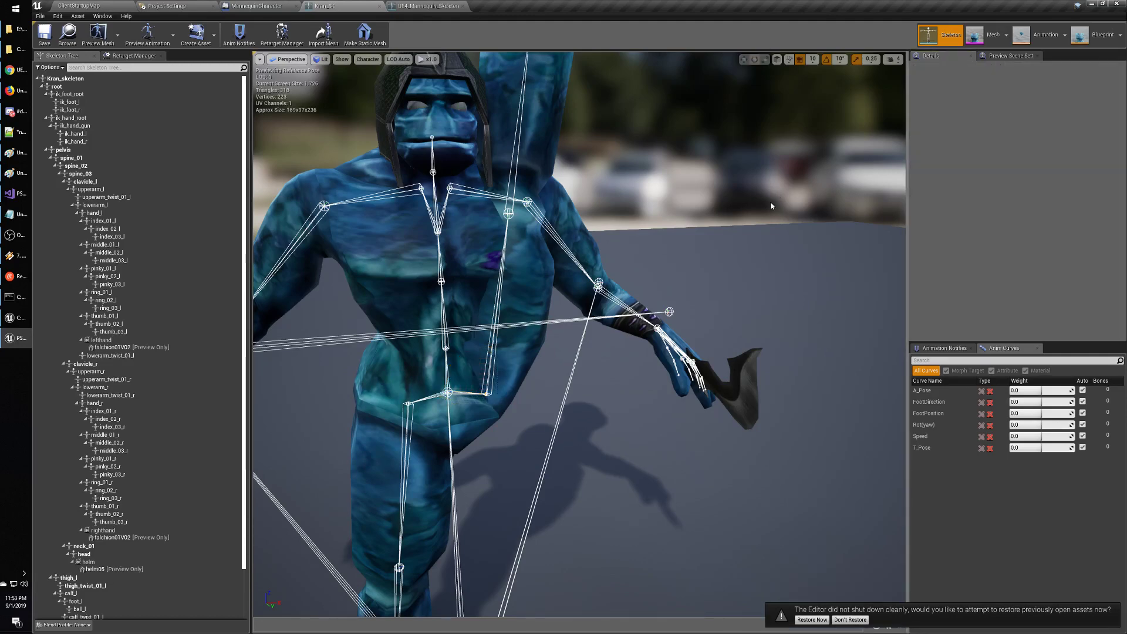
key(ctrl+z)
drag(711, 242, 702, 301)
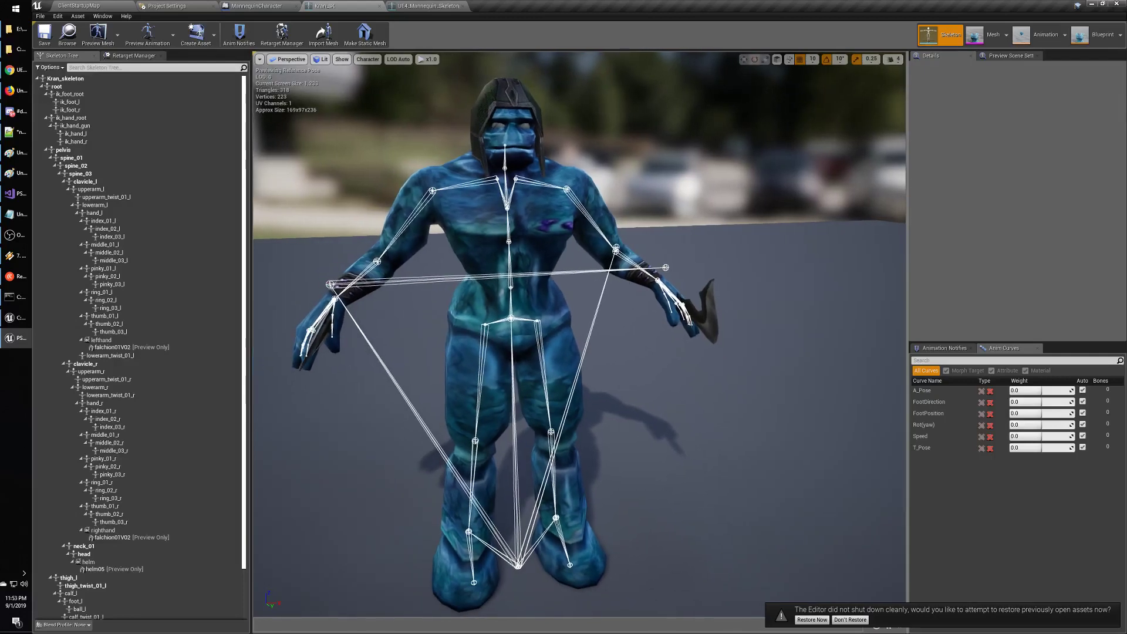
Select thigh_l on the Kran_SK mesh and inspect the character's pose and bones from an angled view.
click(521, 319)
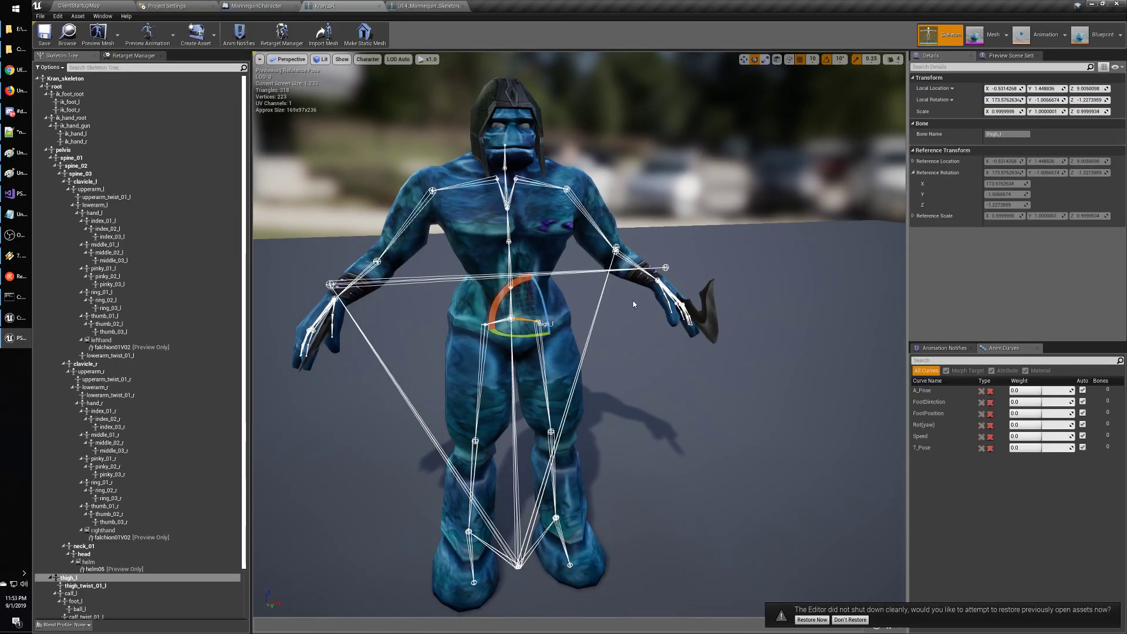
drag(606, 363, 646, 373)
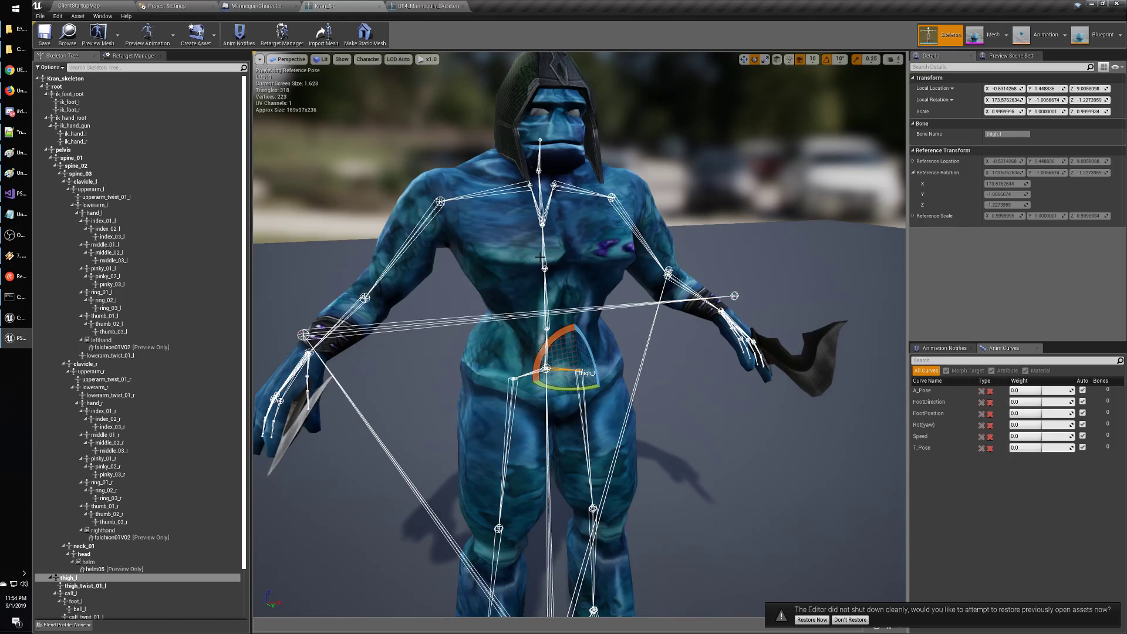
scroll(544, 392, down, 5)
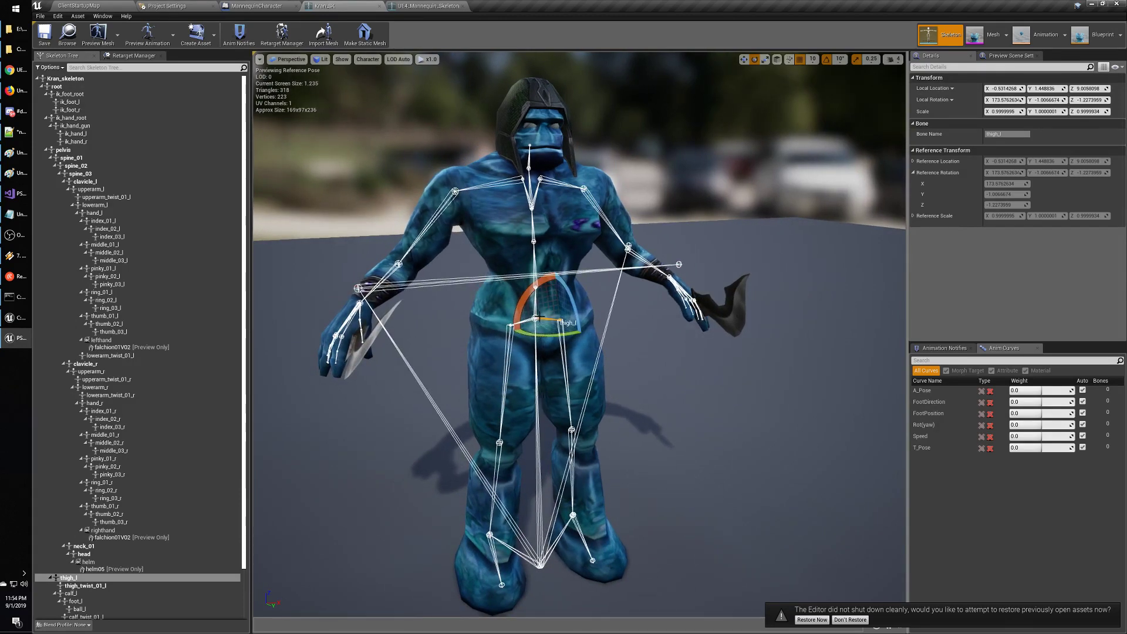
Add a virtual bone in Kran_SK from clavicle_r with upperarm_r as its target bone.
click(108, 365)
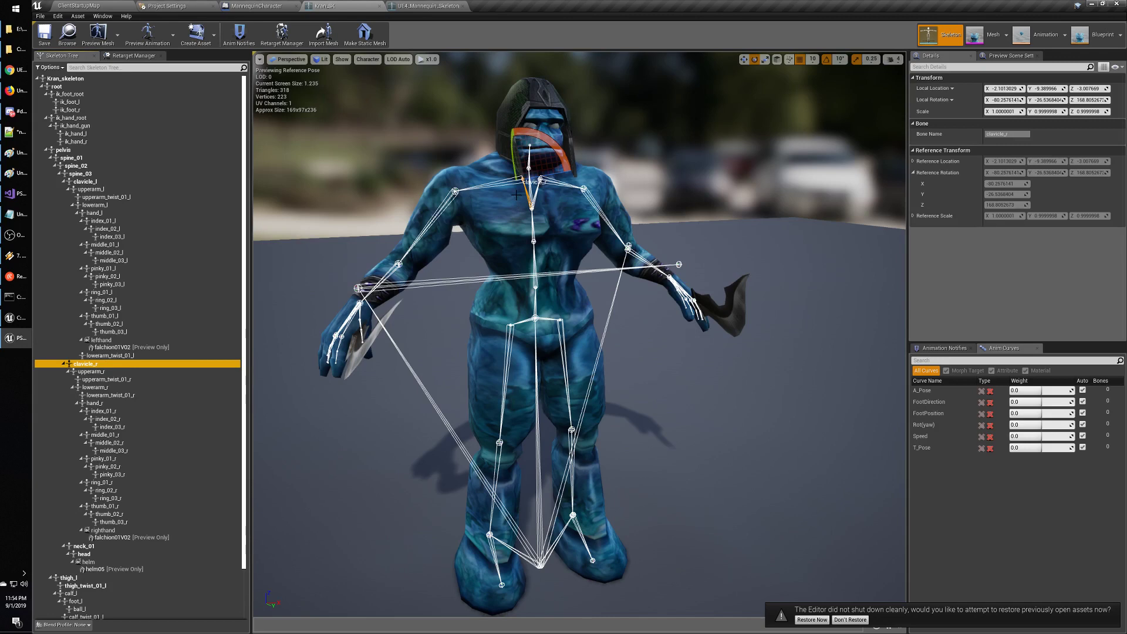
click(97, 372)
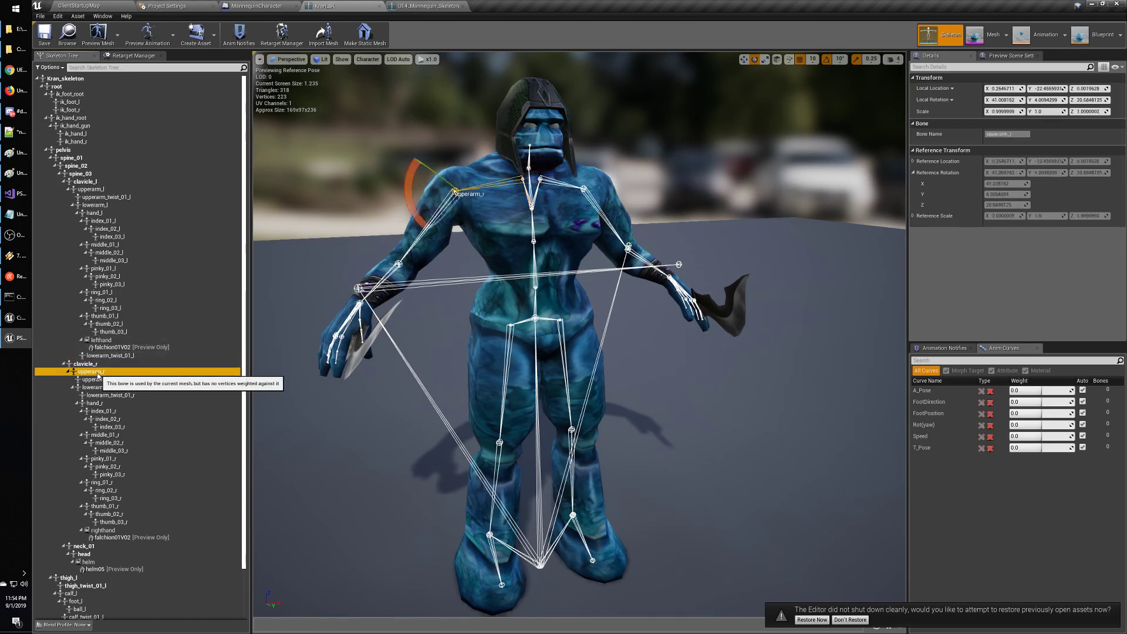
right_click(96, 366)
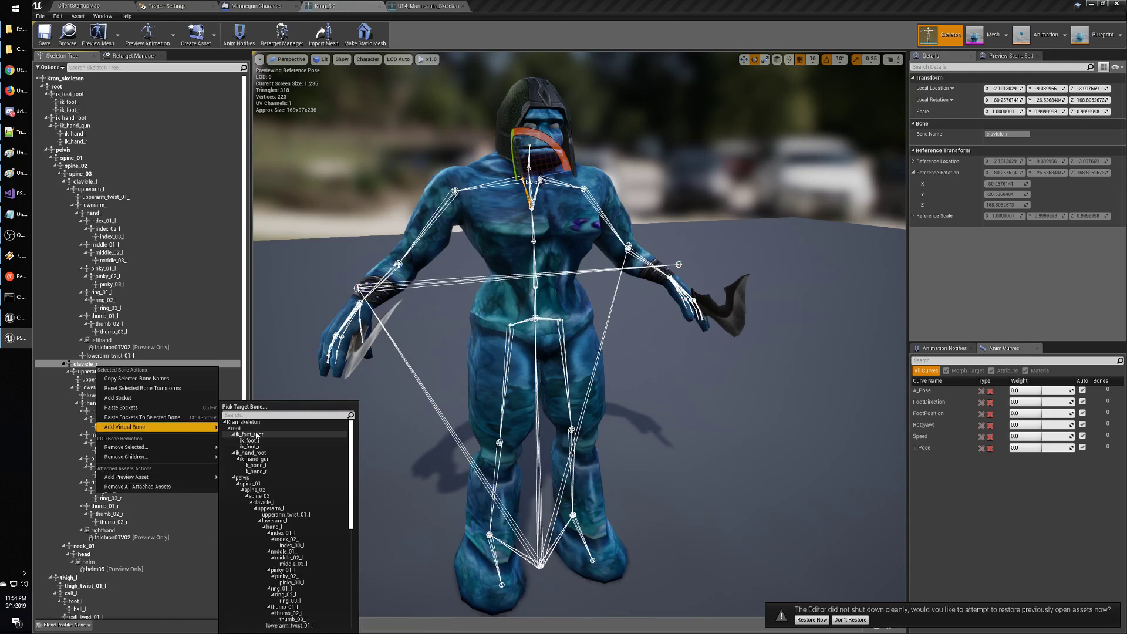
drag(351, 473, 351, 546)
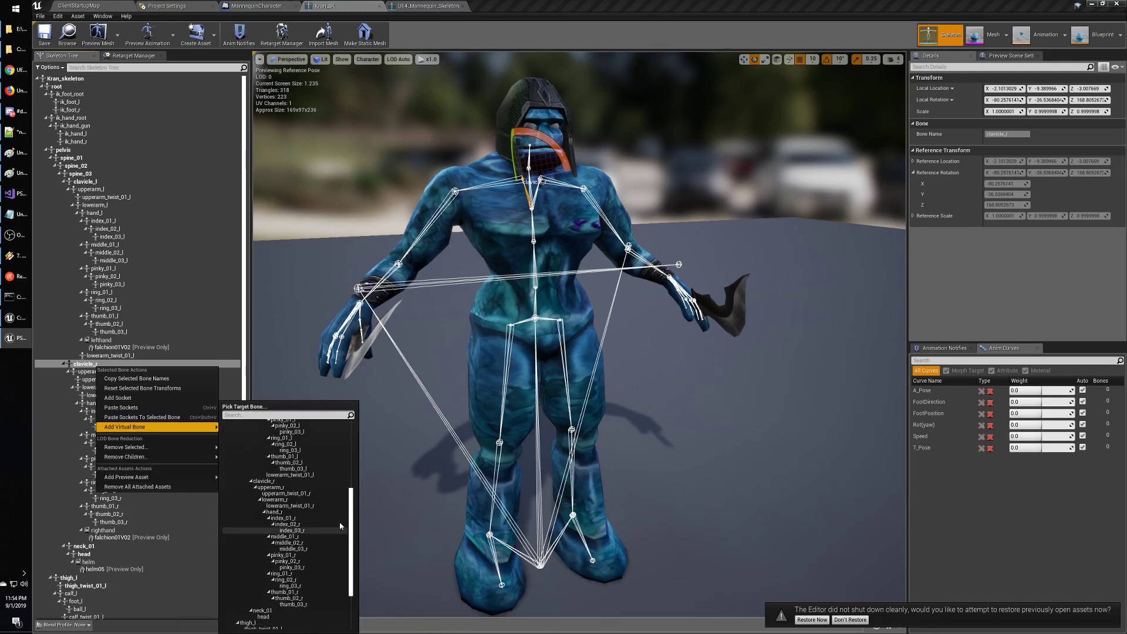
click(300, 491)
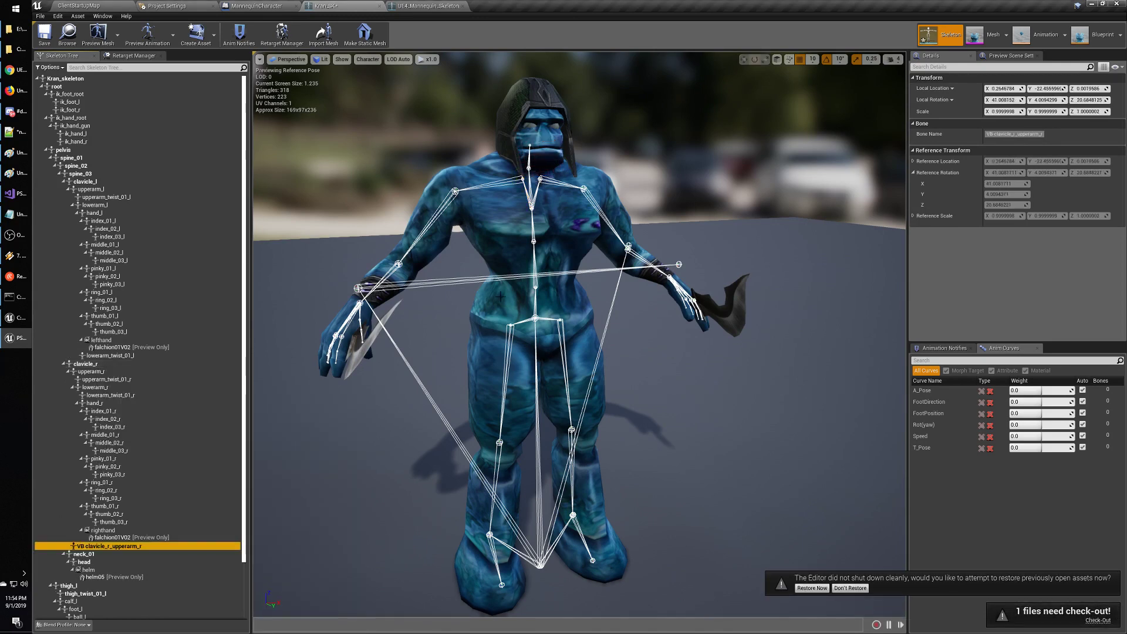
Delete the virtual bone linking clavicle_r to upperarm_r from the Kran_SK skeleton.
ctrl+click(124, 547)
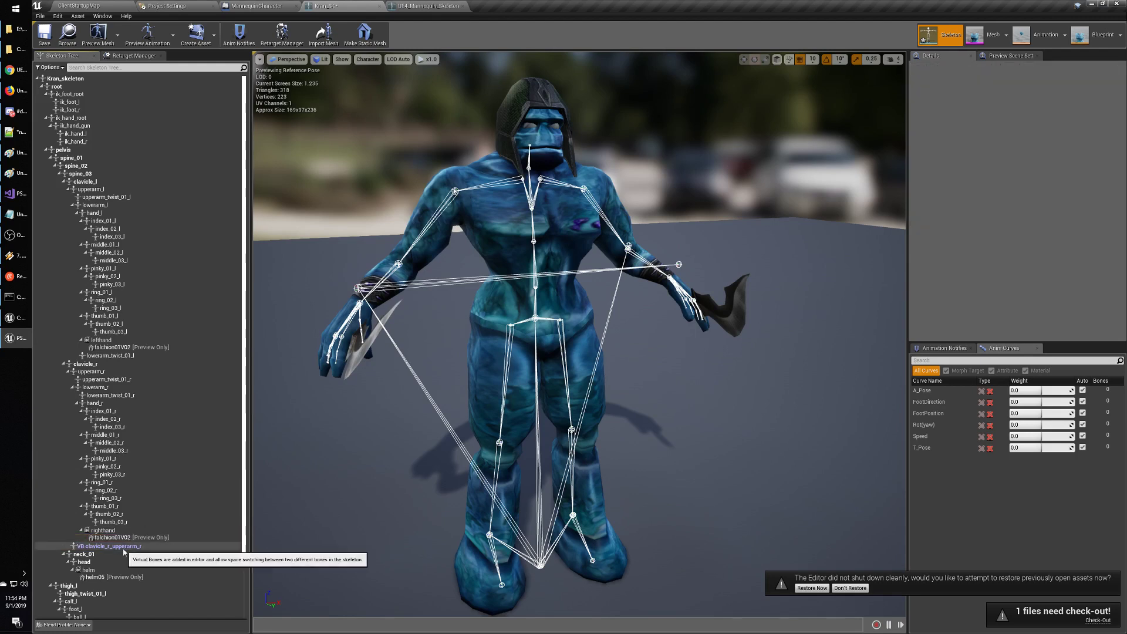
click(124, 549)
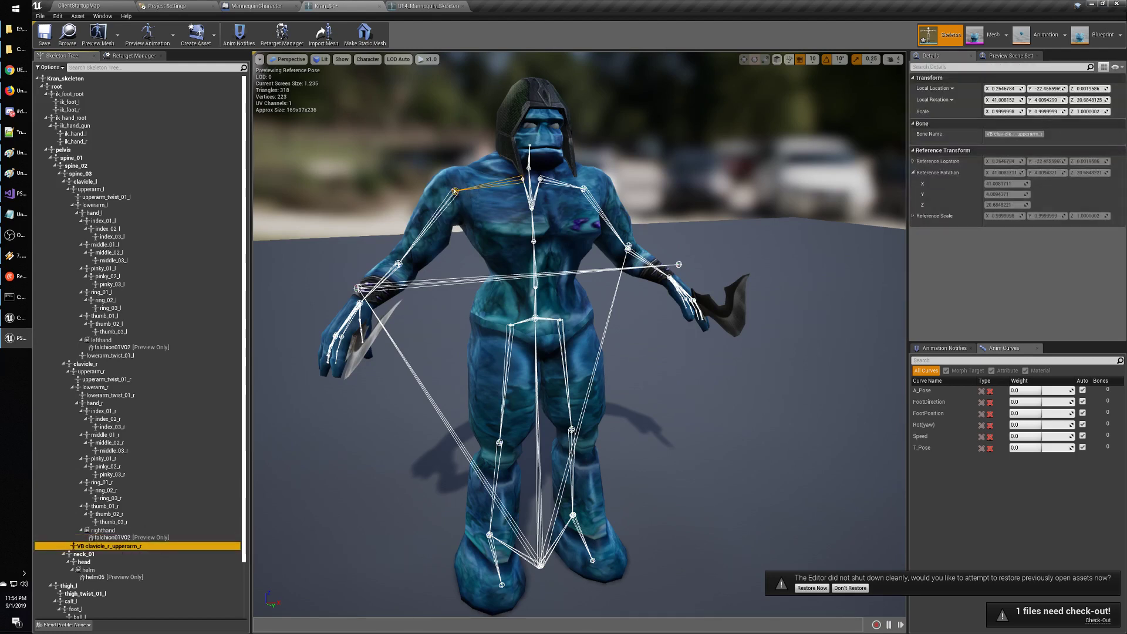
right_click(134, 547)
click(162, 563)
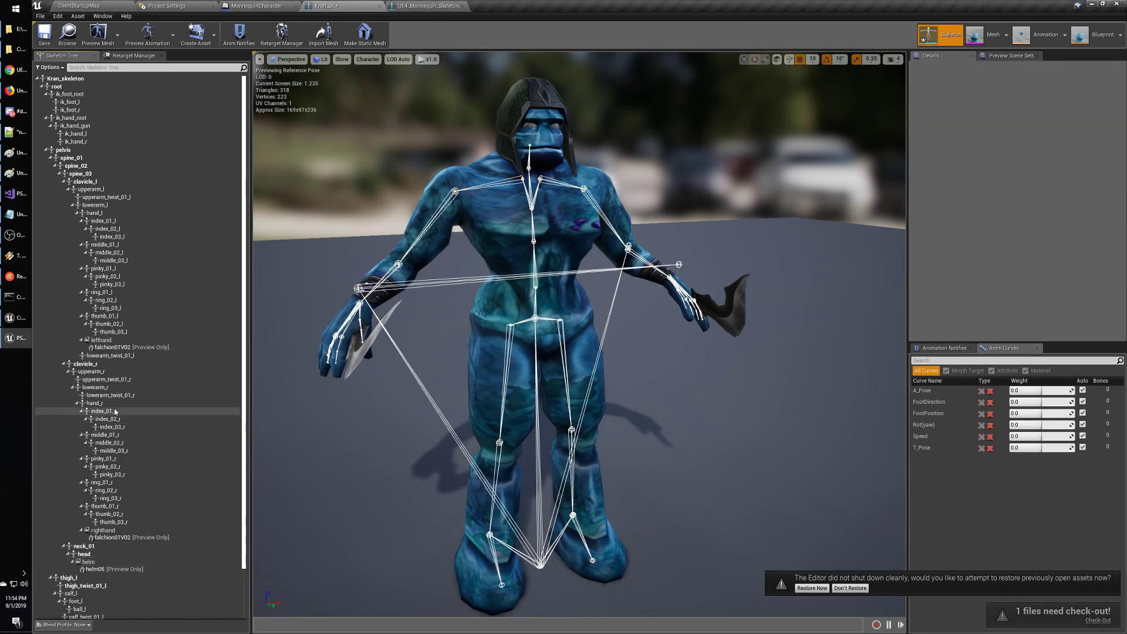
Add a virtual bone from clavicle_r with hand_r as its target, inspect it along the arm, and deselect it.
click(98, 368)
right_click(98, 369)
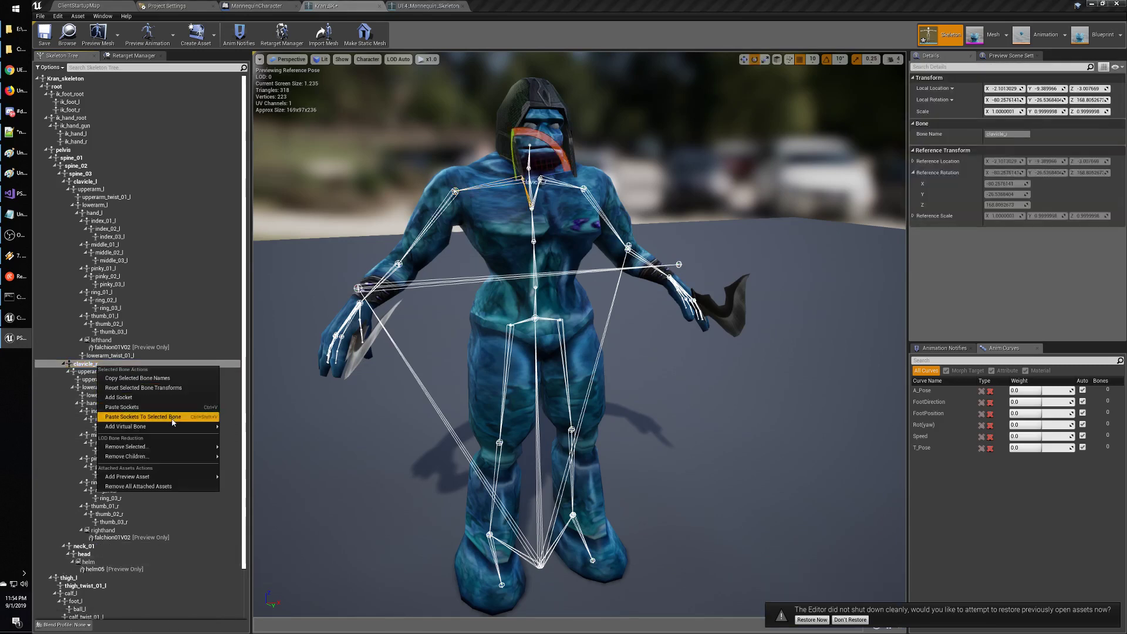
mouse_move(188, 426)
drag(350, 452, 350, 529)
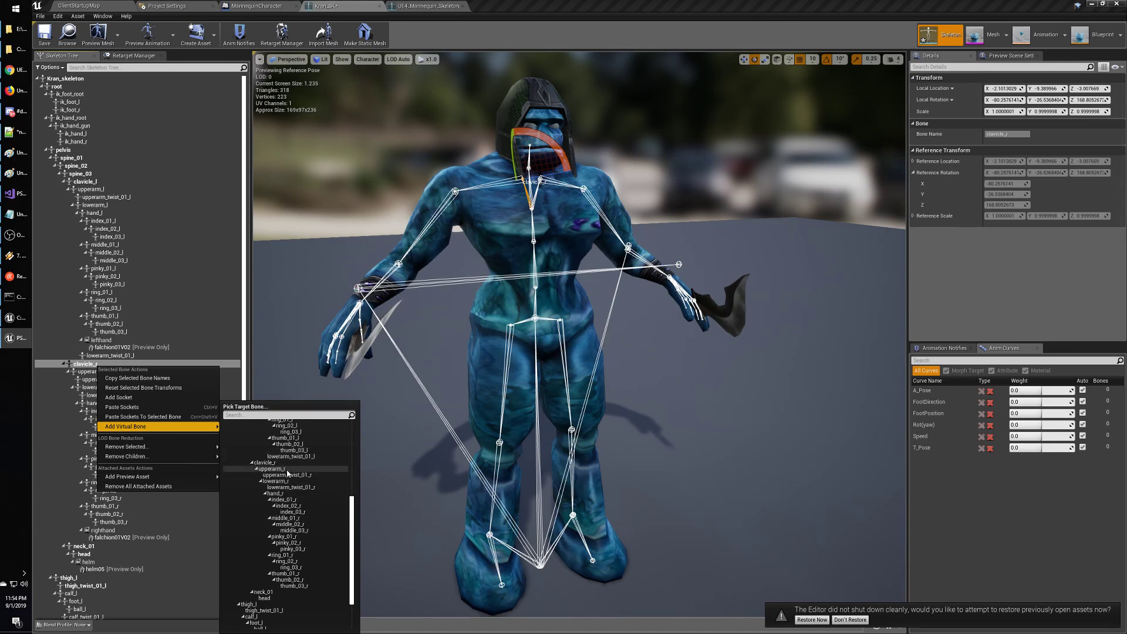
click(282, 495)
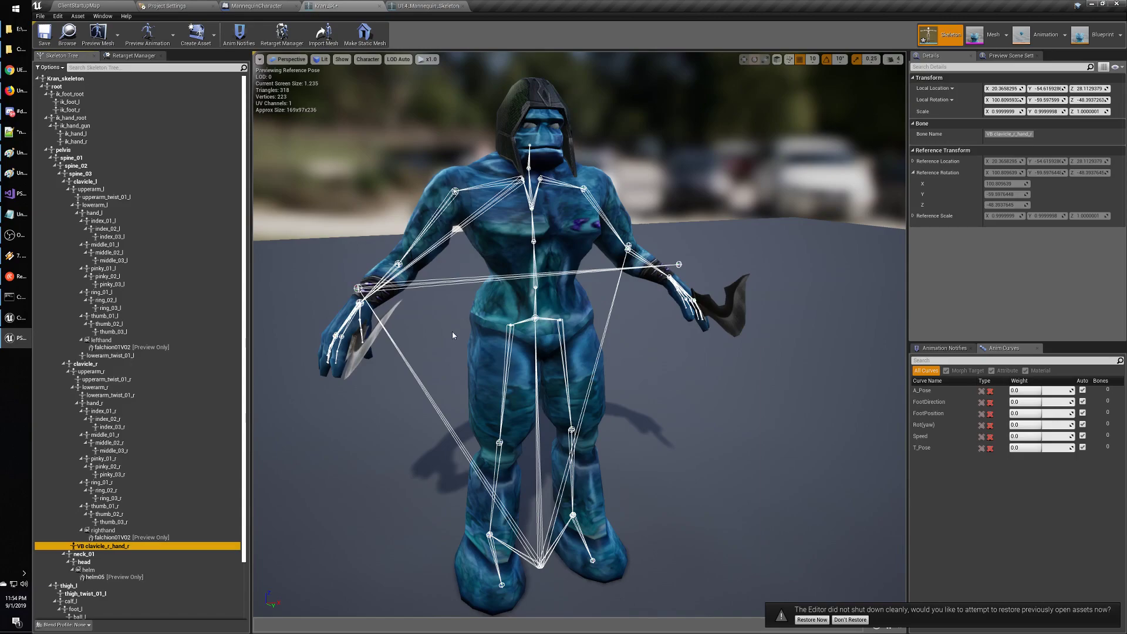
right_drag(453, 336, 646, 196)
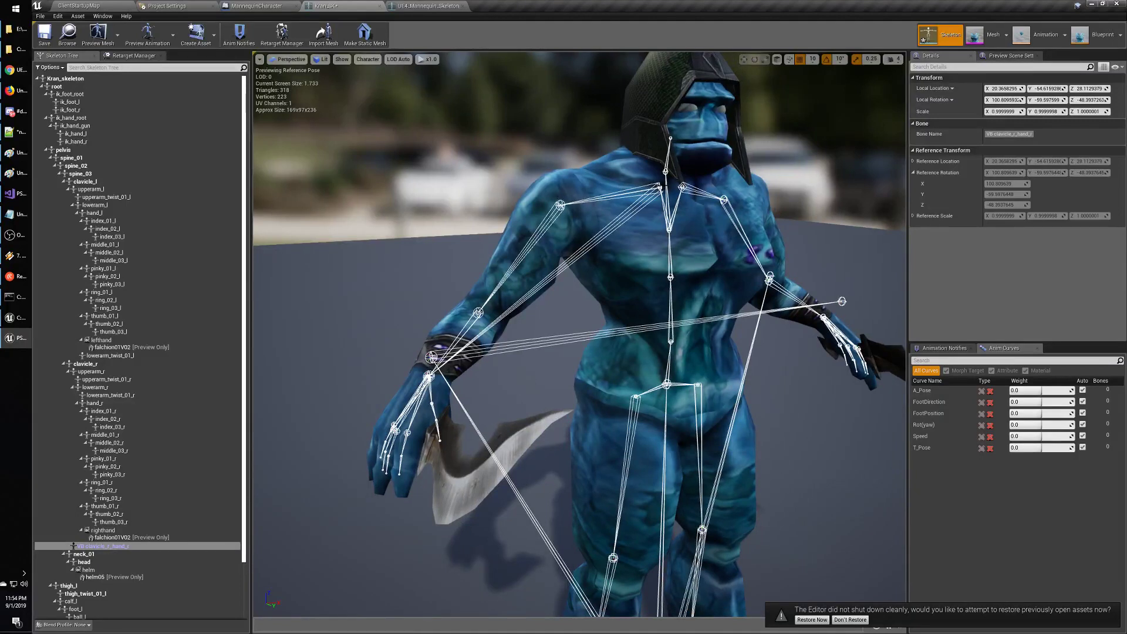
click(575, 257)
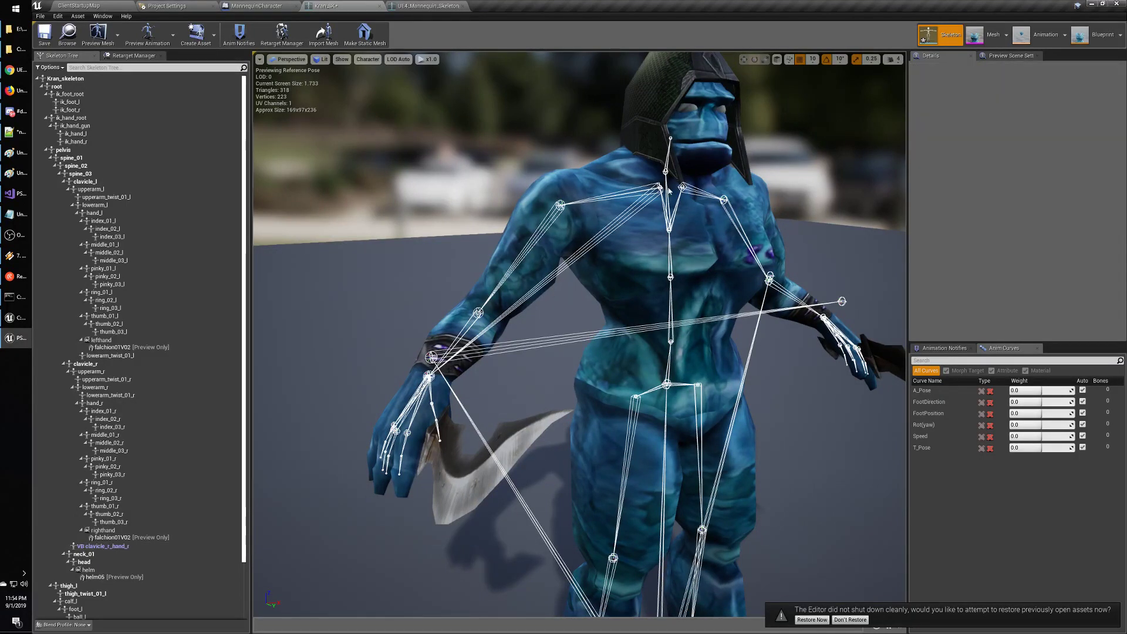
Delete the virtual bone linking clavicle_r to hand_r and check the character's remaining bones.
click(124, 547)
right_click(124, 549)
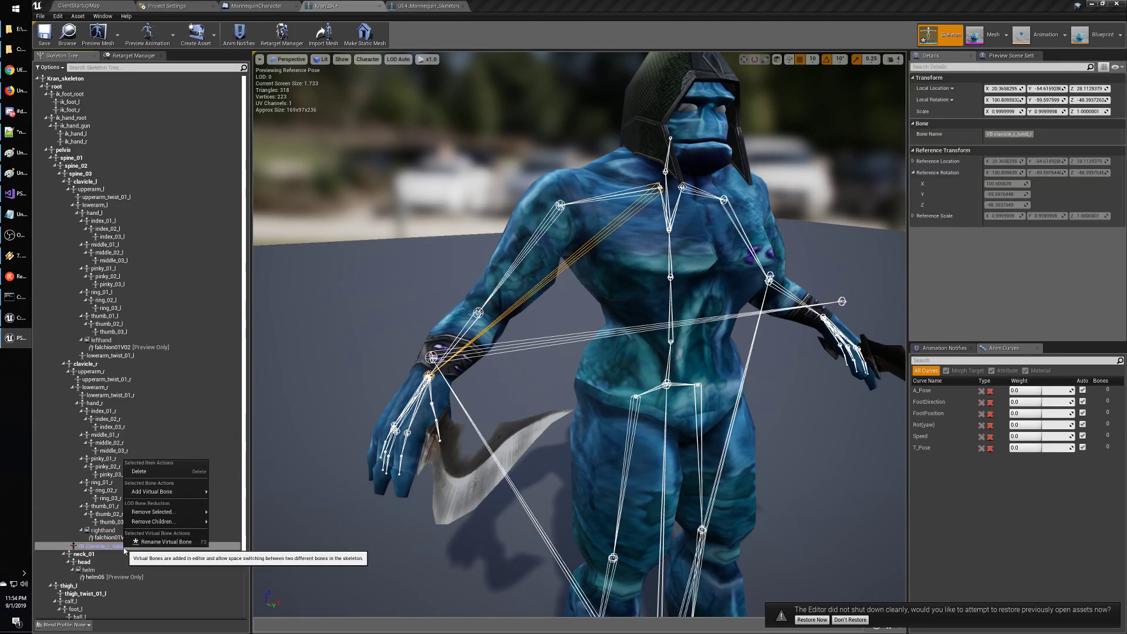
click(139, 472)
scroll(580, 334, up, 2)
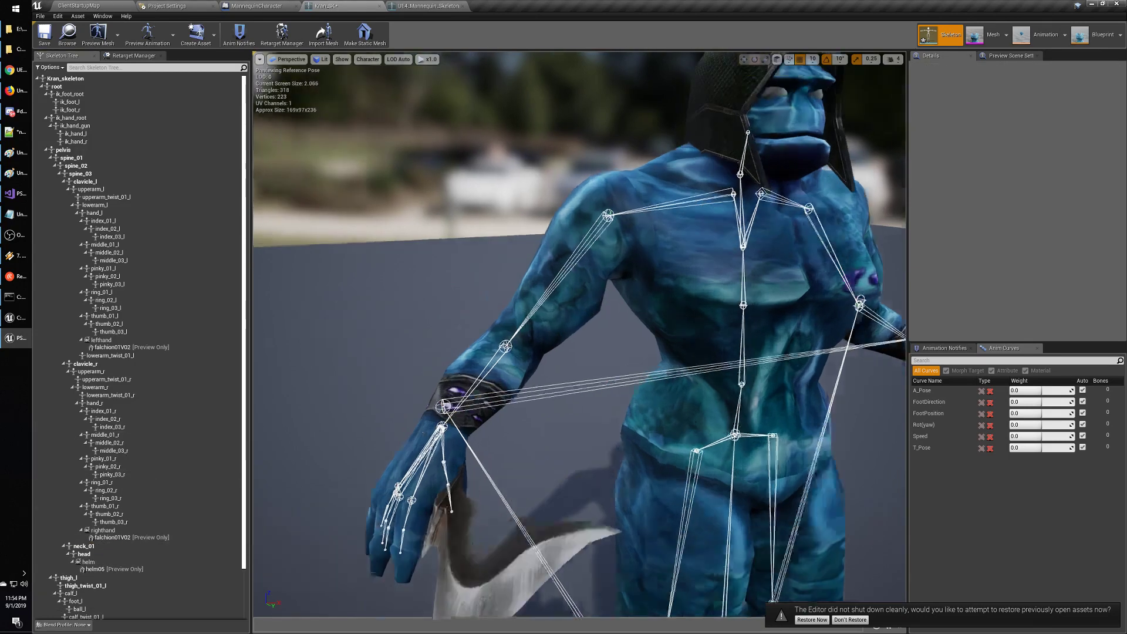
scroll(580, 334, down, 3)
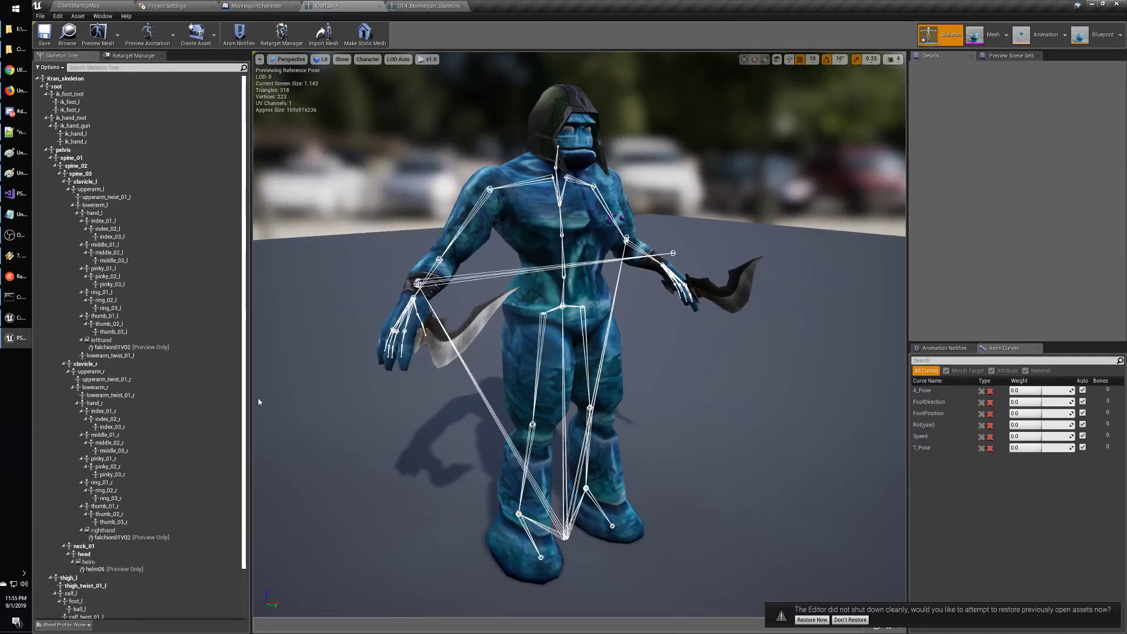
Check the calf_l and foot_l bones, and add a virtual bone from calf_l with foot_l as its target.
scroll(147, 458, down, 3)
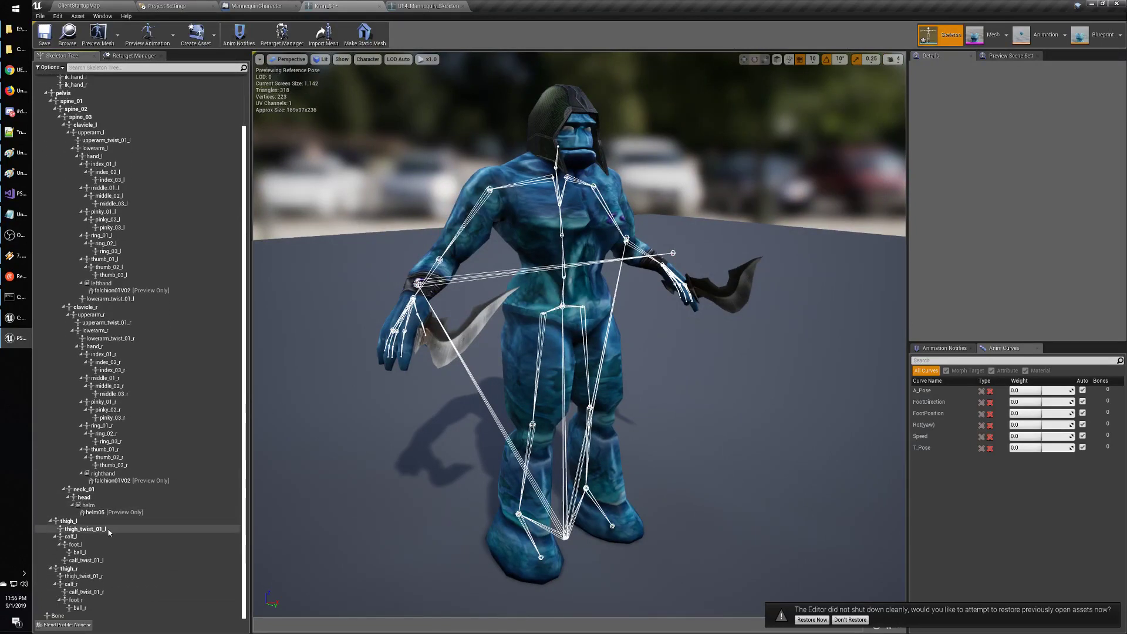
click(87, 536)
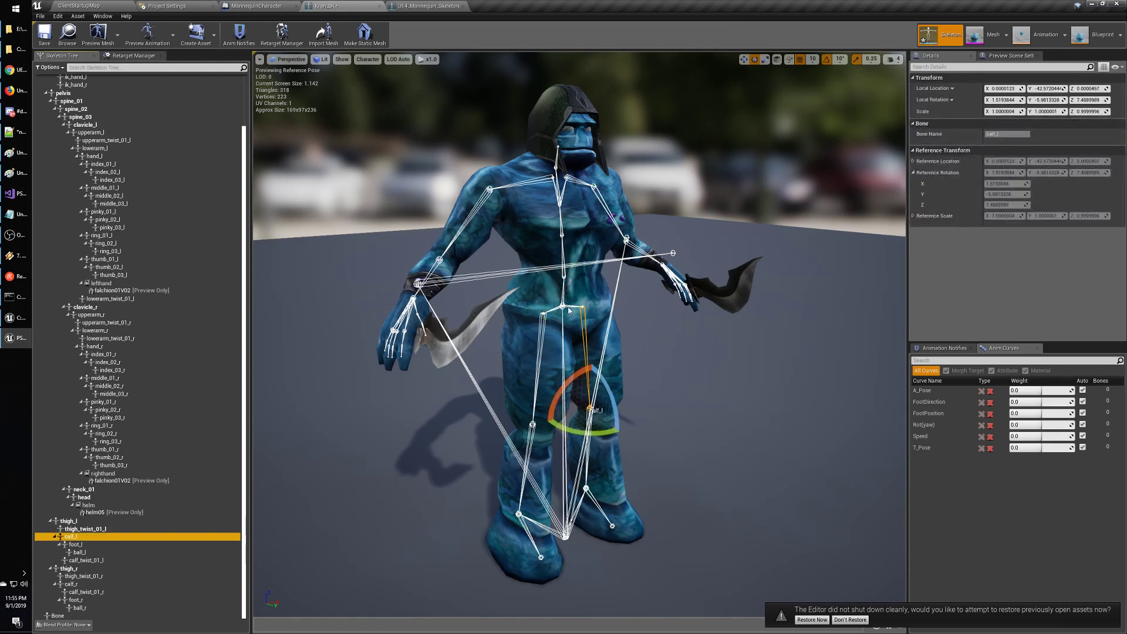
click(72, 545)
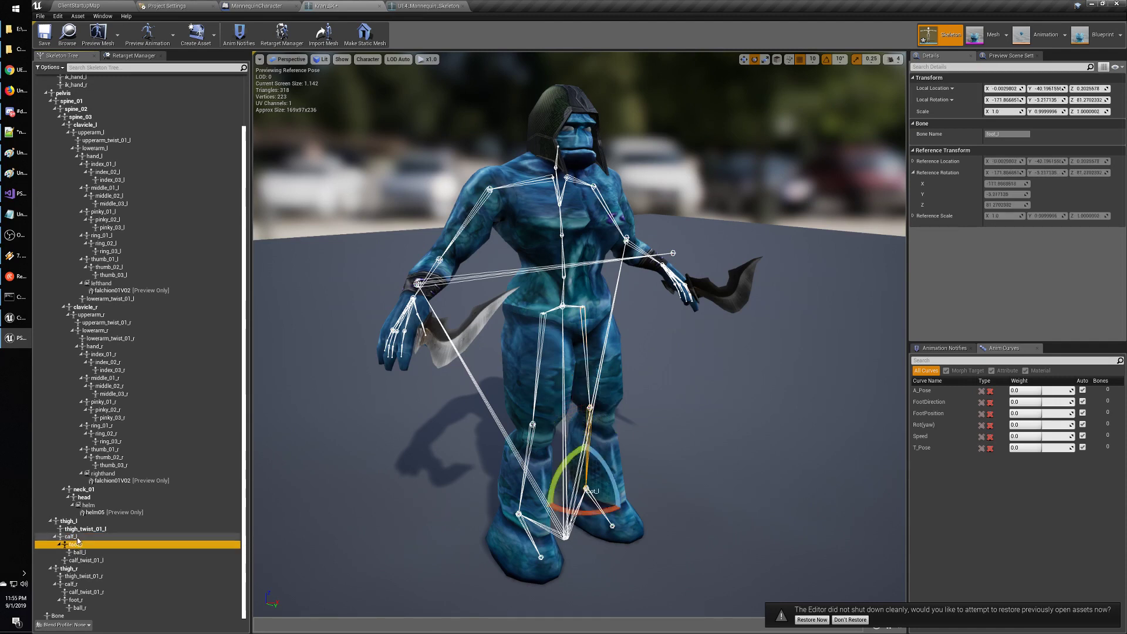
key(Up)
key(Down)
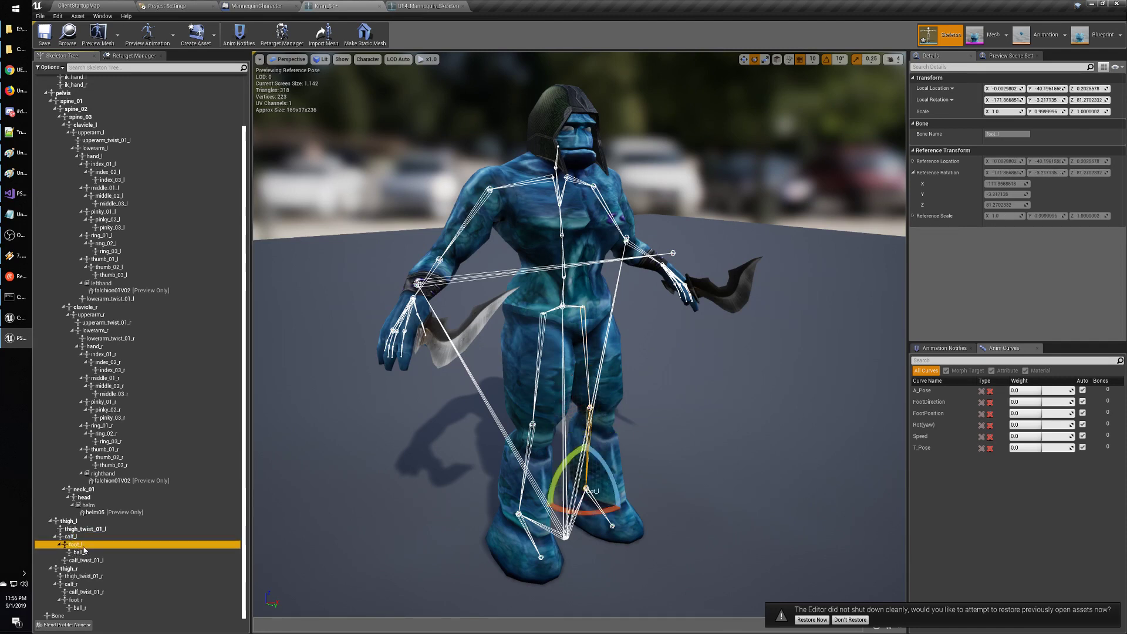
right_click(75, 537)
mouse_move(129, 475)
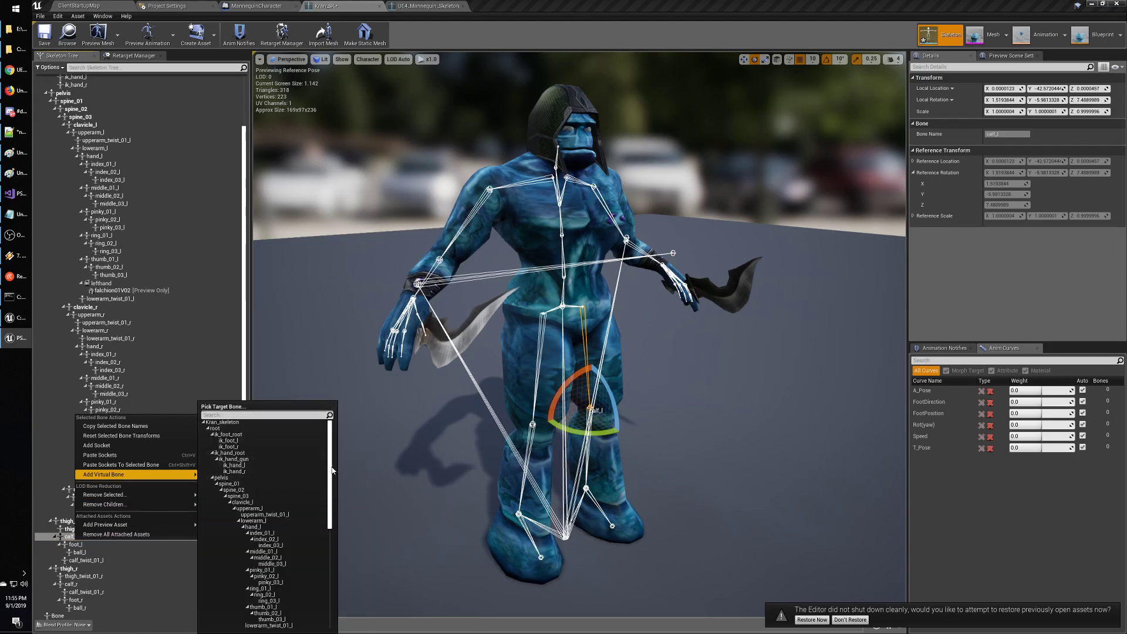
drag(332, 531, 333, 576)
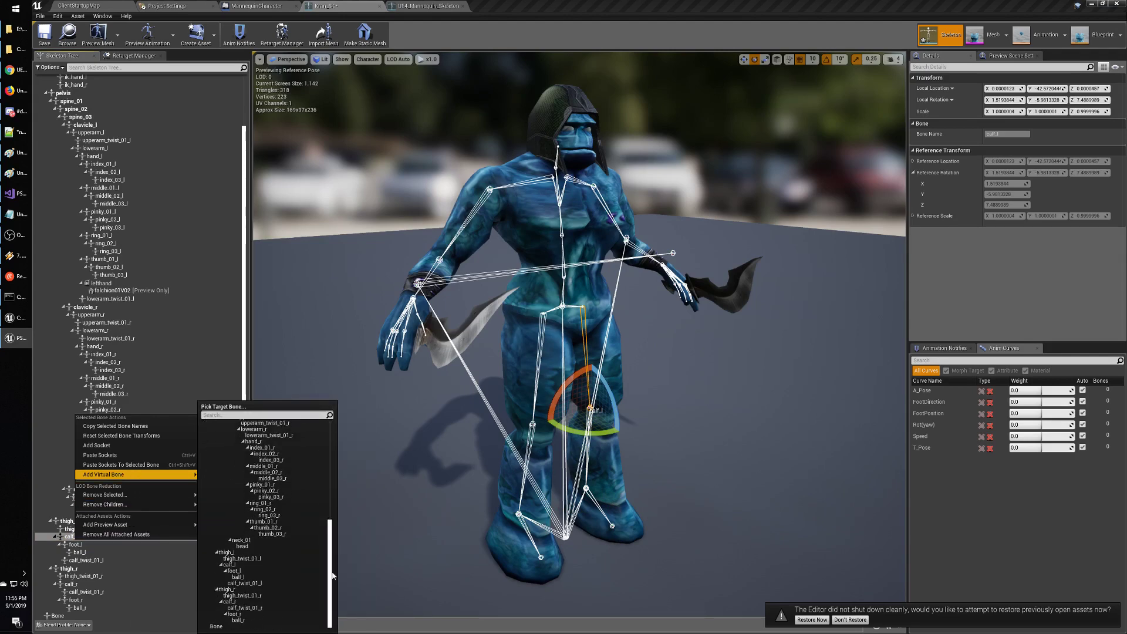
click(251, 571)
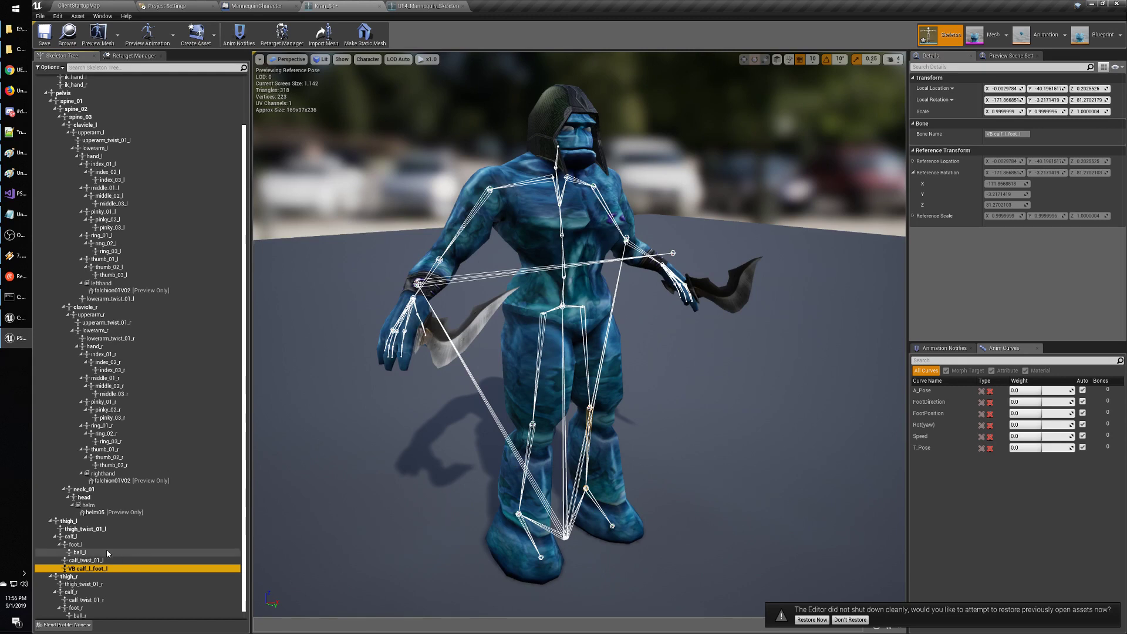
Delete the virtual bone linking calf_l to foot_l and compare the transforms of thigh_l and thigh_twist_01_l.
right_click(107, 569)
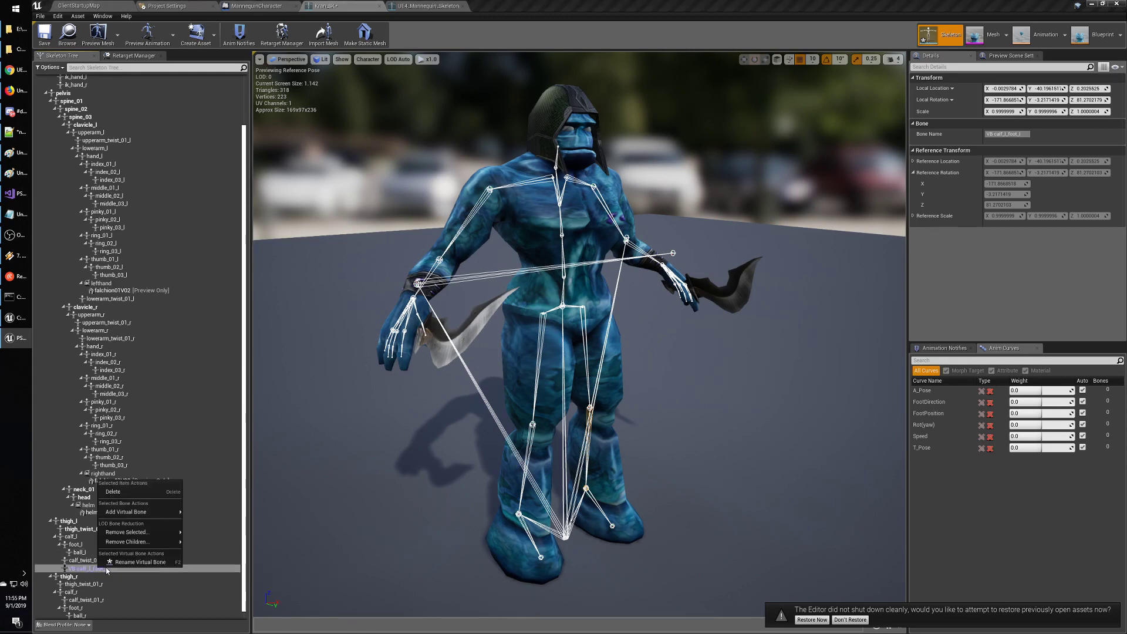
click(147, 492)
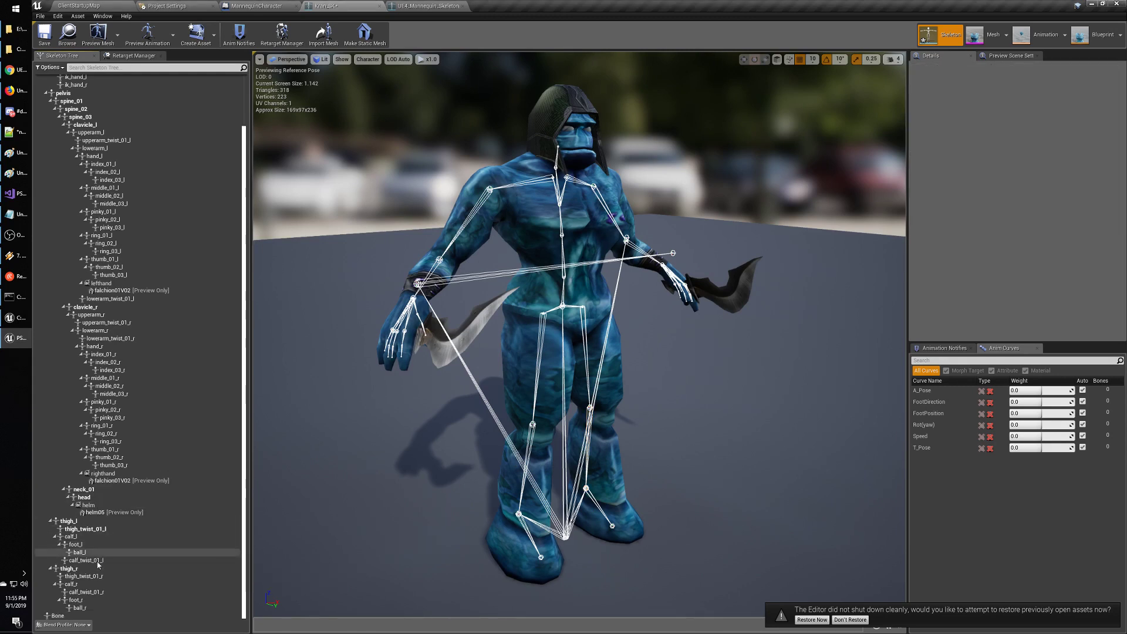
click(75, 522)
click(78, 529)
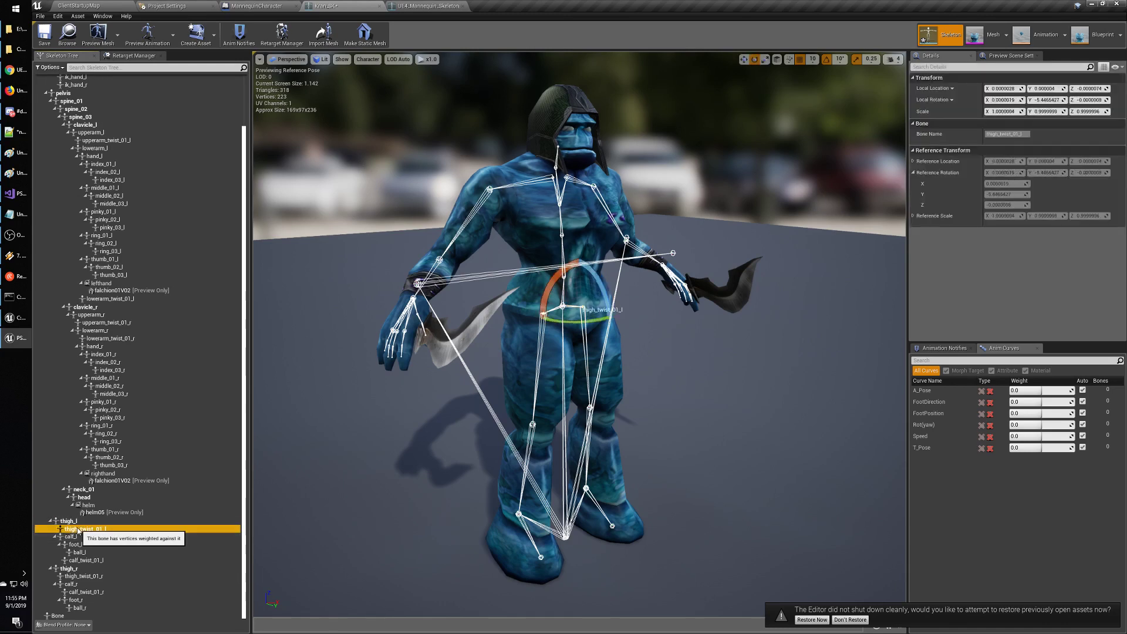
key(Up)
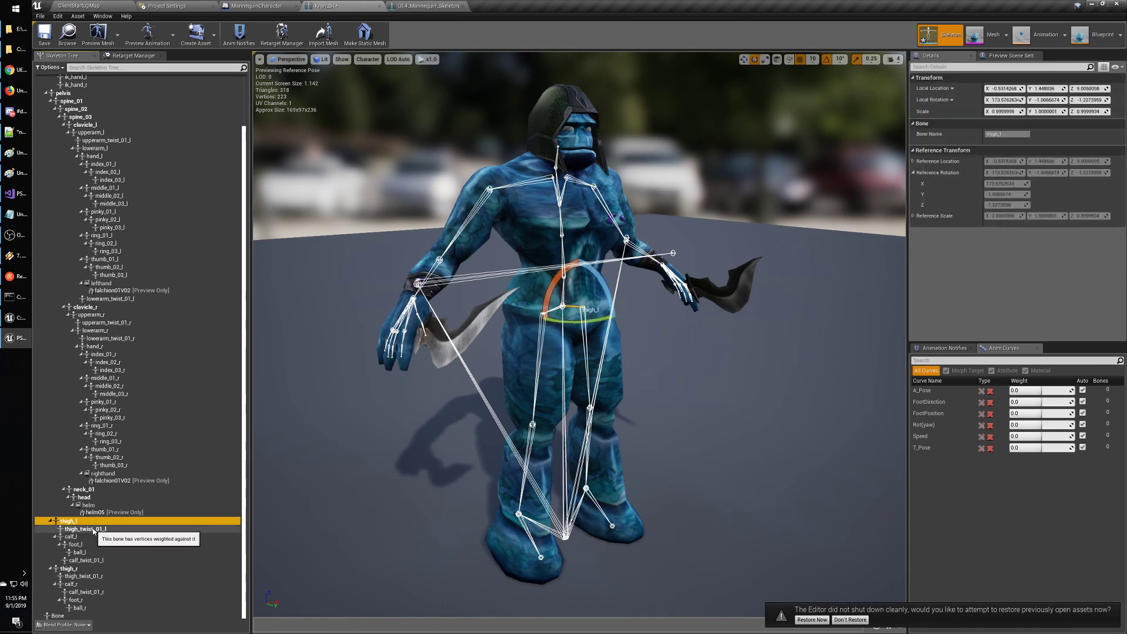
click(96, 529)
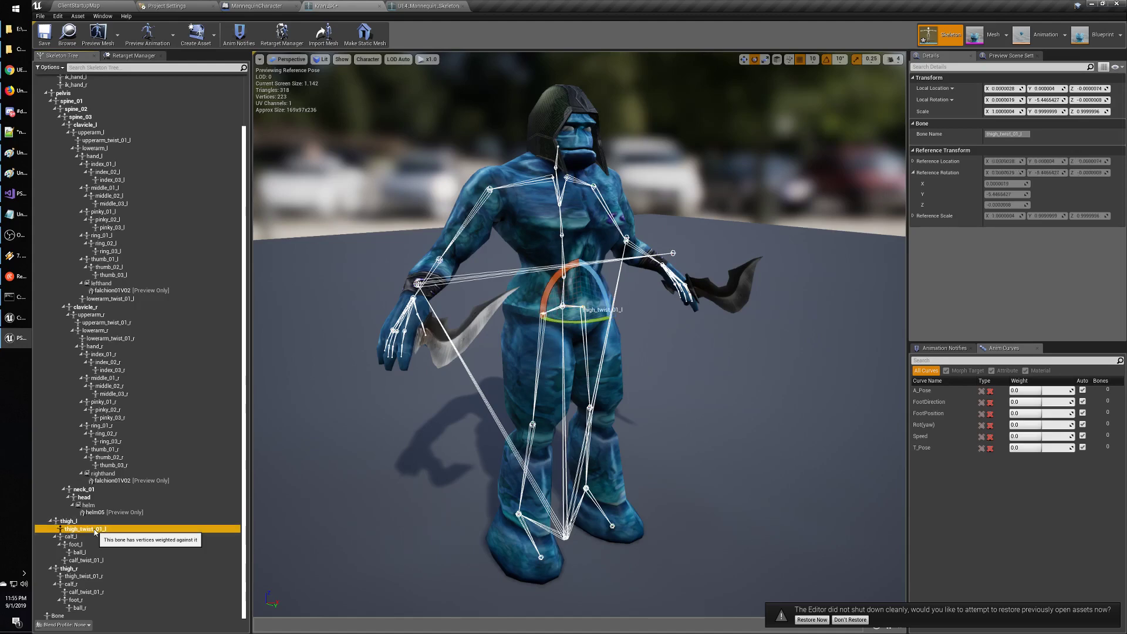
Add a virtual bone from thigh_l with calf_r as its target bone.
click(77, 522)
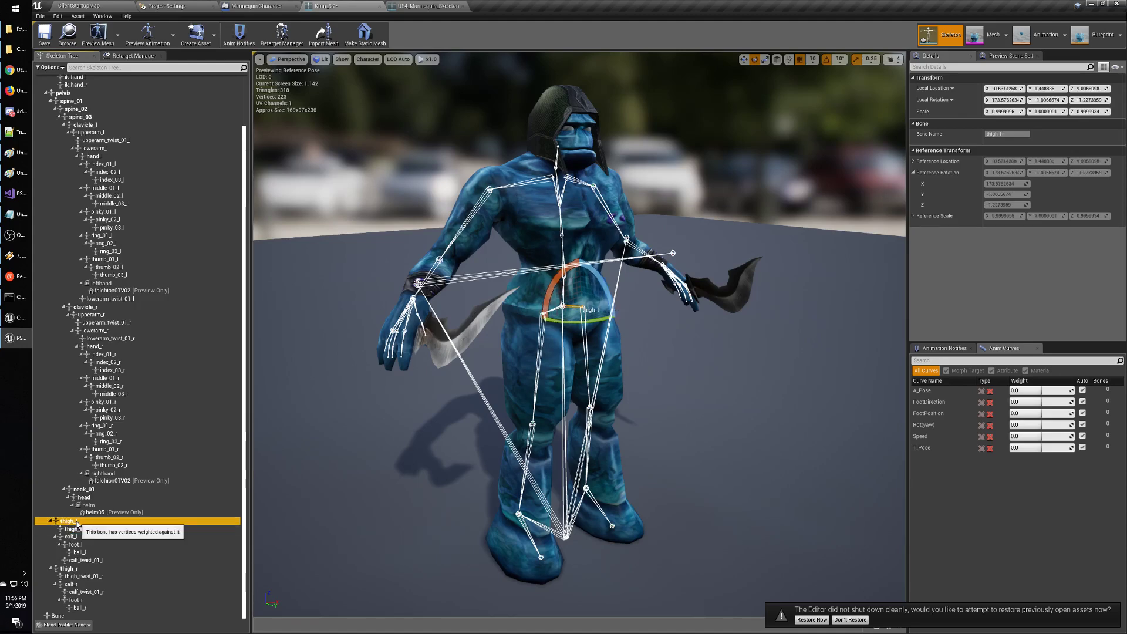
right_click(77, 522)
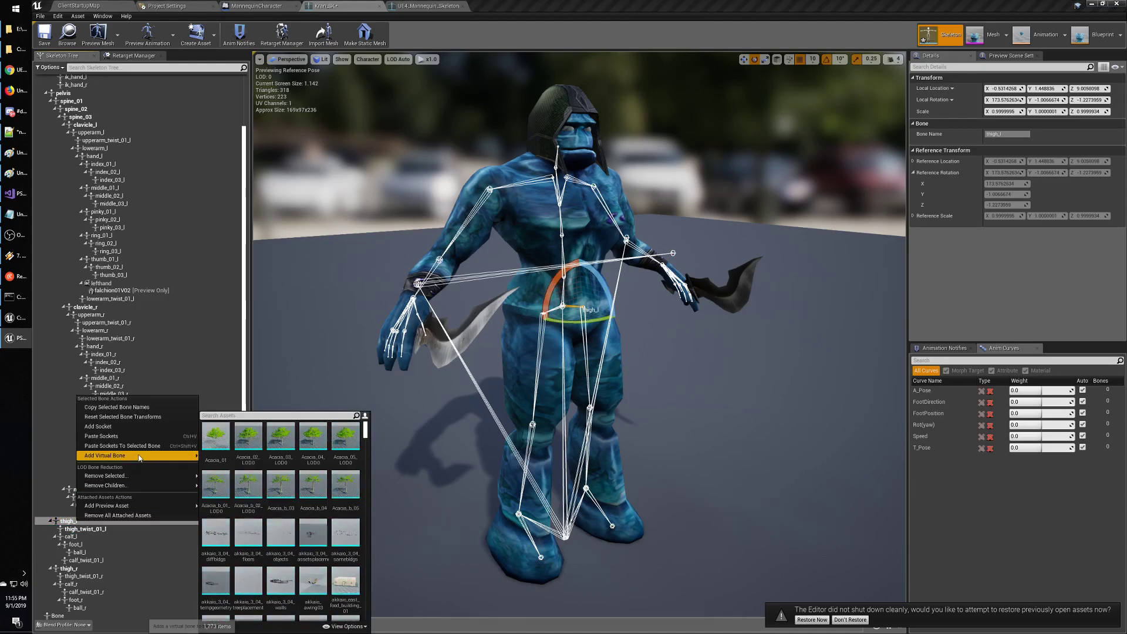
mouse_move(176, 456)
drag(331, 473, 339, 588)
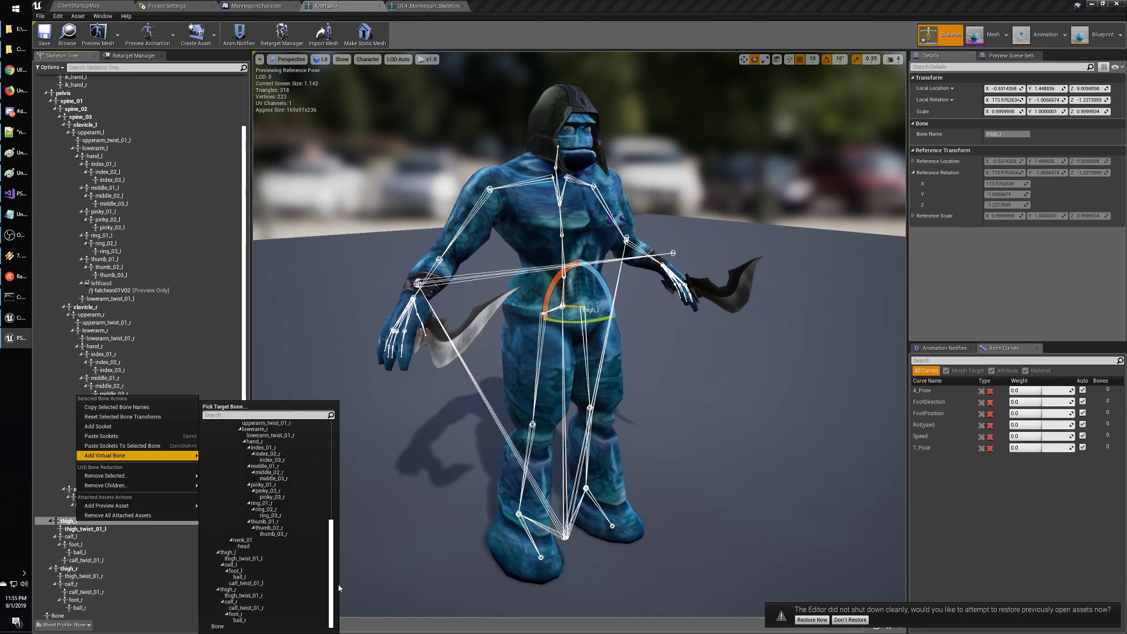
click(260, 601)
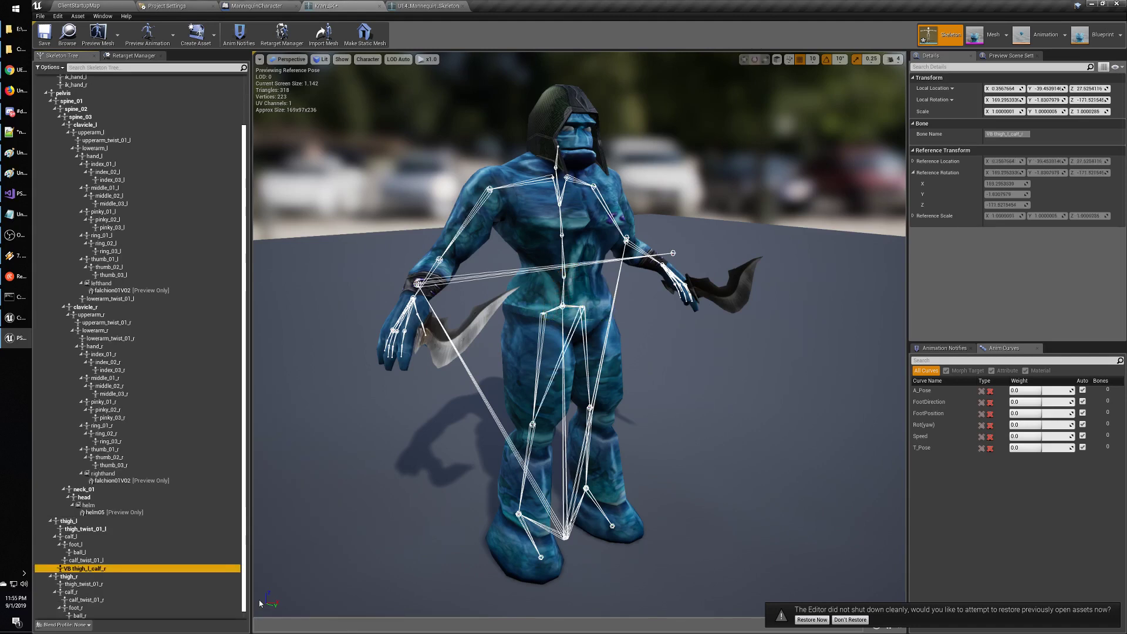
Delete the virtual bone linking thigh_l to calf_r.
scroll(161, 576, down, 1)
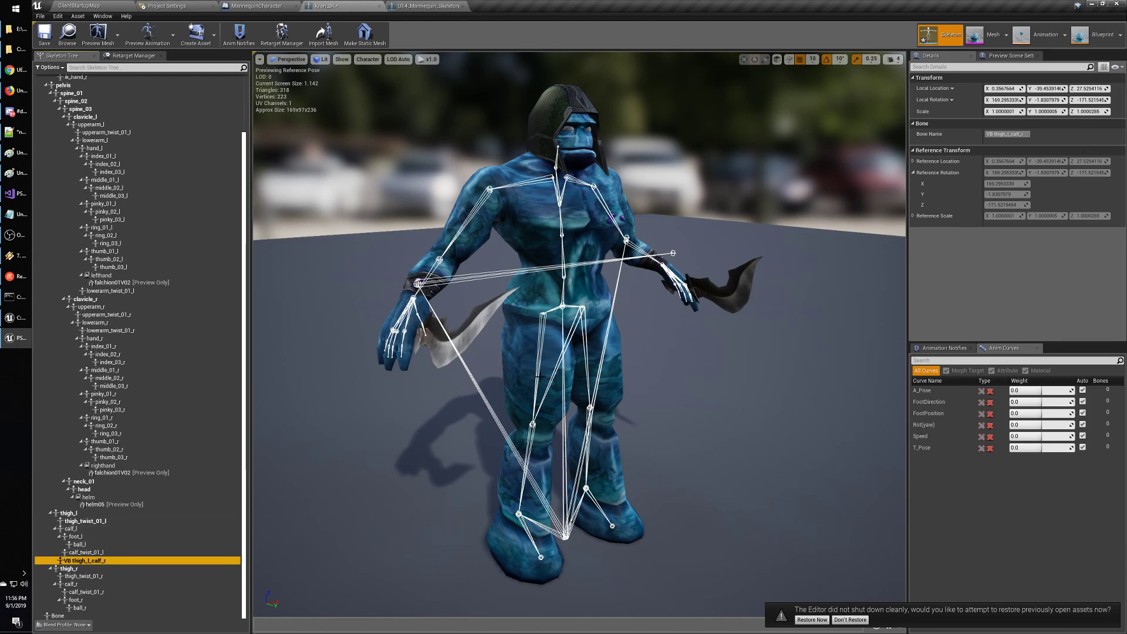
right_click(115, 561)
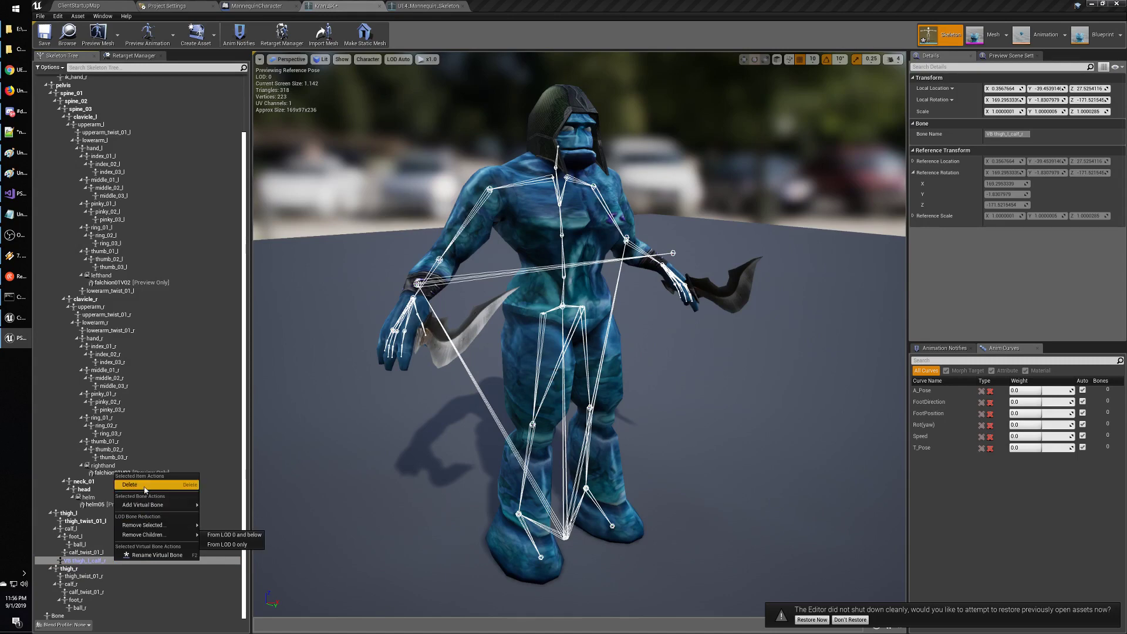
click(145, 489)
Add a virtual bone from thigh_l with calf_l as its target bone.
click(98, 521)
right_click(98, 521)
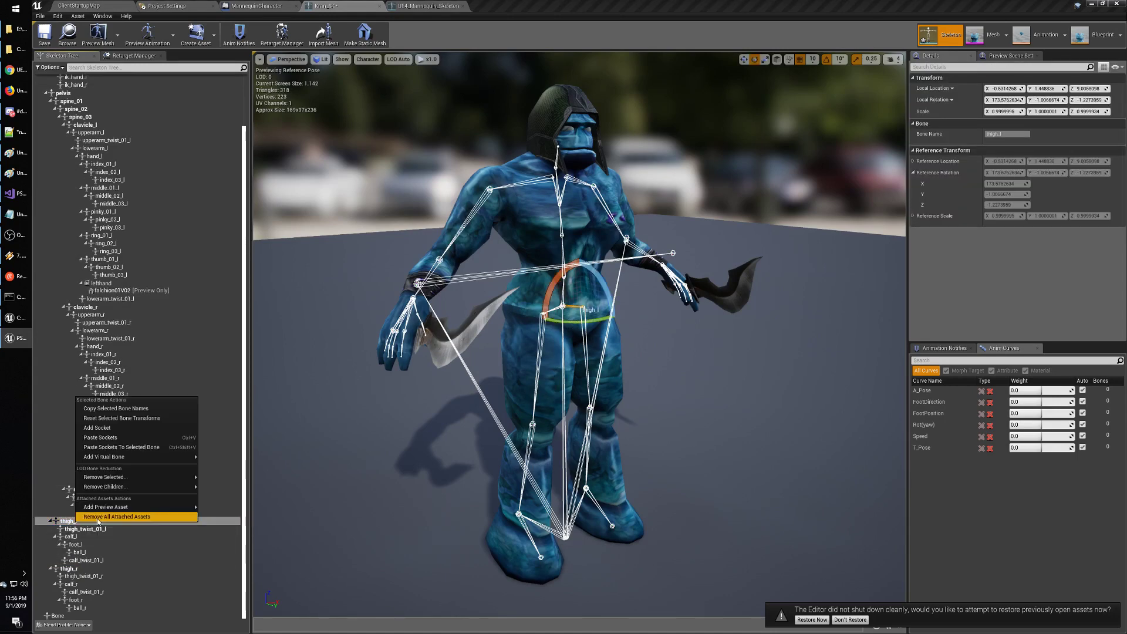
mouse_move(135, 457)
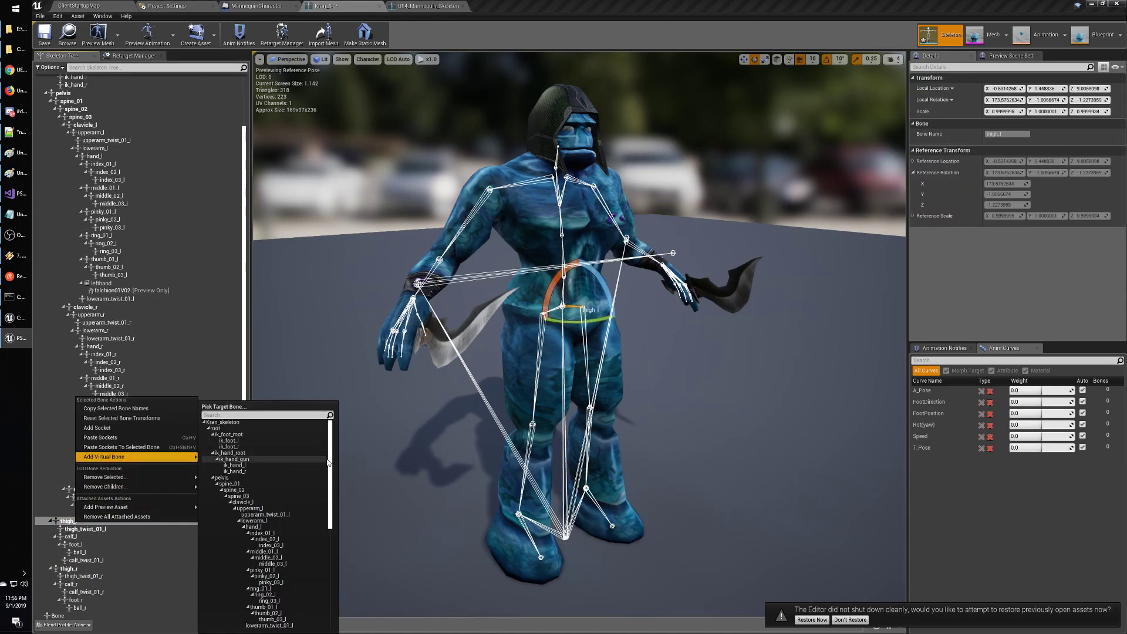
scroll(327, 462, down, 10)
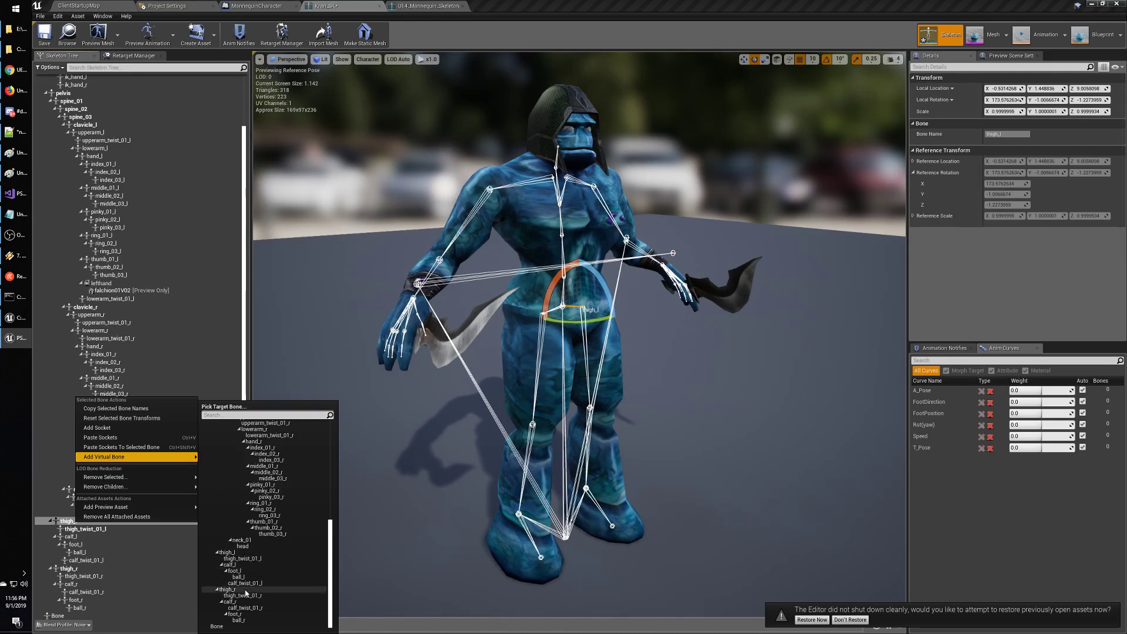
click(247, 564)
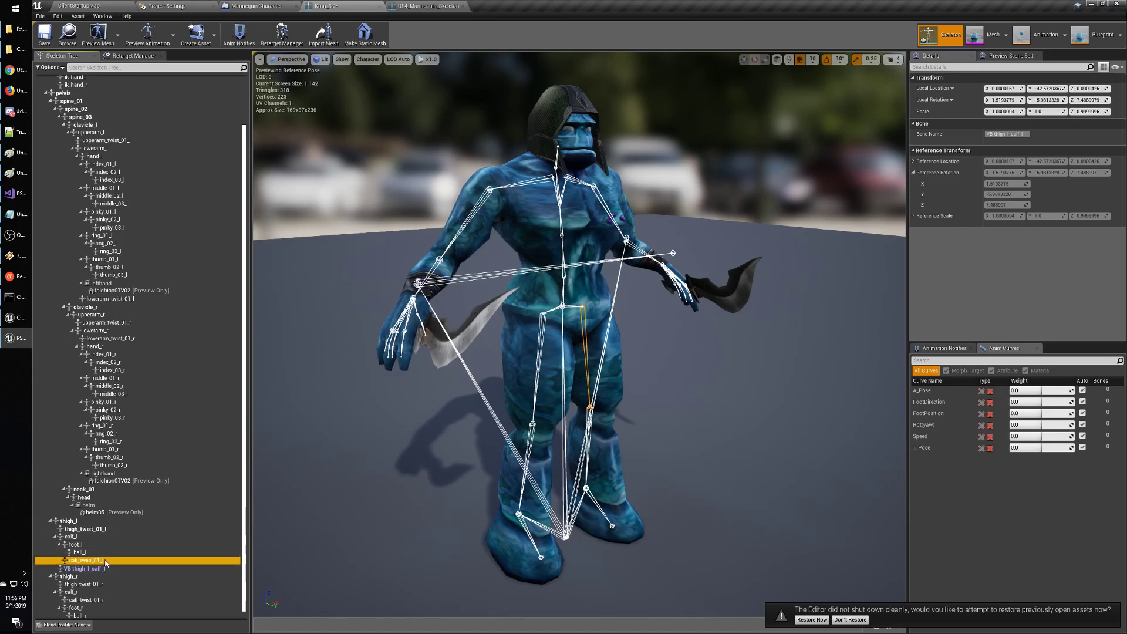
scroll(131, 567, down, 1)
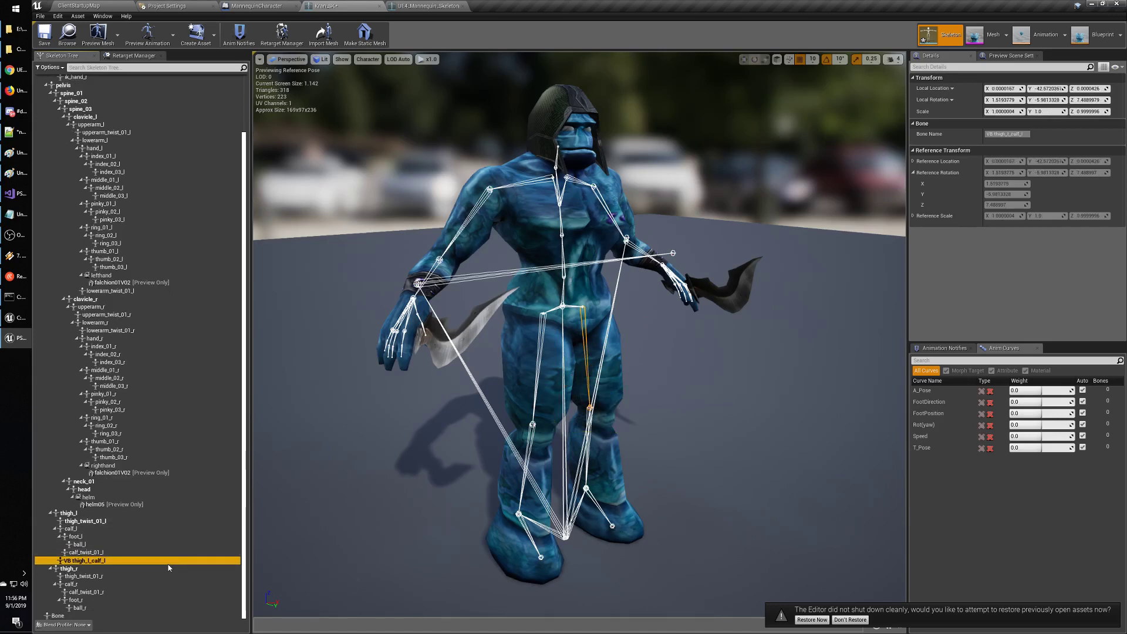
Add a virtual bone from thigh_r with calf_r as its target bone.
click(110, 570)
right_click(110, 569)
mouse_move(176, 505)
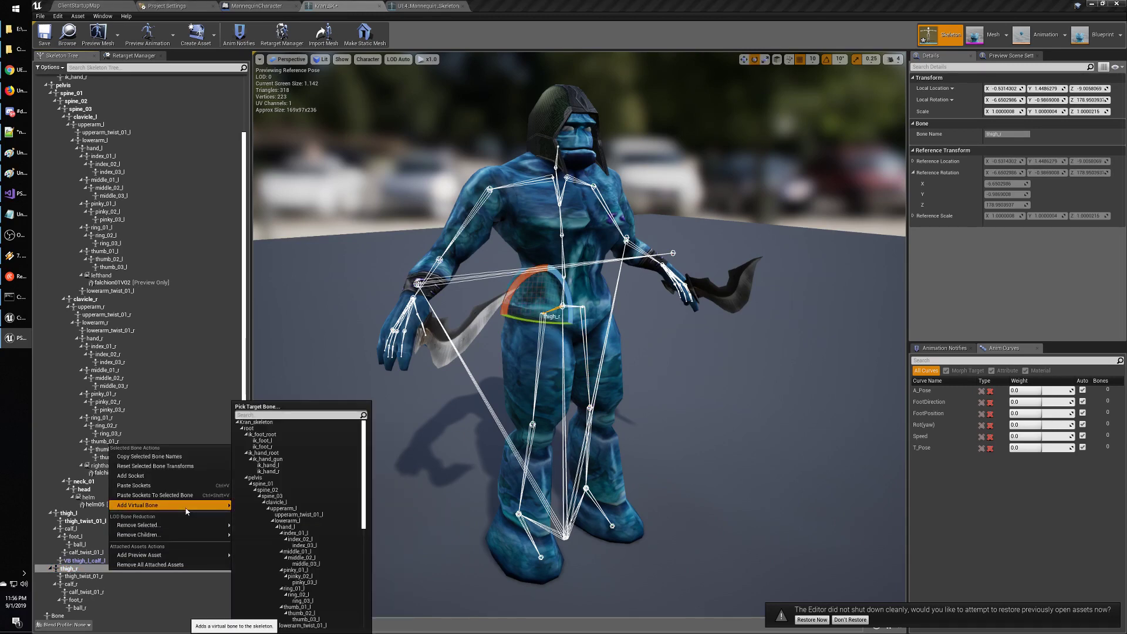
scroll(370, 467, down, 10)
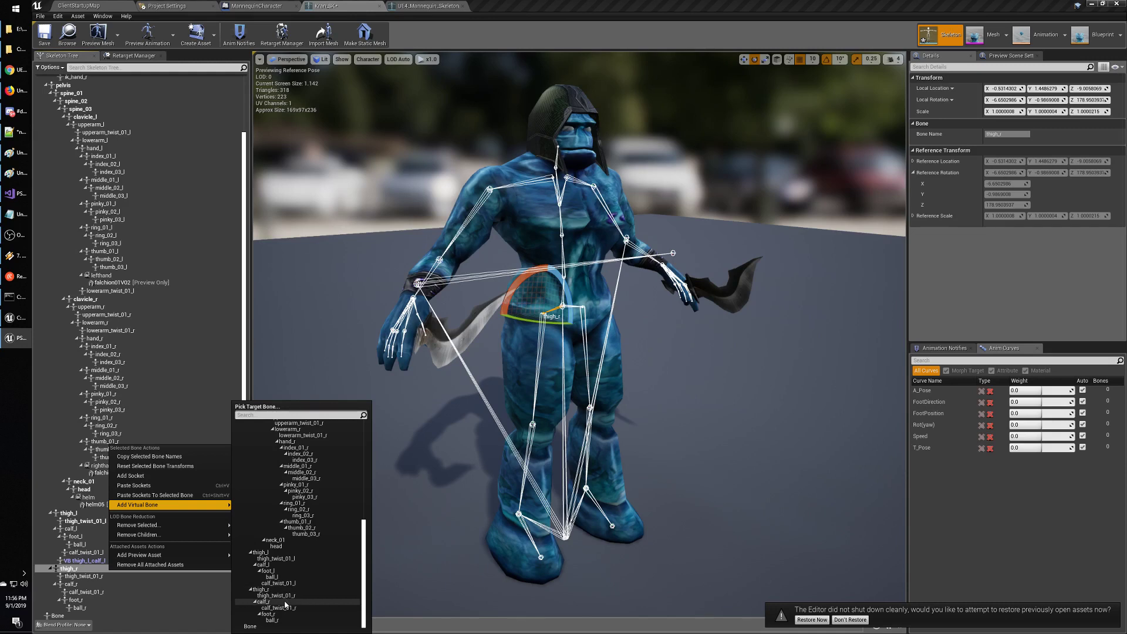
click(286, 602)
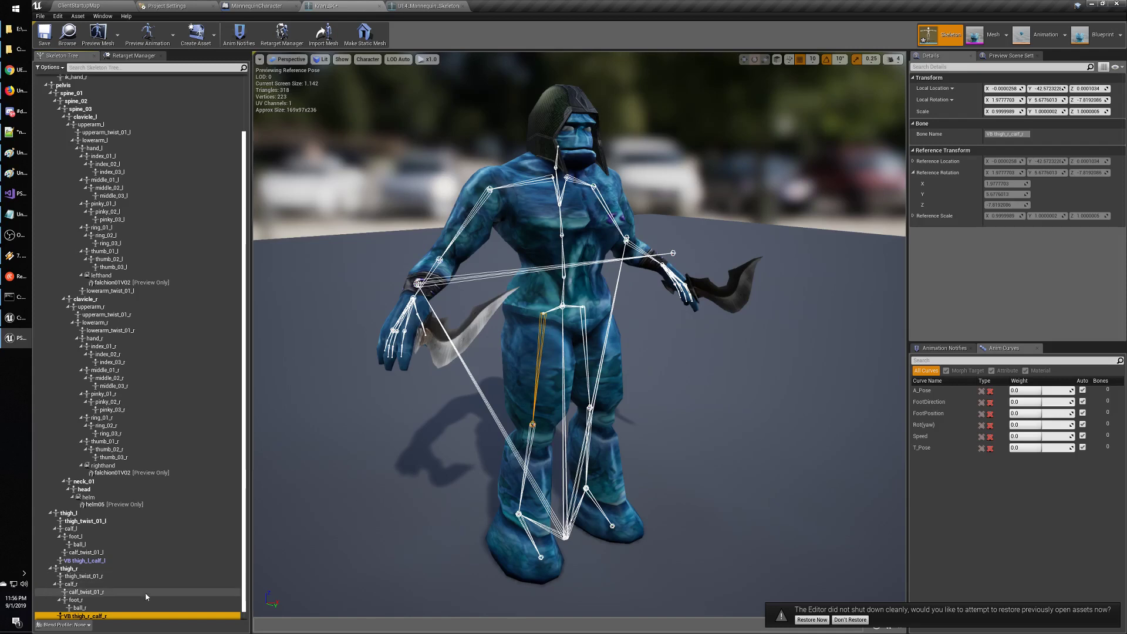
Select calf_r to view its transform, then save the Kran_SK skeleton and check the asset out of source control.
click(82, 585)
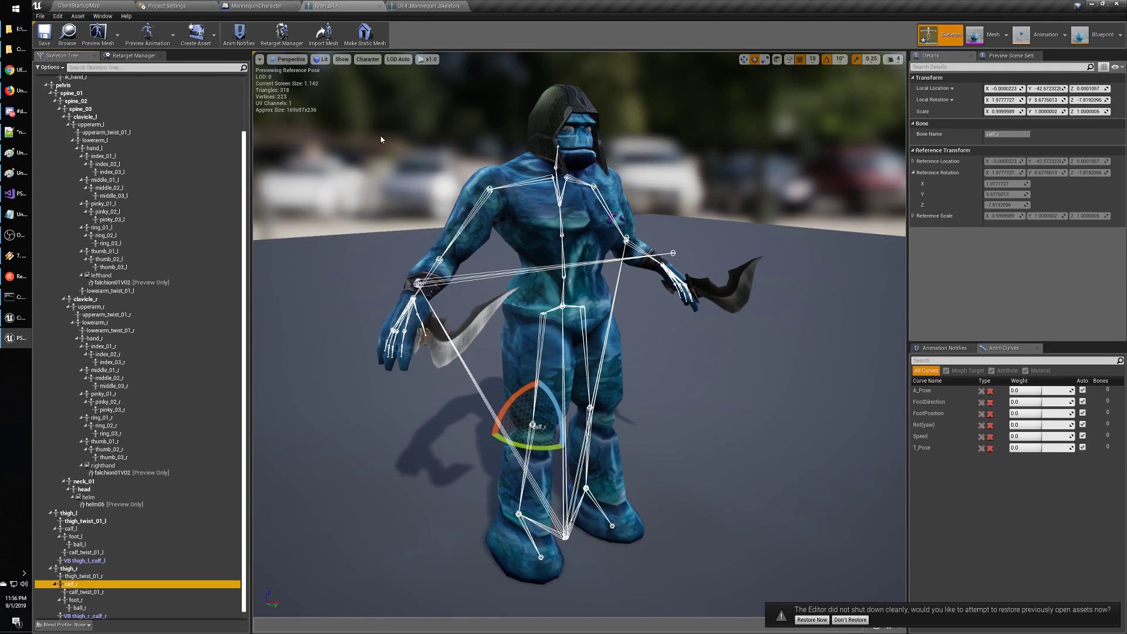
key(ctrl+s)
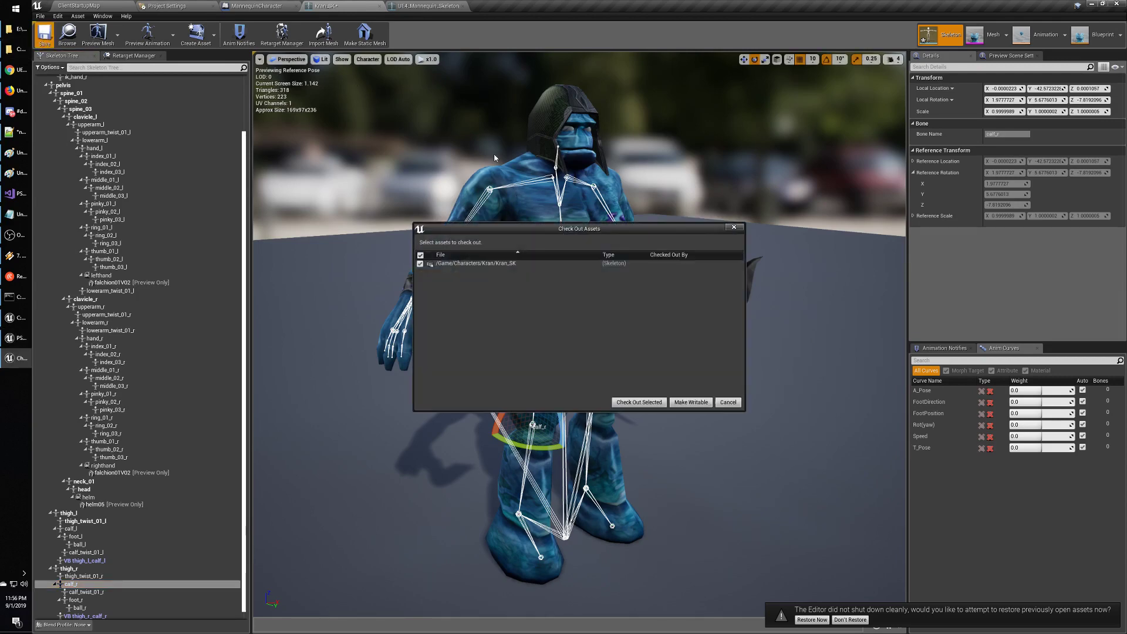
click(665, 402)
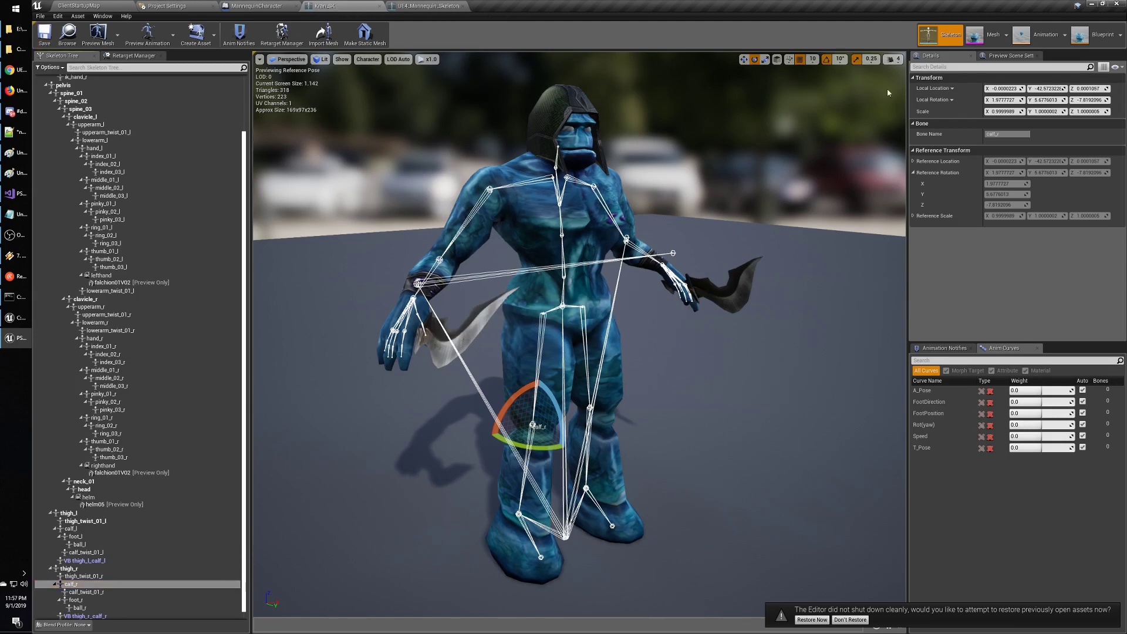
Open the Kran_torso mesh and the Kran_ALS_LF_Locomotion blend space, and examine the leg motion in the animation preview.
click(991, 36)
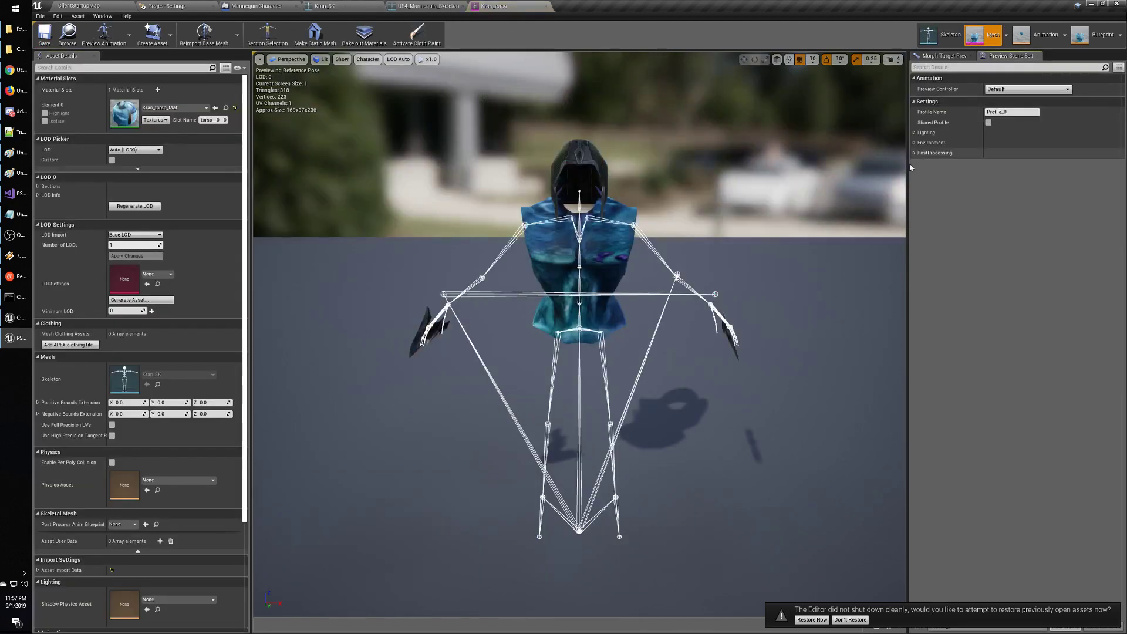
click(937, 36)
click(988, 36)
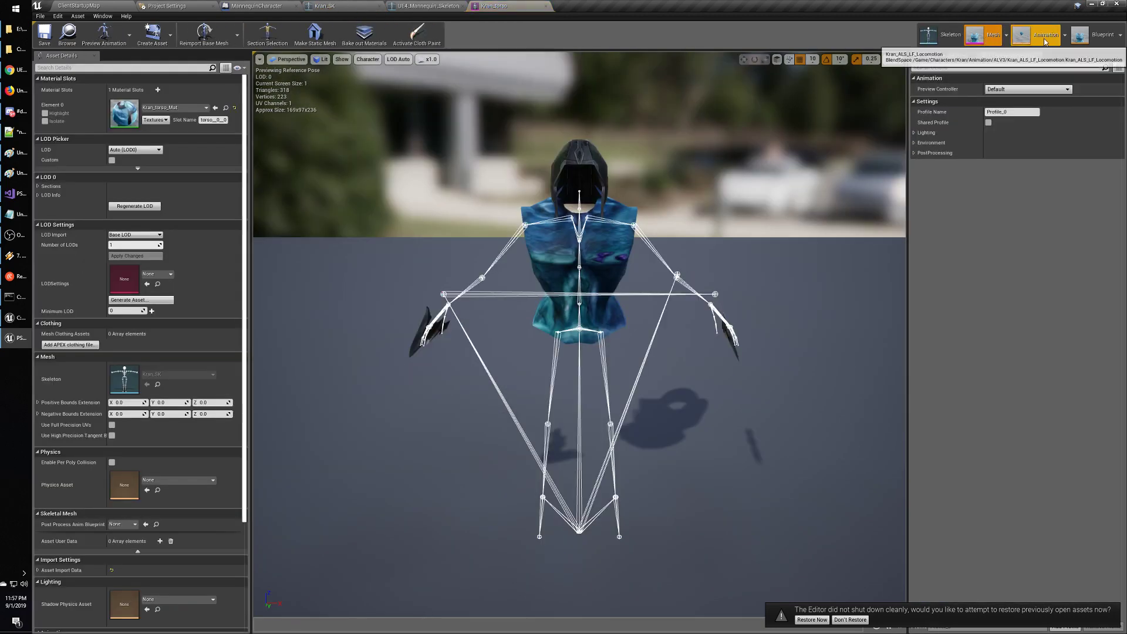
click(1045, 36)
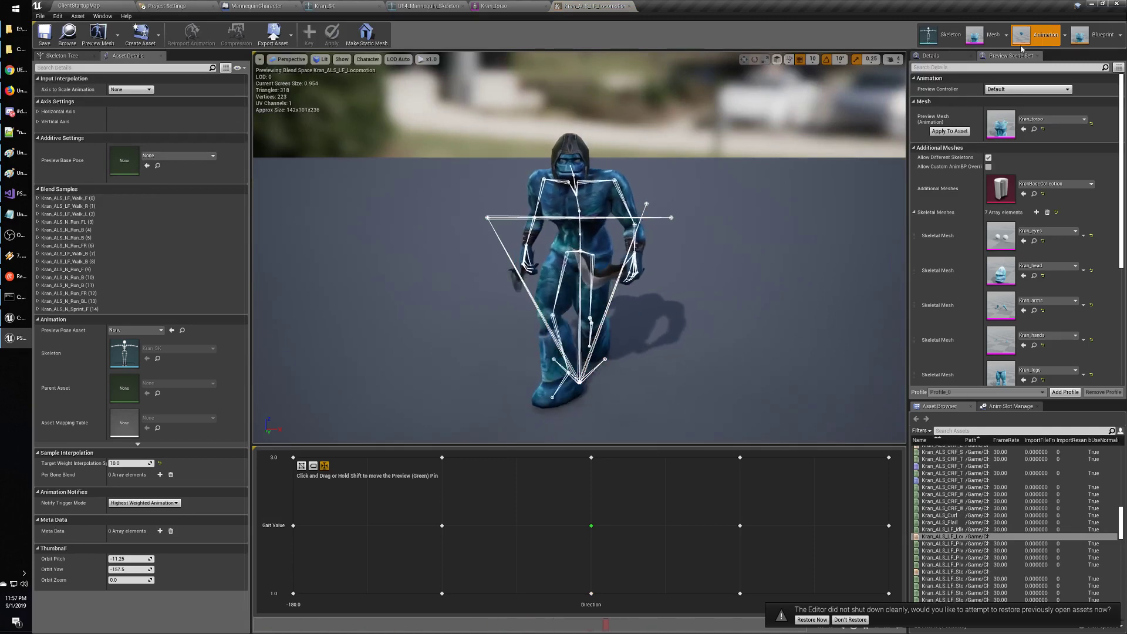
drag(704, 247, 669, 230)
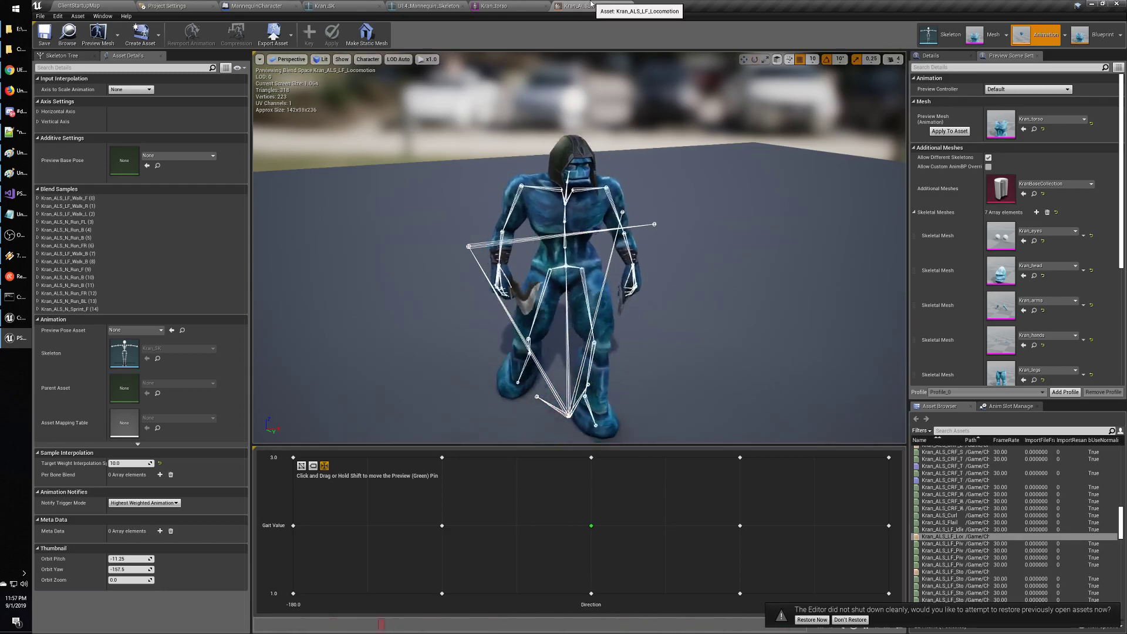
Clear the asset search filter in AdvancedLocomotionV3/Maps and open the ALSV3_DemoLevel_MP level.
click(85, 5)
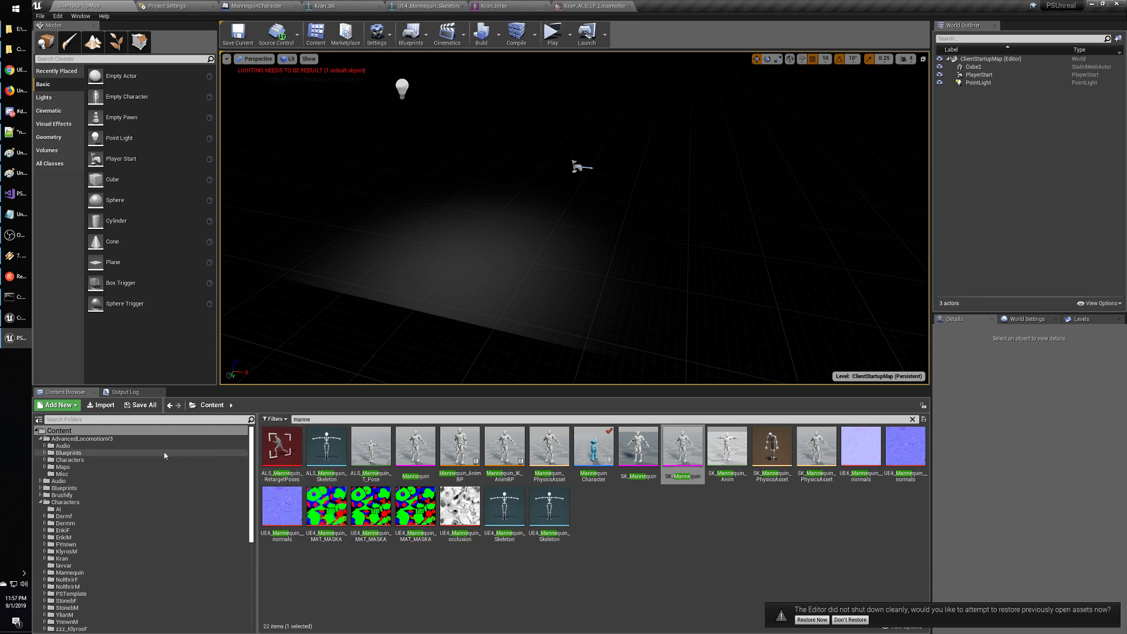
click(58, 460)
click(45, 460)
click(45, 460)
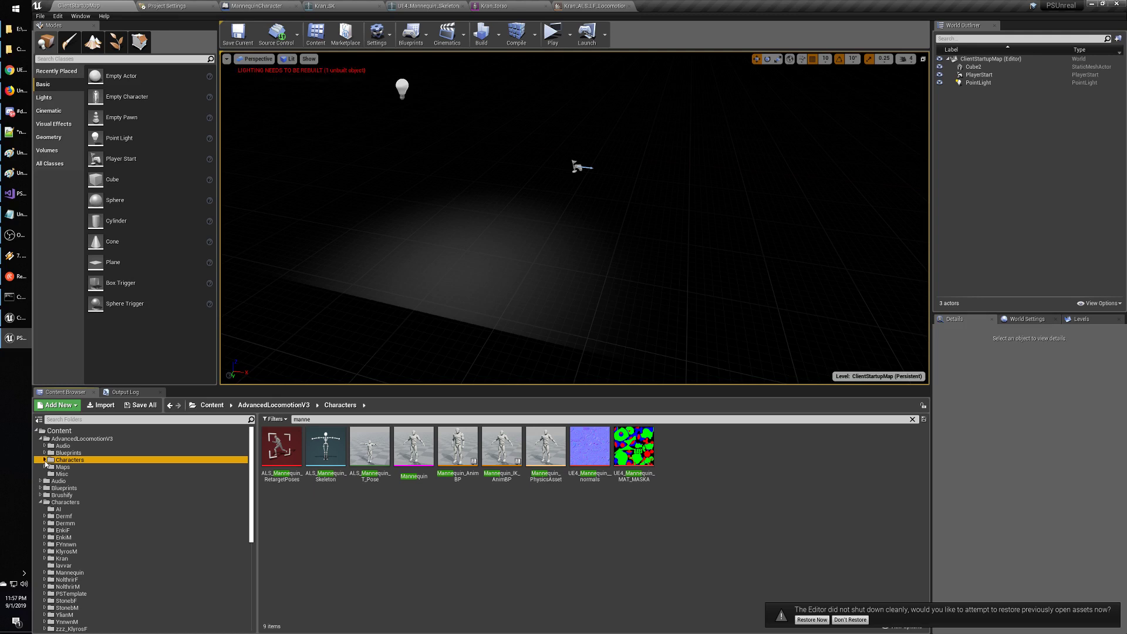
click(45, 460)
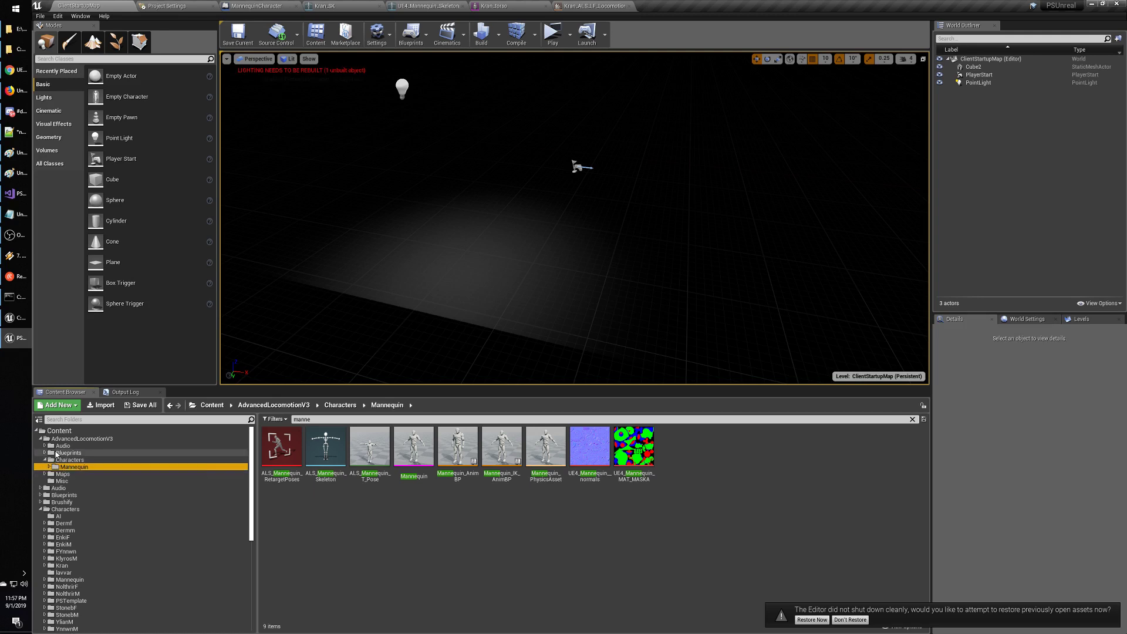
click(62, 466)
click(62, 474)
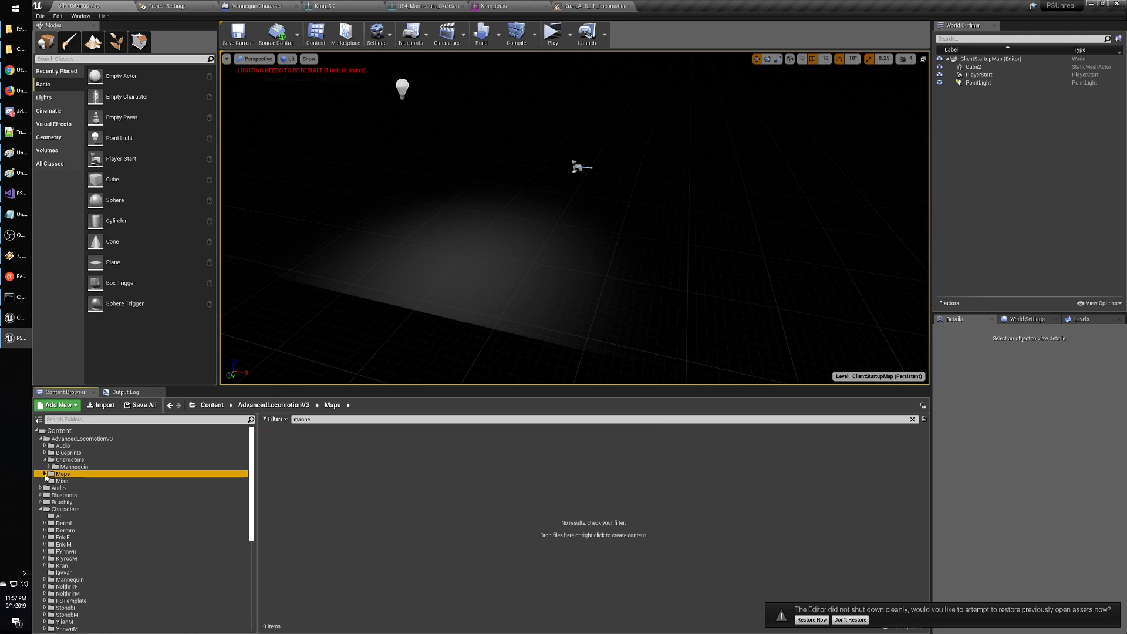
click(45, 474)
click(298, 419)
key(BackSpace)
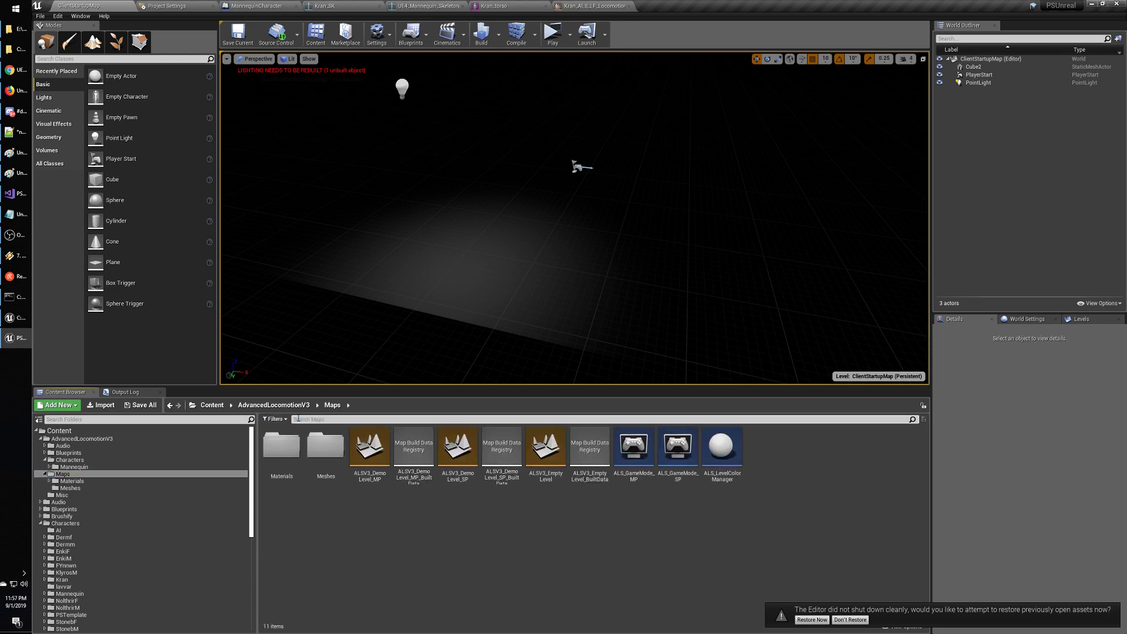
double_click(376, 454)
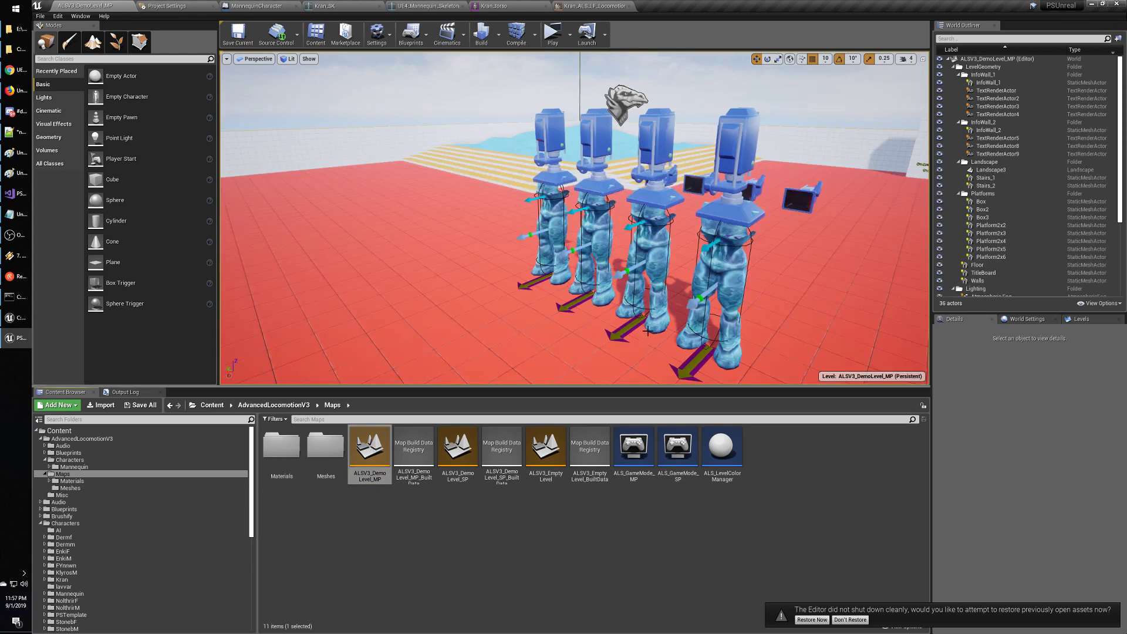
Play the demo level, walk the character forward and backward to check its leg animation, and end the play session.
click(595, 234)
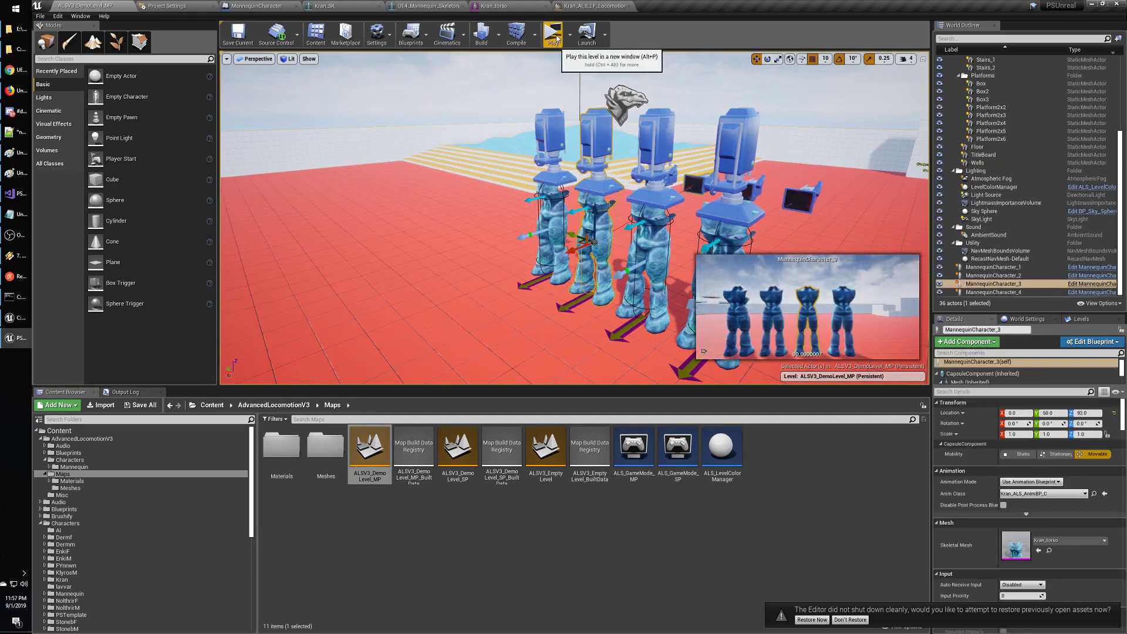
click(553, 34)
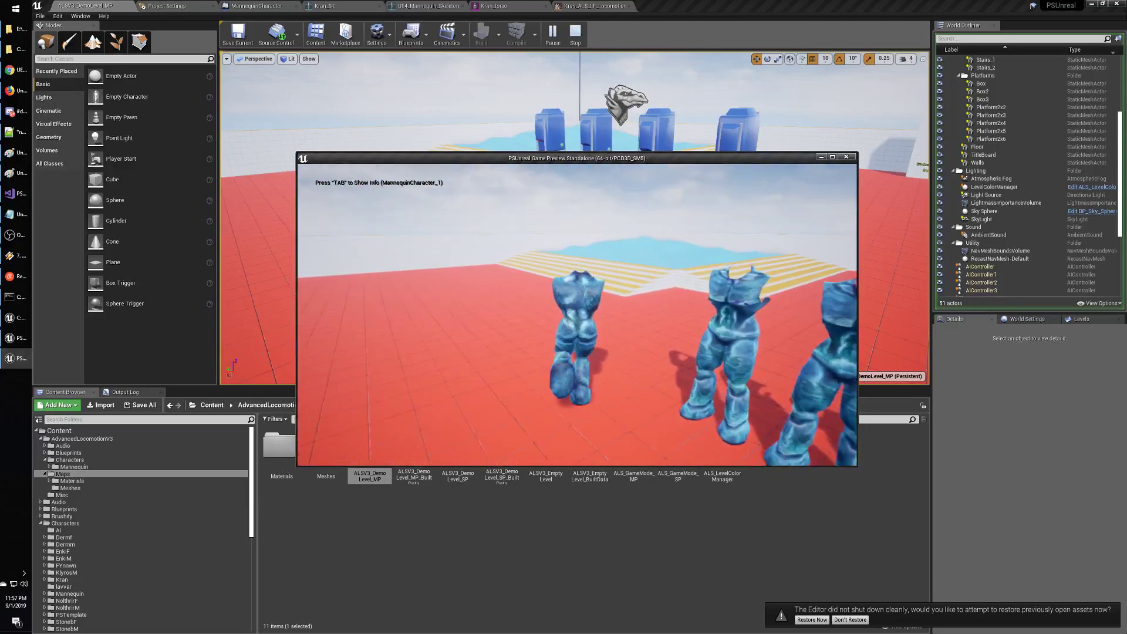
key(w)
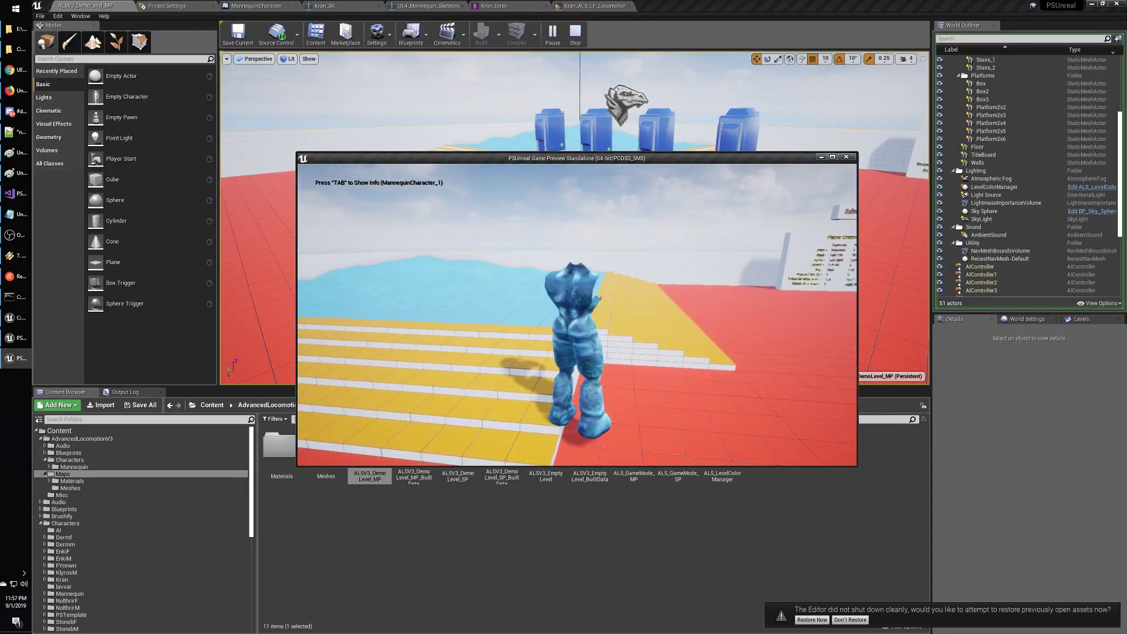
key(s)
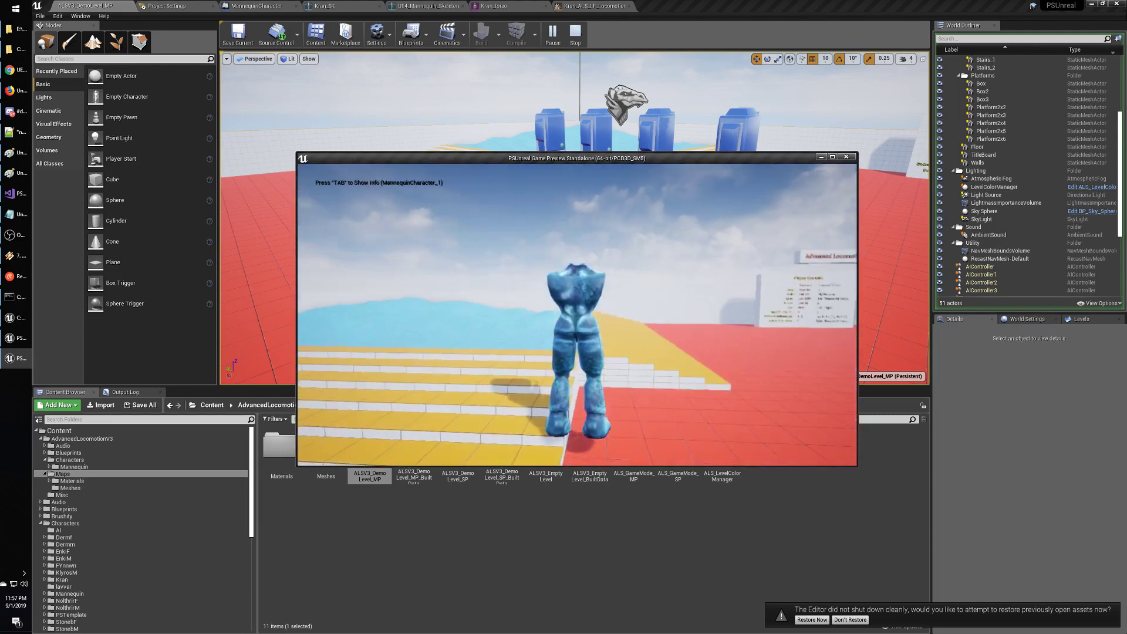
key(w)
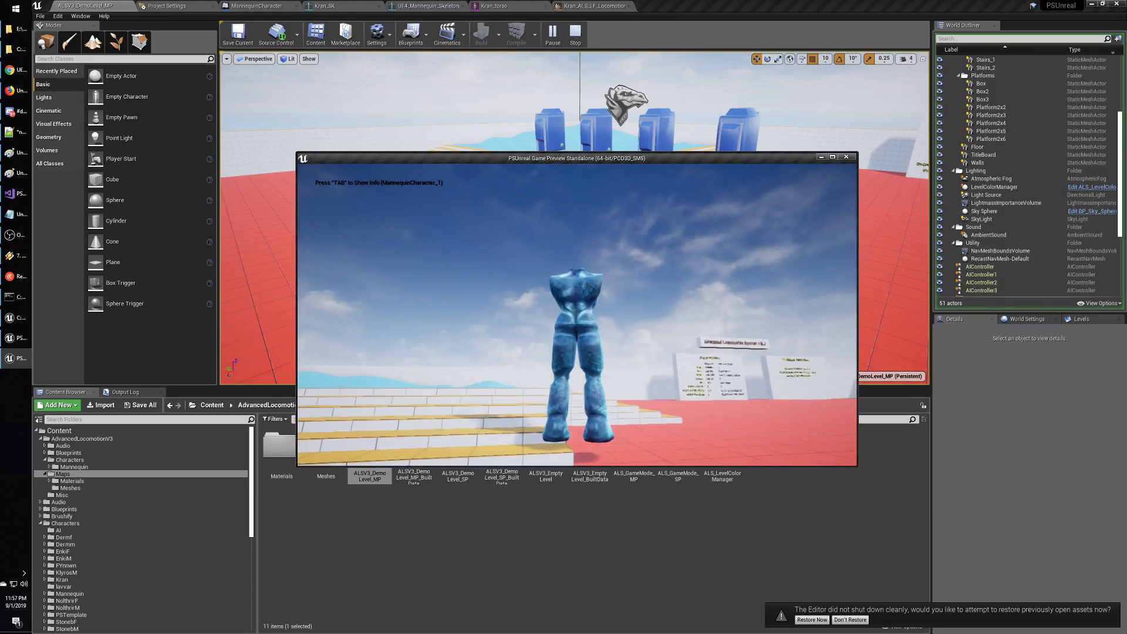
key(Escape)
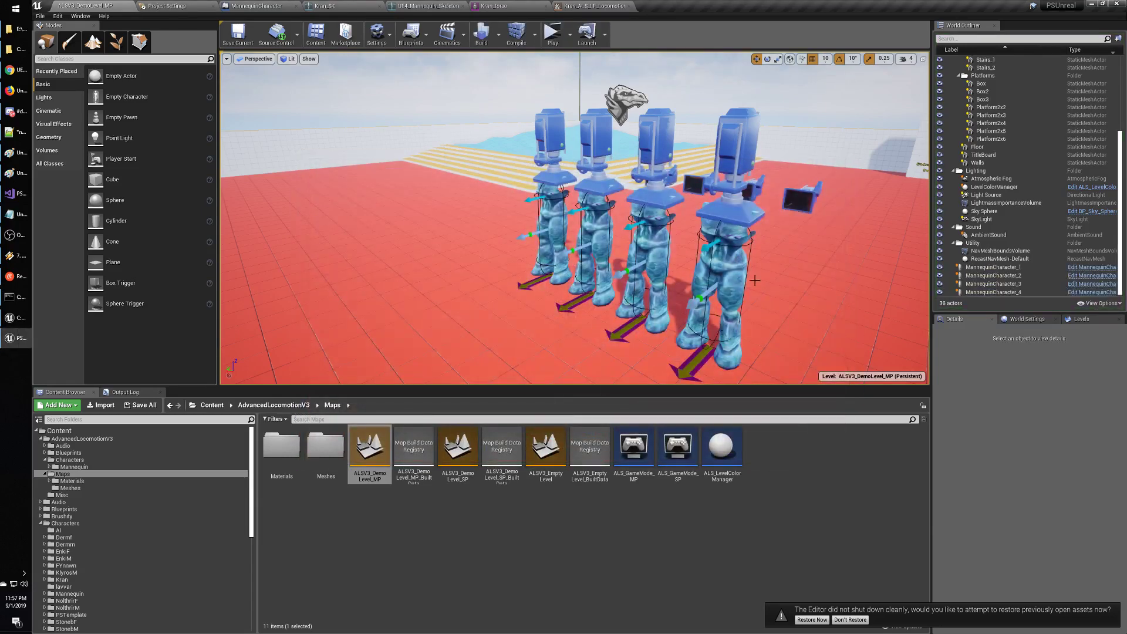
Compare the Kran_ALS_LF_Locomotion preview with the Kran_SK skeleton and the Kran_torso mesh.
click(594, 6)
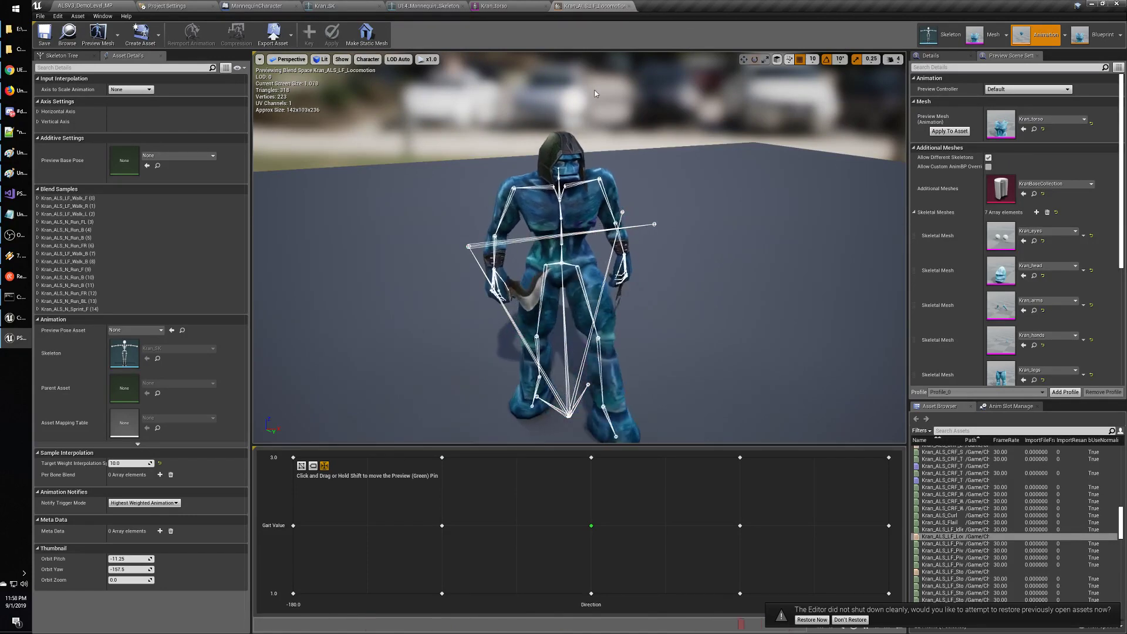
click(346, 8)
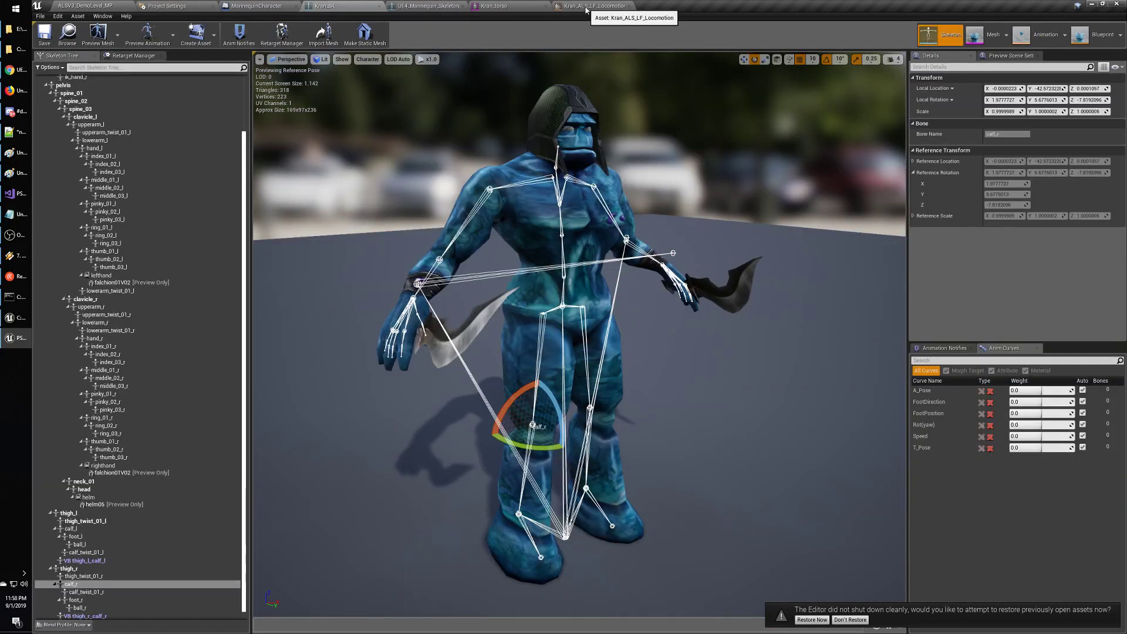
click(493, 7)
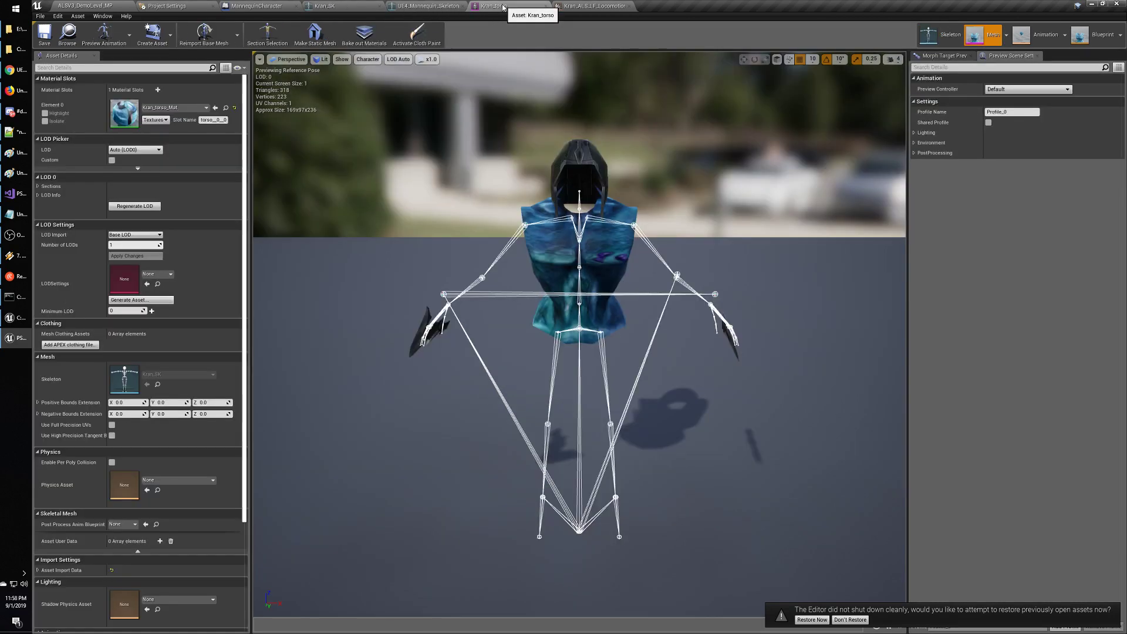
click(946, 36)
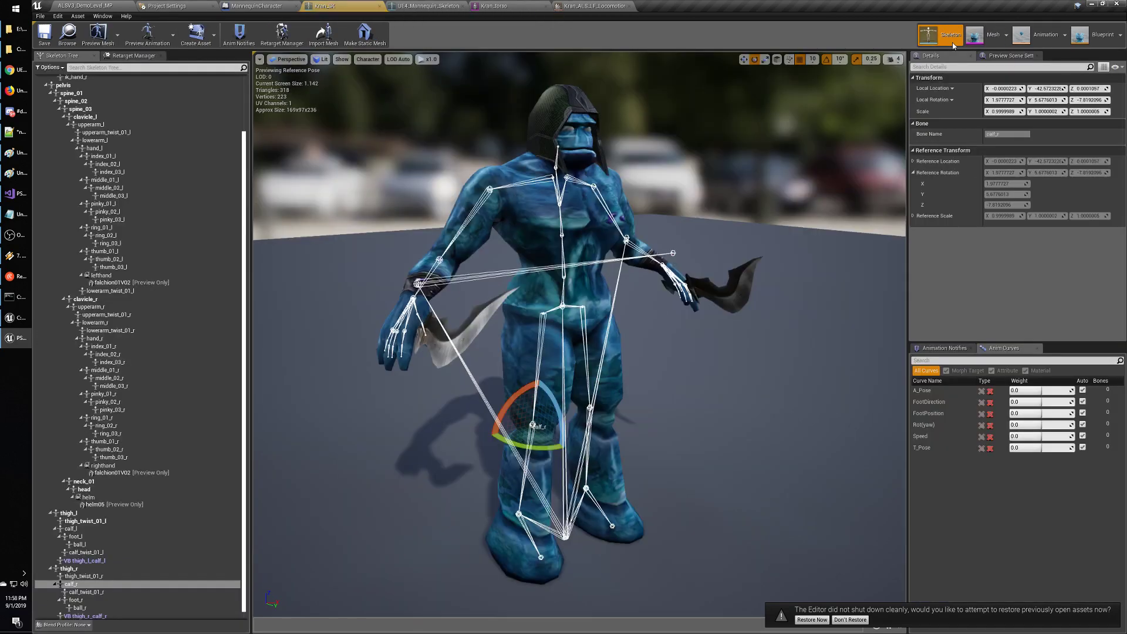
click(519, 8)
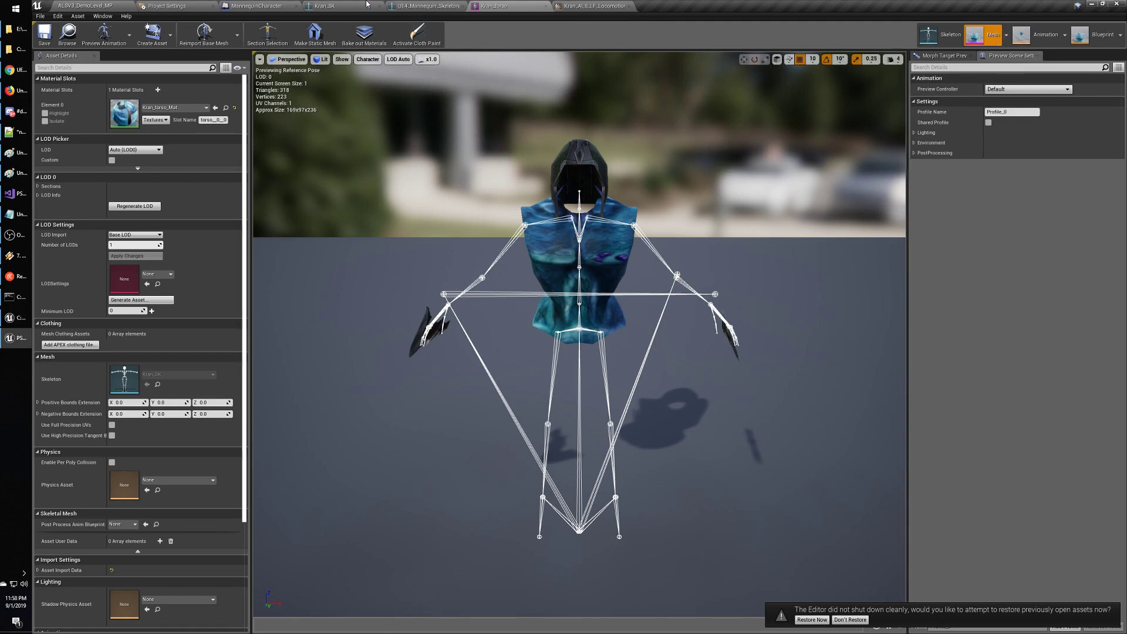
Open the MannequinCharacter blueprint from AdvancedLocomotionV3/Blueprints and inspect its Mesh component's skeletal mesh setting in the viewport.
click(85, 5)
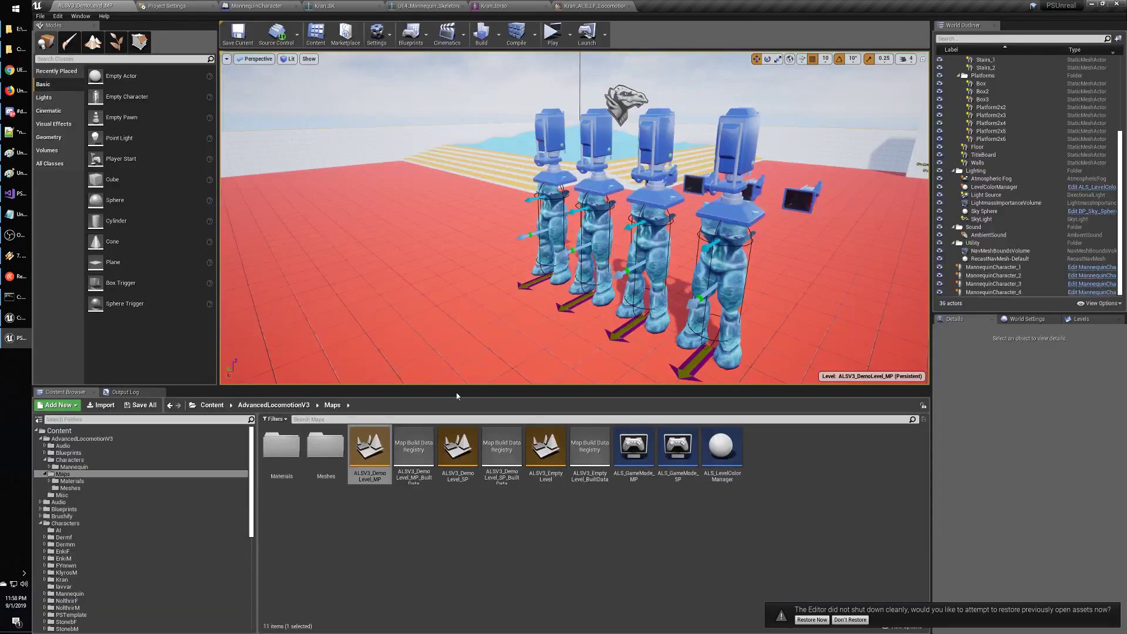
click(88, 446)
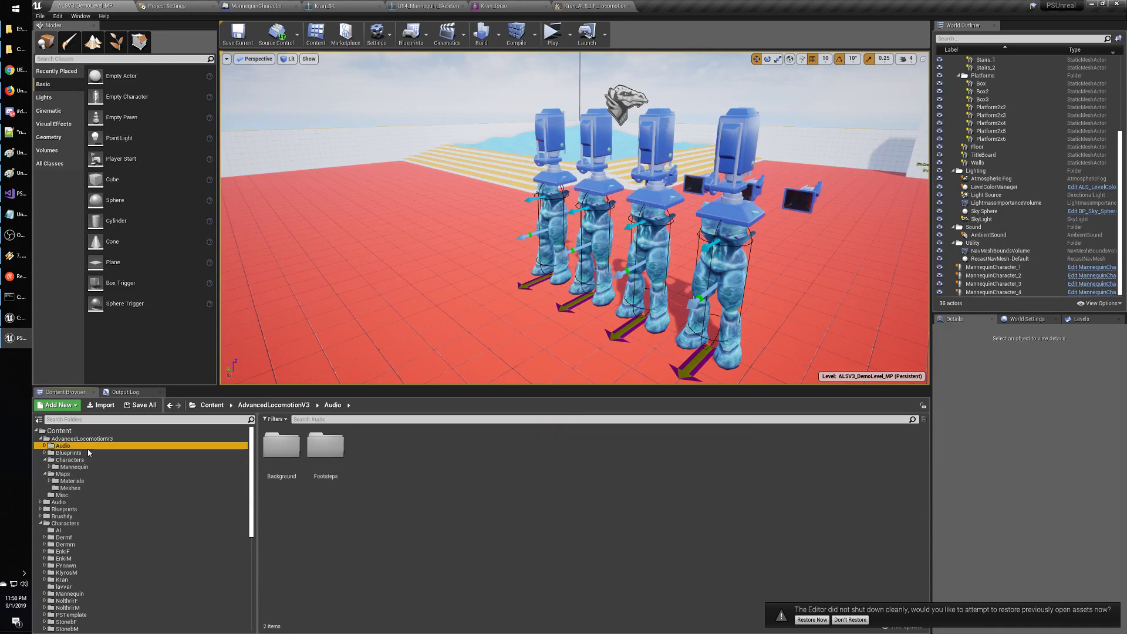
click(89, 452)
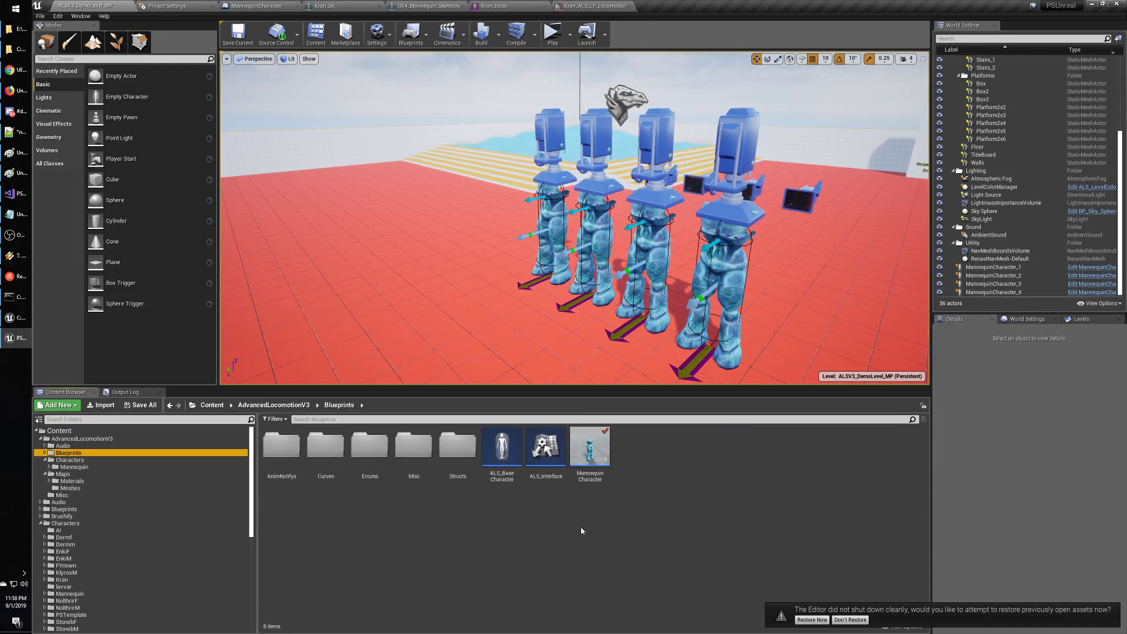
double_click(602, 434)
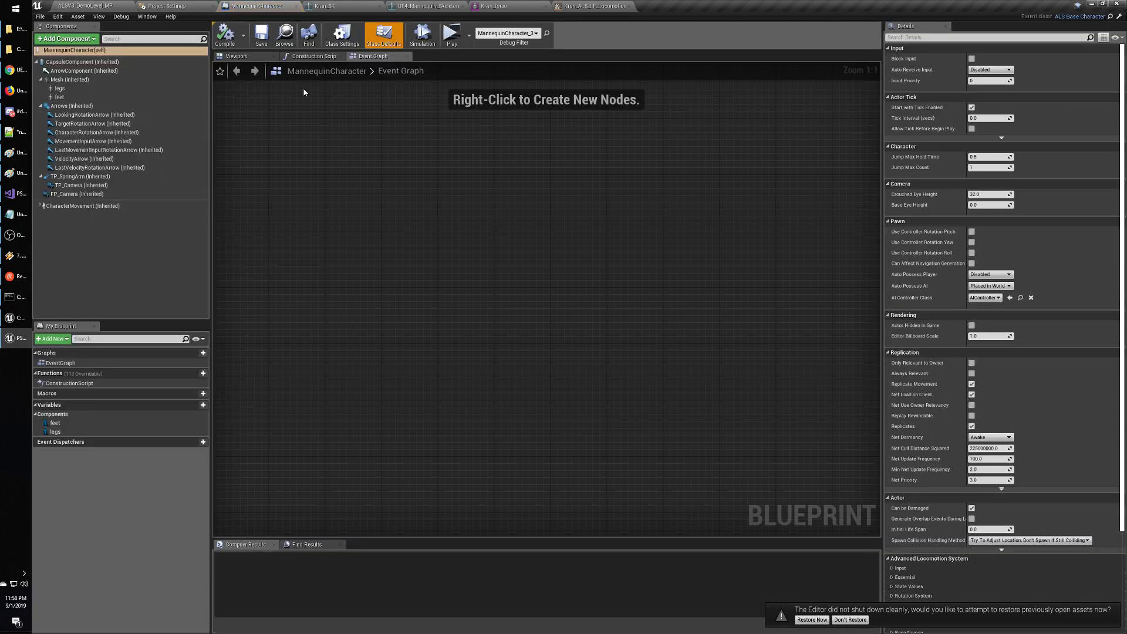
click(254, 56)
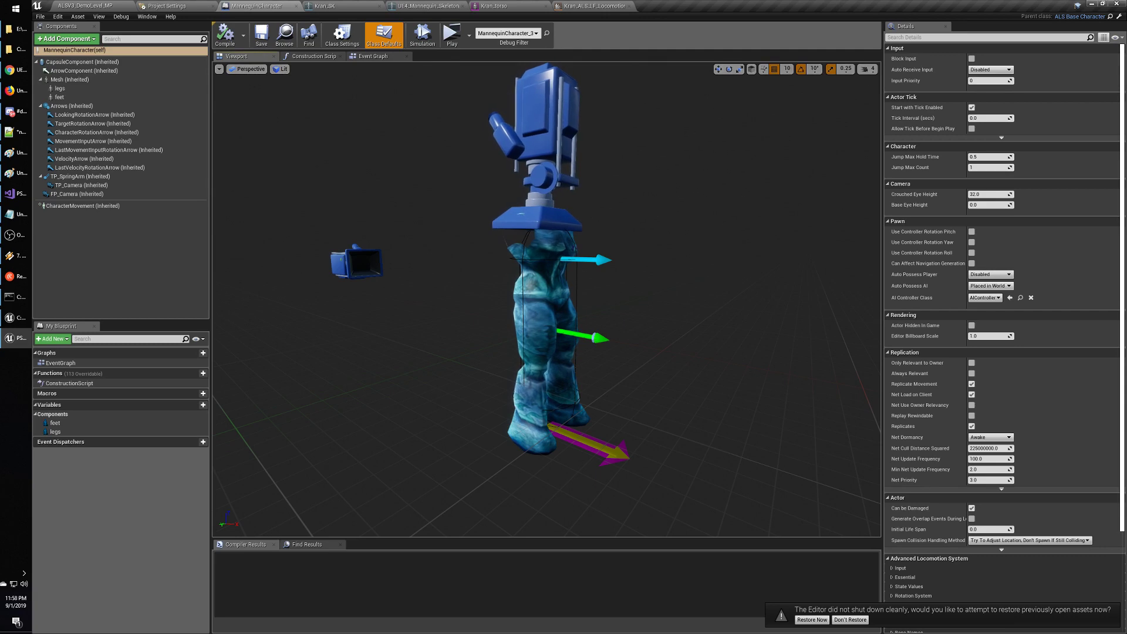
click(546, 258)
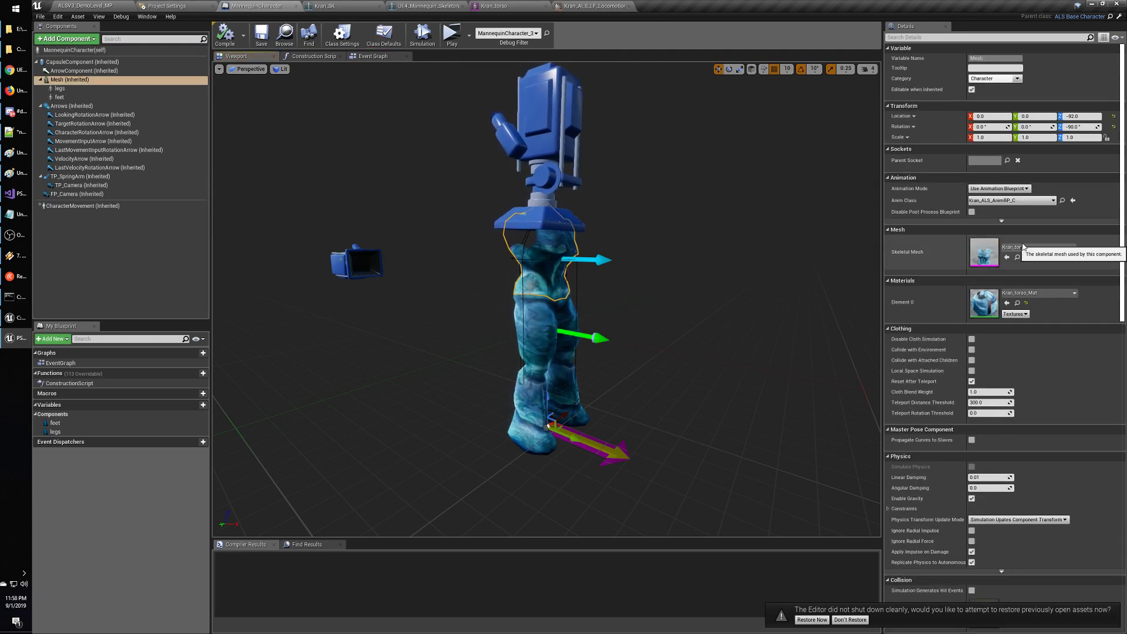
Set the Kran_torso mesh's Post Process Anim Blueprint to Kran_ALS_IK_AnimBP.
click(517, 6)
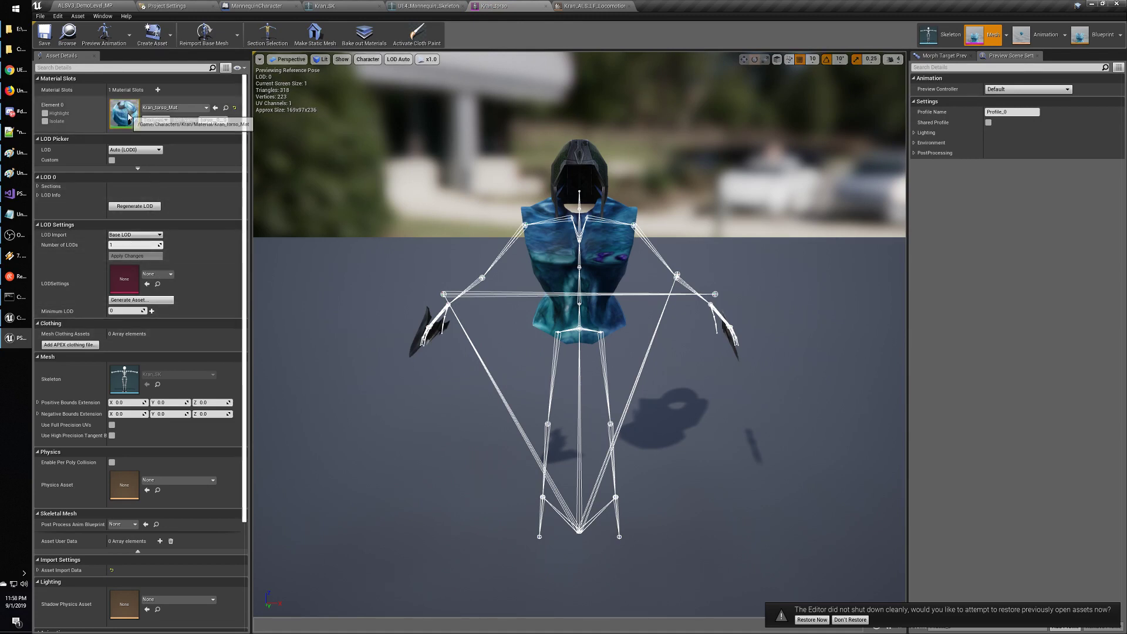
scroll(147, 335, down, 3)
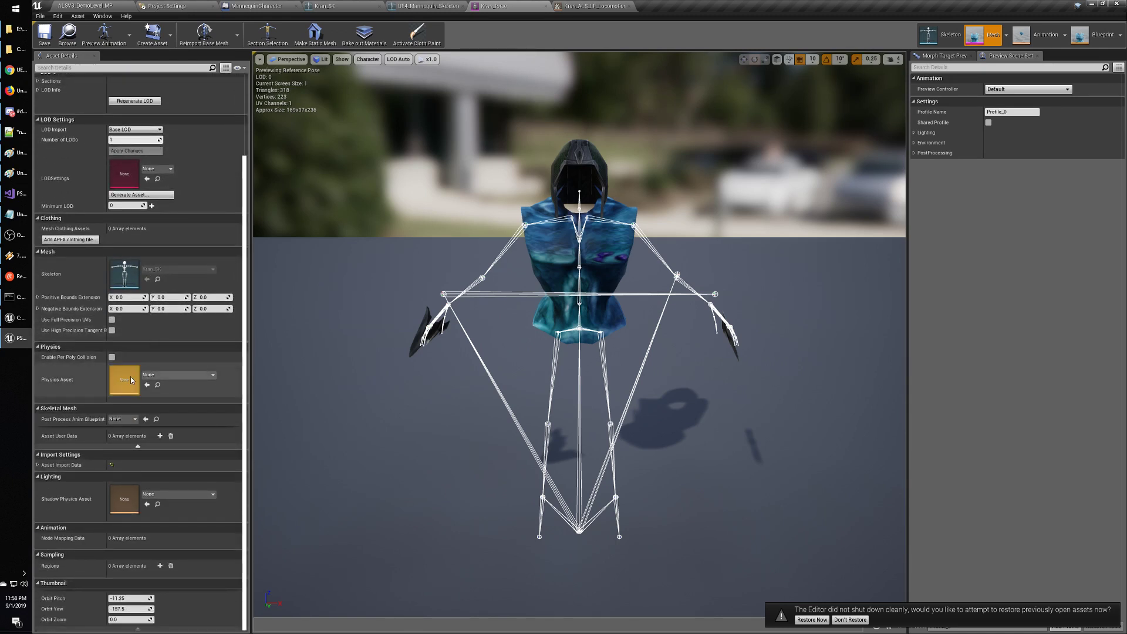
click(120, 421)
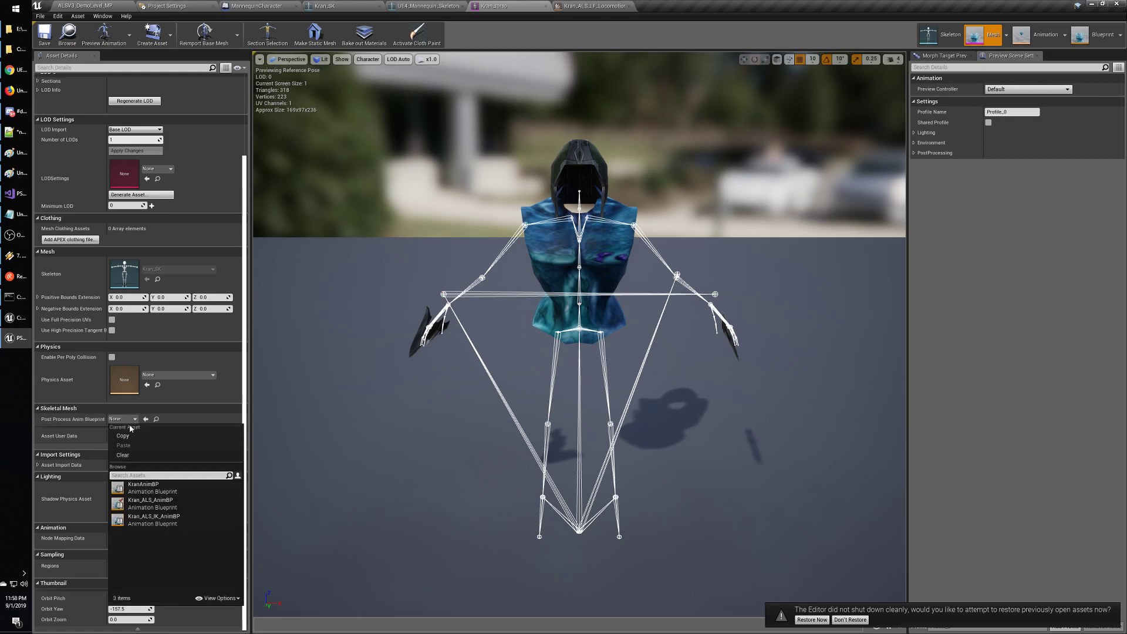
click(154, 519)
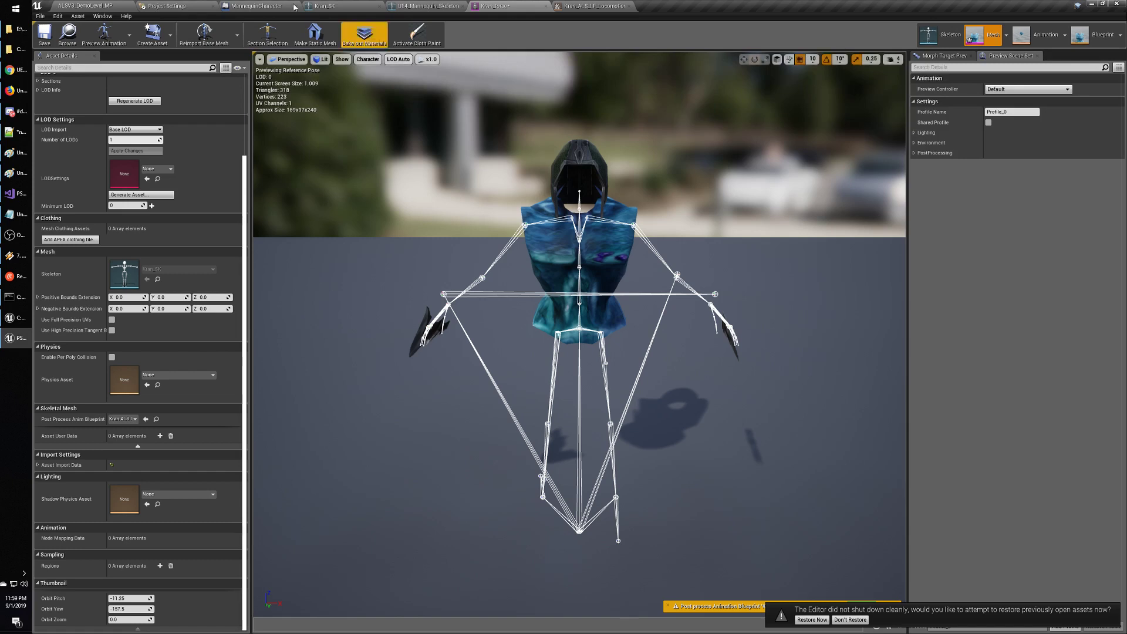
Compare the leg pose in the Kran_SK skeleton preview with the Kran_torso mesh and its post process blueprint setting.
click(329, 7)
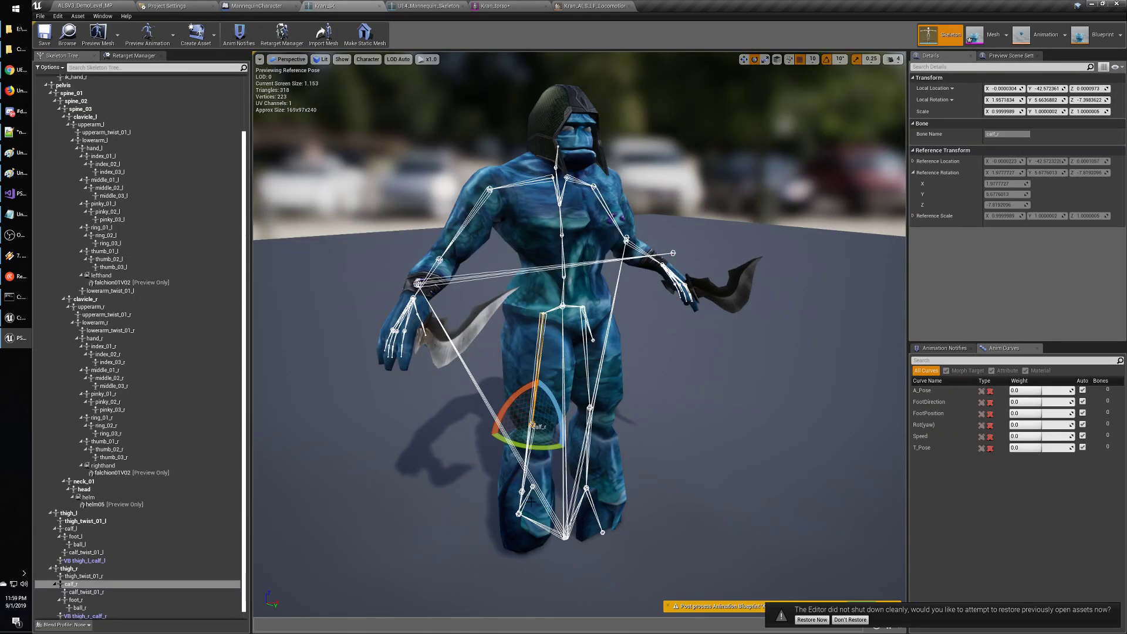
click(495, 7)
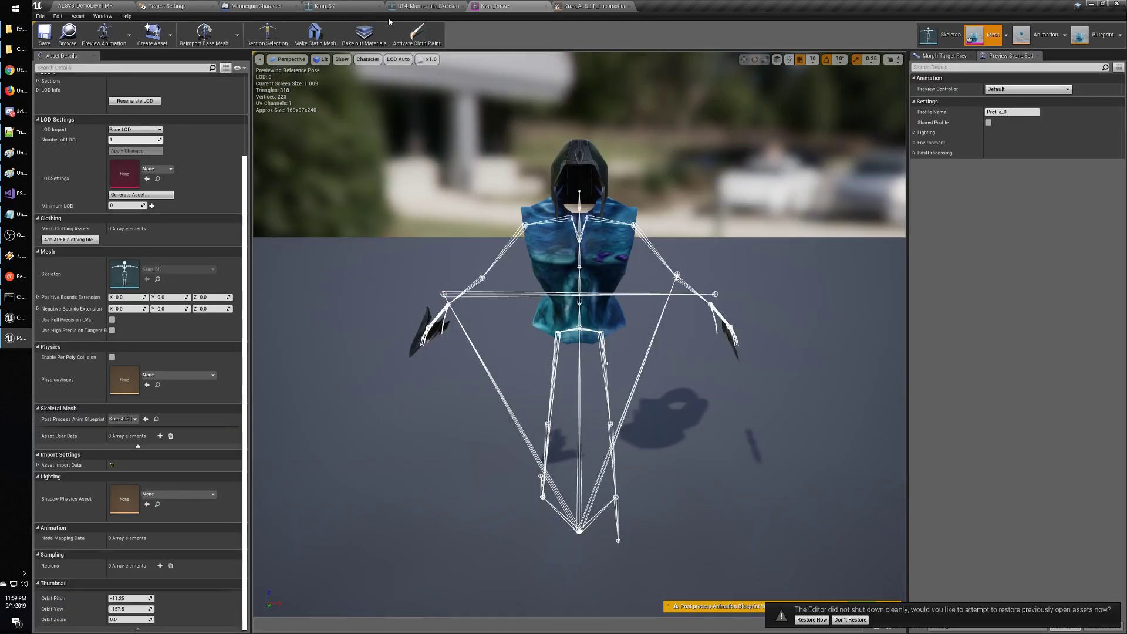
click(119, 421)
click(119, 420)
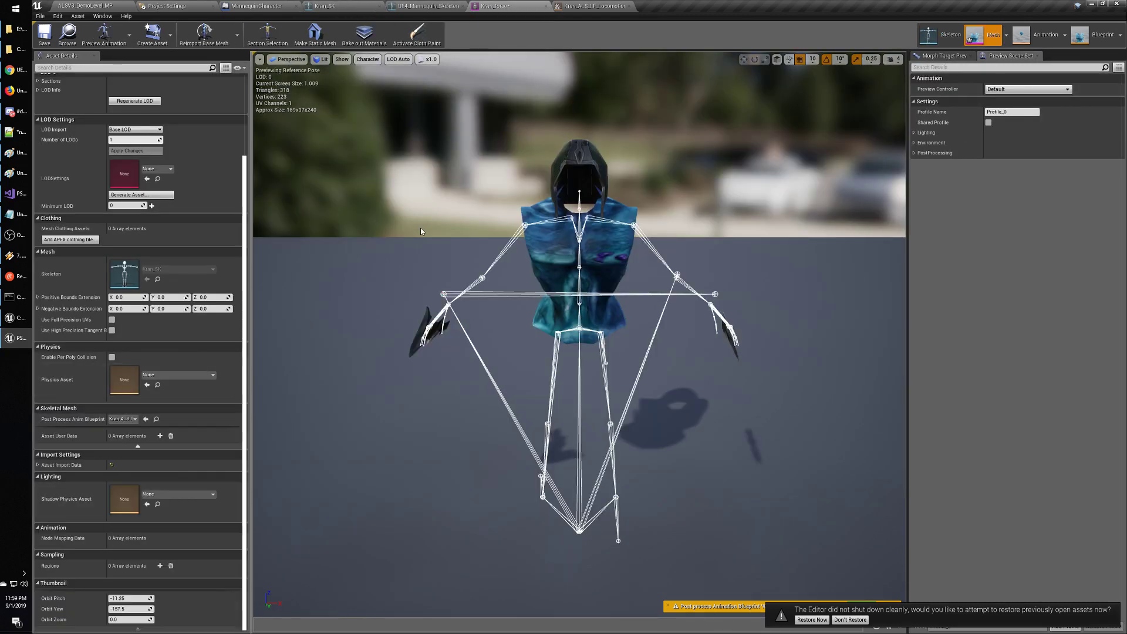
Decline restoring the previously open assets, and toggle Kran_SK's post process animation blueprint off and on to compare the leg poses.
click(334, 11)
click(850, 620)
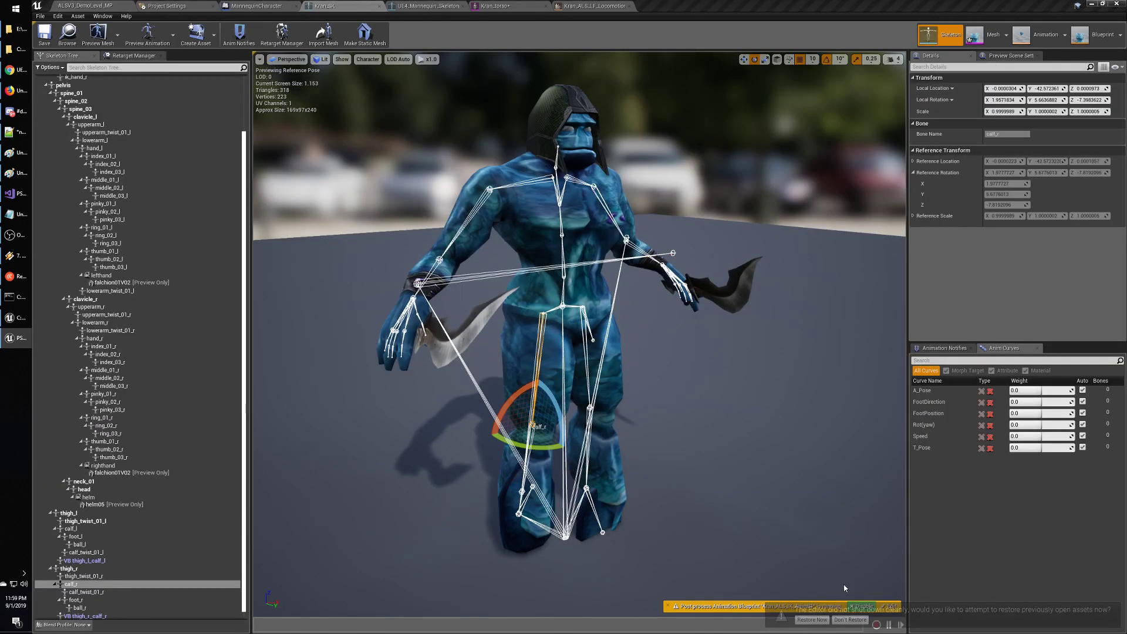
click(859, 607)
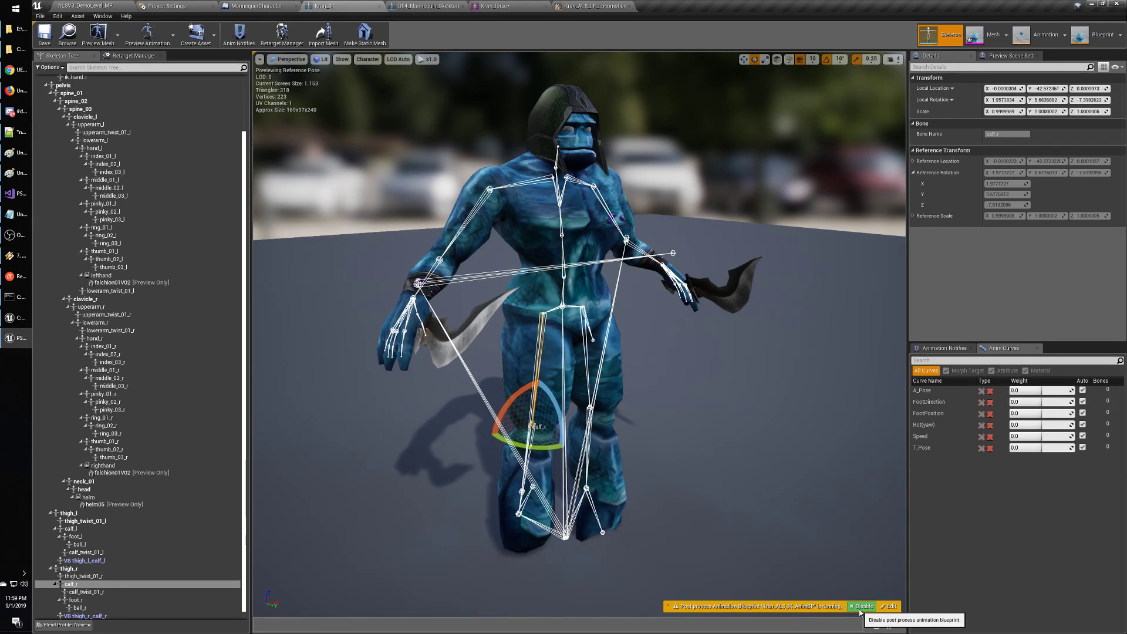
click(861, 607)
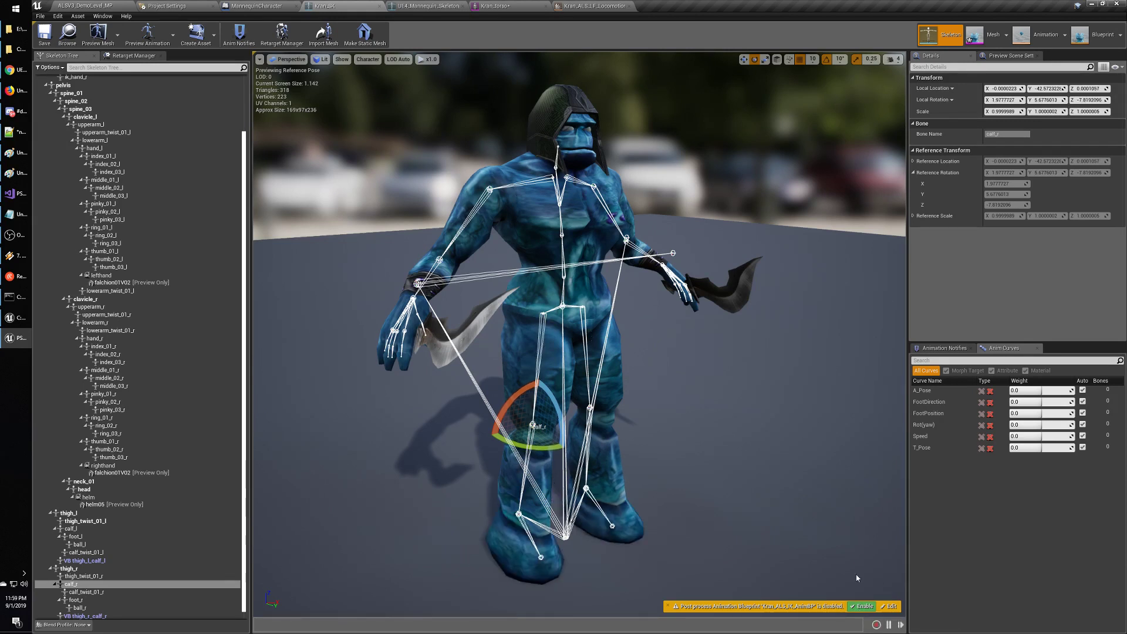
click(864, 607)
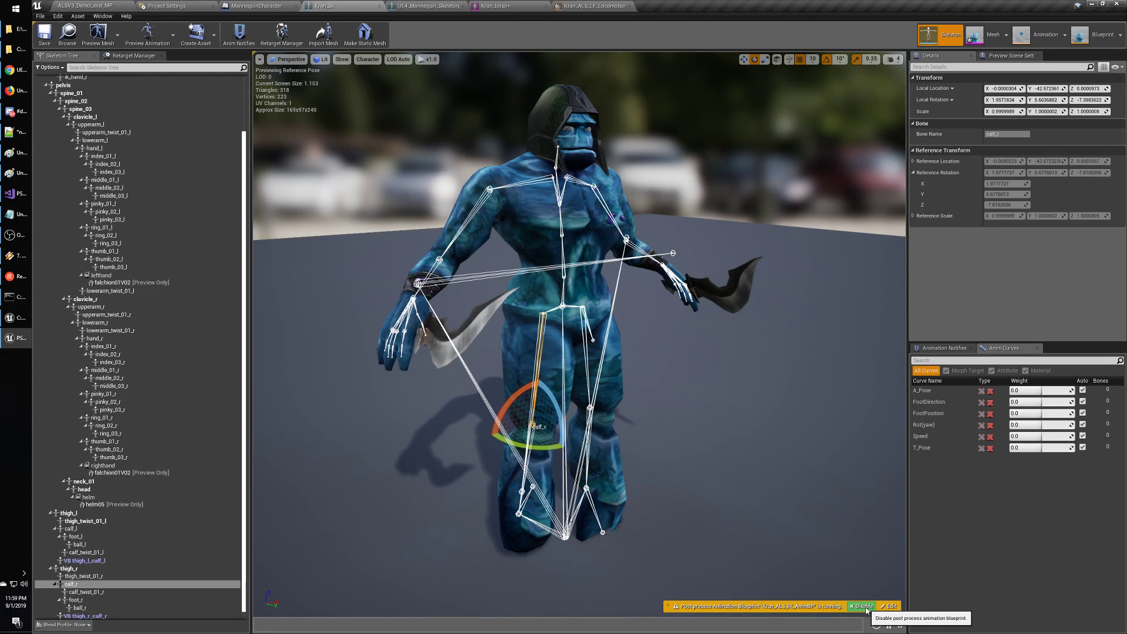
click(863, 607)
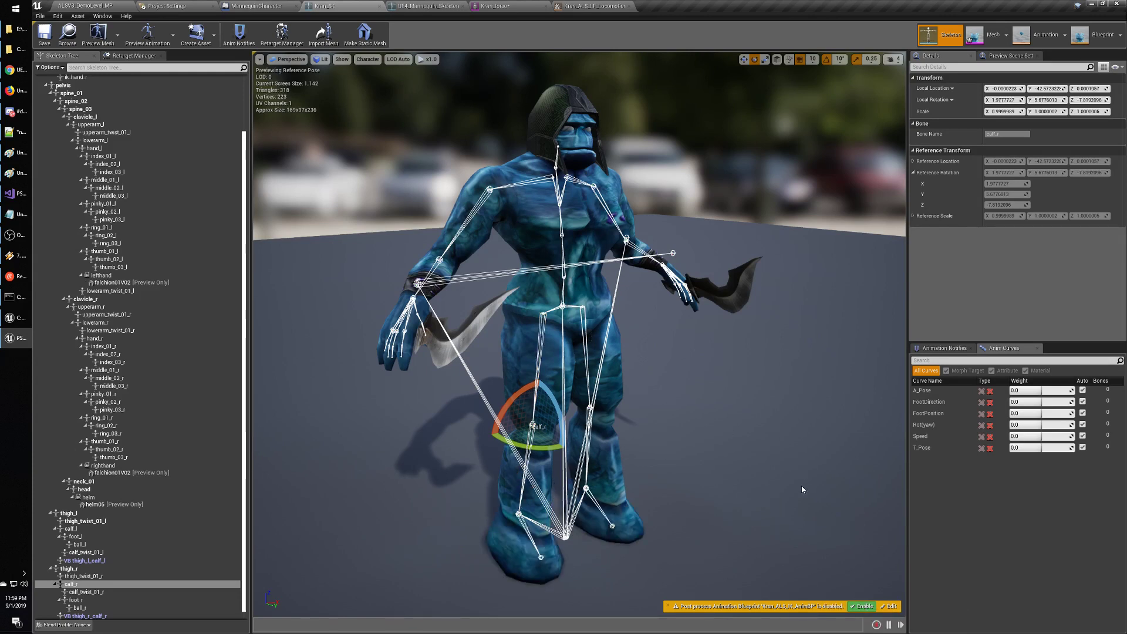
click(862, 607)
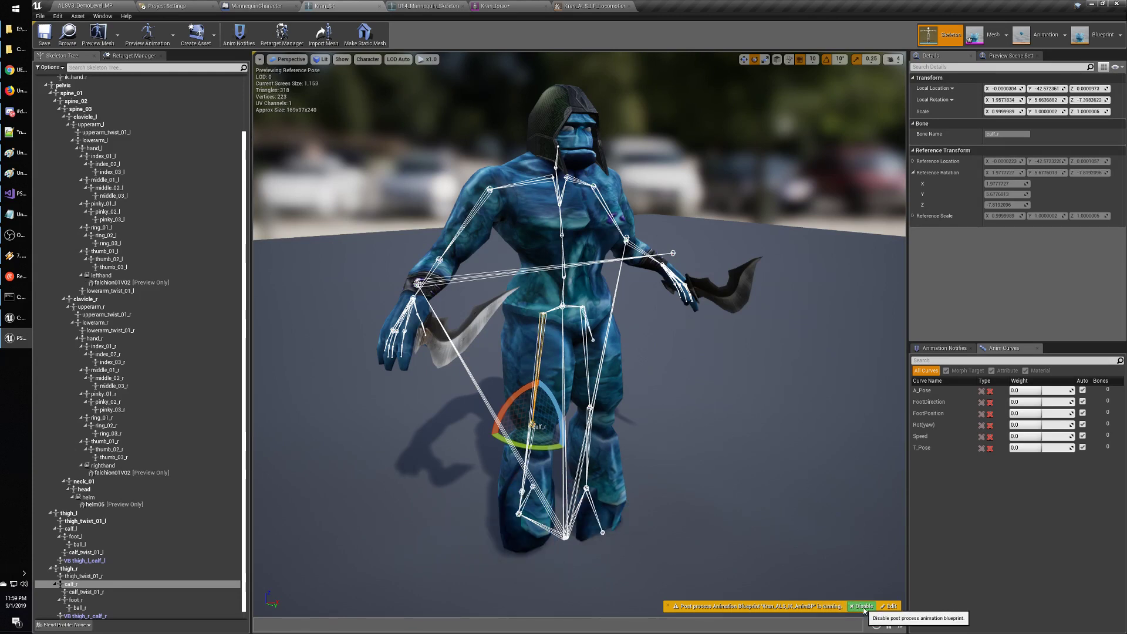
click(863, 606)
click(863, 606)
click(863, 606)
click(864, 609)
click(864, 609)
click(863, 607)
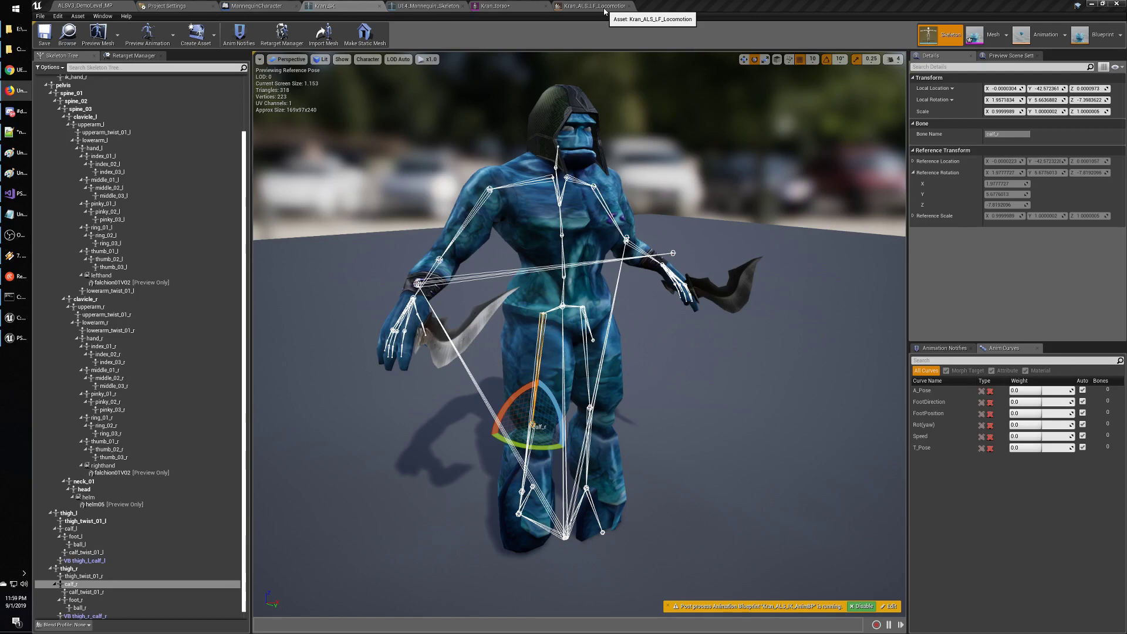
click(503, 5)
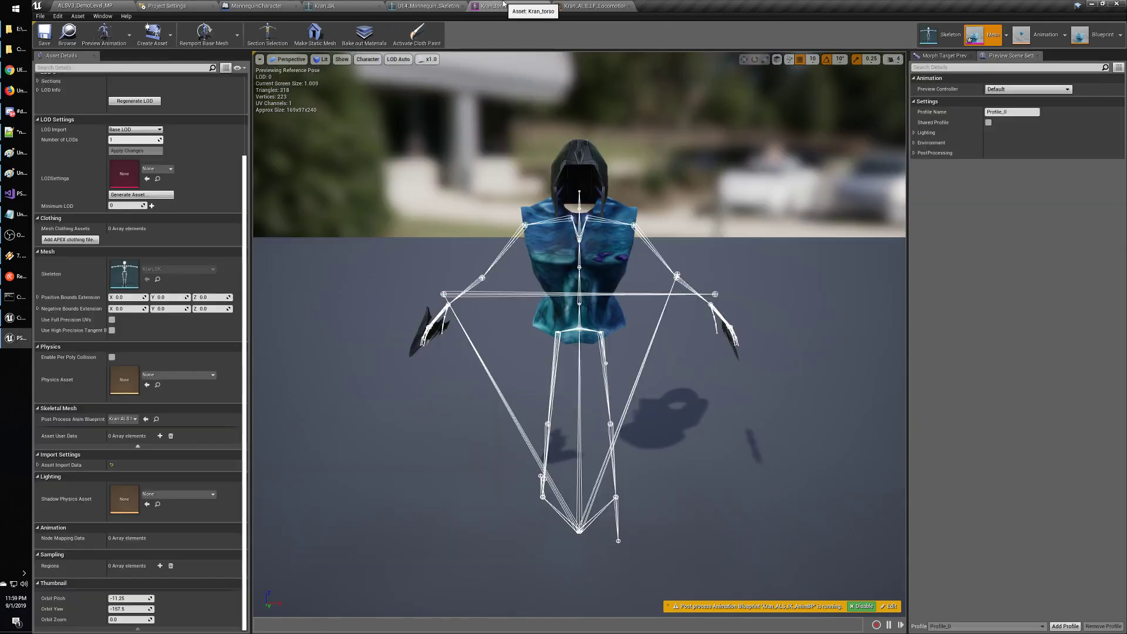
click(338, 6)
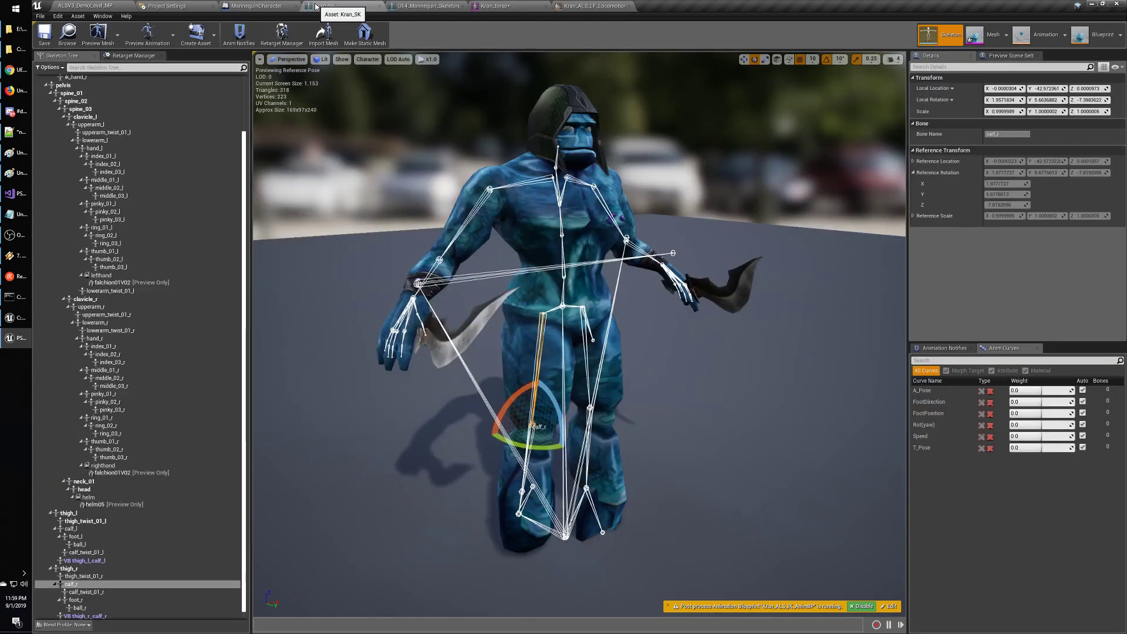
Open Kran_ALS_IK_AnimBP from Characters/Kran, look over its event graph, and close it to return to the demo level.
click(95, 6)
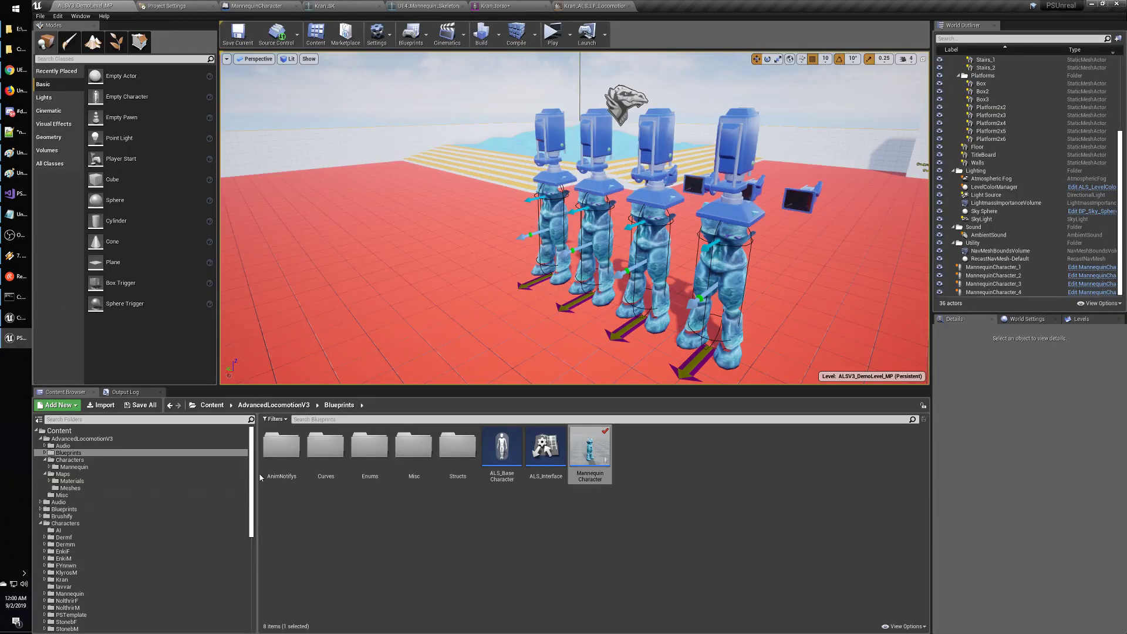
drag(252, 474, 249, 490)
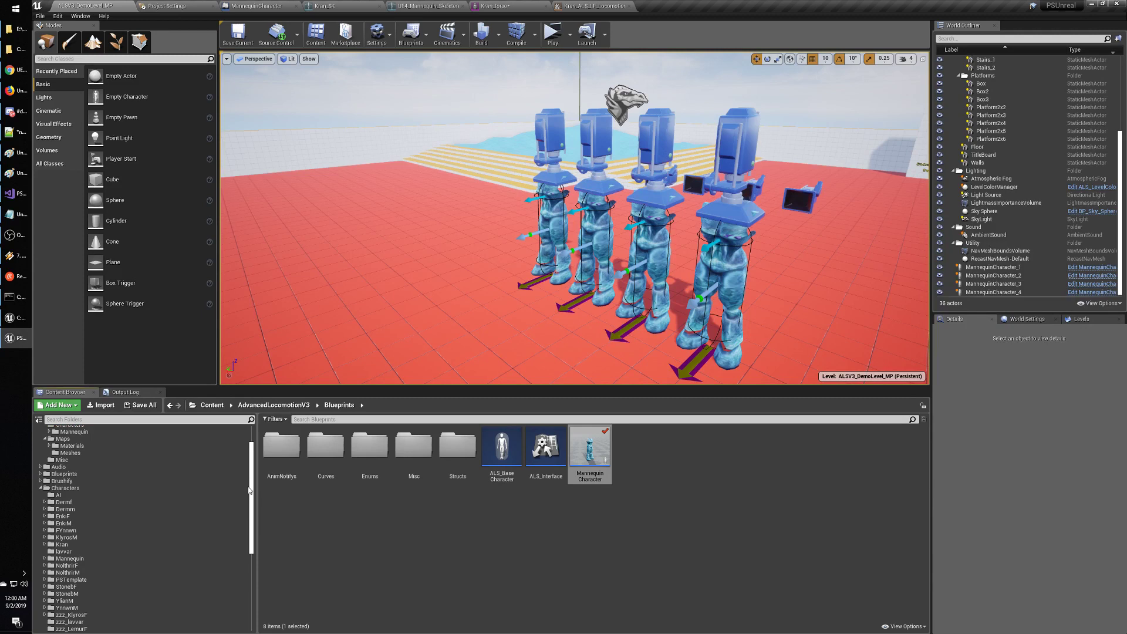
scroll(249, 491, up, 2)
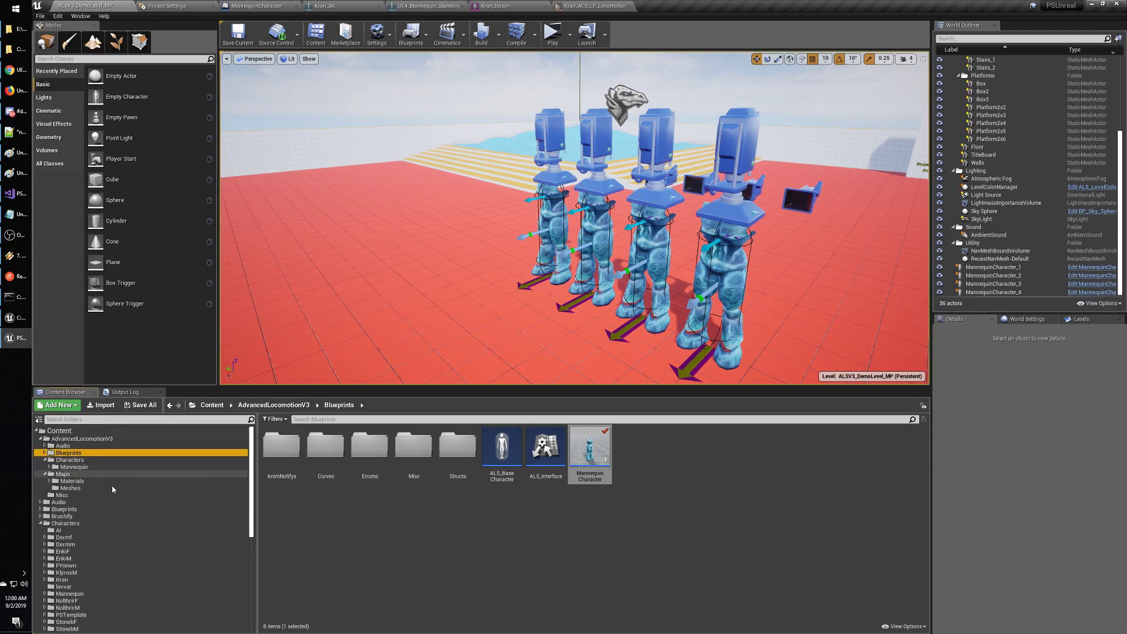
drag(253, 496, 252, 526)
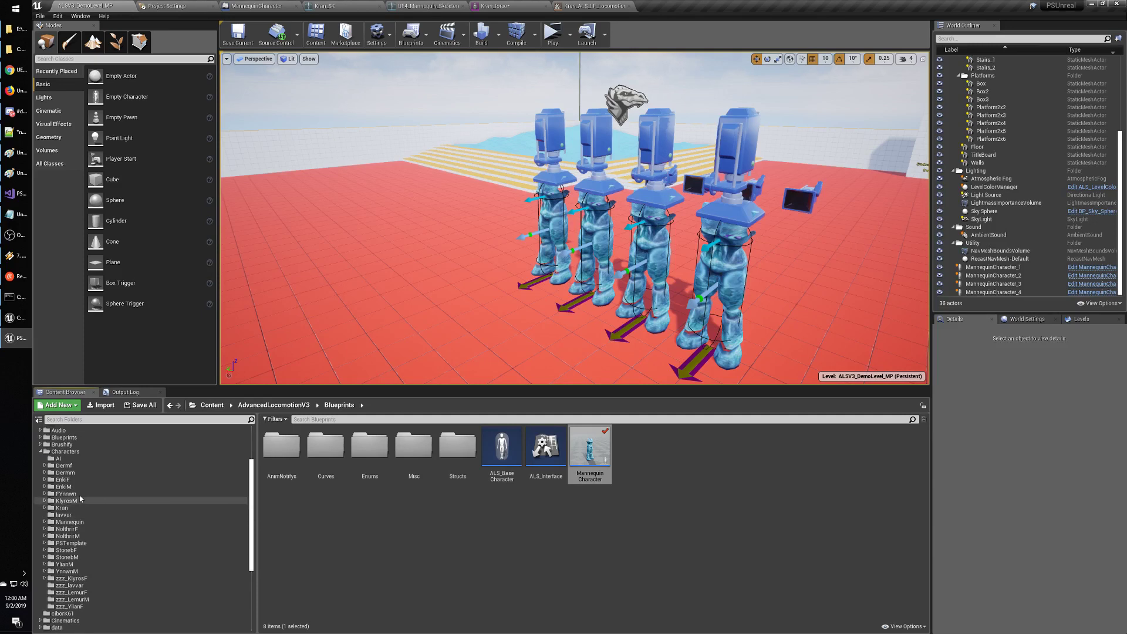
click(63, 508)
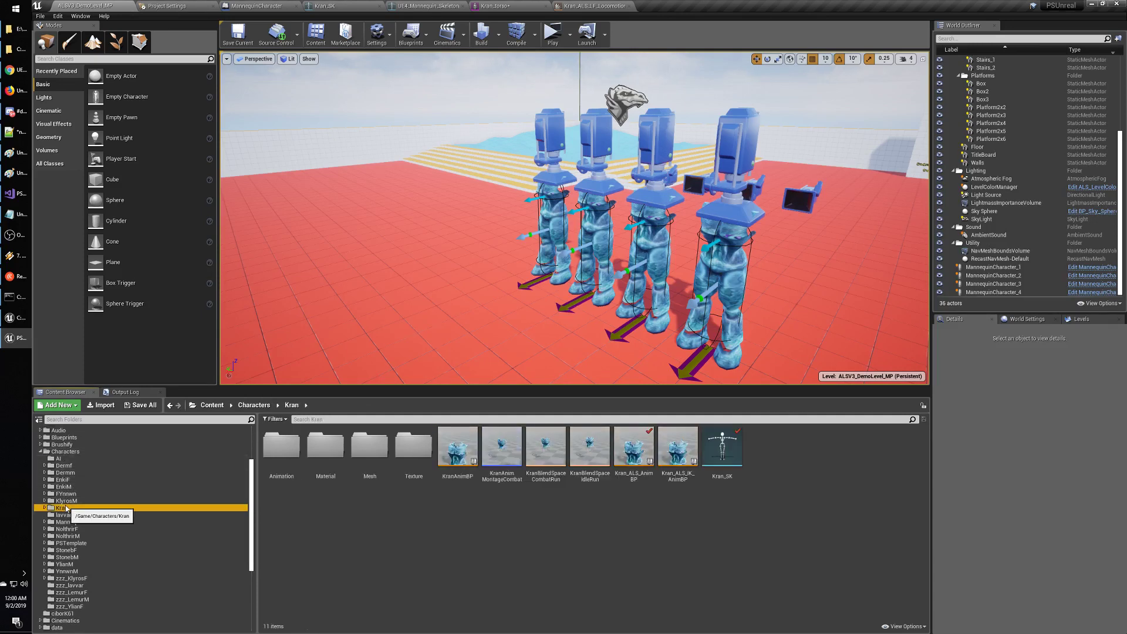
click(678, 454)
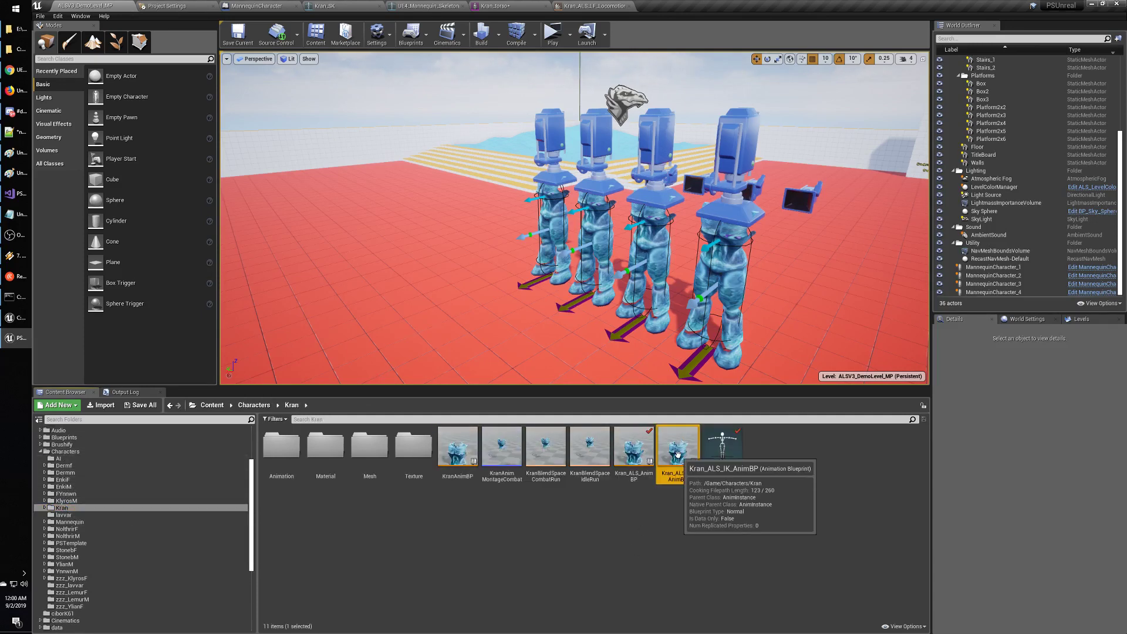
double_click(681, 462)
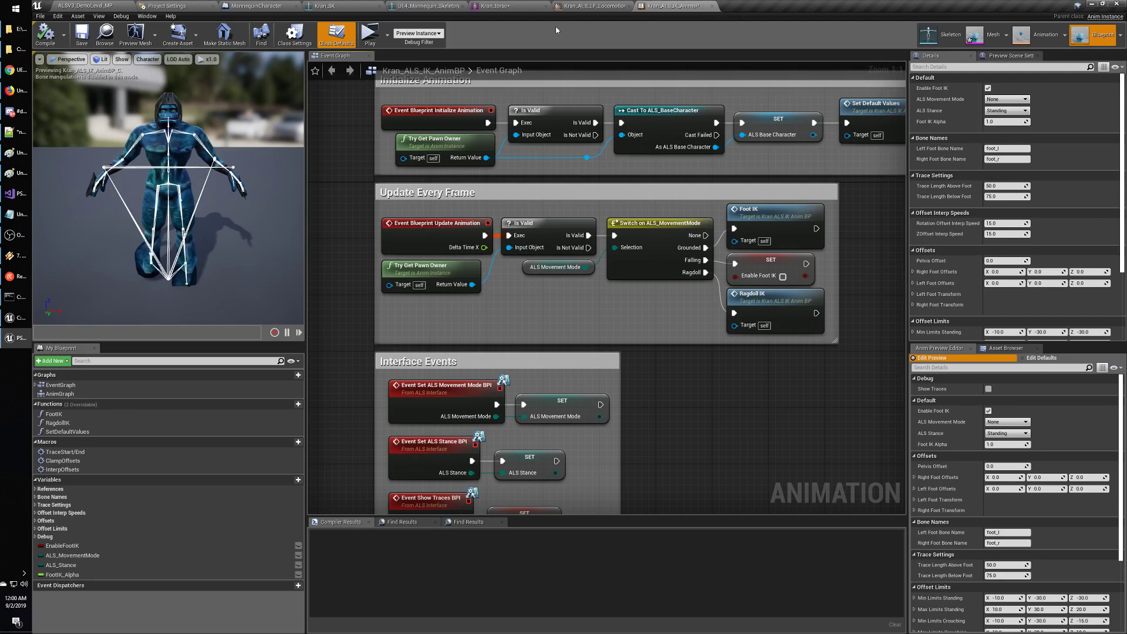
click(712, 6)
click(94, 6)
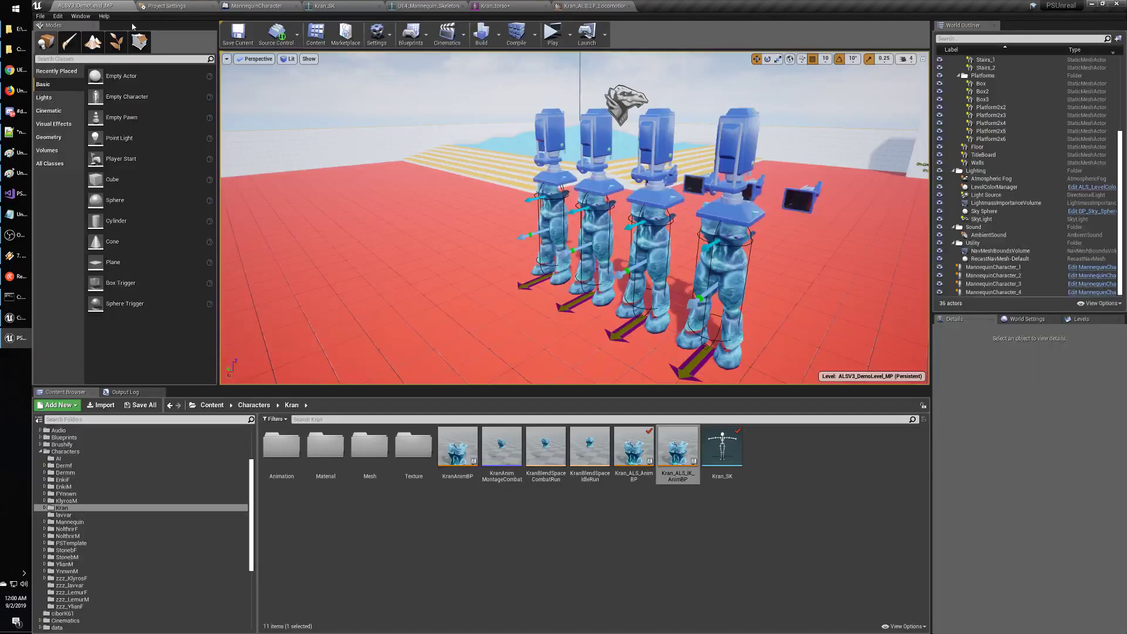
Search the whole Content folder for assets with "ik" in their name.
click(678, 467)
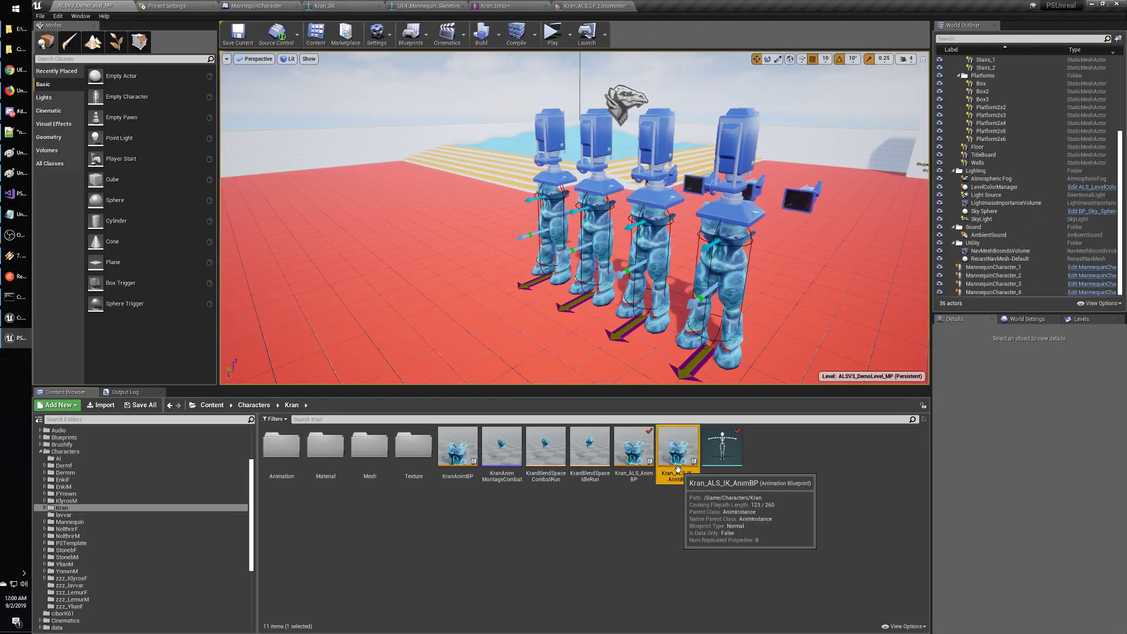
click(393, 418)
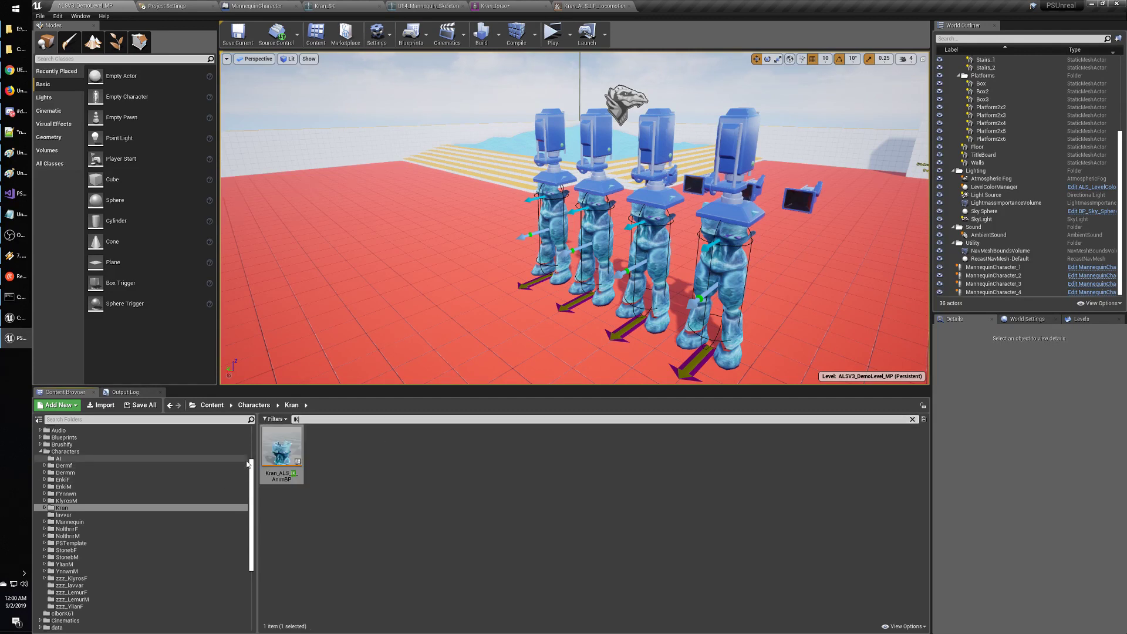
scroll(147, 463, up, 4)
click(58, 430)
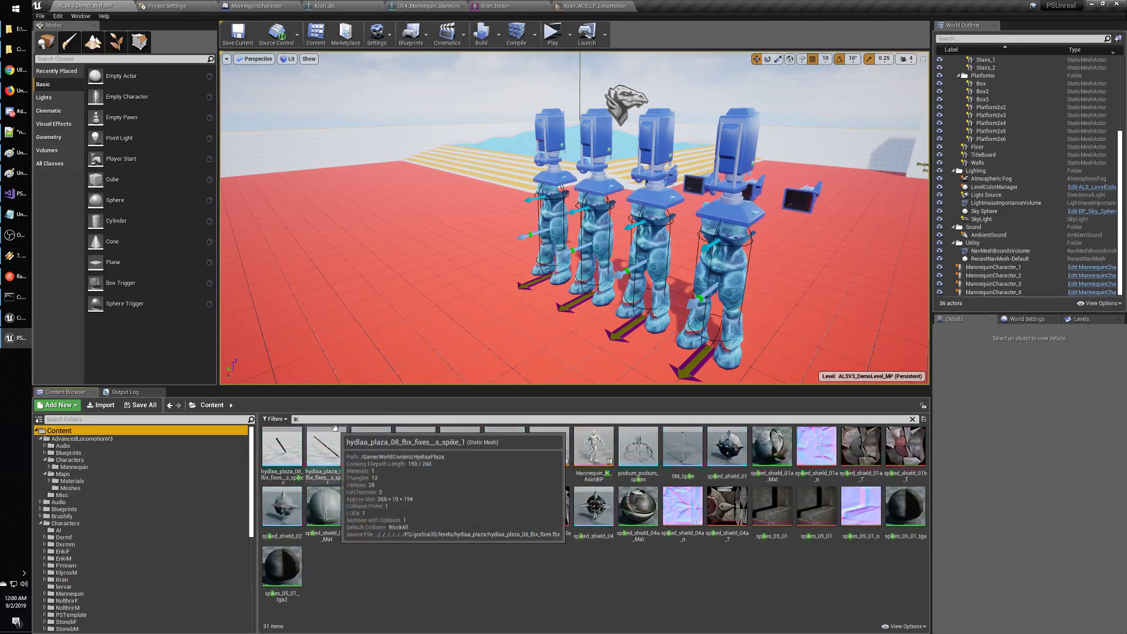
click(326, 447)
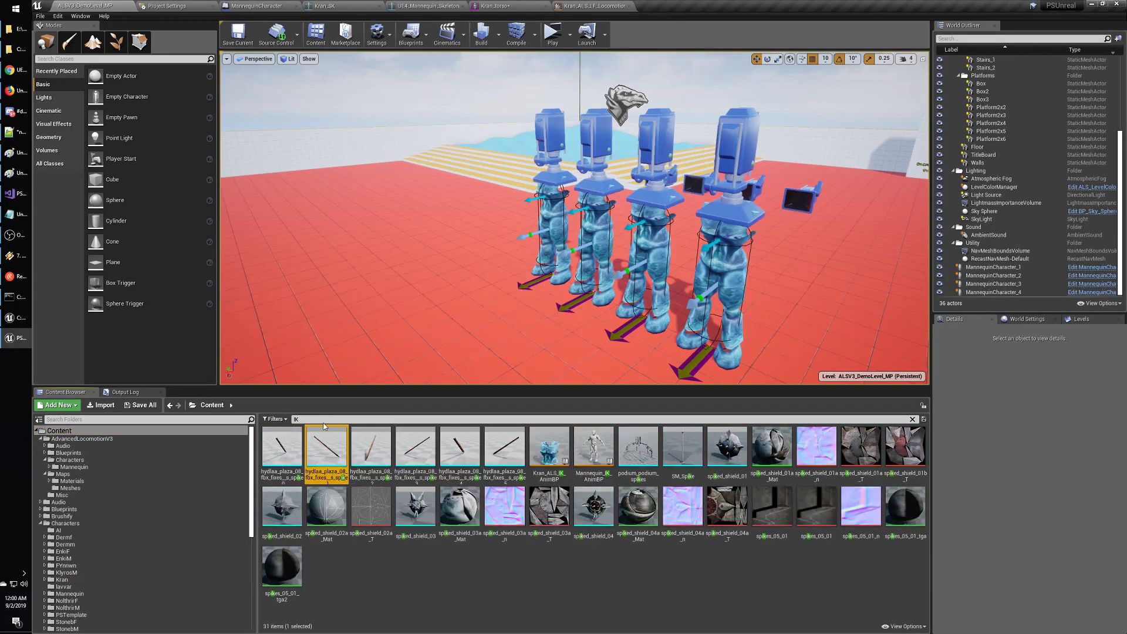
click(629, 554)
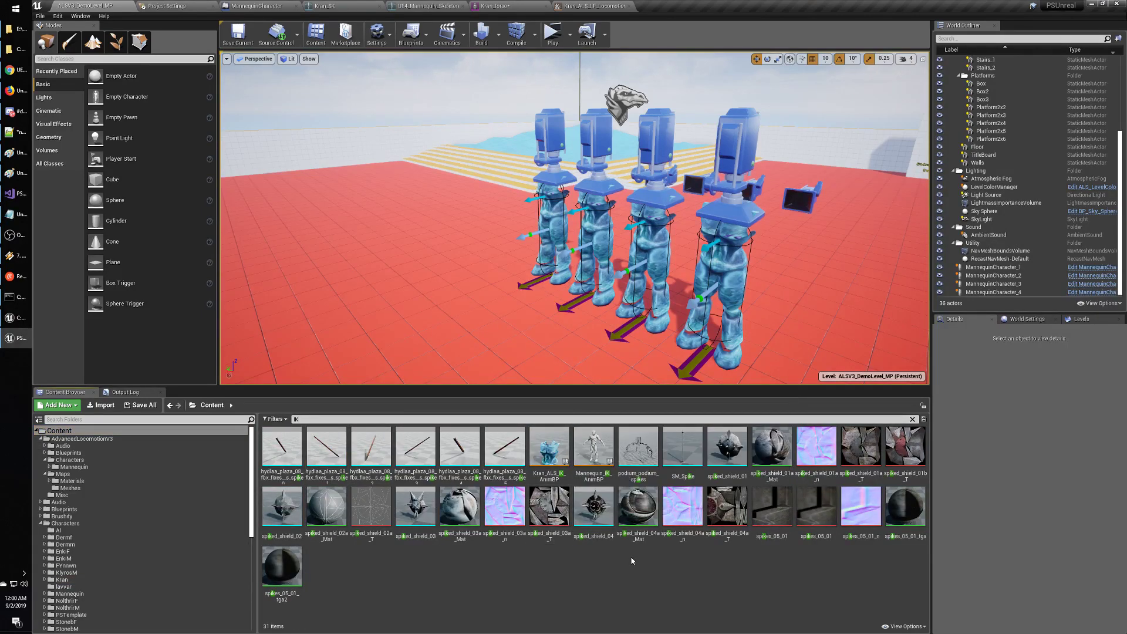
Diff Mannequin_IK_AnimBP against Kran_ALS_IK_AnimBP, inspect the Animation Blueprint entry in the difference list, and close the comparison.
click(593, 469)
ctrl+click(552, 472)
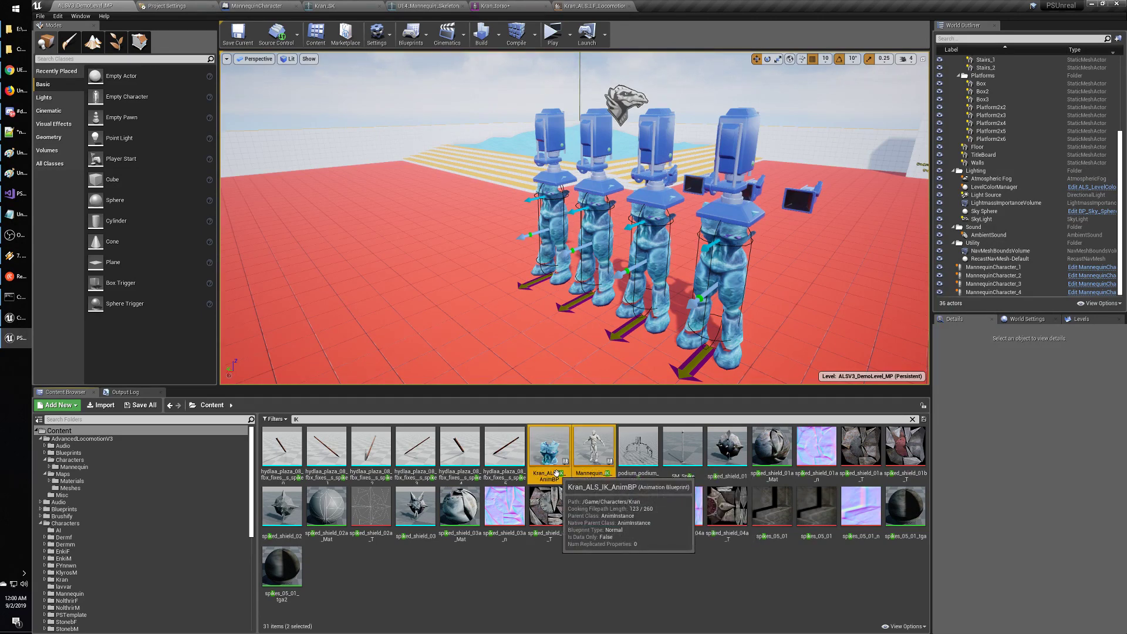
right_click(592, 468)
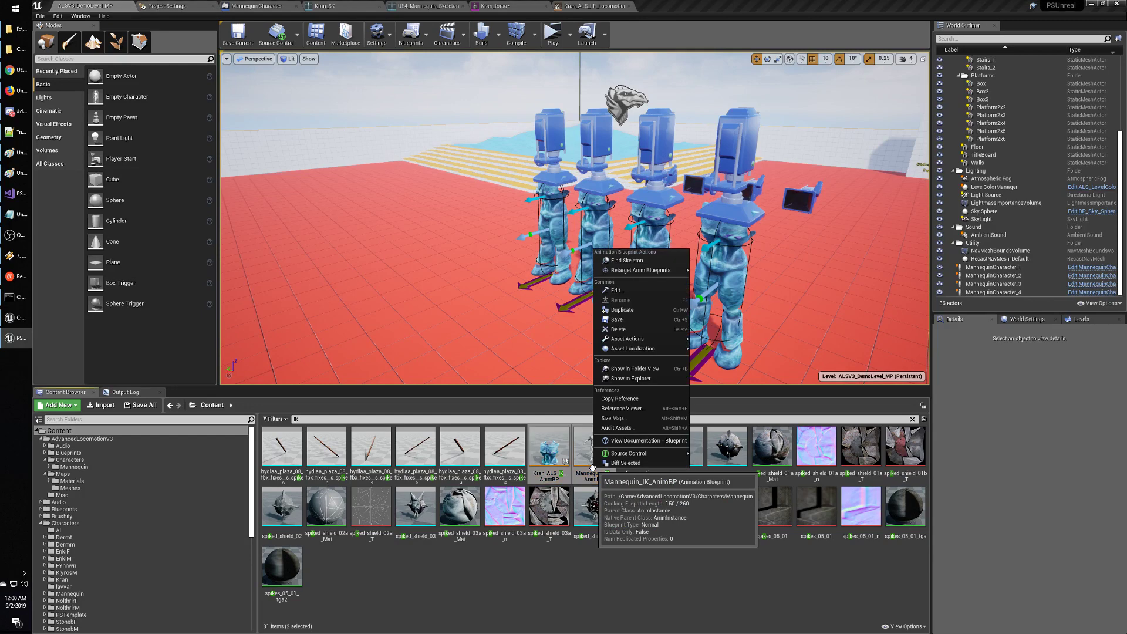
click(647, 464)
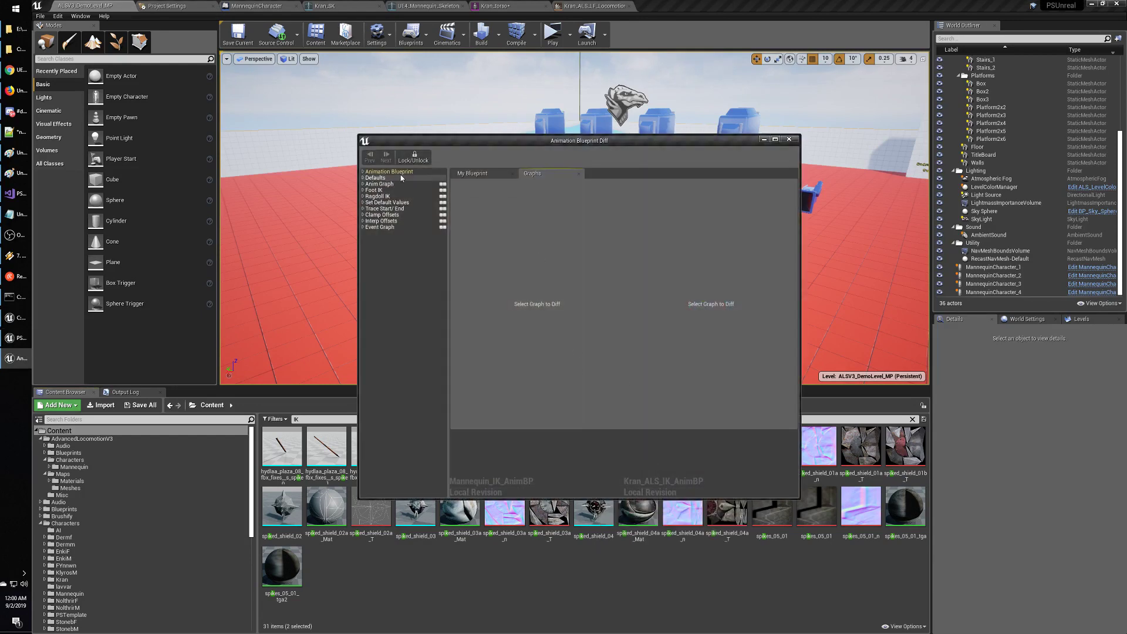
click(364, 172)
click(376, 179)
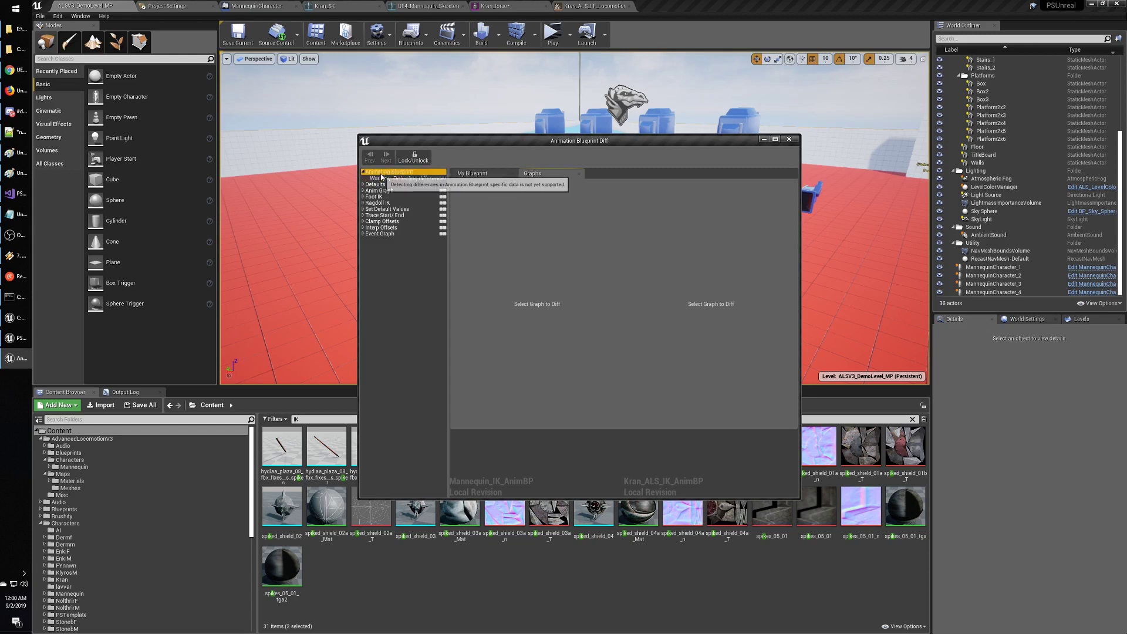
click(390, 174)
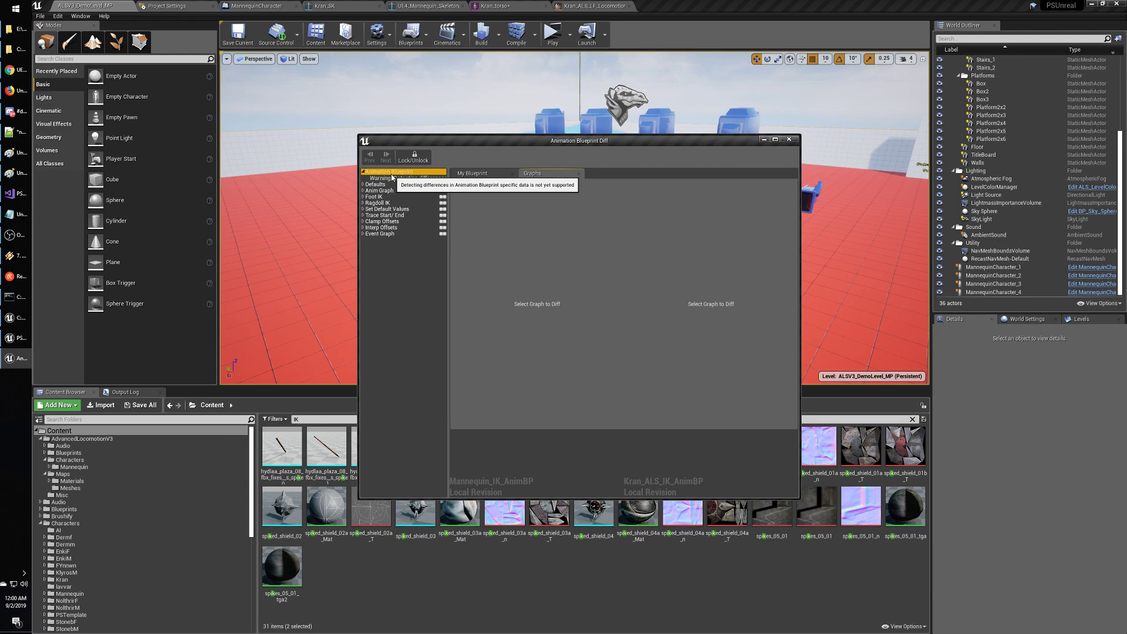
click(789, 139)
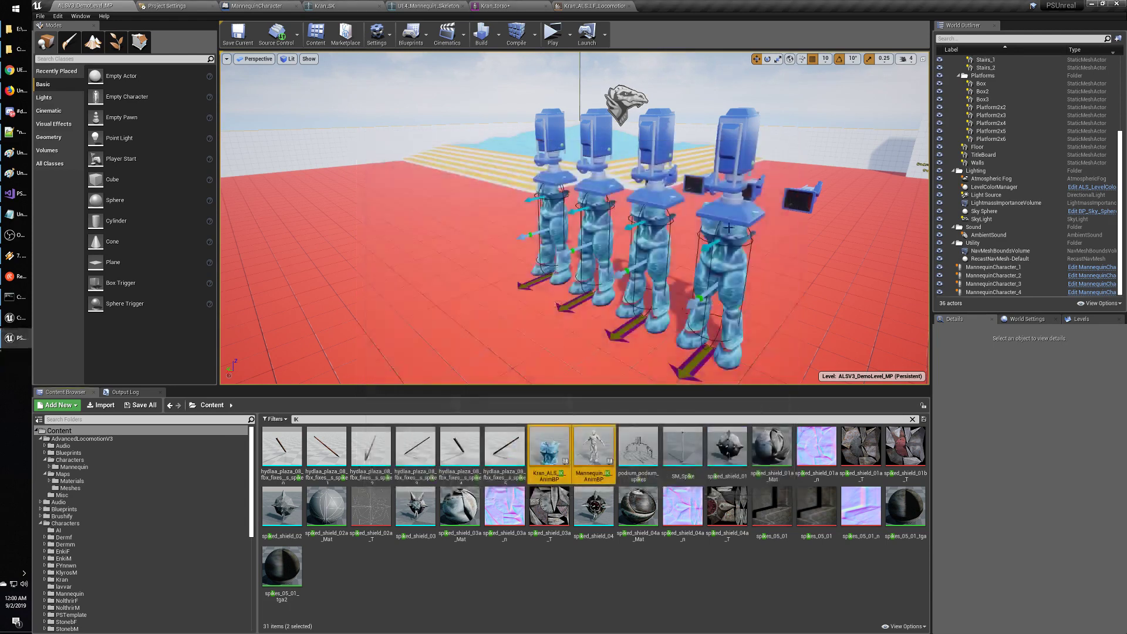
Open Kran_ALS_IK_AnimBP and Mannequin_IK_AnimBP from the asset search results.
click(555, 449)
double_click(555, 449)
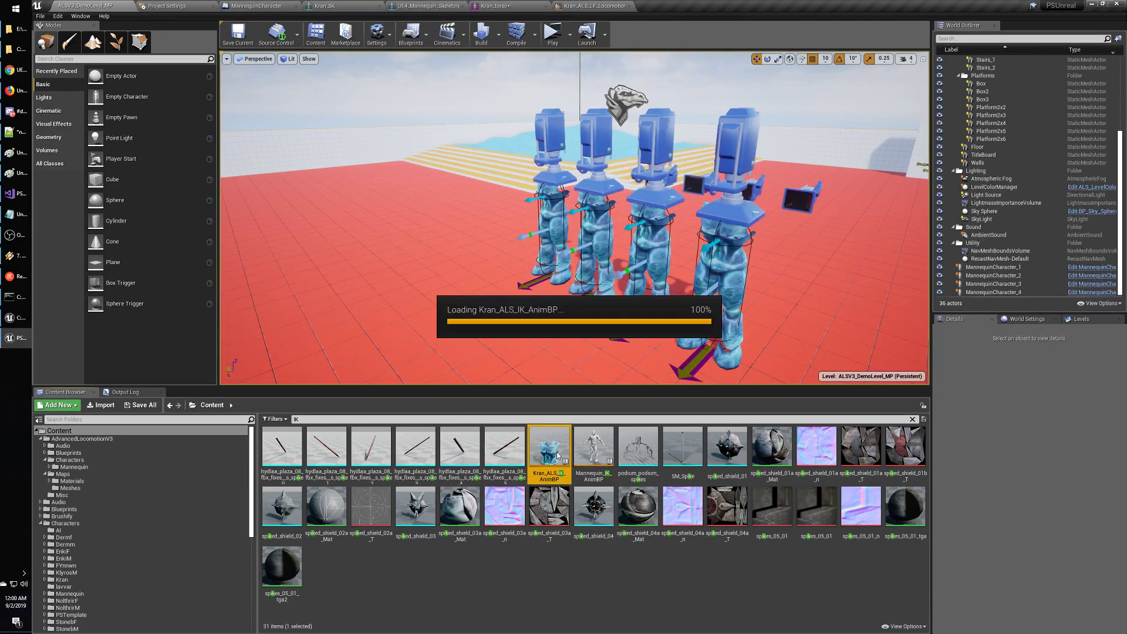
click(115, 5)
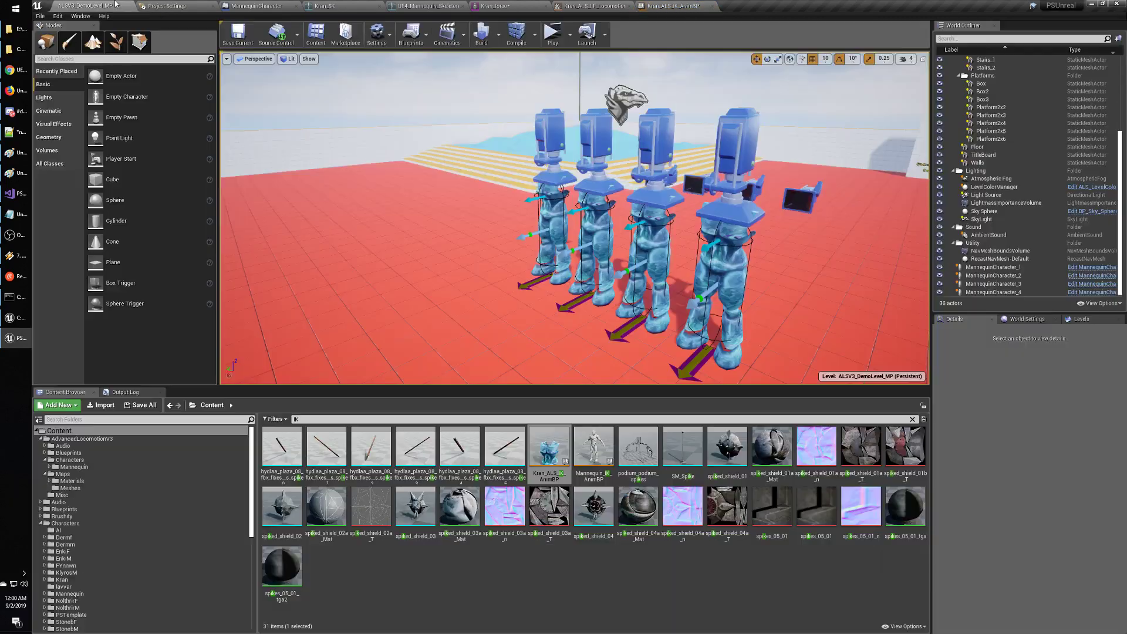
double_click(593, 446)
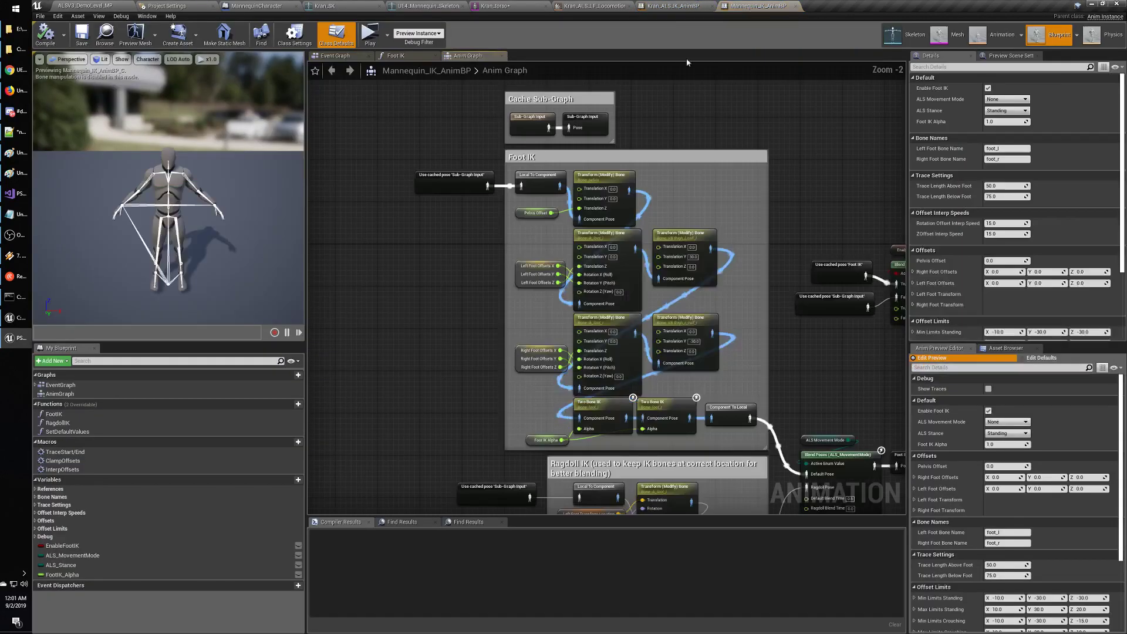
Compare the EnableFootIK variable's details in Kran_ALS_IK_AnimBP and Mannequin_IK_AnimBP.
click(676, 6)
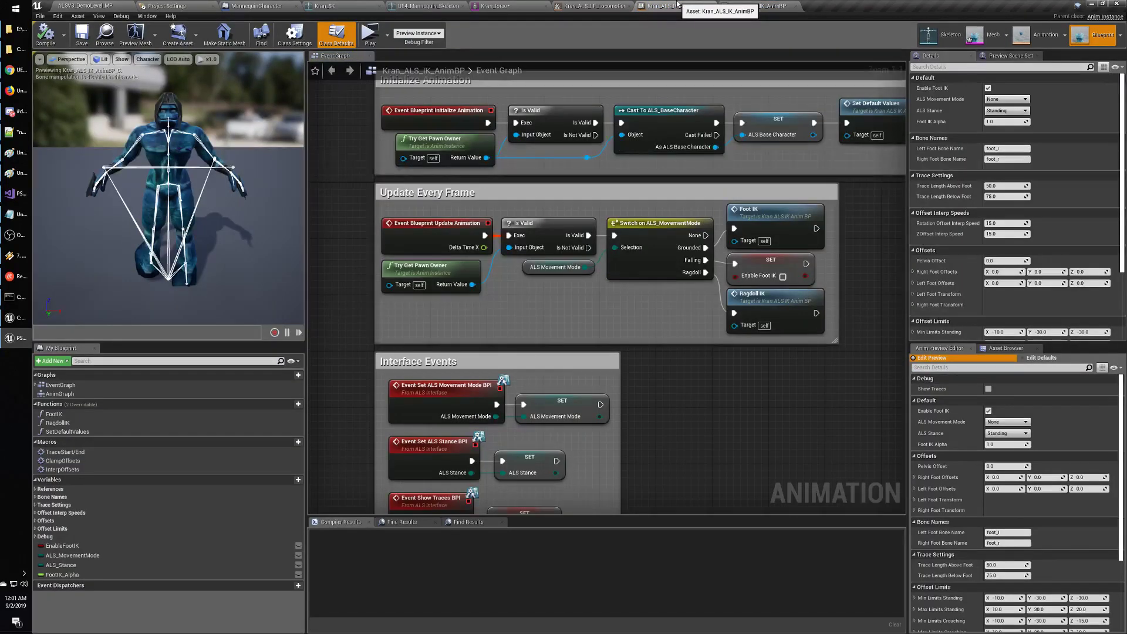
click(62, 546)
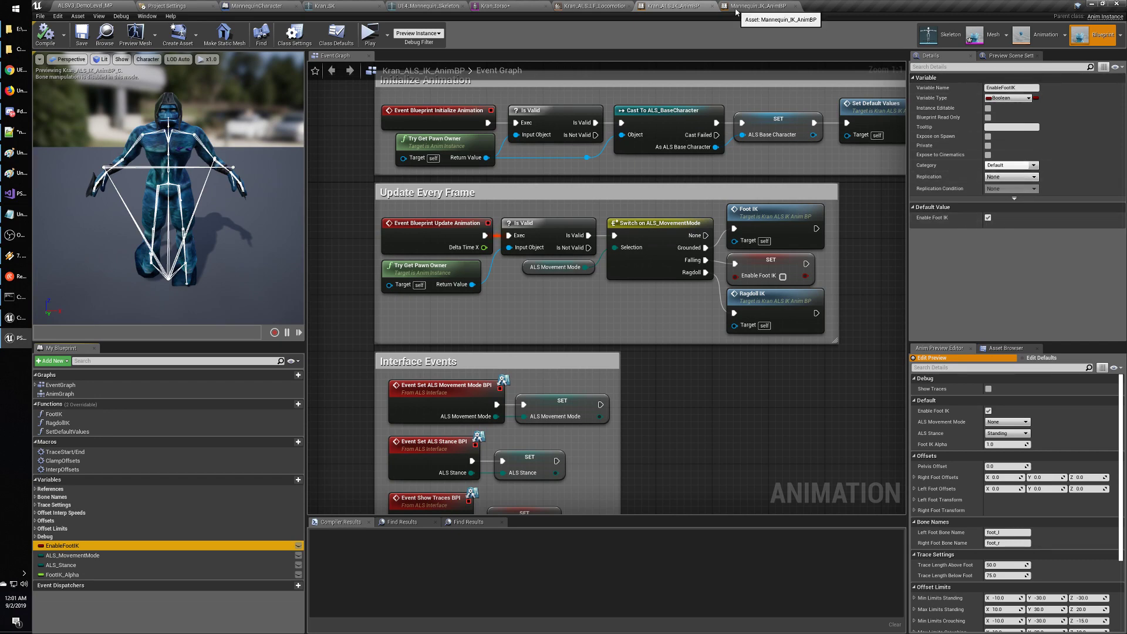
click(757, 6)
click(124, 544)
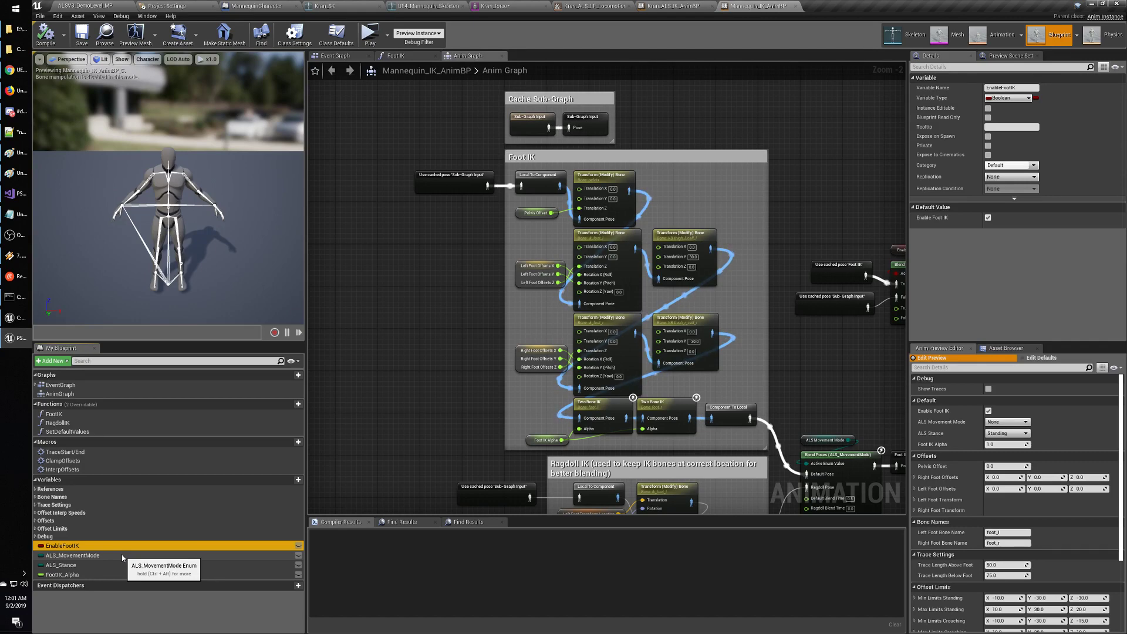
Toggle the EnableFootIK default value off and back on in Kran_ALS_IK_AnimBP to test its effect on the leg pose.
click(674, 5)
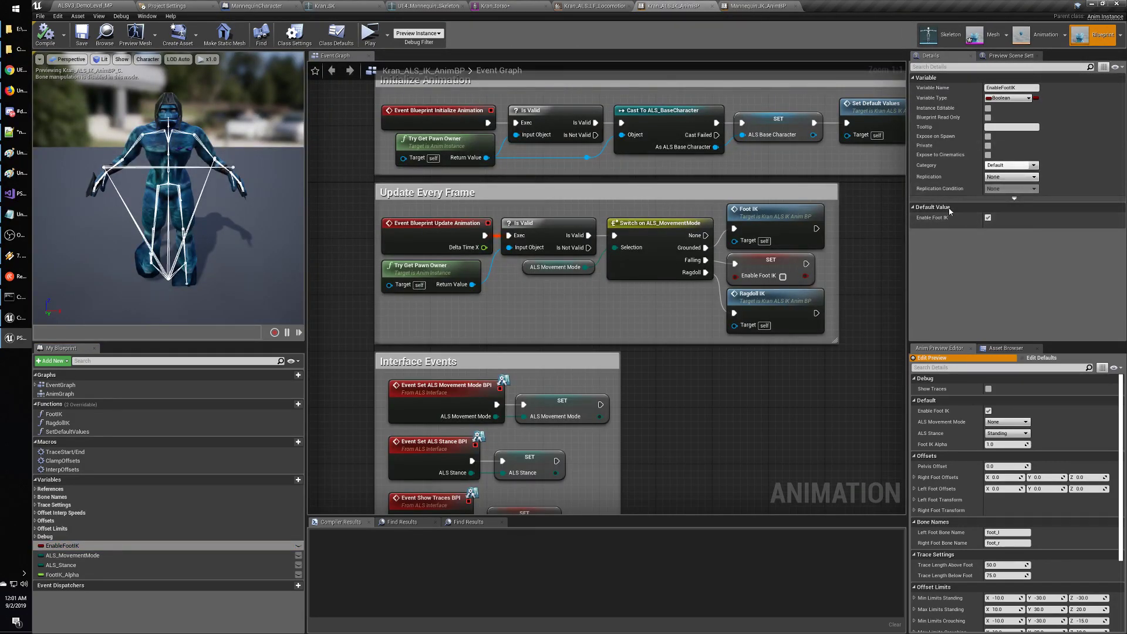
click(988, 218)
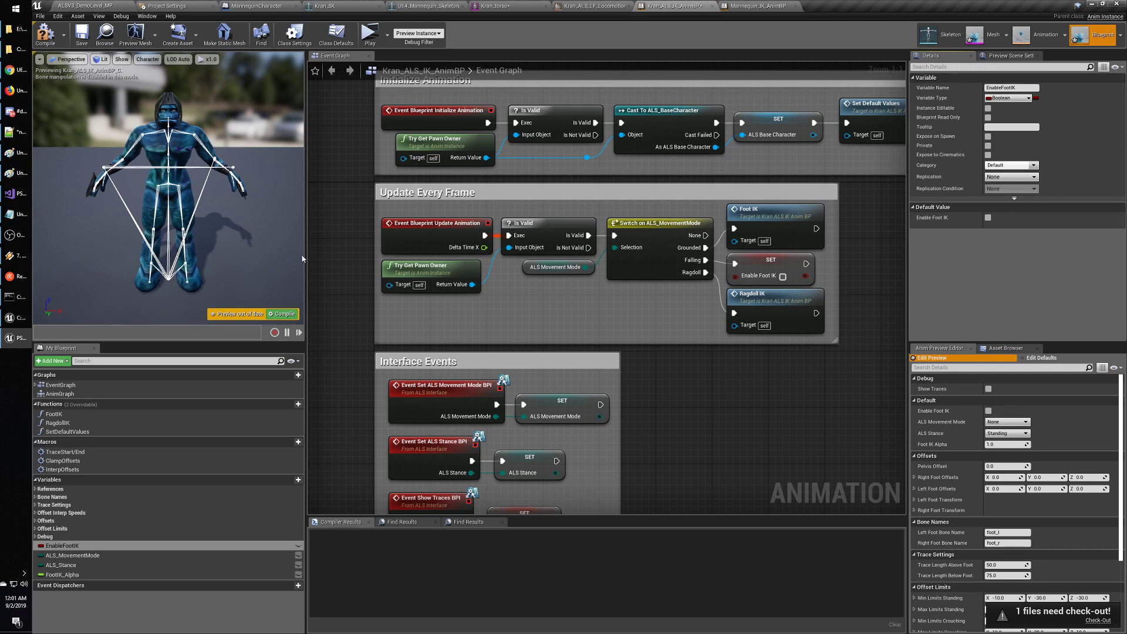
click(989, 219)
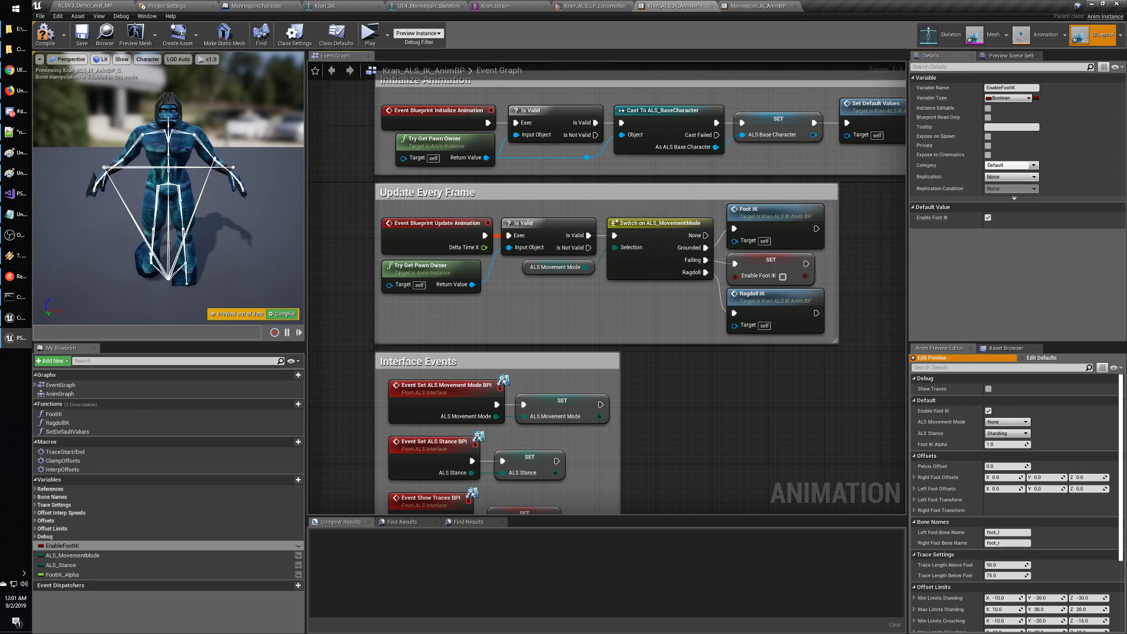
Open the FootIK function of Kran_ALS_IK_AnimBP and examine its nodes from the Enable Foot IK branch to the foot line traces.
right_drag(592, 193, 561, 218)
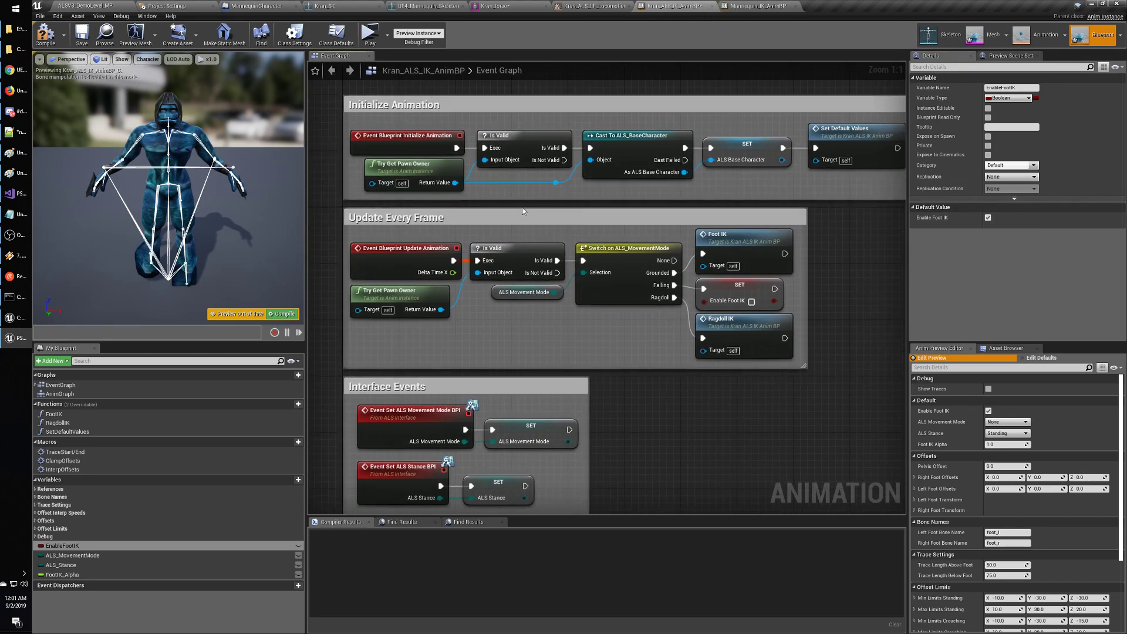
double_click(54, 416)
scroll(550, 430, up, 7)
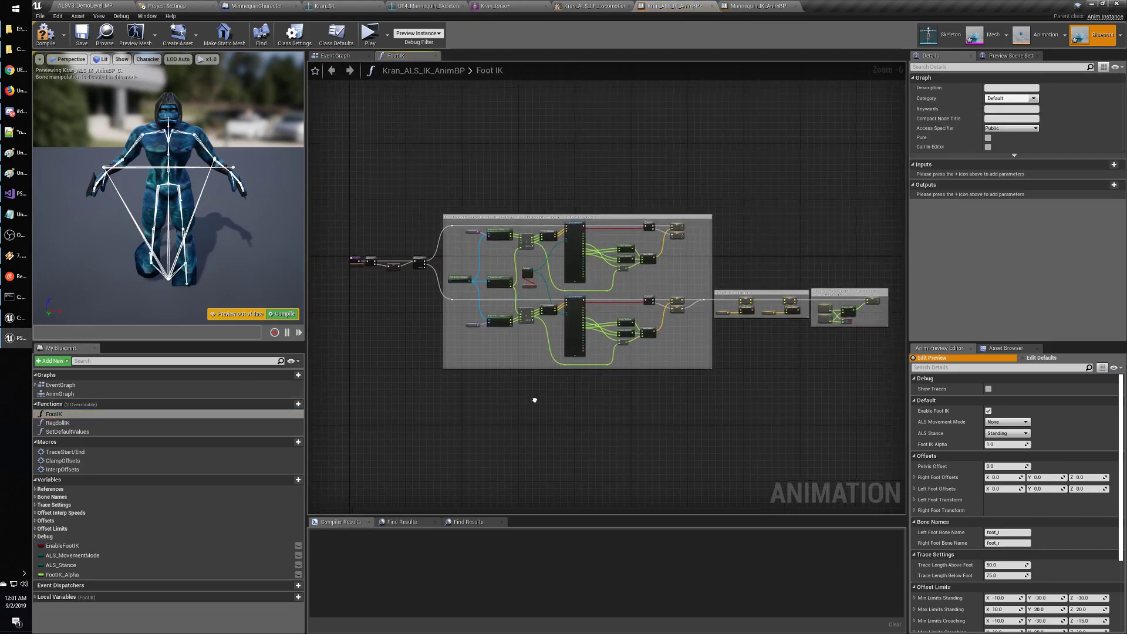
scroll(616, 471, down, 3)
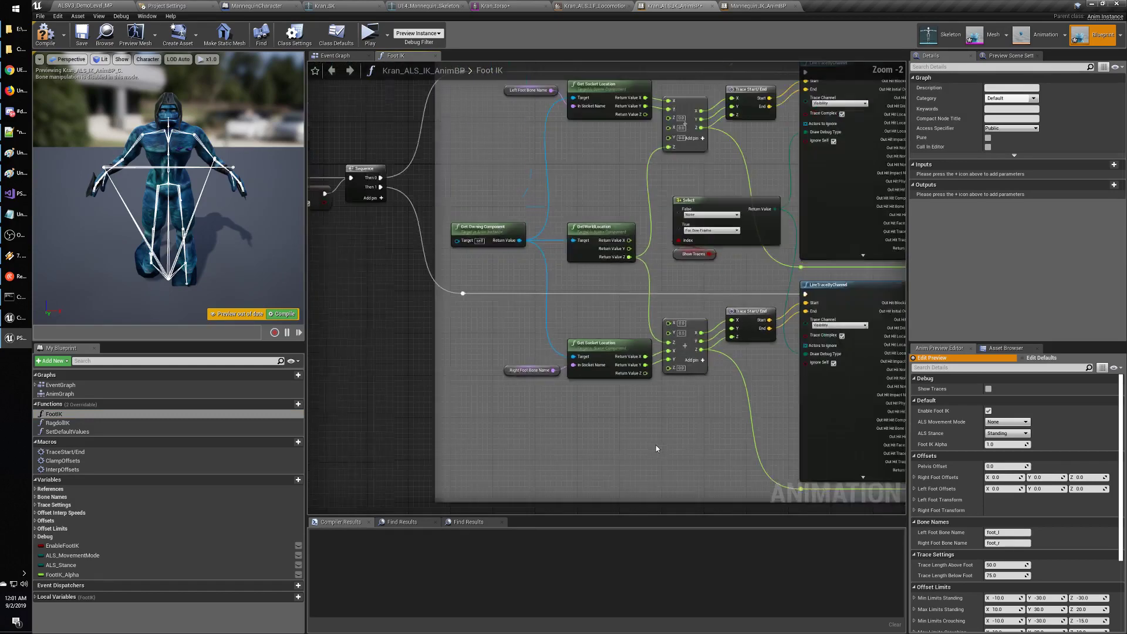
right_drag(554, 457, 628, 435)
scroll(629, 434, up, 3)
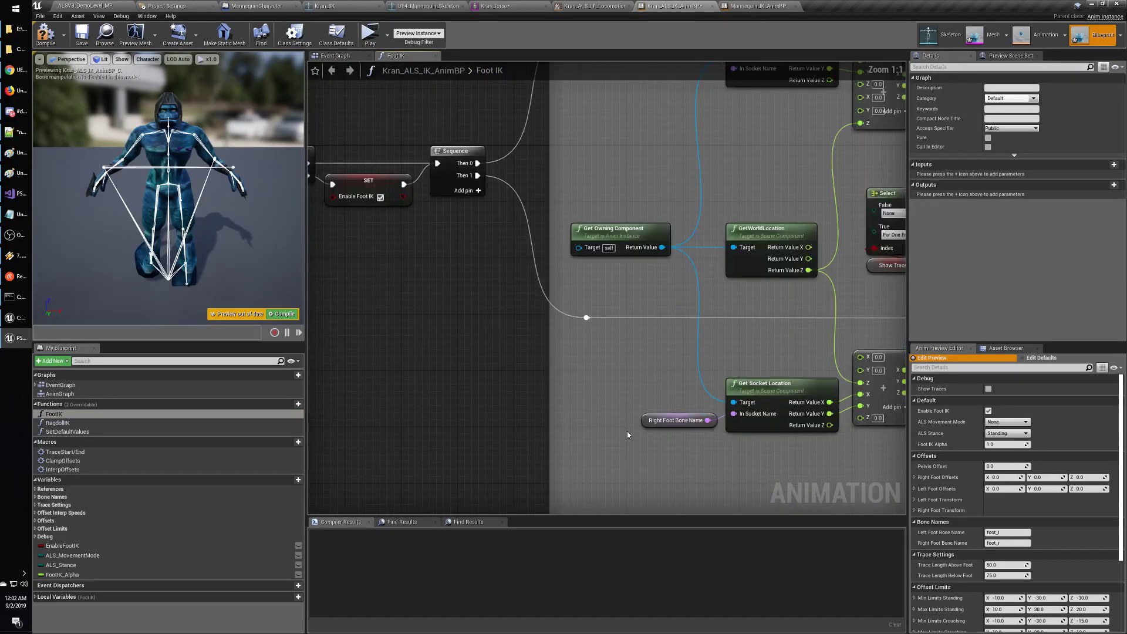
mouse_move(611, 392)
right_down()
mouse_move(650, 486)
mouse_move(767, 495)
mouse_move(475, 440)
mouse_move(345, 459)
right_up()
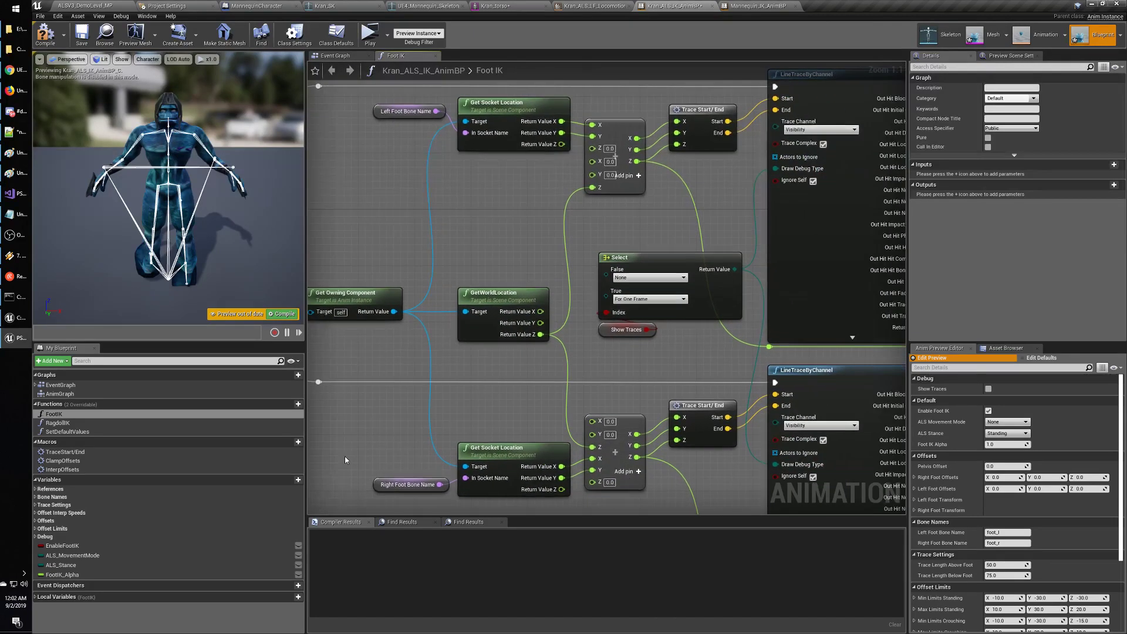
right_drag(534, 420, 1001, 440)
right_drag(931, 444, 907, 443)
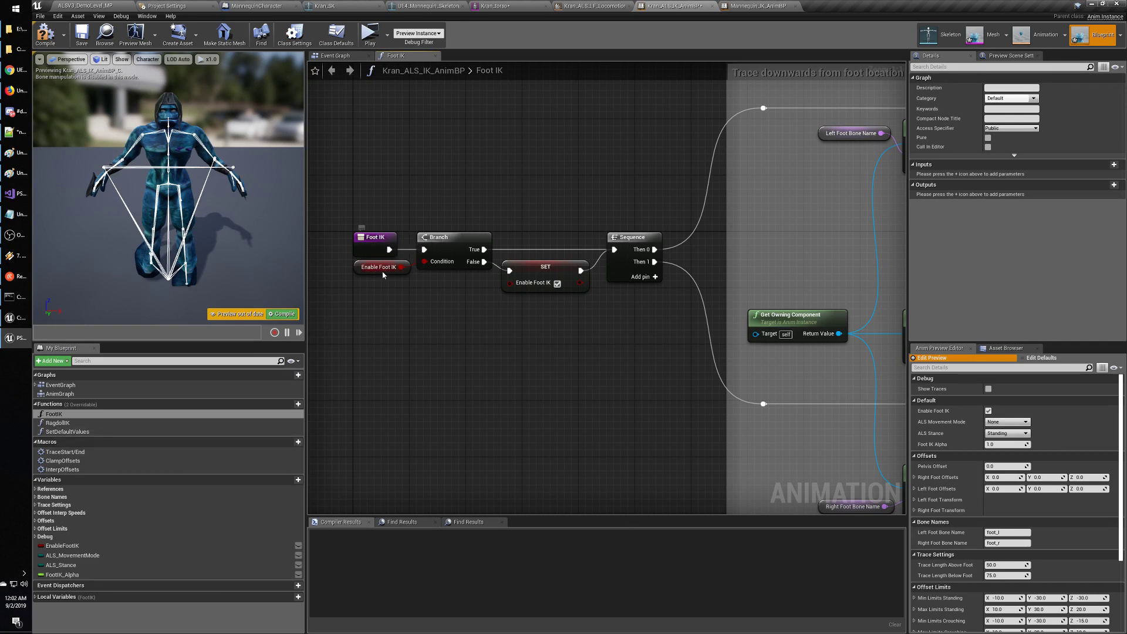
right_drag(634, 277, 553, 339)
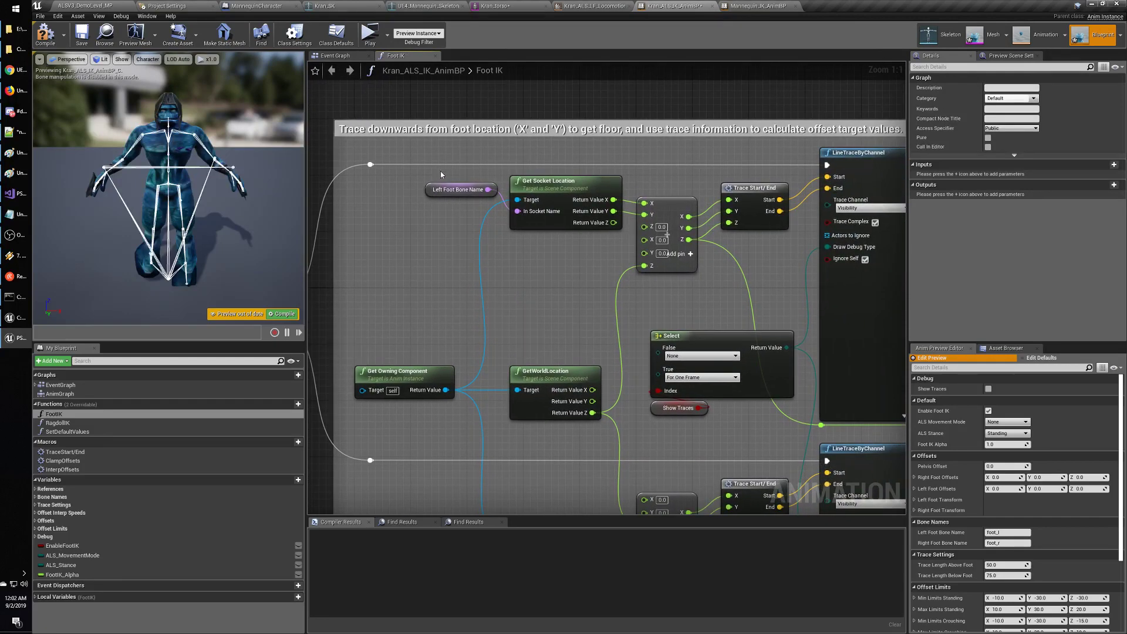
Inspect the Left Foot Bone Name variable and the Get Socket Location node it feeds in Kran's FootIK graph.
click(430, 189)
mouse_move(540, 297)
right_down()
mouse_move(506, 290)
mouse_move(543, 291)
right_up()
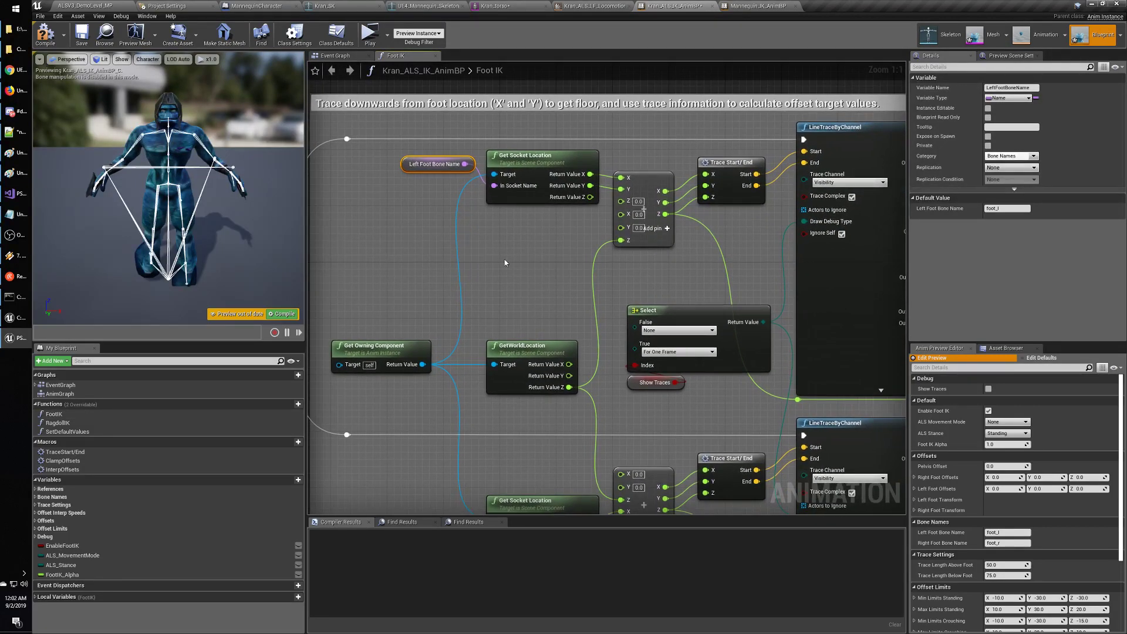
click(517, 158)
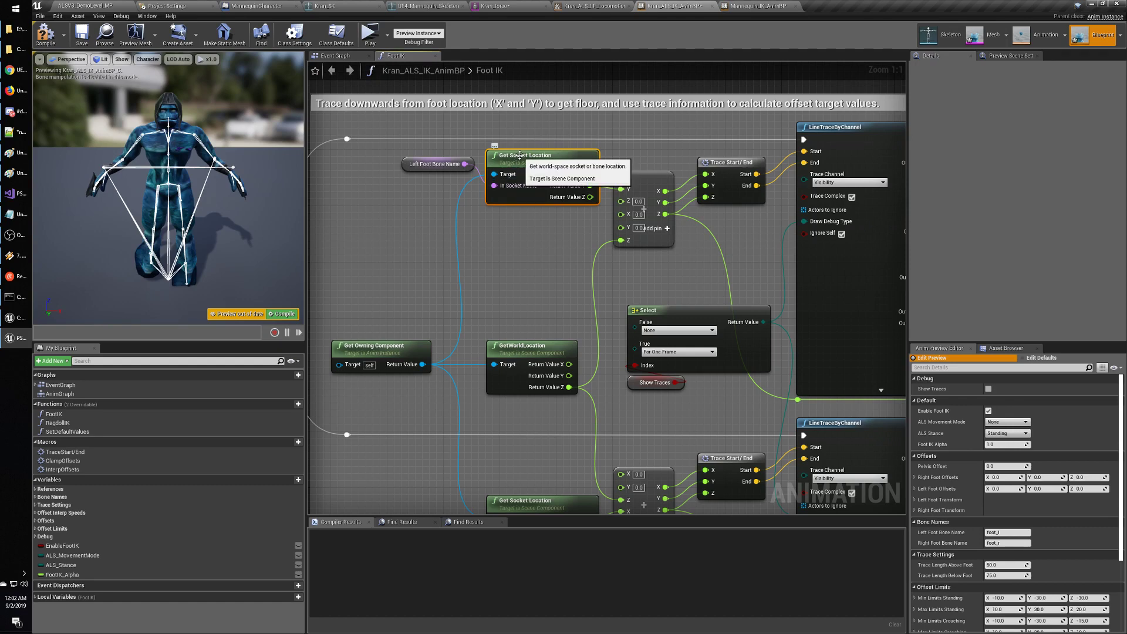
right_drag(555, 267, 517, 272)
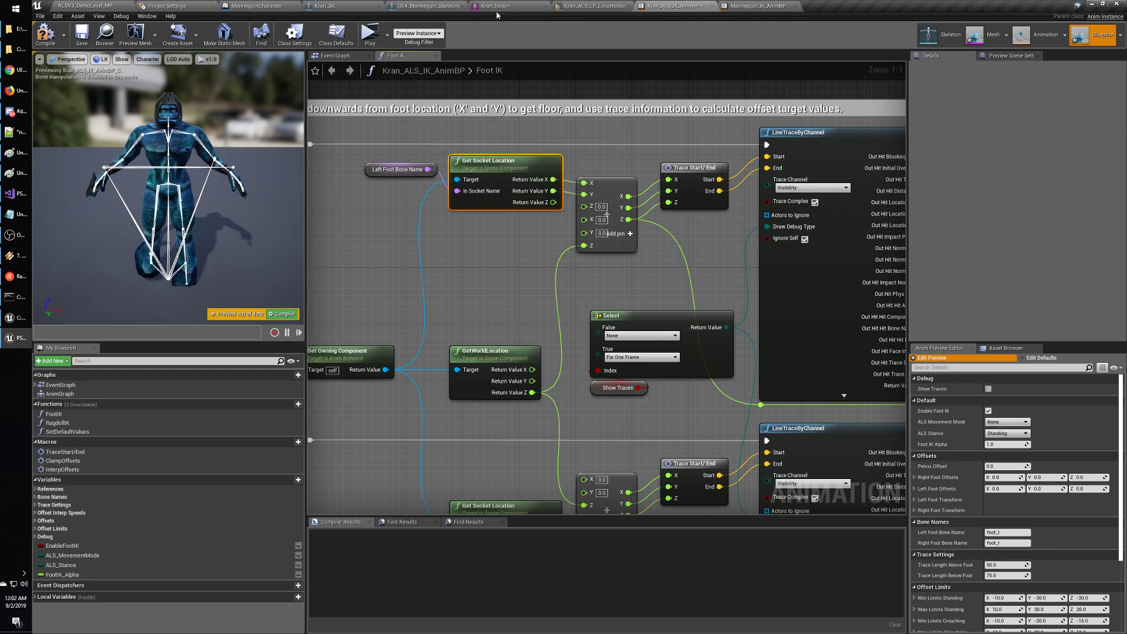
Check the available actions for the thigh_l bone in UE4_Mannequin_Skeleton and glance at the Kran_torso mesh.
click(425, 5)
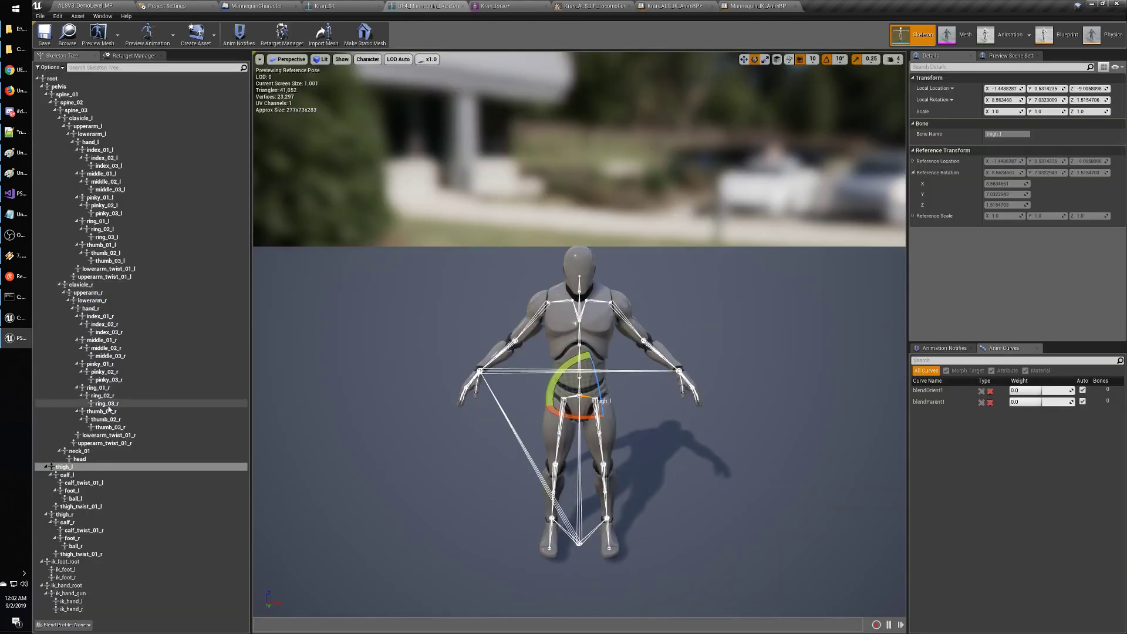
right_click(86, 471)
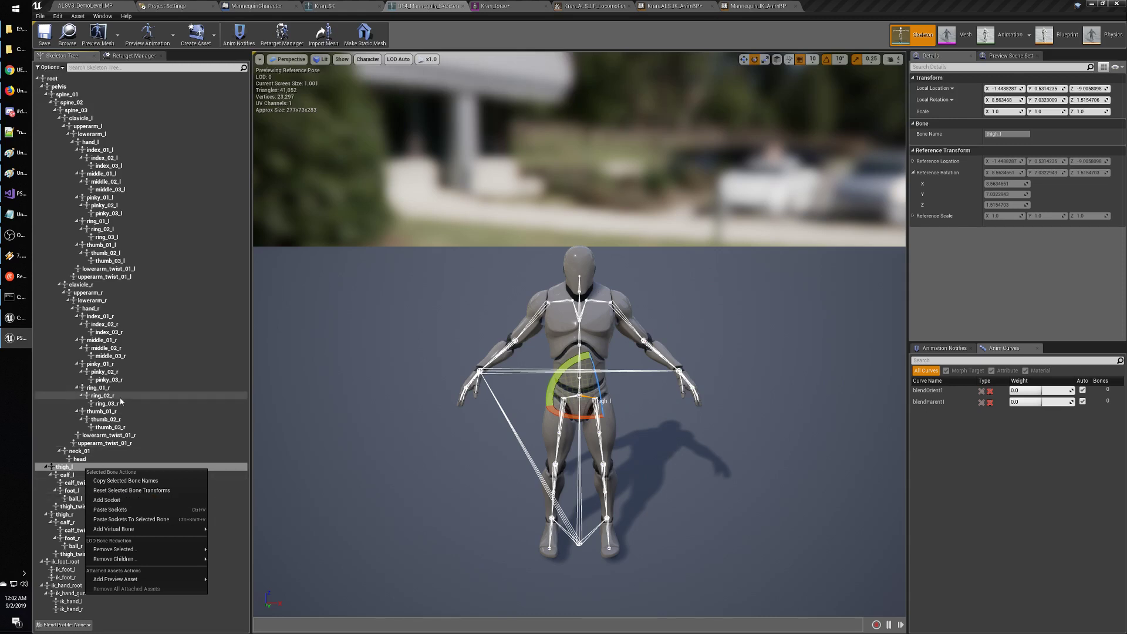
click(101, 395)
click(74, 468)
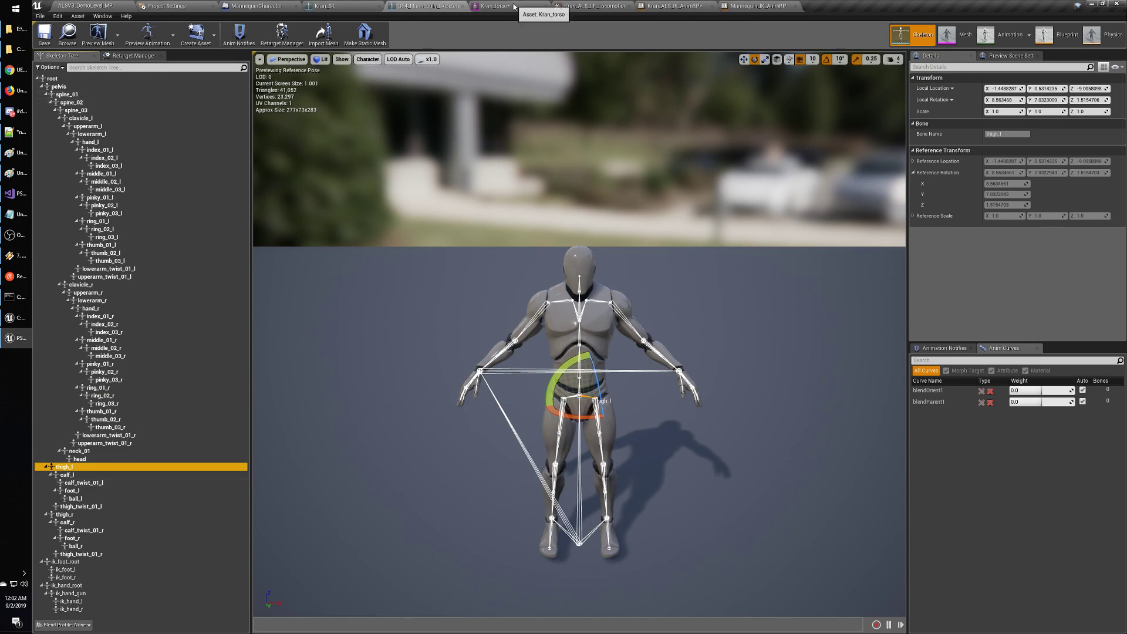
click(495, 6)
click(442, 6)
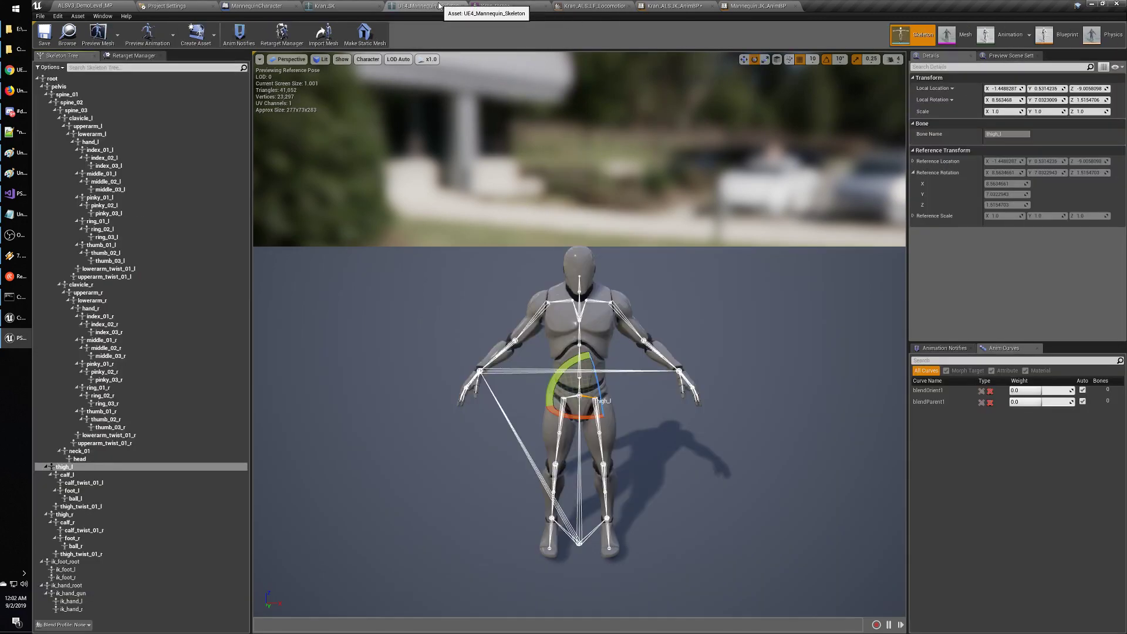
Compare the FootIK graph of Kran_ALS_IK_AnimBP with the leg motion in the Kran_ALS_LF_Locomotion blend space preview.
click(676, 5)
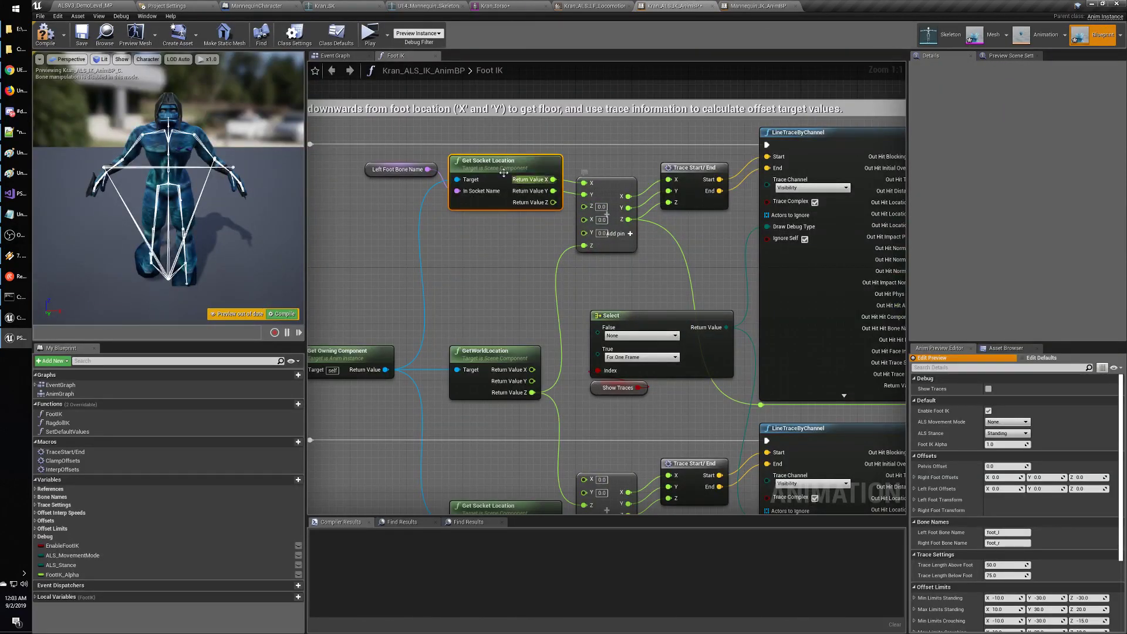
click(616, 6)
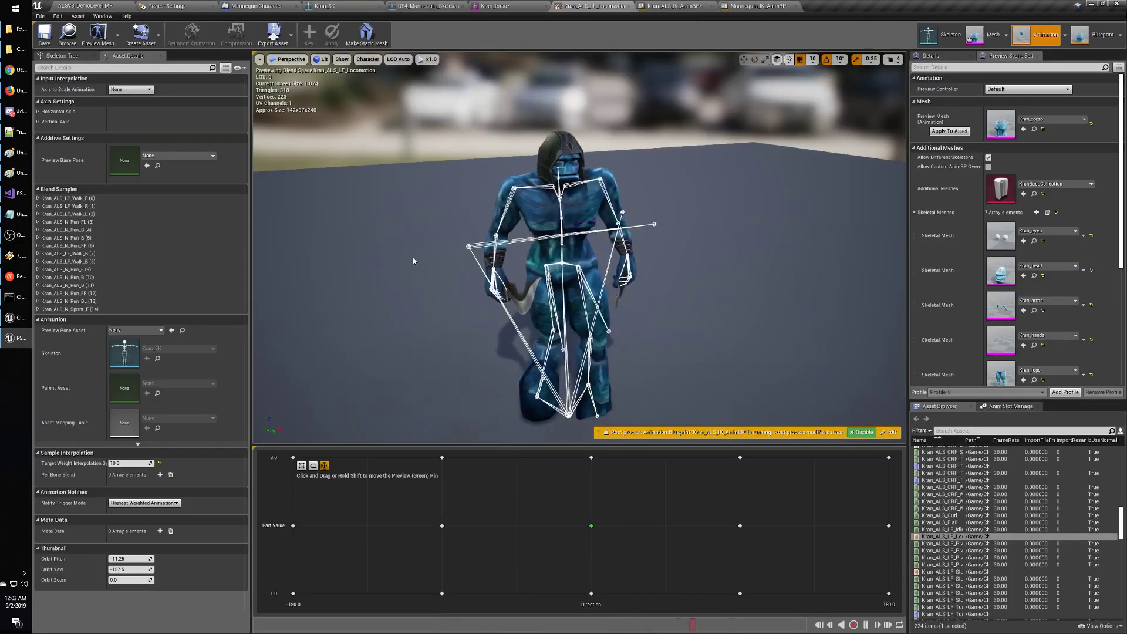
click(675, 6)
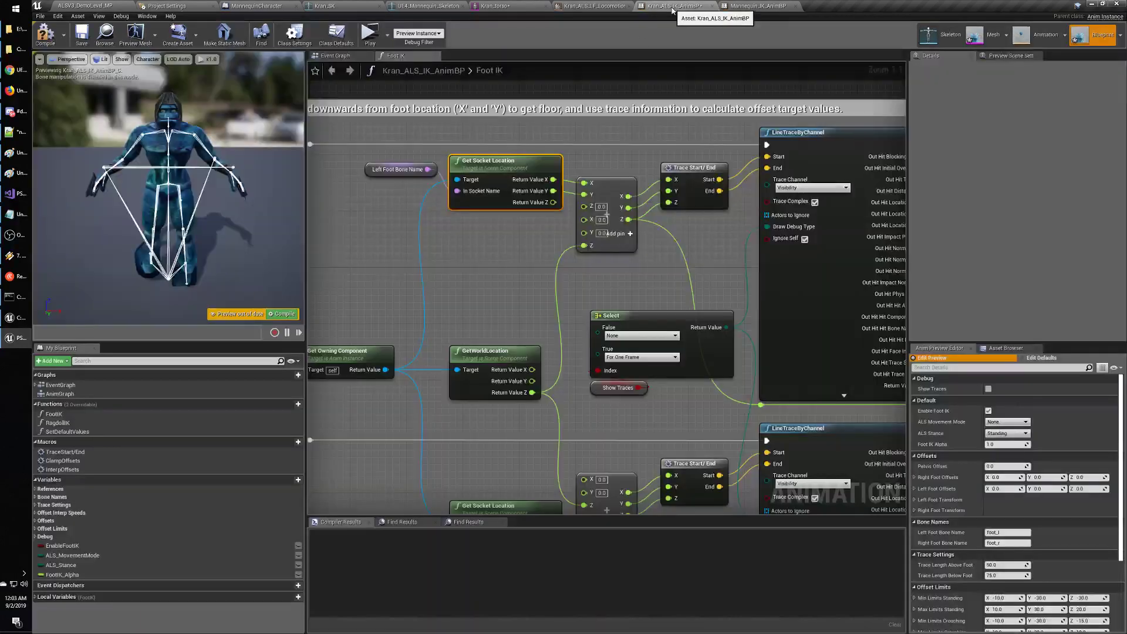
click(605, 6)
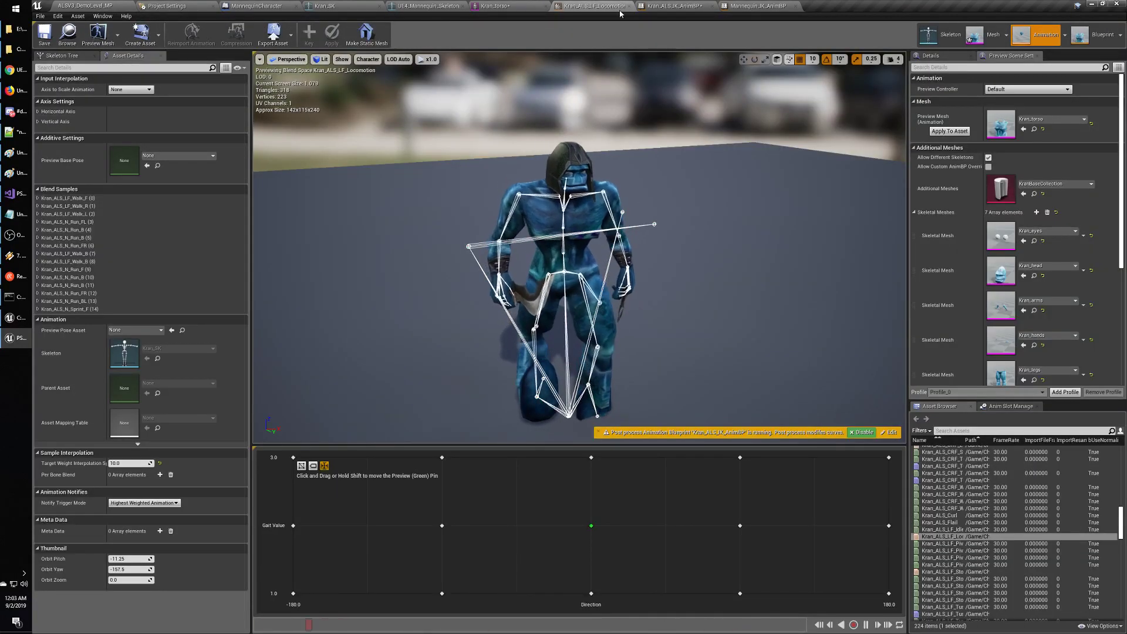
Examine the Foot IK section of Mannequin_IK_AnimBP's anim graph, briefly checking back against Kran_ALS_IK_AnimBP.
click(758, 6)
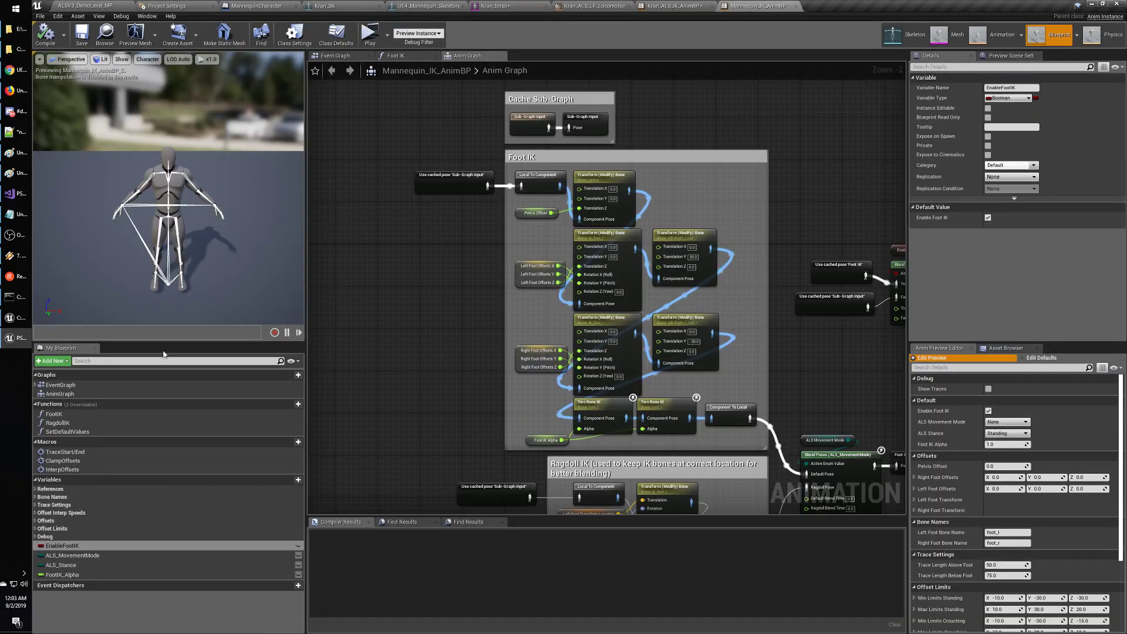
scroll(442, 330, up, 2)
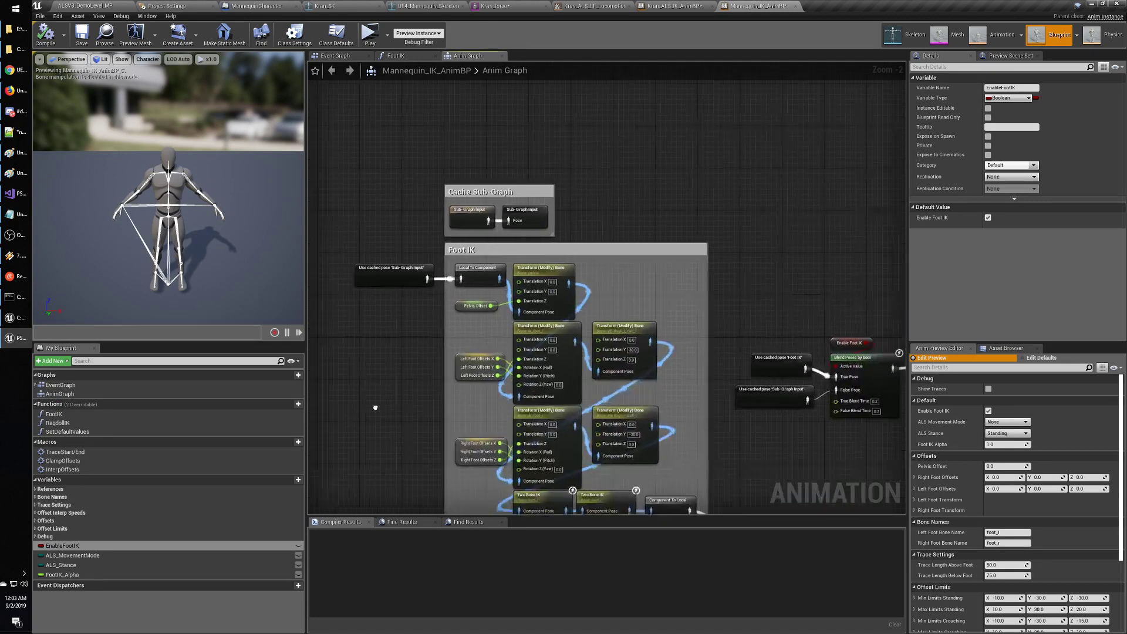
right_drag(379, 332, 377, 298)
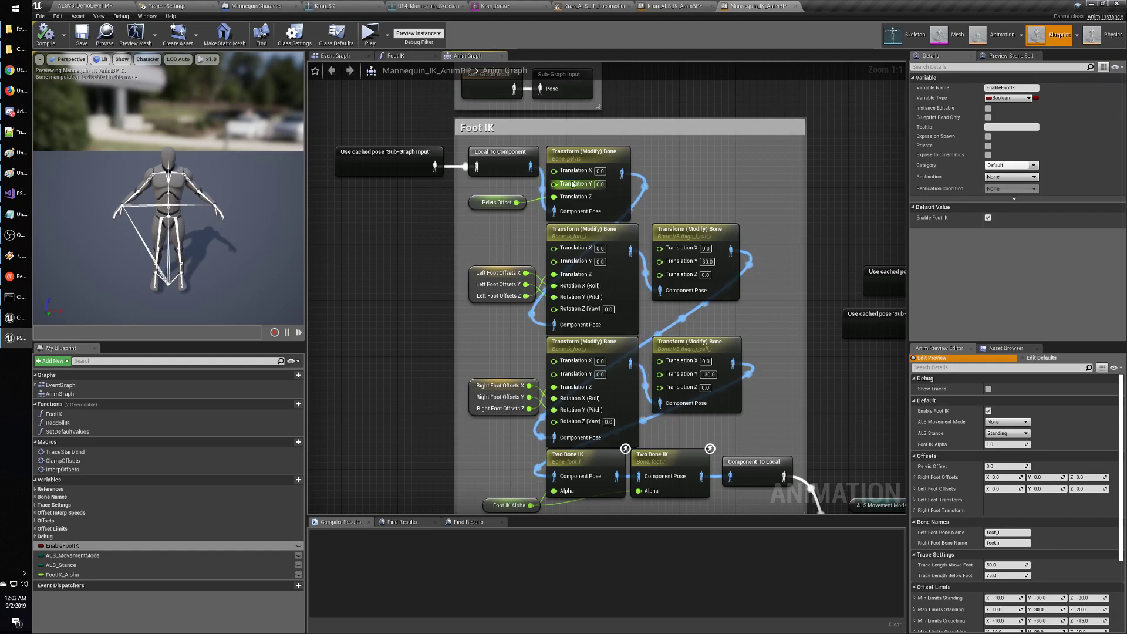
click(681, 7)
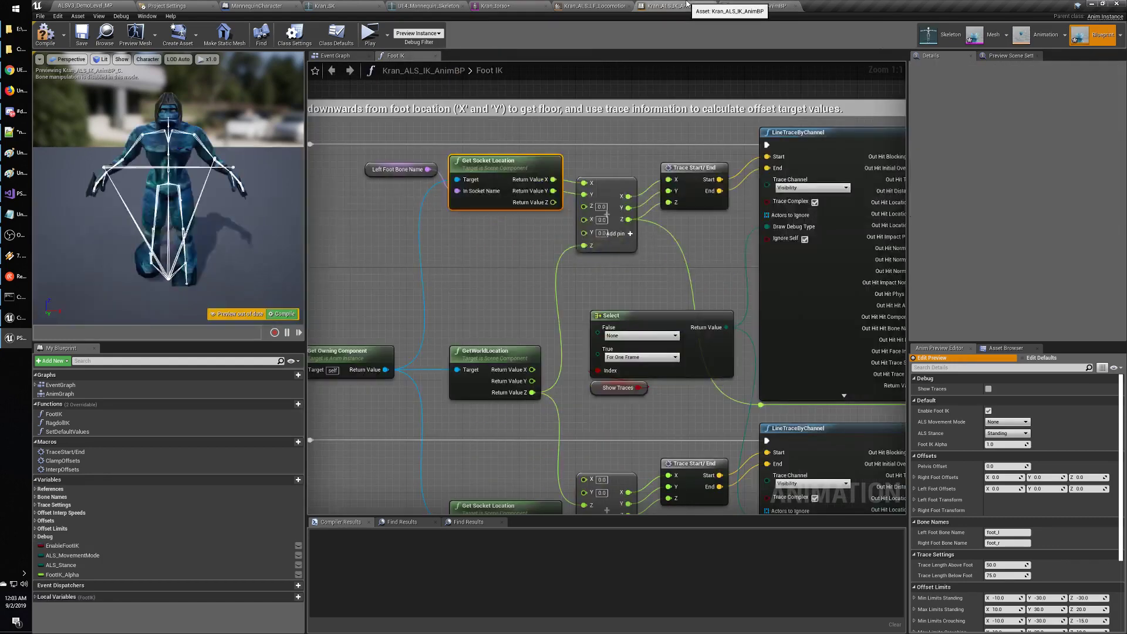
click(758, 7)
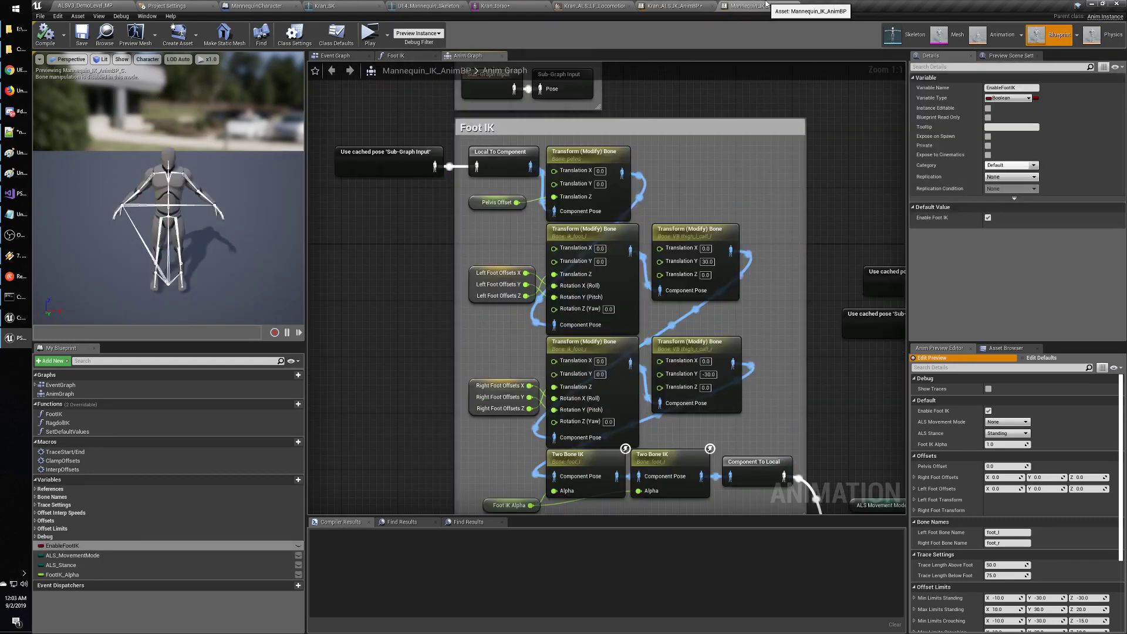
Open the FootIK function of Mannequin_IK_AnimBP and inspect the left foot's Get Socket Location node leading into the trace.
click(53, 415)
double_click(53, 416)
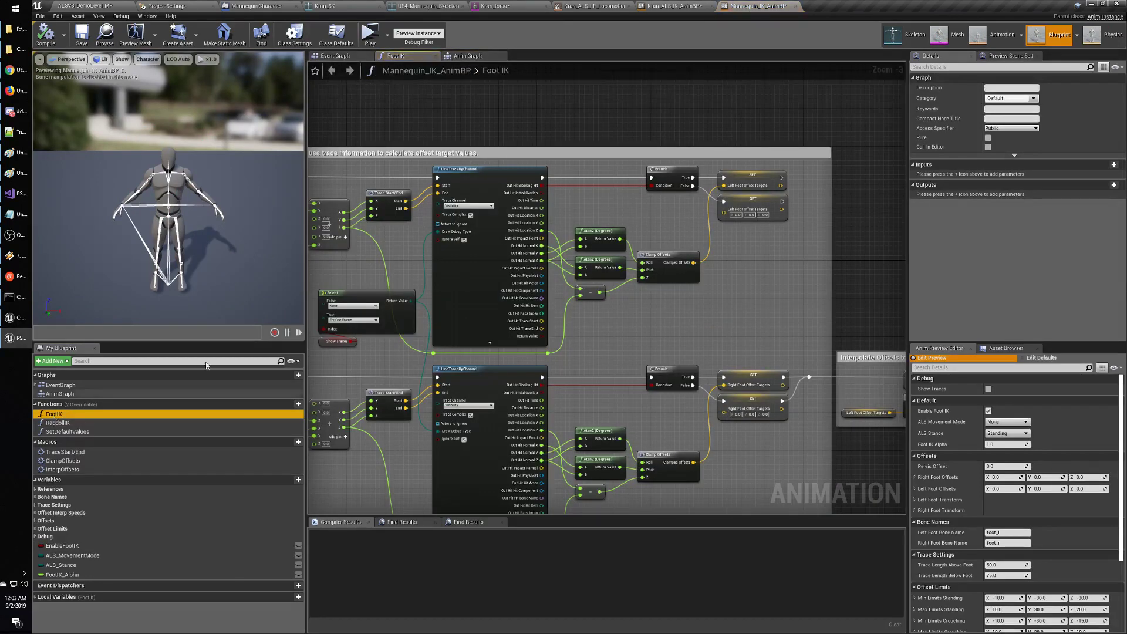
click(357, 56)
click(418, 56)
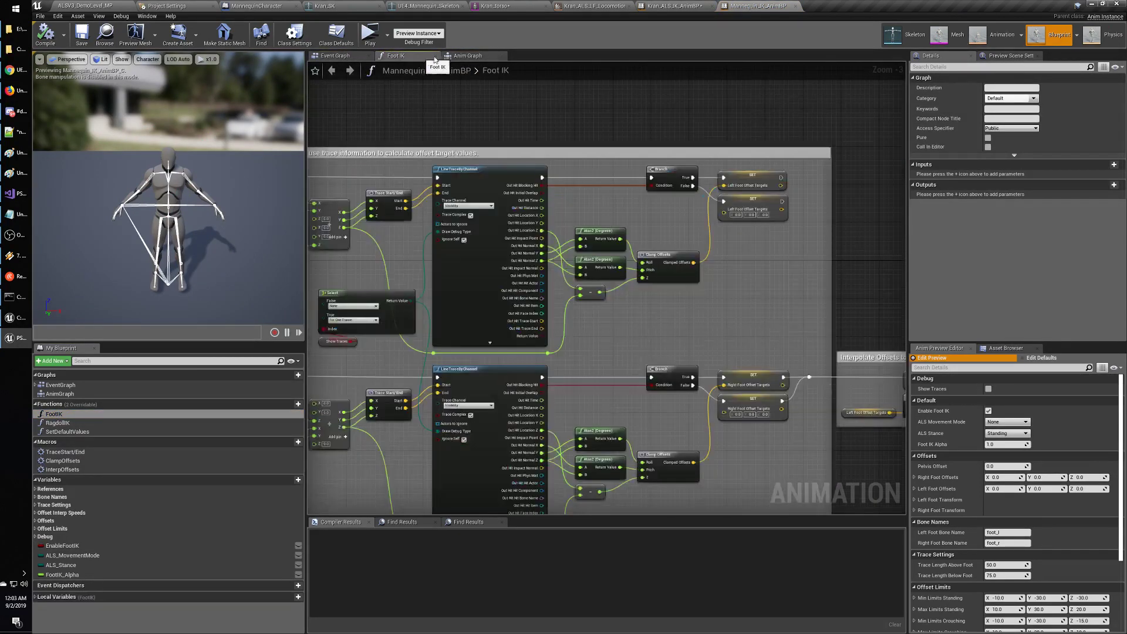
click(477, 57)
click(426, 57)
scroll(515, 249, up, 3)
right_drag(515, 249, 722, 226)
right_drag(446, 269, 446, 301)
click(436, 169)
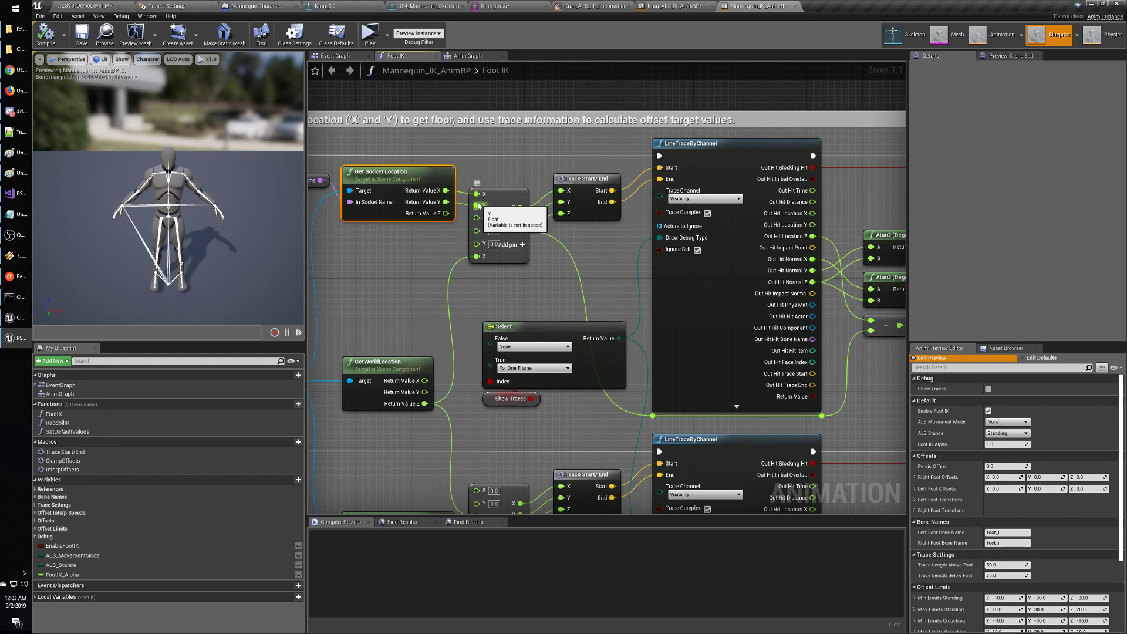
Follow the left-foot trace in Mannequin_IK_AnimBP's Foot IK function from LineTraceByChannel to the Left Foot Offset Targets SET nodes.
right_drag(609, 275, 574, 282)
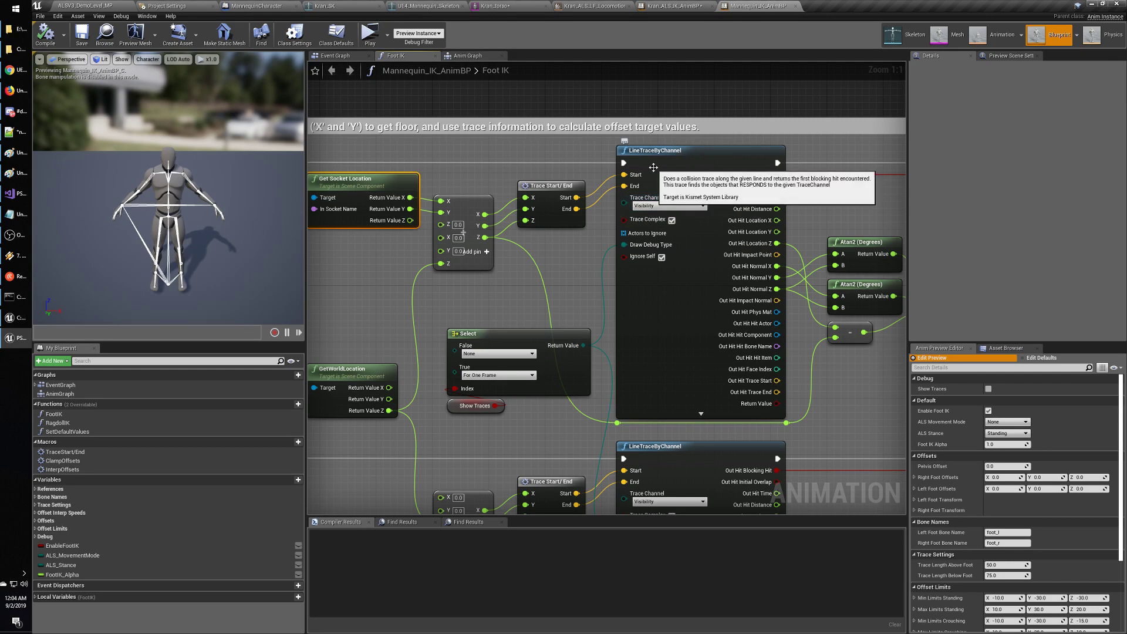
right_drag(581, 289, 481, 287)
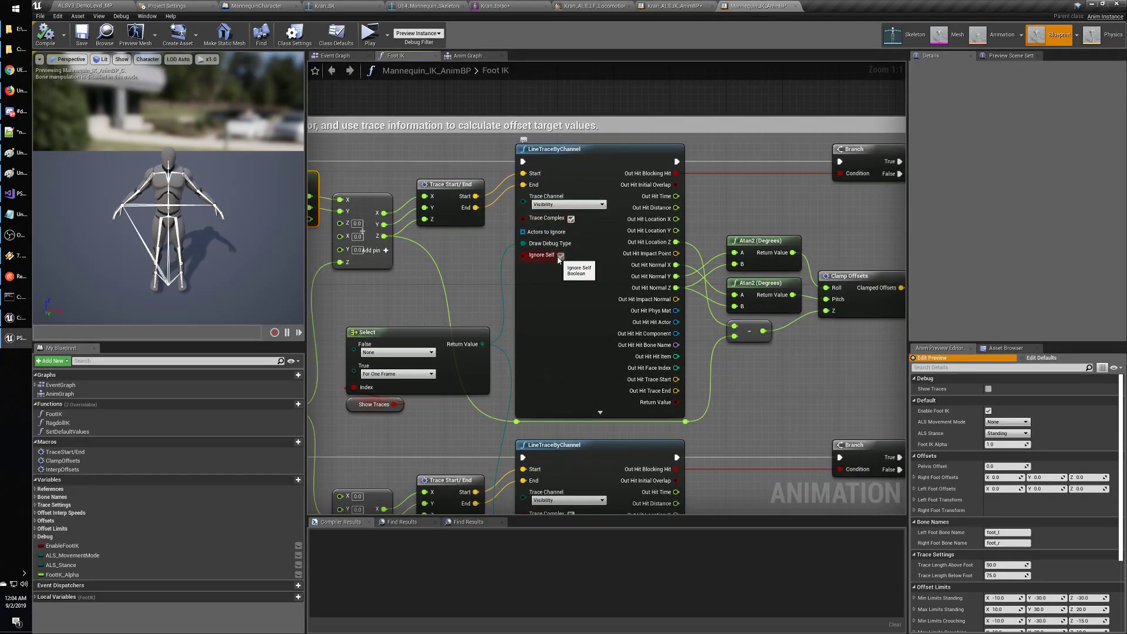
right_drag(537, 261, 497, 267)
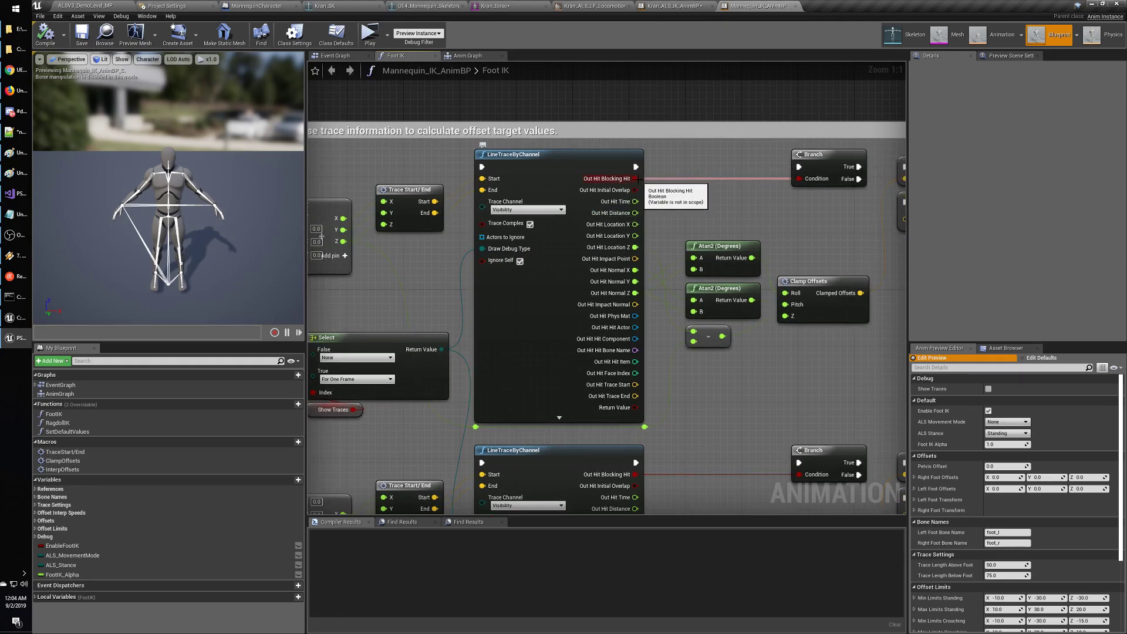
right_drag(769, 210, 597, 224)
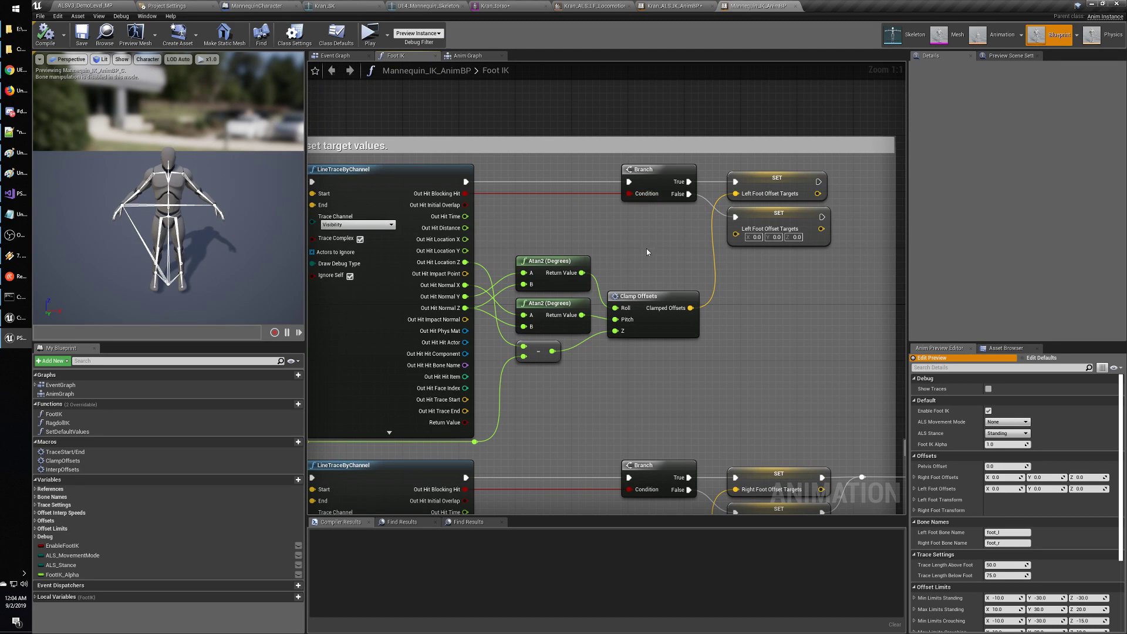
right_drag(644, 256, 628, 242)
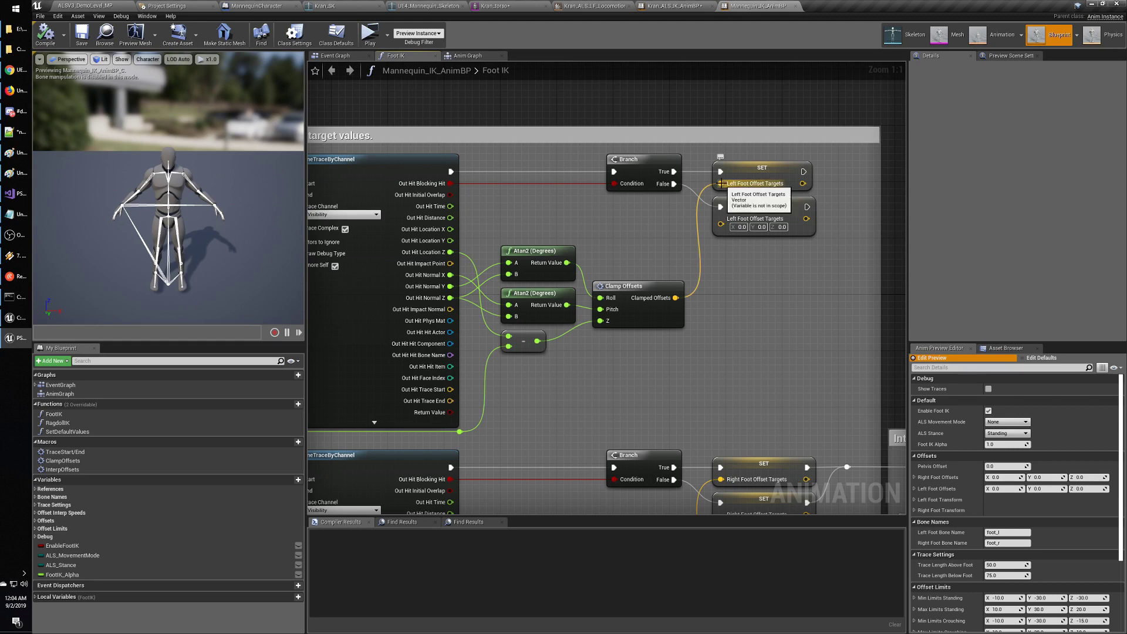
click(762, 174)
right_drag(754, 294, 597, 296)
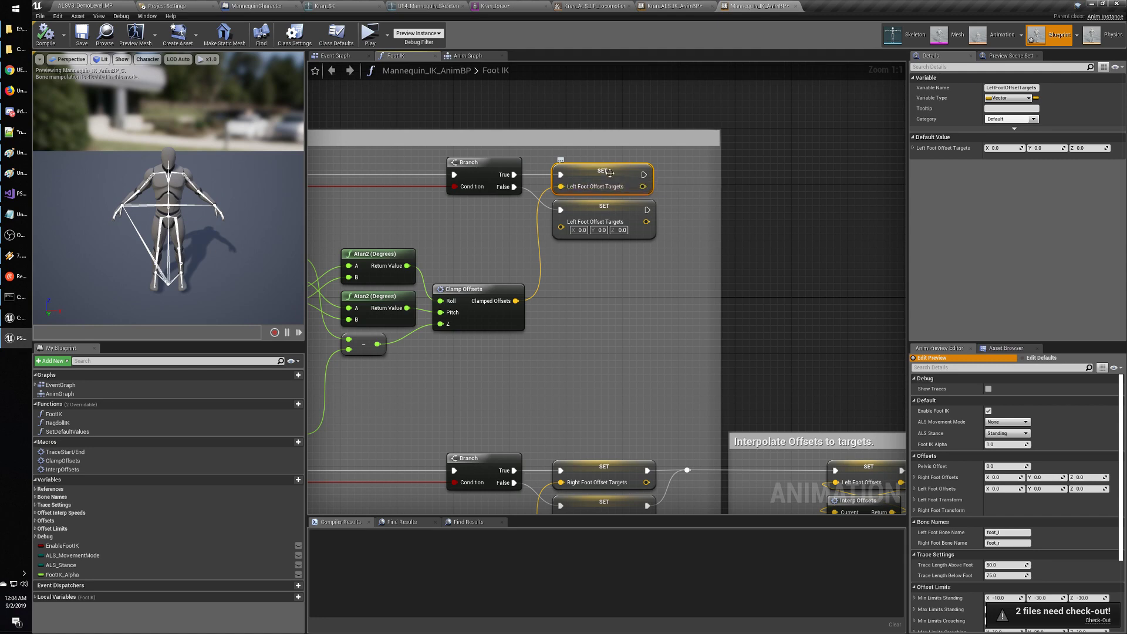
Compare the left-foot trace, Clamp Offsets and Left Foot Offset Targets nodes in Kran_ALS_IK_AnimBP's Foot IK function with the mannequin version.
click(678, 6)
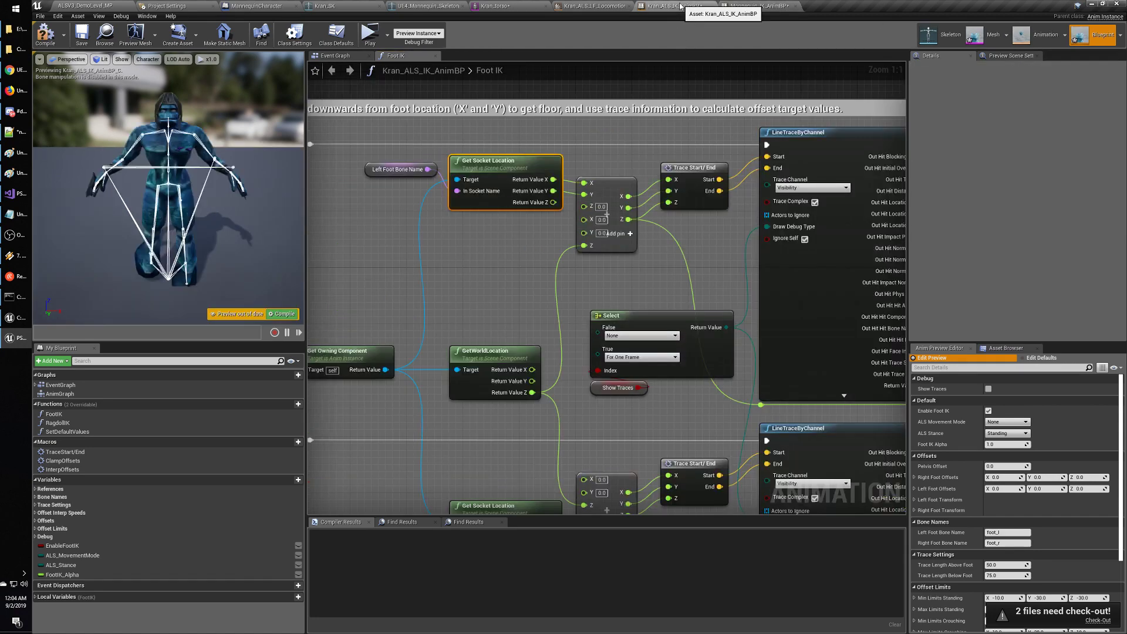
right_drag(700, 238, 303, 248)
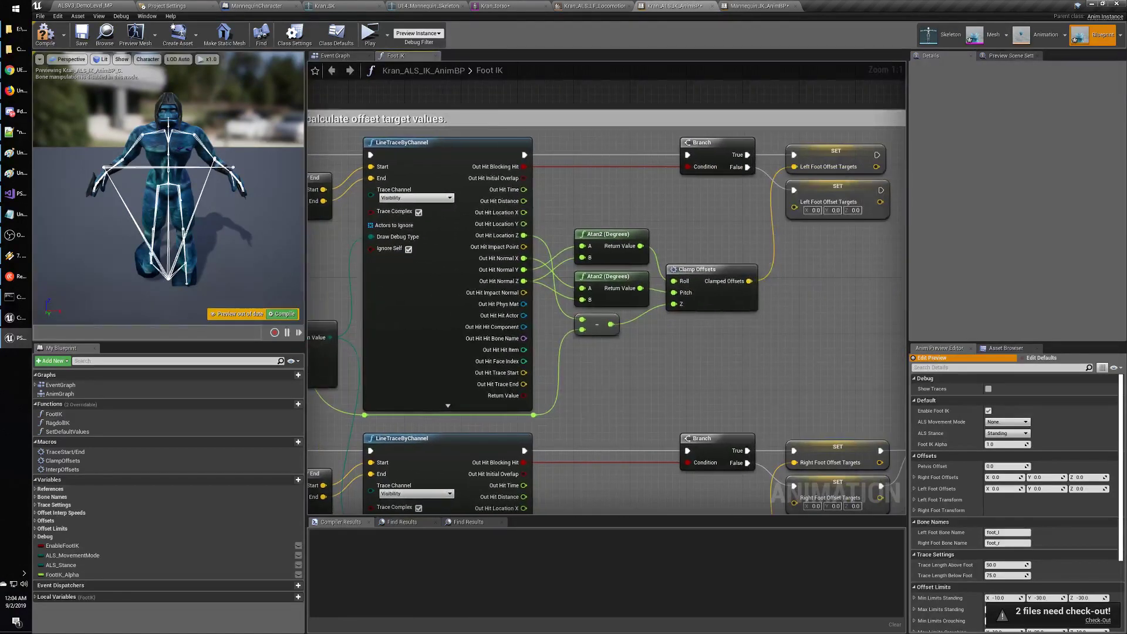
right_drag(819, 150, 677, 179)
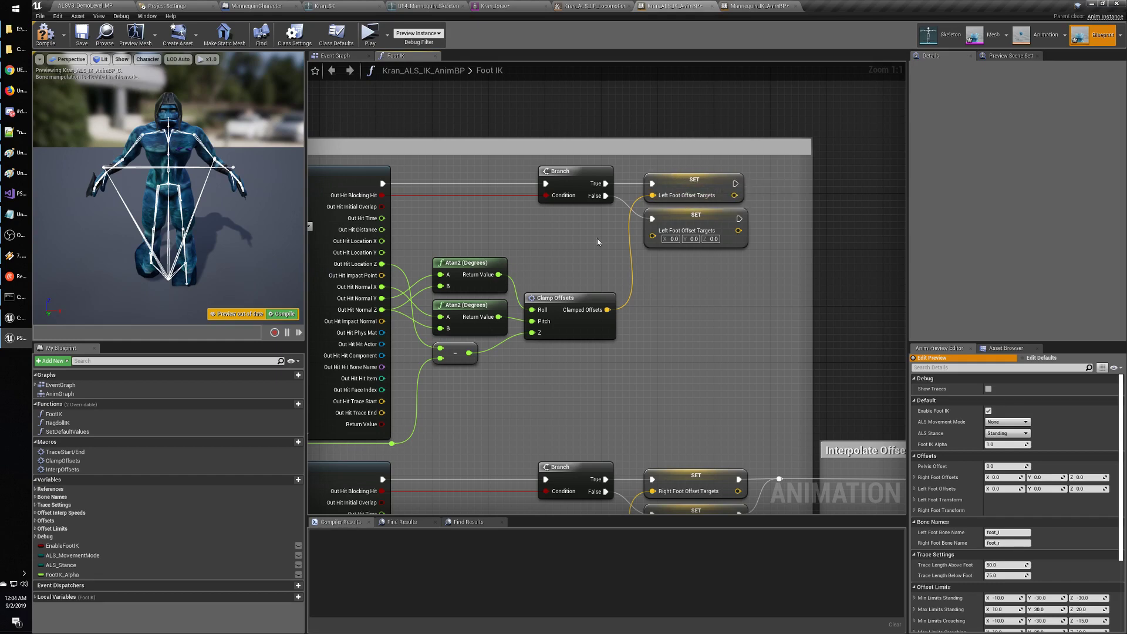
right_drag(598, 241, 633, 241)
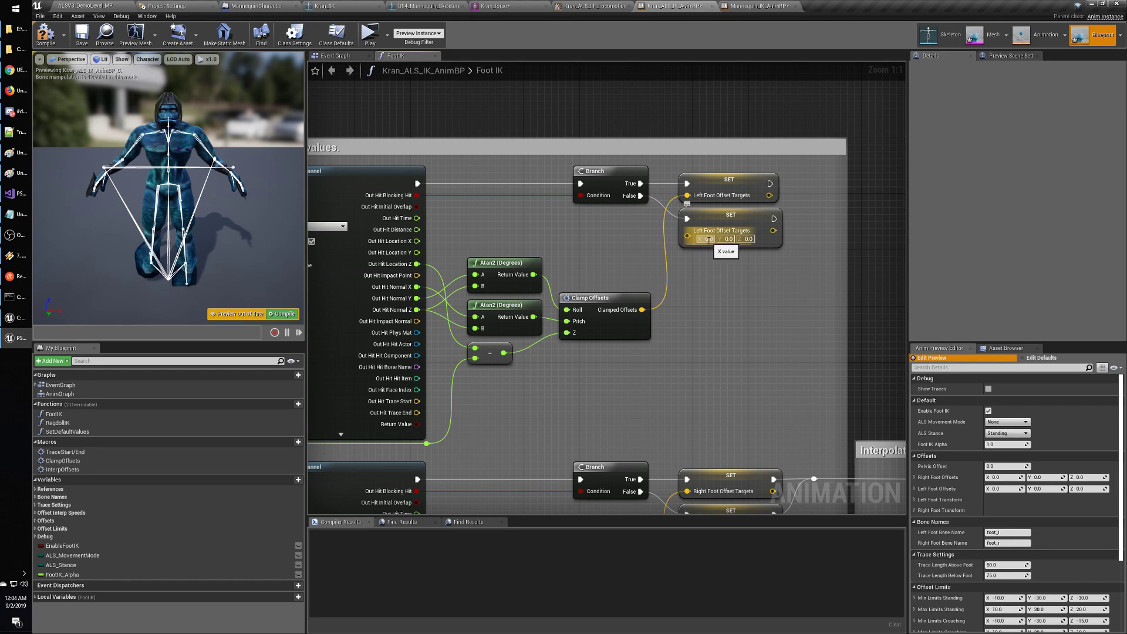
mouse_move(594, 249)
right_down()
mouse_move(636, 246)
mouse_move(581, 245)
right_up()
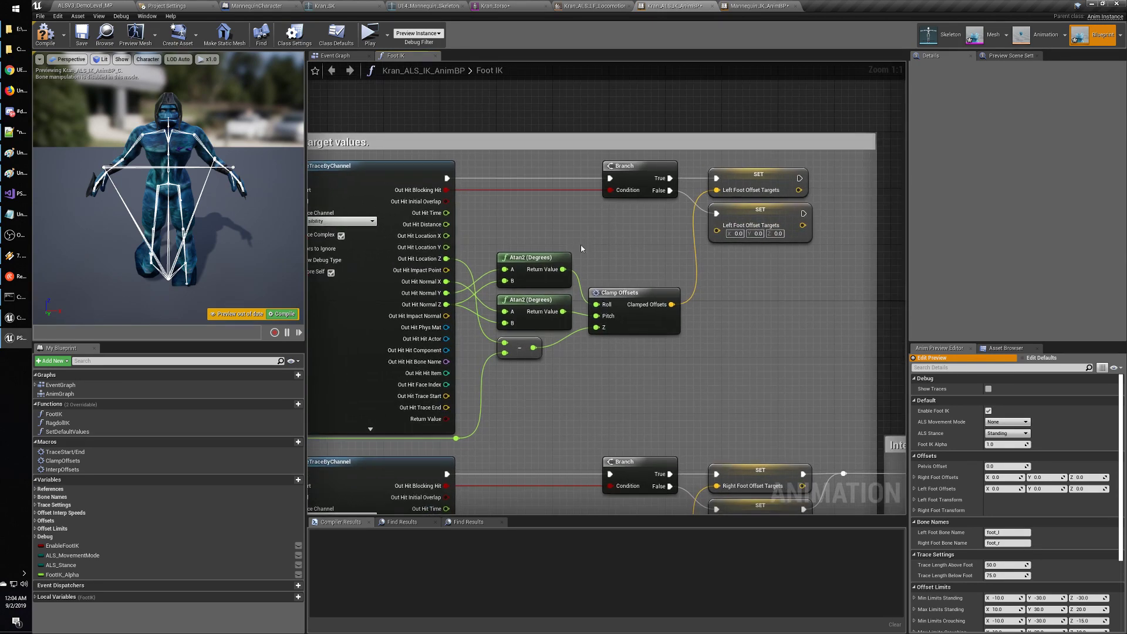
Try an X value of 100 on the Branch's False-side Left Foot Offset Targets SET node and reset it to 0.
click(738, 234)
text(100)
key(Tab)
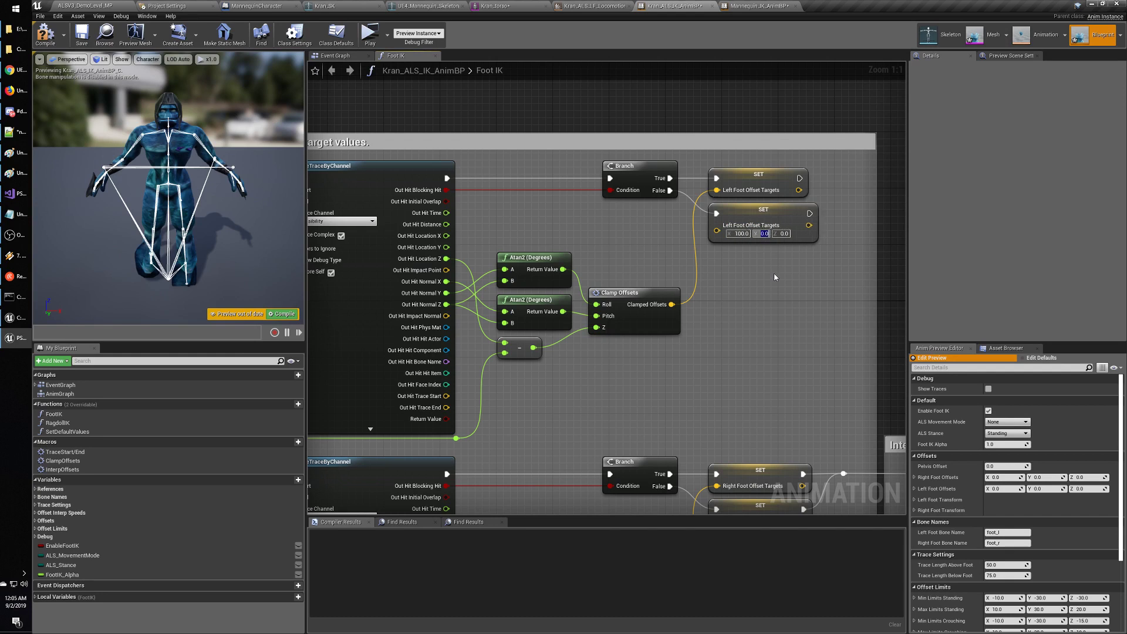
key(shift+Tab)
text(0)
key(Return)
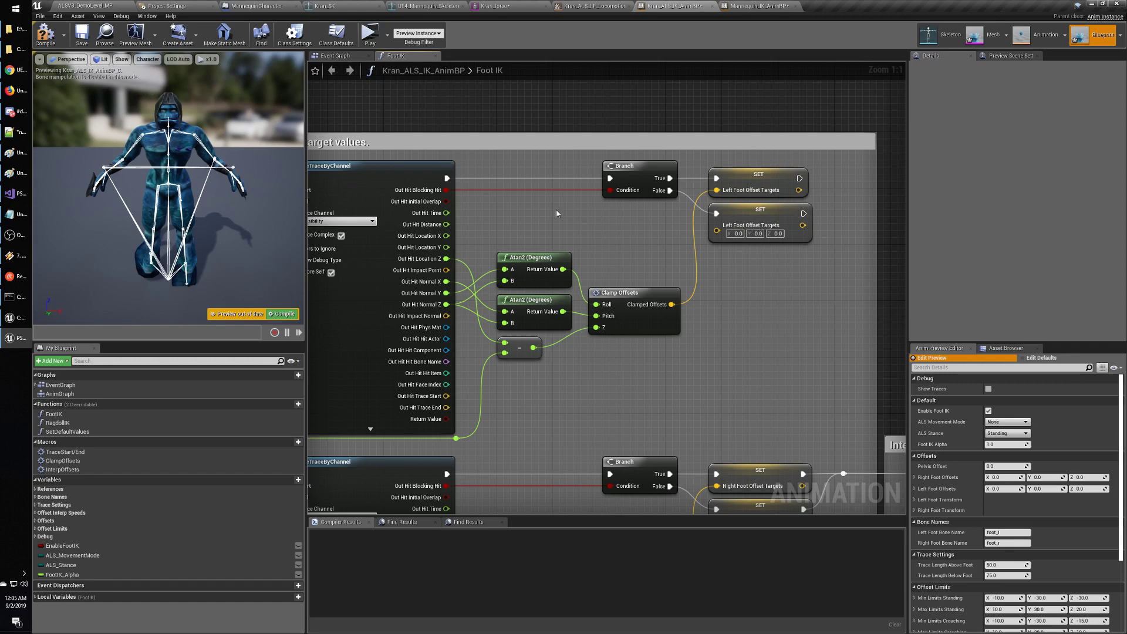
click(85, 42)
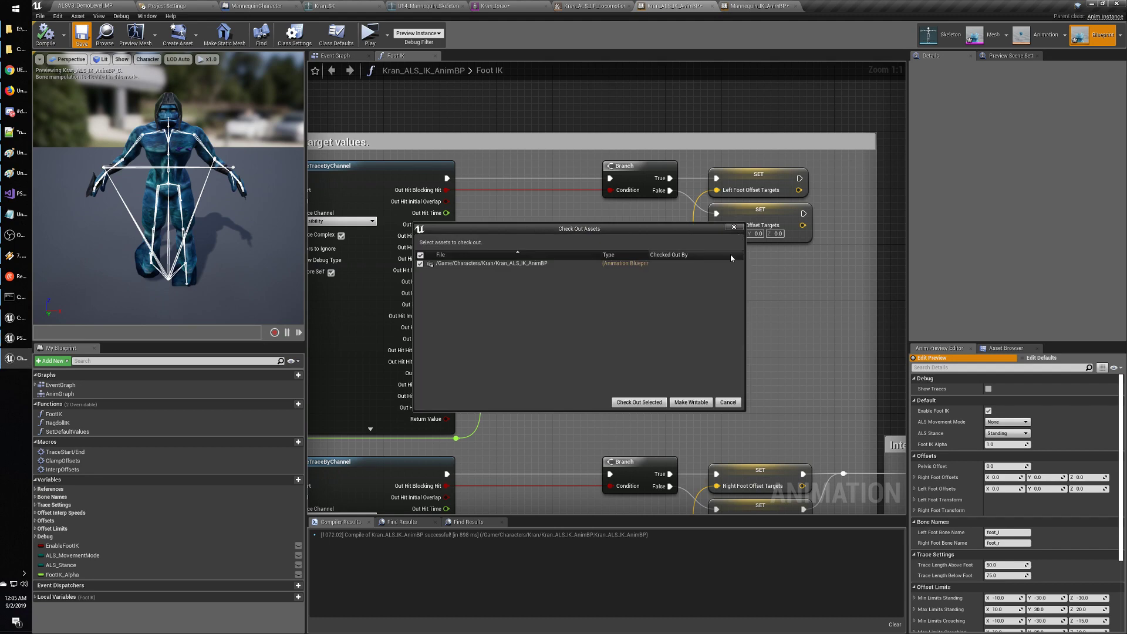
click(733, 228)
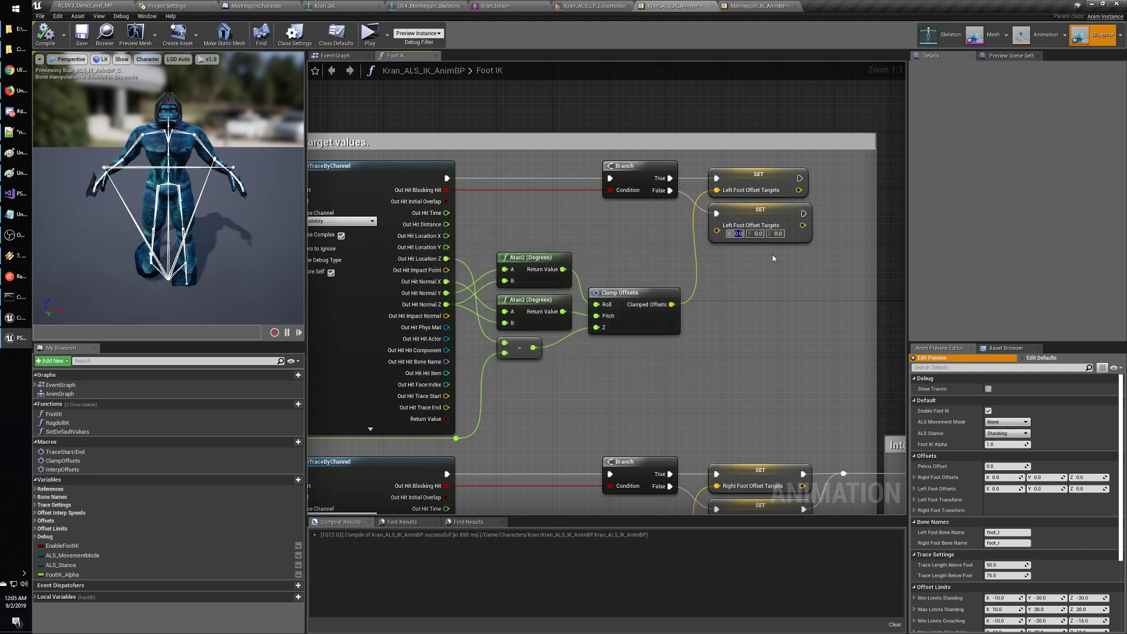
Set X to 100 on the False-side Left Foot Offset Targets SET node and compile the blueprint.
text(10)
key(Return)
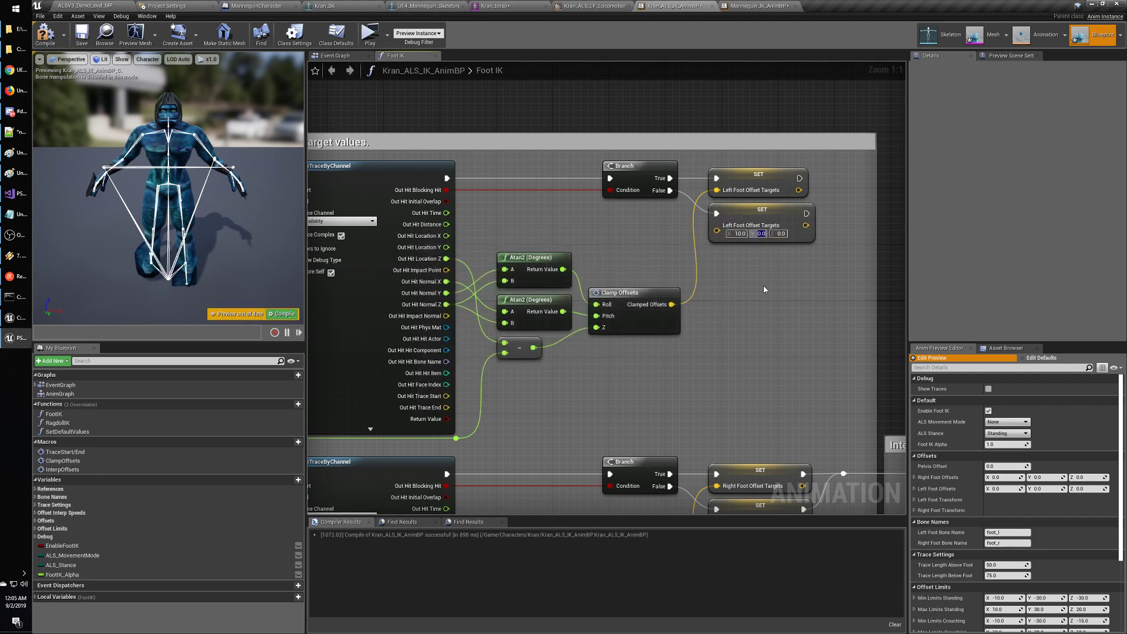
text(100)
key(Tab)
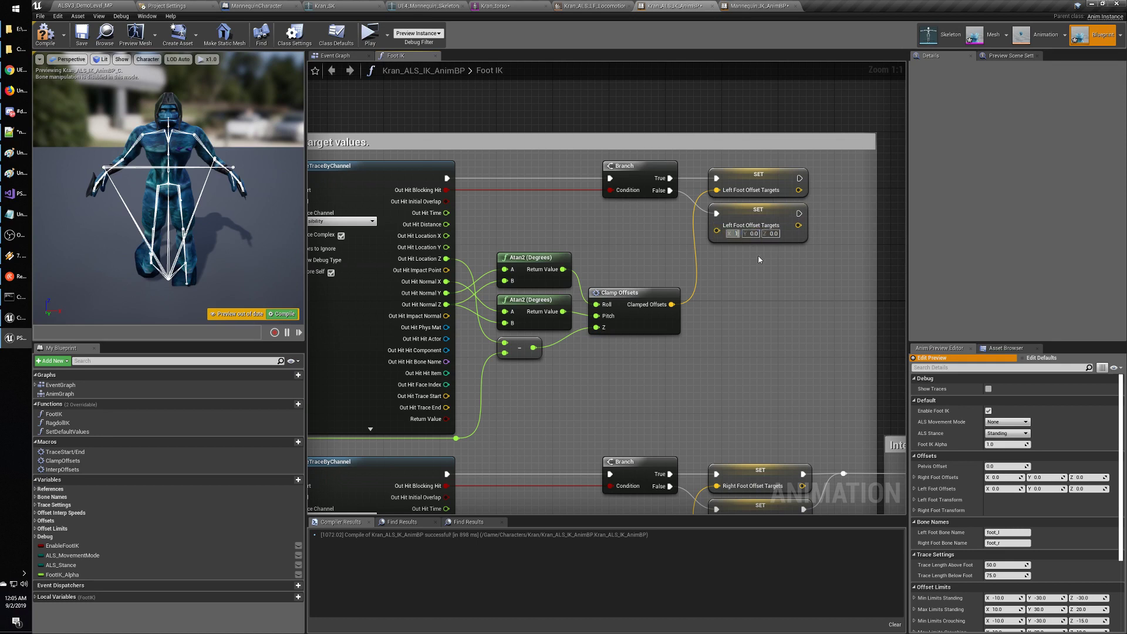
click(44, 42)
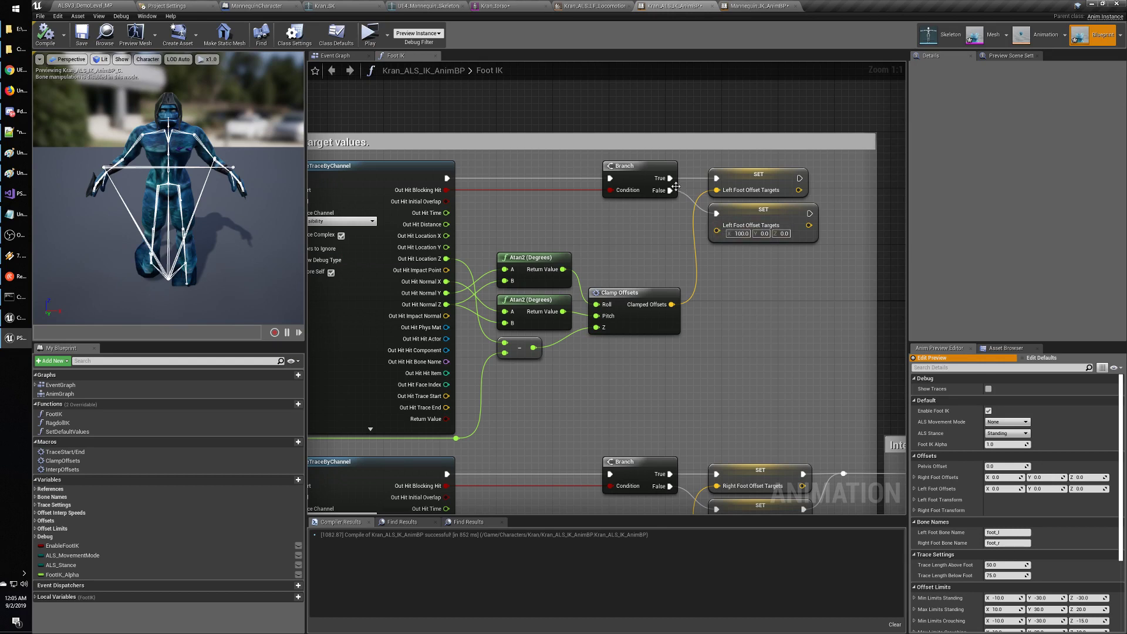
Connect the left-foot Branch's True output to the SET node with X 100 and compile the blueprint.
drag(670, 178, 717, 213)
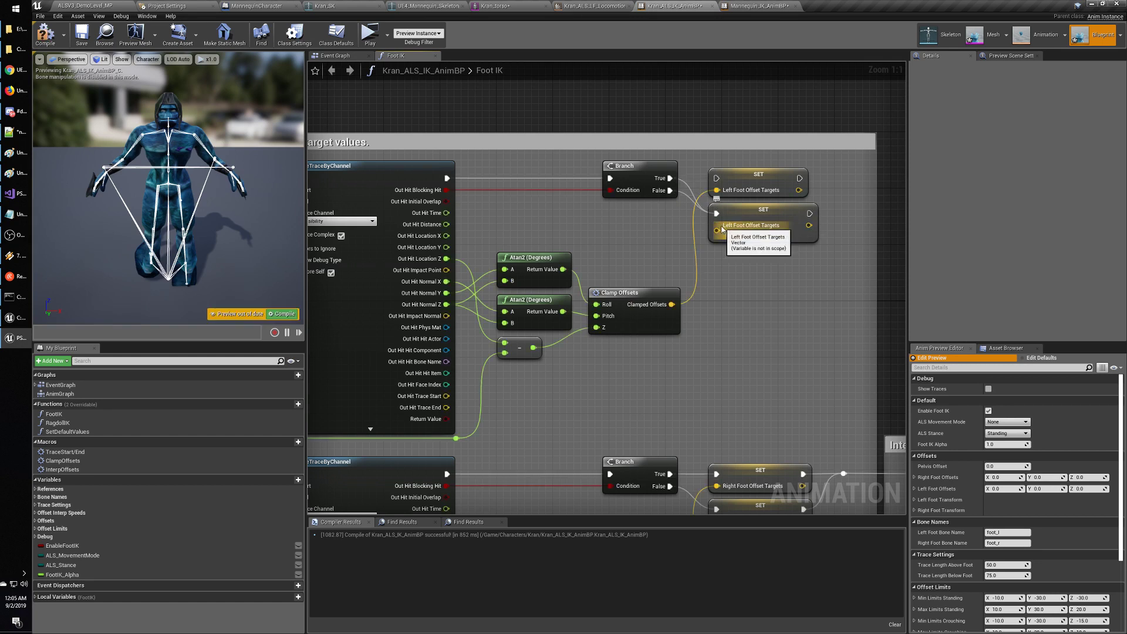
click(45, 34)
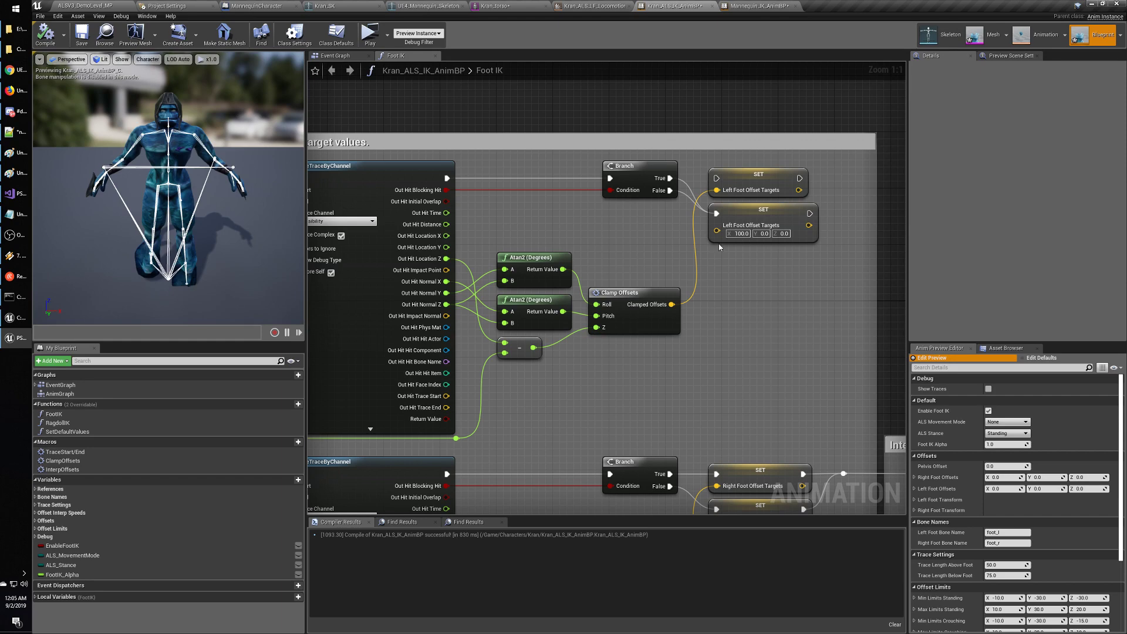
right_drag(716, 307, 752, 324)
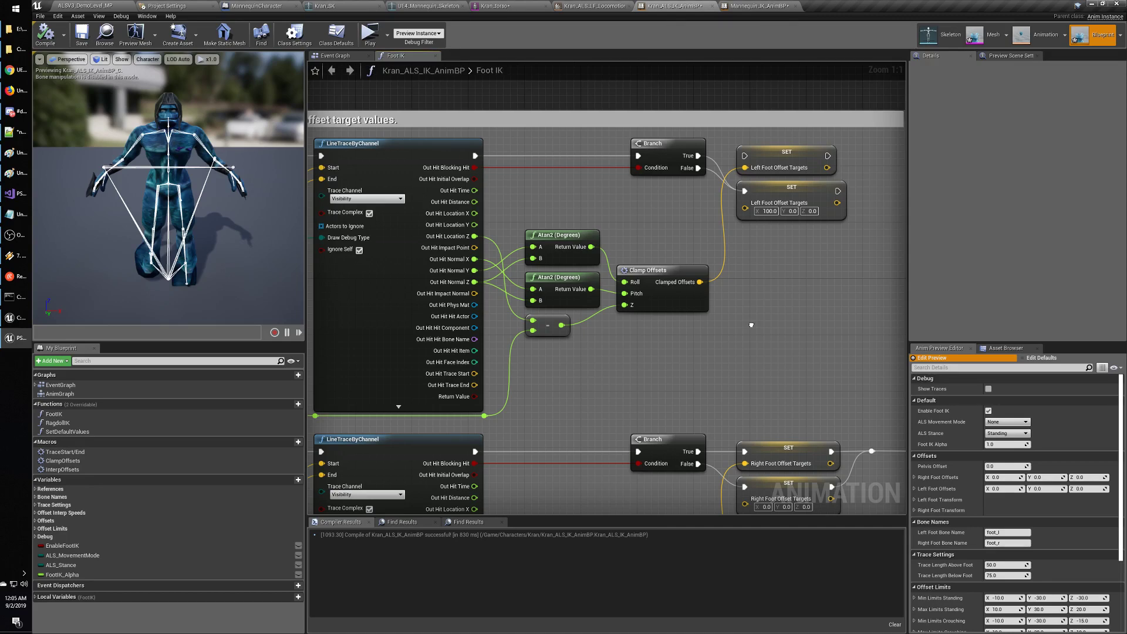
Disconnect the Foot IK entry node from the first Branch at the function's start and compile Kran_ALS_IK_AnimBP.
right_drag(751, 325, 1126, 244)
right_drag(391, 213, 476, 213)
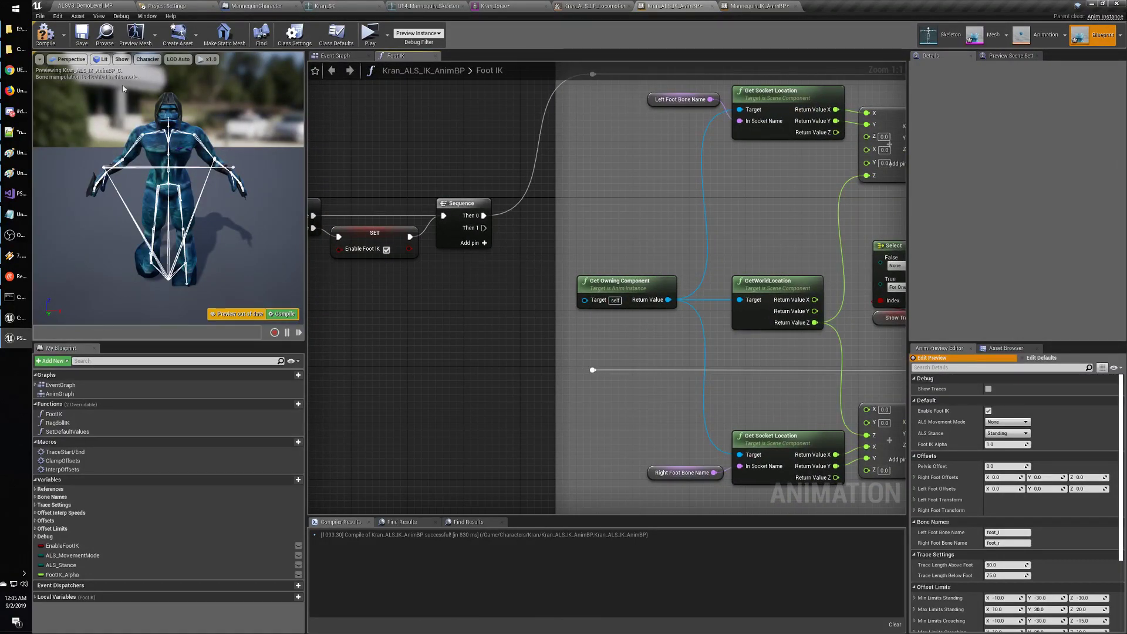
click(44, 36)
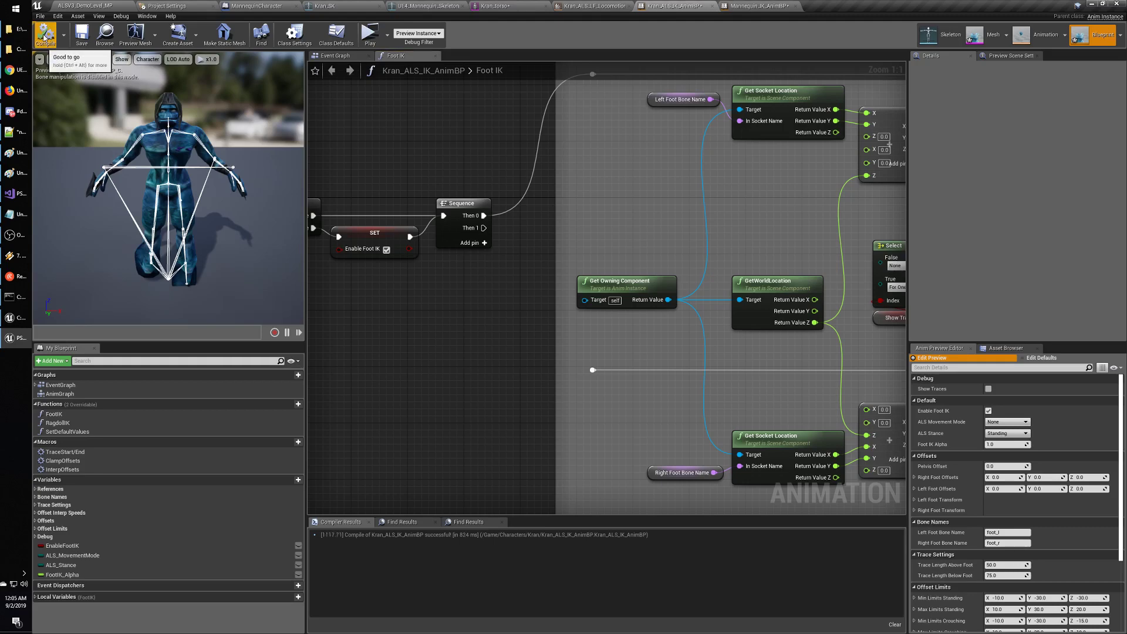
right_drag(382, 294, 553, 310)
alt+click(390, 232)
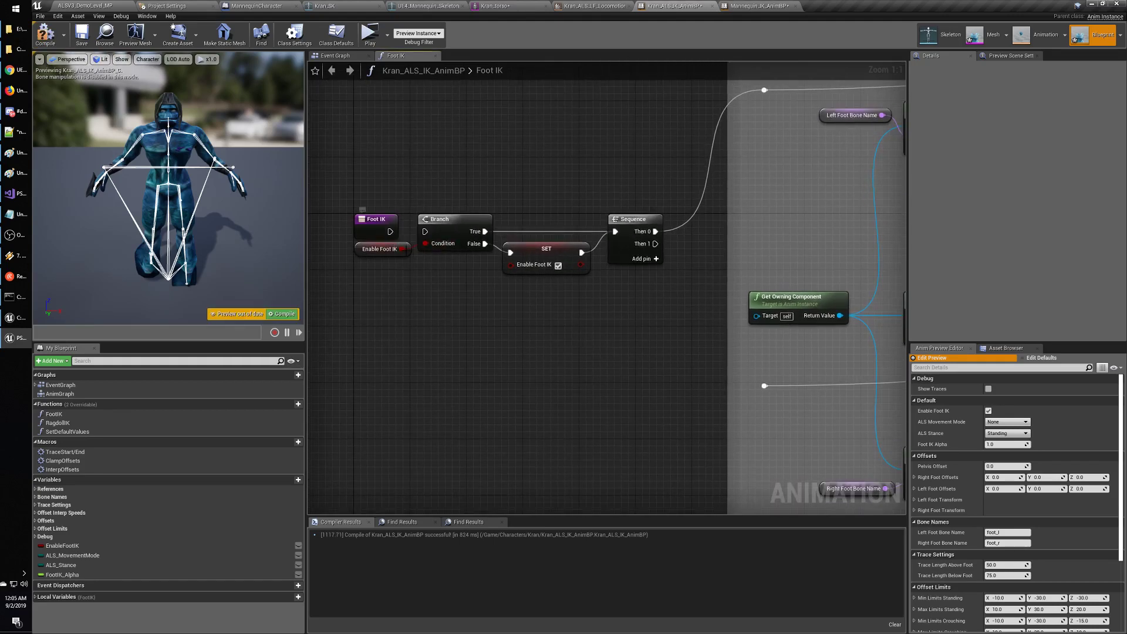
click(44, 36)
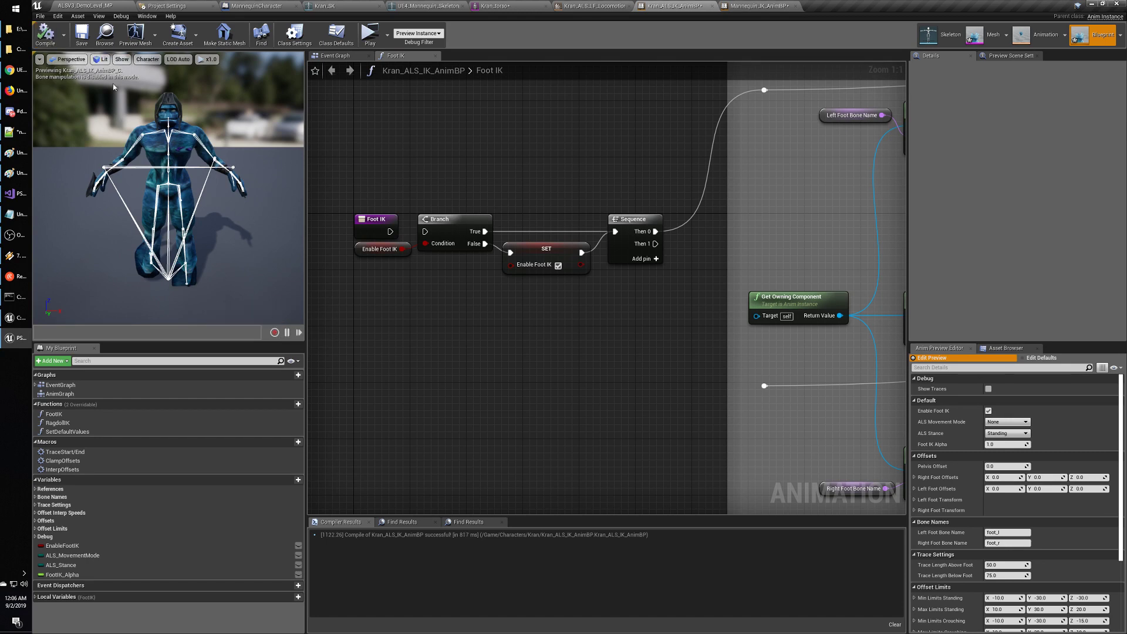
click(82, 36)
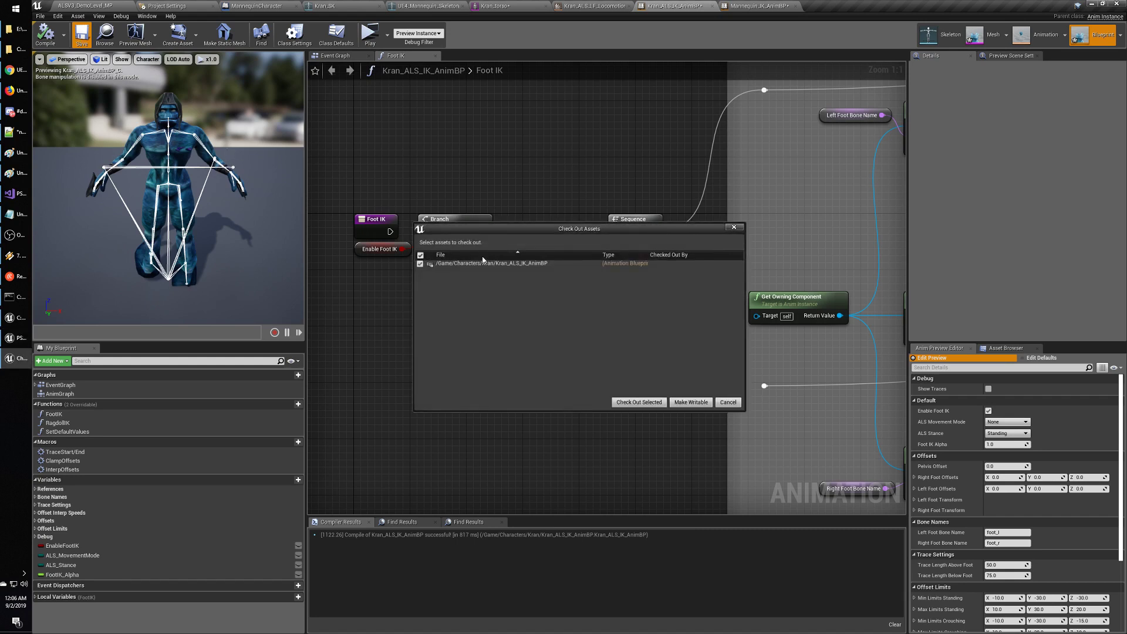
click(727, 401)
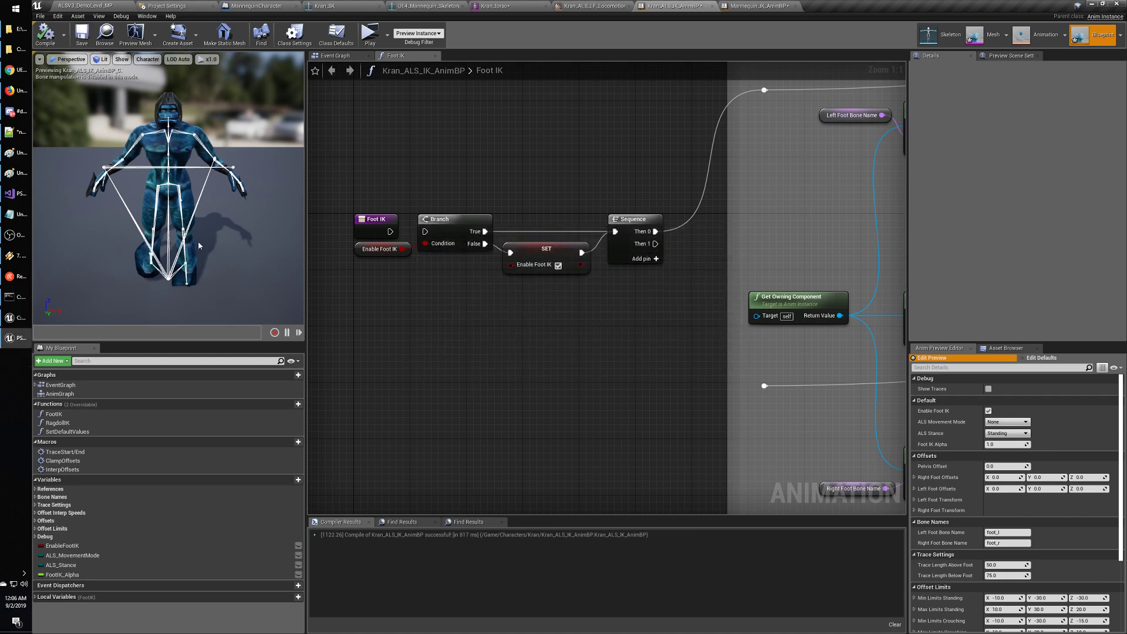
click(385, 226)
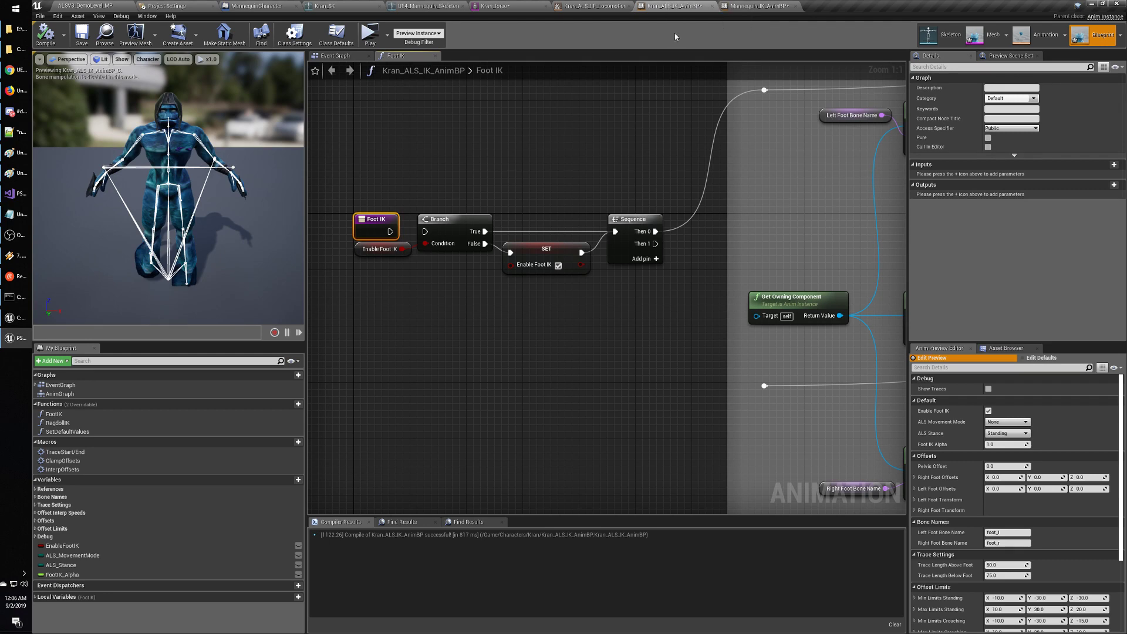
Close the Kran_ALS_IK_AnimBP, Mannequin_IK_AnimBP and Kran_ALS_LF_Locomotion editors.
click(578, 7)
click(678, 7)
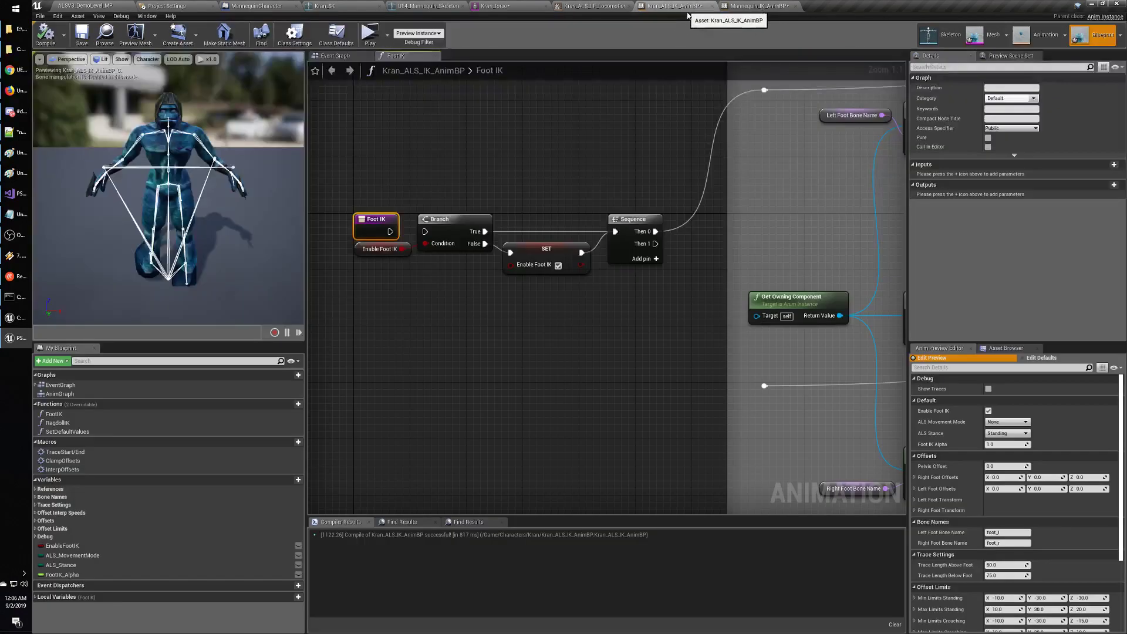
click(713, 6)
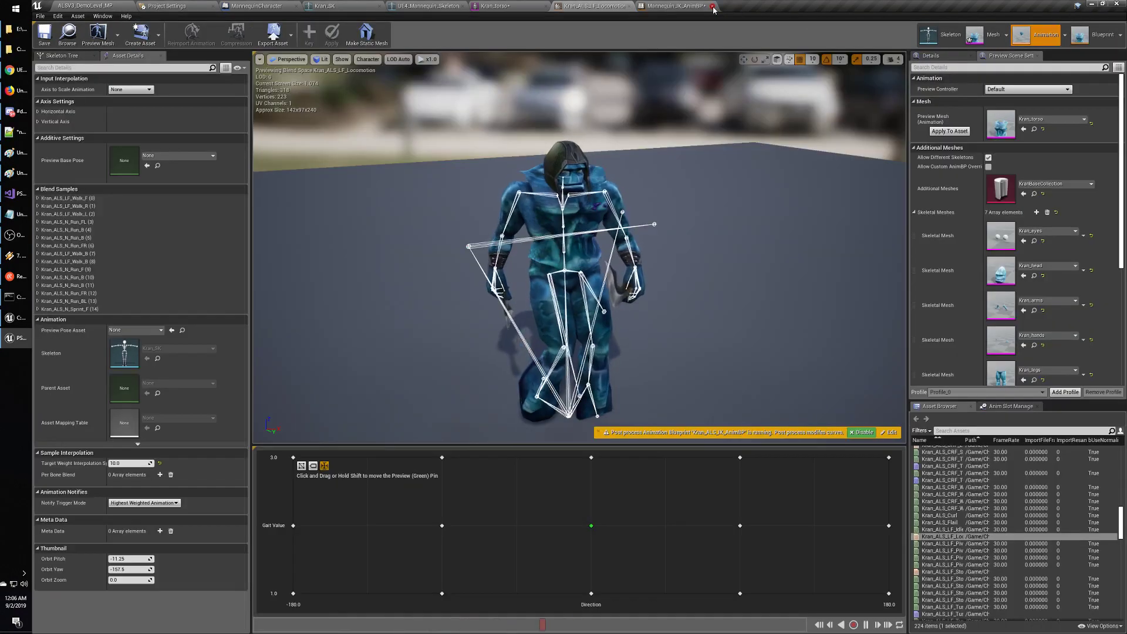
click(712, 6)
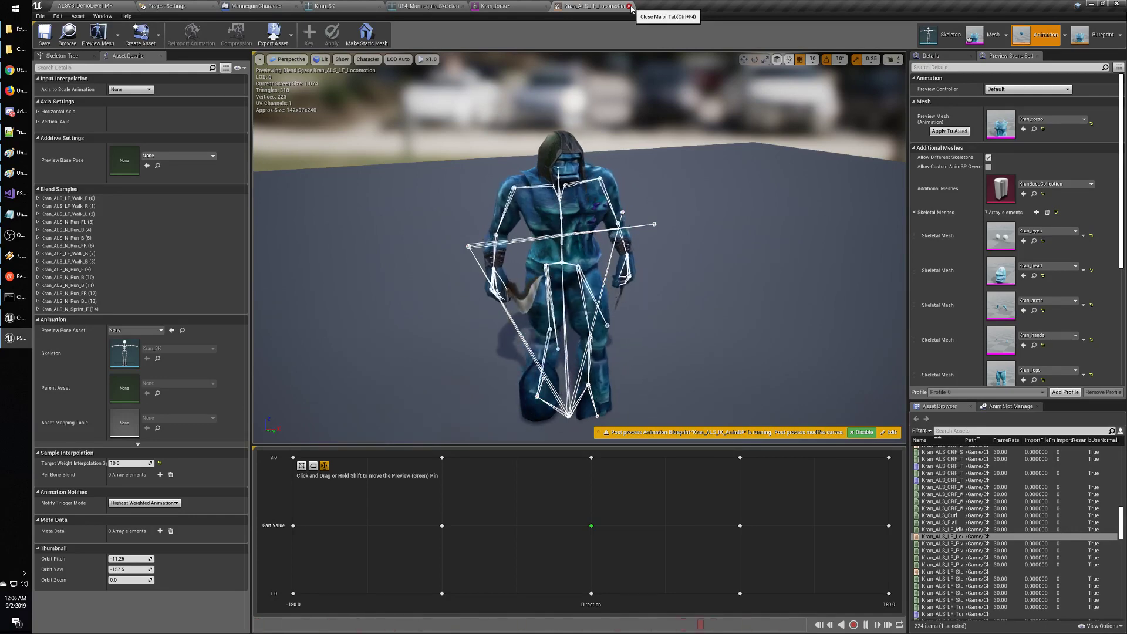
click(630, 7)
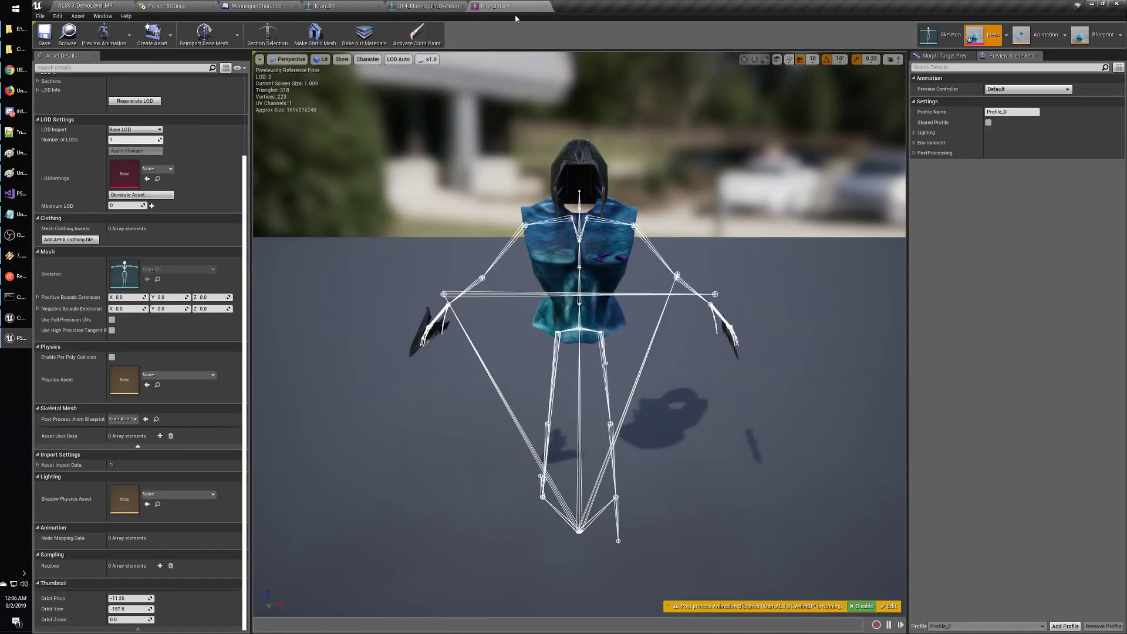
Reopen Kran_ALS_IK_AnimBP from the level editor's content and look over its default settings.
click(82, 6)
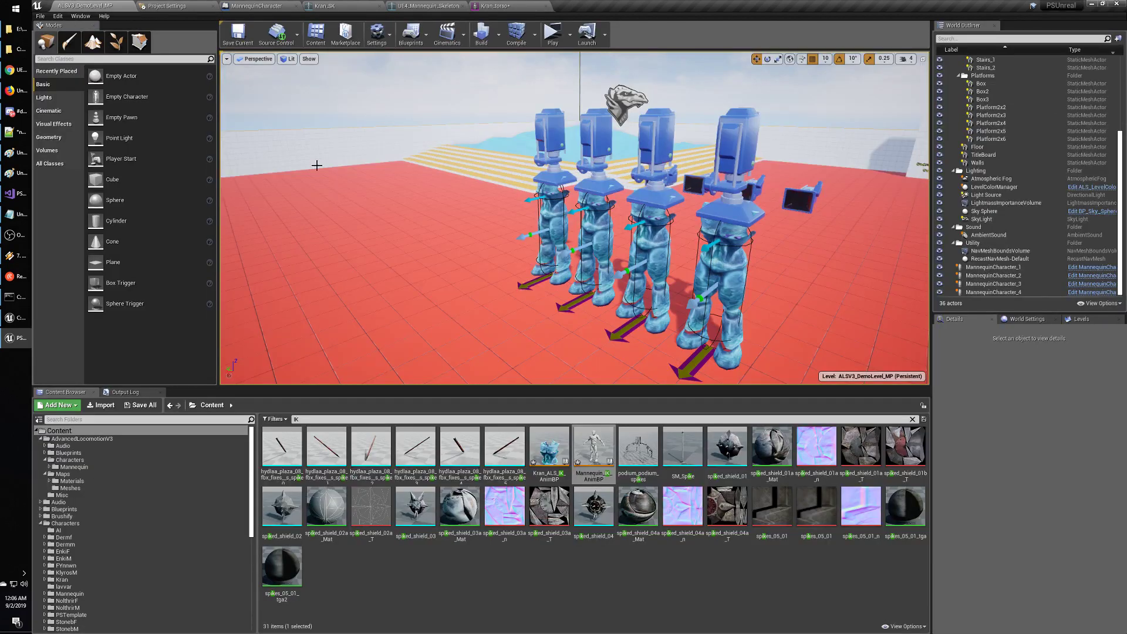
double_click(549, 447)
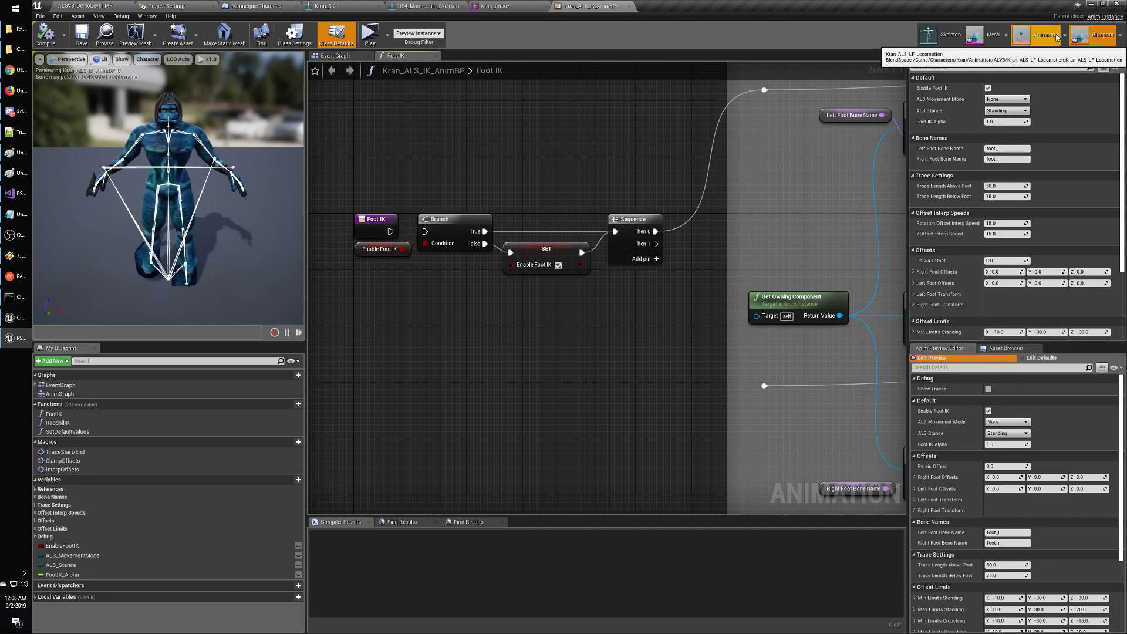
scroll(1052, 206, down, 3)
scroll(1052, 206, up, 3)
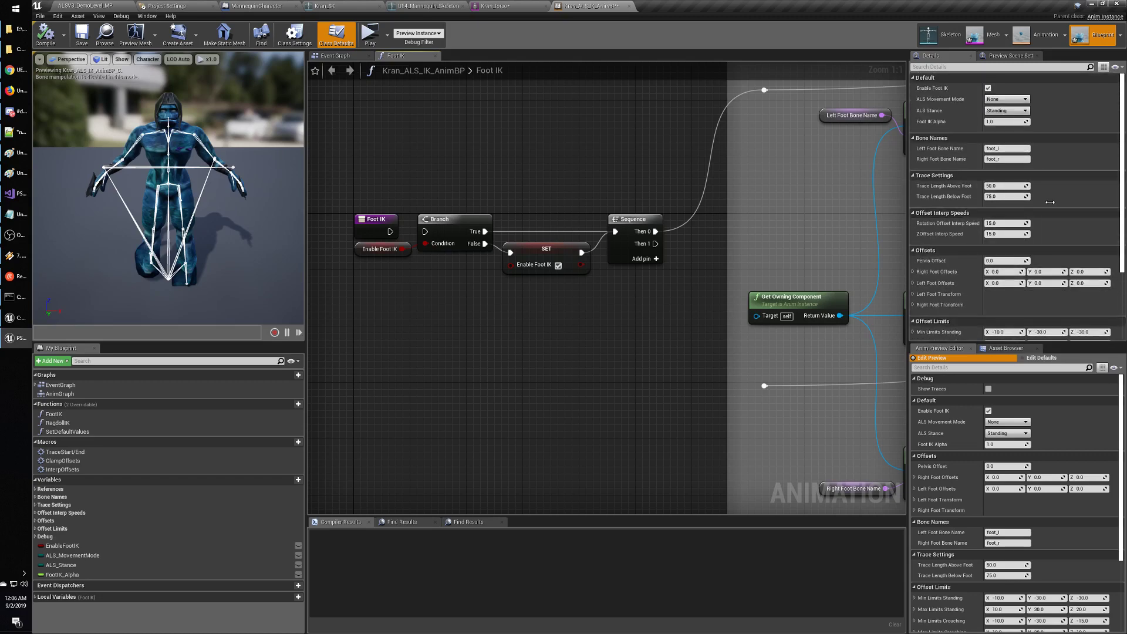
Check the Kran_ALS_LF_Locomotion blend space, return to Kran_ALS_IK_AnimBP and view its Event Graph.
click(1044, 34)
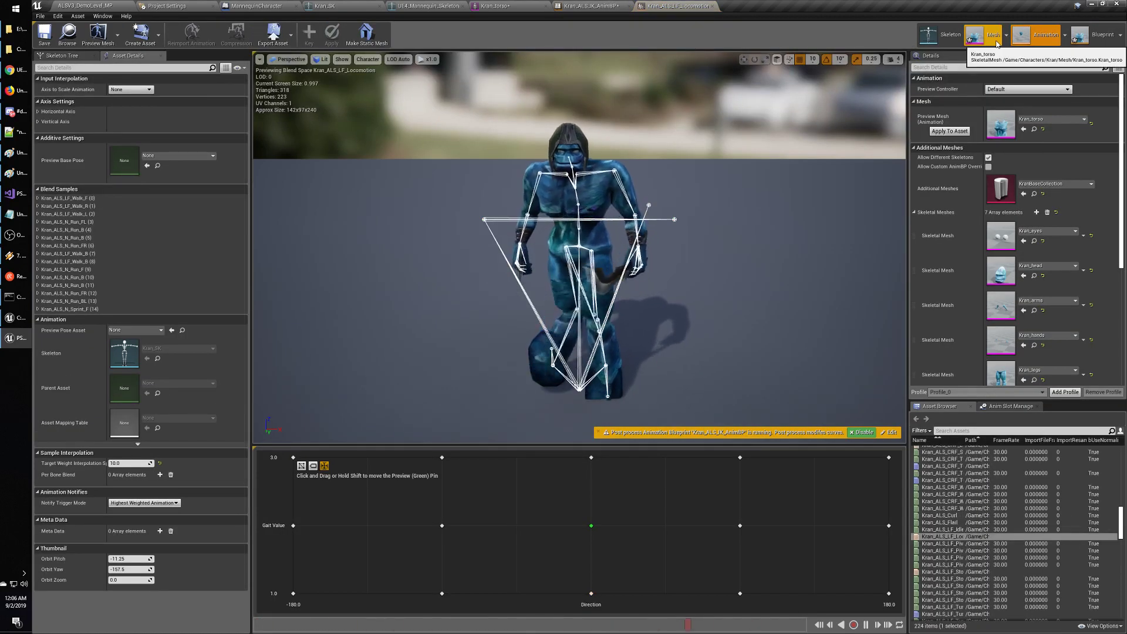
click(997, 43)
click(1096, 39)
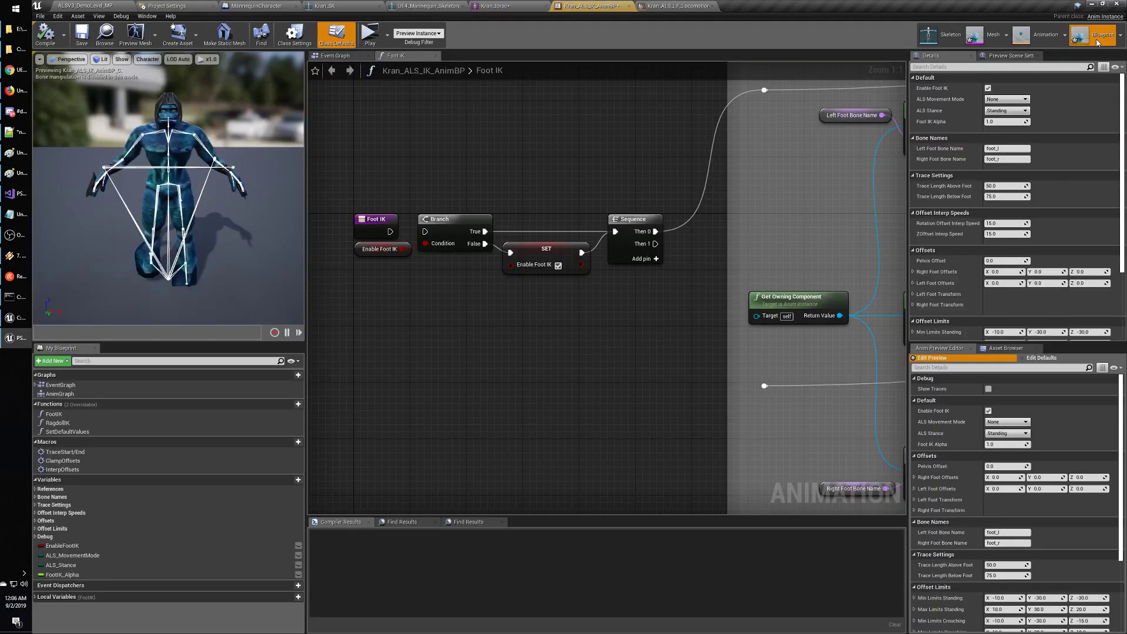
right_drag(641, 150, 620, 167)
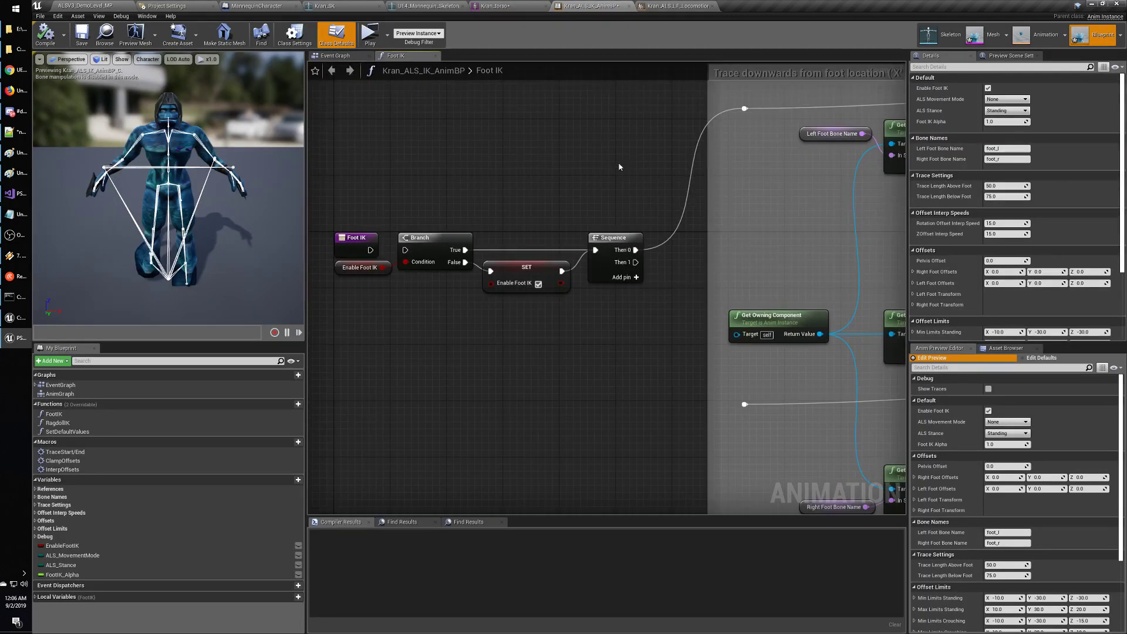
click(349, 56)
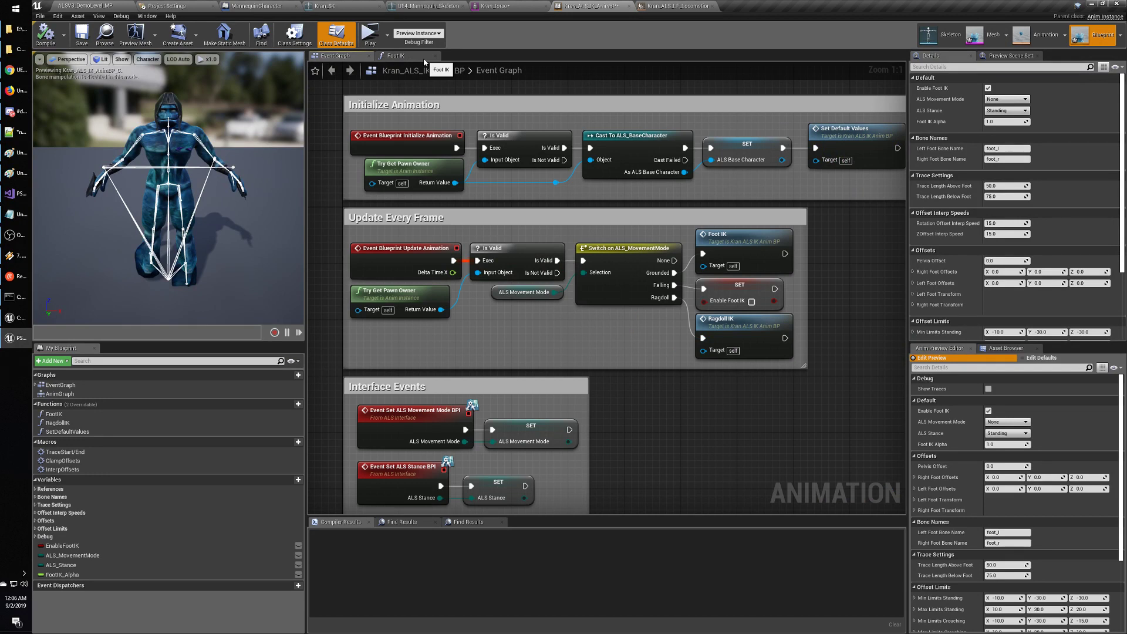
Turn the EnableFootIK variable's default value off and back on to compare the preview pose.
click(62, 545)
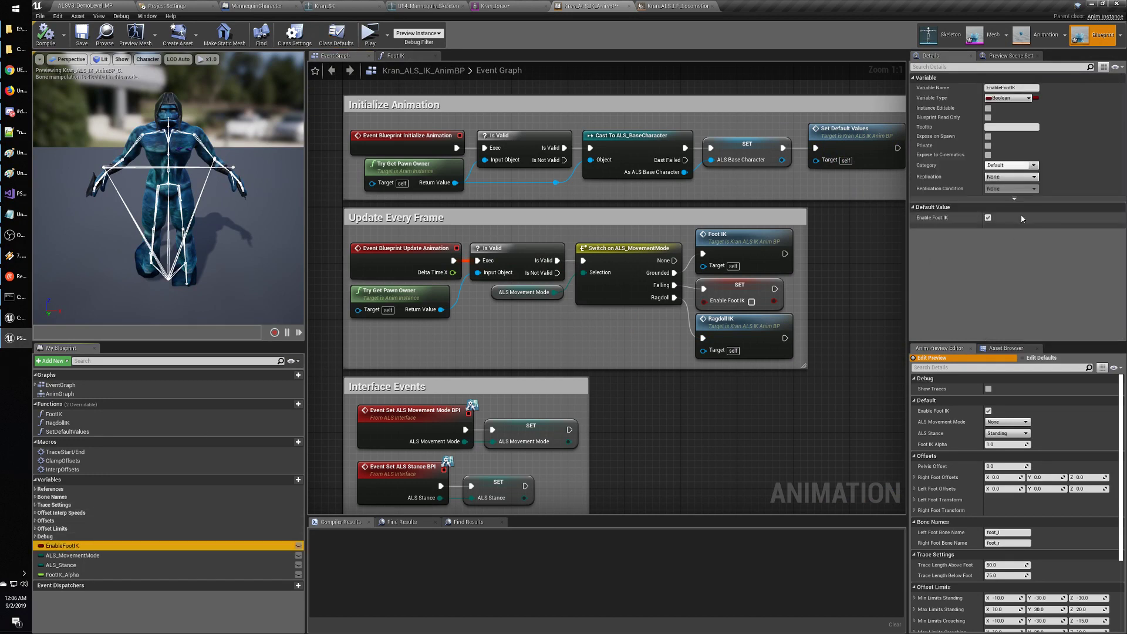
click(991, 217)
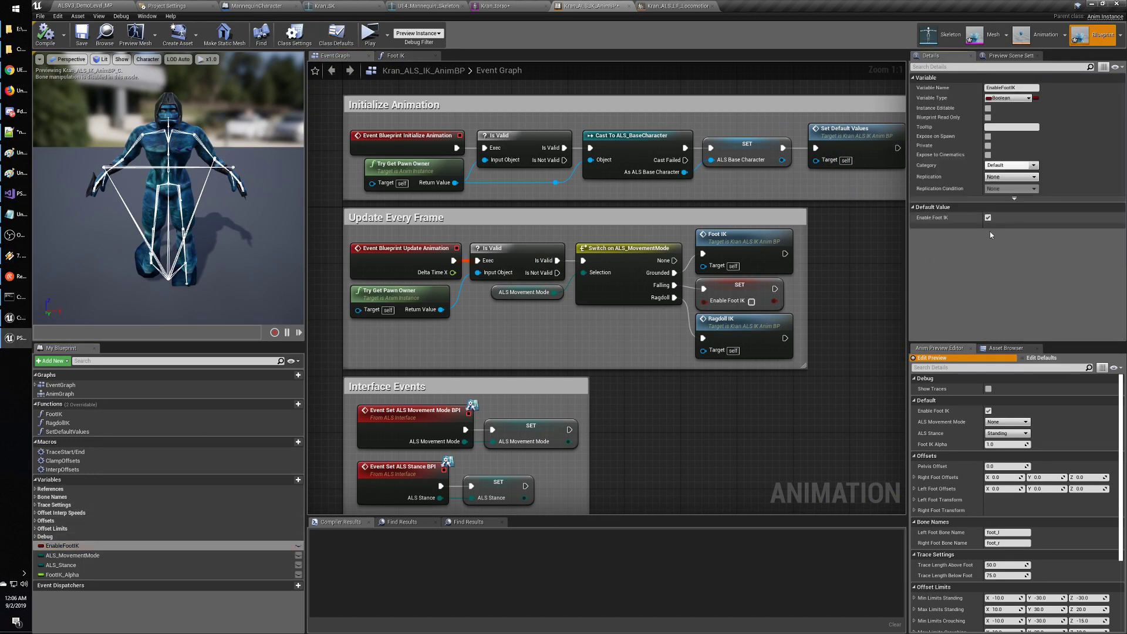
click(988, 218)
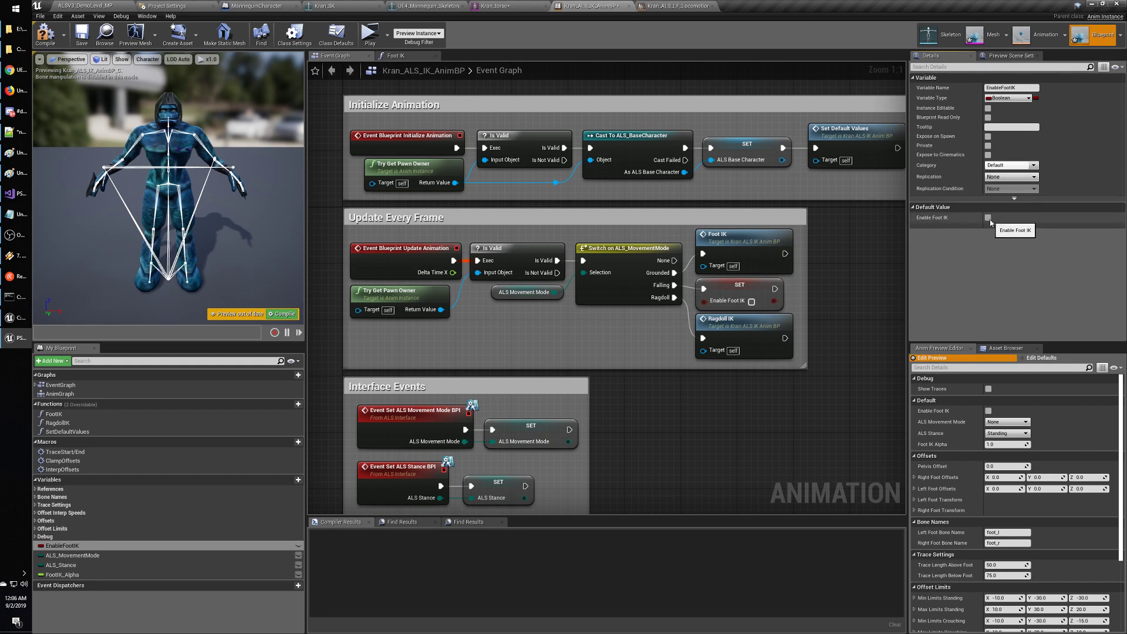
click(989, 217)
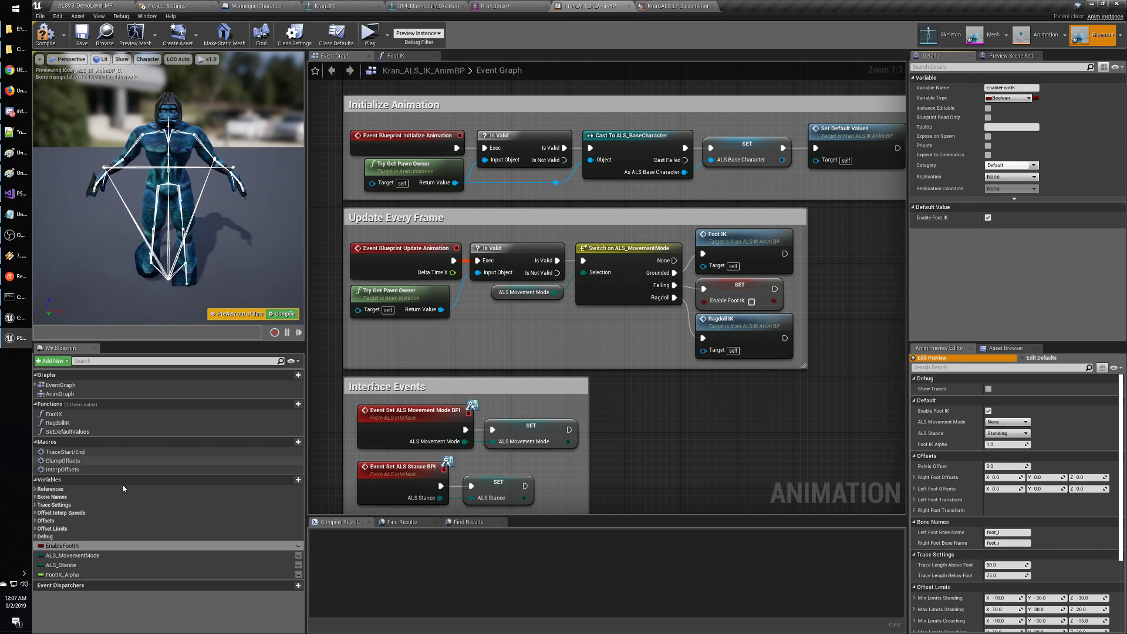
Find the references to the EnableFootIK variable and go to its uses in the Event Graph and Anim Graph.
right_click(62, 545)
click(68, 546)
right_click(63, 546)
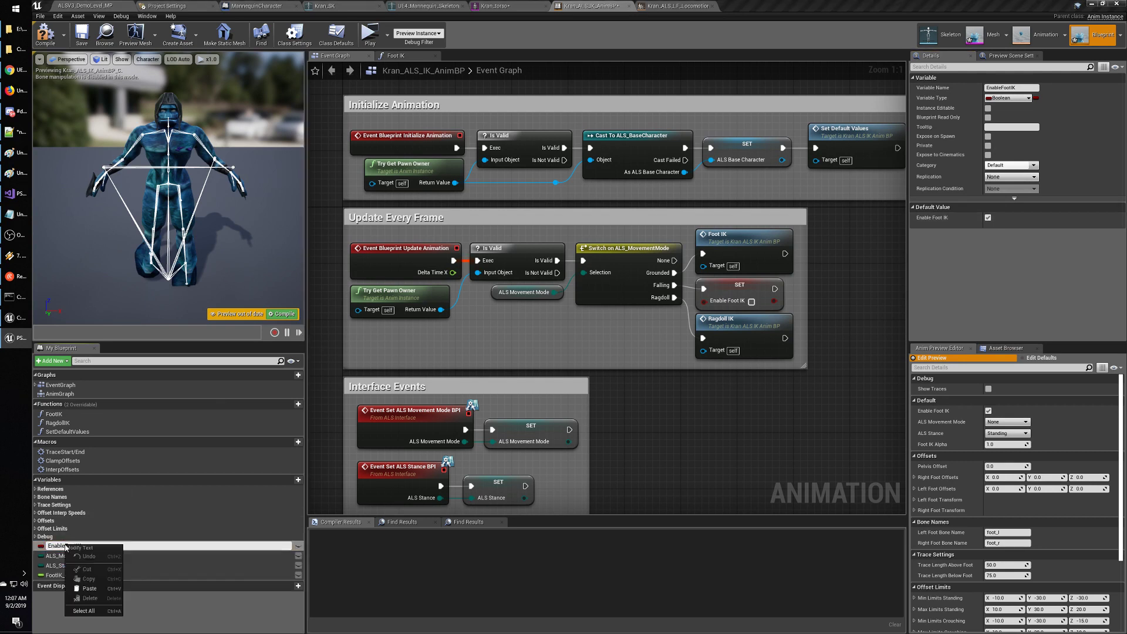
click(84, 525)
click(64, 546)
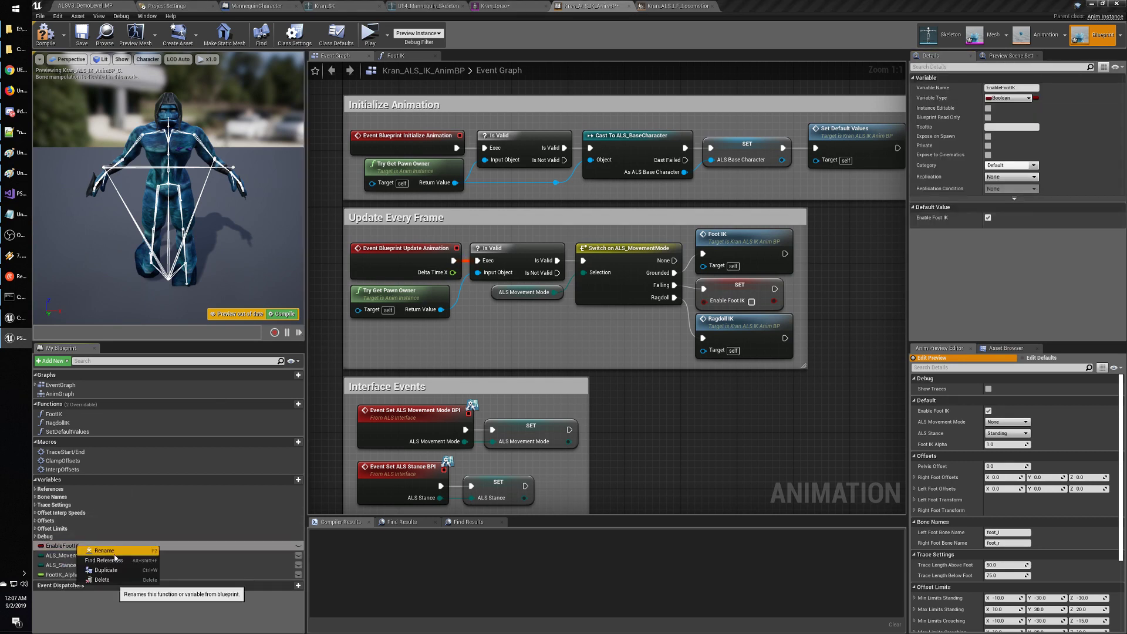
key(F2)
click(88, 521)
right_click(77, 546)
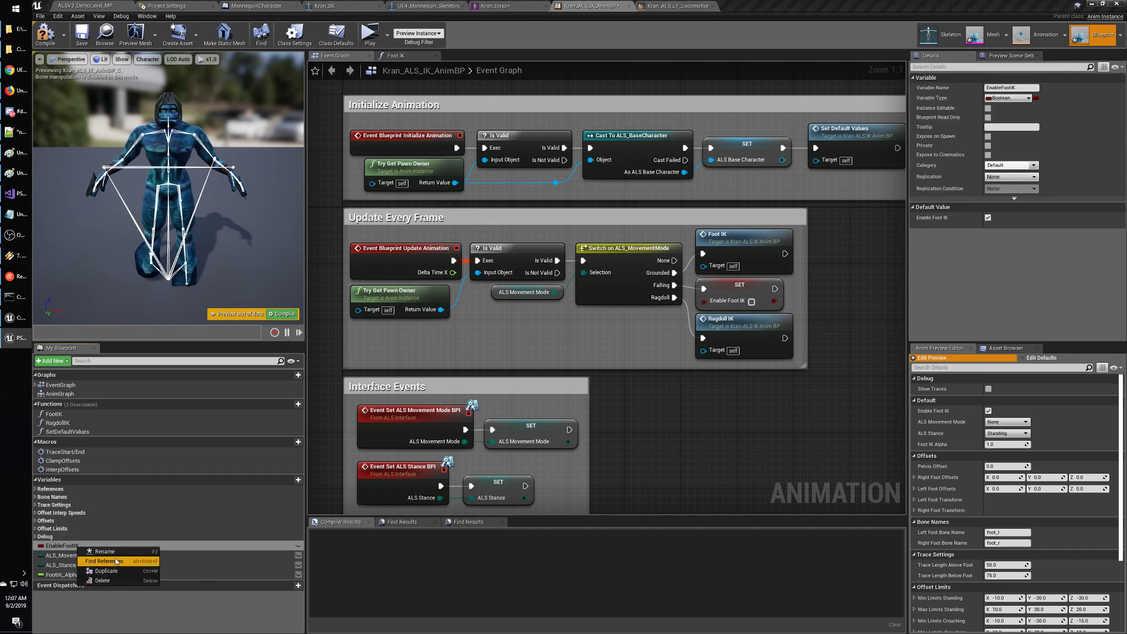
click(116, 562)
click(356, 550)
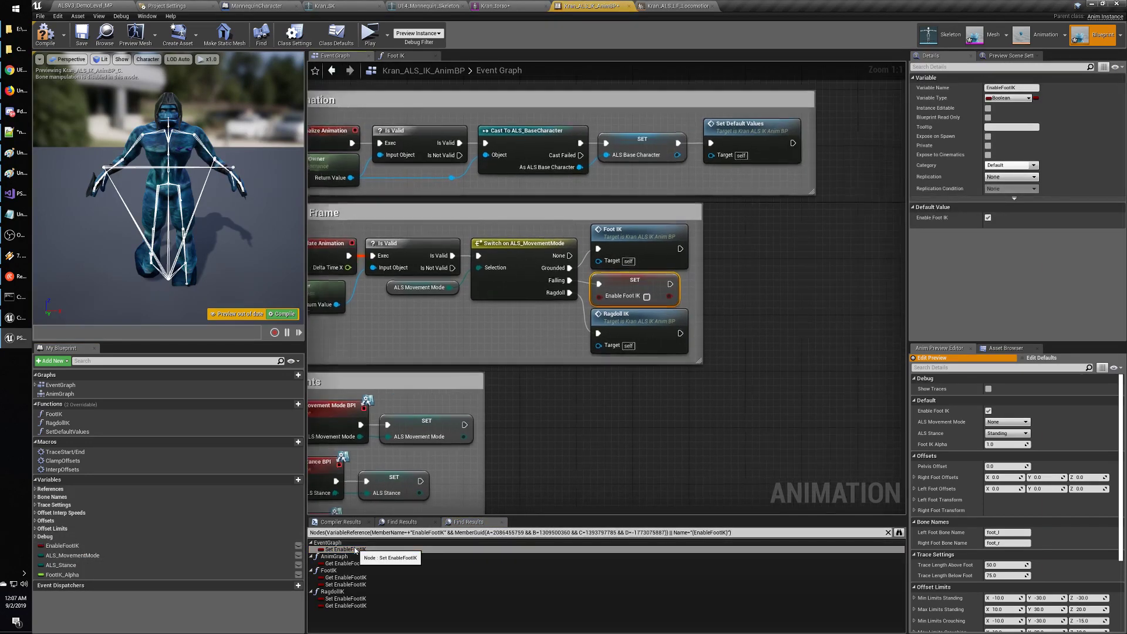
click(354, 564)
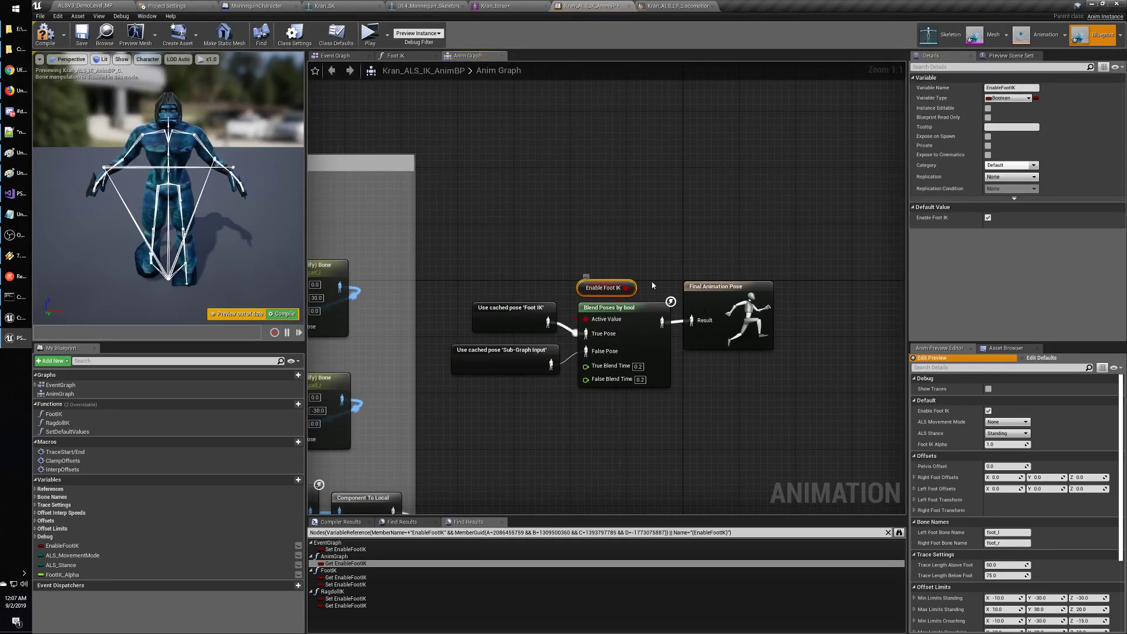
Test compiling with Enable Foot IK disconnected from Blend Poses by bool's Active Value, and restore the connection and recompile.
alt+click(587, 320)
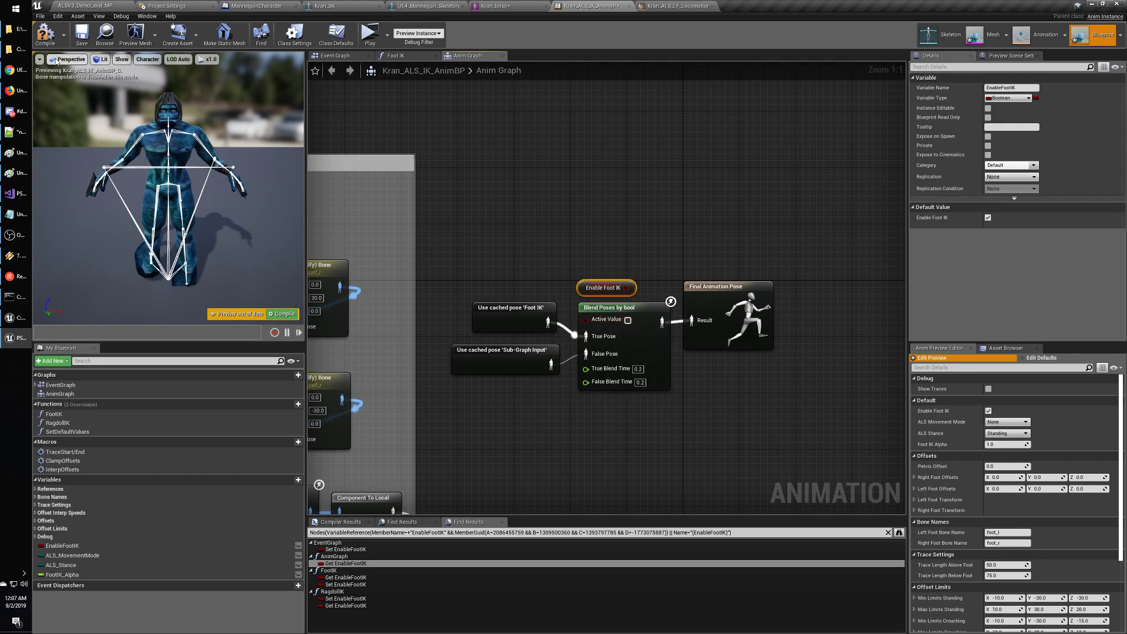
click(44, 36)
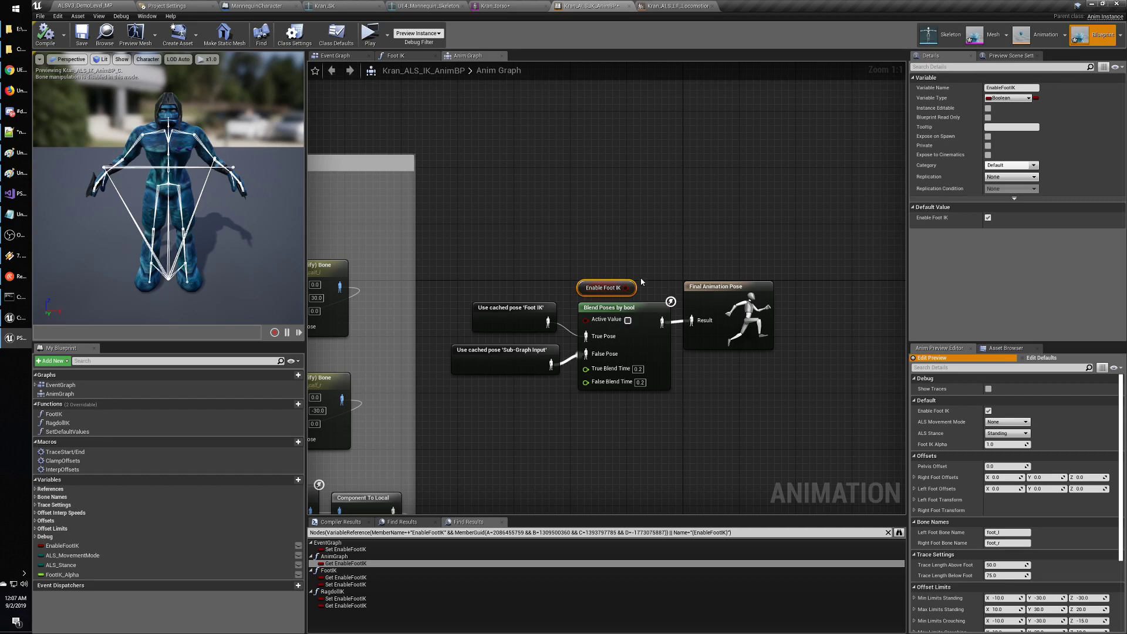
drag(628, 289, 585, 320)
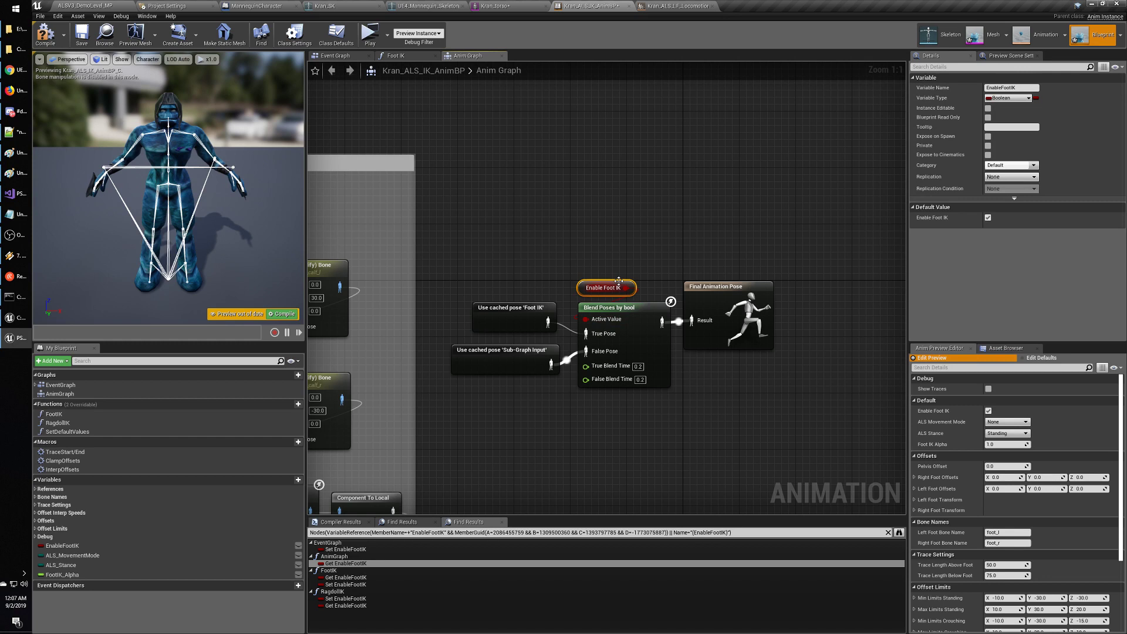
click(634, 247)
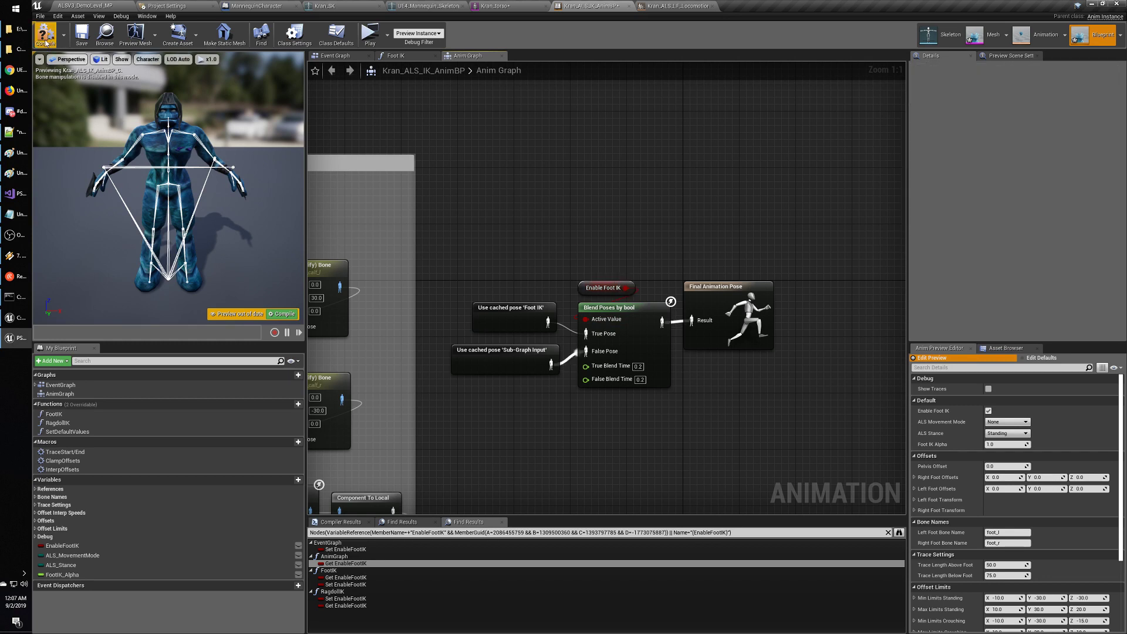
key(F7)
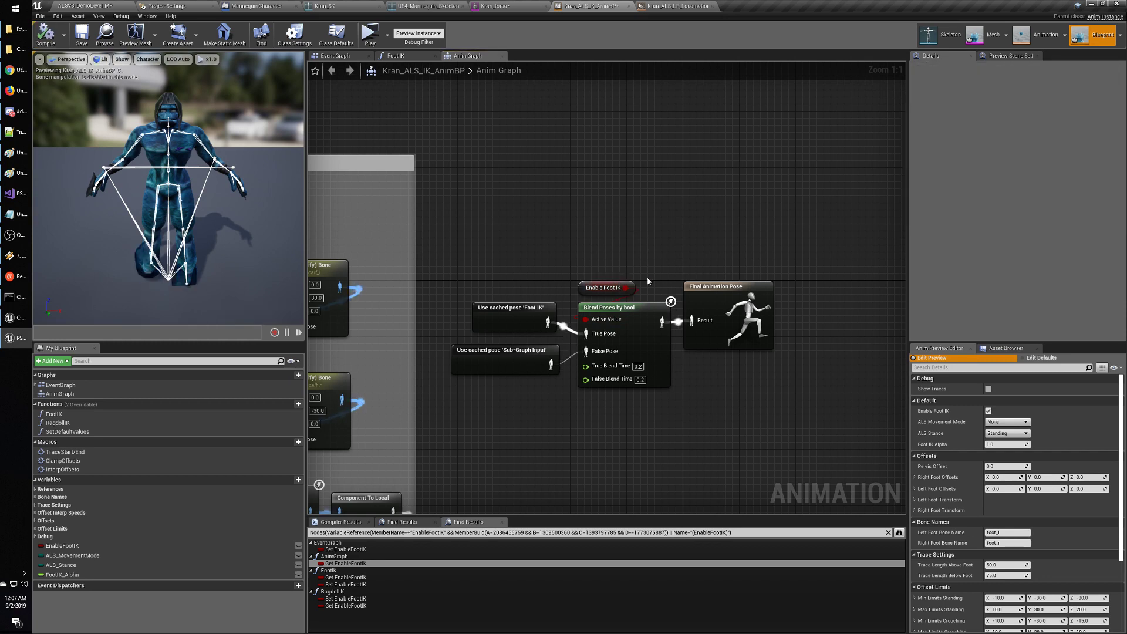
Find the references to the Use cached pose 'Foot IK' node in the Anim Graph and go to the result.
click(506, 312)
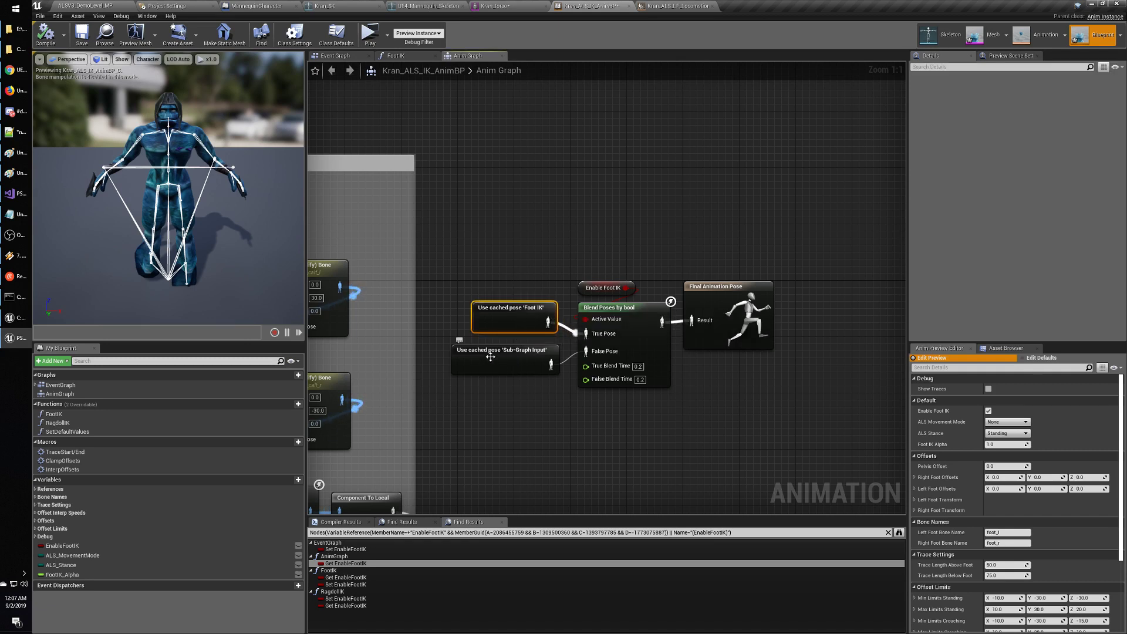
click(511, 431)
right_drag(511, 432, 721, 435)
right_click(721, 436)
right_drag(799, 412, 520, 412)
click(438, 311)
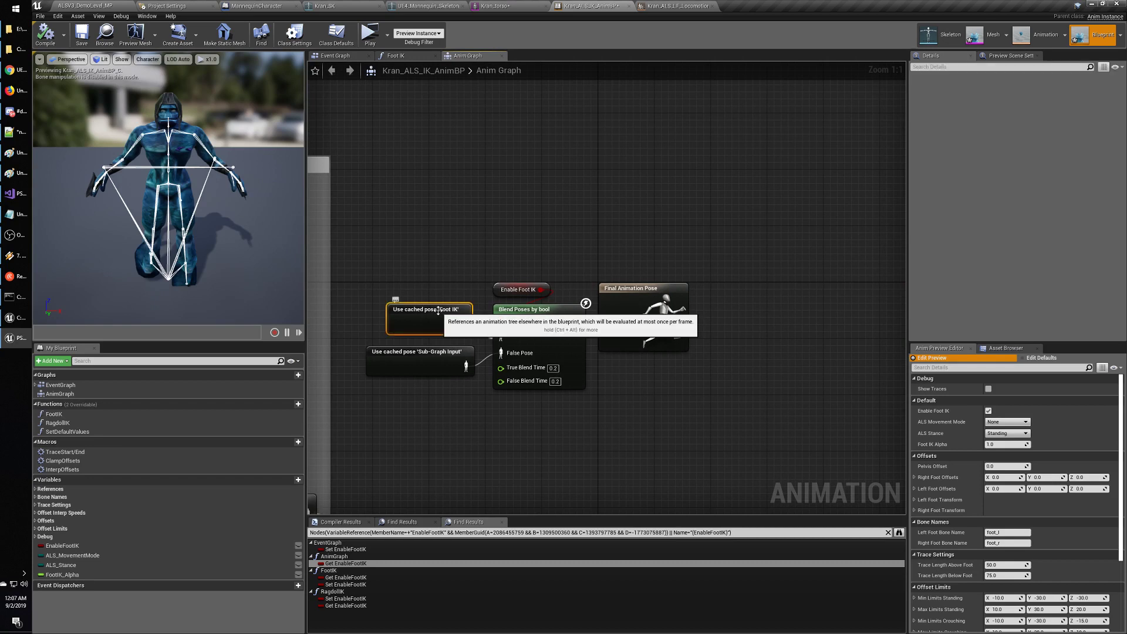
click(419, 358)
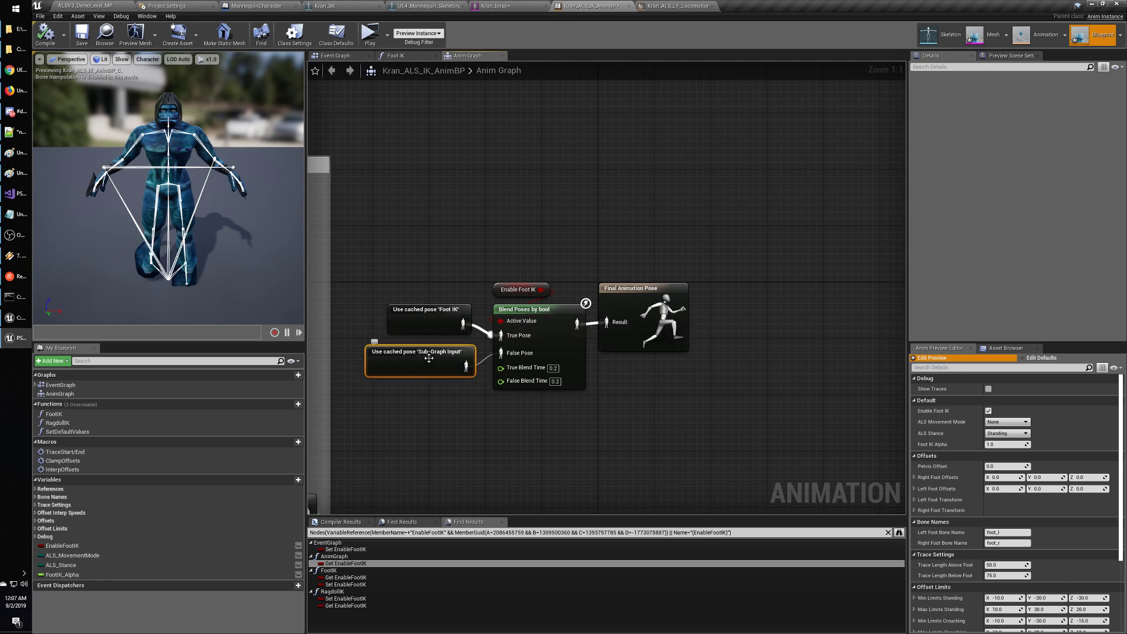
click(445, 316)
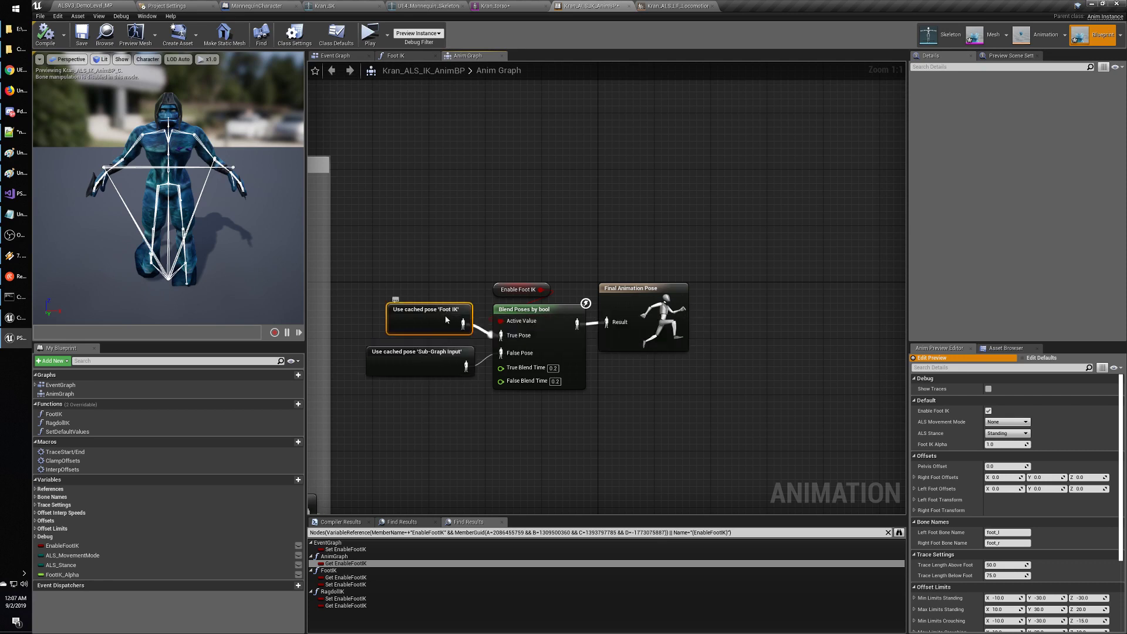
right_click(445, 316)
click(477, 386)
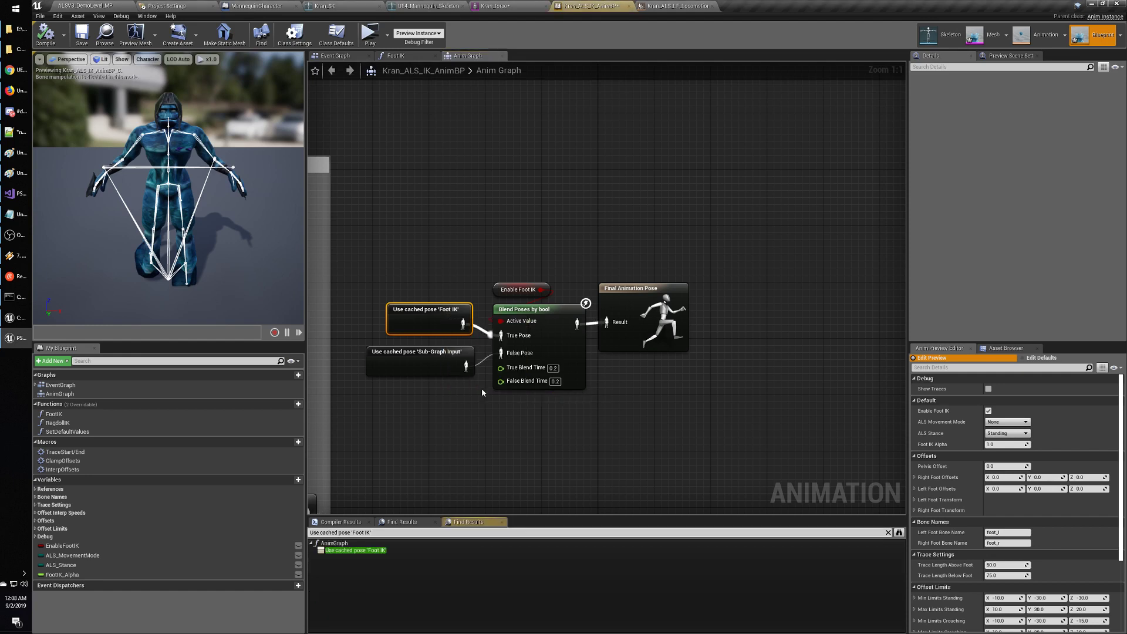
click(378, 552)
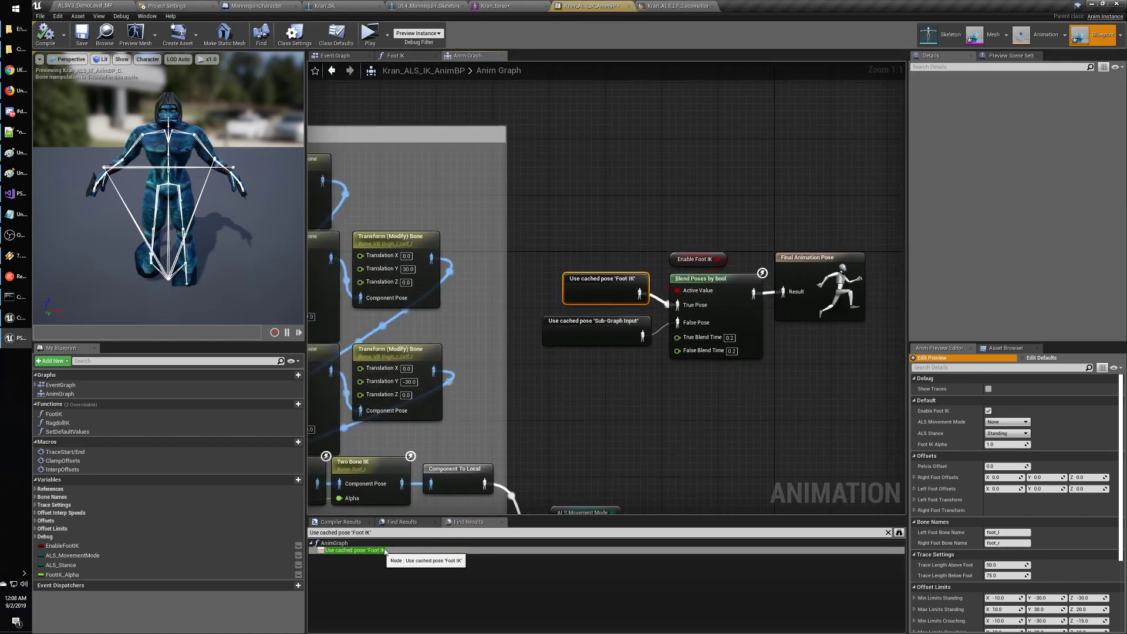
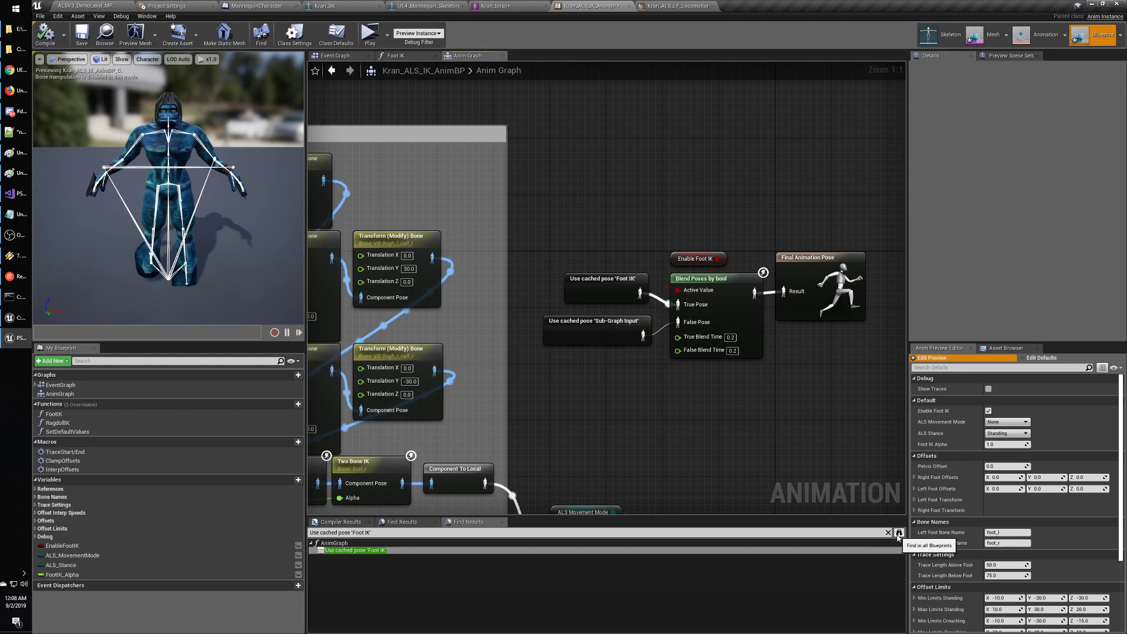
Inspect the settings of the Blend Poses by bool node and its 'Foot IK' cached pose input.
click(605, 289)
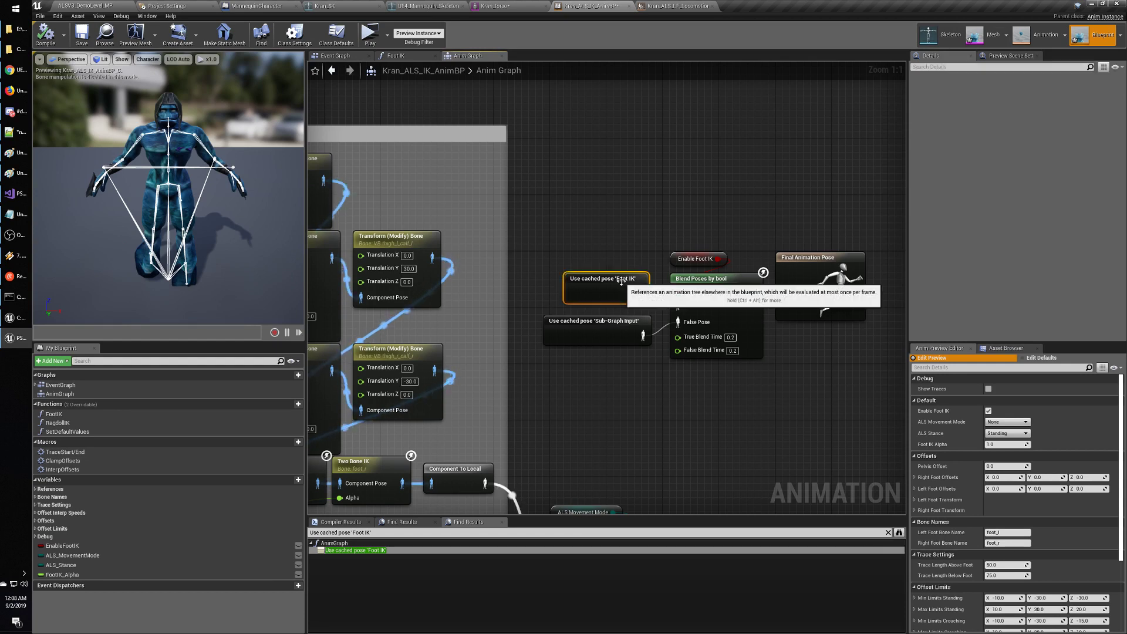
click(704, 276)
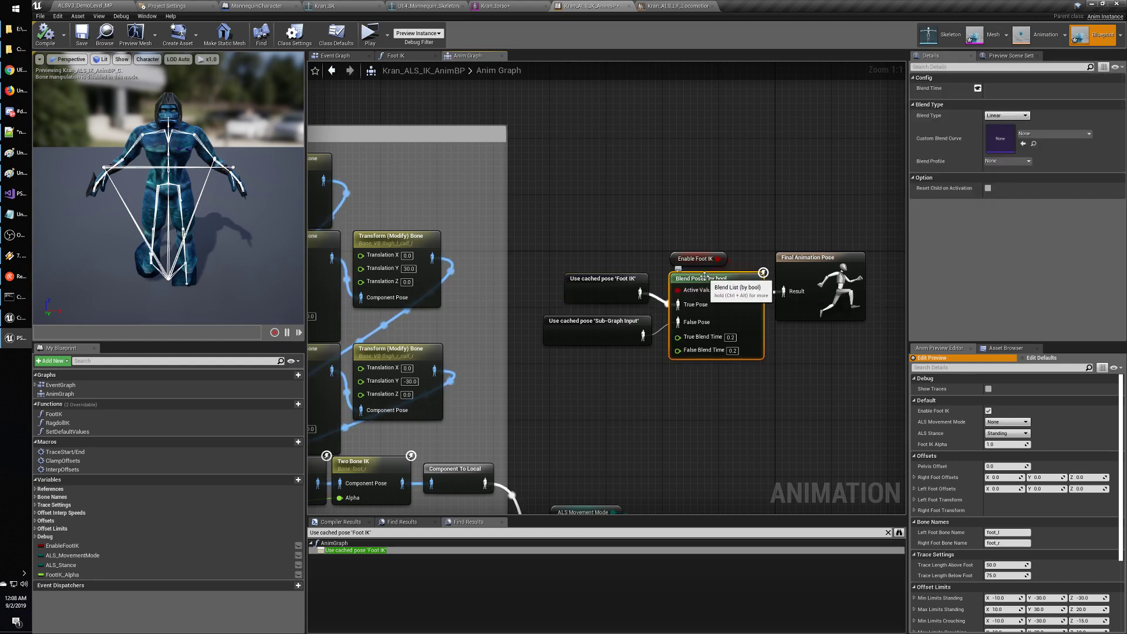
click(614, 283)
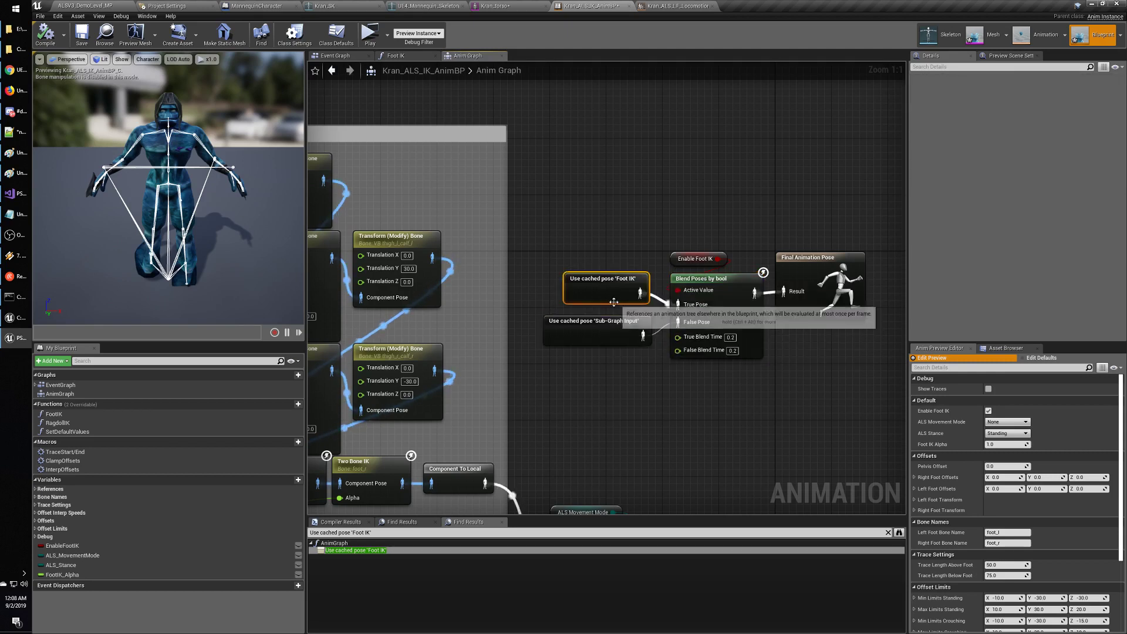
Search the Anim Graph's available actions for "use cached" and close the list without adding a node.
right_click(626, 148)
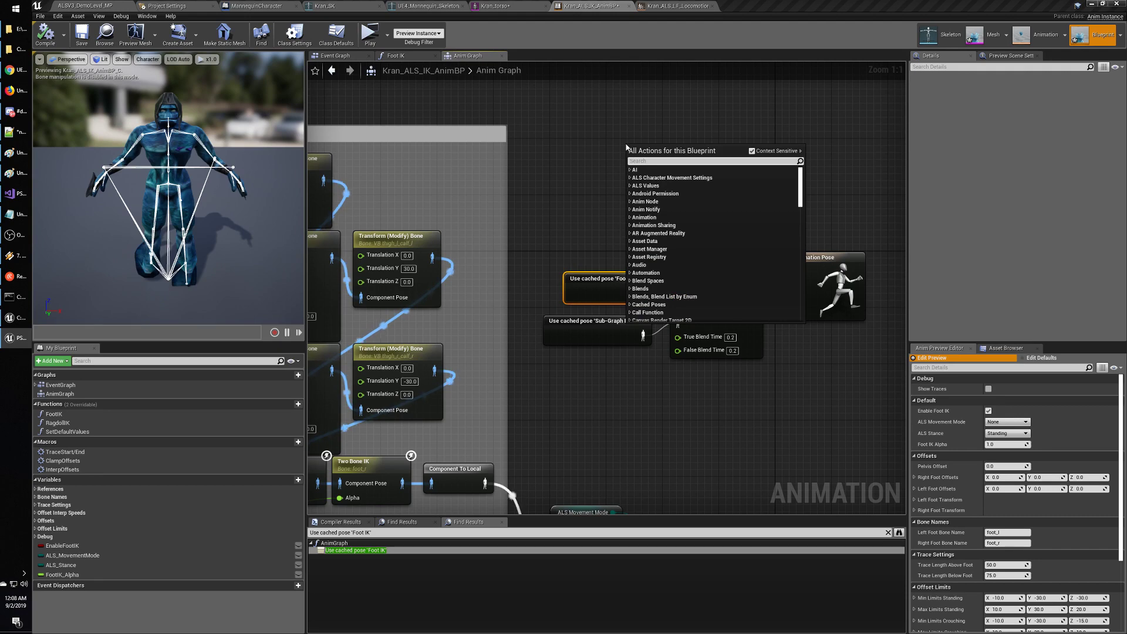
text(use cached)
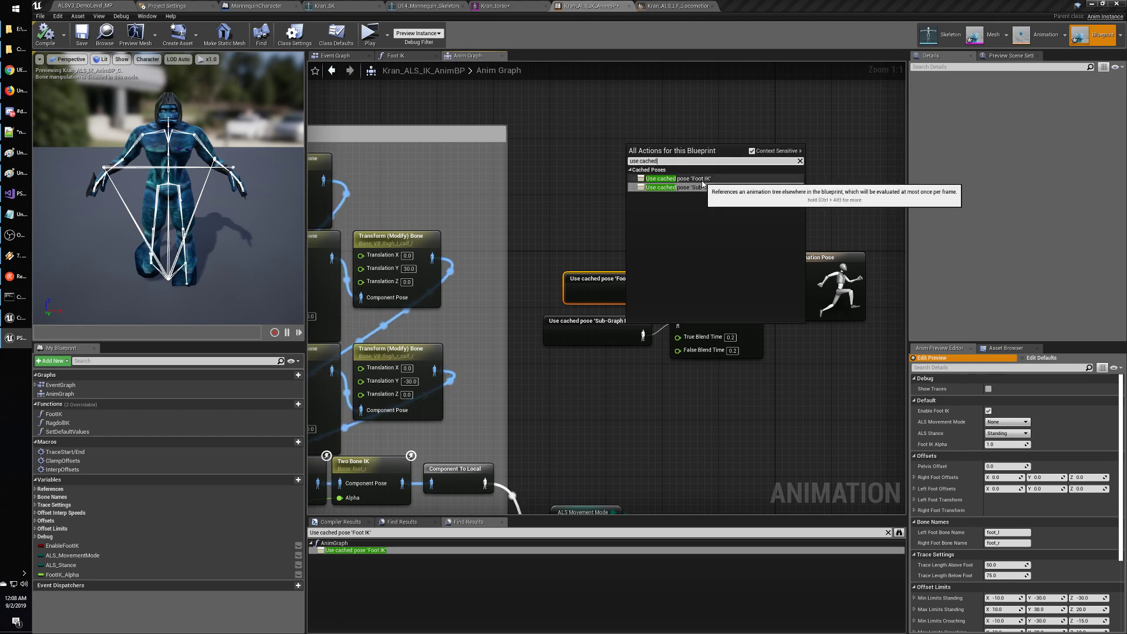
click(799, 161)
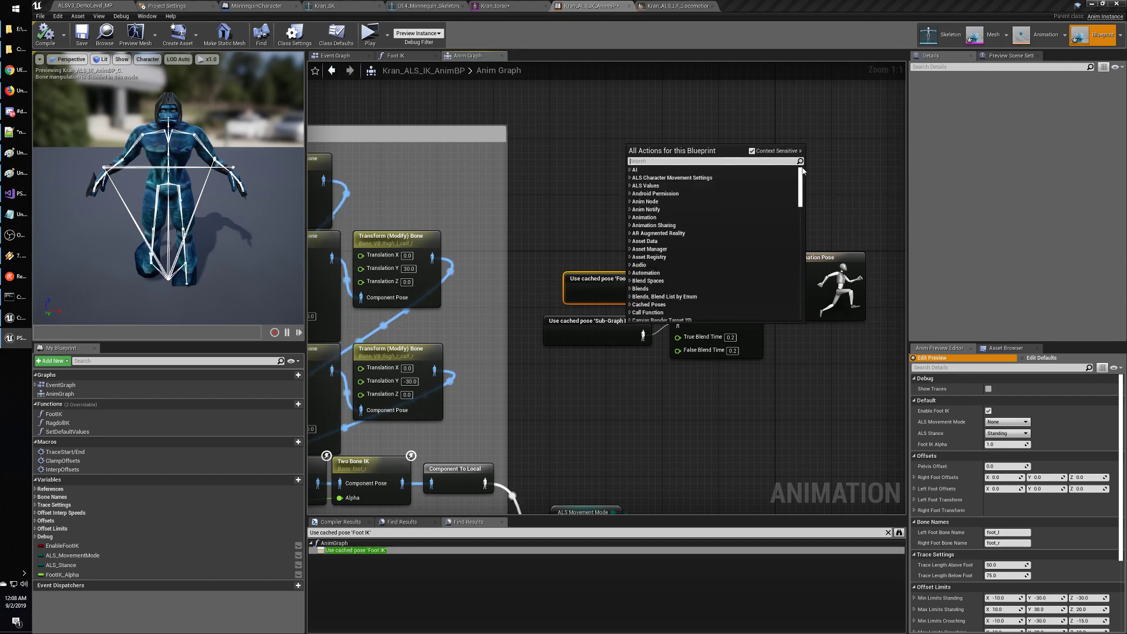
click(820, 198)
click(821, 199)
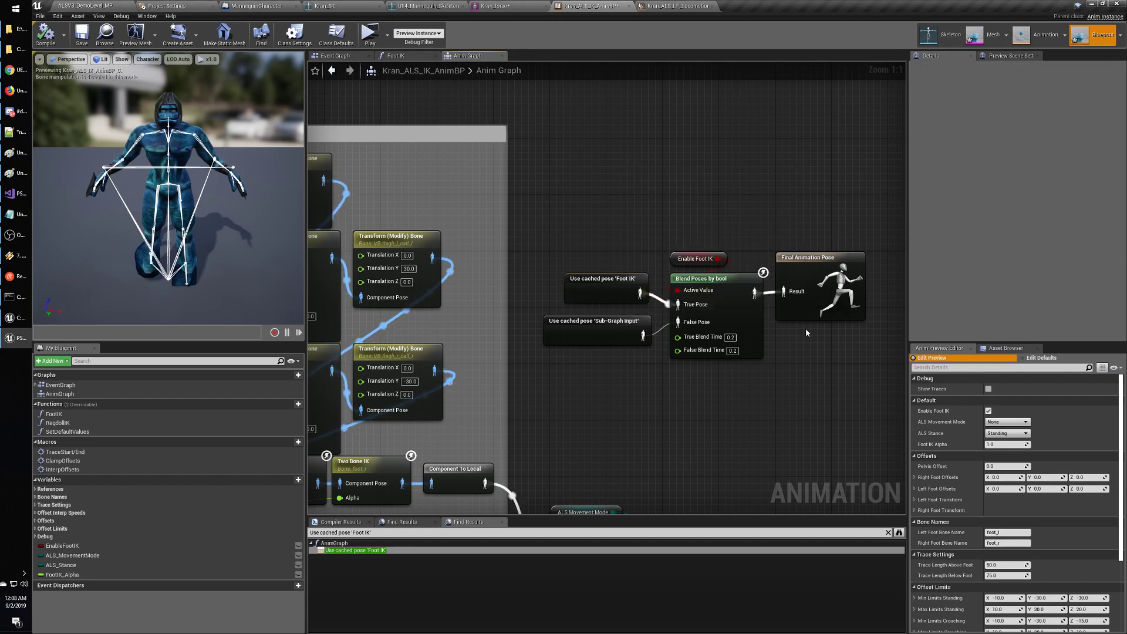
right_click(787, 404)
key(Escape)
mouse_move(540, 214)
mouse_down()
mouse_move(885, 412)
mouse_move(587, 223)
mouse_move(892, 414)
mouse_move(543, 217)
mouse_up()
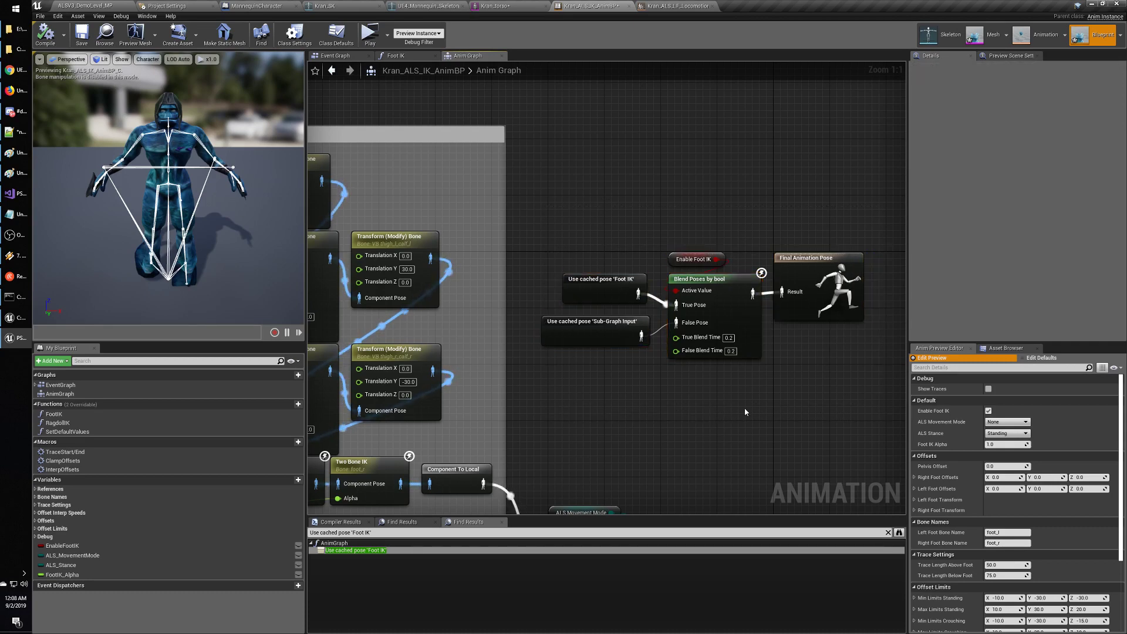
Switch to Chrome and open Google in place of the UE4 Virtual Bones video.
key(alt+Tab)
key(Tab)
key(Tab)
key(Tab)
key(Tab)
key(Tab)
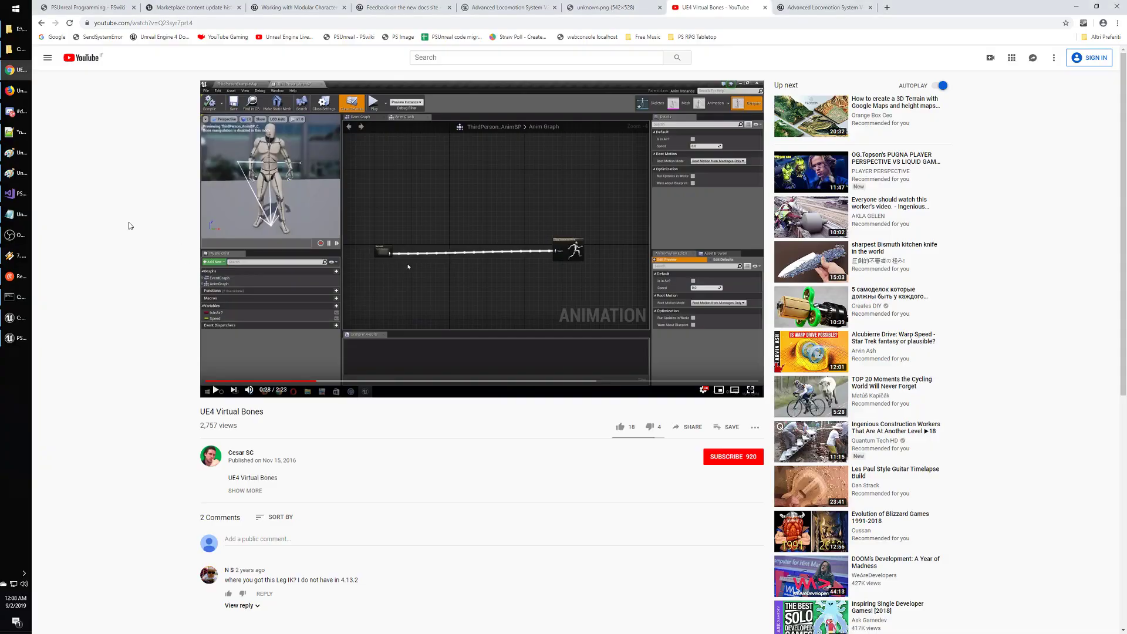
click(57, 37)
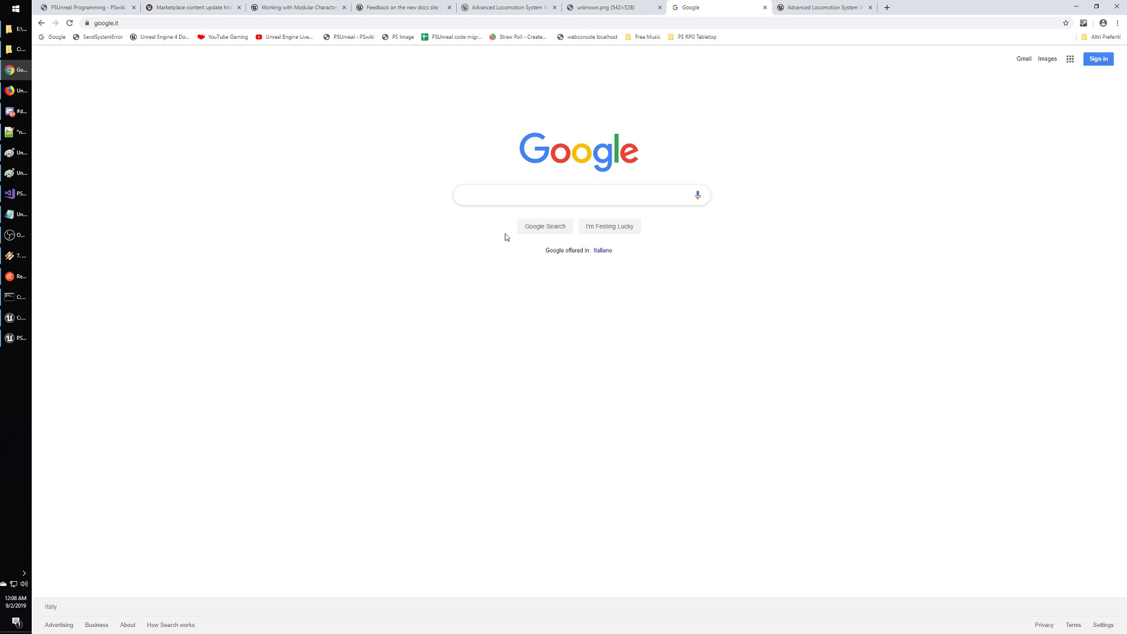
Search Google for "unreal engine advanced locomotion virtual bones".
text(advanced lo)
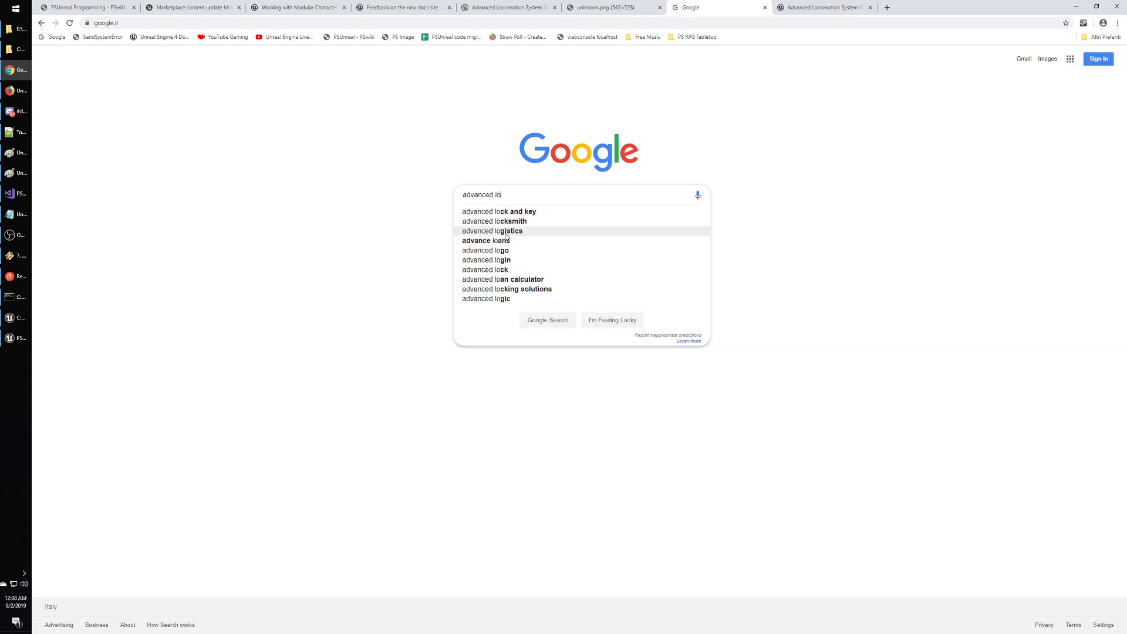
text(coot)
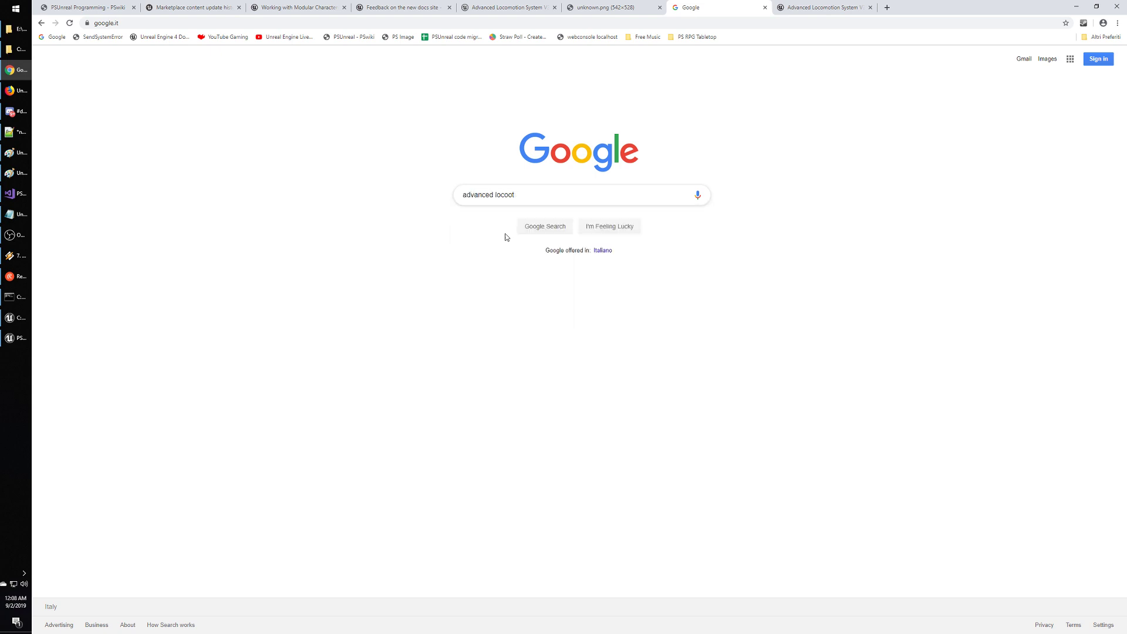
key(BackSpace)
key(BackSpace)
text(motion)
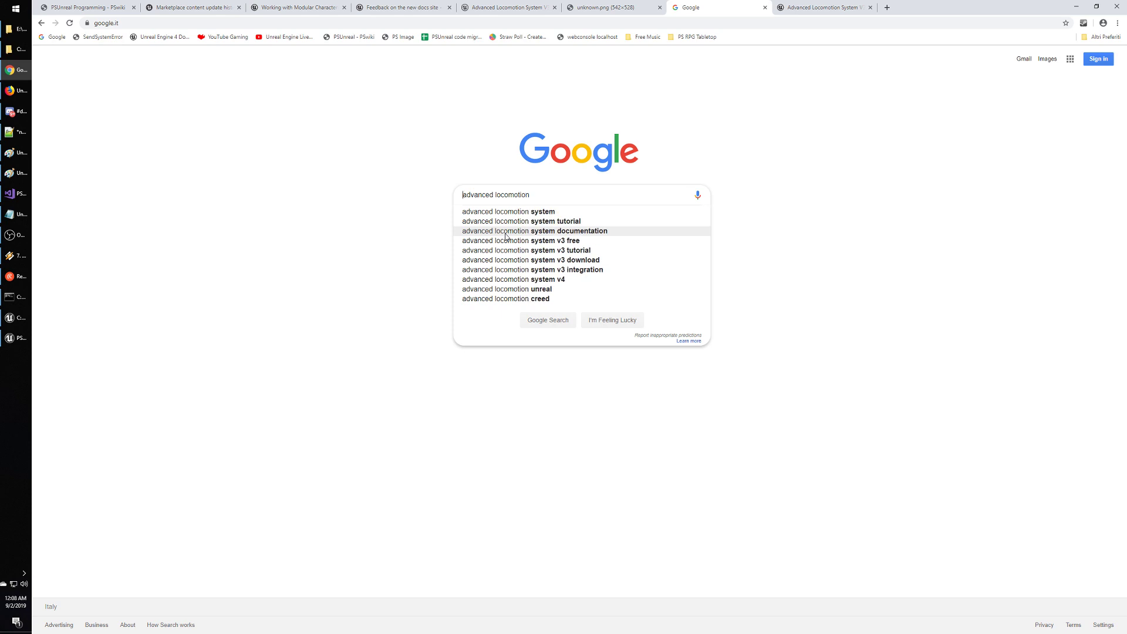
text(unreal engine )
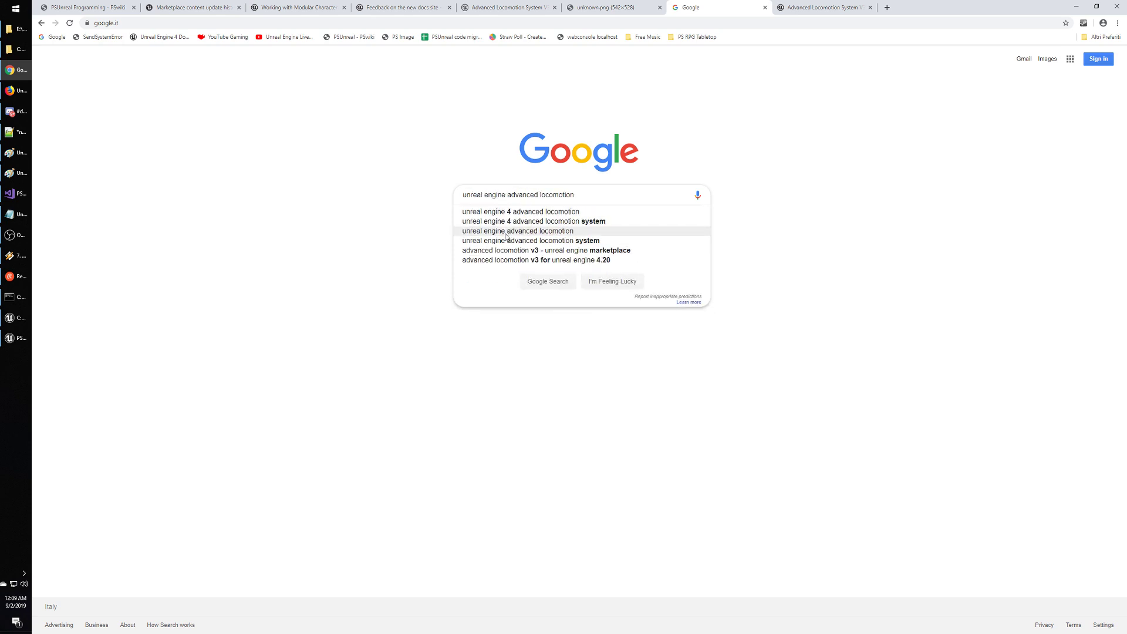
text( virtua)
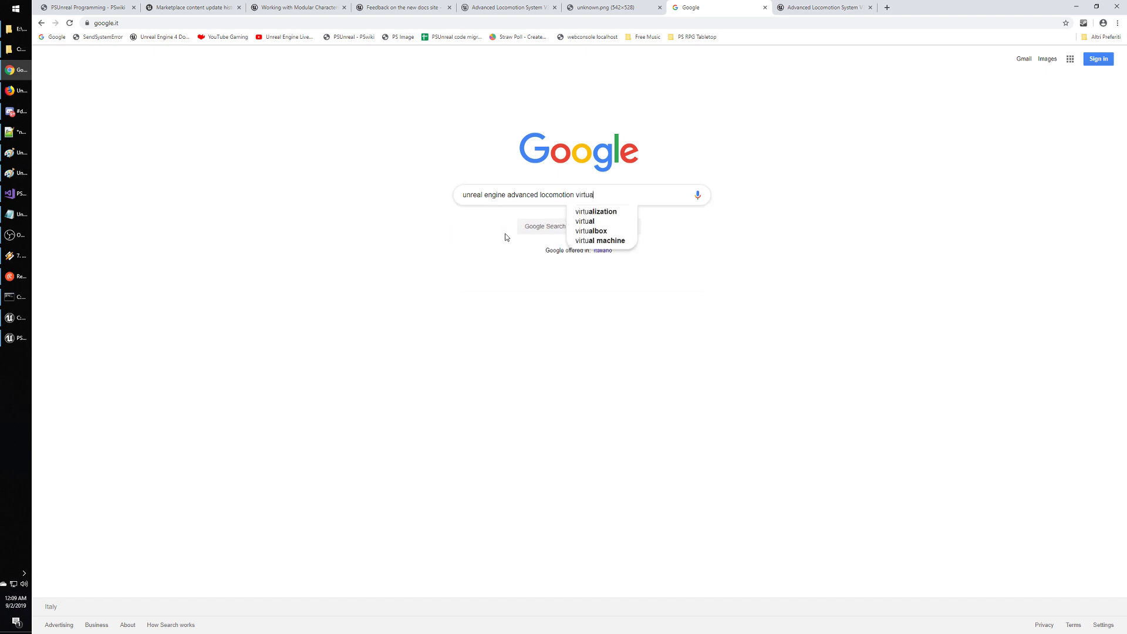
text(l bones)
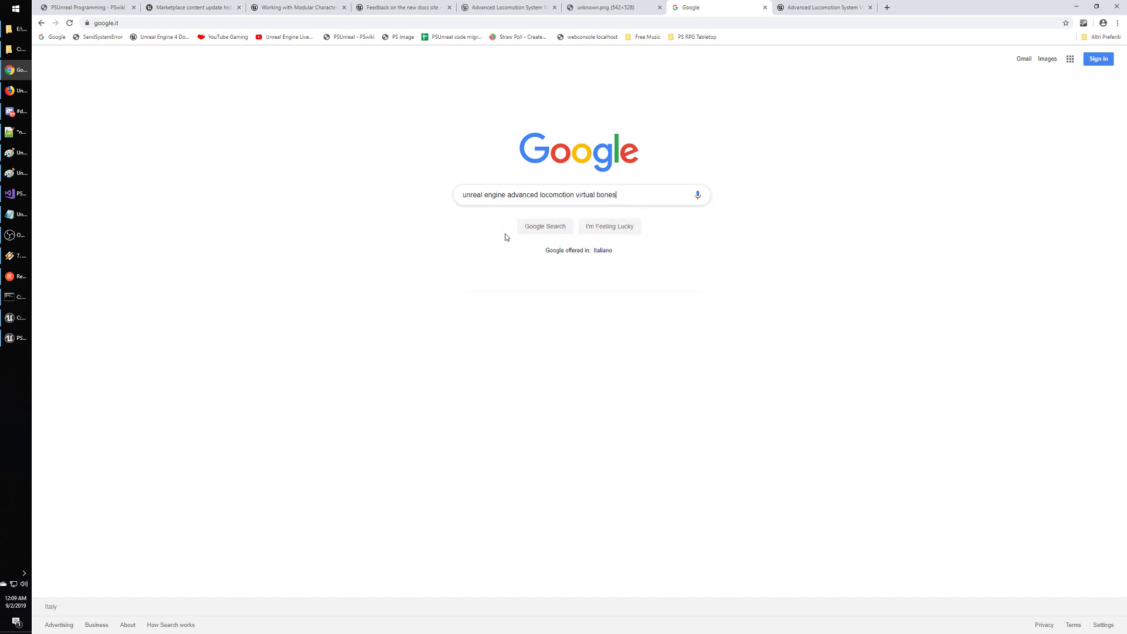
key(Return)
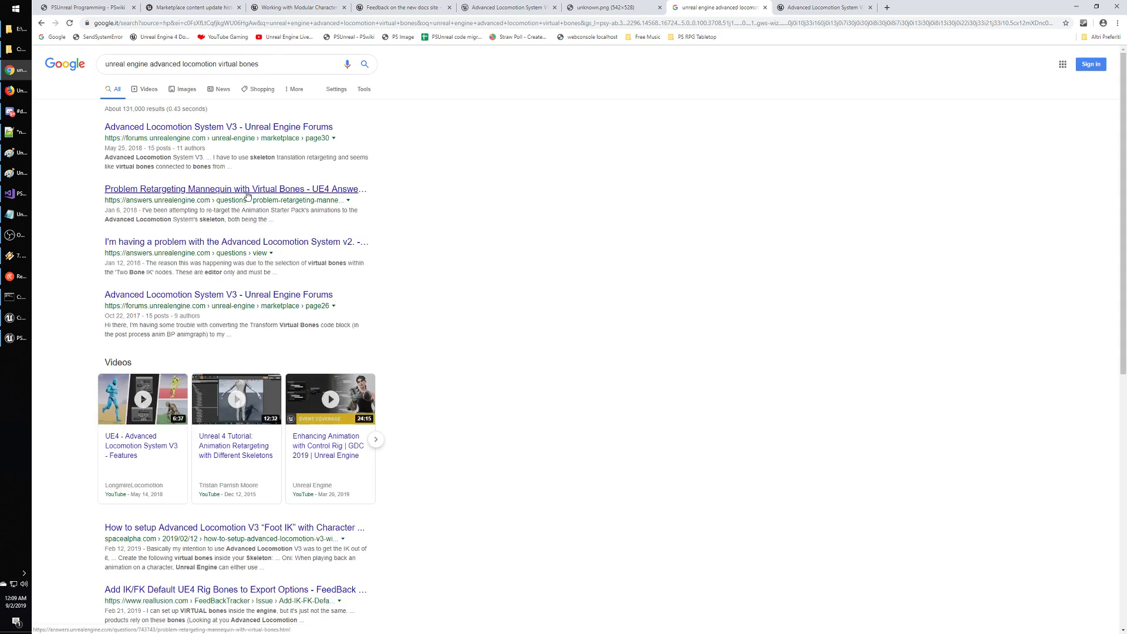
Open the "Problem Retargeting Mannequin with Virtual Bones" search result and go to its answers.
click(247, 195)
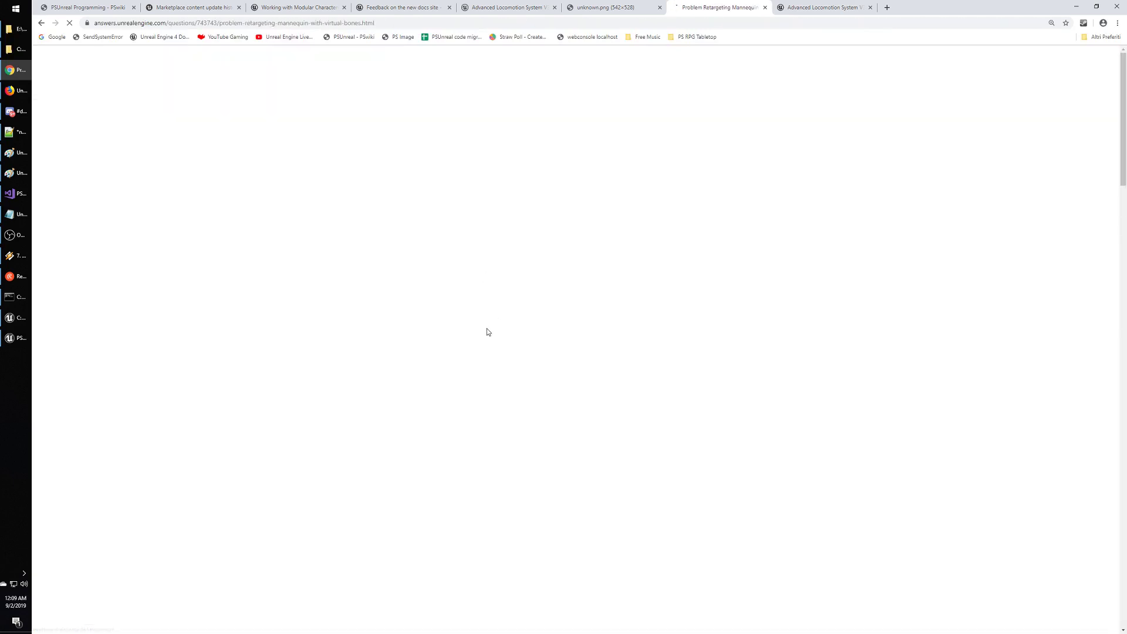
scroll(194, 346, down, 5)
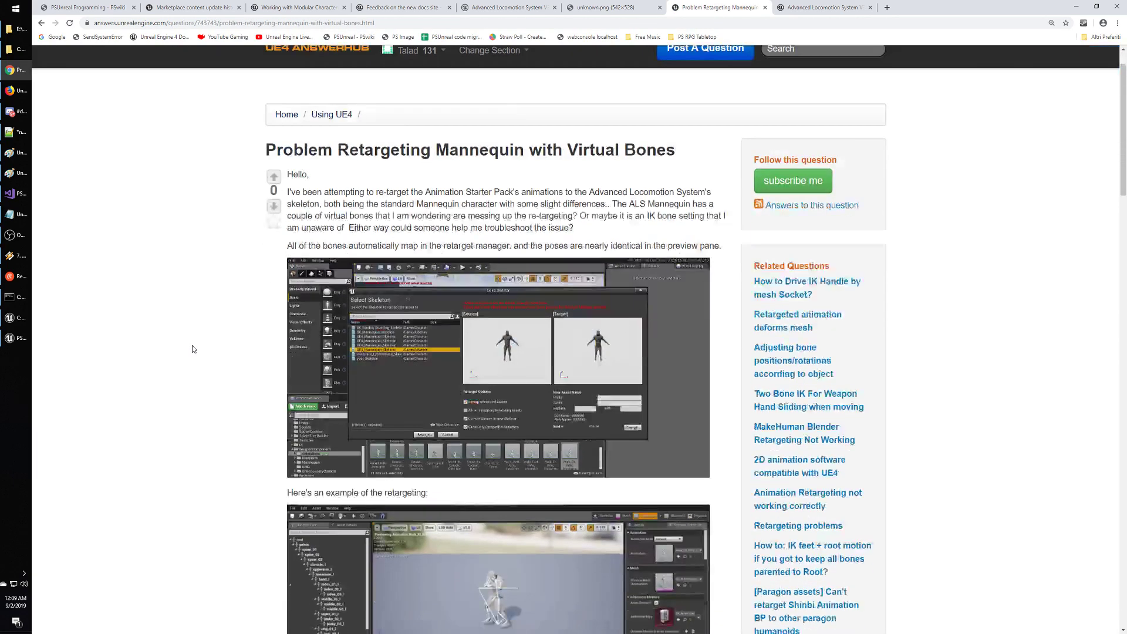
scroll(192, 348, down, 5)
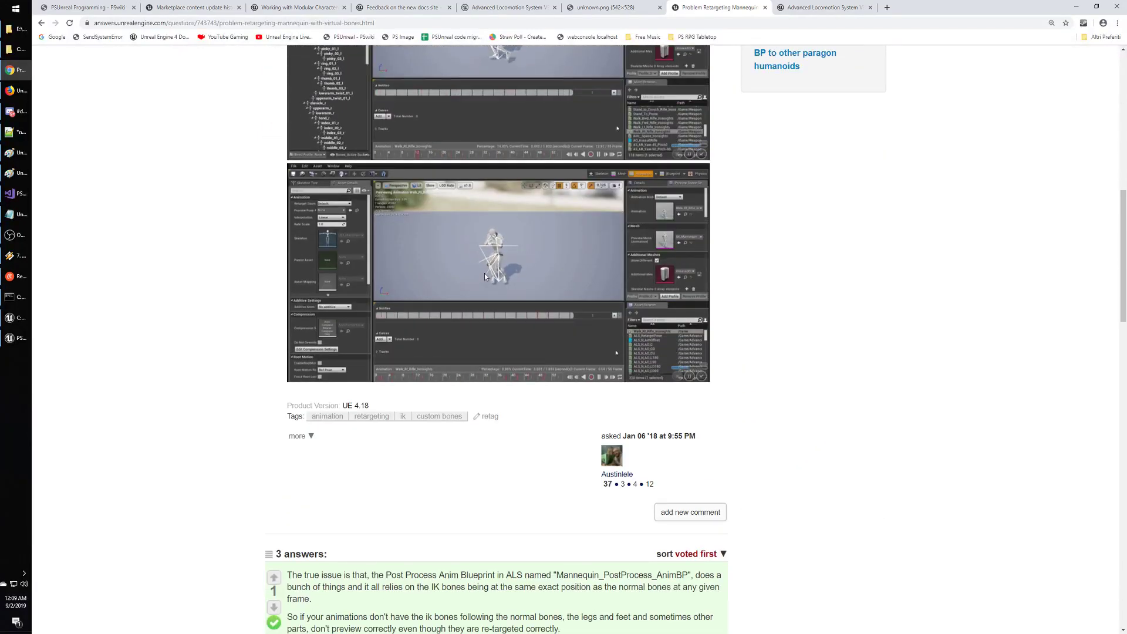
scroll(140, 338, down, 4)
scroll(139, 337, down, 3)
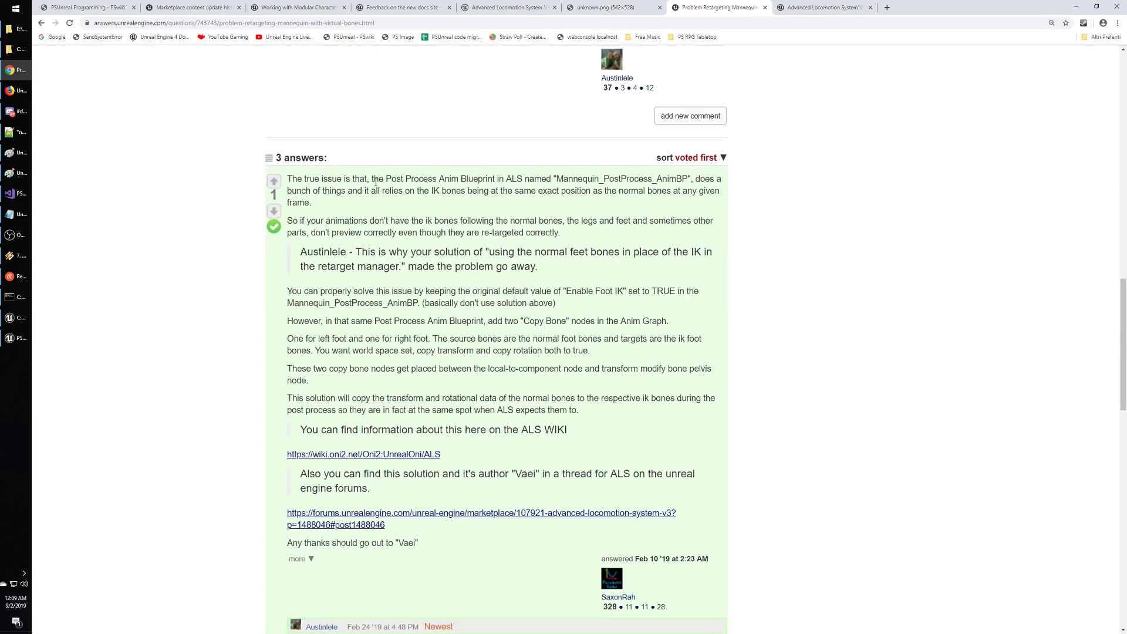
Read the accepted answer's explanation of the IK bones, Enable Foot IK, the Copy Bone nodes and the ALS wiki reference.
drag(375, 182, 452, 201)
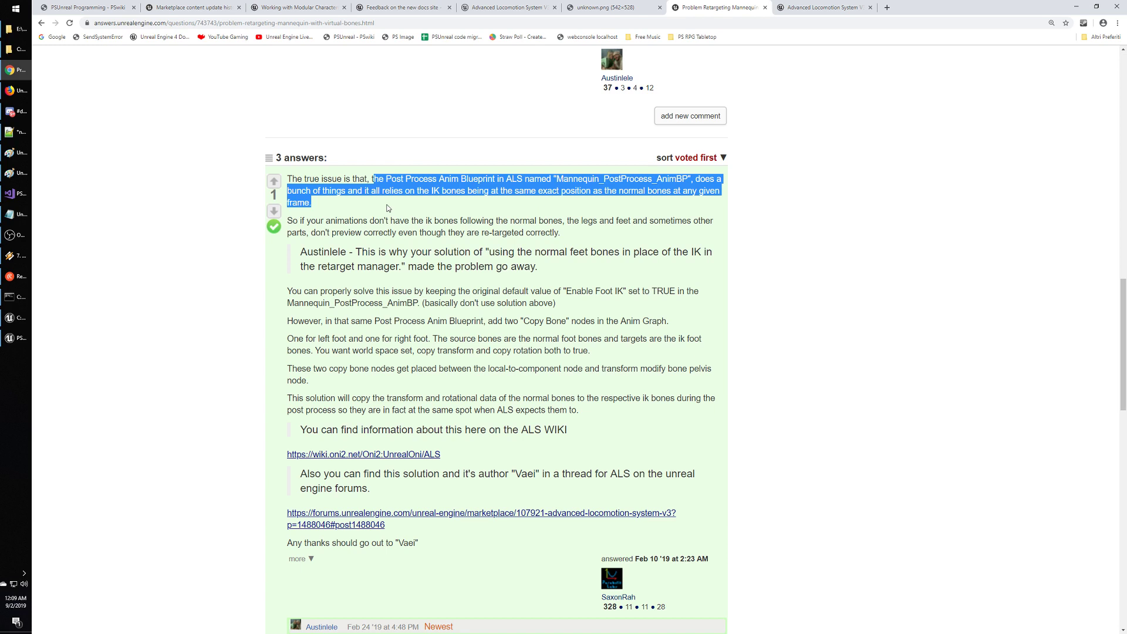
click(322, 224)
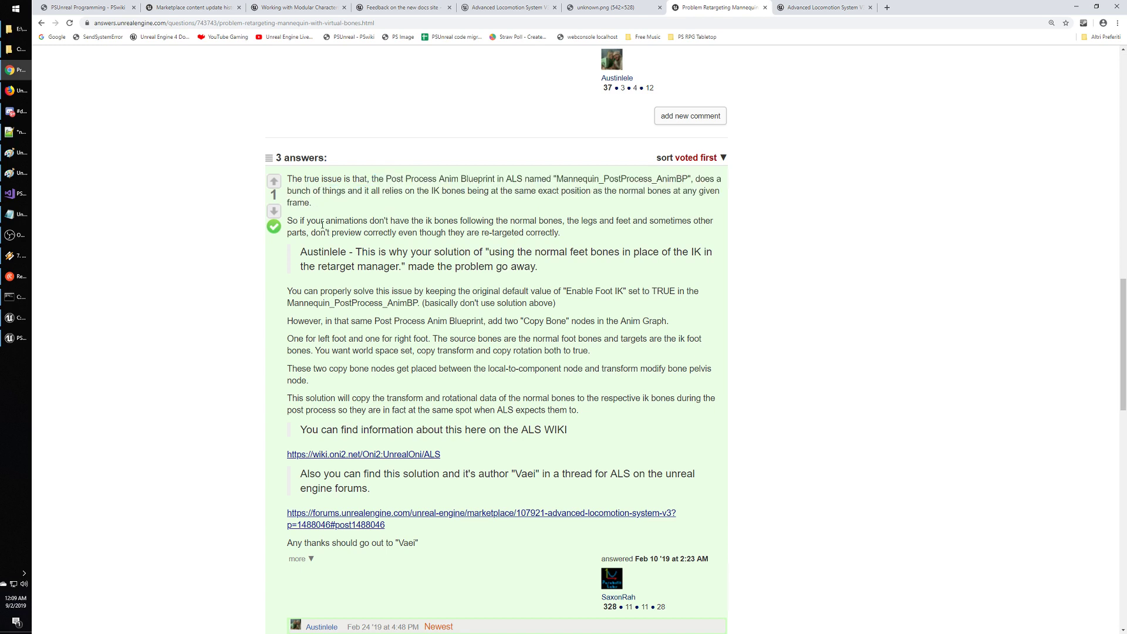
drag(288, 221, 570, 234)
click(569, 235)
drag(557, 290, 590, 305)
click(589, 305)
drag(321, 322, 684, 322)
click(687, 323)
drag(289, 339, 657, 351)
click(657, 351)
scroll(355, 383, down, 1)
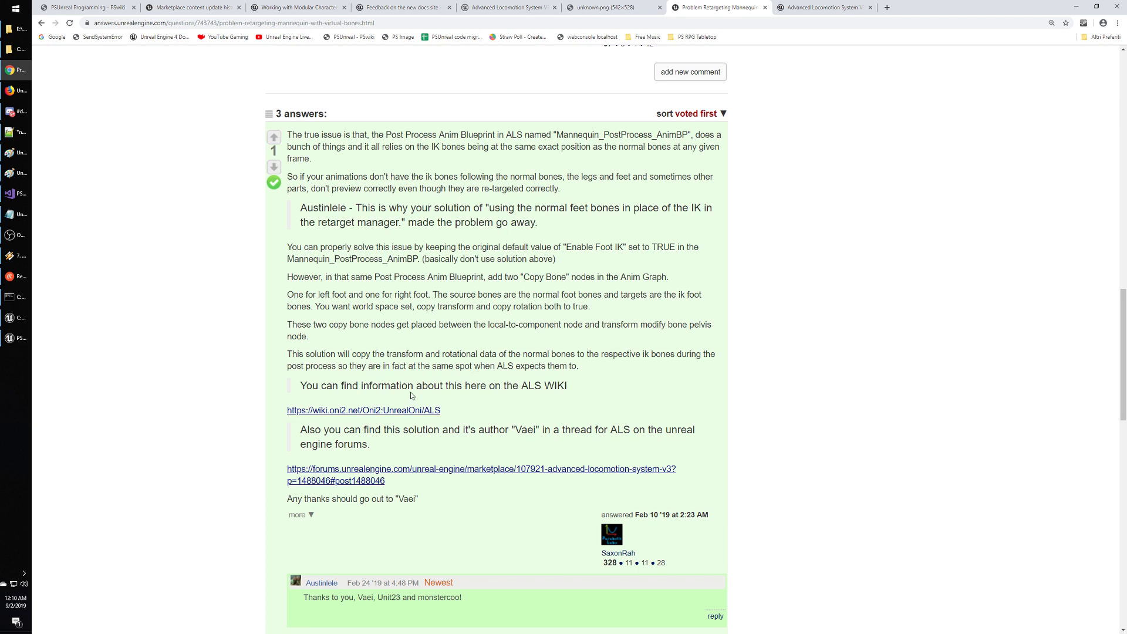
drag(300, 387, 584, 397)
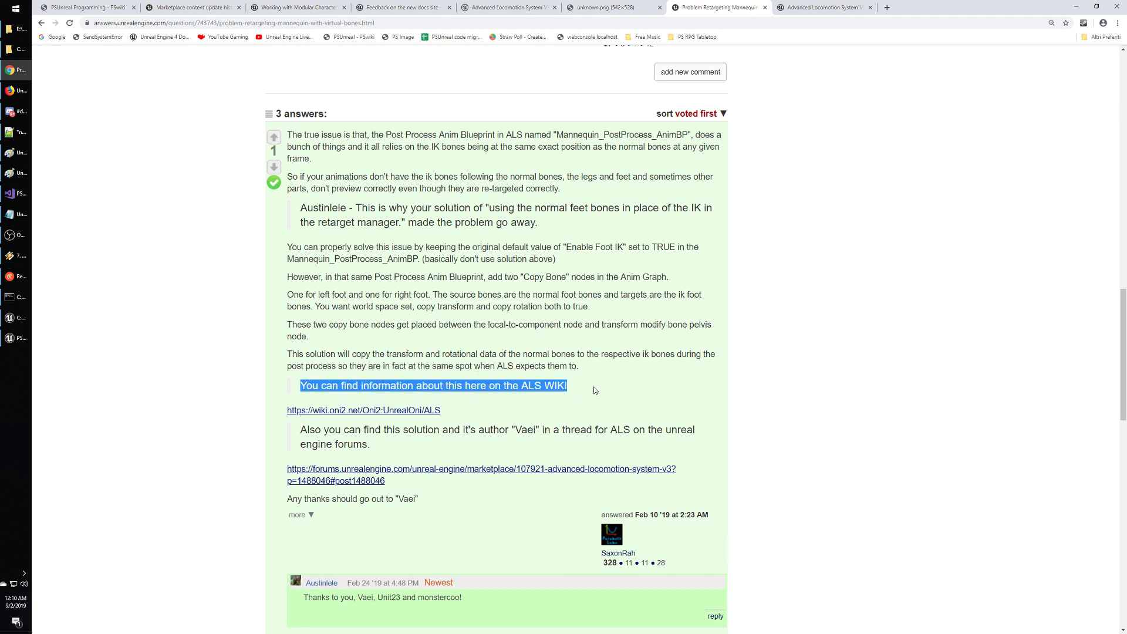
click(589, 397)
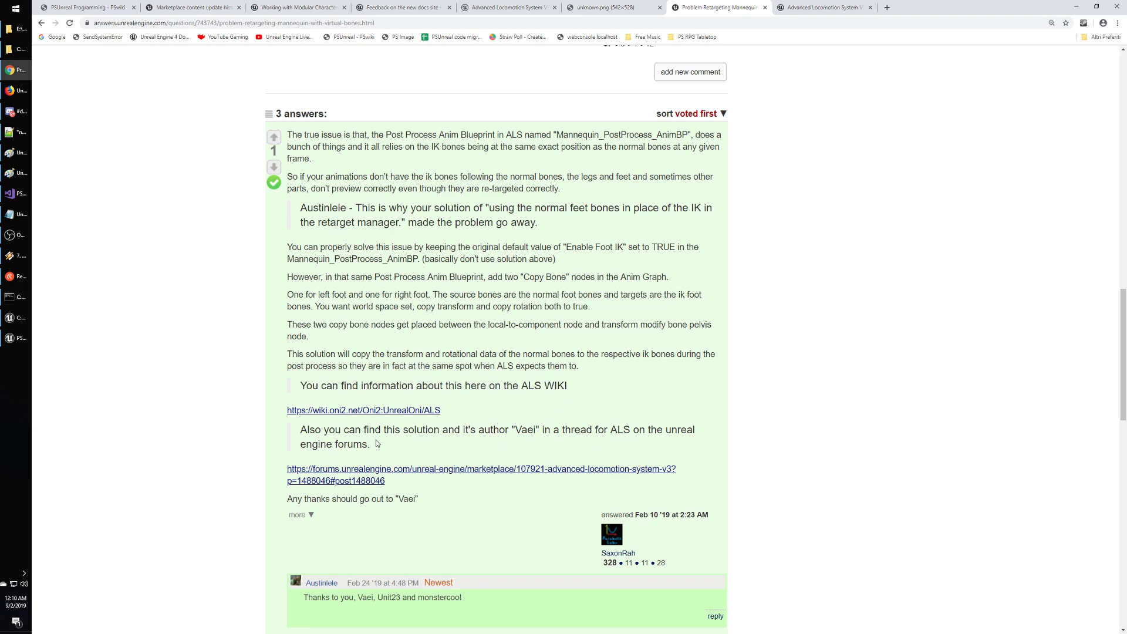
Read the remaining answers and comments about disabling Foot IK and using the normal feet bones in the retarget manager.
scroll(470, 450, down, 2)
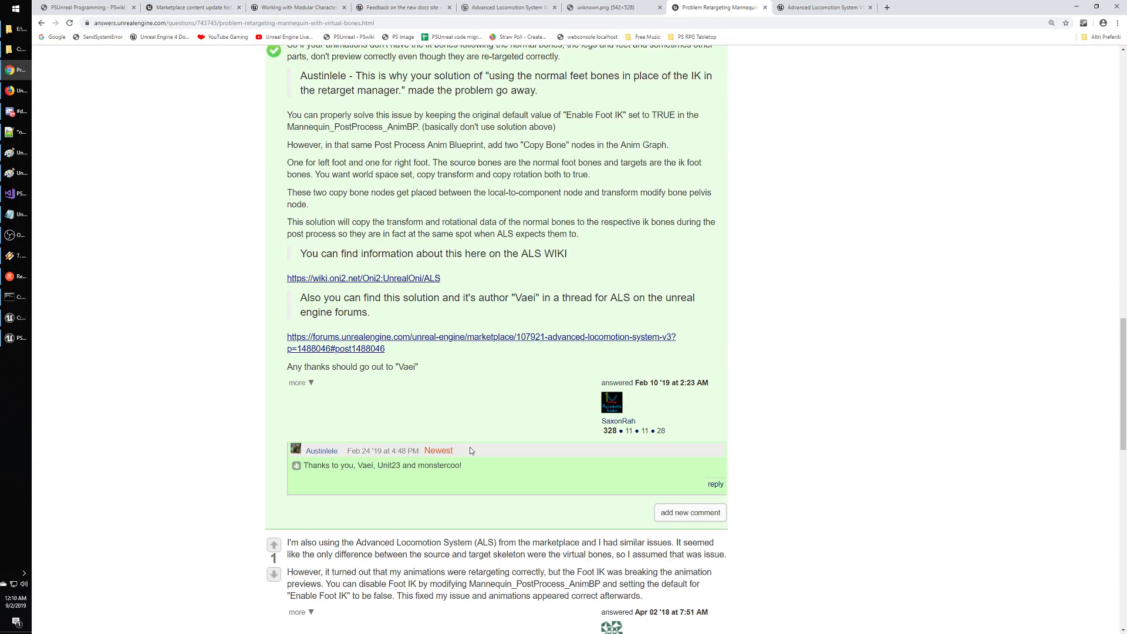
scroll(471, 450, down, 1)
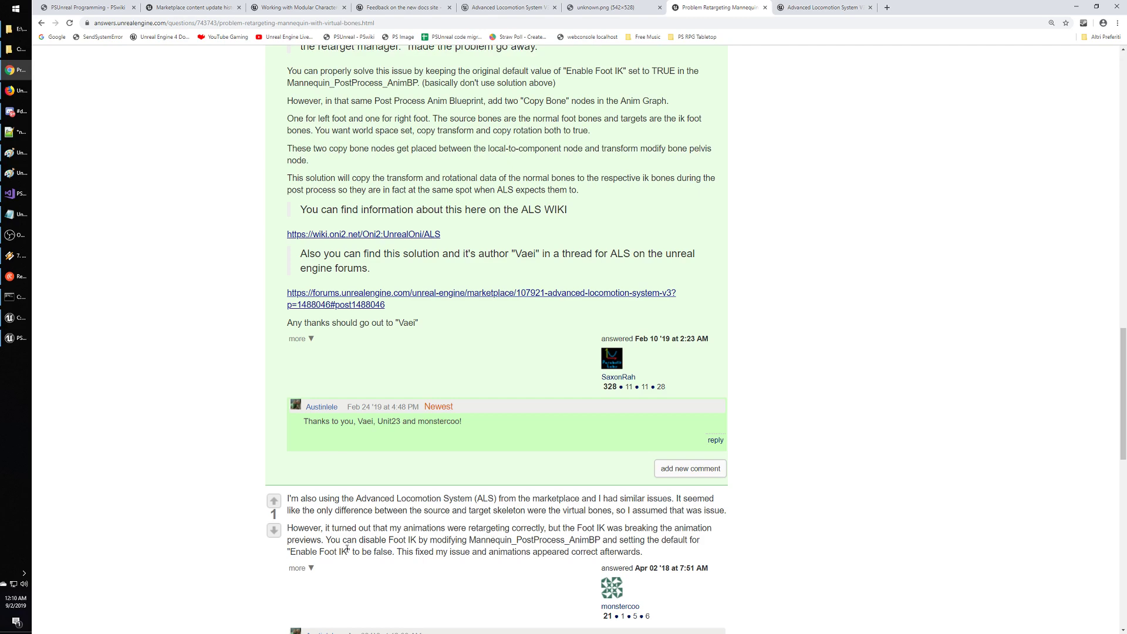
scroll(435, 541, down, 2)
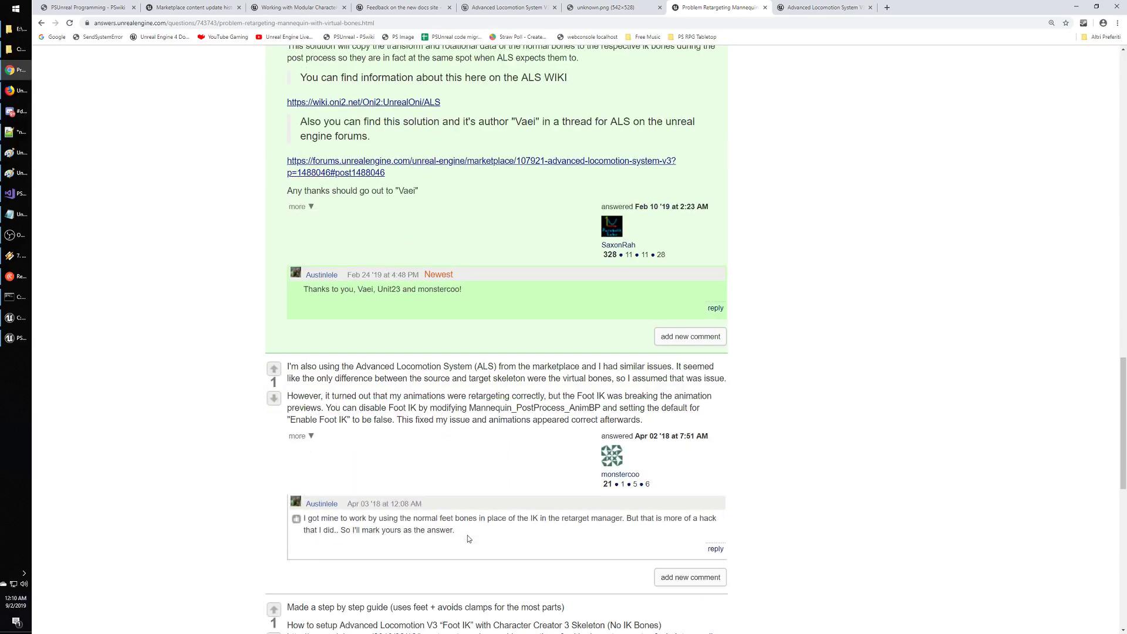
drag(403, 518, 628, 522)
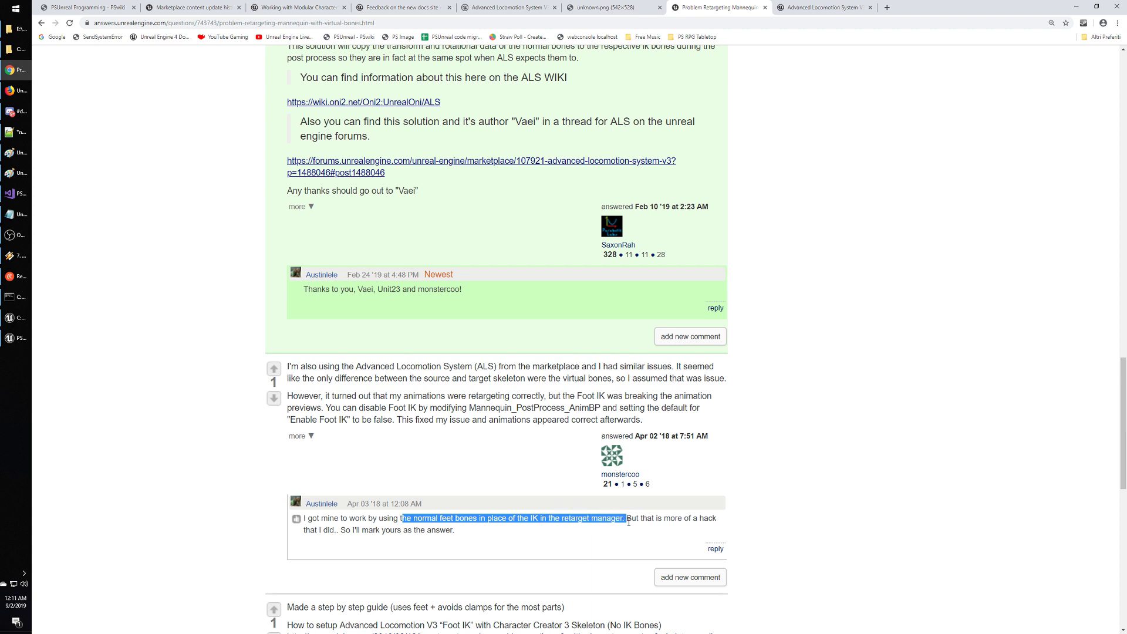
drag(628, 527, 613, 535)
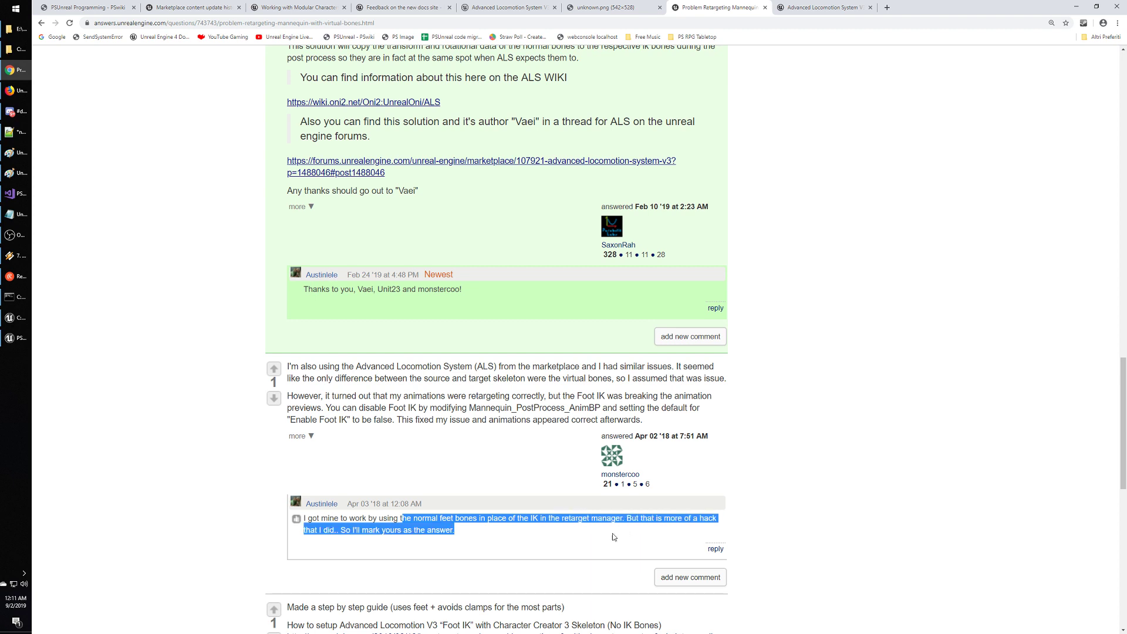
click(515, 535)
scroll(515, 536, down, 2)
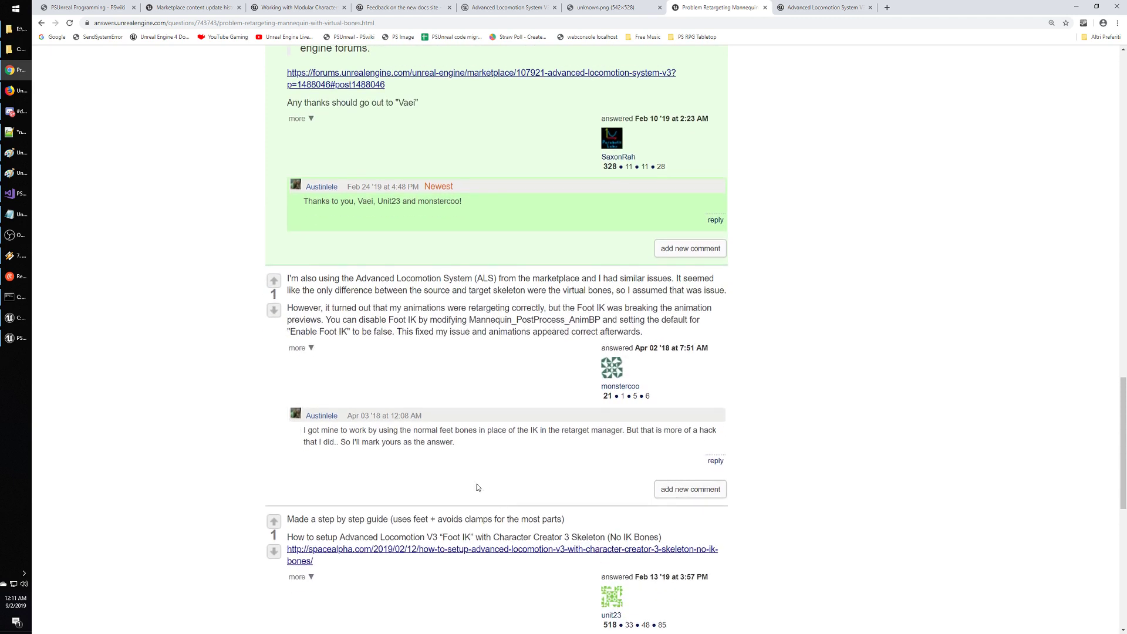
scroll(454, 481, down, 1)
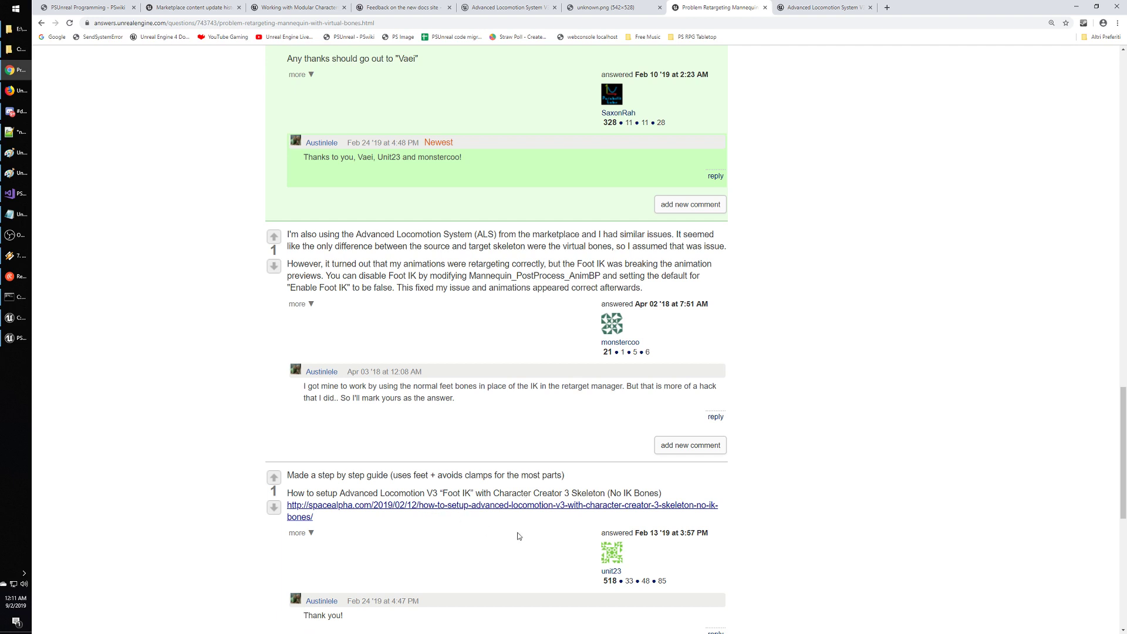
scroll(518, 536, down, 4)
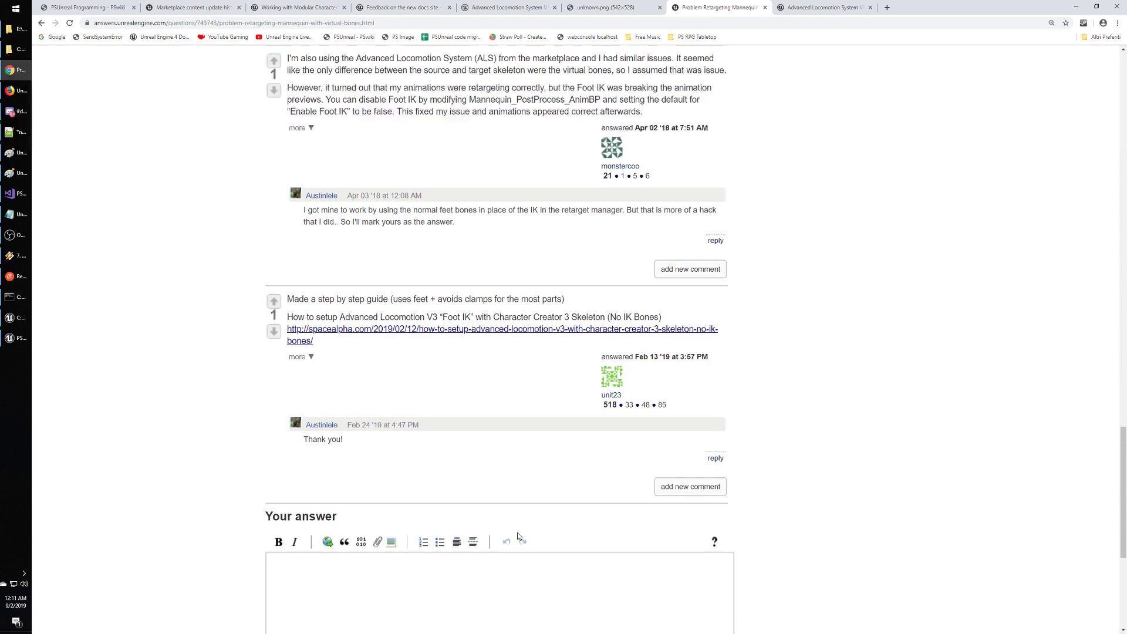
Open the linked spacealpha.com Foot IK setup guide and go to its "Adding Advanced Locomotion IK Foot functionality" section.
scroll(517, 536, up, 4)
click(502, 513)
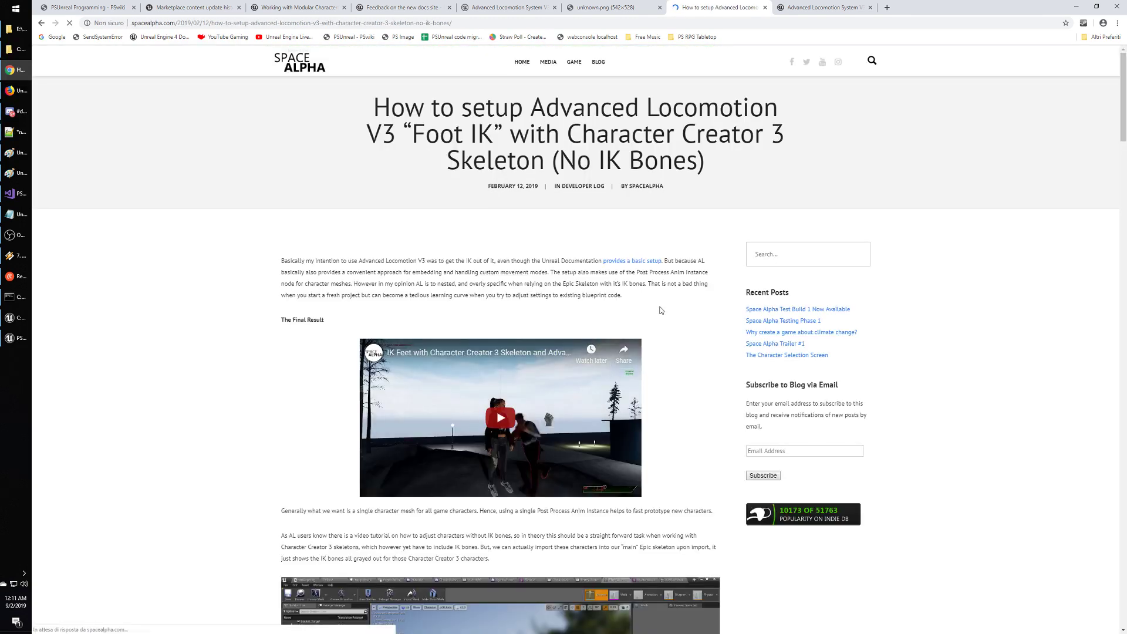
scroll(694, 335, down, 4)
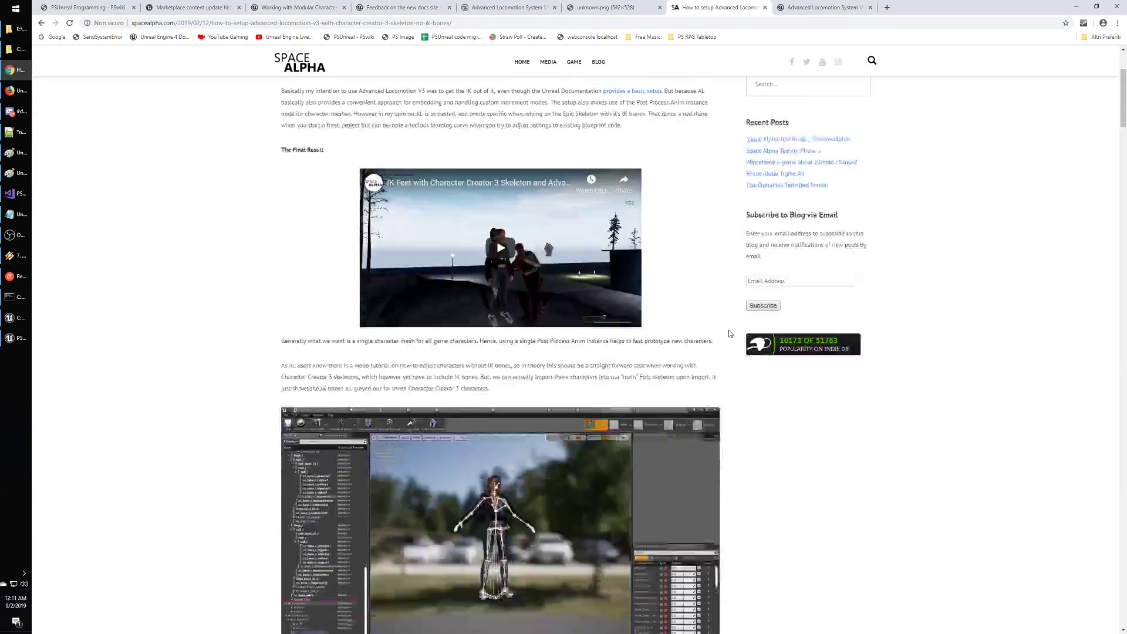
scroll(728, 334, down, 2)
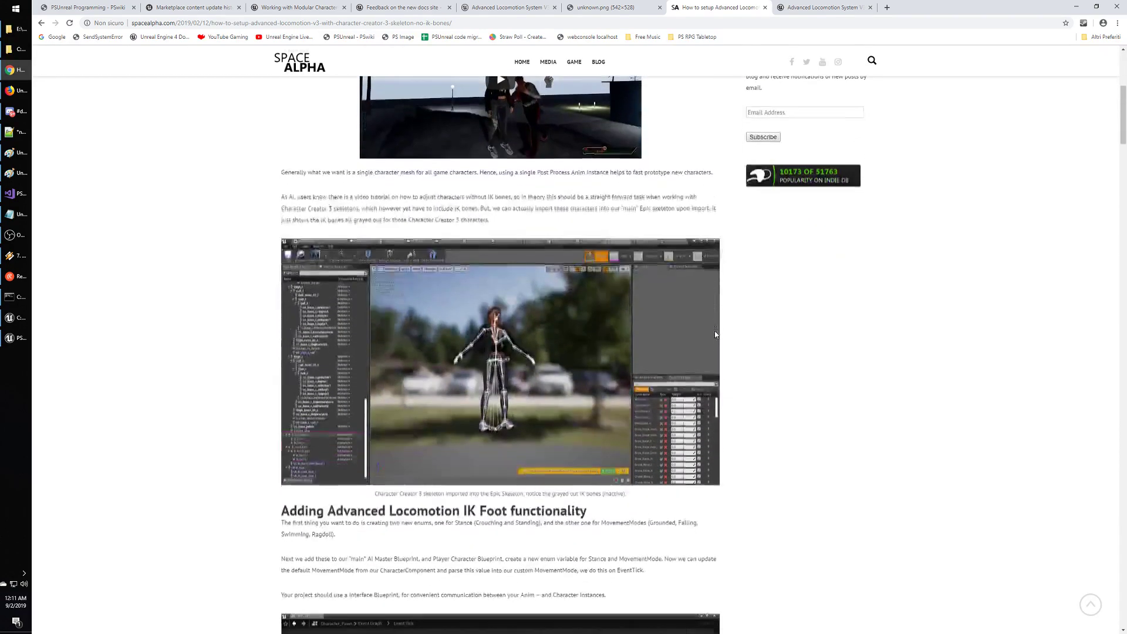
scroll(715, 335, down, 4)
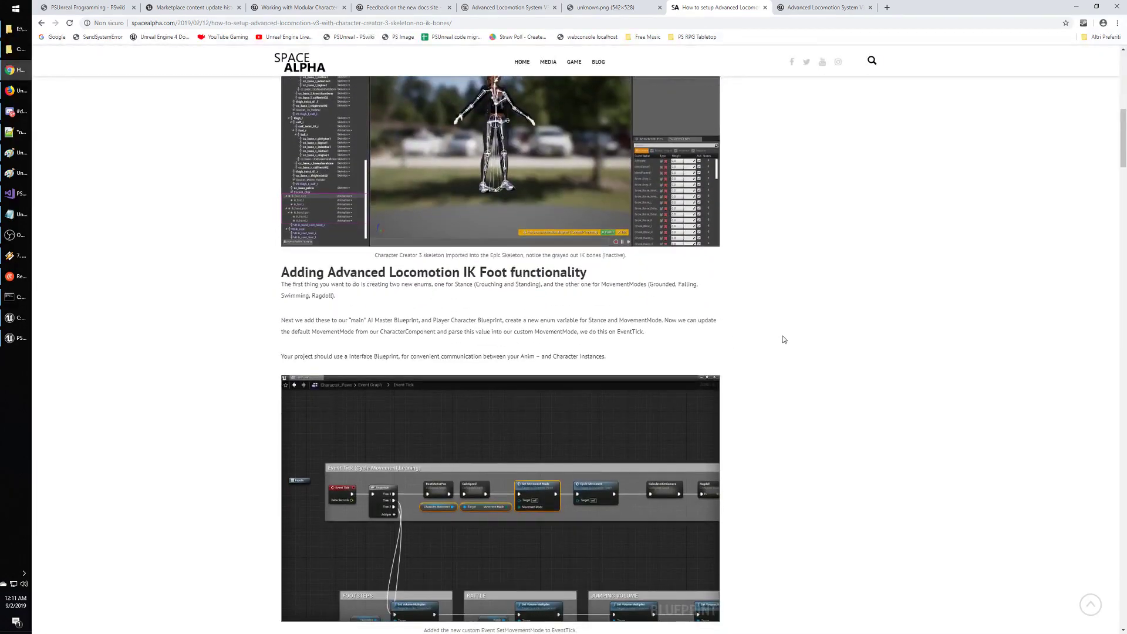
drag(283, 272, 616, 281)
click(604, 303)
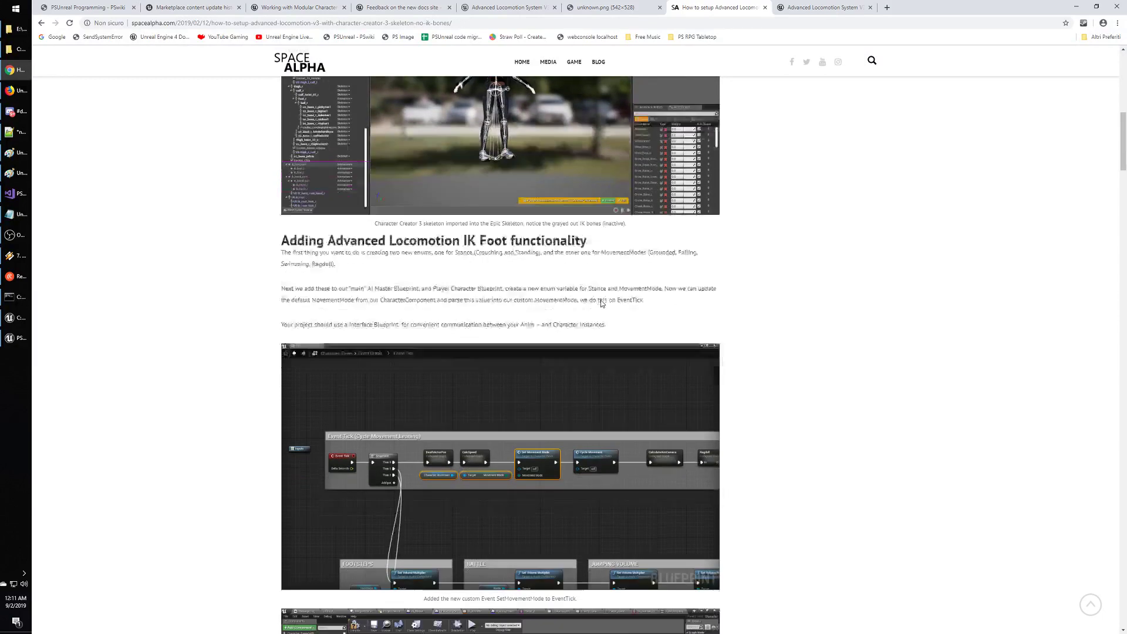
Read the guide's sections on the MovementMode events, the Blueprint Interface function and the Post Process Anim Instance's Event Graph.
scroll(604, 303, down, 4)
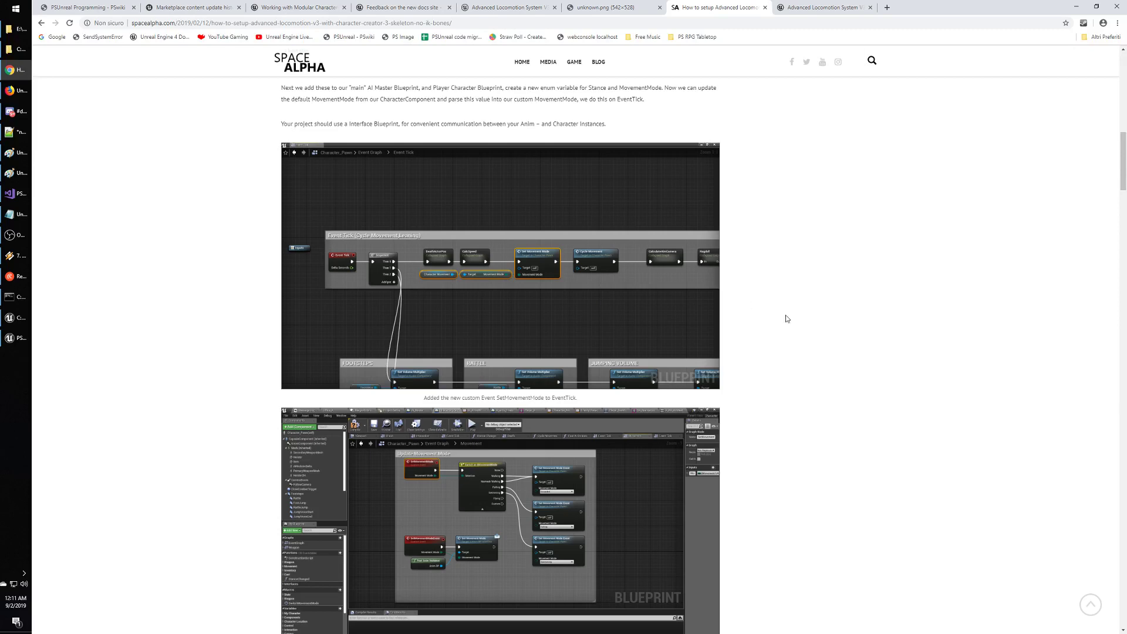
scroll(784, 321, down, 7)
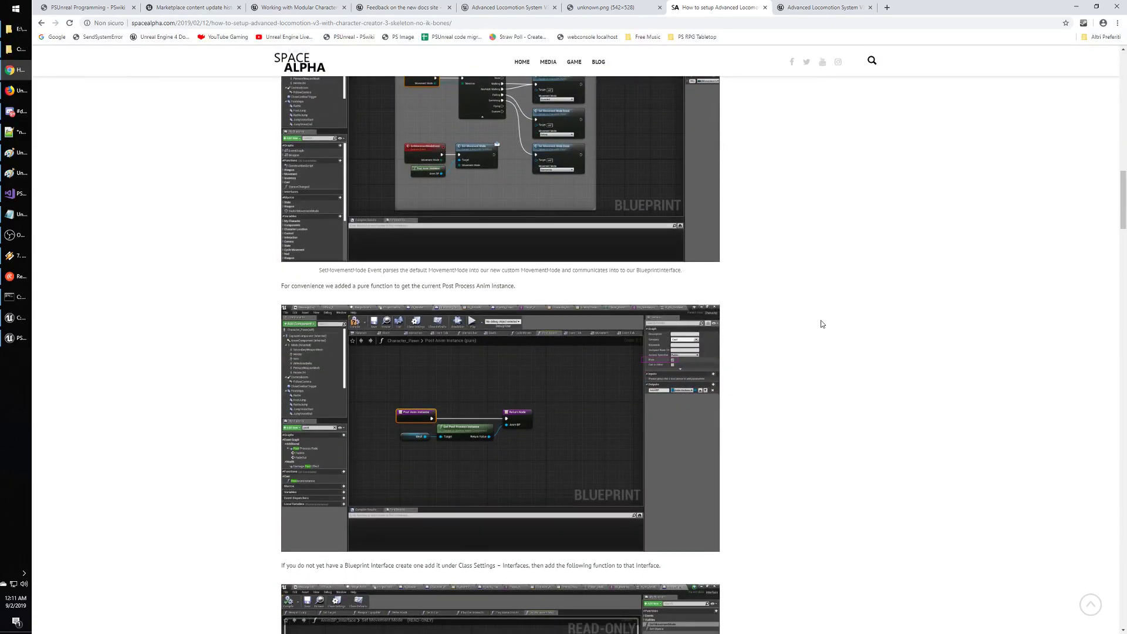
scroll(740, 297, down, 9)
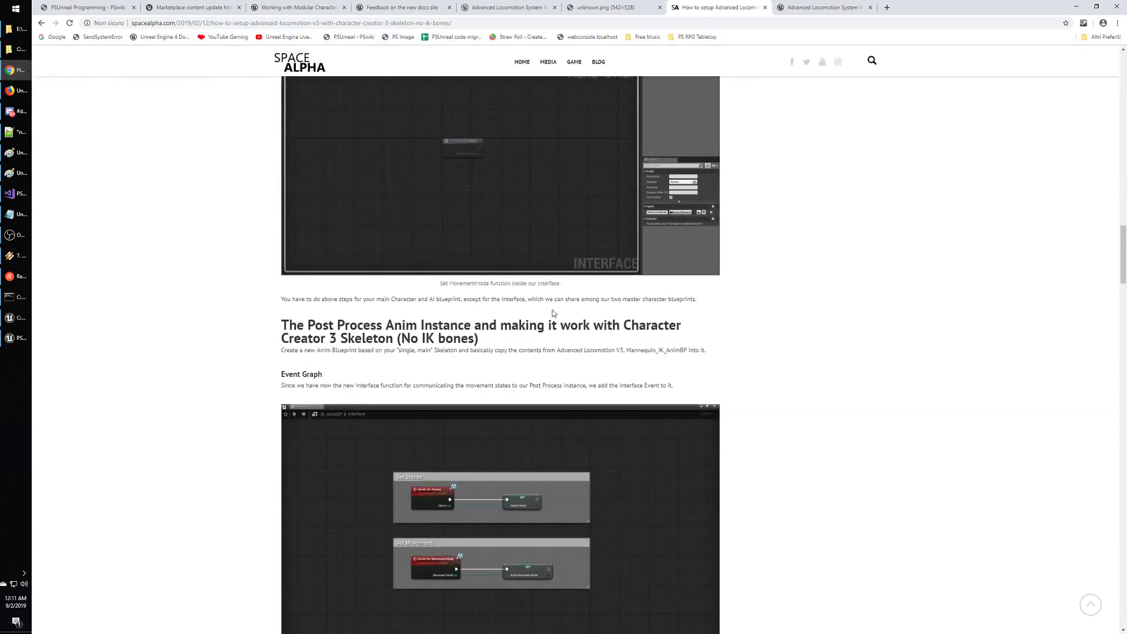
scroll(555, 311, down, 1)
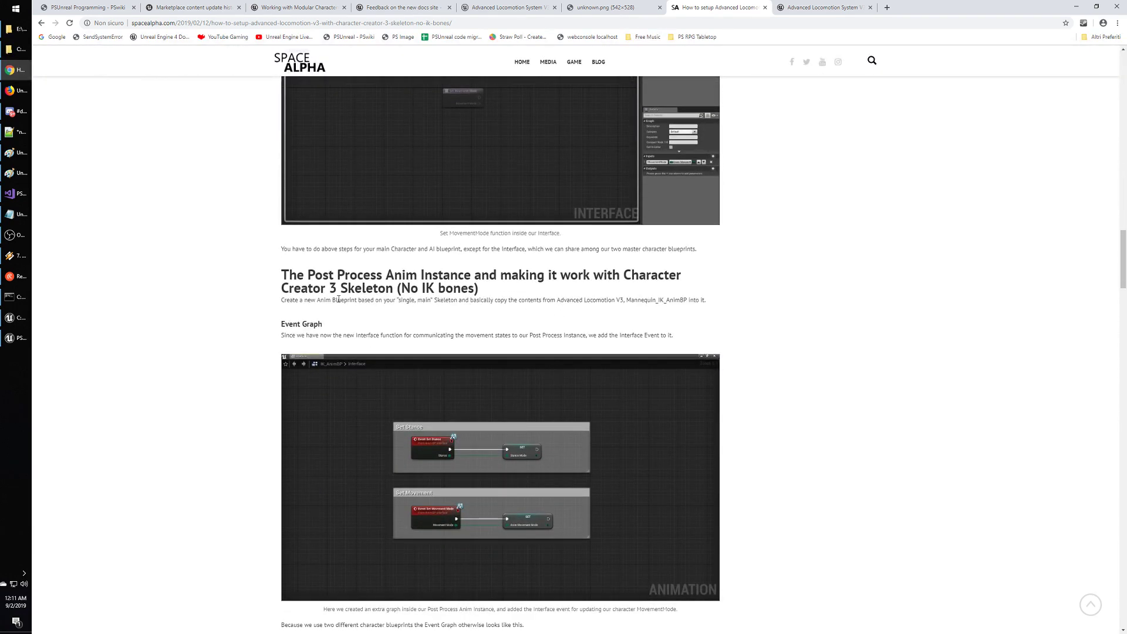
scroll(525, 311, down, 6)
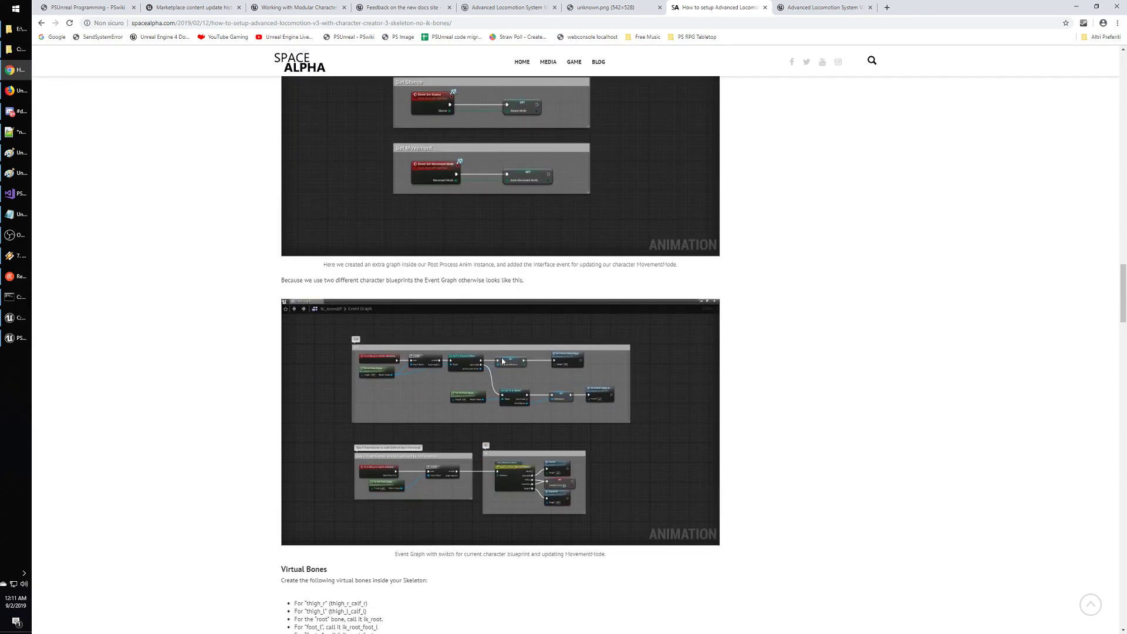
Open the guide's IK_AnimBP Event Graph image in a separate tab, examine its nodes and close it.
right_click(503, 361)
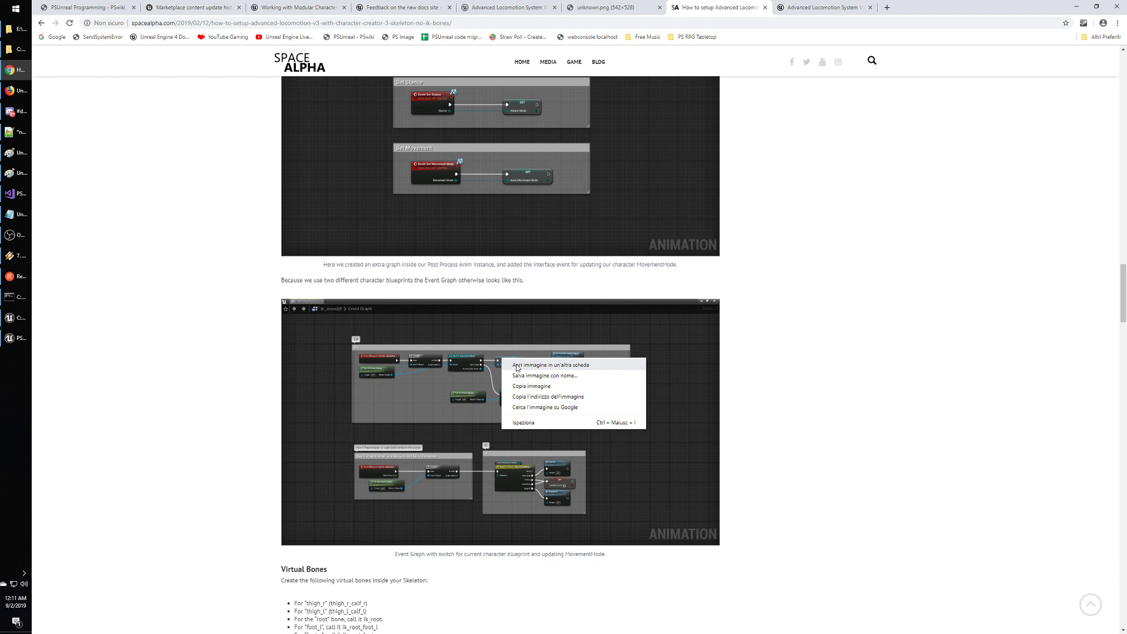
click(517, 366)
click(803, 7)
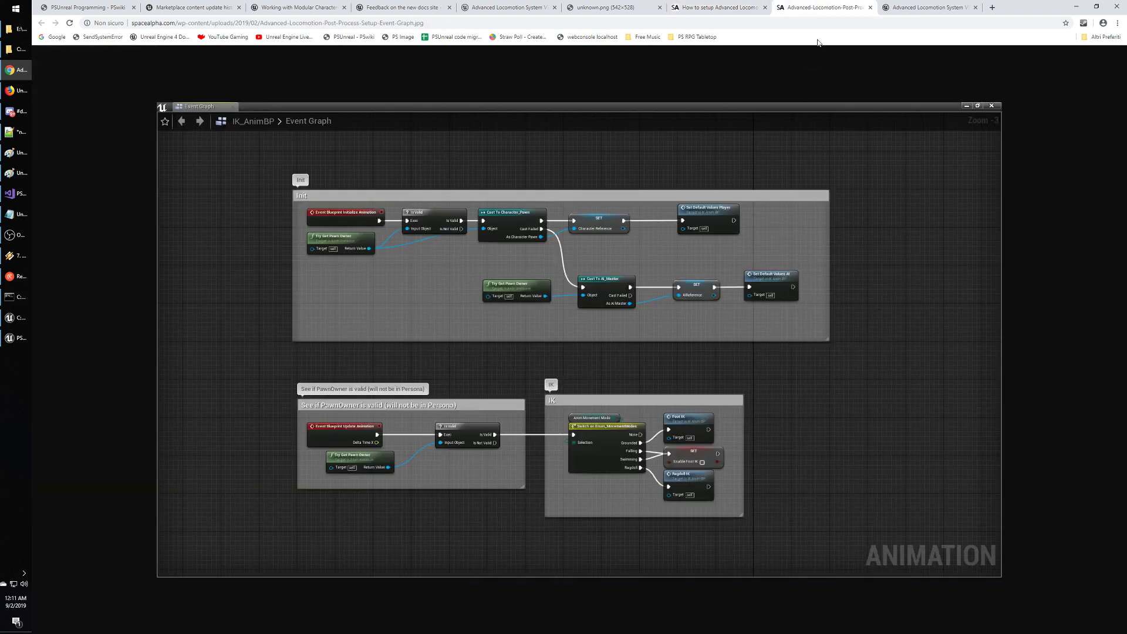
click(871, 7)
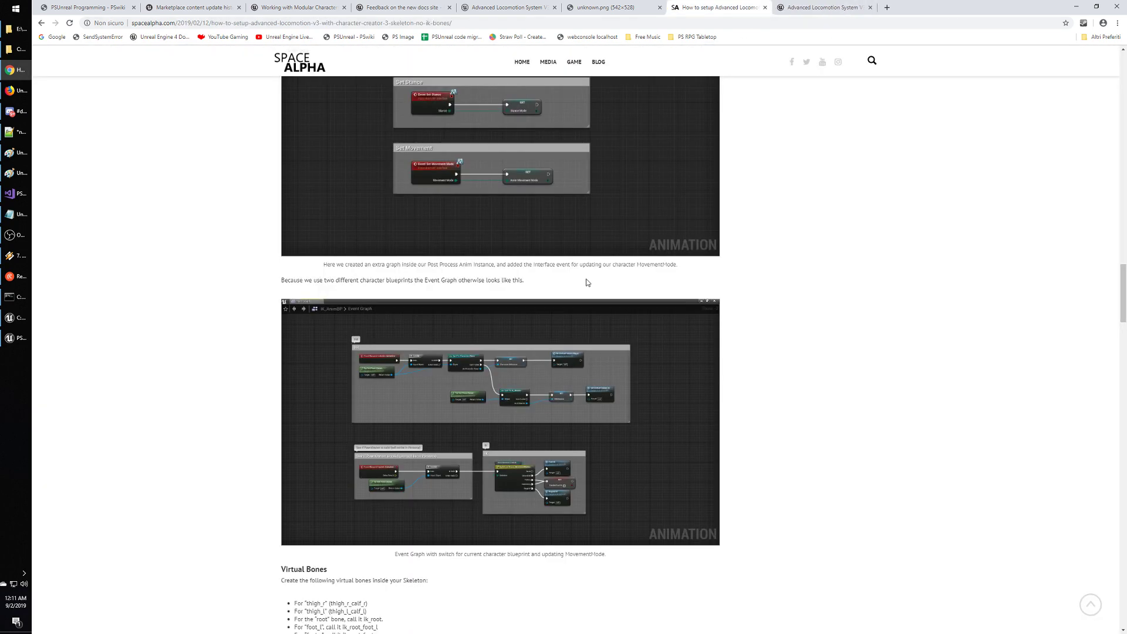
Read the guide's Virtual Bones list of bones and names to create in the skeleton.
scroll(549, 390, down, 6)
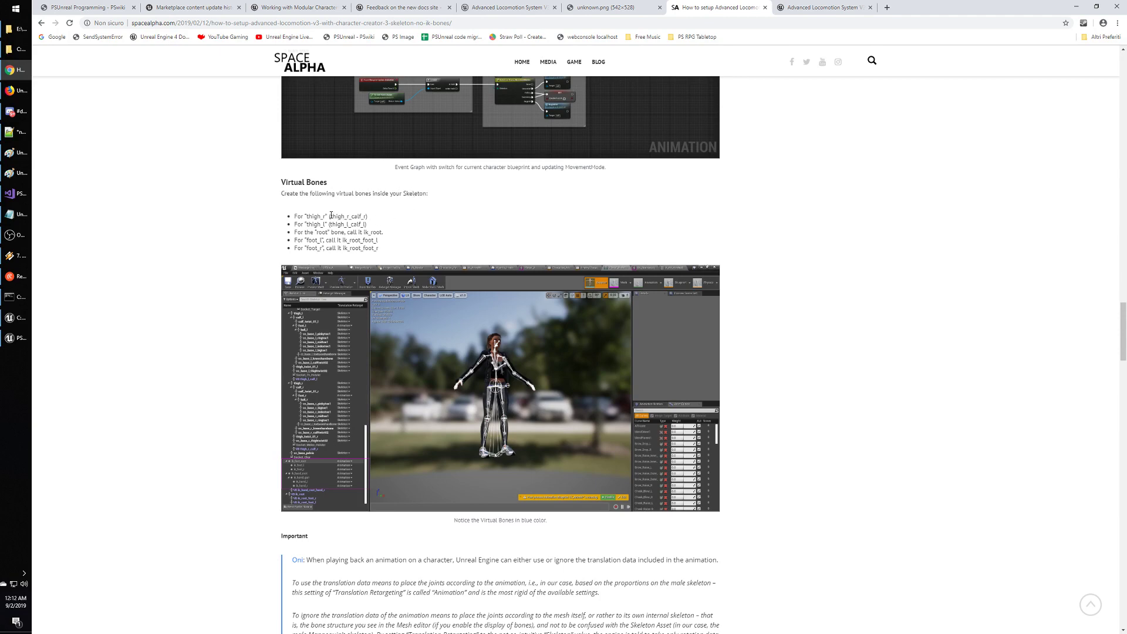
drag(331, 216, 400, 250)
click(399, 250)
Read the guide's Important note on how the Animation and Skeleton options of Translation Retargeting place the joints.
scroll(522, 329, down, 4)
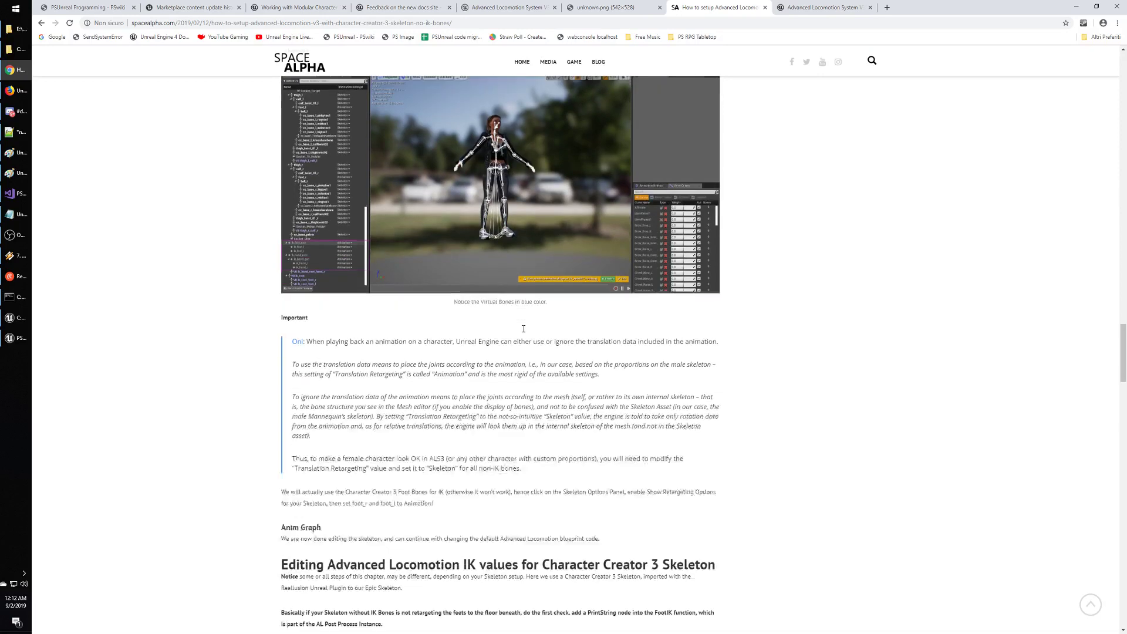
drag(346, 322, 723, 325)
click(735, 324)
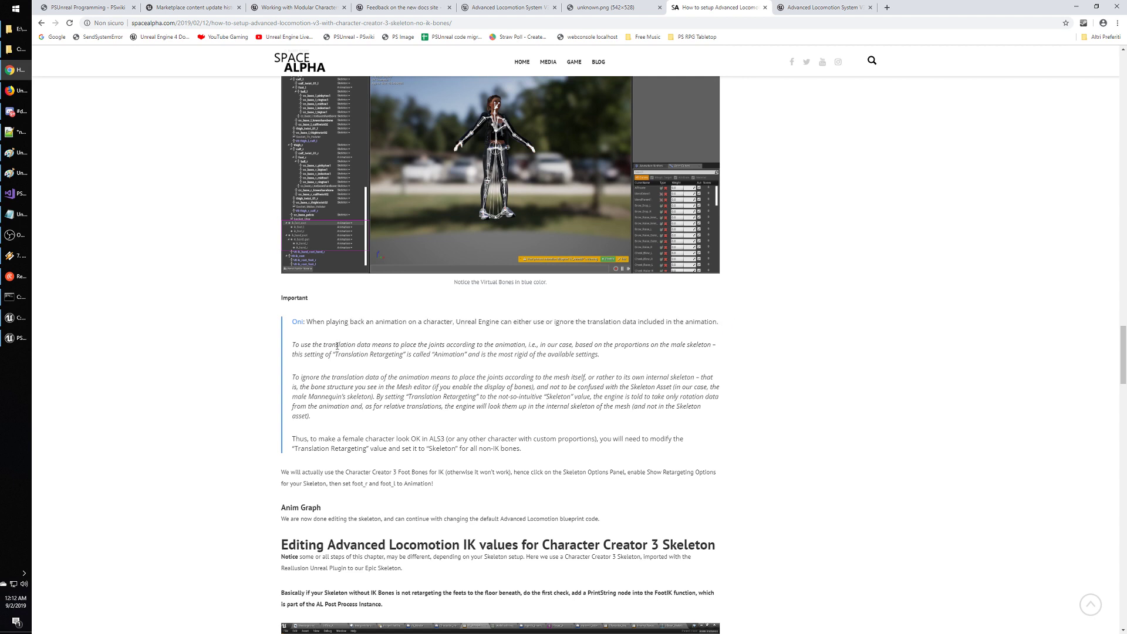
drag(335, 342, 593, 354)
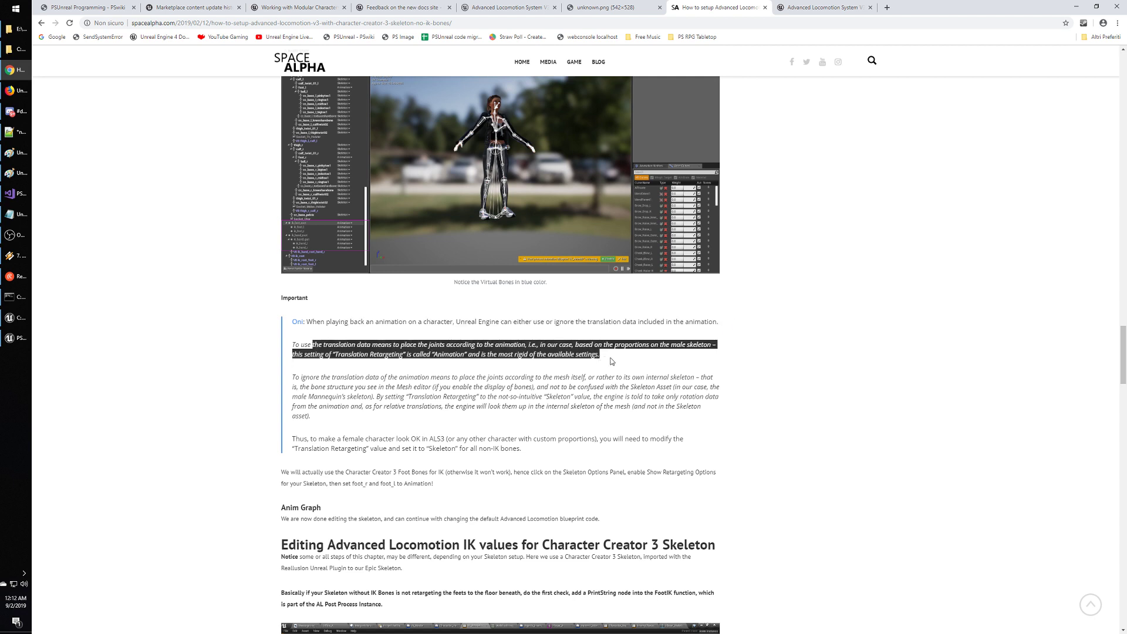
click(612, 361)
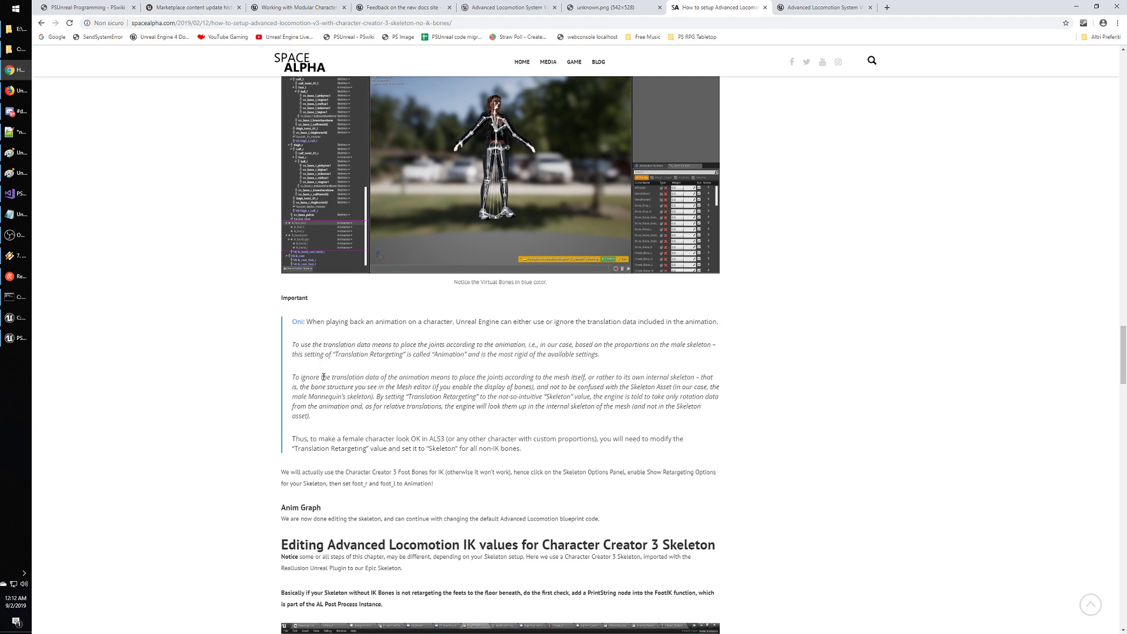
drag(334, 376, 701, 377)
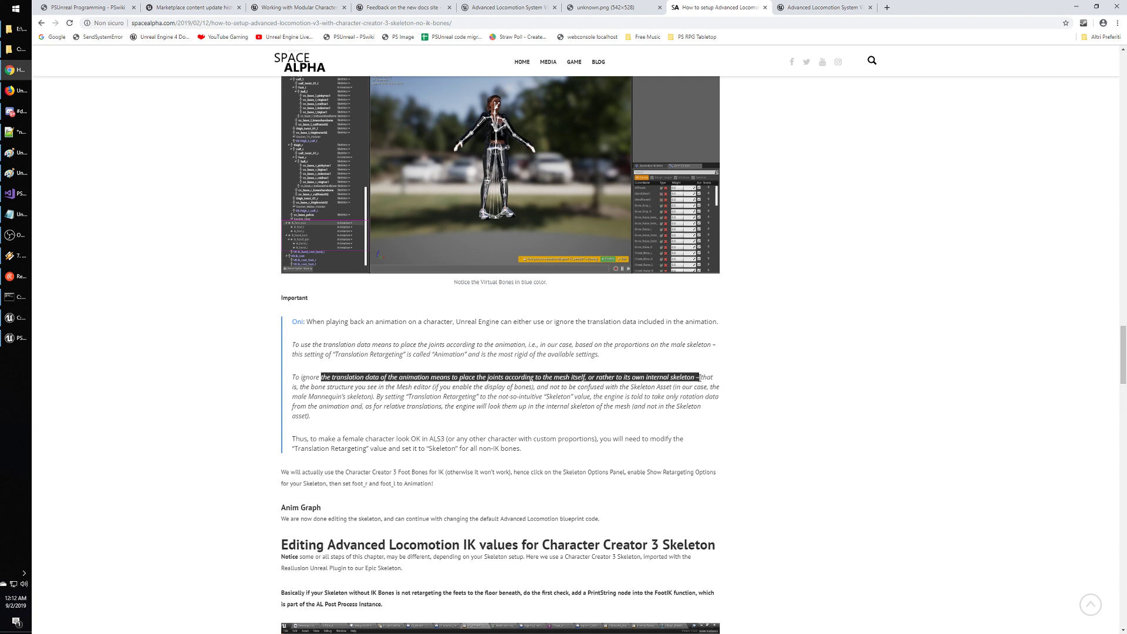
drag(412, 388, 535, 386)
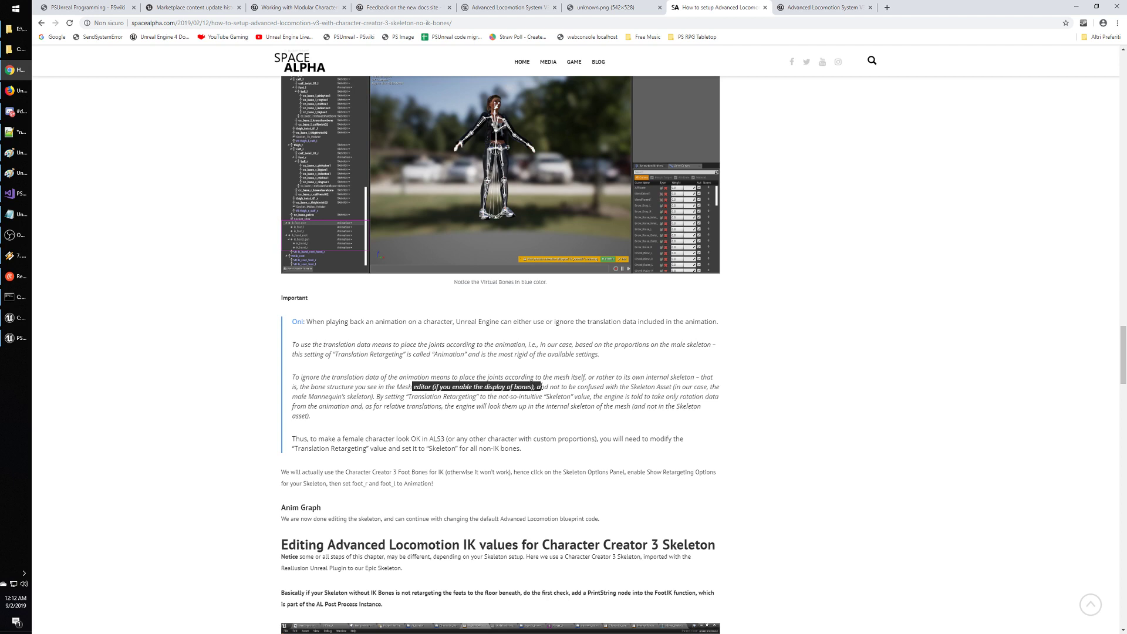
click(440, 400)
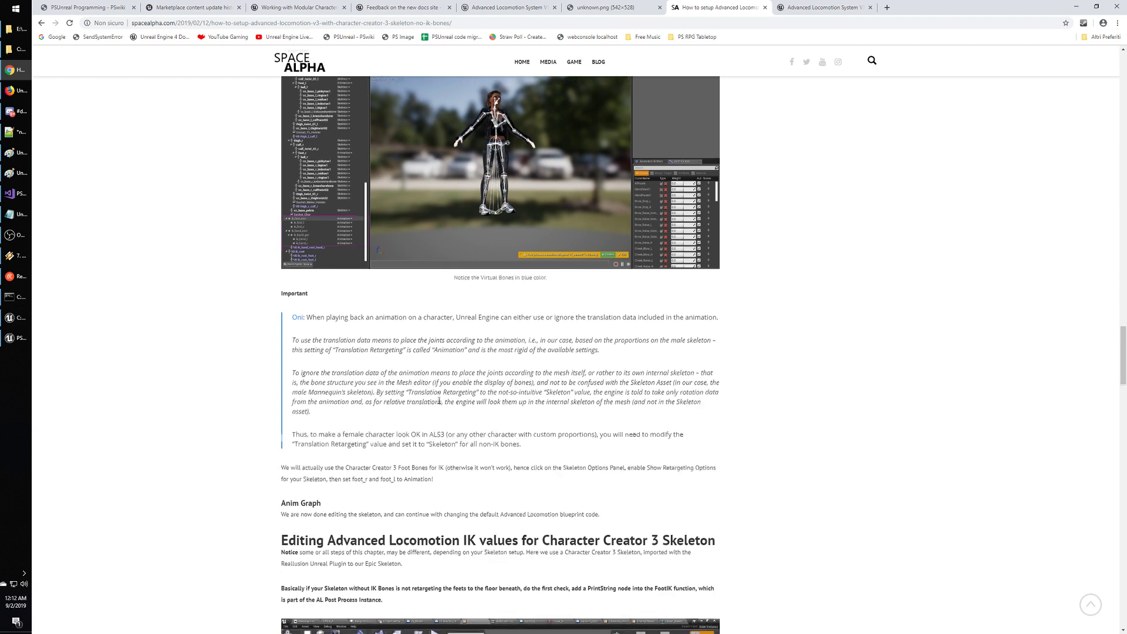
scroll(439, 400, down, 1)
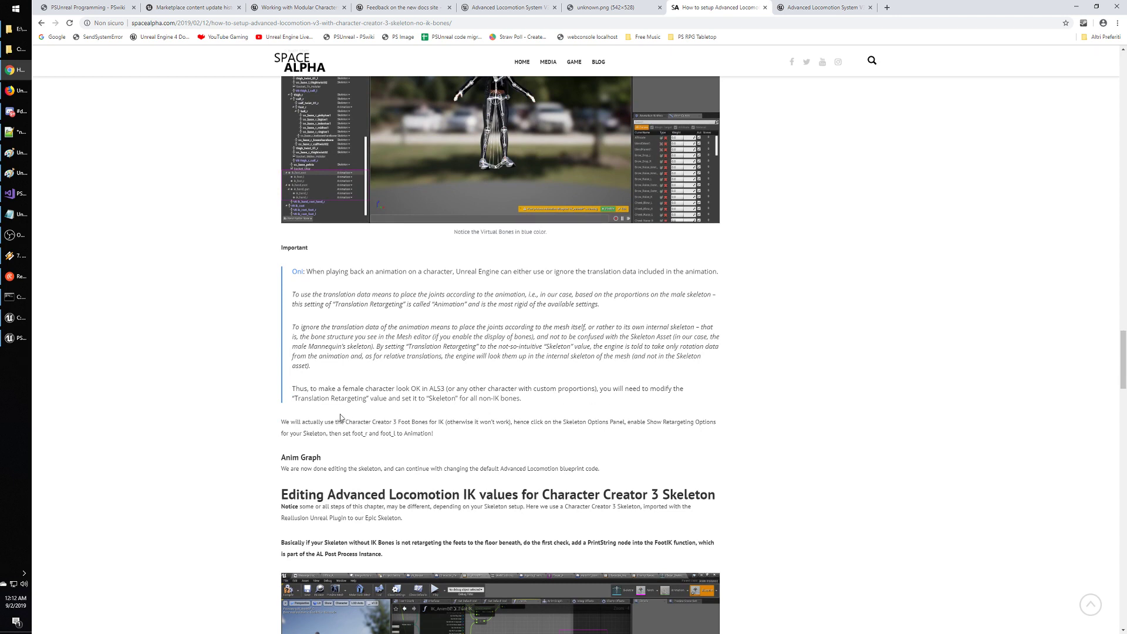
Skim the remaining sections on editing the IK values, ClampOffsets and the AnimGraph bone nodes, and return to the article's beginning.
scroll(494, 402, down, 4)
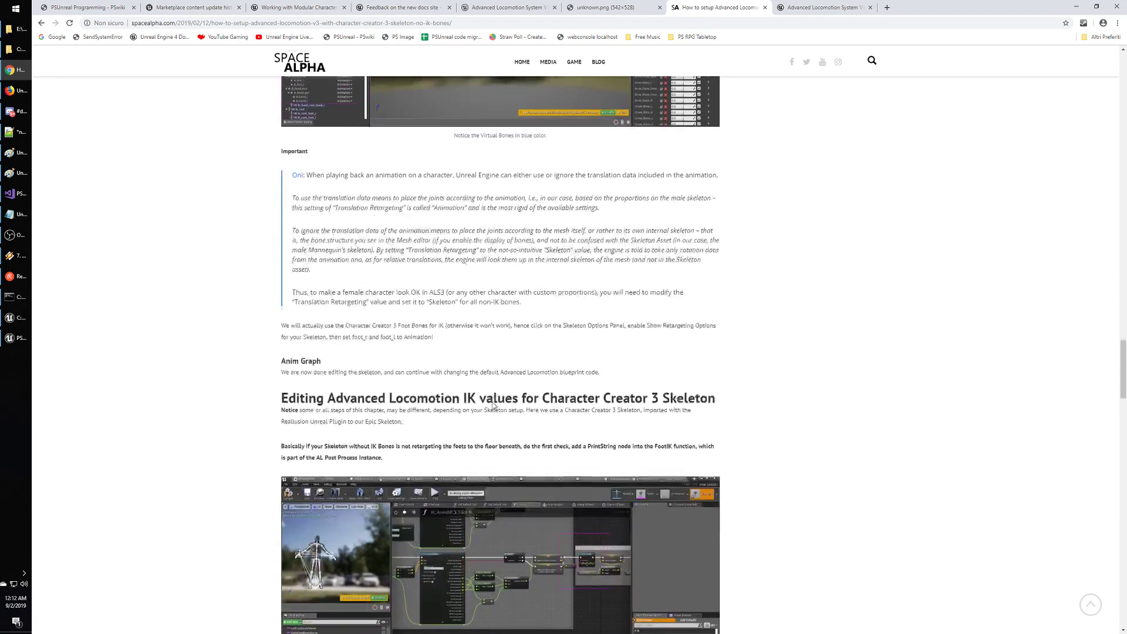
scroll(494, 405, down, 2)
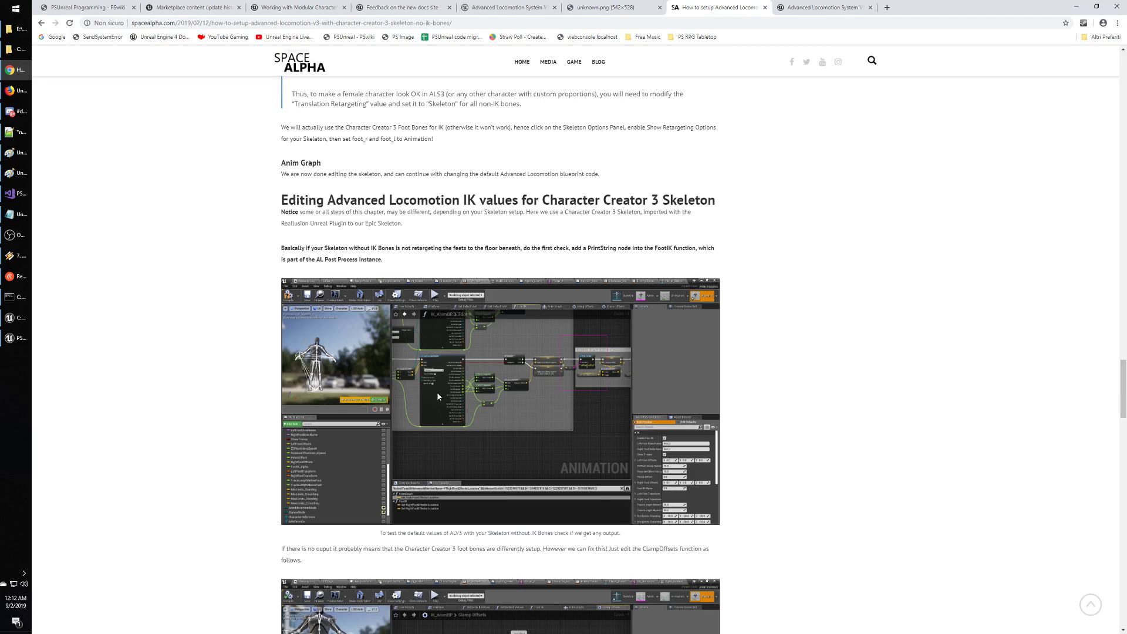
scroll(438, 396, down, 8)
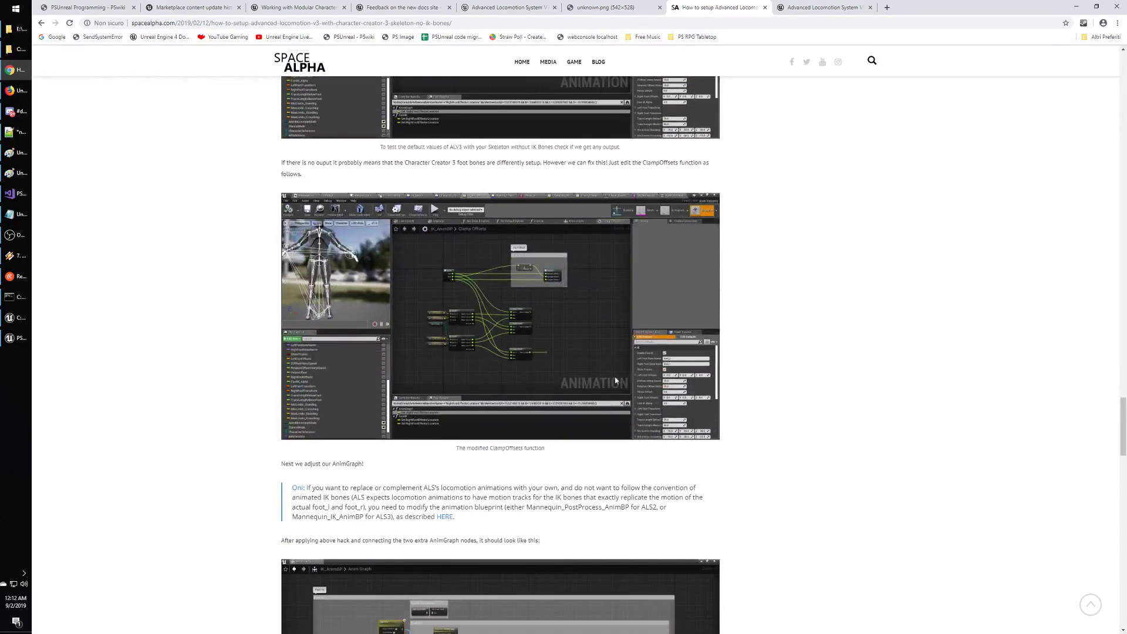
scroll(570, 370, down, 15)
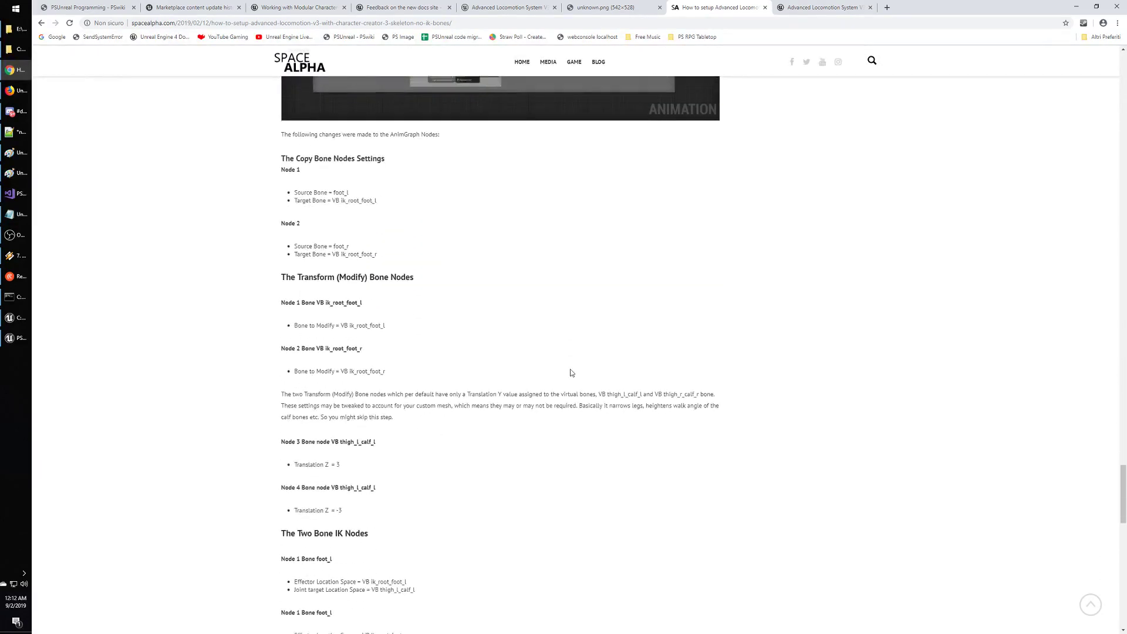
scroll(572, 373, down, 11)
scroll(570, 370, up, 14)
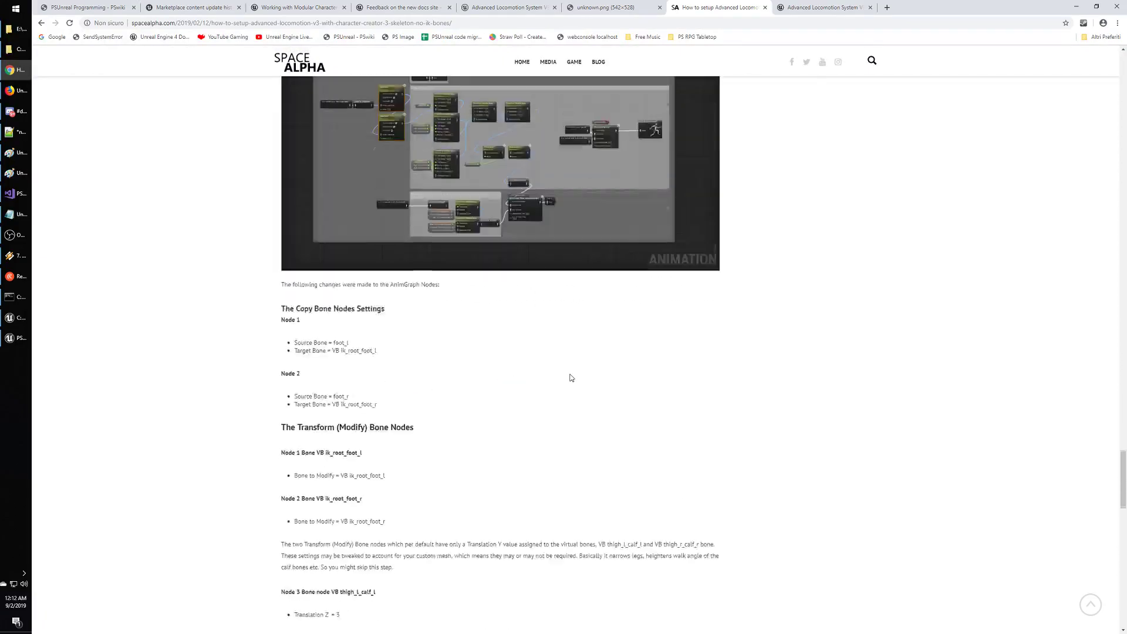
scroll(570, 373, up, 15)
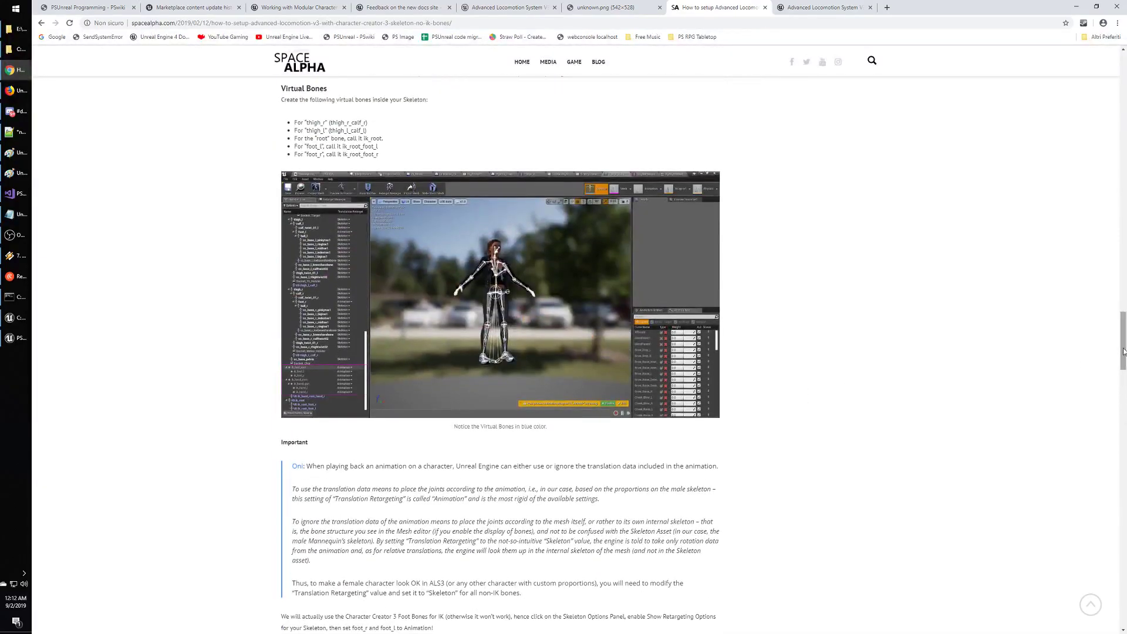
drag(1123, 352, 1122, 89)
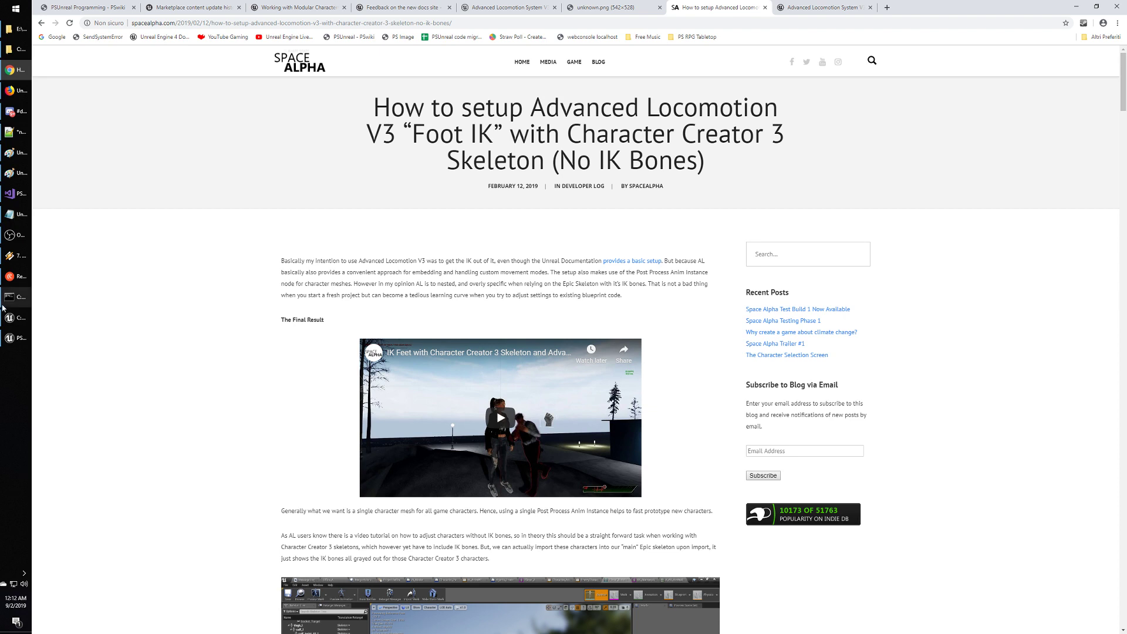
Switch to the Unreal Editor and turn off the default value of the EnableFootIK variable in Kran_ALS_IK_AnimBP.
click(18, 338)
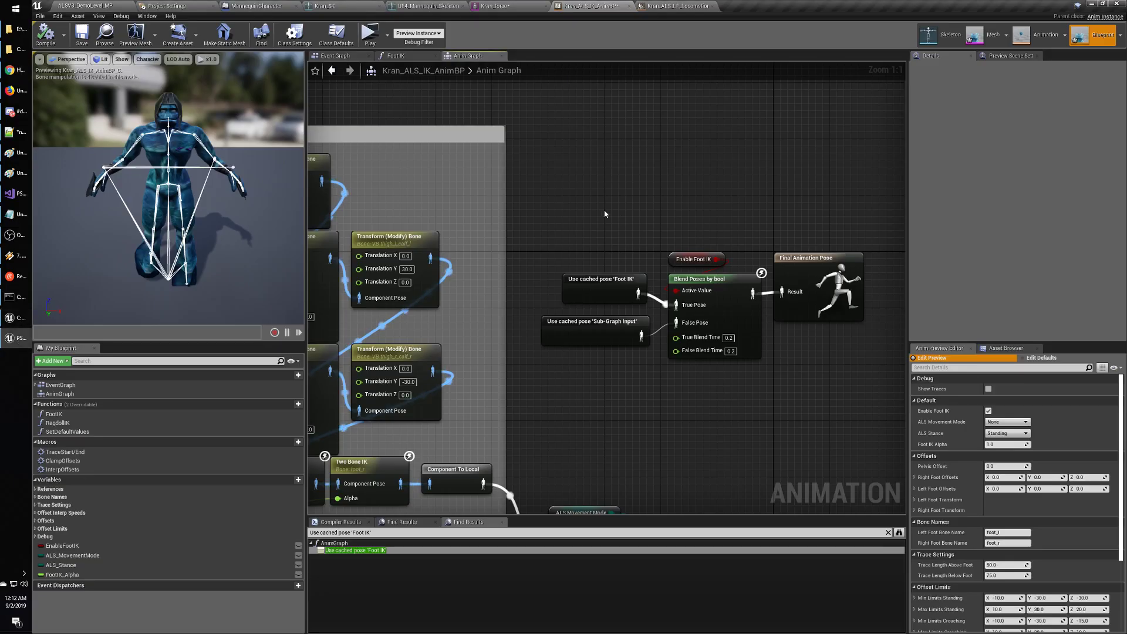
mouse_move(574, 220)
right_down()
mouse_move(625, 217)
mouse_move(564, 217)
right_up()
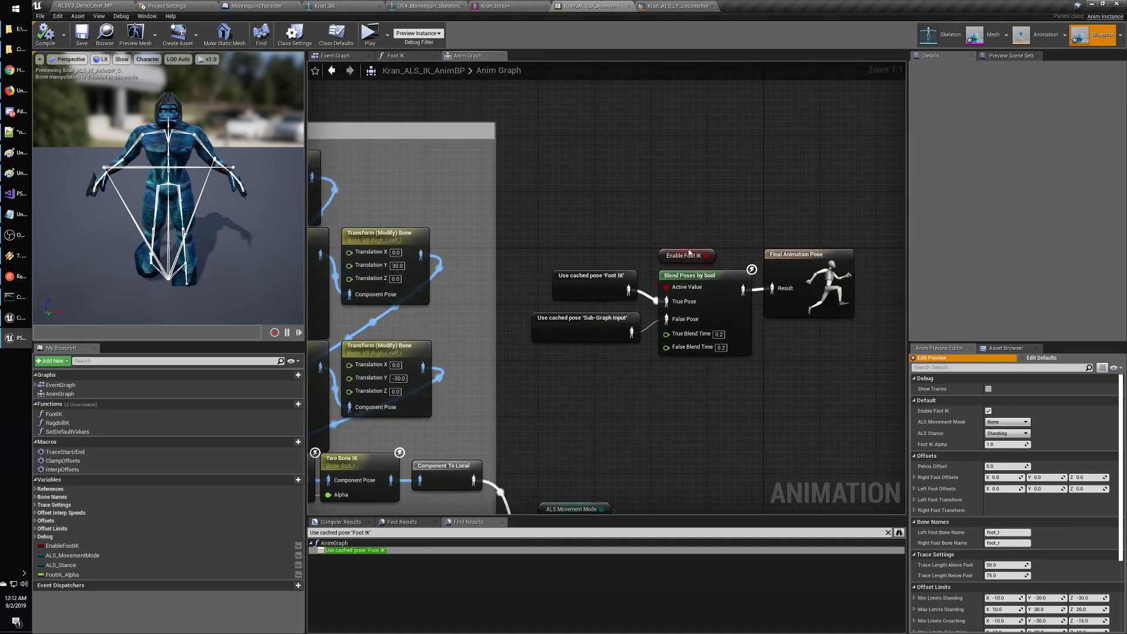
click(683, 256)
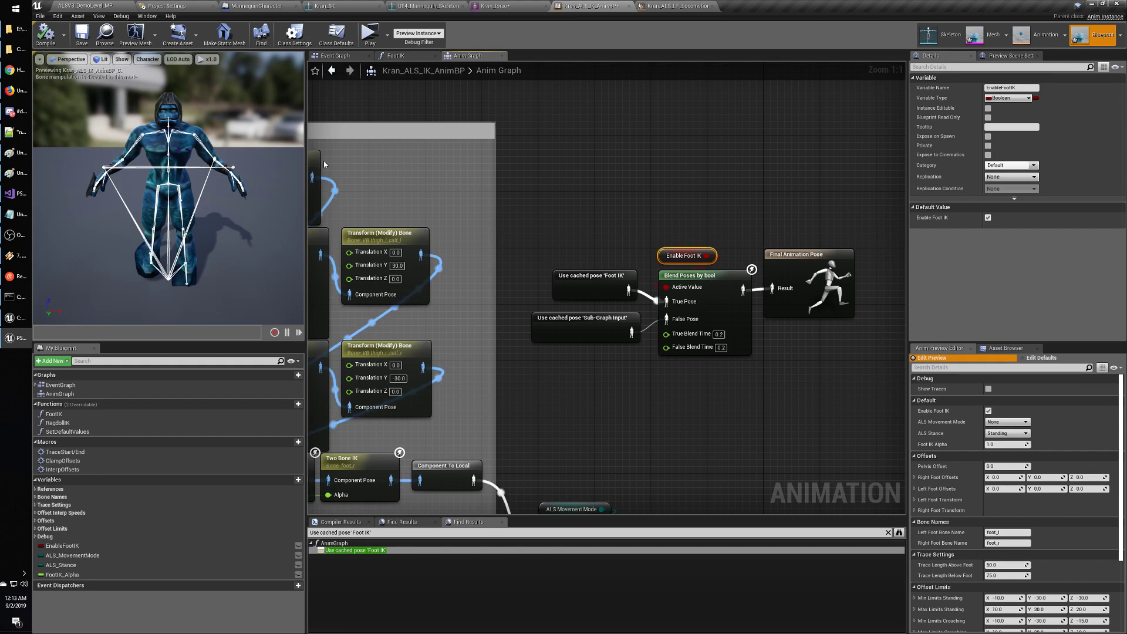
right_drag(525, 280, 810, 228)
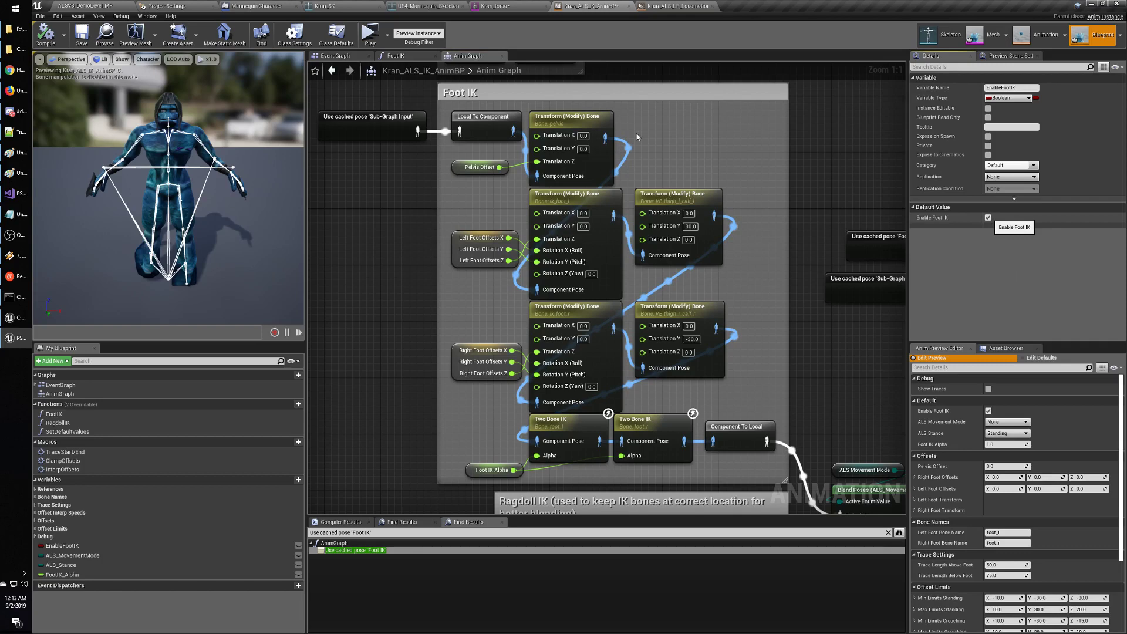
click(988, 218)
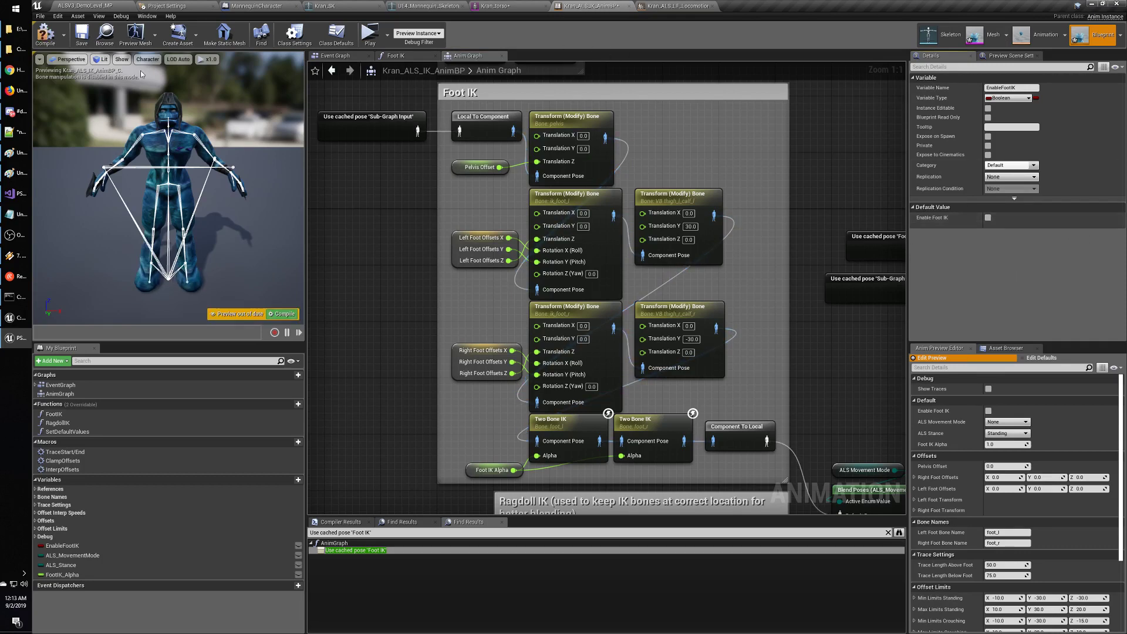
Play-test the ALSV3_DemoLevel_MP level by walking Kran around to check the leg animation, and end the preview.
click(85, 6)
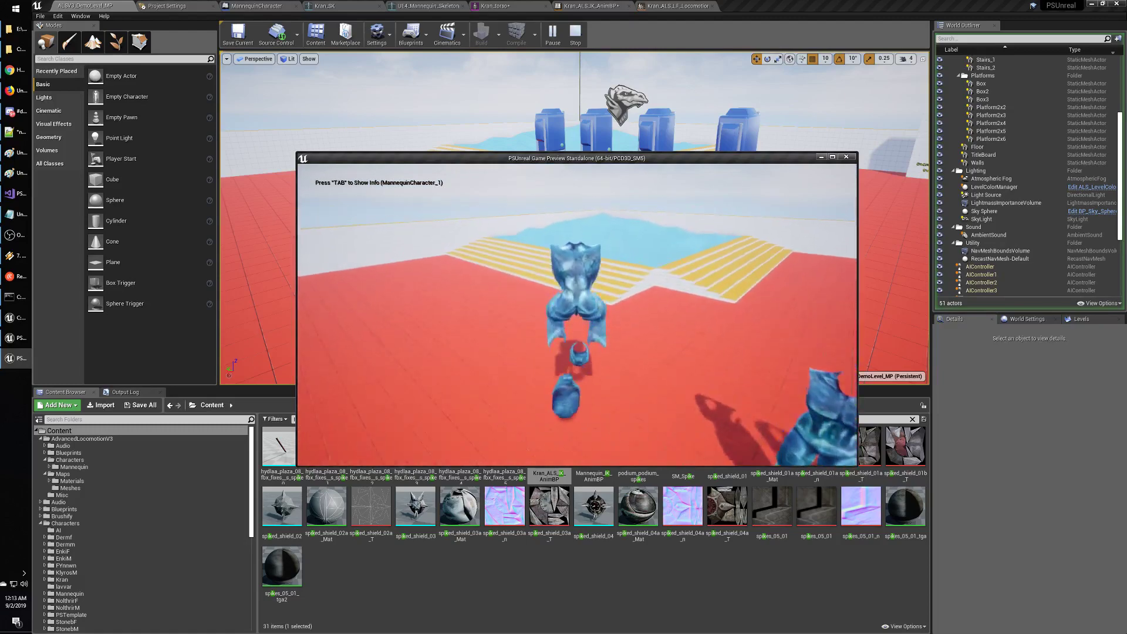
key(w)
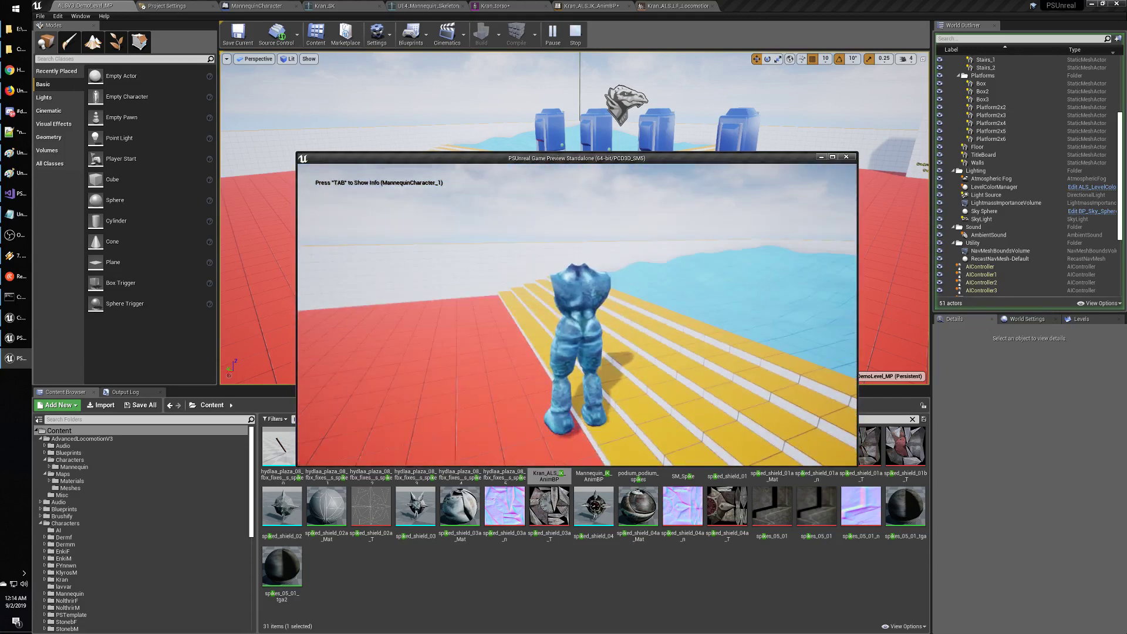
key(Escape)
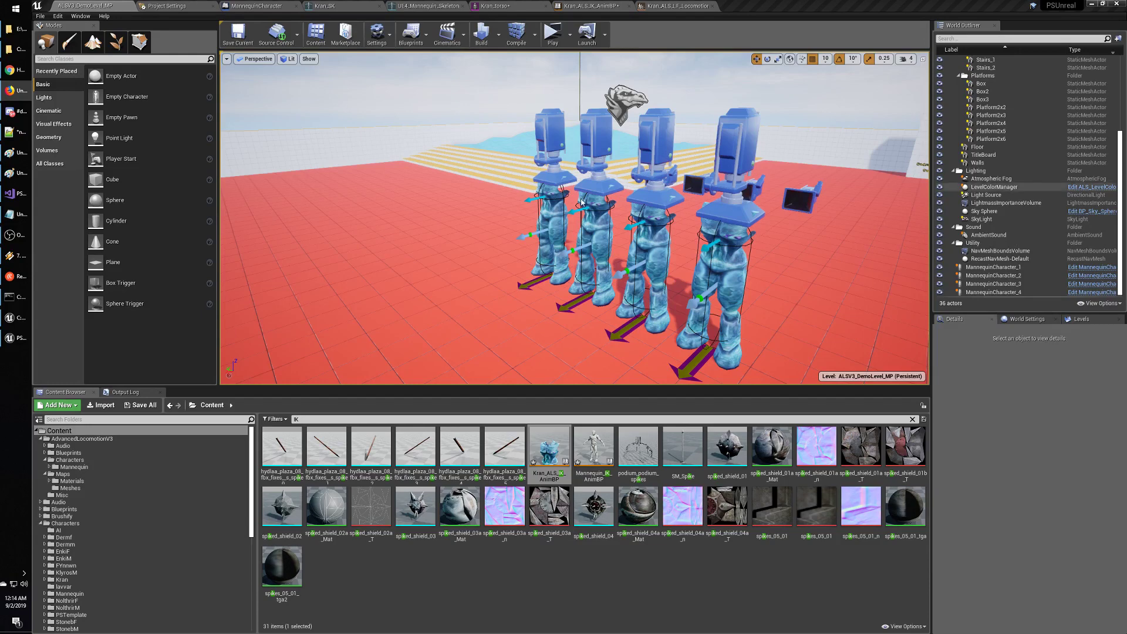
click(424, 570)
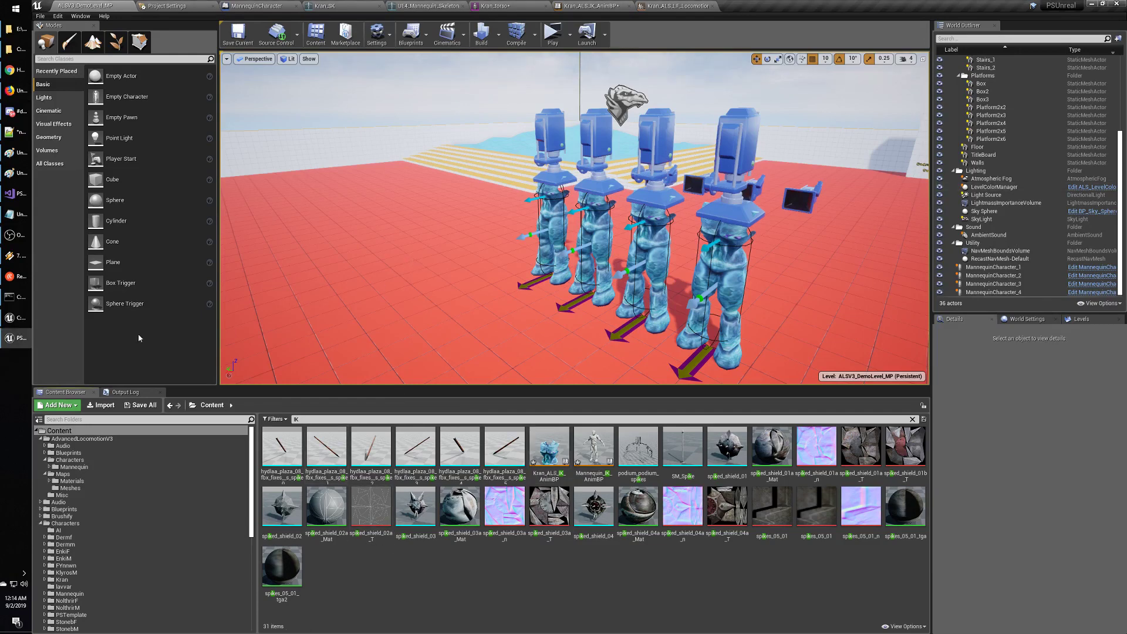
click(23, 295)
click(27, 293)
click(20, 247)
mouse_move(22, 237)
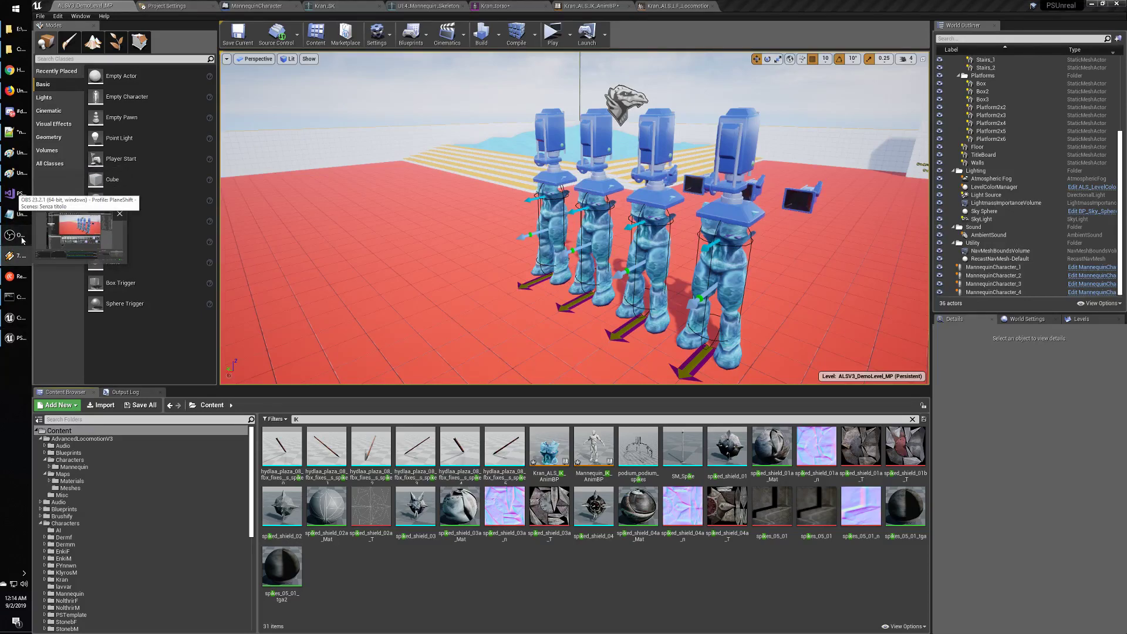
click(21, 237)
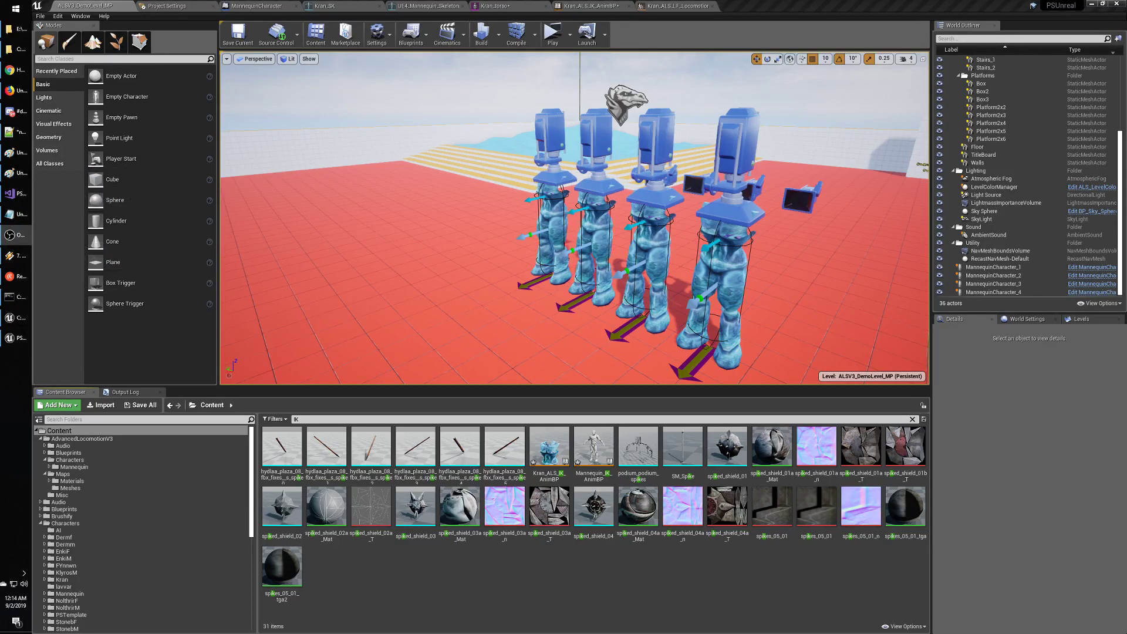